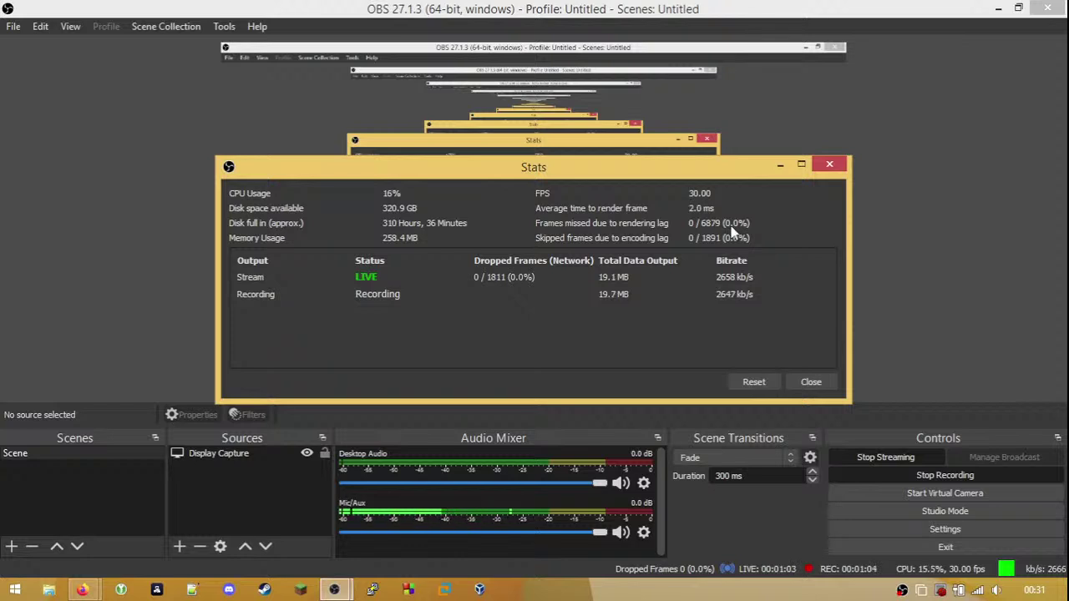
# - Close the OBS stats window and minimize the OBS and YouTube Studio windows to show the desktop
pyautogui.click(810, 381)
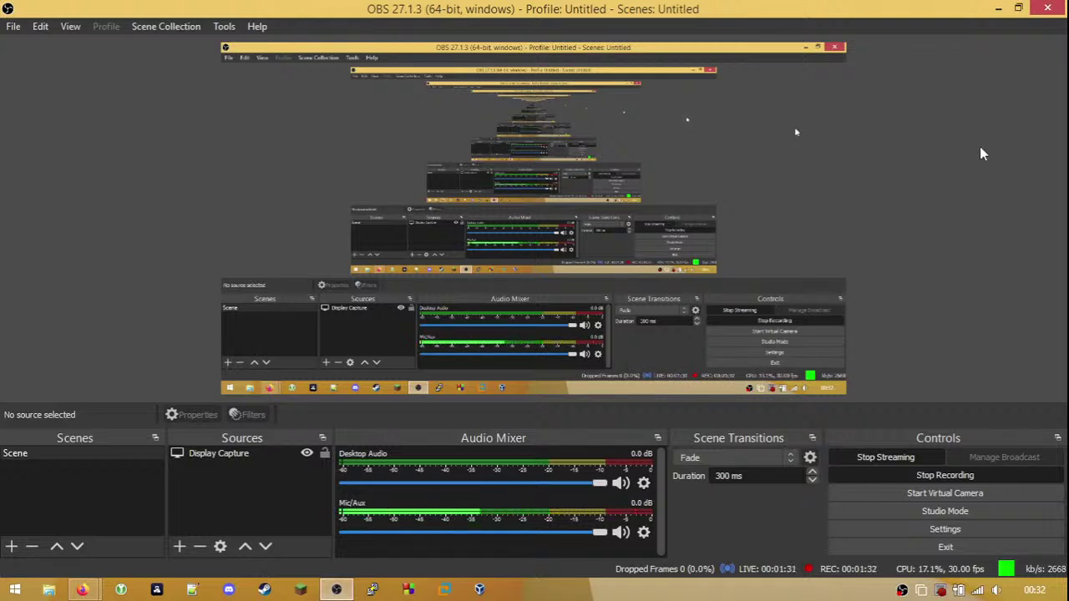
pyautogui.click(998, 10)
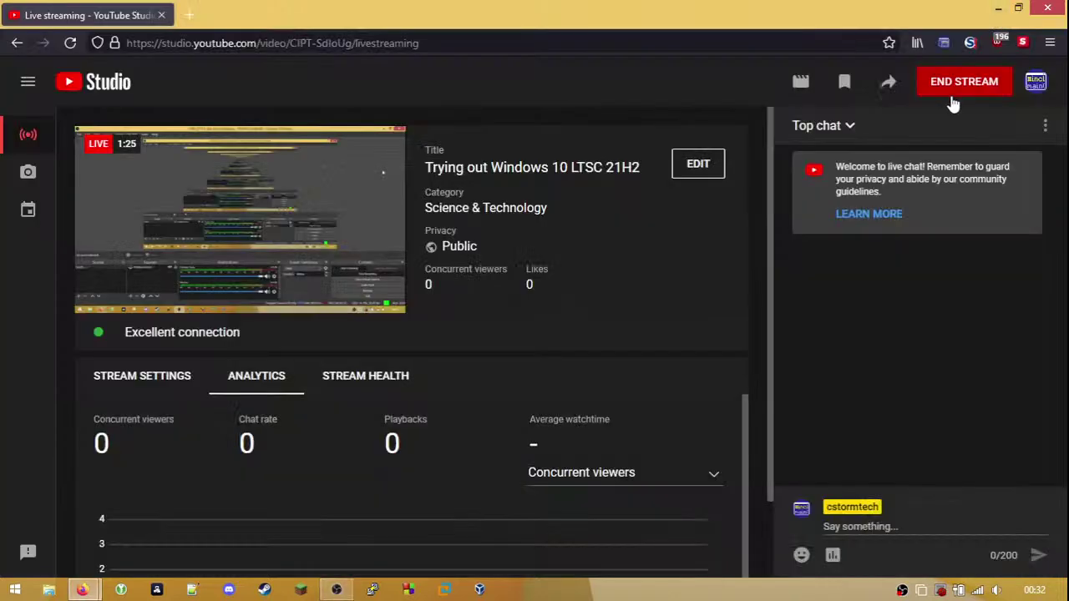
pyautogui.click(998, 8)
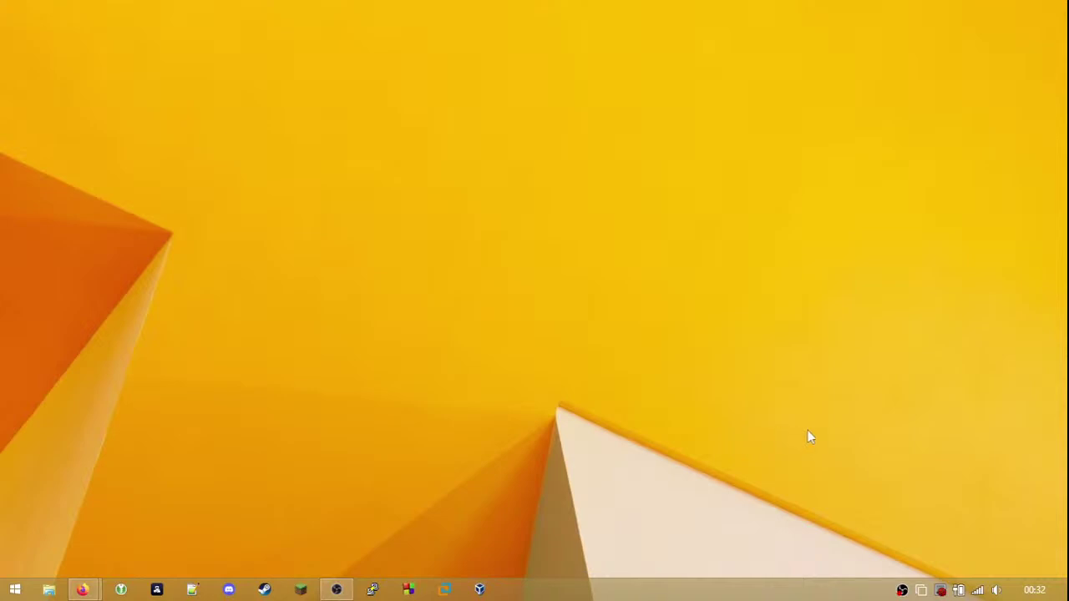
# - Check the current date and time in the desktop calendar, and close it
pyautogui.click(1035, 591)
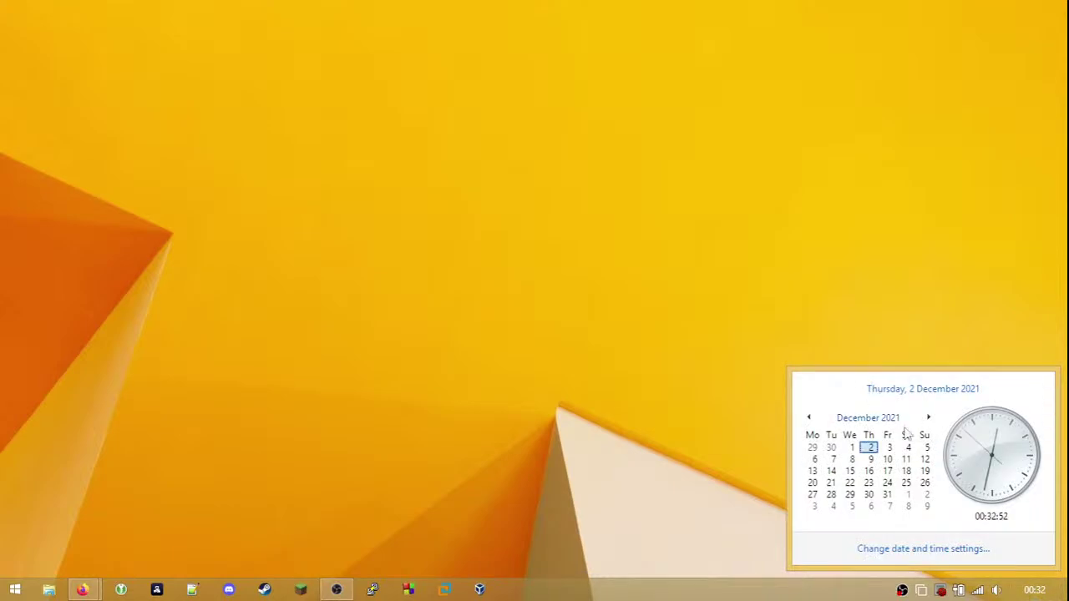
pyautogui.click(841, 481)
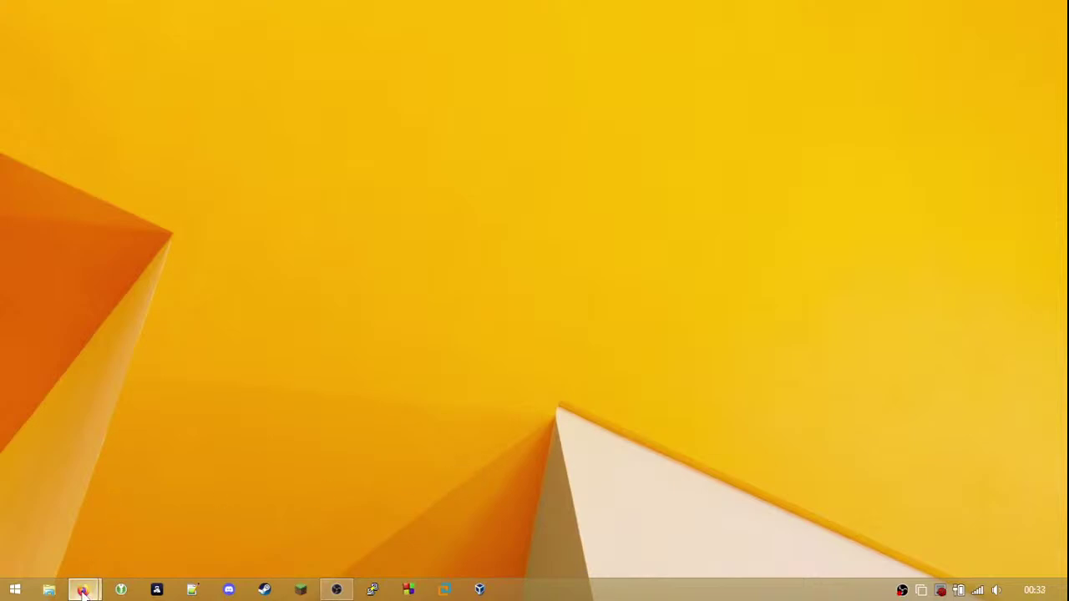
# - Switch to the private Firefox window and open the Wikipedia article for "windows 10"
pyautogui.moveTo(82, 589)
pyautogui.click(266, 509)
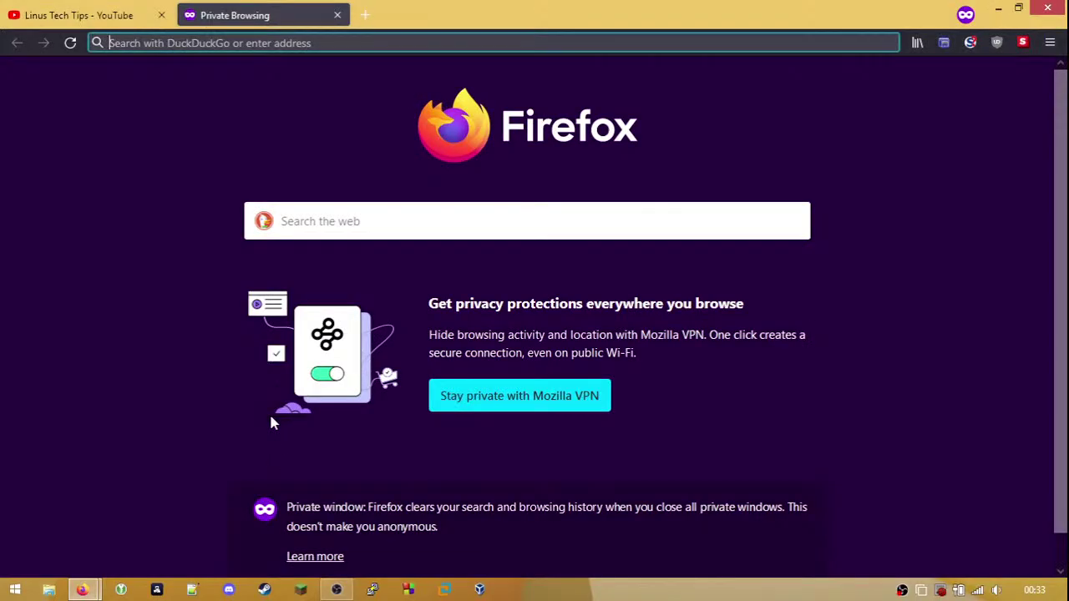
pyautogui.write('w ')
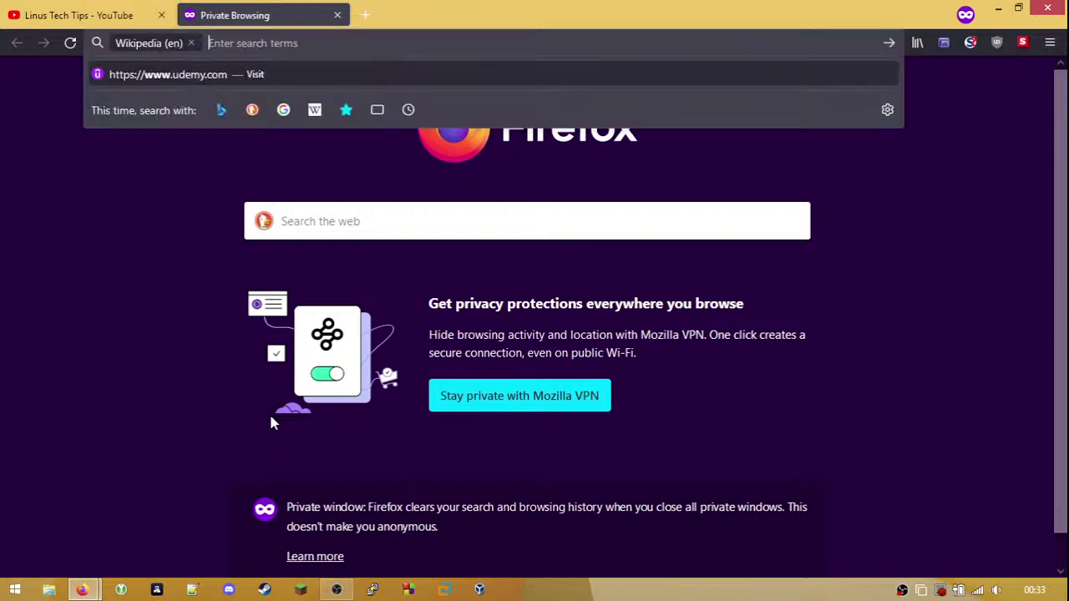
pyautogui.write('windows 10')
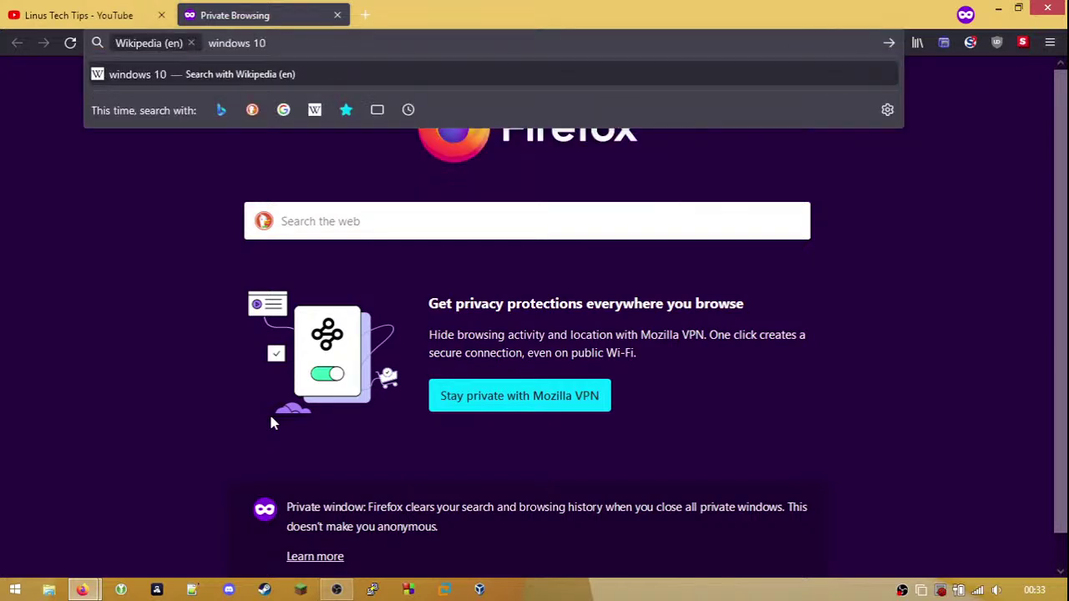
pyautogui.press('Return')
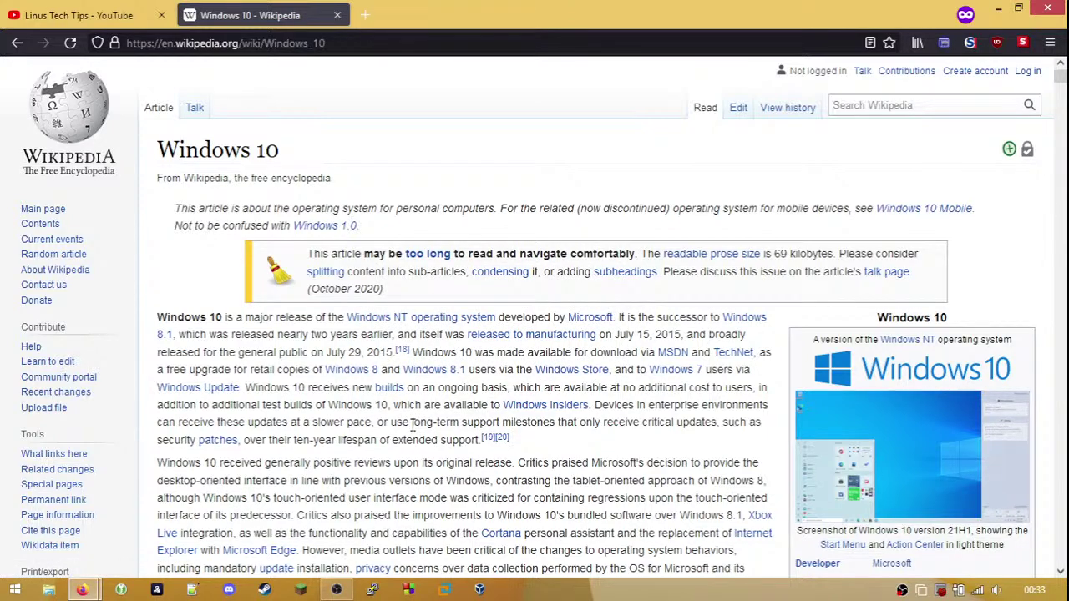
# - Find "ltsc" in the article and go through the matches to the Windows 10 versions table
pyautogui.hotkey('ctrl', 'f')
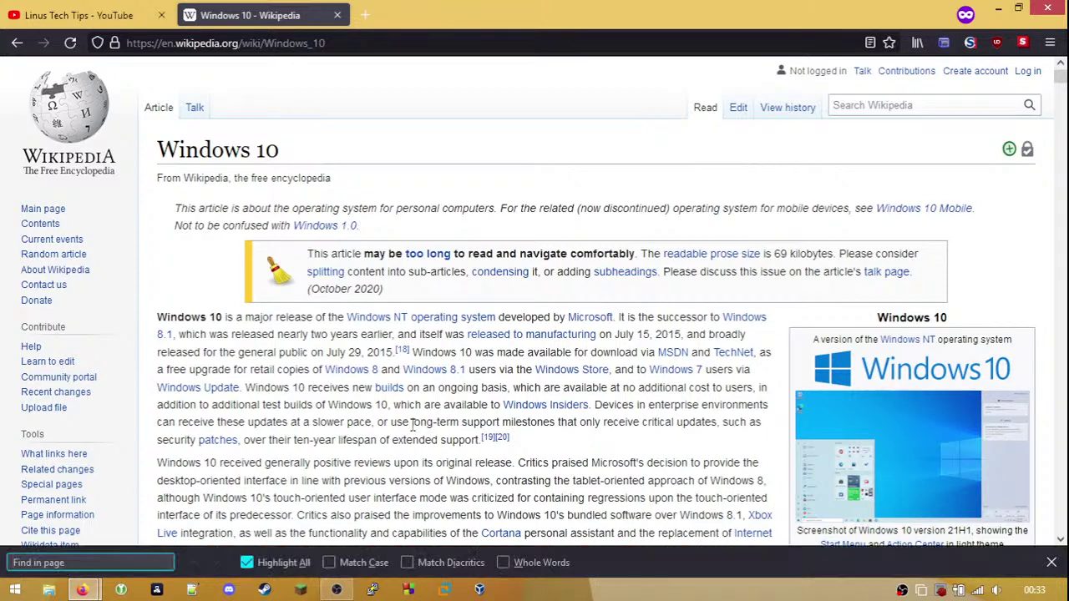
pyautogui.write('ltsc')
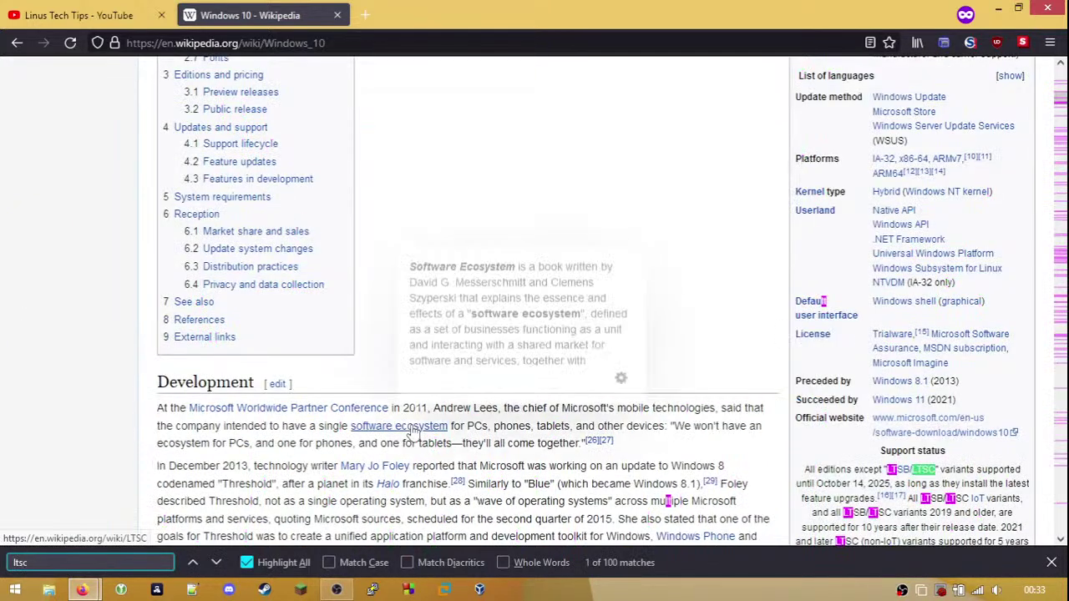
pyautogui.press('Return')
pyautogui.press('Return')
pyautogui.press('Return')
pyautogui.press('Return')
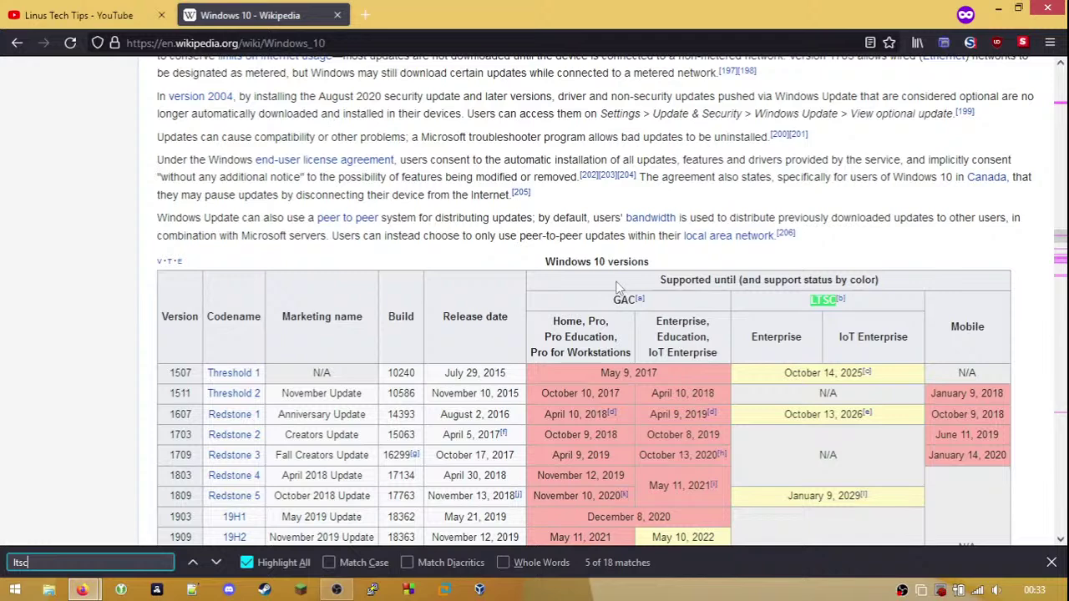
pyautogui.scroll(-3, 618, 288)
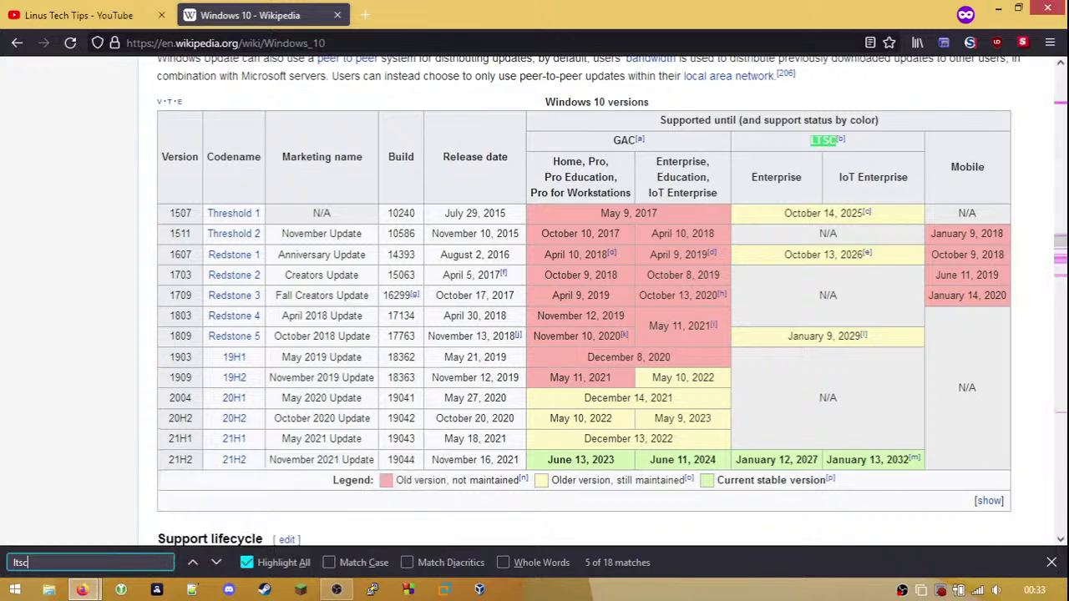
# - Run winver to check the installed Windows version, then close the About Windows dialog and return to the article
pyautogui.press('super+r')
pyautogui.write('win')
pyautogui.press('BackSpace')
pyautogui.press('BackSpace')
pyautogui.write('i')
pyautogui.press('BackSpace')
pyautogui.press('BackSpace')
pyautogui.write('winver')
pyautogui.press('Return')
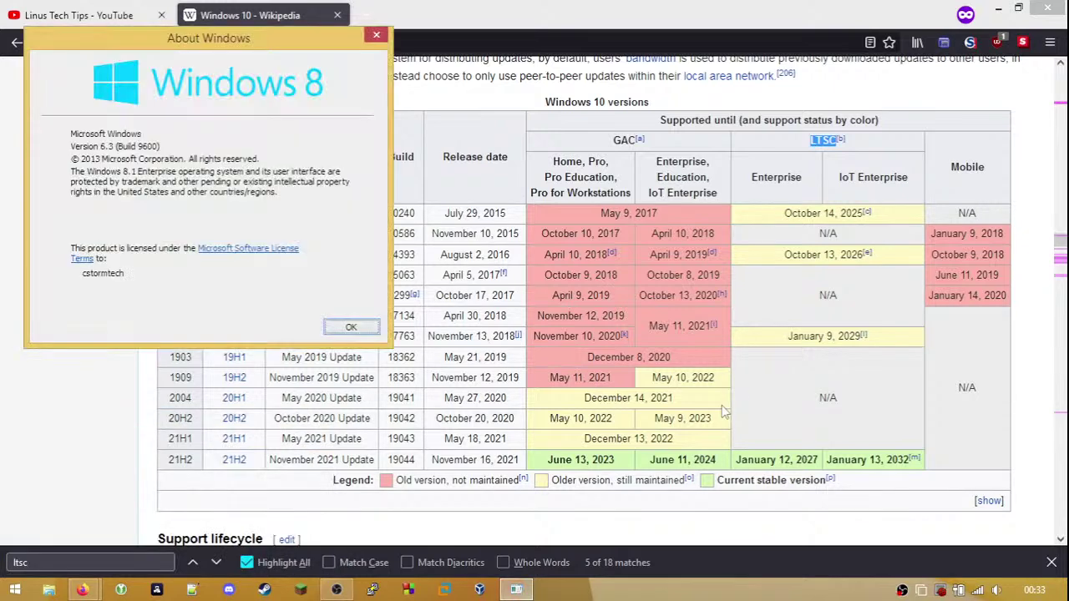
pyautogui.click(377, 35)
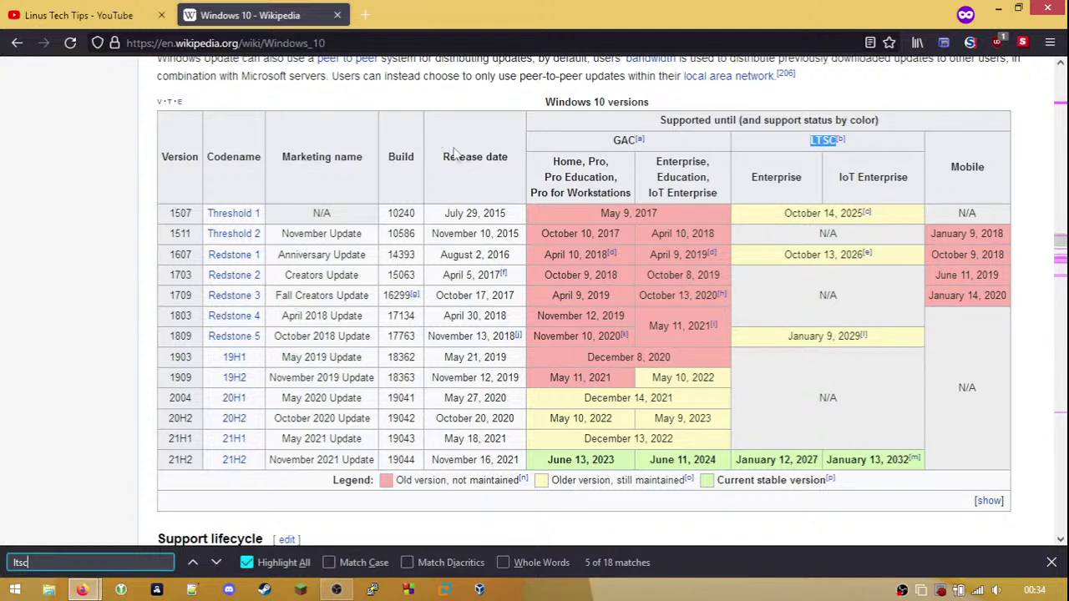
pyautogui.click(740, 193)
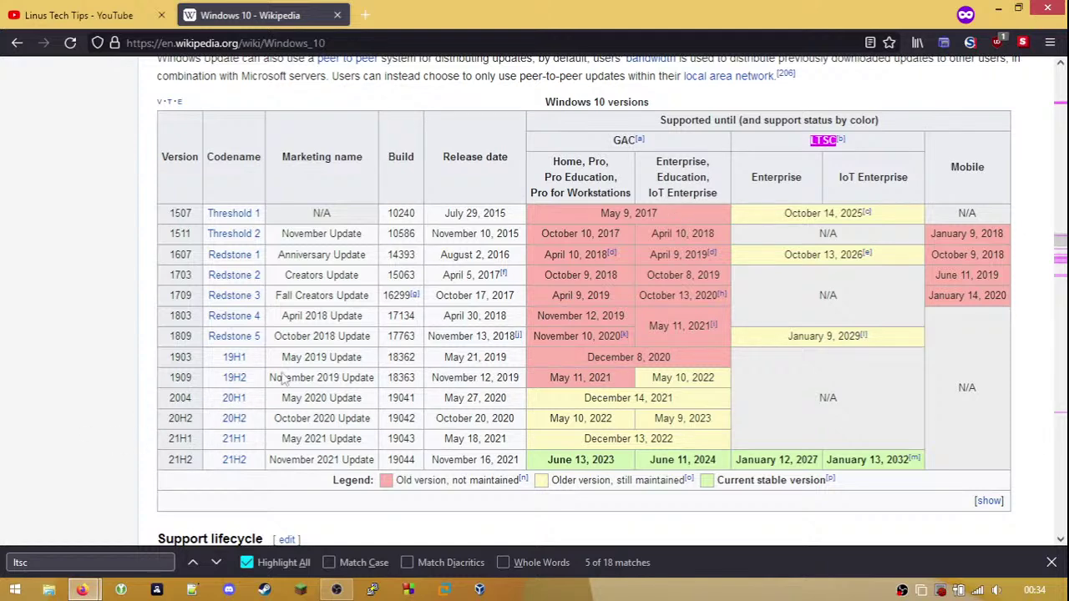
# - Browse the installed programs on the Windows Apps screen and view the Start screen
pyautogui.click(15, 589)
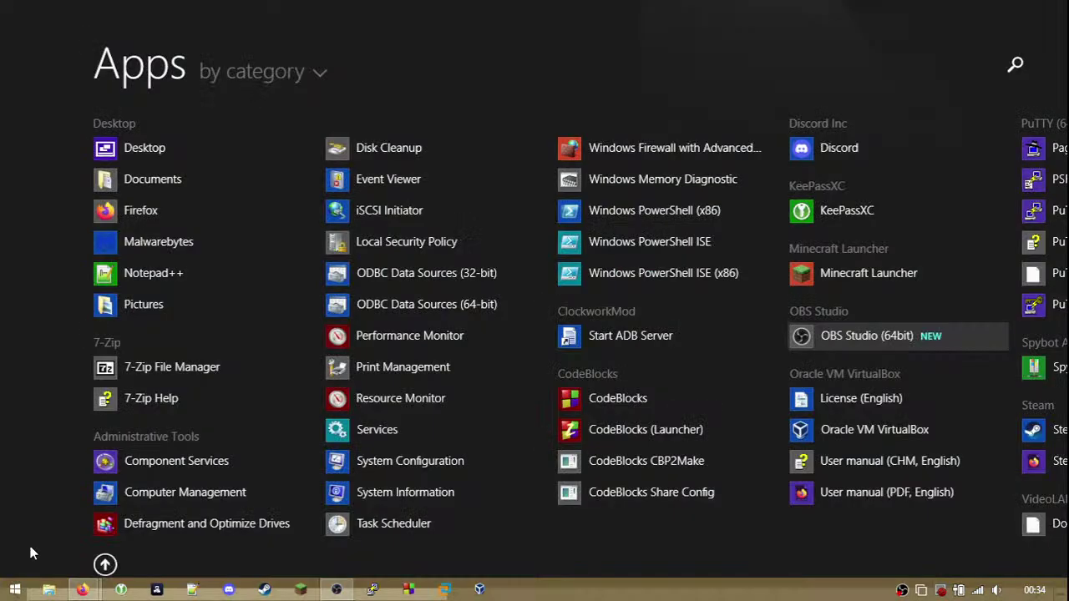
pyautogui.scroll(-3, 807, 351)
pyautogui.scroll(3, 806, 334)
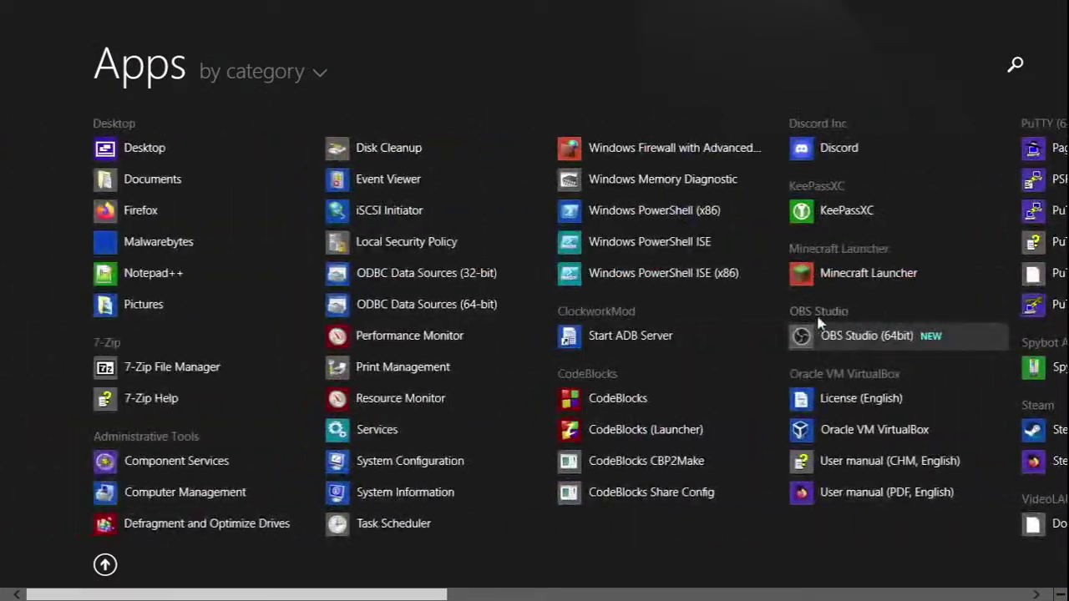
pyautogui.scroll(-6, 296, 425)
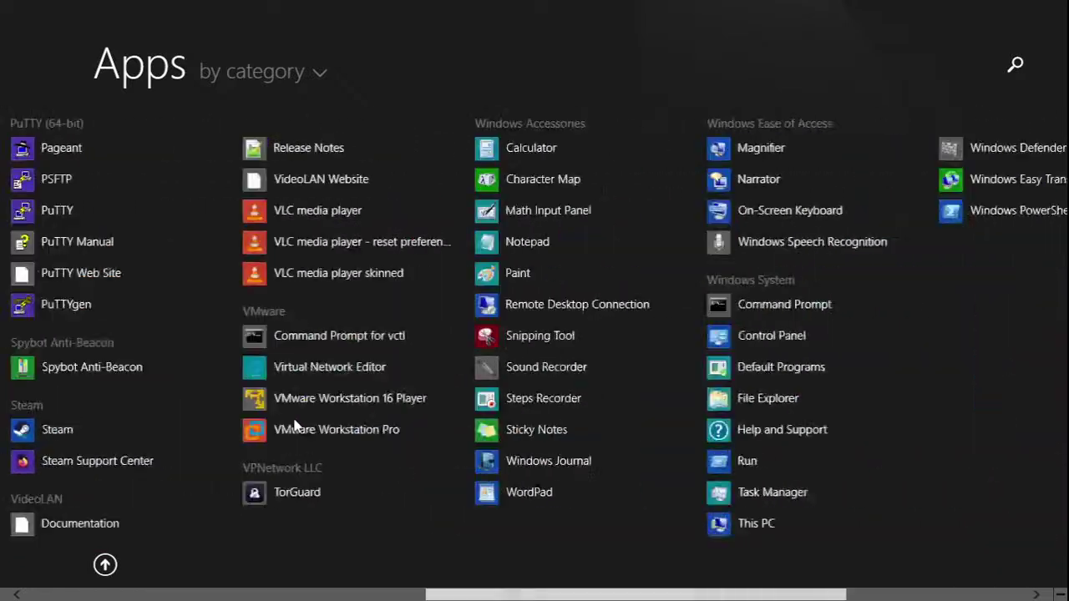
pyautogui.scroll(3, 294, 421)
pyautogui.click(105, 565)
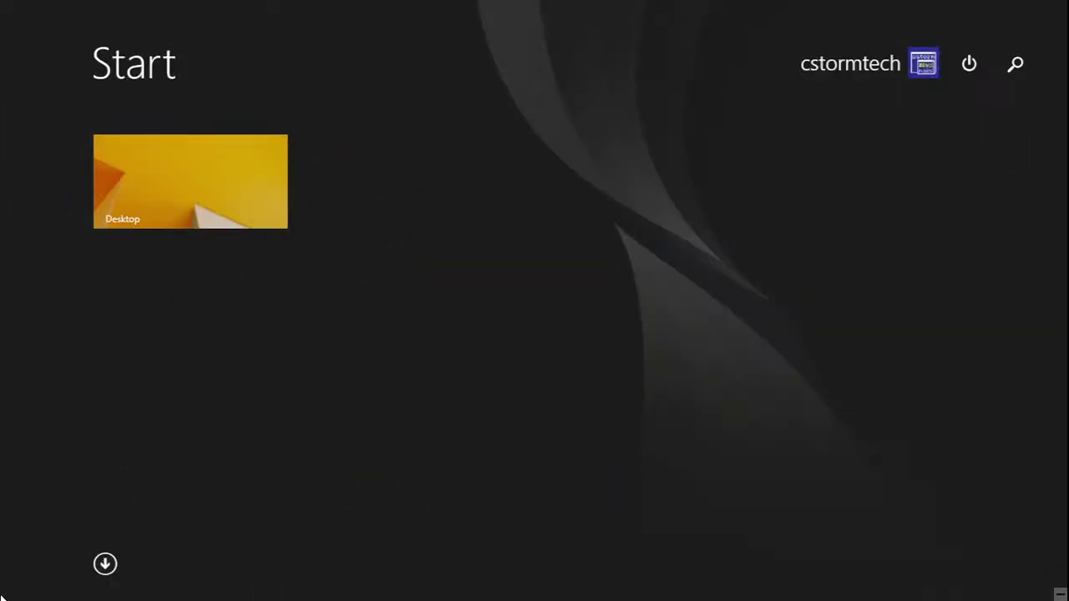
pyautogui.click(105, 565)
pyautogui.scroll(3, 51, 522)
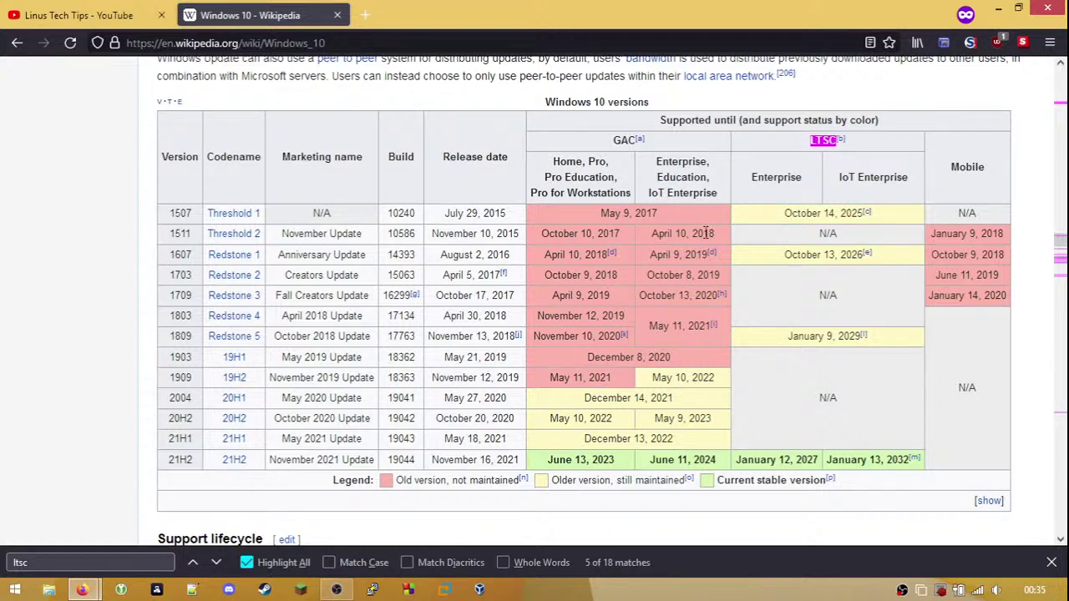
# - Examine the release and support dates in the article's Windows 10 versions table
pyautogui.scroll(1, 703, 214)
pyautogui.scroll(-2, 698, 229)
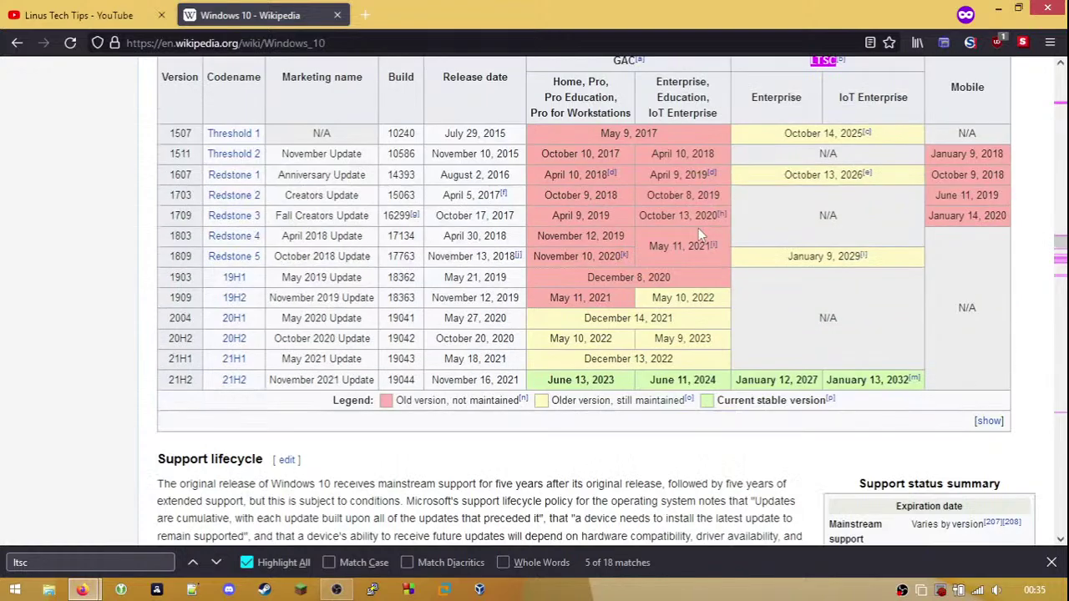
pyautogui.scroll(1, 698, 228)
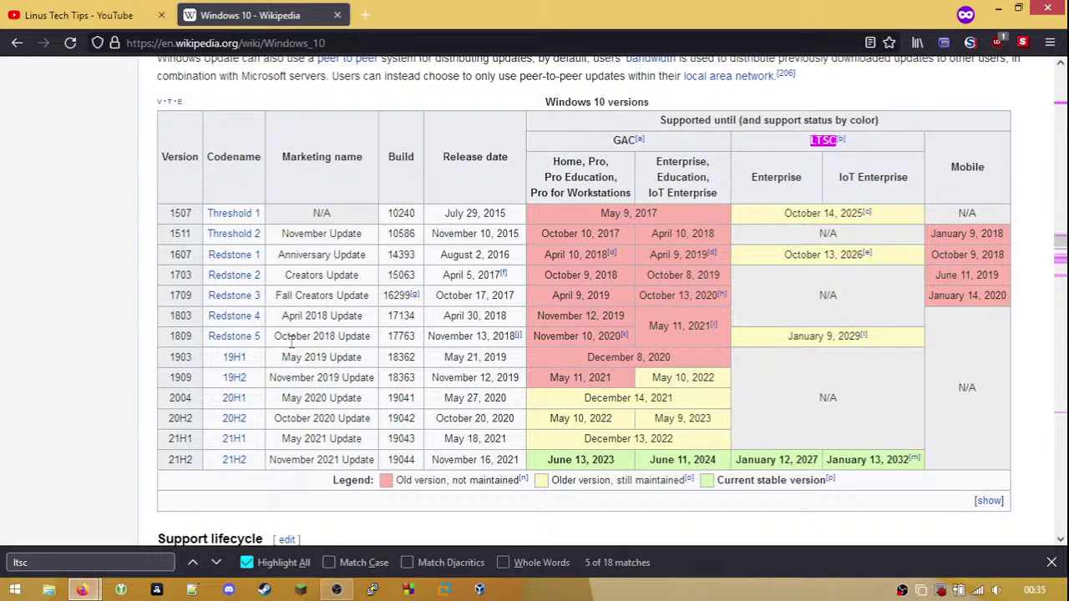
pyautogui.click(15, 590)
pyautogui.click(15, 589)
pyautogui.scroll(1, 424, 241)
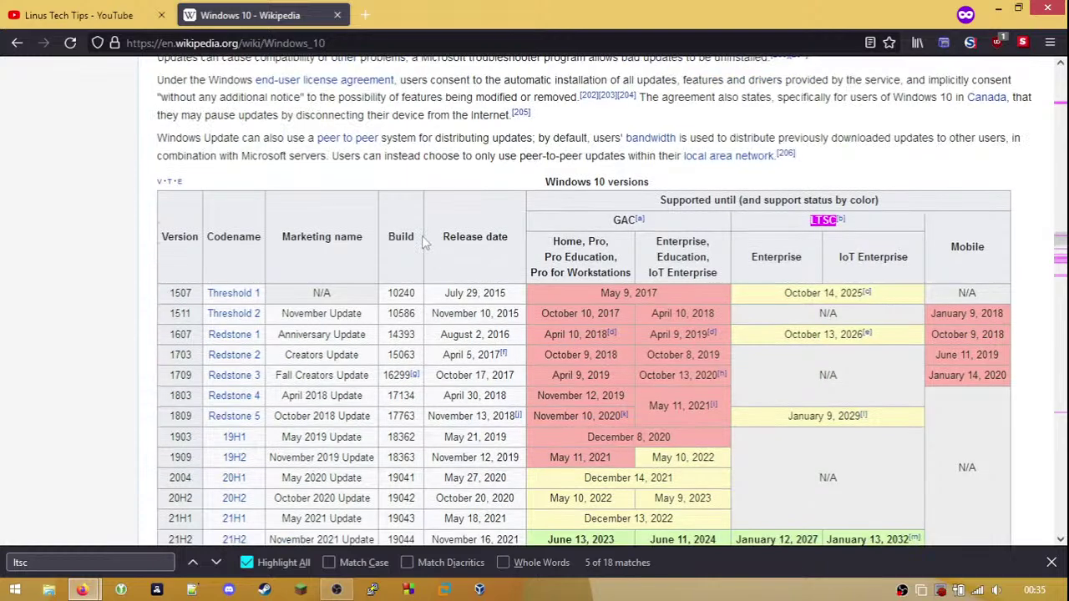
pyautogui.scroll(-3, 424, 241)
pyautogui.scroll(2, 424, 241)
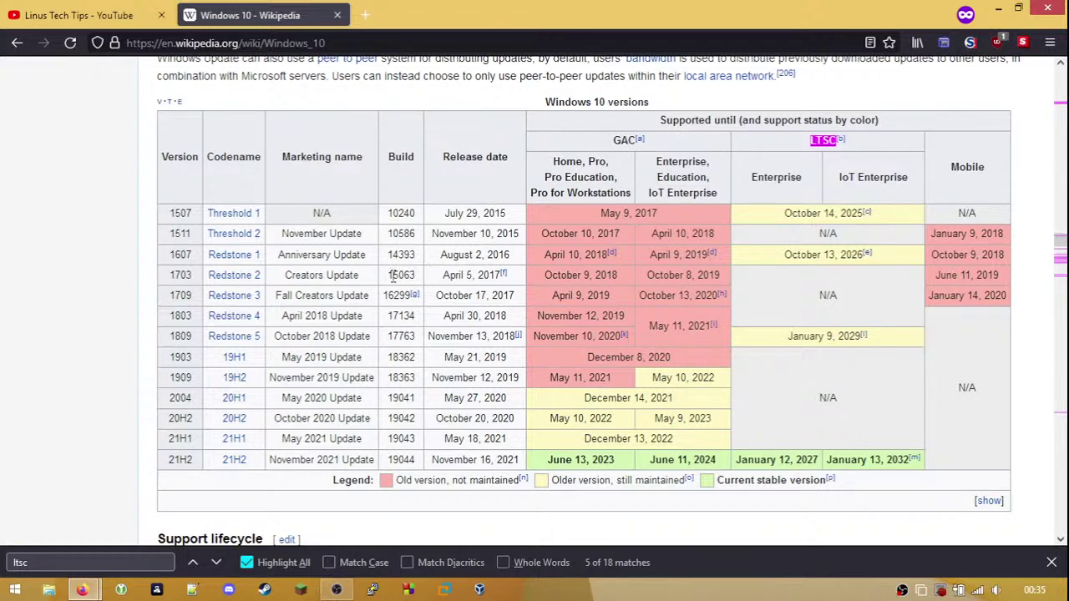
pyautogui.moveTo(1068, 2)
pyautogui.click(1036, 447)
pyautogui.click(910, 124)
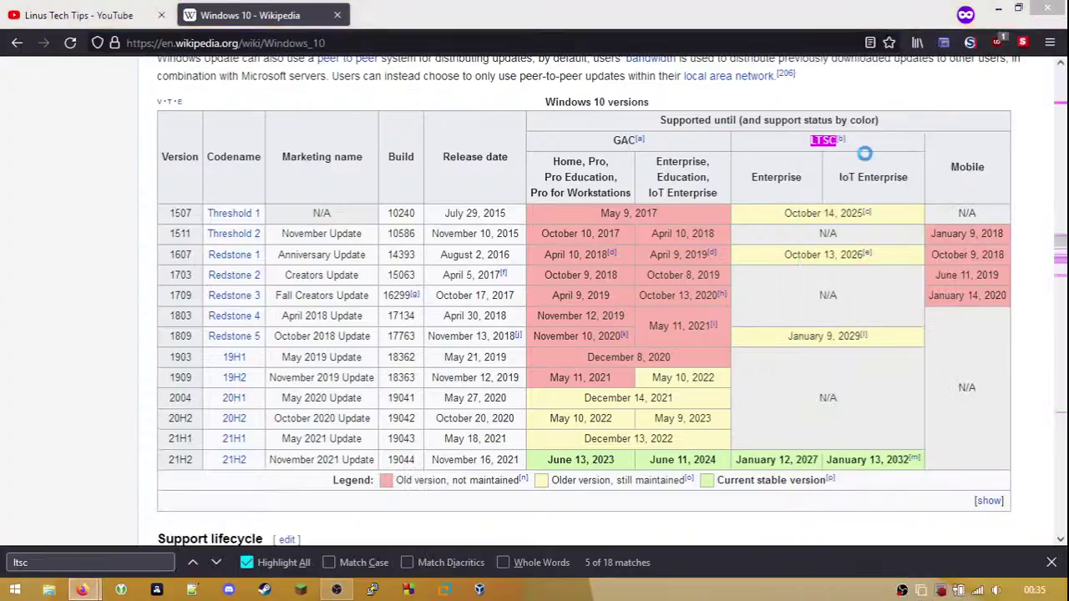
pyautogui.click(646, 306)
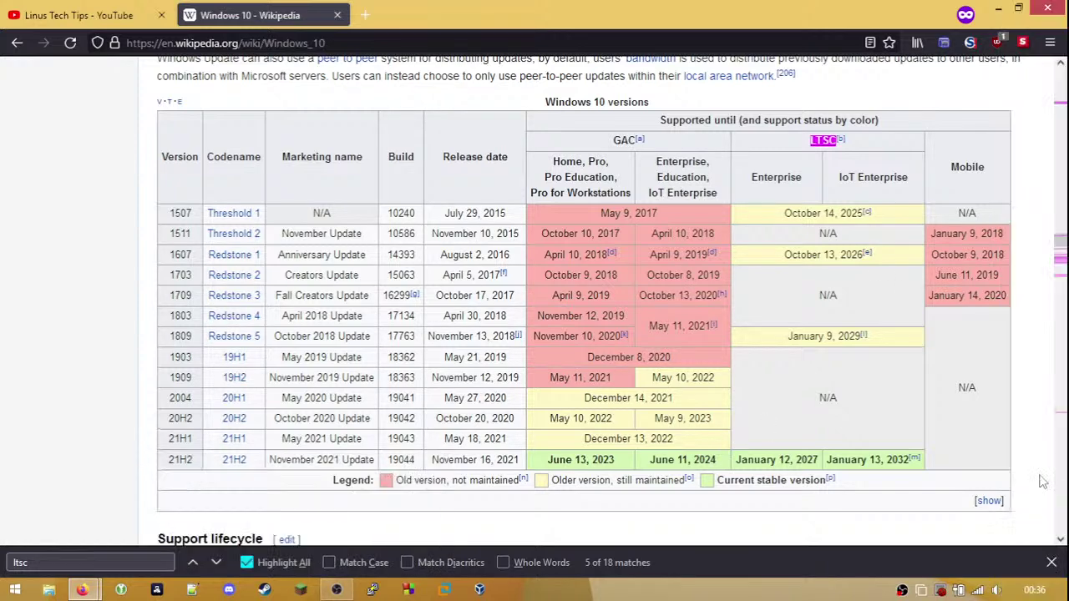
# - Open the Control Panel's Administrative Tools and launch Services
pyautogui.press('super+i')
pyautogui.click(912, 104)
pyautogui.click(259, 124)
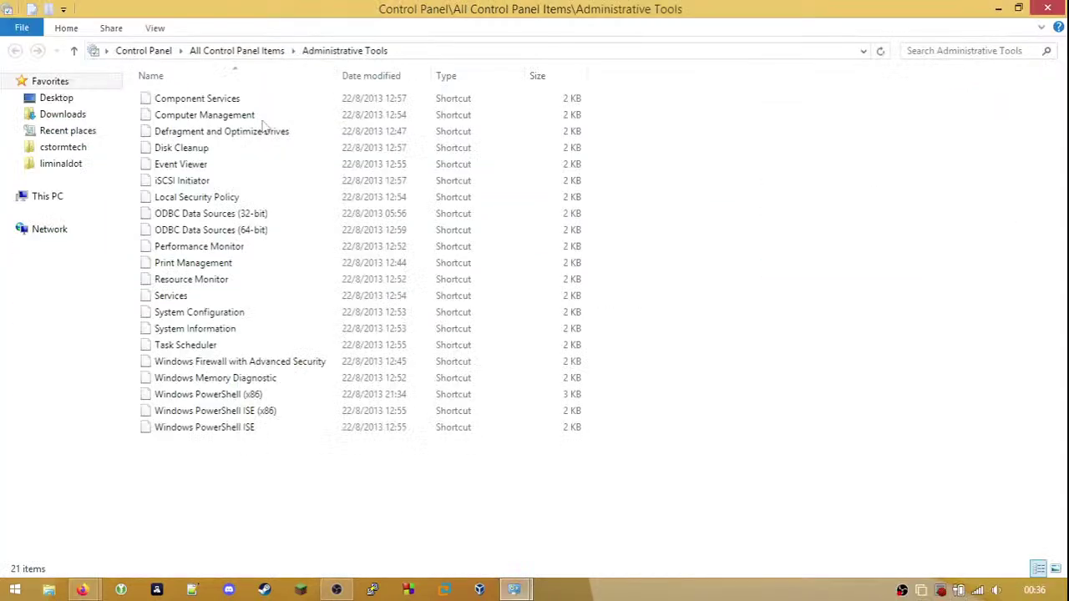
pyautogui.click(259, 185)
pyautogui.press('s')
pyautogui.press('Return')
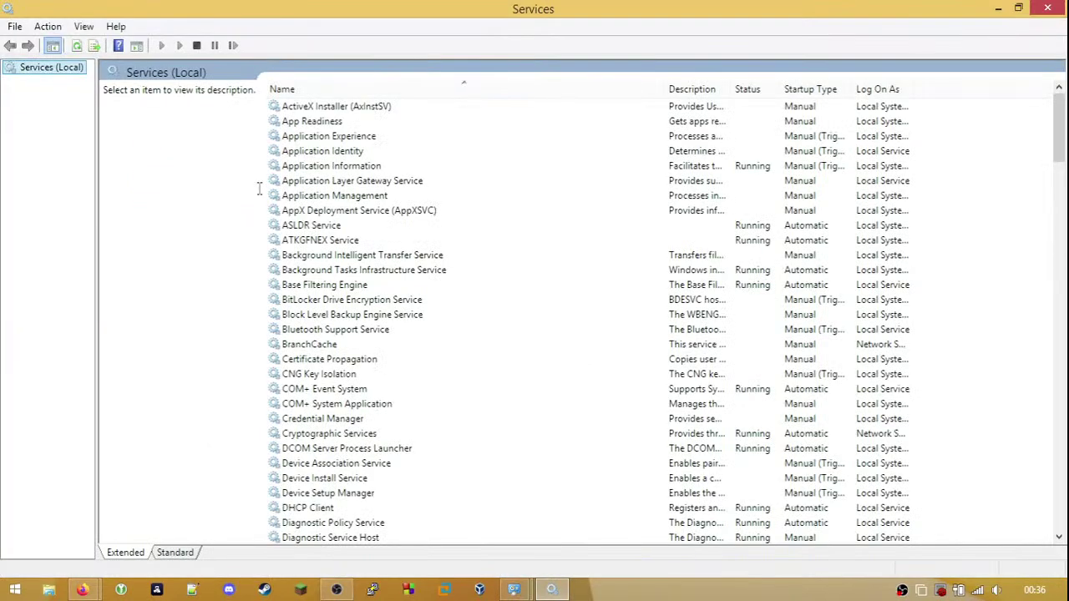
# - Locate the Print Spooler service in the list and check its startup type
pyautogui.click(326, 330)
pyautogui.scroll(-8, 324, 330)
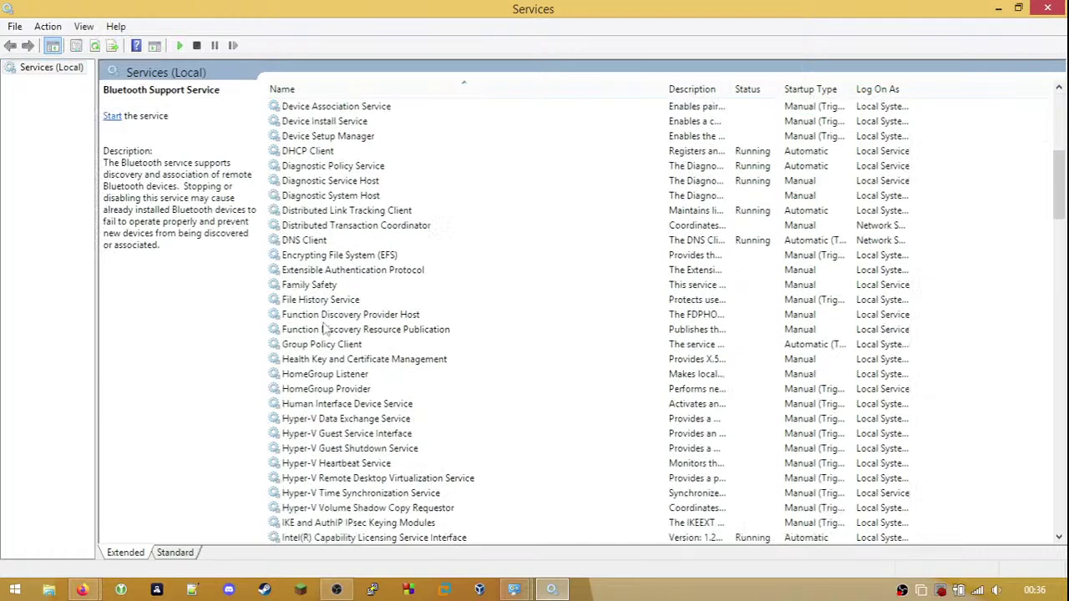
pyautogui.scroll(-7, 324, 330)
pyautogui.press('p')
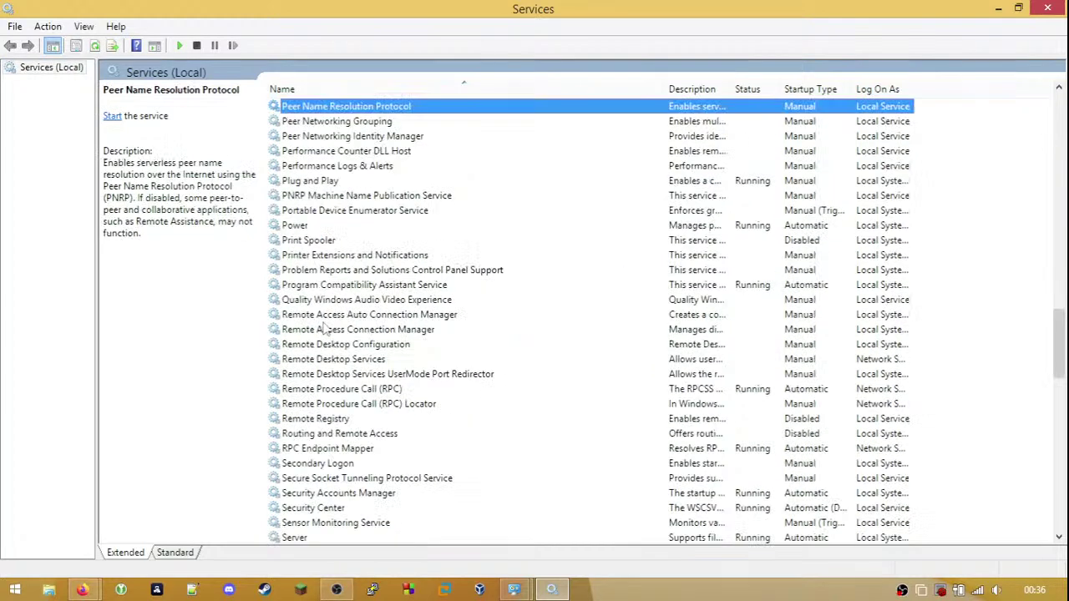
pyautogui.click(303, 242)
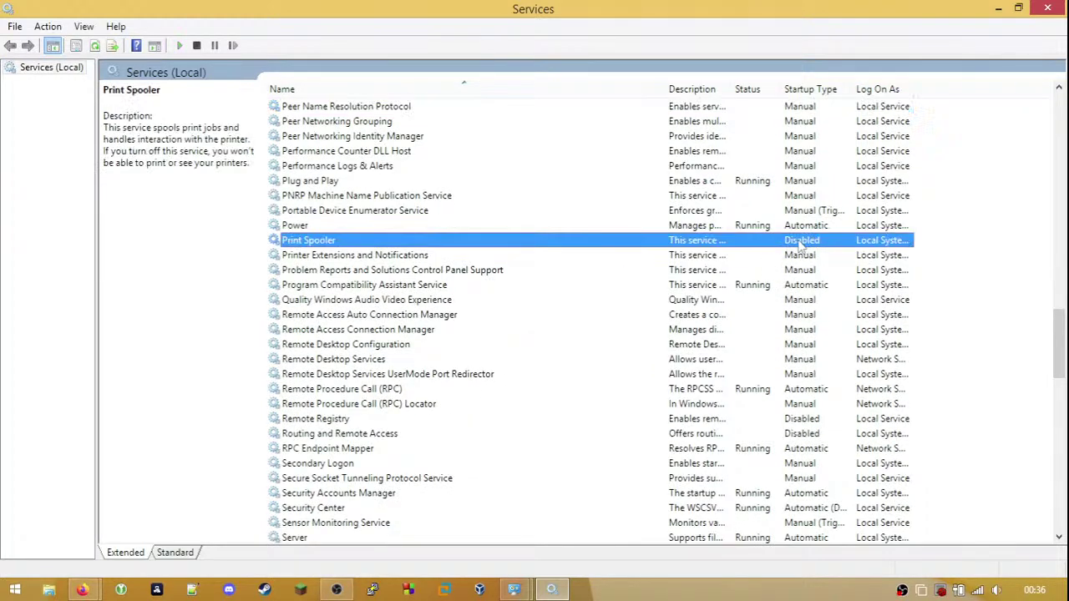
# - Close the Services, Administrative Tools and Control Panel windows to return to the Wikipedia article
pyautogui.hotkey('alt', 'F4')
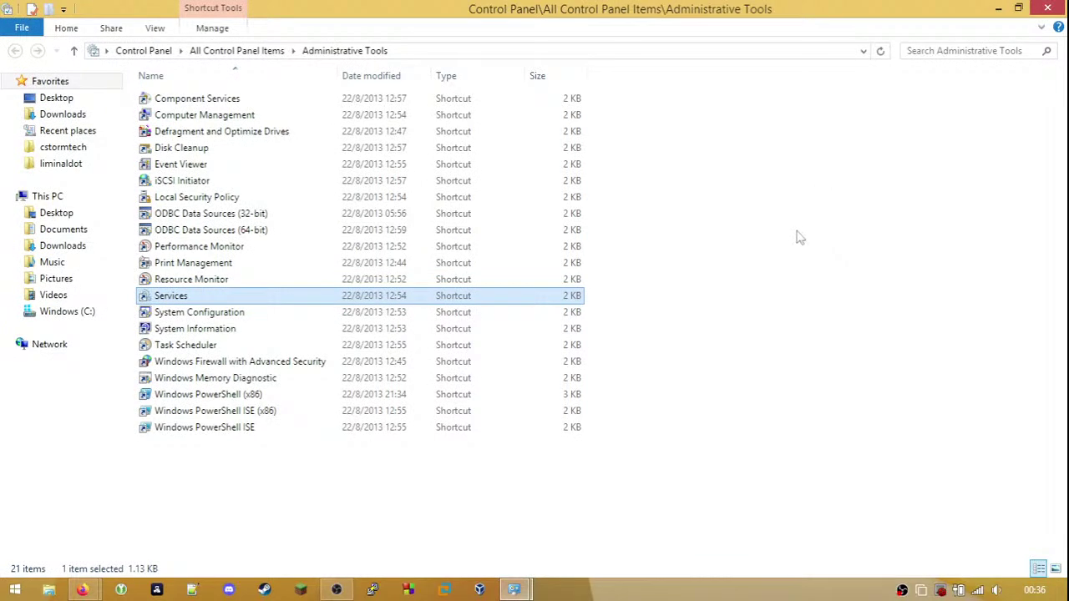
pyautogui.click(1043, 8)
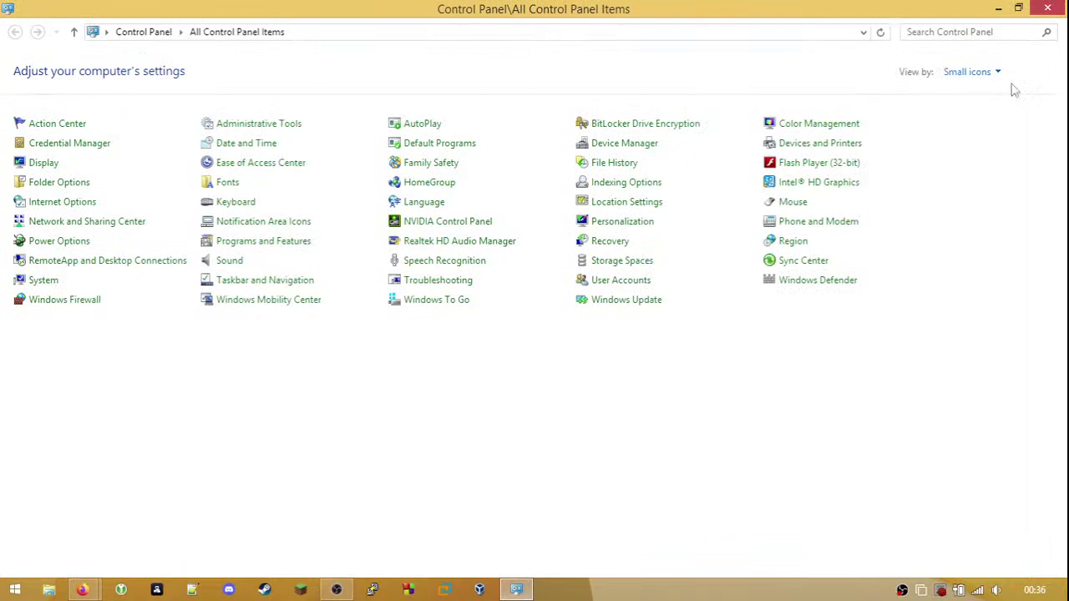
pyautogui.click(1048, 8)
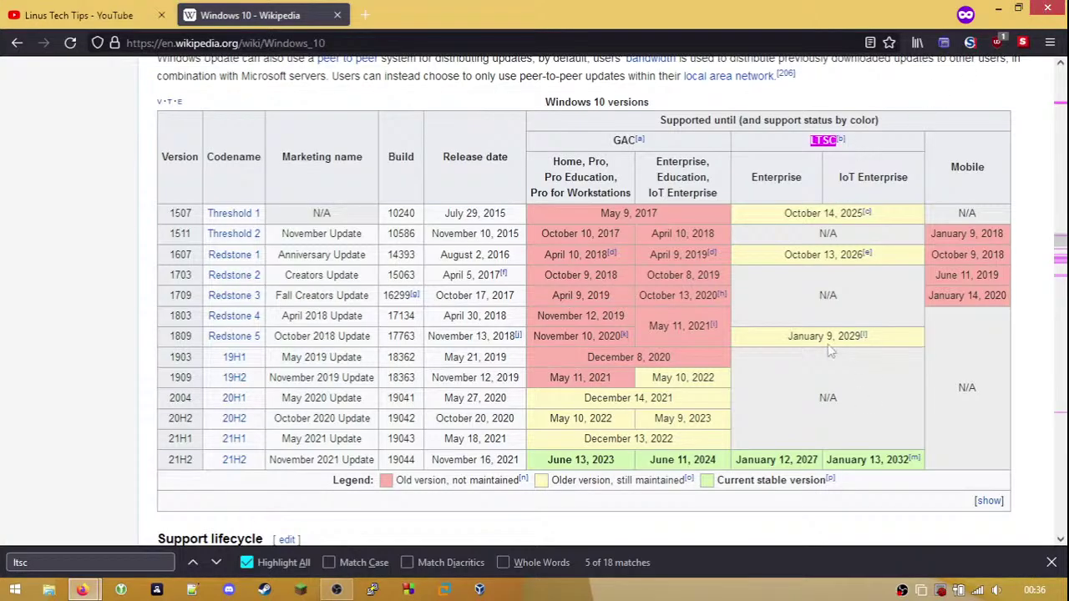
# - Examine the November 2021 Update entry and the surrounding support dates in the Windows 10 versions table
pyautogui.moveTo(290, 461); pyautogui.dragTo(374, 461)
pyautogui.click(338, 443)
pyautogui.moveTo(627, 338)
pyautogui.scroll(1, 804, 217)
pyautogui.scroll(-2, 806, 250)
pyautogui.scroll(1, 810, 301)
# - Open the Wikipedia article on Windows 7 in a new browser tab by searching Wikipedia for "windows 7"
pyautogui.click(365, 14)
pyautogui.write('w wi')
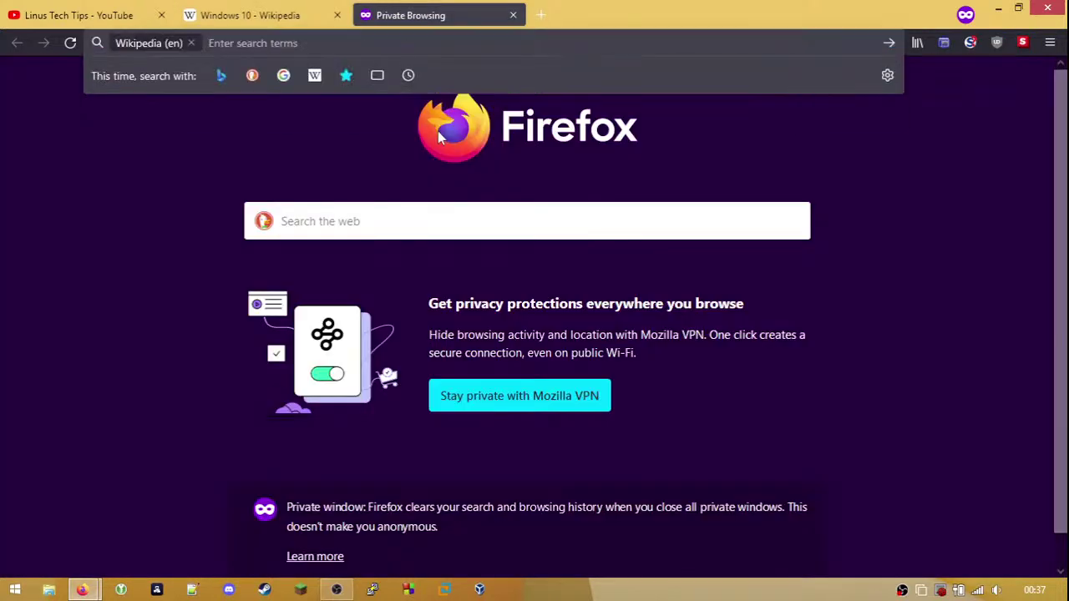
pyautogui.write('ndows 7')
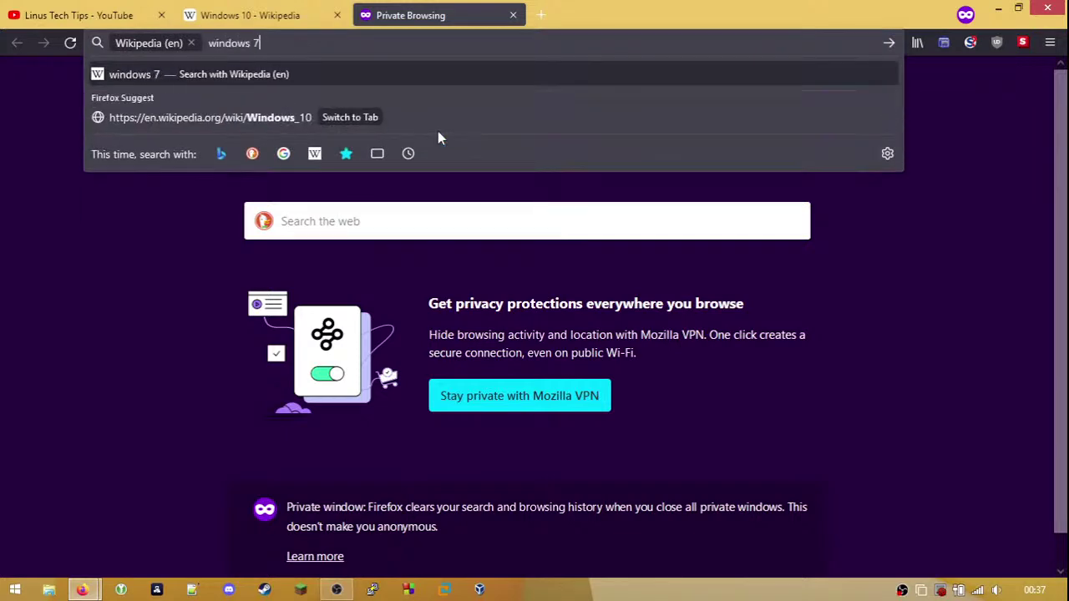
pyautogui.press('Return')
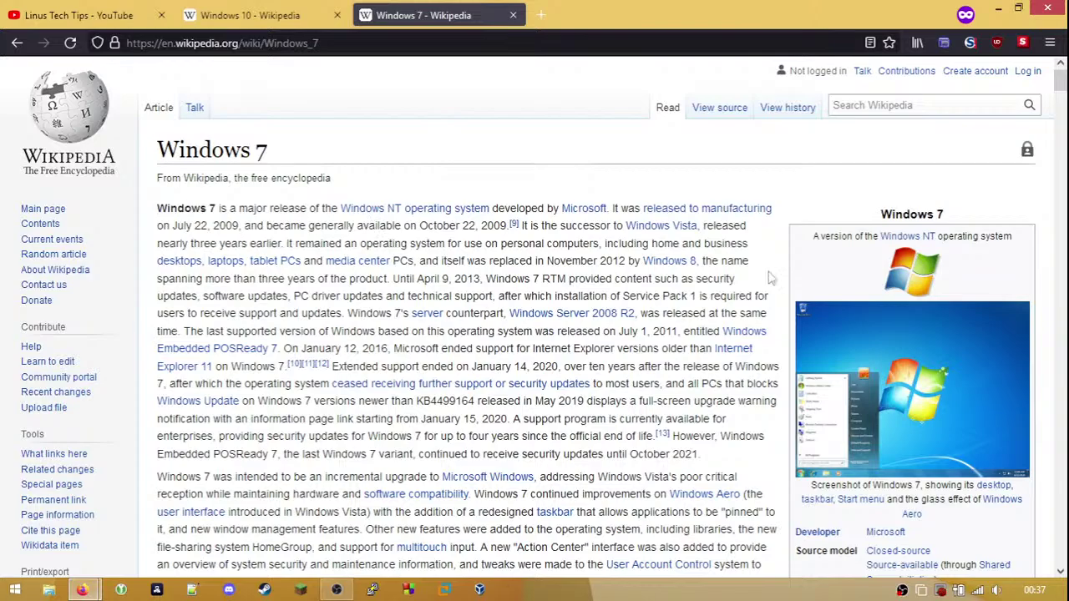
# - Check the mainstream and extended support end dates in the Windows 7 article's infobox
pyautogui.scroll(-5, 765, 275)
pyautogui.scroll(2, 773, 281)
pyautogui.scroll(-2, 877, 361)
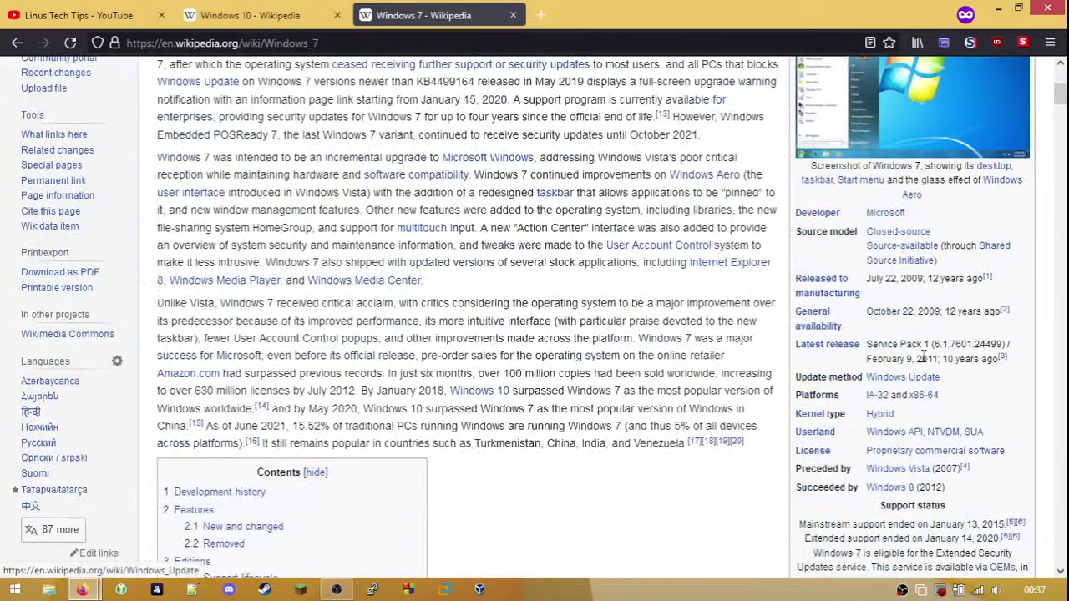
pyautogui.scroll(-1, 869, 371)
pyautogui.doubleClick(842, 379)
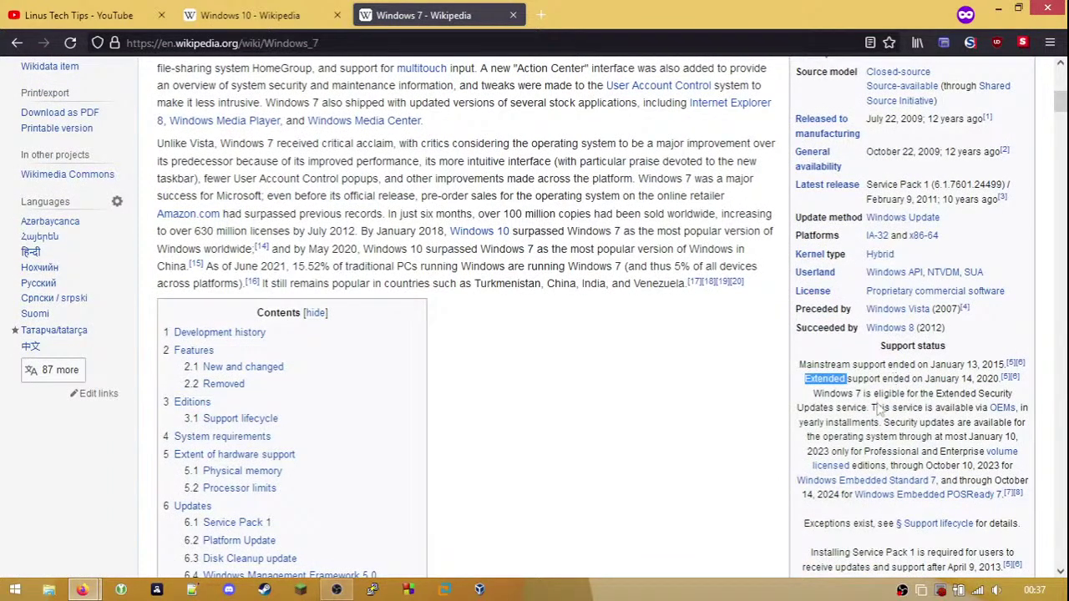
pyautogui.scroll(6, 878, 410)
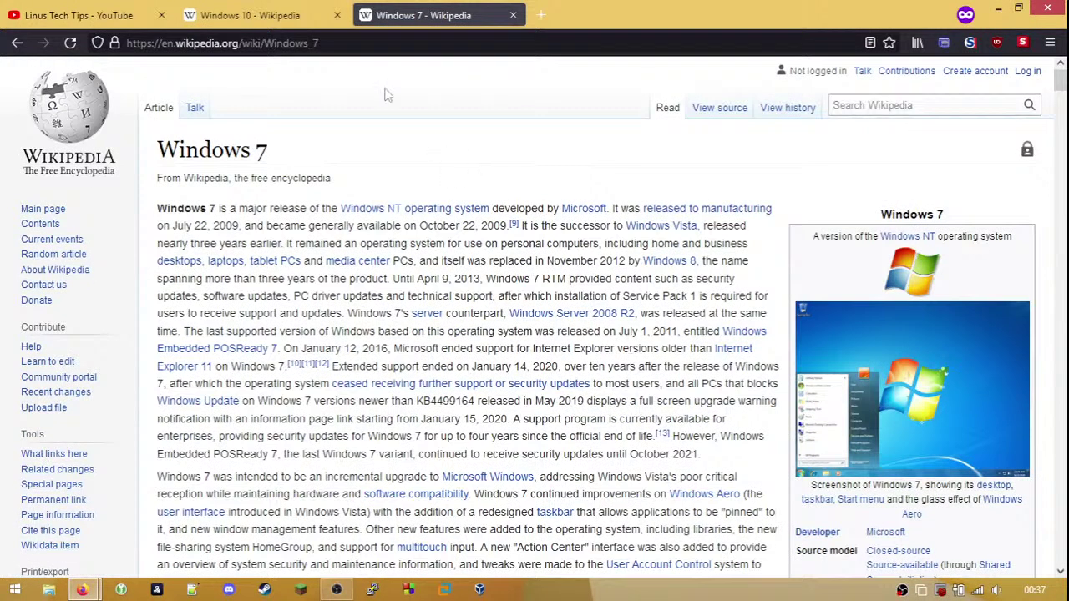
# - Return to the Windows 10 article, review the infobox's support status, and go back to the LTSC match in the versions table
pyautogui.click(296, 17)
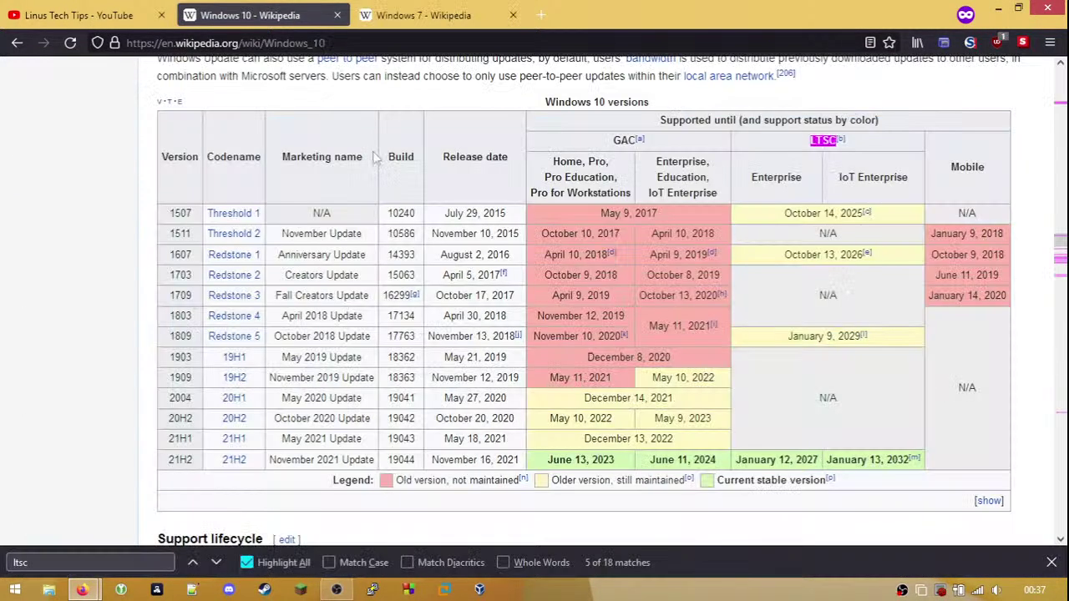
pyautogui.press('Home')
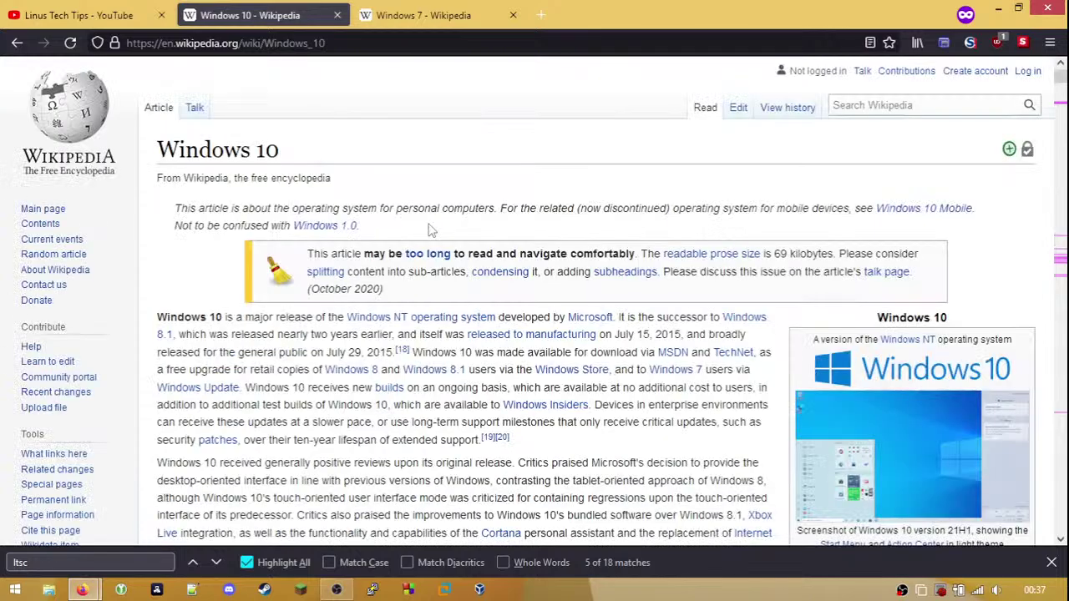
pyautogui.scroll(-10, 430, 196)
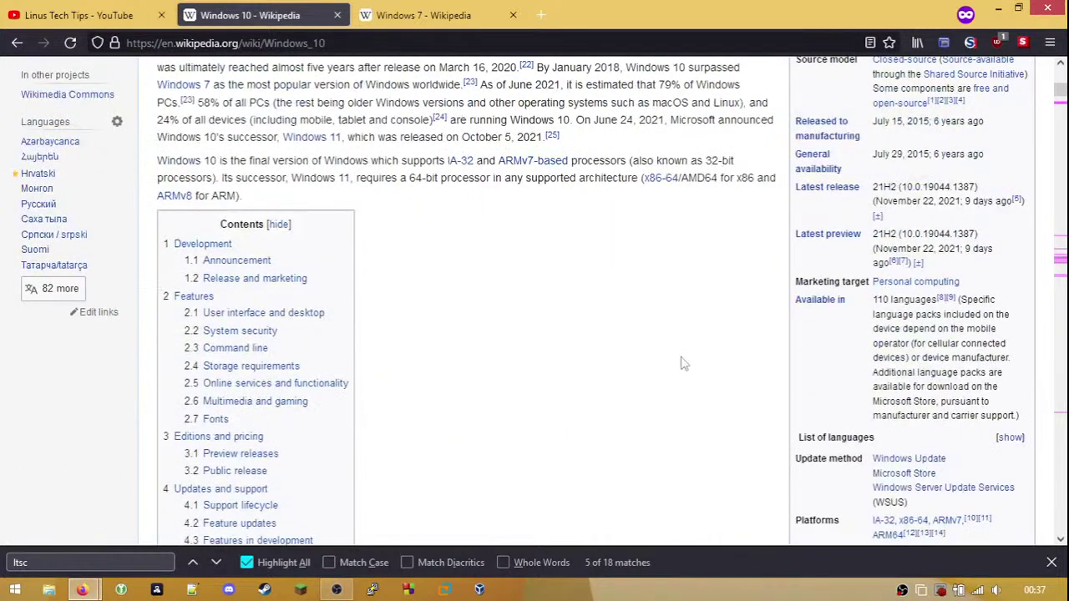
pyautogui.scroll(-7, 681, 363)
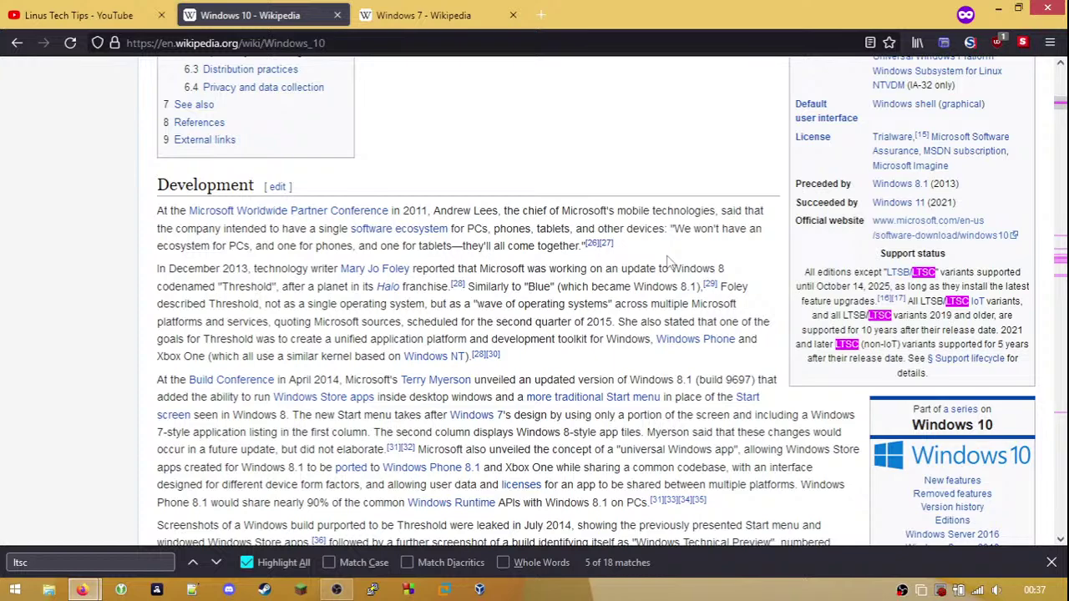
pyautogui.click(219, 562)
pyautogui.click(219, 563)
pyautogui.scroll(-3, 539, 378)
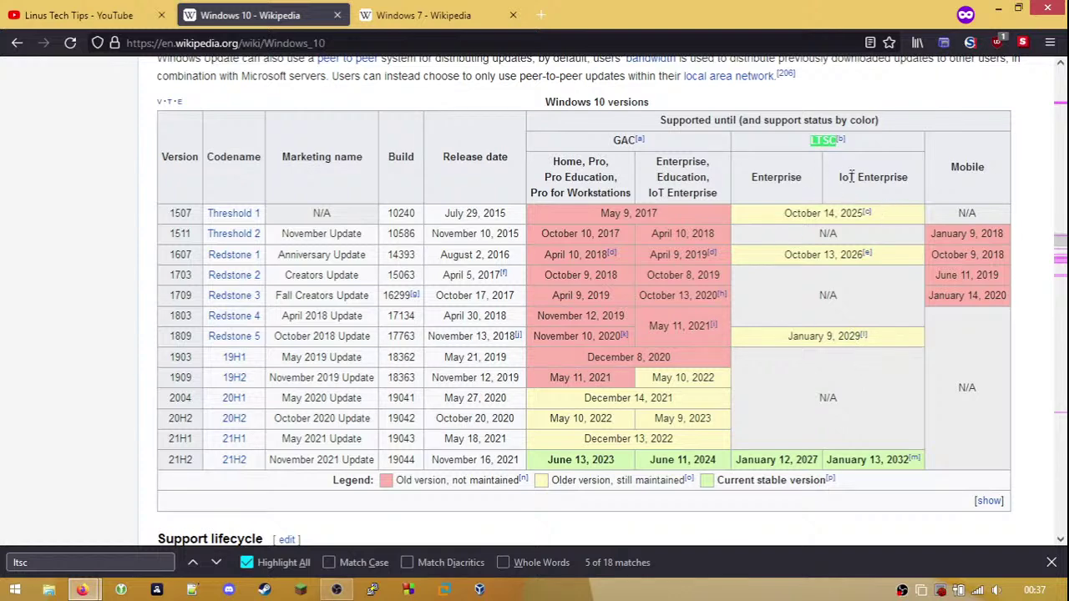
# - Inspect the LTSC Enterprise and IoT Enterprise columns and read the mainstream support footnotes for versions 21H2, 1809 and 1607
pyautogui.doubleClick(756, 178)
pyautogui.click(795, 197)
pyautogui.moveTo(913, 464)
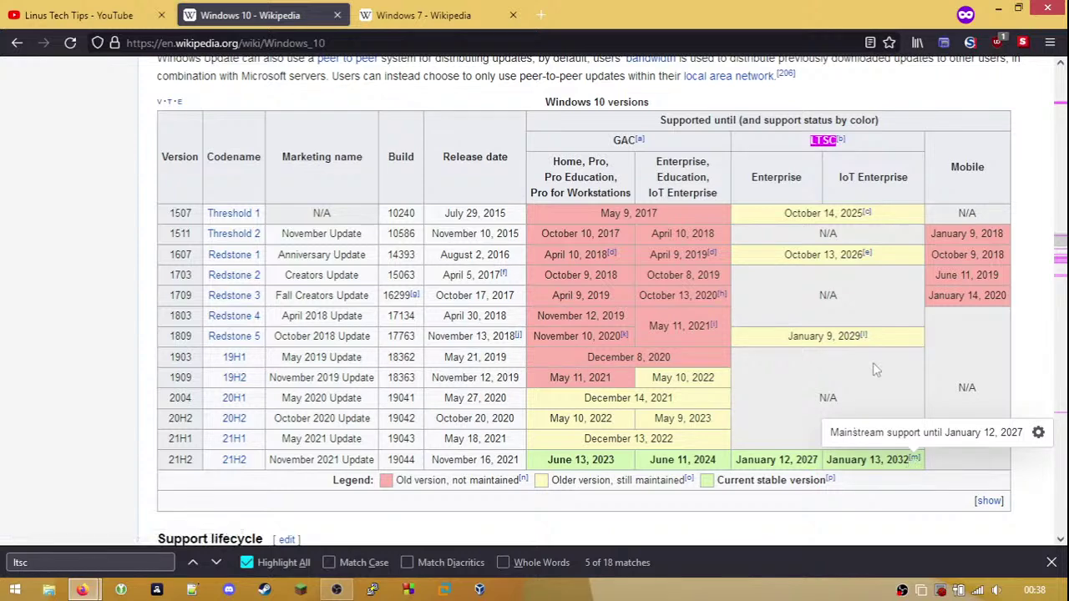
pyautogui.moveTo(866, 339)
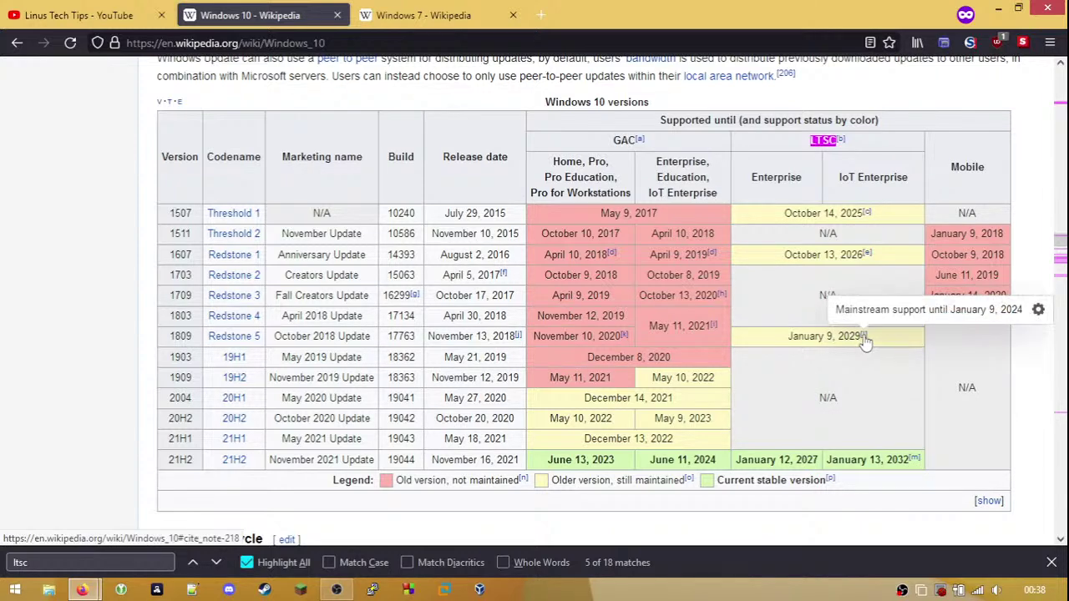
pyautogui.moveTo(867, 255)
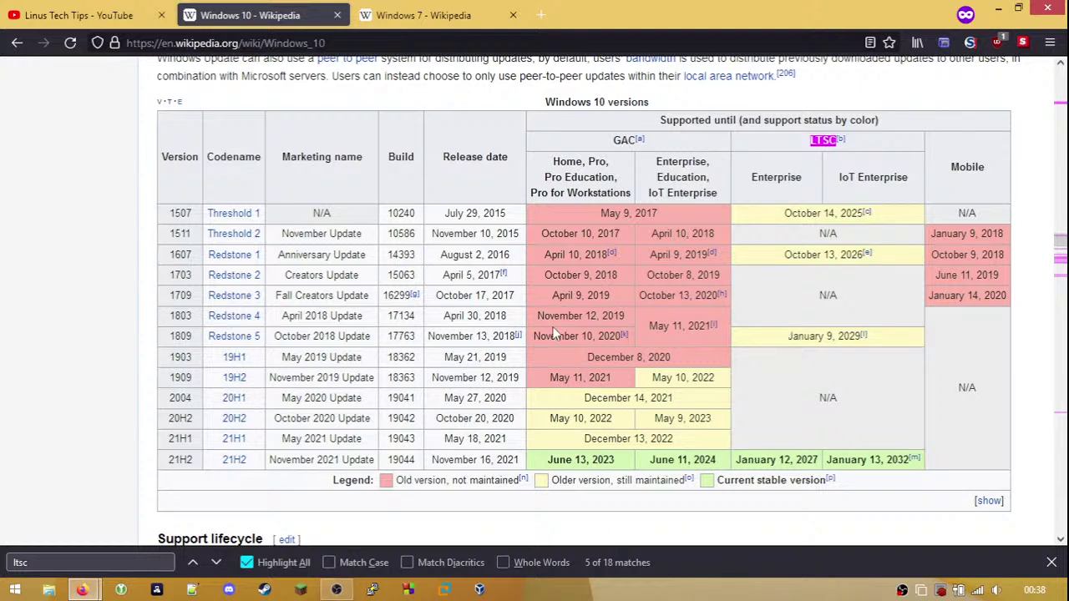
# - Highlight the "November 2021 Update" marketing name in the 21H2 row of the versions table
pyautogui.tripleClick(357, 458)
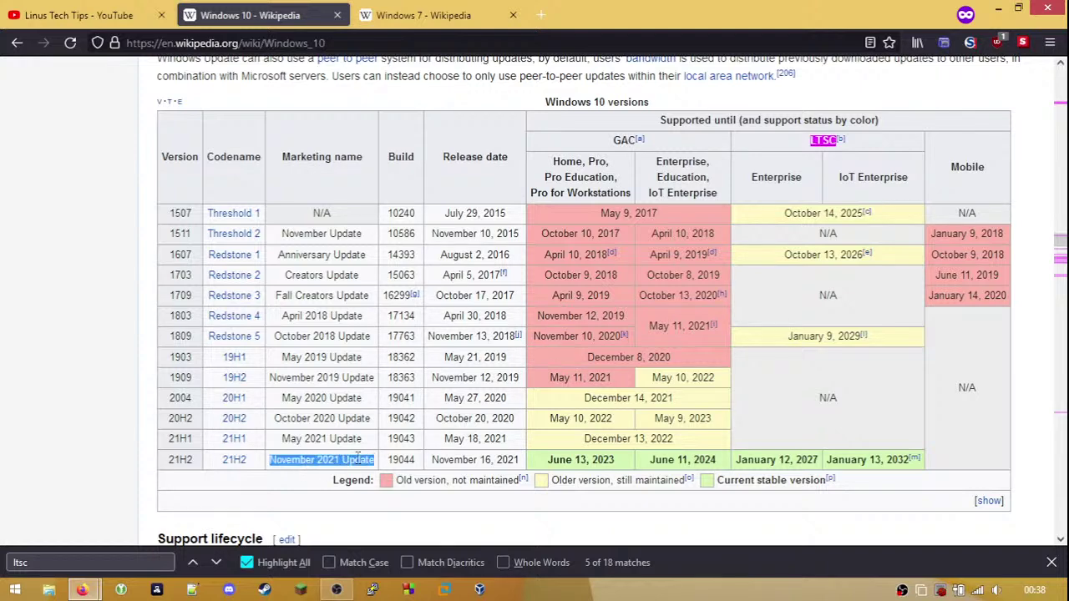
pyautogui.click(326, 458)
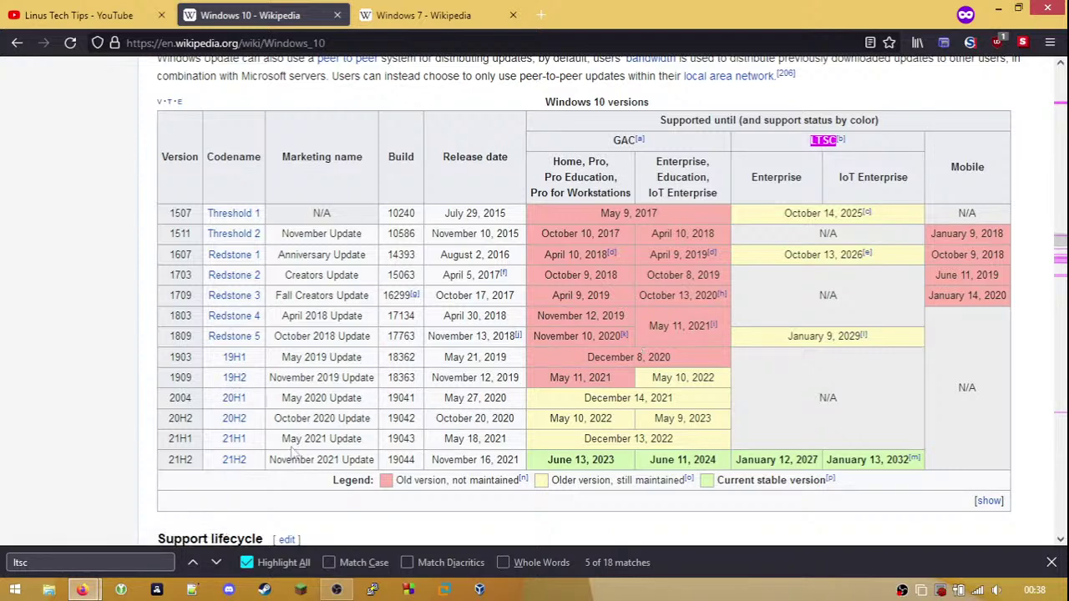
pyautogui.moveTo(291, 458); pyautogui.dragTo(362, 458)
pyautogui.click(361, 459)
pyautogui.moveTo(281, 462); pyautogui.dragTo(374, 461)
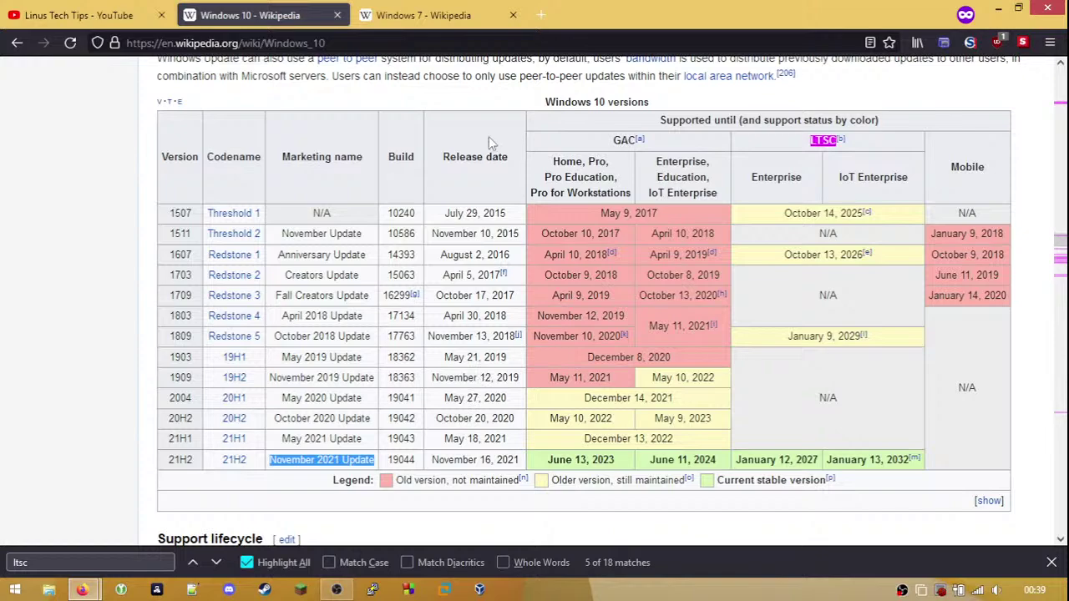
# - Minimize the browser, open VMware Workstation, and start a new virtual machine with the Custom (advanced) configuration
pyautogui.hotkey('ctrl', 'Tab')
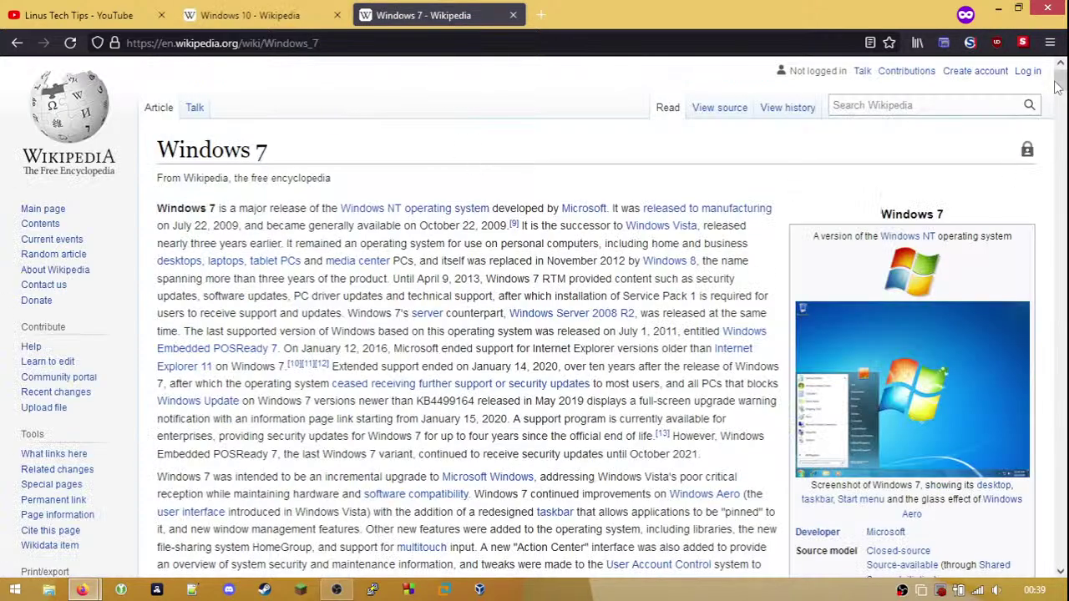
pyautogui.click(1002, 20)
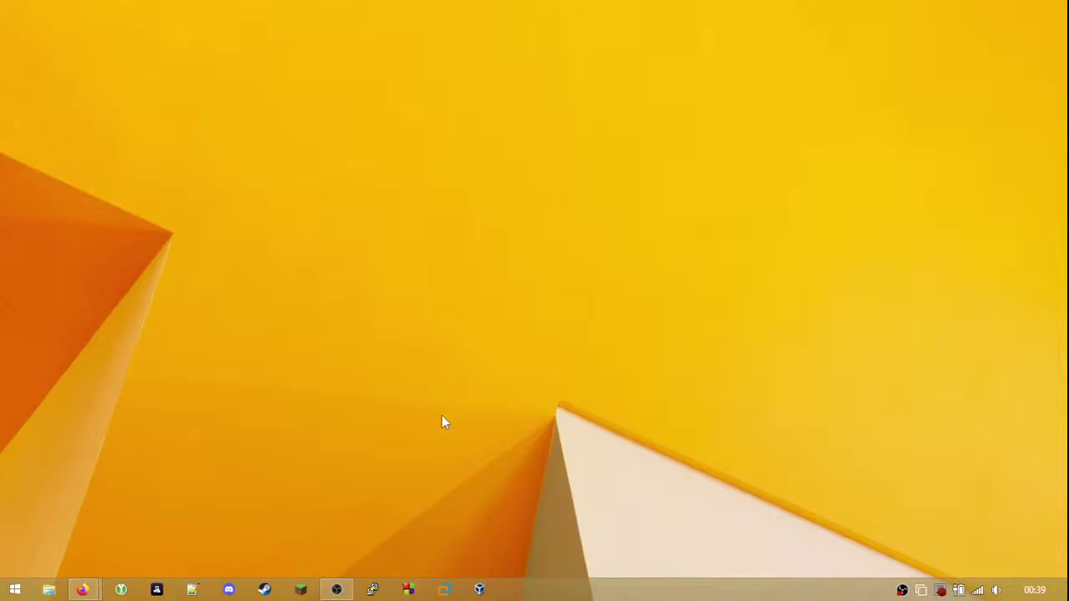
pyautogui.click(445, 591)
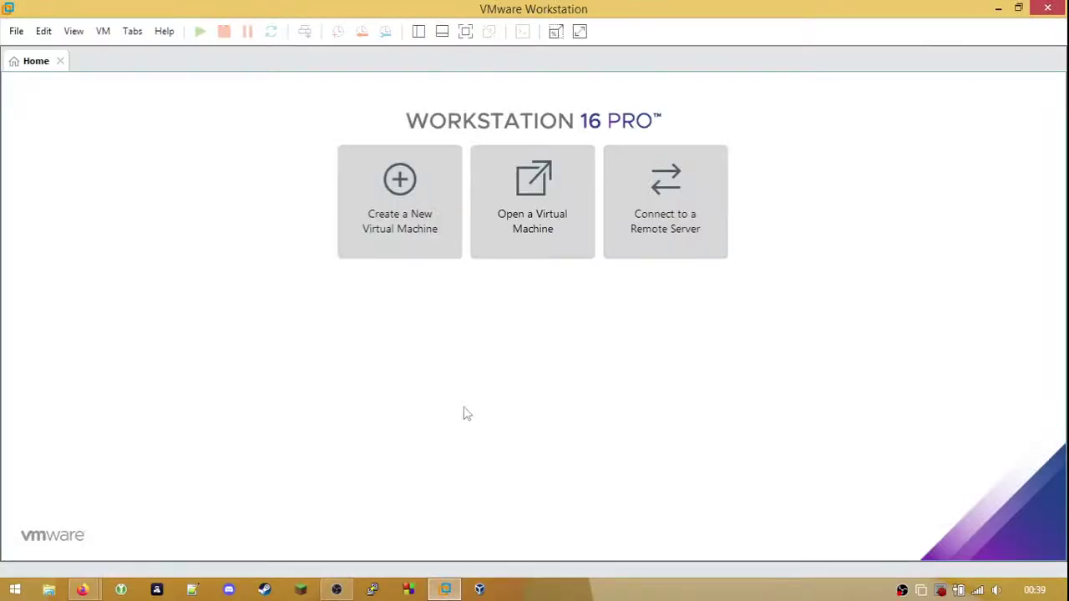
pyautogui.click(384, 219)
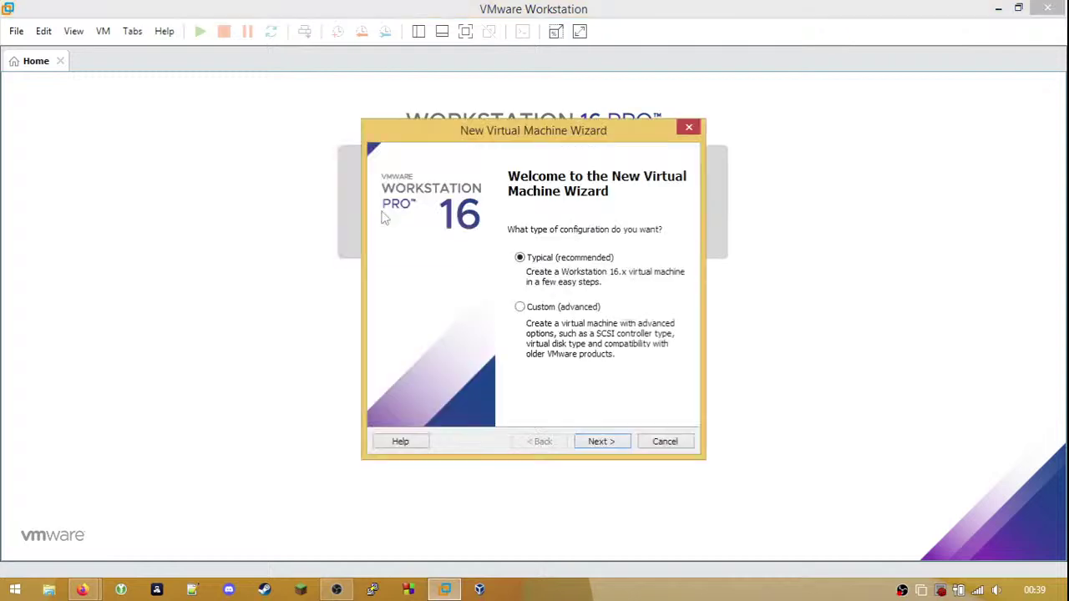
pyautogui.click(542, 307)
pyautogui.click(599, 447)
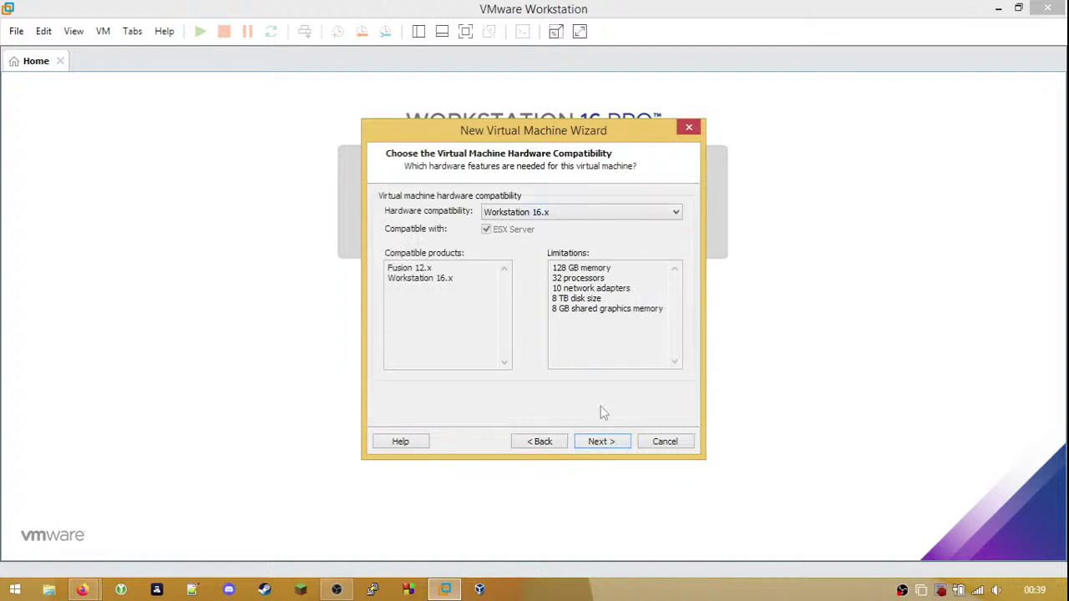
# - Accept Workstation 16.x compatibility, choose to install the operating system later, and select Windows 10 x64 as the Microsoft Windows guest version
pyautogui.click(608, 444)
pyautogui.click(472, 359)
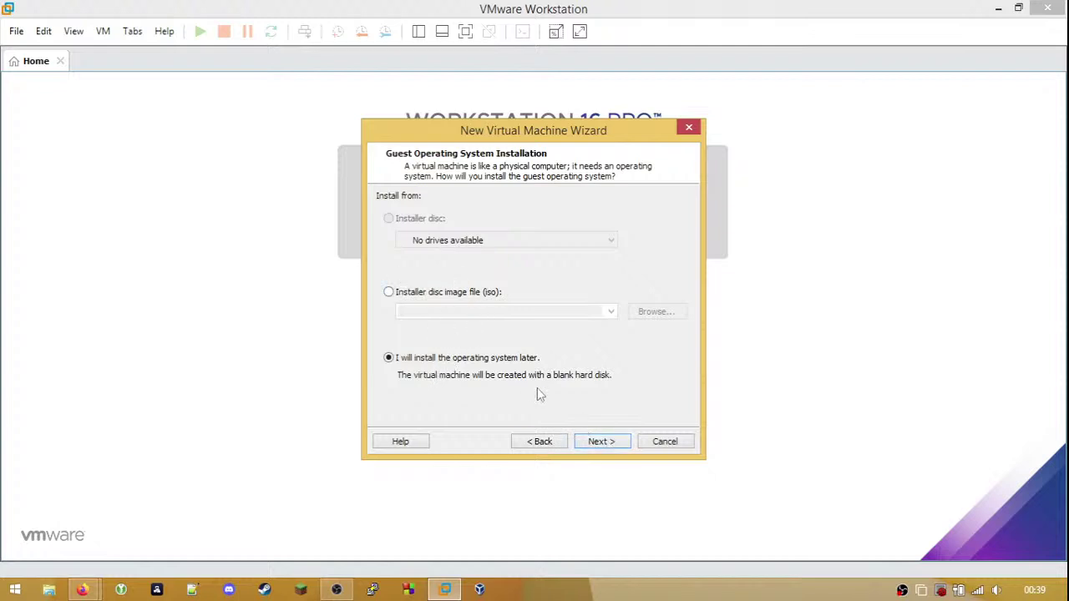
pyautogui.click(597, 444)
pyautogui.click(504, 300)
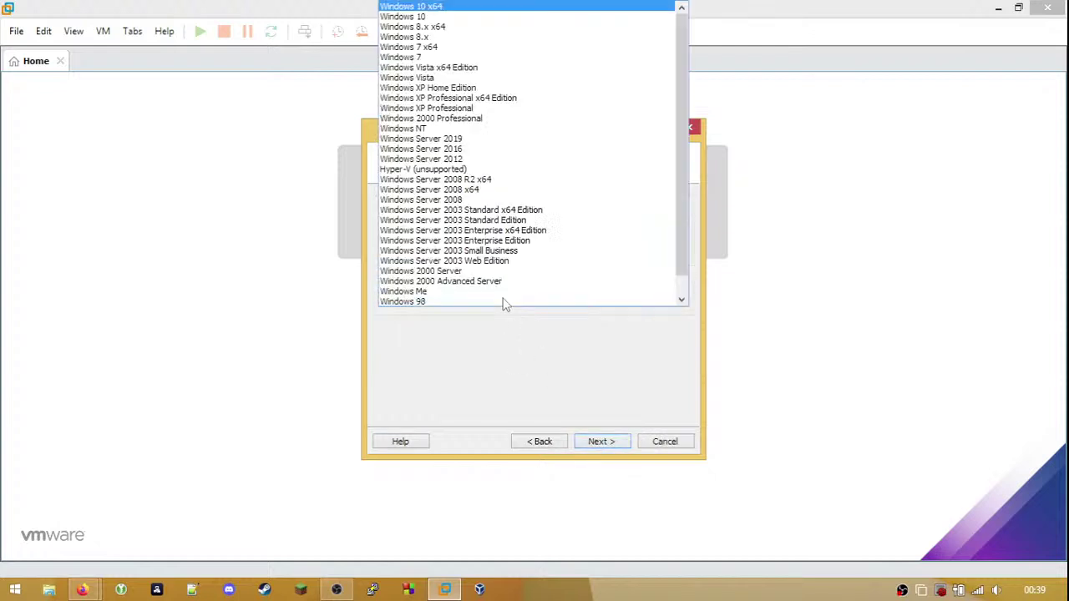
pyautogui.click(443, 7)
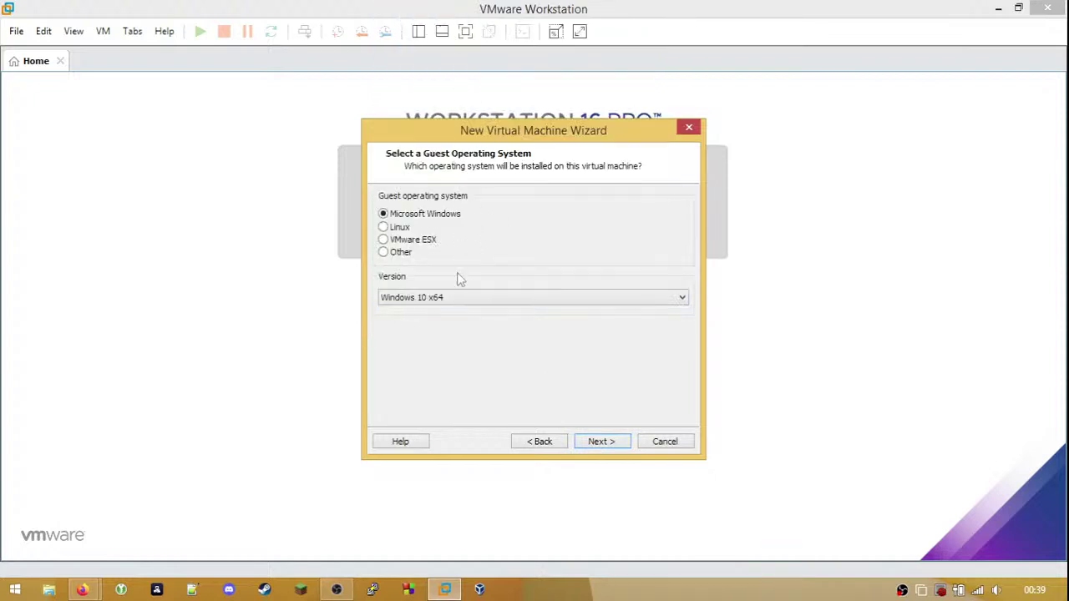
pyautogui.click(594, 441)
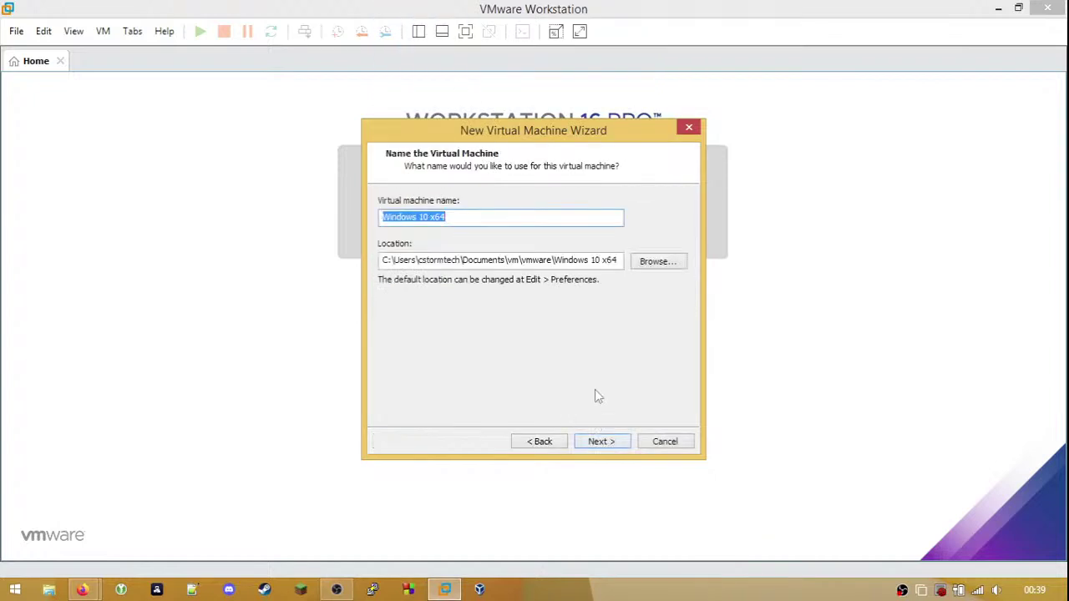
# - Name the virtual machine win10-21H2 and accept UEFI firmware without Secure Boot
pyautogui.write('win10')
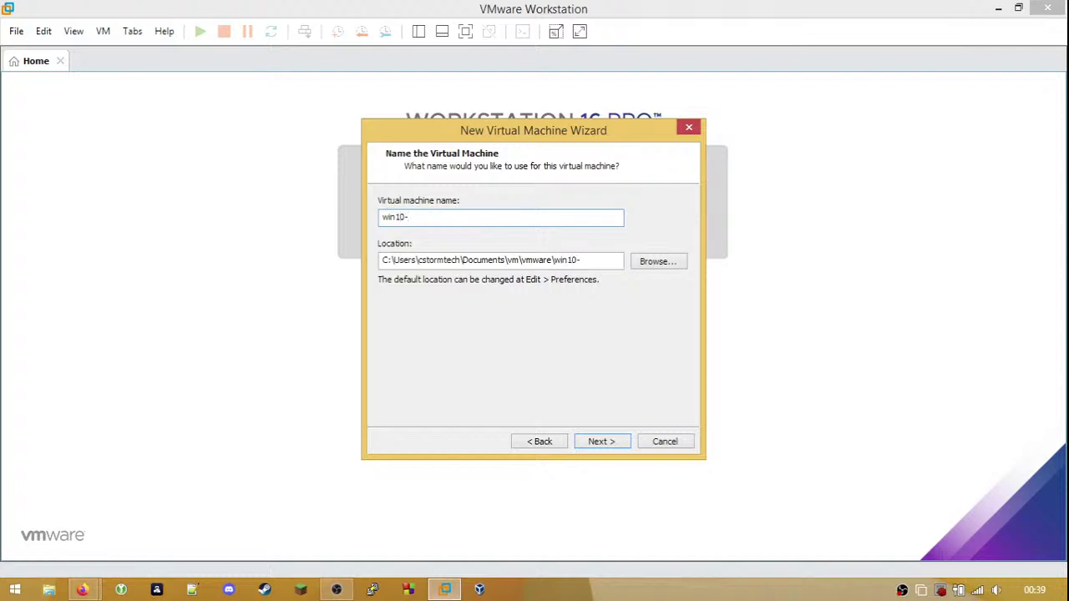
pyautogui.write('-21H2')
pyautogui.click(605, 443)
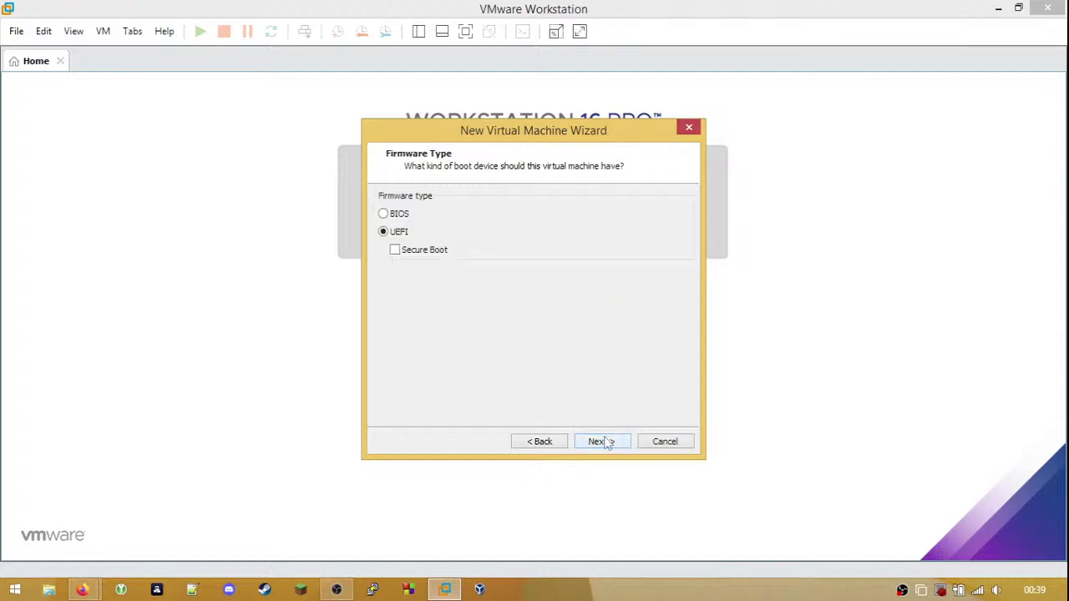
pyautogui.click(603, 441)
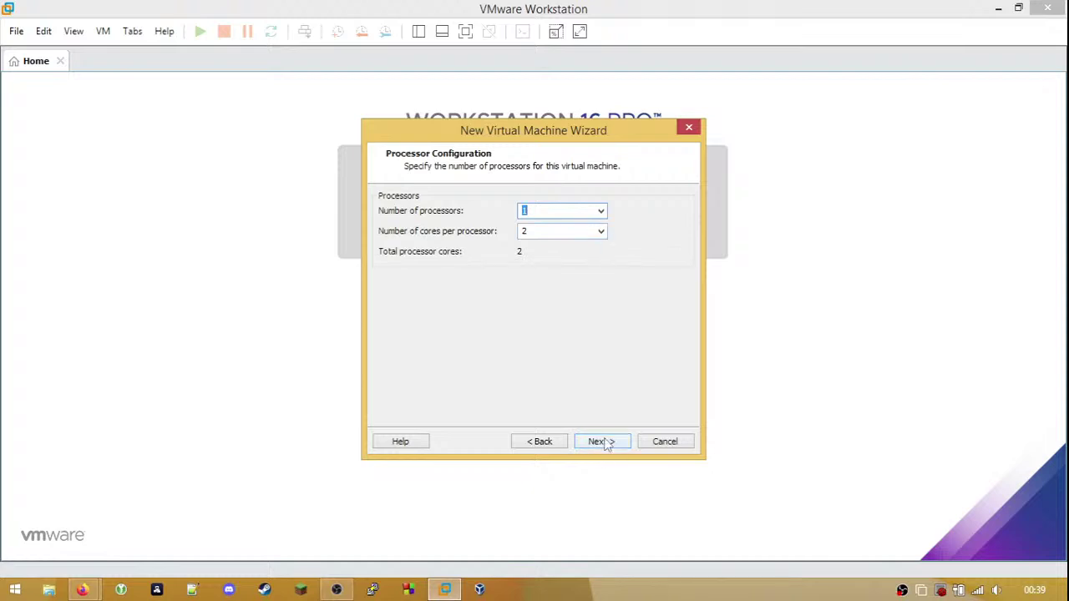
# - Check the host CPU's core details in Task Manager and the recording status in OBS, returning to the virtual machine wizard
pyautogui.rightClick(631, 591)
pyautogui.click(659, 543)
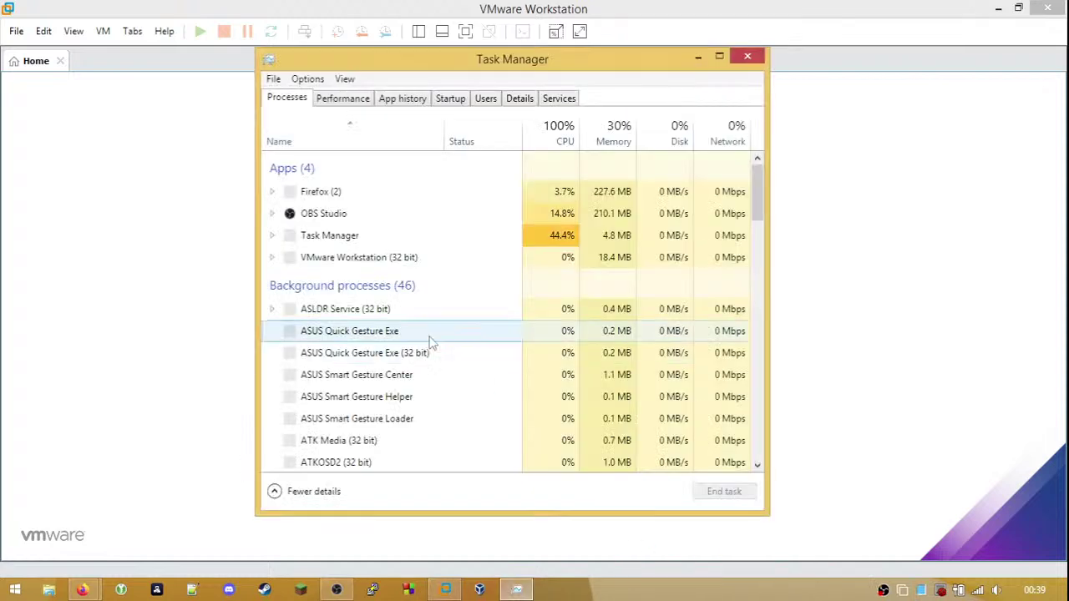
pyautogui.click(355, 98)
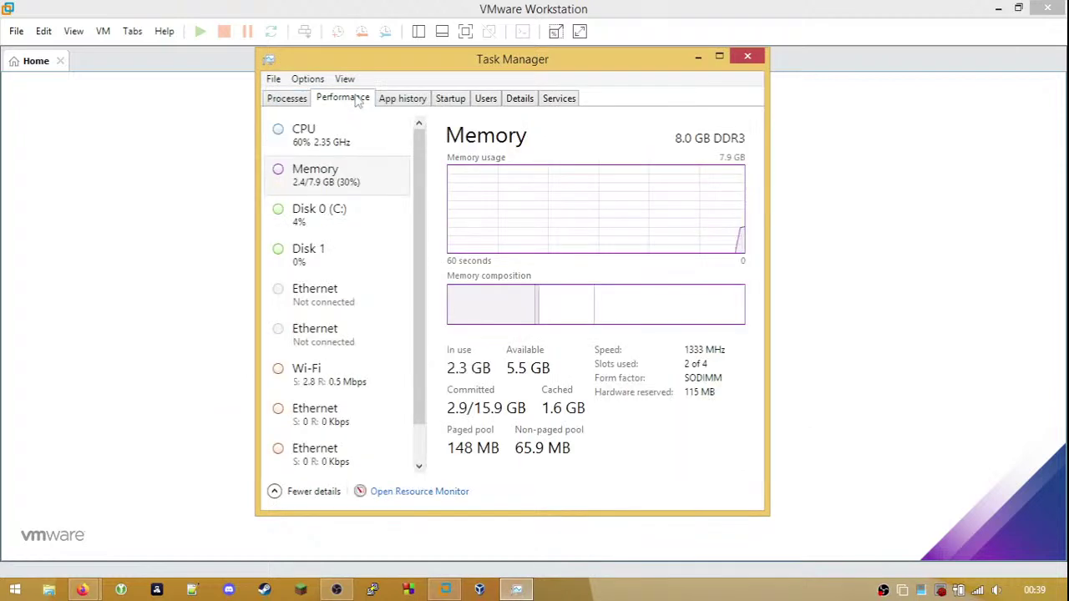
pyautogui.click(368, 149)
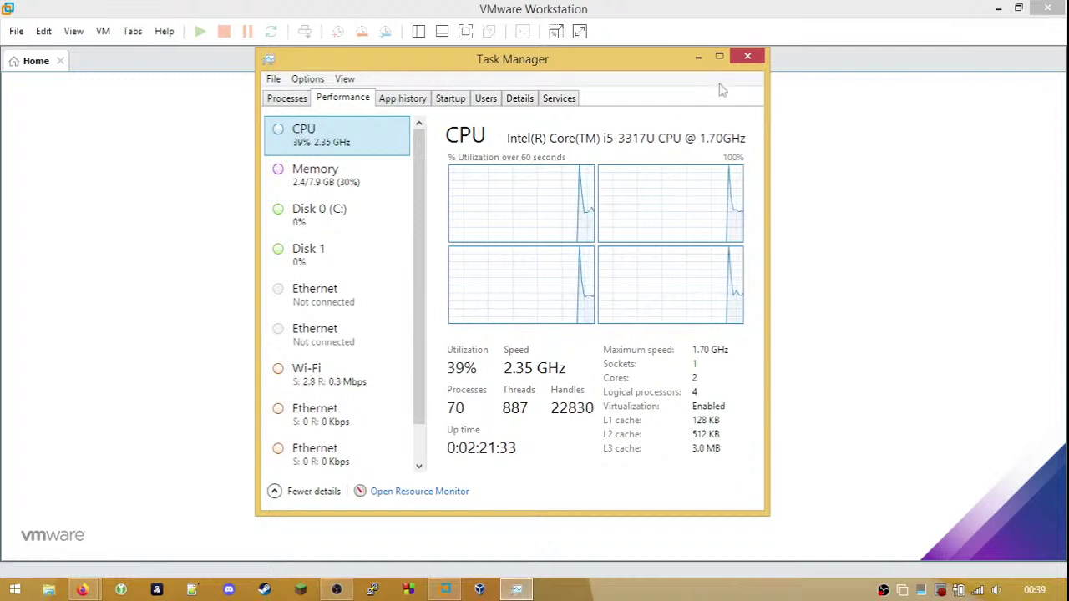
pyautogui.click(697, 56)
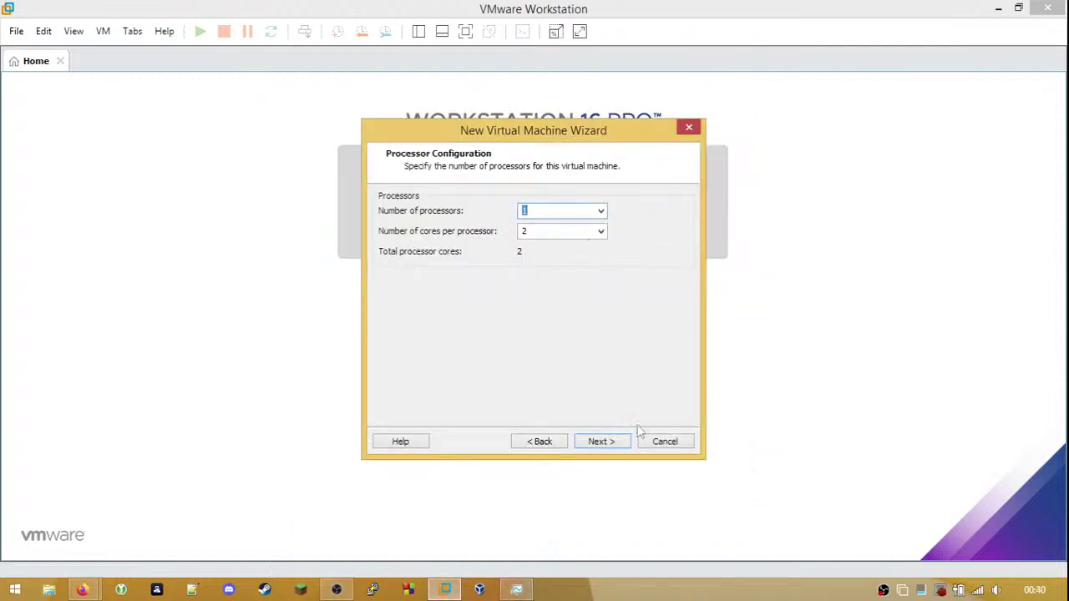
pyautogui.click(336, 589)
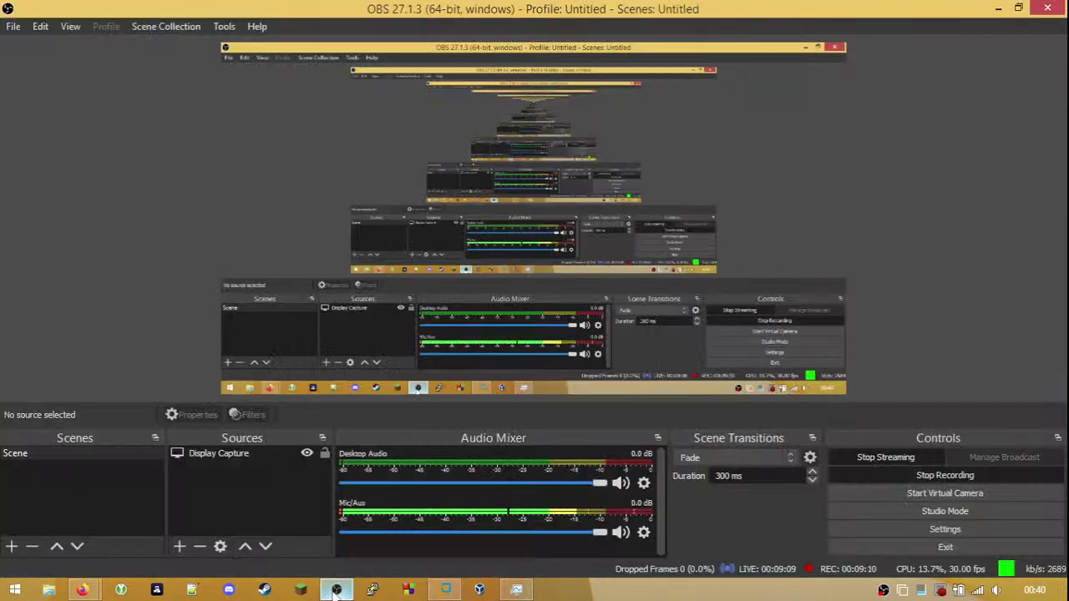
pyautogui.click(342, 591)
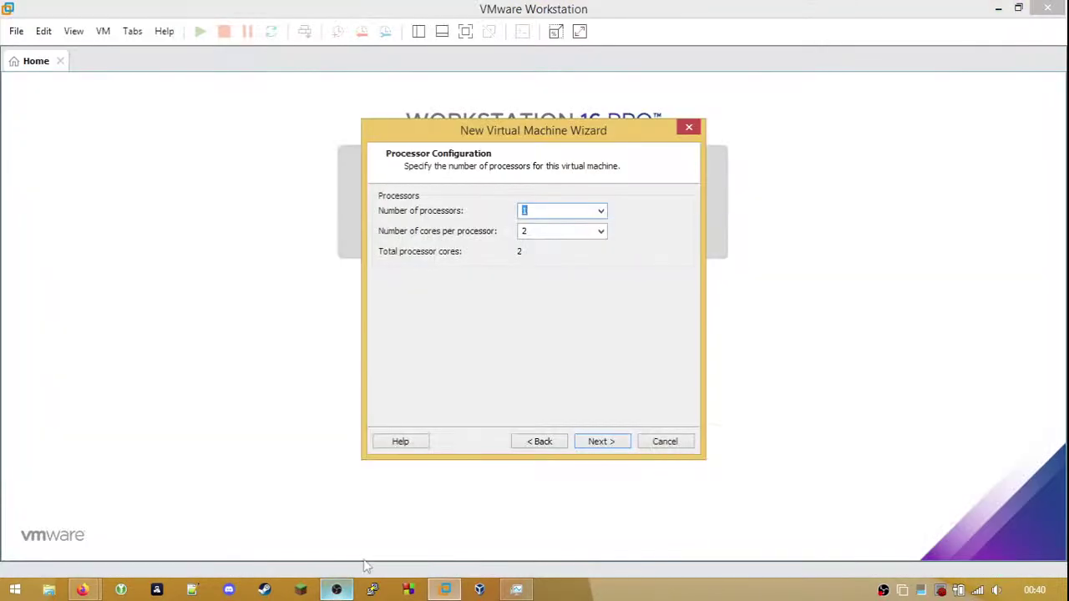
# - Accept one processor with two cores and allocate 3072 MB of memory to the virtual machine
pyautogui.click(600, 440)
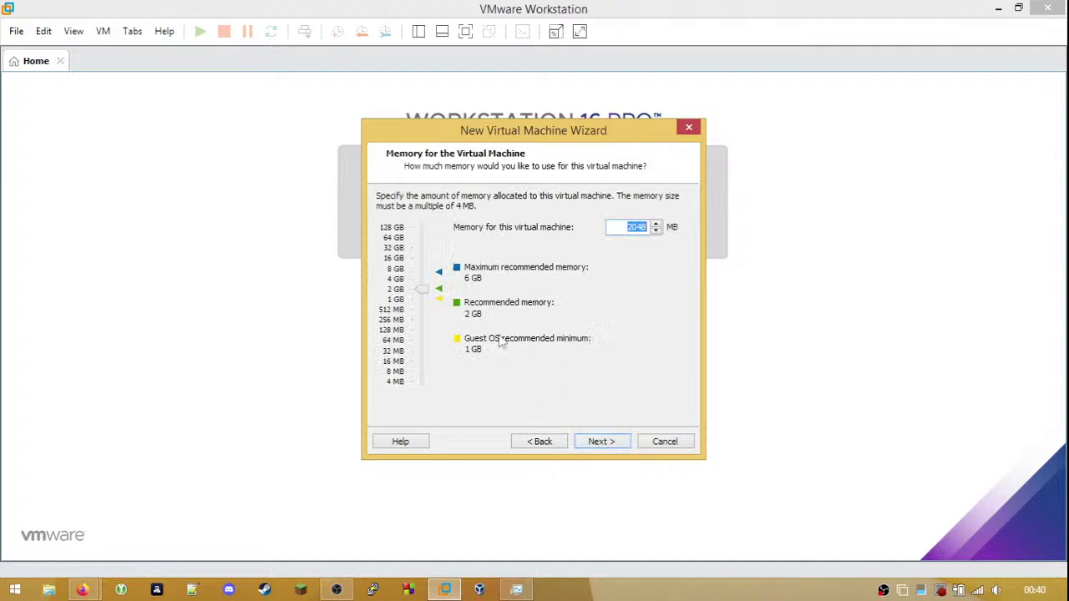
pyautogui.write('3072')
pyautogui.click(609, 441)
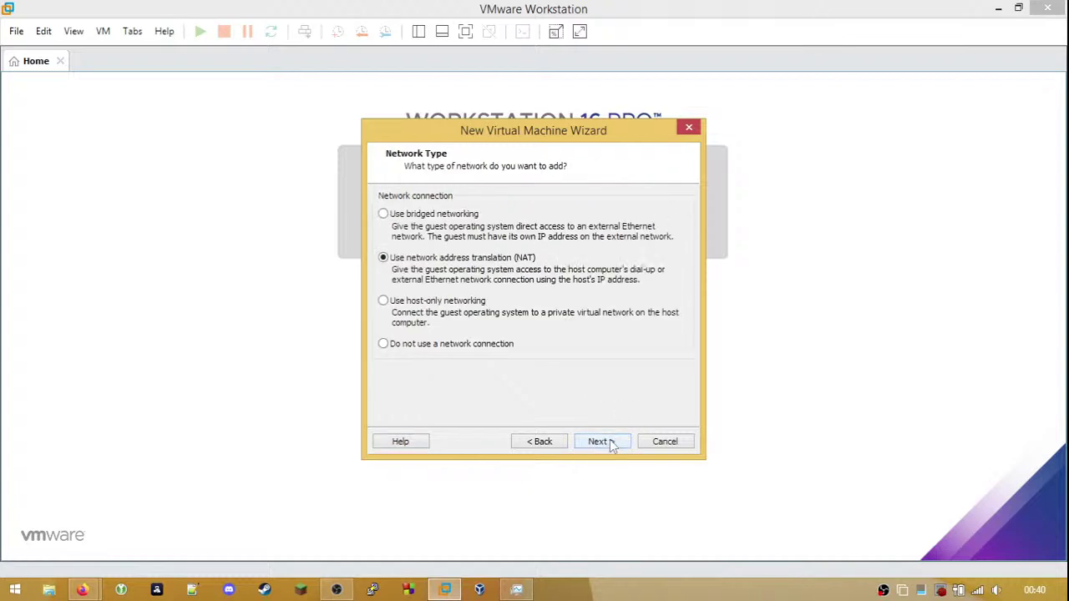
# - Keep NAT networking and the LSI Logic SAS controller, and choose SATA as the virtual disk type
pyautogui.click(605, 442)
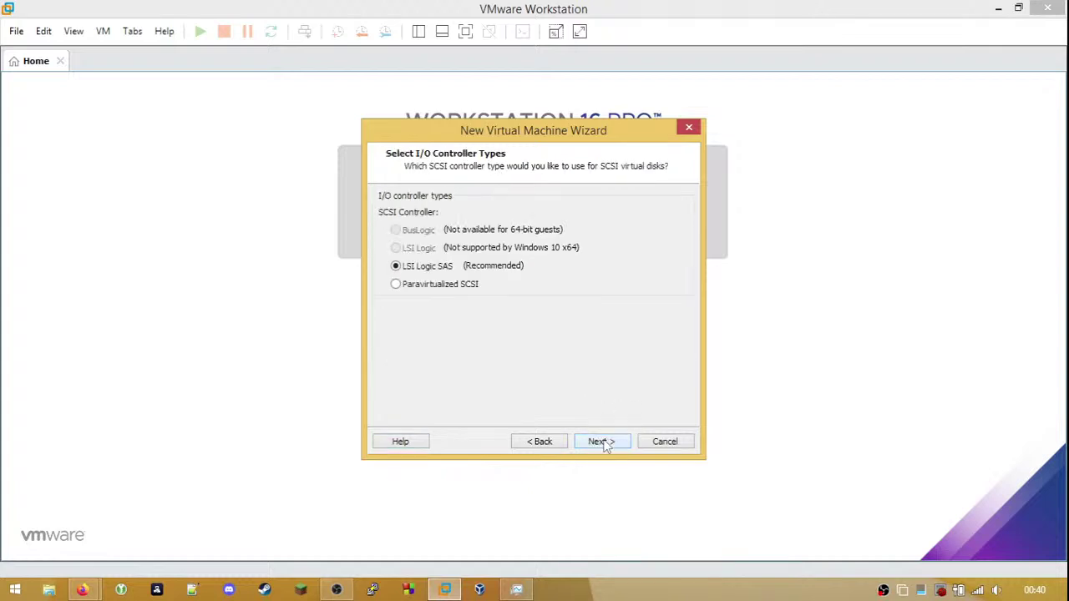
pyautogui.click(601, 442)
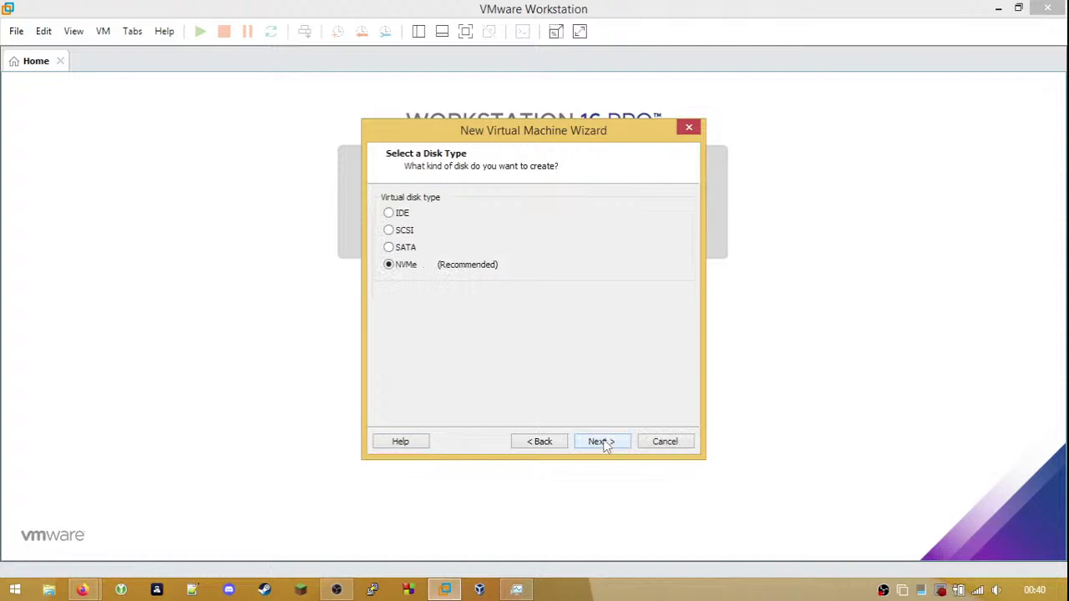
pyautogui.click(411, 251)
pyautogui.click(602, 442)
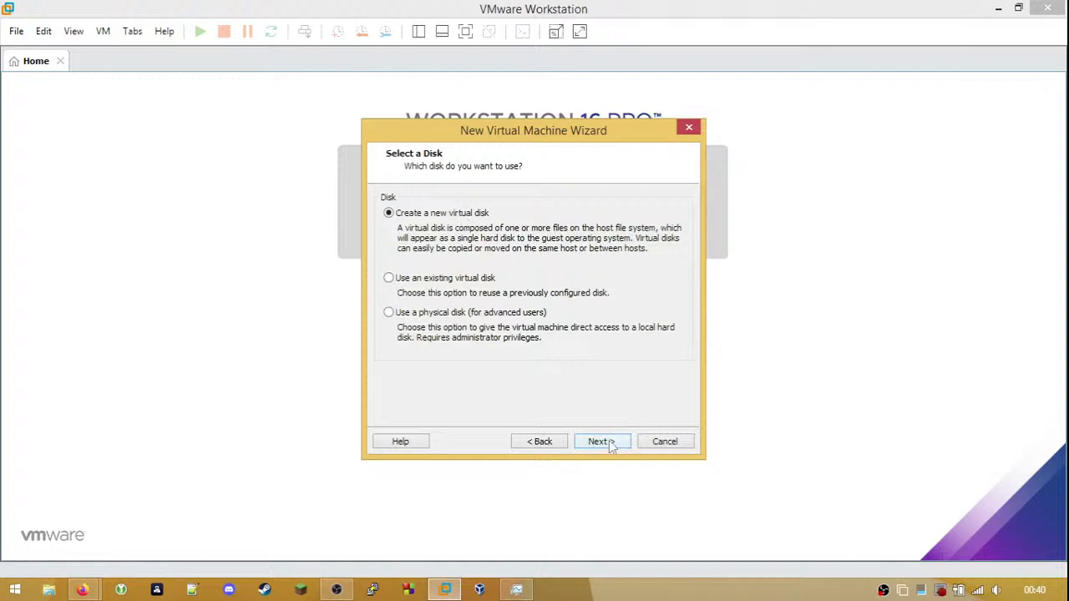
# - Create a new 60 GB virtual disk stored as a single file, accepting the suggested disk file
pyautogui.click(609, 443)
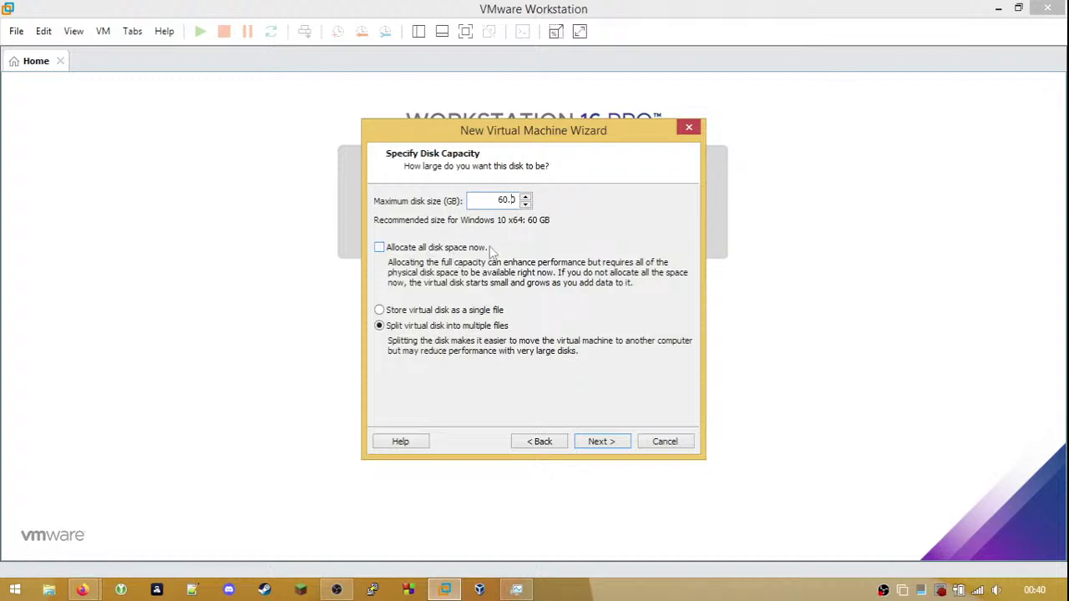
pyautogui.click(473, 312)
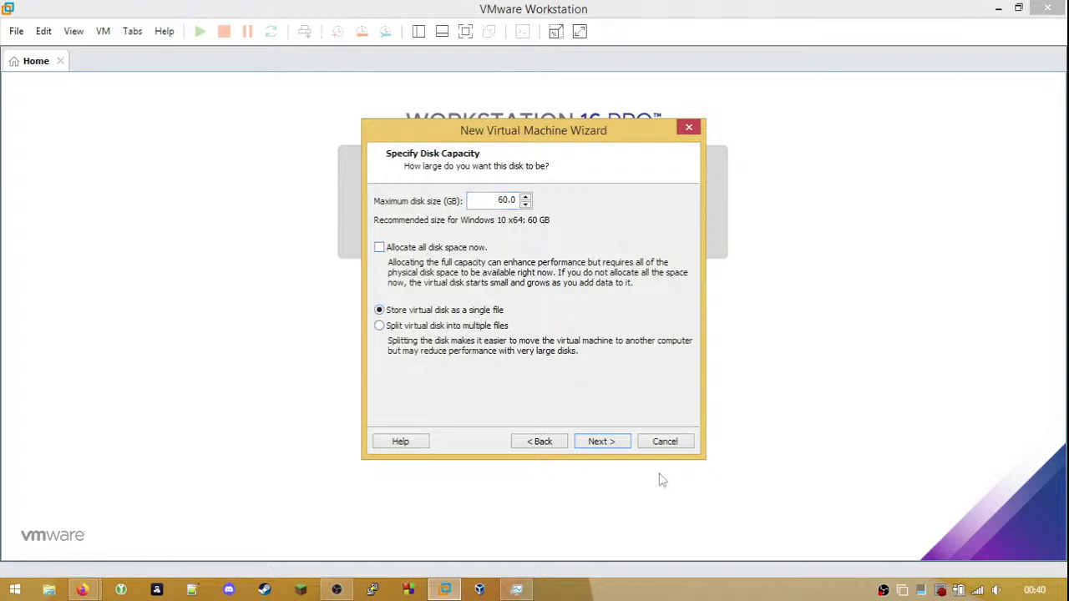
pyautogui.click(600, 441)
pyautogui.click(600, 442)
# - Customize the hardware so the CD/DVD drive uses the Windows 10 IoT Enterprise LTSC ISO from the win10-21H2 folder in Downloads
pyautogui.click(484, 354)
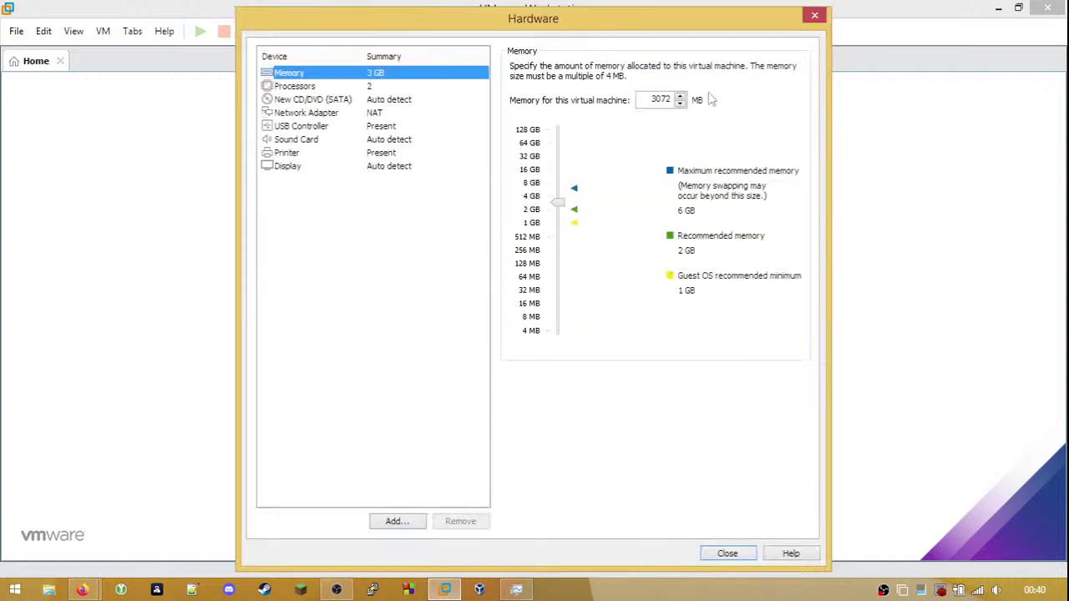
pyautogui.click(376, 87)
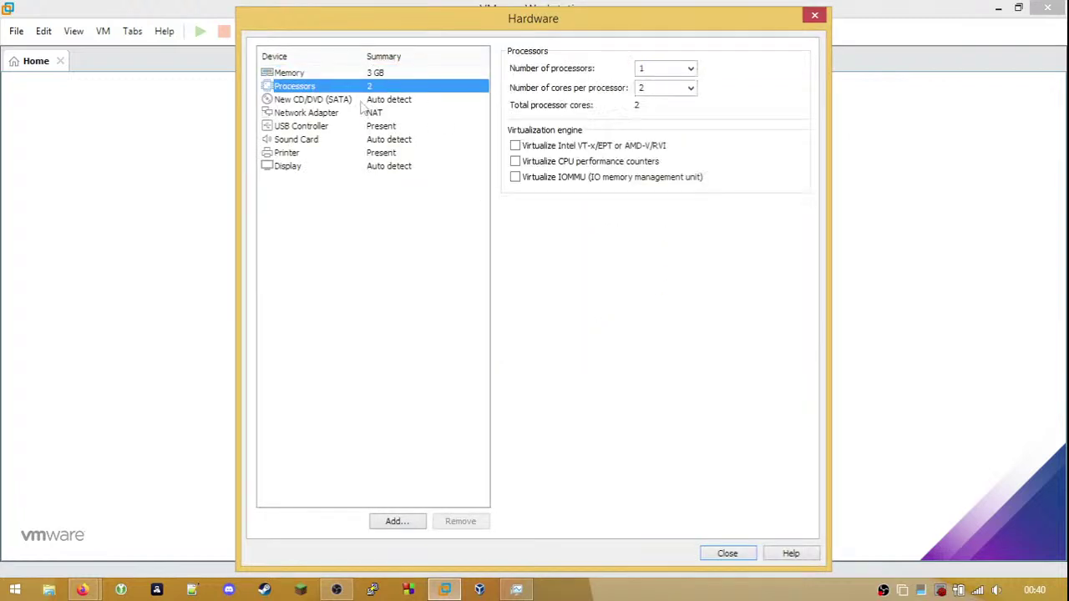
pyautogui.click(366, 99)
pyautogui.click(583, 163)
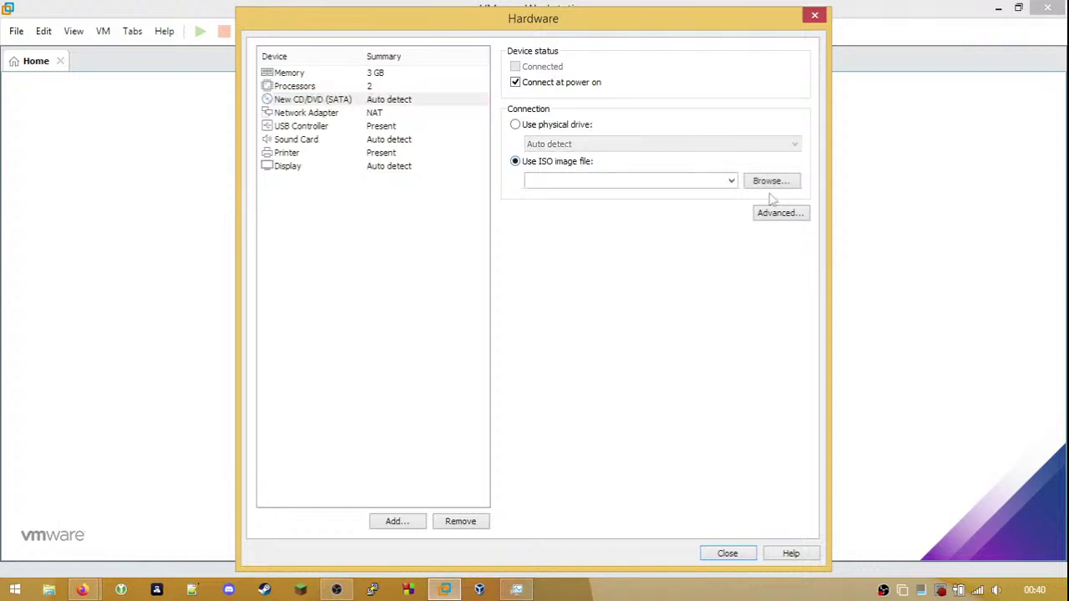
pyautogui.click(771, 182)
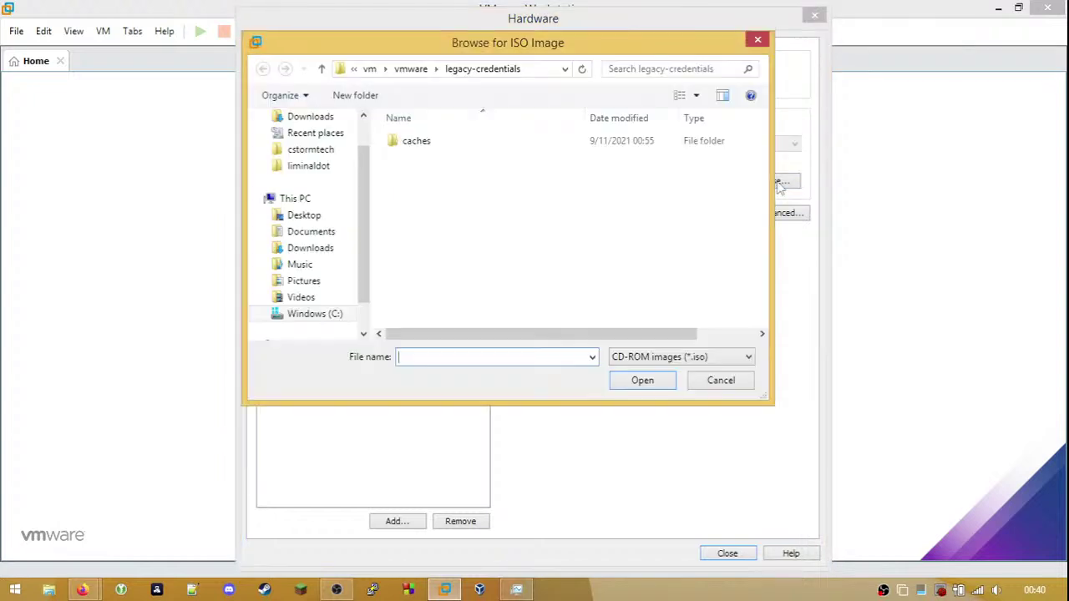
pyautogui.click(325, 248)
pyautogui.doubleClick(449, 159)
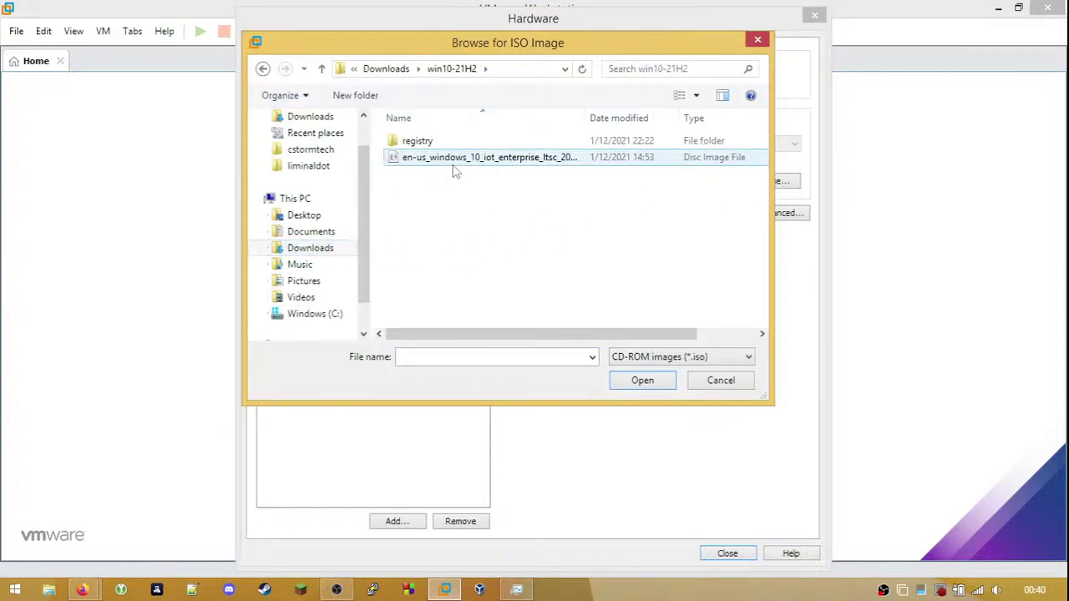
pyautogui.click(455, 159)
pyautogui.click(640, 380)
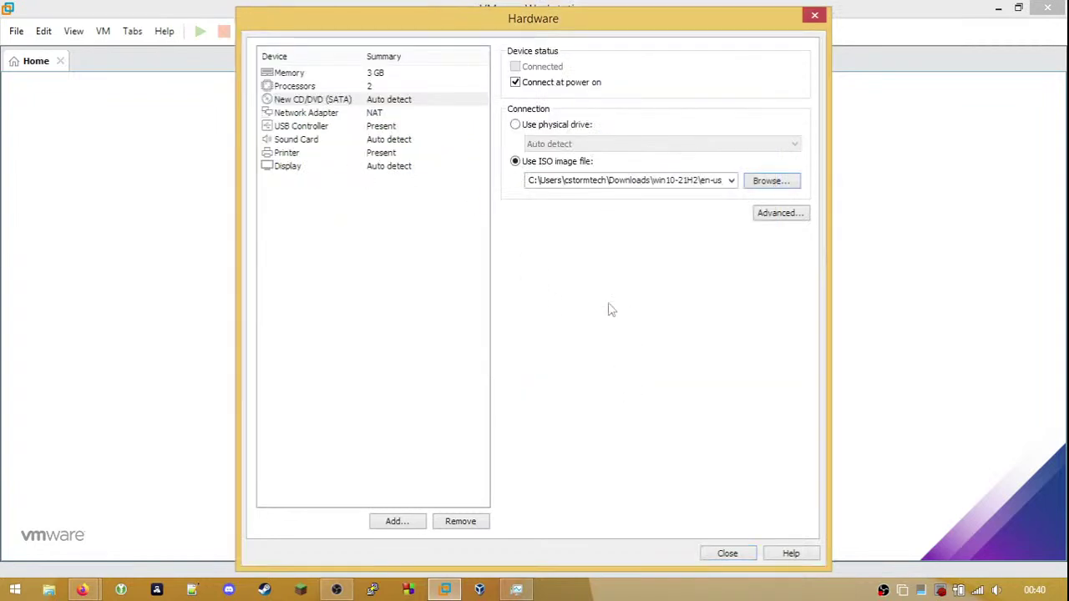
# - Disable connecting the network adapter at power on and turn off Bluetooth sharing for the USB controller
pyautogui.click(378, 112)
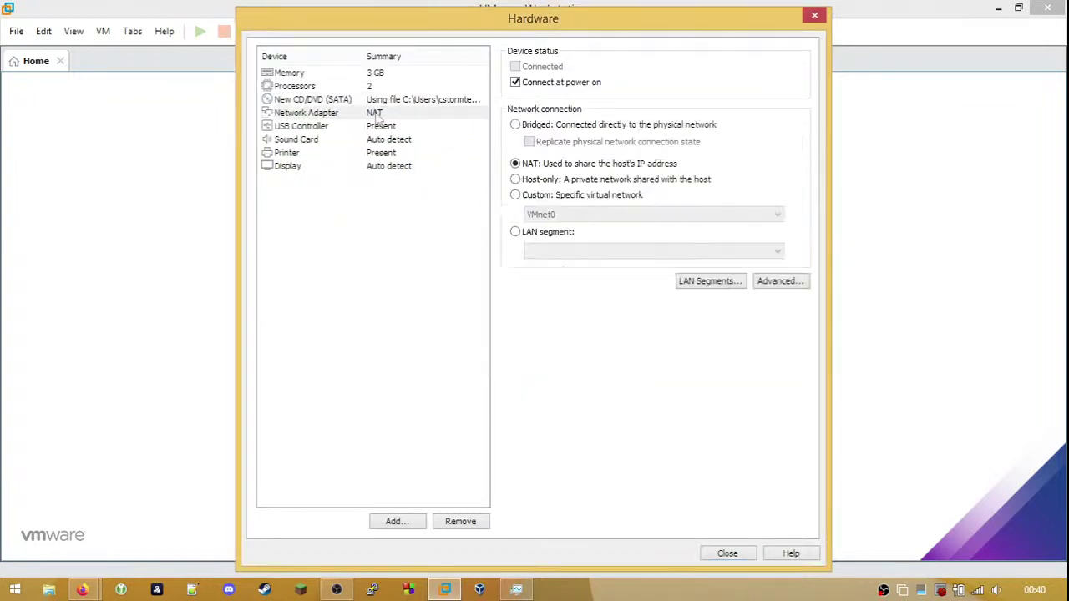
pyautogui.click(528, 86)
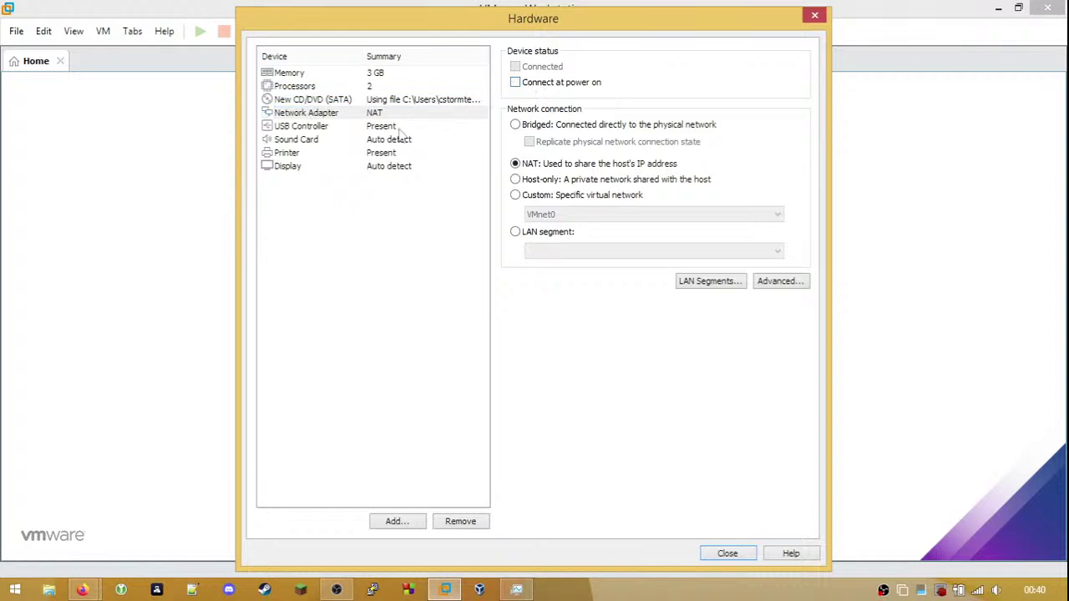
pyautogui.click(342, 129)
pyautogui.click(529, 104)
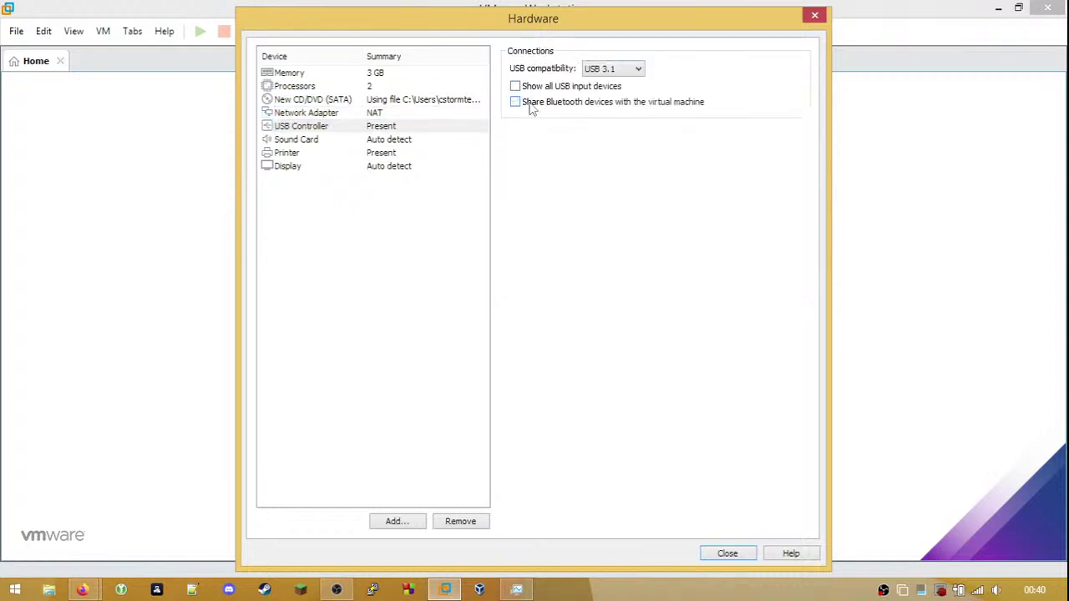
# - Remove the virtual printer from the hardware list and finish creating the virtual machine
pyautogui.click(395, 142)
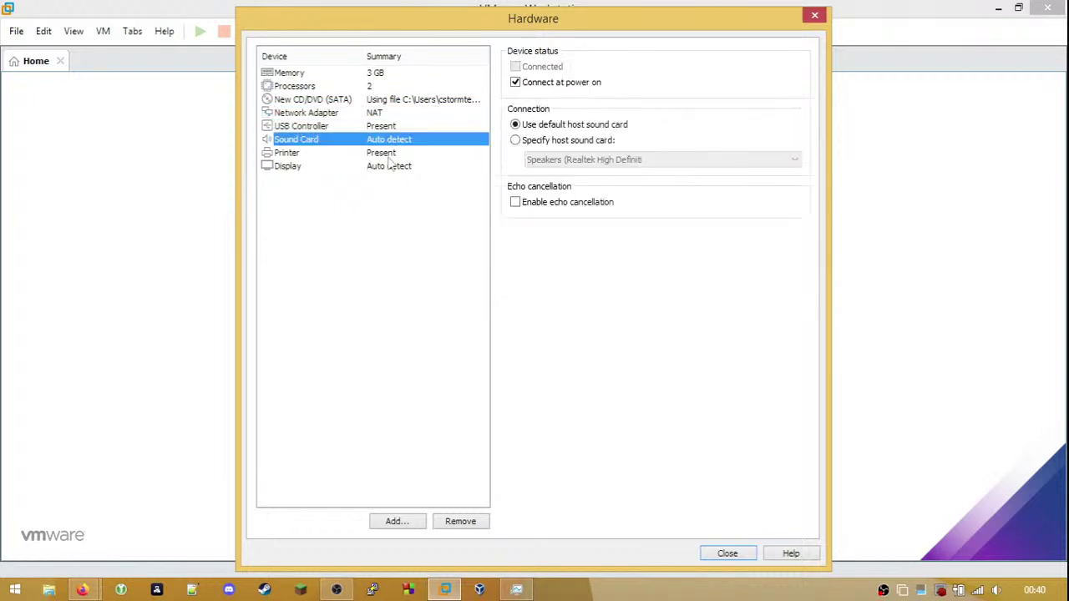
pyautogui.click(395, 155)
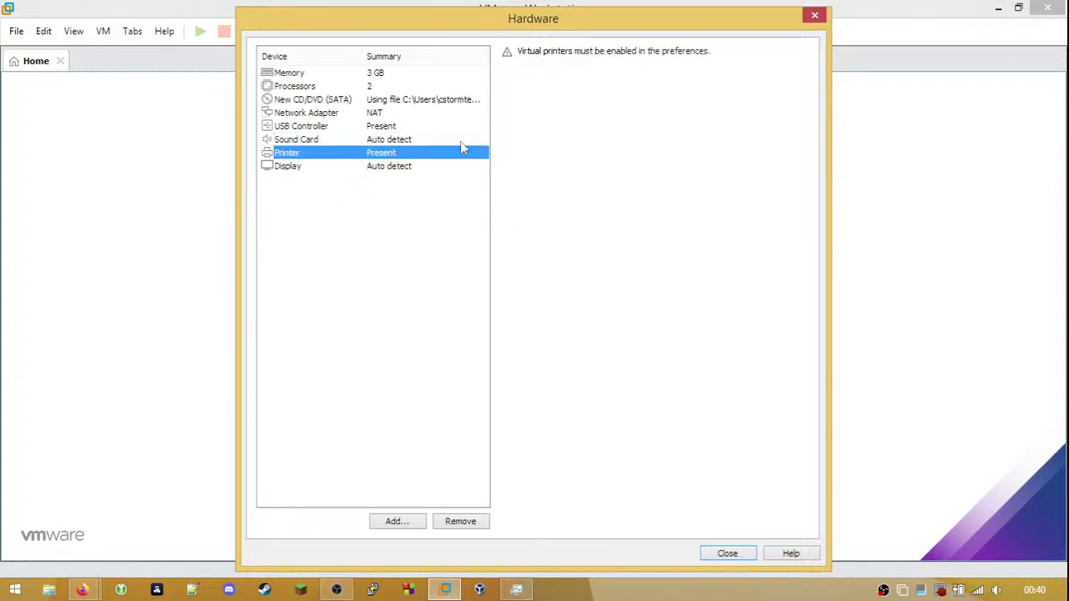
pyautogui.click(461, 521)
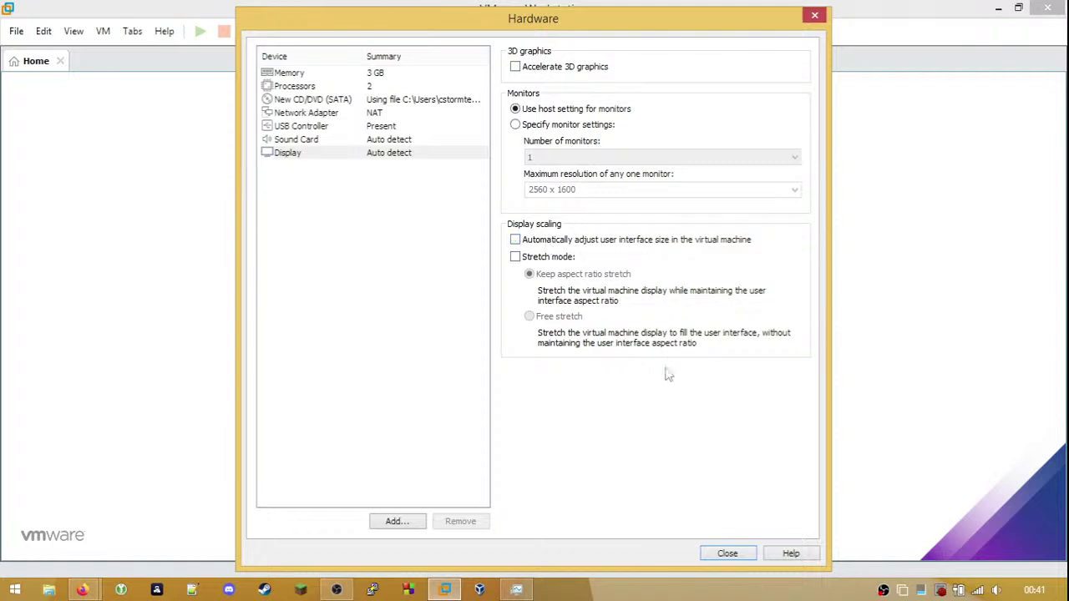
pyautogui.click(727, 553)
pyautogui.click(610, 443)
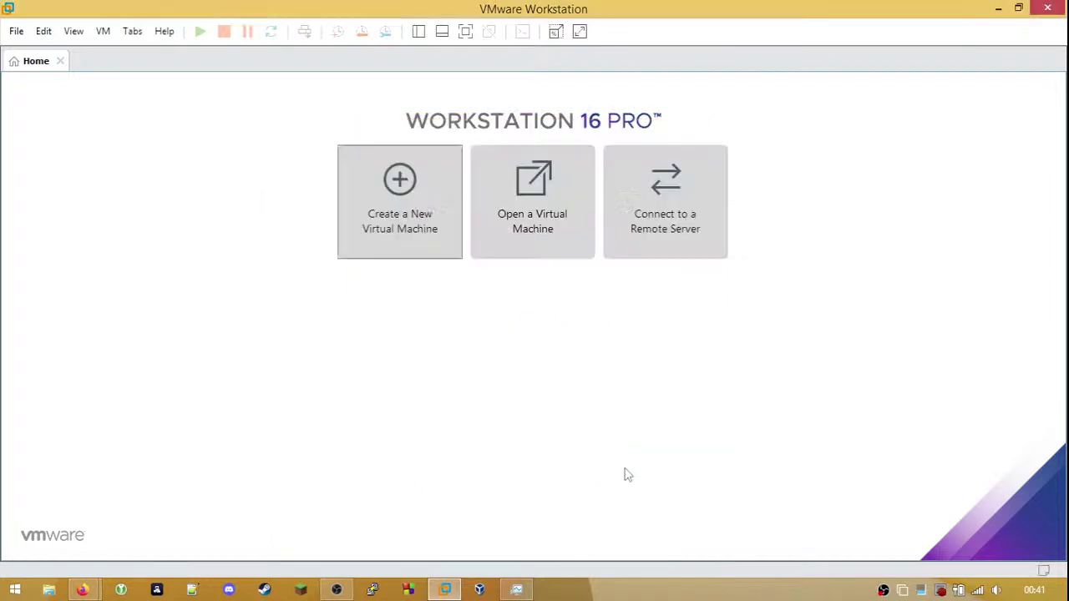
# - In the settings of the win10-21H2 virtual machine, enable entering full screen mode after powering on
pyautogui.click(93, 137)
pyautogui.click(326, 41)
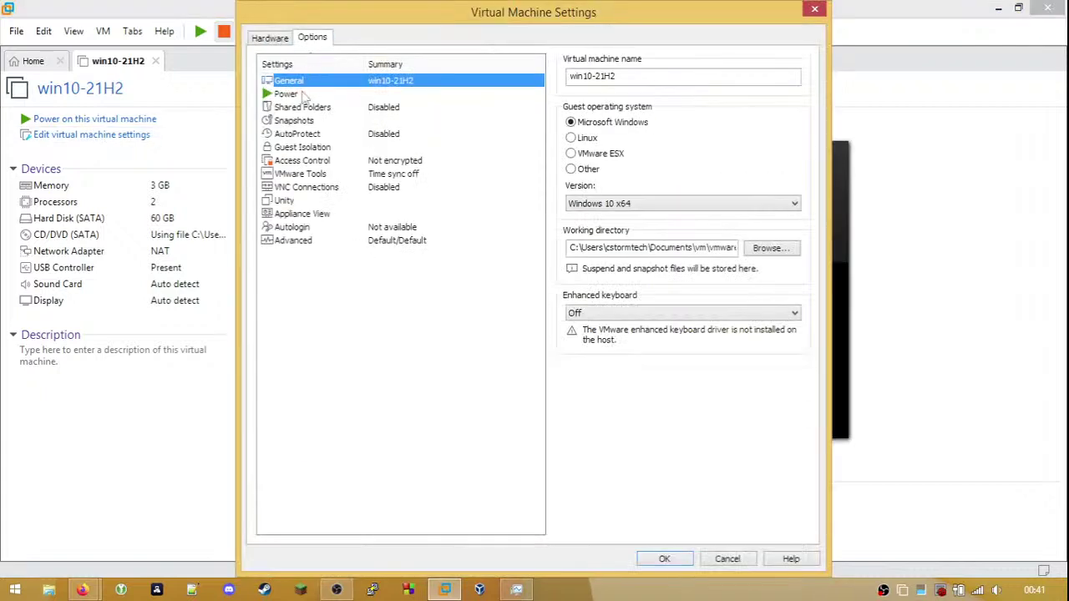
pyautogui.click(303, 96)
pyautogui.click(595, 75)
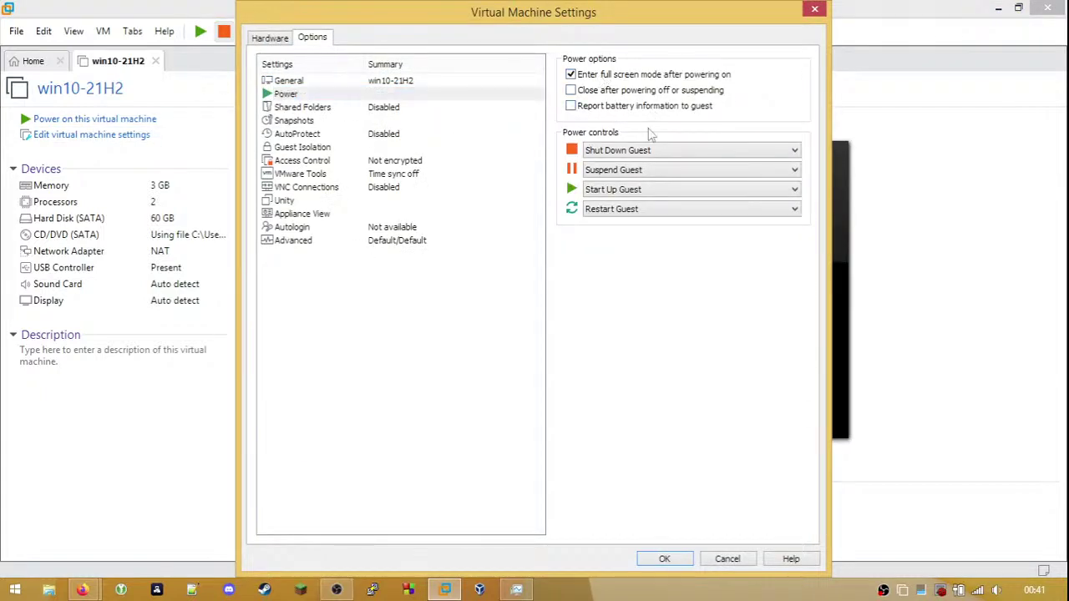
# - Set the four power controls to Power Off, Suspend, Power On and Reset
pyautogui.click(638, 150)
pyautogui.click(616, 165)
pyautogui.click(616, 169)
pyautogui.click(616, 179)
pyautogui.click(615, 189)
pyautogui.click(616, 205)
pyautogui.click(616, 208)
pyautogui.click(616, 226)
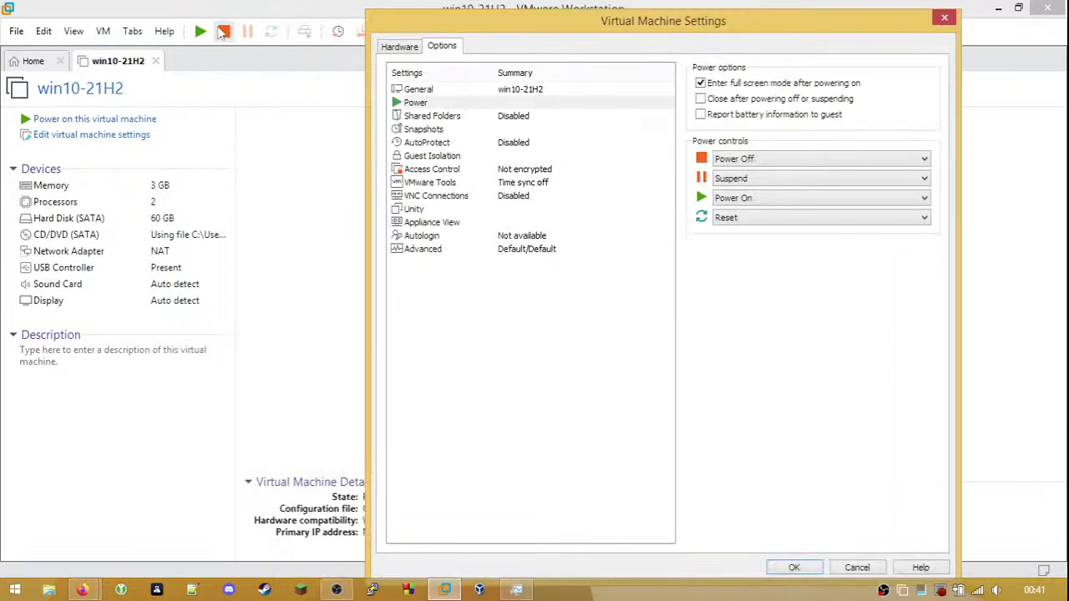
# - Review the choices of the power controls, keep Power Off for the stop control, and save the virtual machine settings
pyautogui.click(728, 161)
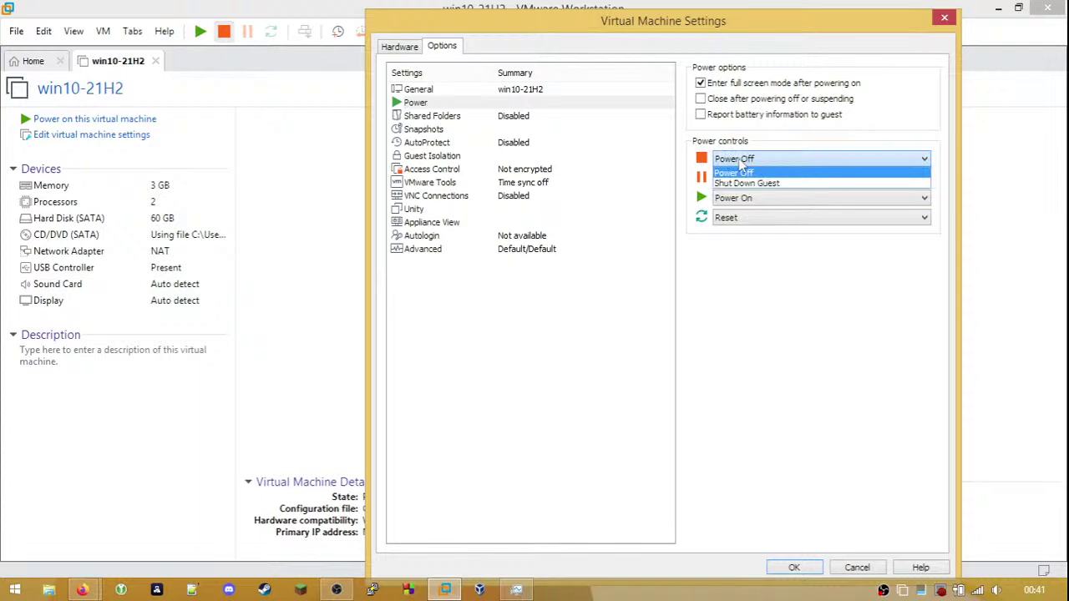
pyautogui.click(739, 171)
pyautogui.click(742, 178)
pyautogui.click(744, 187)
pyautogui.click(756, 217)
pyautogui.click(762, 219)
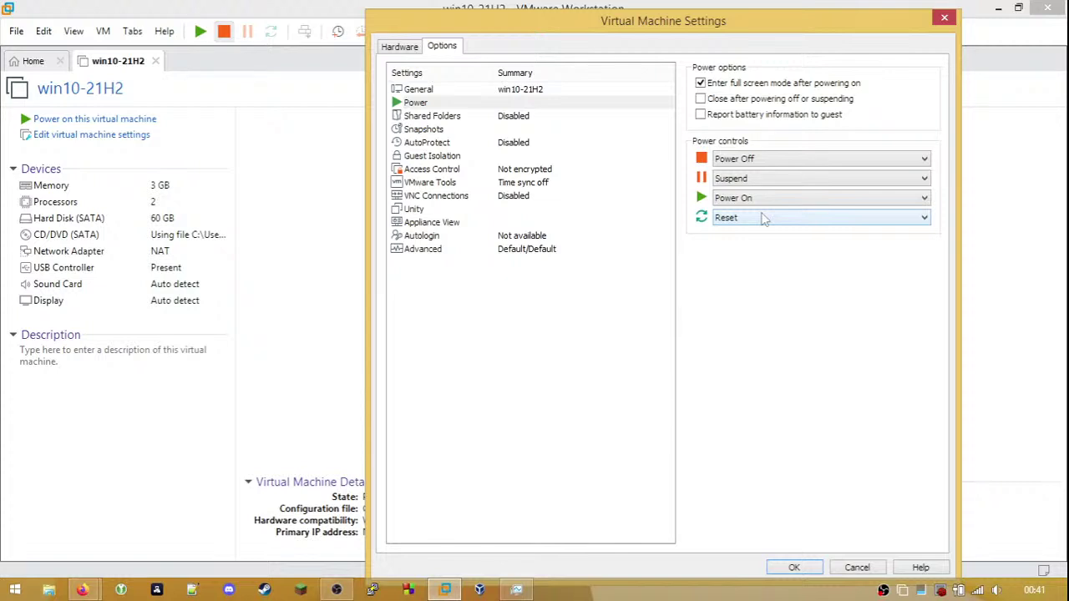
pyautogui.click(787, 567)
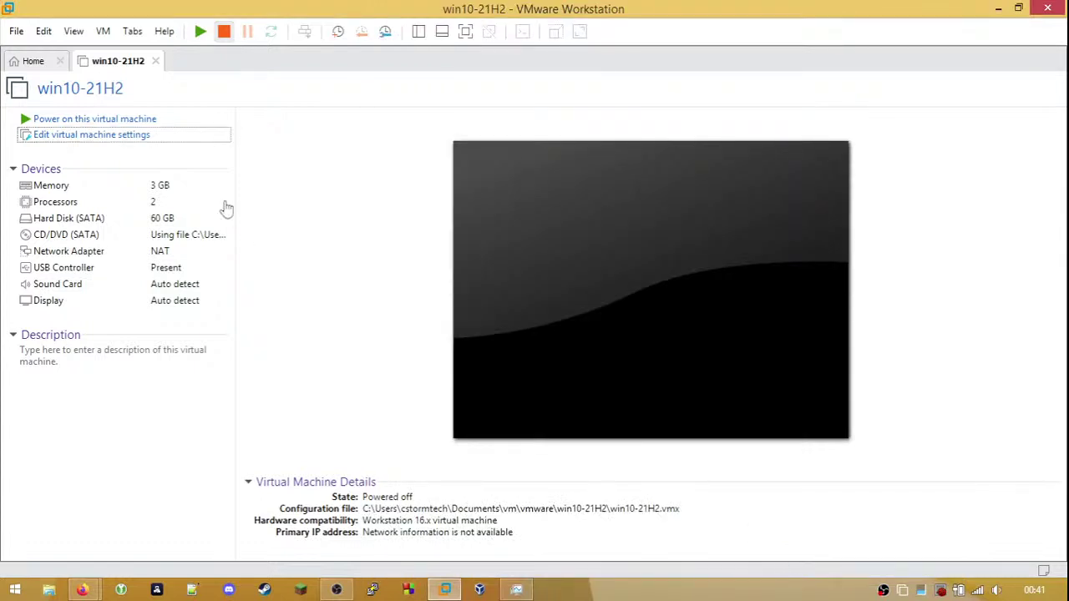
# - Power on the win10-21H2 virtual machine and boot it from the installation DVD
pyautogui.click(114, 123)
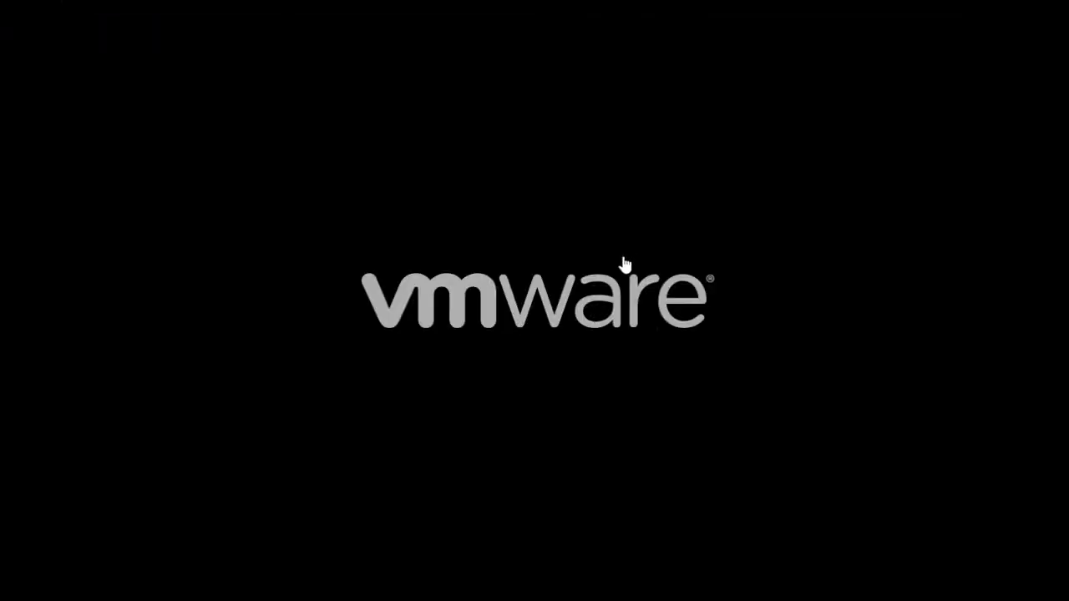
pyautogui.click(625, 265)
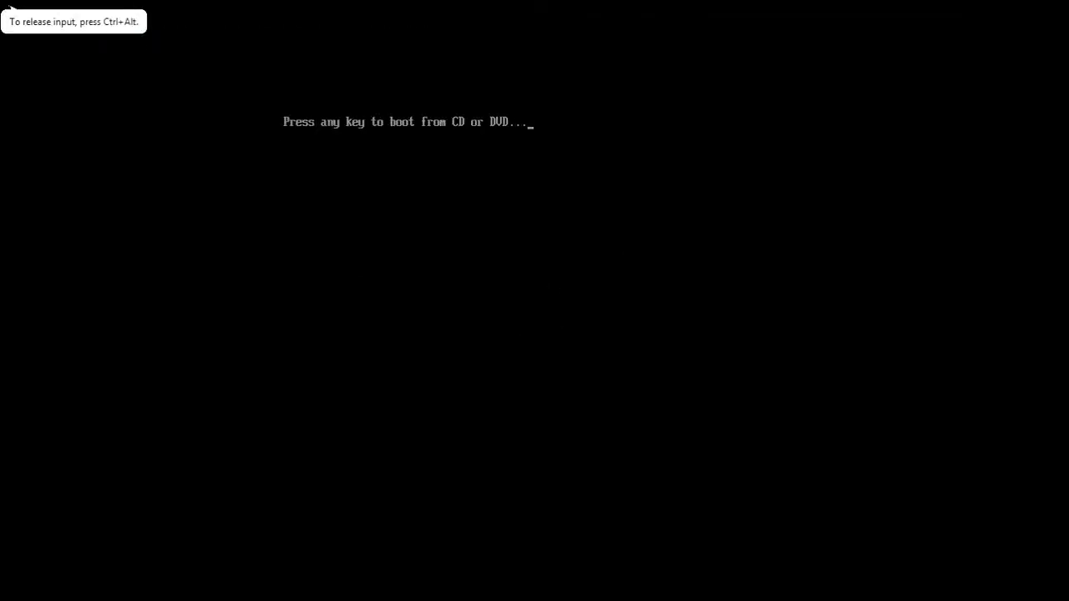
pyautogui.press('Return')
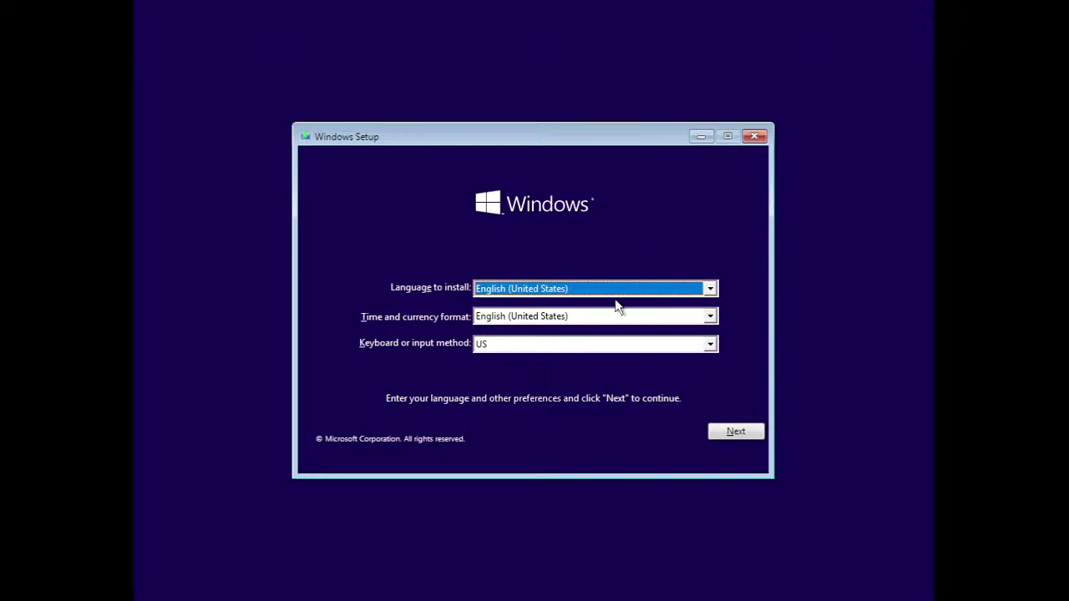
# - Start the Windows installation with English (United States) and the US keyboard, continuing without a product key
pyautogui.click(738, 433)
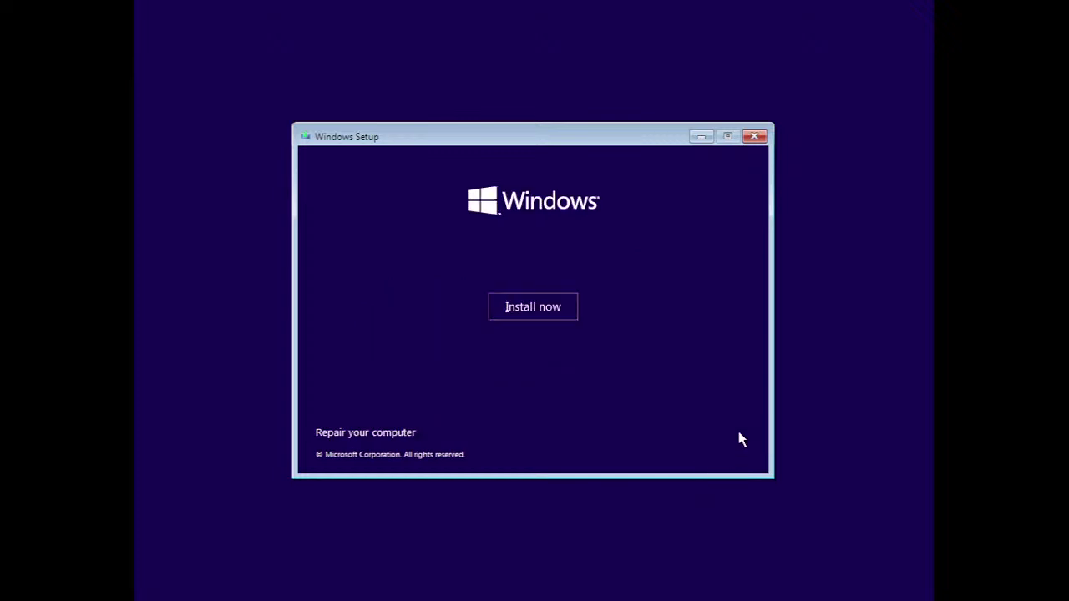
pyautogui.click(553, 314)
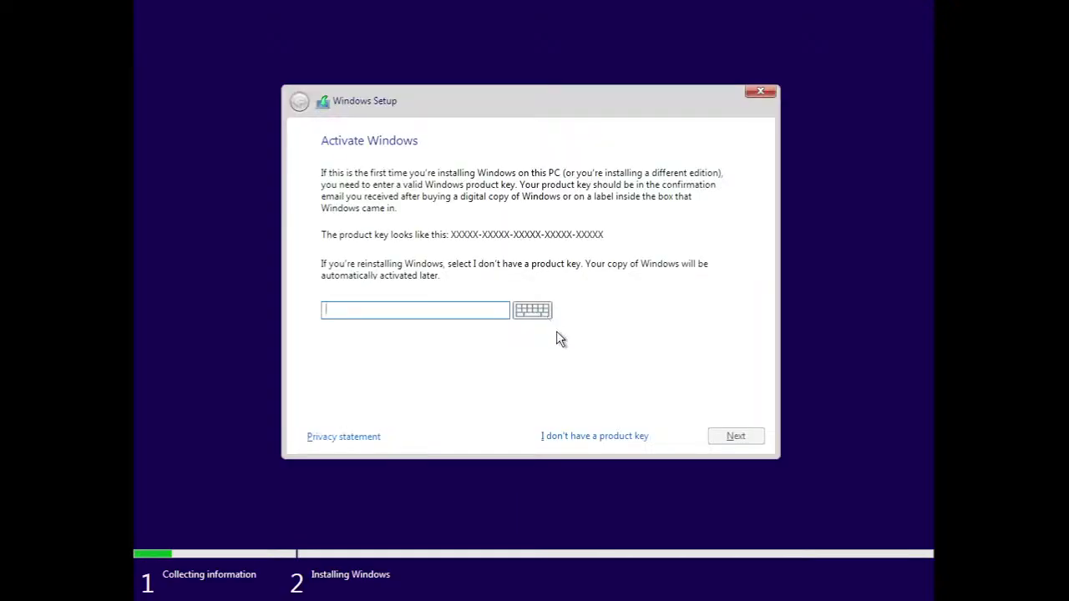
pyautogui.click(572, 435)
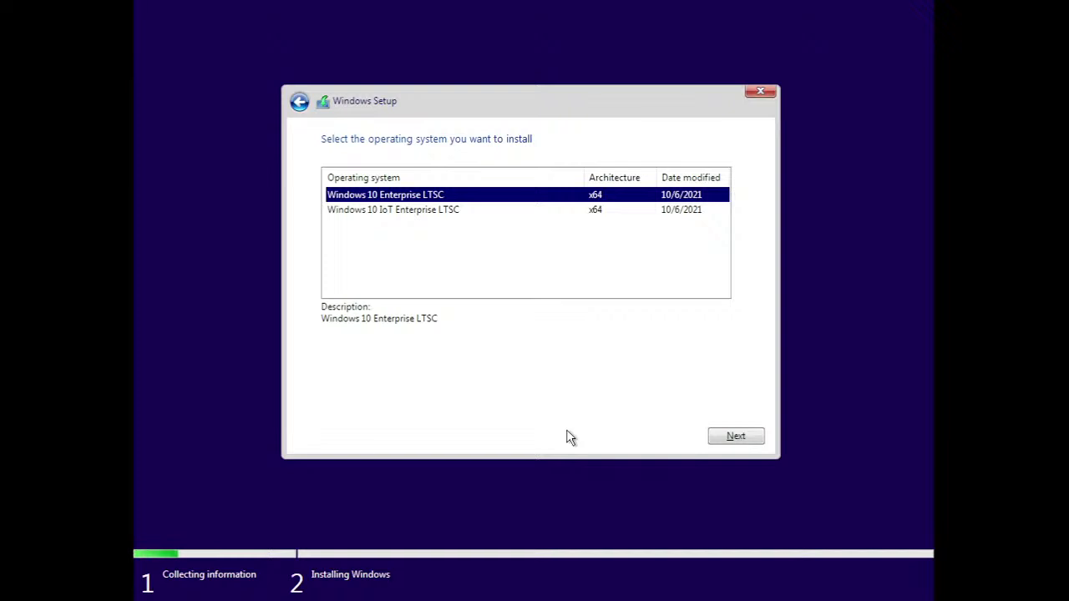
# - Compare the two LTSC editions and choose Windows 10 Enterprise LTSC x64 for installation
pyautogui.click(437, 216)
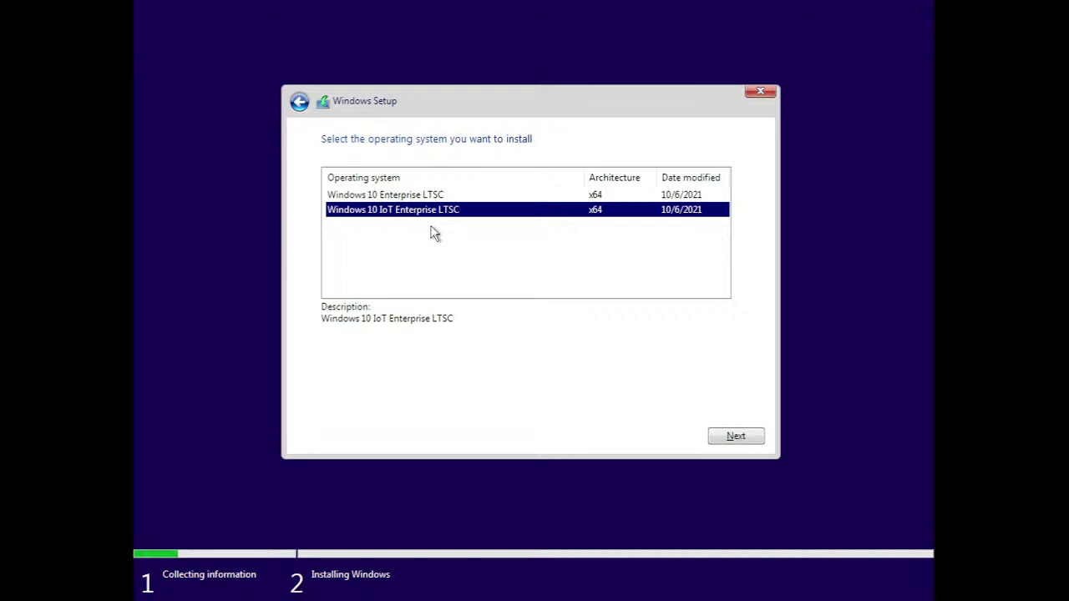
pyautogui.click(401, 197)
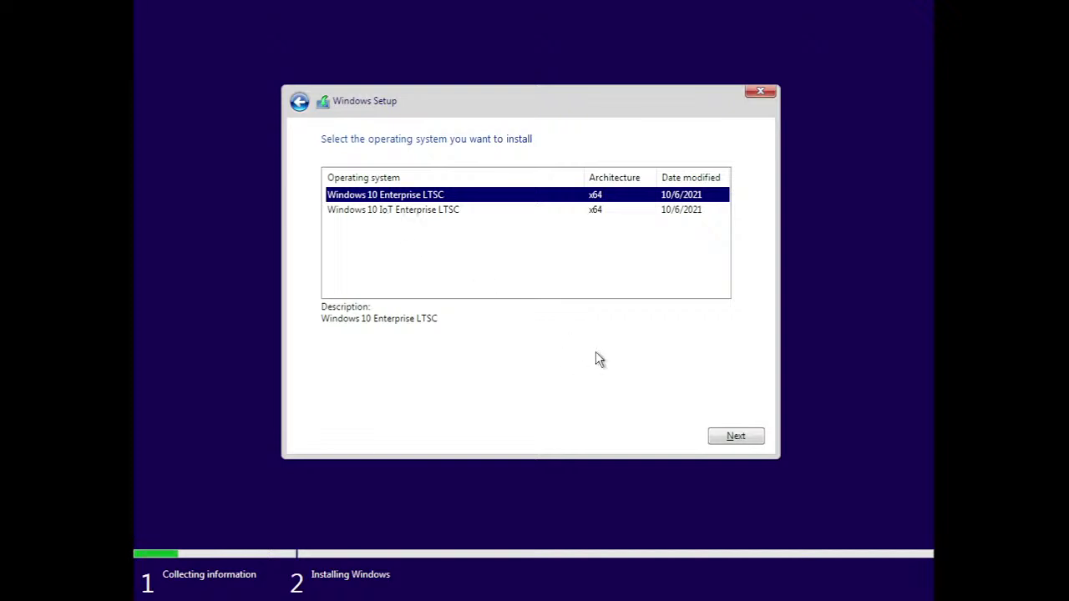
pyautogui.click(749, 440)
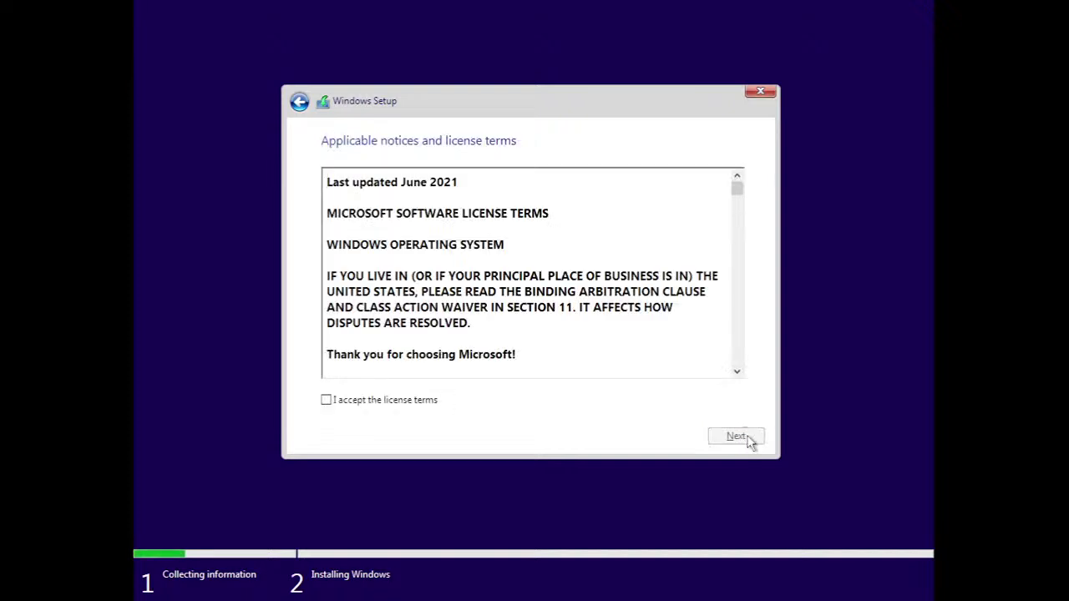
# - Accept the license terms and start a custom Windows-only installation on the unallocated space of Drive 0
pyautogui.click(363, 402)
pyautogui.click(725, 437)
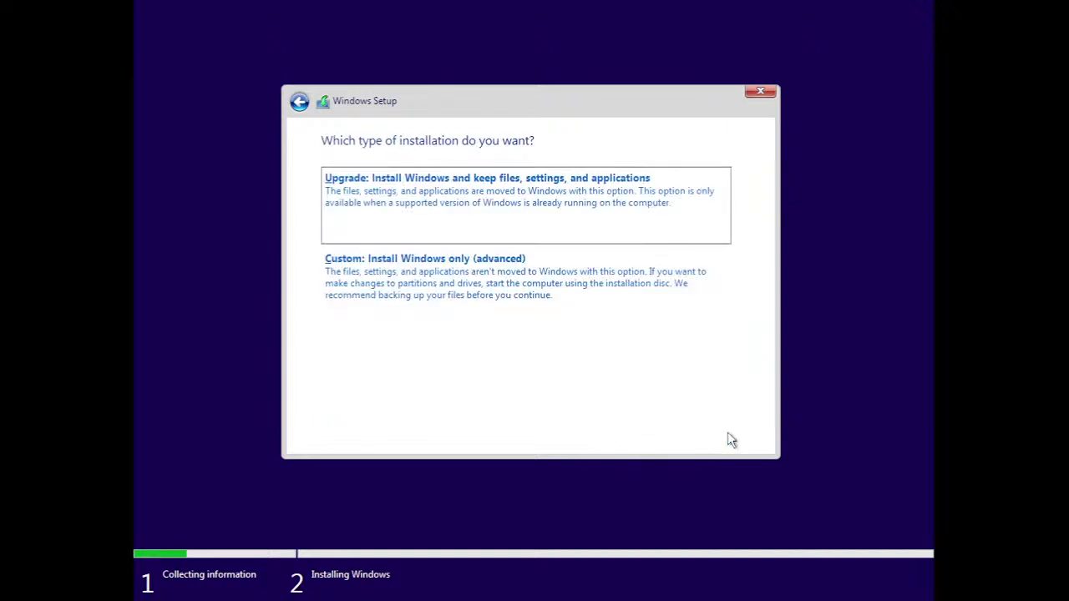
pyautogui.click(555, 326)
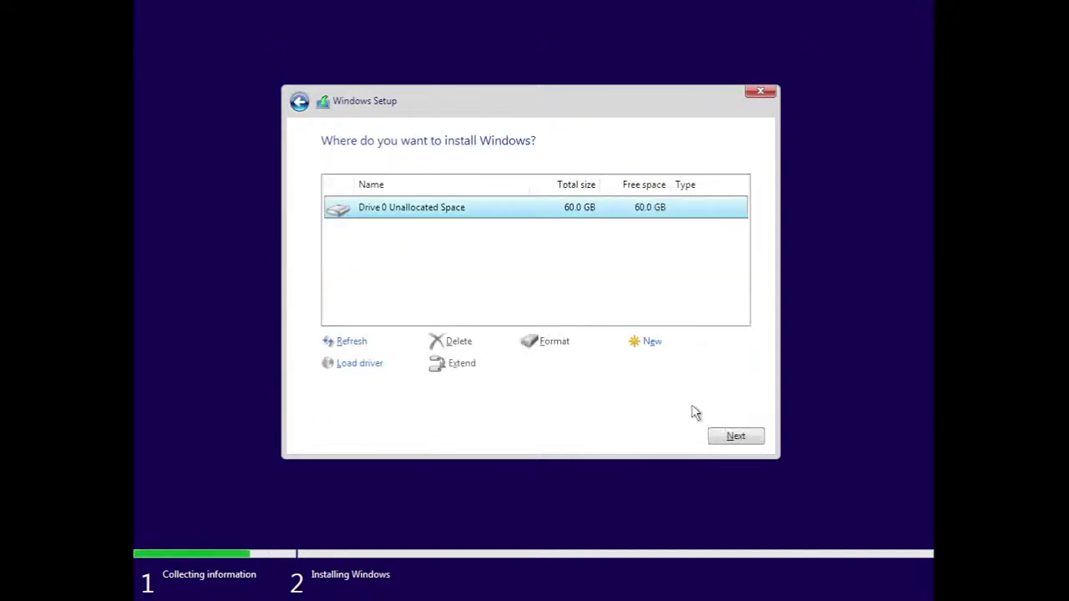
pyautogui.click(723, 435)
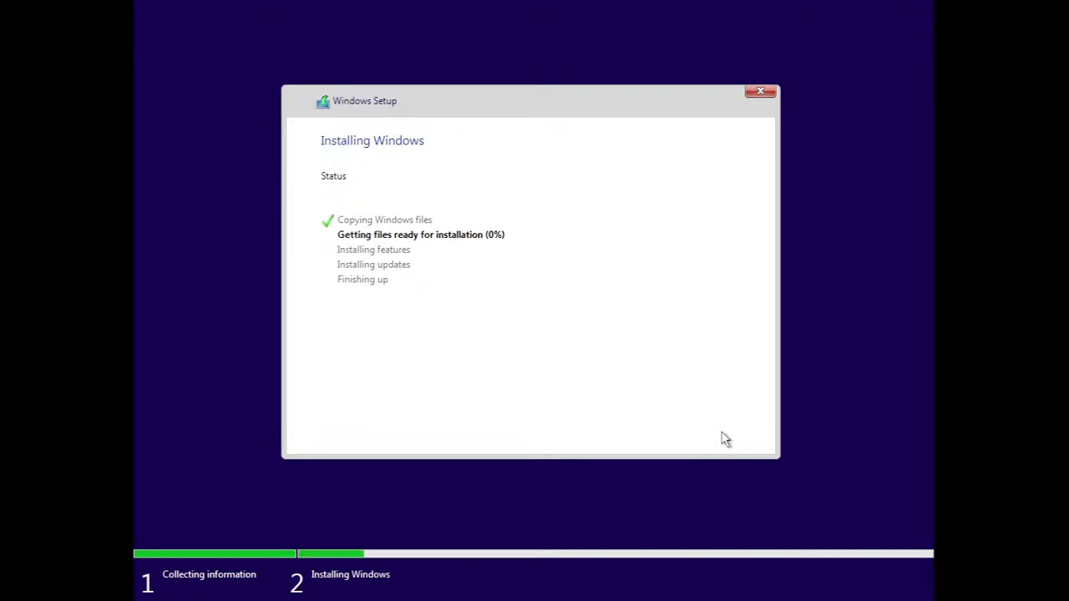
# - Switch from the virtual machine to OBS and review its general, output and video settings without changing anything
pyautogui.hotkey('ctrl', 'alt')
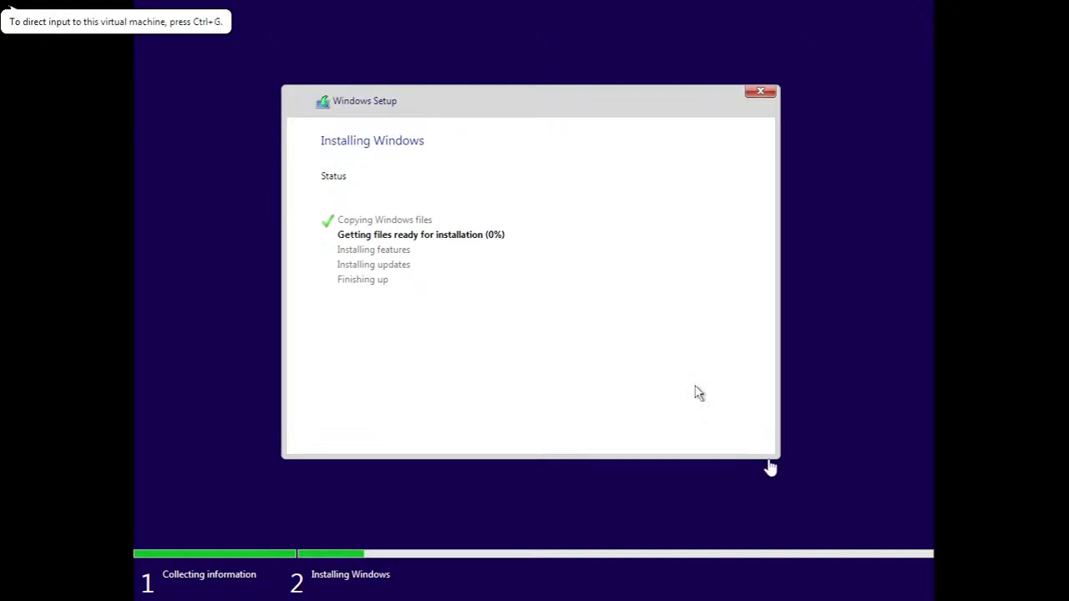
pyautogui.moveTo(850, 7)
pyautogui.click(925, 14)
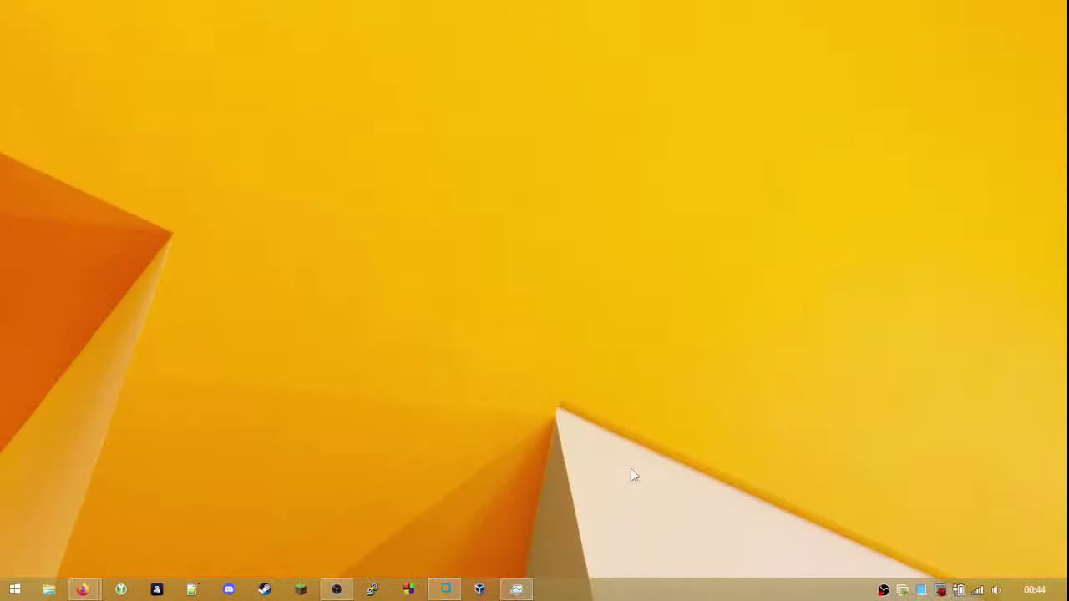
pyautogui.click(338, 591)
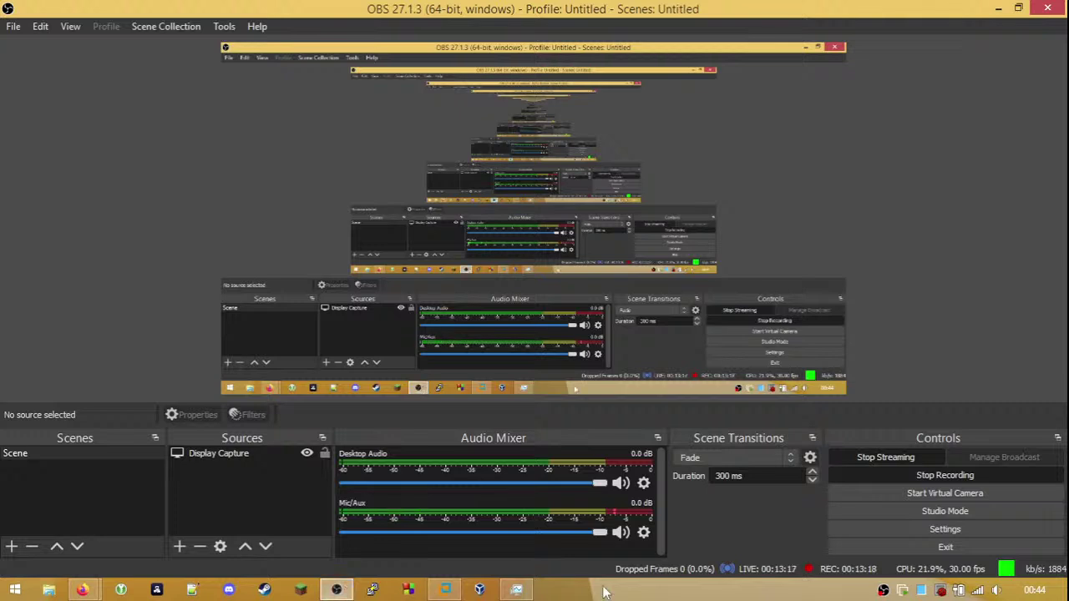
pyautogui.click(912, 530)
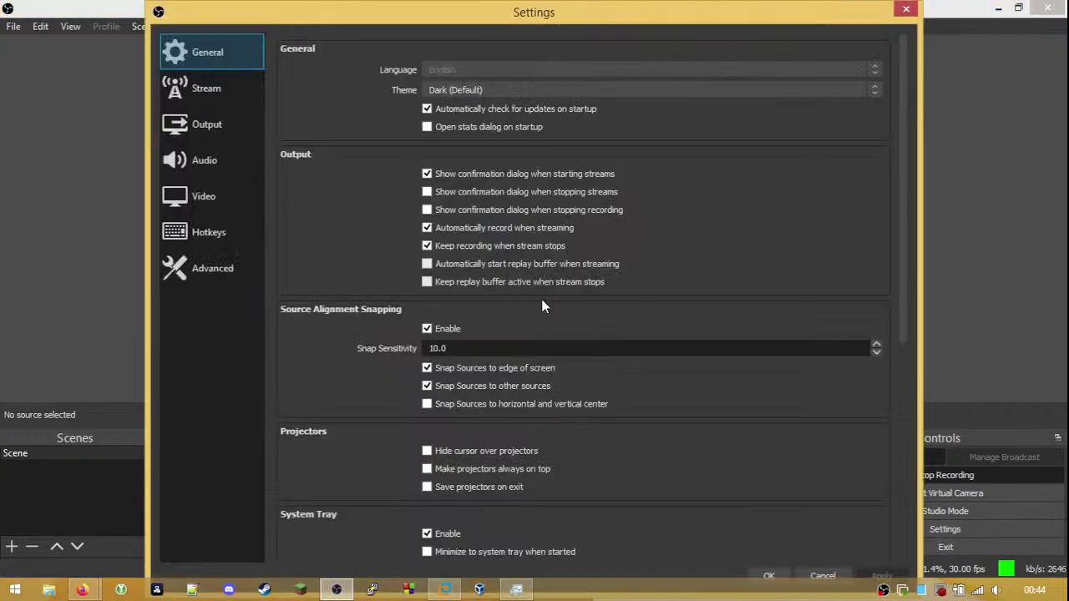
pyautogui.click(208, 129)
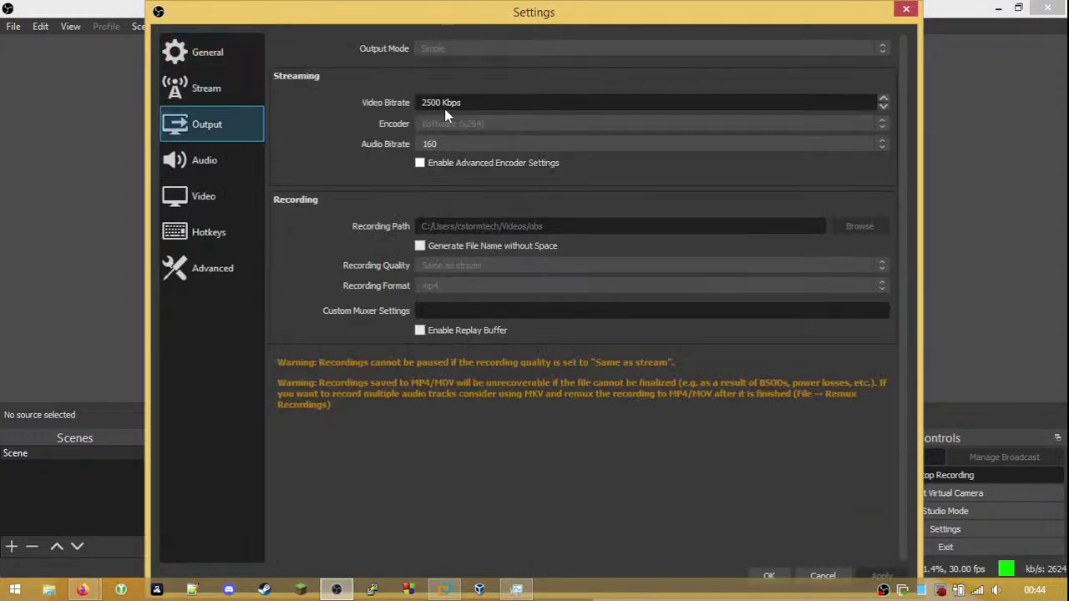
pyautogui.click(221, 195)
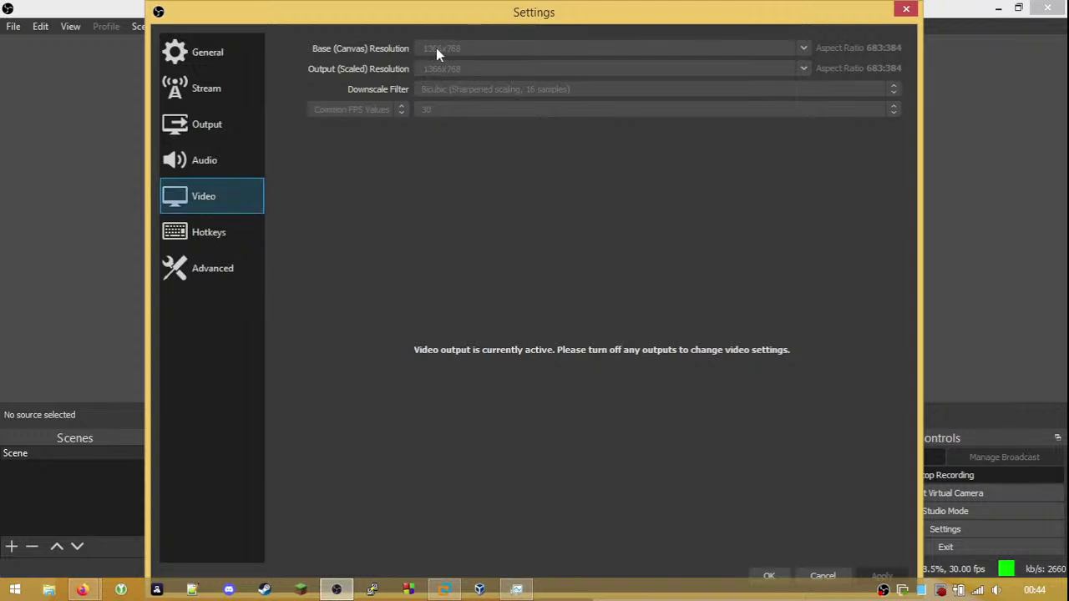
pyautogui.click(906, 10)
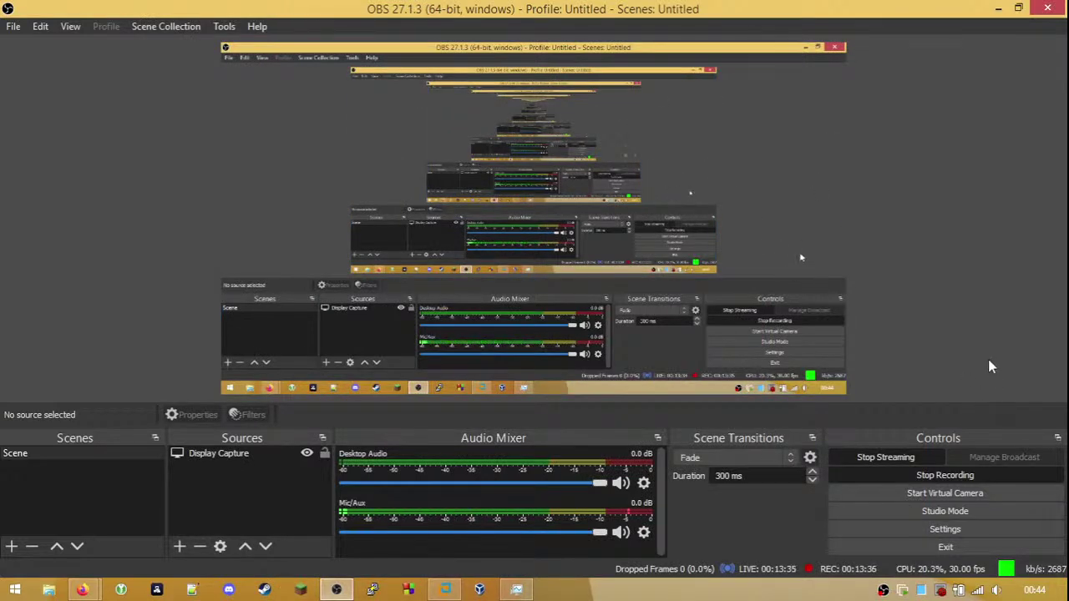
# - Check the capture properties of the Display Capture source, then return to the virtual machine
pyautogui.click(256, 454)
pyautogui.click(220, 546)
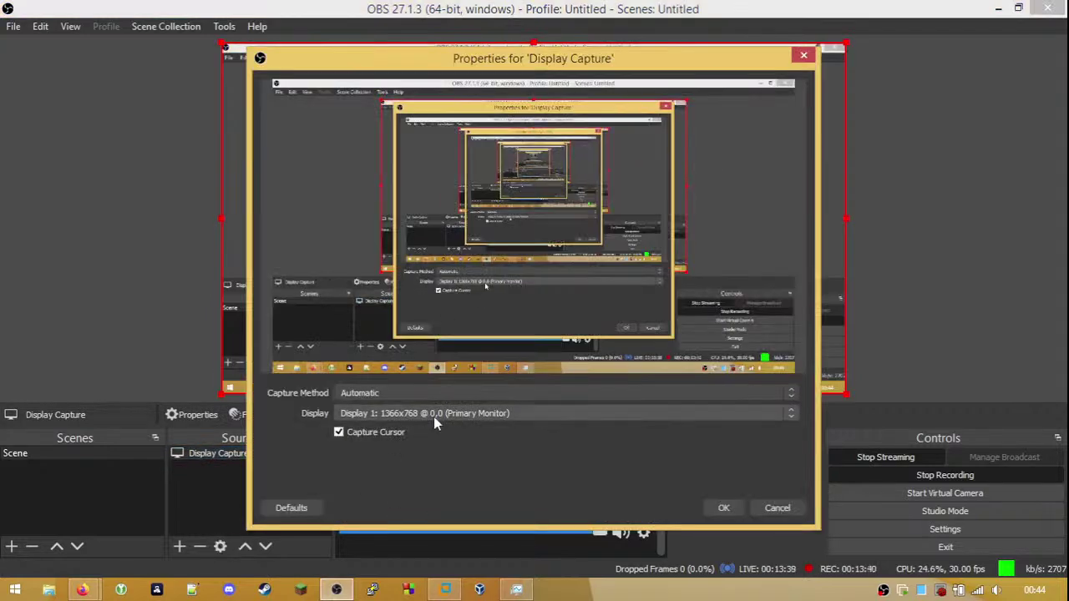
pyautogui.click(773, 507)
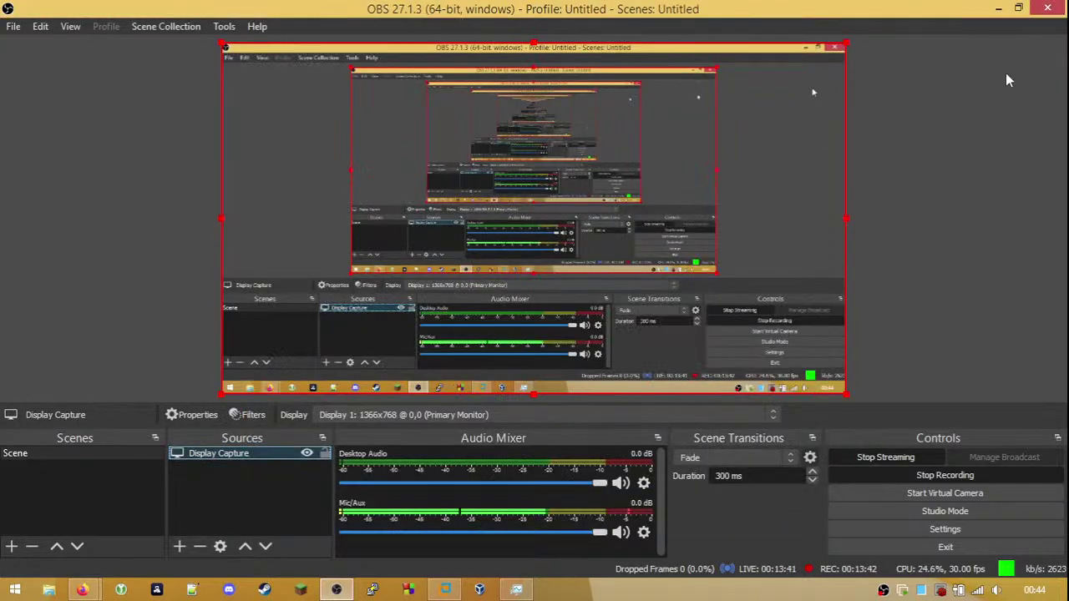
pyautogui.click(999, 10)
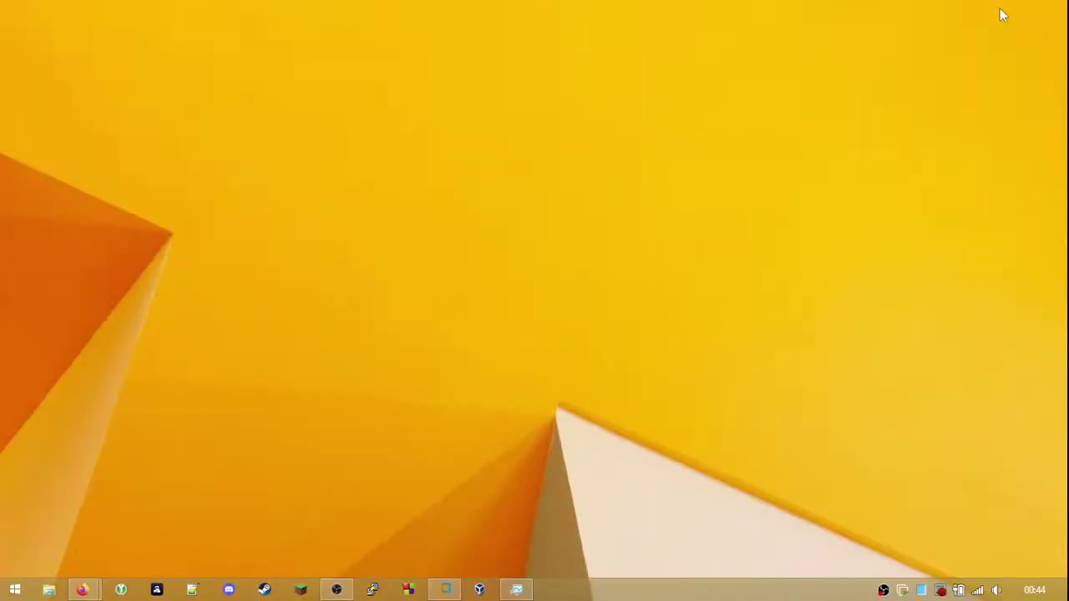
pyautogui.click(446, 590)
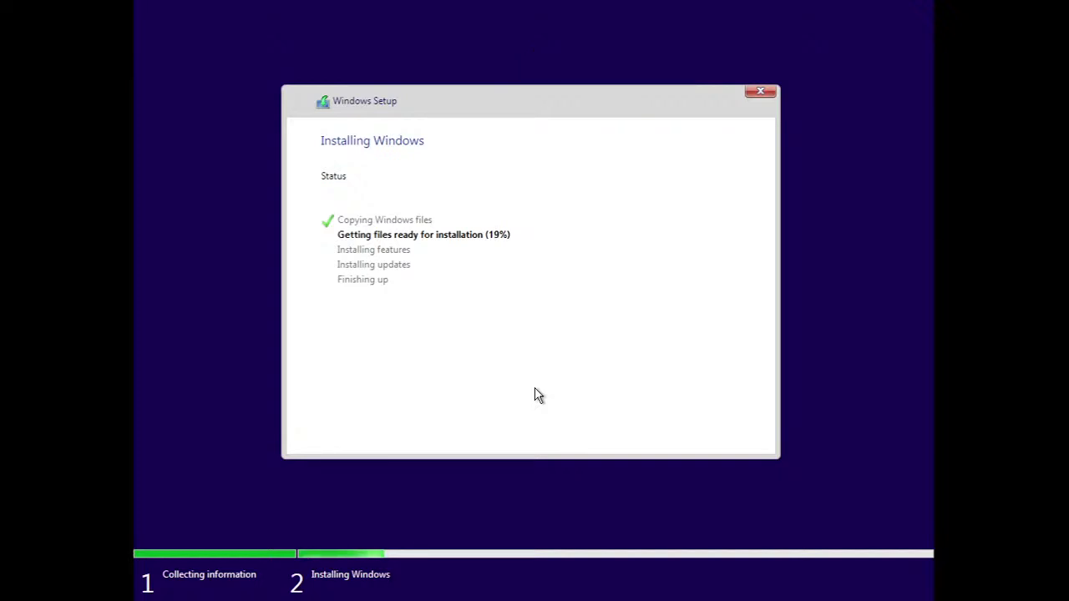
# - Examine the host display's resolution choices, trying 1024 × 768 and 1280 × 720, then cancel and return to the virtual machine
pyautogui.click(922, 18)
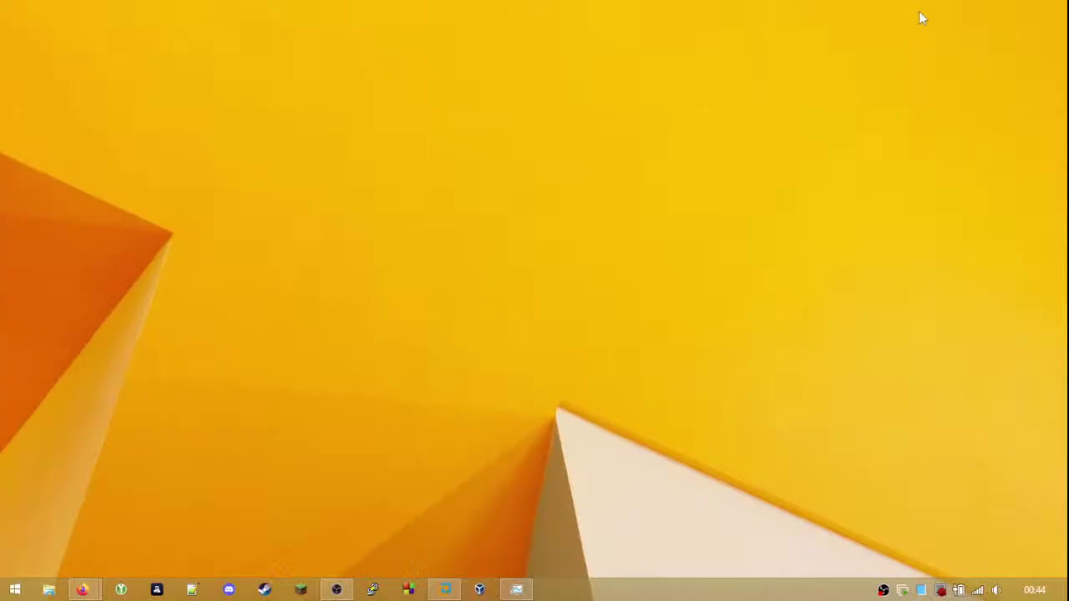
pyautogui.rightClick(643, 172)
pyautogui.click(767, 355)
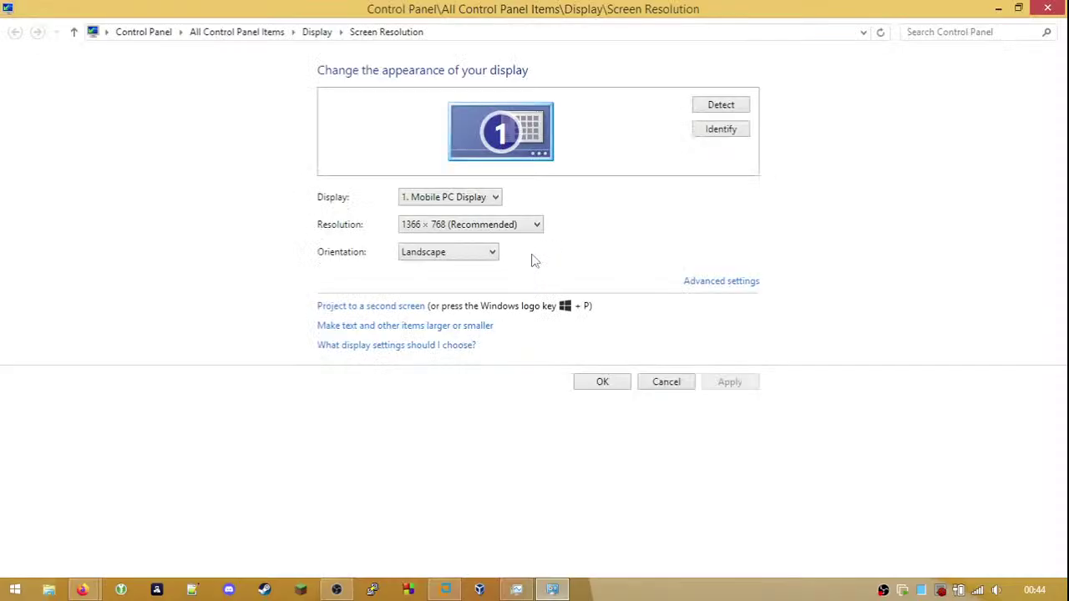
pyautogui.click(512, 234)
pyautogui.click(425, 381)
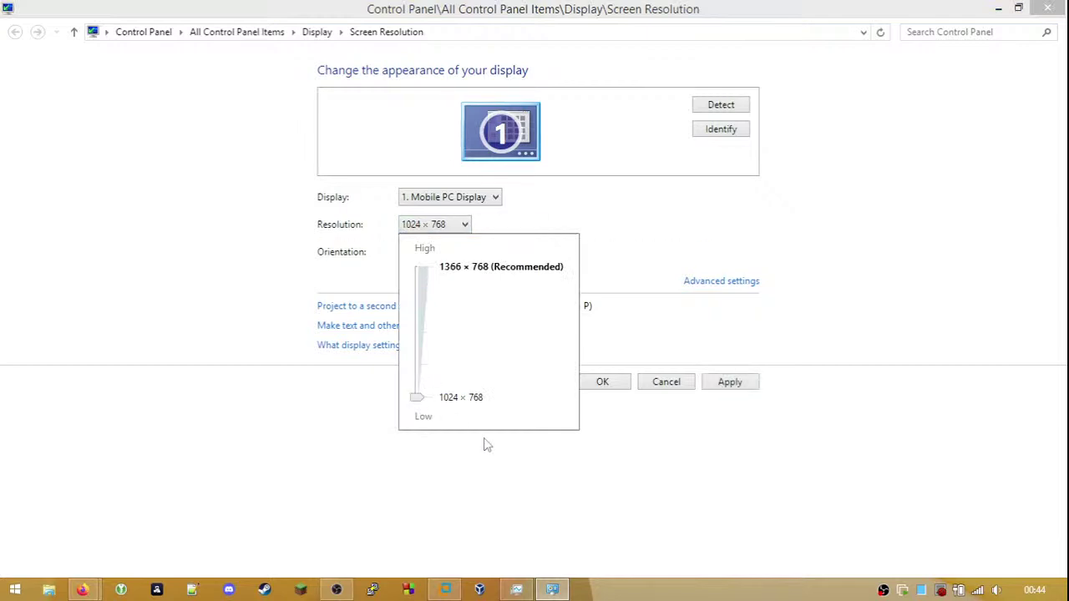
pyautogui.click(422, 363)
pyautogui.click(471, 463)
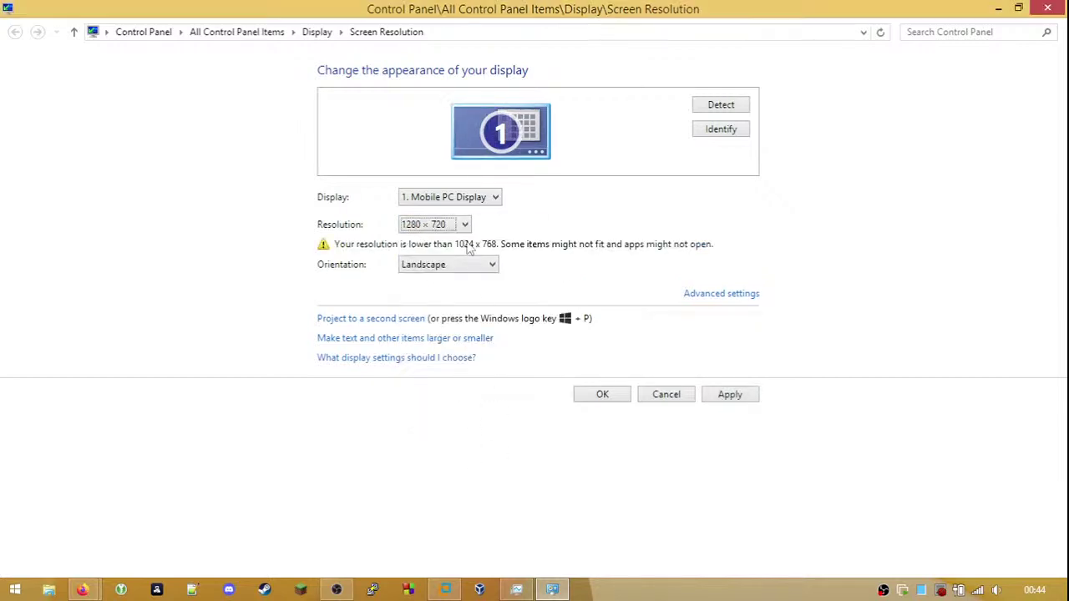
pyautogui.click(665, 395)
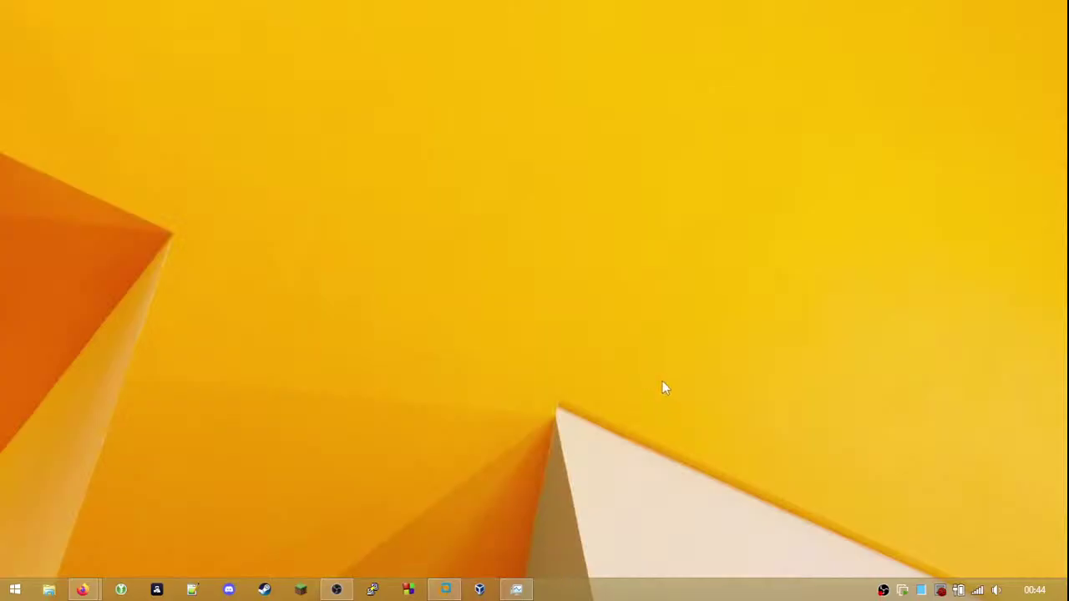
pyautogui.click(466, 588)
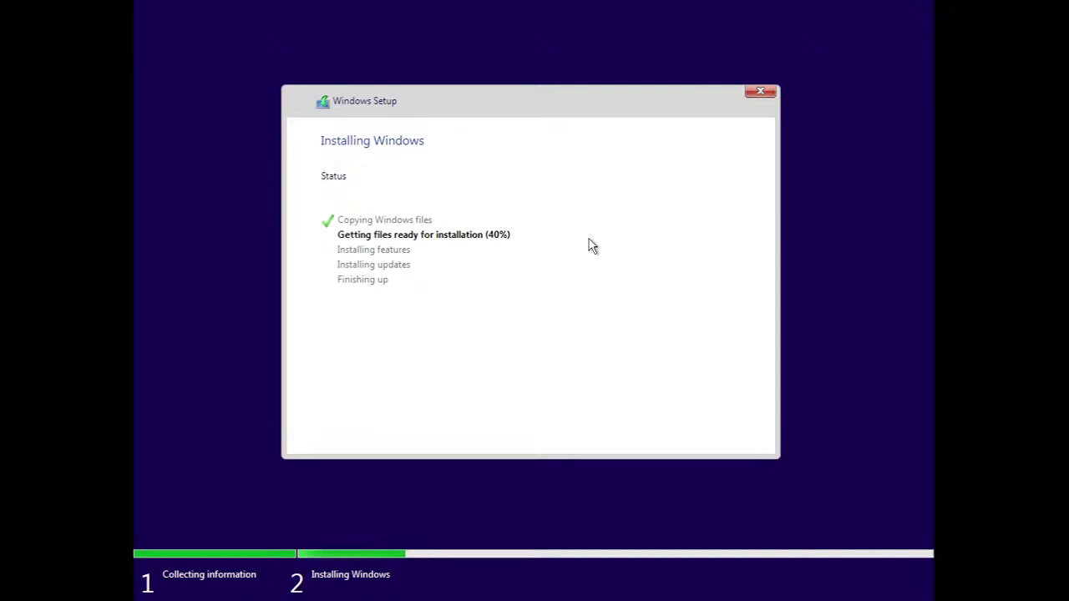
# - Switch to the private Firefox window, search the web for pcpartpicker in a new tab, and open PCPartPicker's System Builder
pyautogui.moveTo(656, 6)
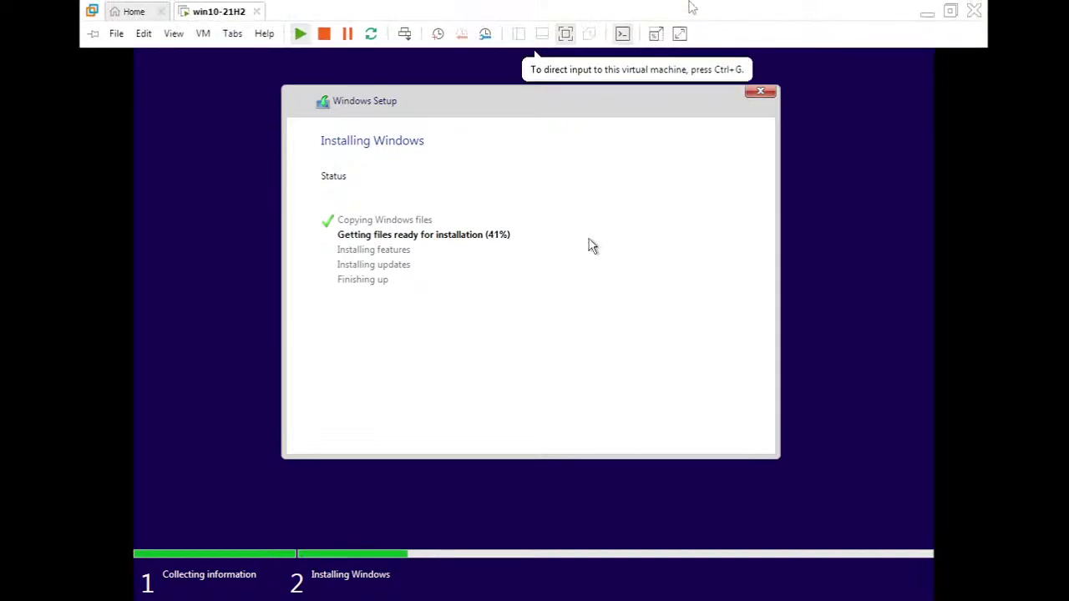
pyautogui.click(923, 14)
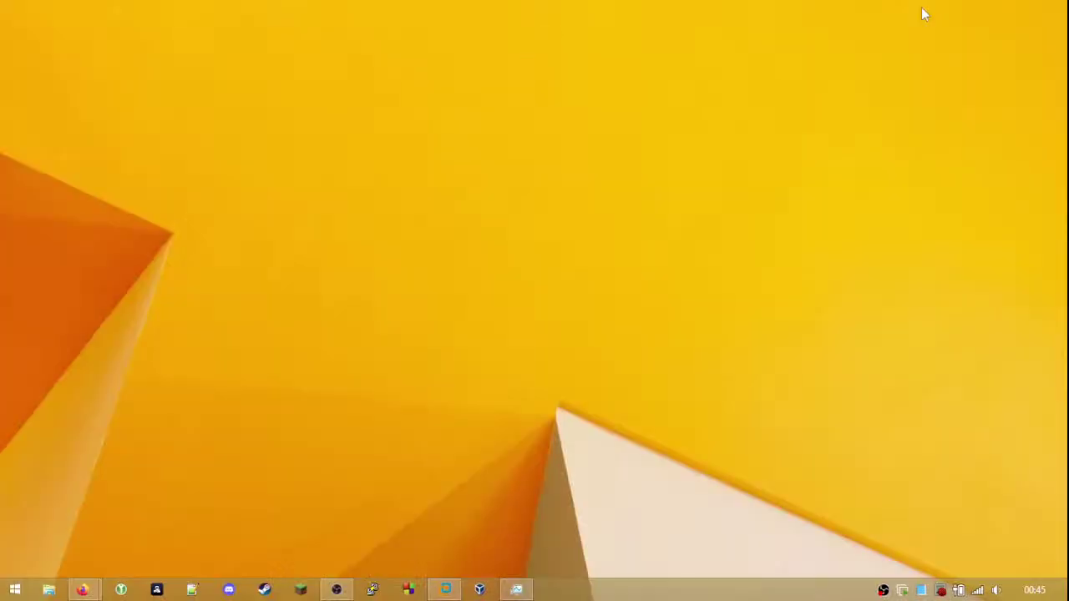
pyautogui.moveTo(82, 590)
pyautogui.click(267, 513)
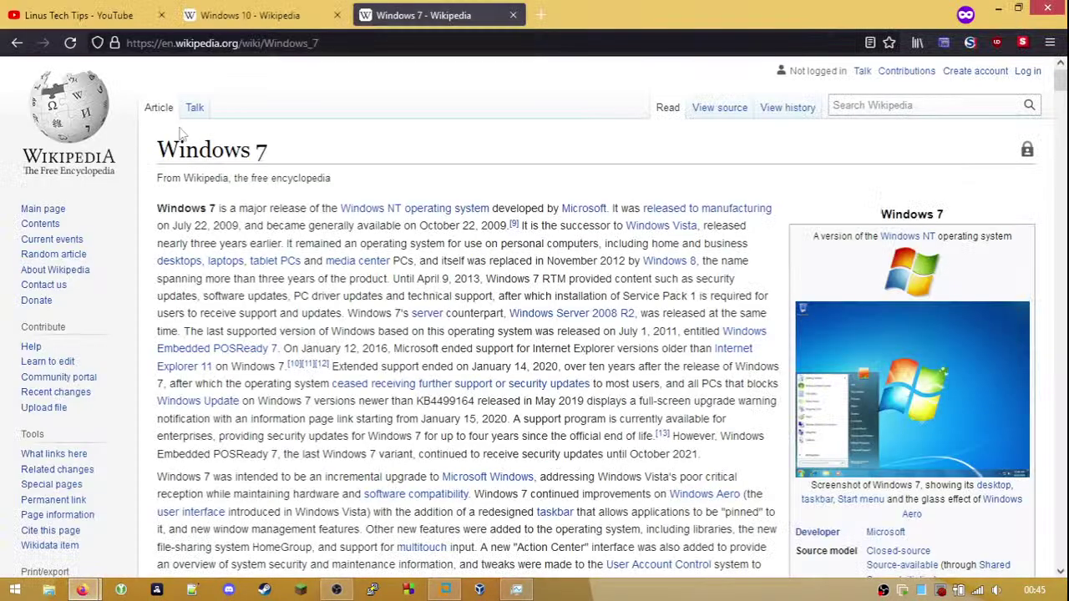
pyautogui.click(541, 15)
pyautogui.write('pc')
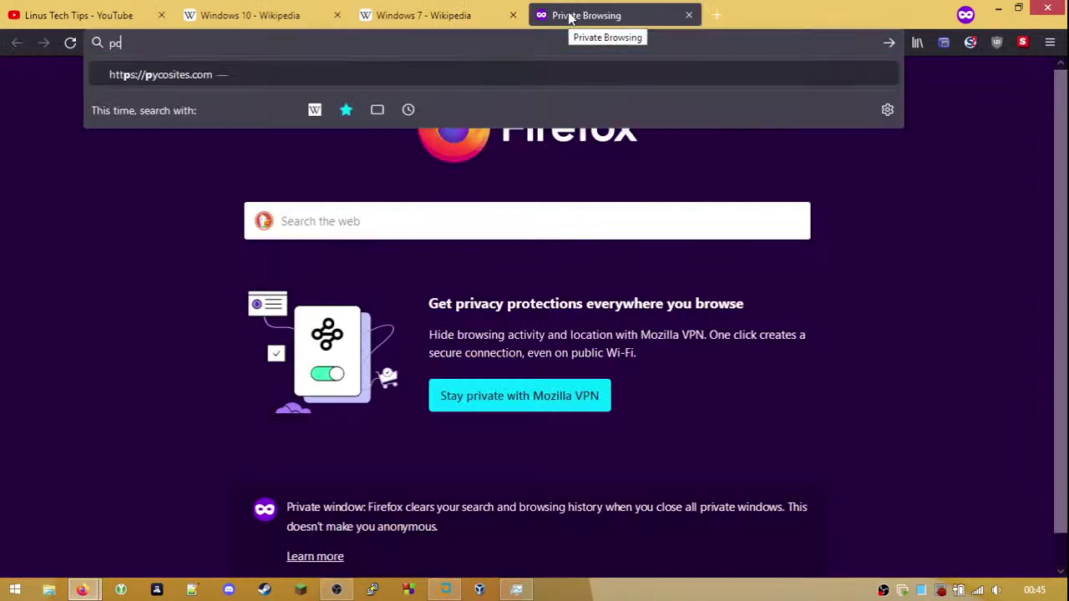
pyautogui.write('partpi')
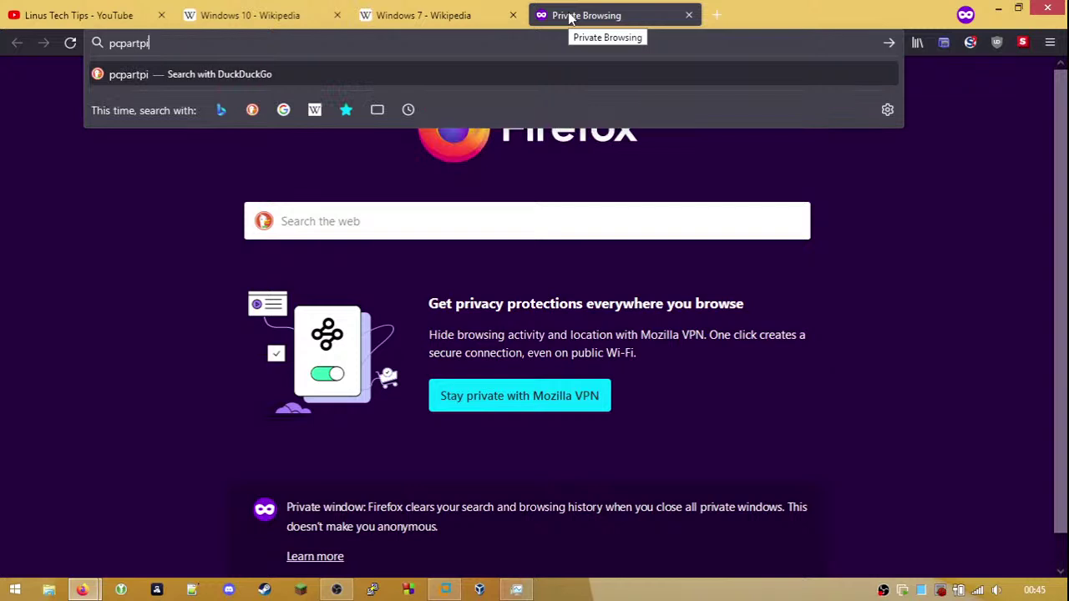
pyautogui.write('cker')
pyautogui.press('Return')
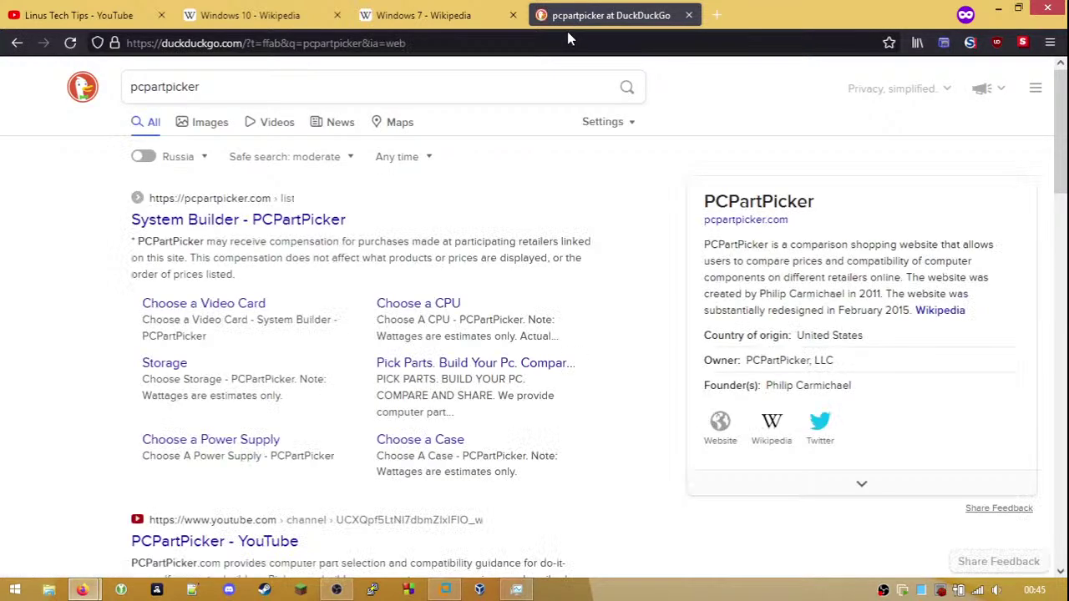
pyautogui.click(338, 220)
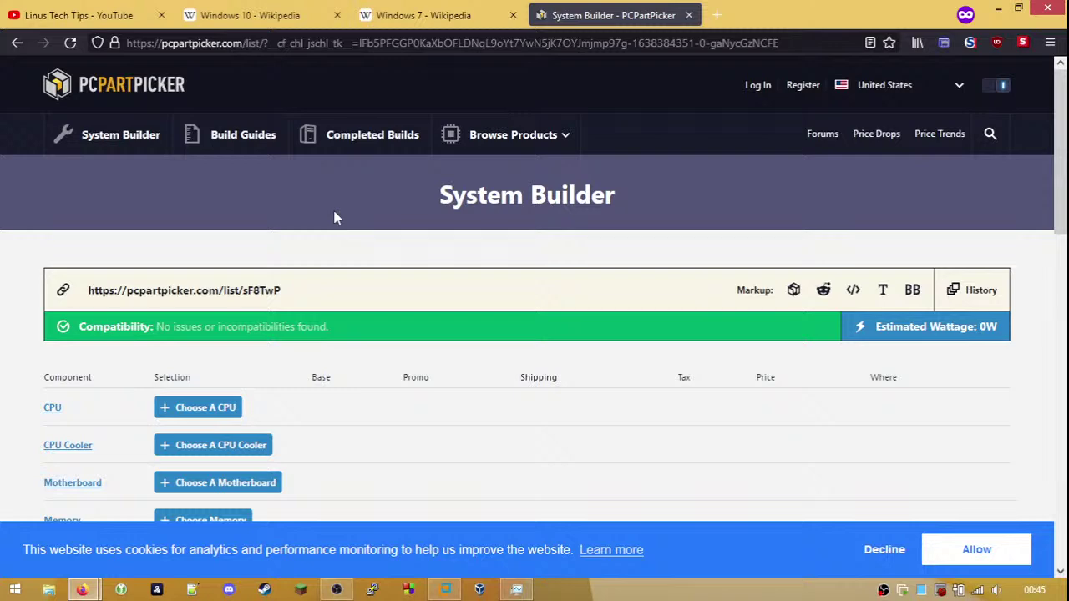
# - Look over the component list in the System Builder and allow the website's cookies
pyautogui.scroll(-2, 372, 313)
pyautogui.scroll(-1, 373, 317)
pyautogui.scroll(1, 374, 318)
pyautogui.scroll(-1, 374, 317)
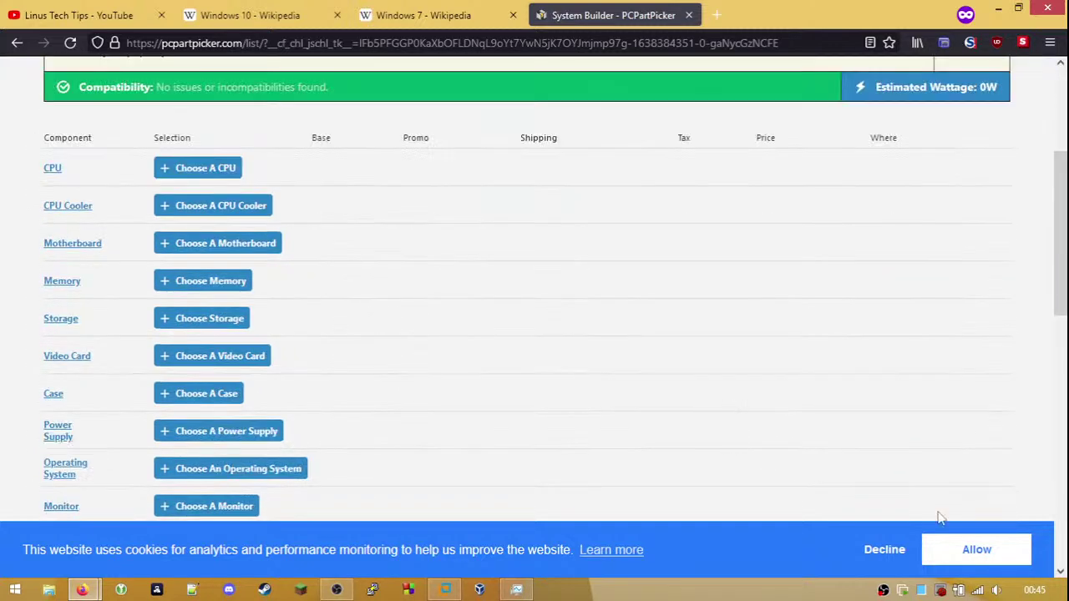
pyautogui.click(982, 549)
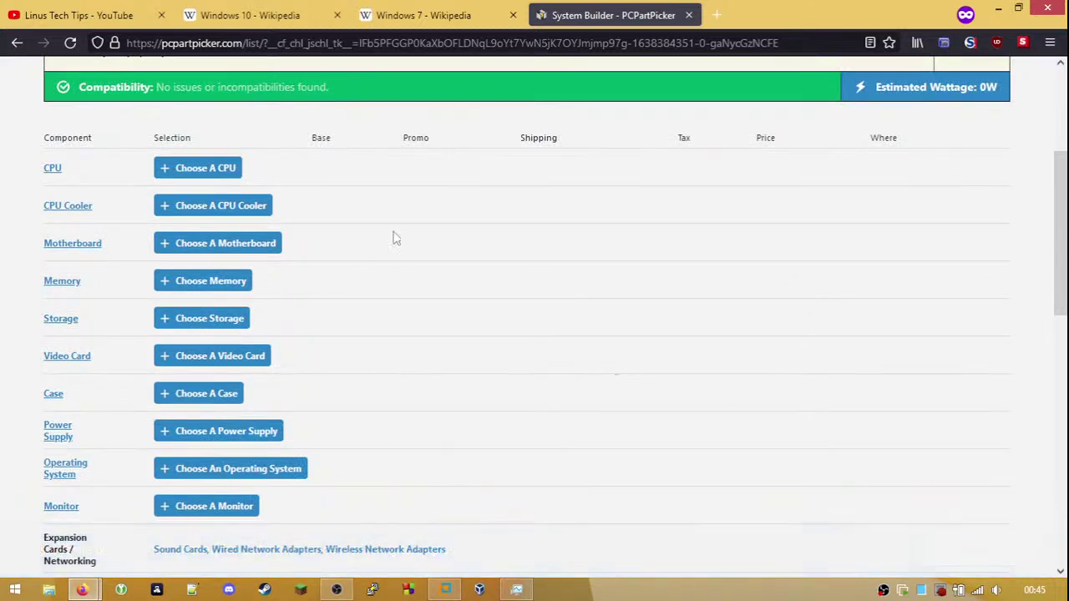
# - Search the CPU list for 5600g and add the AMD Ryzen 5 5600G to the part list
pyautogui.click(227, 177)
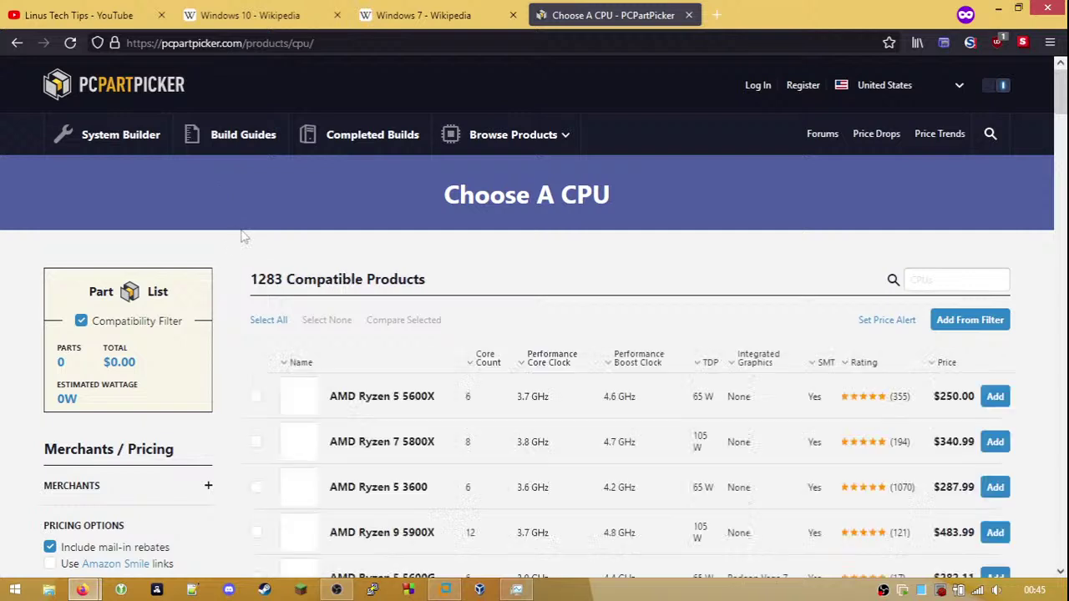
pyautogui.click(923, 280)
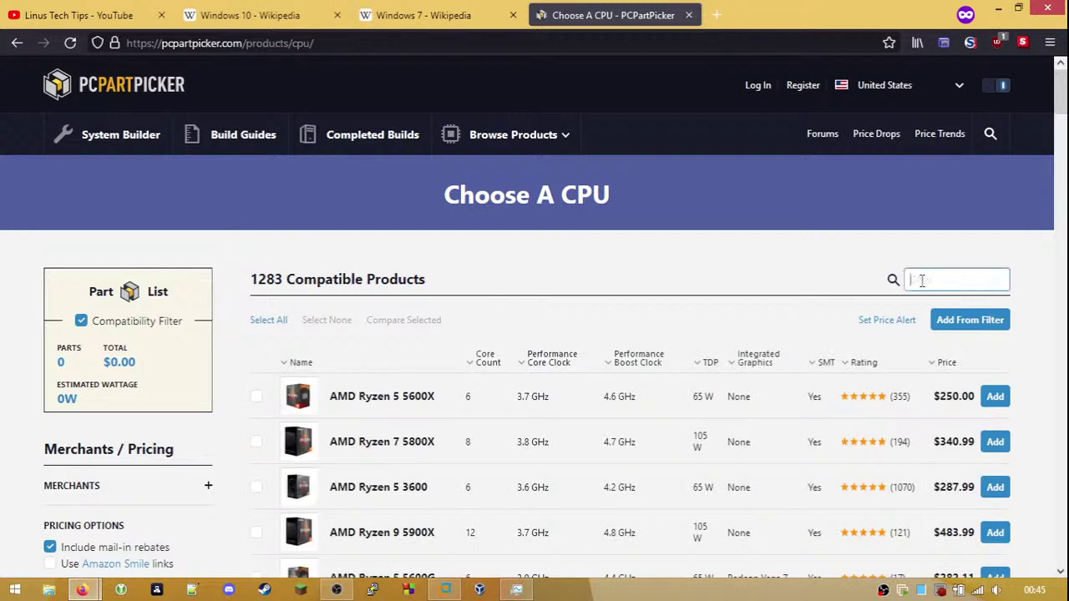
pyautogui.write('5600g')
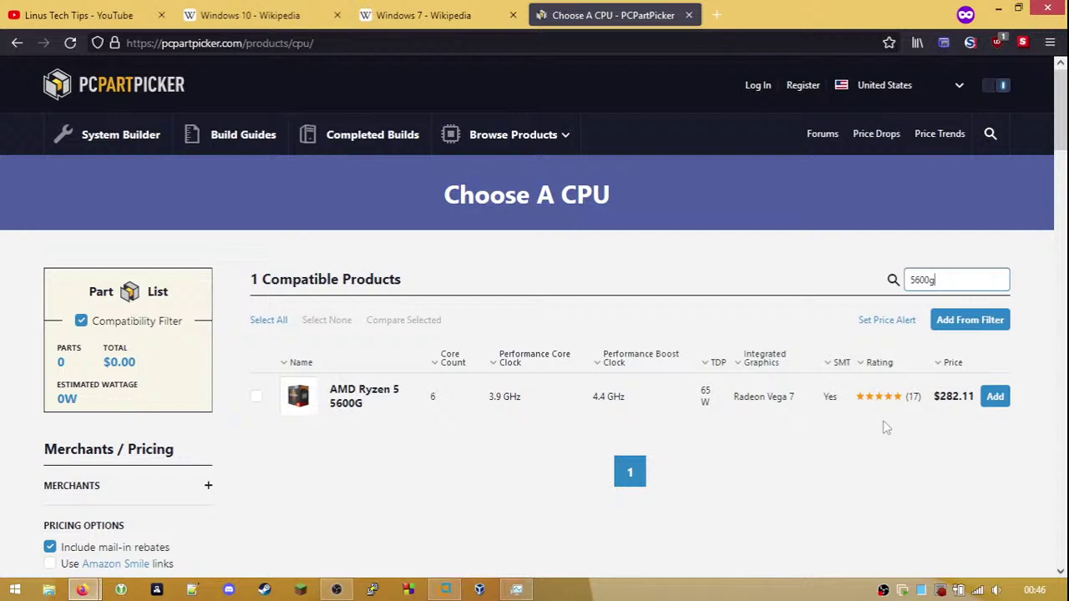
pyautogui.click(994, 401)
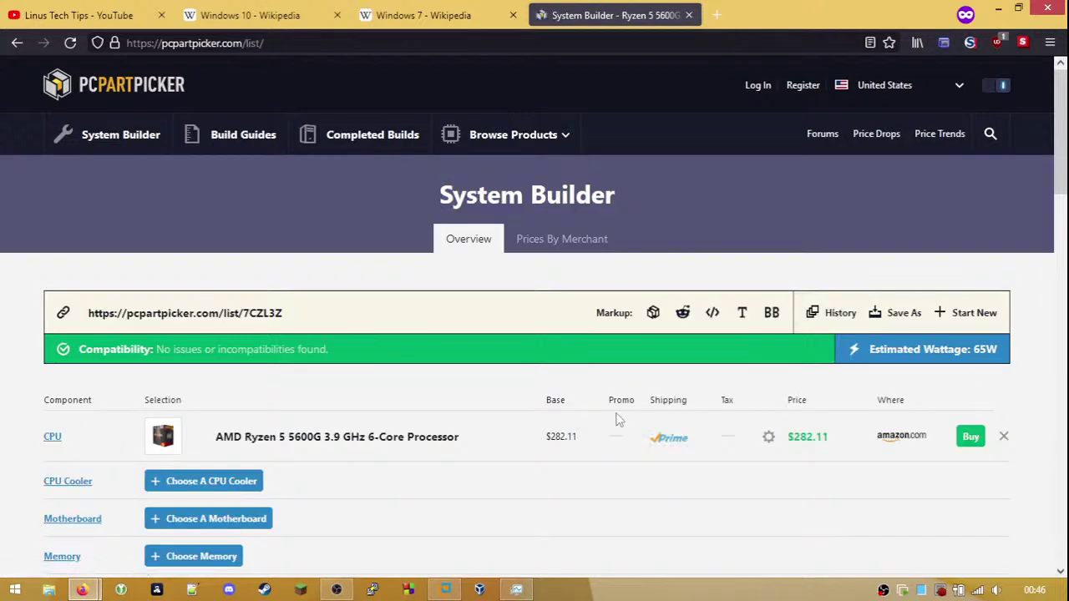
# - Search the motherboard list for pro-p and add the Gigabyte B550M AORUS PRO-P to the part list
pyautogui.scroll(-2, 619, 420)
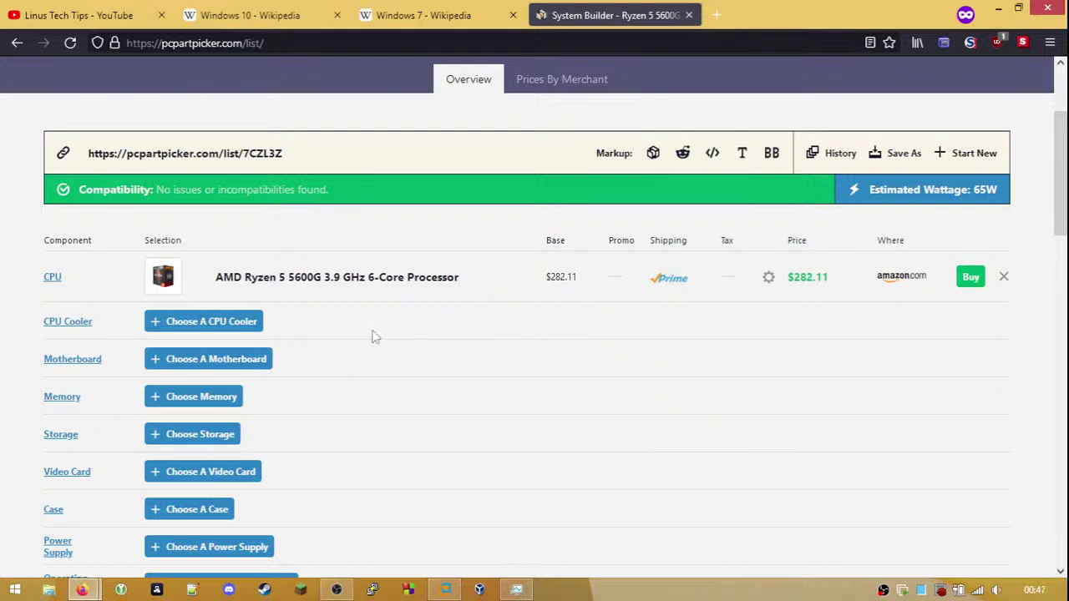
pyautogui.click(214, 358)
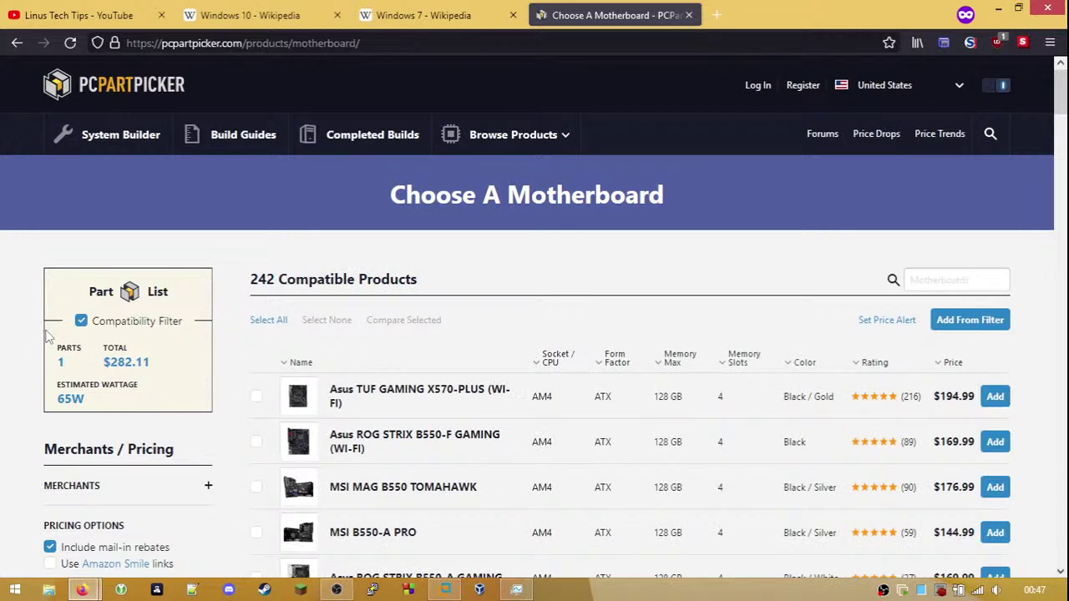
pyautogui.click(942, 281)
pyautogui.write('pro-p')
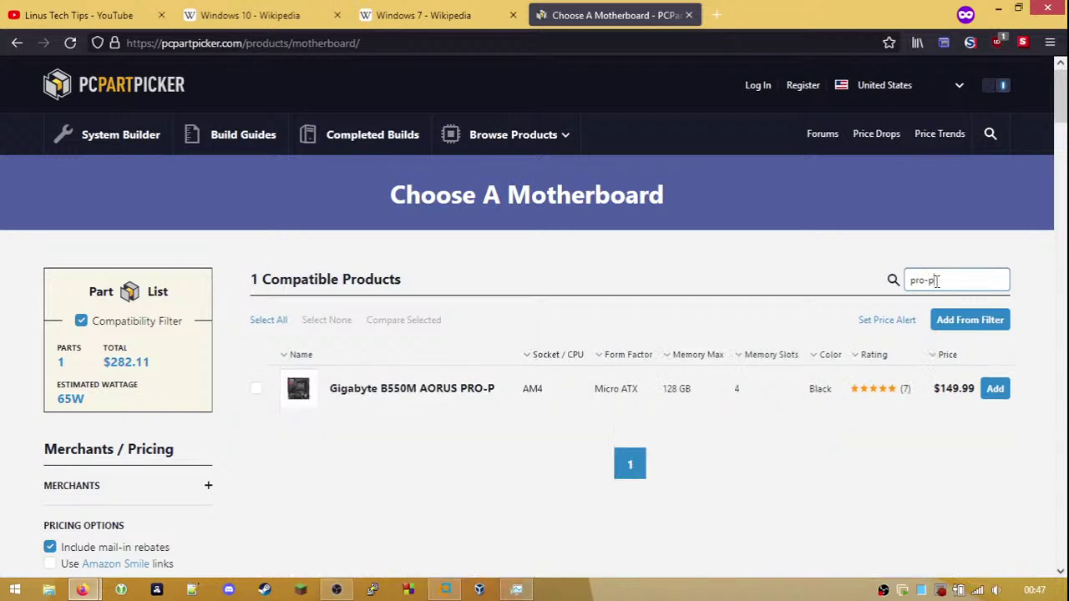
pyautogui.scroll(-2, 904, 493)
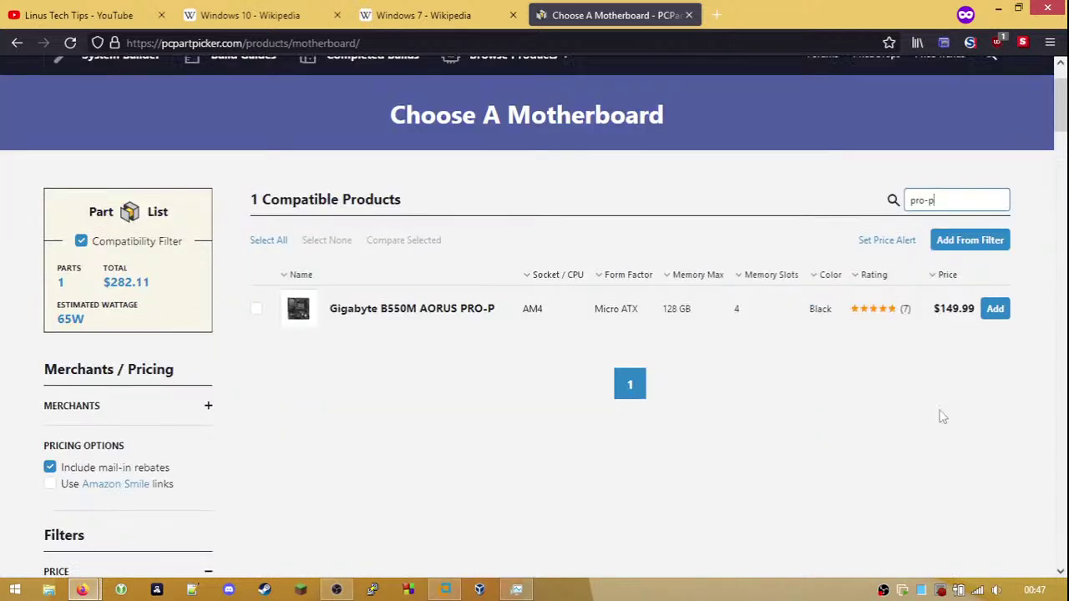
pyautogui.click(996, 310)
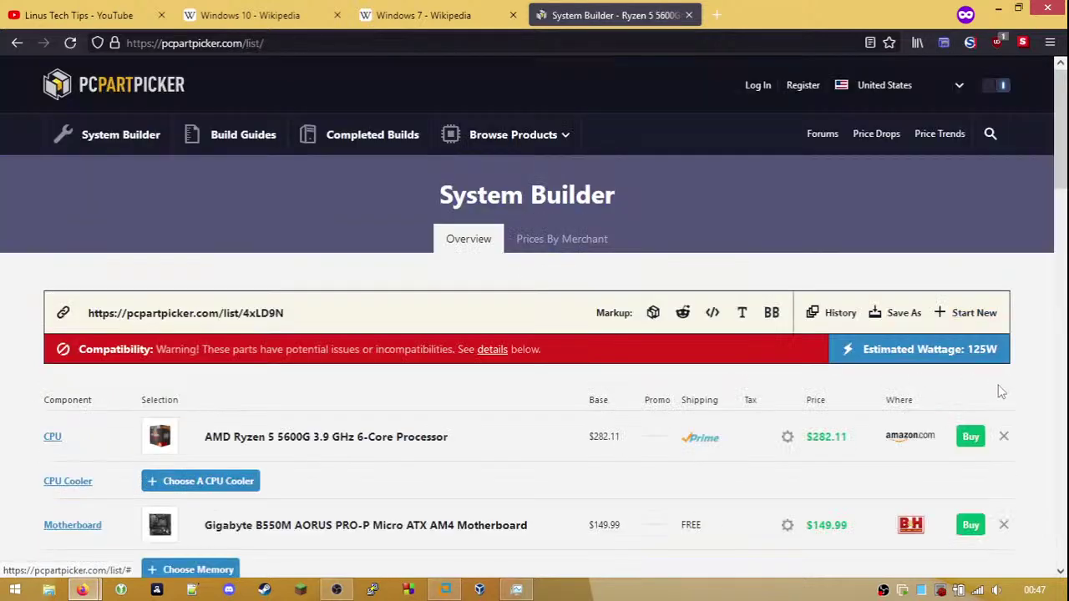
# - Open the memory list and filter it to G.Skill kits of 2 x 8GB with a speed of 3600
pyautogui.scroll(-4, 1040, 376)
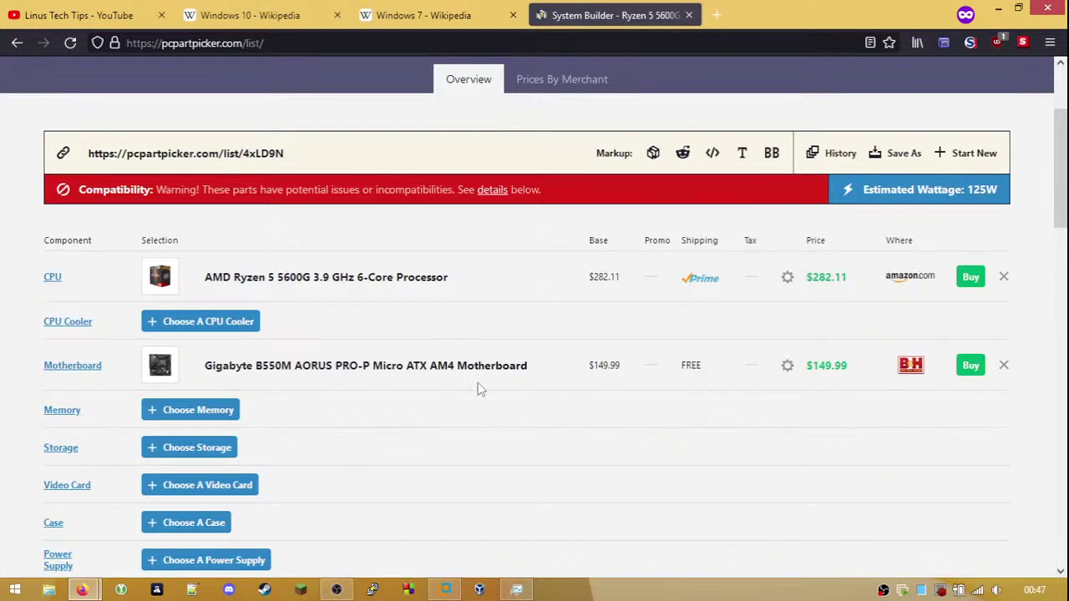
pyautogui.scroll(-2, 478, 388)
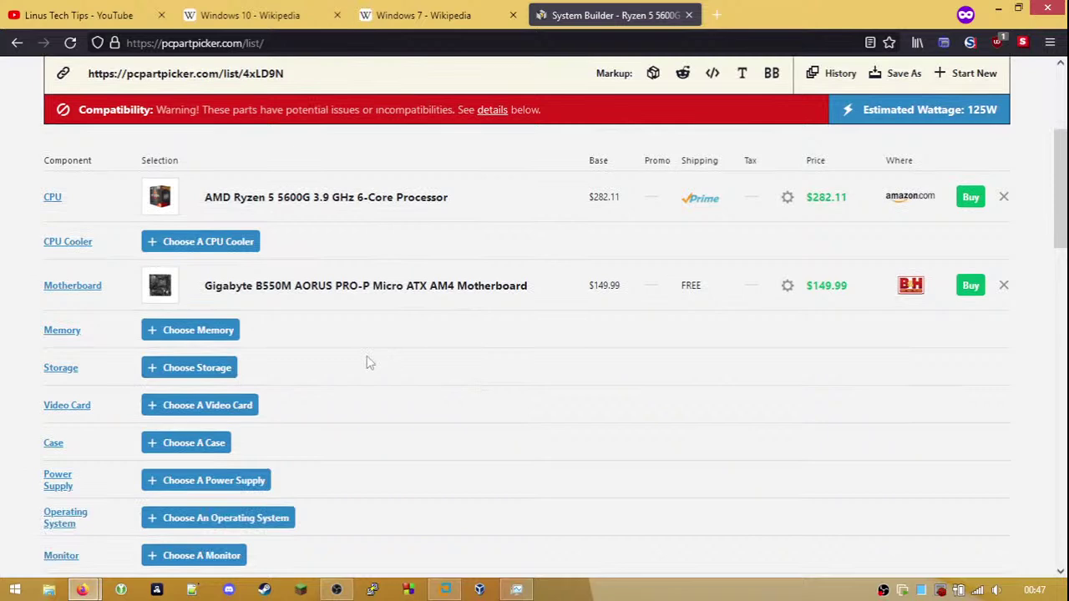
pyautogui.click(203, 336)
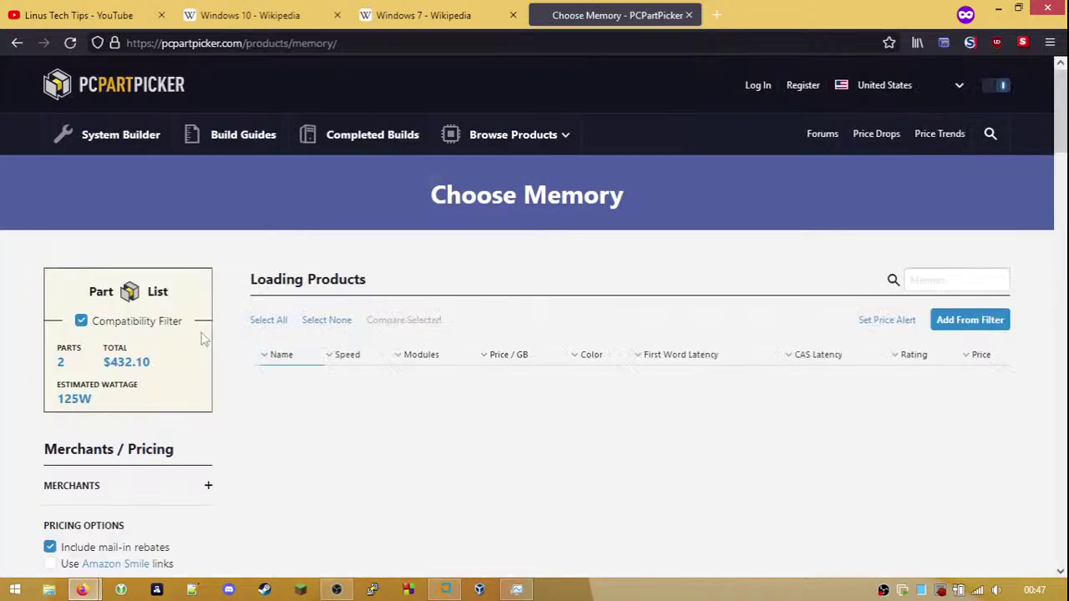
pyautogui.scroll(-3, 226, 338)
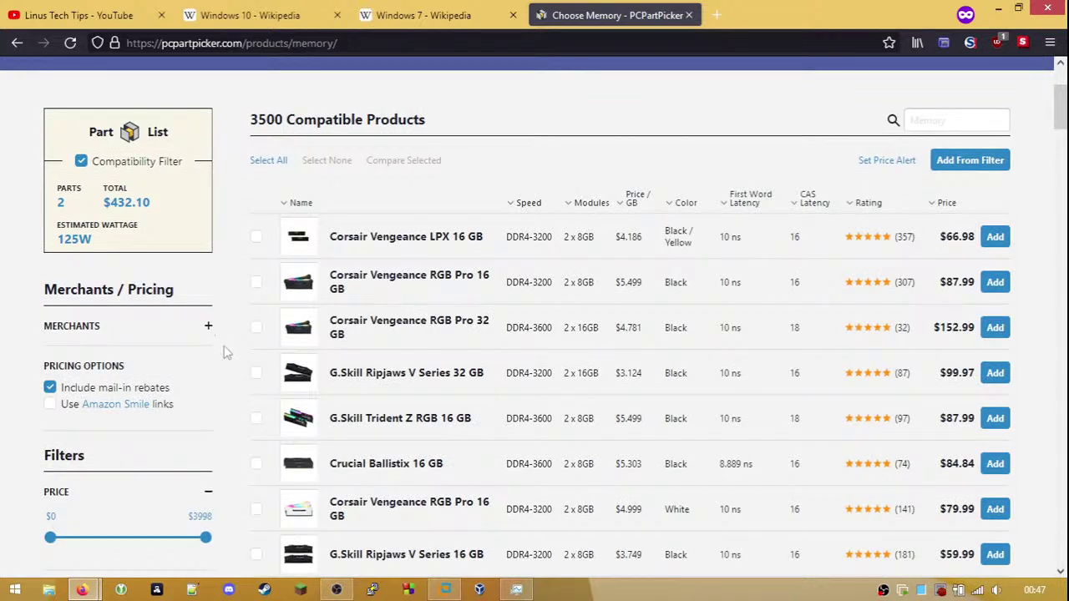
pyautogui.scroll(-6, 225, 351)
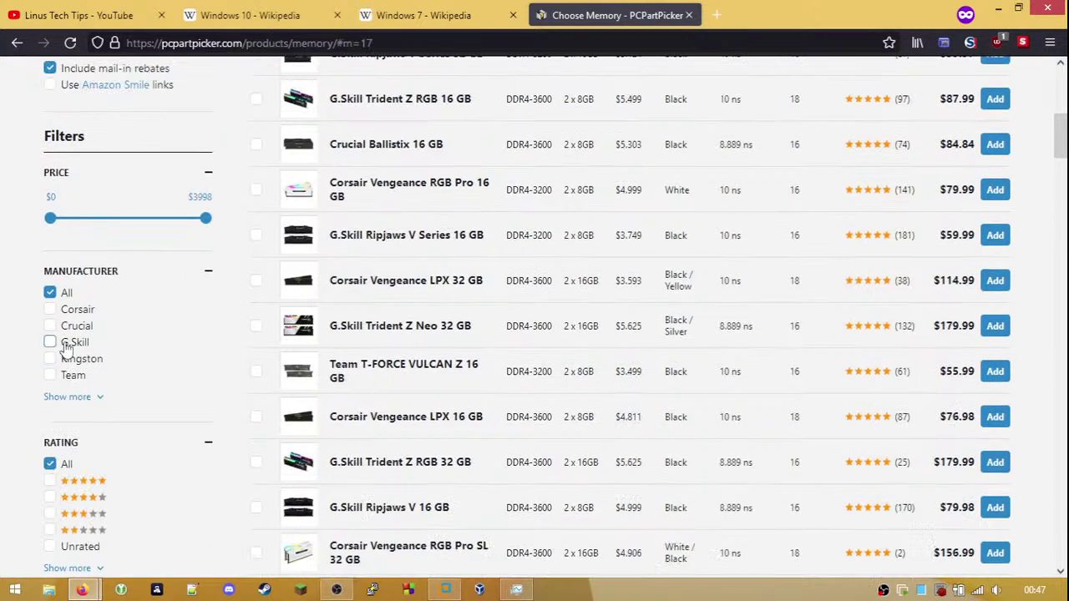
pyautogui.click(77, 342)
pyautogui.scroll(-8, 232, 336)
pyautogui.scroll(-2, 233, 336)
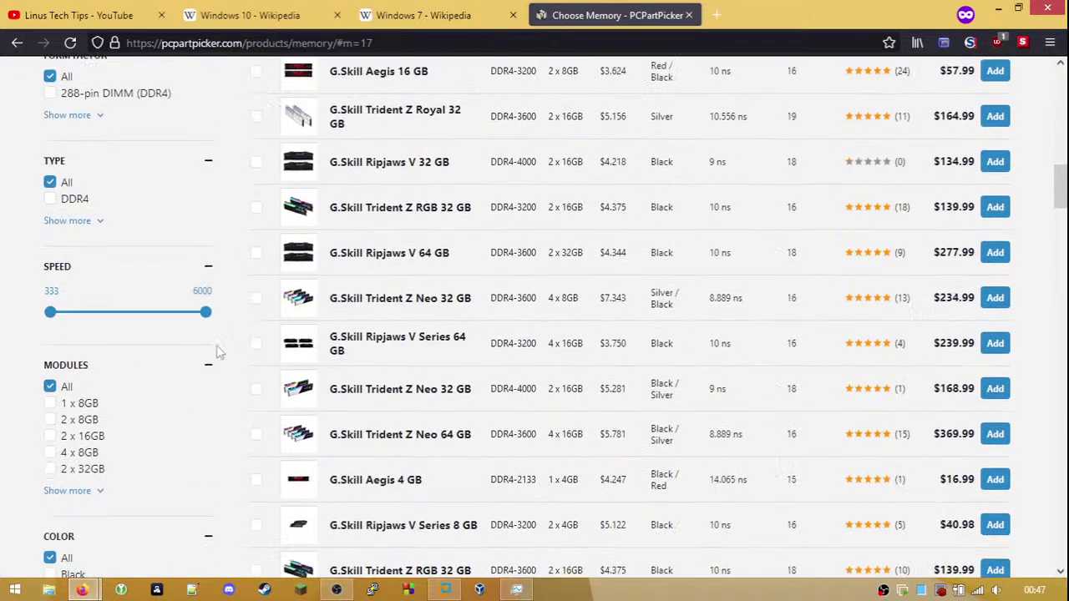
pyautogui.click(78, 421)
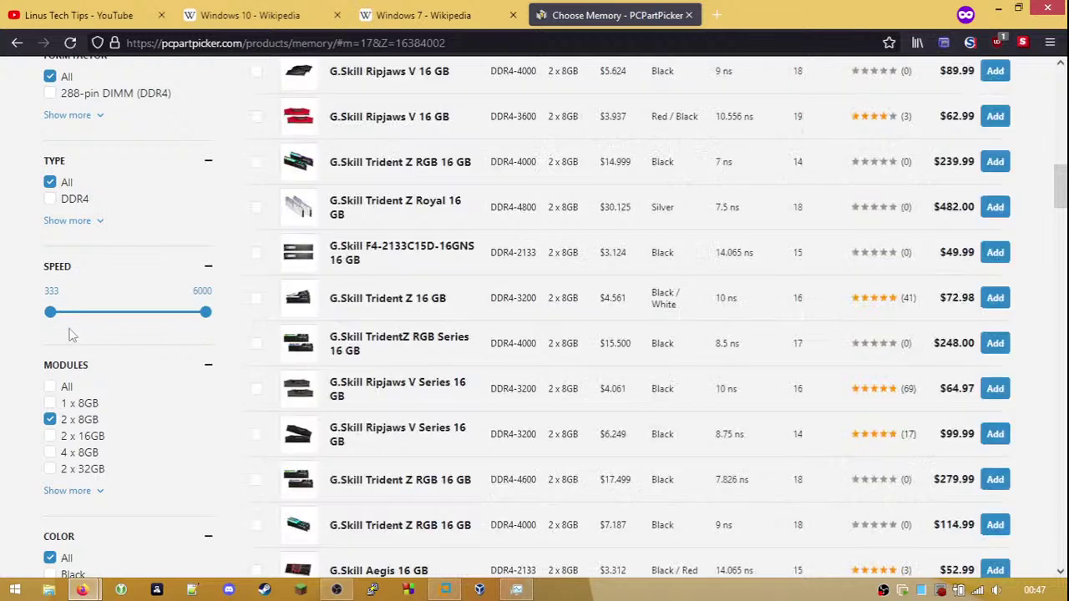
pyautogui.moveTo(50, 312); pyautogui.dragTo(130, 311)
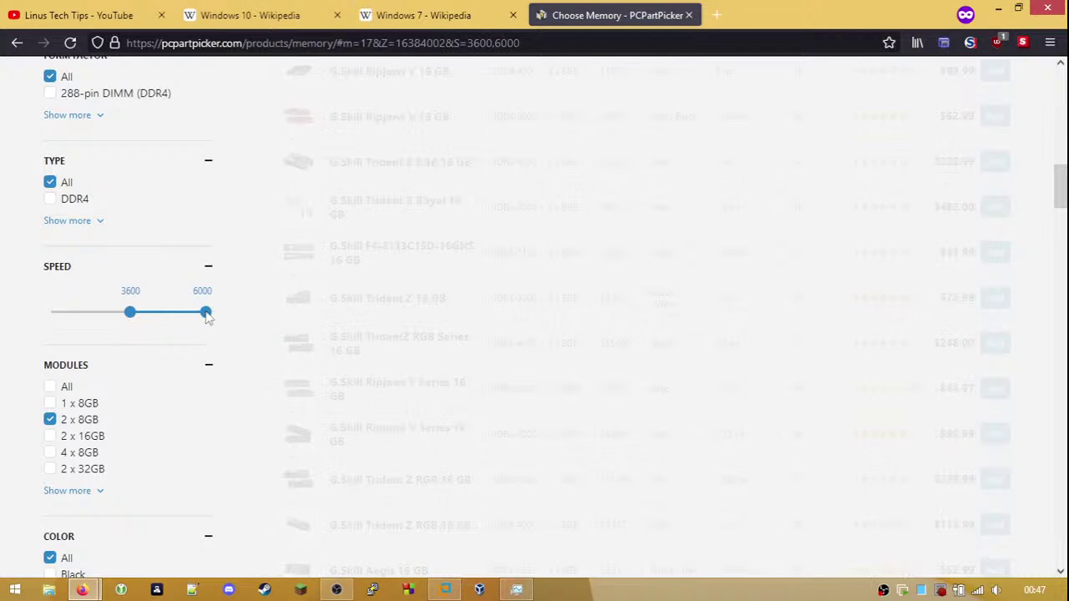
pyautogui.moveTo(206, 313); pyautogui.dragTo(153, 316)
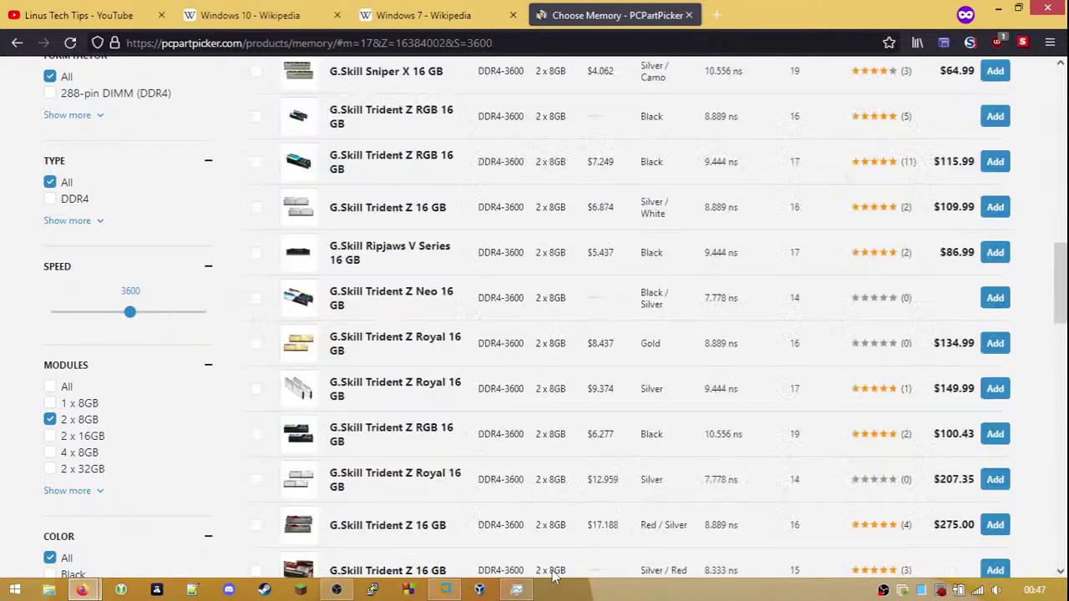
# - Switch to the VMware virtual machine to check the Windows installation progress, and return to the memory list in Firefox
pyautogui.click(442, 591)
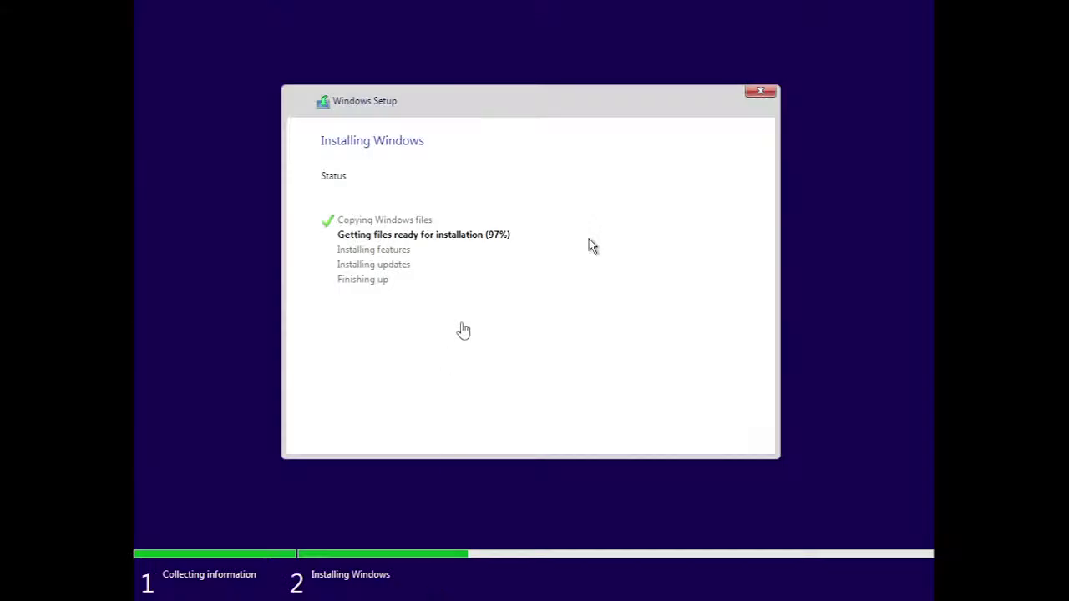
pyautogui.moveTo(671, 4)
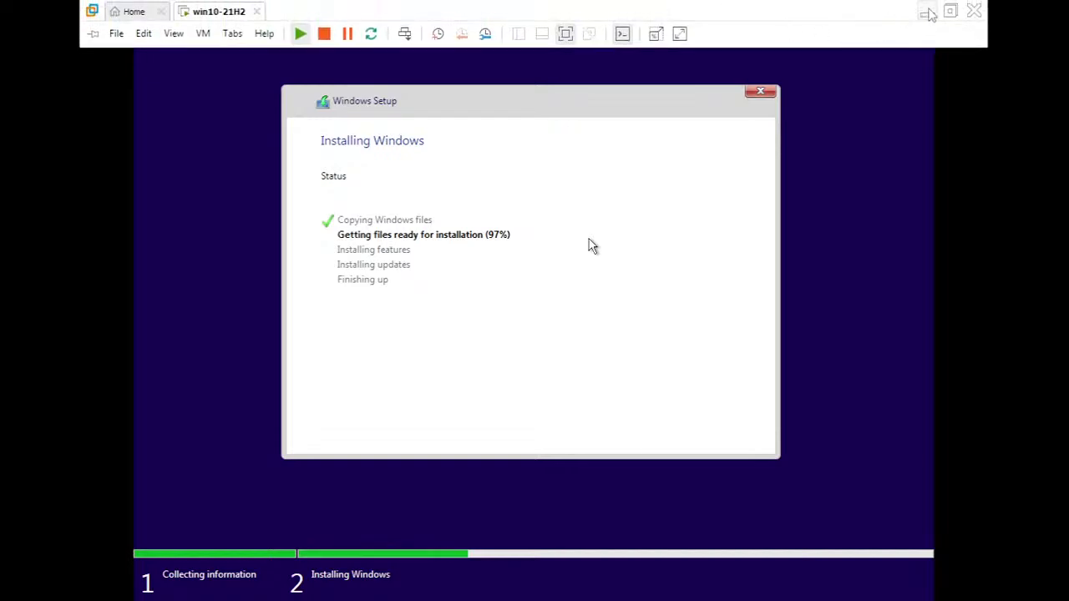
pyautogui.click(927, 11)
# - Expand the memory timing filter and limit the products to 16-16-16-36 timing
pyautogui.scroll(-3, 10, 360)
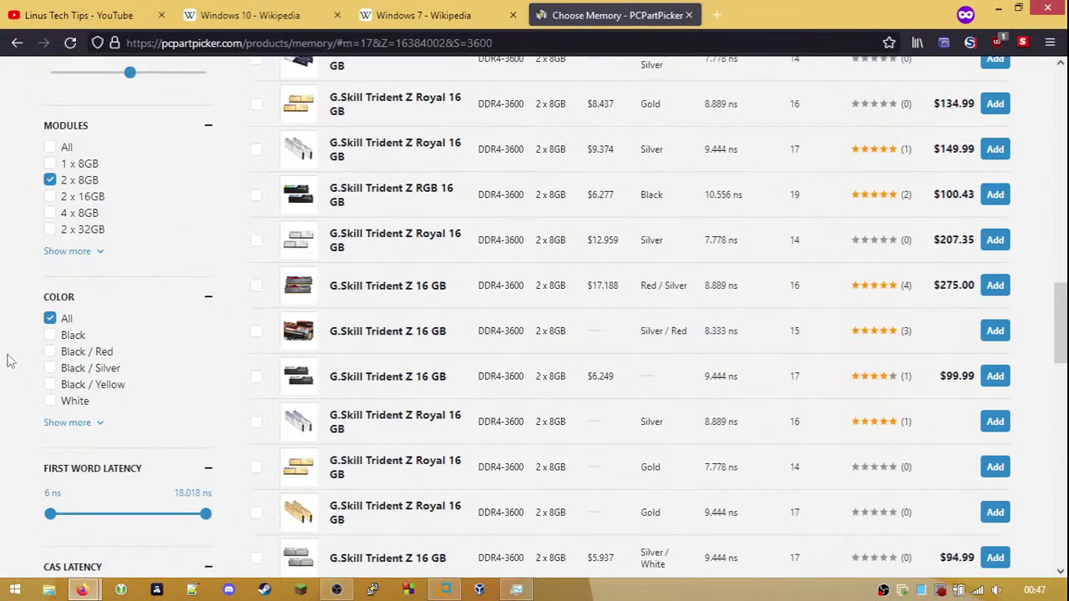
pyautogui.scroll(-3, 10, 360)
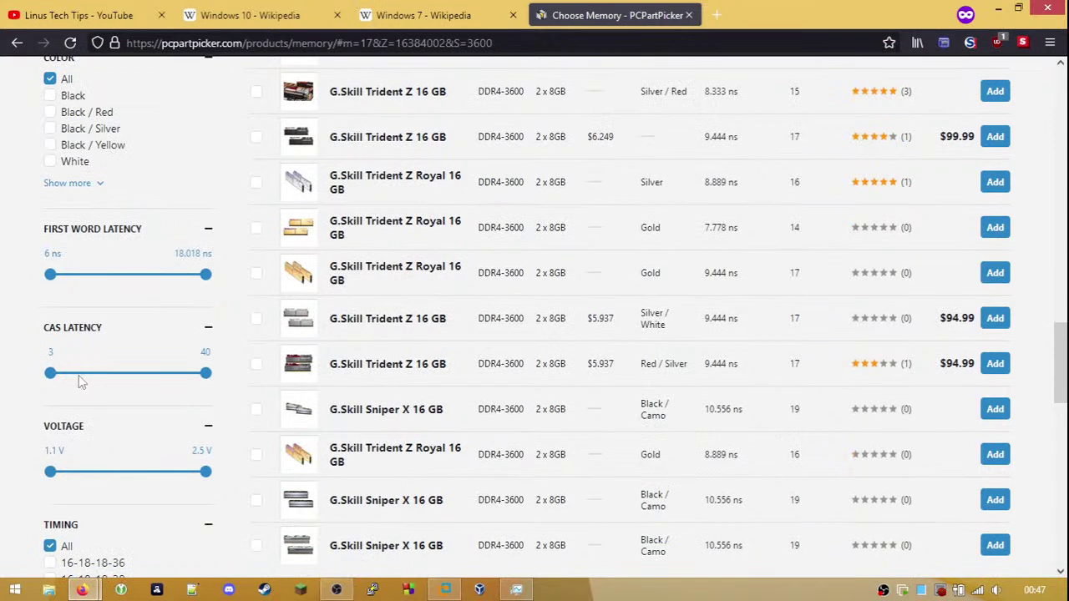
pyautogui.scroll(-3, 4, 371)
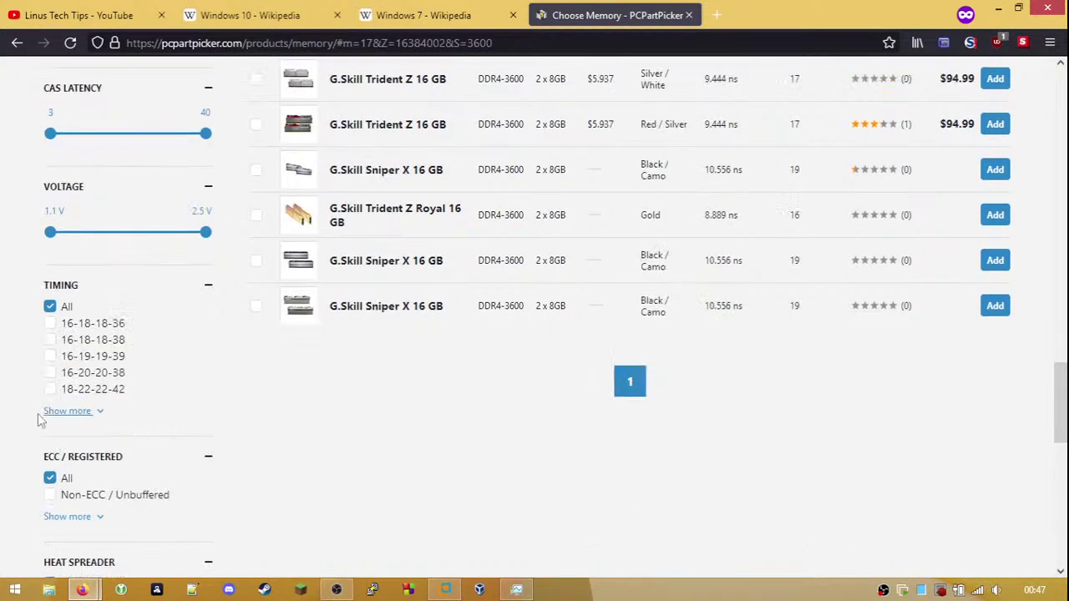
pyautogui.click(70, 410)
pyautogui.scroll(-8, 203, 429)
pyautogui.scroll(-1, 203, 429)
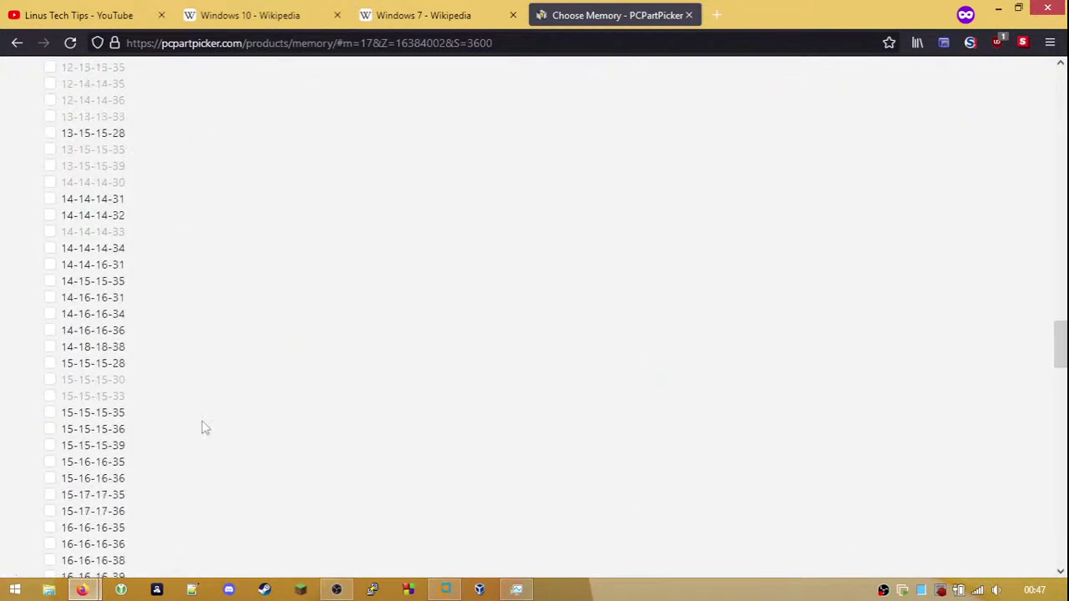
pyautogui.scroll(-2, 203, 428)
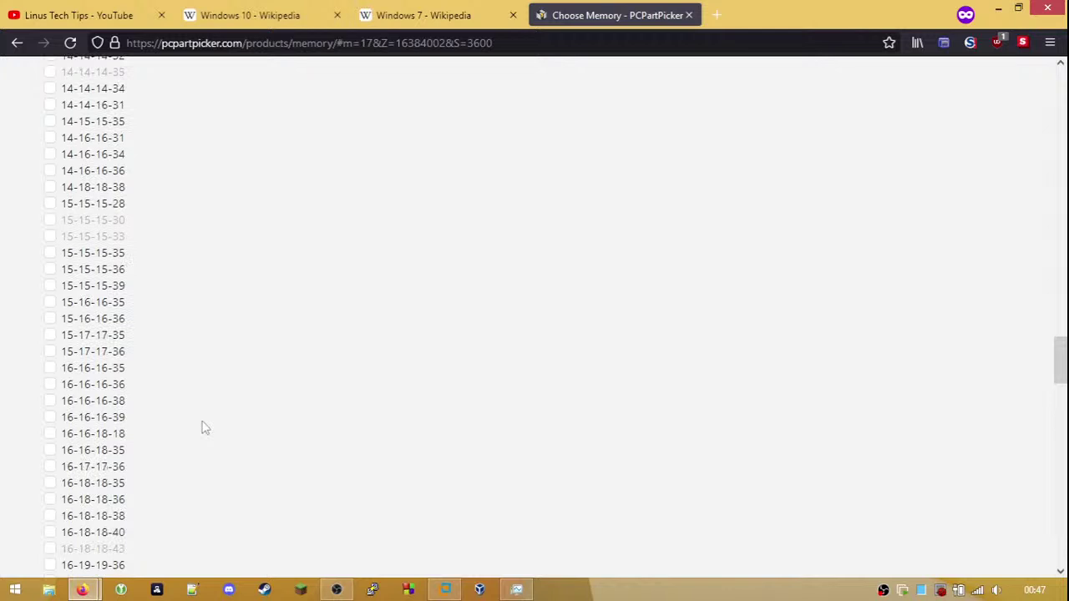
pyautogui.click(125, 385)
pyautogui.scroll(10, 257, 383)
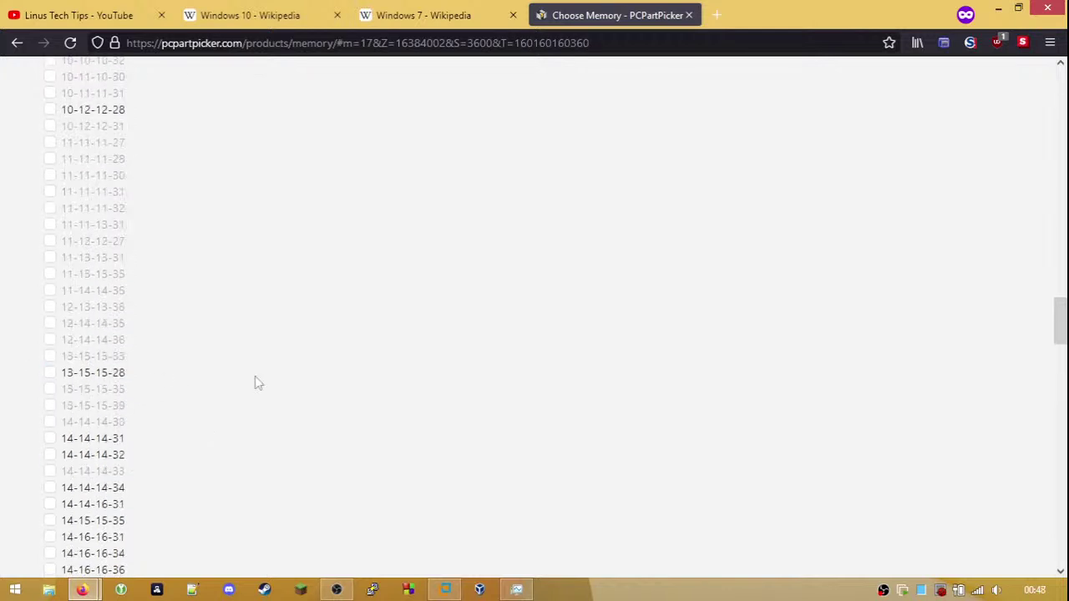
pyautogui.scroll(15, 258, 382)
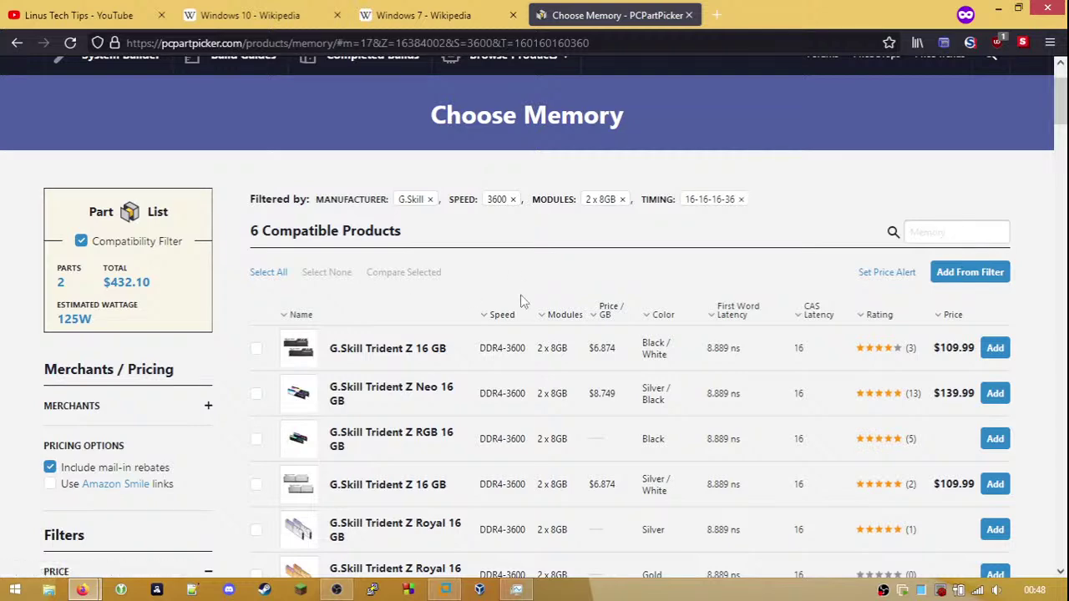
# - Preview the filtered memory kits' pictures and add the black and white G.Skill Trident Z 16 GB kit to the part list
pyautogui.scroll(-2, 521, 300)
pyautogui.moveTo(299, 194)
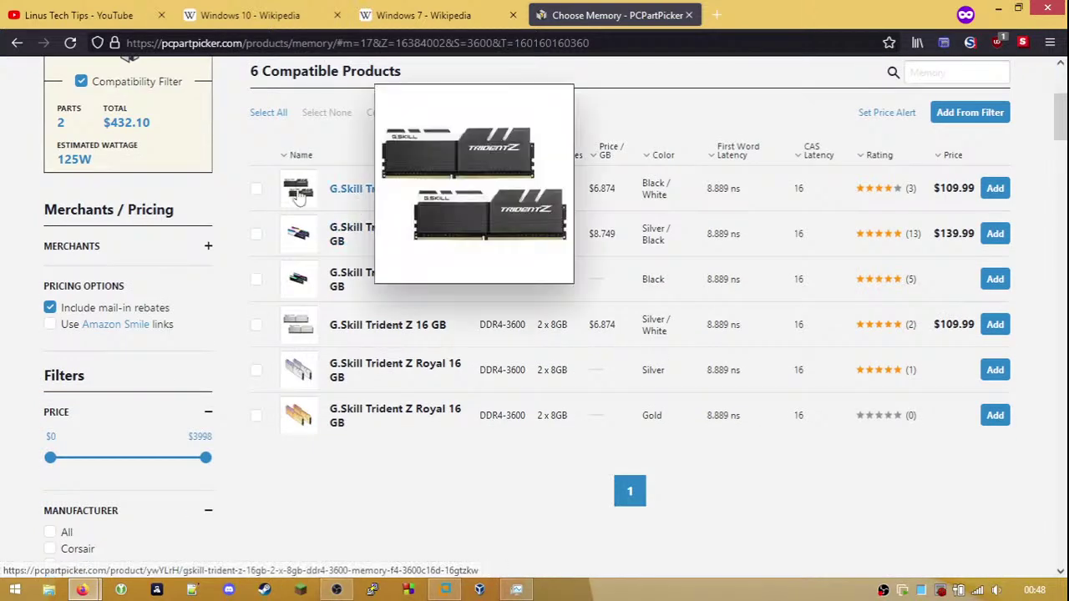
pyautogui.moveTo(302, 365)
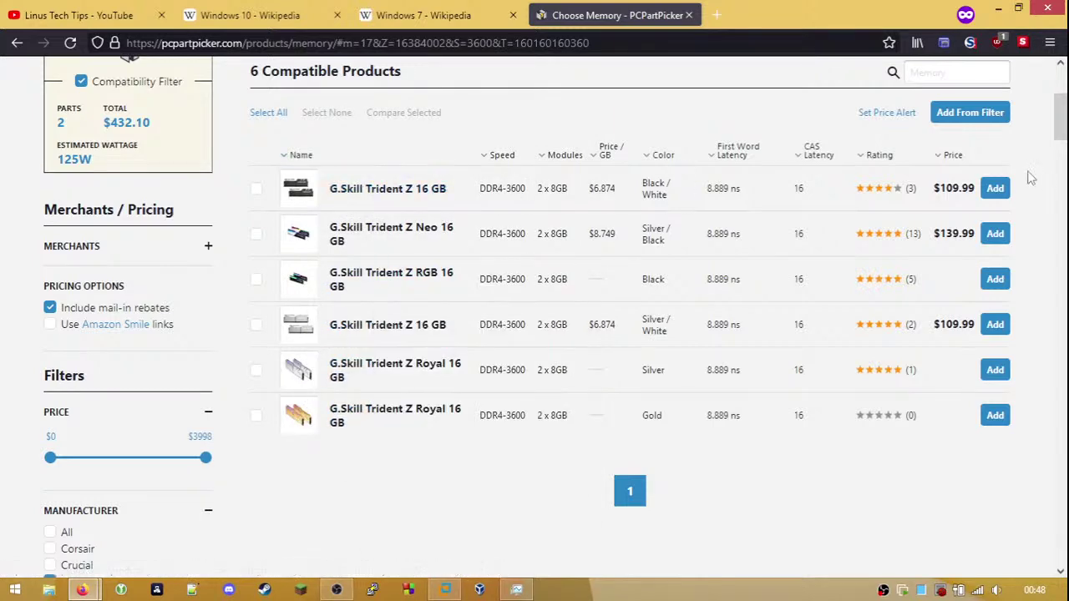
pyautogui.click(992, 192)
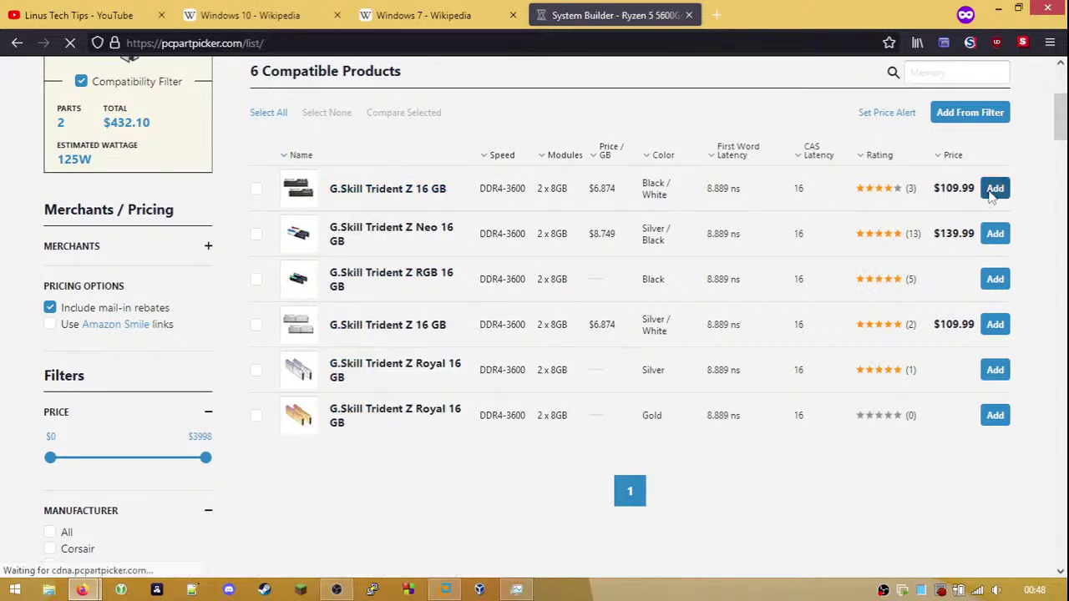
# - Search the storage list for sn550 and open the 500 GB Western Digital Blue SN550's product page in a new tab
pyautogui.scroll(-3, 4, 292)
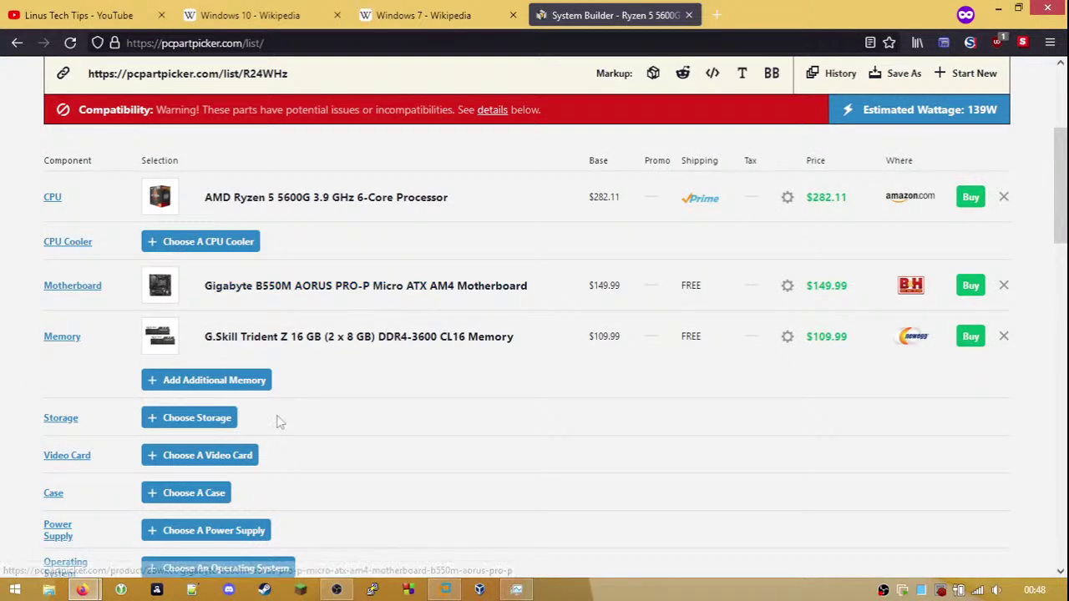
pyautogui.click(225, 423)
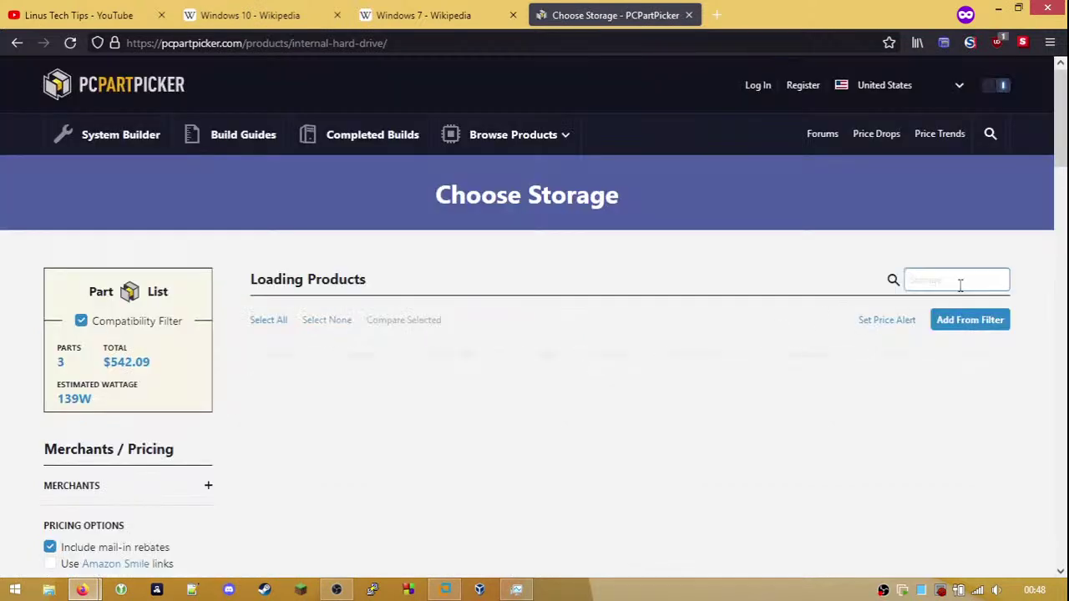
pyautogui.click(941, 280)
pyautogui.write('sn550')
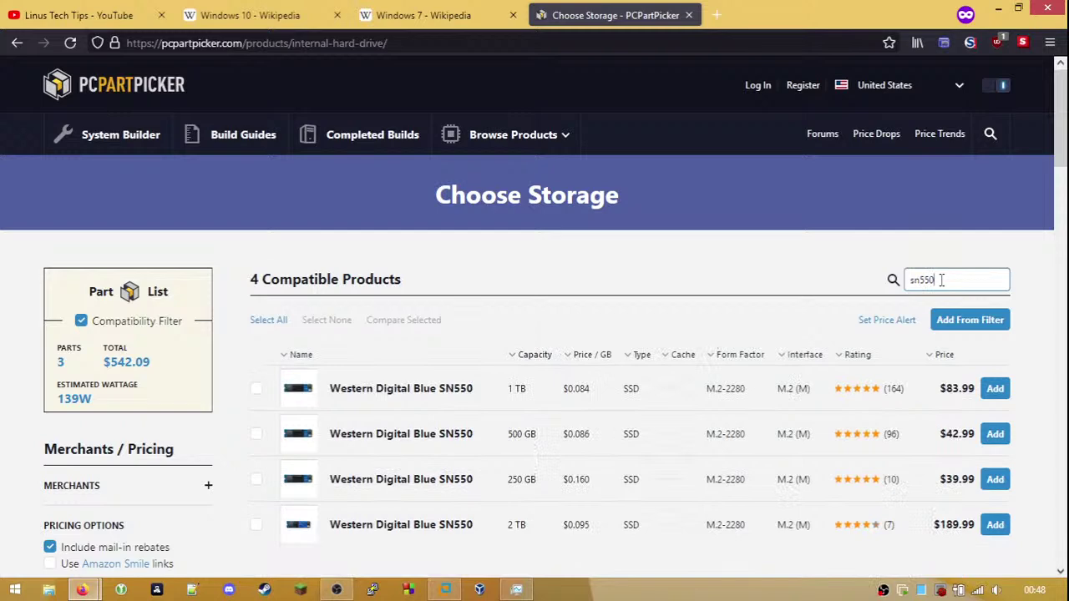
pyautogui.scroll(-2, 910, 320)
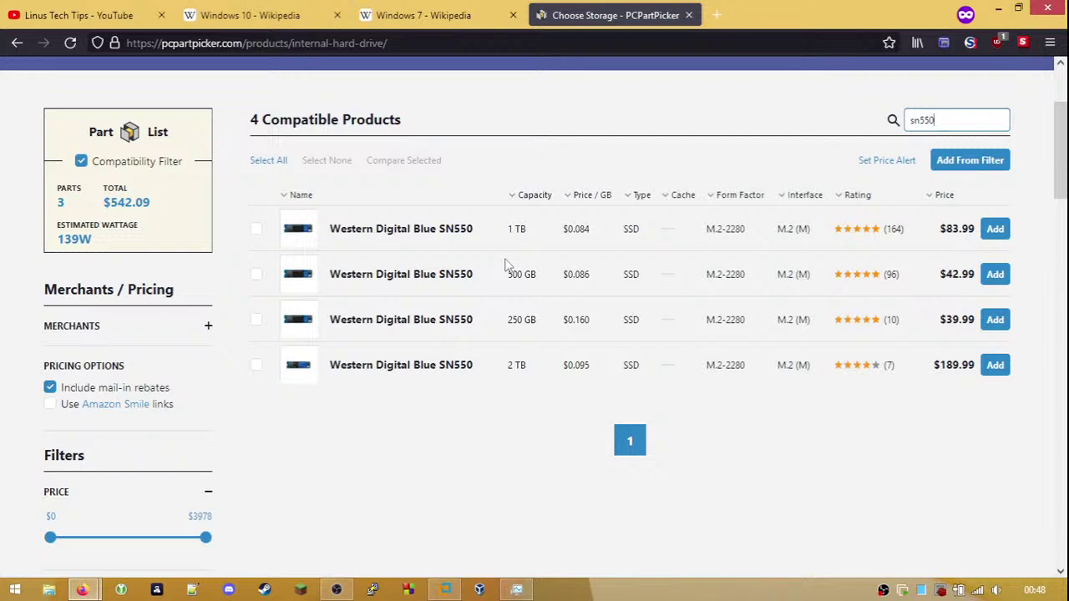
pyautogui.rightClick(456, 280)
pyautogui.click(500, 290)
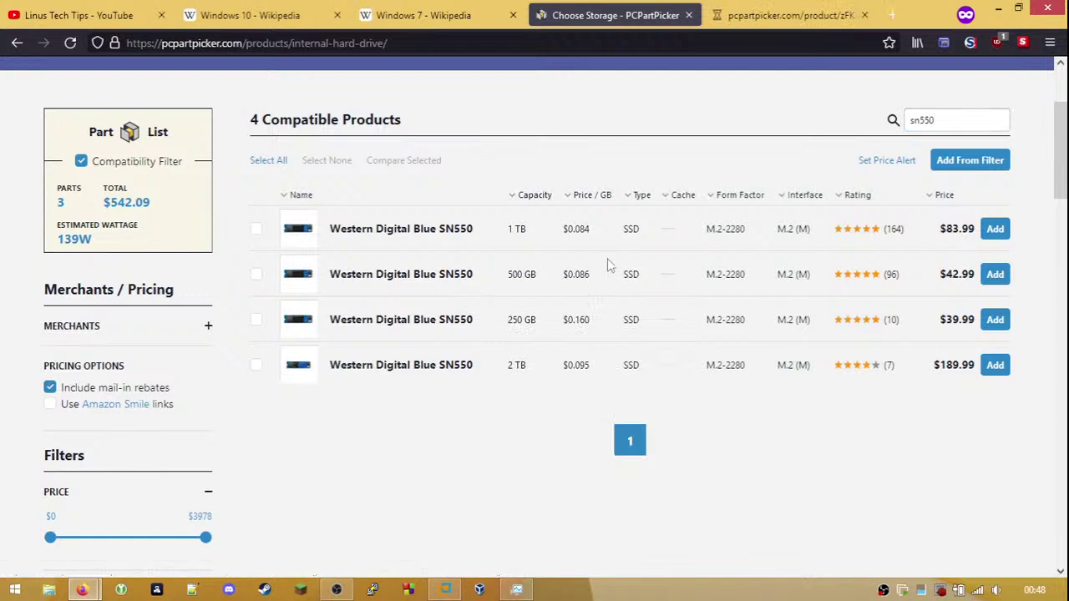
# - Search the storage list for sn570 and again for sn550, and close the list in favour of the 500 GB SN550's product page
pyautogui.moveTo(952, 121); pyautogui.dragTo(860, 127)
pyautogui.press('BackSpace')
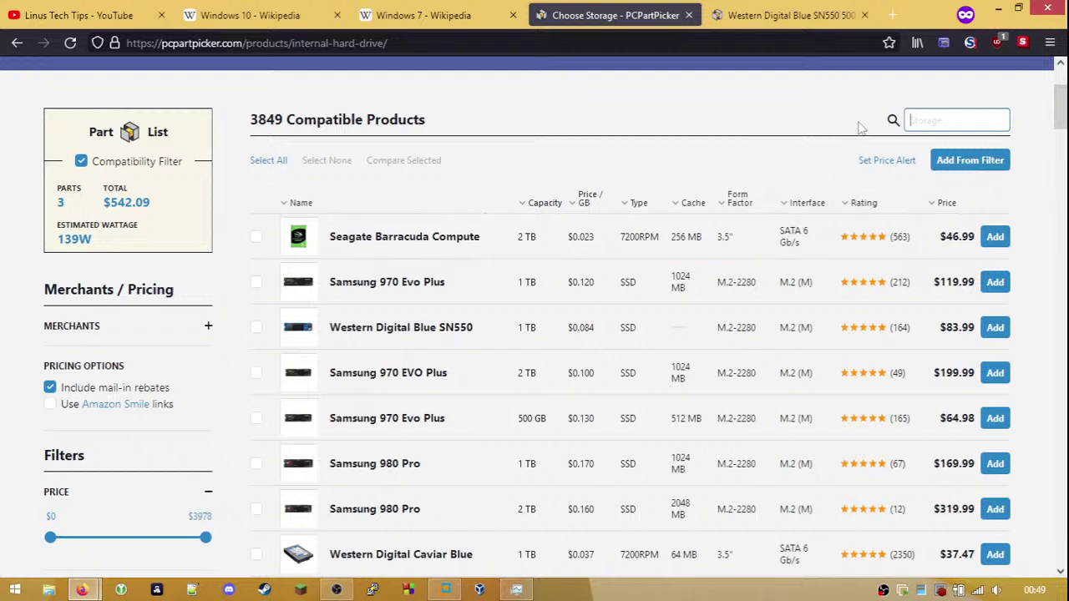
pyautogui.write('sn570')
pyautogui.hotkey('ctrl', 'a')
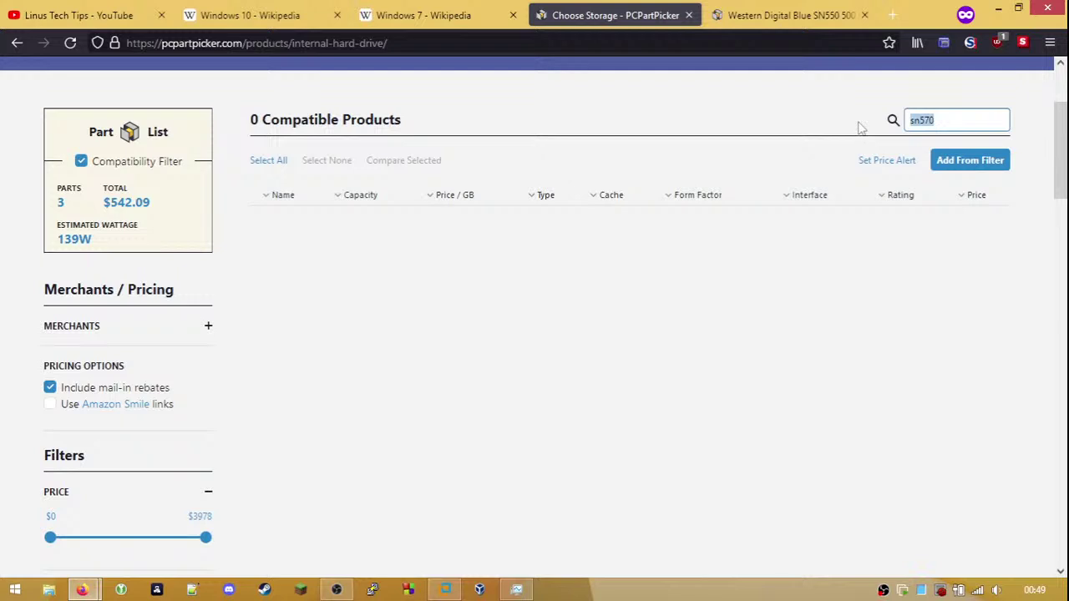
pyautogui.write('sn550')
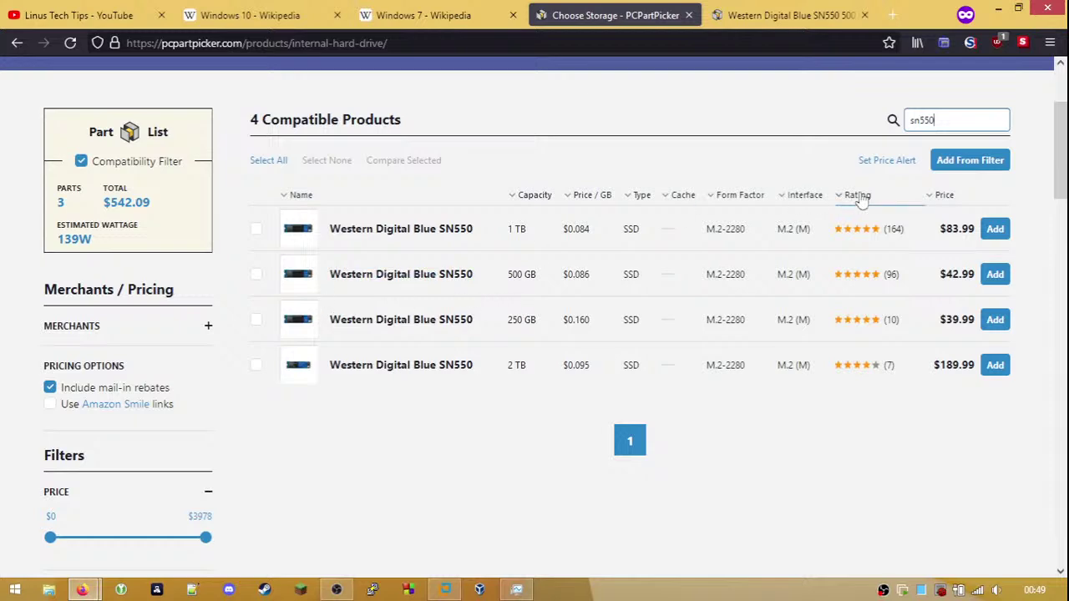
pyautogui.click(688, 15)
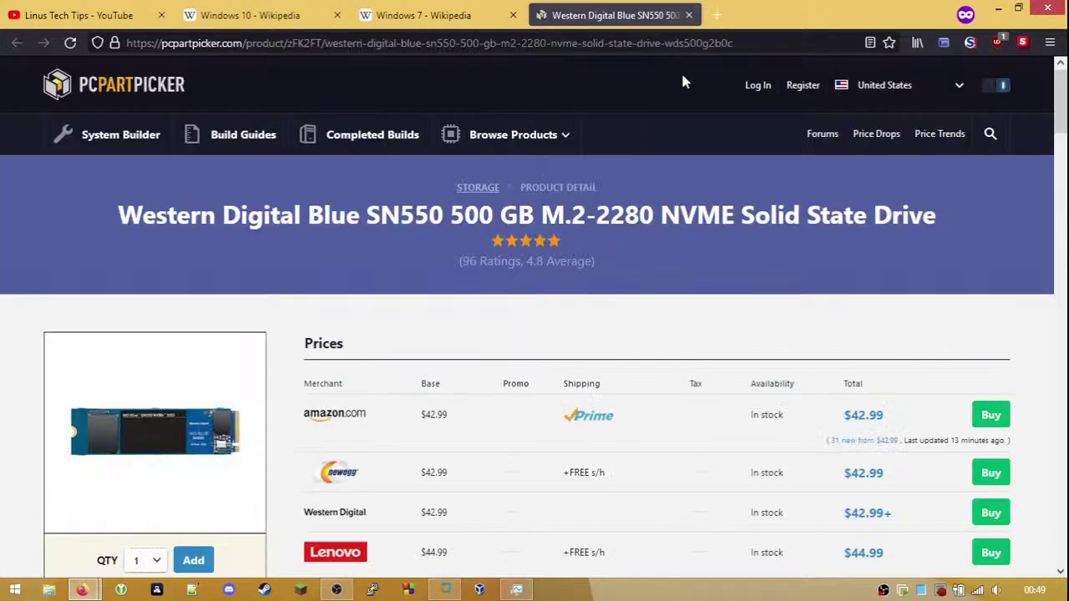
# - Review the 500 GB Western Digital Blue SN550's price history and add two of the drives to the part list
pyautogui.scroll(-5, 705, 457)
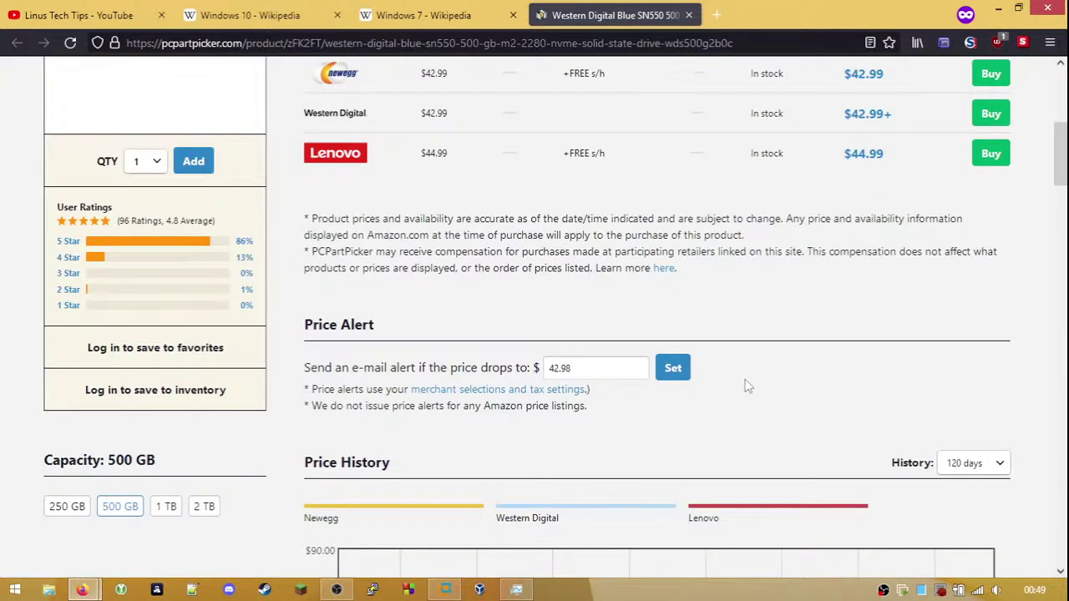
pyautogui.scroll(-2, 748, 386)
pyautogui.scroll(-2, 756, 299)
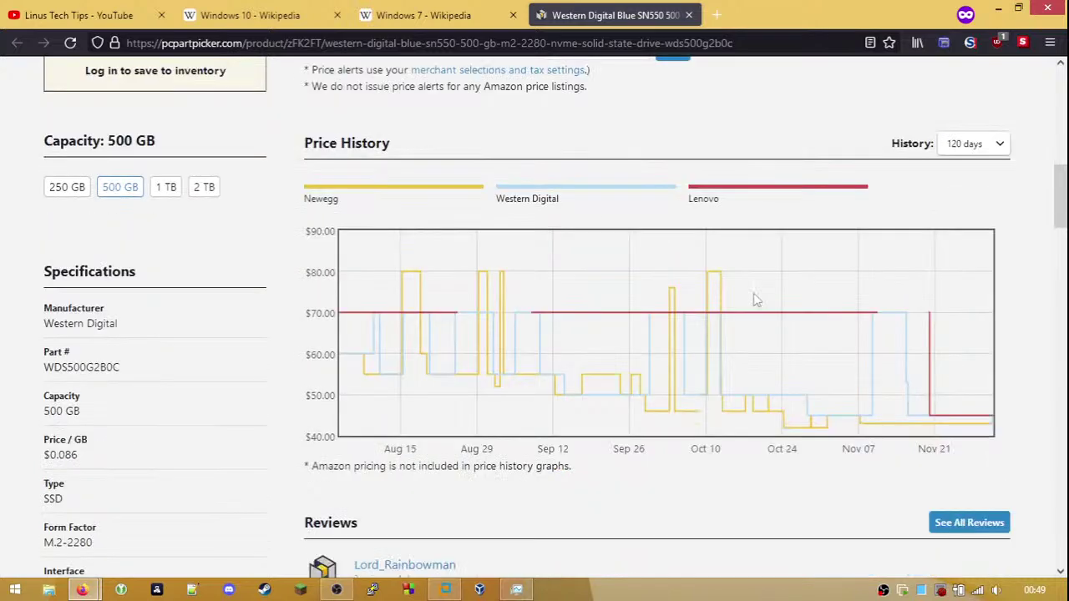
pyautogui.scroll(7, 754, 299)
pyautogui.click(143, 401)
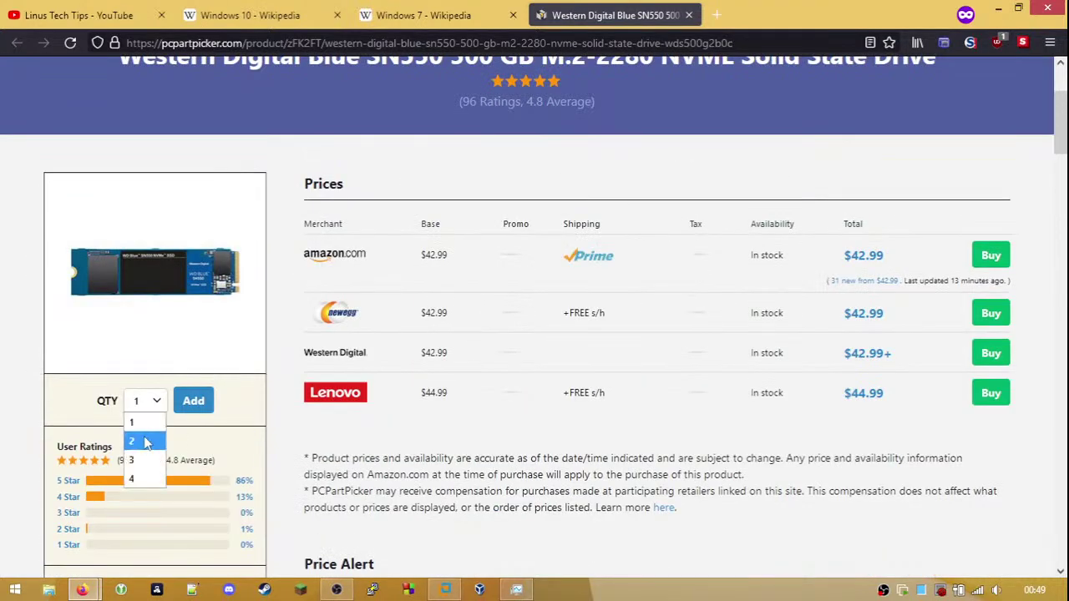
pyautogui.click(143, 441)
pyautogui.click(193, 401)
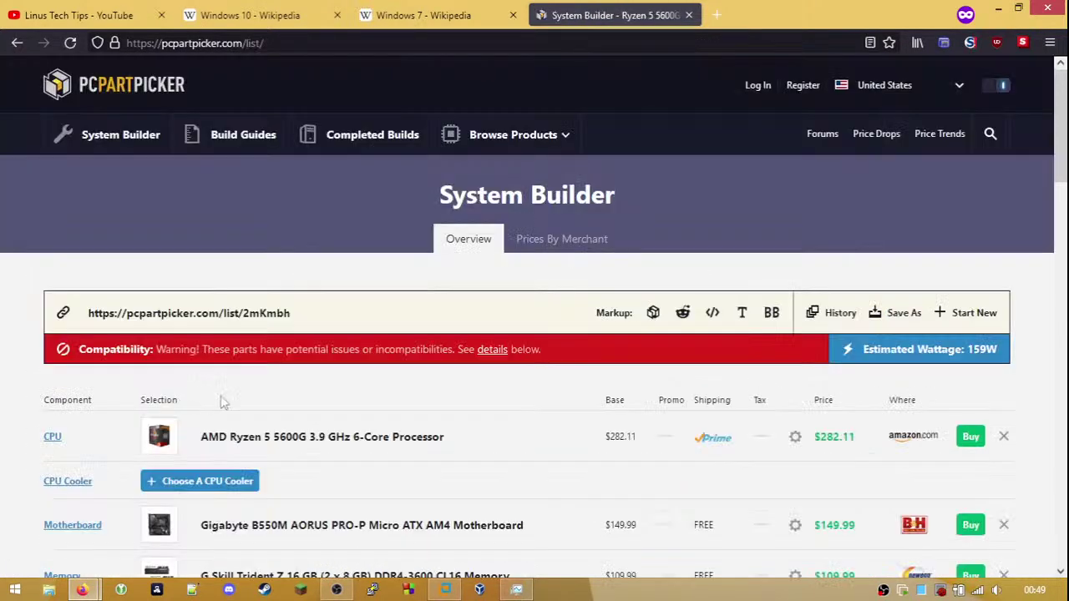
# - Open the storage selection for an additional drive and limit the products to Western Digital
pyautogui.scroll(-6, 207, 403)
pyautogui.click(237, 280)
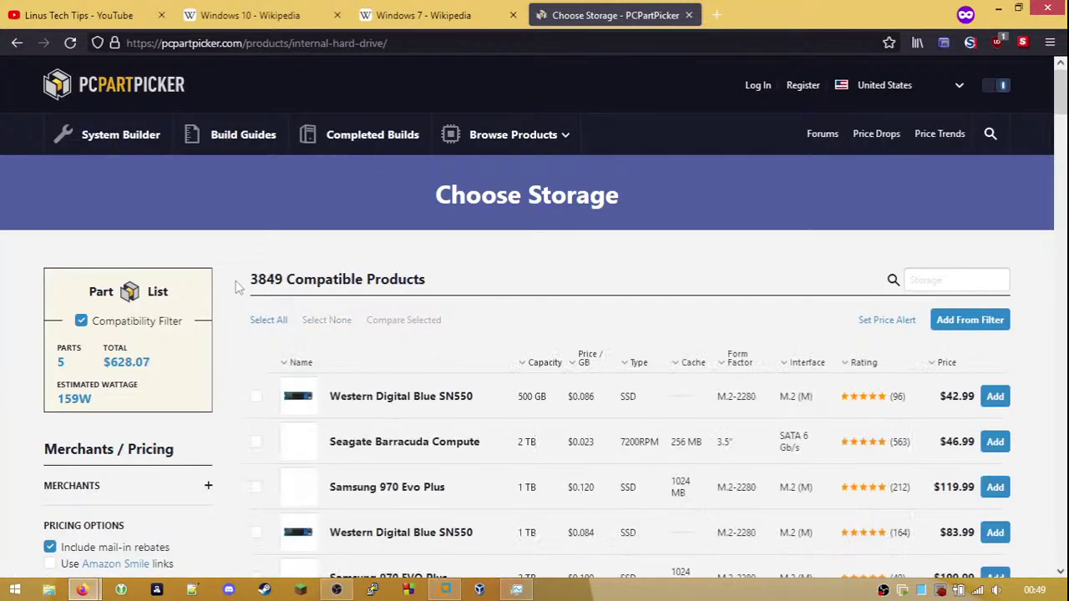
pyautogui.scroll(-5, 7, 380)
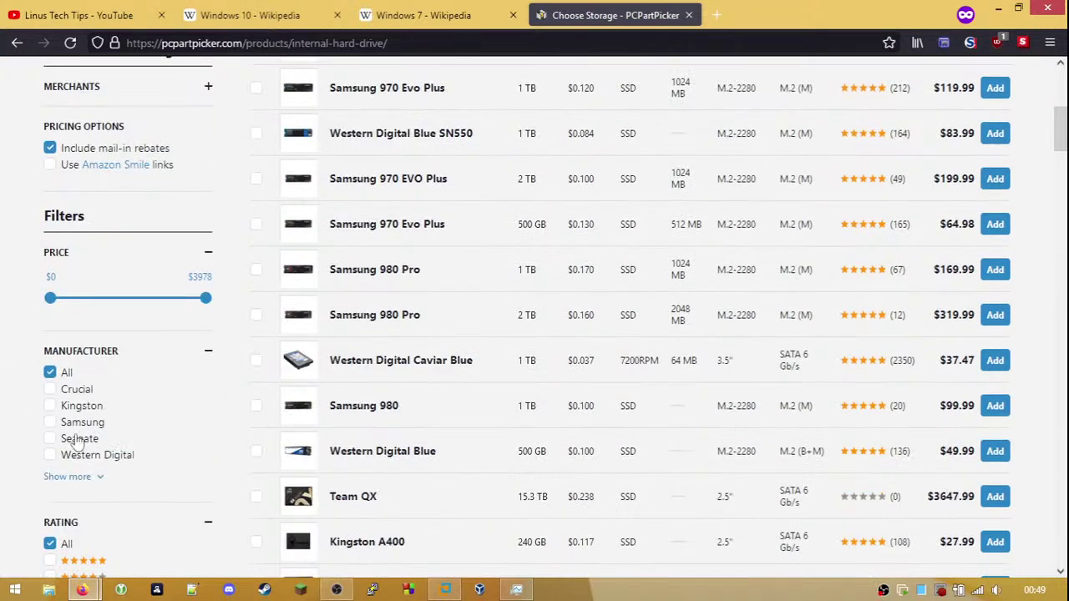
pyautogui.click(96, 456)
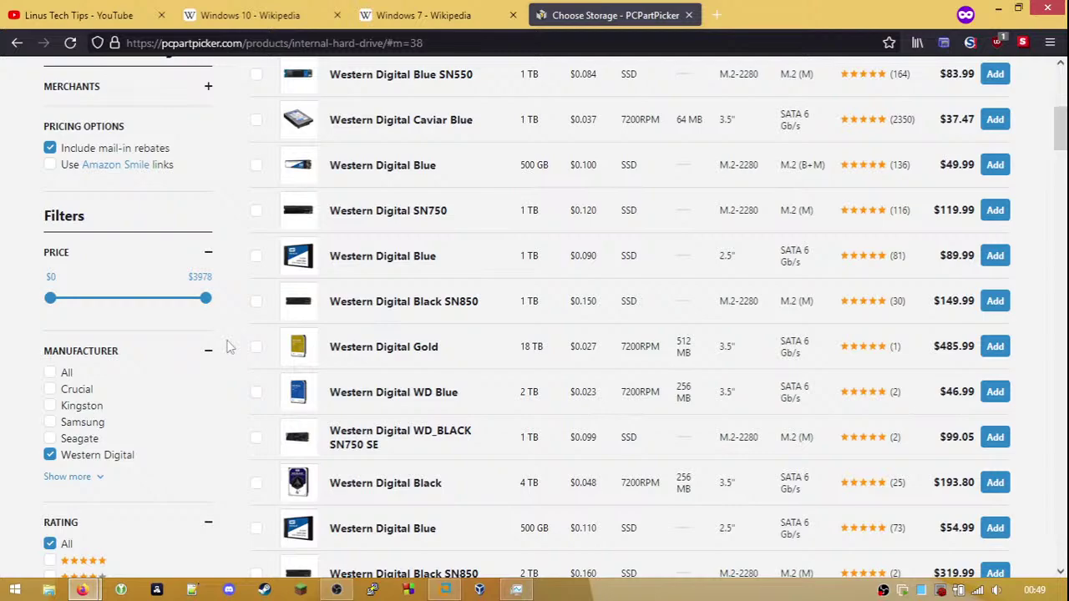
# - Check the Windows setup progress in the VMware virtual machine and return to Firefox to look through the Western Digital drives
pyautogui.click(446, 592)
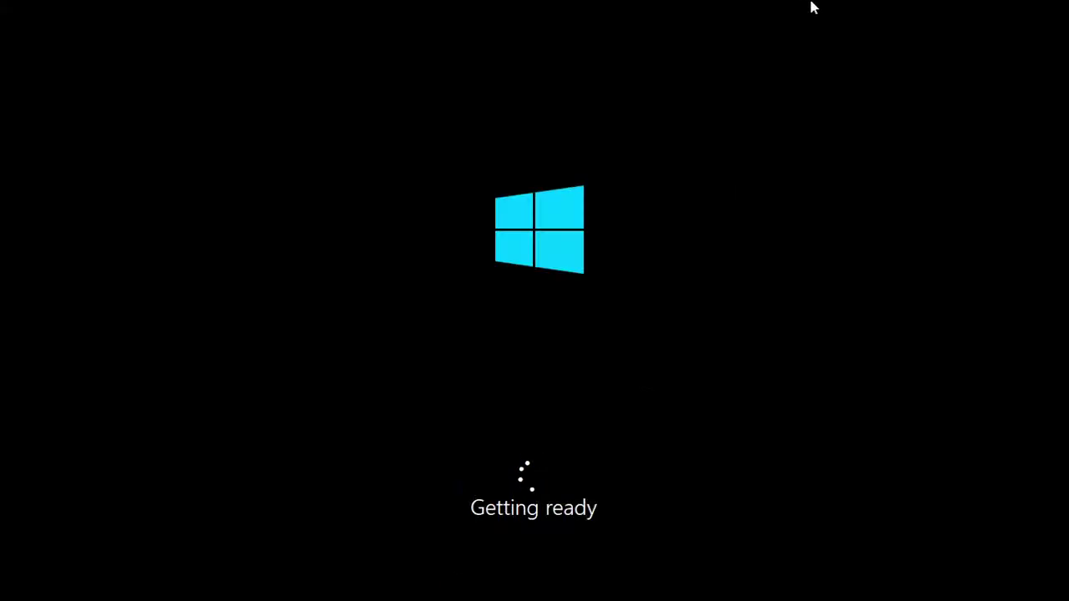
pyautogui.click(914, 11)
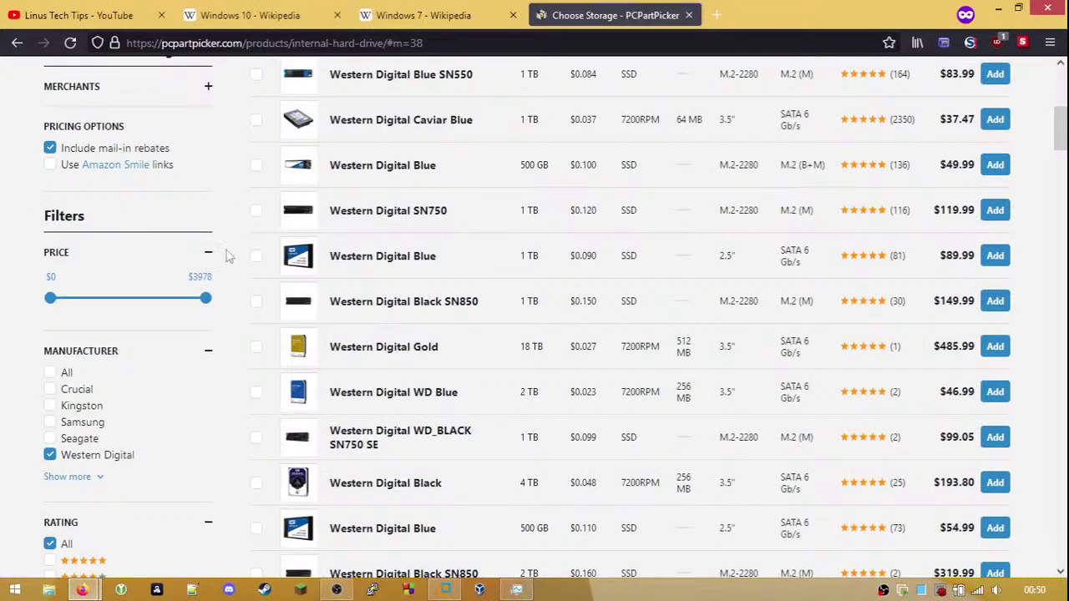
pyautogui.scroll(5, 229, 256)
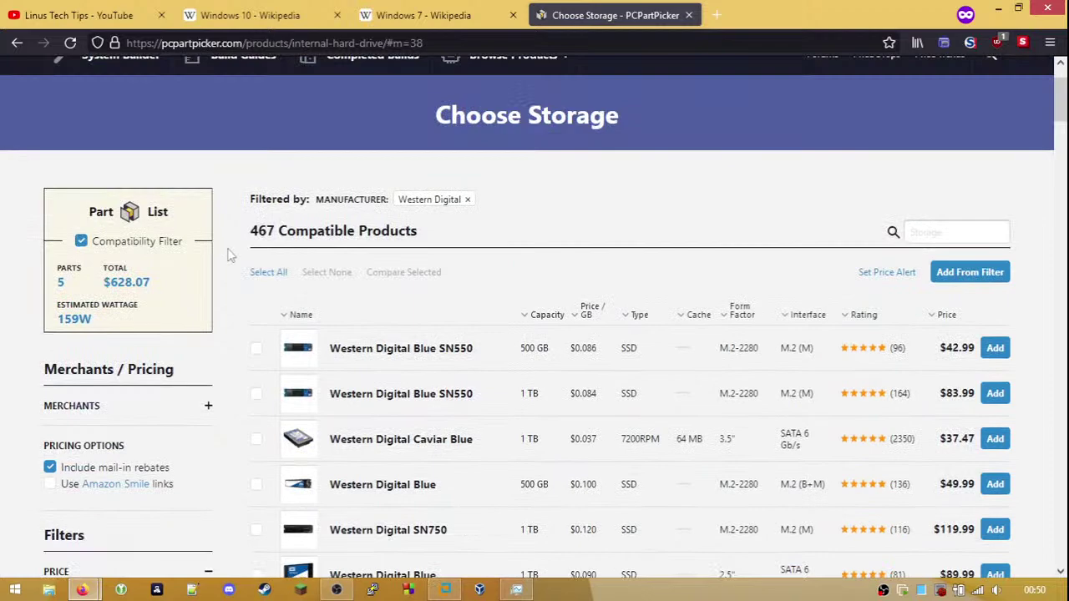
pyautogui.scroll(-4, 229, 256)
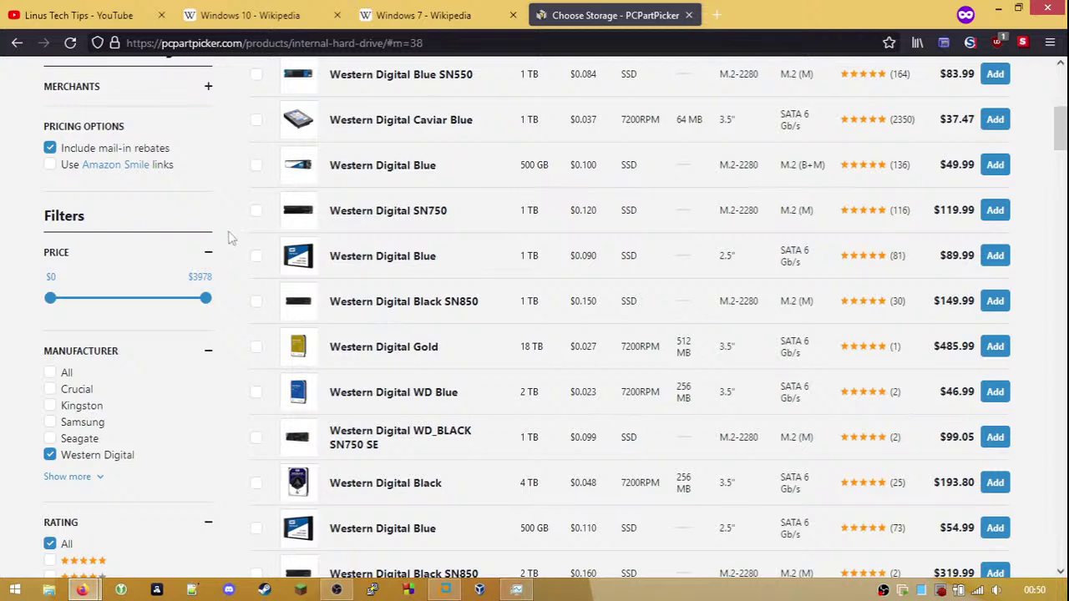
pyautogui.scroll(-5, 230, 236)
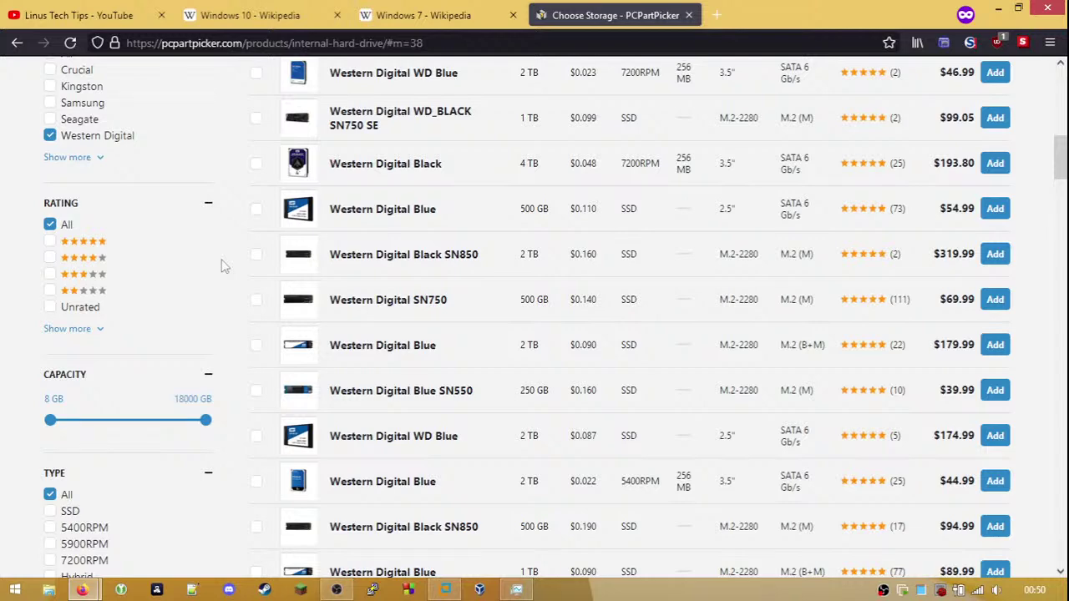
pyautogui.scroll(-2, 224, 265)
pyautogui.scroll(2, 239, 278)
pyautogui.scroll(-3, 238, 278)
pyautogui.scroll(3, 237, 278)
pyautogui.scroll(6, 237, 278)
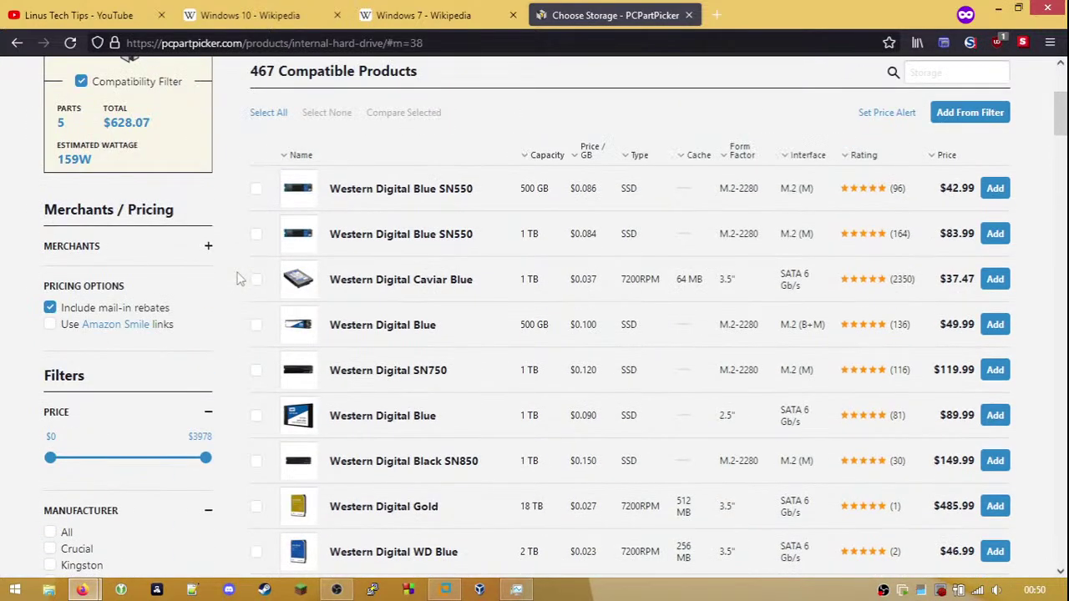
pyautogui.scroll(2, 239, 278)
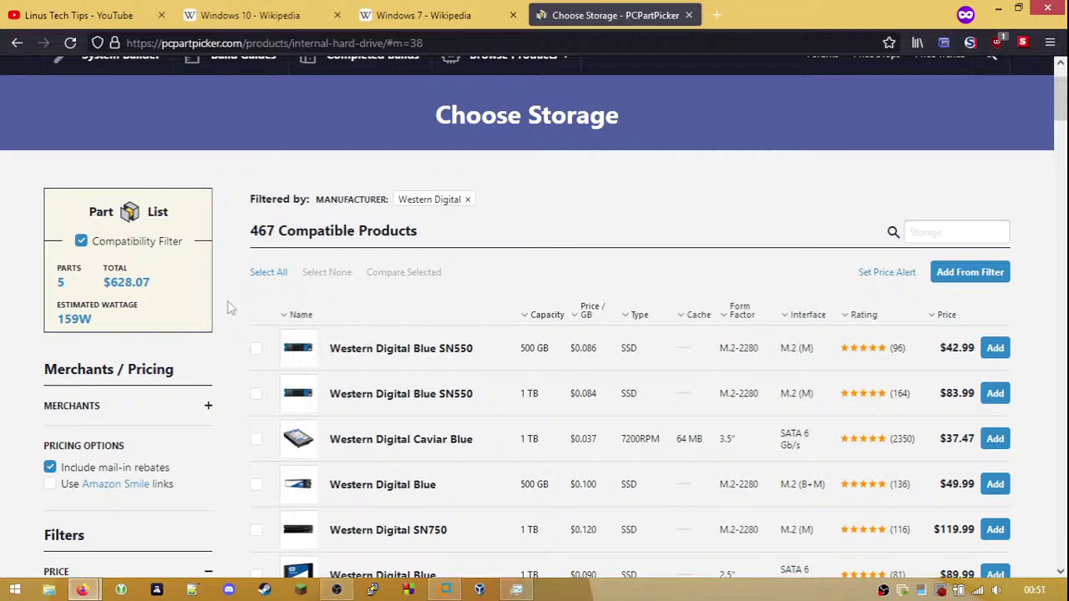
pyautogui.scroll(-2, 237, 305)
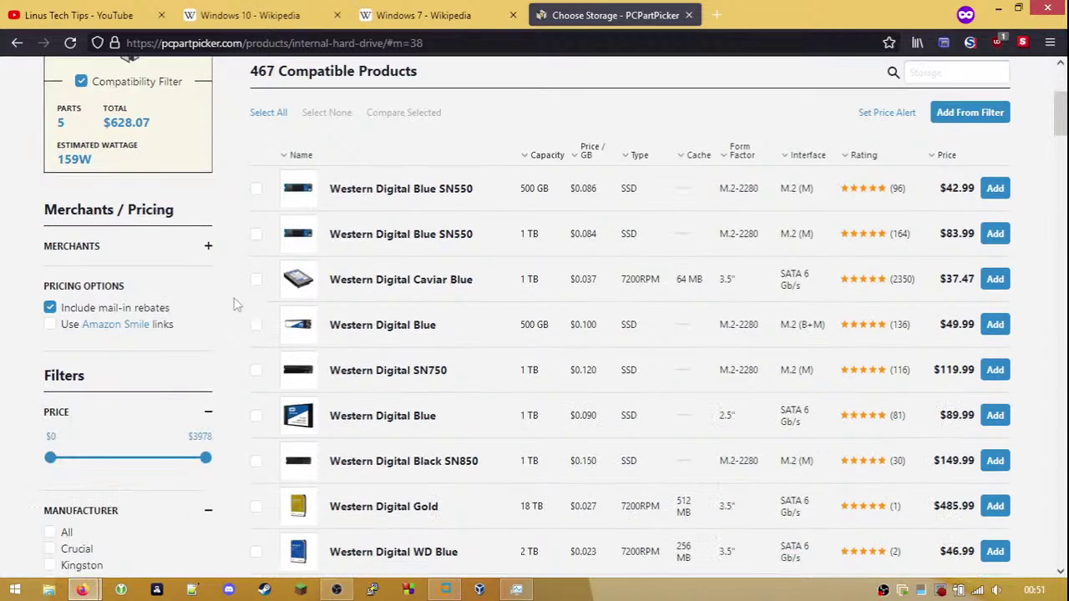
pyautogui.scroll(-1, 237, 305)
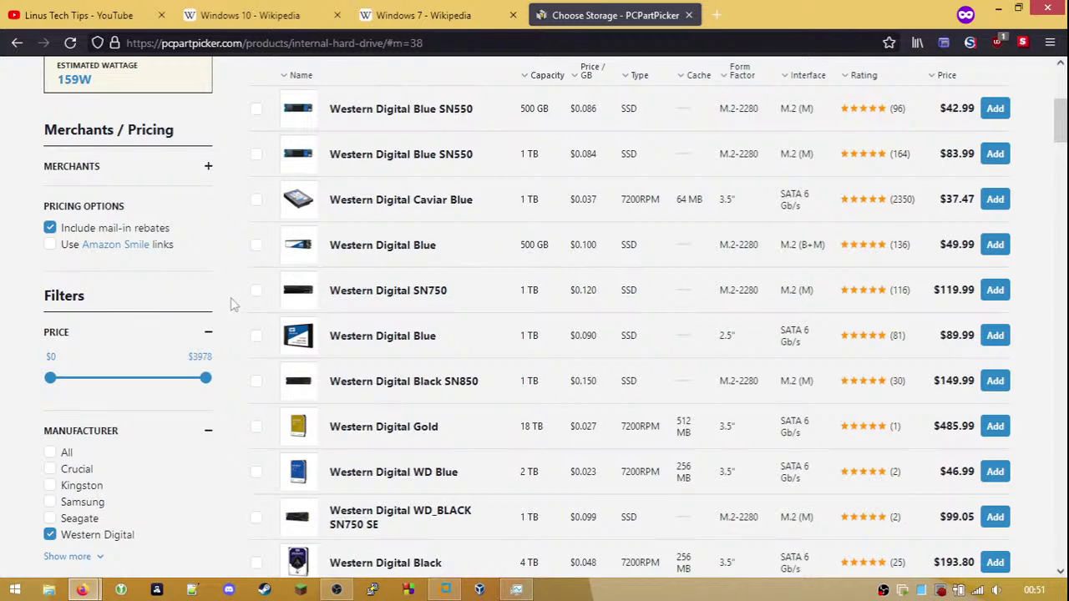
# - Limit the Western Digital drives to a capacity of 4000 to 4096 GB and the 3.5" form factor
pyautogui.scroll(-7, 234, 305)
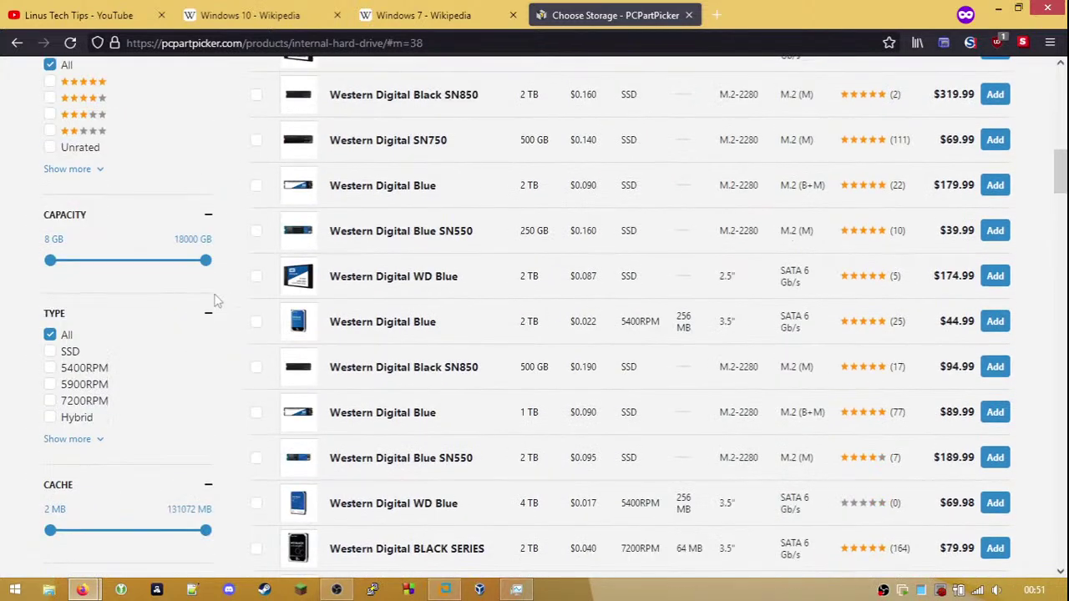
pyautogui.moveTo(54, 266); pyautogui.dragTo(182, 268)
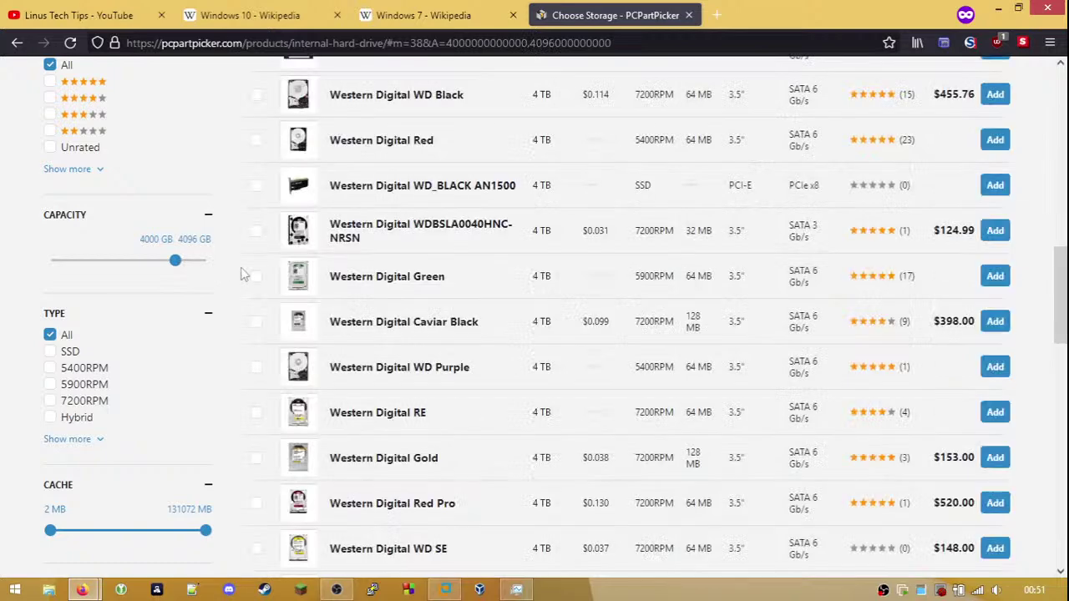
pyautogui.scroll(-3, 246, 276)
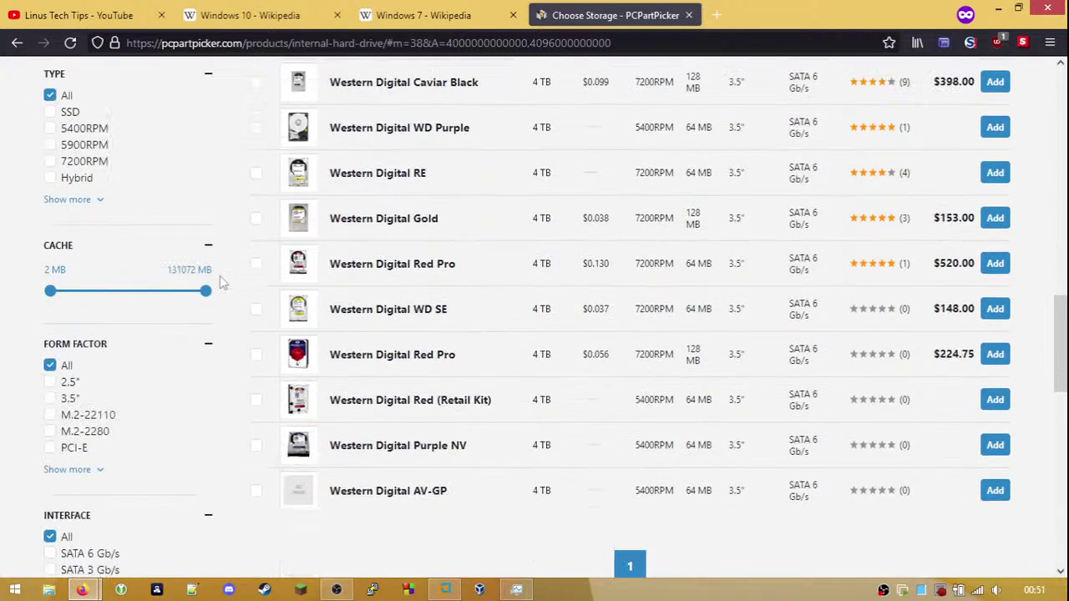
pyautogui.scroll(-2, 238, 277)
pyautogui.click(65, 240)
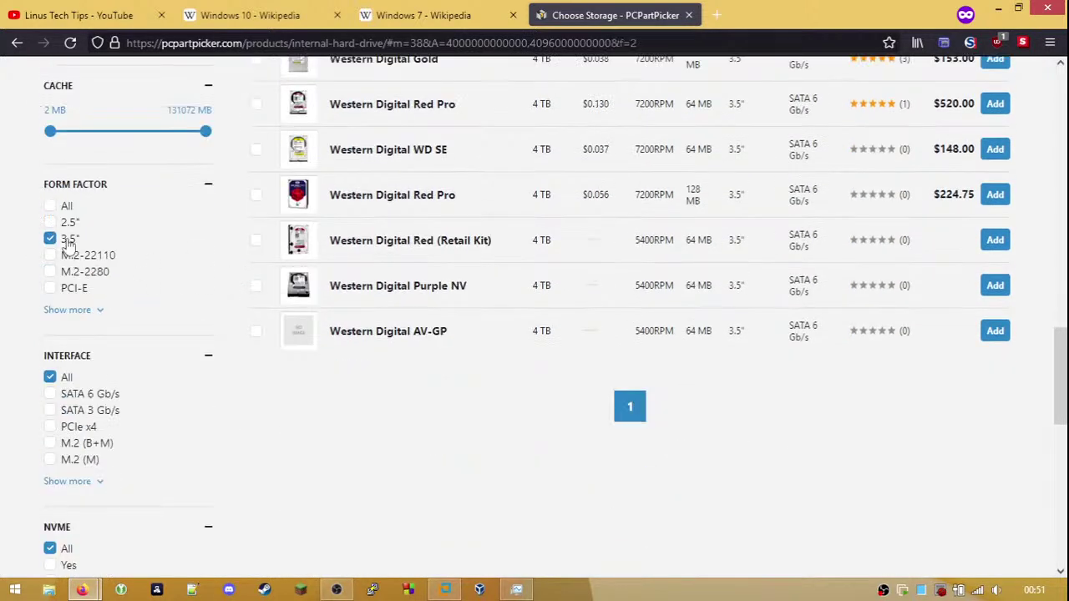
# - Search the filtered drives for black and open the 4 TB Western Digital Black's product page
pyautogui.scroll(10, 277, 333)
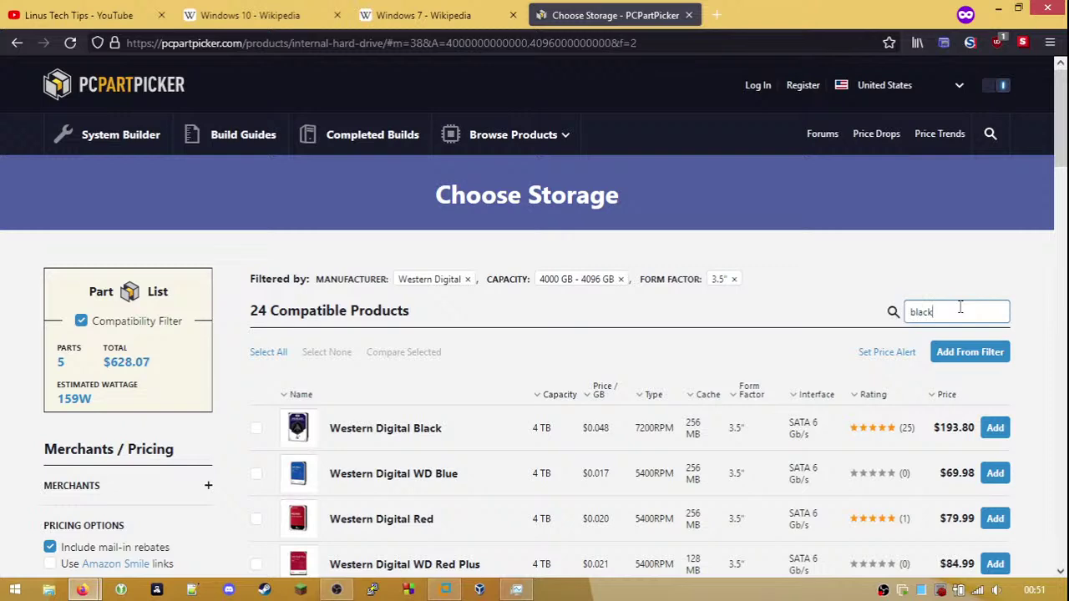
pyautogui.scroll(-1, 707, 256)
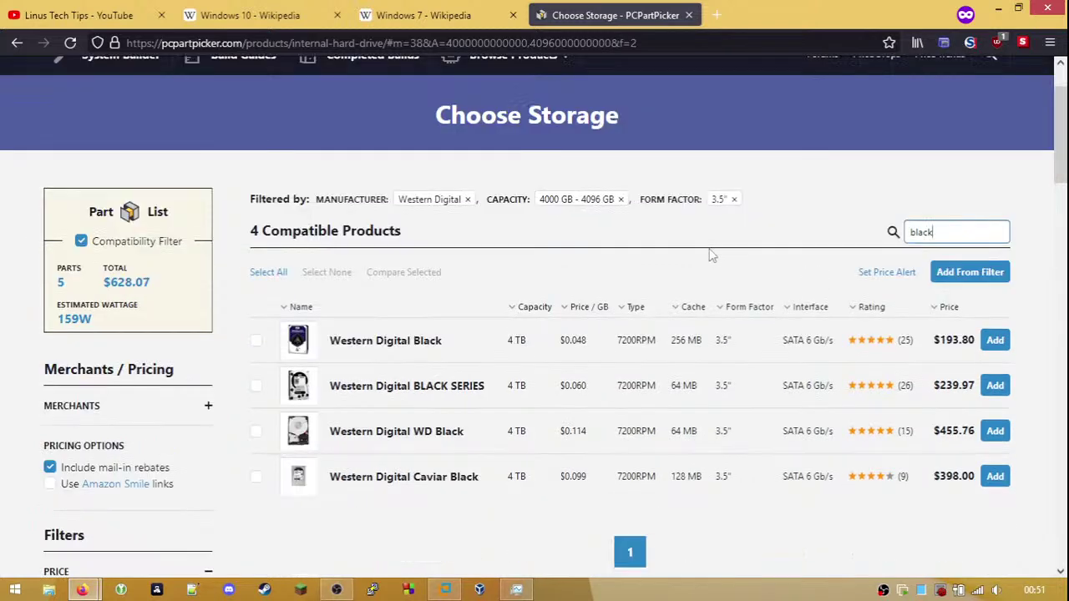
pyautogui.click(427, 344)
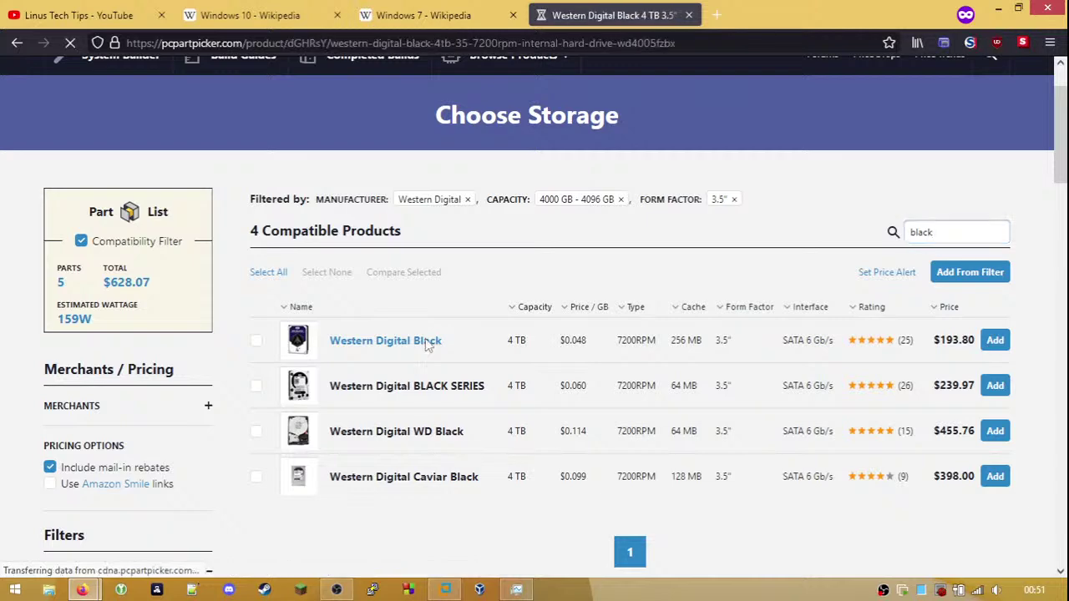
# - Review the 4 TB Western Digital Black's merchant prices and pictures and add one drive to the part list
pyautogui.scroll(-4, 690, 359)
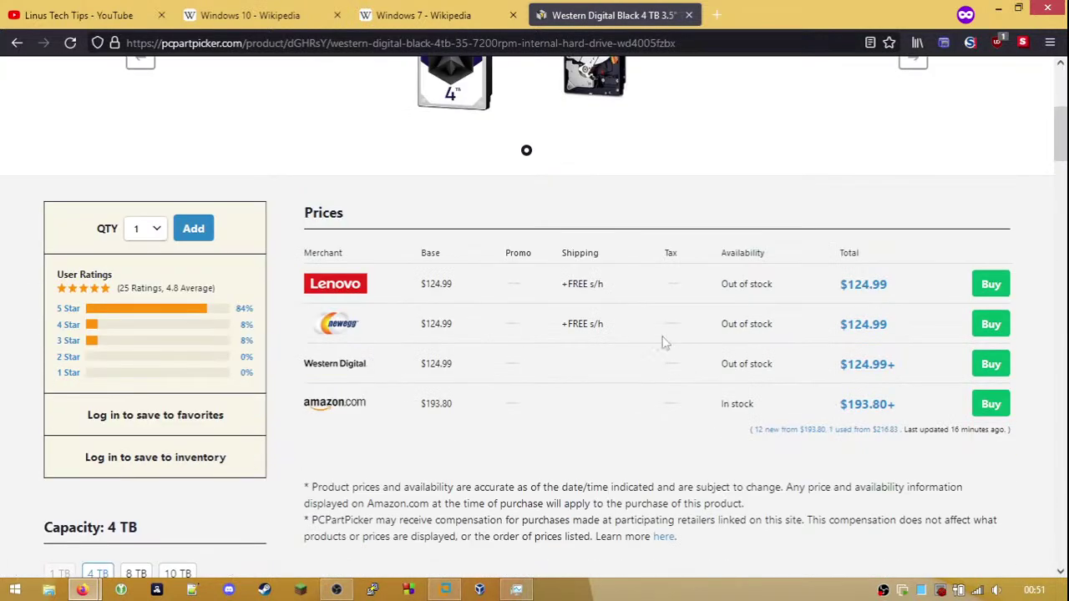
pyautogui.scroll(-1, 645, 326)
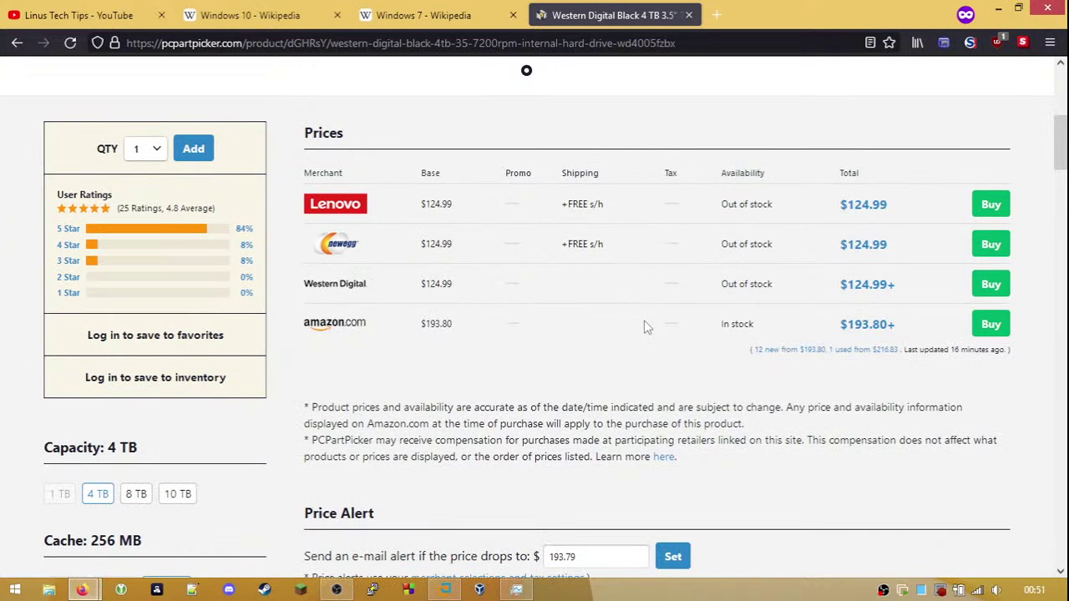
pyautogui.scroll(3, 644, 326)
pyautogui.scroll(2, 644, 327)
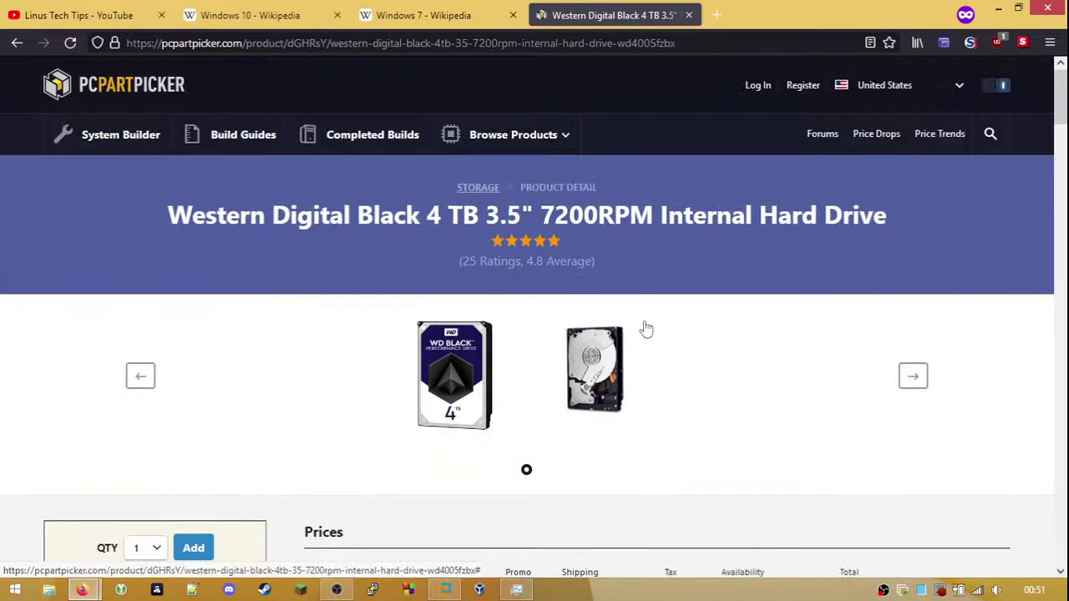
pyautogui.click(647, 43)
pyautogui.click(703, 43)
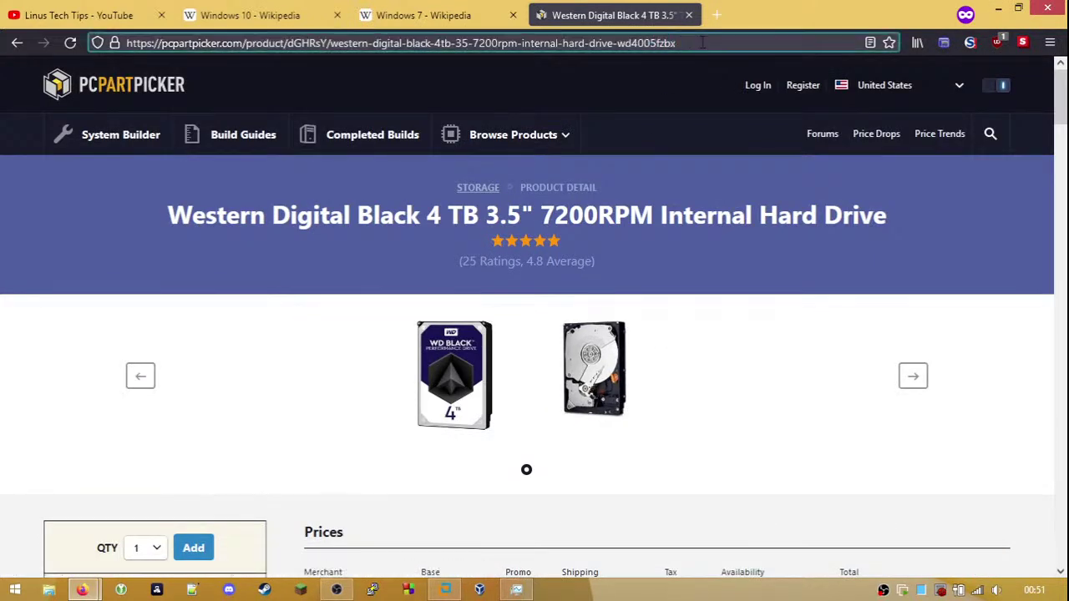
pyautogui.scroll(-3, 249, 317)
pyautogui.click(197, 309)
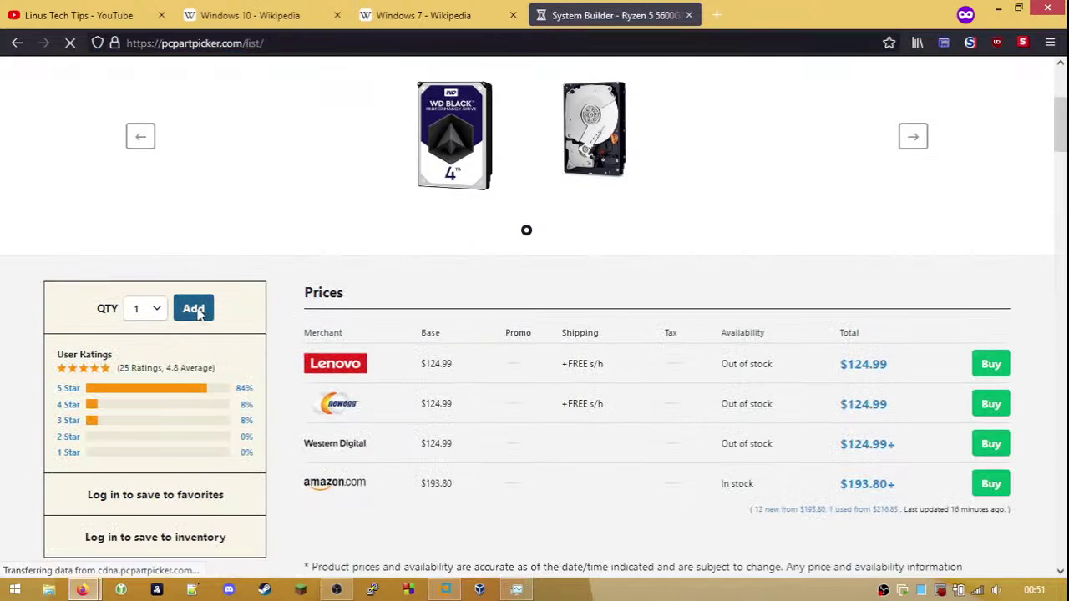
# - Review the part list's selected components and their prices, including the hard drive's price and the parts still missing
pyautogui.scroll(-4, 504, 387)
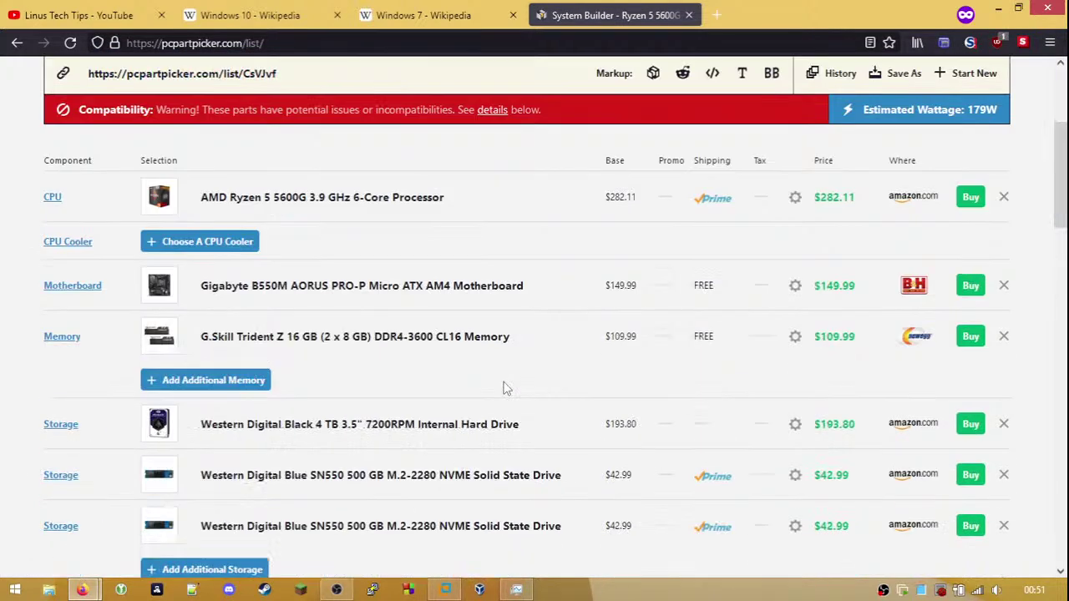
pyautogui.scroll(-1, 505, 387)
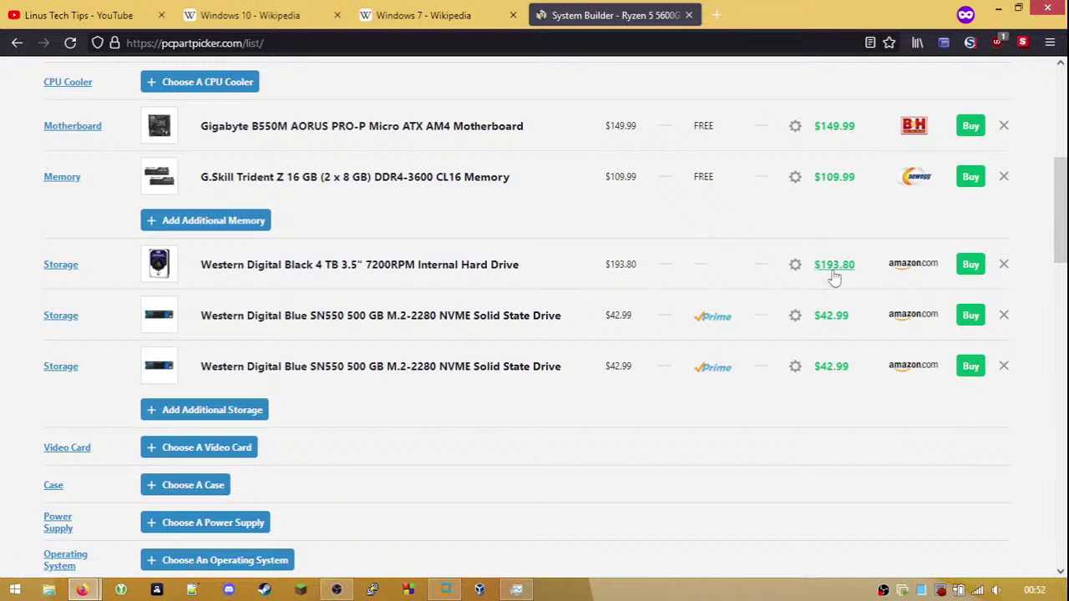
pyautogui.moveTo(860, 269); pyautogui.dragTo(826, 268)
pyautogui.click(851, 248)
pyautogui.scroll(-1, 534, 303)
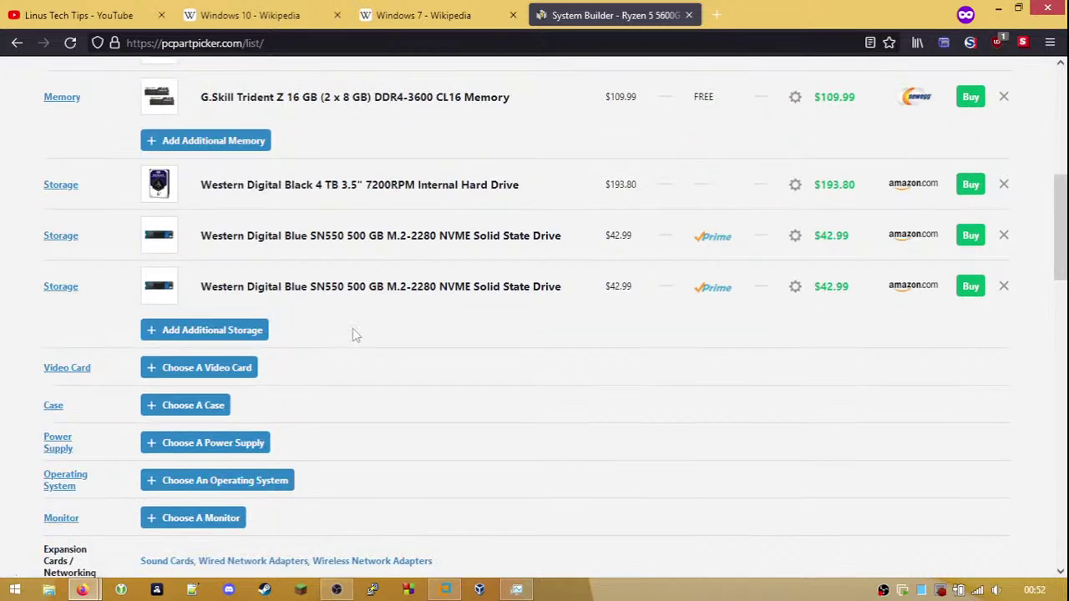
pyautogui.scroll(2, 364, 334)
pyautogui.scroll(2, 364, 334)
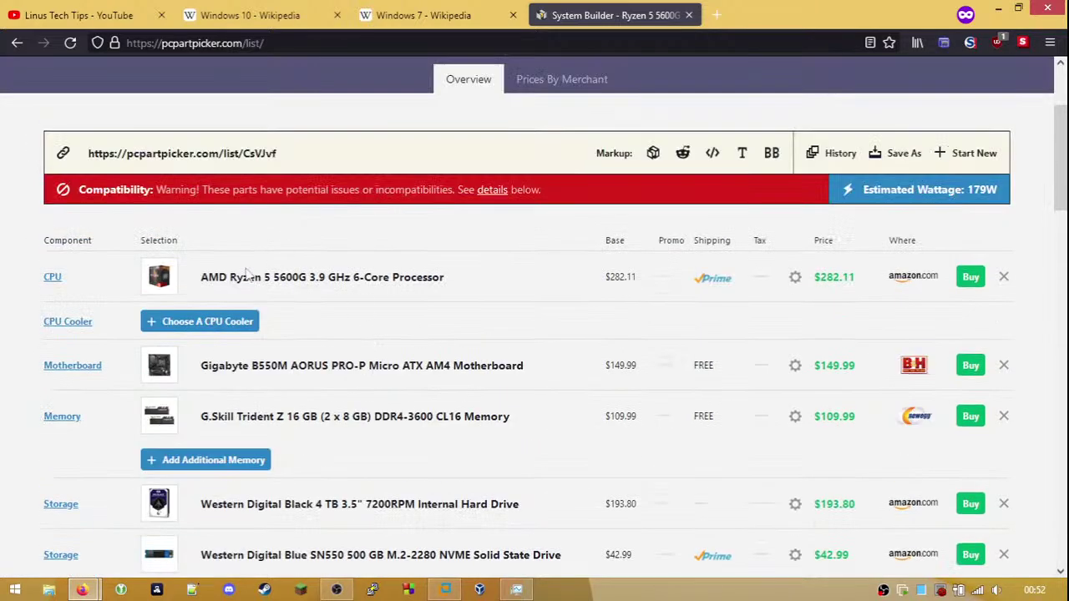
pyautogui.scroll(-4, 426, 309)
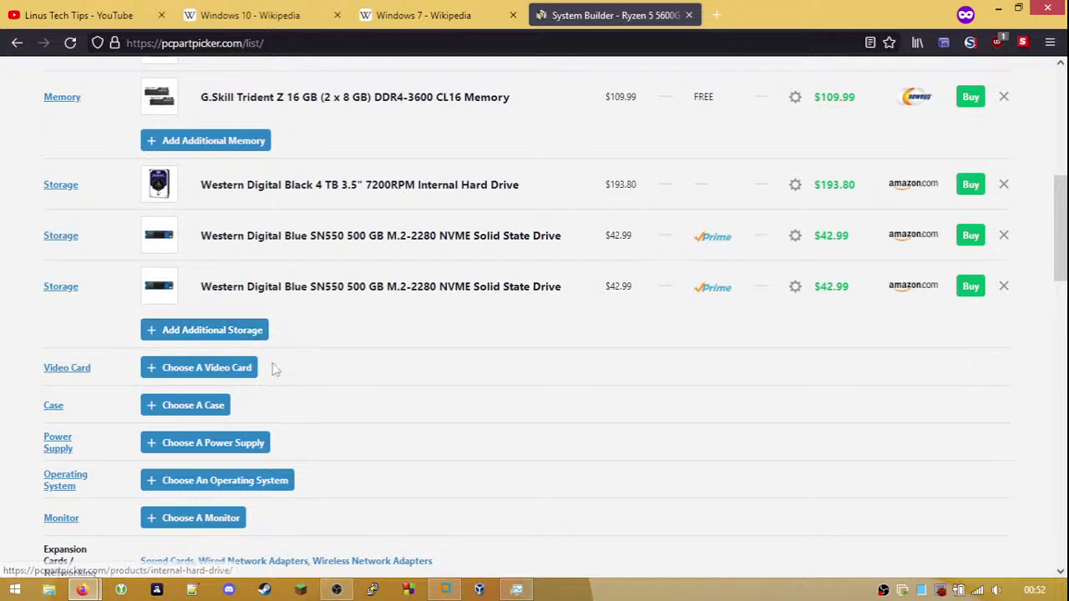
# - Browse the compatible cases for the build and filter them to the manufacturer Fractal Design
pyautogui.click(188, 406)
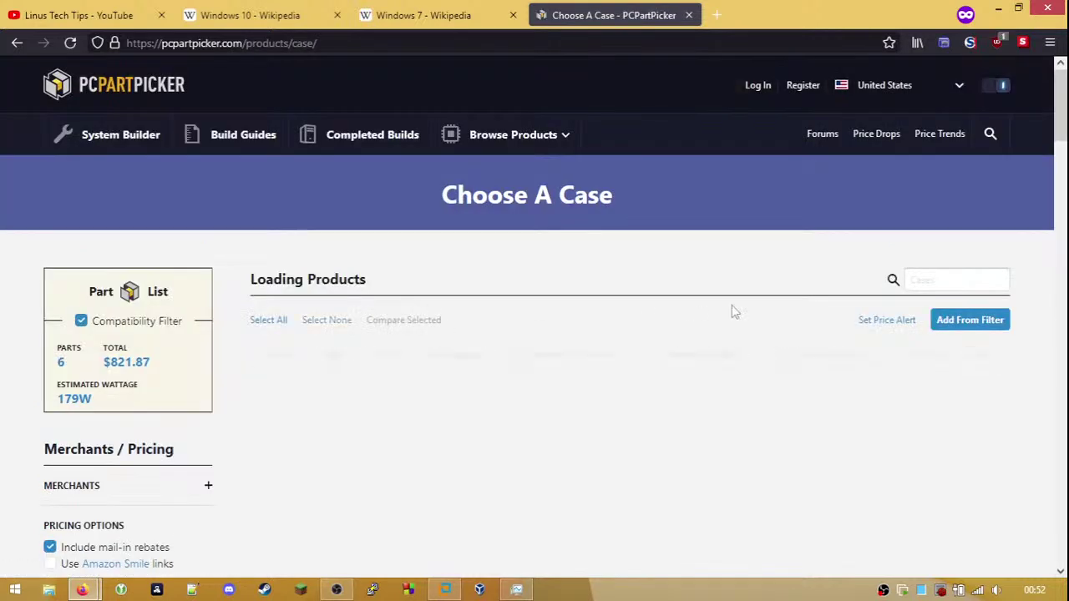
pyautogui.click(931, 283)
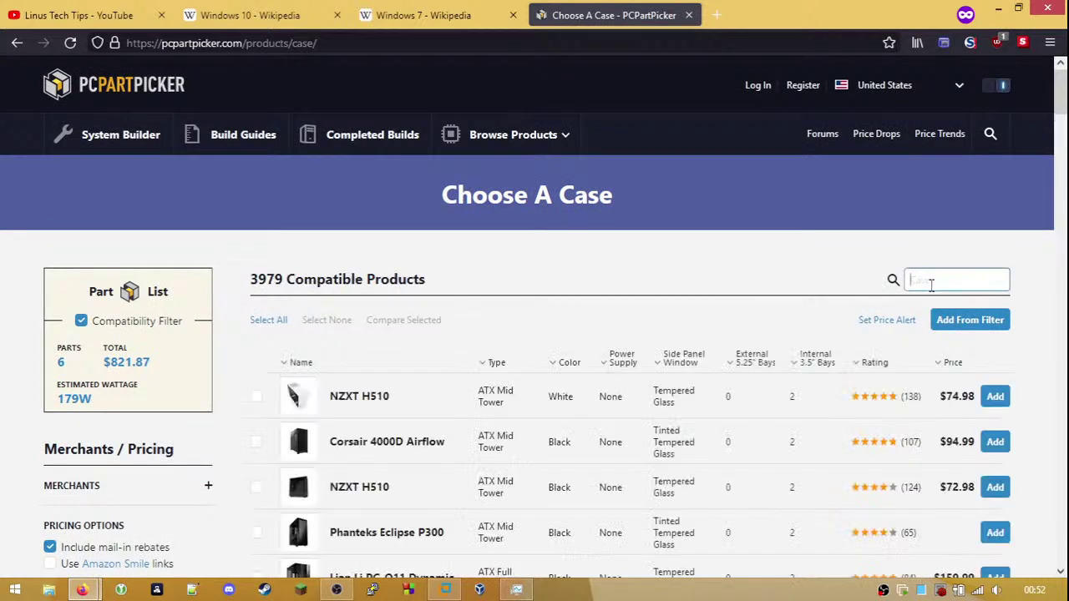
pyautogui.scroll(-6, 4, 302)
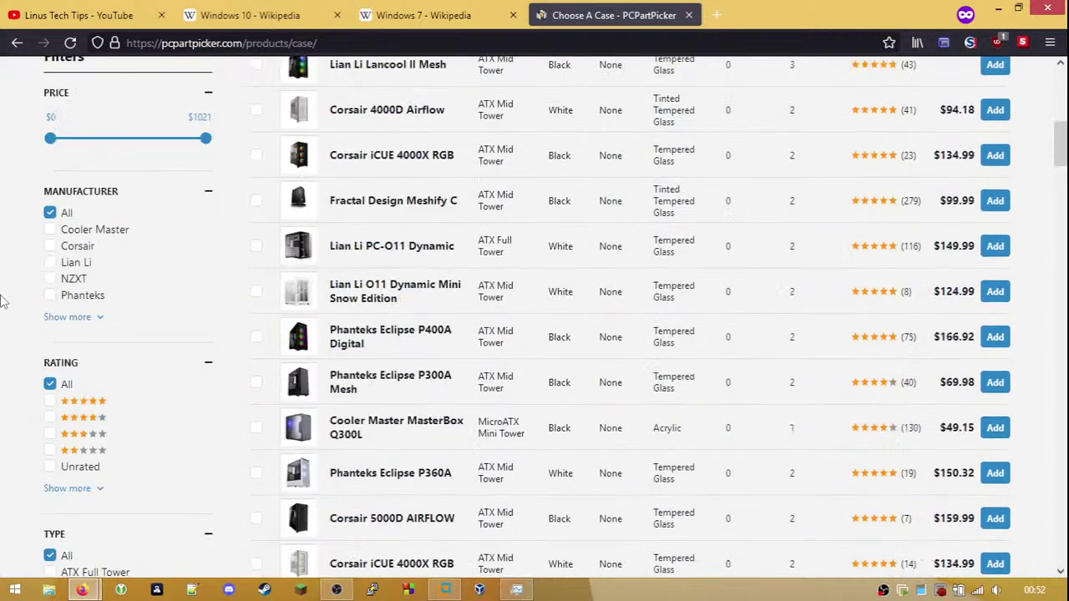
pyautogui.click(84, 318)
pyautogui.scroll(-3, 96, 351)
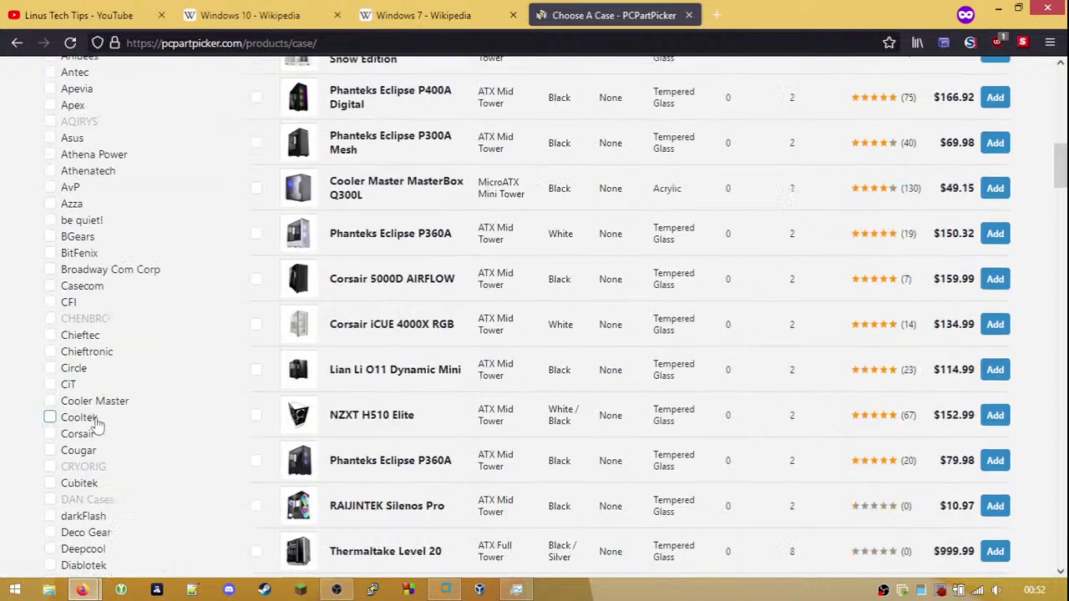
pyautogui.scroll(-5, 108, 368)
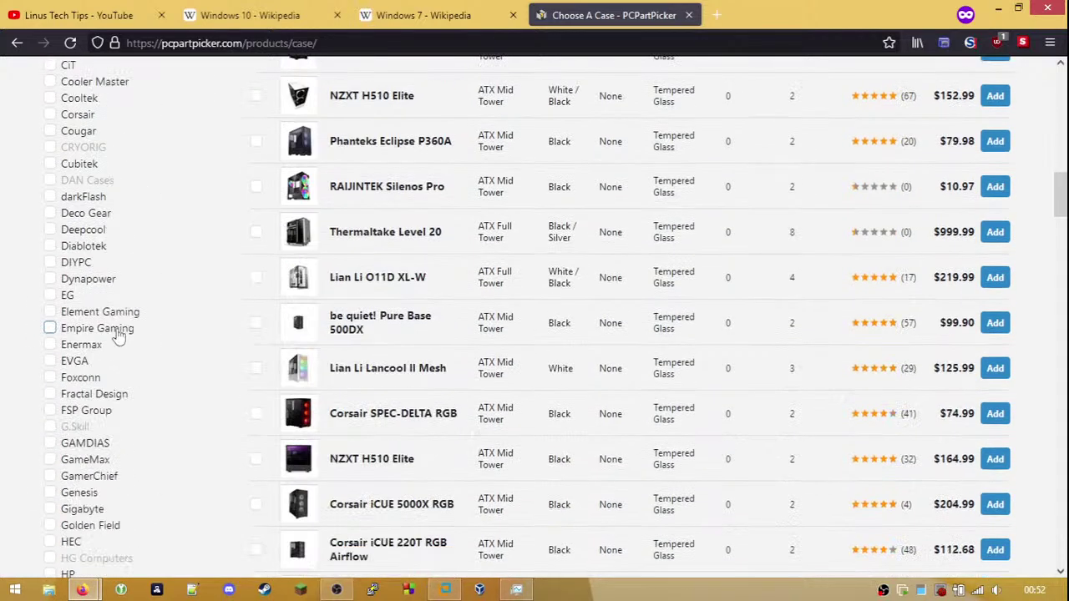
pyautogui.click(118, 319)
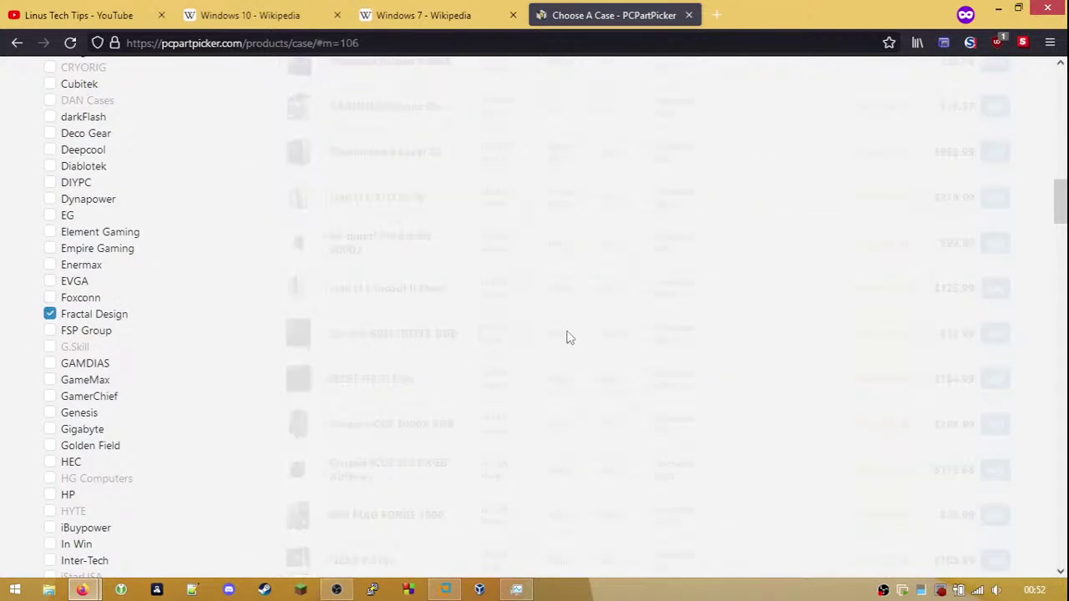
pyautogui.scroll(10, 635, 338)
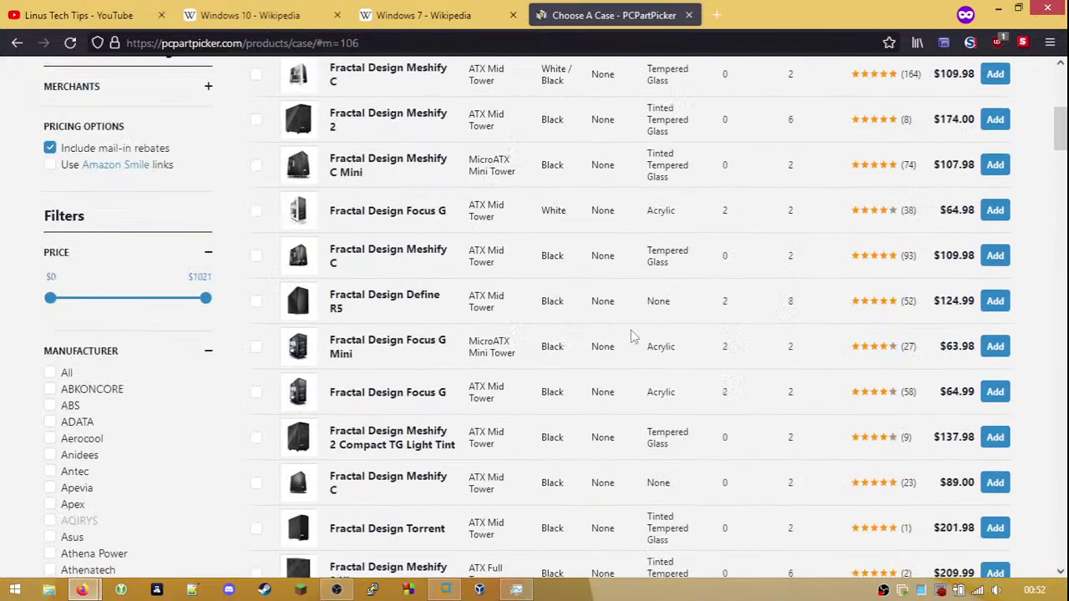
# - Search the Fractal Design cases for define mini c and add the windowless Define Mini C to the part list
pyautogui.click(919, 313)
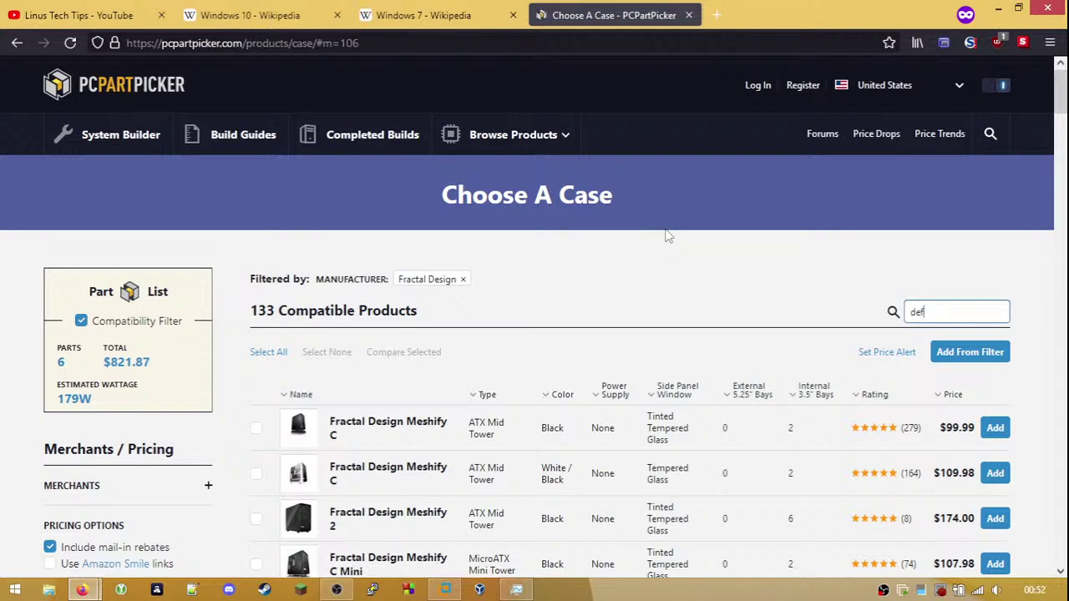
pyautogui.write('define mini c')
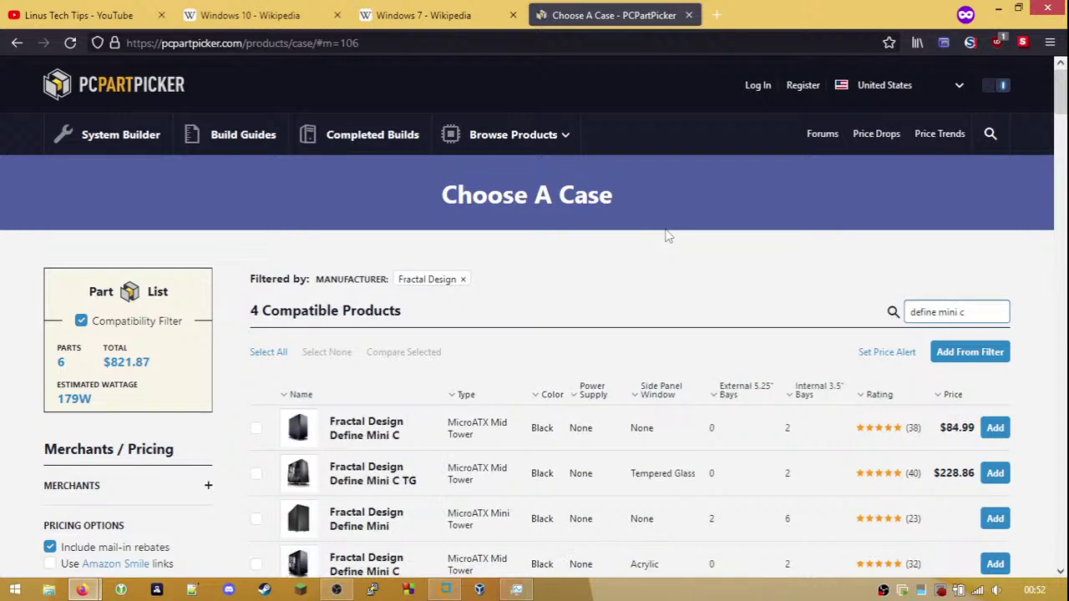
pyautogui.scroll(-3, 659, 234)
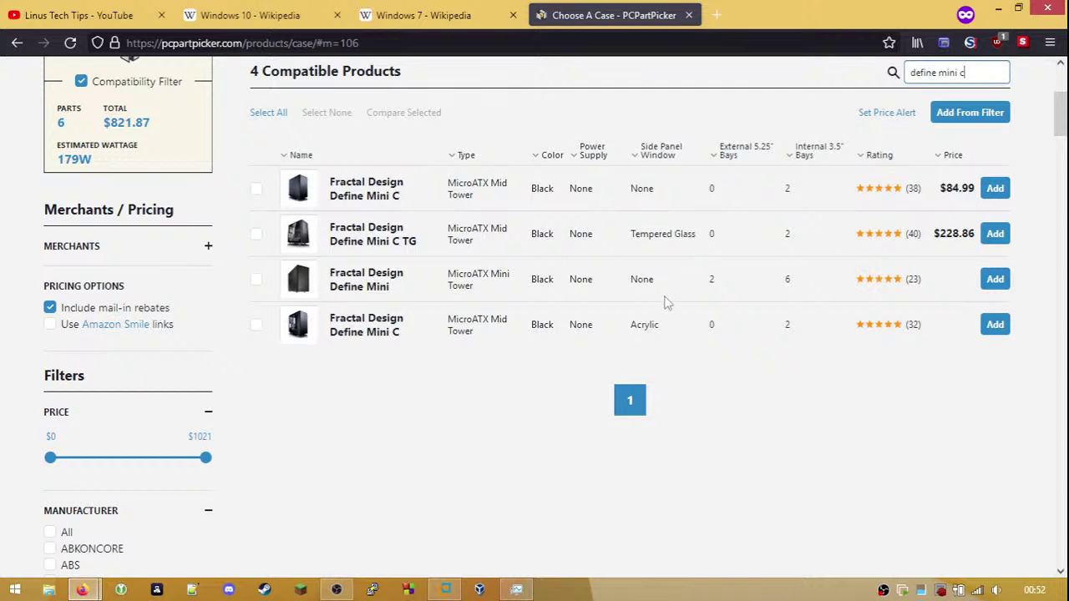
pyautogui.click(996, 189)
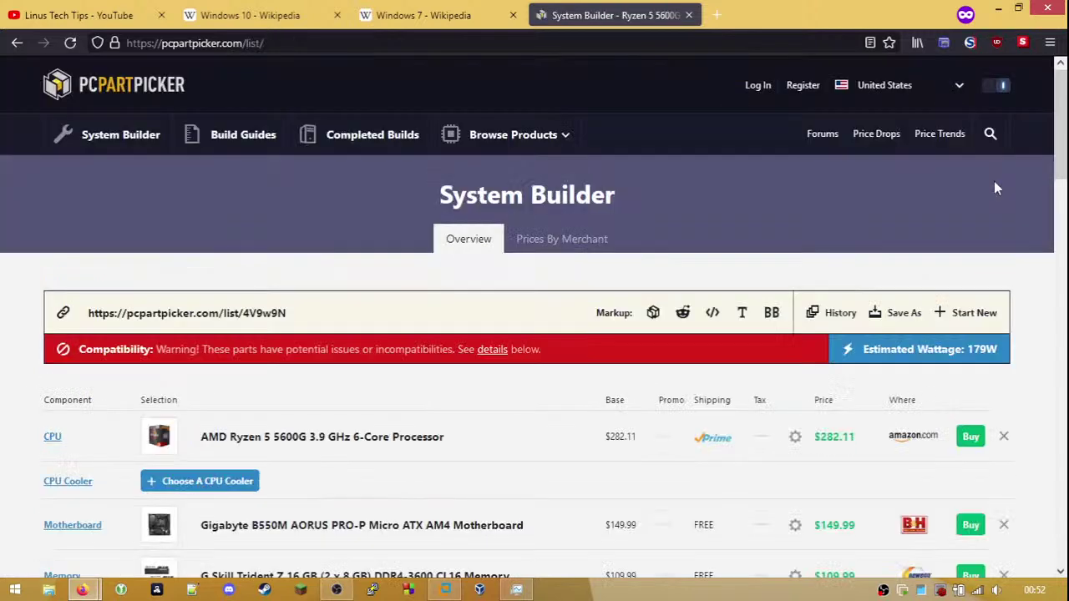
# - Review the part list with the case included, checking each component's price, the categories still empty and the build's total
pyautogui.scroll(-3, 396, 310)
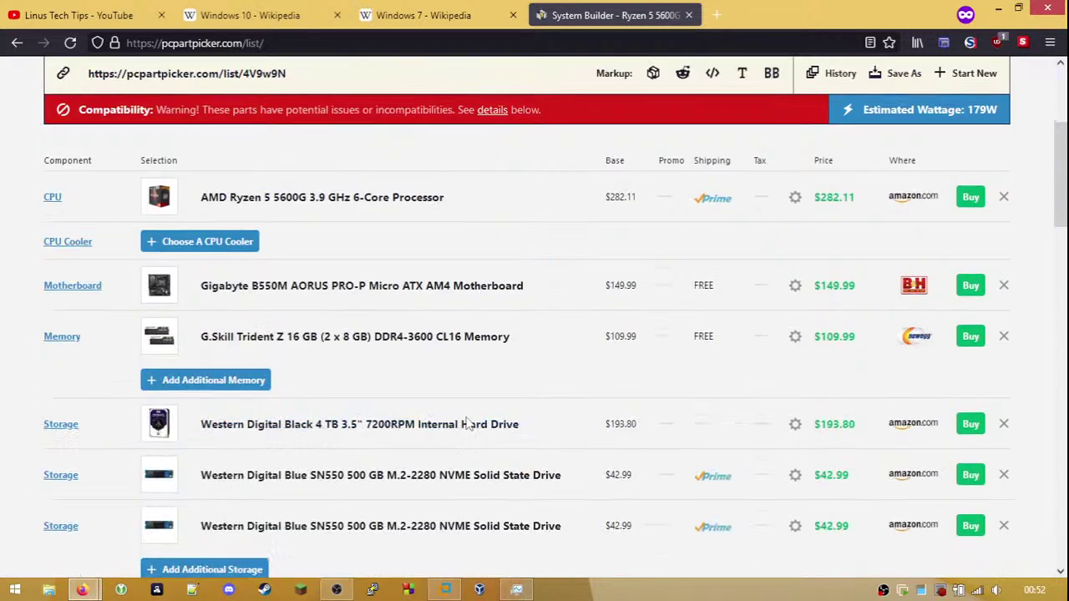
pyautogui.scroll(-2, 468, 424)
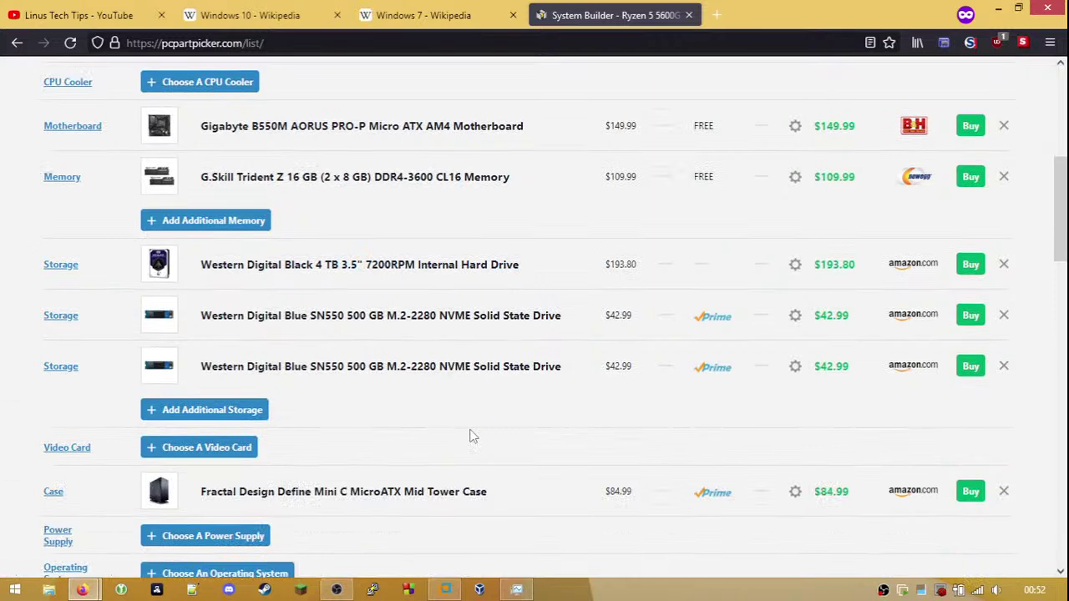
pyautogui.scroll(2, 470, 436)
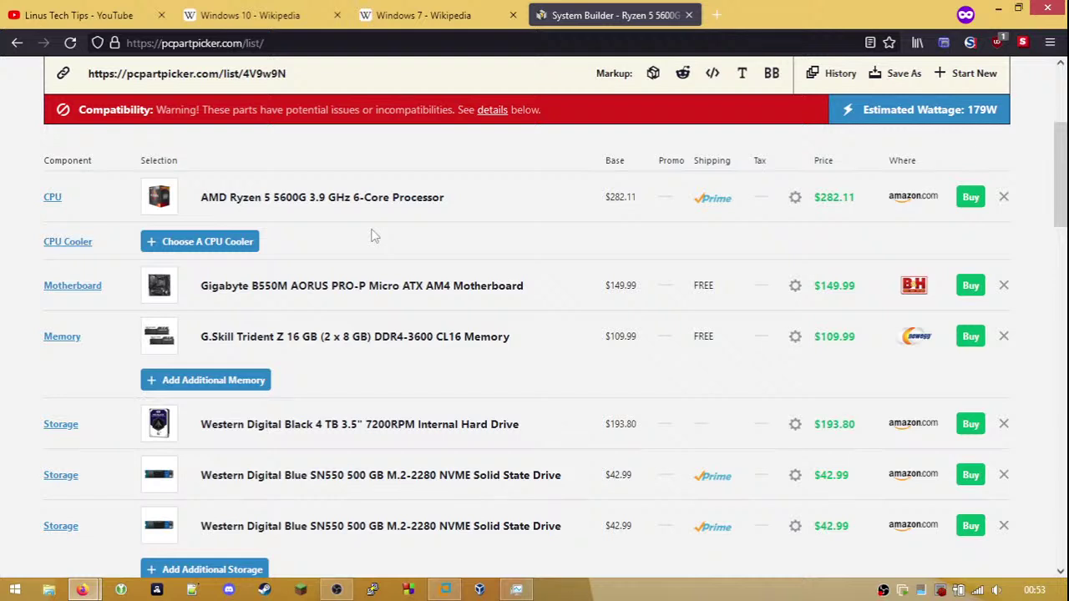
pyautogui.scroll(-2, 183, 334)
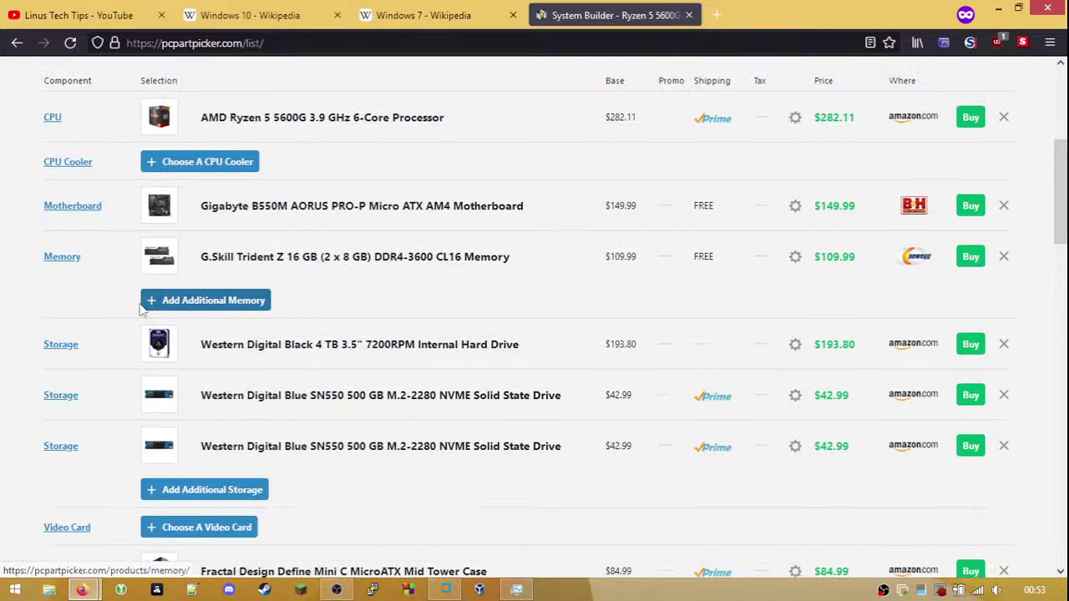
pyautogui.scroll(-2, 175, 299)
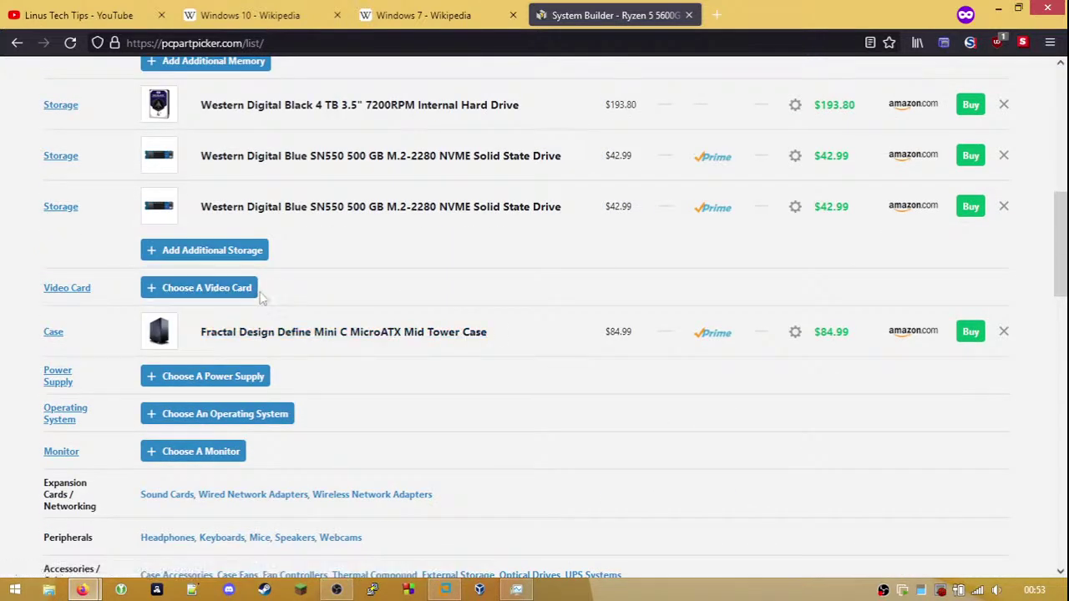
pyautogui.scroll(-1, 405, 361)
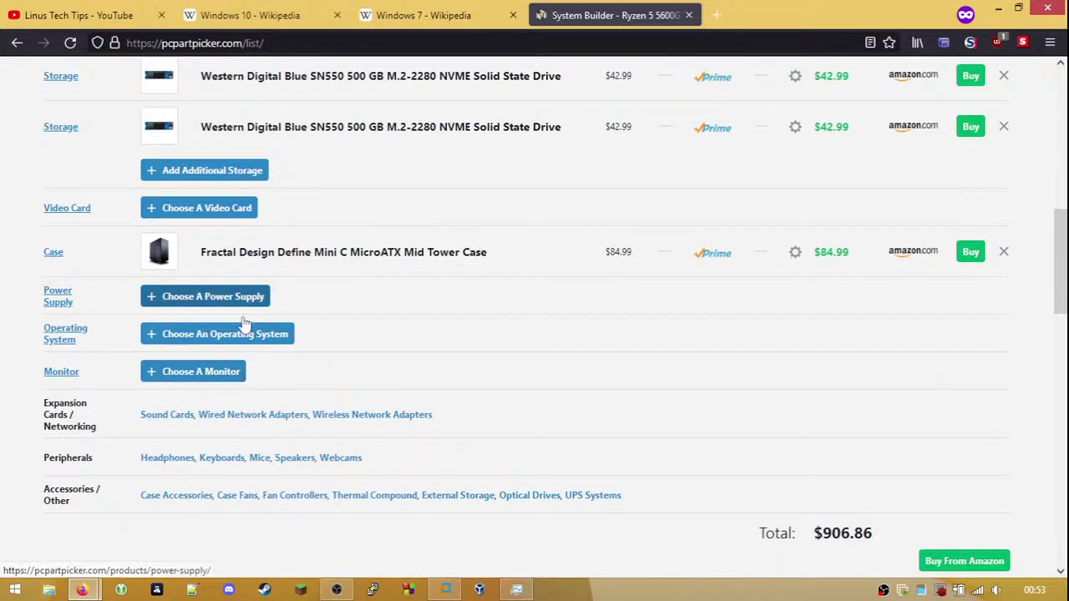
pyautogui.scroll(-1, 613, 307)
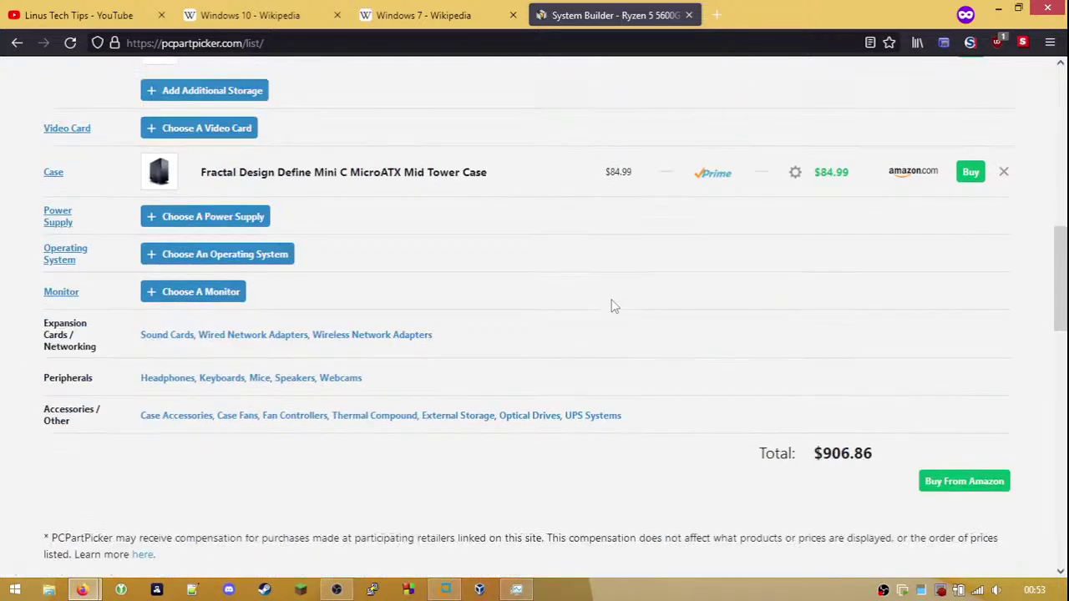
pyautogui.scroll(-6, 613, 307)
pyautogui.scroll(4, 612, 307)
pyautogui.scroll(4, 612, 306)
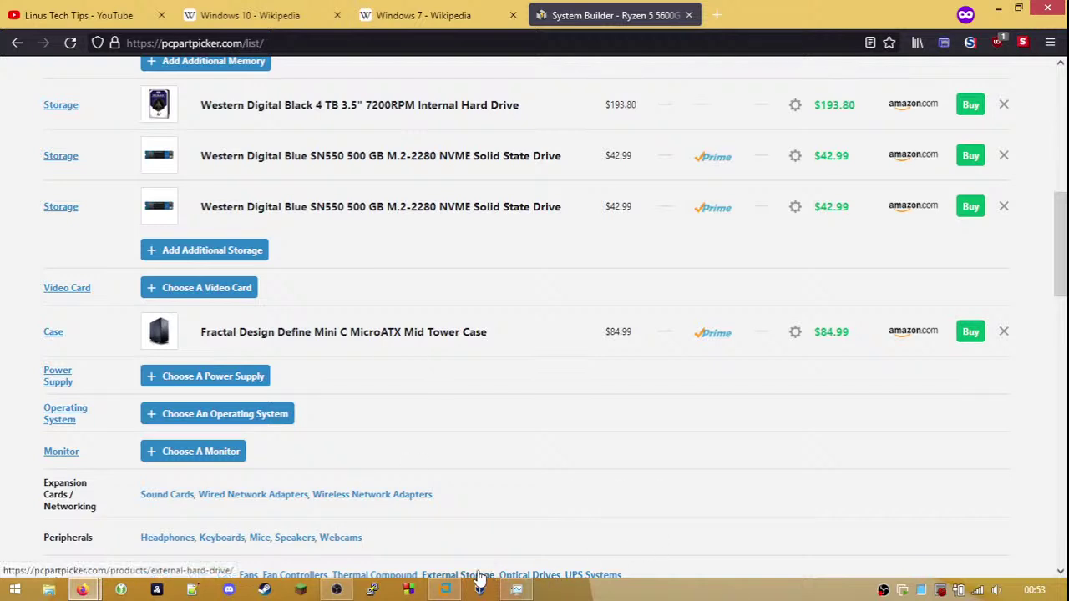
# - Check the CPU load in Task Manager and close it, and check the stream and recording status in OBS
pyautogui.click(517, 590)
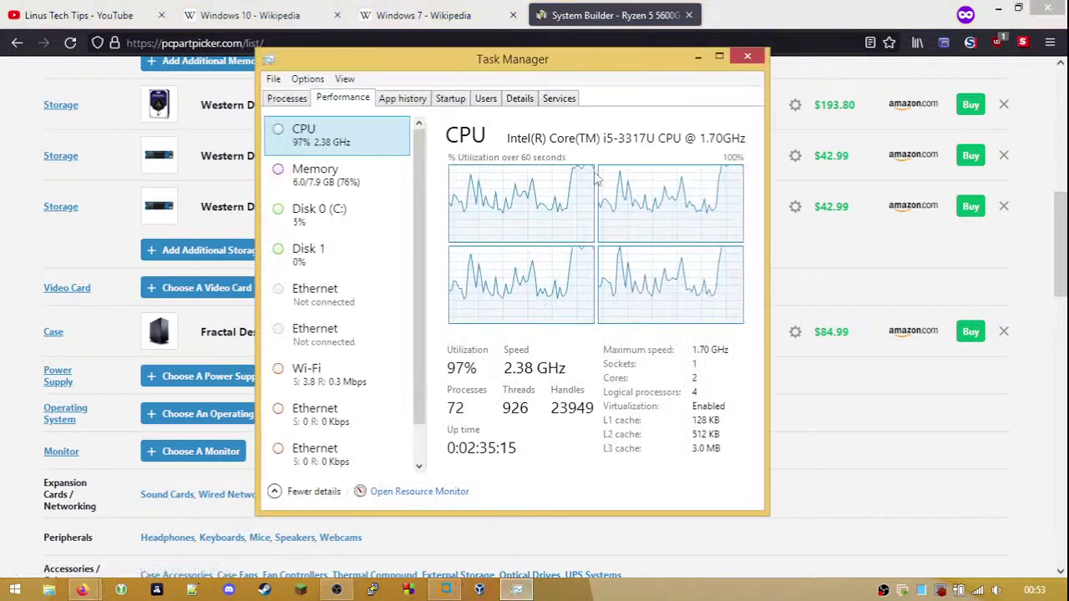
pyautogui.click(748, 56)
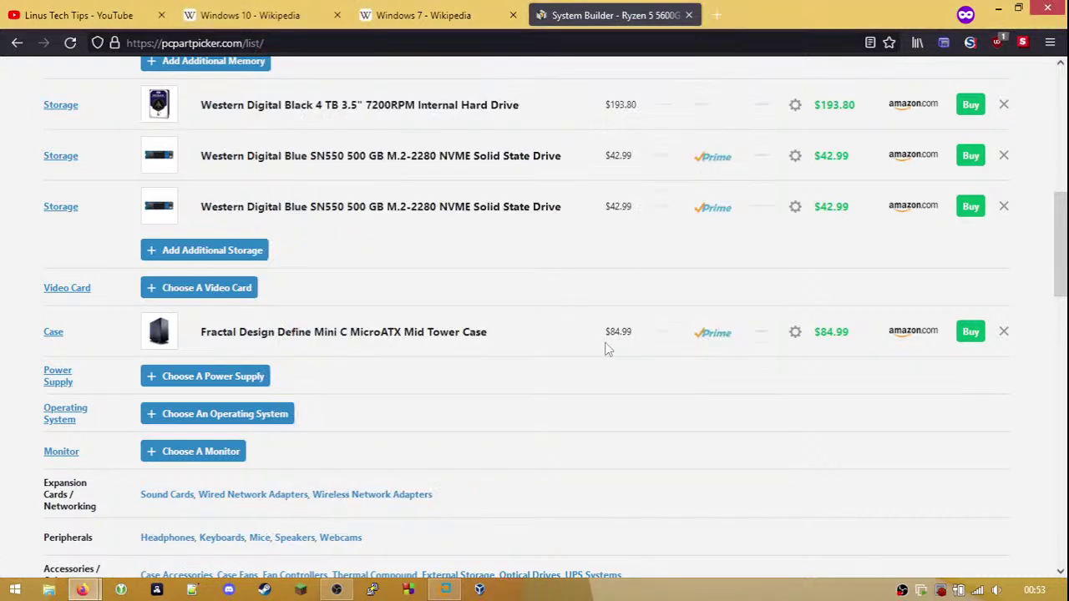
pyautogui.click(336, 590)
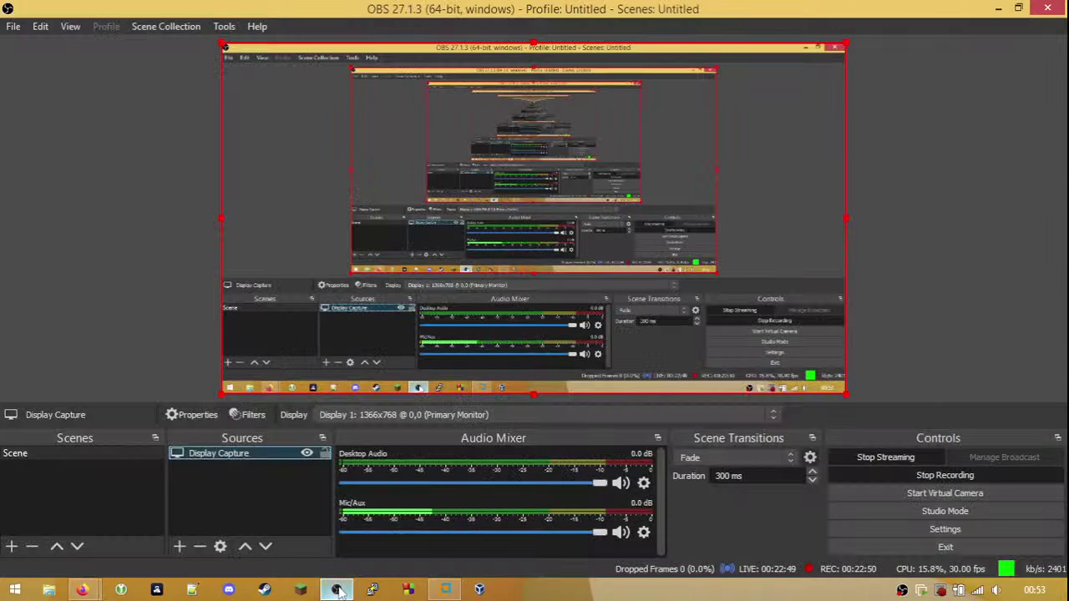
pyautogui.click(1003, 7)
# - Switch to the virtual machine and accept the United States region and US keyboard layout in Windows setup, skipping a second layout
pyautogui.click(477, 590)
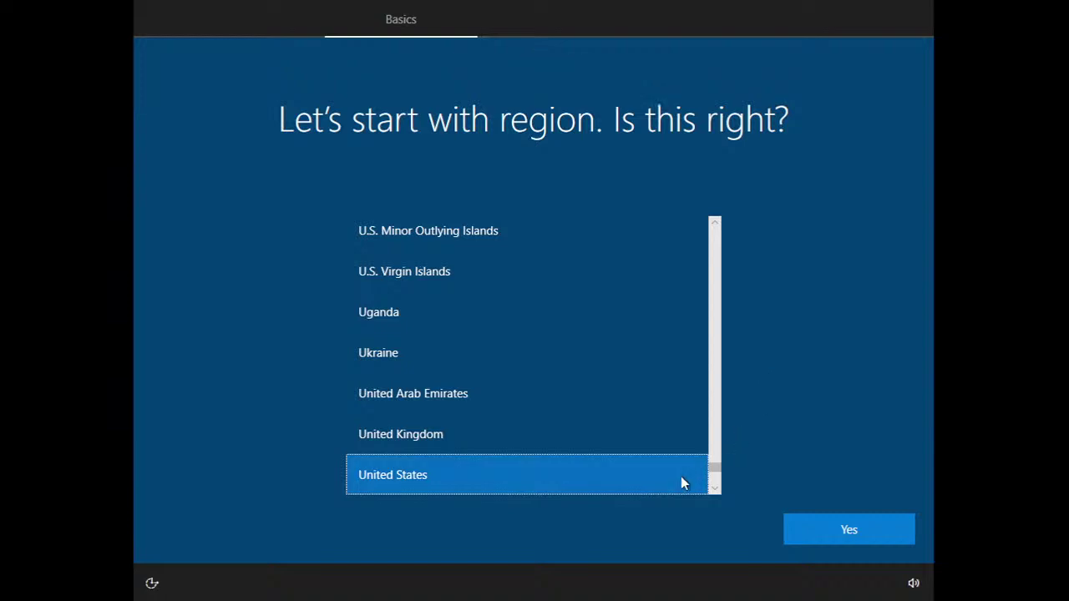
pyautogui.click(835, 529)
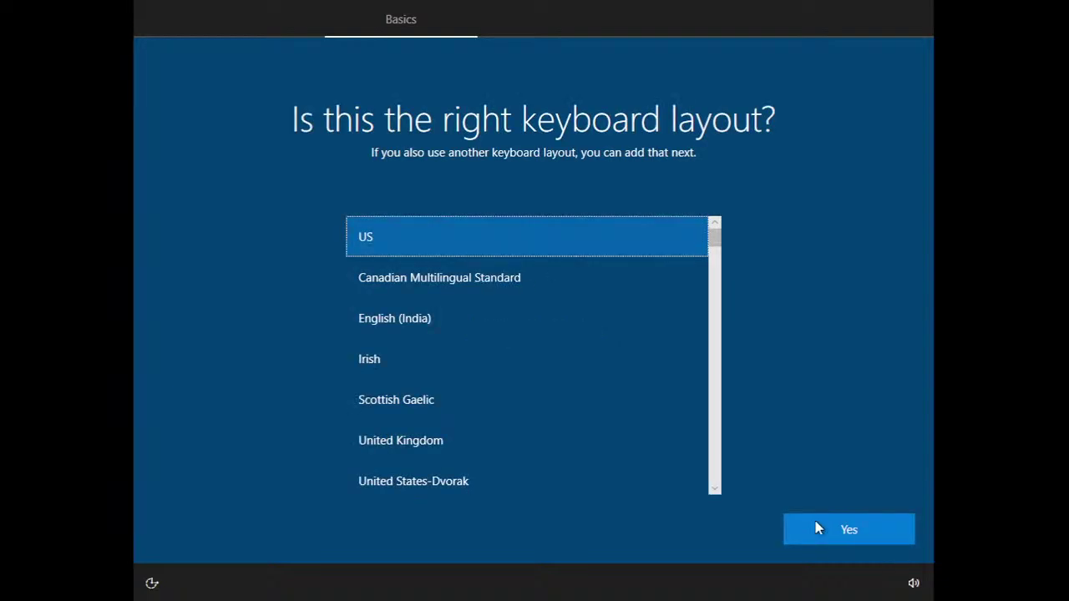
pyautogui.click(874, 539)
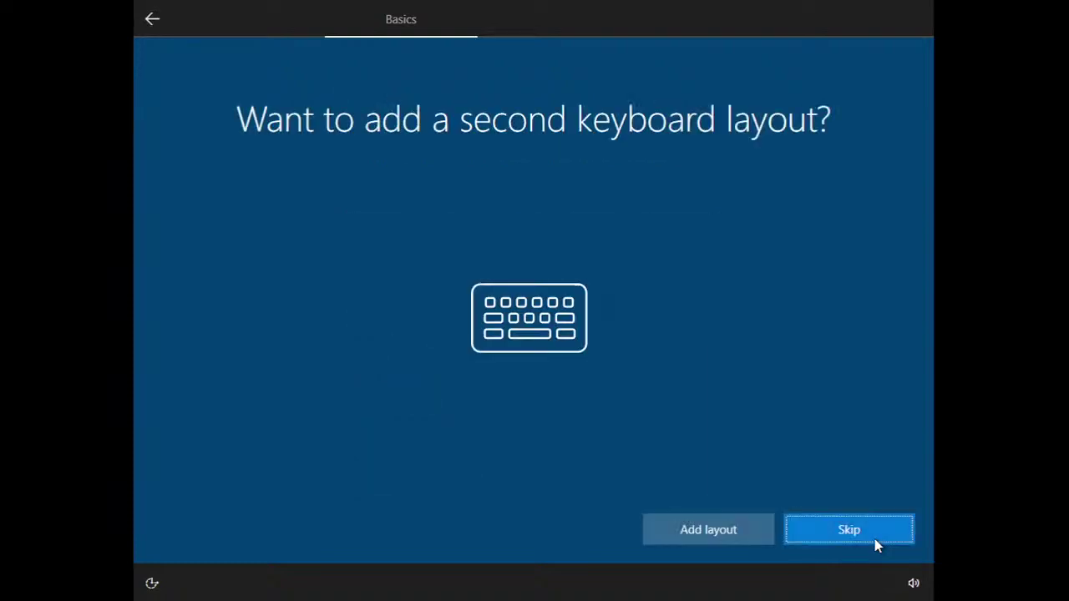
pyautogui.click(830, 529)
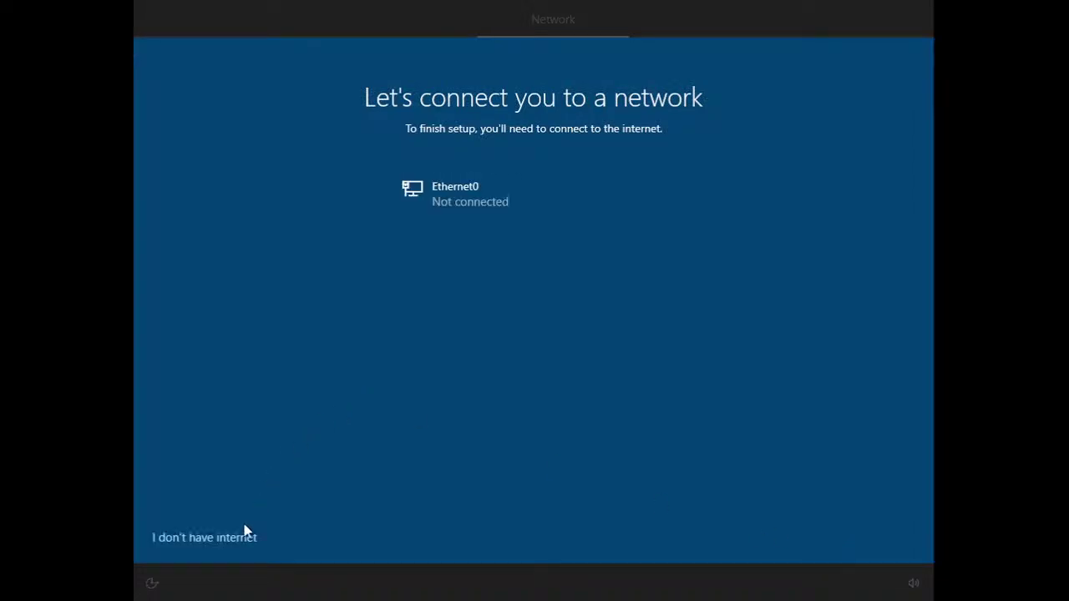
# - Continue with limited setup without internet and create a local account with the chosen user name and a blank password
pyautogui.click(239, 538)
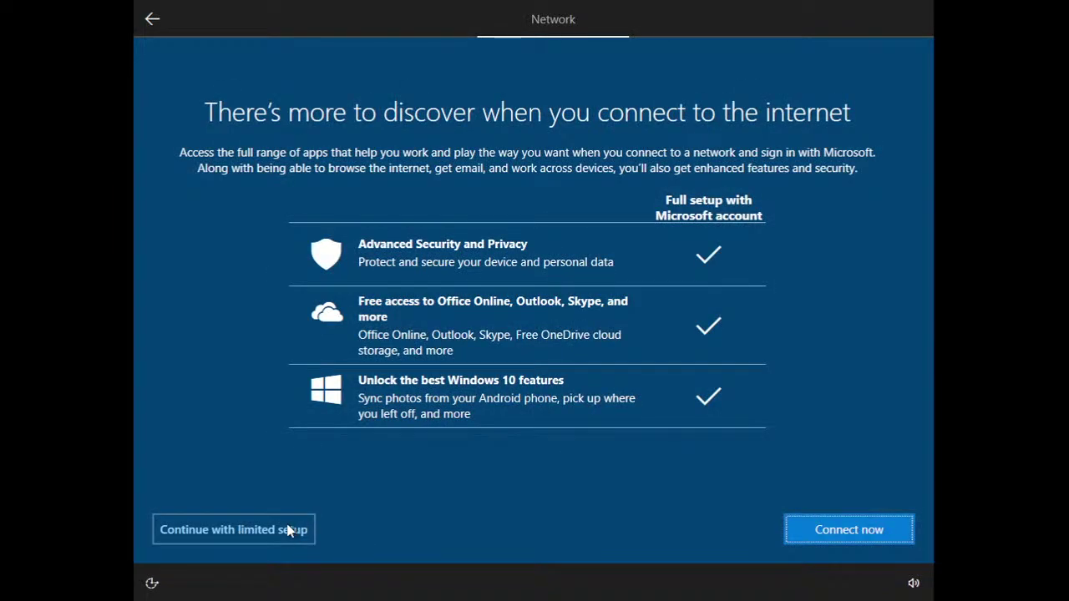
pyautogui.click(285, 531)
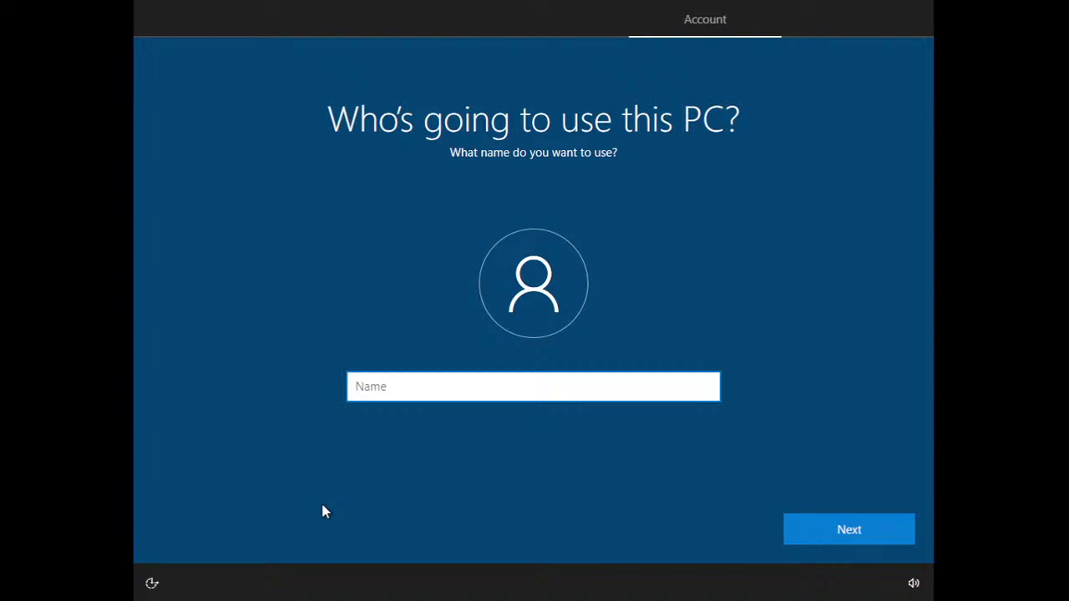
pyautogui.write('cstormtech')
pyautogui.click(819, 530)
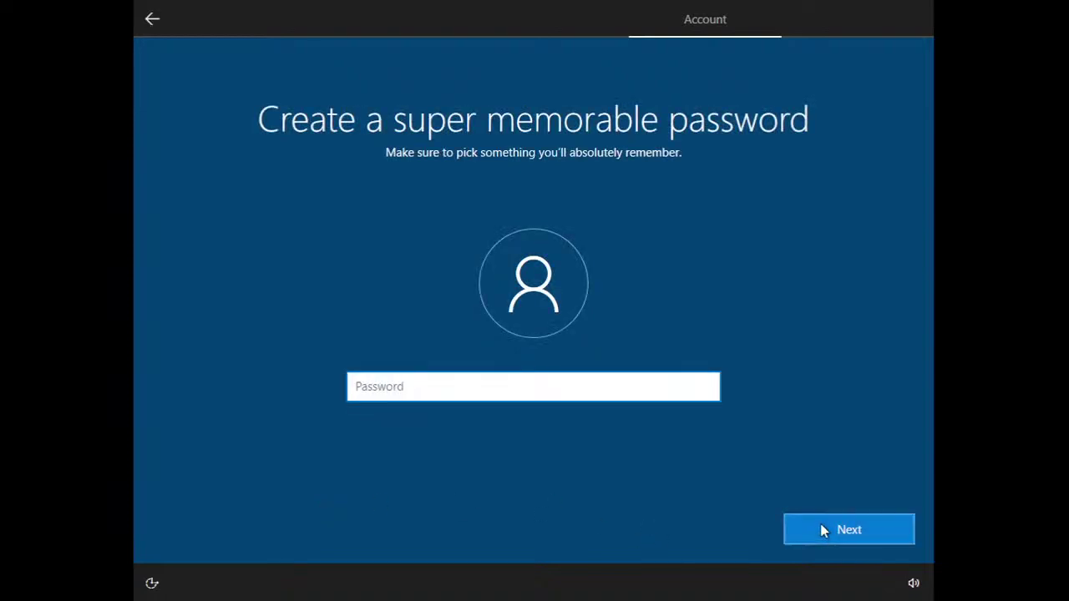
pyautogui.click(823, 530)
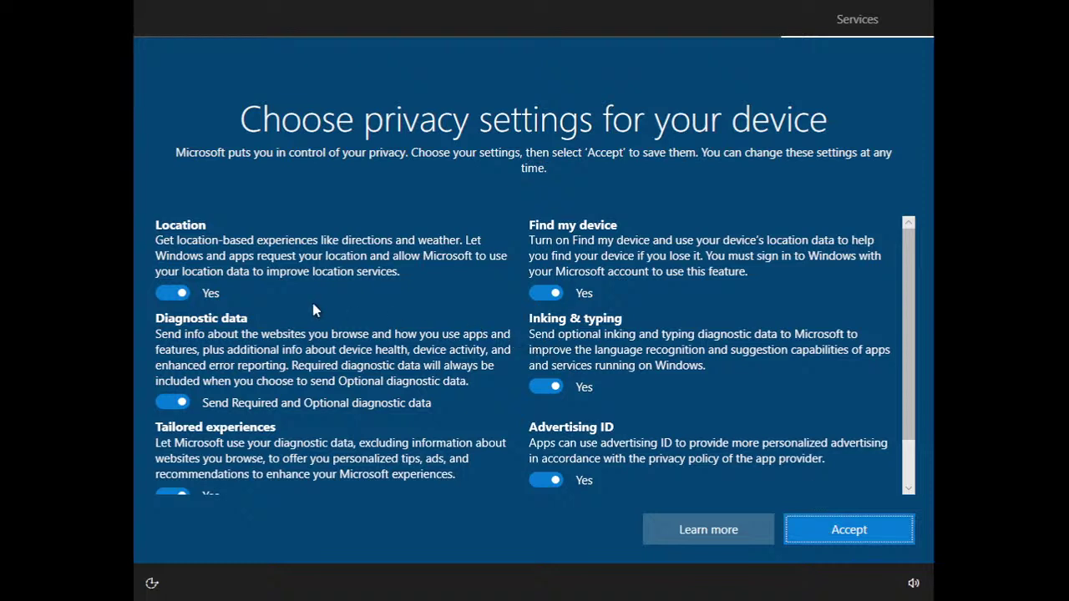
# - Turn off location, tailored experiences, Find my device, inking and typing, and advertising ID, limit diagnostic data to required, and accept the privacy settings
pyautogui.click(174, 294)
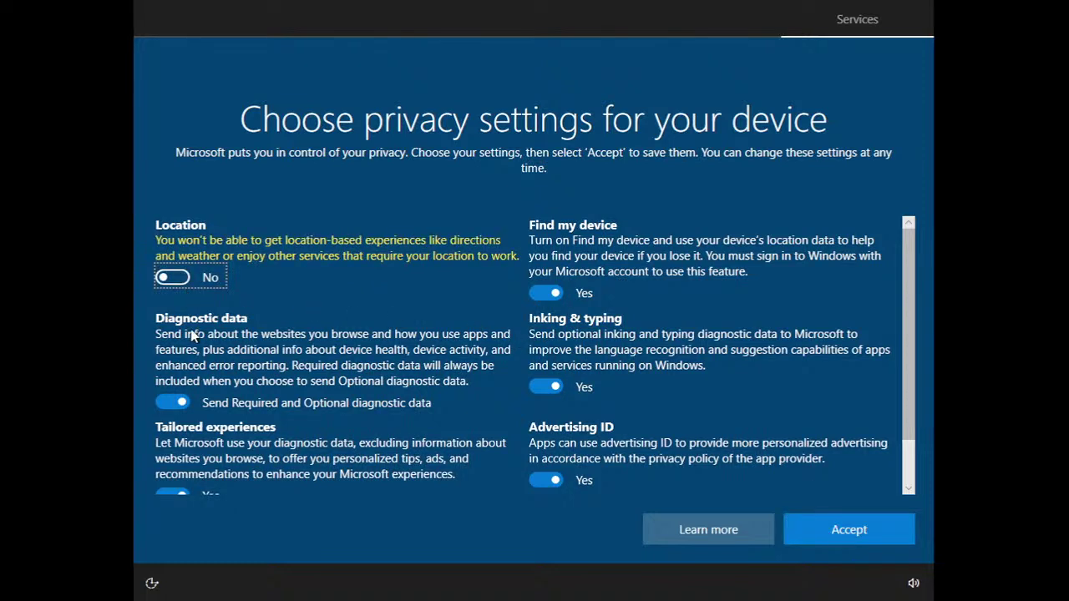
pyautogui.click(181, 402)
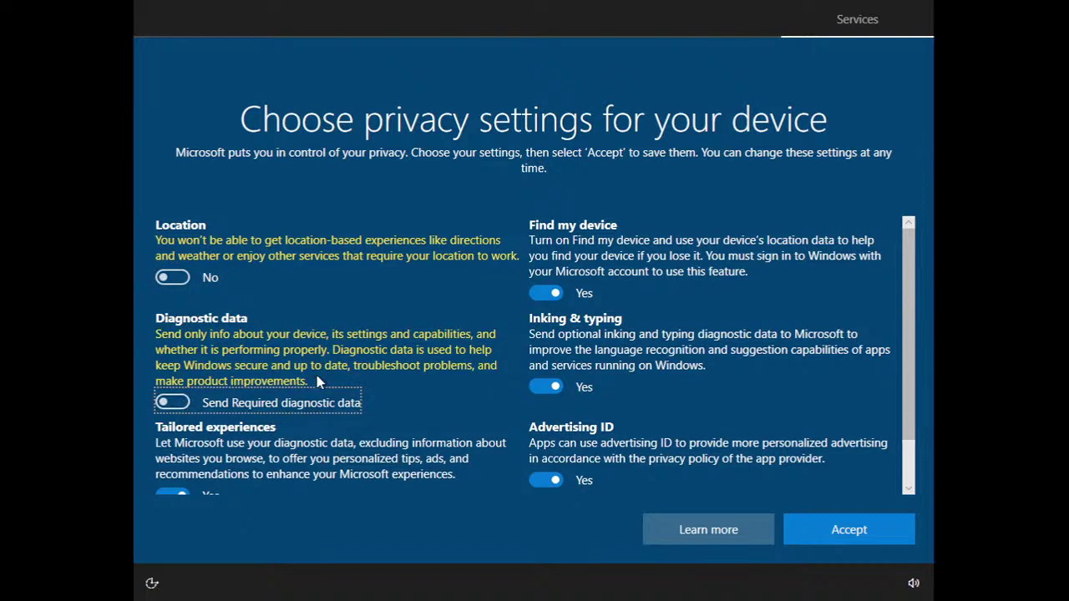
pyautogui.scroll(-1, 317, 375)
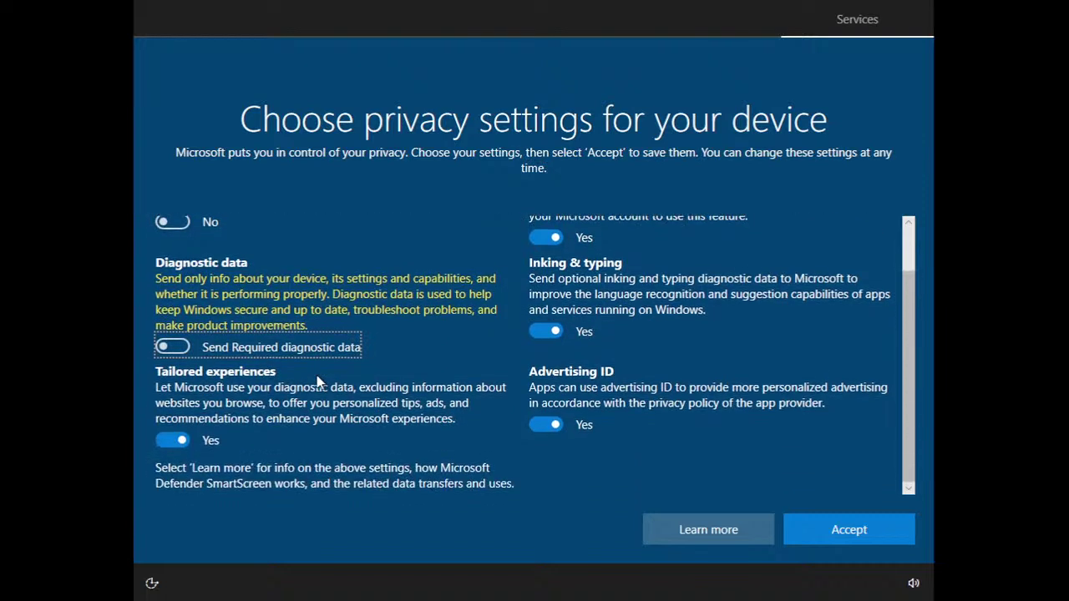
pyautogui.click(181, 441)
pyautogui.scroll(1, 355, 365)
pyautogui.click(553, 297)
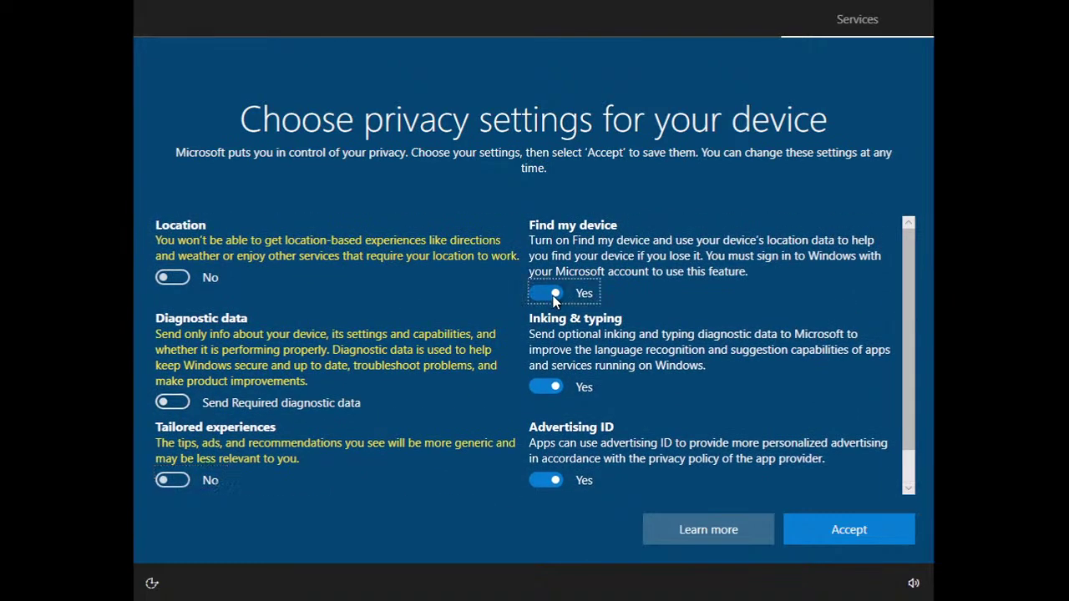
pyautogui.click(555, 376)
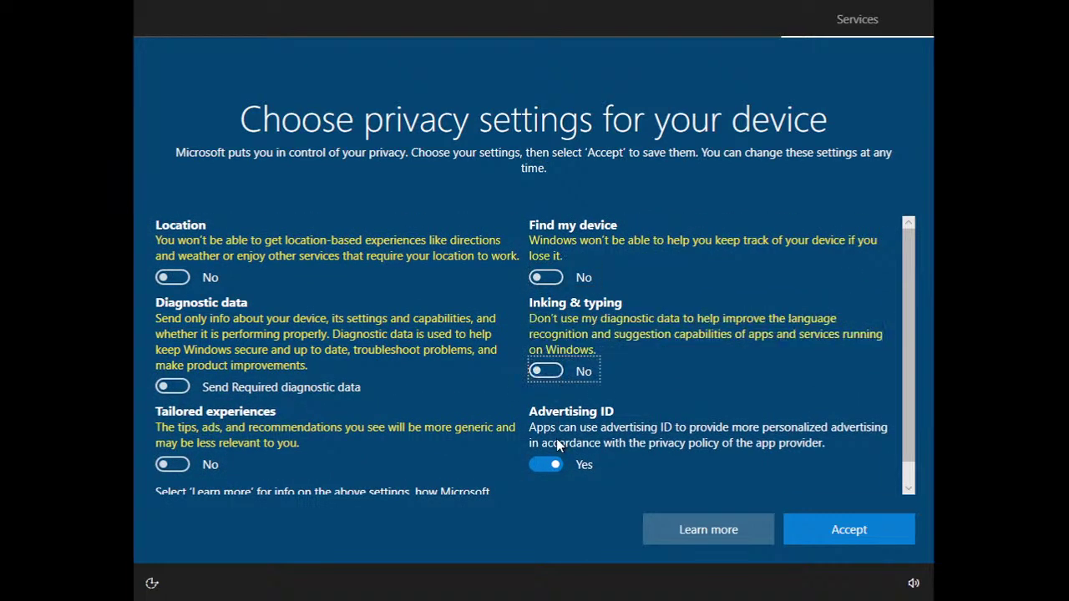
pyautogui.click(550, 464)
pyautogui.scroll(-1, 477, 368)
pyautogui.scroll(1, 478, 368)
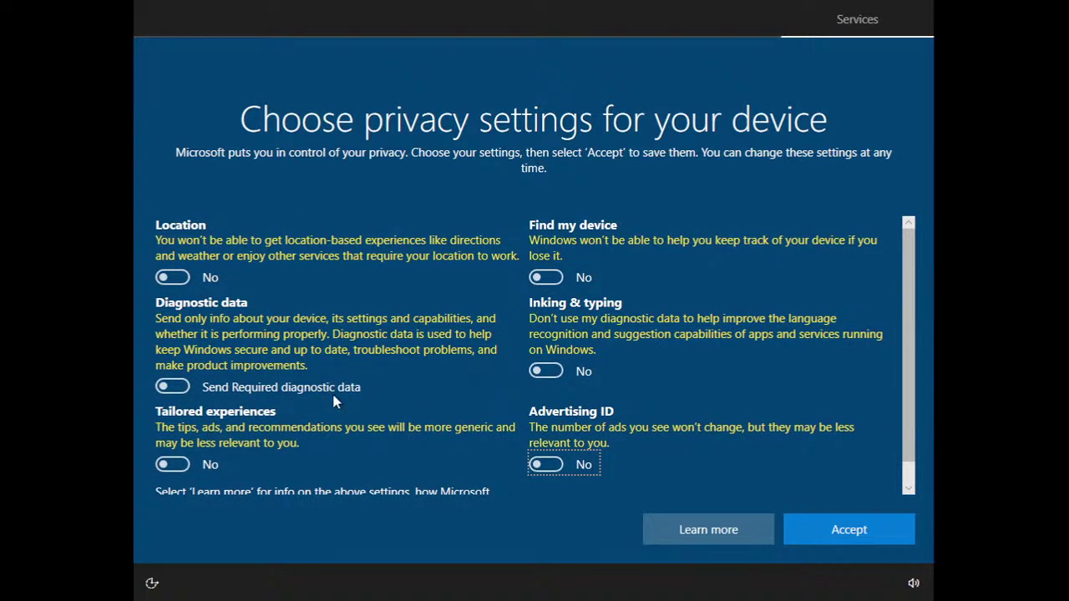
pyautogui.click(831, 528)
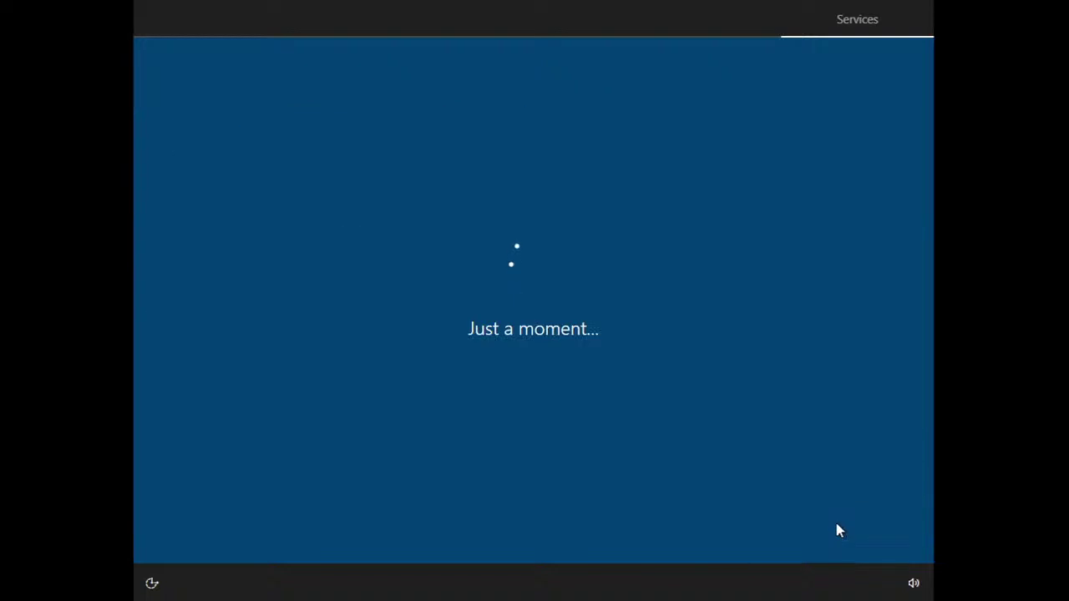
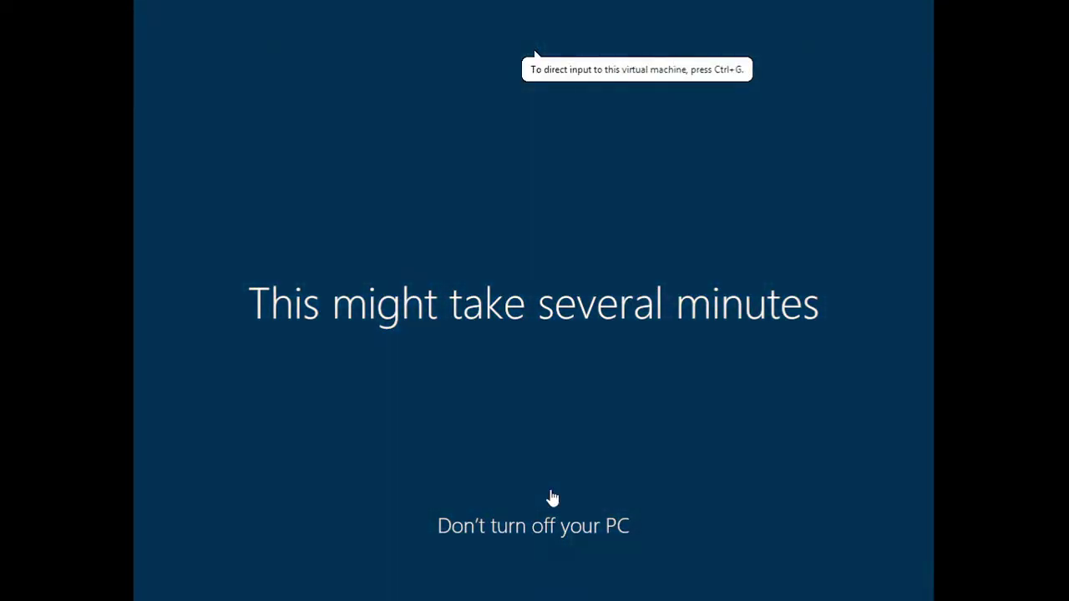
# - Connect the VMware Tools installer CD to the win10-21H2 virtual machine, opting not to show the confirmation message again
pyautogui.click(578, 457)
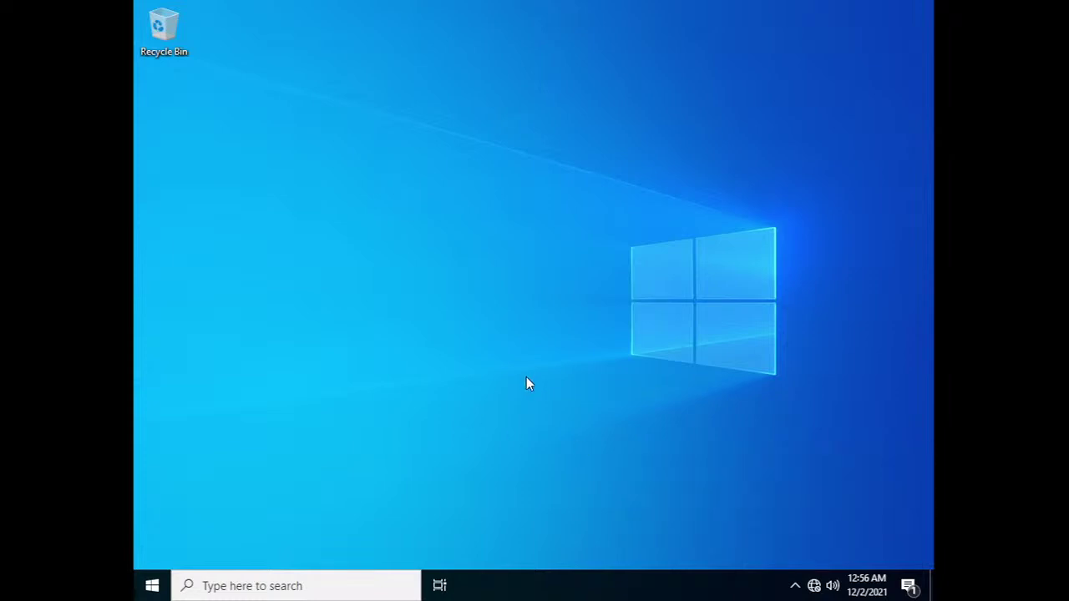
pyautogui.hotkey('ctrl', 'alt')
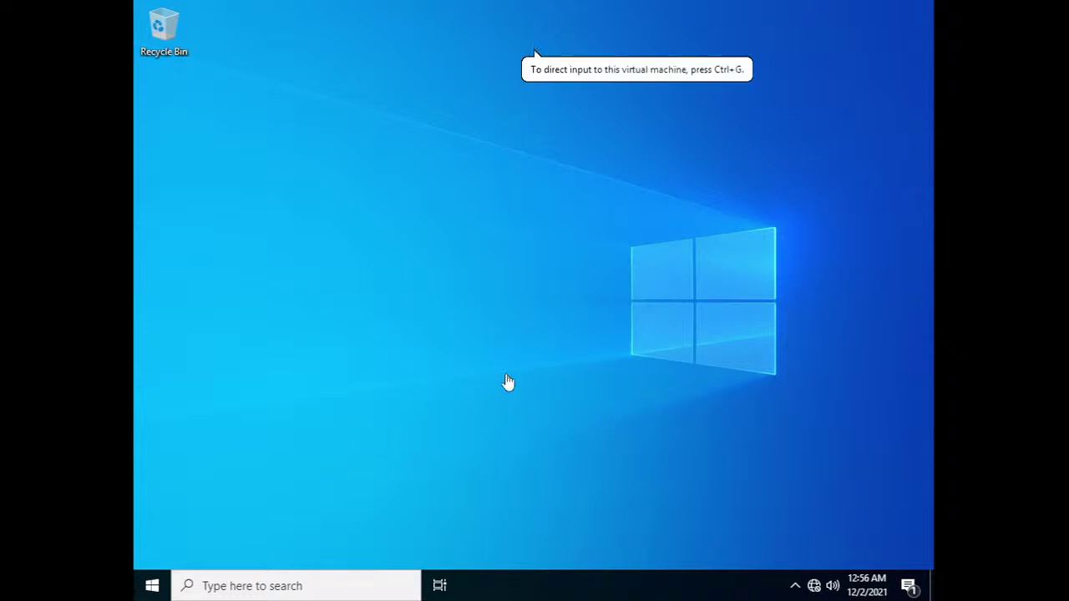
pyautogui.moveTo(364, 2)
pyautogui.click(203, 34)
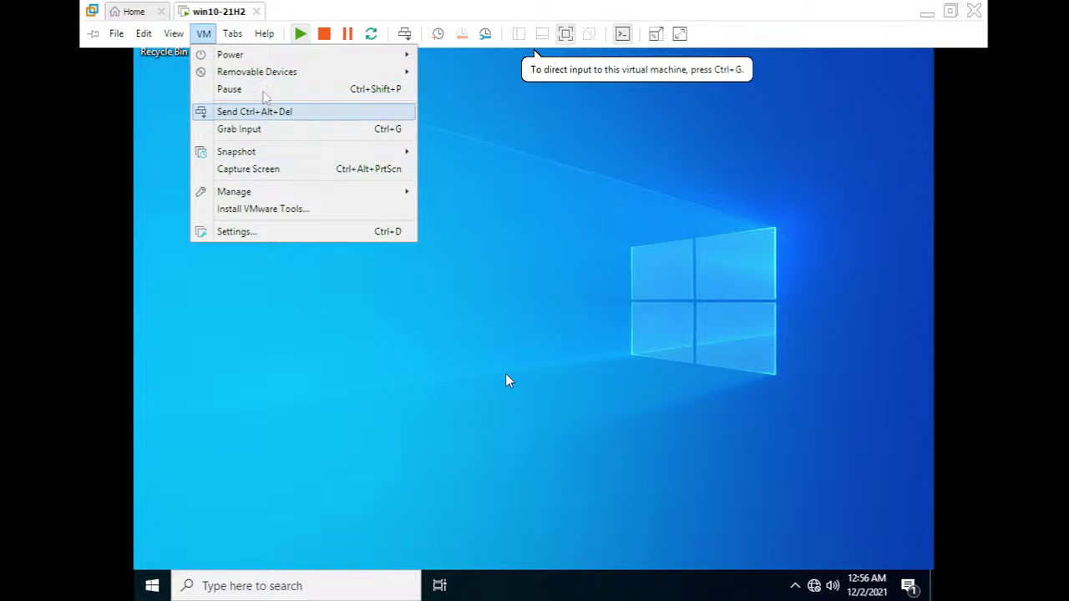
pyautogui.click(262, 209)
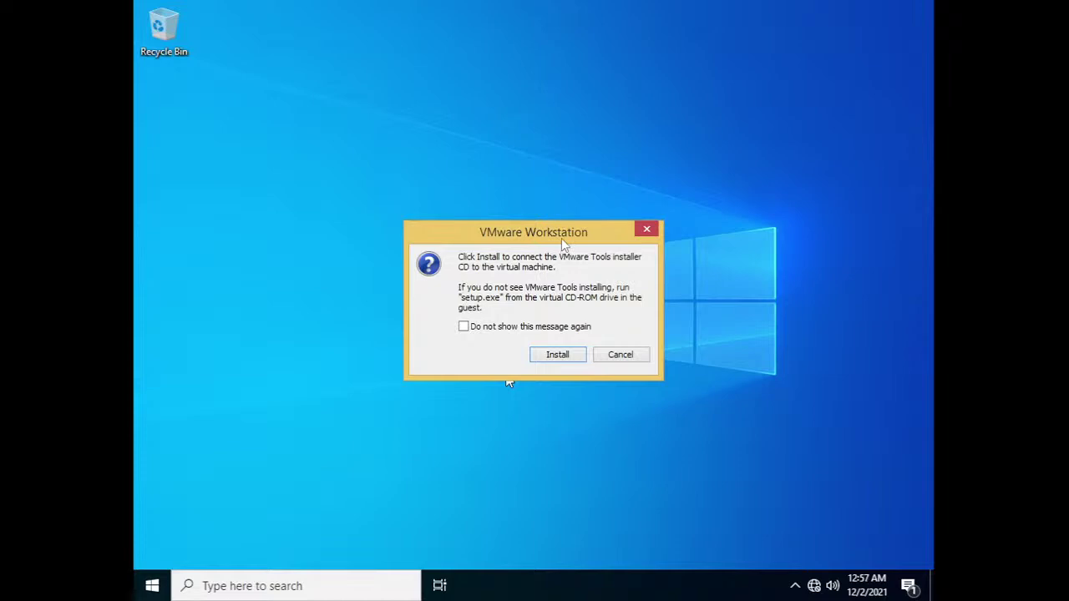
pyautogui.click(473, 329)
pyautogui.click(561, 357)
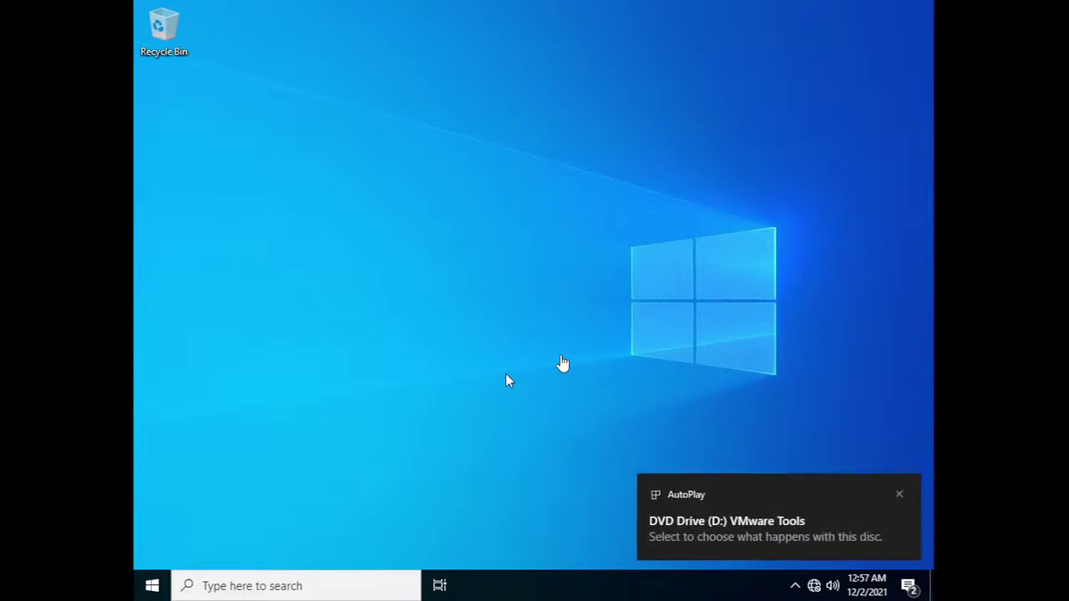
# - Unpin the Microsoft Edge tile from the guest's Start menu and close the menu
pyautogui.click(508, 380)
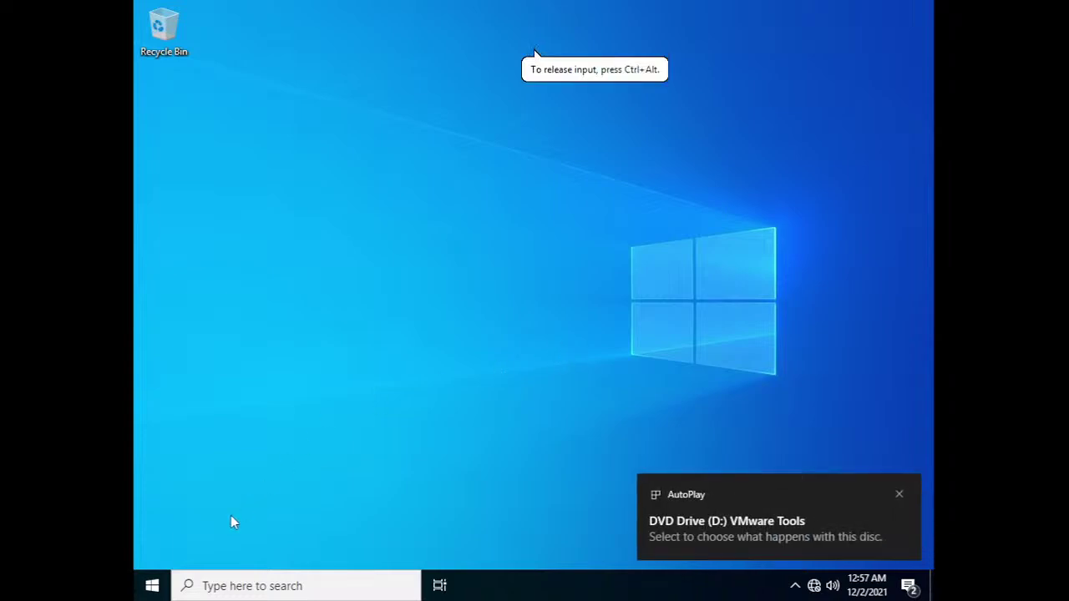
pyautogui.click(152, 586)
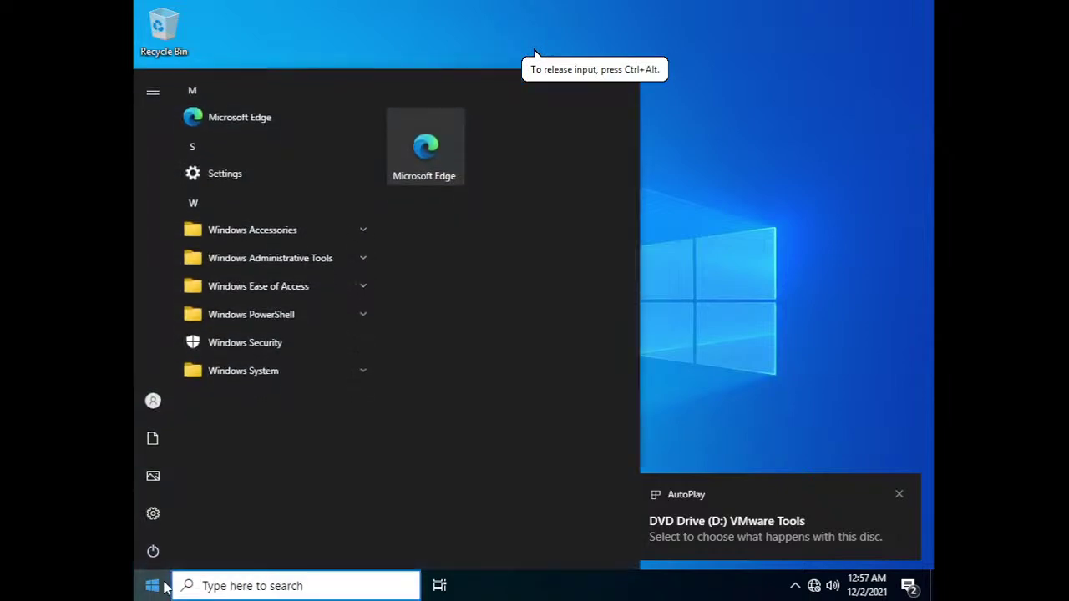
pyautogui.click(152, 586)
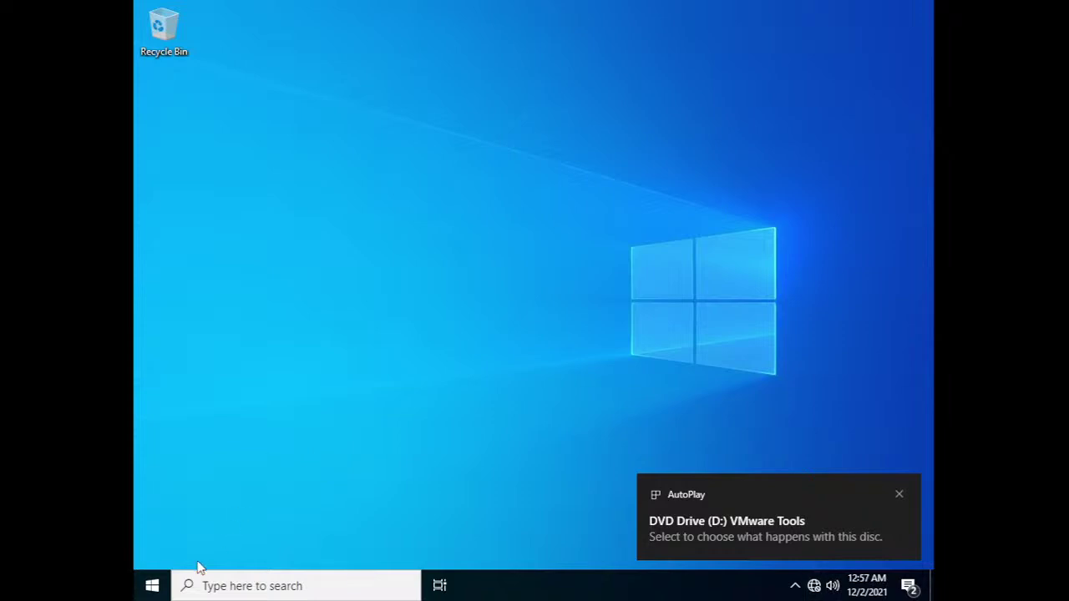
pyautogui.click(154, 587)
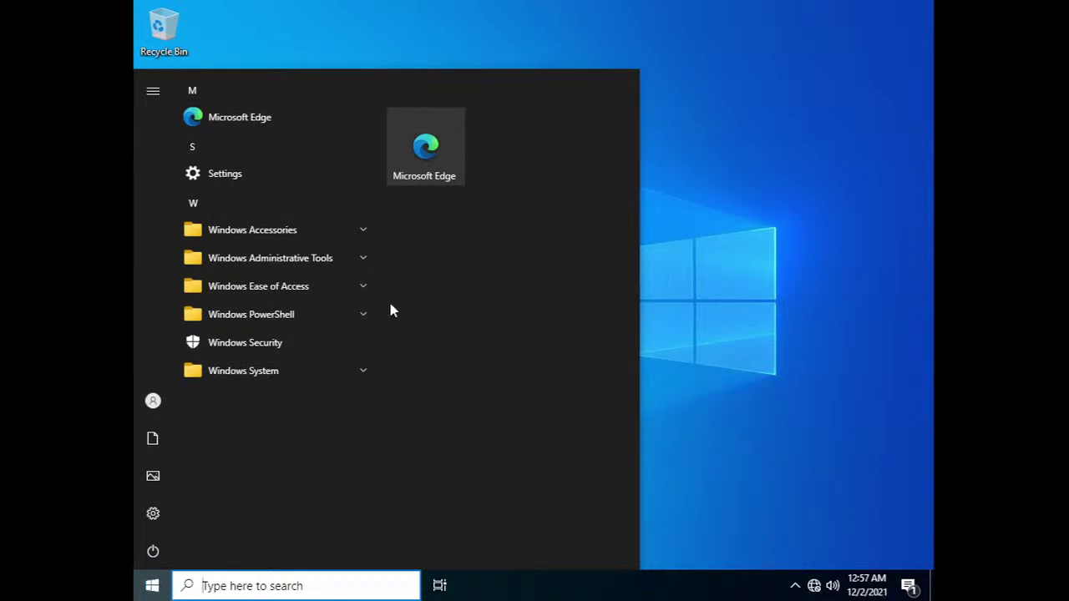
pyautogui.rightClick(455, 157)
pyautogui.click(522, 157)
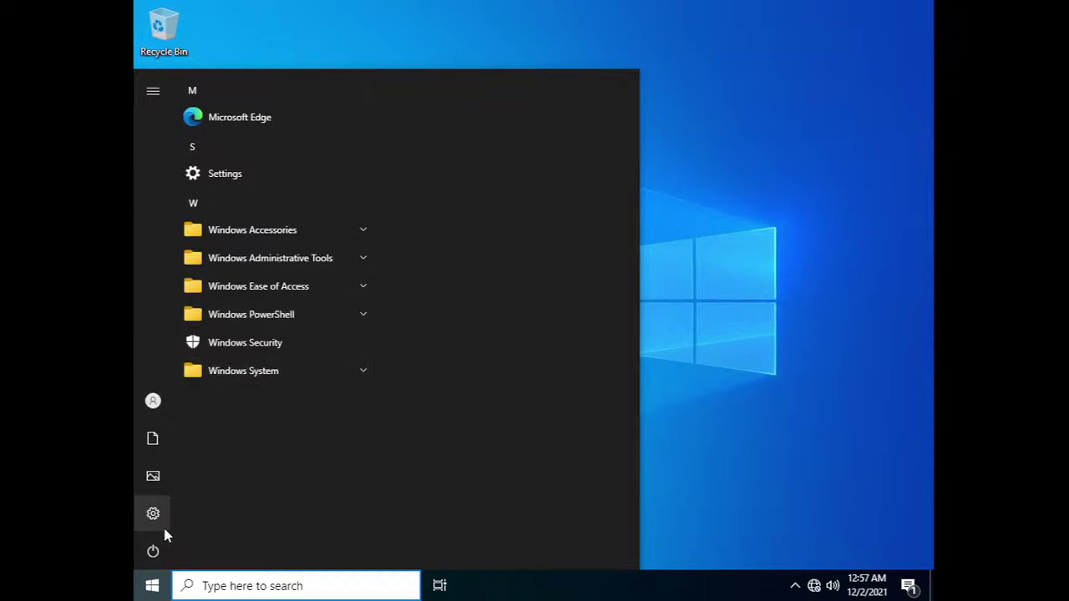
pyautogui.click(148, 590)
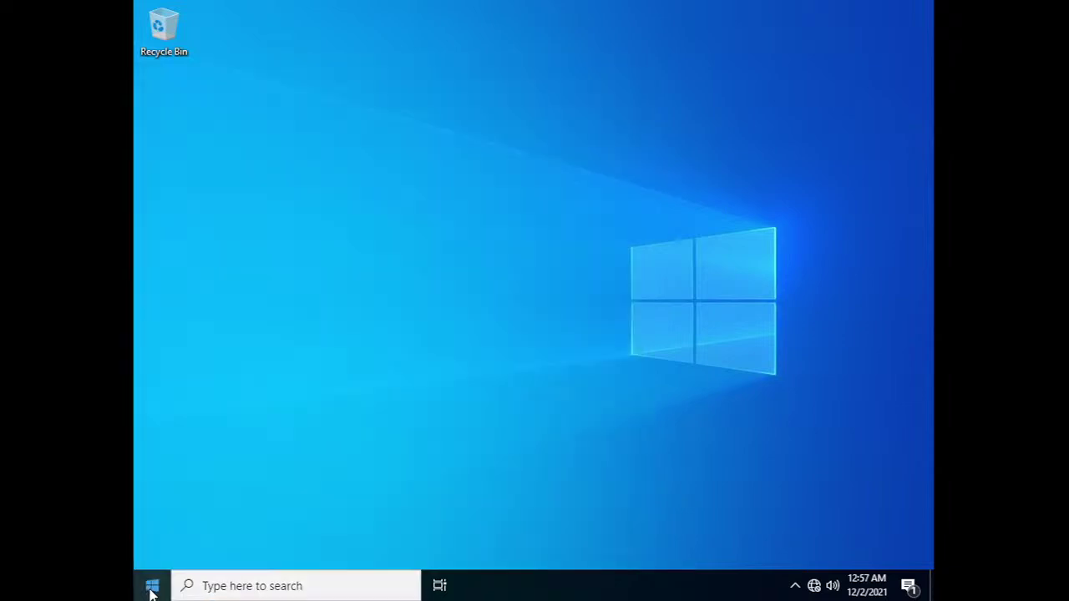
# - Open This PC in File Explorer, launch the VMware Tools installer from DVD drive D: and allow it to make changes
pyautogui.click(151, 589)
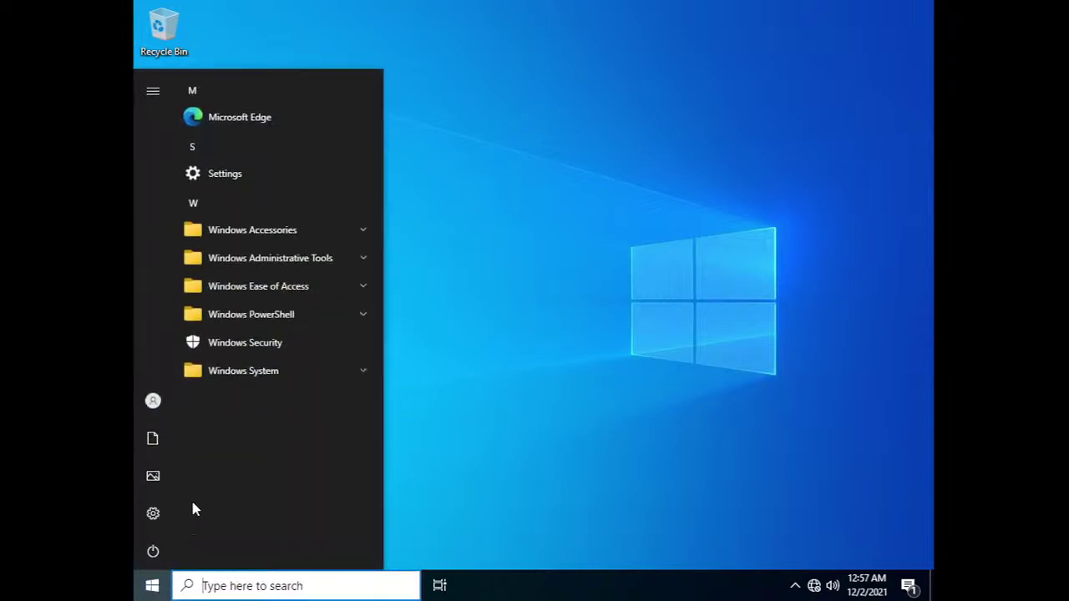
pyautogui.click(294, 373)
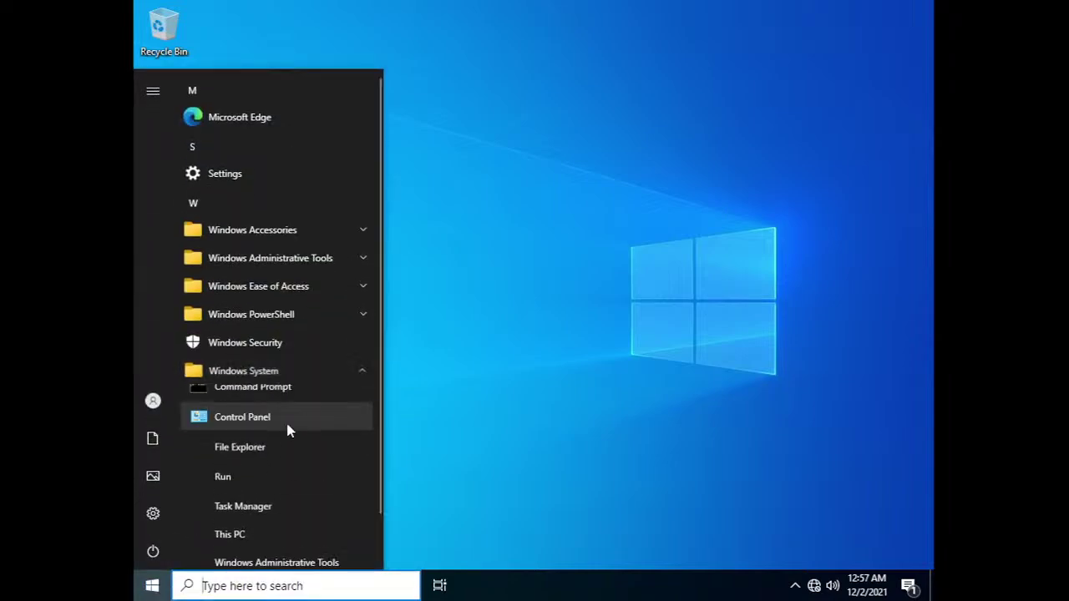
pyautogui.click(262, 404)
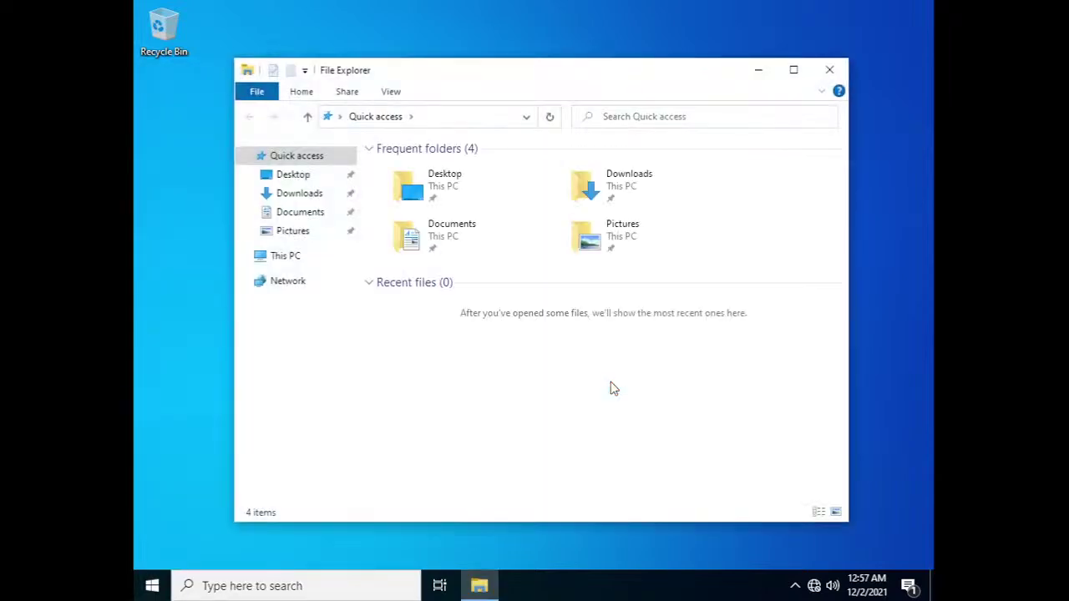
pyautogui.click(250, 260)
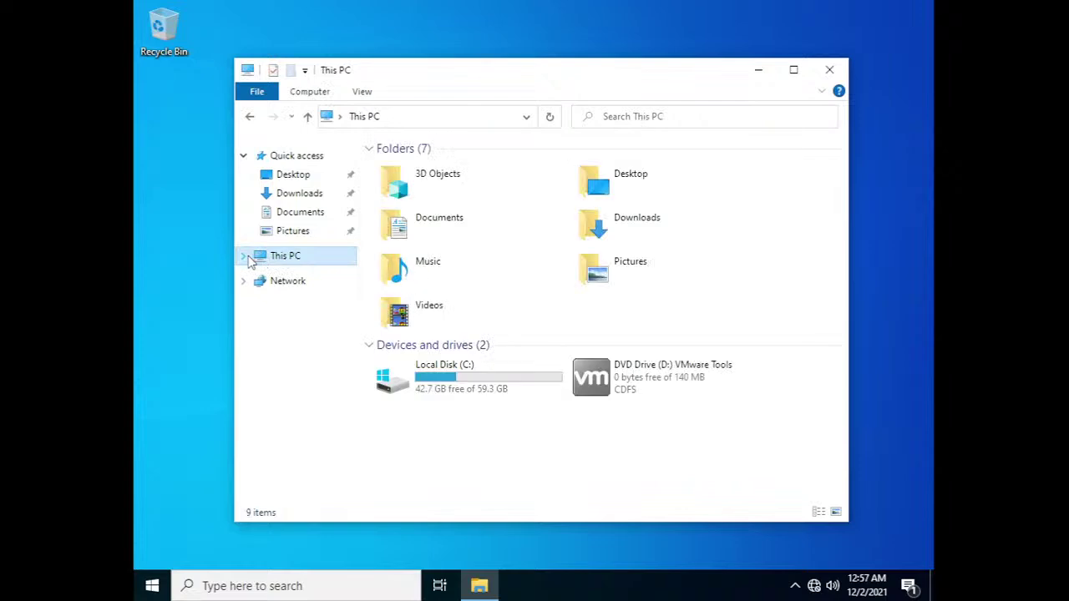
pyautogui.click(643, 376)
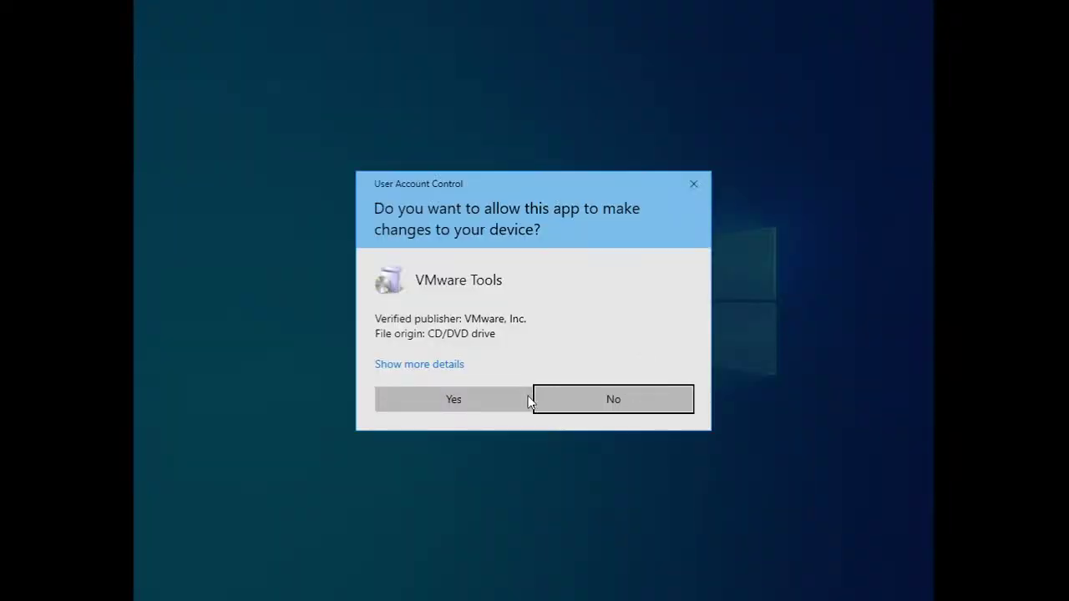
pyautogui.click(522, 399)
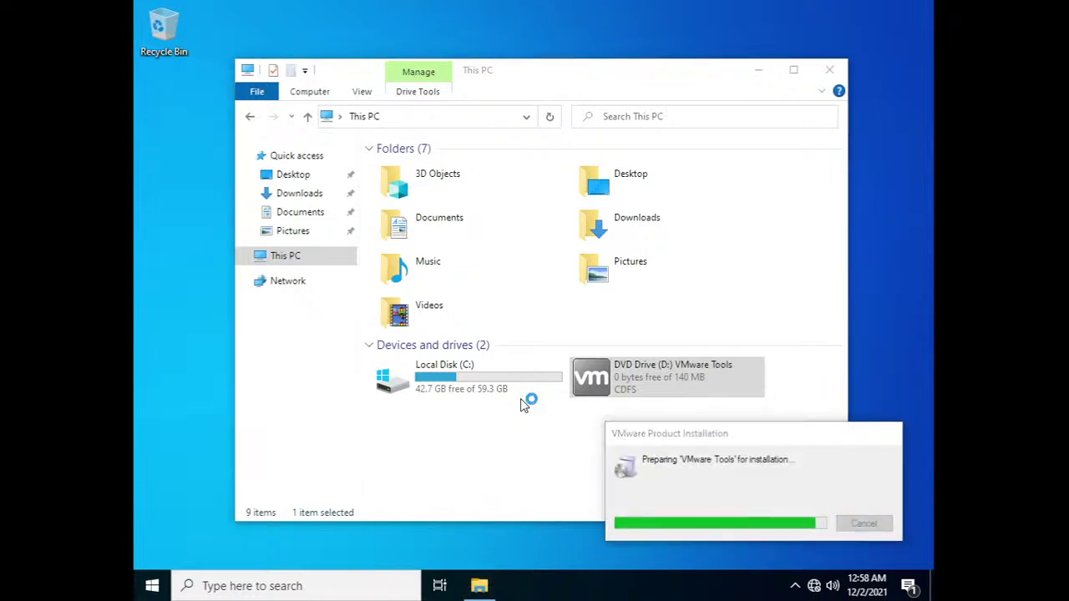
# - Install VMware Tools with the wizard's preselected options, finish the setup and restart the virtual machine
pyautogui.click(245, 256)
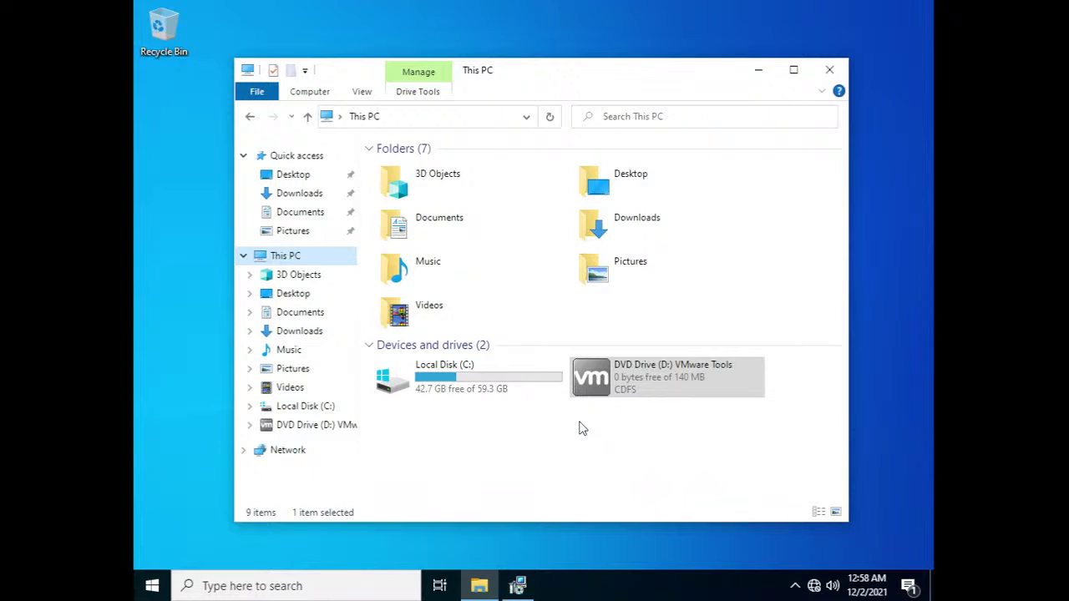
pyautogui.click(518, 586)
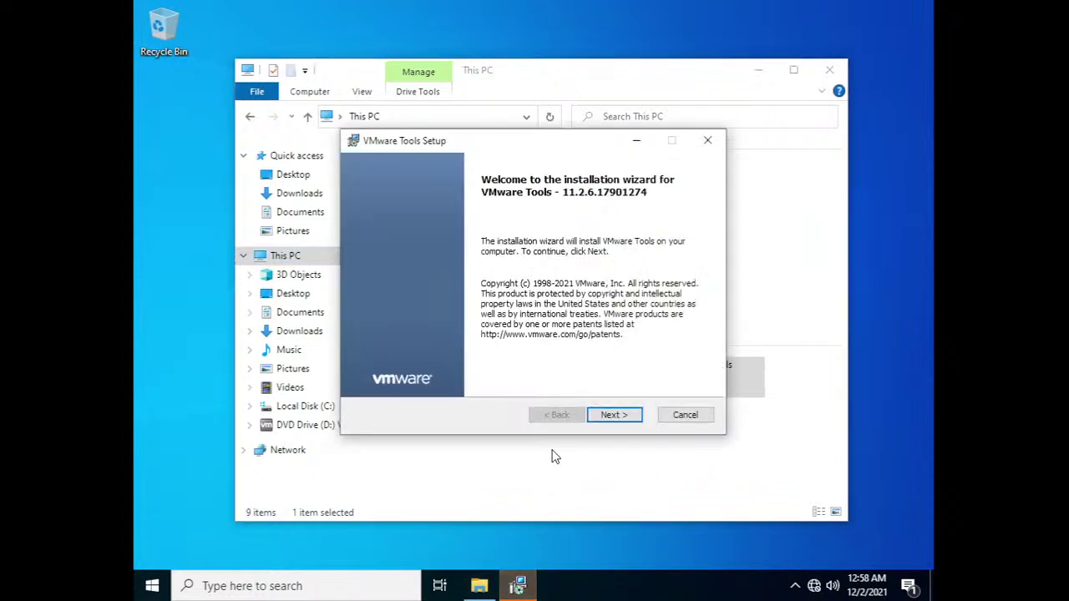
pyautogui.click(628, 420)
pyautogui.click(626, 418)
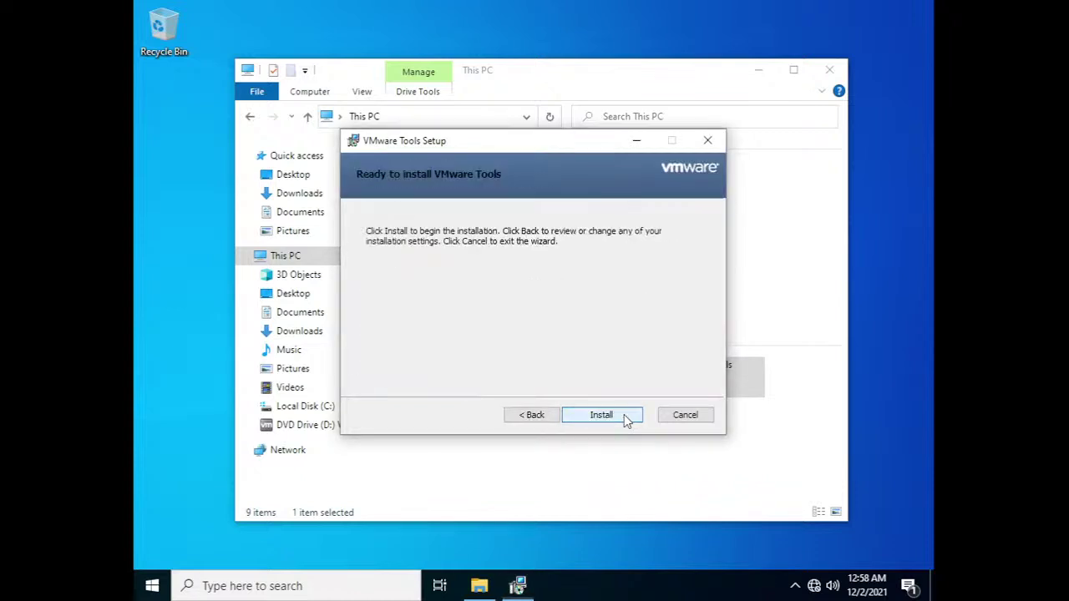
pyautogui.click(627, 418)
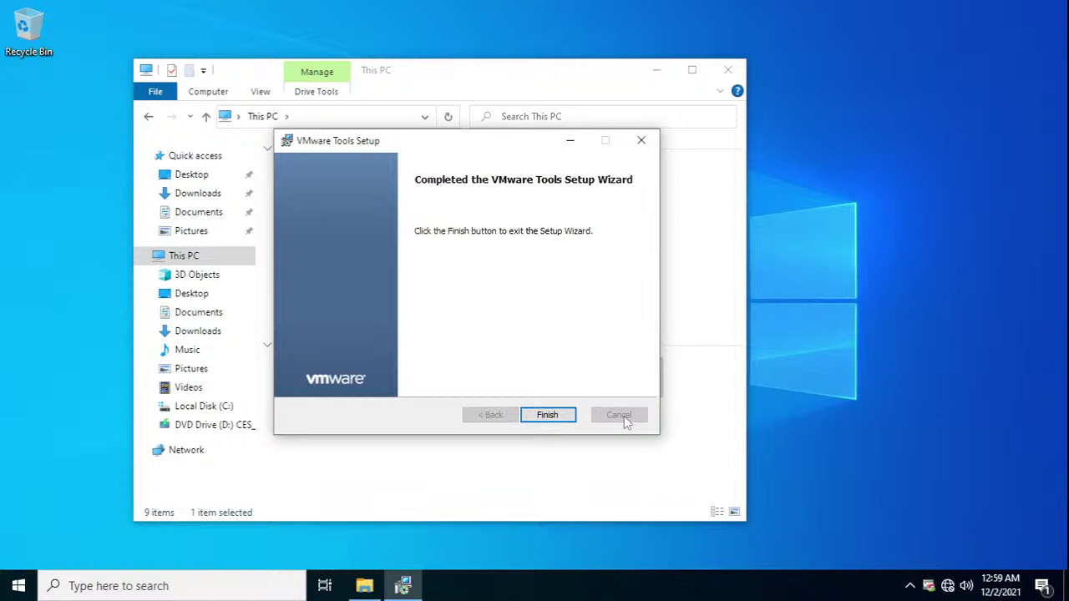
pyautogui.click(563, 416)
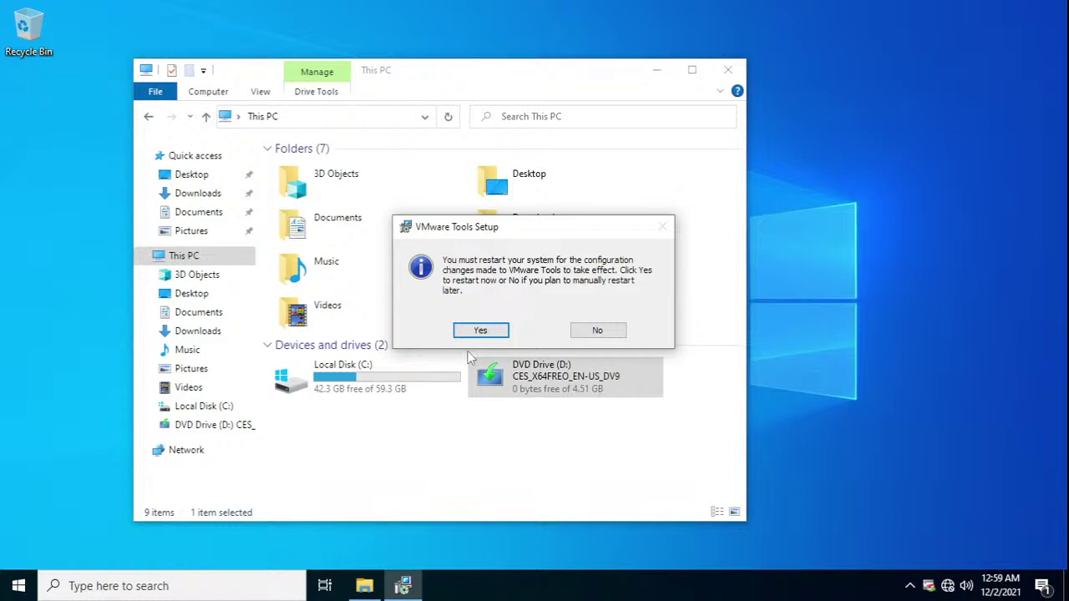
pyautogui.click(486, 334)
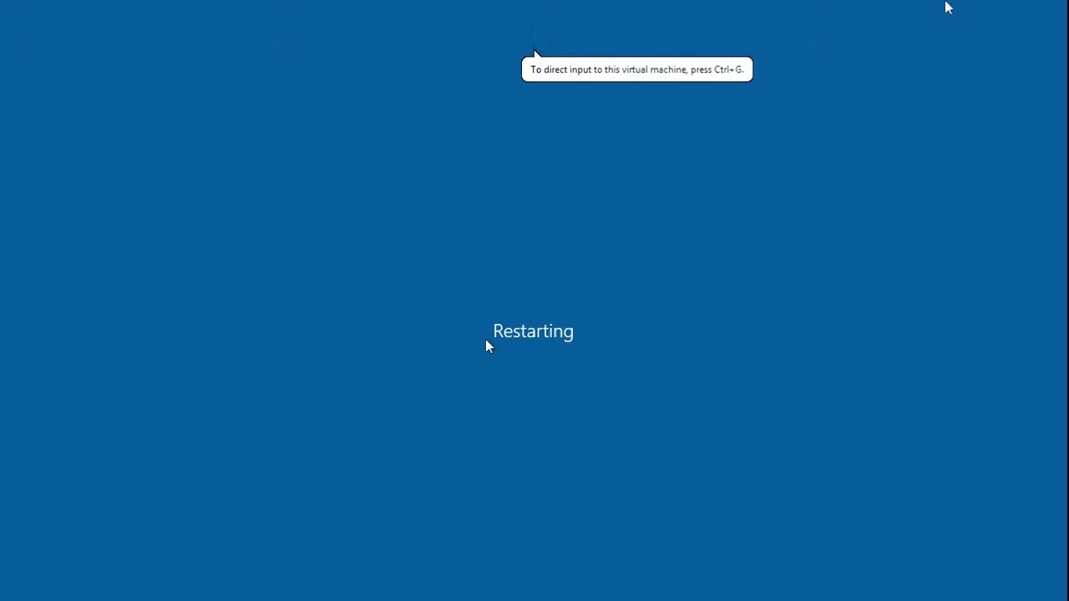
# - Switch from the virtual machine to the host desktop and view its Control Panel items and its PC settings app
pyautogui.click(948, 10)
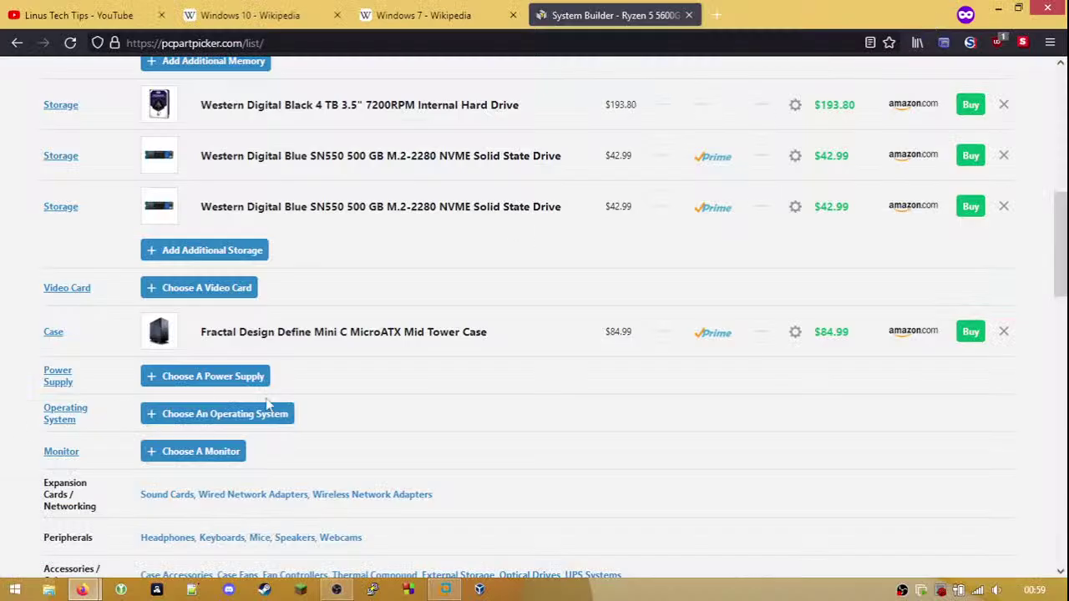
pyautogui.click(1031, 455)
pyautogui.click(862, 113)
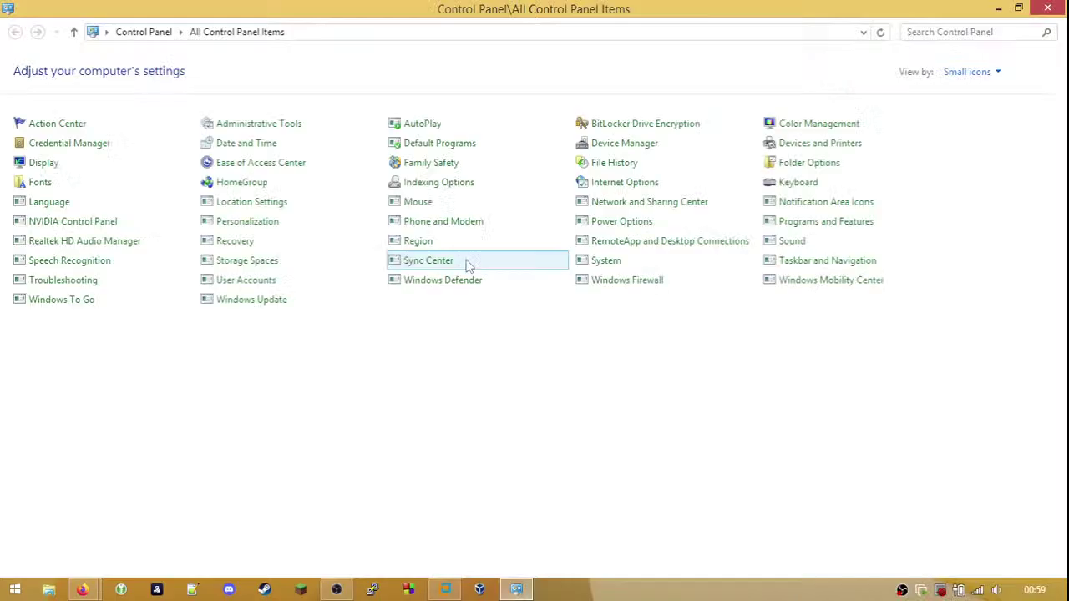
pyautogui.hotkey('alt', 'Tab')
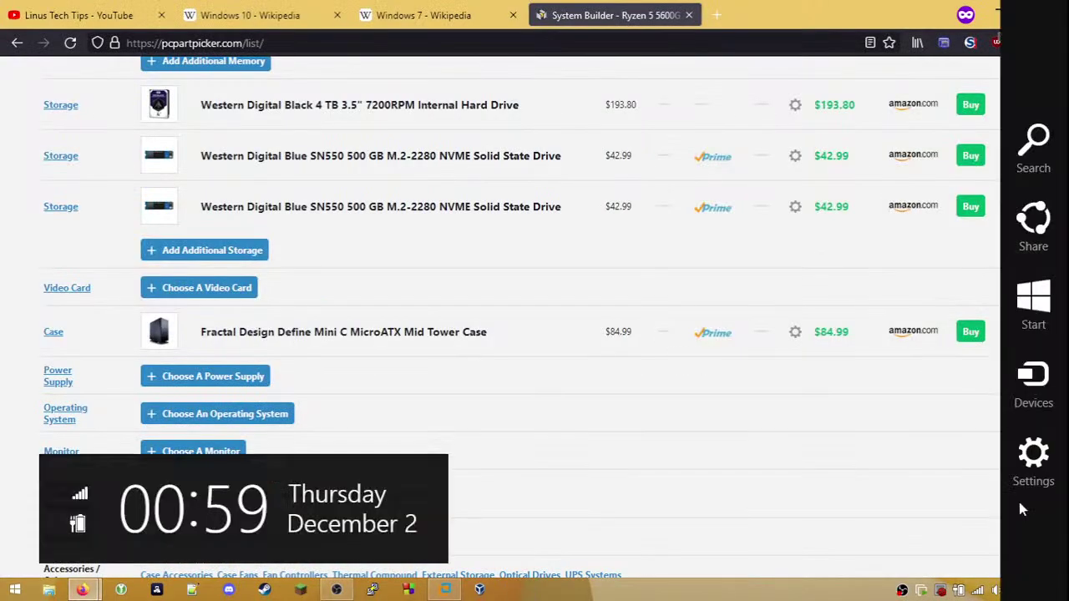
pyautogui.click(1031, 460)
pyautogui.click(1011, 558)
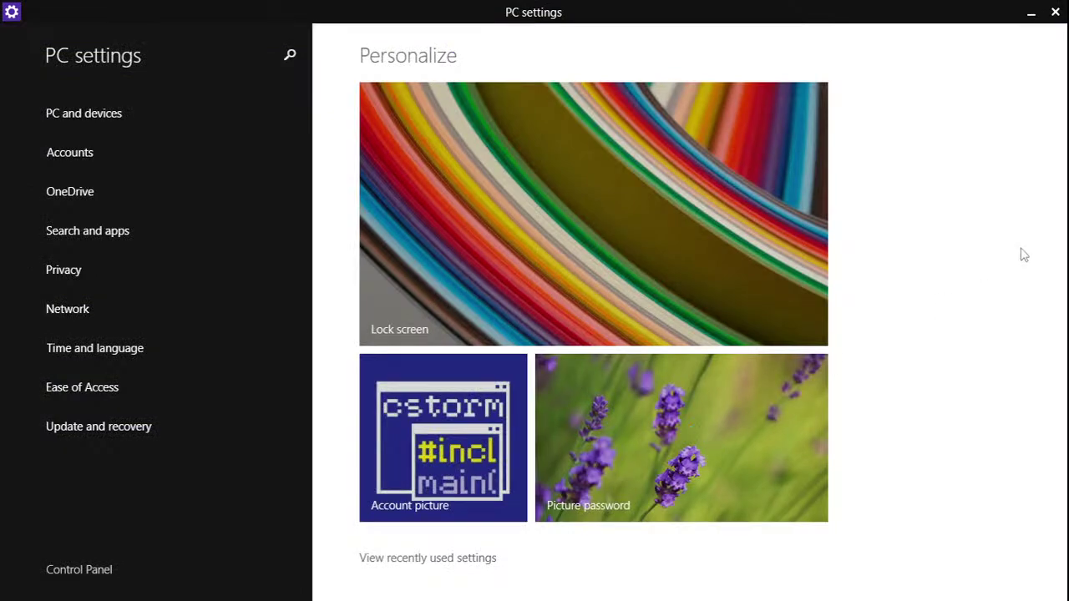
# - Close the host's PC settings, return to the virtual machine and hide the search box on the guest's taskbar
pyautogui.click(1058, 10)
pyautogui.click(445, 592)
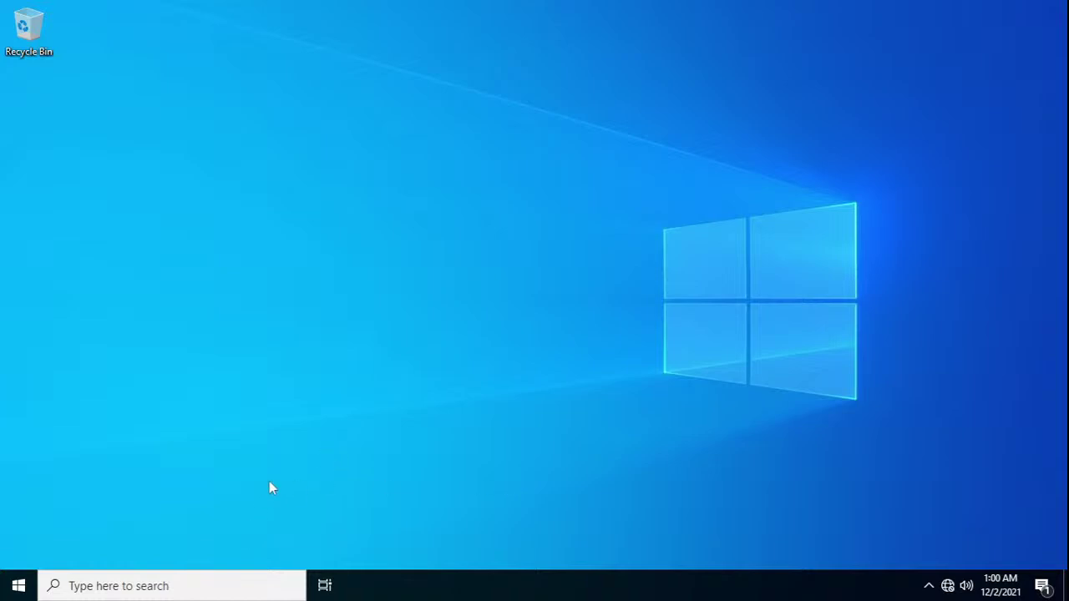
pyautogui.rightClick(155, 586)
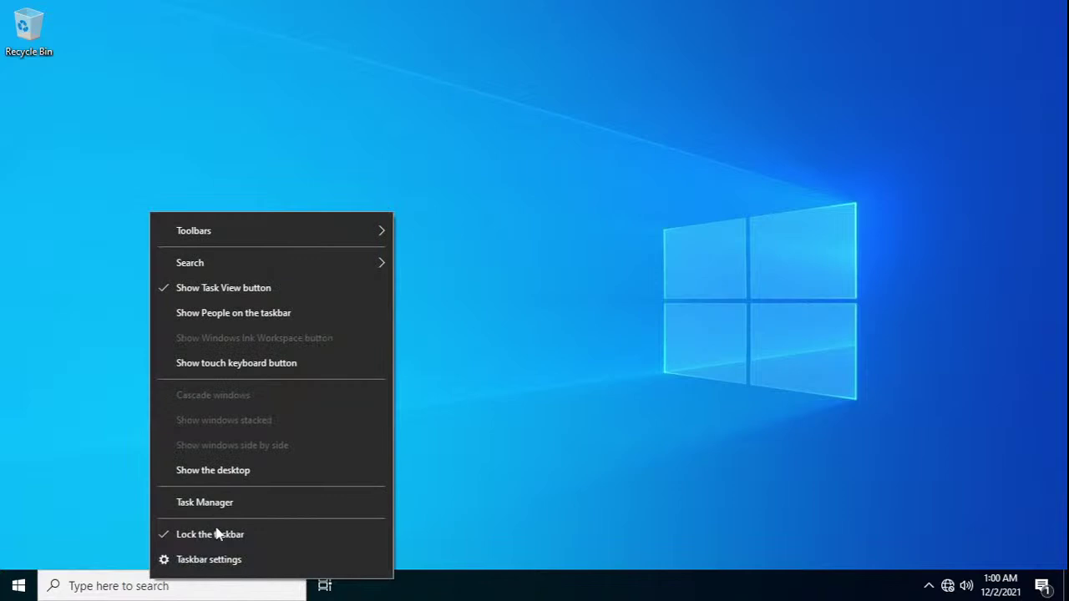
pyautogui.moveTo(256, 233)
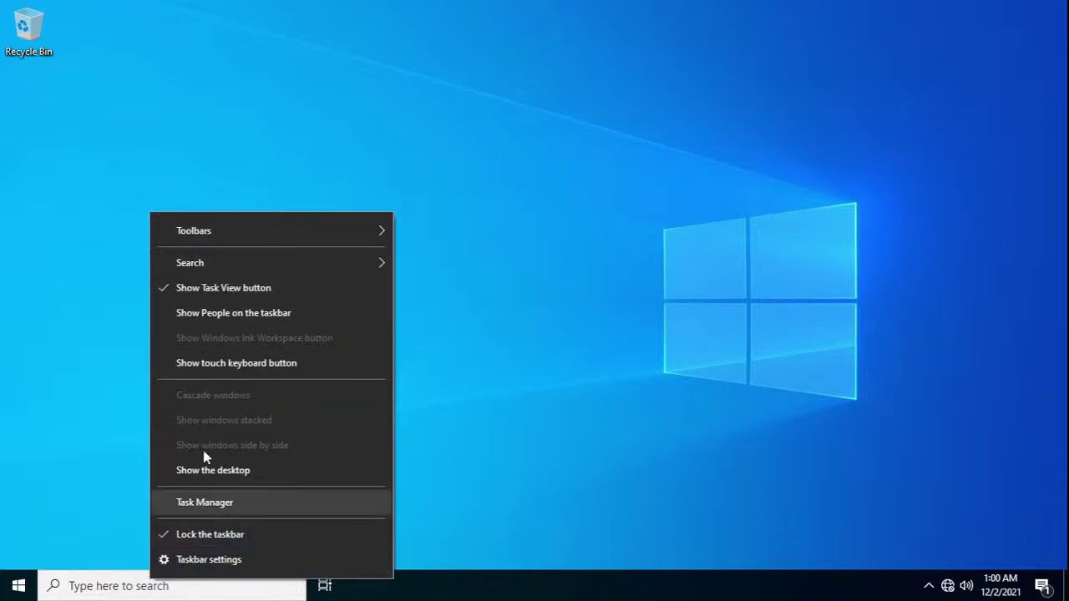
pyautogui.moveTo(250, 266)
pyautogui.click(481, 267)
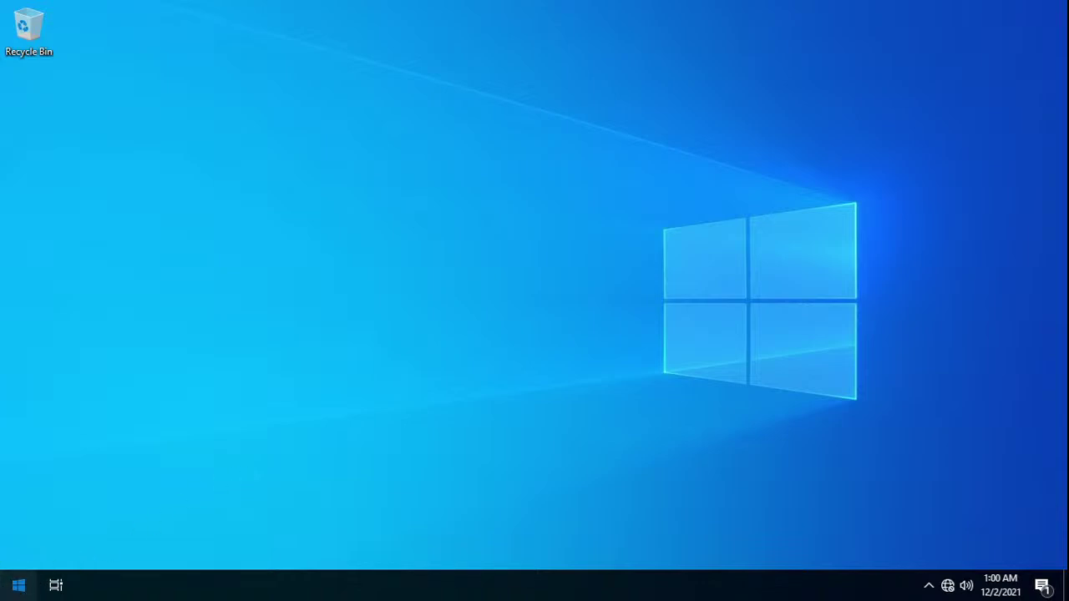
# - Open File Explorer in the virtual machine and go to the Documents folder
pyautogui.click(19, 585)
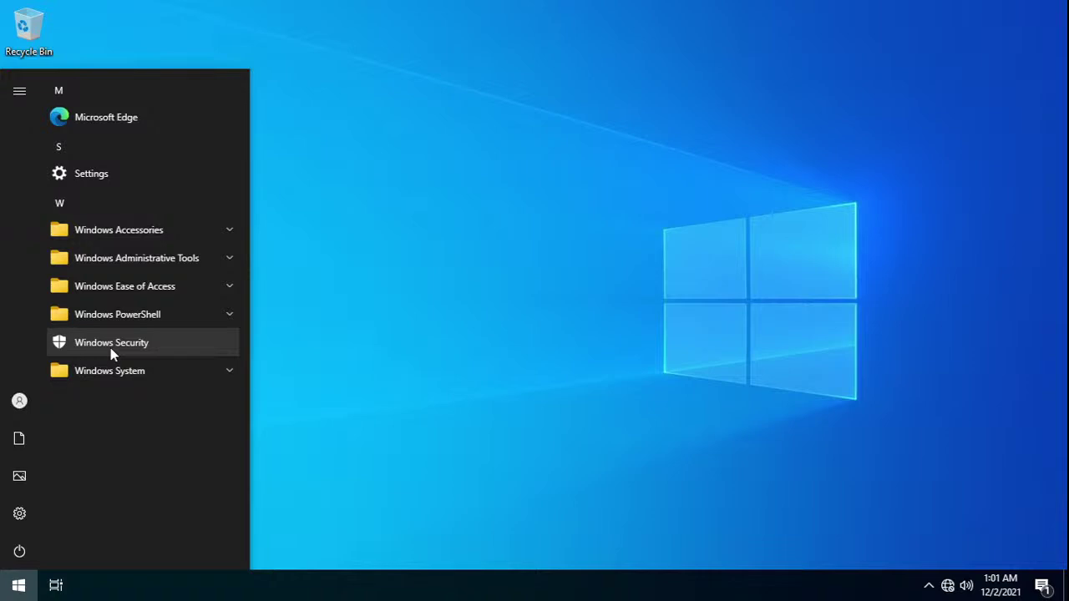
pyautogui.click(219, 373)
pyautogui.click(109, 462)
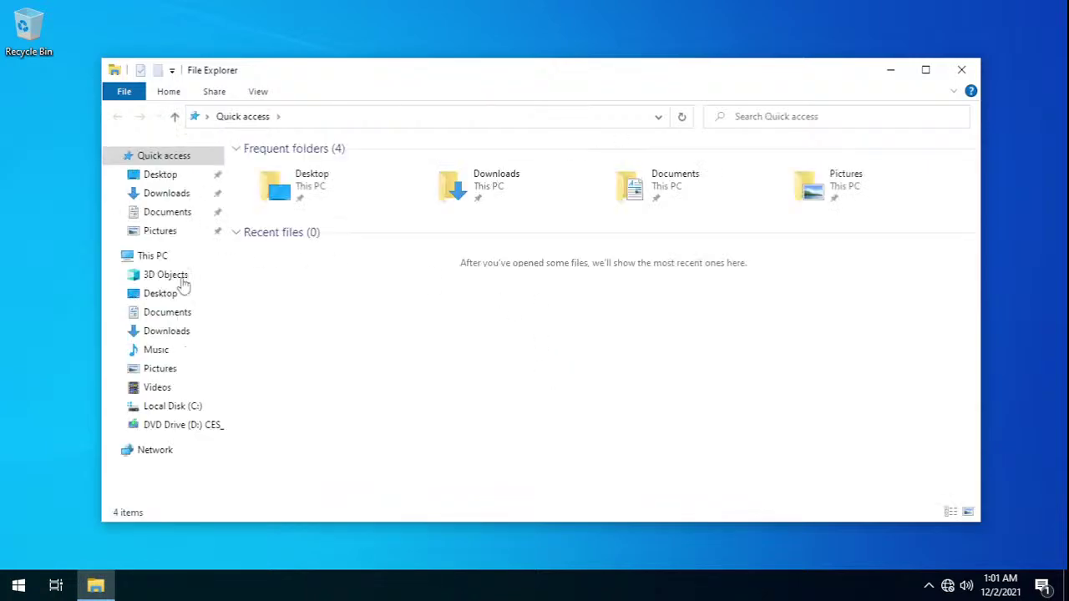
pyautogui.click(138, 316)
pyautogui.click(434, 284)
# - Copy KMS_VL_ALL_AIO.cmd from the host's Downloads\win10-21H2 folder into the guest's Documents folder
pyautogui.hotkey('ctrl', 'alt')
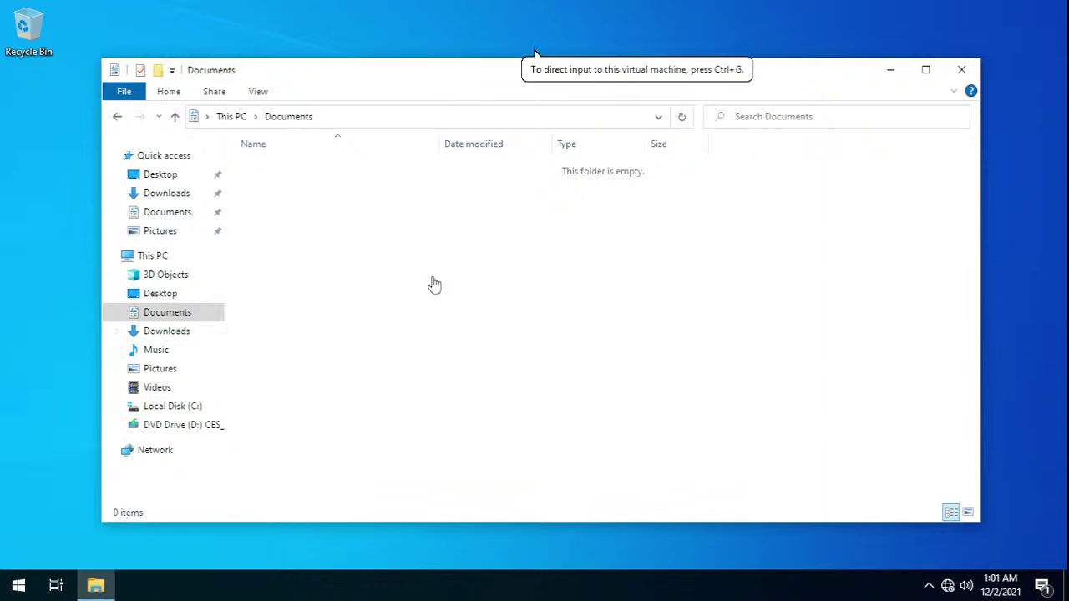
pyautogui.click(928, 14)
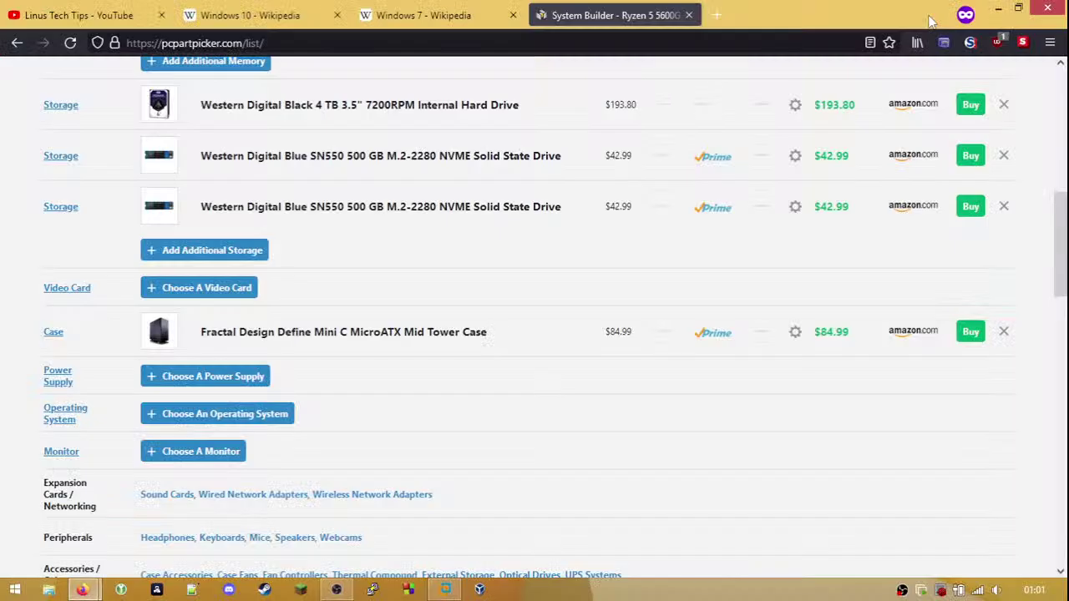
pyautogui.click(51, 590)
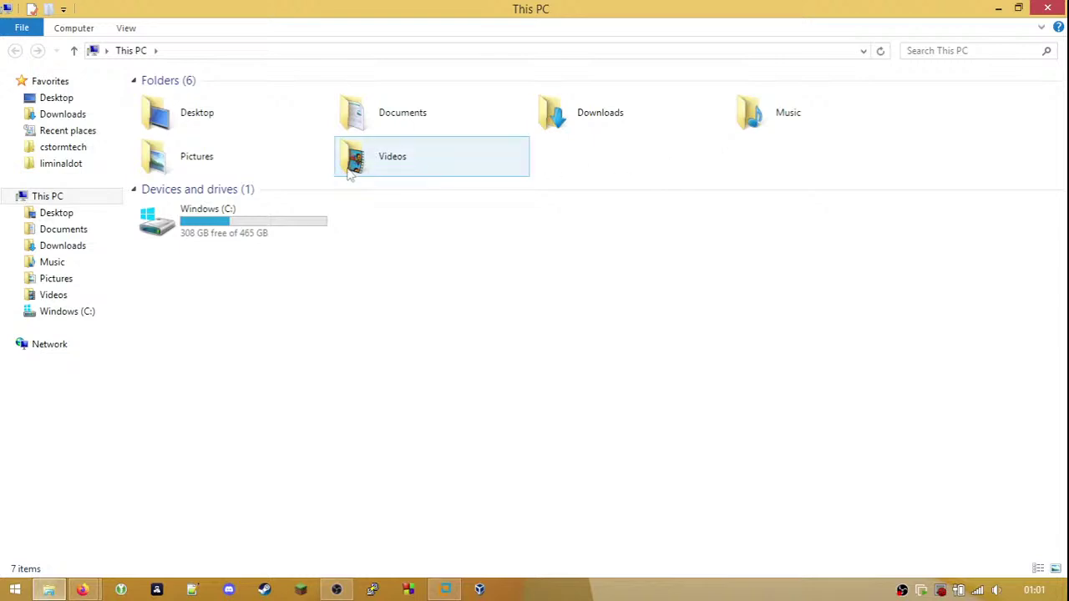
pyautogui.click(472, 131)
pyautogui.doubleClick(472, 131)
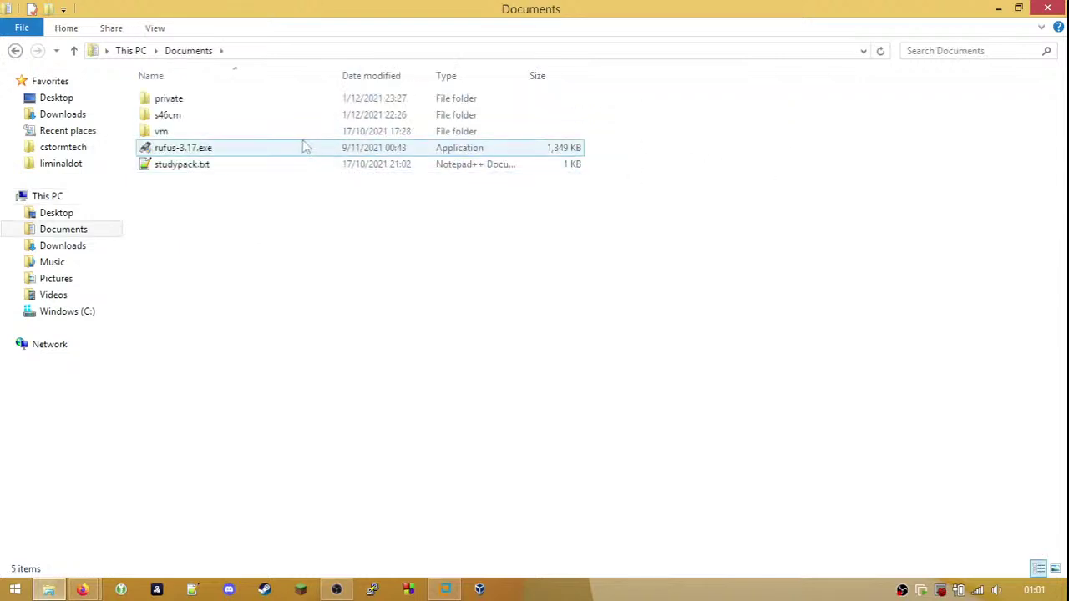
pyautogui.click(77, 247)
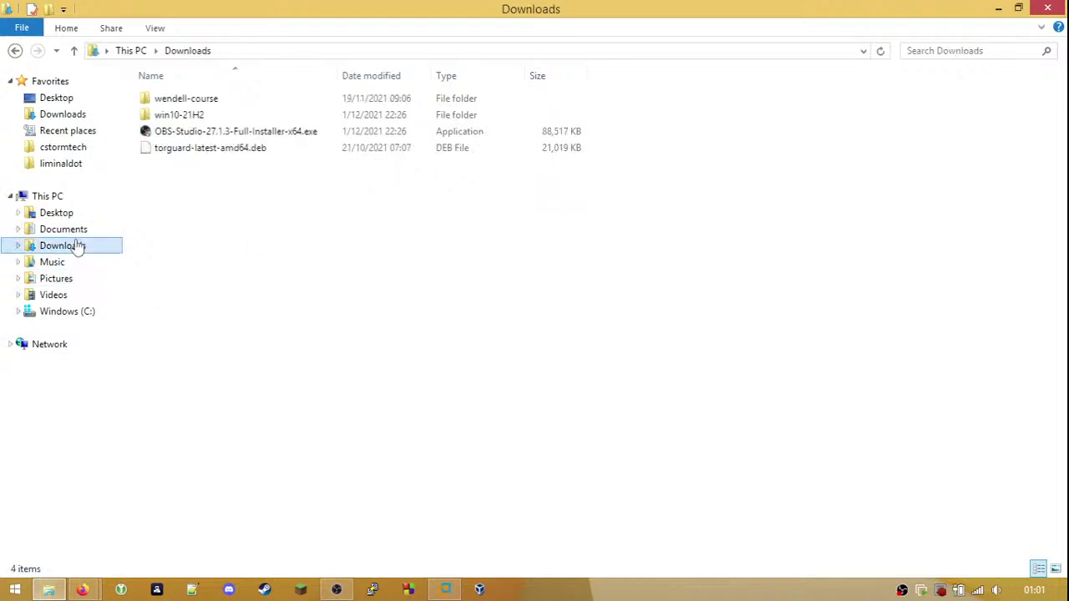
pyautogui.doubleClick(220, 119)
pyautogui.click(210, 147)
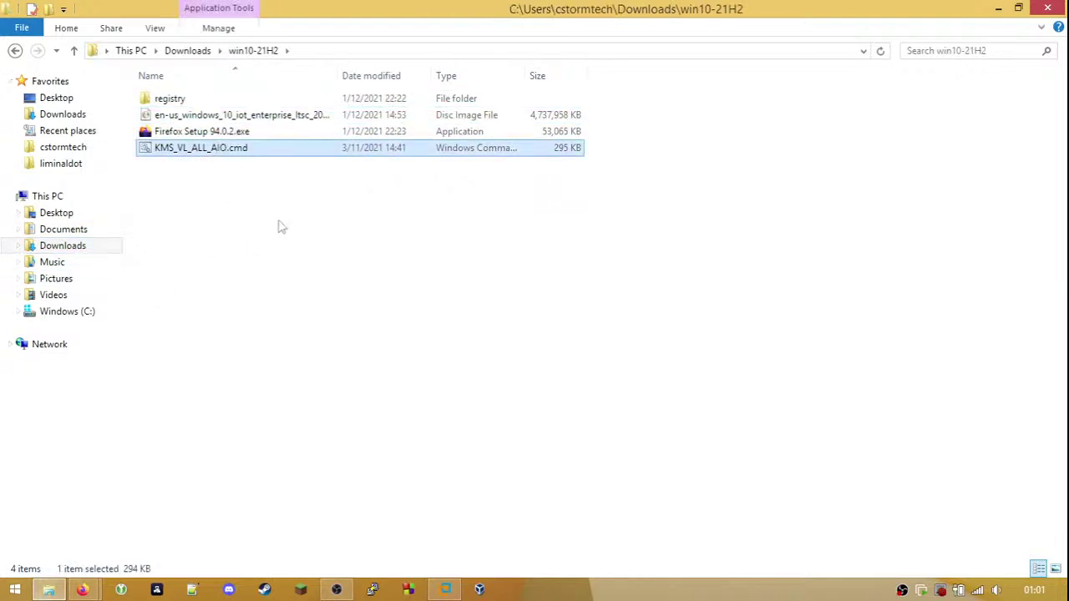
pyautogui.click(428, 589)
pyautogui.click(401, 334)
pyautogui.hotkey('ctrl', 'v')
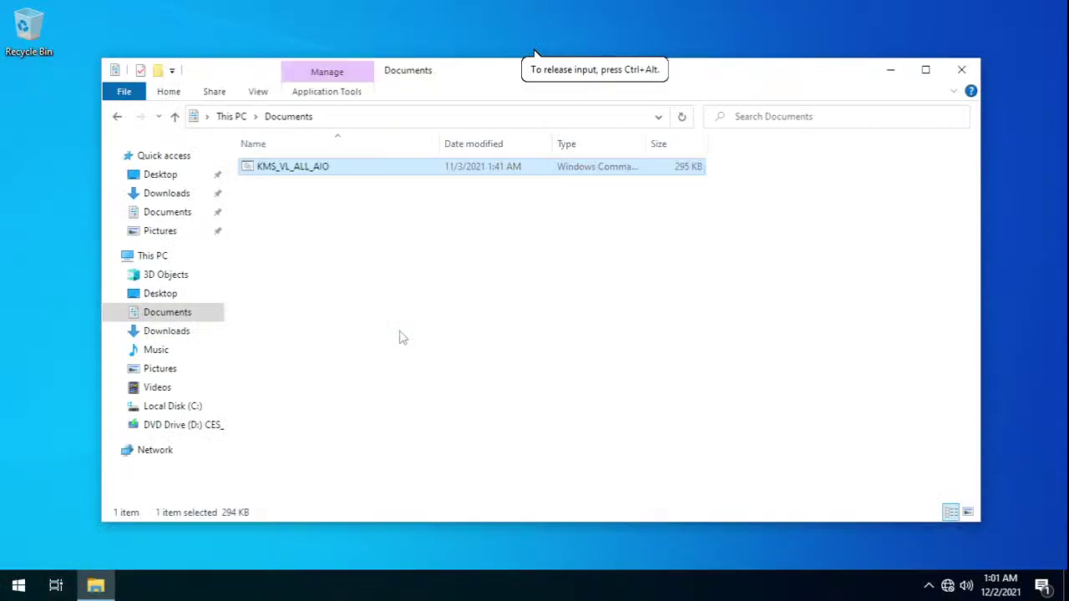
# - Run KMS_VL_ALL_AIO with administrator rights, install Activation Auto-Renewal, exit the script and close the Documents window
pyautogui.doubleClick(324, 172)
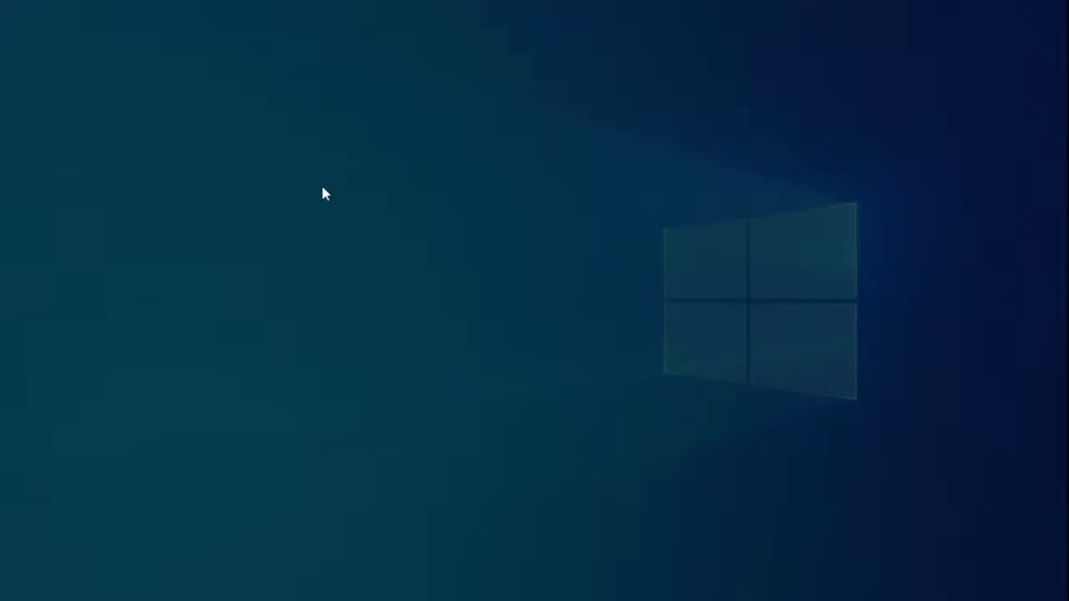
pyautogui.press('Left')
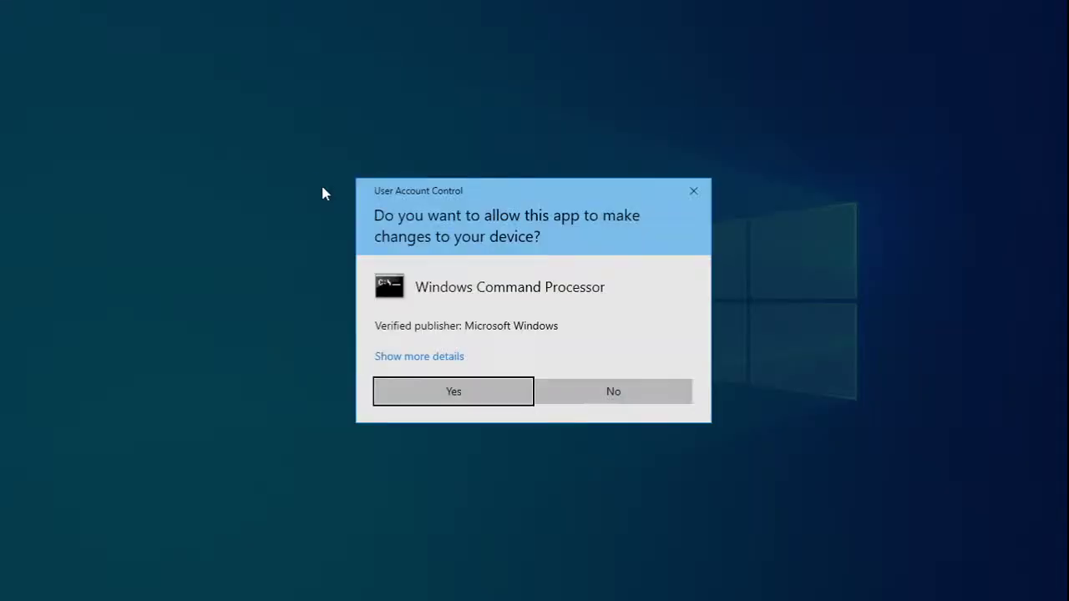
pyautogui.press('Return')
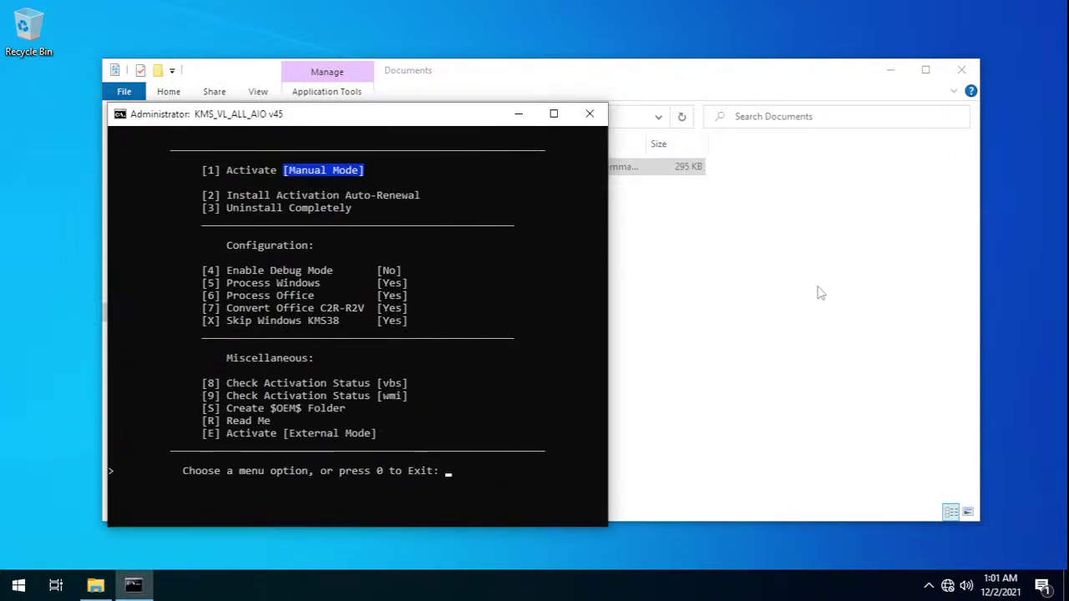
pyautogui.press('1')
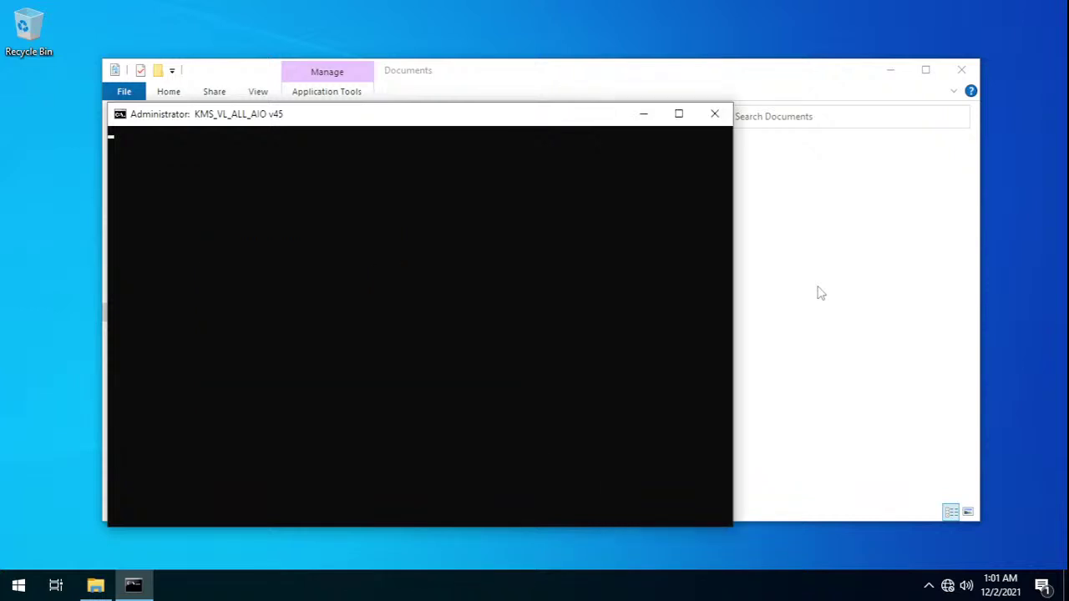
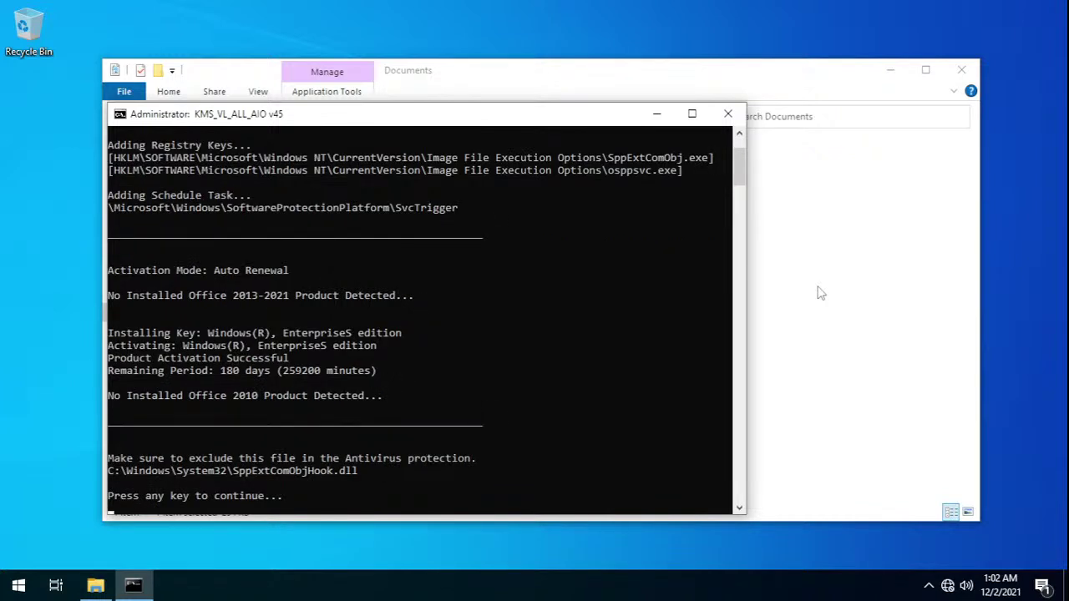
pyautogui.press('Return')
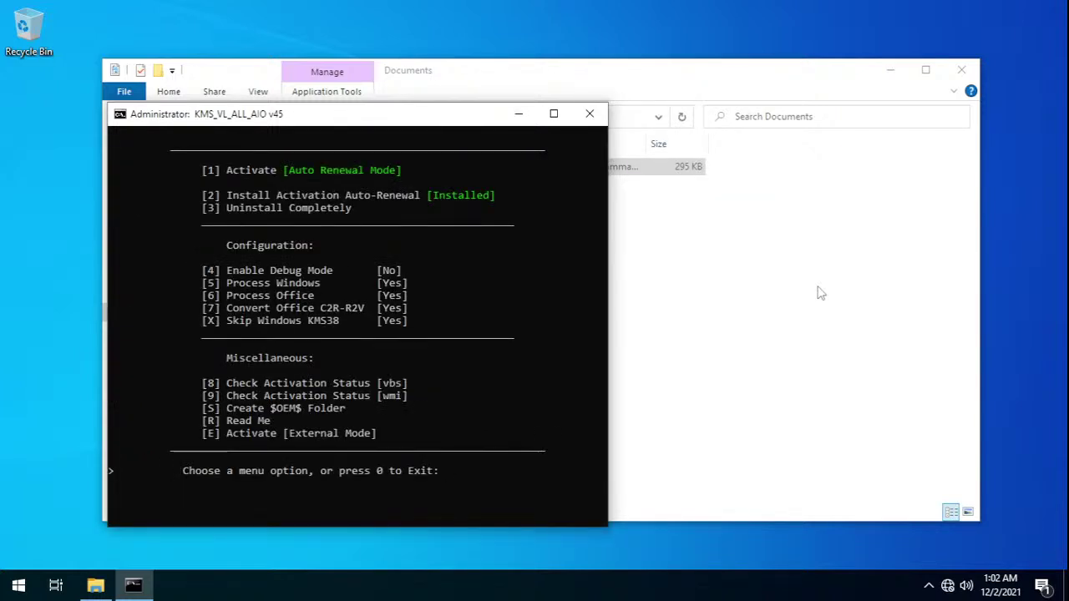
pyautogui.press('0')
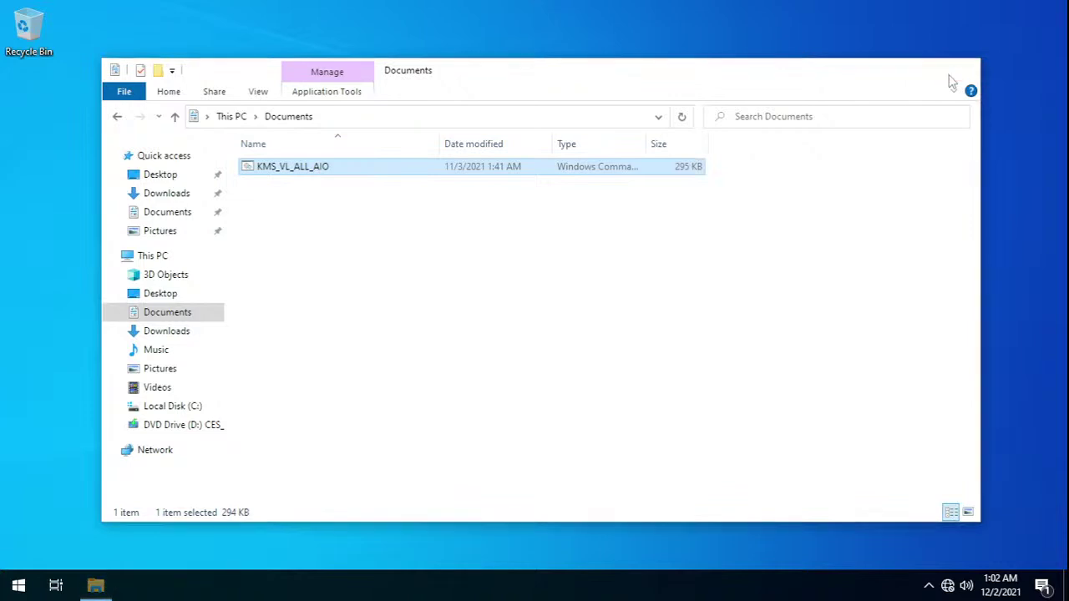
pyautogui.click(953, 81)
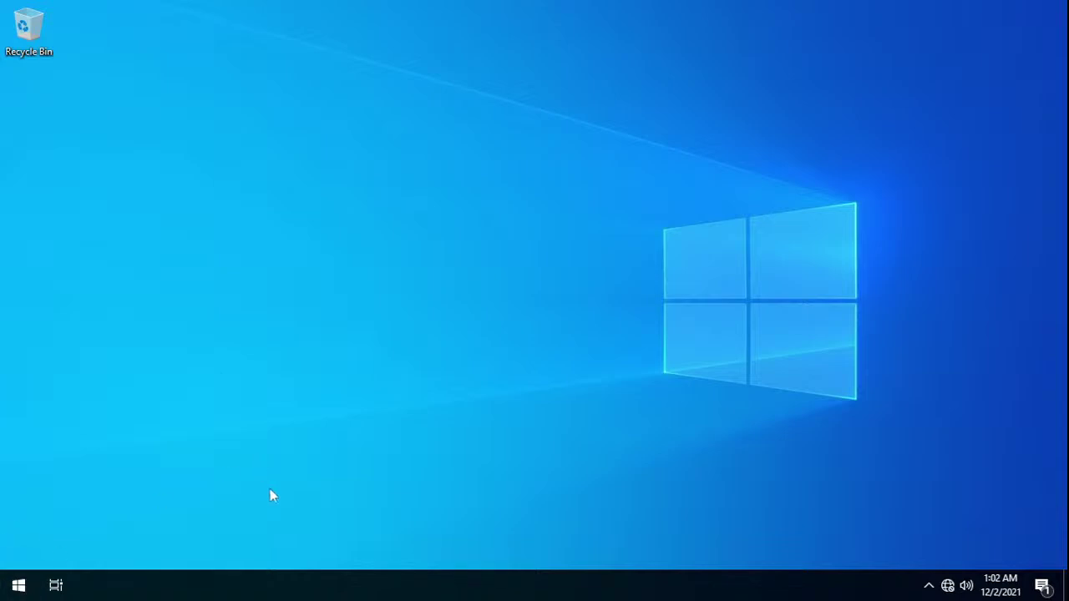
# - View the win10-21H2 folder and the .reg files in its registry subfolder on the host, and return to the virtual machine
pyautogui.moveTo(637, 10)
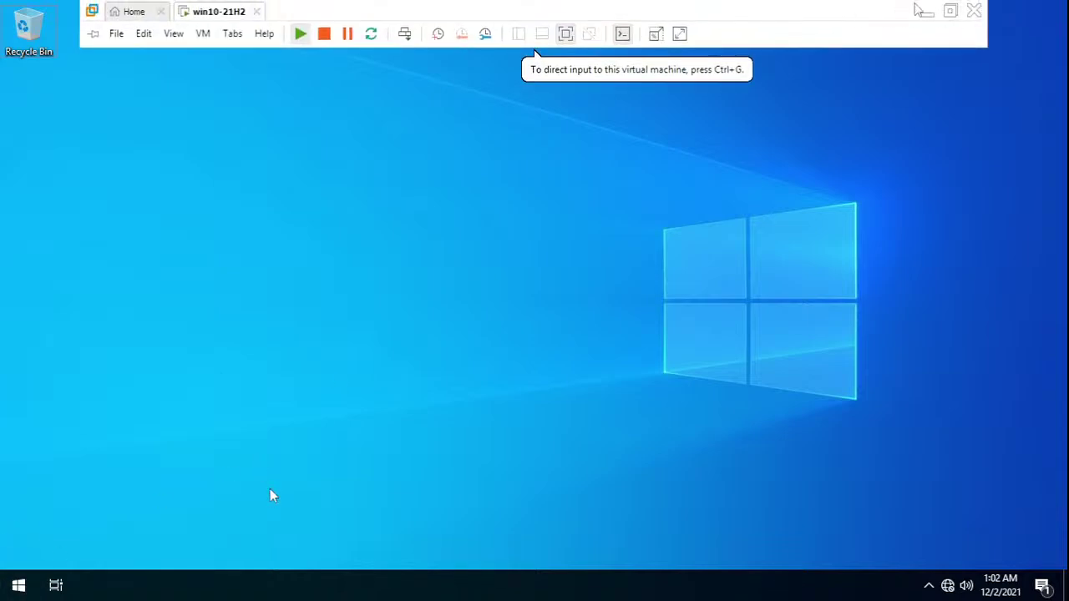
pyautogui.click(920, 12)
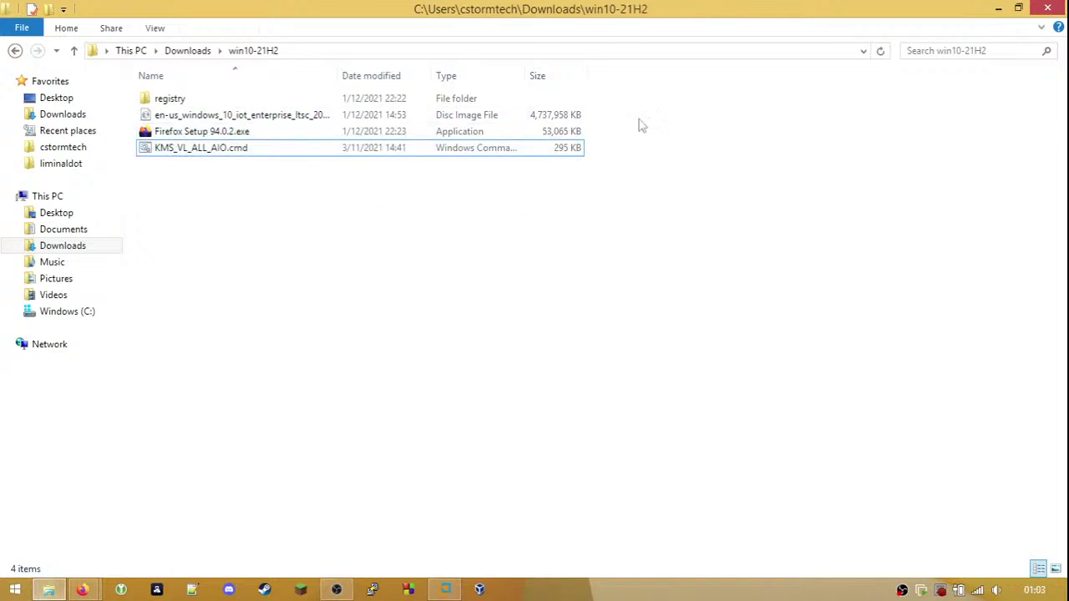
pyautogui.click(575, 134)
pyautogui.click(564, 204)
pyautogui.click(231, 136)
pyautogui.click(255, 176)
pyautogui.doubleClick(209, 100)
pyautogui.moveTo(219, 203); pyautogui.dragTo(326, 204)
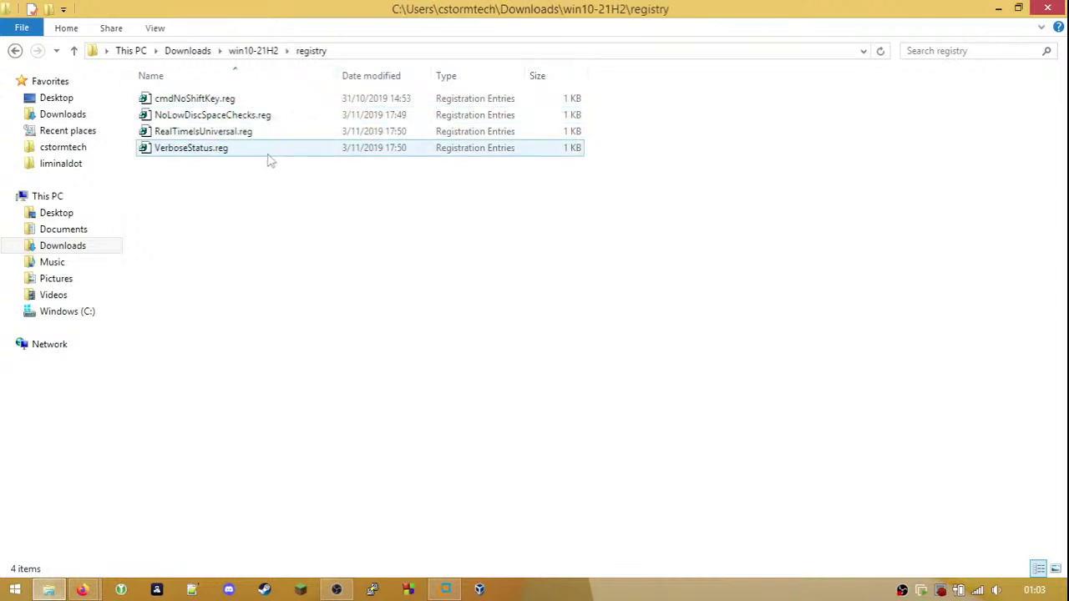
pyautogui.moveTo(207, 197); pyautogui.dragTo(238, 217)
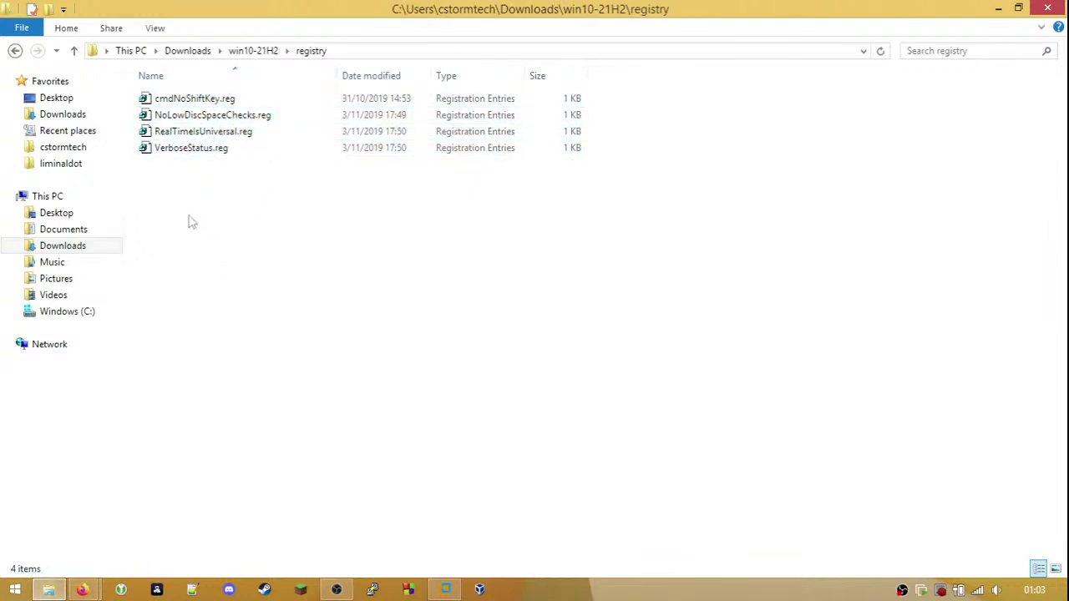
pyautogui.click(445, 590)
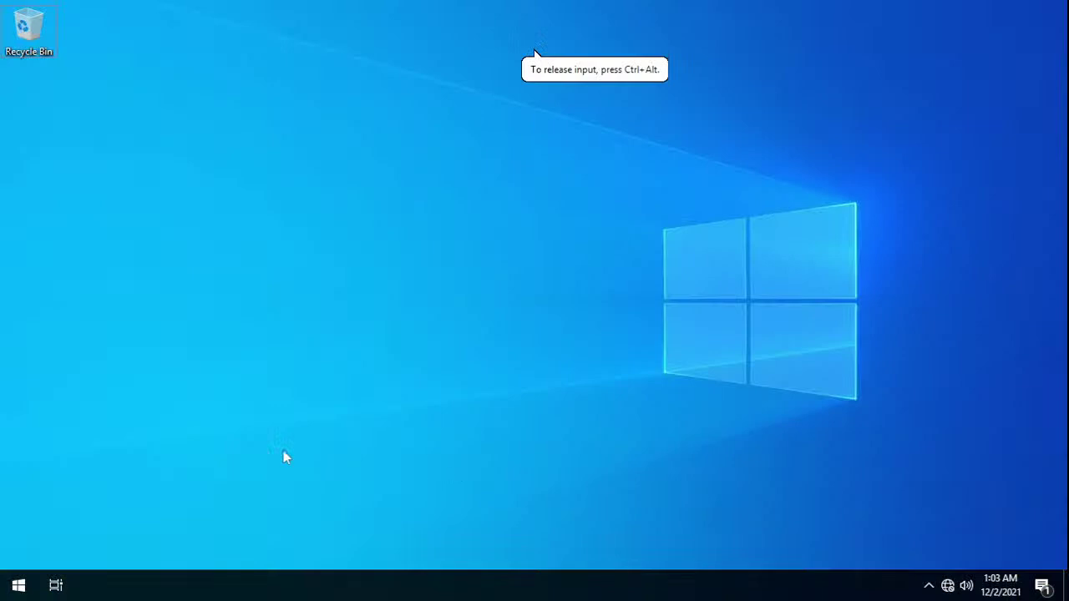
# - Open the guest's Control Panel maximized and display its items as small icons
pyautogui.click(18, 586)
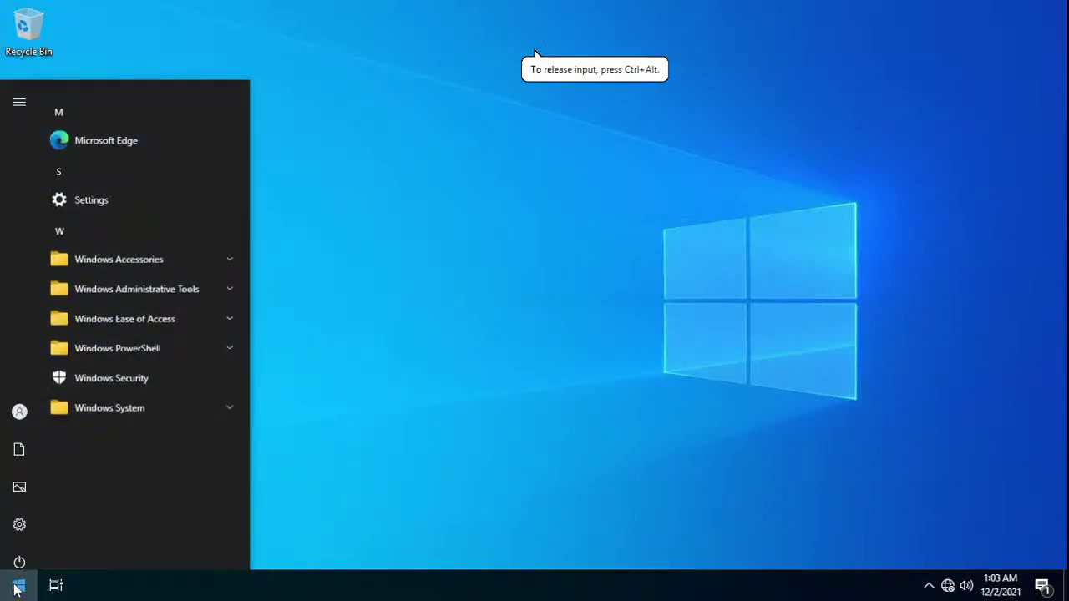
pyautogui.click(151, 378)
pyautogui.scroll(-1, 143, 501)
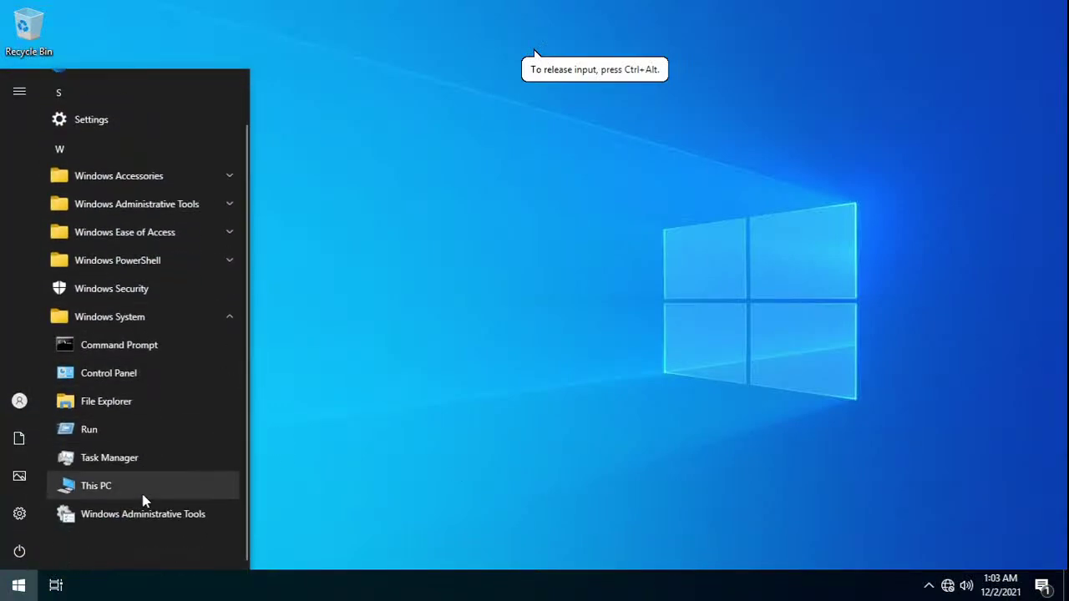
pyautogui.click(135, 375)
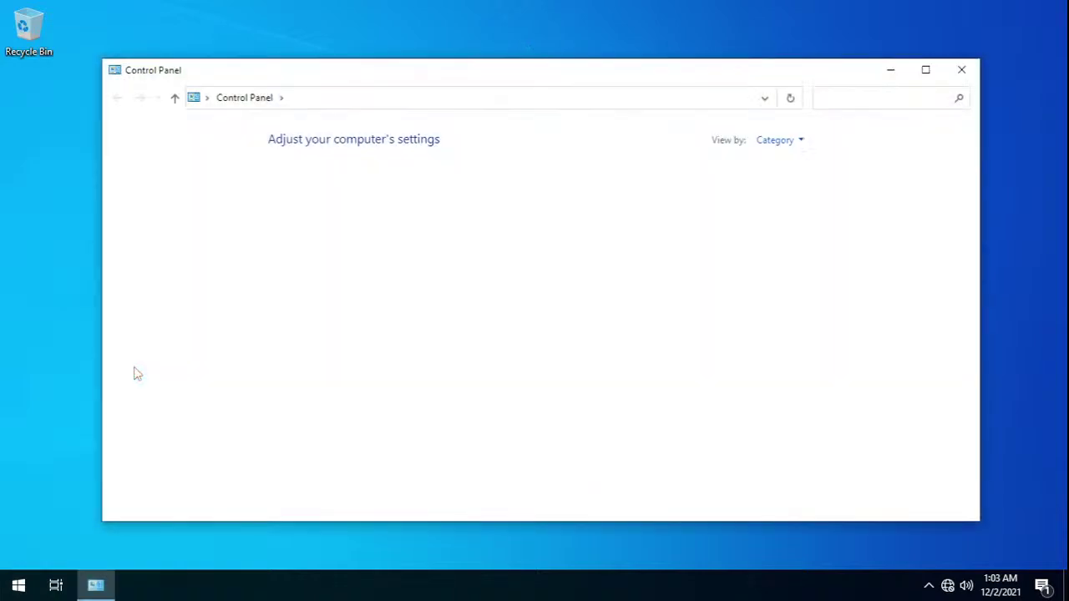
pyautogui.click(925, 69)
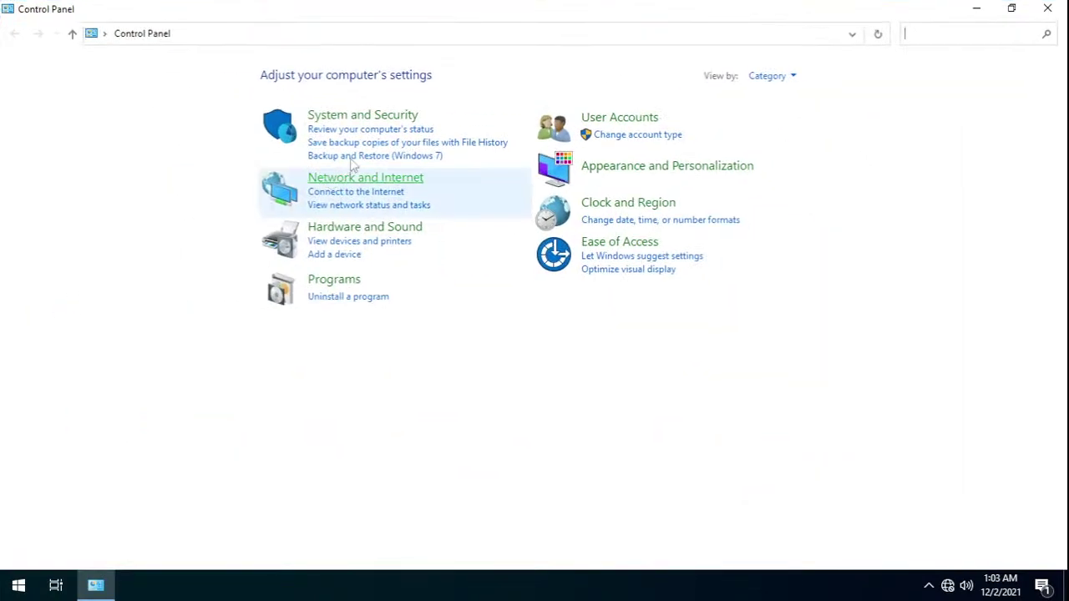
pyautogui.click(765, 77)
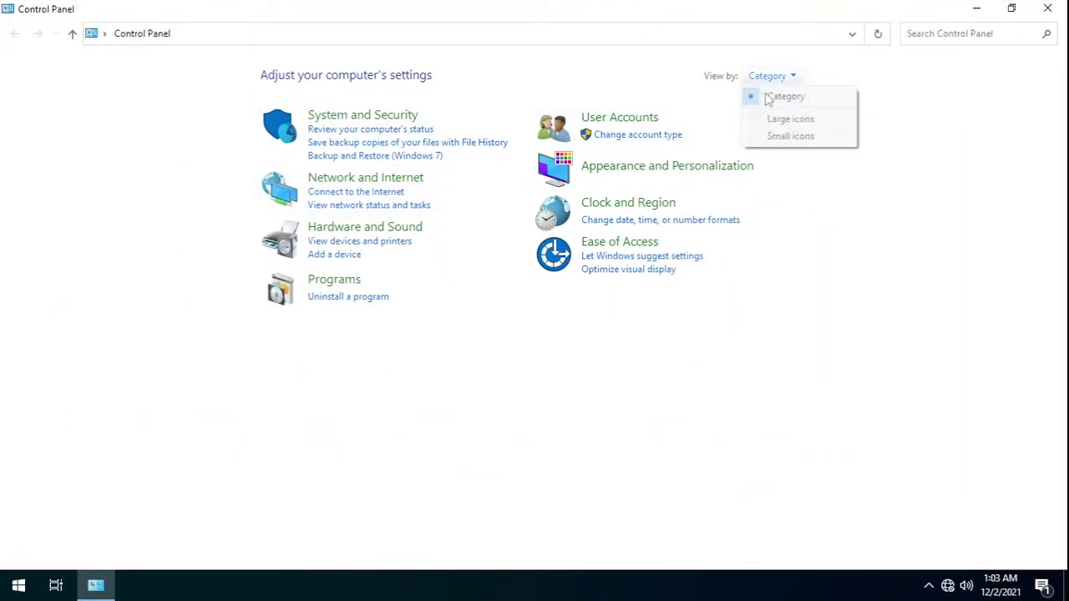
pyautogui.click(788, 136)
# - Open Windows Administrative Tools from the Windows System group, view its shortcuts and dismiss the window to reveal the Control Panel items
pyautogui.click(18, 586)
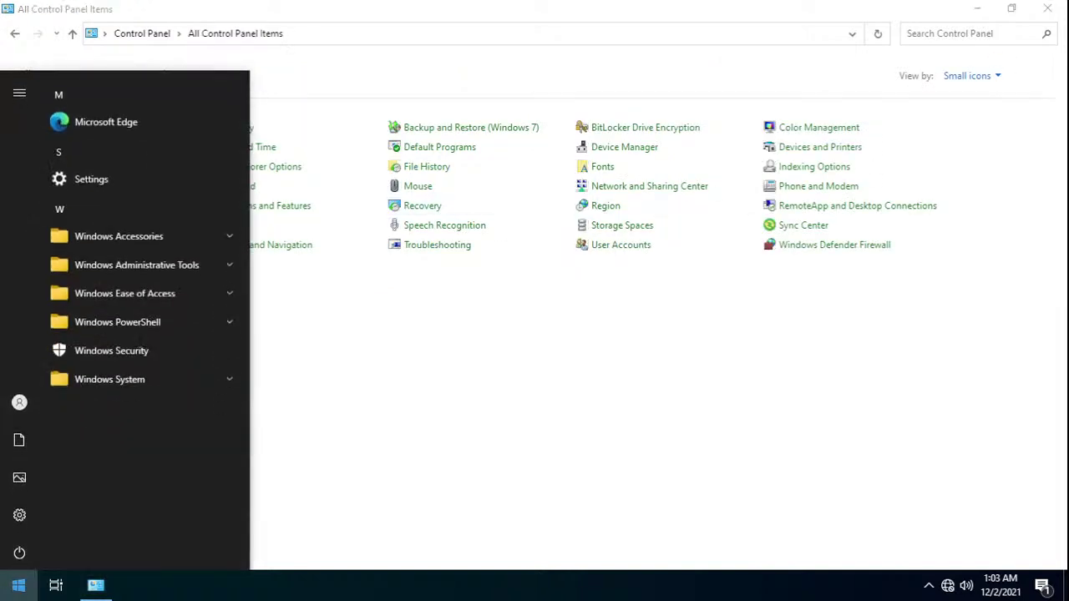
pyautogui.click(176, 376)
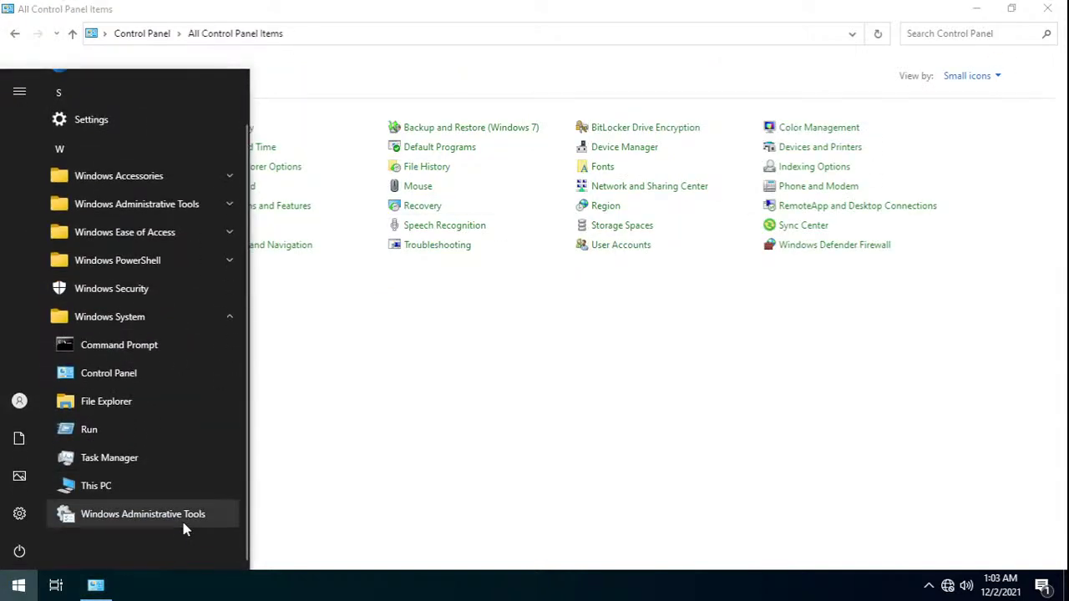
pyautogui.click(182, 521)
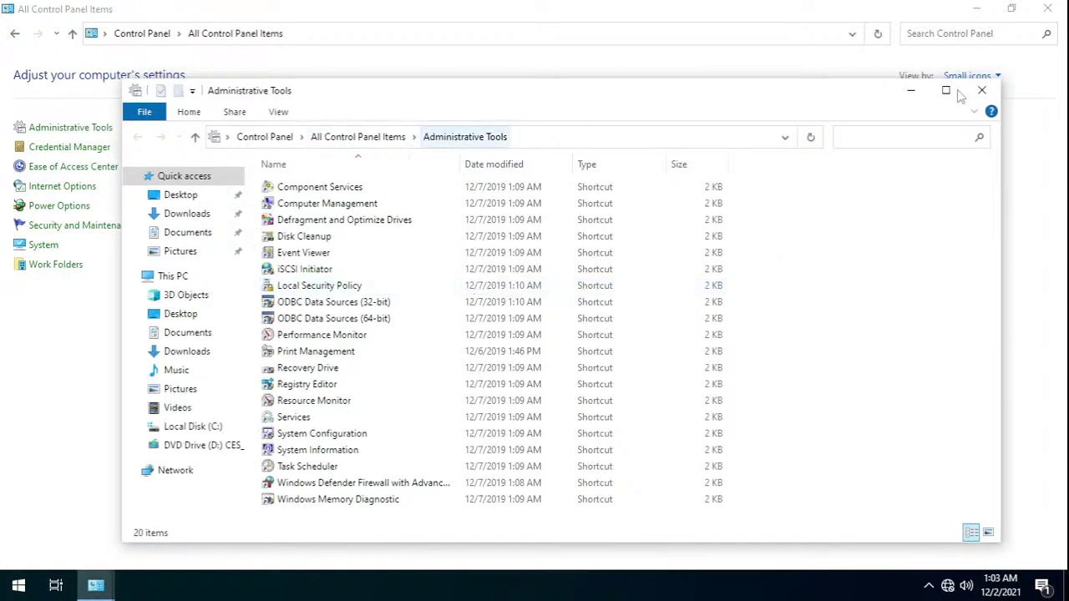
pyautogui.click(911, 90)
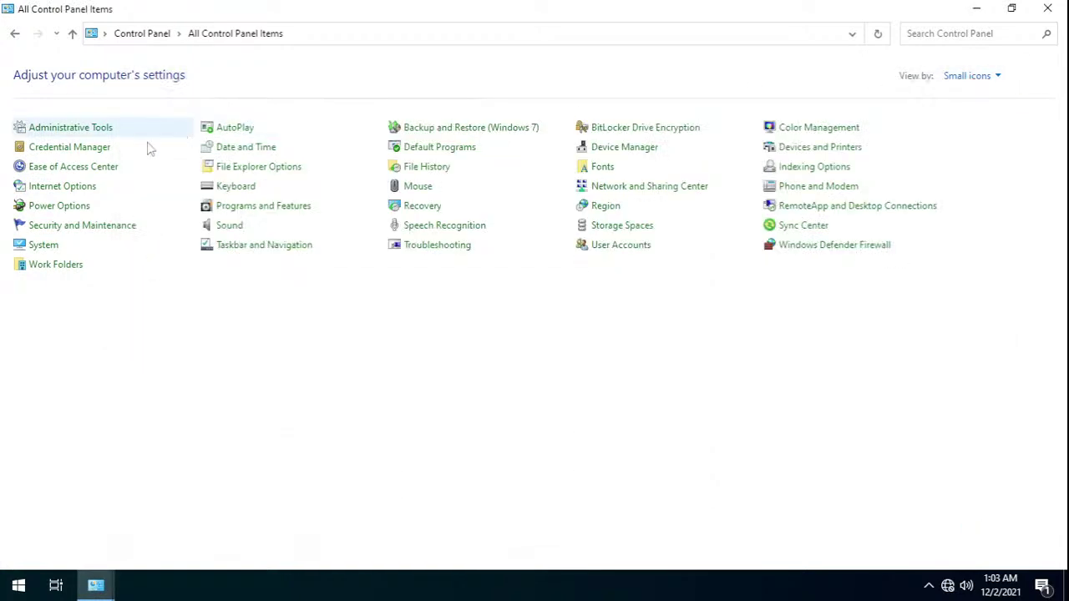
# - Open Administrative Tools from the Control Panel maximized, view the drive status in Defragment and Optimize Drives, and close that dialog
pyautogui.click(96, 129)
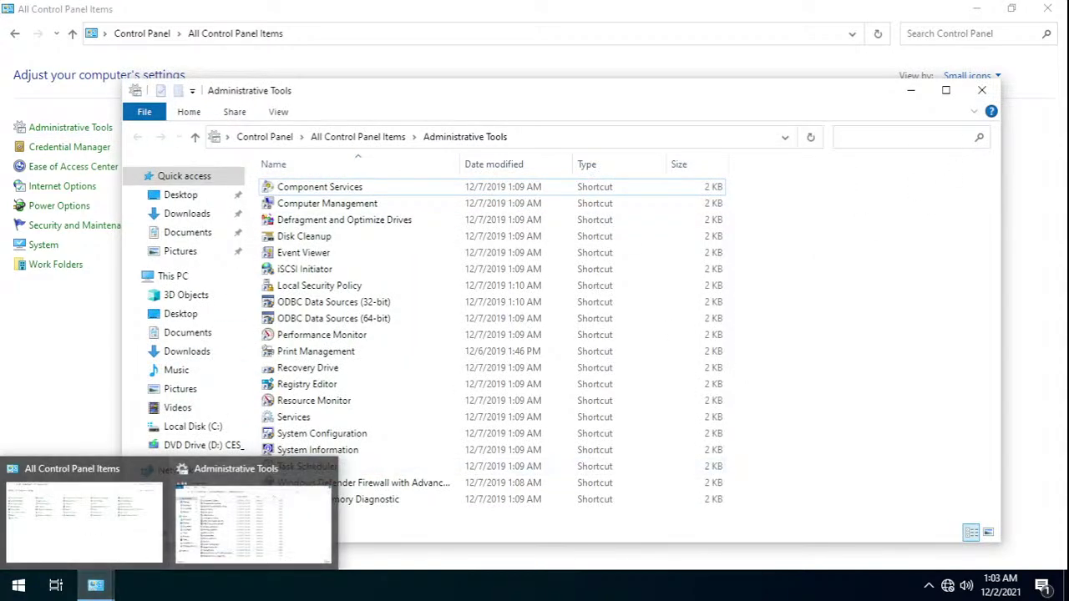
pyautogui.click(981, 90)
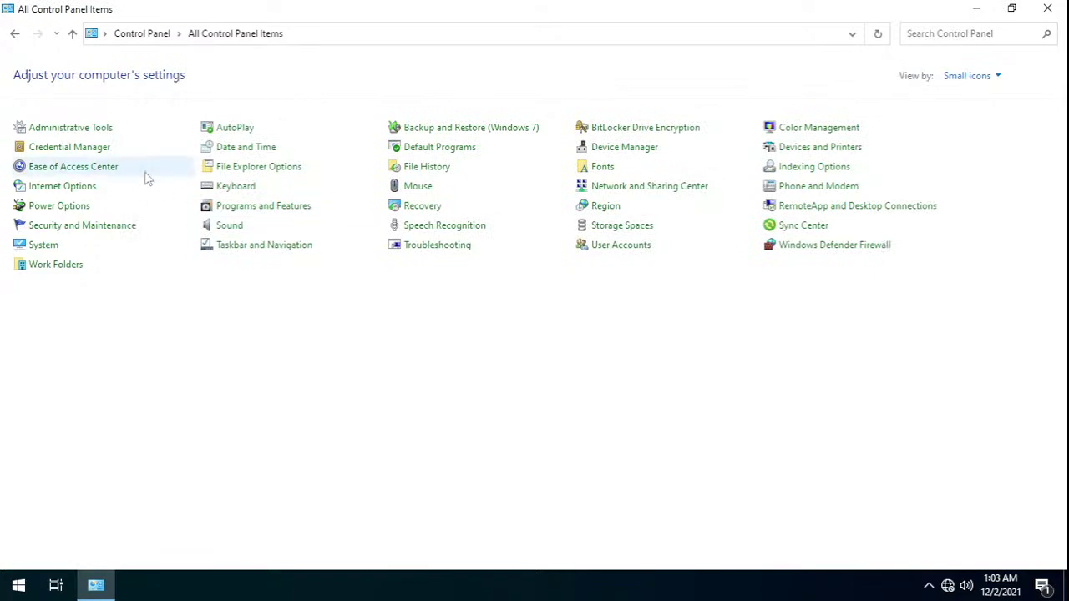
pyautogui.click(104, 134)
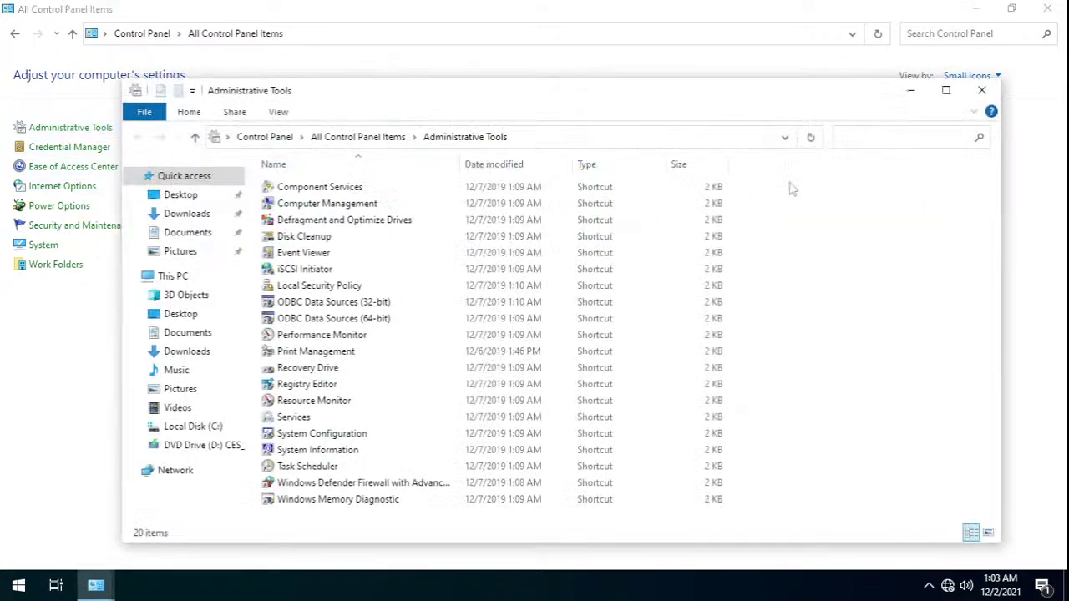
pyautogui.click(949, 94)
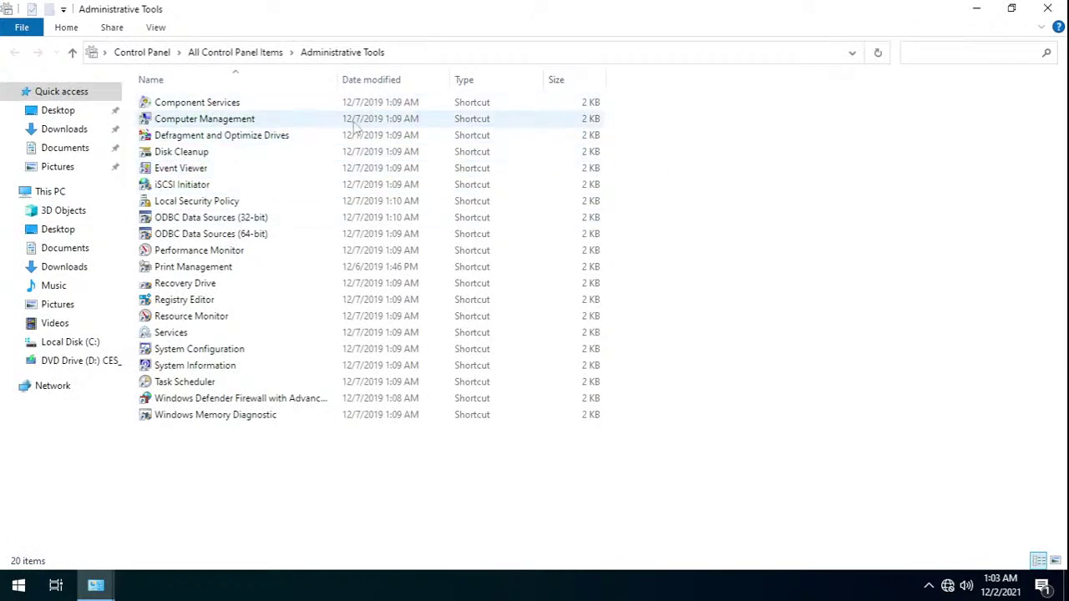
pyautogui.doubleClick(256, 140)
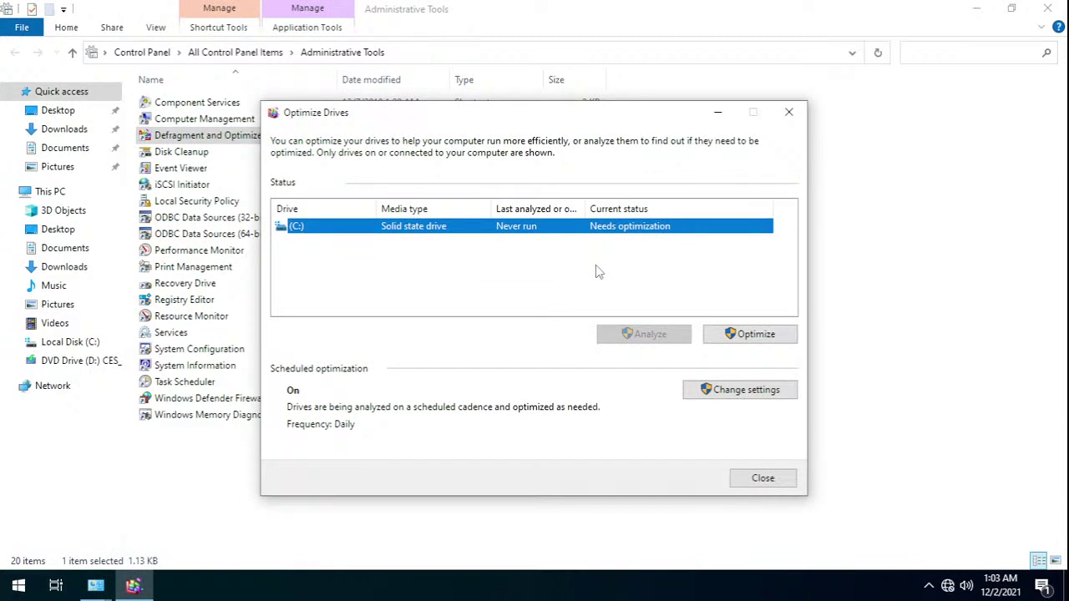
pyautogui.click(788, 114)
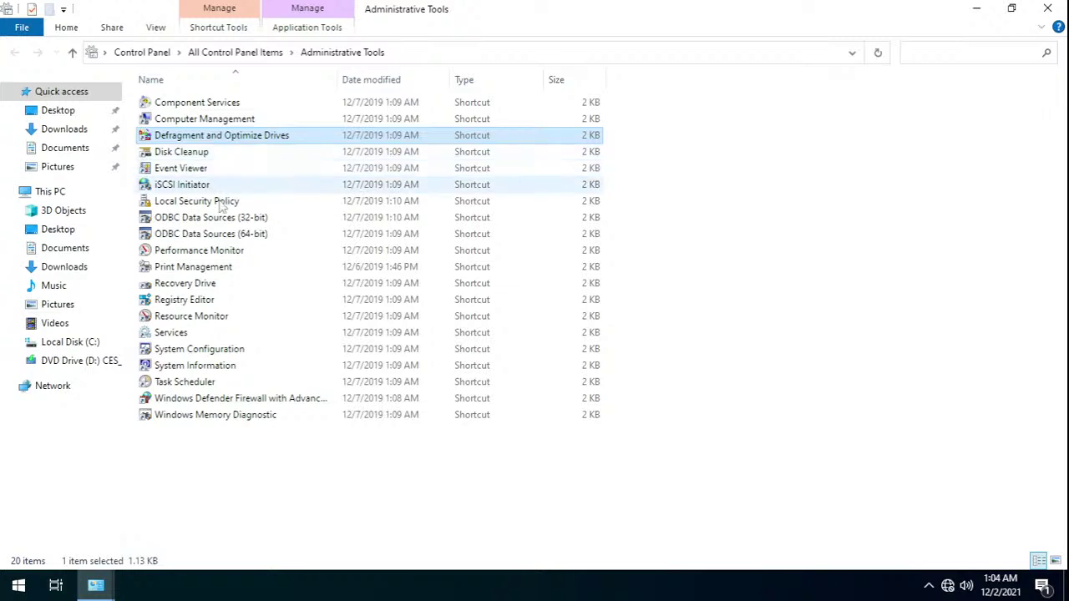
# - Open the Services console from Administrative Tools, maximize it and widen the Name column to fit the full service names
pyautogui.click(215, 306)
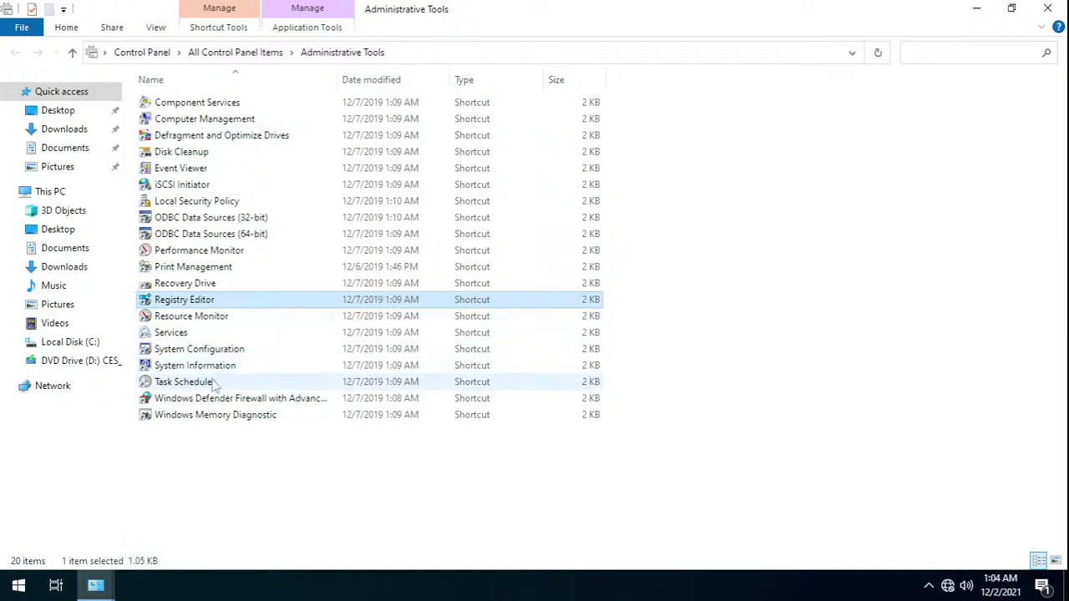
pyautogui.click(187, 335)
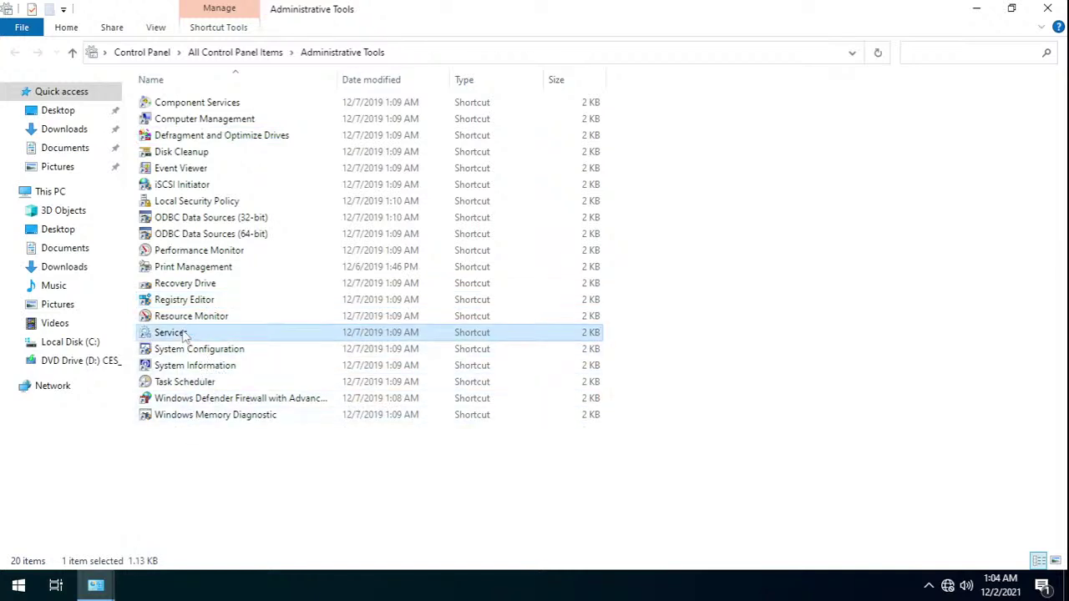
pyautogui.doubleClick(185, 335)
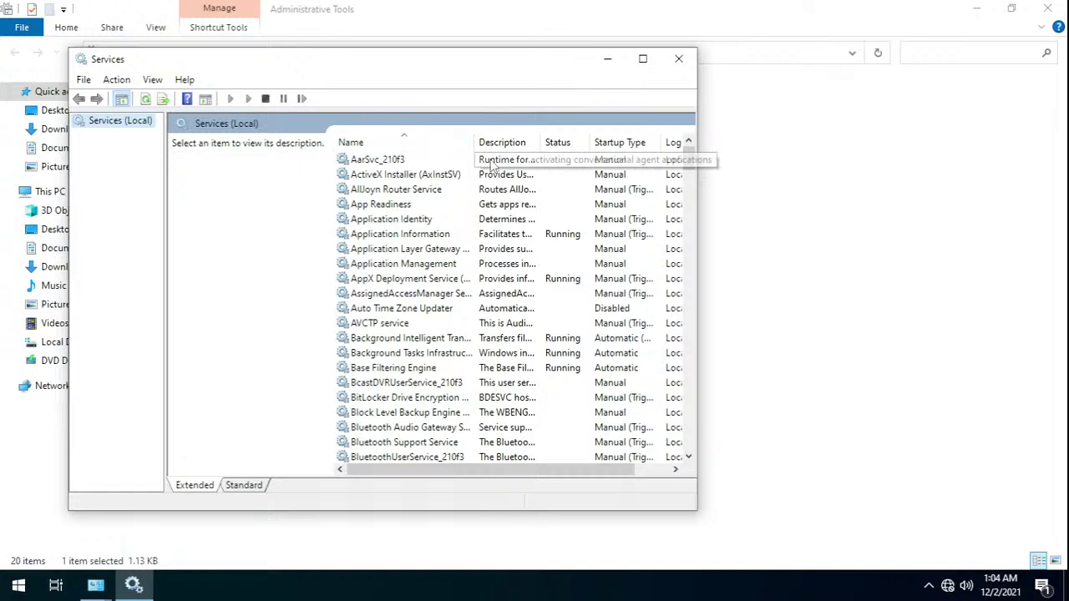
pyautogui.click(642, 58)
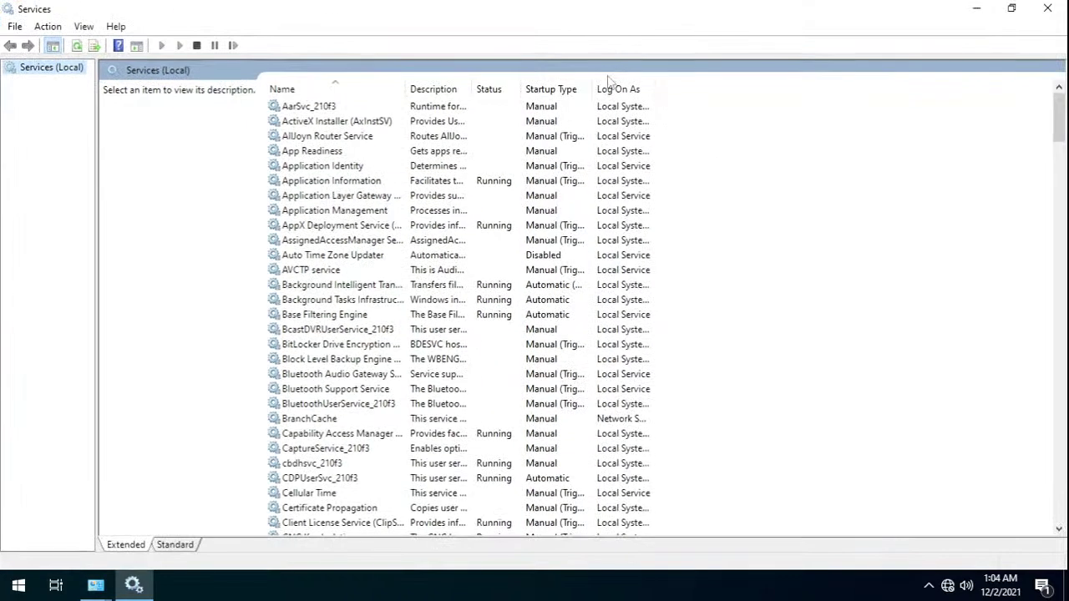
pyautogui.moveTo(406, 87); pyautogui.dragTo(494, 87)
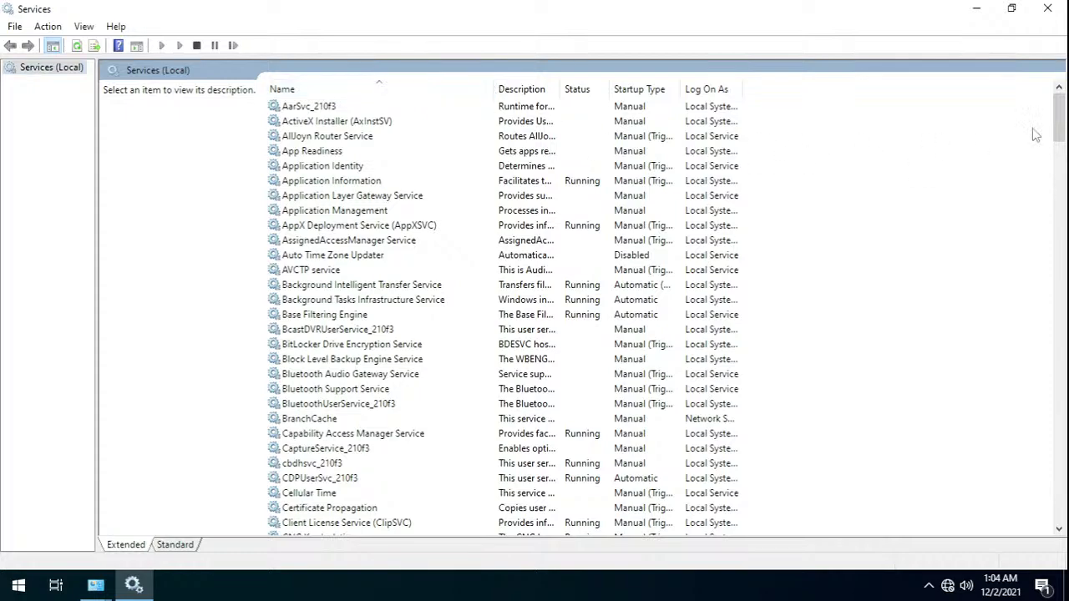
# - Stop the Print Spooler service, set its startup type to Disabled and apply the change
pyautogui.moveTo(1059, 117); pyautogui.dragTo(1063, 317)
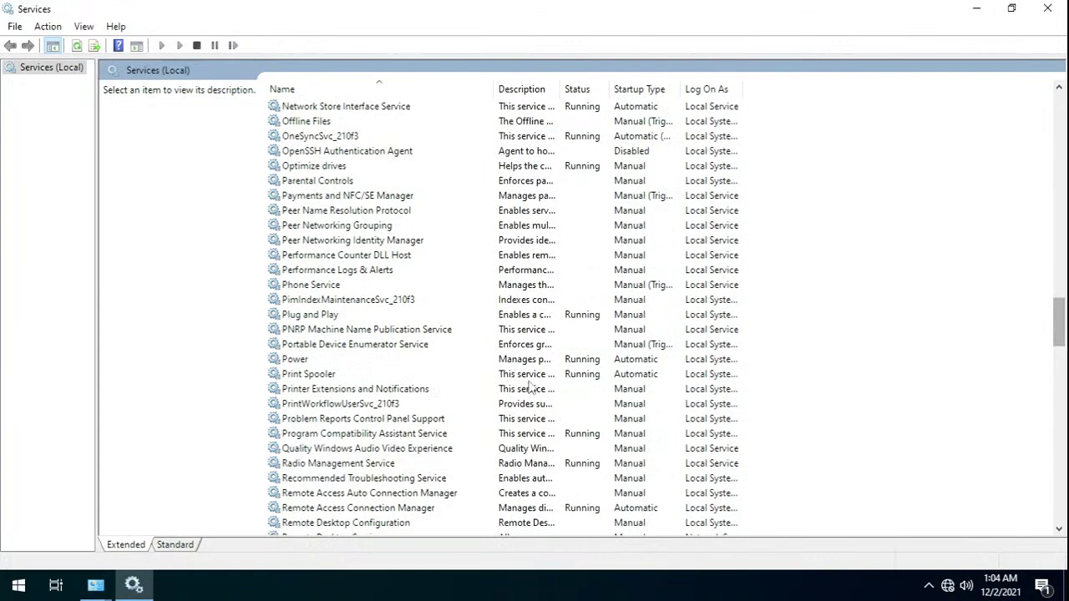
pyautogui.doubleClick(331, 380)
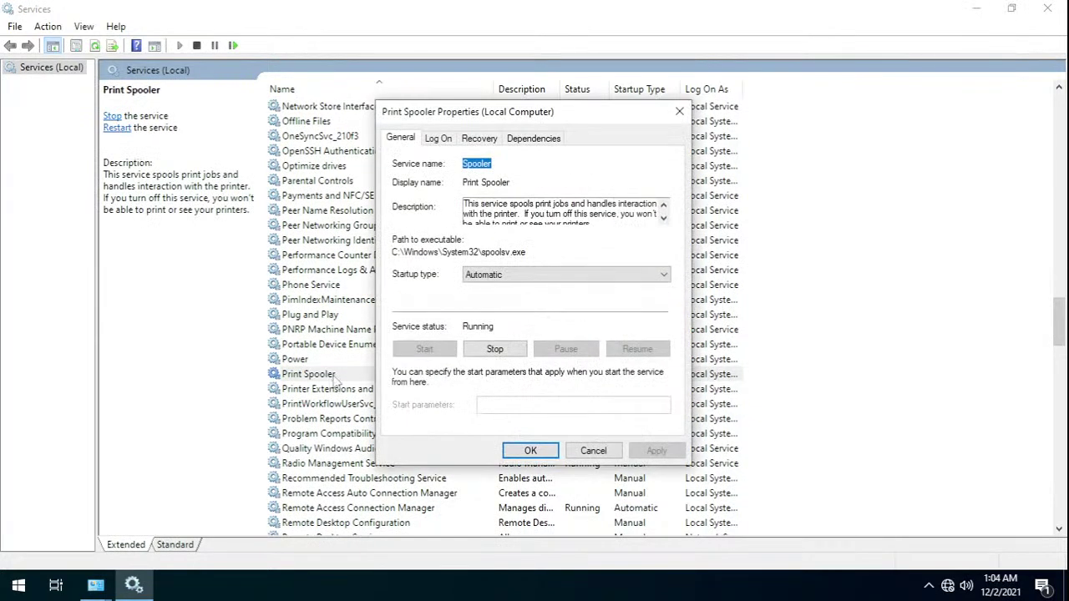
pyautogui.click(496, 349)
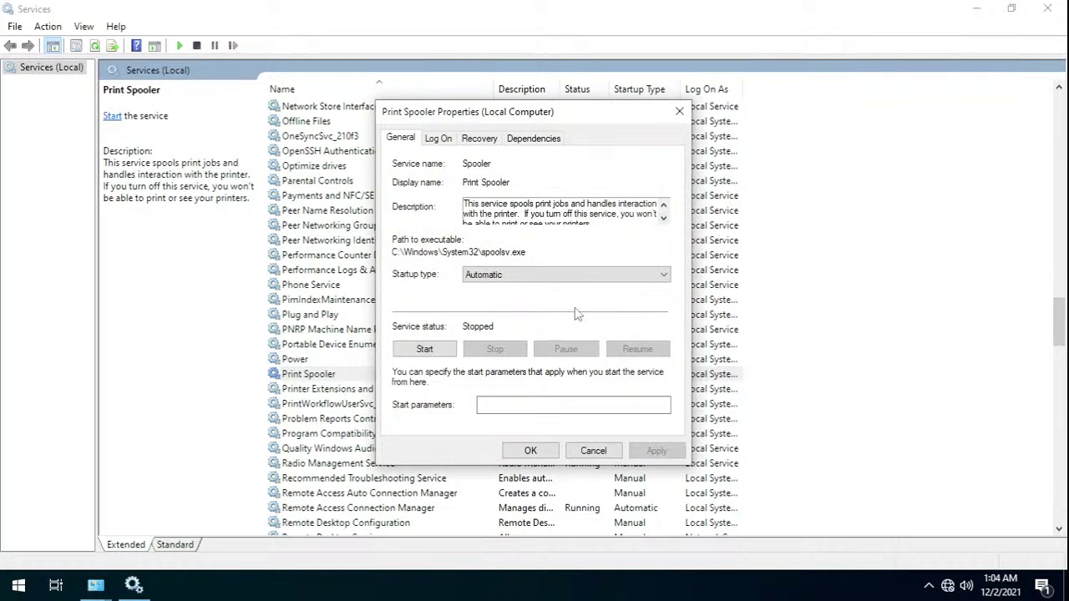
pyautogui.click(518, 281)
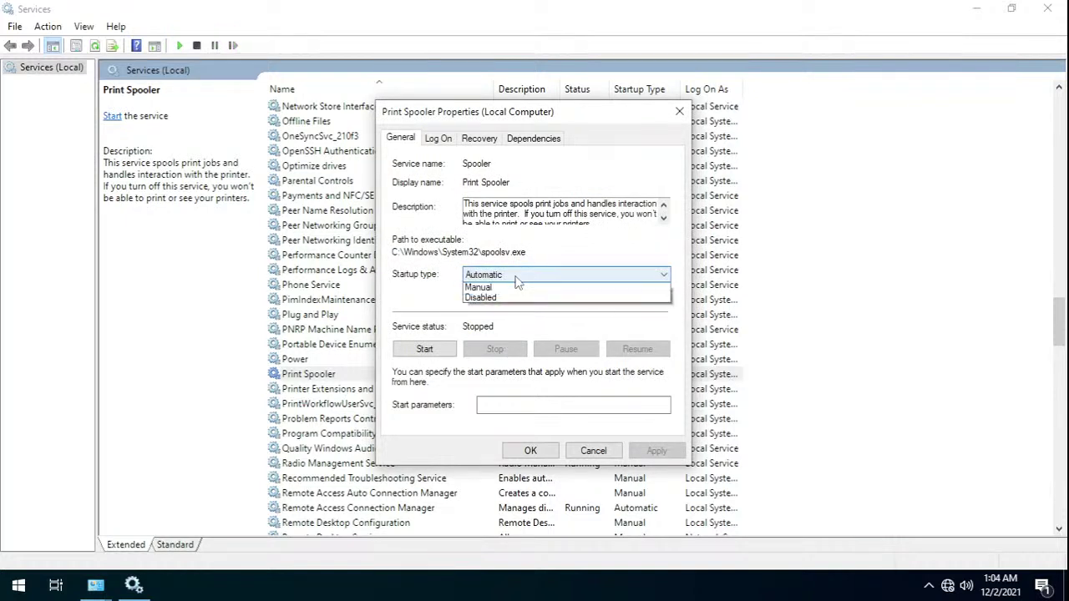
pyautogui.click(509, 322)
pyautogui.click(675, 451)
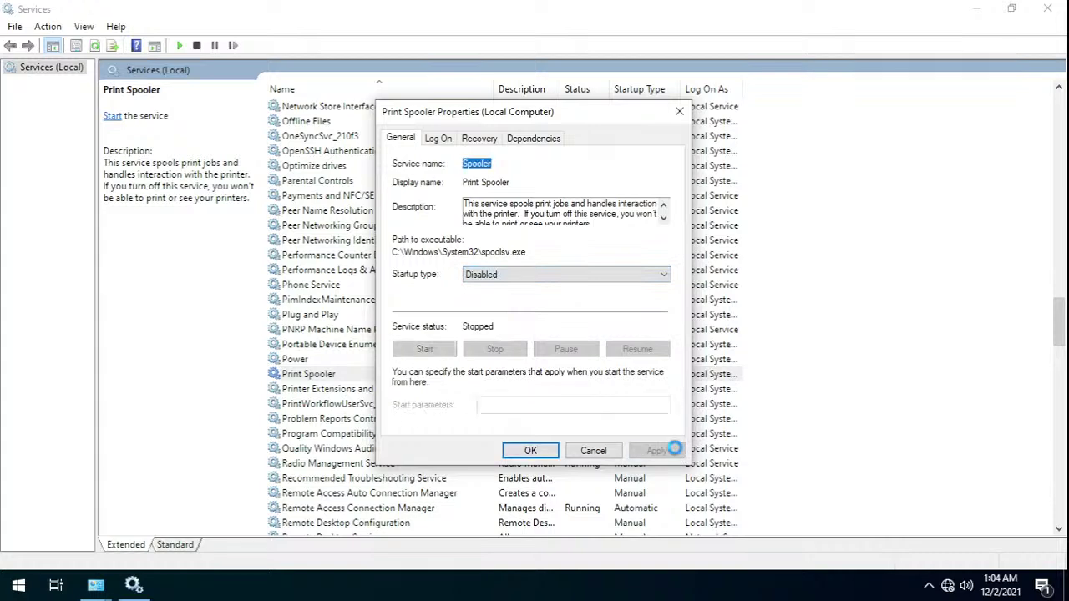
pyautogui.click(536, 450)
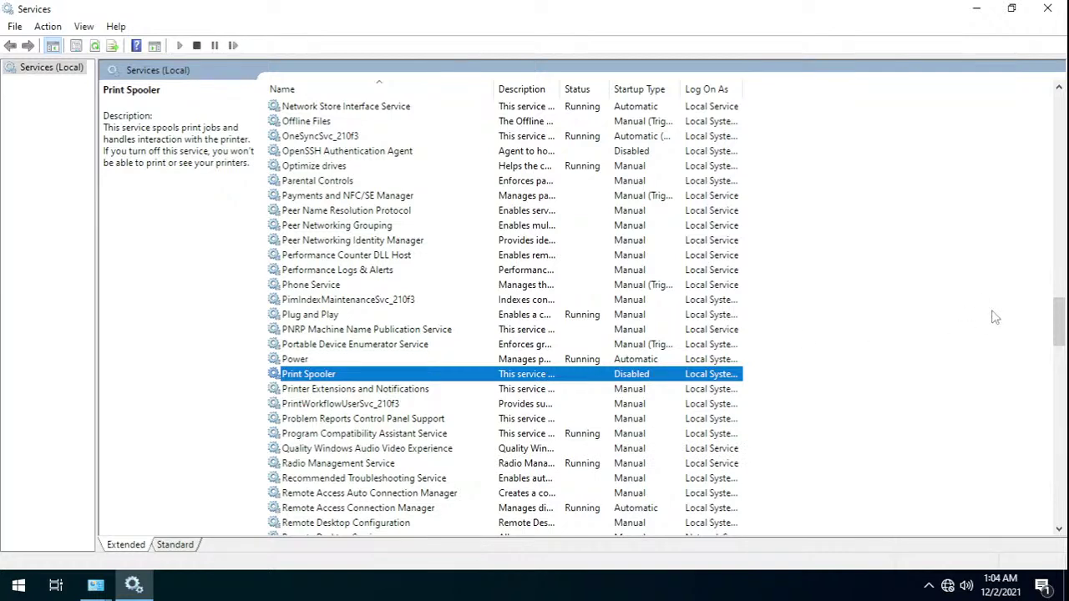
# - Open the properties of the Windows Search service and stop the service
pyautogui.moveTo(1061, 313); pyautogui.dragTo(1061, 332)
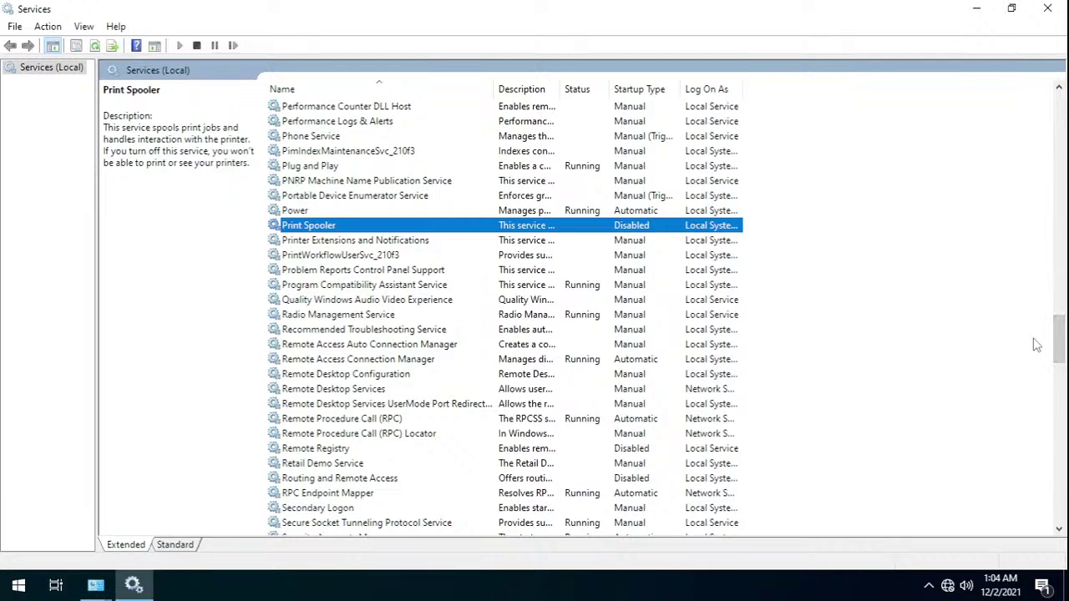
pyautogui.moveTo(1061, 342); pyautogui.dragTo(1063, 364)
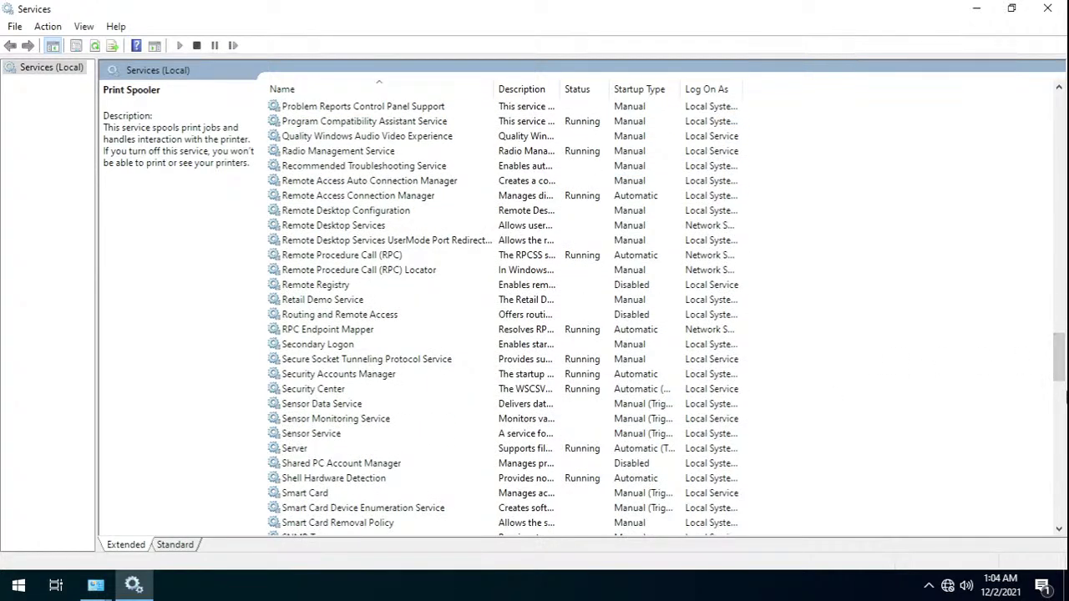
pyautogui.moveTo(1063, 364); pyautogui.dragTo(651, 451)
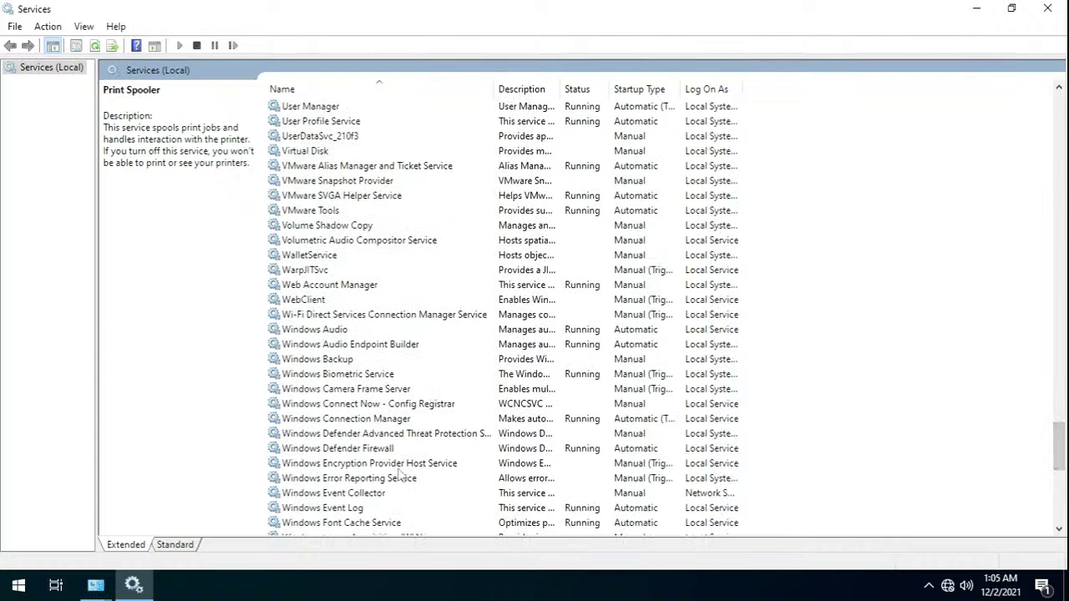
pyautogui.moveTo(1060, 446); pyautogui.dragTo(1059, 476)
pyautogui.moveTo(971, 482); pyautogui.dragTo(576, 407)
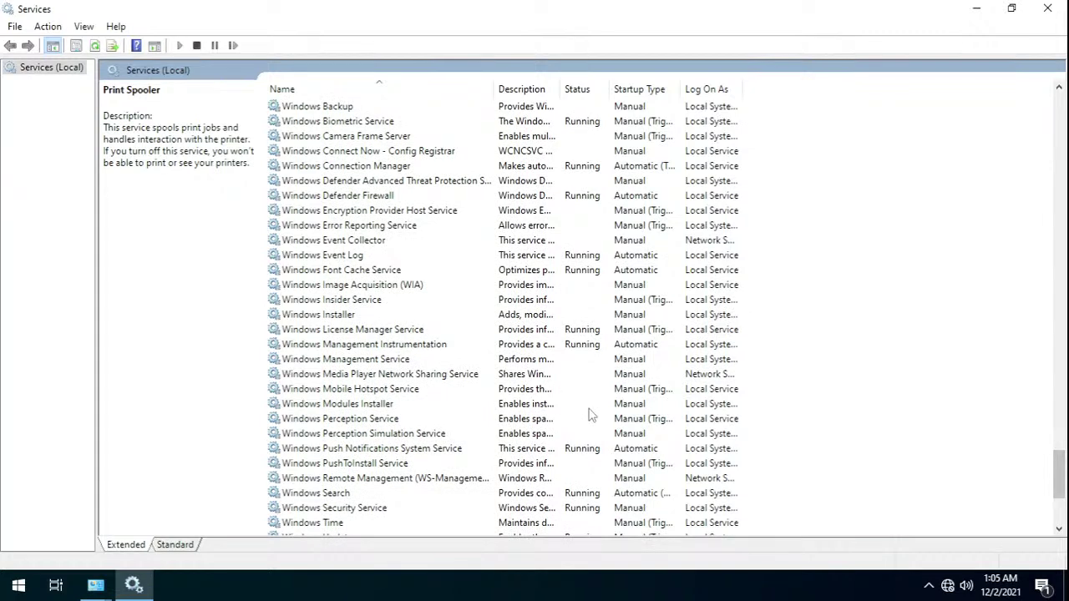
pyautogui.doubleClick(327, 494)
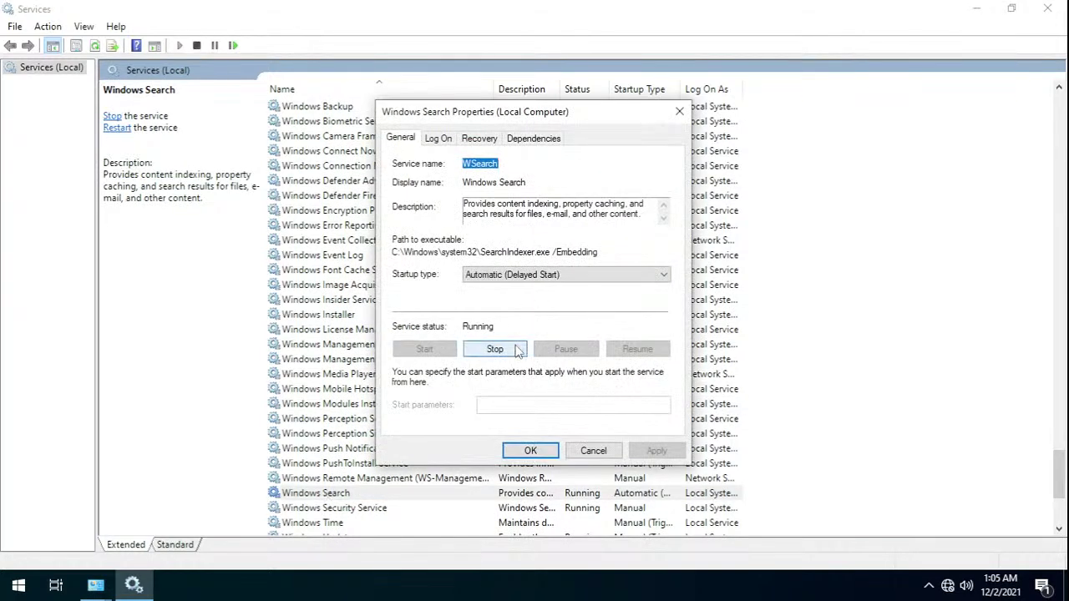
pyautogui.click(497, 349)
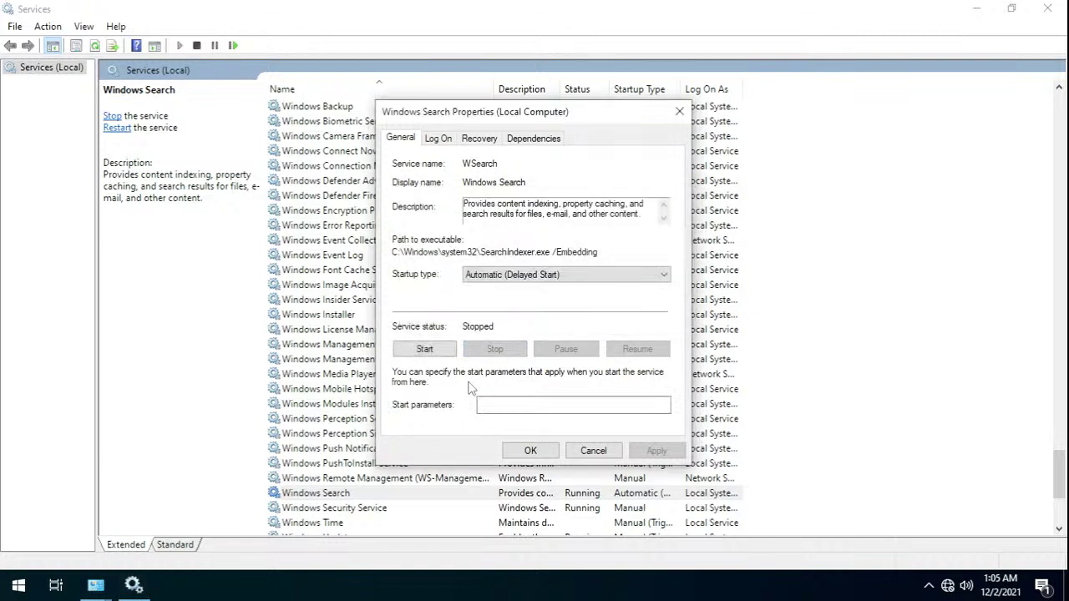
# - Test the Start menu search with "se", clear the query and dismiss the Start menu
pyautogui.click(19, 586)
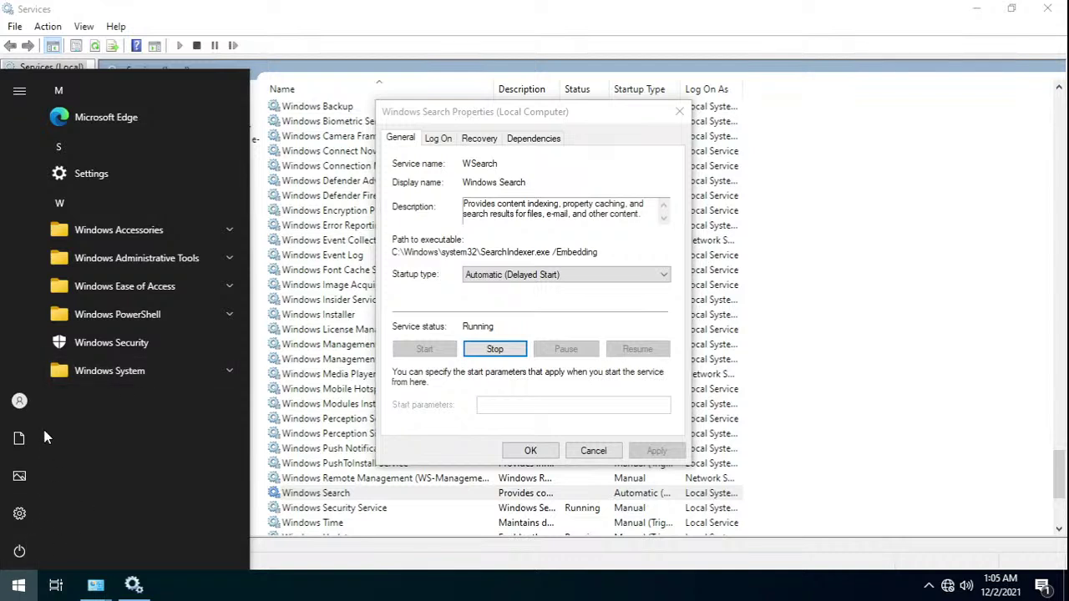
pyautogui.write('se')
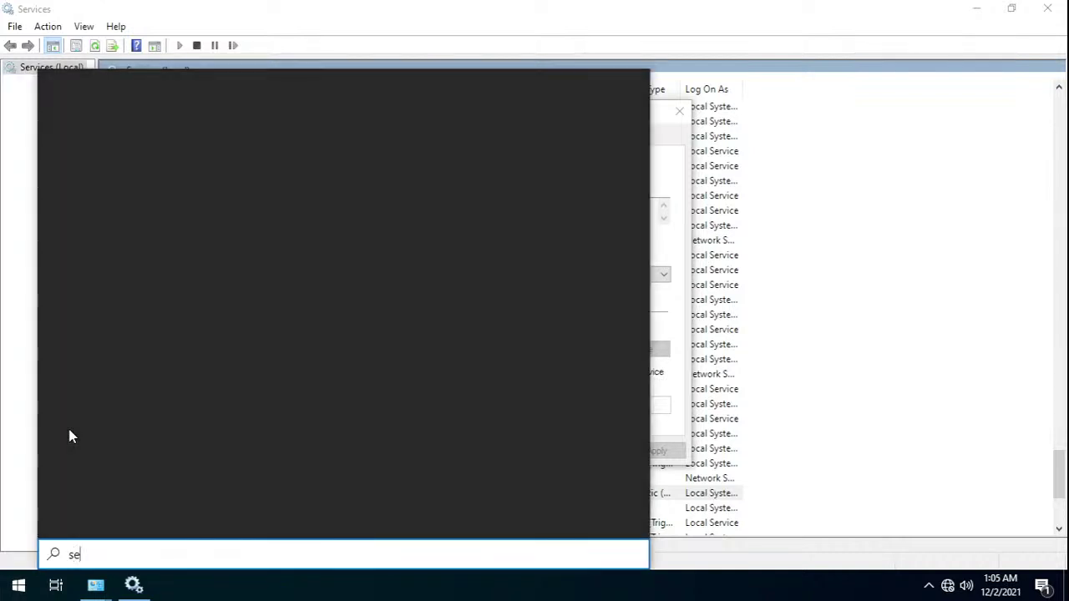
pyautogui.press('BackSpace')
pyautogui.press('BackSpace')
pyautogui.press('BackSpace')
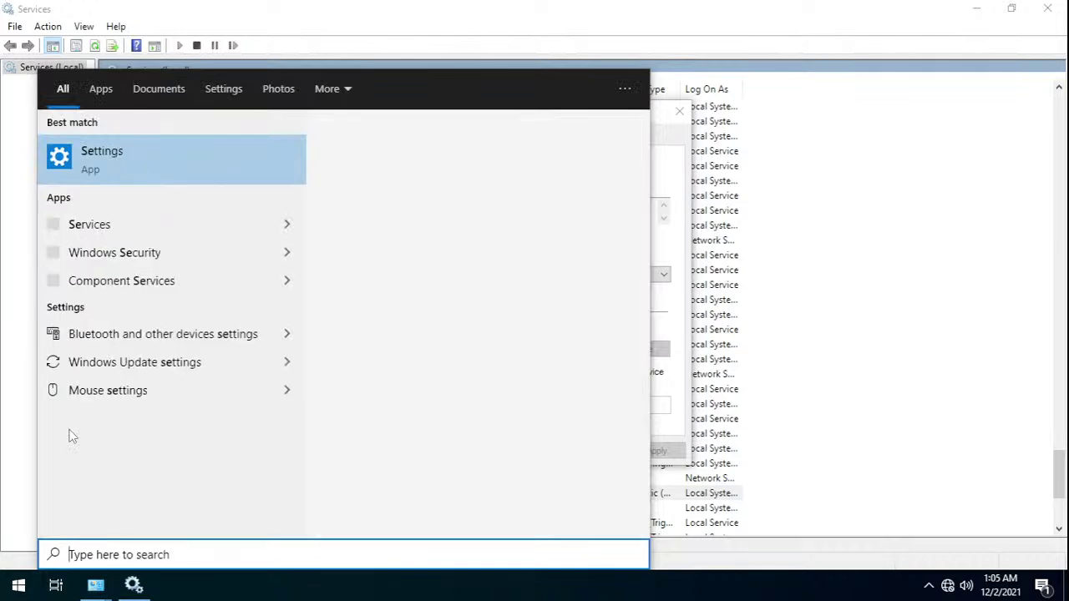
pyautogui.click(18, 585)
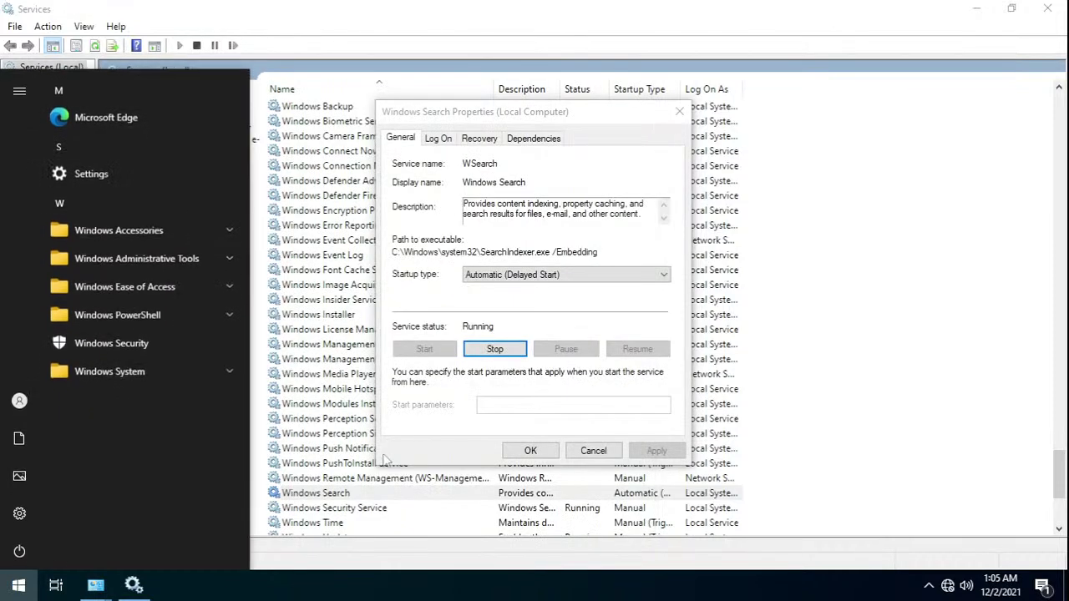
pyautogui.click(18, 585)
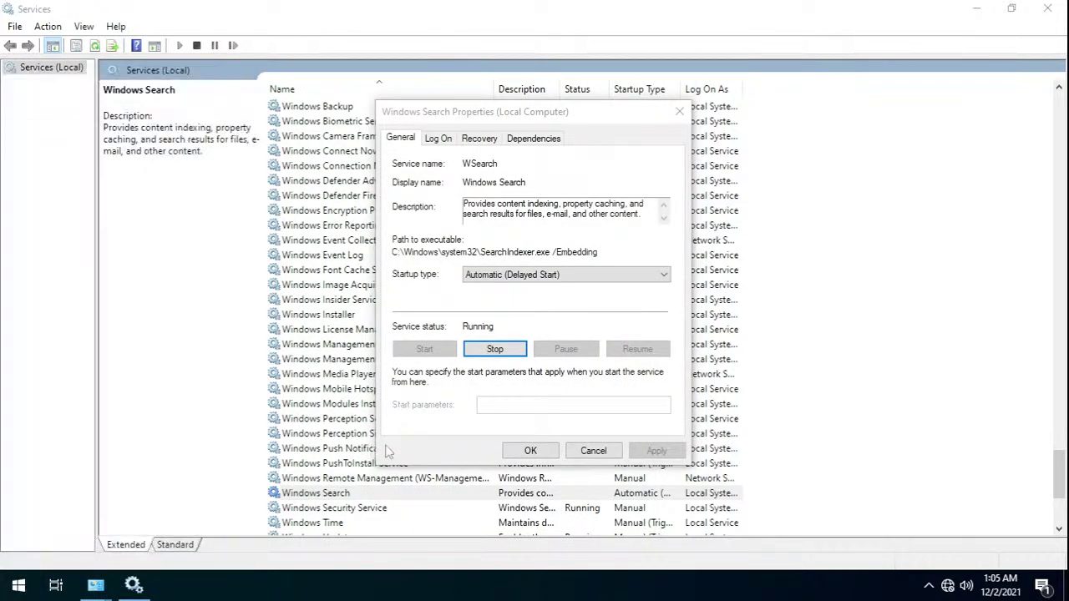
# - Stop the Windows Search service again, set its startup type to Disabled and apply the change
pyautogui.click(496, 351)
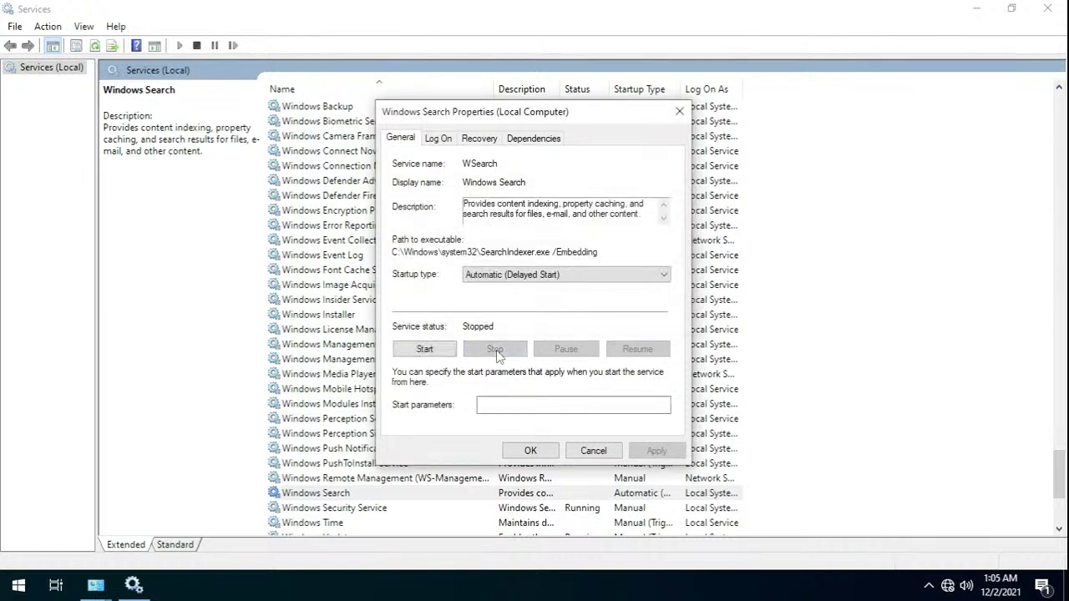
pyautogui.click(520, 282)
pyautogui.click(508, 324)
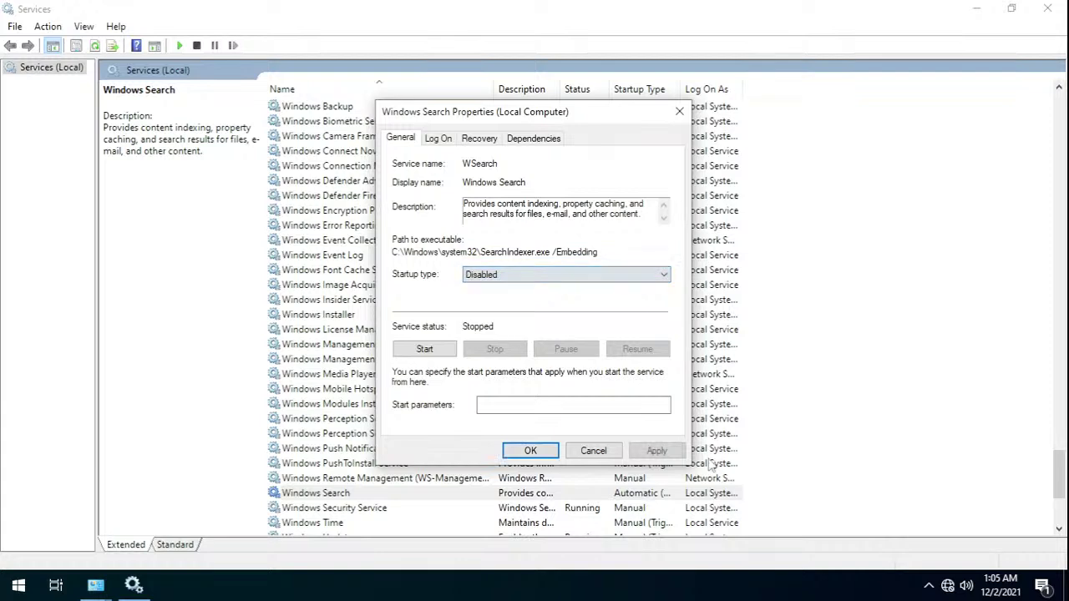
pyautogui.click(668, 452)
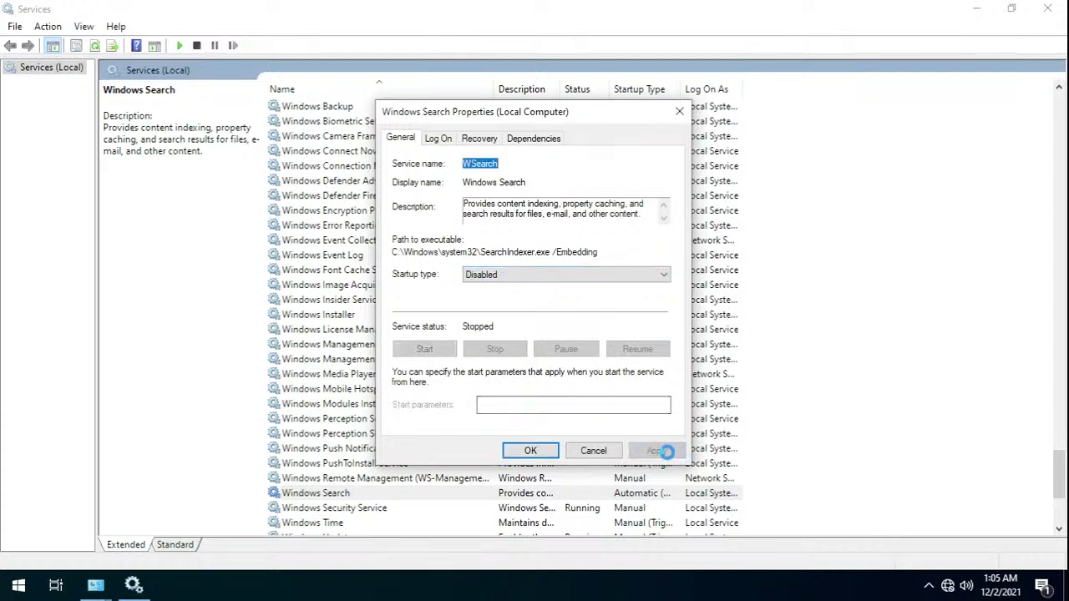
pyautogui.click(532, 451)
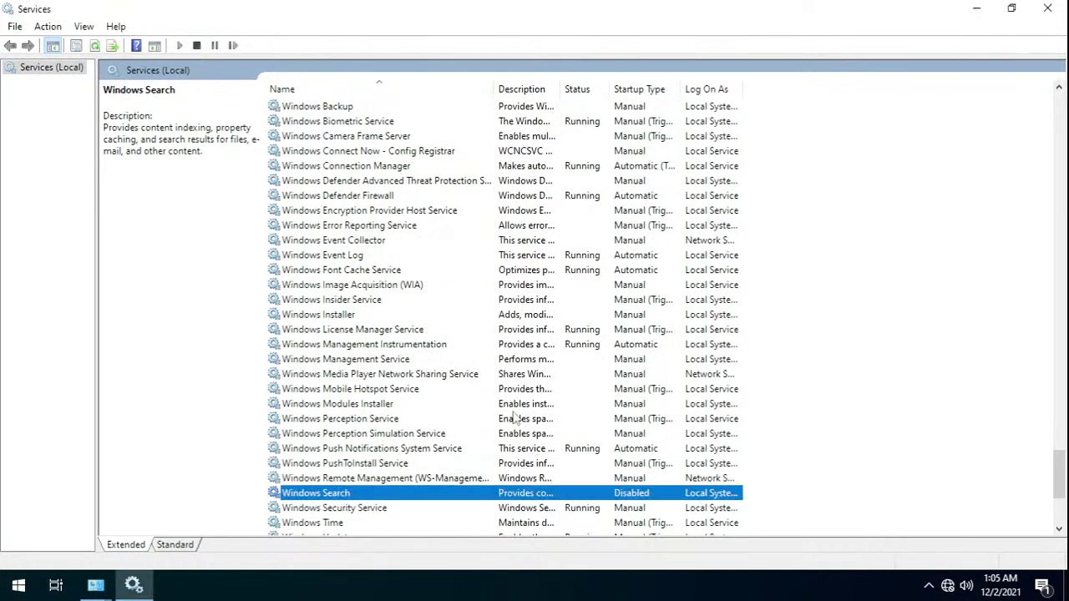
# - Test the Start menu search with "control", dismiss the Start menu and return to the services list
pyautogui.click(4, 595)
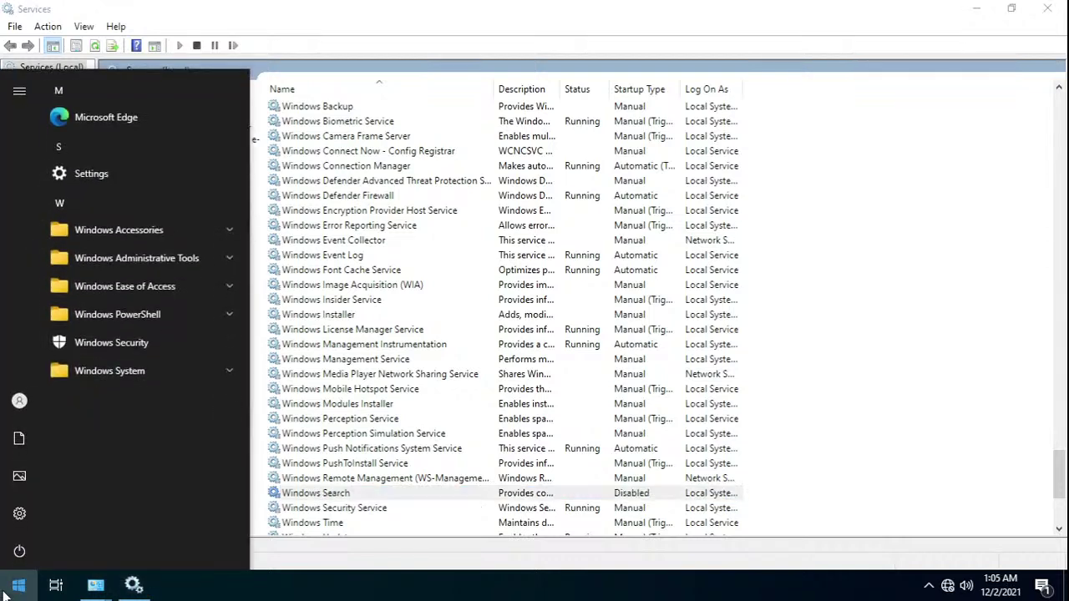
pyautogui.write('control')
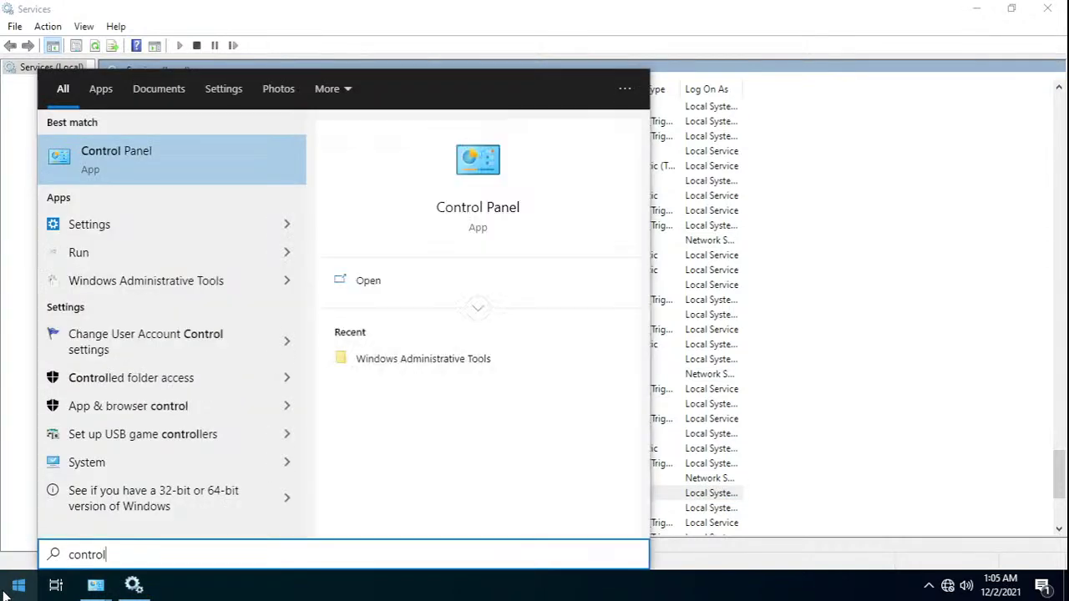
pyautogui.click(4, 595)
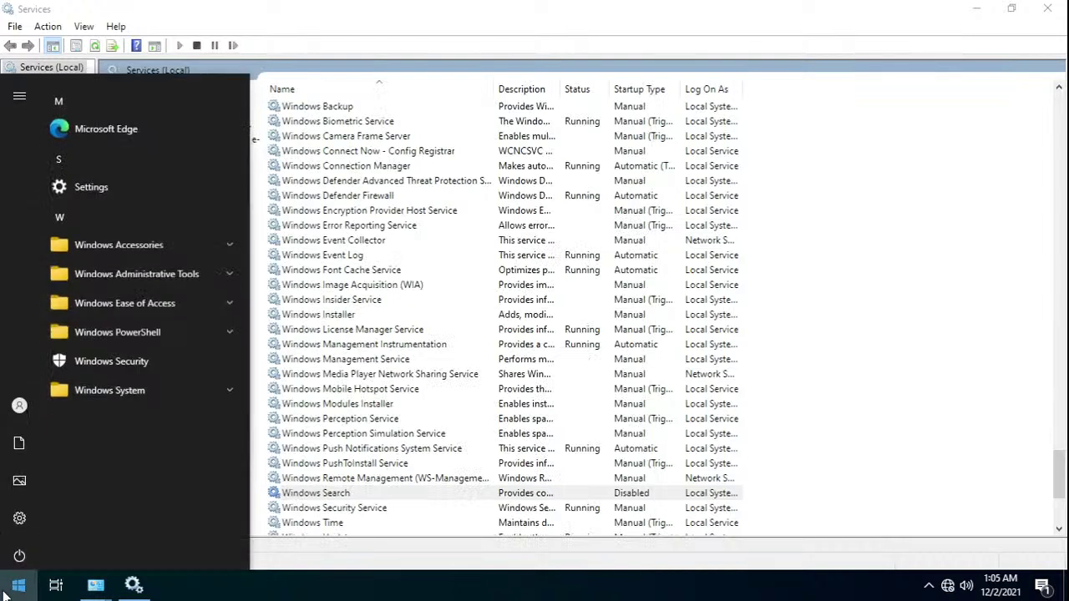
pyautogui.click(4, 595)
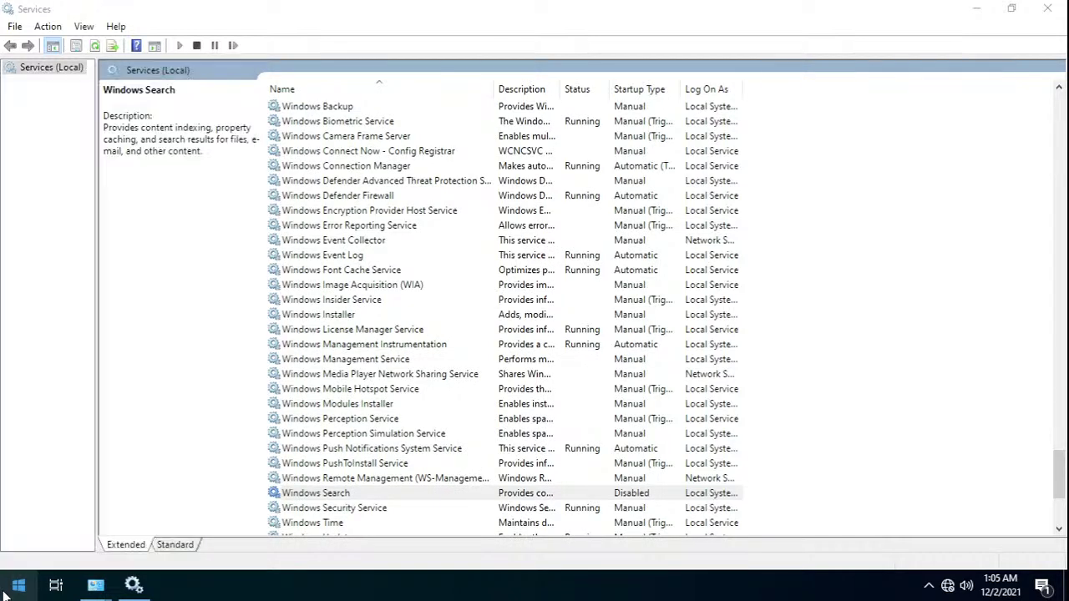
pyautogui.click(653, 391)
pyautogui.scroll(-1, 505, 459)
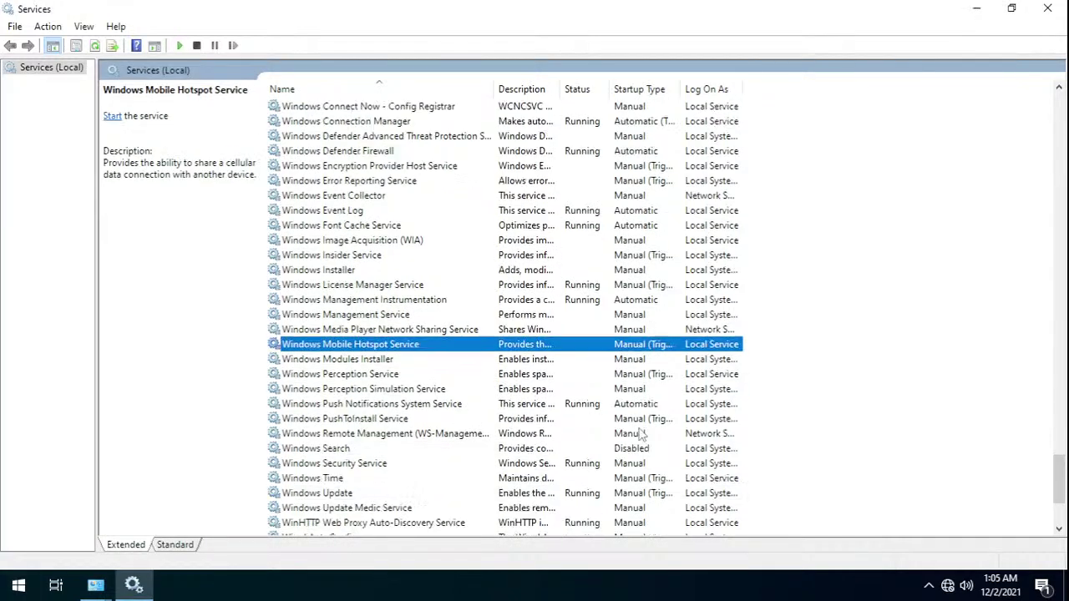
# - Check the properties of the Windows Search service
pyautogui.click(419, 451)
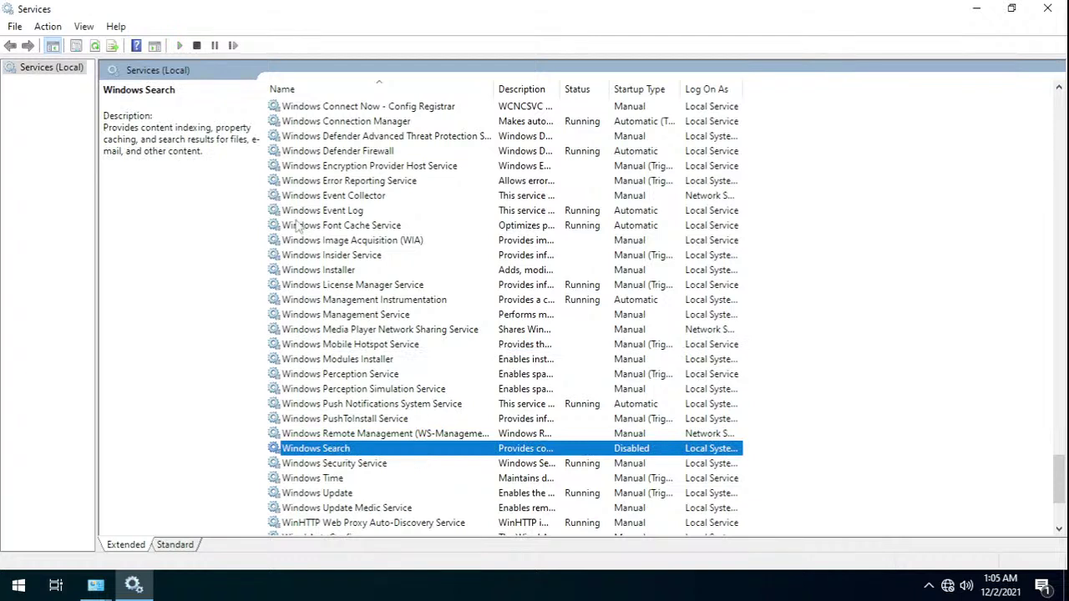
pyautogui.doubleClick(406, 450)
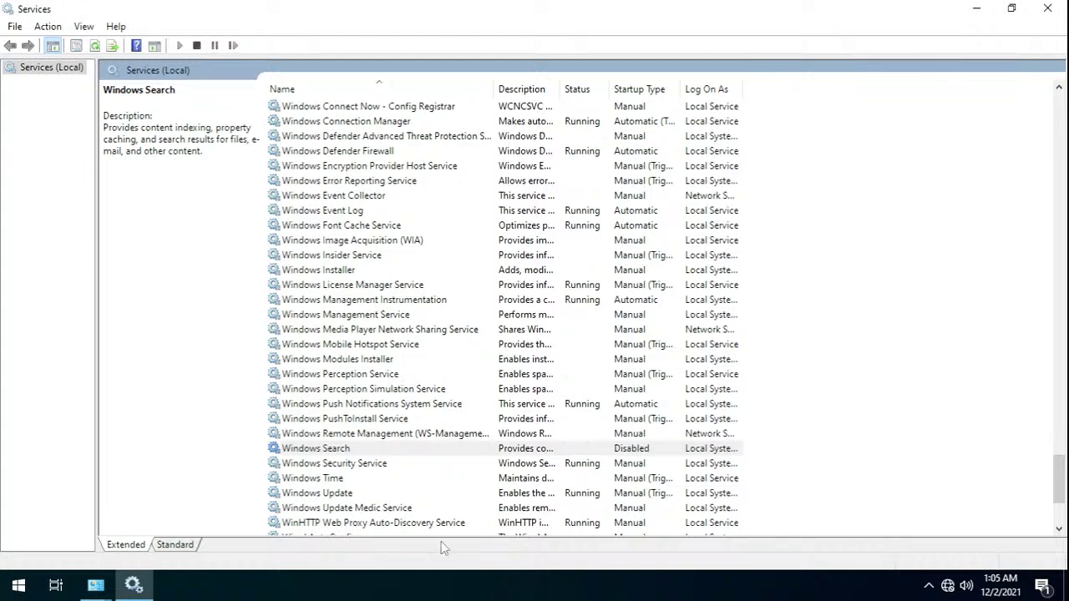
# - Open Task Manager in its detailed view and show the performance data
pyautogui.rightClick(437, 581)
pyautogui.click(491, 499)
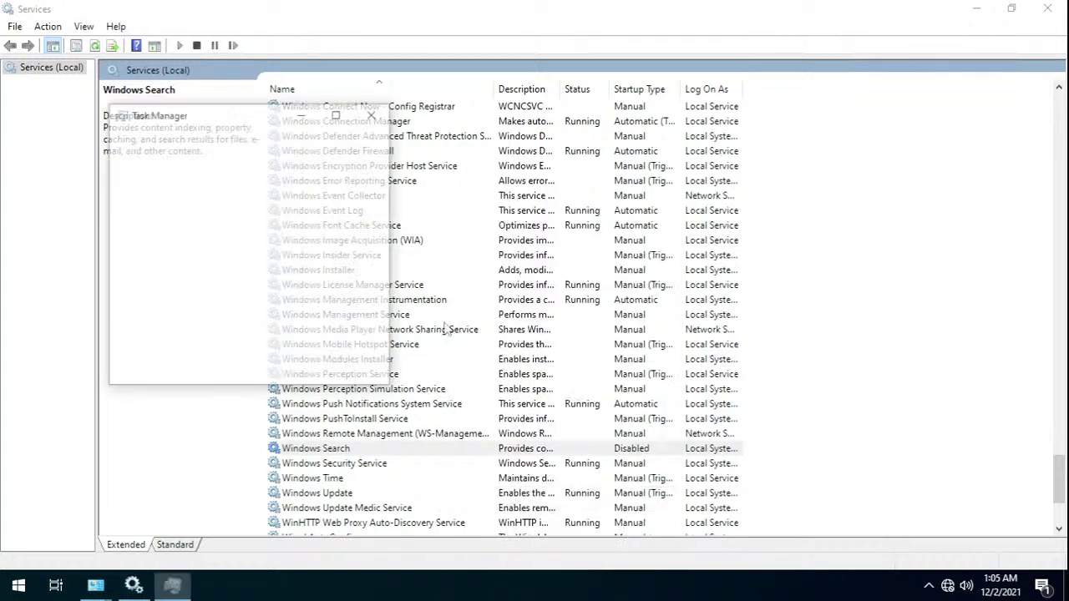
pyautogui.click(155, 368)
pyautogui.moveTo(318, 127); pyautogui.dragTo(340, 94)
pyautogui.click(218, 119)
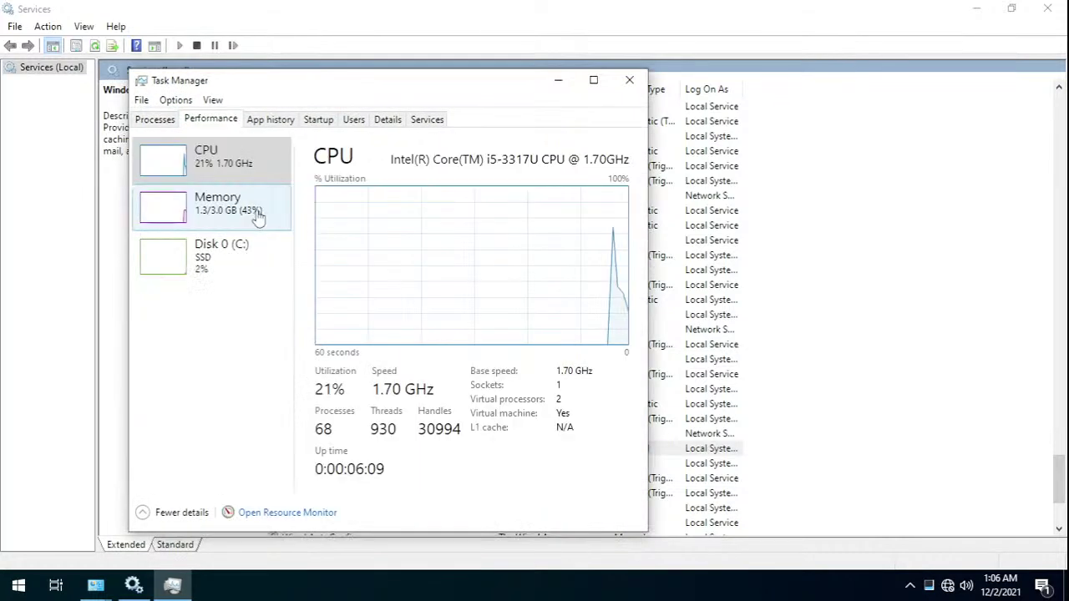
# - Hide the small graphs in Task Manager's performance list and change the CPU graph to logical processors
pyautogui.rightClick(216, 185)
pyautogui.click(261, 208)
pyautogui.rightClick(351, 203)
pyautogui.moveTo(501, 212)
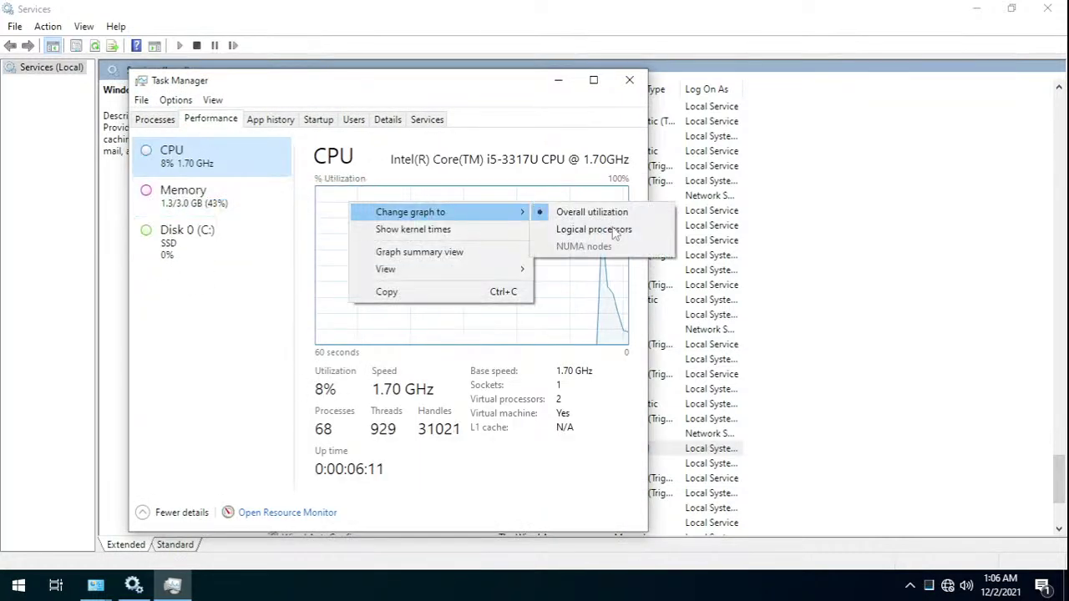
pyautogui.click(594, 229)
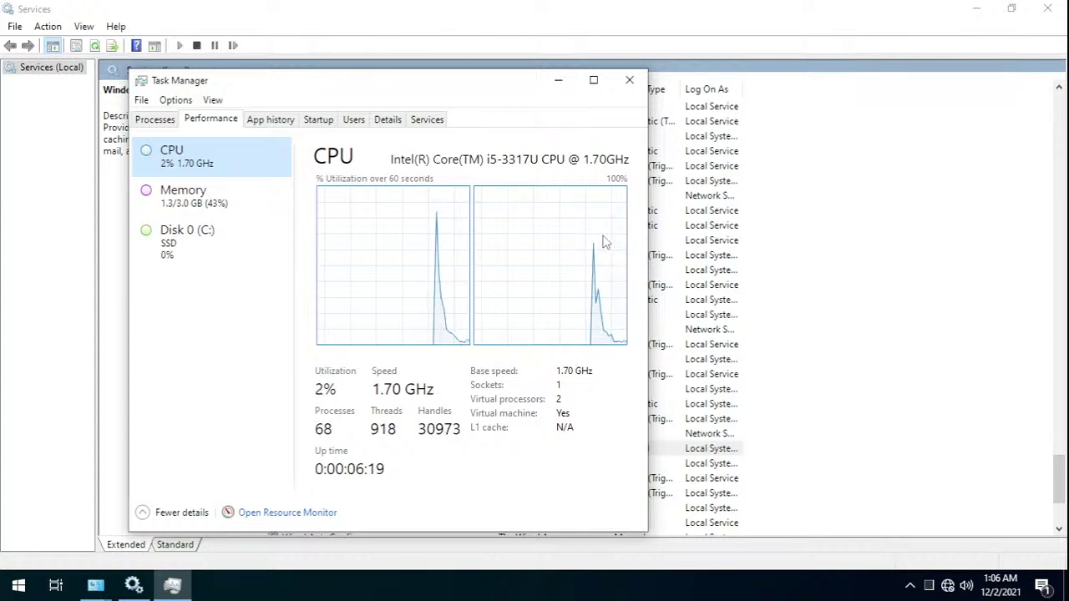
# - Let the system idle with Task Manager minimized, and review its CPU graphs and running processes
pyautogui.click(558, 81)
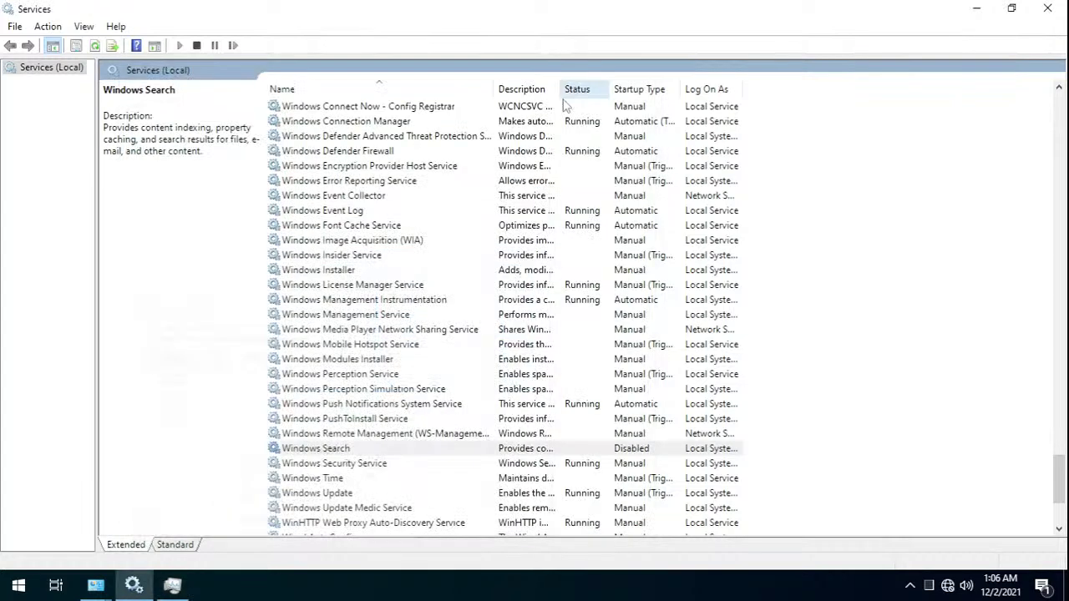
pyautogui.click(175, 583)
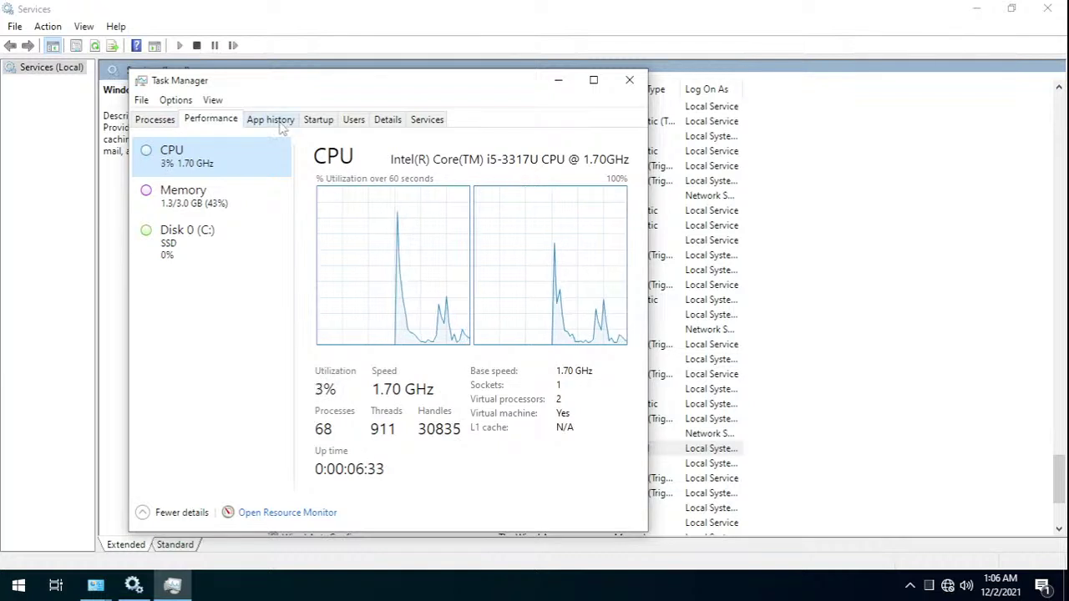
pyautogui.click(152, 117)
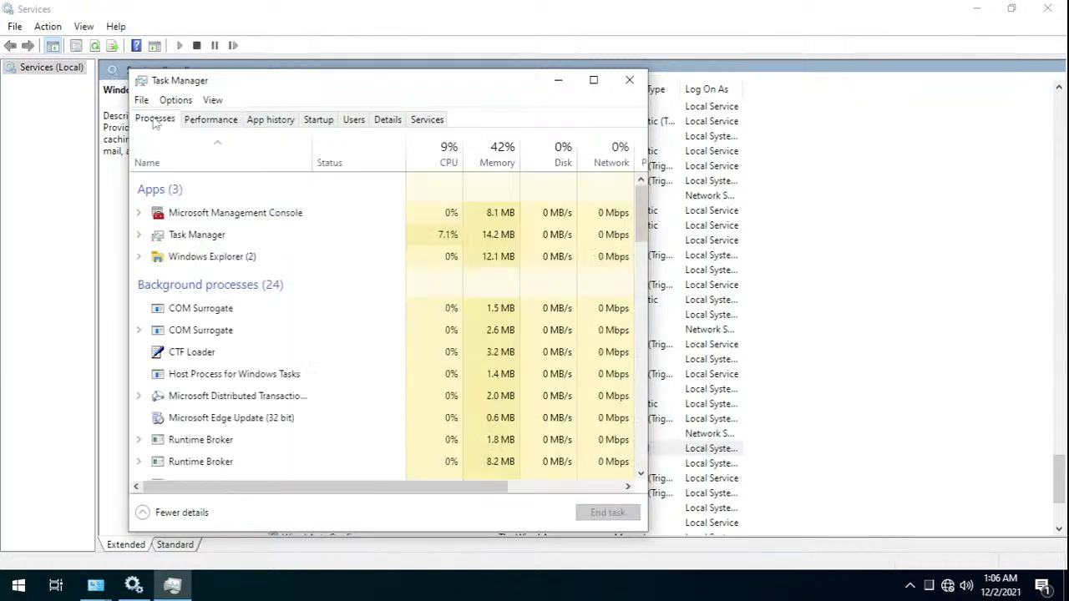
# - Close Task Manager and Services, and return from Administrative Tools to All Control Panel Items
pyautogui.click(630, 80)
pyautogui.click(1048, 8)
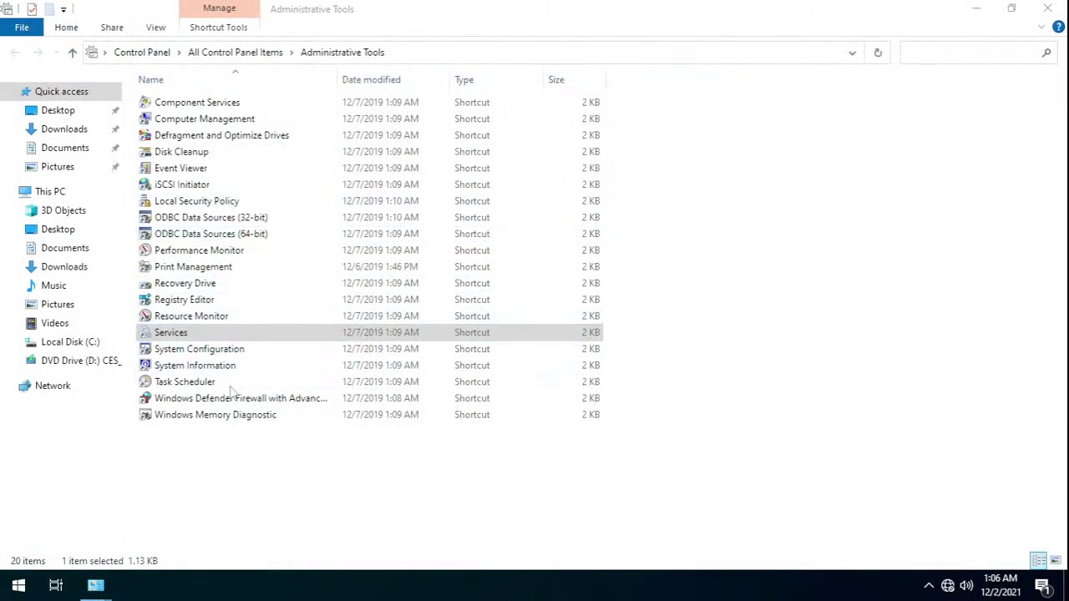
pyautogui.click(264, 54)
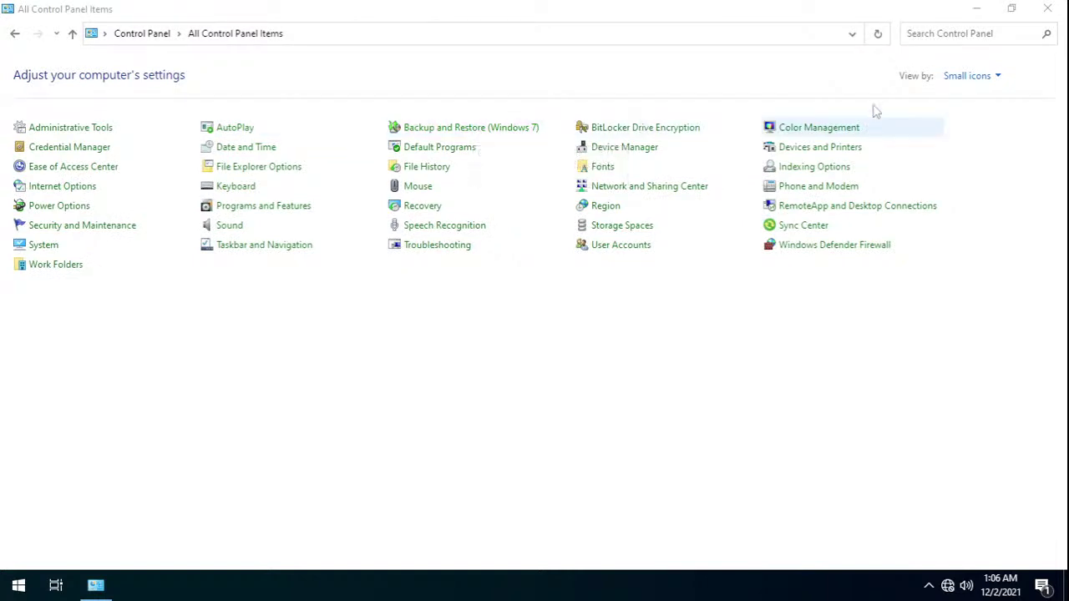
# - Check the BitLocker Drive Encryption status and the device list in Device Manager
pyautogui.click(673, 138)
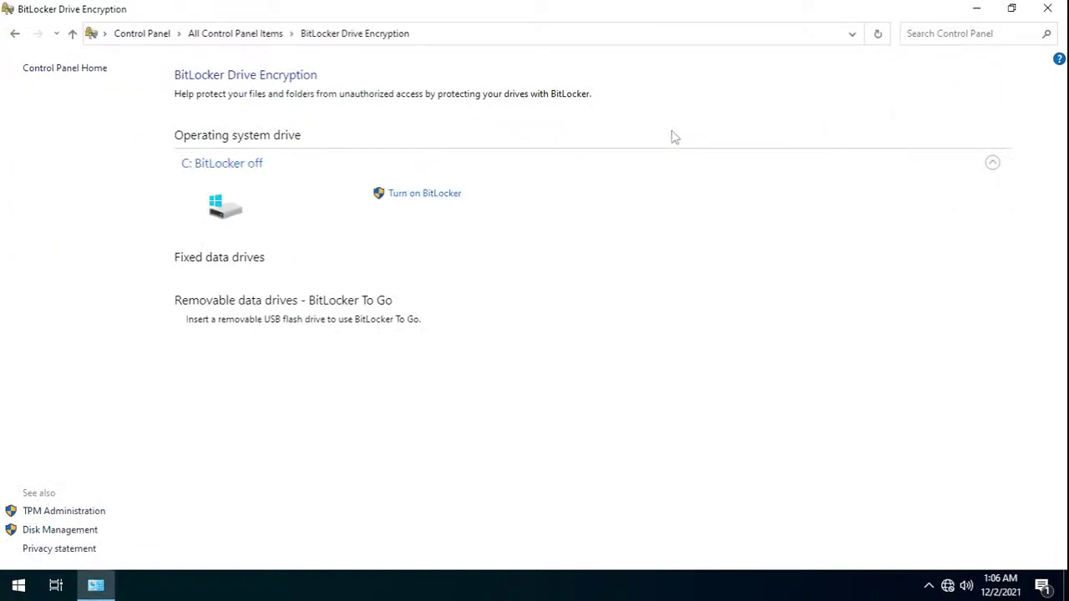
pyautogui.click(250, 37)
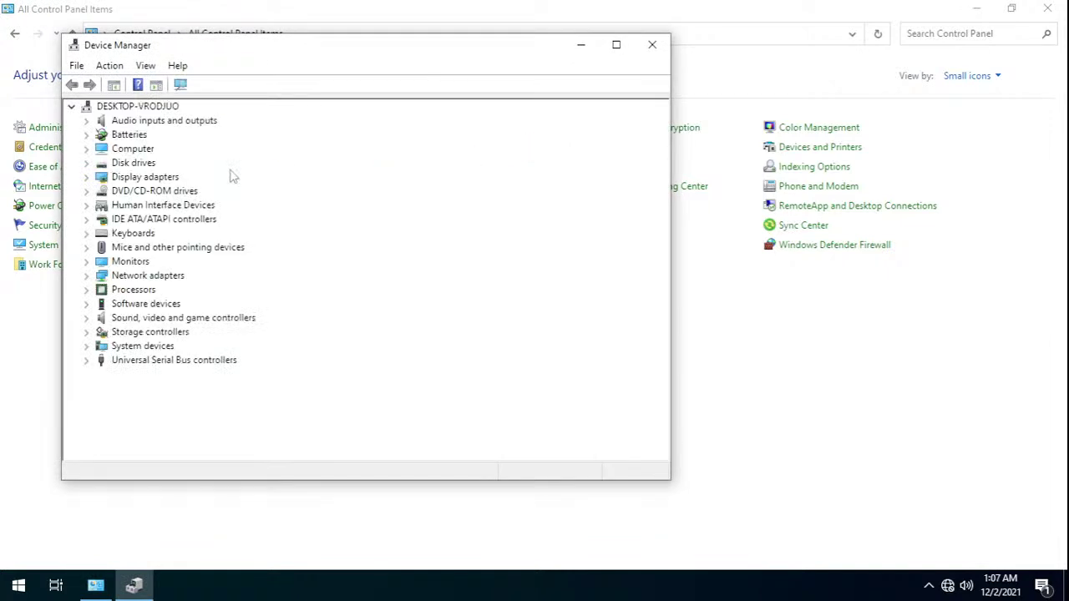
pyautogui.click(654, 44)
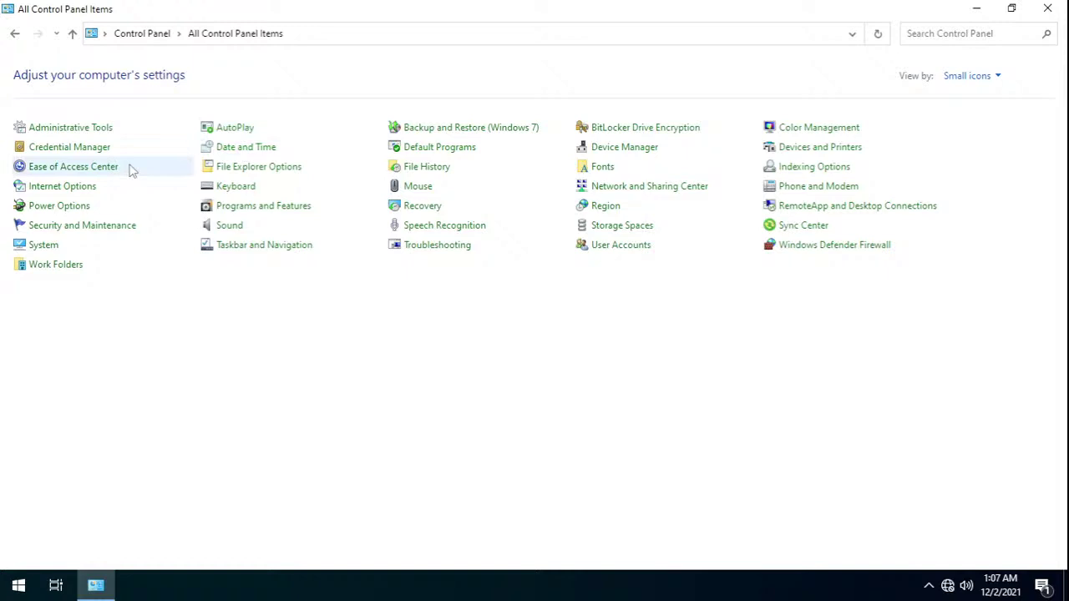
# - Set the speaker volume to 80
pyautogui.click(968, 588)
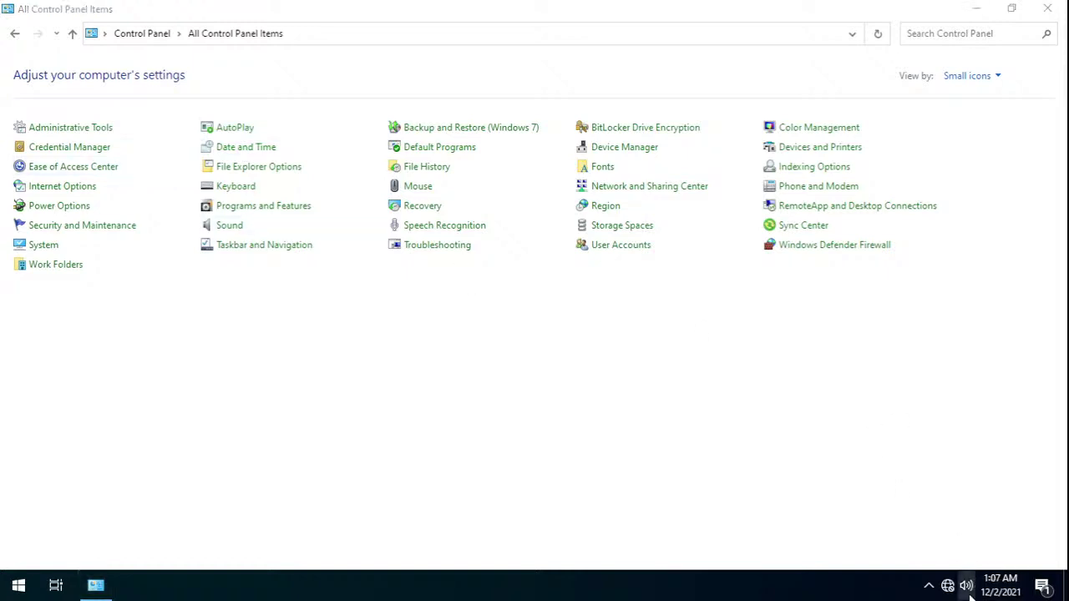
pyautogui.moveTo(959, 552); pyautogui.dragTo(981, 568)
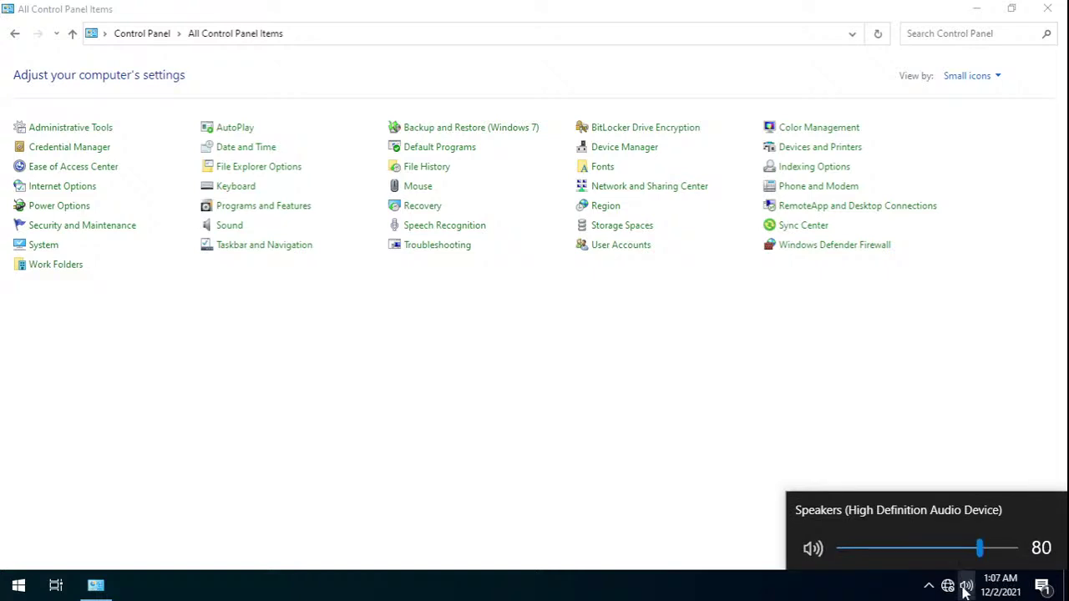
pyautogui.click(967, 587)
# - Turn off "Always read this section aloud" and "Always scan this section" in the Ease of Access Center
pyautogui.click(63, 167)
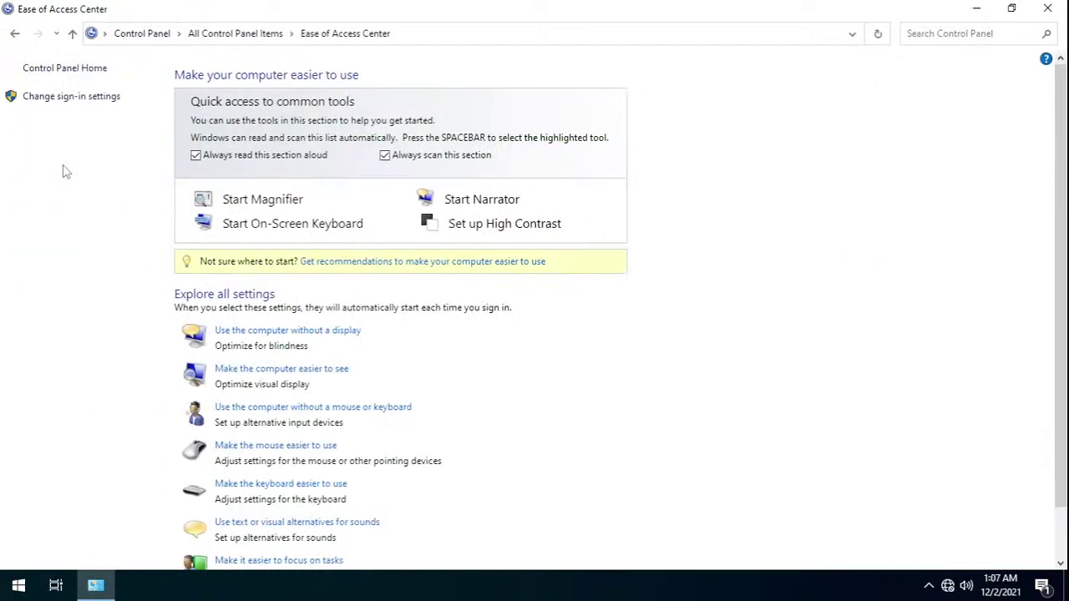
pyautogui.click(414, 159)
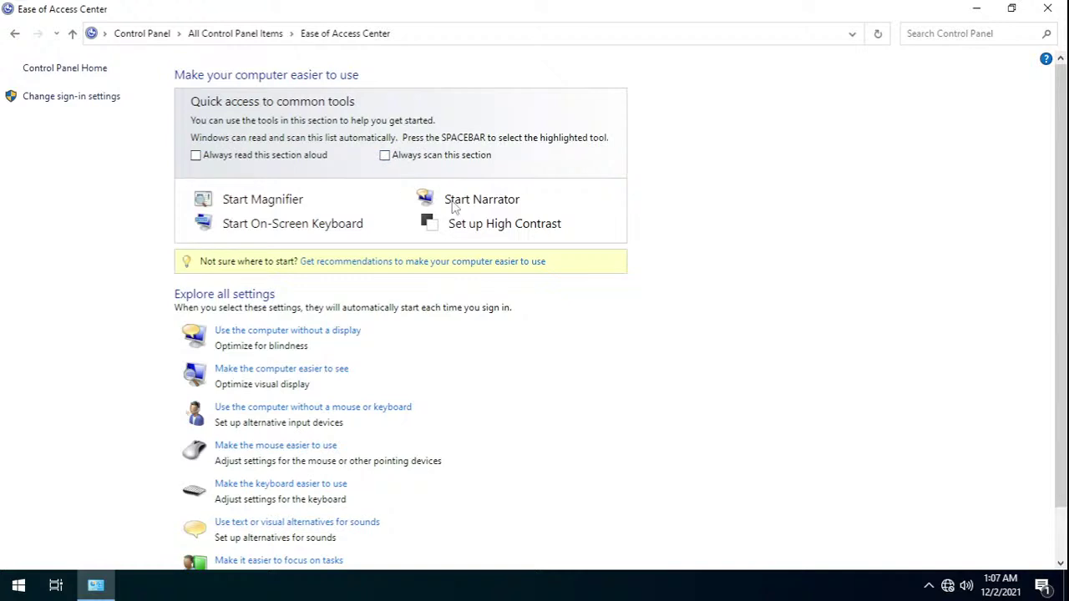
# - Disable turning on Sticky Keys when SHIFT is pressed five times, and apply the change in the keyboard accessibility settings
pyautogui.click(286, 483)
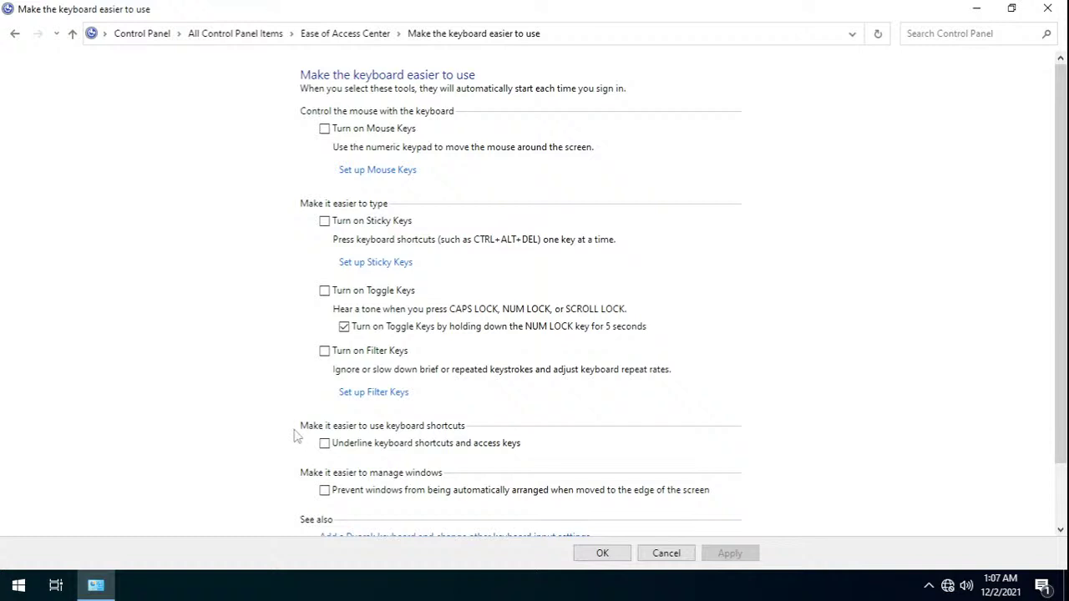
pyautogui.click(389, 264)
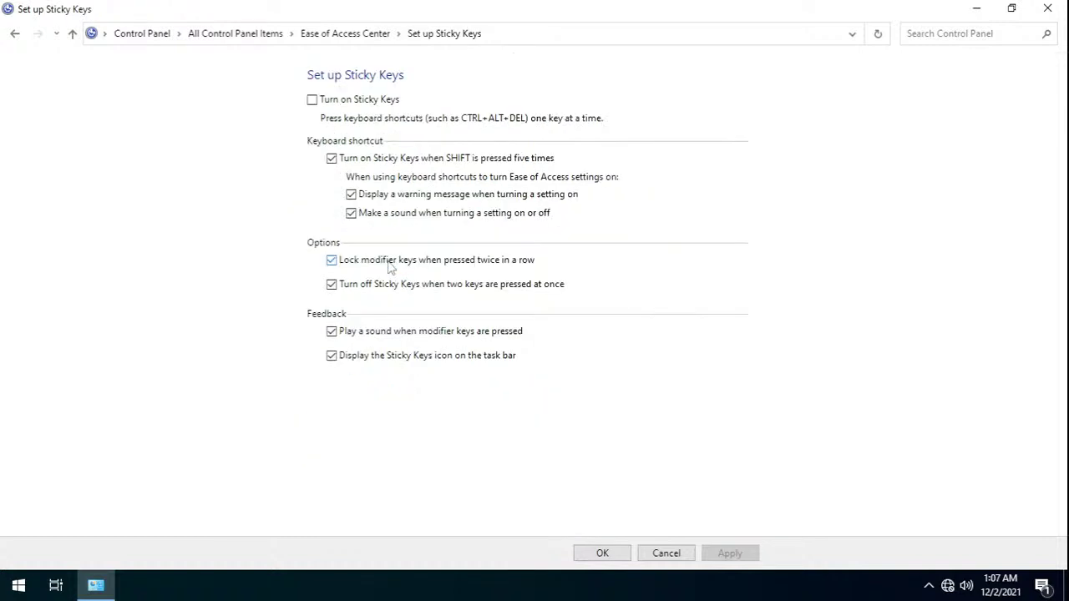
pyautogui.click(333, 159)
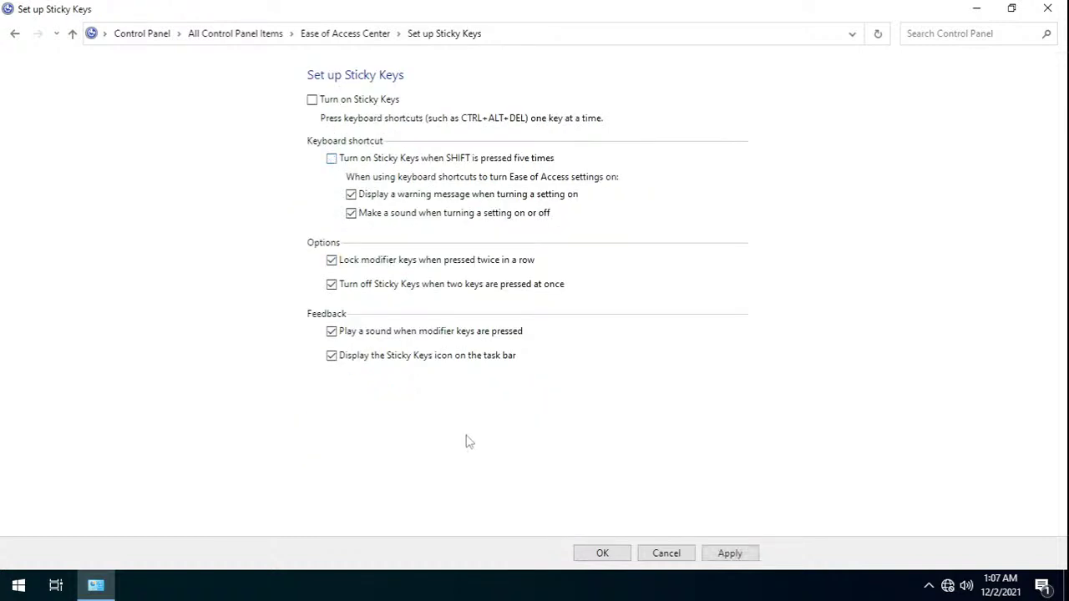
pyautogui.click(728, 554)
pyautogui.click(729, 554)
pyautogui.click(615, 554)
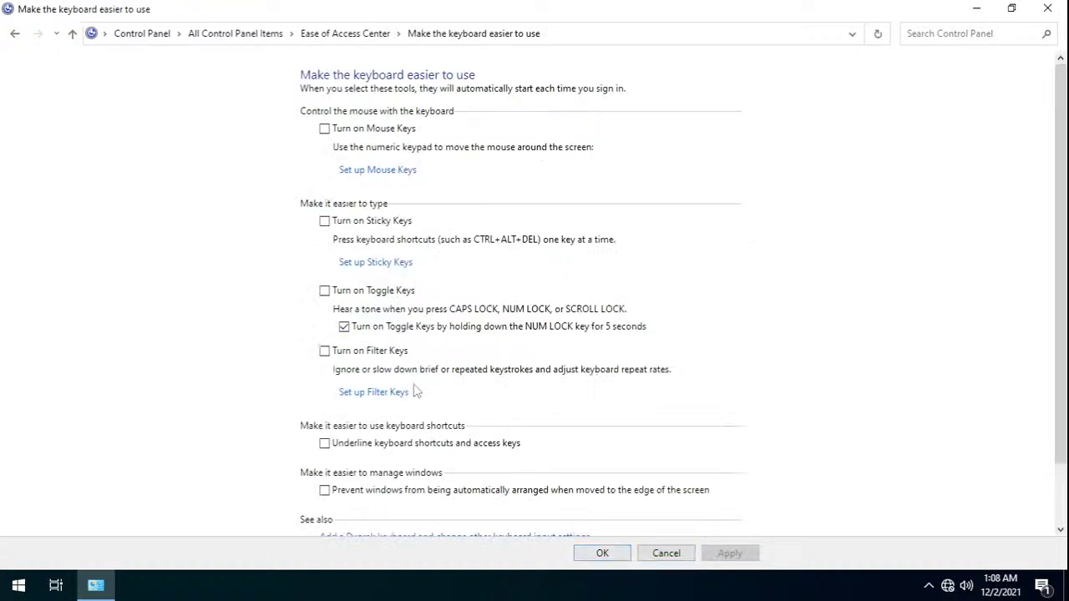
# - Disable the NUM LOCK shortcut for Toggle Keys and the right SHIFT shortcut for Filter Keys, applying both changes
pyautogui.click(344, 327)
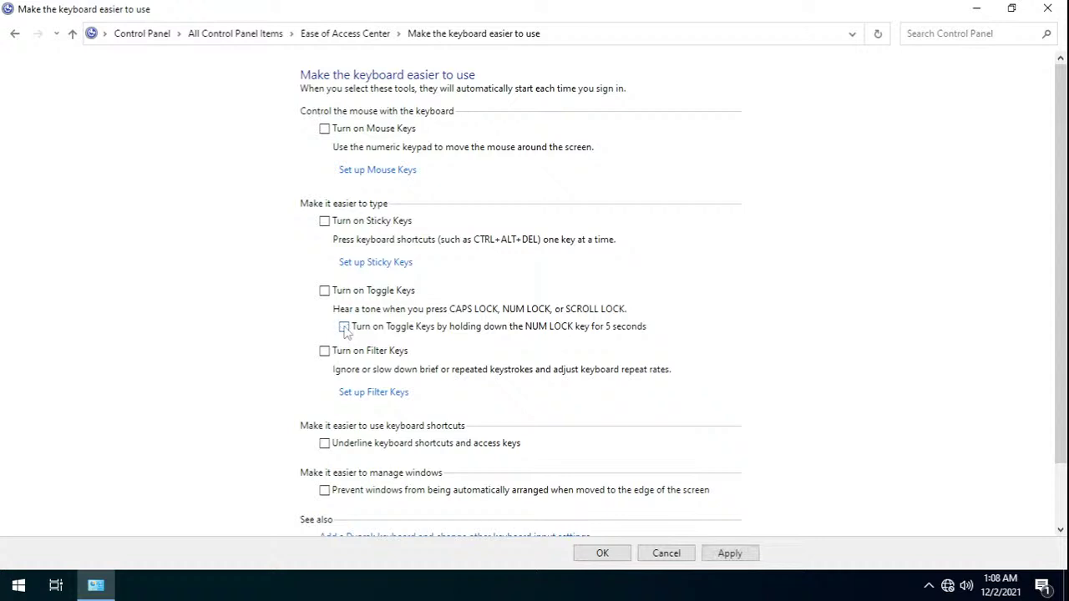
pyautogui.click(733, 555)
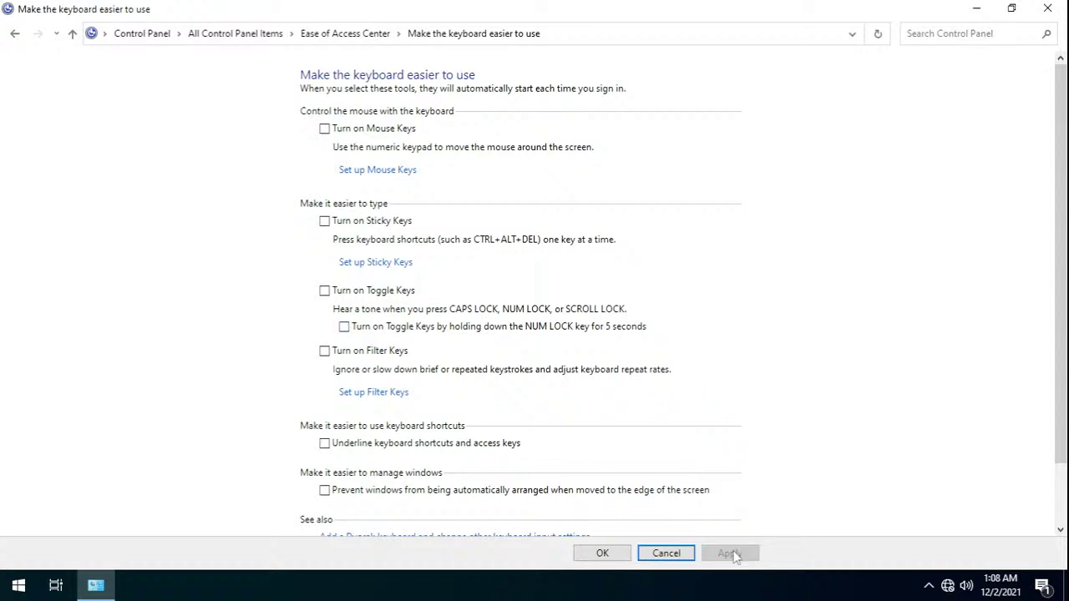
pyautogui.click(380, 393)
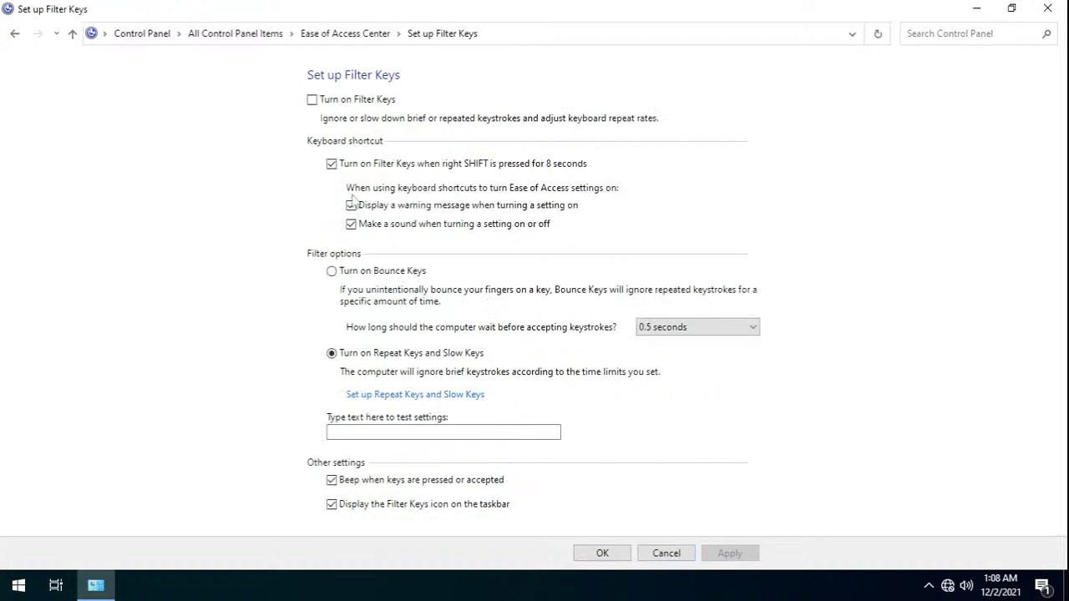
pyautogui.click(331, 165)
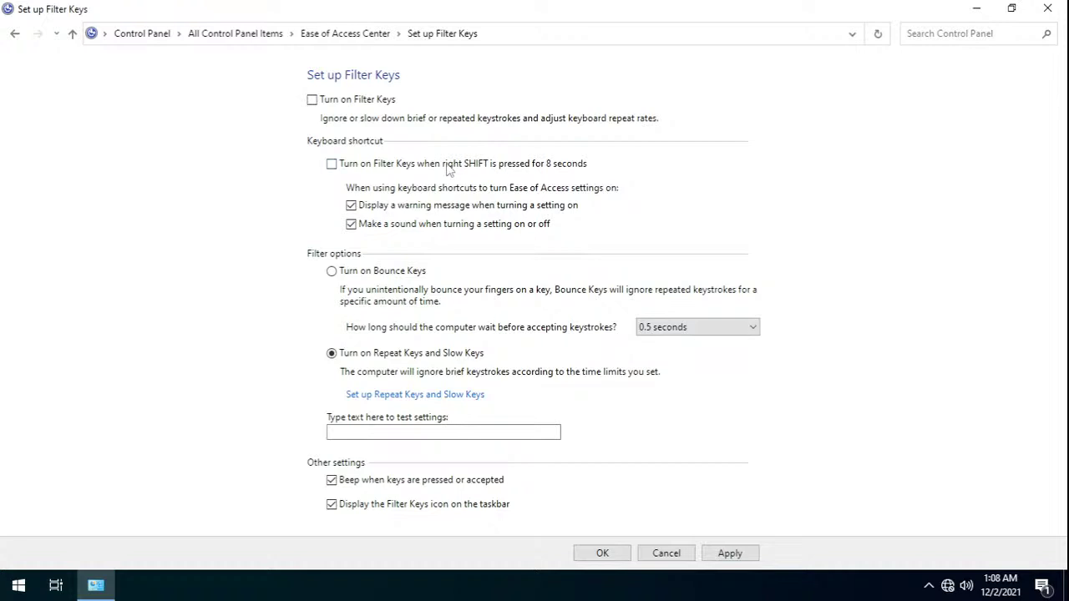
pyautogui.click(730, 554)
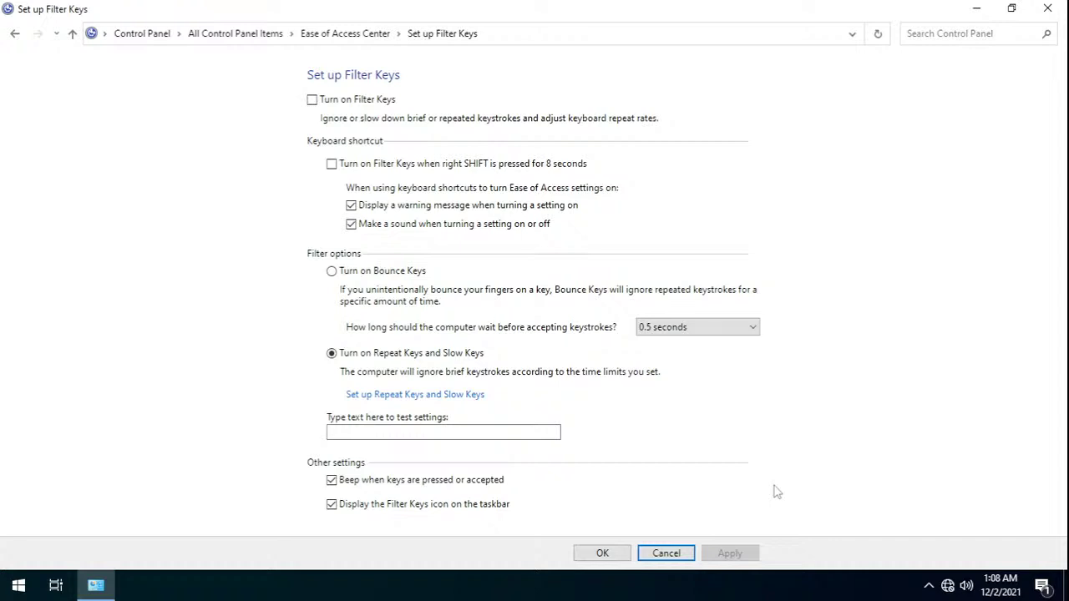
pyautogui.click(622, 558)
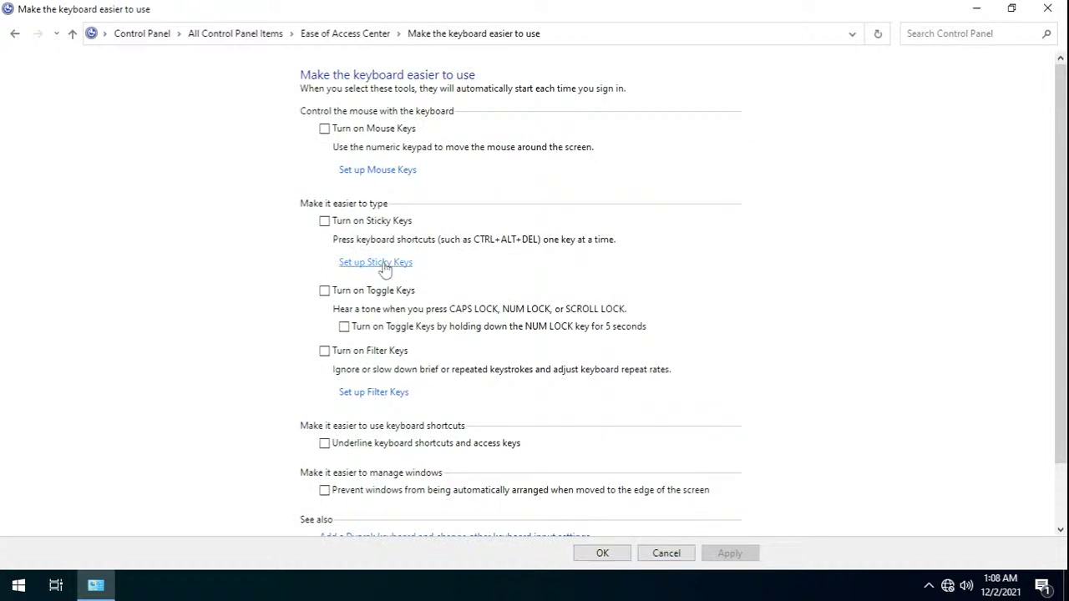
# - Recheck the shortcut options in the Sticky Keys and Filter Keys setup pages
pyautogui.click(384, 265)
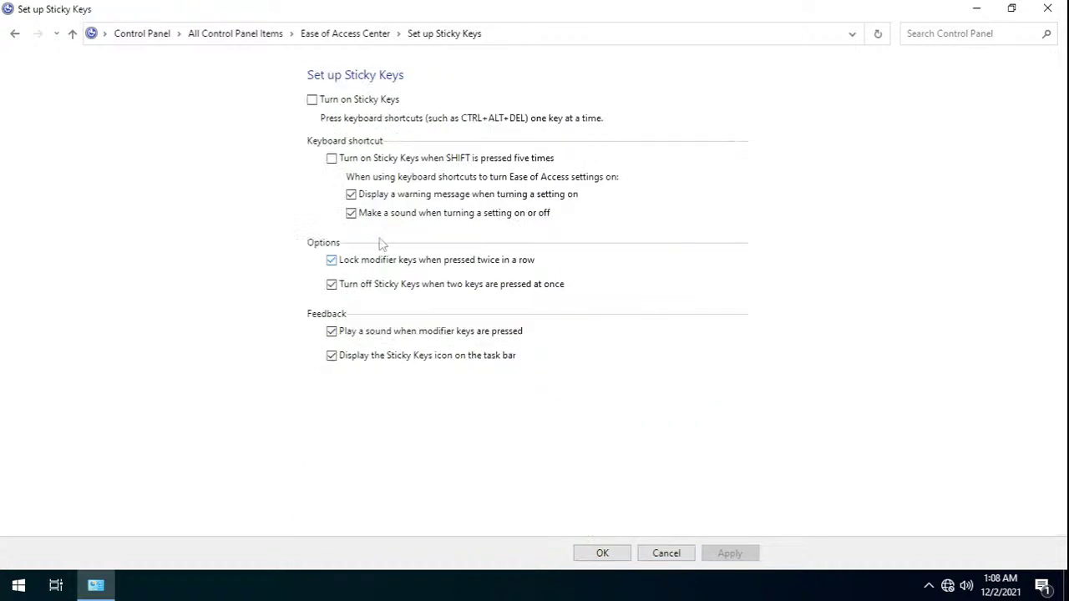
pyautogui.click(601, 556)
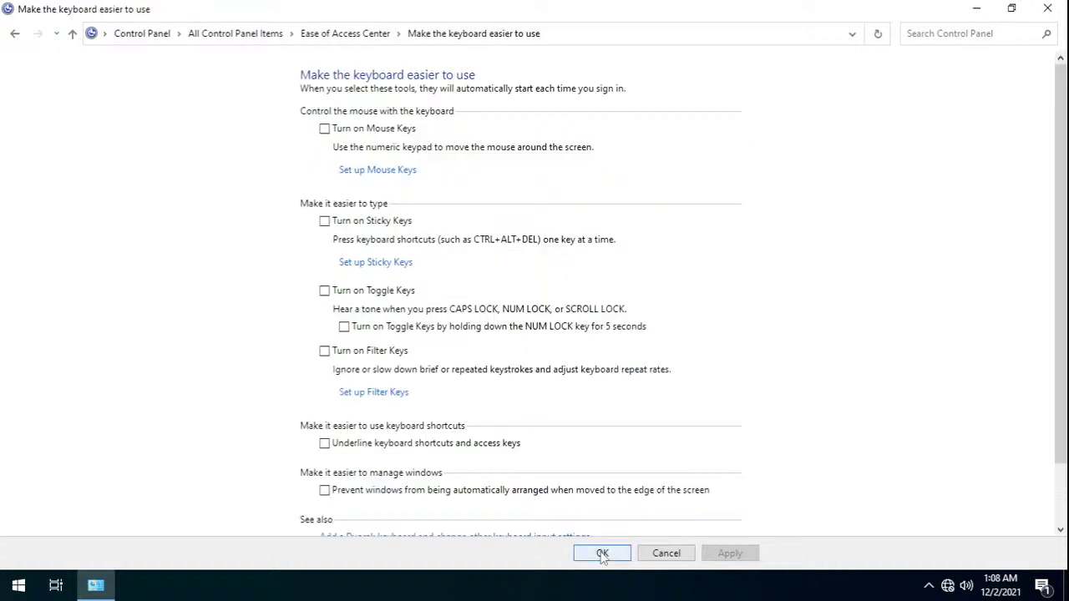
pyautogui.click(393, 391)
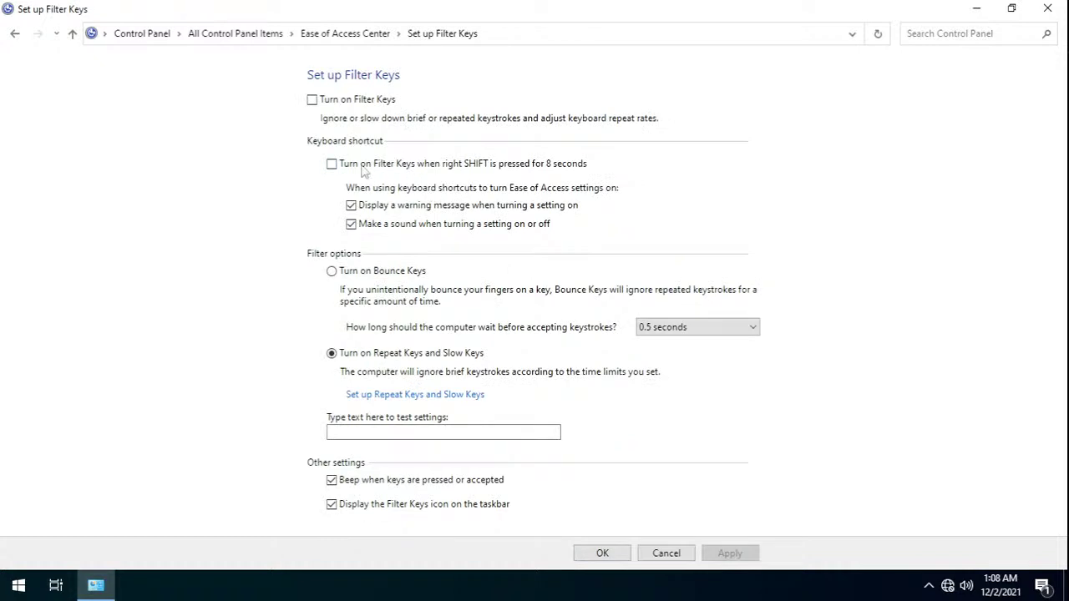
pyautogui.click(609, 558)
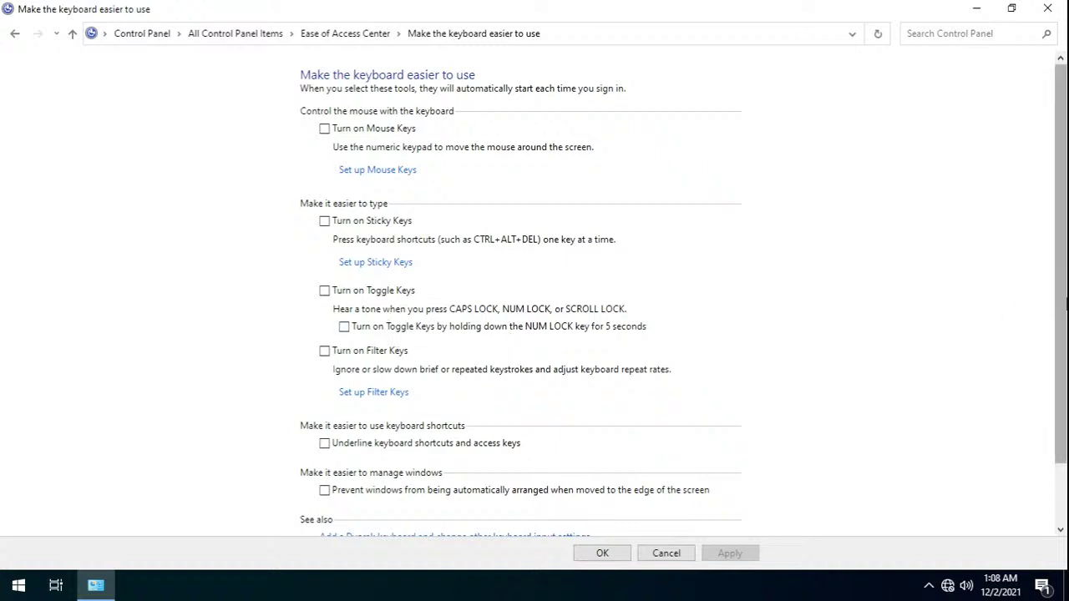
# - Confirm the keyboard accessibility settings and return to All Control Panel Items
pyautogui.scroll(-2, 1066, 305)
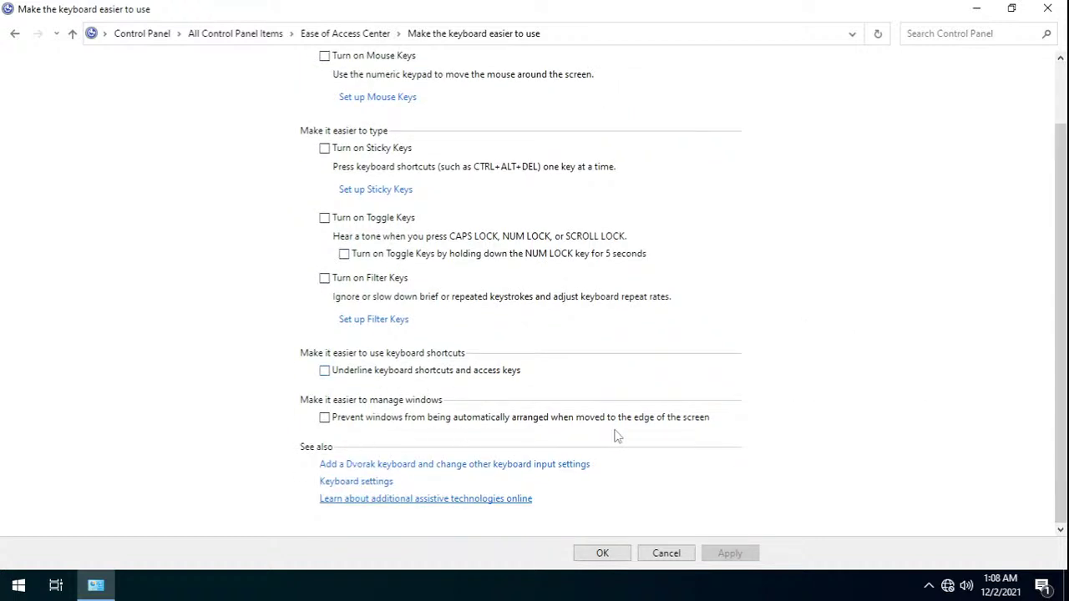
pyautogui.click(617, 555)
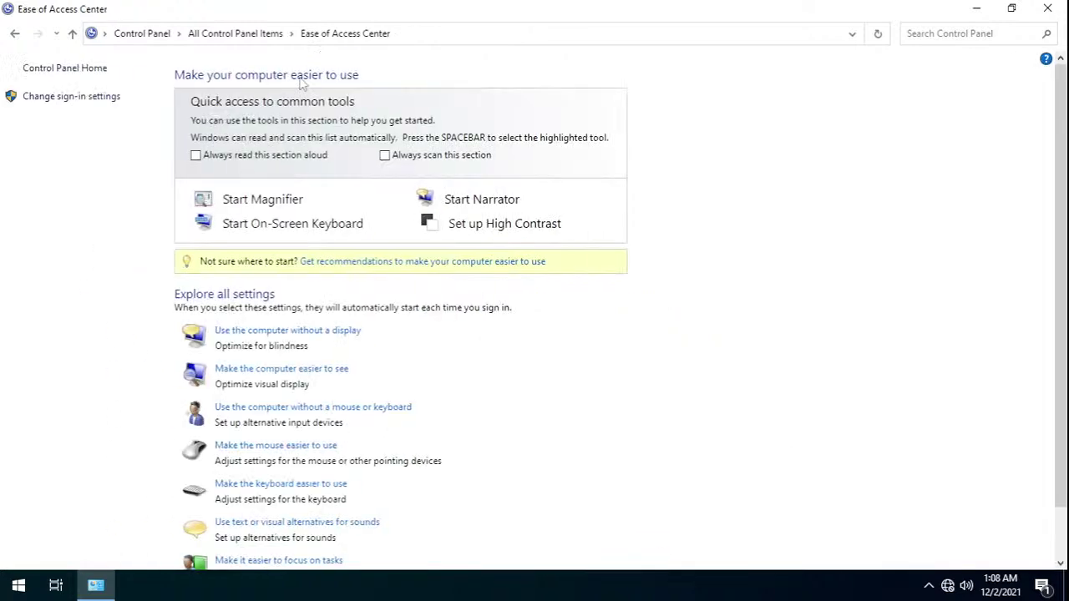
pyautogui.click(214, 35)
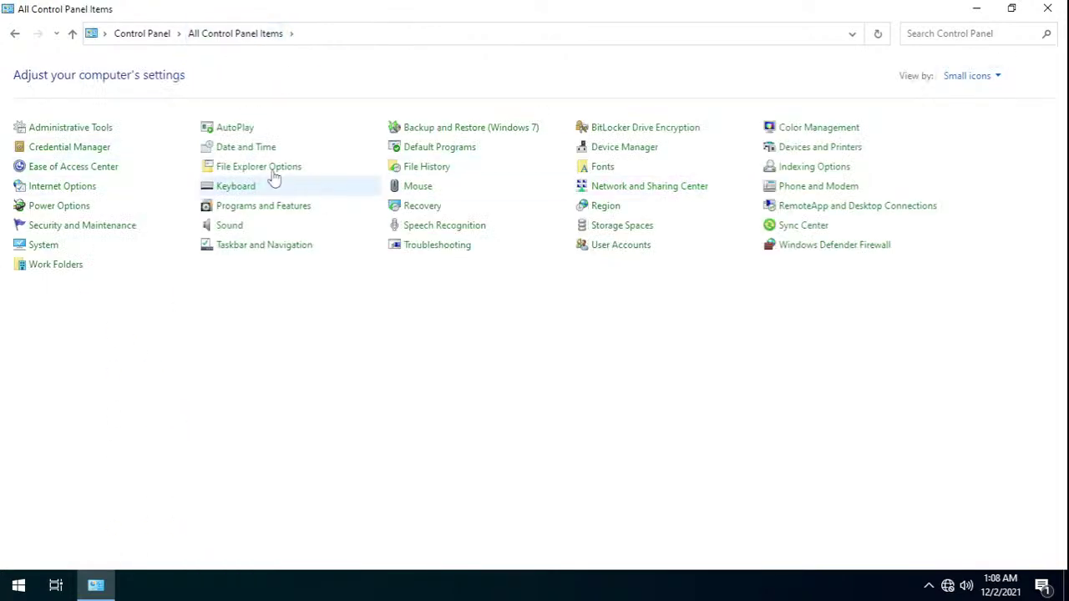
# - Set File Explorer to open to This PC in the File Explorer Options and apply the change
pyautogui.click(271, 167)
pyautogui.click(234, 105)
pyautogui.click(186, 130)
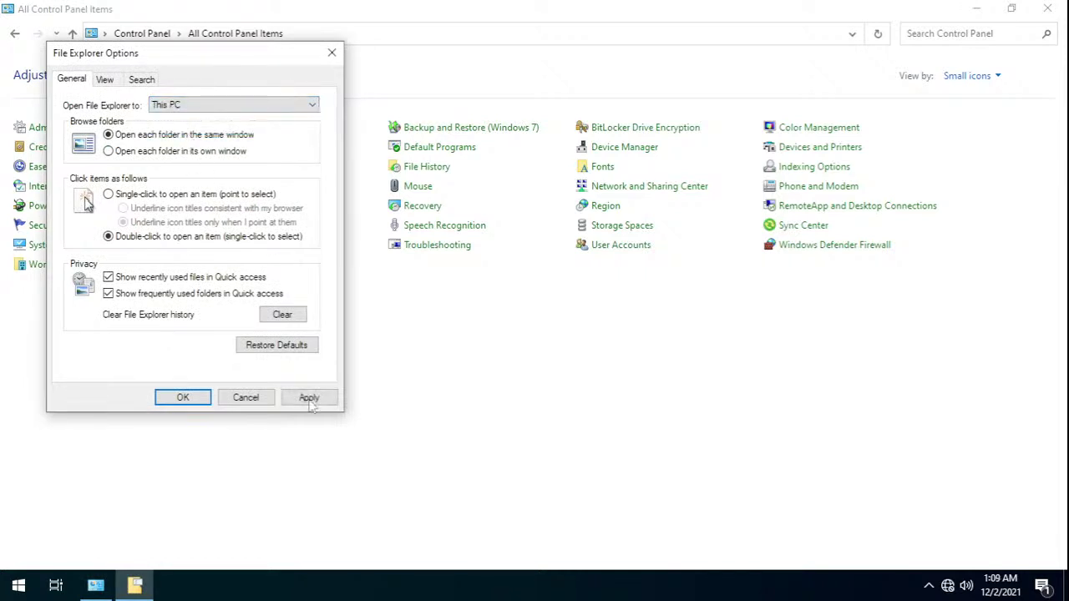
pyautogui.click(307, 398)
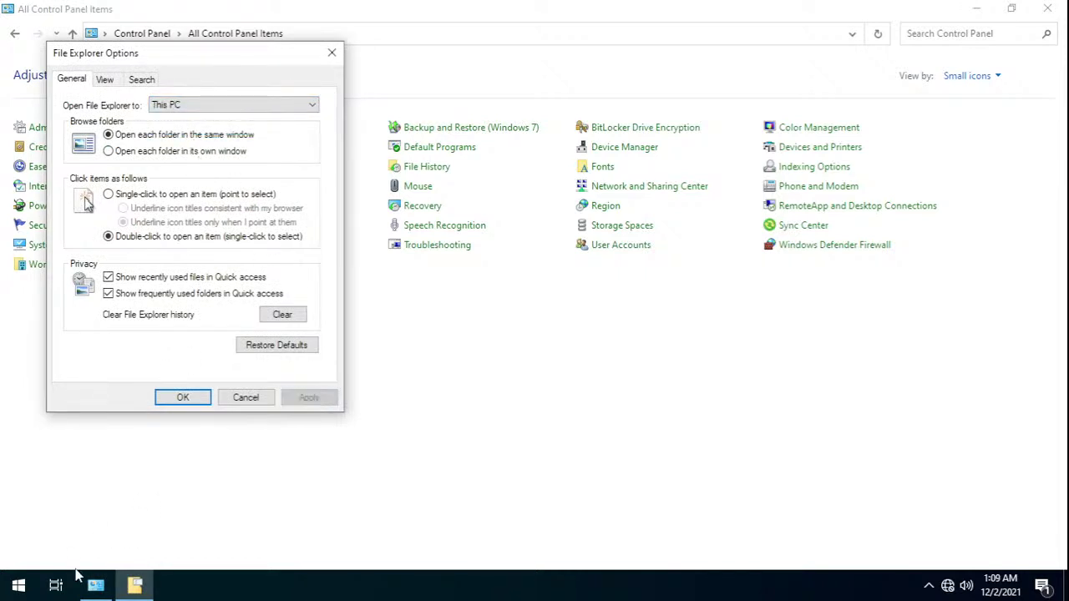
# - Expand the Windows System group in the Start menu's app list
pyautogui.click(18, 586)
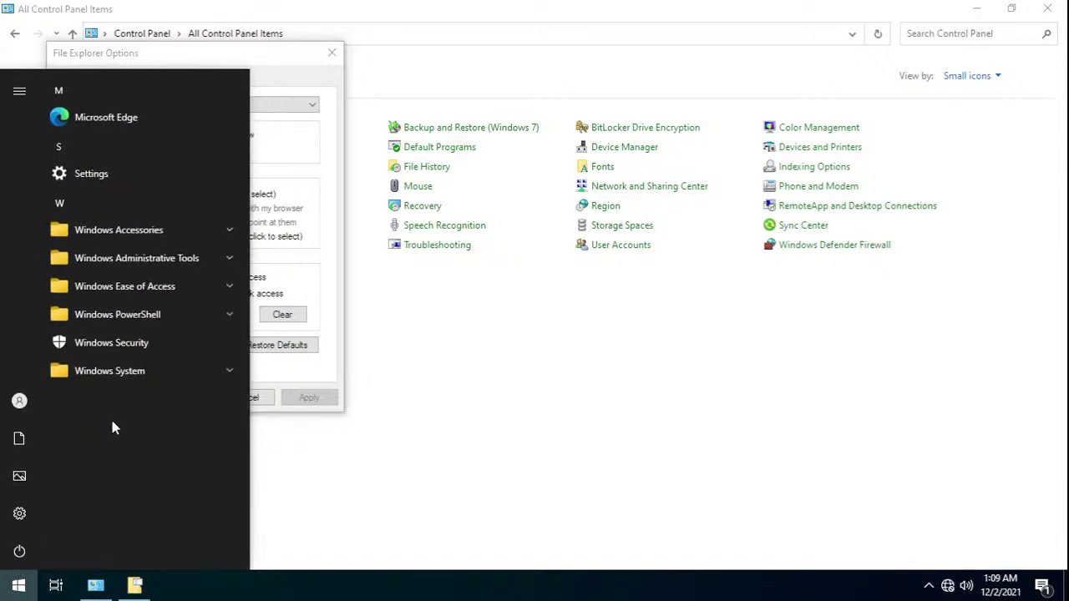
pyautogui.click(117, 373)
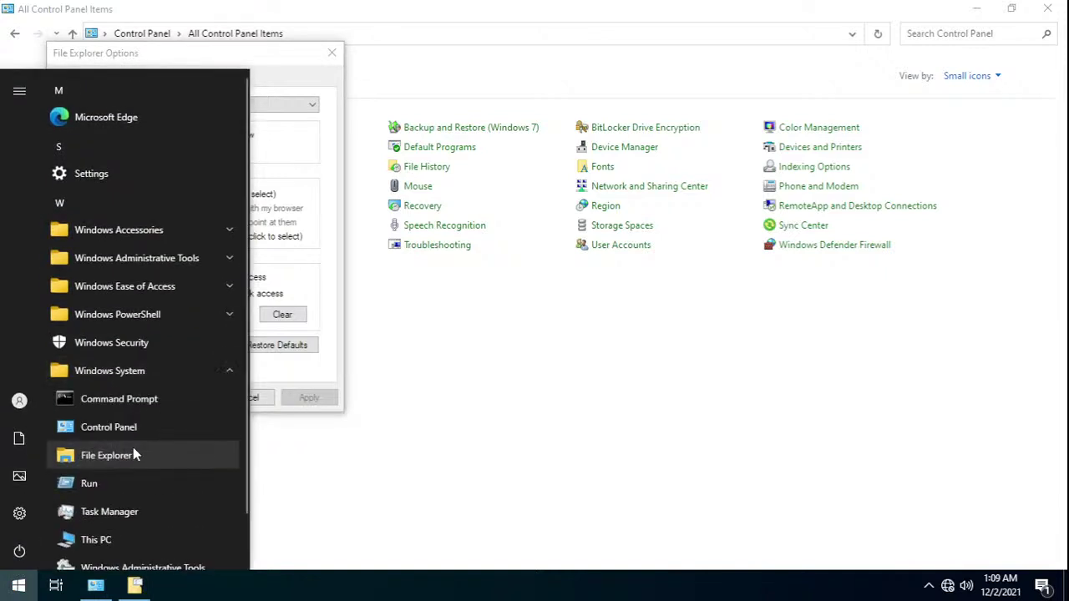
pyautogui.rightClick(133, 449)
pyautogui.click(162, 289)
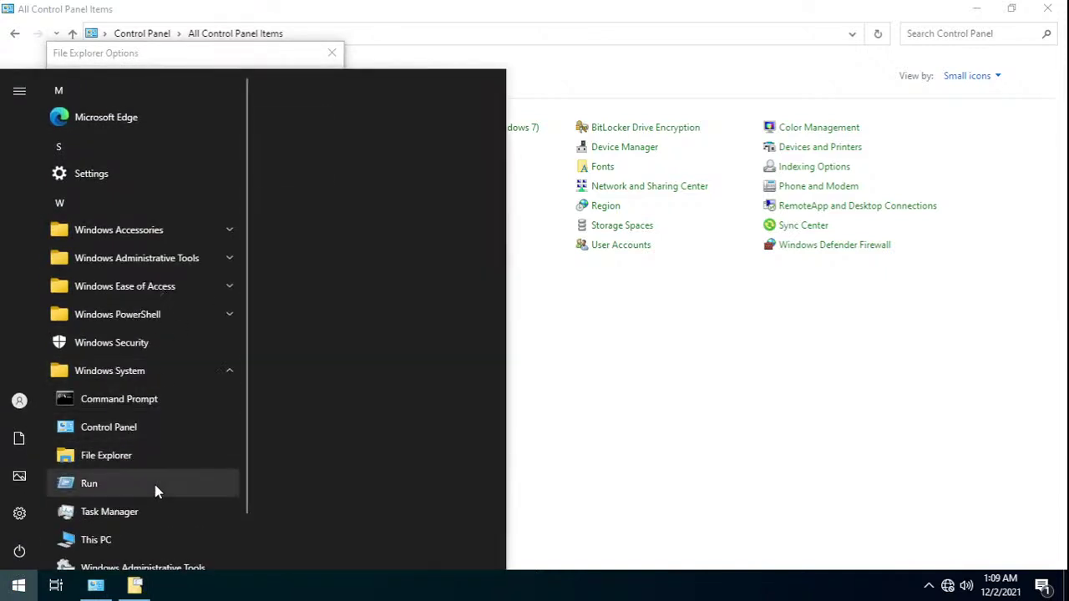
pyautogui.rightClick(293, 182)
pyautogui.click(393, 198)
# - Pin File Explorer to the taskbar as the first app icon and close the Start menu
pyautogui.rightClick(132, 451)
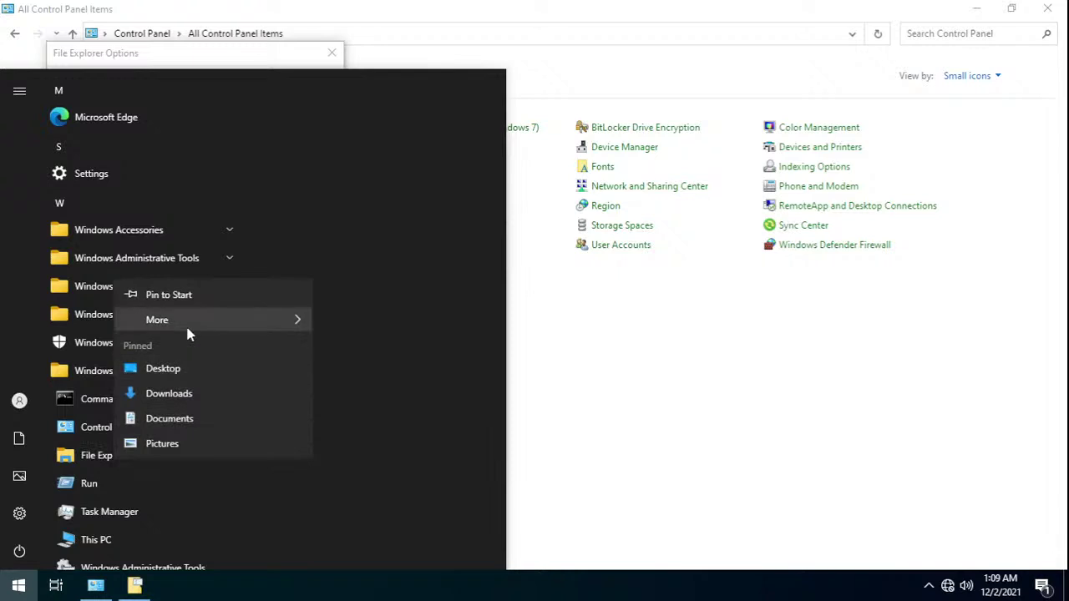
pyautogui.moveTo(185, 323)
pyautogui.click(407, 327)
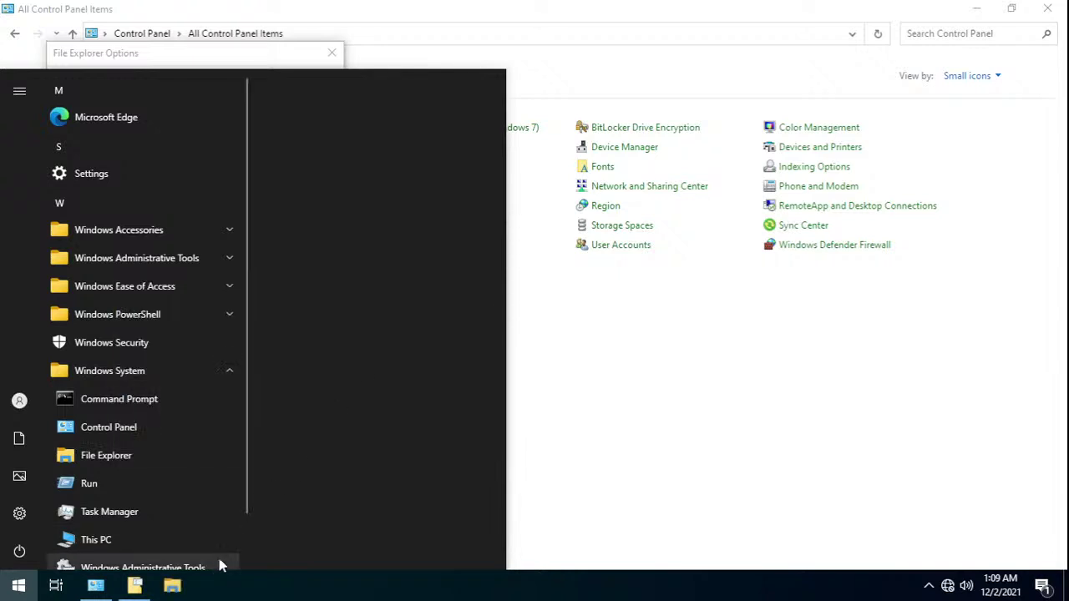
pyautogui.click(18, 585)
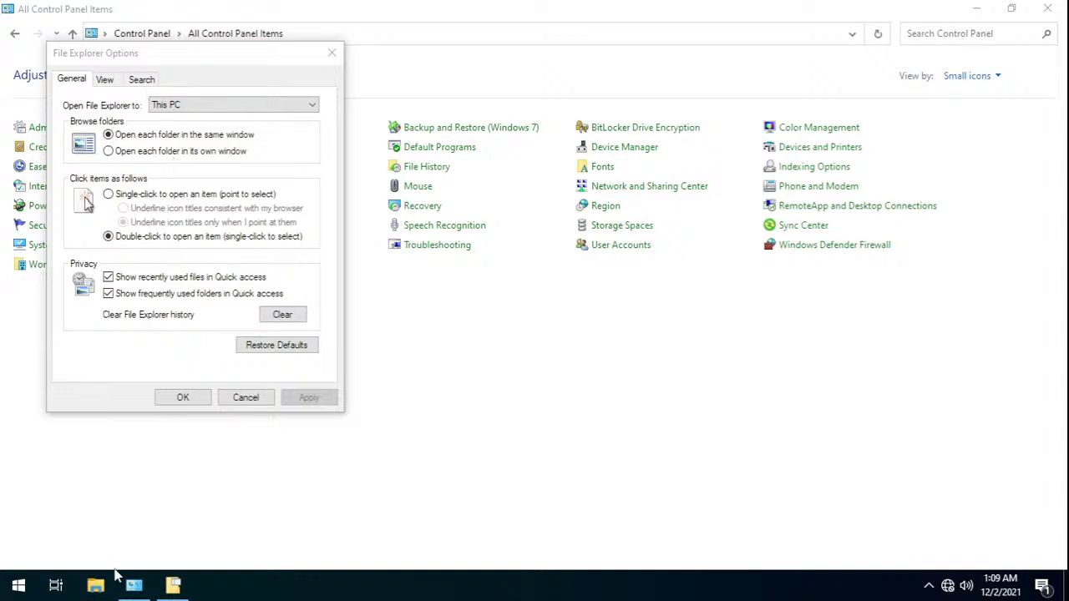
# - Open File Explorer to check its start location, compare the Quick access and This PC views, and close it
pyautogui.click(97, 587)
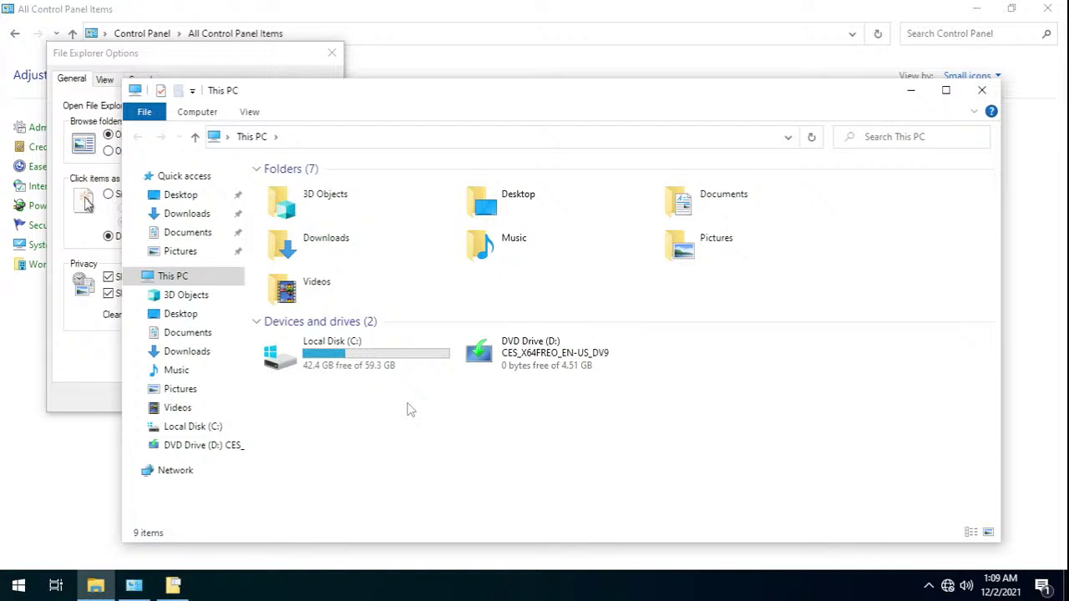
pyautogui.click(188, 176)
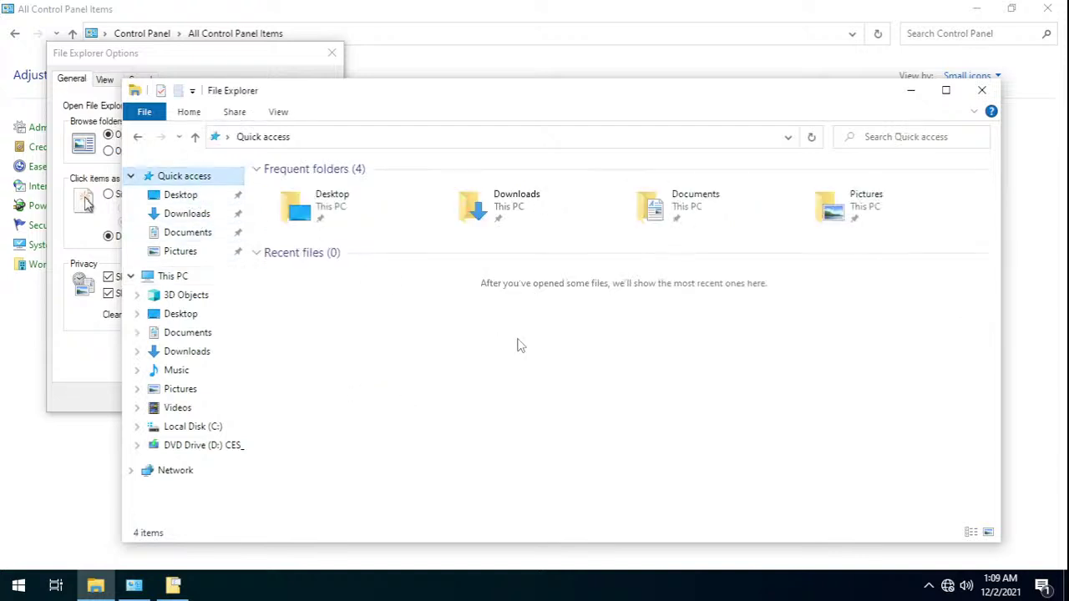
pyautogui.click(174, 276)
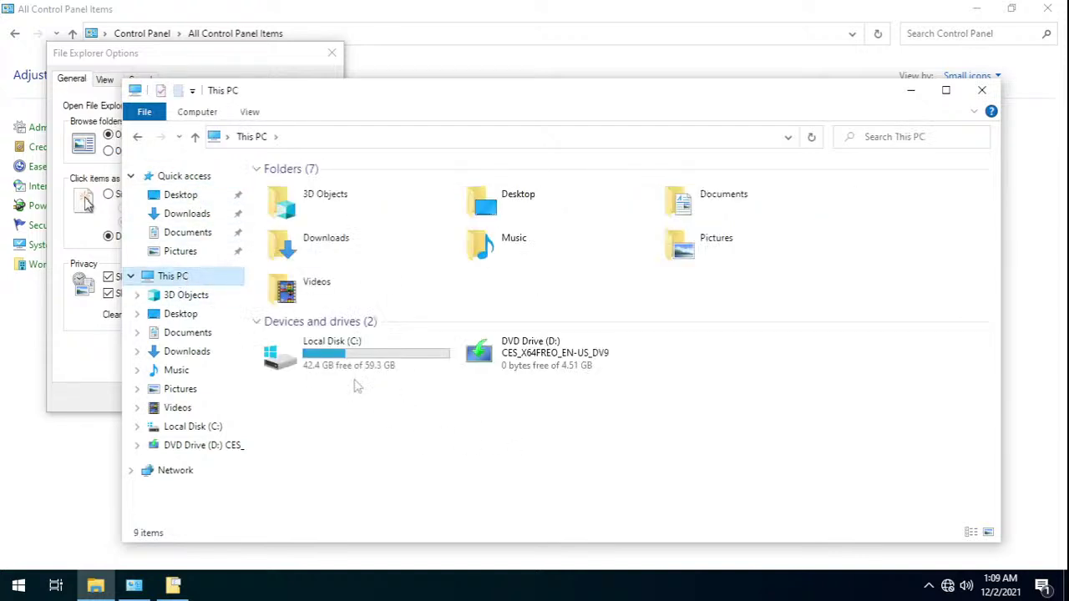
pyautogui.click(981, 91)
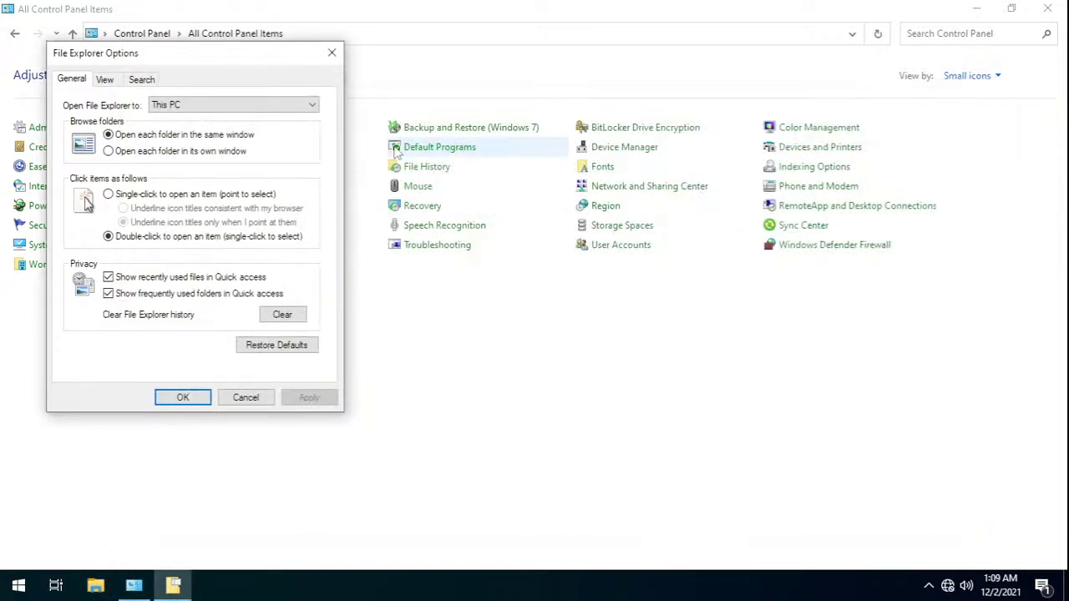
# - Apply the option to open each folder in the same window
pyautogui.click(150, 139)
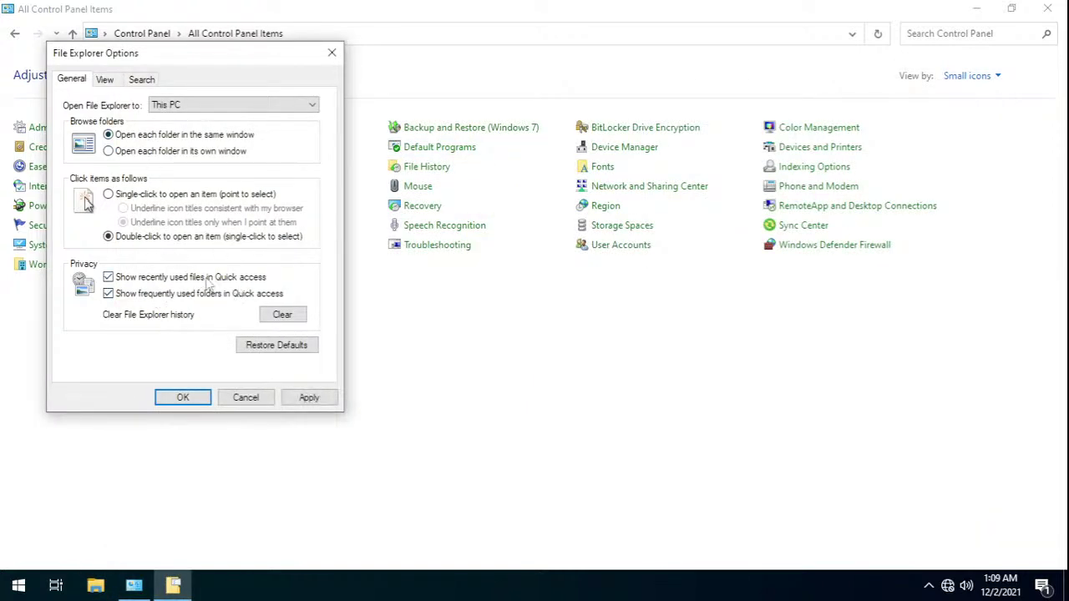
pyautogui.click(317, 398)
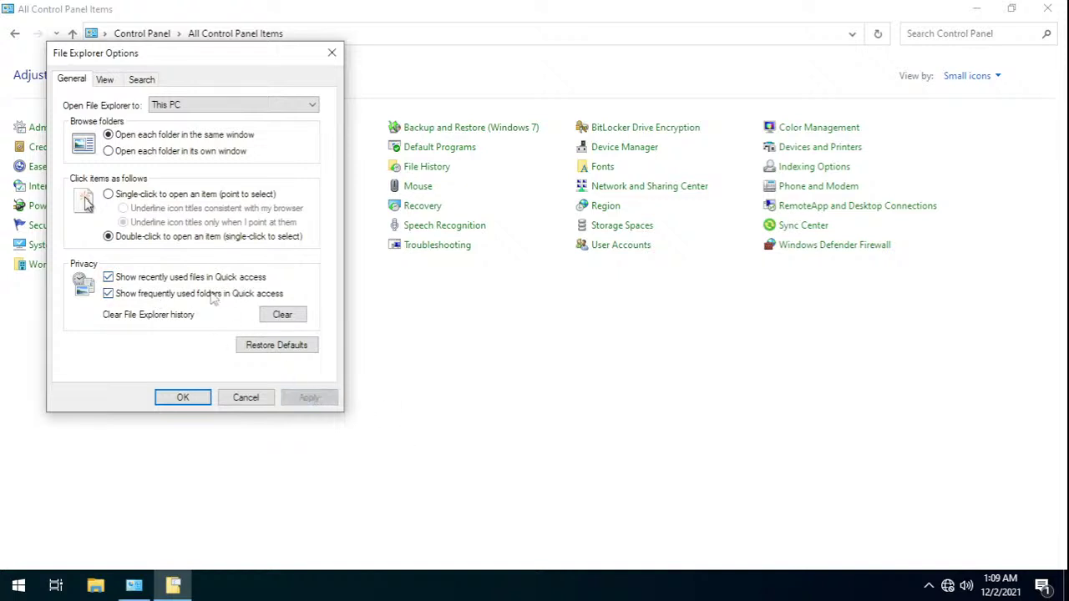
# - Show the full title-bar path and hidden files, stop hiding empty drives, known file extensions and folder merge conflicts, and apply the settings
pyautogui.click(117, 83)
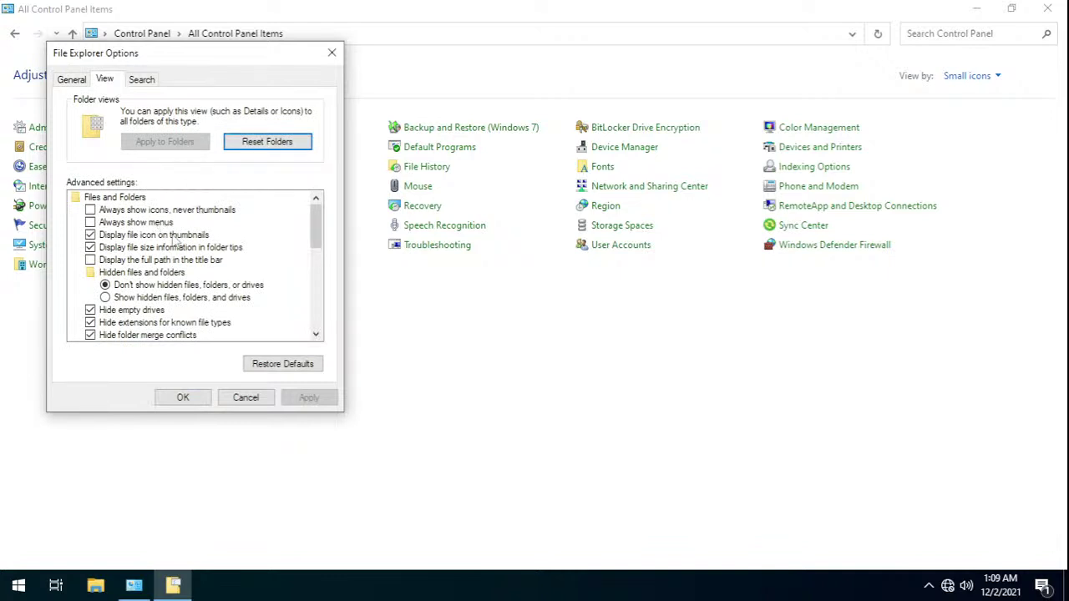
pyautogui.click(91, 261)
pyautogui.click(105, 298)
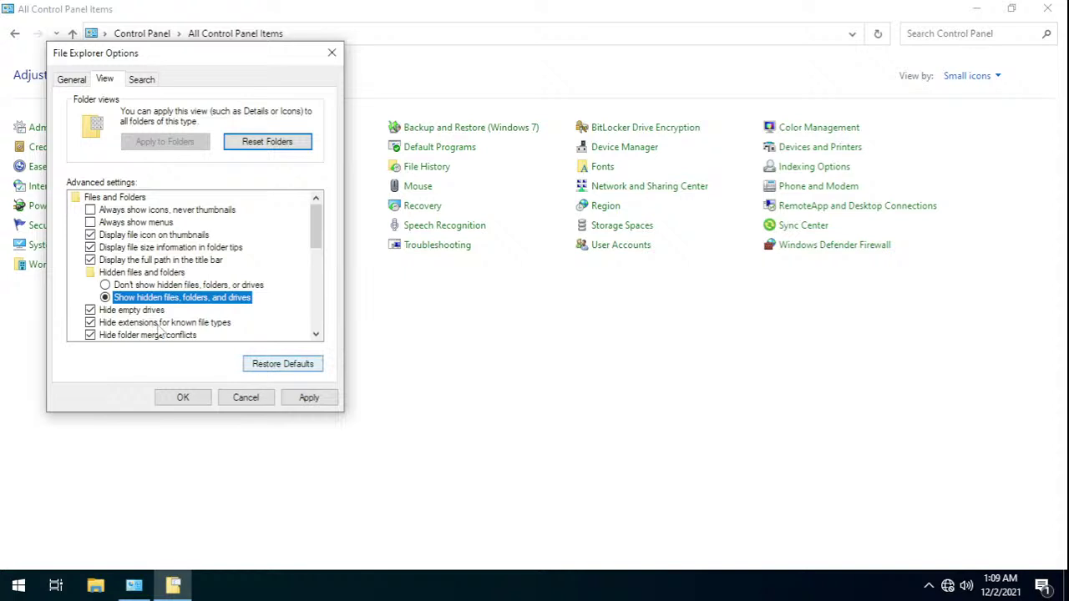
pyautogui.click(91, 310)
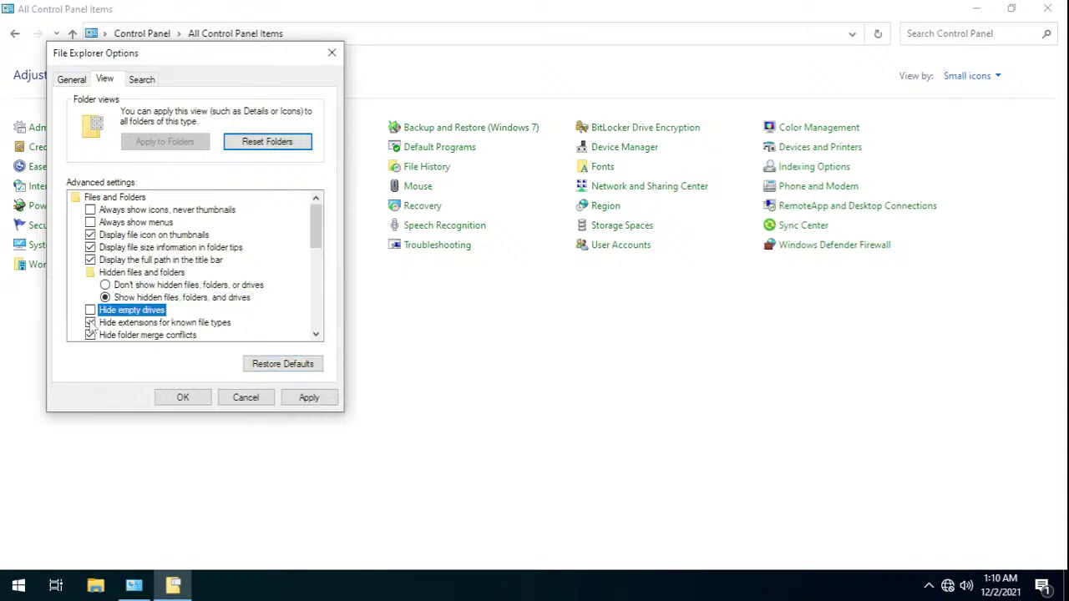
pyautogui.click(90, 322)
pyautogui.click(90, 335)
pyautogui.click(310, 398)
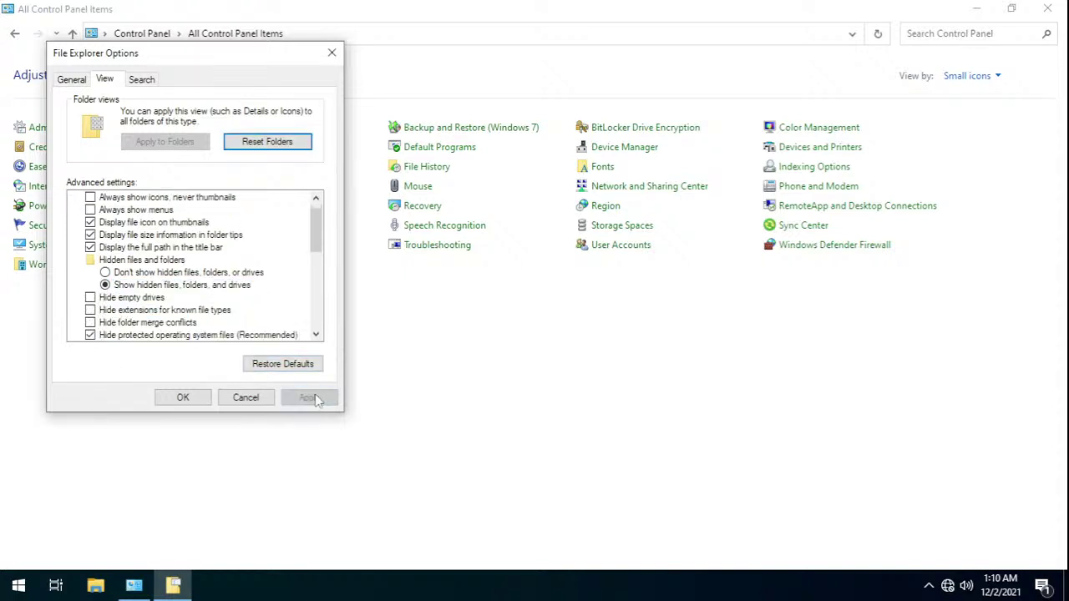
# - Enable showing encrypted or compressed NTFS files in color and apply the change
pyautogui.moveTo(317, 232); pyautogui.dragTo(320, 266)
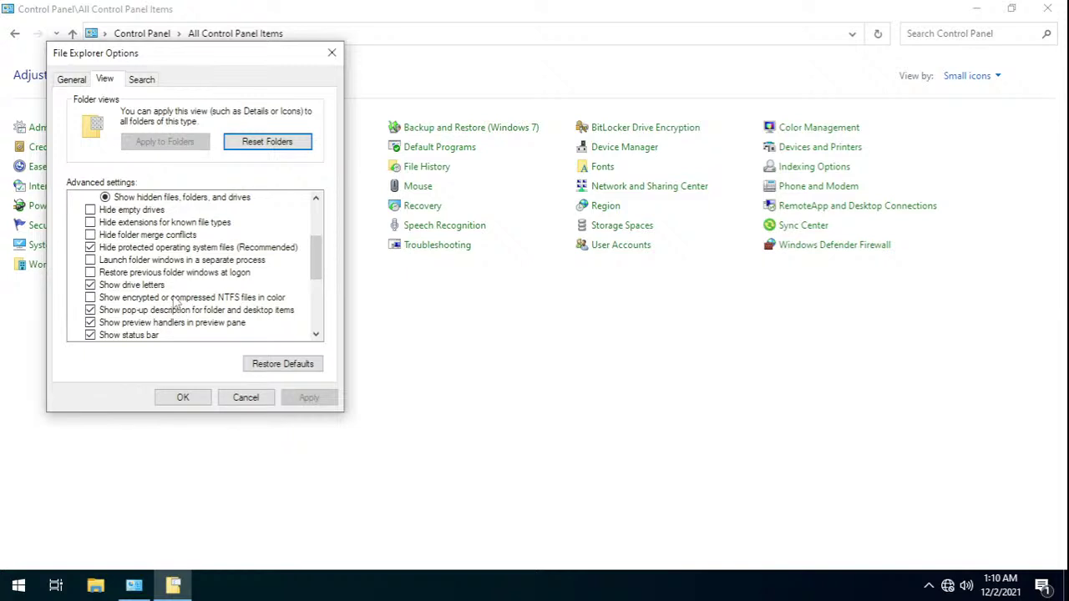
pyautogui.click(90, 297)
pyautogui.click(307, 398)
# - Switch to the host computer's Control Panel and review the advanced View settings in its Folder Options
pyautogui.hotkey('ctrl', 'alt')
pyautogui.click(926, 10)
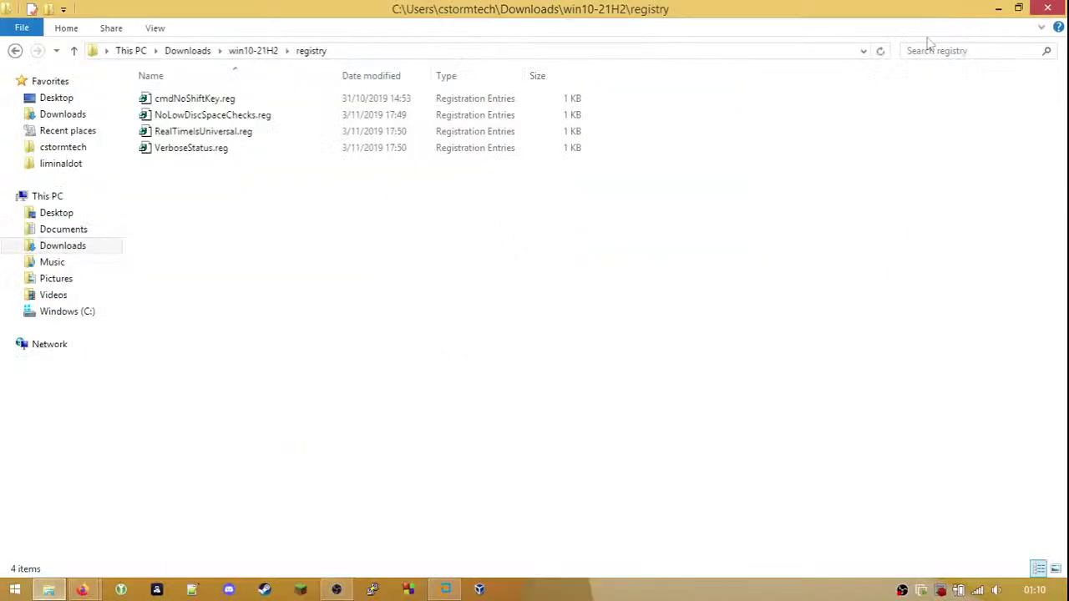
pyautogui.moveTo(1055, 496)
pyautogui.click(1034, 461)
pyautogui.click(927, 139)
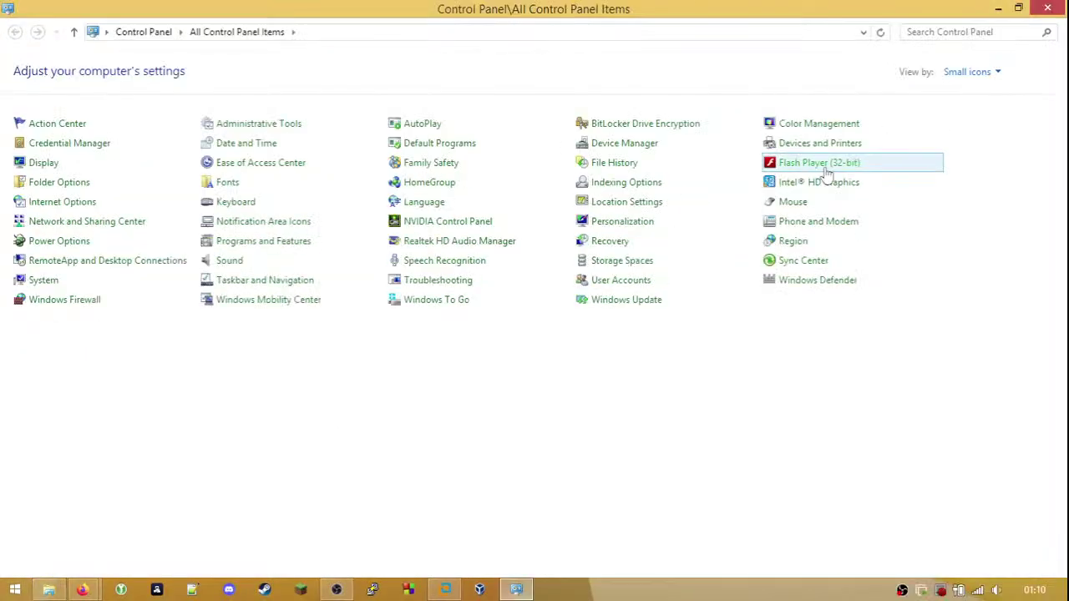
pyautogui.press('Return')
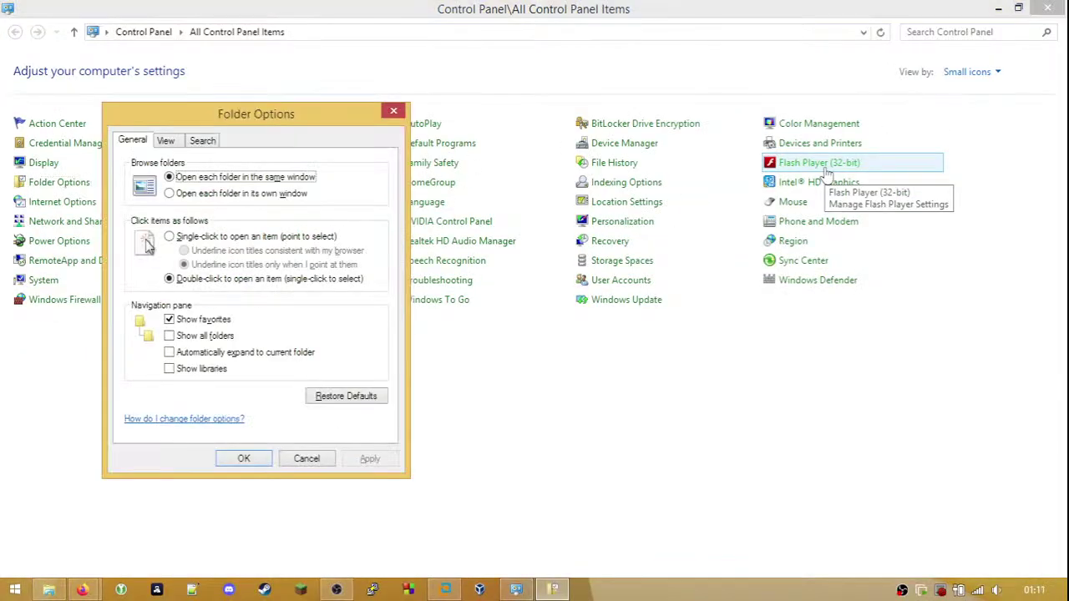
pyautogui.click(165, 138)
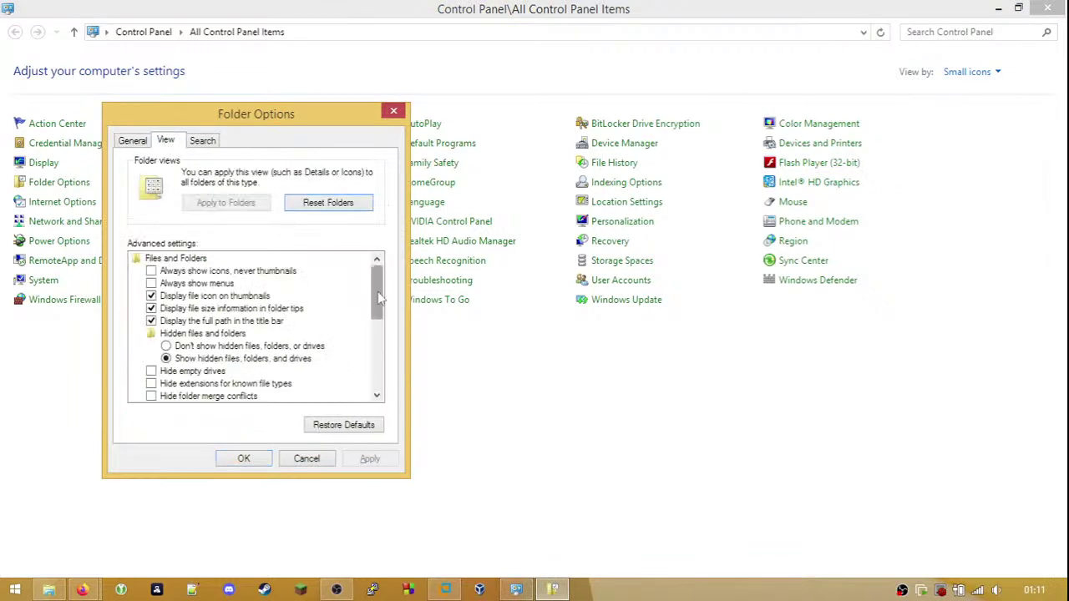
pyautogui.scroll(-3, 380, 332)
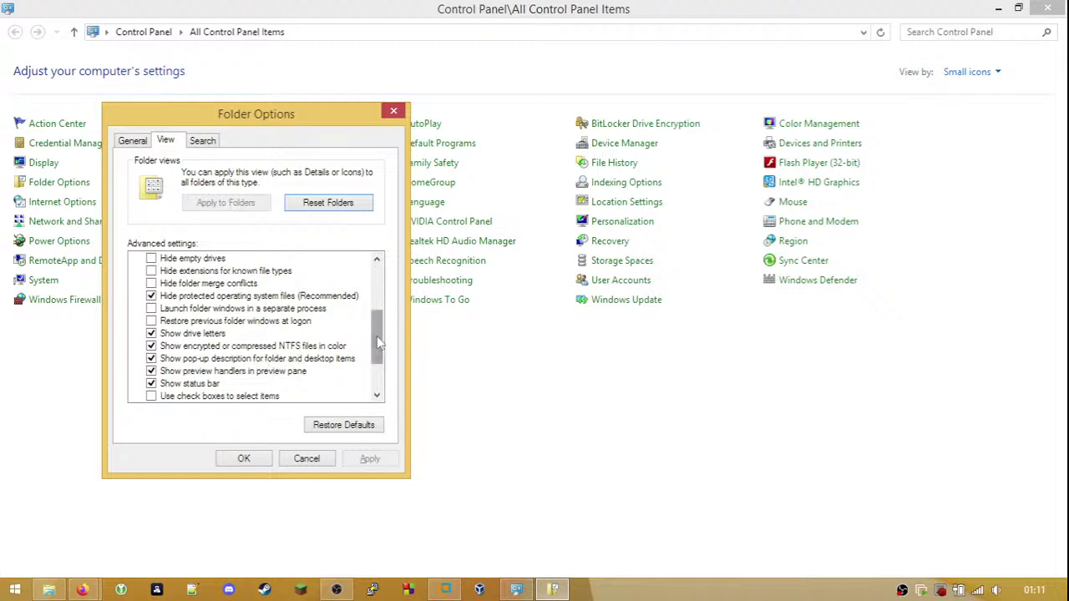
pyautogui.moveTo(382, 351); pyautogui.dragTo(380, 296)
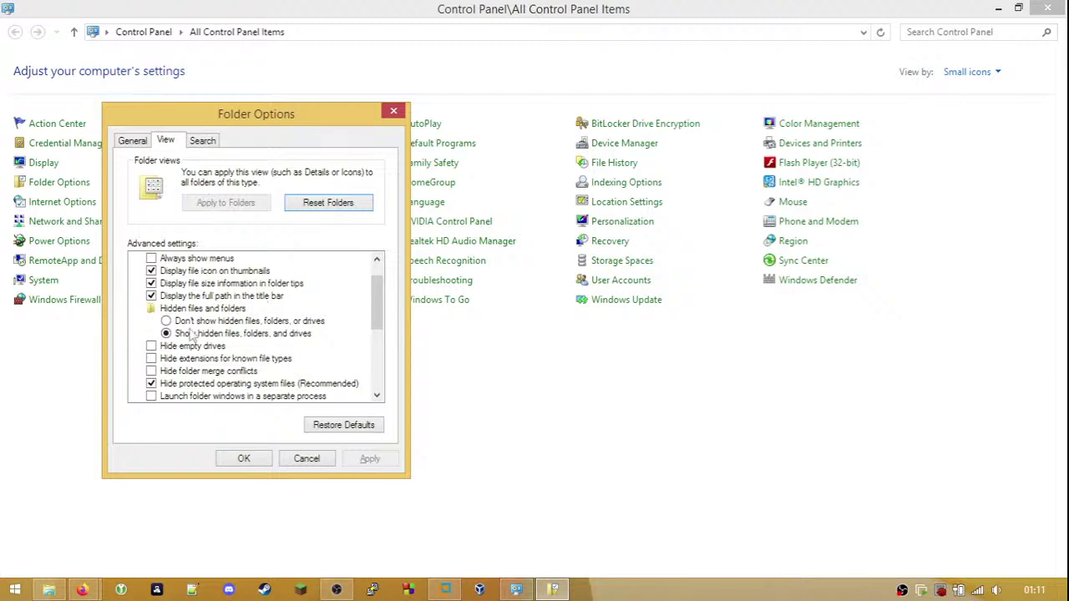
# - Try turning off size tips and the full title-bar path and hiding empty drives and known extensions on the host, and discard the changes
pyautogui.click(152, 284)
pyautogui.click(151, 296)
pyautogui.click(171, 333)
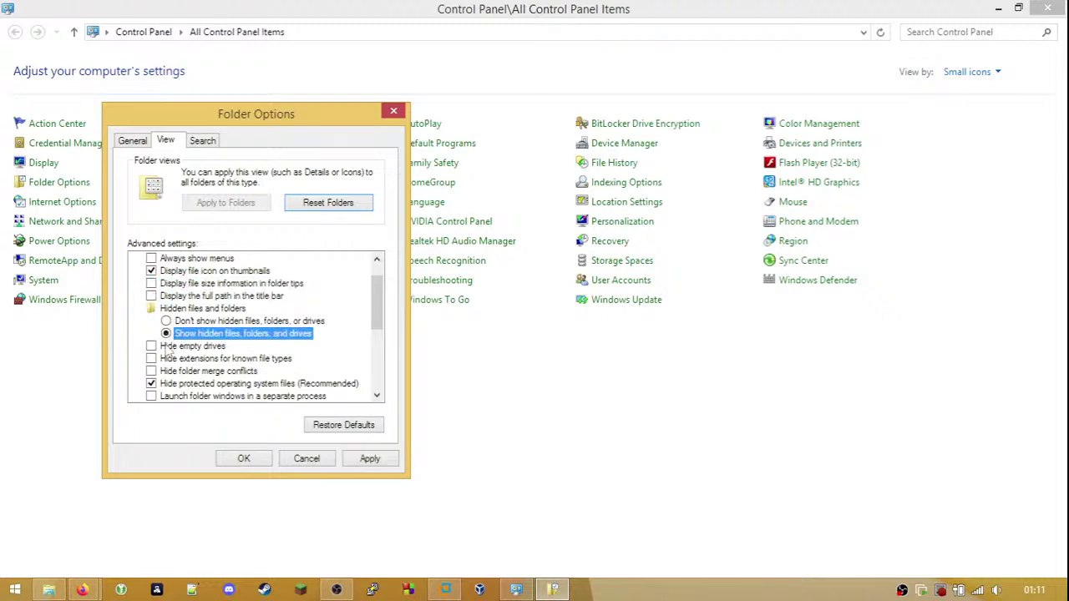
pyautogui.click(151, 346)
pyautogui.click(151, 358)
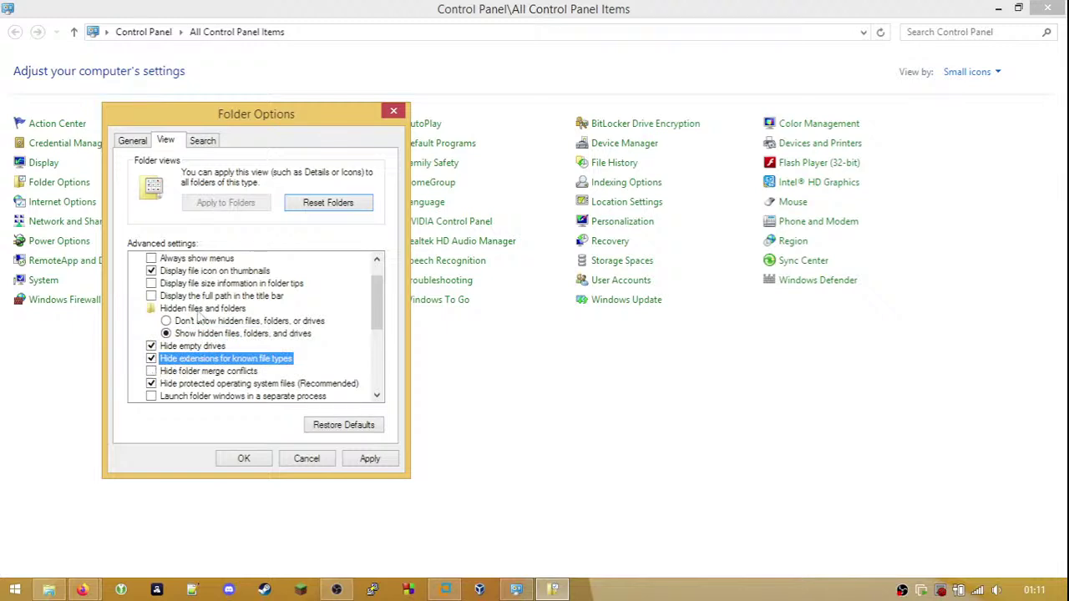
pyautogui.click(309, 455)
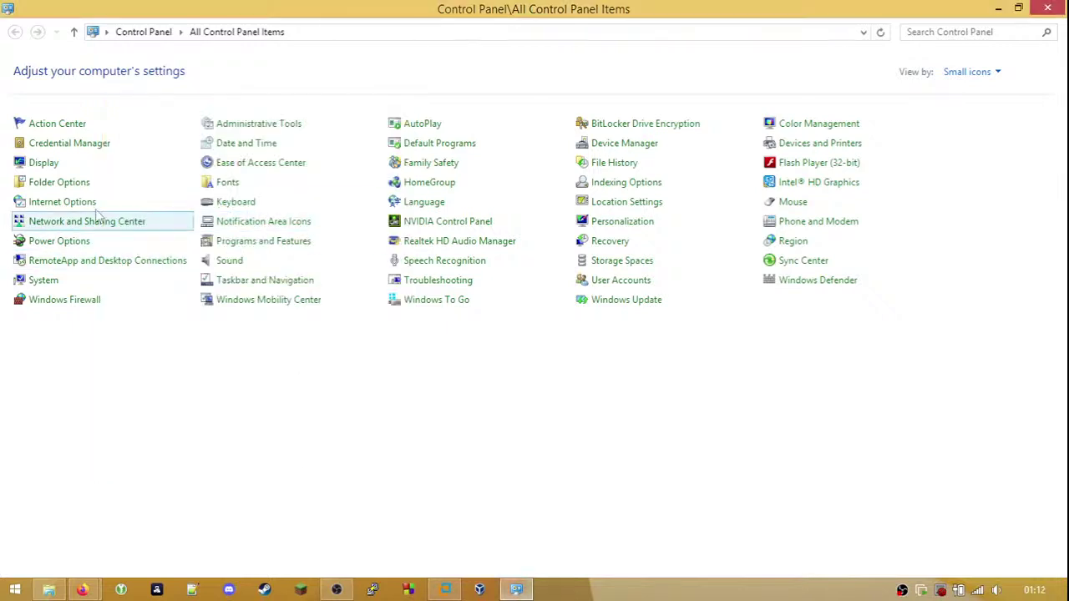
# - Reopen the host's Folder Options and try disabling the full title-bar path and hiding empty drives, known extensions and folder merge conflicts
pyautogui.click(81, 185)
pyautogui.click(84, 60)
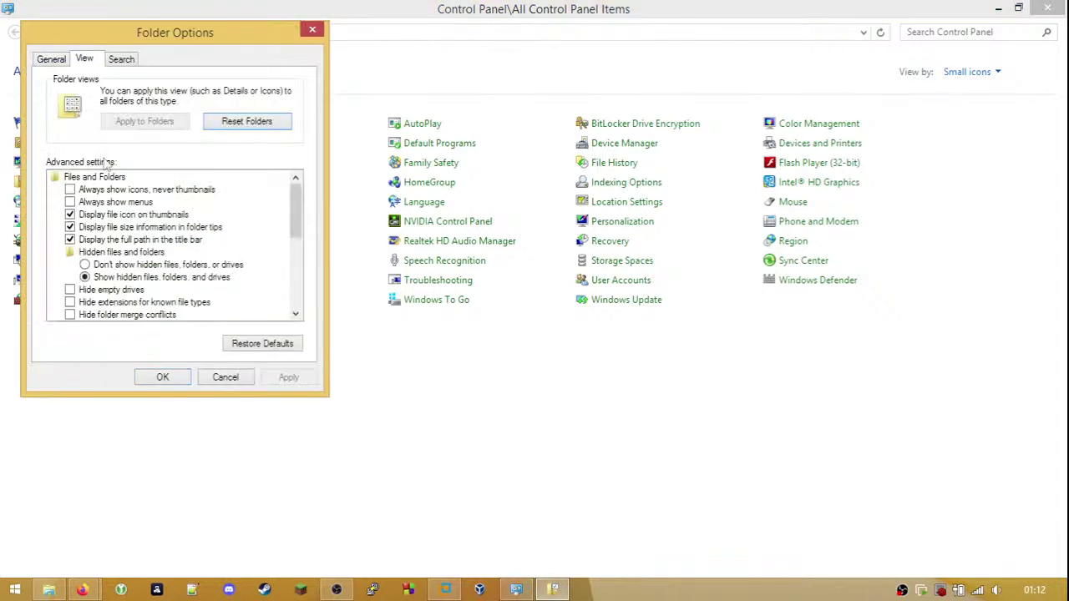
pyautogui.click(70, 240)
pyautogui.click(84, 278)
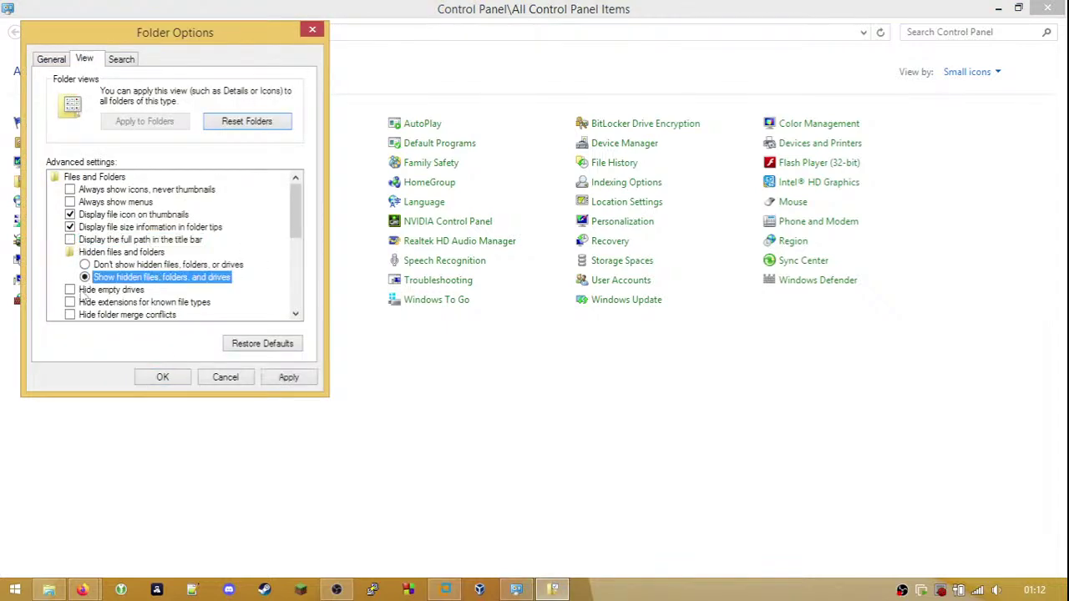
pyautogui.click(70, 290)
pyautogui.click(70, 303)
pyautogui.click(71, 315)
# - Try toggling the NTFS file color option, discard the host's changes, and return to the Windows 10 virtual machine's advanced View settings
pyautogui.scroll(-2, 273, 242)
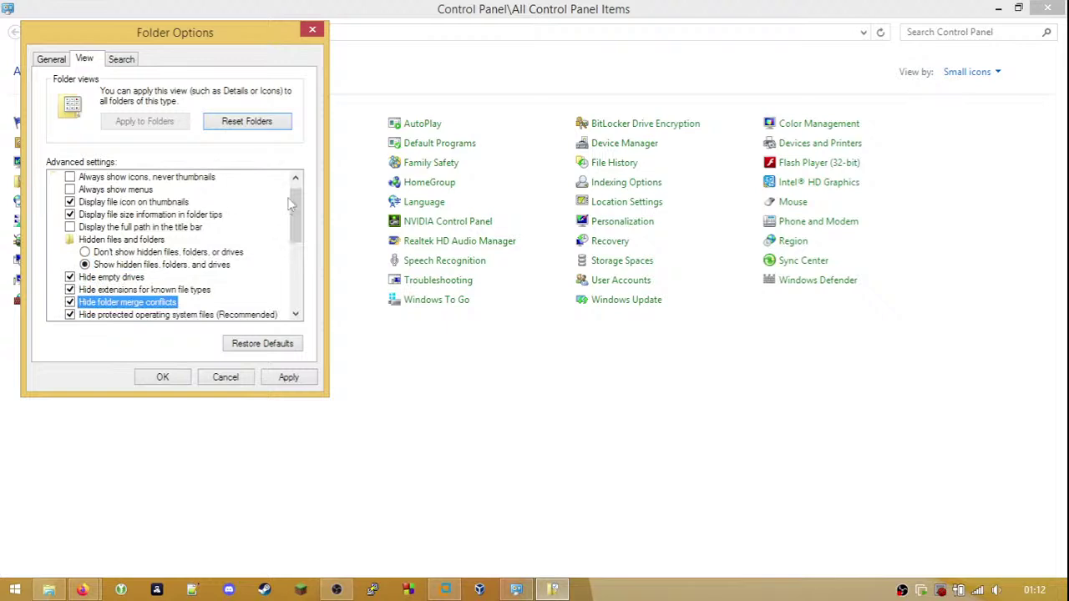
pyautogui.scroll(-2, 309, 243)
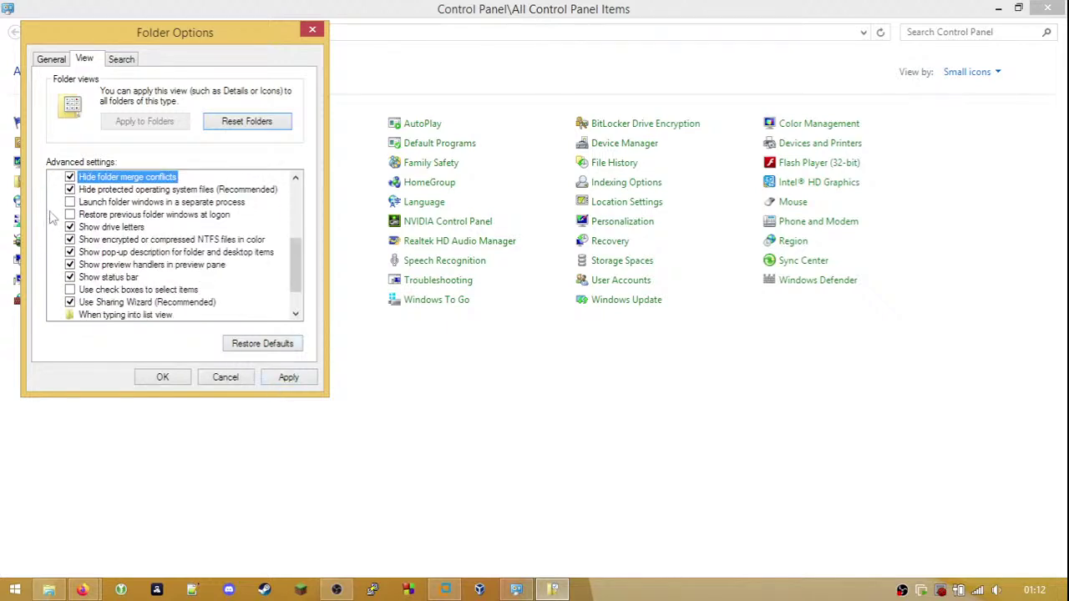
pyautogui.click(161, 241)
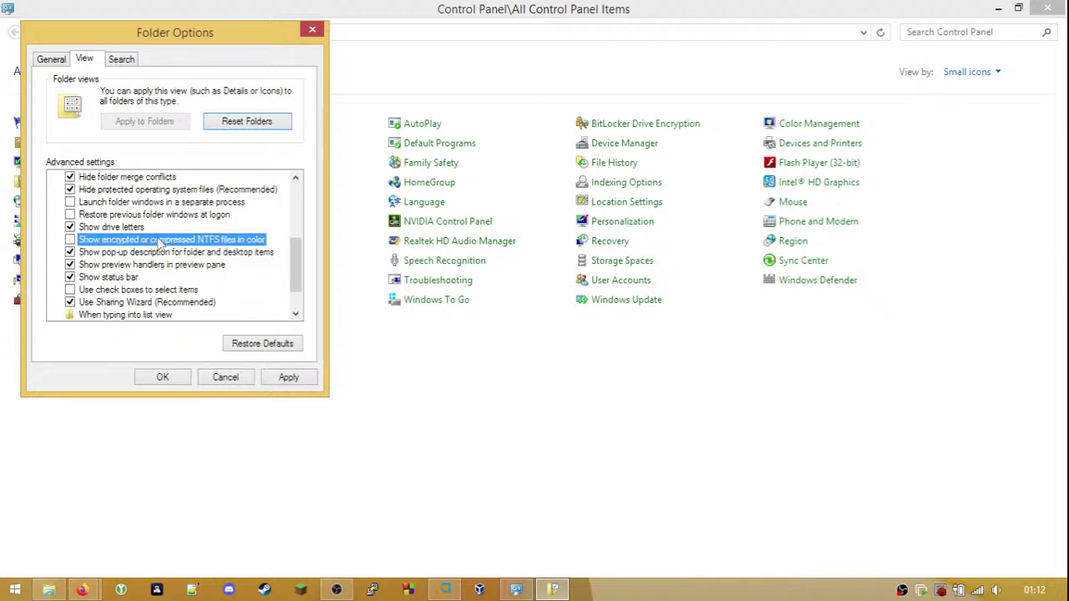
pyautogui.click(71, 241)
pyautogui.click(201, 377)
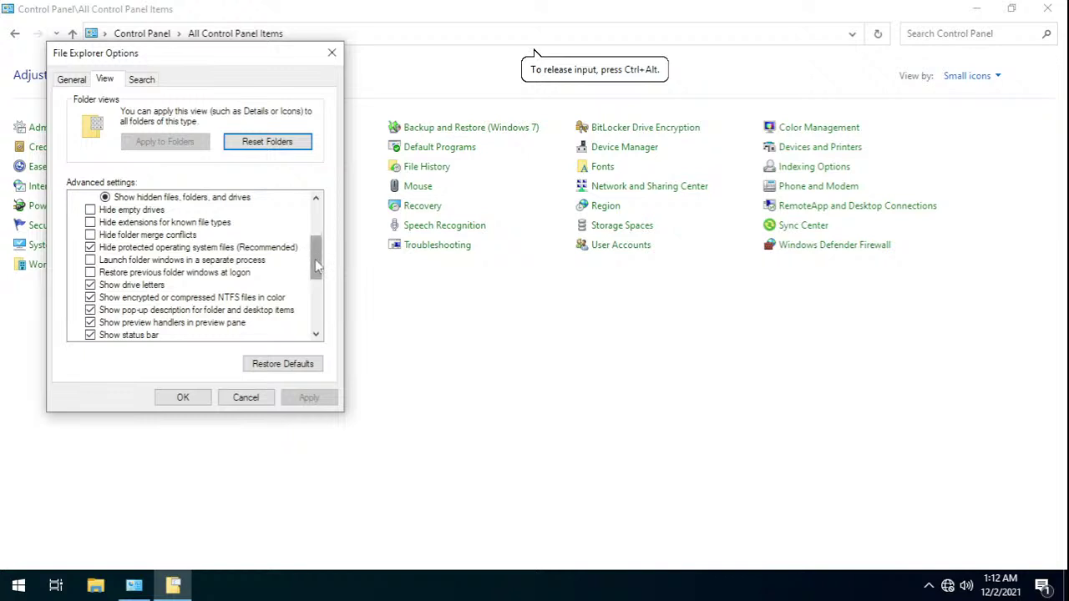
pyautogui.scroll(3, 315, 259)
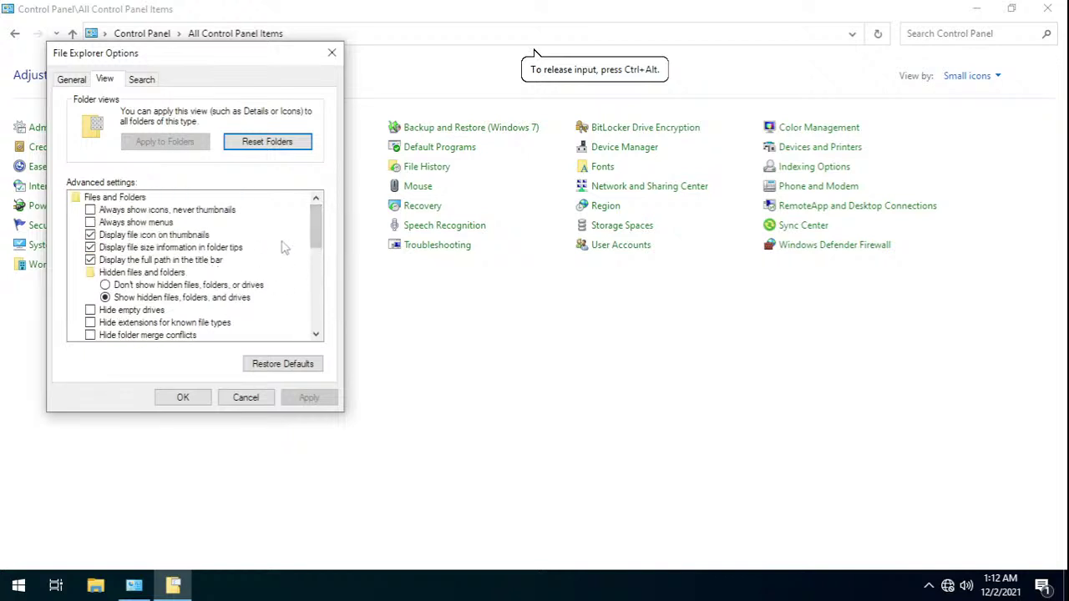
# - Review the remaining advanced View settings and the Search settings of File Explorer Options, and close the dialog
pyautogui.scroll(-2, 315, 212)
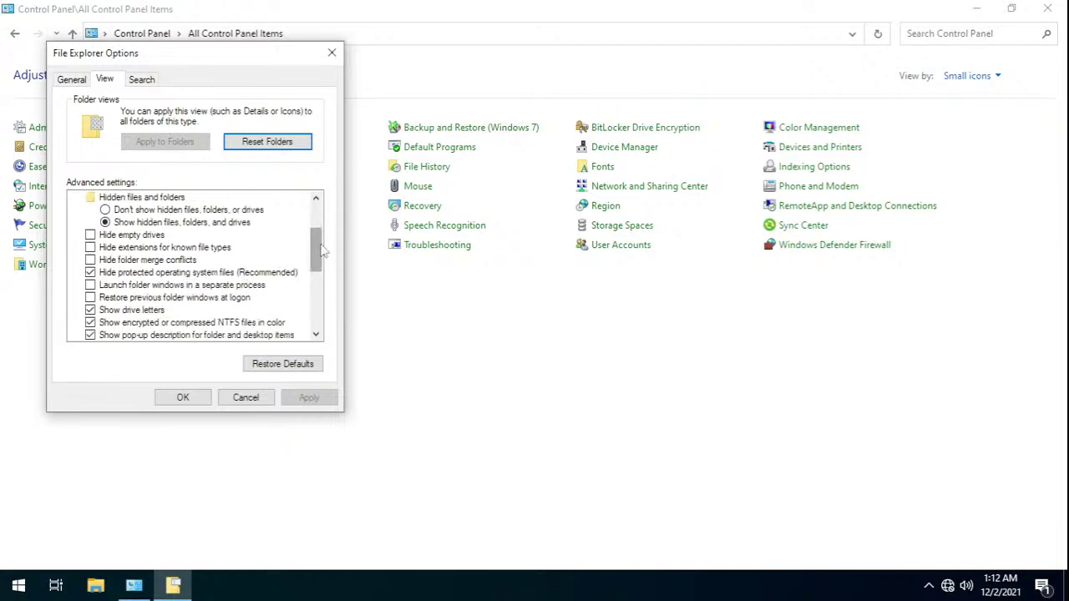
pyautogui.scroll(-1, 324, 251)
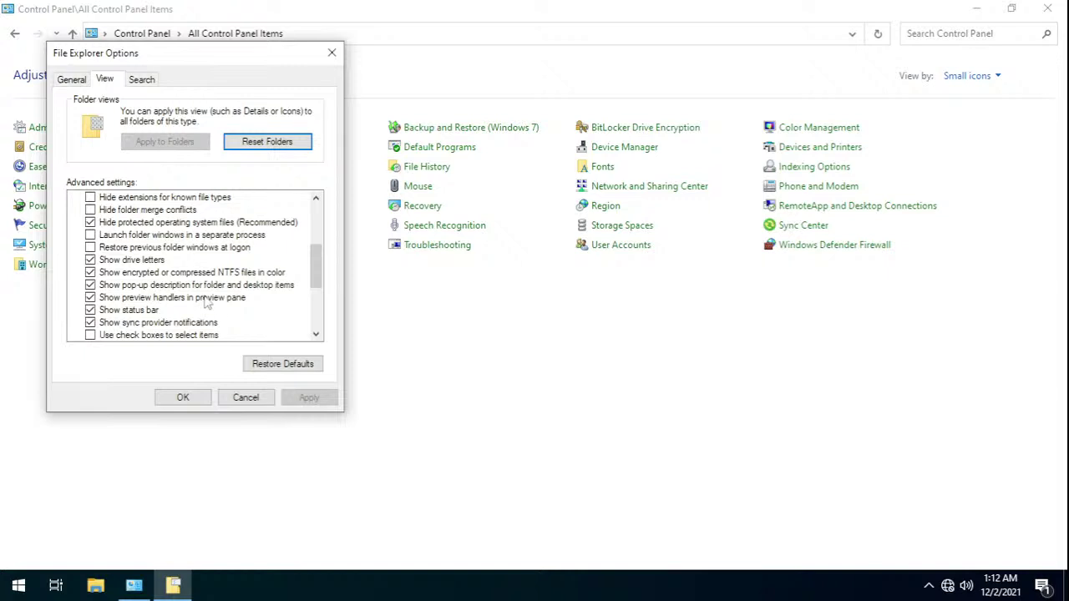
pyautogui.moveTo(315, 264); pyautogui.dragTo(320, 310)
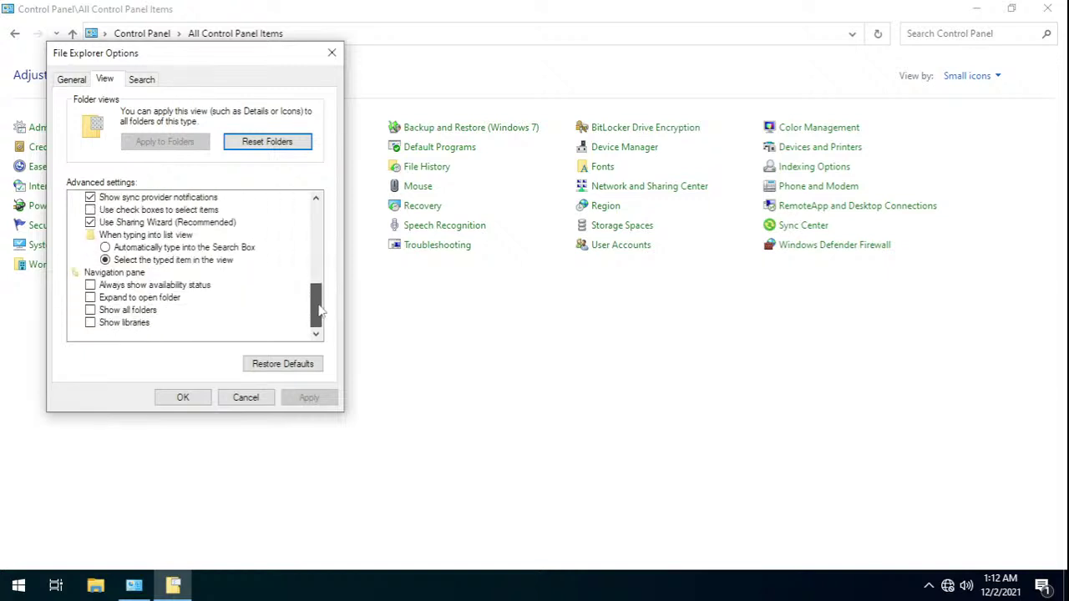
pyautogui.click(143, 80)
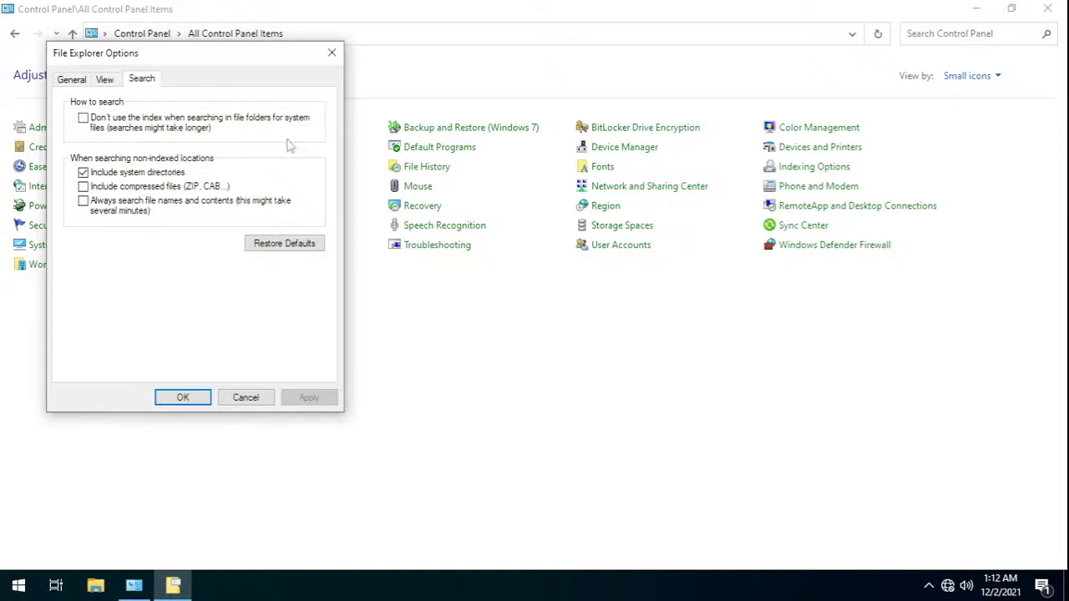
pyautogui.click(331, 53)
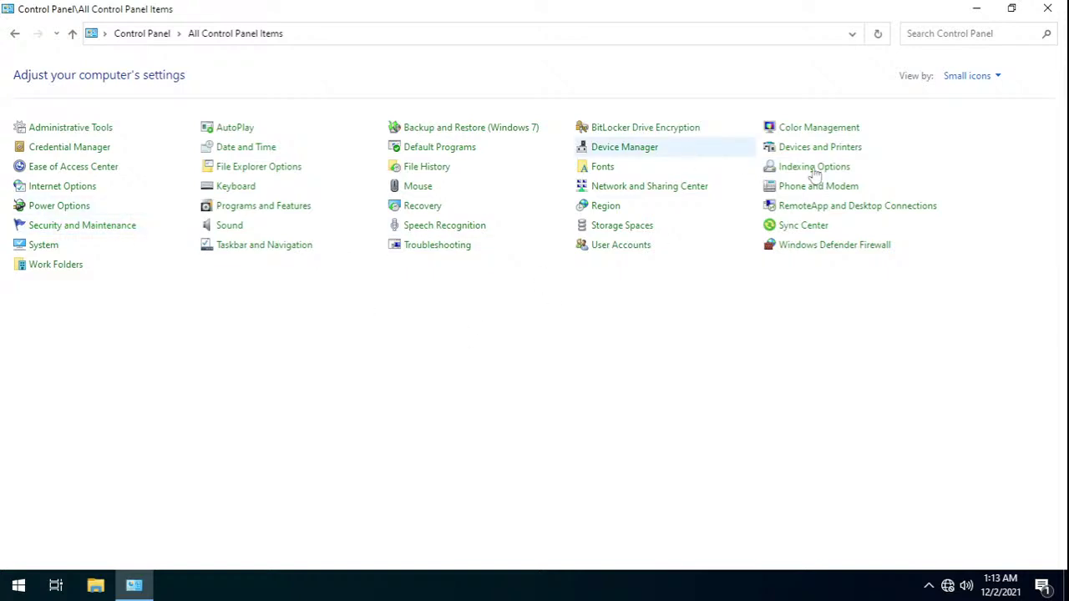
# - Minimize Control Panel, look at the Display settings from the desktop, and close Settings
pyautogui.click(973, 16)
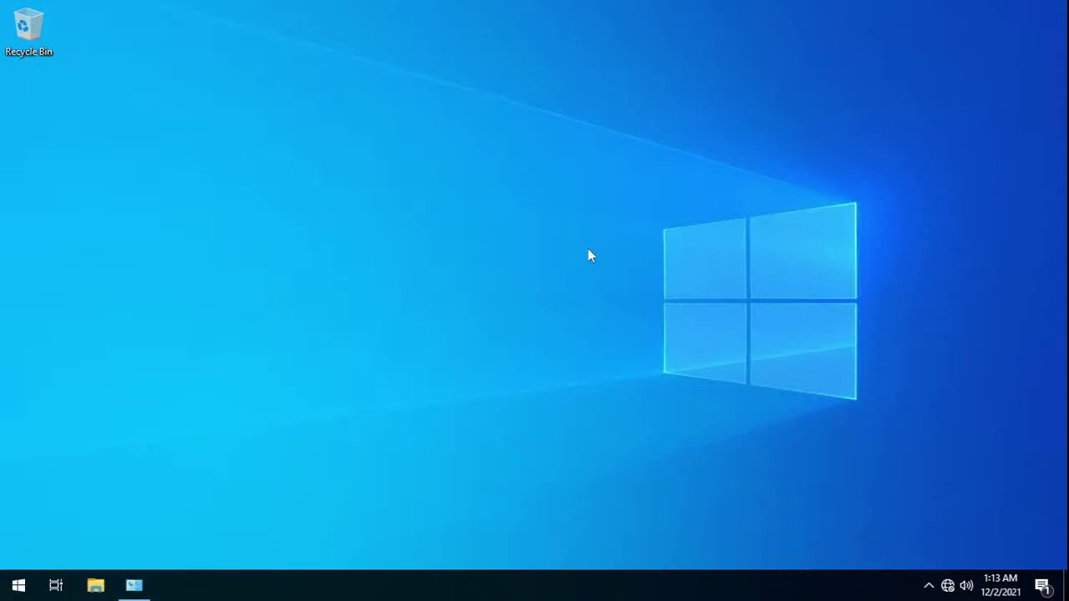
pyautogui.rightClick(589, 252)
pyautogui.click(666, 386)
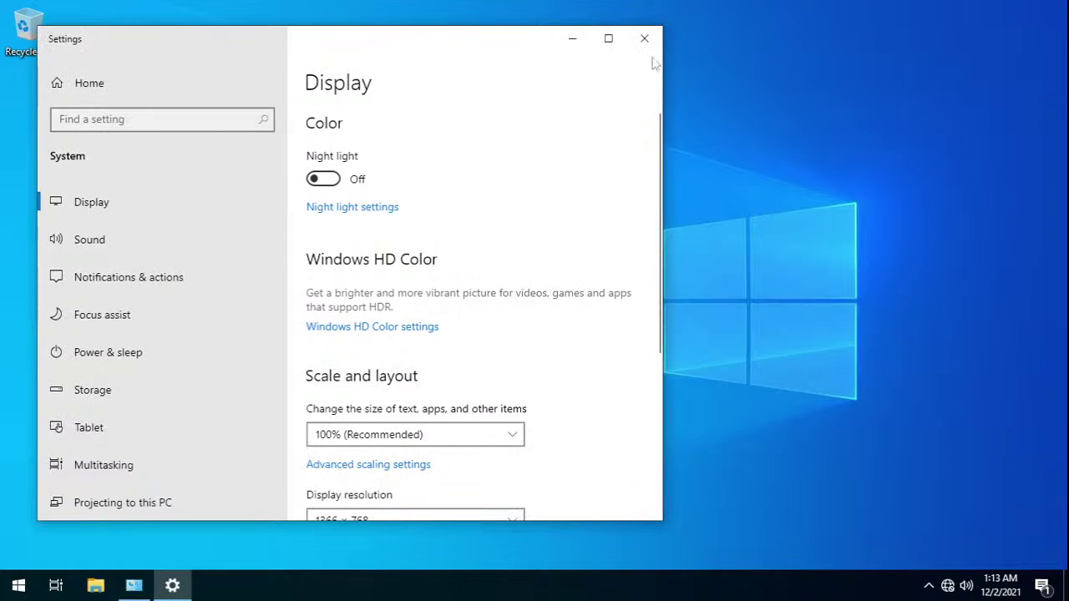
pyautogui.click(644, 38)
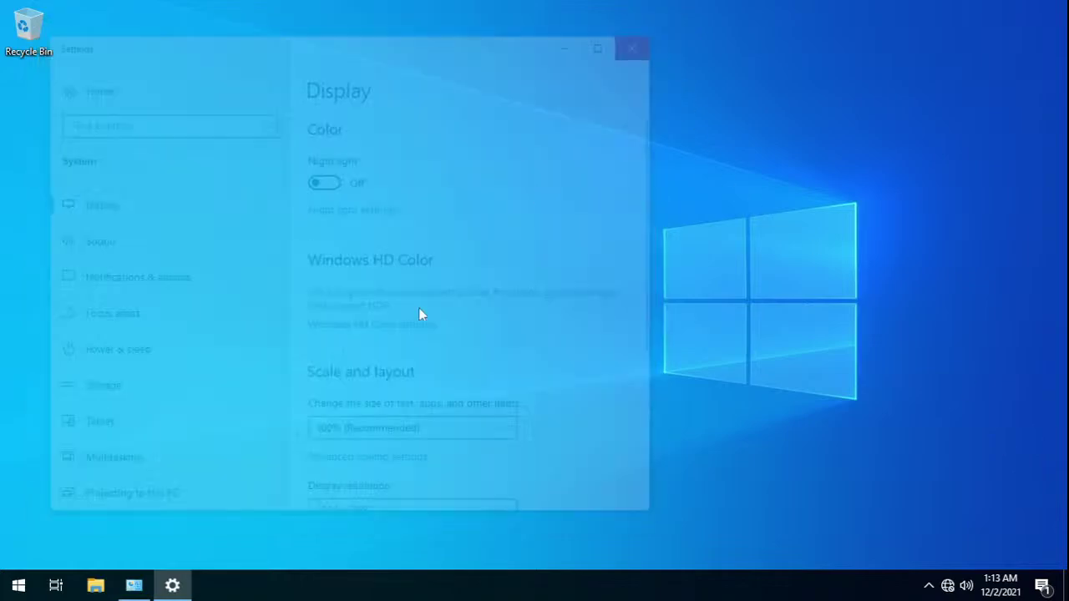
# - Bring Control Panel back, look at the power plans in Power Options, and close the window
pyautogui.click(146, 588)
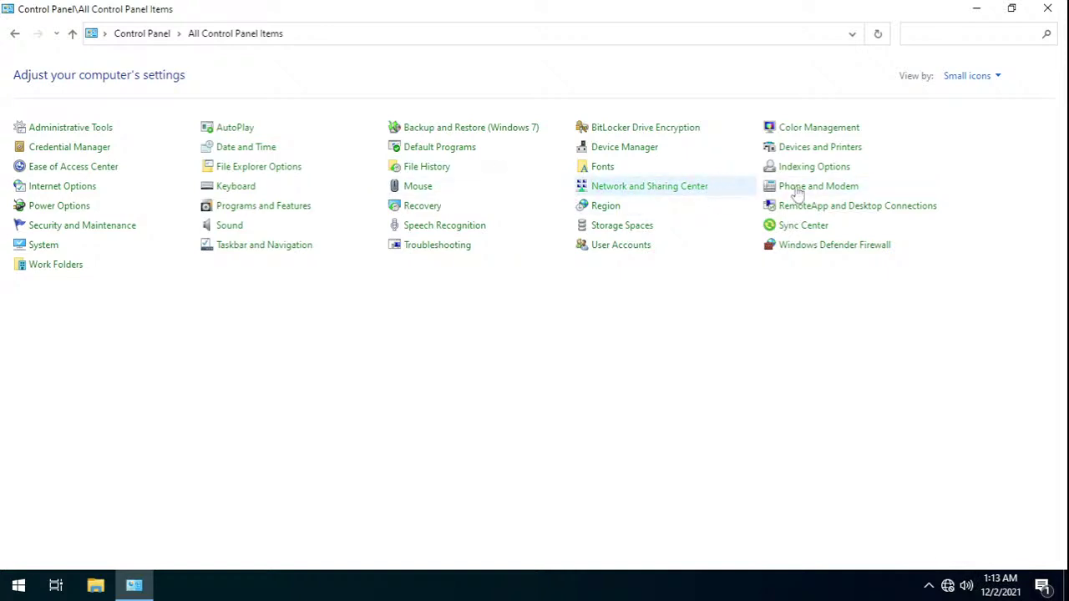
pyautogui.click(86, 207)
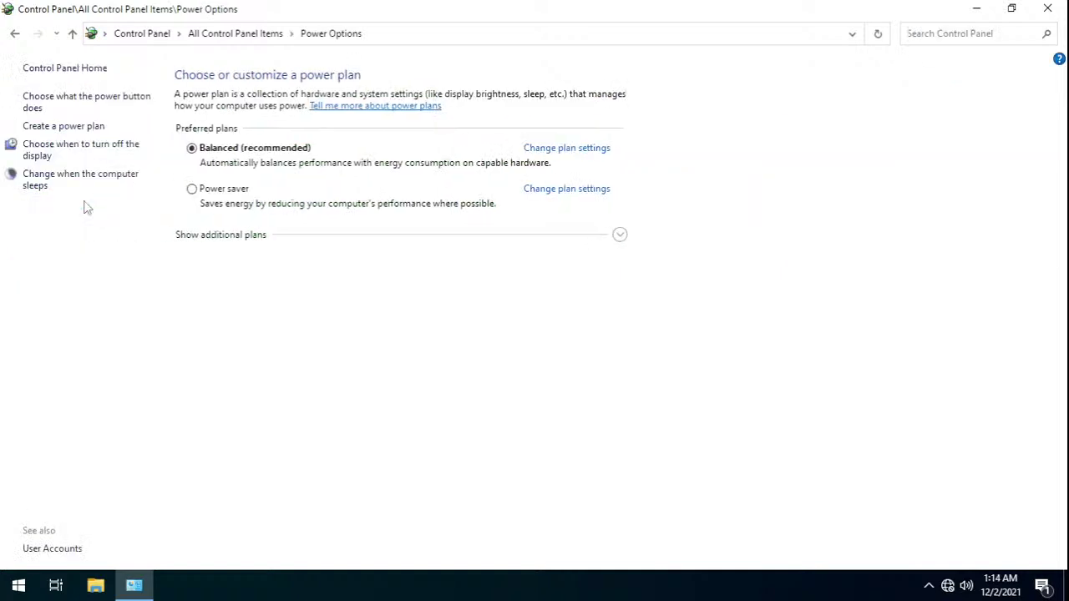
pyautogui.hotkey('alt', 'F4')
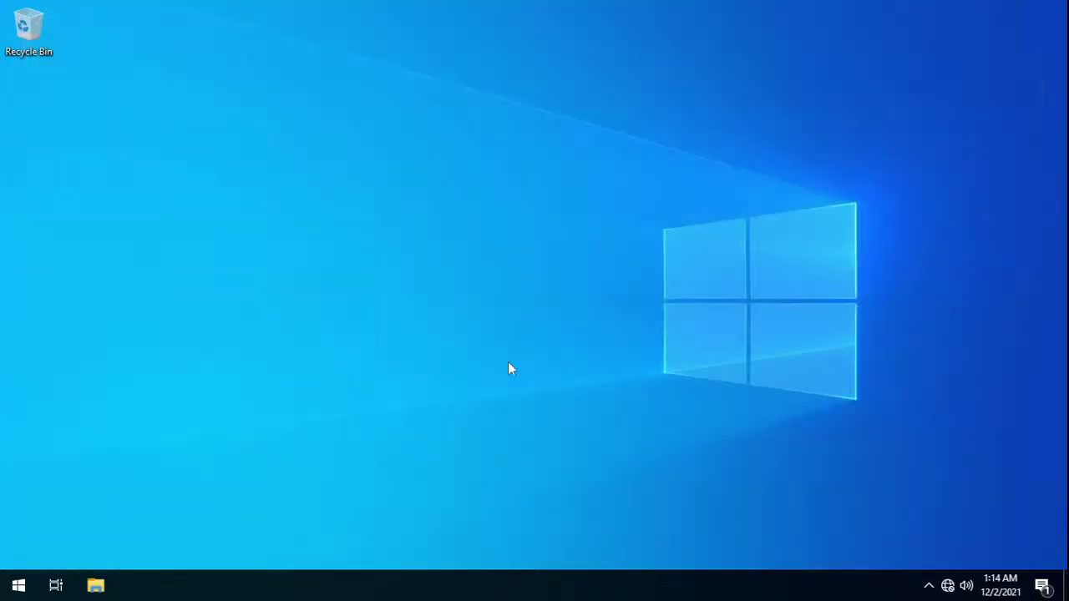
pyautogui.rightClick(18, 586)
pyautogui.click(143, 368)
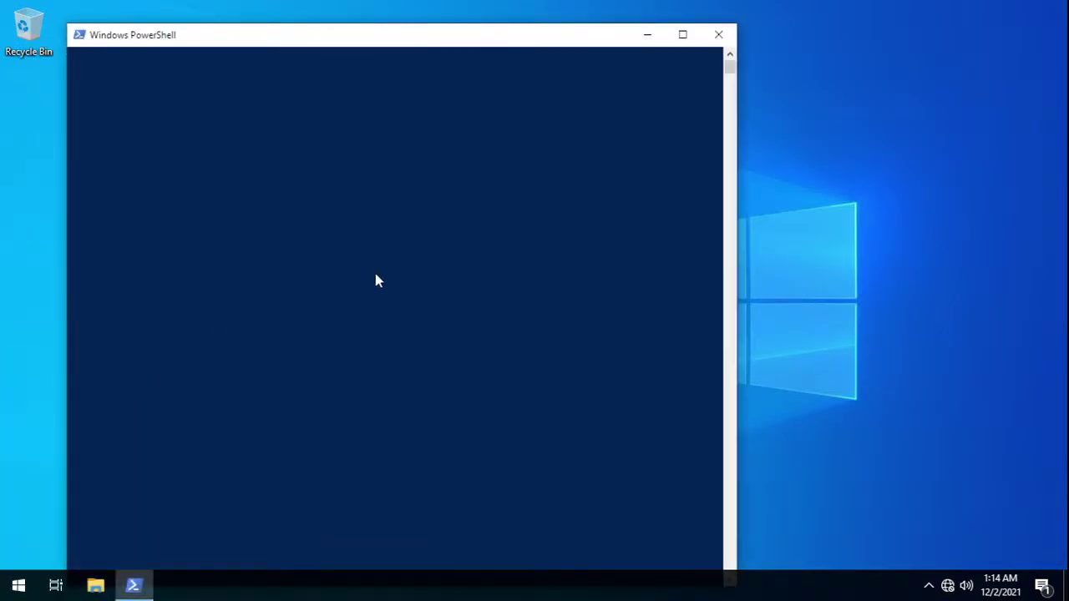
pyautogui.click(716, 34)
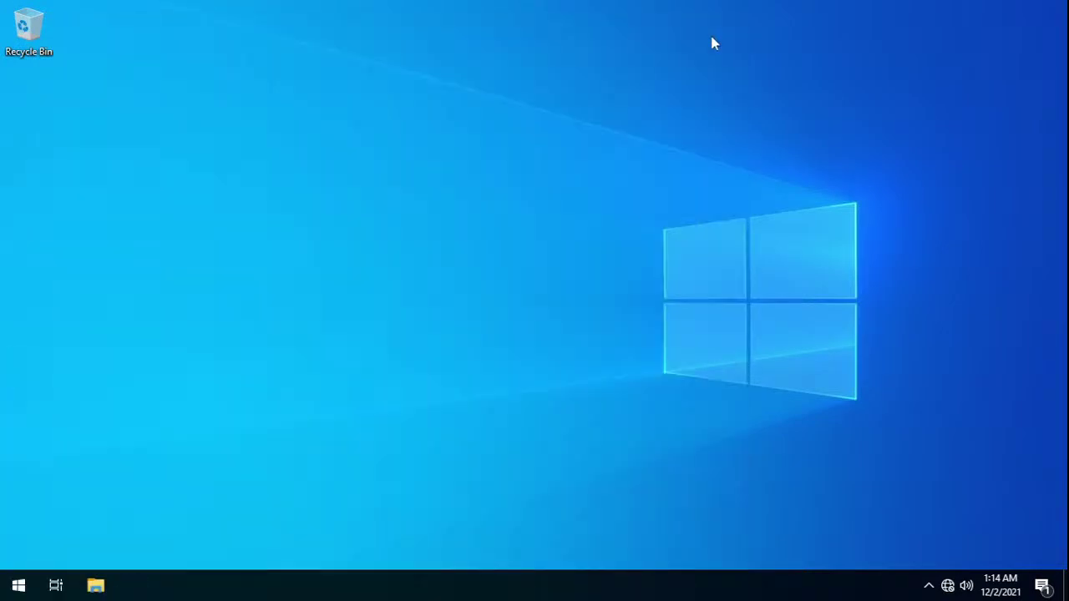
# - Start Windows PowerShell with administrator rights and try running "powercfg /f off"
pyautogui.rightClick(18, 585)
pyautogui.click(150, 393)
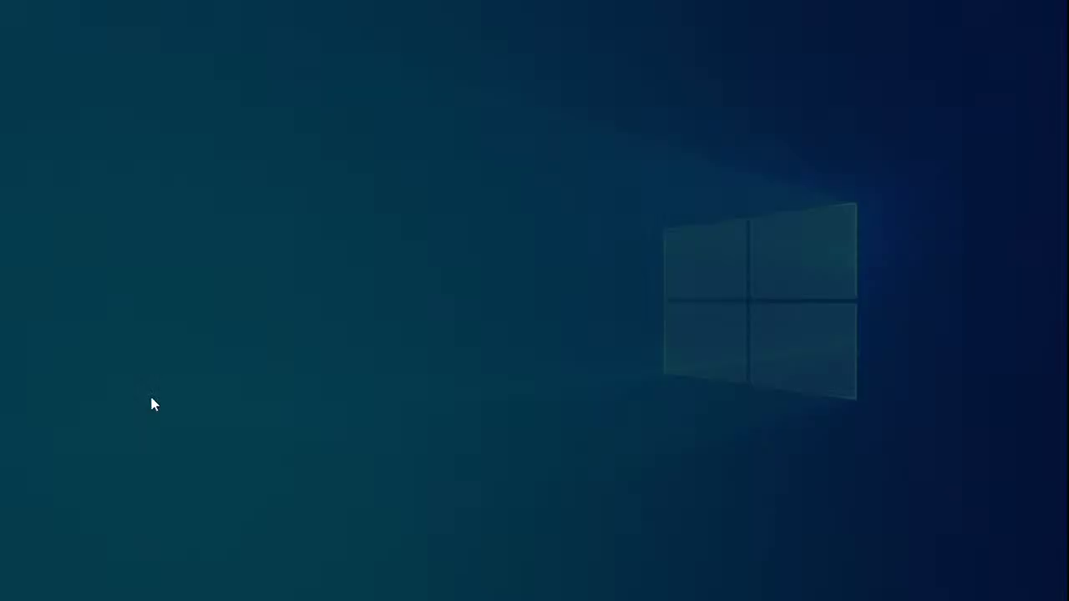
pyautogui.press('Left')
pyautogui.press('Return')
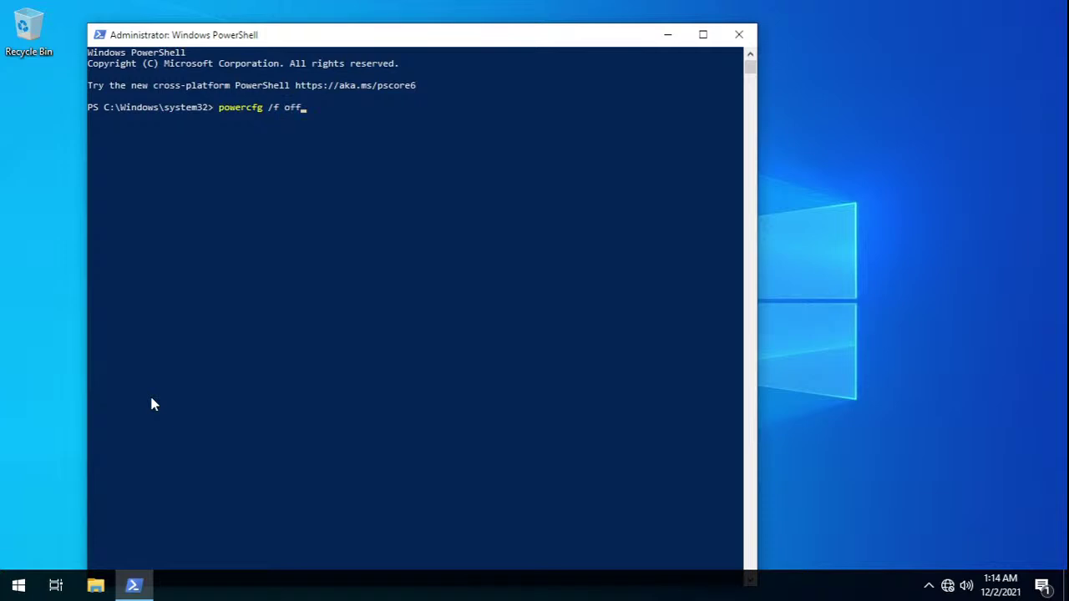
pyautogui.press('Return')
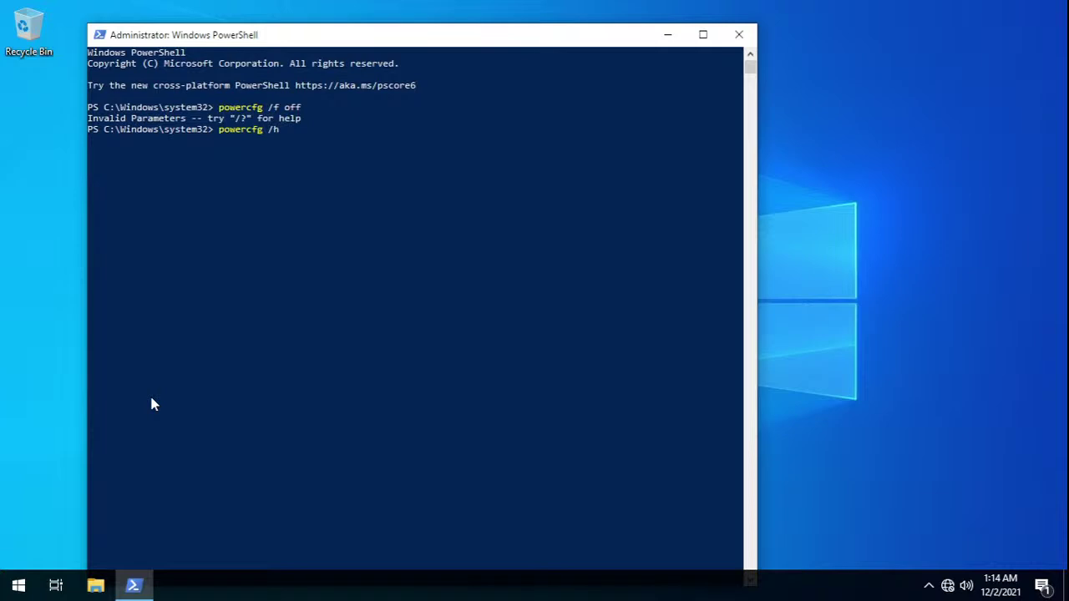
# - Disable hibernation by running "powercfg /h off", and close PowerShell
pyautogui.press('Return')
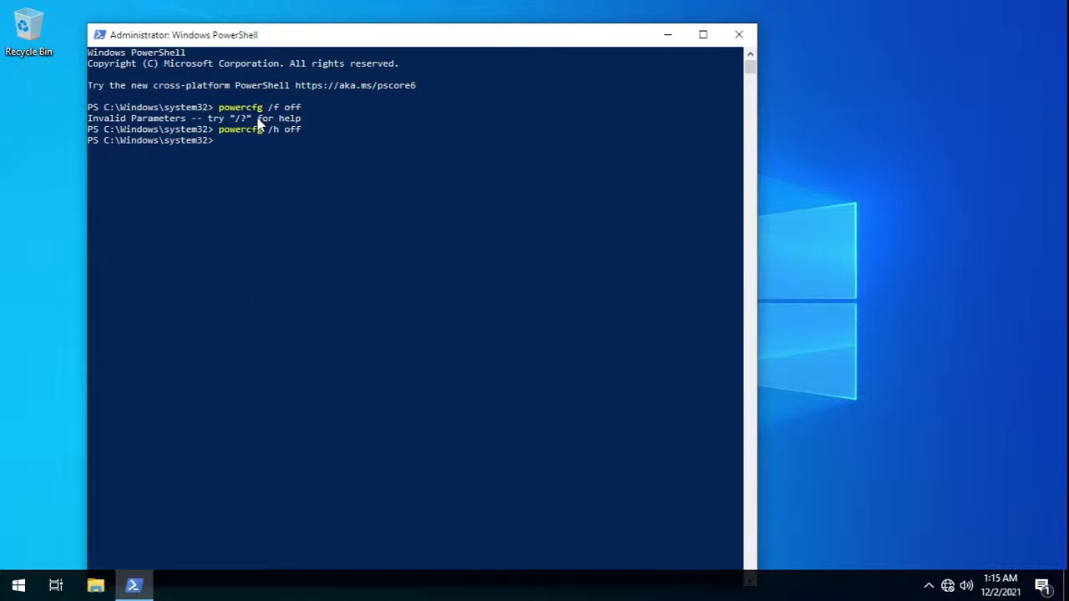
pyautogui.doubleClick(226, 130)
pyautogui.click(287, 130)
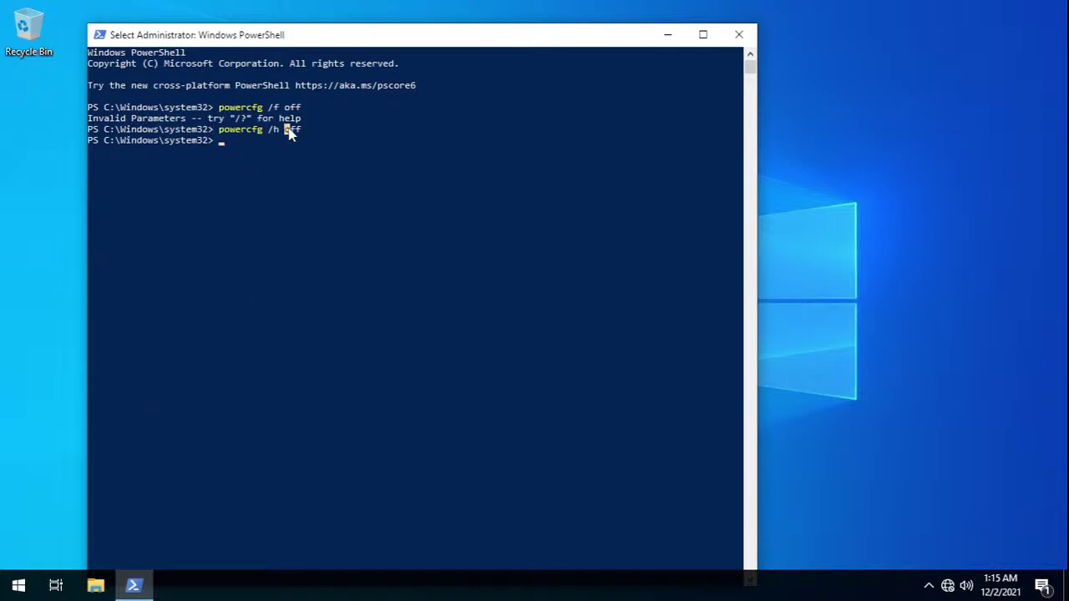
pyautogui.click(222, 141)
pyautogui.click(745, 34)
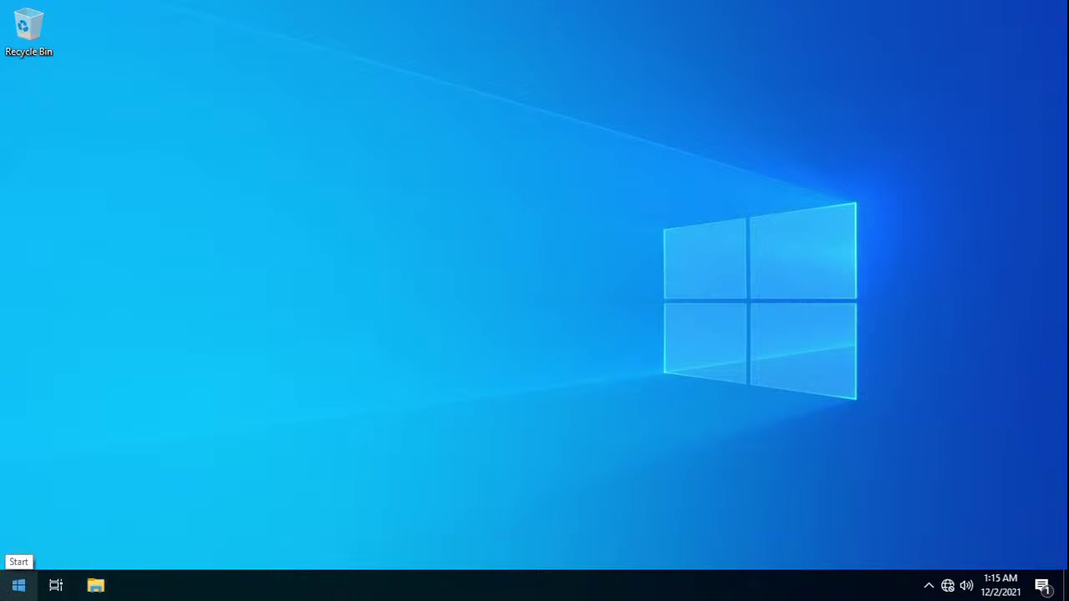
# - Check the screen and sleep timeouts in the Power & sleep settings, and close Settings
pyautogui.rightClick(19, 585)
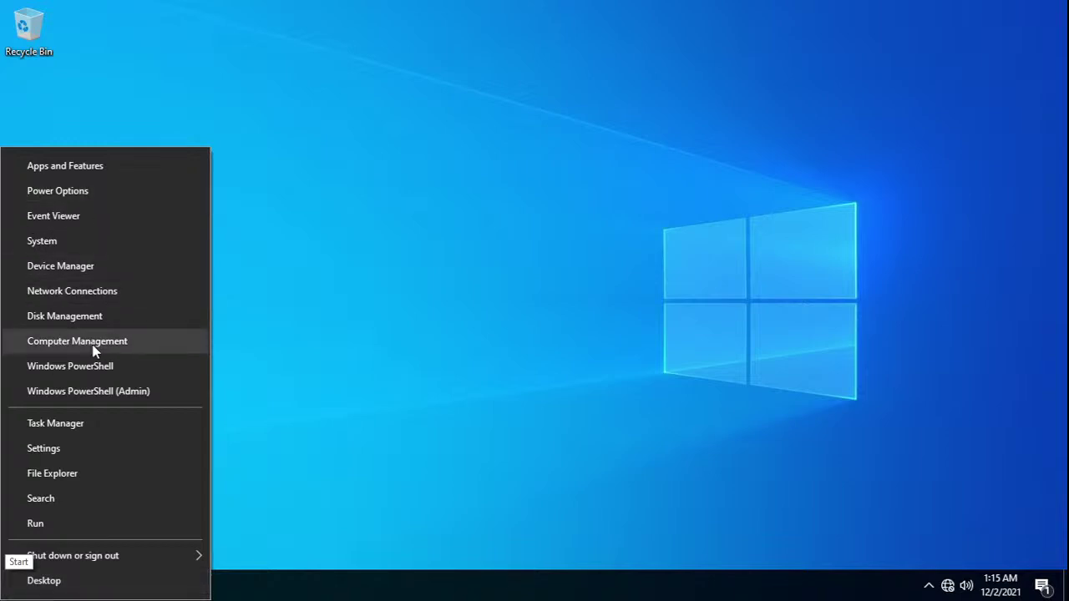
pyautogui.click(75, 192)
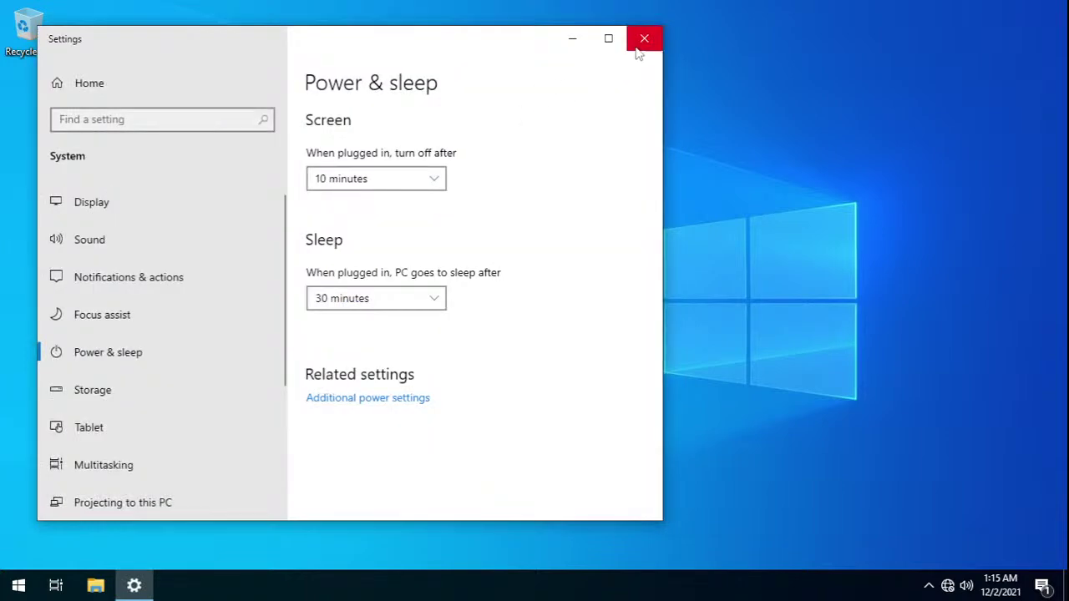
pyautogui.click(644, 38)
# - Open Power Options in Control Panel, reveal the additional plans, and activate the High performance plan
pyautogui.press('super')
pyautogui.click(133, 375)
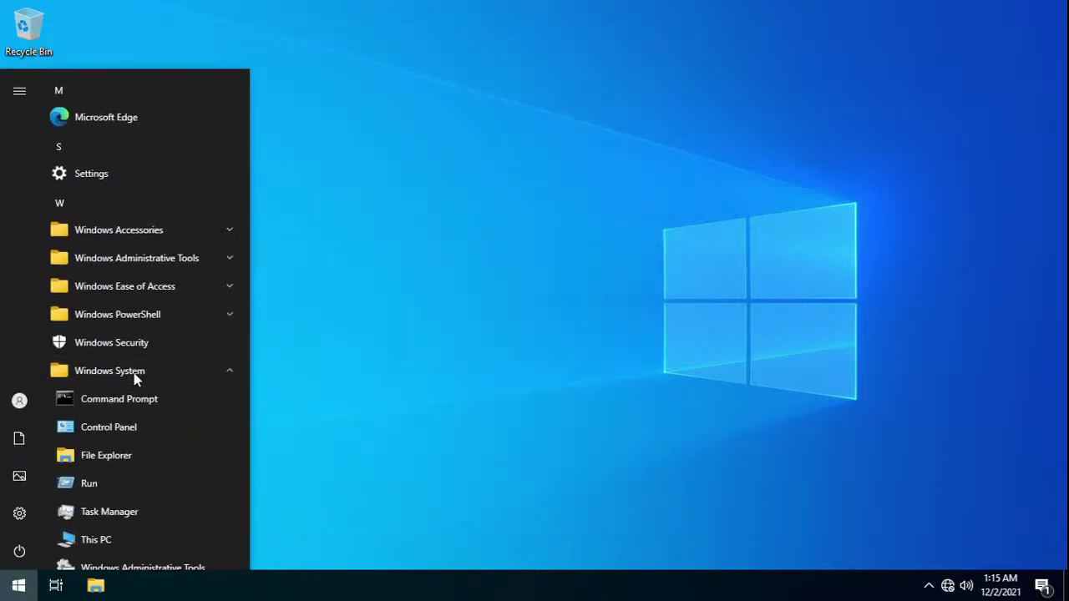
pyautogui.click(122, 427)
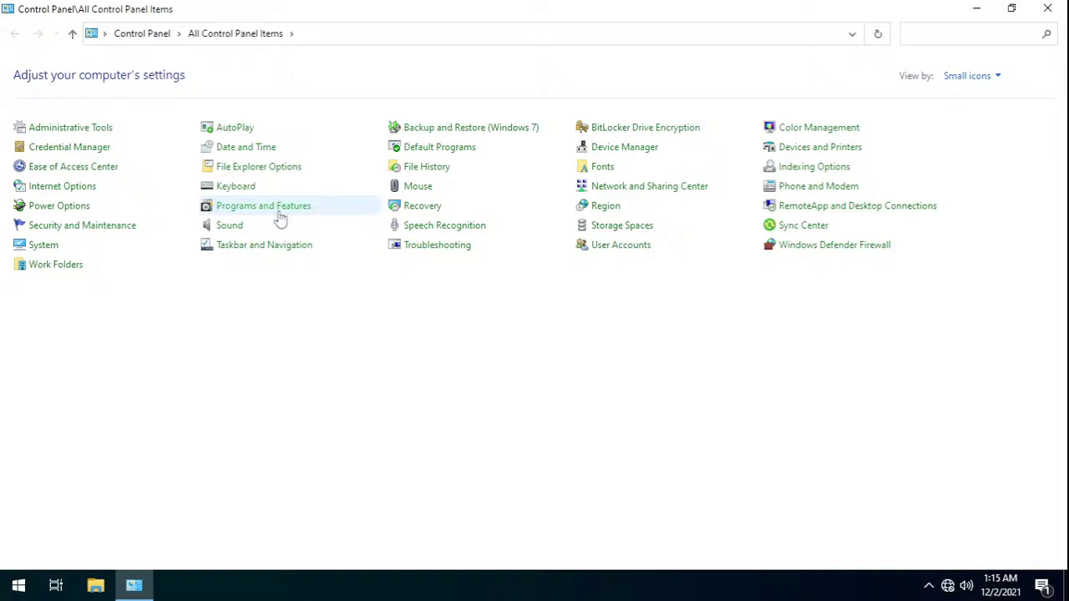
pyautogui.click(147, 214)
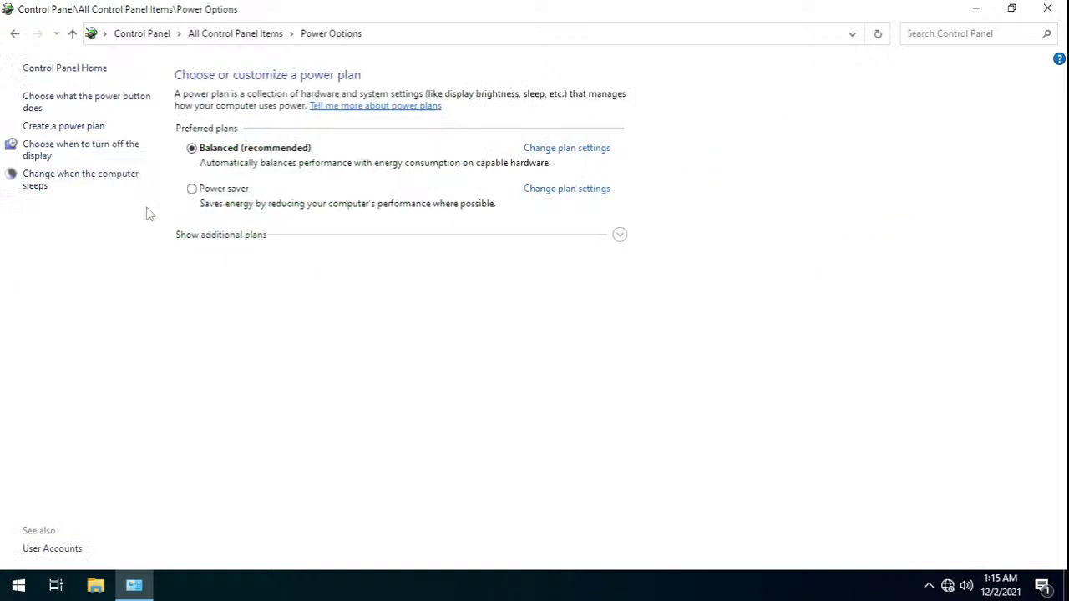
pyautogui.click(620, 236)
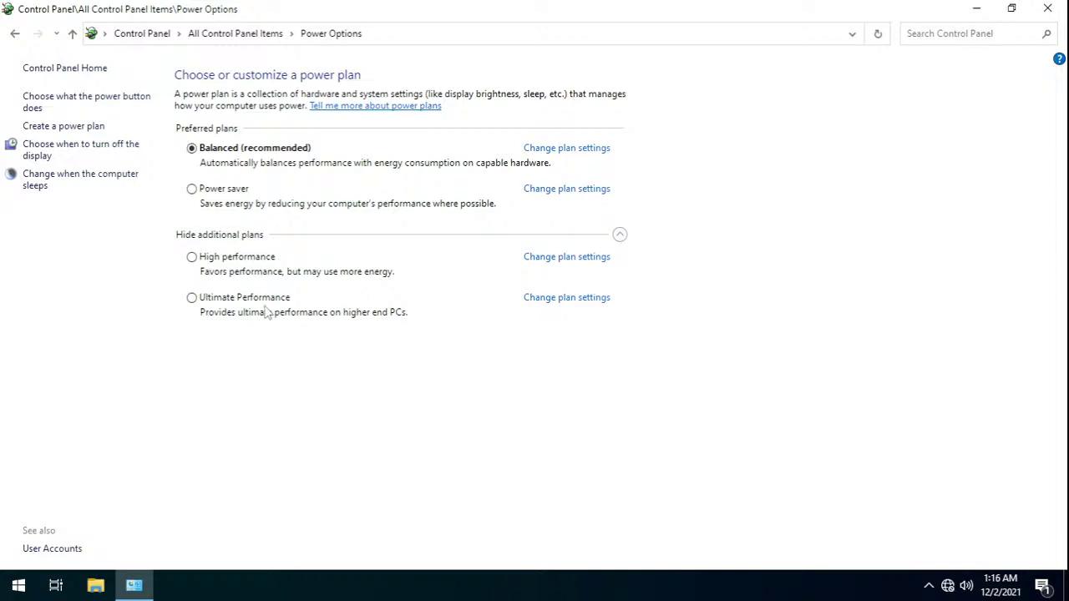
pyautogui.click(193, 258)
# - In the High performance plan's advanced settings, set the hard disk turn-off time to 0 minutes and expand JavaScript Timer Frequency
pyautogui.click(590, 266)
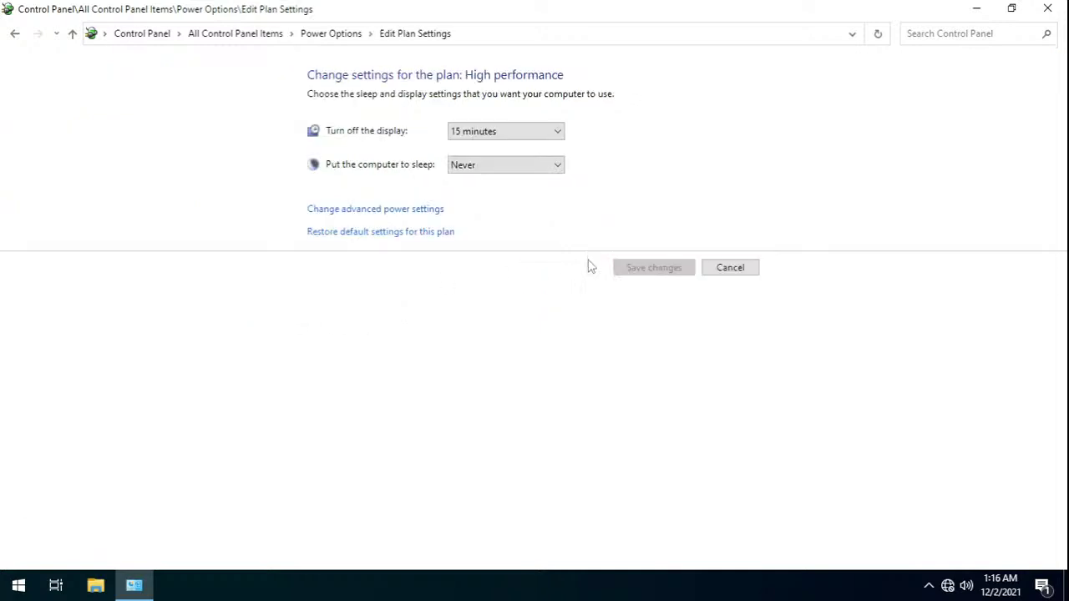
pyautogui.click(412, 211)
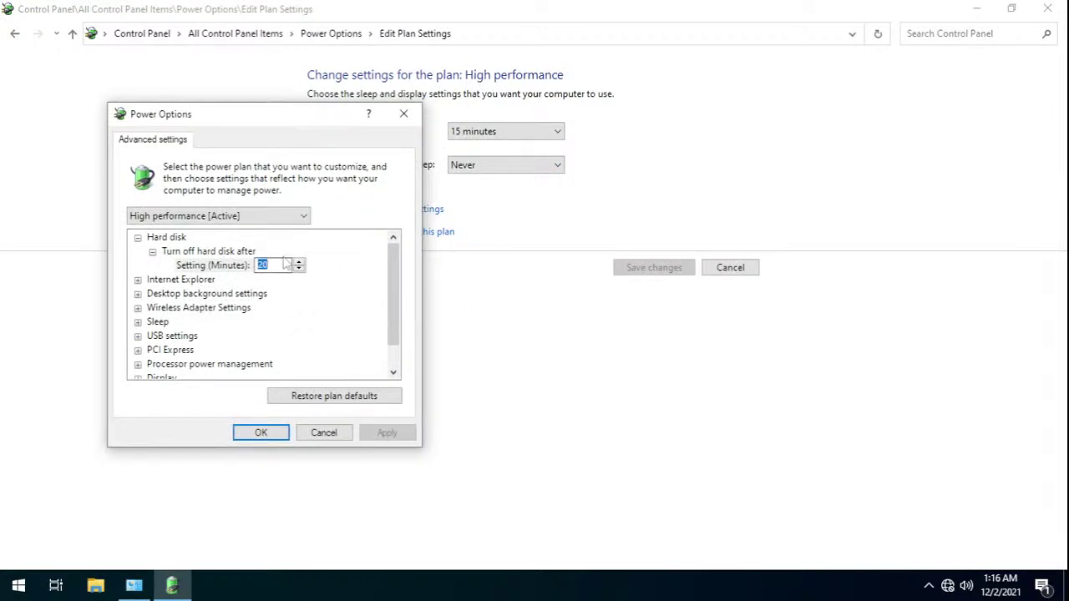
pyautogui.write('0')
pyautogui.click(138, 280)
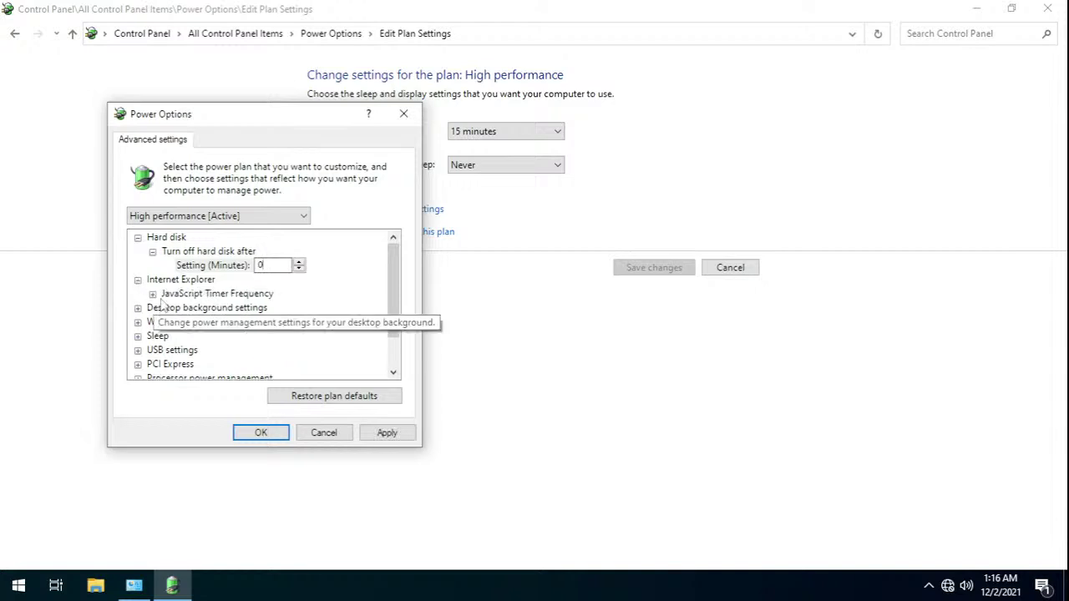
pyautogui.click(152, 294)
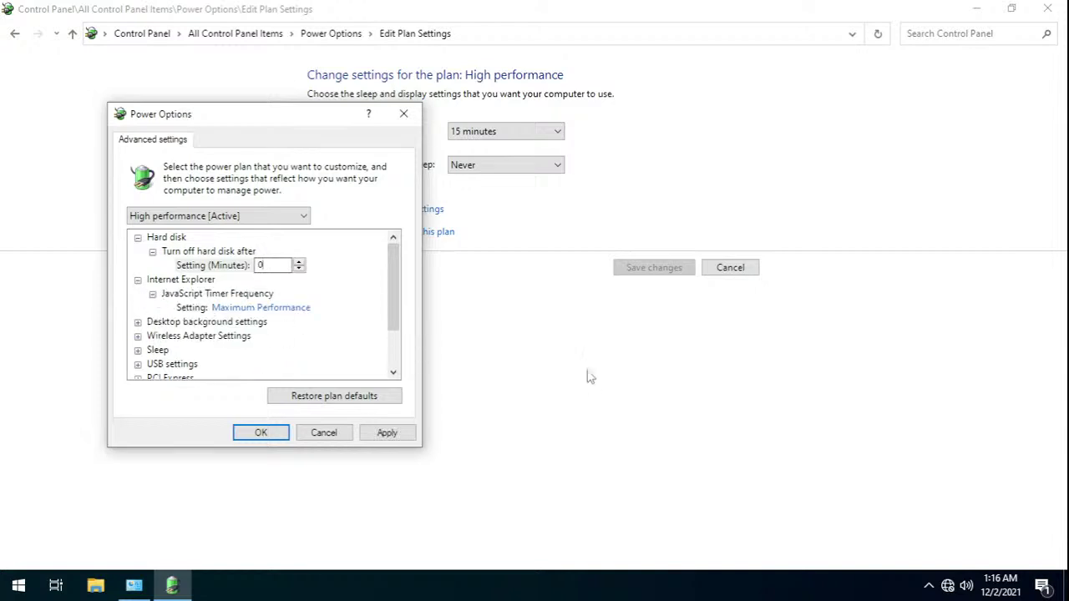
# - Examine the CPU performance details in Task Manager, and close it
pyautogui.rightClick(710, 586)
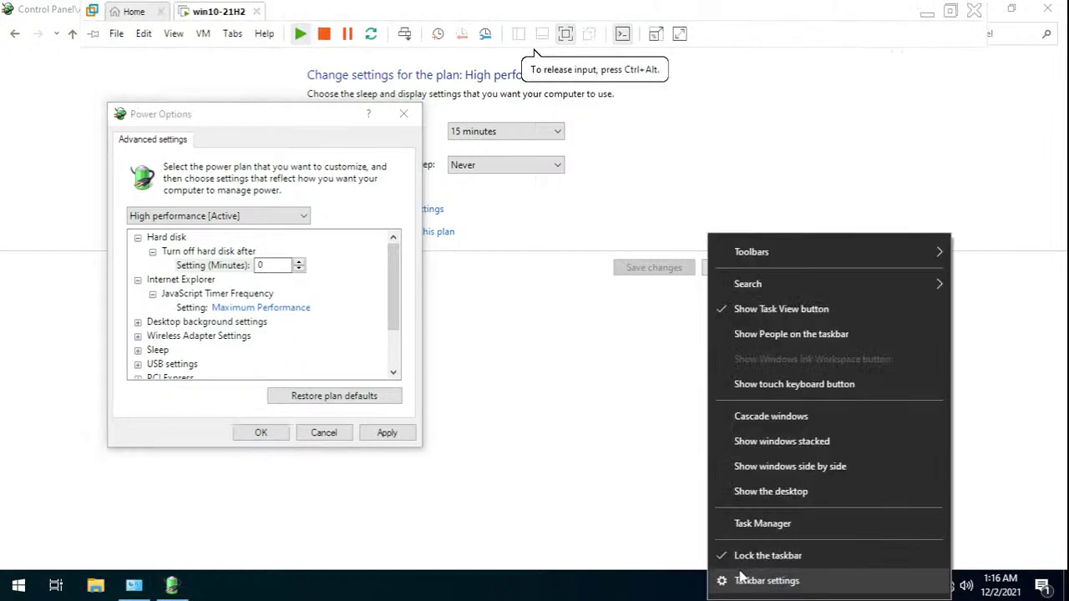
pyautogui.click(762, 523)
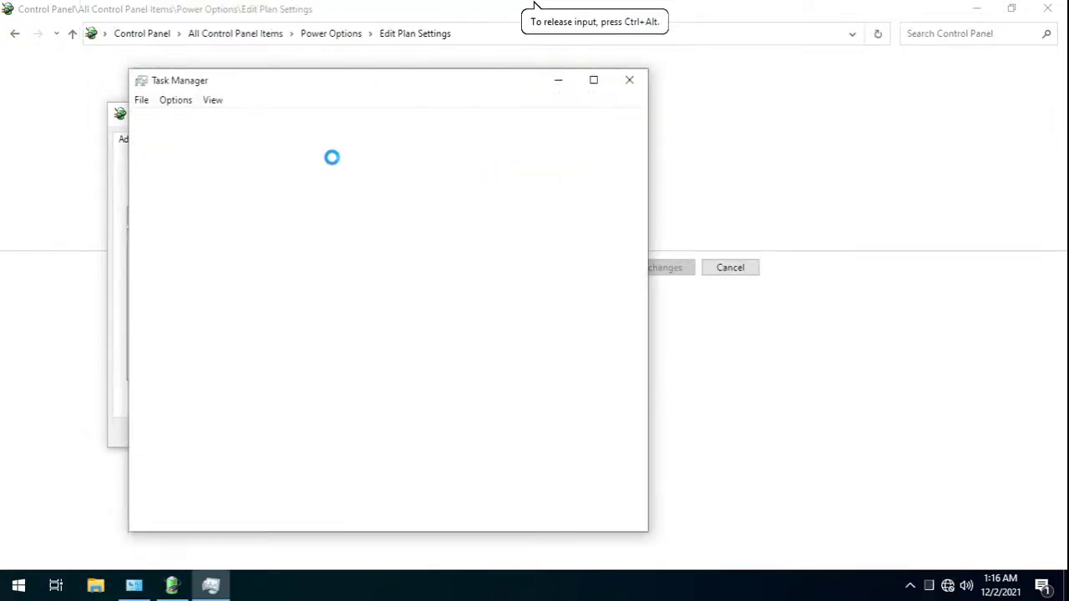
pyautogui.click(213, 121)
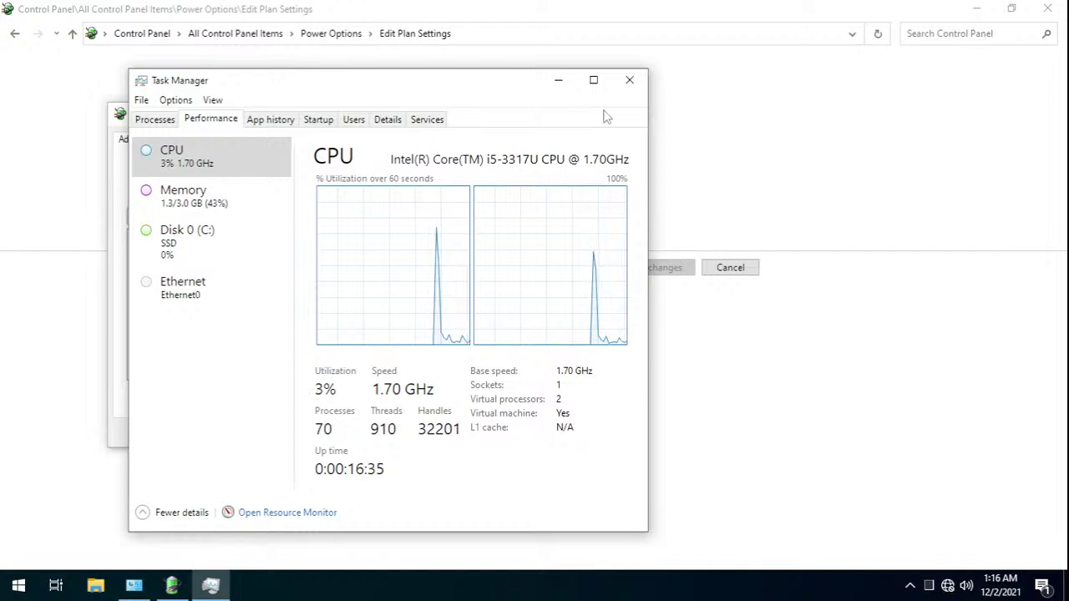
pyautogui.click(628, 81)
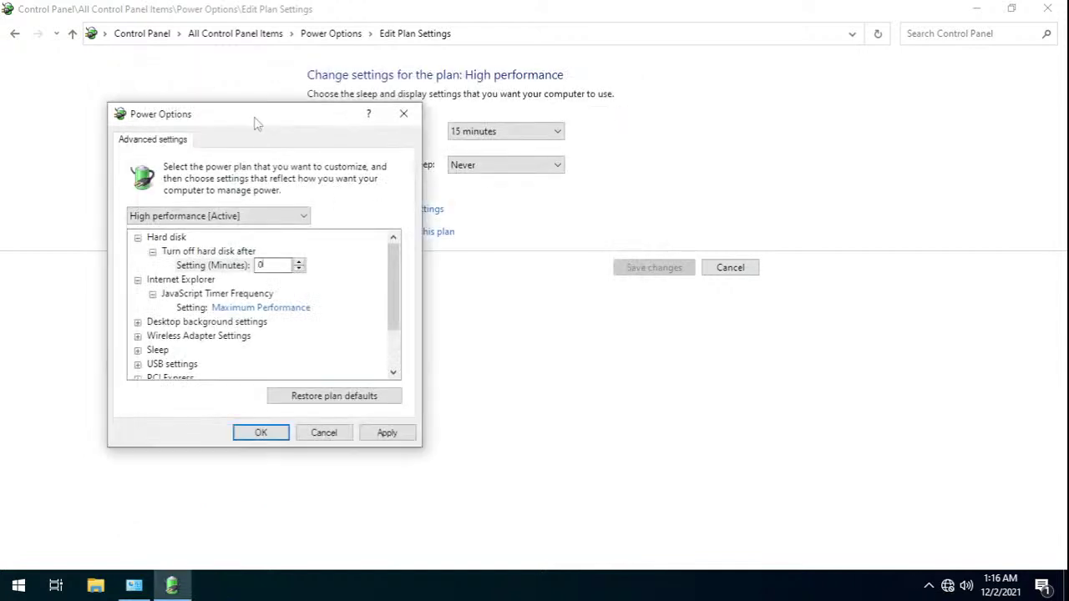
# - Inspect the JavaScript Timer Frequency setting and reopen the hard disk turn-off time in the advanced power settings
pyautogui.click(252, 308)
pyautogui.click(254, 308)
pyautogui.click(254, 309)
pyautogui.click(254, 309)
pyautogui.click(255, 309)
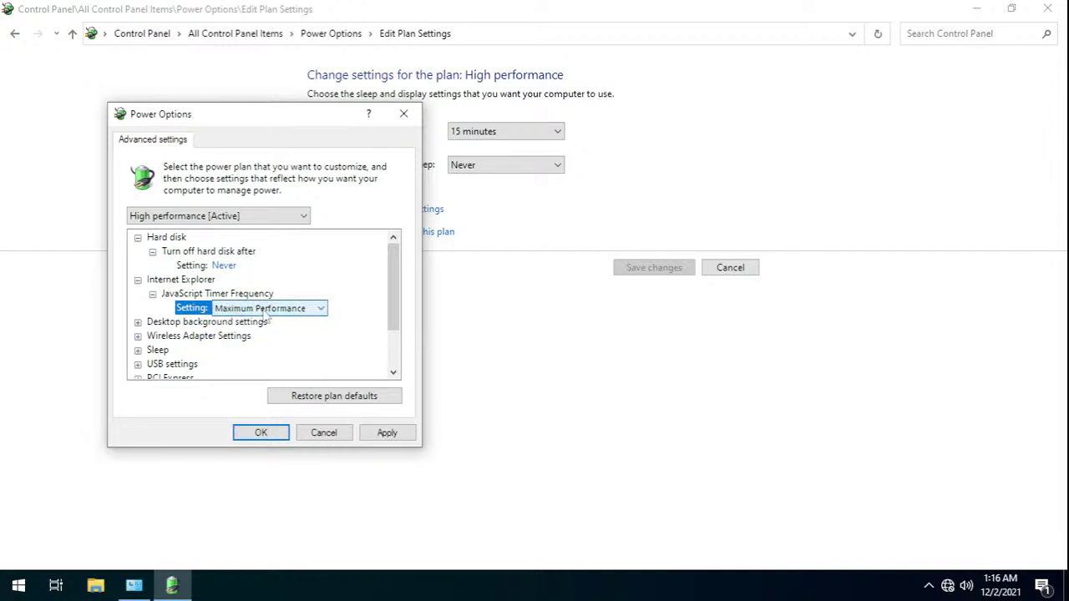
pyautogui.click(227, 268)
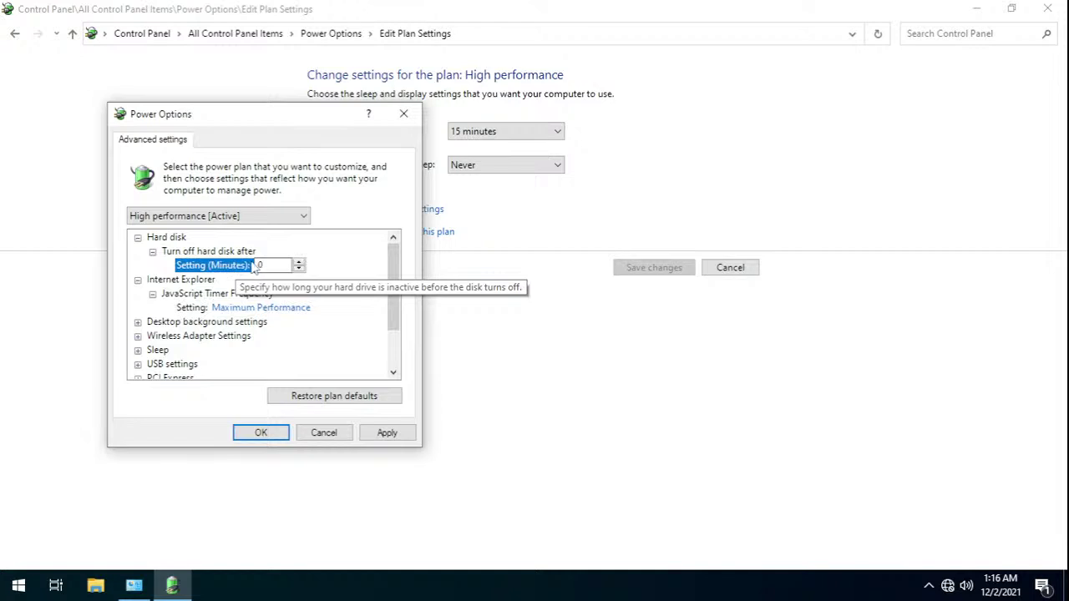
# - Inspect the JavaScript Timer Frequency, desktop background slide show and wireless adapter power saving settings of the High performance plan
pyautogui.click(272, 307)
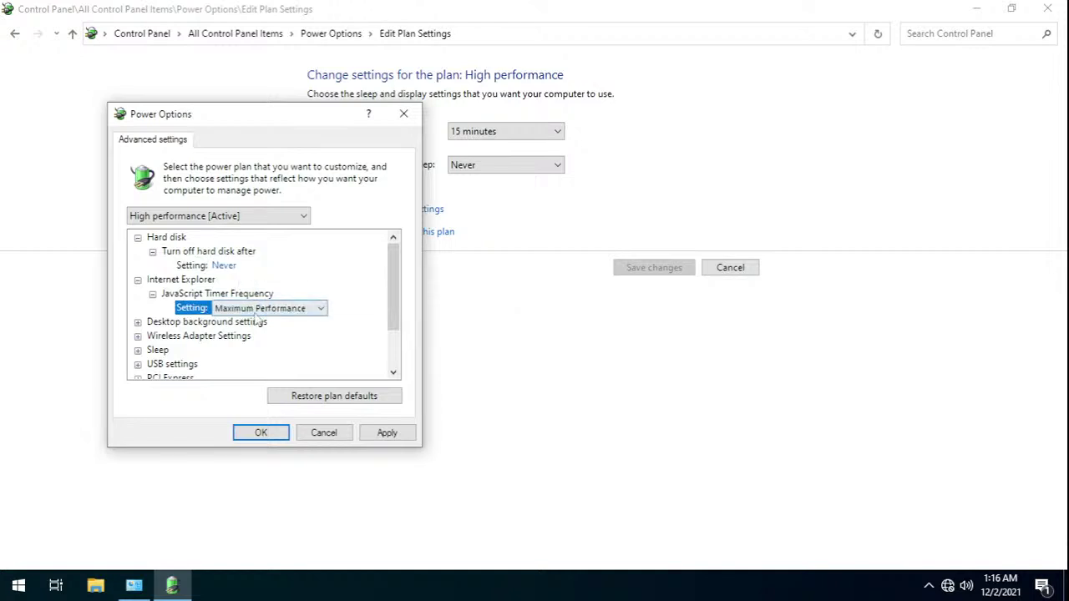
pyautogui.click(138, 323)
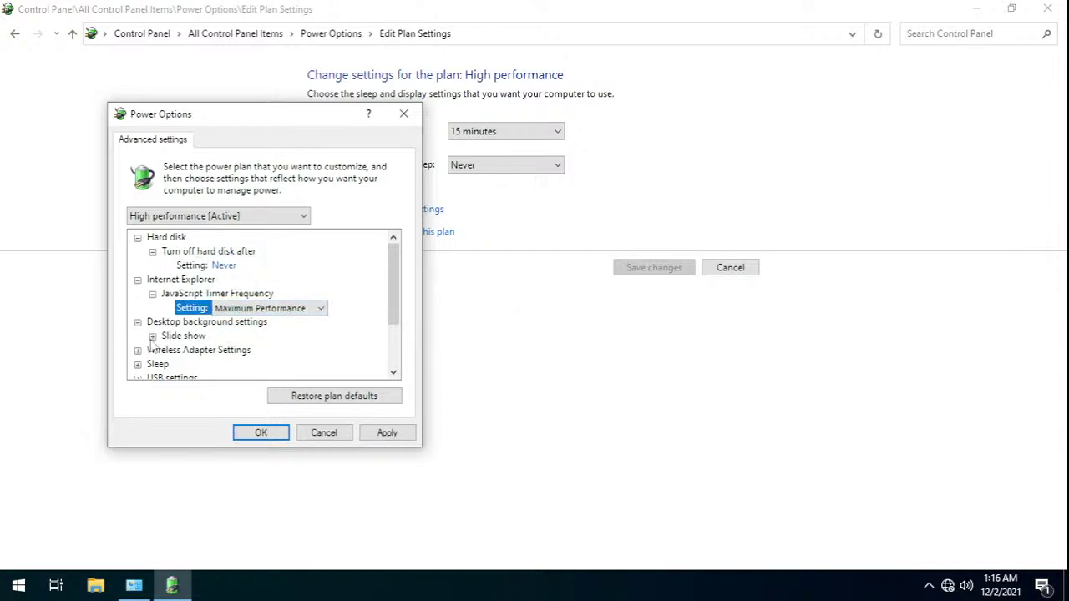
pyautogui.click(152, 337)
pyautogui.click(224, 351)
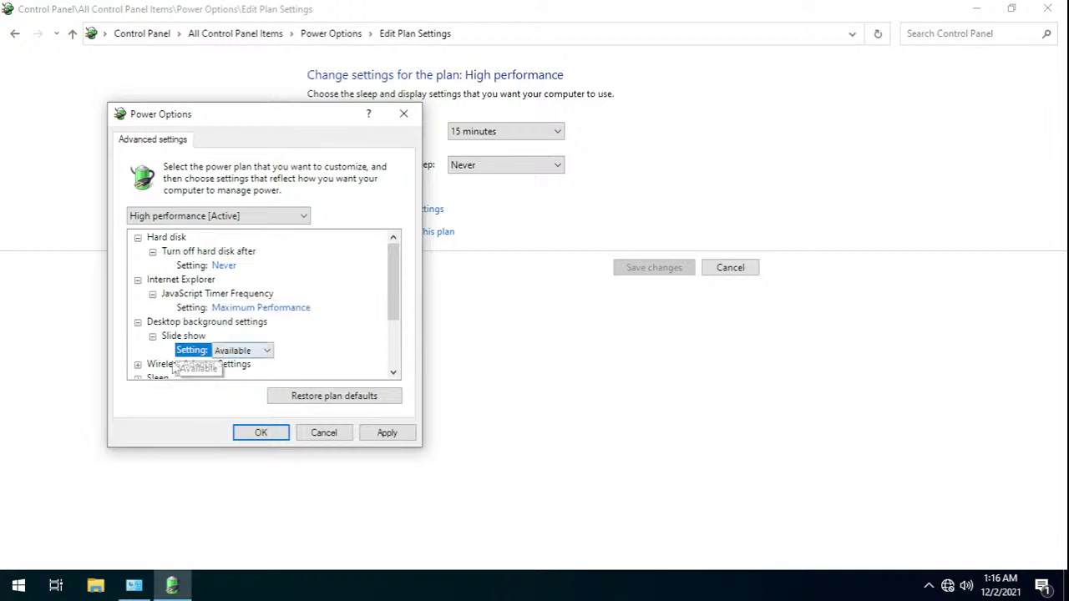
pyautogui.click(137, 365)
pyautogui.click(153, 365)
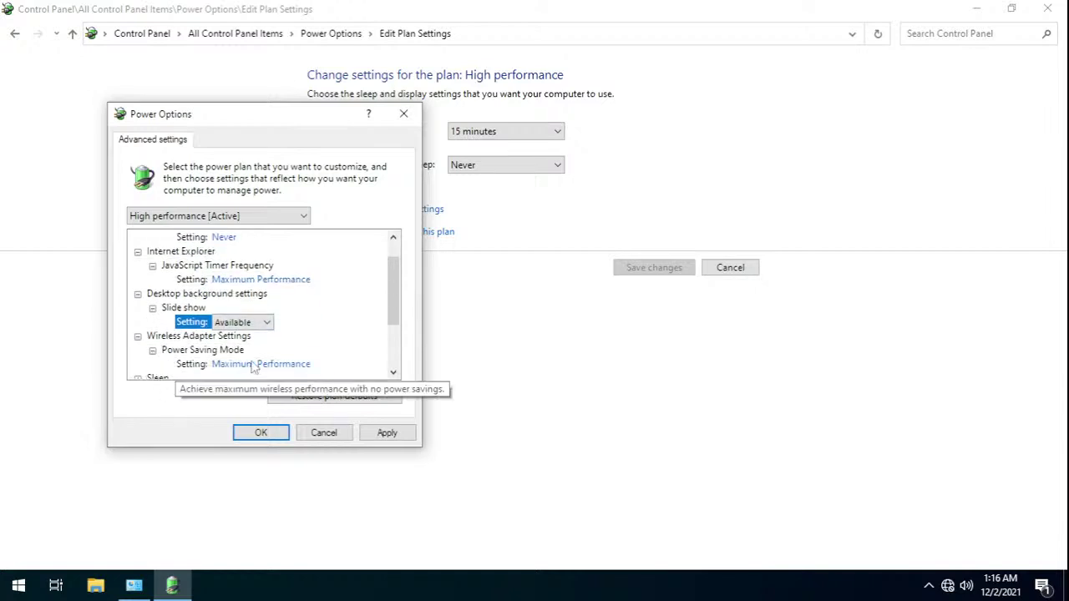
# - Expand the plan's Sleep settings, set Allow wake timers to Disable, and apply the change
pyautogui.click(138, 378)
pyautogui.click(152, 350)
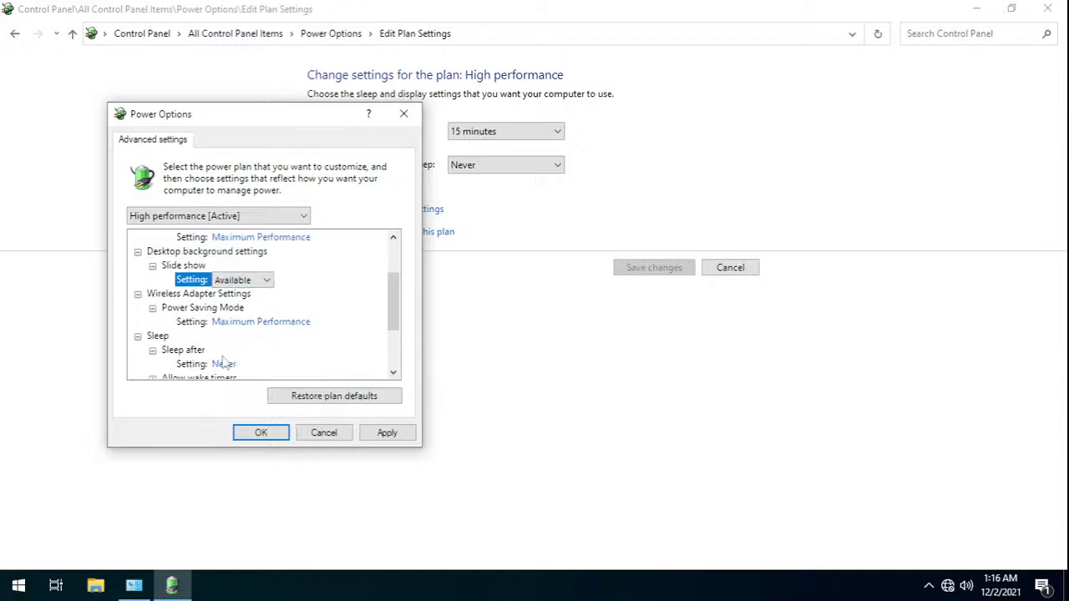
pyautogui.click(153, 379)
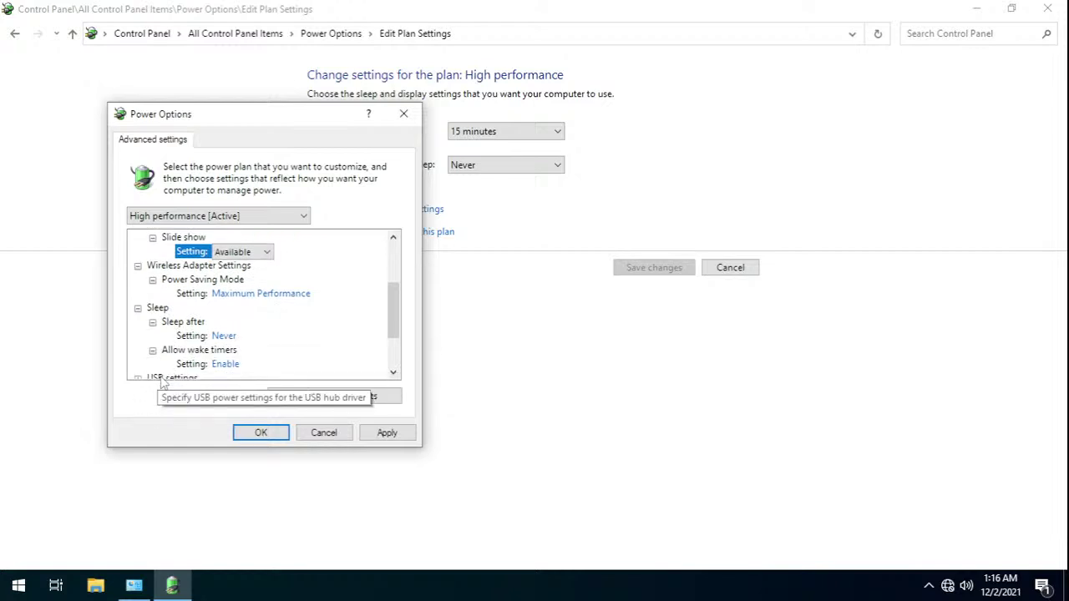
pyautogui.click(228, 366)
pyautogui.click(232, 368)
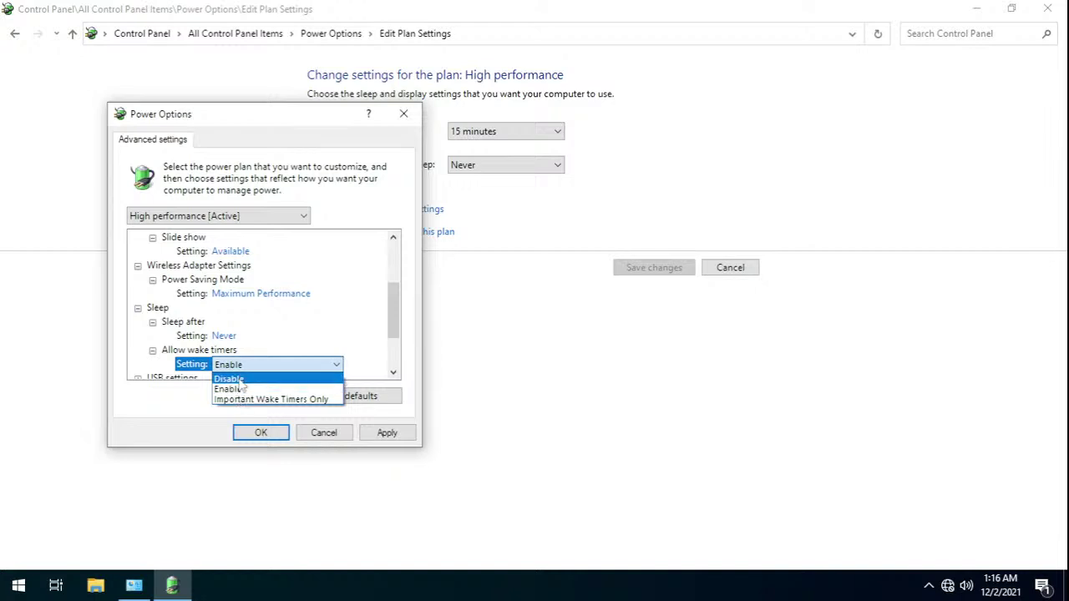
pyautogui.click(231, 379)
pyautogui.click(376, 433)
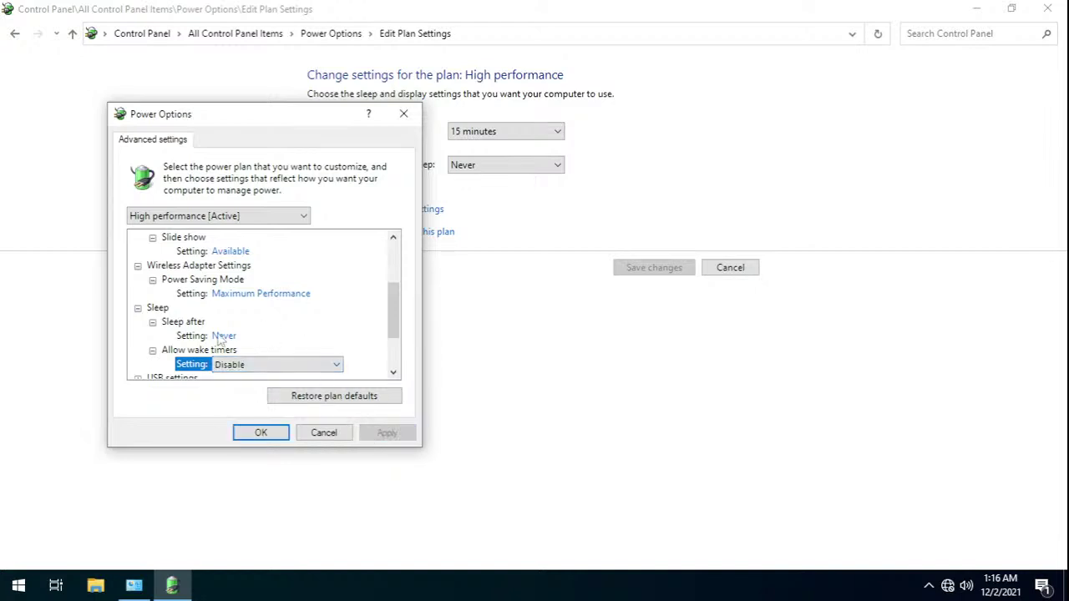
# - Set the USB selective suspend setting to Disabled under USB settings and apply the change
pyautogui.scroll(-1, 139, 376)
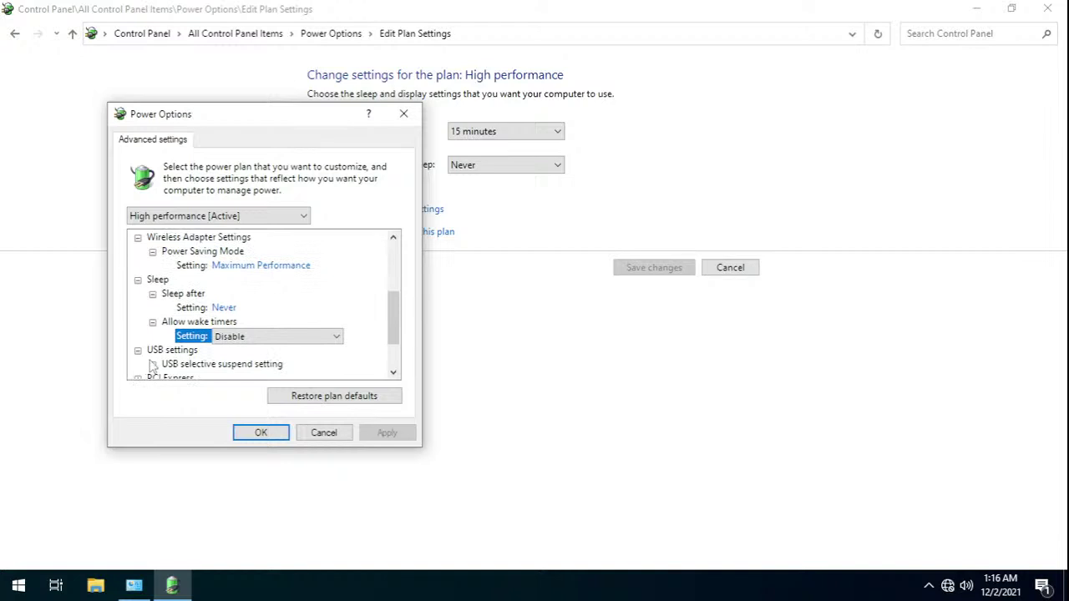
pyautogui.click(152, 364)
pyautogui.click(221, 364)
pyautogui.click(238, 365)
pyautogui.click(231, 378)
pyautogui.click(380, 432)
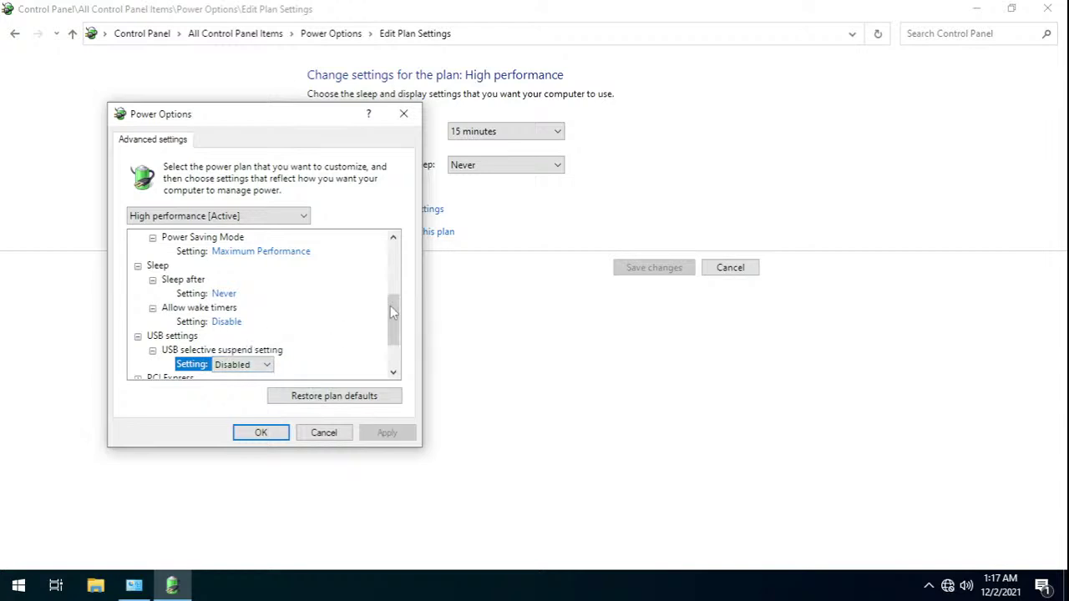
# - Review the PCI Express link state power management and the processor's system cooling policy in the advanced settings
pyautogui.moveTo(388, 302); pyautogui.dragTo(395, 240)
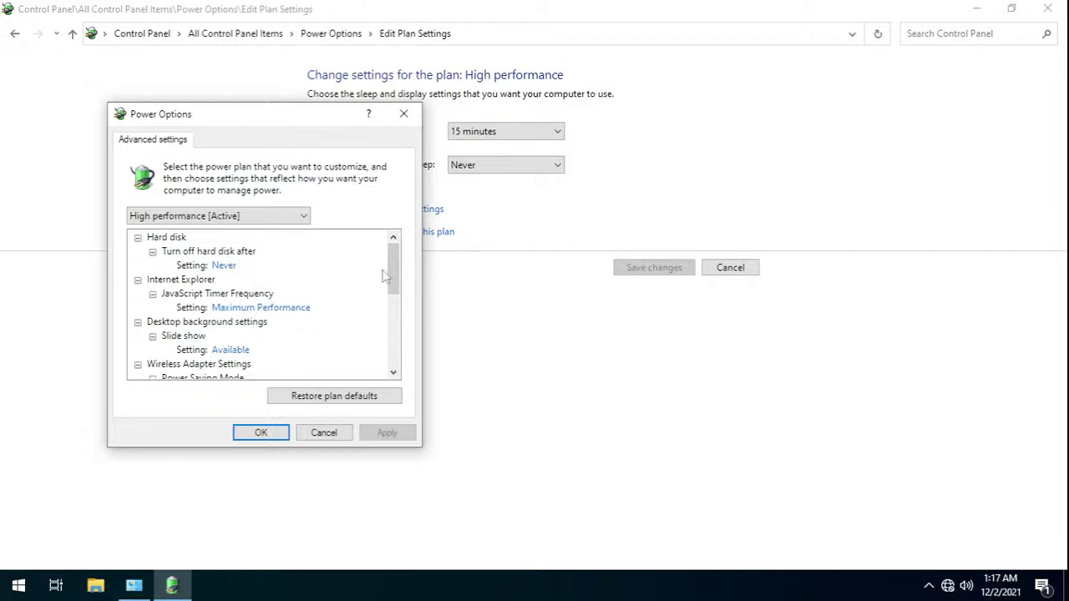
pyautogui.moveTo(394, 274); pyautogui.dragTo(395, 342)
pyautogui.click(138, 323)
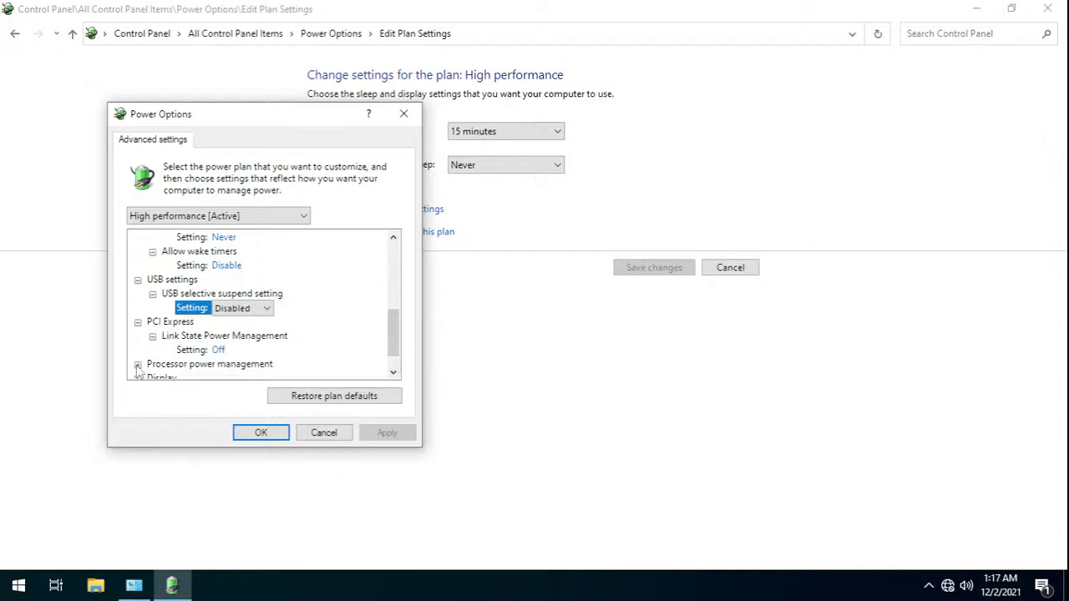
pyautogui.click(236, 267)
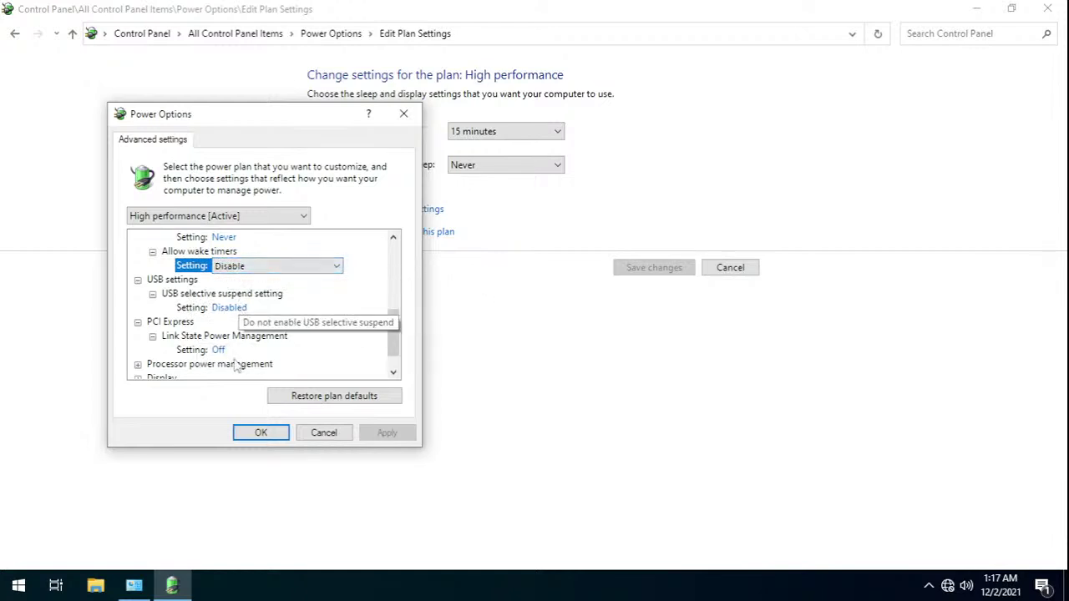
pyautogui.click(137, 365)
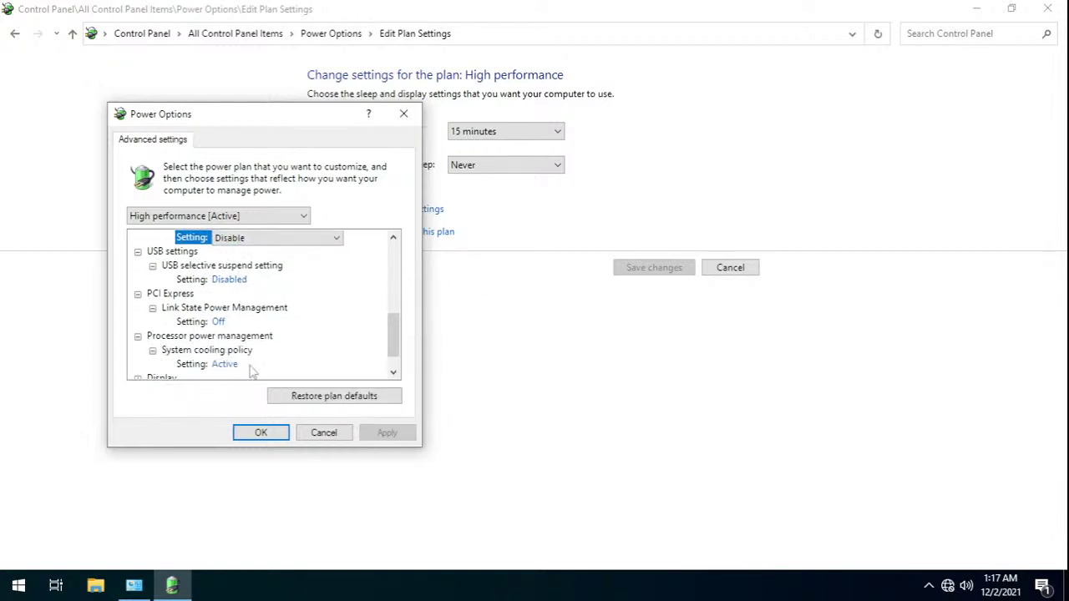
pyautogui.click(214, 366)
# - Set the display turn-off time to 0 minutes in the plan's Display settings
pyautogui.click(137, 378)
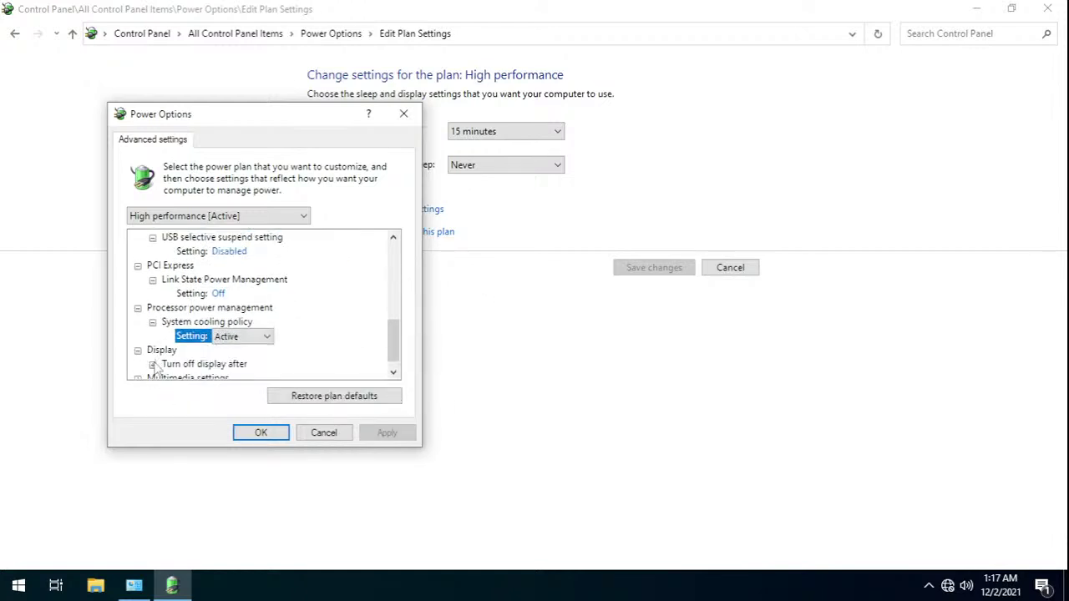
pyautogui.click(243, 367)
pyautogui.write('0')
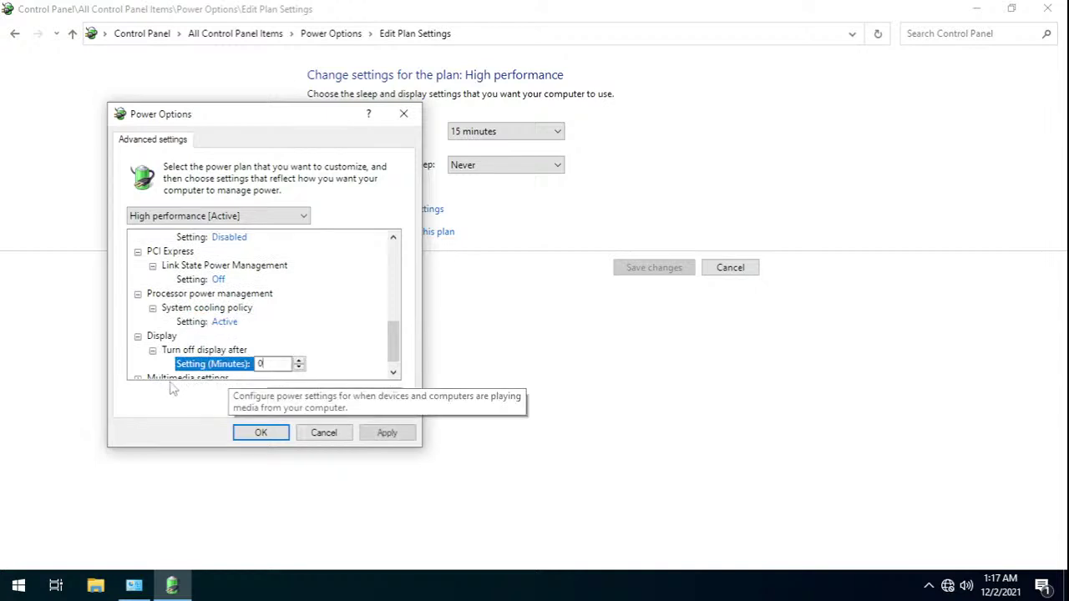
# - Check the media sharing and video playback quality bias options under Multimedia settings
pyautogui.click(137, 379)
pyautogui.click(163, 350)
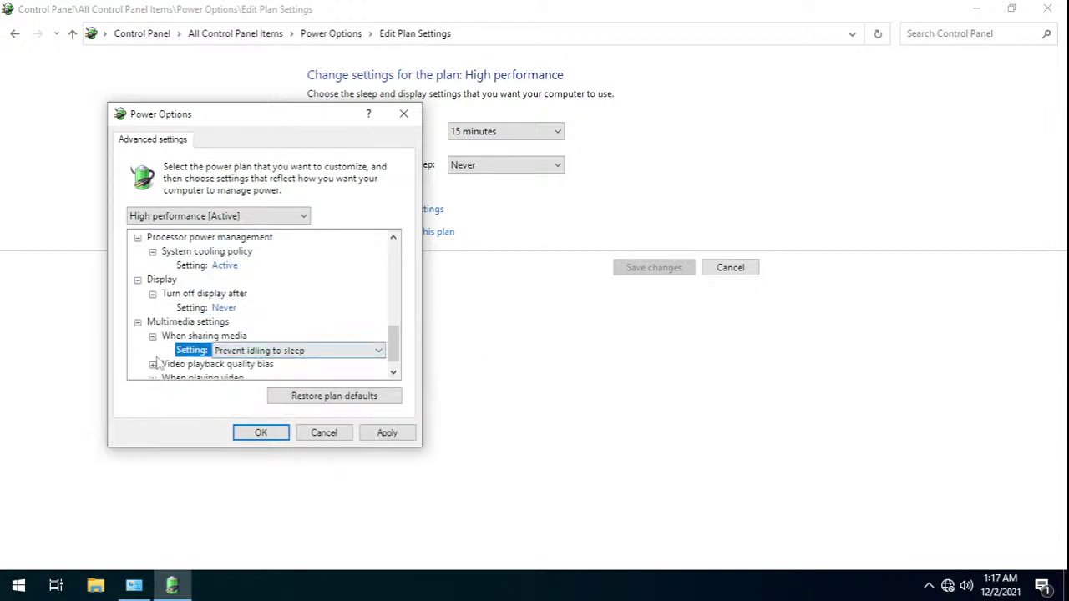
pyautogui.click(266, 366)
pyautogui.click(276, 365)
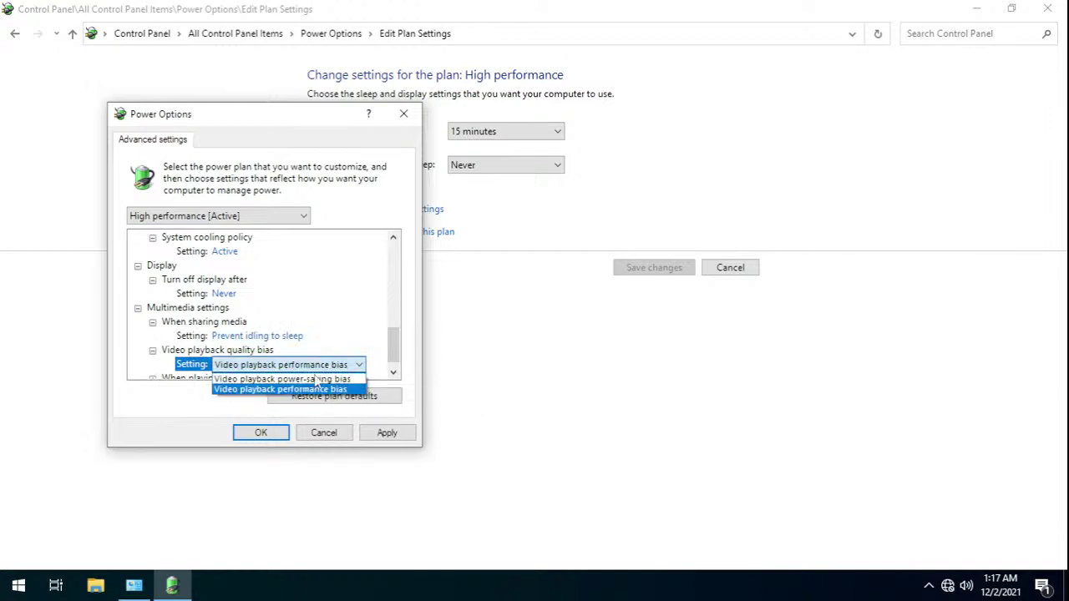
pyautogui.click(315, 365)
pyautogui.scroll(-1, 155, 378)
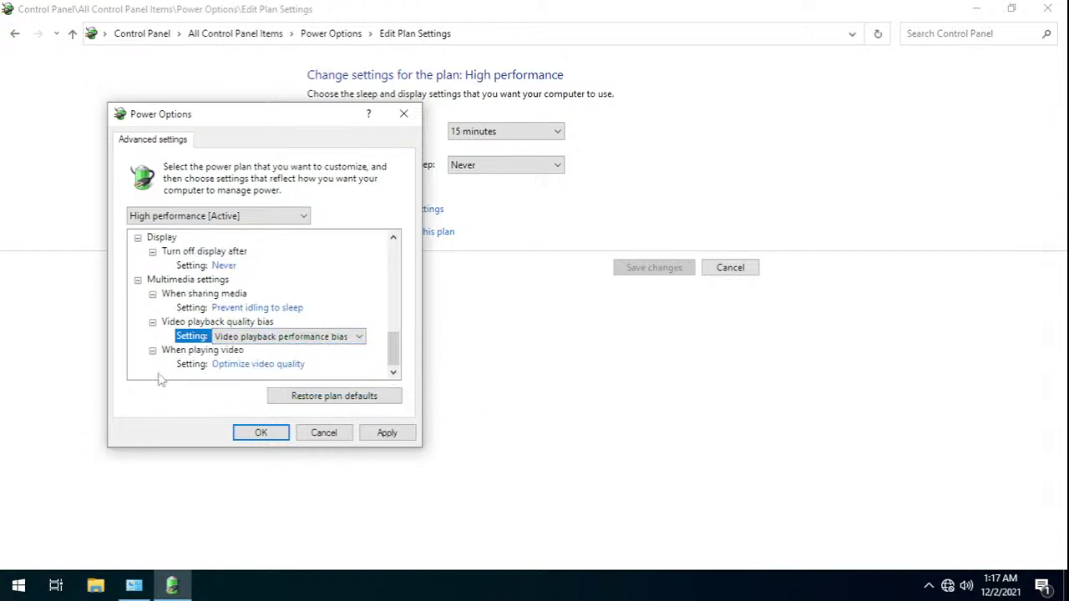
# - Select Optimize video quality for when playing video, apply the plan's changes, and close the advanced power settings
pyautogui.click(247, 368)
pyautogui.click(250, 365)
pyautogui.click(289, 374)
pyautogui.click(386, 432)
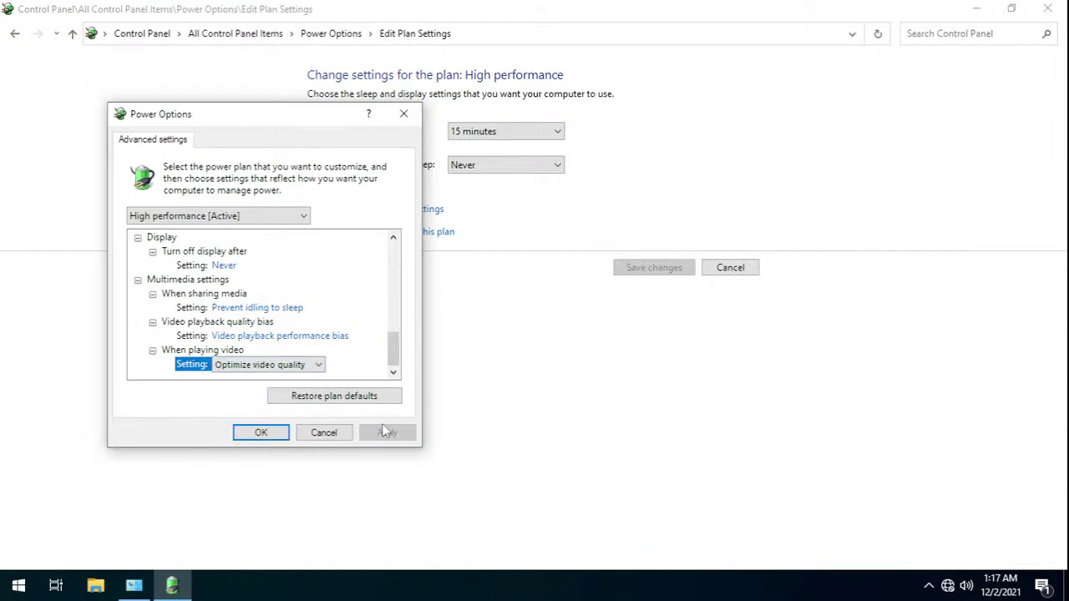
pyautogui.click(261, 433)
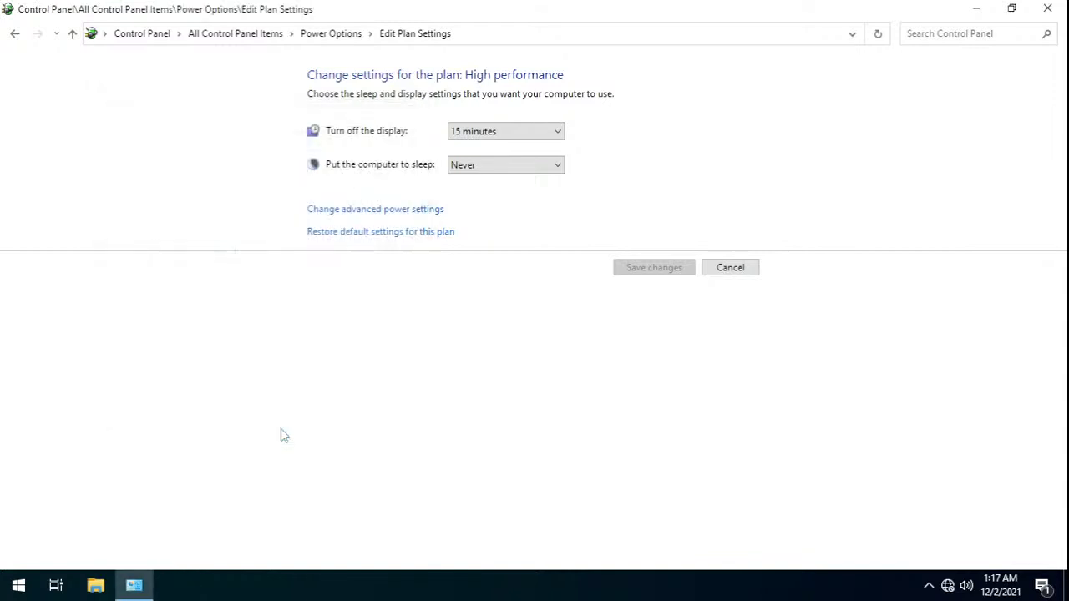
# - Open Programs and Features from all Control Panel items, and bring up the Windows features list in a maximized window
pyautogui.click(263, 37)
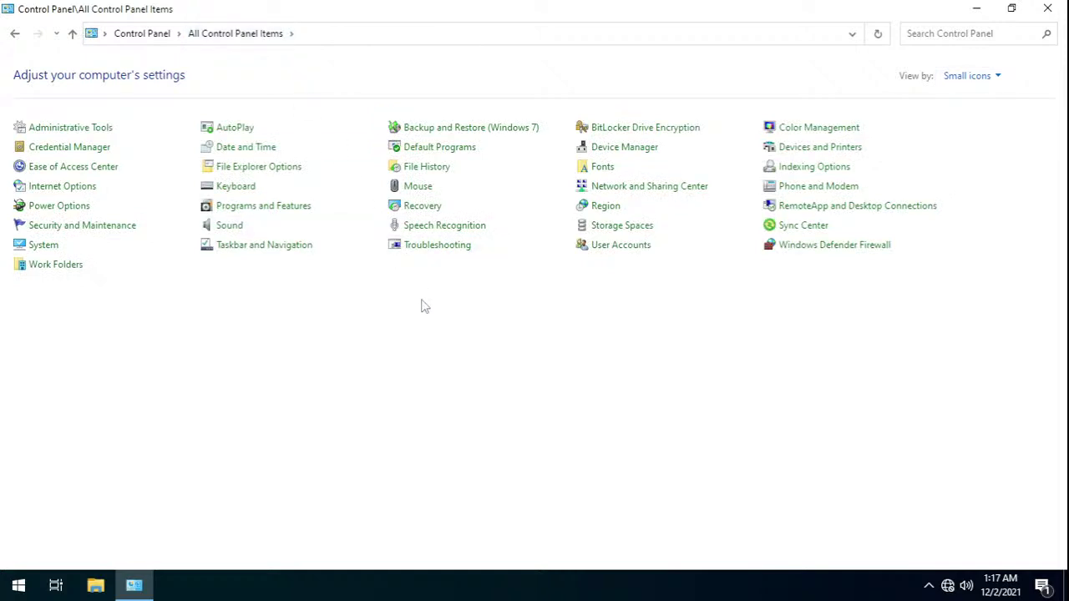
pyautogui.click(263, 209)
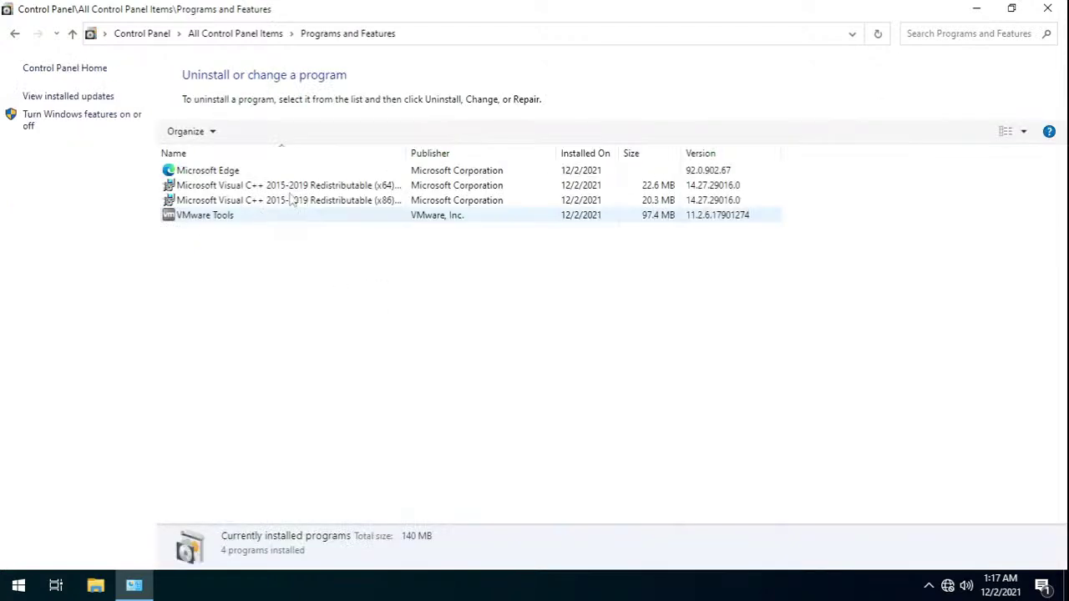
pyautogui.click(77, 120)
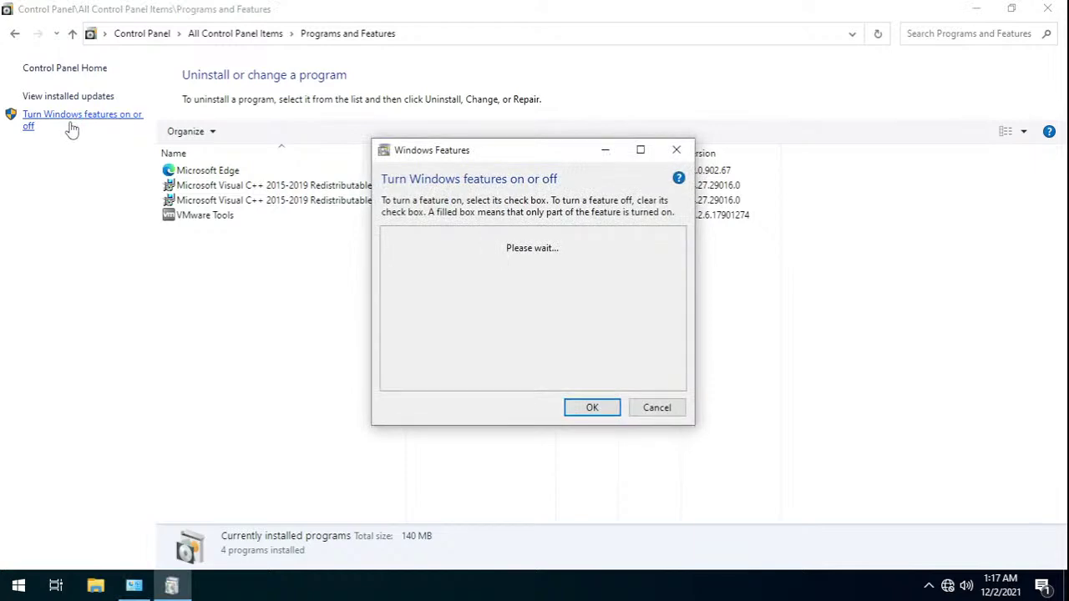
pyautogui.click(641, 150)
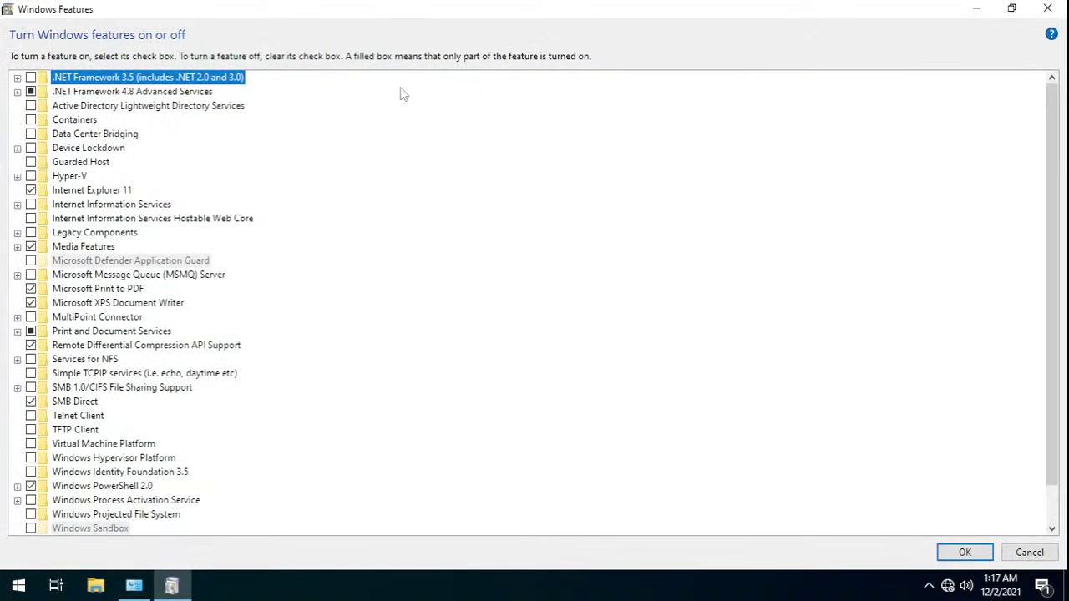
# - Examine the sub-features under Device Lockdown and Hyper-V in the Windows features list, and collapse both groups
pyautogui.moveTo(1052, 186)
pyautogui.mouseDown()
pyautogui.moveTo(1063, 249)
pyautogui.moveTo(1061, 171)
pyautogui.mouseUp()
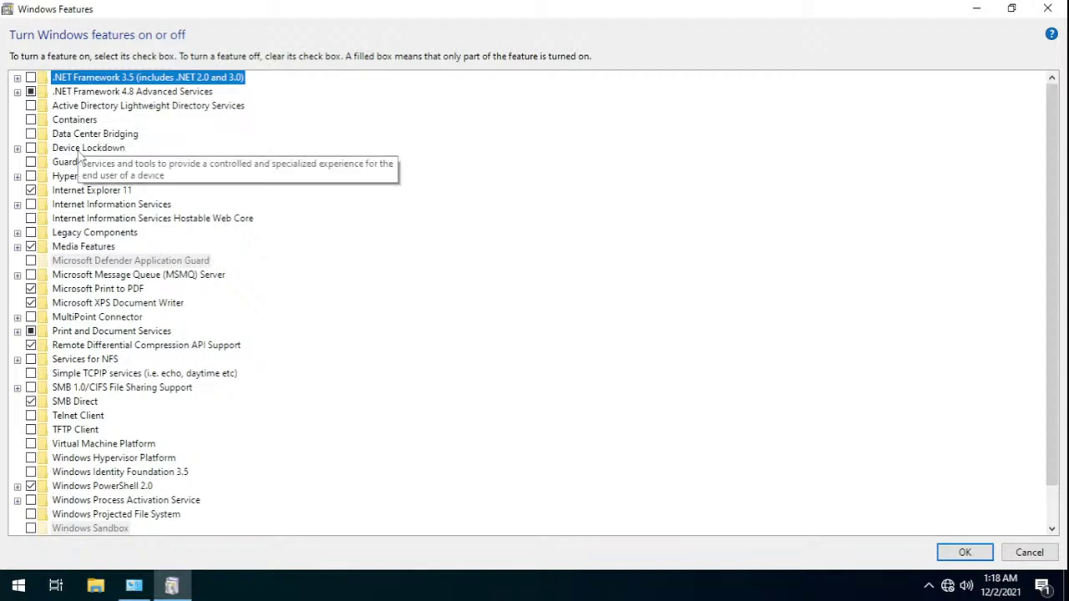
pyautogui.click(17, 149)
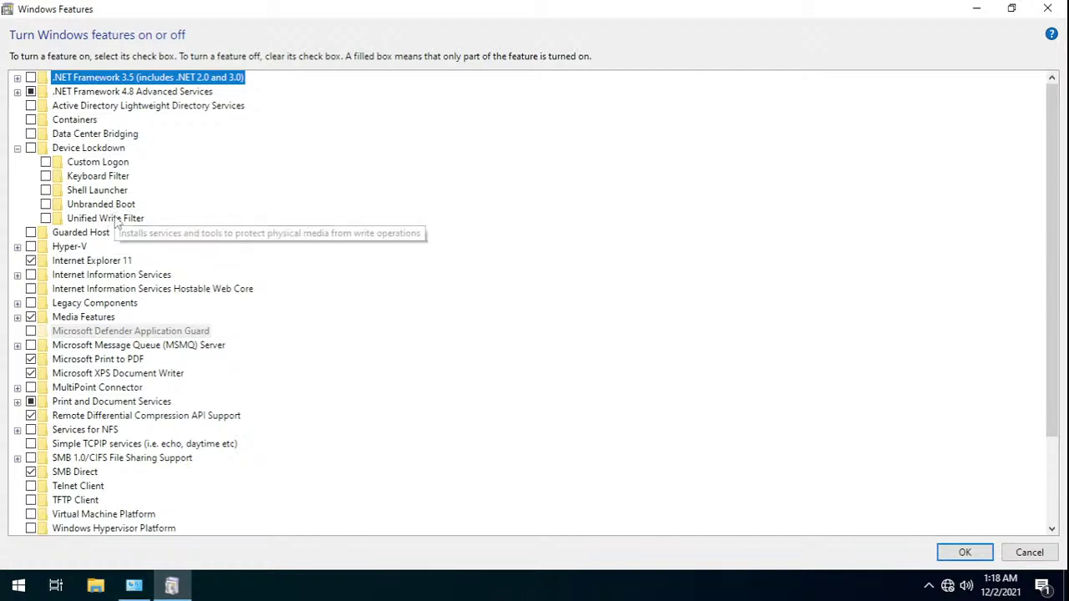
pyautogui.click(16, 149)
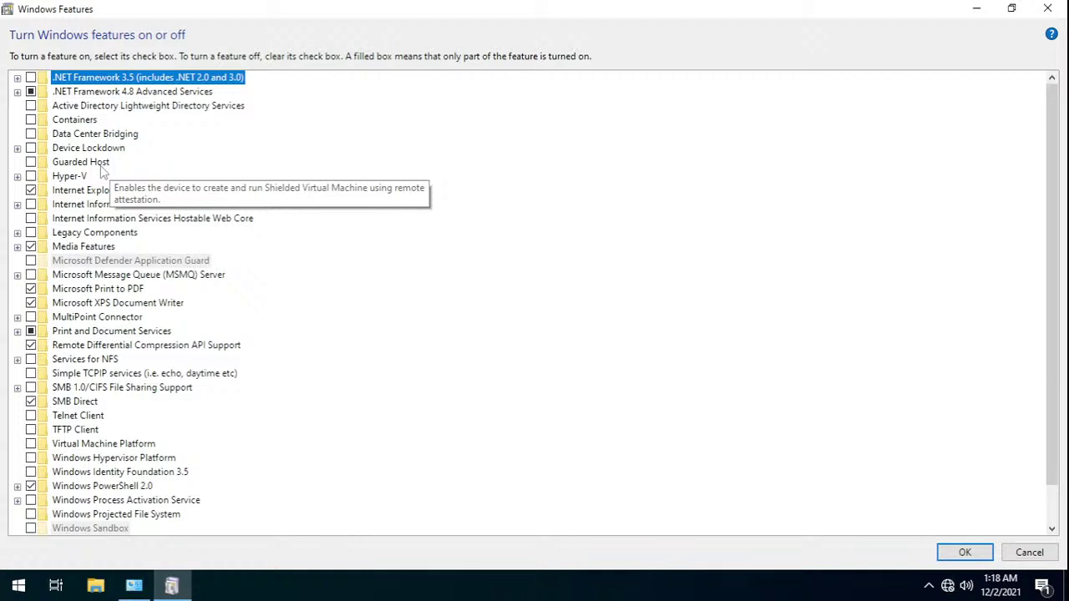
pyautogui.click(16, 177)
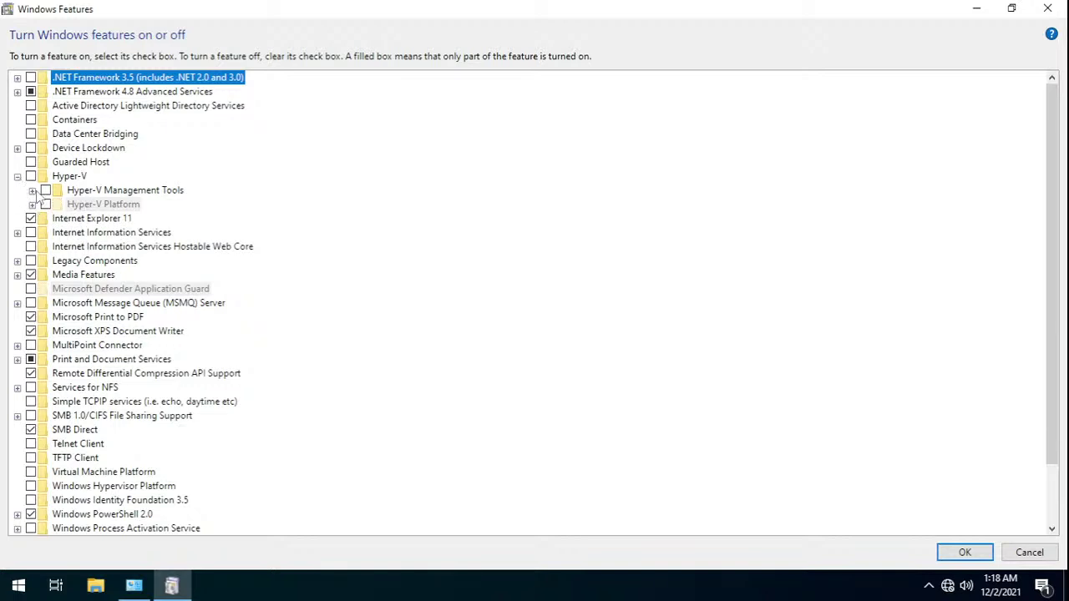
pyautogui.click(32, 191)
pyautogui.click(32, 191)
pyautogui.click(32, 205)
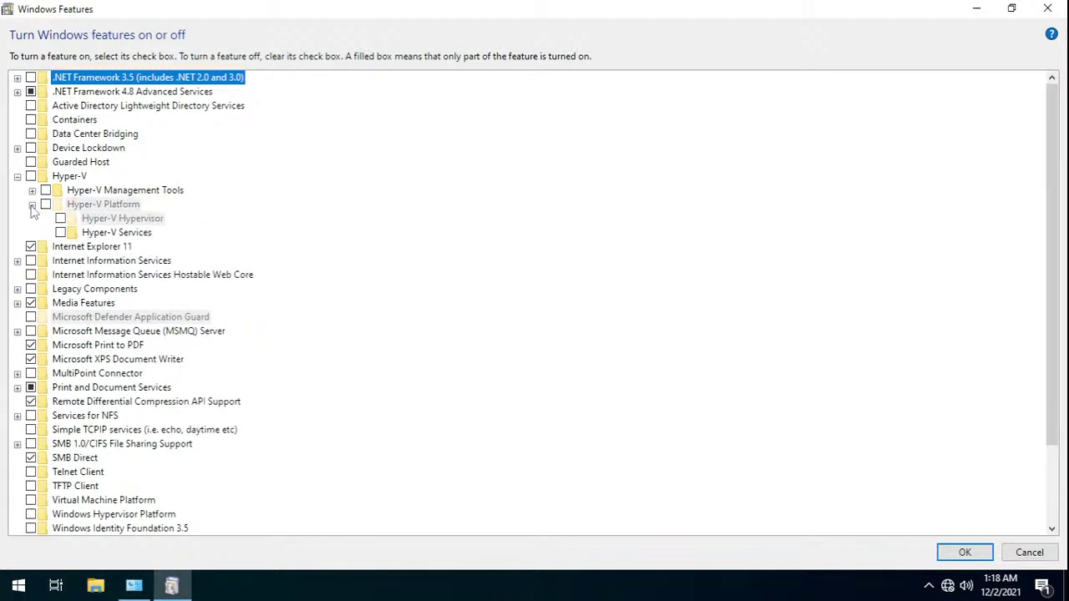
pyautogui.click(31, 205)
pyautogui.click(18, 176)
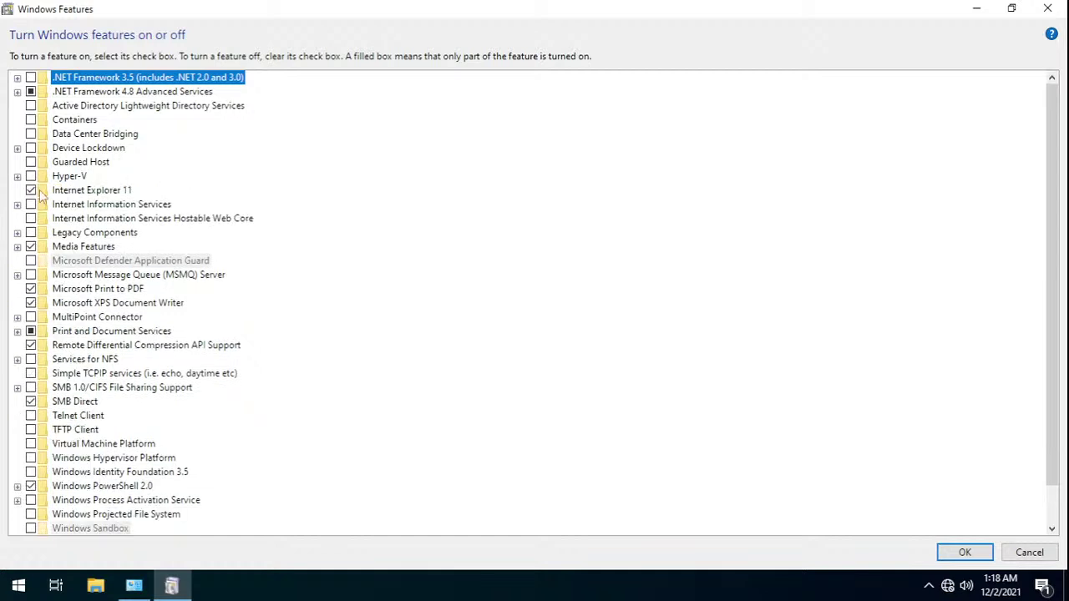
# - Turn off the Internet Explorer 11 feature, and inspect the components under Legacy Components and Media Features
pyautogui.click(31, 190)
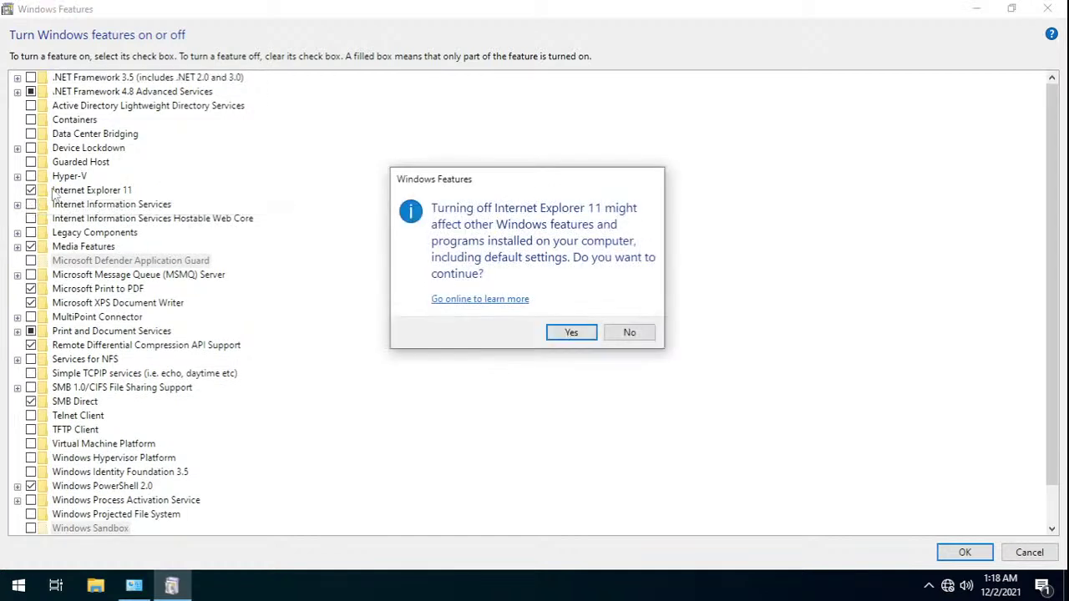
pyautogui.click(572, 334)
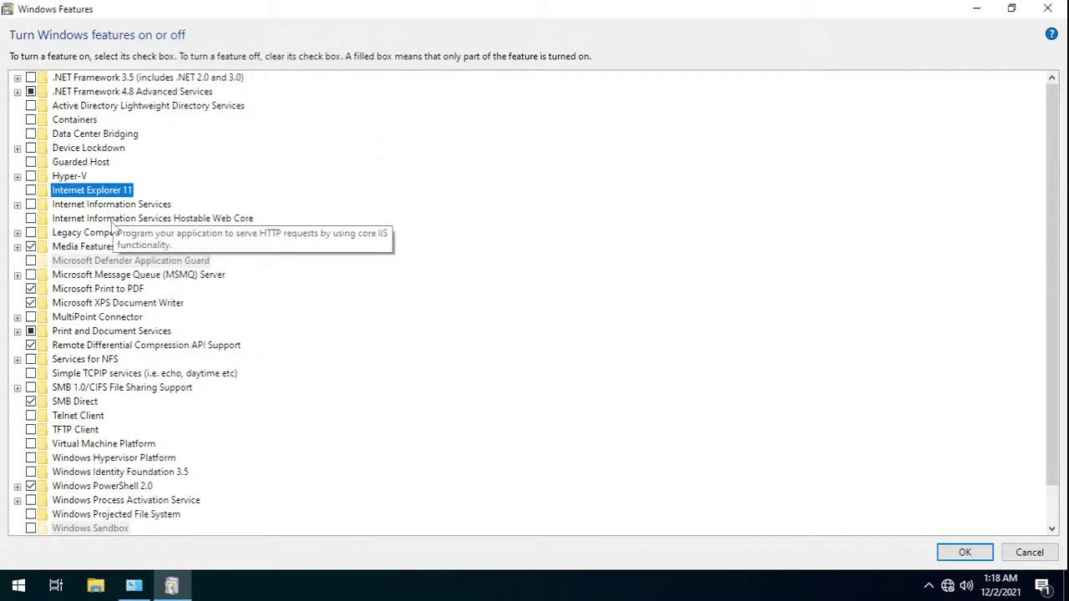
pyautogui.click(17, 233)
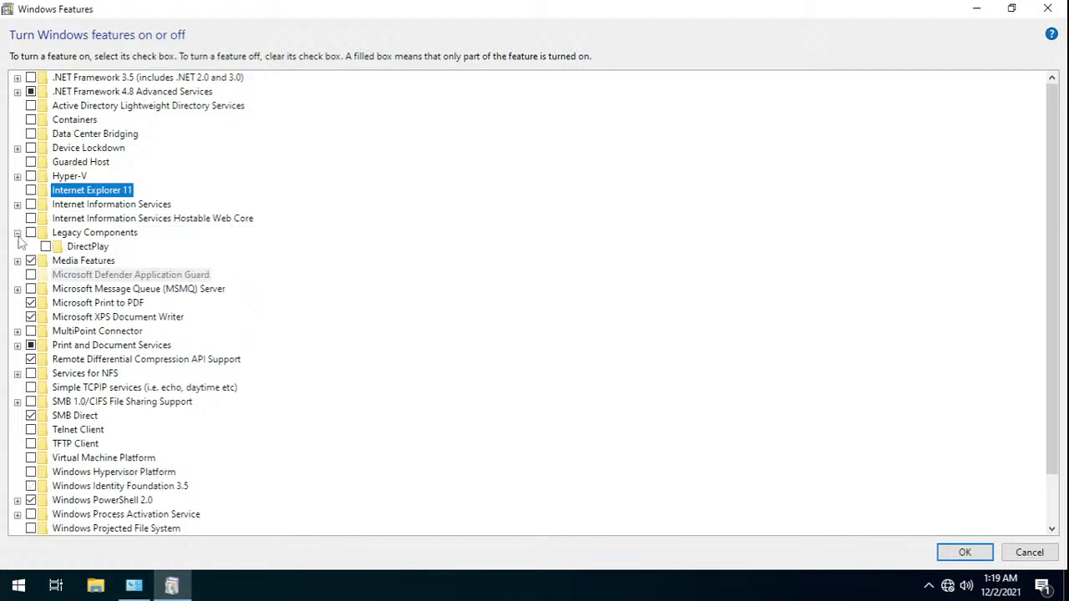
pyautogui.click(17, 233)
pyautogui.click(17, 247)
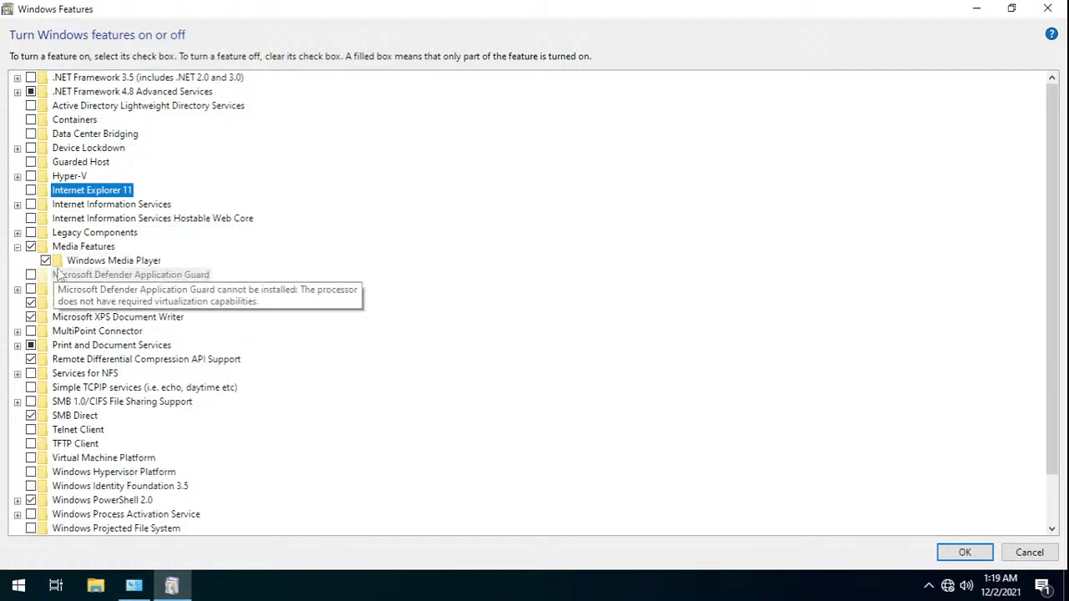
# - Turn off Media Features, including Windows Media Player, and the Microsoft XPS Document Writer feature
pyautogui.click(31, 247)
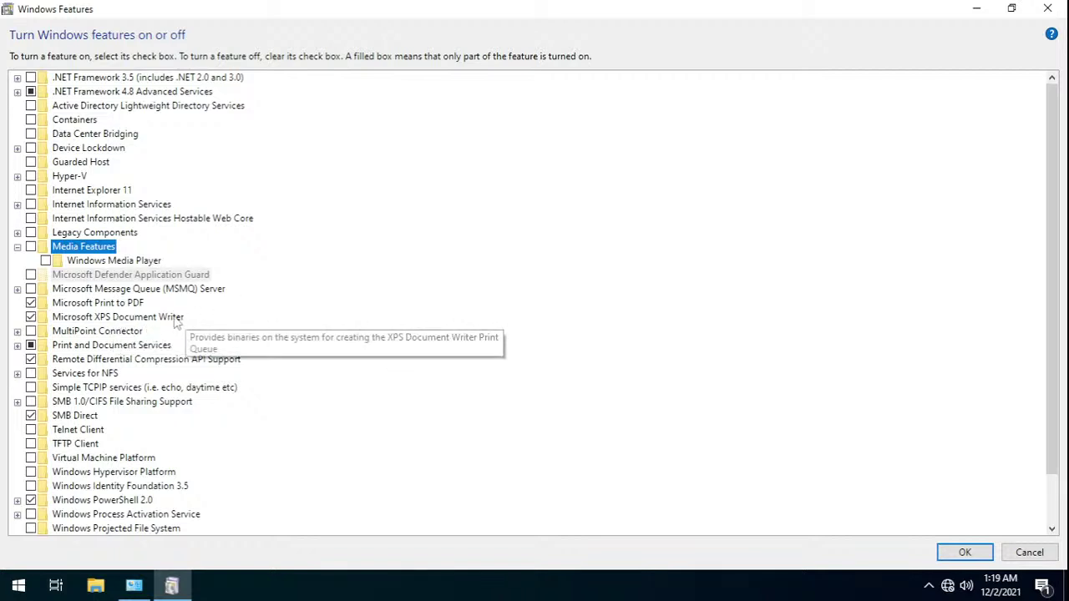
pyautogui.click(31, 317)
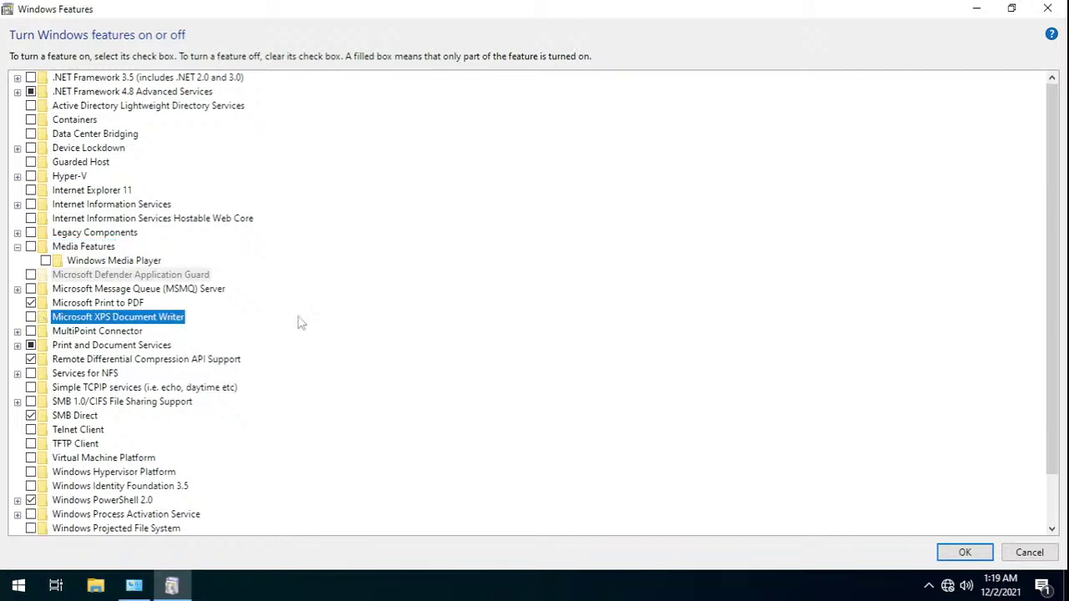
# - Switch to the host computer, review its Windows features list for comparison, close it, and return to the win10-21H2 virtual machine in VMware Workstation
pyautogui.moveTo(535, 30)
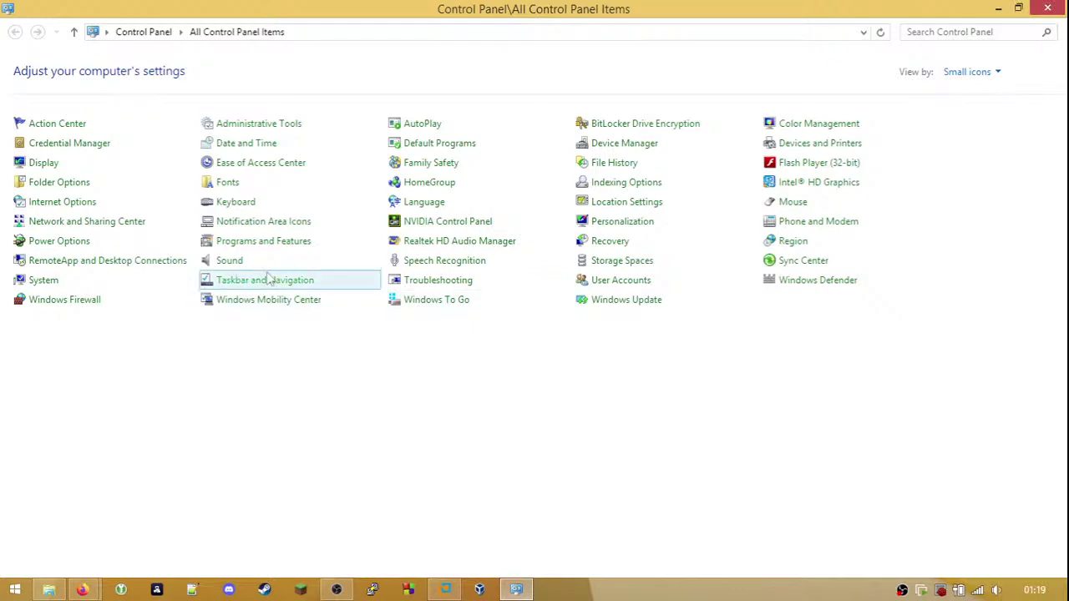
pyautogui.click(269, 241)
pyautogui.click(68, 117)
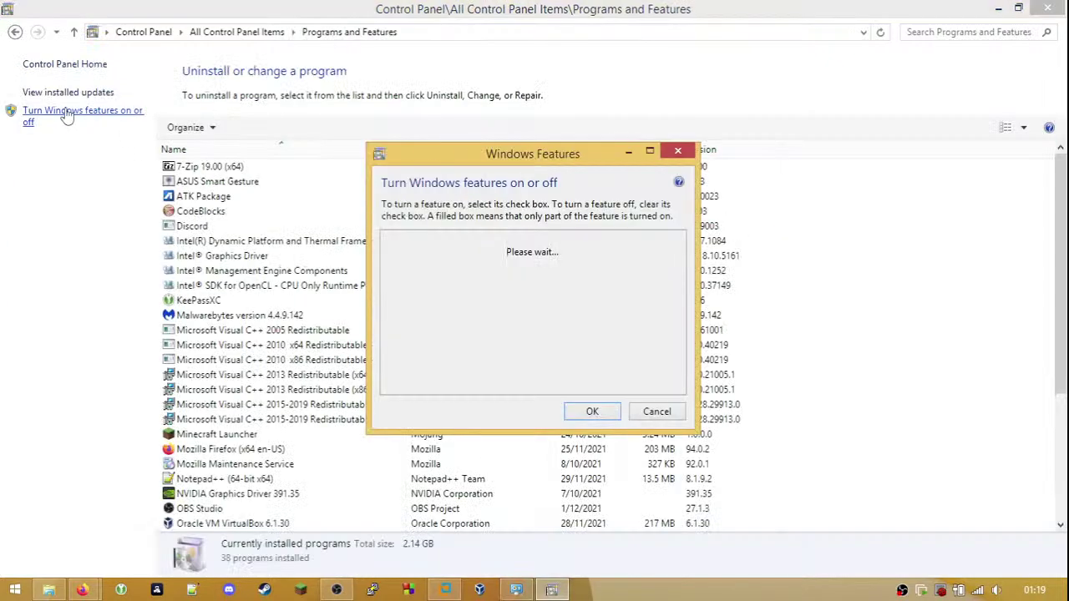
pyautogui.click(647, 150)
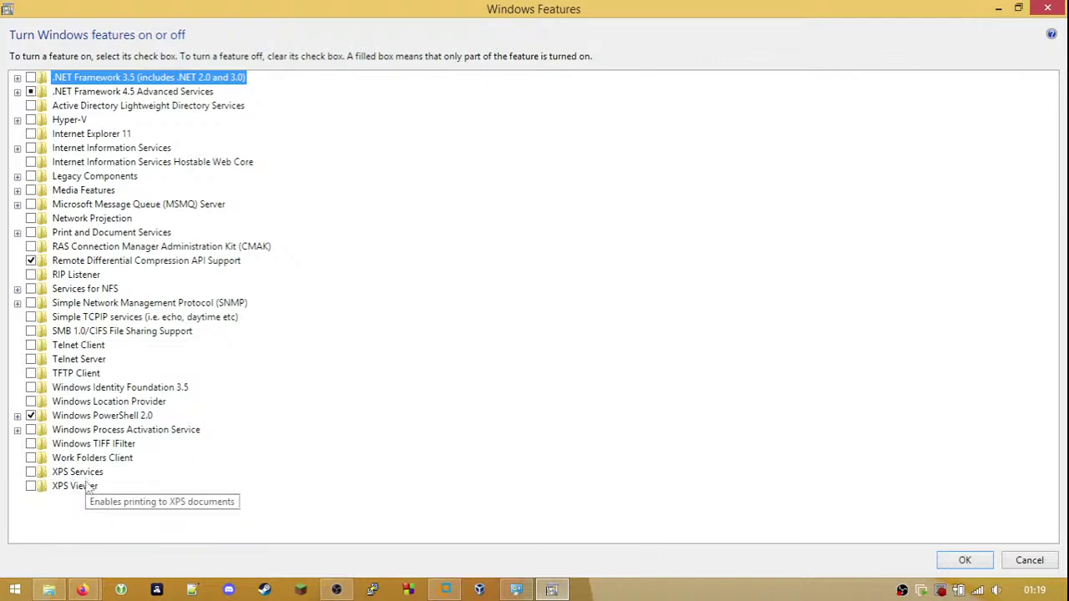
pyautogui.click(1048, 7)
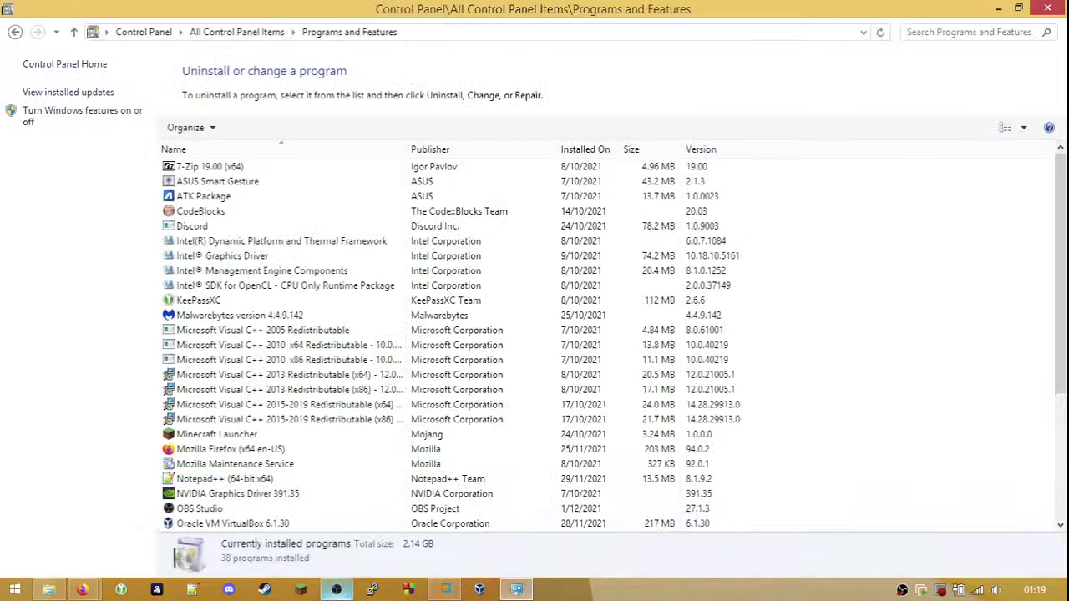
pyautogui.click(1047, 7)
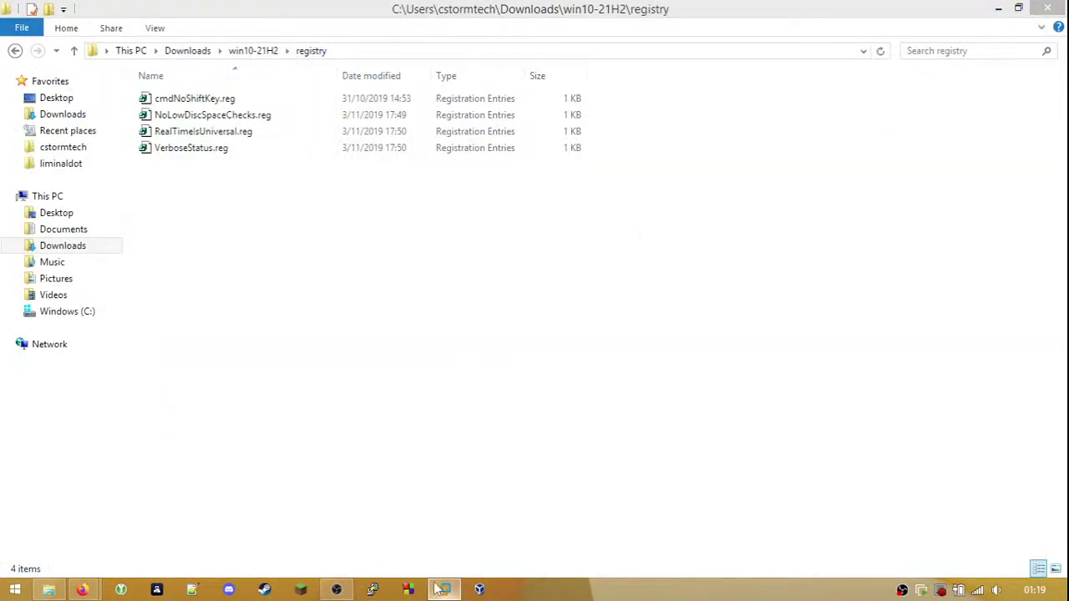
pyautogui.moveTo(445, 589)
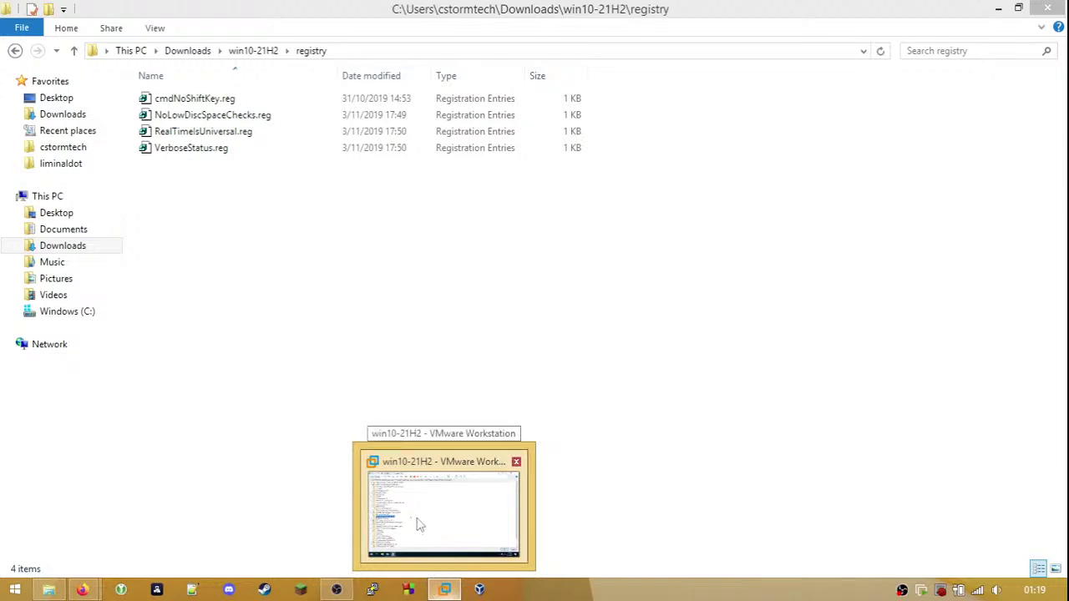
pyautogui.click(443, 592)
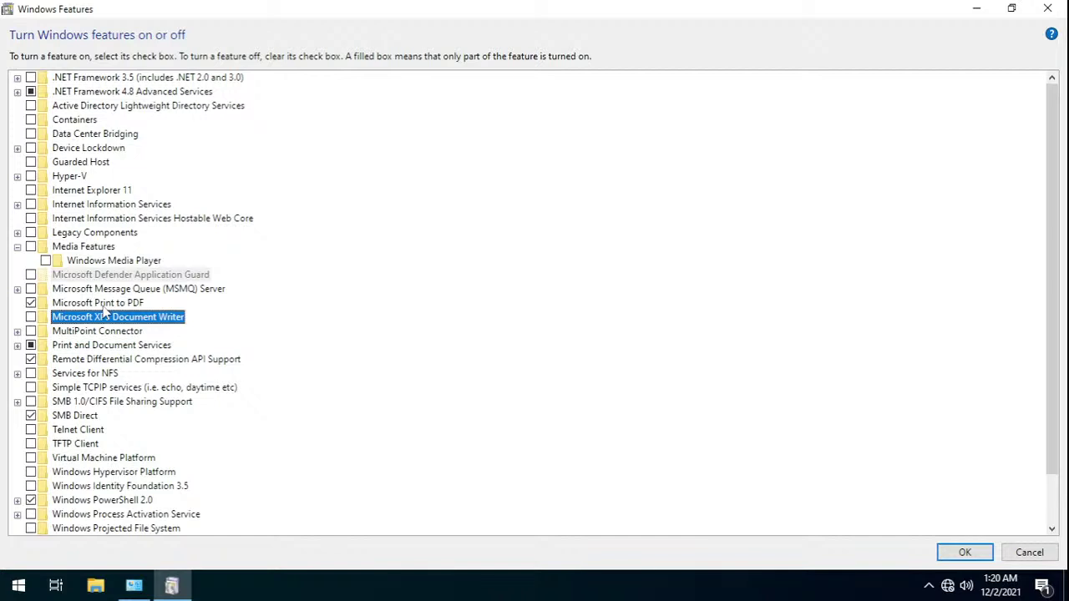
# - Turn off Microsoft Print to PDF and the whole Print and Document Services group, and collapse that group
pyautogui.click(31, 303)
pyautogui.click(98, 302)
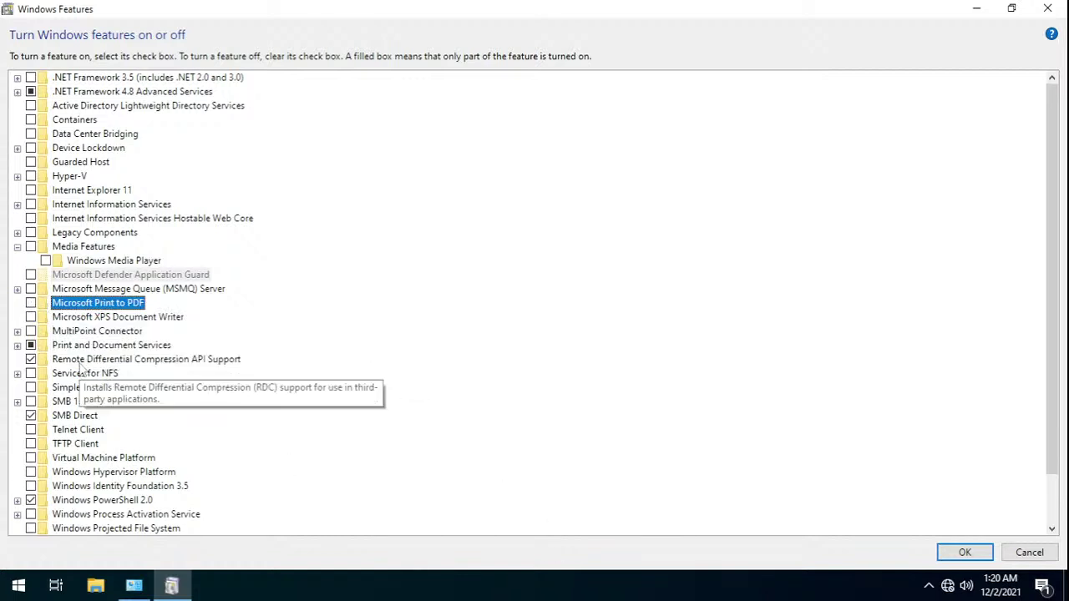
pyautogui.click(17, 345)
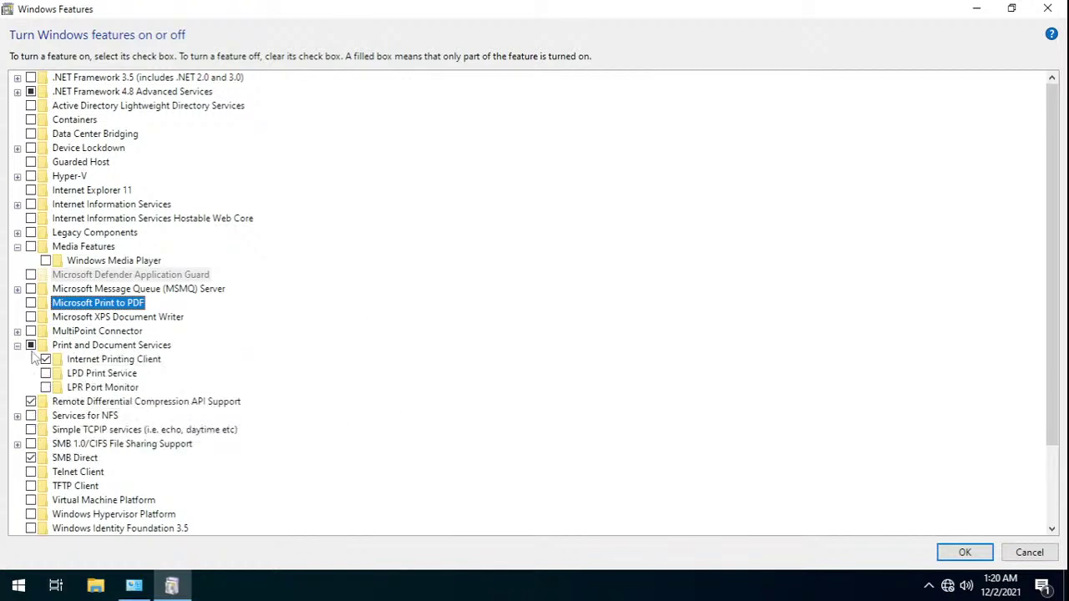
pyautogui.click(30, 345)
pyautogui.click(17, 345)
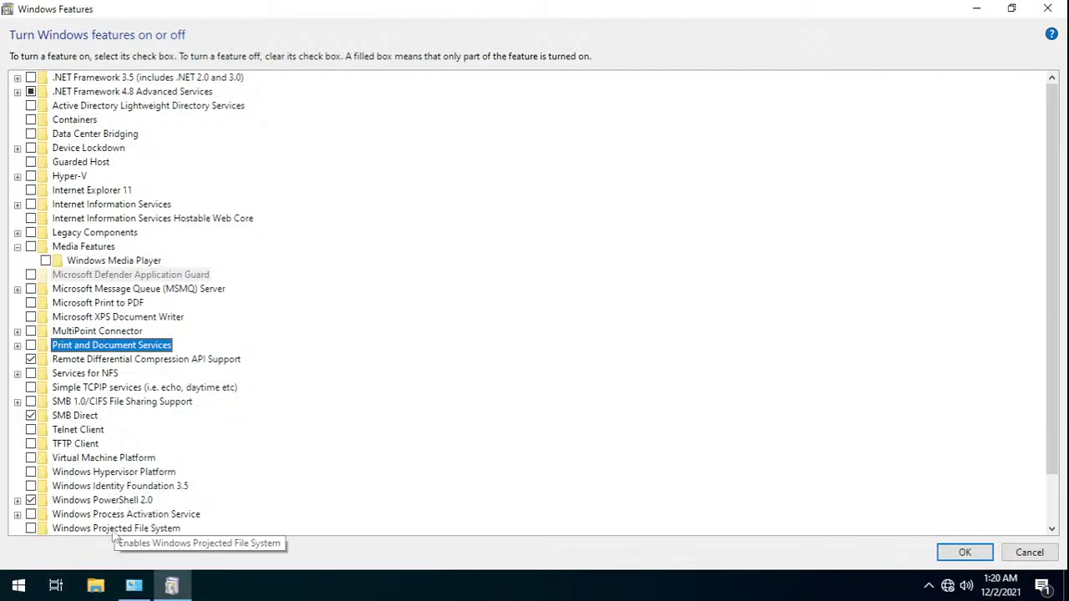
# - Inspect the components under Windows PowerShell 2.0 and Windows Process Activation Service
pyautogui.click(16, 501)
pyautogui.moveTo(1055, 299); pyautogui.dragTo(1058, 375)
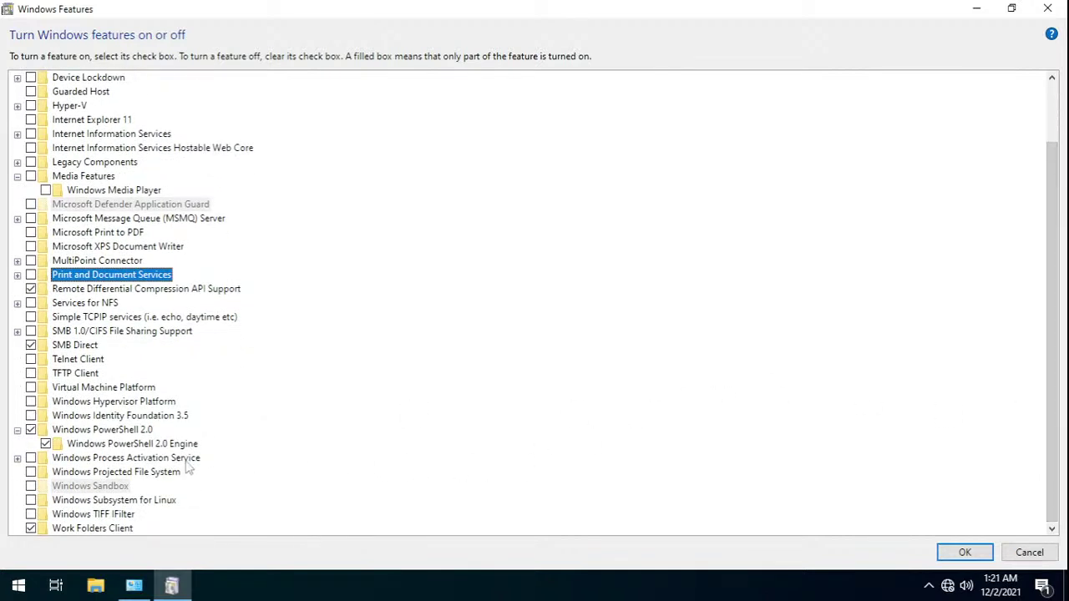
pyautogui.click(18, 458)
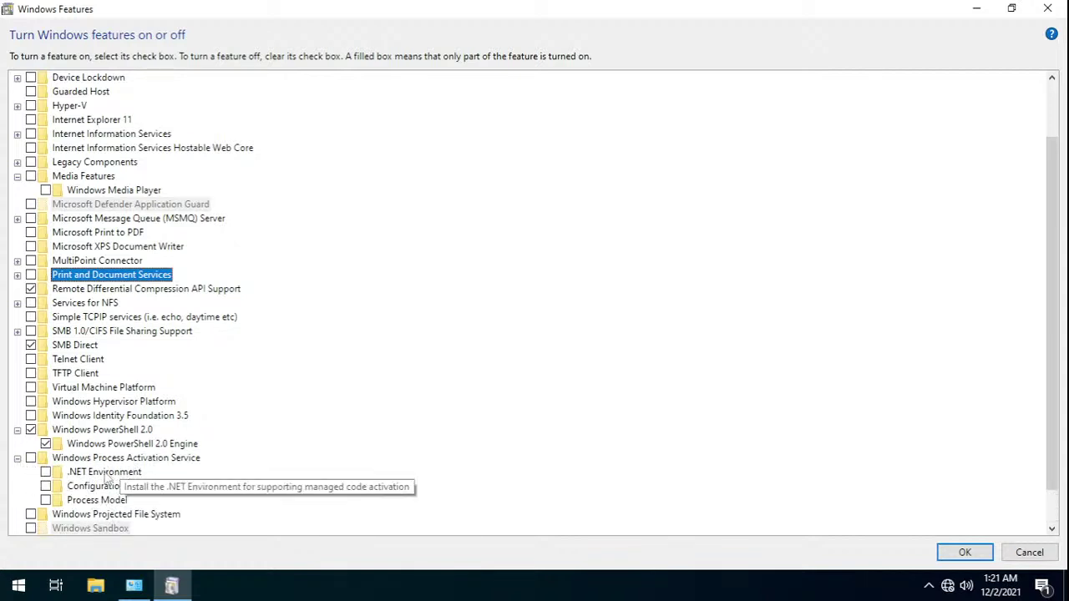
pyautogui.click(18, 459)
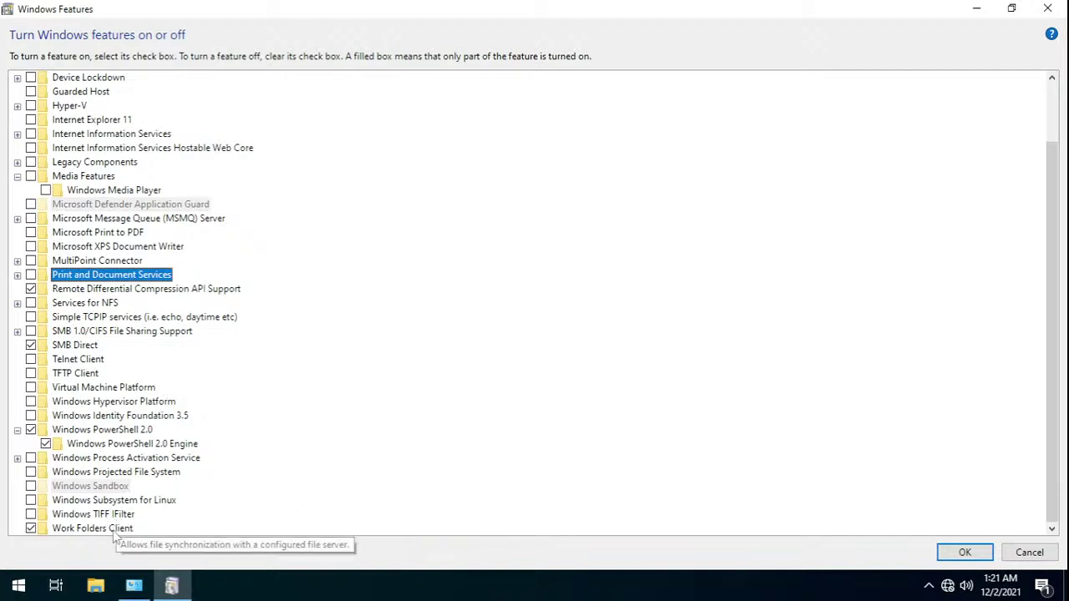
# - Turn off Work Folders Client, turn on Windows Subsystem for Linux, and apply the feature changes with an immediate restart
pyautogui.click(32, 530)
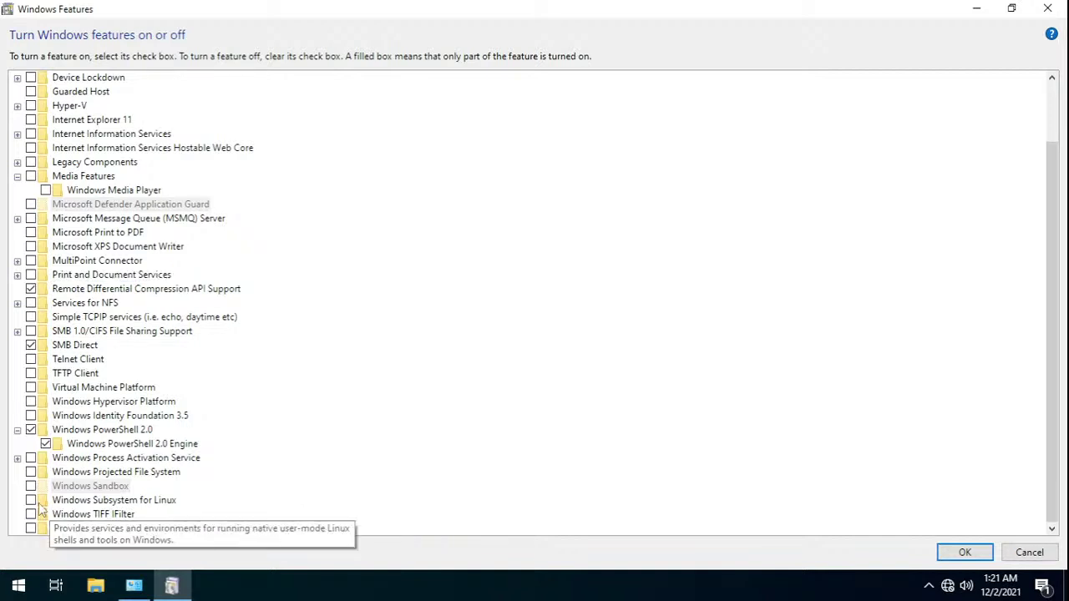
pyautogui.click(31, 500)
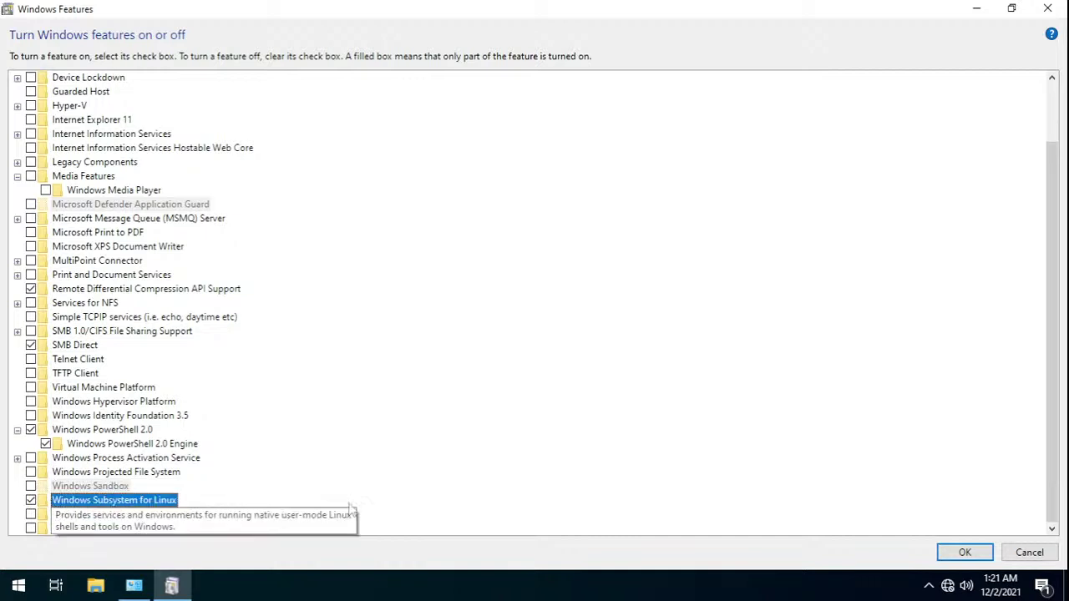
pyautogui.click(984, 553)
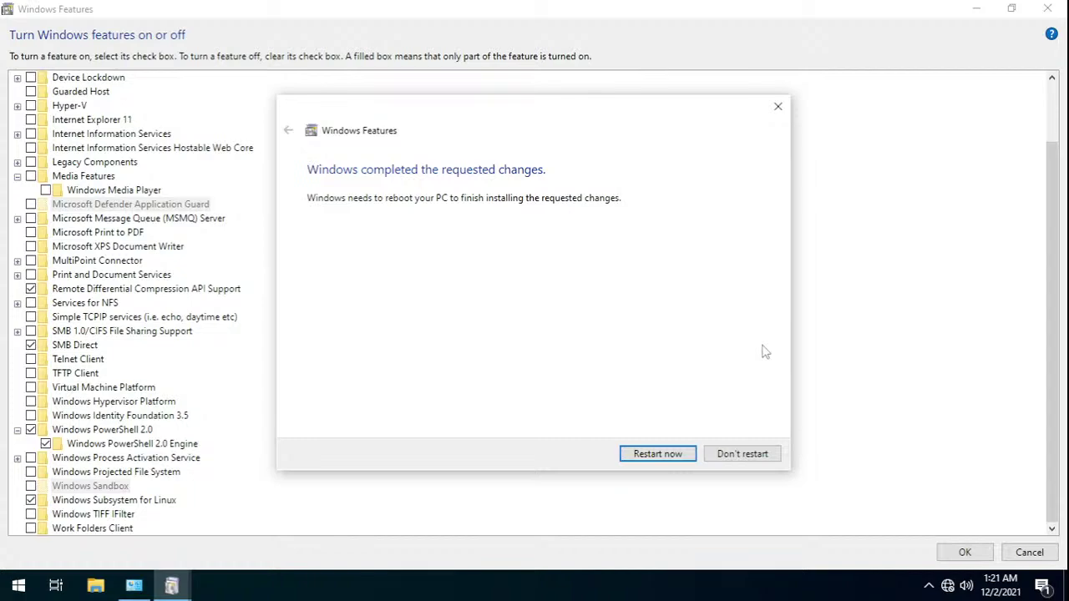
pyautogui.press('Return')
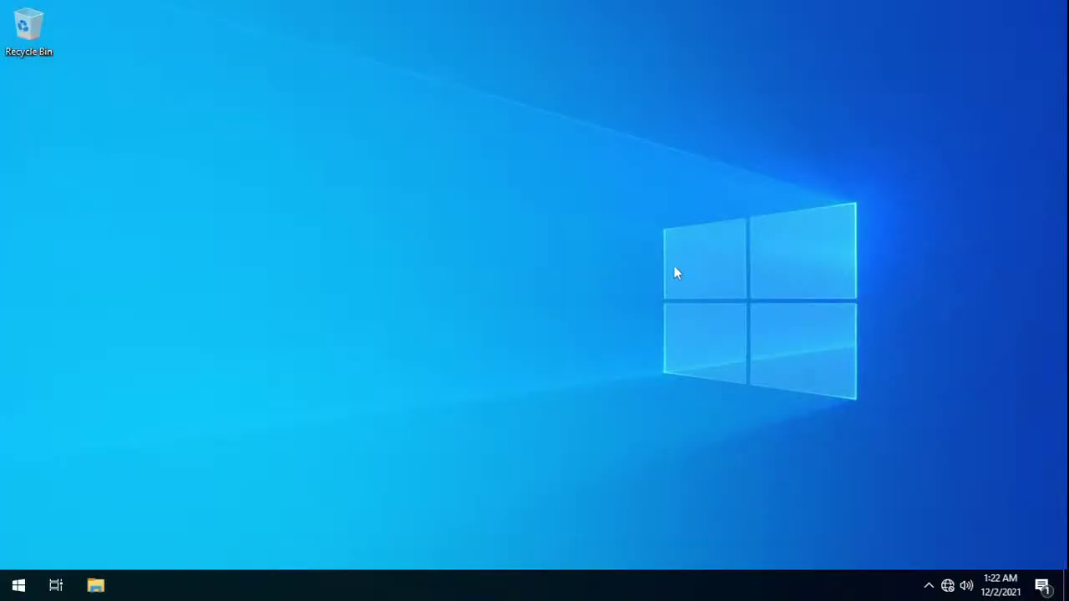
# - Open Programs and Features from Control Panel on the restarted virtual machine, and bring up the Windows features list
pyautogui.click(18, 585)
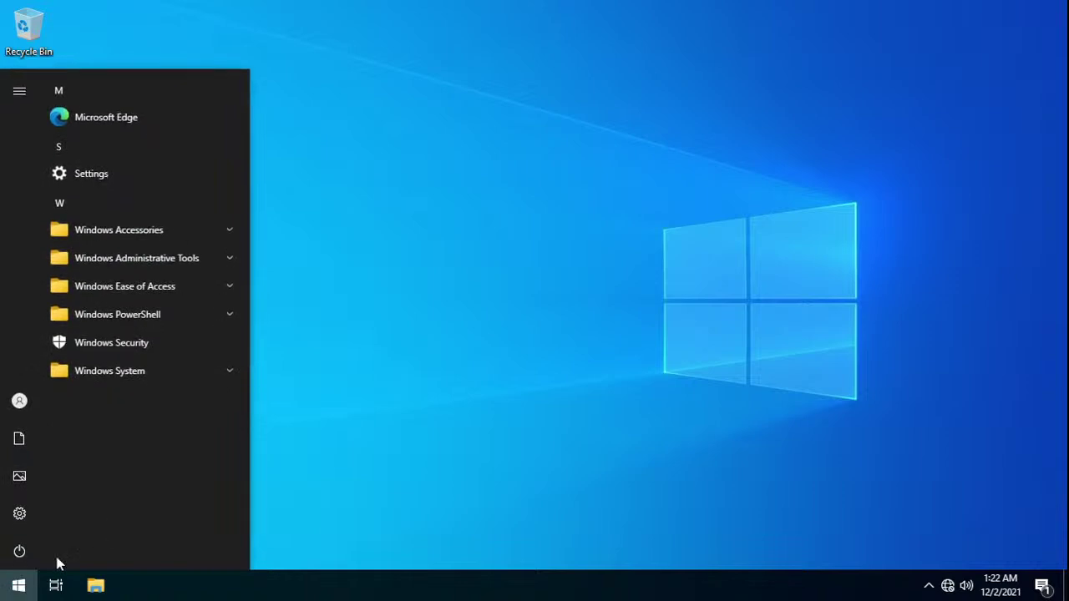
pyautogui.click(129, 374)
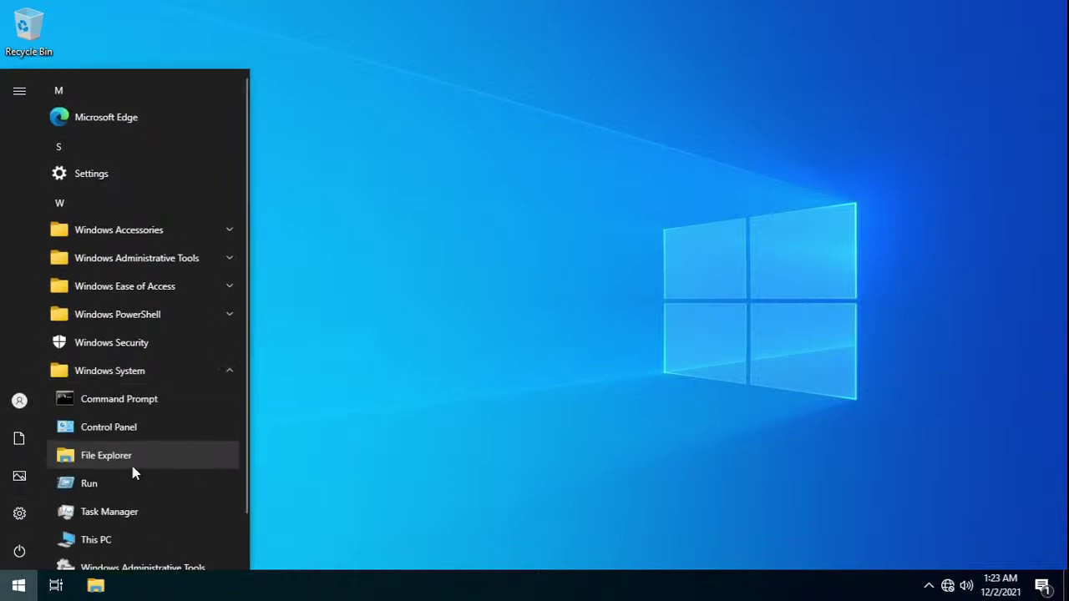
pyautogui.click(109, 427)
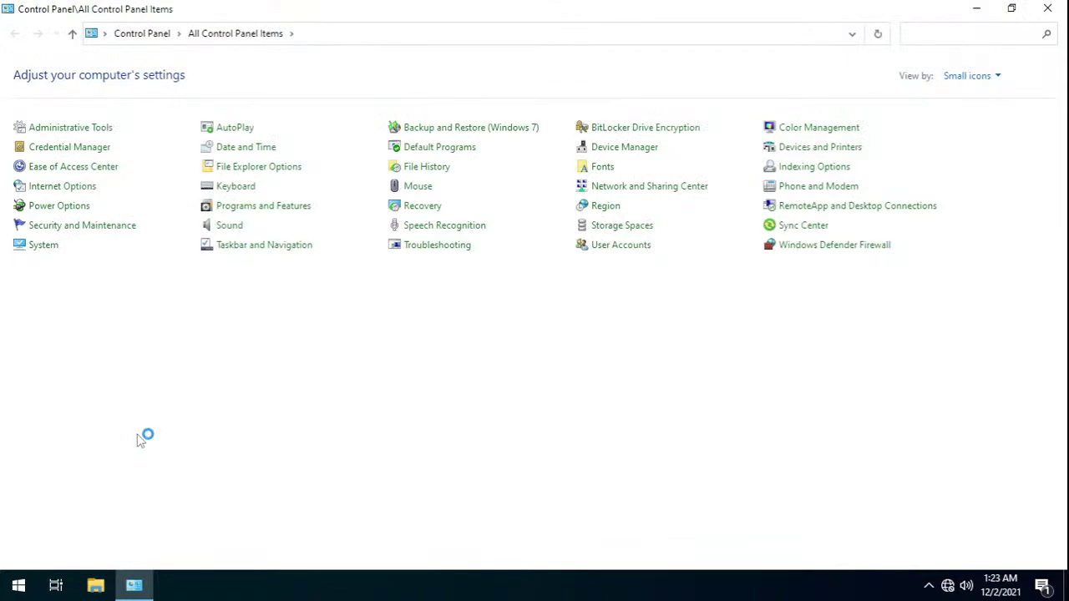
pyautogui.click(267, 207)
pyautogui.click(83, 121)
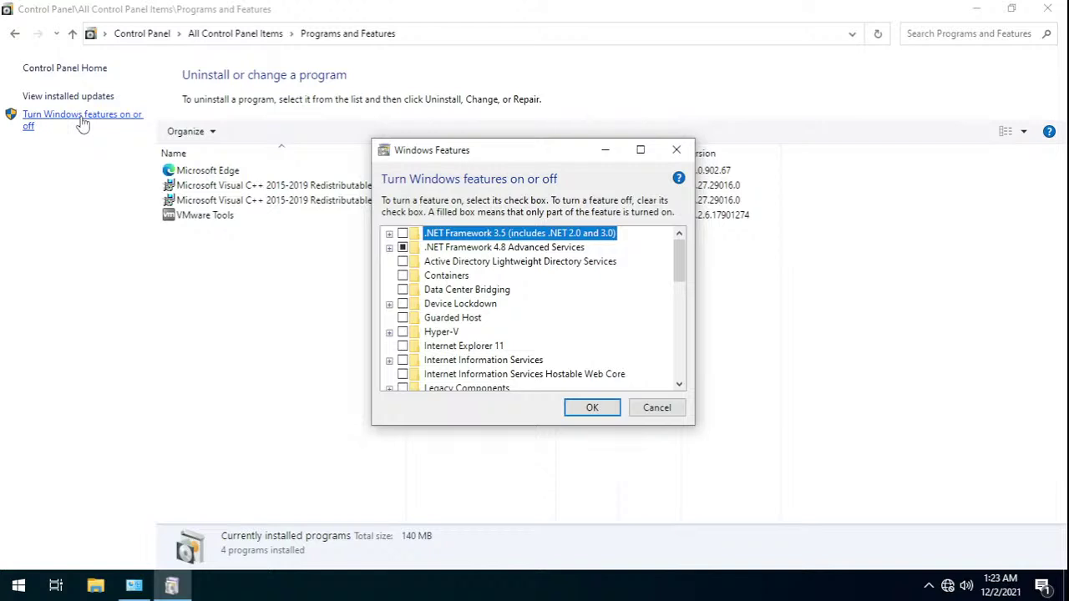
# - Search the virtual machine for "subs" and "linux", and dismiss the search
pyautogui.click(18, 585)
pyautogui.write('subs')
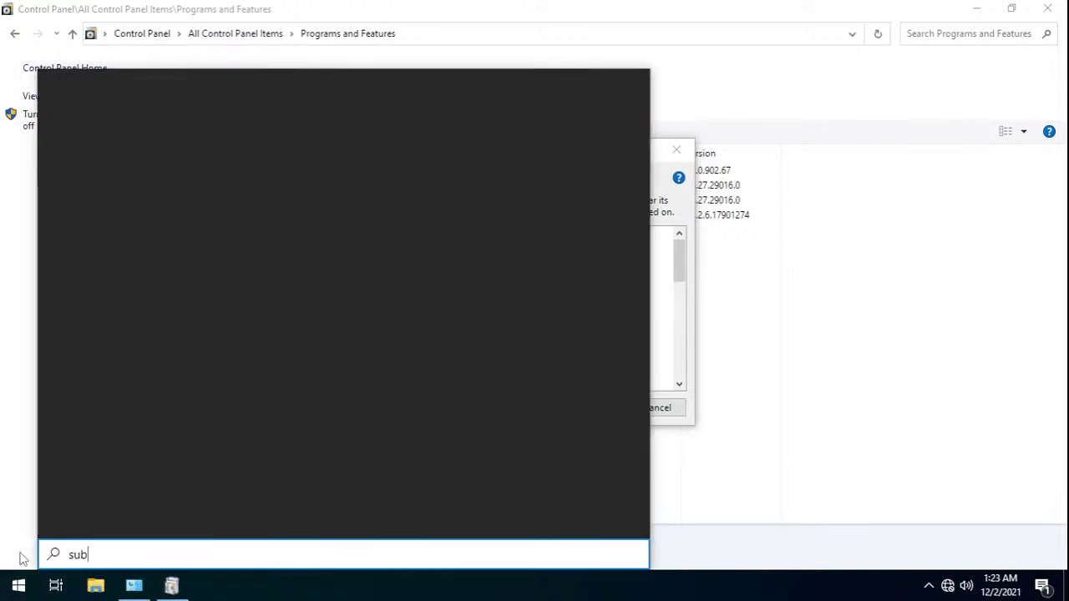
pyautogui.hotkey('ctrl', 'a')
pyautogui.write('linux')
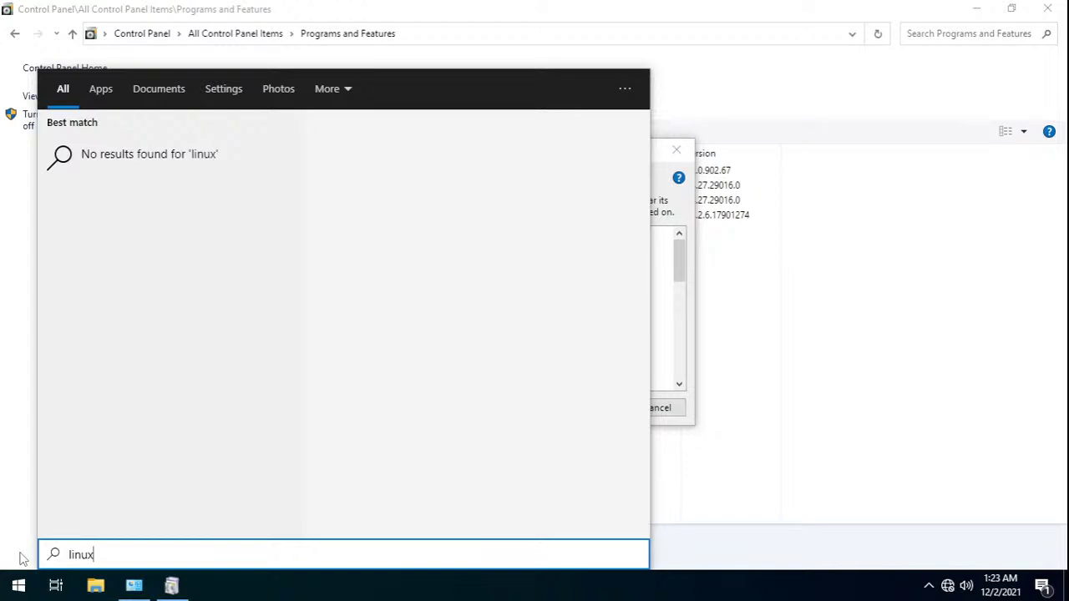
pyautogui.hotkey('ctrl', 'a')
pyautogui.press('BackSpace')
pyautogui.press('Escape')
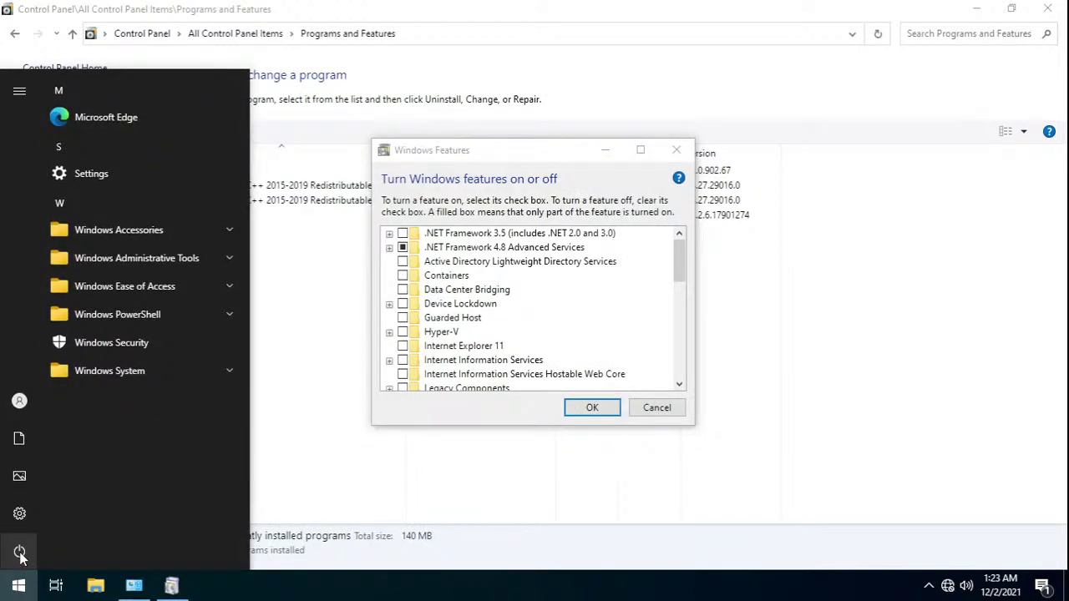
pyautogui.press('Escape')
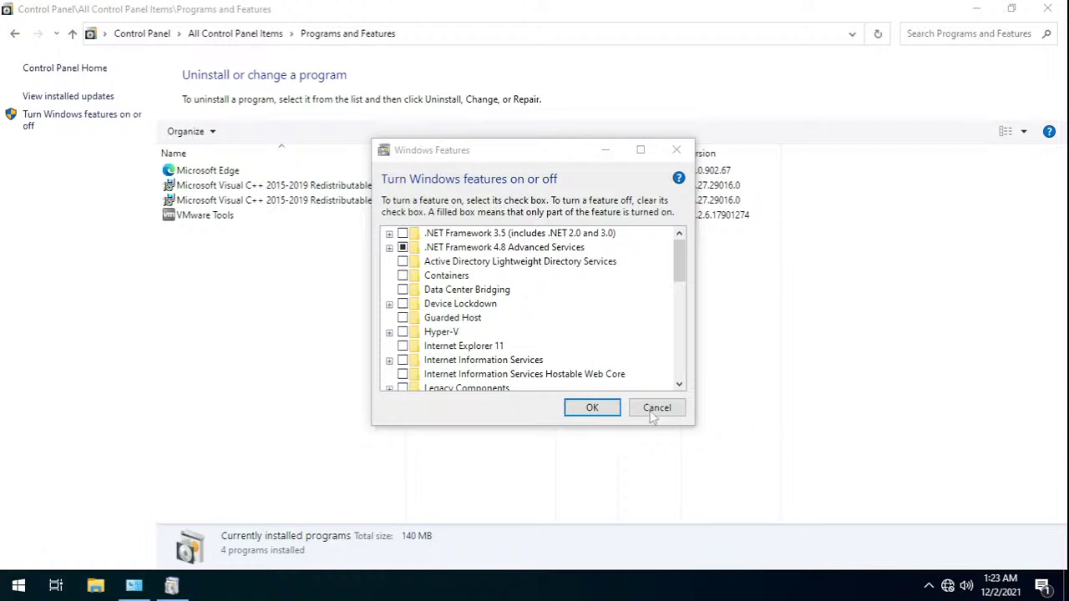
# - Review the Windows features list in a maximized window, and check which apps are installed on the virtual machine
pyautogui.click(641, 150)
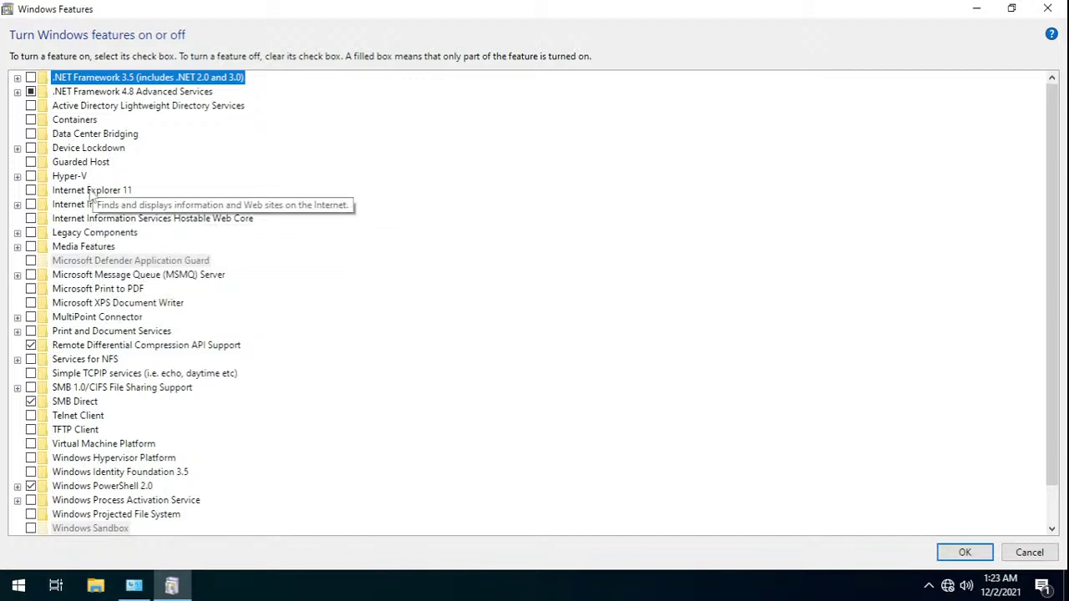
pyautogui.press('super')
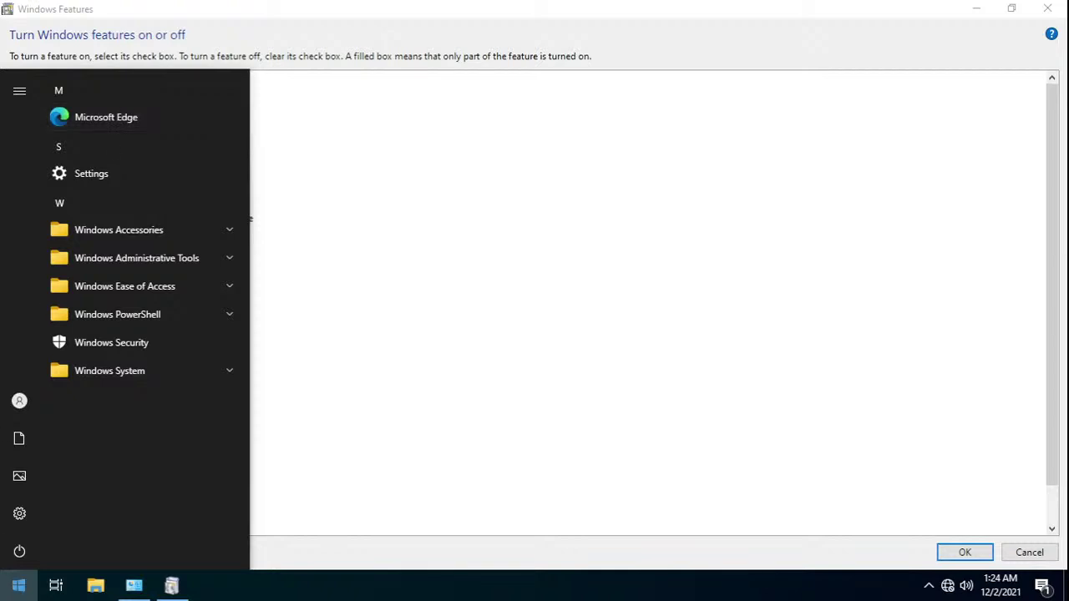
pyautogui.click(18, 585)
pyautogui.click(18, 585)
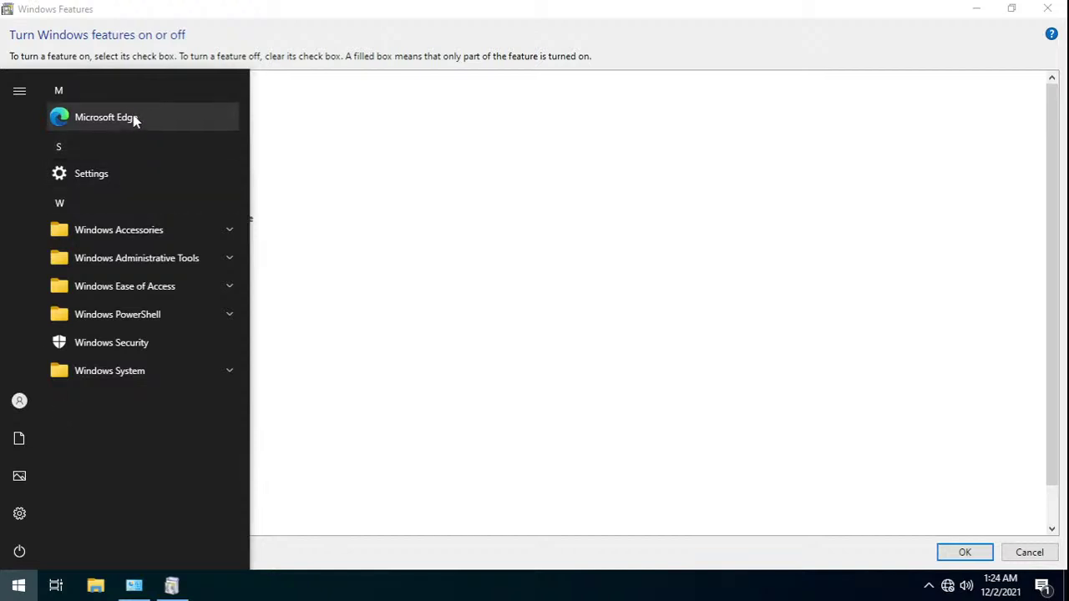
pyautogui.click(4, 596)
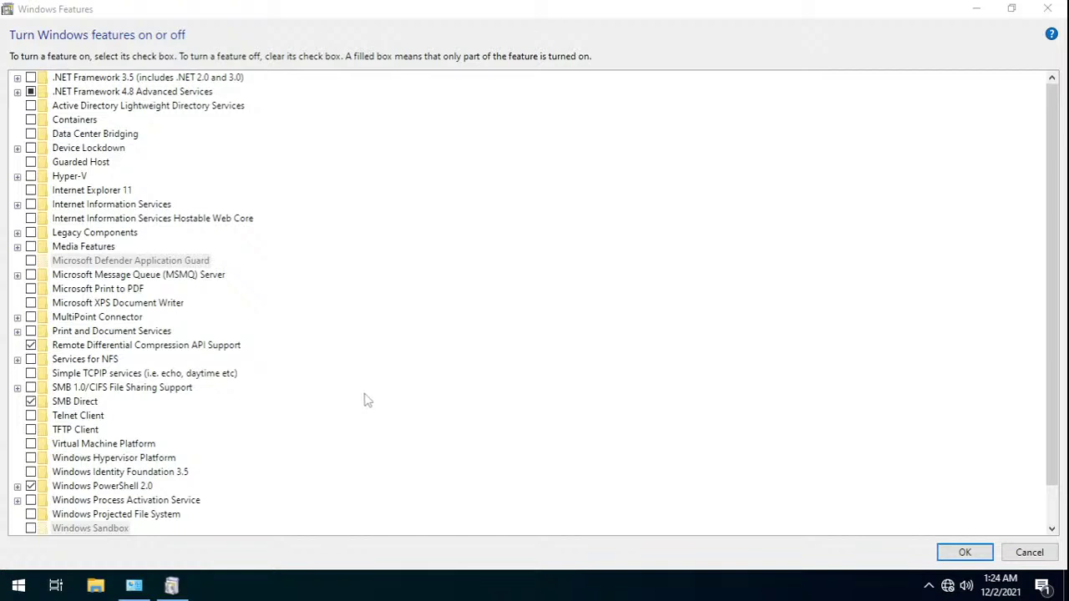
pyautogui.click(399, 16)
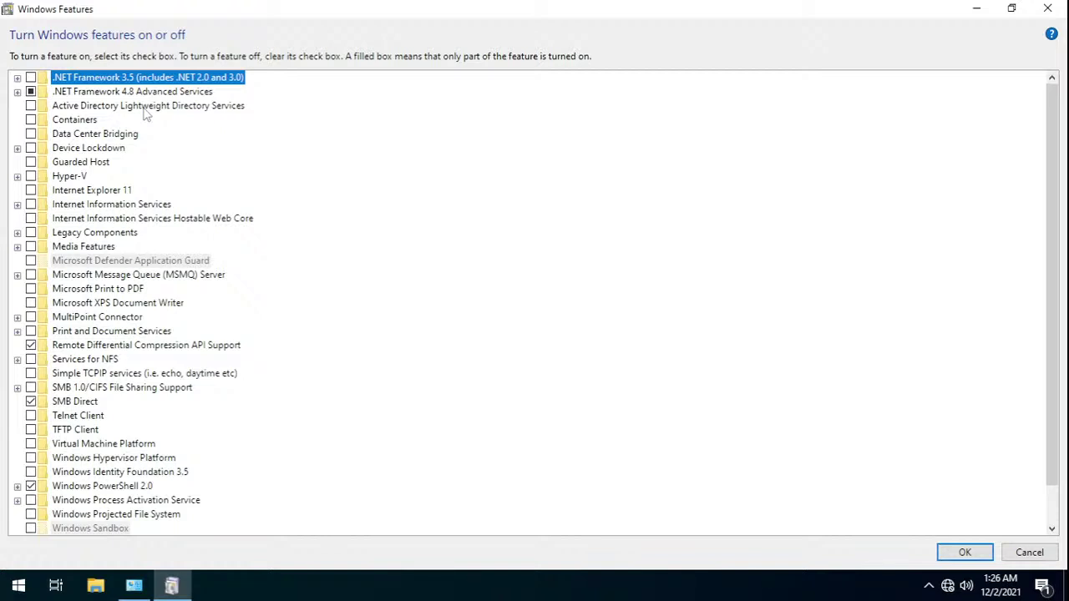
pyautogui.click(146, 108)
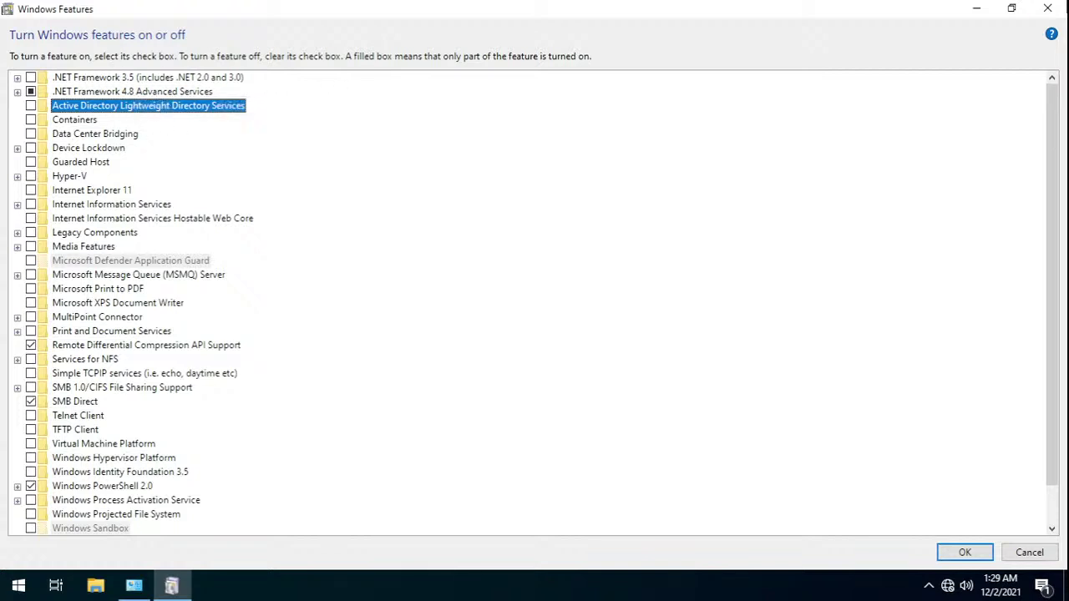
# - Reopen the Windows features list in a maximized window and examine the entries from .NET Framework 3.5 to Guarded Host
pyautogui.click(1048, 8)
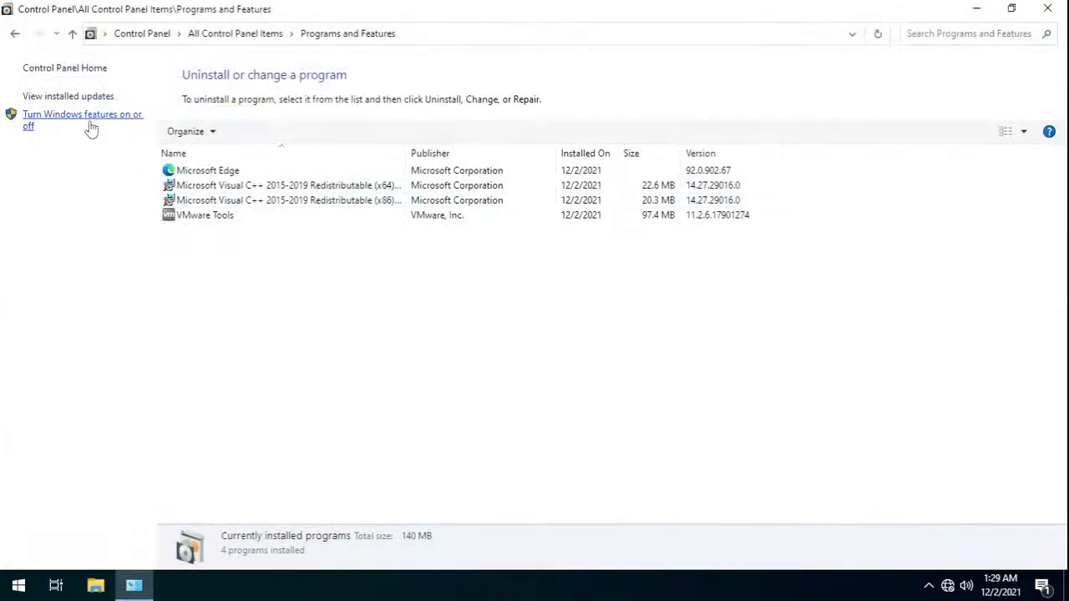
pyautogui.click(92, 123)
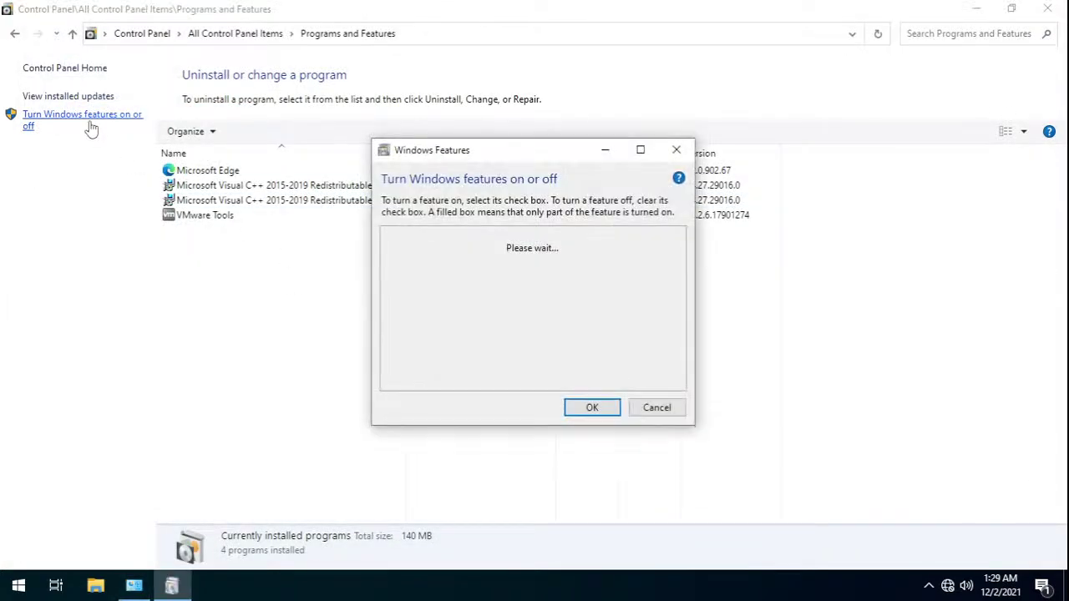
pyautogui.click(640, 151)
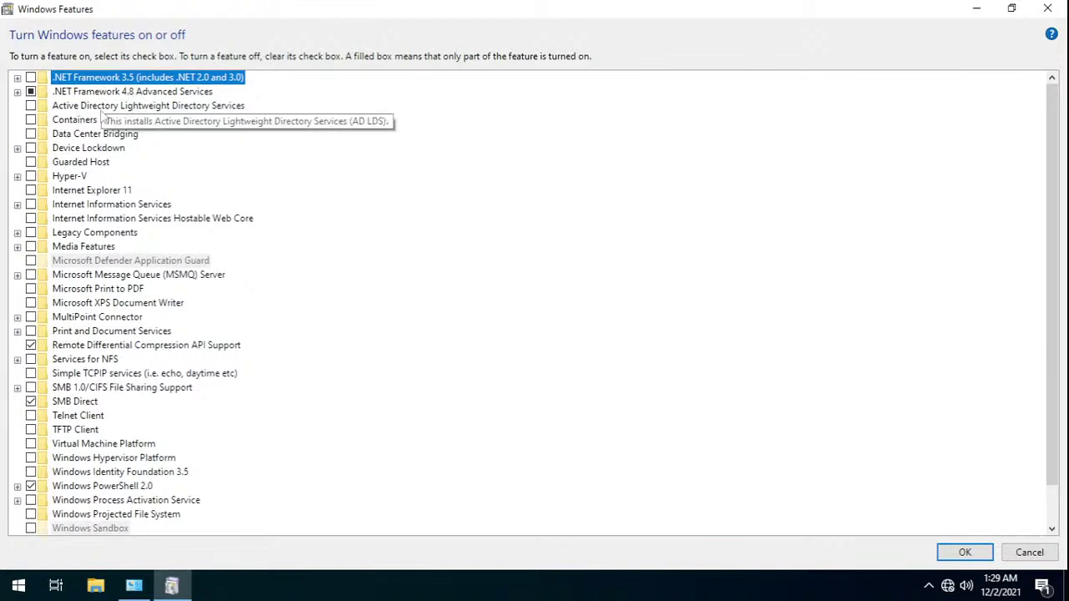
pyautogui.press('Down')
pyautogui.press('Down')
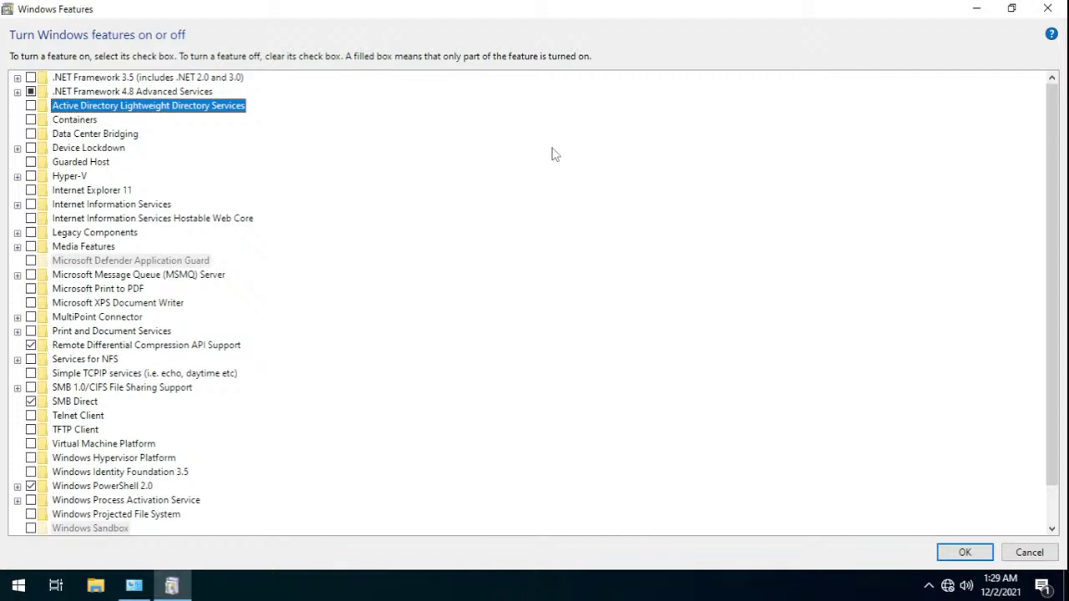
pyautogui.press('Down')
pyautogui.press('Down')
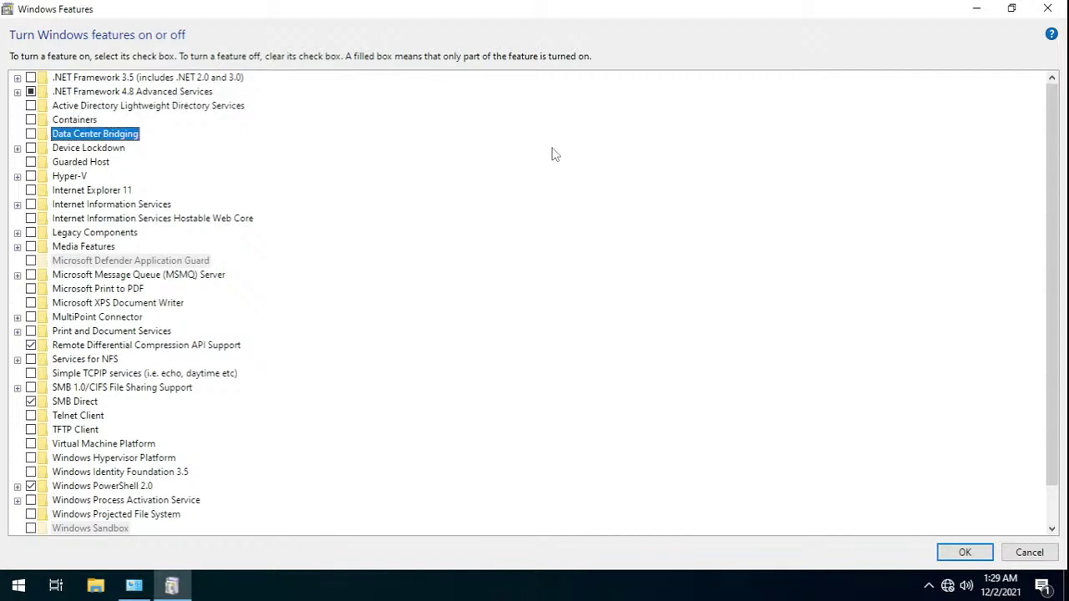
pyautogui.press('Up')
pyautogui.press('Up')
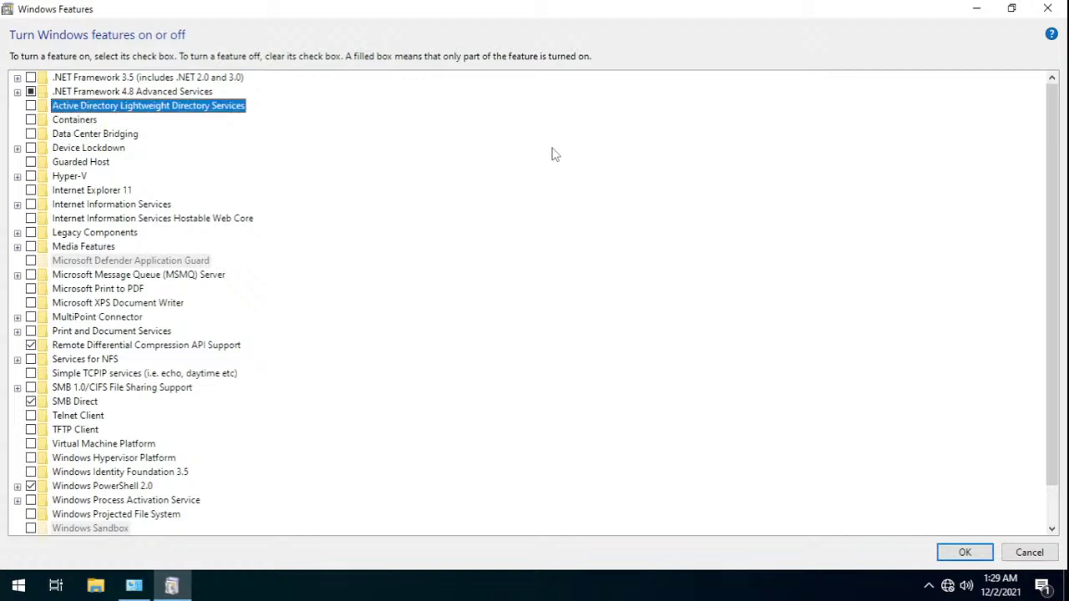
pyautogui.press('Up')
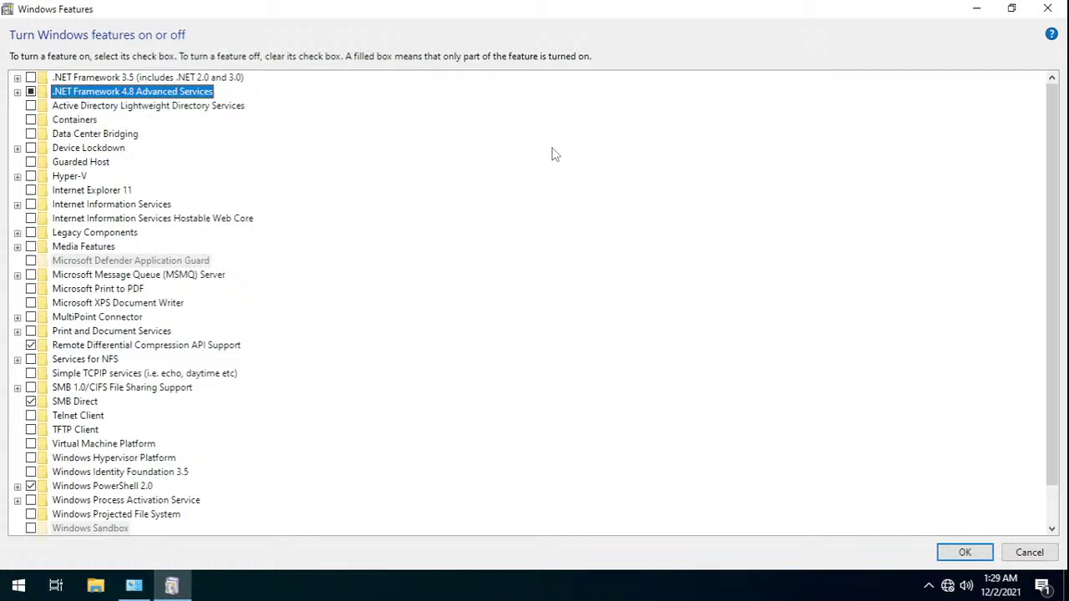
pyautogui.press('Down')
pyautogui.press('Up')
pyautogui.press('Down')
pyautogui.press('Down')
pyautogui.press('Down')
pyautogui.press('Down')
pyautogui.press('Down')
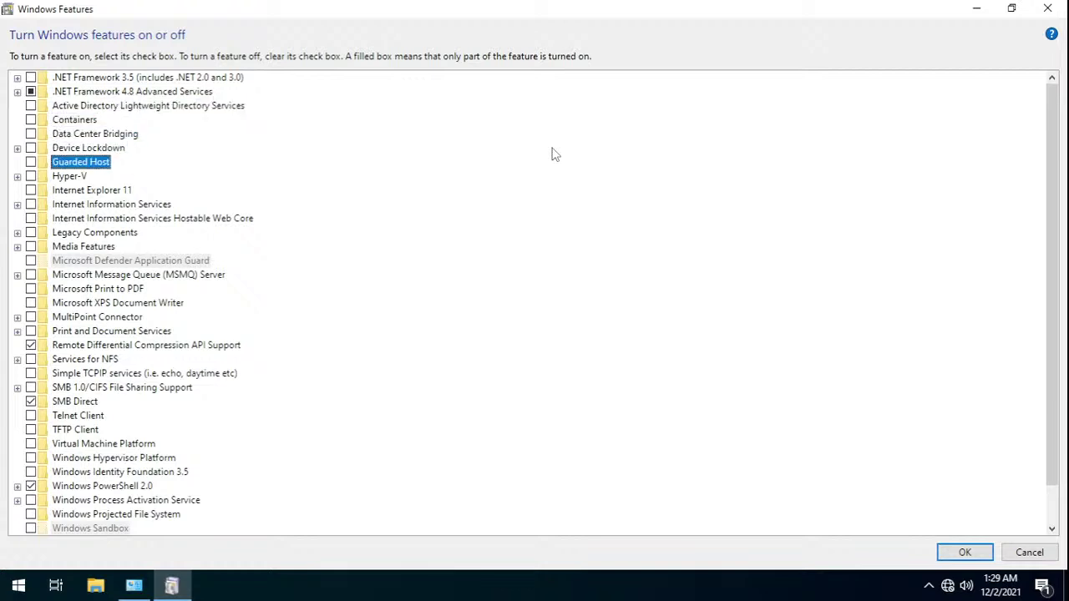
pyautogui.press('Up')
pyautogui.press('Up')
pyautogui.press('Up')
pyautogui.press('Up')
pyautogui.press('Up')
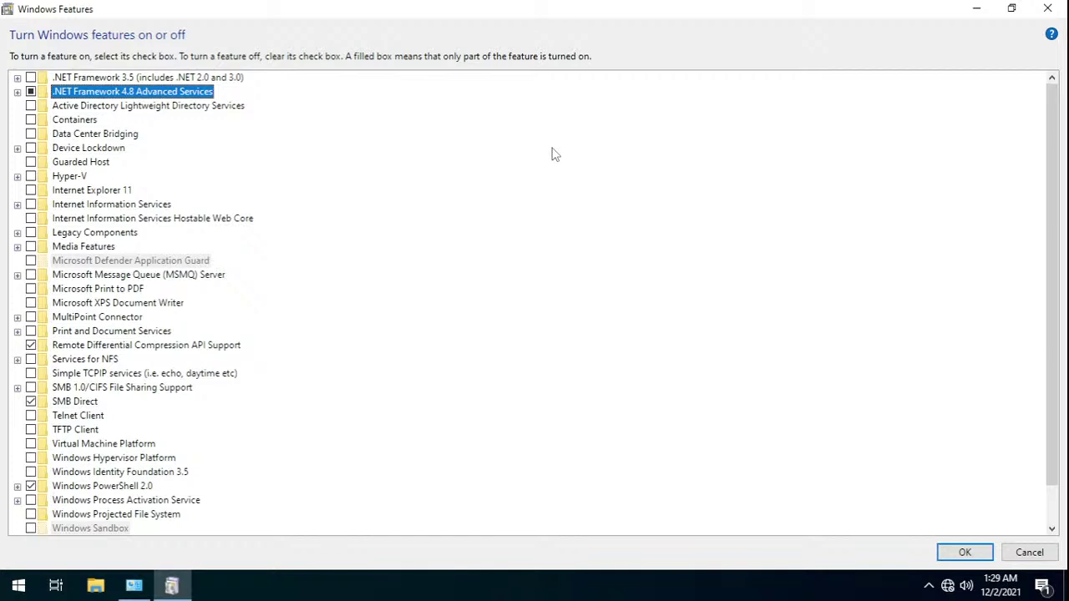
pyautogui.press('Down')
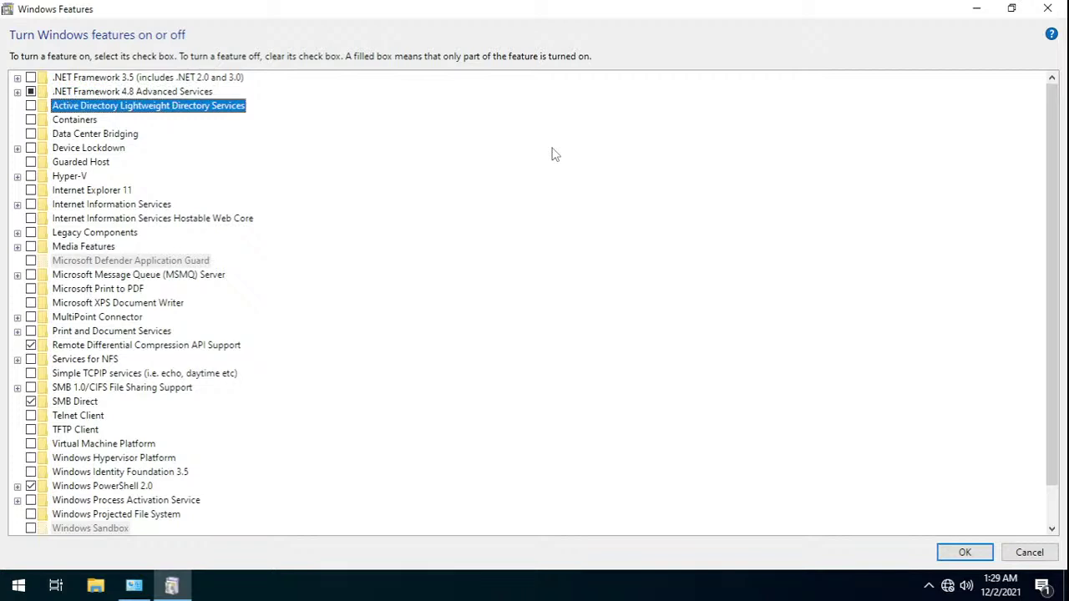
pyautogui.press('Down')
pyautogui.press('Down')
pyautogui.press('Down')
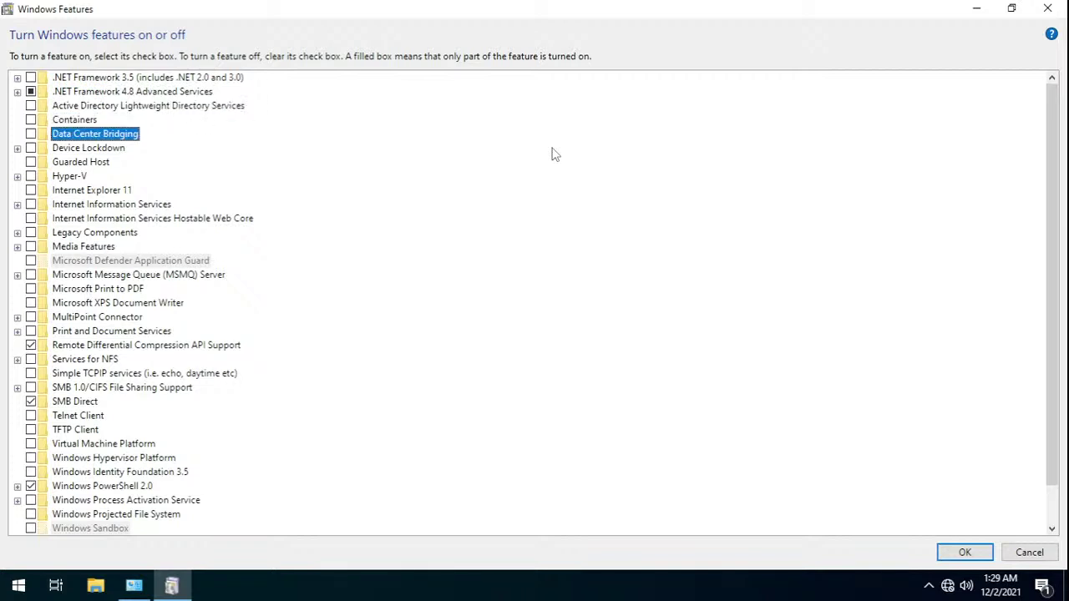
pyautogui.press('Up')
pyautogui.press('Up')
pyautogui.press('Down')
pyautogui.press('Down')
pyautogui.press('Down')
pyautogui.press('Down')
pyautogui.press('Down')
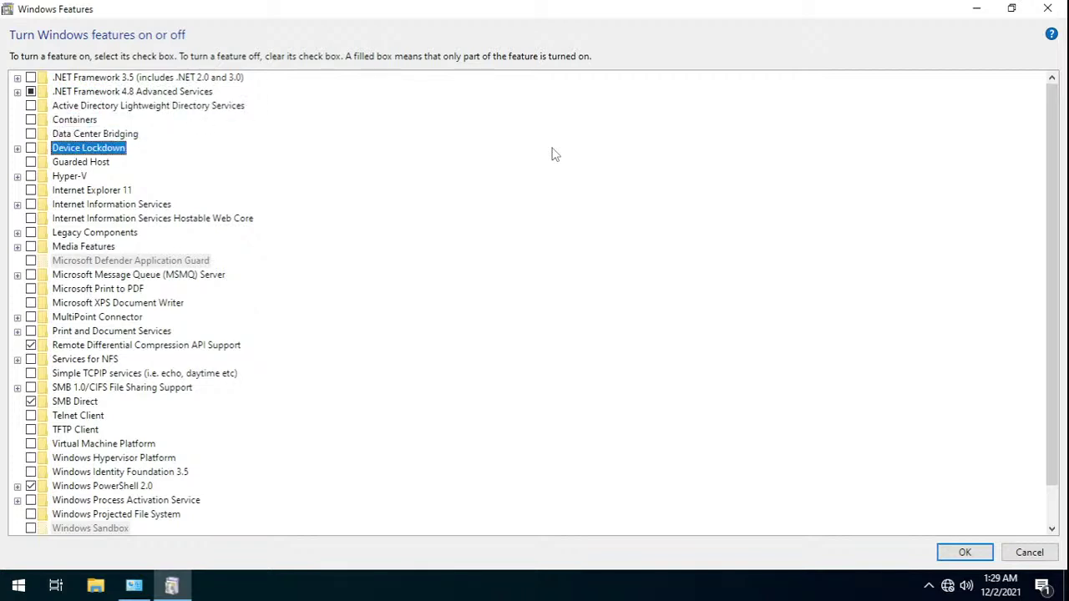
pyautogui.press('Up')
pyautogui.press('Up')
pyautogui.press('Home')
pyautogui.press('Down')
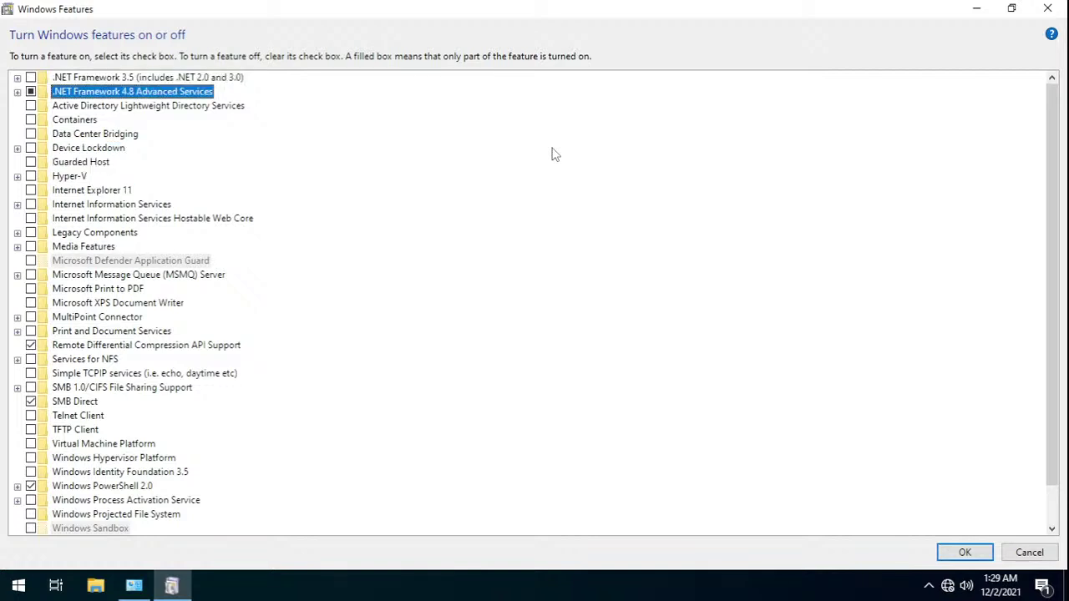
# - Review the Windows features from Active Directory Lightweight Directory Services through MultiPoint Connector one by one
pyautogui.press('Down')
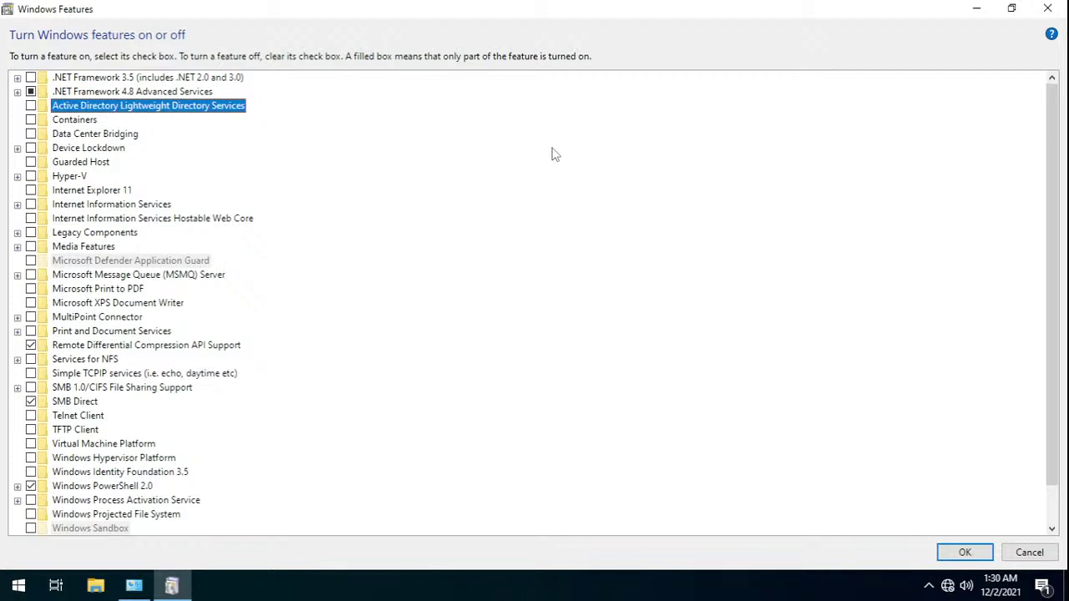
pyautogui.press('Down')
pyautogui.press('Down')
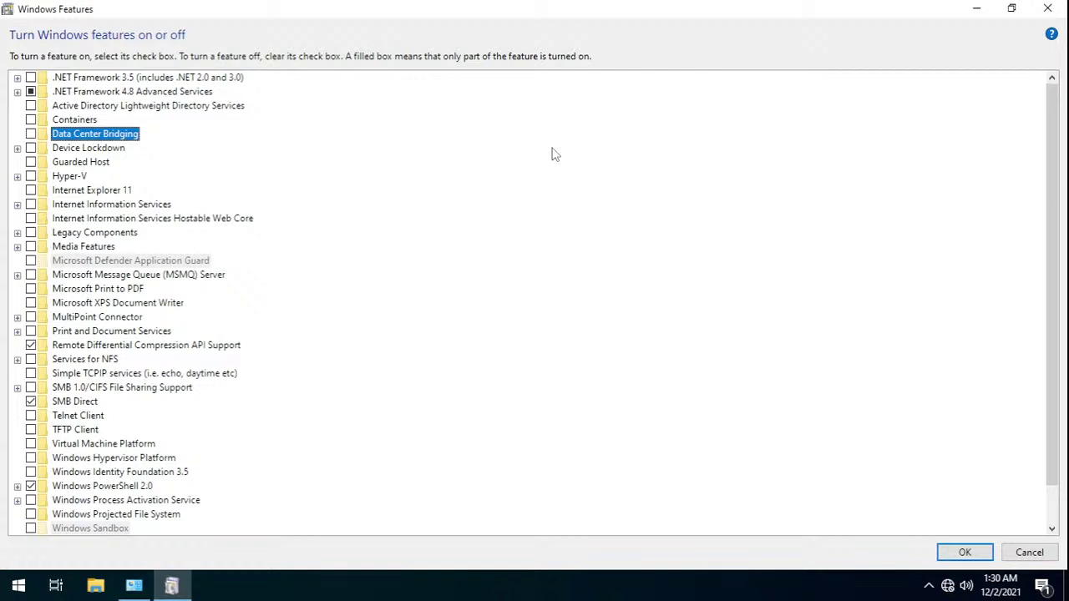
pyautogui.press('Down')
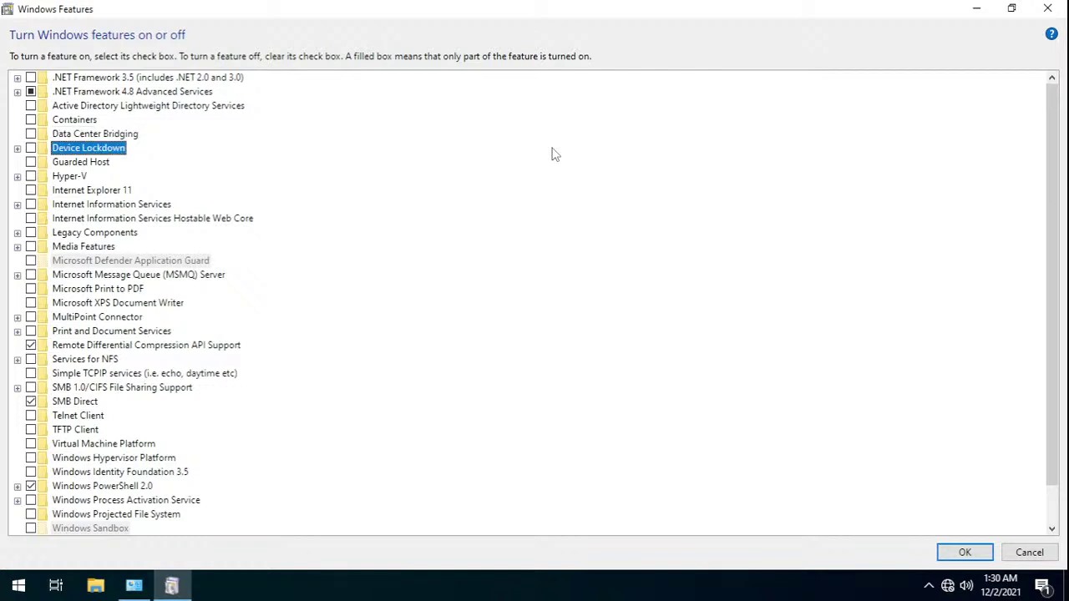
pyautogui.press('Down')
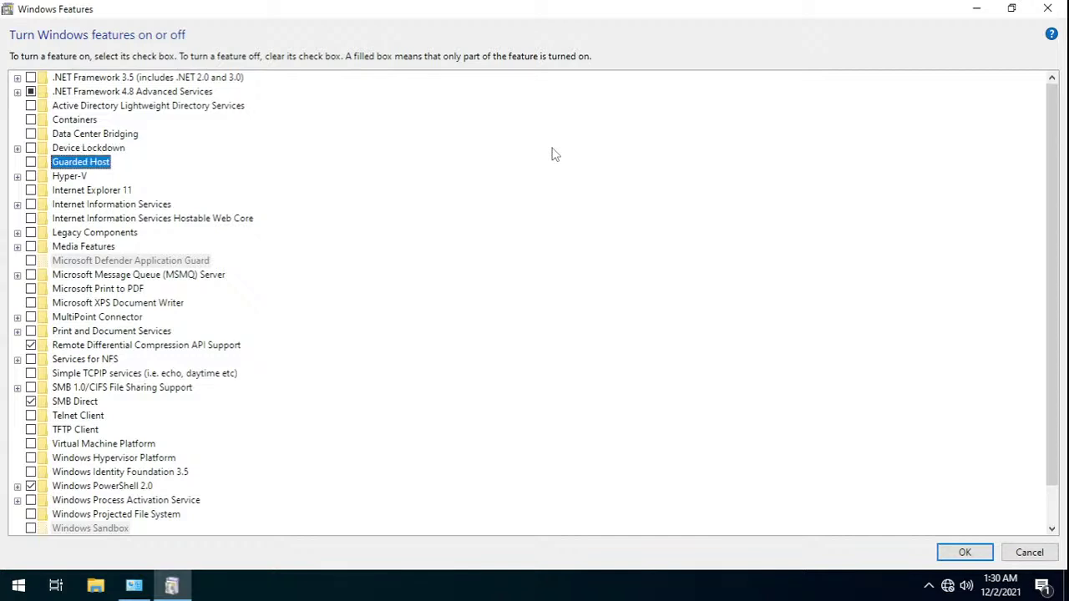
pyautogui.press('Down')
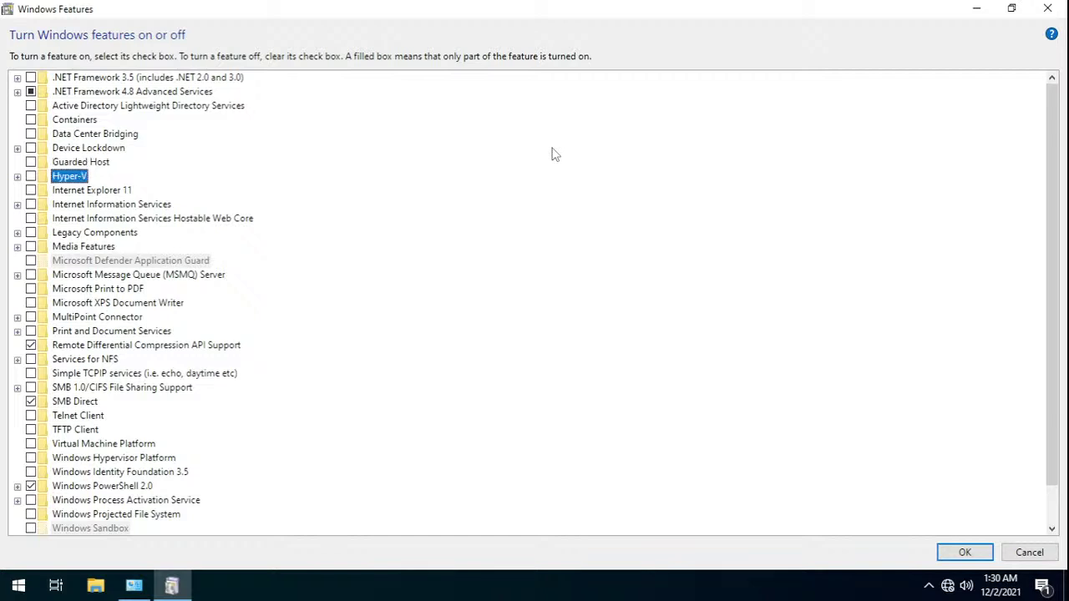
pyautogui.press('Down')
pyautogui.press('Up')
pyautogui.press('Down')
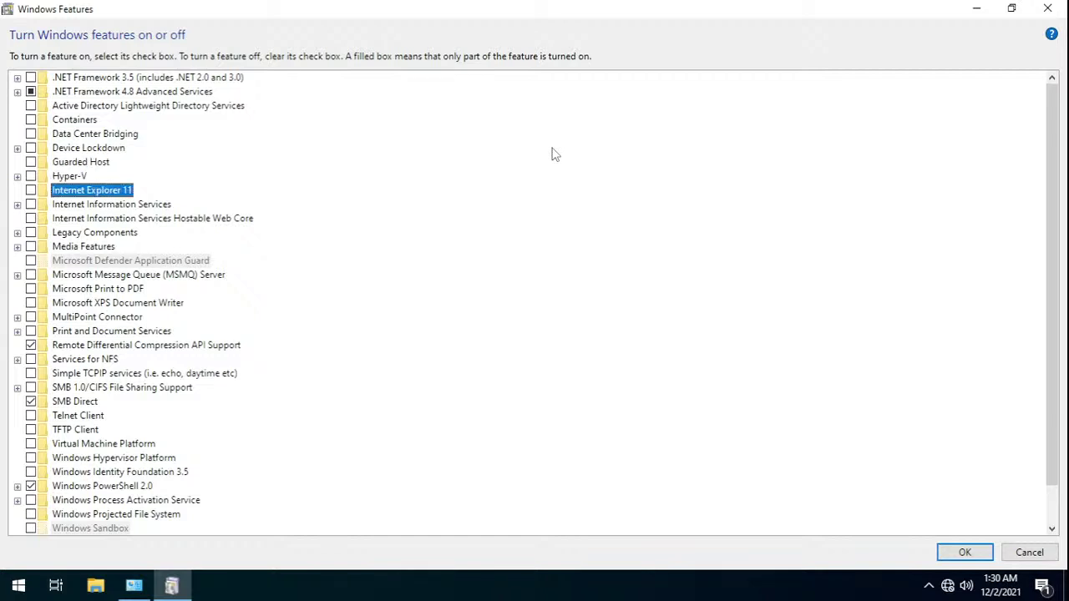
pyautogui.press('Down')
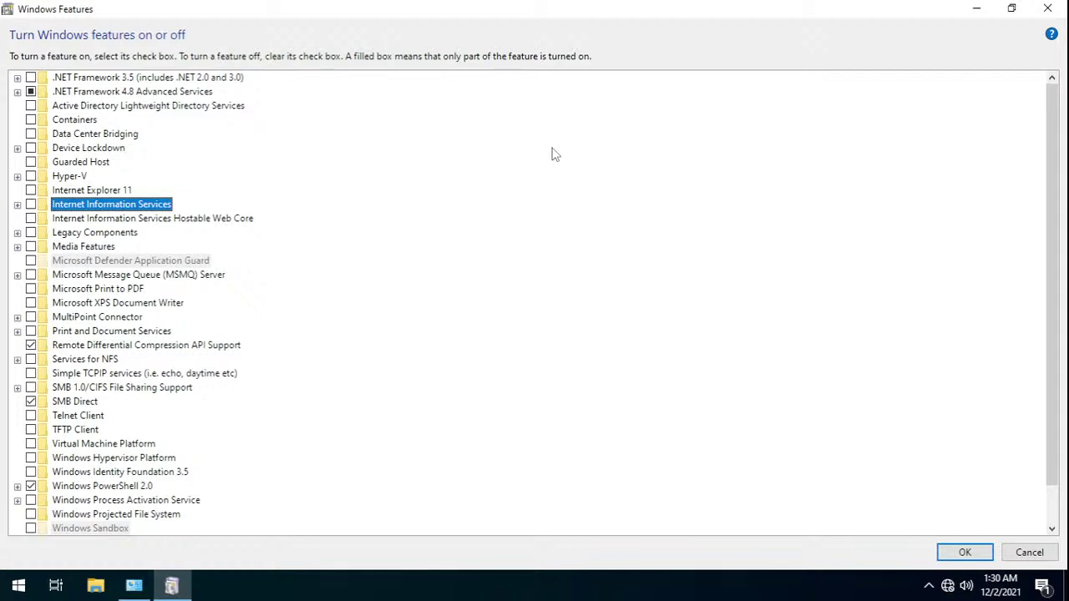
pyautogui.press('Down')
pyautogui.press('Down')
pyautogui.press('Down')
pyautogui.press('Down')
pyautogui.press('Up')
pyautogui.press('Down')
pyautogui.press('Up')
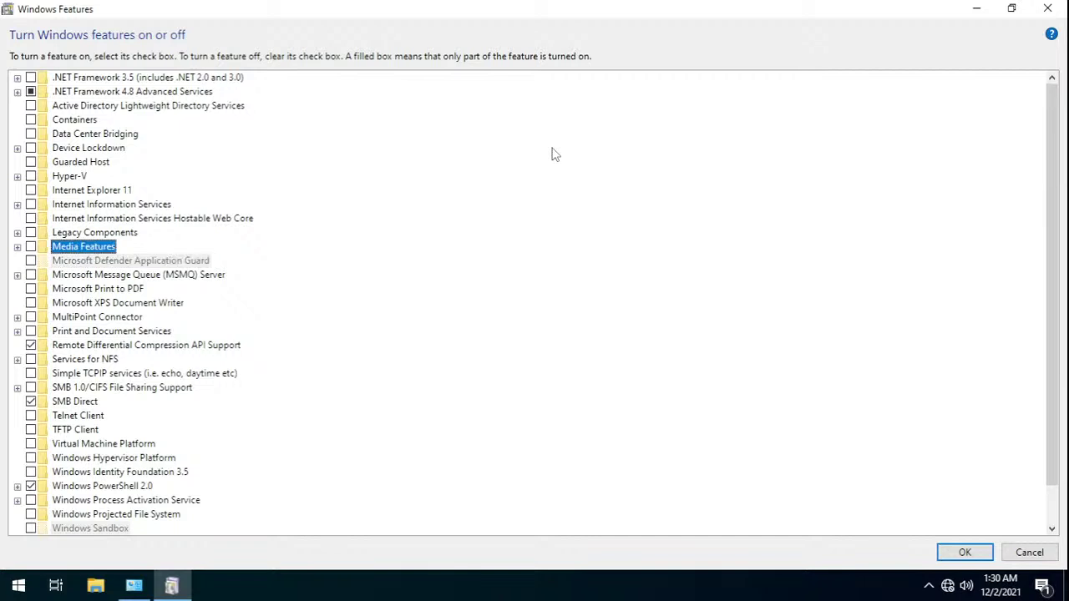
pyautogui.press('Down')
pyautogui.press('Down')
pyautogui.press('Up')
pyautogui.press('Down')
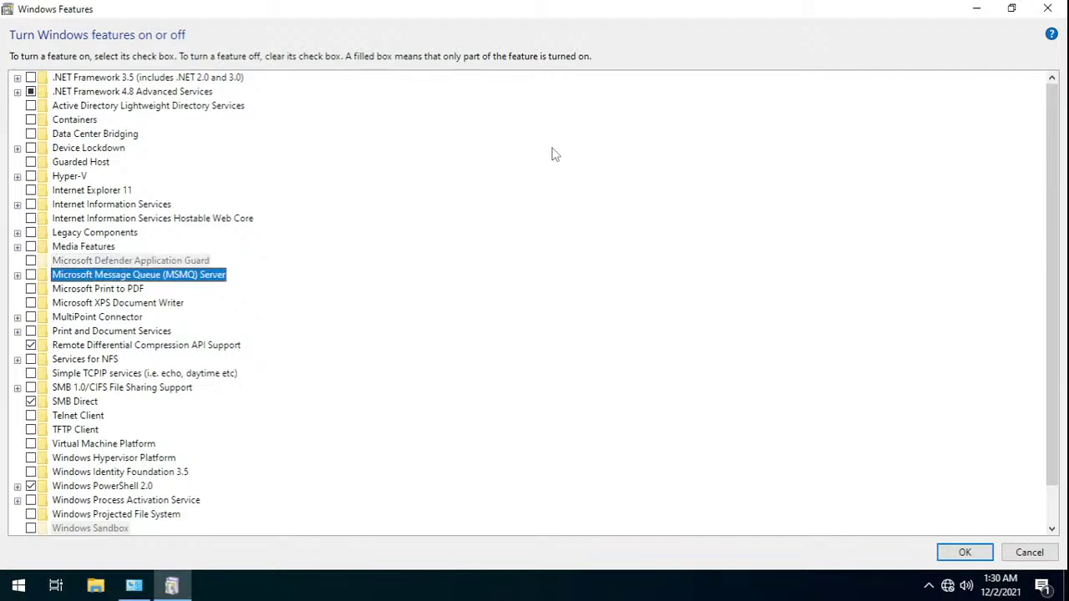
pyautogui.press('Down')
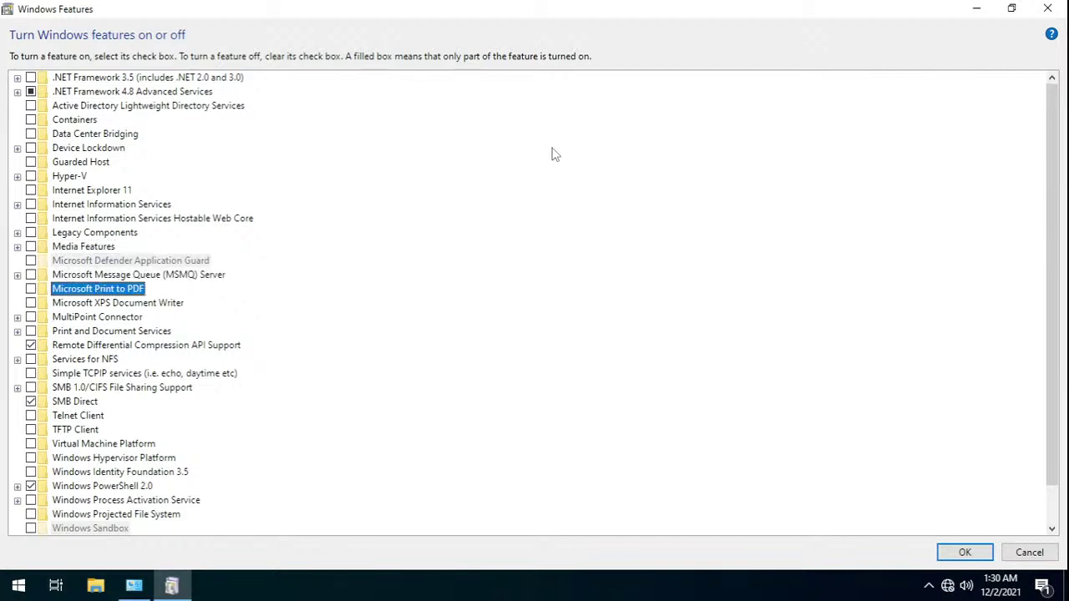
pyautogui.press('Down')
pyautogui.press('Down')
pyautogui.press('Down')
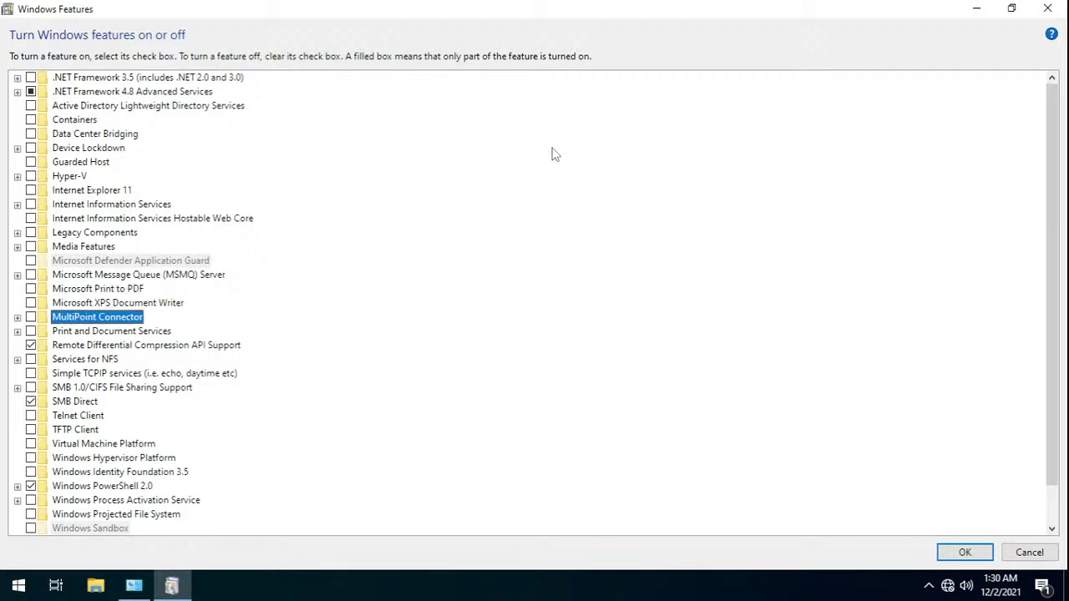
# - Check the features from Remote Differential Compression API Support to Windows Subsystem for Linux, including the SMB Direct description, and close the list
pyautogui.press('Down')
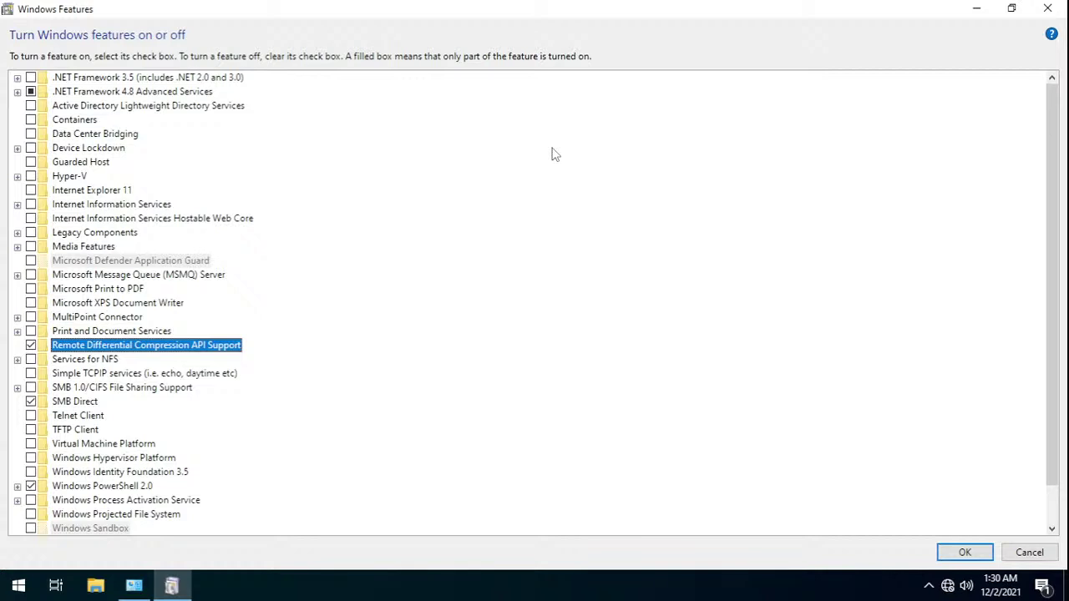
pyautogui.press('Down')
pyautogui.press('Down')
pyautogui.press('Down')
pyautogui.press('Down')
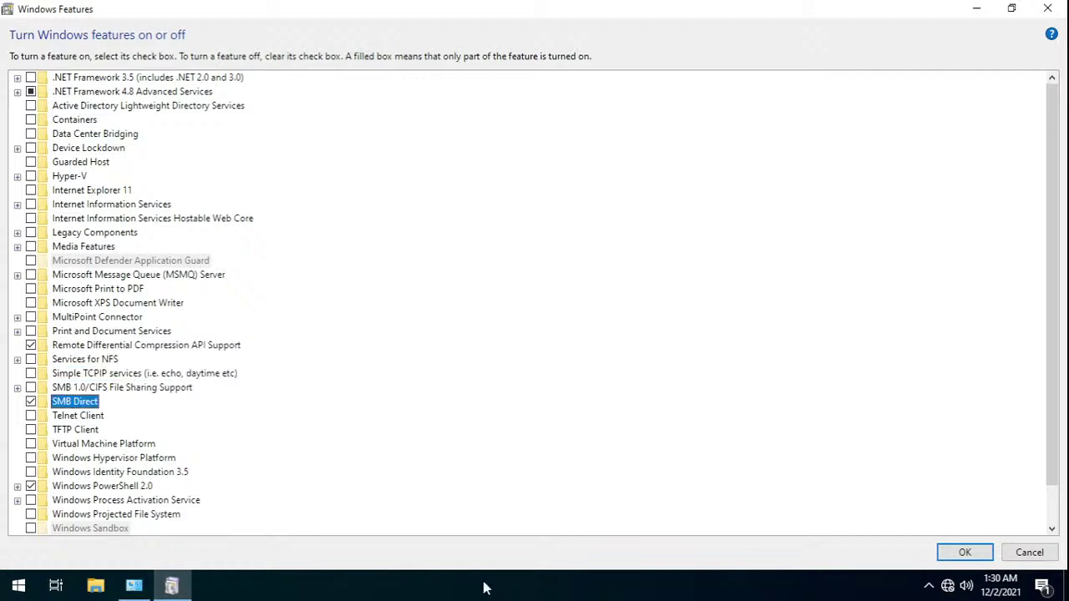
pyautogui.moveTo(73, 405)
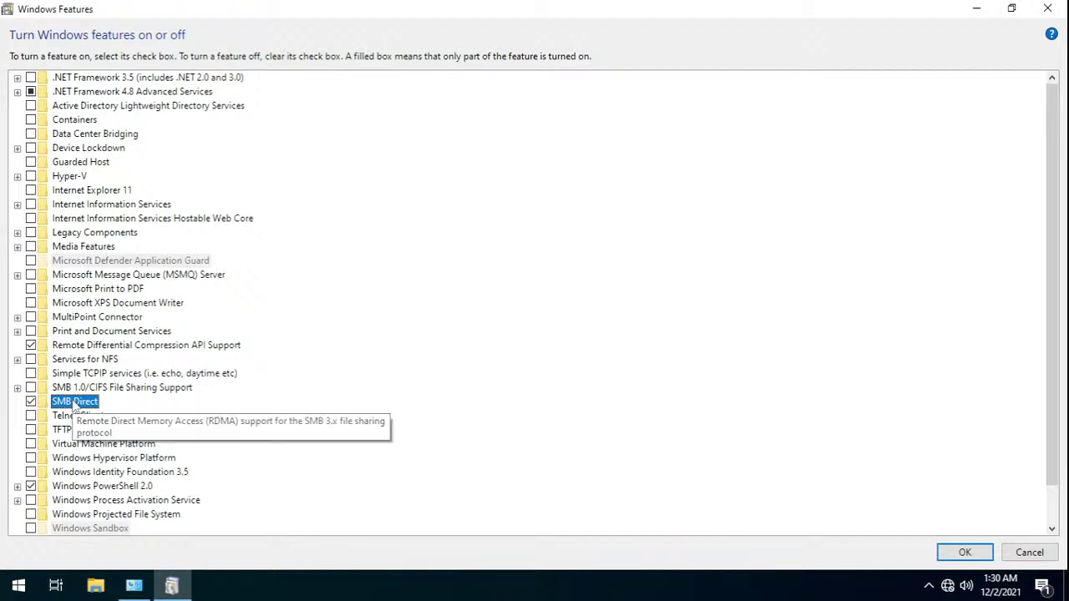
pyautogui.press('Down')
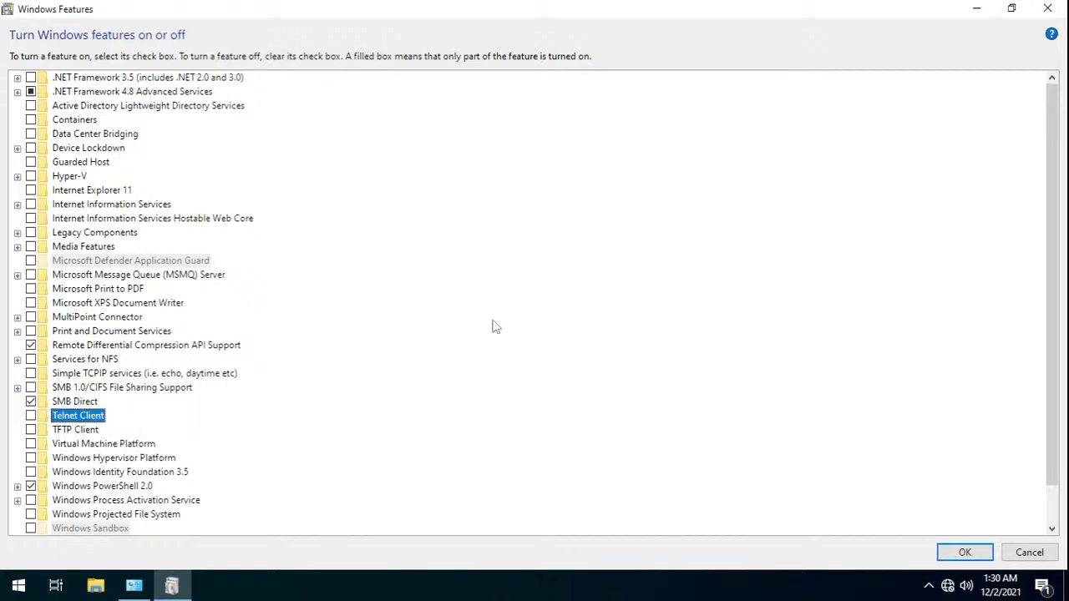
pyautogui.press('Up')
pyautogui.press('Down')
pyautogui.press('Down')
pyautogui.press('Down')
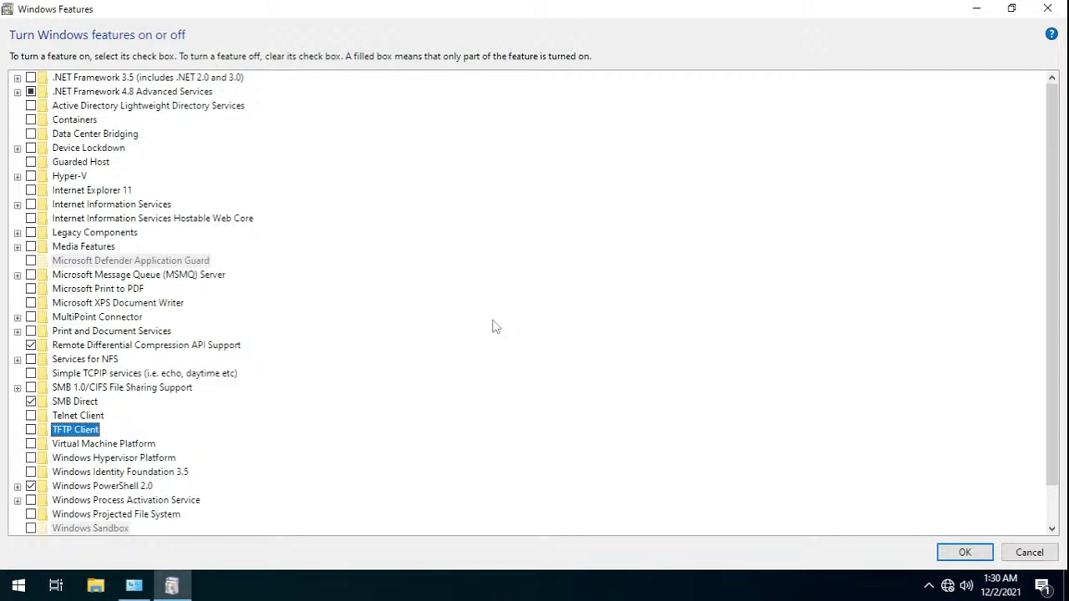
pyautogui.press('Down')
pyautogui.press('Down')
pyautogui.press('Down')
pyautogui.press('Down')
pyautogui.press('Down')
pyautogui.press('Down')
pyautogui.press('Down')
pyautogui.press('Down')
pyautogui.press('Down')
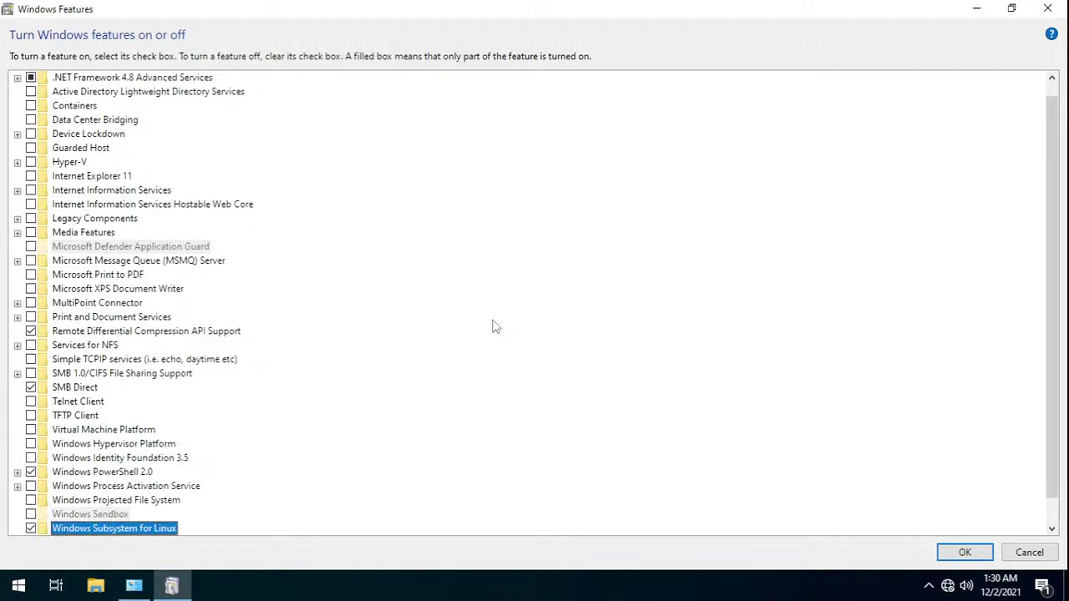
pyautogui.press('Up')
pyautogui.press('Up')
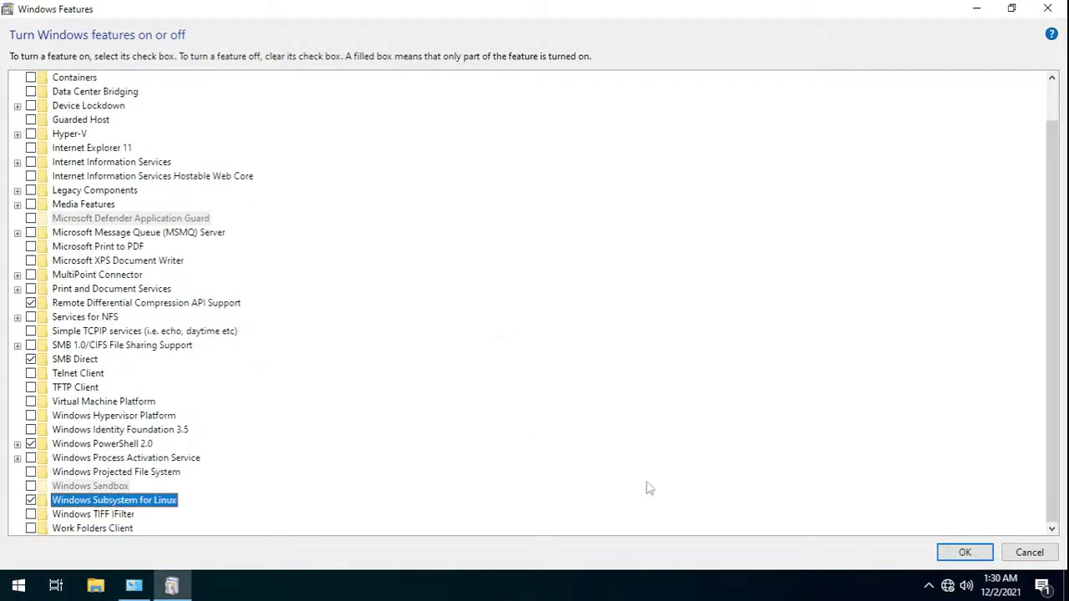
pyautogui.click(1048, 9)
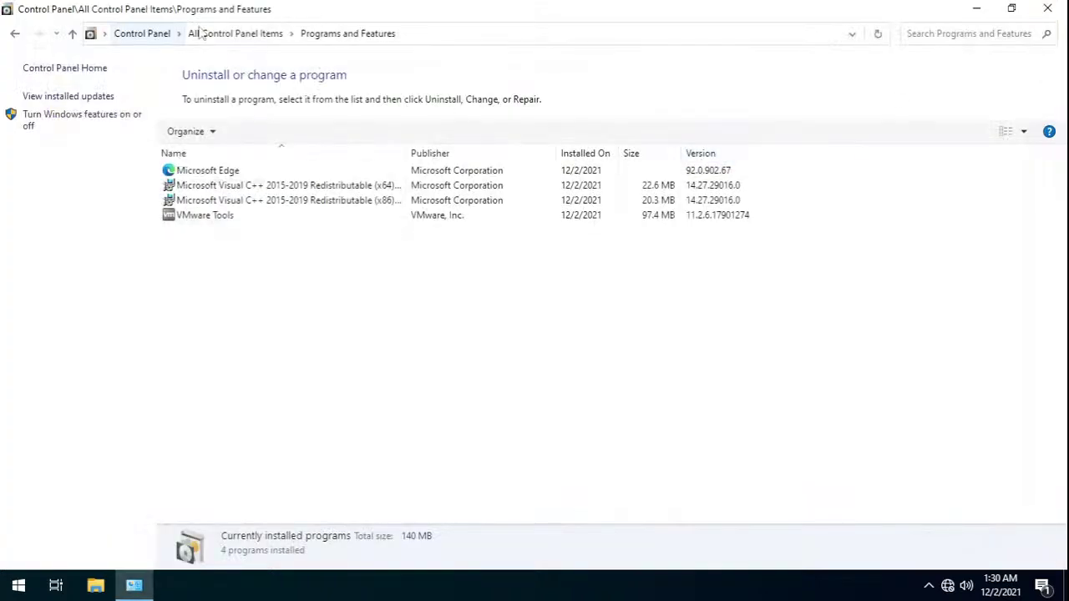
# - In the Region settings' additional formats, set short time to HH:mm and long time to HH:mm:ss, and apply
pyautogui.click(205, 35)
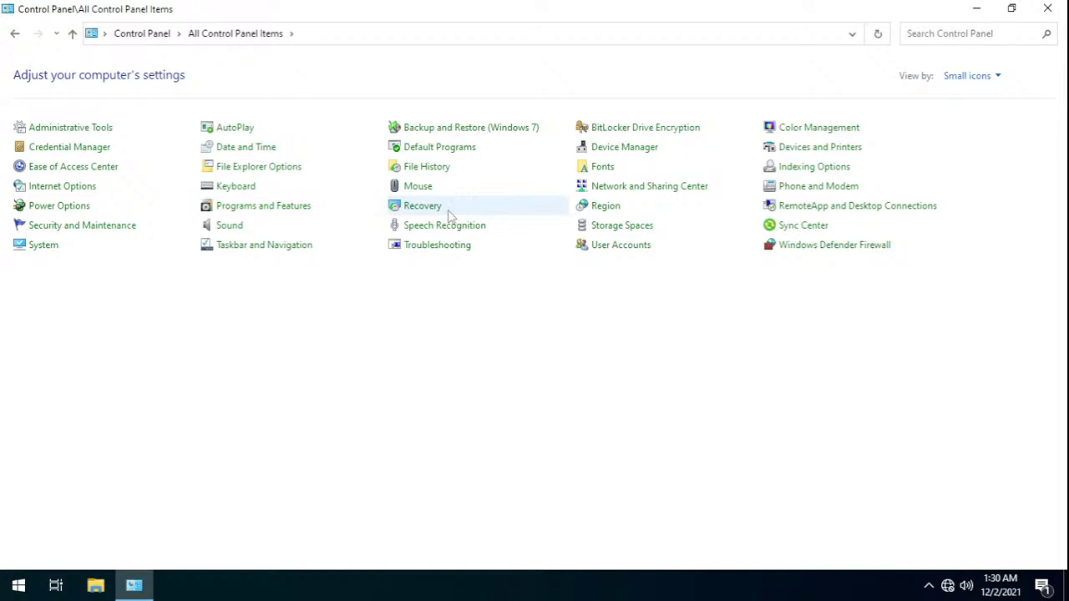
pyautogui.click(606, 206)
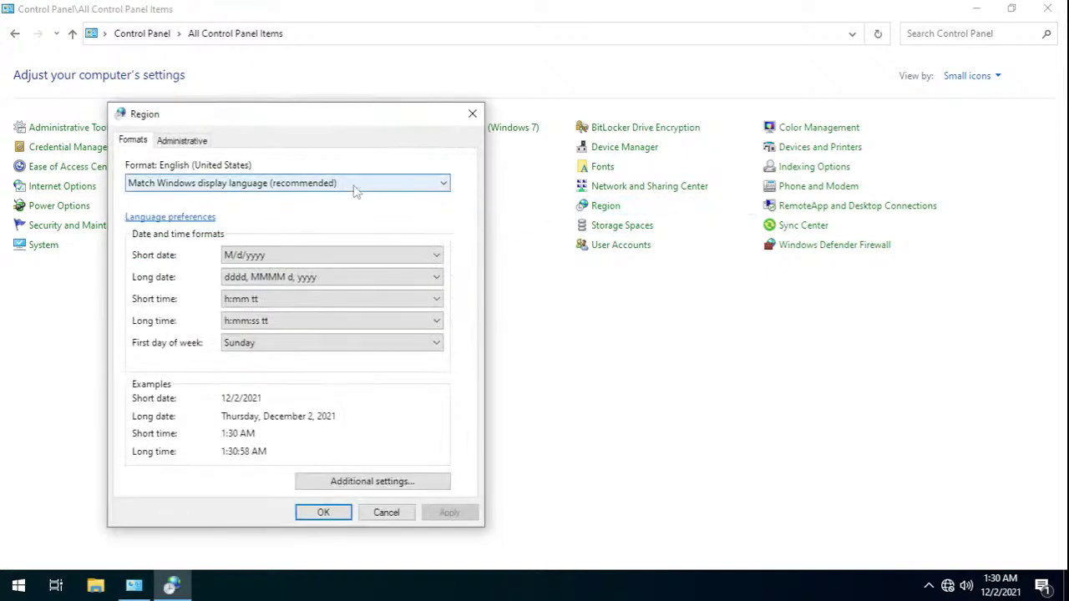
pyautogui.click(374, 484)
pyautogui.click(239, 148)
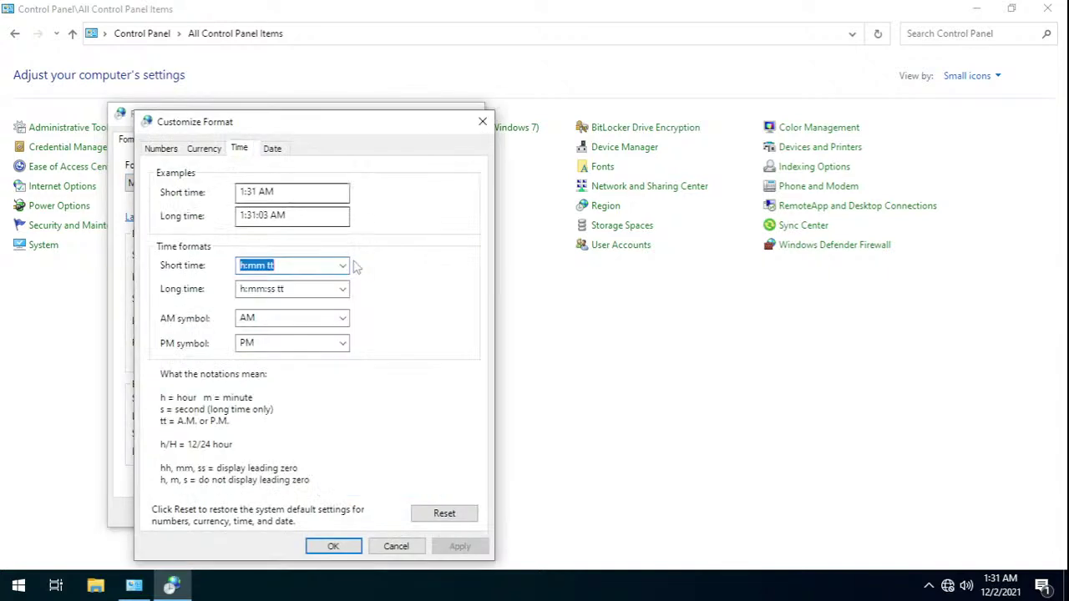
pyautogui.click(342, 265)
pyautogui.click(339, 315)
pyautogui.click(342, 289)
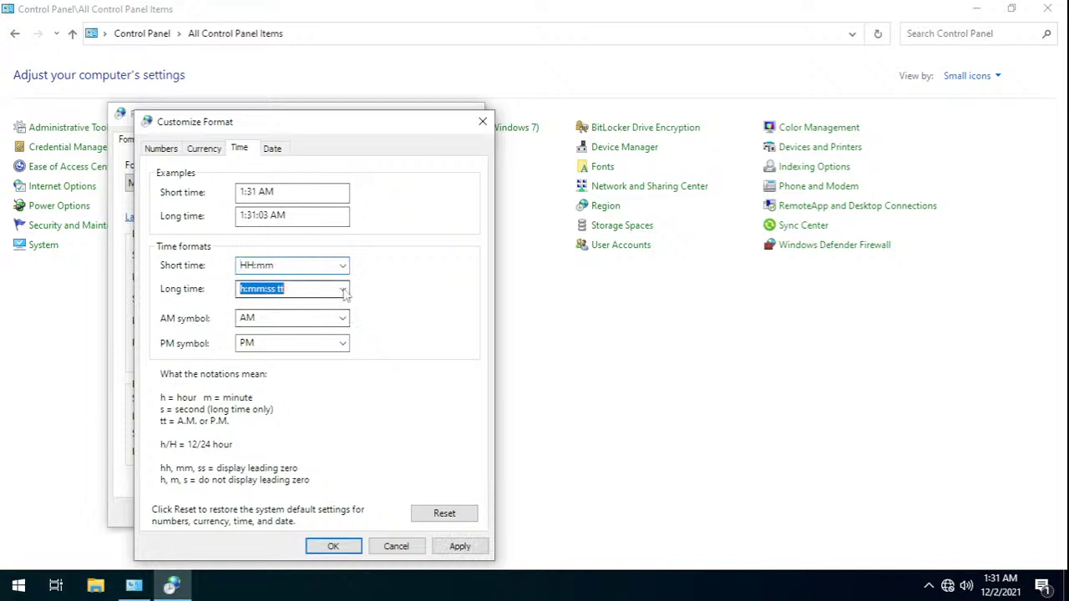
pyautogui.click(276, 341)
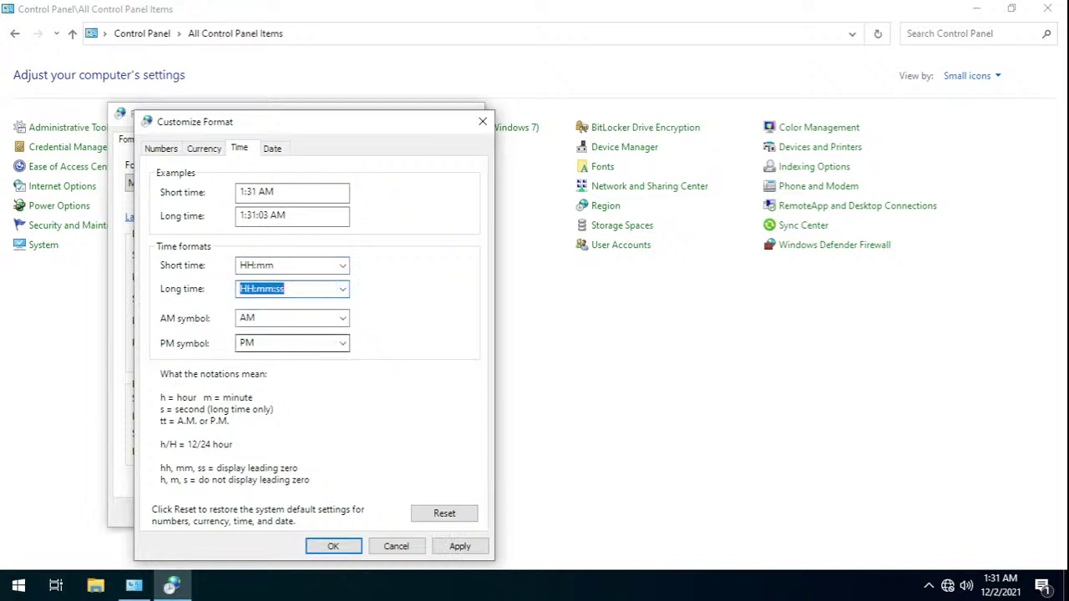
pyautogui.click(460, 546)
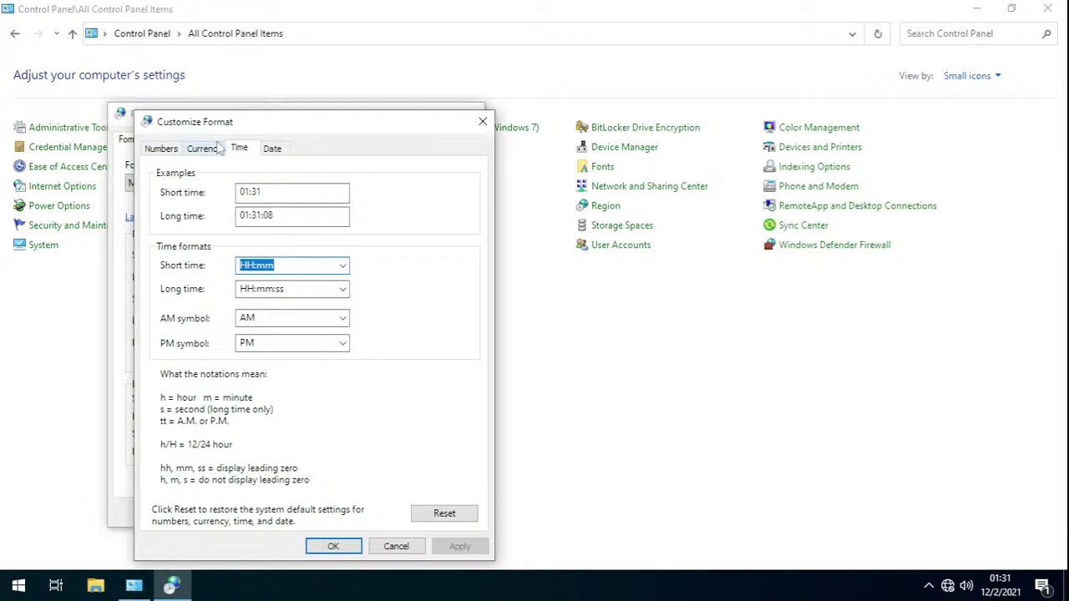
# - Customize the date formats: short date d/M/yyyy and long date dddd, d MMMM yyyy
pyautogui.click(272, 148)
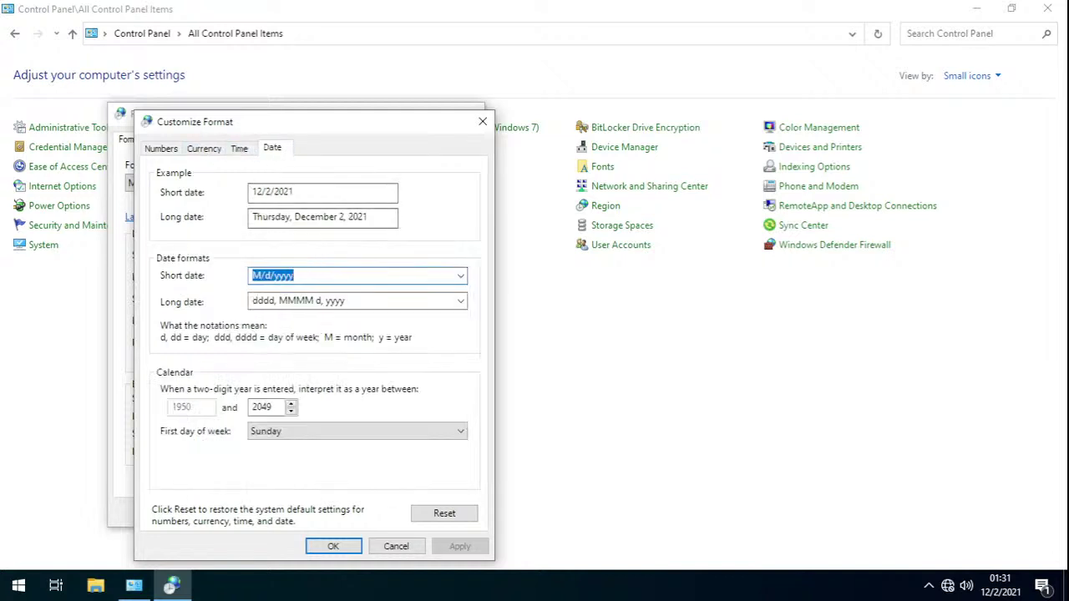
pyautogui.click(276, 276)
pyautogui.moveTo(272, 275); pyautogui.dragTo(252, 276)
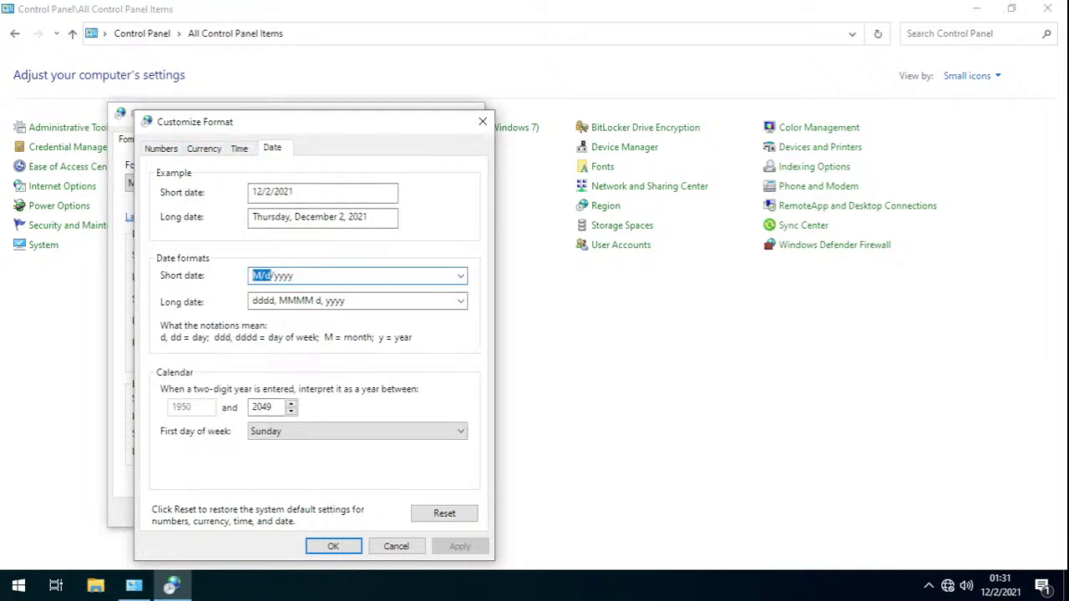
pyautogui.write('d/M')
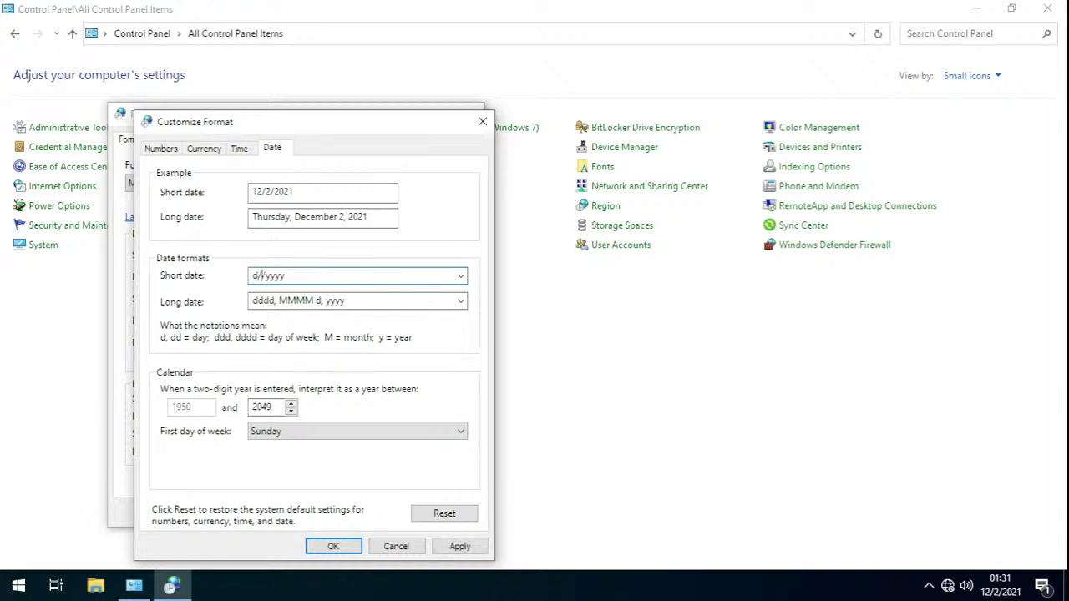
pyautogui.click(280, 301)
pyautogui.click(280, 300)
pyautogui.write('d')
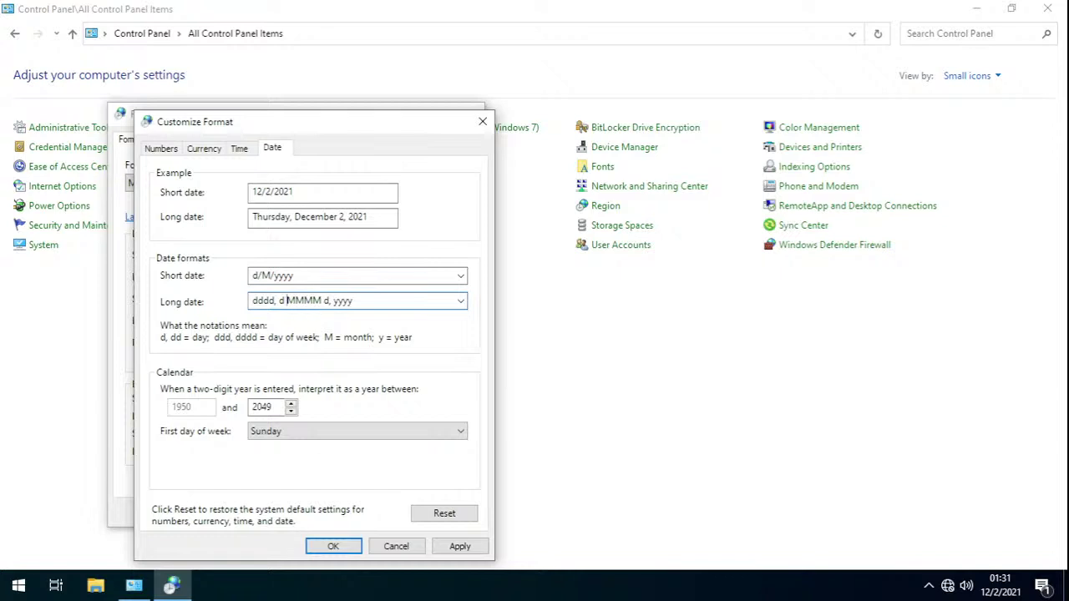
pyautogui.press('Delete')
# - Set the first day of the week to Monday, then apply the customized formats and close the Region settings
pyautogui.click(290, 431)
pyautogui.click(283, 457)
pyautogui.click(456, 547)
pyautogui.click(333, 546)
pyautogui.click(448, 512)
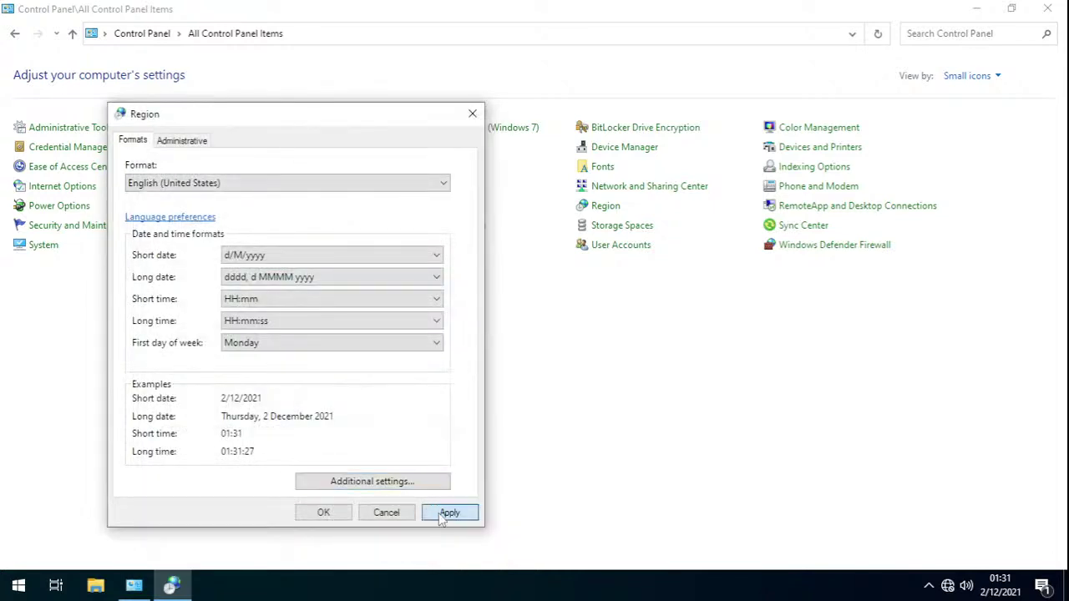
pyautogui.click(322, 513)
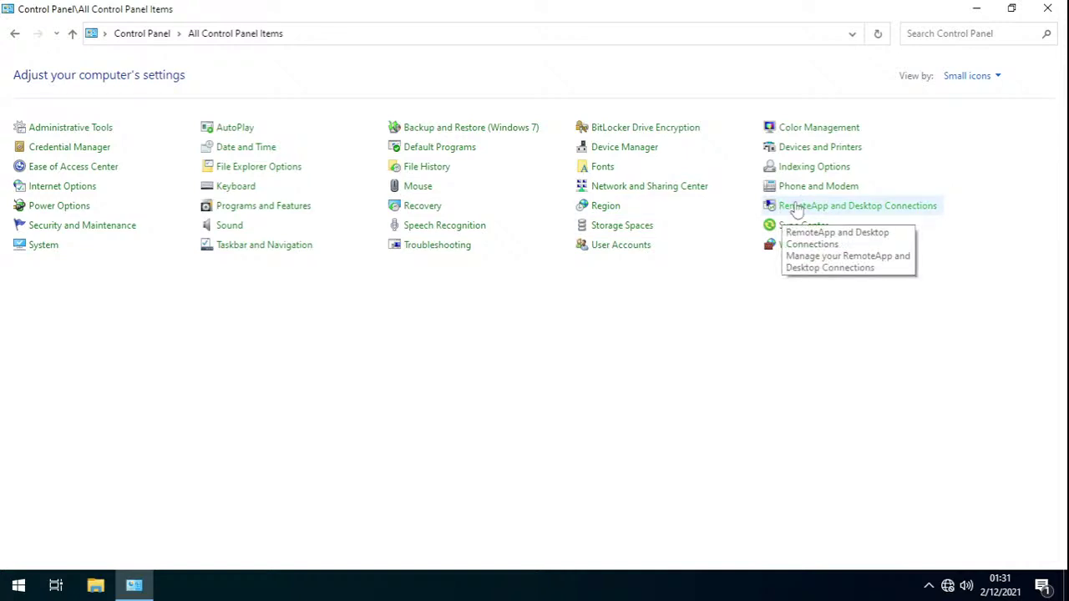
# - Review the Security section, message settings and User Account Control level in Security and Maintenance without changing anything
pyautogui.click(126, 228)
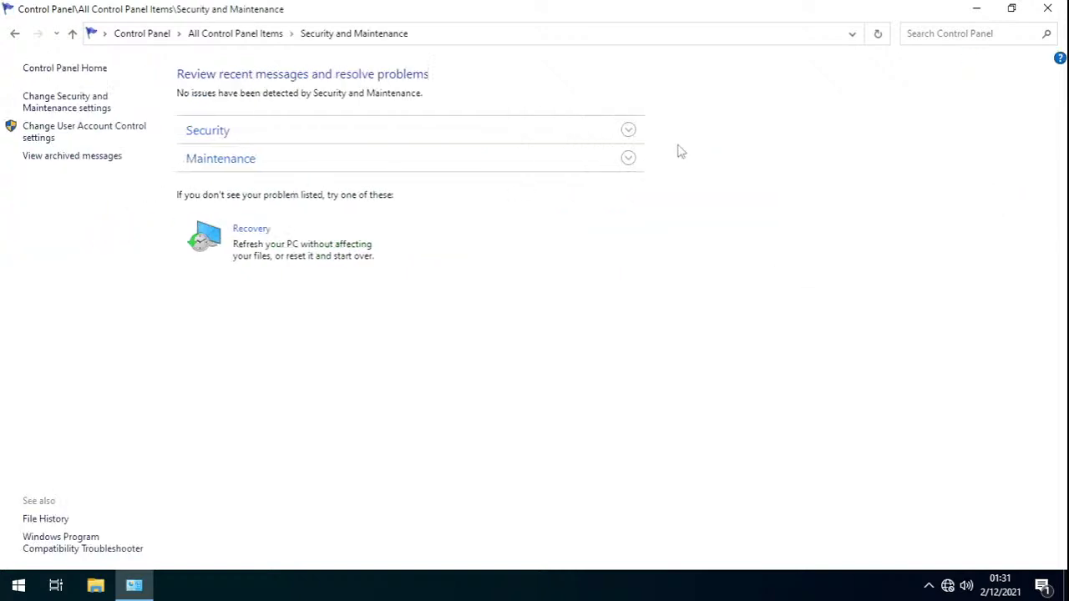
pyautogui.click(628, 131)
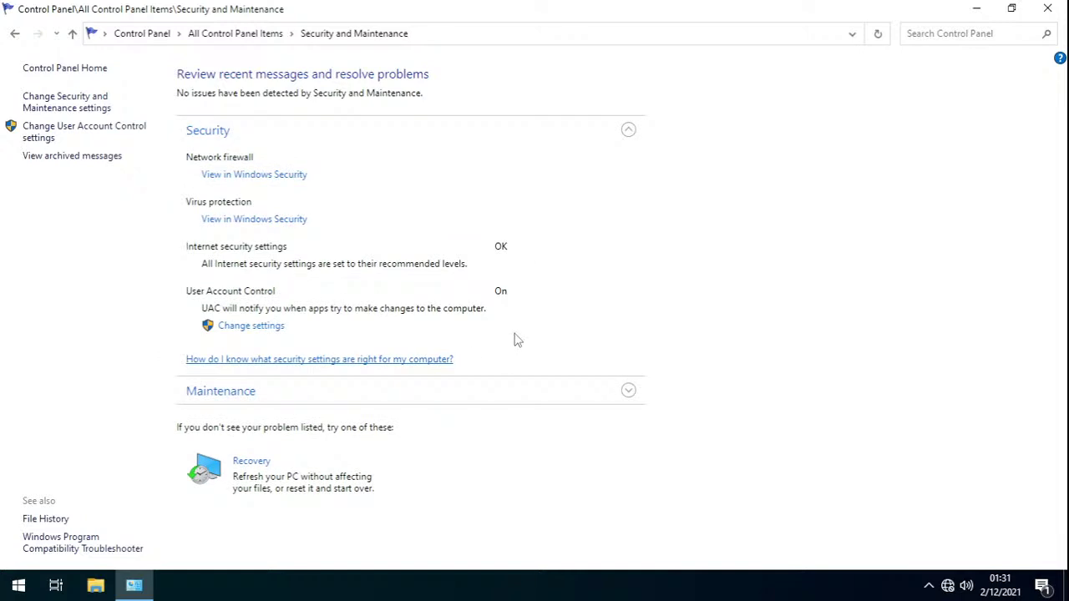
pyautogui.click(628, 129)
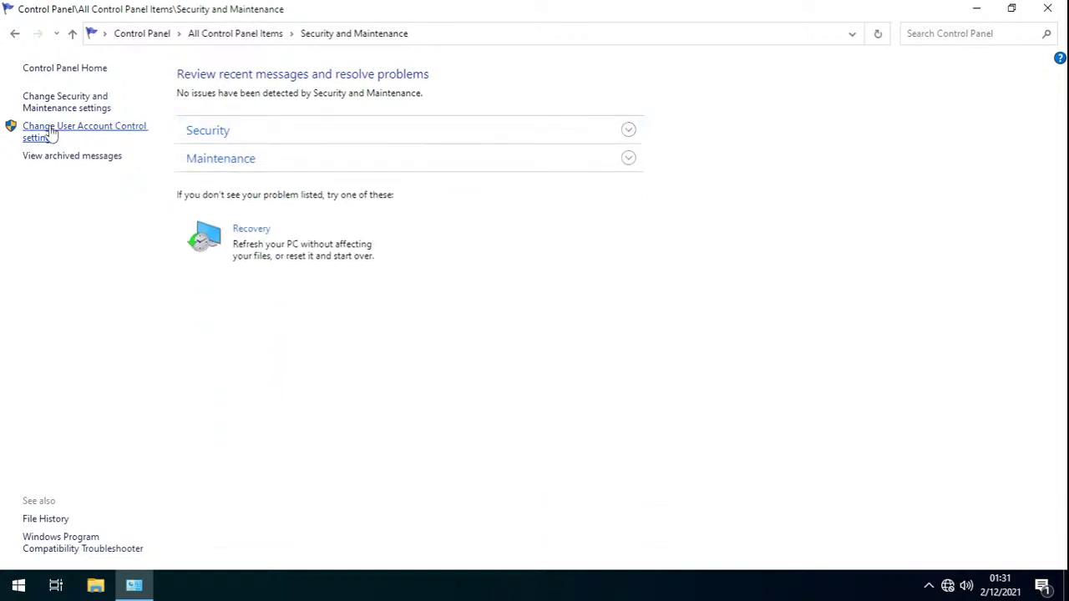
pyautogui.click(85, 106)
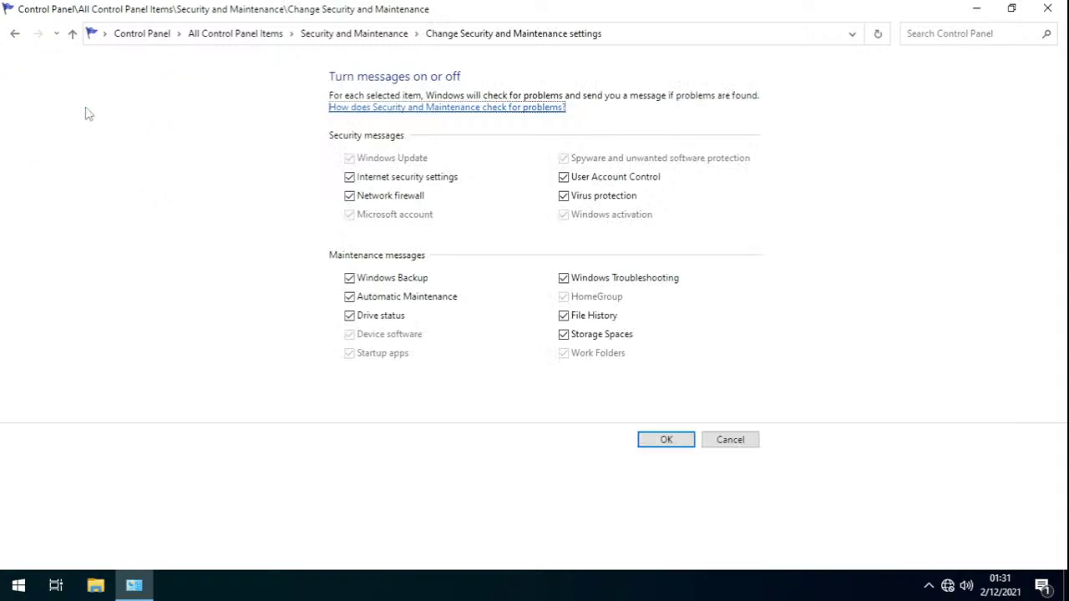
pyautogui.click(737, 441)
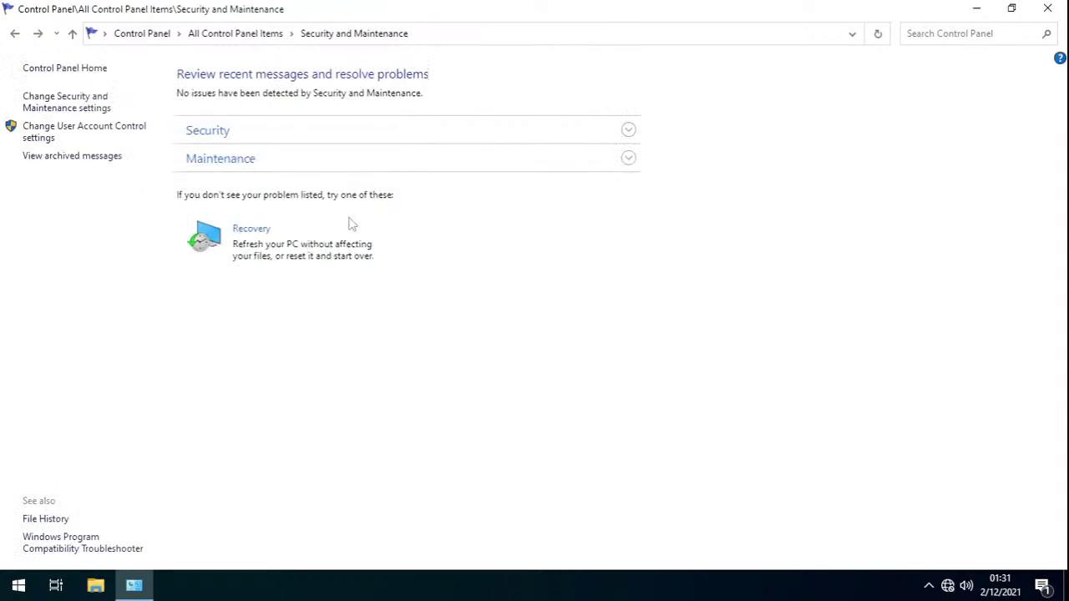
pyautogui.click(78, 136)
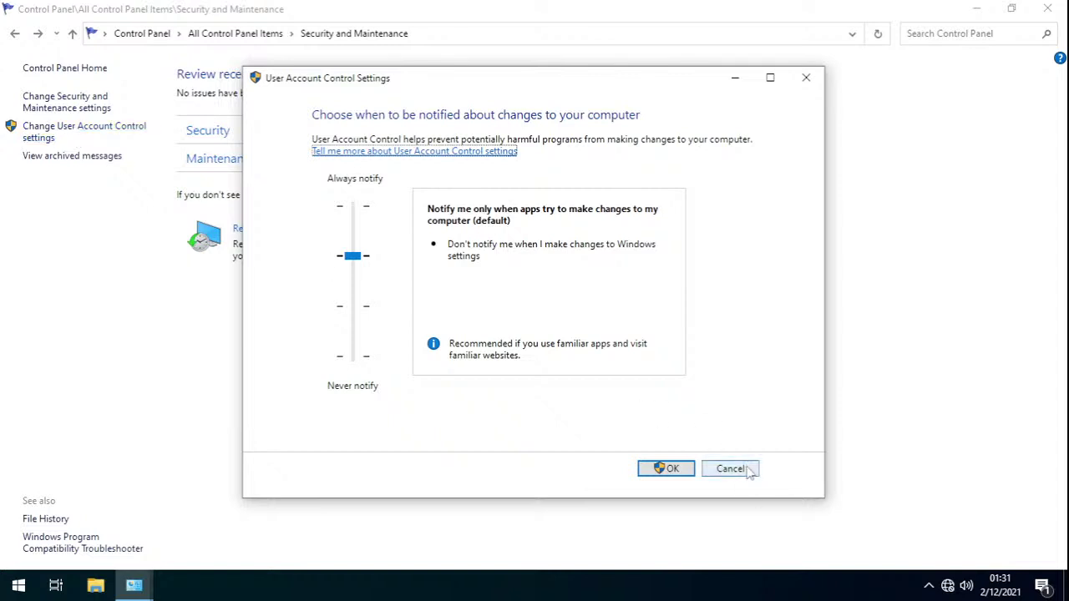
pyautogui.click(742, 470)
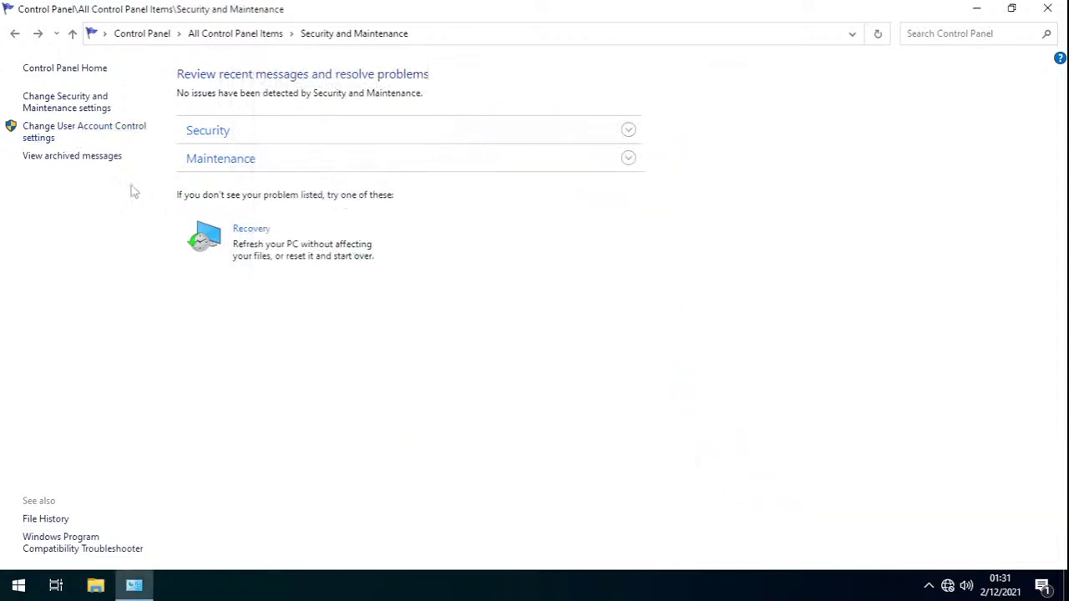
# - Recheck which Security and Maintenance messages are enabled and the User Account Control notification level, cancelling out of each
pyautogui.click(84, 108)
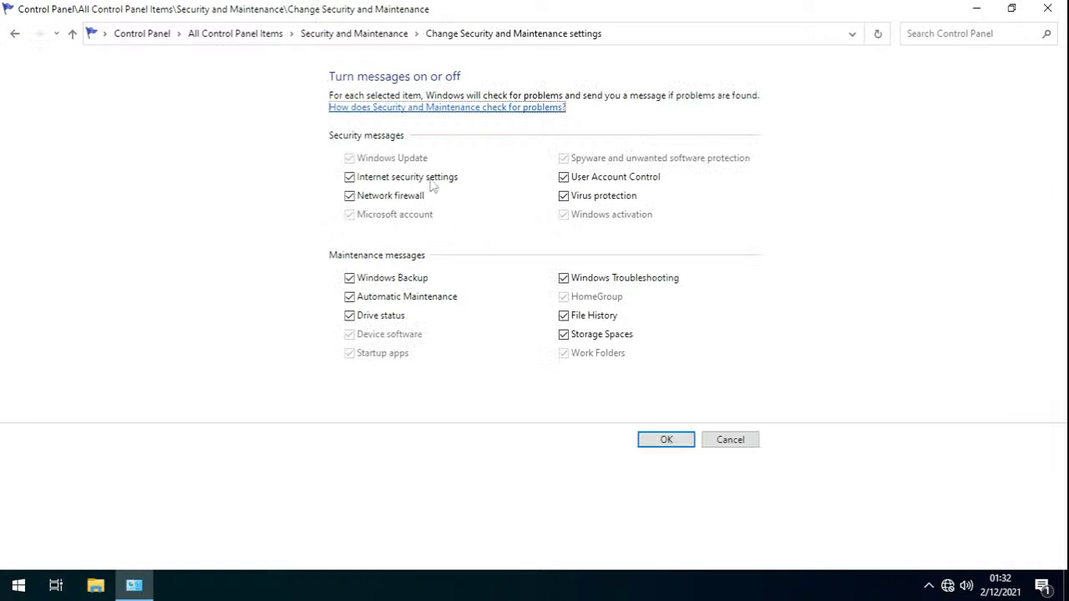
pyautogui.click(730, 439)
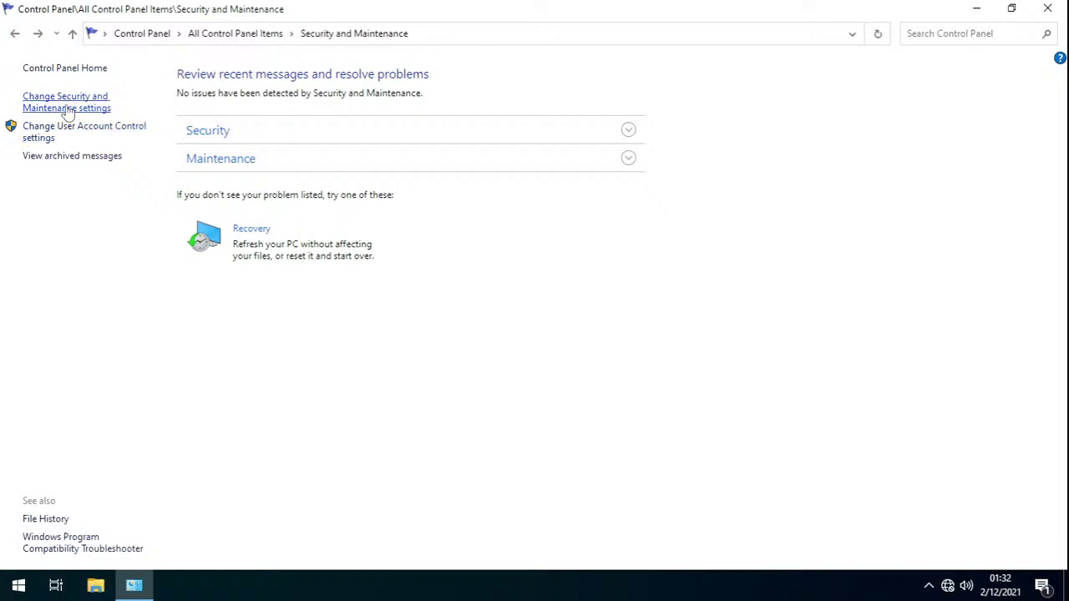
pyautogui.click(69, 108)
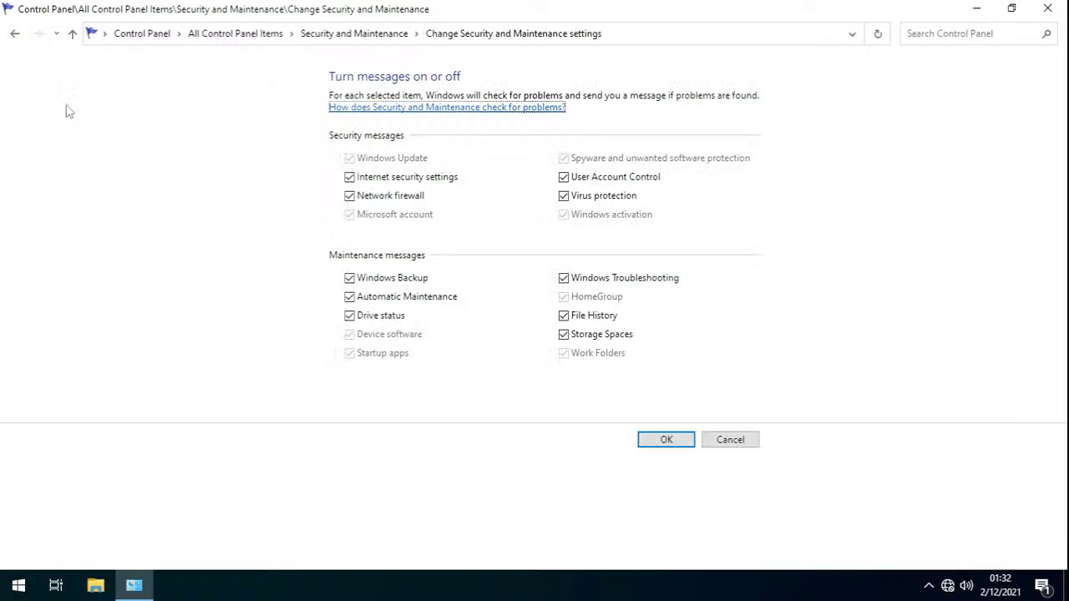
pyautogui.click(718, 442)
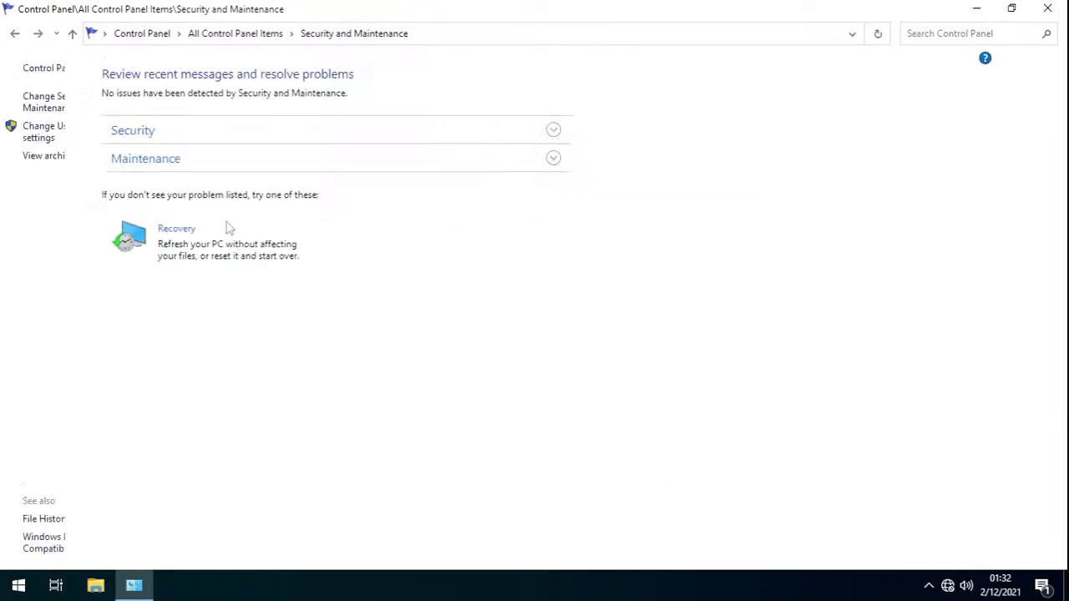
pyautogui.click(132, 141)
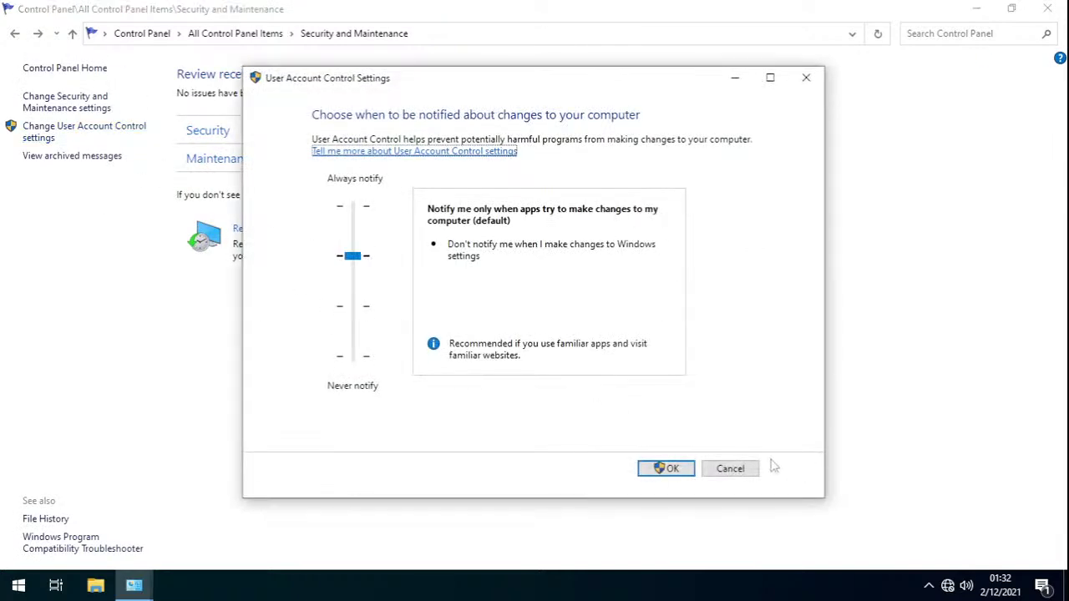
pyautogui.click(727, 468)
# - Expand the Security and Maintenance sections one after the other to check their status entries, and collapse them
pyautogui.click(628, 131)
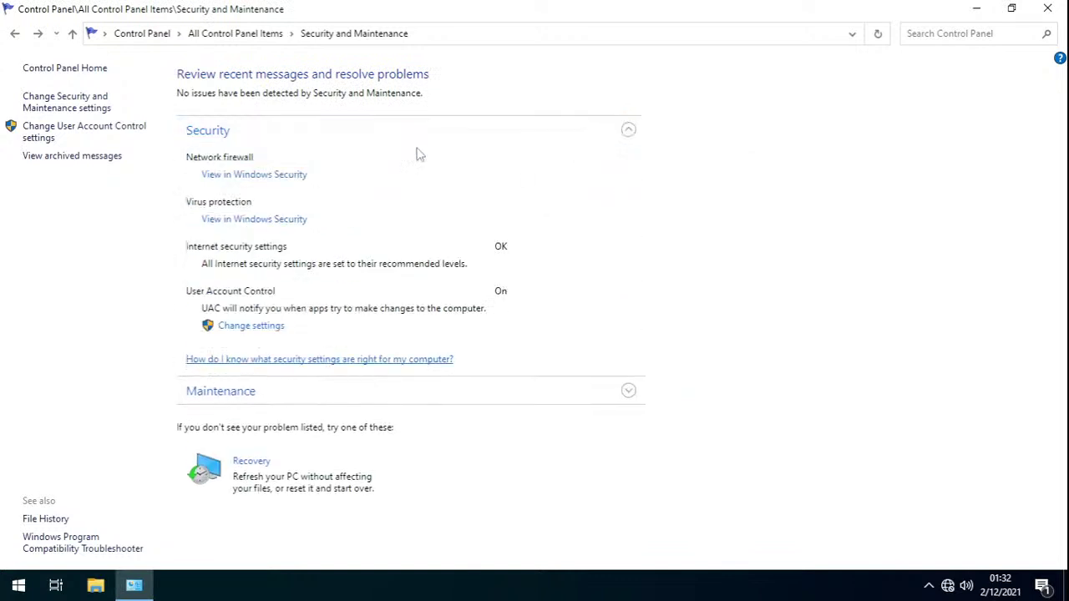
pyautogui.click(629, 131)
pyautogui.click(629, 158)
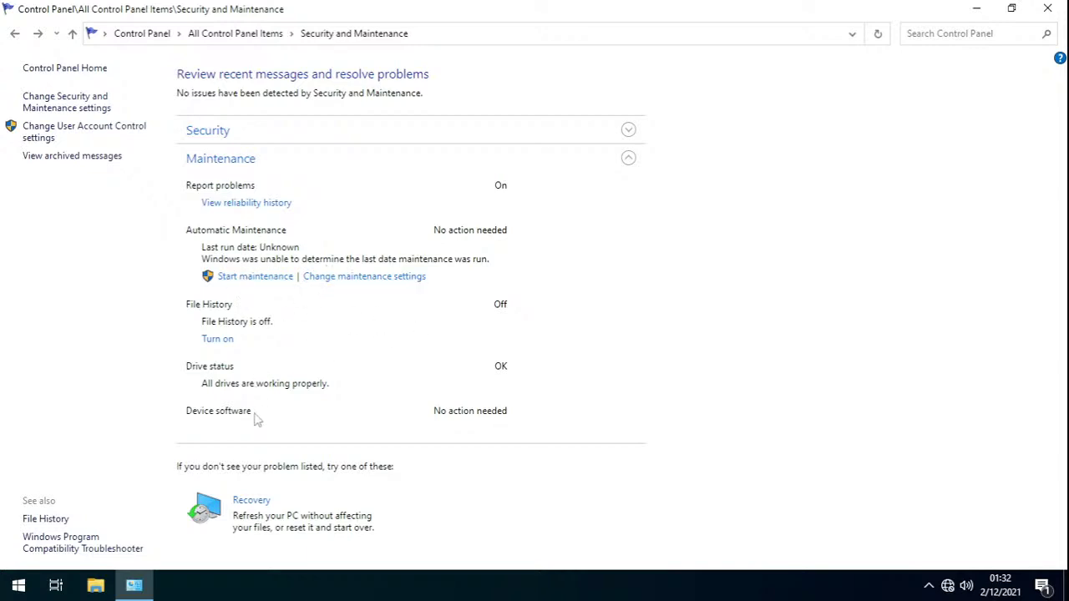
pyautogui.click(628, 157)
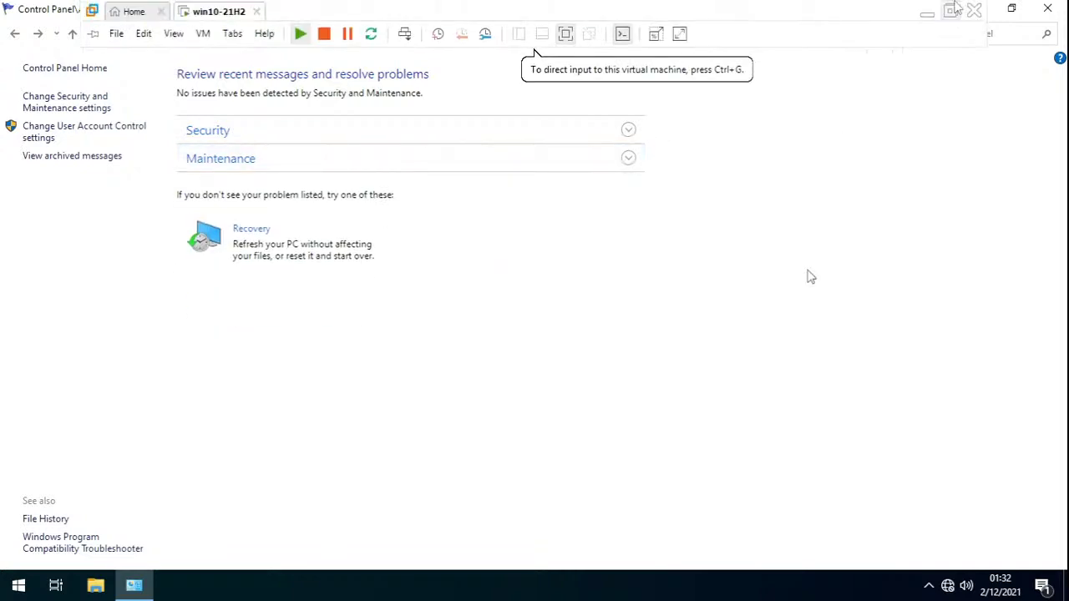
# - Minimize the virtual machine, switch to the host computer's Control Panel, and examine the Security messages in its Action Center
pyautogui.click(927, 14)
pyautogui.moveTo(1068, 2)
pyautogui.click(1033, 453)
pyautogui.click(901, 130)
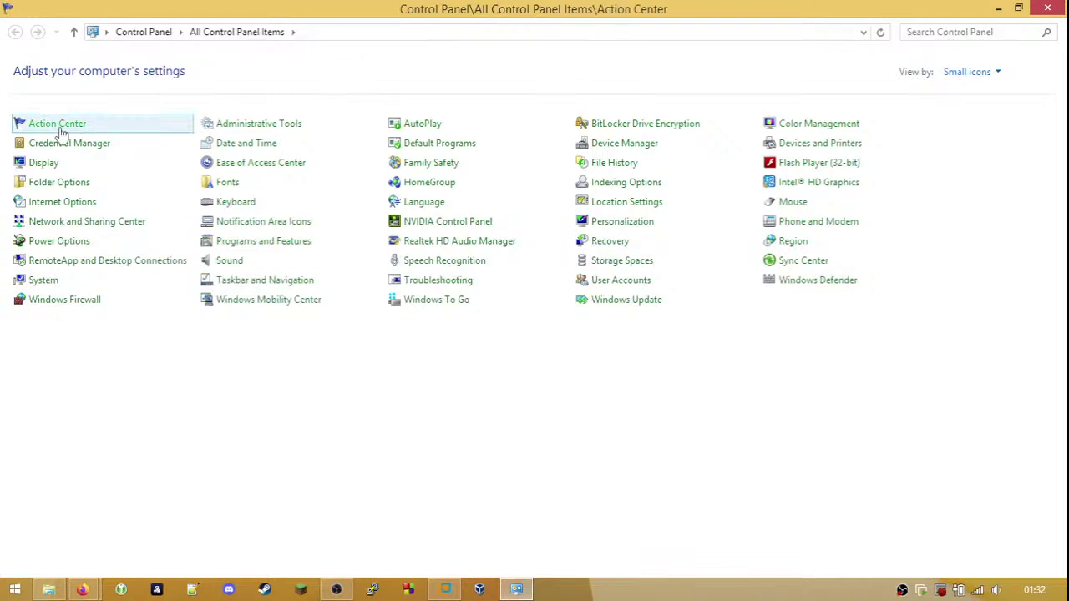
pyautogui.click(58, 125)
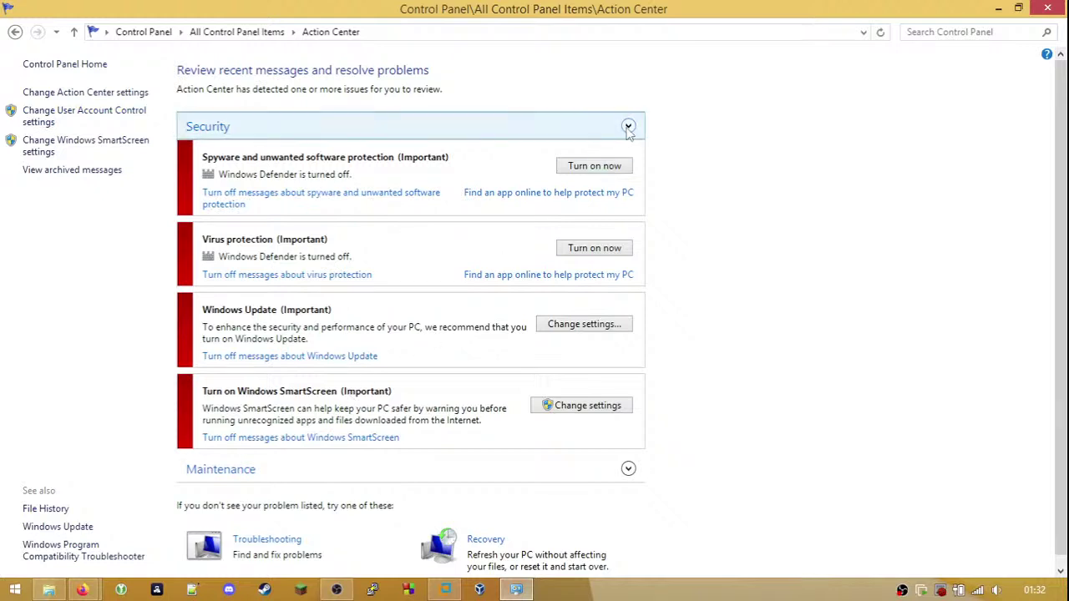
pyautogui.scroll(-1, 738, 233)
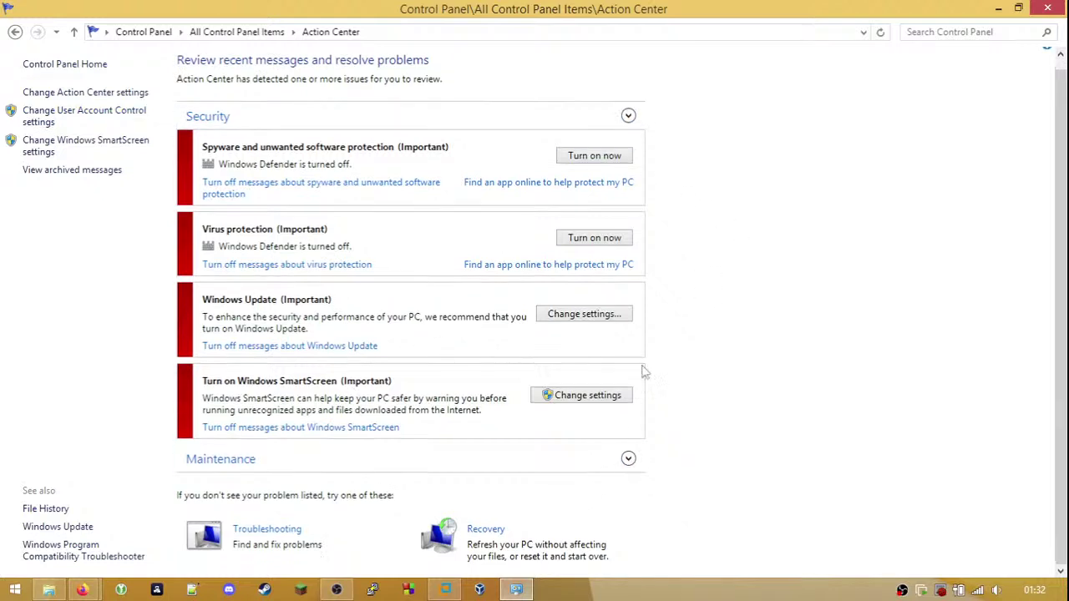
pyautogui.click(629, 117)
pyautogui.click(629, 117)
pyautogui.click(629, 117)
pyautogui.click(628, 117)
# - Check the host's system icon behaviors under Notification Area Icons, including the Action Center icon, and cancel without changes
pyautogui.click(236, 31)
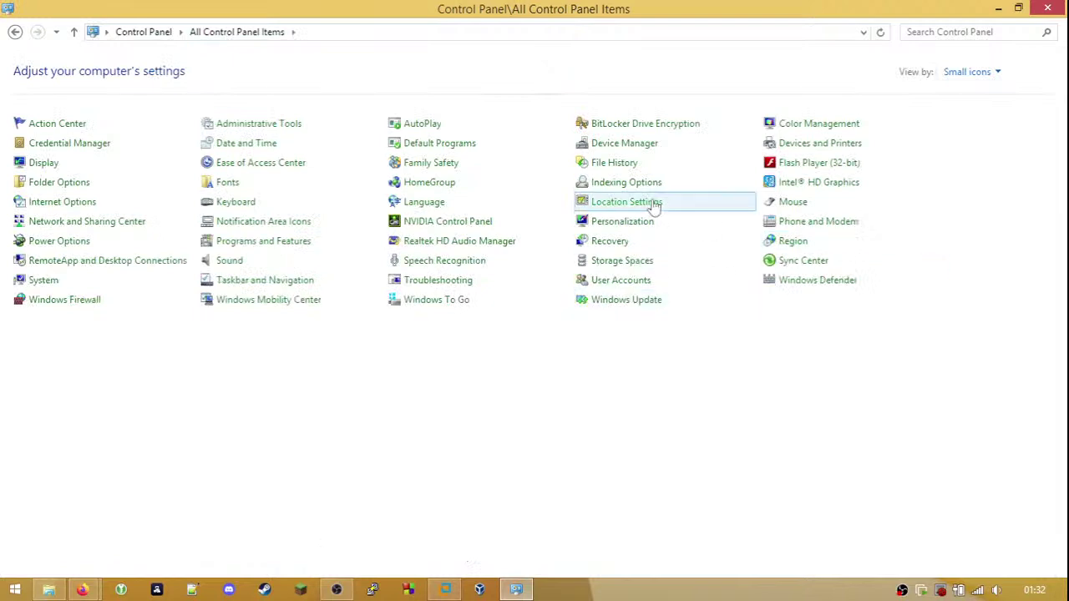
pyautogui.click(256, 224)
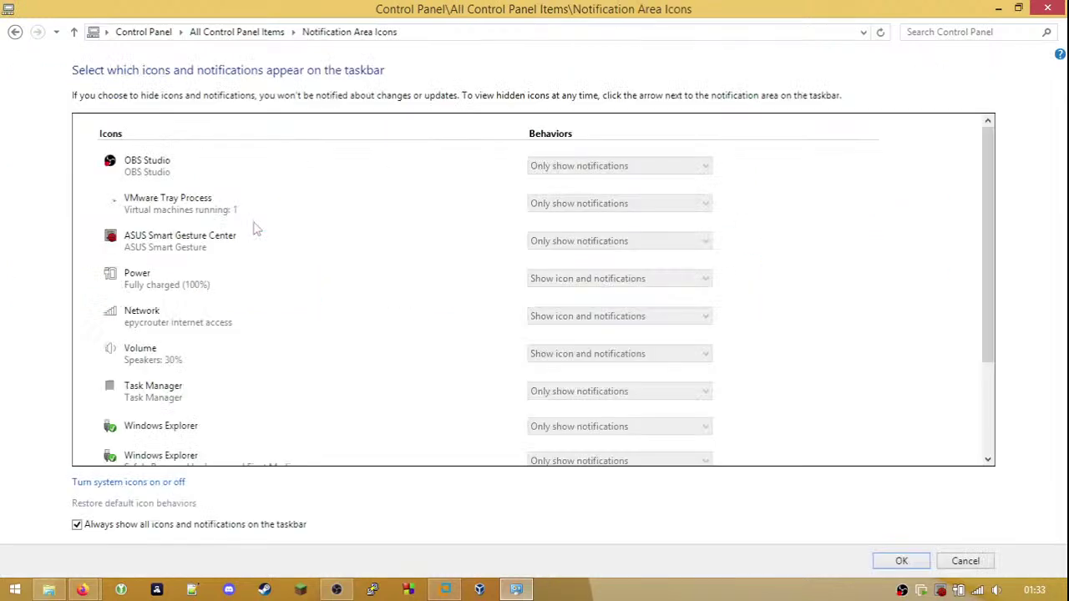
pyautogui.click(161, 485)
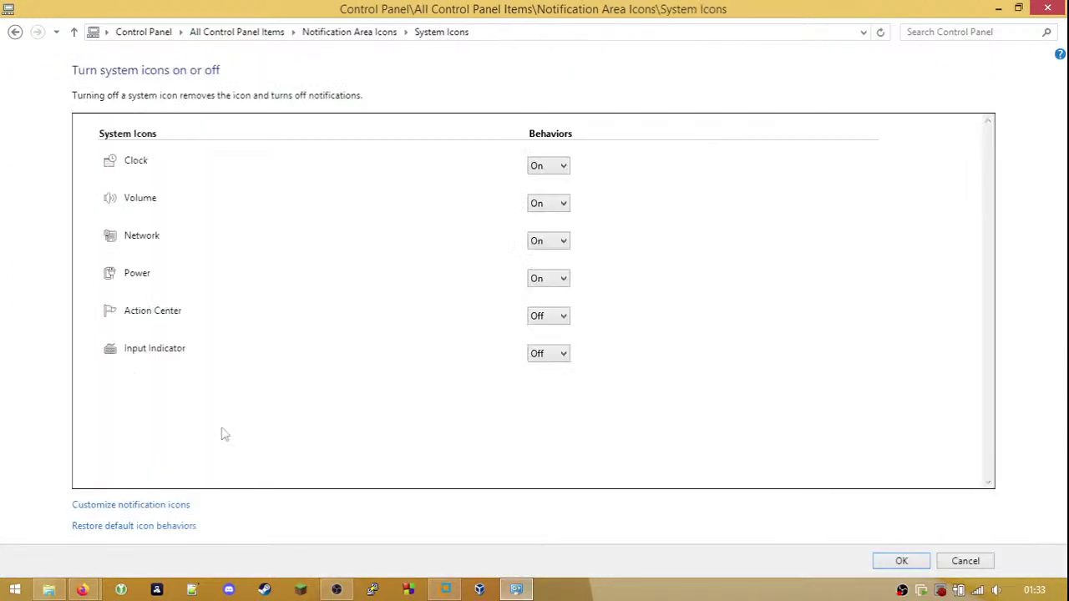
pyautogui.click(542, 317)
pyautogui.click(675, 320)
pyautogui.click(965, 560)
# - Open the host's Action Center message settings to see which security and maintenance messages can be turned off
pyautogui.click(234, 31)
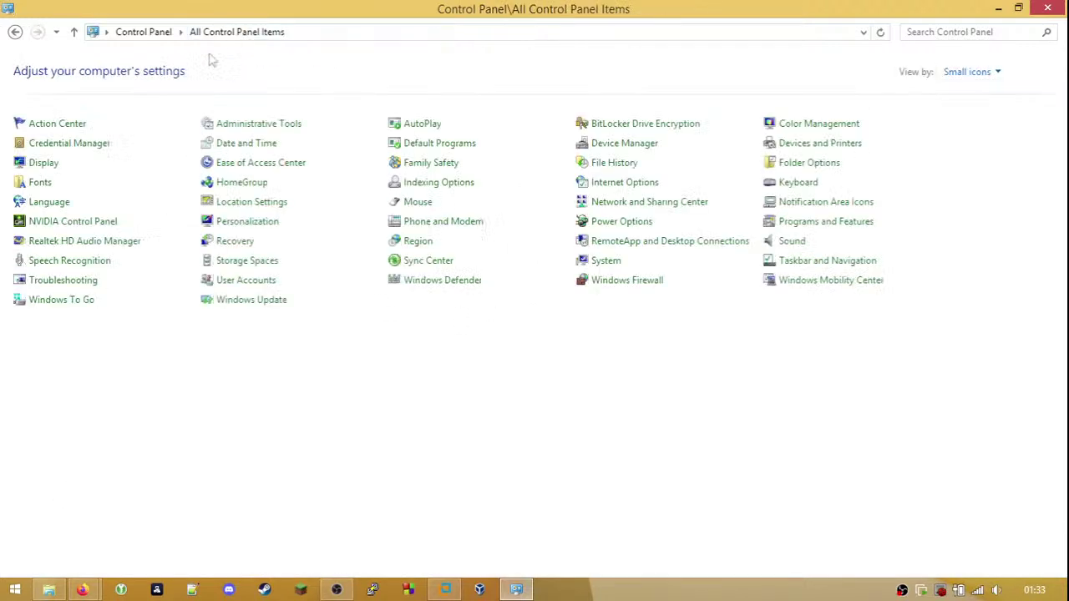
pyautogui.click(57, 123)
pyautogui.click(46, 92)
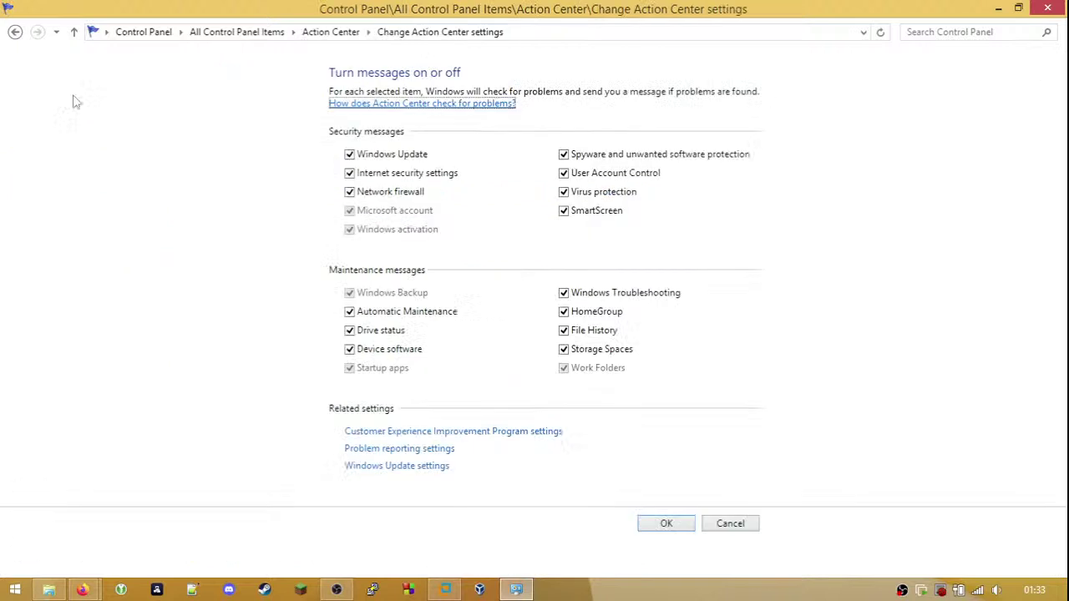
# - Check the host's Customer Experience Improvement Program participation setting and close its dialog without changes
pyautogui.click(481, 435)
pyautogui.click(480, 435)
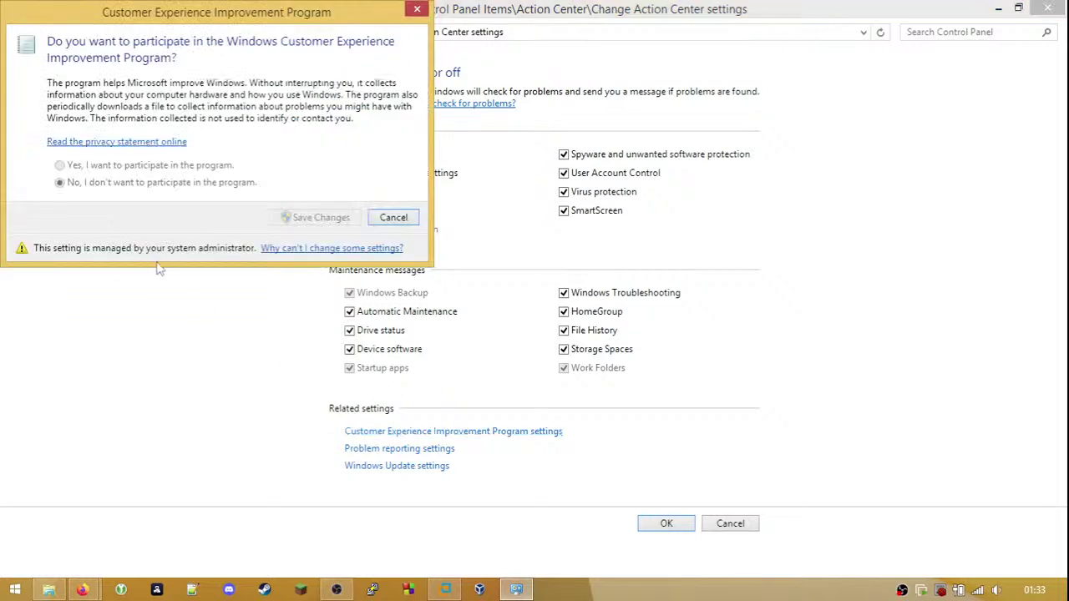
pyautogui.click(232, 263)
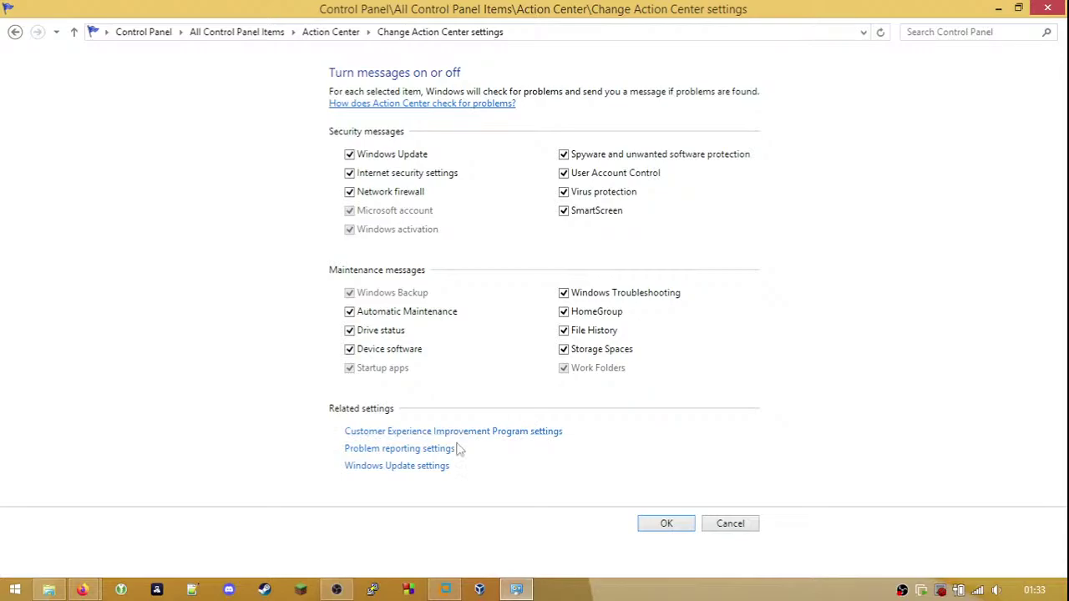
# - Browse the host's installed apps by category to locate Spybot Anti-Beacon, check its available actions, and return to the Action Center settings
pyautogui.press('super')
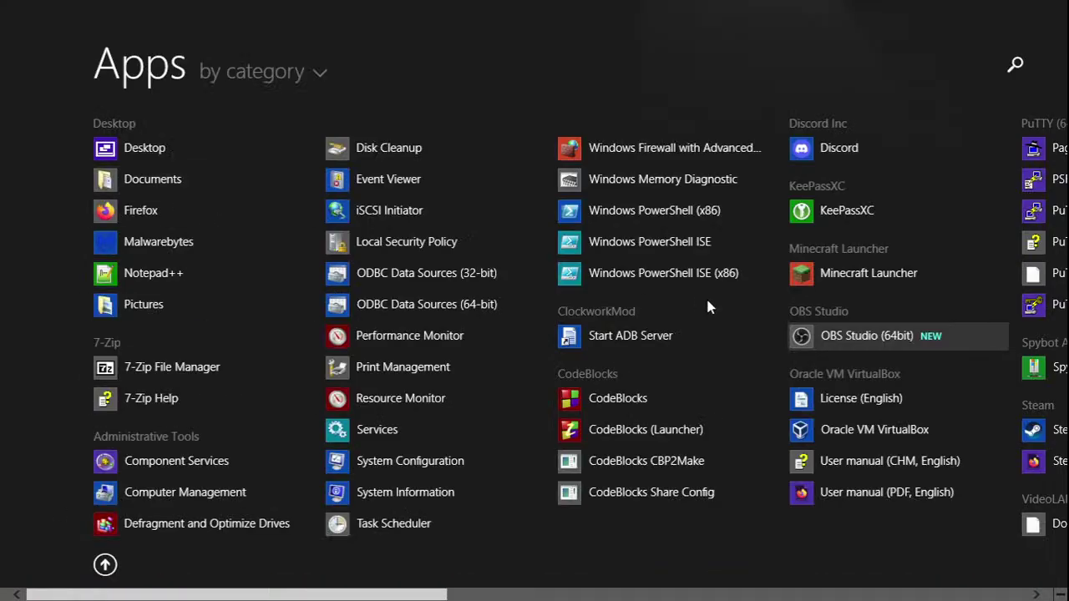
pyautogui.rightClick(853, 342)
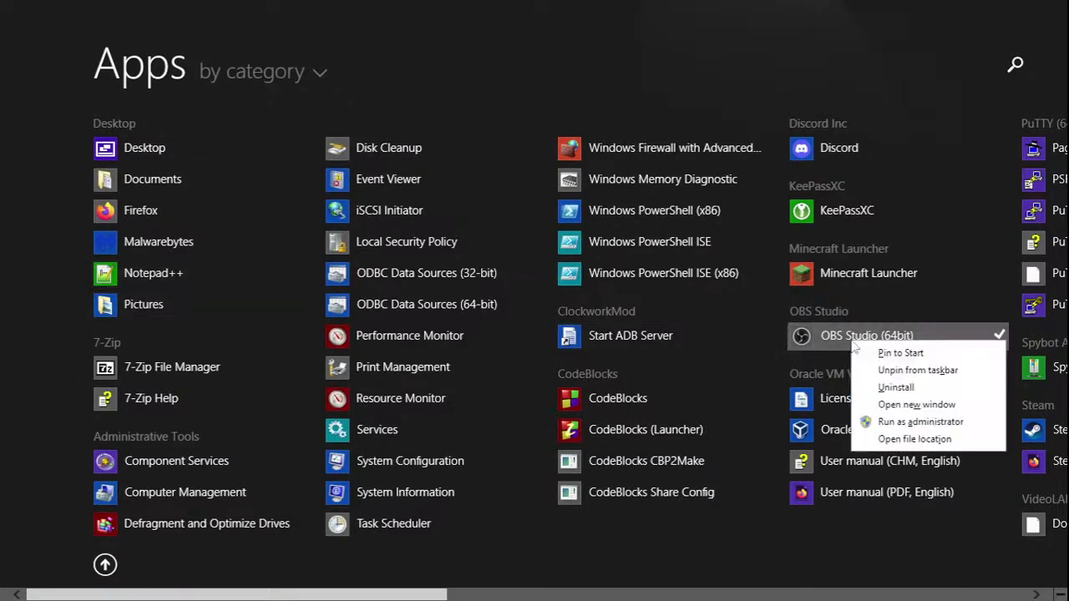
pyautogui.click(681, 64)
pyautogui.scroll(-5, 310, 289)
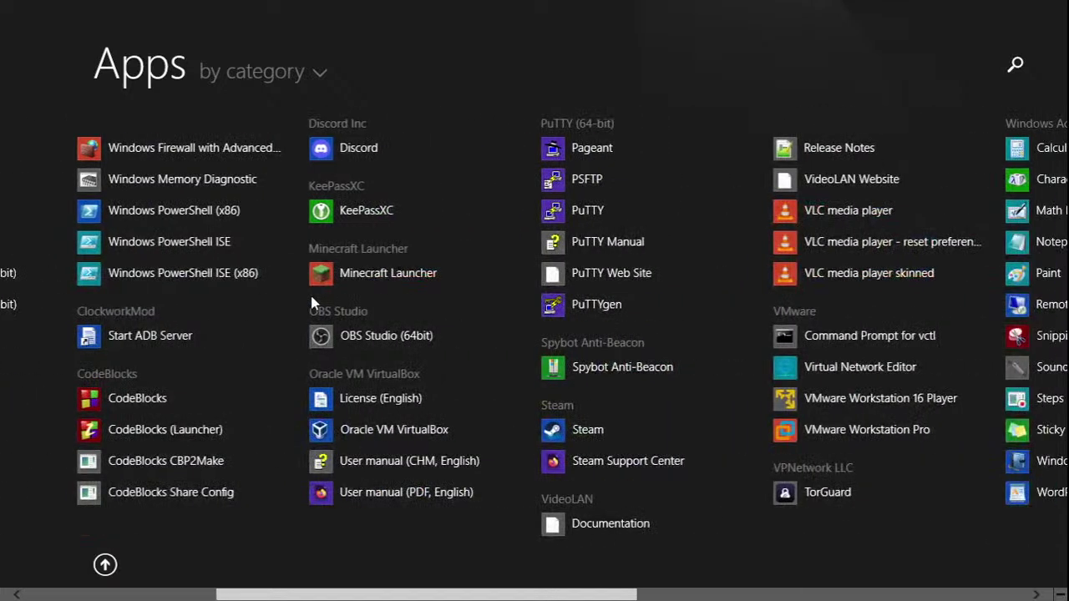
pyautogui.rightClick(643, 376)
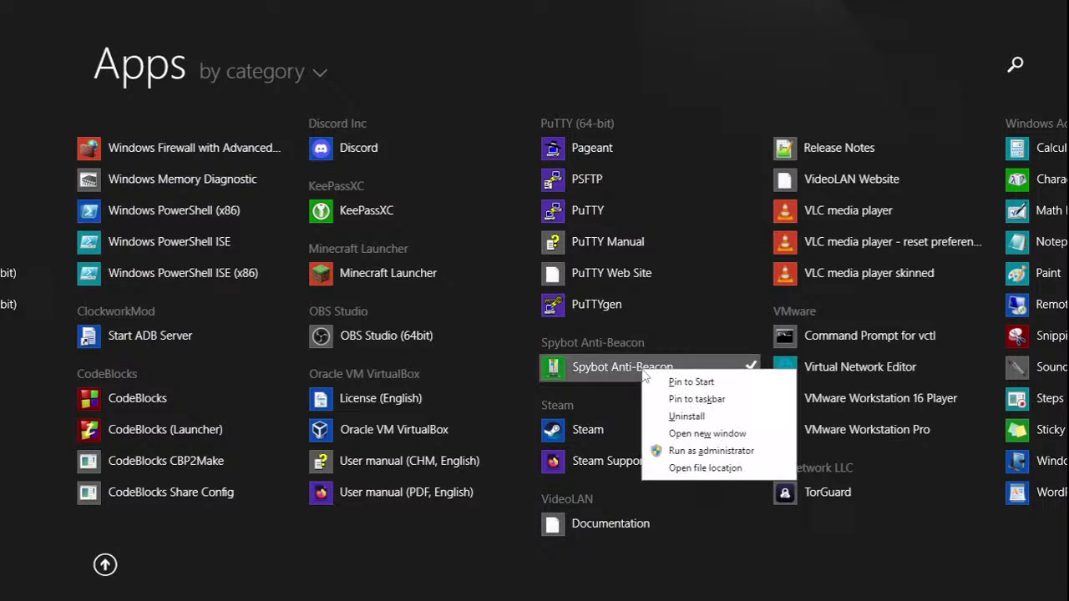
pyautogui.click(588, 343)
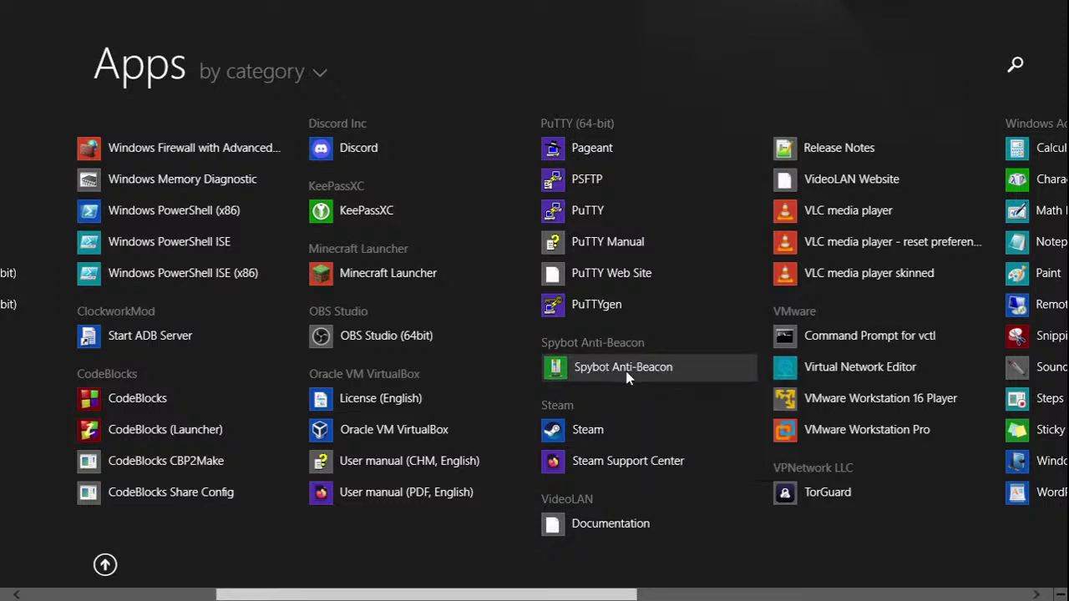
pyautogui.rightClick(629, 378)
pyautogui.click(579, 336)
pyautogui.scroll(3, 572, 338)
pyautogui.click(15, 589)
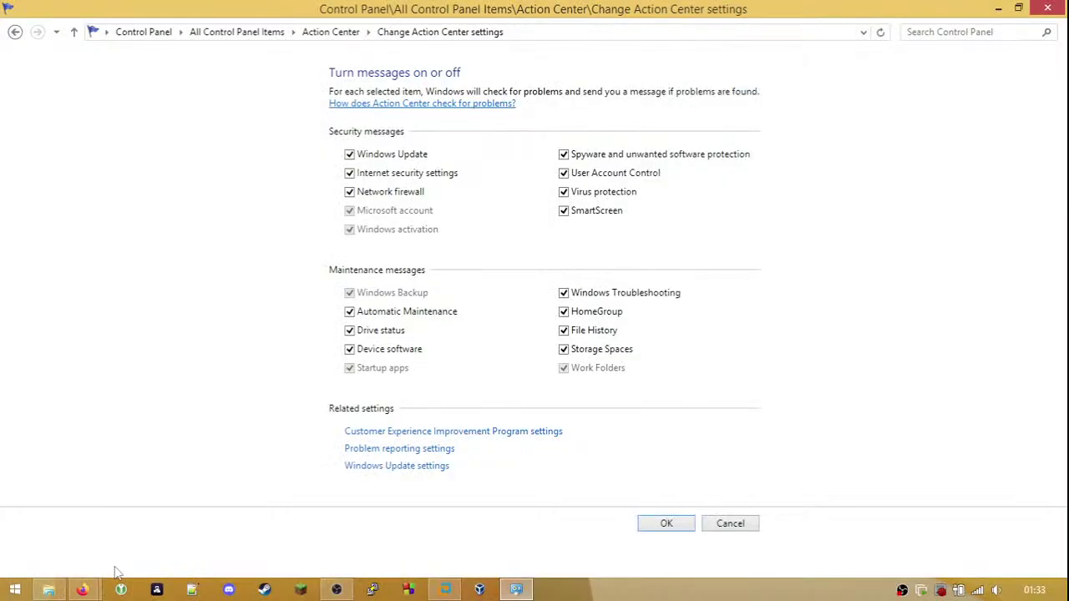
# - Review the host's problem reporting and Windows Update settings, cancelling each, and leave the Action Center message settings without changes
pyautogui.click(408, 450)
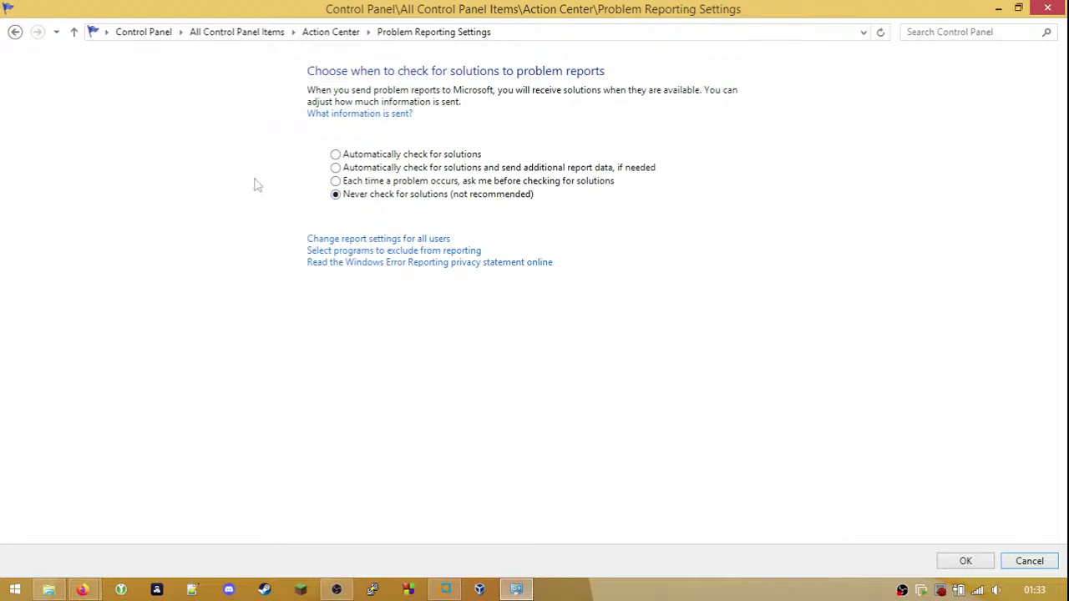
pyautogui.click(1041, 561)
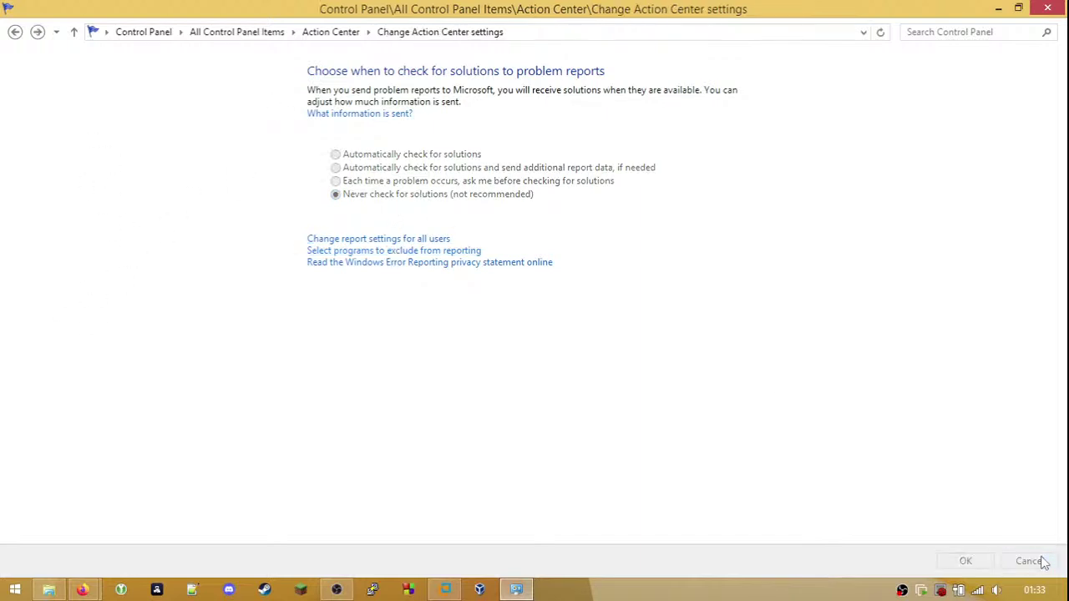
pyautogui.click(440, 471)
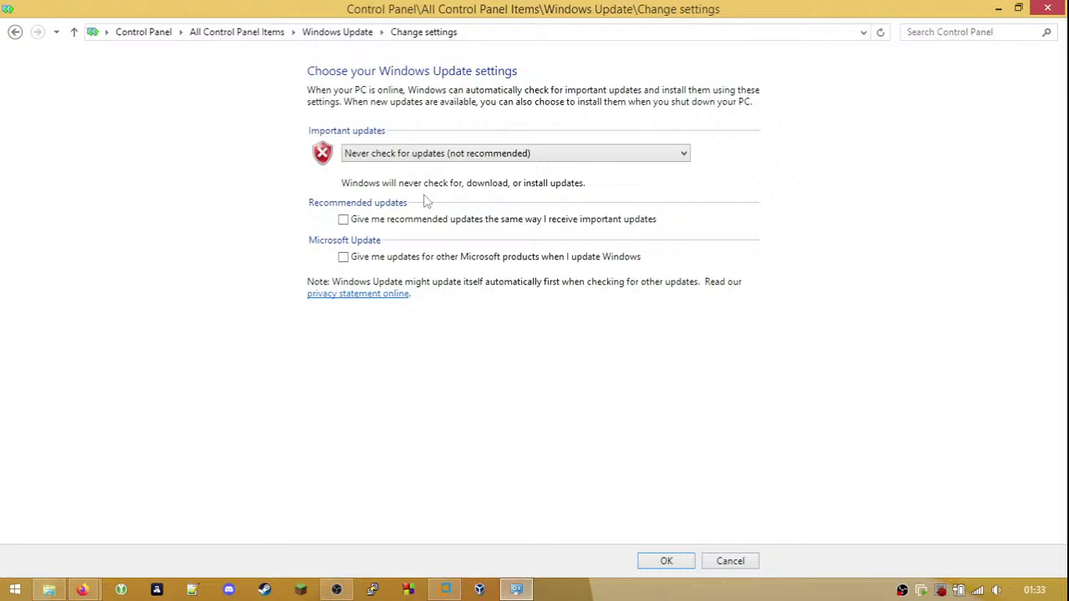
pyautogui.click(730, 562)
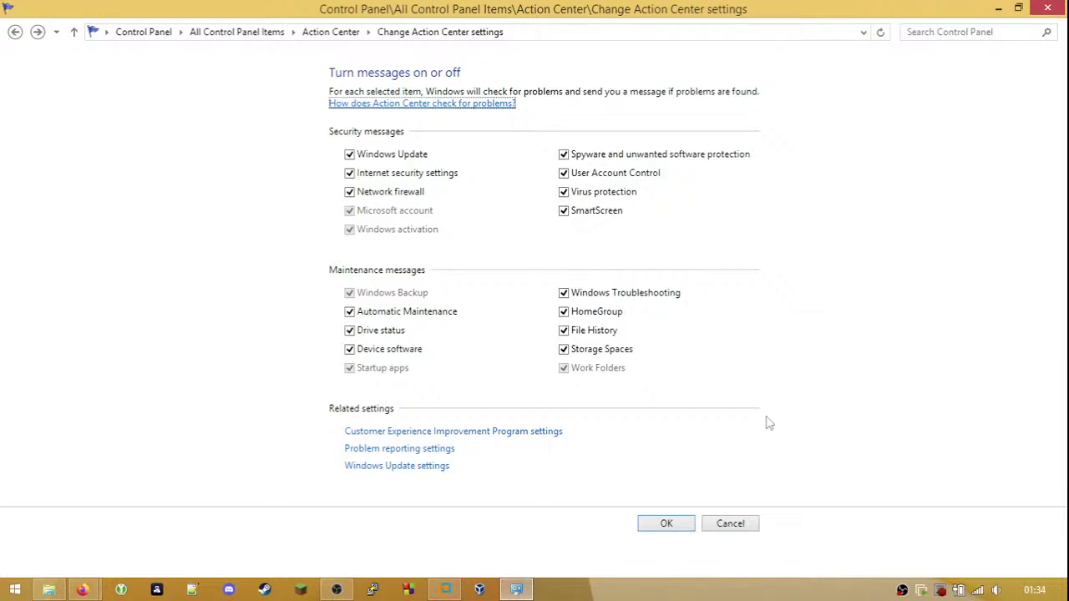
pyautogui.click(744, 526)
# - Check the host's Windows SmartScreen options, close them unchanged, and compare with the virtual machine's Security and Maintenance page
pyautogui.click(69, 145)
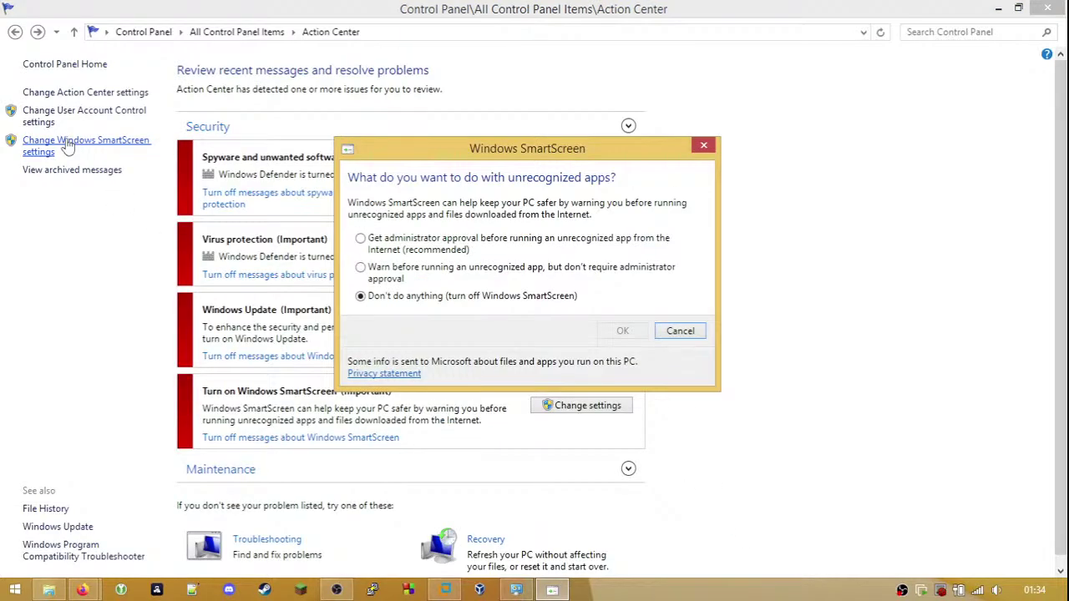
pyautogui.click(709, 148)
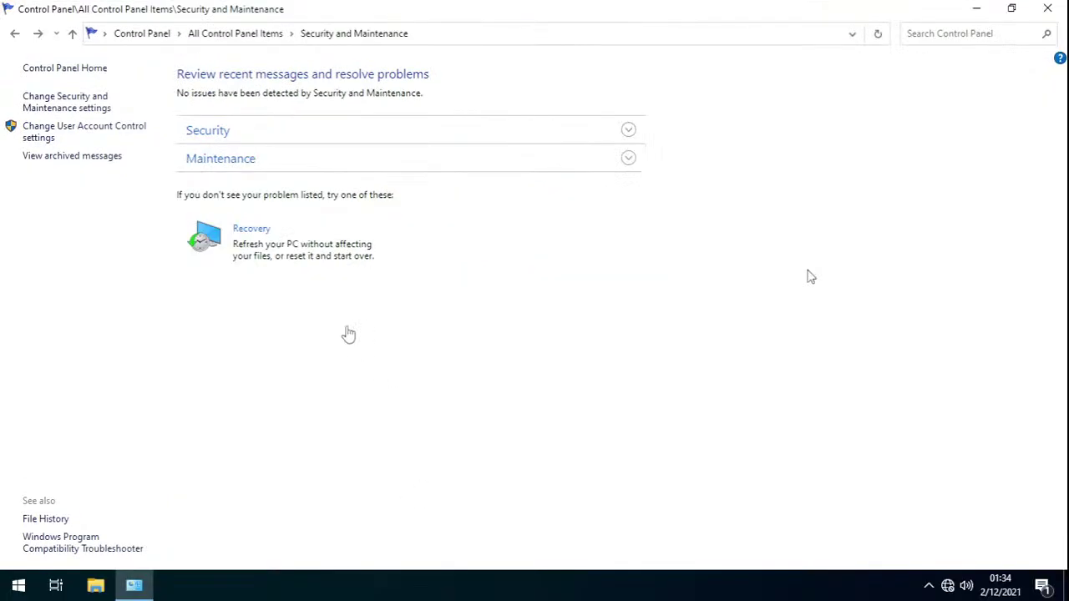
pyautogui.click(347, 328)
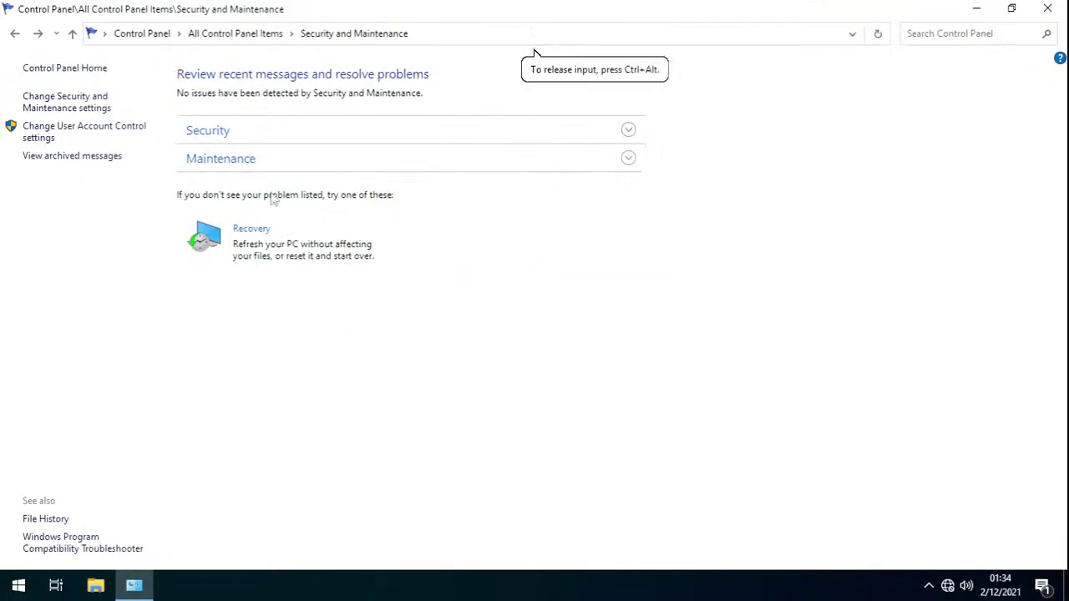
pyautogui.hotkey('ctrl', 'alt')
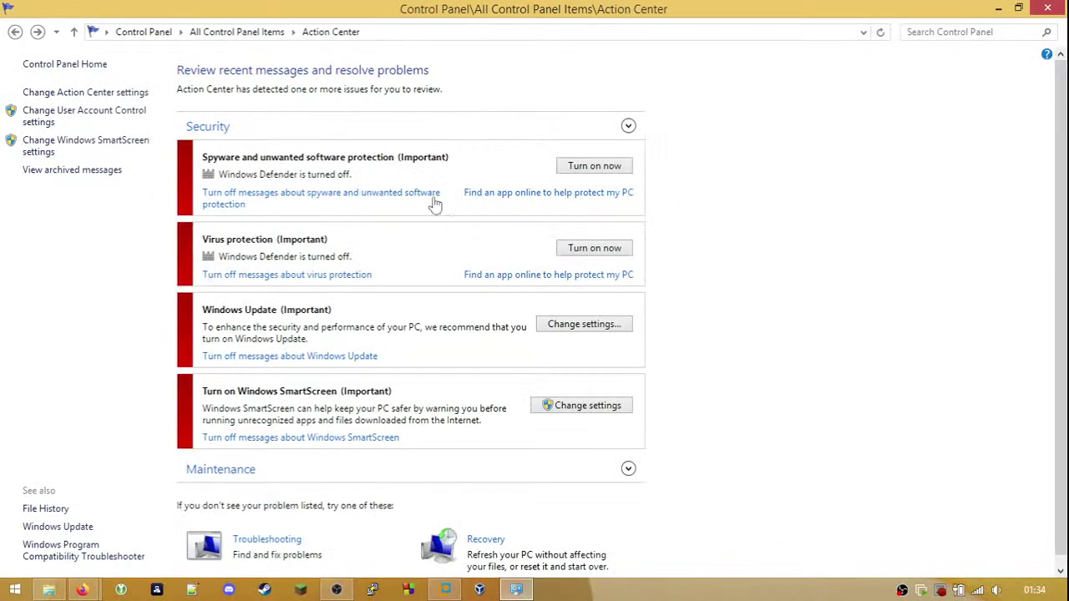
# - Expand the Security section of the host's Action Center, examine the status of each protection entry, and collapse it
pyautogui.click(628, 126)
pyautogui.scroll(-1, 704, 234)
pyautogui.scroll(-2, 705, 236)
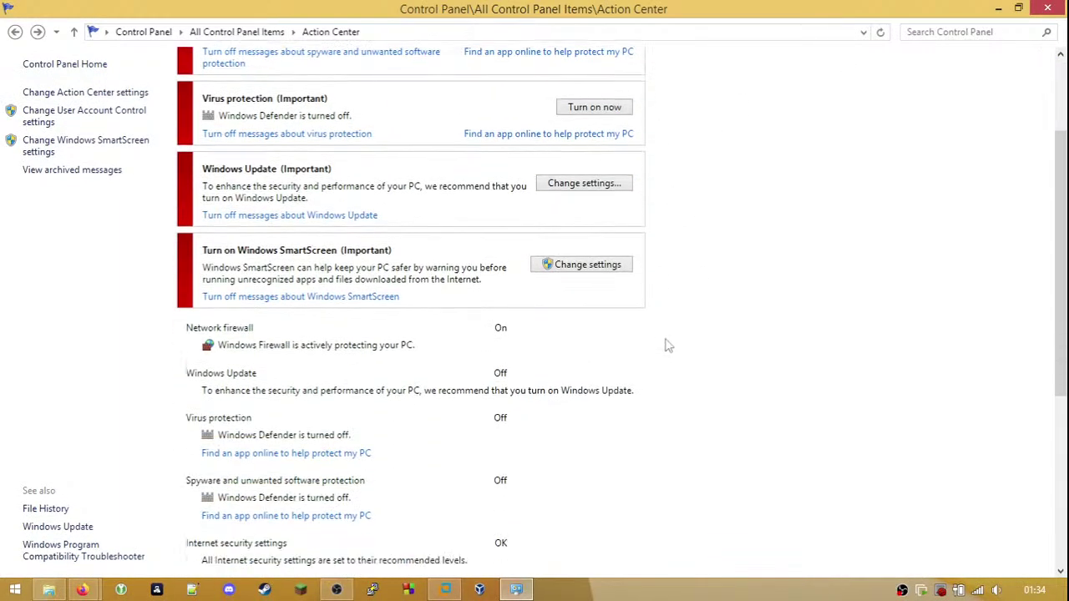
pyautogui.scroll(-2, 552, 397)
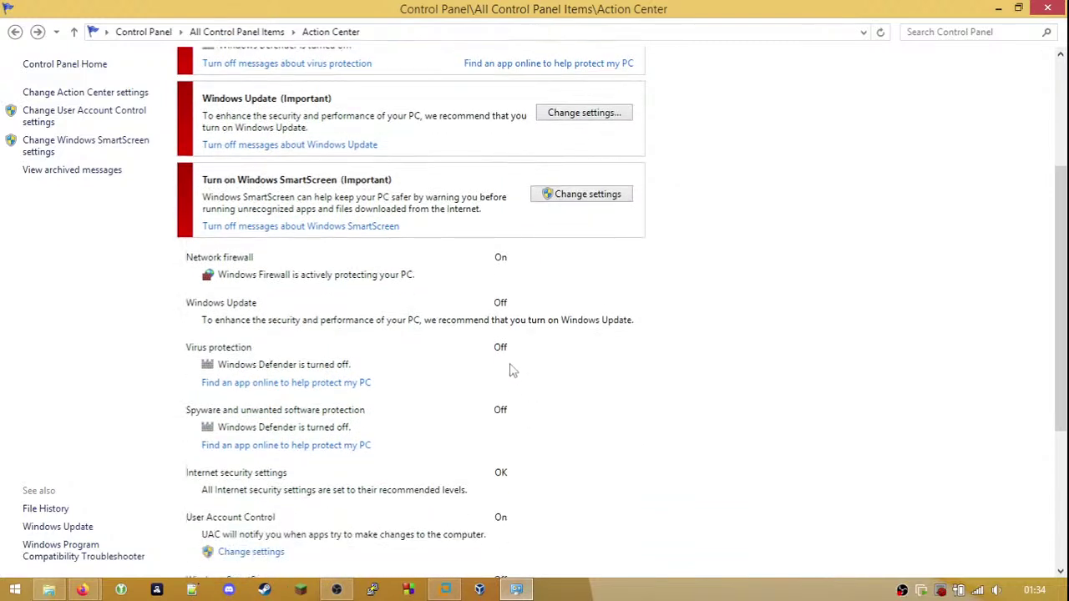
pyautogui.scroll(-1, 515, 388)
pyautogui.scroll(-1, 515, 388)
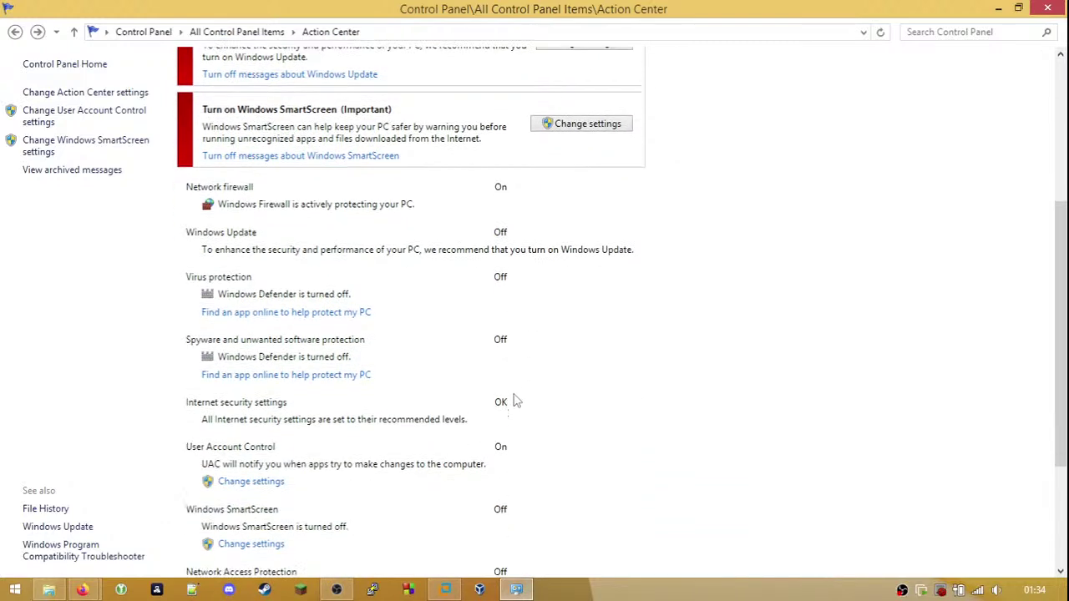
pyautogui.scroll(-1, 516, 413)
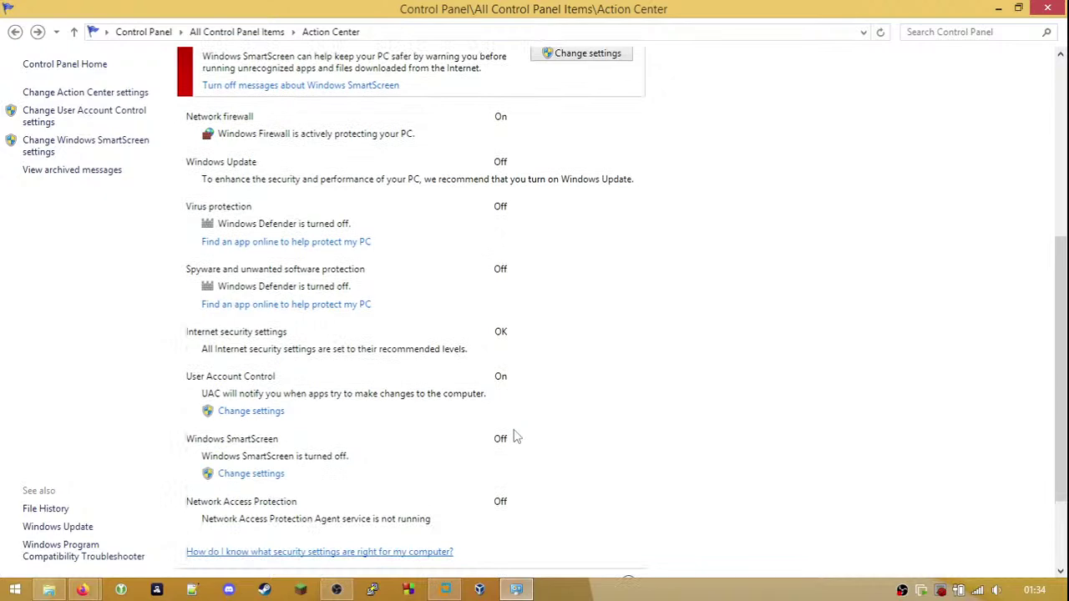
pyautogui.scroll(2, 516, 479)
pyautogui.scroll(-2, 516, 480)
pyautogui.scroll(8, 768, 421)
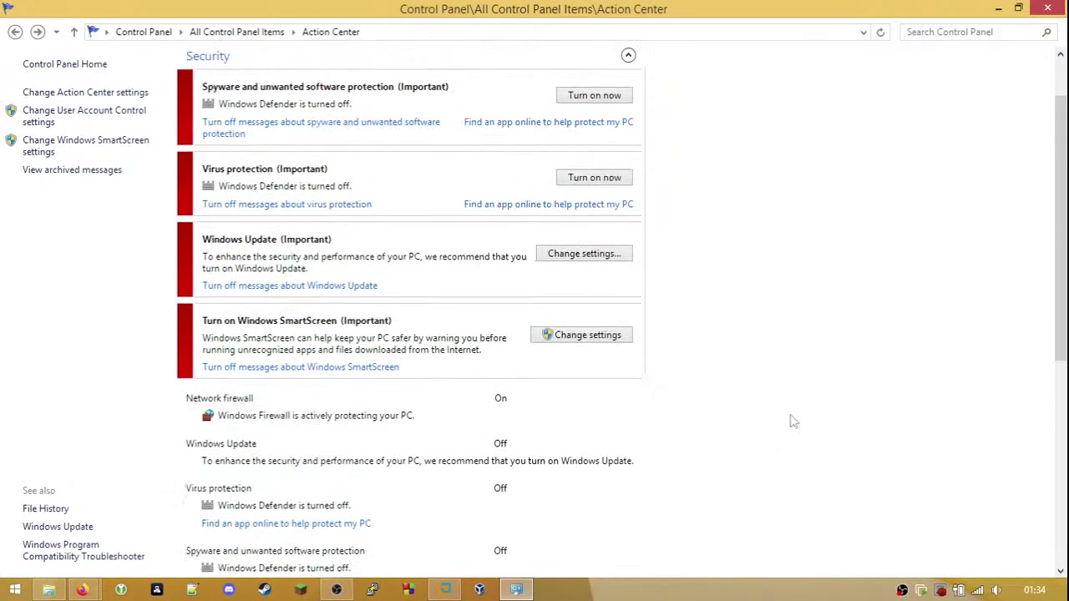
pyautogui.click(628, 130)
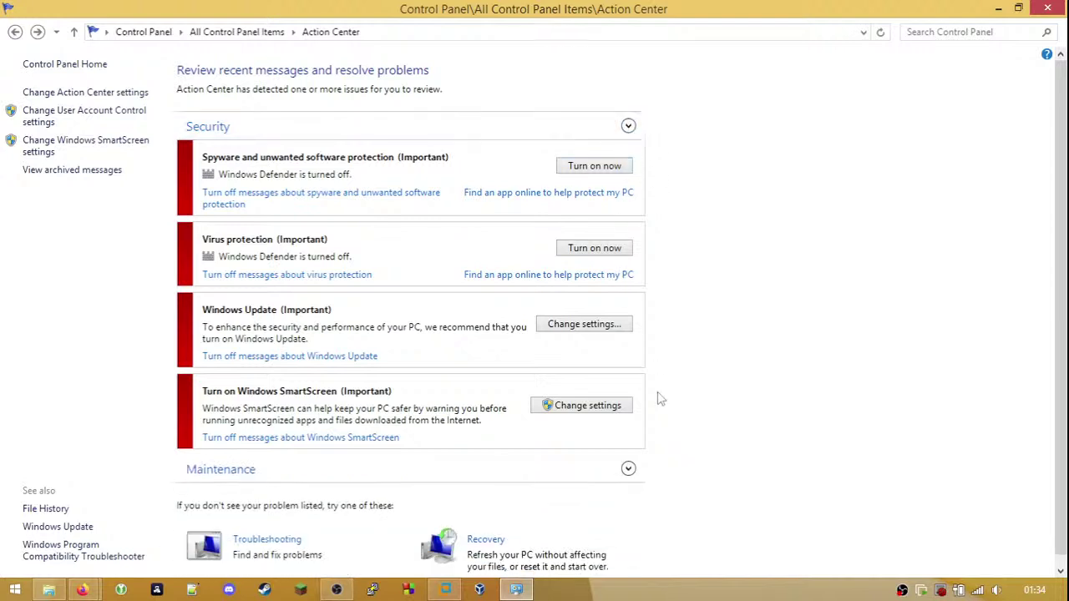
# - Examine the Maintenance entries in the host's Action Center, check the Automatic Maintenance schedule settings, and cancel without changes
pyautogui.click(628, 470)
pyautogui.scroll(-3, 683, 436)
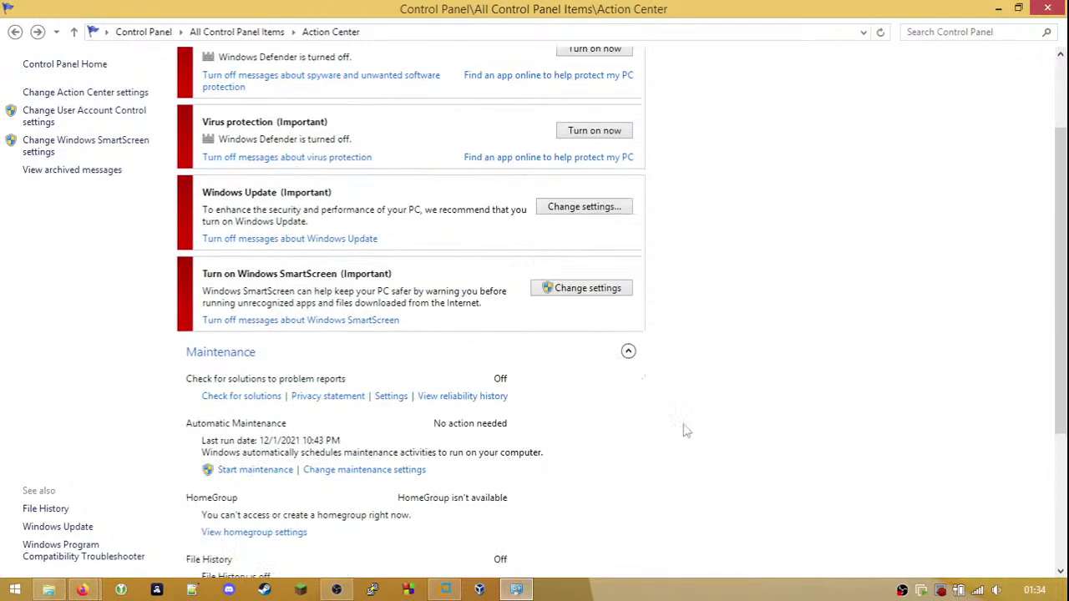
pyautogui.scroll(-2, 683, 431)
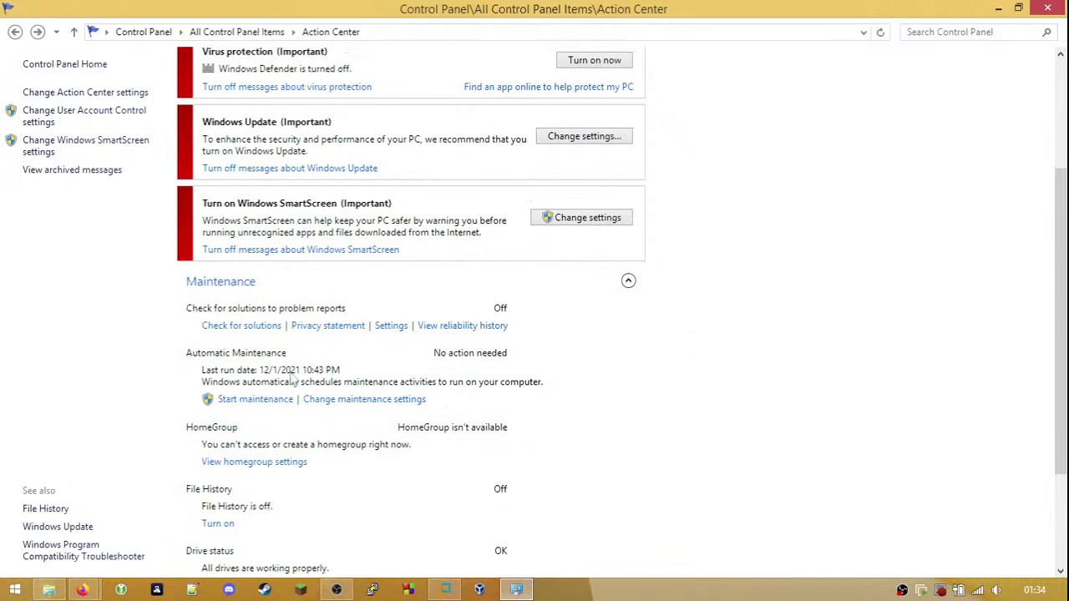
pyautogui.scroll(-2, 376, 370)
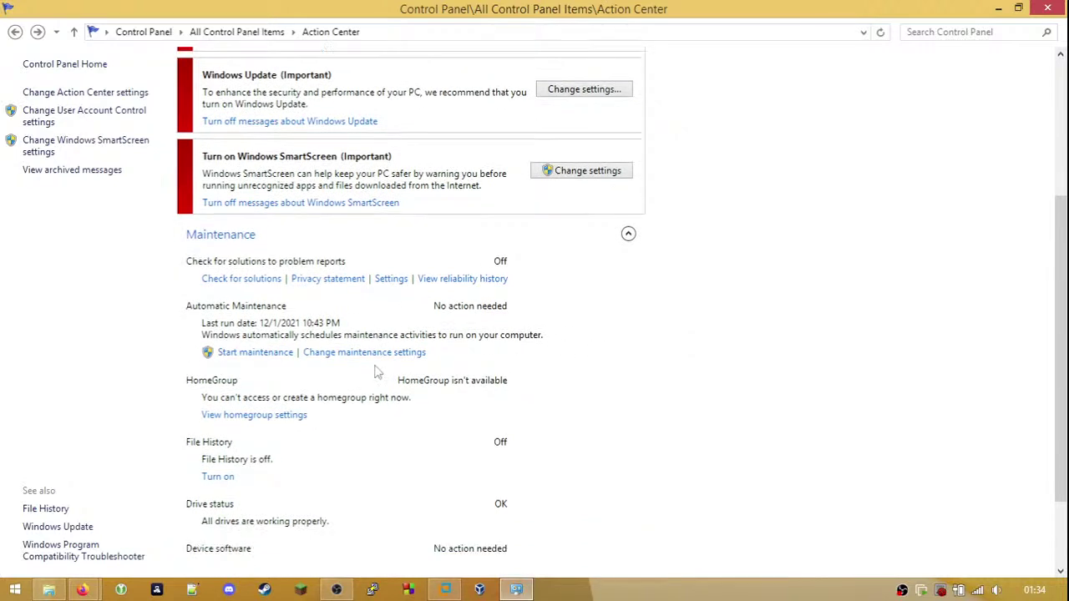
pyautogui.scroll(-1, 284, 418)
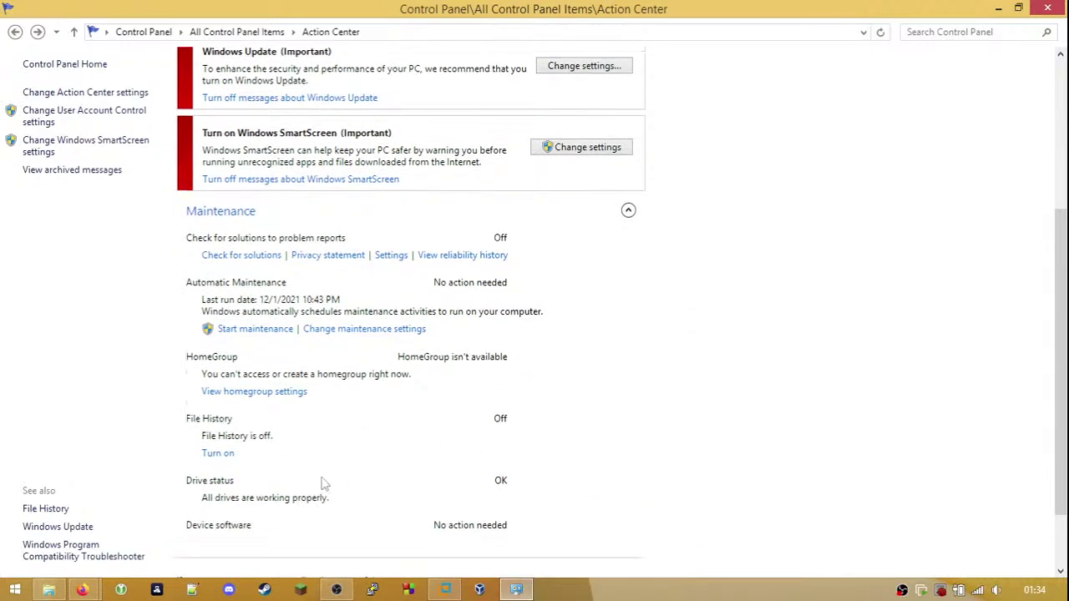
pyautogui.scroll(-2, 424, 510)
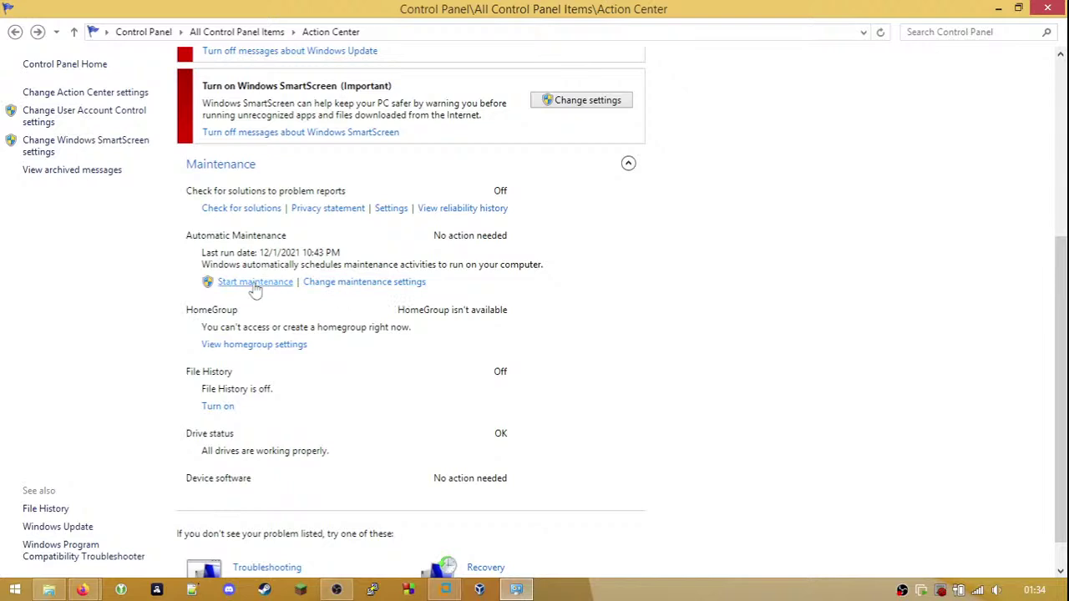
pyautogui.click(315, 283)
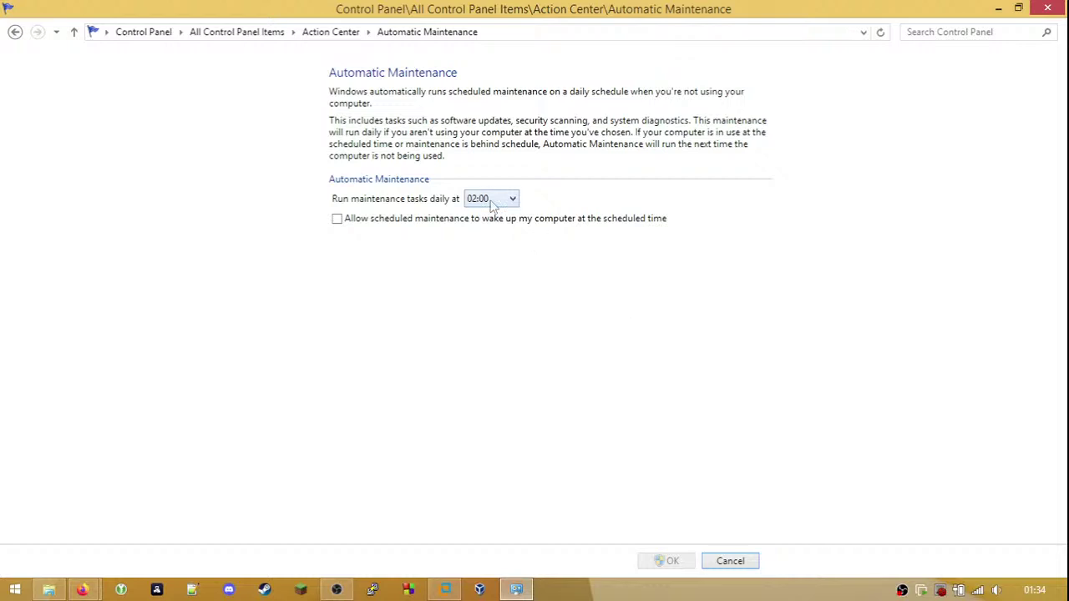
pyautogui.click(729, 562)
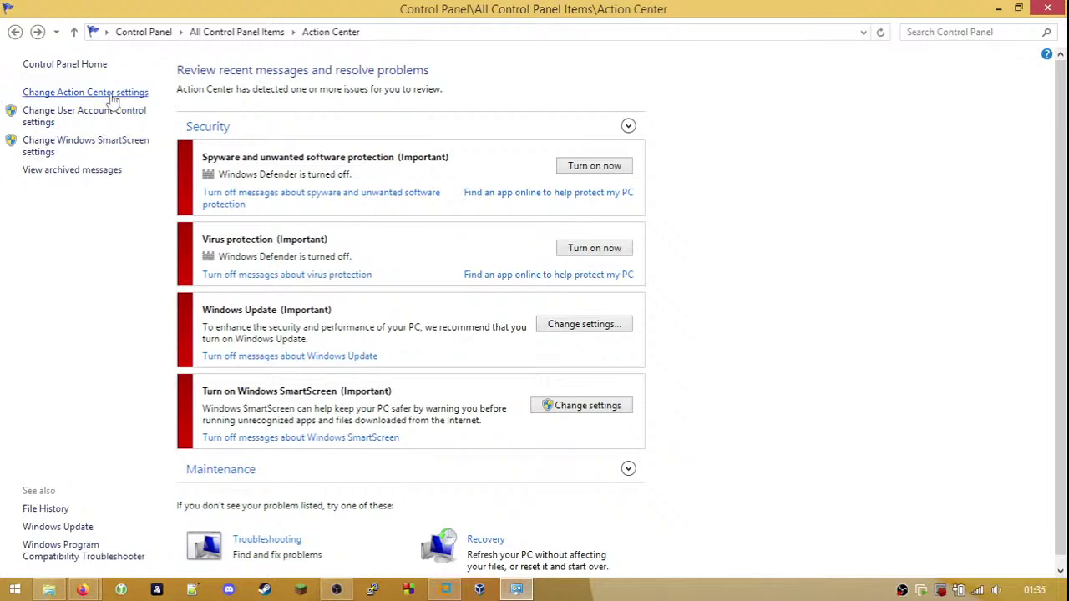
# - Reopen the host's Action Center message settings, recheck when problem reports look for solutions, and cancel both pages
pyautogui.click(111, 93)
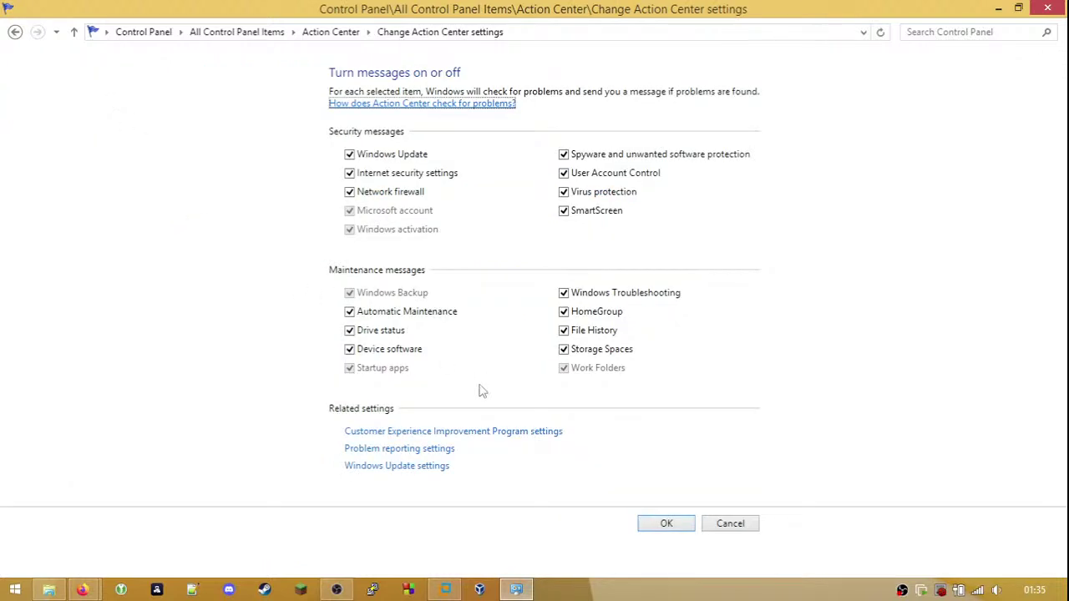
pyautogui.click(410, 451)
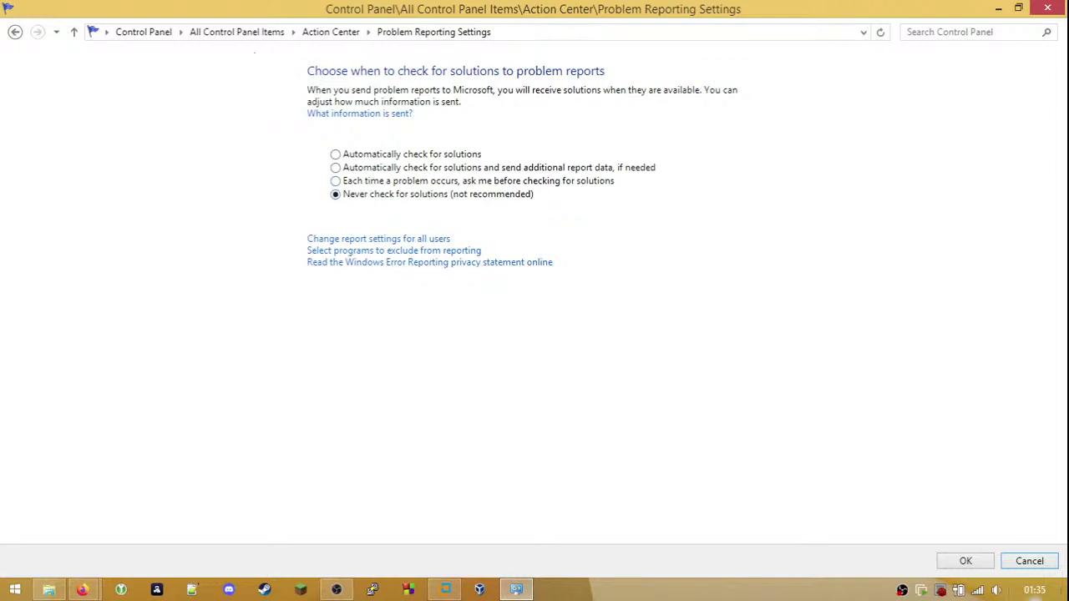
pyautogui.click(1027, 566)
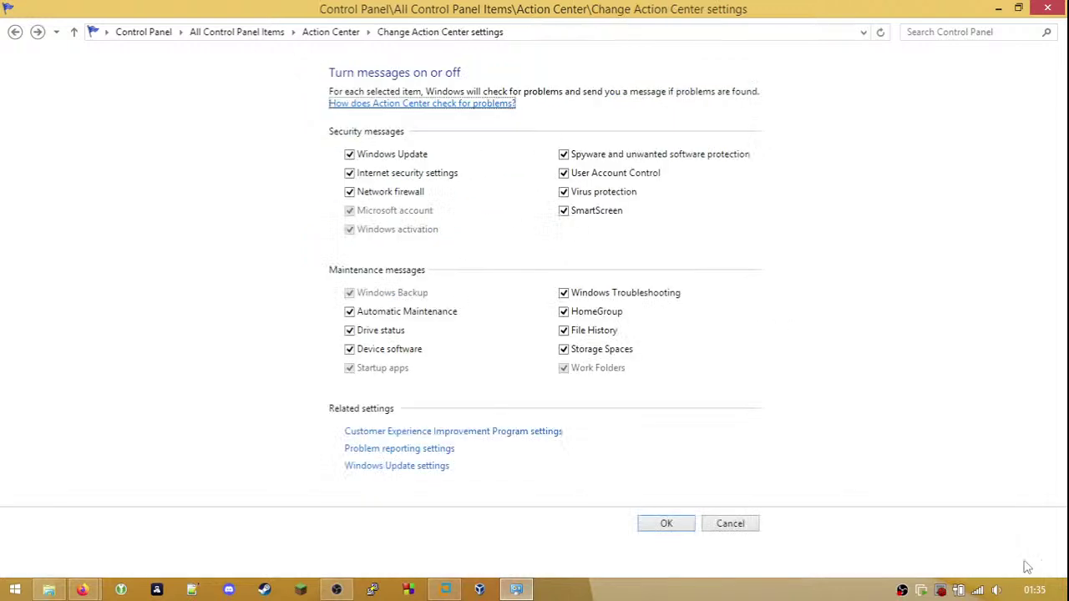
pyautogui.click(729, 525)
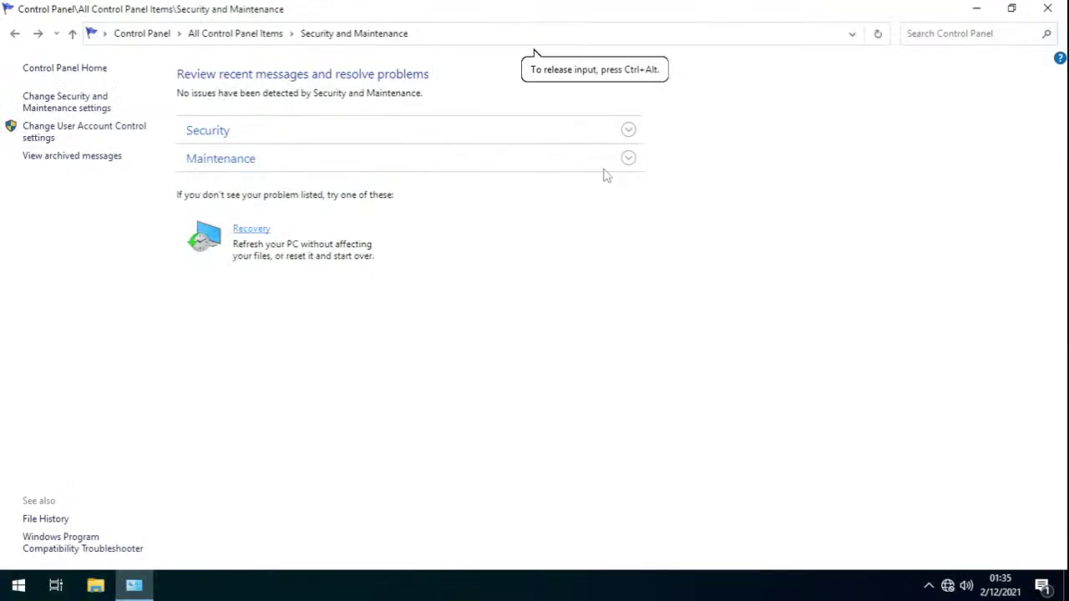
# - Expand the Maintenance section in the virtual machine's Security and Maintenance page and open its Automatic Maintenance settings
pyautogui.click(629, 159)
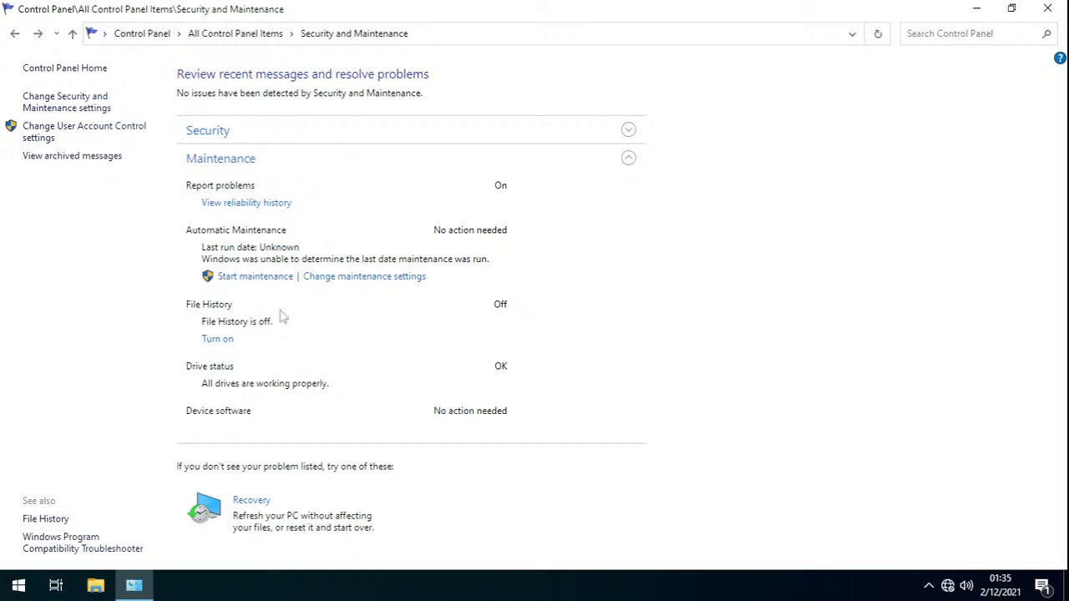
pyautogui.click(417, 279)
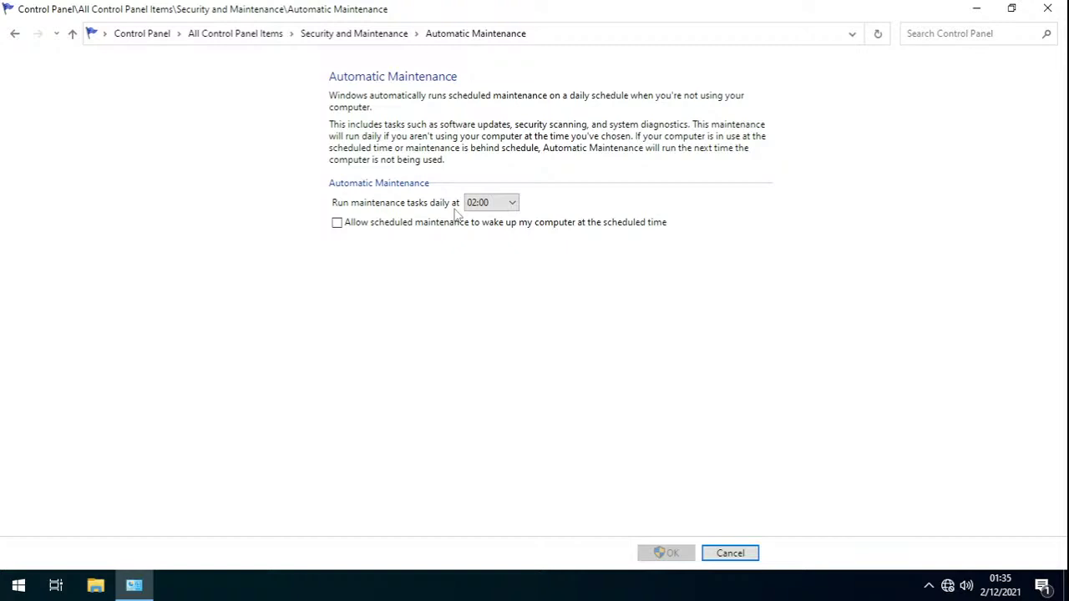
# - Cancel the Automatic Maintenance settings, recheck them from the expanded Maintenance section, cancel again, and return to all Control Panel items
pyautogui.click(753, 551)
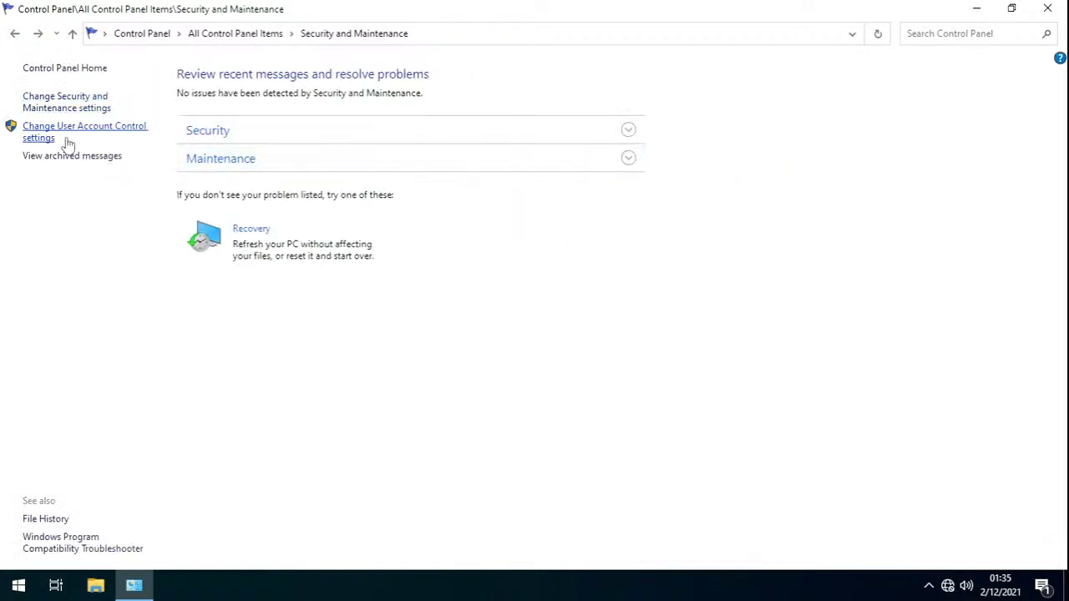
pyautogui.click(628, 157)
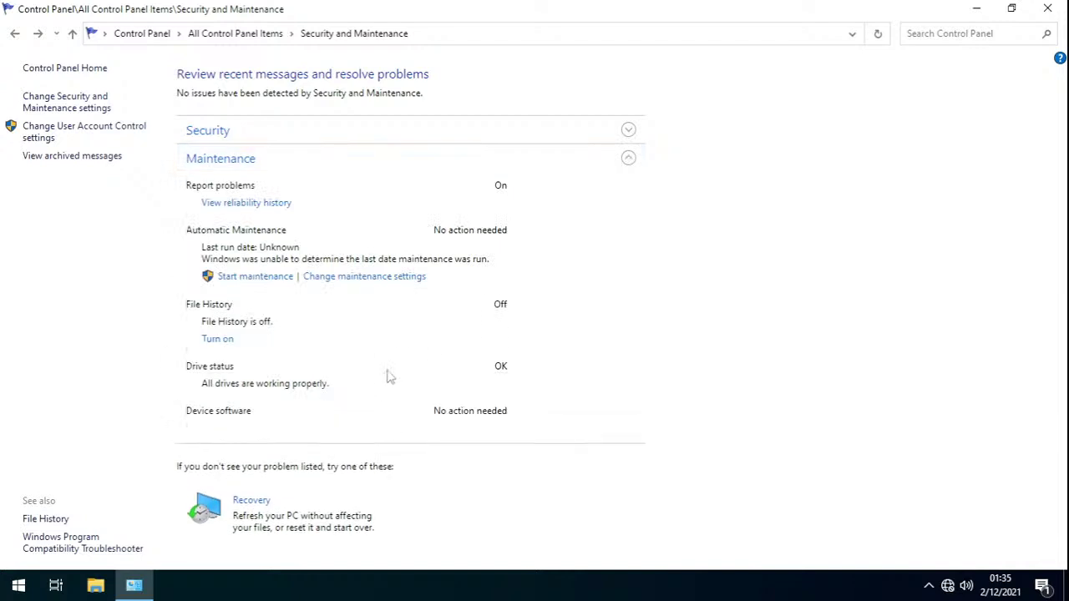
pyautogui.click(379, 278)
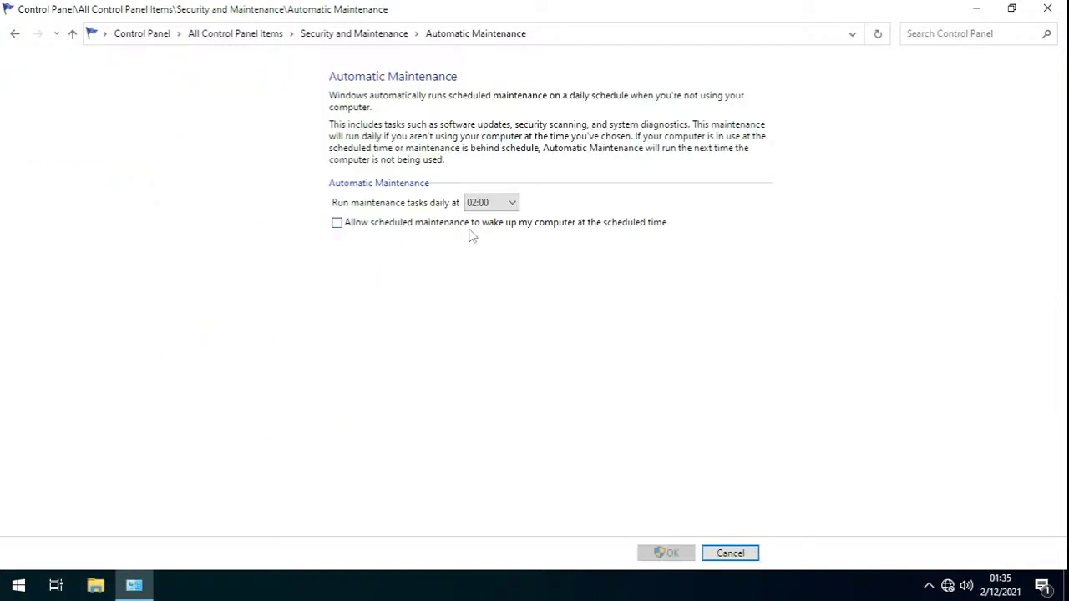
pyautogui.click(728, 553)
pyautogui.click(262, 35)
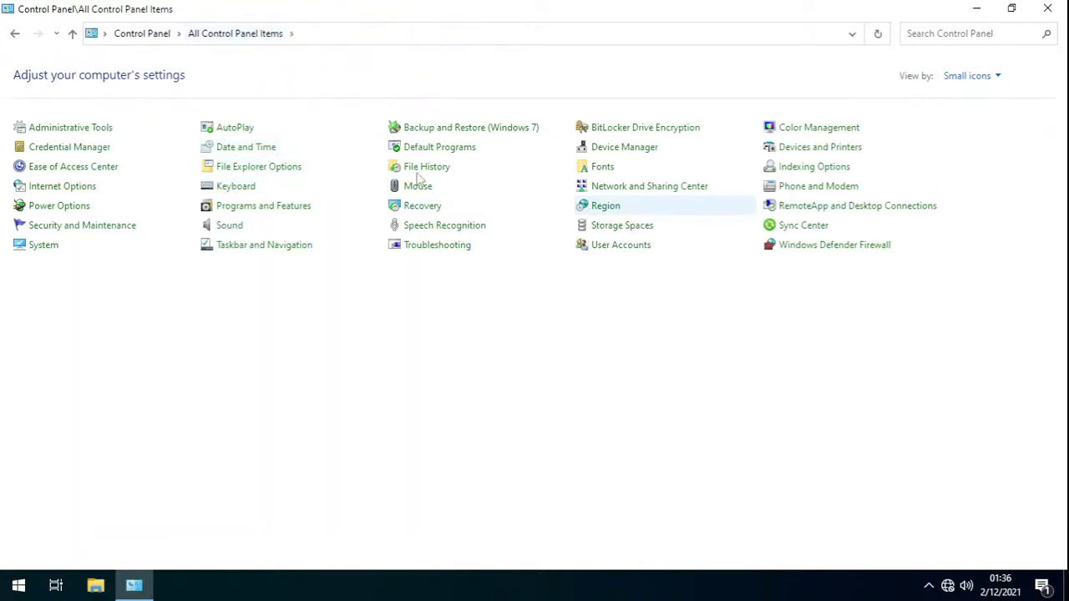
# - Check the Allow wake timers setting under Sleep in the High performance plan's advanced settings, cancel, and return to all Control Panel items
pyautogui.click(118, 209)
pyautogui.click(564, 195)
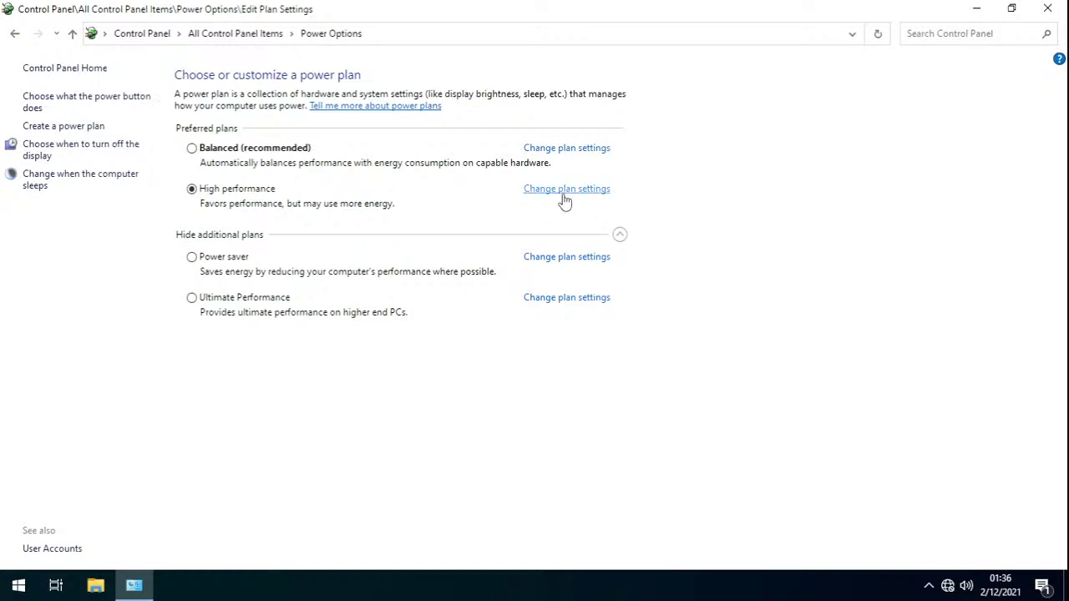
pyautogui.click(417, 210)
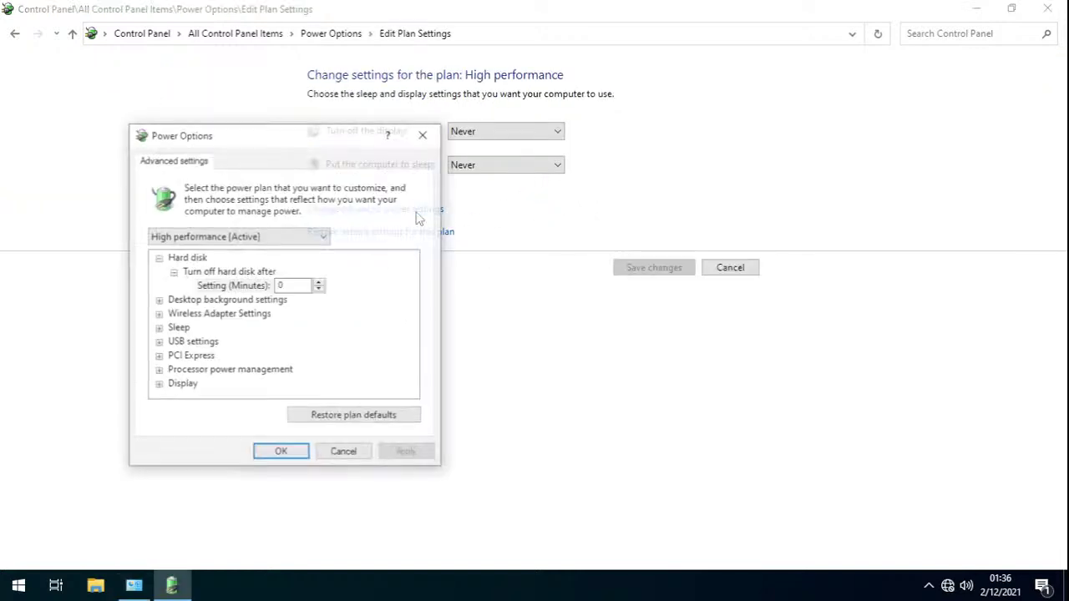
pyautogui.click(158, 258)
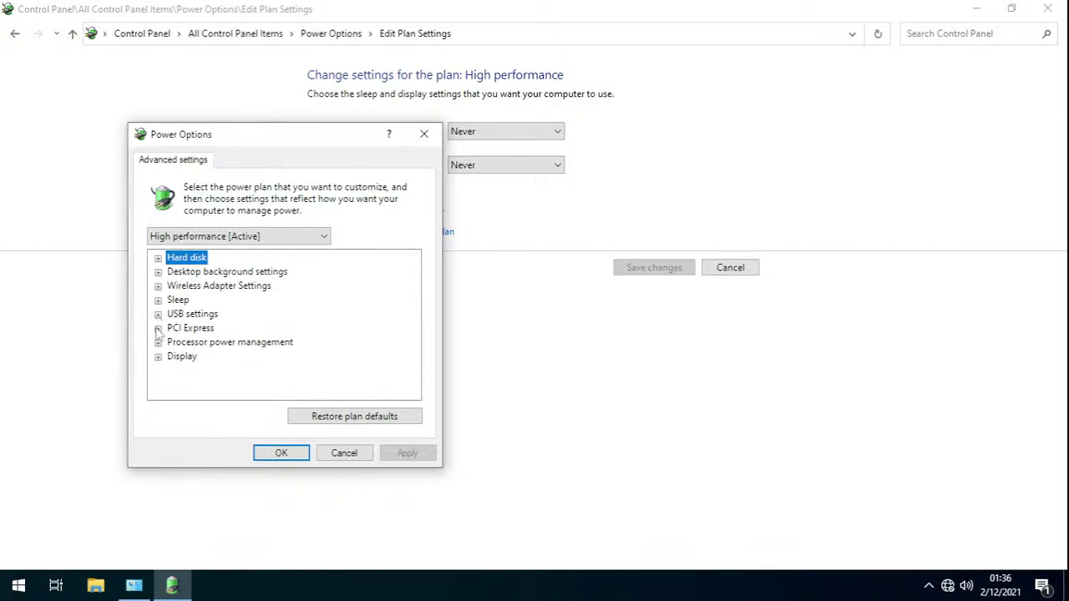
pyautogui.click(158, 300)
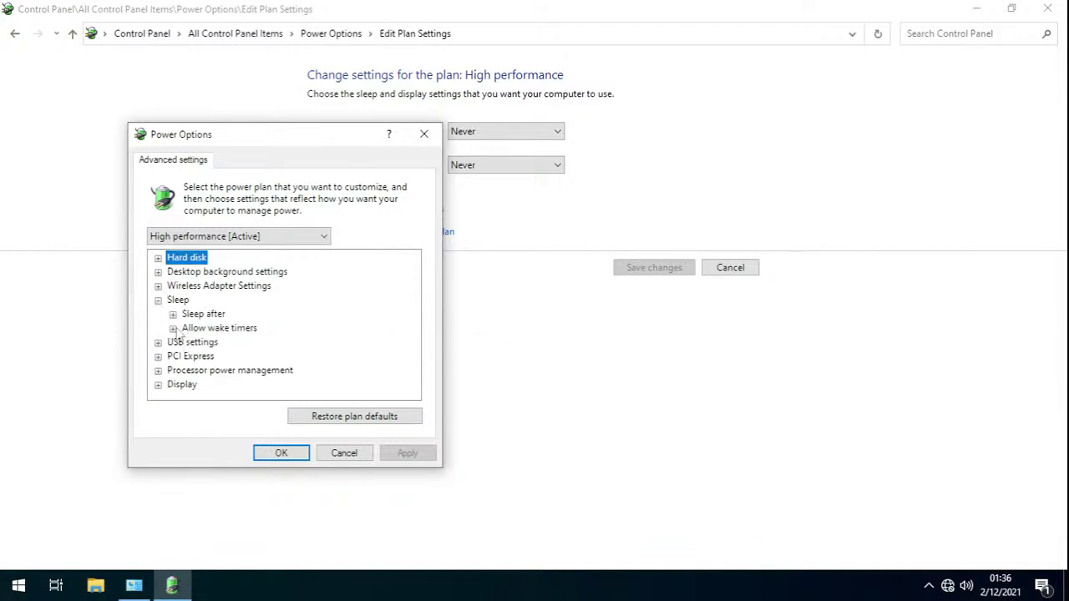
pyautogui.doubleClick(234, 330)
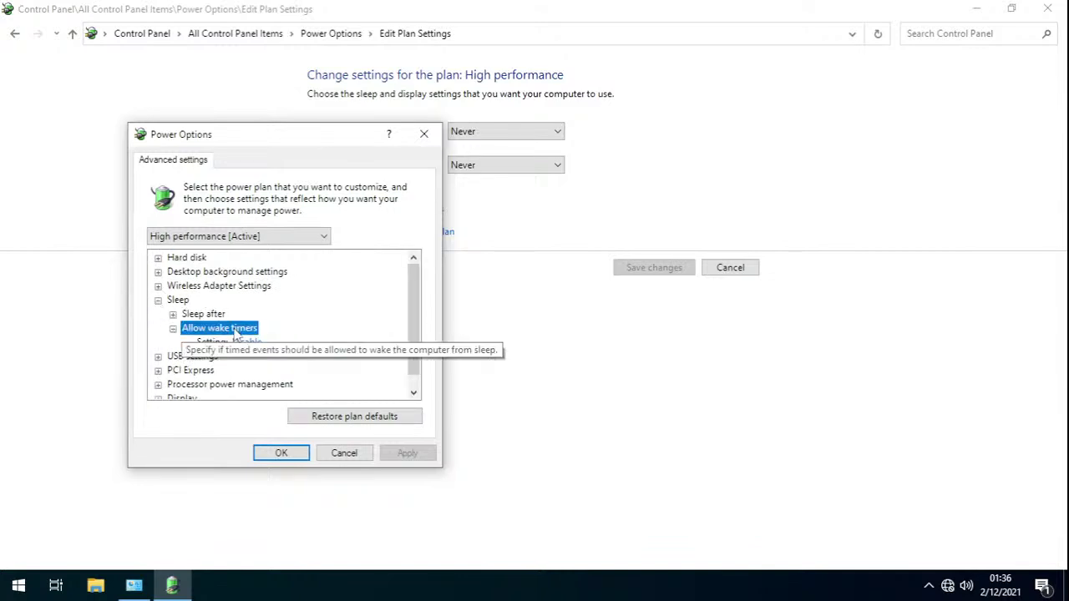
pyautogui.click(339, 452)
pyautogui.click(234, 34)
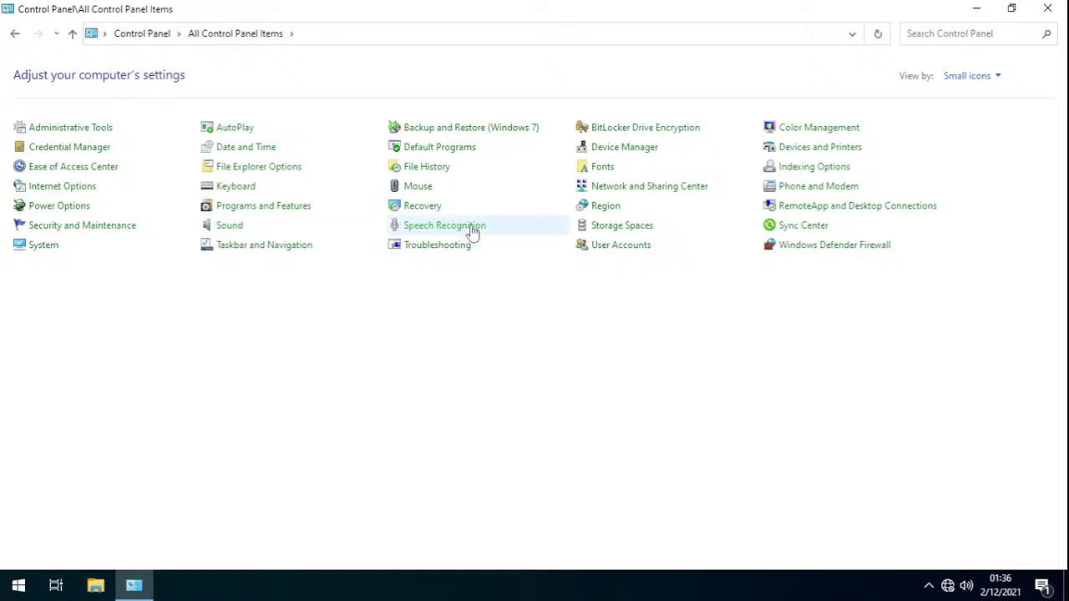
# - Set the sound scheme to No Sounds in the Sound settings, apply it, and close the dialog
pyautogui.click(323, 232)
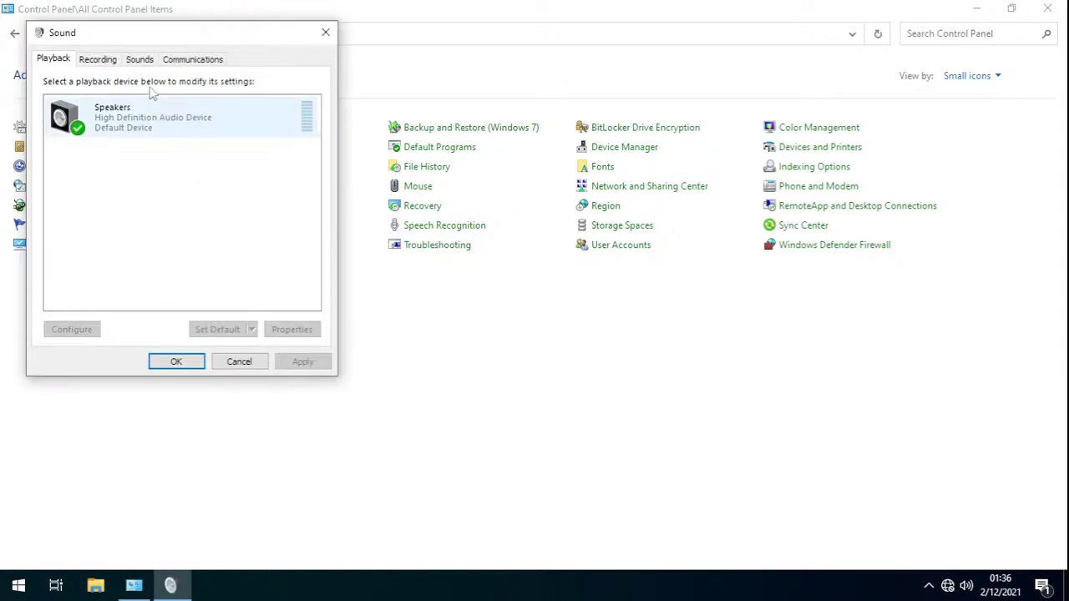
pyautogui.click(98, 61)
pyautogui.click(142, 61)
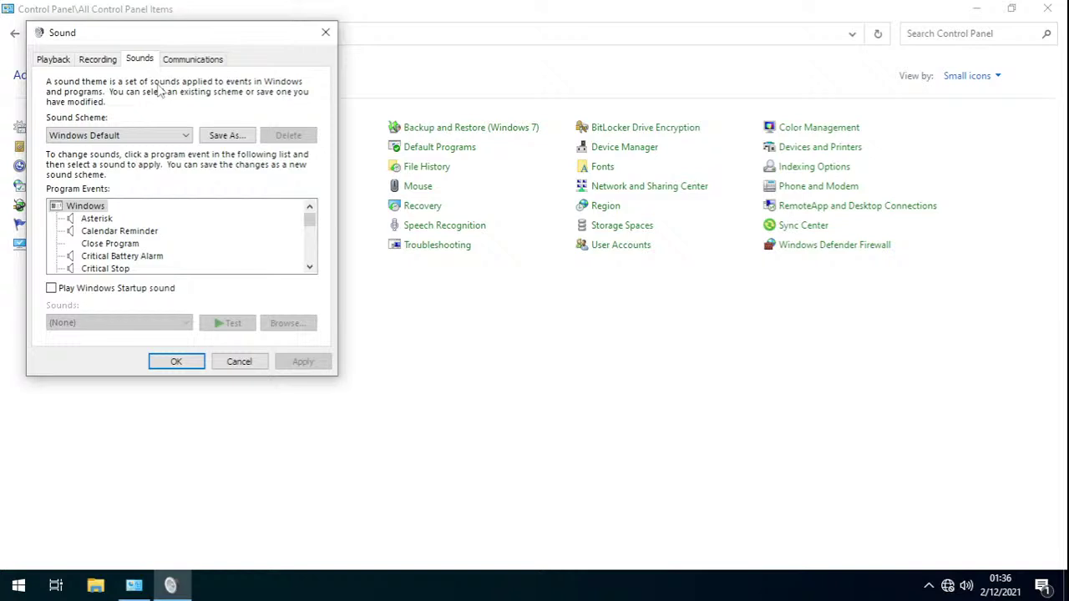
pyautogui.click(134, 135)
pyautogui.click(106, 157)
pyautogui.click(117, 135)
pyautogui.click(75, 147)
pyautogui.click(288, 362)
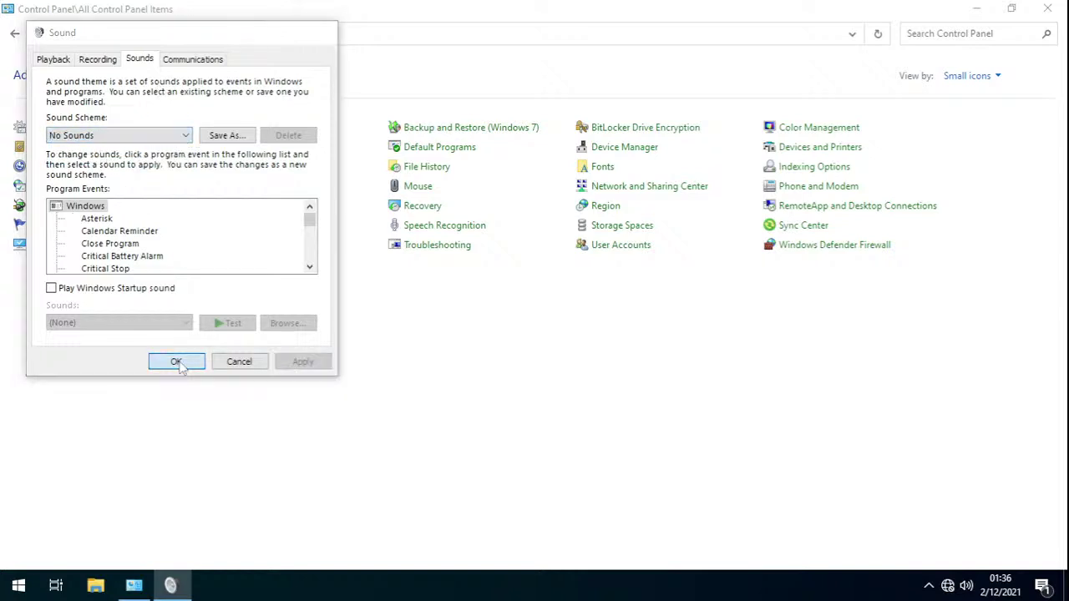
pyautogui.click(176, 363)
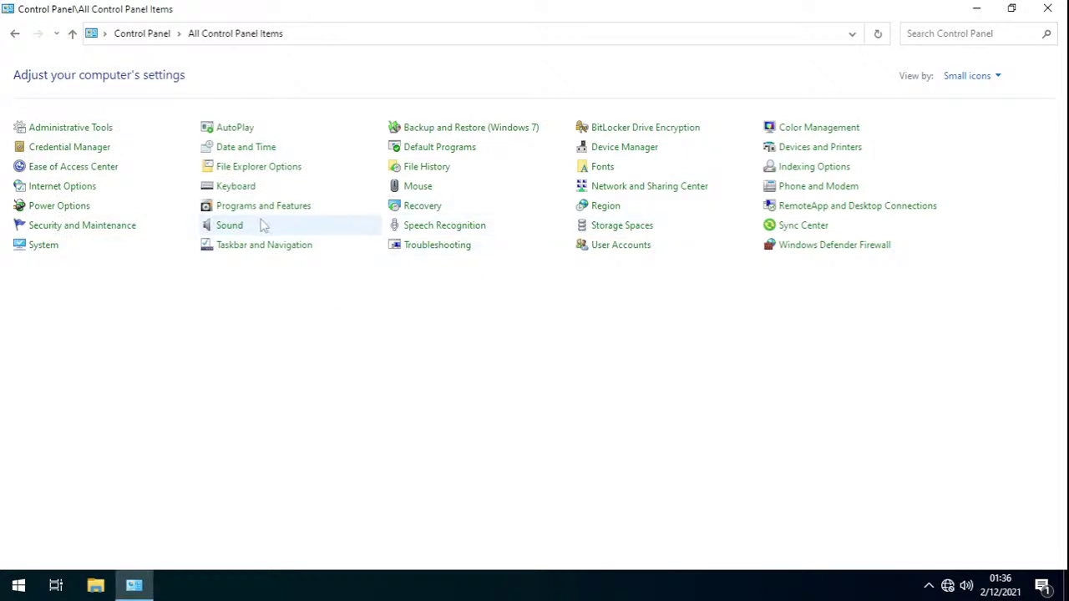
# - Open the virtual machine's Music folder, and switch to the host's File Explorer to locate the Media folder in C:\Windows
pyautogui.click(97, 584)
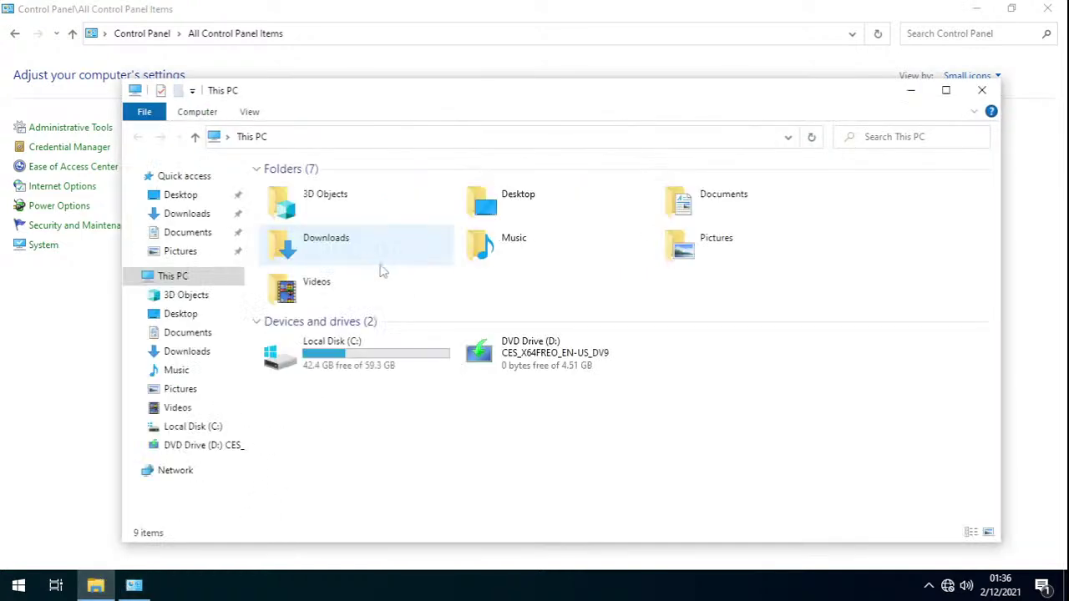
pyautogui.doubleClick(494, 254)
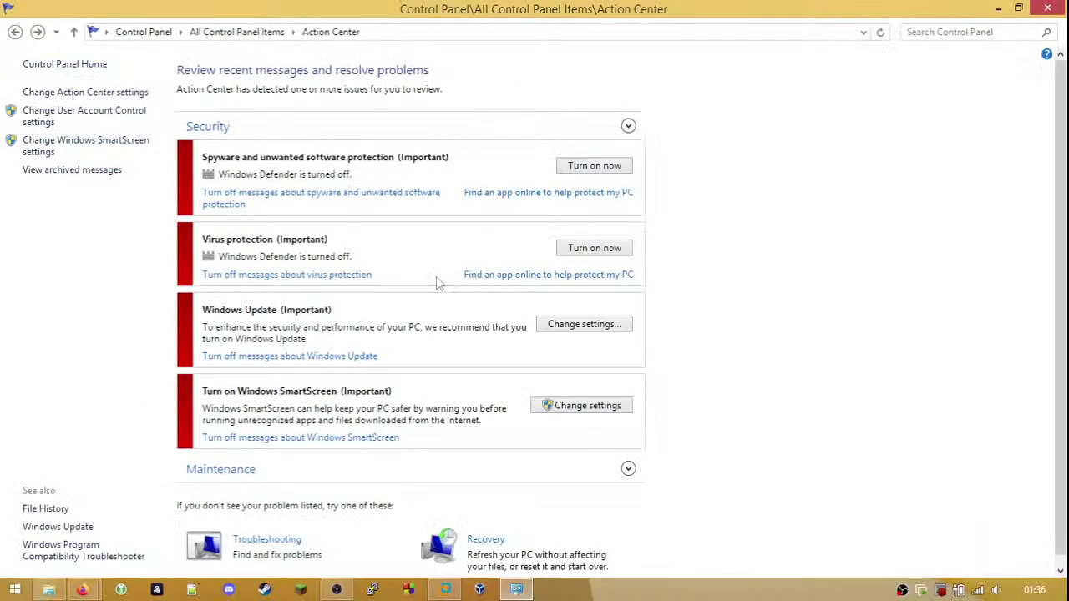
pyautogui.click(50, 589)
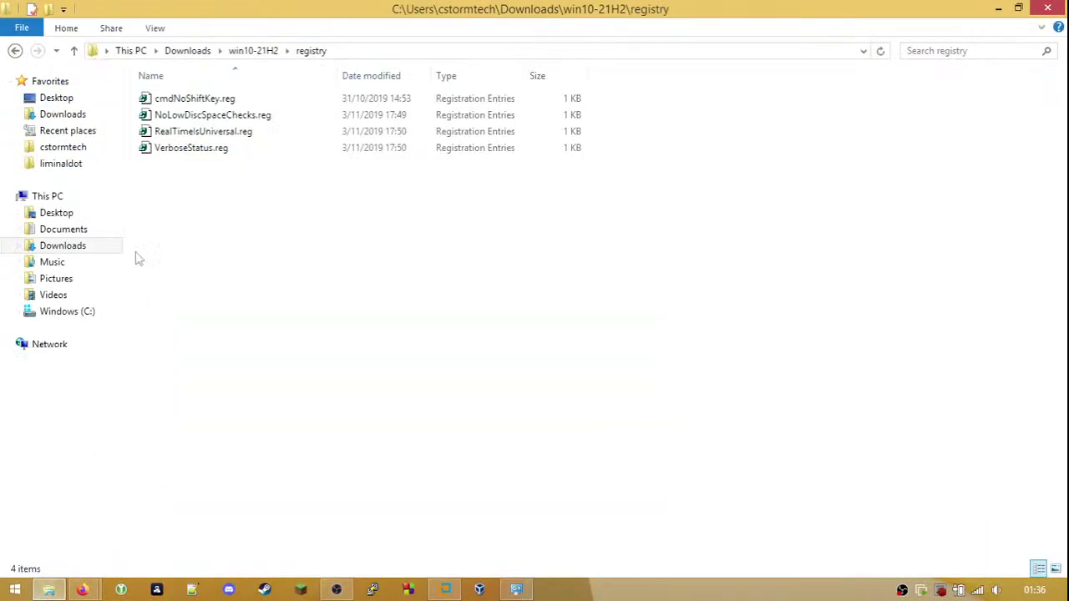
pyautogui.click(107, 310)
pyautogui.click(213, 237)
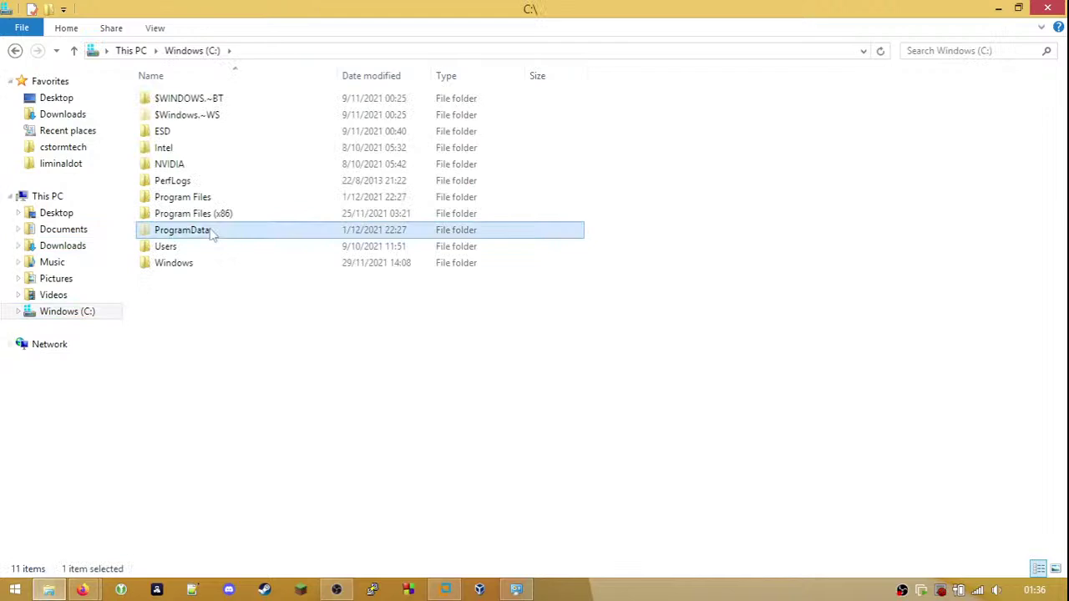
pyautogui.press('w')
pyautogui.press('Return')
pyautogui.press('m')
pyautogui.press('Return')
pyautogui.press('BackSpace')
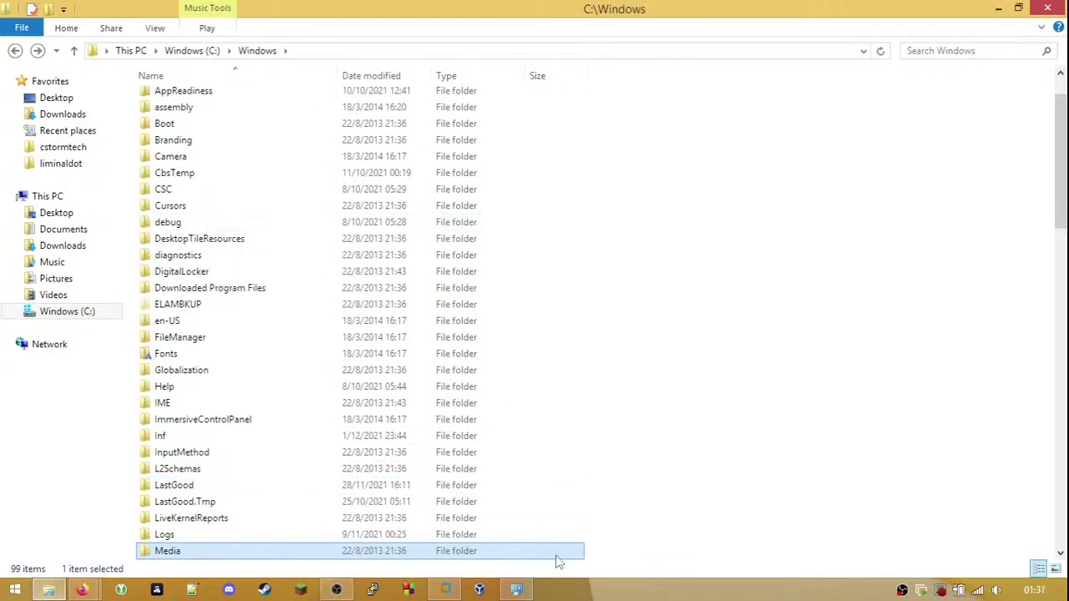
# - Copy the host's Media folder into the virtual machine's Music folder and close that folder window
pyautogui.moveTo(443, 591); pyautogui.dragTo(410, 256)
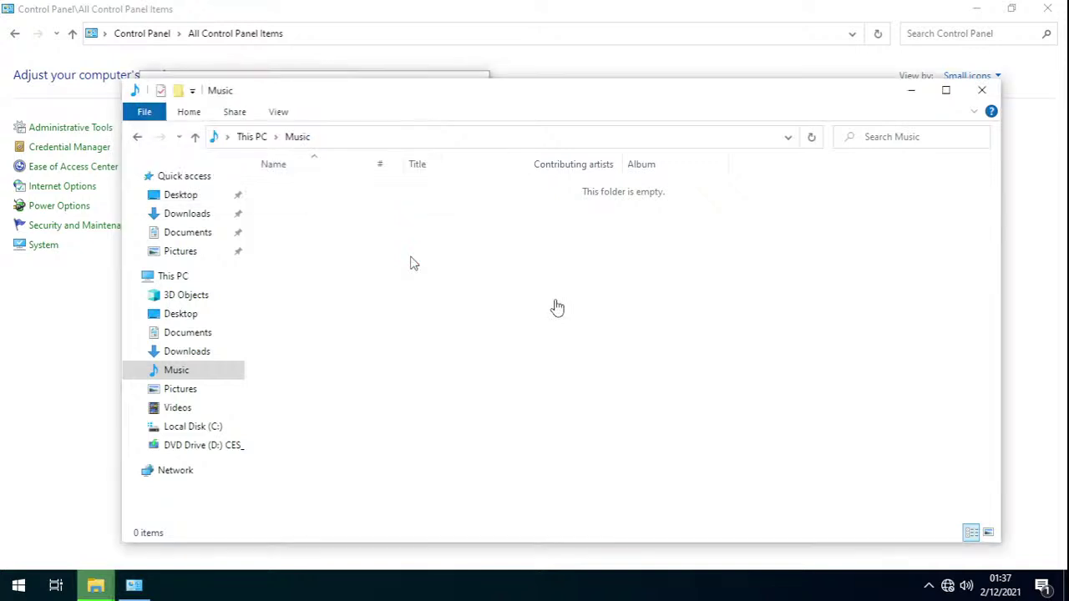
pyautogui.click(514, 277)
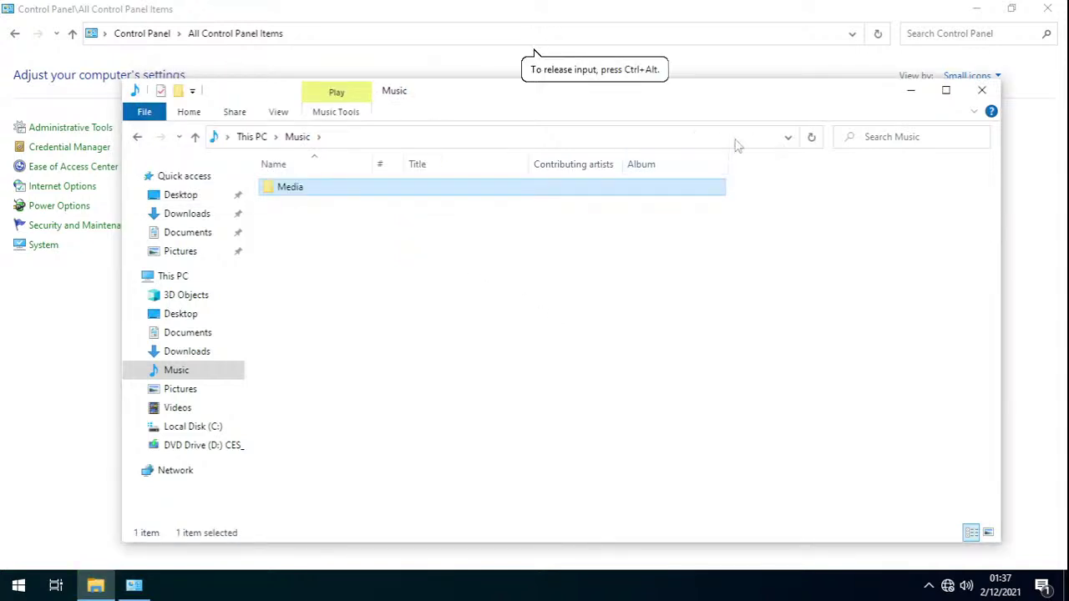
pyautogui.click(981, 92)
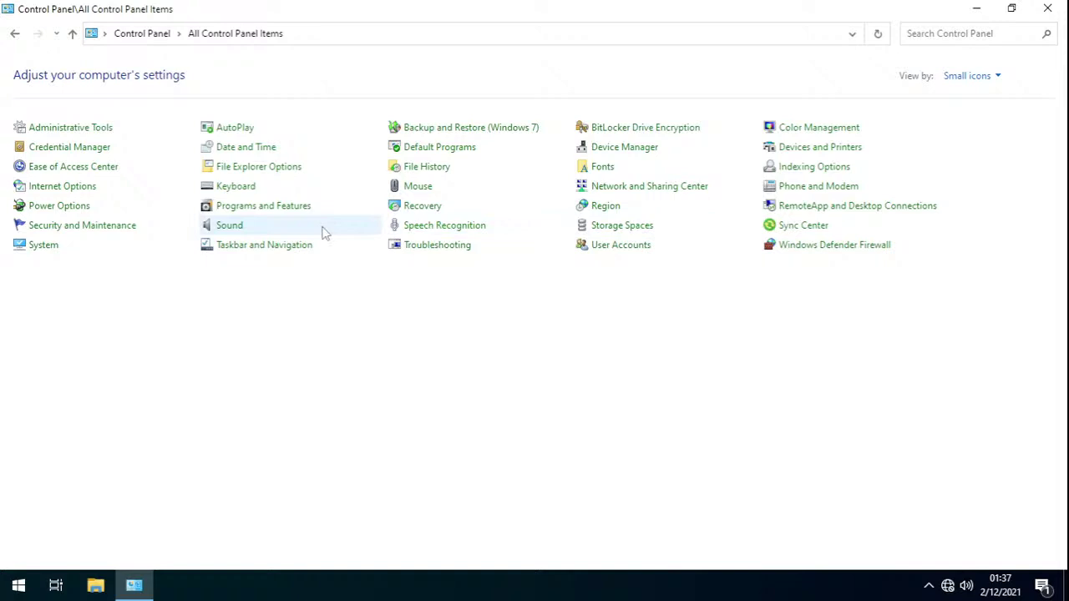
# - Reopen the Sound settings, check the sound scheme choices, and cancel without changes
pyautogui.click(262, 226)
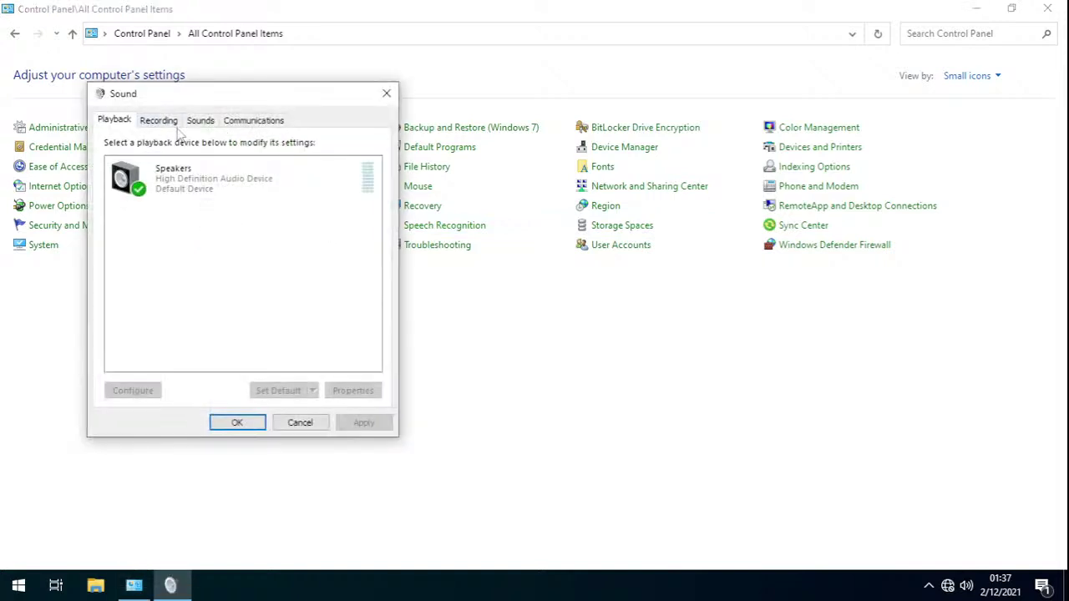
pyautogui.click(200, 121)
pyautogui.click(200, 201)
pyautogui.click(181, 198)
pyautogui.click(300, 423)
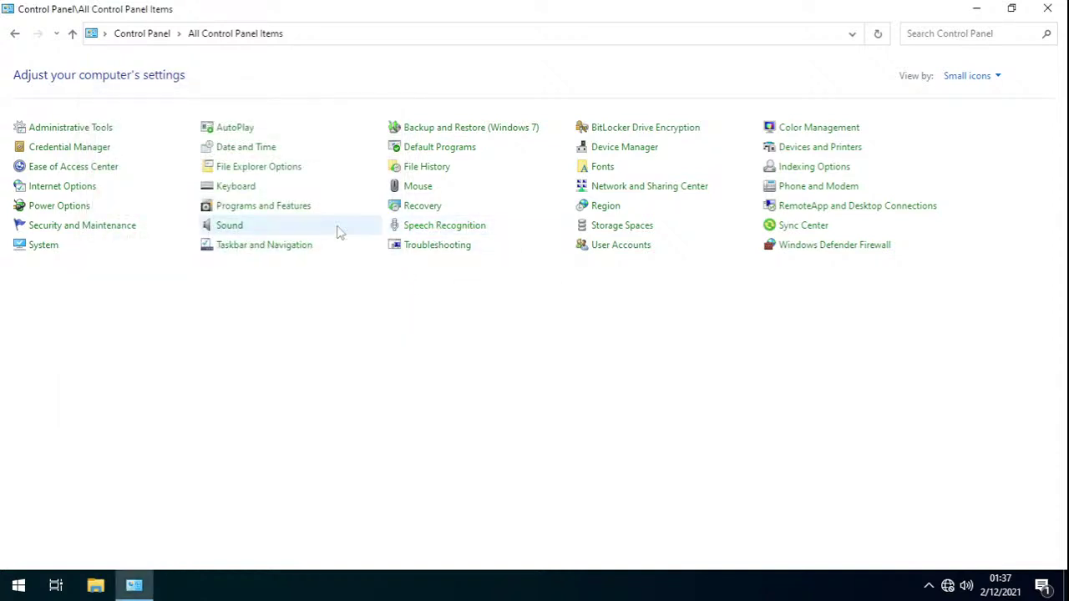
# - Examine the Playback, Recording, Sounds and Communications settings in the Sound dialog and close it without changes
pyautogui.click(304, 224)
pyautogui.click(176, 143)
pyautogui.click(135, 141)
pyautogui.rightClick(264, 266)
pyautogui.click(223, 284)
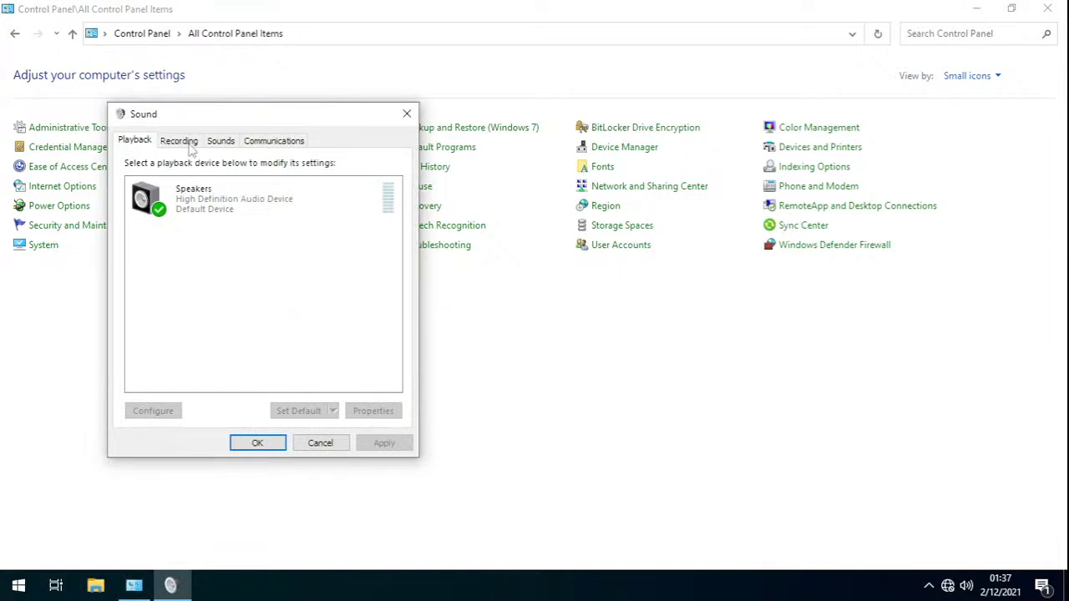
pyautogui.click(179, 140)
pyautogui.click(233, 144)
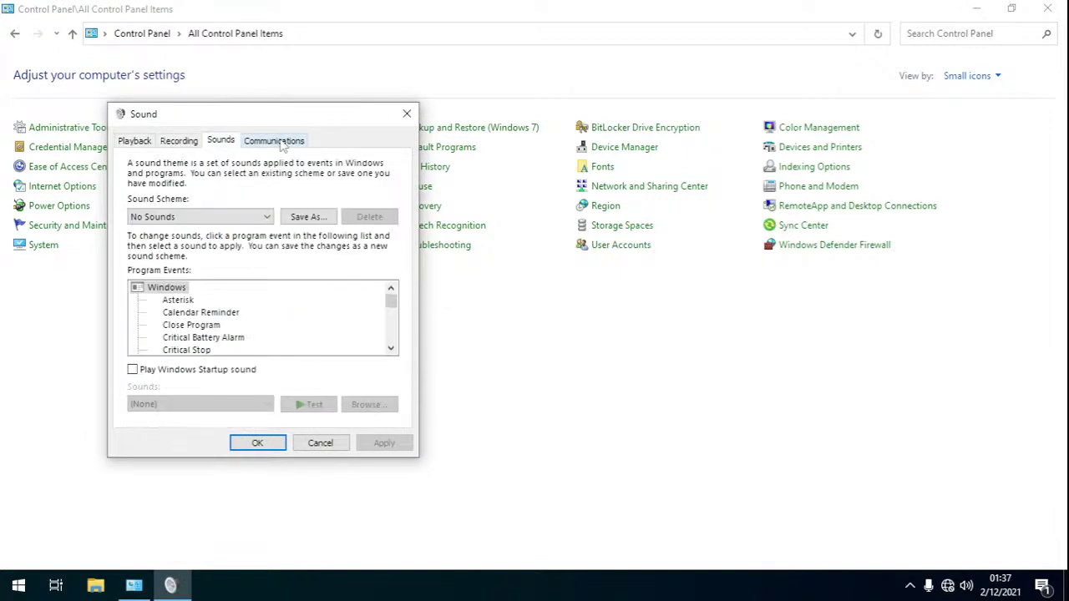
pyautogui.click(280, 142)
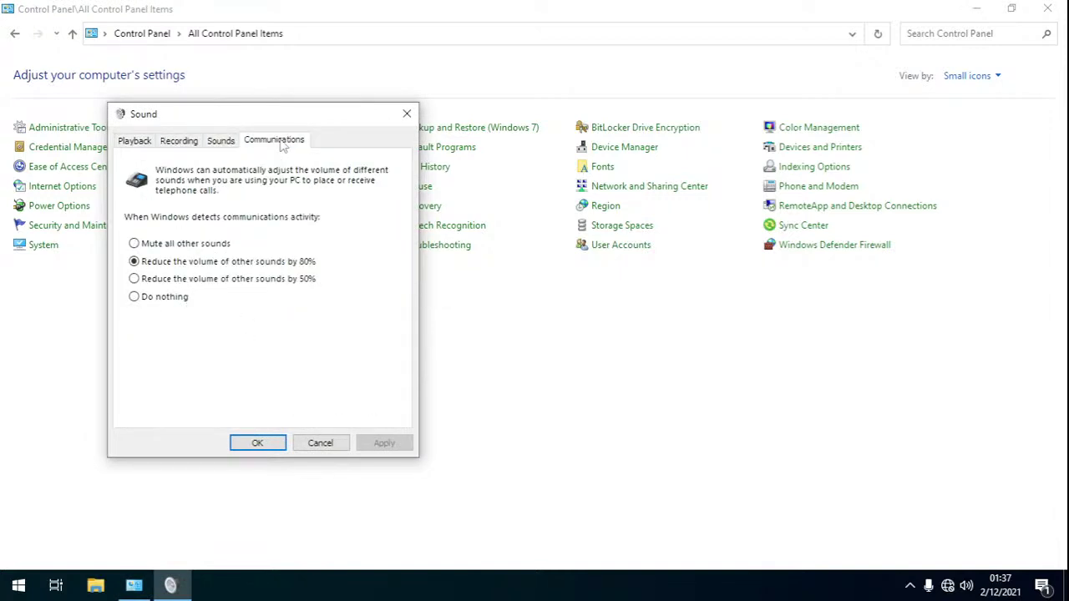
pyautogui.click(407, 113)
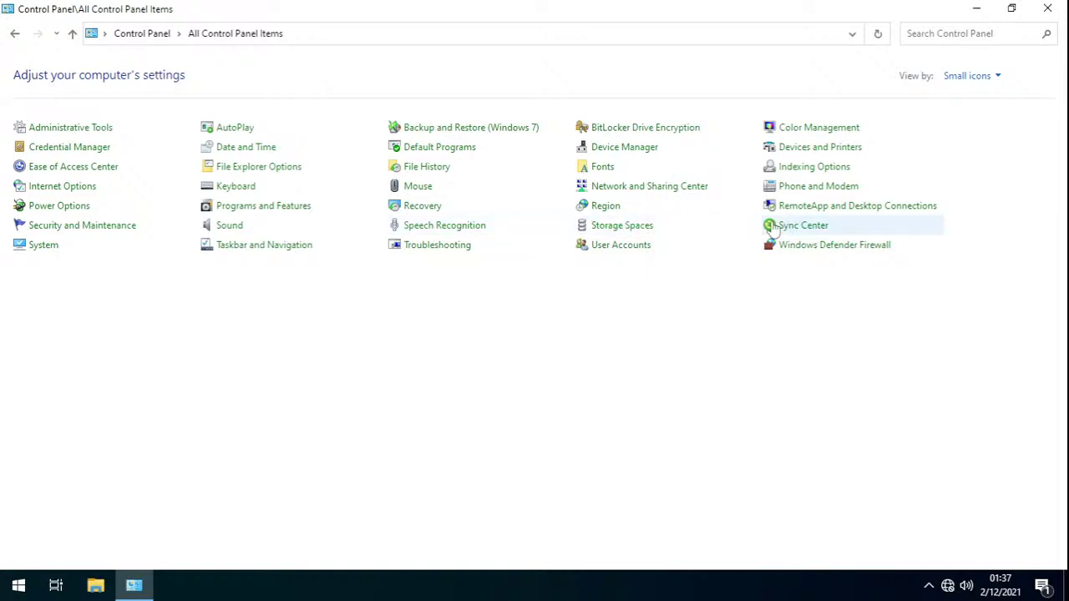
# - Check the System About page, close it, and look through the Windows search suggestions for "advanced"
pyautogui.click(60, 249)
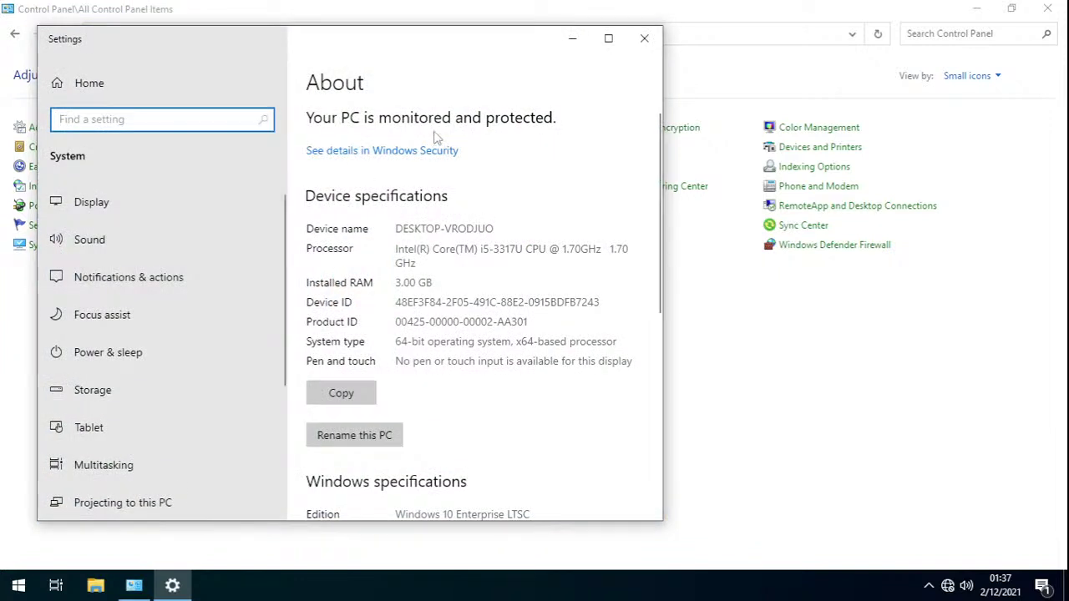
pyautogui.click(642, 38)
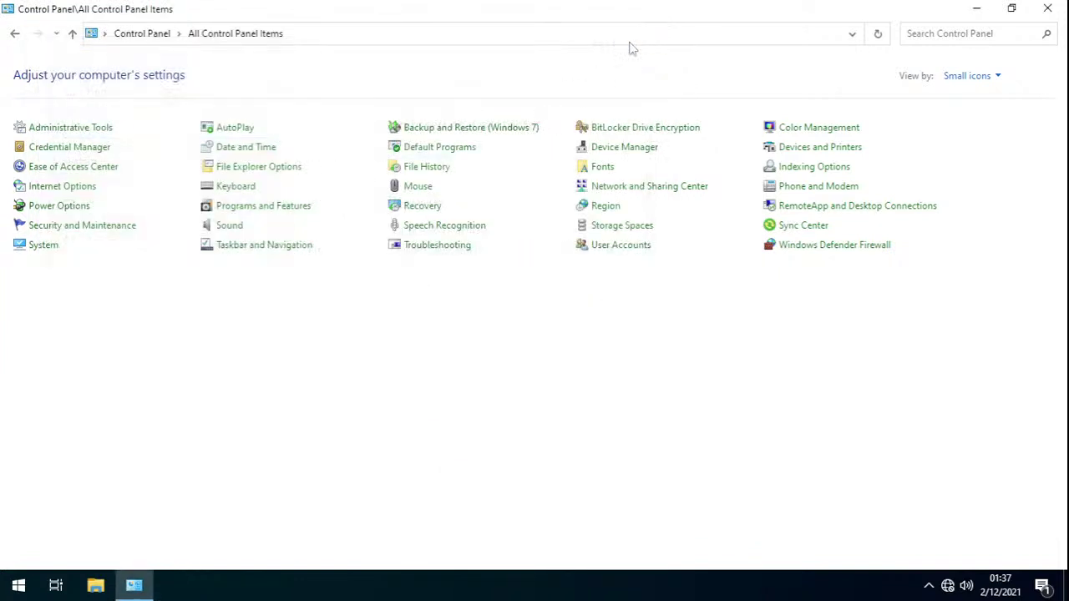
pyautogui.click(18, 585)
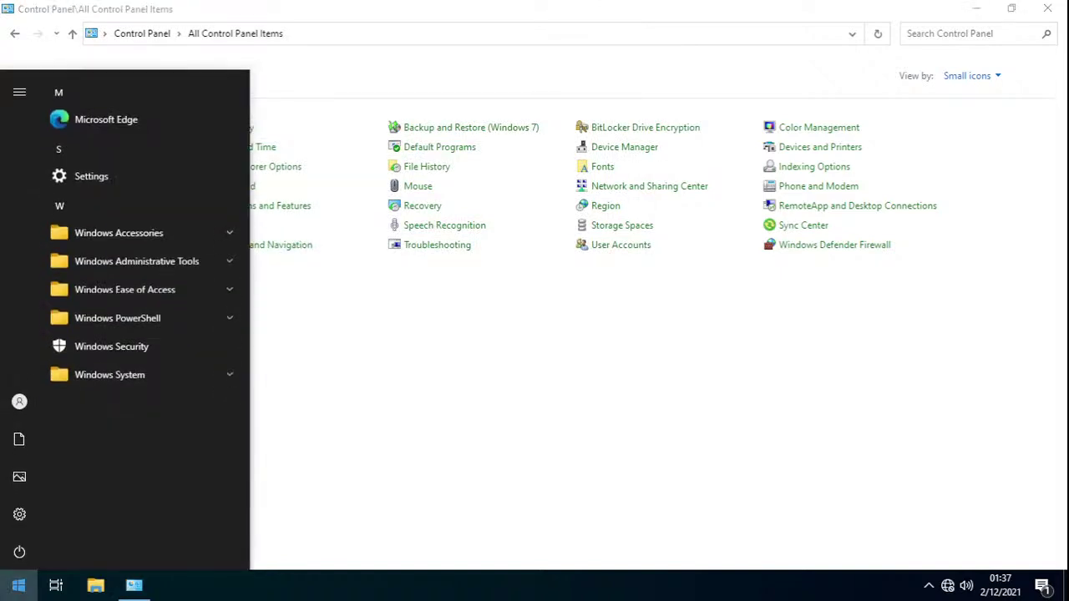
pyautogui.write('advanced')
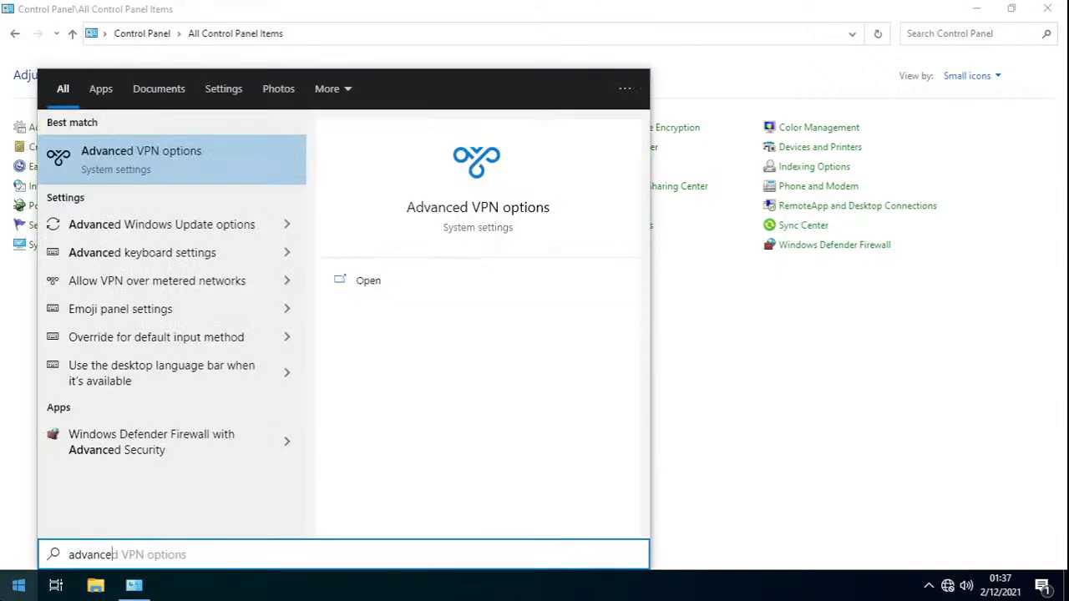
pyautogui.press('Down')
pyautogui.press('Down')
pyautogui.press('Down')
pyautogui.press('Down')
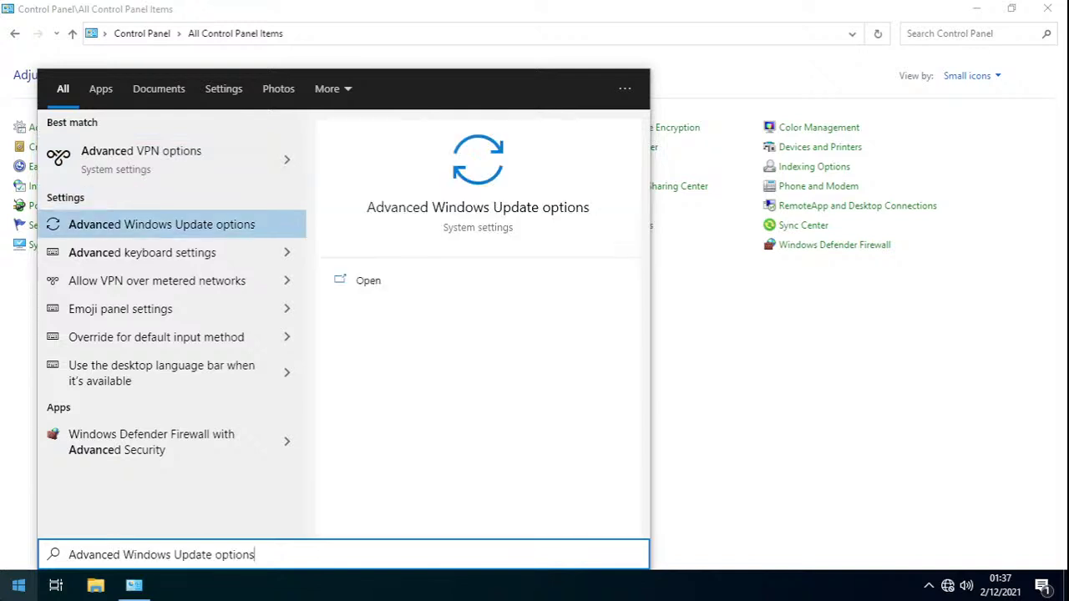
pyautogui.press('Up')
pyautogui.press('Up')
pyautogui.press('Up')
pyautogui.press('Up')
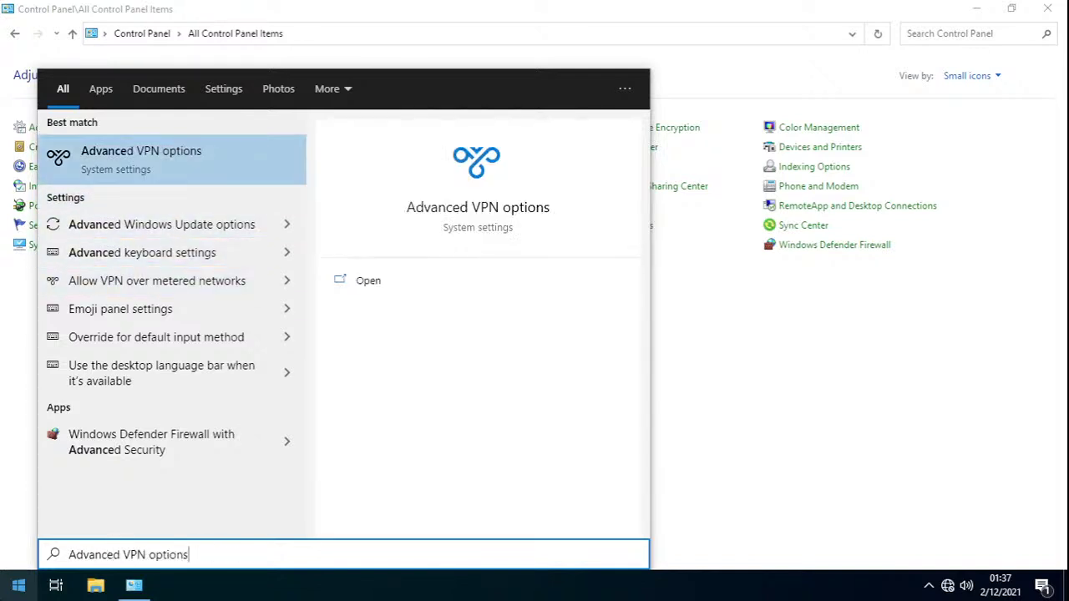
# - Search Windows for "advanced sys", view the advanced system settings, and cancel the System Properties dialog without changes
pyautogui.hotkey('ctrl', 'a')
pyautogui.write('adv')
pyautogui.press('BackSpace')
pyautogui.write('vanced sys')
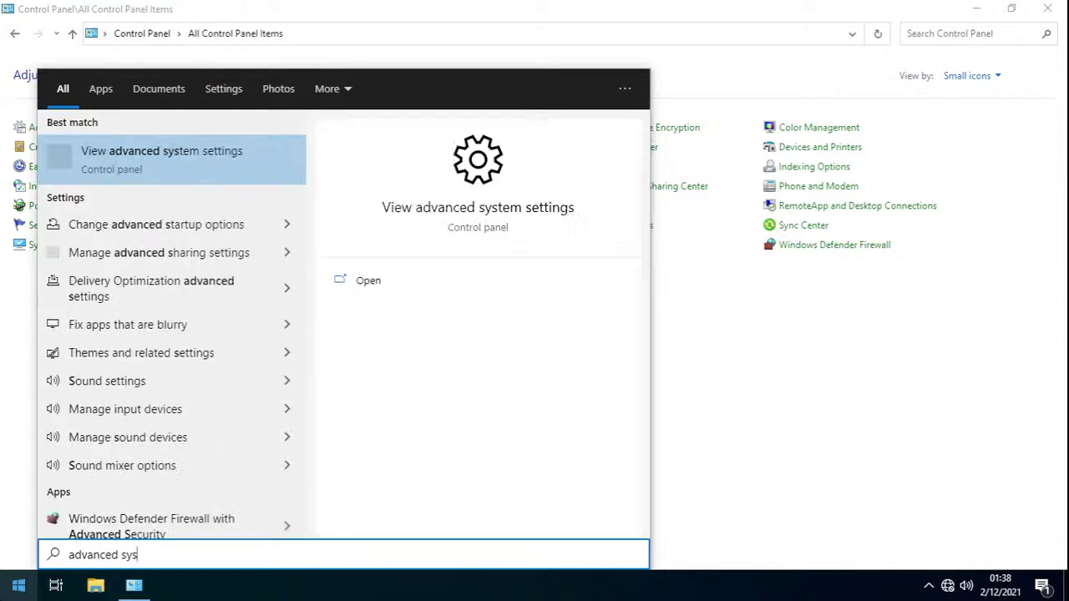
pyautogui.press('Return')
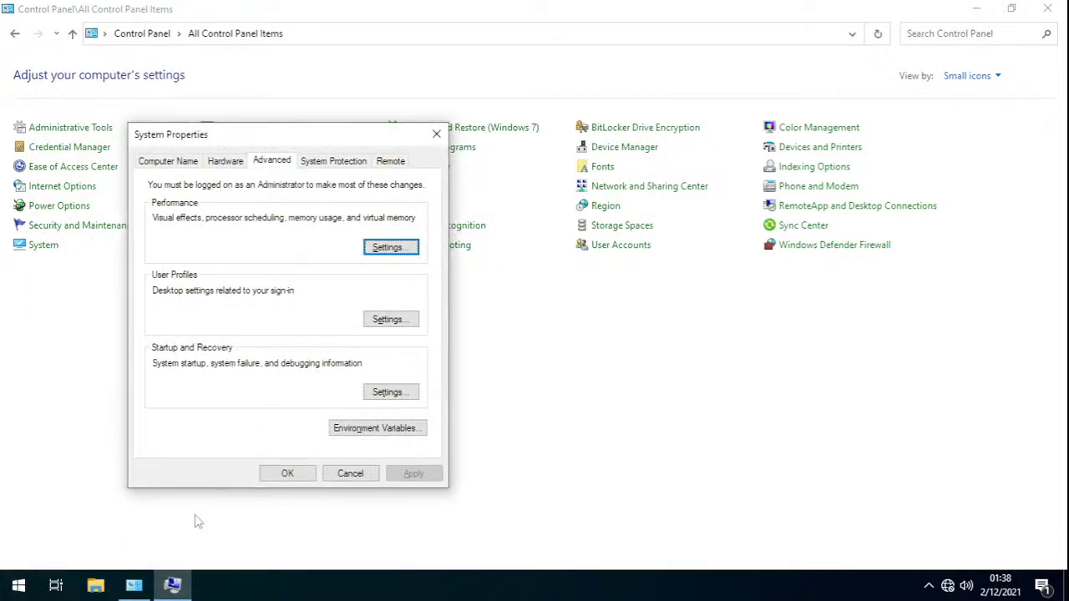
pyautogui.click(341, 475)
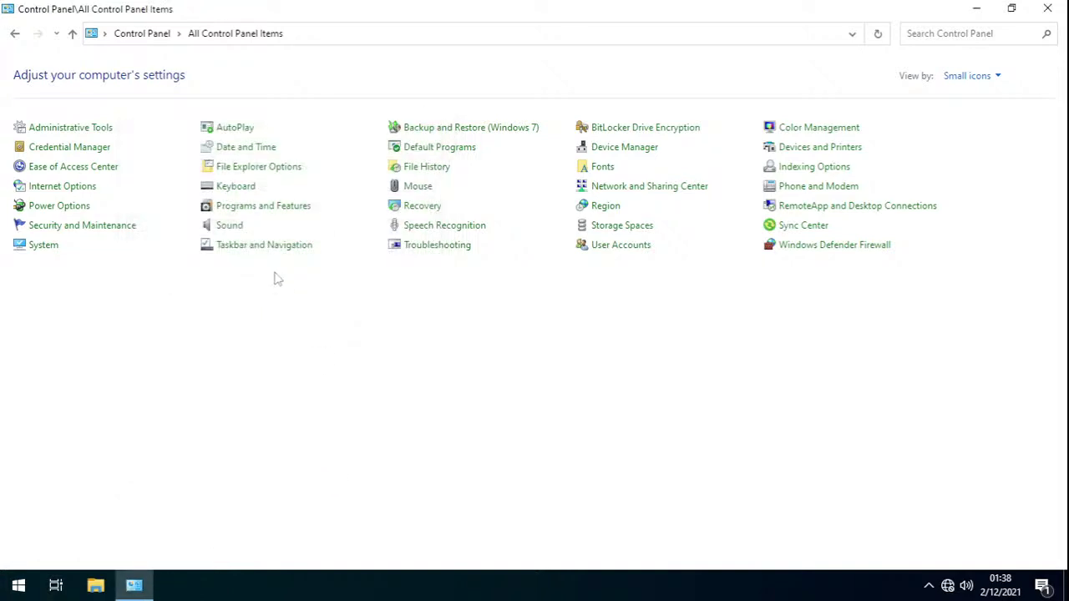
# - View the advanced system settings from the maximized System About page, and close both windows without changes
pyautogui.click(96, 243)
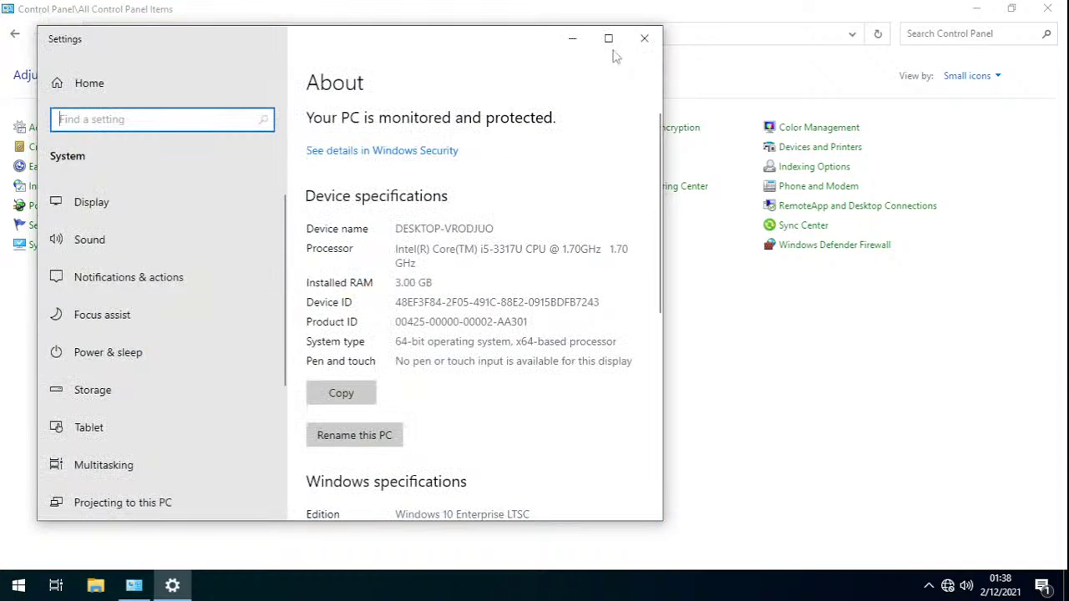
pyautogui.click(610, 40)
pyautogui.click(956, 234)
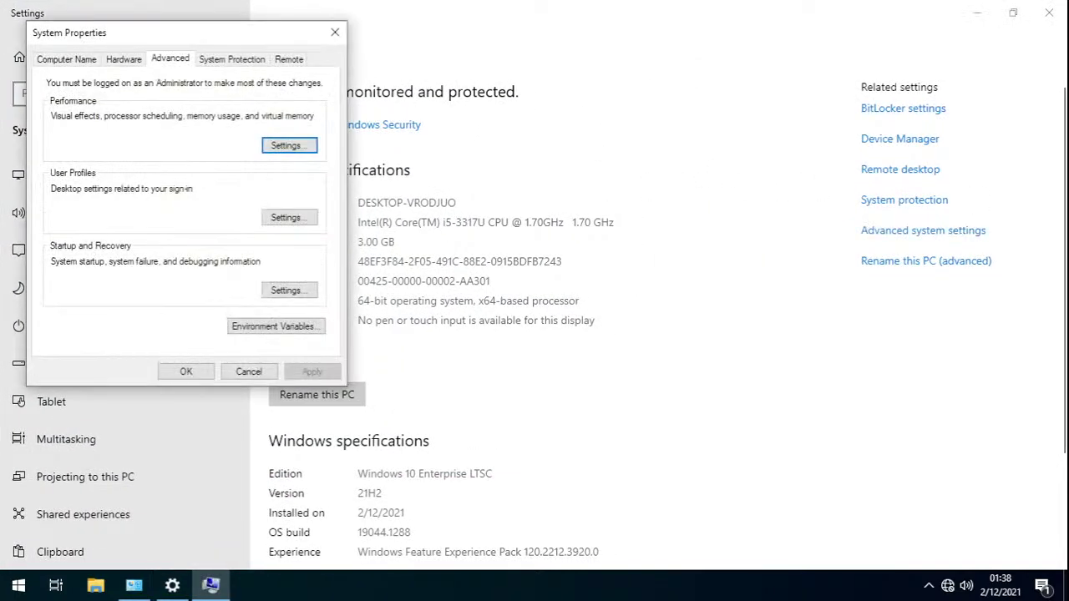
pyautogui.click(334, 34)
pyautogui.hotkey('alt', 'F4')
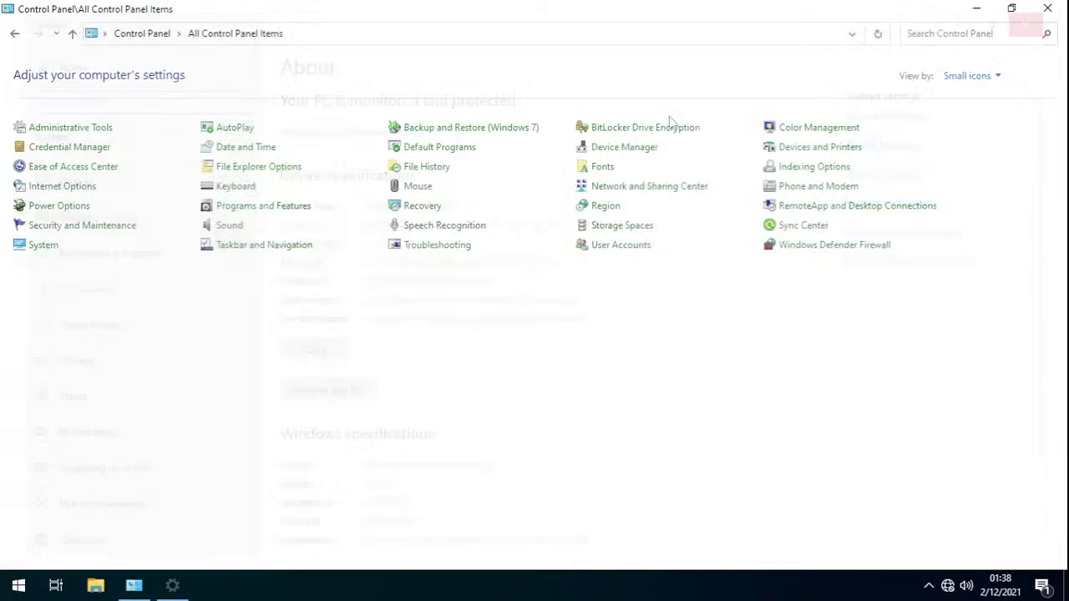
# - Open the virtual machine's System page, and check the visual effects in the host's Performance Options, cancelling without changes
pyautogui.click(43, 245)
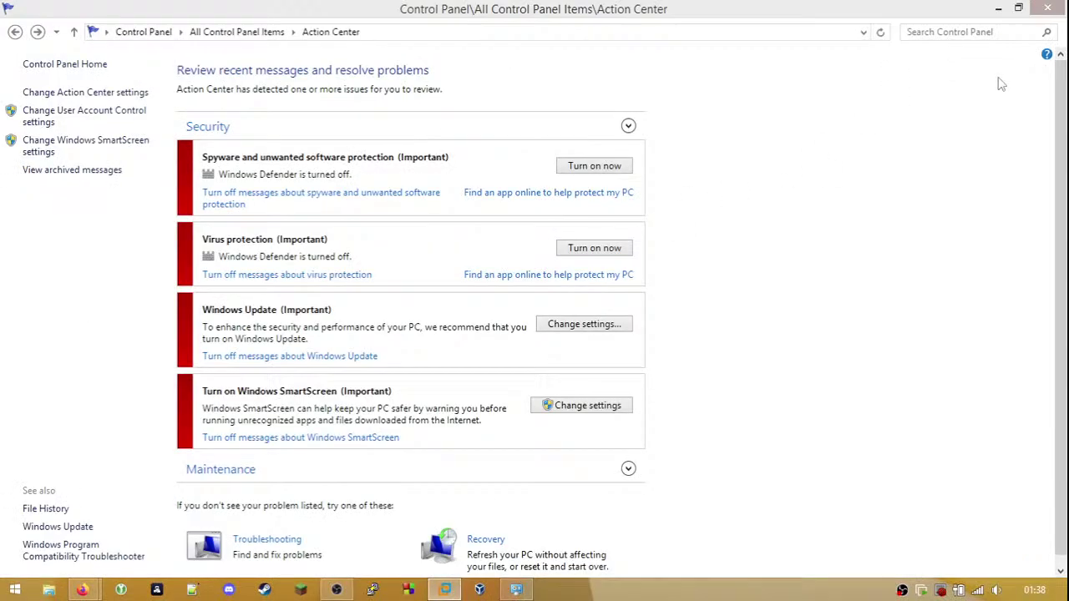
pyautogui.moveTo(1036, 454)
pyautogui.click(237, 32)
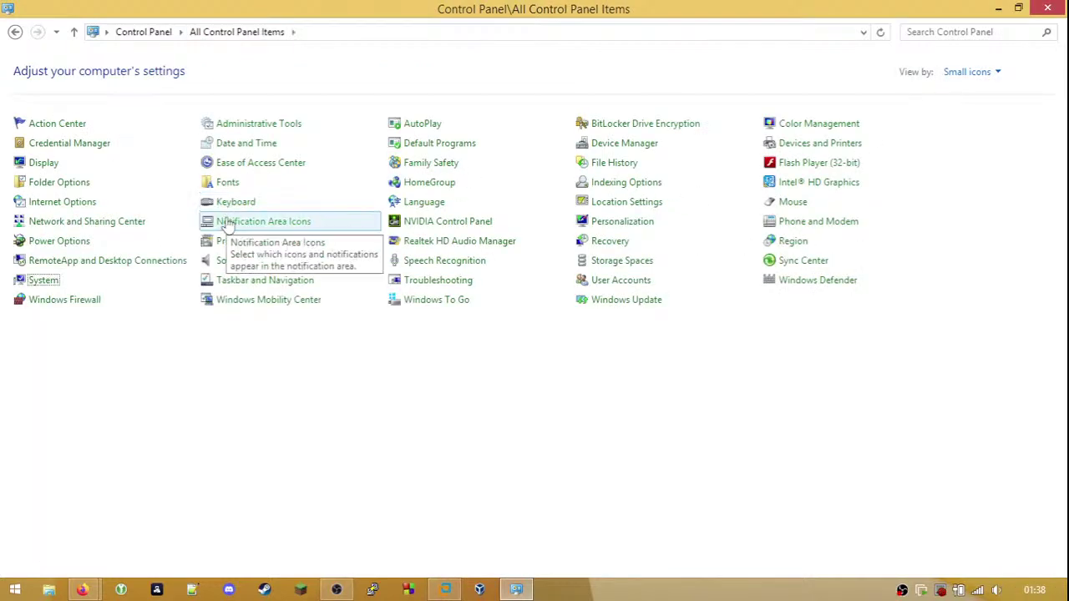
pyautogui.press('Return')
pyautogui.click(31, 154)
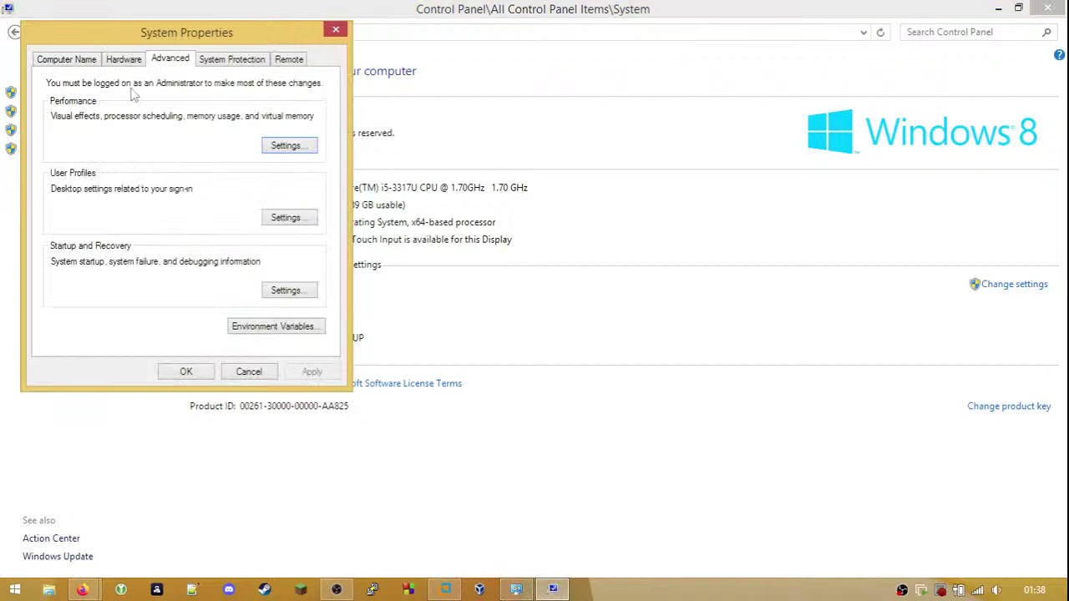
pyautogui.click(284, 145)
pyautogui.moveTo(146, 94); pyautogui.dragTo(176, 98)
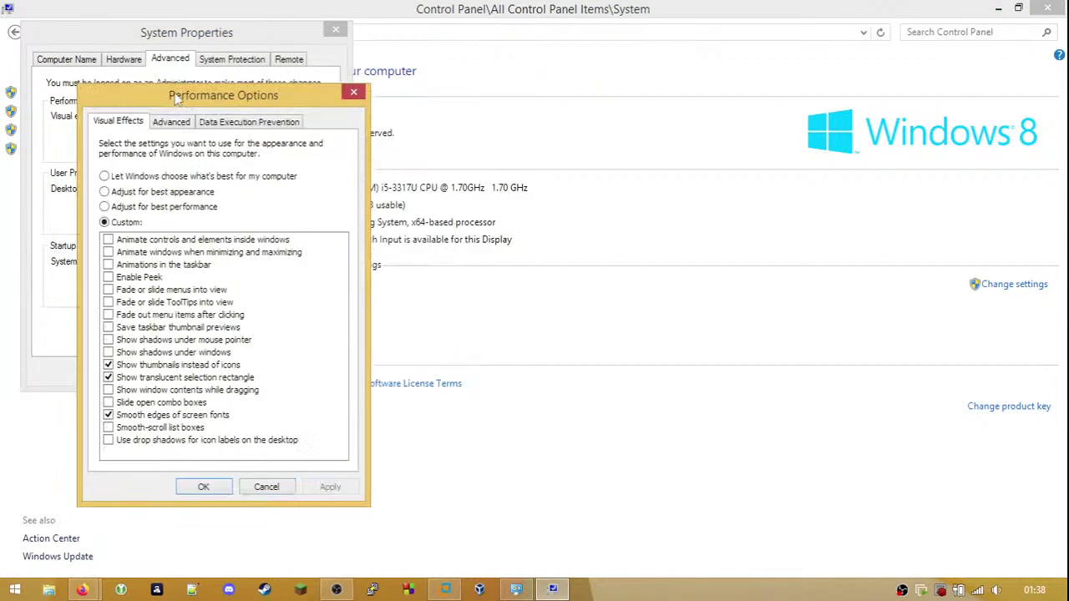
pyautogui.click(277, 489)
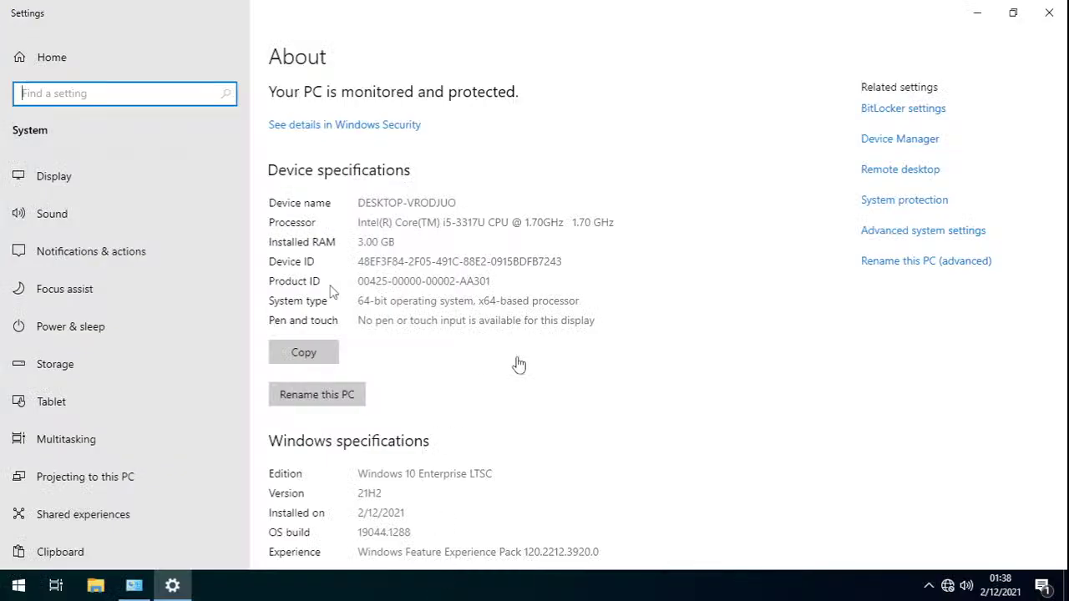
# - Check the CPU performance graphs in the host's Task Manager and close it
pyautogui.click(331, 290)
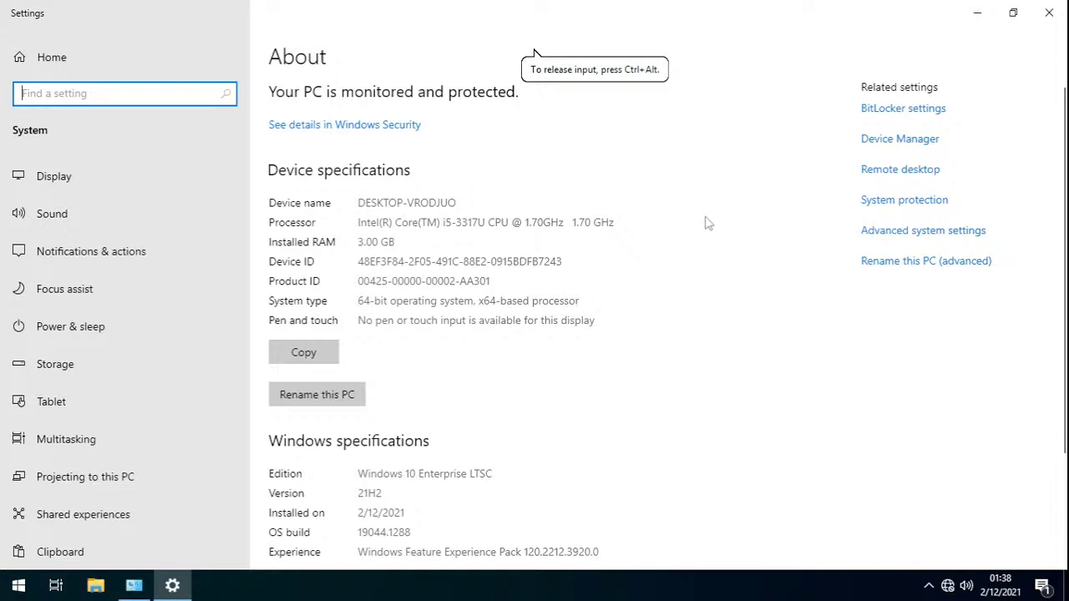
pyautogui.hotkey('ctrl', 'alt')
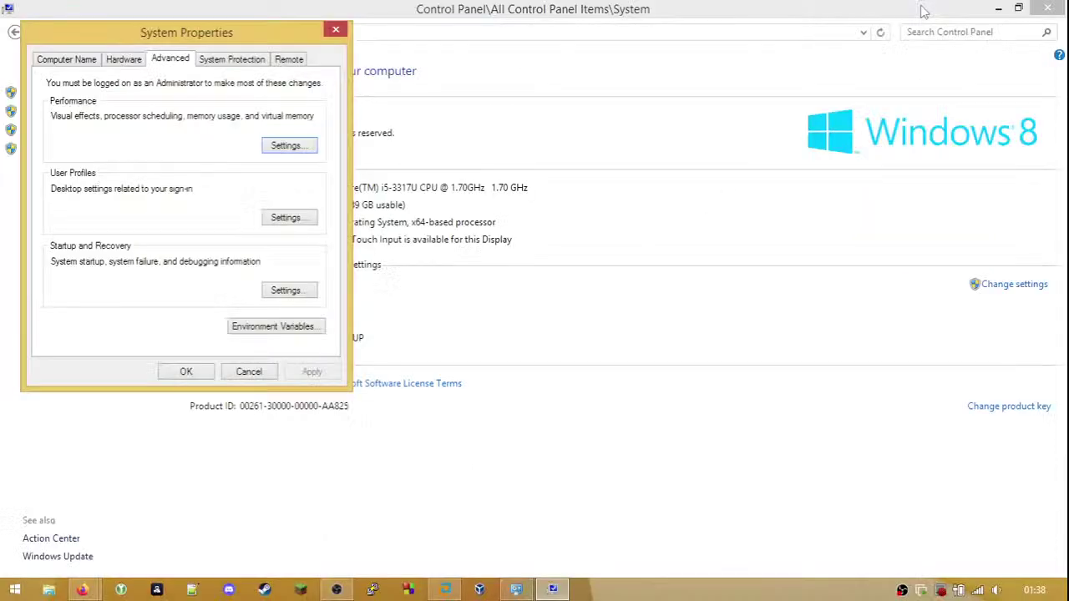
pyautogui.rightClick(590, 589)
pyautogui.click(616, 544)
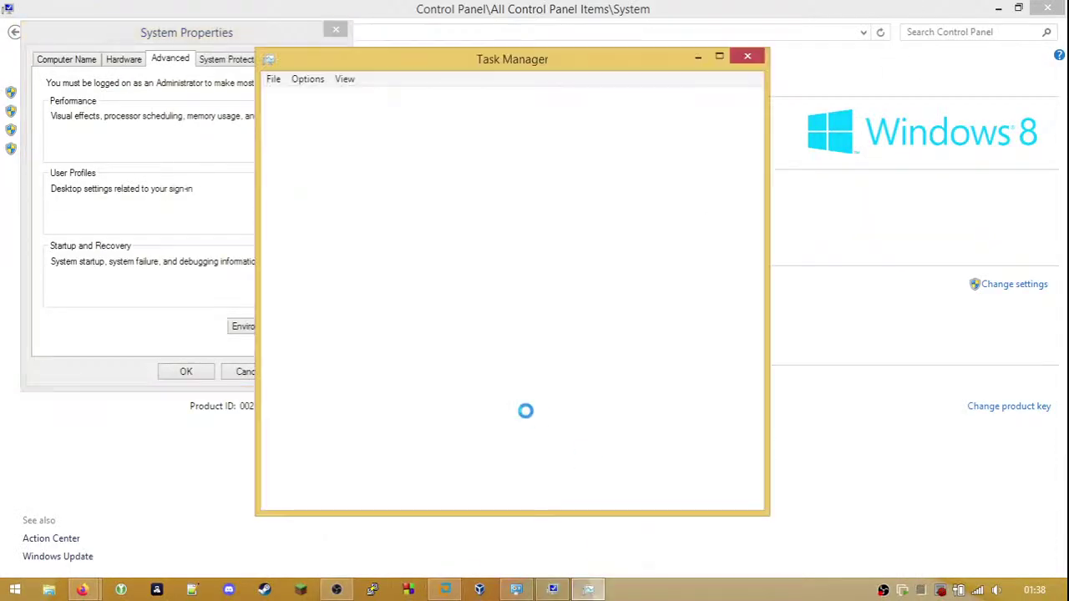
pyautogui.click(343, 97)
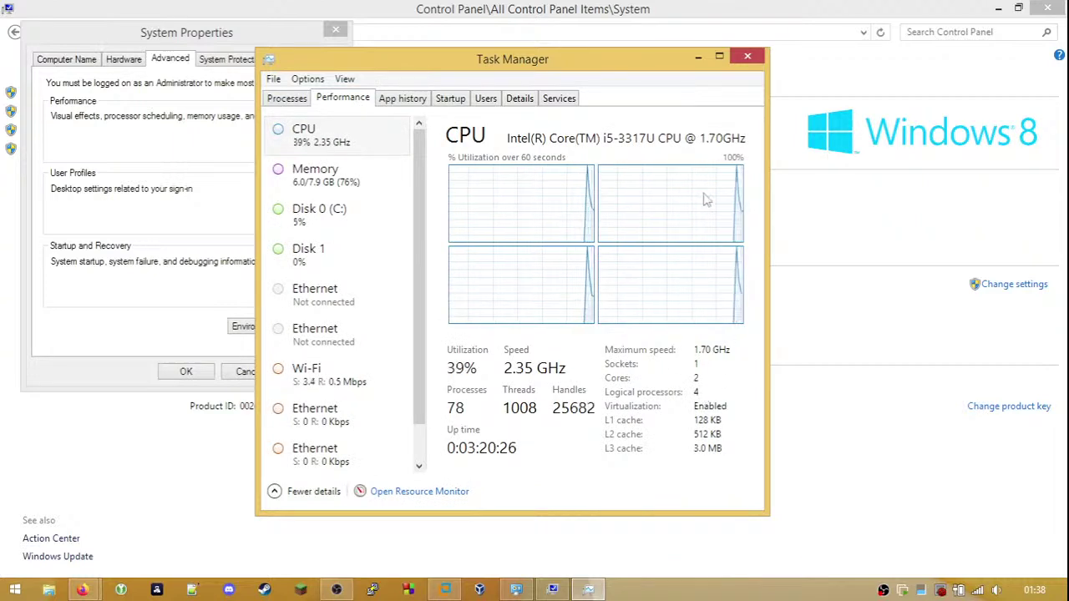
pyautogui.click(749, 55)
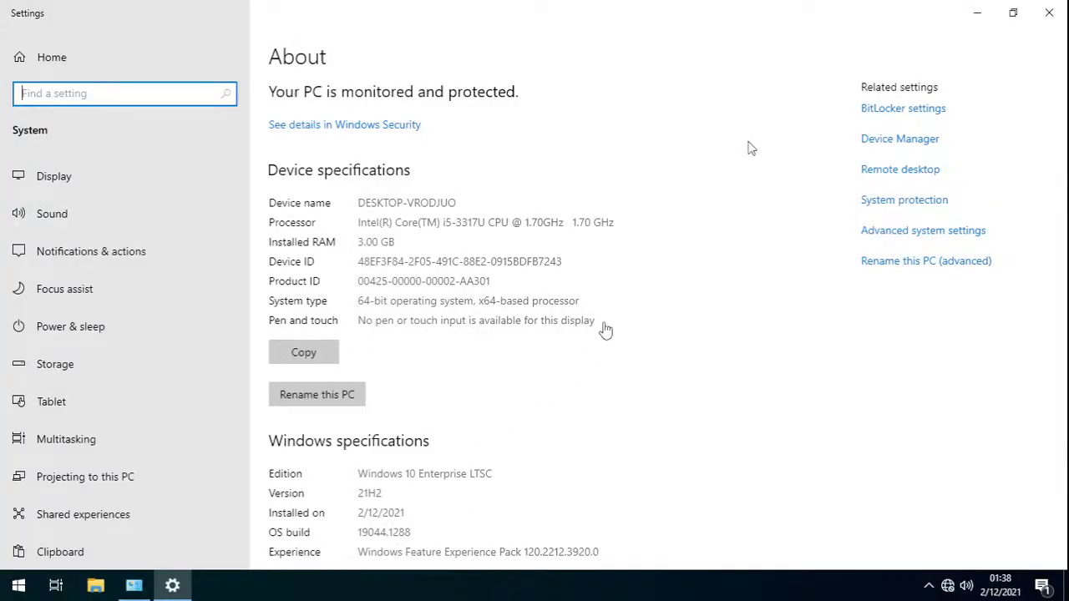
# - Close the virtual machine's System About page, and view its Taskbar settings, closing them without changes
pyautogui.click(534, 51)
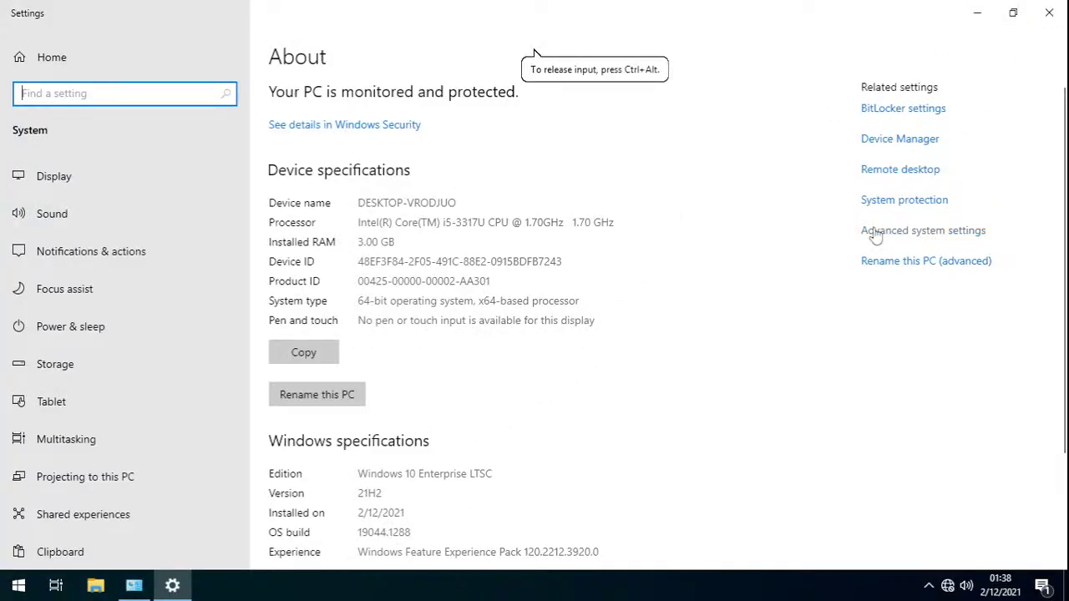
pyautogui.click(1059, 17)
pyautogui.click(1059, 17)
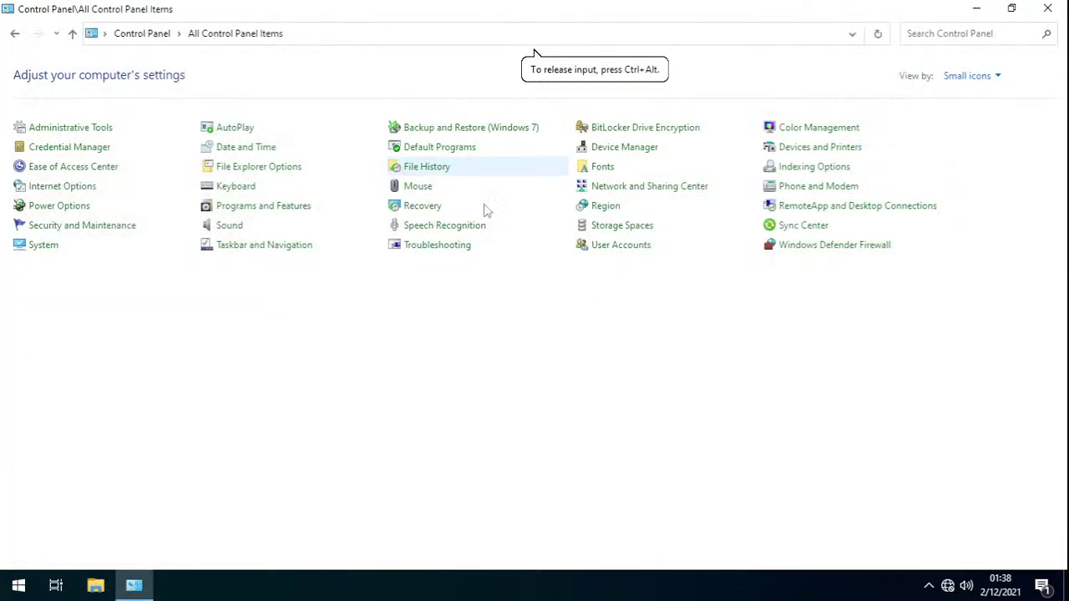
pyautogui.click(259, 247)
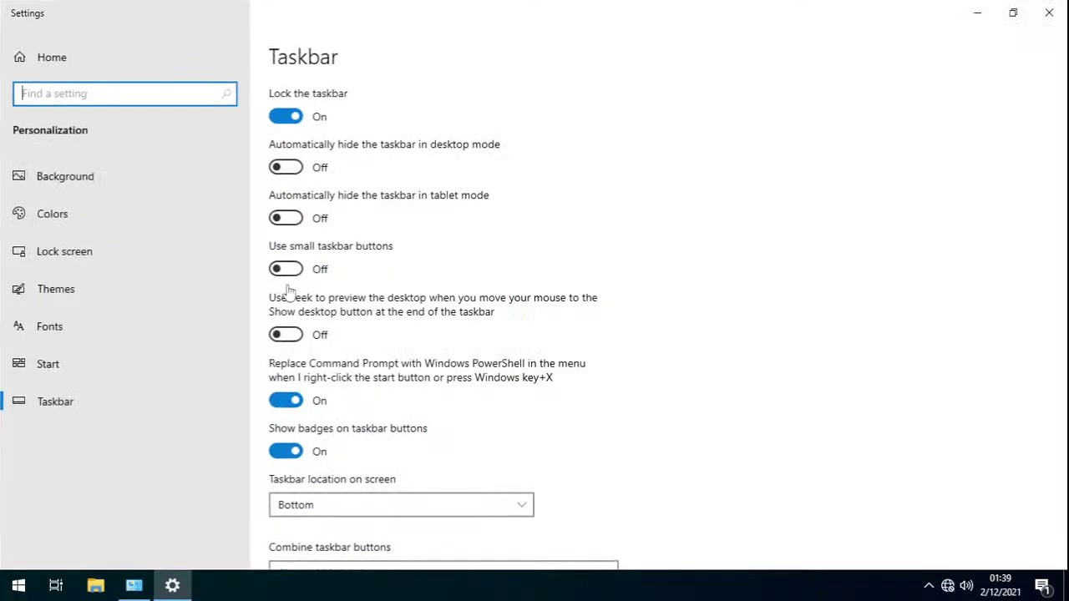
pyautogui.click(1049, 13)
# - Turn off "Allow troubleshooting to begin immediately when started" in the Troubleshooting settings, and return to All Control Panel Items
pyautogui.click(466, 247)
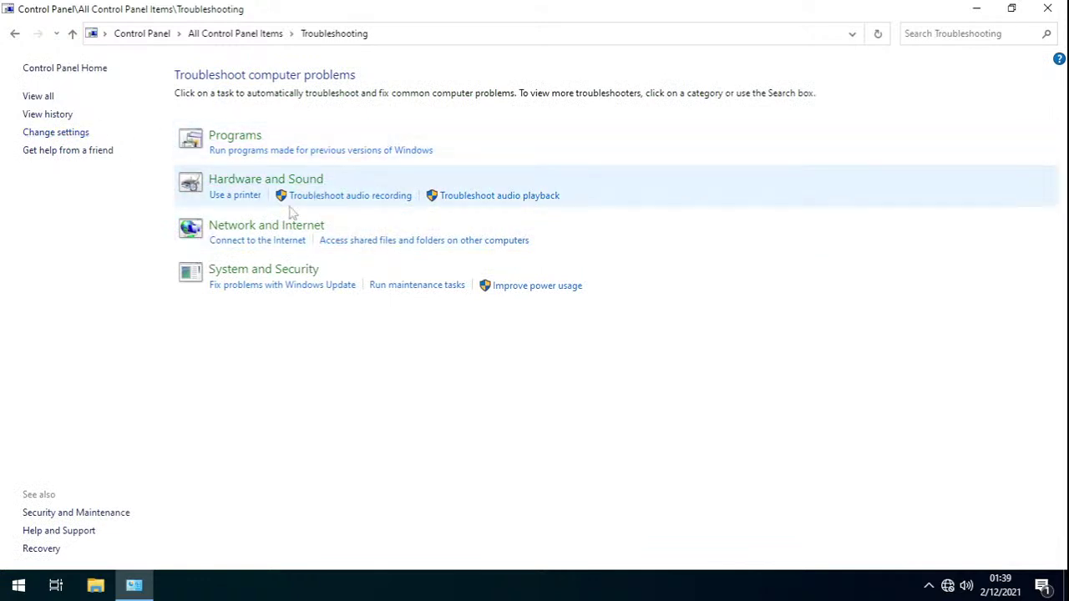
pyautogui.click(80, 134)
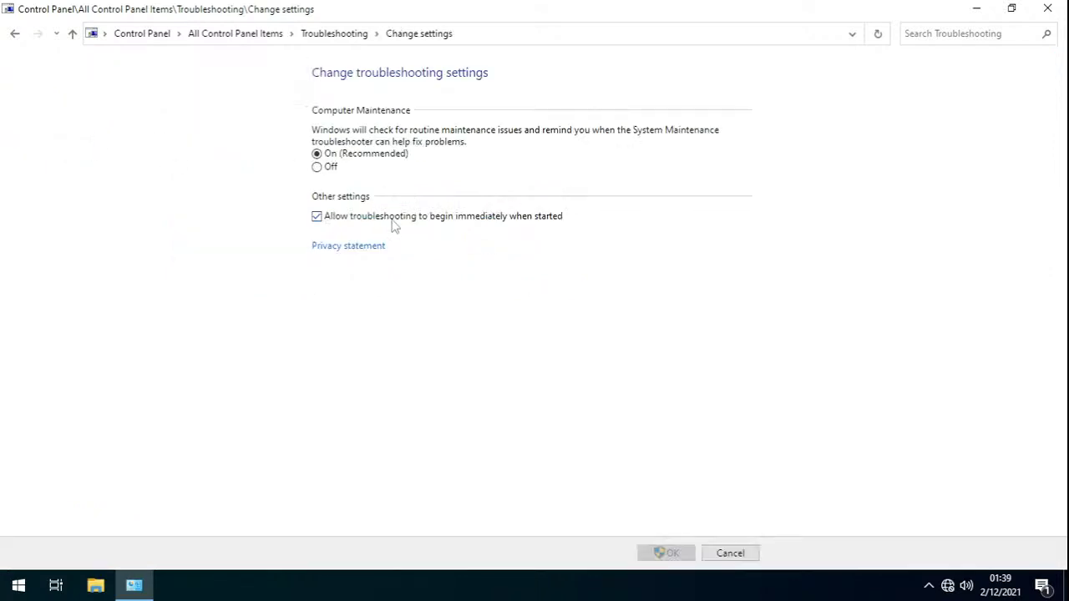
pyautogui.click(398, 219)
pyautogui.click(666, 556)
pyautogui.click(215, 34)
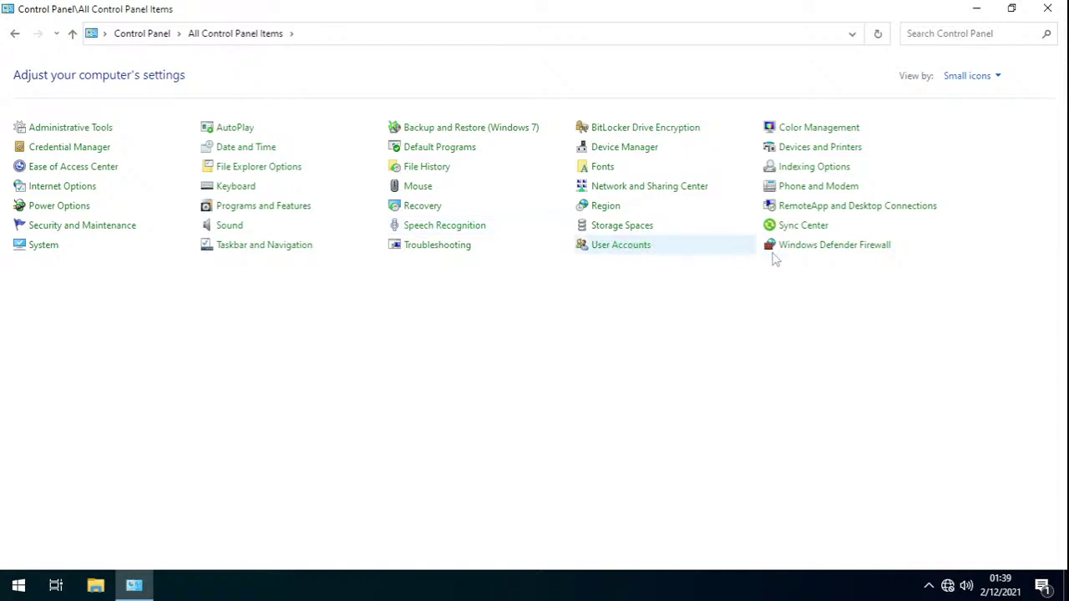
# - Reopen the virtual machine's System About page and switch back to its Control Panel window
pyautogui.click(44, 245)
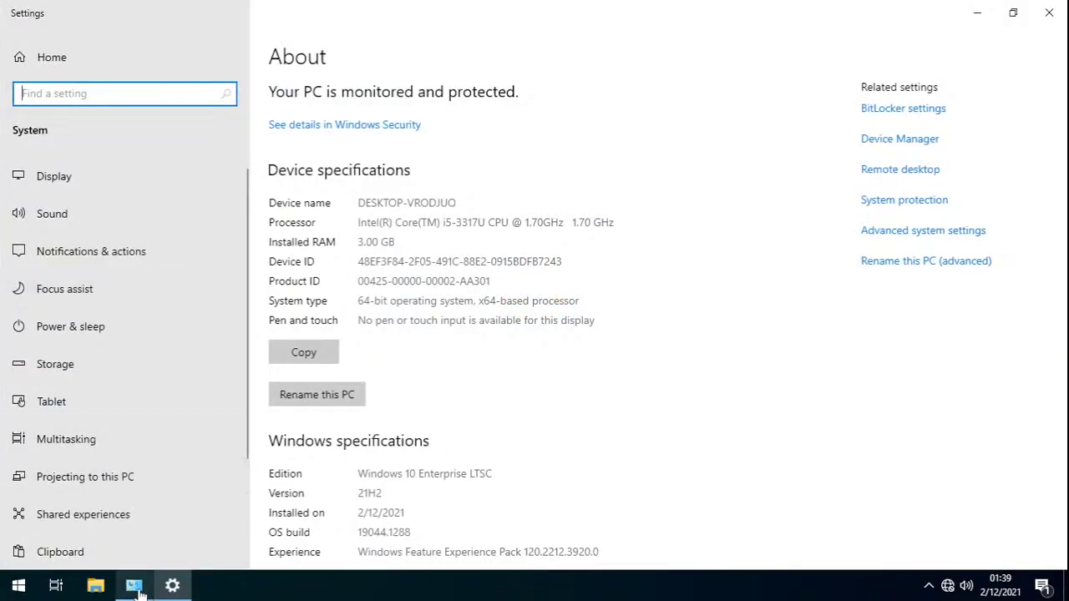
pyautogui.click(134, 586)
pyautogui.click(172, 587)
pyautogui.click(146, 588)
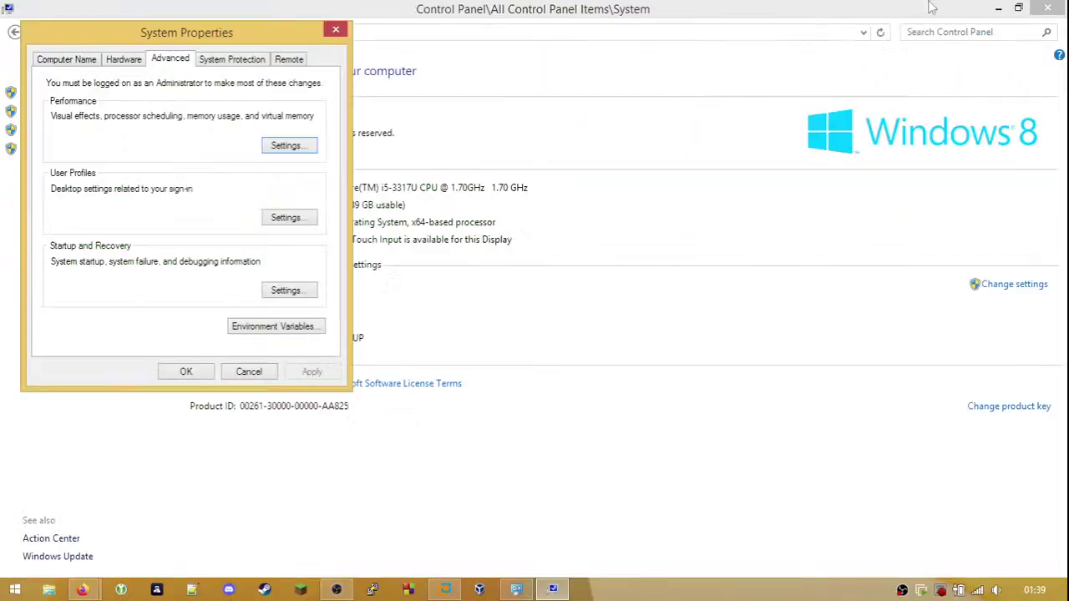
# - Cancel the host's System Properties dialog and close the host's Control Panel
pyautogui.click(249, 371)
pyautogui.click(261, 32)
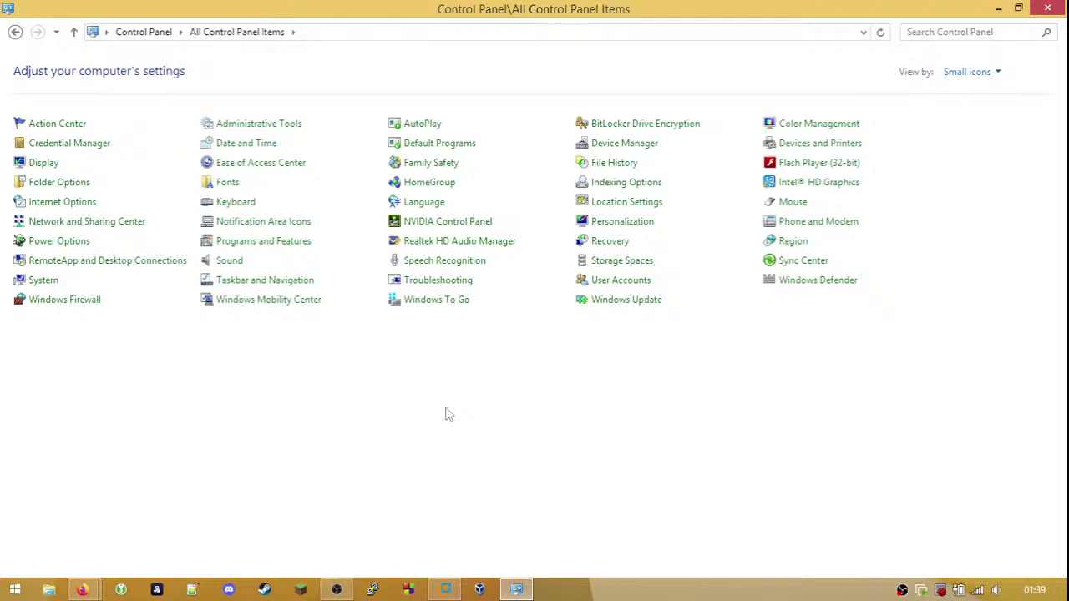
pyautogui.click(1047, 7)
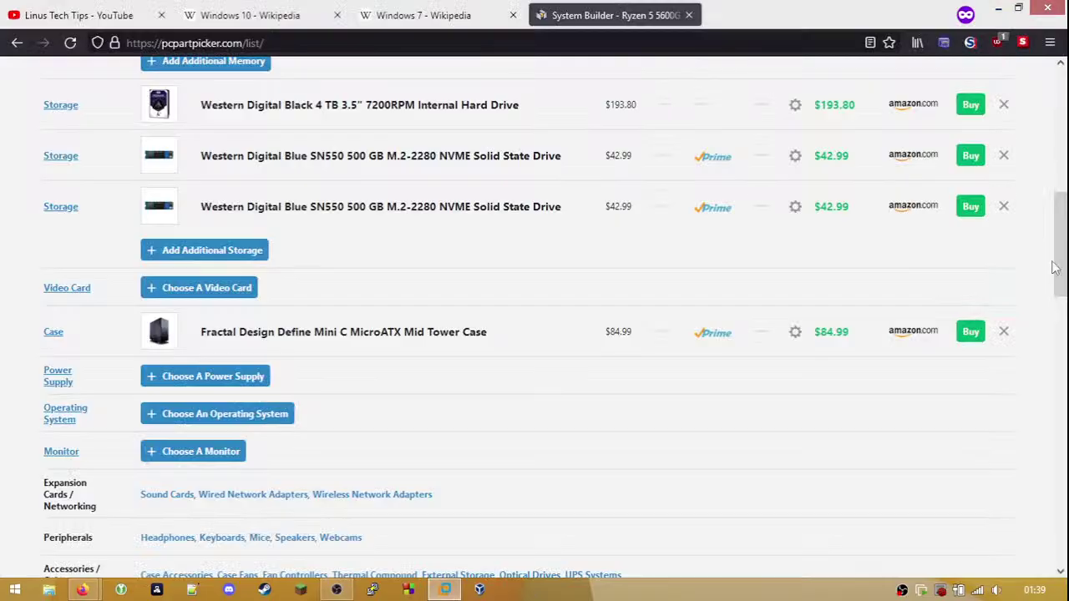
# - Reopen the host's Control Panel, view the User Accounts page, and return to All Control Panel Items
pyautogui.moveTo(1061, 441)
pyautogui.click(1033, 460)
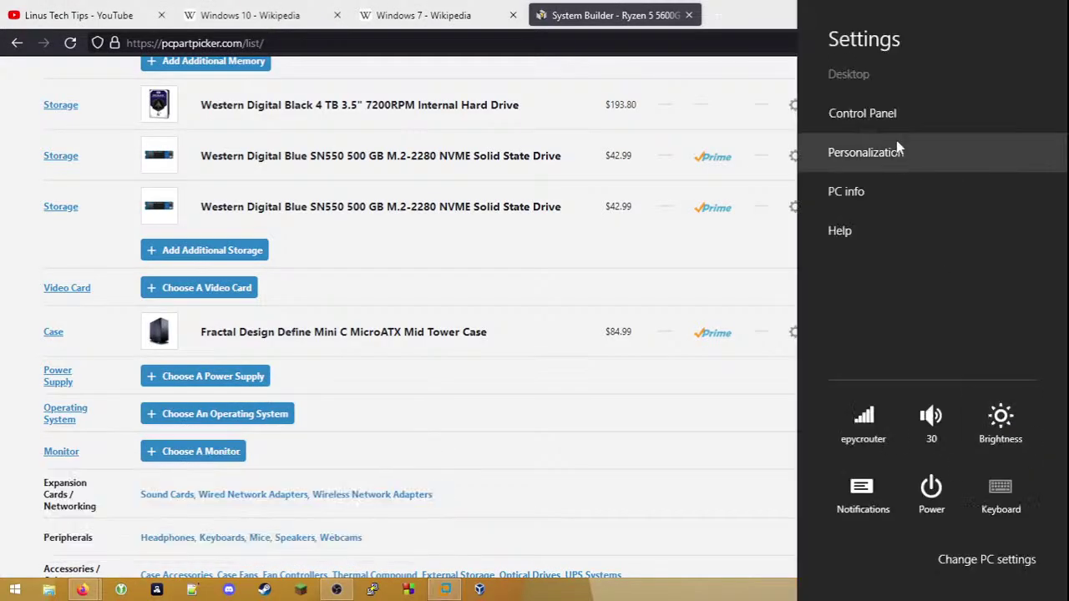
pyautogui.click(860, 110)
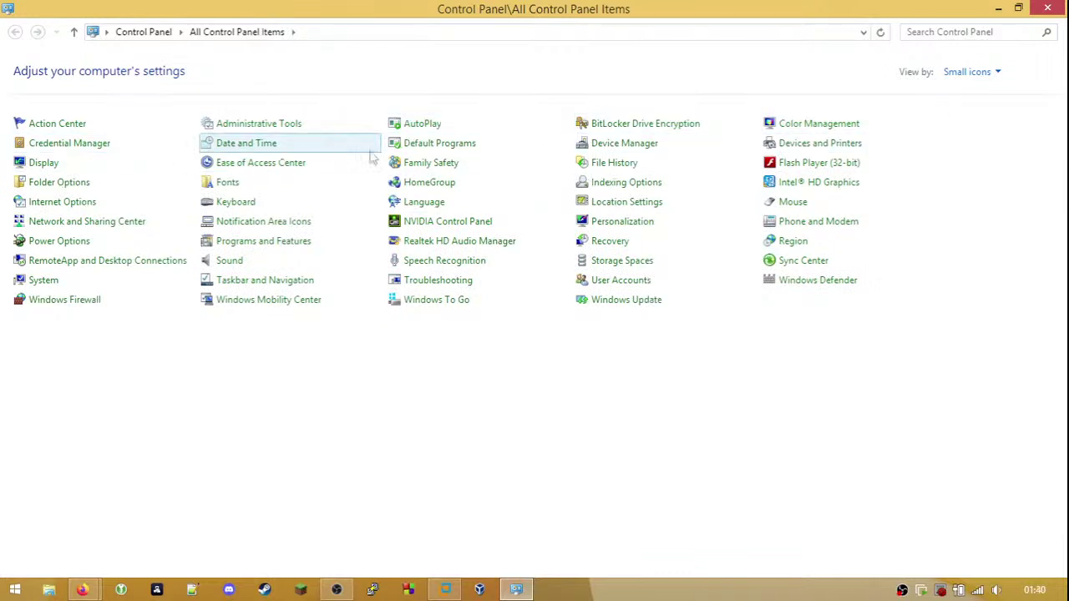
pyautogui.click(616, 284)
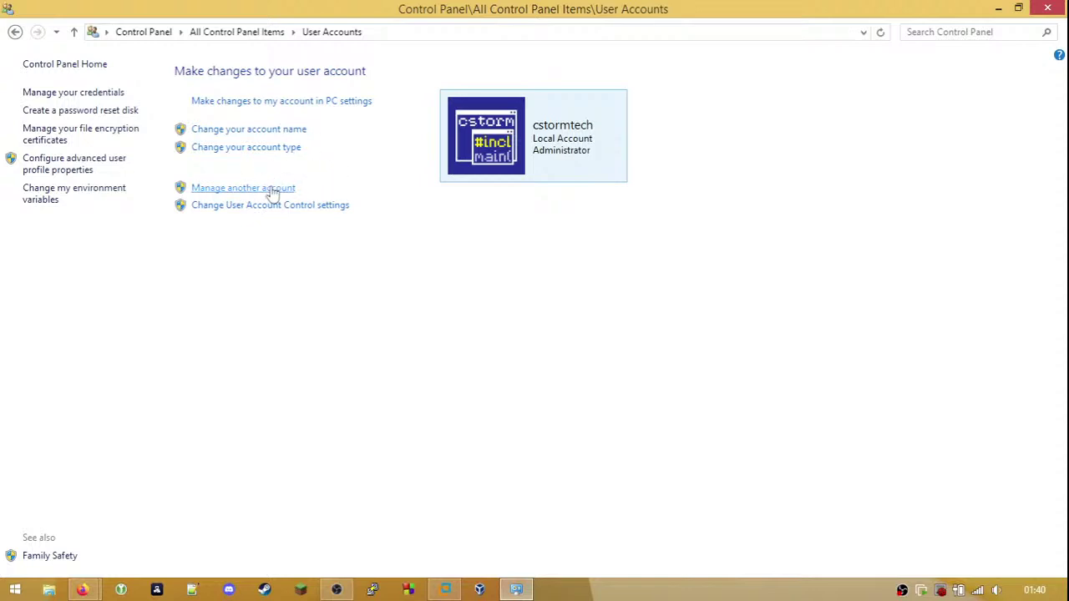
pyautogui.click(245, 33)
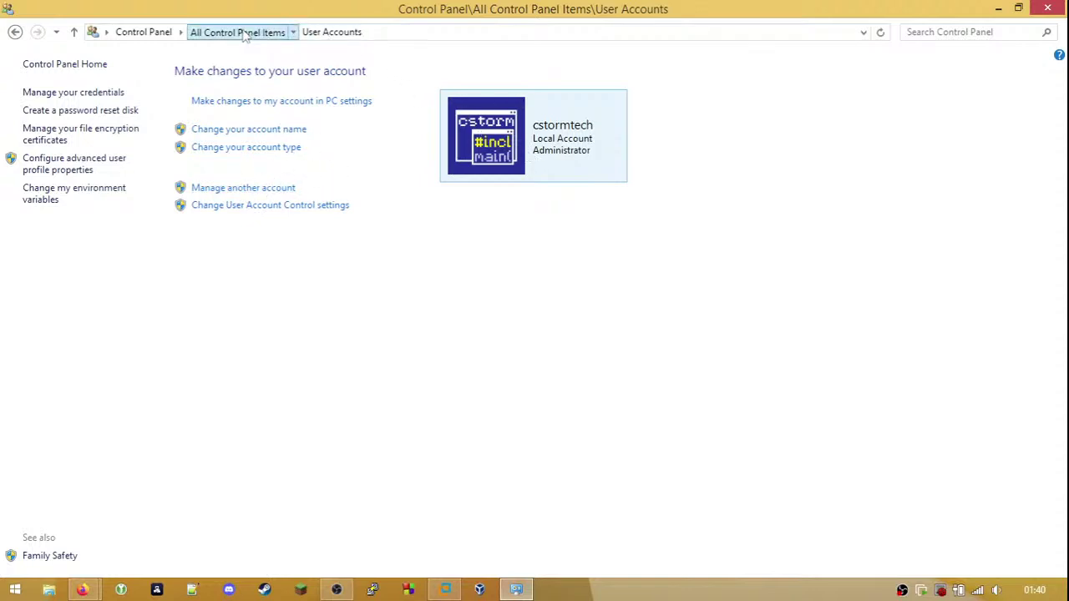
# - Look at the host's PC settings start page and close it
pyautogui.moveTo(1054, 522)
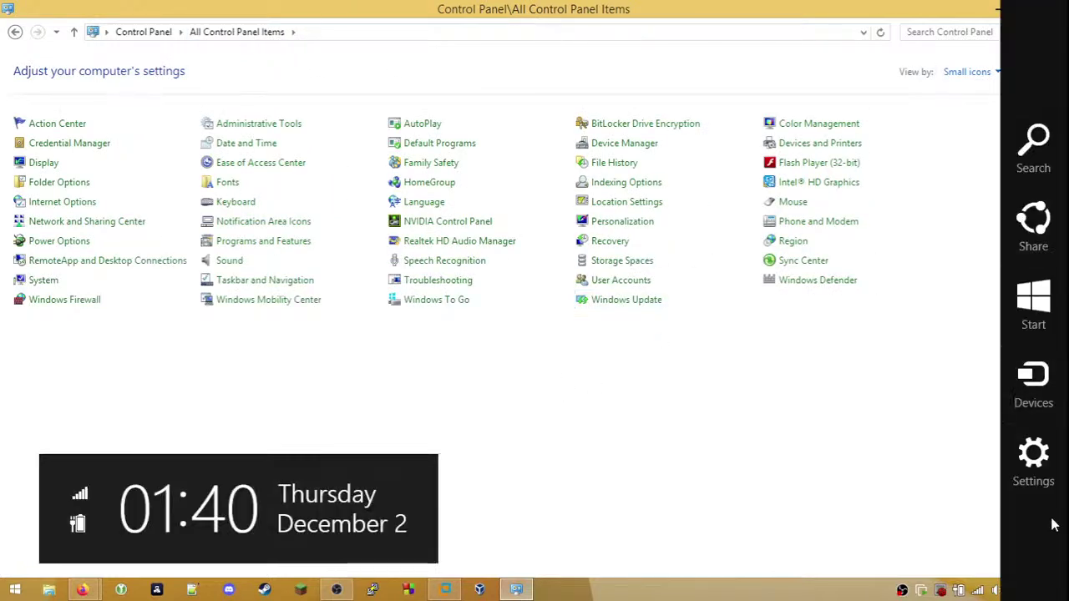
pyautogui.click(1032, 468)
pyautogui.click(990, 559)
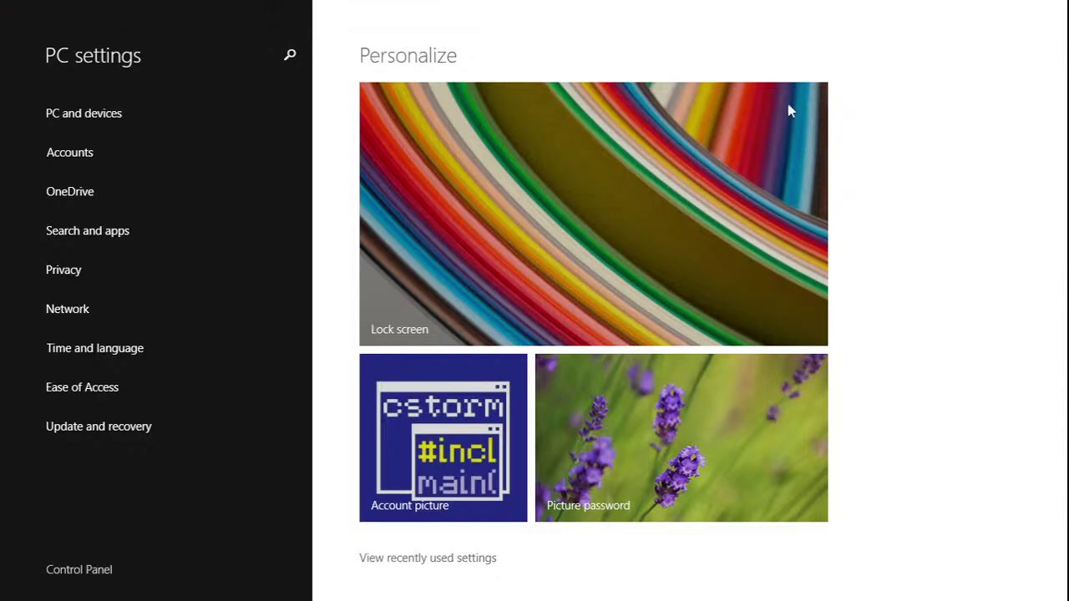
pyautogui.click(1063, 8)
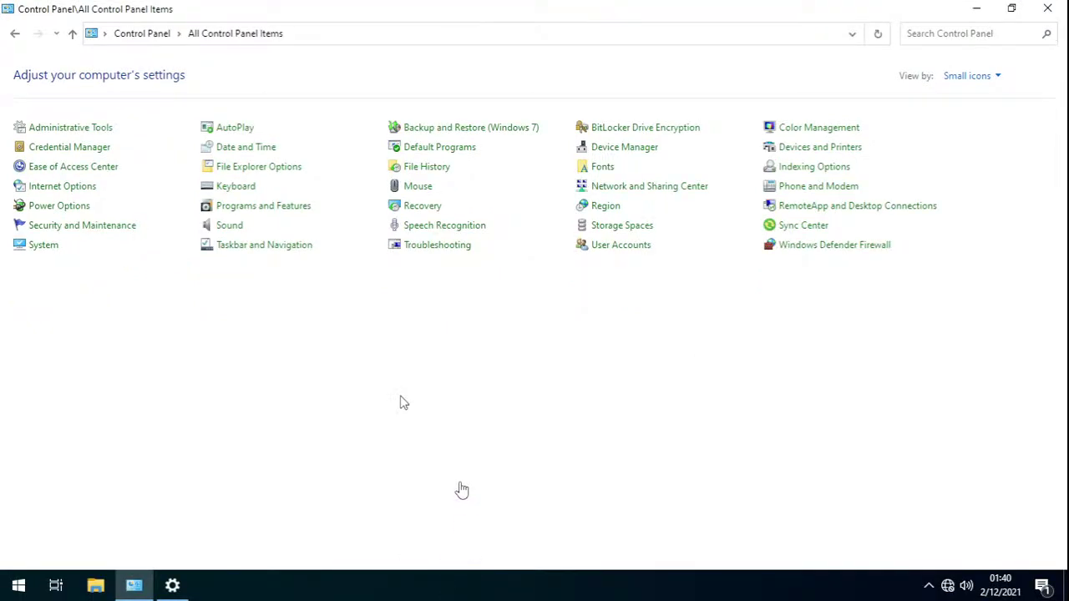
# - Set automatic downloading of manufacturers' apps and custom icons to No in the device installation settings, save, and reopen them to check
pyautogui.click(436, 460)
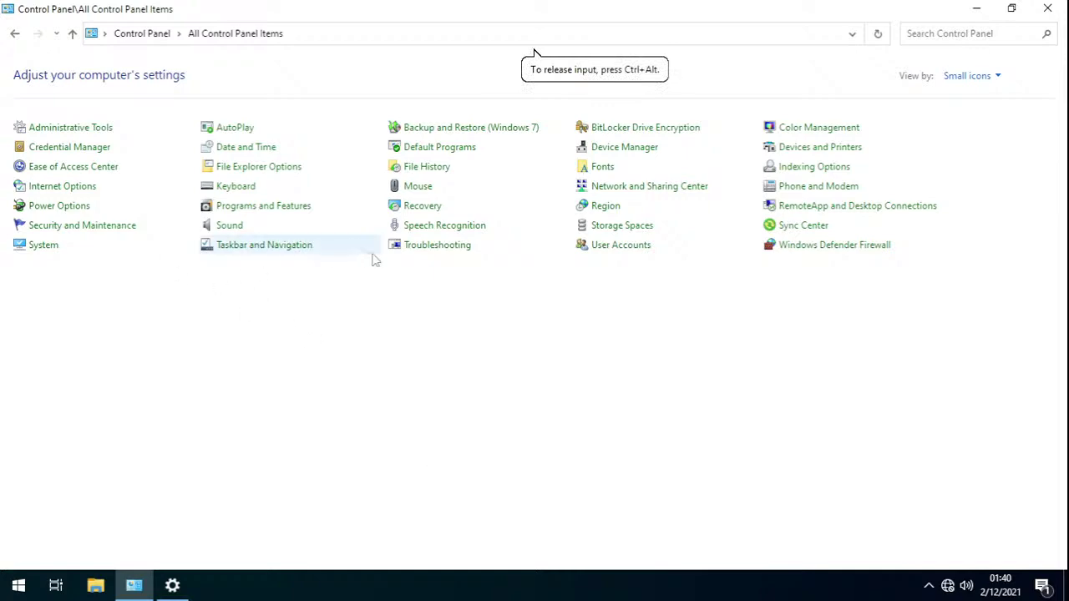
pyautogui.click(42, 248)
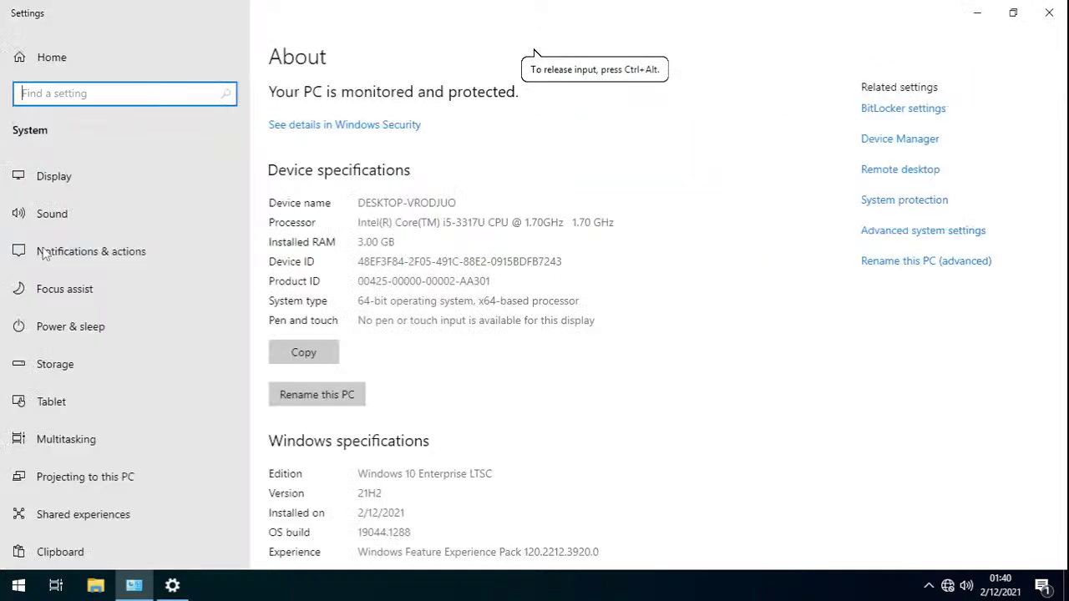
pyautogui.click(962, 238)
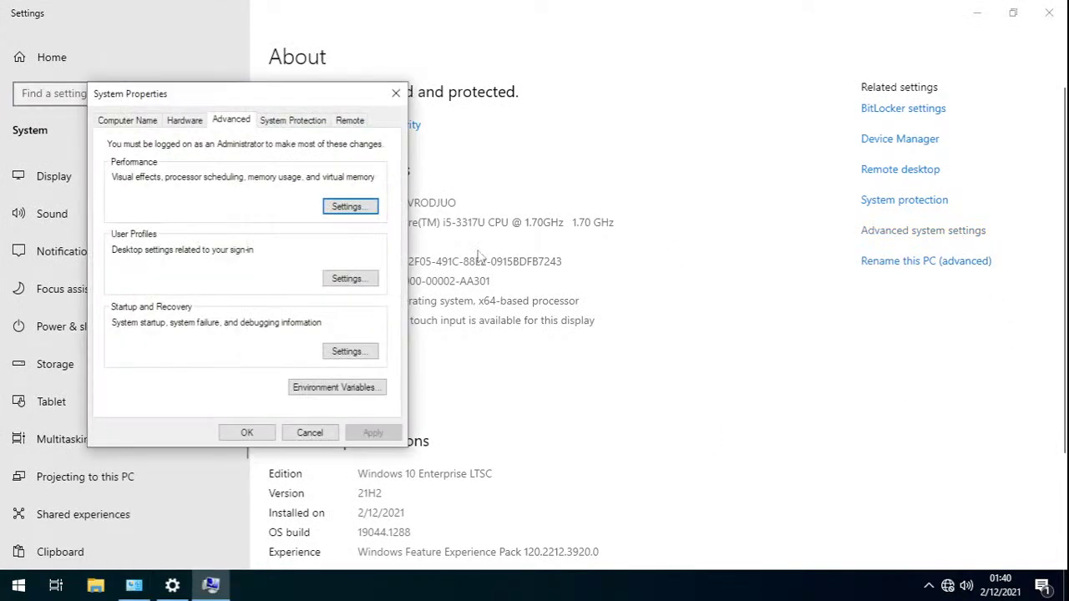
pyautogui.click(144, 121)
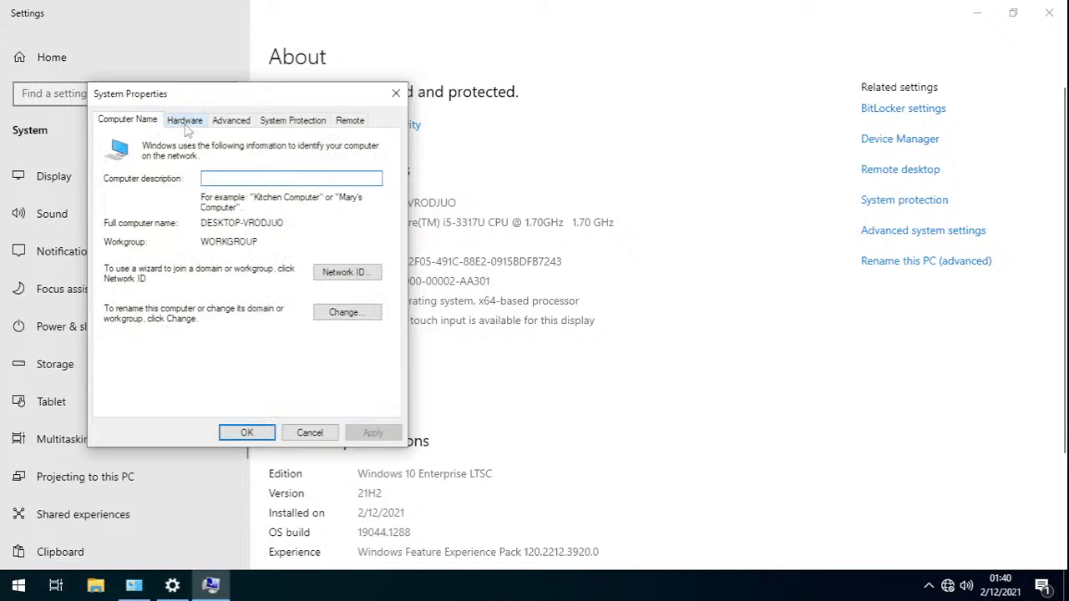
pyautogui.click(185, 123)
pyautogui.click(309, 294)
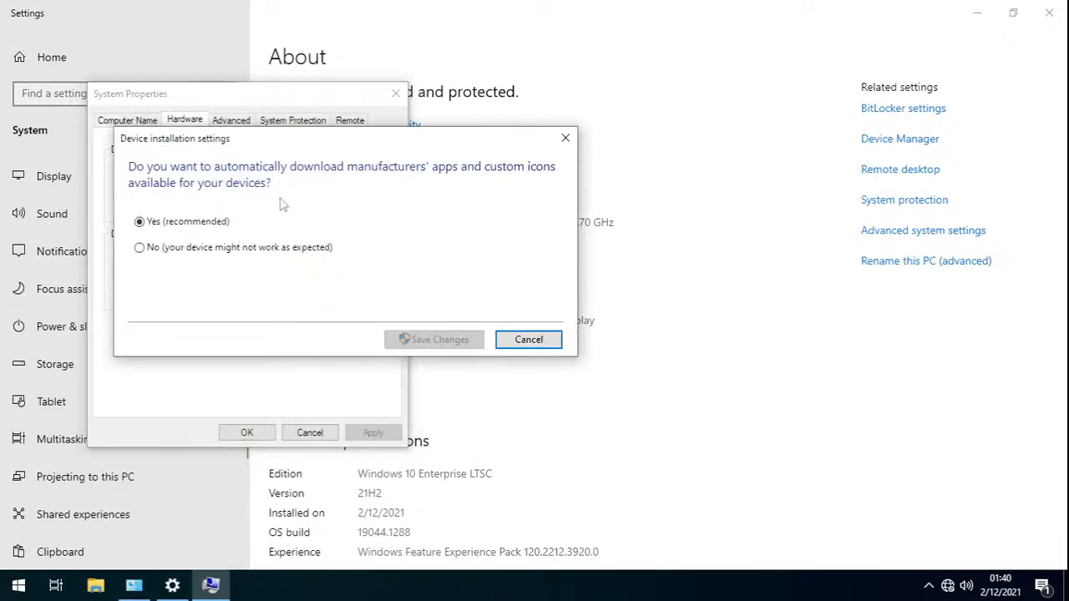
pyautogui.click(197, 250)
pyautogui.click(432, 340)
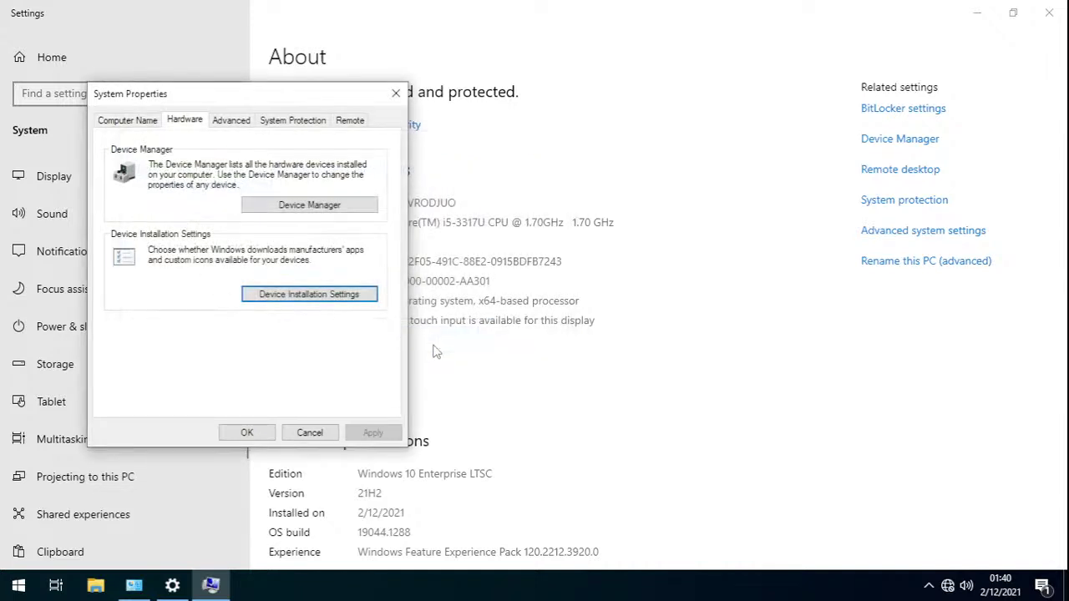
pyautogui.click(361, 297)
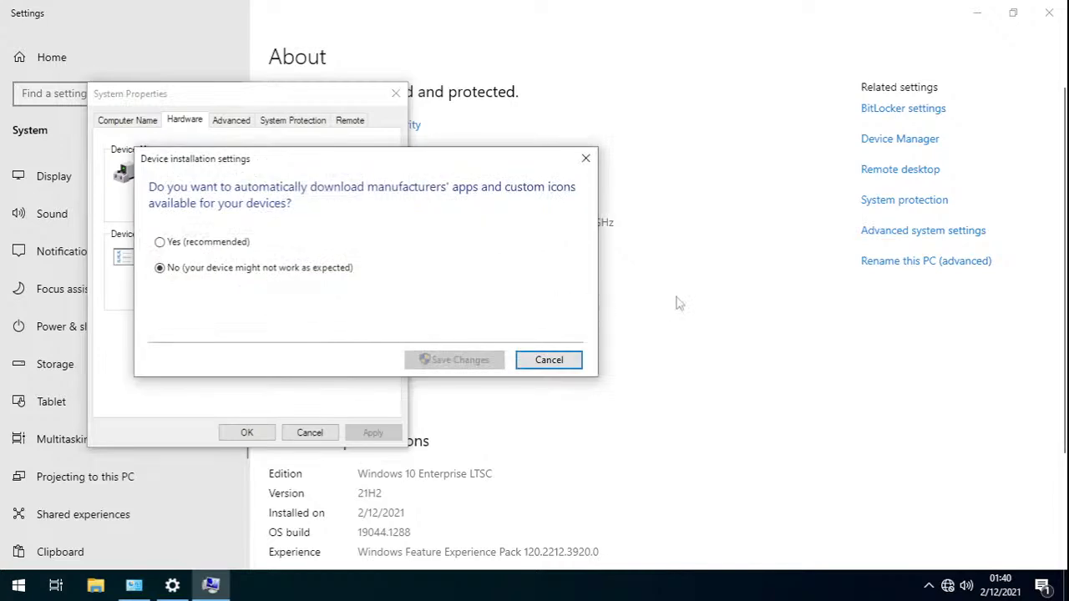
# - Switch to the Windows 8 host and view its device installation settings for driver software, closing them without saving
pyautogui.click(930, 12)
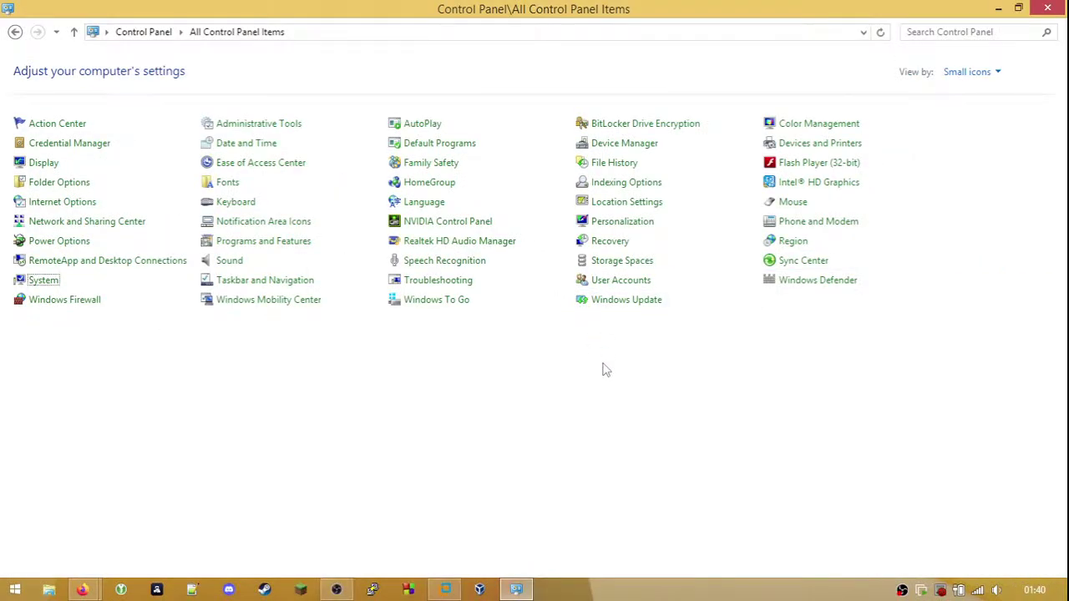
pyautogui.press('Return')
pyautogui.click(69, 150)
pyautogui.click(274, 297)
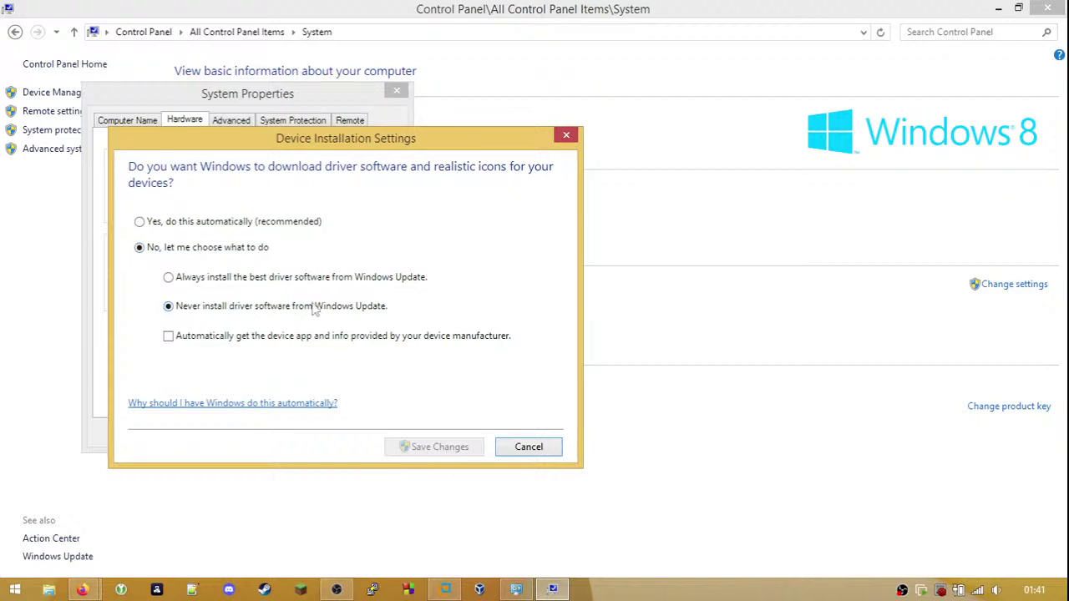
pyautogui.click(222, 252)
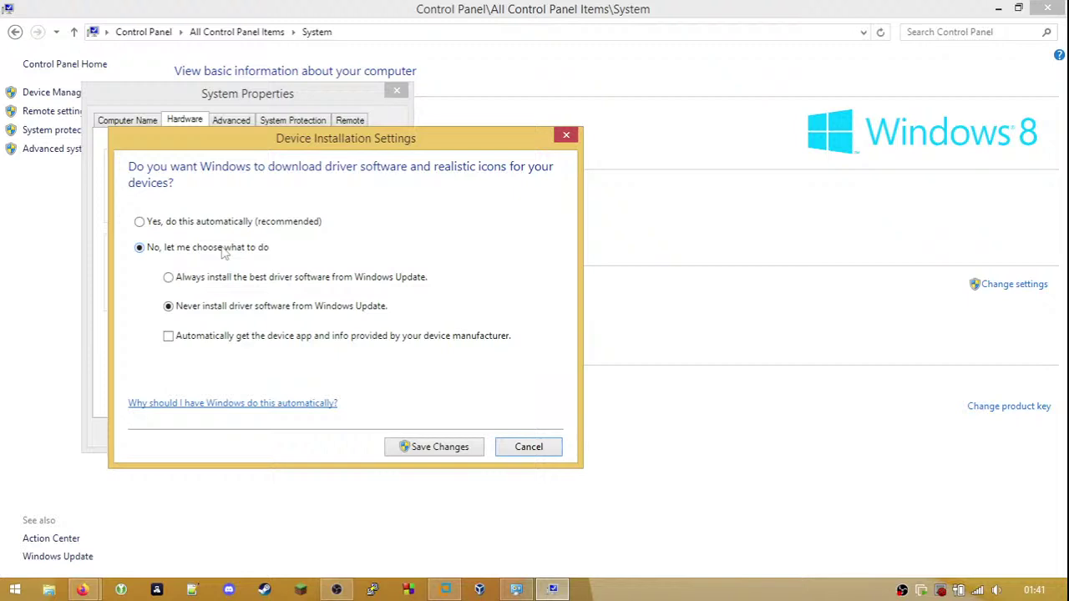
pyautogui.click(551, 448)
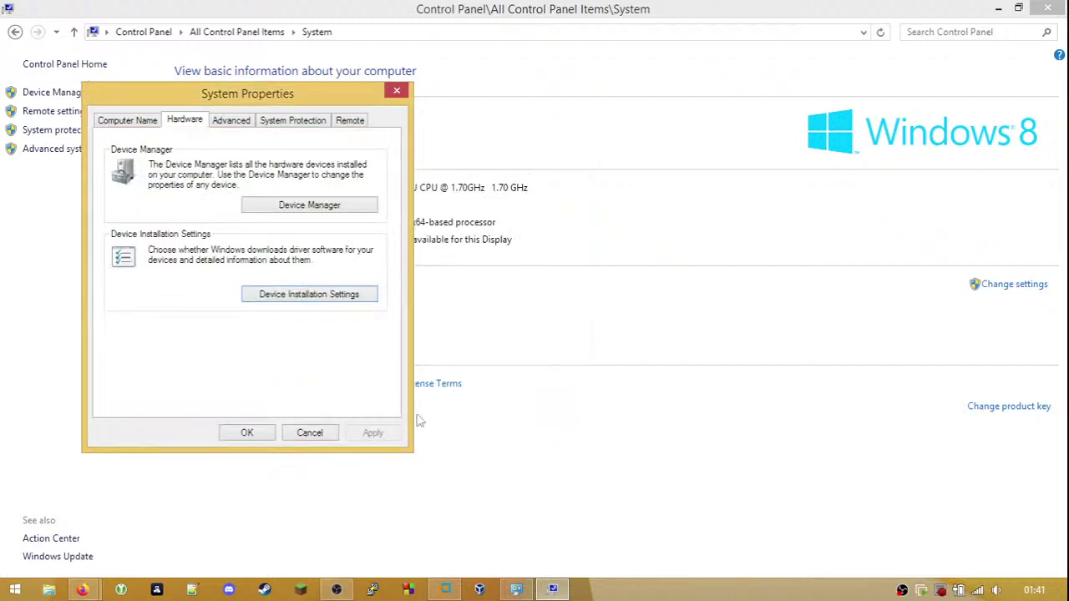
pyautogui.click(308, 432)
# - Open the host's Windows Update settings and review the important updates choices, keeping Never check for updates selected
pyautogui.click(236, 31)
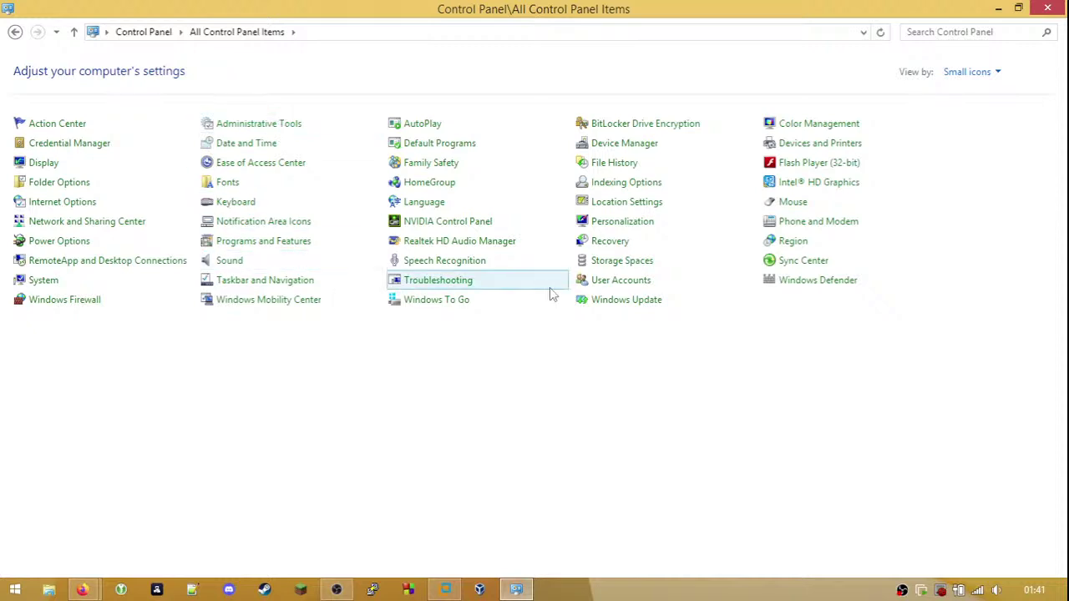
pyautogui.click(604, 301)
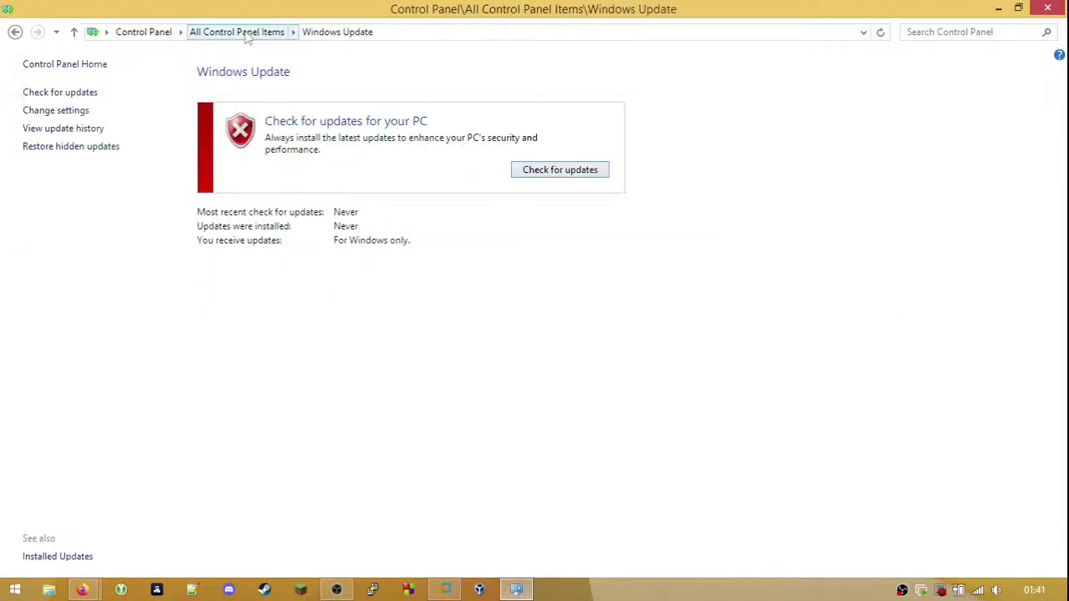
pyautogui.click(84, 110)
pyautogui.click(393, 155)
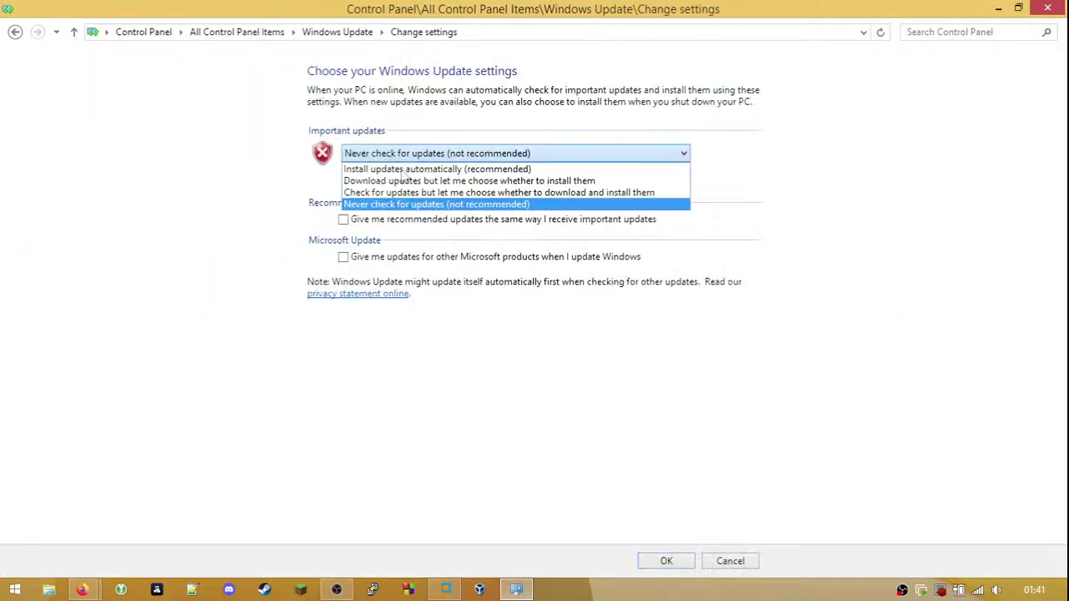
pyautogui.click(422, 205)
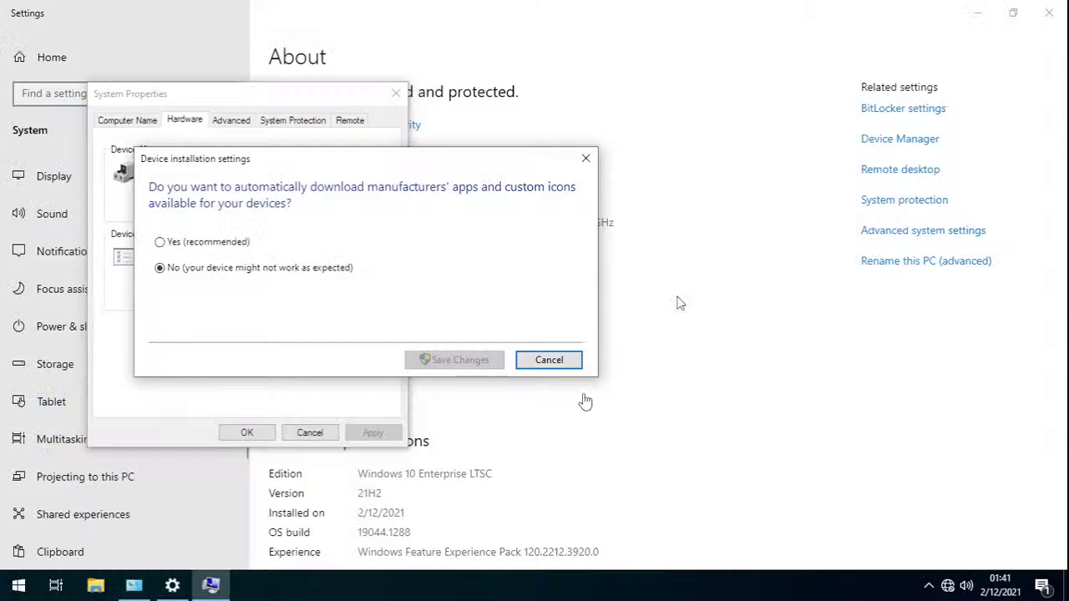
# - Back in the Windows 10 virtual machine, close the device installation dialog and reopen System Properties to view the computer name settings
pyautogui.click(585, 158)
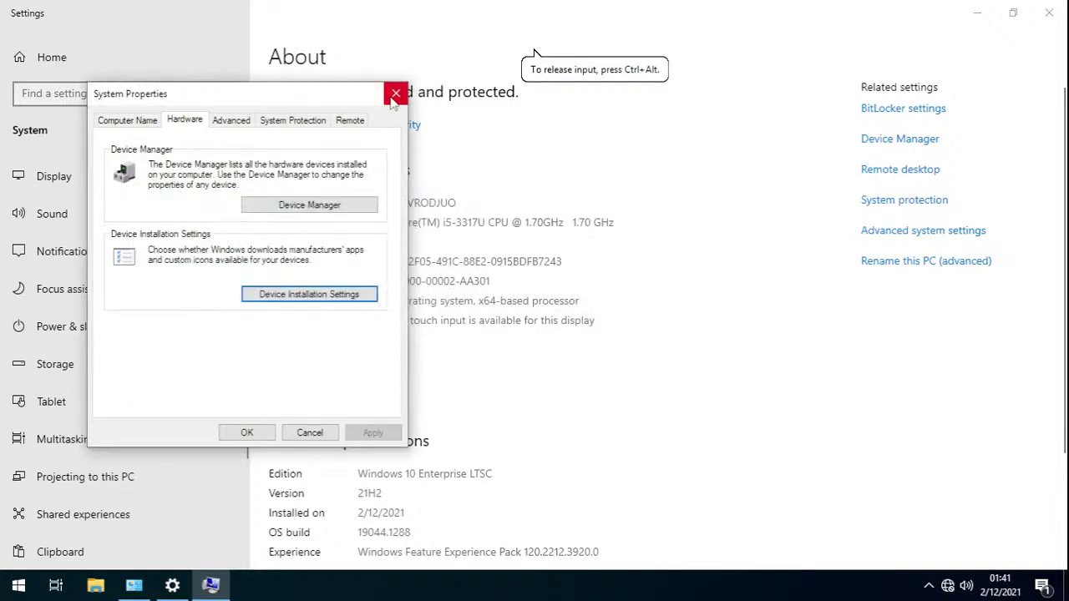
pyautogui.click(396, 92)
pyautogui.click(888, 239)
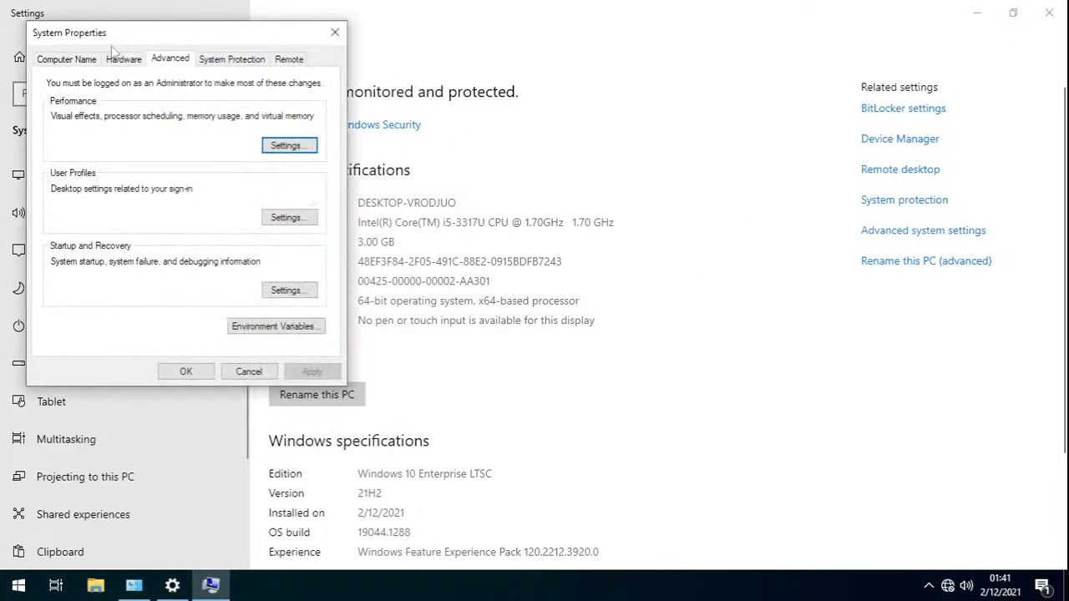
pyautogui.click(76, 62)
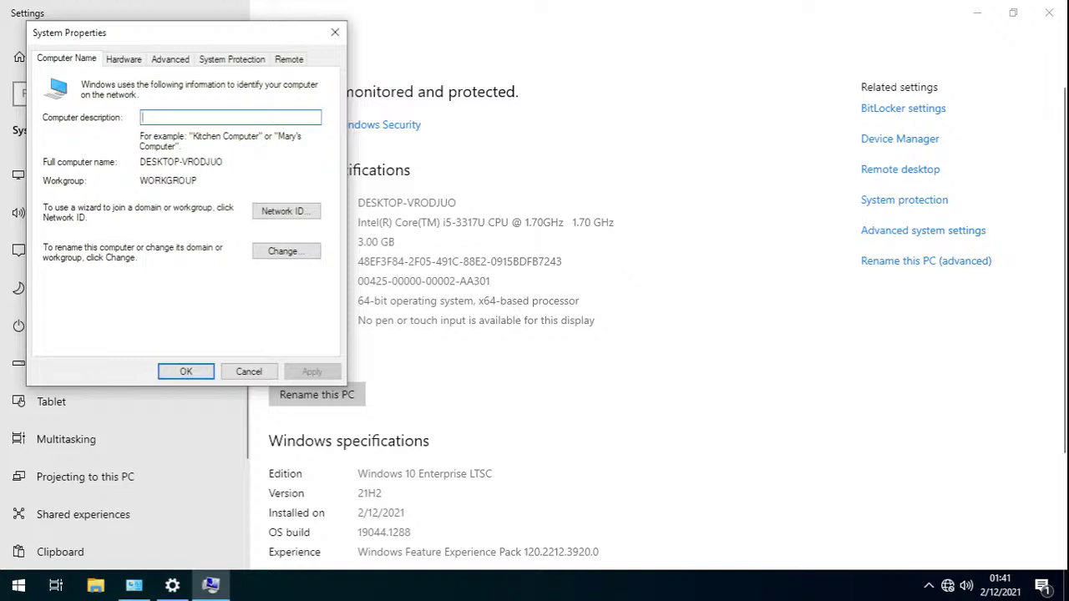
# - Switch to Firefox on the host and search Wikipedia for "windows 10 editions" in the Windows 10 article's tab
pyautogui.moveTo(848, 7)
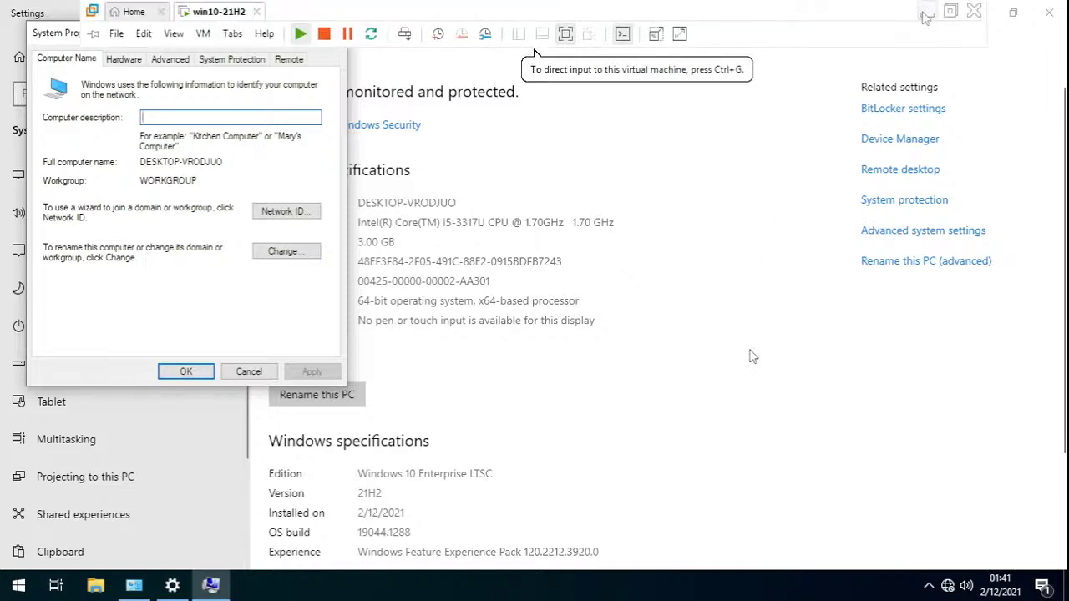
pyautogui.click(927, 15)
pyautogui.click(251, 15)
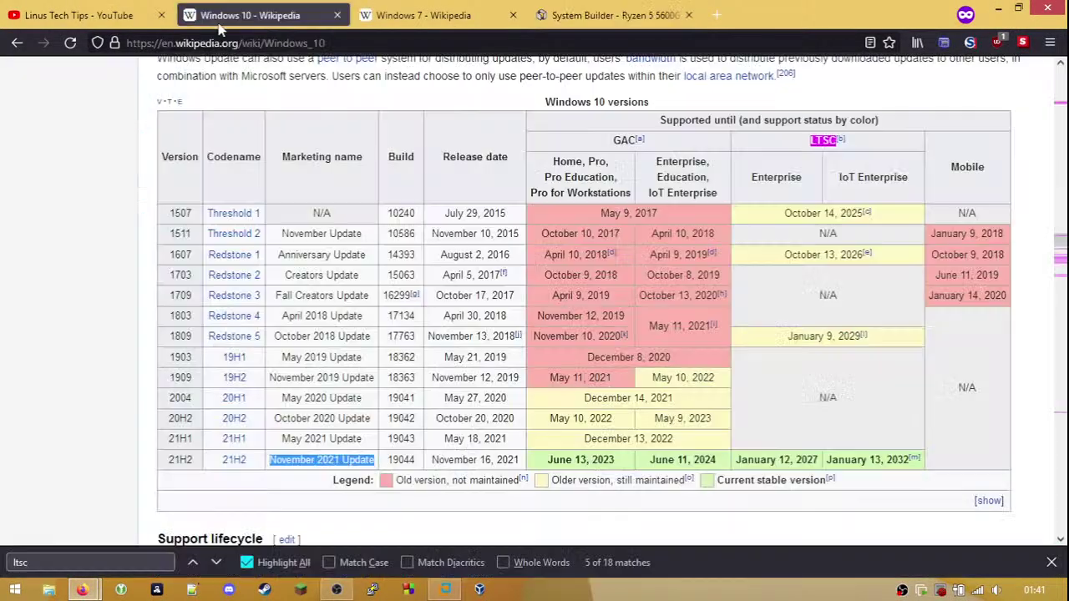
pyautogui.click(397, 43)
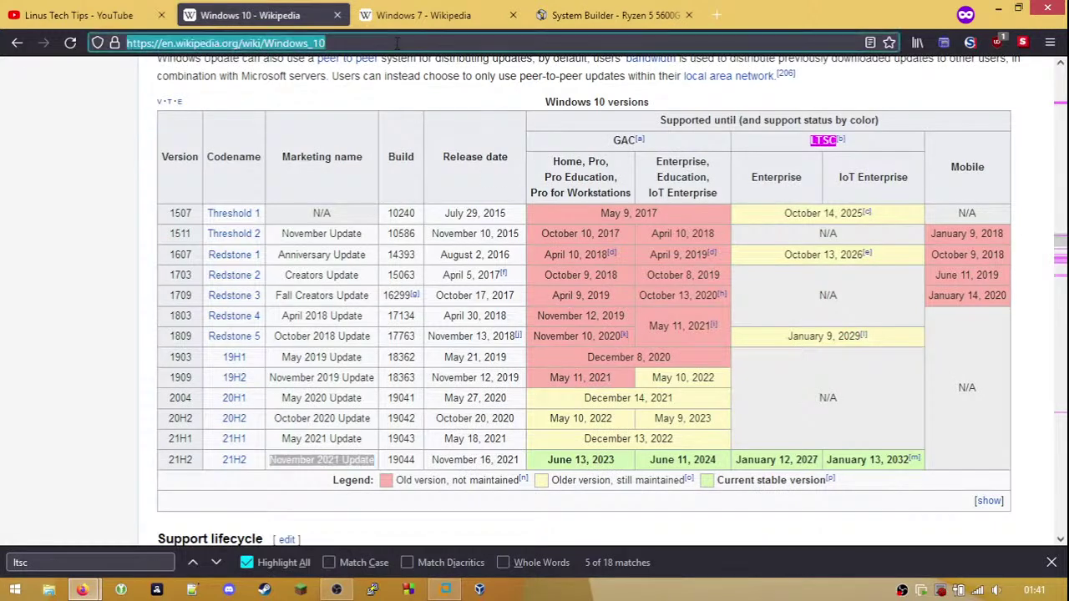
pyautogui.write('w windows 10 editions')
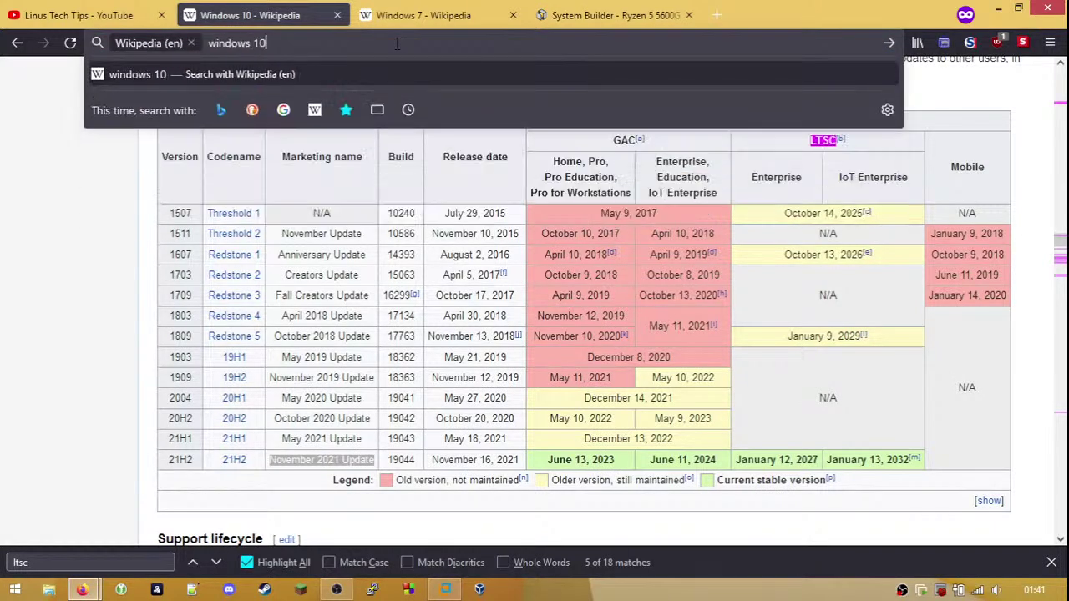
pyautogui.press('Return')
# - Close the Windows 7 Wikipedia tab and the System Builder parts list tab
pyautogui.click(449, 27)
pyautogui.hotkey('ctrl', 'w')
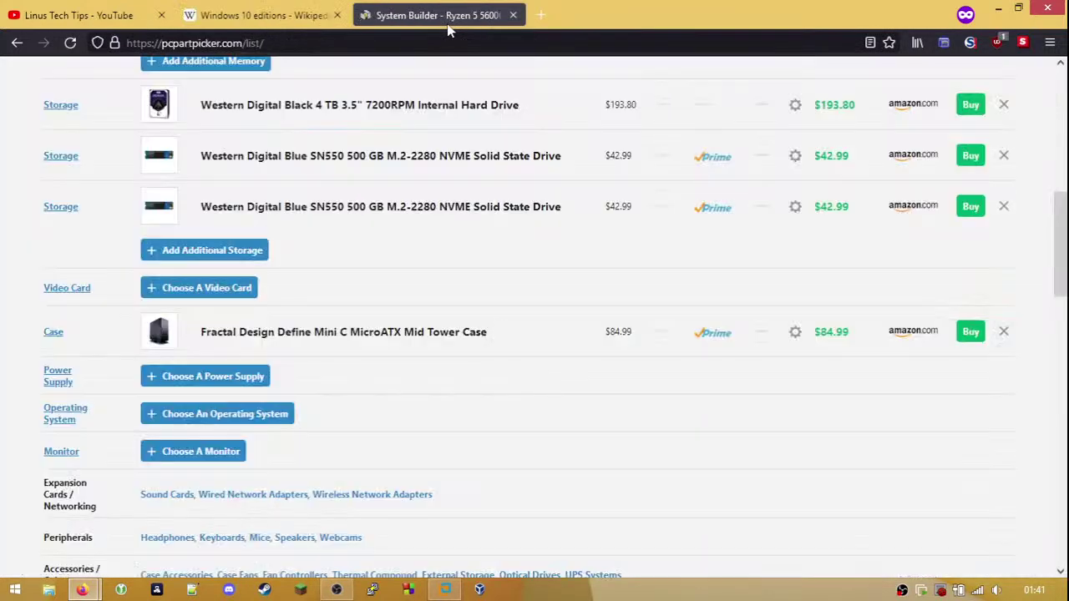
pyautogui.hotkey('ctrl', 'w')
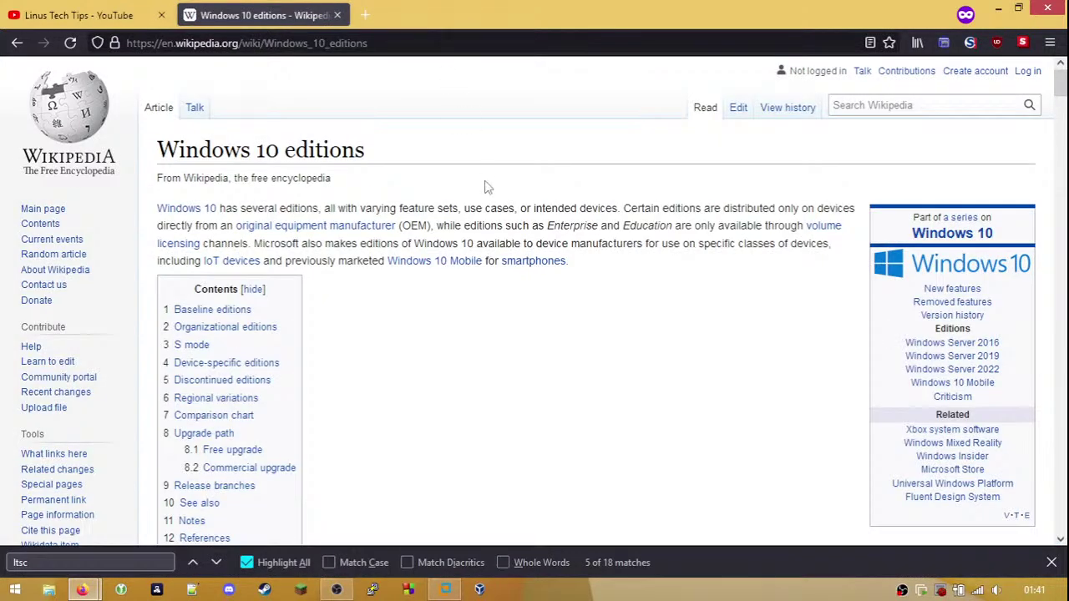
# - Go to the Upgrade path section of the Windows 10 editions article and look over its free and commercial upgrade tables
pyautogui.click(225, 434)
pyautogui.scroll(-5, 233, 432)
pyautogui.scroll(-20, 233, 425)
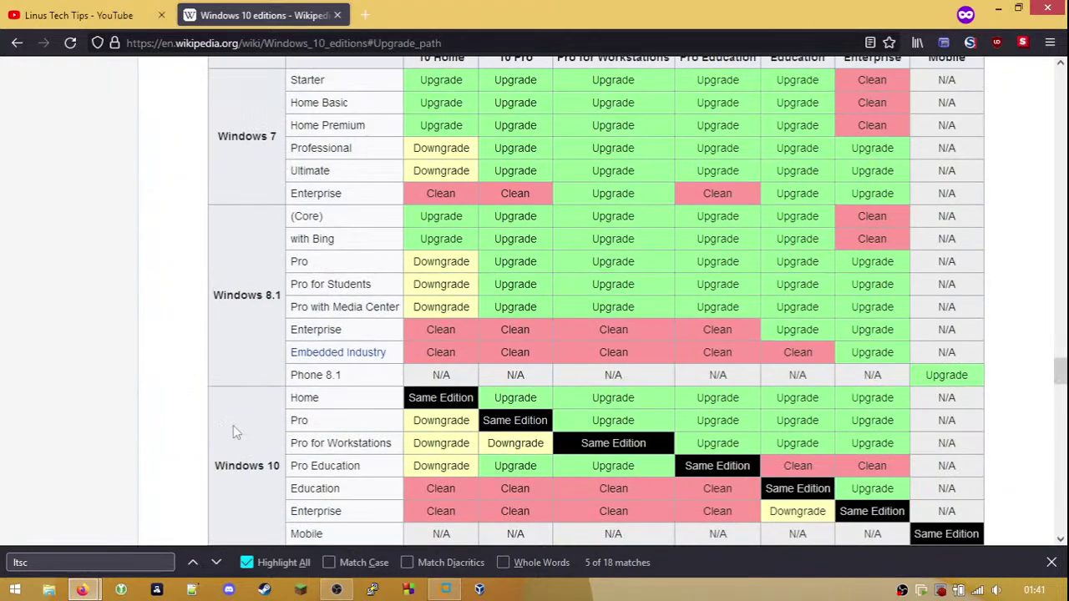
pyautogui.scroll(20, 239, 428)
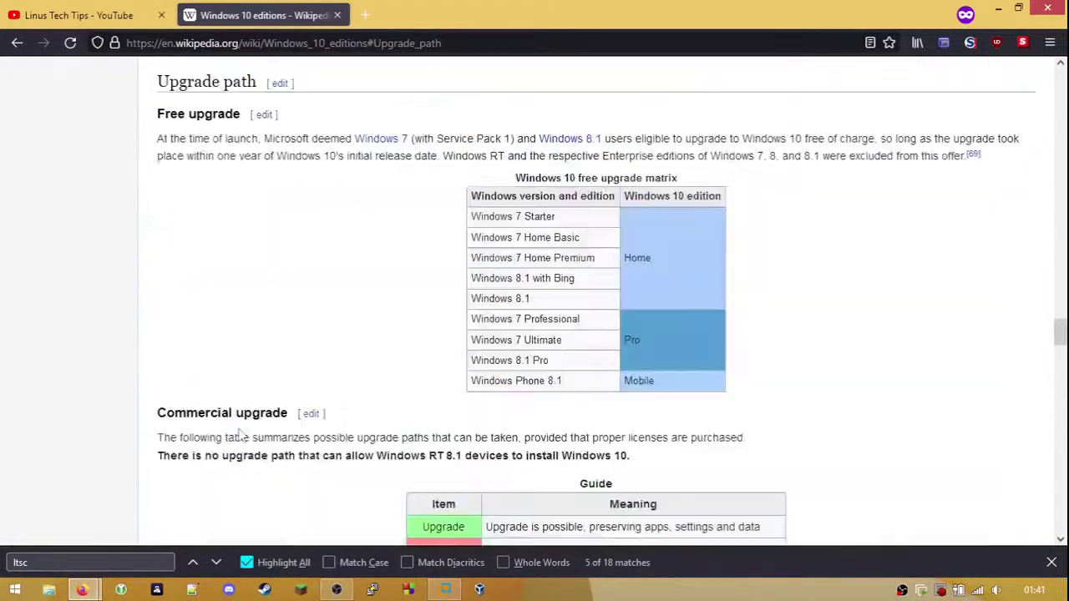
# - Examine the Windows 10 editions comparison chart, highlighting the "Can pause updates?" row and its Home entry and comparing it with the edition headings
pyautogui.scroll(-5, 241, 428)
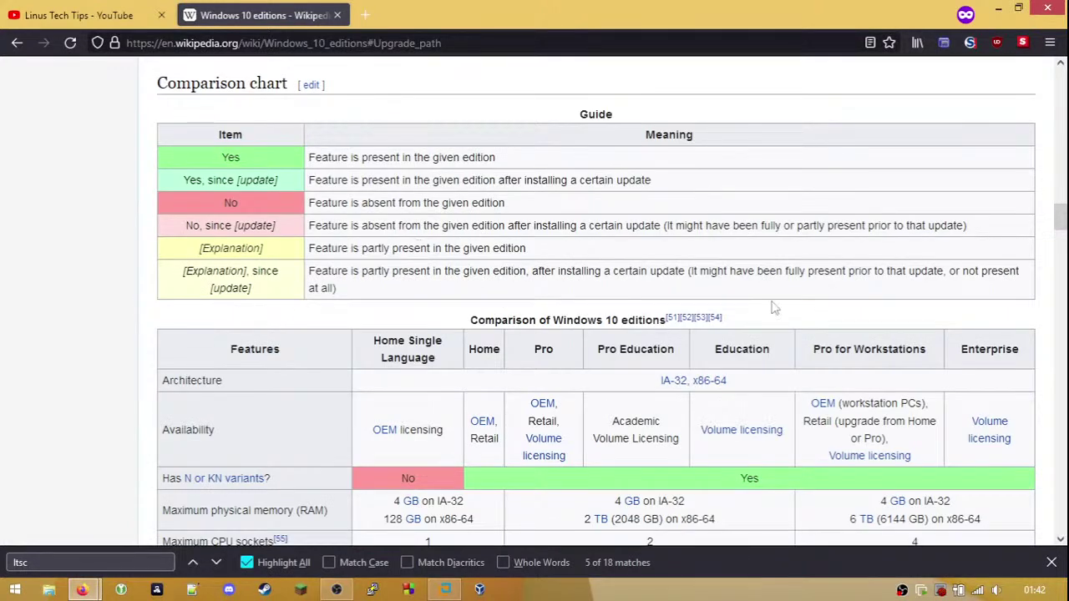
pyautogui.scroll(-3, 774, 308)
pyautogui.scroll(-2, 775, 308)
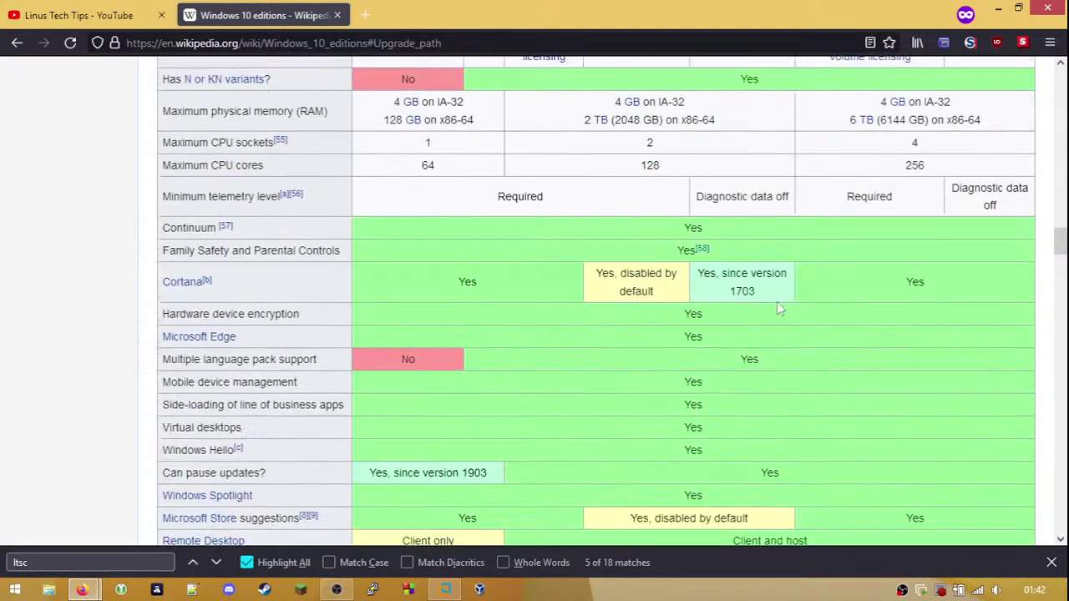
pyautogui.moveTo(257, 475); pyautogui.dragTo(186, 475)
pyautogui.scroll(3, 365, 423)
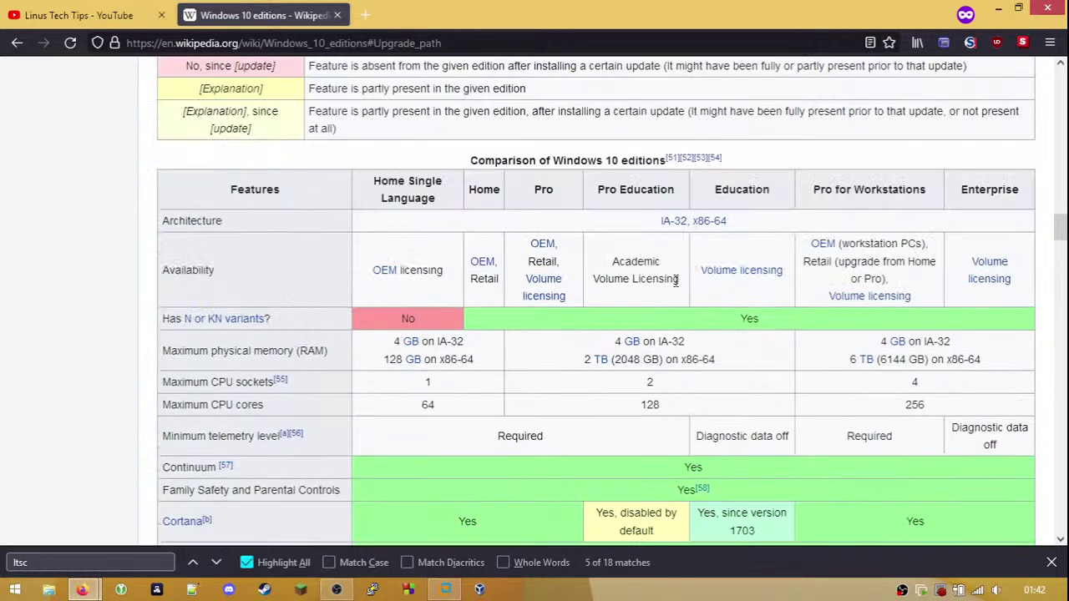
pyautogui.scroll(-5, 677, 279)
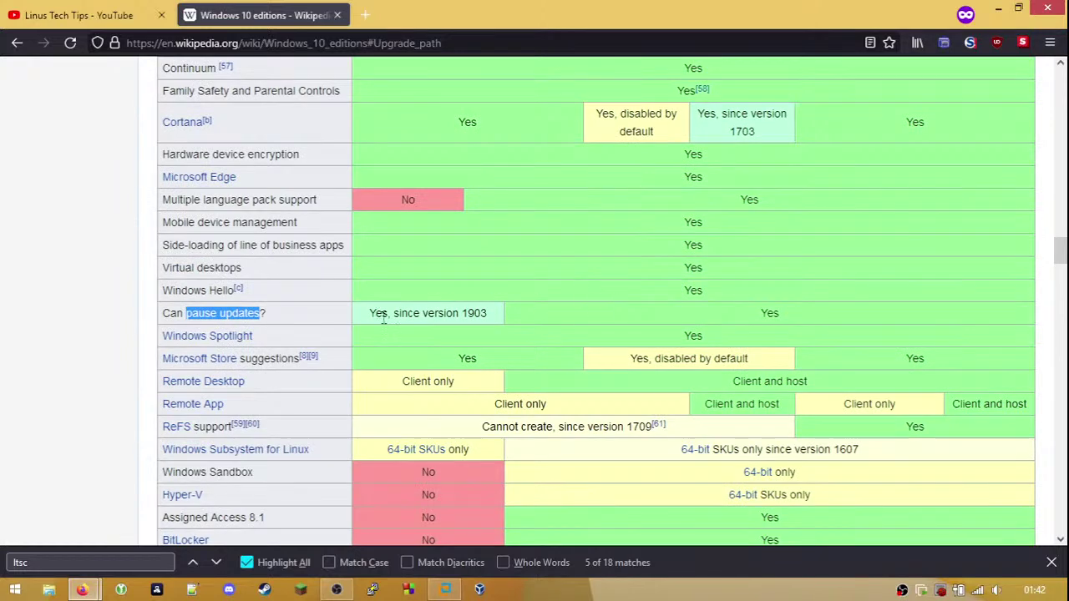
pyautogui.moveTo(377, 313); pyautogui.dragTo(475, 314)
pyautogui.click(474, 313)
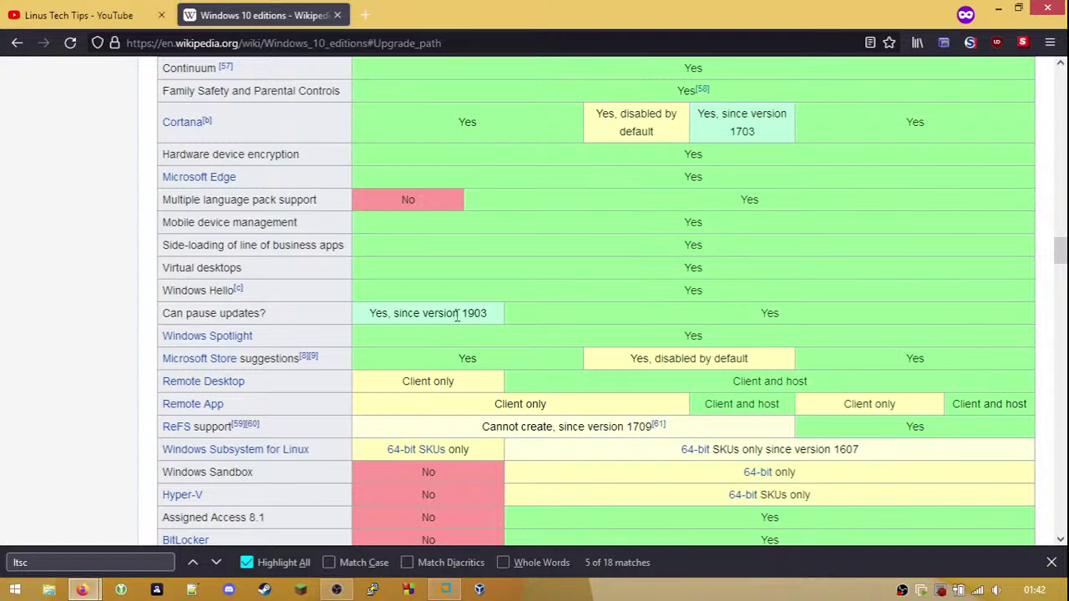
pyautogui.moveTo(380, 313); pyautogui.dragTo(472, 316)
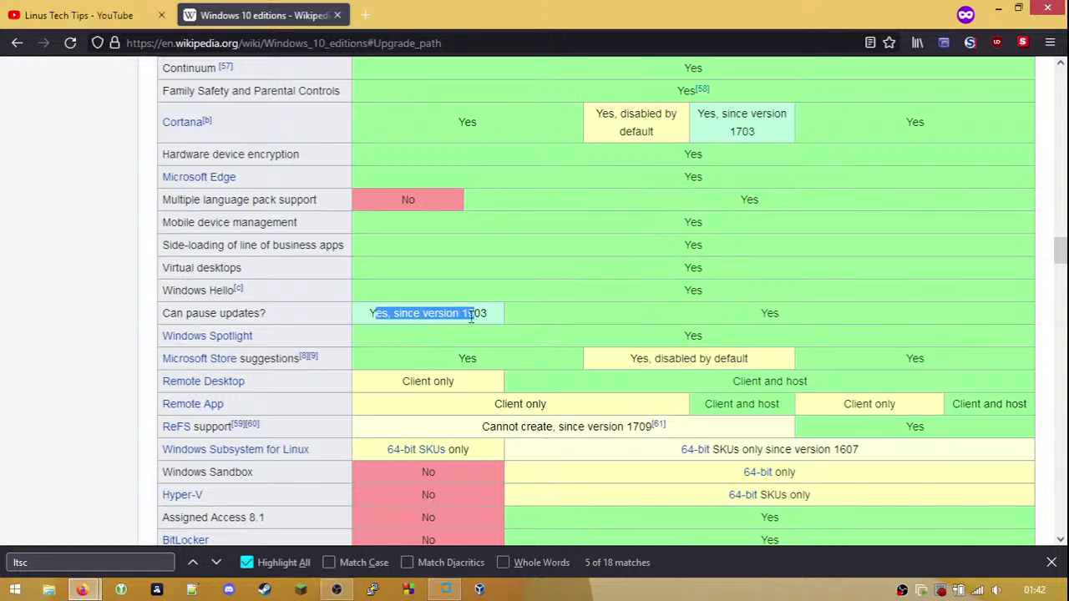
pyautogui.scroll(4, 472, 317)
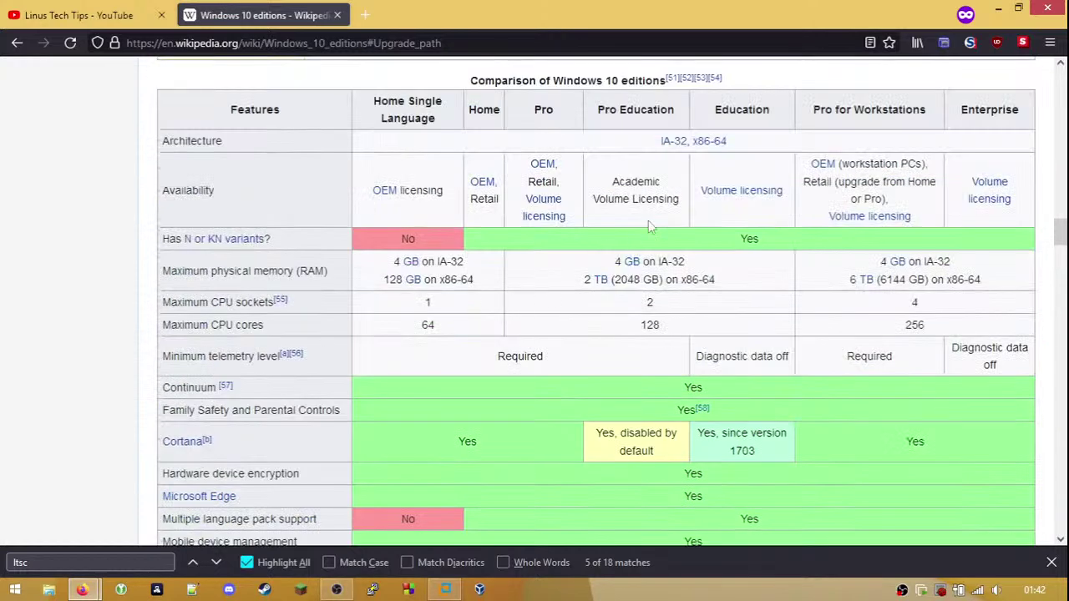
pyautogui.scroll(-4, 654, 224)
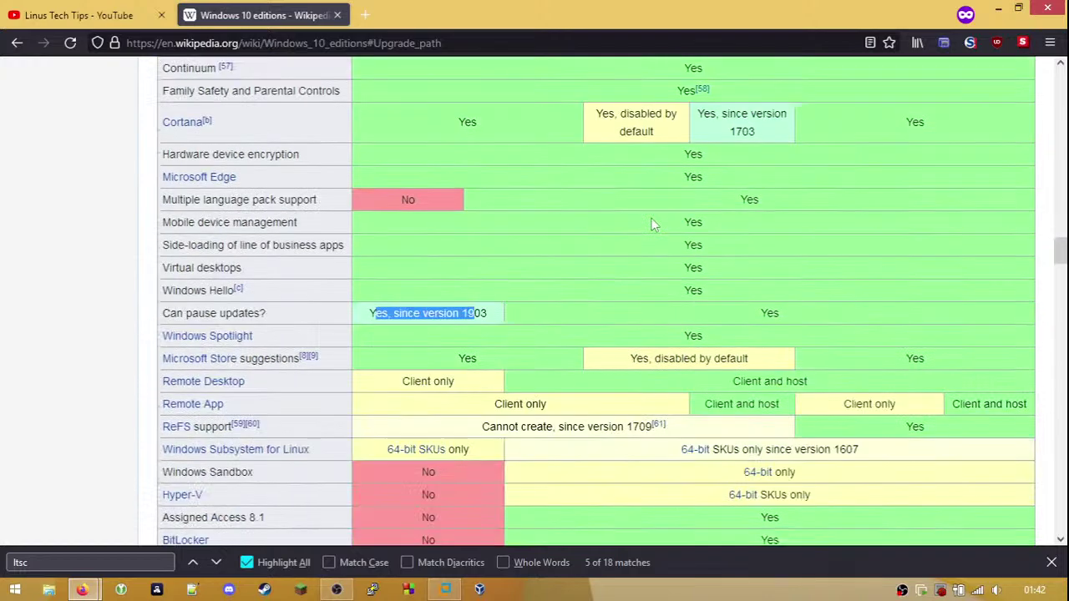
pyautogui.scroll(3, 654, 224)
pyautogui.scroll(2, 651, 220)
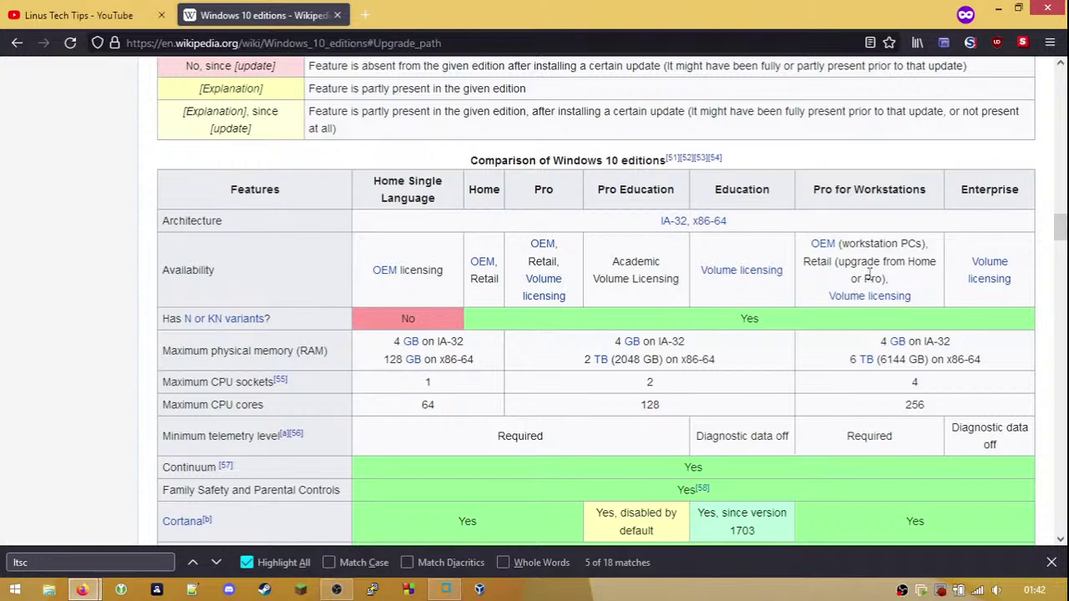
# - Look over the lower rows of the Windows 10 editions comparison chart, including the Long-term servicing option row, and return to its headings
pyautogui.scroll(-18, 868, 276)
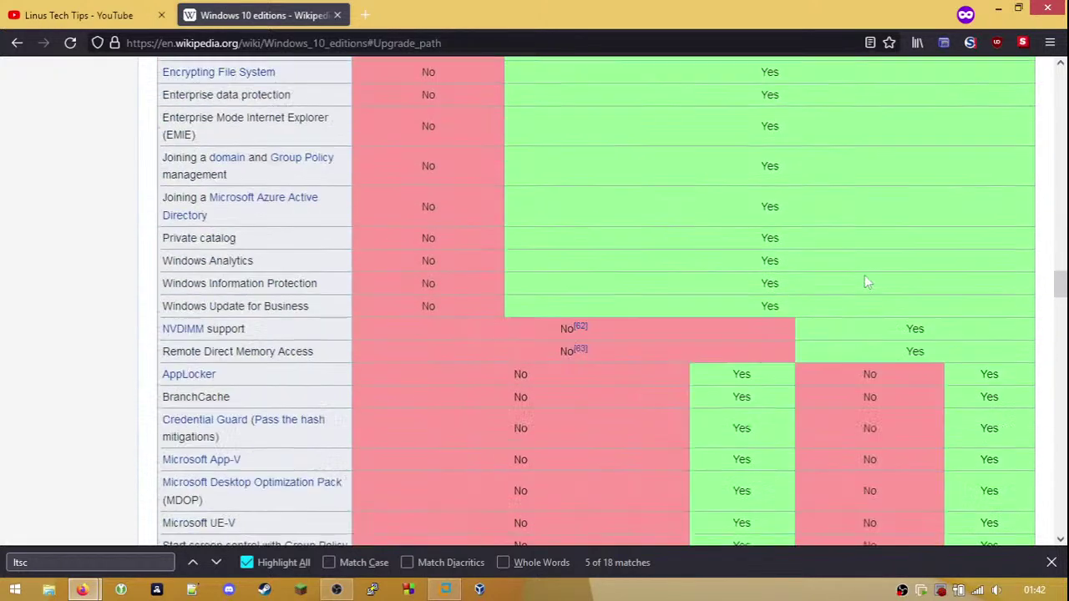
pyautogui.scroll(-4, 866, 276)
pyautogui.scroll(4, 866, 276)
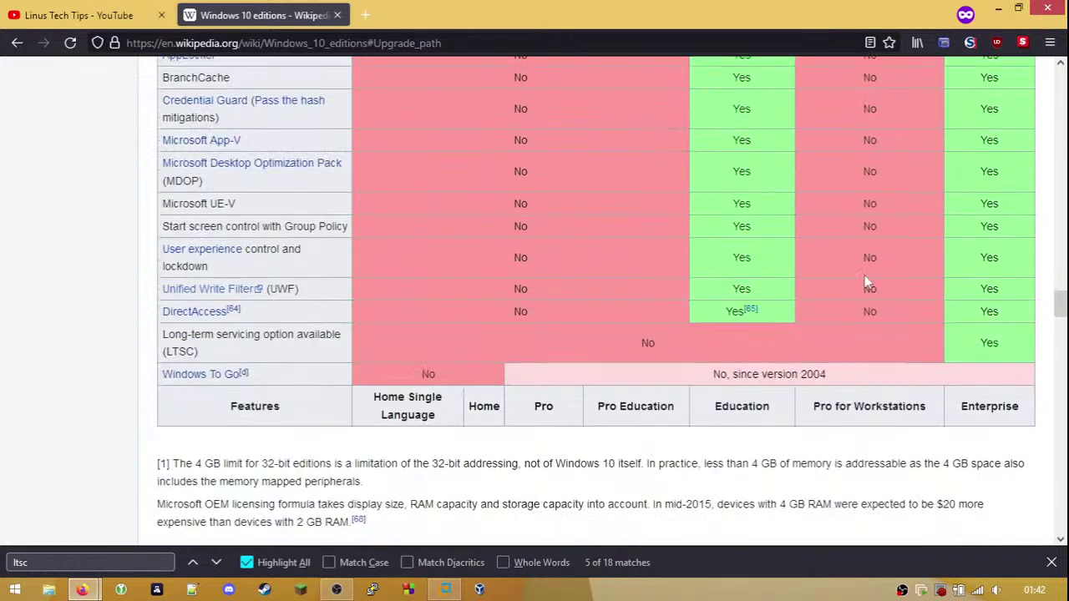
pyautogui.scroll(20, 866, 276)
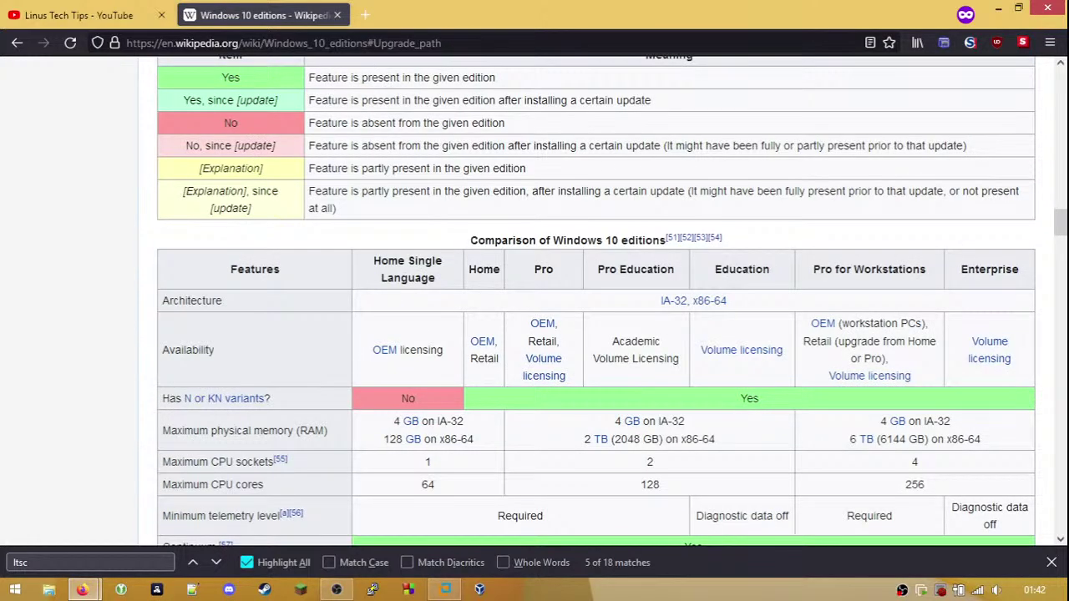
# - Open the main Windows 10 Wikipedia article and find its "Windows 10 support and update branches" table
pyautogui.moveTo(329, 43); pyautogui.dragTo(551, 33)
pyautogui.press('BackSpace')
pyautogui.press('Return')
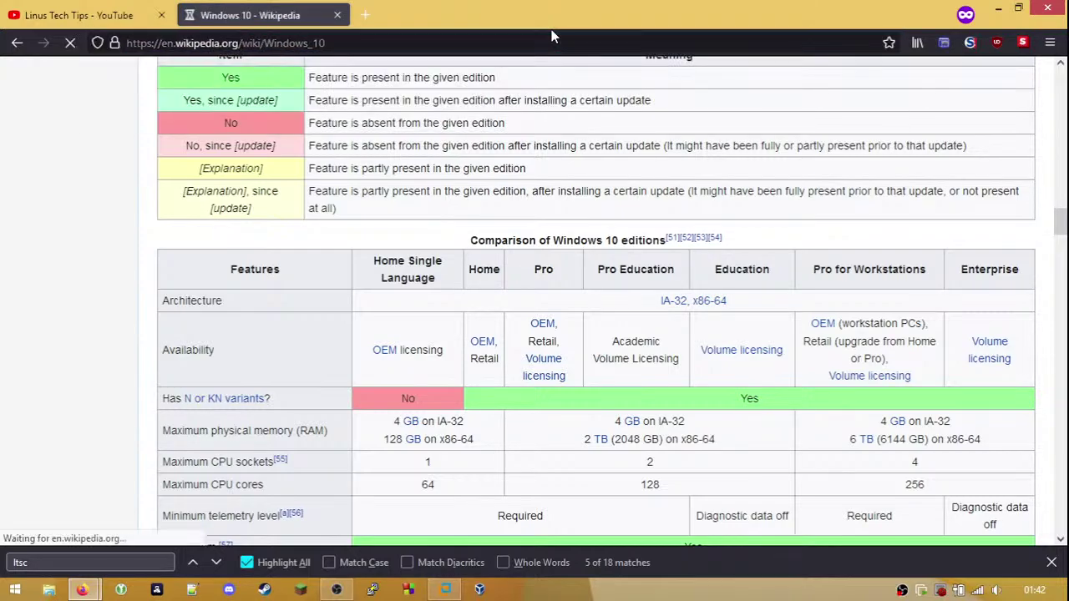
pyautogui.scroll(-20, 521, 123)
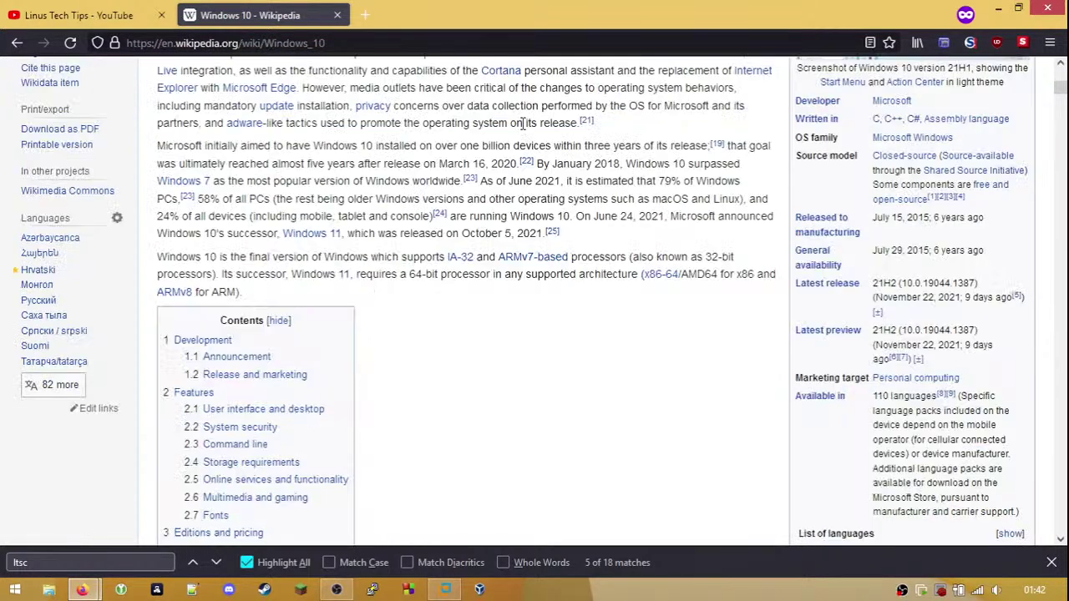
pyautogui.scroll(-20, 524, 125)
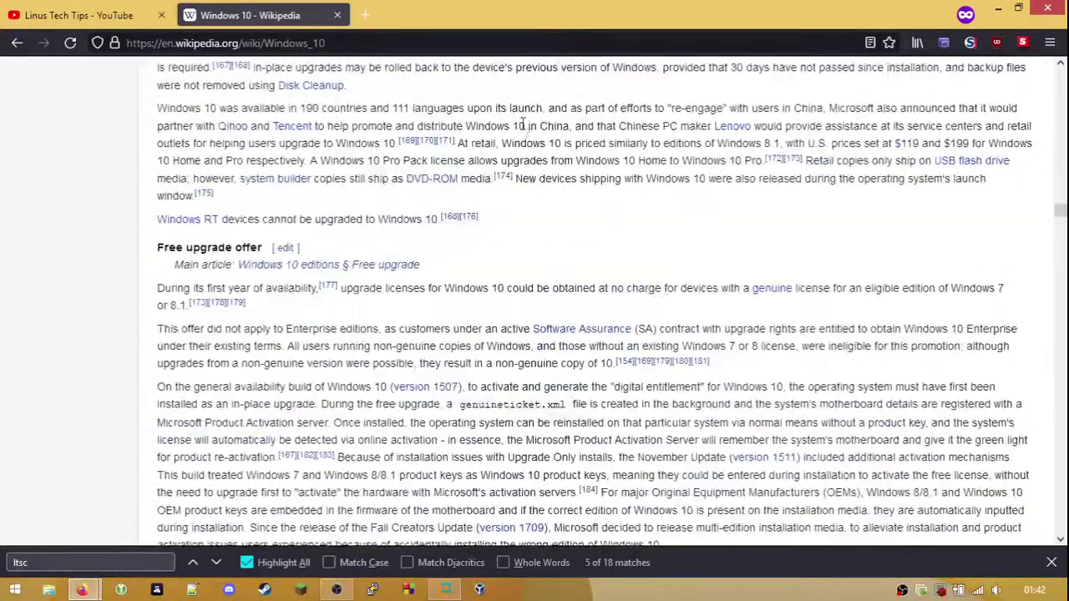
pyautogui.scroll(-10, 523, 127)
pyautogui.scroll(5, 524, 125)
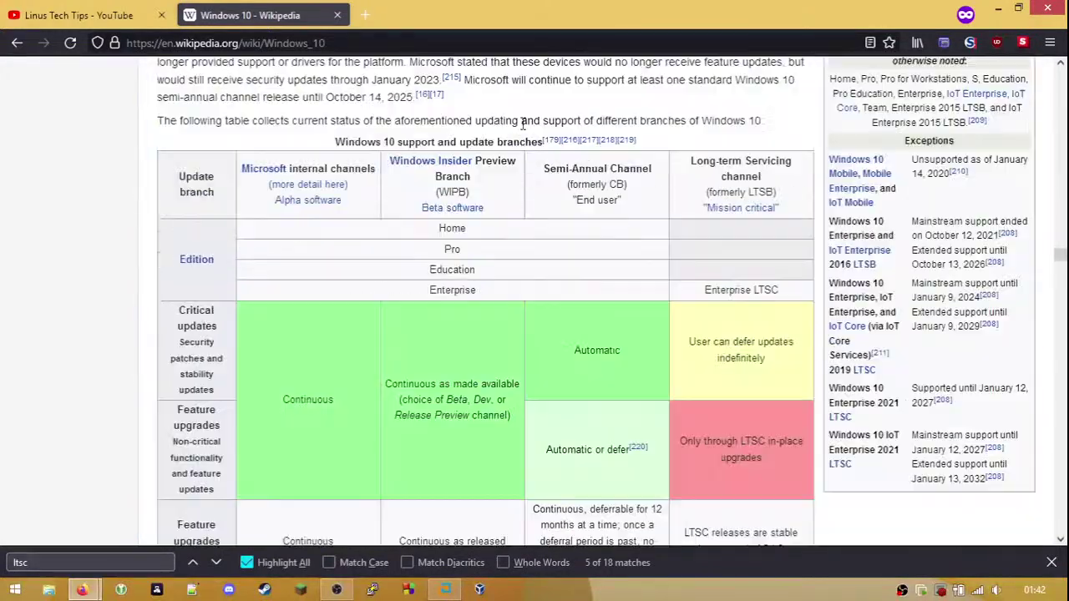
# - Examine the support and update branches table, highlighting the Long-term Servicing channel heading and its critical updates entry and comparing it with other branches
pyautogui.scroll(-2, 639, 236)
pyautogui.scroll(2, 622, 232)
pyautogui.moveTo(708, 160); pyautogui.dragTo(755, 177)
pyautogui.click(759, 191)
pyautogui.doubleClick(761, 192)
pyautogui.click(748, 316)
pyautogui.moveTo(700, 345); pyautogui.dragTo(785, 344)
pyautogui.click(785, 344)
pyautogui.doubleClick(742, 358)
pyautogui.click(754, 357)
pyautogui.scroll(-2, 677, 368)
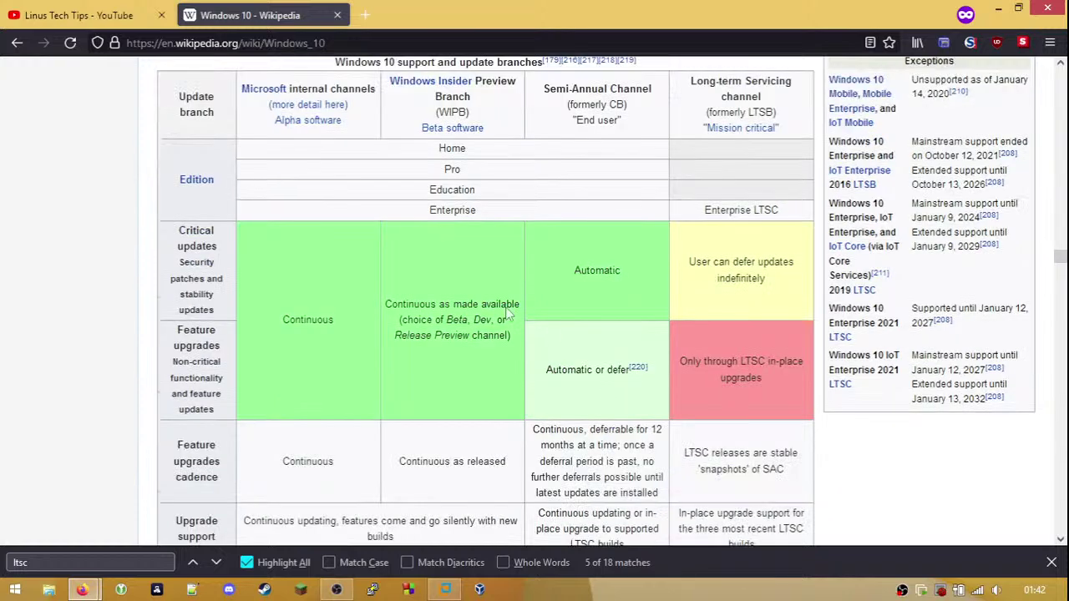
pyautogui.scroll(2, 632, 300)
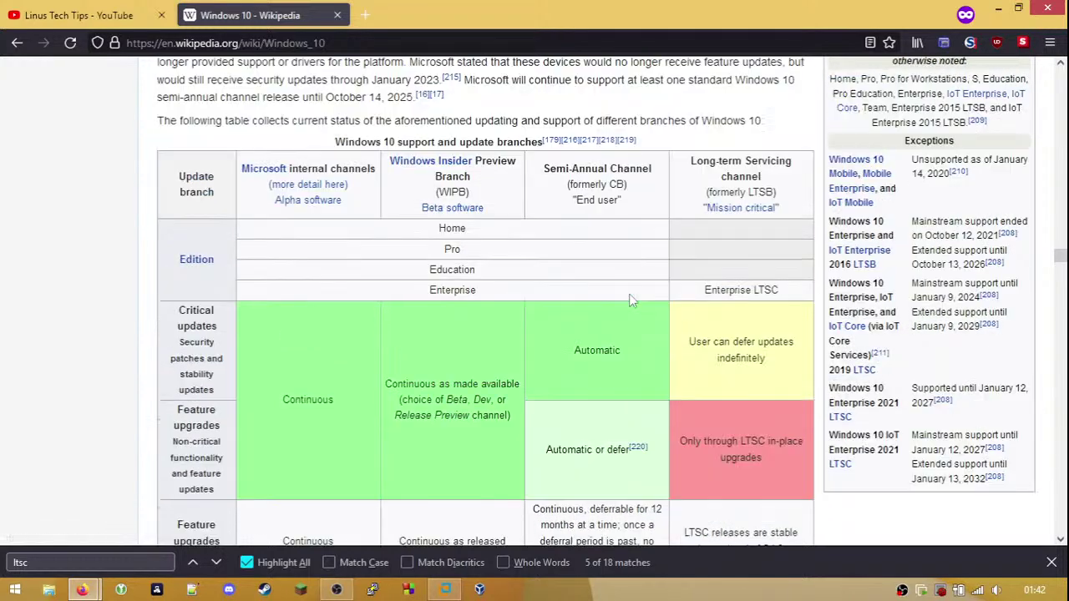
pyautogui.scroll(-4, 631, 301)
pyautogui.scroll(-4, 666, 316)
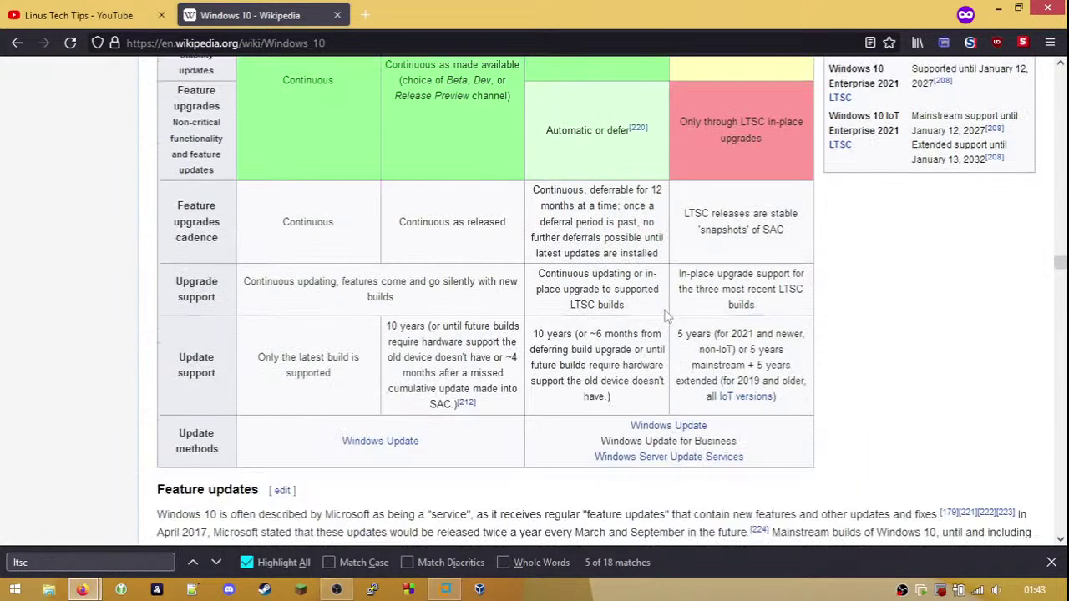
pyautogui.scroll(6, 667, 316)
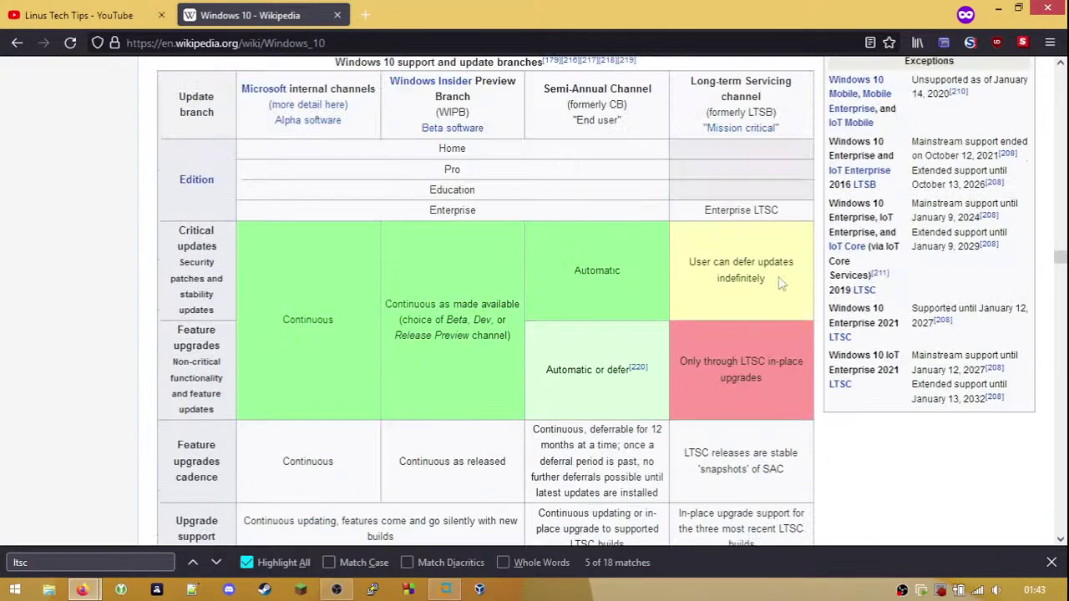
# - Switch to the Windows 10 LTSC virtual machine and reopen System Properties from the advanced system settings on the About page
pyautogui.click(447, 590)
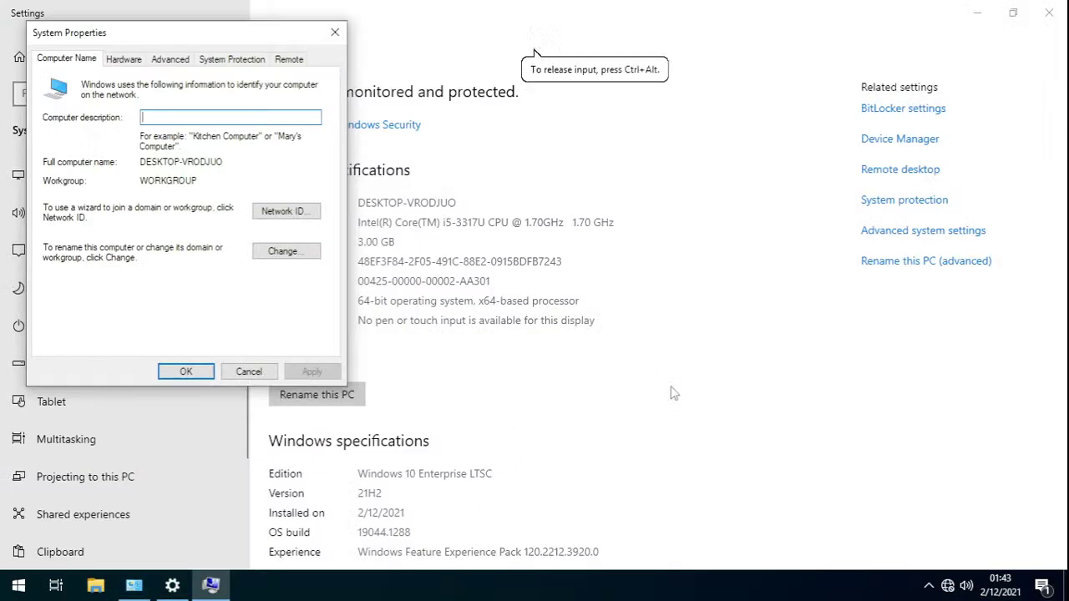
pyautogui.click(268, 377)
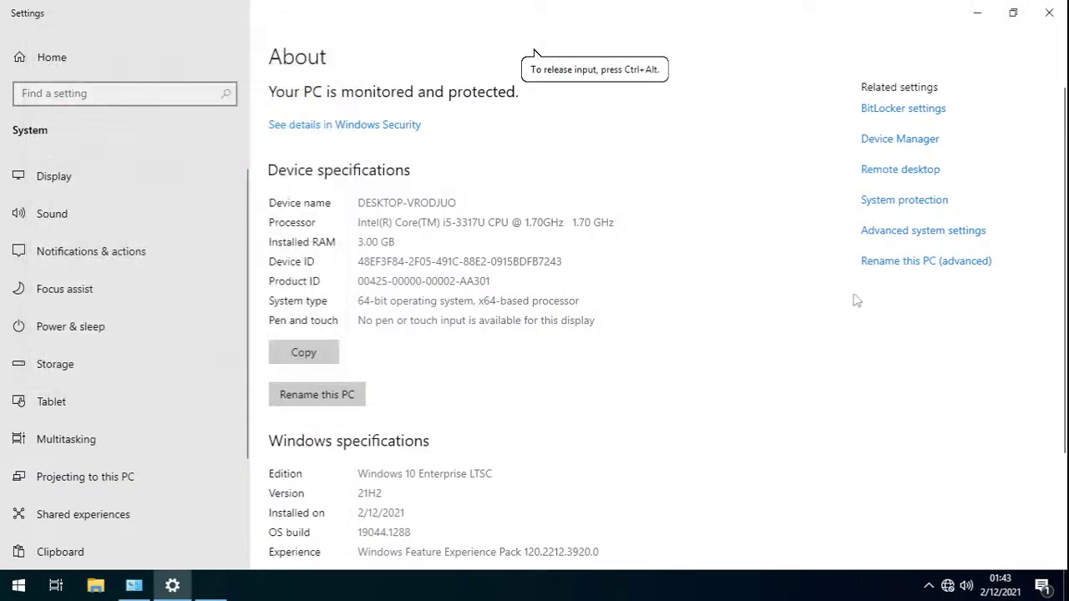
pyautogui.click(954, 232)
pyautogui.click(87, 79)
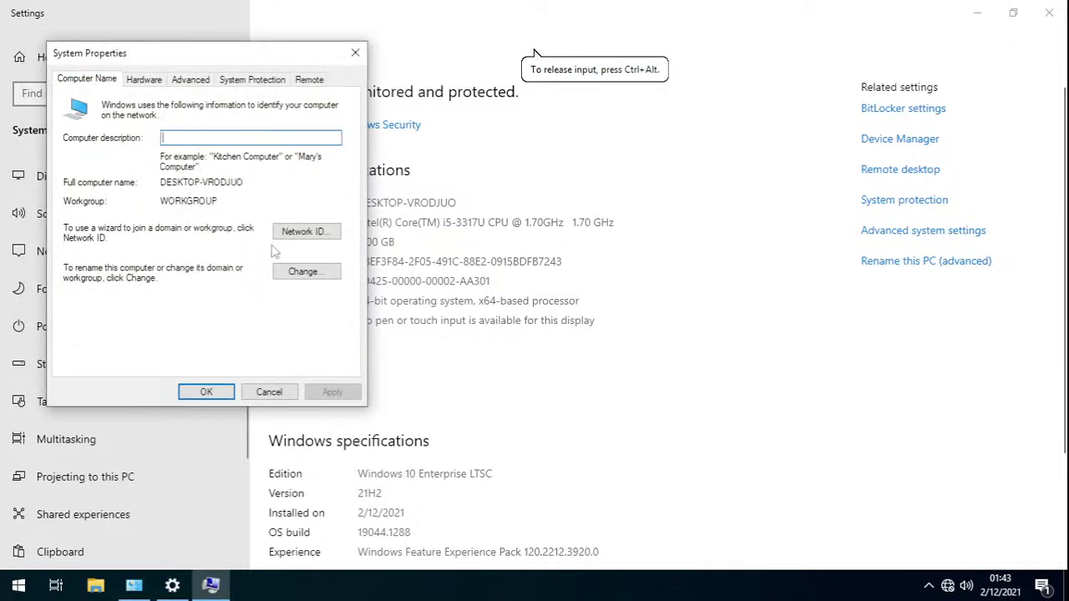
# - Check the Device Installation Settings choice for automatically downloading manufacturers' apps and custom icons, and close the dialog without changes
pyautogui.click(151, 81)
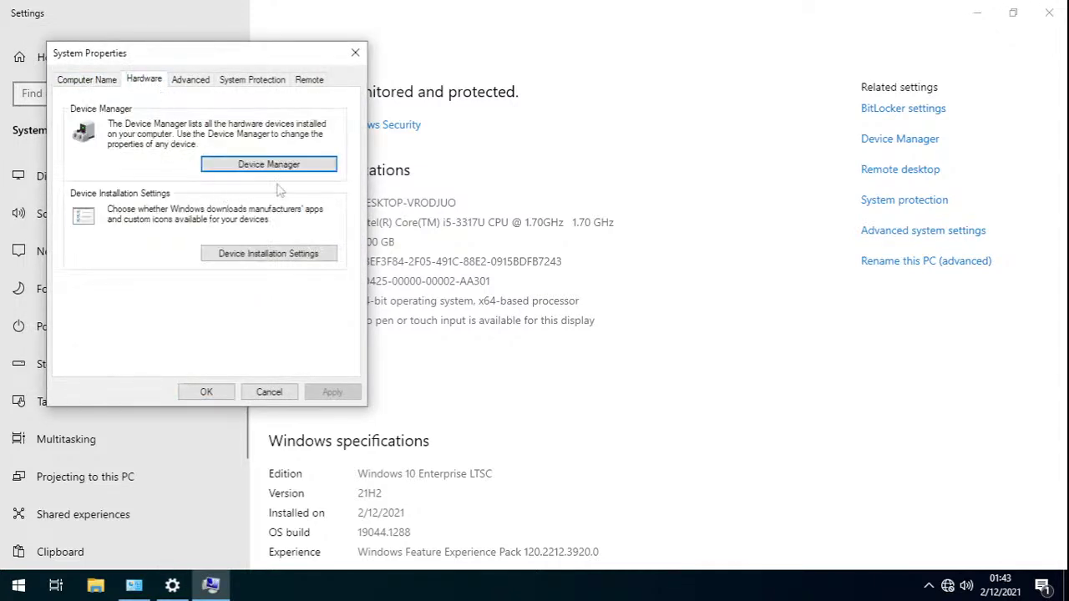
pyautogui.click(242, 253)
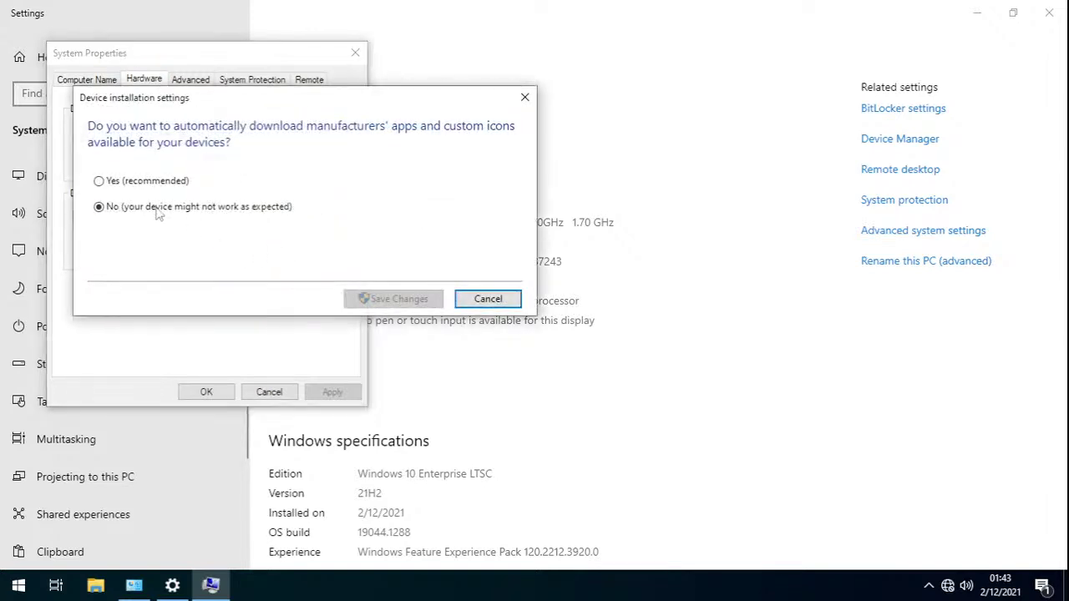
pyautogui.click(524, 98)
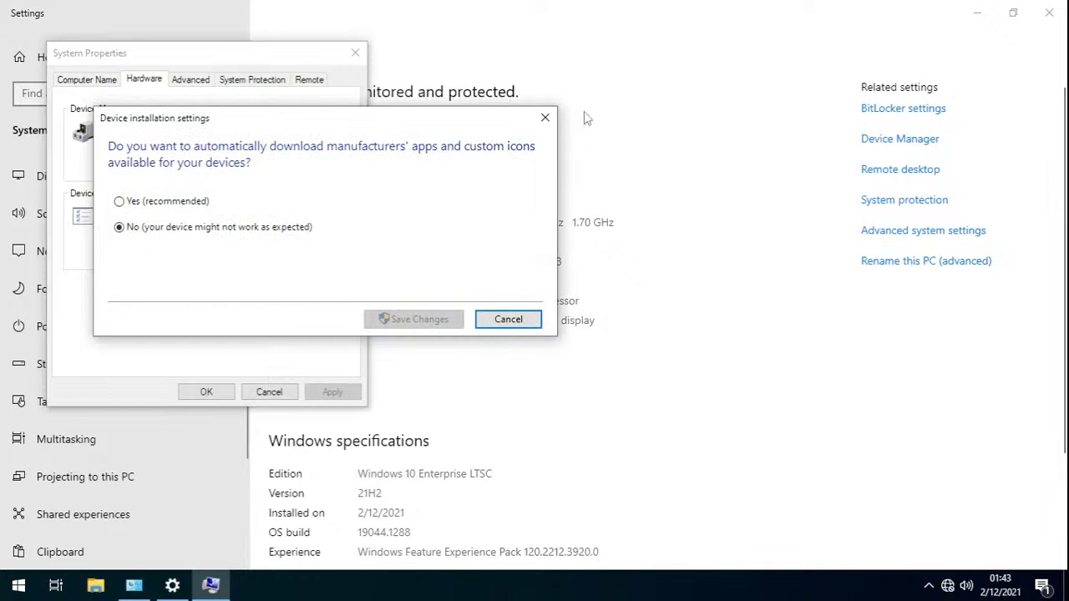
pyautogui.click(536, 124)
# - Open the Performance settings from the Advanced system properties and place the Performance Options window beside System Properties
pyautogui.click(192, 80)
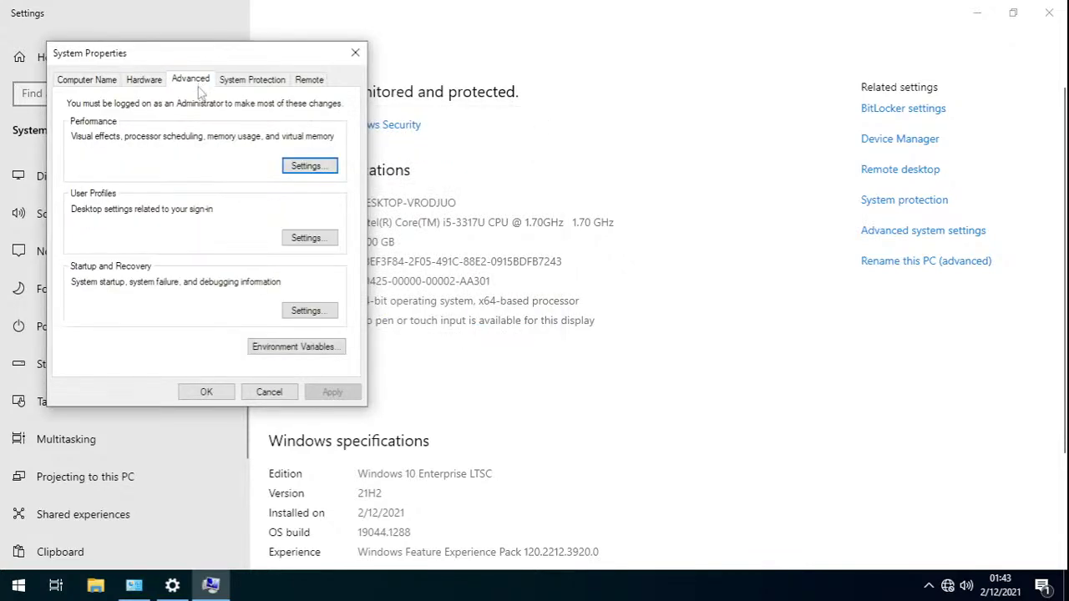
pyautogui.click(307, 167)
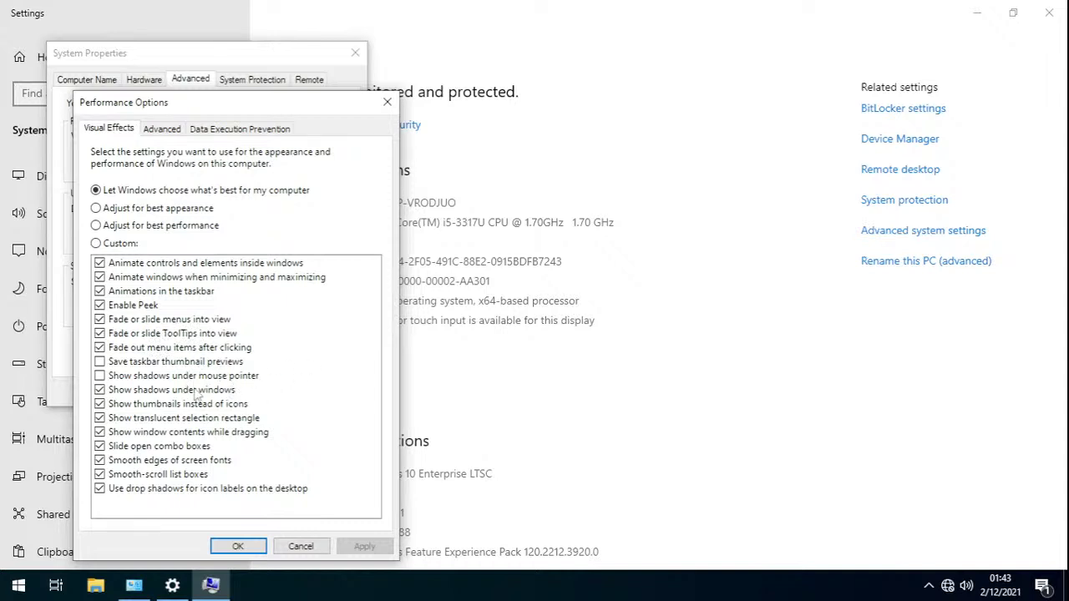
pyautogui.moveTo(266, 107); pyautogui.dragTo(601, 89)
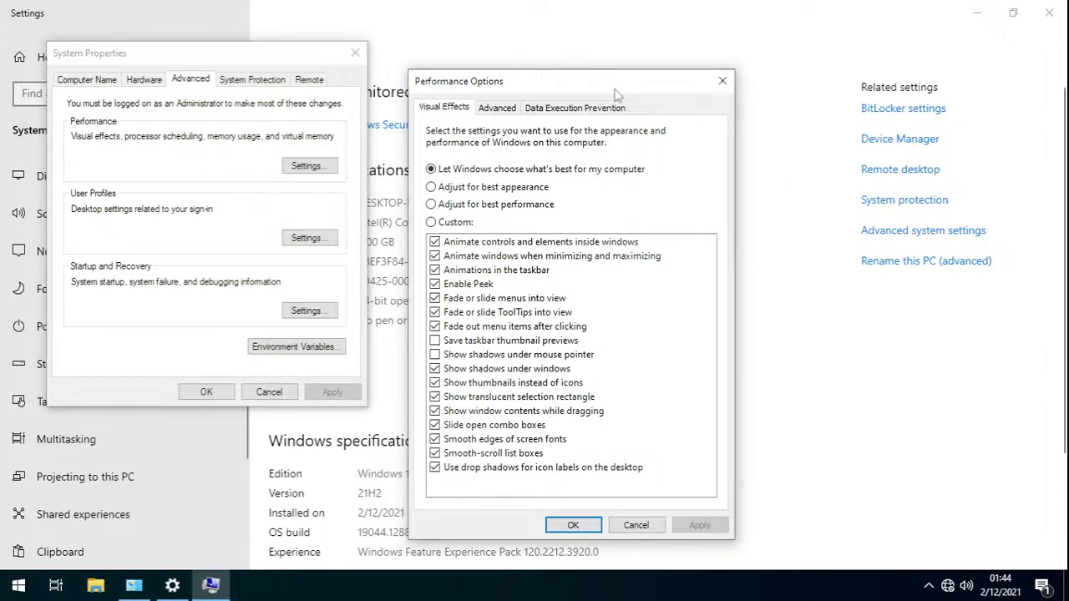
pyautogui.moveTo(613, 88); pyautogui.dragTo(598, 76)
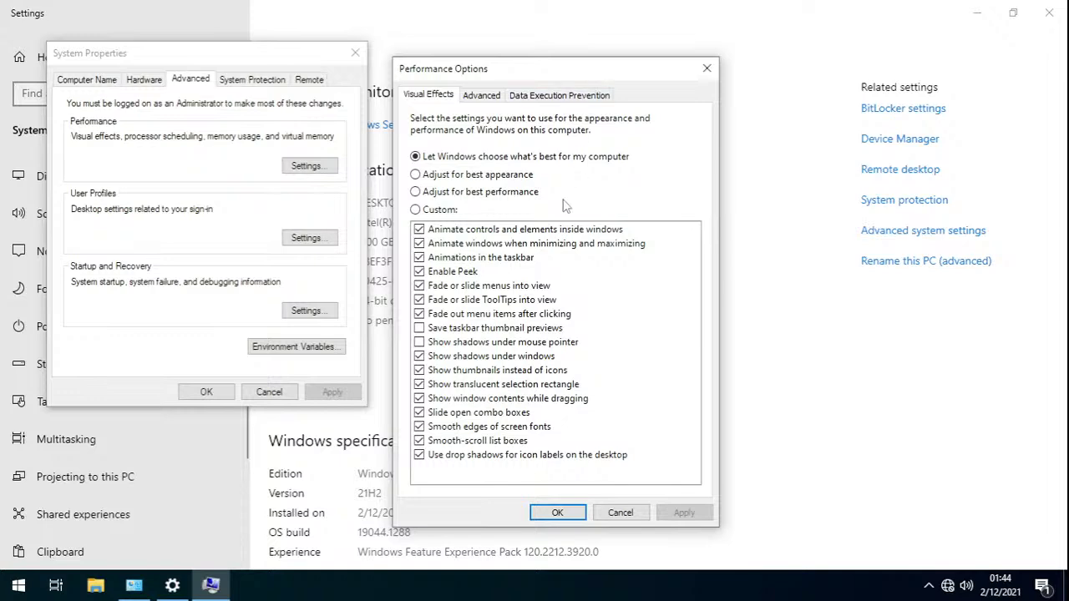
pyautogui.moveTo(544, 77); pyautogui.dragTo(477, 45)
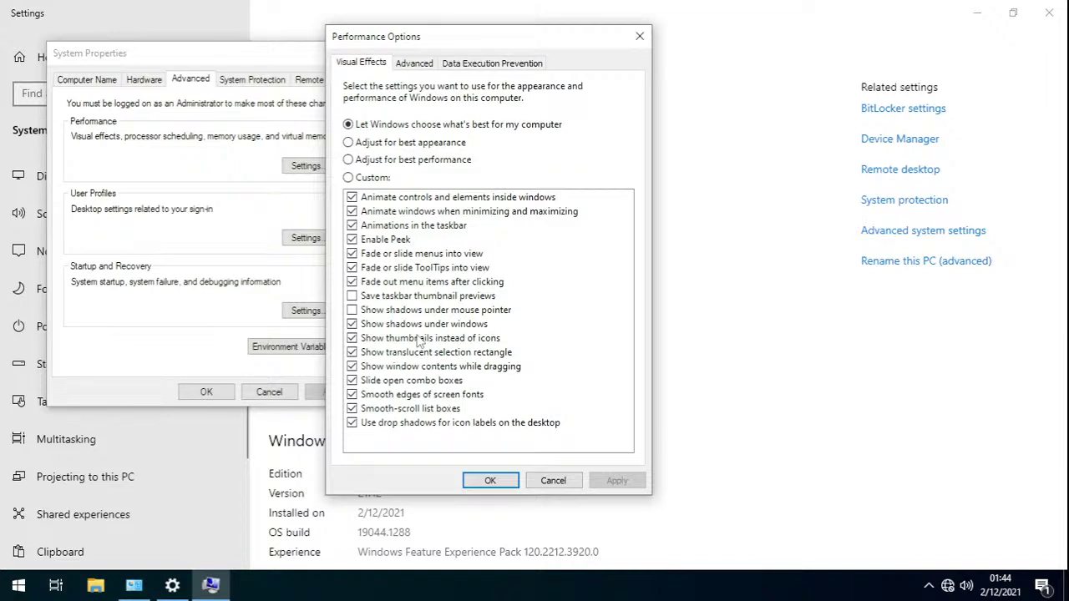
# - Minimize and restore the Settings window to demonstrate the window animations, and return to Performance Options
pyautogui.click(305, 61)
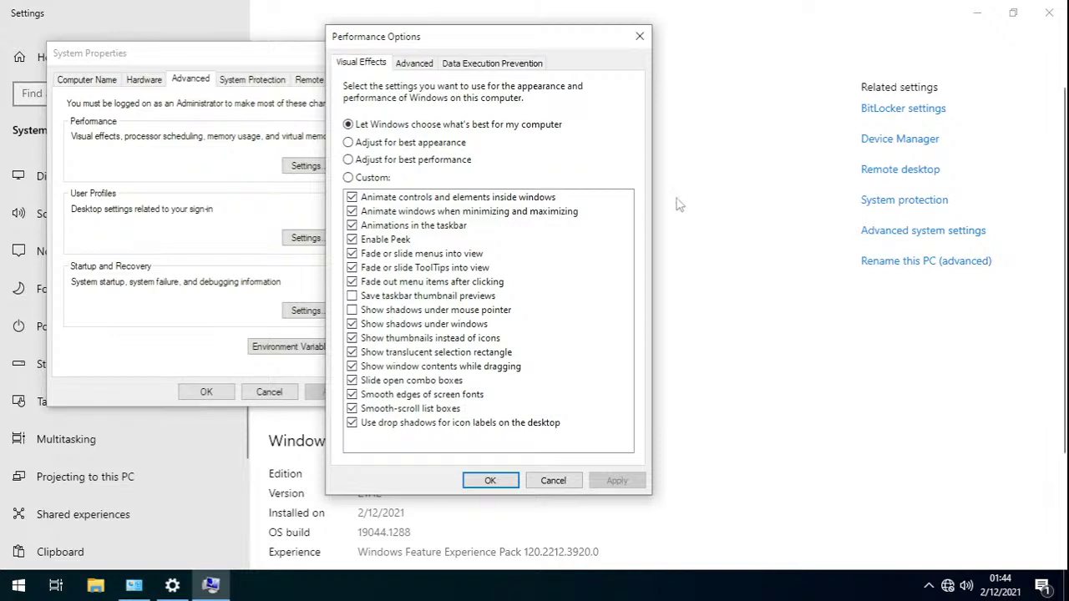
pyautogui.click(213, 587)
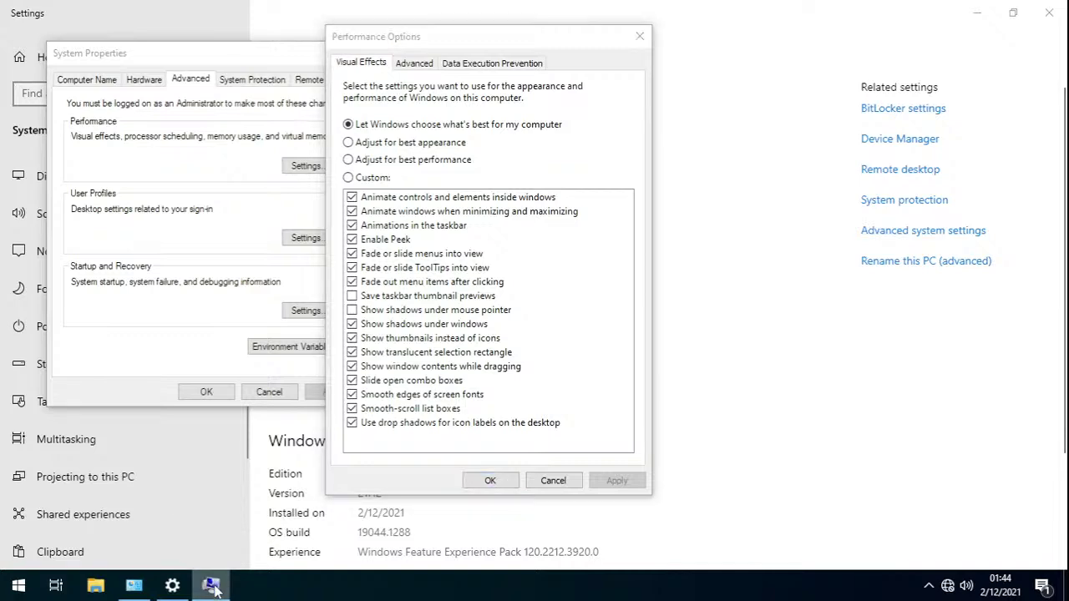
pyautogui.click(172, 586)
pyautogui.click(172, 586)
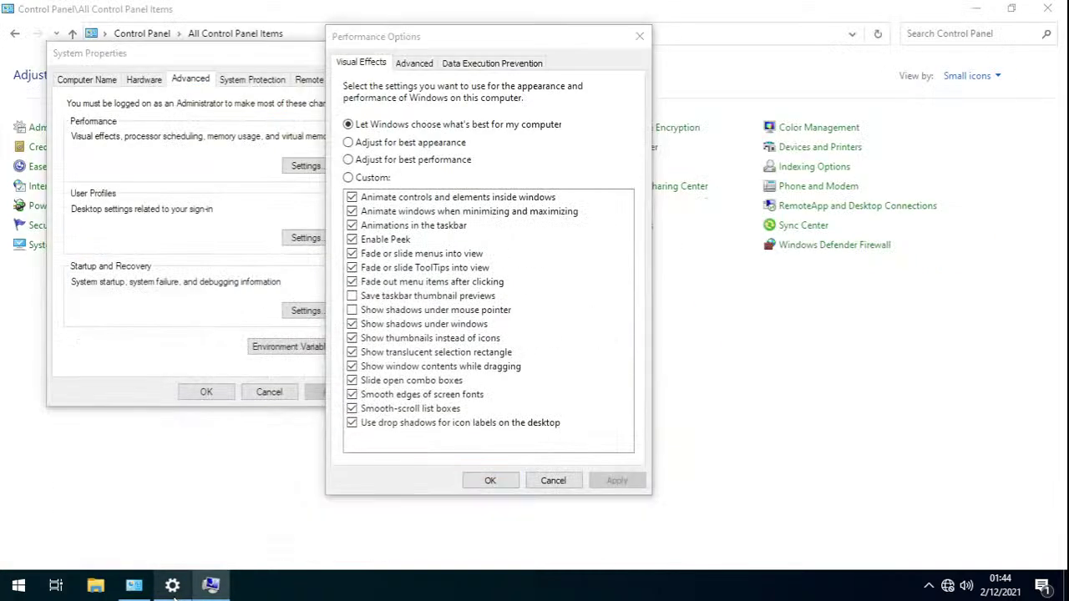
pyautogui.click(172, 585)
pyautogui.click(211, 587)
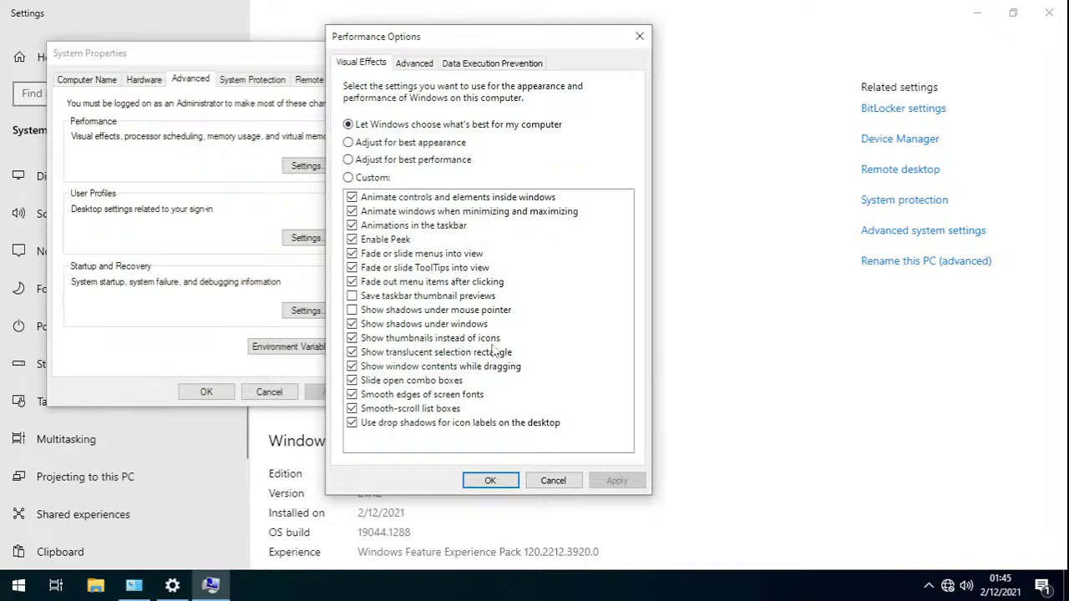
# - Demonstrate the translucent selection rectangle over the two drives in File Explorer's This PC view, and minimize File Explorer
pyautogui.click(95, 587)
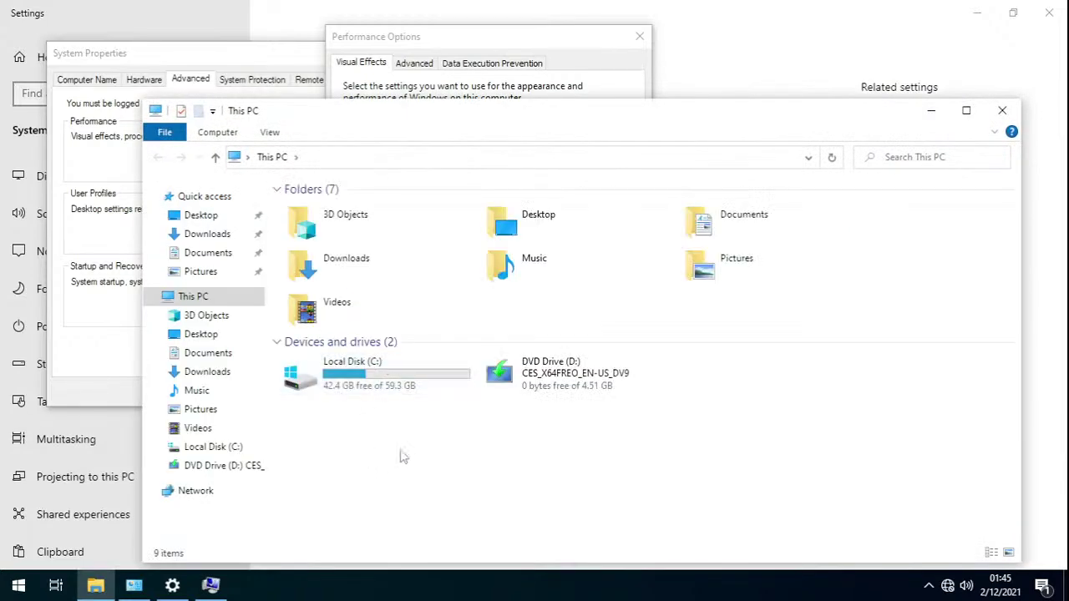
pyautogui.moveTo(346, 496); pyautogui.dragTo(547, 422)
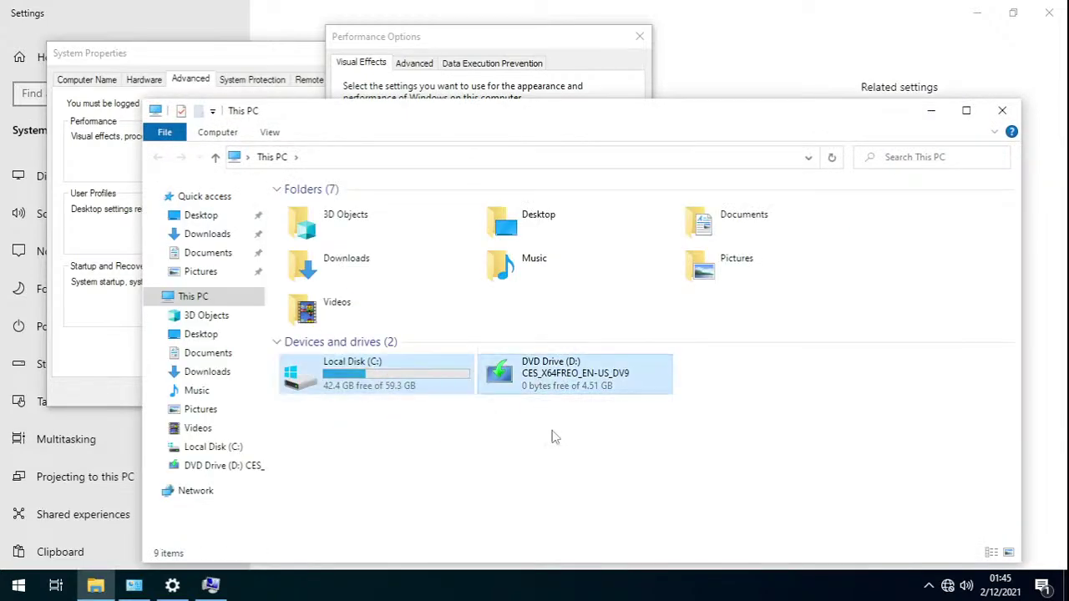
pyautogui.click(547, 418)
pyautogui.click(937, 111)
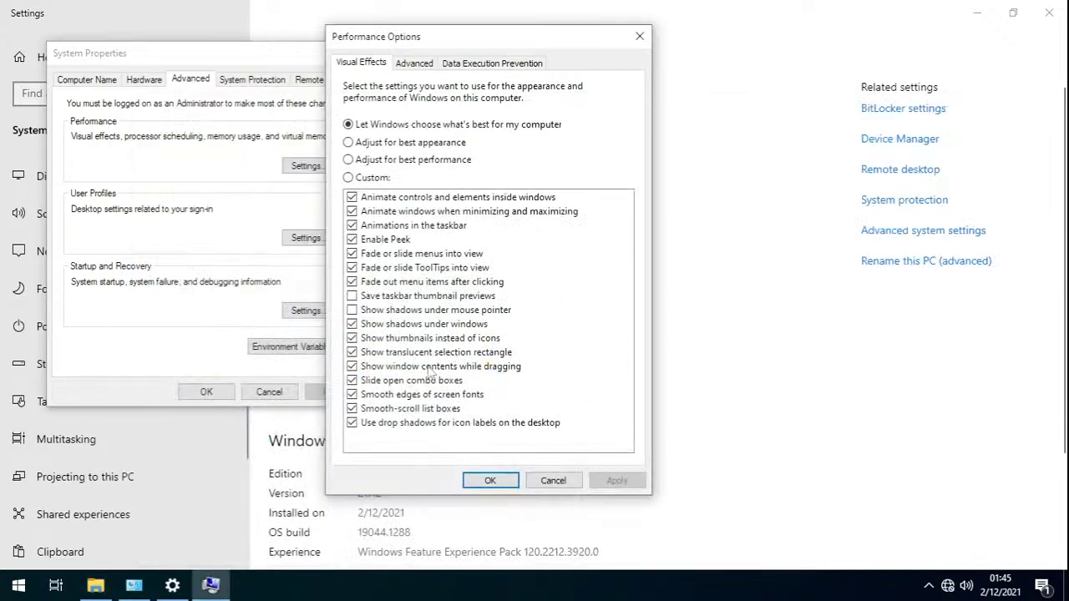
# - Bring Performance Options back to the front and apply custom visual effects with only thumbnails, the translucent selection rectangle and smooth screen font edges enabled
pyautogui.moveTo(487, 45); pyautogui.dragTo(314, 56)
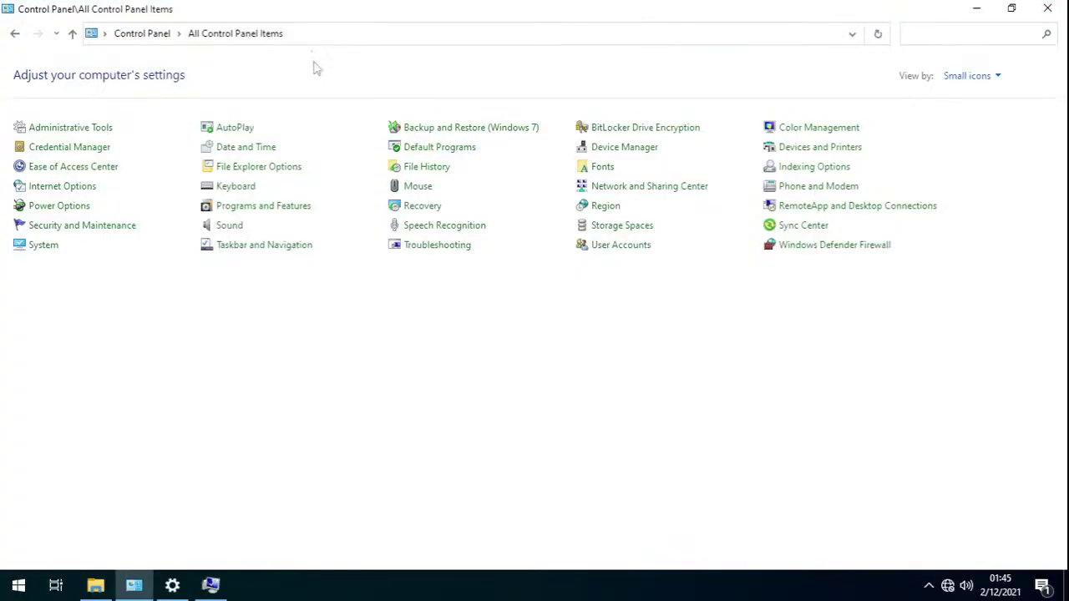
pyautogui.click(210, 585)
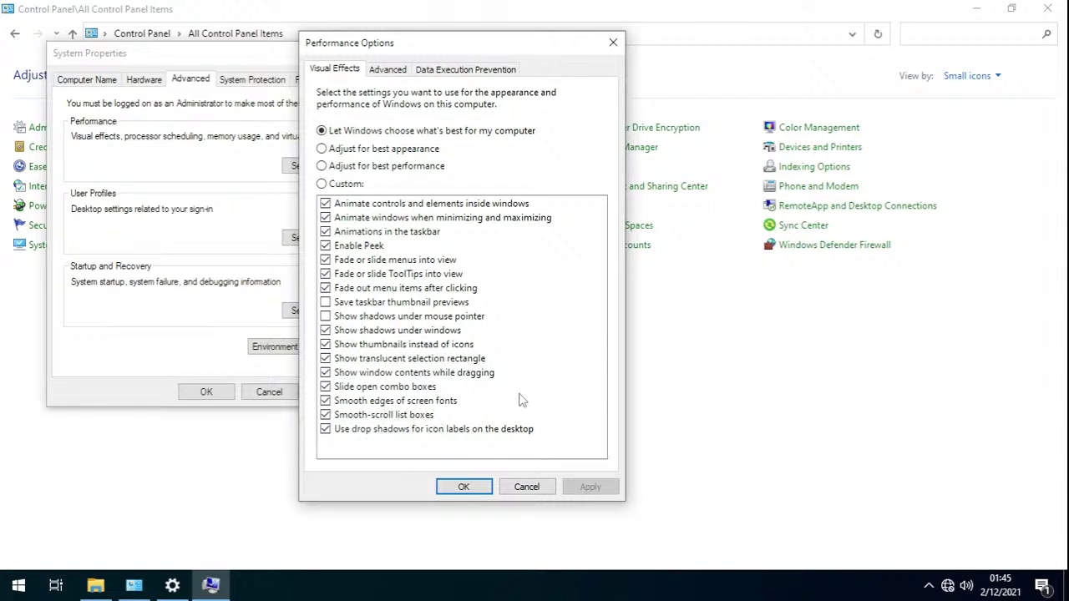
pyautogui.click(389, 166)
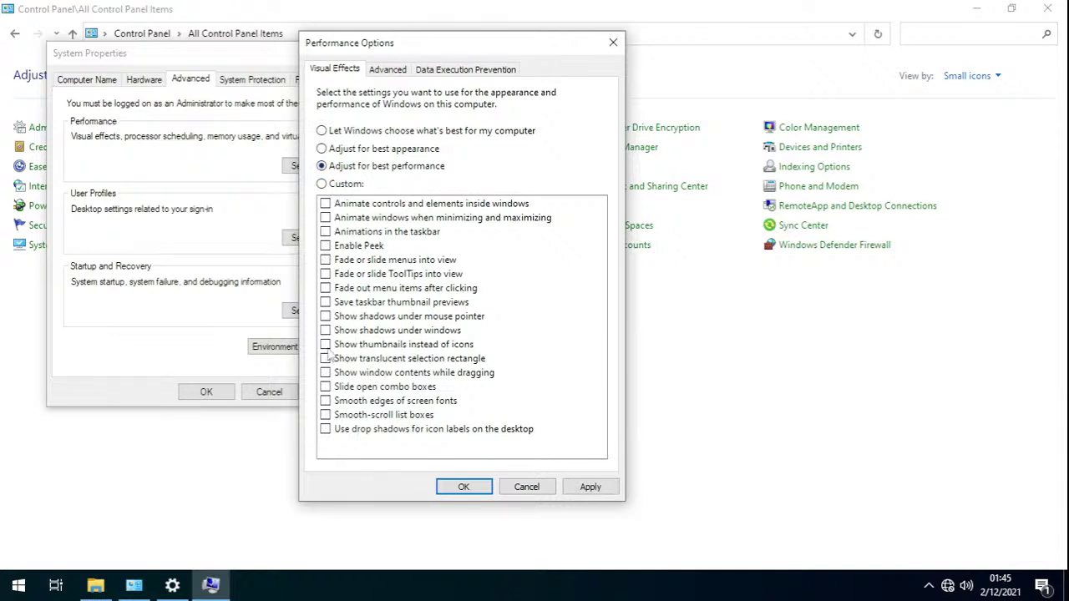
pyautogui.click(326, 346)
pyautogui.click(326, 359)
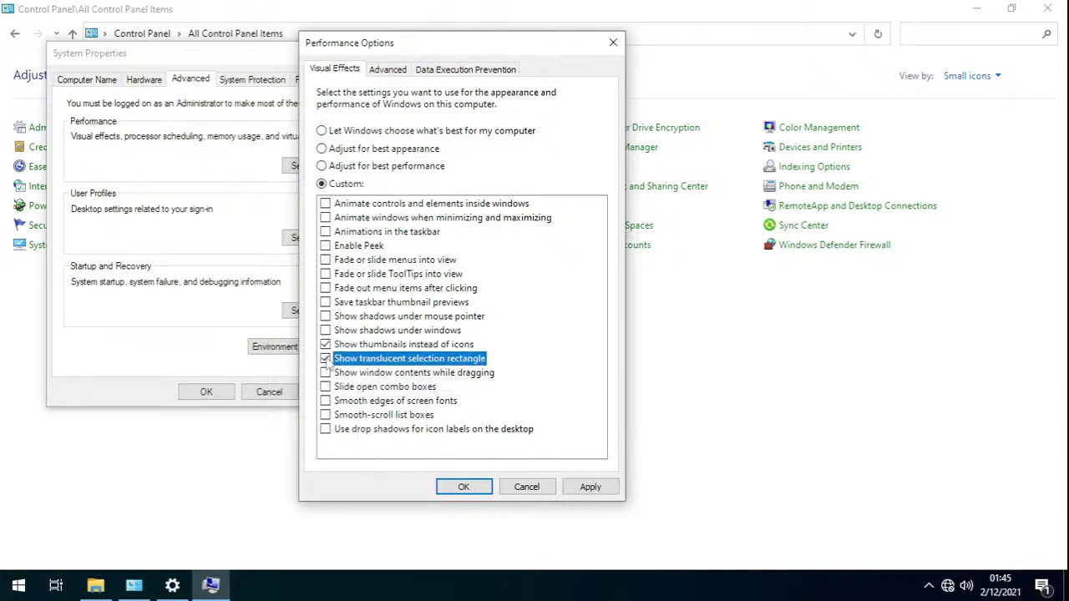
pyautogui.click(327, 402)
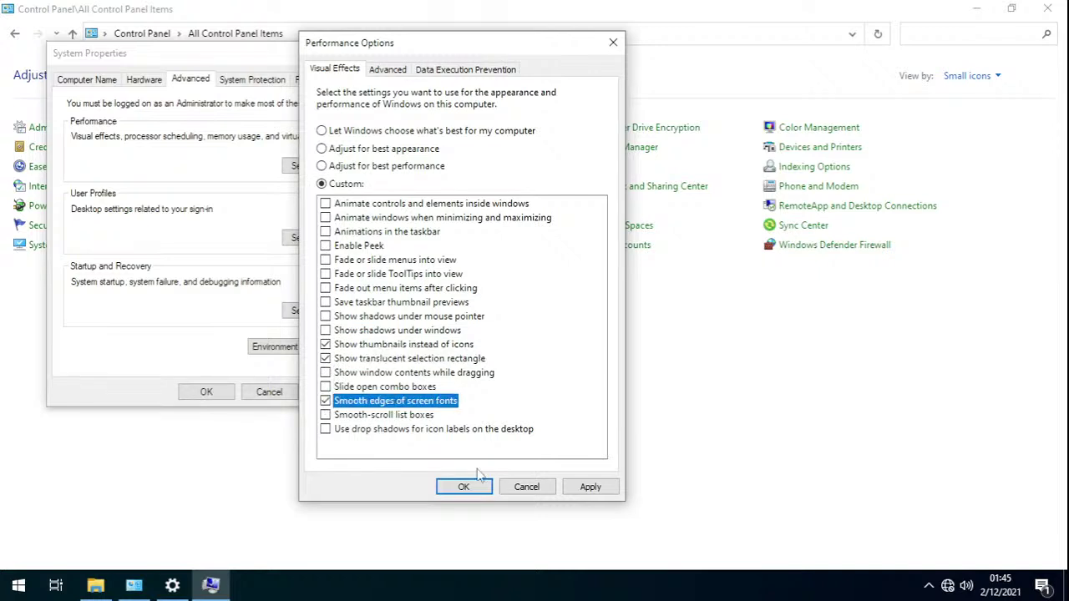
pyautogui.click(590, 486)
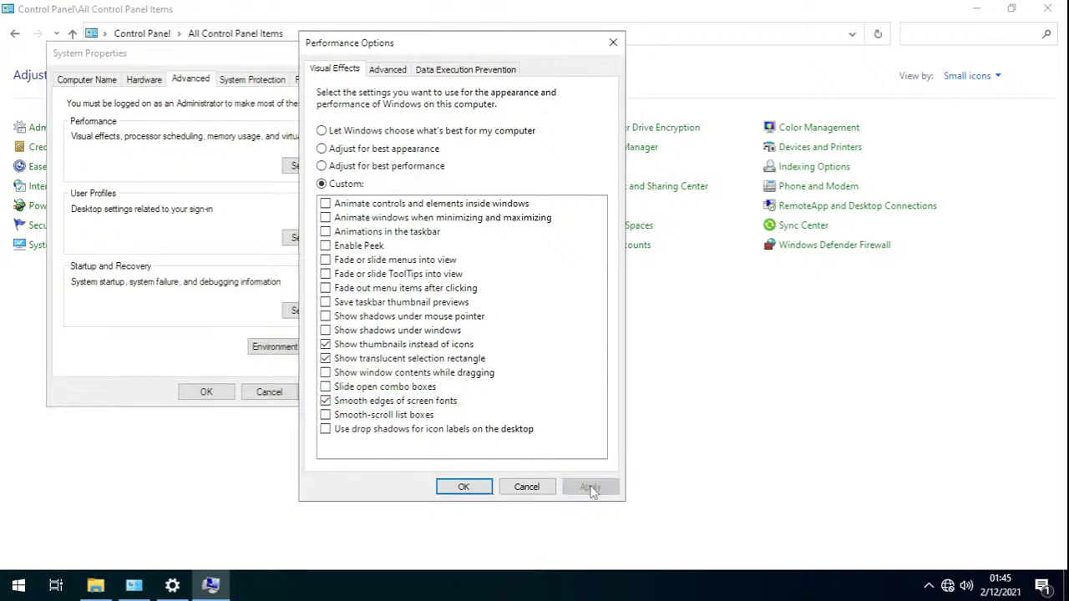
# - Open the Virtual Memory settings from the advanced performance options and turn off automatic paging file management for all drives
pyautogui.moveTo(399, 50); pyautogui.dragTo(474, 48)
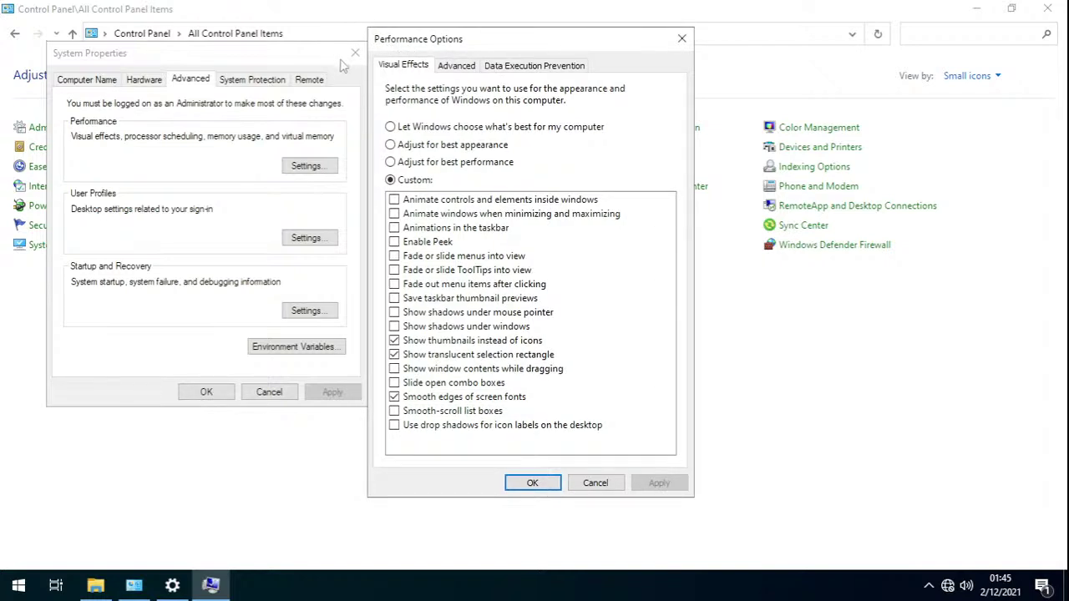
pyautogui.click(448, 65)
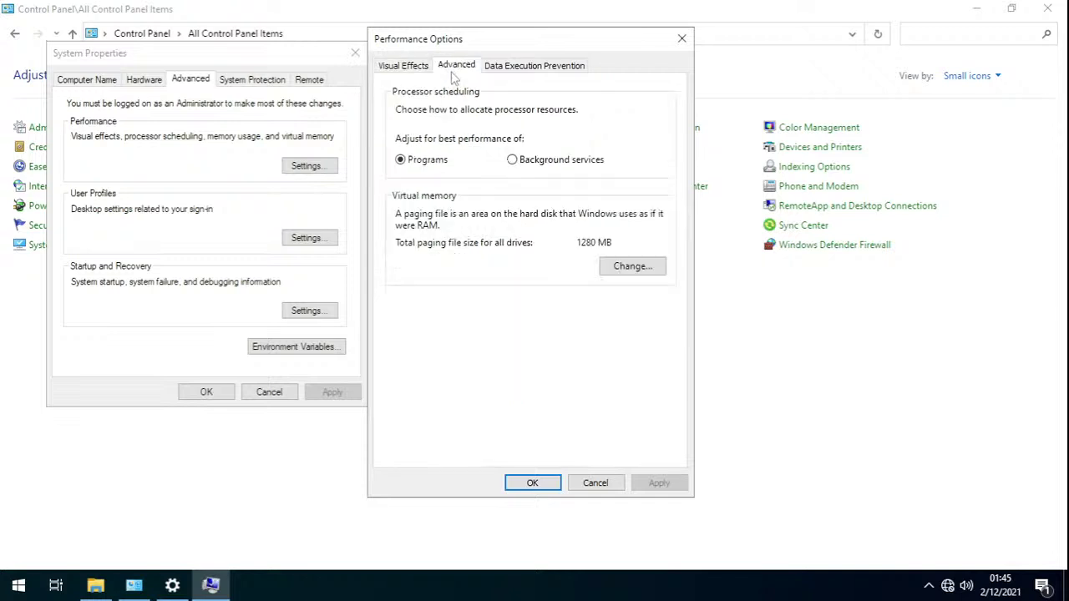
pyautogui.click(628, 266)
pyautogui.click(453, 112)
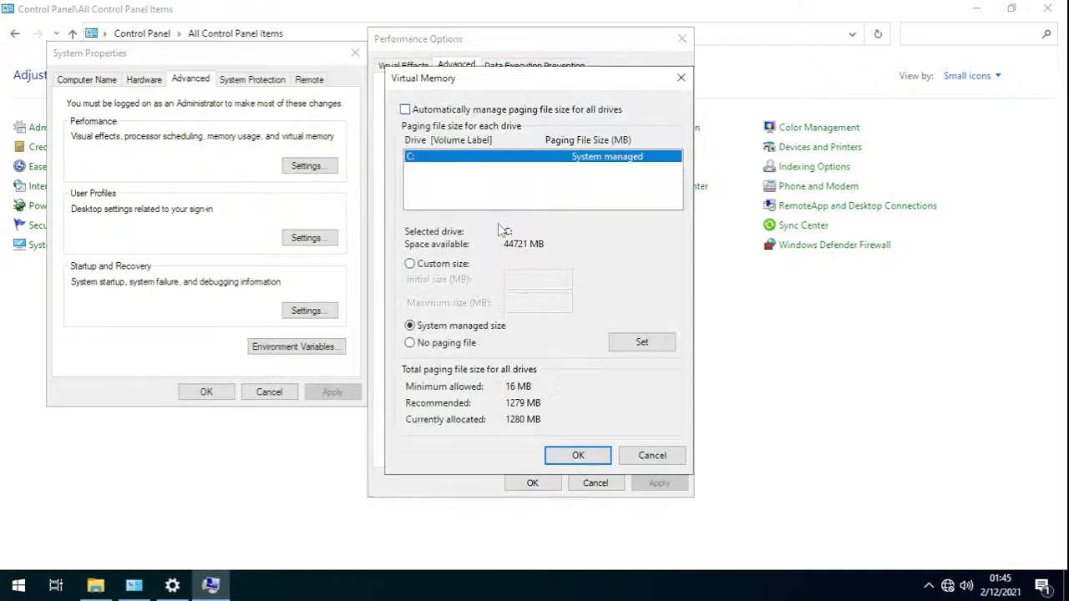
# - Set a custom paging file on drive C with initial and maximum sizes of 5120 MB and apply the change
pyautogui.click(468, 264)
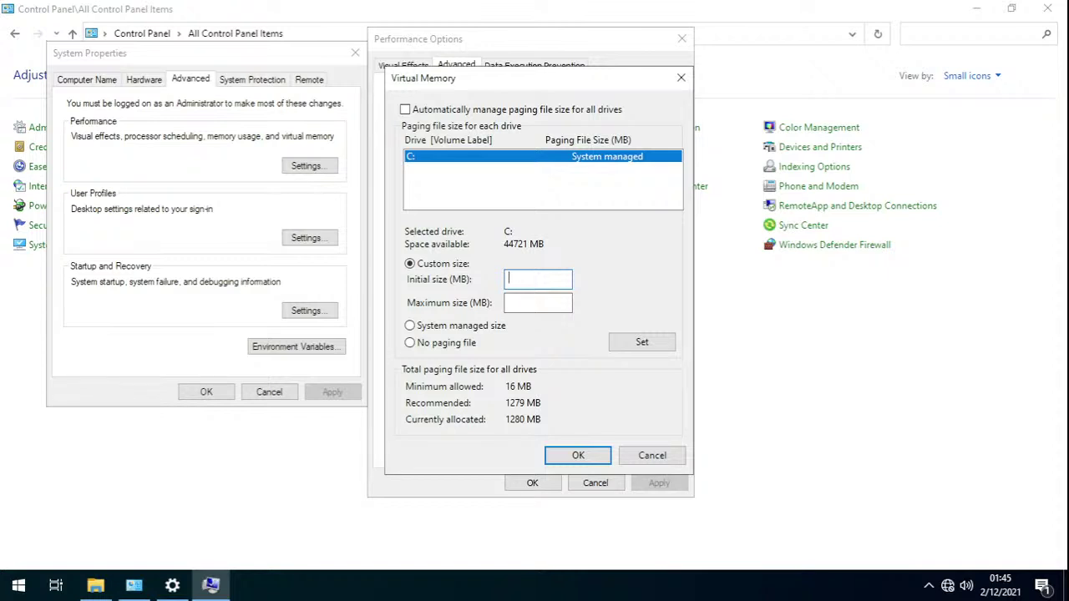
pyautogui.write('5120')
pyautogui.press('Tab')
pyautogui.write('5120')
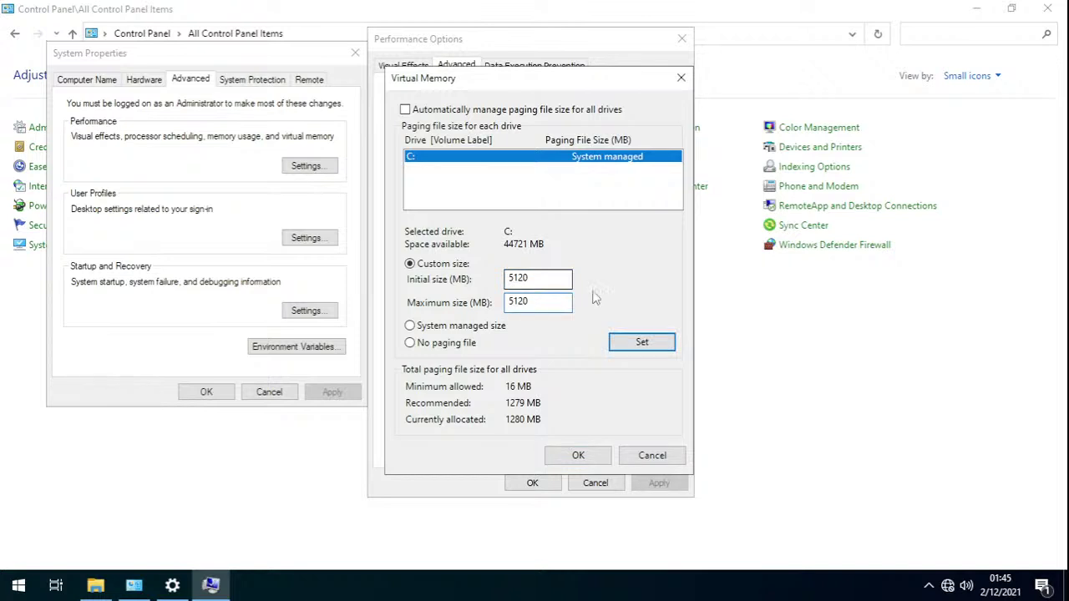
pyautogui.click(652, 346)
pyautogui.click(599, 456)
pyautogui.click(658, 358)
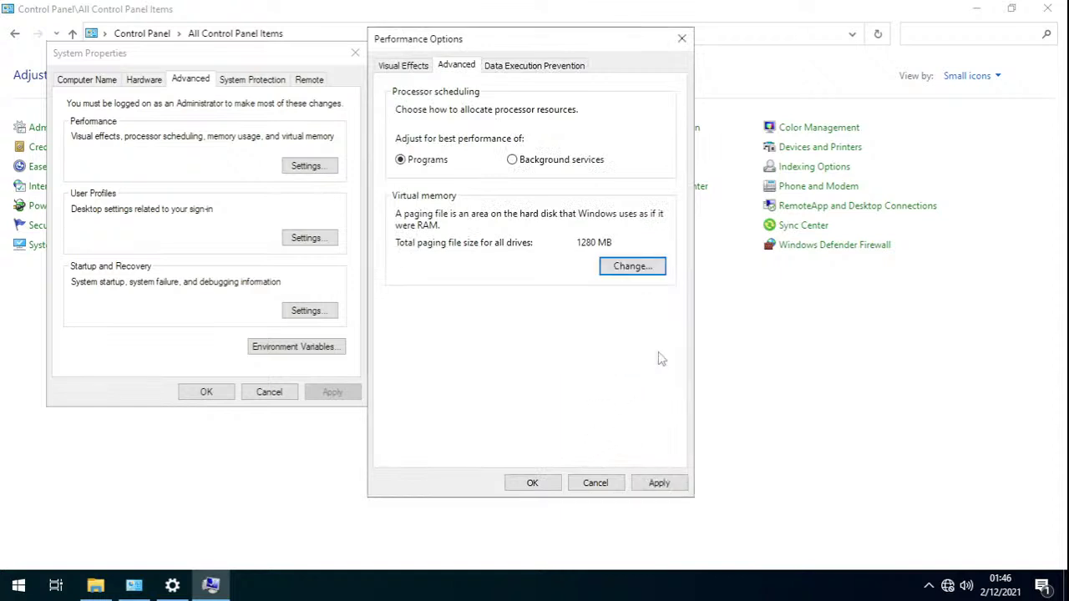
pyautogui.click(659, 482)
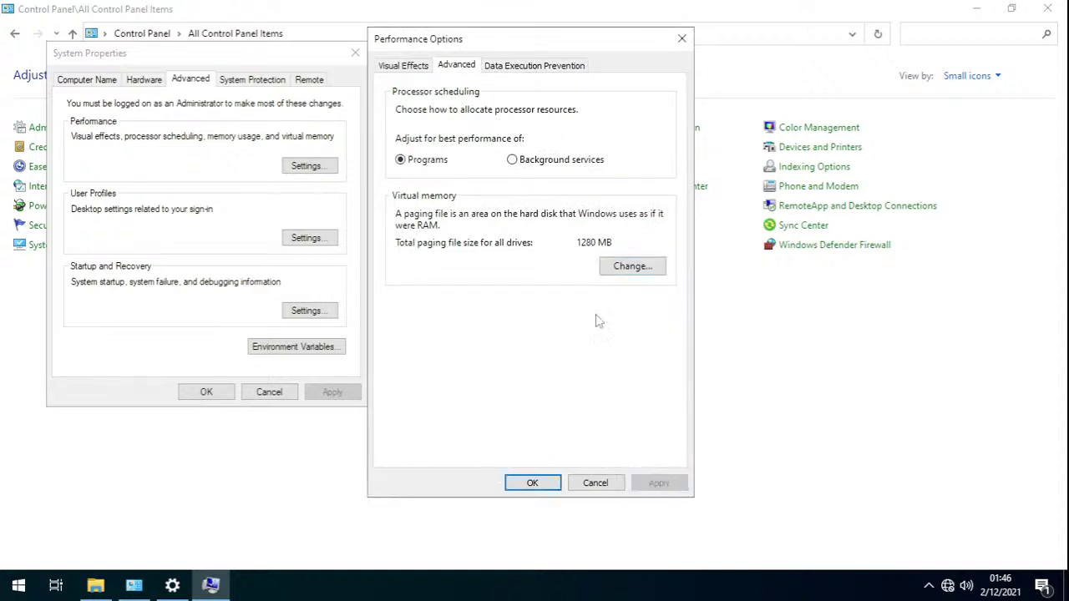
# - Check the paging file configuration of drive C again and close Performance Options
pyautogui.click(626, 267)
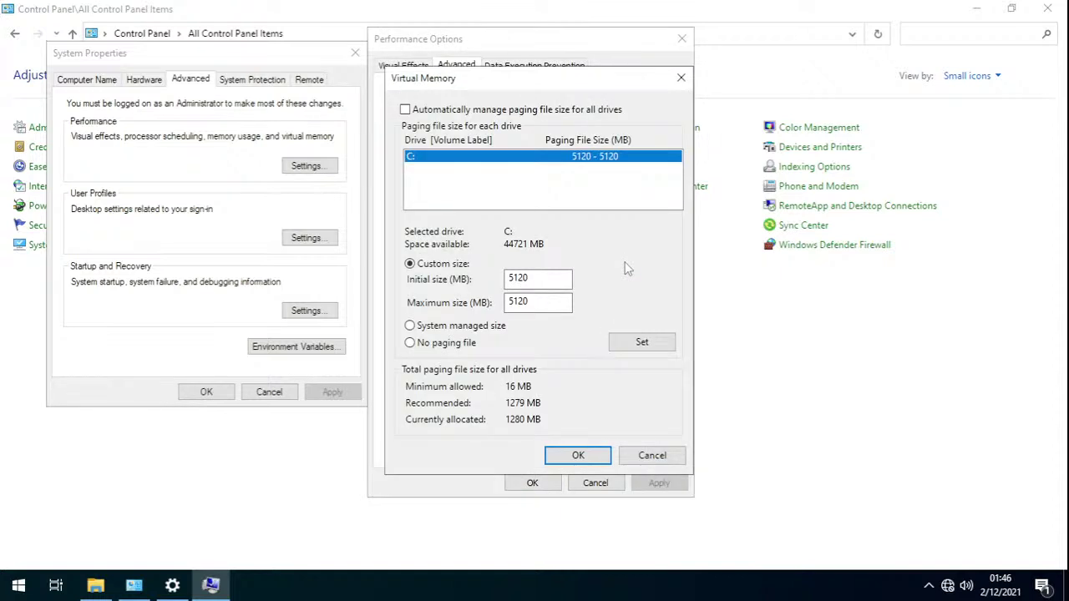
pyautogui.click(569, 461)
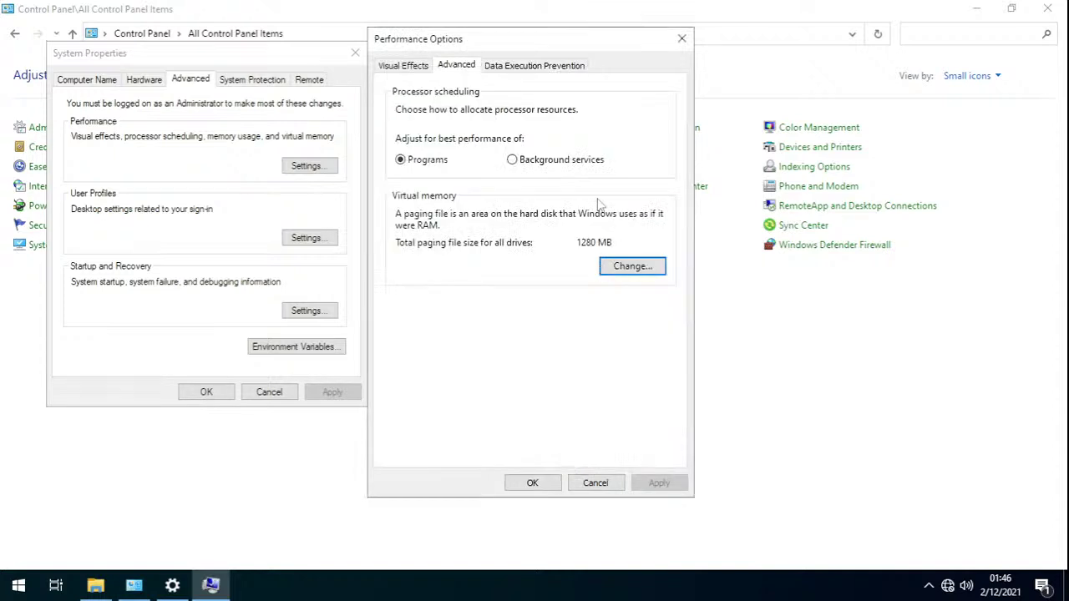
pyautogui.click(554, 484)
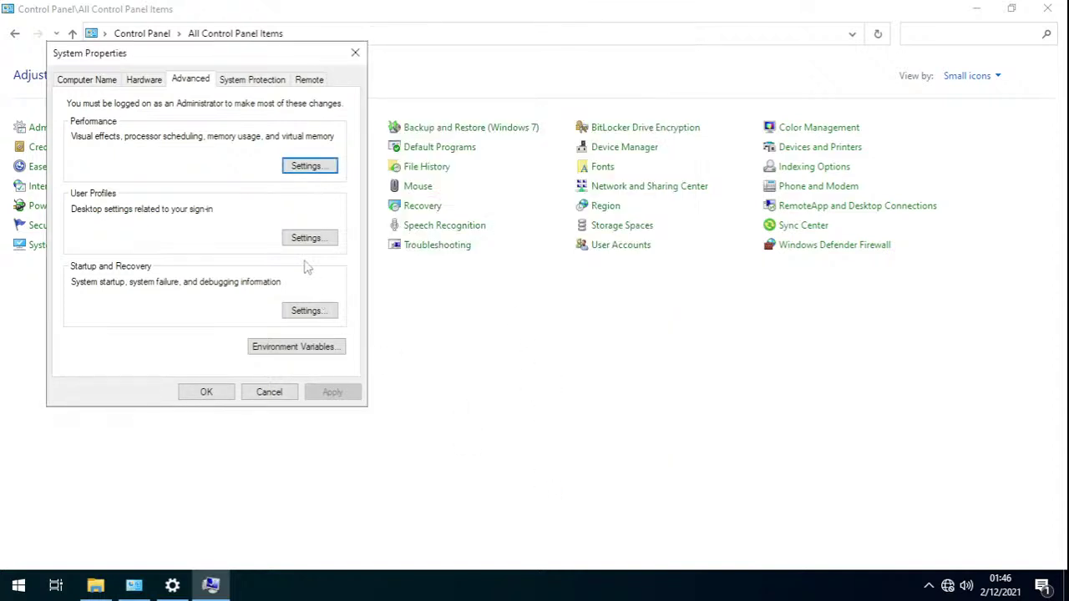
# - In the Startup and Recovery settings, disable the operating system list display time and set the recovery options display time to 10 seconds
pyautogui.click(326, 312)
pyautogui.click(199, 207)
pyautogui.click(197, 225)
pyautogui.doubleClick(317, 224)
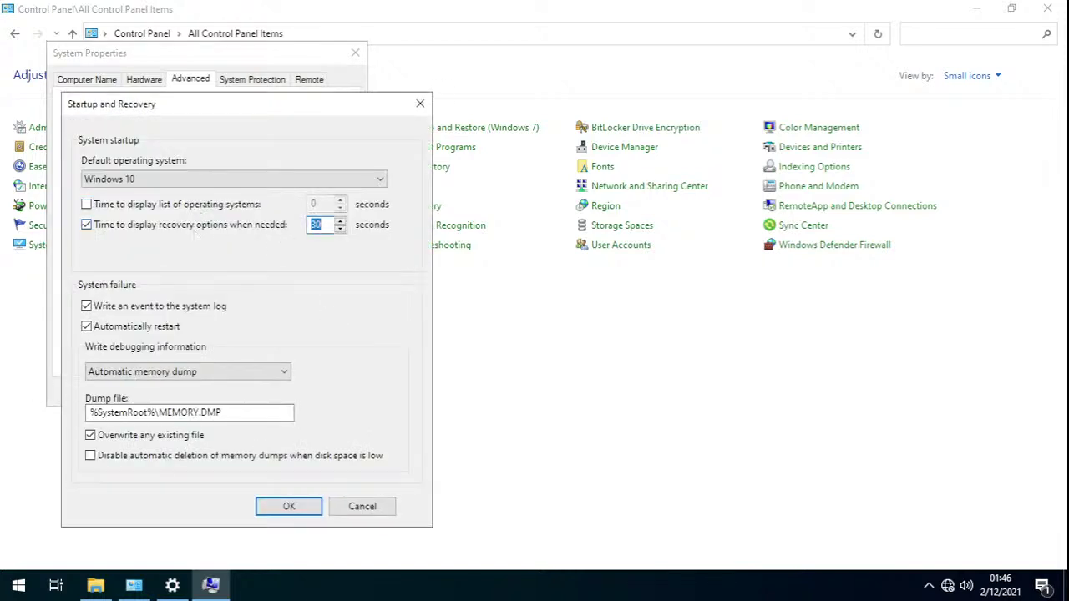
pyautogui.press('BackSpace')
pyautogui.write('10')
# - Disable automatic restart on system failure, set the debugging information to (none), and accept the Startup and Recovery settings
pyautogui.click(167, 326)
pyautogui.click(167, 372)
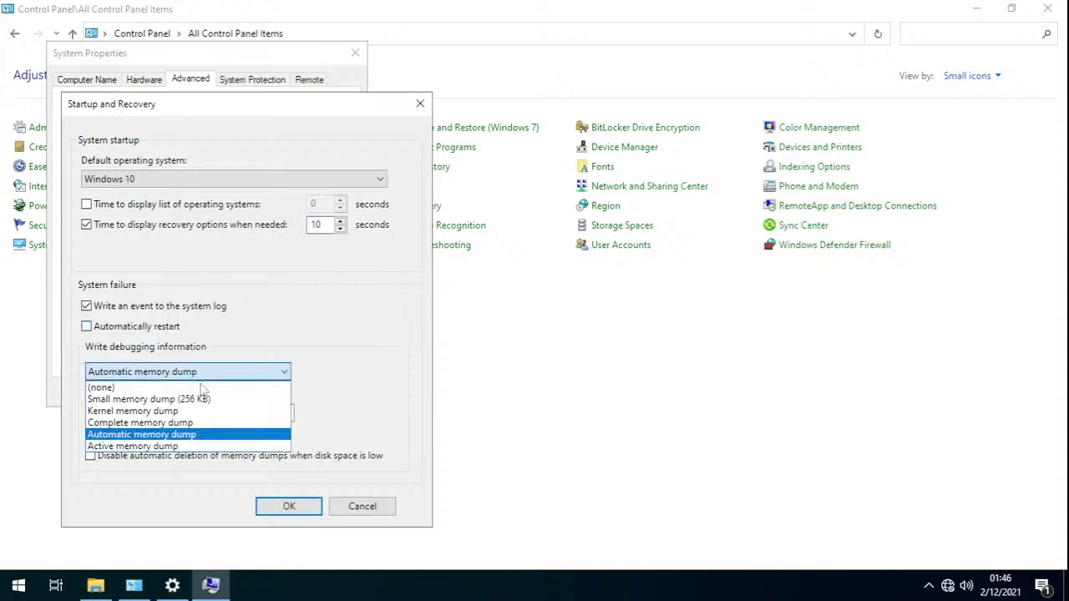
pyautogui.click(153, 385)
pyautogui.click(289, 504)
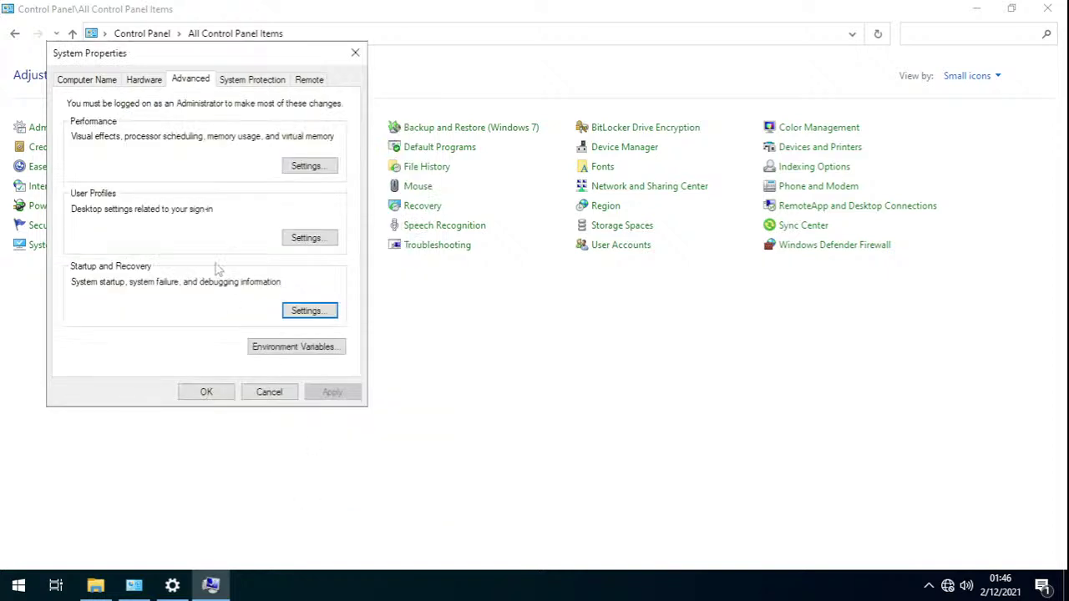
# - Review the System Protection configuration for Local Disk (C:) and leave it without changes
pyautogui.click(259, 81)
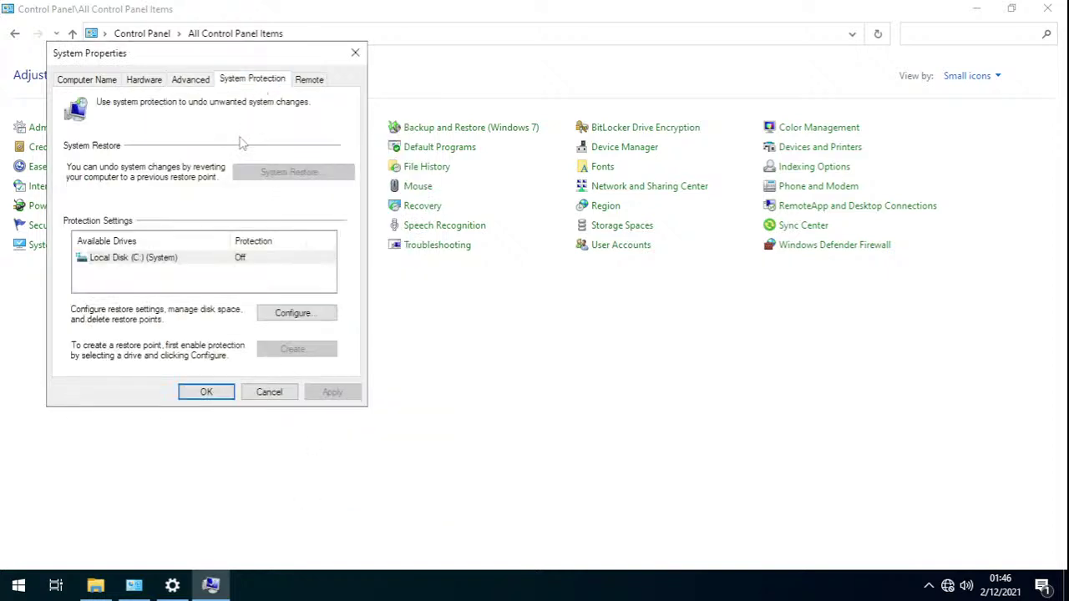
pyautogui.click(311, 319)
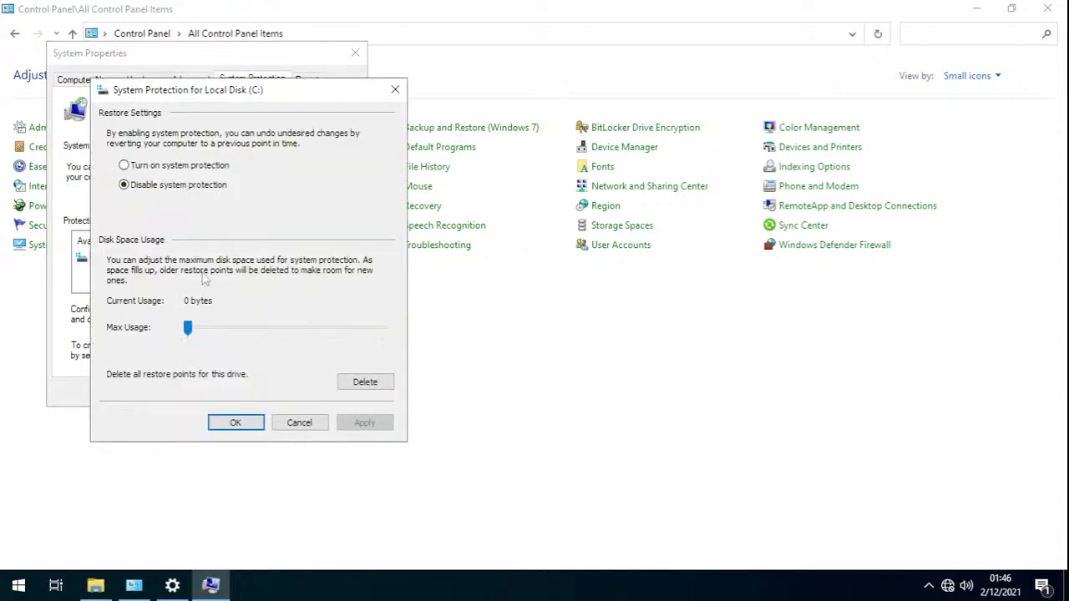
pyautogui.click(294, 423)
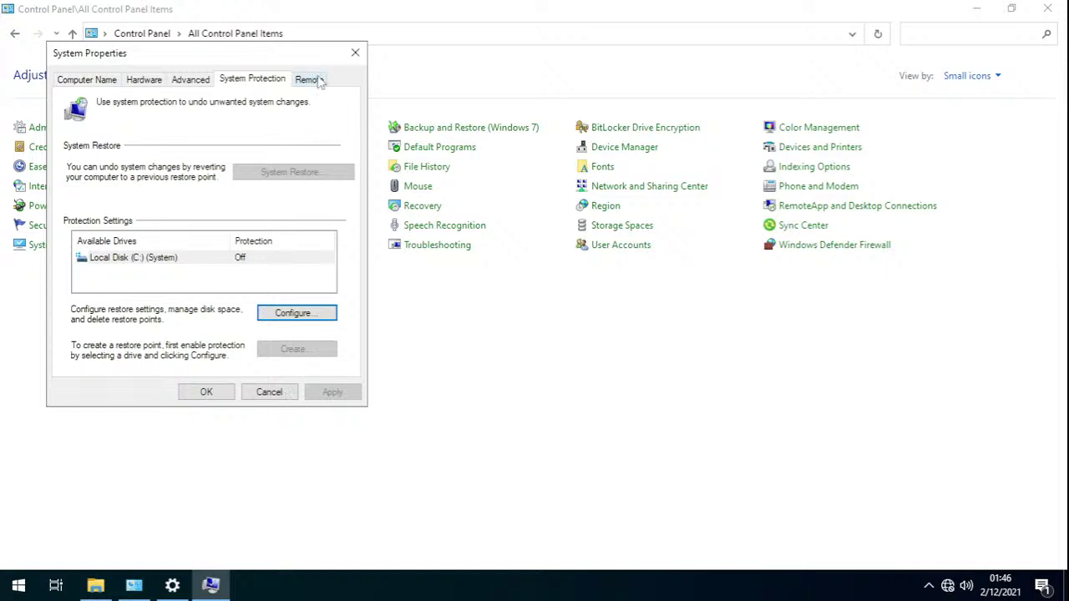
pyautogui.click(316, 313)
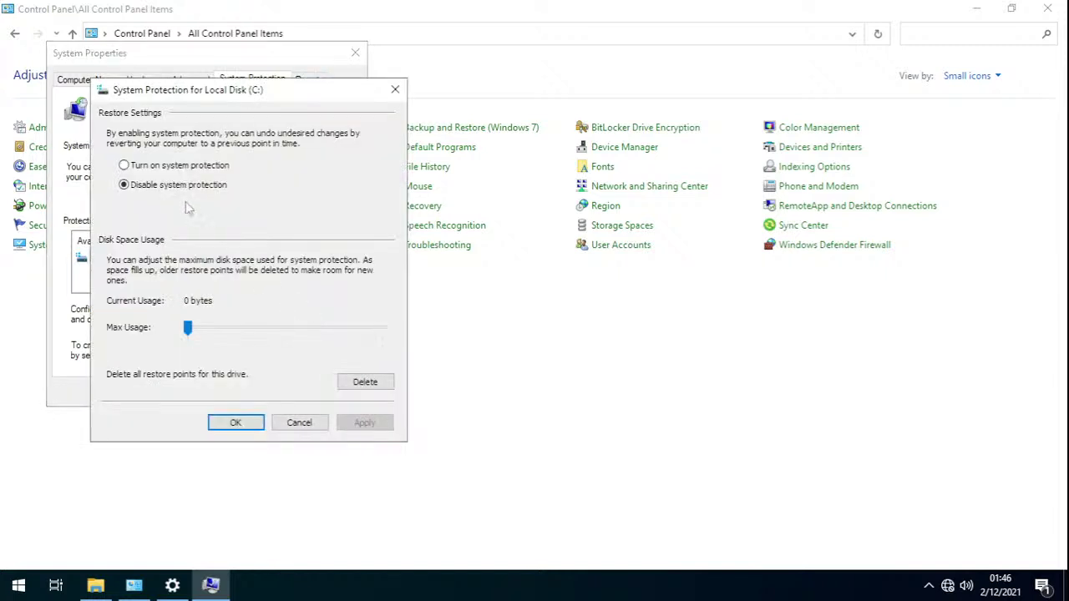
pyautogui.click(304, 428)
# - Disallow Remote Assistance connections to this computer, accept the System Properties, and restart Windows
pyautogui.click(310, 80)
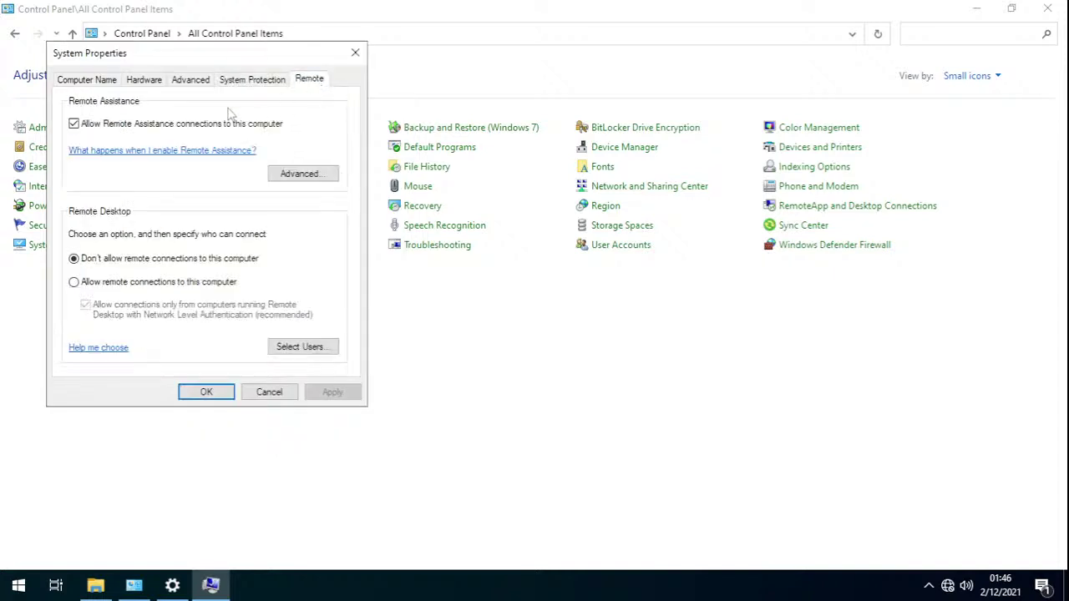
pyautogui.click(128, 124)
pyautogui.click(353, 396)
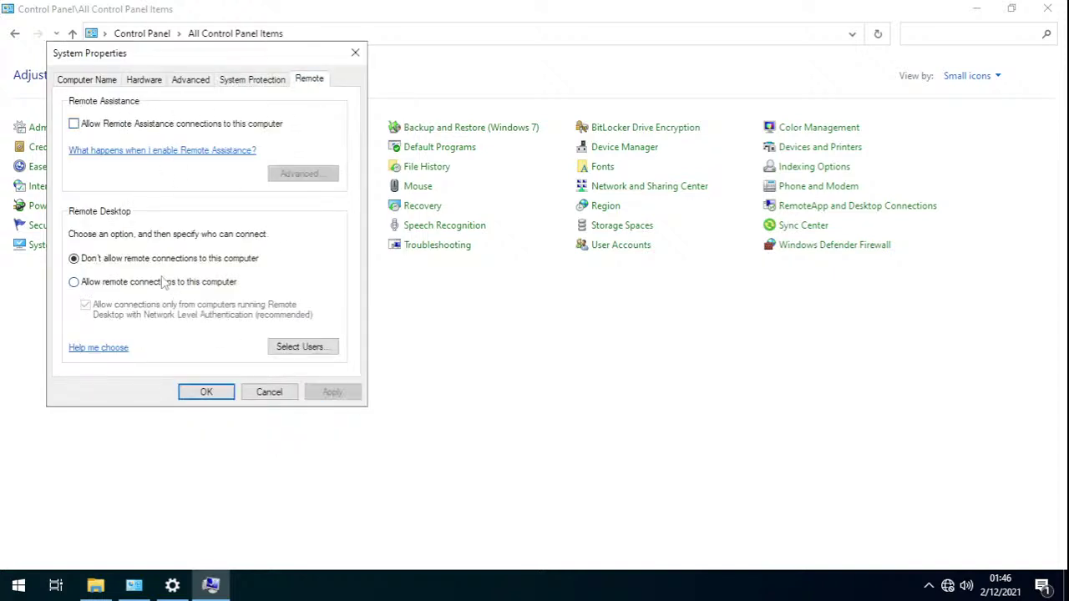
pyautogui.click(206, 393)
pyautogui.click(534, 308)
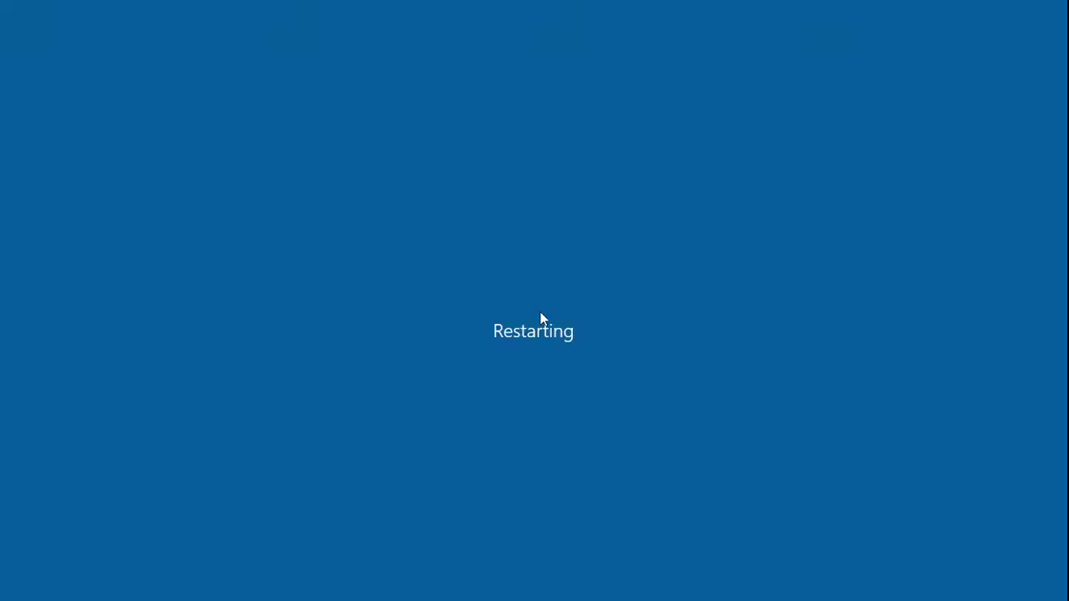
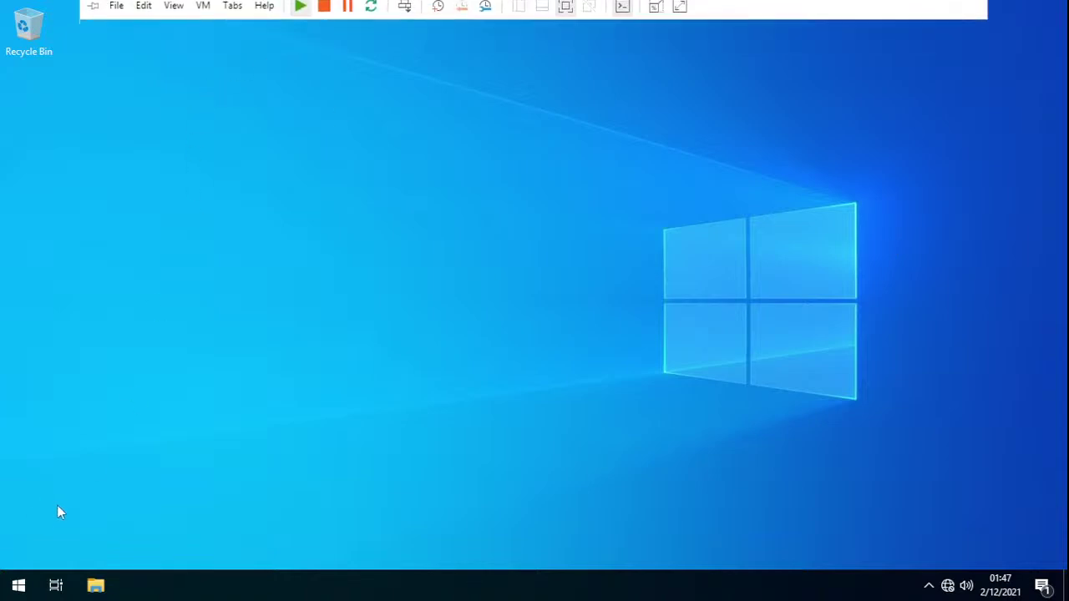
# - Open and close the Start menu to demonstrate its response, and return input to the virtual machine
pyautogui.click(8, 595)
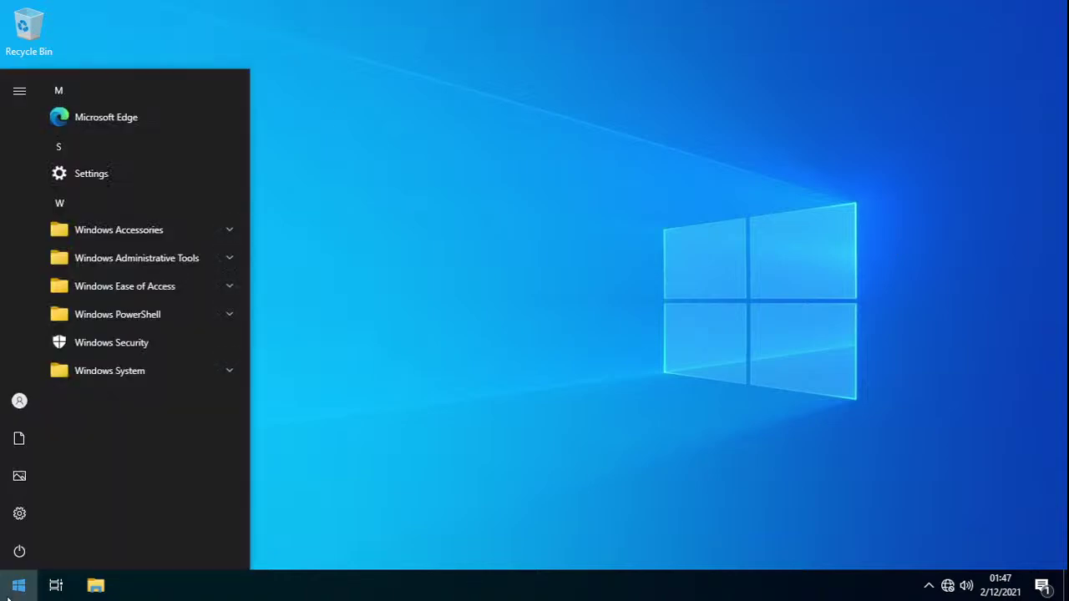
pyautogui.click(8, 595)
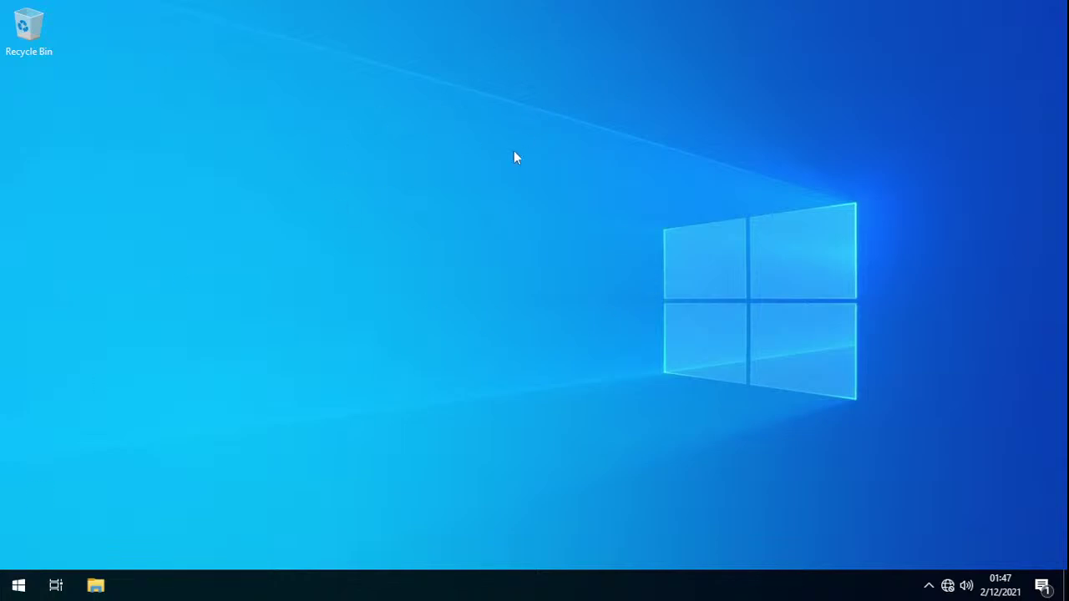
pyautogui.moveTo(501, 4)
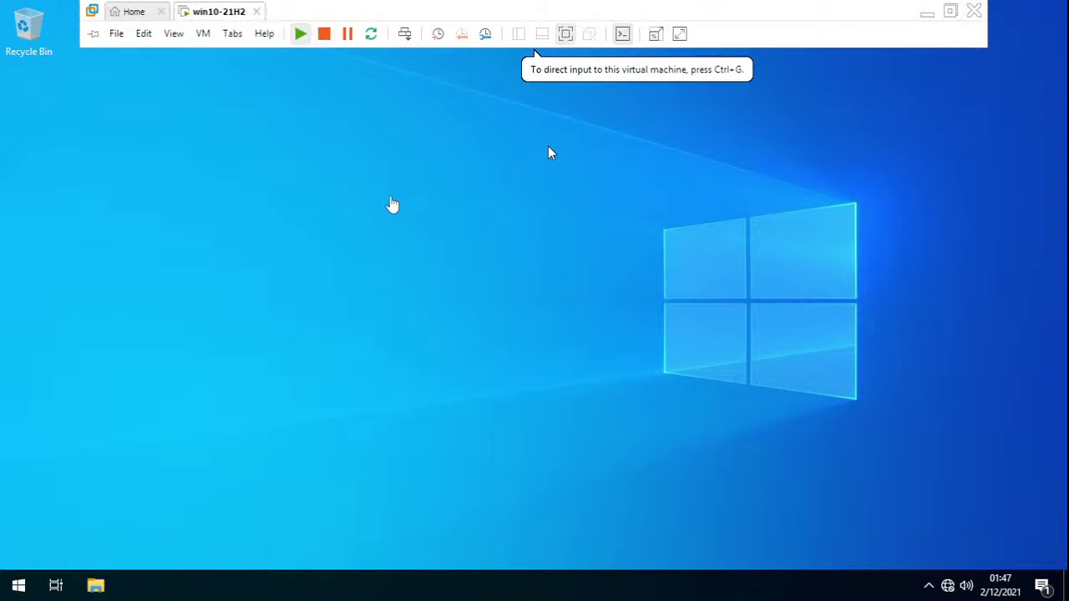
pyautogui.click(392, 205)
# - Open Windows Settings and switch between its home page and the System category, ending on the Display page
pyautogui.click(17, 585)
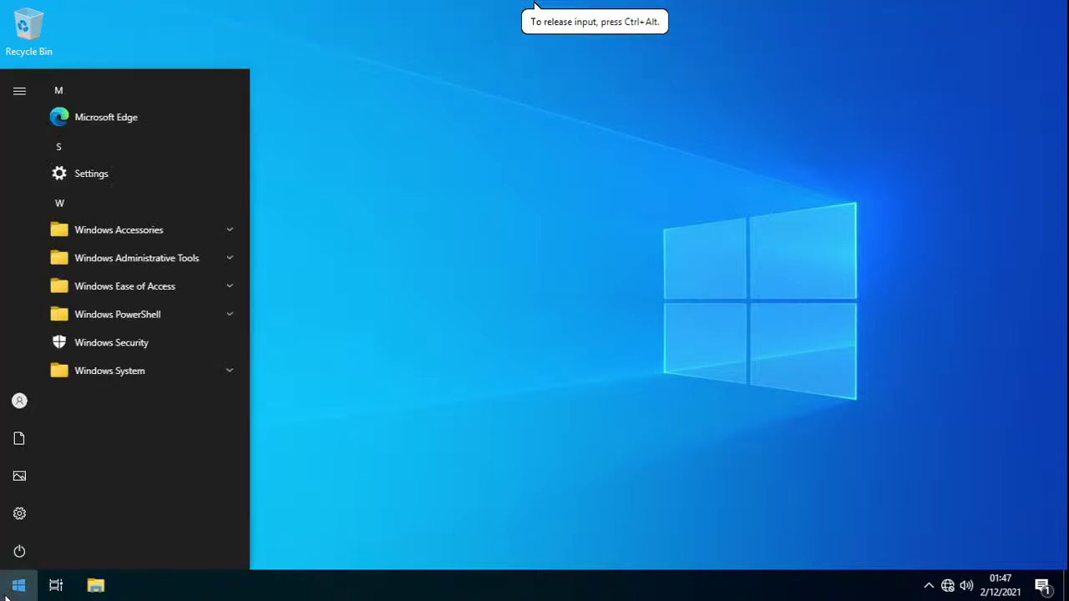
pyautogui.click(18, 514)
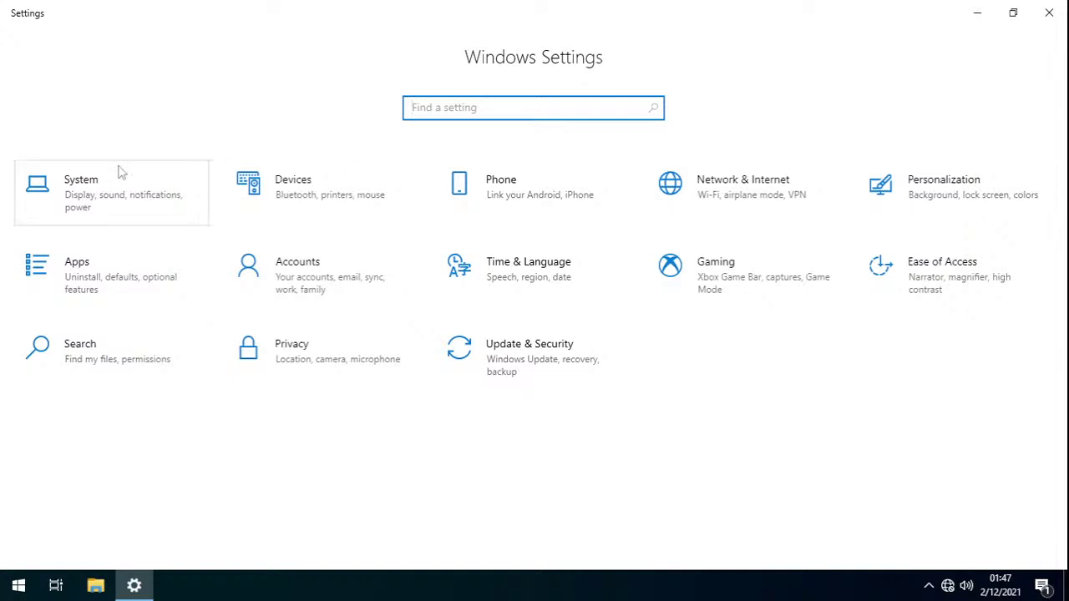
pyautogui.click(103, 197)
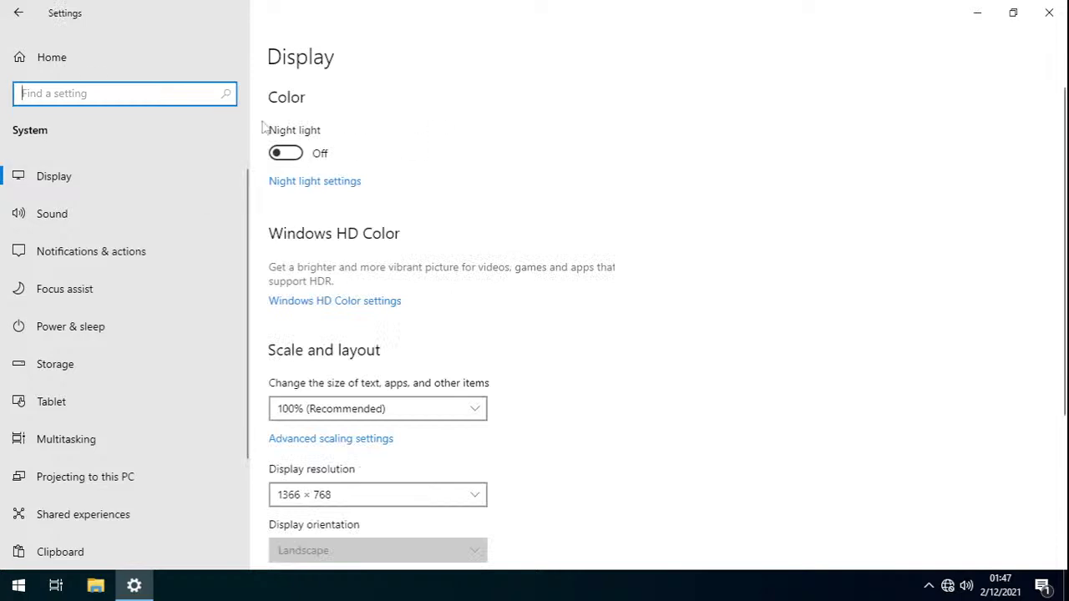
pyautogui.click(11, 20)
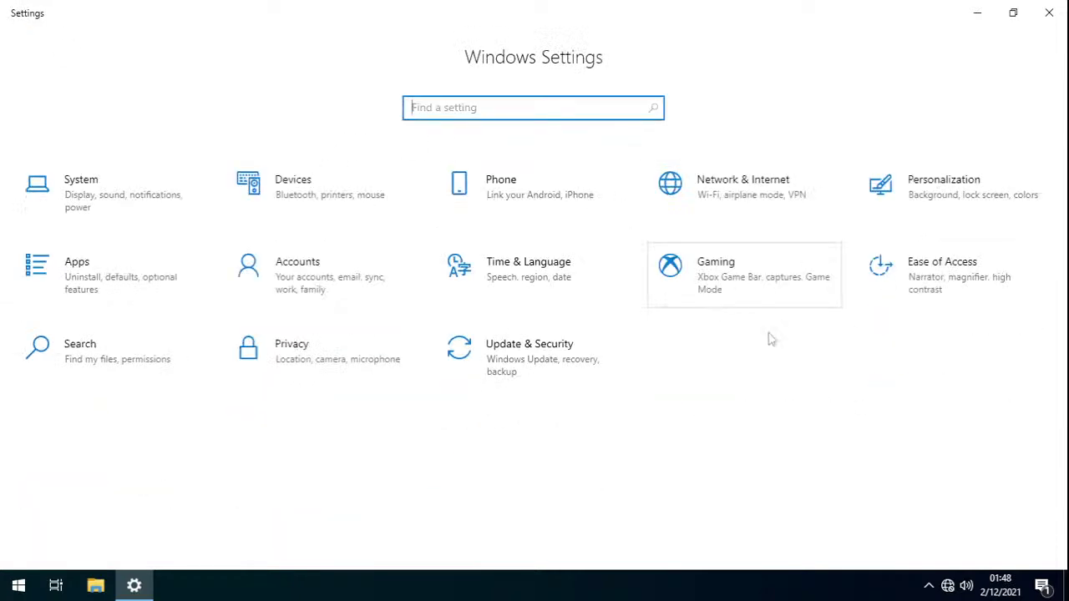
pyautogui.click(131, 212)
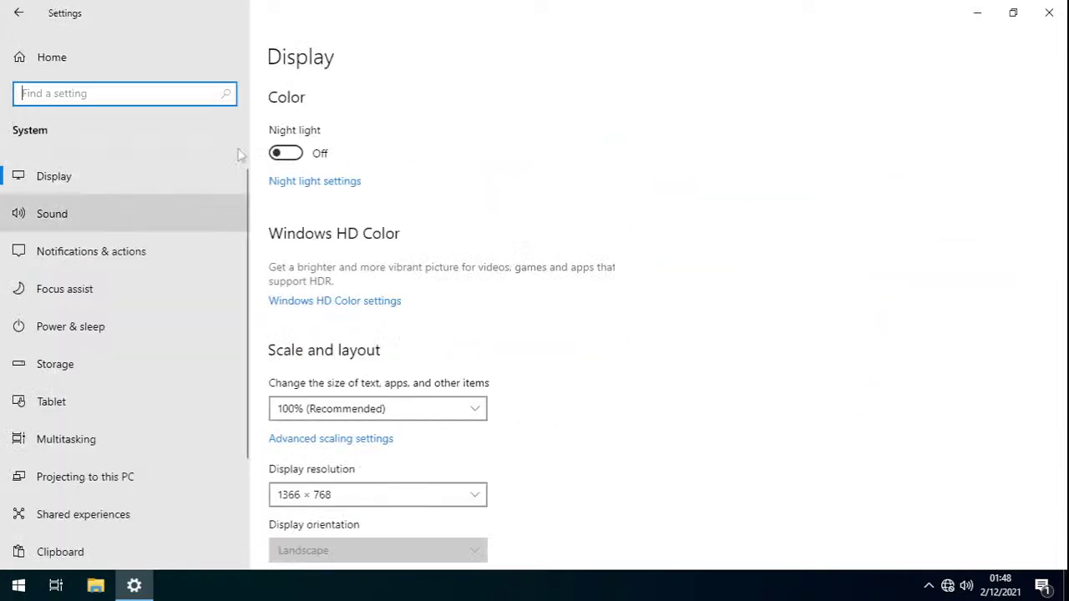
# - Examine the Night light and Windows HD Color settings, returning to the Display page to view its scale and layout options
pyautogui.click(295, 186)
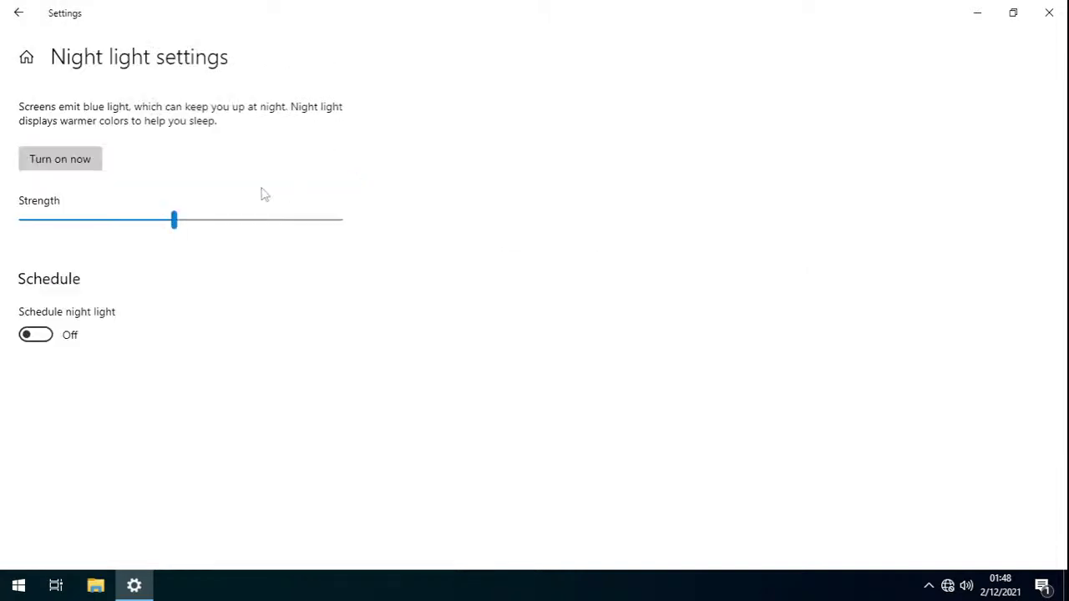
pyautogui.click(18, 13)
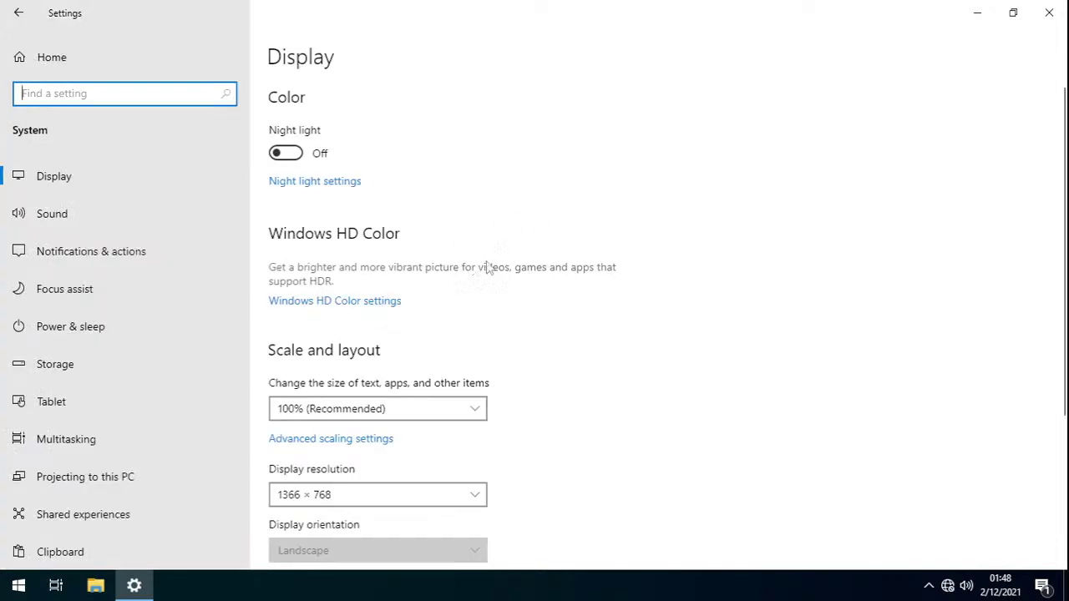
pyautogui.click(354, 304)
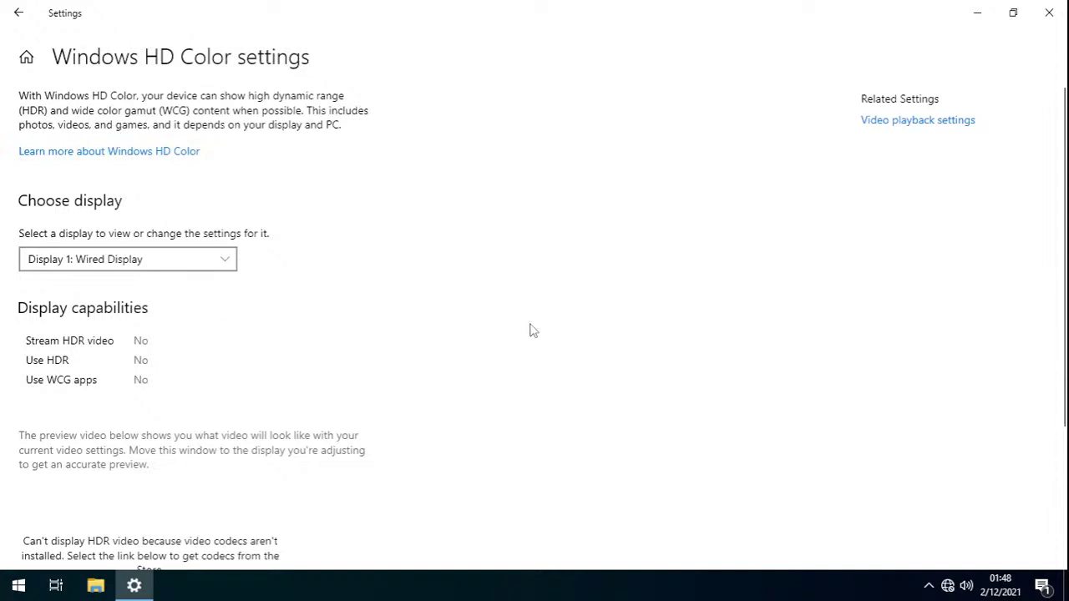
pyautogui.scroll(-3, 758, 328)
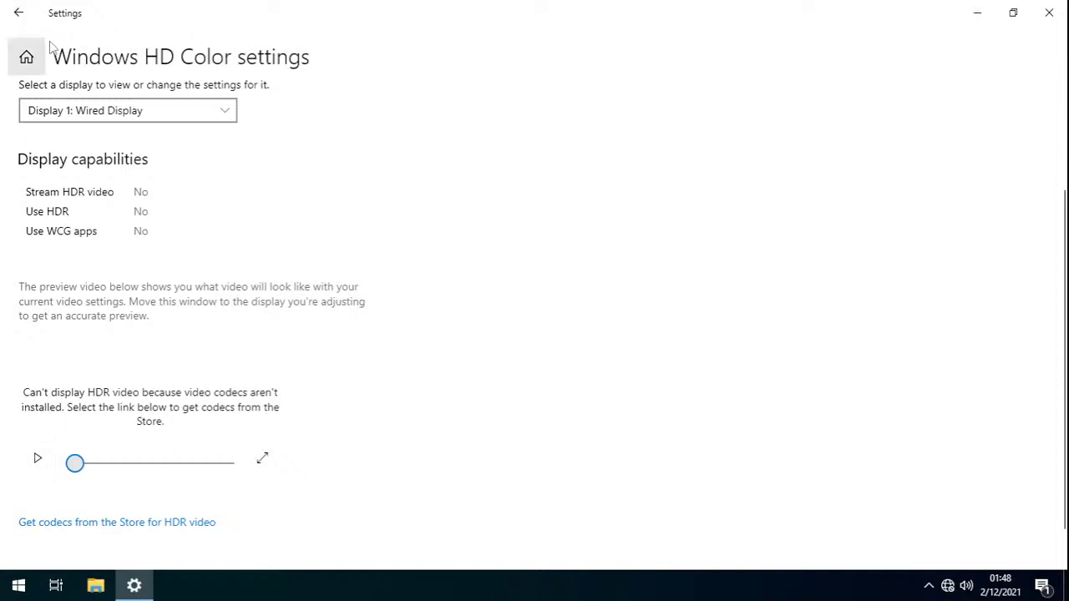
pyautogui.click(19, 13)
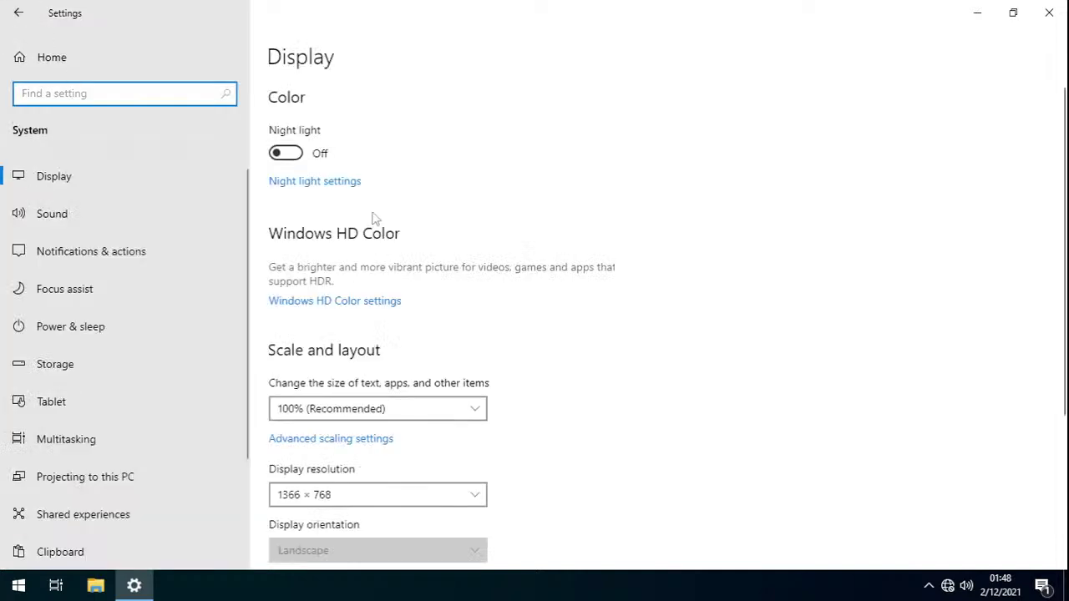
pyautogui.scroll(-4, 513, 299)
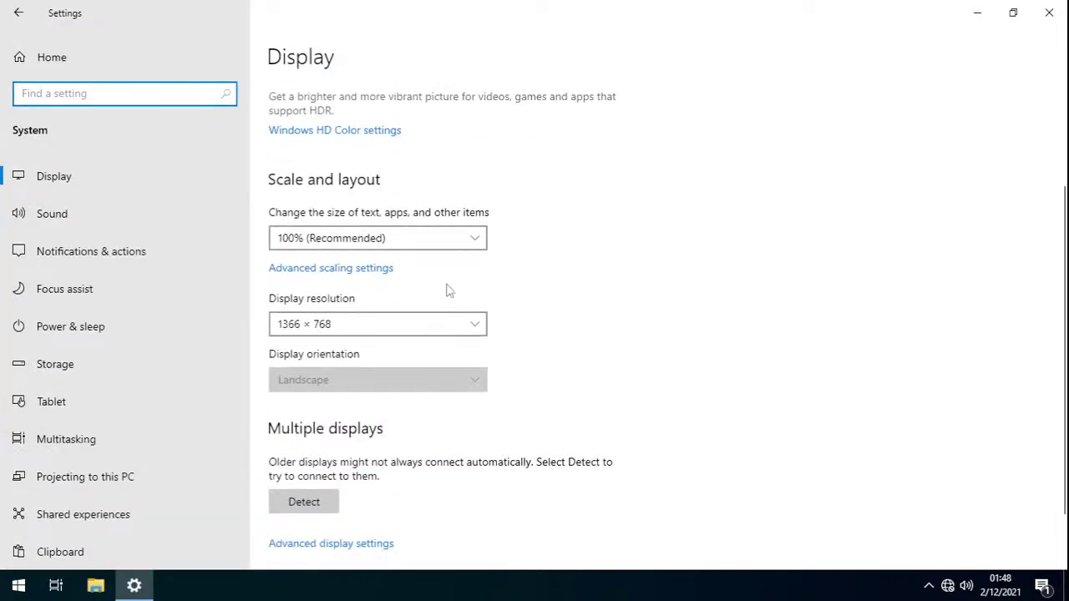
# - View the scaling choices, try the display resolution 1280 × 720, and revert to the previous display settings
pyautogui.click(464, 238)
pyautogui.click(464, 240)
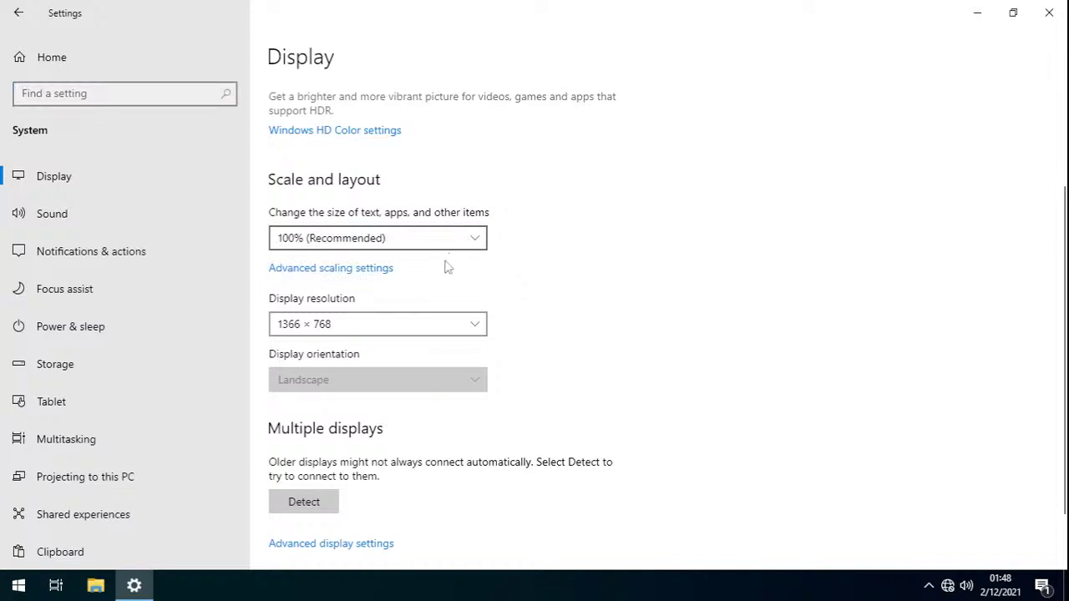
pyautogui.click(422, 325)
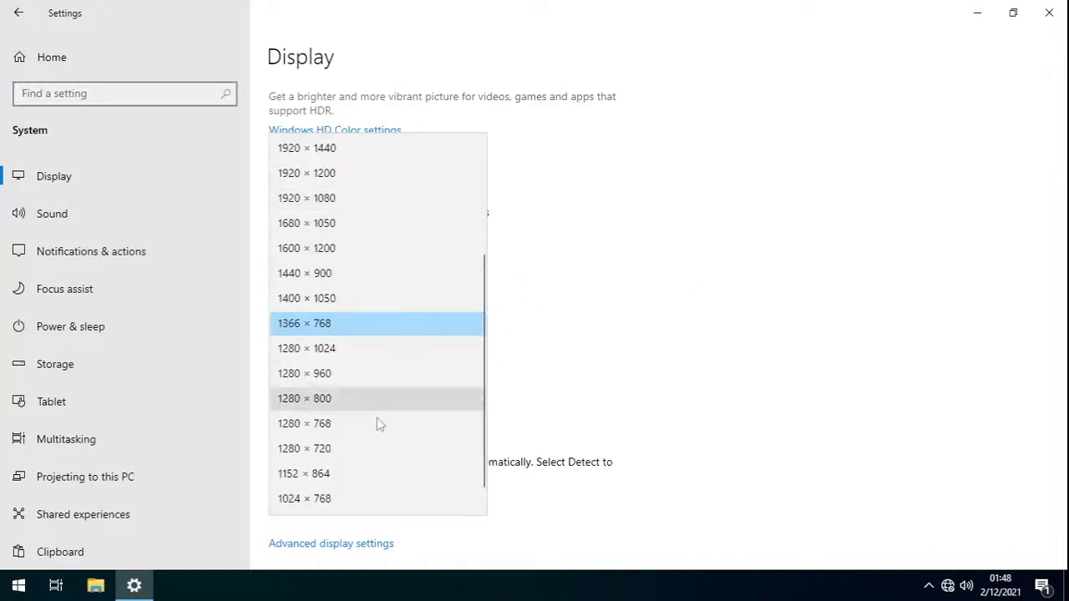
pyautogui.click(354, 451)
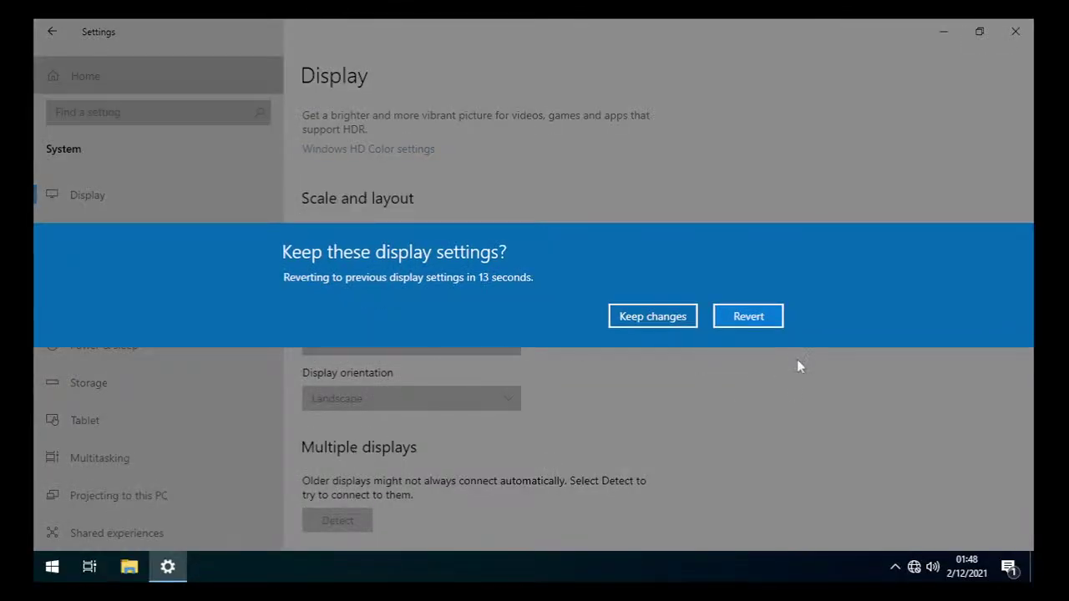
pyautogui.click(768, 315)
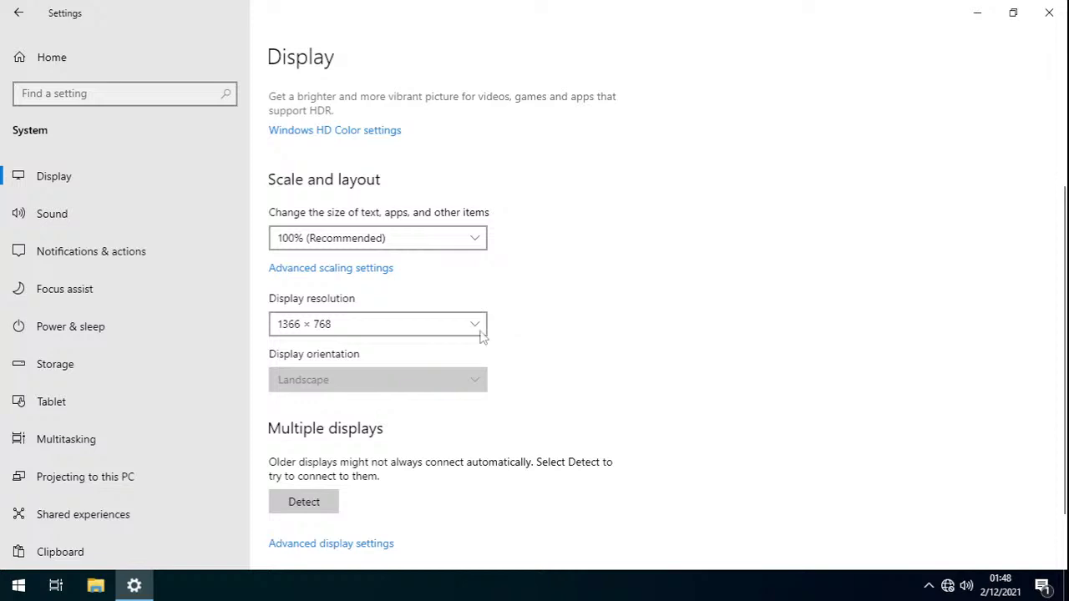
# - Examine the advanced display settings and the Adapter, Monitor and Color Management properties for Display 1, returning to the Display page without changes
pyautogui.scroll(-2, 720, 295)
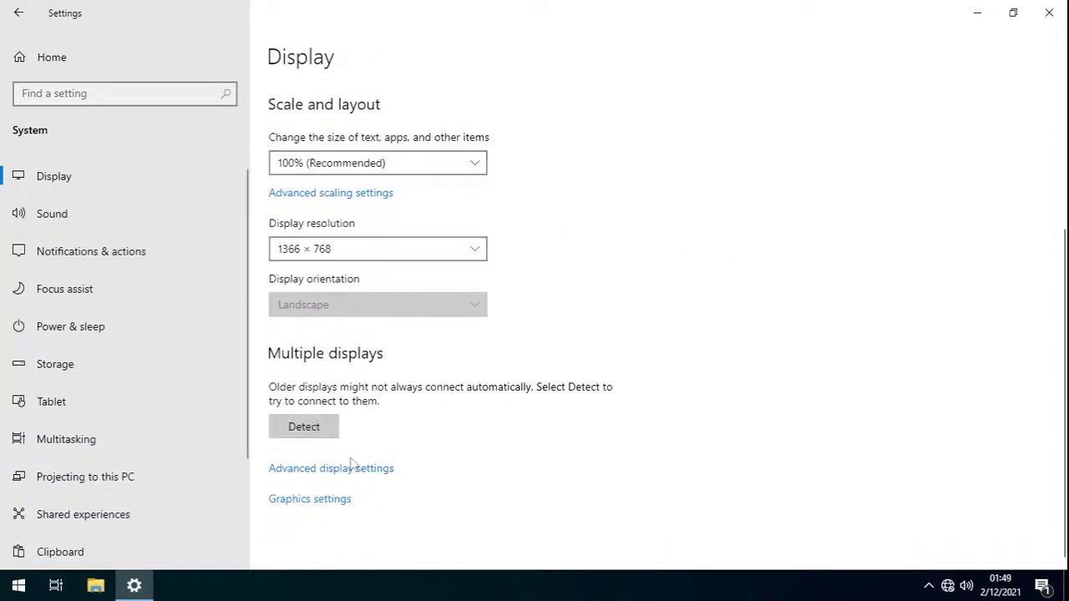
pyautogui.click(339, 474)
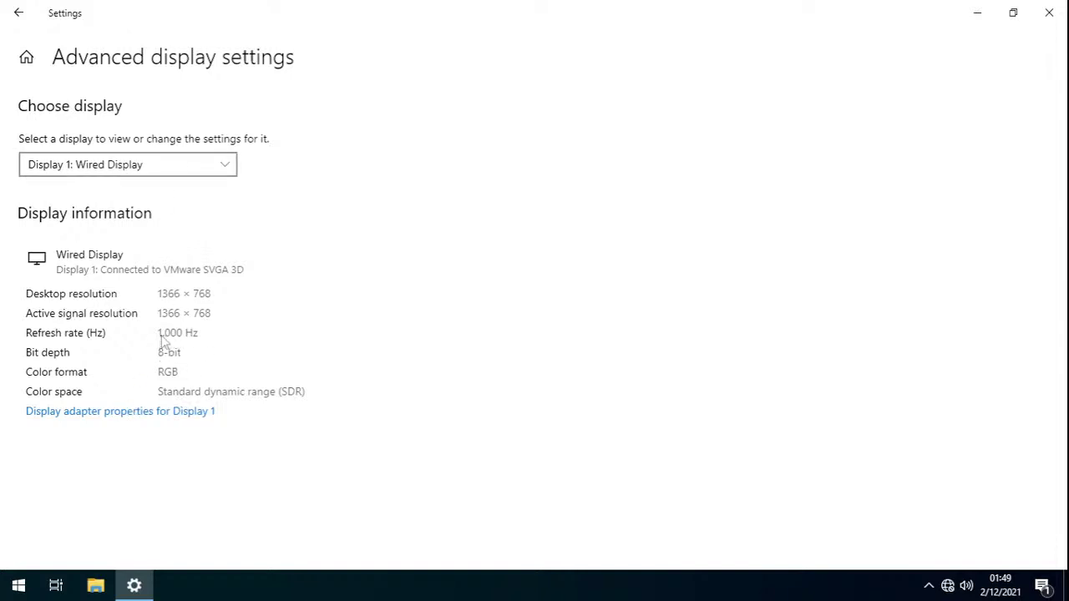
pyautogui.click(194, 413)
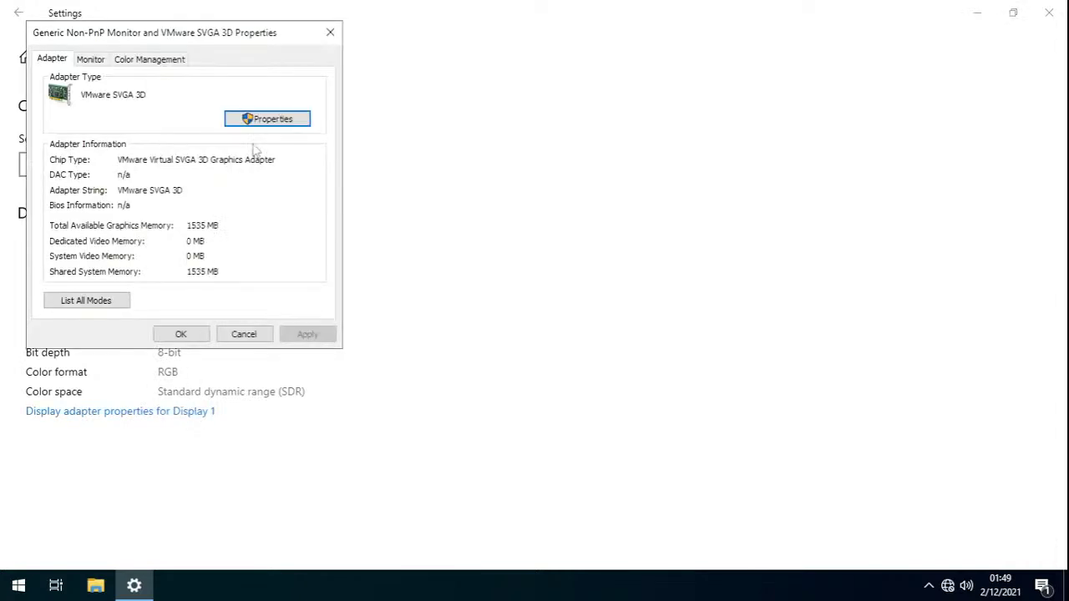
pyautogui.click(100, 59)
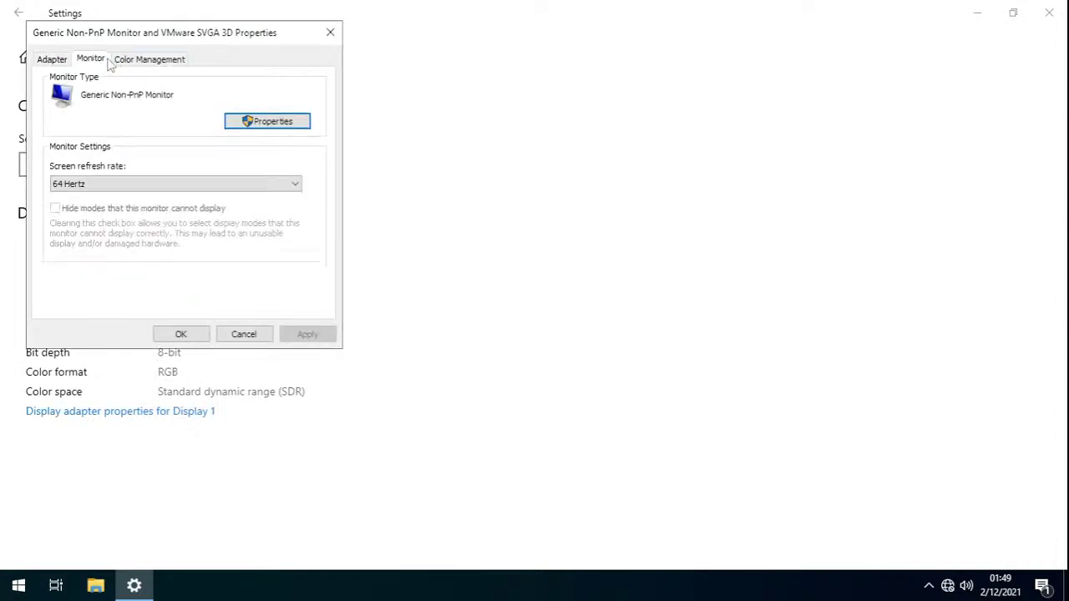
pyautogui.click(96, 185)
pyautogui.click(96, 187)
pyautogui.click(151, 61)
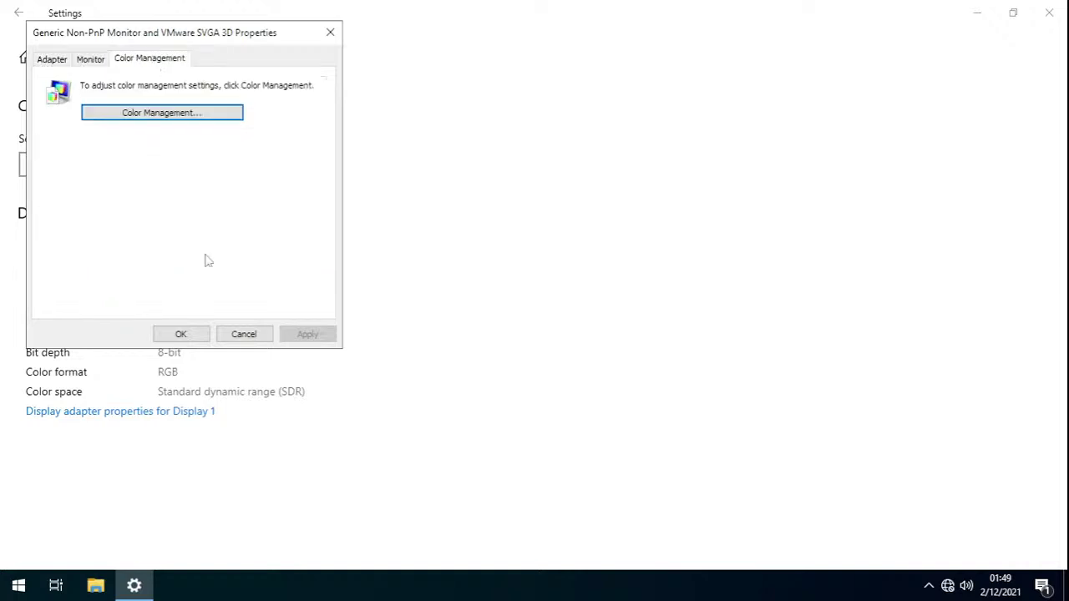
pyautogui.click(253, 333)
pyautogui.click(191, 411)
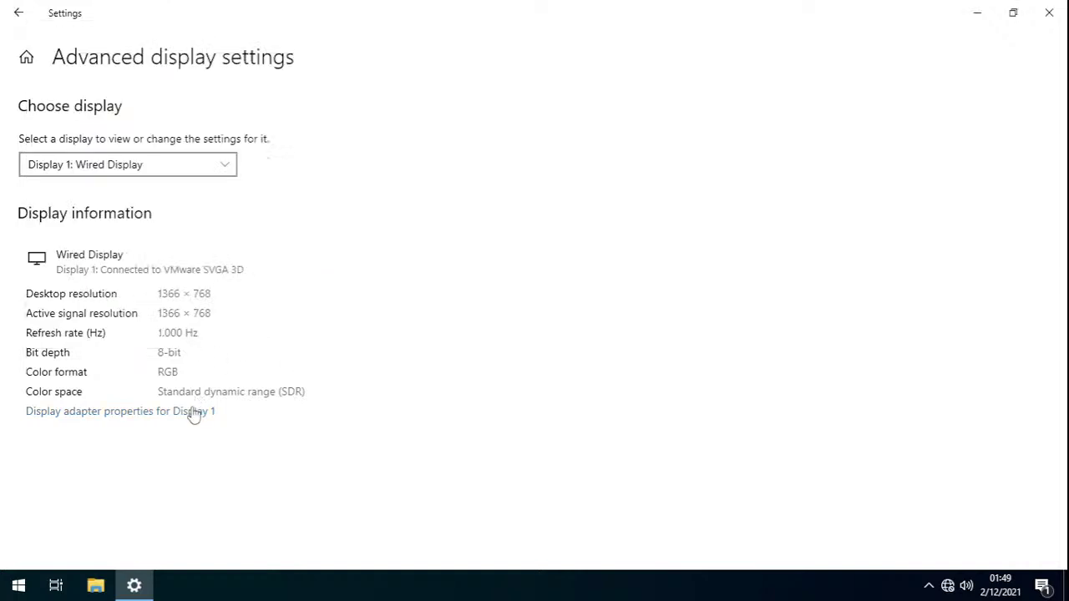
pyautogui.click(19, 12)
# - Open the Graphics settings and view which app types can be given a graphics performance preference
pyautogui.scroll(-5, 775, 226)
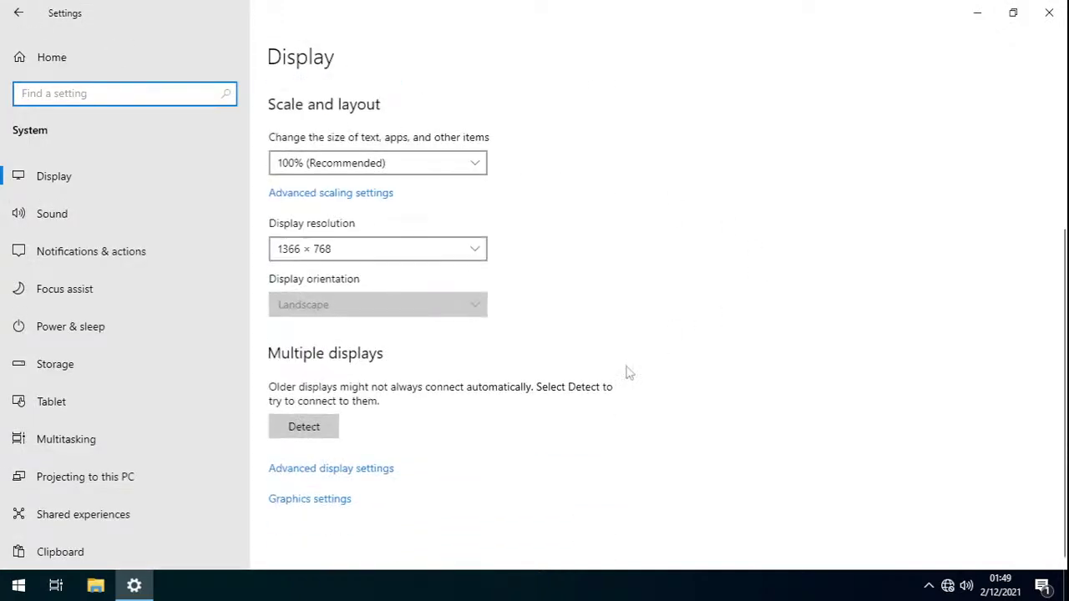
pyautogui.click(340, 498)
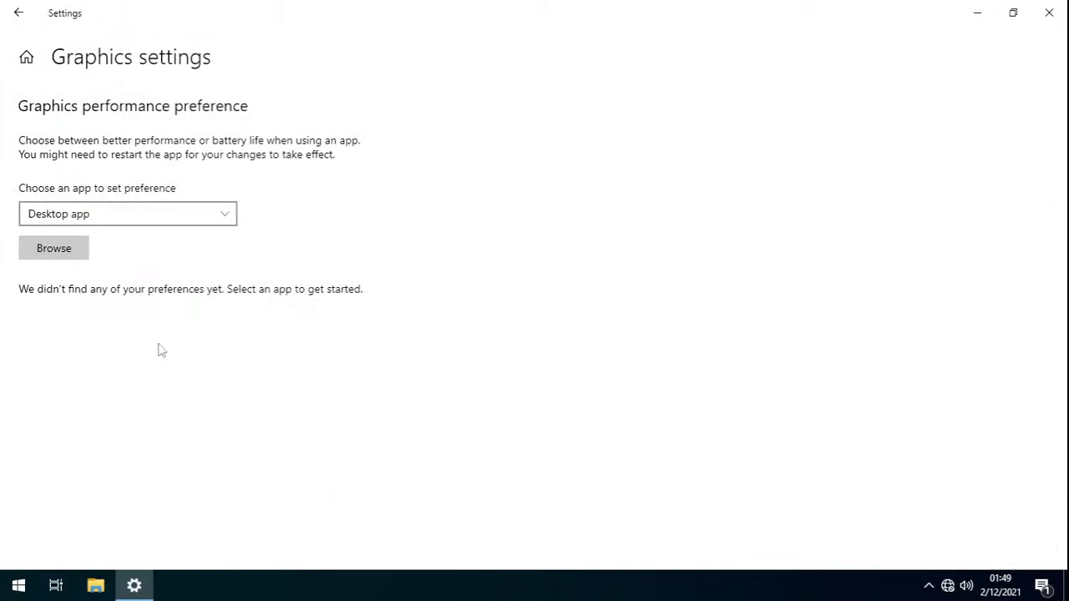
pyautogui.click(189, 215)
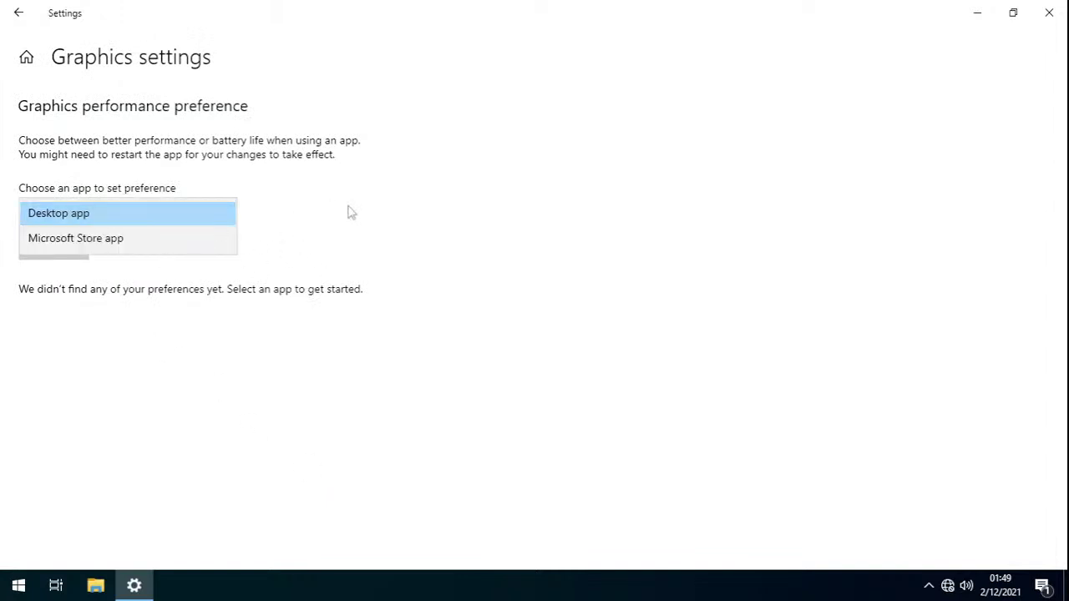
pyautogui.click(748, 182)
pyautogui.click(116, 215)
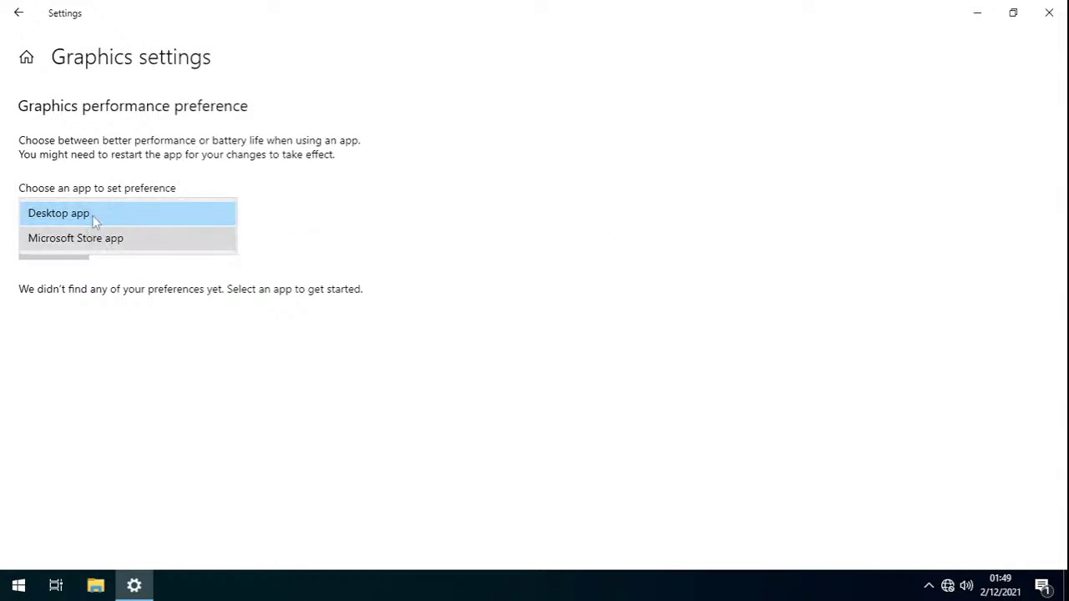
pyautogui.click(724, 169)
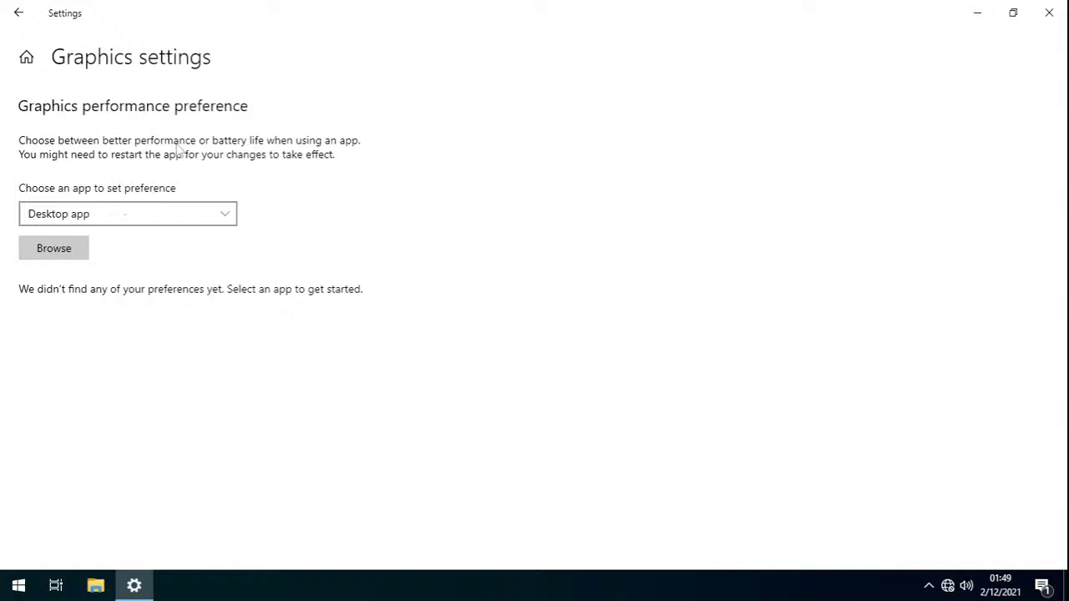
pyautogui.click(131, 217)
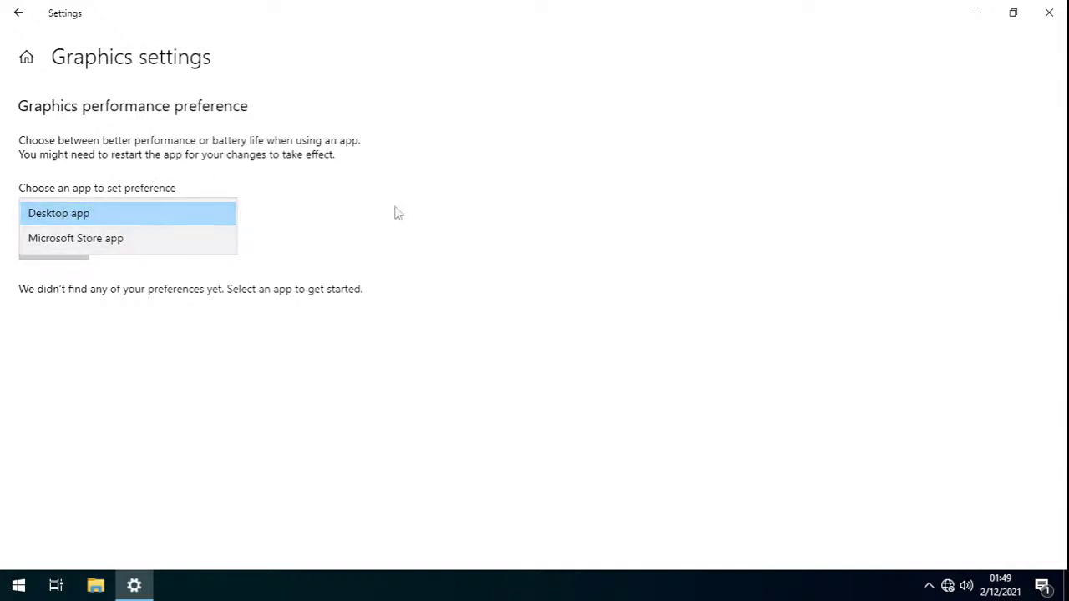
pyautogui.click(398, 213)
# - Try the Microsoft Store app type for the graphics preference, set it back to Desktop app, and return to the Display page
pyautogui.click(183, 214)
pyautogui.click(138, 239)
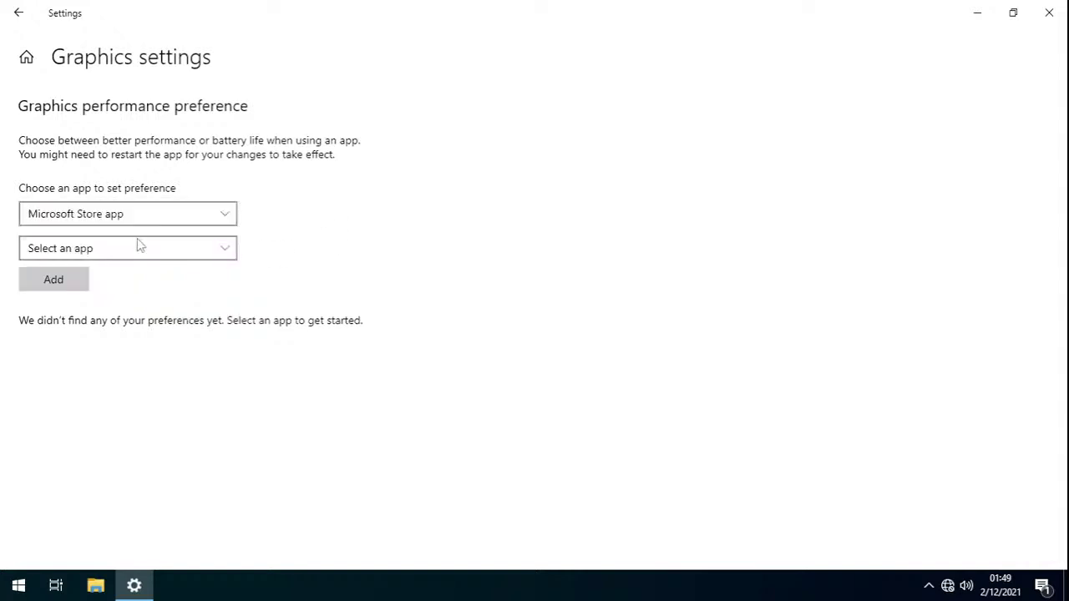
pyautogui.click(138, 220)
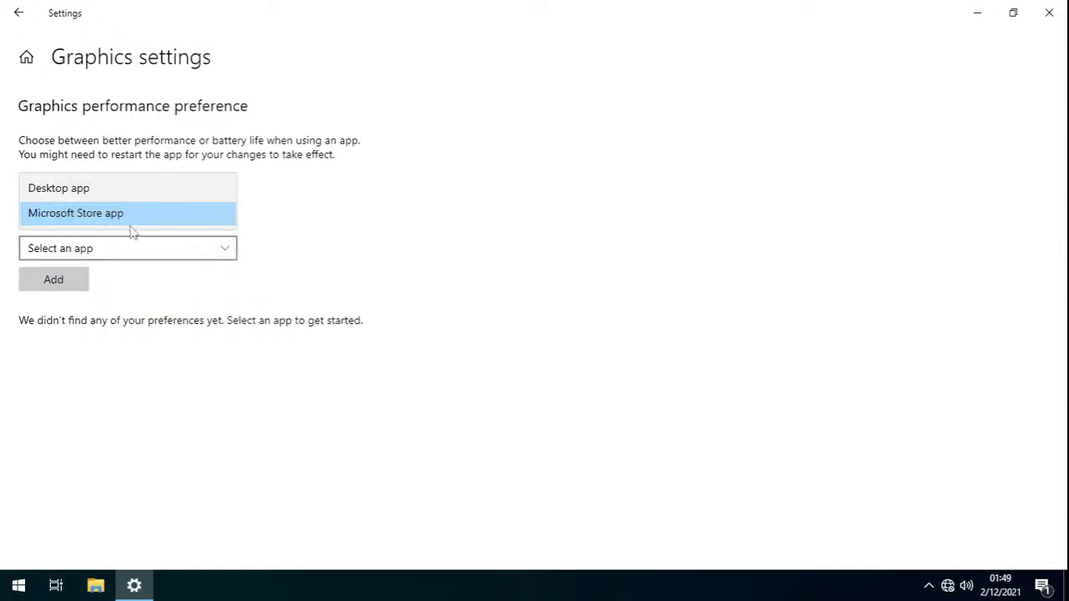
pyautogui.click(123, 197)
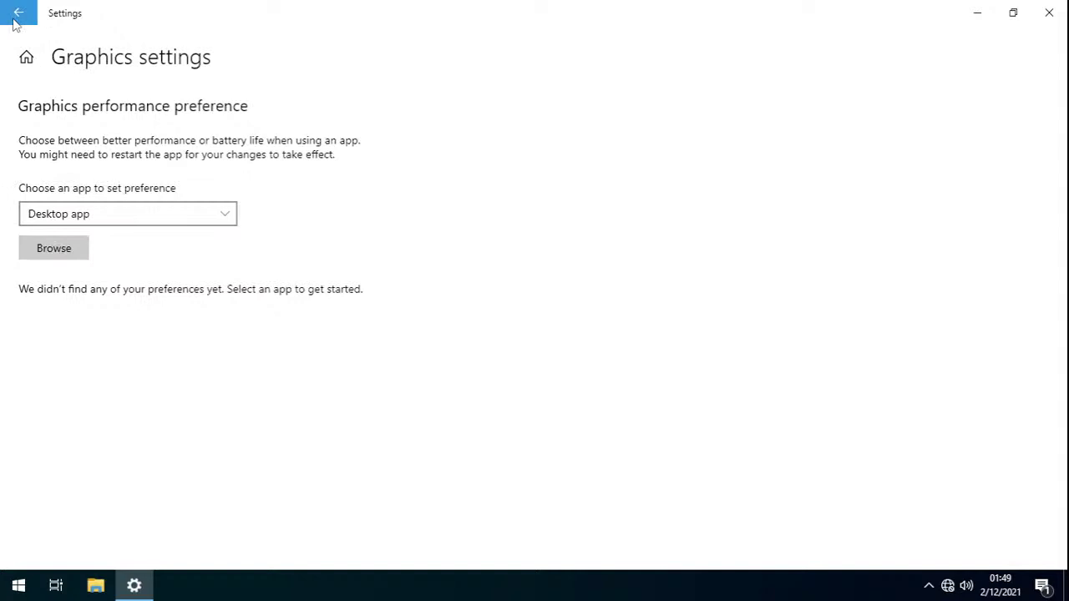
pyautogui.hotkey('alt', 'Left')
pyautogui.scroll(-3, 681, 472)
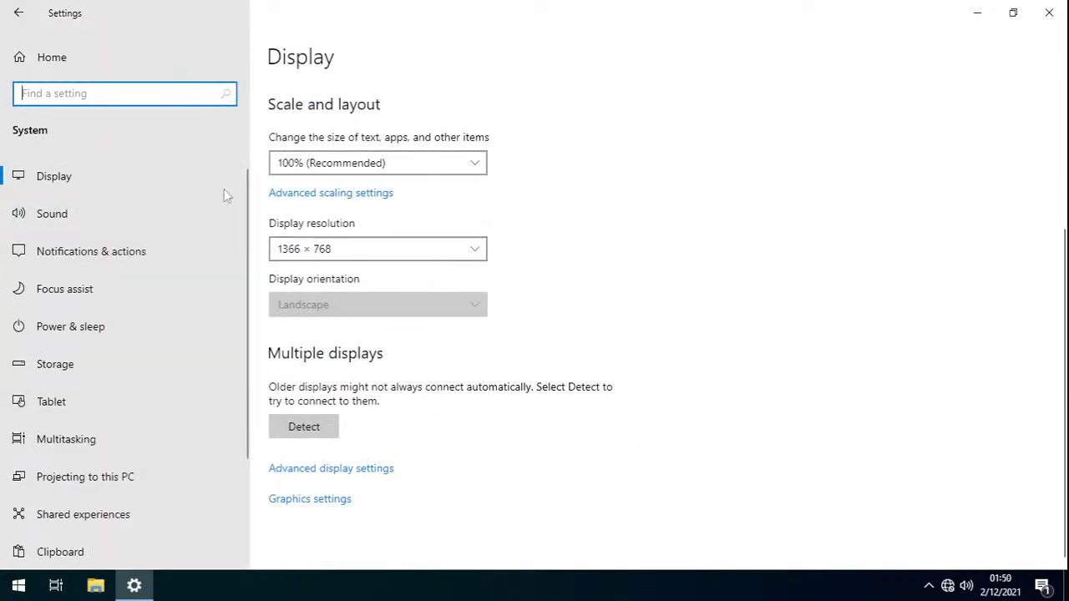
# - Compare the notification area icons while switching between the Sound and Display pages, and check the hidden icons from Sound
pyautogui.click(102, 224)
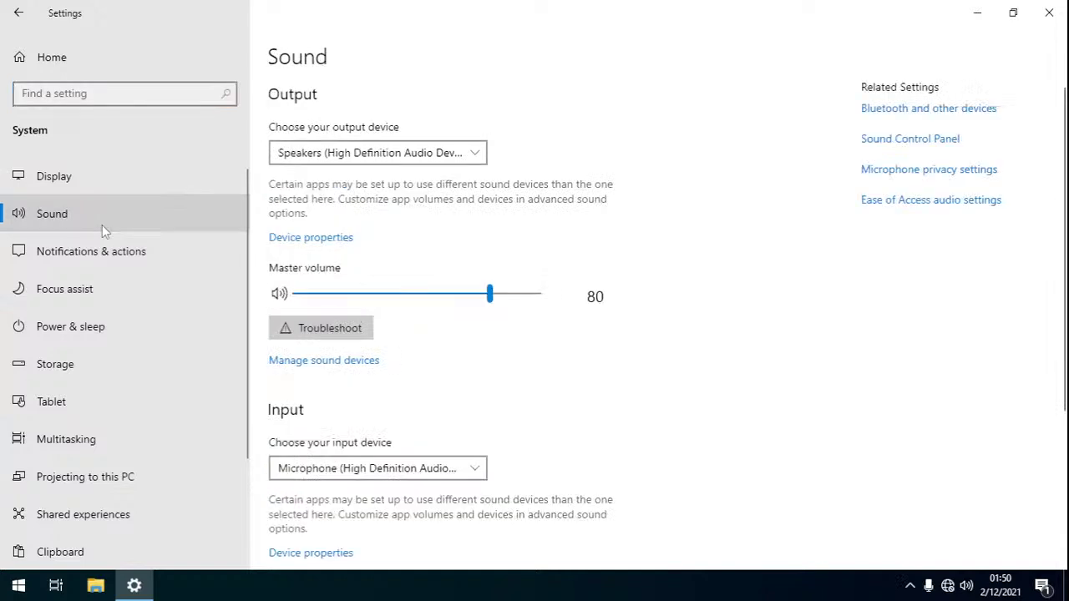
pyautogui.click(132, 177)
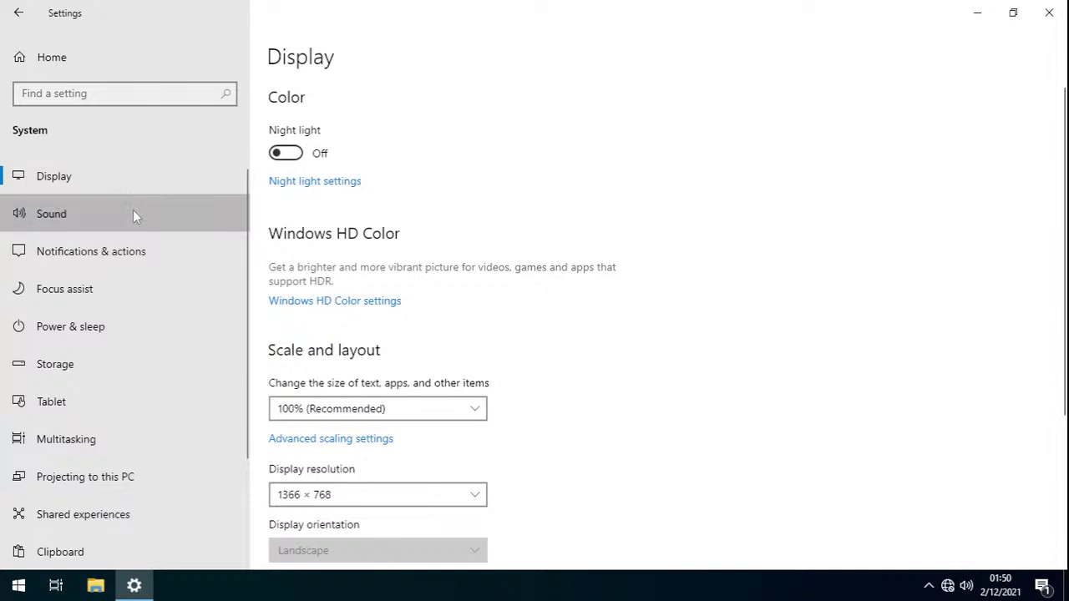
pyautogui.click(134, 215)
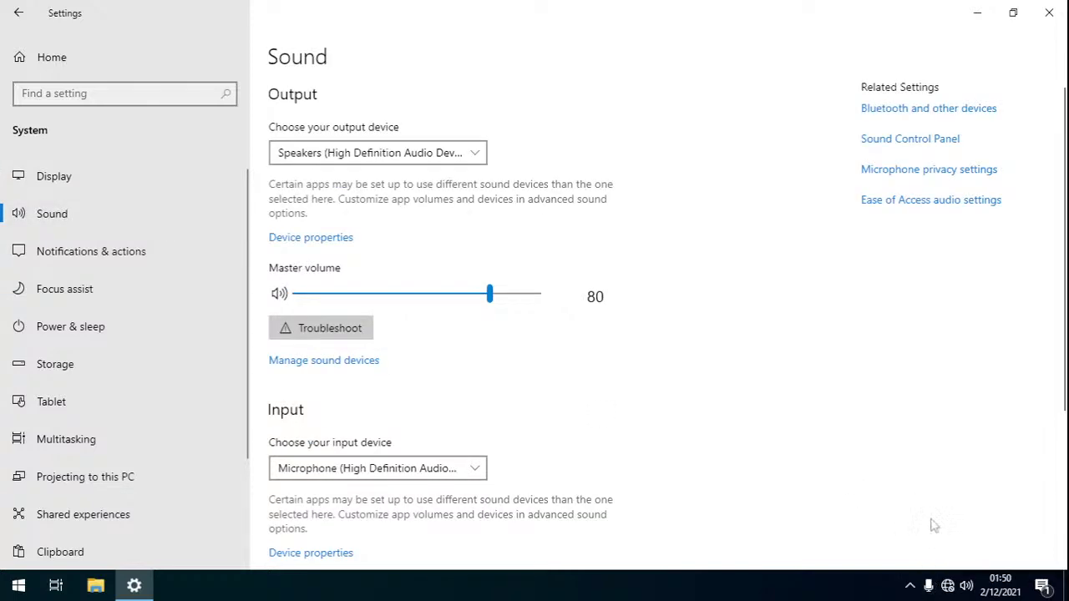
pyautogui.click(910, 588)
pyautogui.click(910, 588)
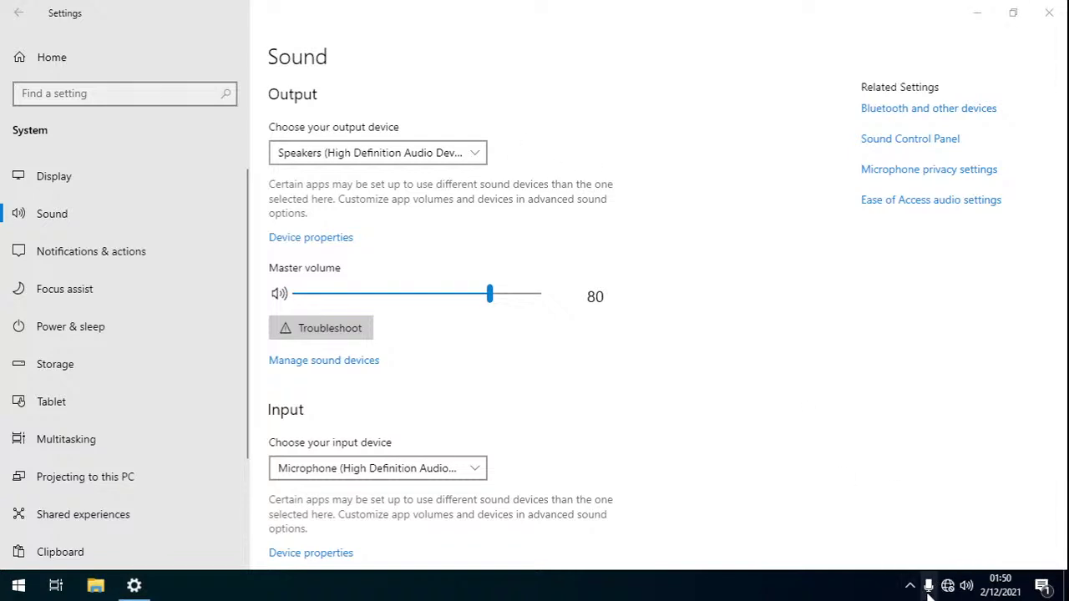
# - Check the available sound output devices and view the Manage sound devices page, returning to Sound
pyautogui.click(424, 152)
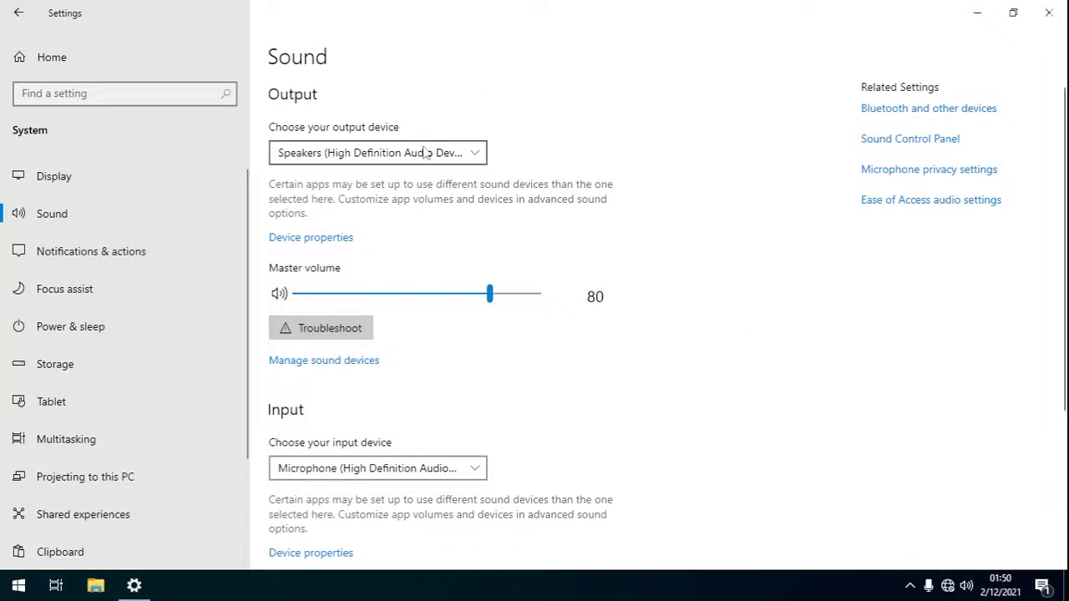
pyautogui.click(425, 152)
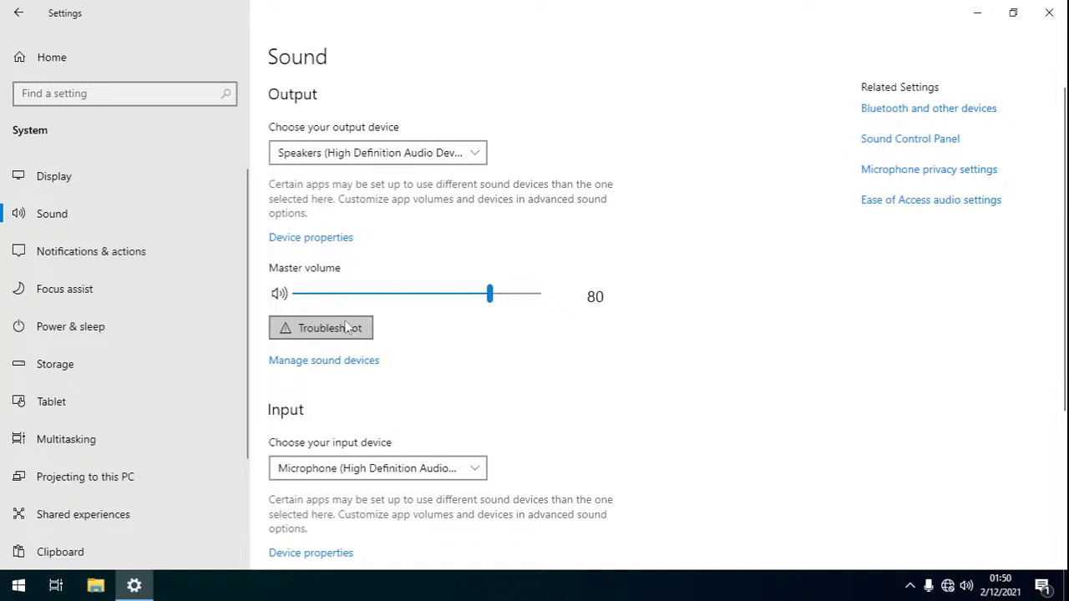
pyautogui.click(330, 361)
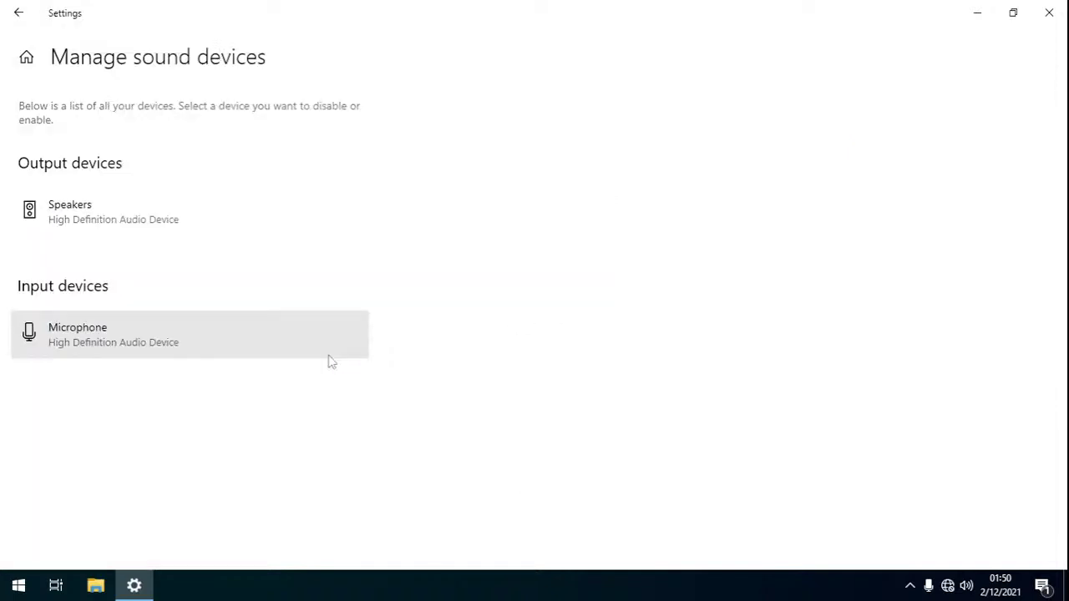
pyautogui.click(21, 15)
# - Check the sound input device choices and view the App volume and device preferences, returning to the Sound page
pyautogui.scroll(-4, 891, 375)
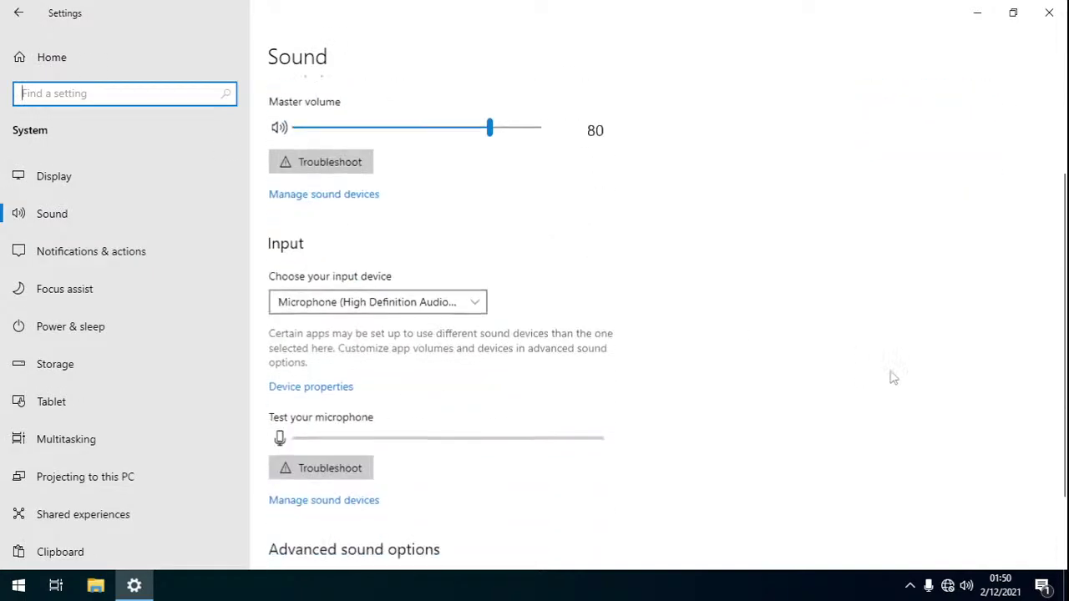
pyautogui.click(473, 299)
pyautogui.click(950, 301)
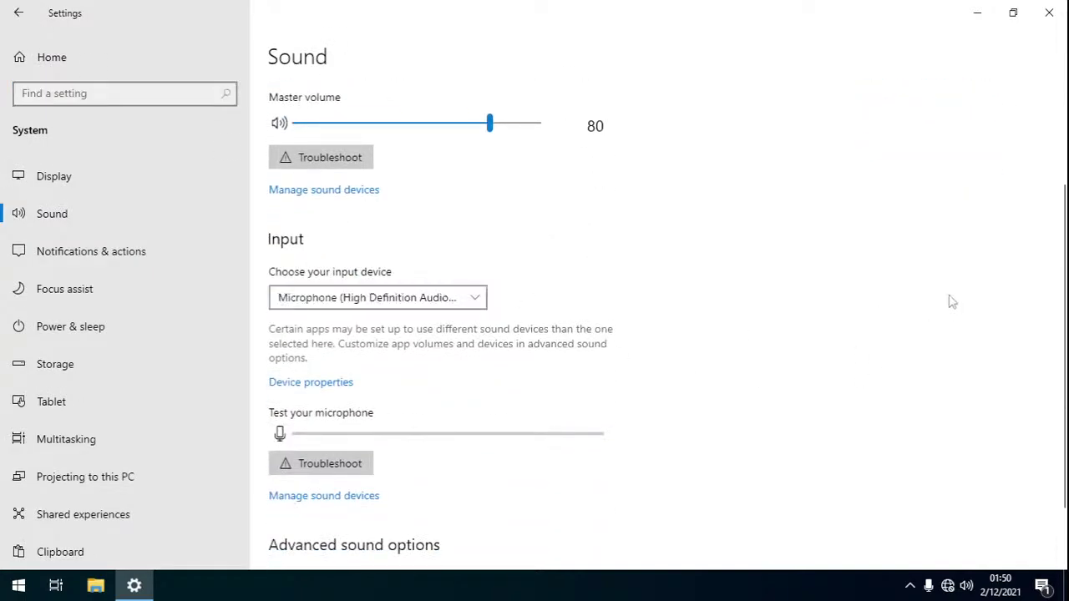
pyautogui.scroll(-2, 936, 303)
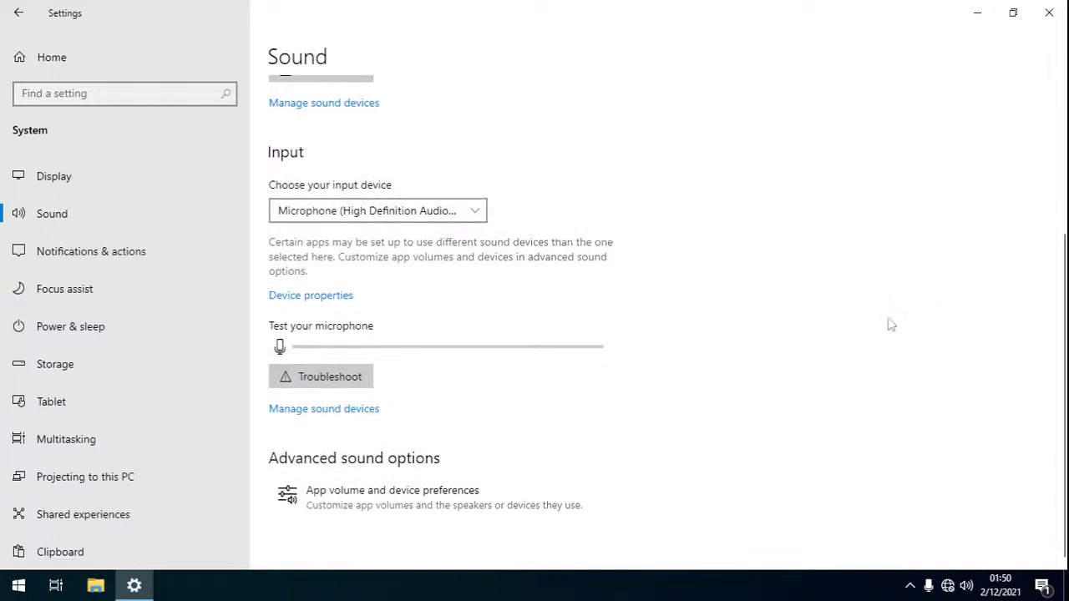
pyautogui.click(436, 505)
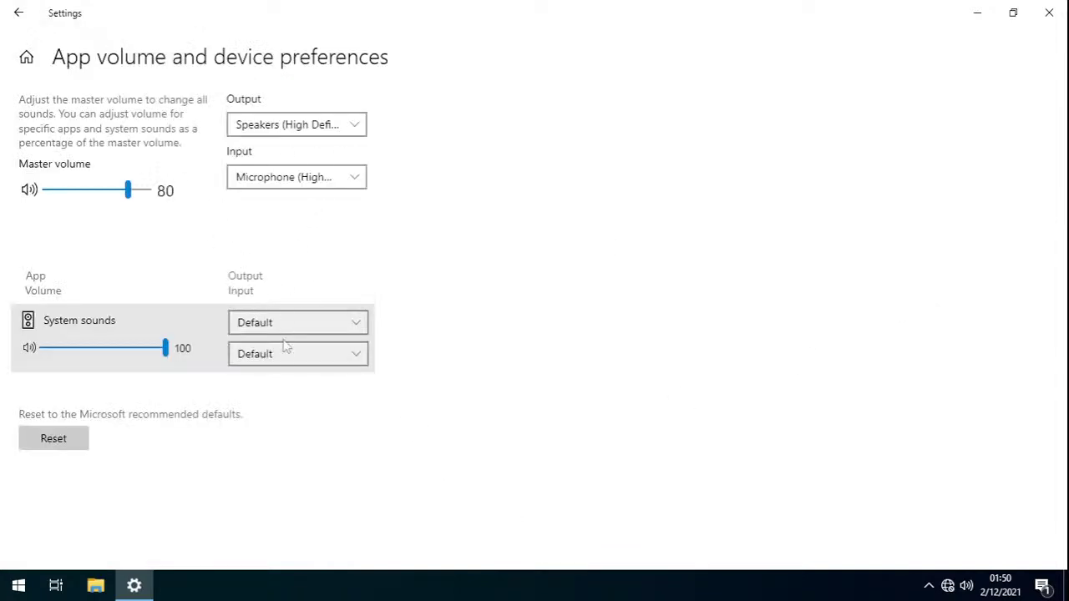
pyautogui.click(15, 14)
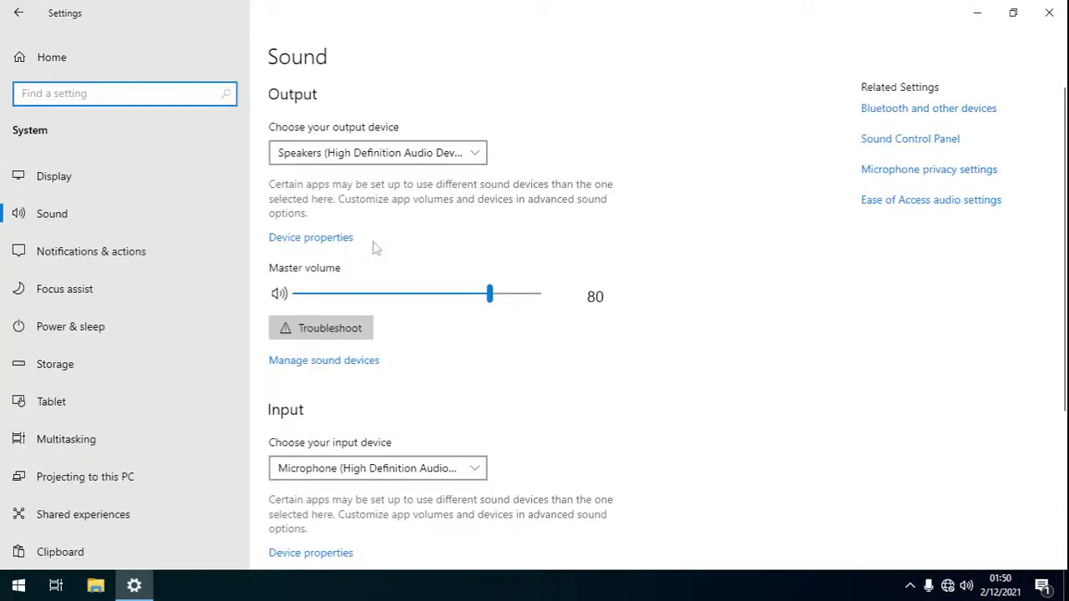
# - Return to the Display page and view its options down to Multiple displays, and preview the open Settings window
pyautogui.click(172, 176)
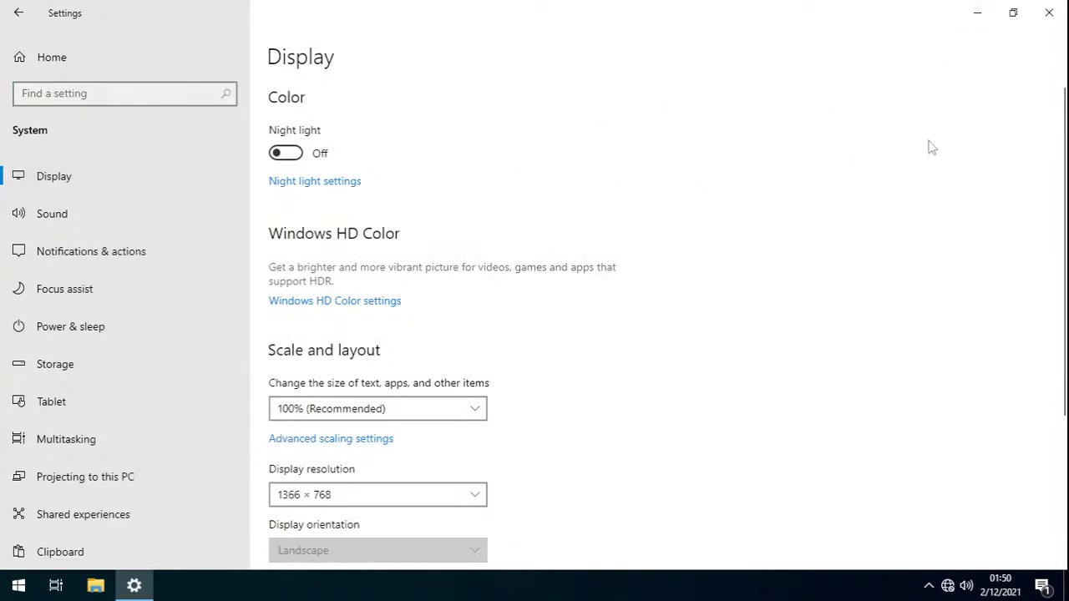
pyautogui.scroll(-5, 932, 148)
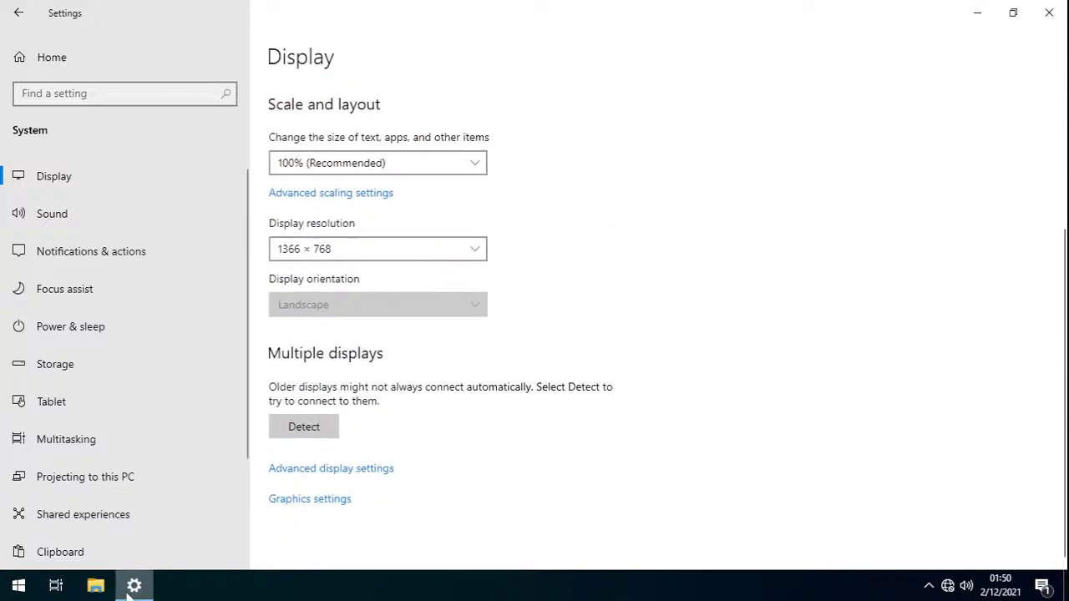
pyautogui.moveTo(130, 591)
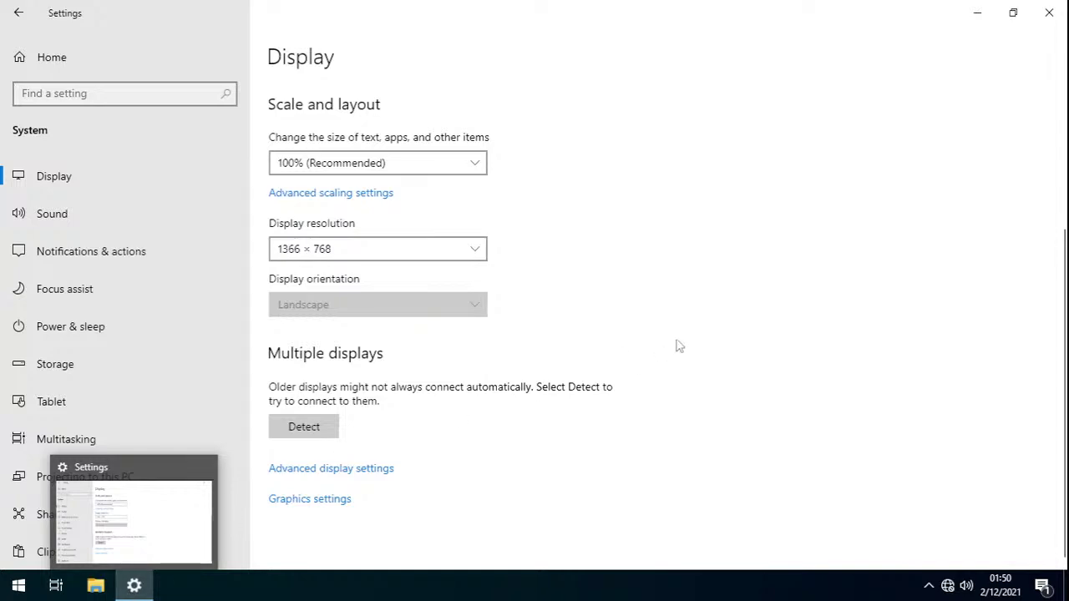
# - View the Advanced scaling settings page, and check the Sound page before returning to Display
pyautogui.scroll(3, 676, 346)
pyautogui.scroll(-3, 676, 346)
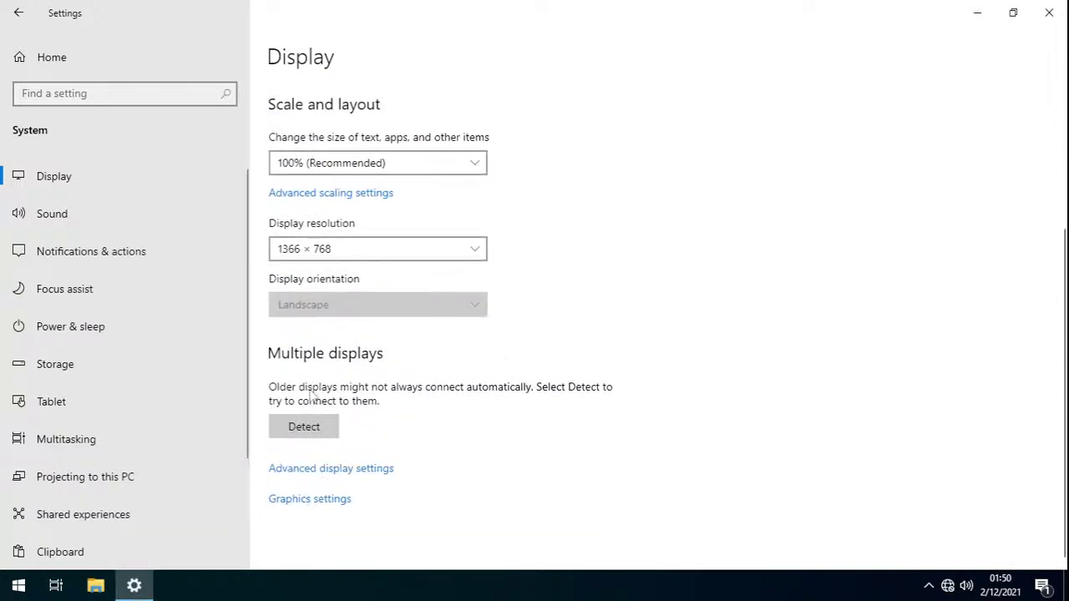
pyautogui.scroll(3, 311, 396)
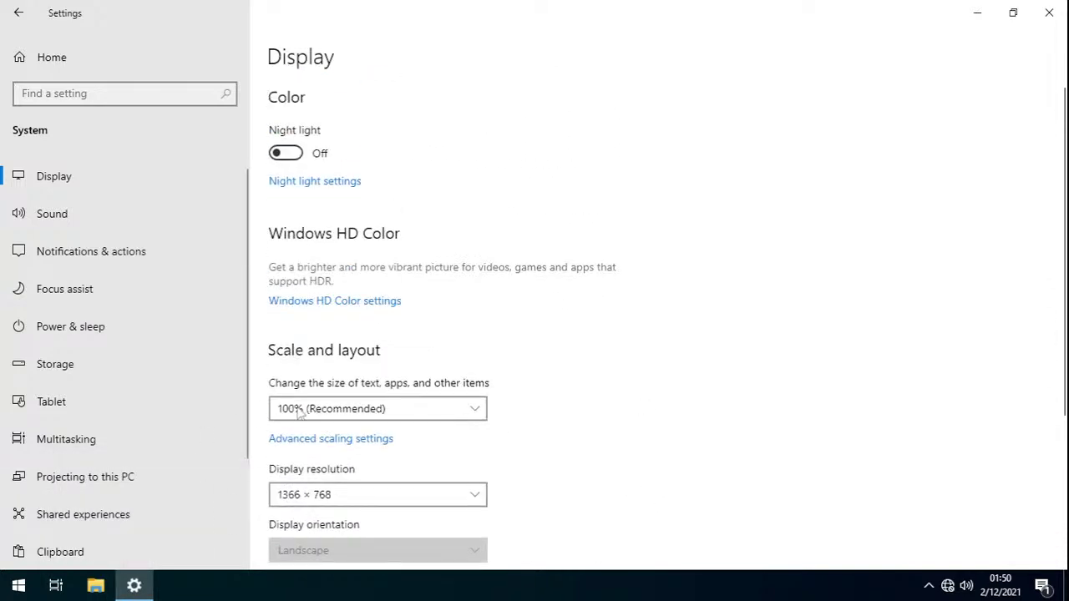
pyautogui.click(356, 440)
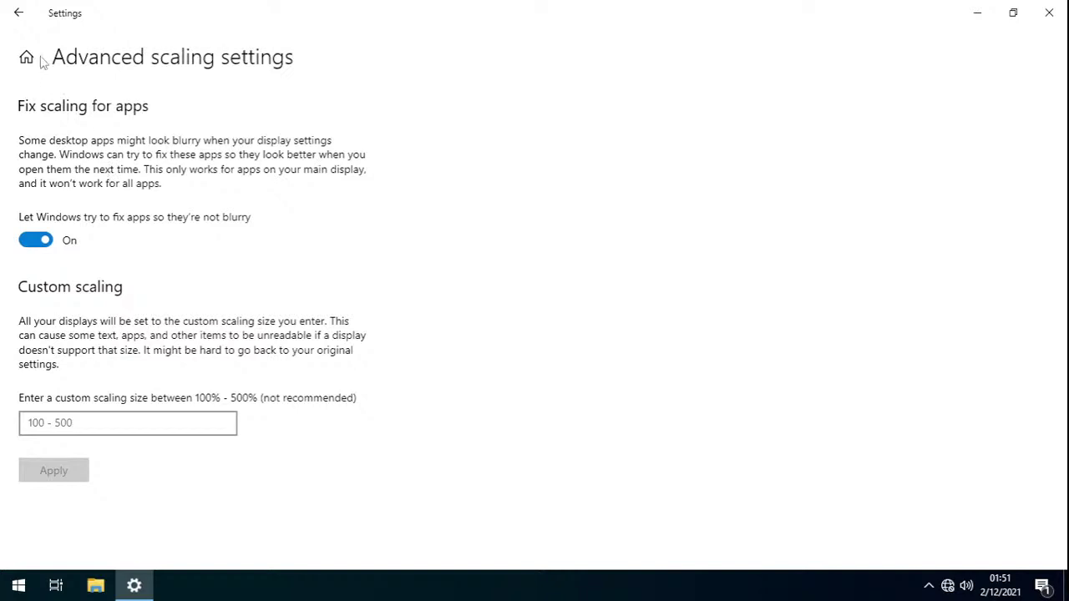
pyautogui.click(20, 15)
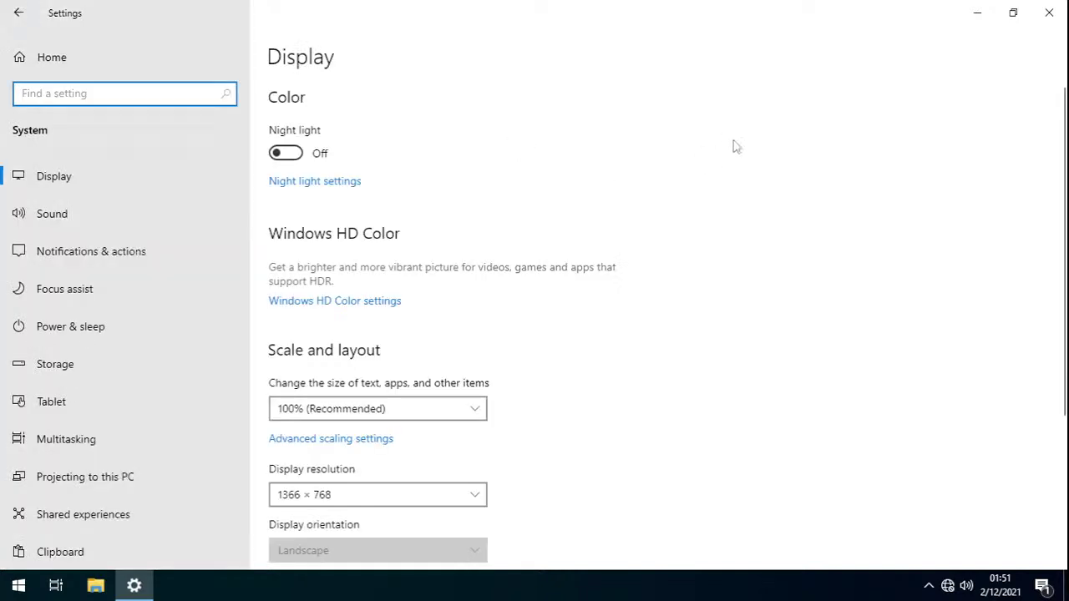
pyautogui.click(191, 214)
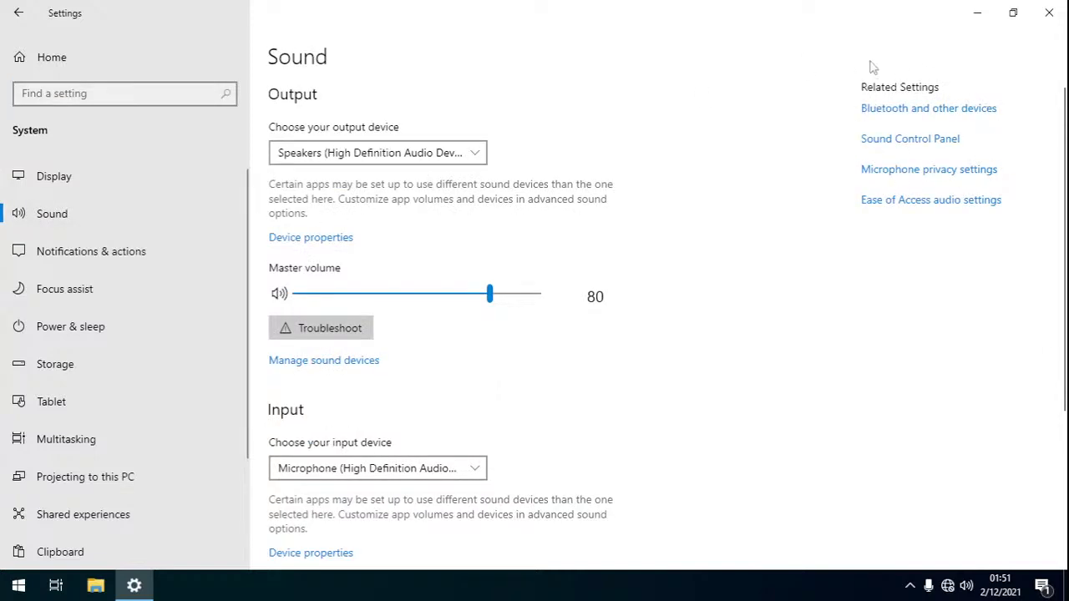
pyautogui.click(49, 194)
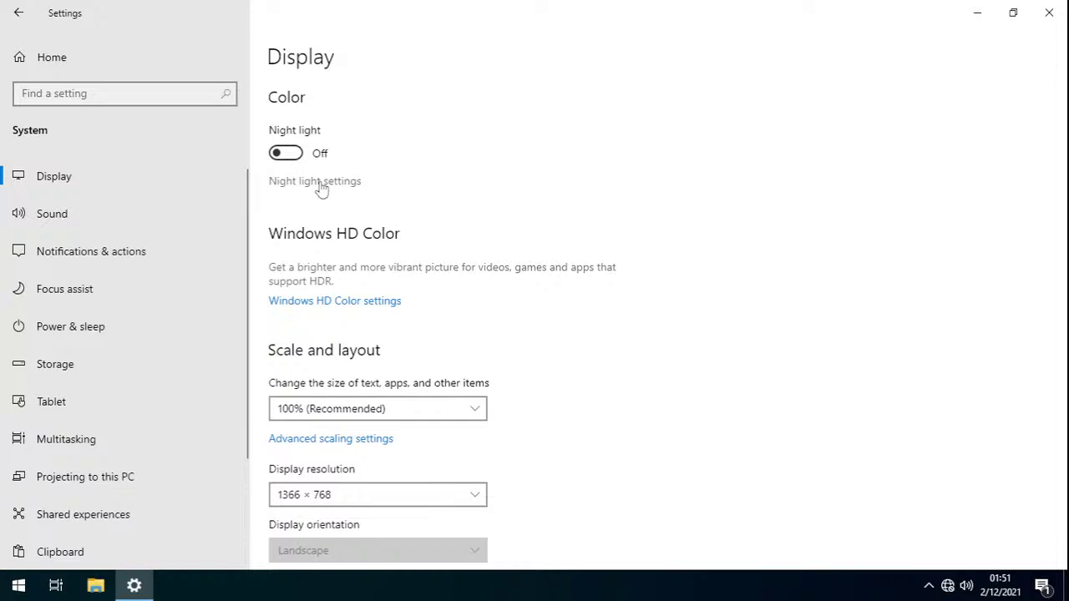
# - Turn off "Let Windows try to fix apps so they're not blurry" in Advanced scaling settings, returning to Display
pyautogui.scroll(-3, 460, 222)
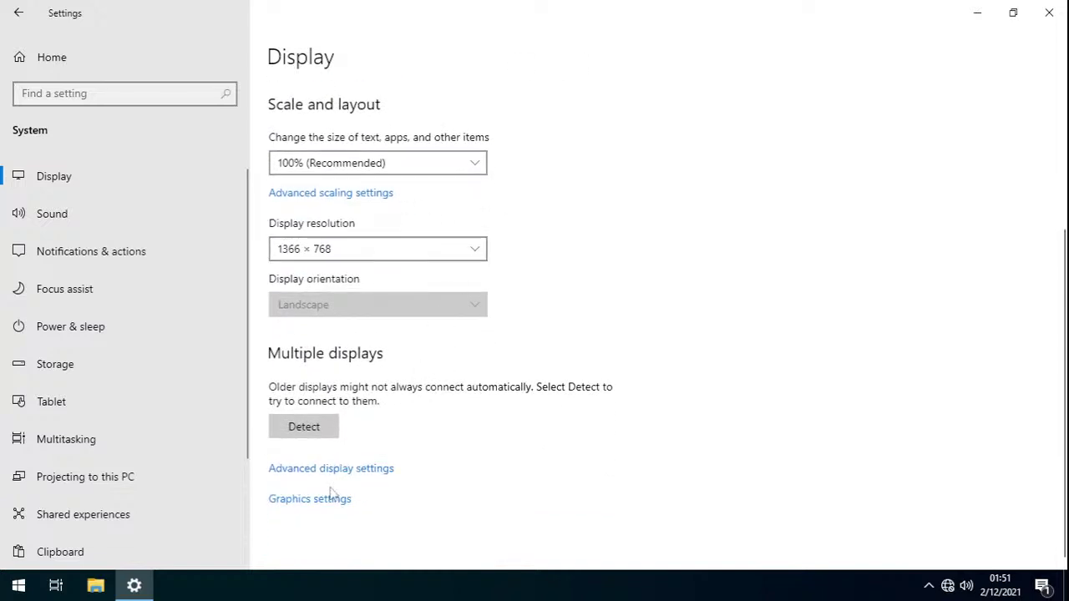
pyautogui.click(363, 193)
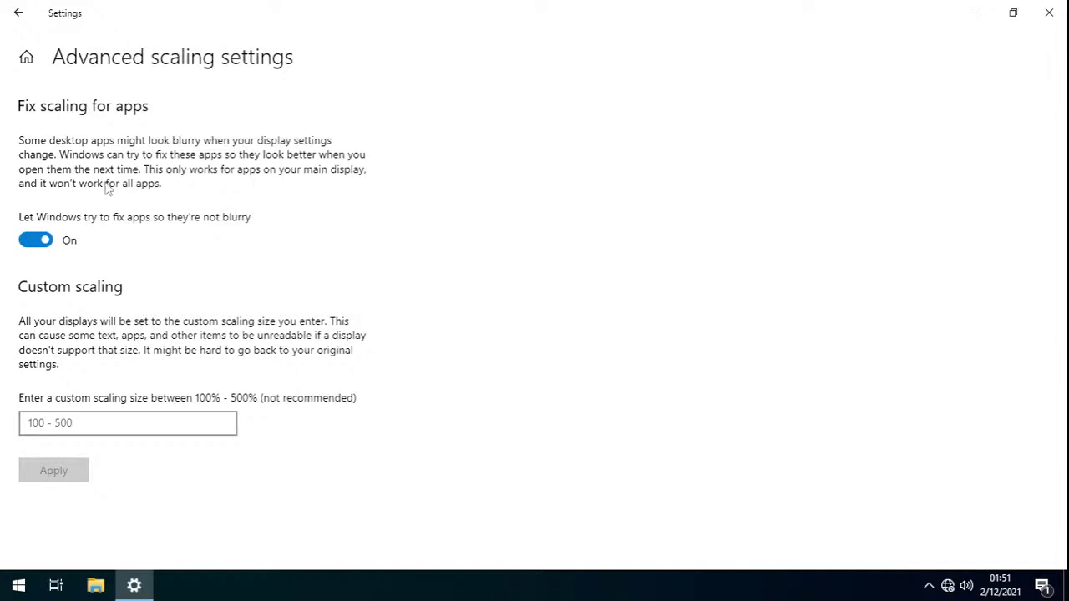
pyautogui.click(37, 240)
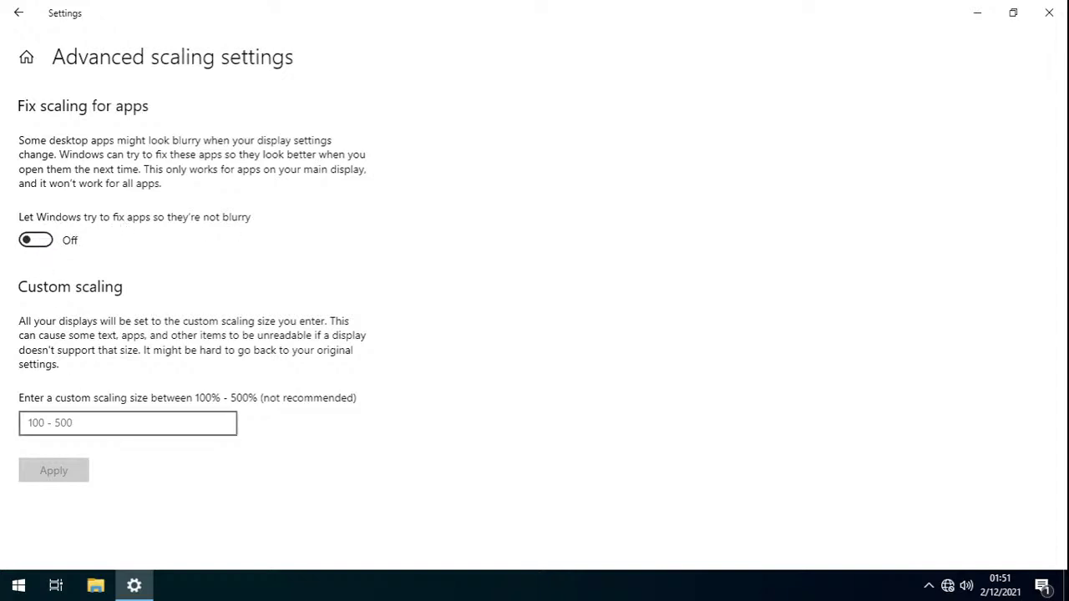
pyautogui.click(20, 13)
pyautogui.scroll(-3, 465, 418)
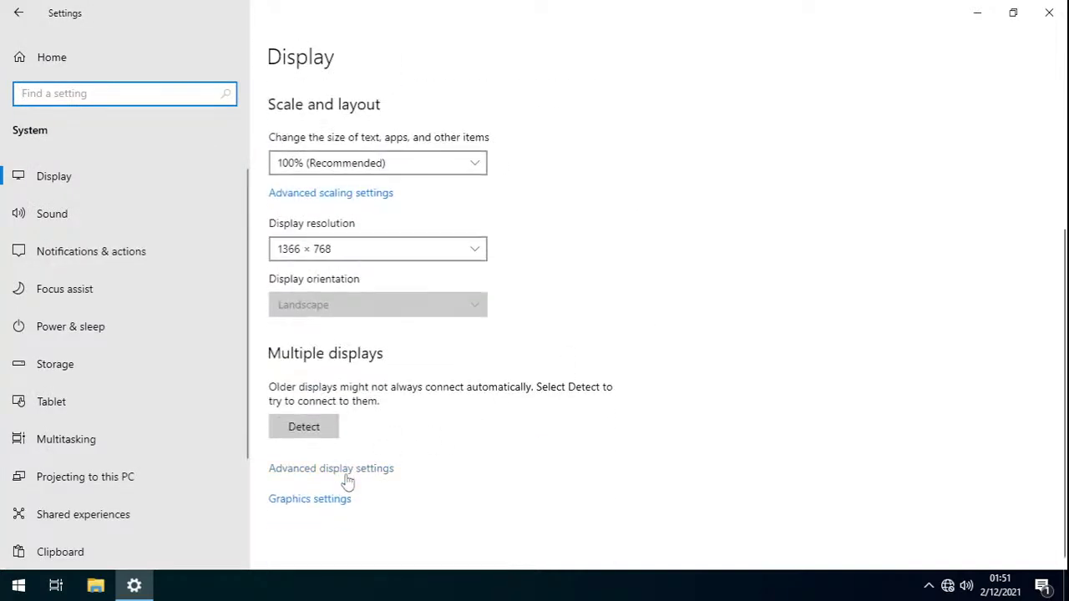
pyautogui.click(374, 196)
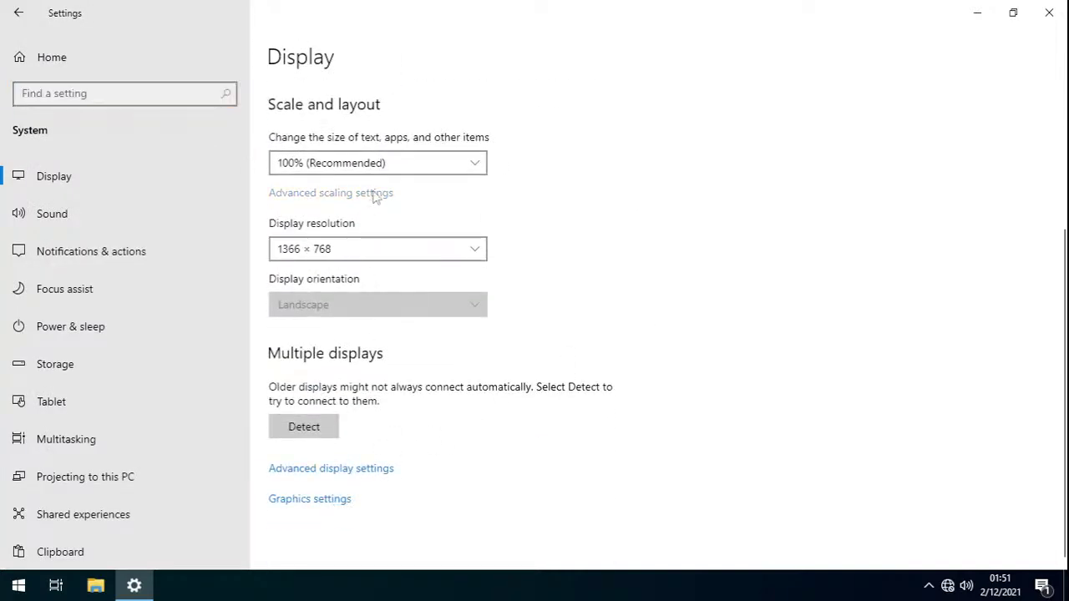
pyautogui.click(15, 17)
# - Look over the Sound page and view the playback devices in the Sound Control Panel, closing it without changes
pyautogui.click(75, 219)
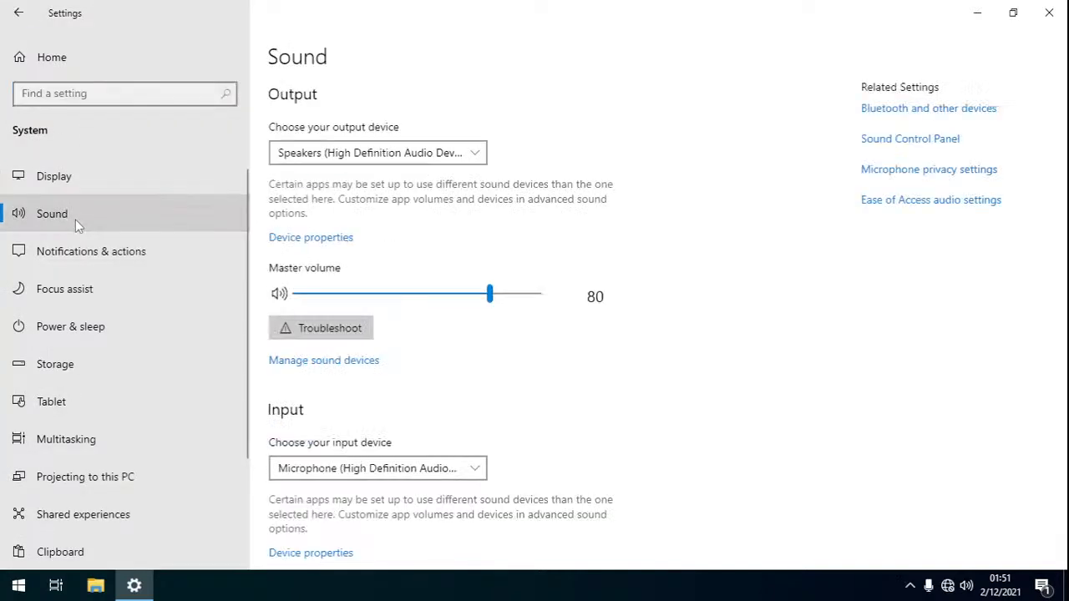
pyautogui.scroll(-5, 697, 279)
pyautogui.scroll(5, 694, 276)
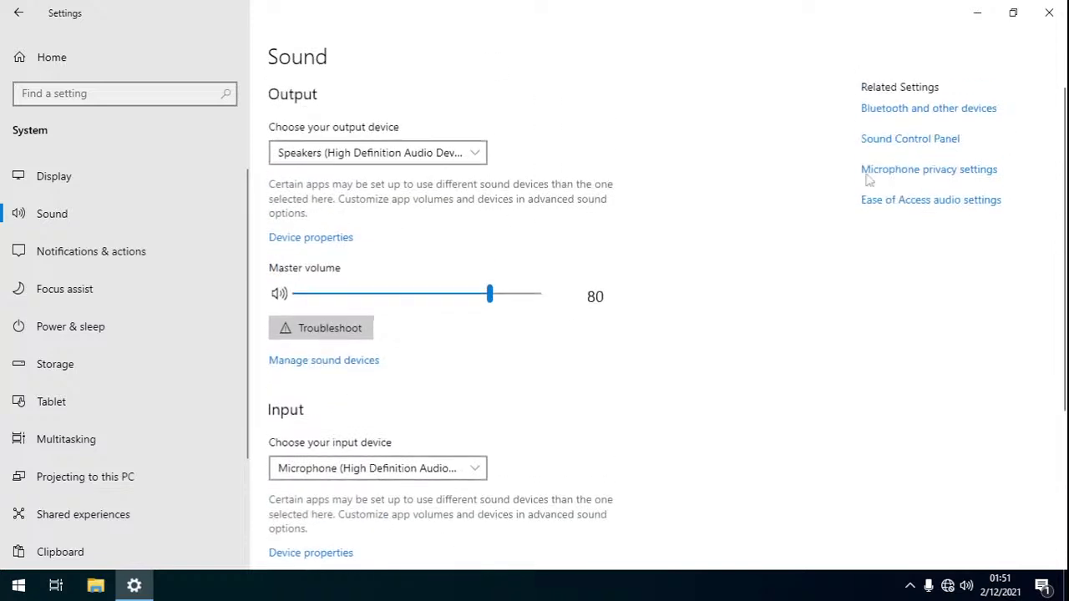
pyautogui.click(918, 140)
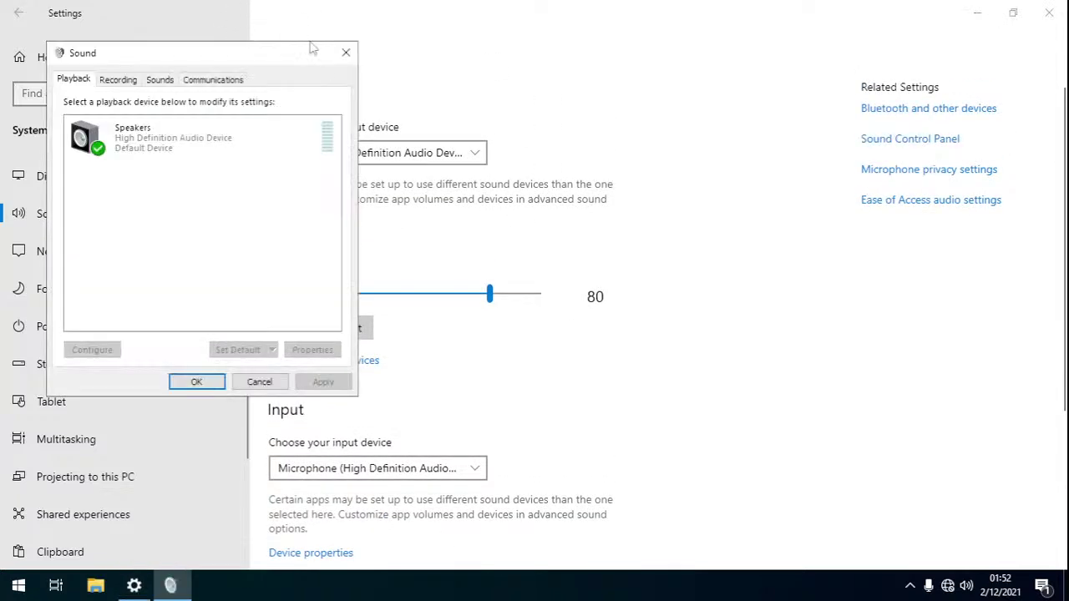
pyautogui.click(345, 55)
# - View the Microphone privacy settings and the list of app permissions, returning to the Sound page
pyautogui.click(902, 171)
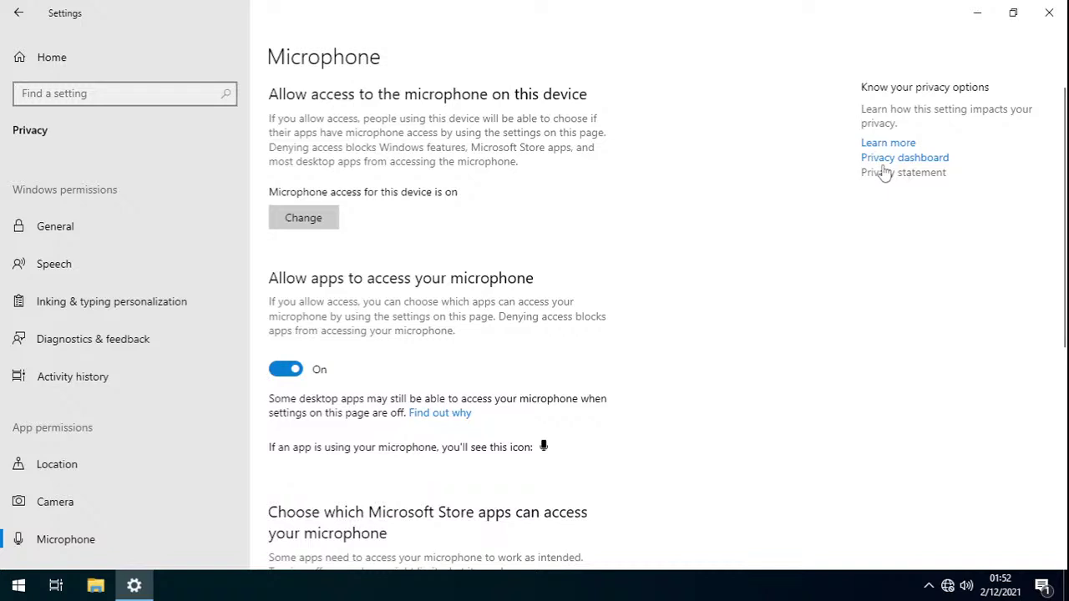
pyautogui.scroll(-5, 42, 200)
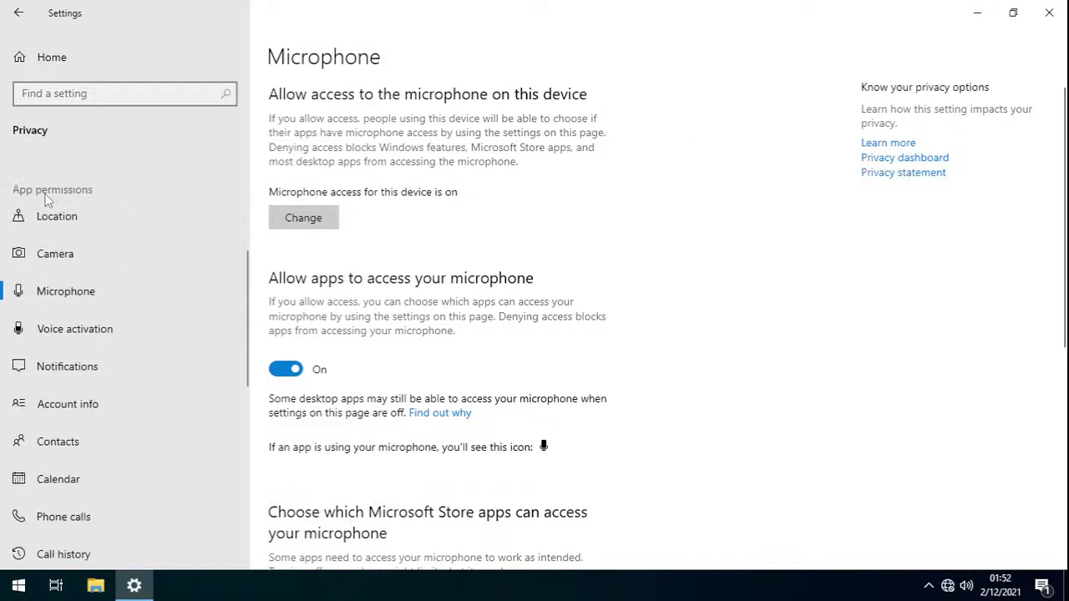
pyautogui.scroll(1, 48, 266)
pyautogui.scroll(3, 48, 267)
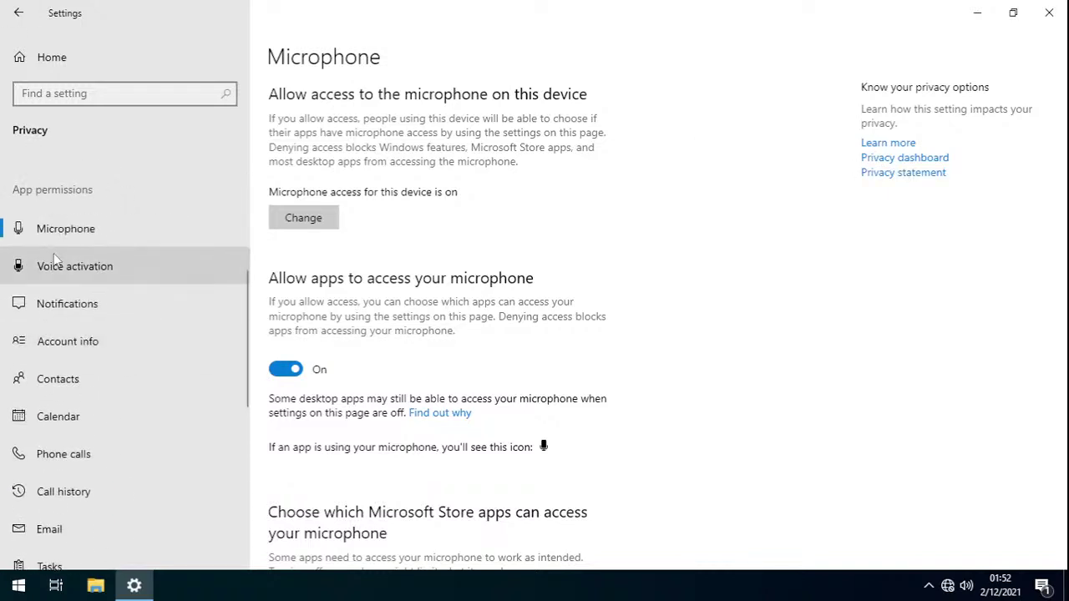
pyautogui.click(18, 17)
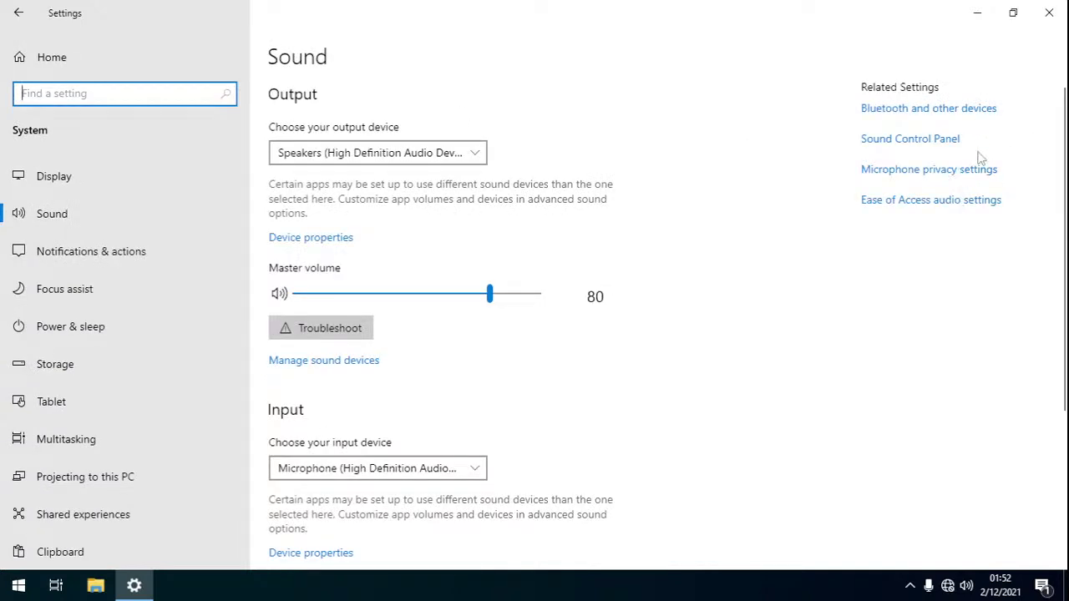
# - View the Ease of Access audio settings and the Bluetooth and other devices page linked from Sound
pyautogui.click(984, 203)
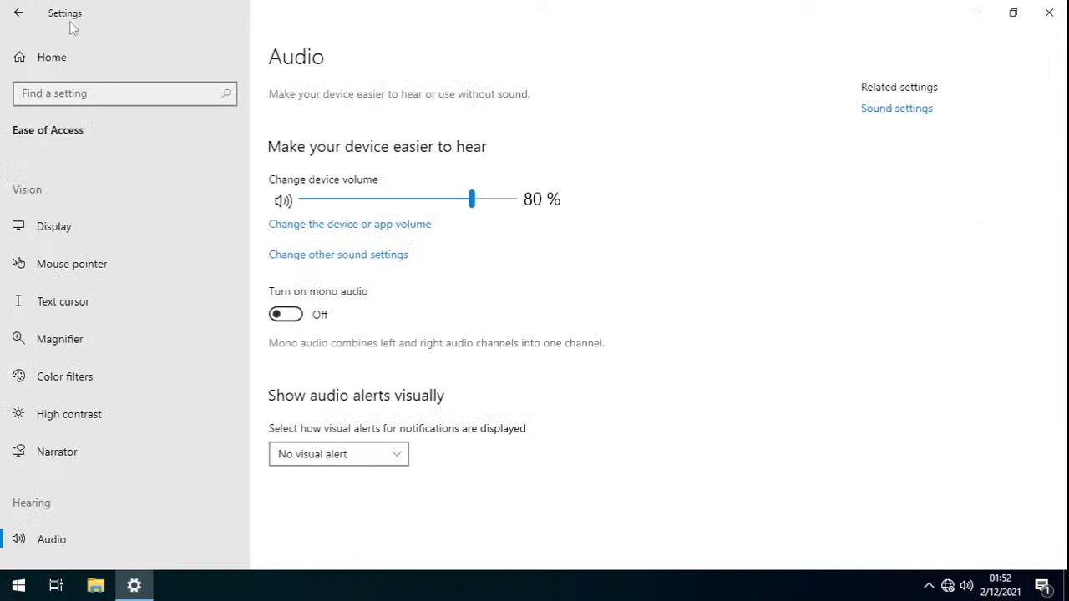
pyautogui.click(18, 12)
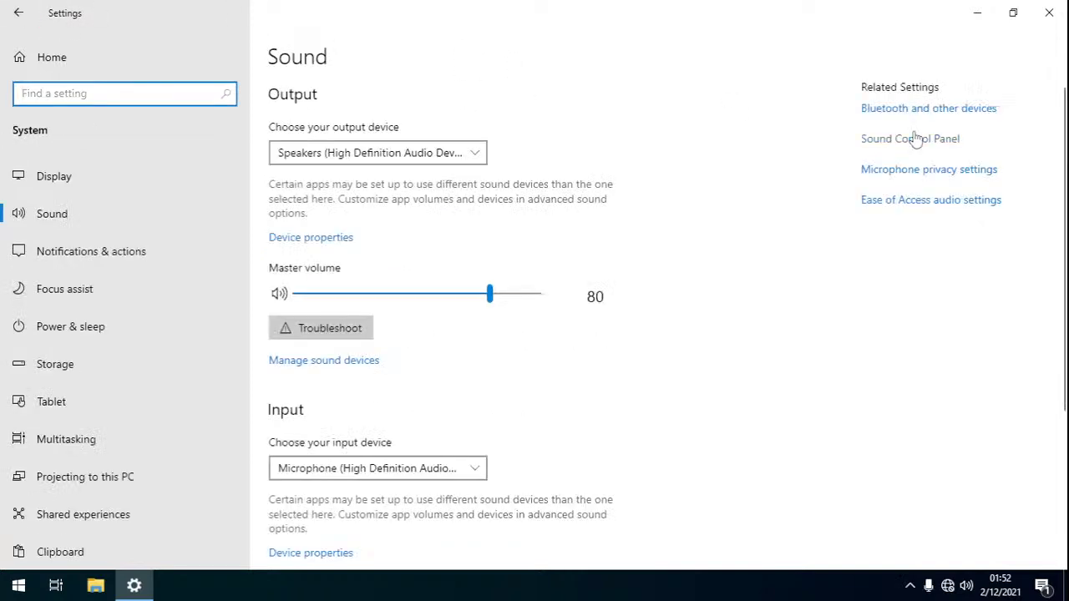
pyautogui.click(906, 108)
# - Show the Notifications & actions page and check the pending notification in the action center
pyautogui.click(138, 253)
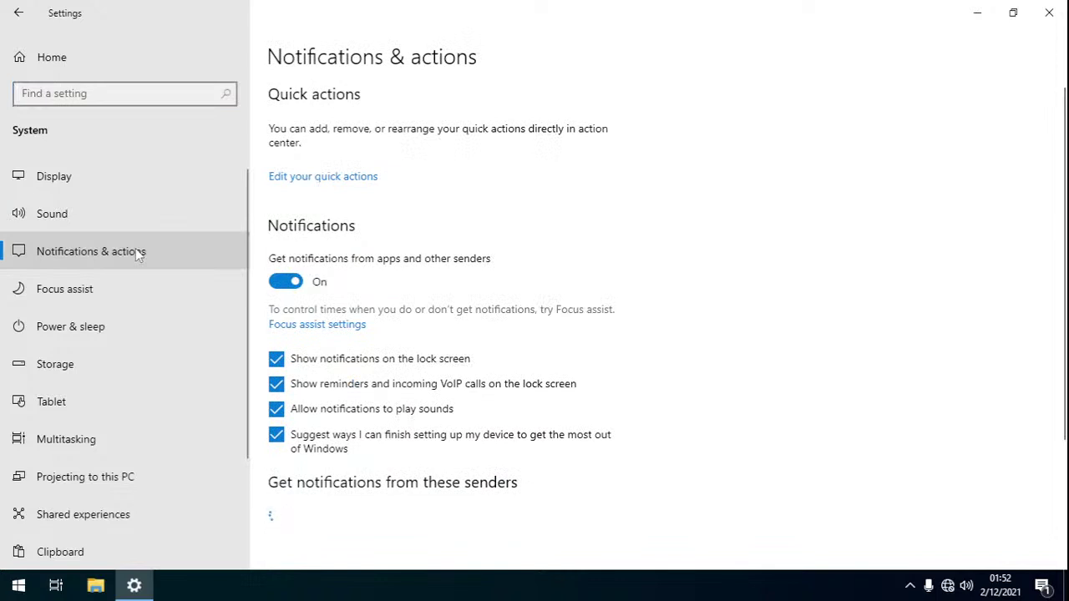
pyautogui.click(1042, 585)
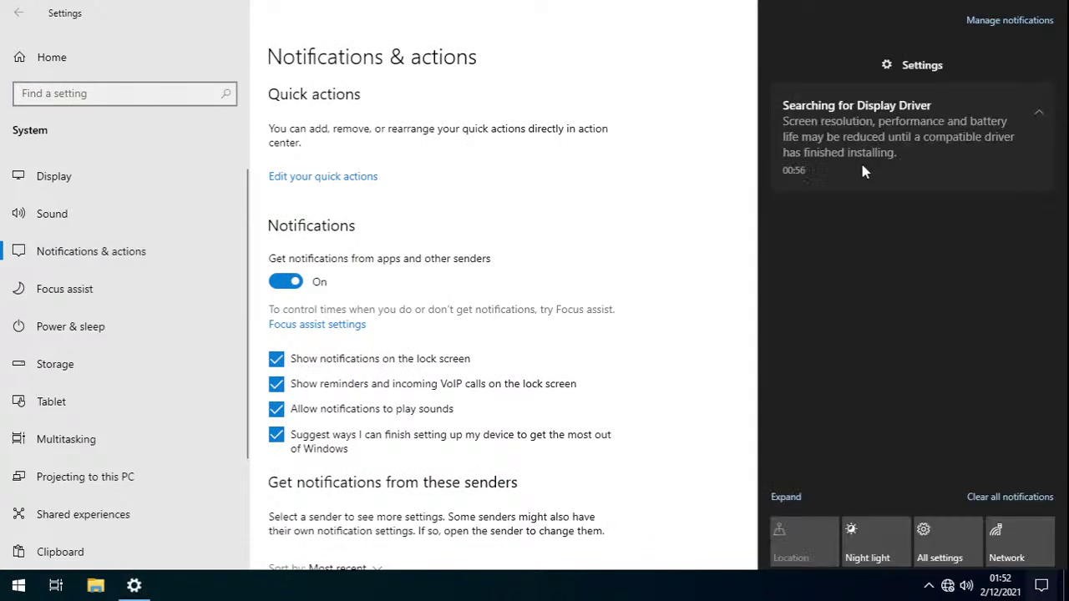
pyautogui.click(1042, 586)
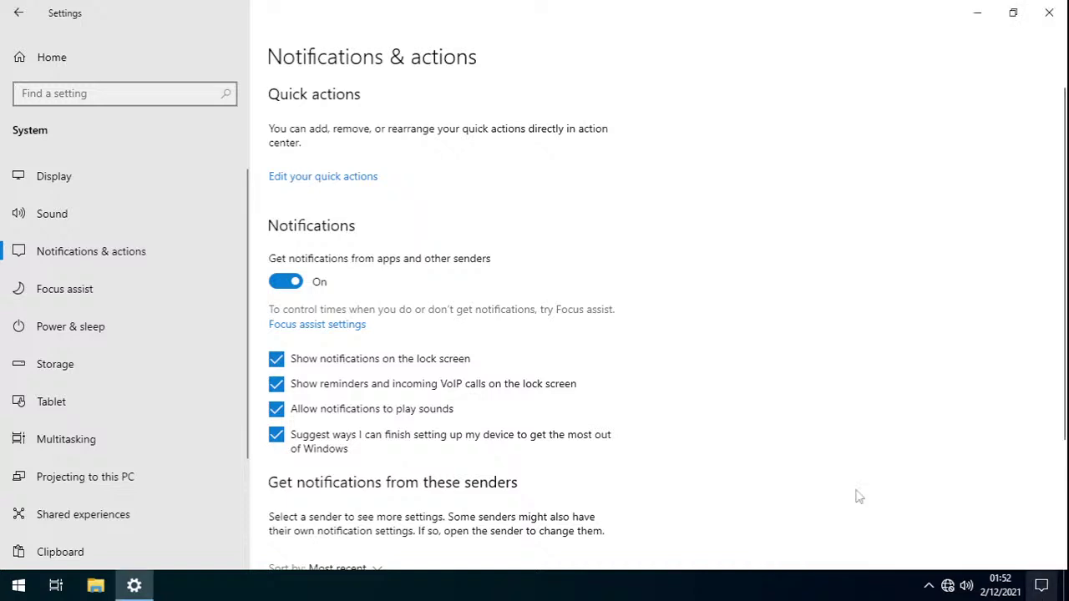
# - Check the Network quick action's options, expand all quick actions, and view the network flyout before dismissing it
pyautogui.click(1042, 584)
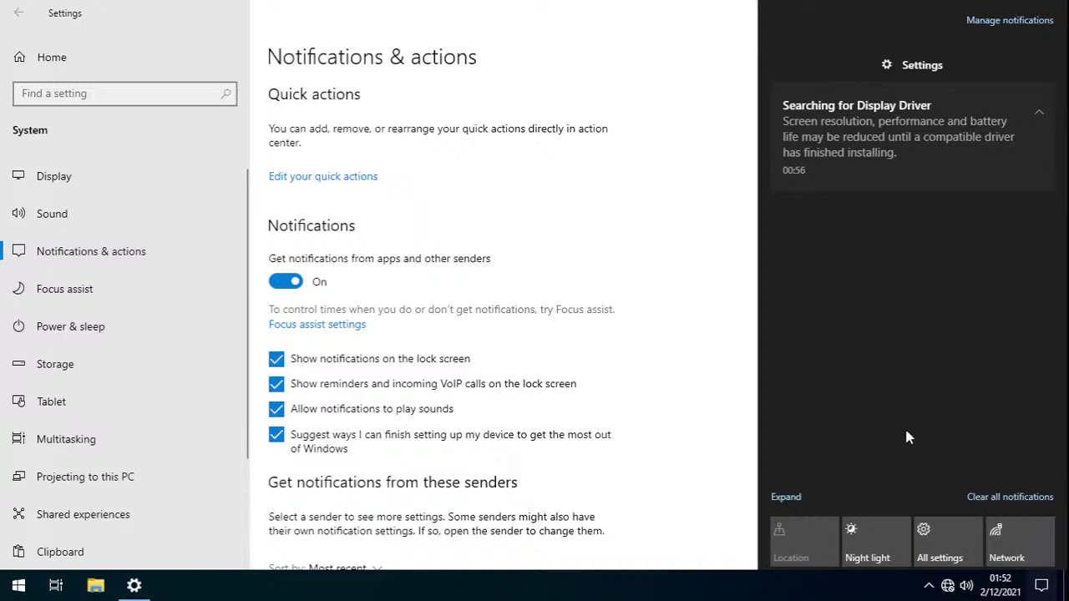
pyautogui.rightClick(1015, 531)
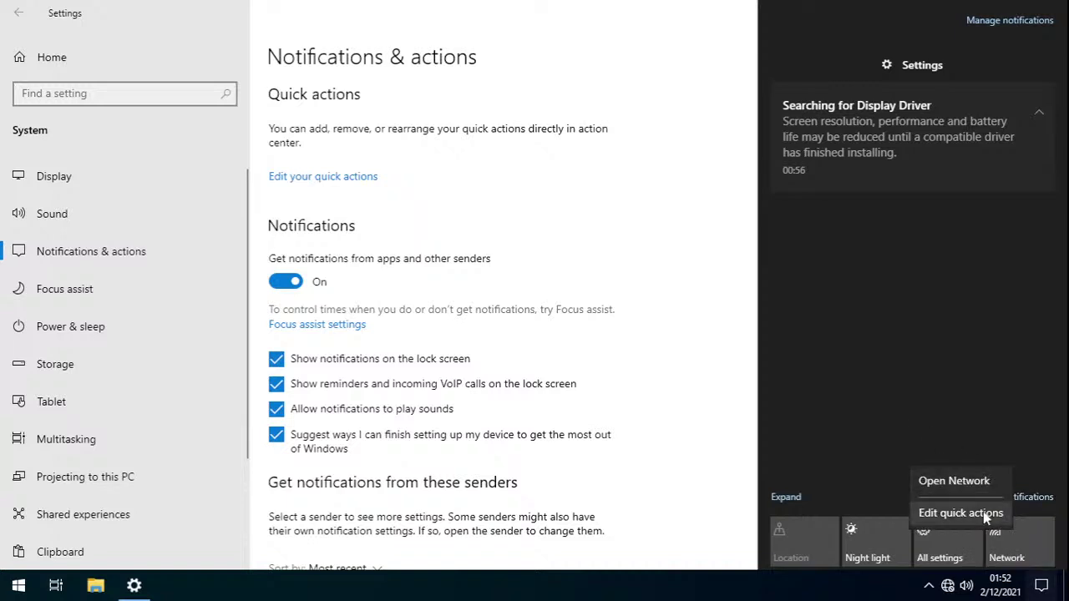
pyautogui.click(885, 347)
pyautogui.click(786, 497)
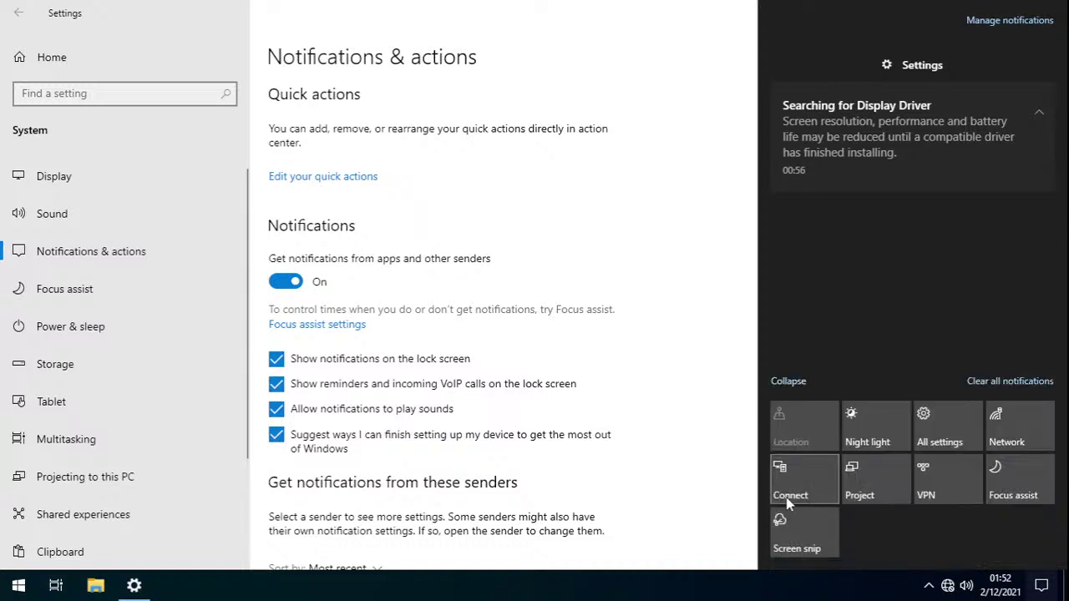
pyautogui.click(1017, 435)
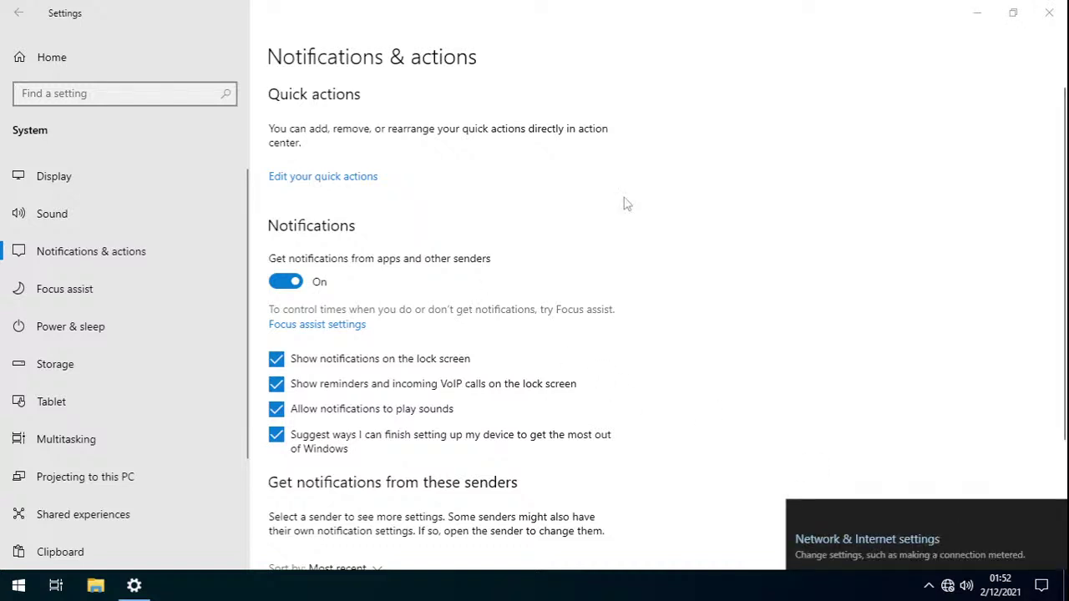
pyautogui.click(950, 73)
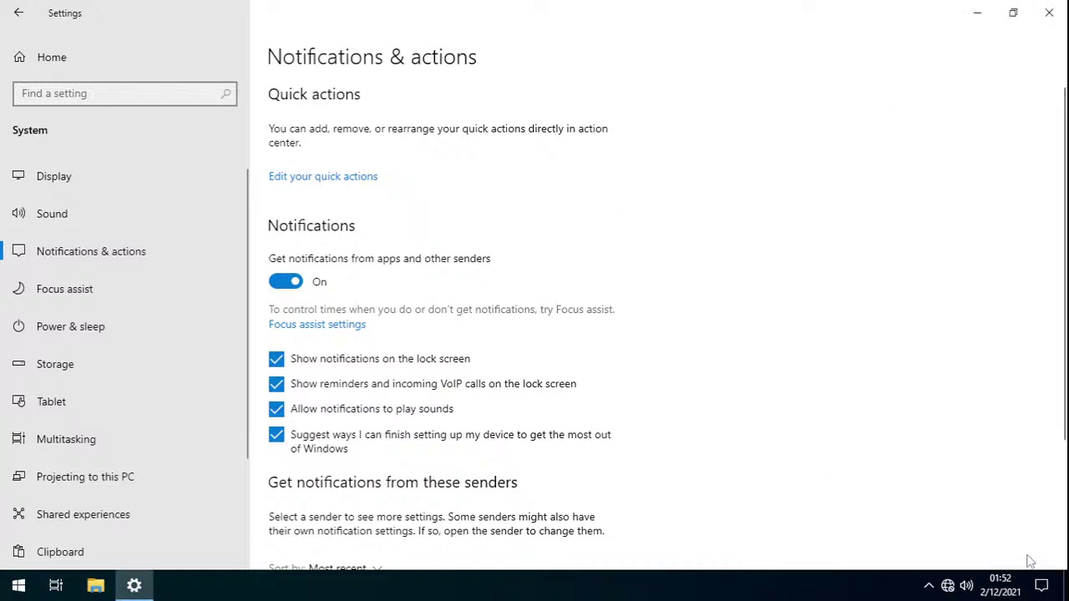
# - Review the expanded quick actions and the display driver notification in the action center, closing it again
pyautogui.click(1042, 585)
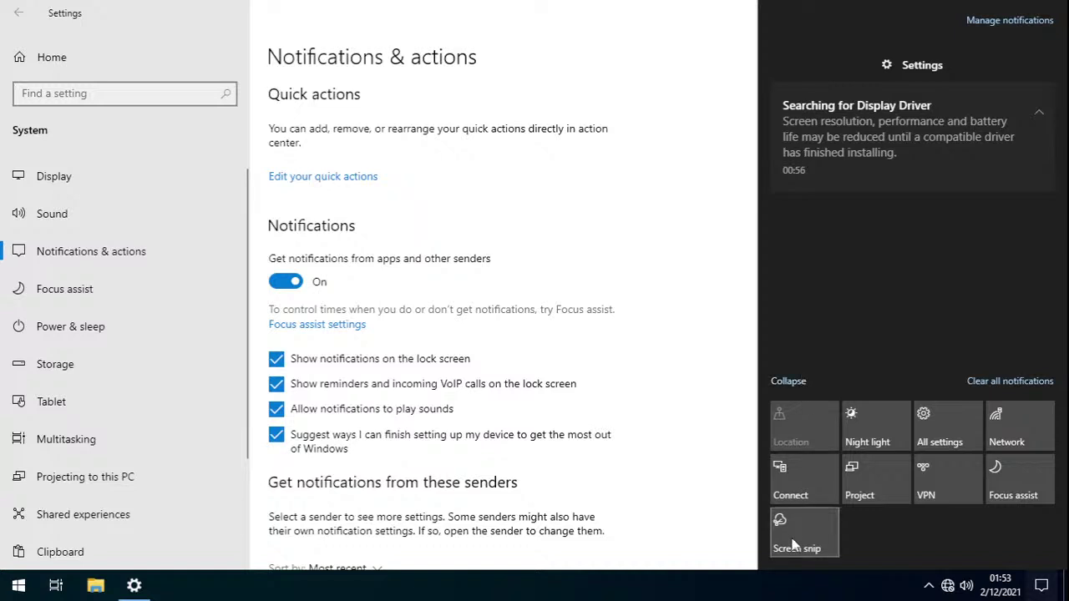
pyautogui.click(1051, 581)
pyautogui.click(1055, 580)
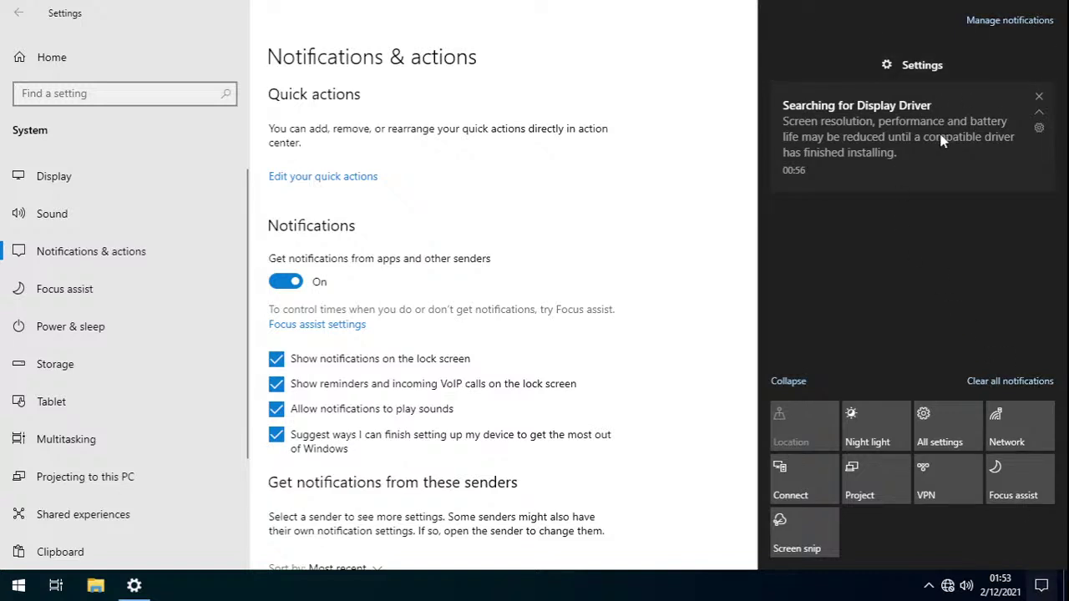
pyautogui.click(650, 228)
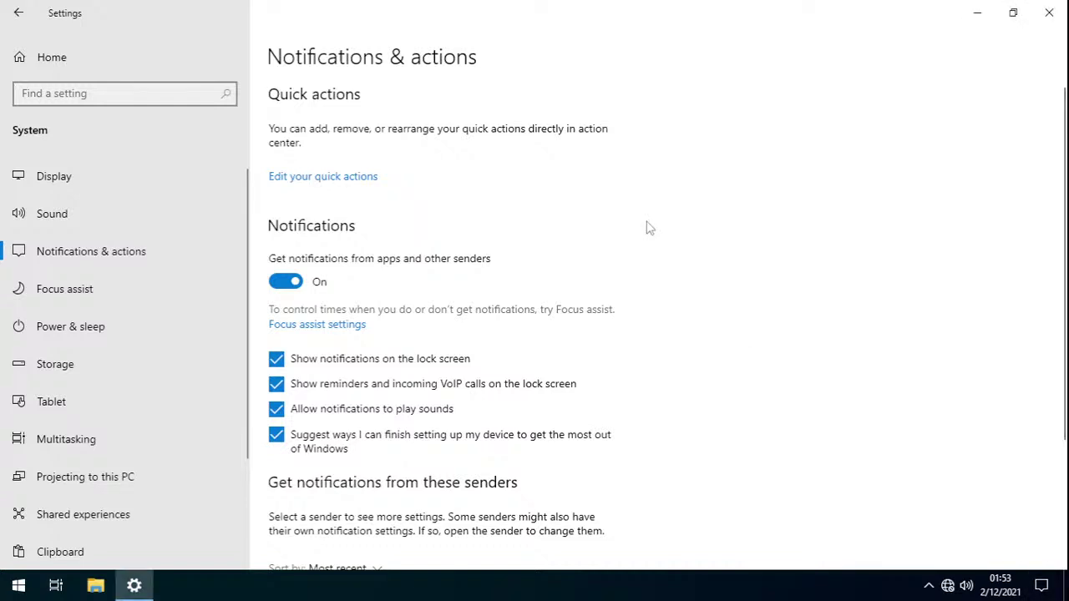
# - View the quick actions in edit mode from Notifications & actions, leaving them unchanged
pyautogui.click(352, 185)
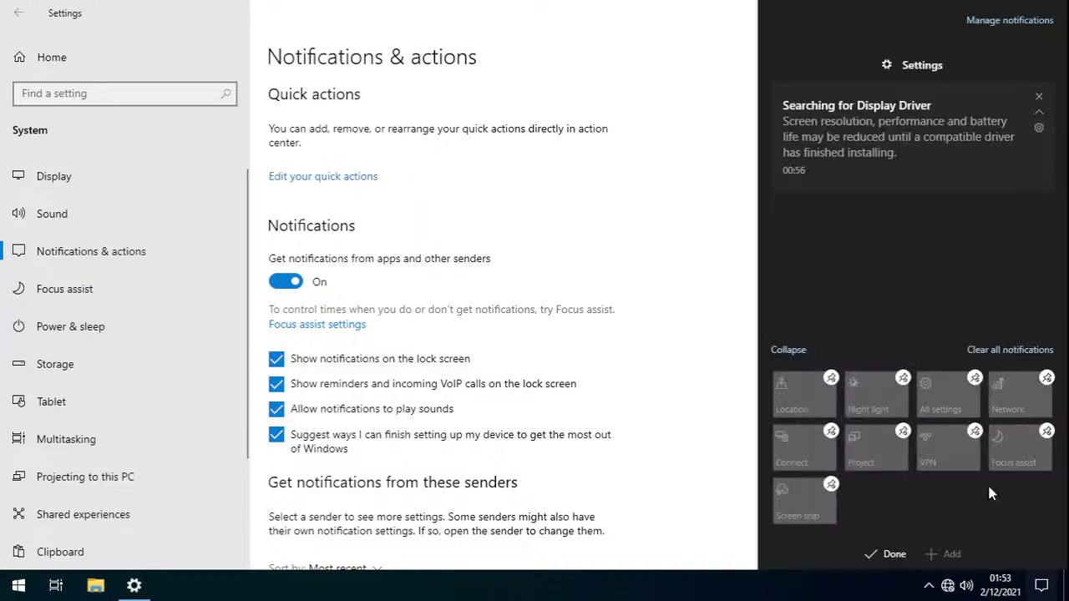
pyautogui.click(1041, 589)
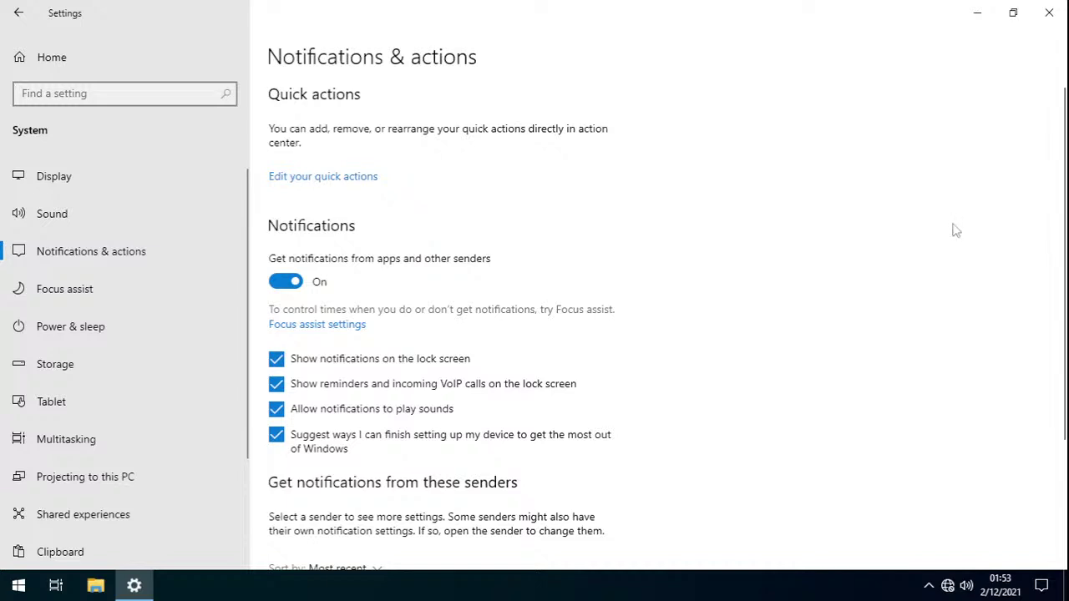
pyautogui.scroll(-2, 958, 231)
pyautogui.scroll(2, 957, 231)
pyautogui.click(336, 177)
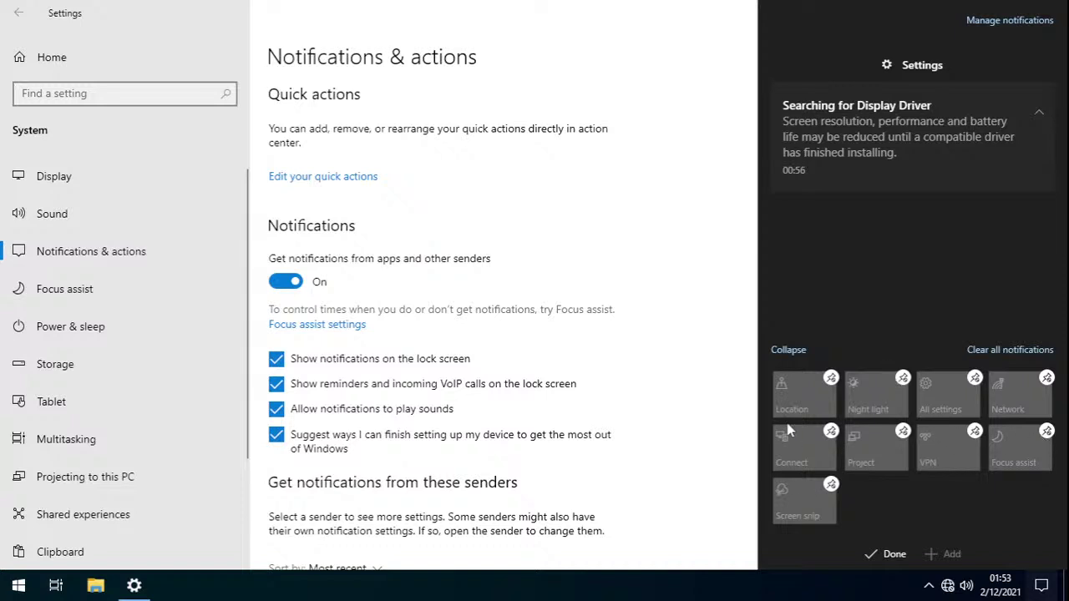
pyautogui.click(1048, 588)
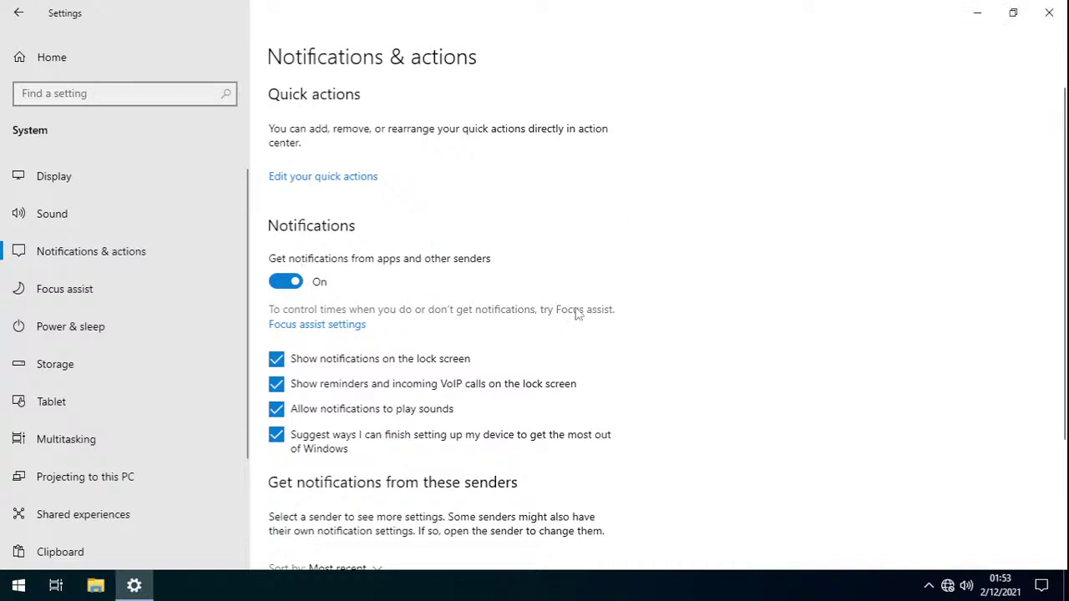
# - Review the Focus assist modes and automatic rules from Notifications & actions, returning to the notification settings
pyautogui.click(332, 330)
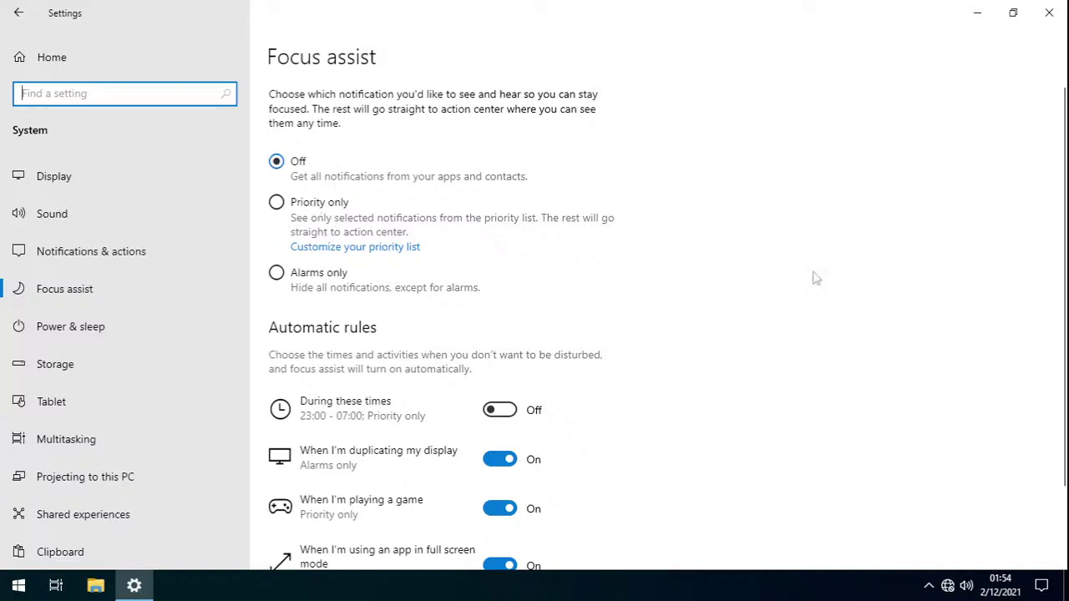
pyautogui.scroll(-2, 860, 269)
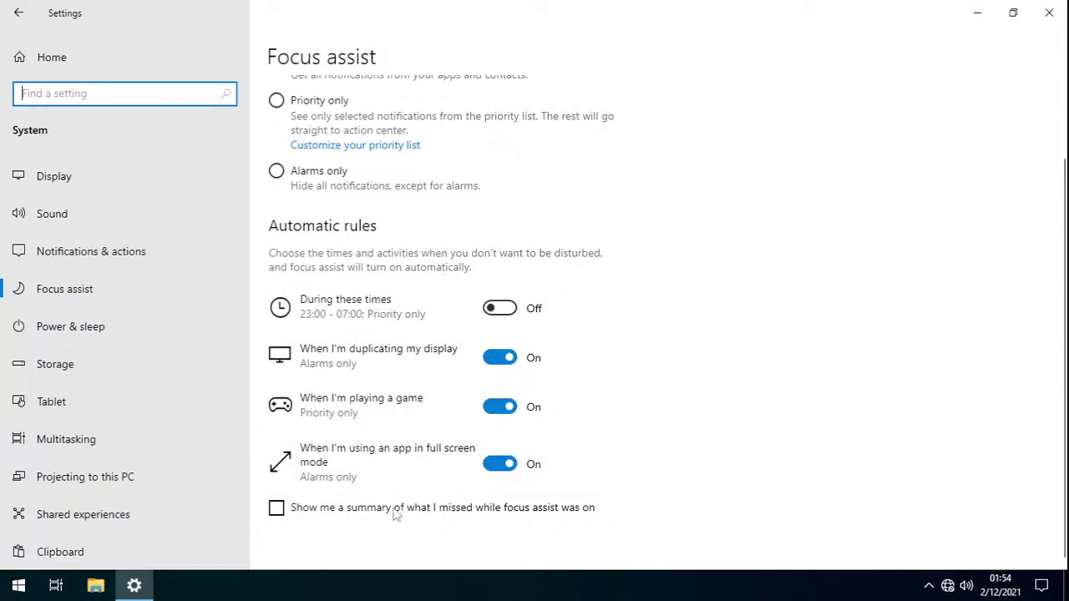
pyautogui.scroll(2, 964, 372)
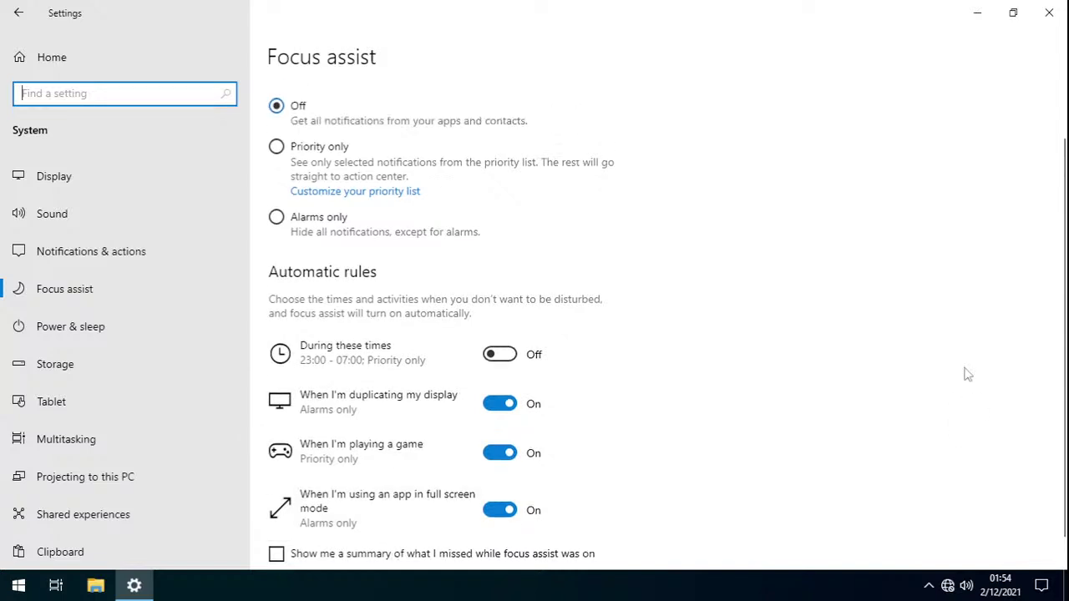
pyautogui.click(20, 21)
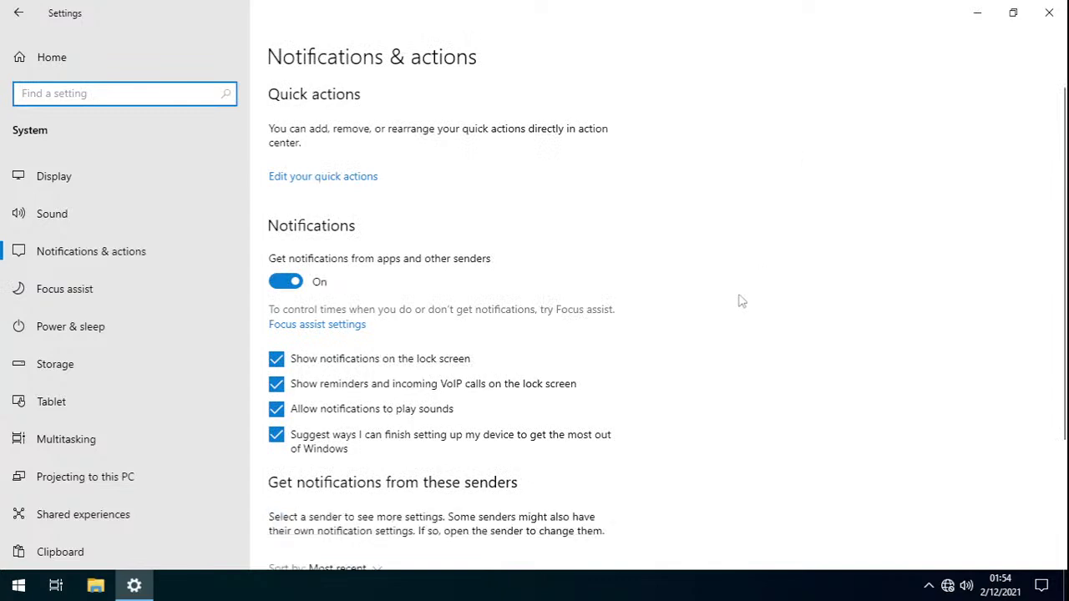
# - Switch to the host's PC settings and examine Notifications and Quiet hours under Search and apps, returning to the Windows 10 virtual machine
pyautogui.click(923, 14)
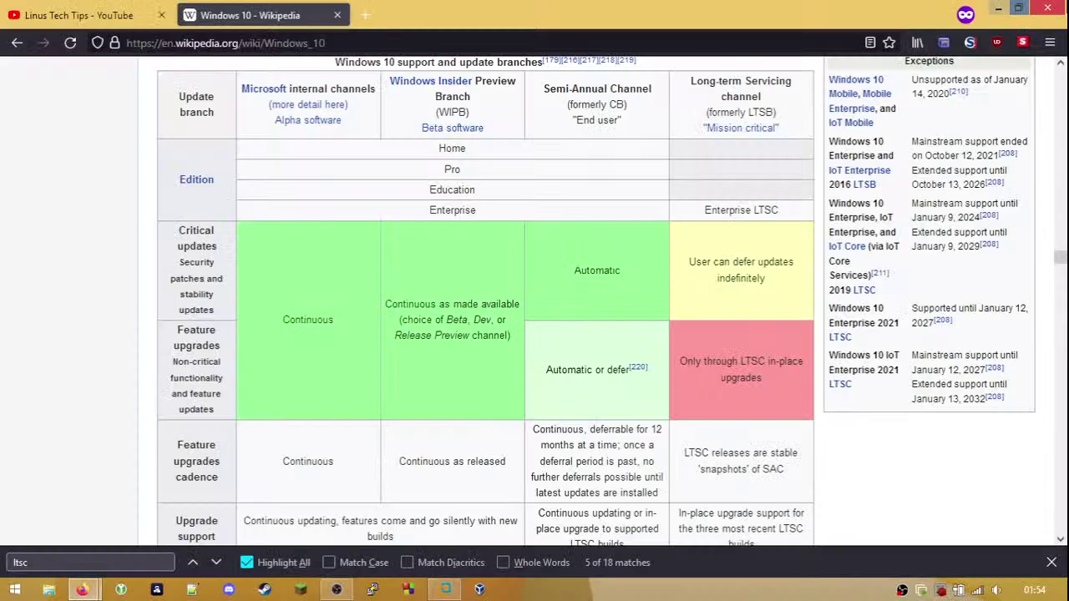
pyautogui.moveTo(1062, 430)
pyautogui.click(1034, 459)
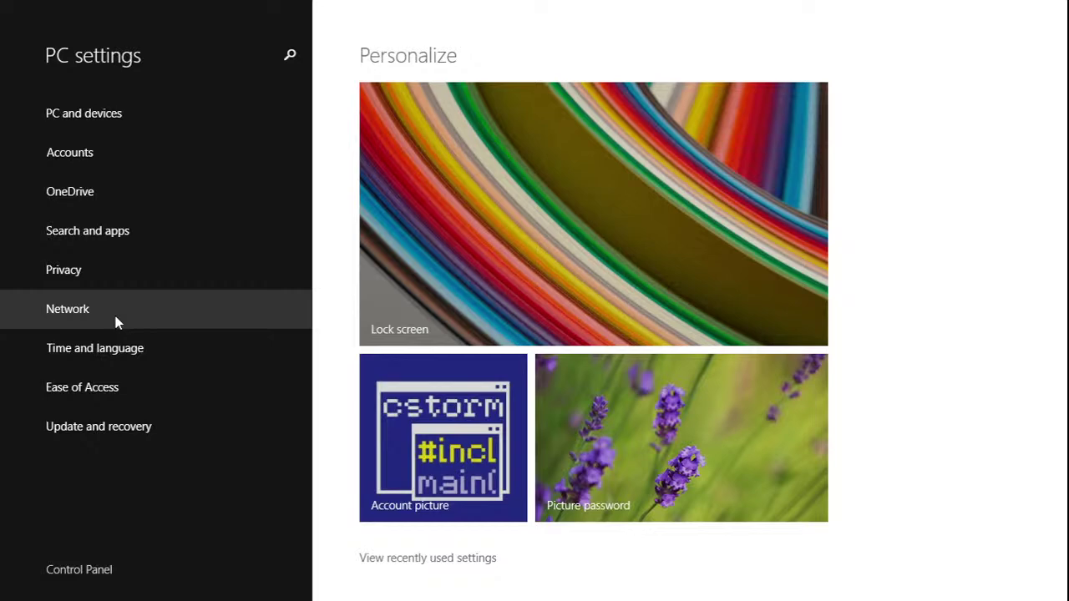
pyautogui.click(110, 238)
pyautogui.click(125, 192)
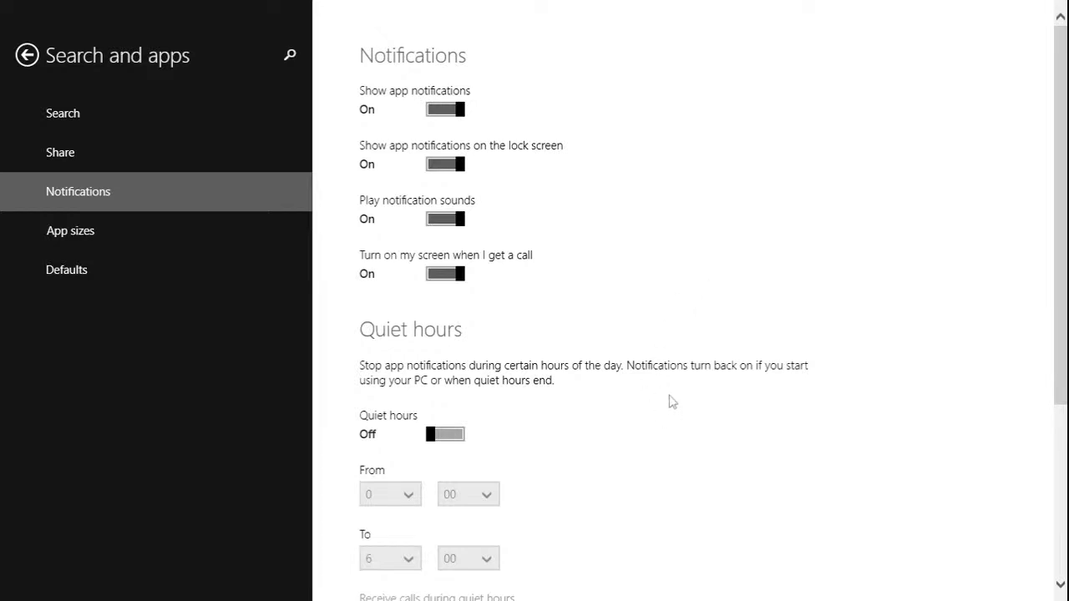
pyautogui.scroll(-3, 852, 363)
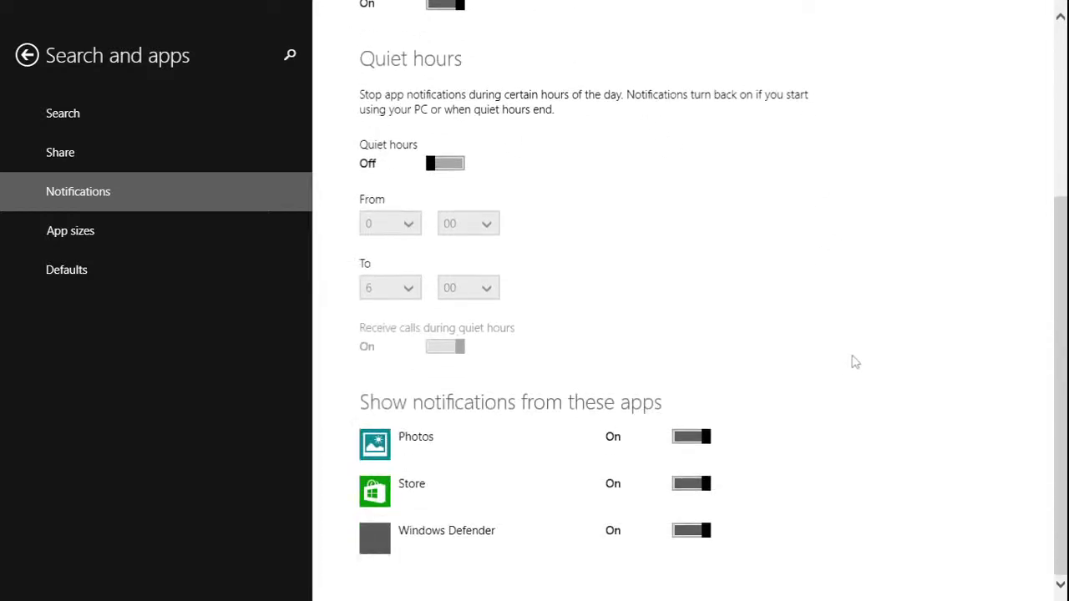
pyautogui.scroll(2, 956, 332)
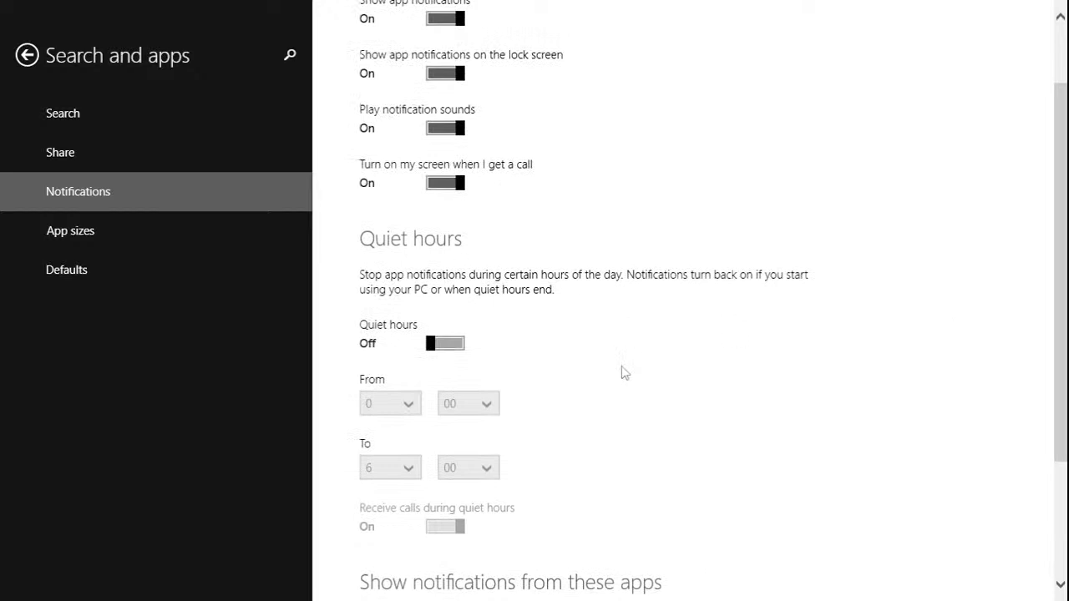
pyautogui.scroll(-1, 573, 407)
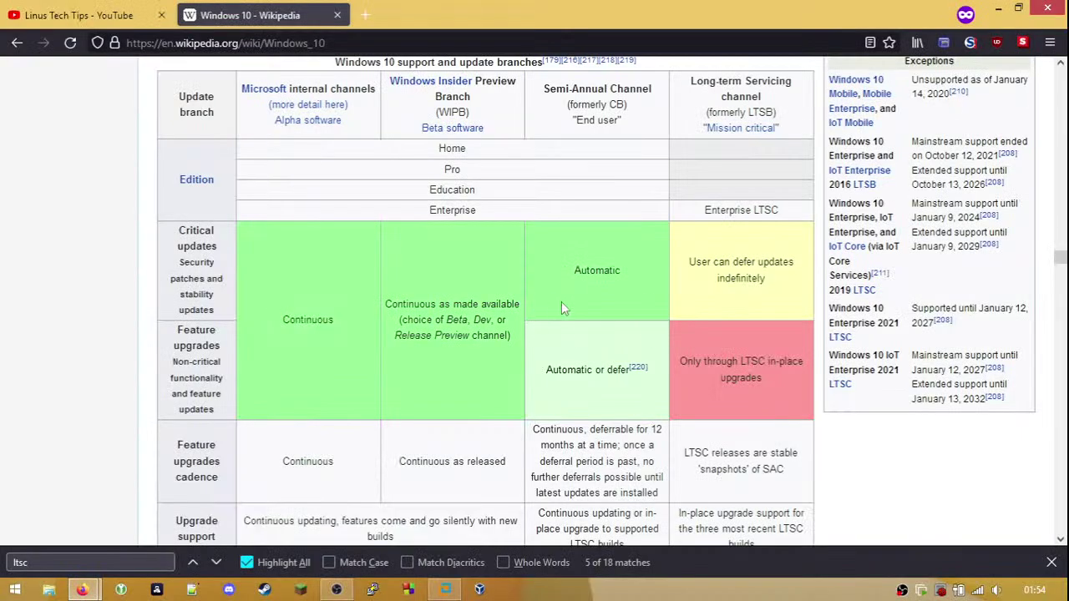
pyautogui.hotkey('alt', 'Tab')
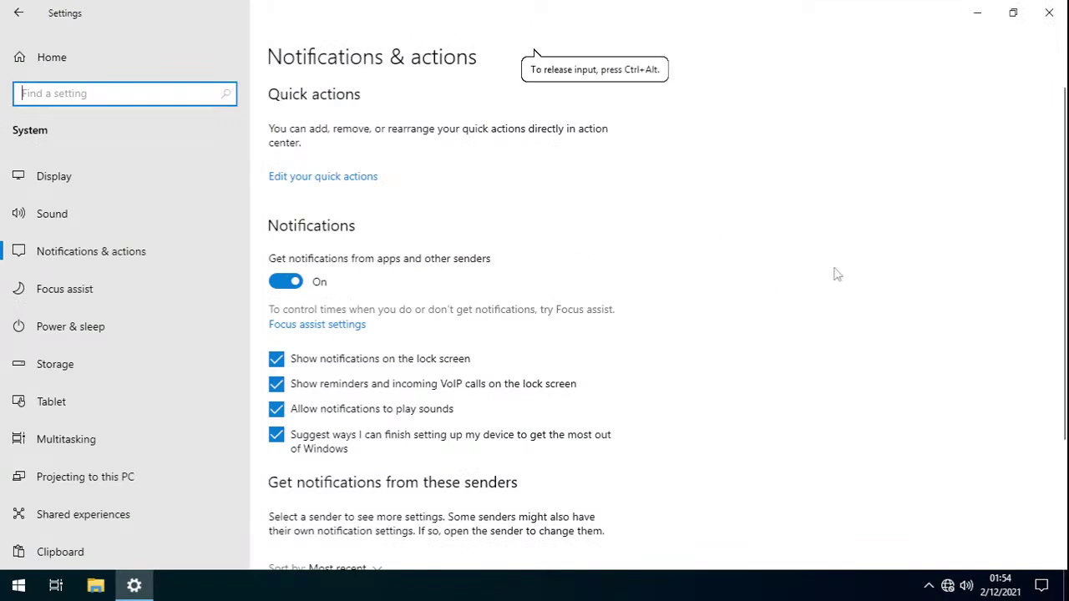
# - Turn off suggestions for finishing device setup in Notifications & actions and review the notification senders
pyautogui.scroll(-1, 606, 232)
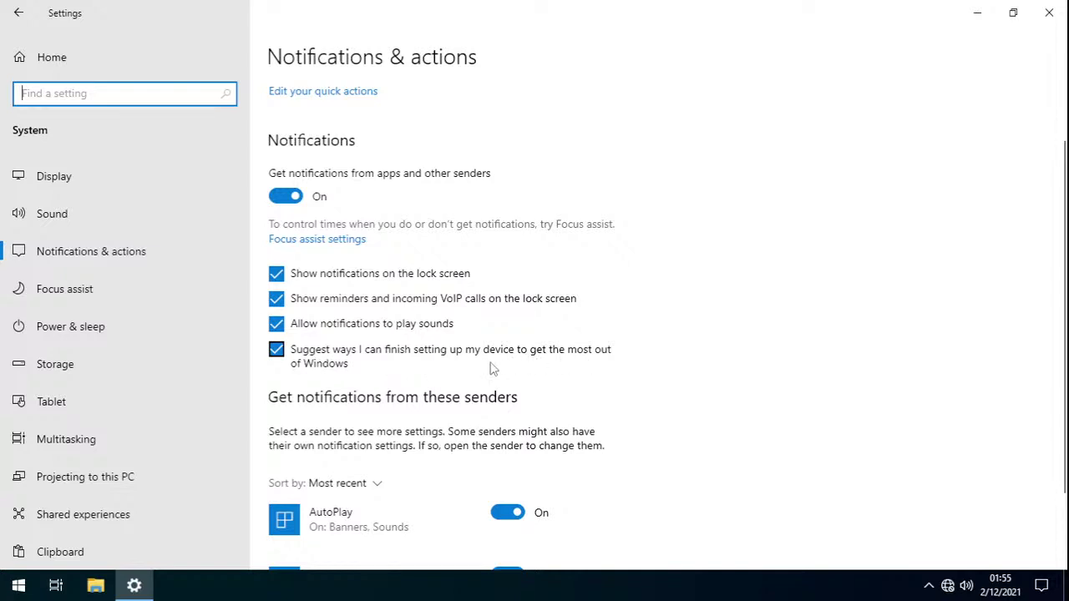
pyautogui.click(276, 349)
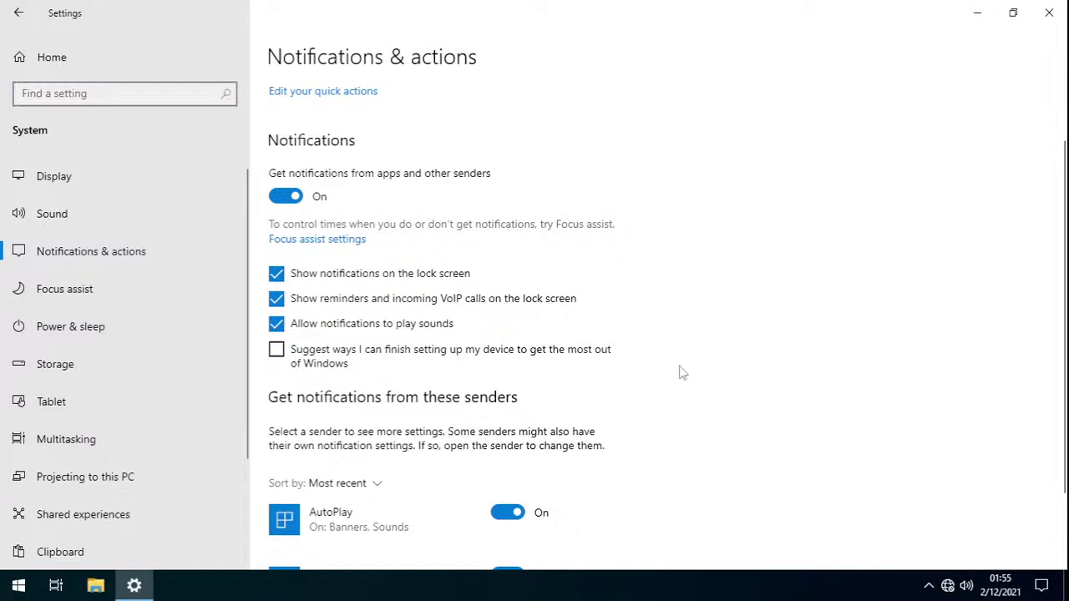
pyautogui.scroll(-2, 939, 389)
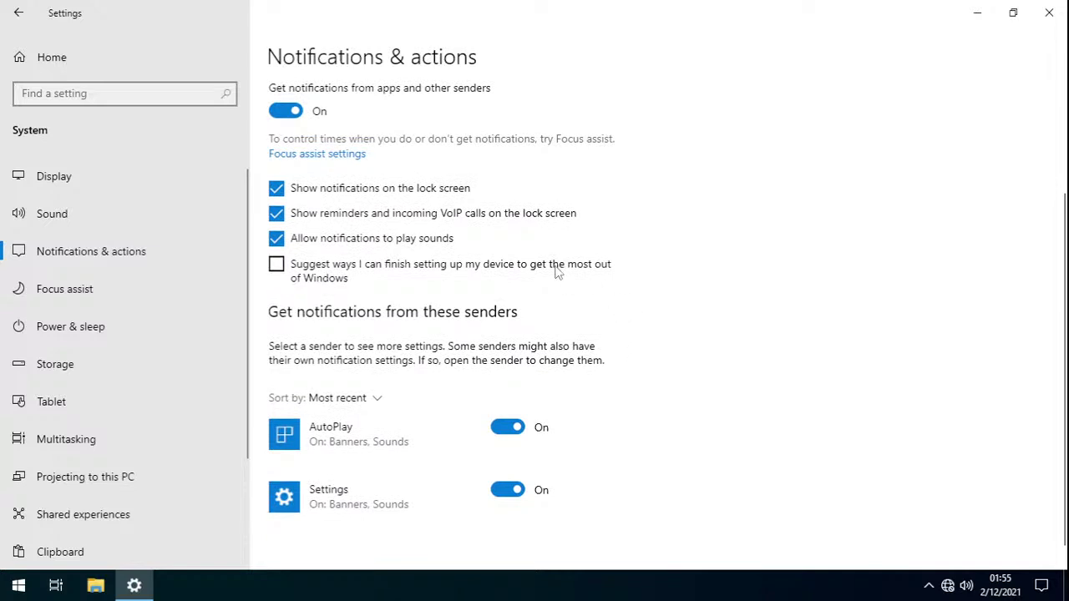
pyautogui.scroll(-1, 667, 352)
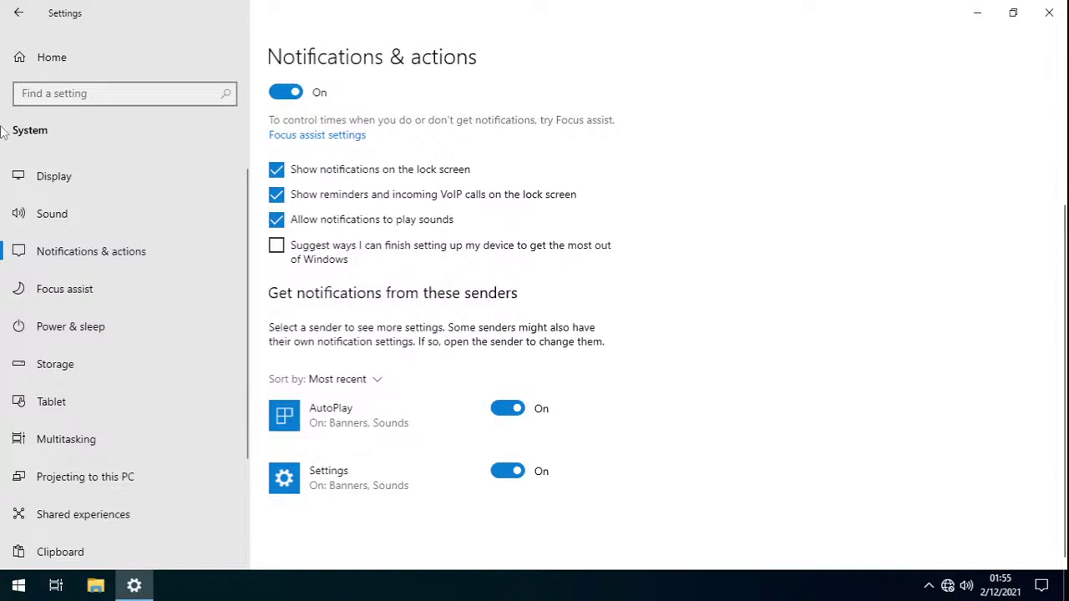
pyautogui.scroll(2, 679, 264)
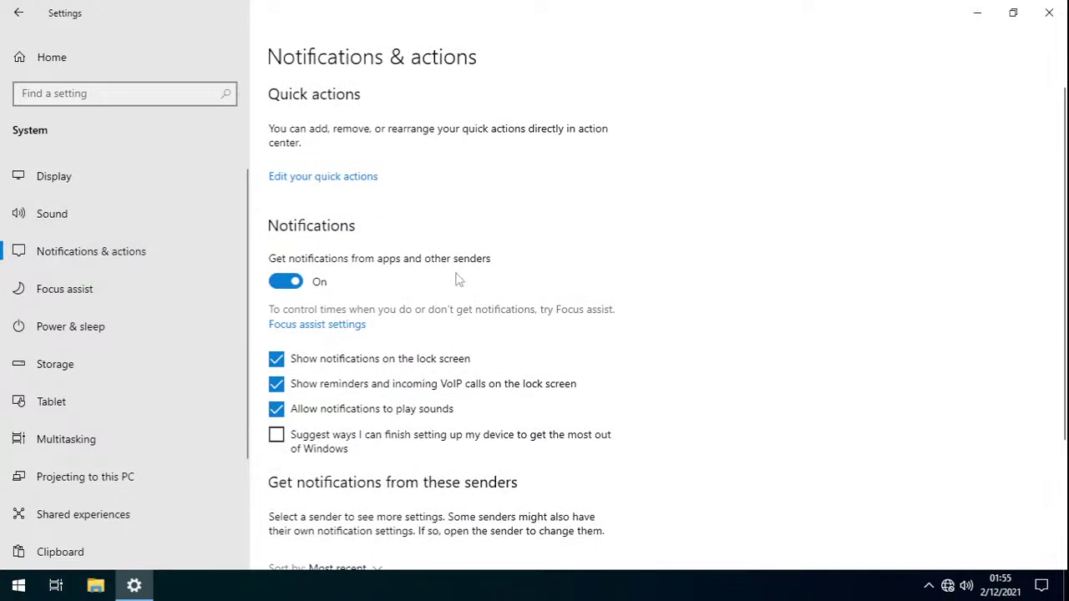
# - View the Focus assist automatic rule for set hours, leaving it unchanged, and return to Focus assist
pyautogui.click(44, 285)
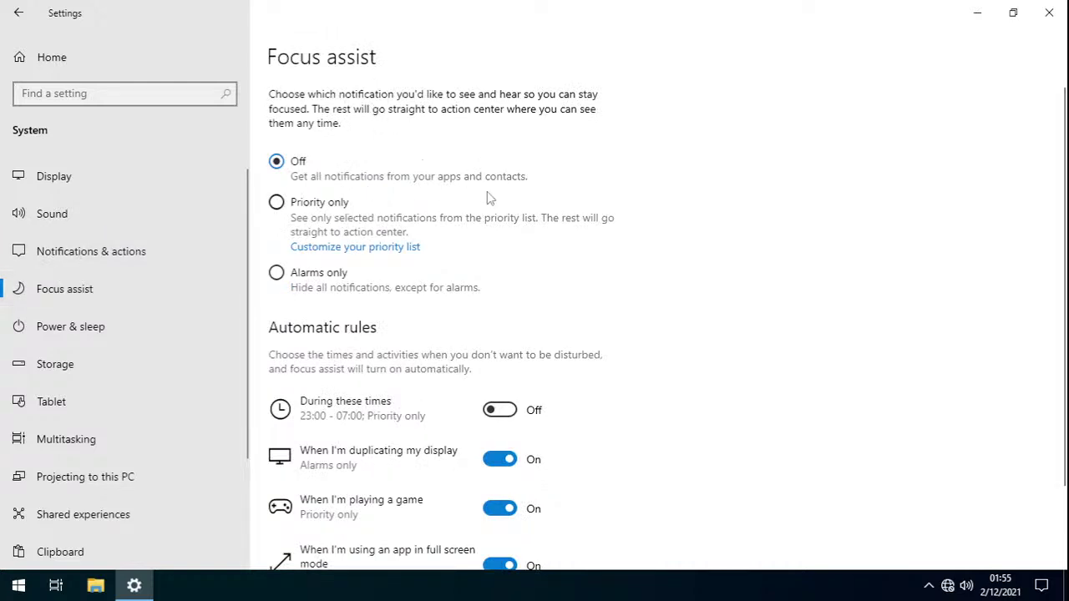
pyautogui.scroll(-3, 866, 270)
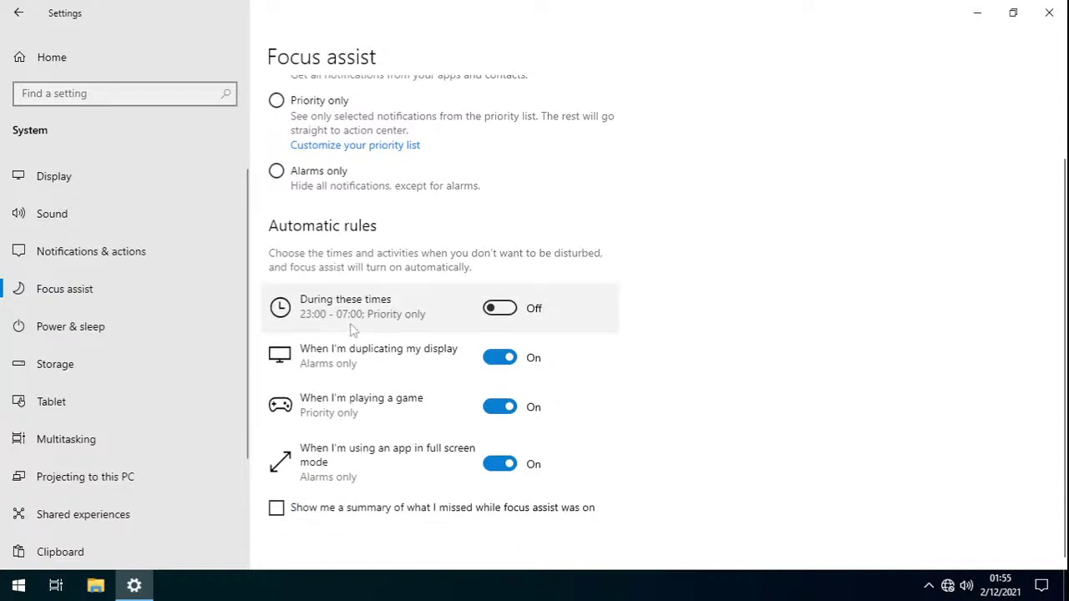
pyautogui.click(323, 315)
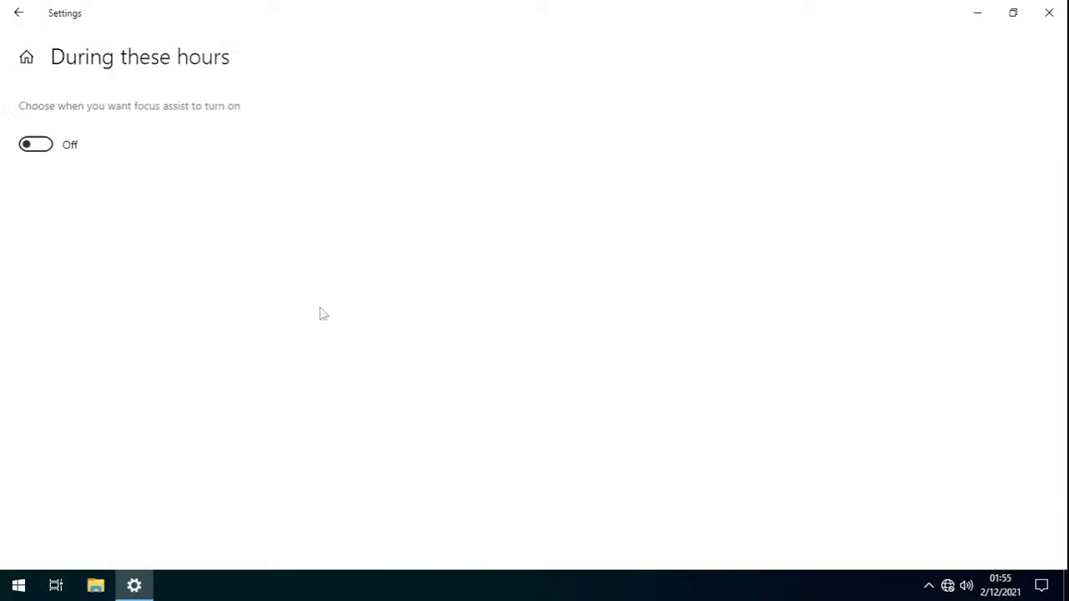
pyautogui.click(17, 16)
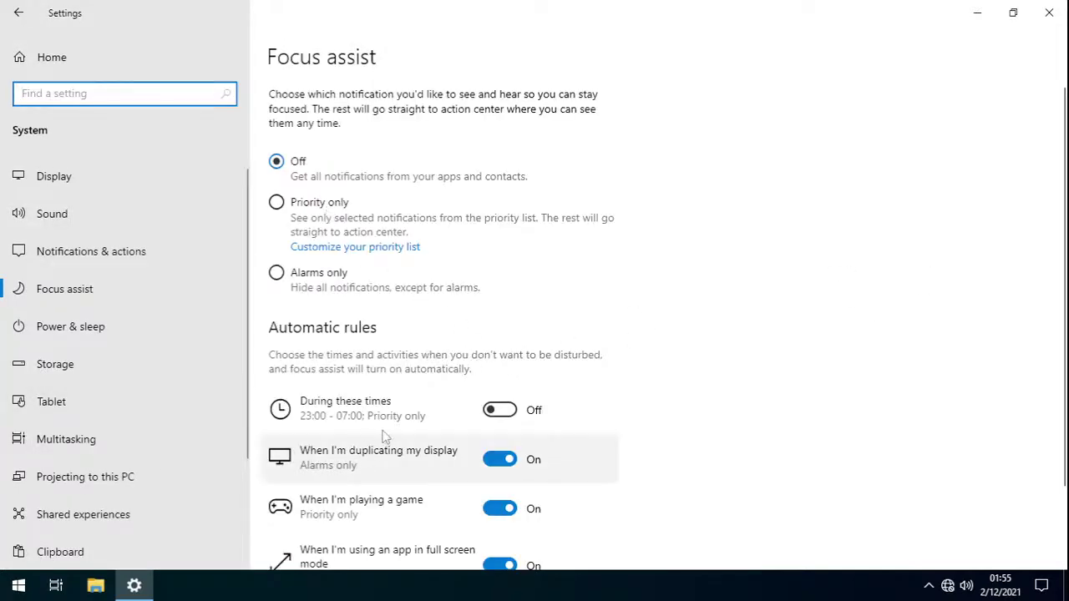
# - Check the focus level choices of the rule for duplicating the display, leaving them unchanged, and return to the automatic rules
pyautogui.scroll(-2, 384, 441)
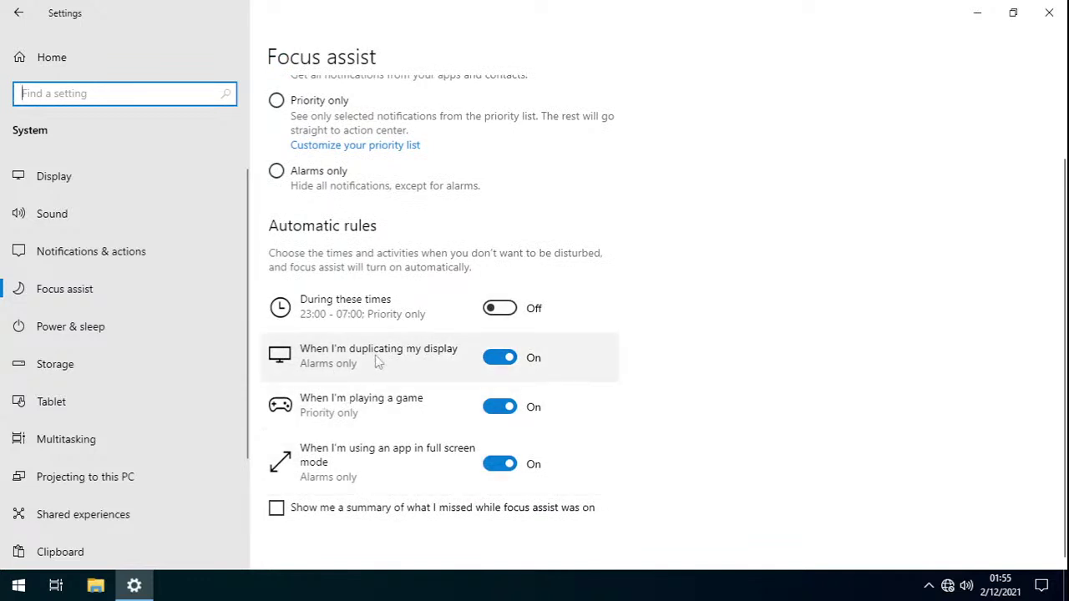
pyautogui.click(358, 364)
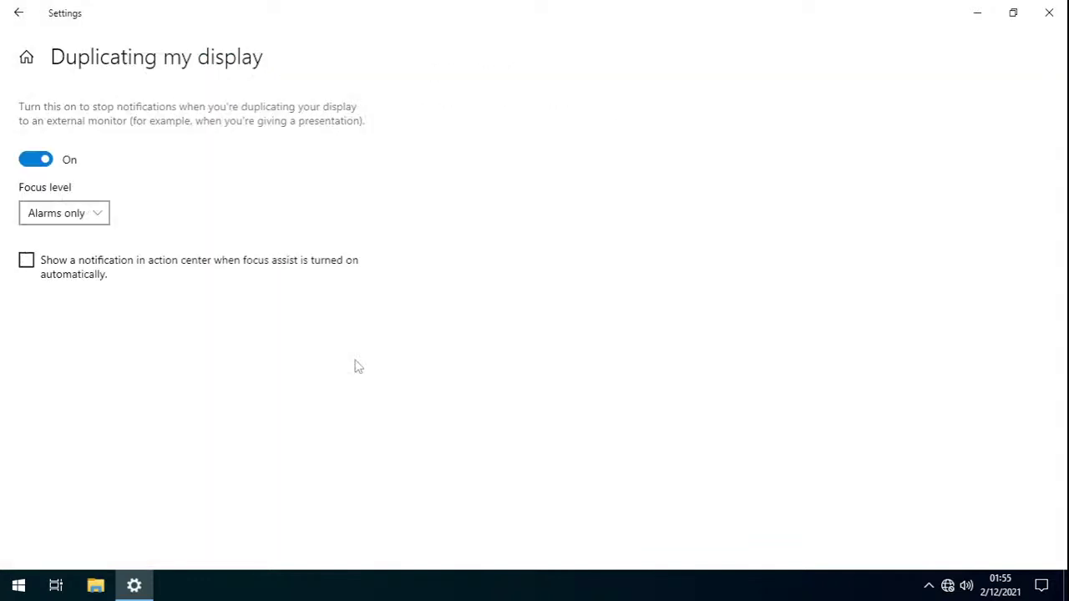
pyautogui.click(106, 216)
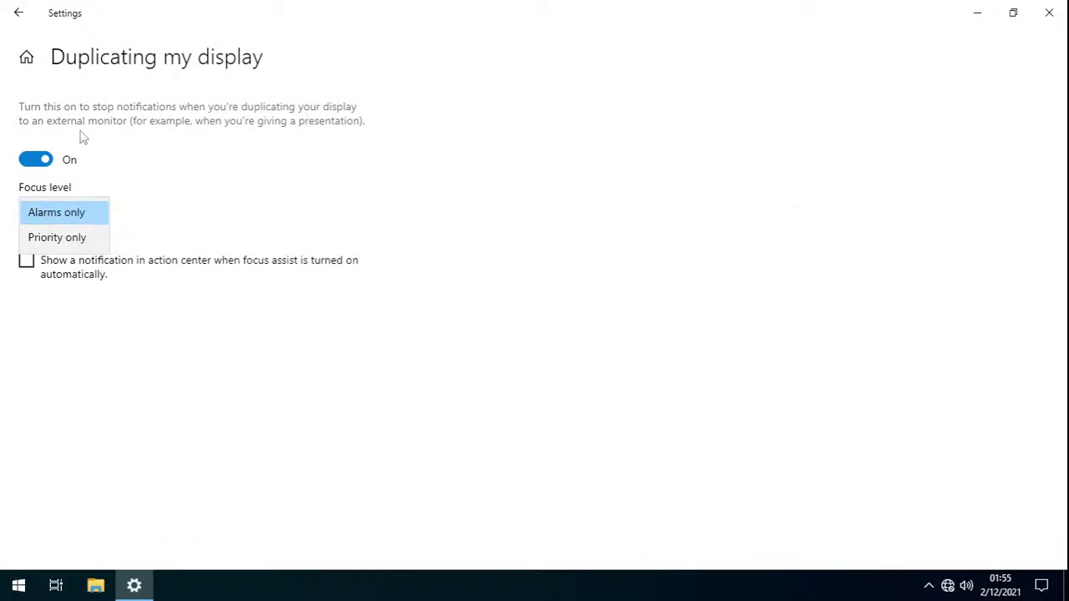
pyautogui.click(882, 117)
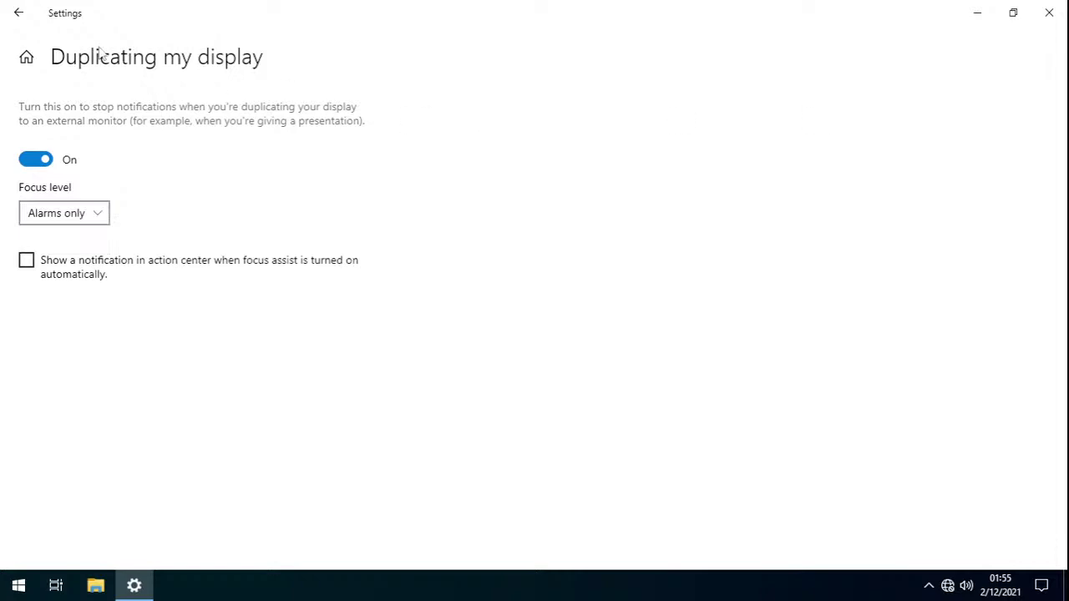
pyautogui.click(15, 11)
pyautogui.scroll(-1, 704, 310)
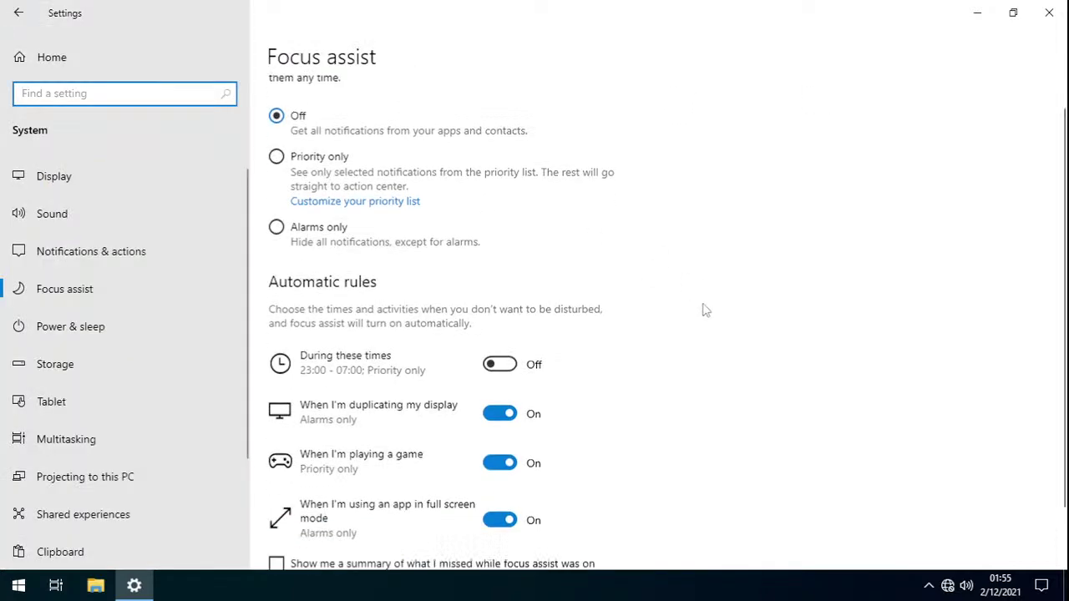
pyautogui.scroll(-1, 704, 309)
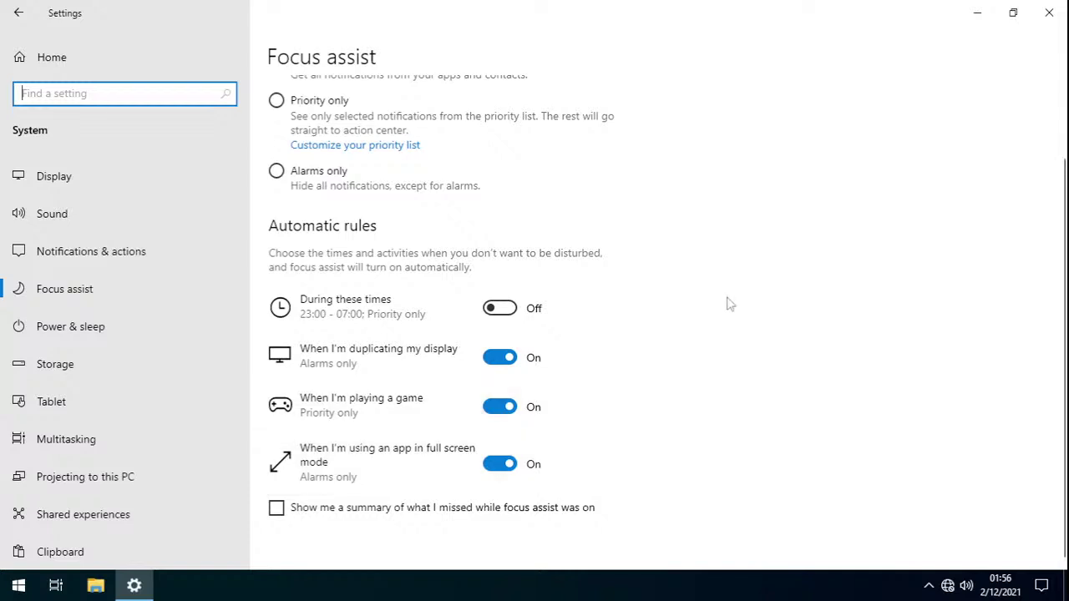
# - Switch to the host desktop and back to the virtual machine, and reread the Focus assist modes and automatic rules
pyautogui.click(926, 11)
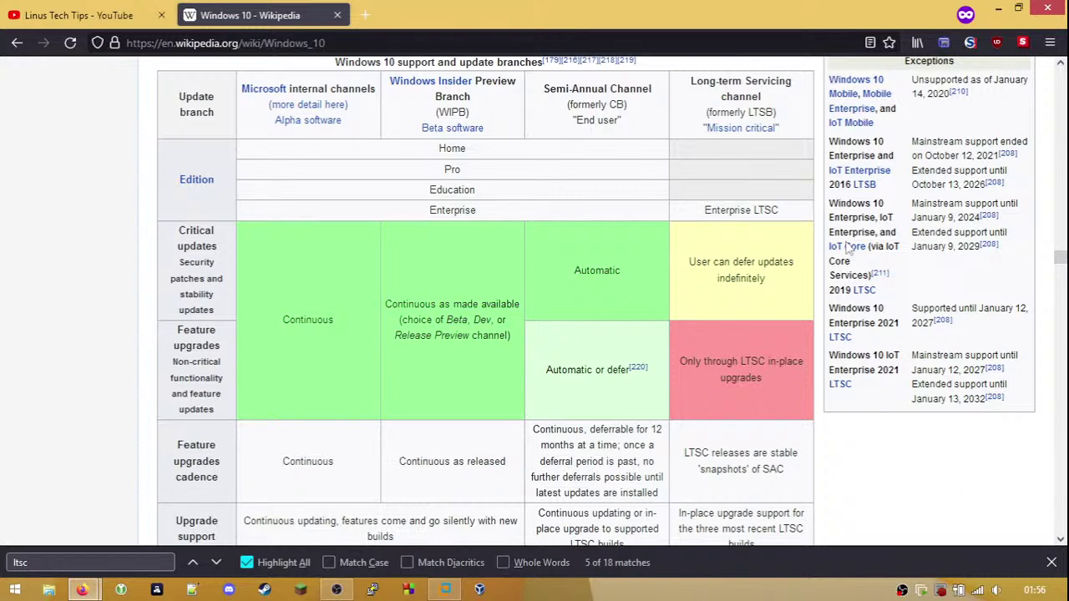
pyautogui.click(446, 590)
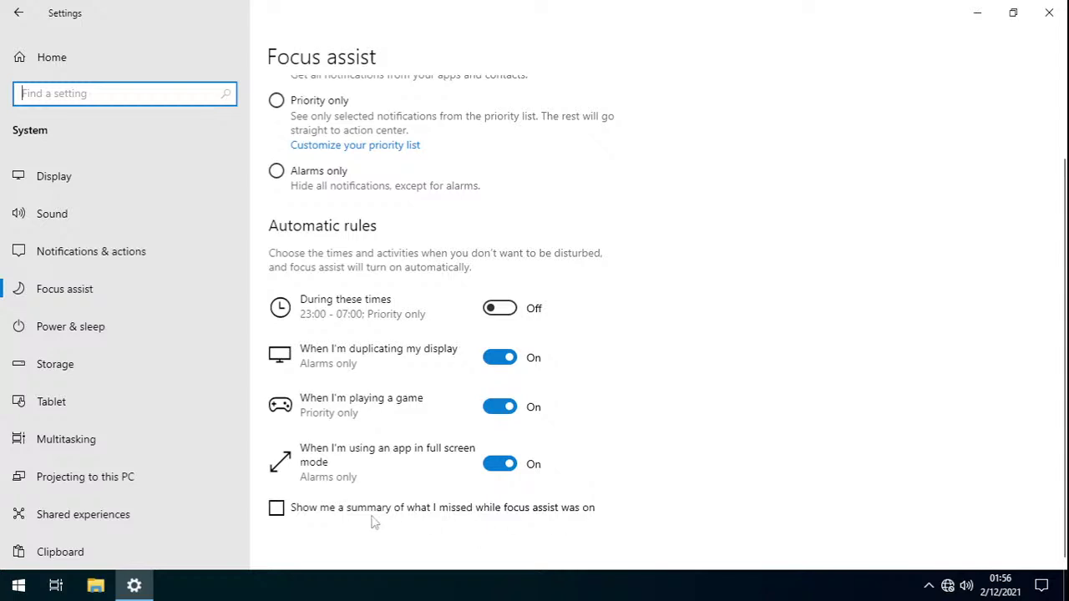
pyautogui.scroll(2, 988, 359)
pyautogui.scroll(-2, 989, 358)
pyautogui.scroll(2, 988, 358)
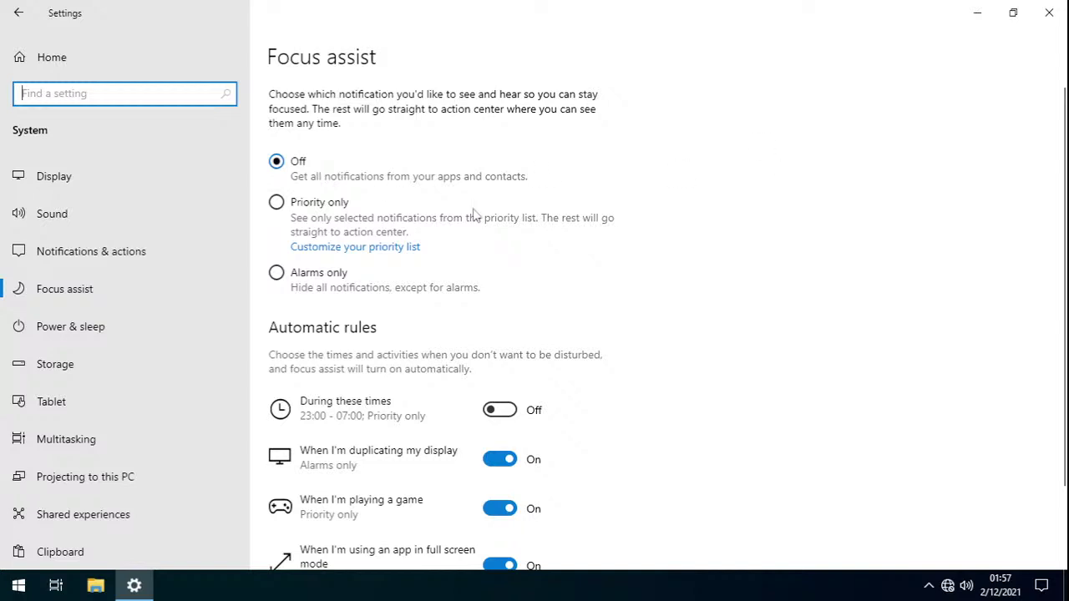
pyautogui.scroll(-2, 836, 267)
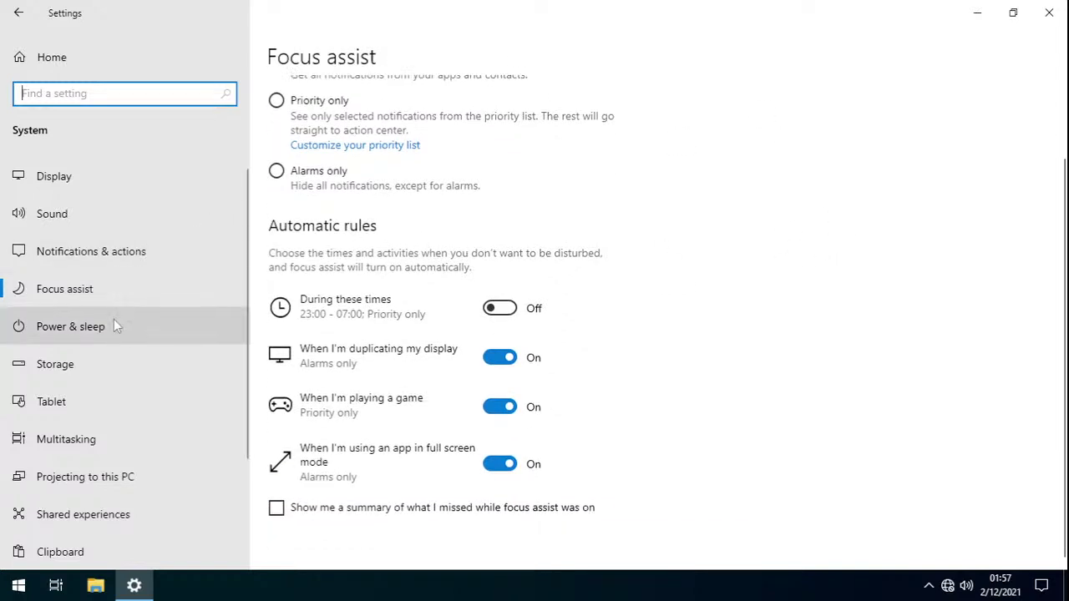
# - View the Power & sleep and Storage pages, returning to Power & sleep after rechecking the Focus assist automatic rules
pyautogui.click(114, 321)
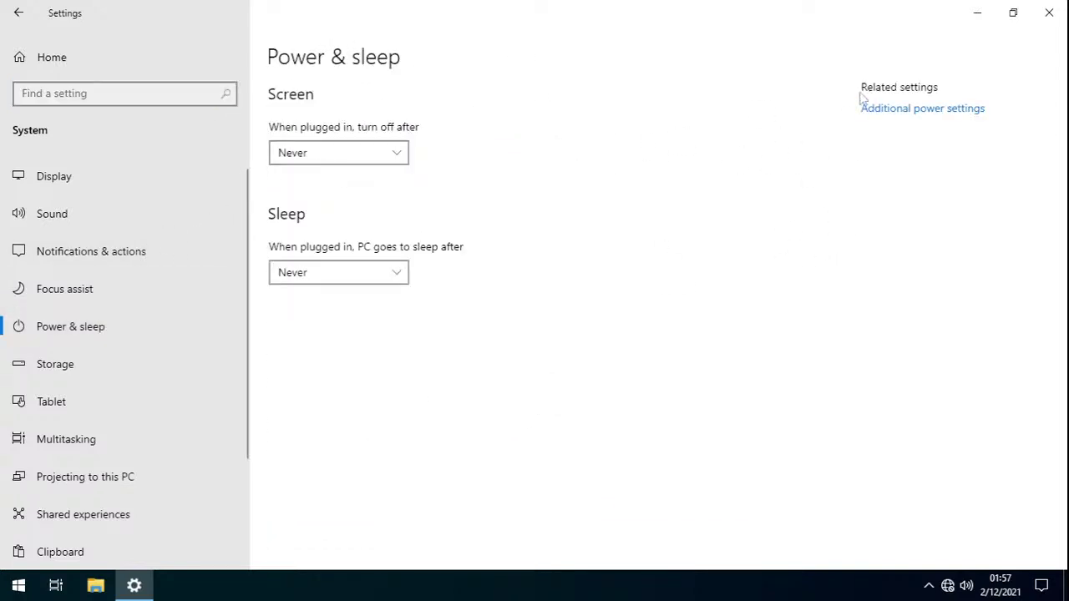
pyautogui.click(87, 355)
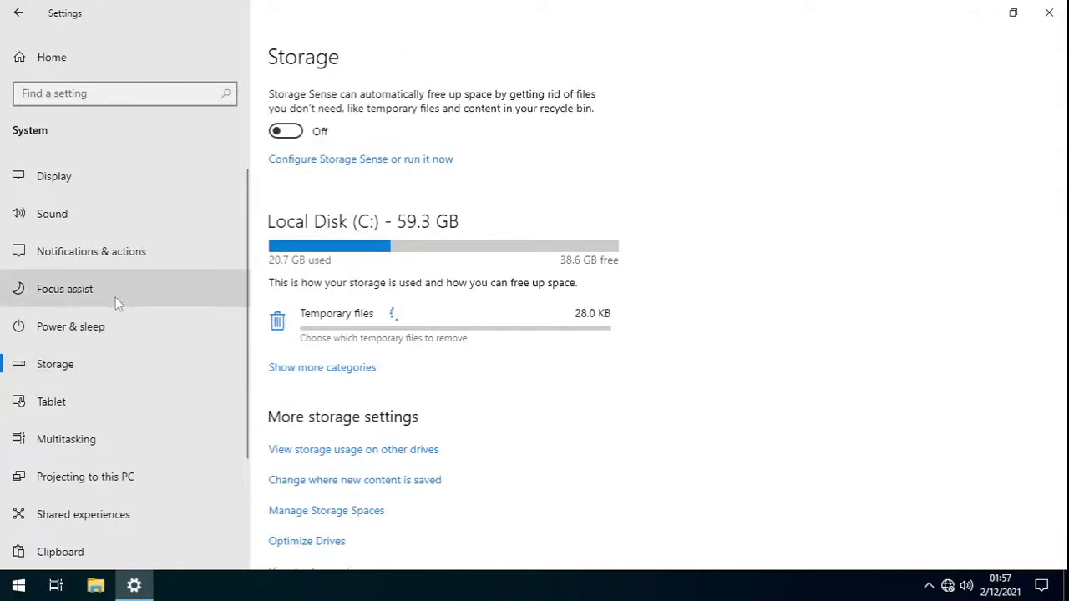
pyautogui.click(88, 296)
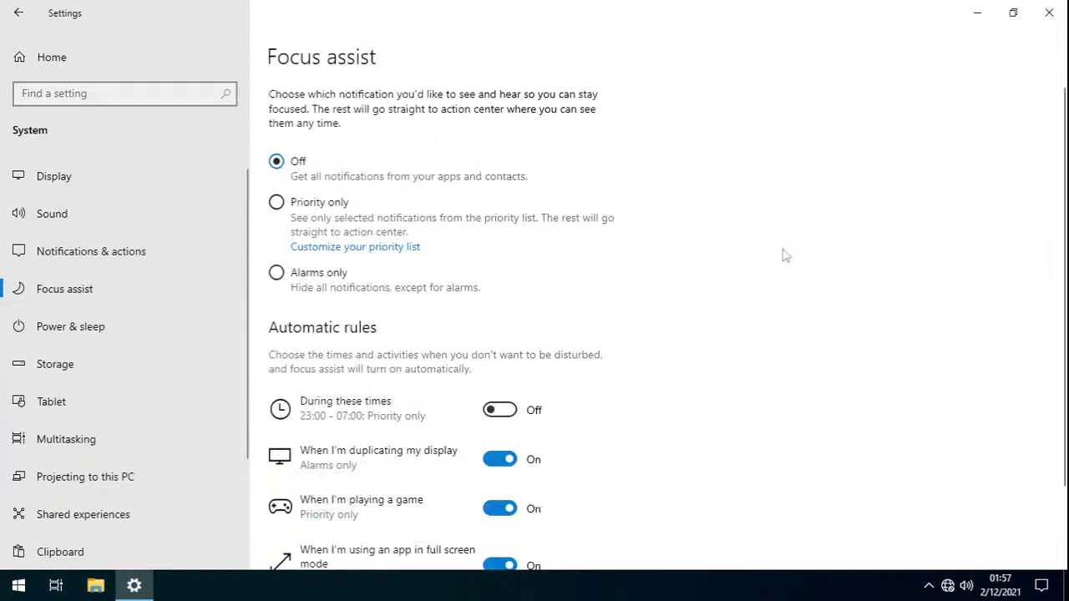
pyautogui.scroll(-3, 1006, 221)
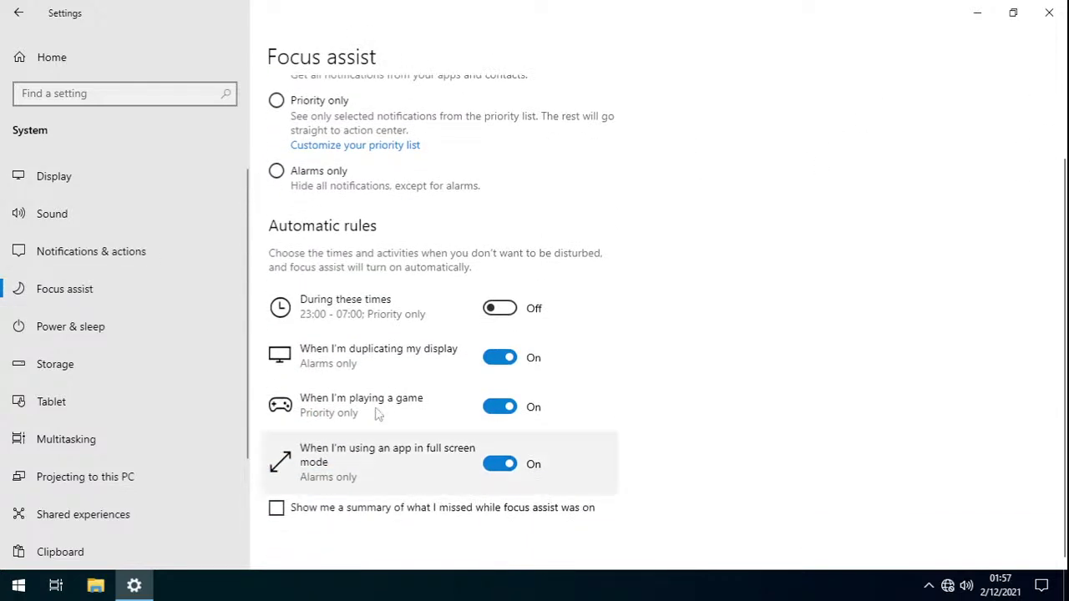
pyautogui.click(152, 325)
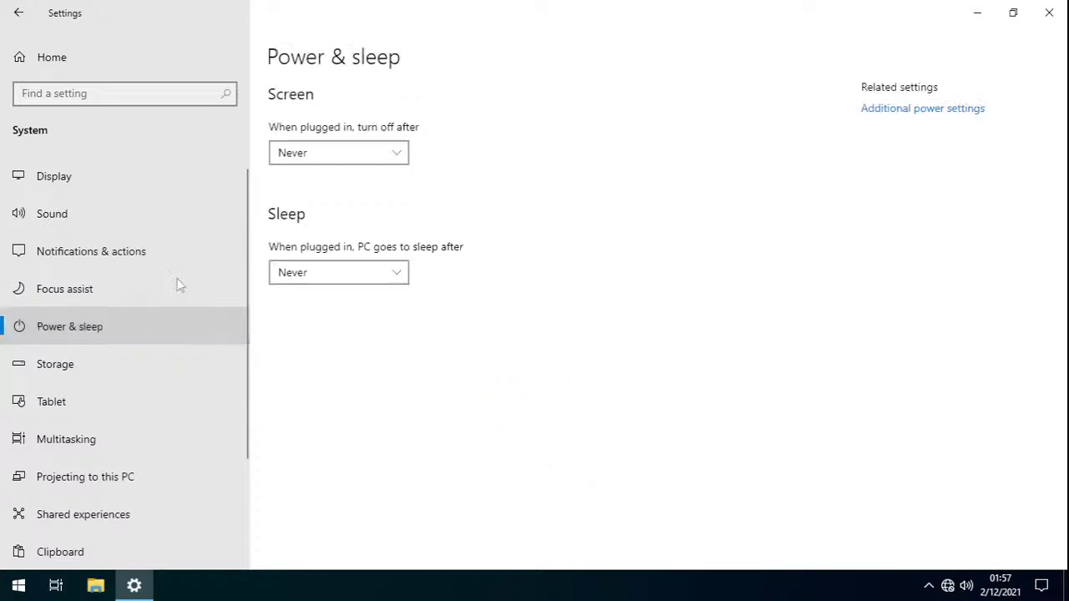
# - Open the additional power settings, close them, and go to the Storage page
pyautogui.click(906, 111)
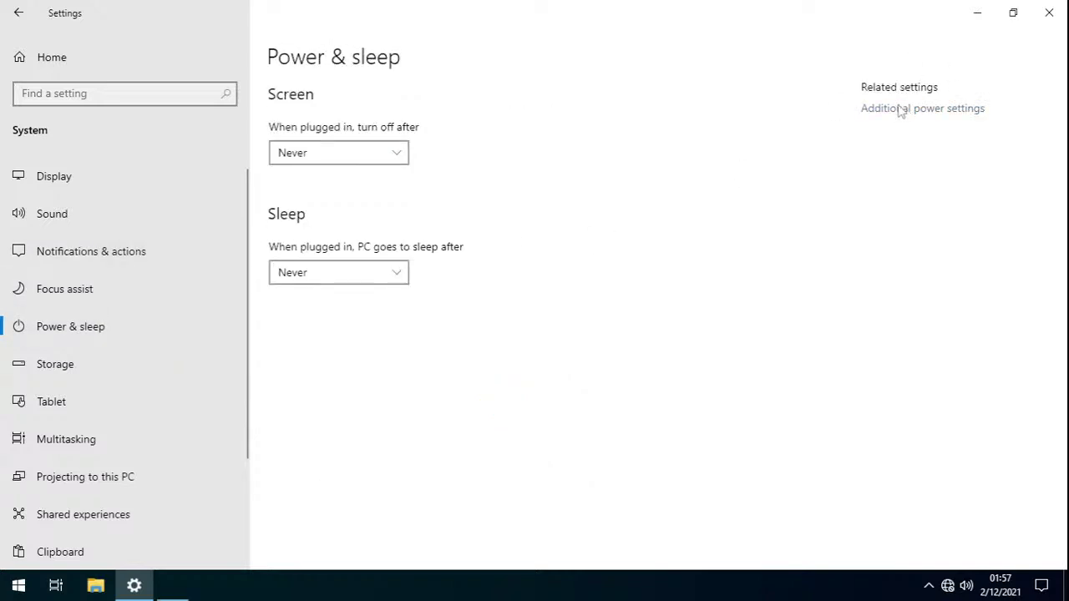
pyautogui.click(1047, 8)
pyautogui.click(121, 365)
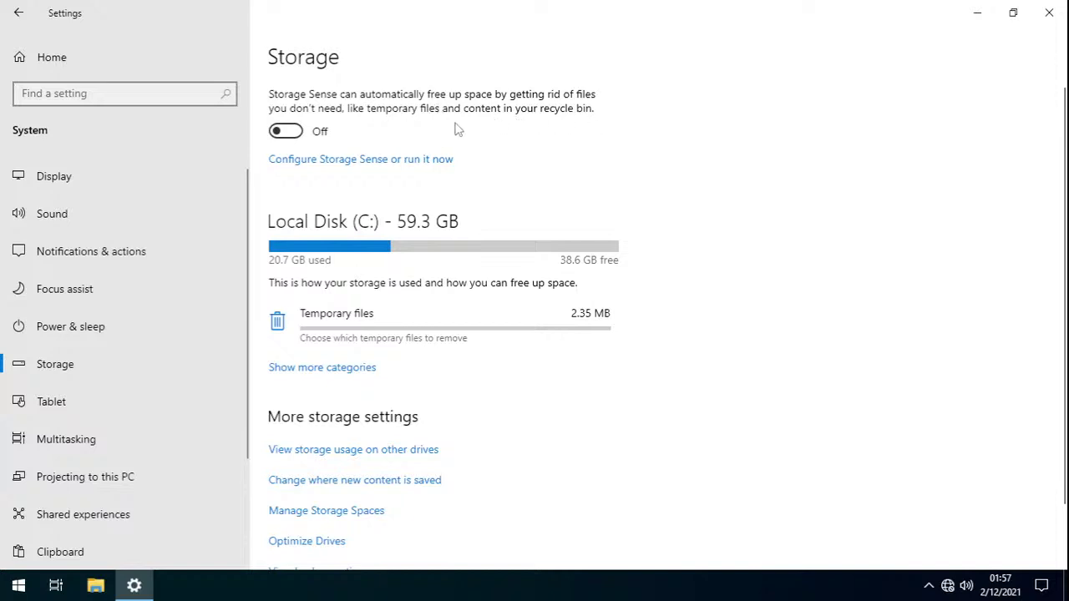
# - In the Storage Sense configuration, set recycle bin file deletion to Never and turn off deleting temporary files that apps aren't using
pyautogui.click(438, 159)
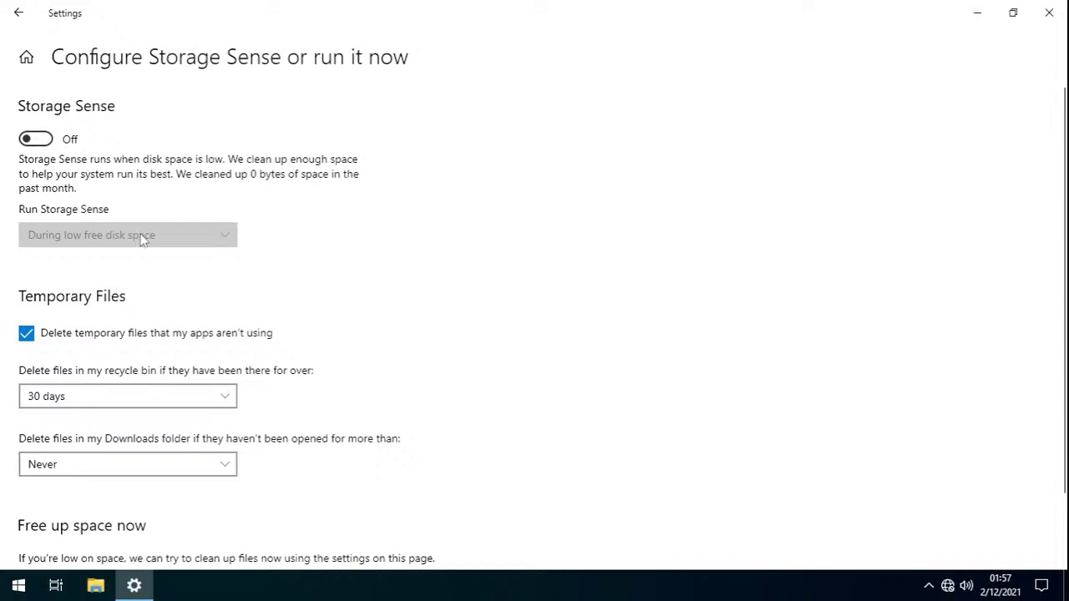
pyautogui.scroll(-2, 142, 244)
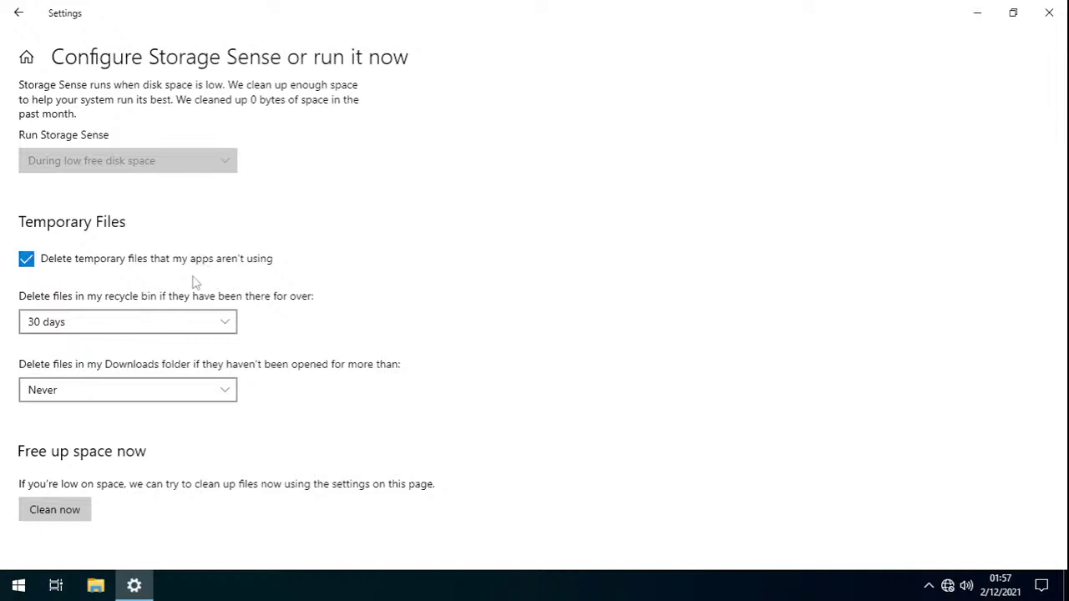
pyautogui.click(83, 321)
pyautogui.click(60, 245)
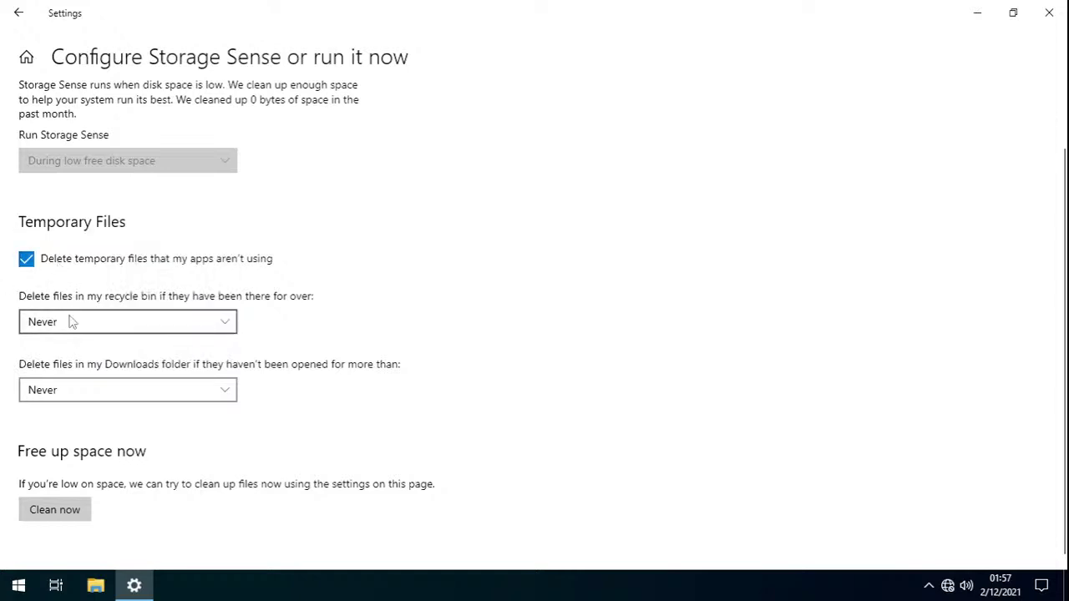
pyautogui.click(97, 260)
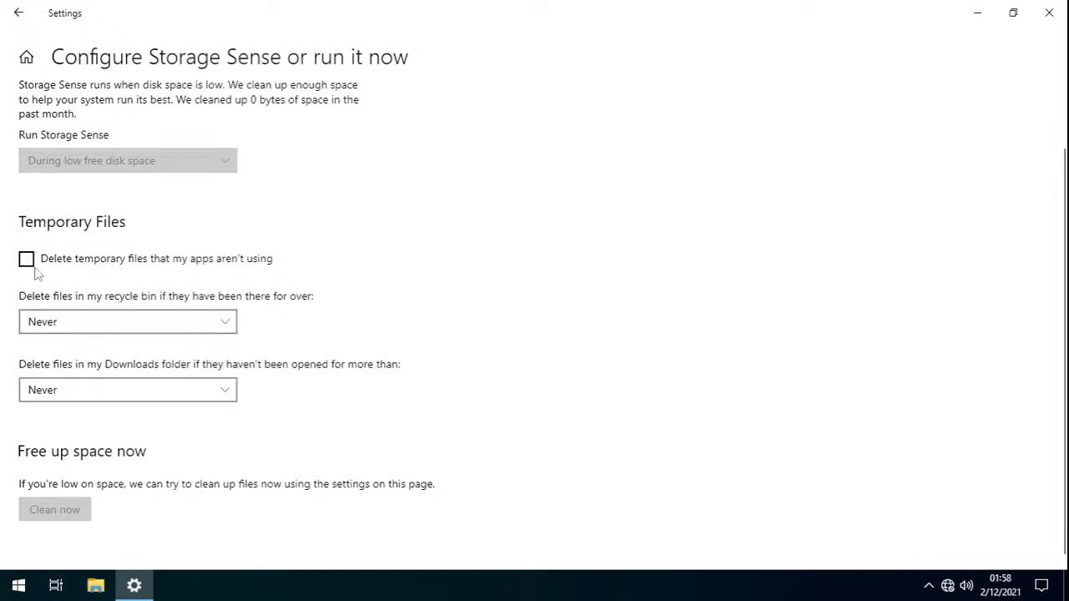
pyautogui.scroll(2, 36, 274)
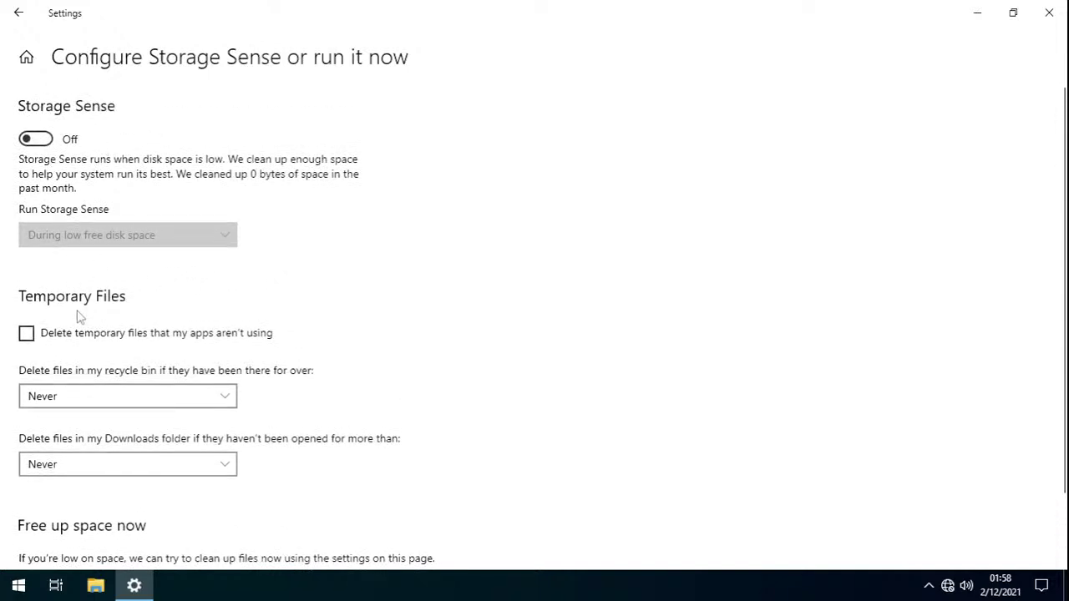
pyautogui.scroll(-2, 77, 309)
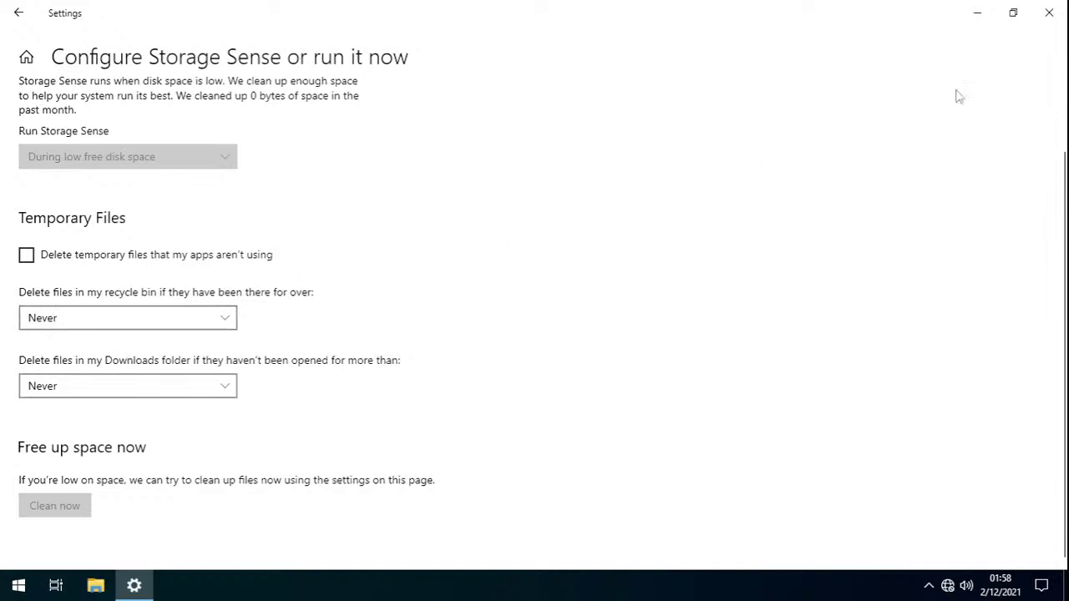
# - Minimize Settings and switch the desktop to small icons
pyautogui.click(977, 13)
pyautogui.rightClick(28, 52)
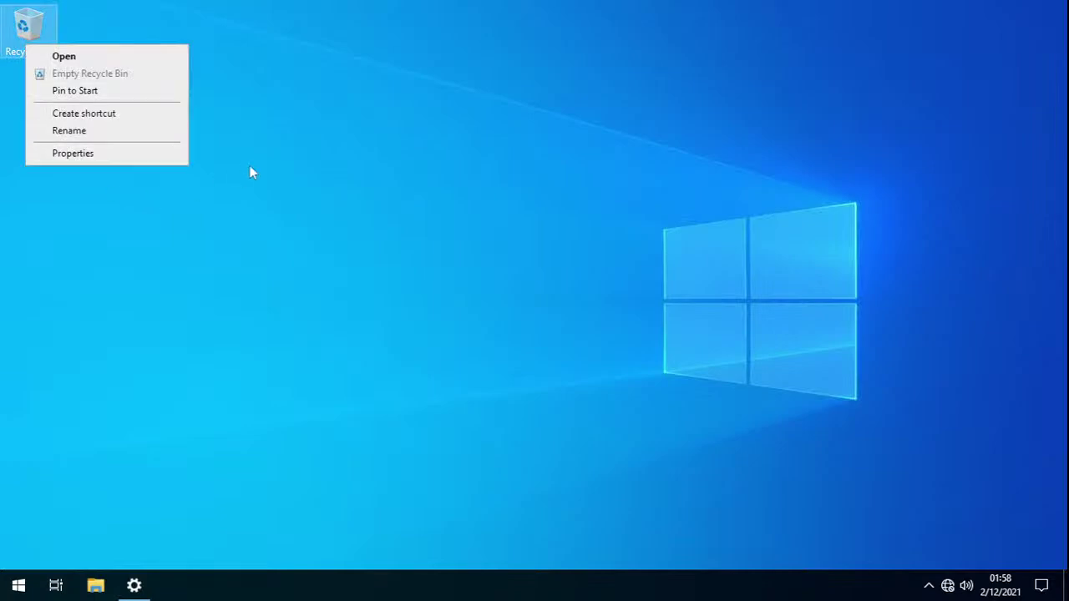
pyautogui.click(275, 91)
pyautogui.rightClick(274, 91)
pyautogui.moveTo(410, 103)
pyautogui.click(483, 140)
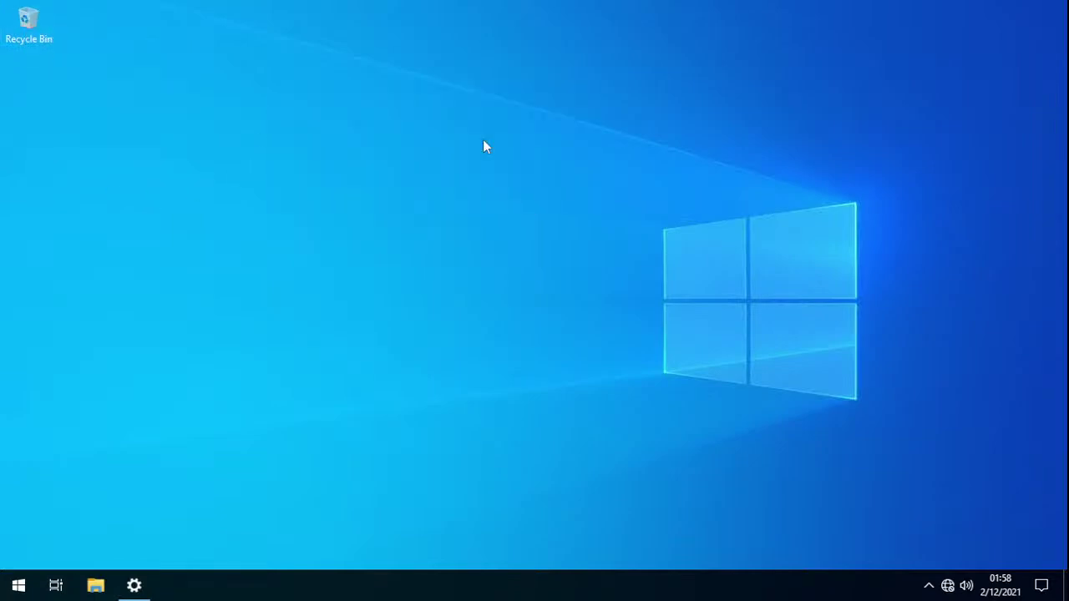
# - Set the Recycle Bin to remove files immediately when deleted, enable the delete confirmation dialog, apply the changes and close the properties
pyautogui.rightClick(21, 27)
pyautogui.click(66, 136)
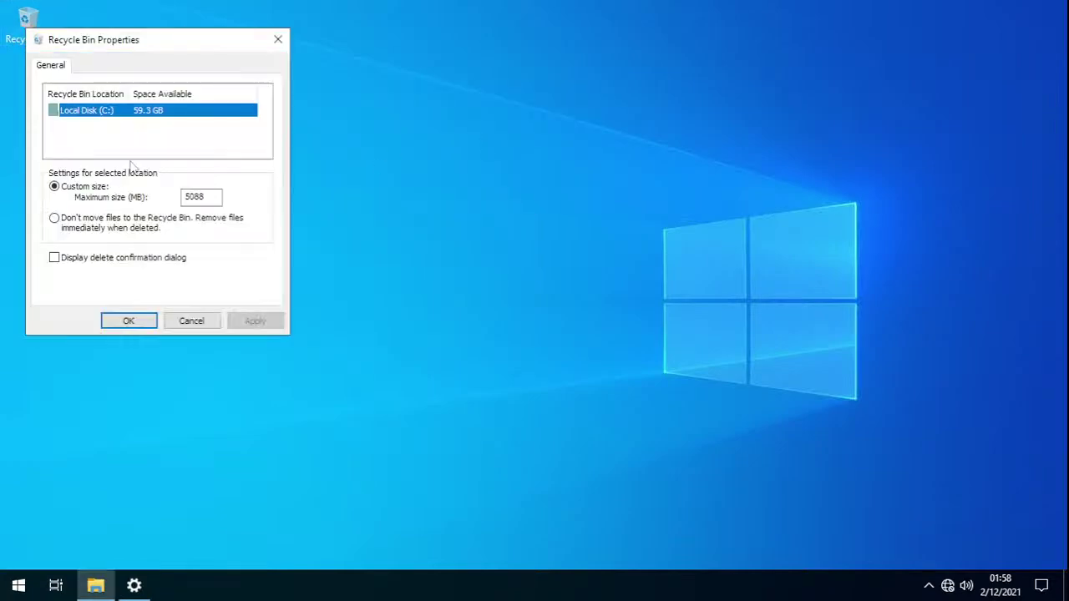
pyautogui.click(115, 221)
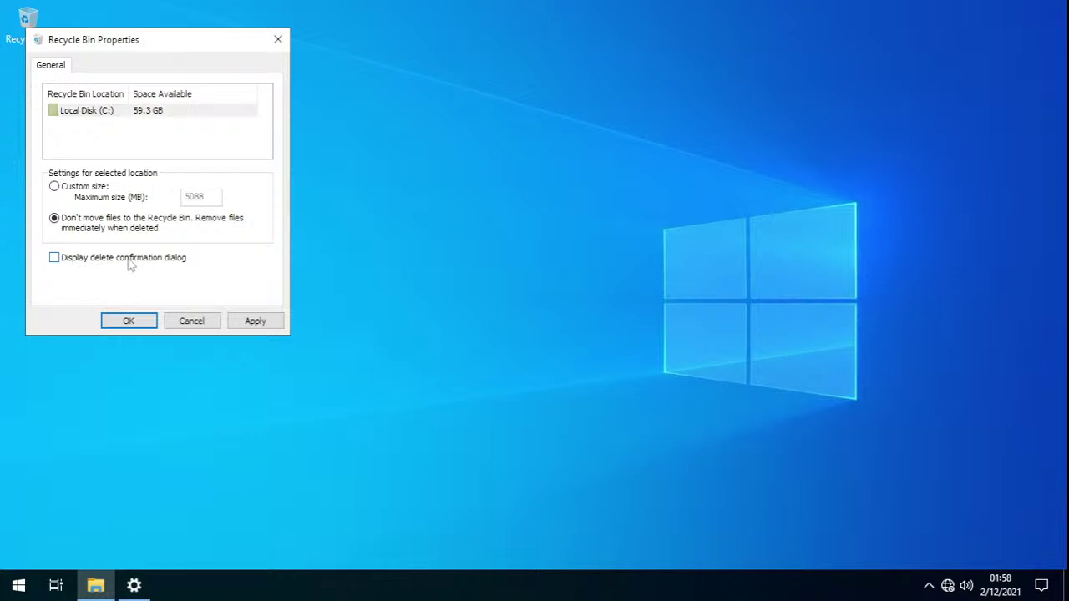
pyautogui.click(83, 261)
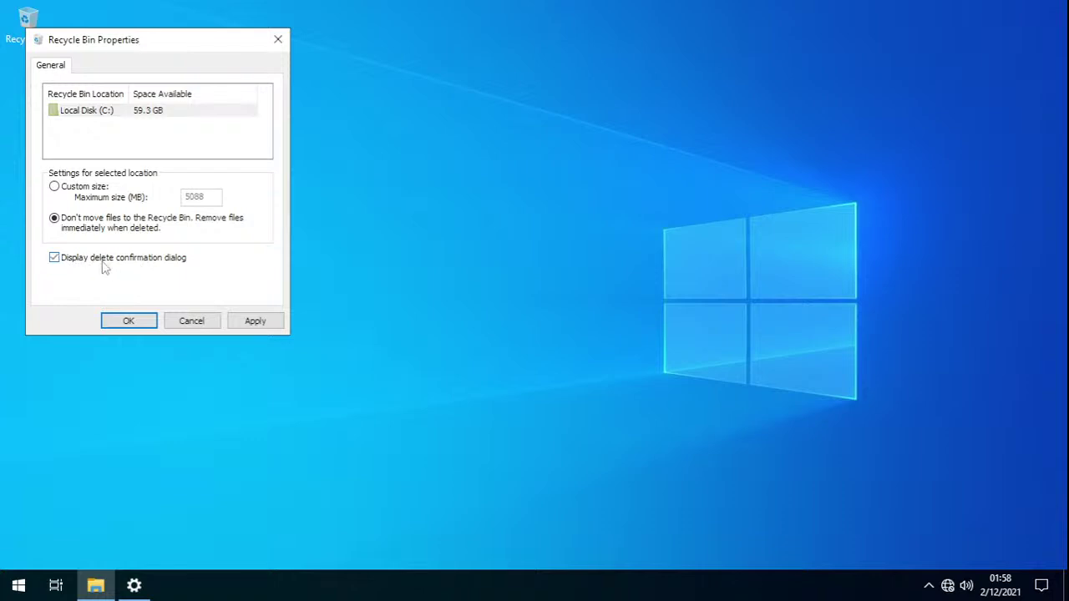
pyautogui.click(266, 324)
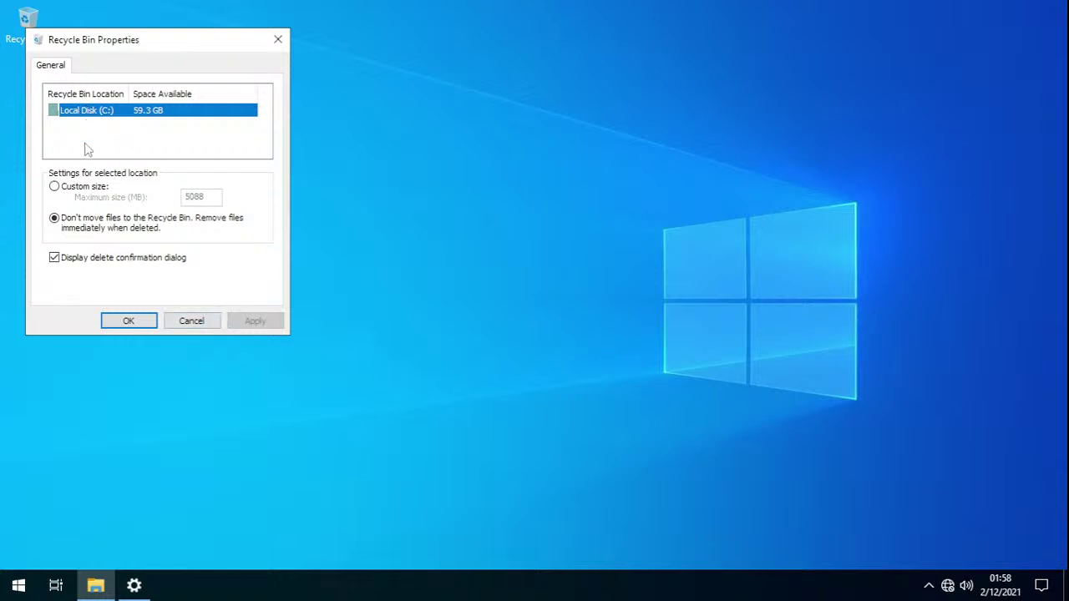
pyautogui.click(191, 321)
# - Hide the desktop icons and show them again
pyautogui.rightClick(297, 205)
pyautogui.moveTo(335, 214)
pyautogui.click(497, 313)
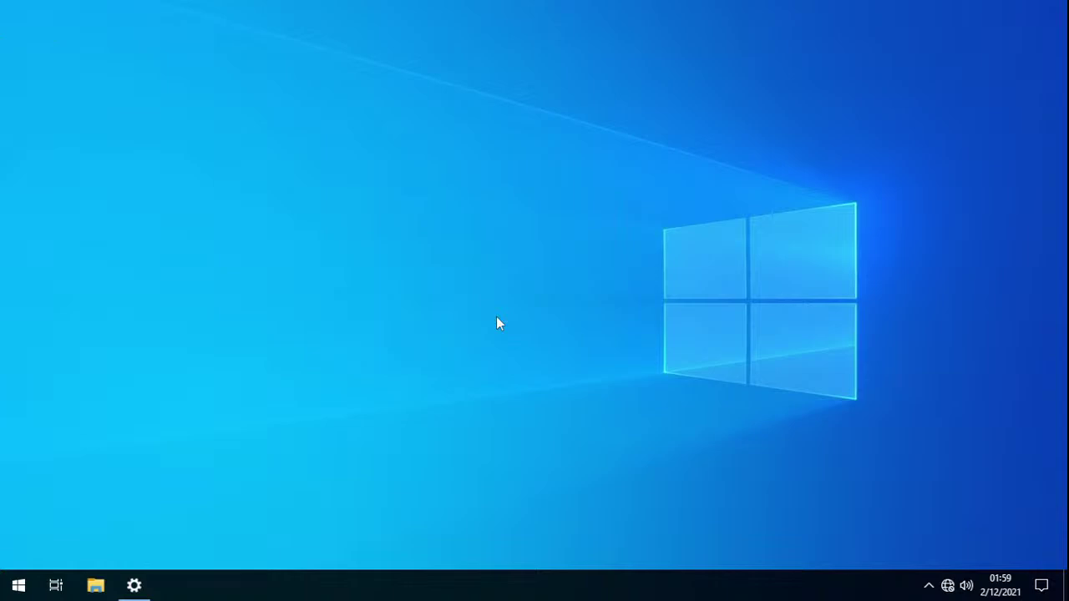
pyautogui.rightClick(217, 164)
pyautogui.moveTo(272, 176)
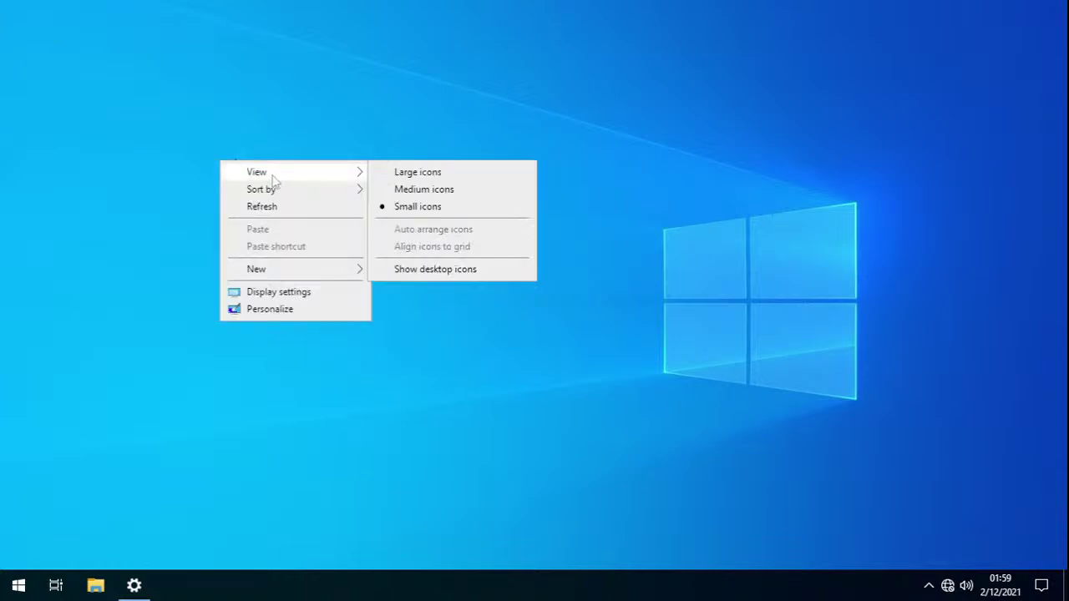
pyautogui.click(499, 271)
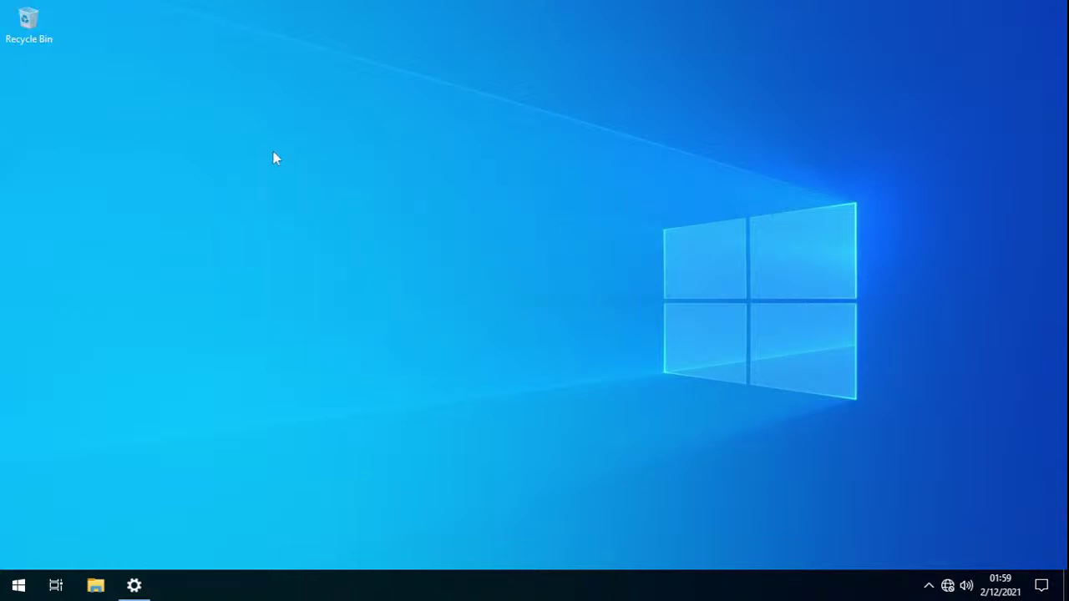
# - Switch to the host desktop and back to the virtual machine
pyautogui.moveTo(716, 8)
pyautogui.click(923, 15)
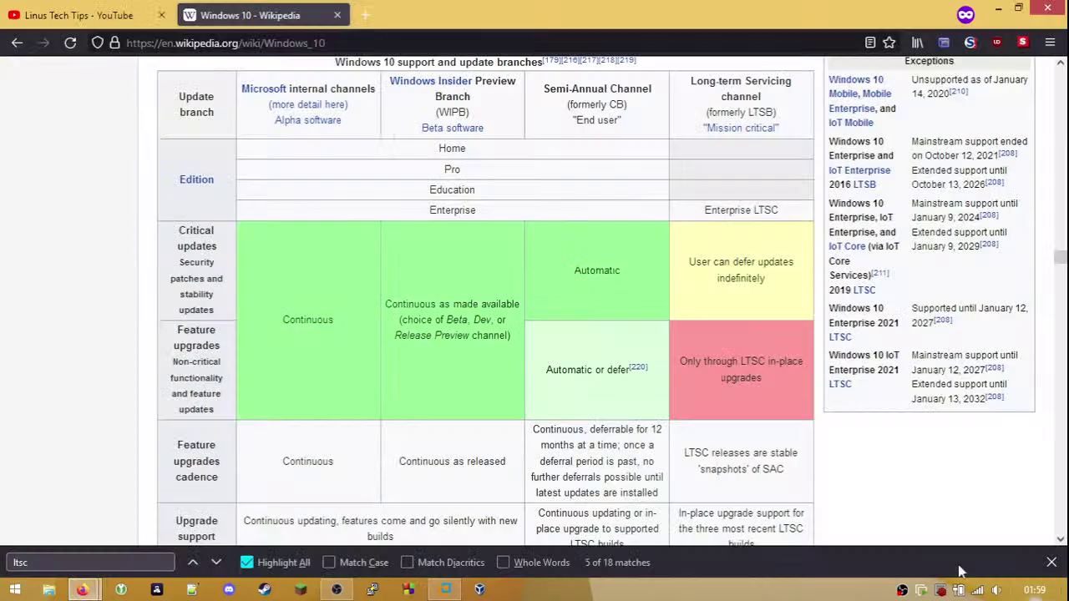
pyautogui.click(447, 589)
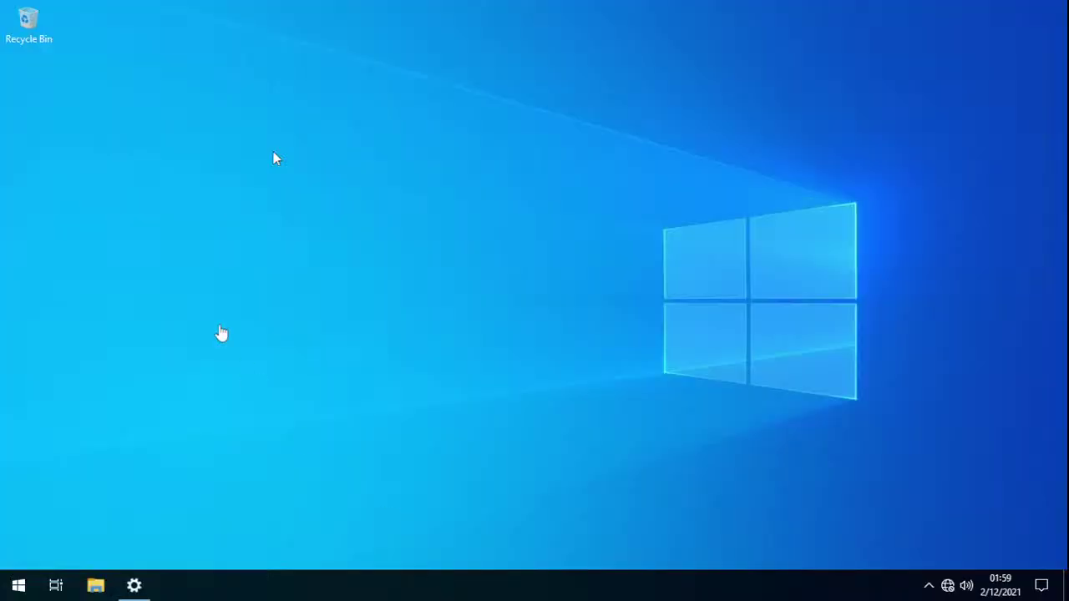
# - Recheck the Recycle Bin properties for Local Disk (C:) and close them without changing anything
pyautogui.rightClick(169, 144)
pyautogui.click(25, 21)
pyautogui.rightClick(20, 22)
pyautogui.click(100, 140)
pyautogui.click(74, 125)
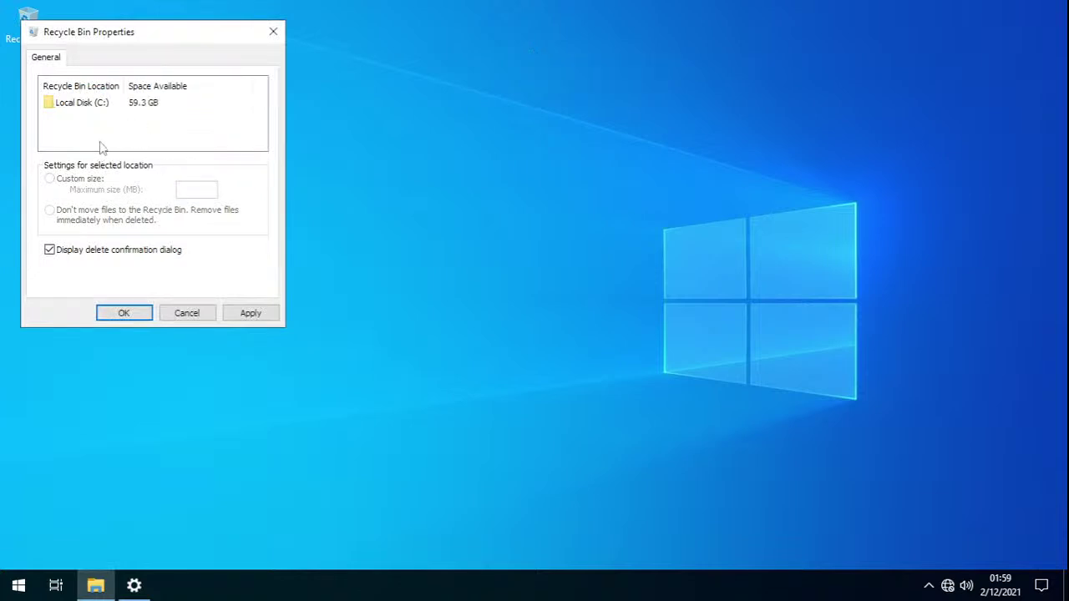
pyautogui.click(104, 115)
pyautogui.click(97, 124)
pyautogui.click(94, 106)
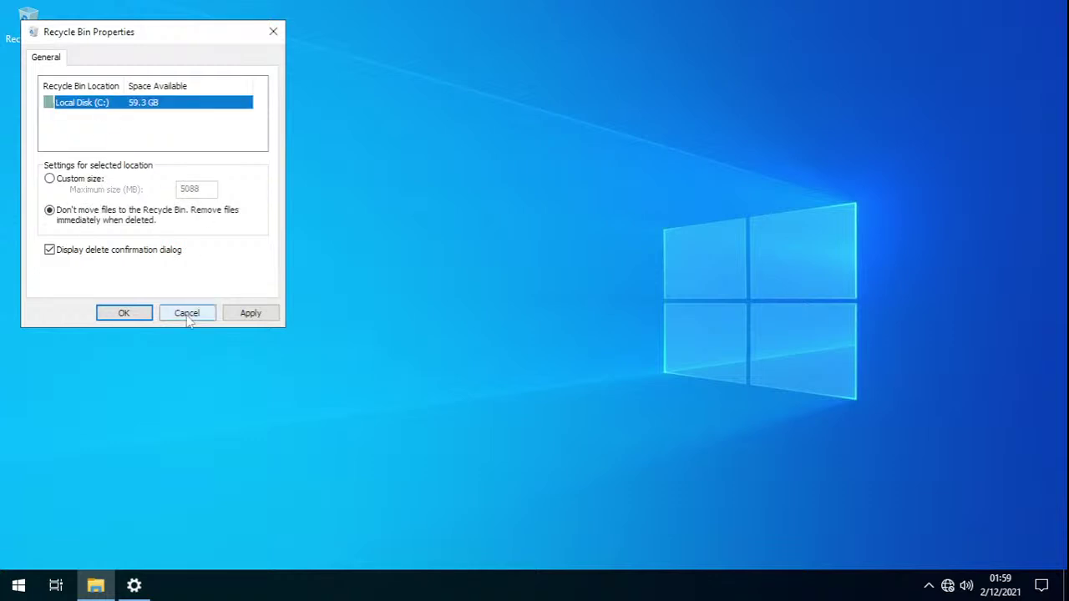
pyautogui.click(187, 312)
pyautogui.rightClick(39, 41)
pyautogui.click(109, 147)
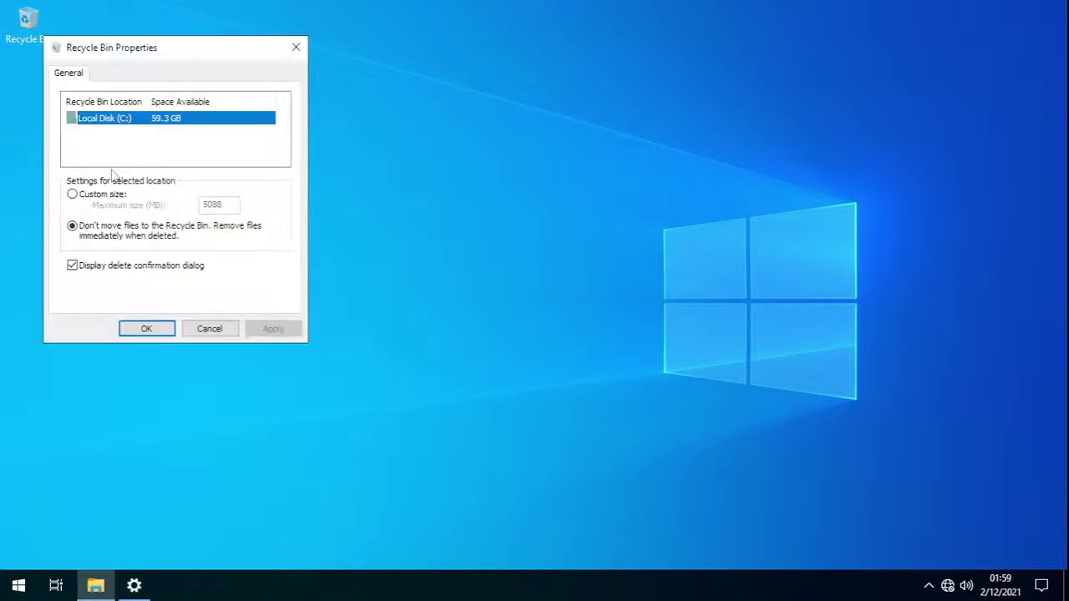
pyautogui.click(225, 331)
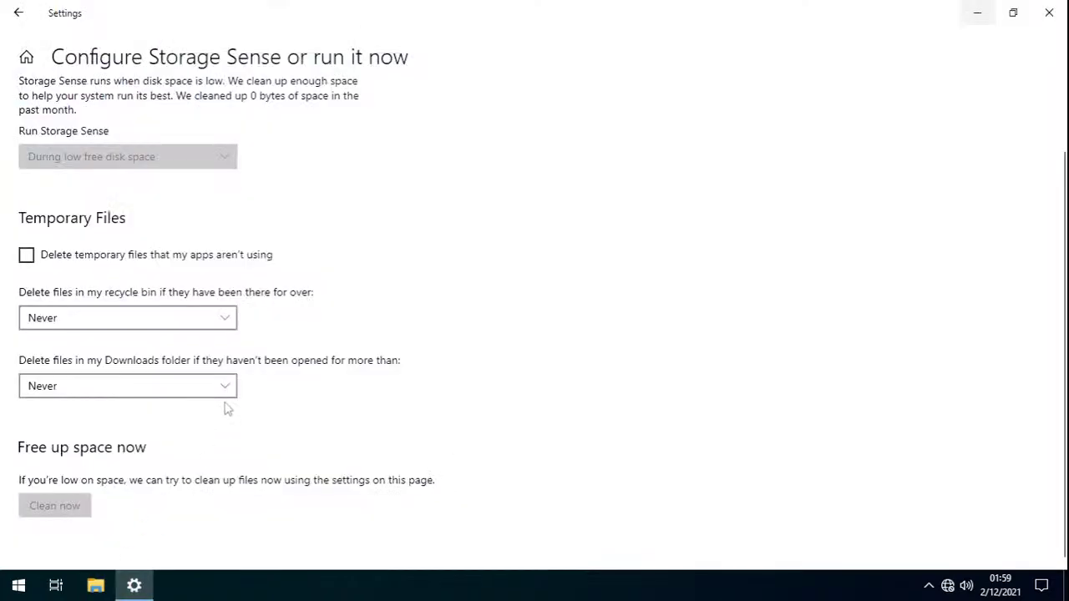
pyautogui.scroll(2, 426, 219)
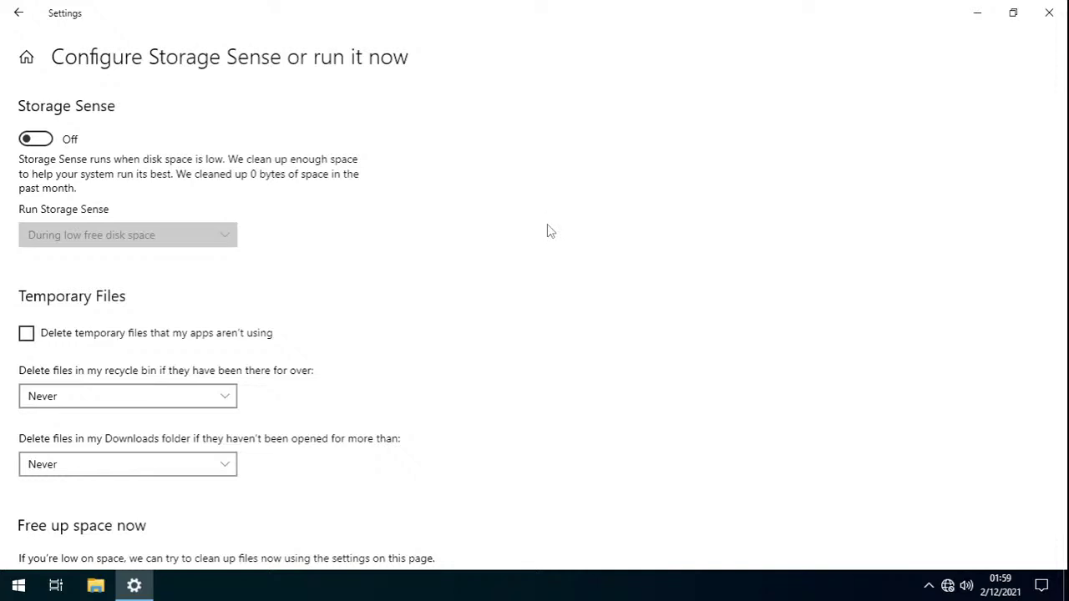
pyautogui.scroll(-2, 547, 224)
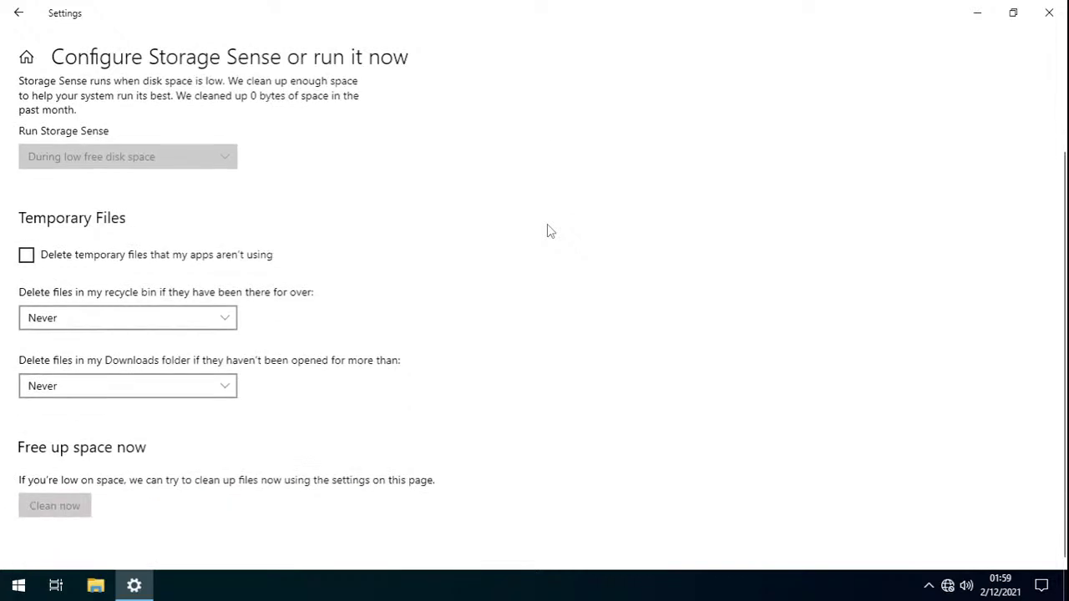
pyautogui.scroll(2, 547, 227)
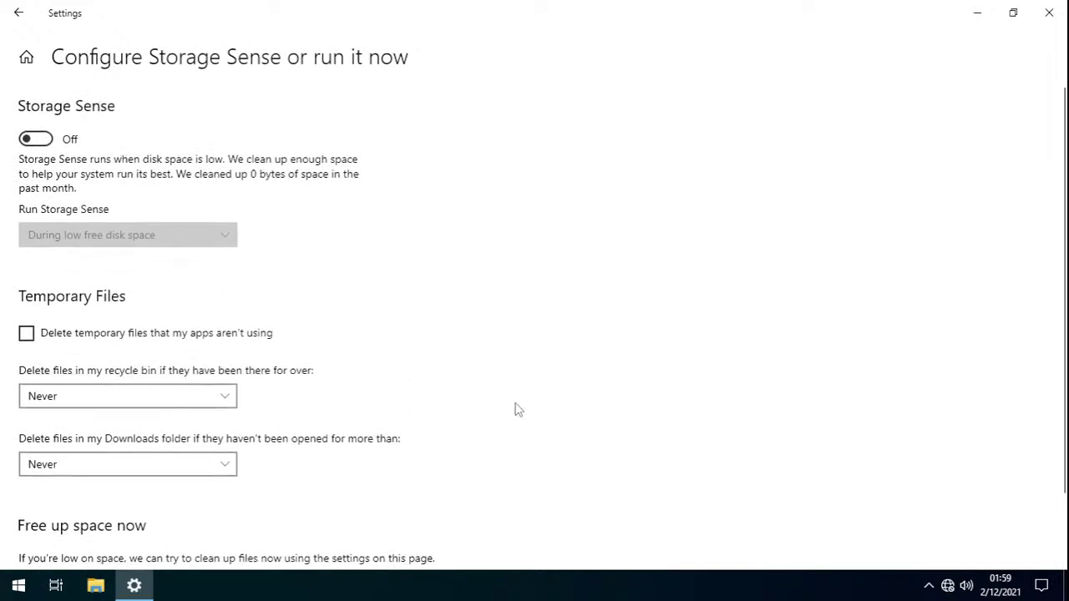
pyautogui.scroll(-2, 633, 372)
# - Open This PC in File Explorer and move its window up over the Settings window
pyautogui.click(101, 589)
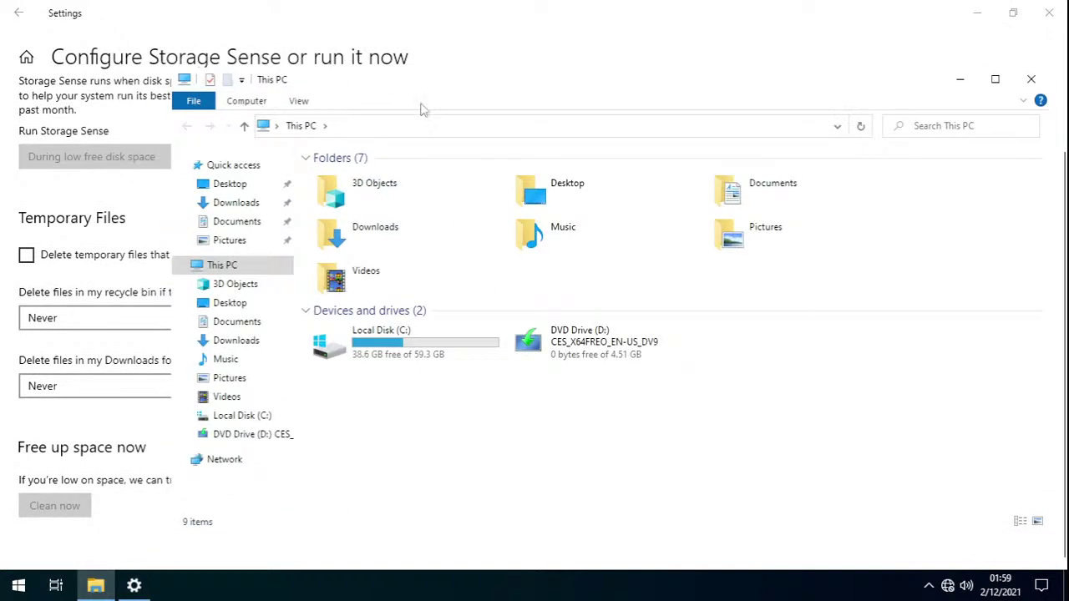
pyautogui.moveTo(394, 79); pyautogui.dragTo(347, 52)
pyautogui.click(192, 14)
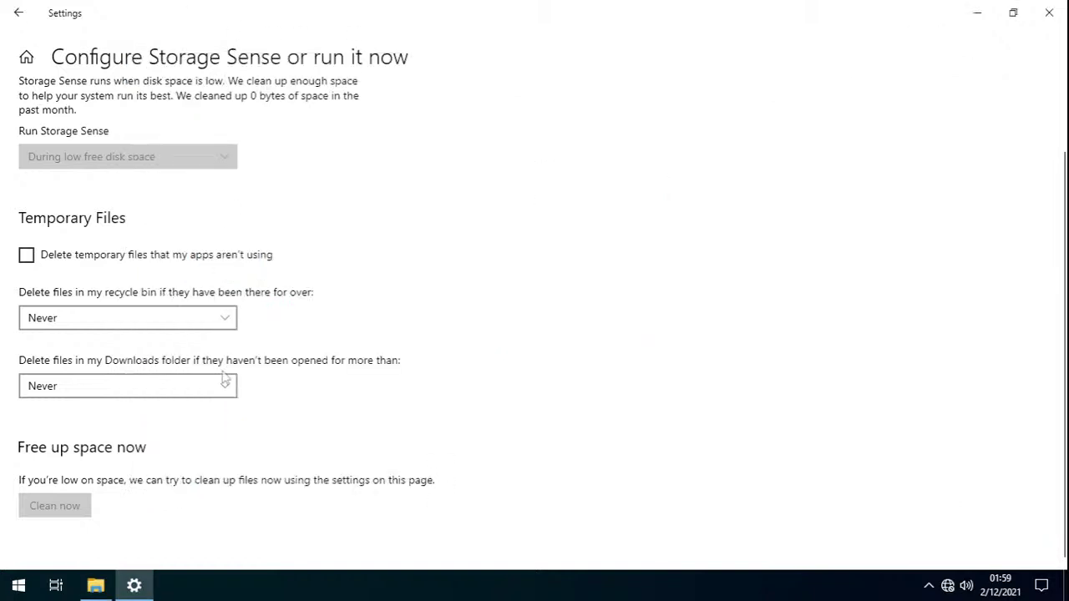
pyautogui.click(100, 585)
pyautogui.moveTo(323, 69); pyautogui.dragTo(342, 43)
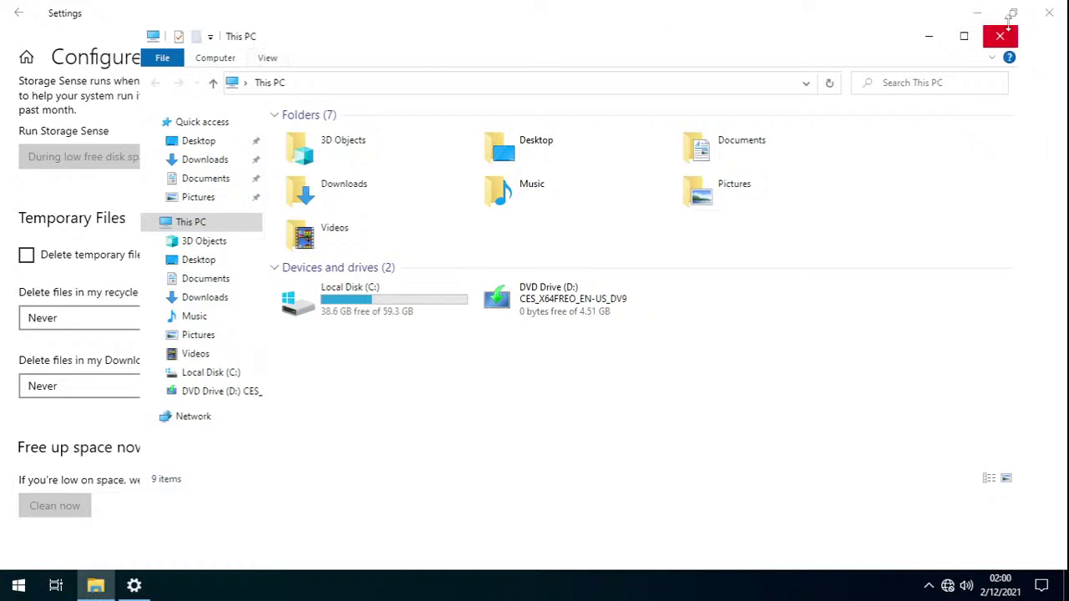
# - Restore Settings down from full screen and switch between it and the File Explorer window to compare their borders
pyautogui.click(1013, 13)
pyautogui.click(723, 57)
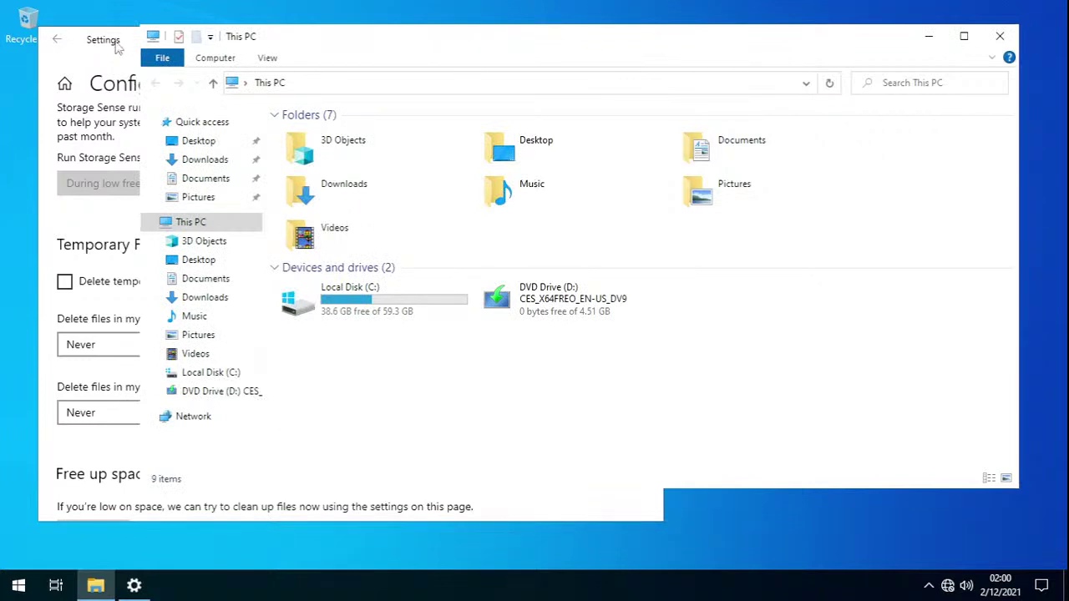
pyautogui.click(117, 49)
pyautogui.click(714, 46)
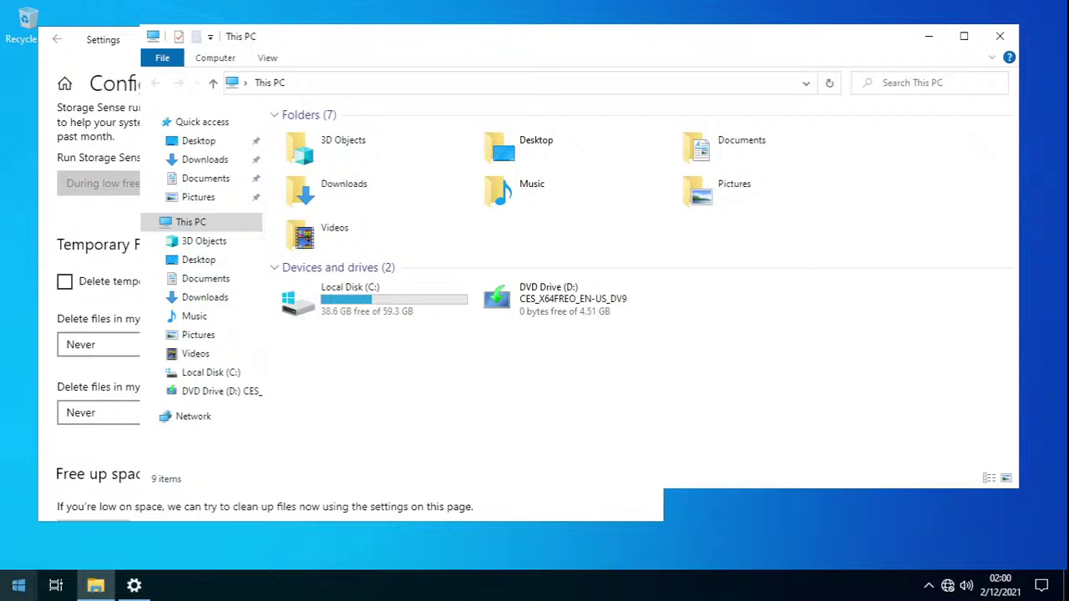
# - Open the advanced system settings' Performance Options and enable Show shadows under windows
pyautogui.click(19, 585)
pyautogui.write('advanced sus')
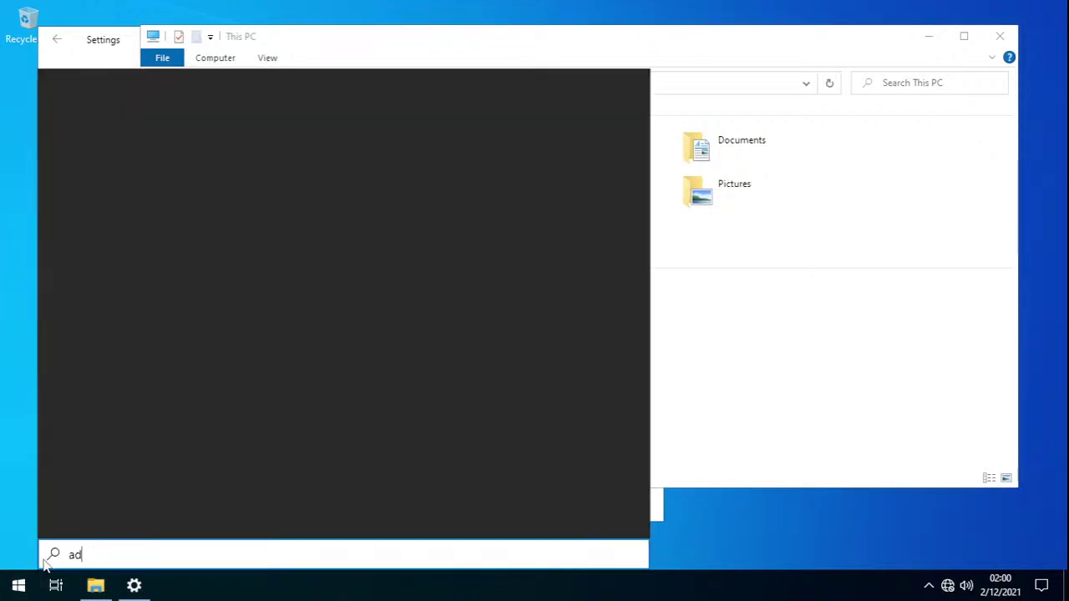
pyautogui.press('BackSpace')
pyautogui.press('BackSpace')
pyautogui.write('ys')
pyautogui.press('Return')
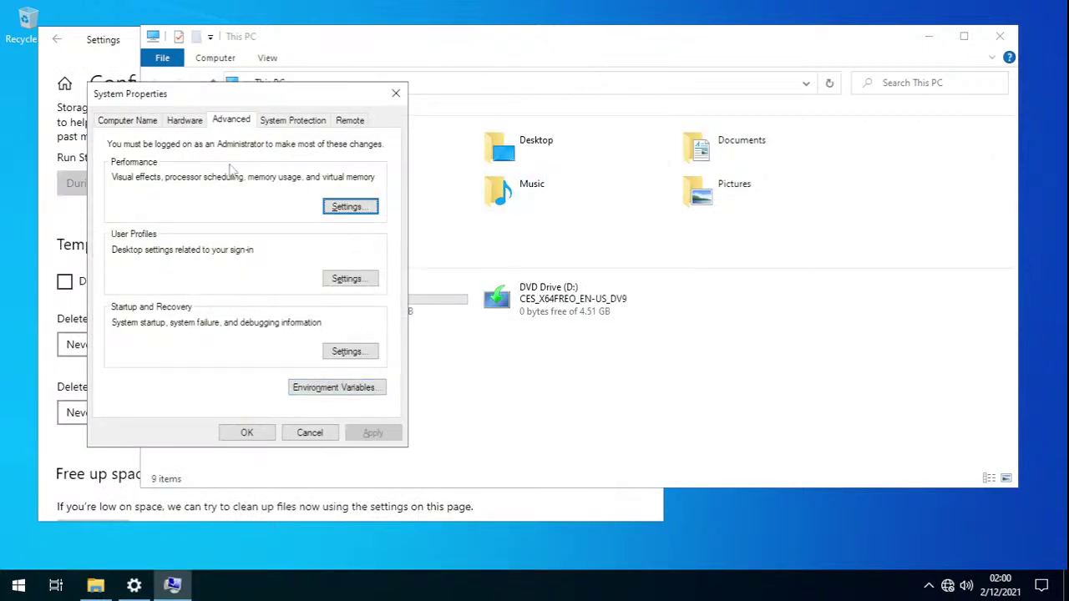
pyautogui.click(351, 206)
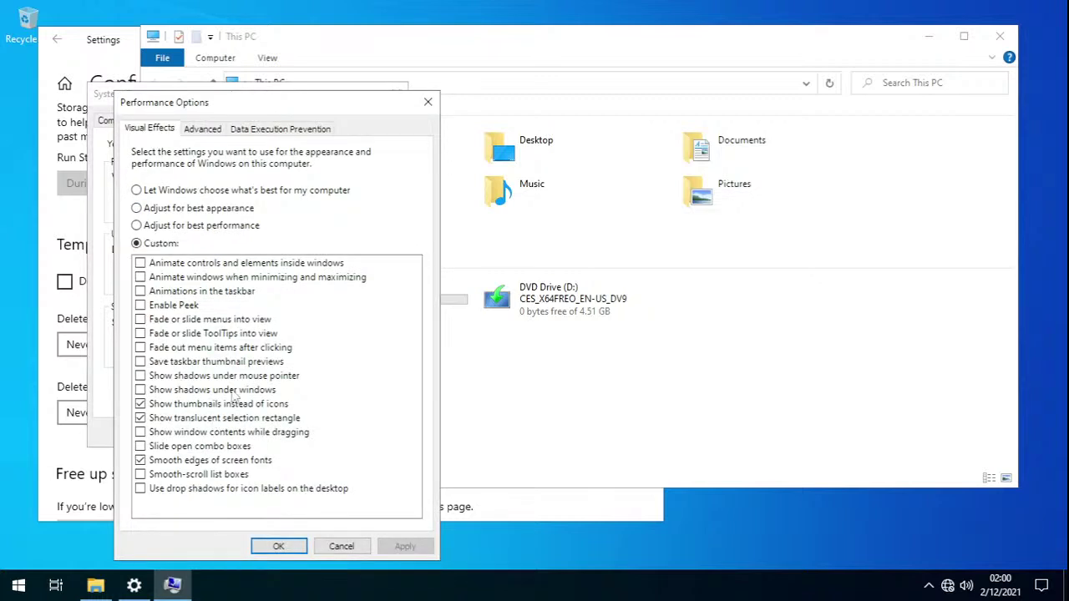
pyautogui.click(140, 390)
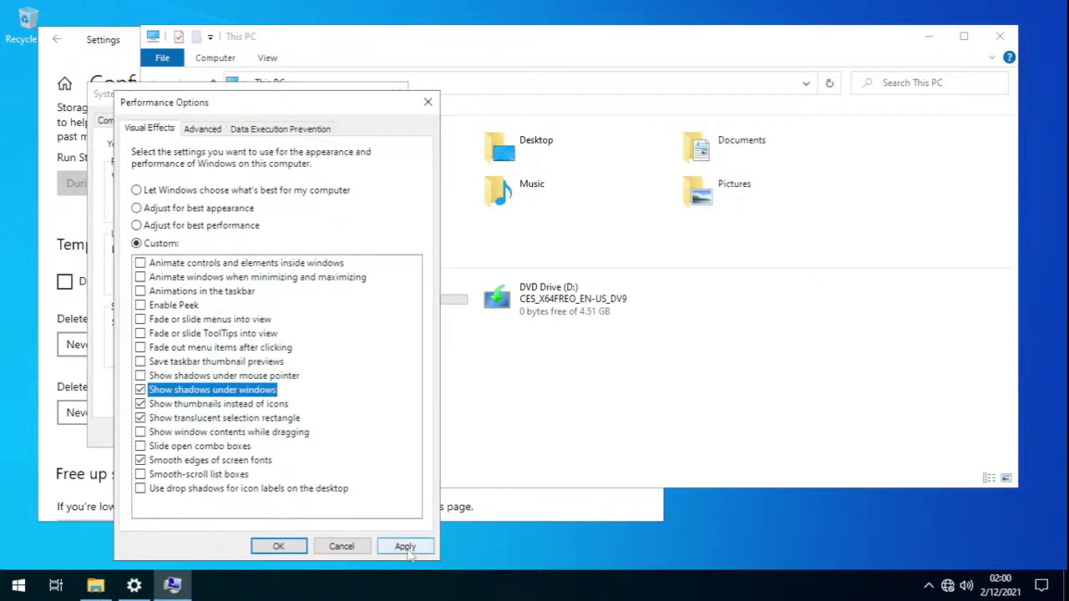
pyautogui.click(405, 548)
pyautogui.click(278, 547)
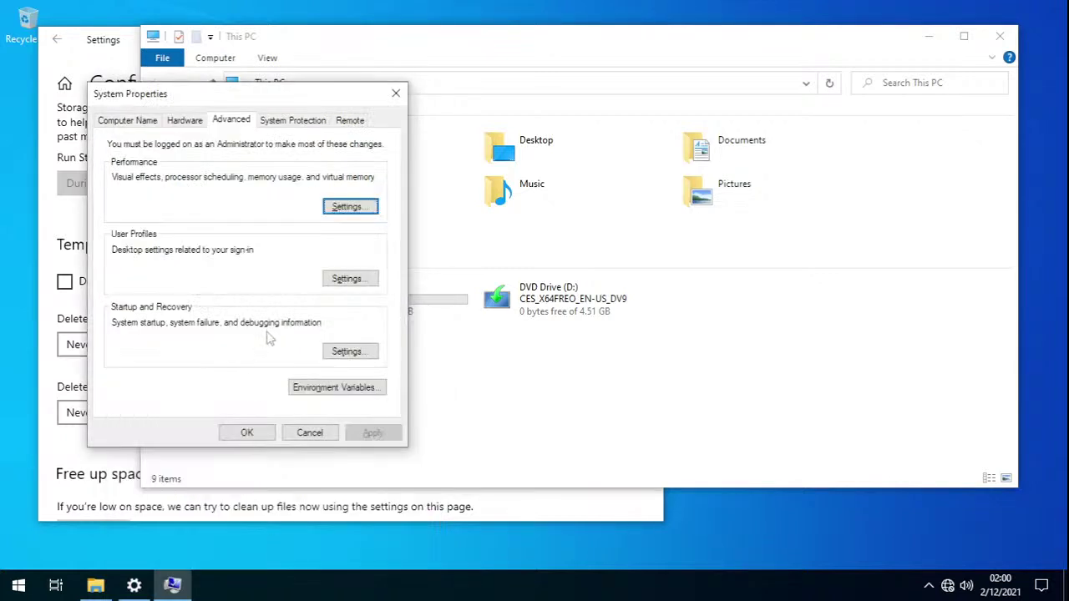
# - Disable Show shadows under windows in the Performance Options and close System Properties
pyautogui.click(349, 207)
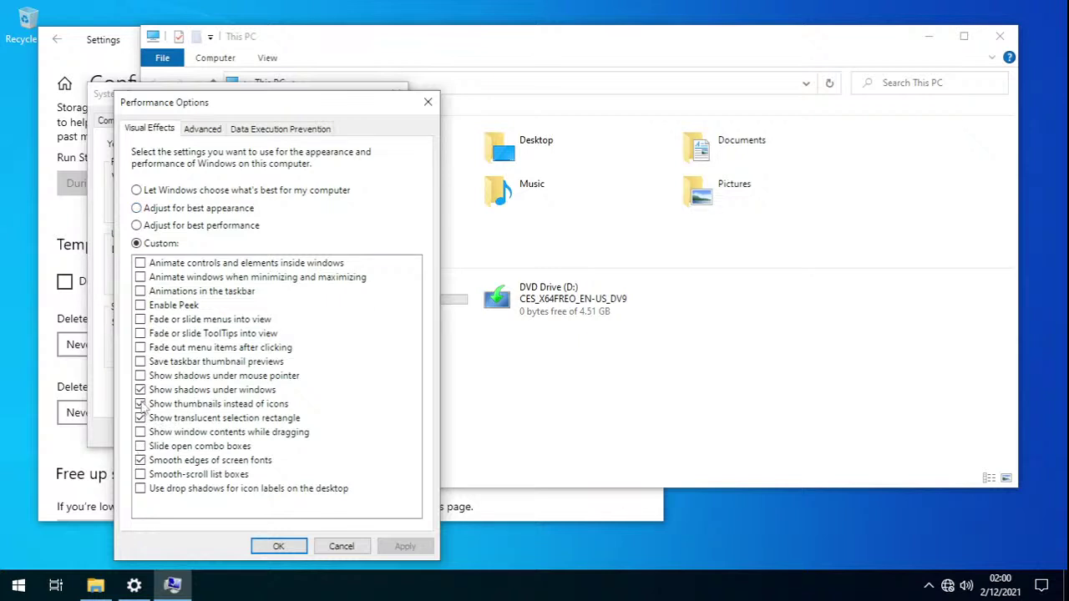
pyautogui.click(141, 390)
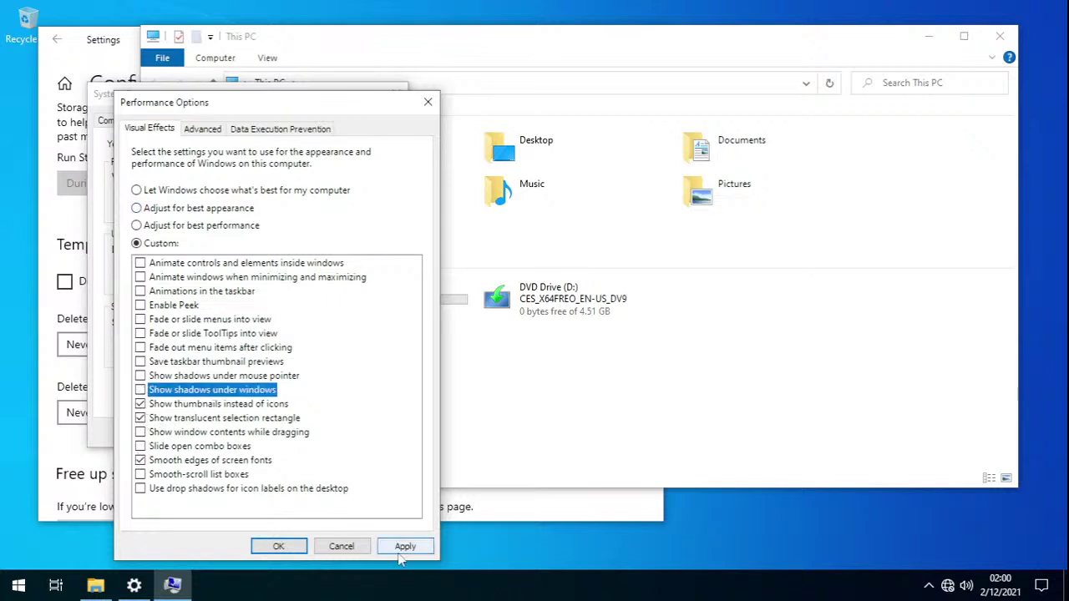
pyautogui.click(403, 548)
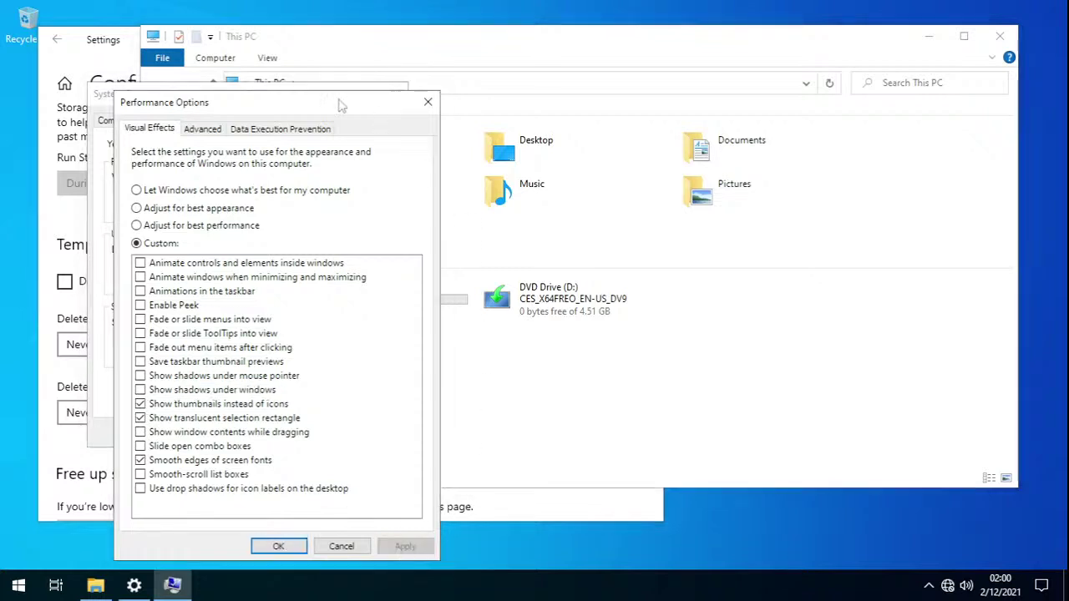
pyautogui.moveTo(284, 101); pyautogui.dragTo(590, 105)
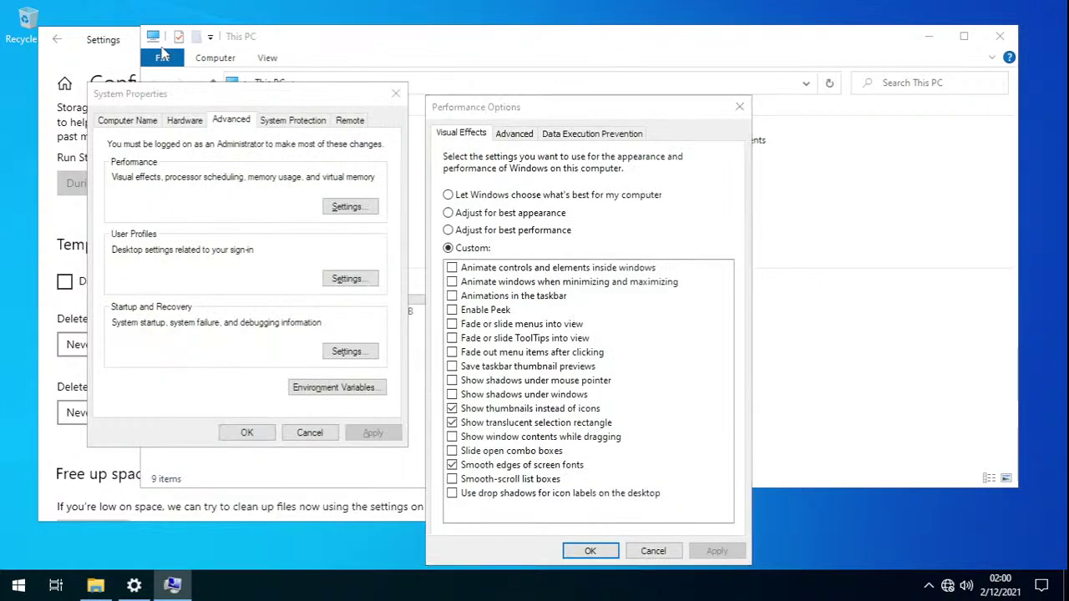
pyautogui.click(607, 554)
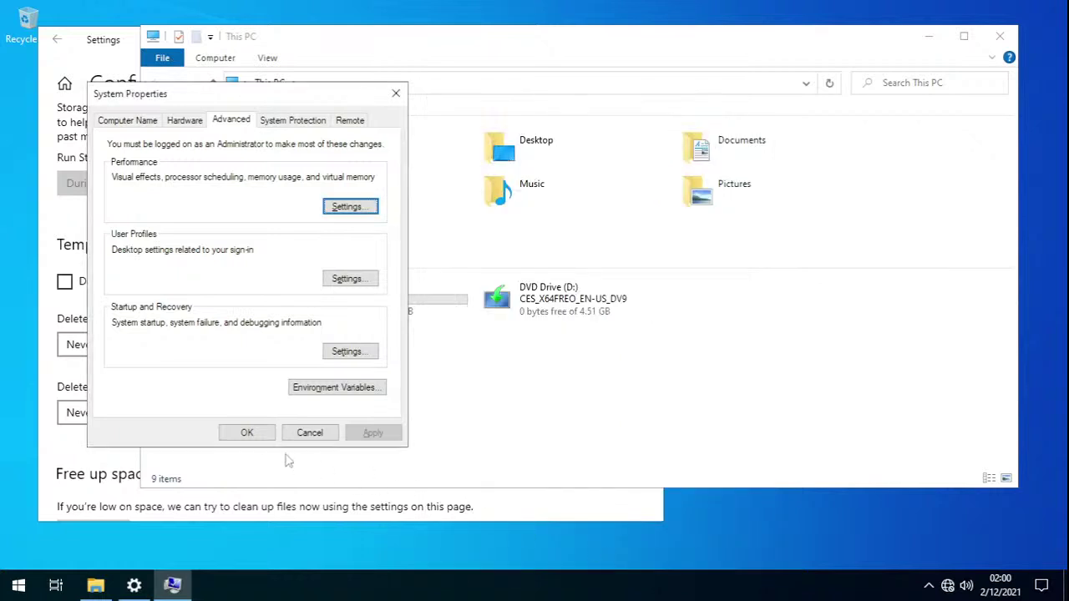
pyautogui.click(261, 433)
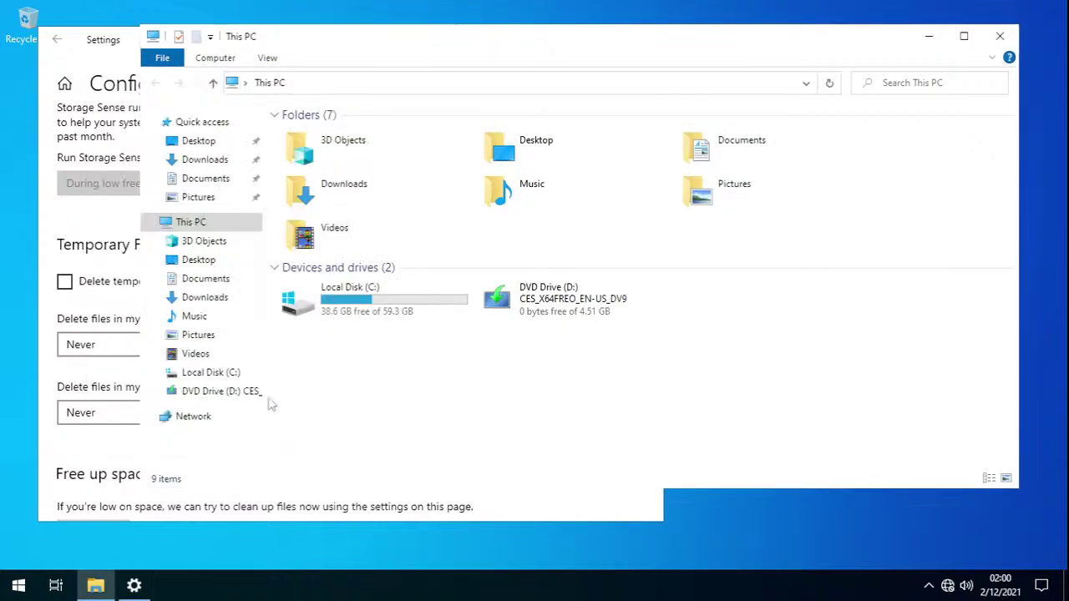
# - Alternate focus between the desktop, Settings and File Explorer to examine the window borders without shadows
pyautogui.click(278, 13)
pyautogui.click(346, 52)
pyautogui.click(722, 550)
pyautogui.click(121, 41)
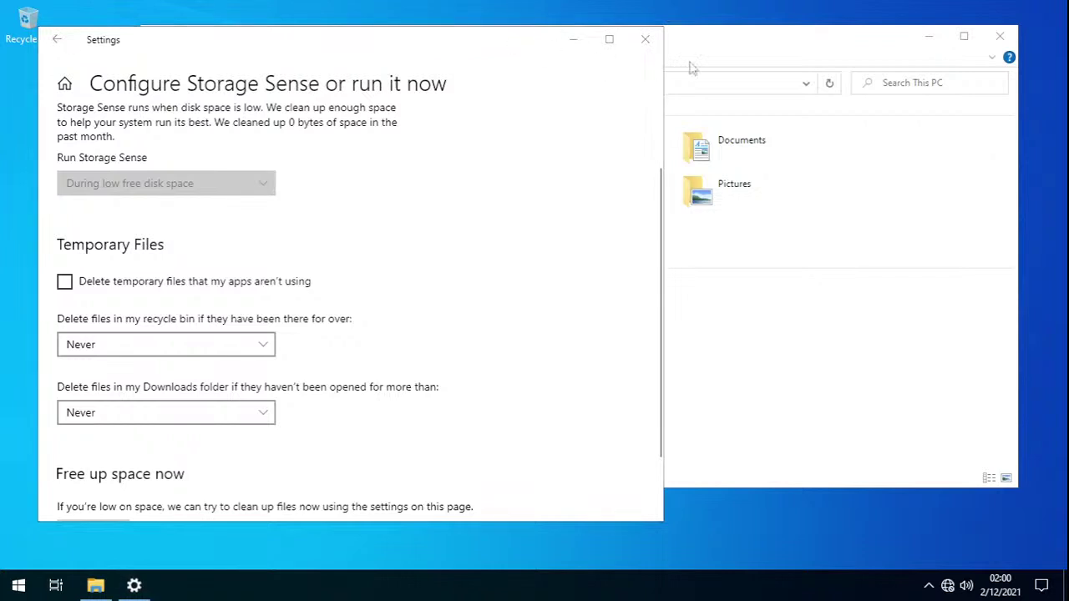
pyautogui.click(692, 31)
pyautogui.click(697, 19)
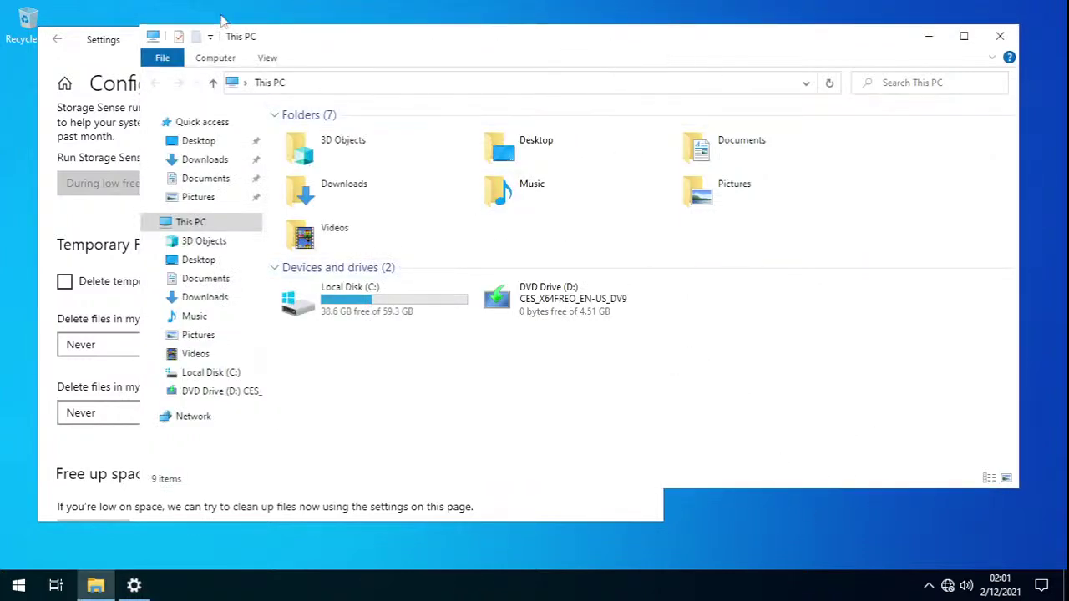
pyautogui.click(127, 43)
pyautogui.click(715, 52)
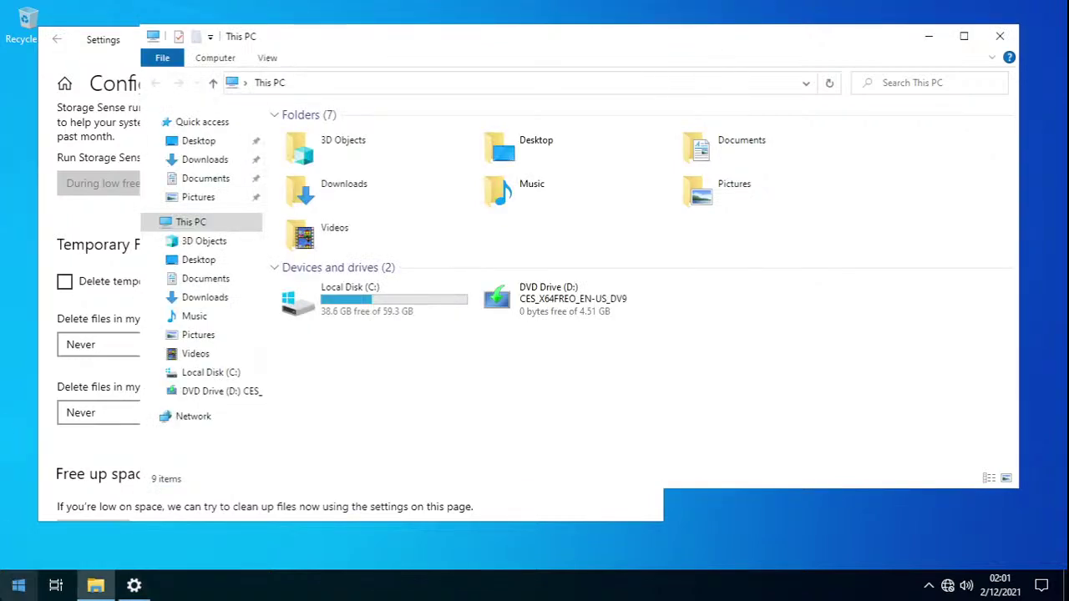
# - Reopen the Performance Options, apply Show shadows under windows, and move System Properties clear of the other windows
pyautogui.click(15, 574)
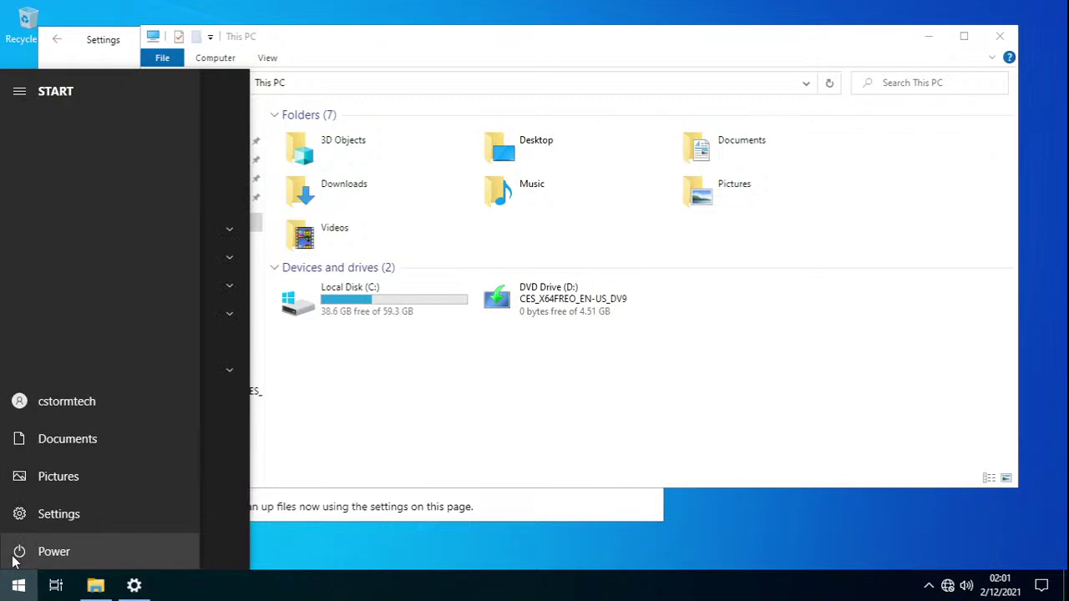
pyautogui.write('advance')
pyautogui.press('Return')
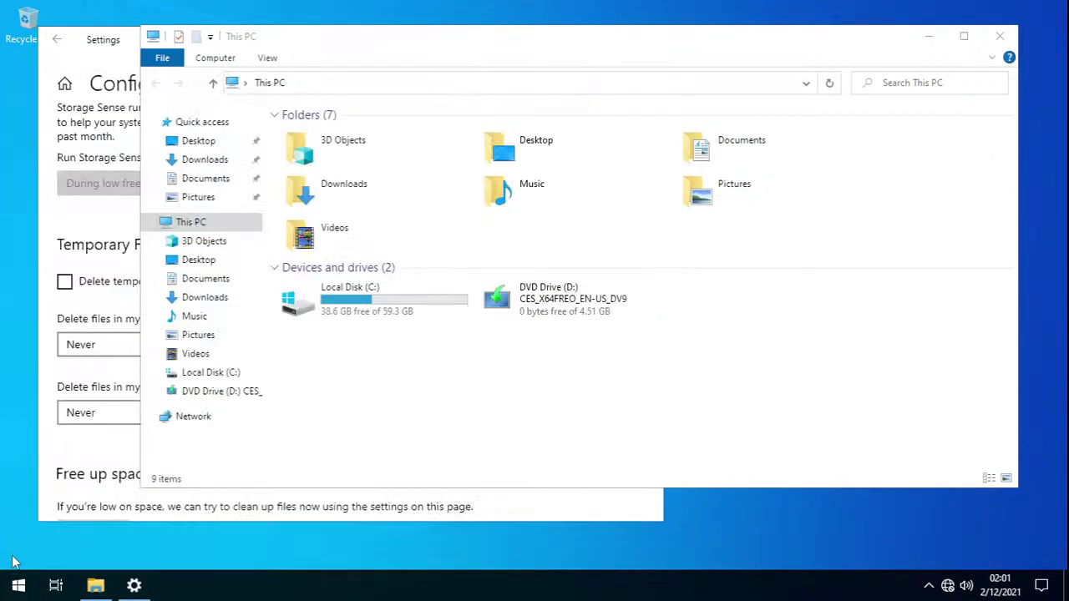
pyautogui.click(388, 228)
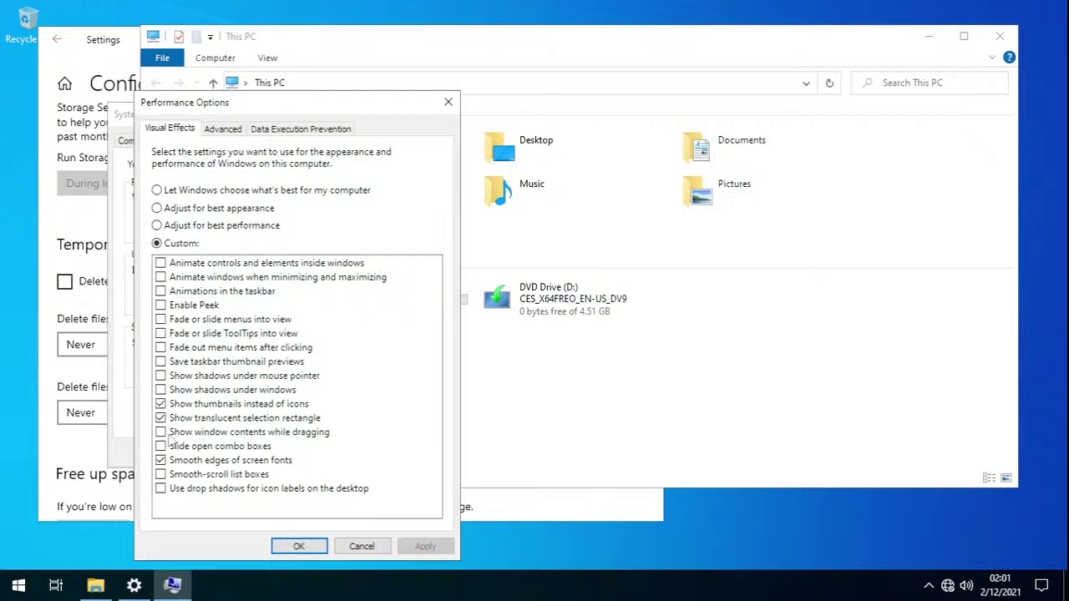
pyautogui.click(161, 390)
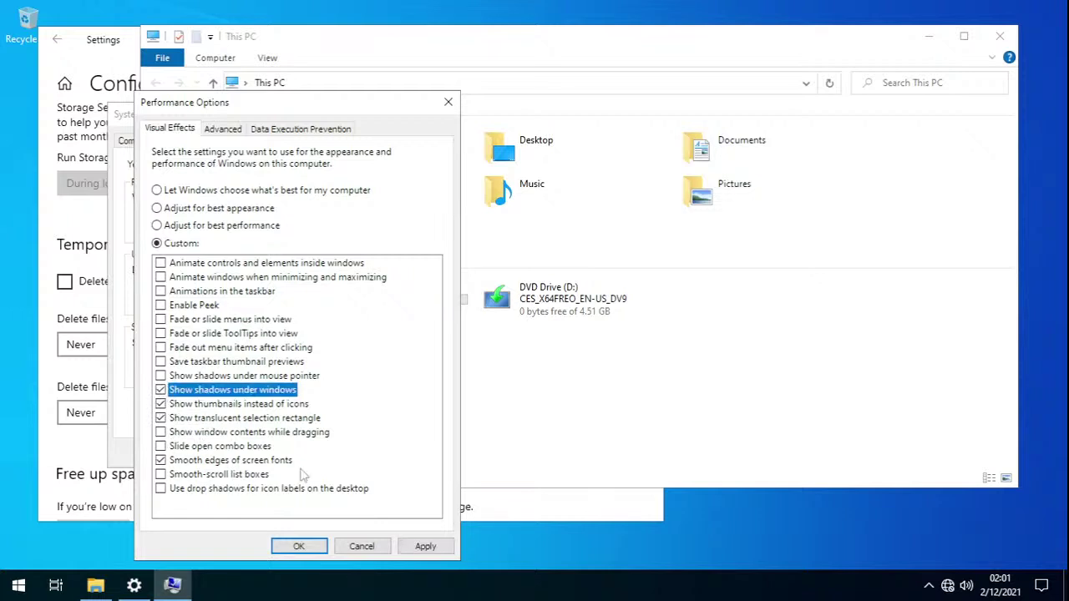
pyautogui.click(425, 548)
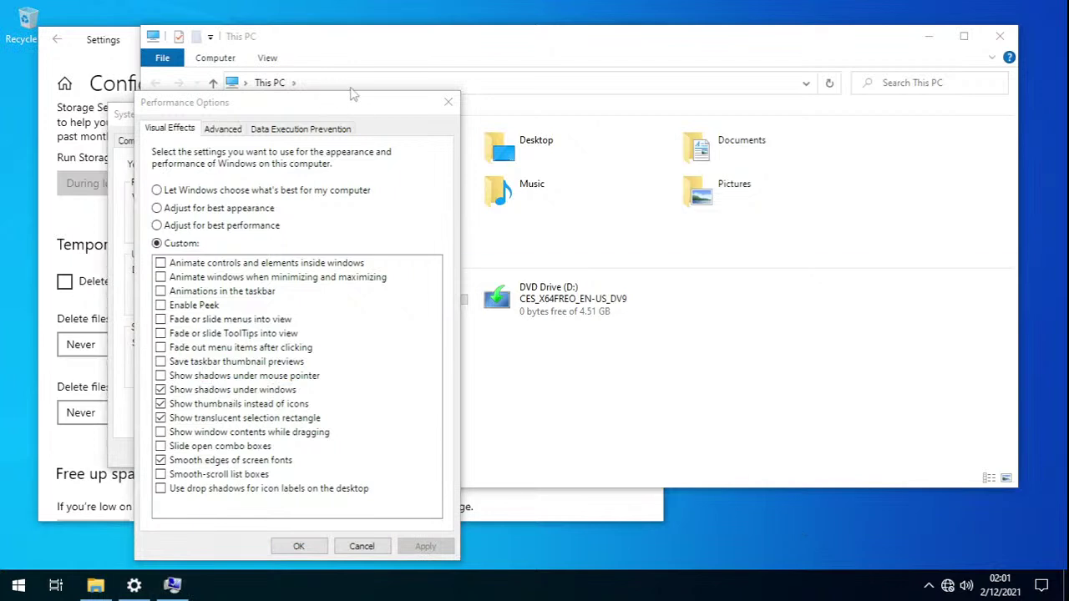
pyautogui.click(447, 102)
pyautogui.moveTo(410, 121); pyautogui.dragTo(1052, 540)
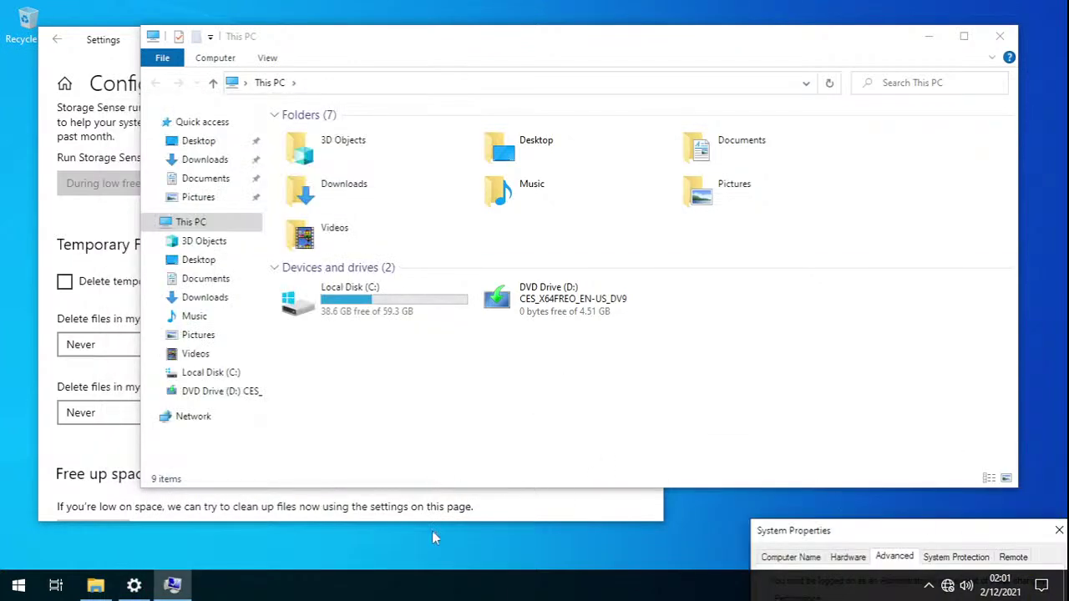
# - Switch between Settings, File Explorer and the desktop to examine how window shadows separate the overlapping windows
pyautogui.click(110, 42)
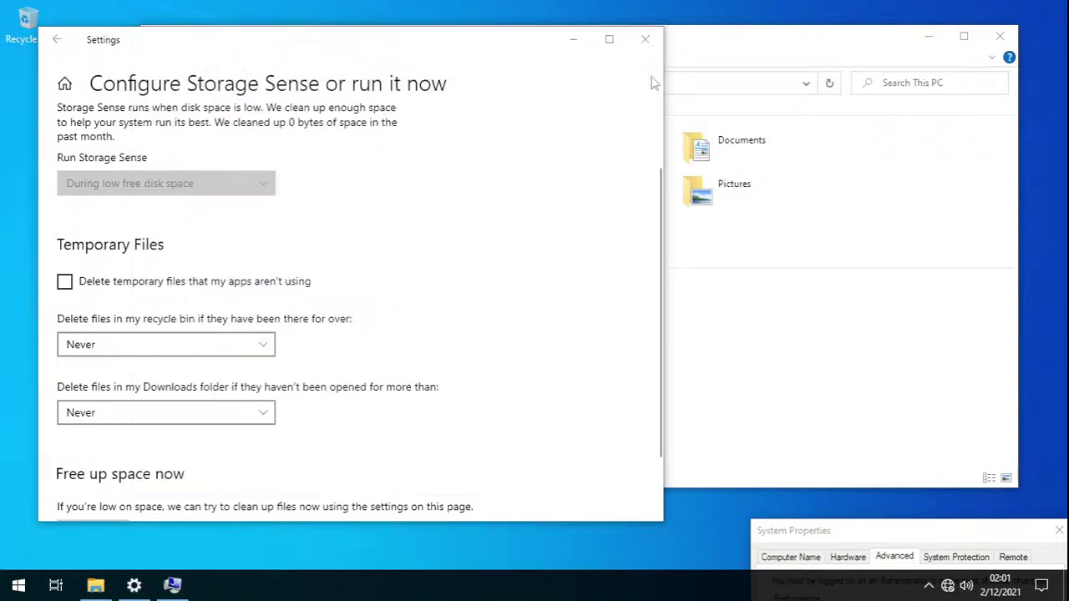
pyautogui.click(693, 59)
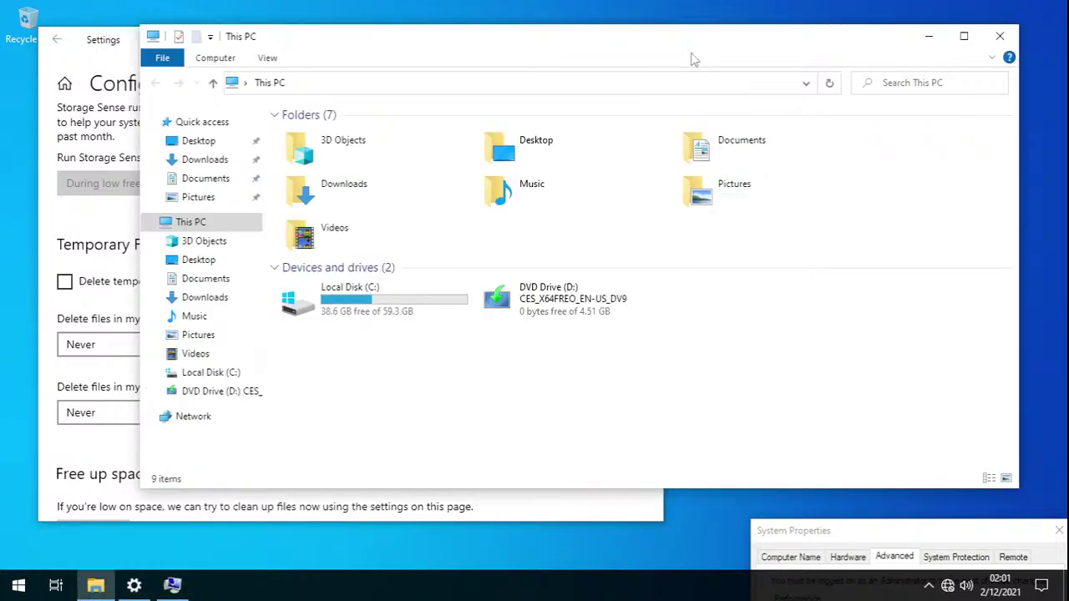
pyautogui.click(588, 12)
pyautogui.click(598, 46)
pyautogui.click(558, 12)
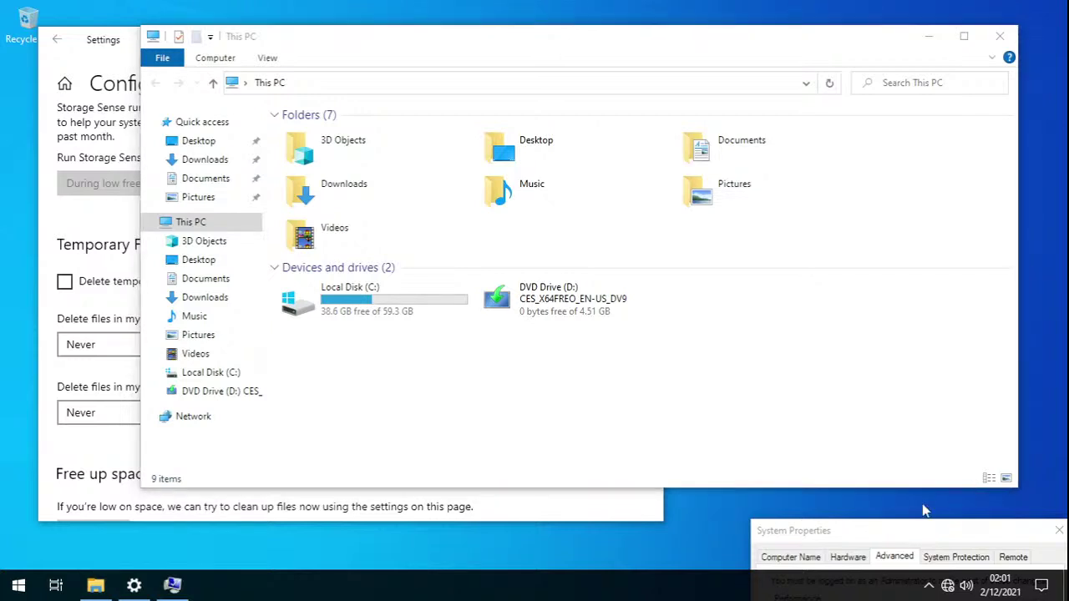
# - Bring System Properties back into view, turn off Show shadows under windows again, and close both dialogs
pyautogui.moveTo(900, 535); pyautogui.dragTo(460, 209)
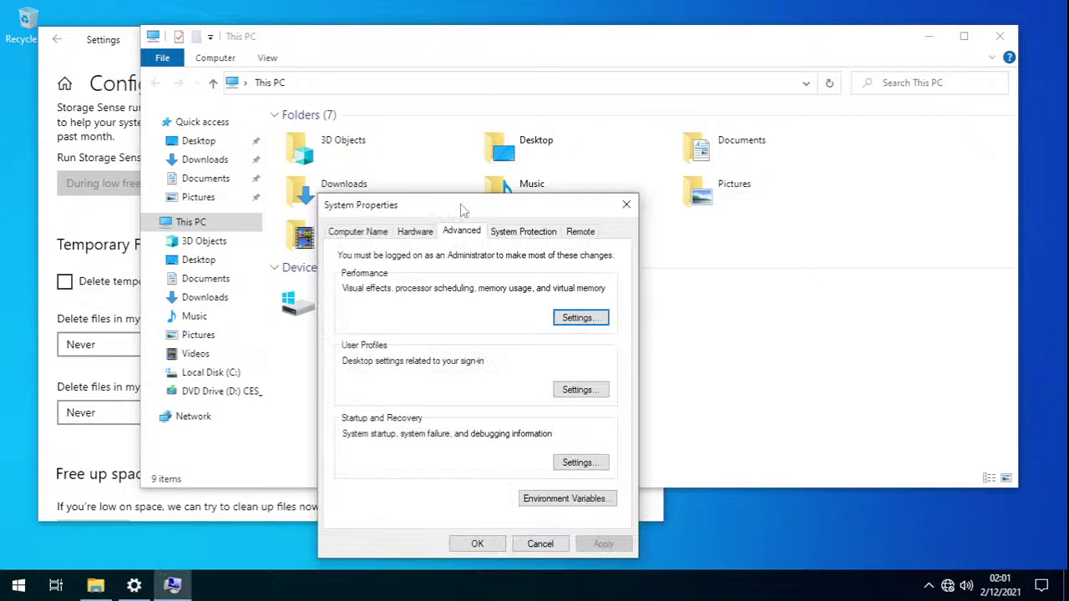
pyautogui.click(588, 323)
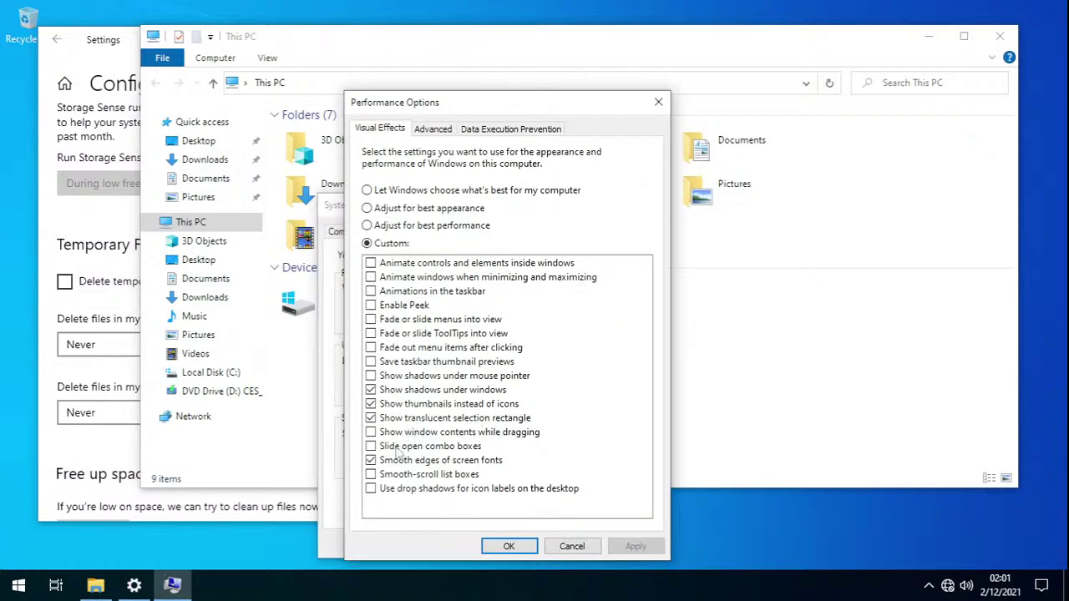
pyautogui.click(371, 390)
pyautogui.click(500, 547)
pyautogui.click(499, 548)
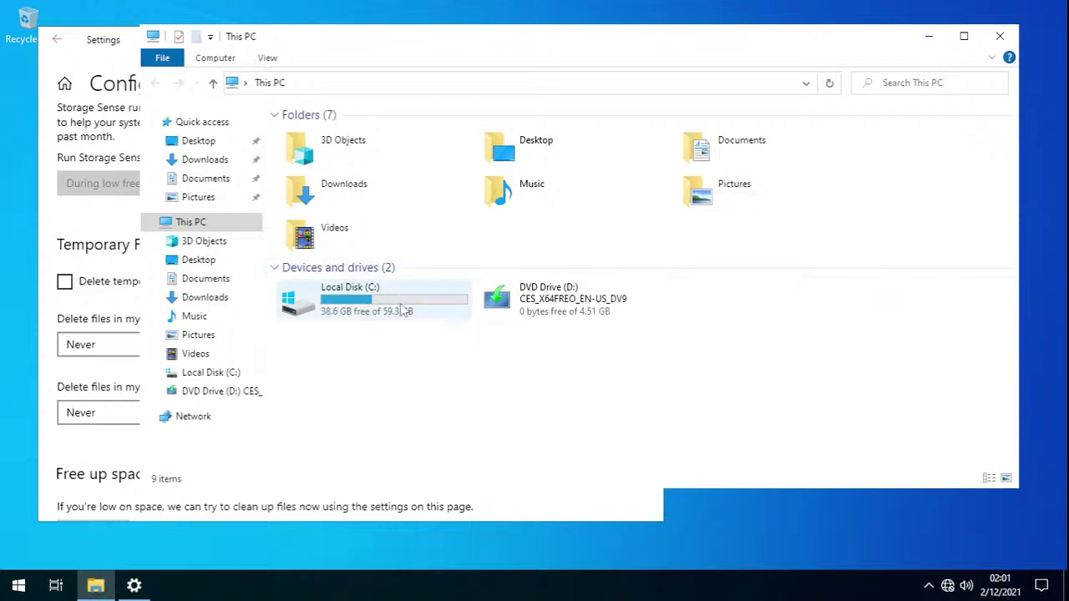
# - Rename the Local Disk (C:) drive to Windows
pyautogui.rightClick(324, 299)
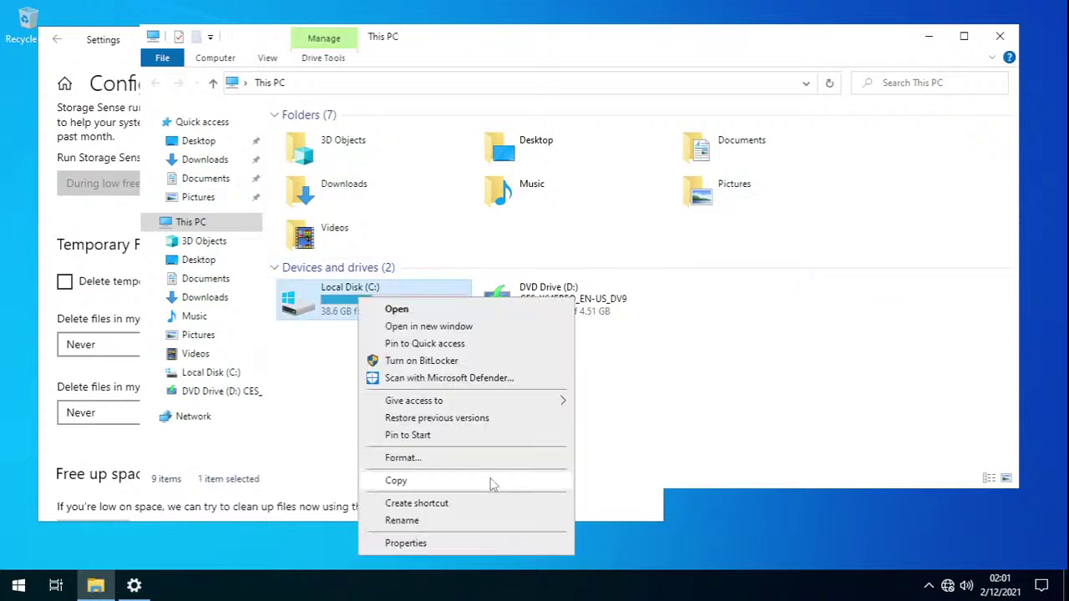
pyautogui.click(445, 520)
pyautogui.write('Windows')
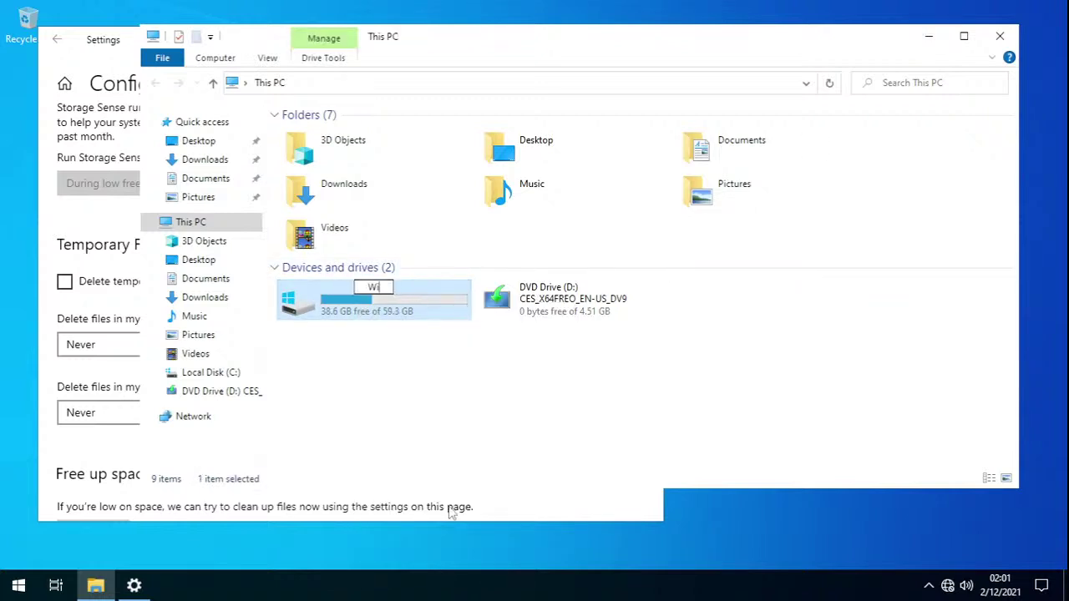
pyautogui.press('Return')
pyautogui.press('Return')
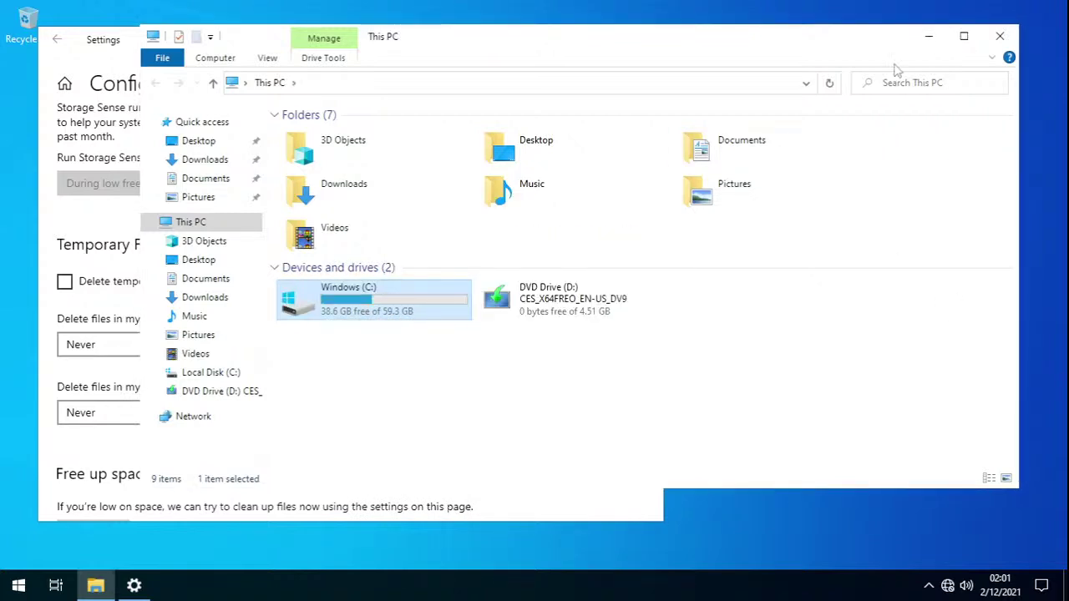
# - Open the virtual machine's Documents folder and switch to a File Explorer window on the host
pyautogui.doubleClick(784, 151)
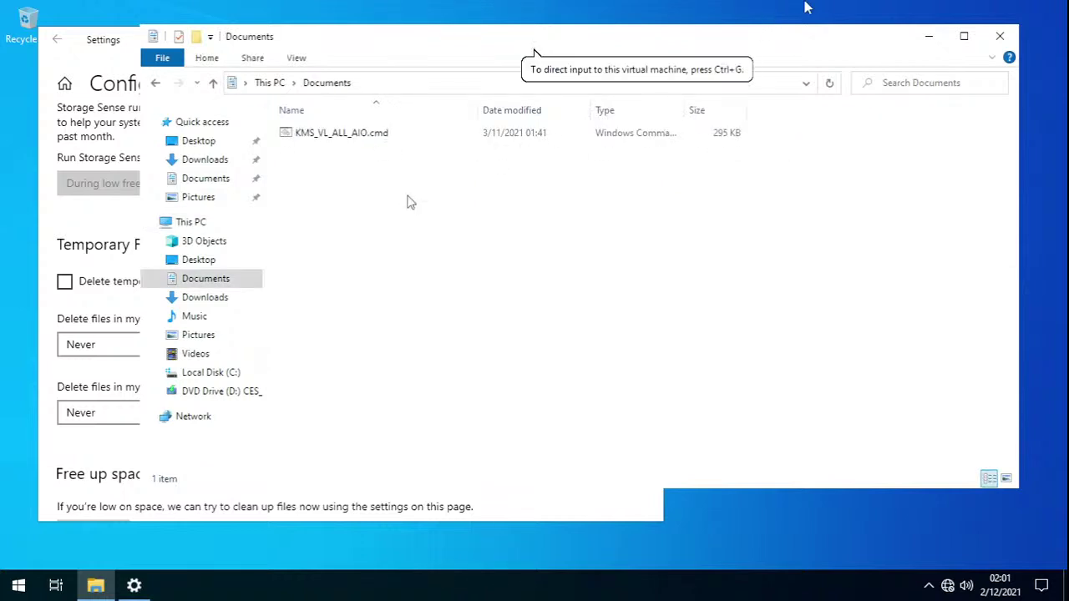
pyautogui.click(936, 18)
pyautogui.press('super+e')
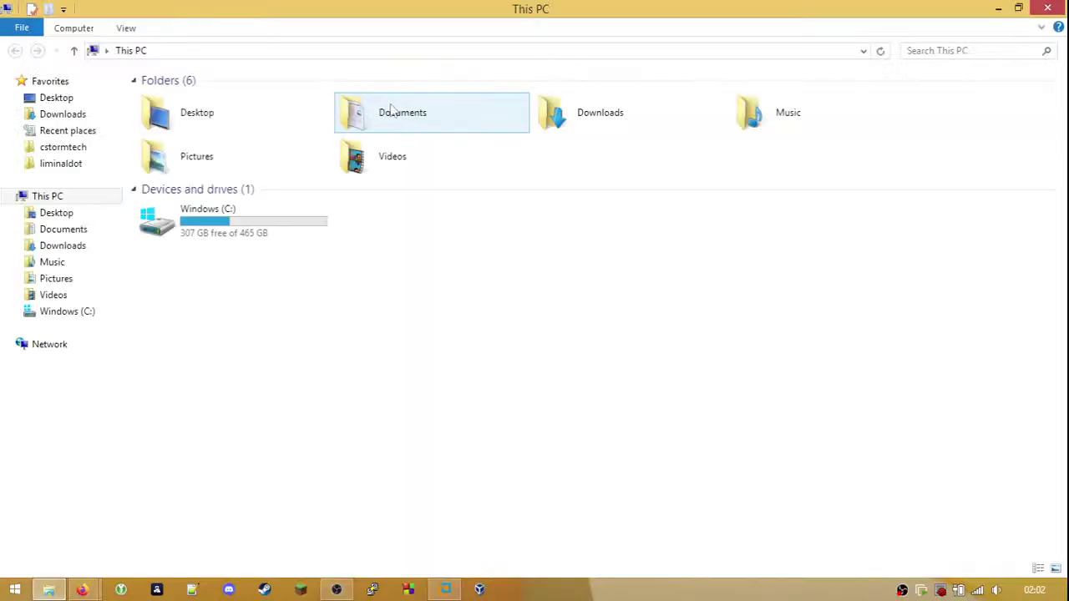
# - Select the registry folder and Firefox Setup 94.0.2.exe in the host's Downloads\win10-21H2 folder and return to the virtual machine
pyautogui.click(555, 122)
pyautogui.doubleClick(555, 121)
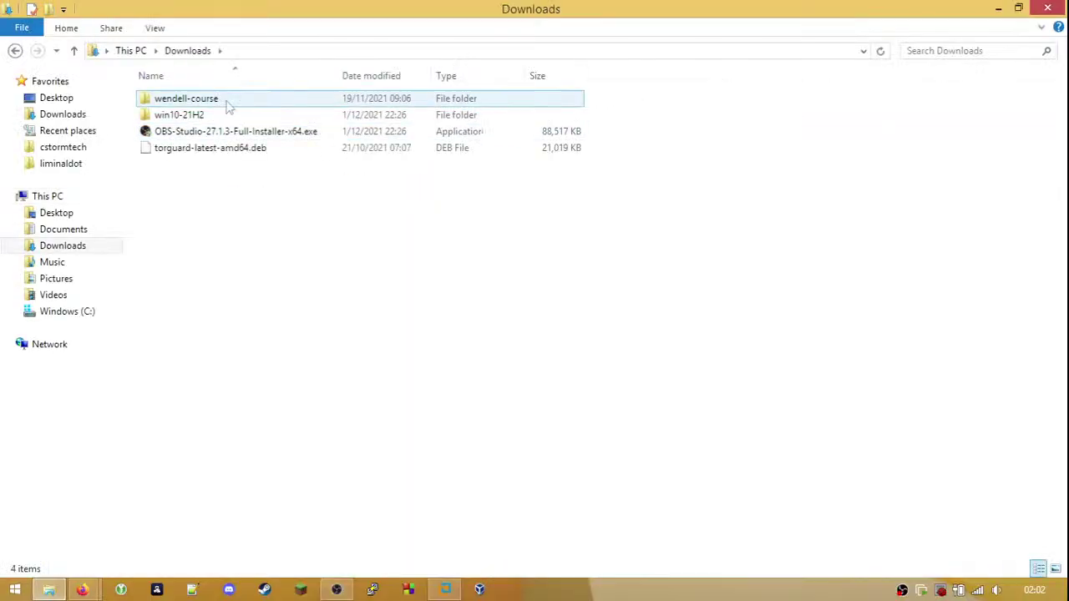
pyautogui.doubleClick(214, 116)
pyautogui.click(208, 103)
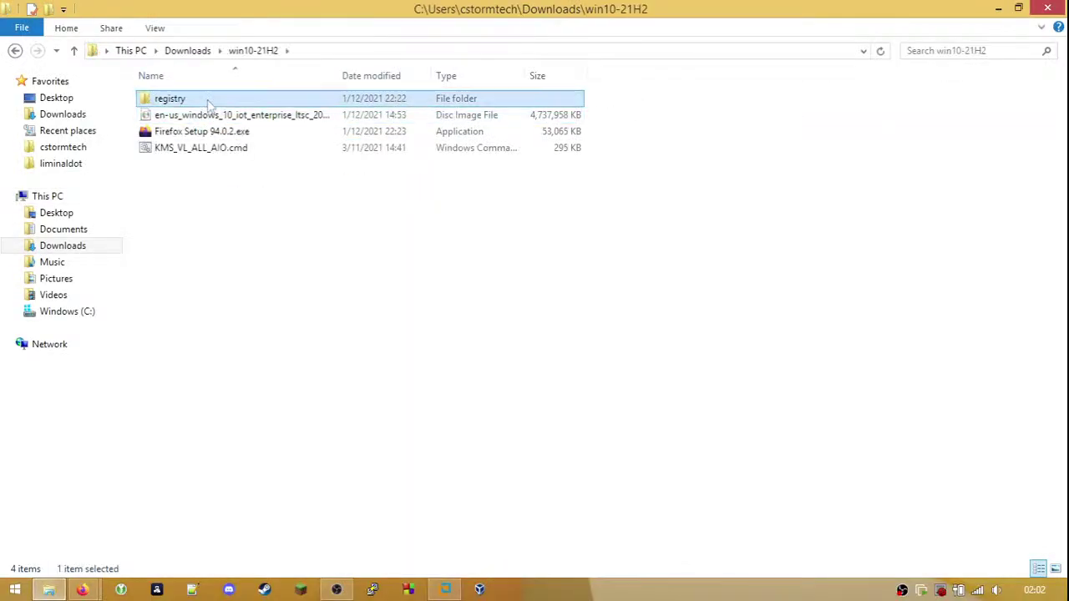
pyautogui.keyDown('ctrl'); pyautogui.click(200, 131); pyautogui.keyUp('ctrl')
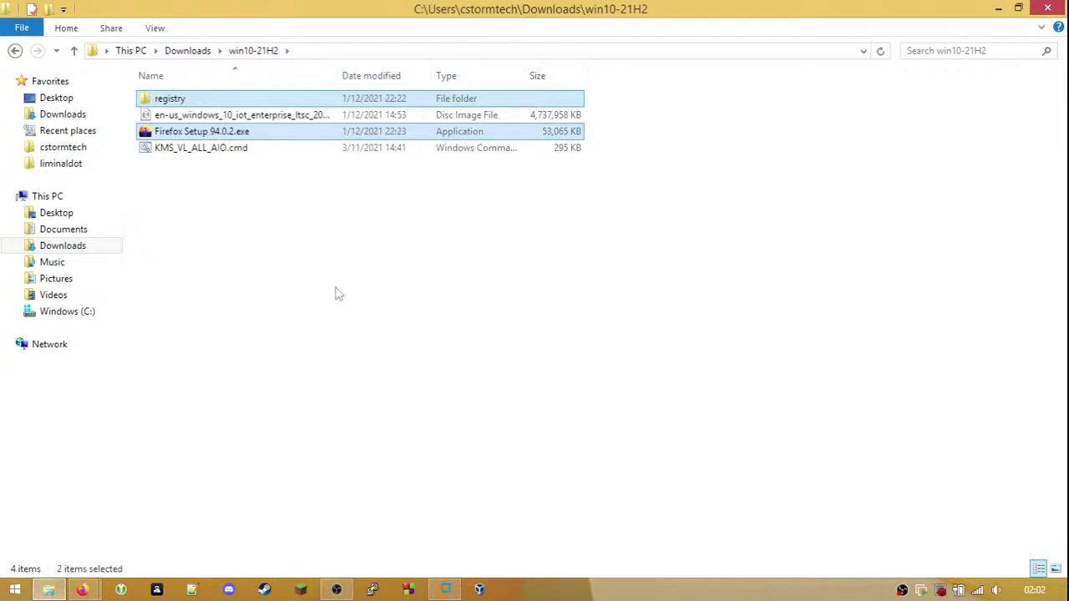
pyautogui.click(446, 590)
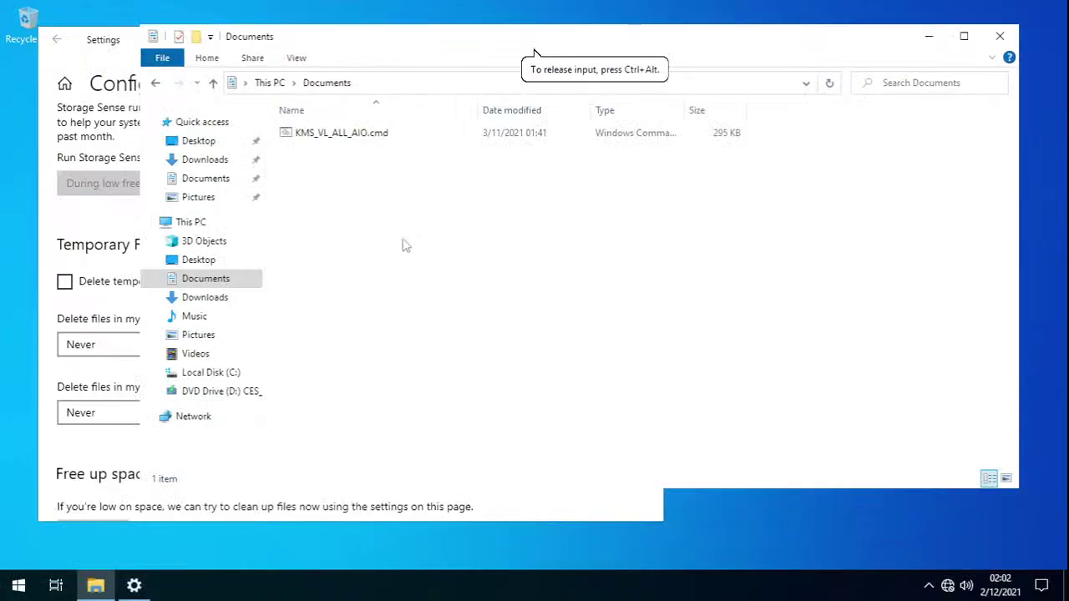
# - Paste the registry folder and Firefox Setup 94.0.2.exe into the virtual machine's Documents folder and open the registry folder
pyautogui.rightClick(403, 241)
pyautogui.click(455, 350)
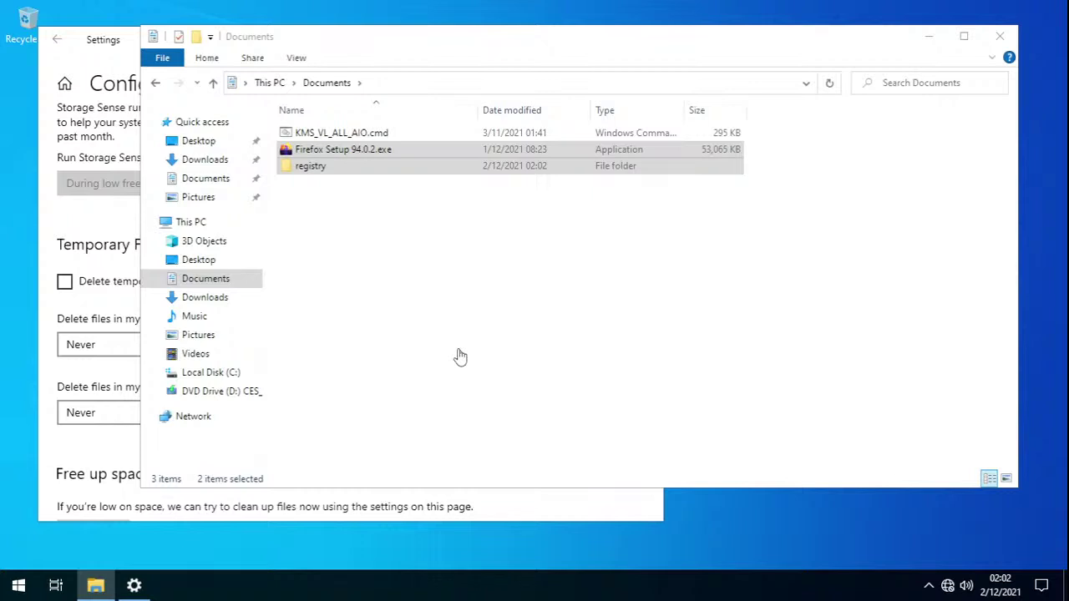
pyautogui.doubleClick(311, 166)
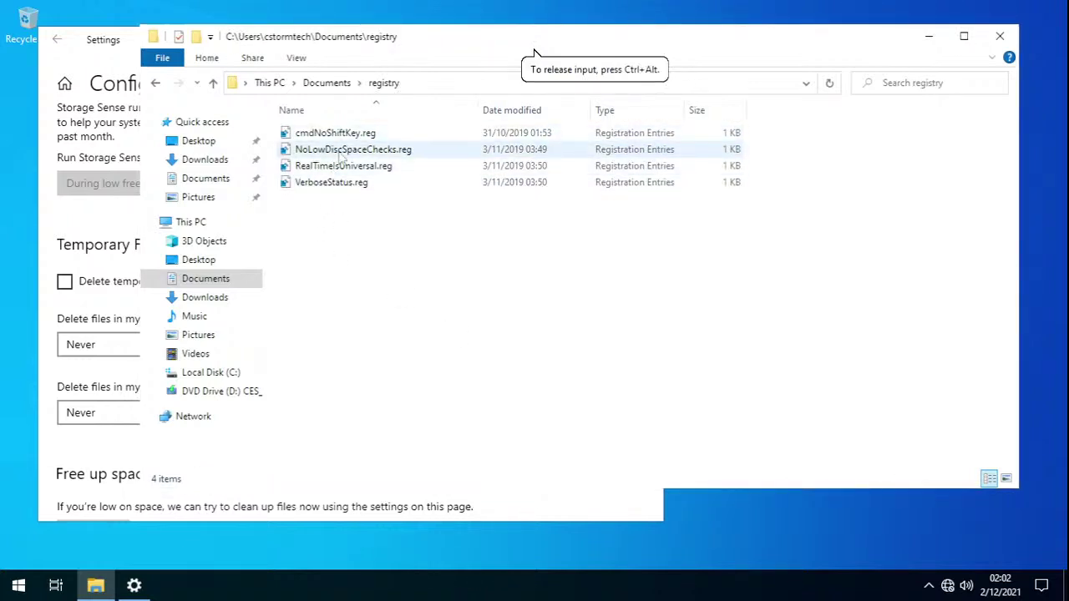
pyautogui.rightClick(338, 151)
pyautogui.click(586, 238)
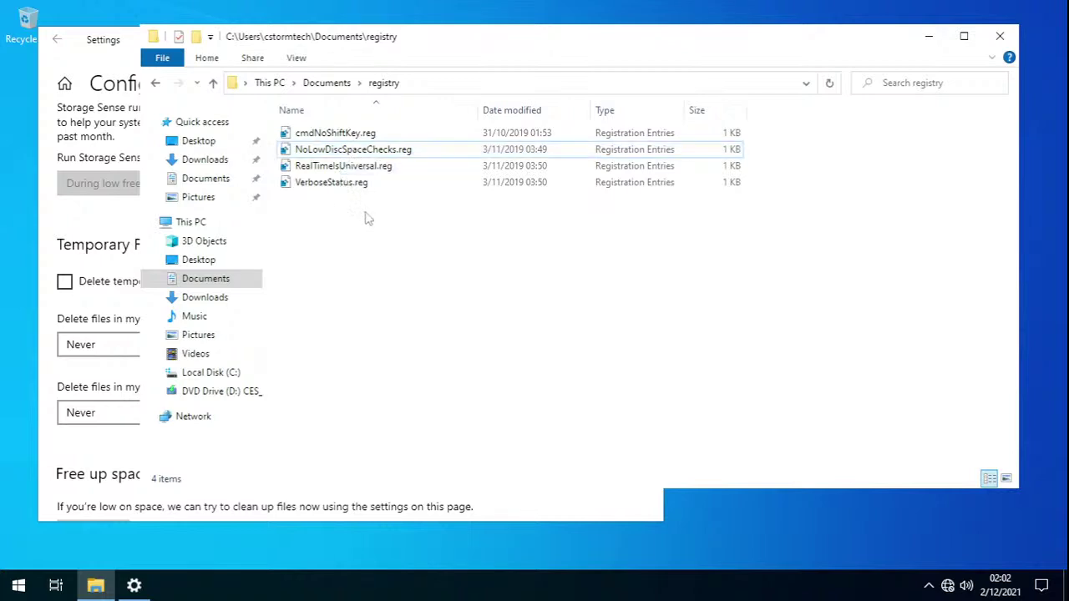
pyautogui.rightClick(350, 150)
pyautogui.click(413, 194)
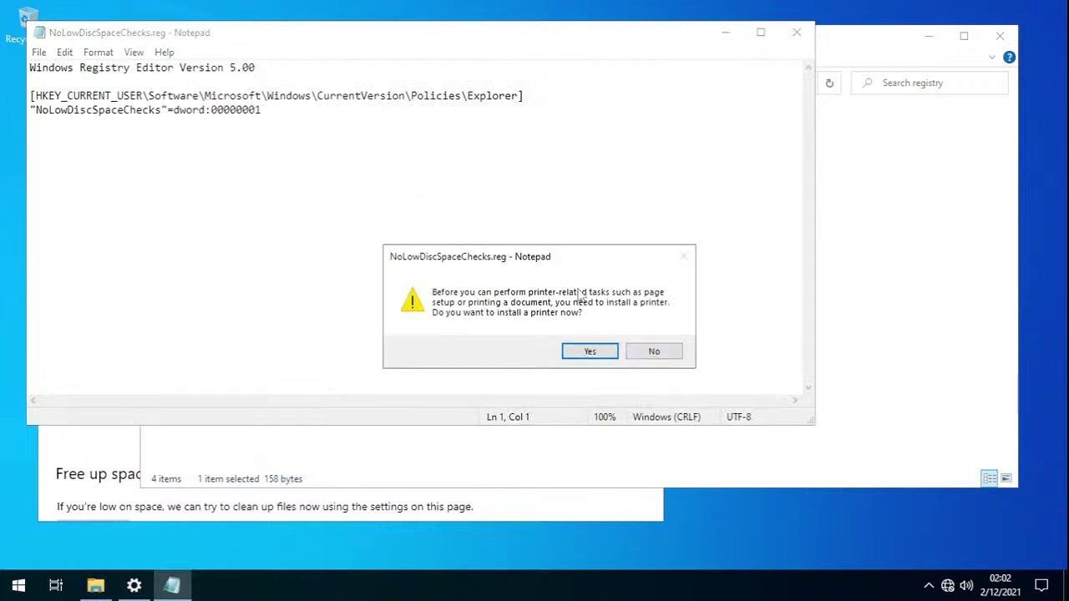
pyautogui.click(658, 350)
pyautogui.click(658, 351)
# - Open NoLowDiscSpaceChecks.reg for editing in Notepad, review its registry entry, and minimize Notepad
pyautogui.rightClick(335, 143)
pyautogui.click(368, 172)
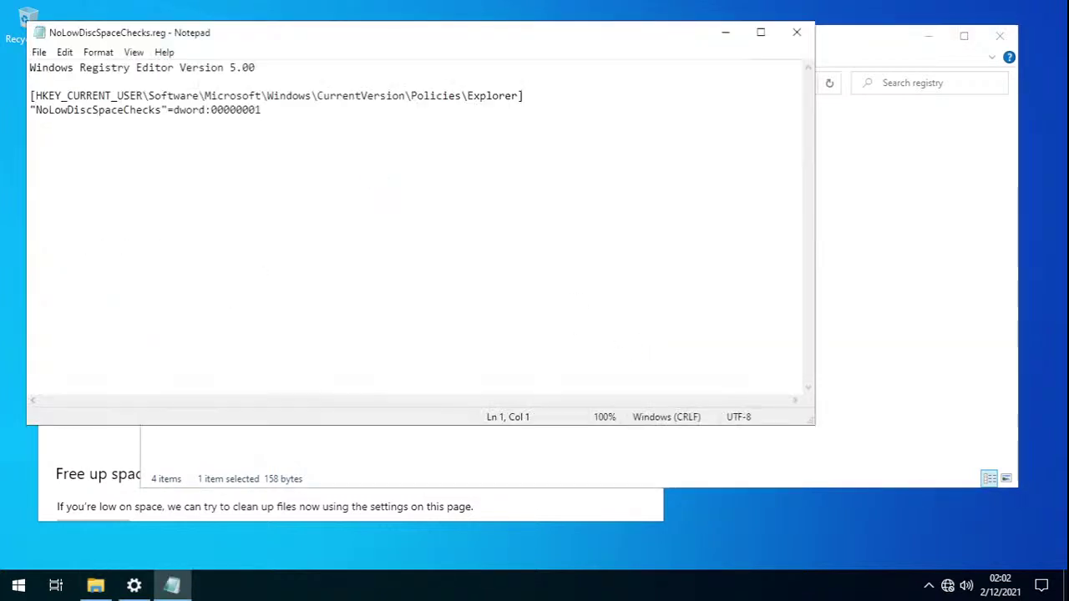
pyautogui.hotkey('ctrl', 'a')
pyautogui.press('Right')
pyautogui.hotkey('ctrl', 'a')
pyautogui.press('Right')
pyautogui.click(725, 31)
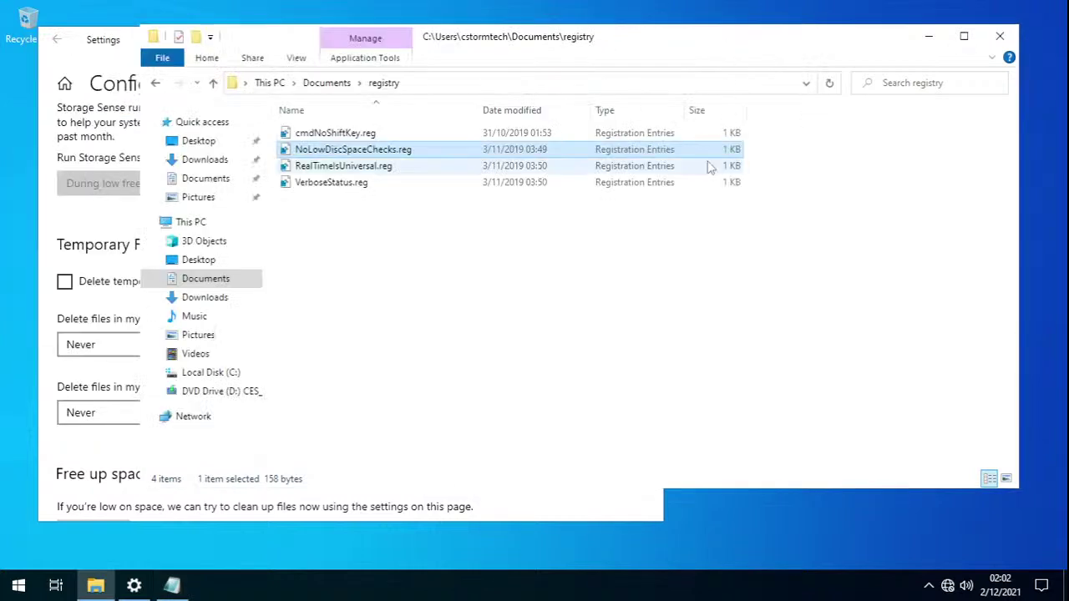
# - Switch to Firefox on the host and search the web for "howtogeek 50 registry hacks" in a new tab
pyautogui.hotkey('ctrl', 'alt')
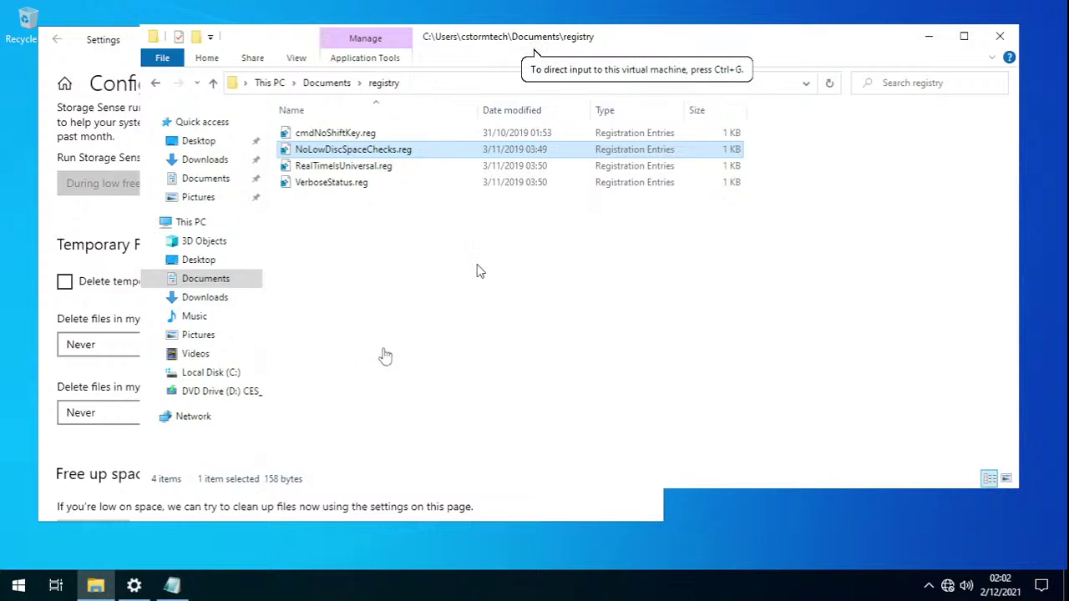
pyautogui.click(929, 13)
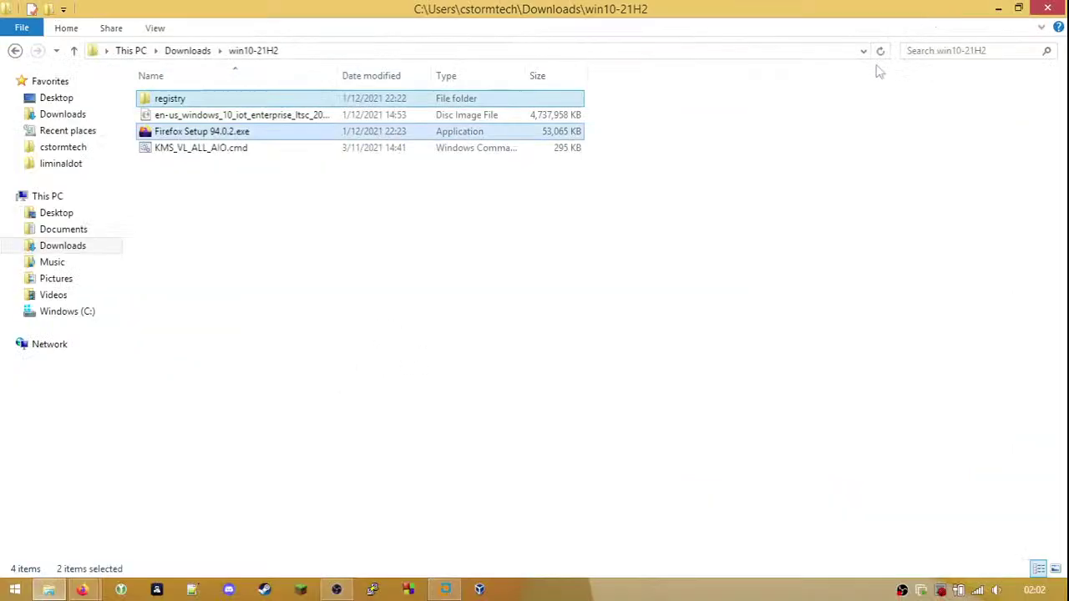
pyautogui.moveTo(82, 589)
pyautogui.click(276, 511)
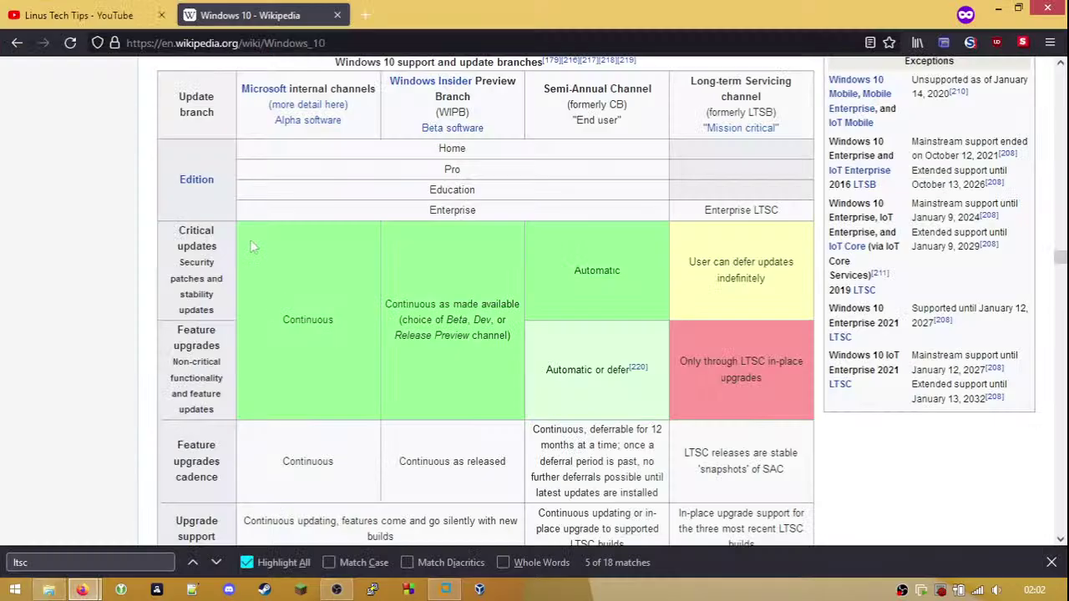
pyautogui.click(365, 15)
pyautogui.write('howtogeek')
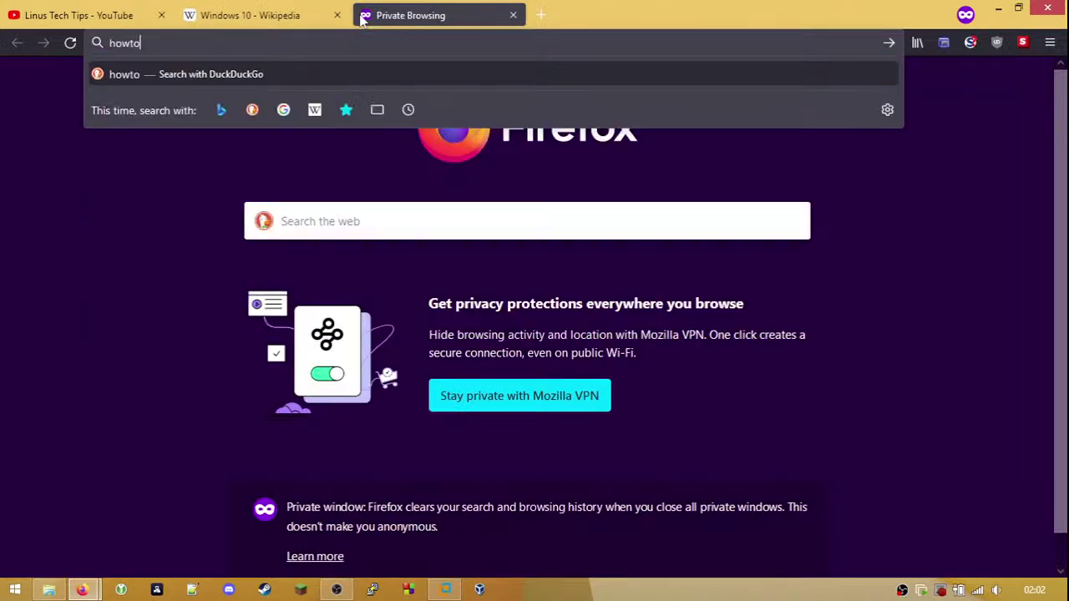
pyautogui.write(' 50 registry hacks')
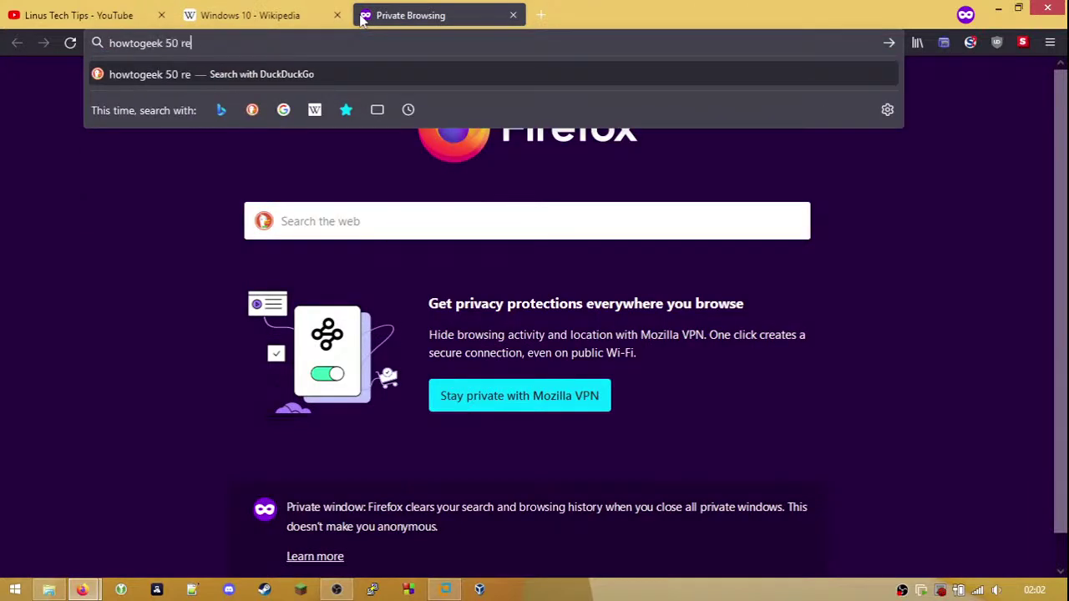
pyautogui.press('Return')
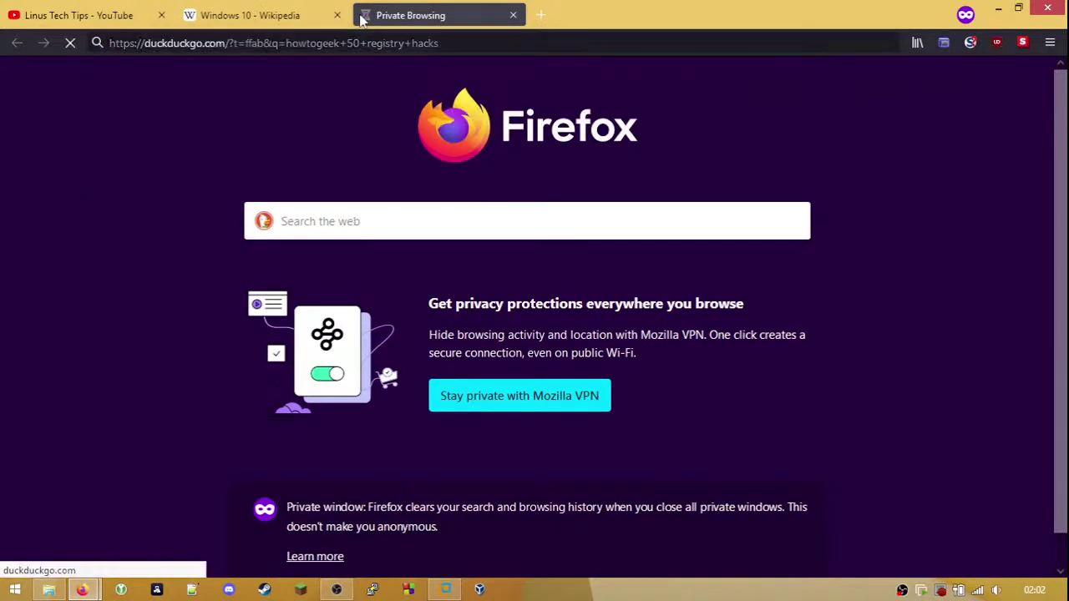
# - Search the web for "windows disable low disk space notifications" in another new tab
pyautogui.hotkey('ctrl', 't')
pyautogui.write('windows')
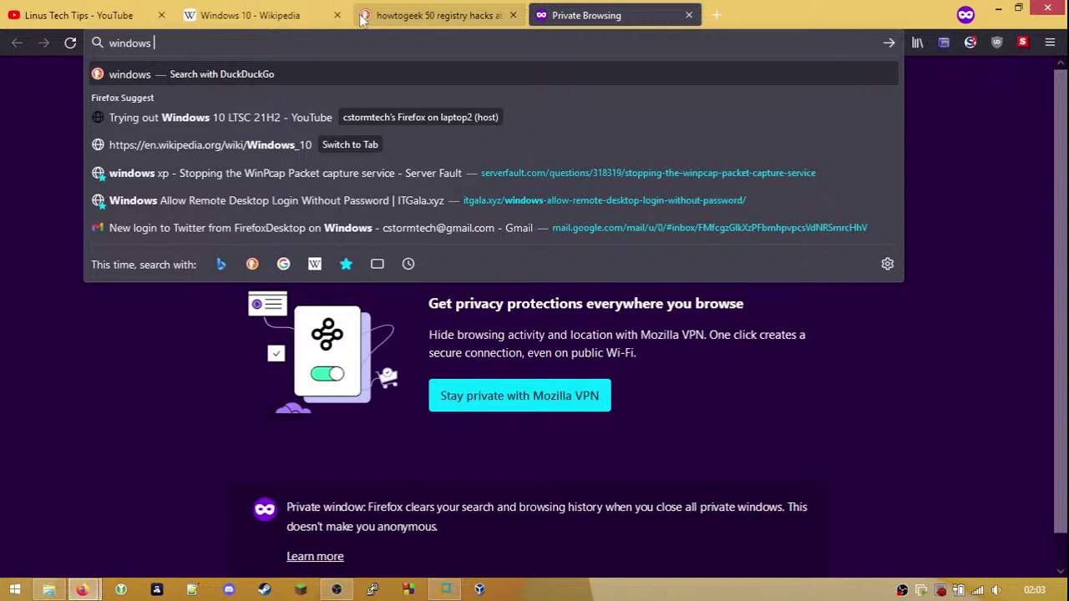
pyautogui.write('disable ')
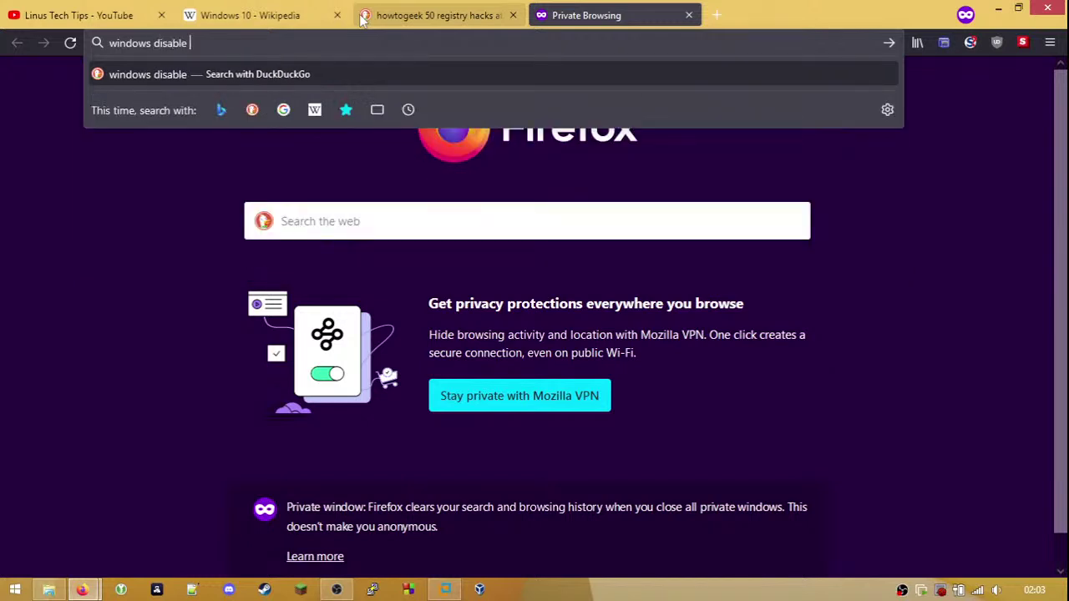
pyautogui.write('low disk ')
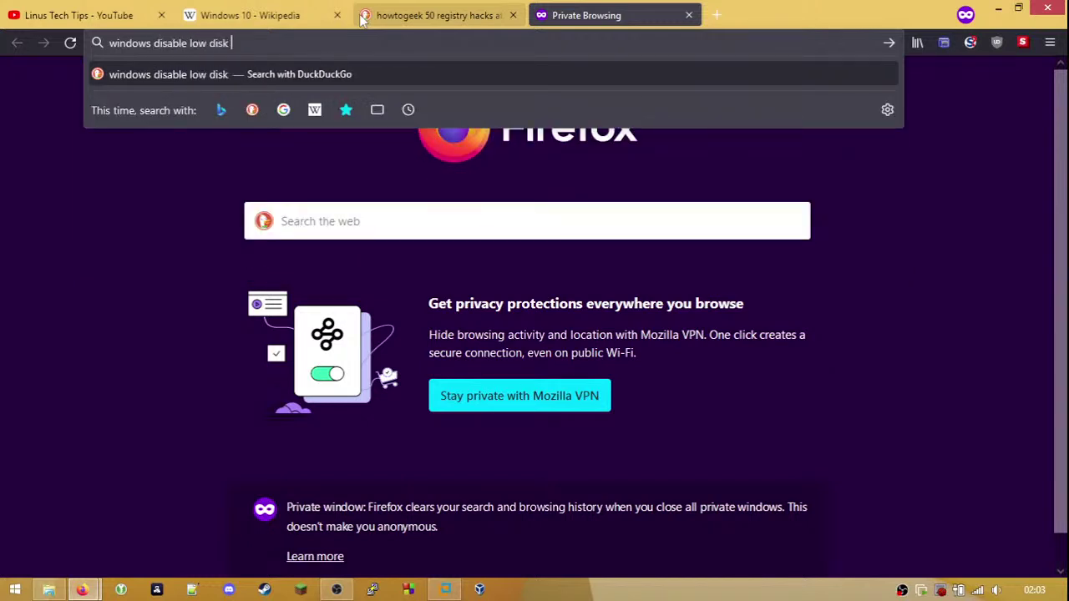
pyautogui.write('space notifica')
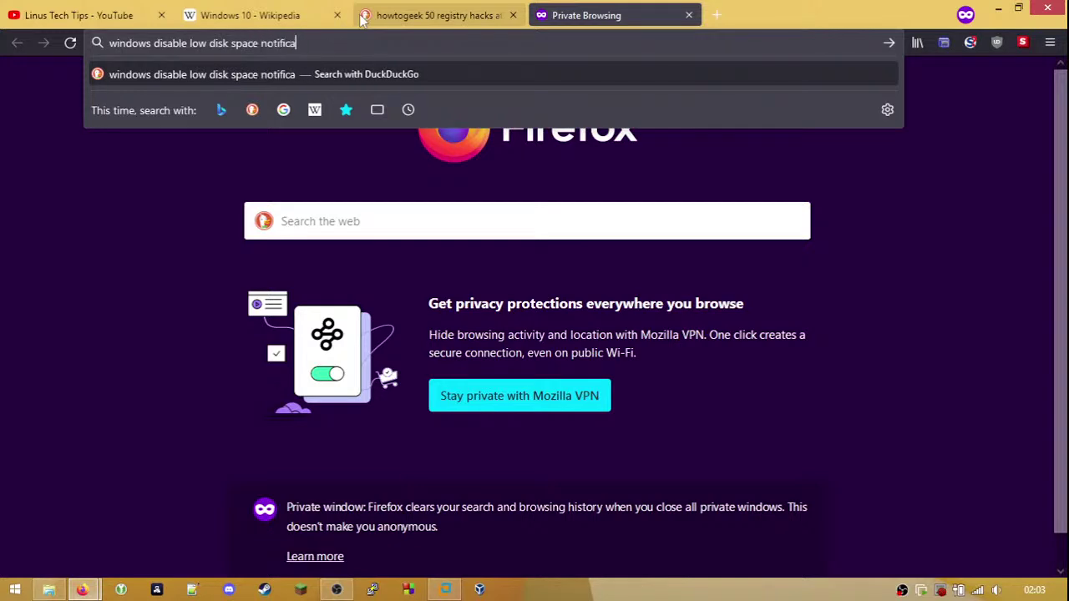
pyautogui.write('tions')
pyautogui.press('Return')
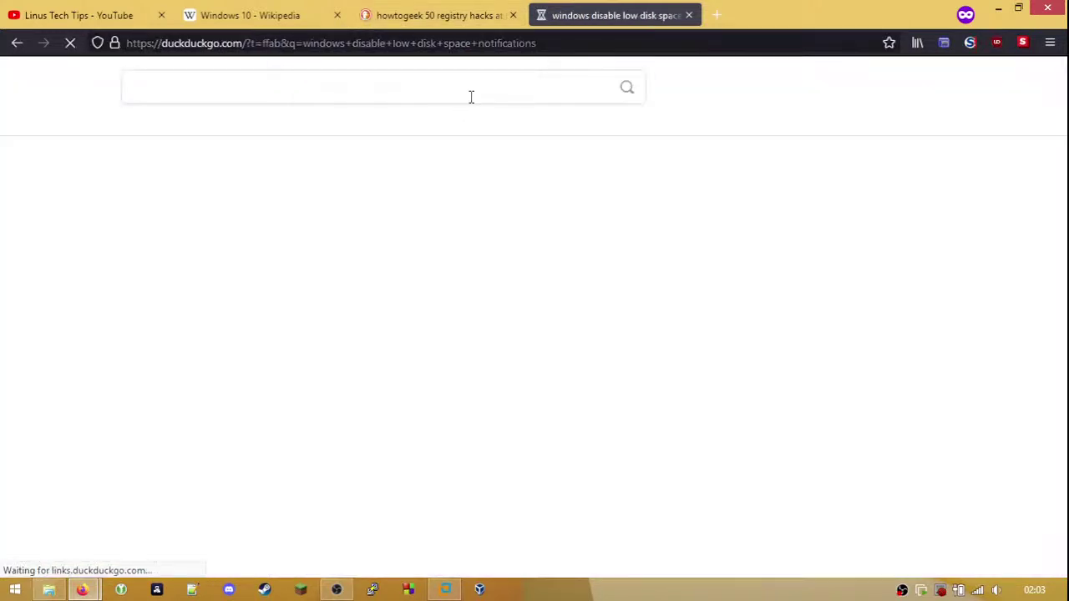
# - Switch to File Explorer on the host, open This PC, and examine the space bar of the Windows (C:) drive
pyautogui.click(49, 590)
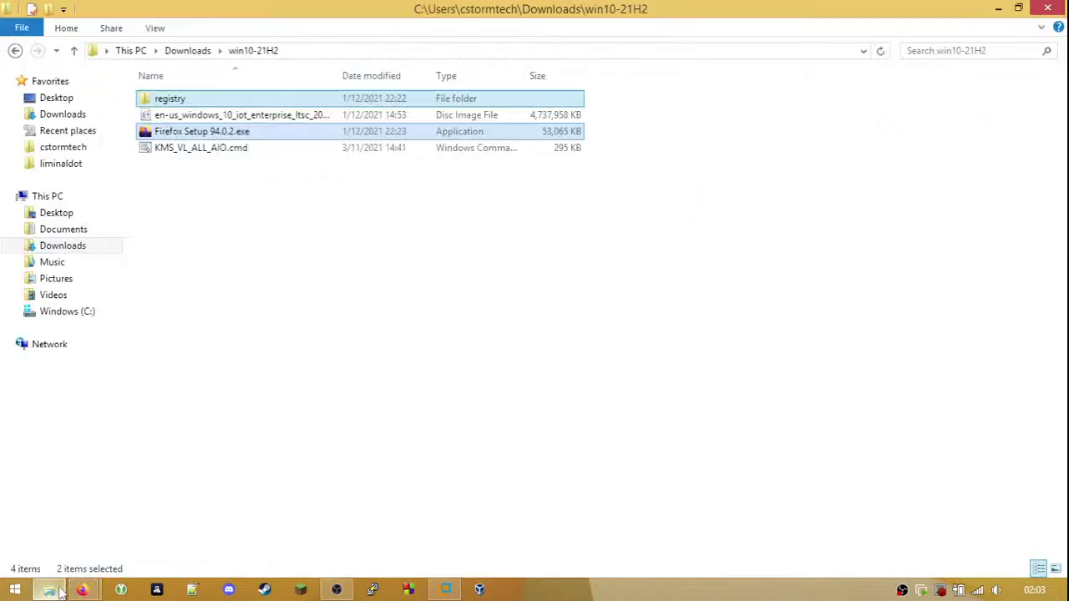
pyautogui.click(47, 197)
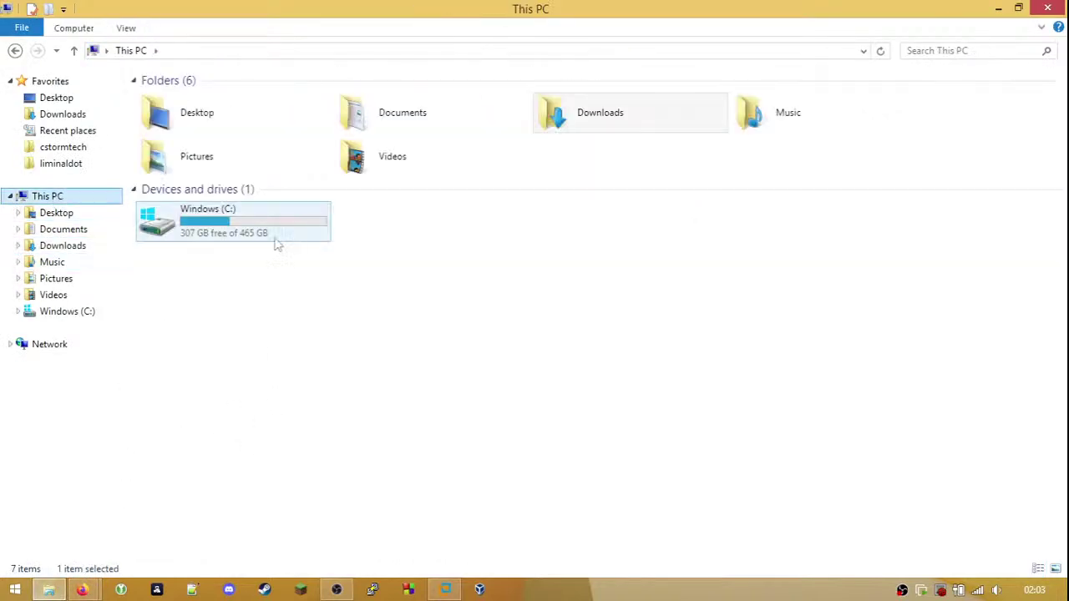
pyautogui.moveTo(192, 268); pyautogui.dragTo(191, 237)
pyautogui.click(187, 268)
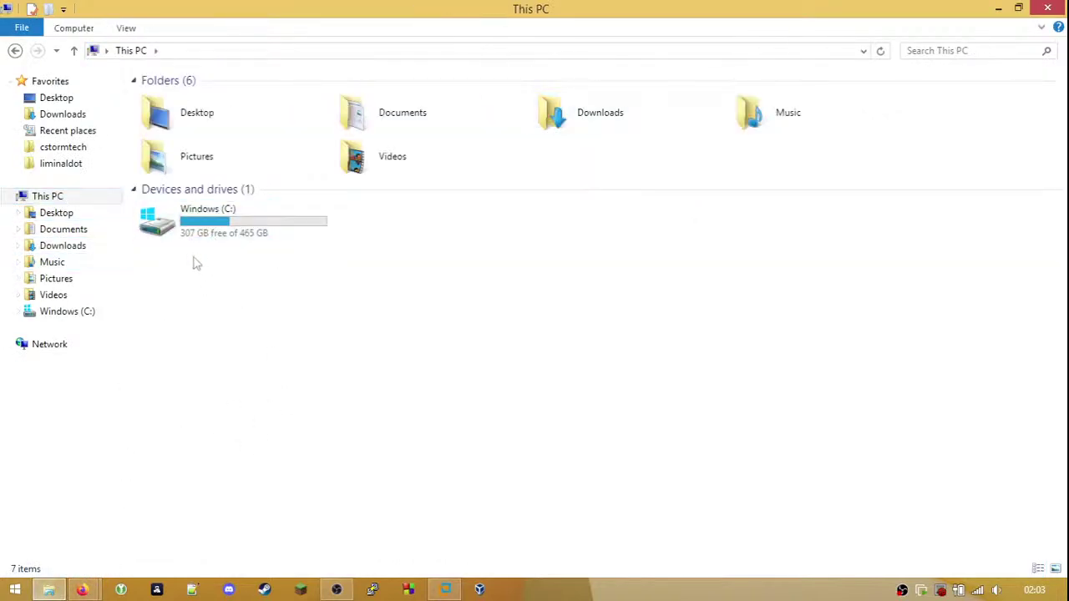
pyautogui.click(265, 213)
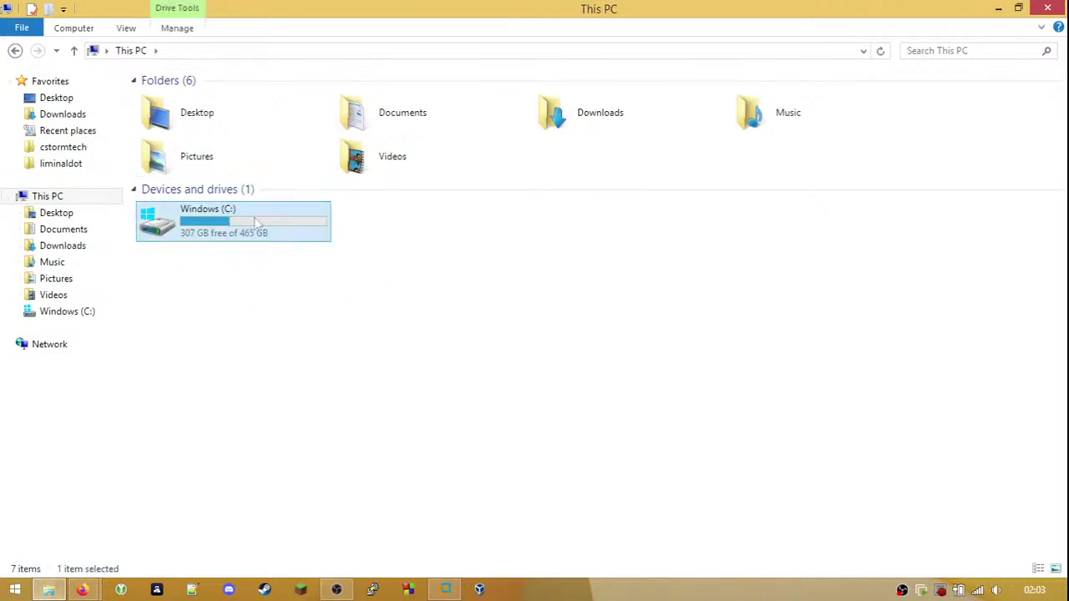
pyautogui.click(239, 317)
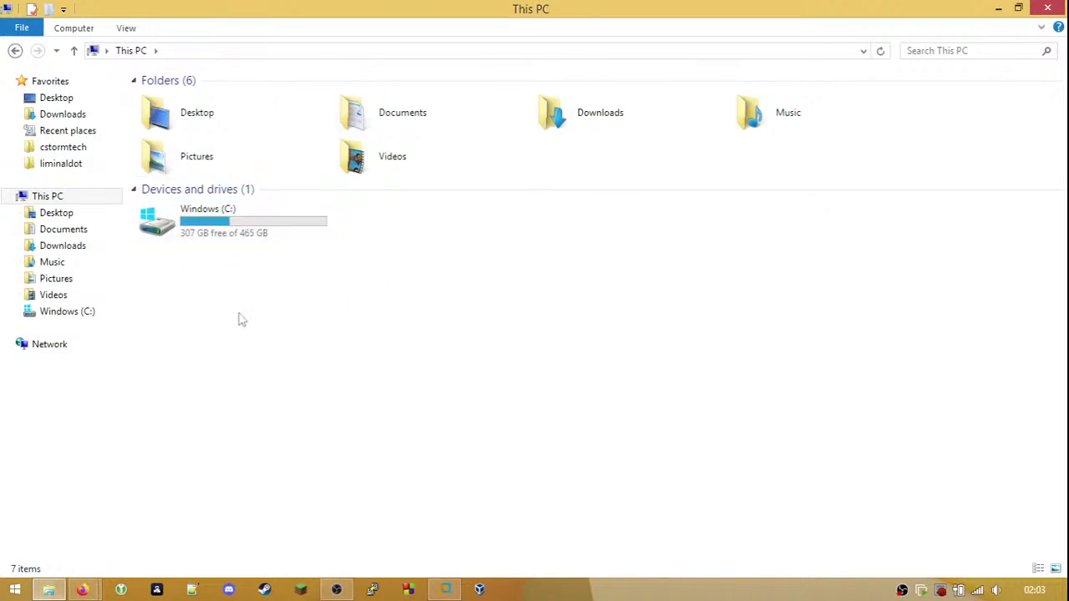
pyautogui.click(253, 240)
pyautogui.click(239, 275)
pyautogui.moveTo(213, 302); pyautogui.dragTo(252, 216)
pyautogui.click(659, 423)
pyautogui.moveTo(811, 389); pyautogui.dragTo(1068, 561)
pyautogui.moveTo(750, 314); pyautogui.dragTo(1068, 560)
pyautogui.moveTo(791, 362); pyautogui.dragTo(1005, 560)
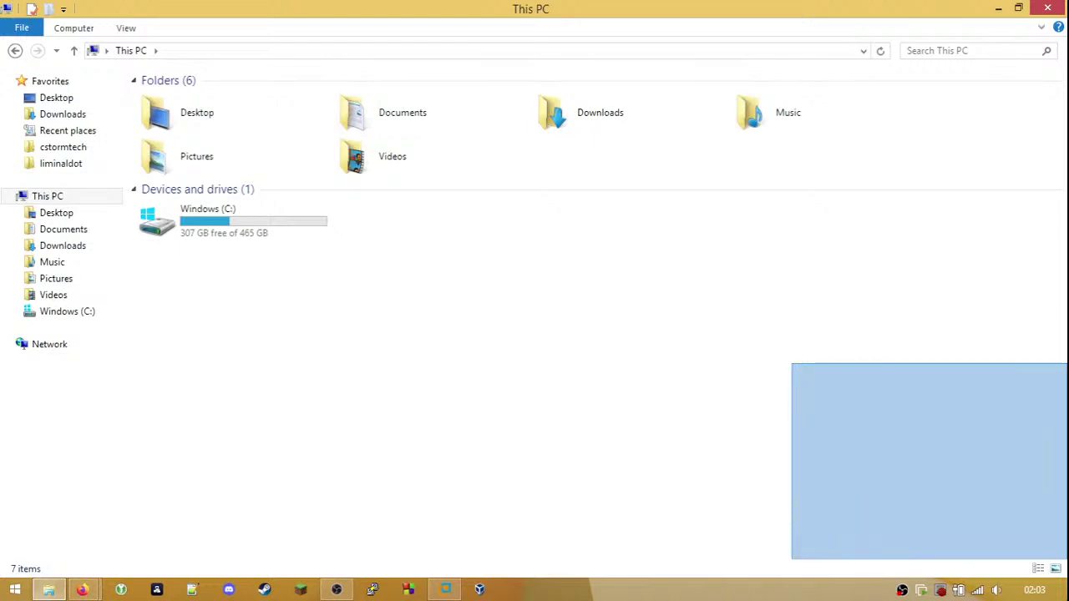
pyautogui.moveTo(820, 428); pyautogui.dragTo(1049, 560)
pyautogui.moveTo(706, 401); pyautogui.dragTo(1053, 560)
pyautogui.moveTo(764, 409); pyautogui.dragTo(961, 522)
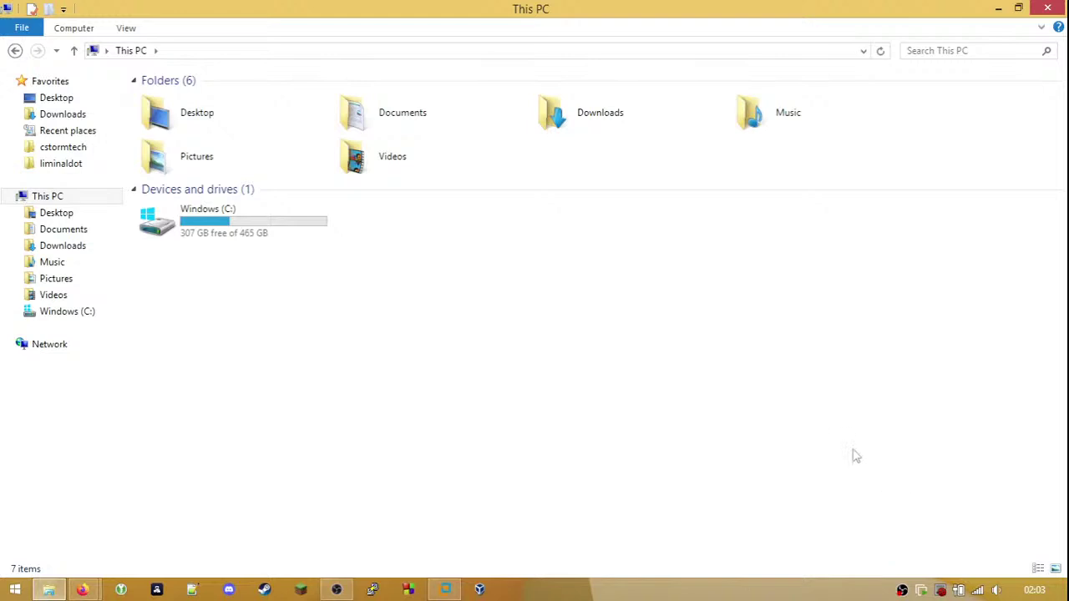
# - Return to the virtual machine, minimize the registry folder window, and maximize the Settings window
pyautogui.click(448, 587)
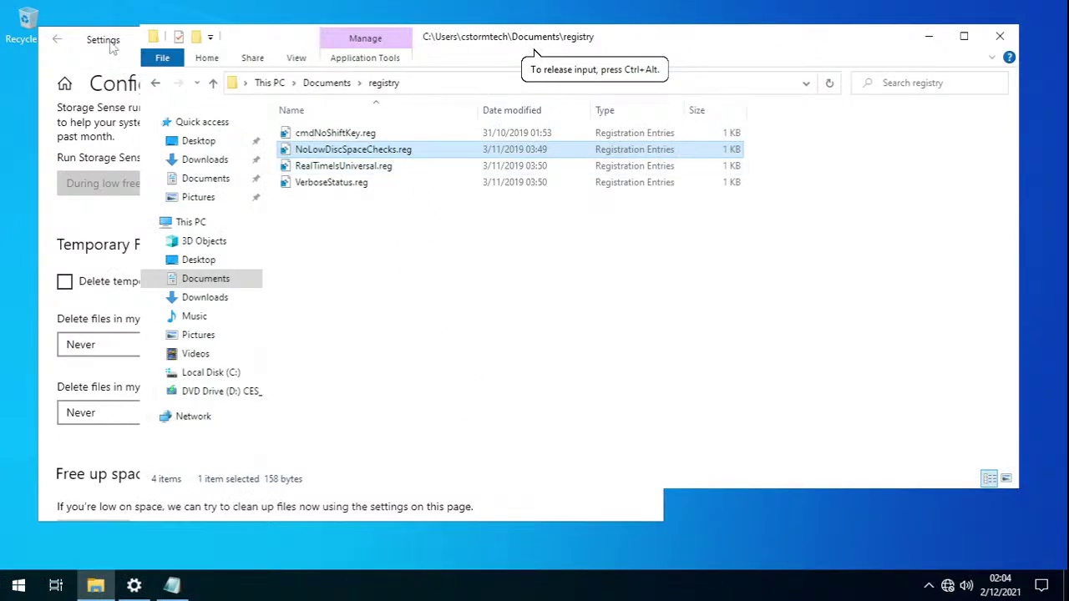
pyautogui.click(381, 303)
pyautogui.click(495, 153)
pyautogui.click(537, 250)
pyautogui.click(931, 37)
pyautogui.click(621, 50)
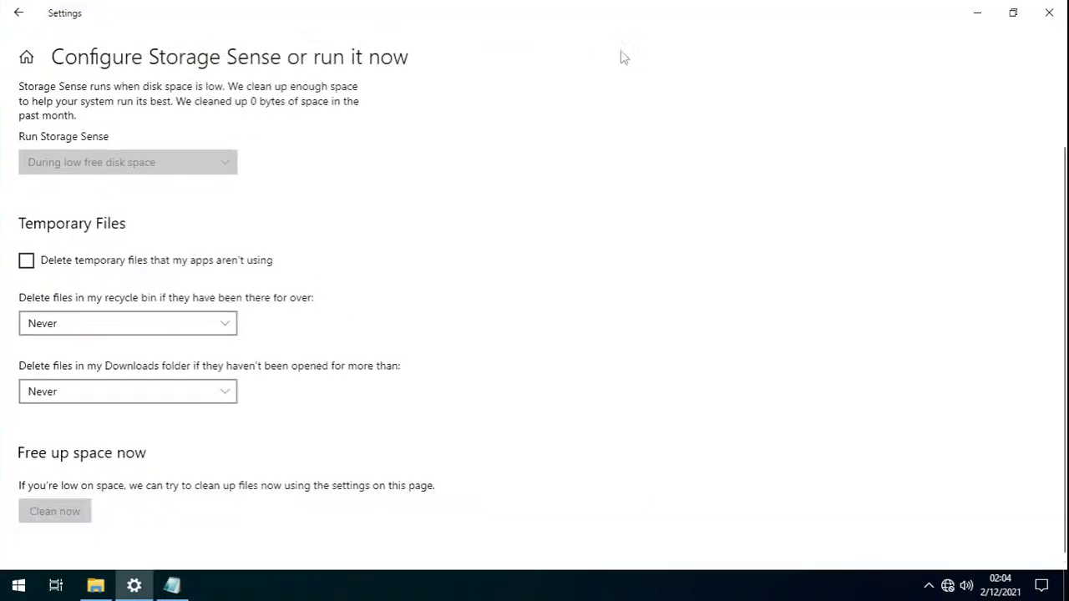
# - Go back to the Storage page, review the Storage Sense configuration options once more, and return to Storage
pyautogui.click(25, 16)
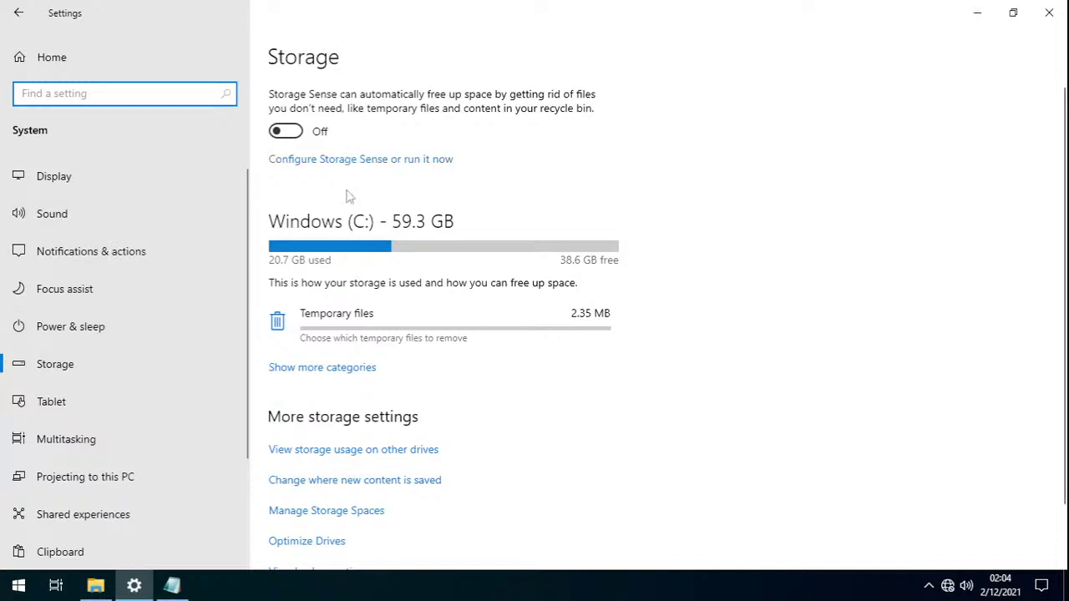
pyautogui.click(351, 161)
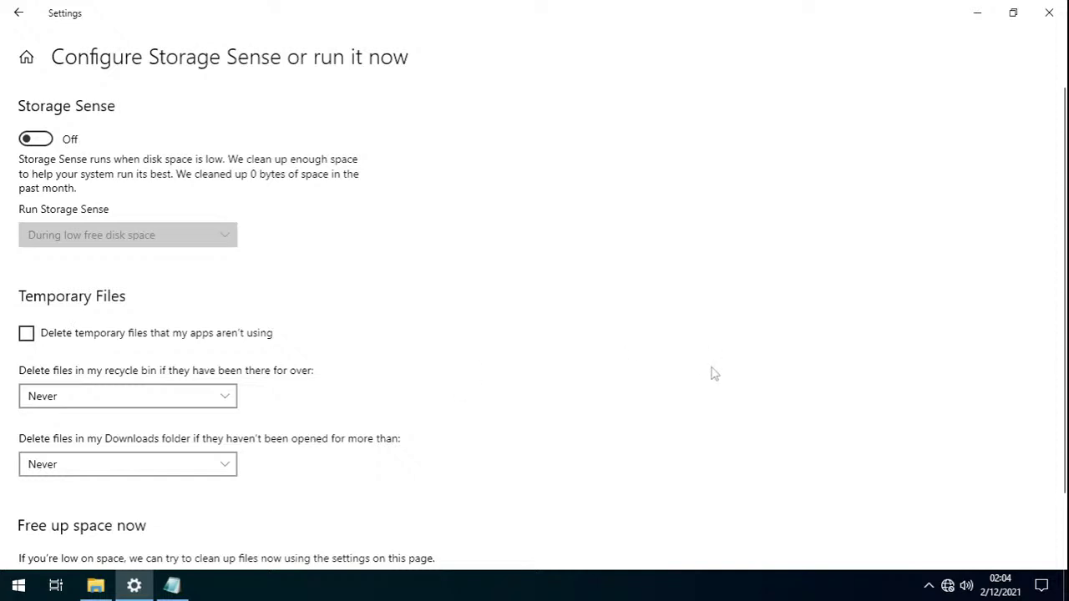
pyautogui.scroll(-2, 711, 375)
pyautogui.scroll(2, 711, 374)
pyautogui.scroll(-2, 584, 265)
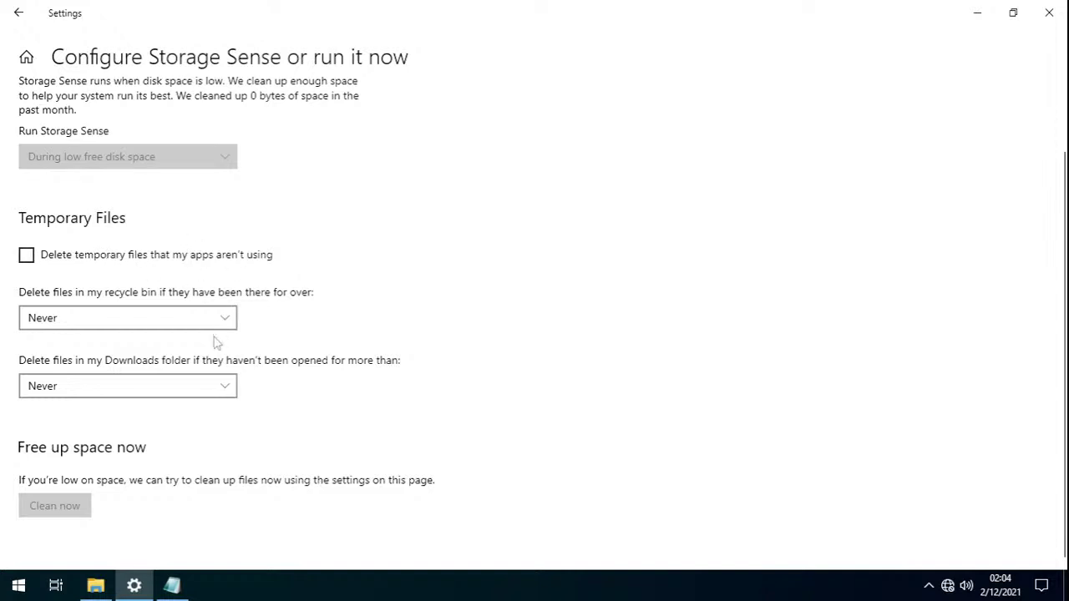
pyautogui.click(16, 14)
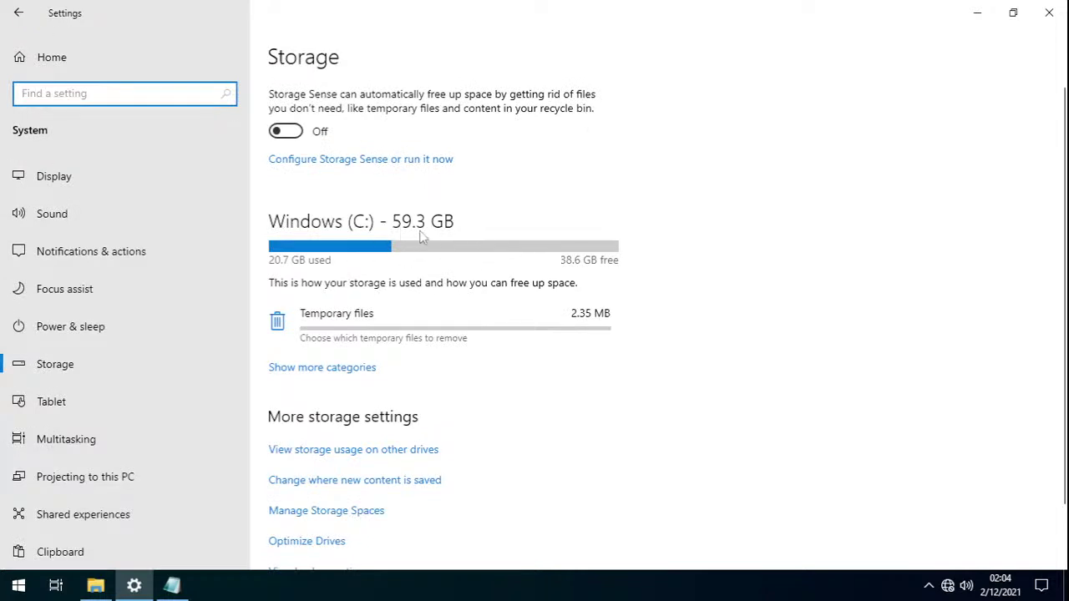
# - Open Disk Management and maximize its window to view the partitions of Disk 0
pyautogui.rightClick(19, 586)
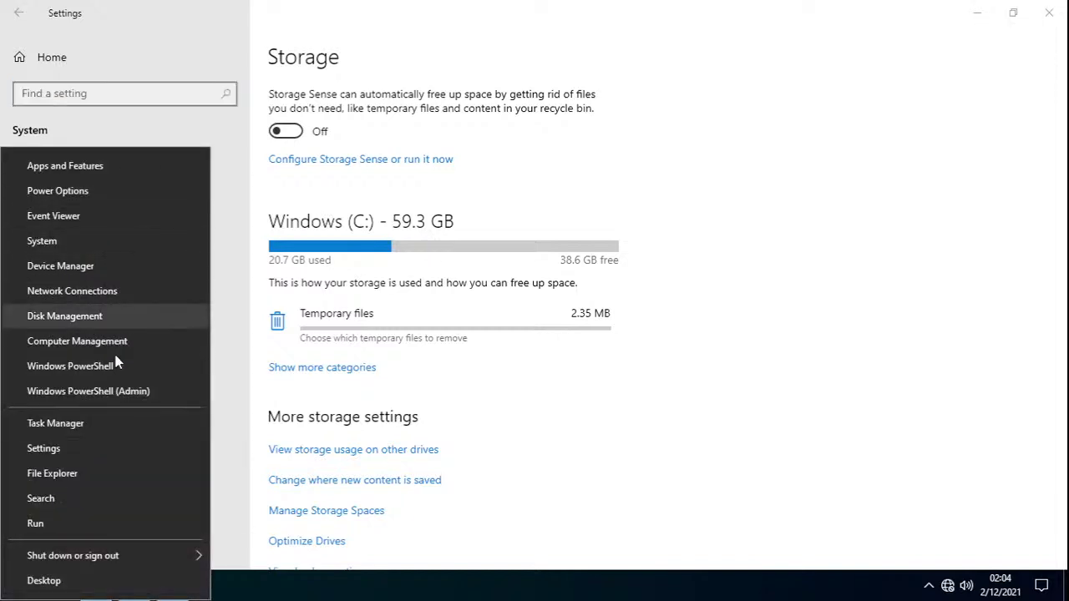
pyautogui.click(108, 323)
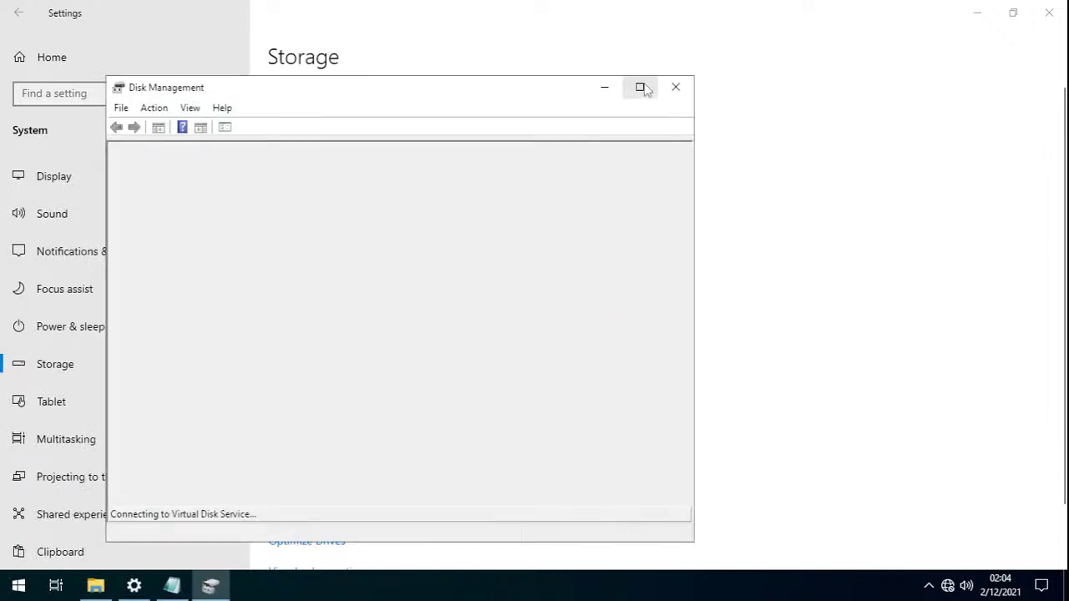
pyautogui.click(639, 86)
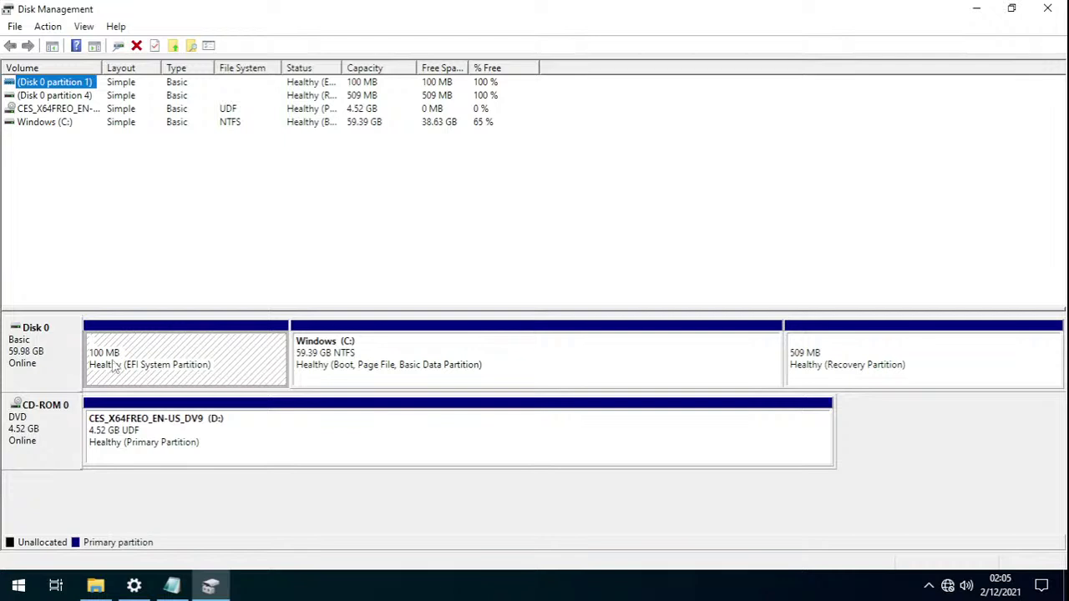
# - Look through the Disk Management commands and open the console's Options dialog
pyautogui.click(48, 27)
pyautogui.moveTo(84, 29)
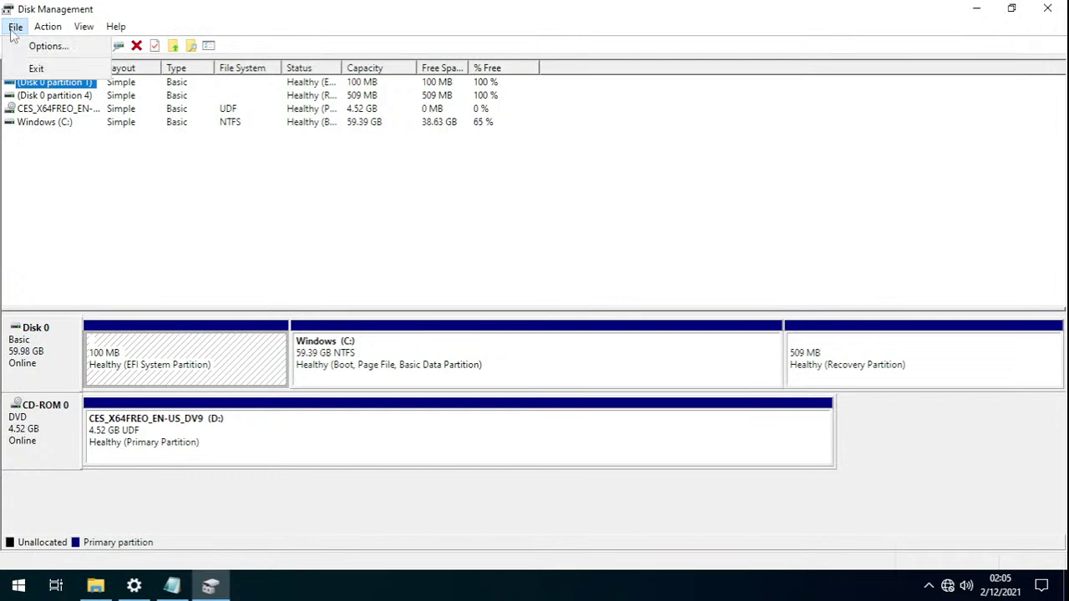
pyautogui.moveTo(17, 29)
pyautogui.click(25, 47)
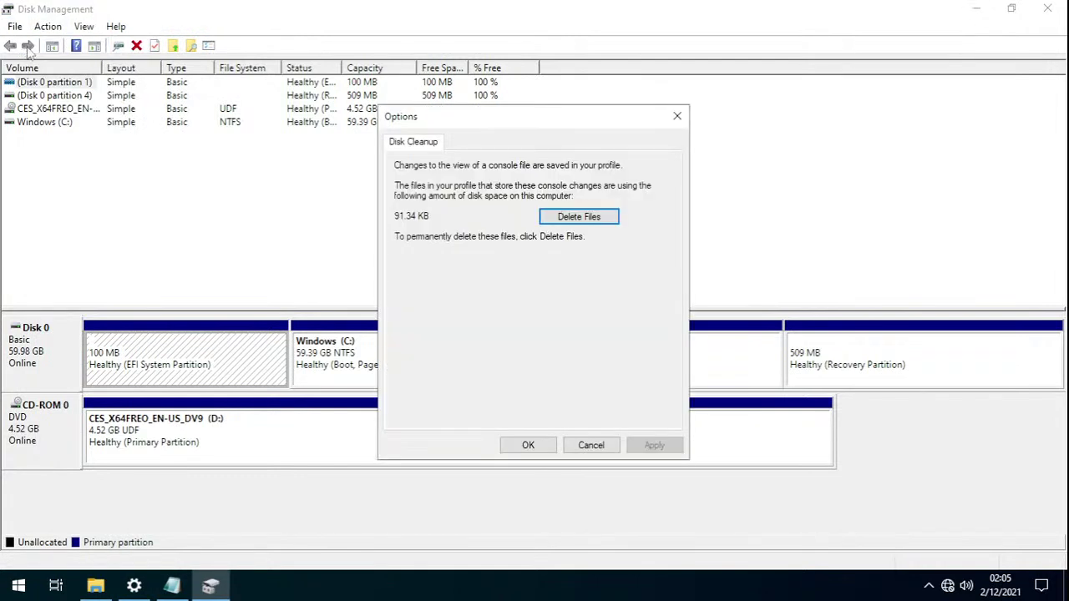
# - Cancel the Options dialog and look through the Action and View commands of Disk Management
pyautogui.click(601, 444)
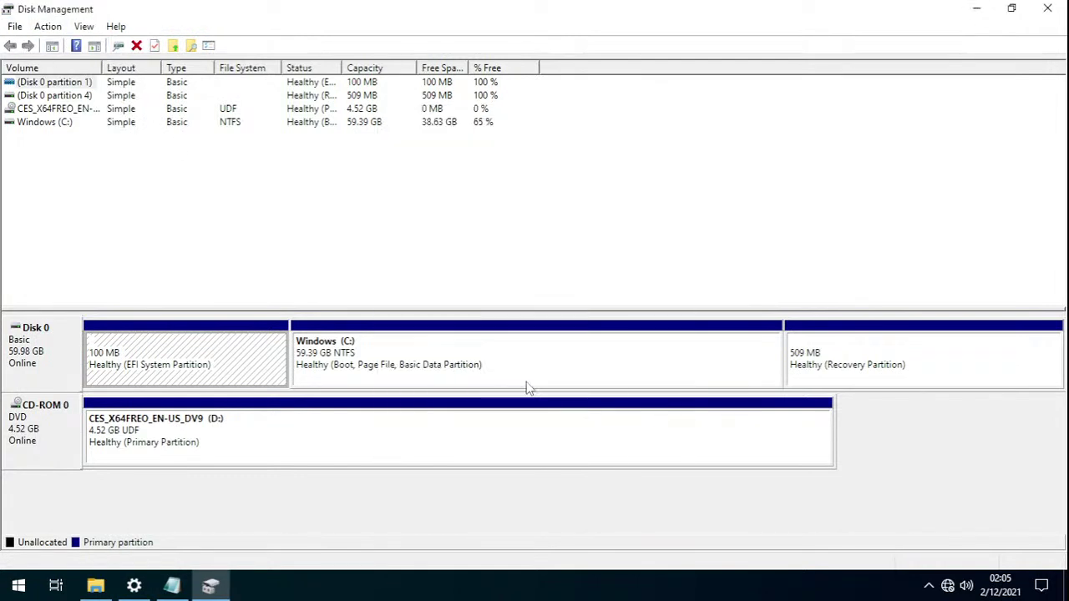
pyautogui.click(45, 27)
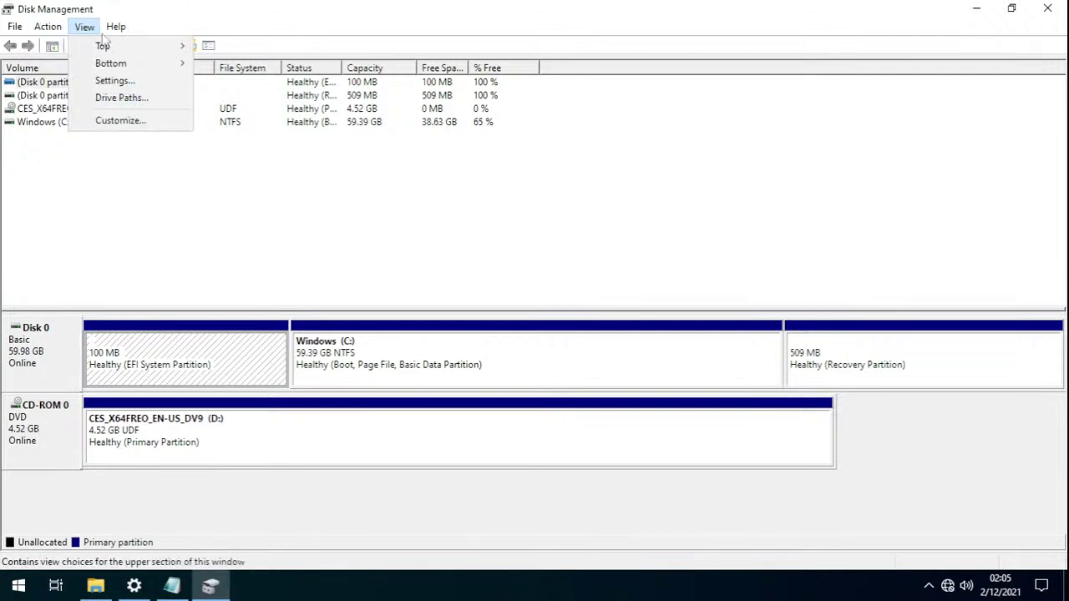
pyautogui.moveTo(110, 29)
pyautogui.click(51, 90)
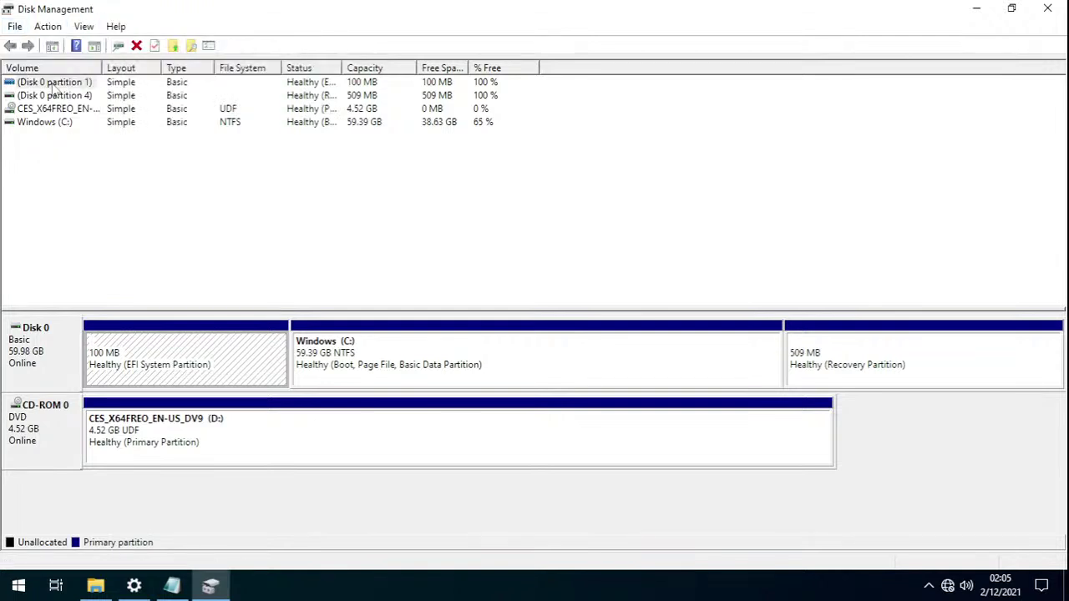
# - Review the volume details in the properties of the virtual machine's Disk 0, then minimize the virtual machine
pyautogui.rightClick(36, 332)
pyautogui.click(125, 496)
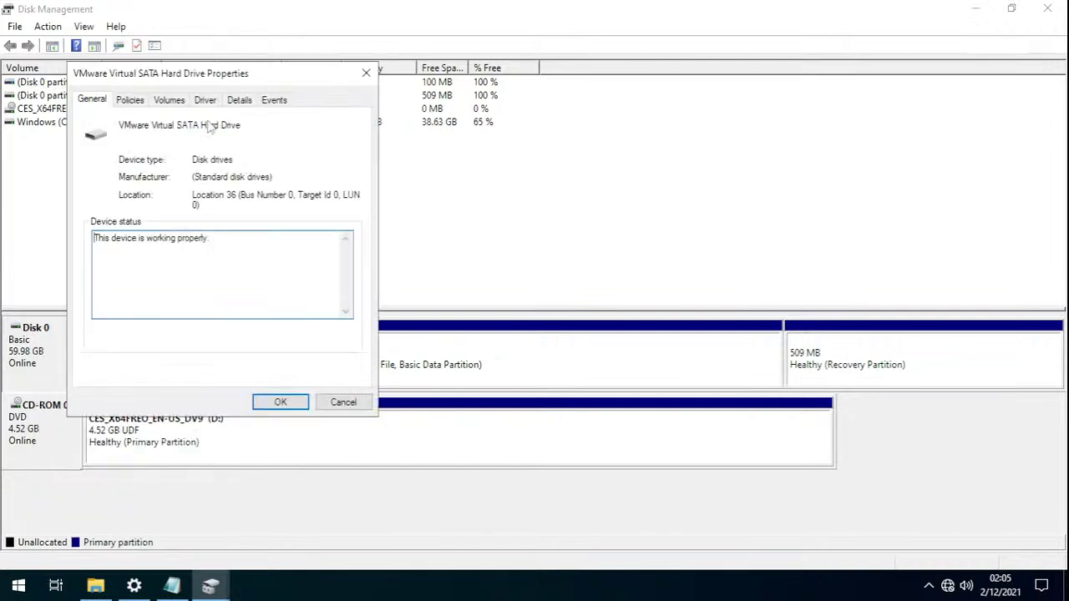
pyautogui.click(163, 100)
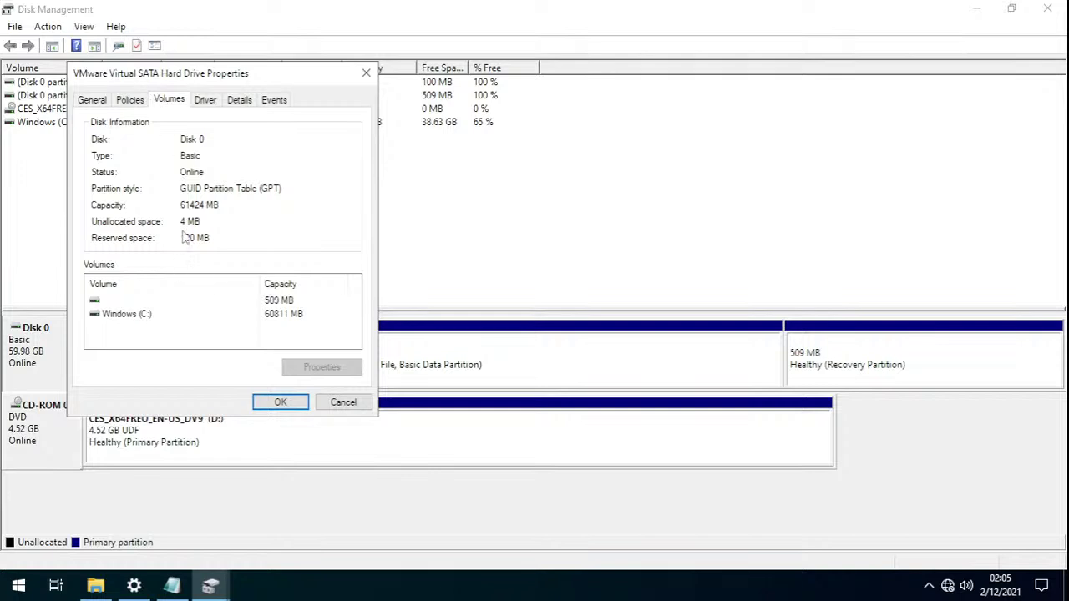
pyautogui.click(368, 404)
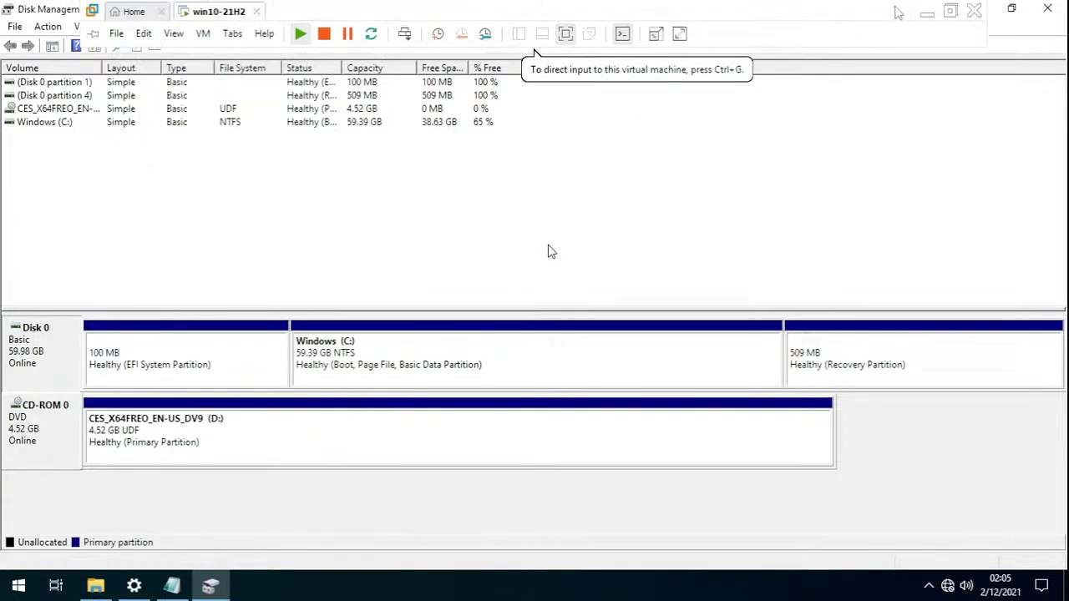
pyautogui.click(926, 12)
pyautogui.moveTo(1068, 1)
pyautogui.click(1033, 448)
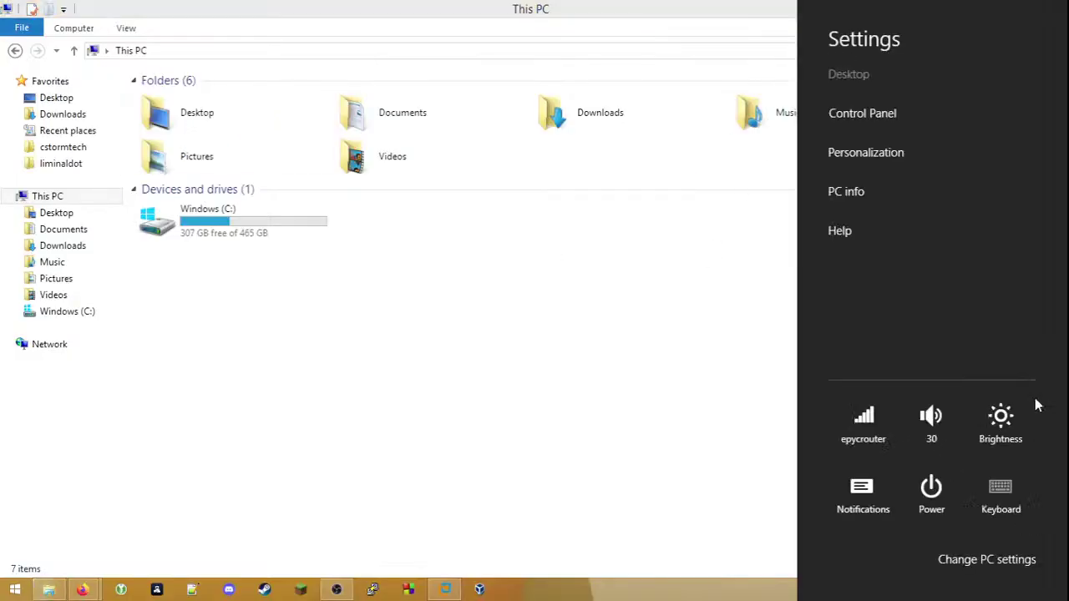
pyautogui.click(926, 124)
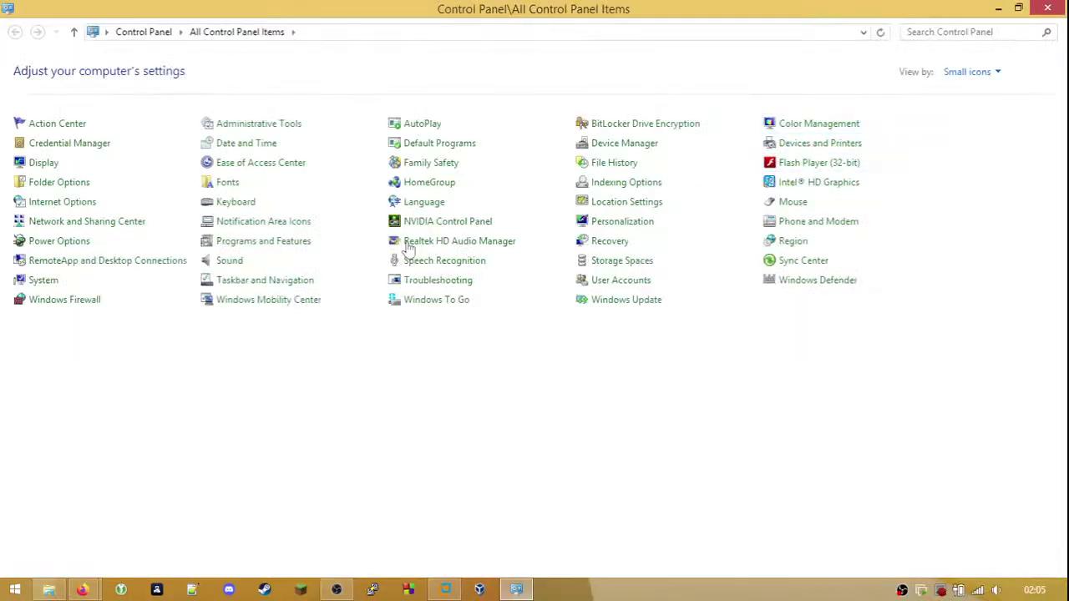
pyautogui.hotkey('alt', 'F4')
# - Open Disk Management on the host computer and maximize its window
pyautogui.rightClick(15, 590)
pyautogui.click(83, 408)
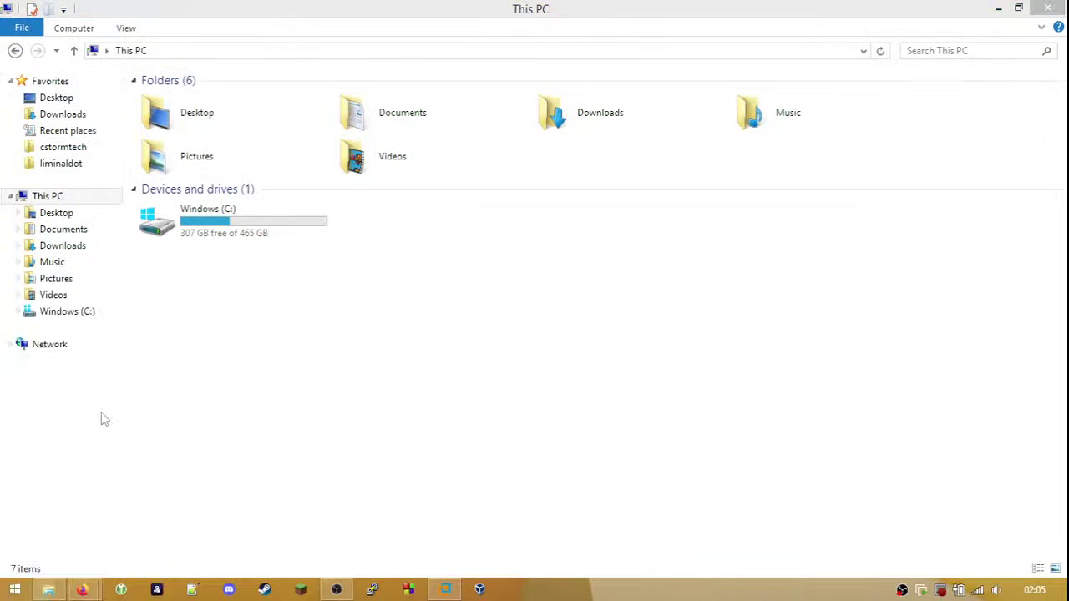
pyautogui.doubleClick(448, 10)
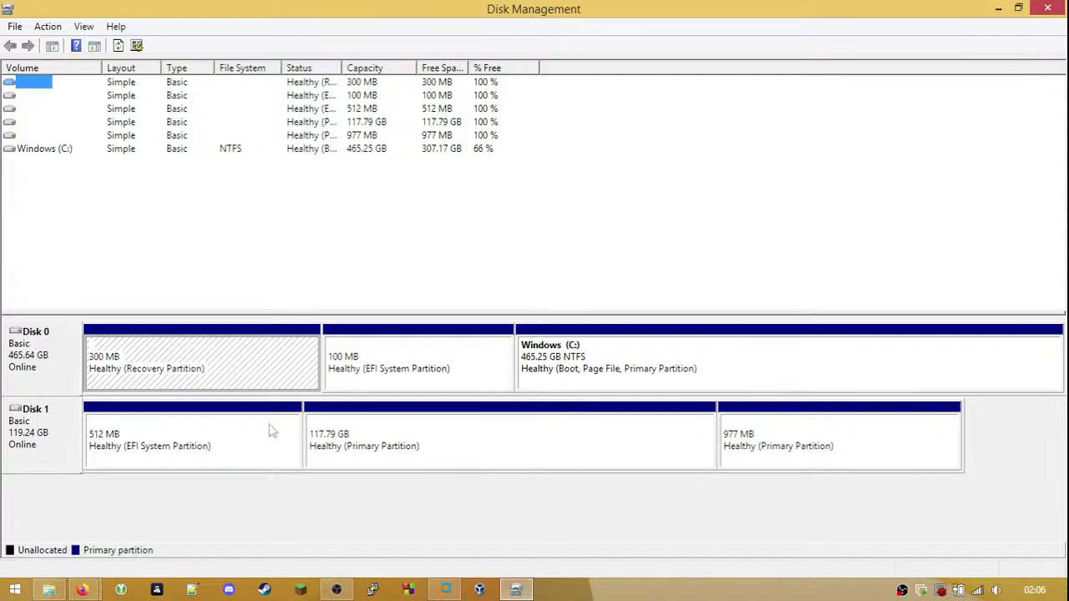
# - Look over the commands available for Disk 1 and review the volume details in the host Disk 0's properties
pyautogui.rightClick(62, 436)
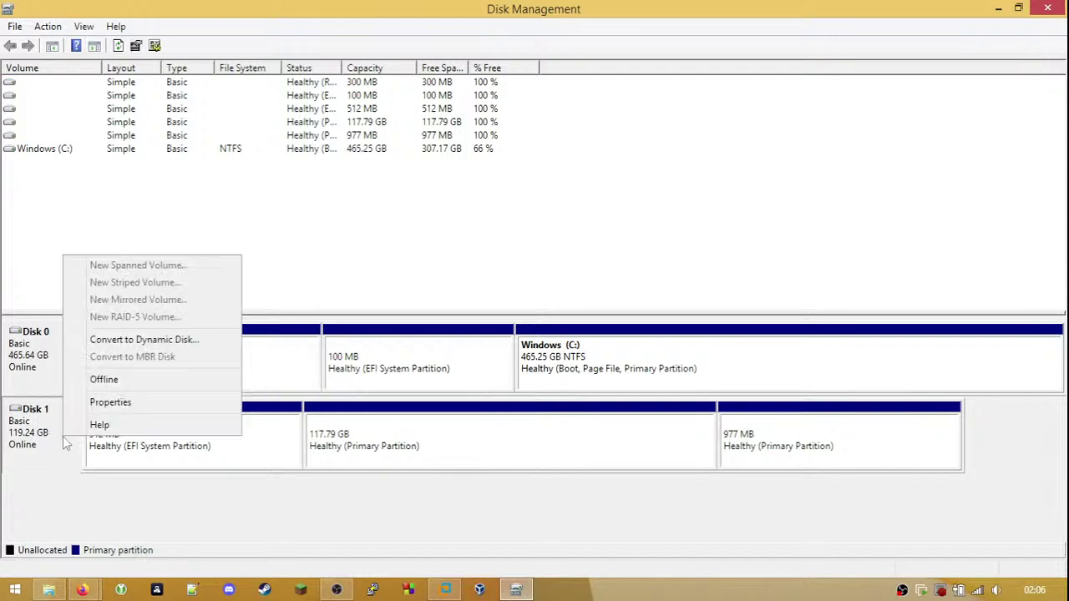
pyautogui.click(408, 281)
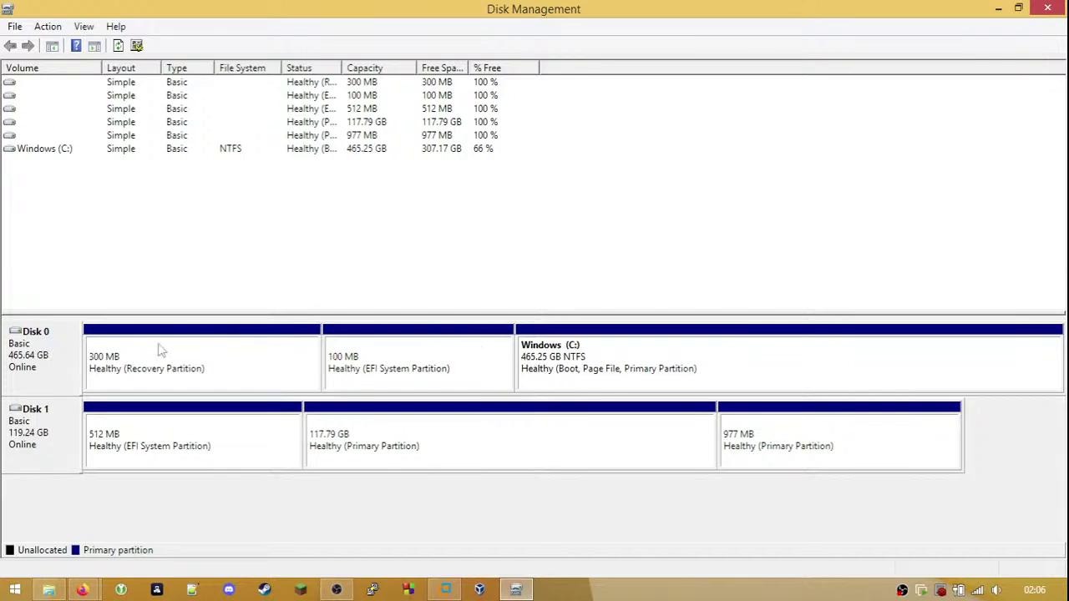
pyautogui.rightClick(59, 338)
pyautogui.click(139, 486)
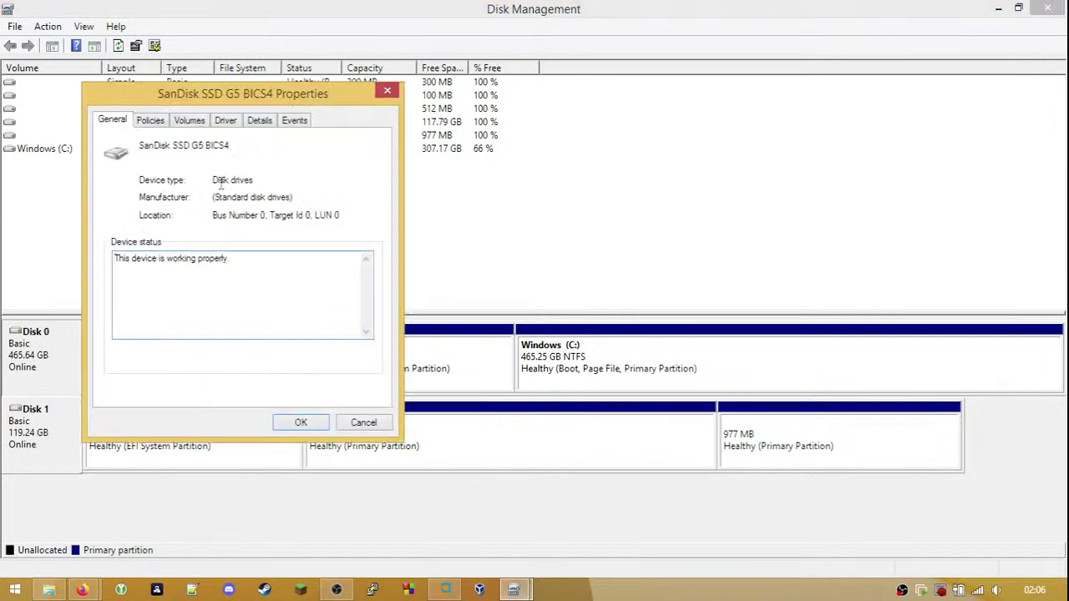
pyautogui.click(163, 123)
pyautogui.click(199, 124)
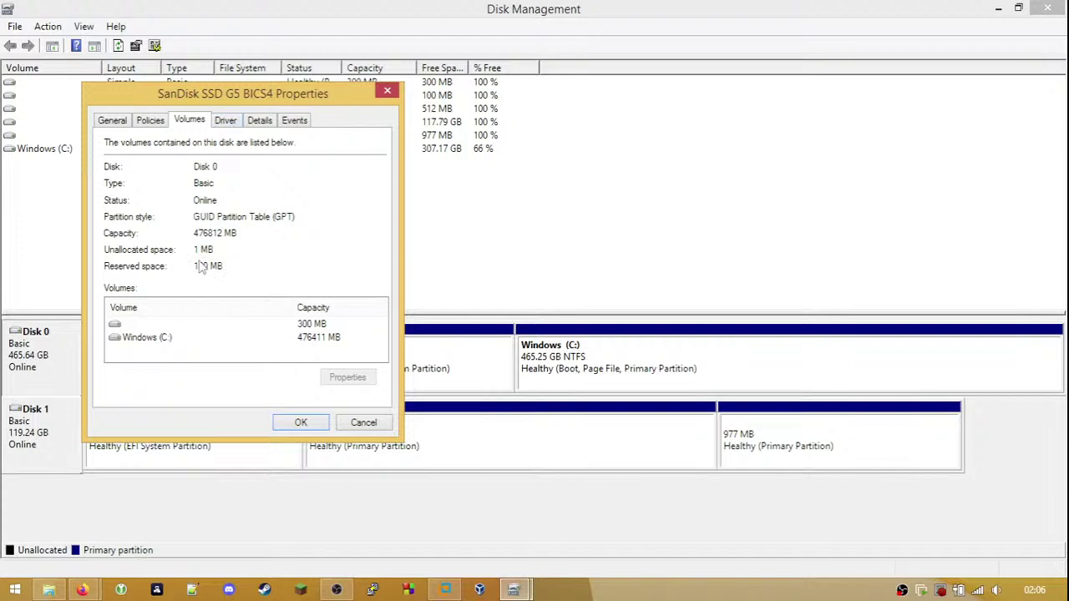
pyautogui.click(374, 423)
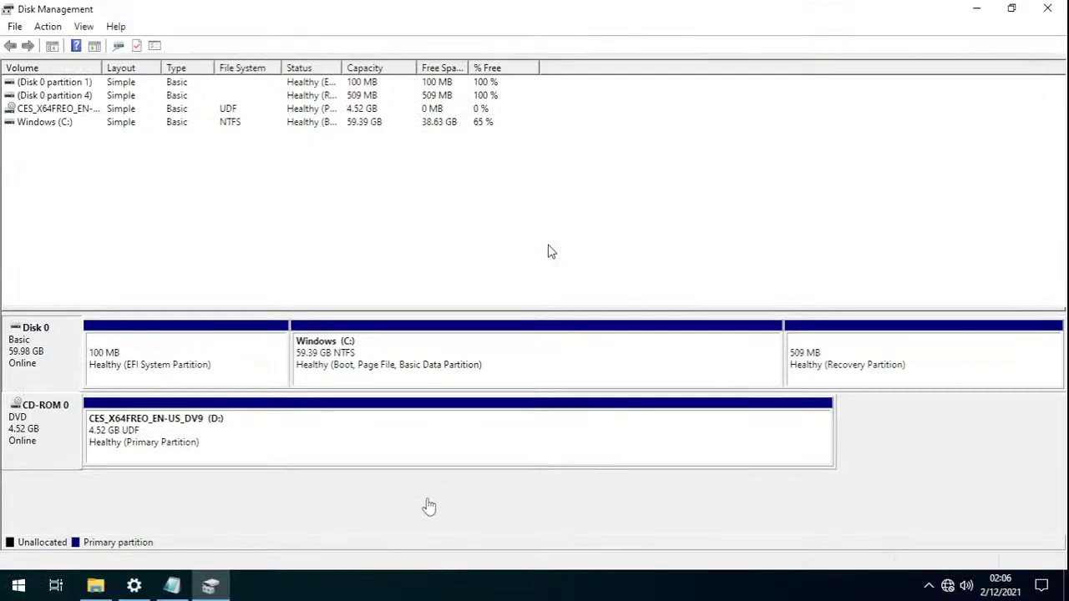
# - Return to the virtual machine and close Disk Management, Settings, the folder window and the NoLowDiscSpaceChecks.reg file
pyautogui.click(429, 504)
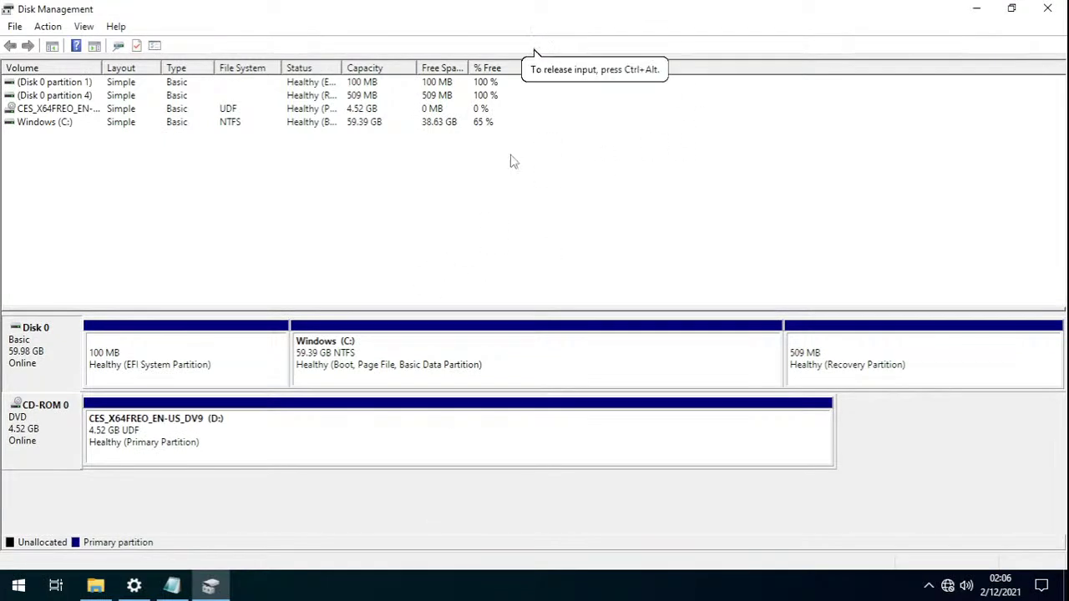
pyautogui.click(1051, 9)
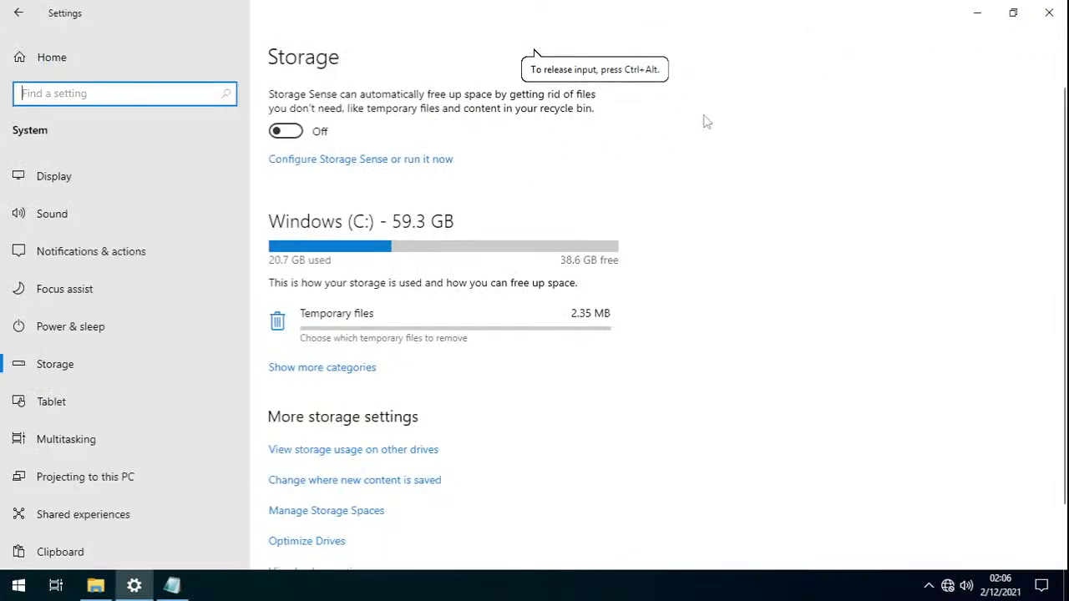
pyautogui.click(1049, 12)
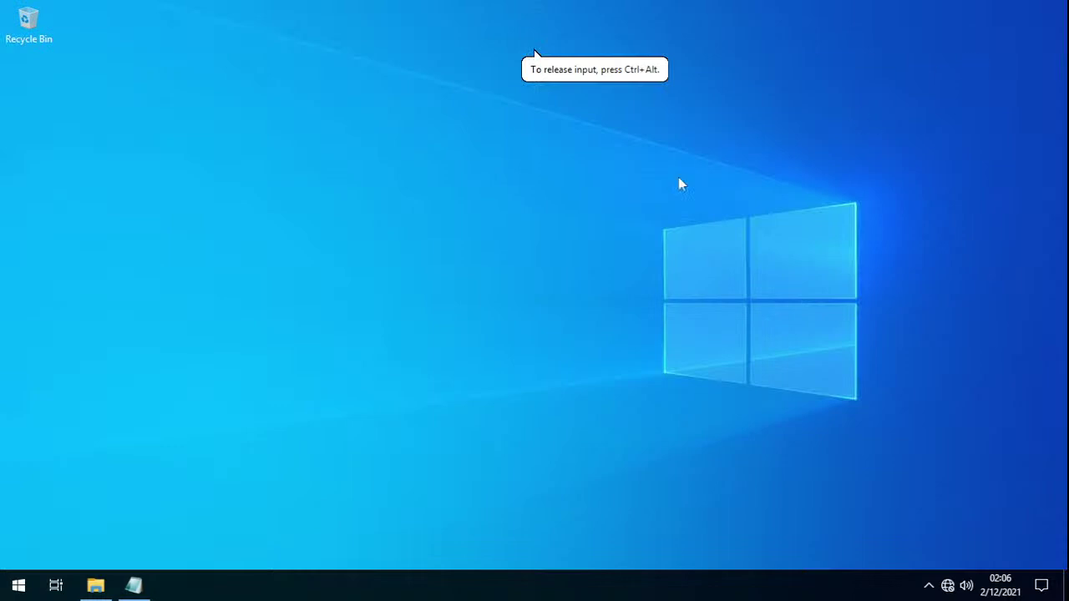
pyautogui.click(115, 578)
pyautogui.click(1000, 36)
pyautogui.click(133, 585)
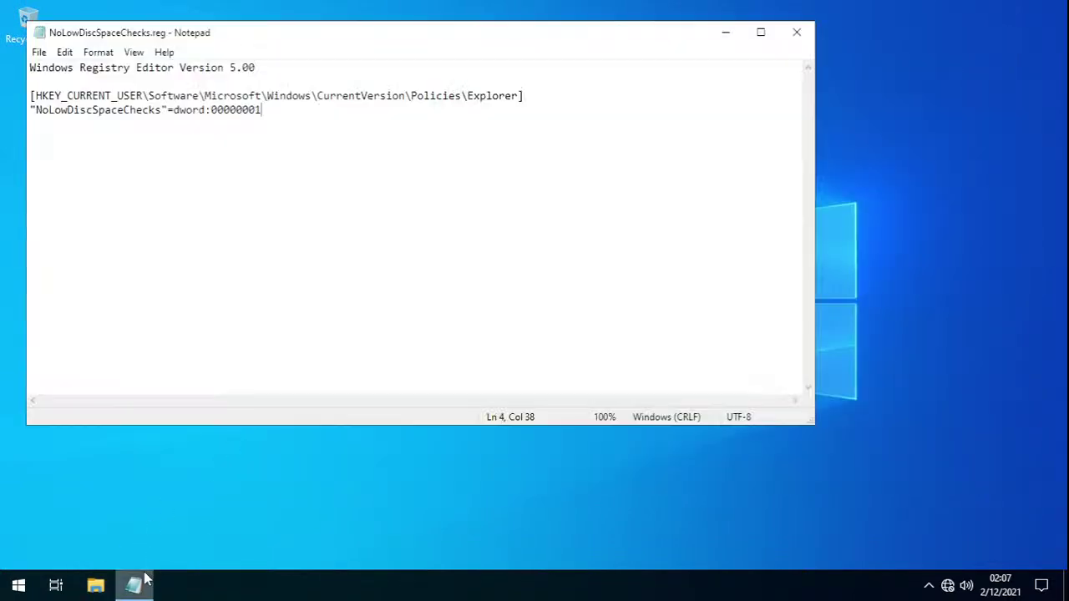
pyautogui.click(796, 33)
# - Restart Windows into the advanced startup options and open the list of boot devices
pyautogui.press('super')
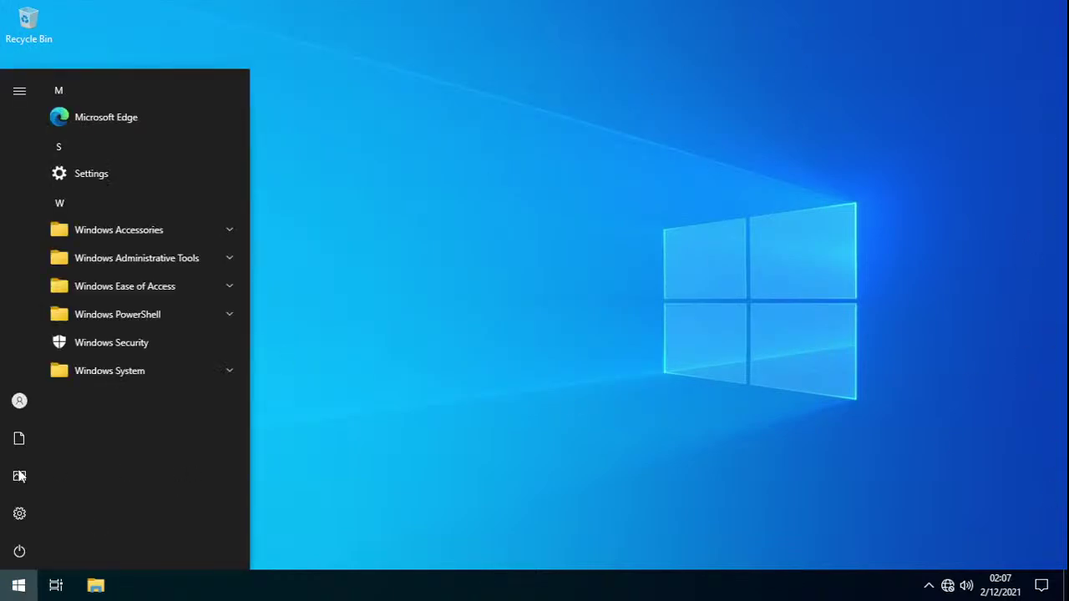
pyautogui.click(19, 551)
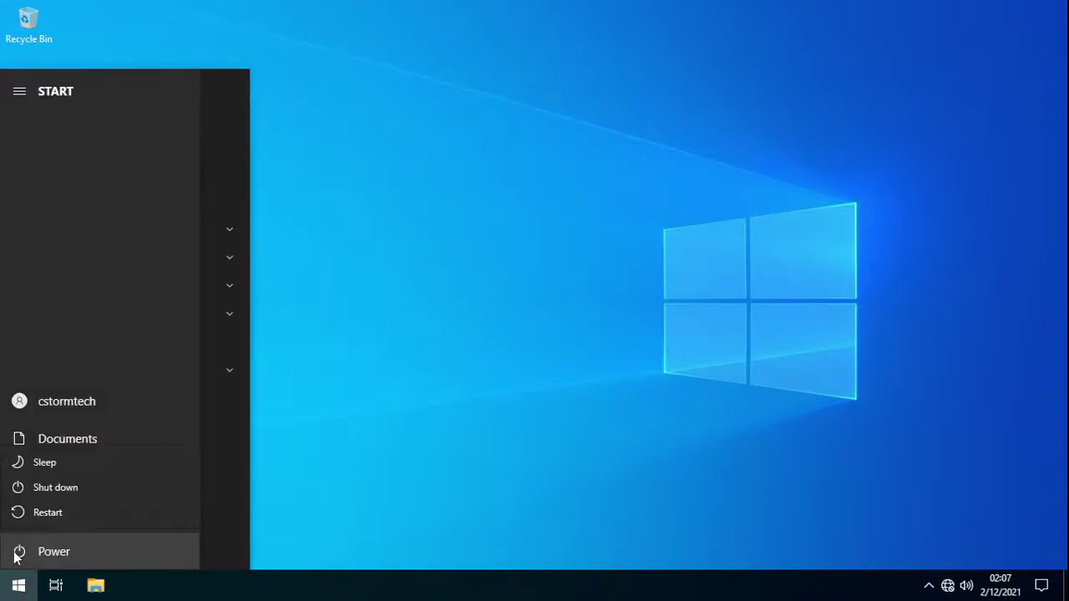
pyautogui.click(48, 514)
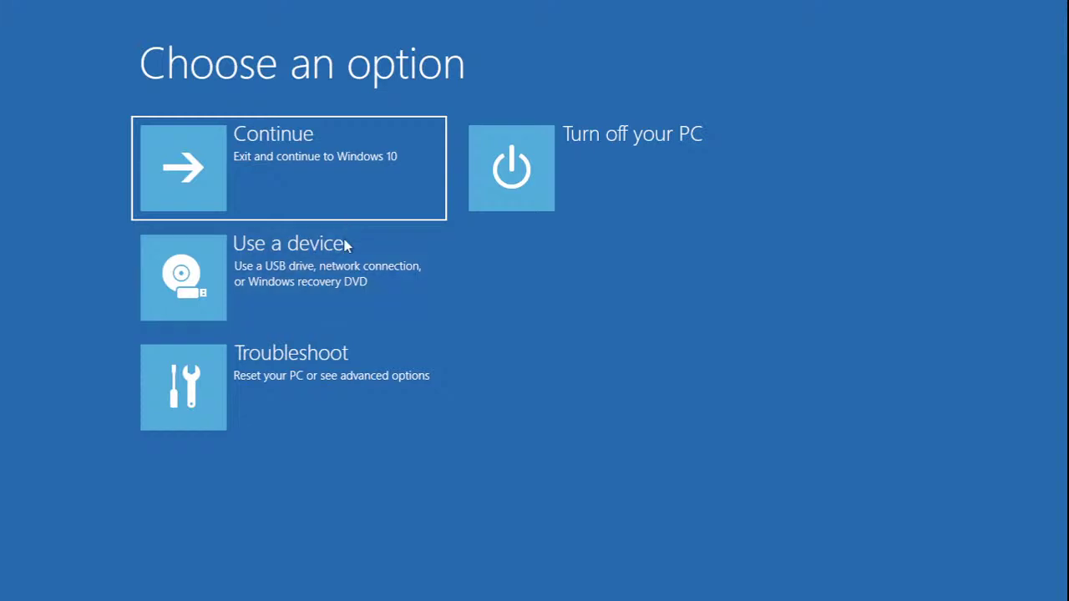
pyautogui.click(353, 273)
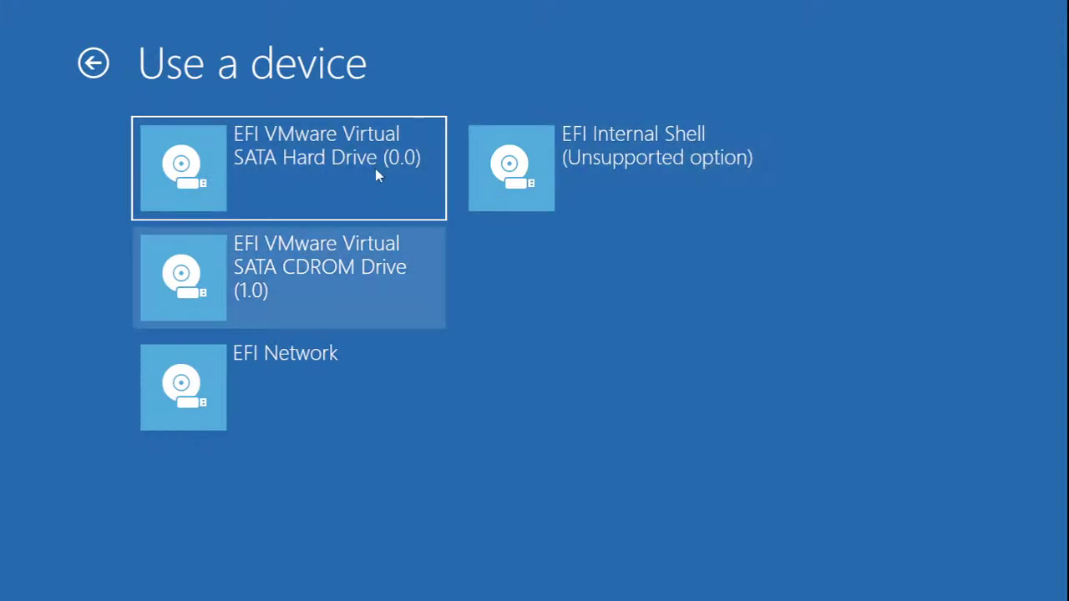
# - Check which ISO image is connected in the virtual machine's CD/DVD (SATA) settings, then return to the boot device list
pyautogui.hotkey('ctrl', 'alt')
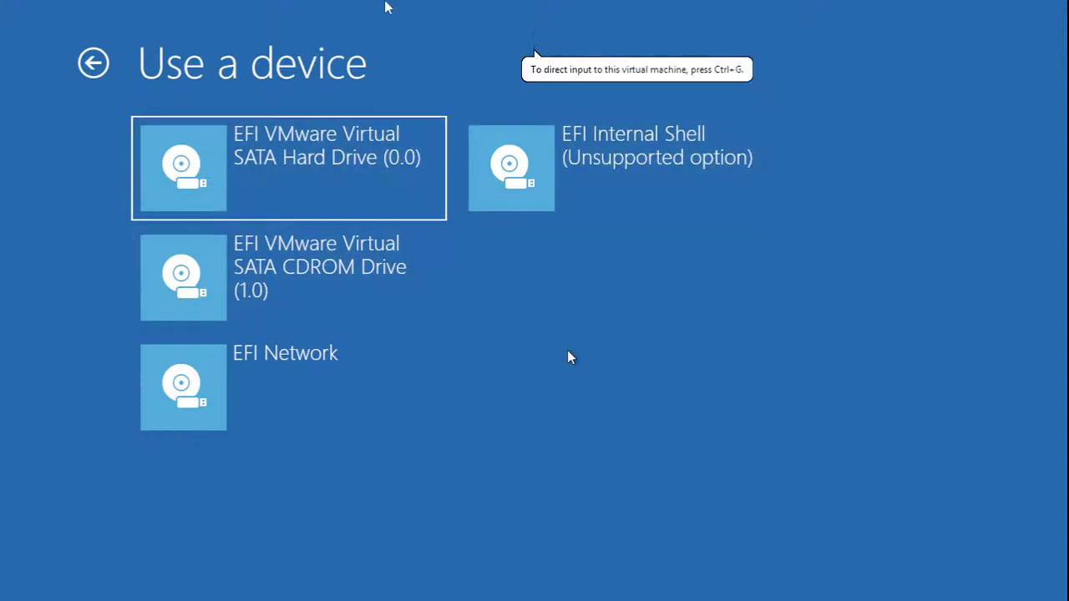
pyautogui.moveTo(387, 6)
pyautogui.click(204, 33)
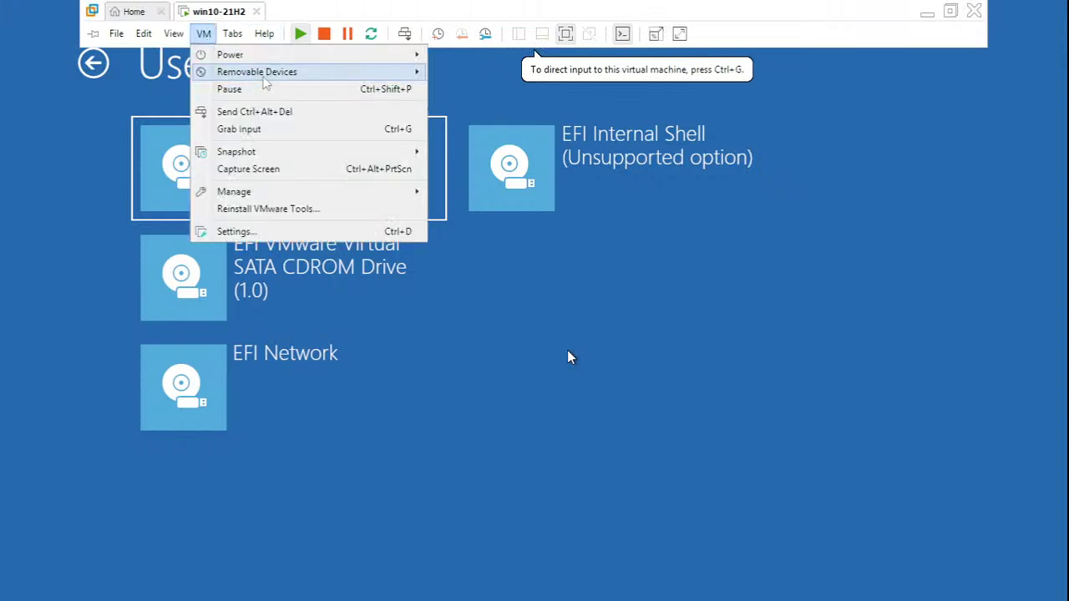
pyautogui.moveTo(276, 72)
pyautogui.moveTo(493, 71)
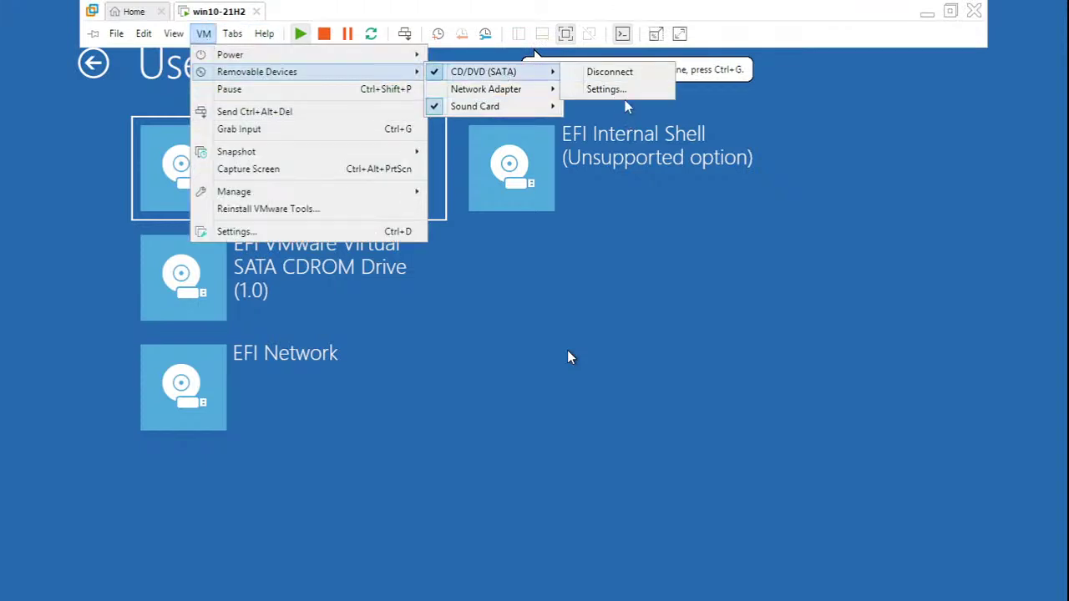
pyautogui.click(628, 97)
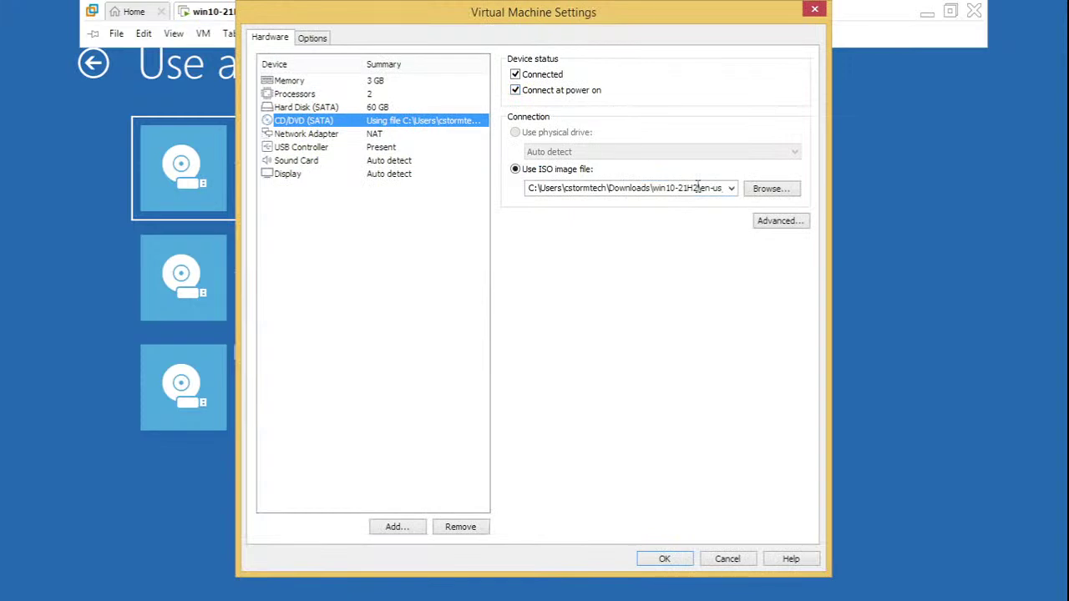
pyautogui.click(741, 565)
pyautogui.click(569, 353)
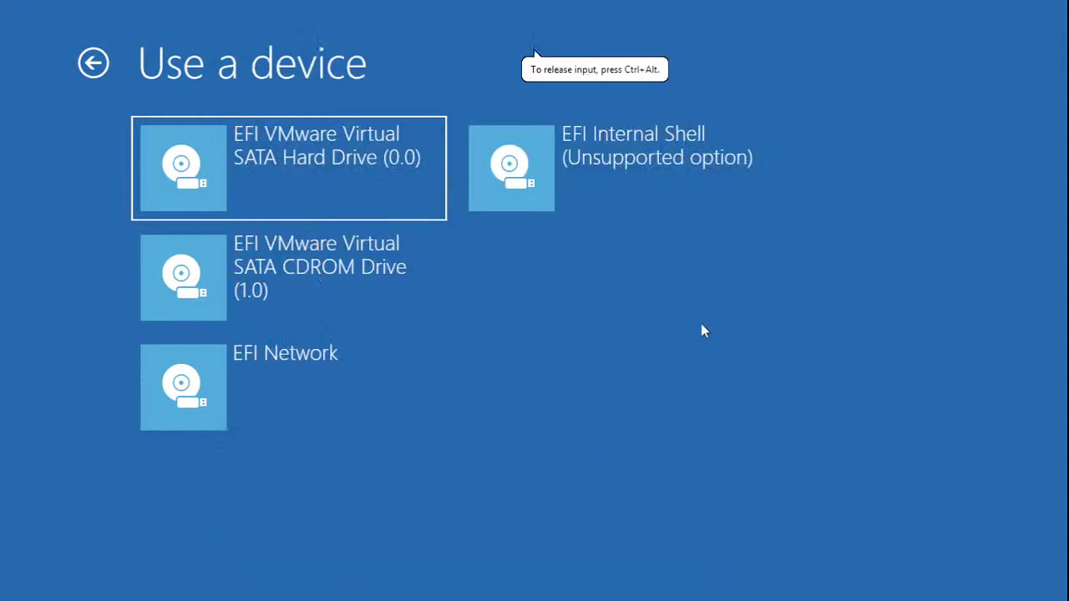
# - Boot from EFI VMware Virtual SATA CDROM Drive (1.0) and start the Windows installation with English (United States) and the US keyboard
pyautogui.click(382, 269)
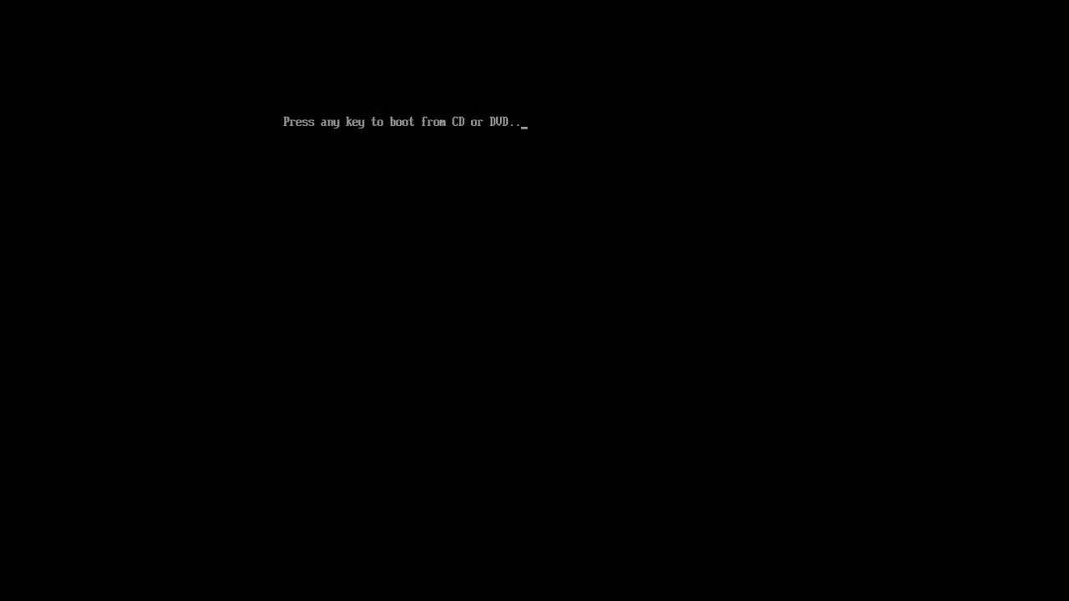
pyautogui.press('Return')
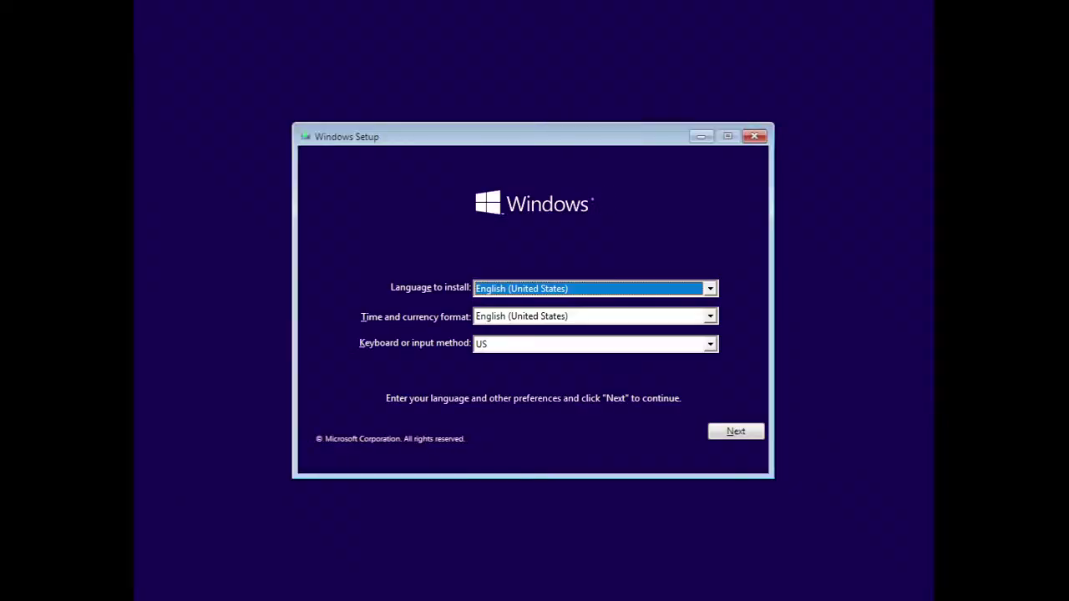
pyautogui.click(733, 431)
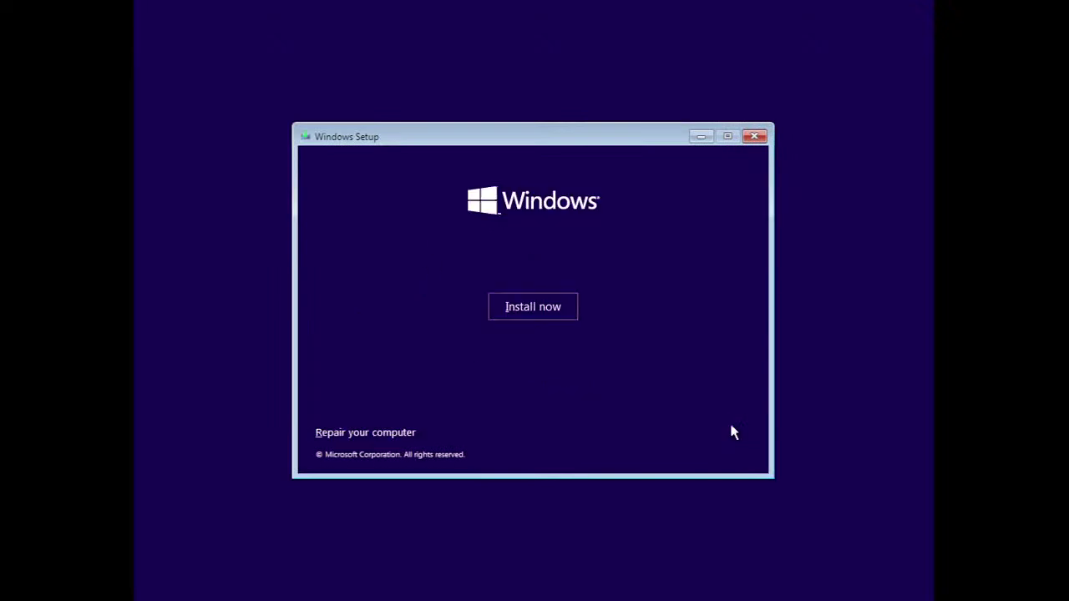
pyautogui.click(546, 307)
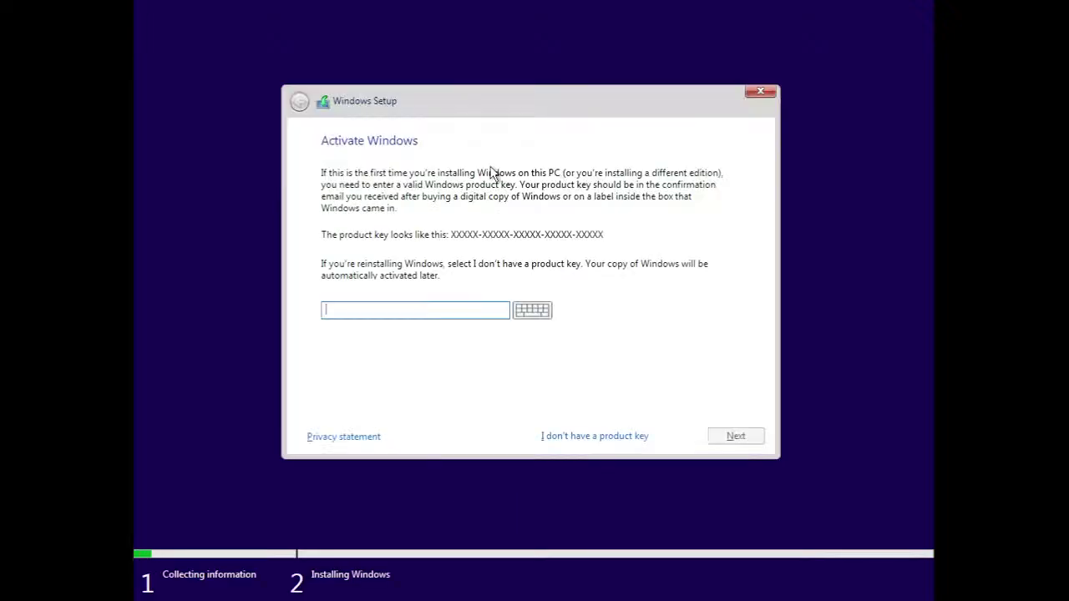
# - Advance Windows Setup to drive selection without a product key, choosing Windows 10 Enterprise LTSC, accepting the license terms and selecting a Custom installation
pyautogui.click(611, 433)
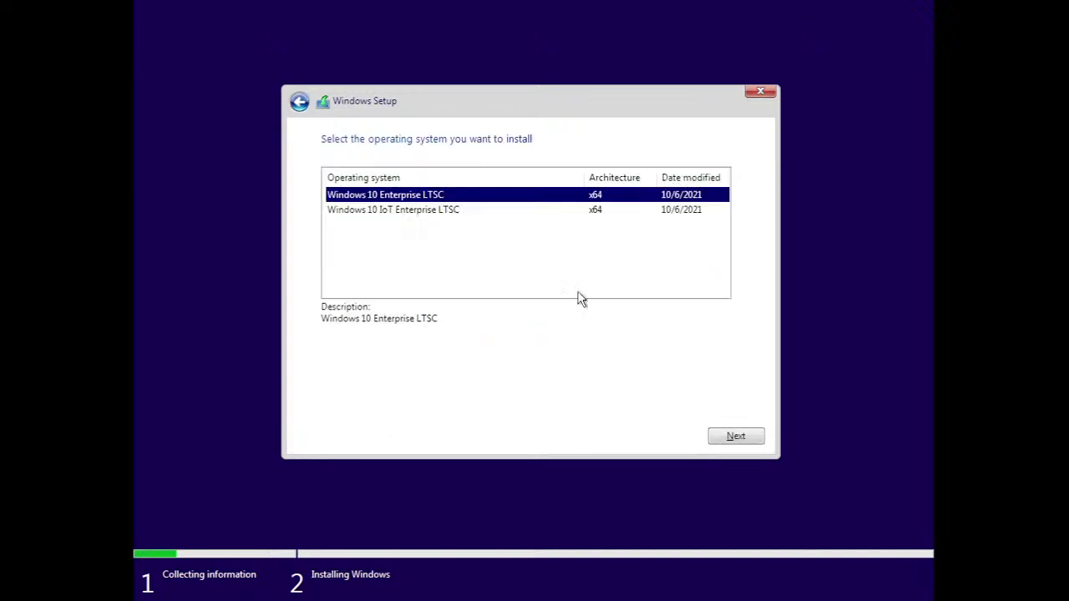
pyautogui.click(717, 436)
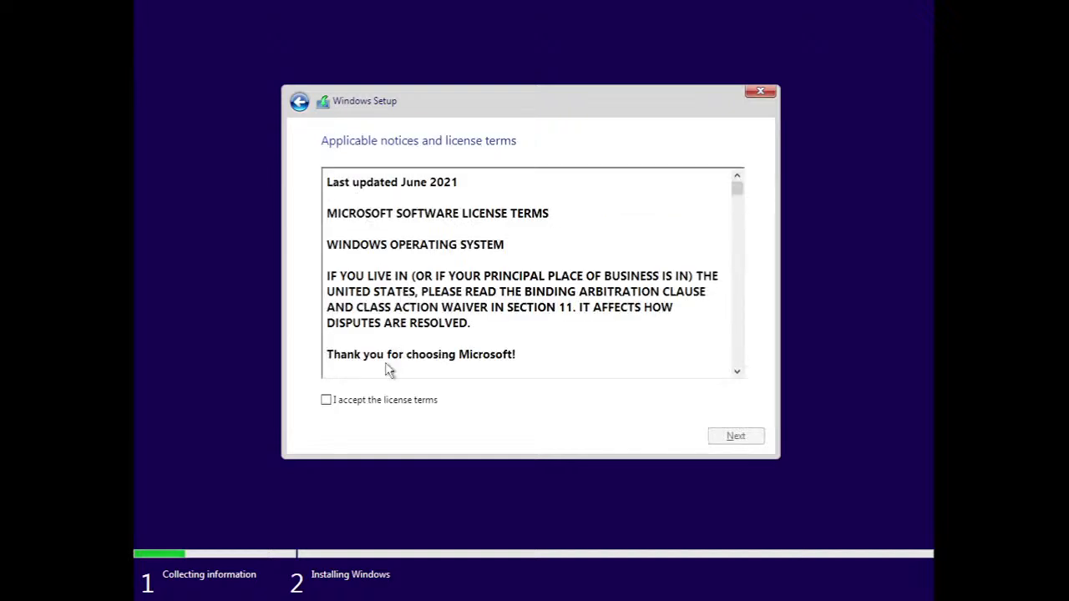
pyautogui.click(385, 402)
pyautogui.click(740, 436)
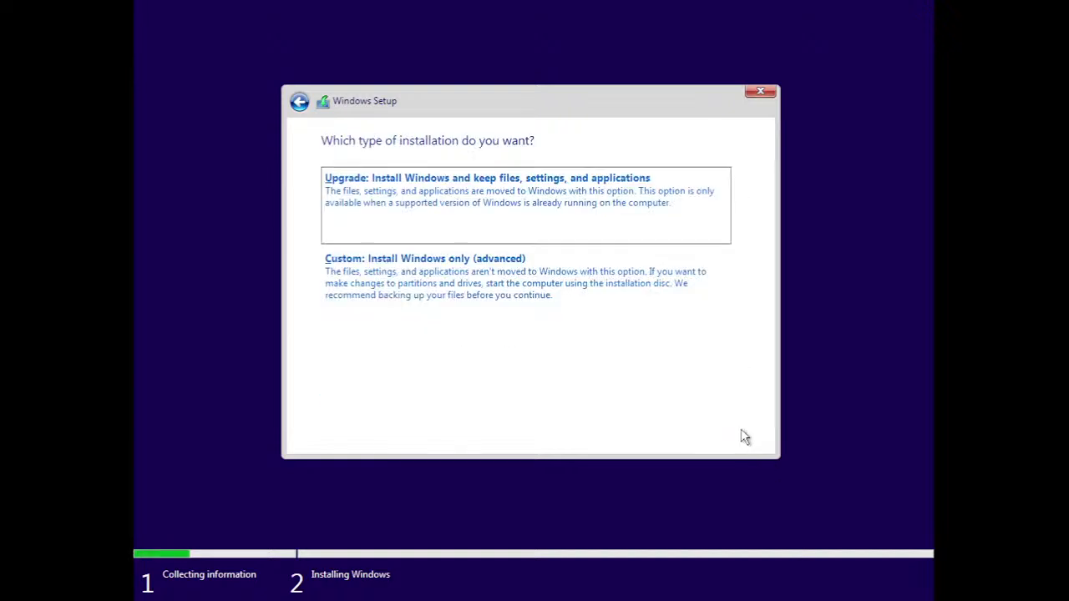
pyautogui.click(607, 325)
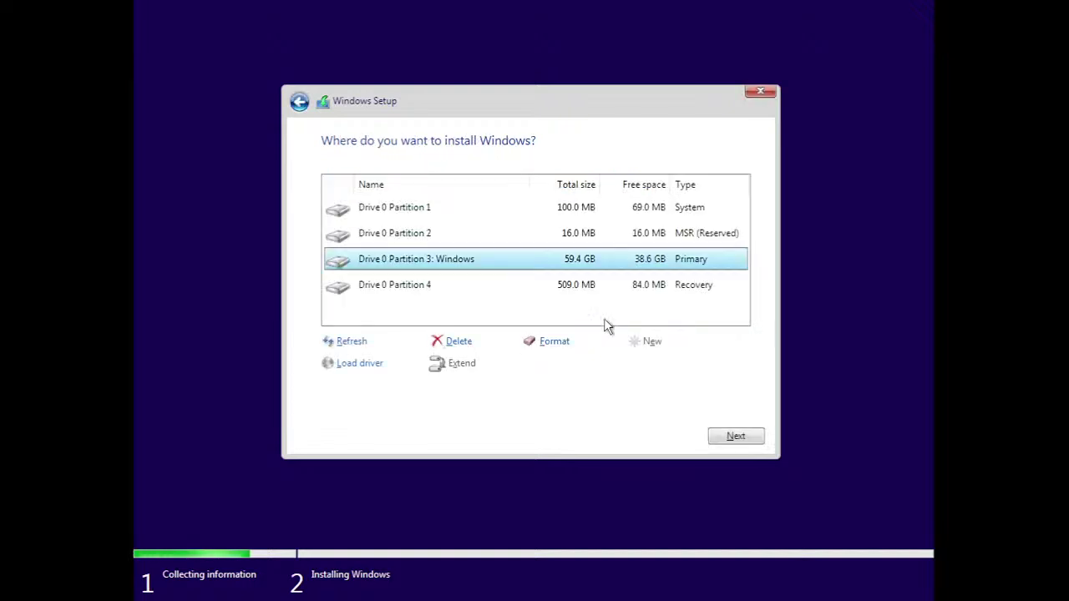
# - Read the details on why Windows can't be installed on Drive 0 Partition 2, and dismiss the message
pyautogui.click(613, 243)
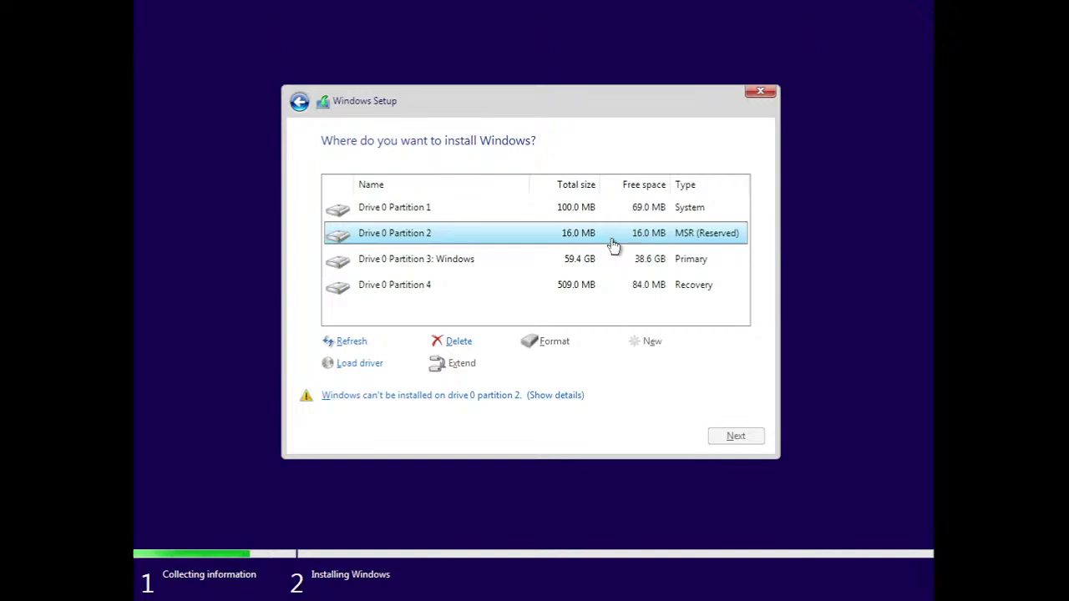
pyautogui.click(481, 389)
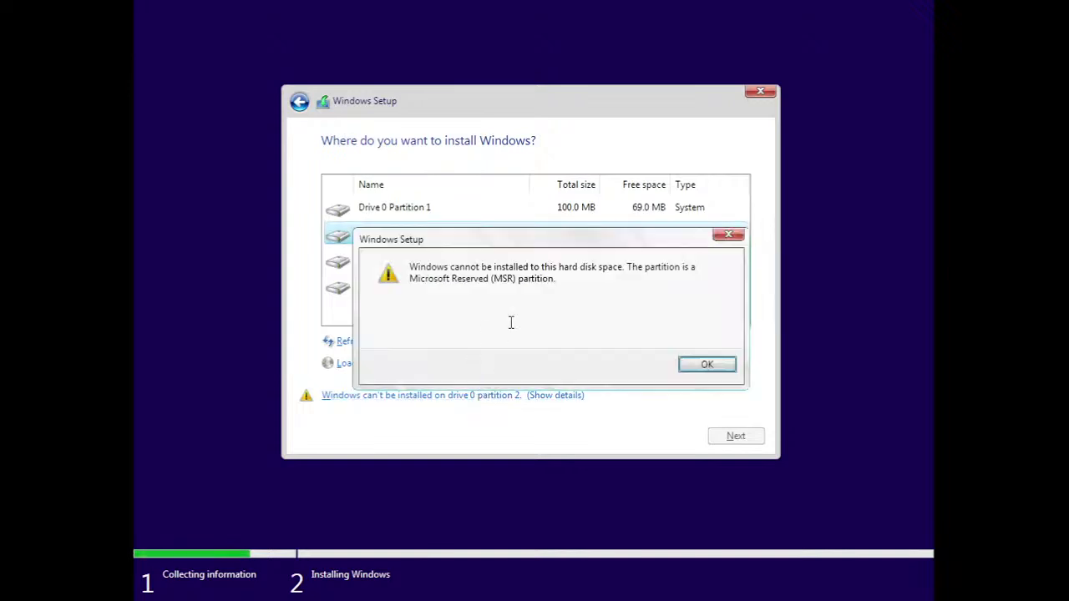
pyautogui.moveTo(451, 278); pyautogui.dragTo(504, 278)
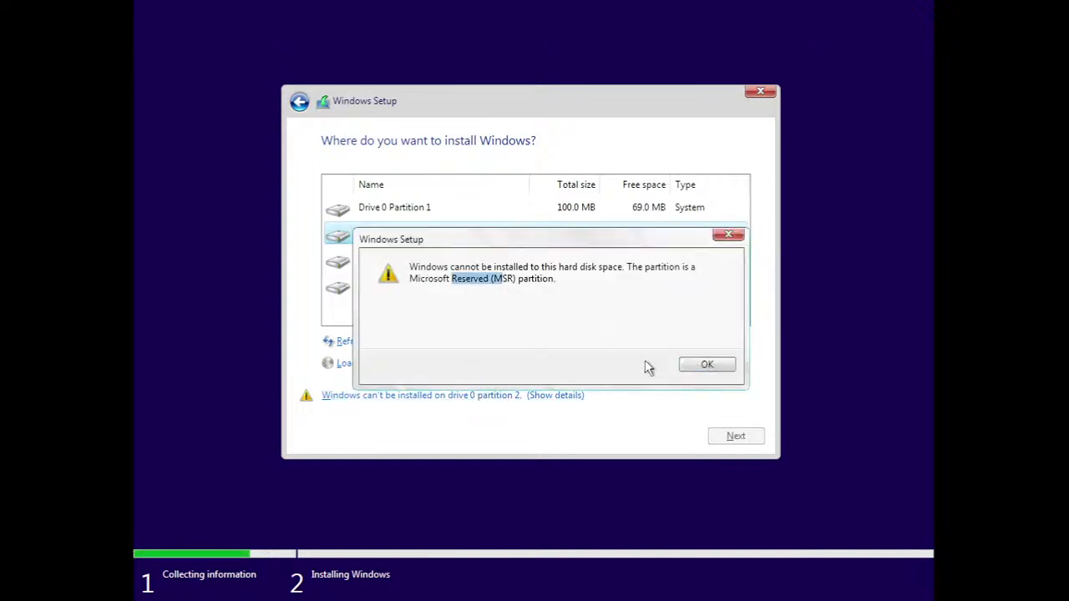
pyautogui.click(688, 364)
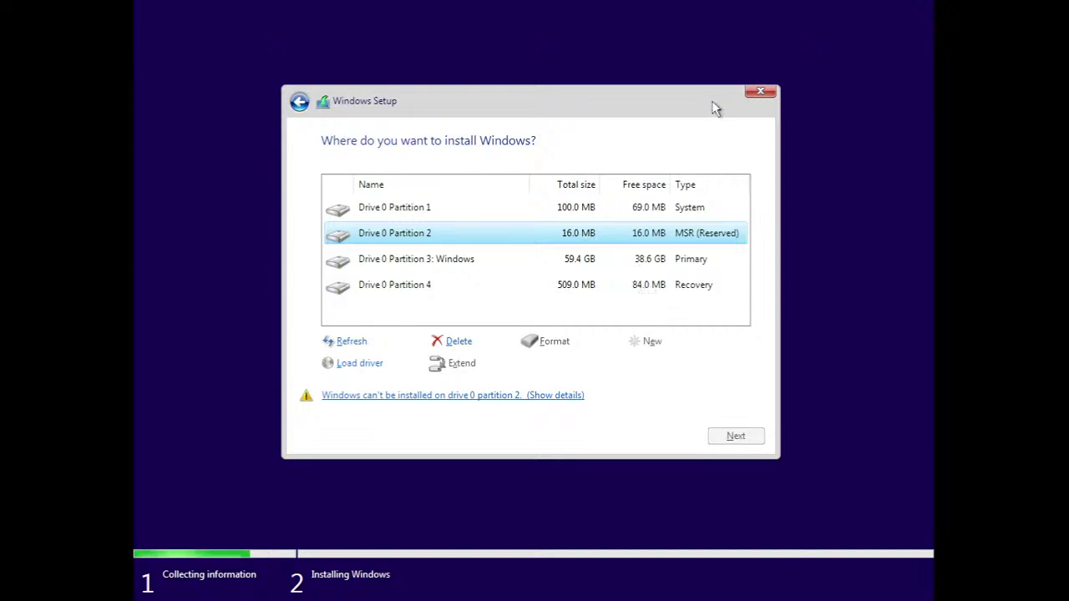
# - Cancel the Windows installation and exit Windows Setup completely
pyautogui.click(754, 95)
pyautogui.click(650, 365)
pyautogui.click(755, 137)
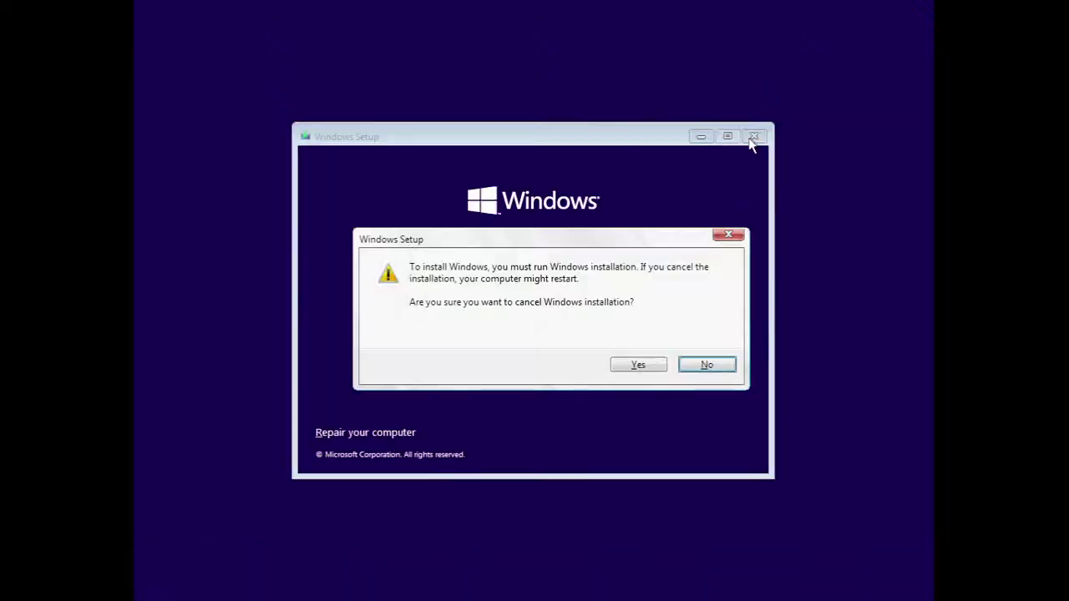
pyautogui.click(633, 366)
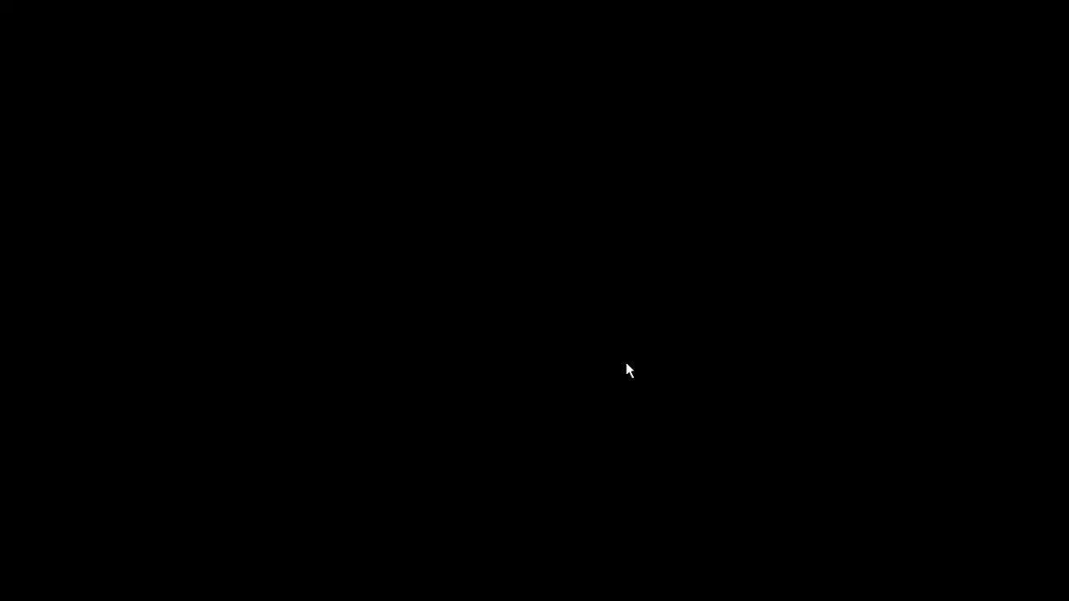
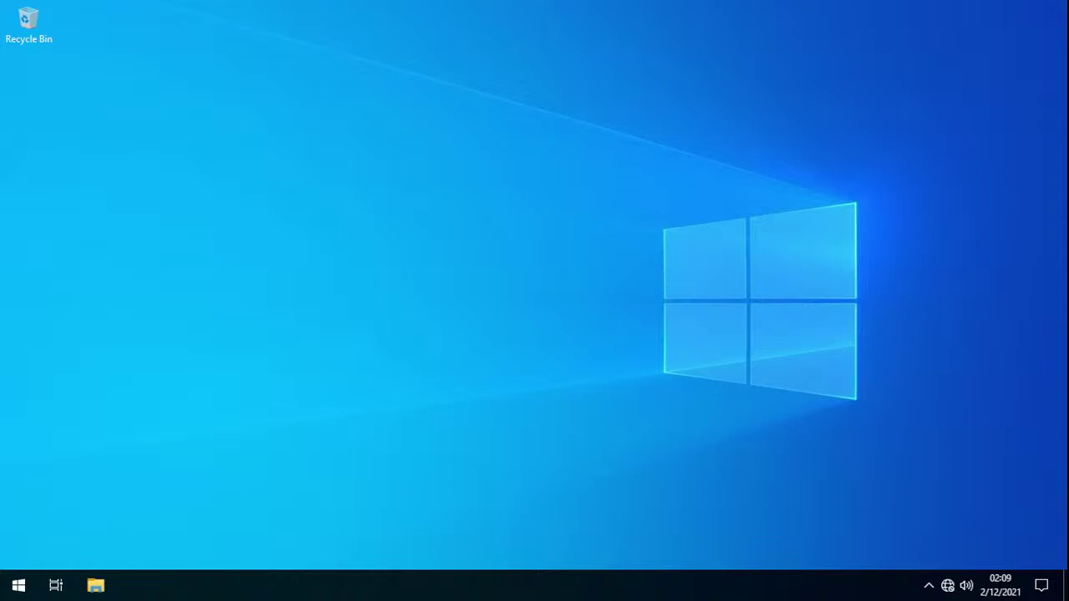
# - Check the Recycle Bin's properties on the desktop and close them without changes
pyautogui.rightClick(373, 176)
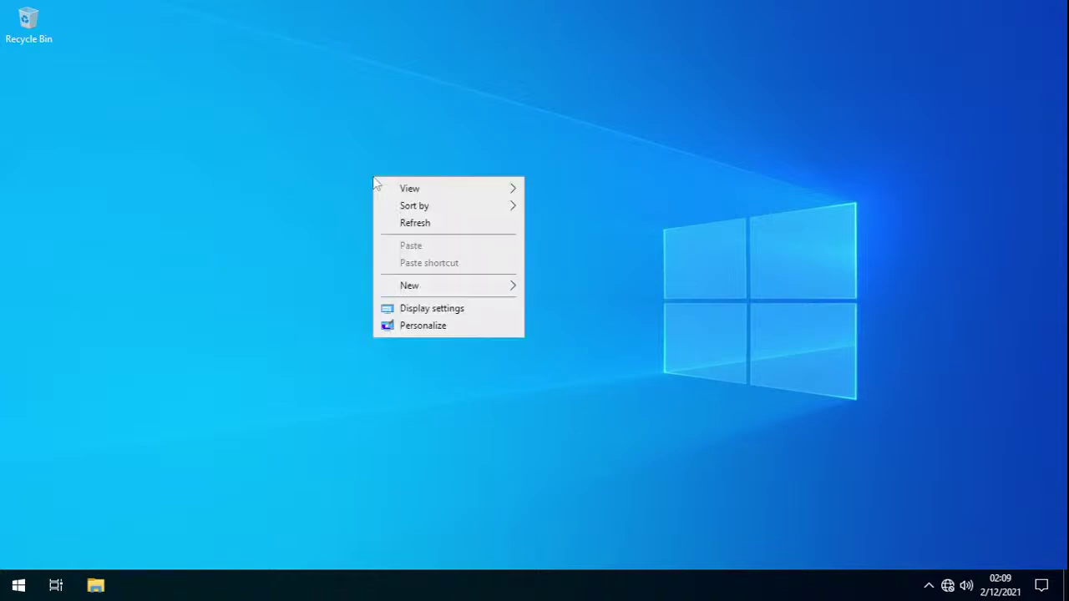
pyautogui.click(111, 66)
pyautogui.rightClick(43, 34)
pyautogui.click(77, 136)
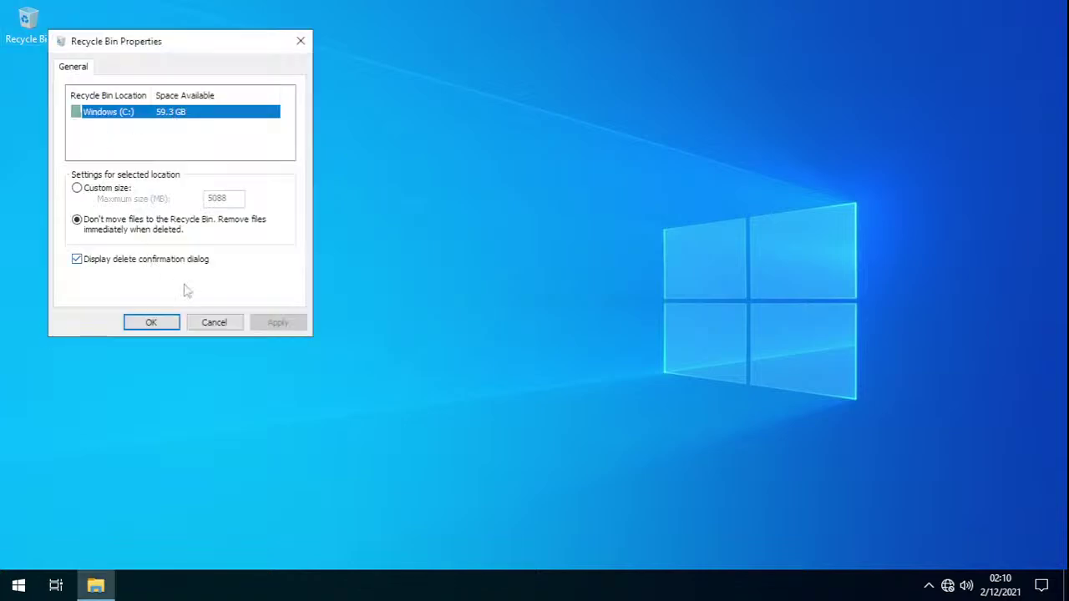
pyautogui.click(211, 323)
# - Hide all desktop icons, including the Recycle Bin
pyautogui.rightClick(228, 271)
pyautogui.moveTo(317, 284)
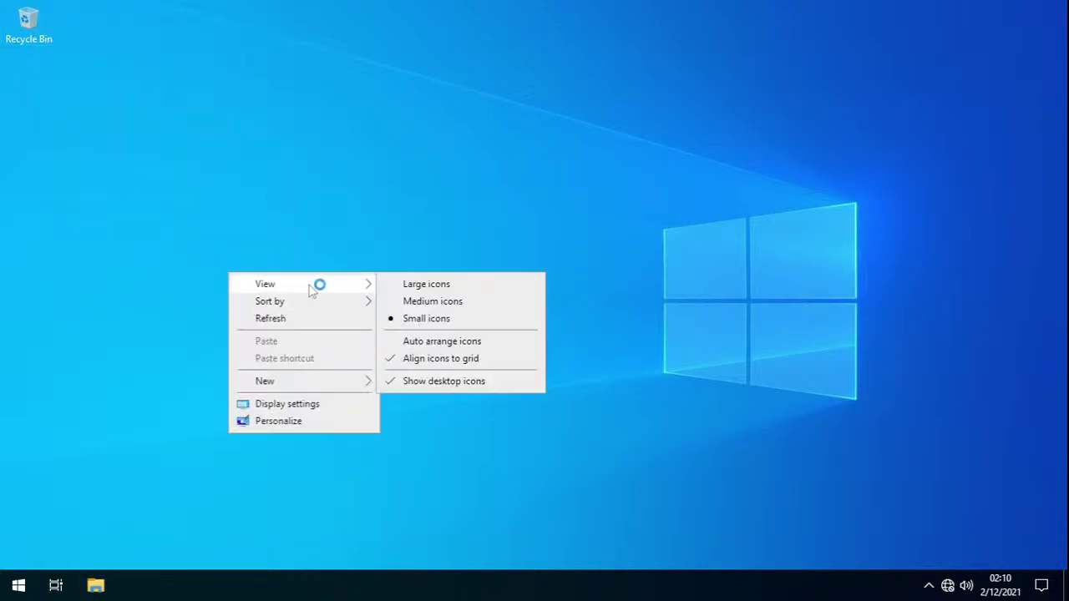
pyautogui.click(434, 377)
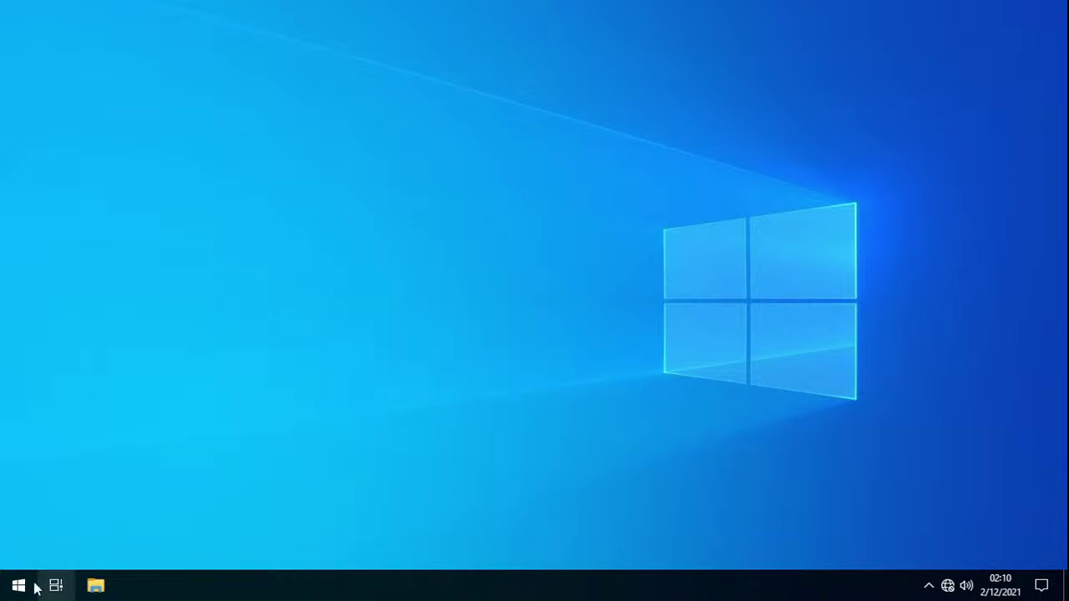
# - Look over the apps and folders listed in the Start menu, and close it
pyautogui.rightClick(9, 589)
pyautogui.click(291, 333)
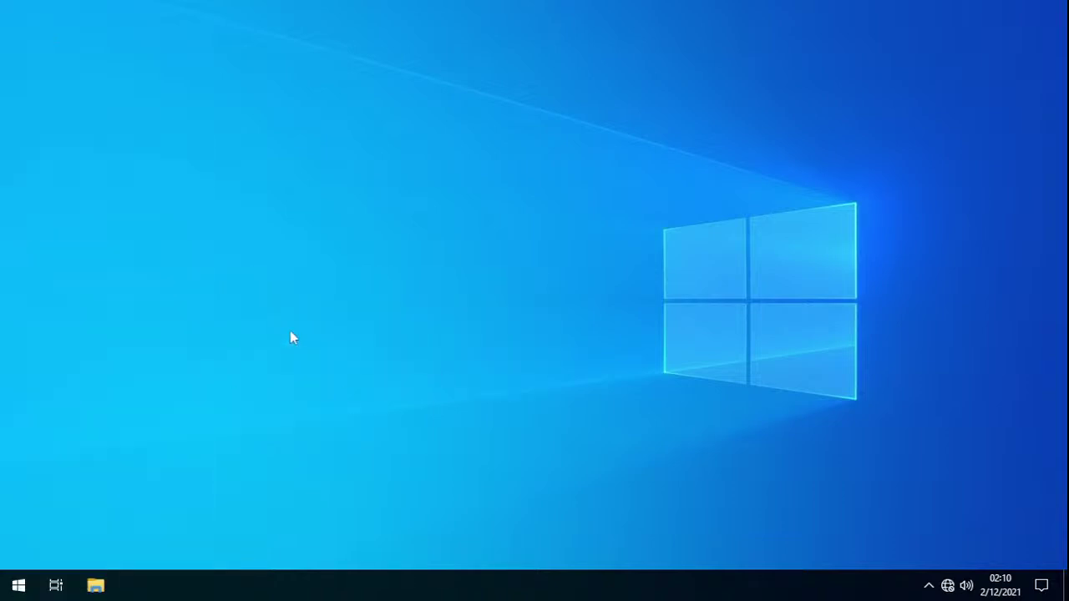
pyautogui.click(18, 587)
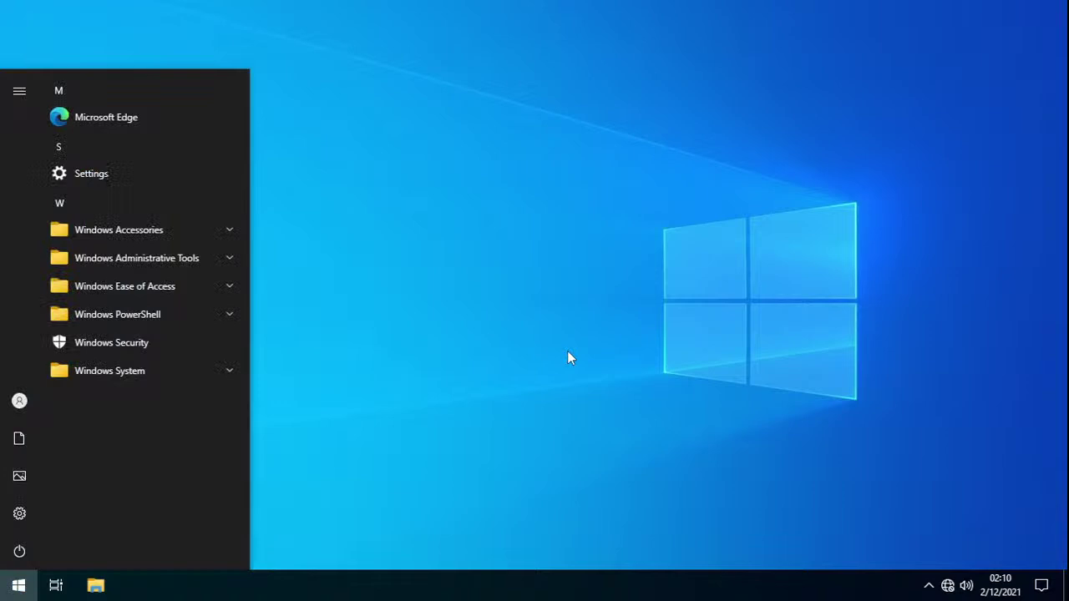
pyautogui.click(281, 420)
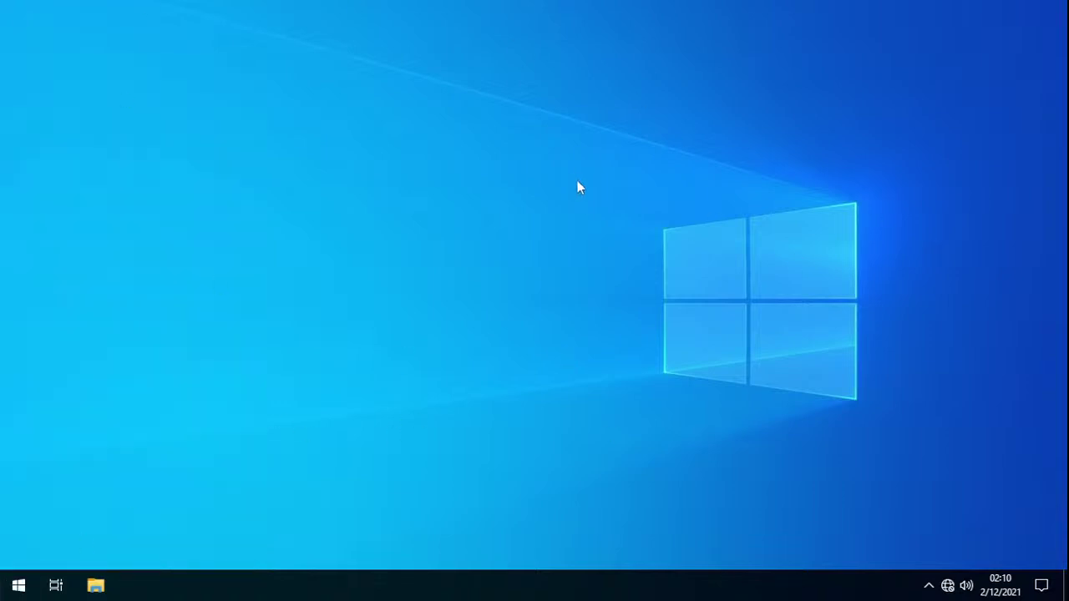
# - Open File Explorer at This PC, check the contents of the 3D Objects folder and return to This PC
pyautogui.click(94, 587)
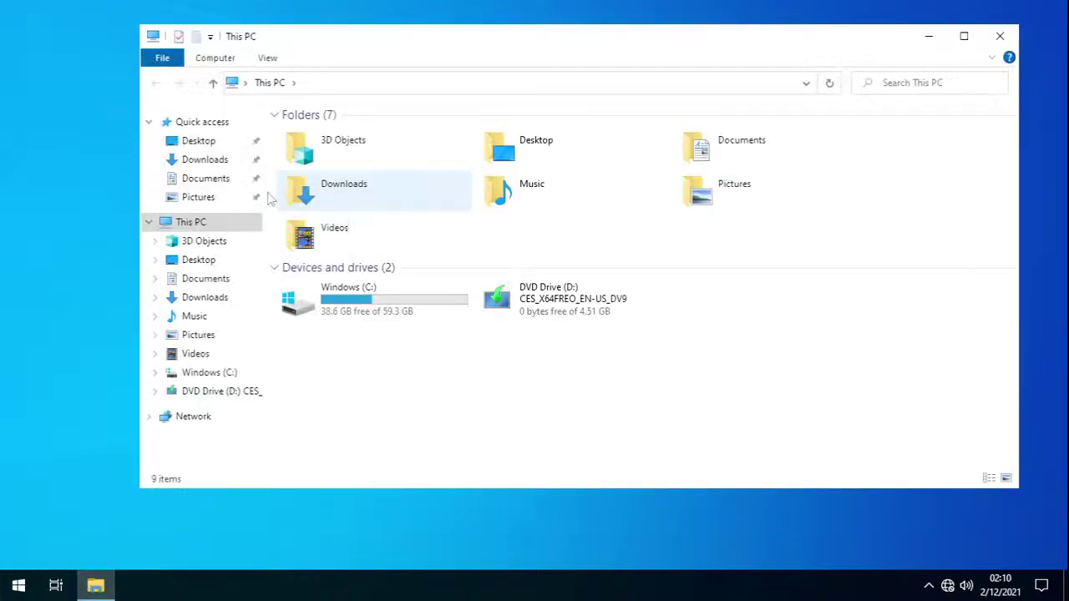
pyautogui.click(67, 182)
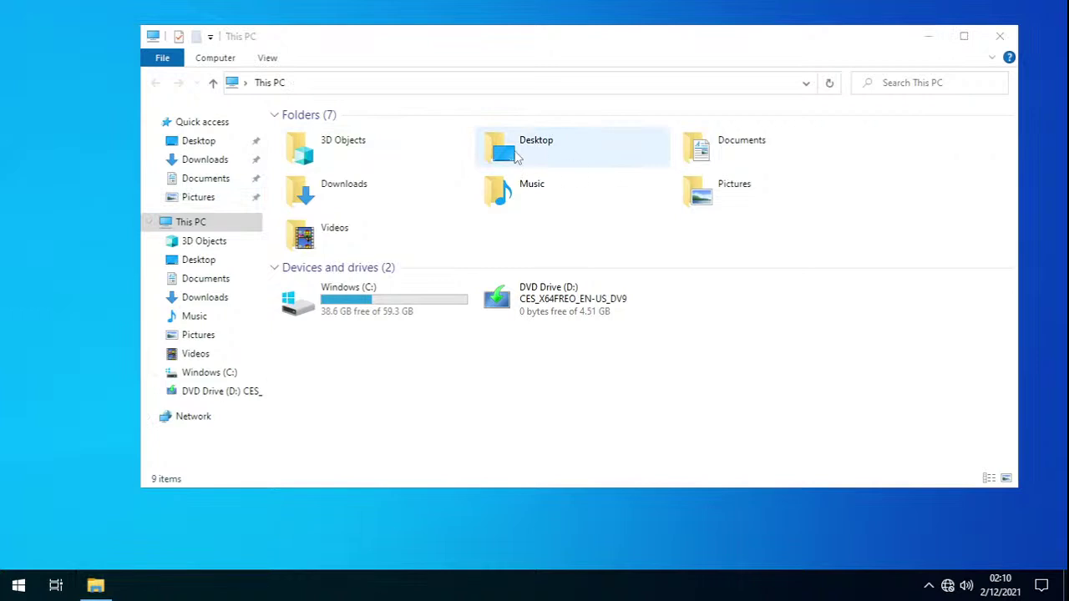
pyautogui.moveTo(697, 234); pyautogui.dragTo(369, 164)
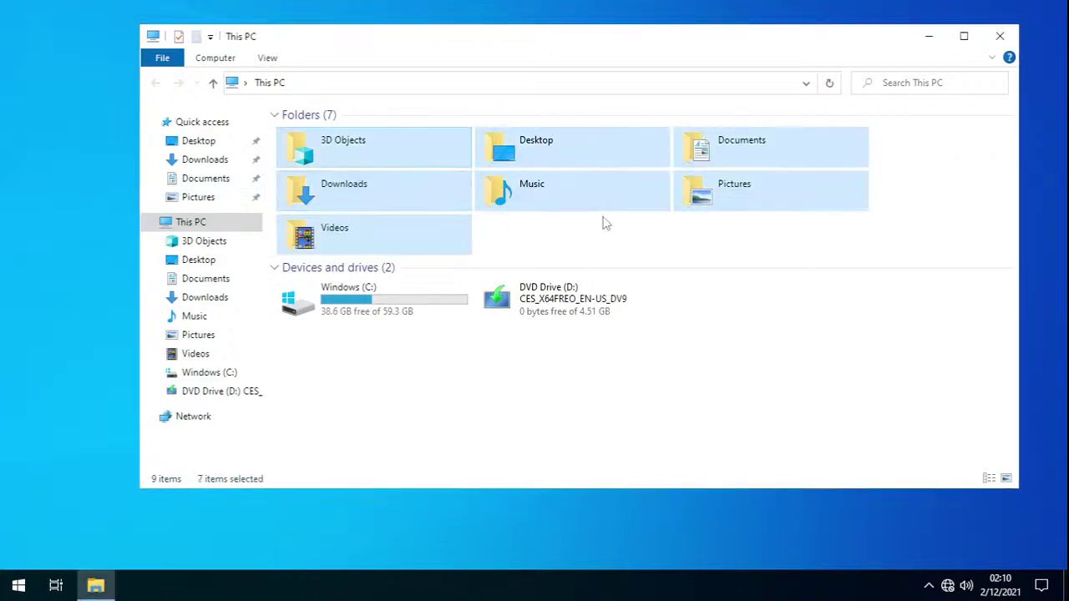
pyautogui.moveTo(603, 219); pyautogui.dragTo(469, 186)
pyautogui.doubleClick(387, 143)
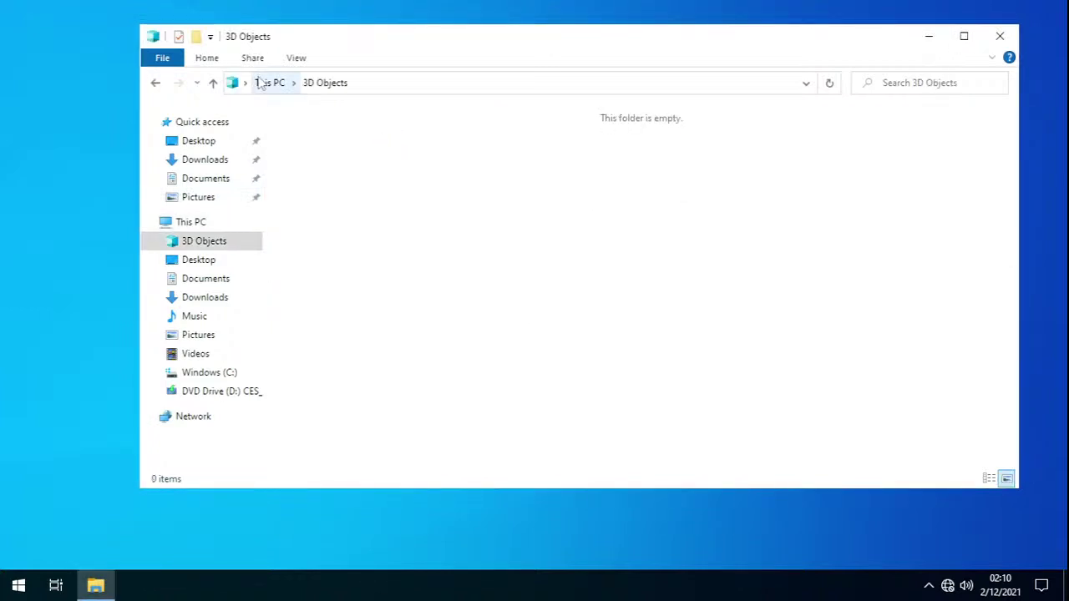
pyautogui.click(271, 83)
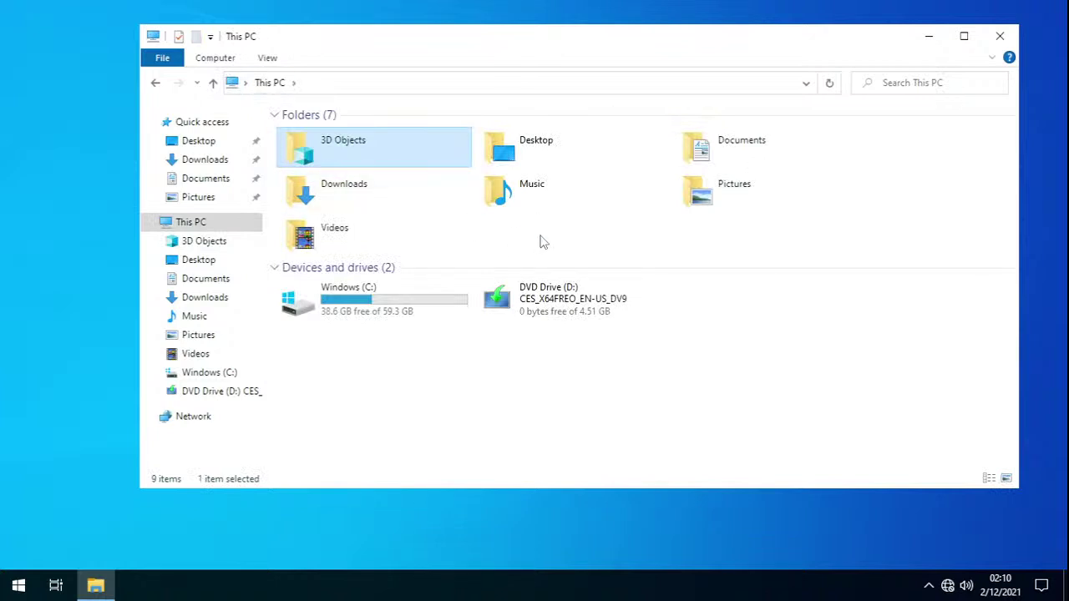
# - Check the contents of the Documents and Desktop folders and return to This PC
pyautogui.click(563, 165)
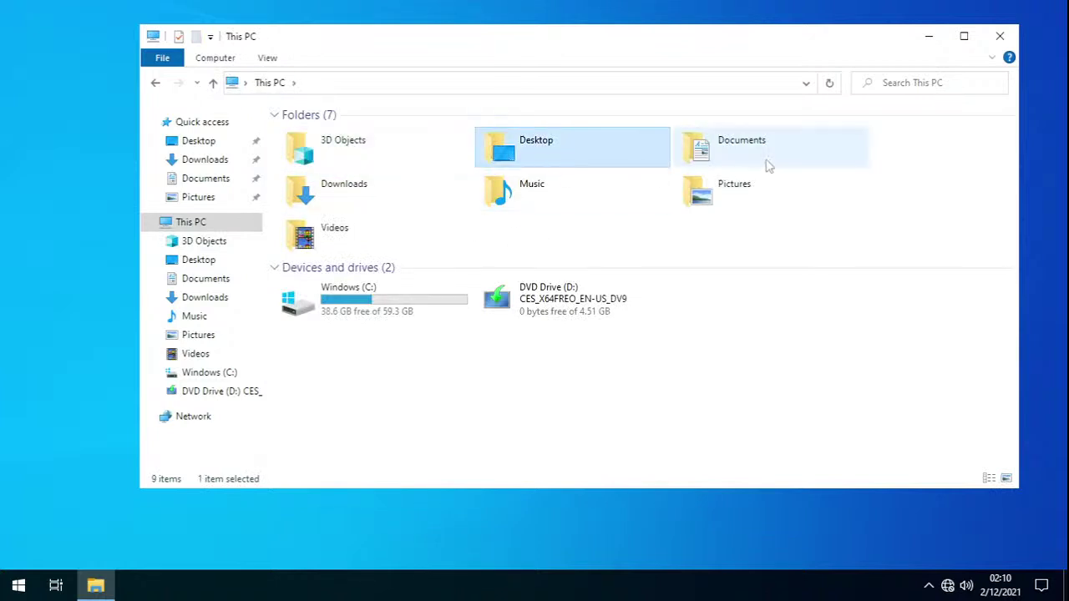
pyautogui.doubleClick(766, 161)
pyautogui.moveTo(327, 221); pyautogui.dragTo(368, 134)
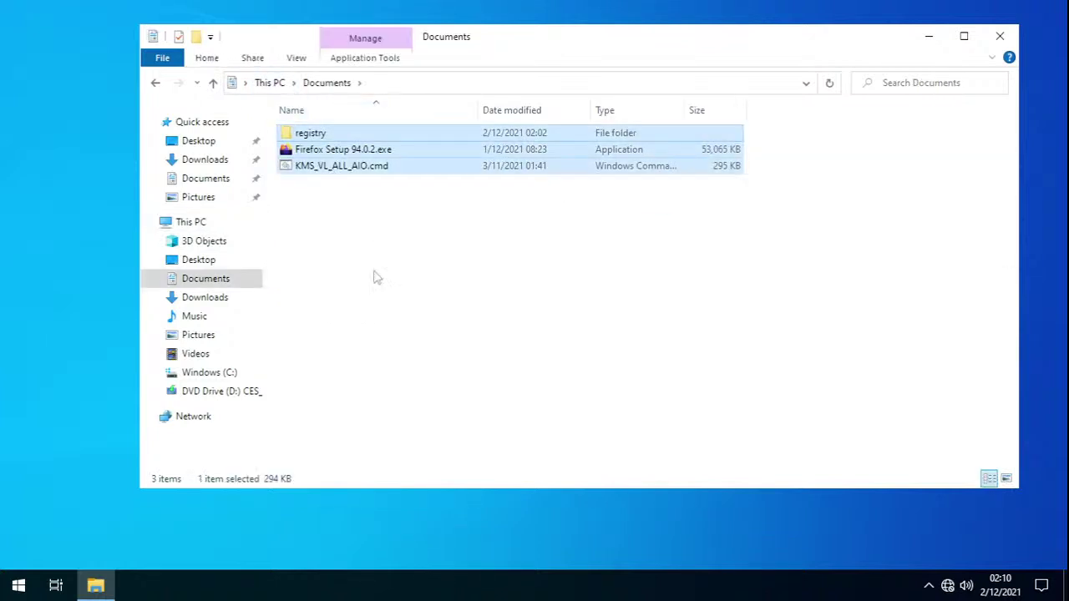
pyautogui.click(375, 227)
pyautogui.click(270, 82)
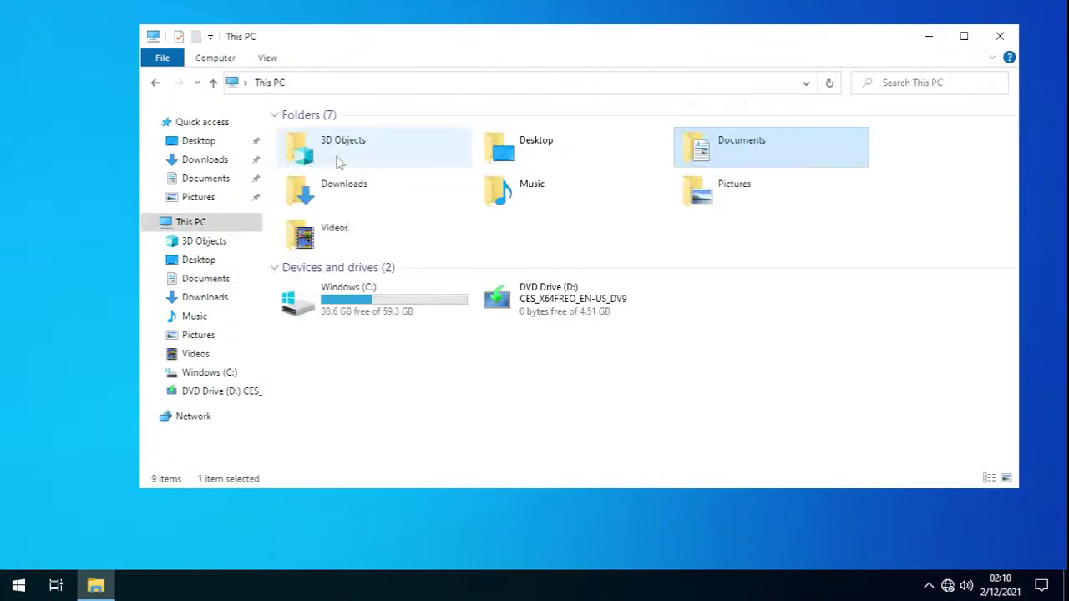
pyautogui.doubleClick(522, 151)
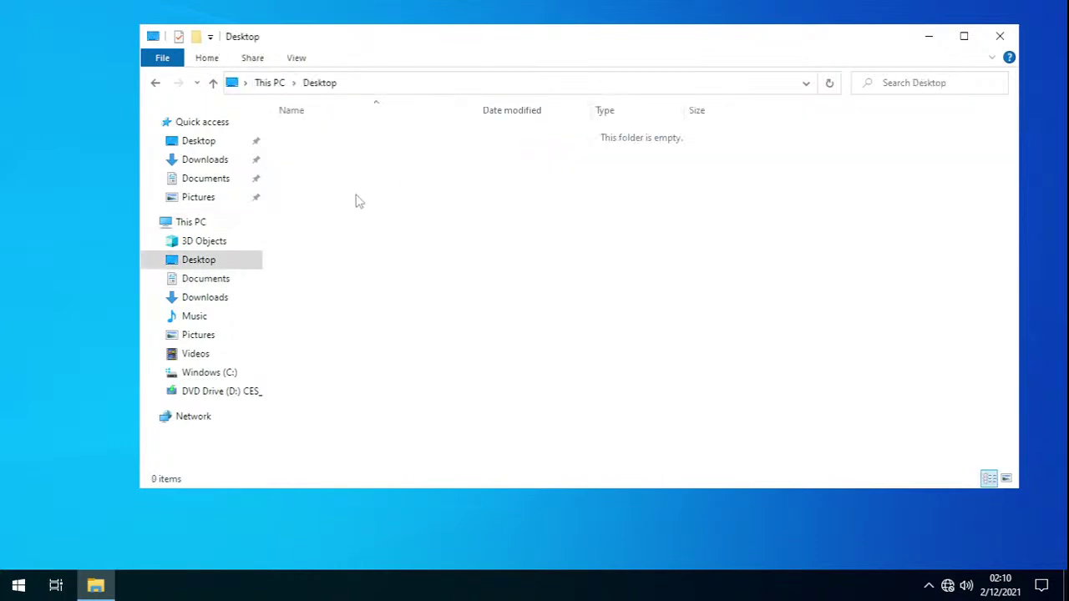
pyautogui.click(281, 86)
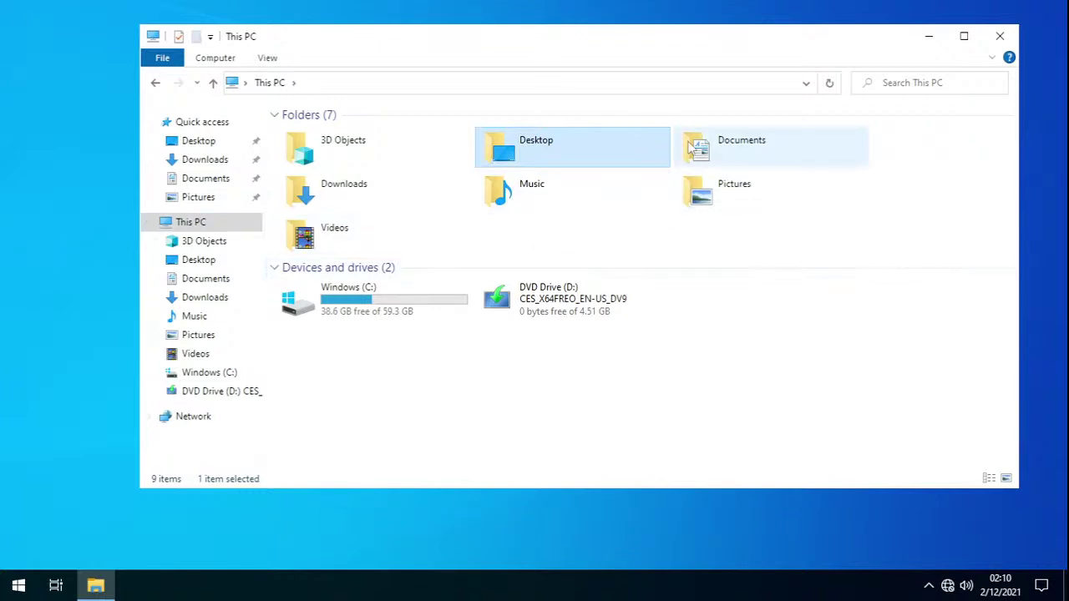
# - Check the contents of the Downloads folder, return to This PC and close File Explorer
pyautogui.doubleClick(446, 203)
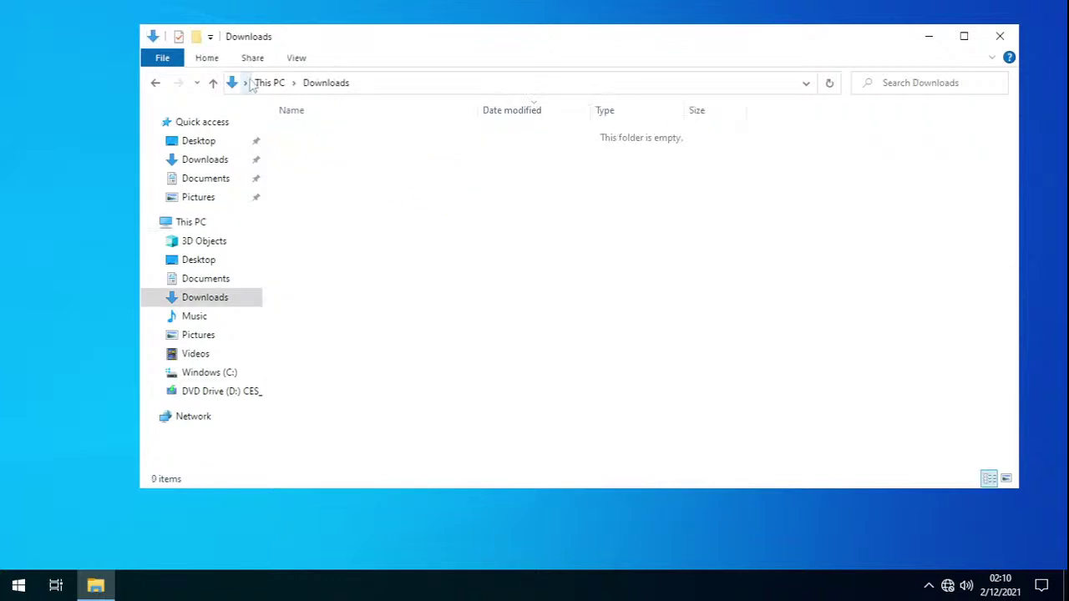
pyautogui.click(269, 83)
pyautogui.click(783, 226)
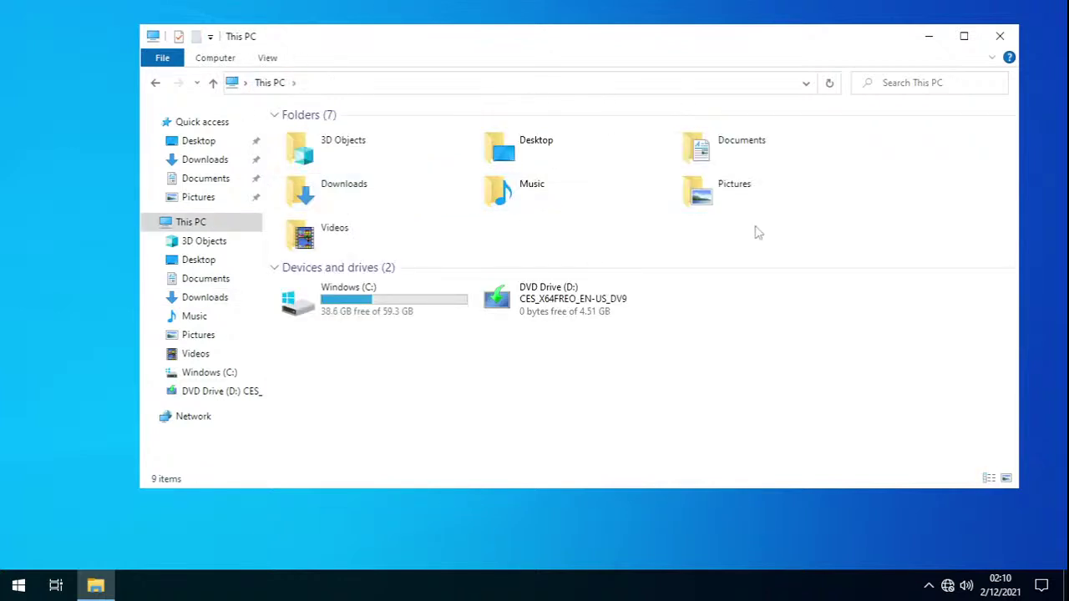
pyautogui.moveTo(489, 229)
pyautogui.mouseDown()
pyautogui.moveTo(760, 229)
pyautogui.moveTo(479, 239)
pyautogui.mouseUp()
pyautogui.click(1000, 36)
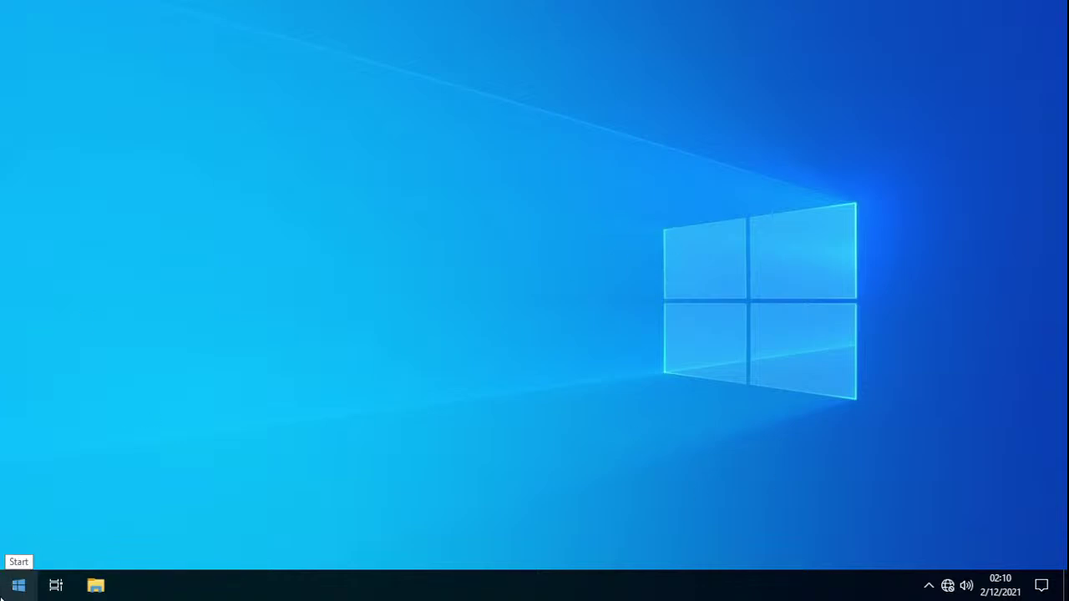
# - Open Task Manager from the system shortcuts
pyautogui.rightClick(18, 585)
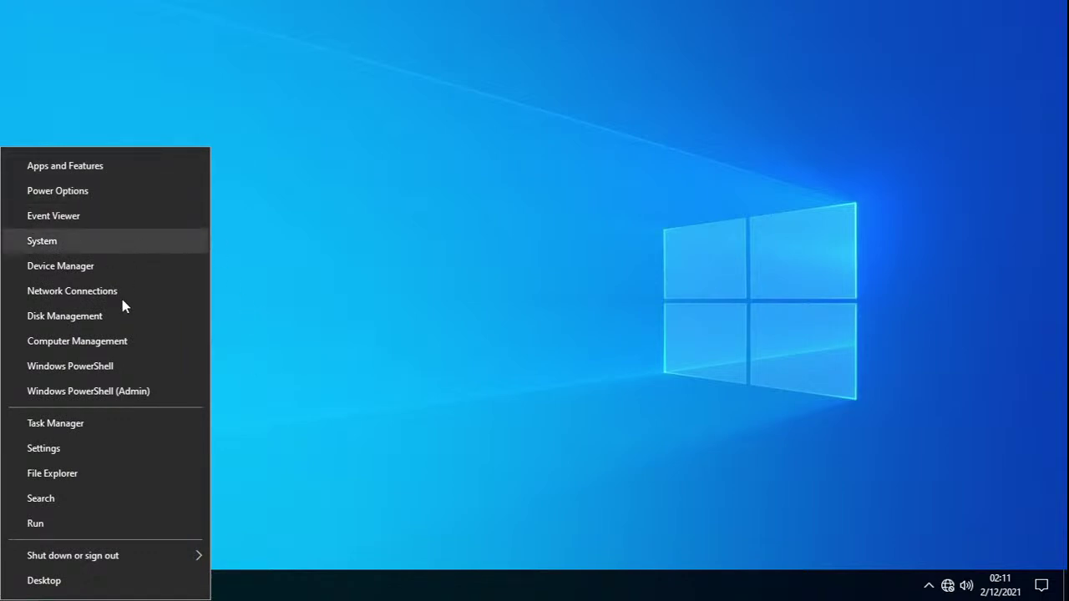
pyautogui.press('Down')
pyautogui.press('Down')
pyautogui.press('Down')
pyautogui.press('Down')
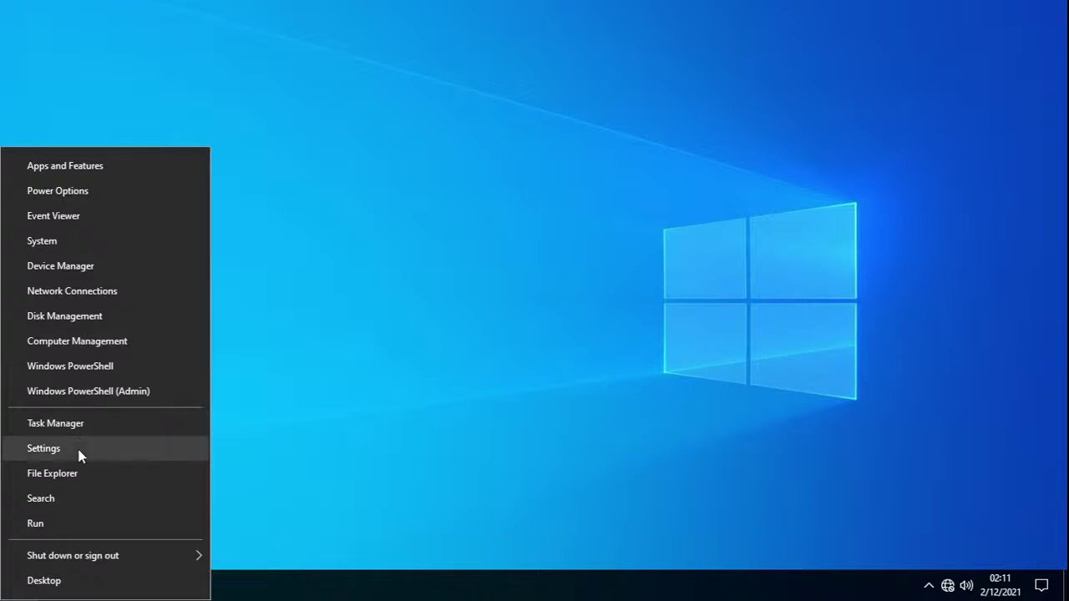
pyautogui.click(71, 426)
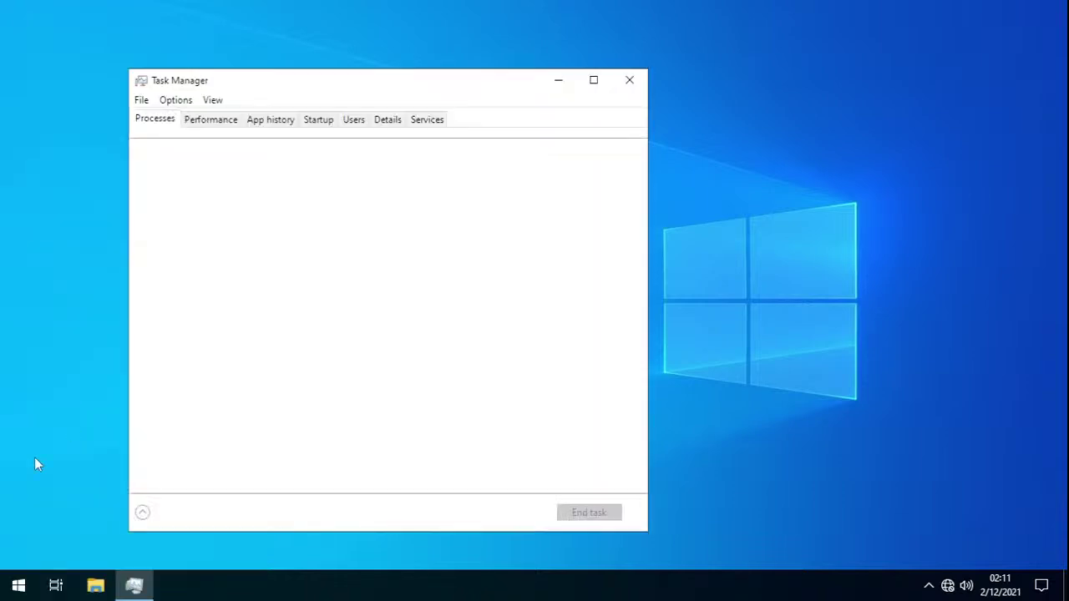
# - Open the System section of Windows Settings and close Task Manager
pyautogui.rightClick(19, 585)
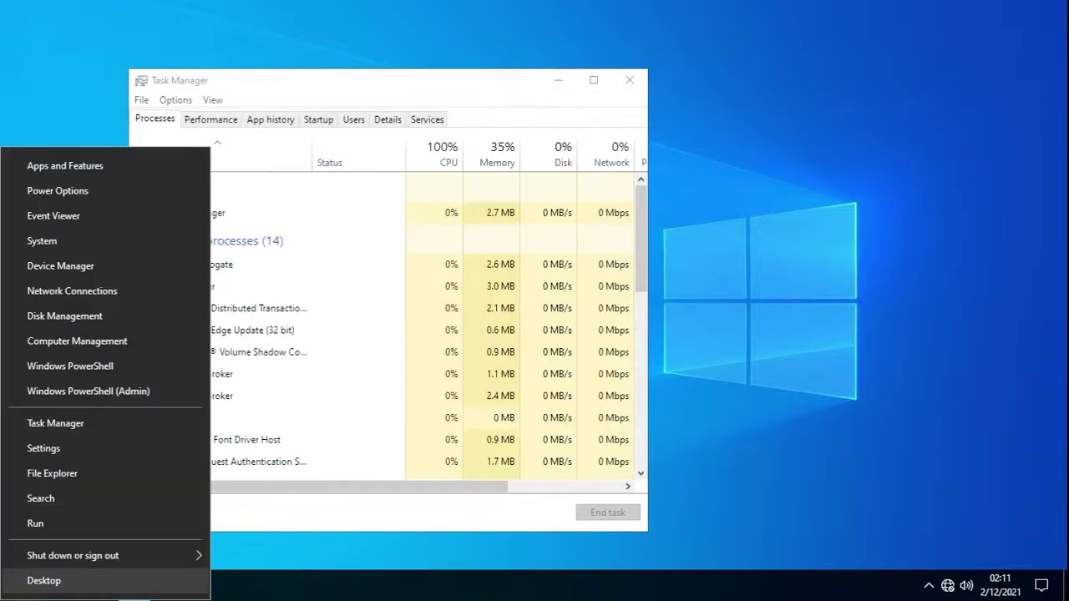
pyautogui.click(74, 446)
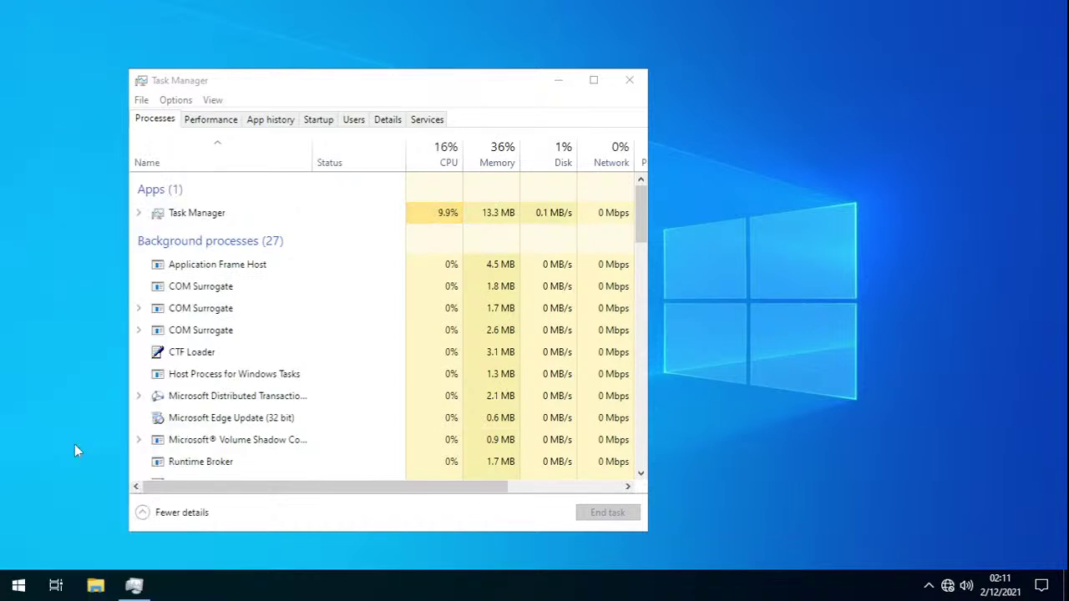
pyautogui.click(192, 219)
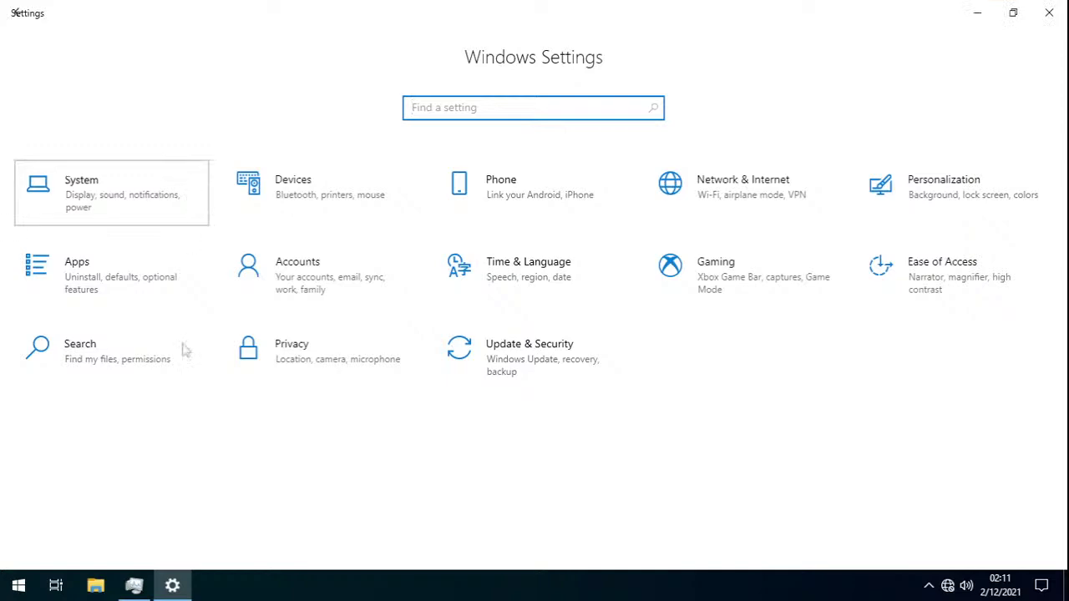
pyautogui.click(146, 596)
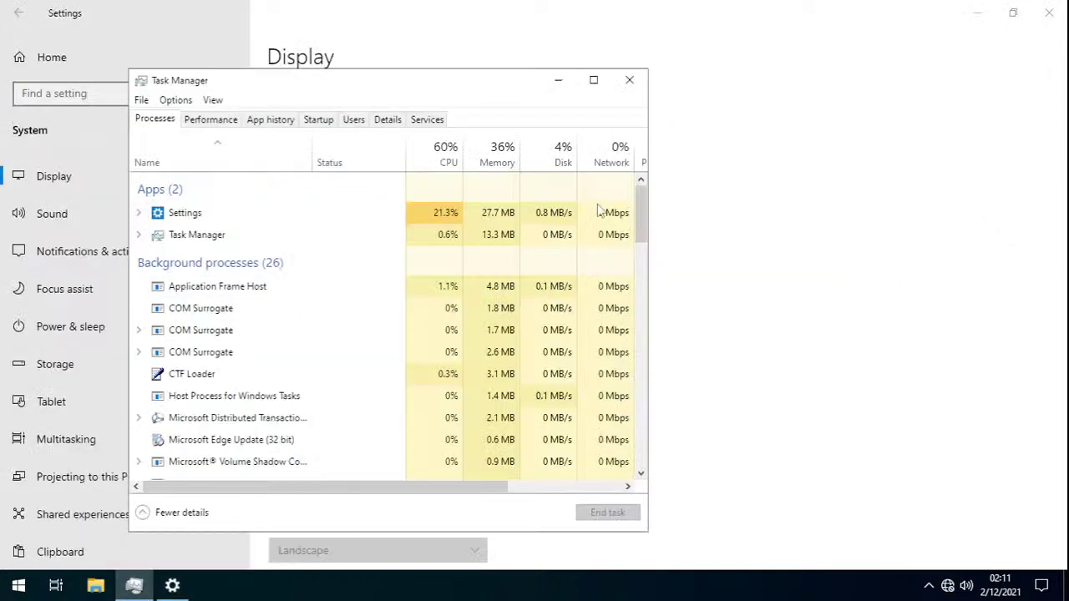
pyautogui.click(638, 84)
# - Review the Focus assist options and the Storage Sense configuration page in the System settings
pyautogui.click(94, 286)
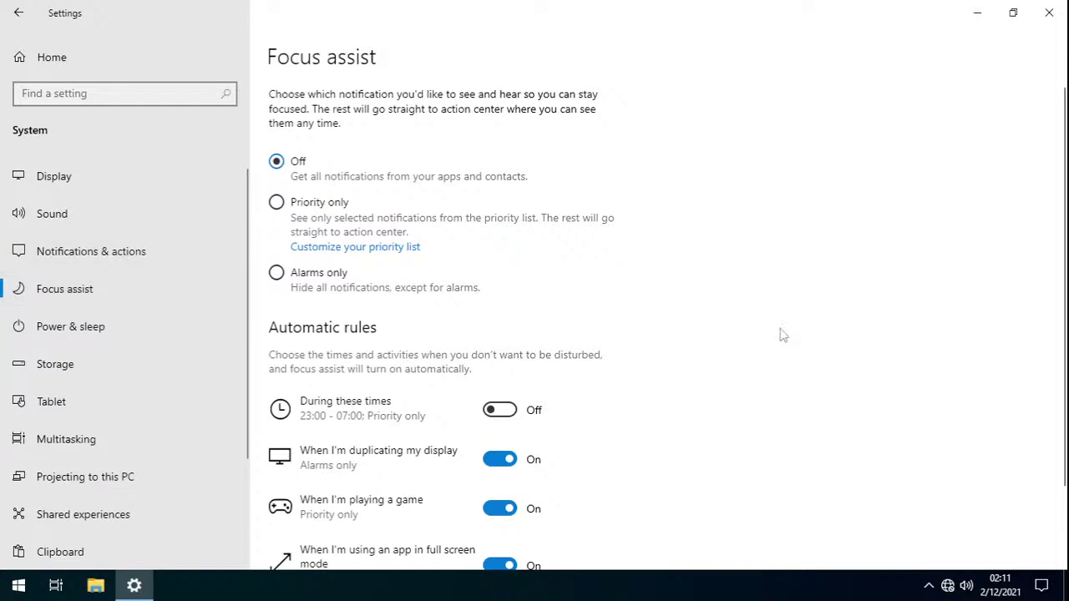
pyautogui.scroll(-1, 780, 334)
pyautogui.click(116, 365)
pyautogui.click(363, 160)
pyautogui.scroll(-1, 673, 370)
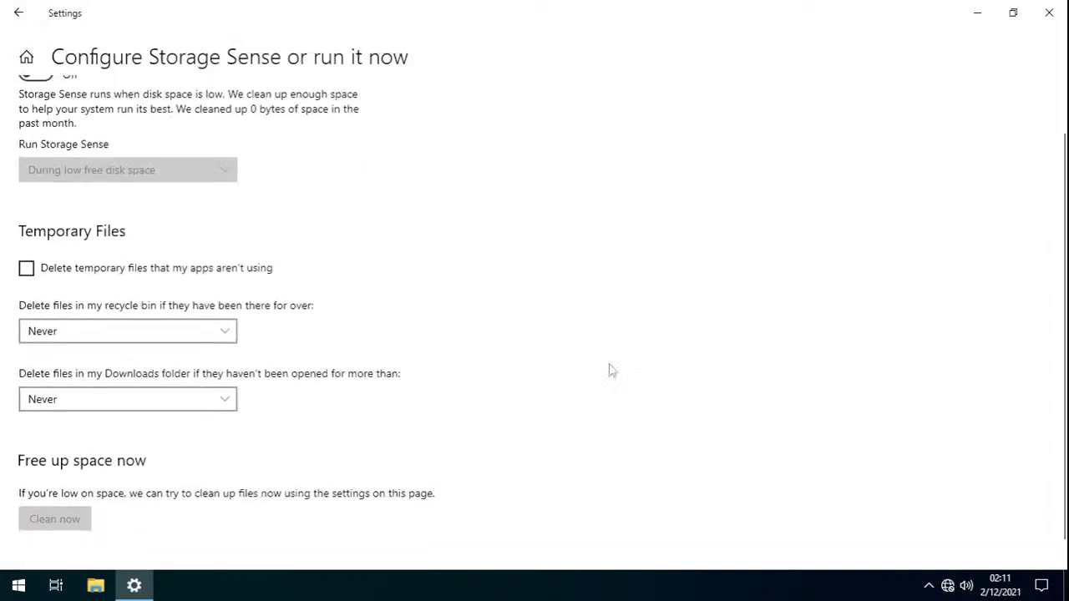
# - Return to the Storage page and examine all storage usage categories for the Windows (C:) drive
pyautogui.click(19, 16)
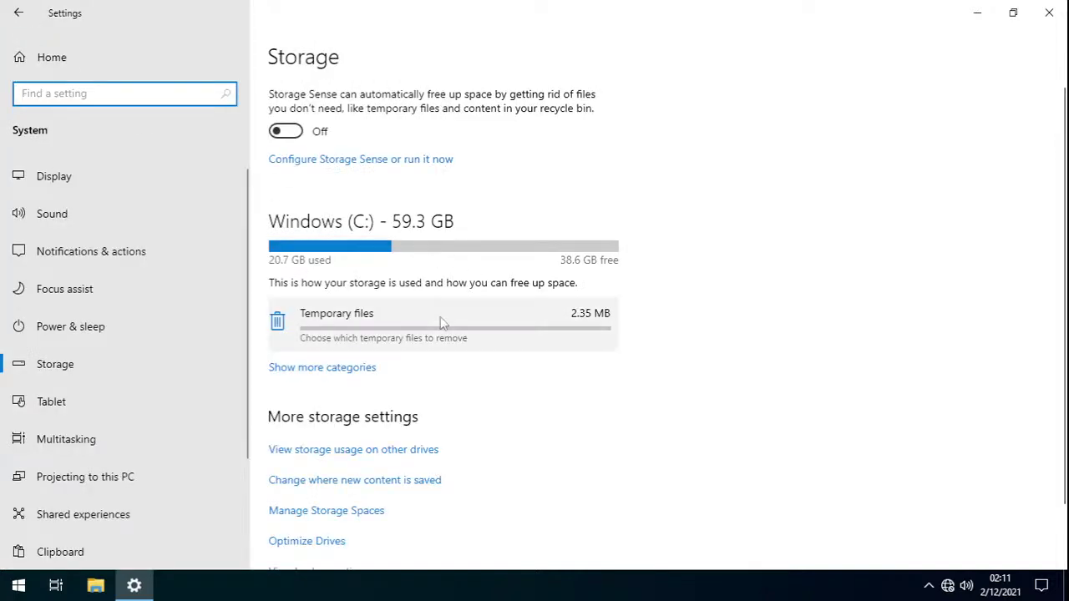
pyautogui.click(336, 372)
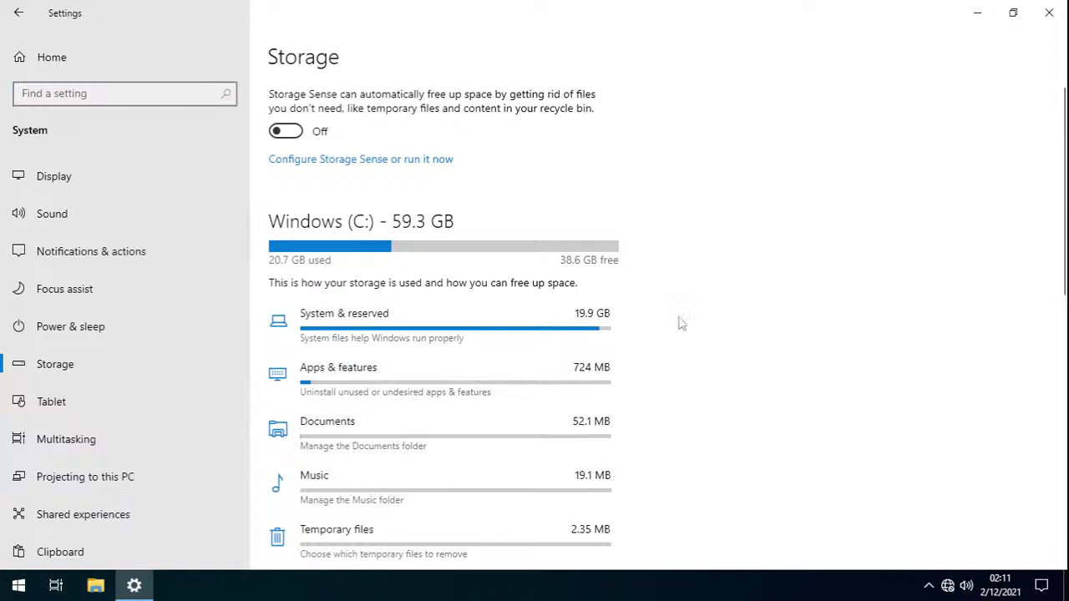
pyautogui.scroll(-1, 678, 325)
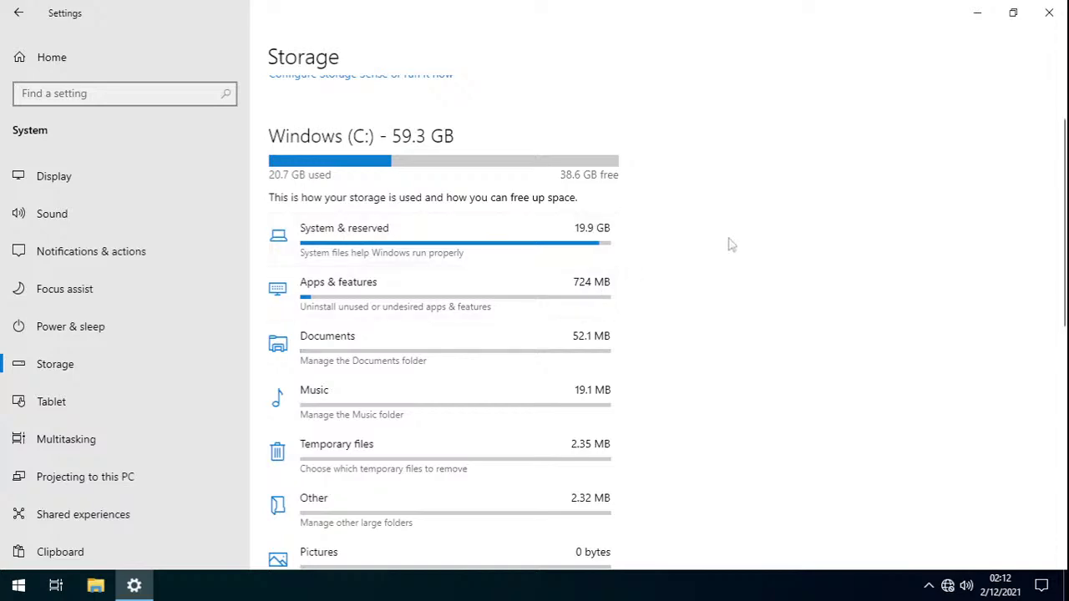
# - Switch from the virtual machine to Firefox on the host and load youtube.com in the low disk space search tab
pyautogui.hotkey('ctrl', 'alt')
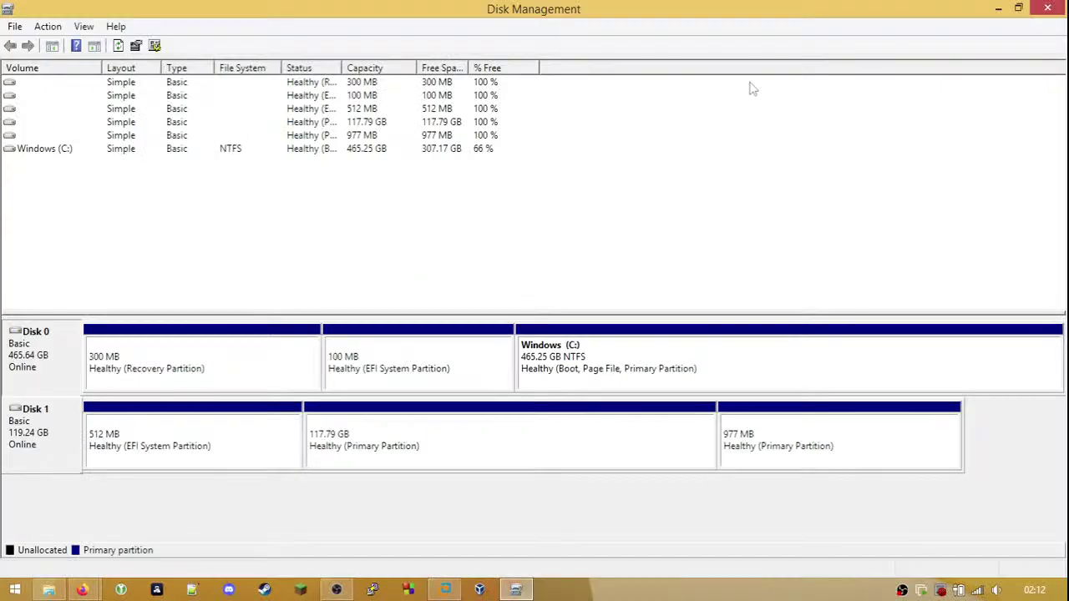
pyautogui.hotkey('alt', 'Tab')
pyautogui.moveTo(84, 590)
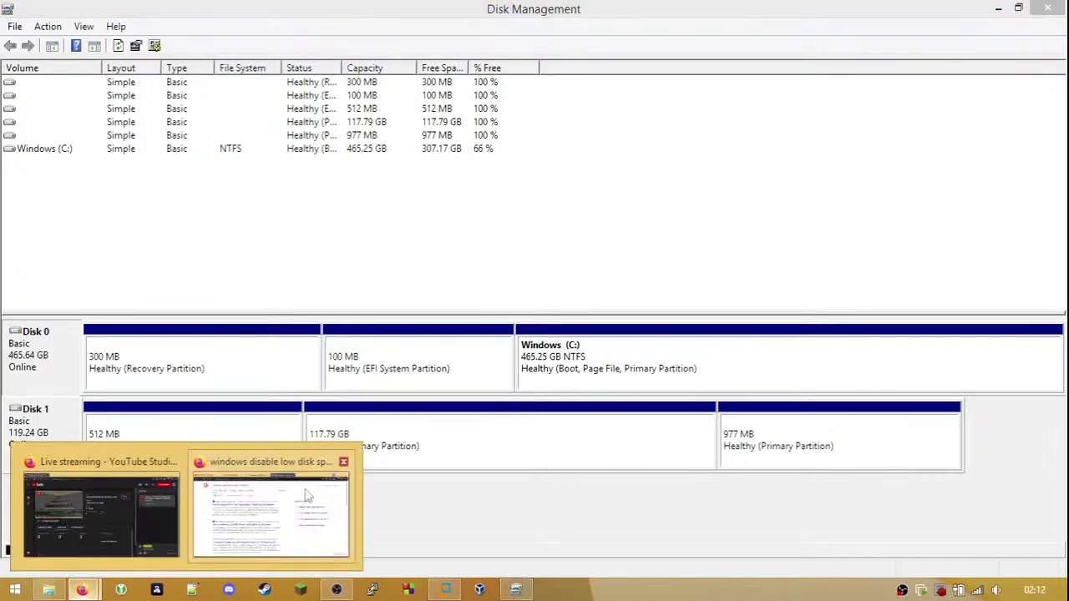
pyautogui.click(268, 509)
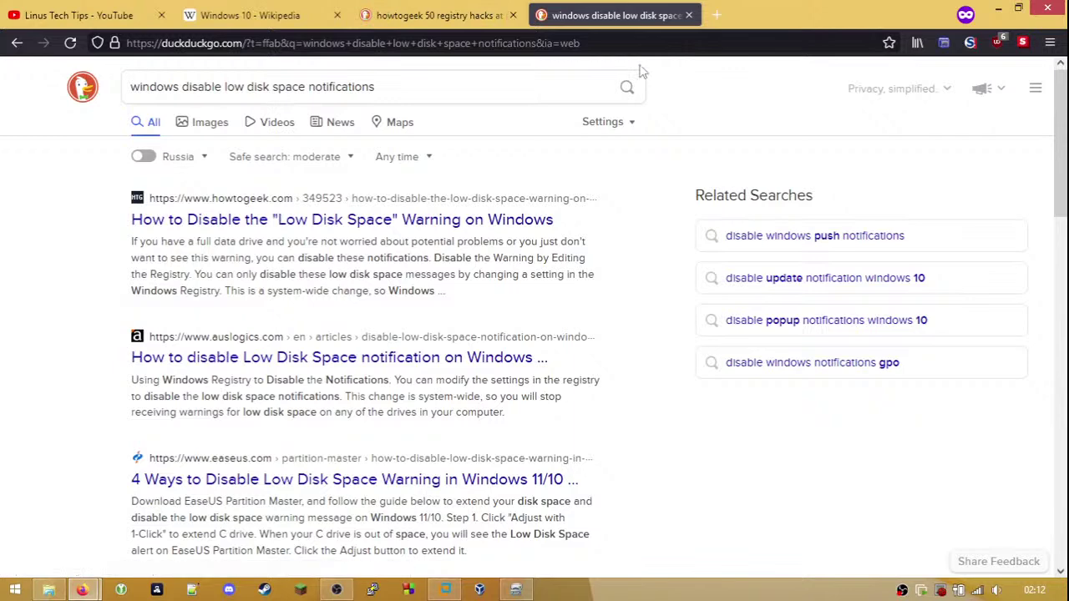
pyautogui.click(535, 42)
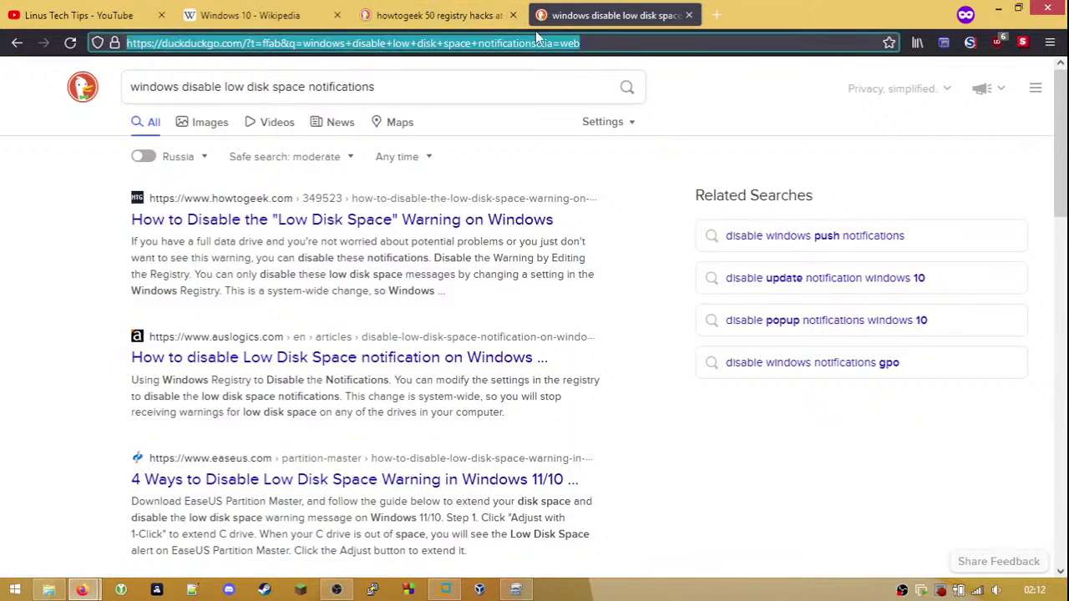
pyautogui.write('youtube.com')
pyautogui.press('Return')
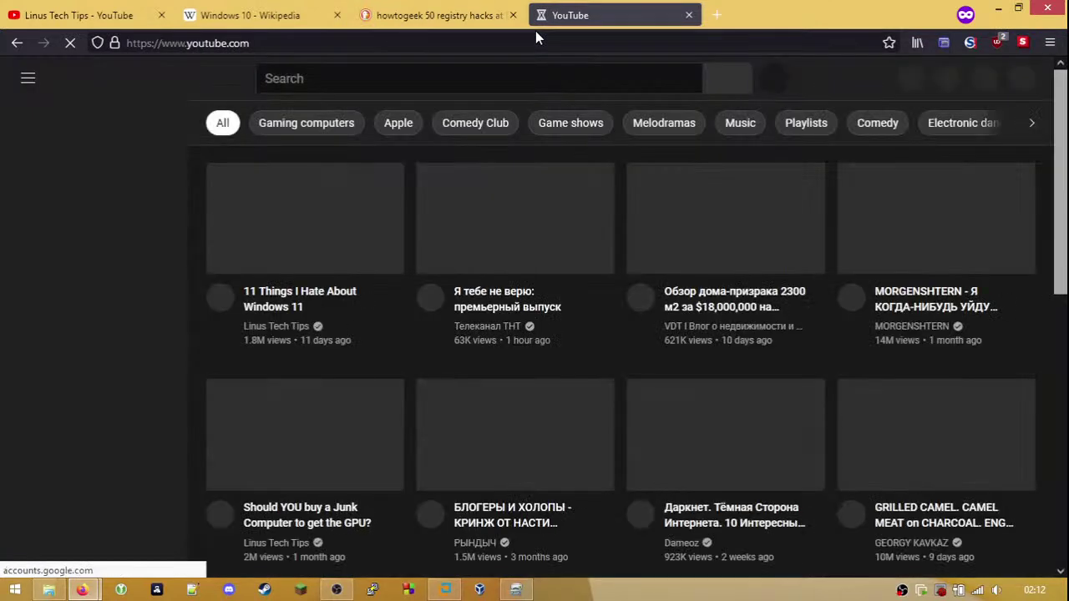
# - Search YouTube for "barnacules nerdgasm"
pyautogui.click(465, 70)
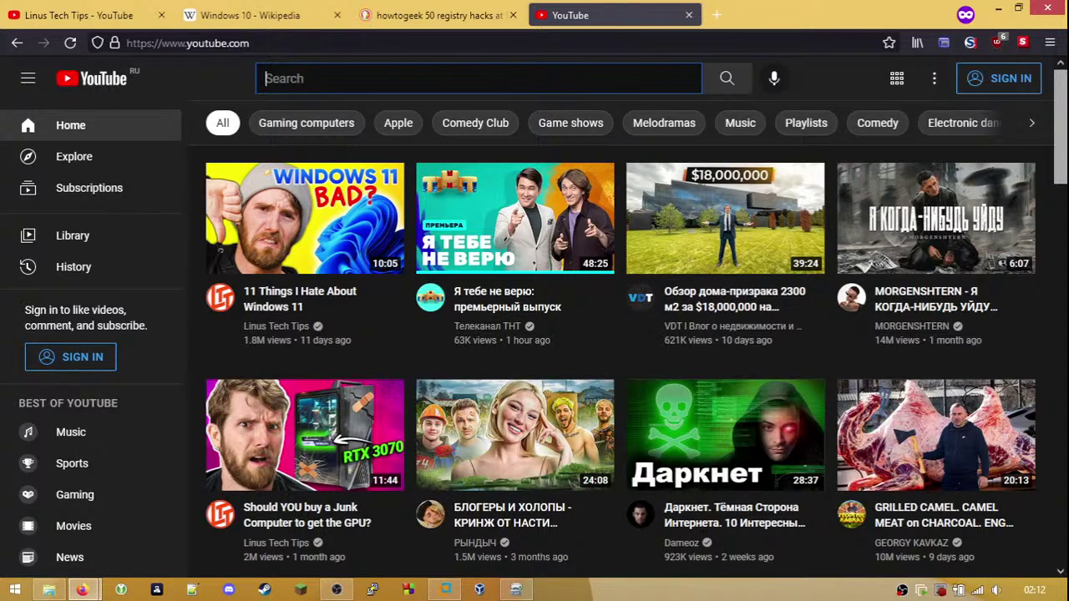
pyautogui.write('barnacules n')
pyautogui.write('erd')
pyautogui.press('BackSpace')
pyautogui.write('rdgasm')
pyautogui.press('Return')
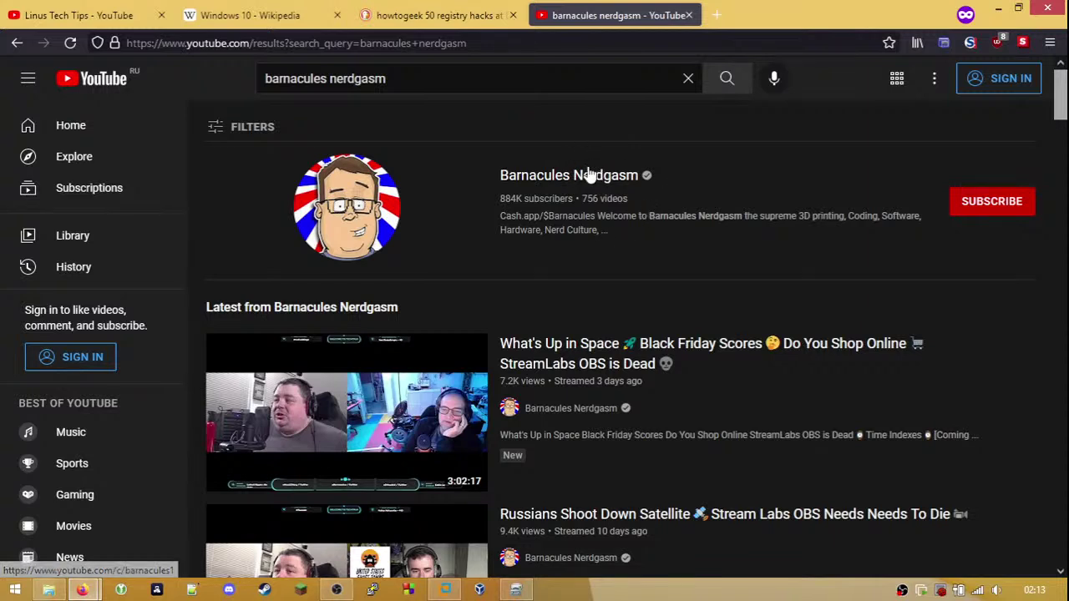
# - Open the Barnacules Nerdgasm channel in a new tab, close the search results tab and show the channel's videos
pyautogui.rightClick(588, 176)
pyautogui.click(660, 184)
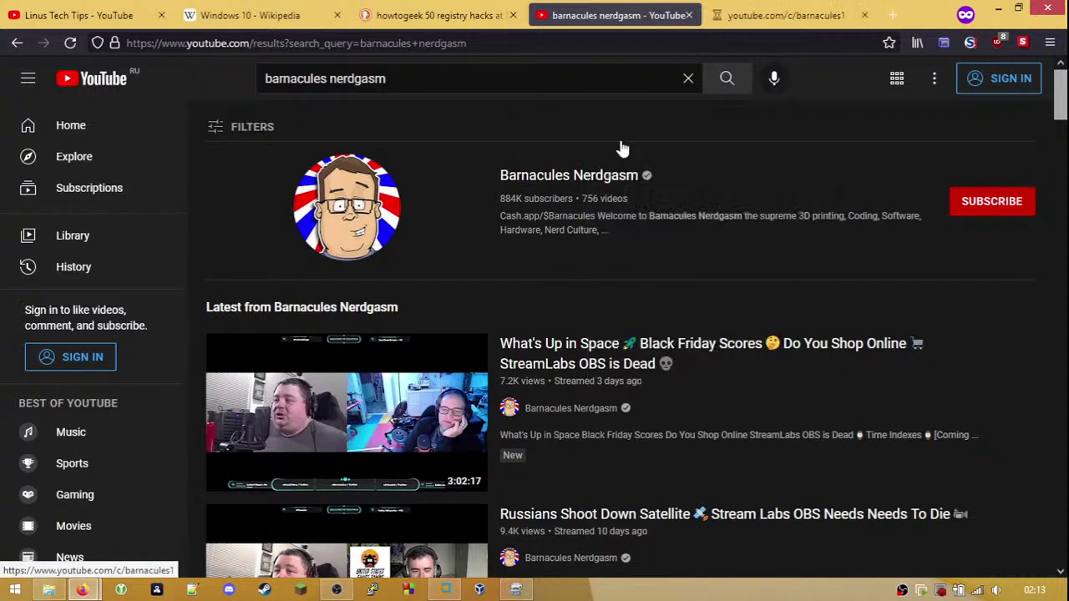
pyautogui.click(688, 15)
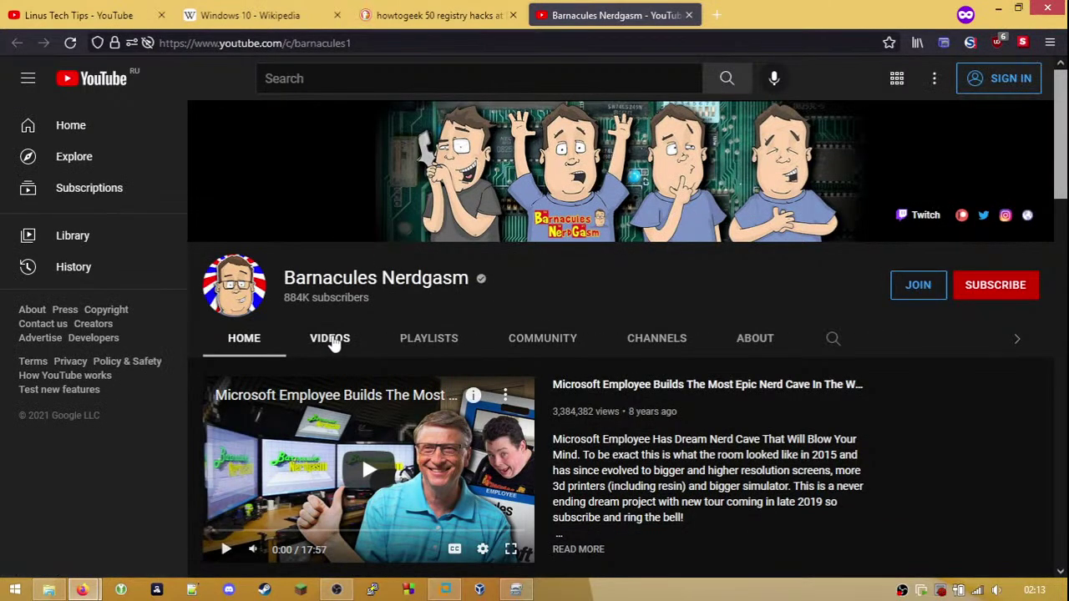
pyautogui.click(331, 339)
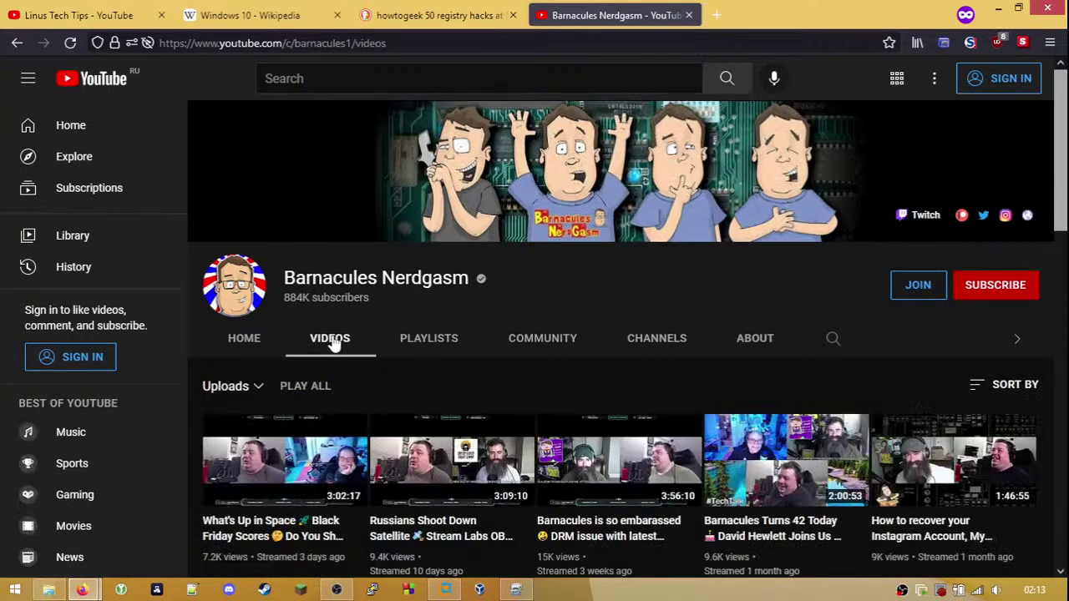
# - Browse the channel's uploads back to the Windows-related videos from four years ago, and close the channel's tab
pyautogui.scroll(-4, 627, 443)
pyautogui.scroll(-3, 628, 436)
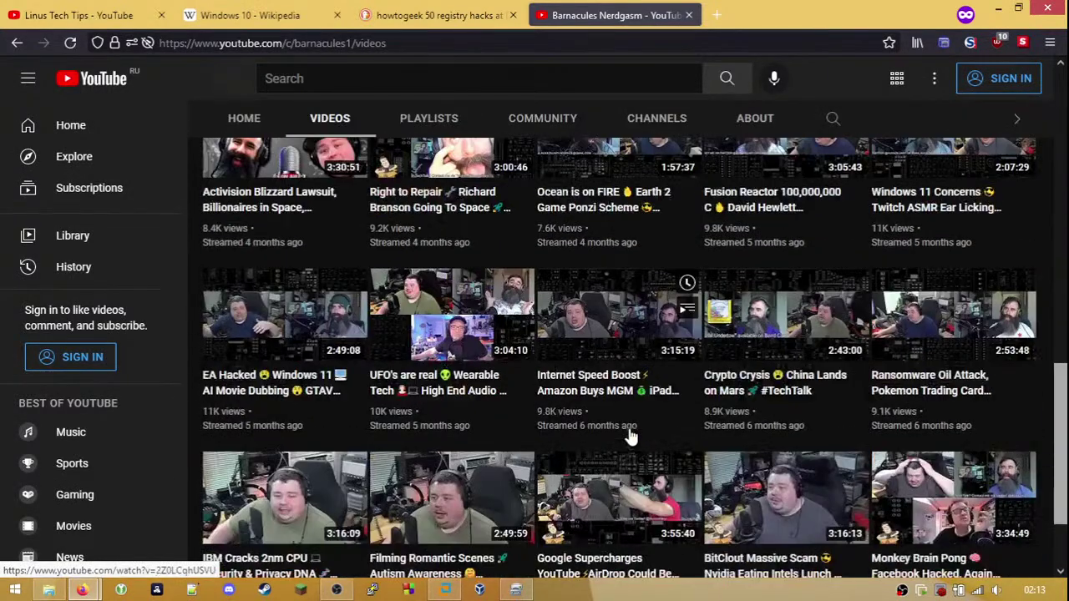
pyautogui.scroll(-4, 626, 436)
pyautogui.scroll(-10, 621, 401)
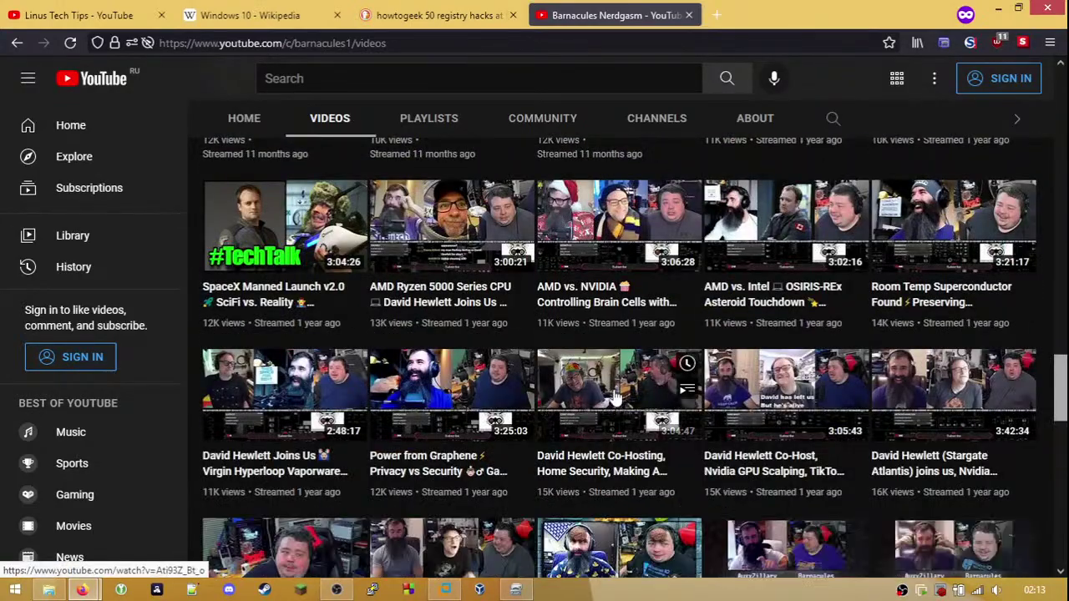
pyautogui.scroll(-10, 616, 407)
pyautogui.scroll(-15, 614, 393)
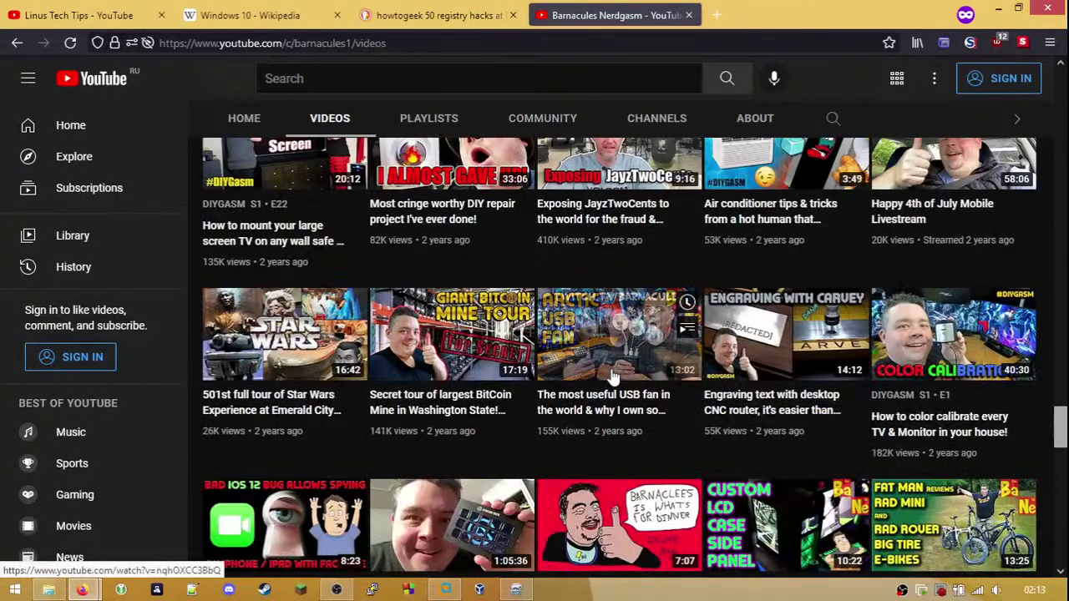
pyautogui.press('F5')
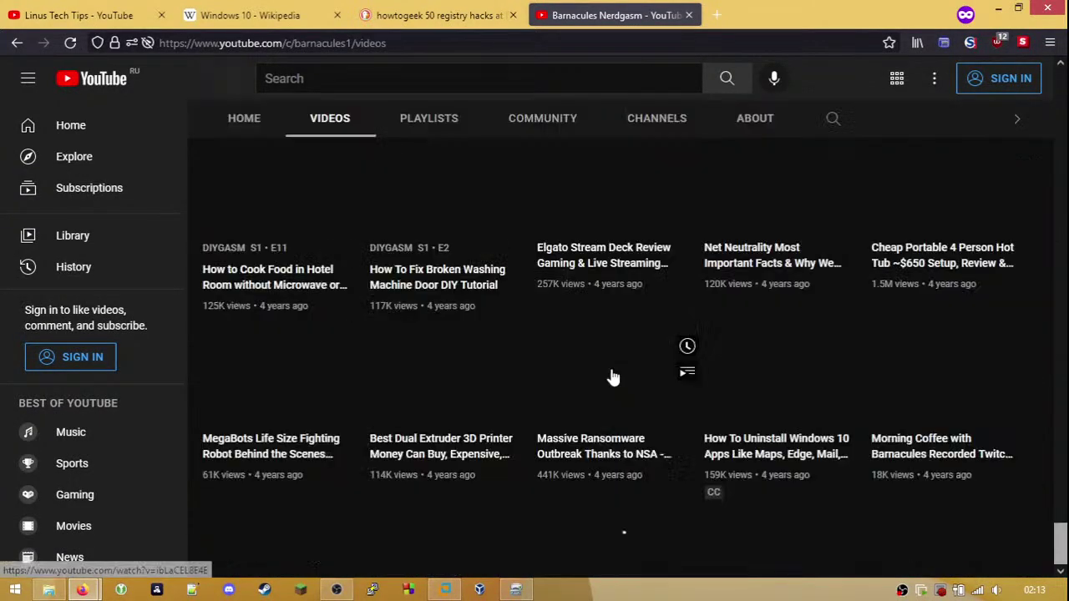
pyautogui.scroll(-2, 614, 367)
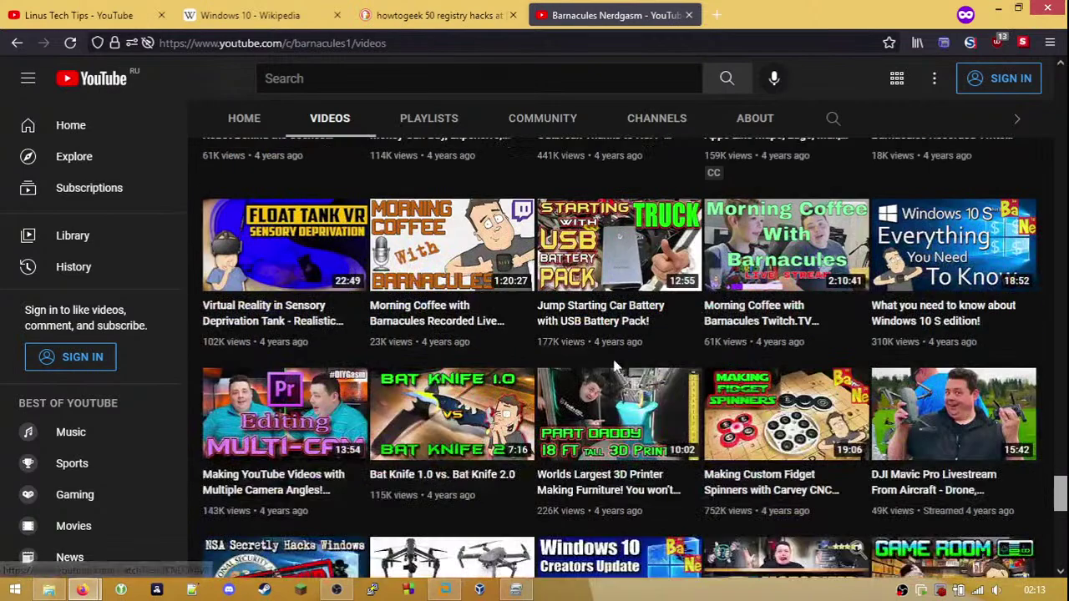
pyautogui.scroll(-4, 614, 368)
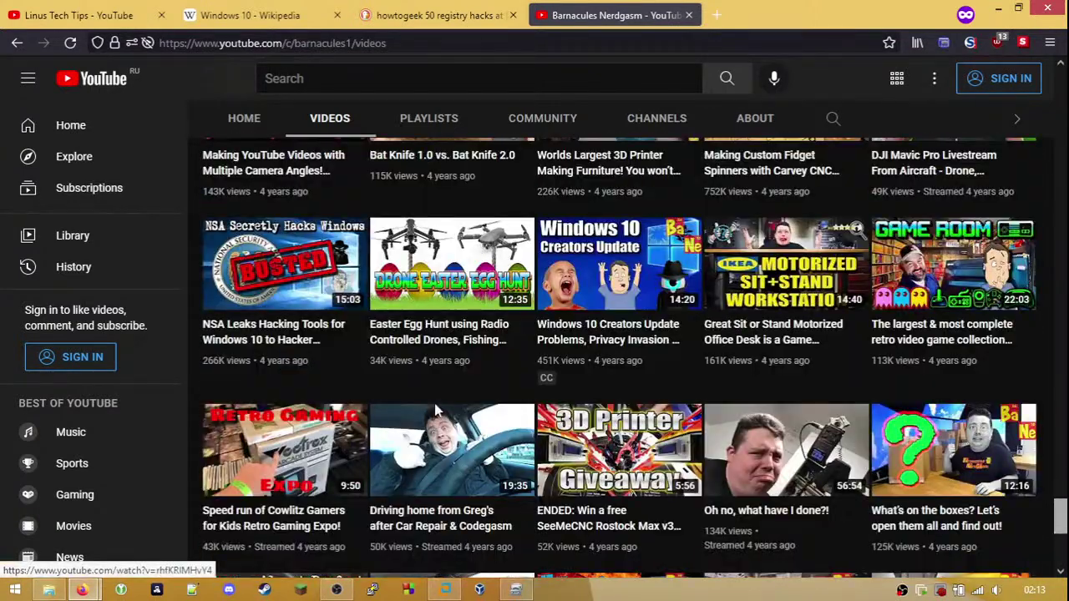
pyautogui.scroll(-2, 434, 403)
pyautogui.scroll(-1, 451, 399)
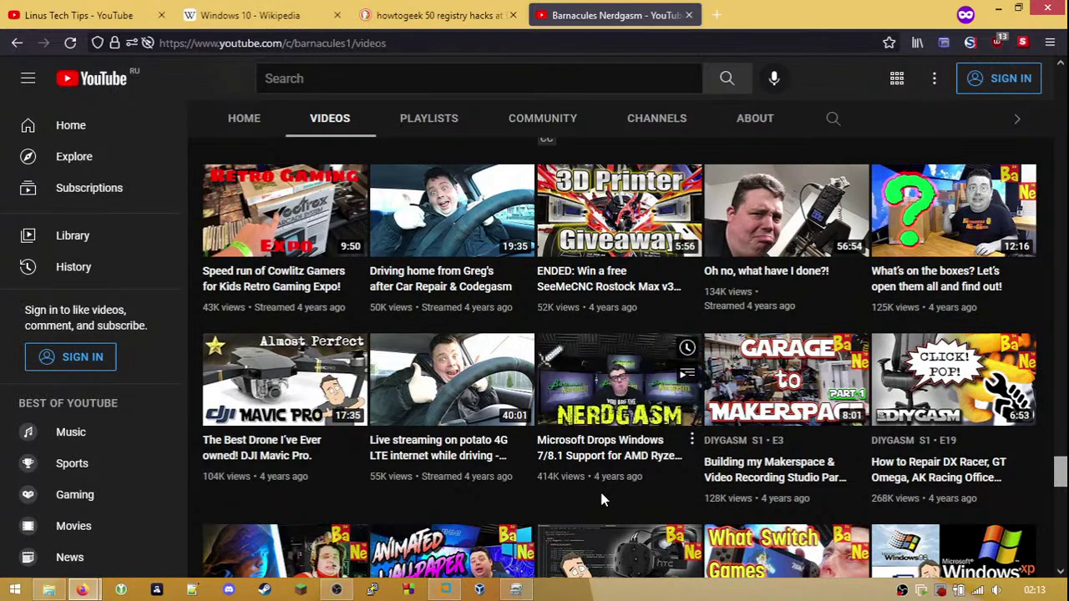
pyautogui.scroll(-1, 603, 488)
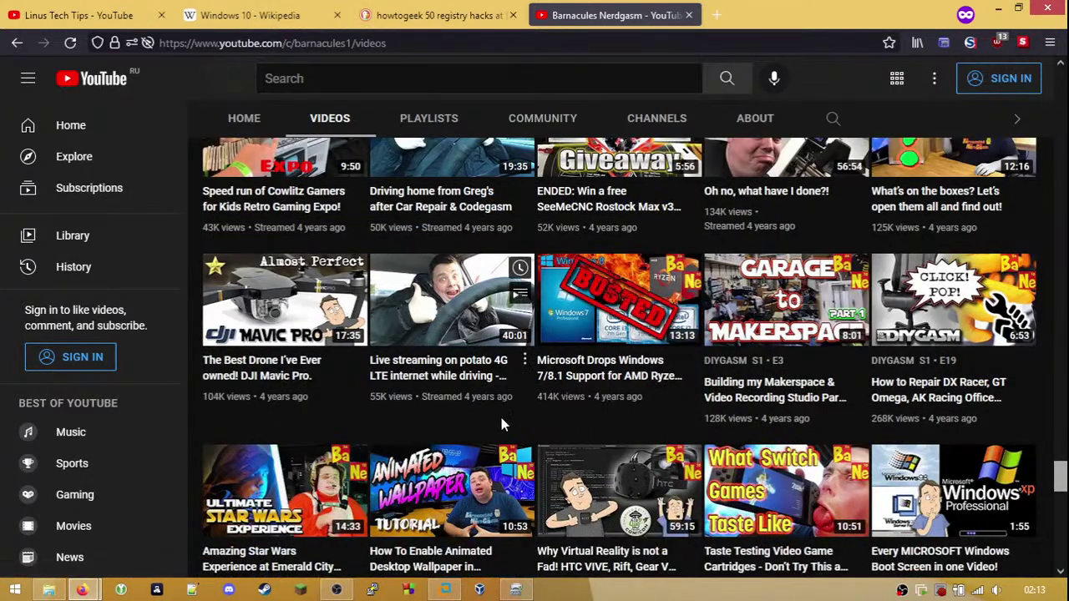
pyautogui.moveTo(592, 397)
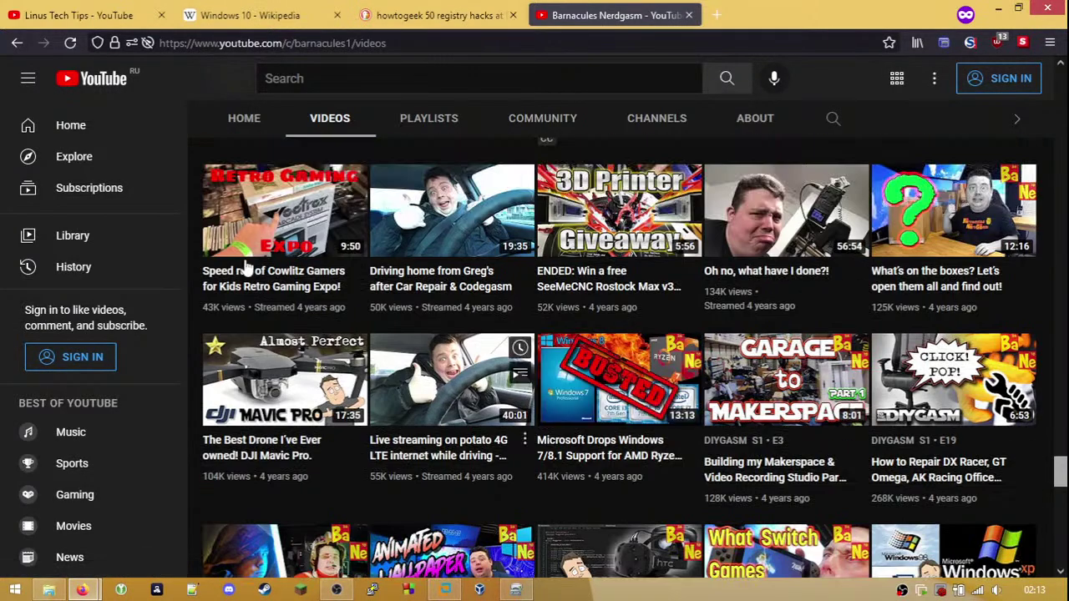
pyautogui.scroll(4, 593, 397)
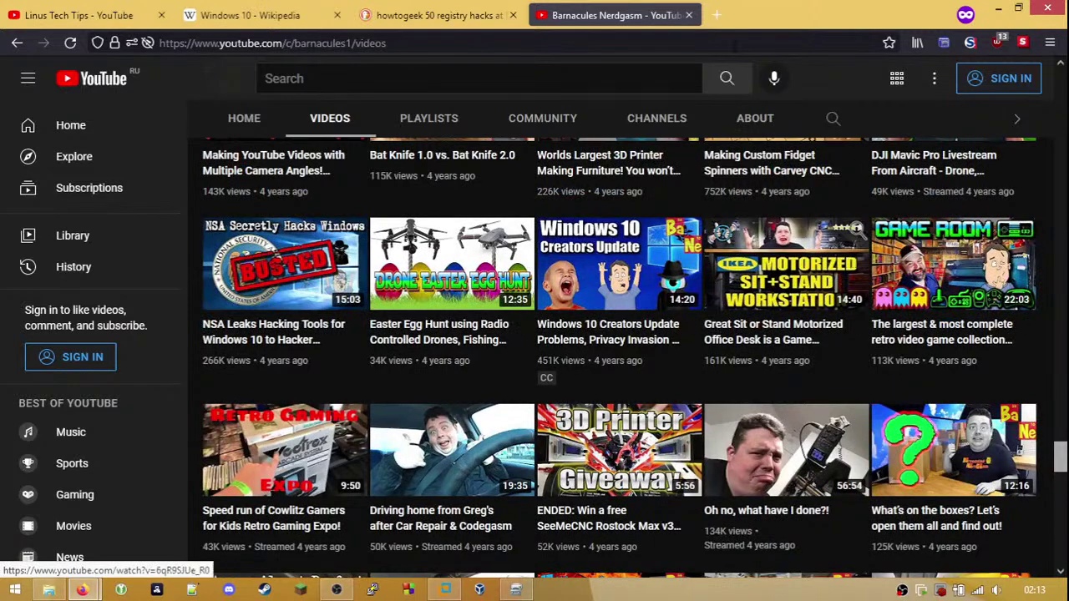
pyautogui.click(689, 16)
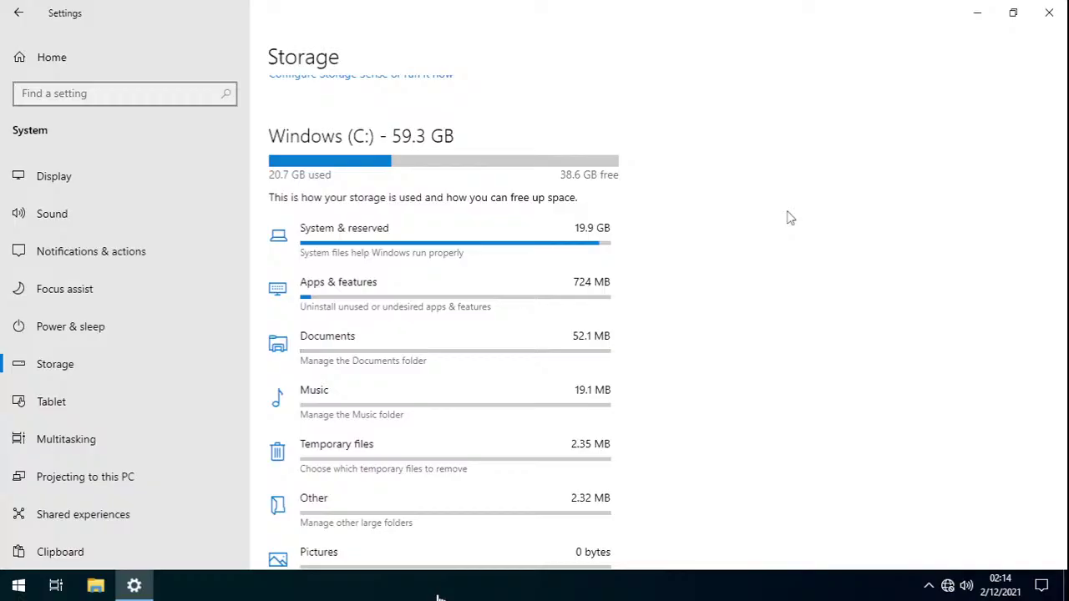
# - Switch from the virtual machine back to Firefox and read "The 50 Best Registry Hacks that Make Windows Better" in a new tab
pyautogui.click(832, 272)
pyautogui.moveTo(871, 5)
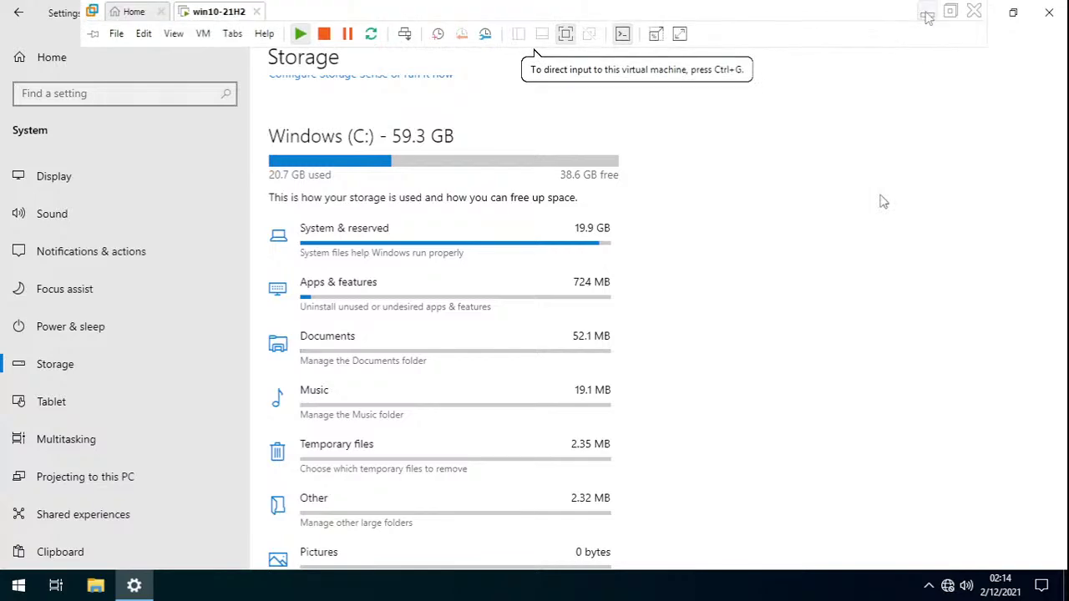
pyautogui.click(927, 17)
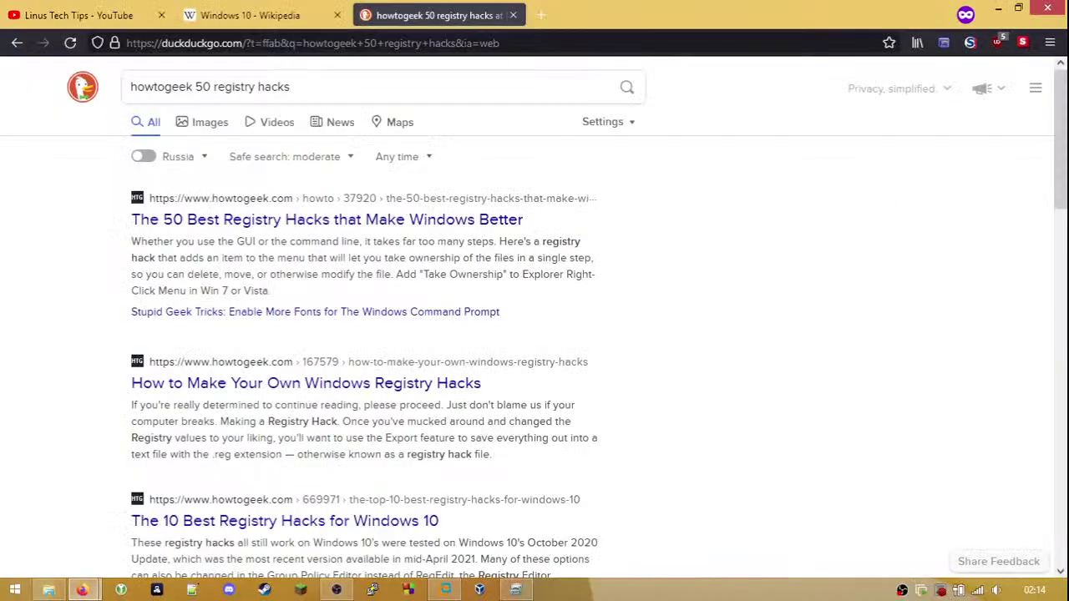
pyautogui.rightClick(417, 226)
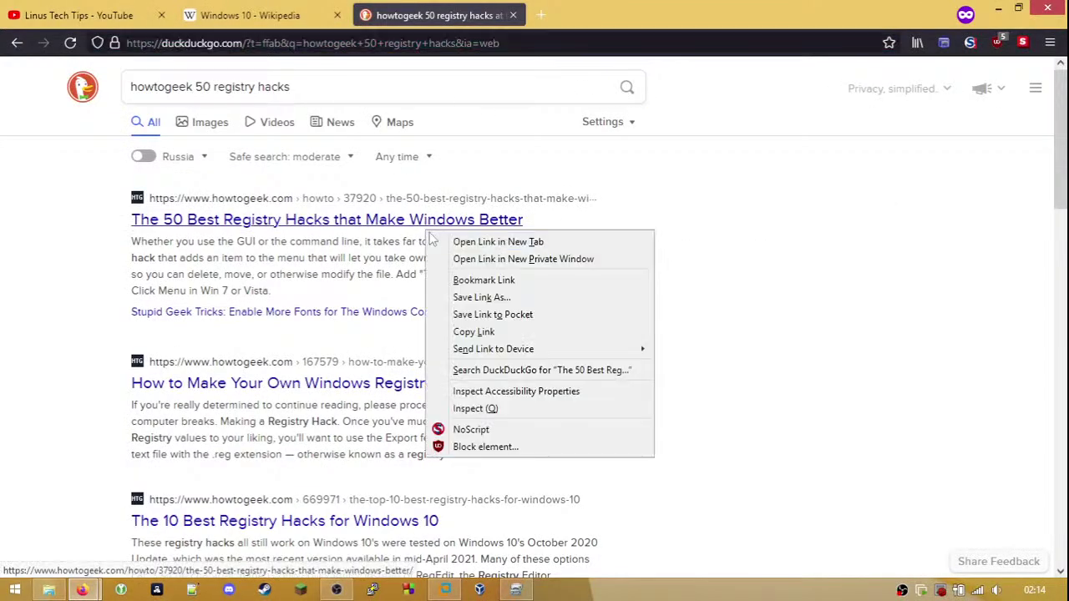
pyautogui.click(443, 241)
pyautogui.hotkey('ctrl', 'Tab')
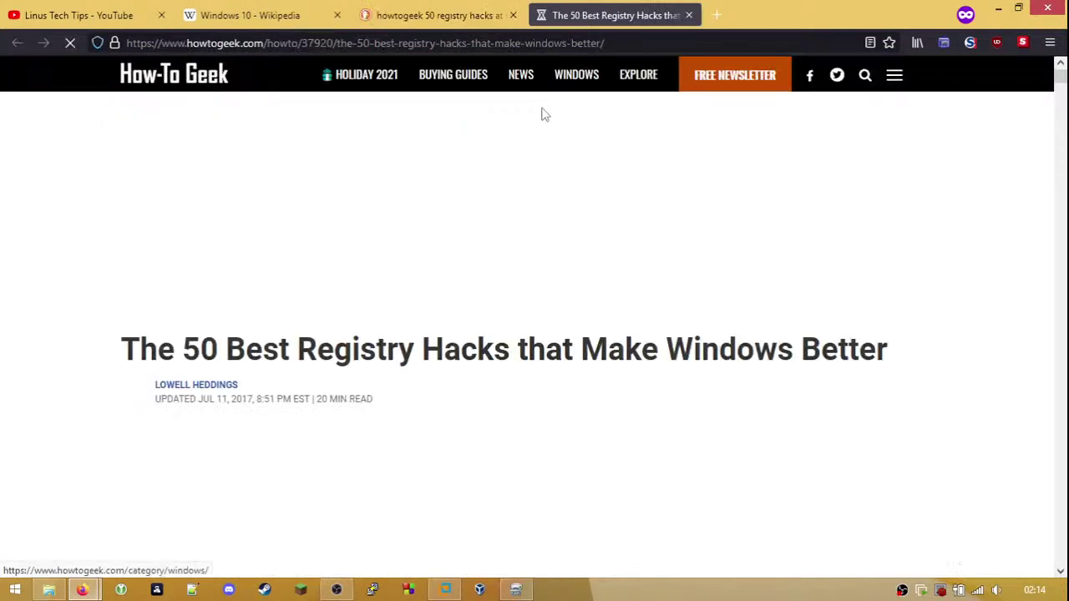
pyautogui.scroll(-5, 458, 263)
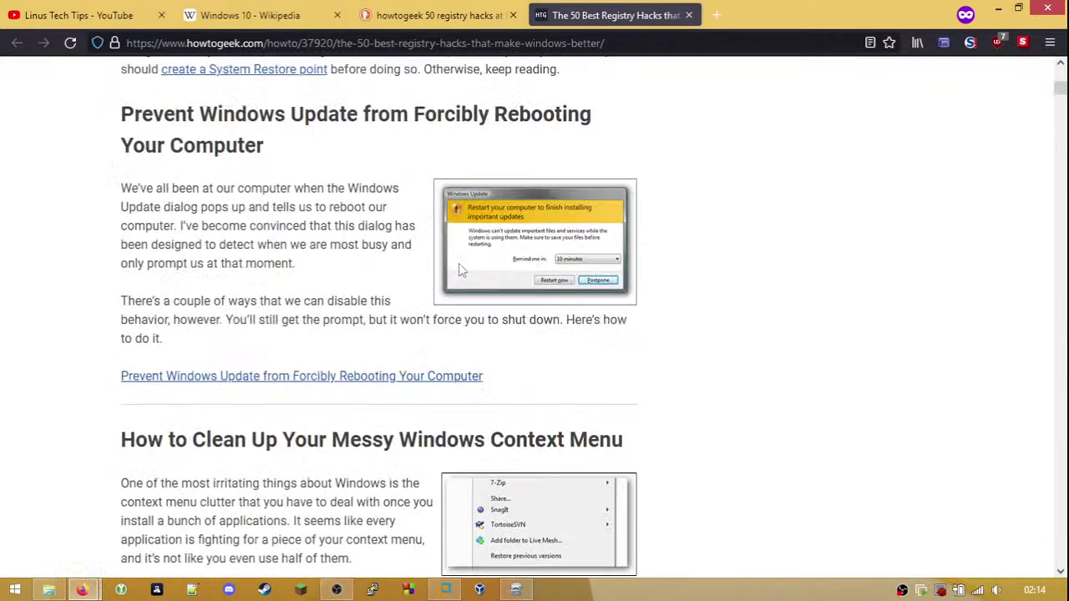
# - Read the registry hacks article down to the section on adding applications to the desktop context menu, and close the article's tab
pyautogui.scroll(-7, 373, 245)
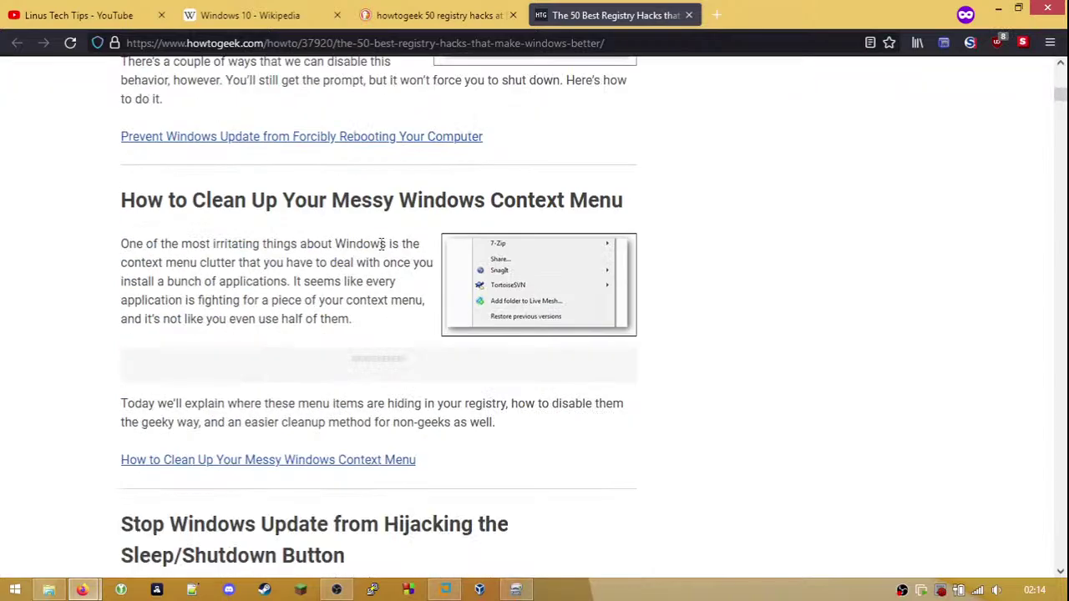
pyautogui.scroll(-1, 318, 232)
pyautogui.scroll(-6, 489, 287)
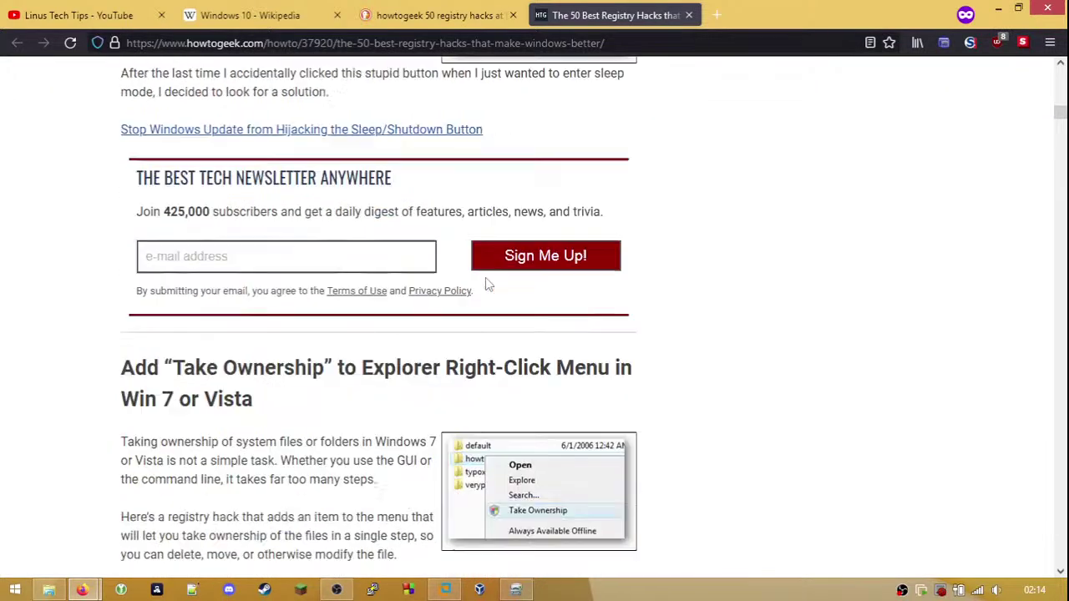
pyautogui.scroll(-6, 270, 200)
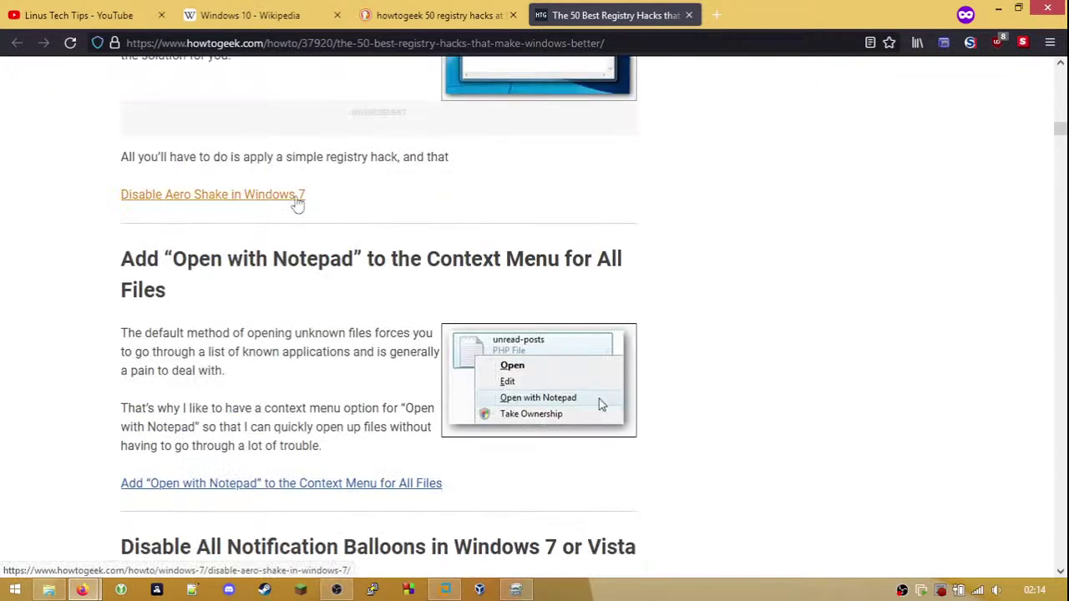
pyautogui.scroll(-2, 368, 314)
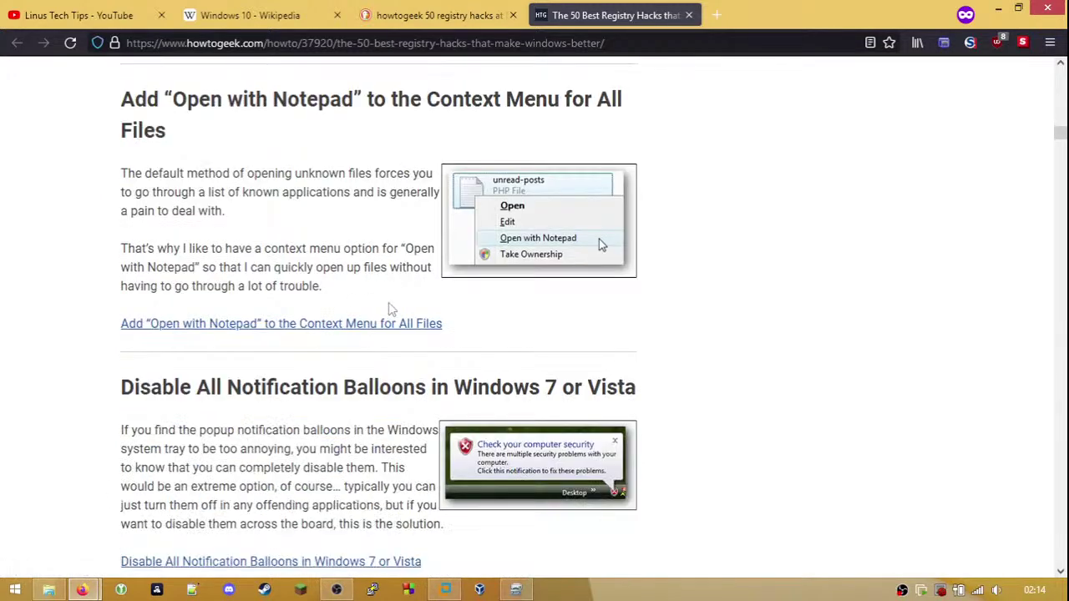
pyautogui.scroll(-2, 389, 305)
pyautogui.scroll(-3, 389, 305)
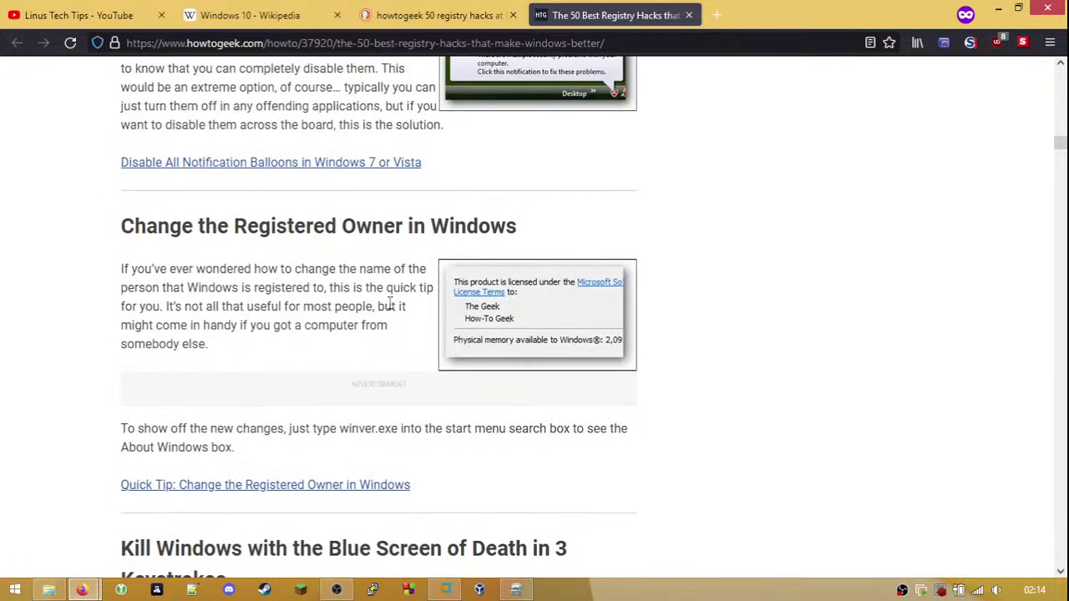
pyautogui.scroll(-9, 389, 305)
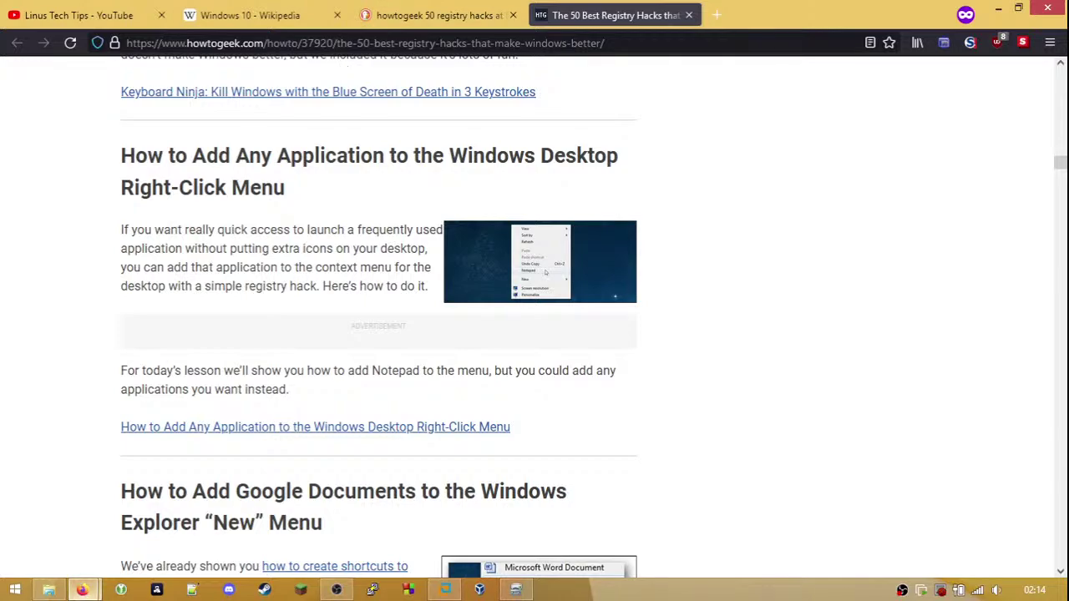
pyautogui.click(83, 590)
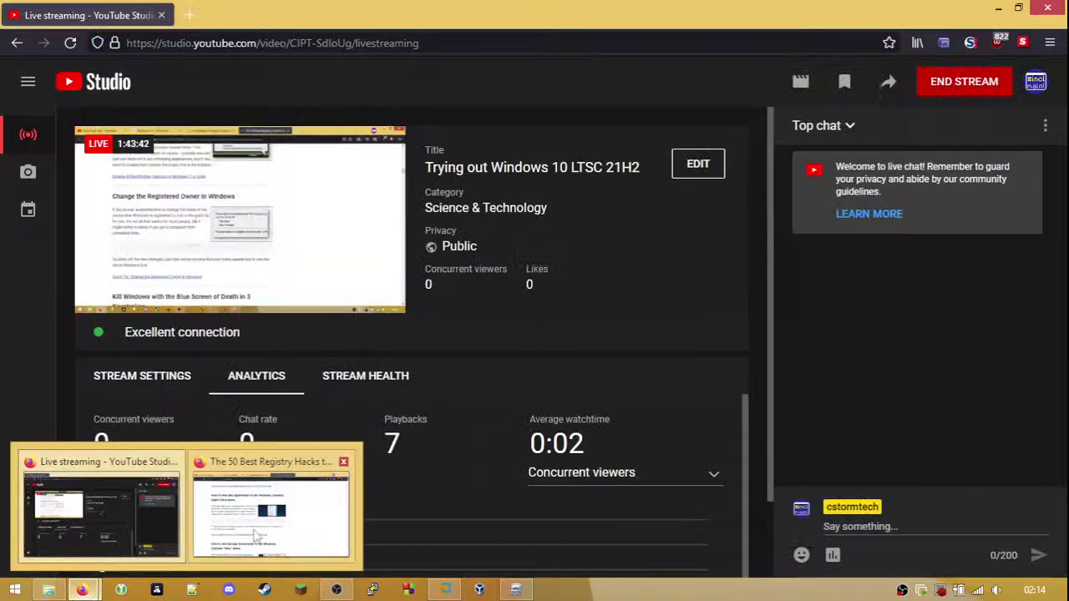
pyautogui.click(282, 462)
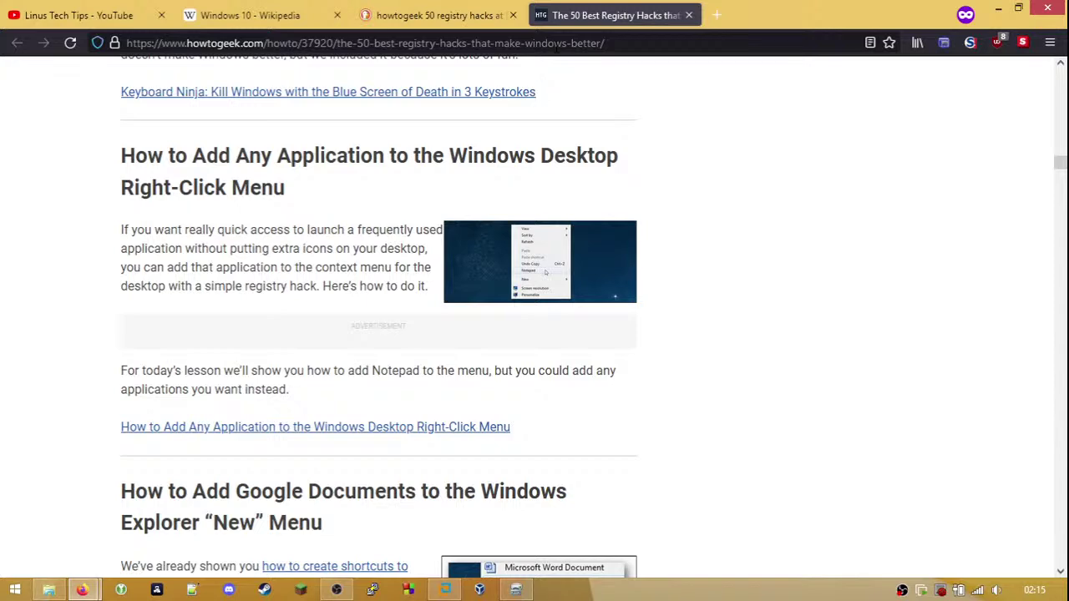
pyautogui.click(688, 15)
# - Search DuckDuckGo for "windows disable low disk space notification"
pyautogui.moveTo(365, 92); pyautogui.dragTo(131, 89)
pyautogui.click(299, 89)
pyautogui.hotkey('ctrl', 'a')
pyautogui.write('wind')
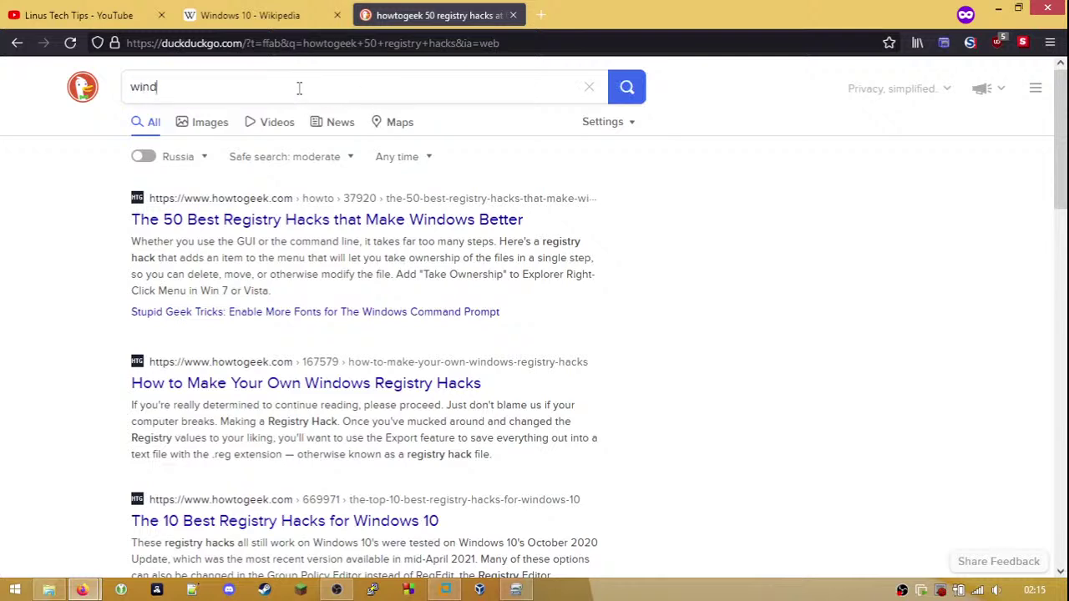
pyautogui.write('ows disable low dis')
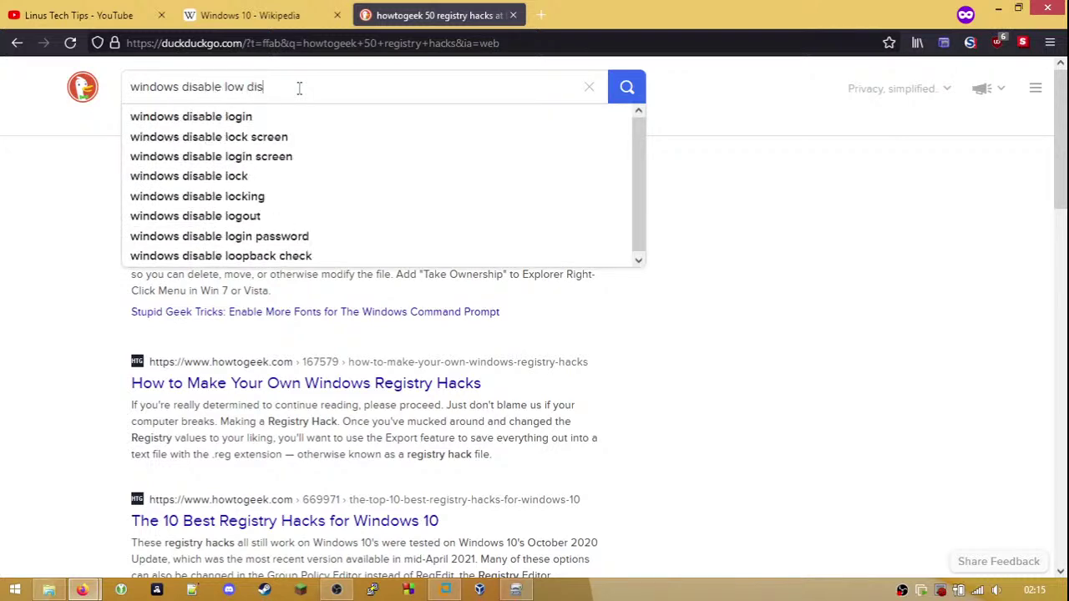
pyautogui.write('k space notification')
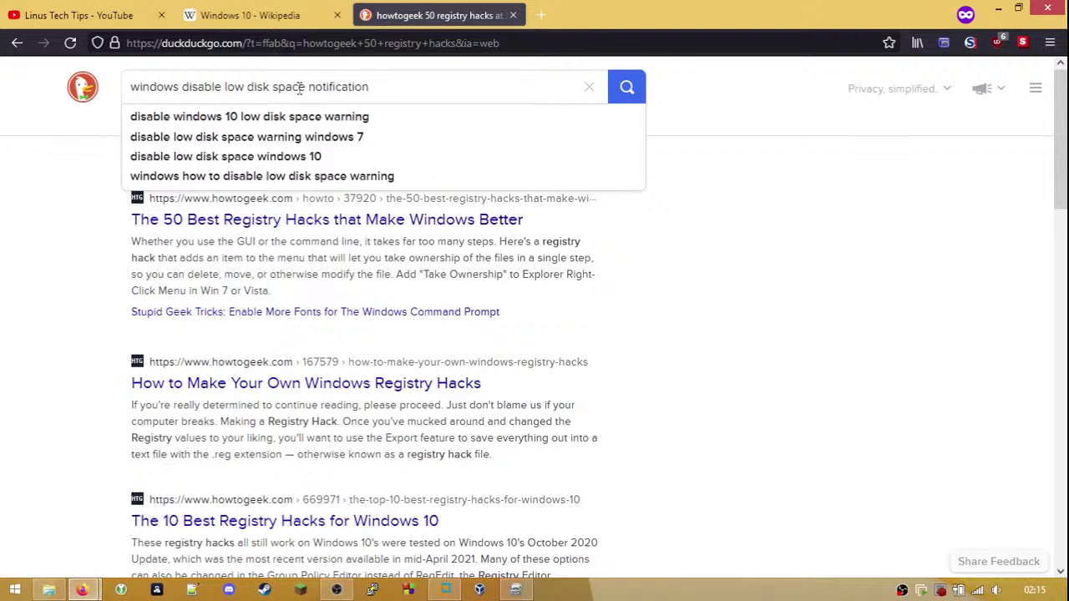
pyautogui.write('s')
pyautogui.press('BackSpace')
pyautogui.press('Return')
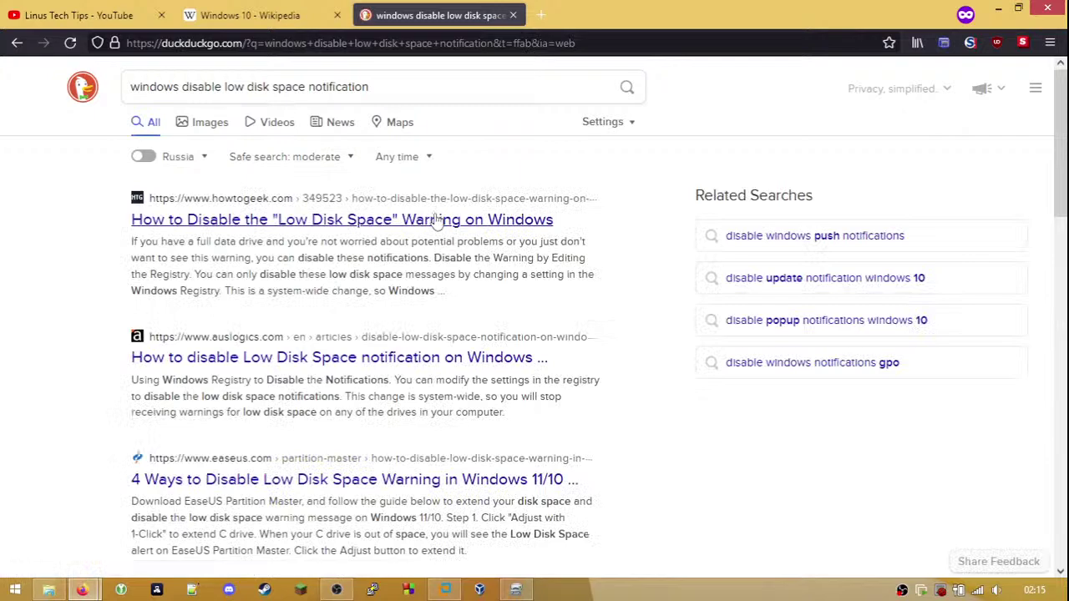
# - Open "How to Disable the 'Low Disk Space' Warning on Windows" in a new tab and read its registry editing instructions
pyautogui.rightClick(391, 225)
pyautogui.click(406, 233)
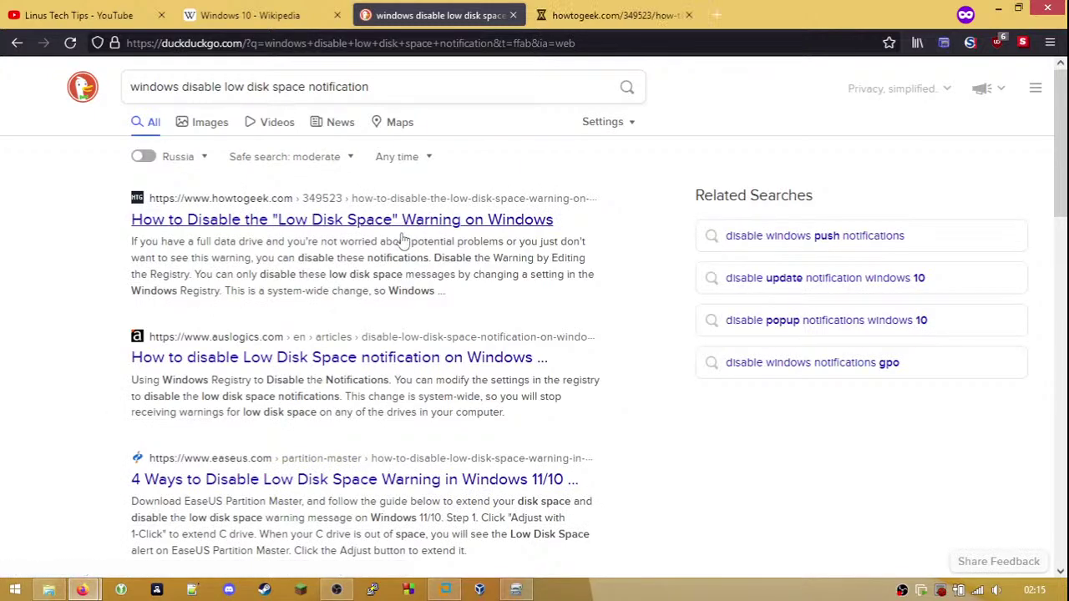
pyautogui.click(556, 17)
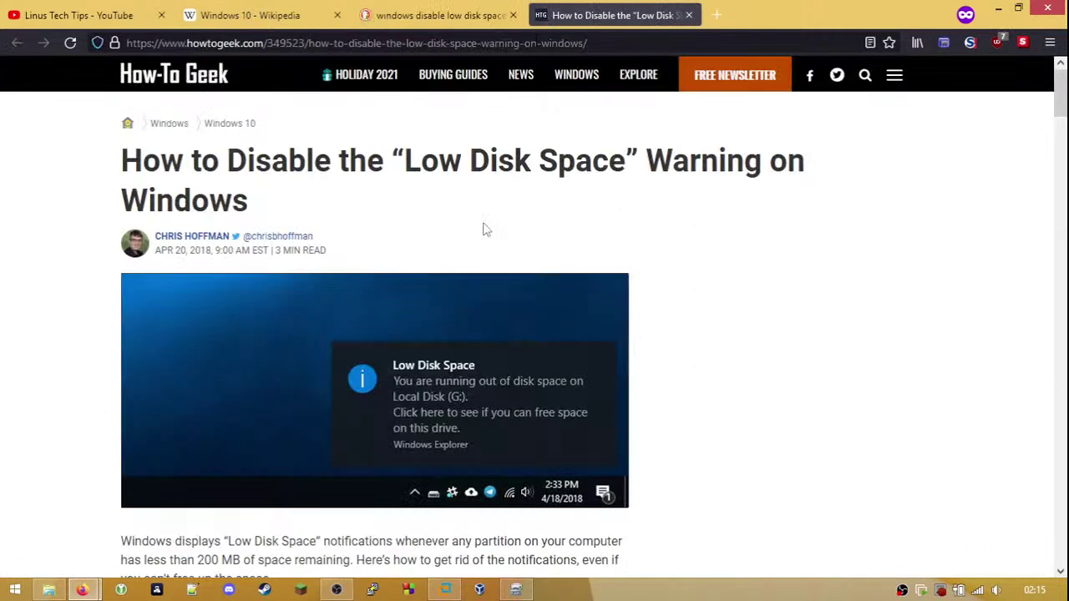
pyautogui.scroll(-3, 809, 286)
pyautogui.scroll(-5, 808, 285)
pyautogui.scroll(-10, 809, 286)
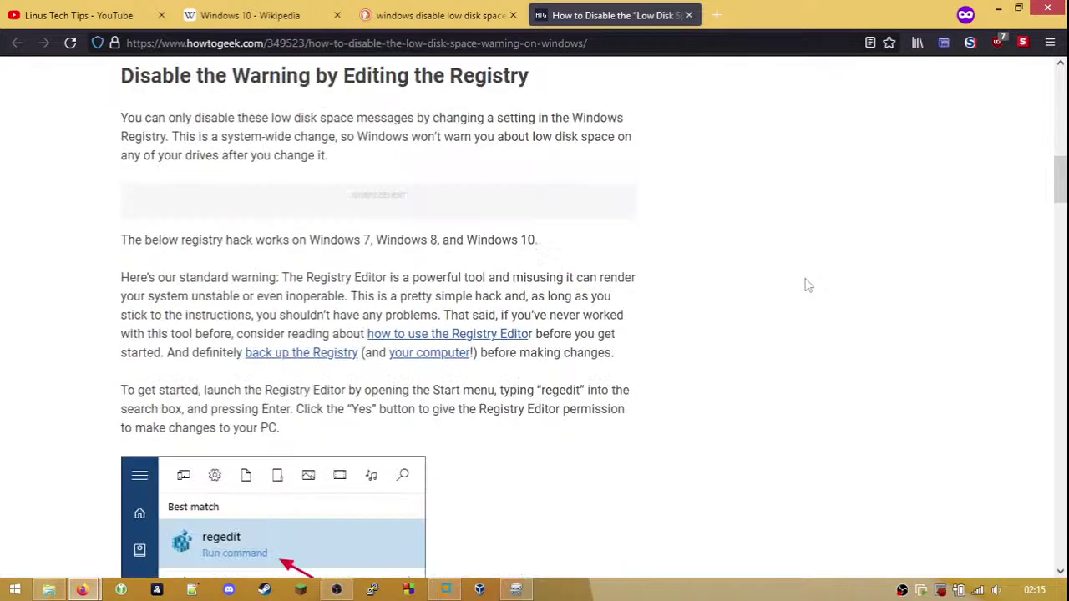
pyautogui.scroll(1, 808, 286)
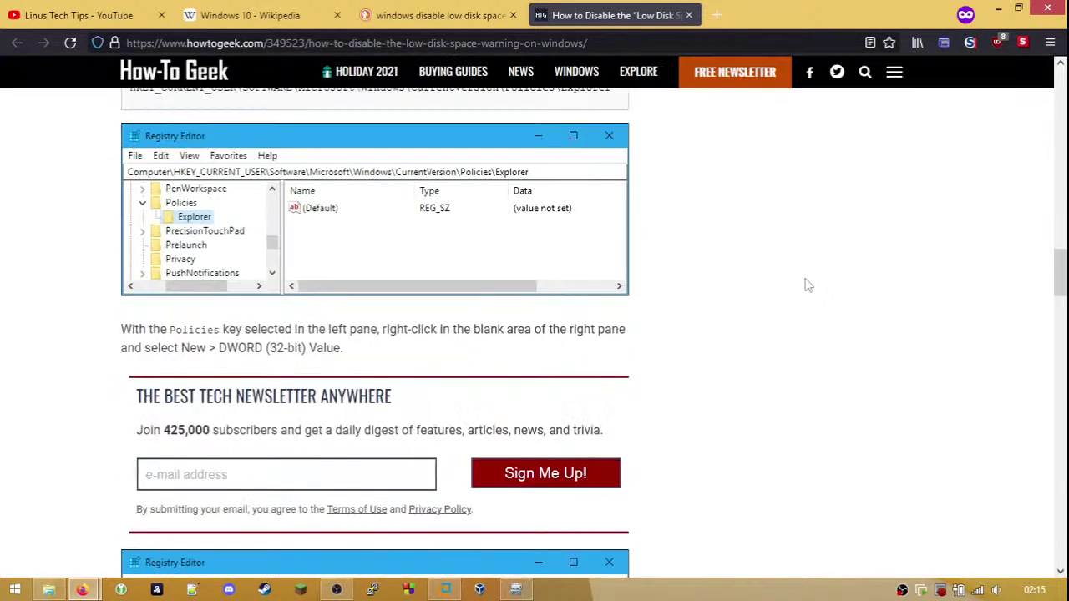
pyautogui.scroll(-6, 809, 286)
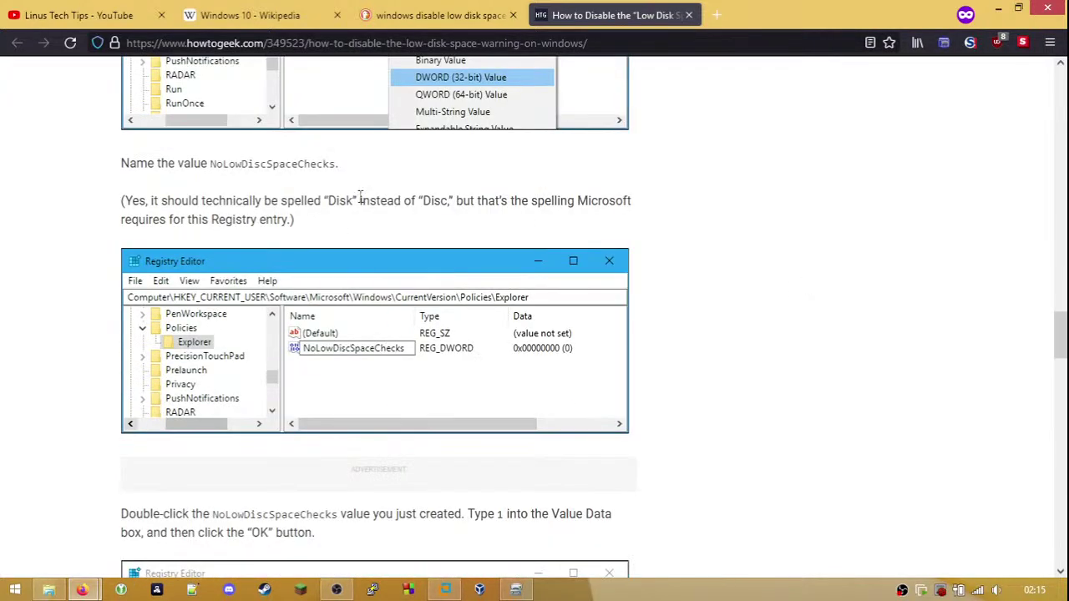
# - Read the note on the NoLowDiscSpaceChecks spelling, the value data instructions and the one-click hack section, and close the article
pyautogui.moveTo(178, 206); pyautogui.dragTo(416, 200)
pyautogui.click(366, 202)
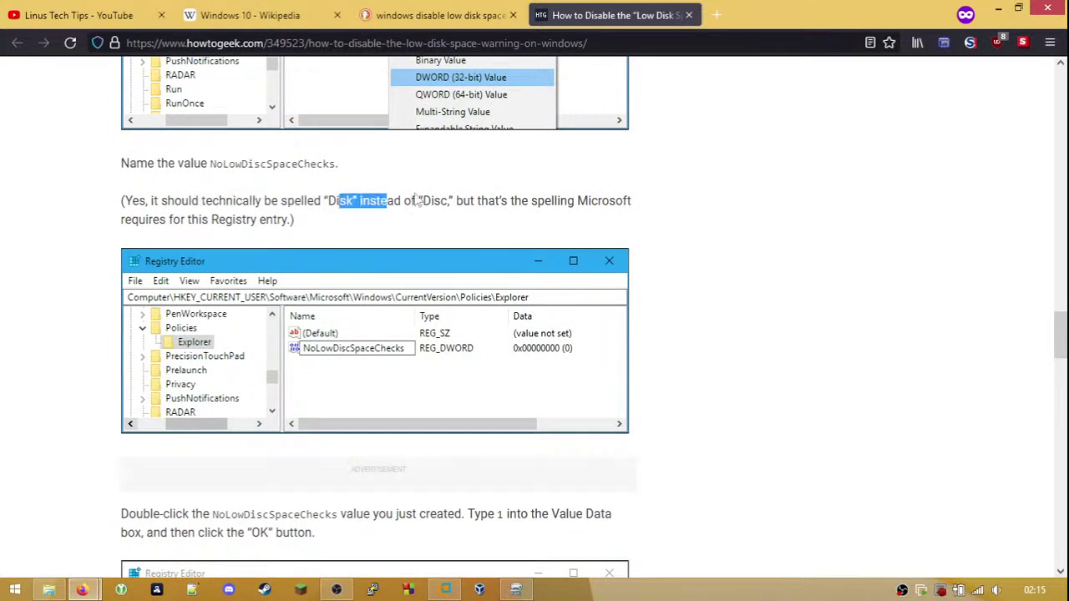
pyautogui.moveTo(174, 220); pyautogui.dragTo(365, 222)
pyautogui.click(365, 222)
pyautogui.scroll(-3, 332, 263)
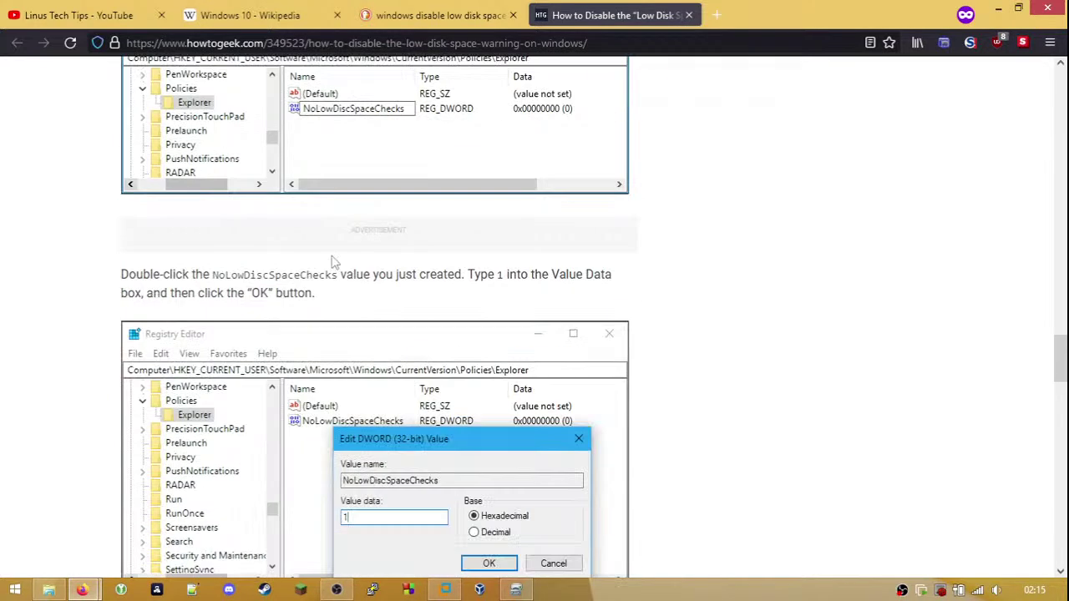
pyautogui.scroll(-3, 369, 273)
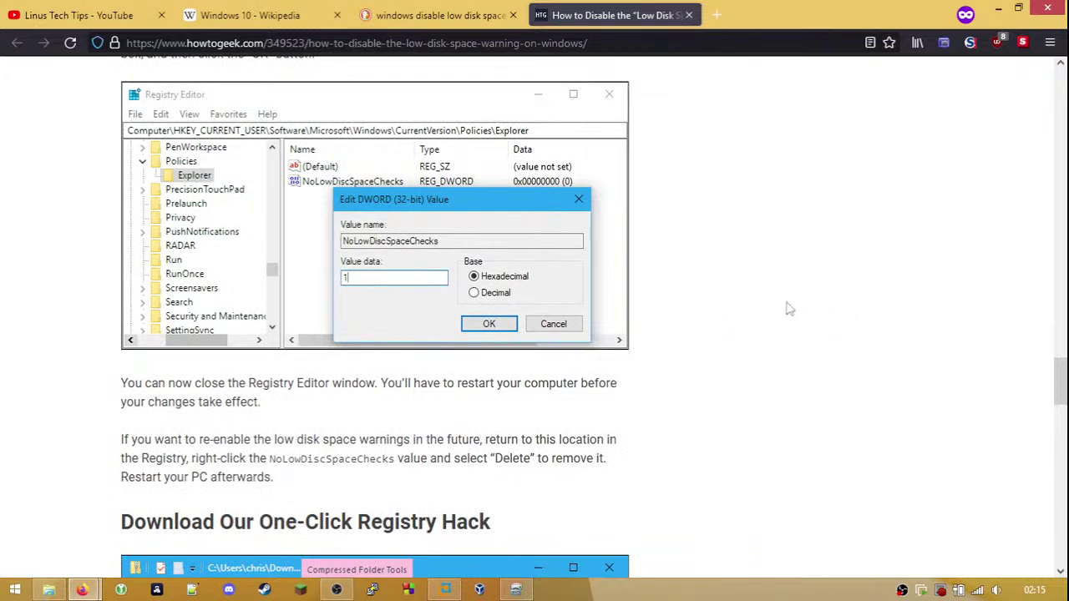
pyautogui.scroll(-5, 719, 317)
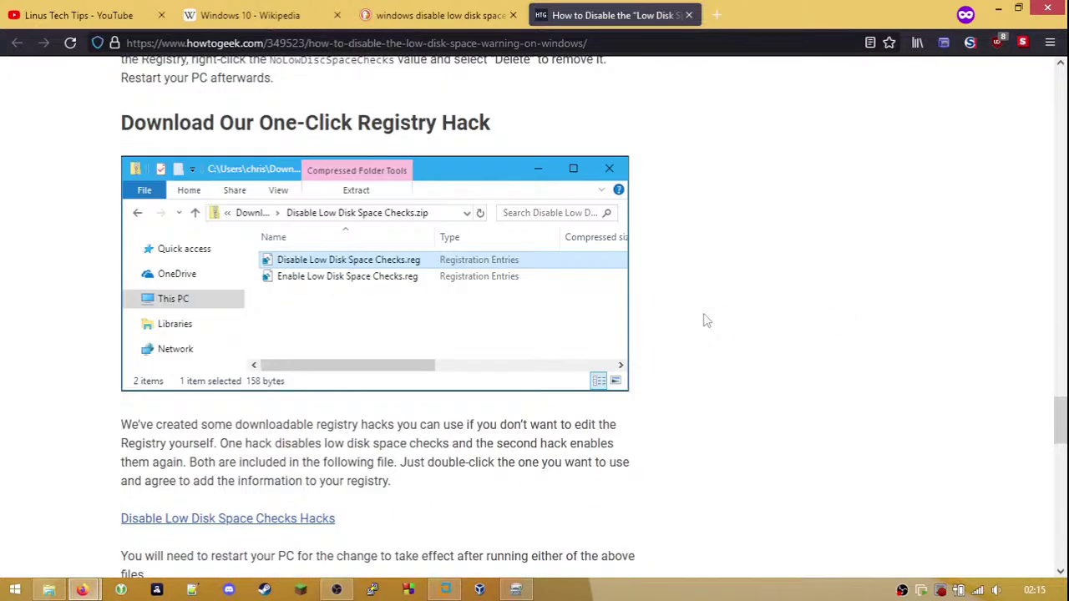
pyautogui.click(688, 15)
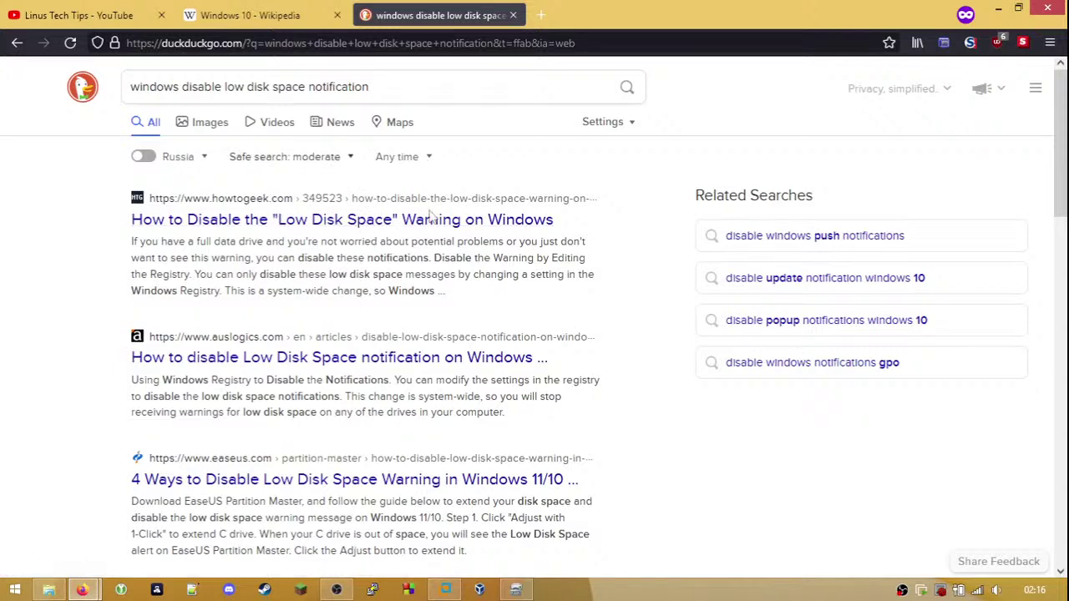
# - Glance at the Windows 10 Wikipedia tab, reopen the low disk space article to review its downloadable registry hacks, and close it
pyautogui.click(307, 26)
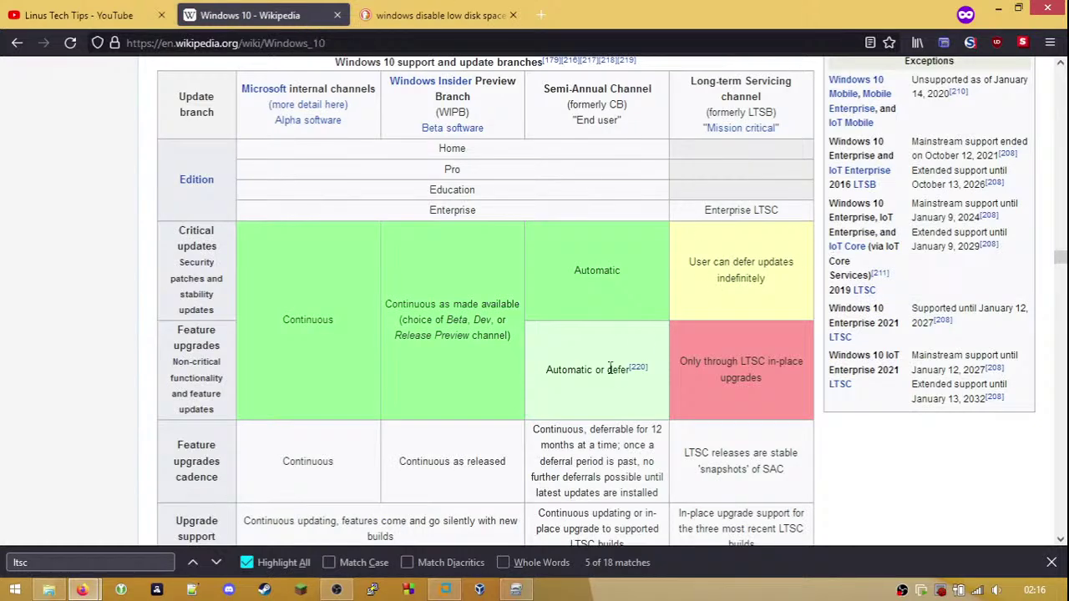
pyautogui.click(439, 15)
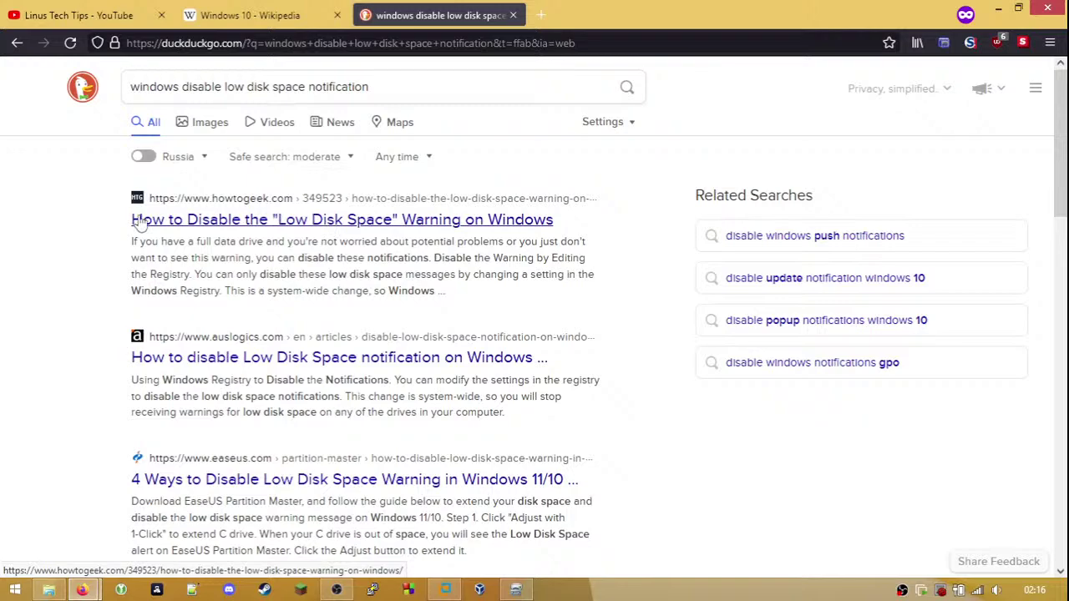
pyautogui.rightClick(253, 220)
pyautogui.click(284, 229)
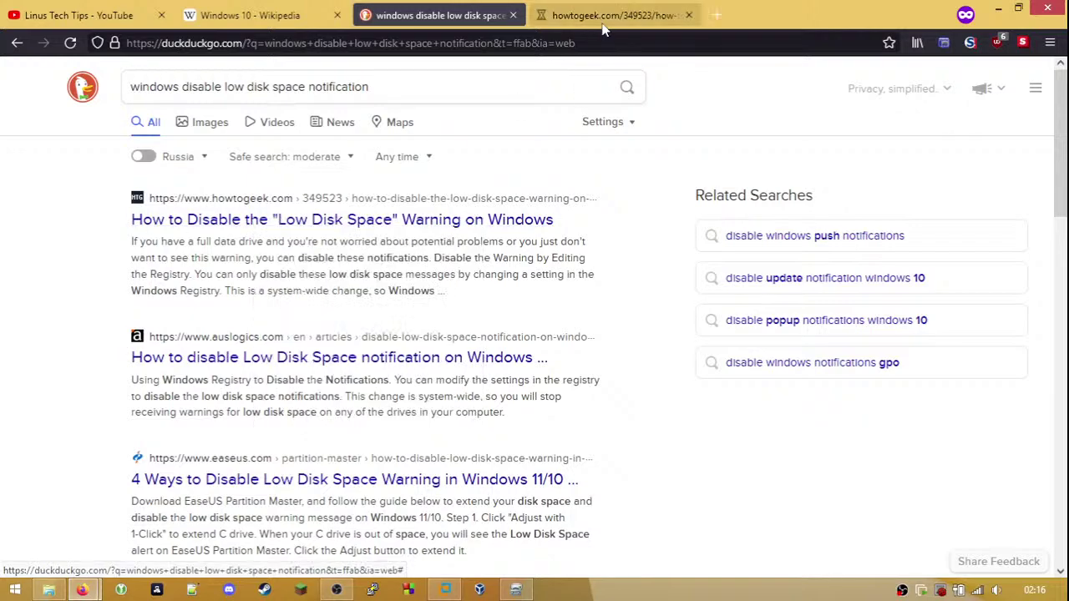
pyautogui.click(602, 25)
pyautogui.scroll(-8, 526, 280)
pyautogui.scroll(-20, 530, 286)
pyautogui.scroll(-6, 523, 289)
pyautogui.scroll(4, 522, 289)
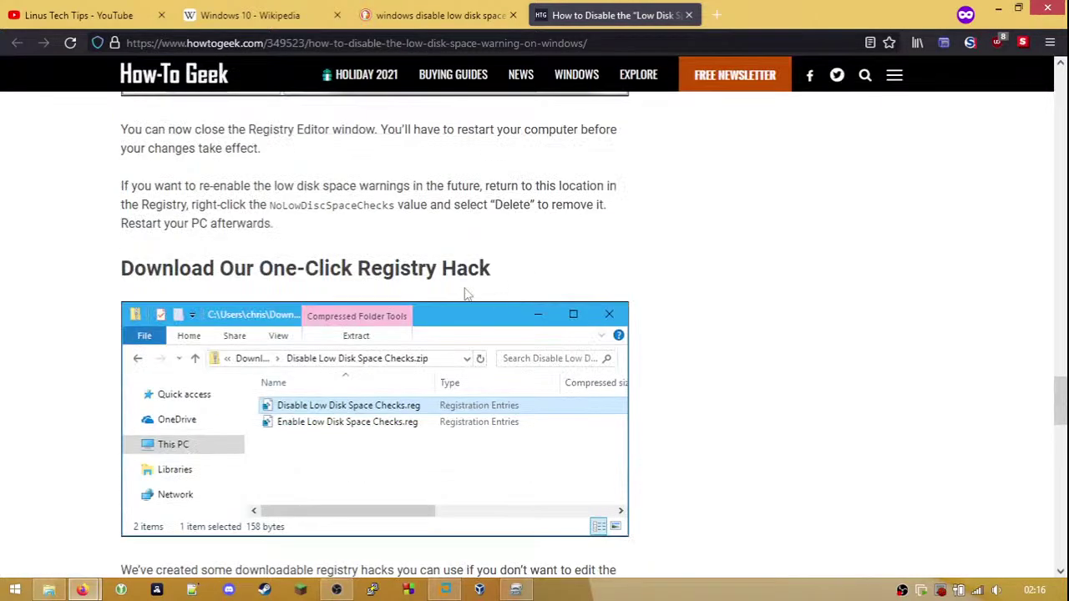
pyautogui.scroll(-3, 253, 265)
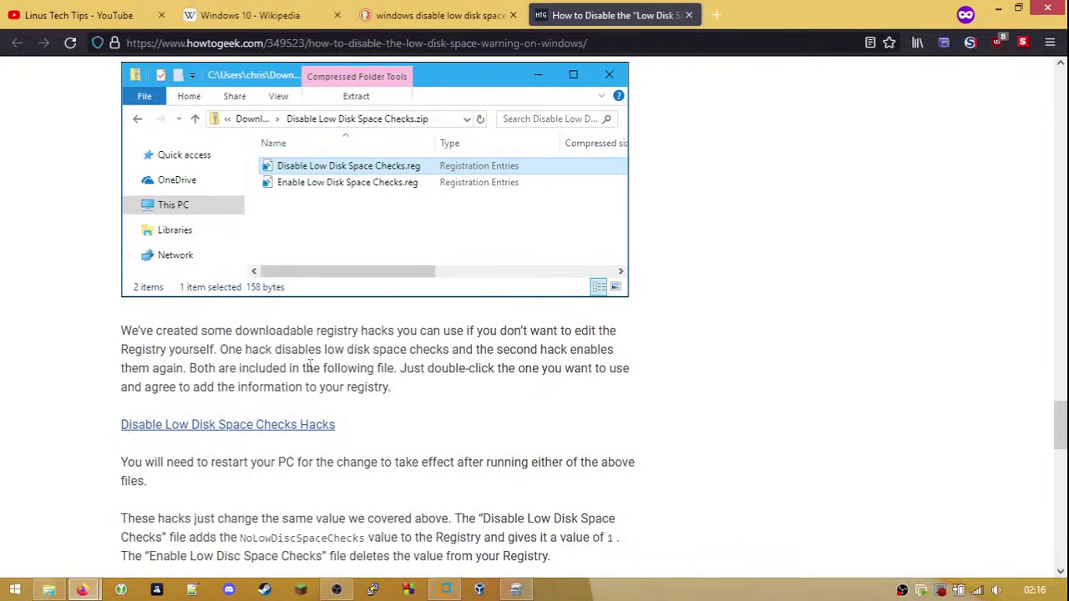
pyautogui.click(688, 15)
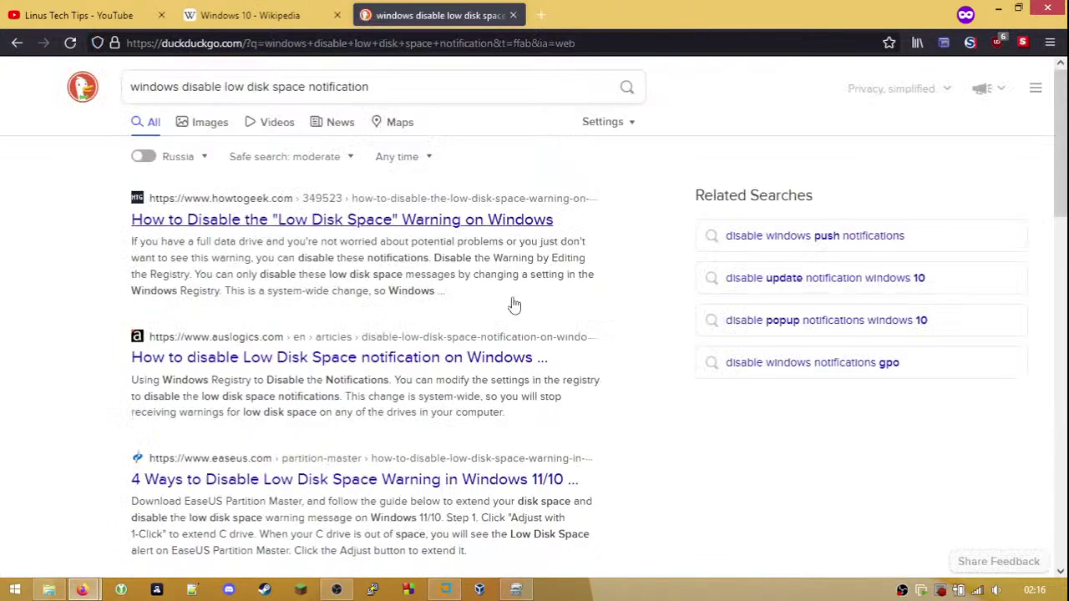
# - Switch to the virtual machine and review the Windows (C:) storage usage by category in Settings
pyautogui.click(450, 590)
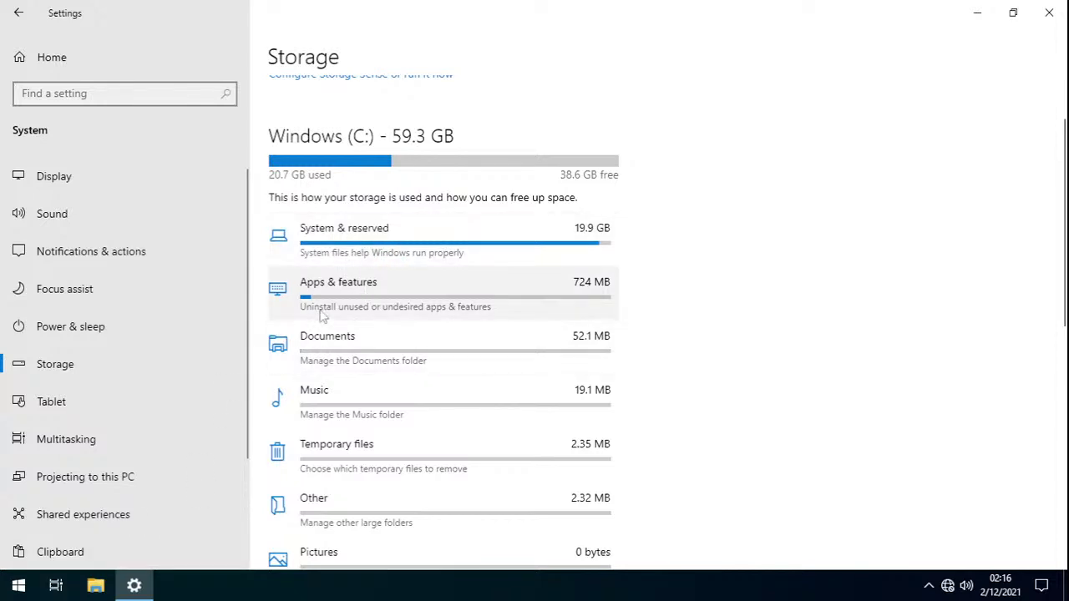
pyautogui.scroll(-3, 294, 312)
pyautogui.scroll(-4, 324, 312)
pyautogui.scroll(5, 377, 345)
pyautogui.scroll(3, 377, 346)
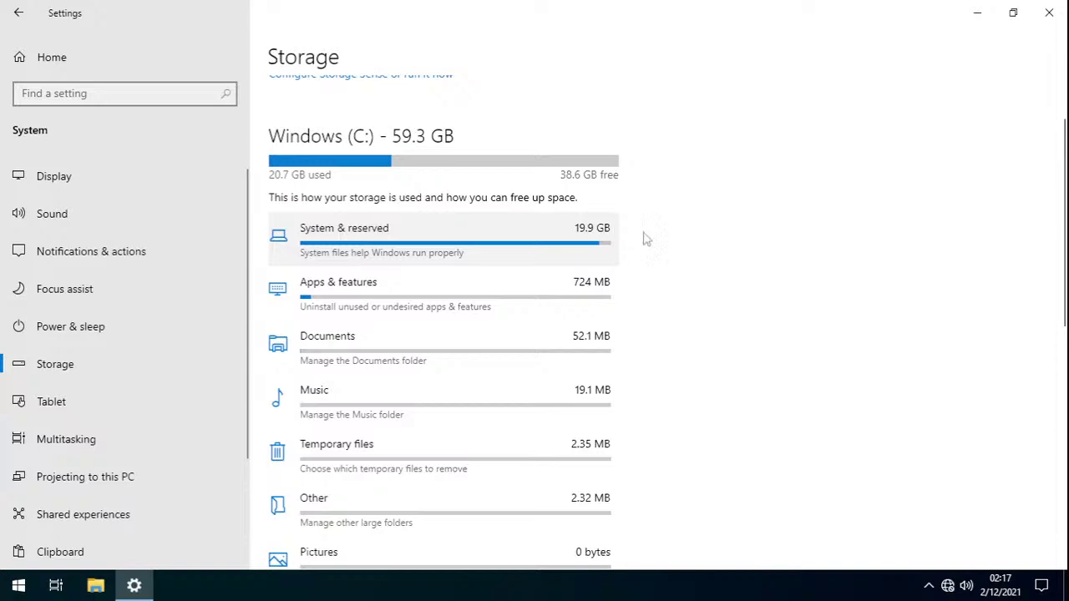
# - Examine the remaining storage categories and the More storage settings section, and recheck the C: drive's usage breakdown
pyautogui.scroll(-2, 652, 242)
pyautogui.scroll(1, 576, 211)
pyautogui.scroll(-4, 576, 211)
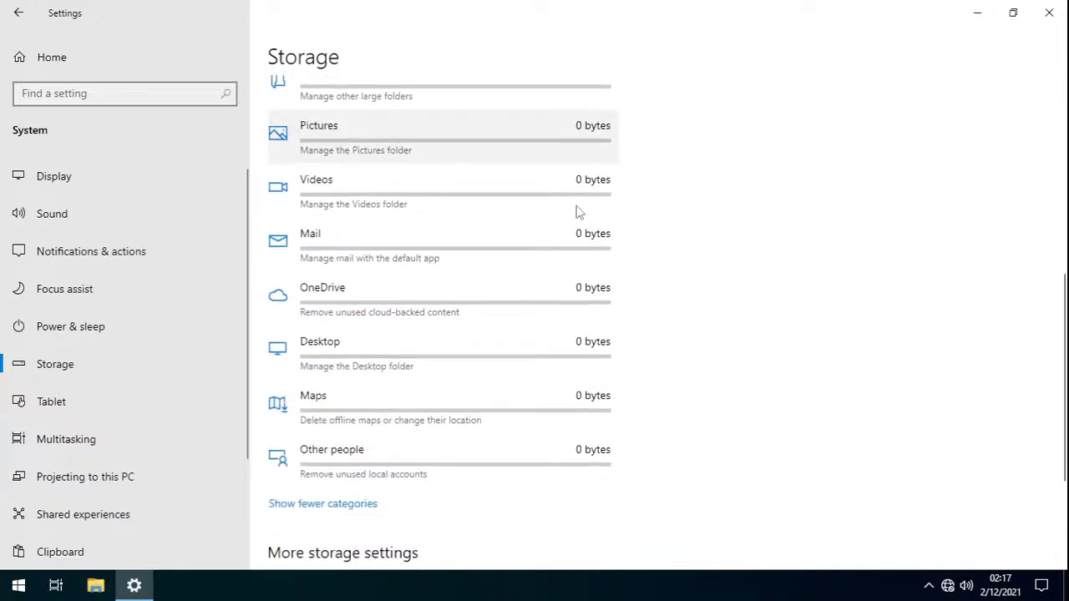
pyautogui.scroll(-2, 577, 212)
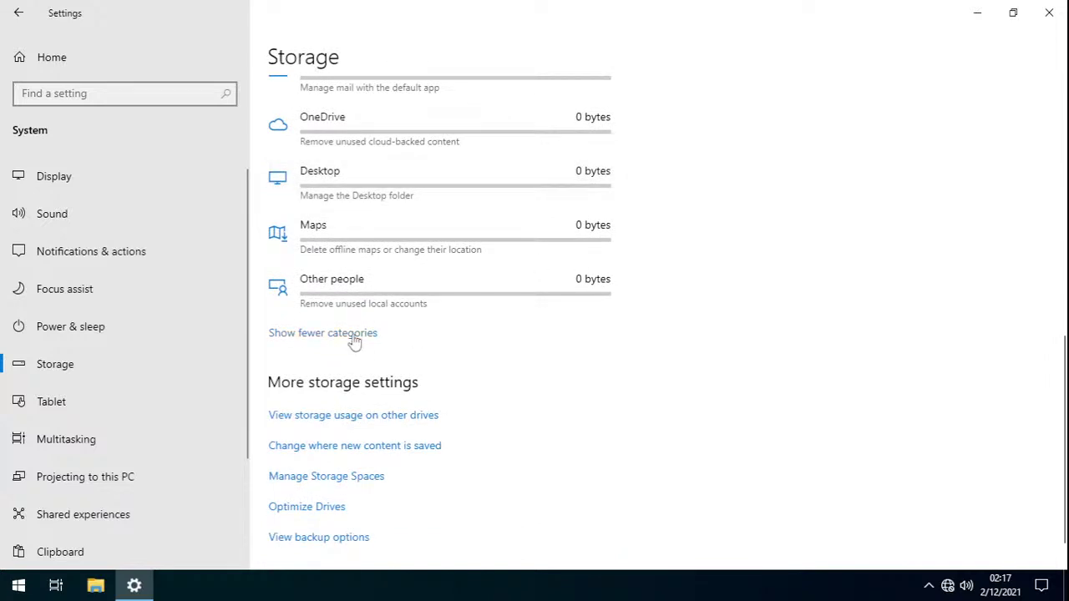
pyautogui.scroll(-1, 355, 341)
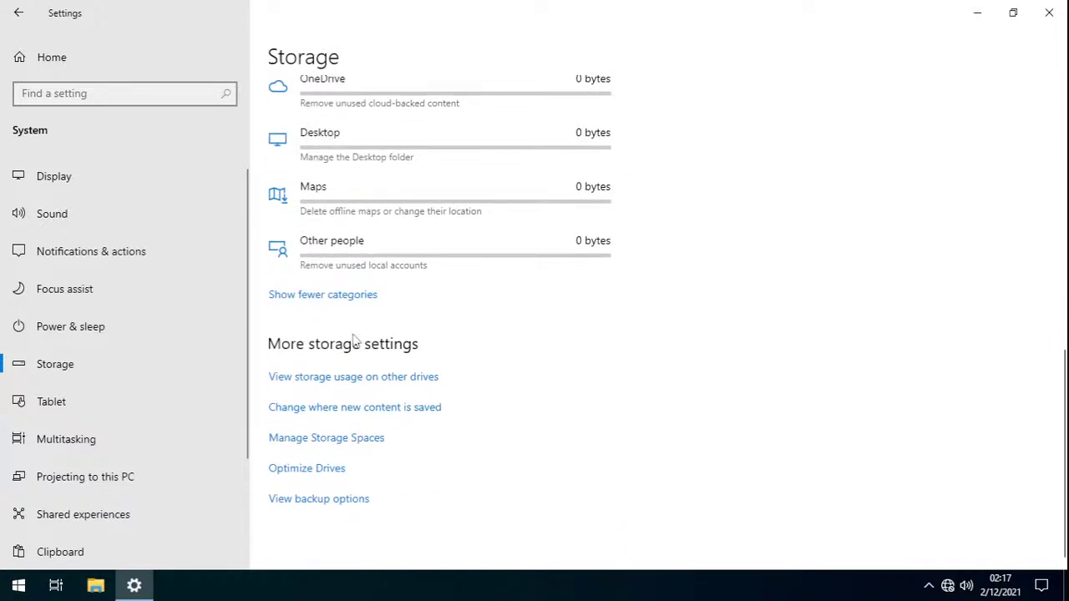
pyautogui.click(377, 376)
pyautogui.scroll(7, 383, 381)
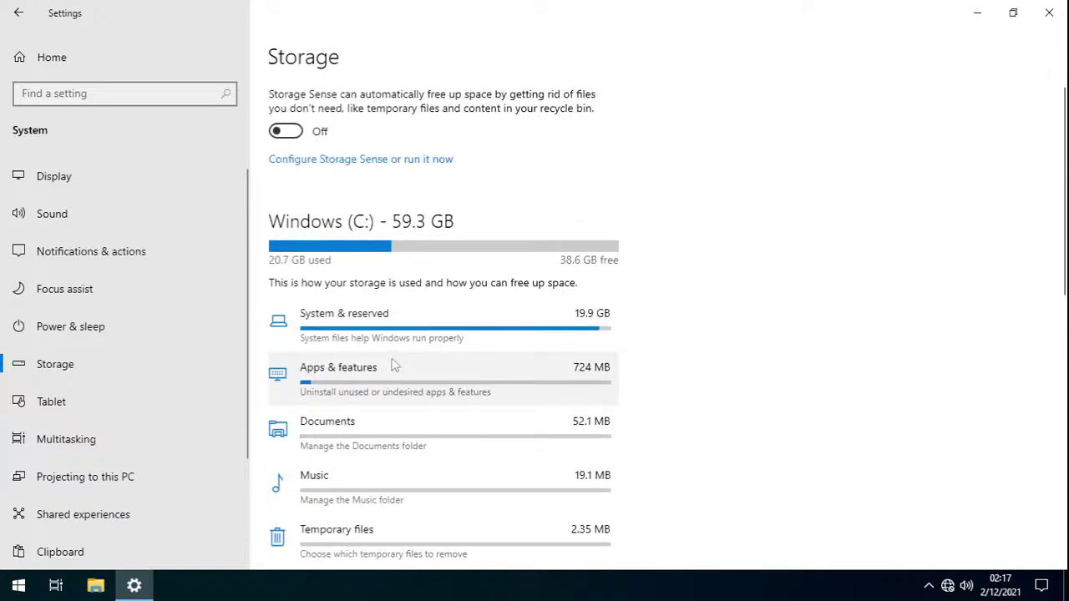
pyautogui.scroll(-5, 637, 425)
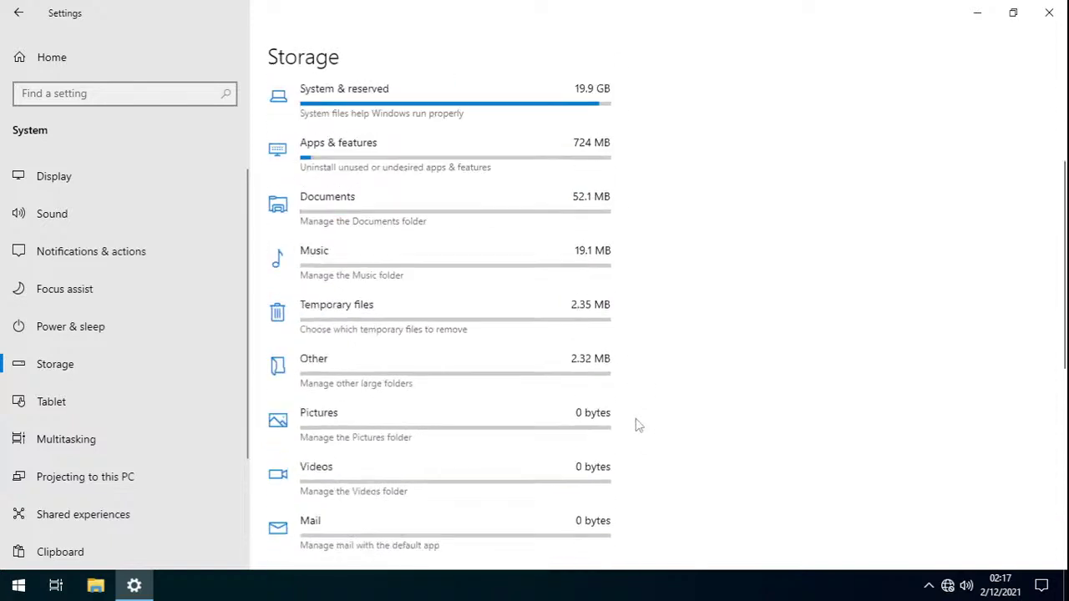
# - Check the storage usage on other drives and return to the Storage page
pyautogui.scroll(-4, 636, 424)
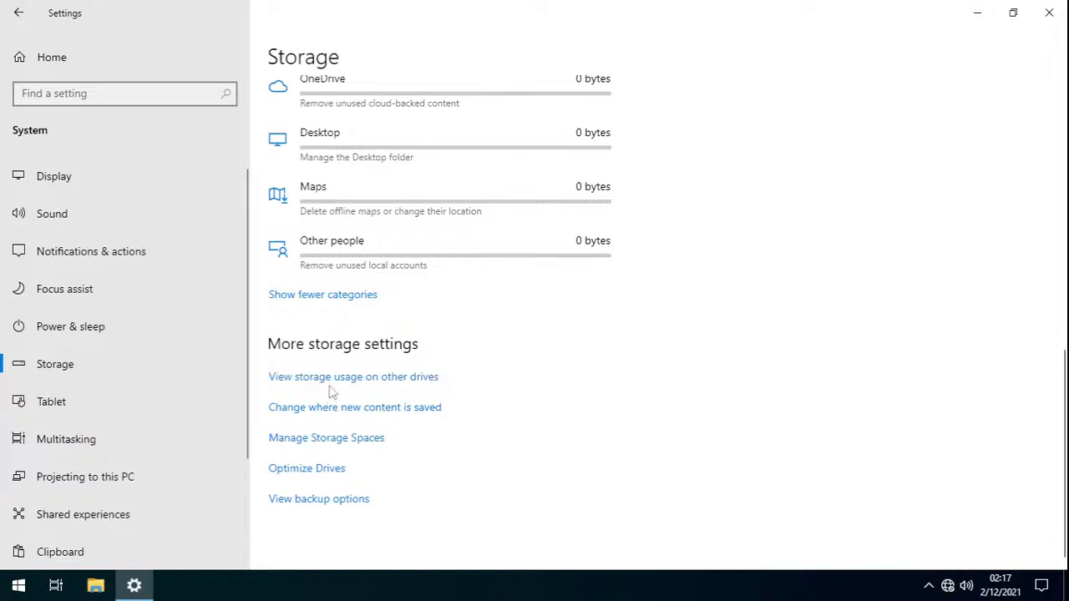
pyautogui.click(334, 380)
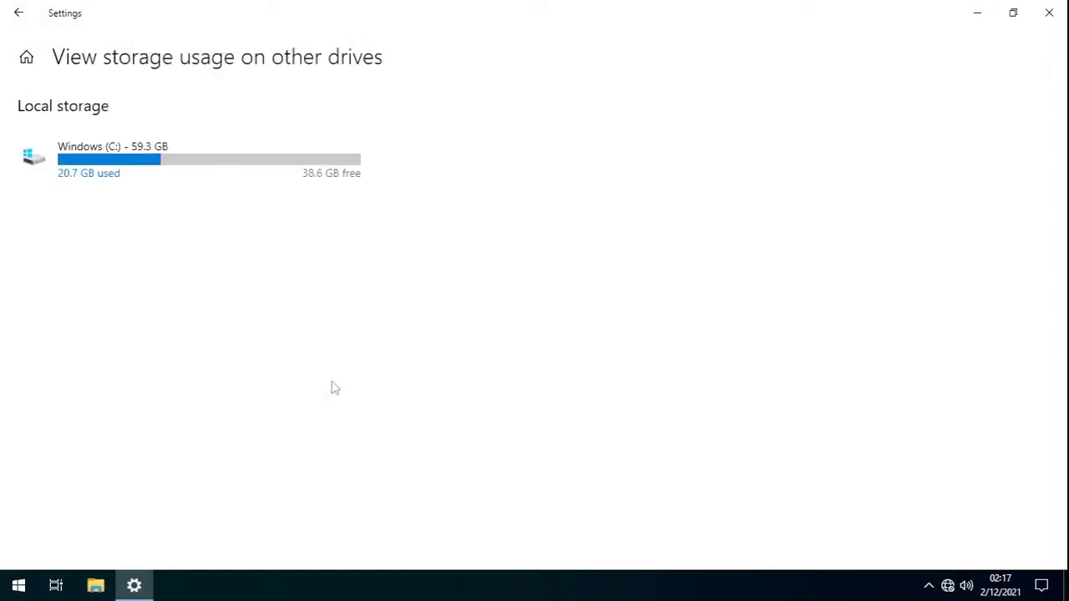
pyautogui.click(19, 14)
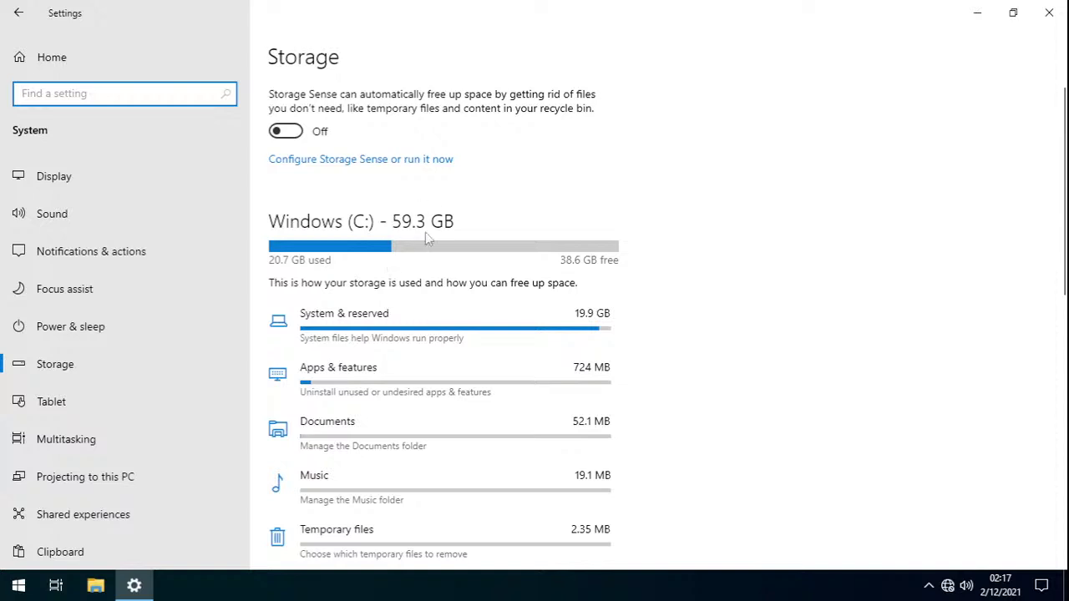
# - Collapse the C: drive's storage category list, expand it again and review the categories
pyautogui.scroll(-5, 425, 235)
pyautogui.scroll(-3, 335, 510)
pyautogui.click(334, 419)
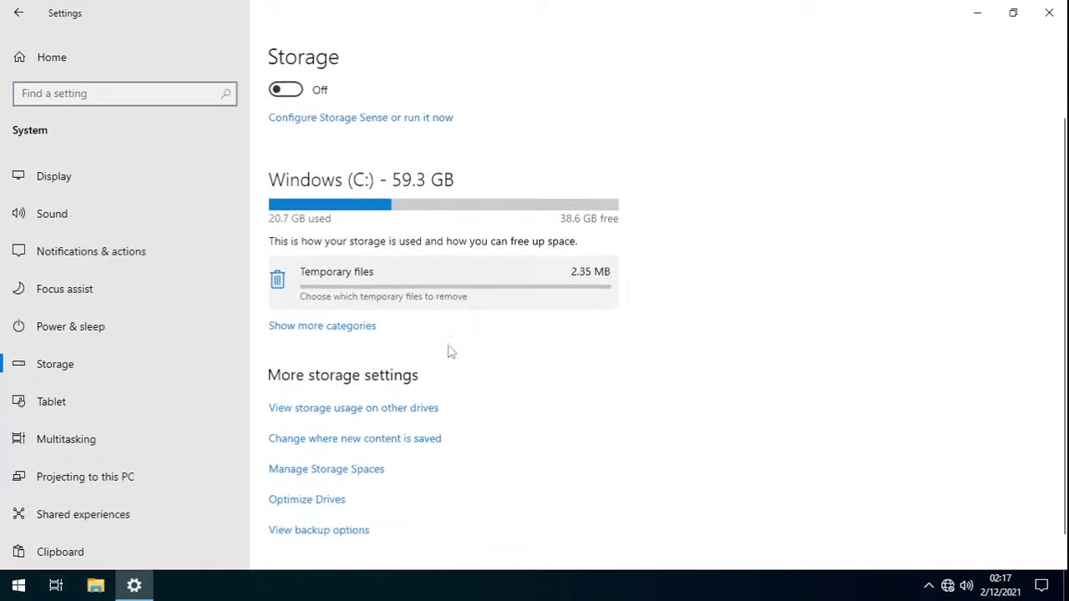
pyautogui.click(314, 293)
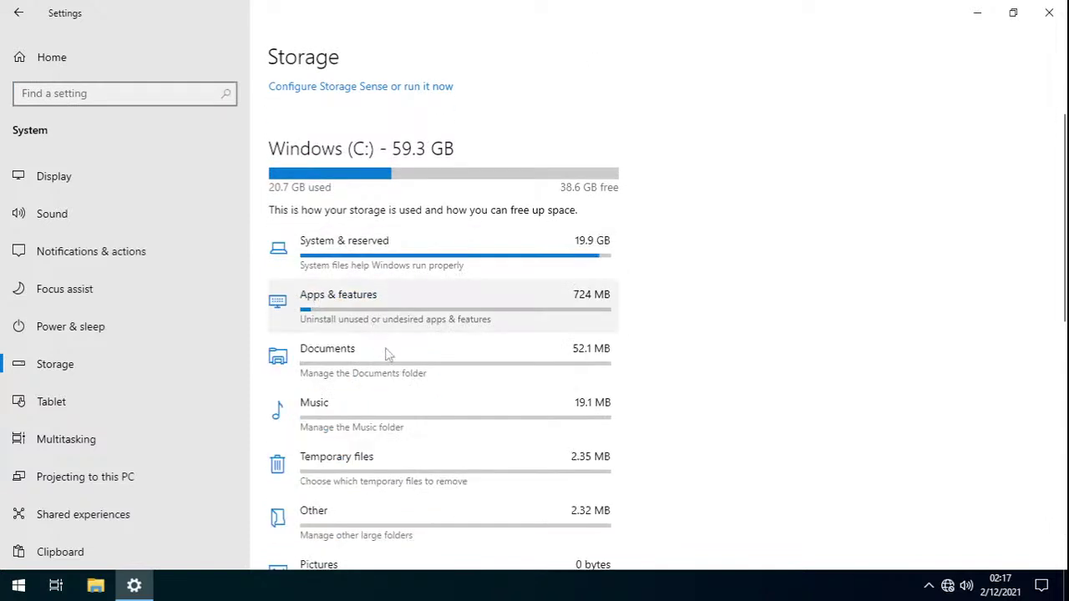
pyautogui.scroll(-1, 395, 427)
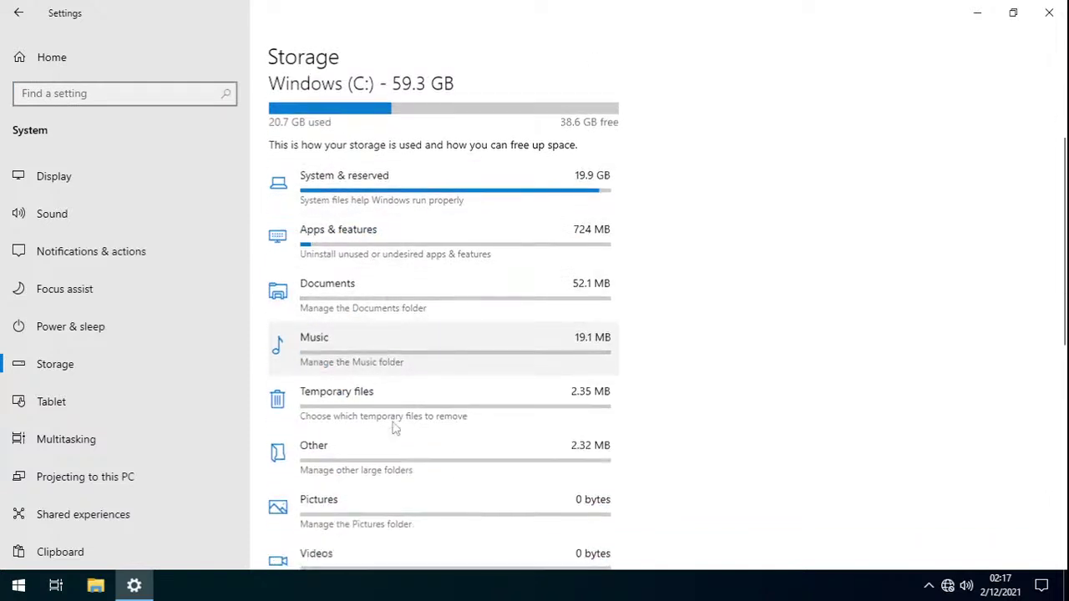
# - Inspect the contents of the Music folder in File Explorer and close the window
pyautogui.click(98, 586)
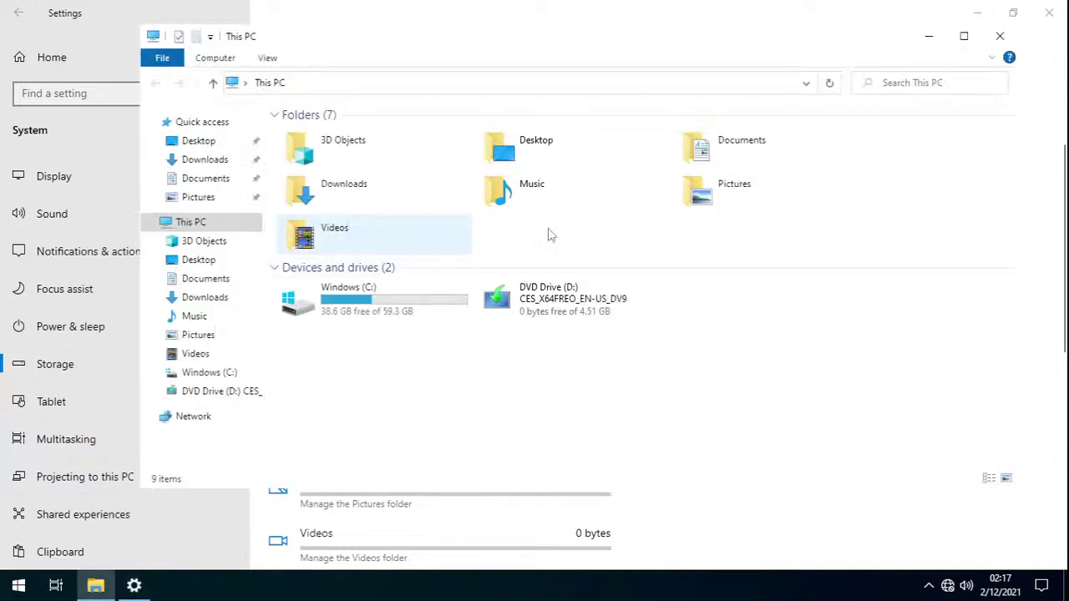
pyautogui.doubleClick(659, 198)
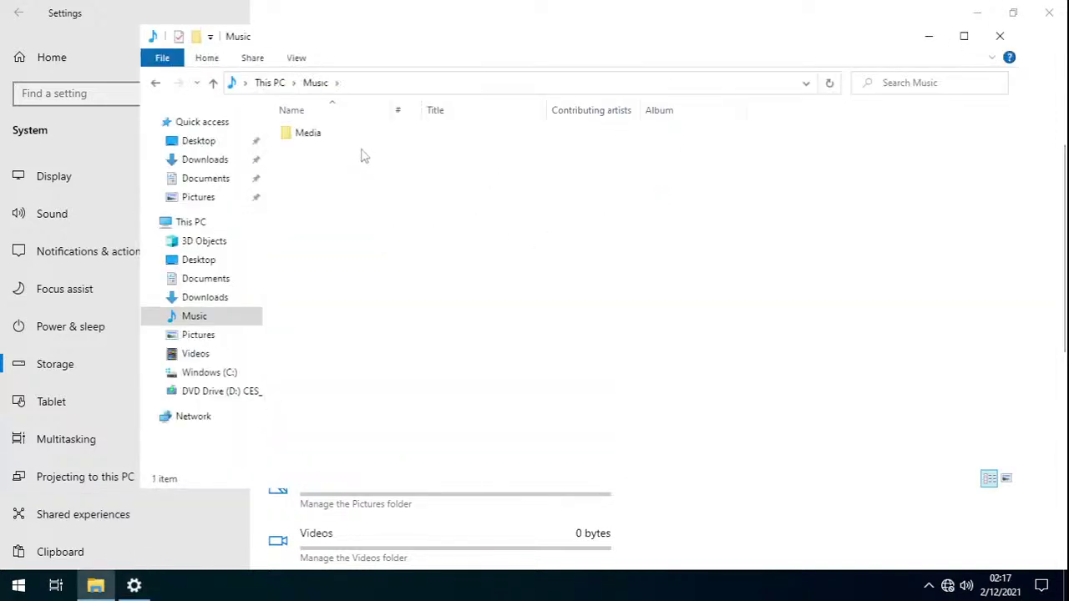
pyautogui.click(1000, 36)
# - Toggle the storage category list again, examine the categories down to Other people, and leave the list collapsed
pyautogui.scroll(-6, 462, 203)
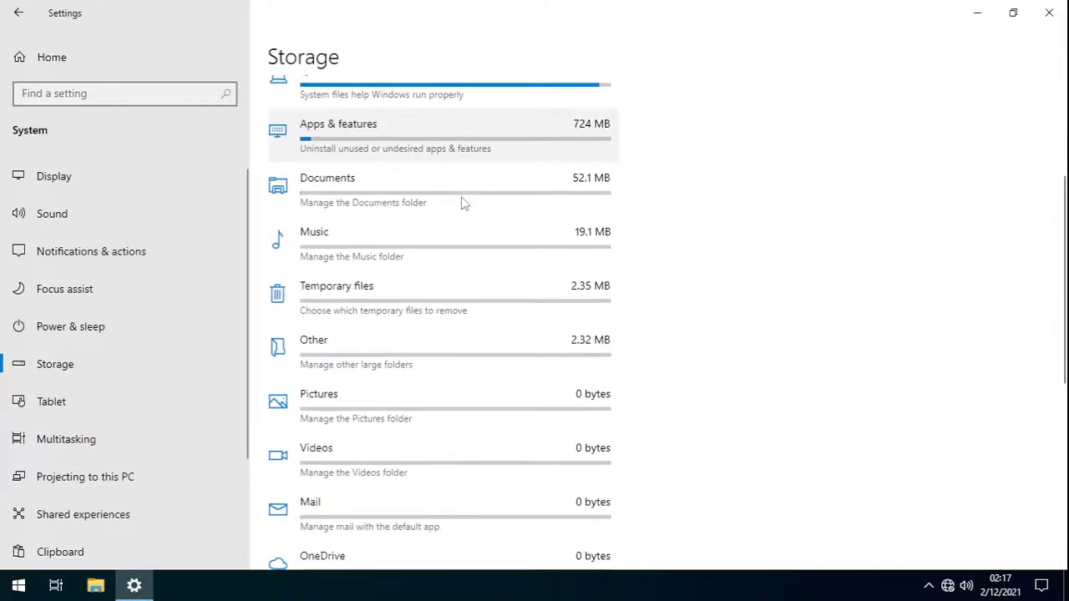
pyautogui.click(373, 357)
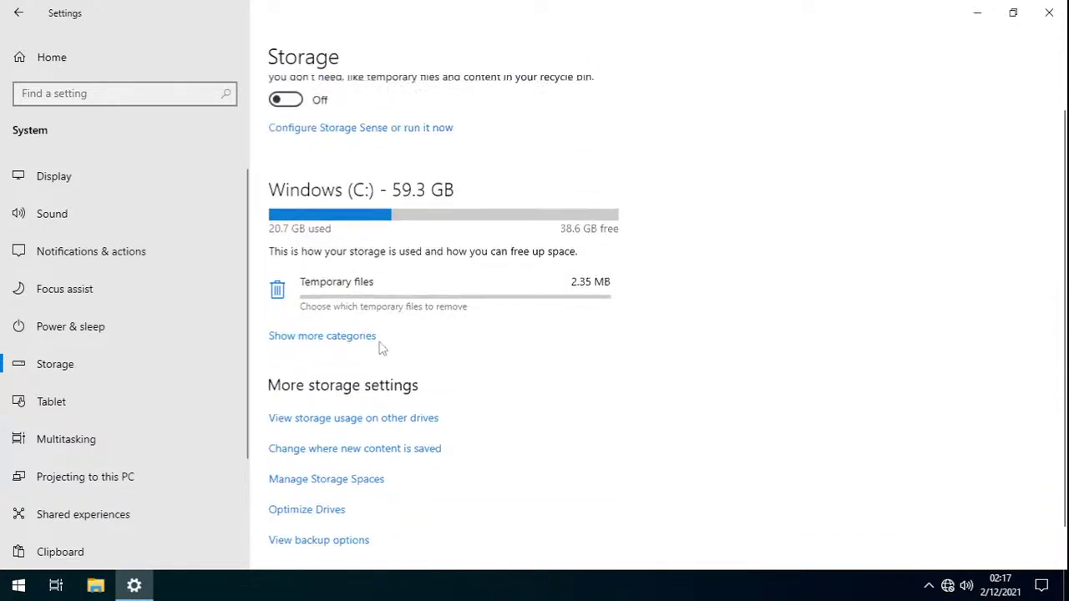
pyautogui.click(372, 300)
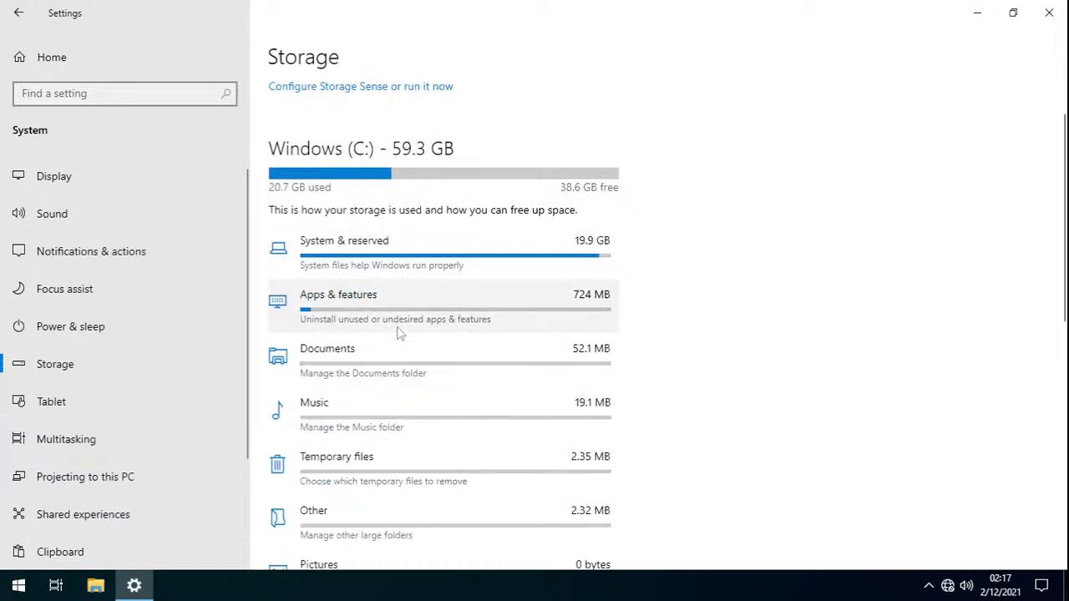
pyautogui.scroll(-2, 384, 351)
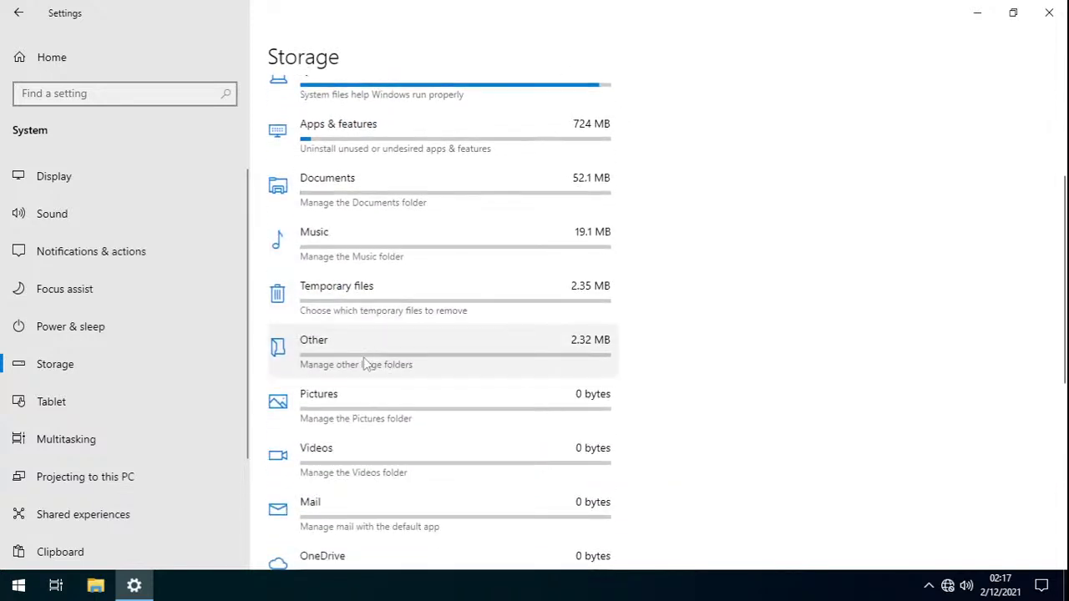
pyautogui.scroll(-1, 376, 320)
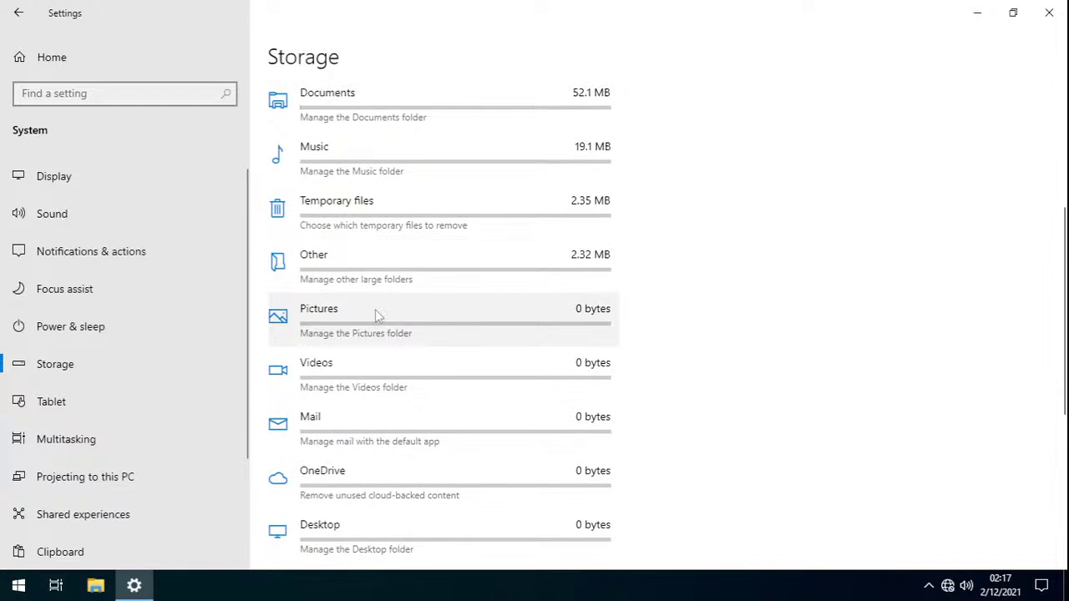
pyautogui.scroll(-3, 376, 309)
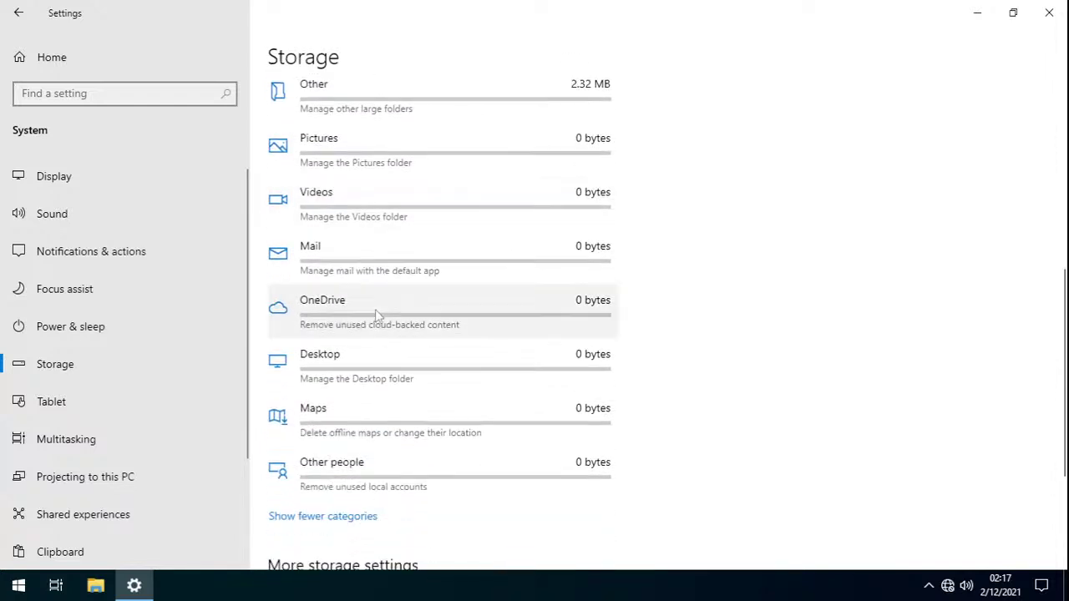
pyautogui.click(334, 430)
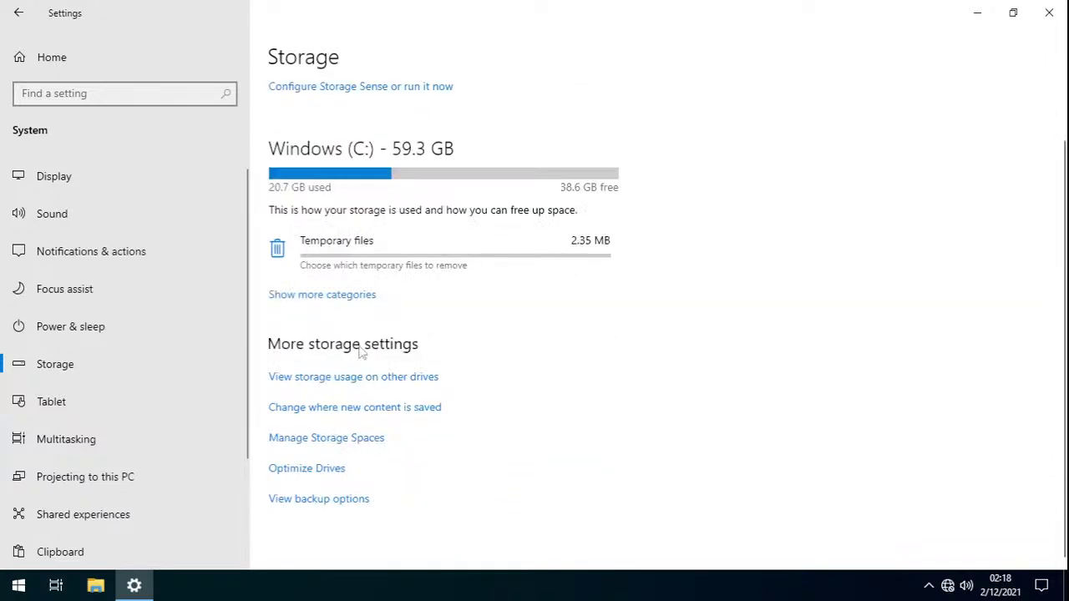
# - Review the storage usage on other drives and the default save locations for new content, returning to Storage
pyautogui.click(351, 380)
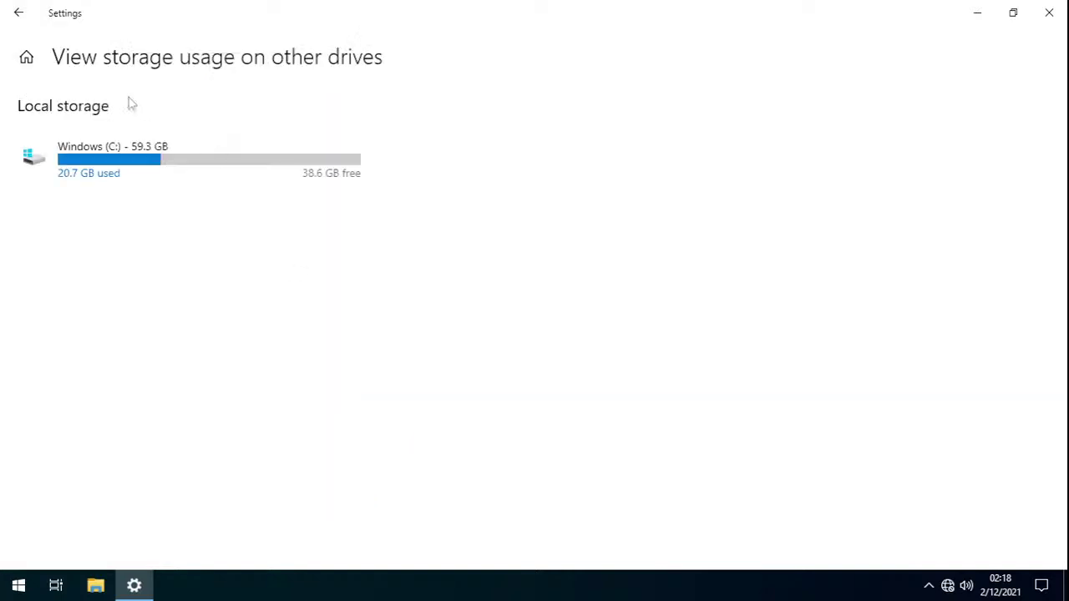
pyautogui.click(18, 12)
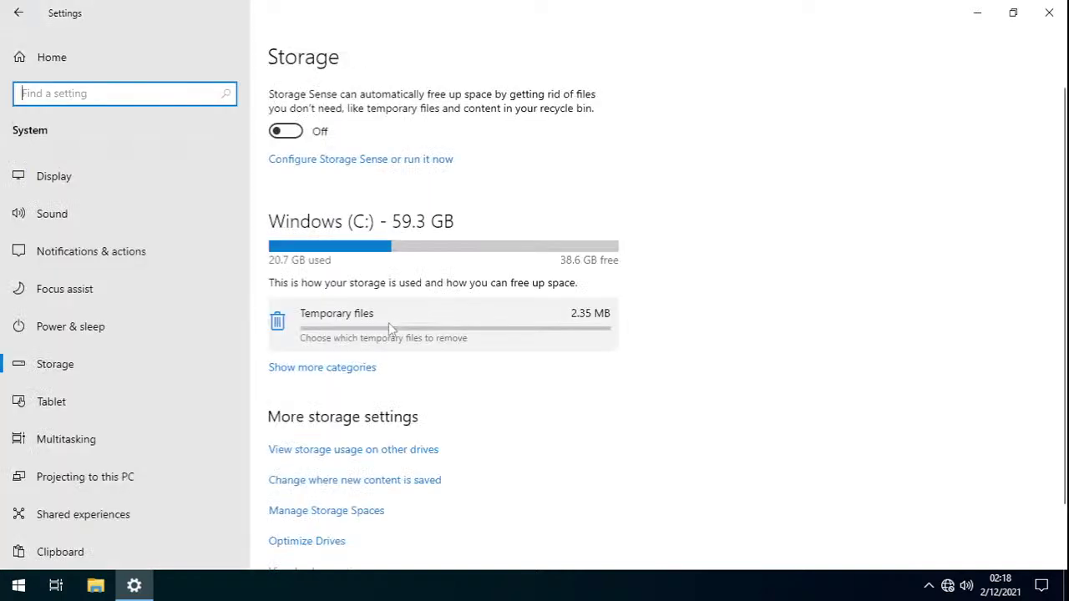
pyautogui.scroll(-1, 406, 437)
pyautogui.click(403, 410)
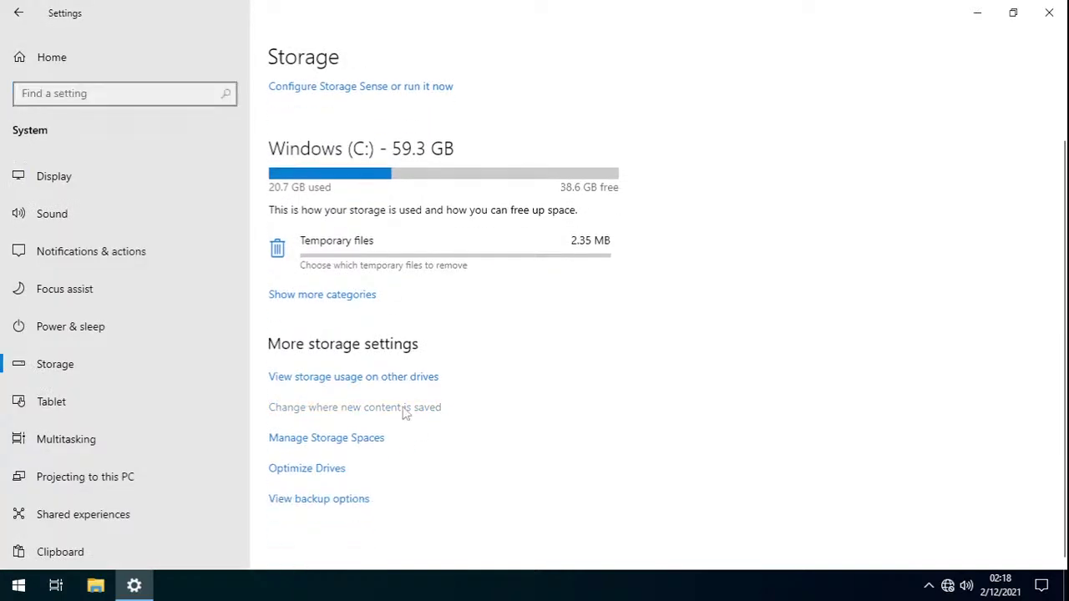
pyautogui.scroll(-1, 210, 222)
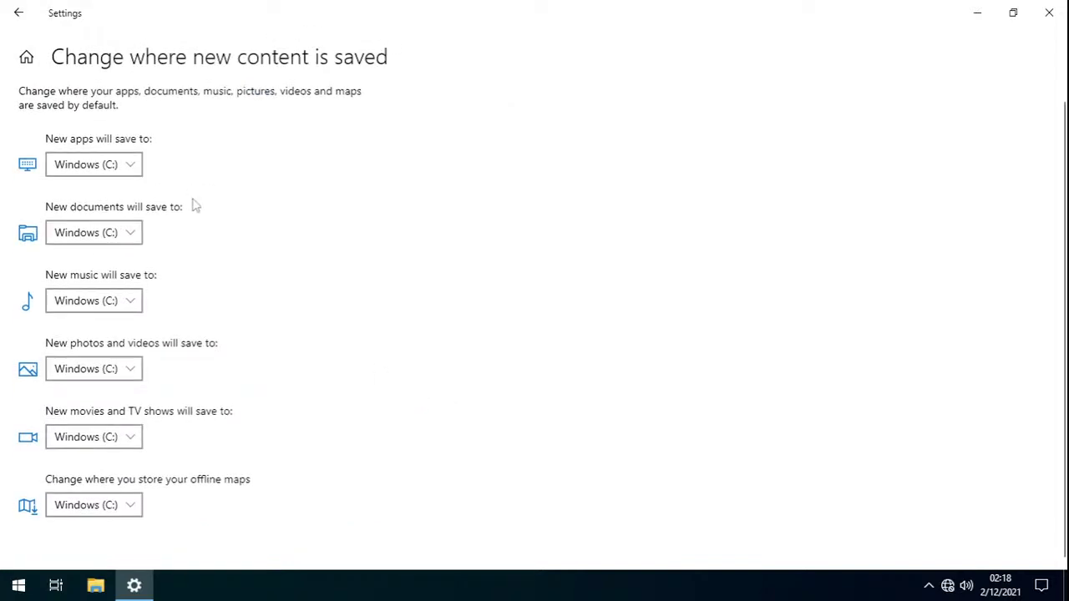
pyautogui.click(19, 12)
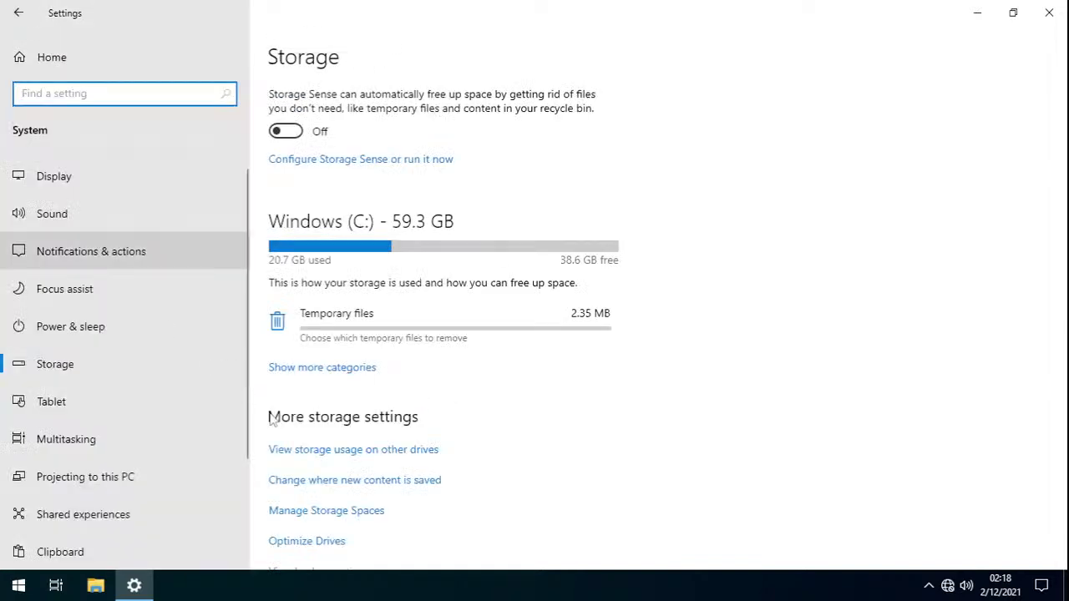
# - Try to create a new pool in Manage Storage Spaces with administrator approval, return to its main page and close it
pyautogui.scroll(-2, 360, 501)
pyautogui.click(362, 447)
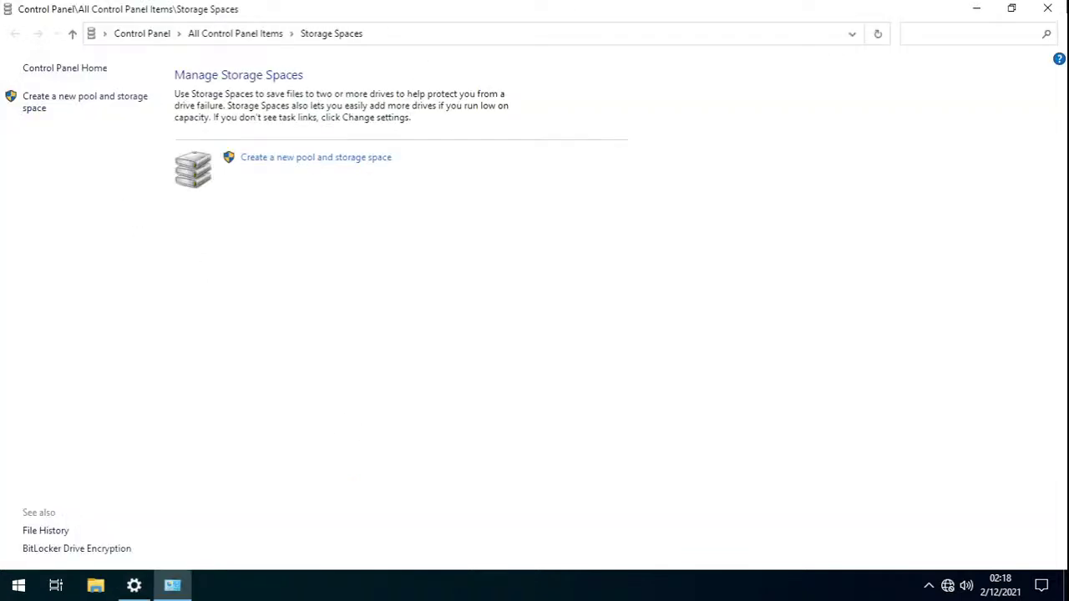
pyautogui.click(313, 161)
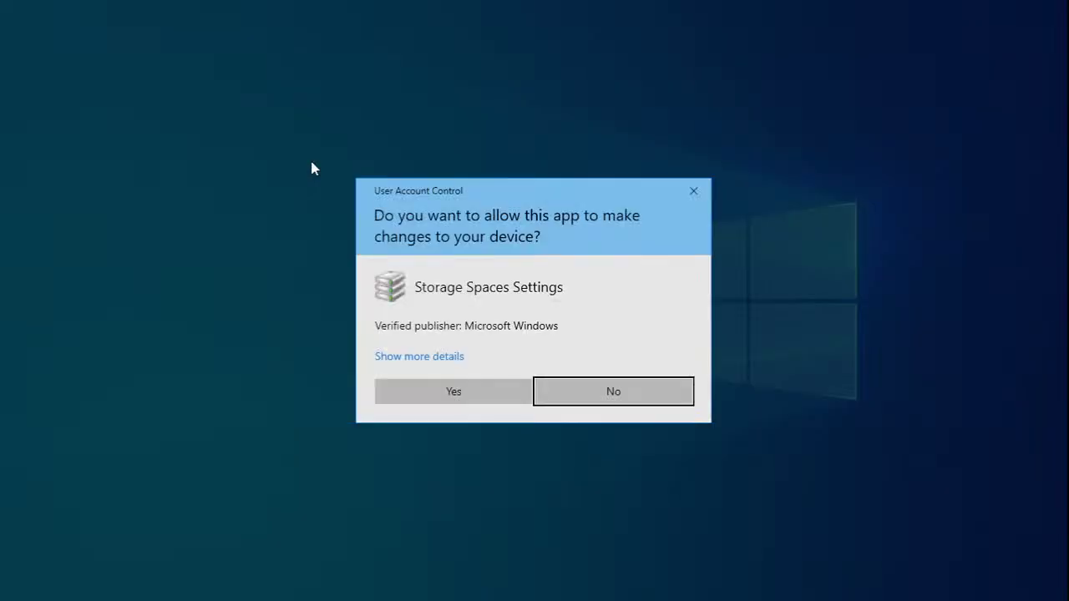
pyautogui.click(453, 394)
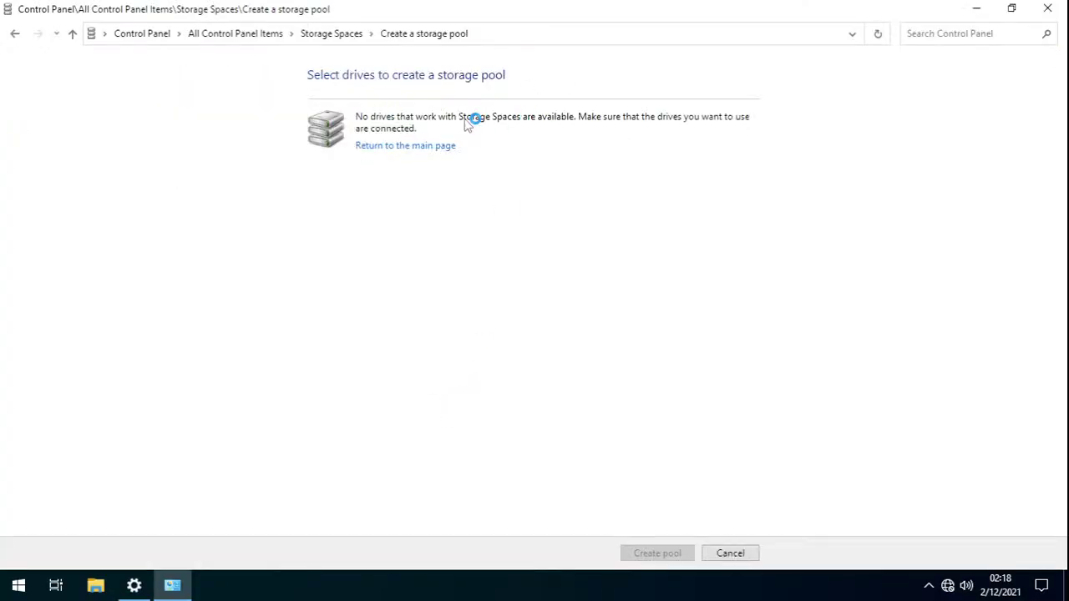
pyautogui.click(418, 148)
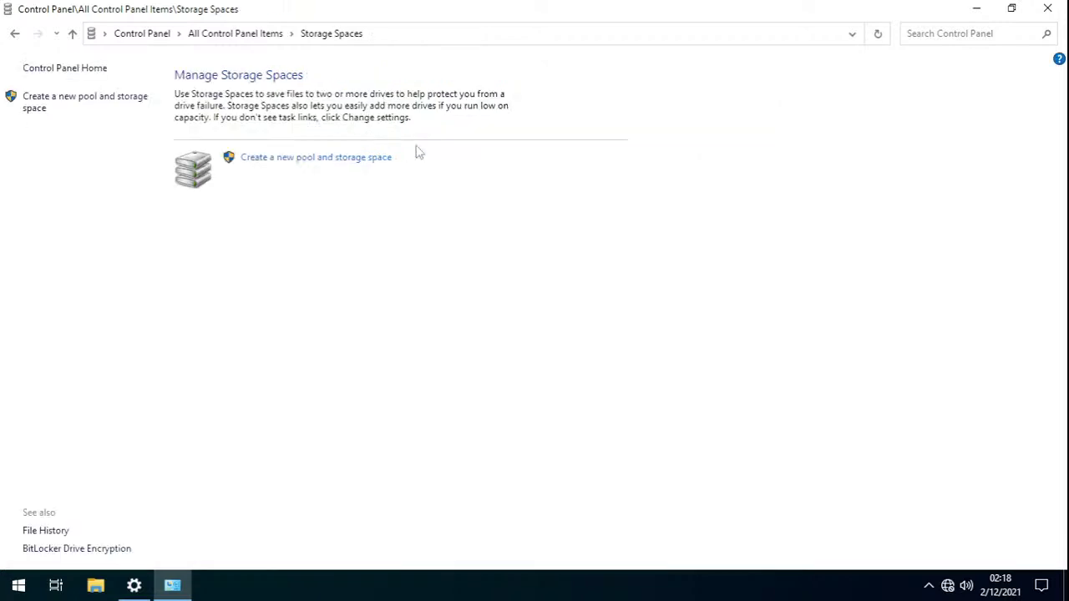
pyautogui.click(1048, 8)
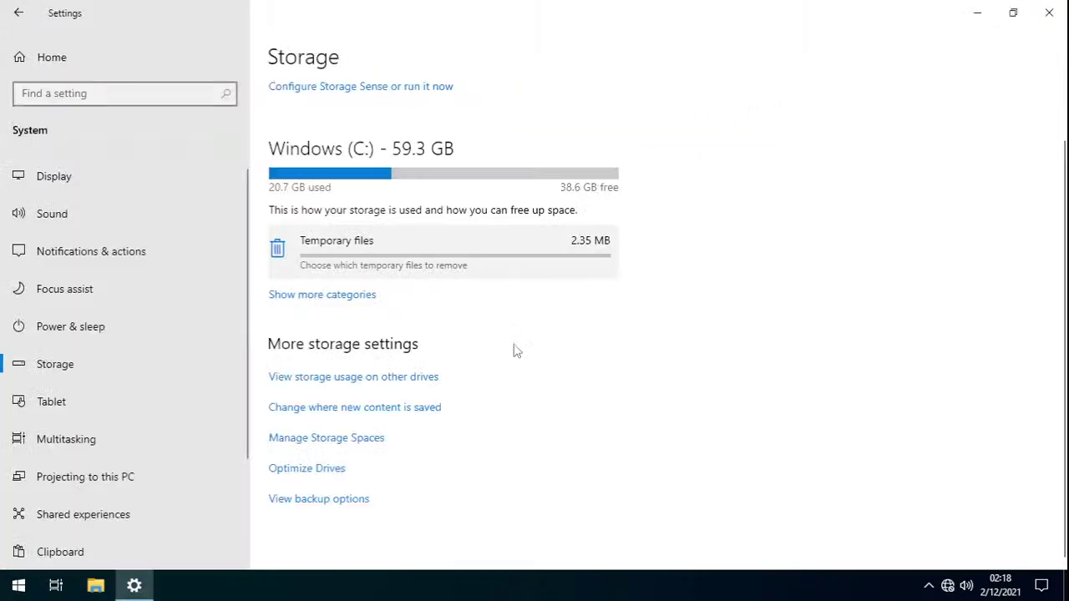
# - Glance at the Optimize Drives tool, close it, and open the backup options page
pyautogui.click(333, 472)
pyautogui.click(790, 113)
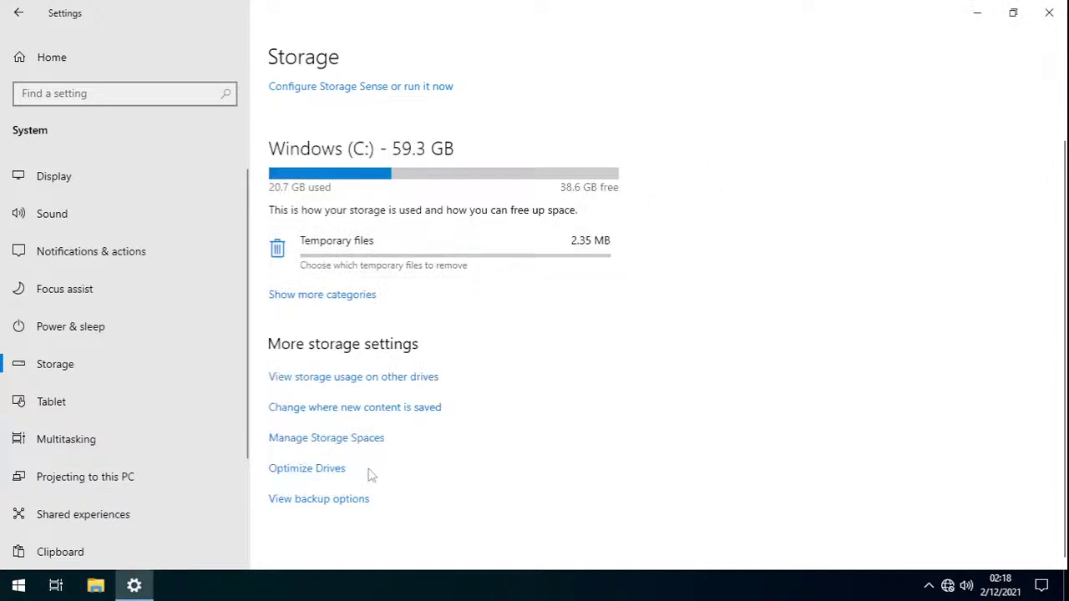
pyautogui.click(348, 498)
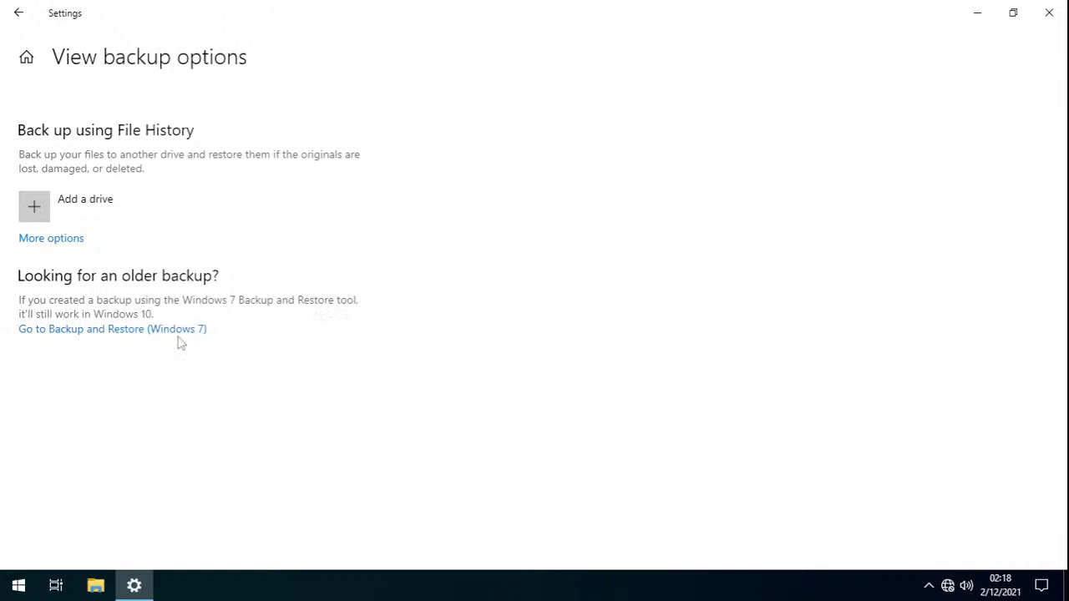
# - Review File History and its advanced settings from the additional backup options, and close the Control Panel window
pyautogui.click(74, 241)
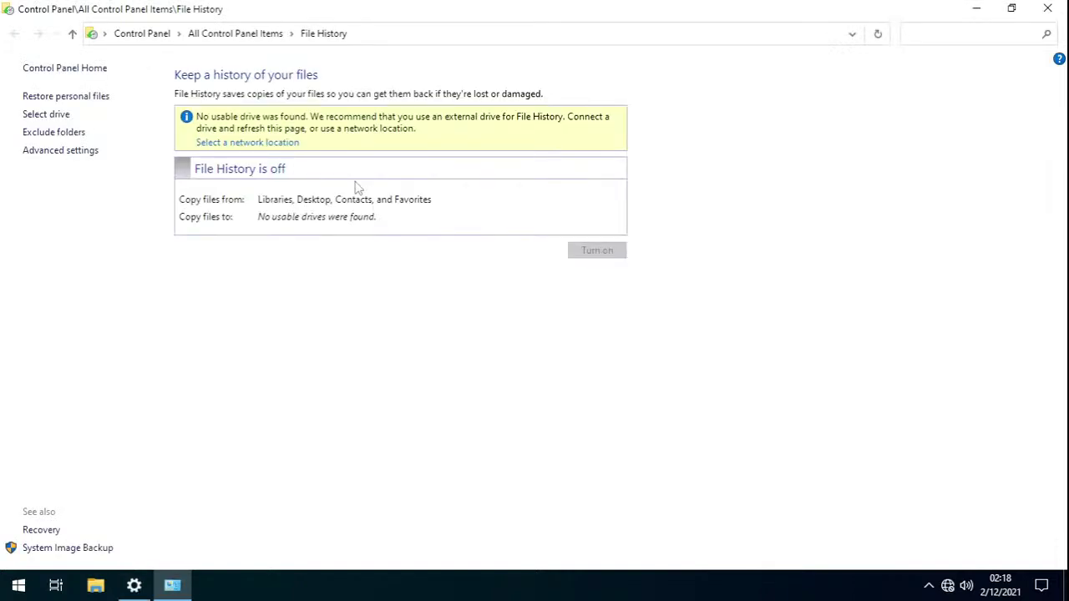
pyautogui.click(77, 152)
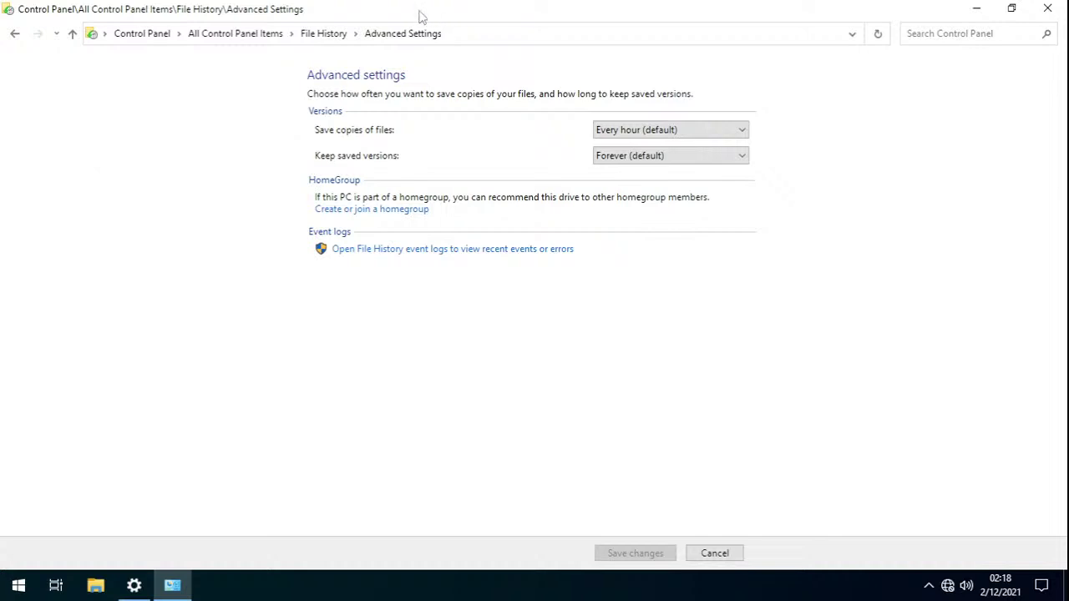
pyautogui.click(338, 38)
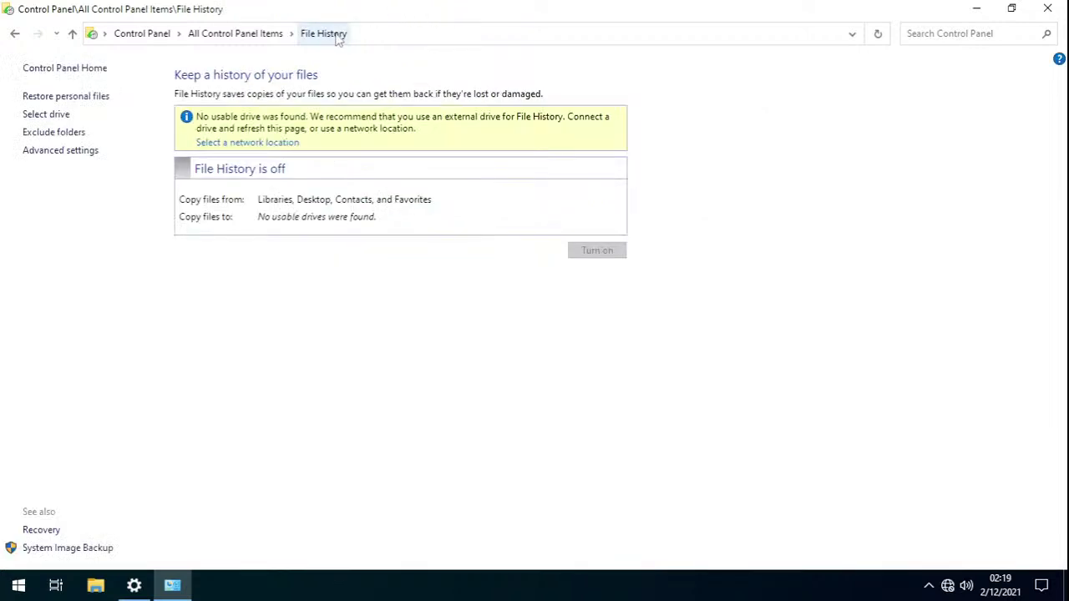
pyautogui.click(1047, 8)
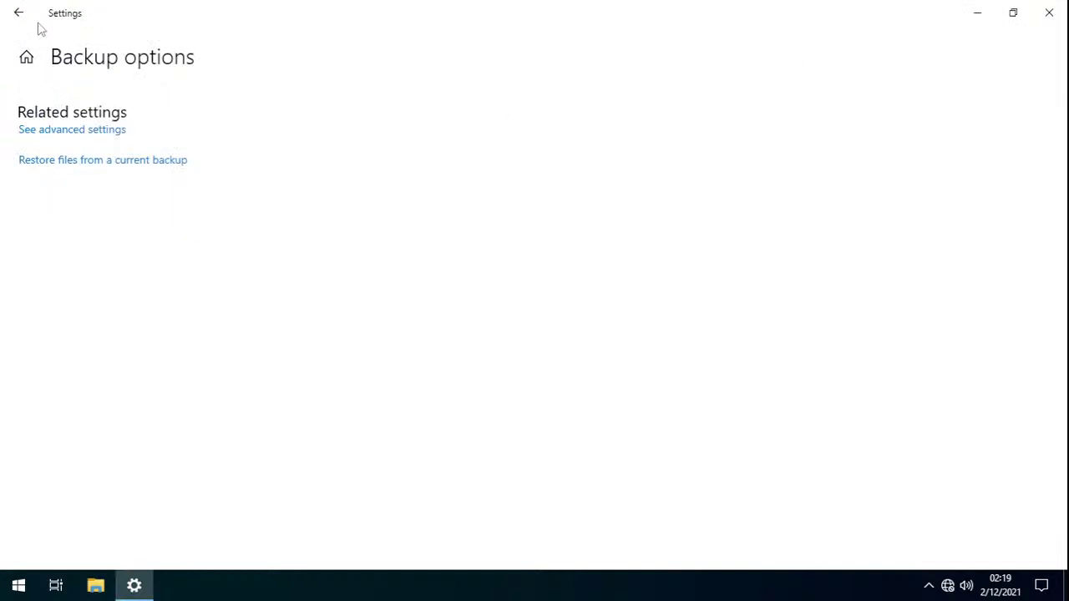
# - Check the file restore window for a current backup, close it and return to View backup options
pyautogui.click(66, 164)
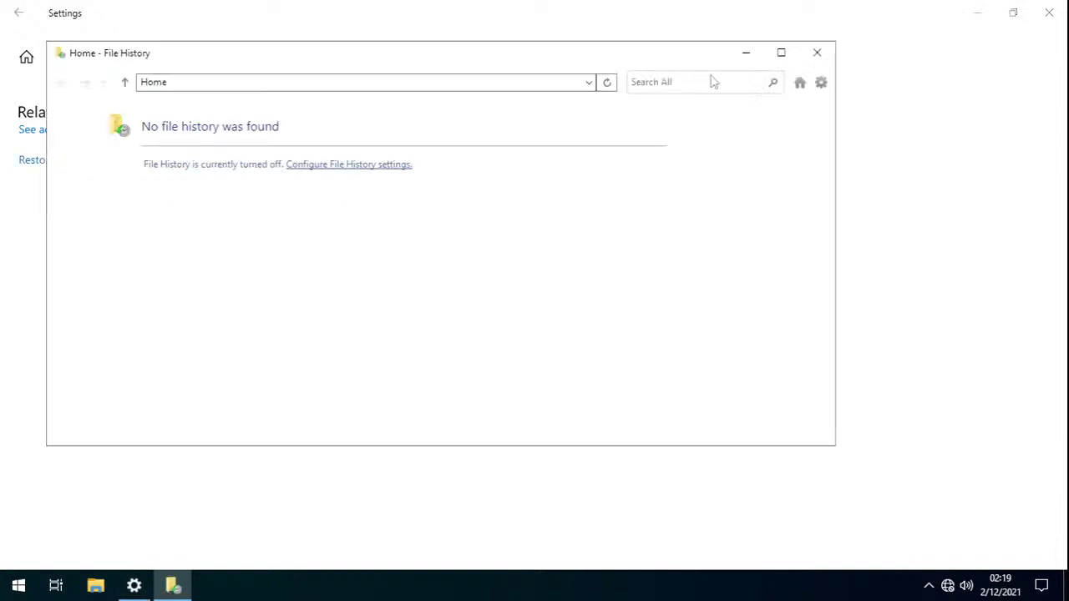
pyautogui.click(817, 53)
pyautogui.click(19, 12)
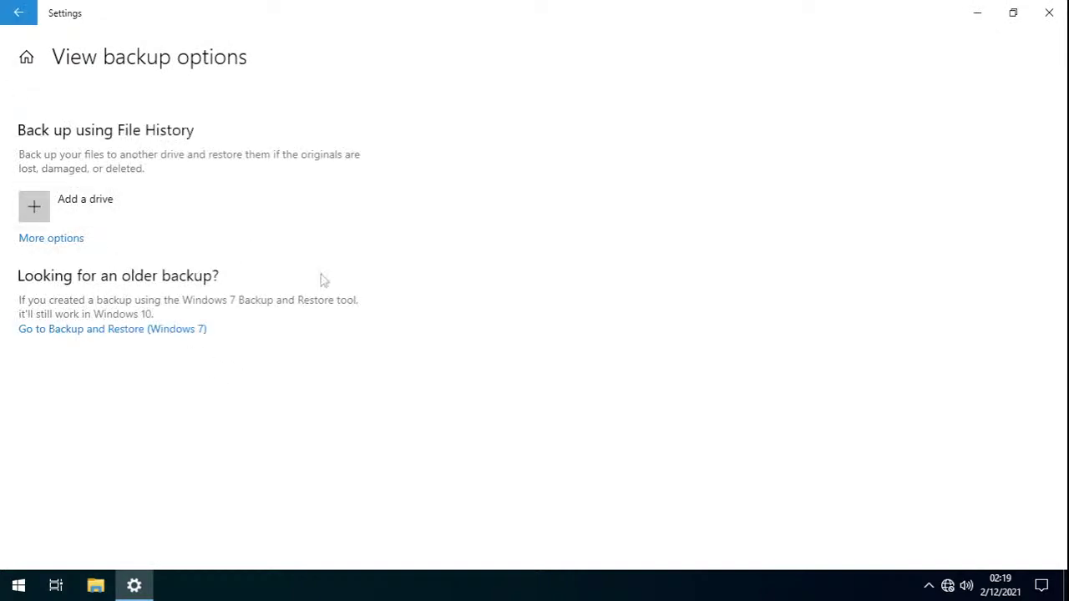
# - Return to the Storage page and open the Tablet settings
pyautogui.scroll(-2, 582, 281)
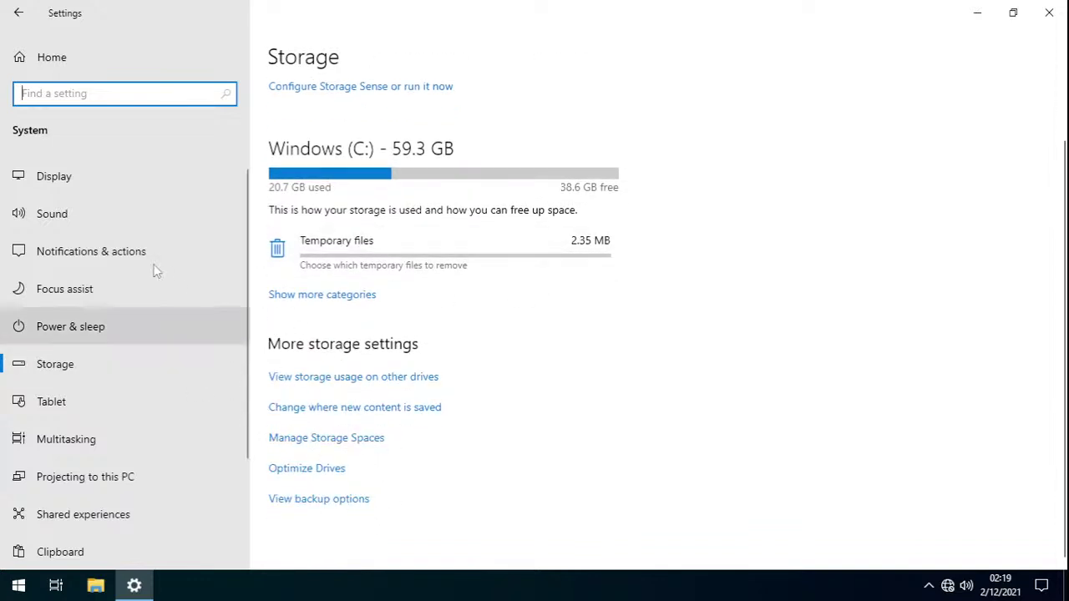
pyautogui.scroll(-2, 117, 339)
pyautogui.click(103, 340)
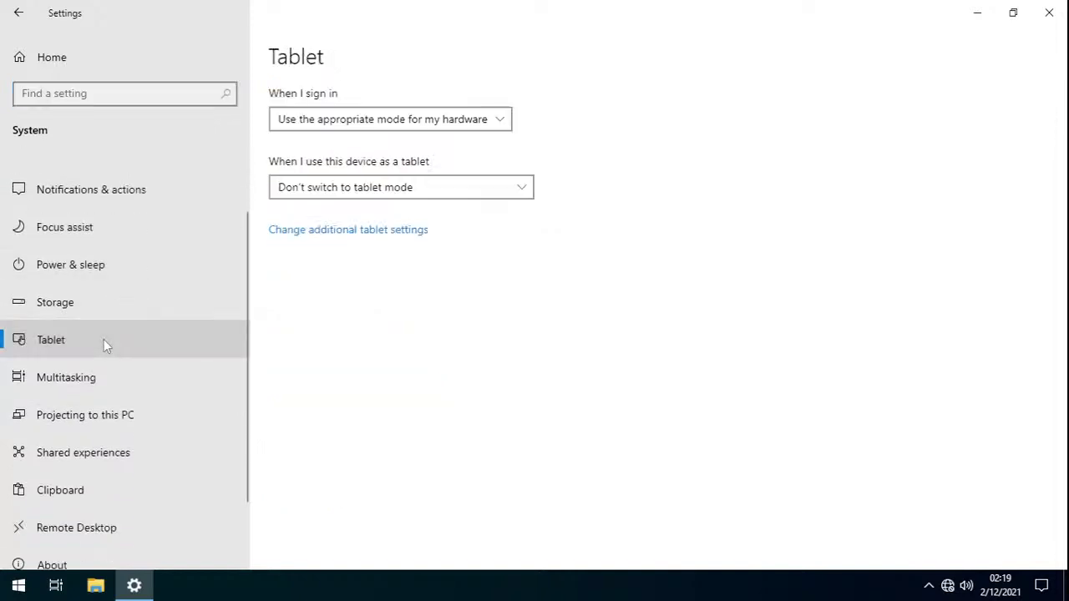
# - Set the sign-in behaviour to Never use tablet mode and keep Don't switch to tablet mode for tablet use
pyautogui.click(475, 116)
pyautogui.click(384, 93)
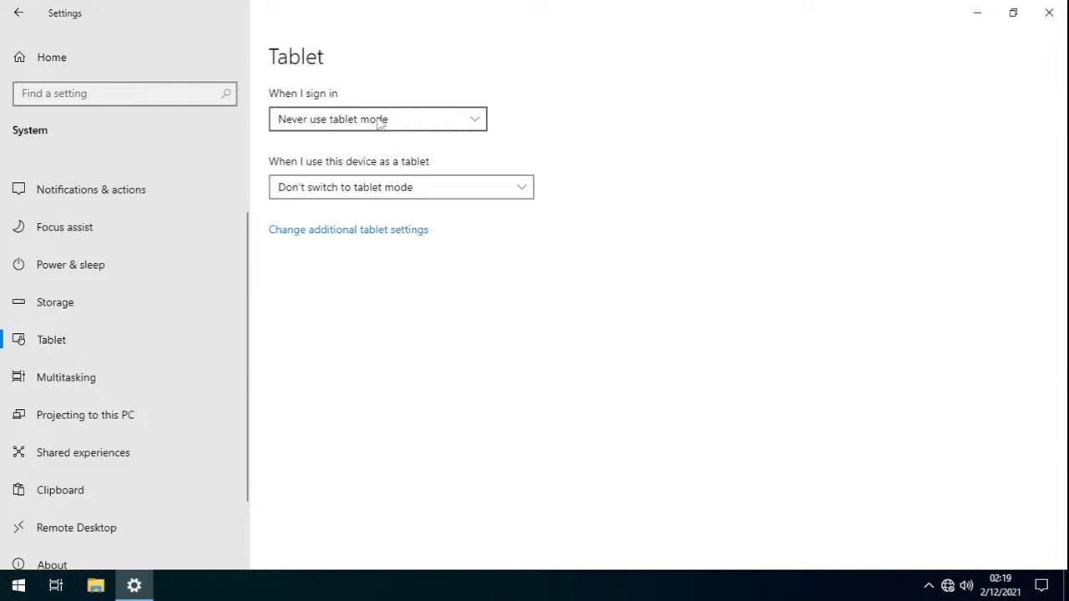
pyautogui.click(433, 187)
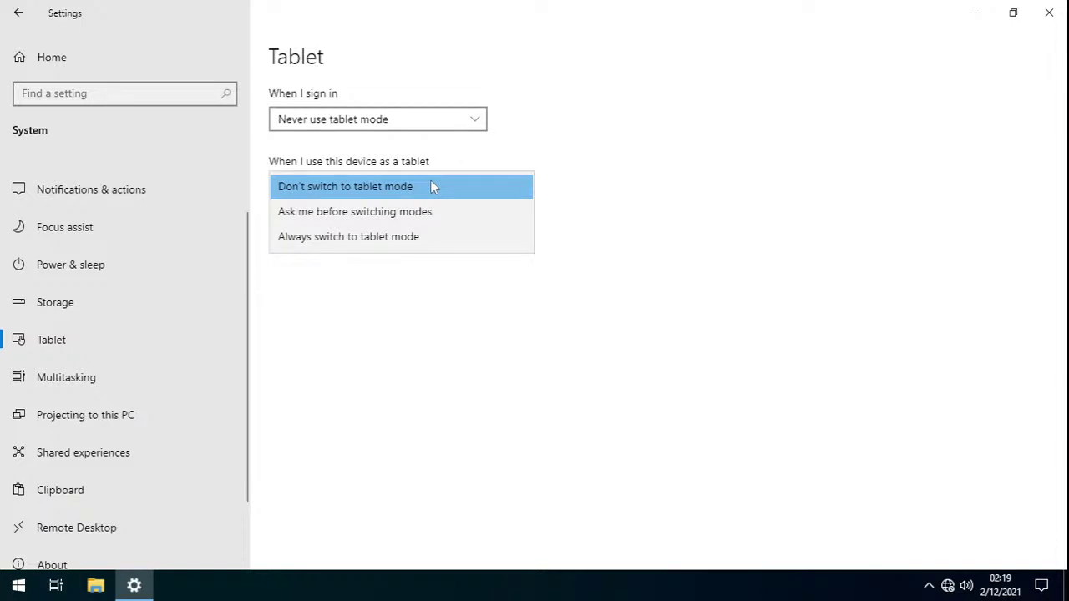
pyautogui.click(434, 187)
# - In the additional tablet settings, turn off hiding taskbar app icons, touch-friendly taskbar icons, the search icon without the box, and touch-friendly File Explorer buttons
pyautogui.click(388, 233)
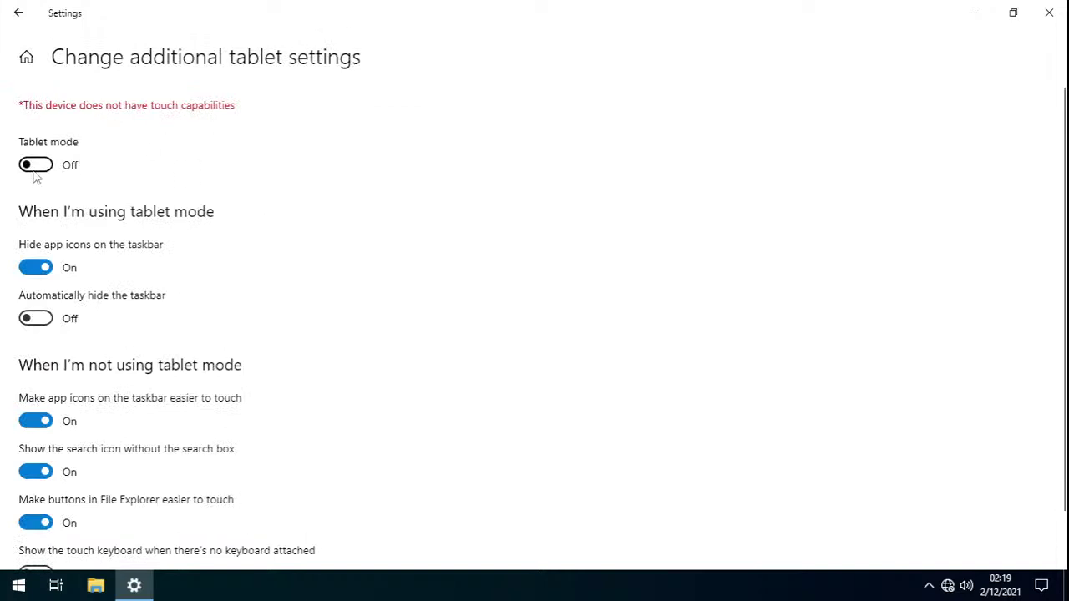
pyautogui.click(39, 267)
pyautogui.scroll(-1, 136, 269)
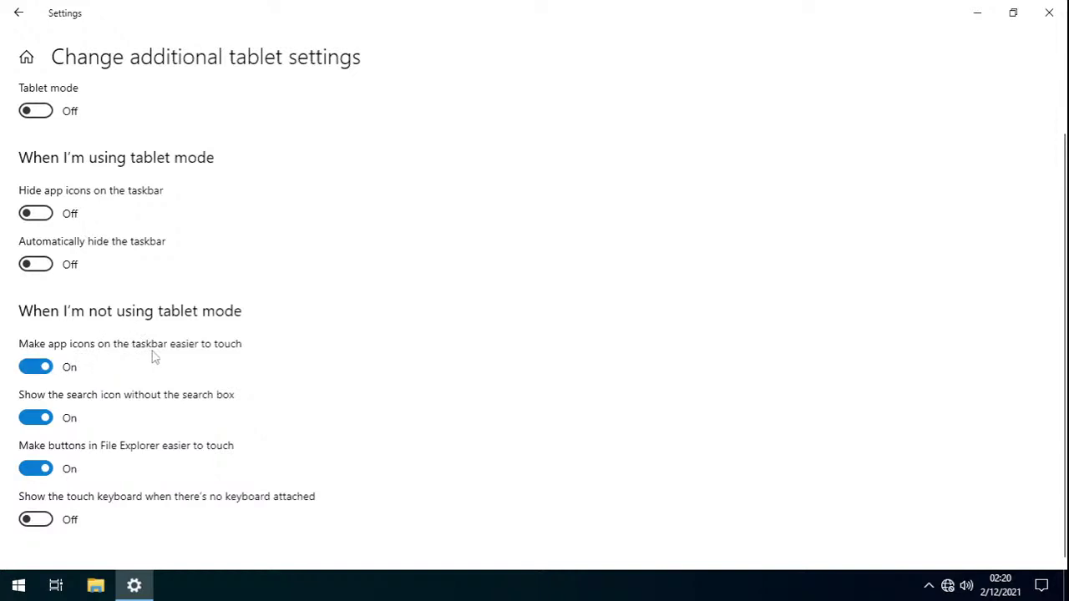
pyautogui.click(43, 367)
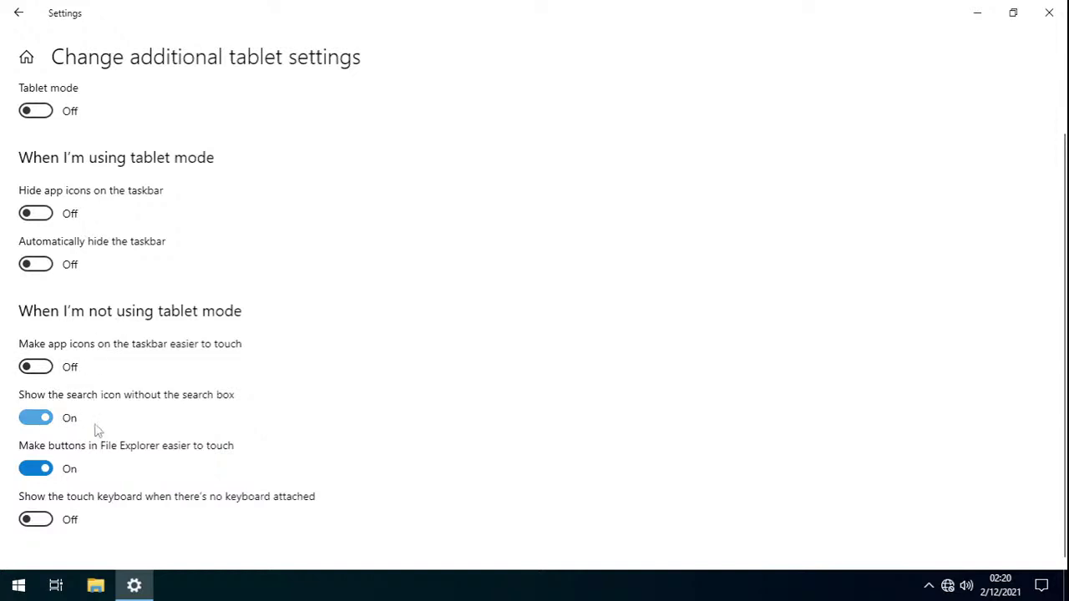
pyautogui.click(46, 420)
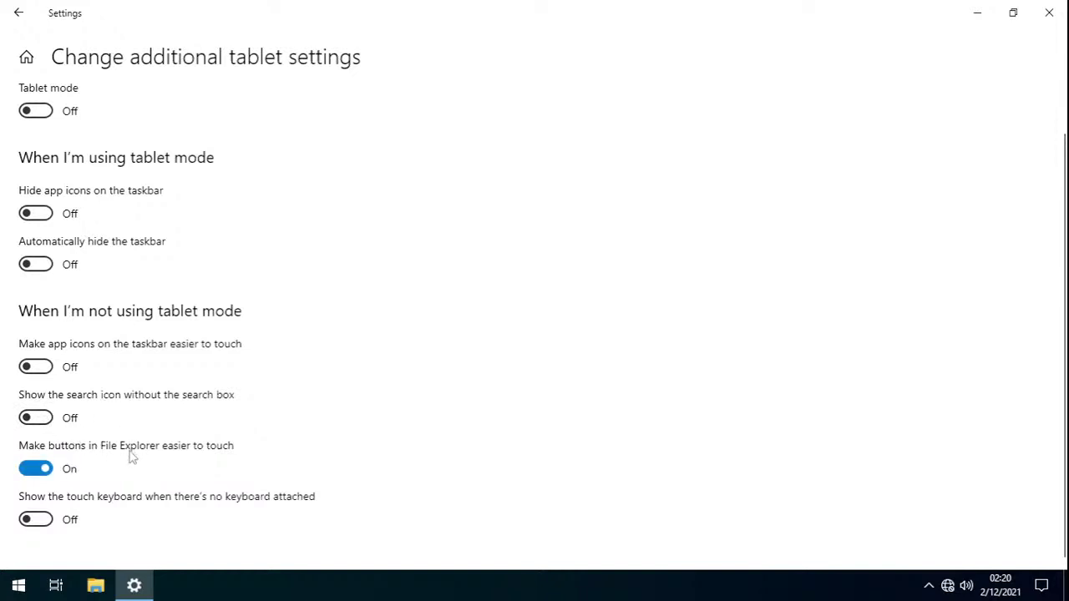
pyautogui.click(36, 469)
# - Review the advanced view settings in File Explorer's Folder Options, cancel the dialog and close File Explorer
pyautogui.click(95, 586)
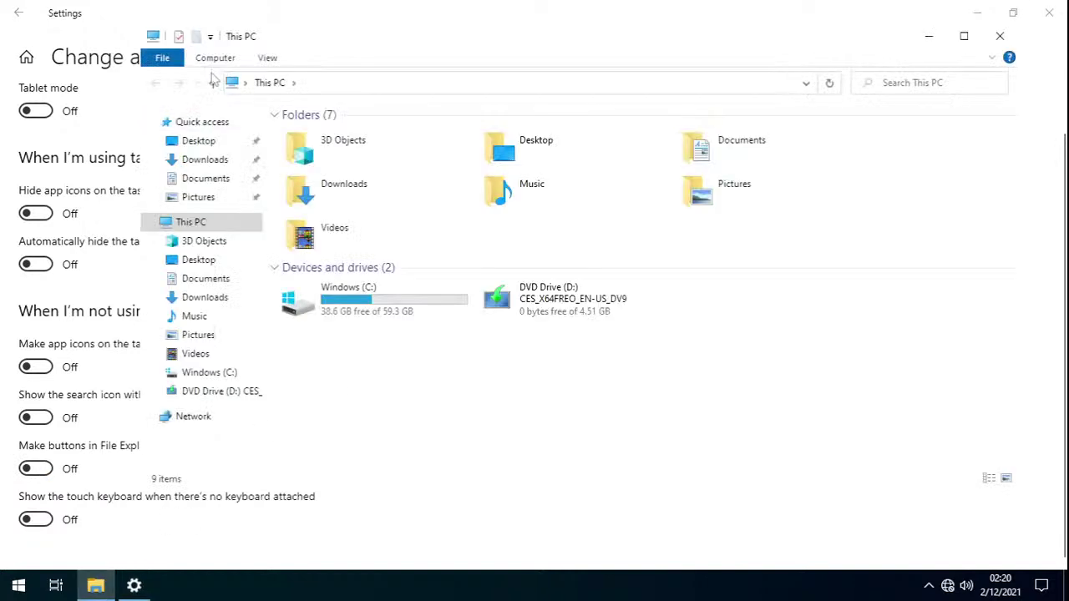
pyautogui.click(269, 58)
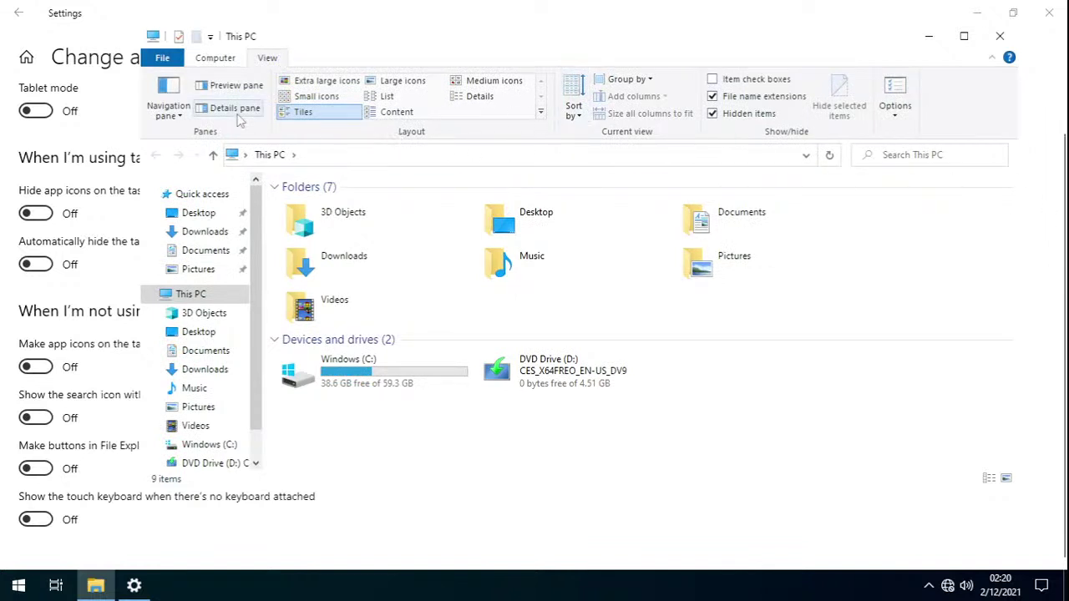
pyautogui.click(899, 91)
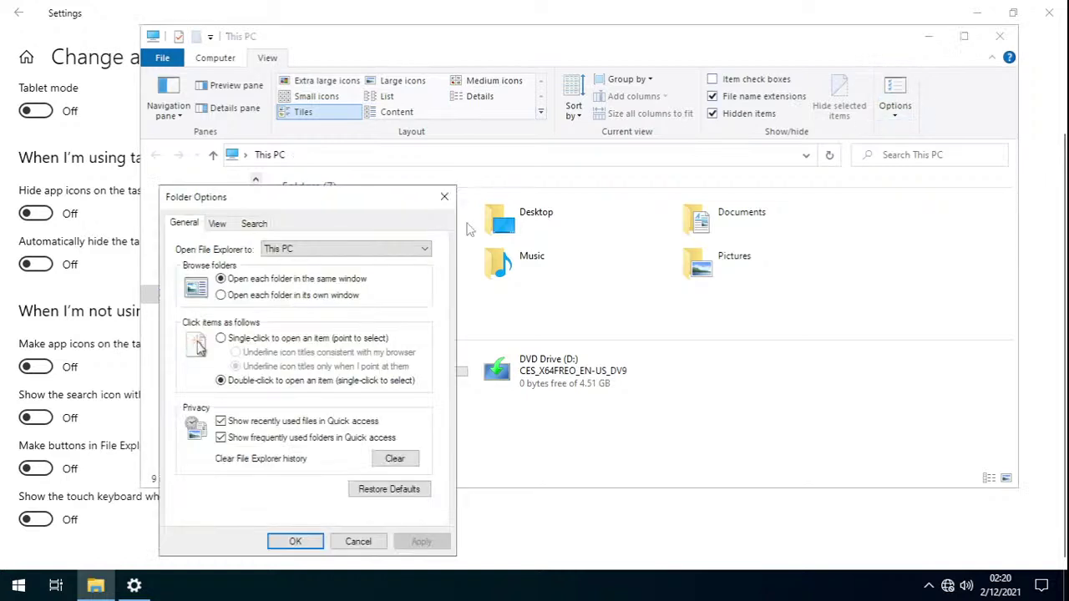
pyautogui.click(217, 224)
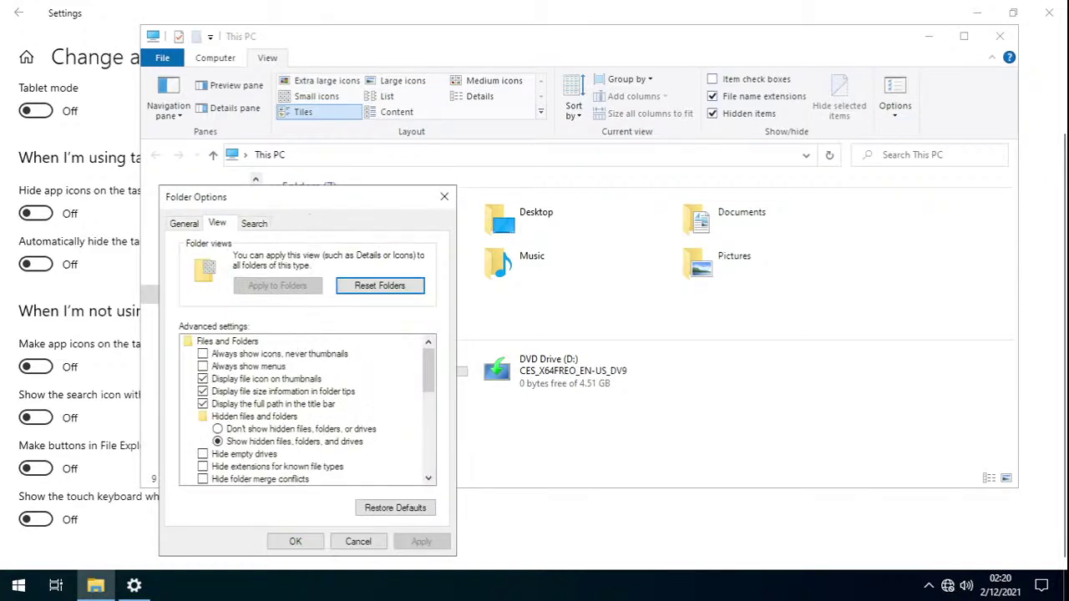
pyautogui.moveTo(303, 201); pyautogui.dragTo(311, 128)
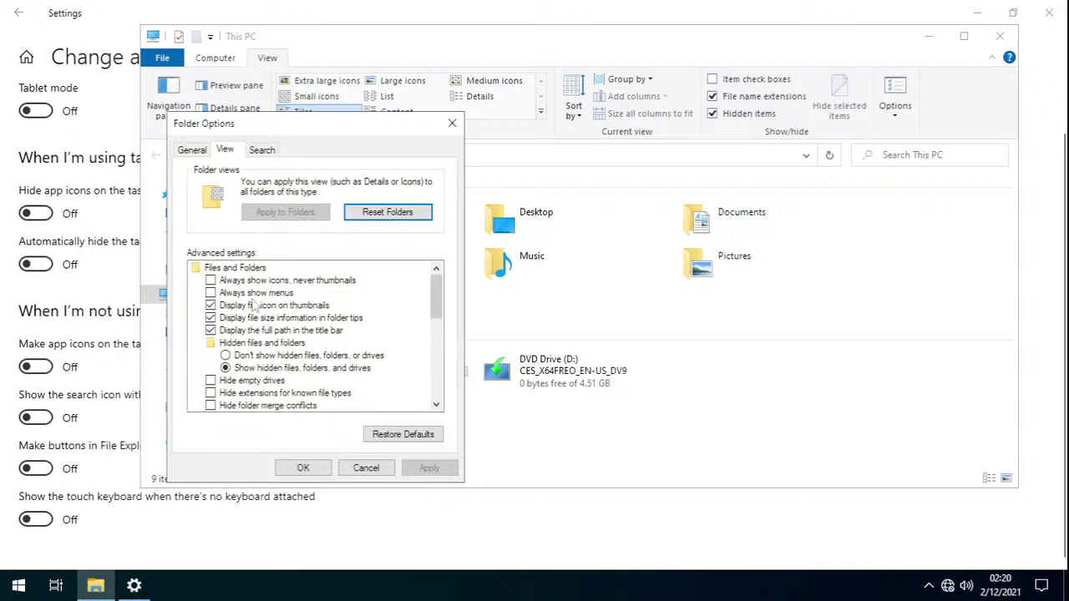
pyautogui.moveTo(436, 292); pyautogui.dragTo(436, 313)
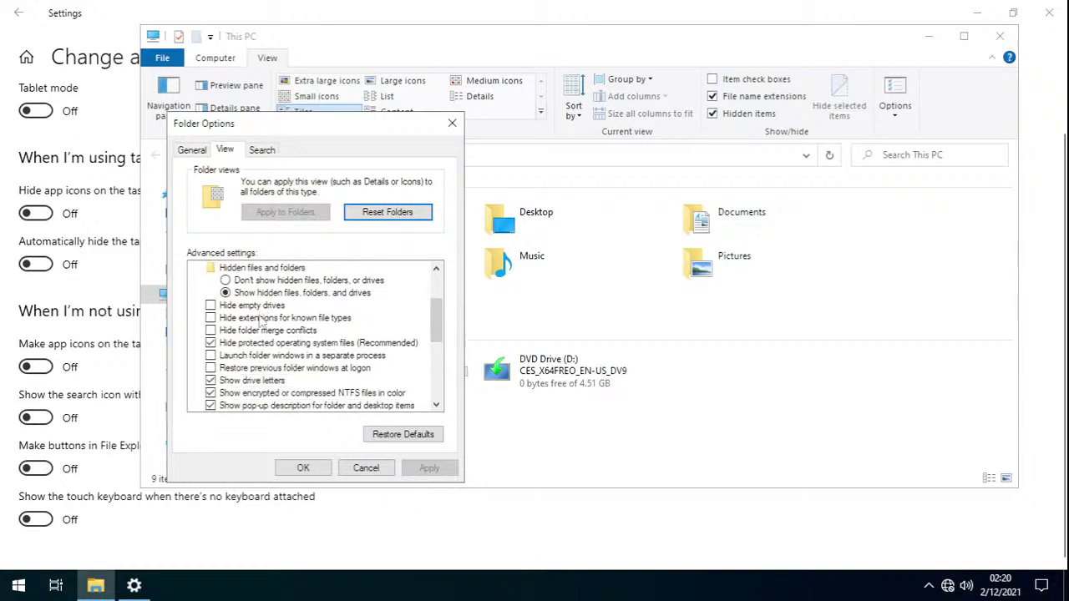
pyautogui.moveTo(434, 324); pyautogui.dragTo(442, 330)
pyautogui.scroll(-1, 441, 331)
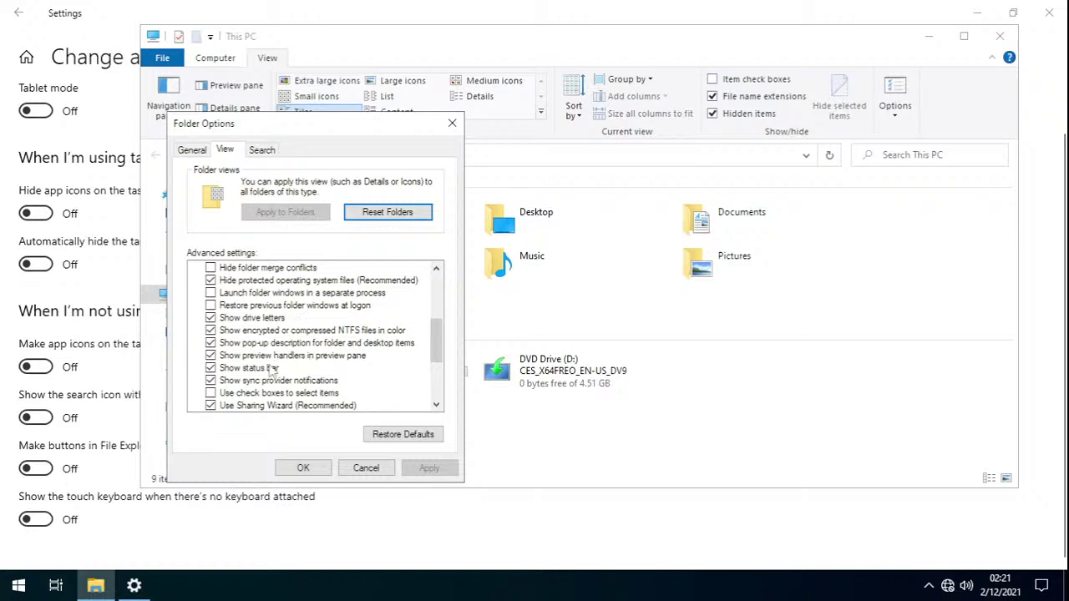
pyautogui.scroll(-3, 439, 347)
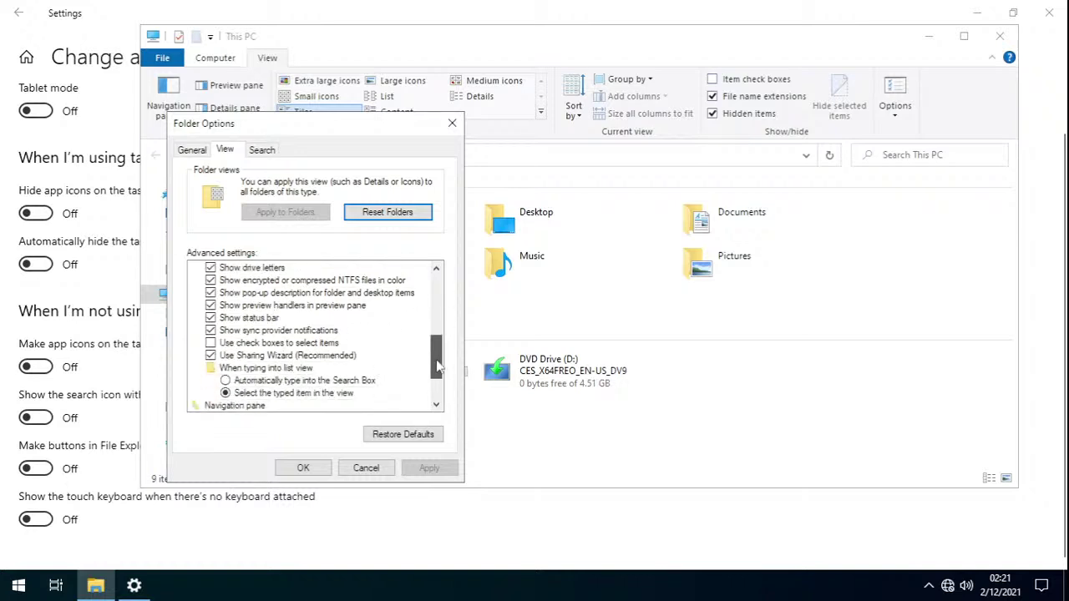
pyautogui.click(389, 468)
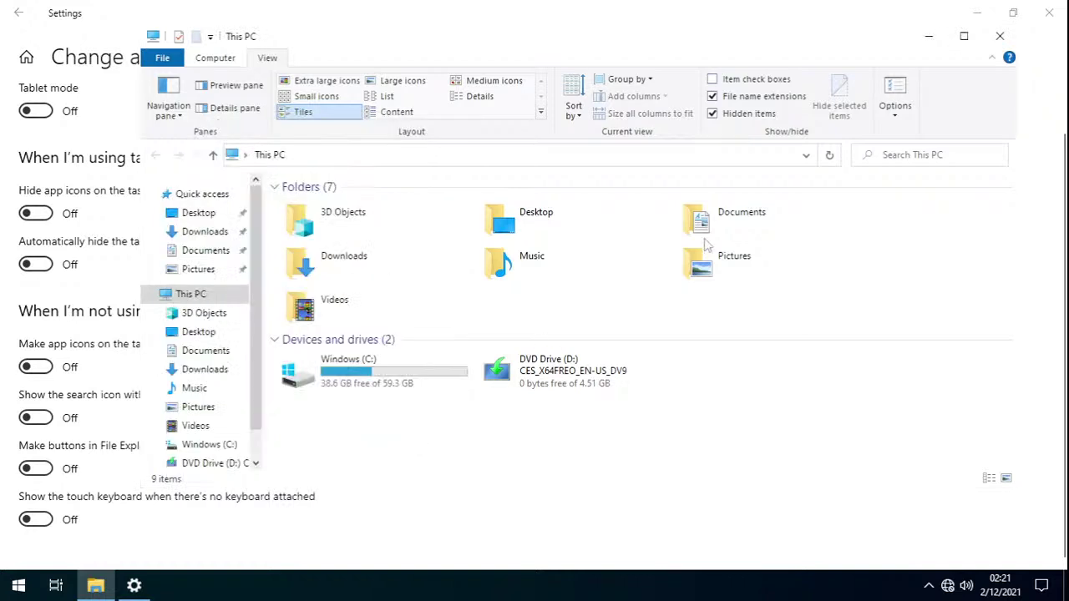
pyautogui.click(1000, 37)
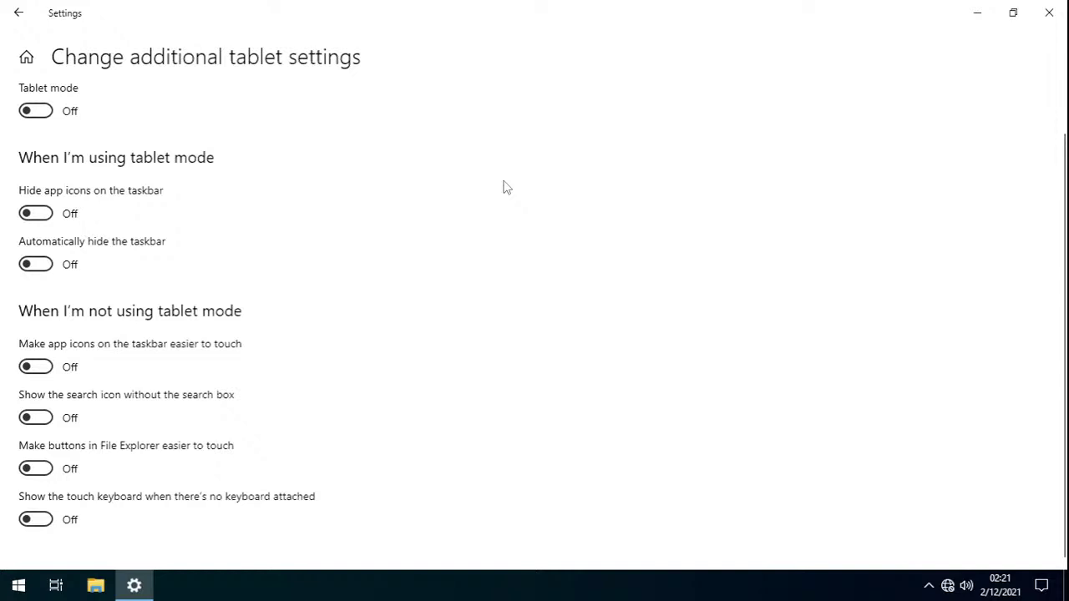
# - Switch from the virtual machine to the host desktop, glance at its PC settings and close them
pyautogui.scroll(1, 647, 329)
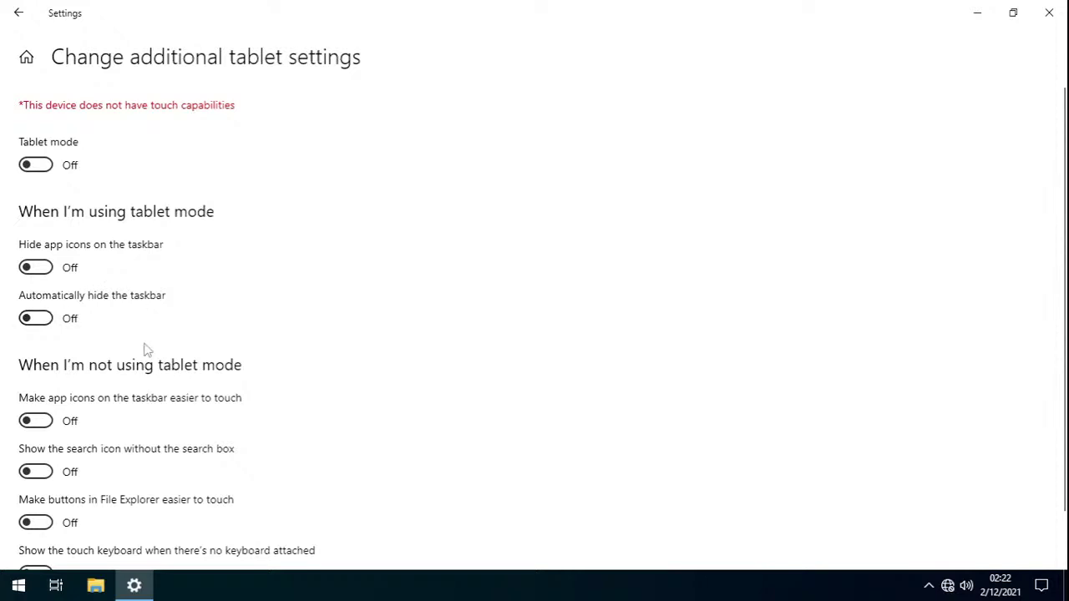
pyautogui.hotkey('ctrl', 'alt')
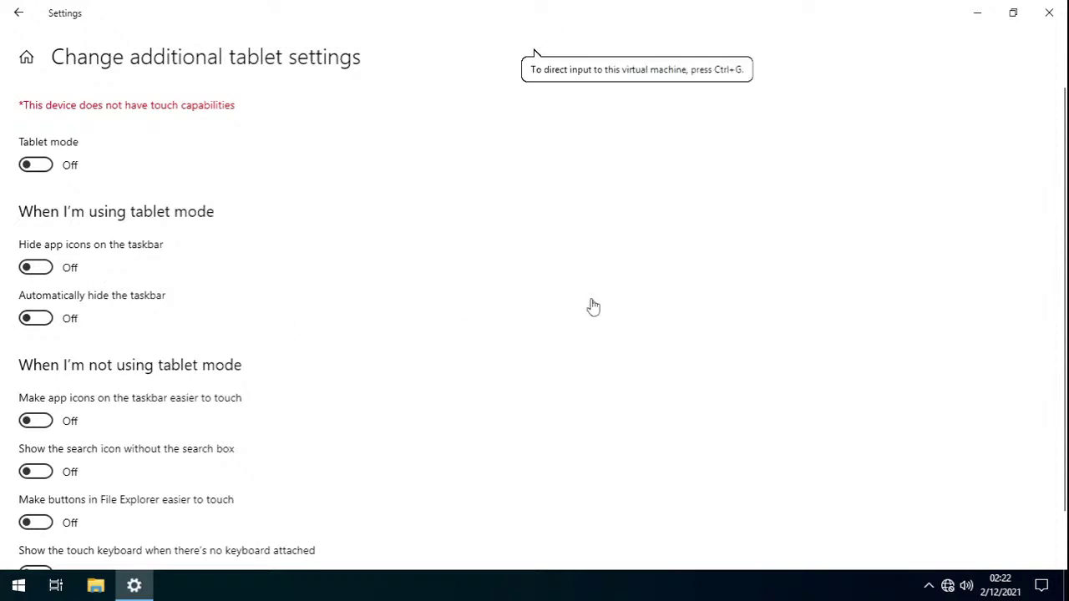
pyautogui.moveTo(893, 5)
pyautogui.click(927, 12)
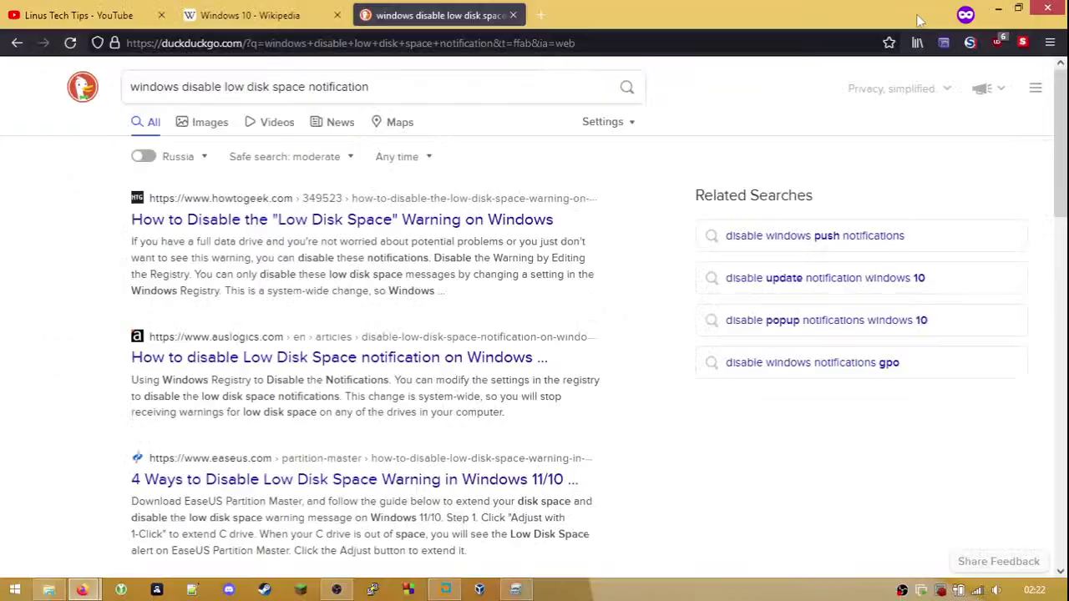
pyautogui.moveTo(1068, 1)
pyautogui.click(1032, 451)
pyautogui.click(969, 558)
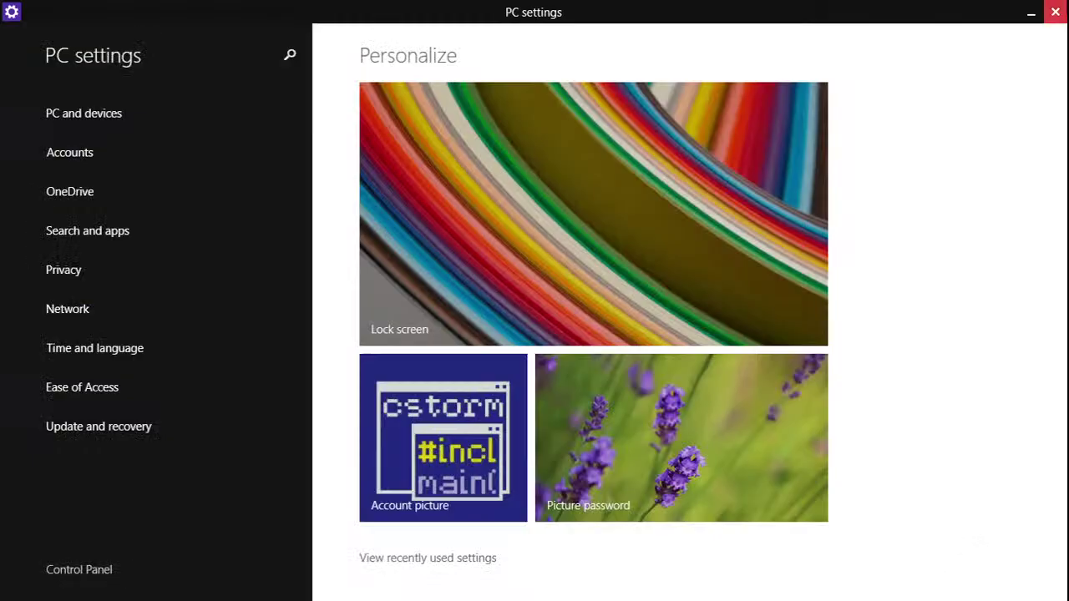
pyautogui.click(1056, 11)
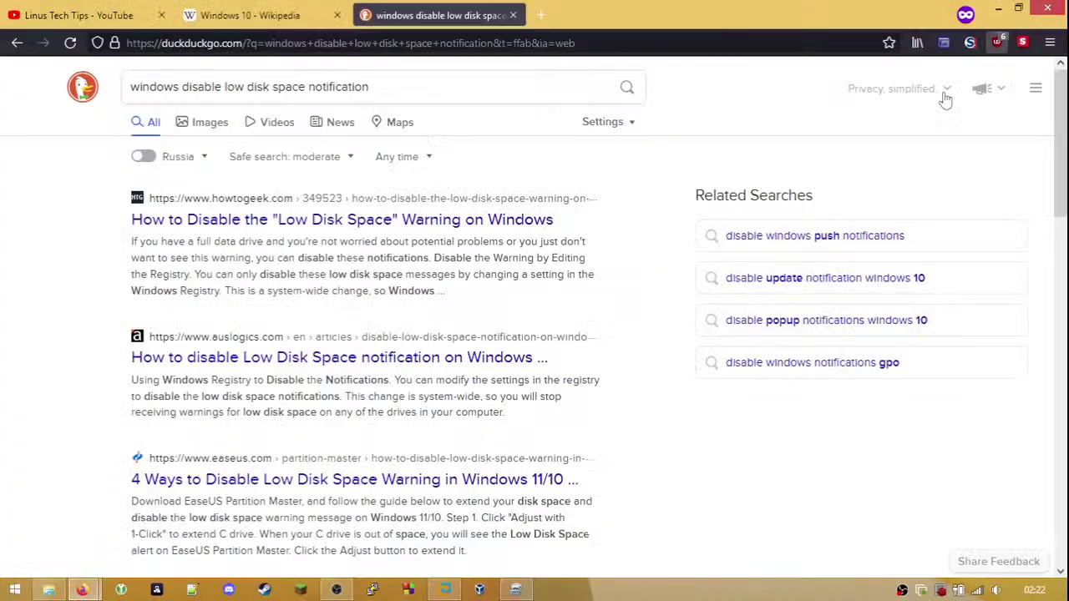
# - Check the important updates options in the host Control Panel's Windows Update settings and close the window
pyautogui.moveTo(1068, 4)
pyautogui.click(1050, 482)
pyautogui.click(954, 108)
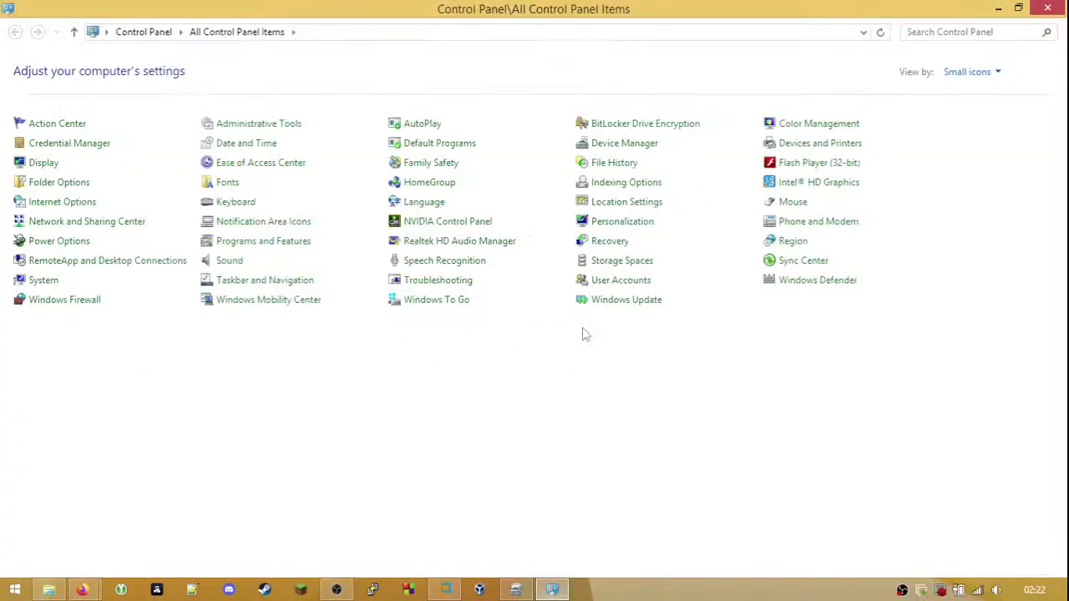
pyautogui.click(704, 307)
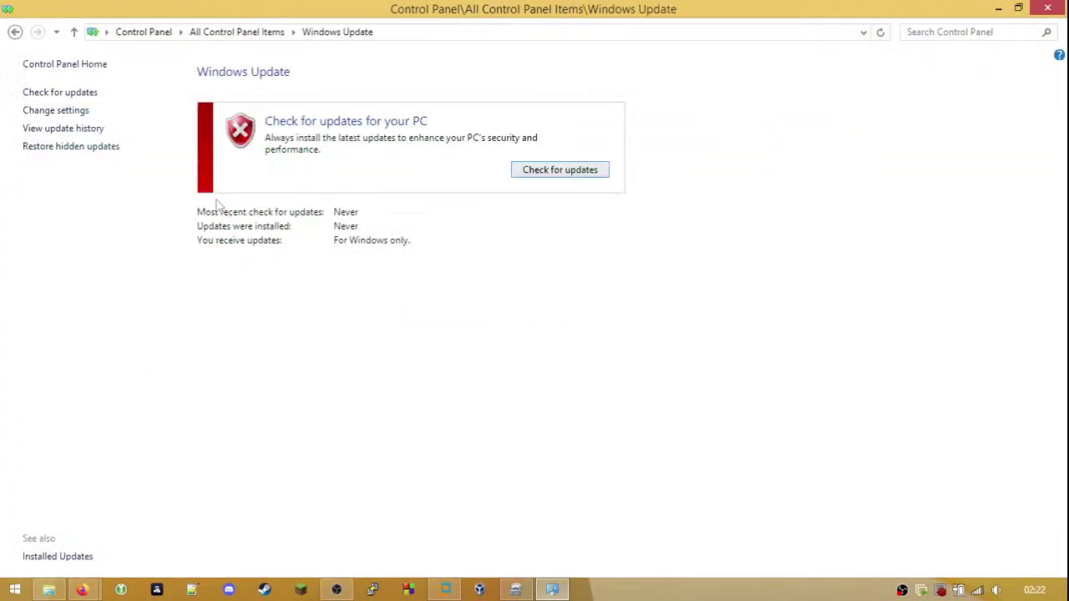
pyautogui.click(75, 111)
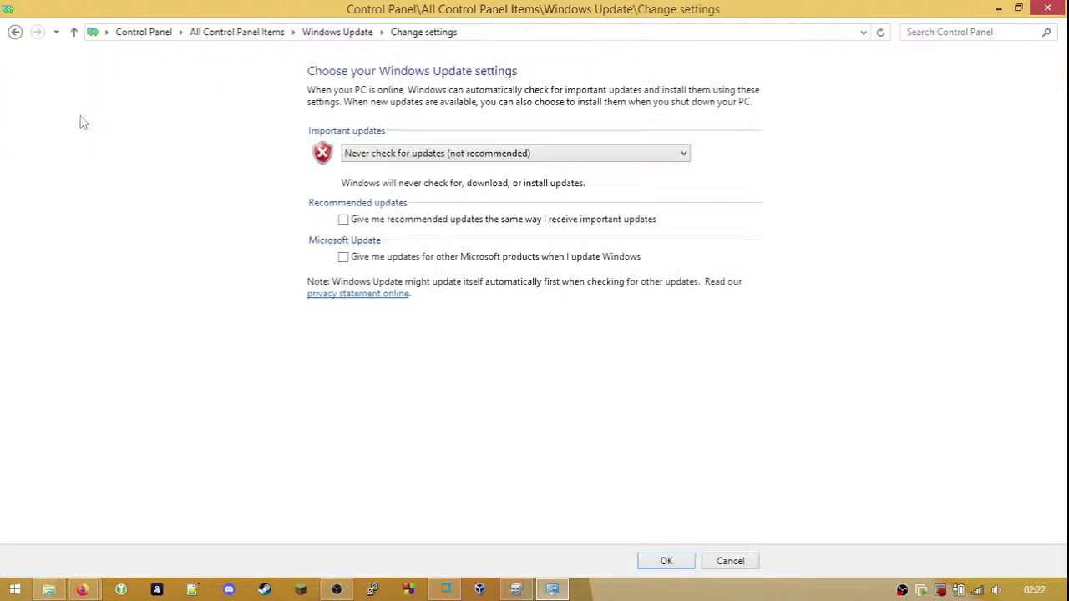
pyautogui.click(566, 164)
pyautogui.click(565, 164)
pyautogui.click(1047, 9)
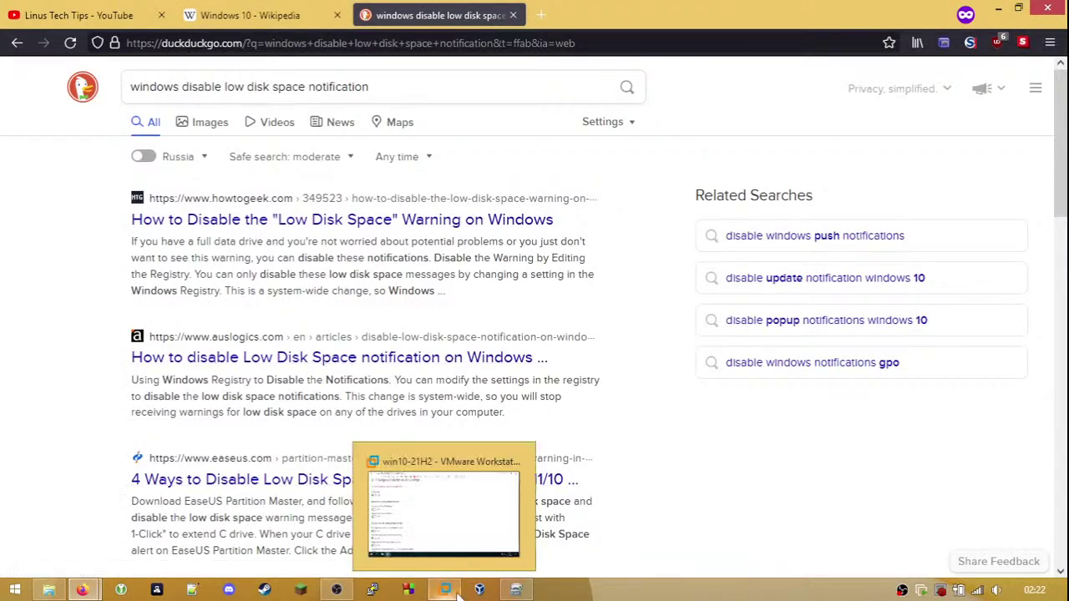
# - Glance at the host's Disk Management window and return to the win10-21H2 virtual machine in VMware Workstation
pyautogui.moveTo(449, 593)
pyautogui.click(516, 591)
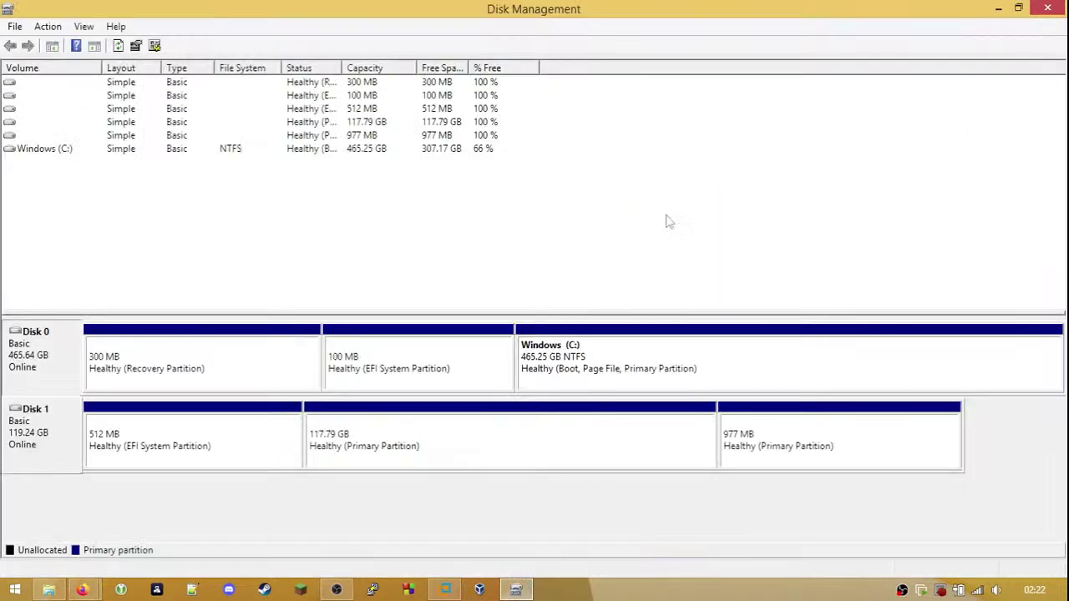
pyautogui.click(448, 591)
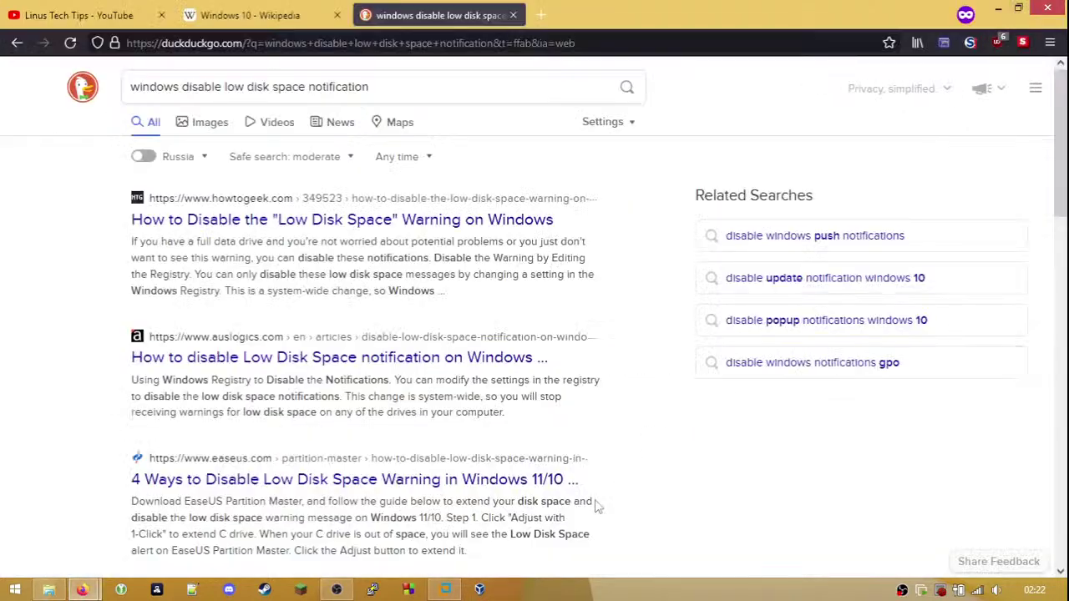
pyautogui.click(456, 591)
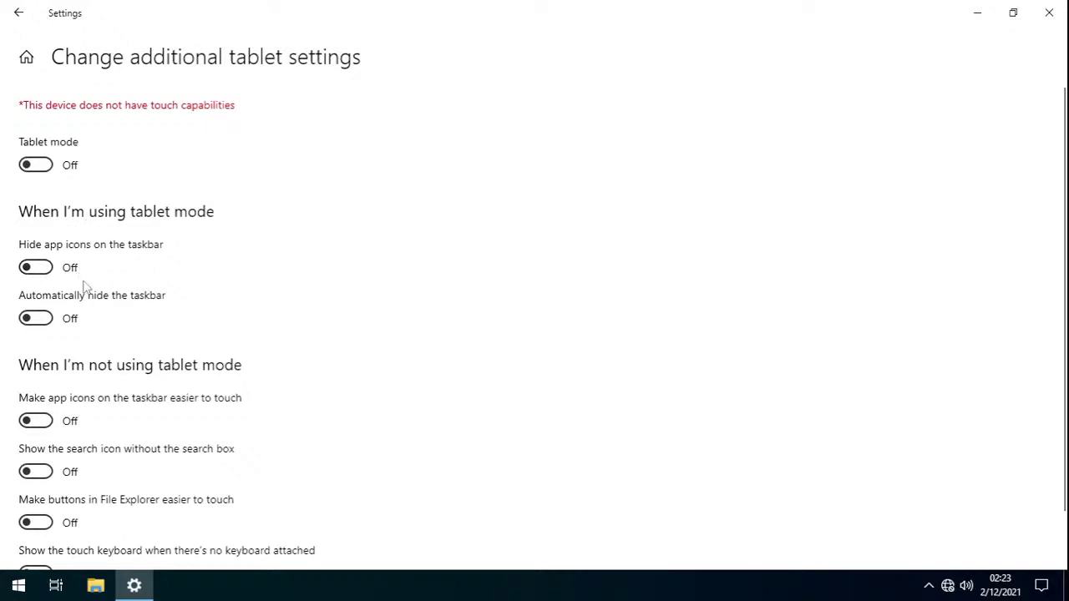
# - Recheck the additional tablet settings and return to the Tablet page
pyautogui.scroll(-1, 143, 306)
pyautogui.click(21, 14)
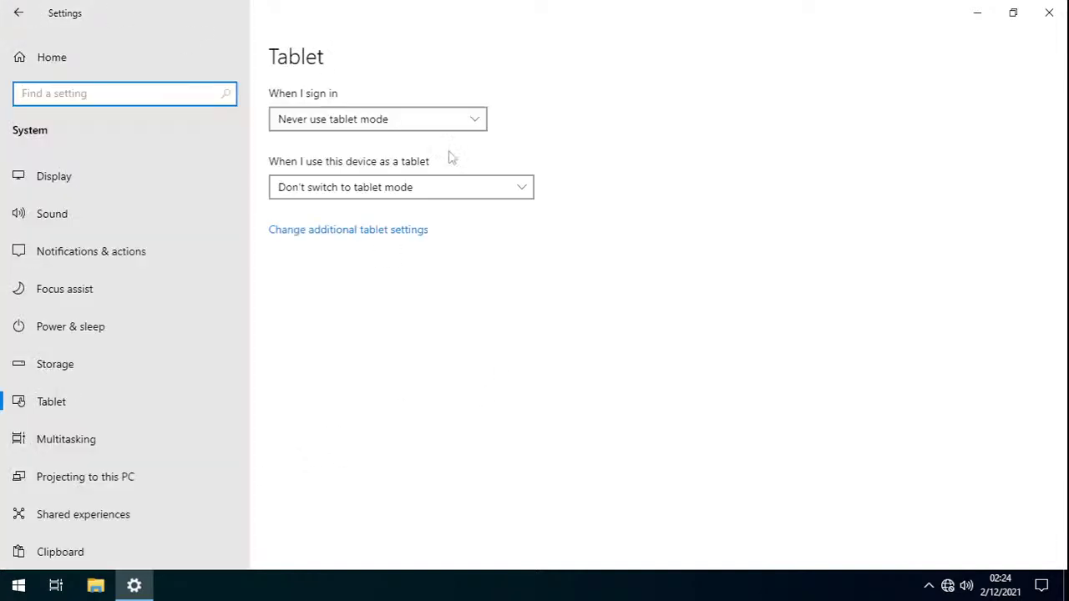
pyautogui.click(381, 236)
pyautogui.scroll(-1, 381, 237)
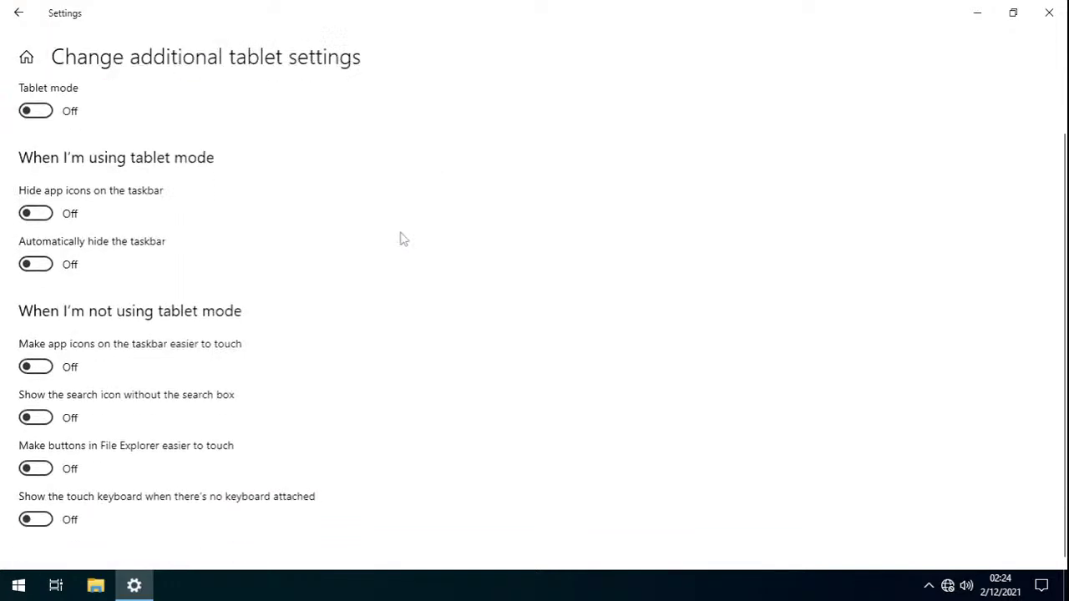
pyautogui.click(4, 20)
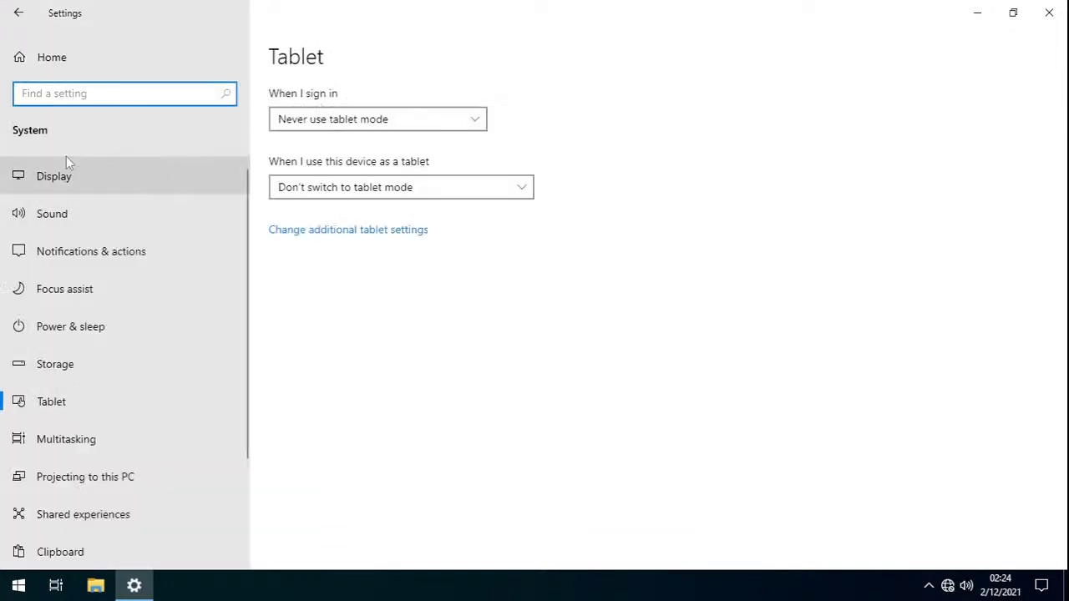
# - Test snapping the Settings window to a screen side, maximize it again and turn off Snap windows in the Multitasking settings
pyautogui.click(60, 436)
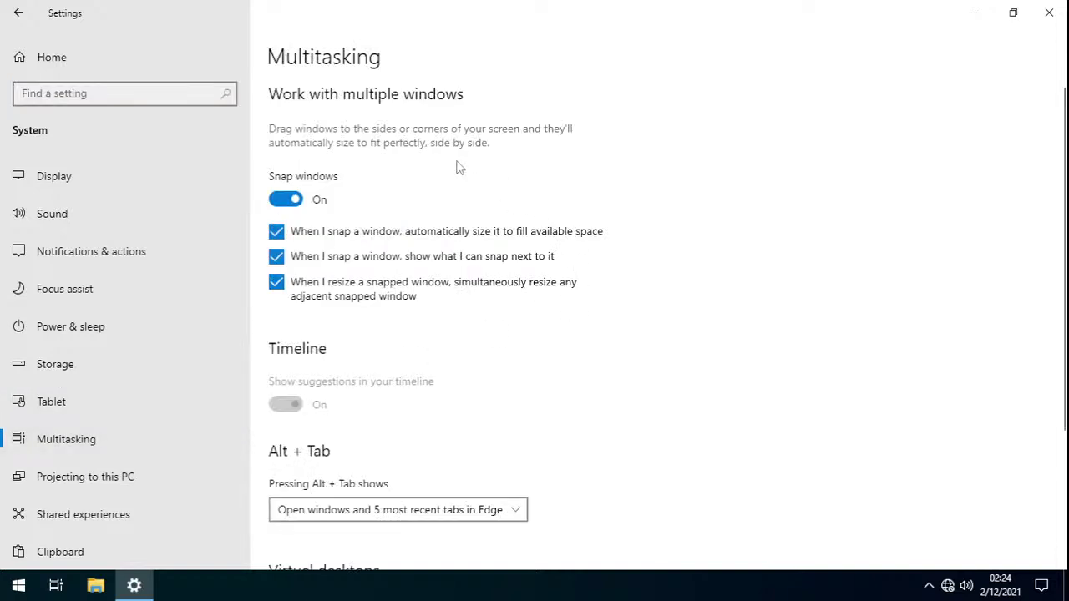
pyautogui.moveTo(562, 25); pyautogui.dragTo(1067, 251)
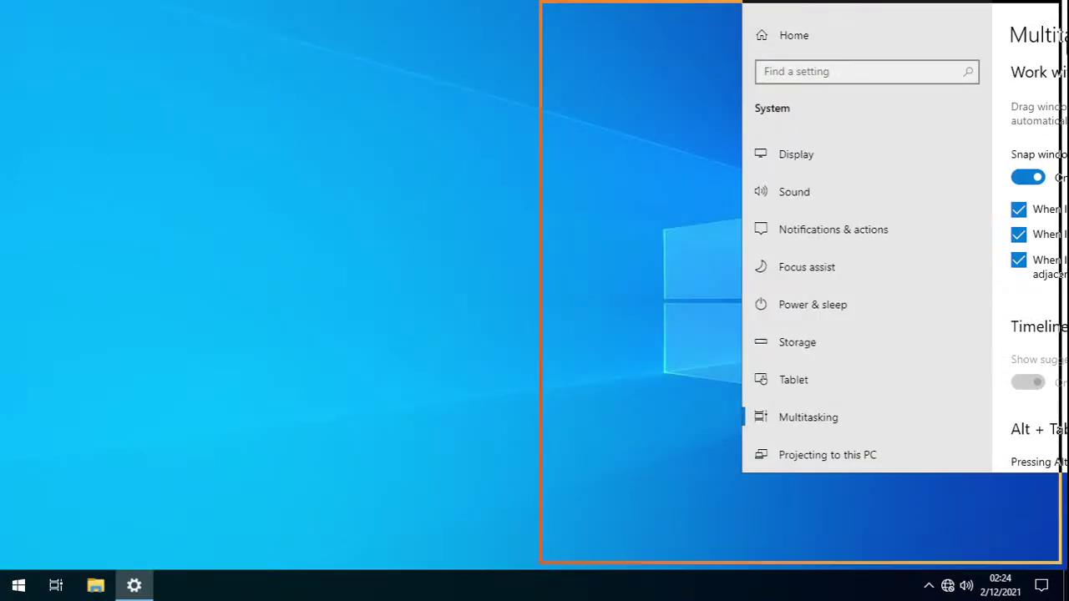
pyautogui.moveTo(1063, 408); pyautogui.dragTo(552, 4)
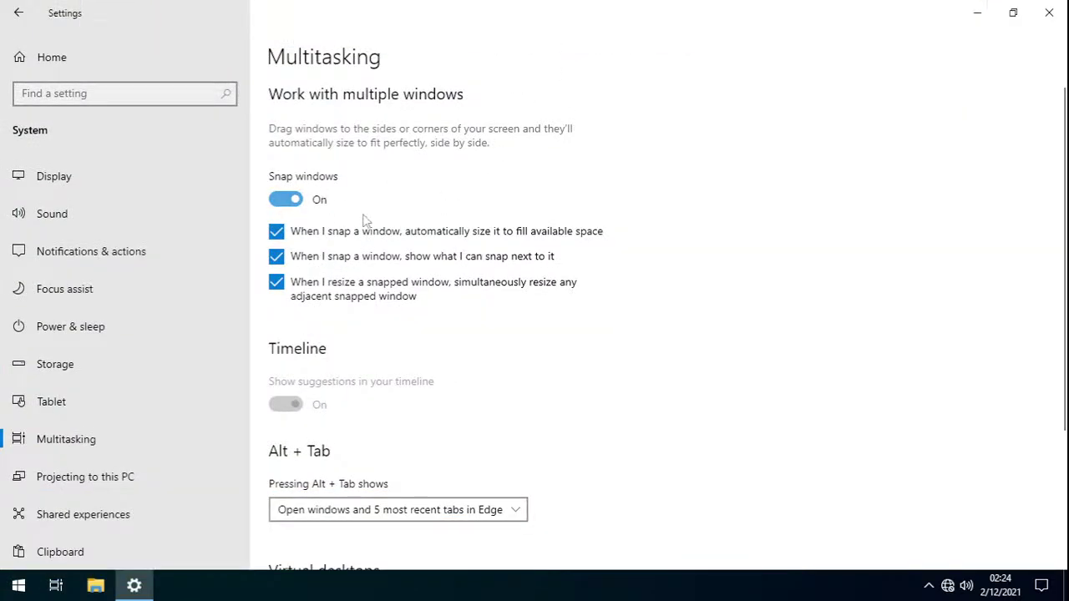
pyautogui.click(303, 202)
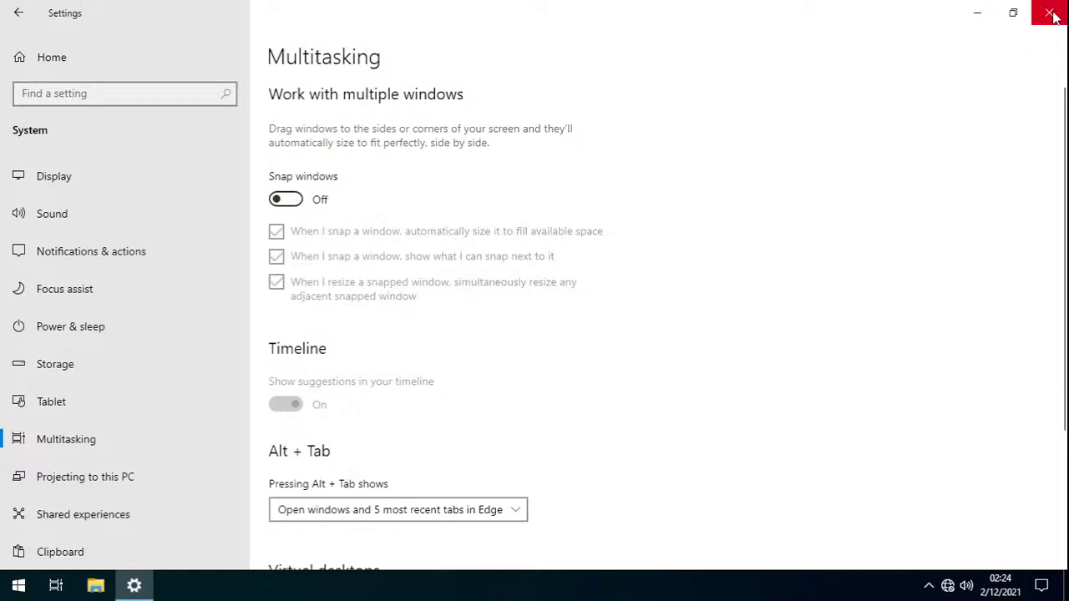
# - Turn Snap windows back on in the Multitasking settings and restore the Settings window from full screen
pyautogui.click(1013, 13)
pyautogui.click(610, 38)
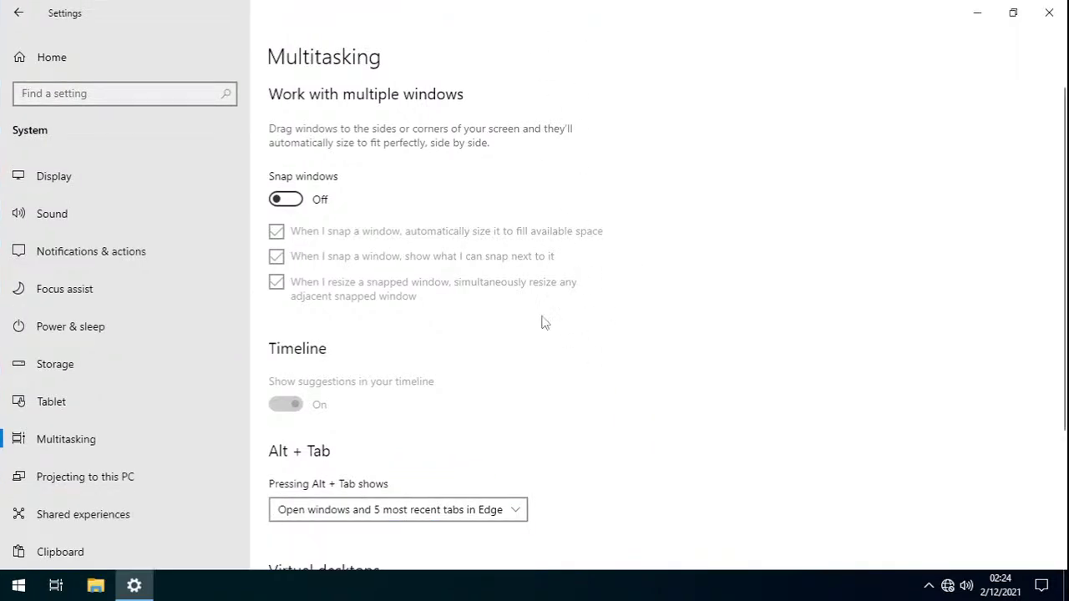
pyautogui.click(302, 199)
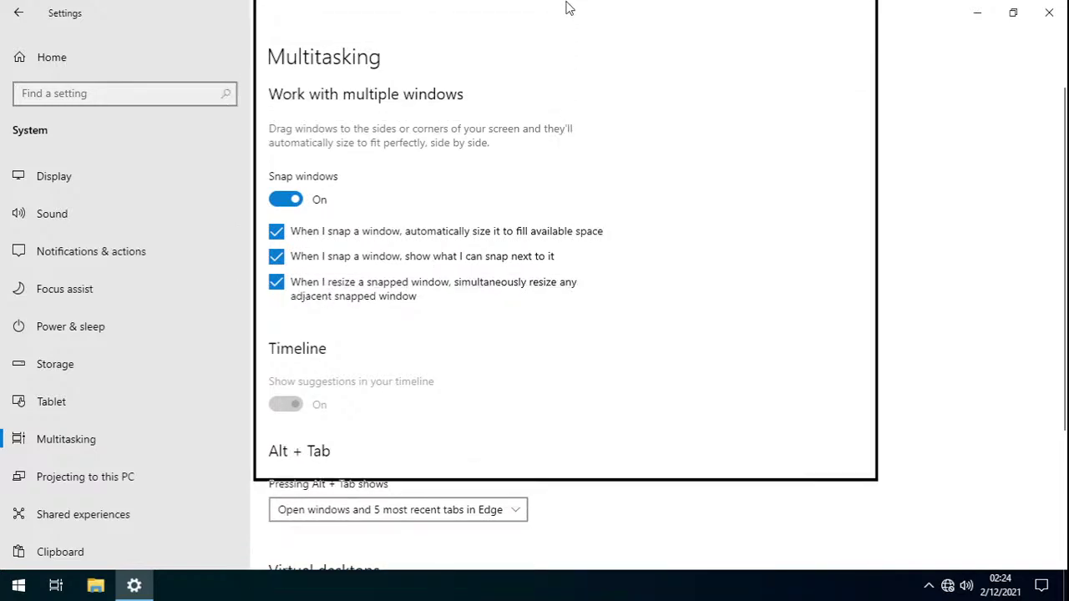
pyautogui.moveTo(568, 6)
pyautogui.click(1013, 12)
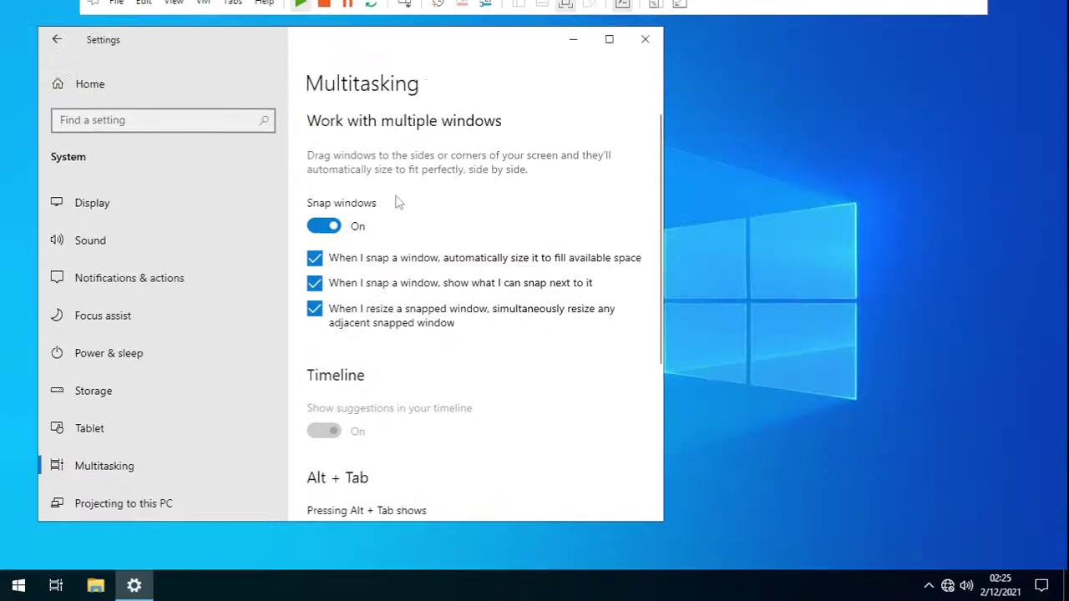
# - Turn Snap windows off, test moving the Settings window to a screen edge, turn the option on again and maximize the window
pyautogui.click(332, 225)
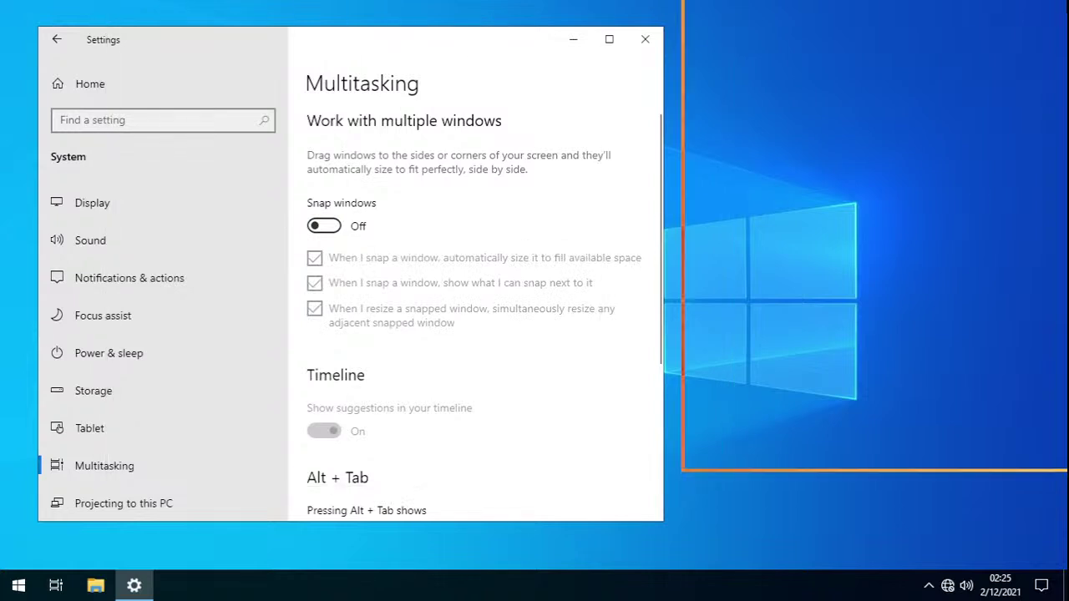
pyautogui.moveTo(1068, 445); pyautogui.dragTo(309, 86)
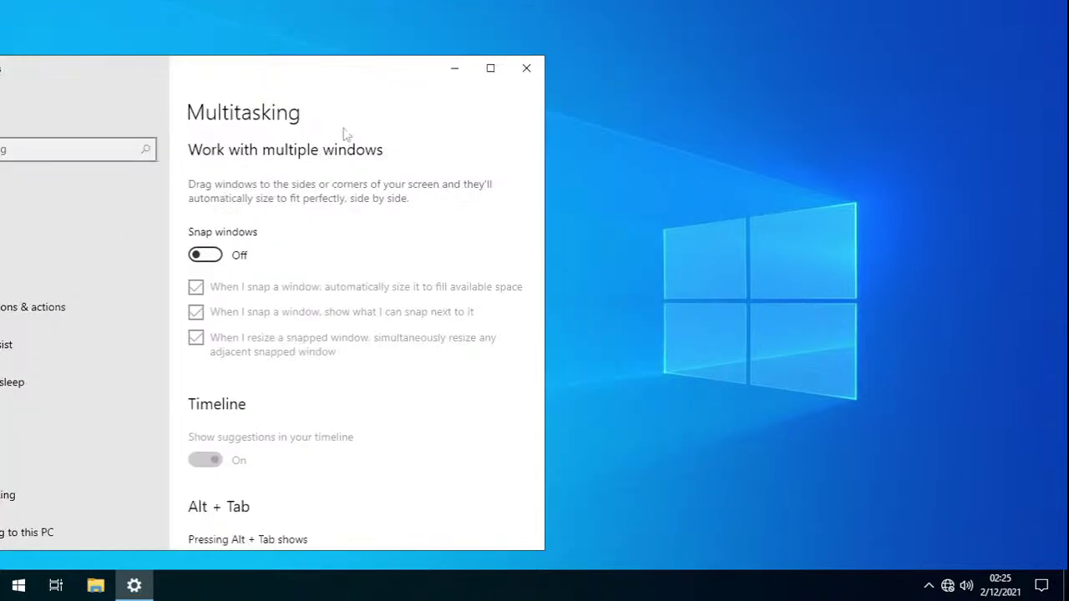
pyautogui.click(205, 255)
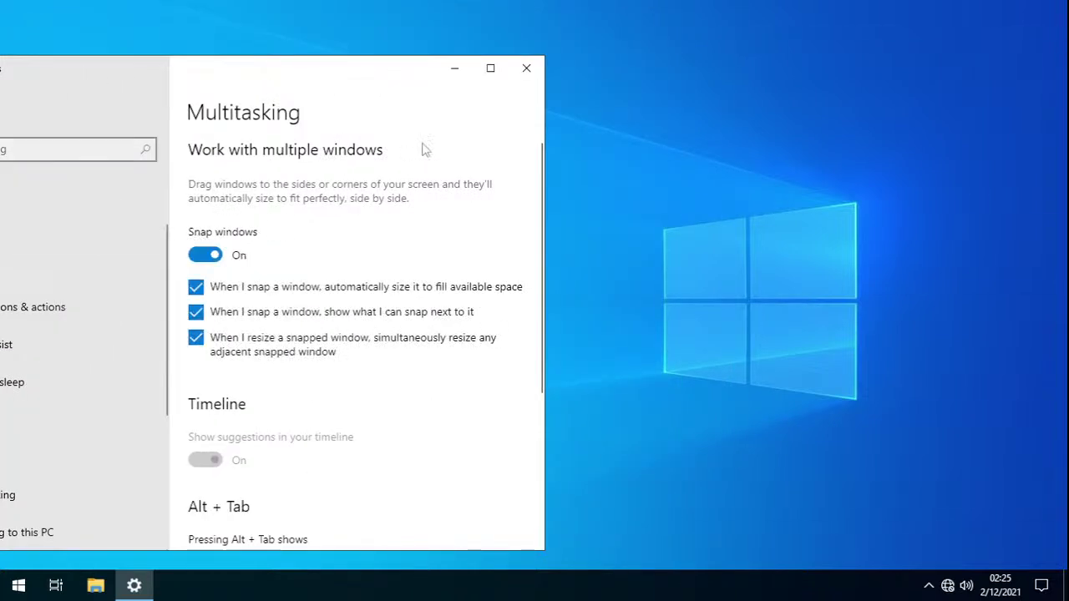
pyautogui.click(490, 68)
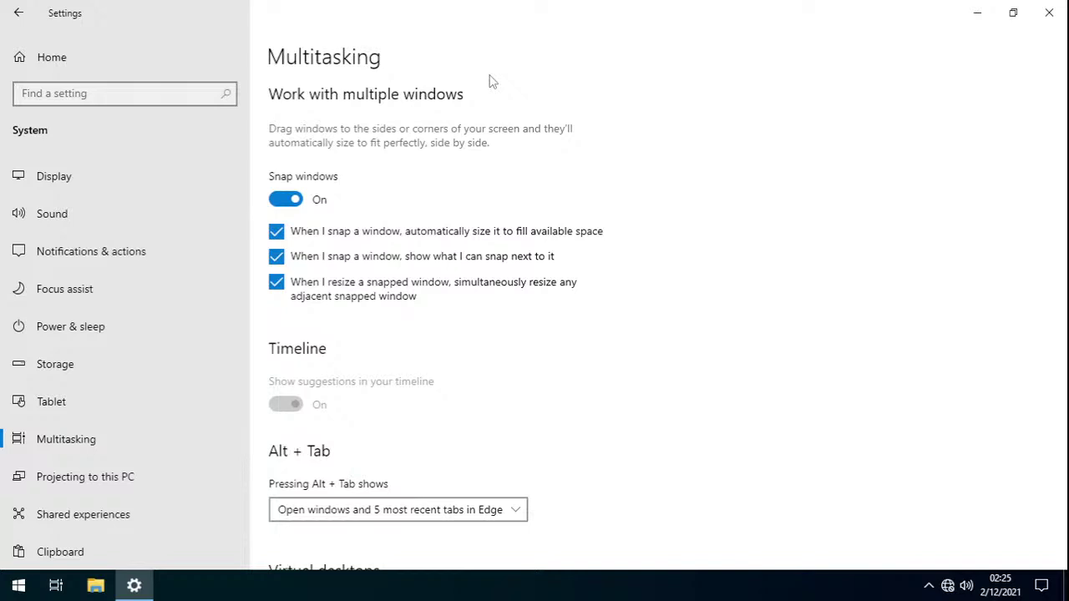
# - Test snapping the Settings window to the upper-left quarter of the desktop and maximize it again
pyautogui.moveTo(522, 30); pyautogui.dragTo(4, 4)
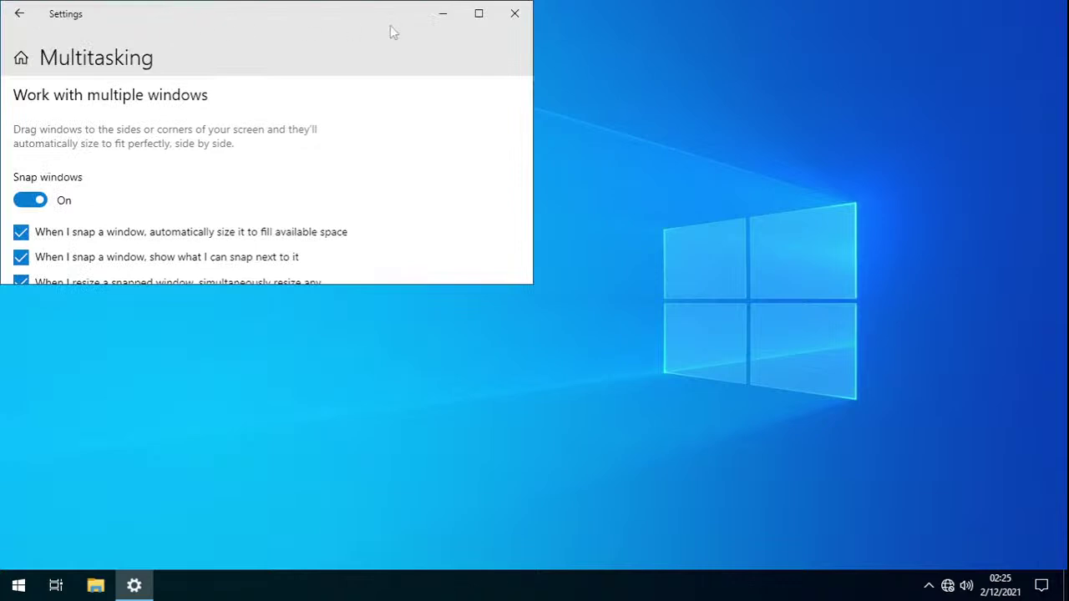
pyautogui.click(483, 22)
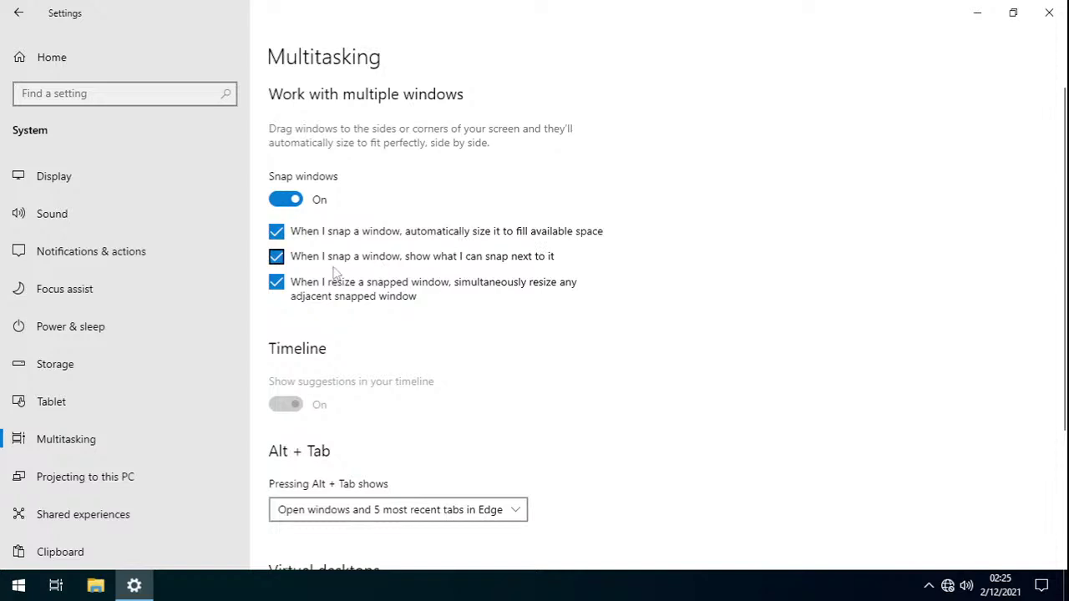
# - Snap the Settings window to the left half of the desktop and a new File Explorer window to the right half
pyautogui.moveTo(597, 18); pyautogui.dragTo(86, 103)
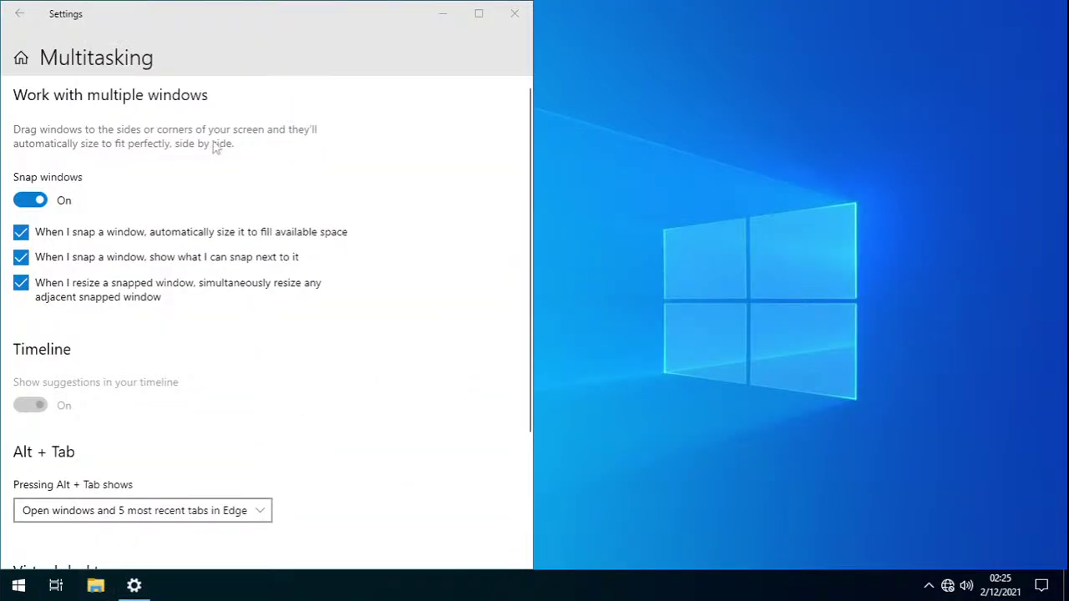
pyautogui.press('super+e')
pyautogui.press('super+Right')
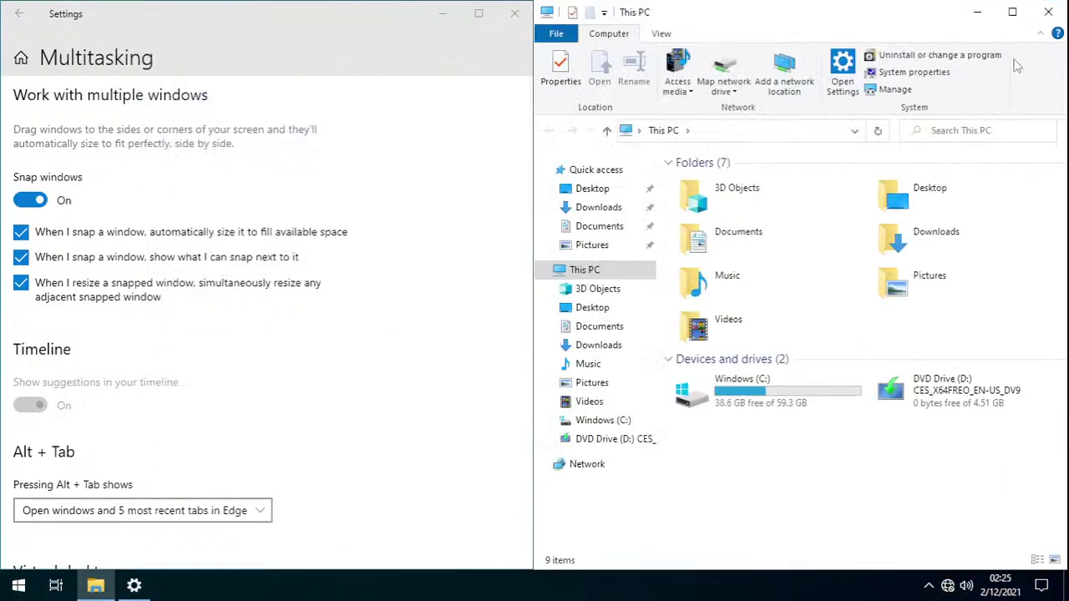
# - Open a second File Explorer window and snap the two Explorer windows to the lower-right and upper-right quarters of the desktop
pyautogui.click(96, 583)
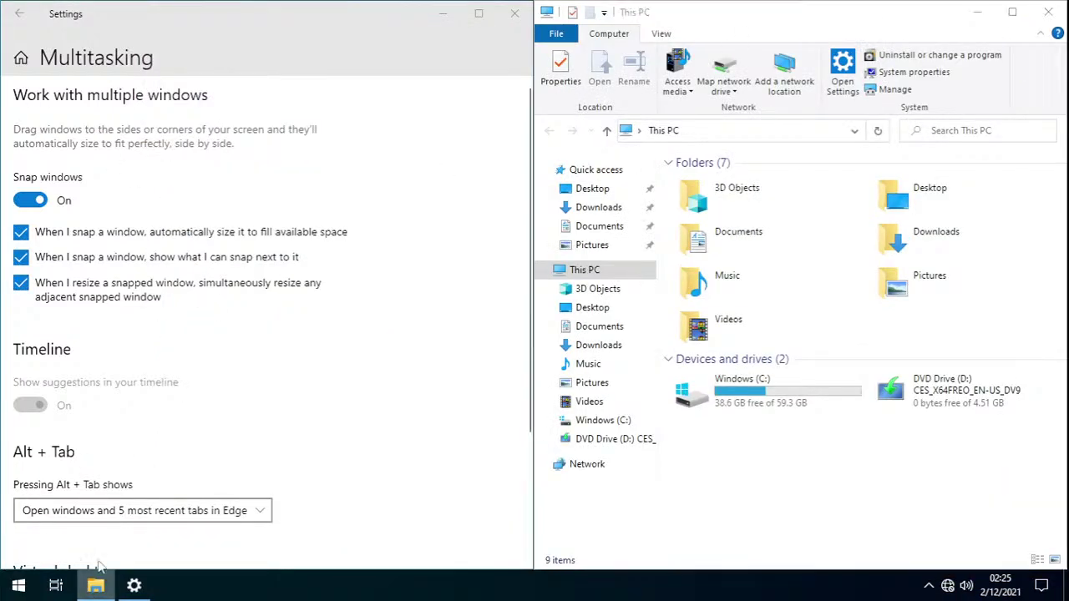
pyautogui.rightClick(96, 585)
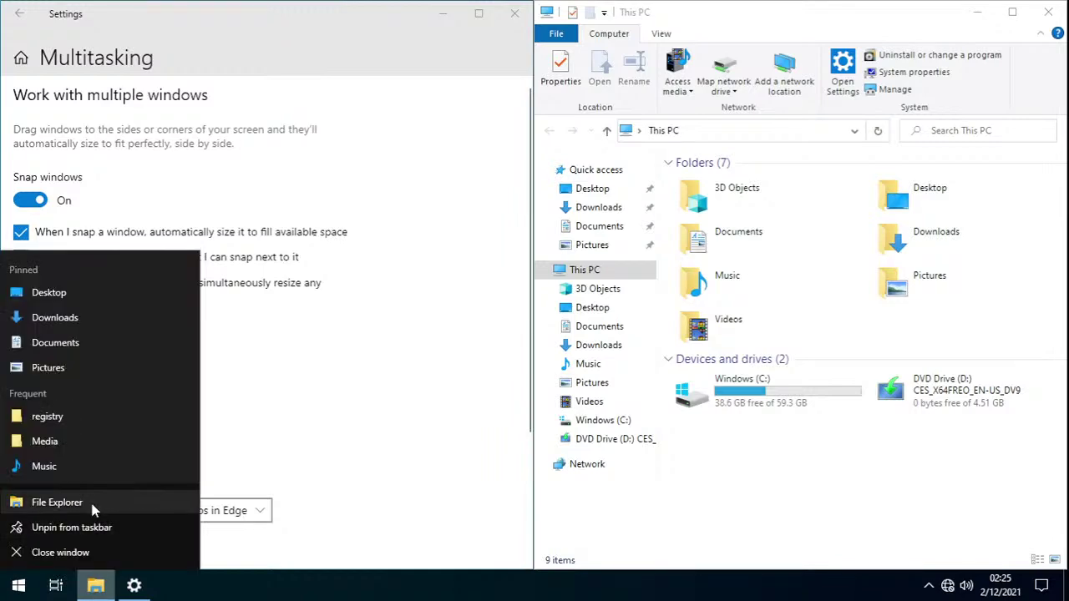
pyautogui.click(226, 130)
pyautogui.press('super+e')
pyautogui.moveTo(440, 64); pyautogui.dragTo(1063, 188)
pyautogui.moveTo(777, 13); pyautogui.dragTo(1067, 589)
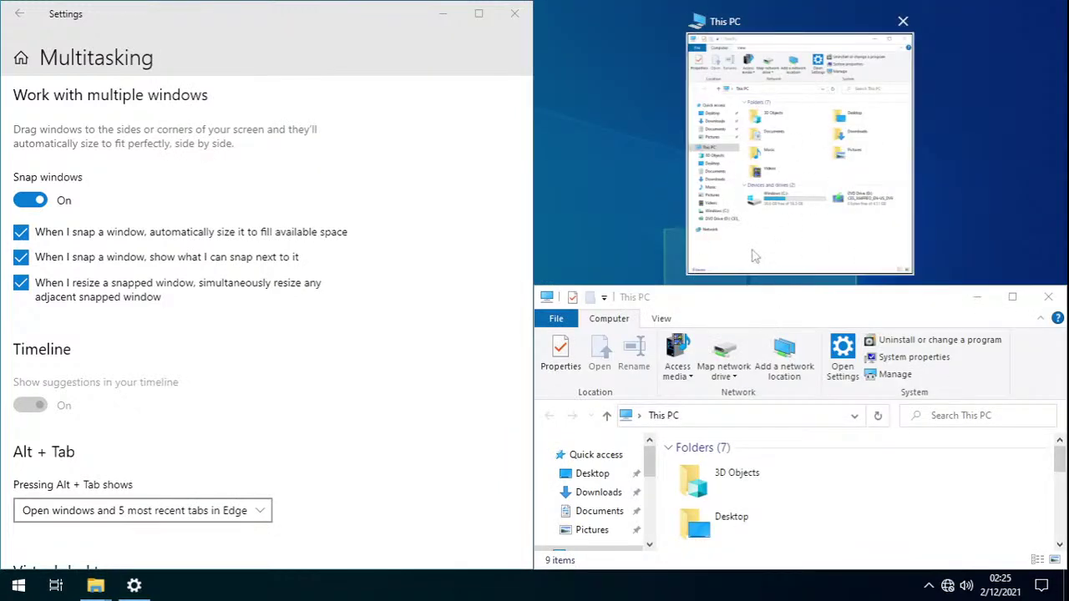
pyautogui.click(758, 221)
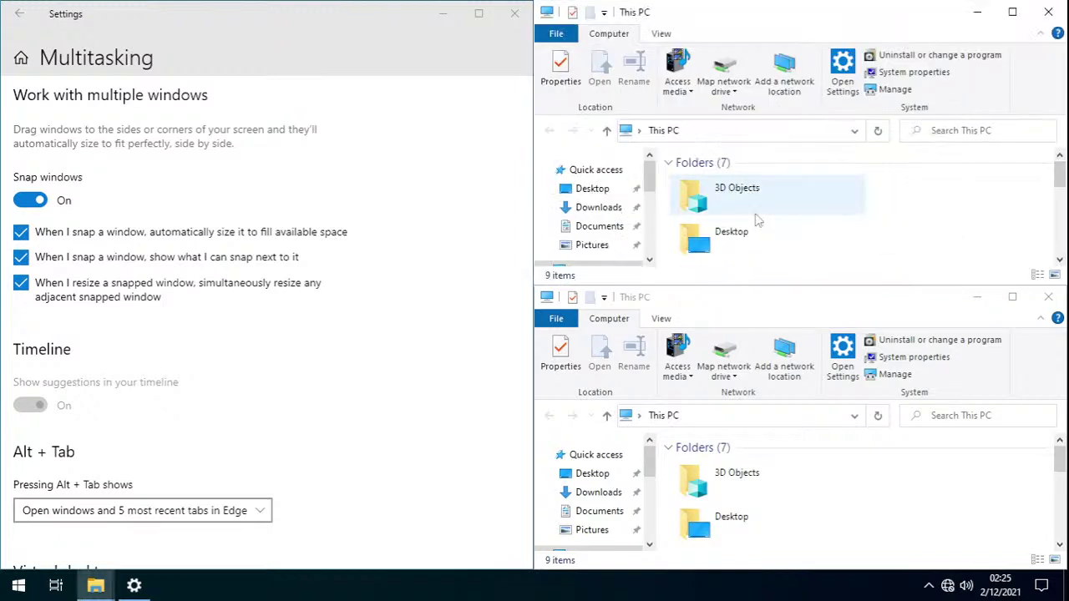
# - Close both File Explorer windows and maximize the Settings window
pyautogui.click(1013, 297)
pyautogui.click(1047, 10)
pyautogui.click(1012, 9)
pyautogui.click(1047, 10)
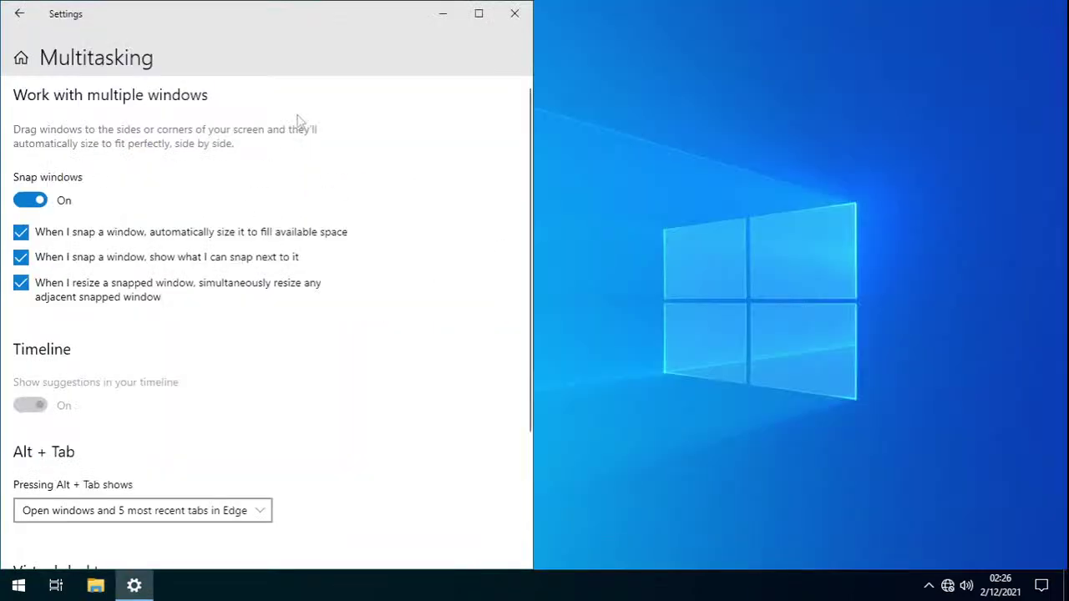
pyautogui.click(478, 15)
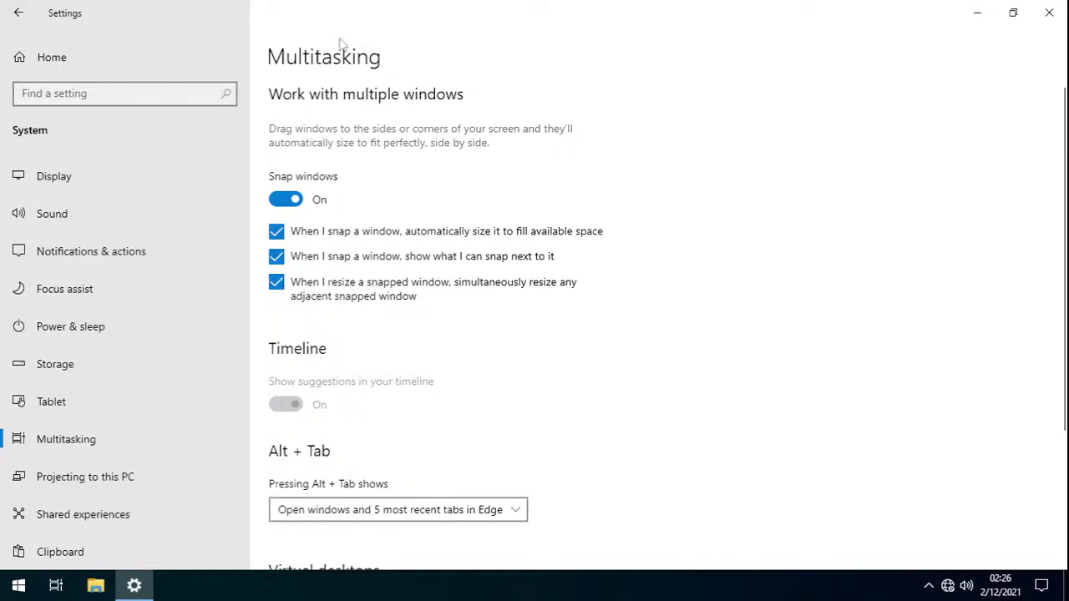
# - Place the Settings window on the left half of the desktop again and snap a reopened File Explorer window beside it
pyautogui.moveTo(365, 22); pyautogui.dragTo(5, 34)
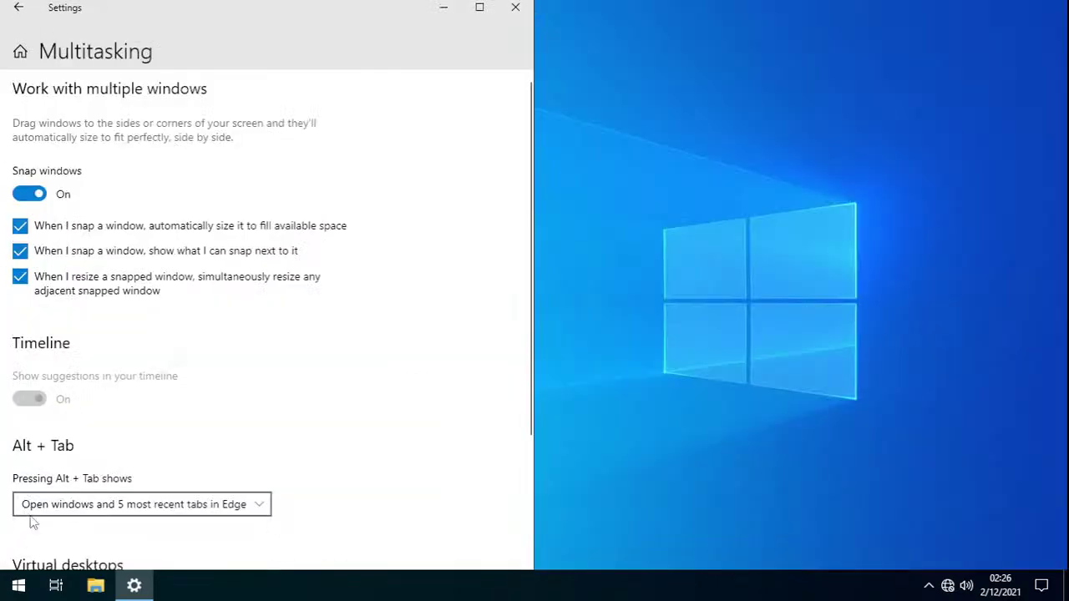
pyautogui.click(80, 583)
pyautogui.press('super+Right')
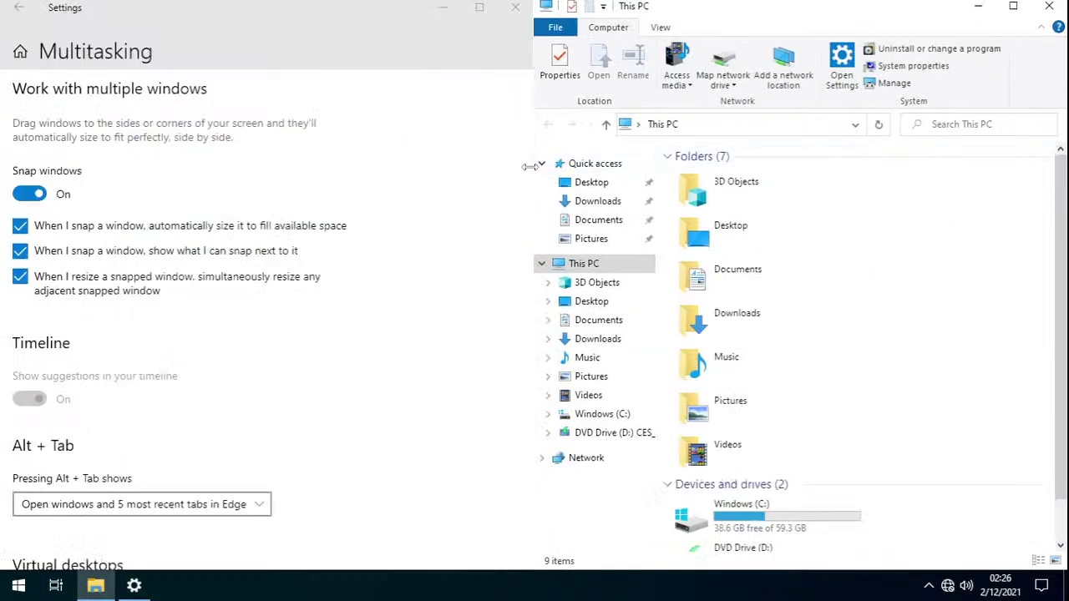
# - Test resizing the adjacent File Explorer and Settings windows by their shared edge, leaving File Explorer narrower
pyautogui.moveTo(531, 167); pyautogui.dragTo(497, 169)
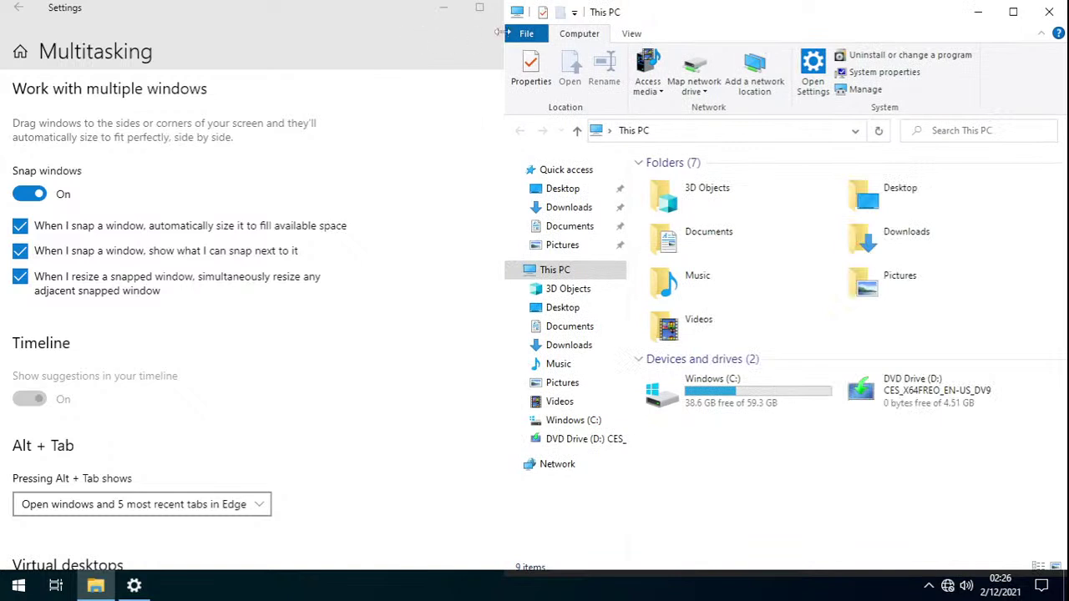
pyautogui.click(393, 27)
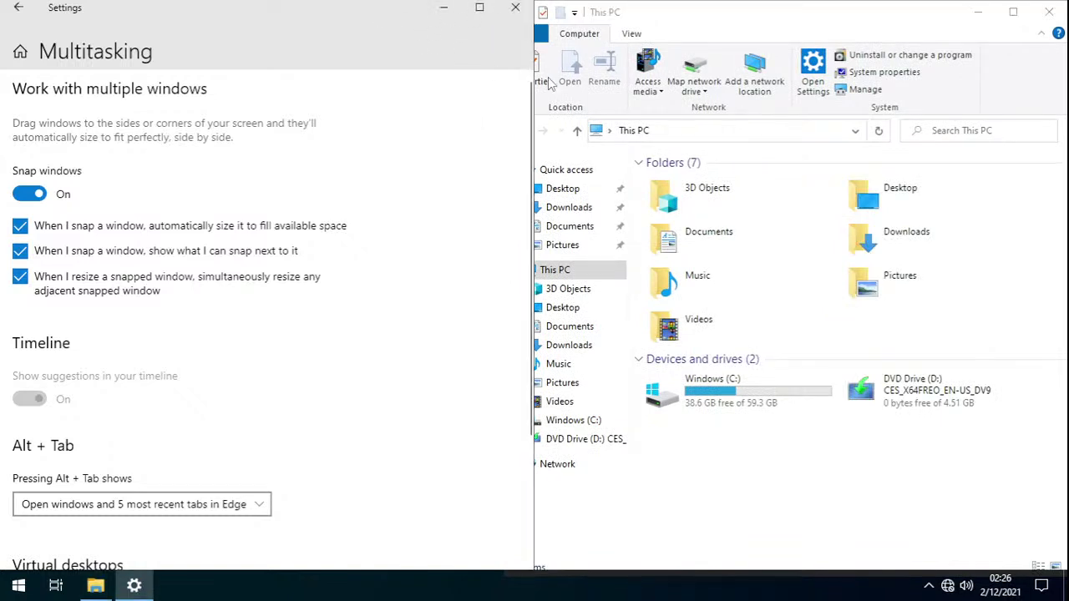
pyautogui.moveTo(535, 67)
pyautogui.mouseDown()
pyautogui.moveTo(640, 67)
pyautogui.moveTo(495, 72)
pyautogui.moveTo(532, 59)
pyautogui.mouseUp()
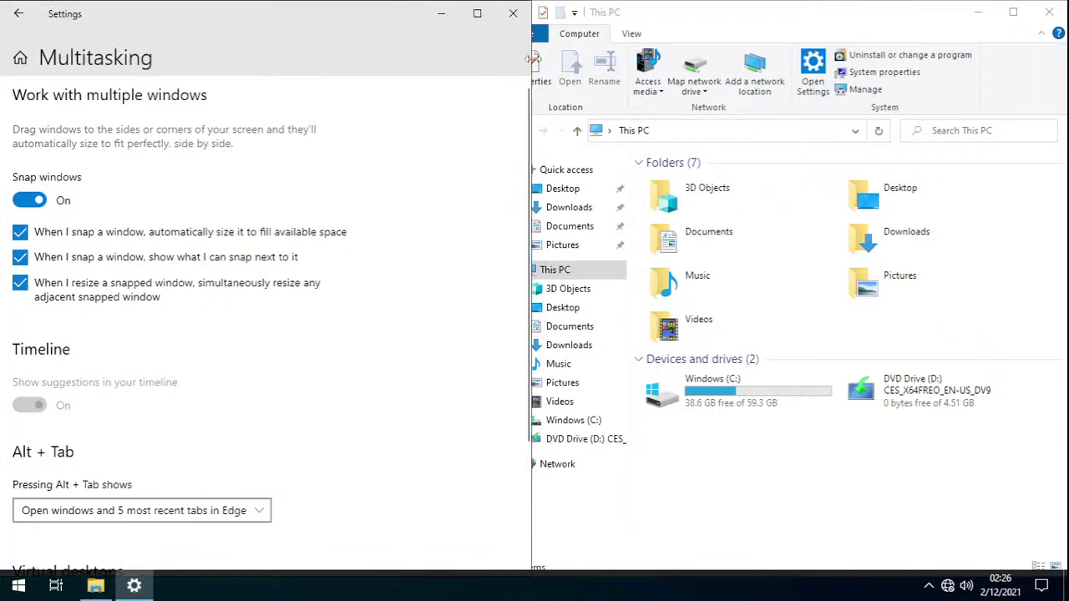
pyautogui.click(694, 25)
pyautogui.moveTo(506, 74); pyautogui.dragTo(640, 74)
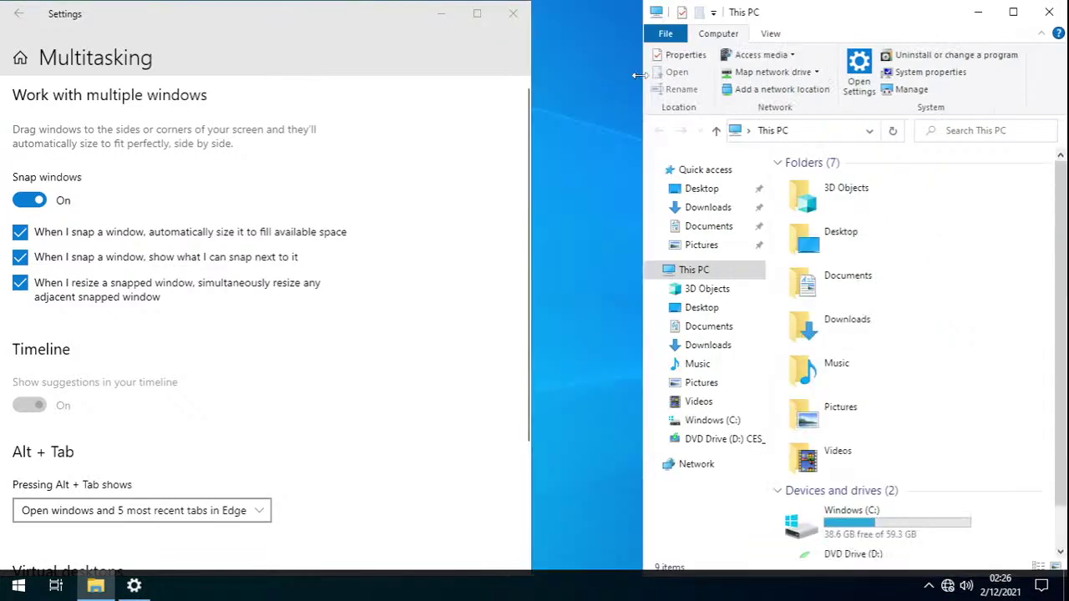
# - Maximize and close the File Explorer window and bring the Settings window back to full screen
pyautogui.click(1014, 12)
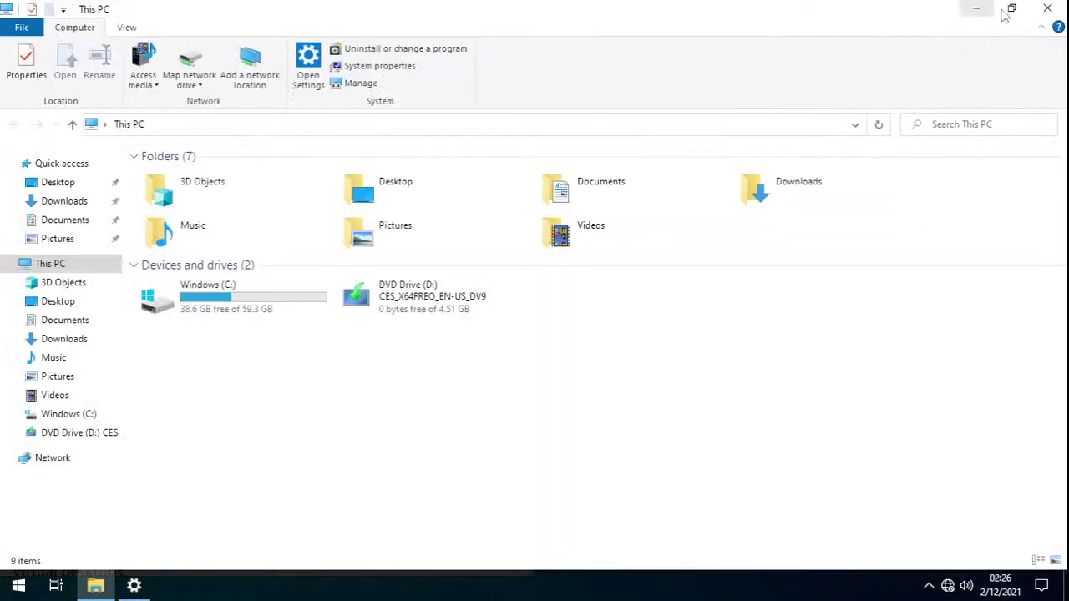
pyautogui.click(1049, 9)
pyautogui.click(477, 12)
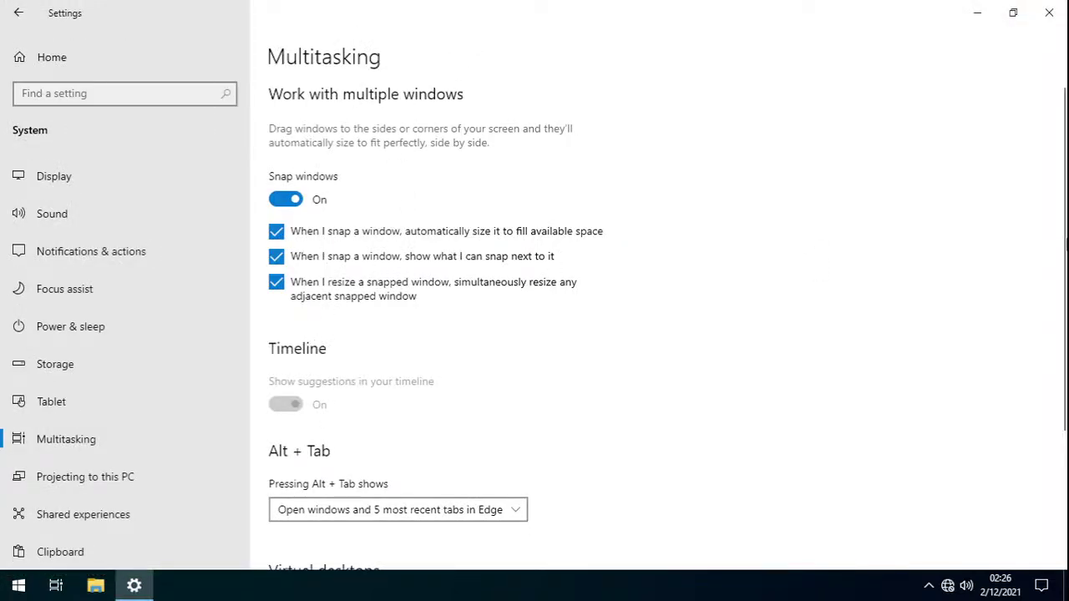
# - Set what Alt + Tab shows to "Open windows only" in the Multitasking settings
pyautogui.scroll(-5, 1066, 232)
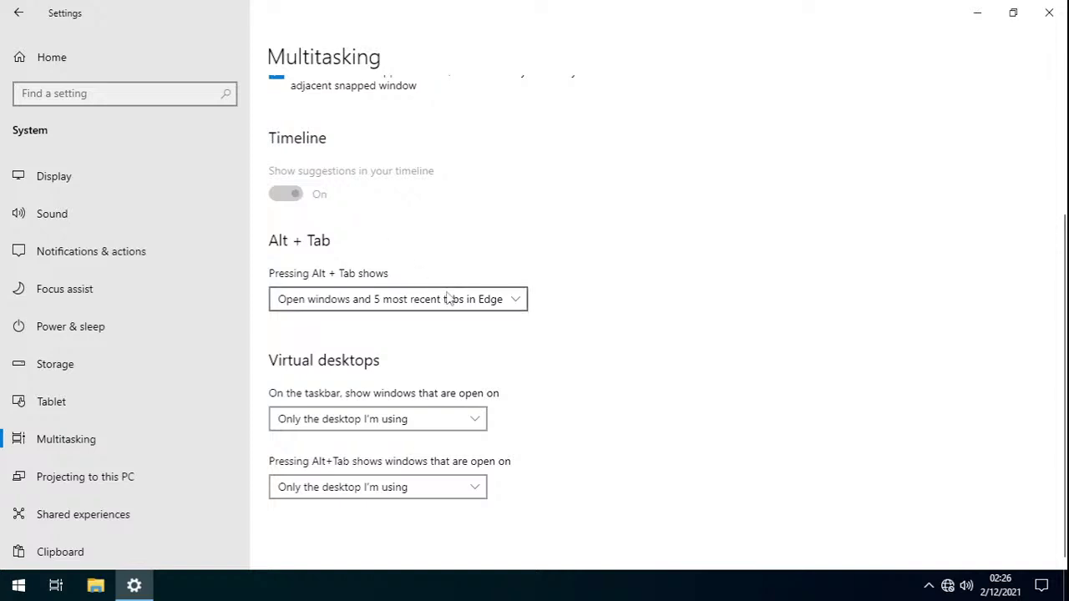
pyautogui.hotkey('alt', 'Tab')
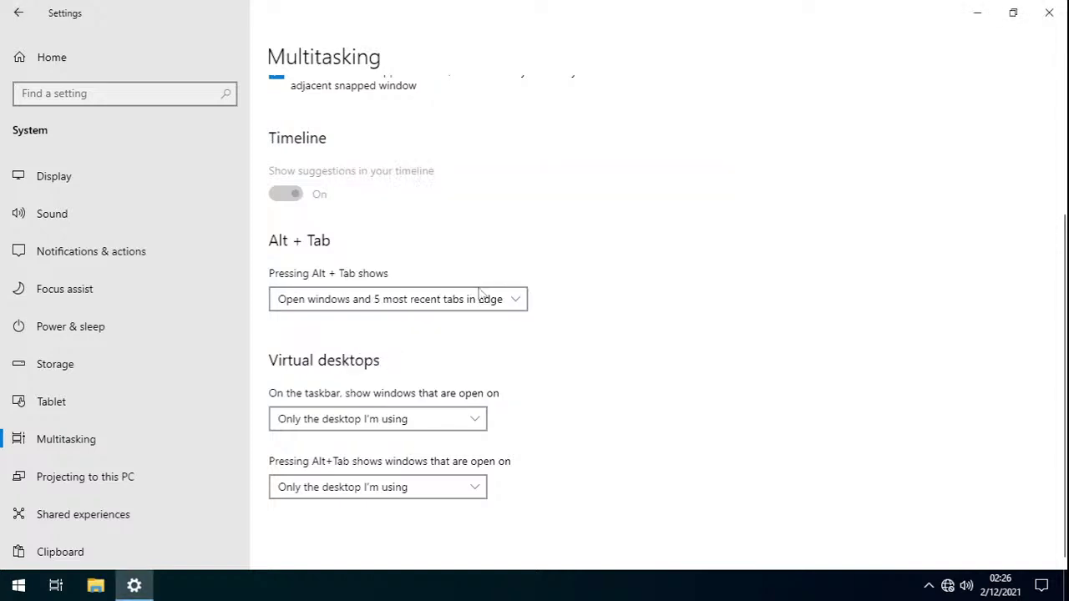
pyautogui.click(447, 301)
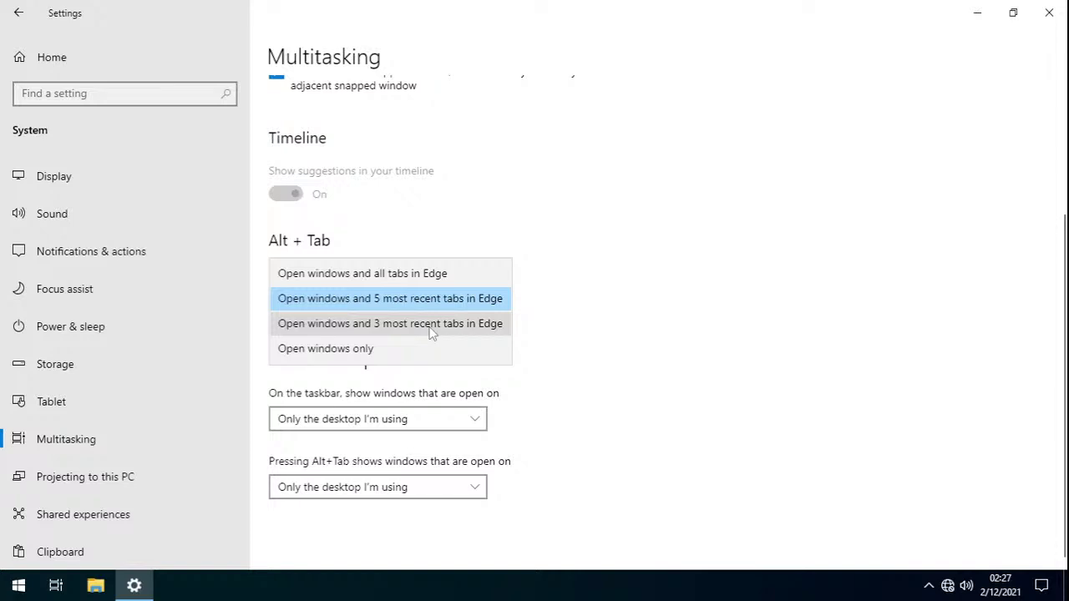
pyautogui.click(346, 351)
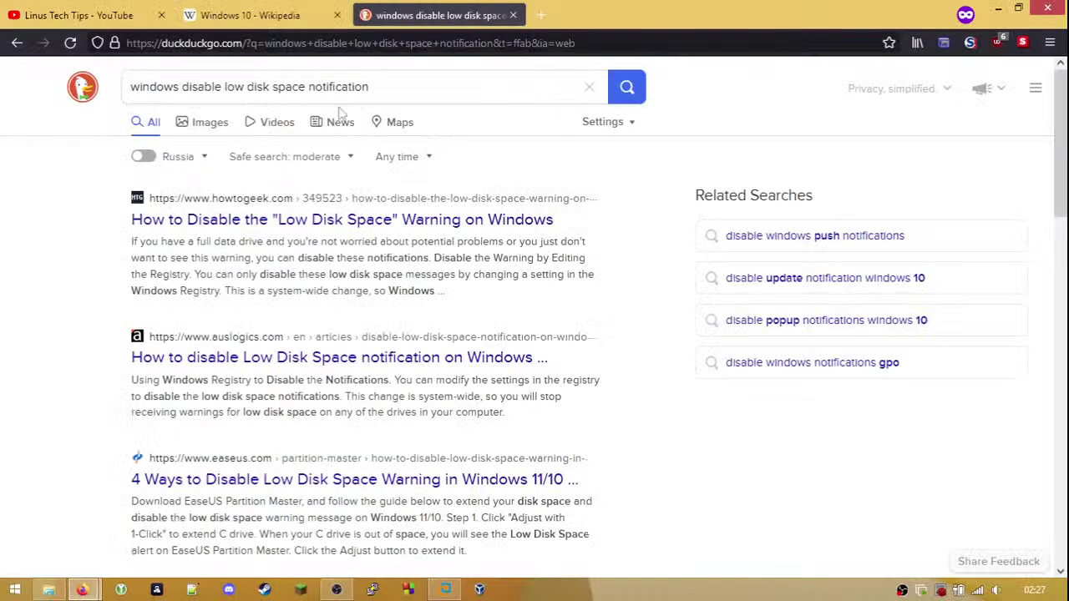
# - Switch to Firefox on the host and search the web for "windows 10 timeline"
pyautogui.click(467, 46)
pyautogui.write('windows 10 ')
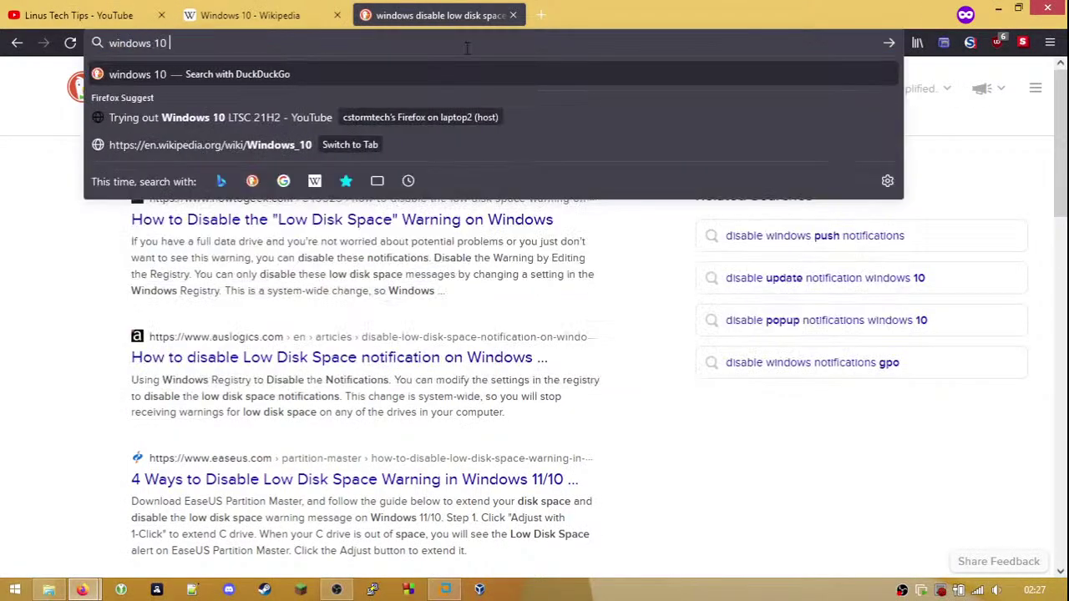
pyautogui.write('timeline')
pyautogui.press('Return')
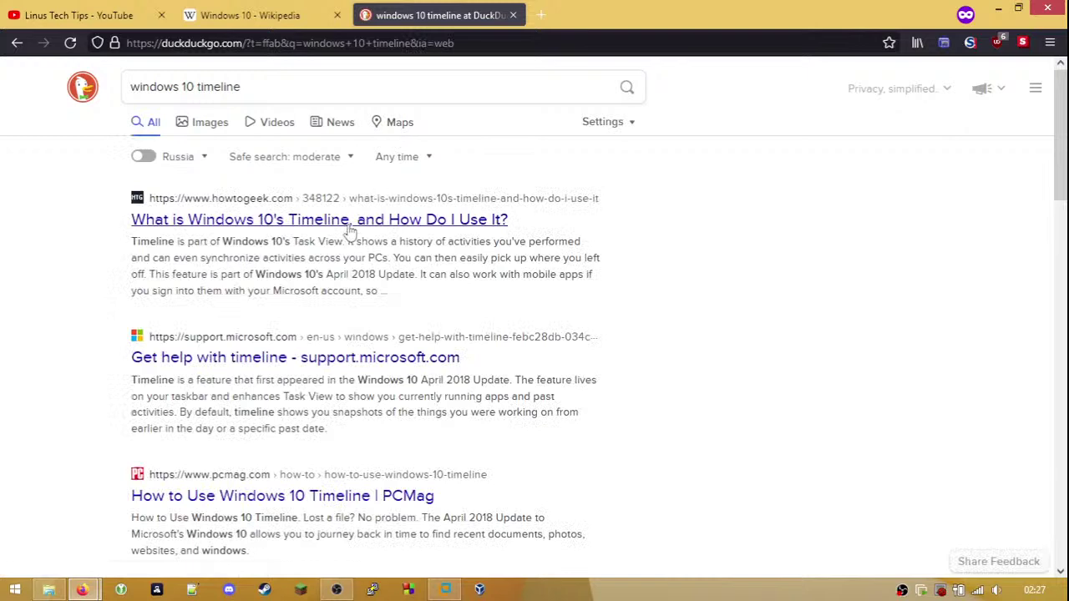
# - Open the How-To Geek article about Windows 10's Timeline in a new tab and read how to access the Timeline
pyautogui.rightClick(355, 236)
pyautogui.click(358, 238)
pyautogui.hotkey('ctrl', 'Tab')
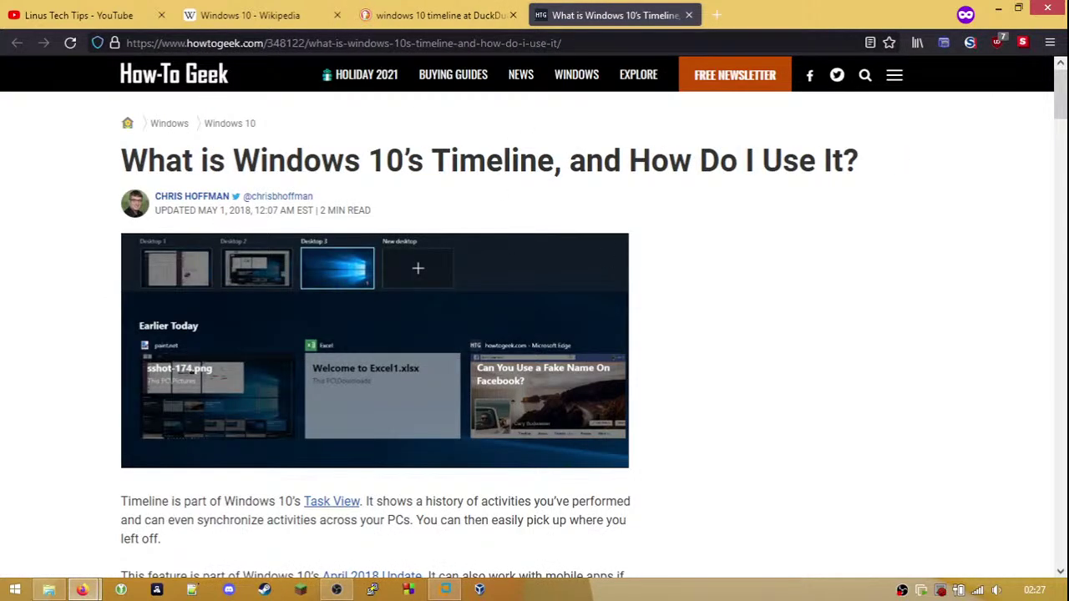
pyautogui.moveTo(241, 42); pyautogui.dragTo(170, 43)
pyautogui.click(225, 41)
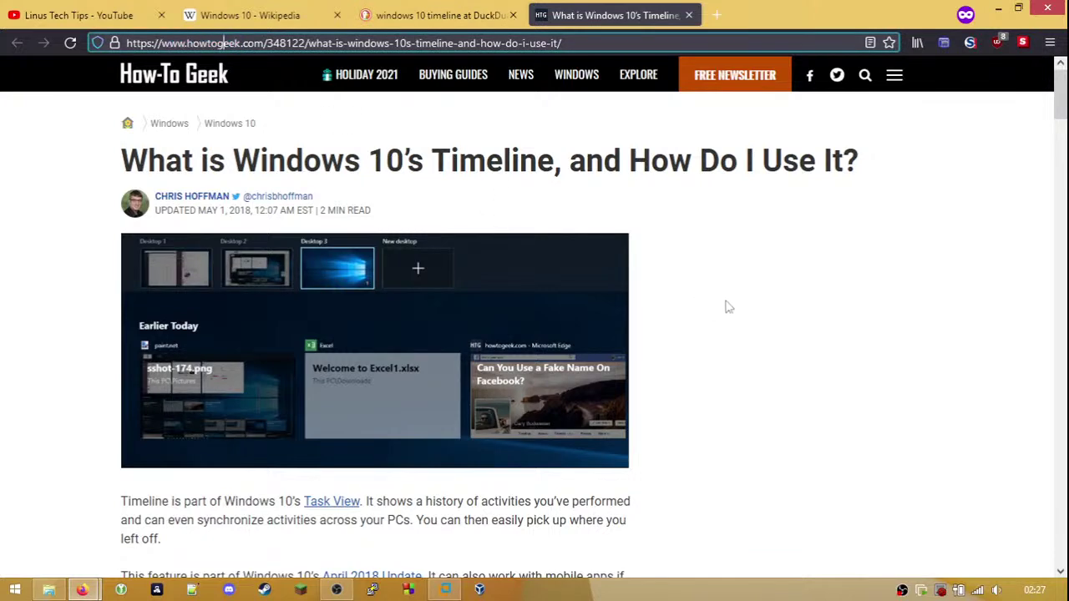
pyautogui.scroll(-5, 726, 308)
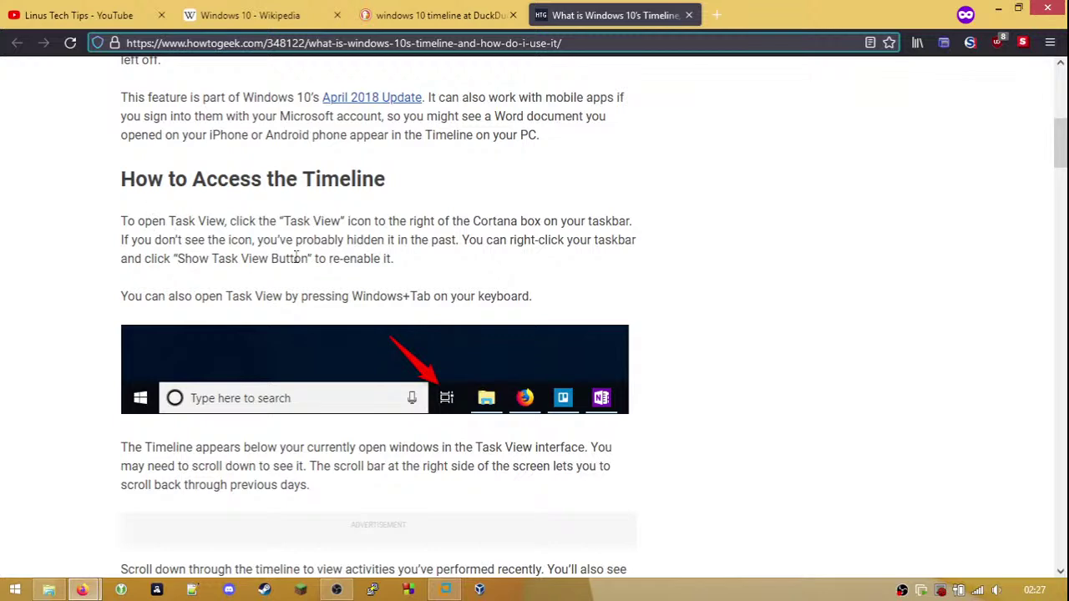
pyautogui.scroll(-2, 529, 255)
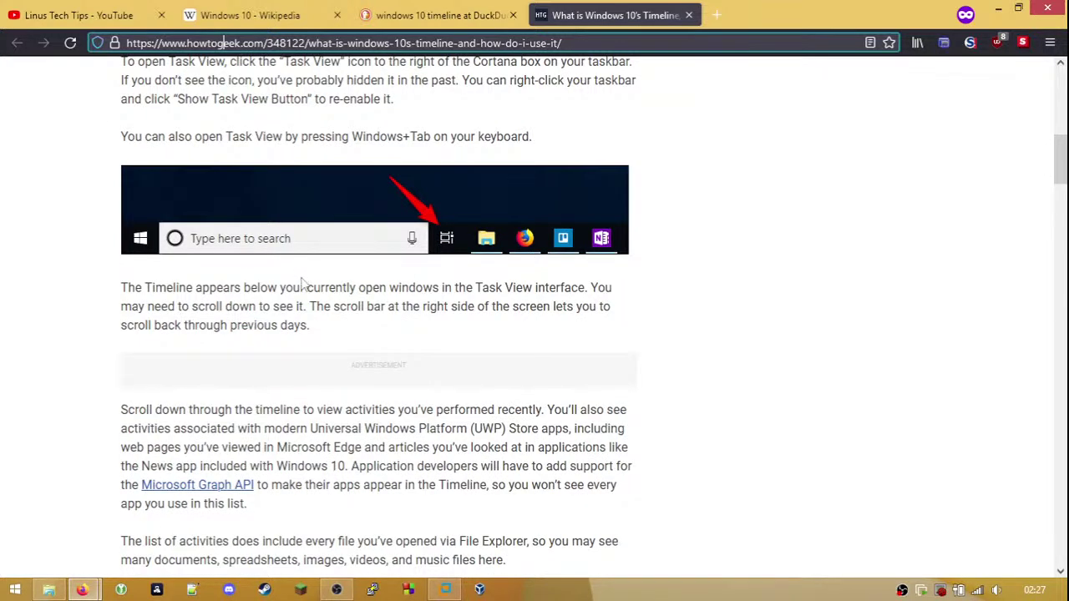
# - Read on through the How-To Geek Timeline article and close its tab
pyautogui.scroll(-5, 303, 284)
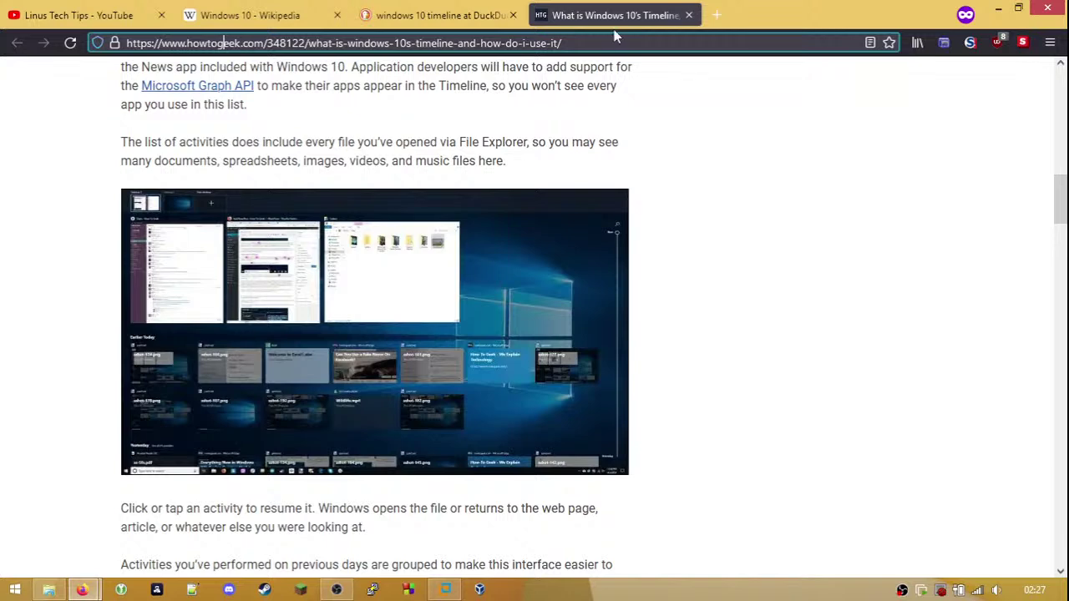
pyautogui.click(687, 15)
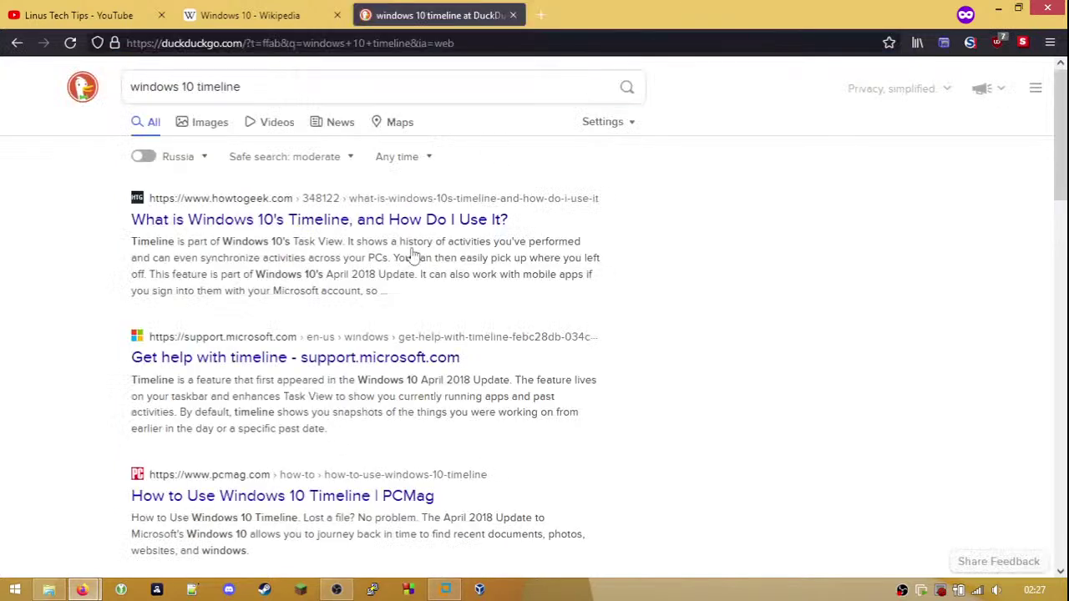
# - Switch to the win10-21H2 virtual machine, look for the Timeline in Task View and return to Settings
pyautogui.click(446, 590)
pyautogui.click(56, 586)
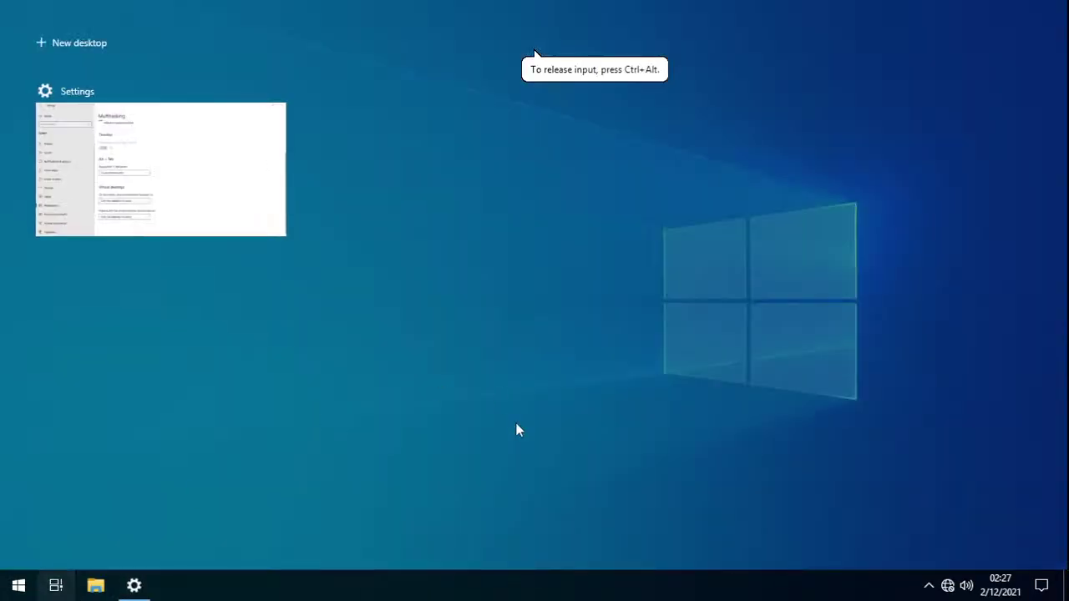
pyautogui.click(148, 152)
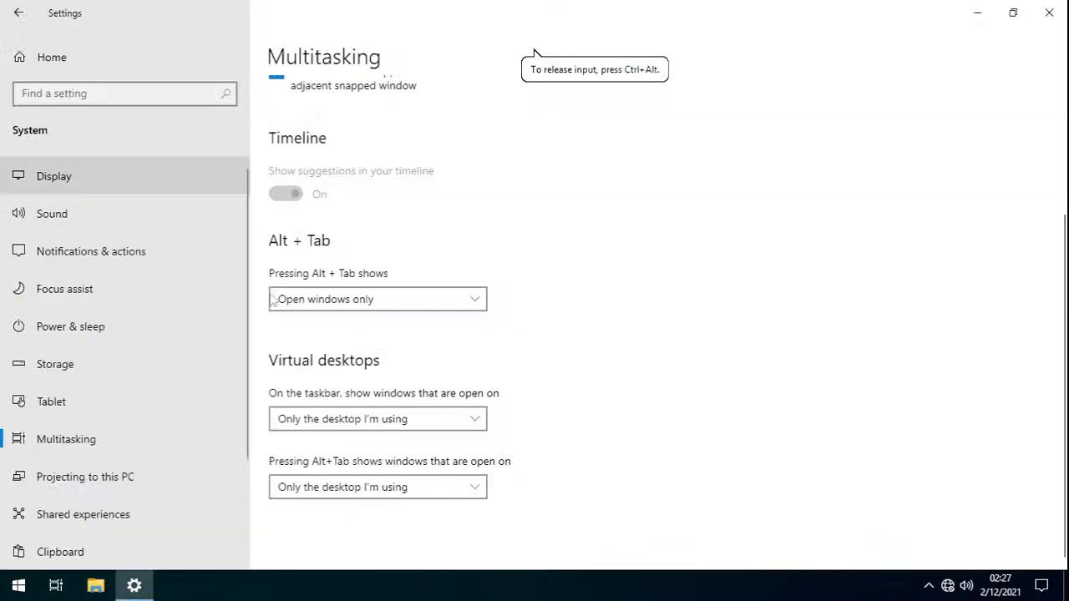
# - Review the snapping, Timeline, Alt + Tab and virtual desktop options on the Multitasking page
pyautogui.scroll(2, 622, 269)
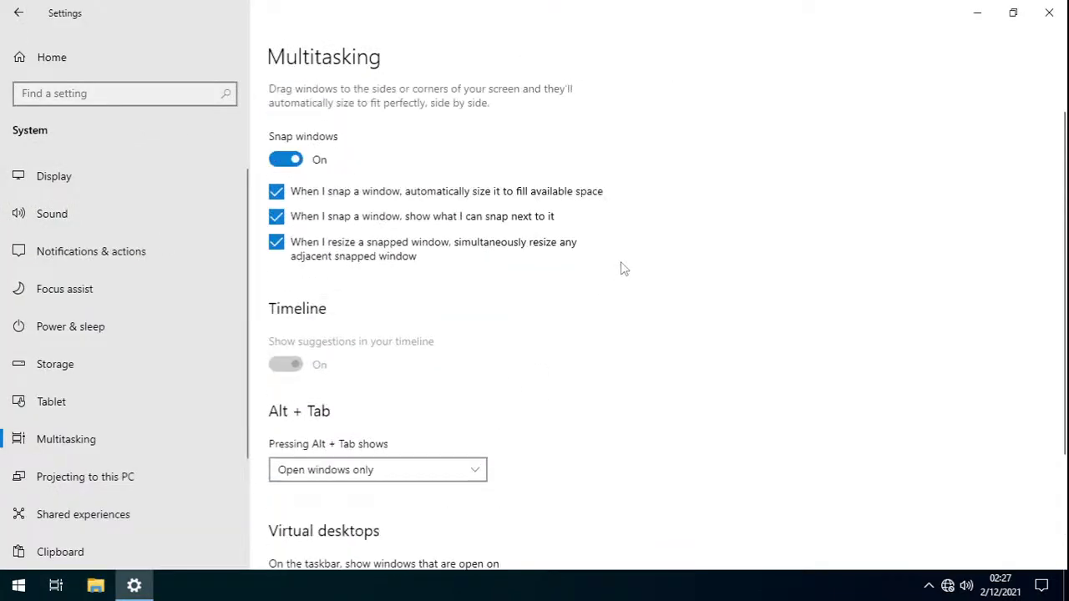
pyautogui.scroll(-1, 642, 353)
pyautogui.scroll(2, 695, 326)
pyautogui.scroll(-2, 793, 335)
pyautogui.scroll(3, 794, 335)
pyautogui.scroll(-1, 793, 335)
pyautogui.scroll(1, 794, 335)
pyautogui.scroll(-2, 794, 335)
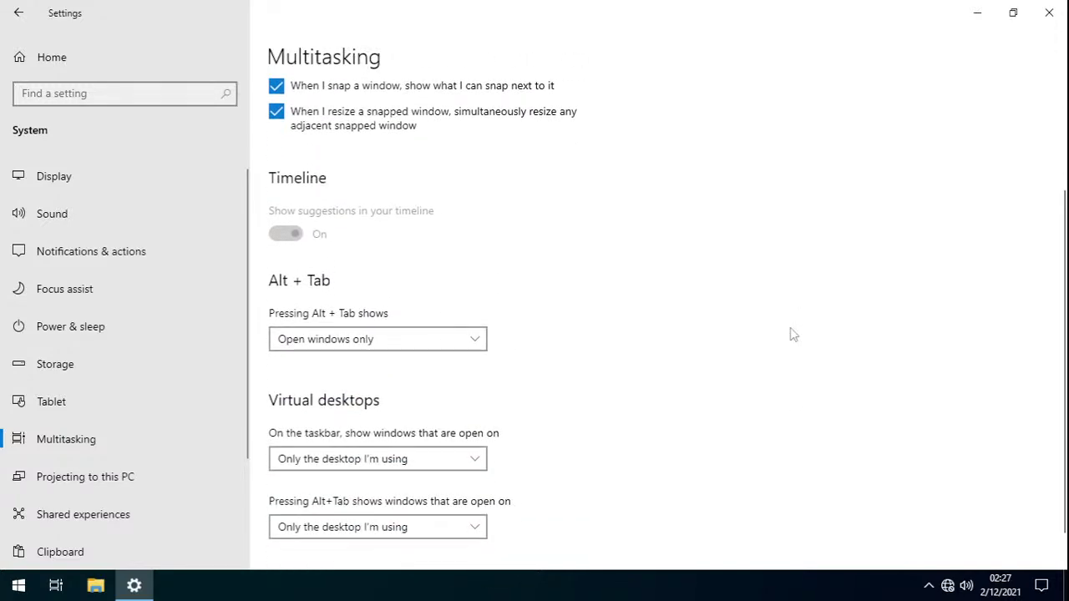
pyautogui.scroll(2, 794, 335)
pyautogui.scroll(-1, 794, 335)
pyautogui.scroll(1, 793, 335)
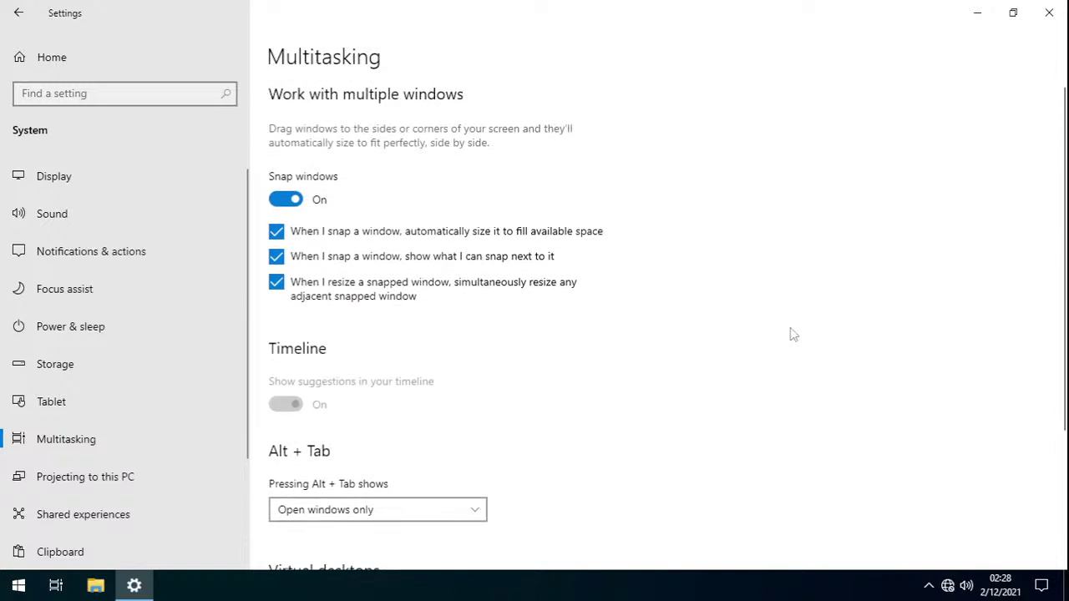
pyautogui.scroll(-2, 793, 335)
# - Minimize the virtual machine and open the PC and devices category in the host's PC settings
pyautogui.moveTo(535, 52)
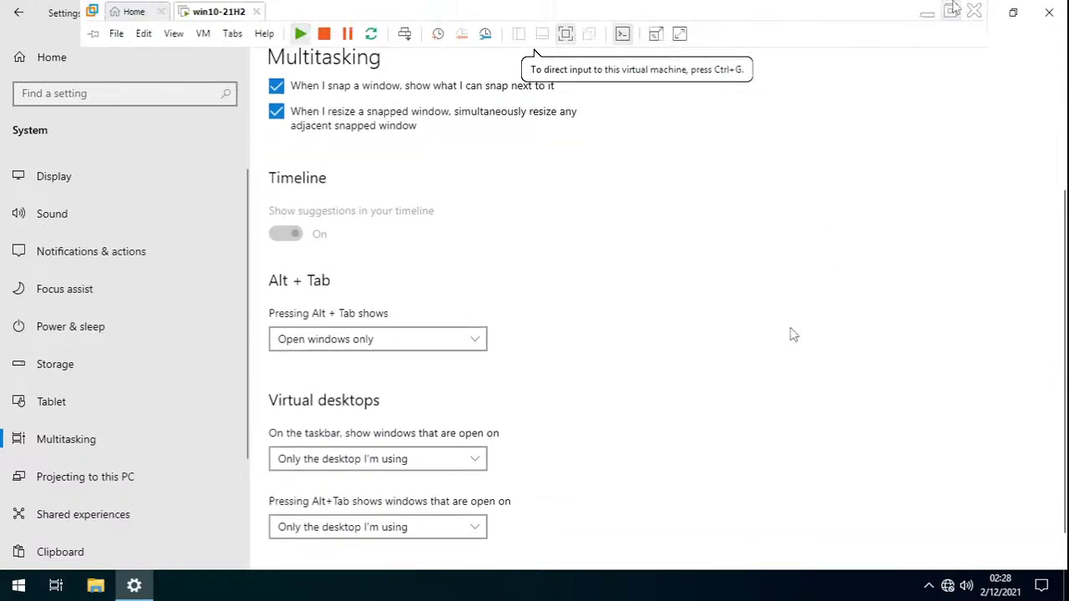
pyautogui.click(928, 13)
pyautogui.moveTo(1062, 509)
pyautogui.click(1035, 477)
pyautogui.click(969, 566)
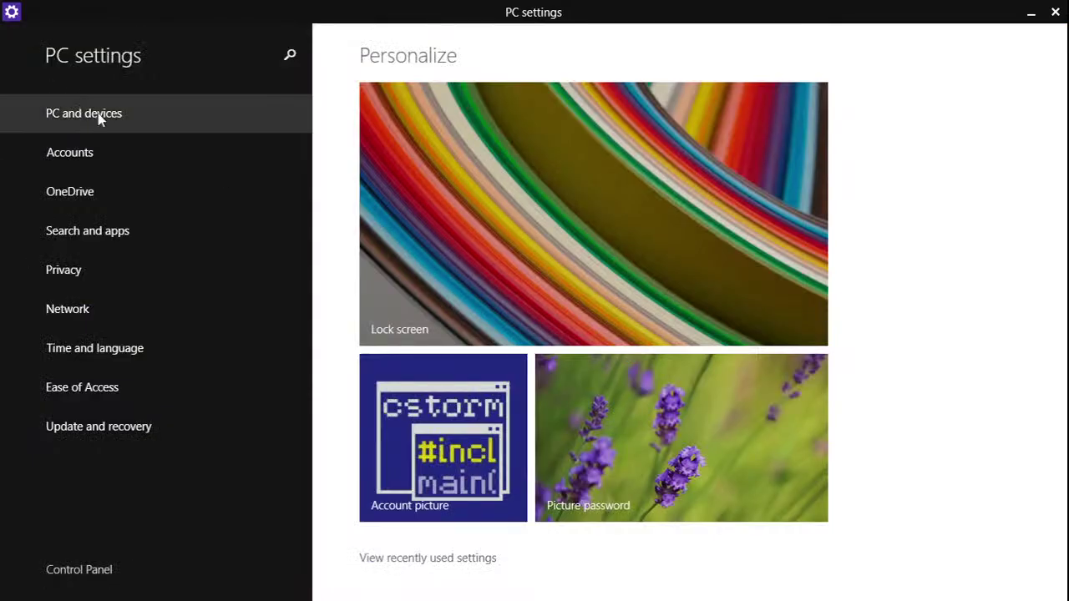
pyautogui.click(67, 129)
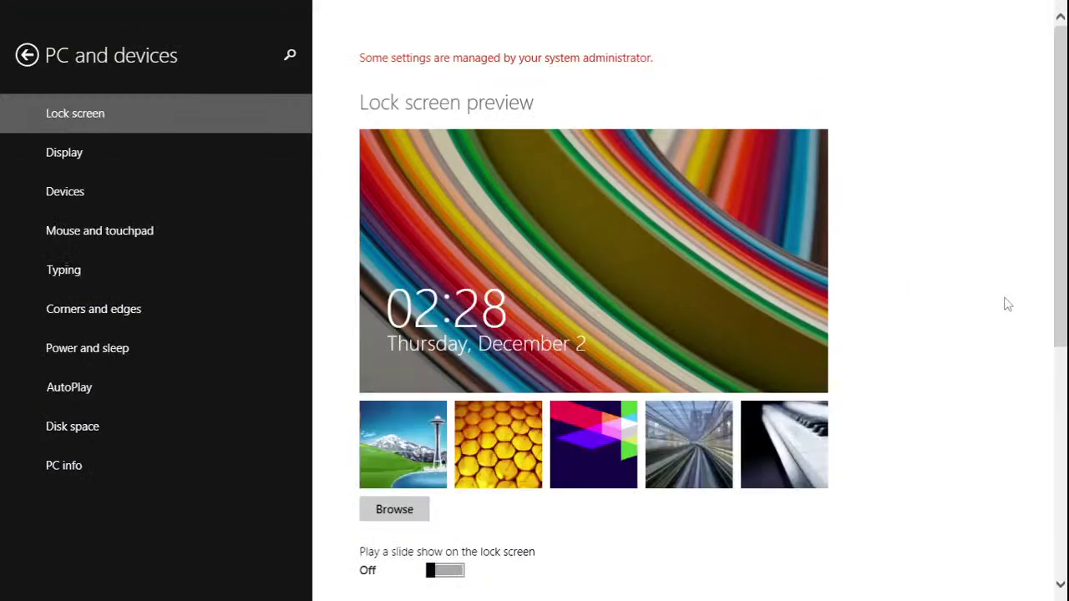
# - Look over the host's lock screen settings, including the preview, slide show and lock screen apps
pyautogui.scroll(-2, 997, 304)
pyautogui.scroll(2, 997, 303)
pyautogui.scroll(-5, 1008, 303)
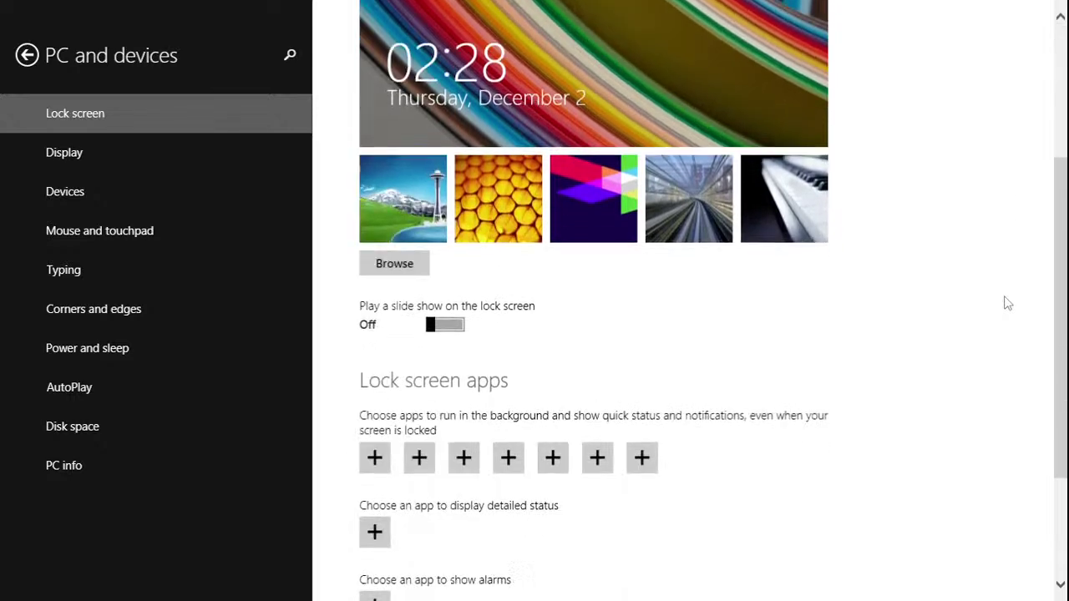
pyautogui.scroll(4, 1008, 303)
pyautogui.scroll(1, 1009, 303)
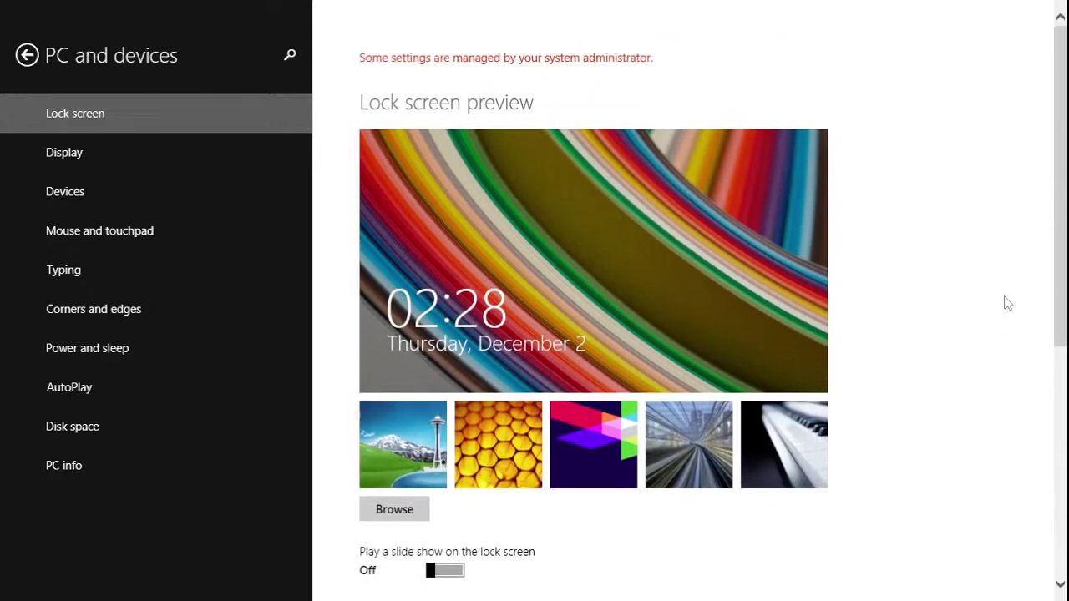
pyautogui.scroll(-5, 1008, 304)
pyautogui.scroll(-1, 1008, 304)
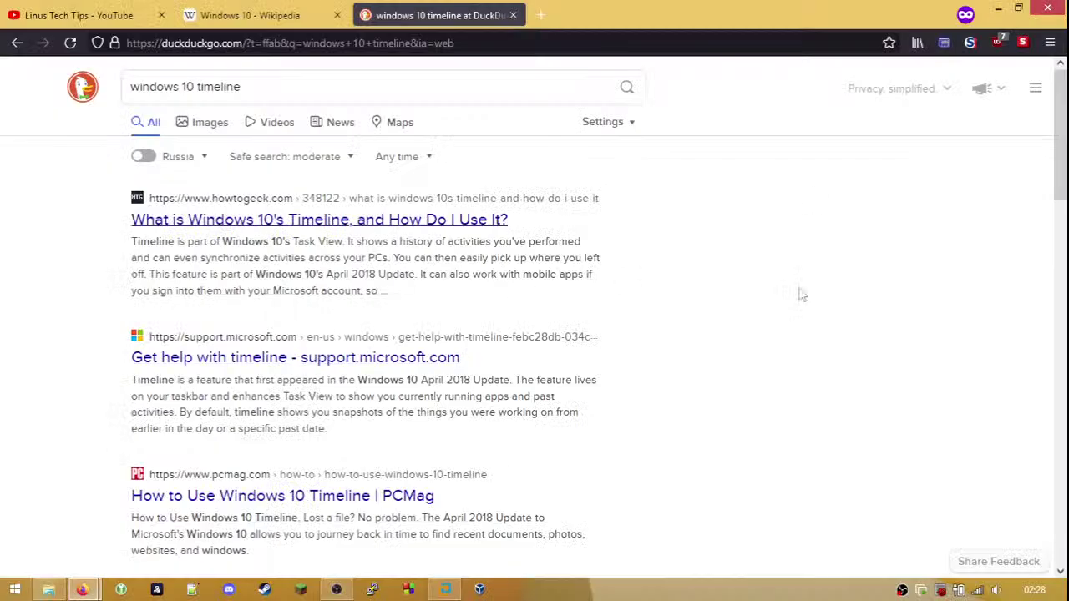
# - Skim the "windows 10 timeline" search results in Firefox and switch back to the win10-21H2 virtual machine
pyautogui.scroll(-3, 952, 268)
pyautogui.scroll(-3, 952, 267)
pyautogui.scroll(5, 952, 268)
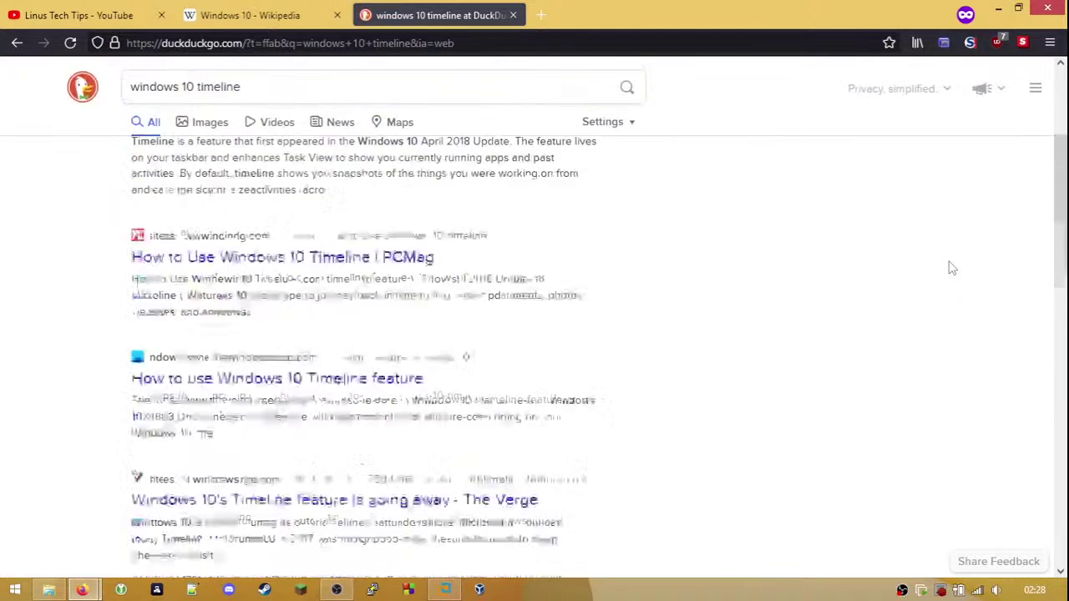
pyautogui.scroll(2, 806, 363)
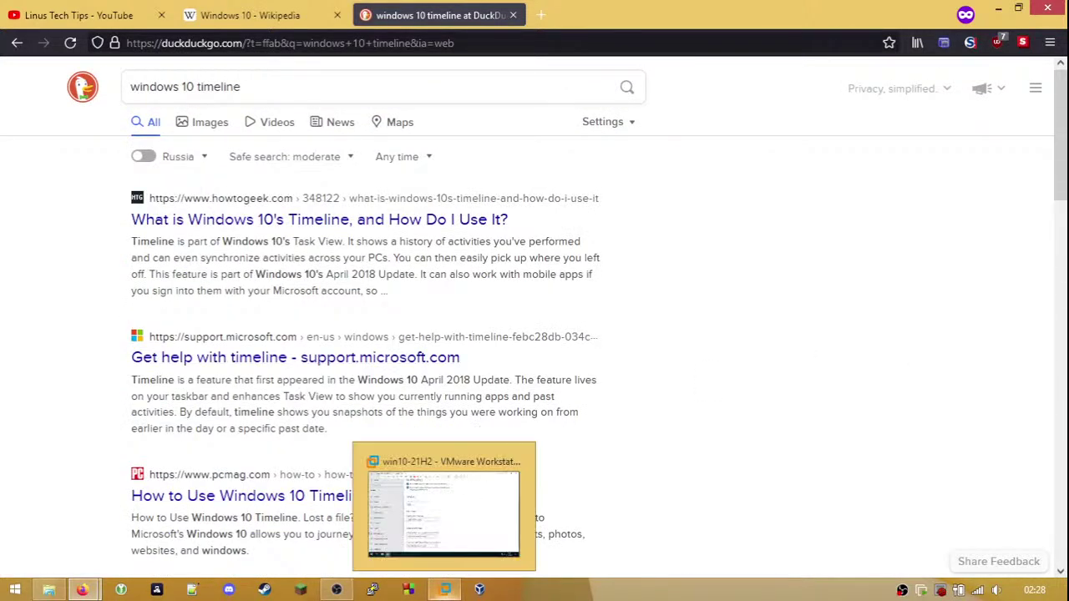
pyautogui.click(446, 590)
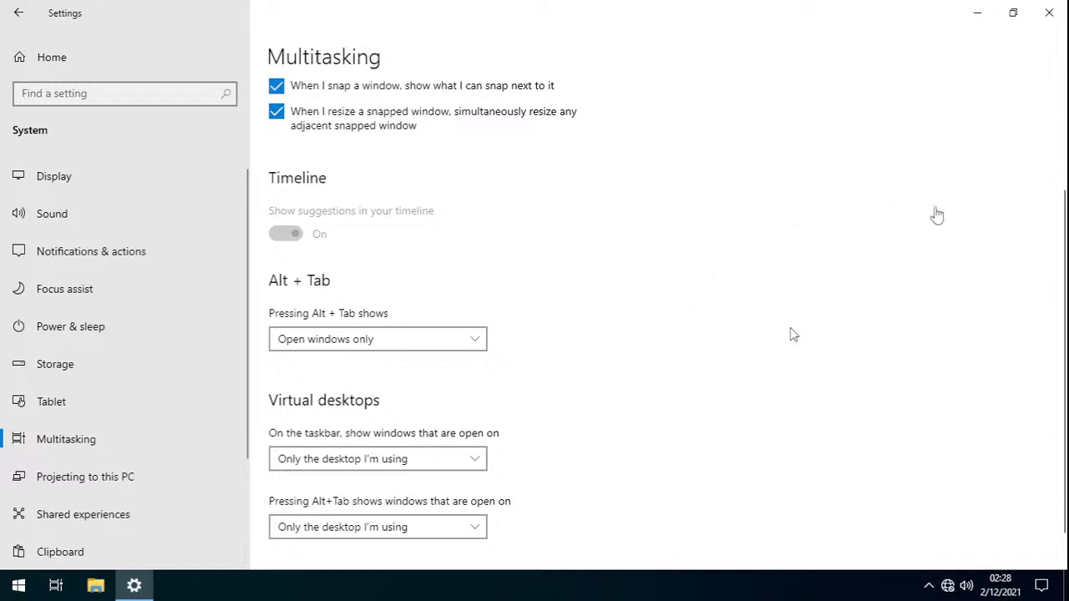
pyautogui.click(793, 334)
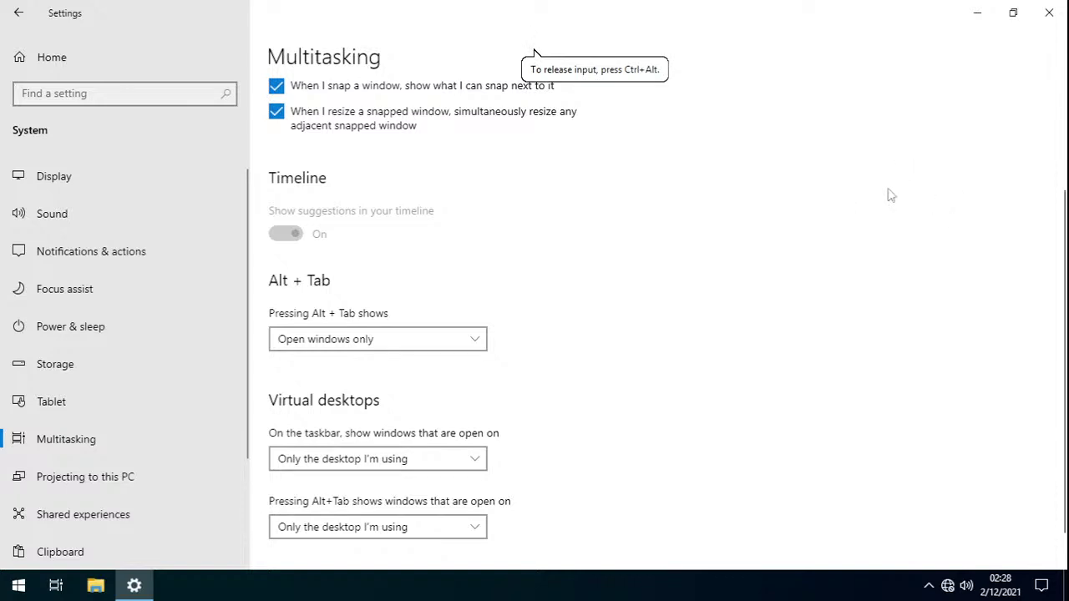
# - Inspect the choices for showing windows on the taskbar and in Alt+Tab under Virtual desktops, keeping the current selections
pyautogui.scroll(4, 888, 193)
pyautogui.scroll(-4, 827, 286)
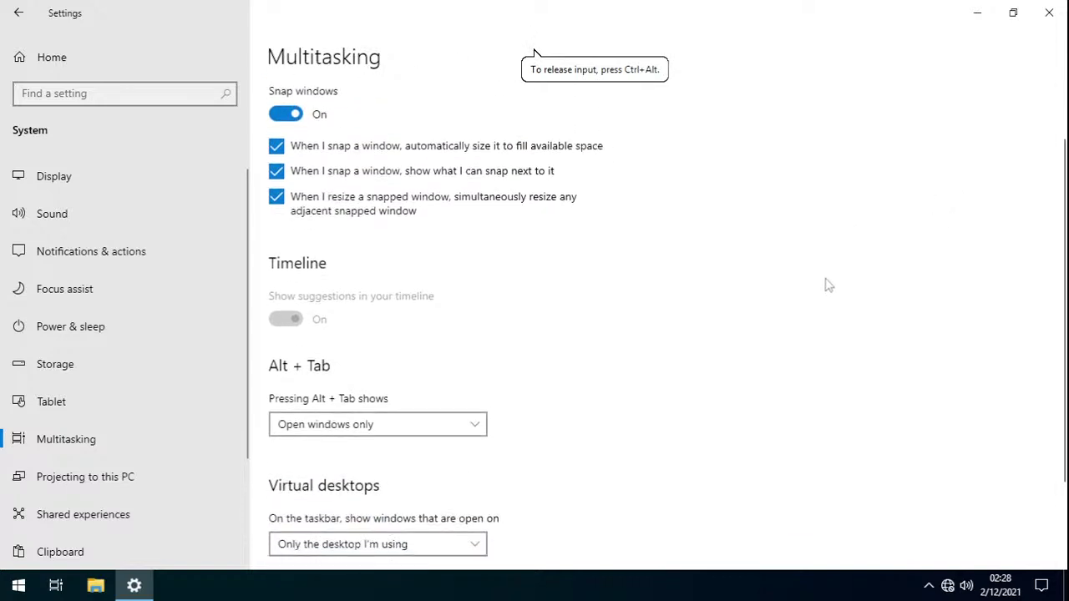
pyautogui.scroll(4, 827, 285)
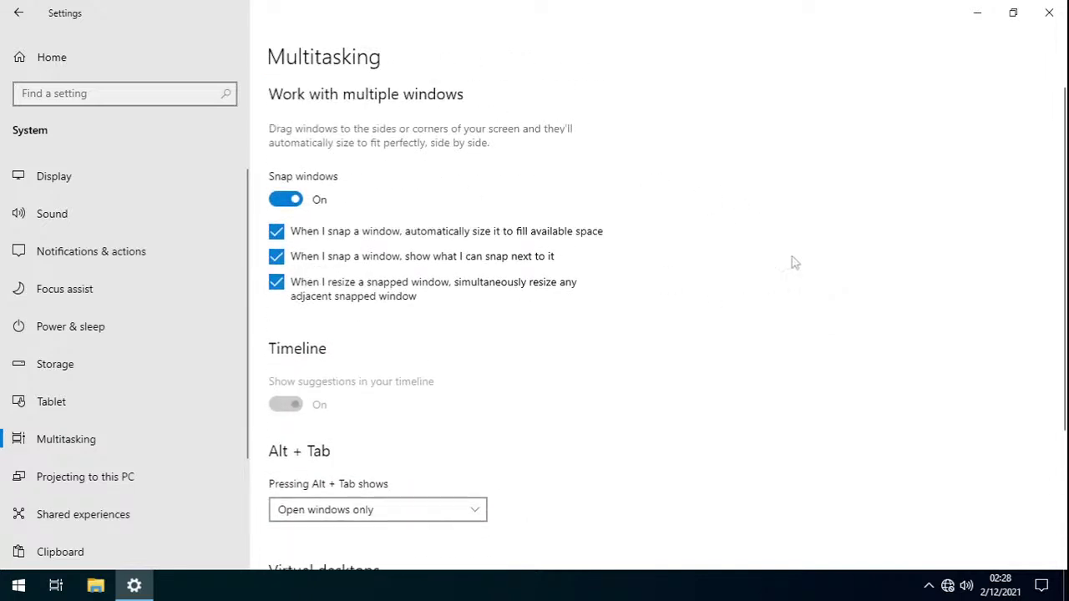
pyautogui.scroll(-5, 788, 362)
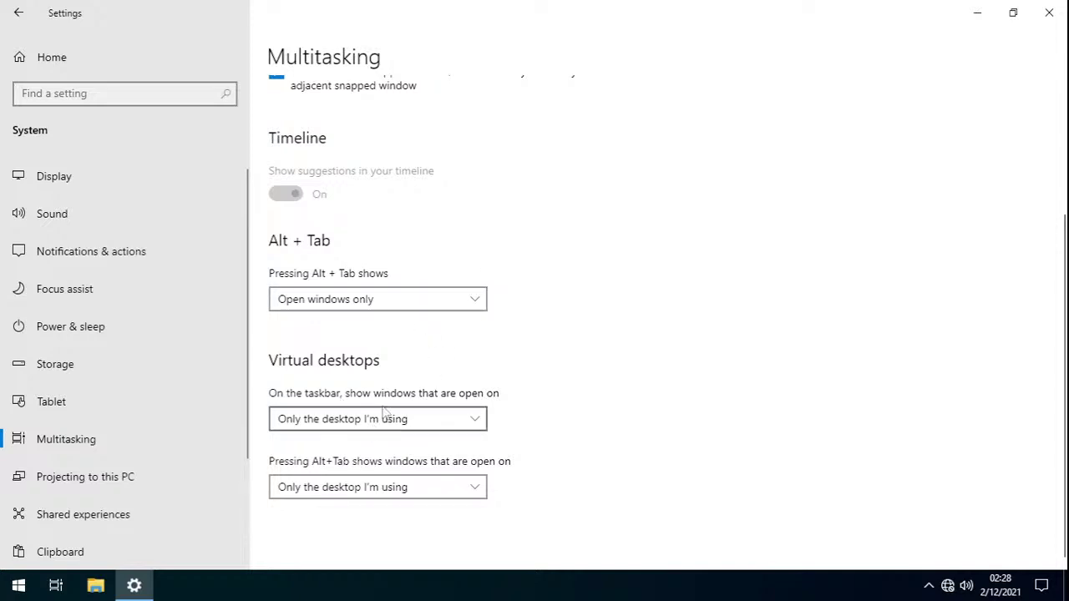
pyautogui.click(438, 424)
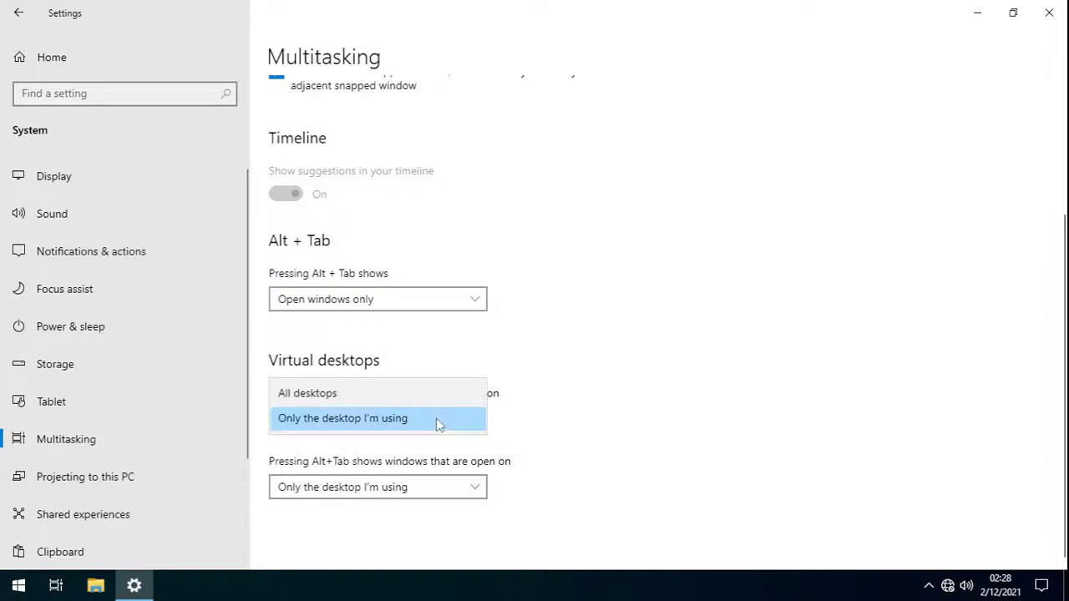
pyautogui.click(857, 383)
pyautogui.click(472, 487)
pyautogui.click(796, 435)
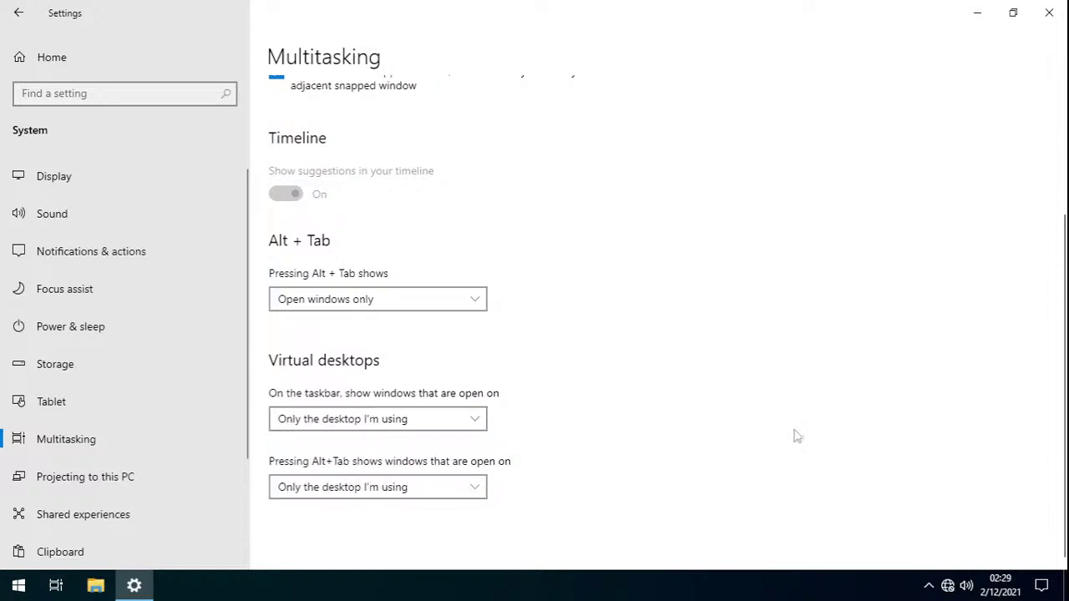
# - Open the Projecting to this PC page in the System settings
pyautogui.scroll(-1, 101, 424)
pyautogui.click(97, 424)
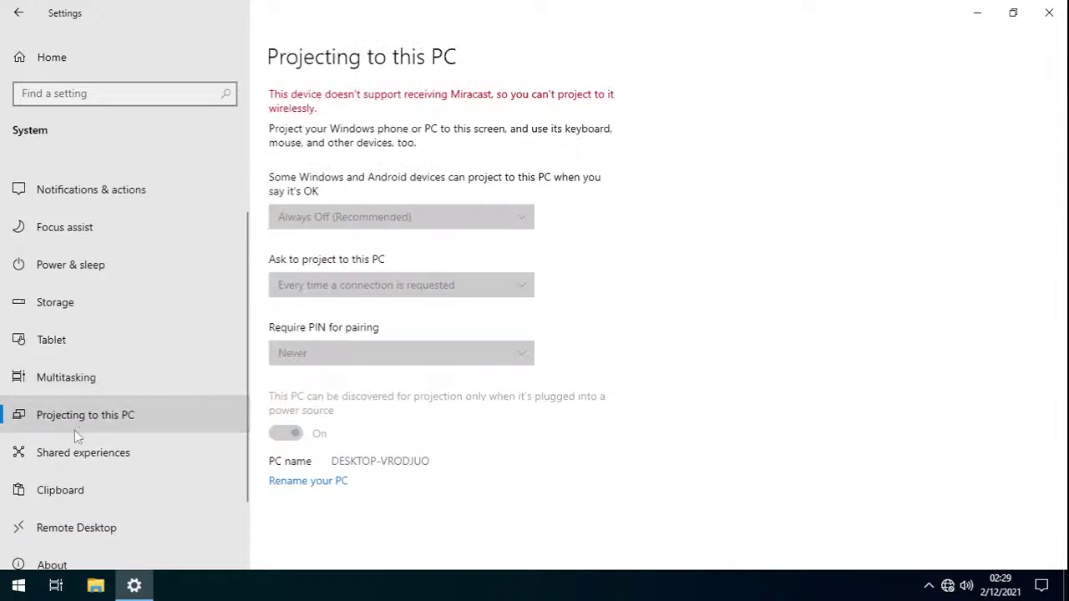
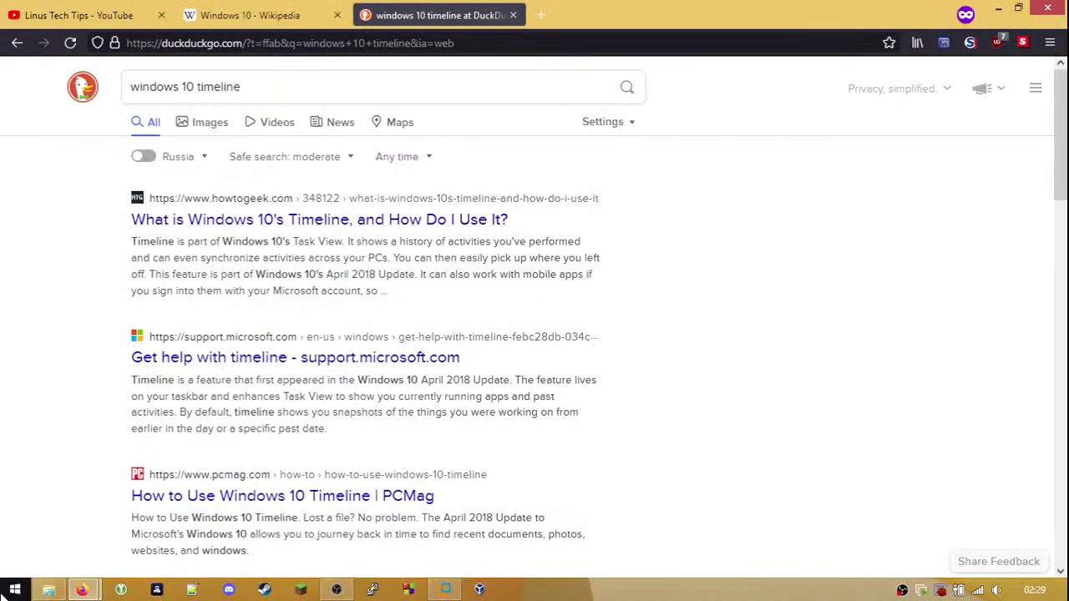
# - View the host's classic Control Panel, close it and return to the virtual machine
pyautogui.press('super+i')
pyautogui.click(867, 117)
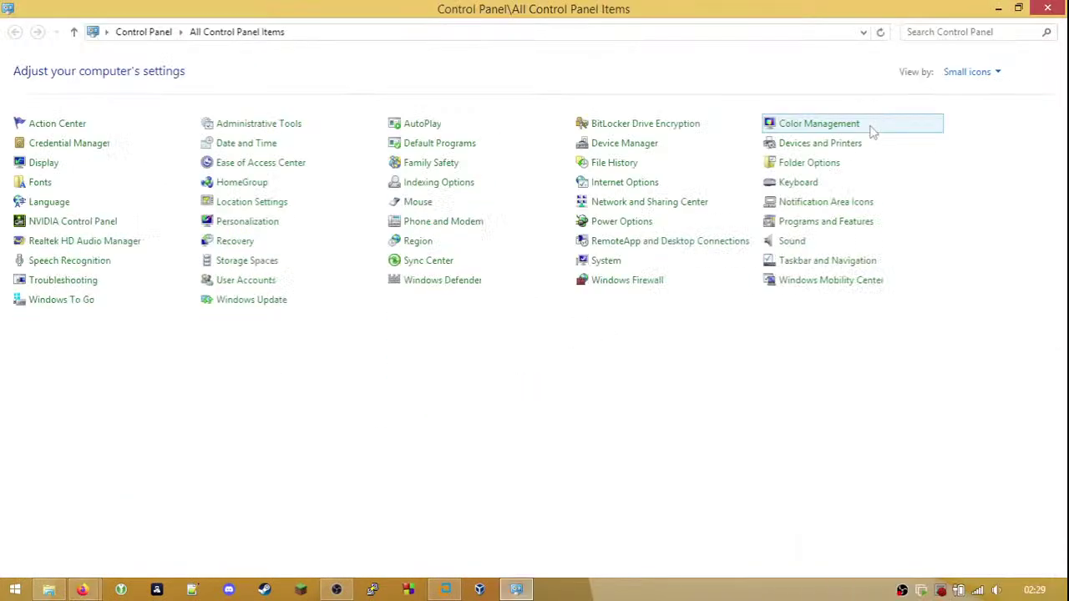
pyautogui.press('Return')
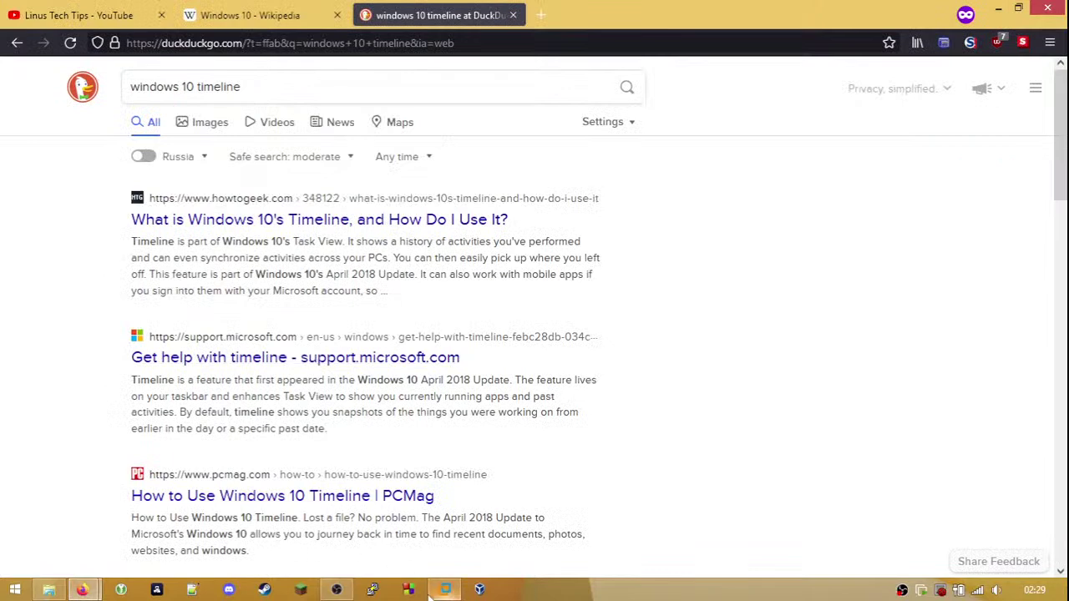
pyautogui.click(445, 590)
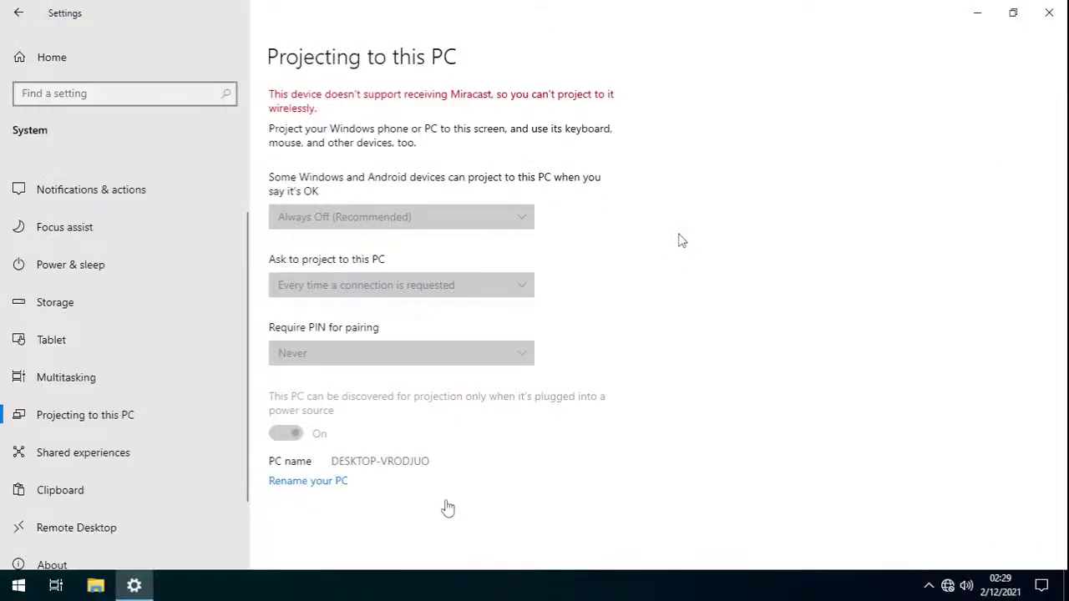
# - Follow the Rename your PC link to the About page and revisit the Multitasking settings
pyautogui.click(315, 490)
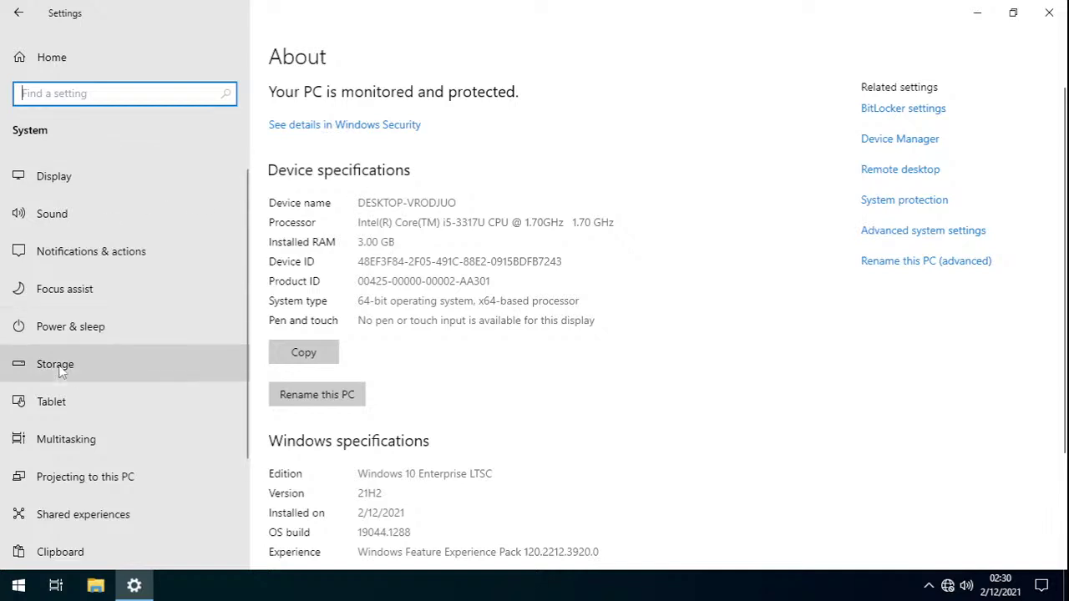
pyautogui.click(93, 439)
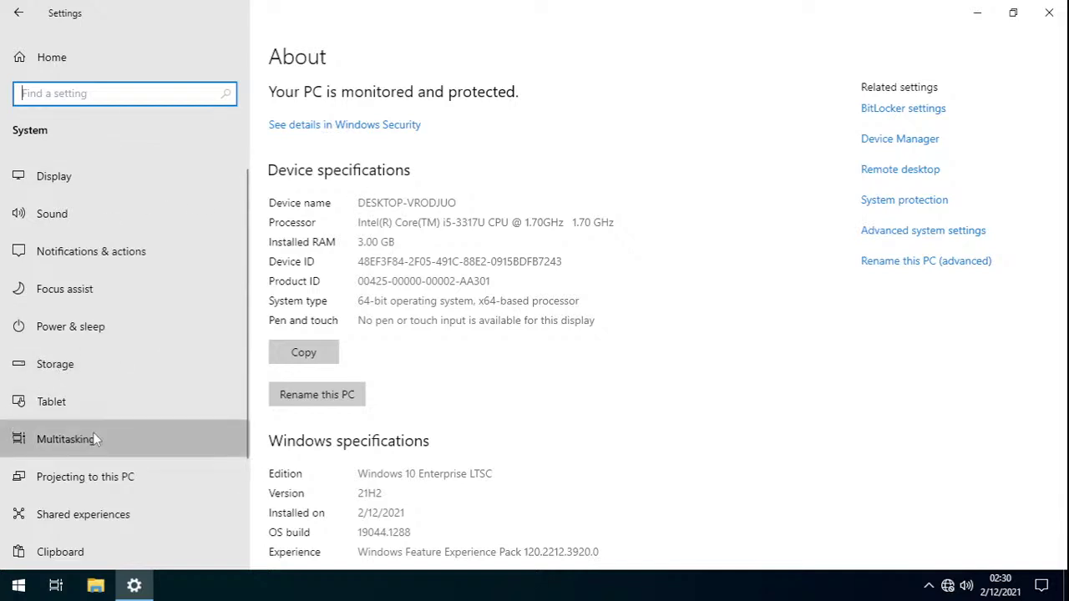
pyautogui.scroll(-2, 535, 376)
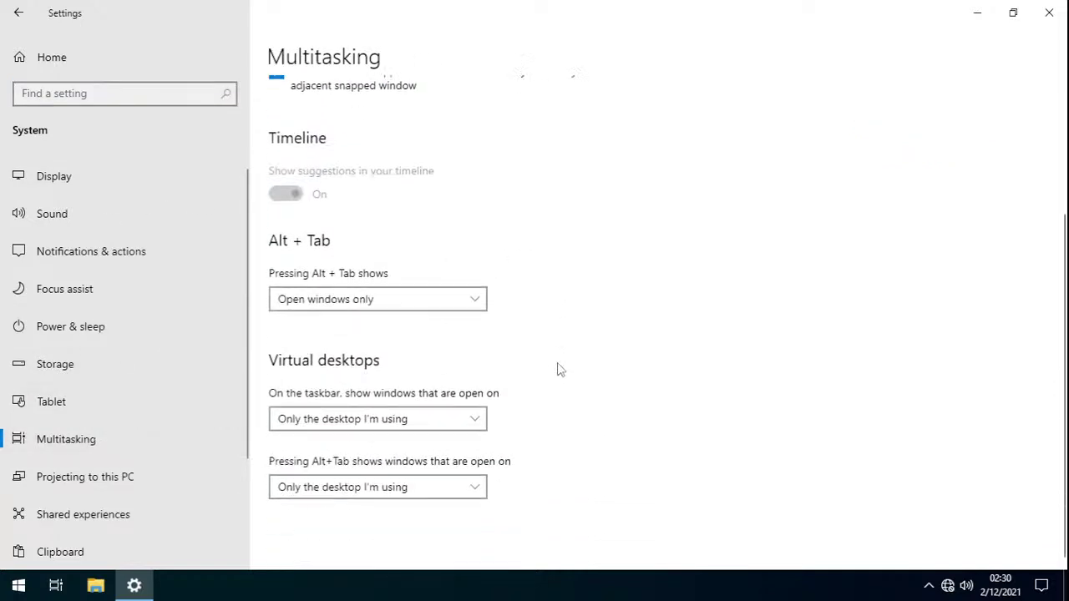
# - Return to Projecting to this PC and retrace its Rename your PC link to the About page
pyautogui.click(99, 468)
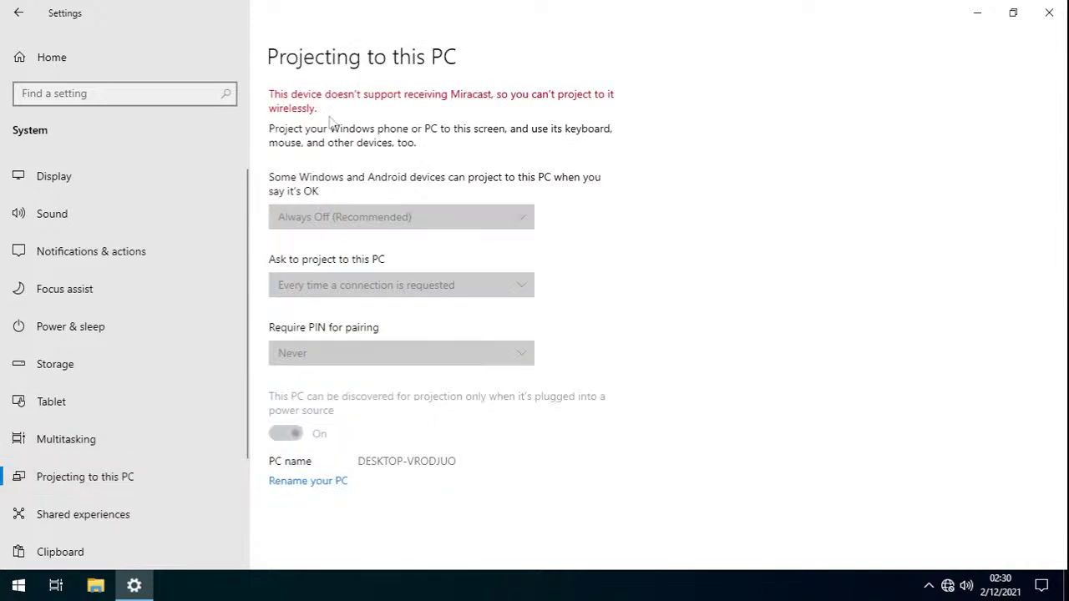
pyautogui.scroll(-3, 137, 367)
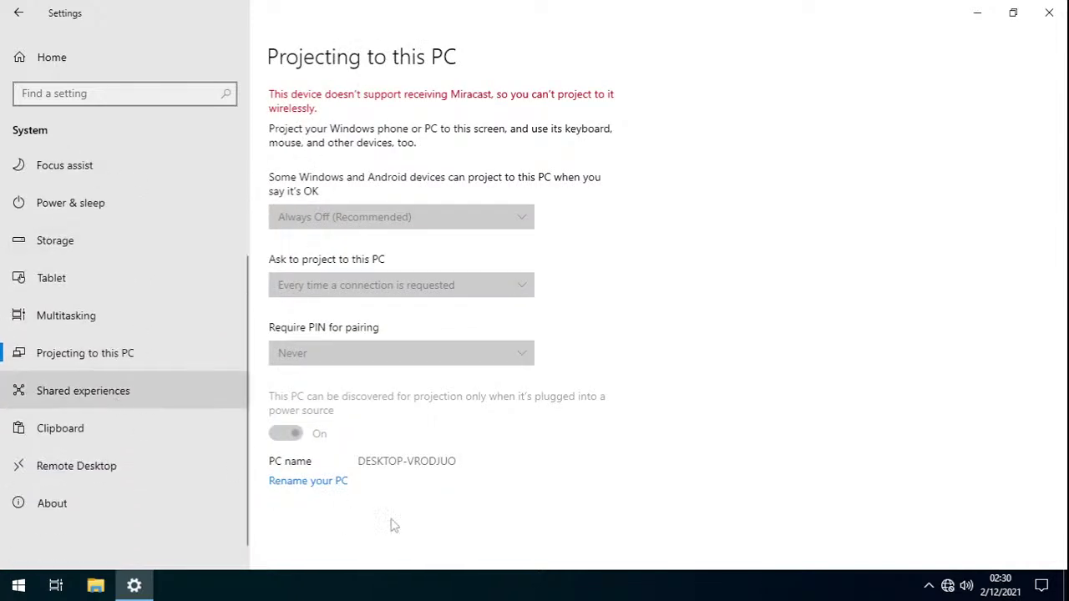
pyautogui.click(326, 492)
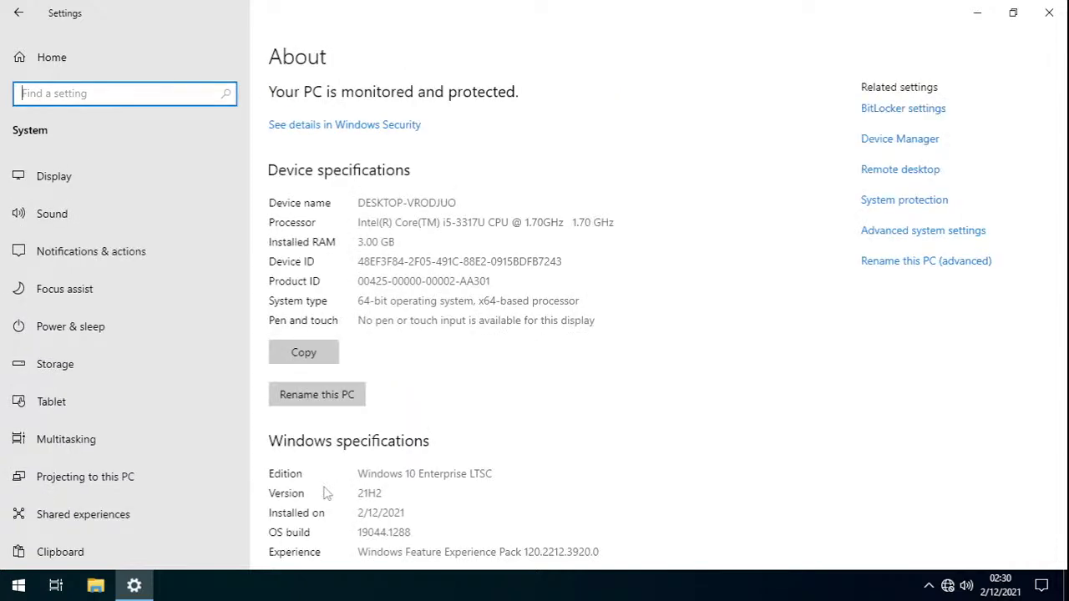
pyautogui.click(15, 10)
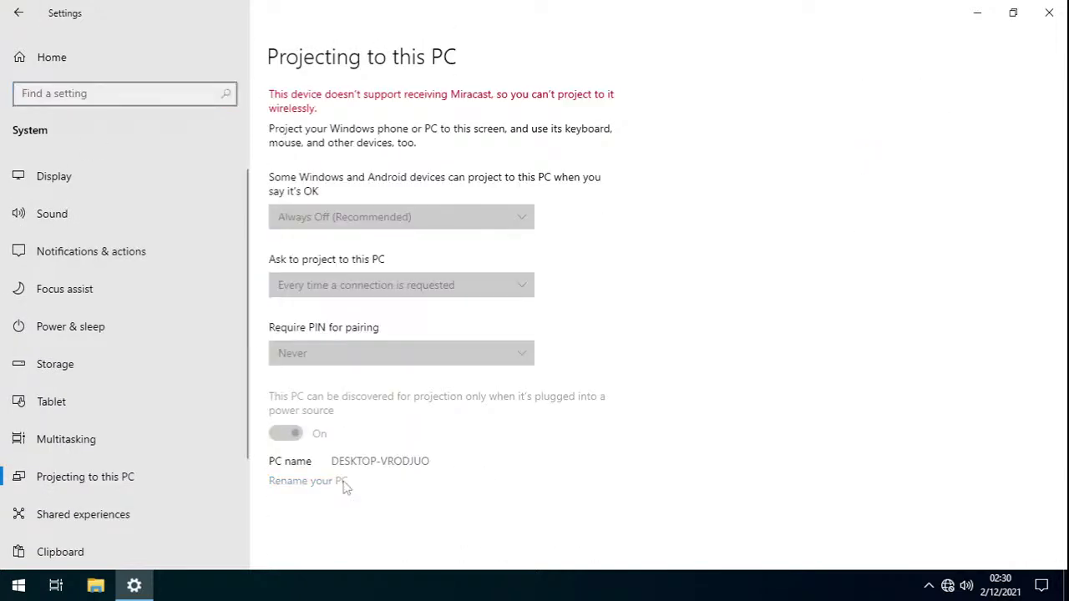
pyautogui.click(345, 488)
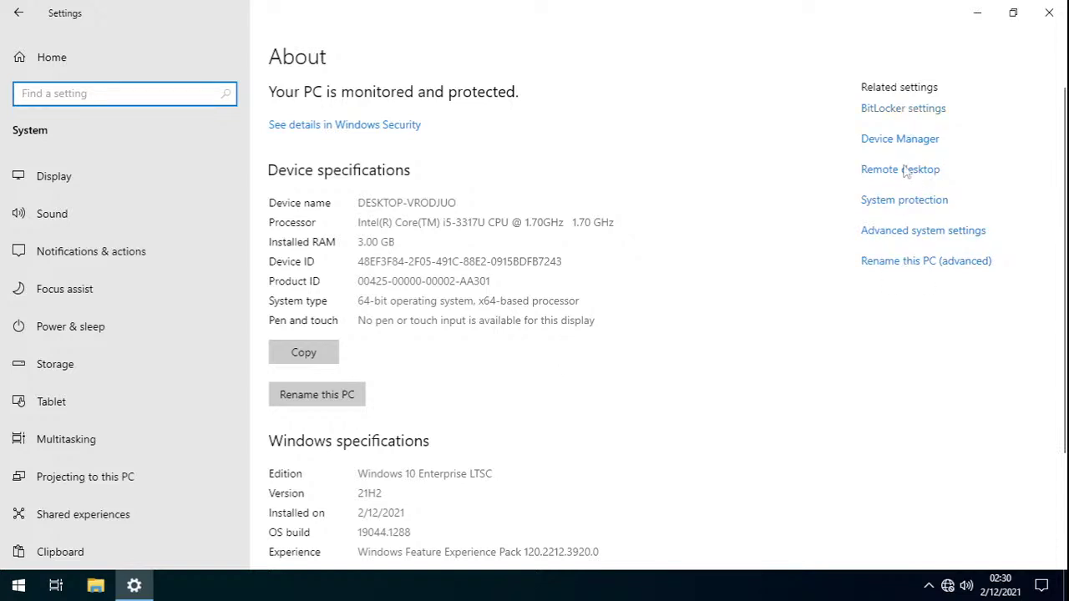
# - Inspect the computer name and workgroup options through Rename this PC (advanced), and dismiss the dialogs without changes
pyautogui.click(910, 262)
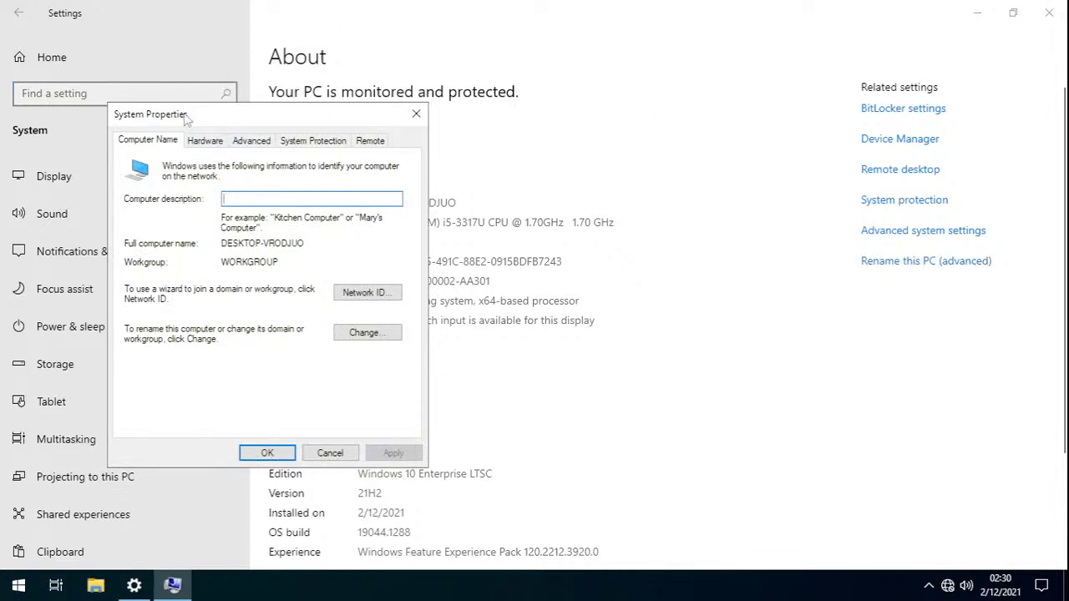
pyautogui.moveTo(229, 114); pyautogui.dragTo(298, 104)
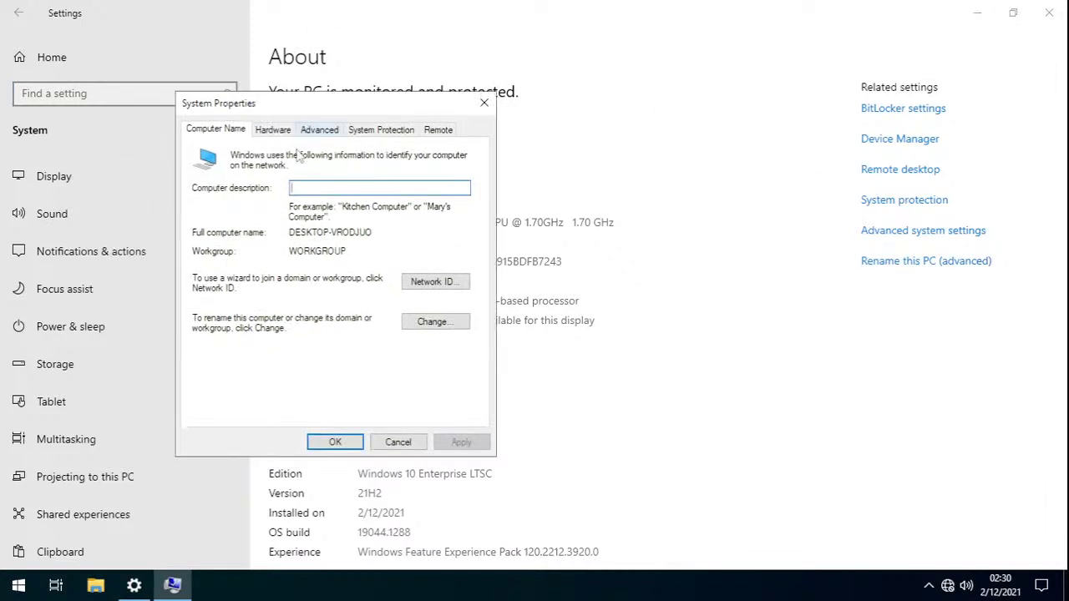
pyautogui.click(430, 322)
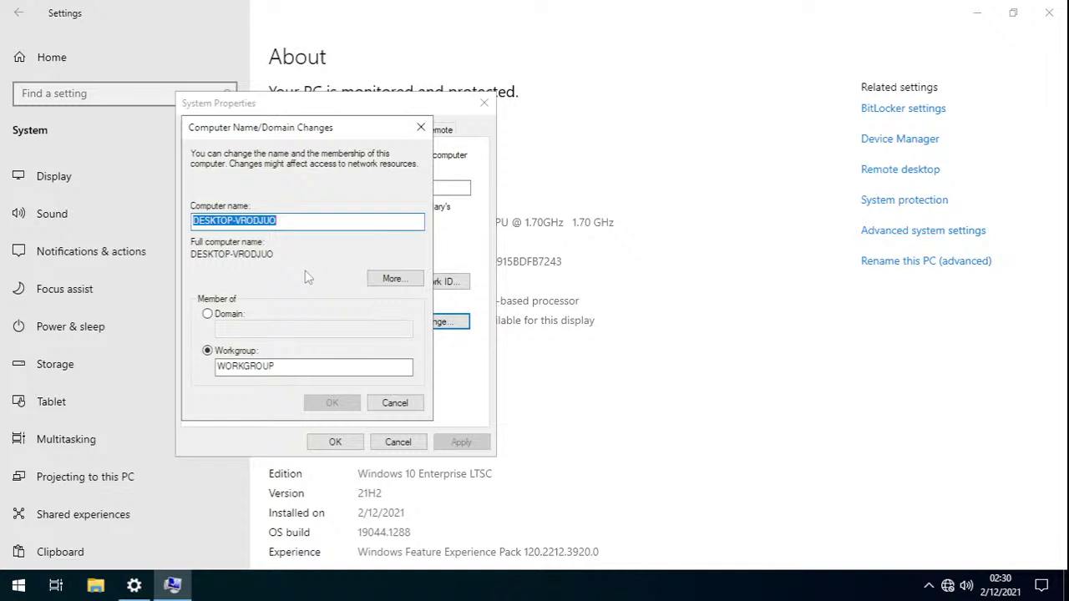
pyautogui.click(393, 403)
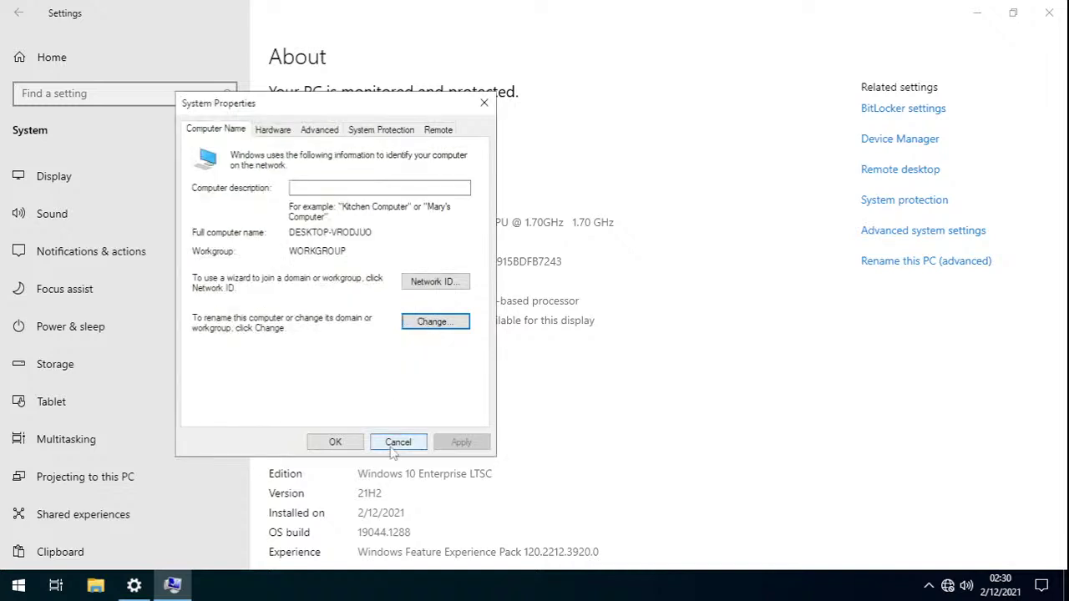
pyautogui.click(396, 441)
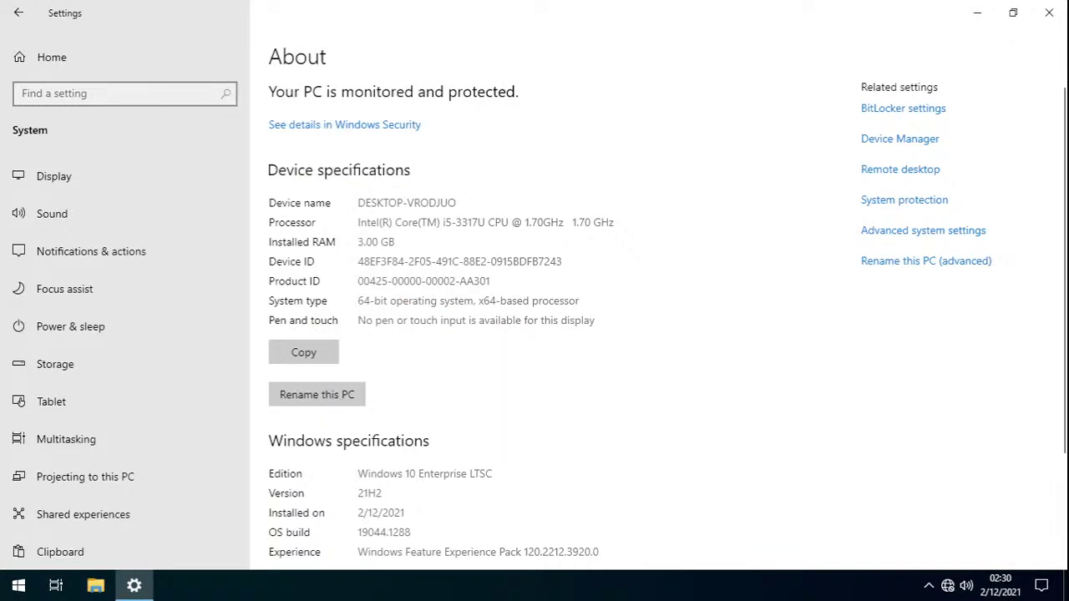
# - Review the Projecting to this PC and Shared experiences pages, check the Manage your accounts link and return to Shared experiences
pyautogui.click(92, 451)
pyautogui.click(79, 511)
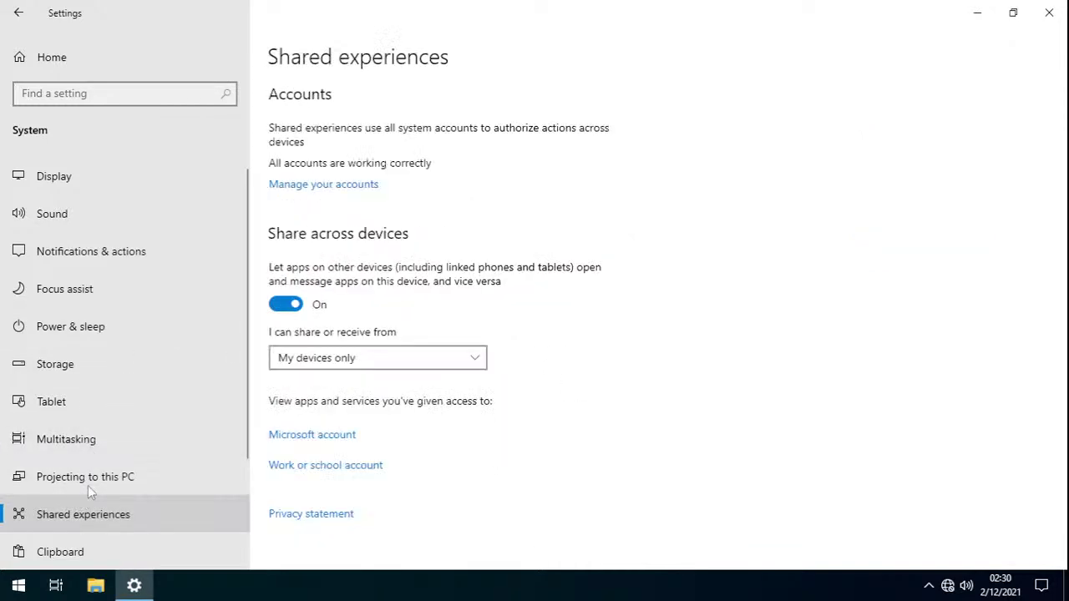
pyautogui.click(90, 477)
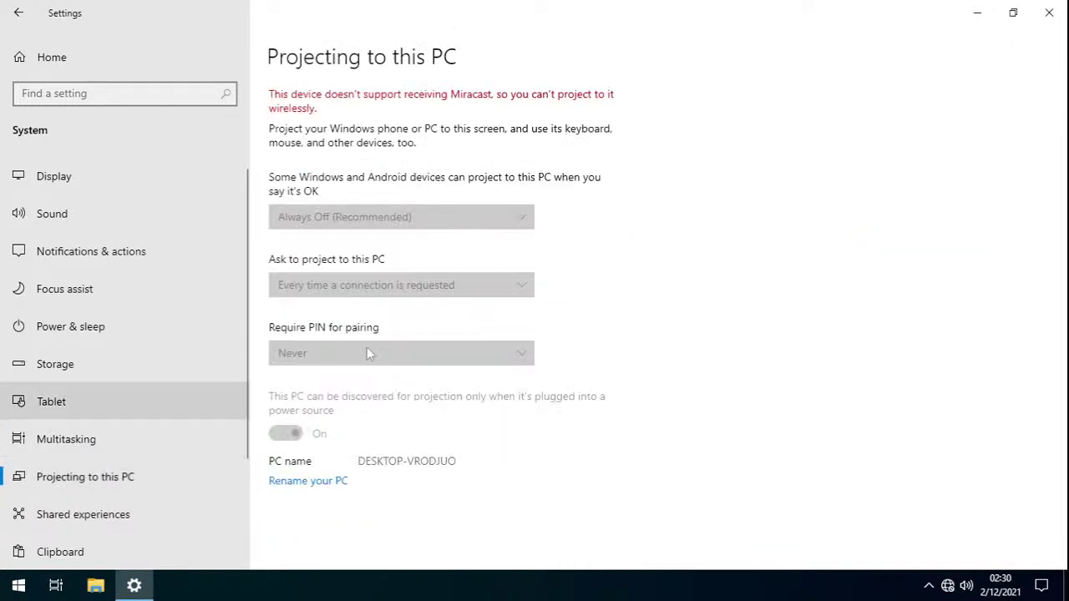
pyautogui.click(41, 515)
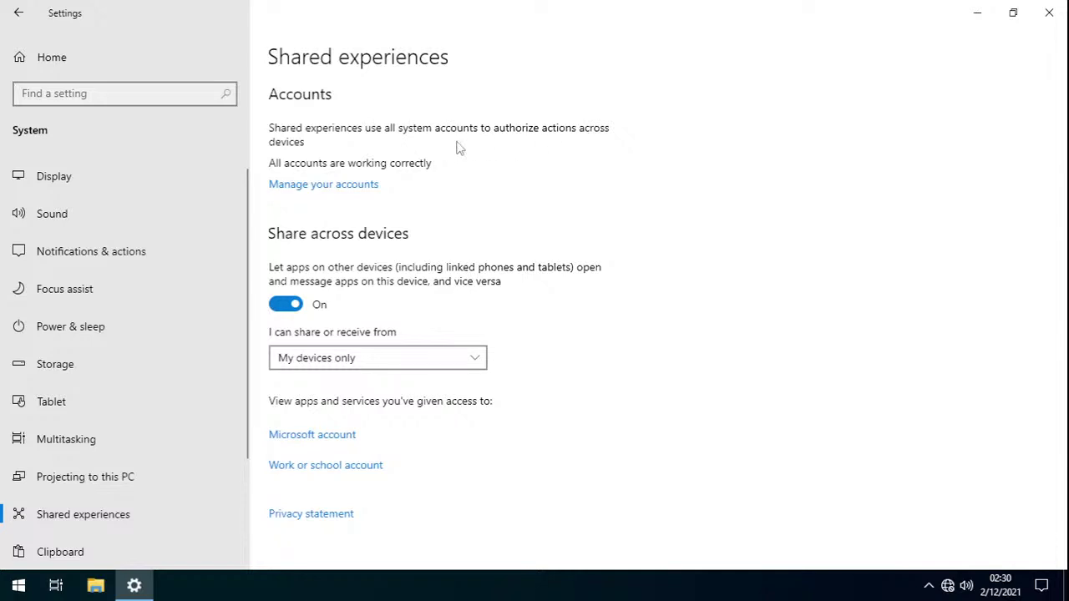
pyautogui.click(372, 191)
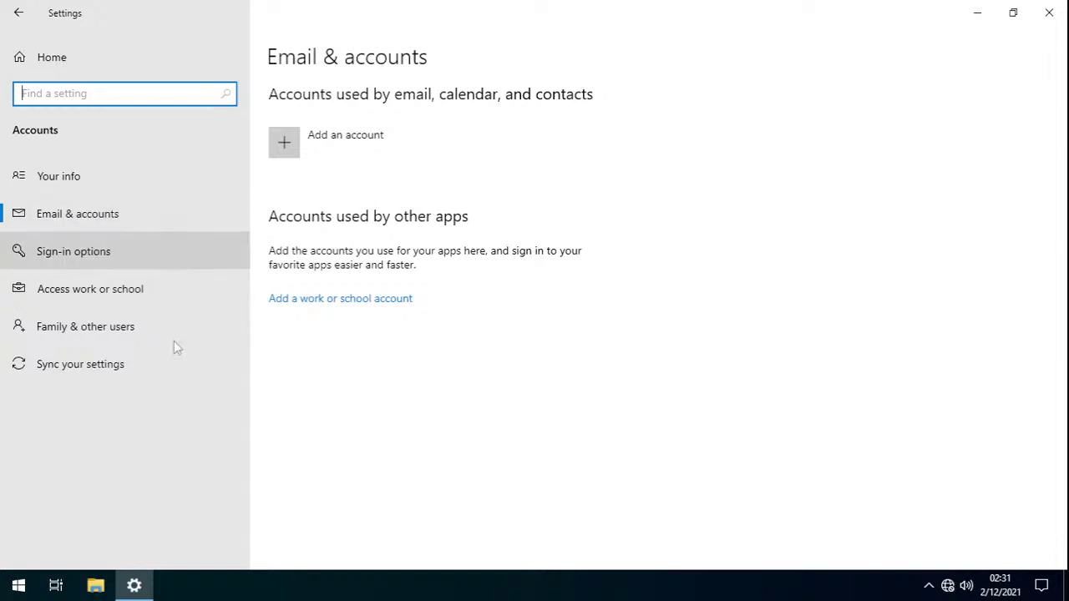
pyautogui.click(16, 11)
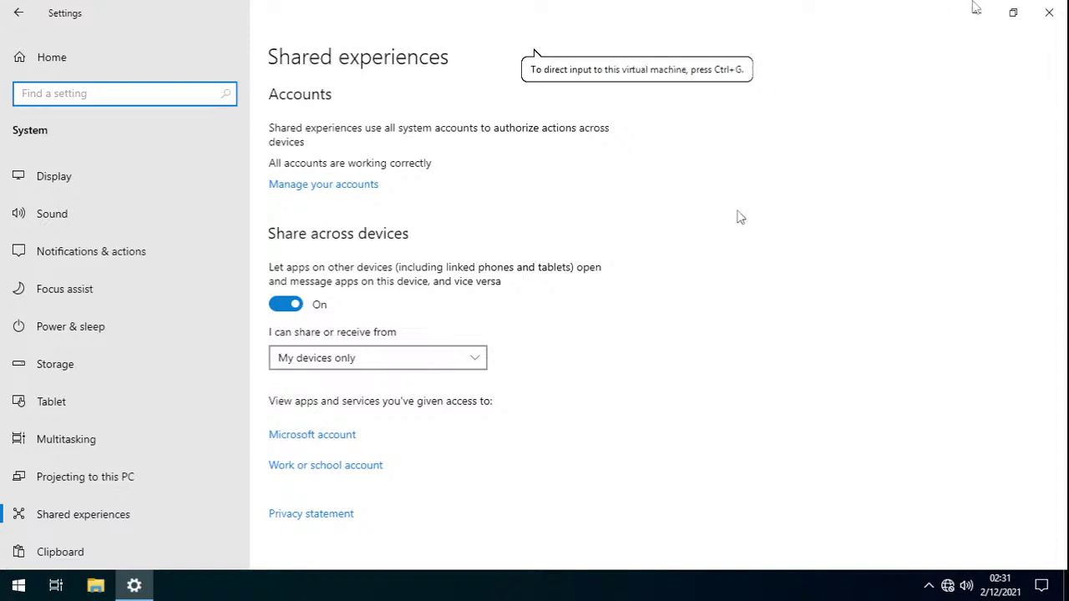
# - View the Windows host's Start screen and Apps list, and return to the virtual machine's Shared experiences page
pyautogui.click(928, 12)
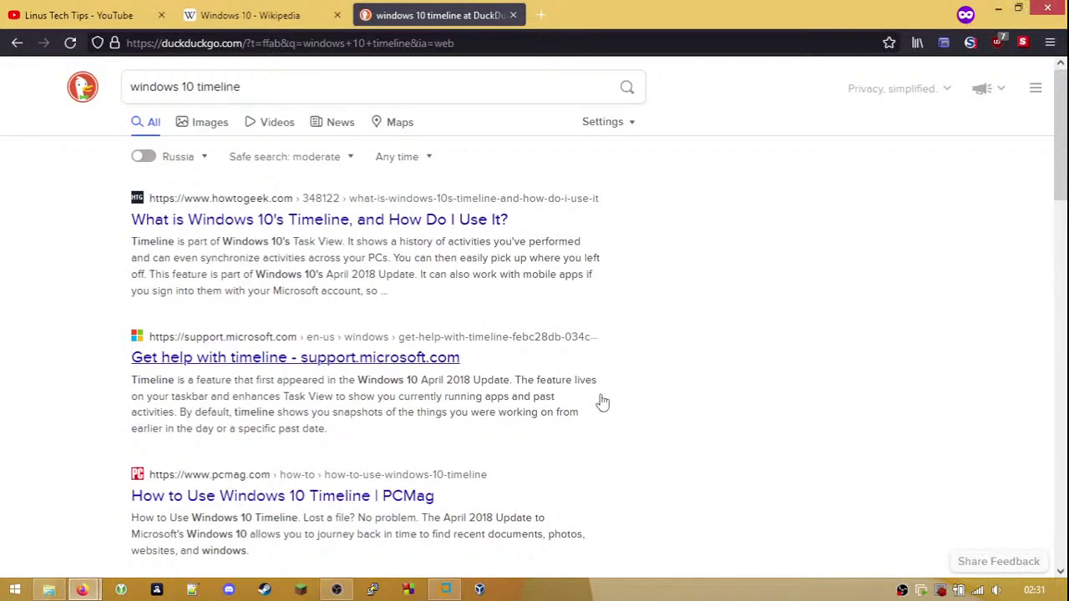
pyautogui.click(15, 590)
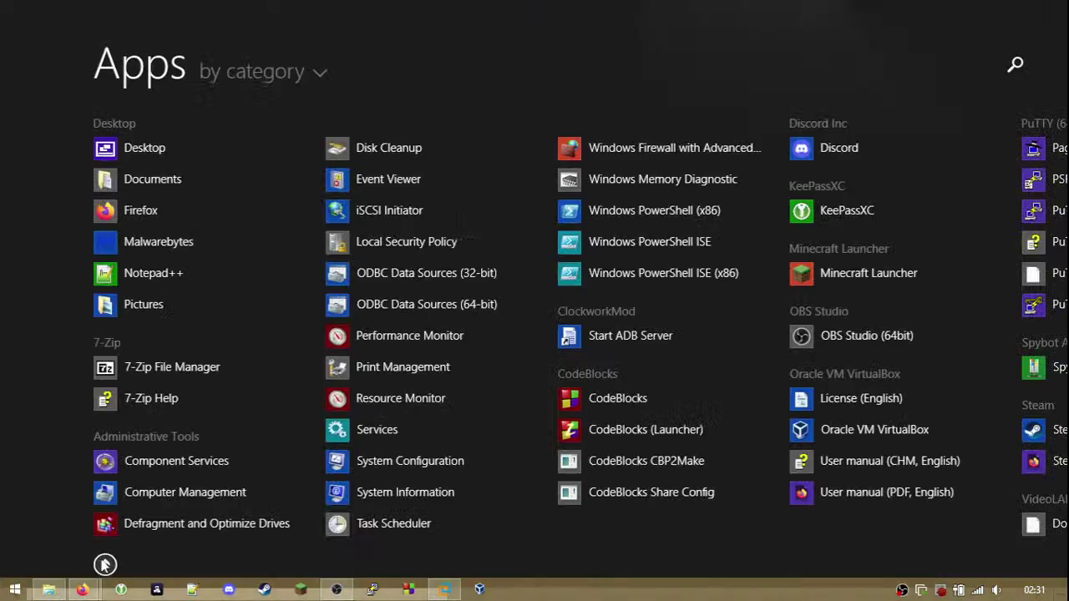
pyautogui.click(105, 564)
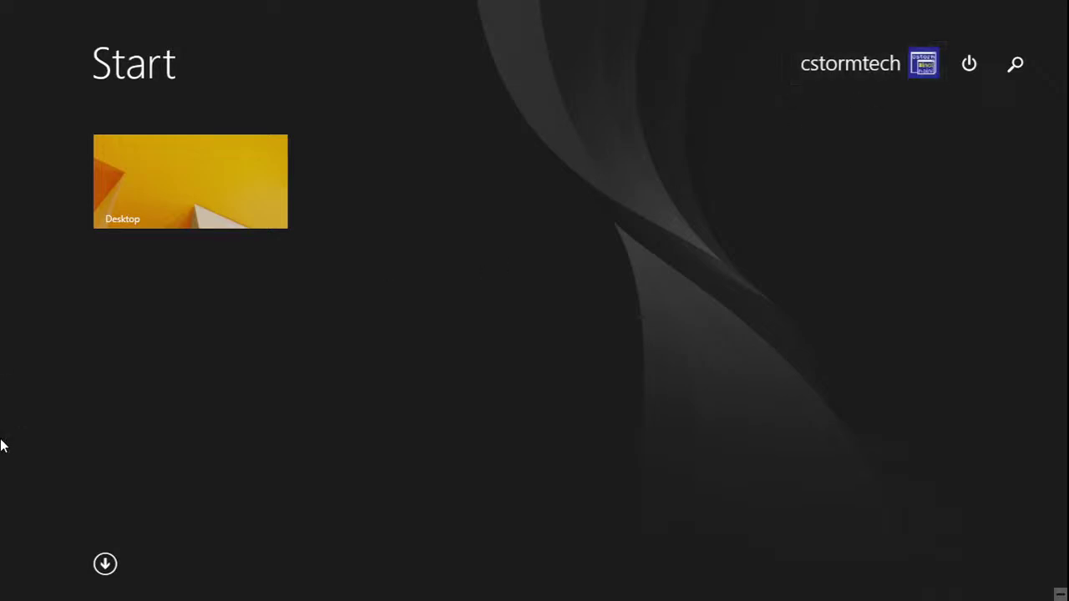
pyautogui.click(2, 598)
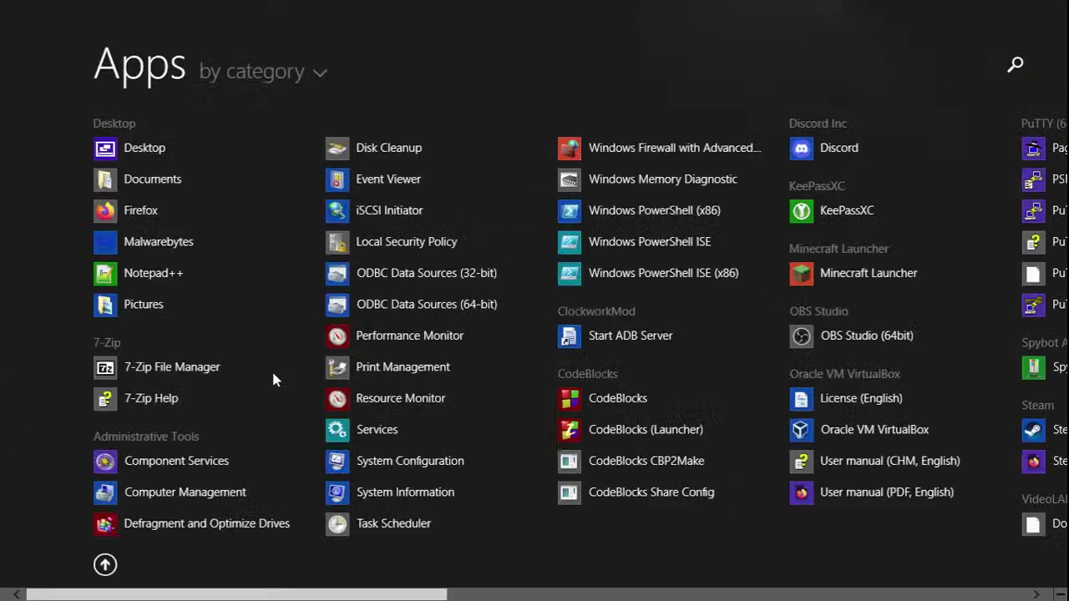
pyautogui.click(7, 596)
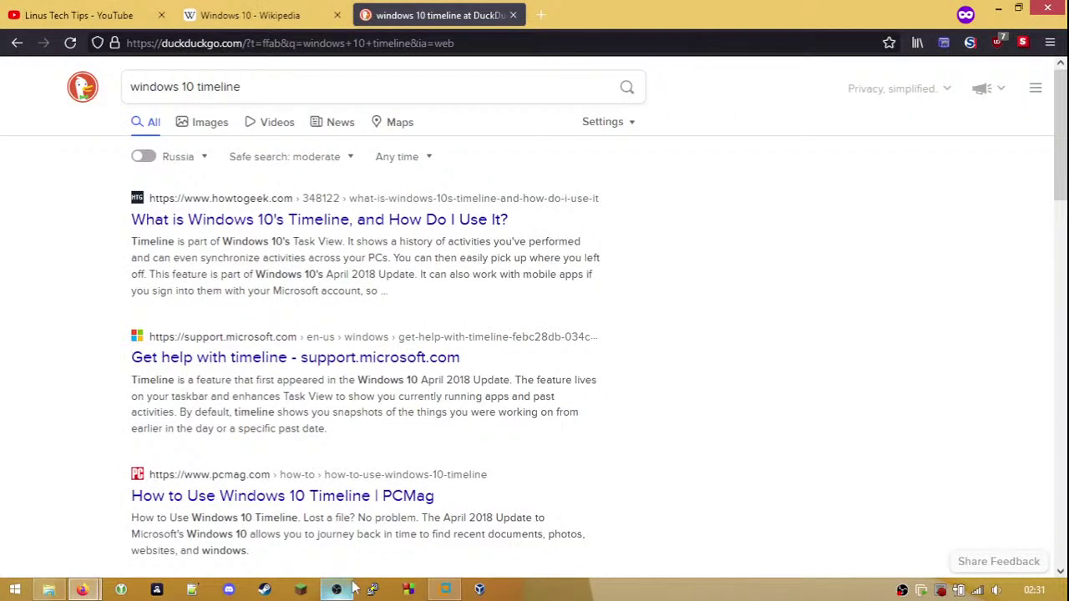
pyautogui.click(436, 591)
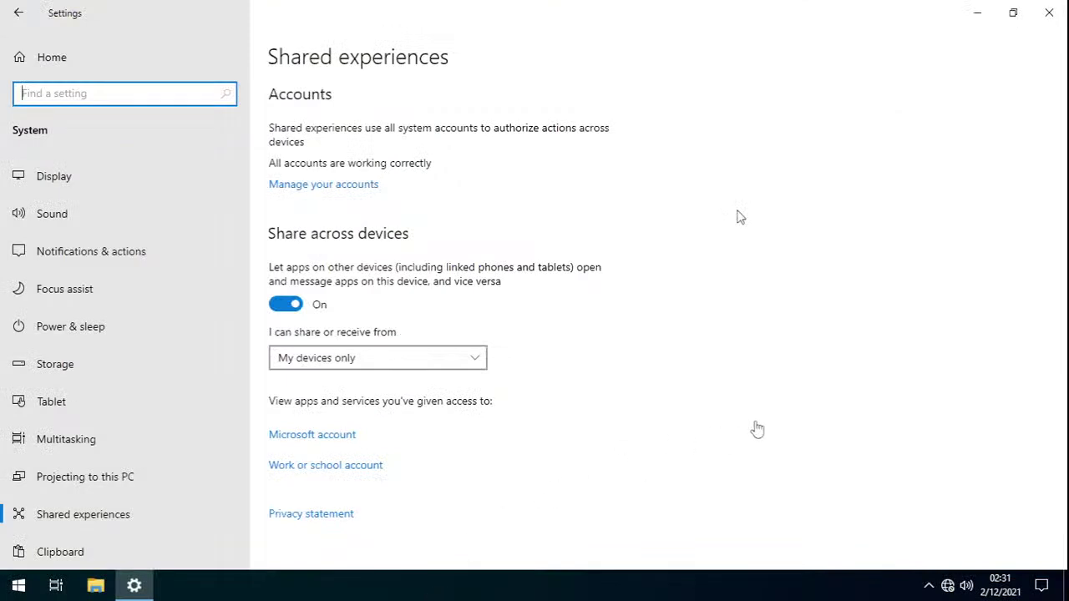
pyautogui.click(861, 358)
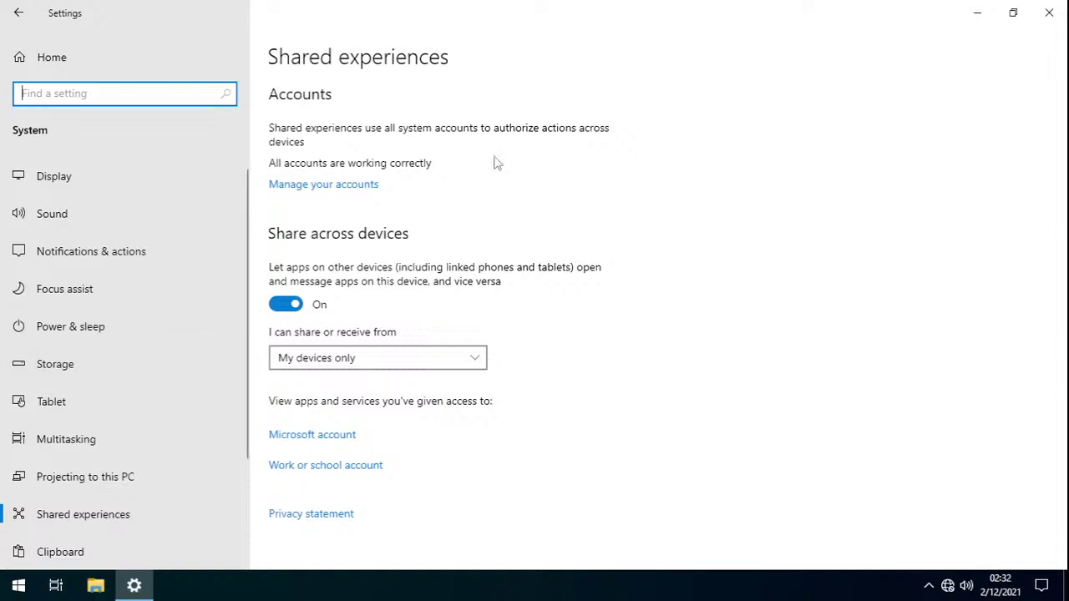
# - Revisit the Manage your accounts link and turn off Share across devices in Shared experiences
pyautogui.click(325, 185)
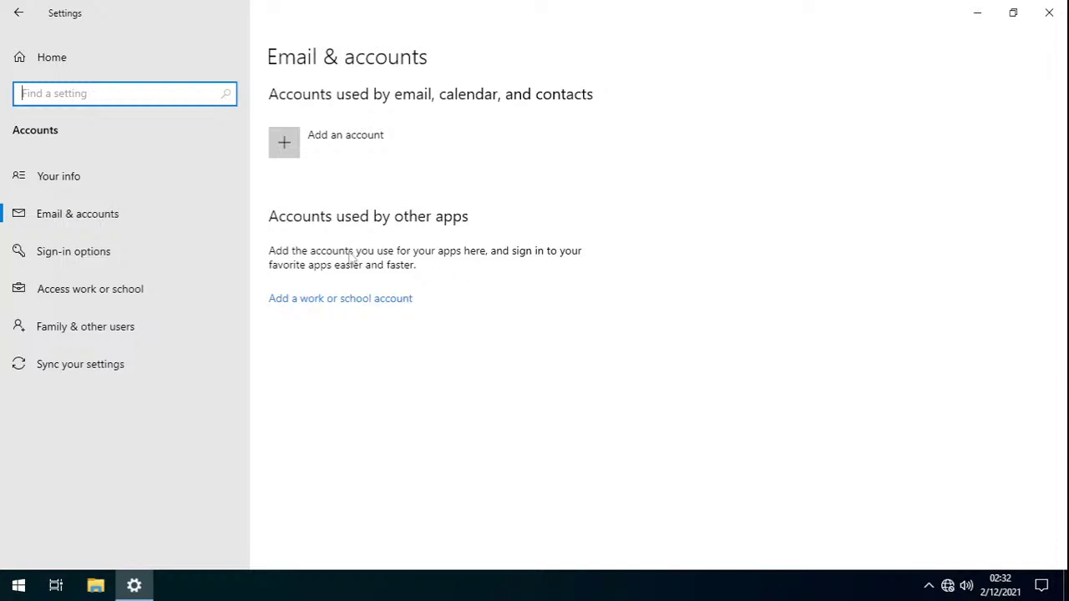
pyautogui.click(31, 24)
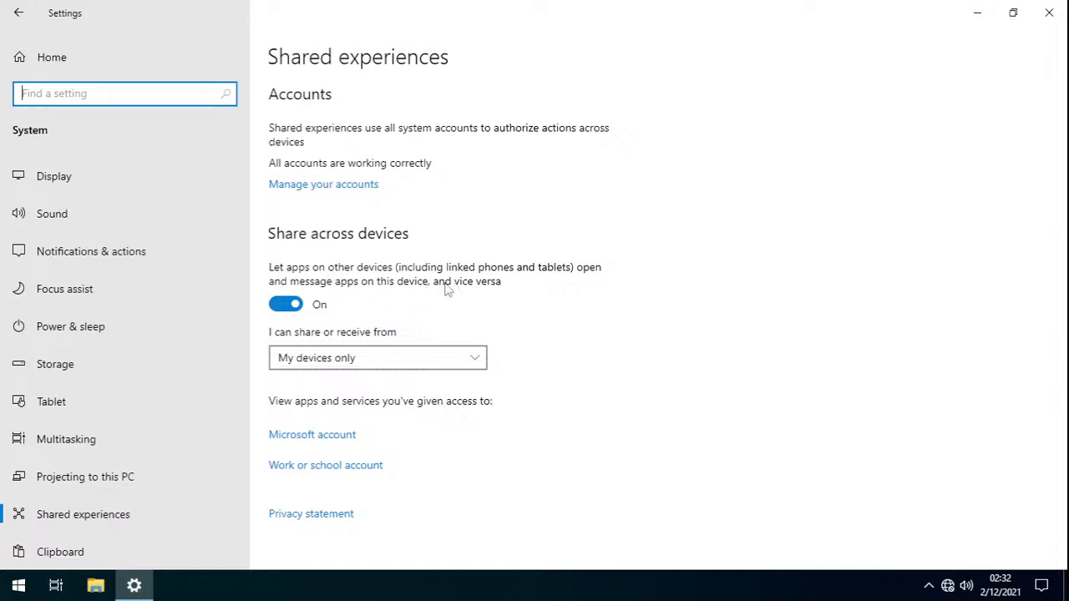
pyautogui.click(288, 305)
pyautogui.click(287, 305)
pyautogui.click(333, 357)
pyautogui.click(278, 306)
pyautogui.click(280, 306)
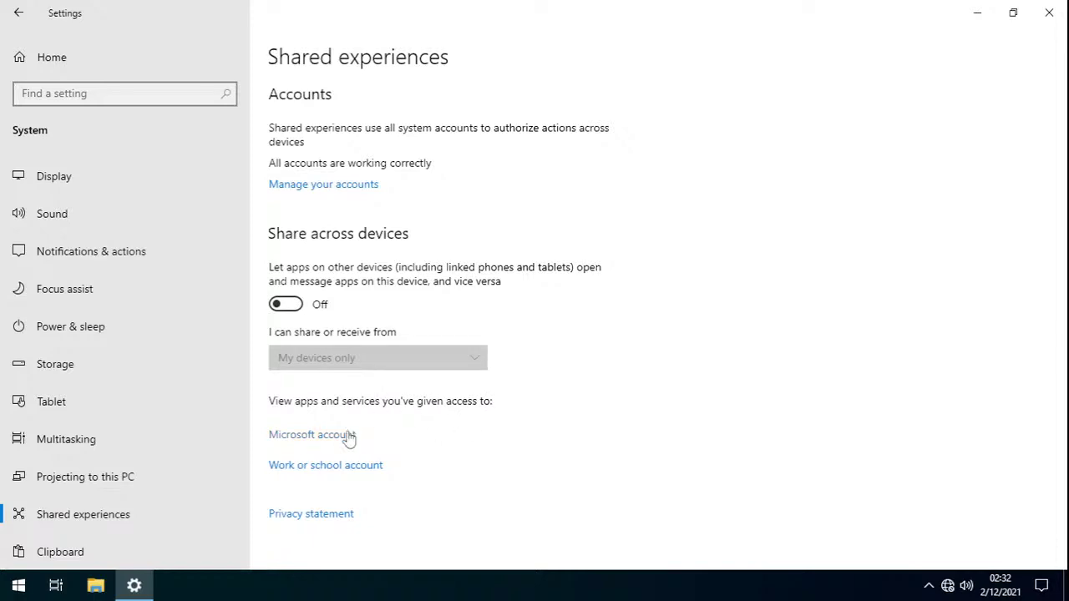
# - Try the Microsoft account and Work or school account links in Shared experiences, dismissing any app choice
pyautogui.click(350, 436)
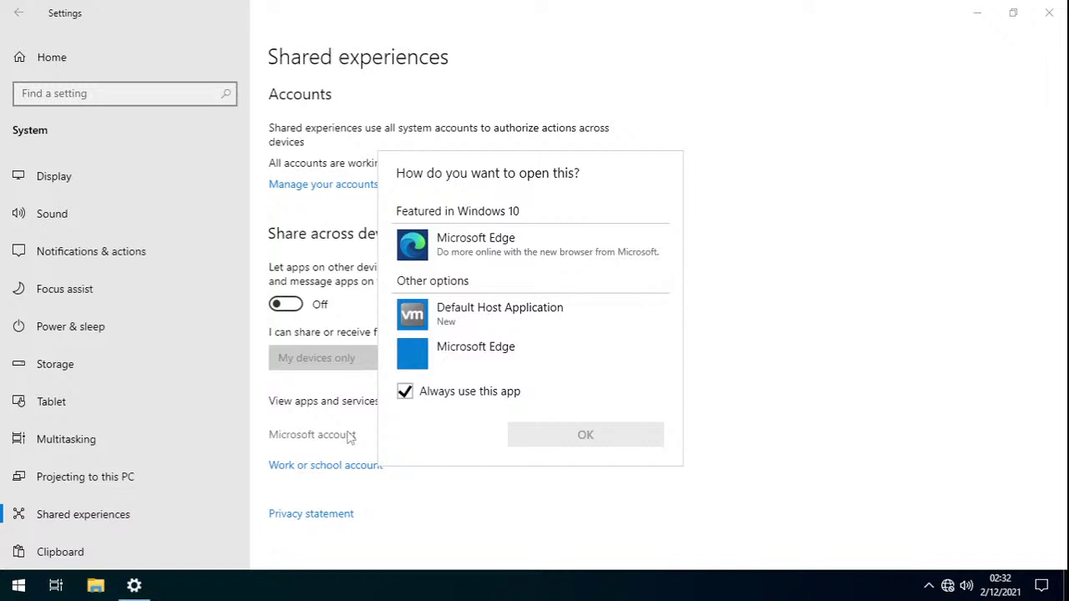
pyautogui.click(350, 438)
pyautogui.click(335, 467)
pyautogui.click(332, 468)
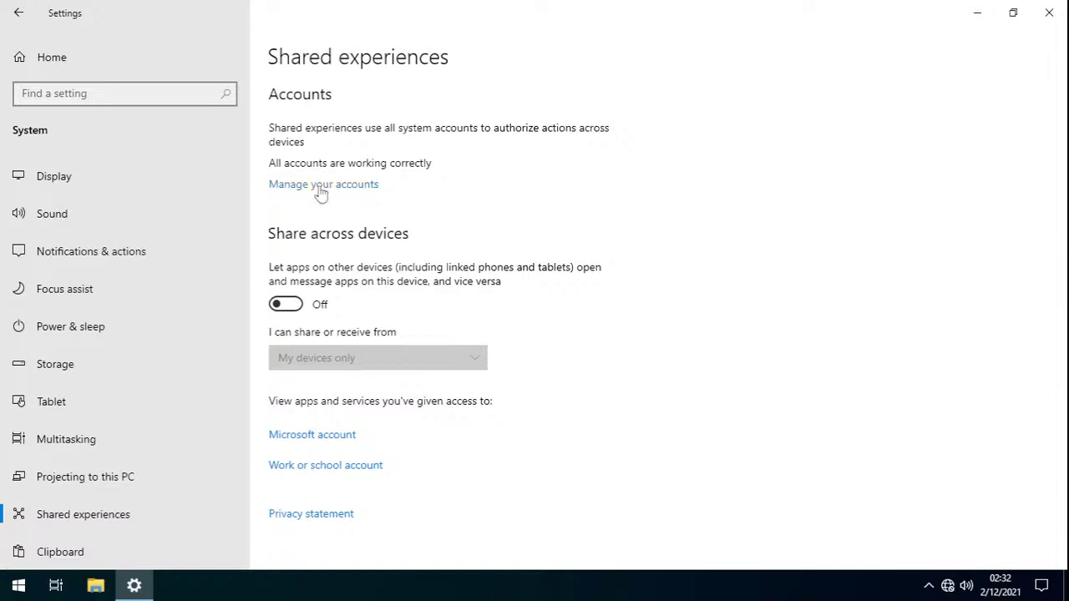
# - Recheck the Manage your accounts link, return to the System settings and open the Clipboard page
pyautogui.click(321, 189)
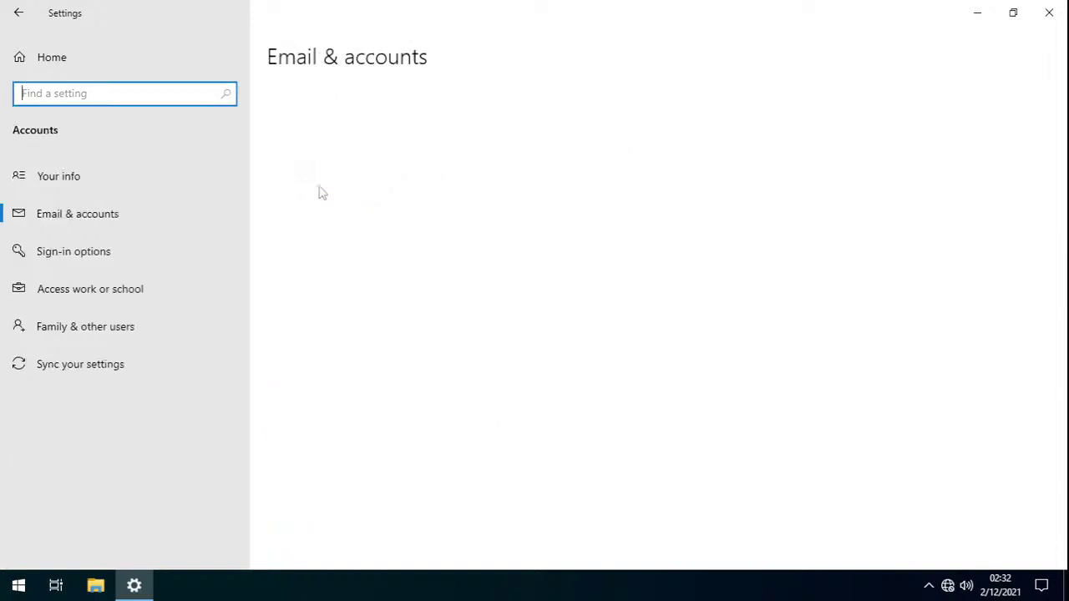
pyautogui.click(22, 25)
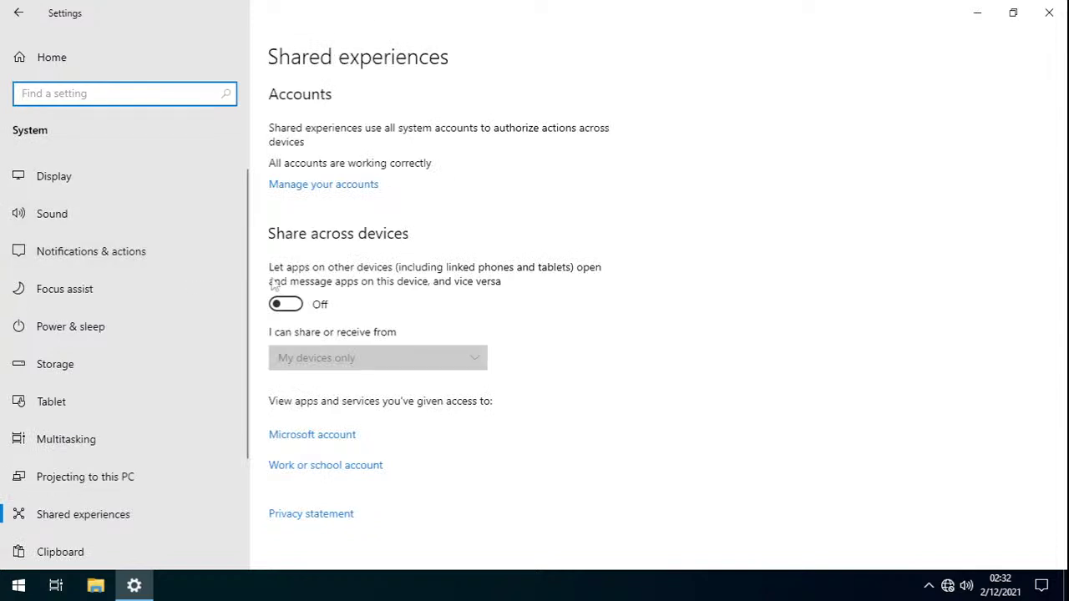
pyautogui.scroll(-3, 162, 342)
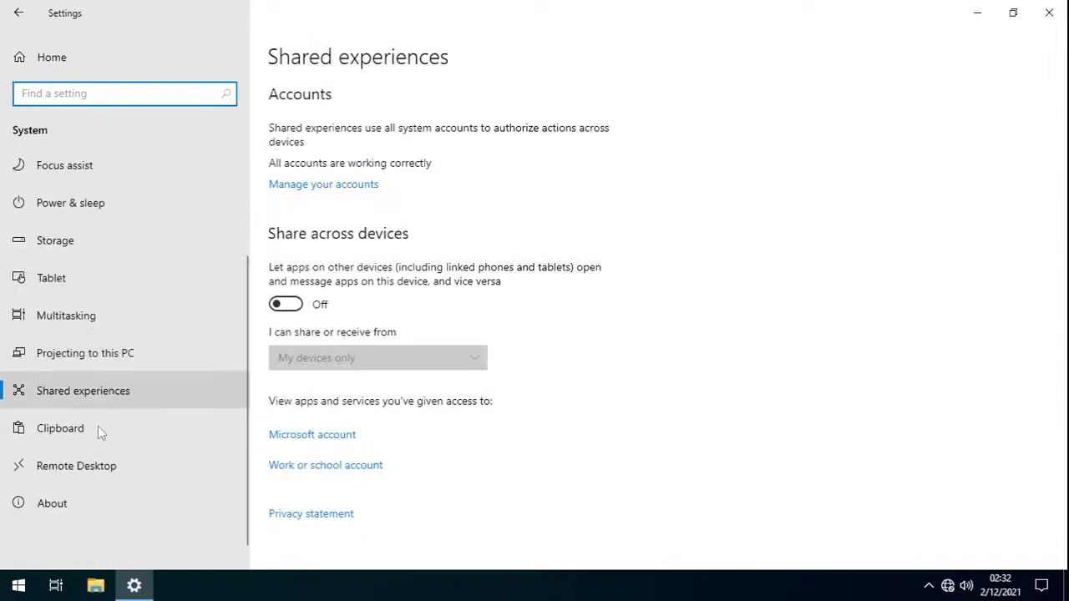
pyautogui.click(97, 429)
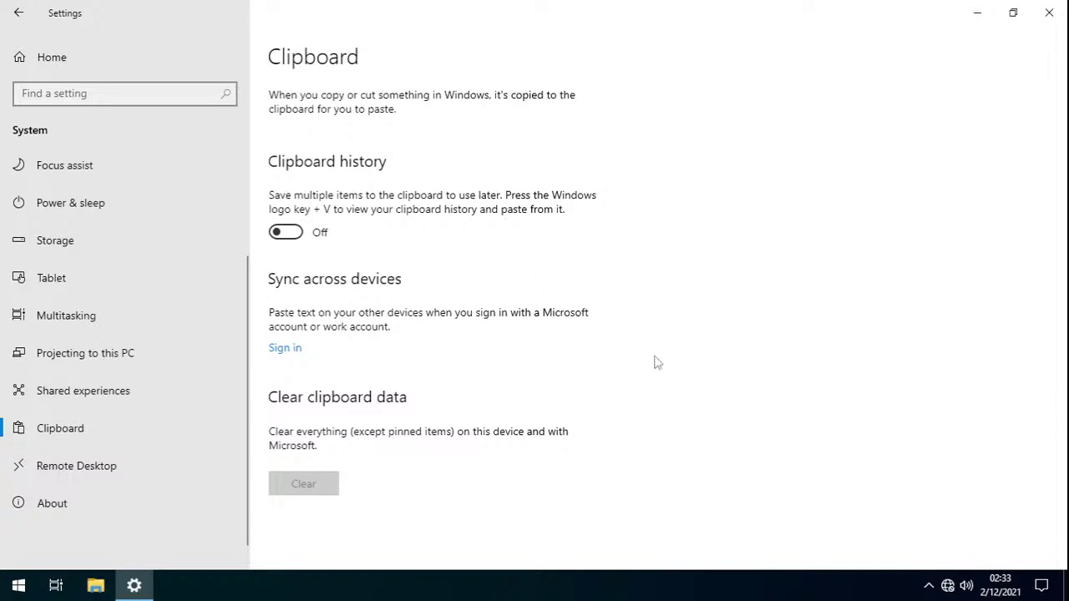
# - Switch to the YouTube Studio window in Firefox and retitle the stream "Trying out Windows 10 LTSC 21H2 (+ rambling random stuff)"
pyautogui.moveTo(800, 4)
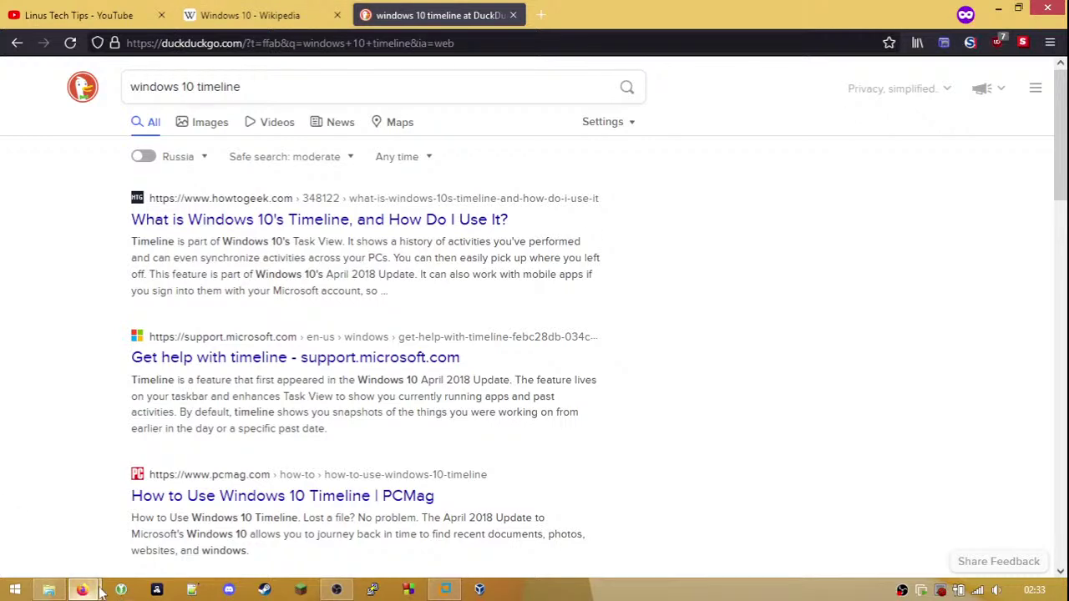
pyautogui.moveTo(102, 591)
pyautogui.click(99, 548)
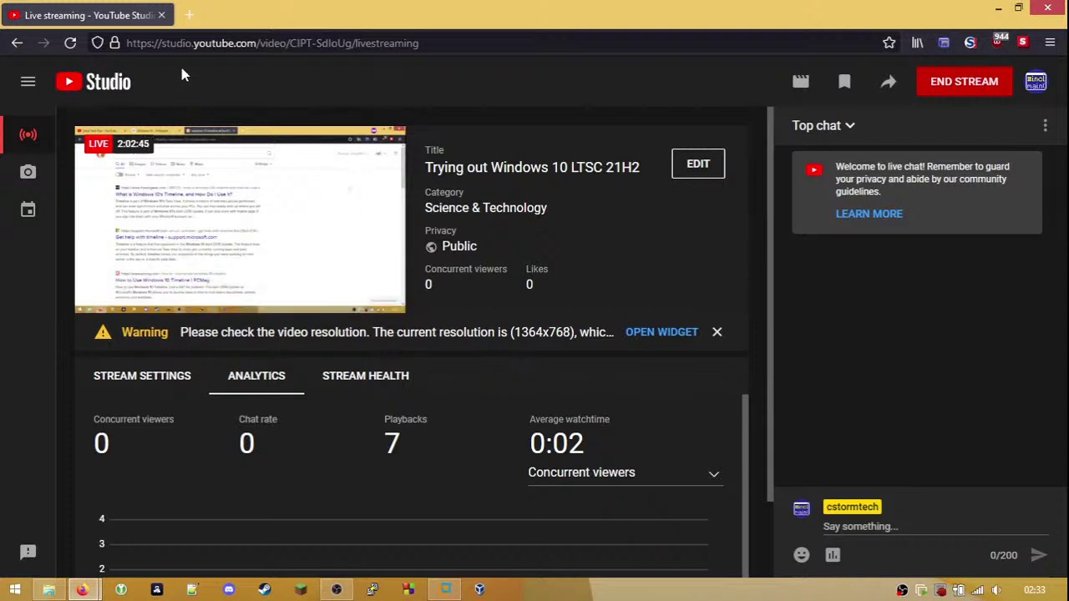
pyautogui.click(718, 165)
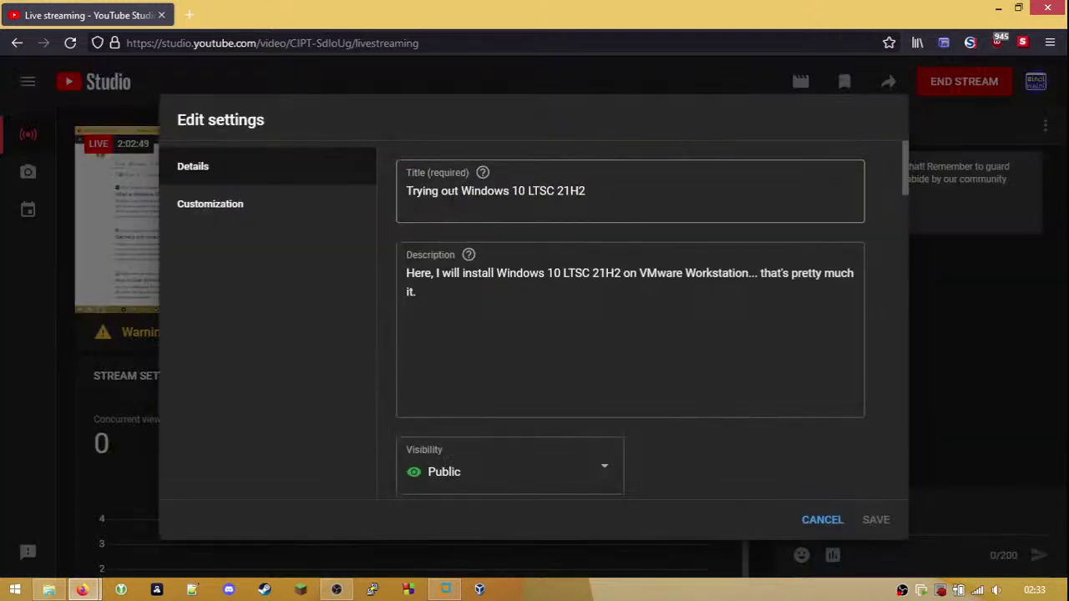
pyautogui.click(601, 205)
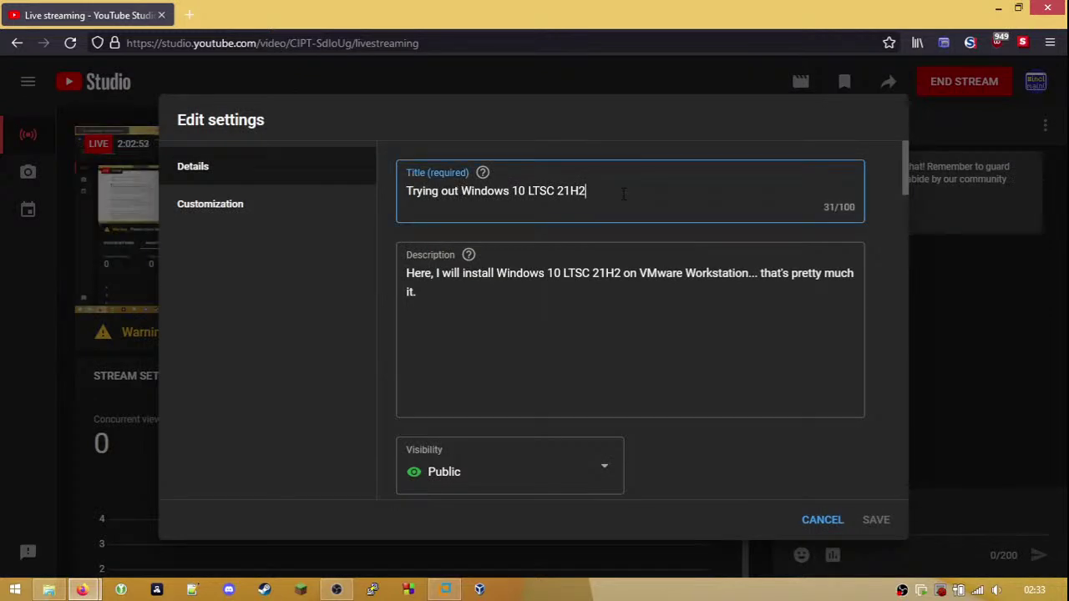
pyautogui.write('(+ rambling ')
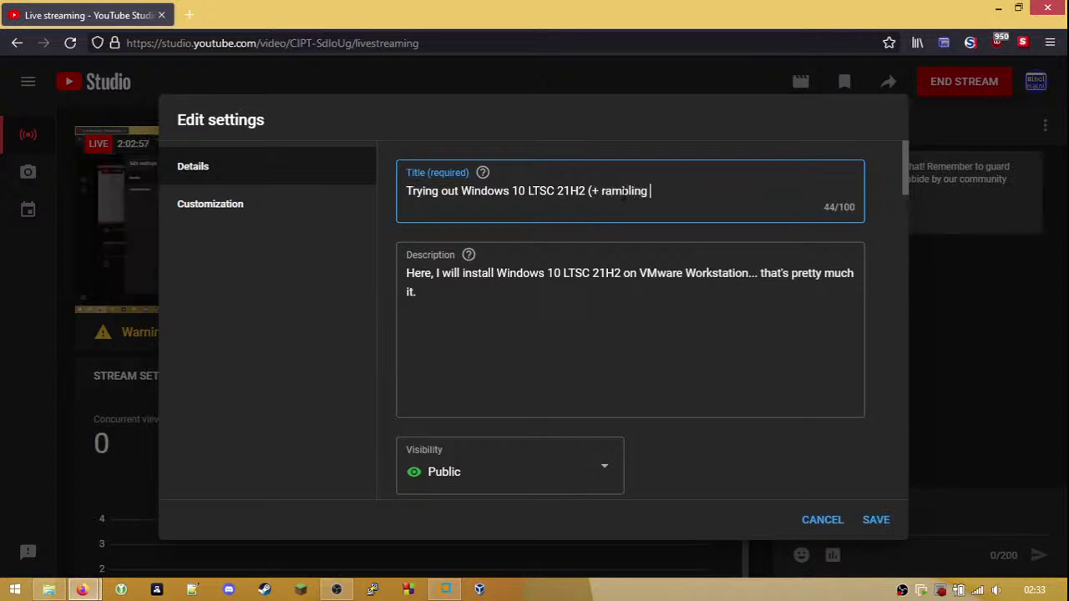
pyautogui.write('random stuff)')
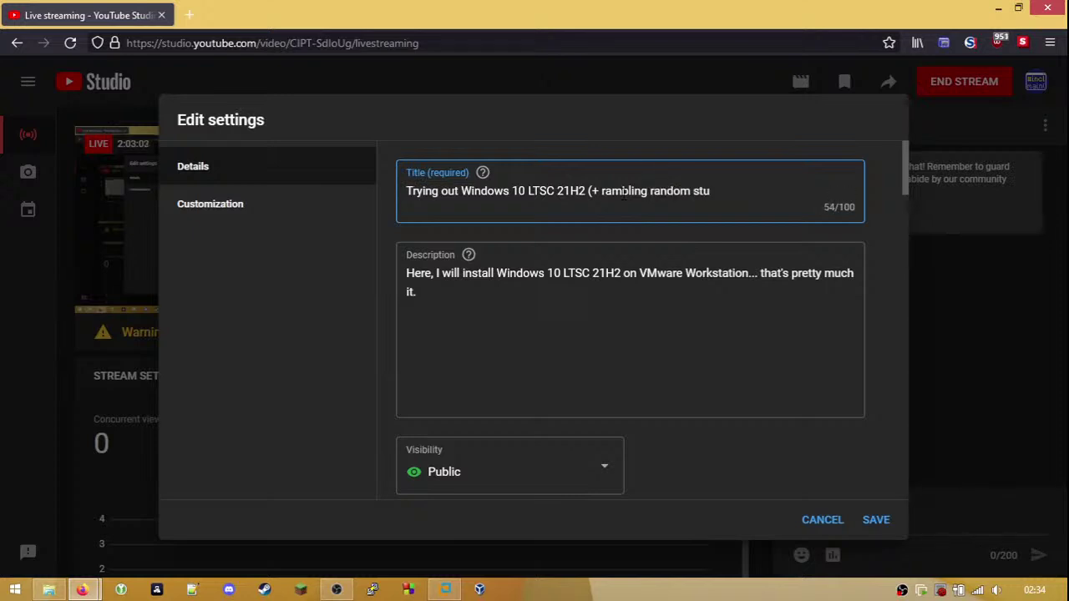
pyautogui.click(889, 525)
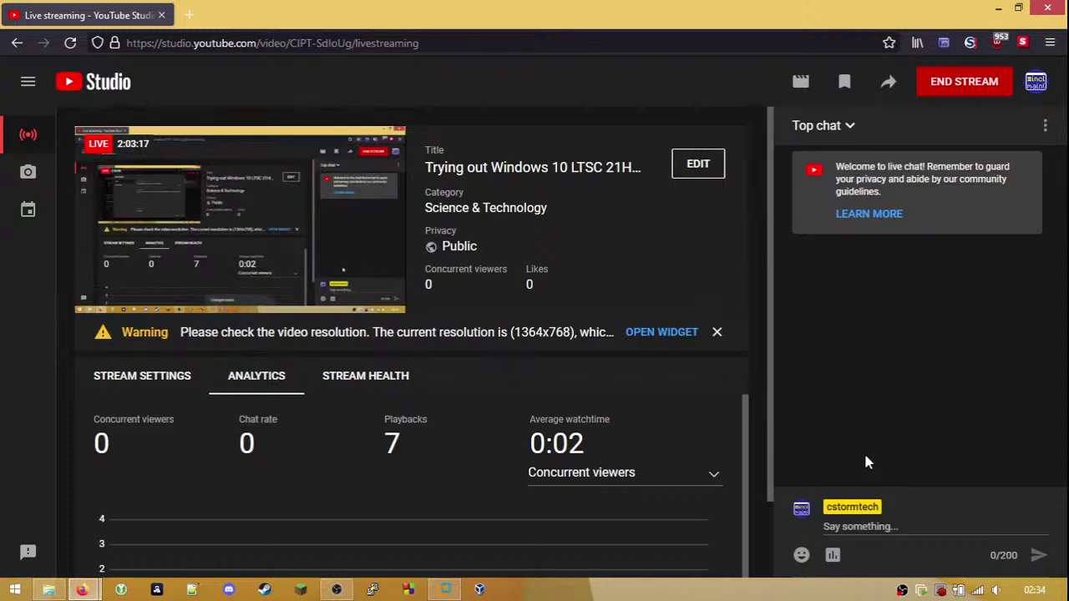
pyautogui.click(189, 15)
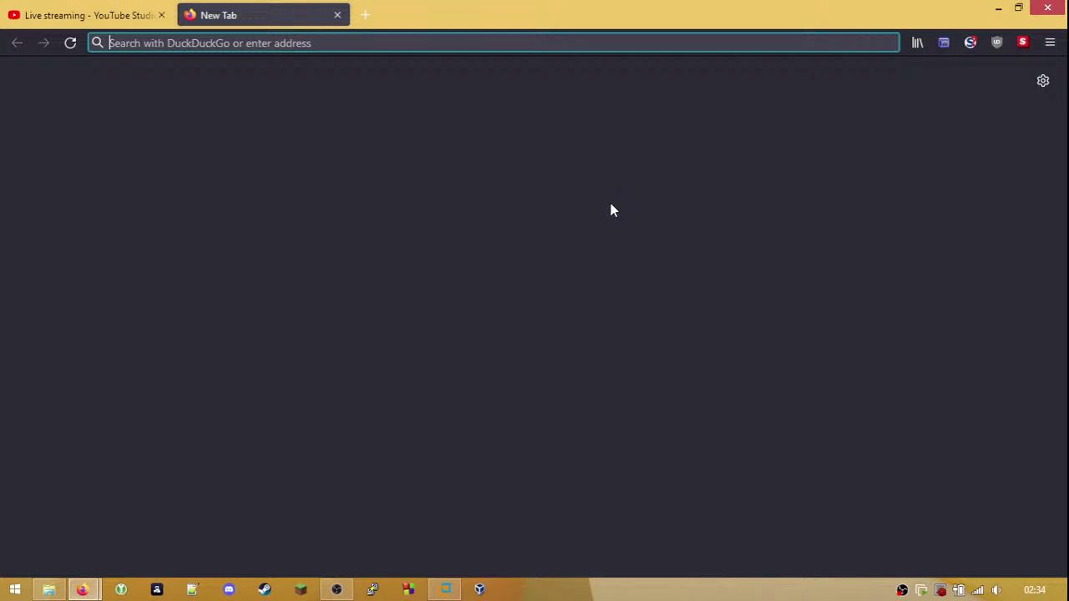
pyautogui.click(338, 15)
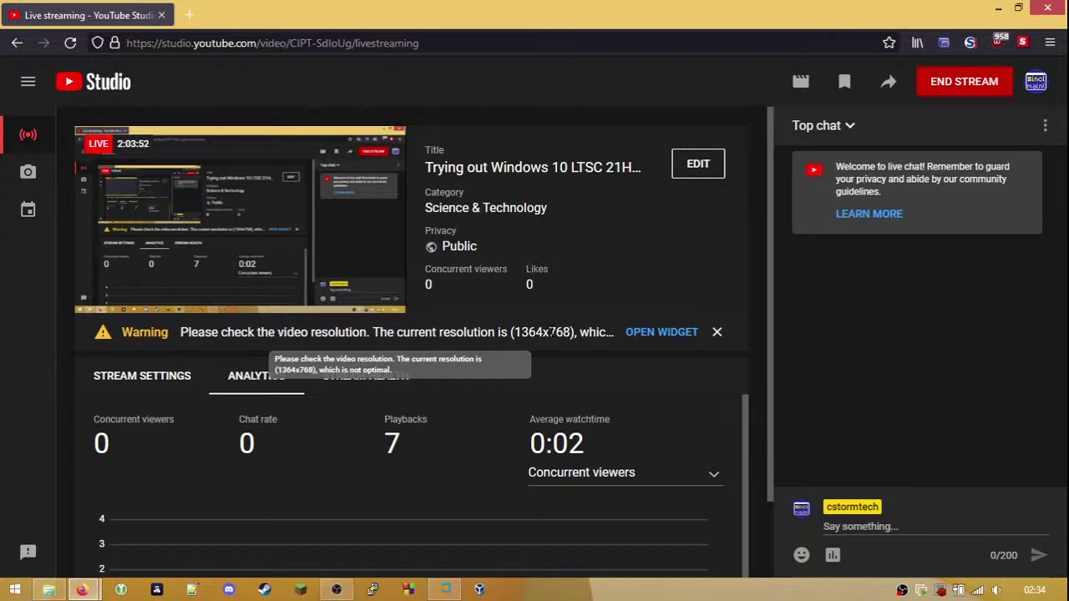
# - Switch back to the virtual machine and review the Clipboard and Remote Desktop pages, including the list of users allowed remote access
pyautogui.click(448, 591)
pyautogui.click(757, 387)
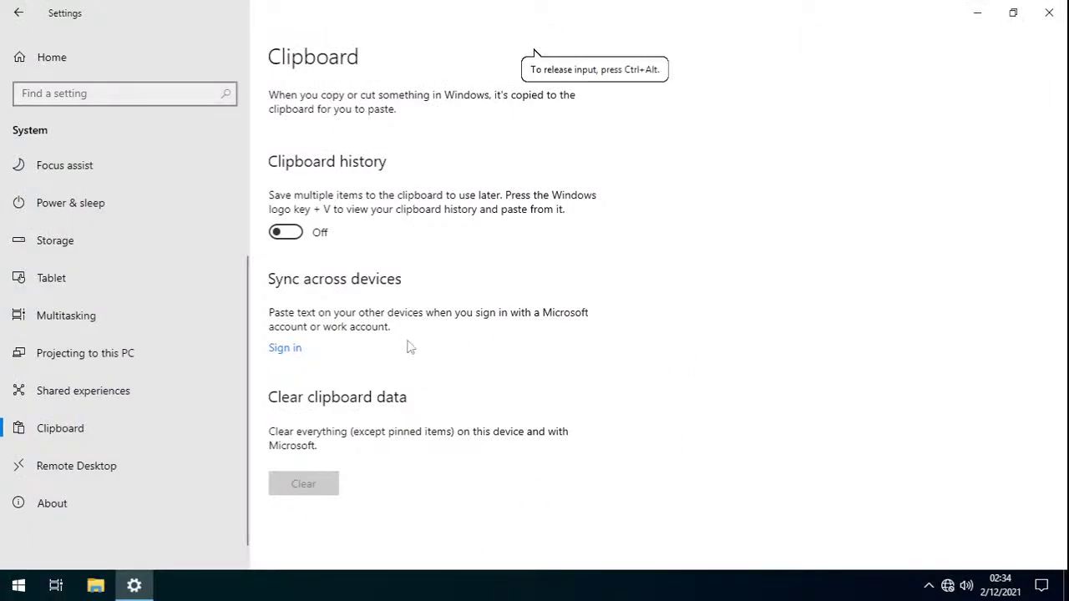
pyautogui.click(121, 466)
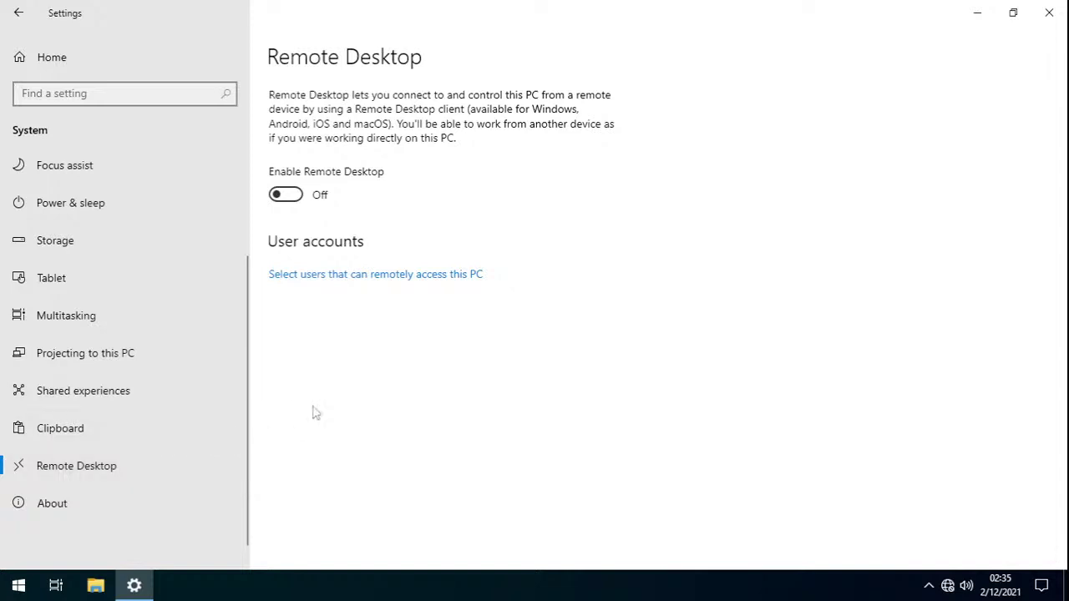
pyautogui.click(157, 432)
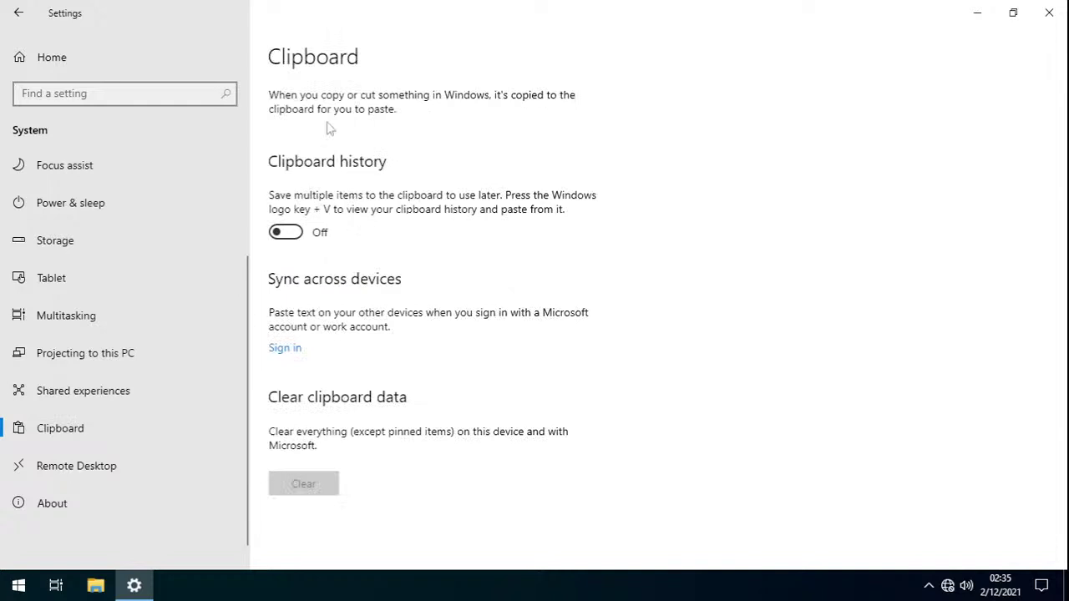
pyautogui.click(131, 475)
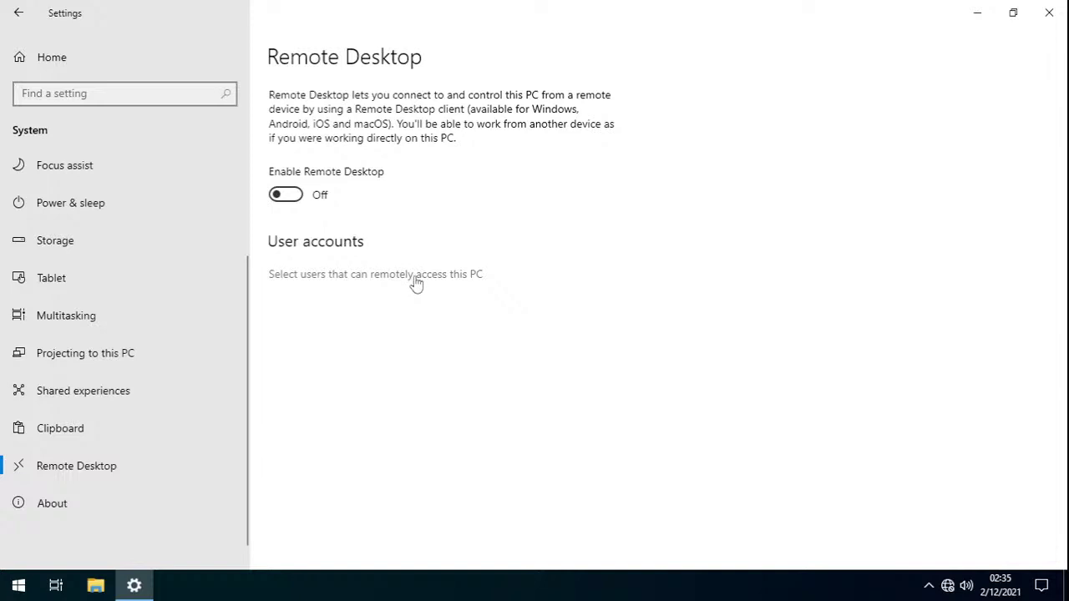
pyautogui.click(416, 275)
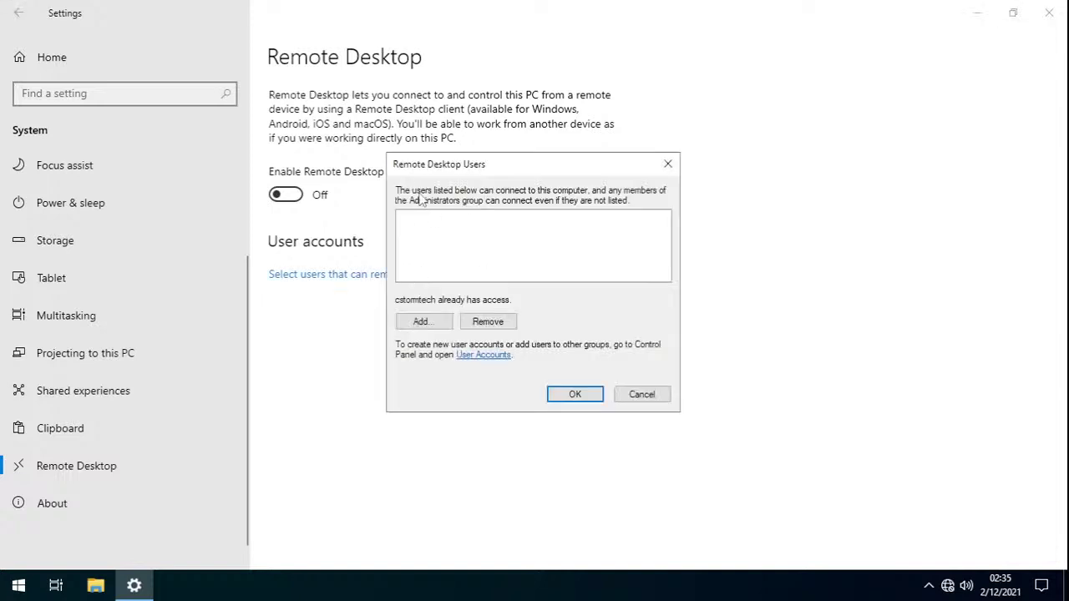
pyautogui.click(633, 395)
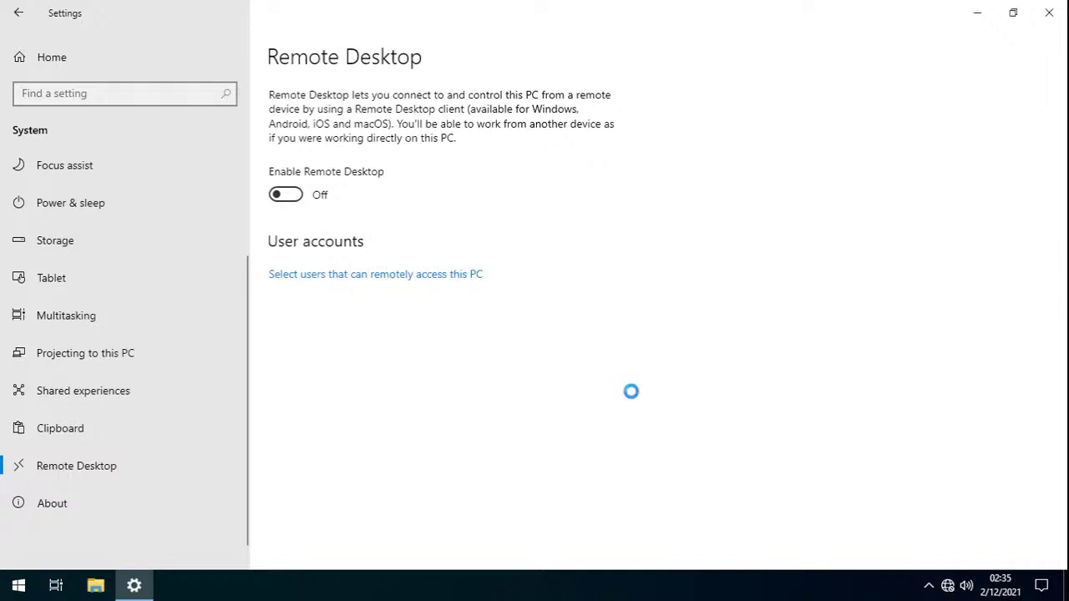
# - Read the About page, follow its product key link to the Activation page, and return to About
pyautogui.click(118, 500)
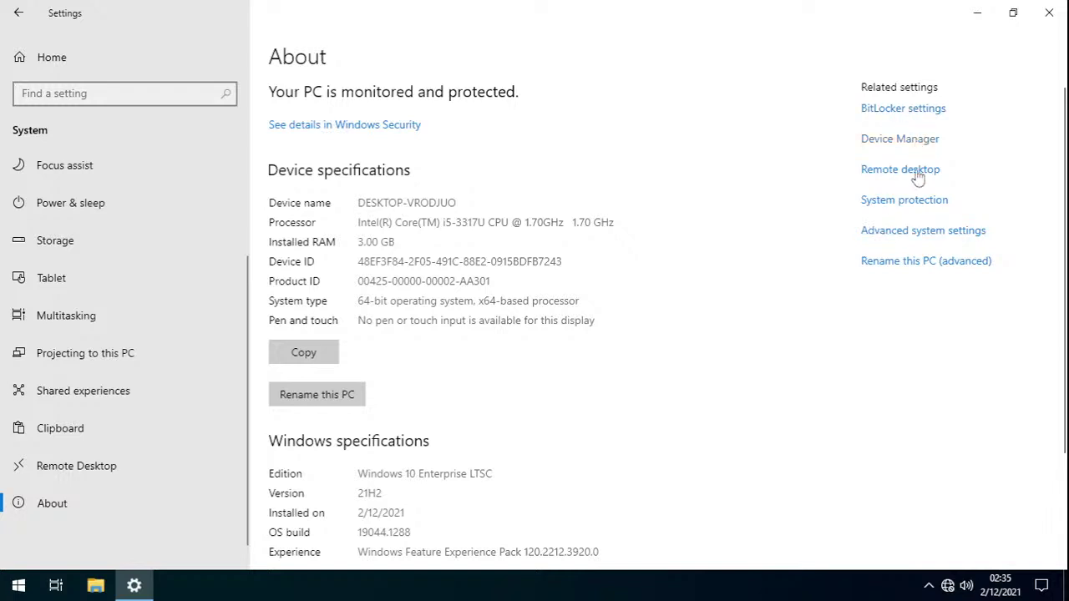
pyautogui.scroll(-3, 599, 264)
pyautogui.scroll(-1, 474, 241)
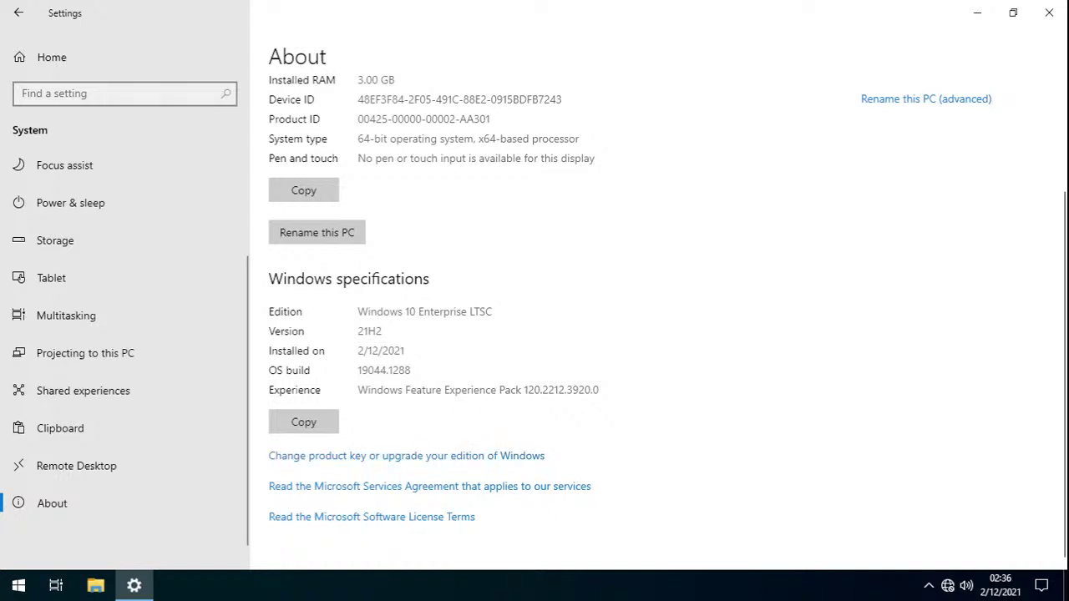
pyautogui.click(453, 459)
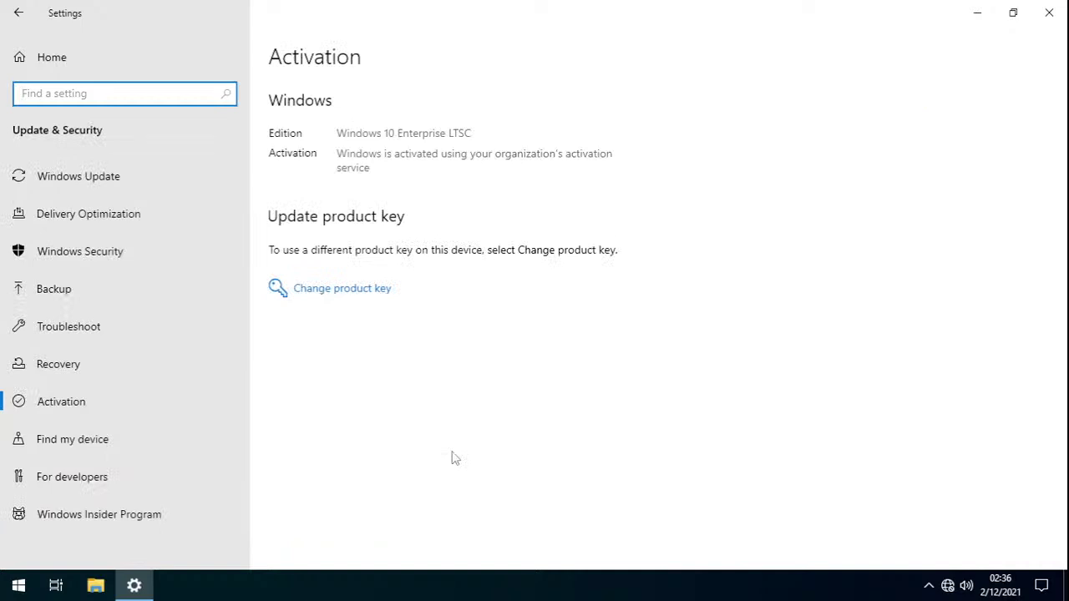
pyautogui.click(18, 13)
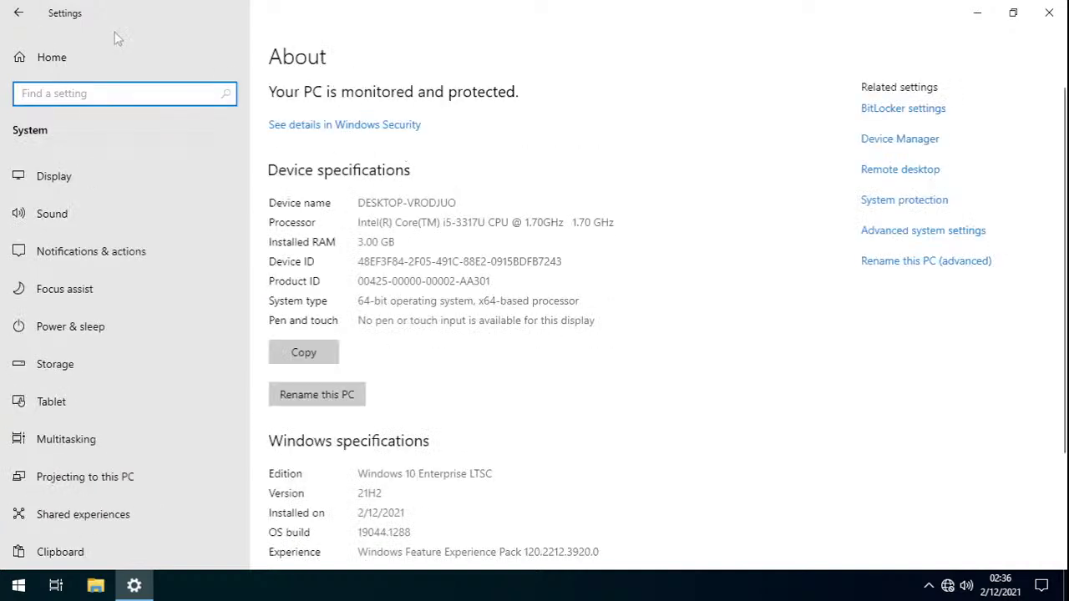
pyautogui.scroll(-3, 134, 351)
pyautogui.click(124, 462)
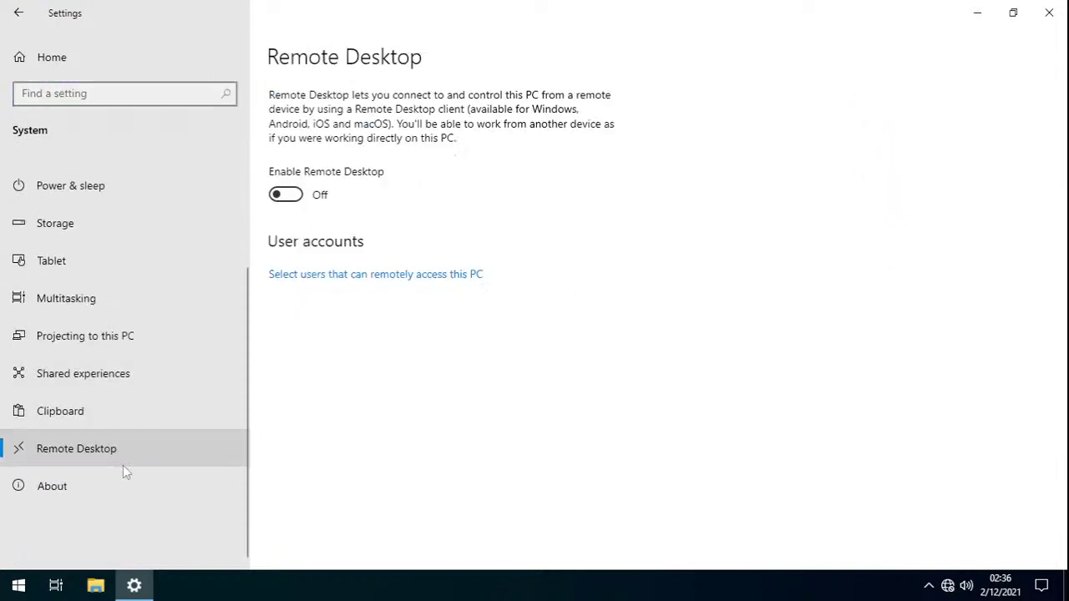
pyautogui.click(112, 480)
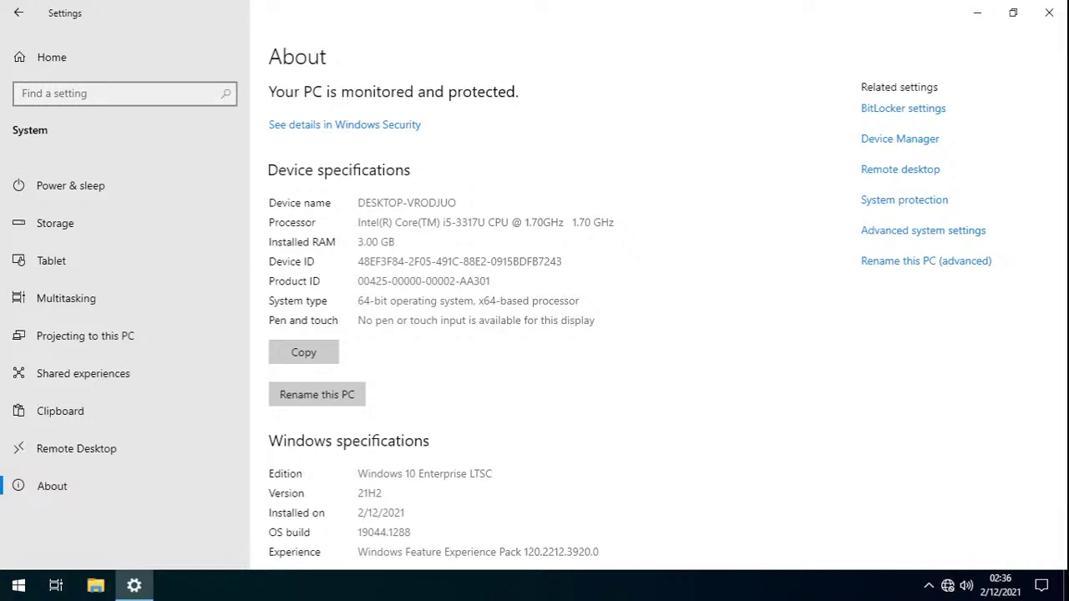
# - Examine the device and Windows specifications on the About page, highlighting the processor model and installed RAM
pyautogui.scroll(-3, 563, 334)
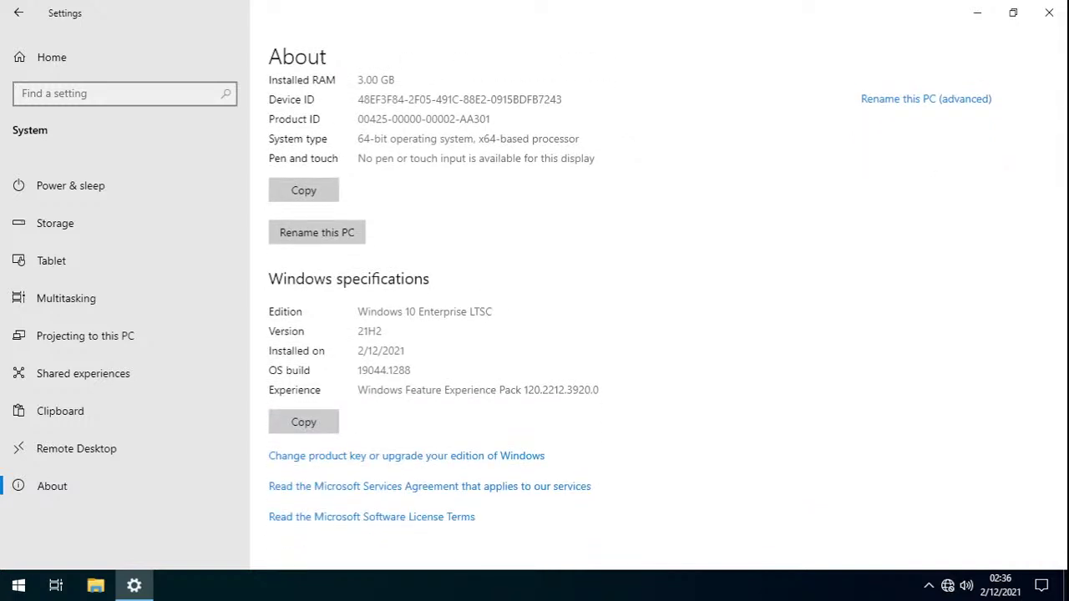
pyautogui.scroll(3, 566, 335)
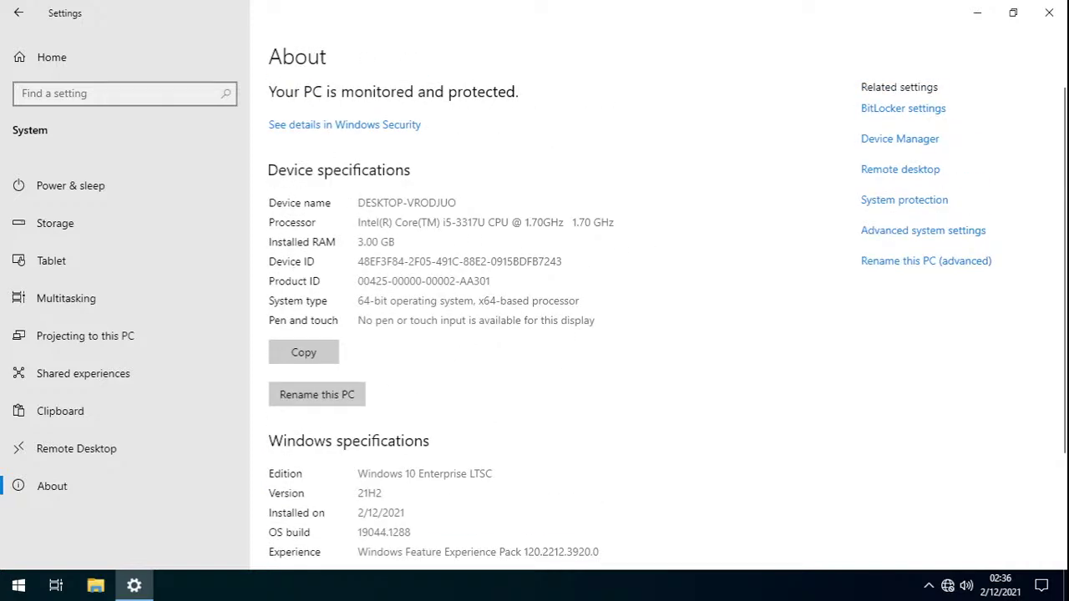
pyautogui.moveTo(443, 222); pyautogui.dragTo(508, 222)
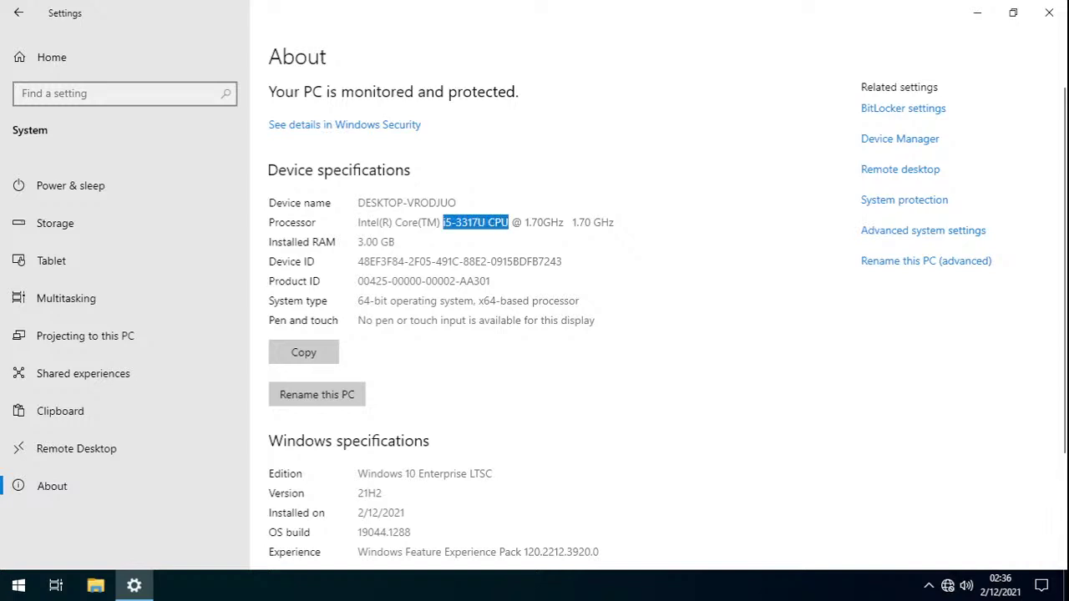
pyautogui.moveTo(358, 243); pyautogui.dragTo(392, 249)
pyautogui.click(394, 242)
pyautogui.click(393, 249)
pyautogui.doubleClick(368, 243)
pyautogui.click(379, 243)
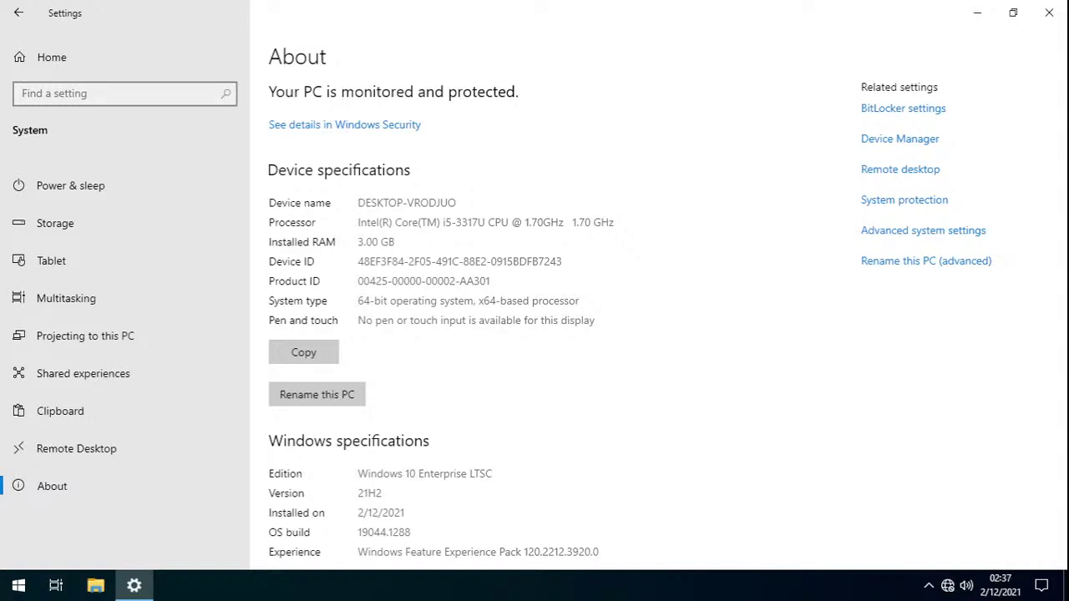
# - Look at the Rename your PC dialog from the About page and cancel it without entering a name
pyautogui.scroll(-3, 341, 241)
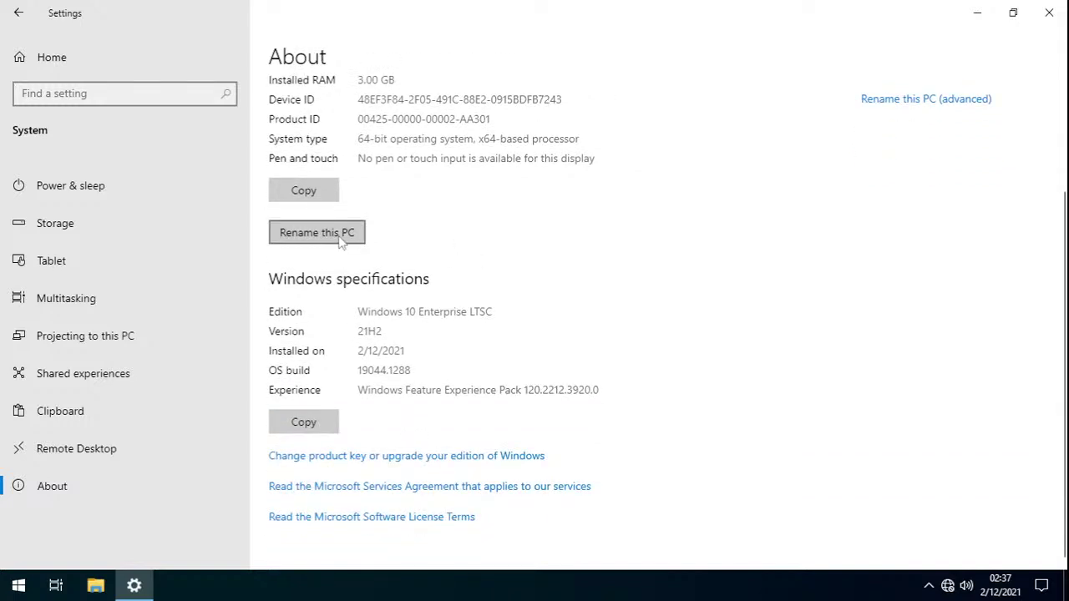
pyautogui.click(341, 234)
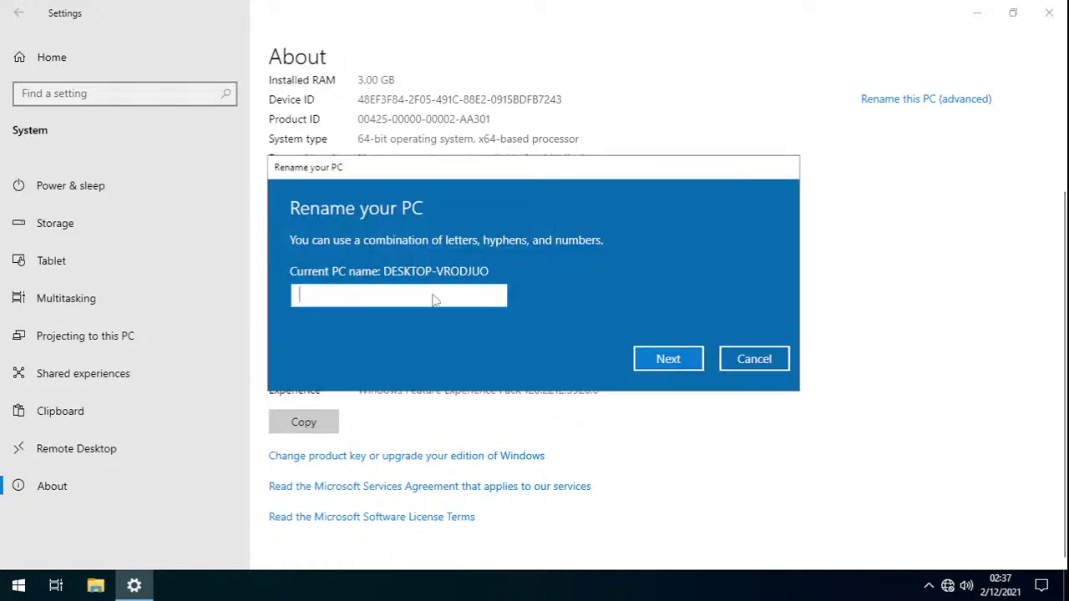
pyautogui.click(754, 361)
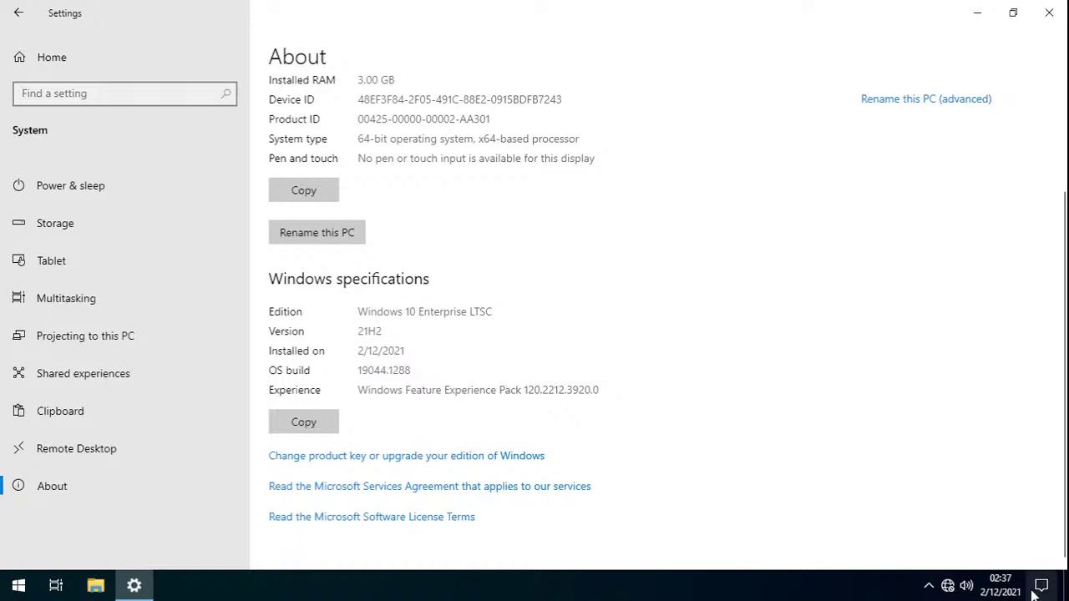
# - Check the current date in the calendar flyout and highlight the Experience entry under Windows specifications
pyautogui.click(1005, 592)
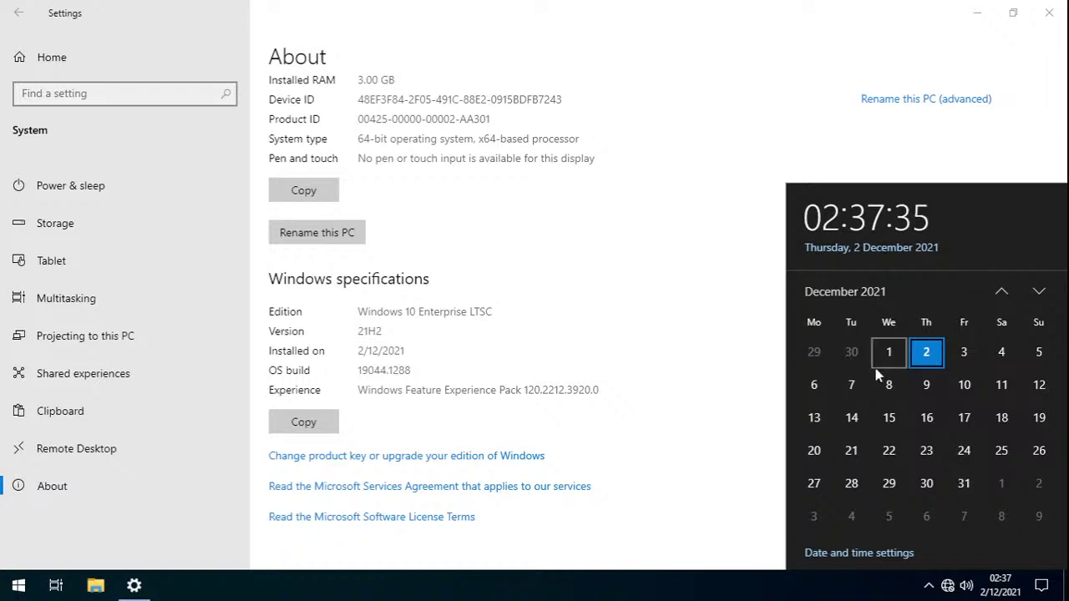
pyautogui.click(673, 494)
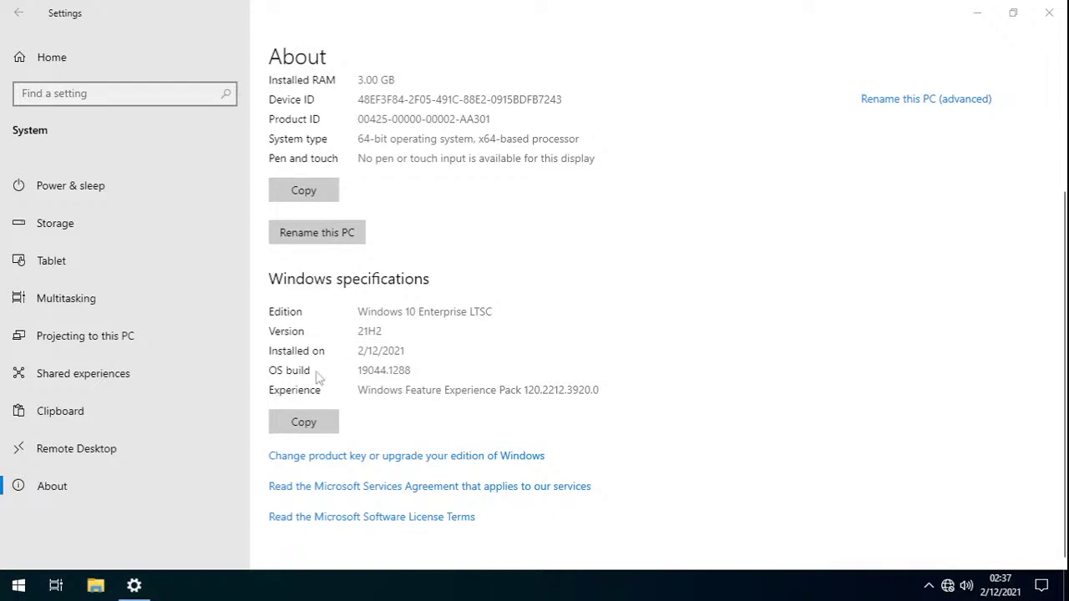
pyautogui.moveTo(368, 390); pyautogui.dragTo(535, 390)
pyautogui.click(473, 391)
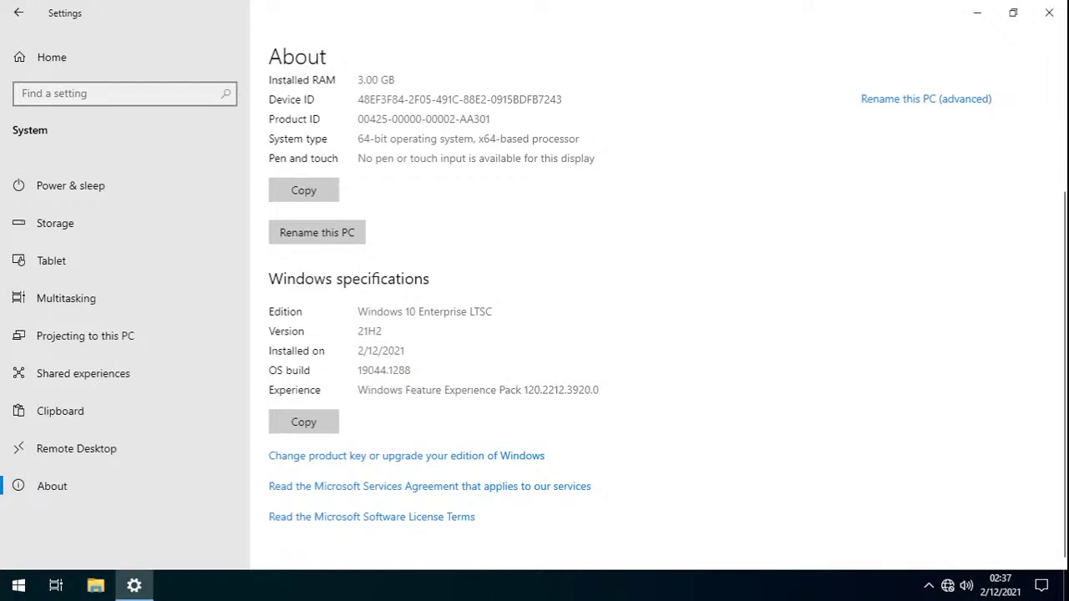
pyautogui.doubleClick(424, 390)
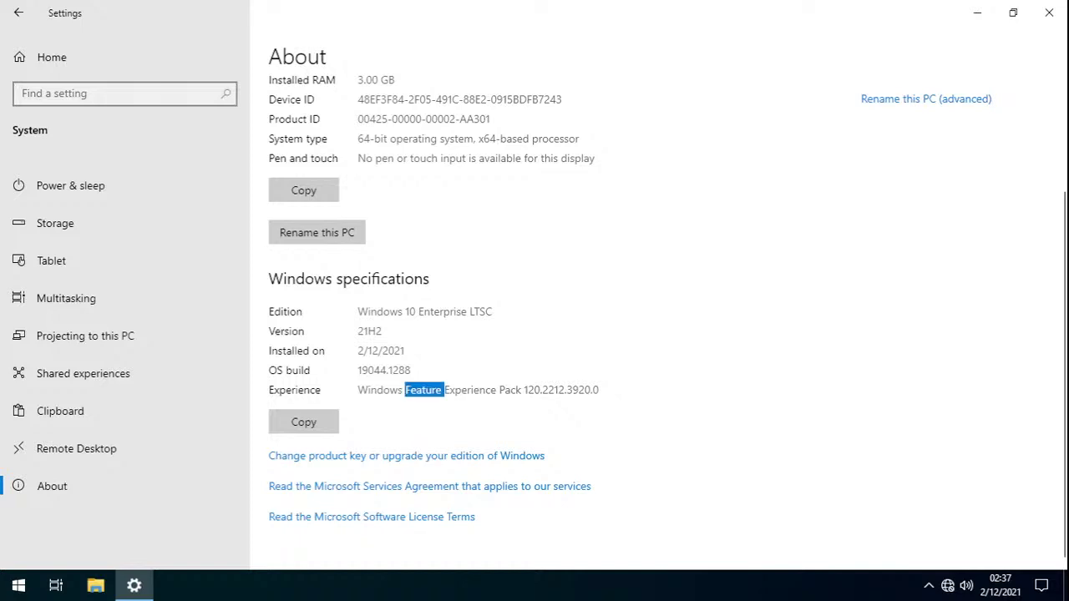
pyautogui.click(424, 390)
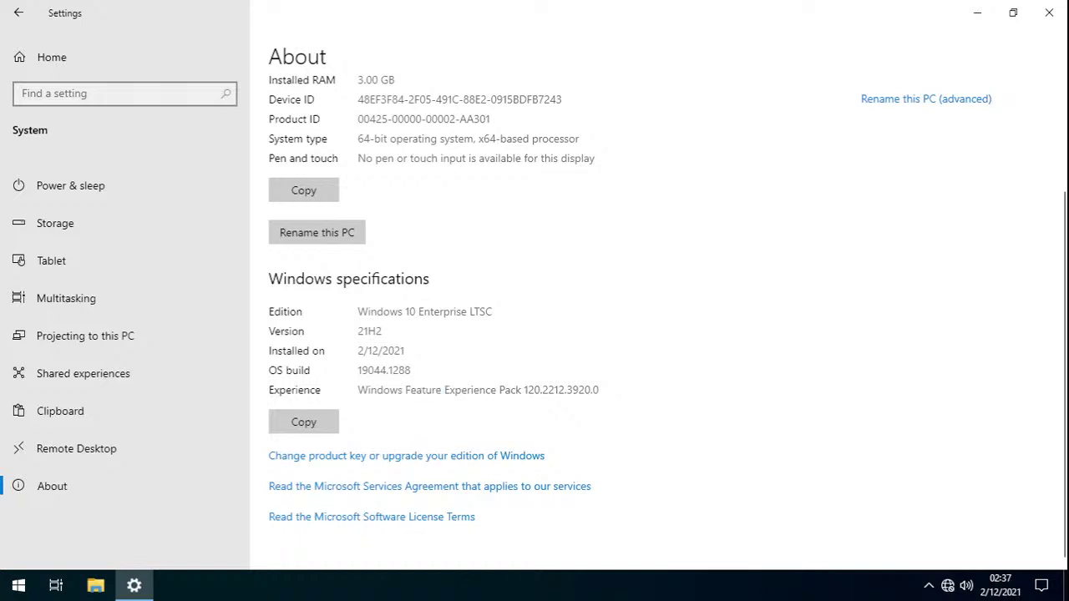
# - Switch to the private Firefox window on the host and search DuckDuckGo for "windows feature experience pack"
pyautogui.click(534, 52)
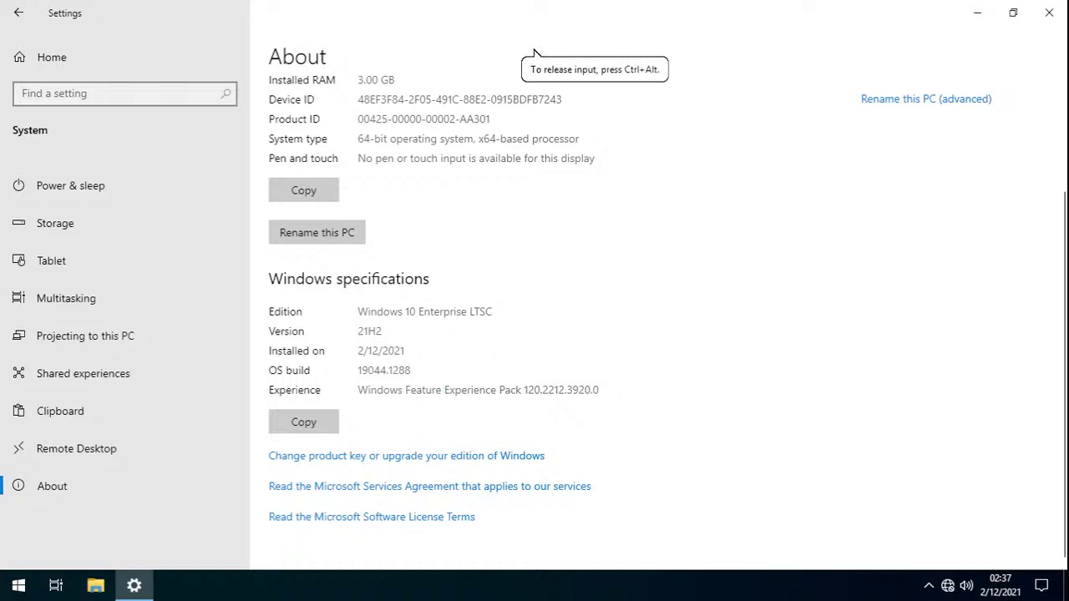
pyautogui.hotkey('ctrl', 'alt')
pyautogui.click(939, 30)
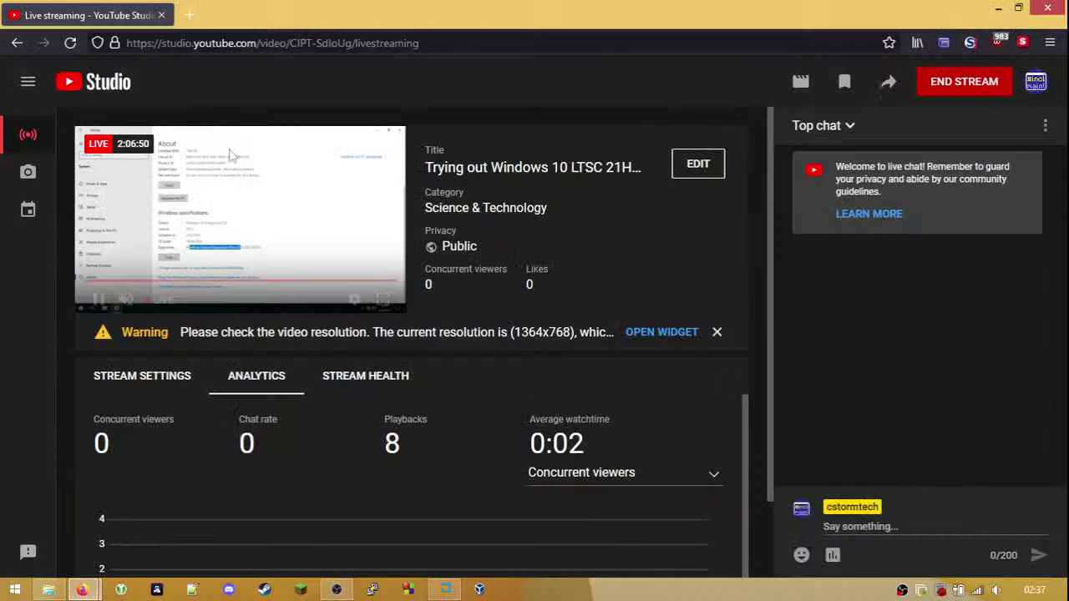
pyautogui.moveTo(83, 590)
pyautogui.click(222, 532)
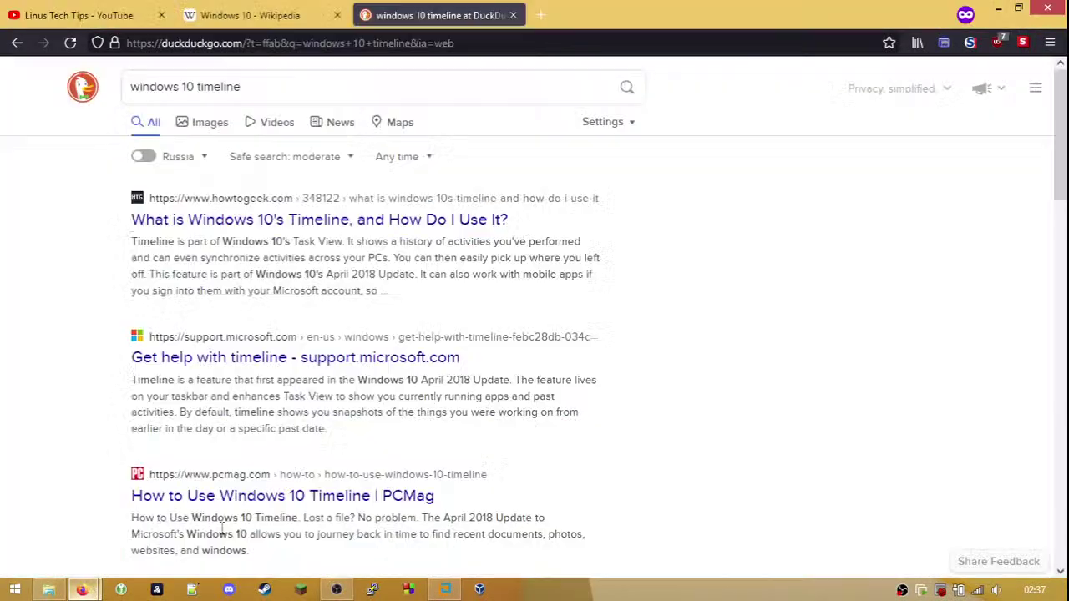
pyautogui.click(464, 46)
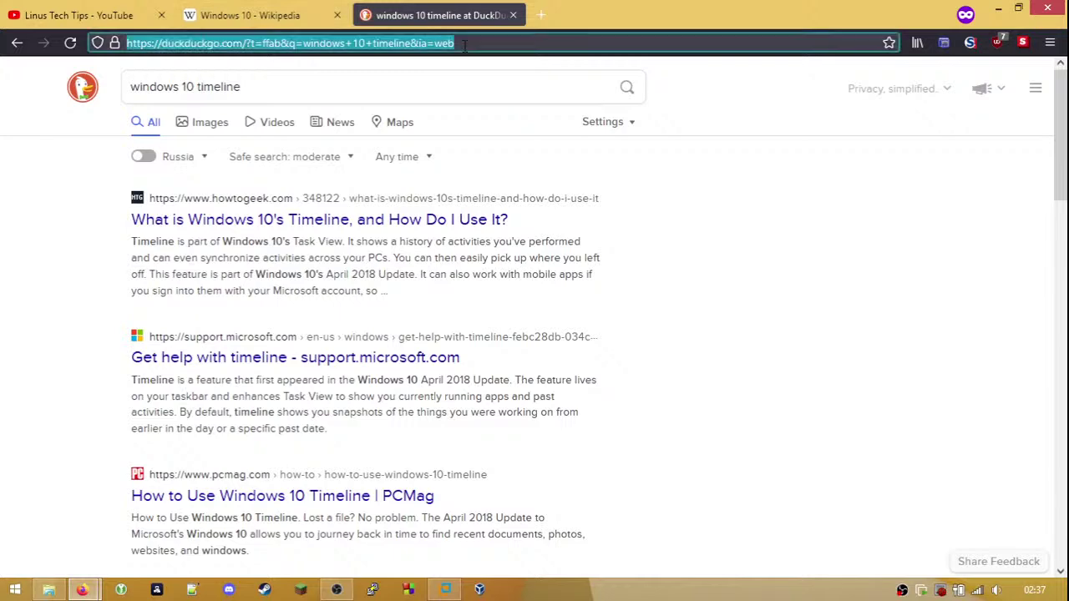
pyautogui.write('windows')
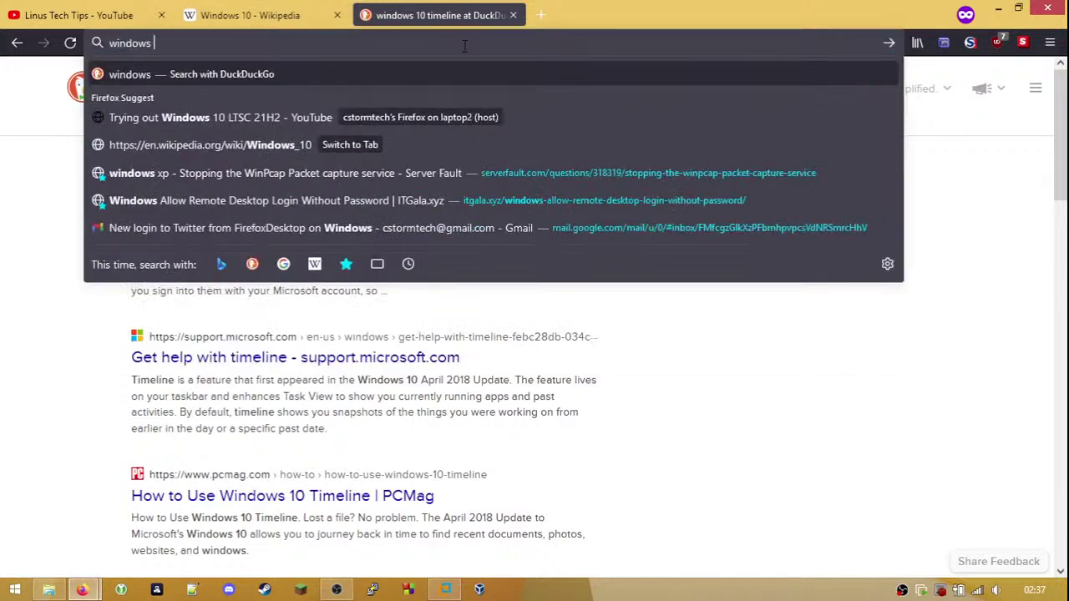
pyautogui.write(' feature experience pack')
pyautogui.press('Return')
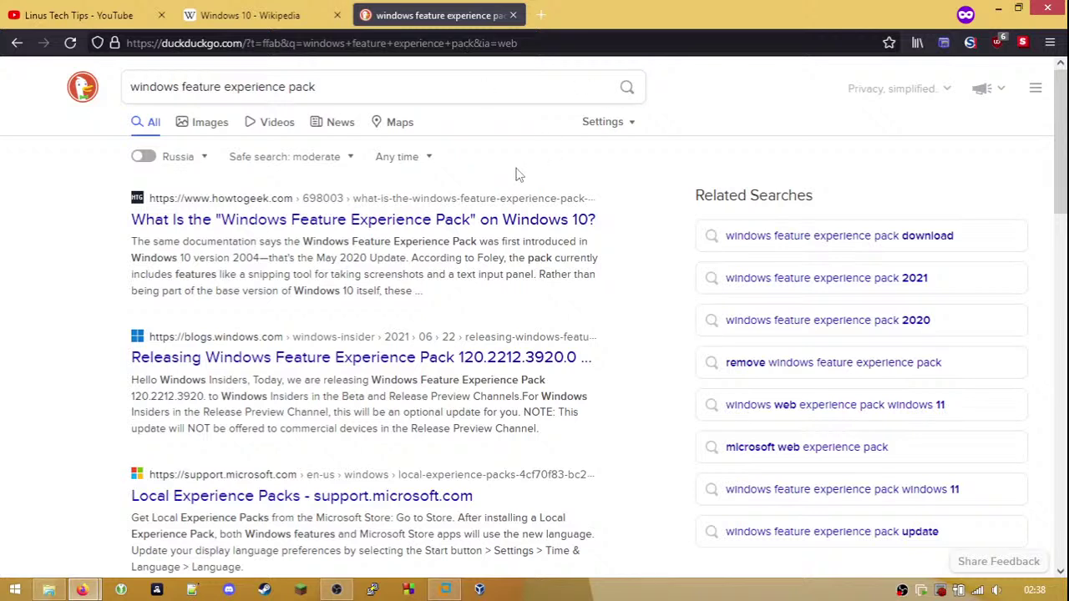
# - Open the How-To Geek article explaining the Windows Feature Experience Pack, highlight its site name and start reading
pyautogui.click(405, 221)
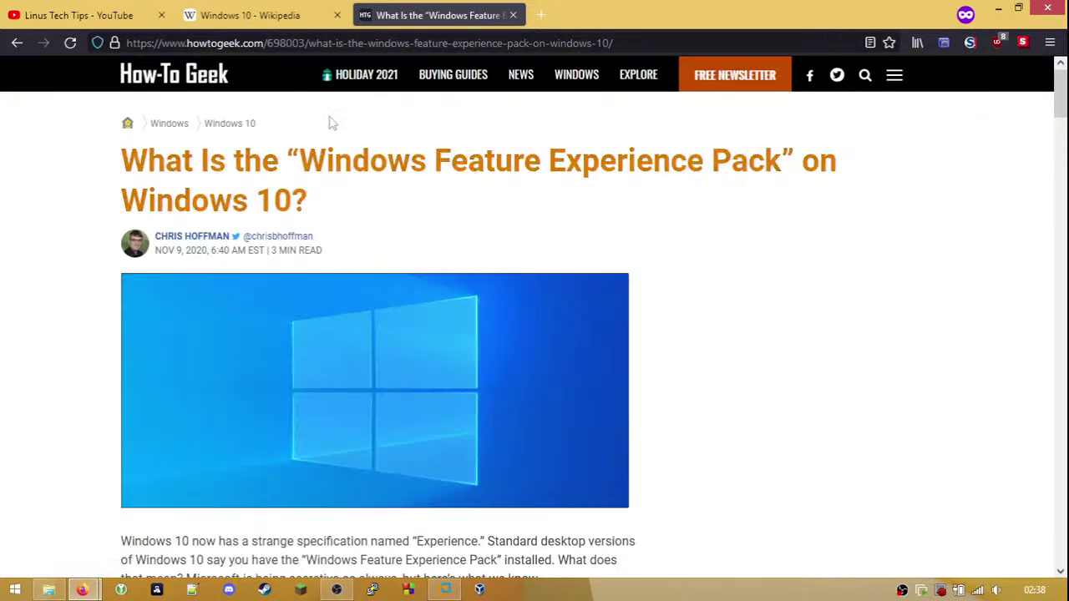
pyautogui.moveTo(241, 42); pyautogui.dragTo(187, 42)
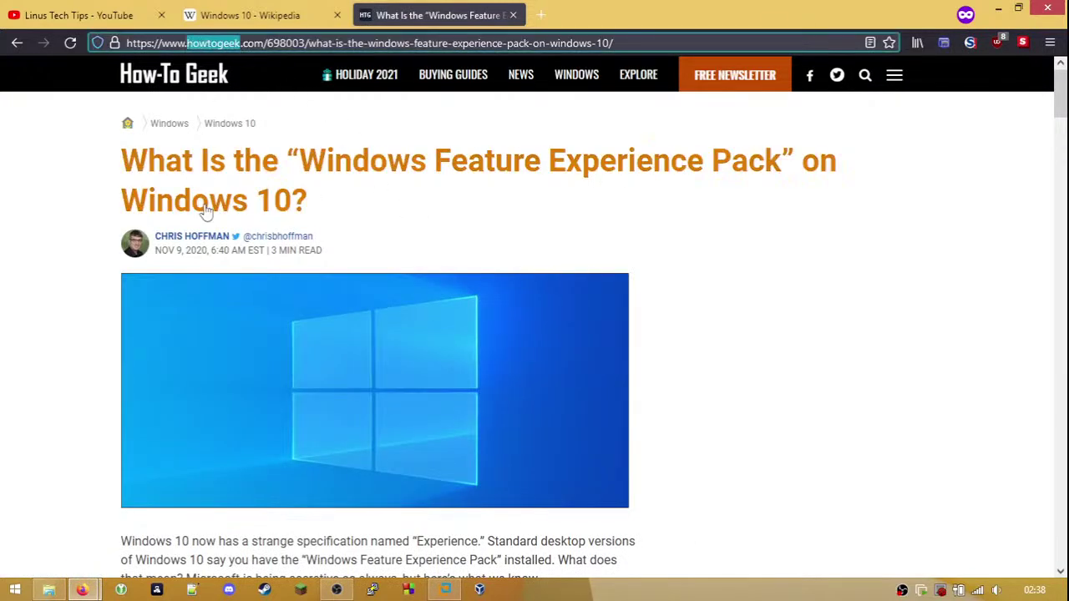
pyautogui.moveTo(207, 248)
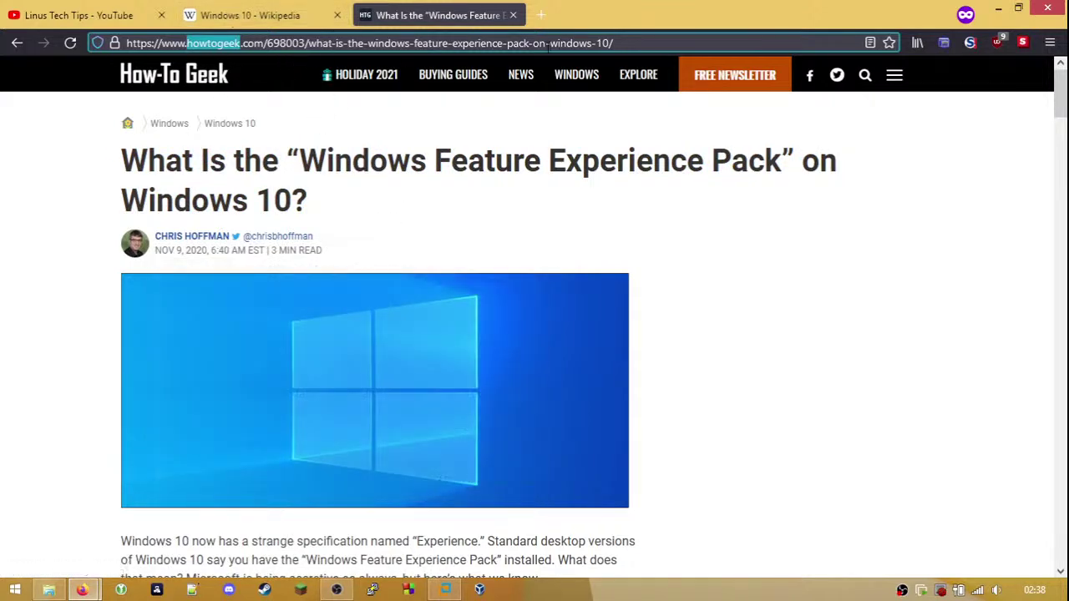
pyautogui.click(561, 244)
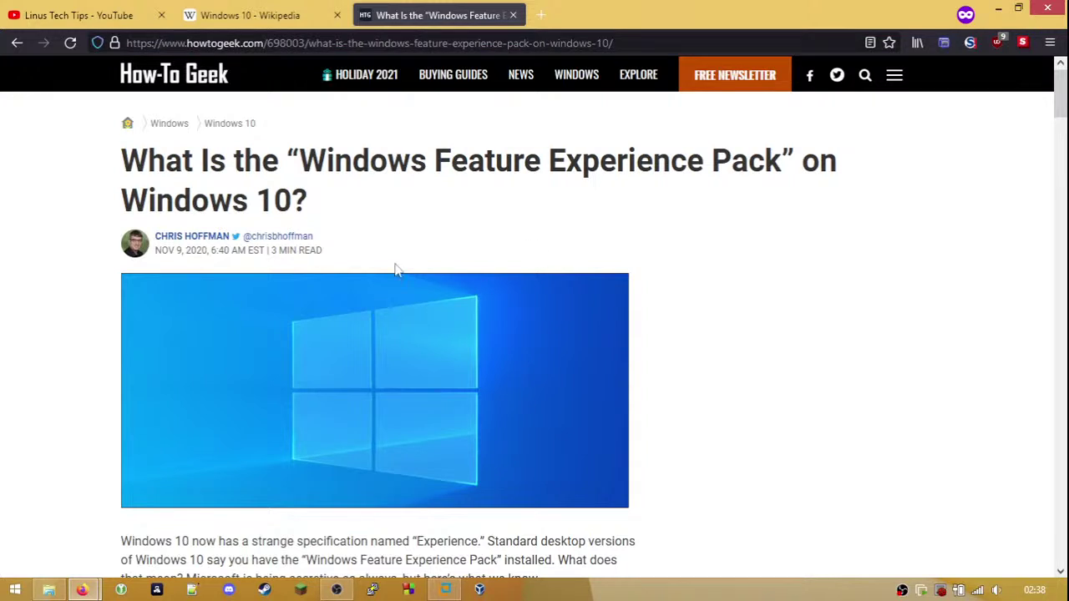
pyautogui.scroll(-1, 393, 266)
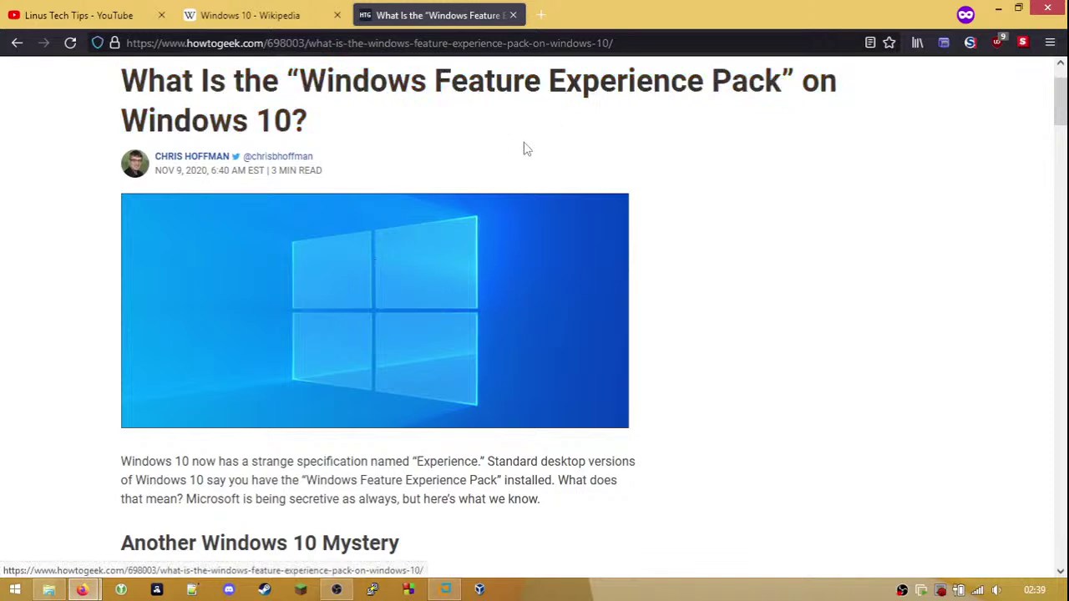
# - Read the How-To Geek article's opening sections and open the linked ZDNet article about the Feature Experience Pack in a new tab
pyautogui.scroll(-5, 527, 148)
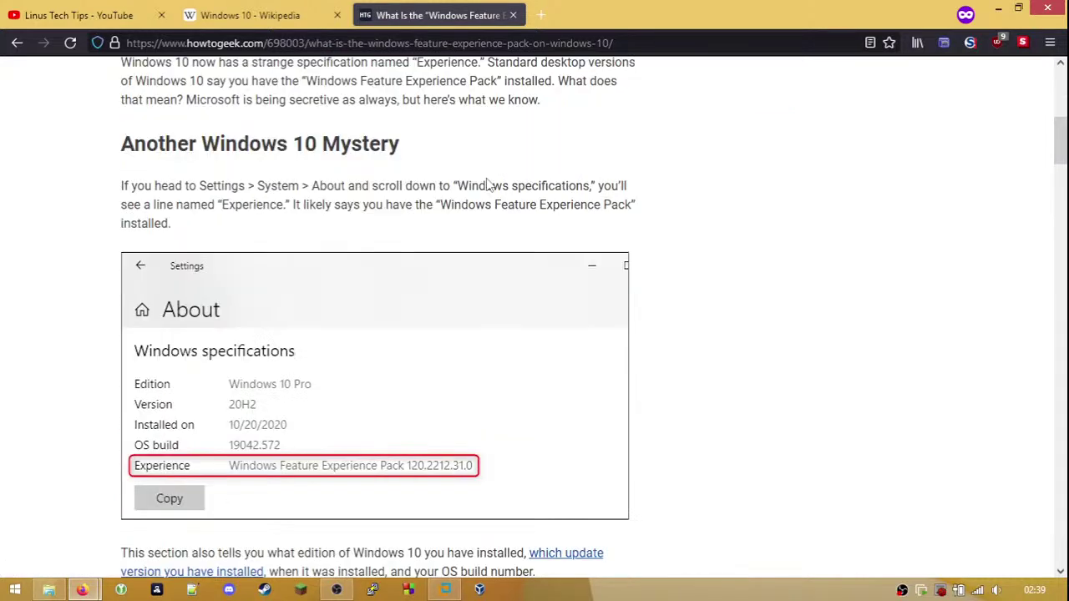
pyautogui.scroll(2, 489, 191)
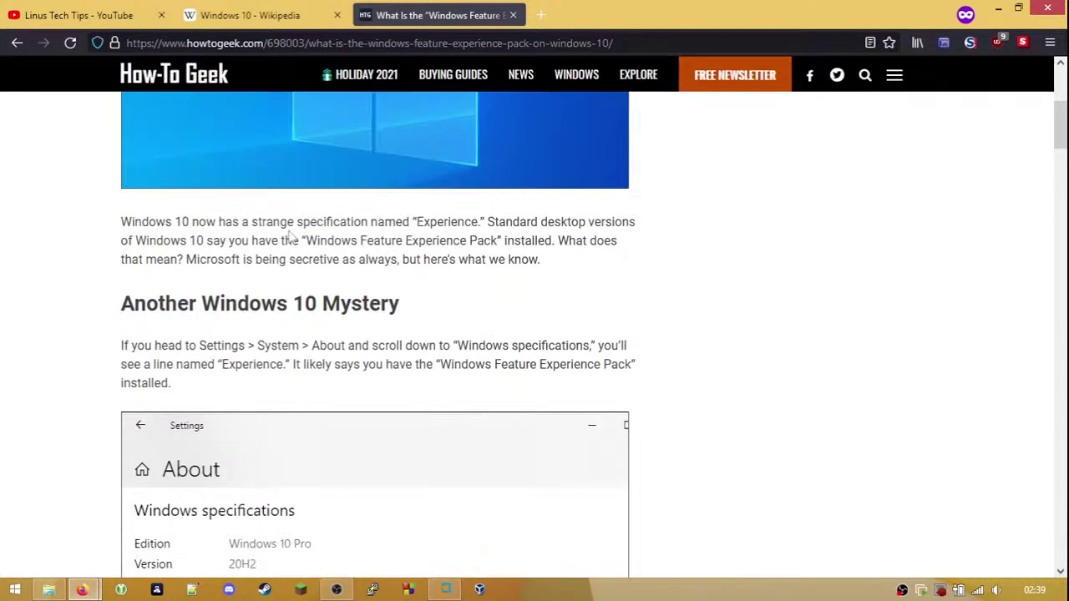
pyautogui.scroll(-1, 377, 264)
pyautogui.scroll(-4, 377, 265)
pyautogui.scroll(-1, 378, 269)
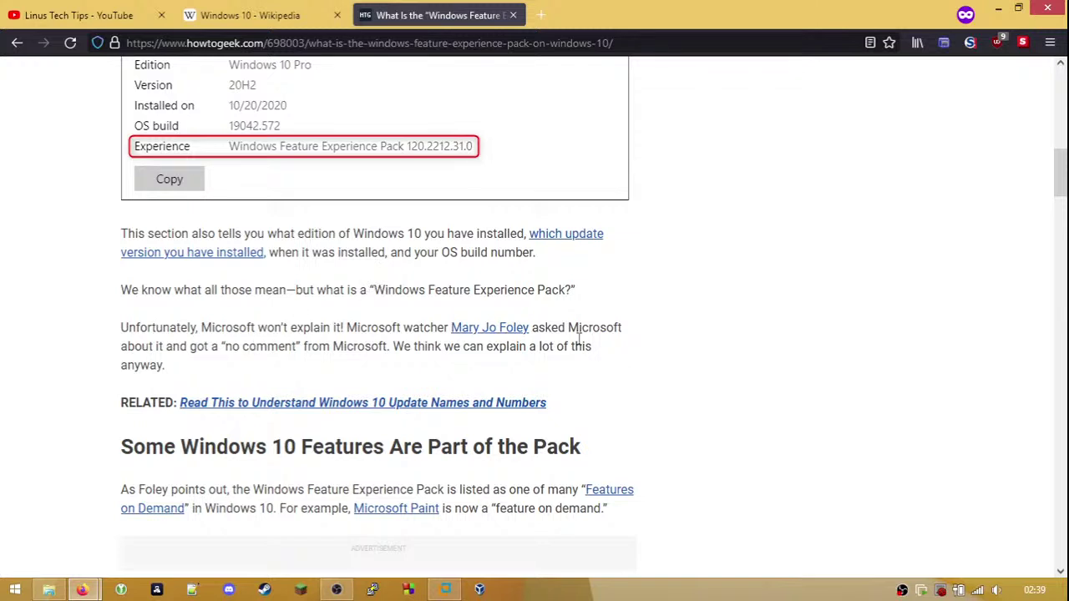
pyautogui.rightClick(483, 332)
pyautogui.click(506, 338)
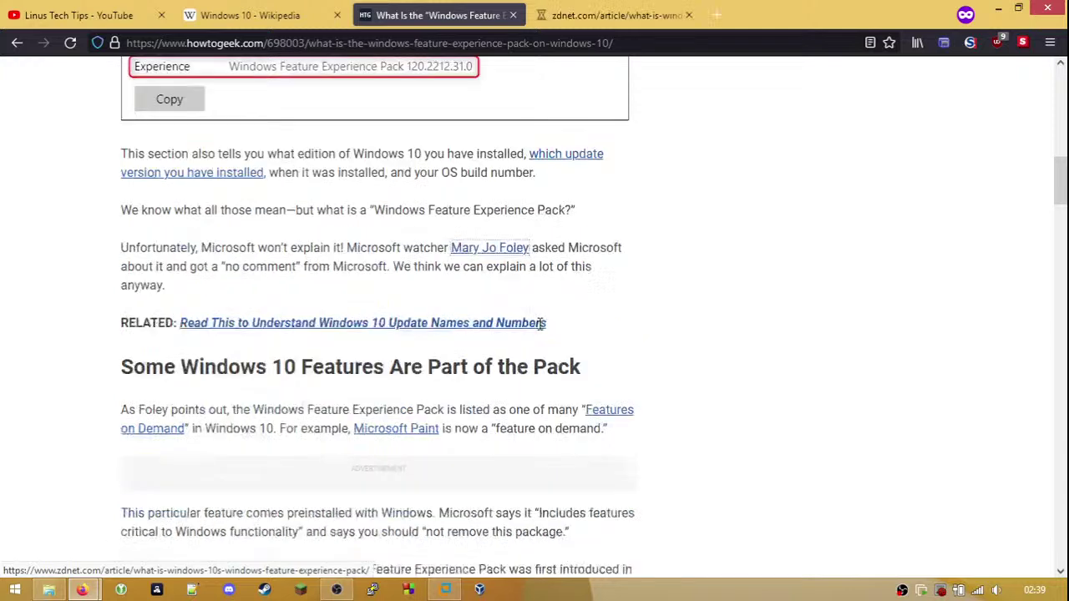
pyautogui.scroll(-3, 512, 346)
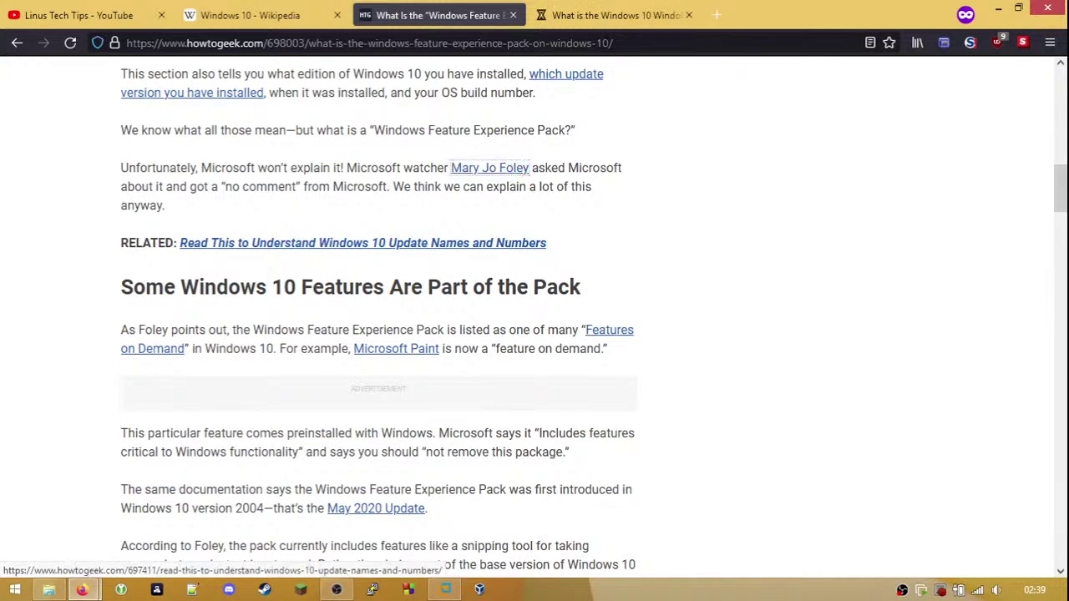
# - Switch to the ZDNet article on the Windows Feature Experience Pack and skim its headline, lead image and first paragraphs
pyautogui.click(609, 19)
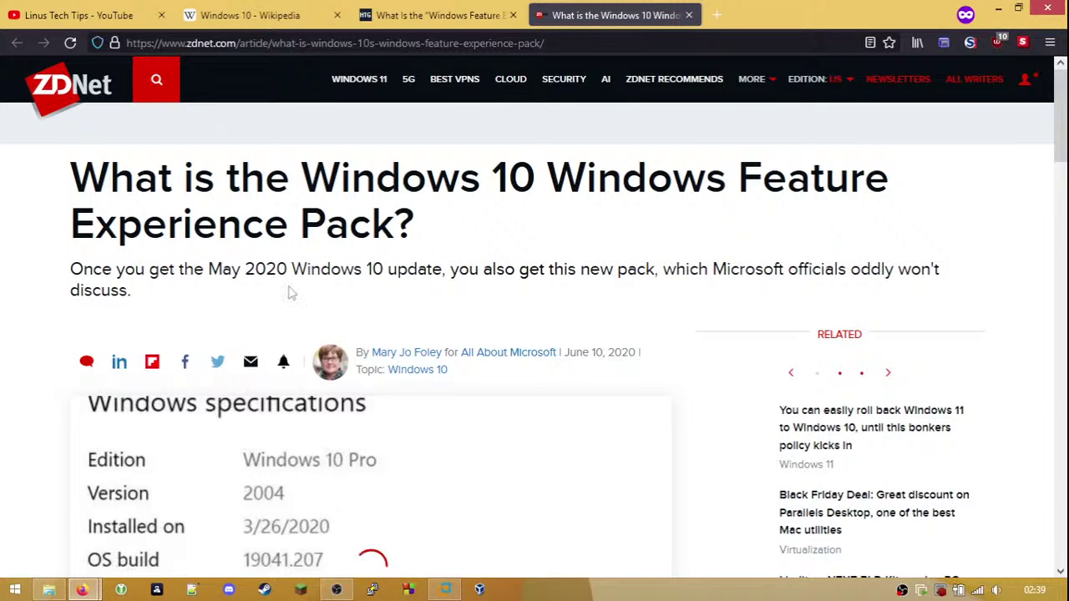
pyautogui.scroll(-3, 404, 269)
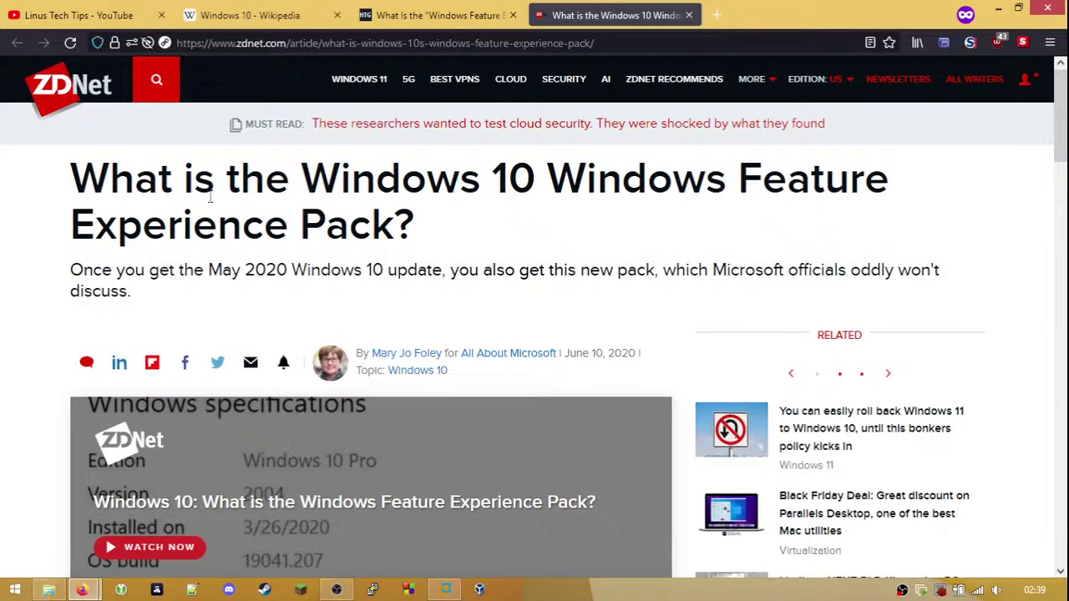
pyautogui.scroll(-2, 213, 205)
pyautogui.scroll(-6, 367, 296)
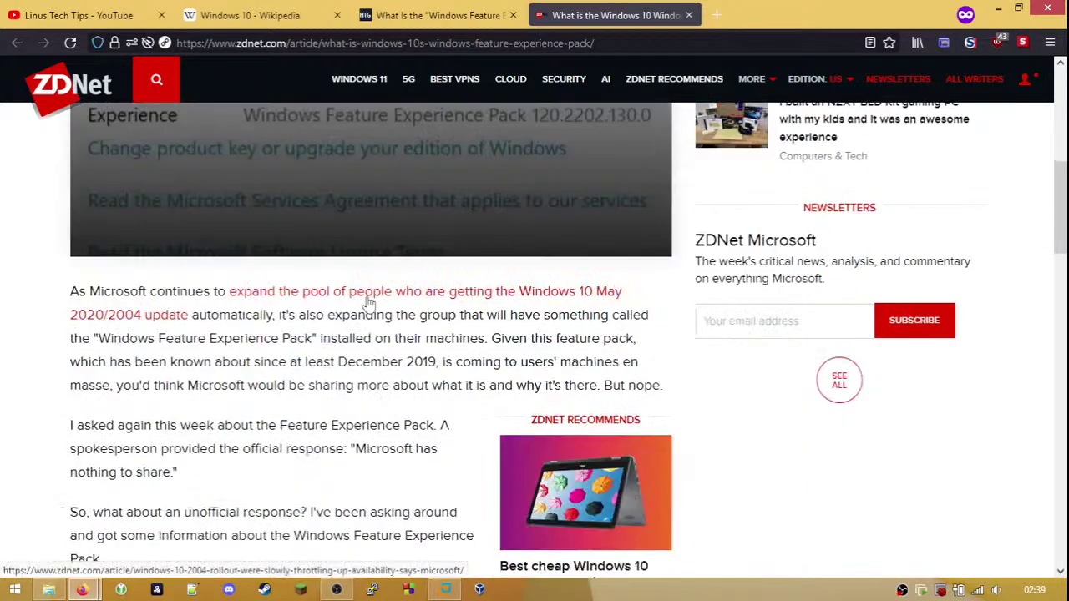
pyautogui.scroll(8, 368, 297)
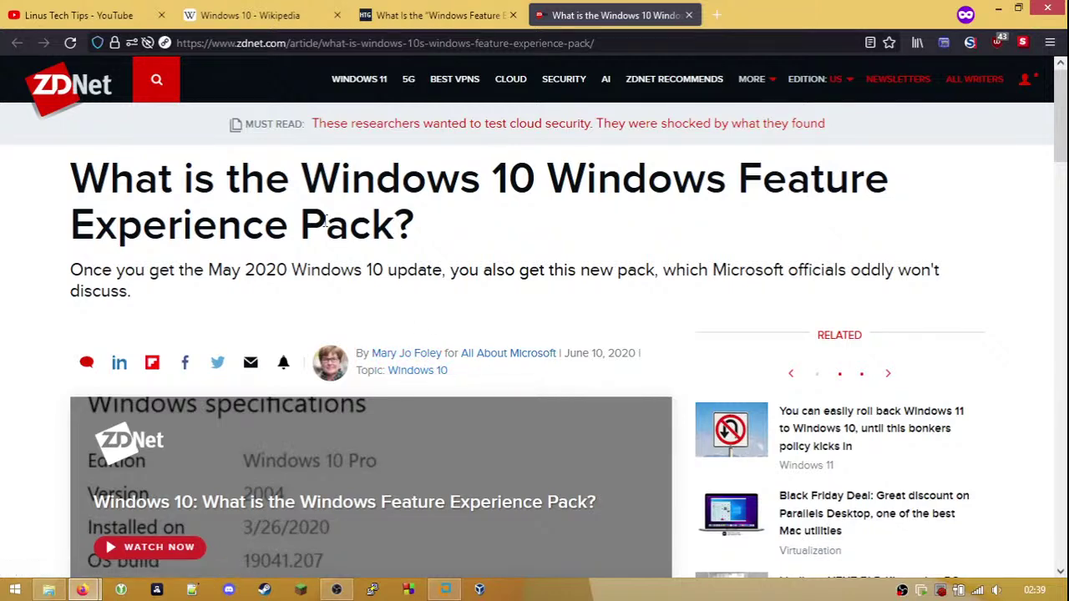
pyautogui.scroll(-5, 491, 386)
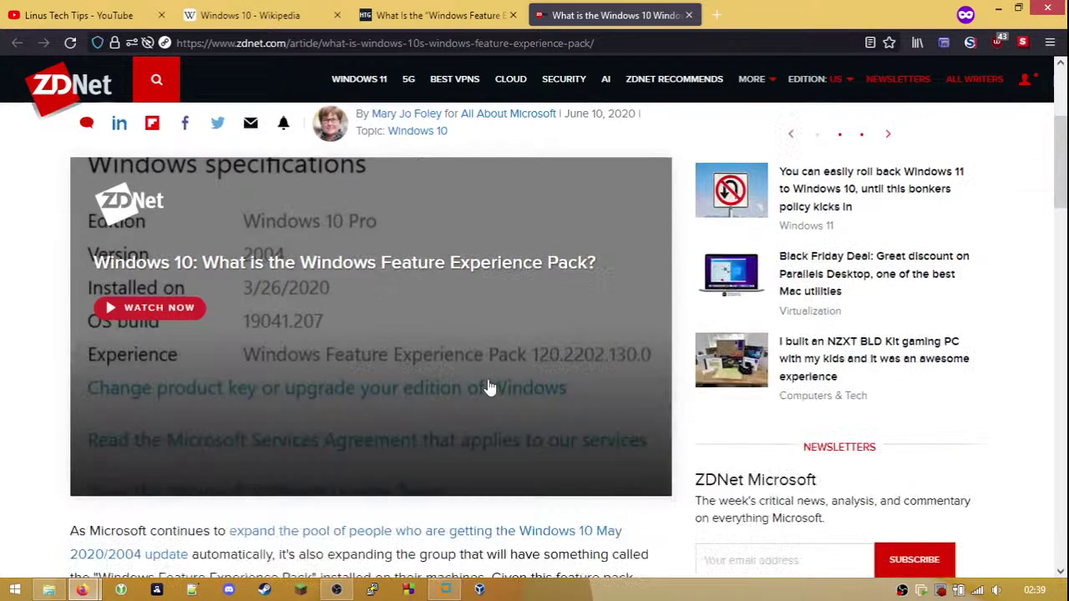
# - Look up "windows 2000" on Wikipedia in a new tab and read the article's introduction
pyautogui.click(718, 16)
pyautogui.write('@wikipedia windows 200')
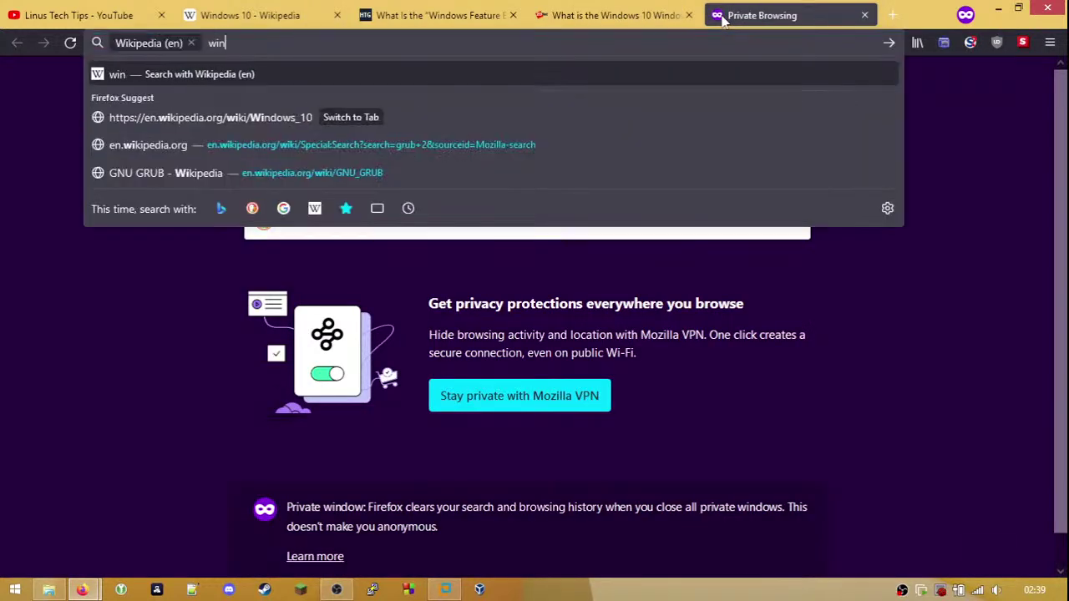
pyautogui.write('00')
pyautogui.press('Return')
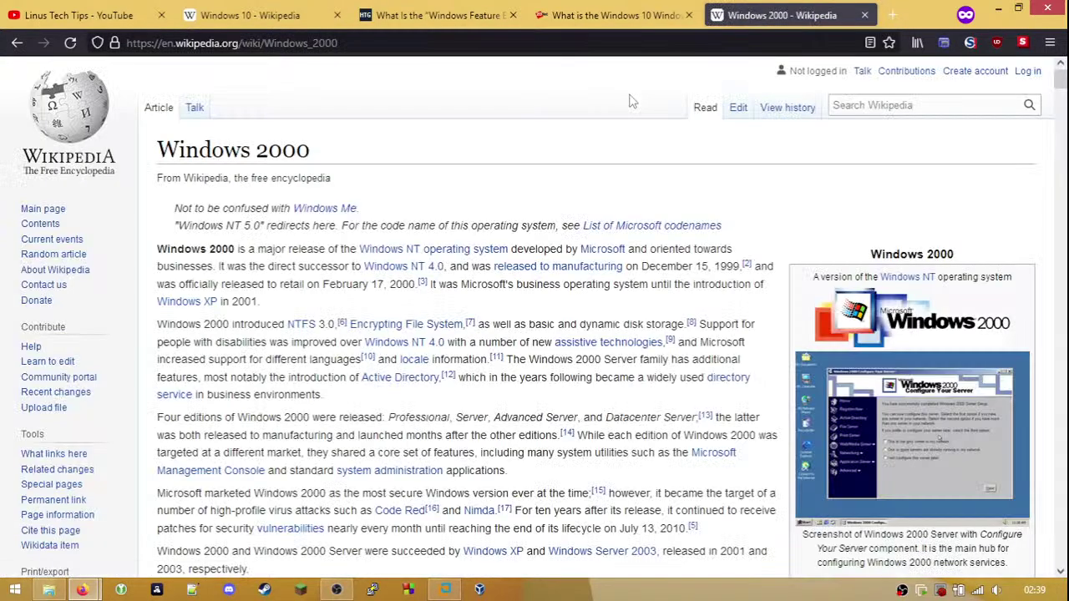
pyautogui.scroll(-3, 611, 146)
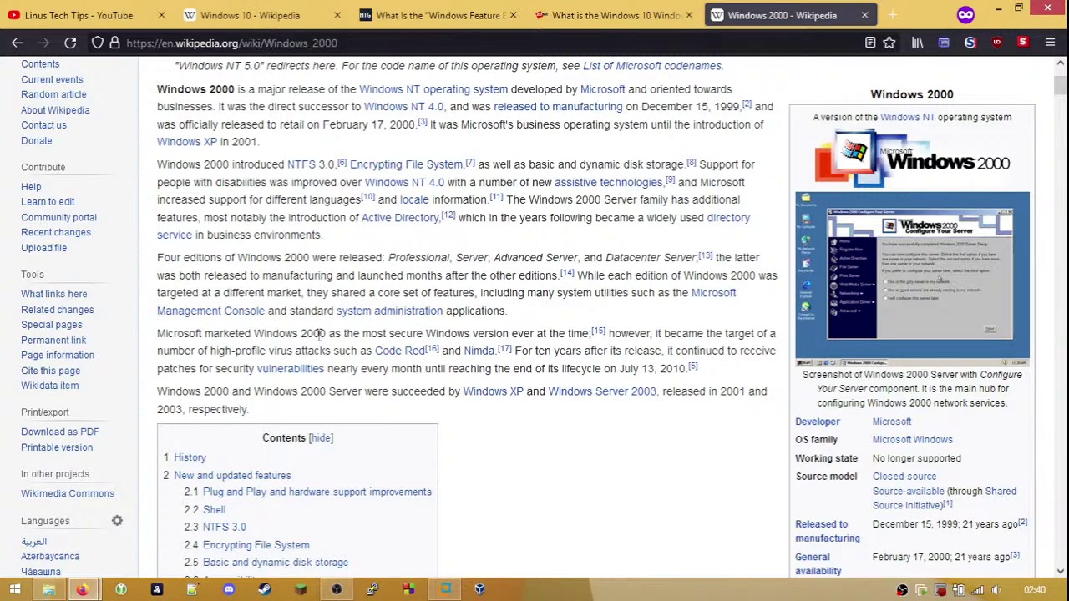
# - Find "blackli" within the Windows 2000 article and close the search at the matching passage
pyautogui.hotkey('ctrl', 'f')
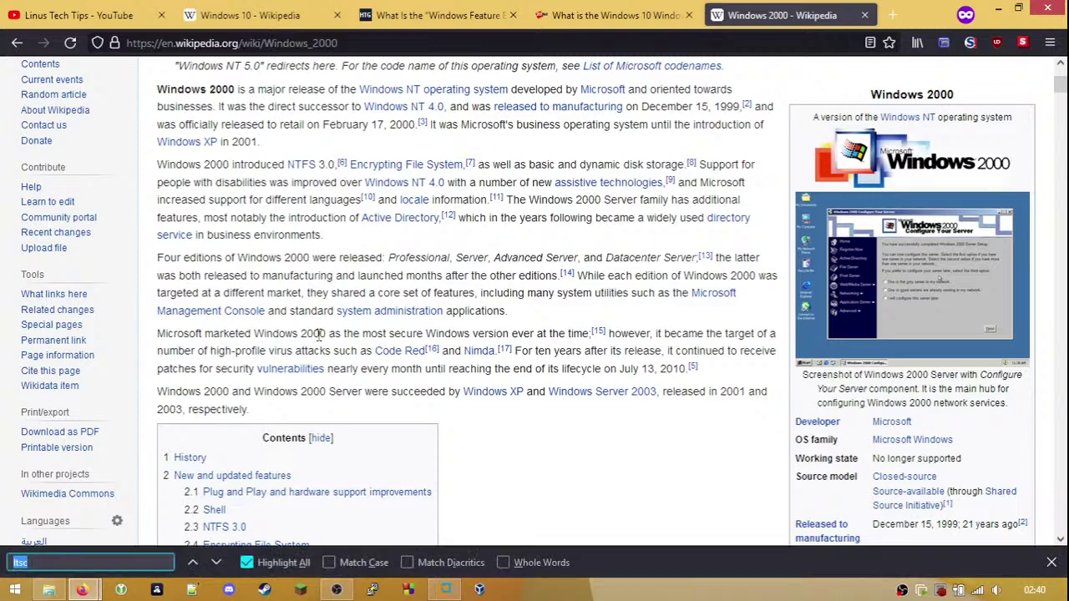
pyautogui.write('blackli')
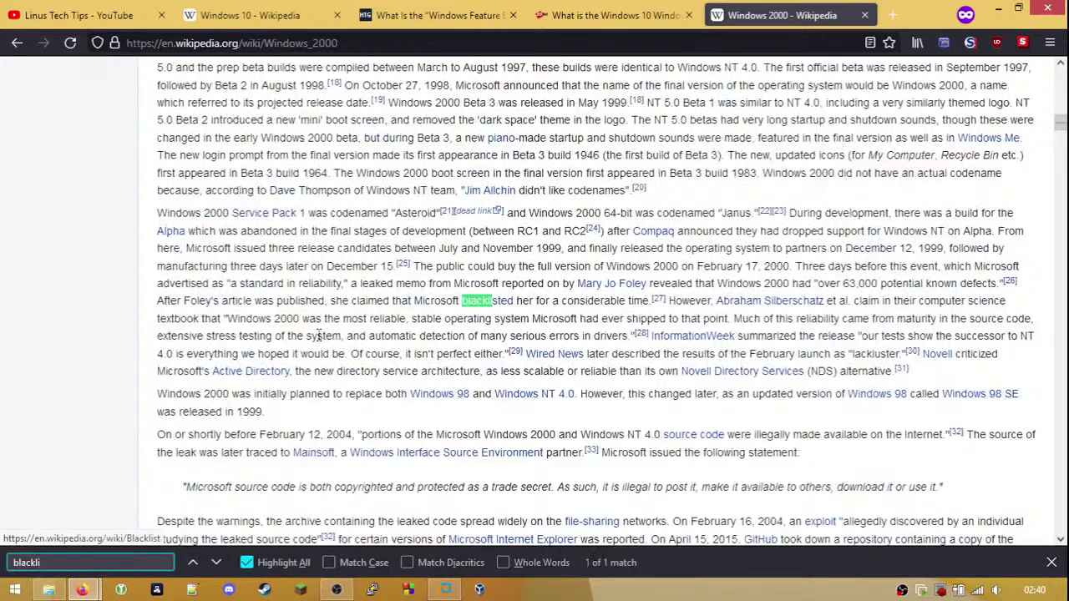
pyautogui.press('Escape')
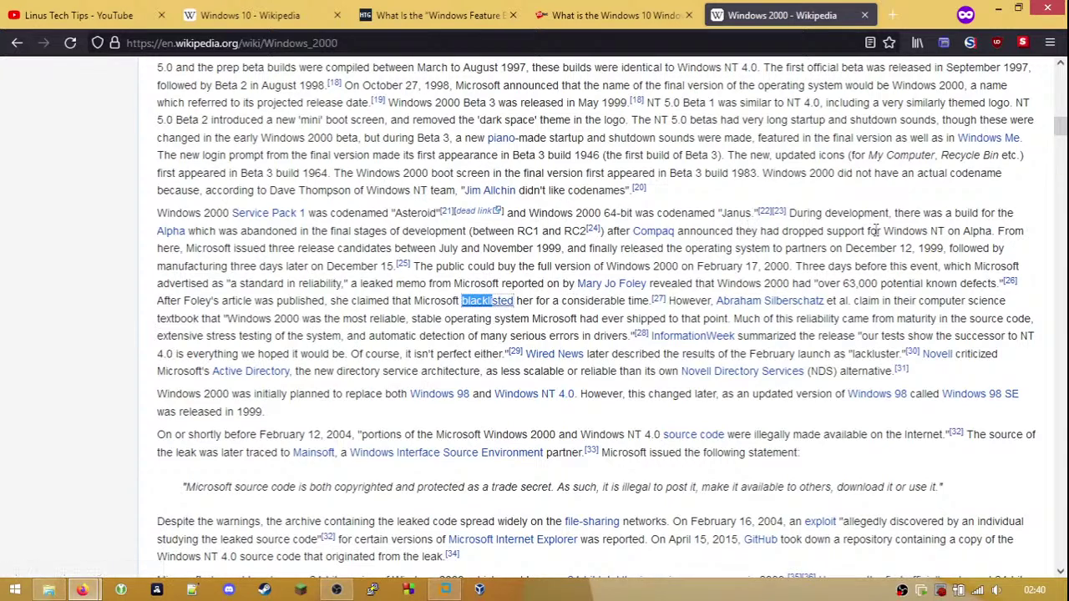
# - Read the Windows 2000 release history, highlighting the year 1999 and the sentence about the public buying the full version
pyautogui.moveTo(919, 248); pyautogui.dragTo(944, 248)
pyautogui.click(945, 248)
pyautogui.doubleClick(933, 248)
pyautogui.click(936, 249)
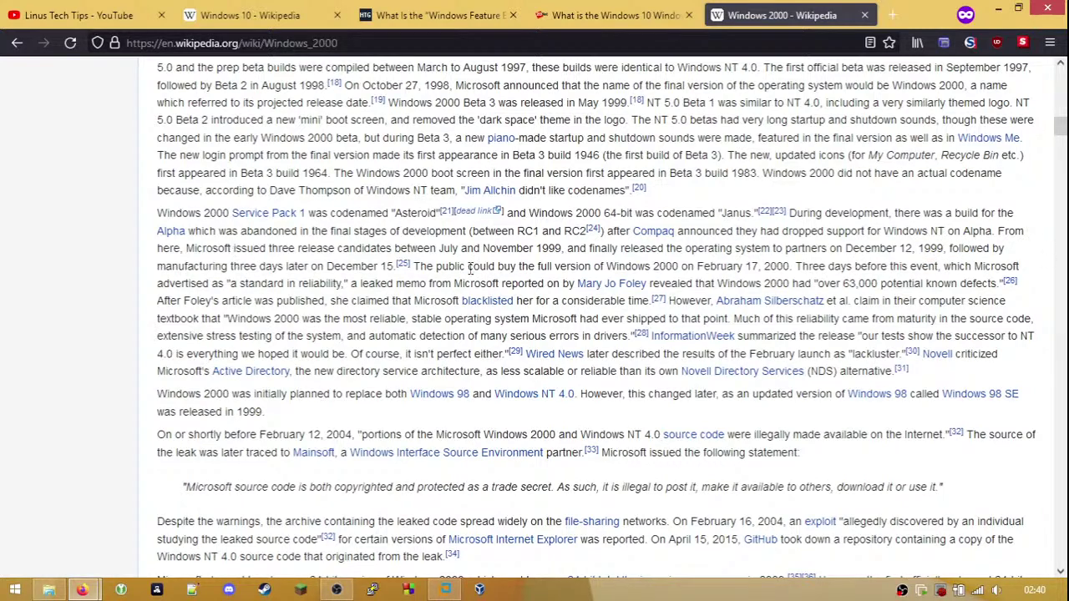
pyautogui.moveTo(488, 268); pyautogui.dragTo(618, 268)
pyautogui.click(662, 266)
# - Open the linked Wikipedia article about the journalist behind the leaked memo report in a new tab, read its Career section and close it
pyautogui.rightClick(598, 288)
pyautogui.click(622, 297)
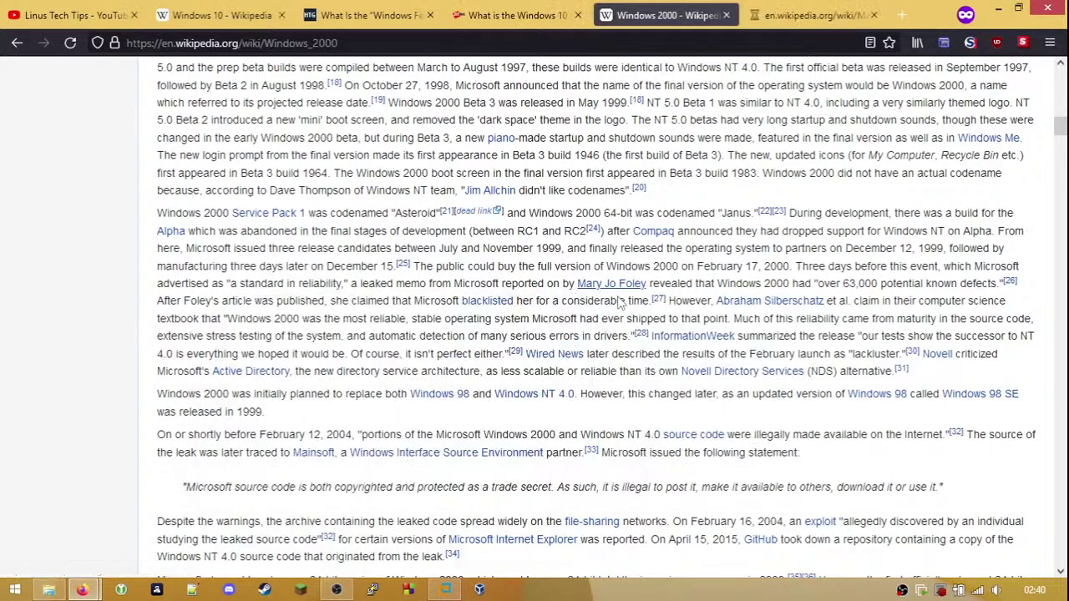
pyautogui.click(830, 10)
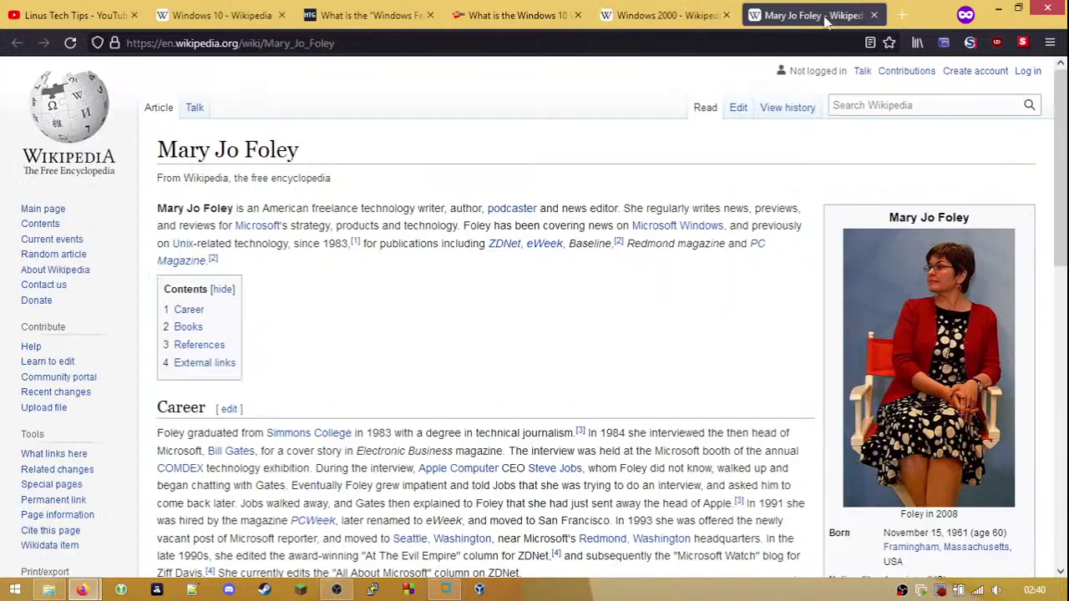
pyautogui.scroll(-3, 487, 290)
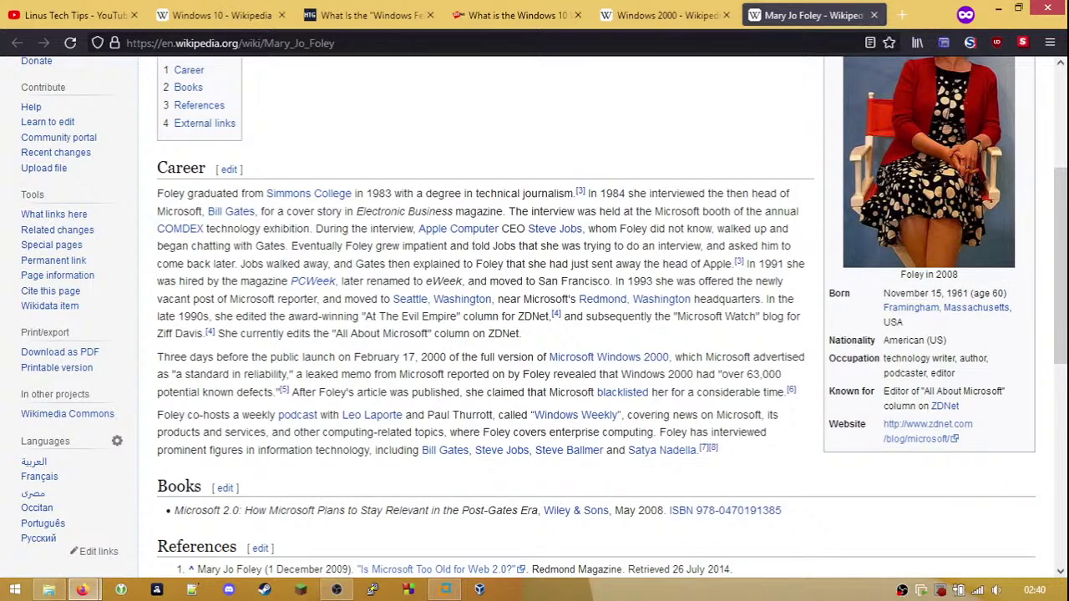
pyautogui.scroll(2, 961, 401)
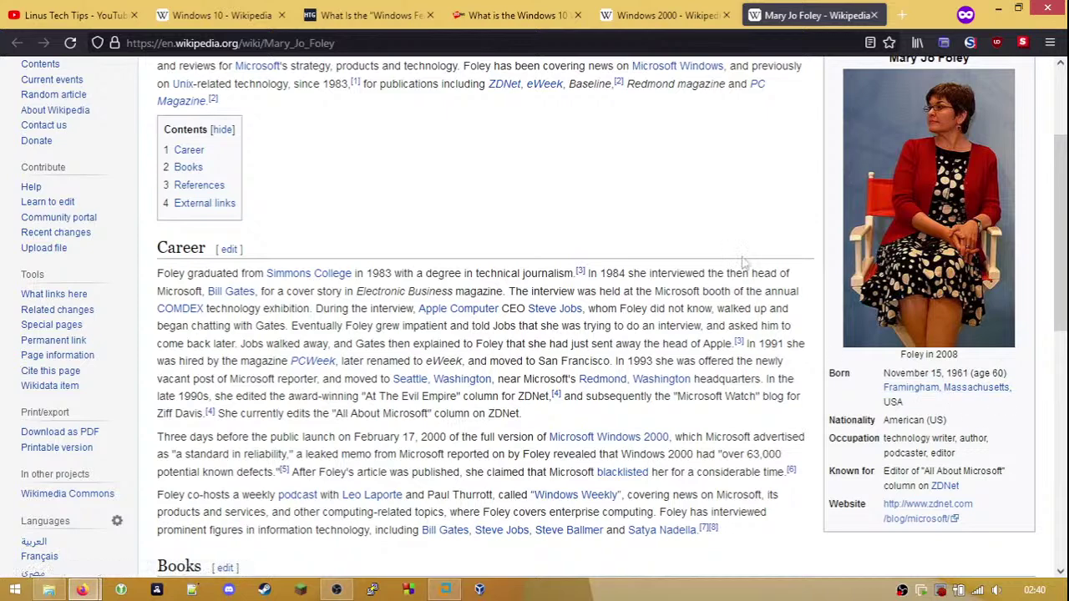
pyautogui.click(874, 15)
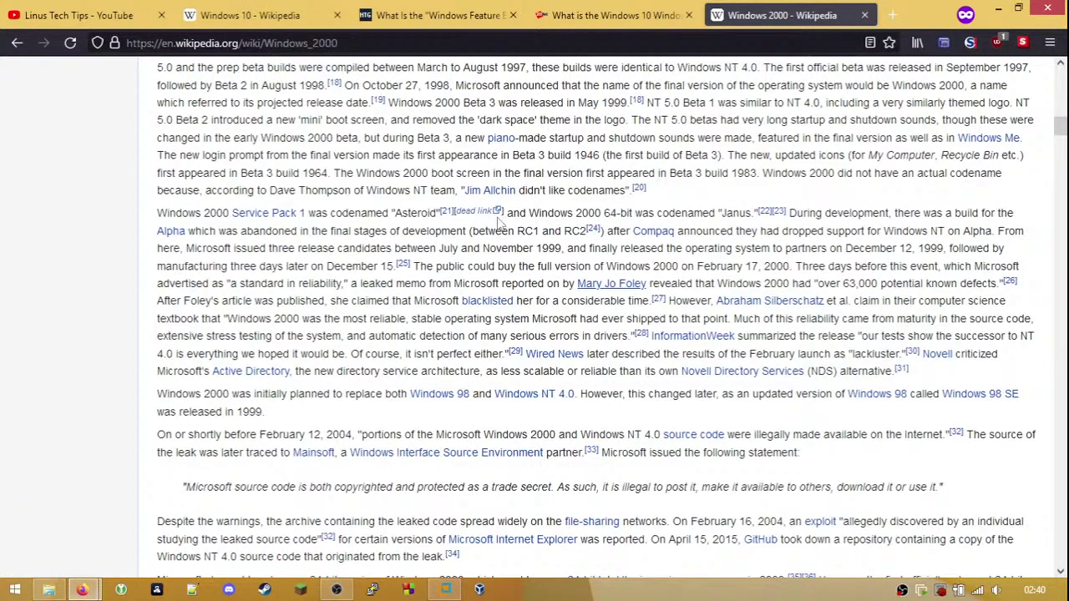
# - Close the Windows 2000 article and read the rest of the ZDNet article on the Feature Experience Pack
pyautogui.click(864, 15)
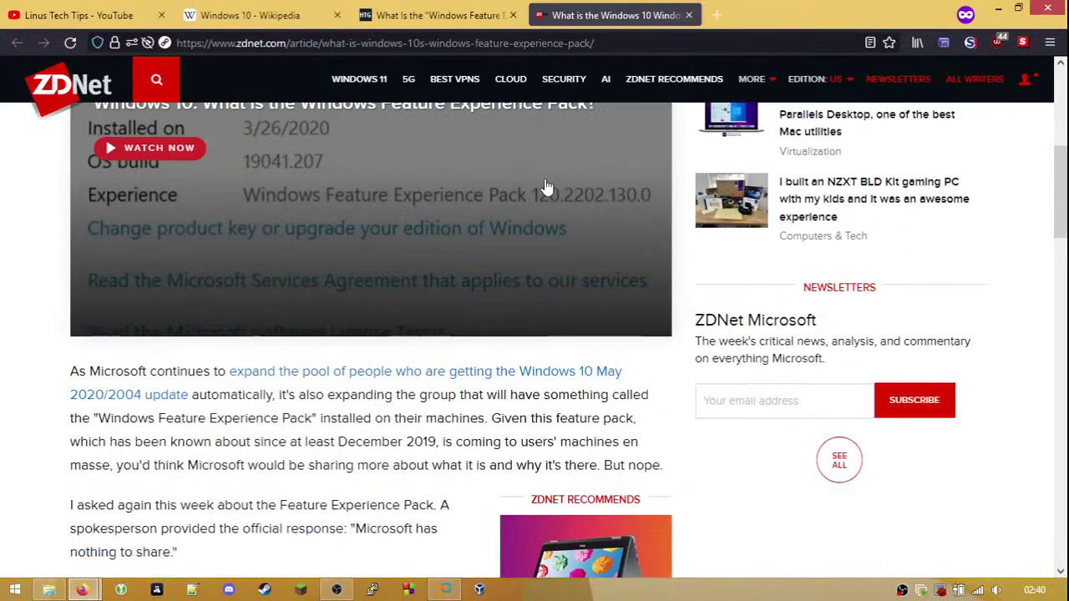
pyautogui.scroll(-4, 546, 185)
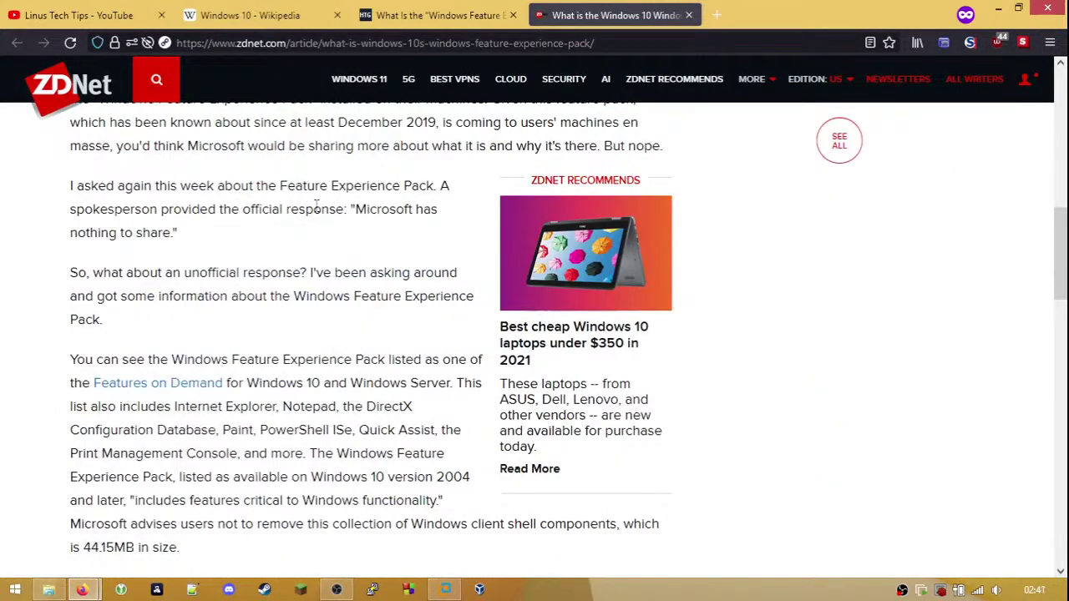
pyautogui.scroll(-1, 303, 264)
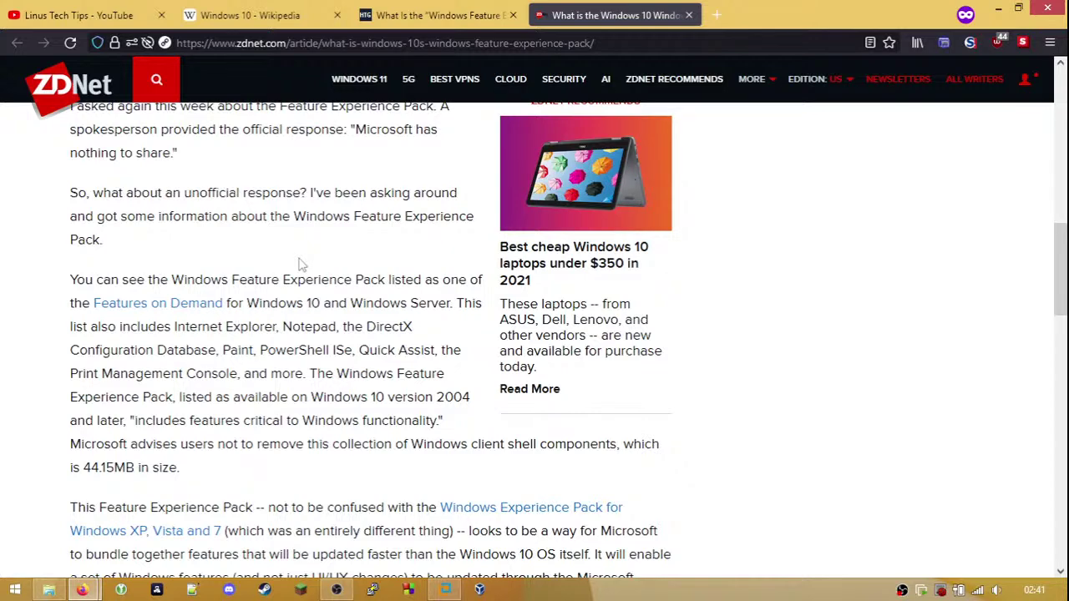
pyautogui.scroll(-3, 303, 264)
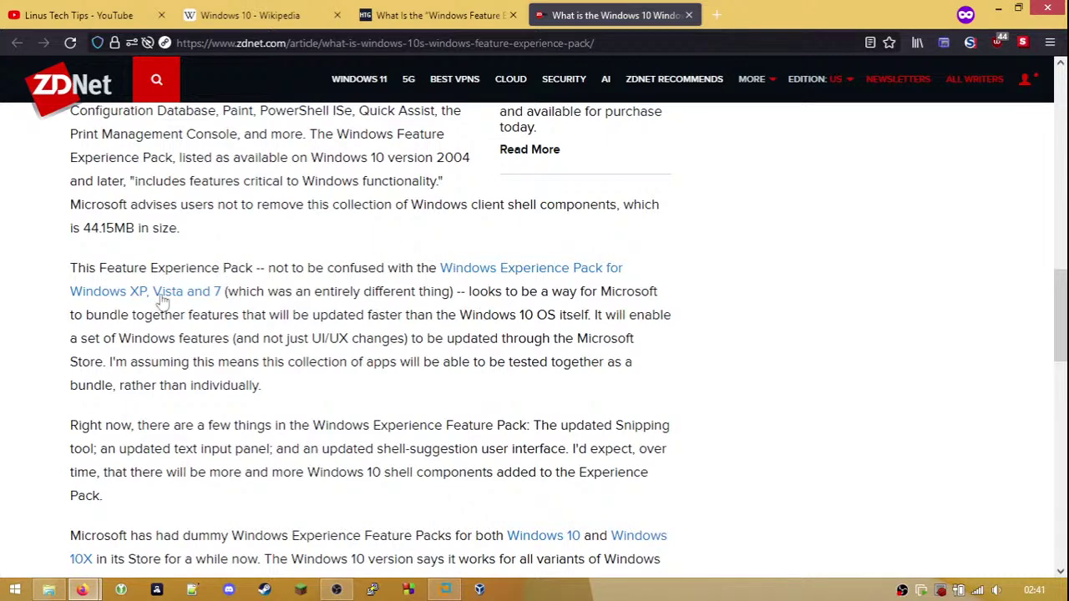
pyautogui.scroll(-2, 349, 287)
pyautogui.scroll(-2, 349, 286)
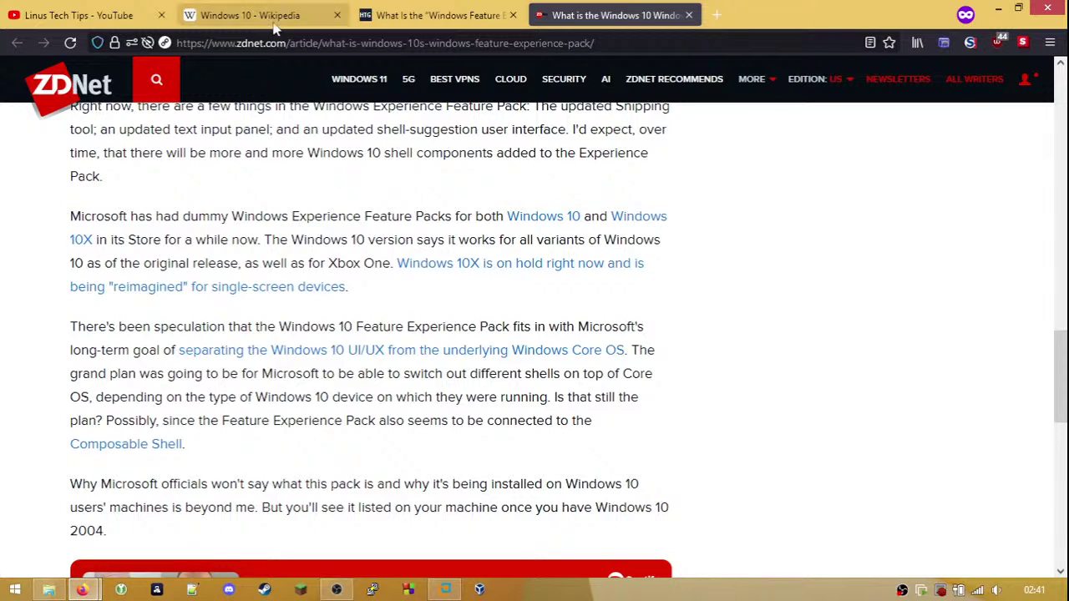
# - Return to the How-To Geek article and read the section "Some Windows 10 Features Are Part of the Pack"
pyautogui.click(392, 15)
pyautogui.scroll(-3, 337, 168)
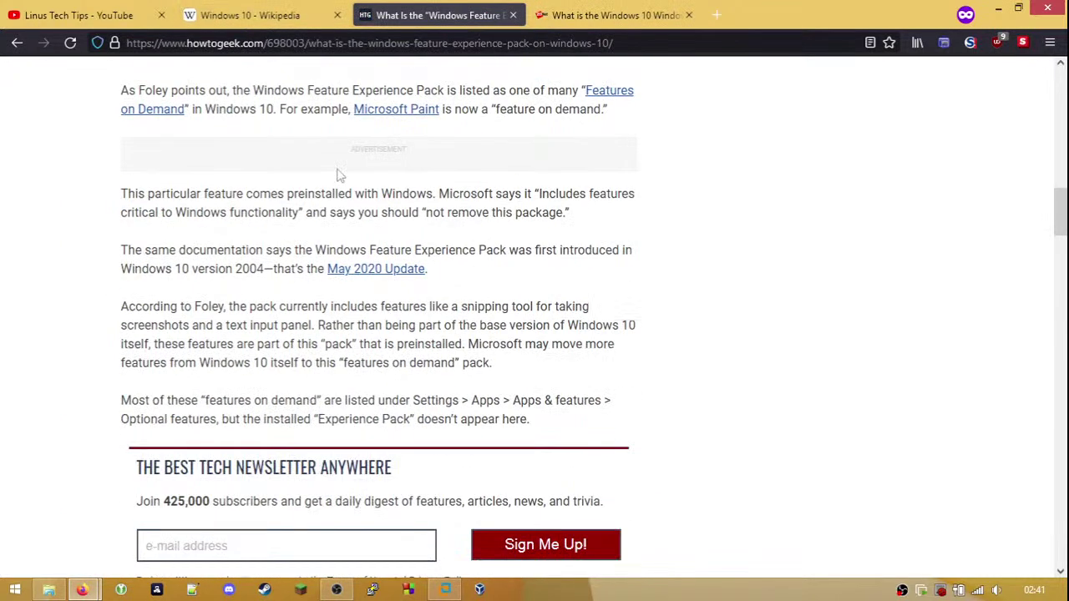
pyautogui.scroll(1, 357, 197)
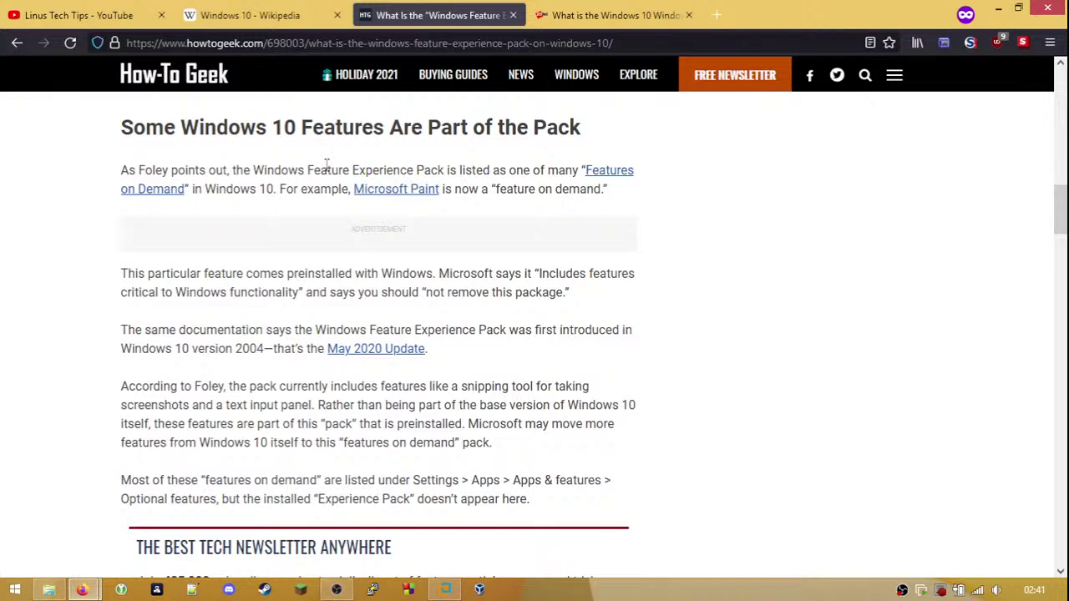
# - Open the article's "Features on Demand" link in a new tab and read the introduction of the Microsoft documentation page
pyautogui.rightClick(167, 193)
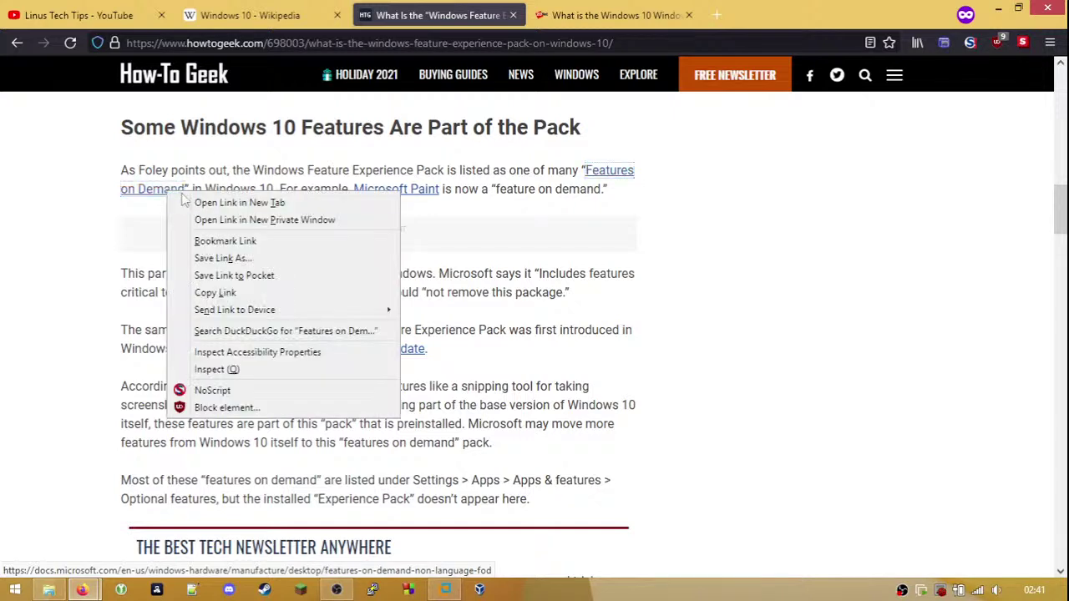
pyautogui.click(239, 203)
pyautogui.click(614, 15)
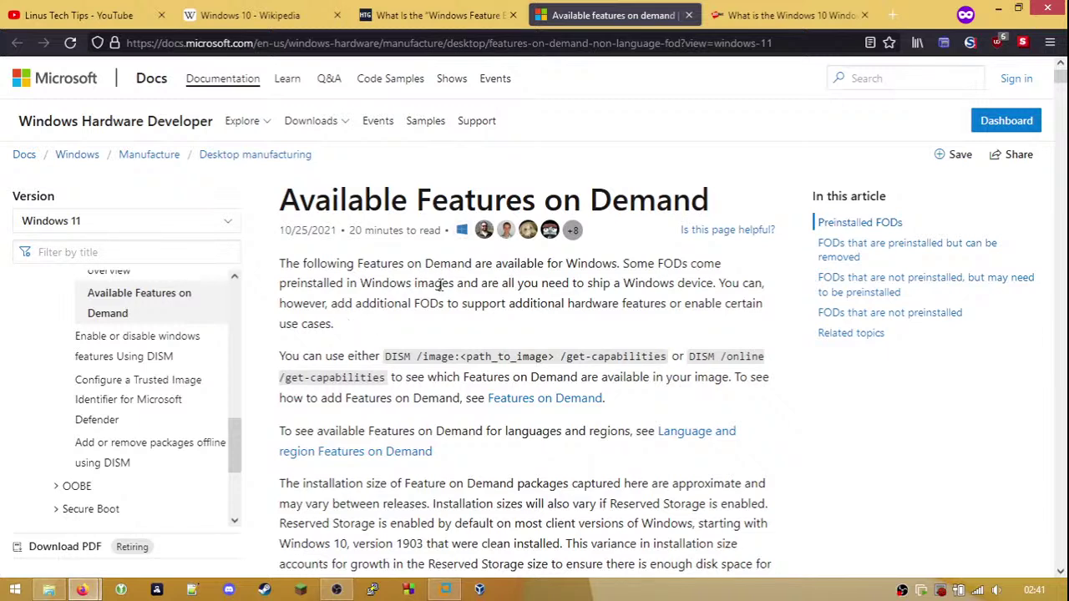
pyautogui.scroll(-2, 433, 315)
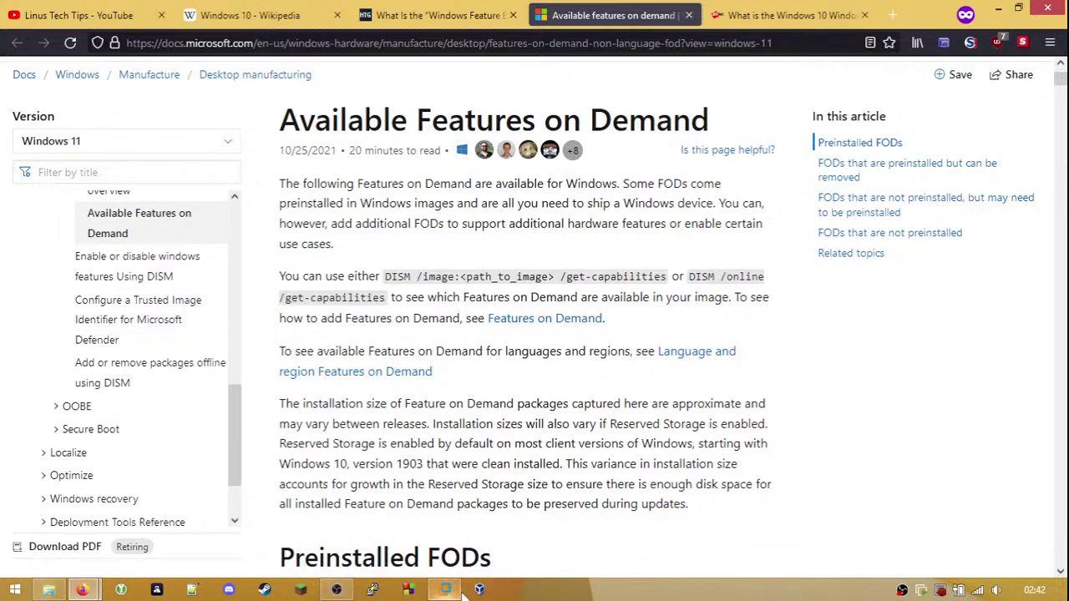
# - Review the LTSC column of the support and update branches table in the Windows 10 Wikipedia article, and check today's date
pyautogui.click(305, 18)
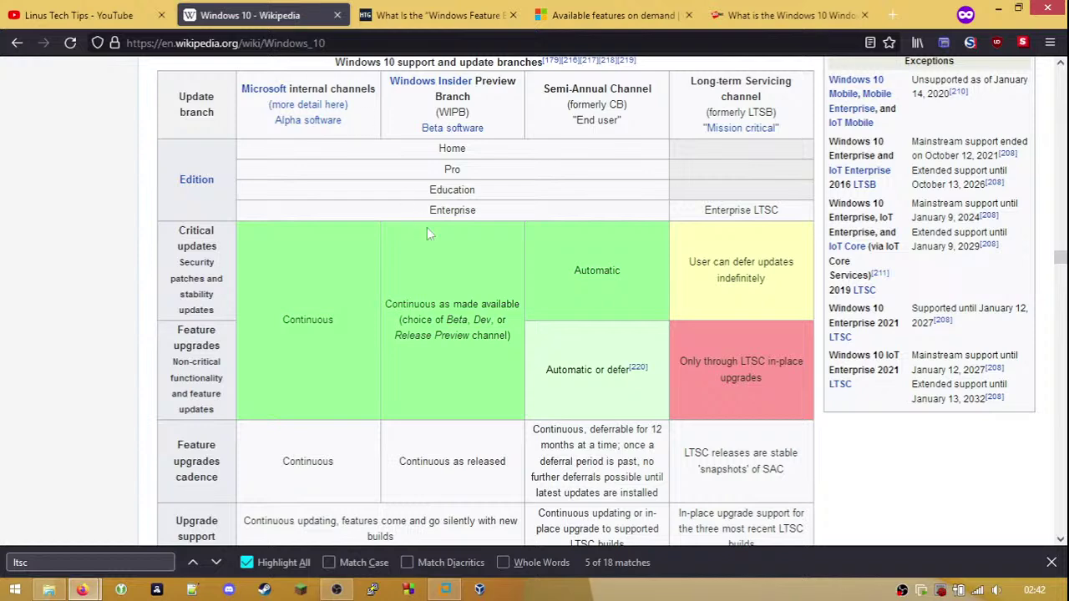
pyautogui.scroll(-2, 522, 319)
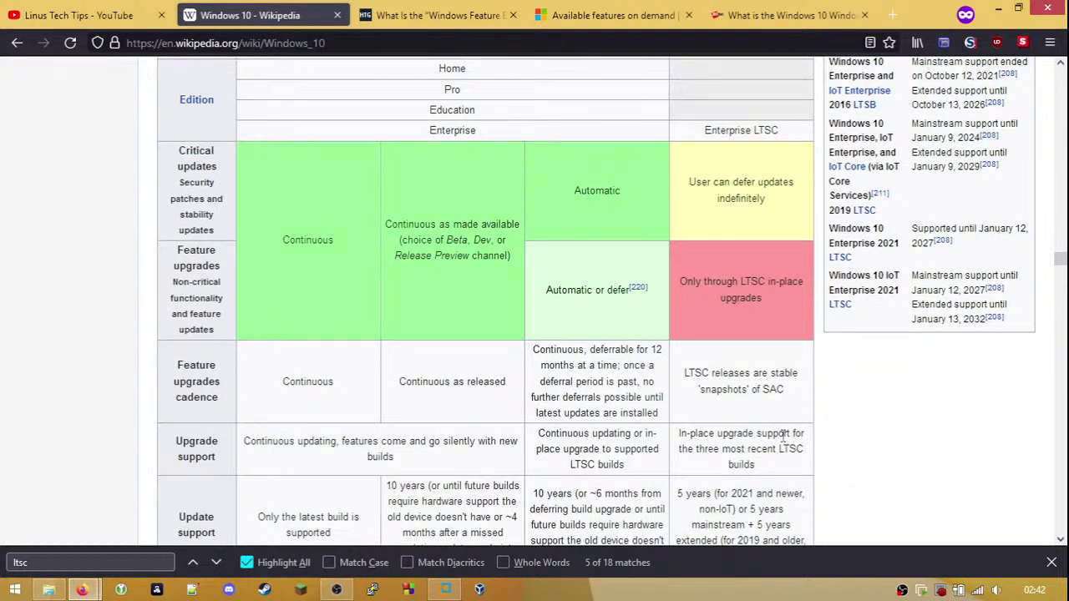
pyautogui.click(1036, 590)
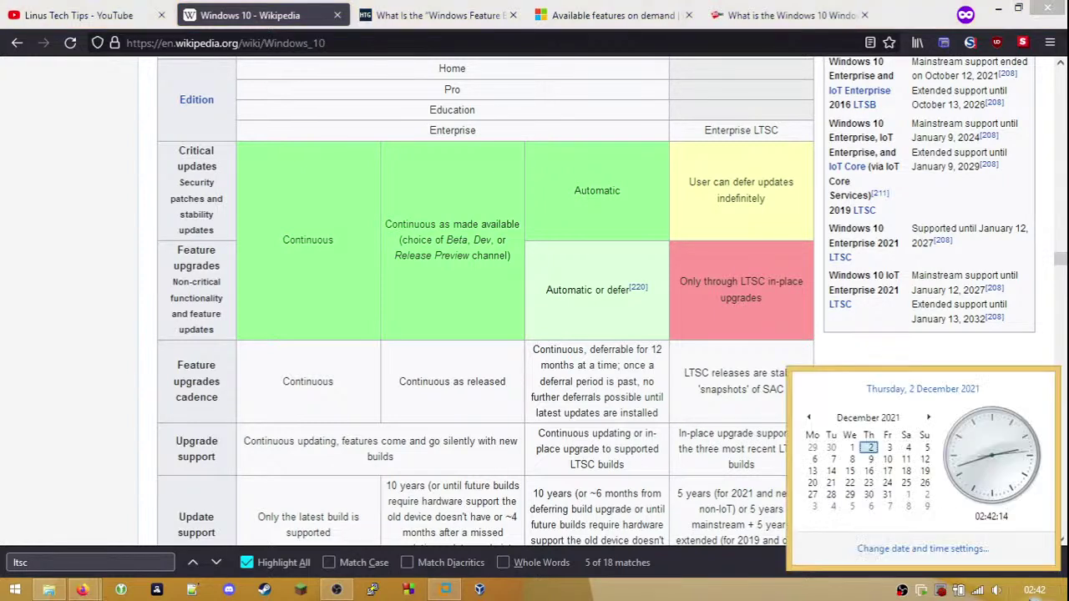
pyautogui.click(1037, 597)
pyautogui.click(264, 15)
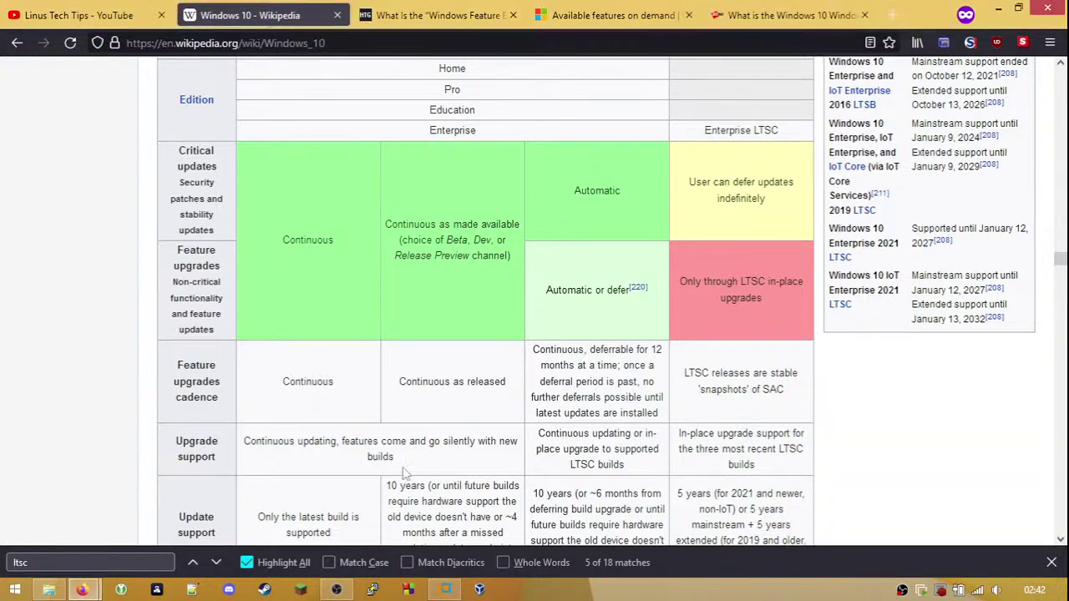
# - Switch to the Windows 10 virtual machine and review the device and Windows specifications on the About page
pyautogui.click(443, 589)
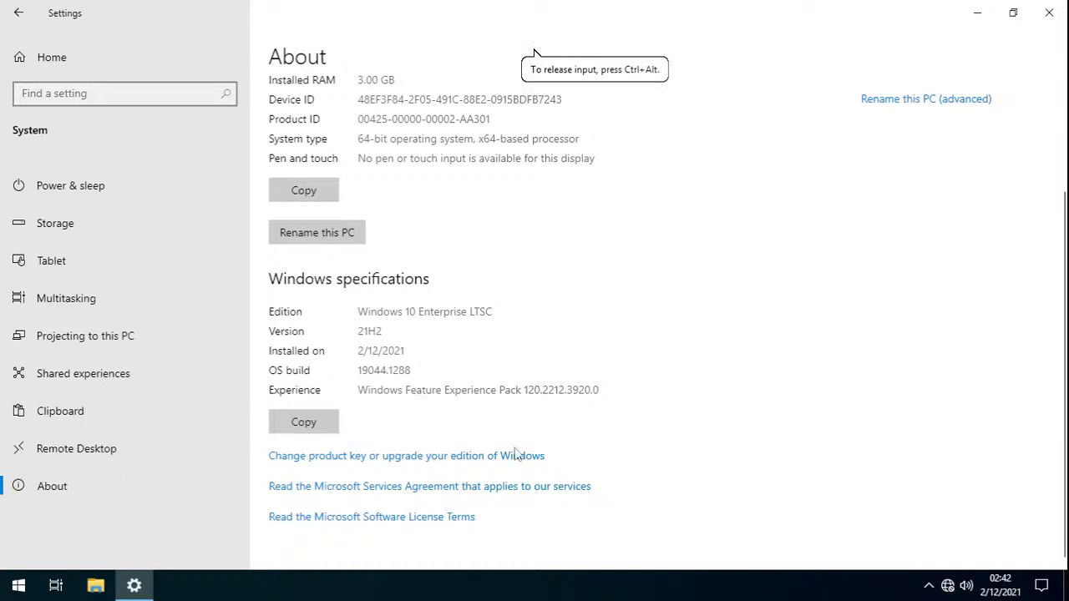
pyautogui.scroll(3, 396, 416)
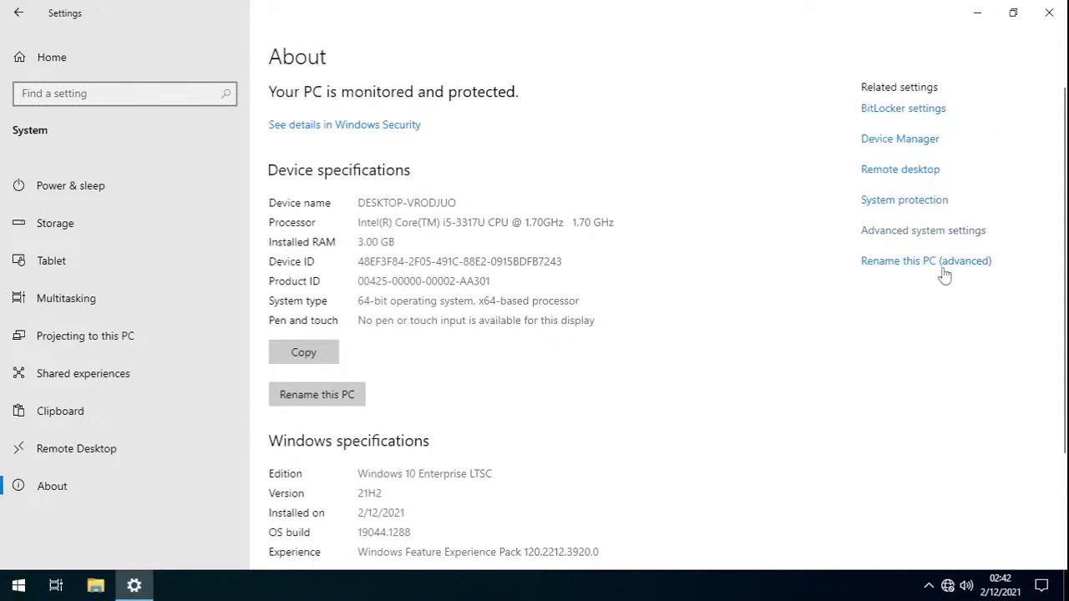
pyautogui.scroll(-2, 739, 287)
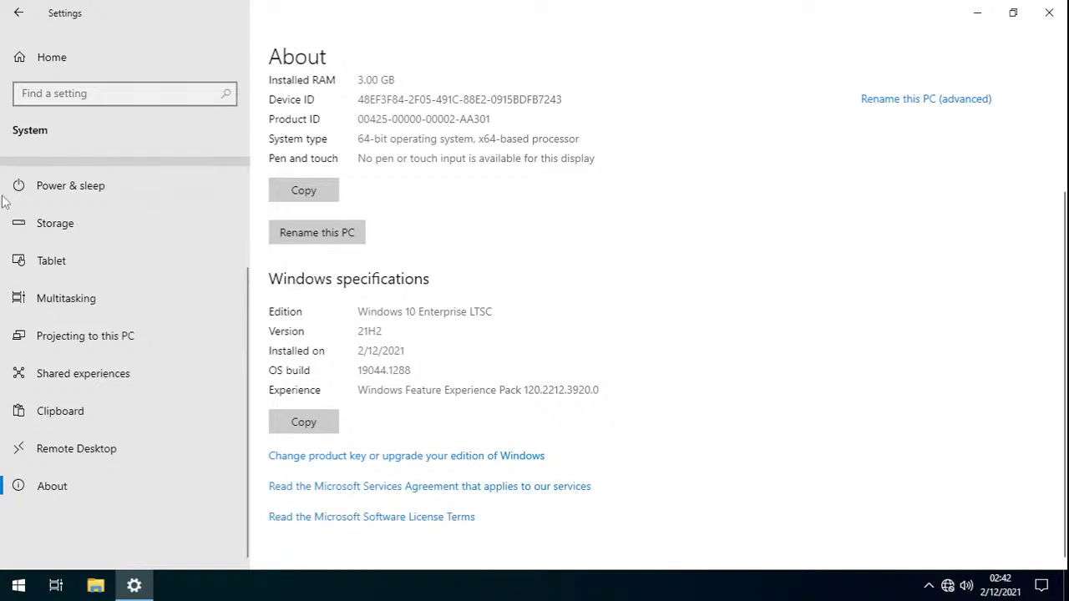
# - Go from the System settings to the Devices settings, view the Devices and Printers window, and close it
pyautogui.click(12, 7)
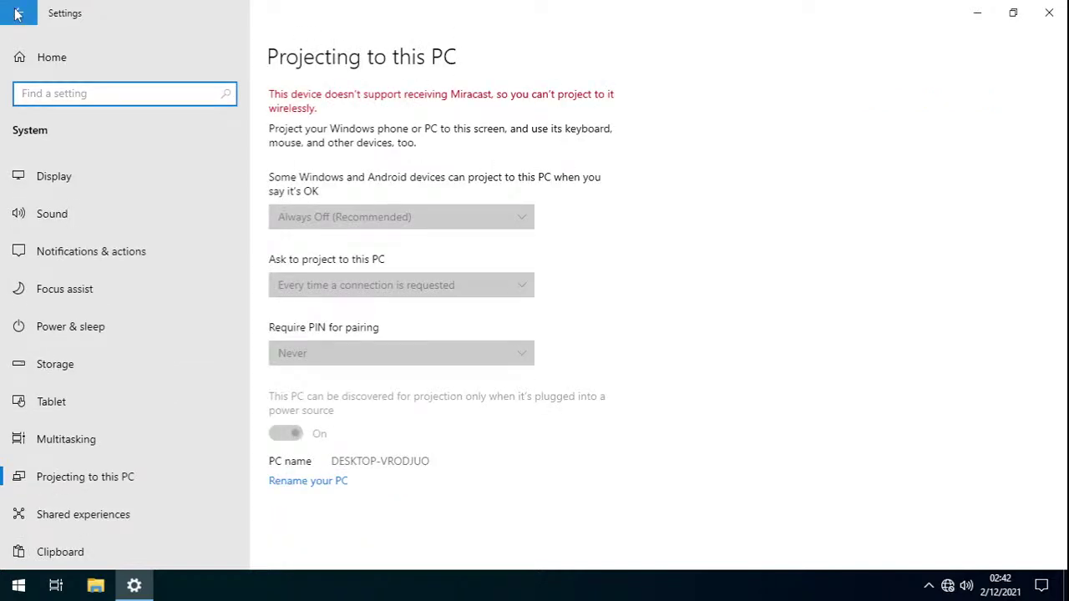
pyautogui.click(17, 14)
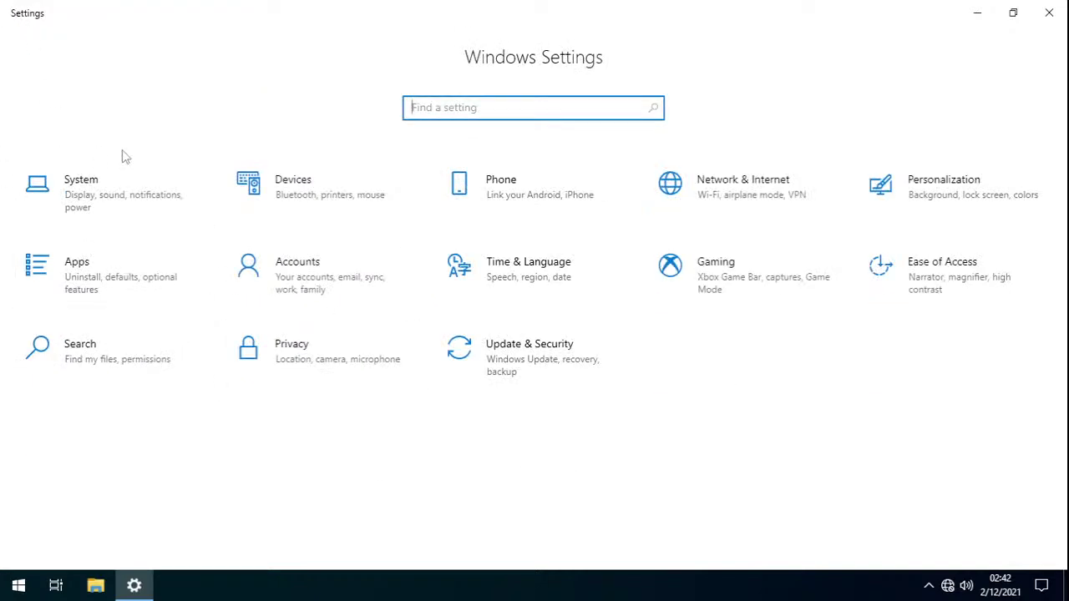
pyautogui.click(270, 209)
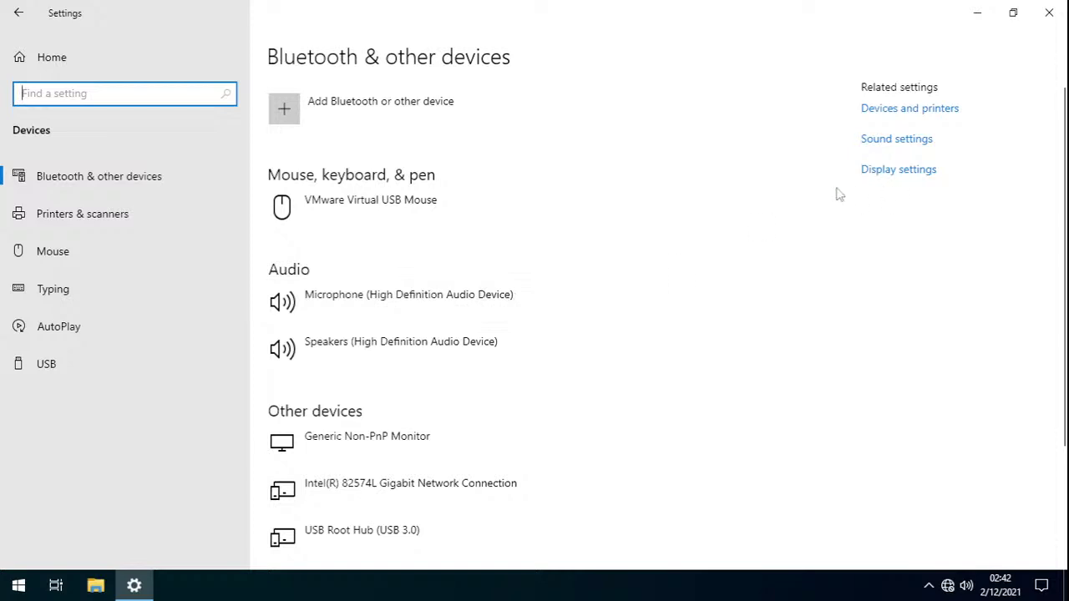
pyautogui.click(905, 173)
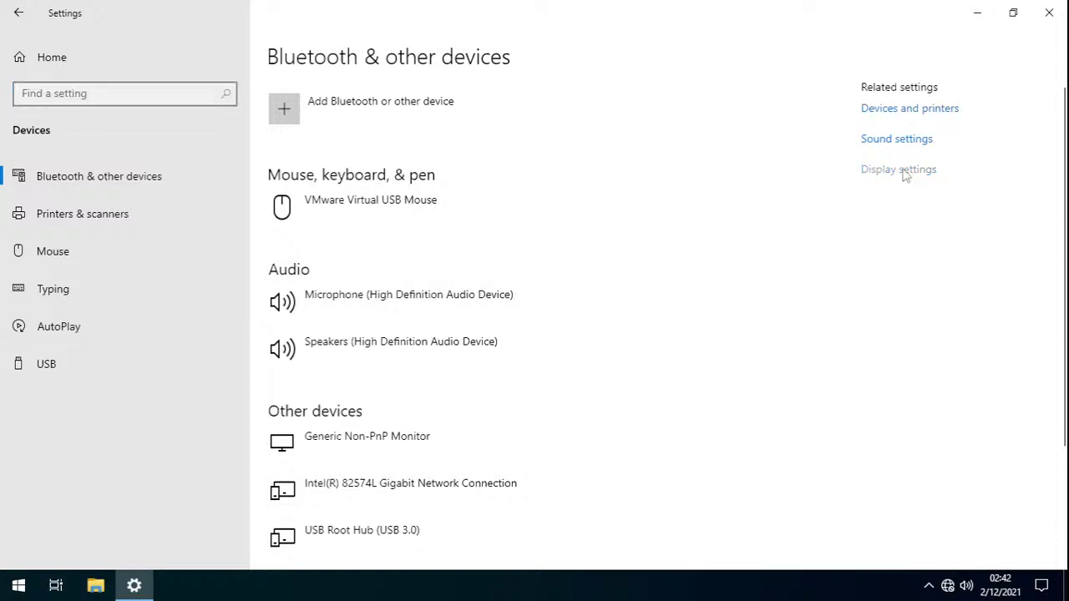
pyautogui.click(14, 12)
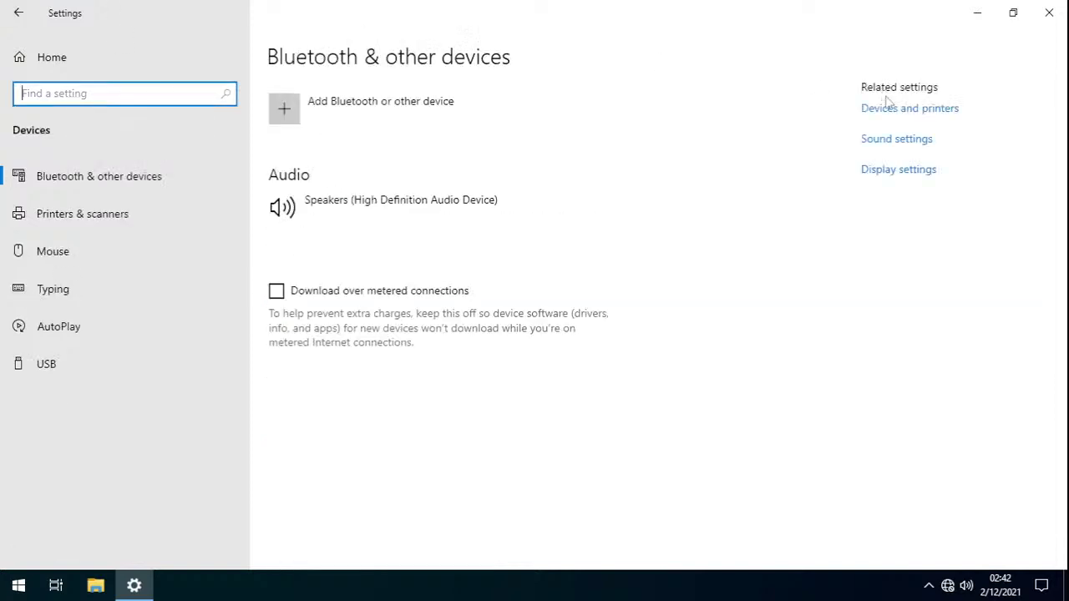
pyautogui.click(919, 119)
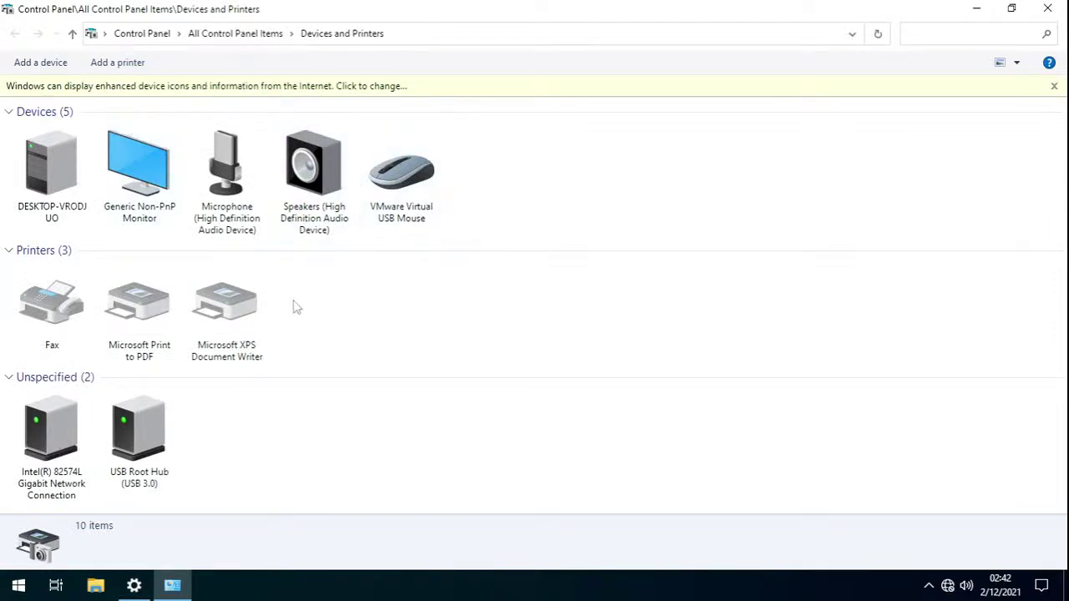
pyautogui.hotkey('alt', 'F4')
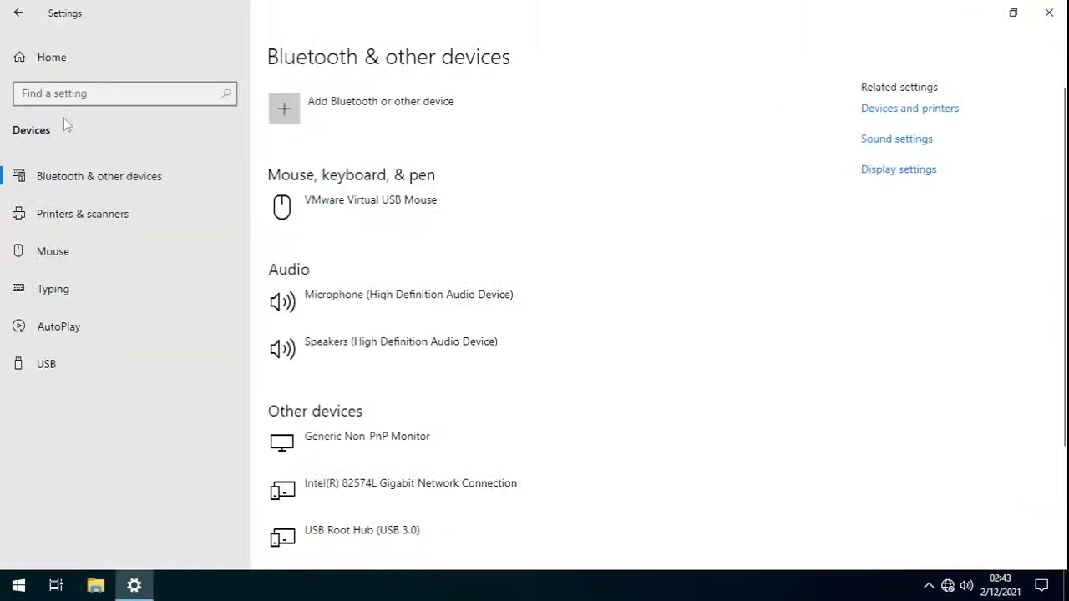
# - Open the Windows Update advanced options and browse the available "Pause until" dates without choosing one
pyautogui.click(17, 15)
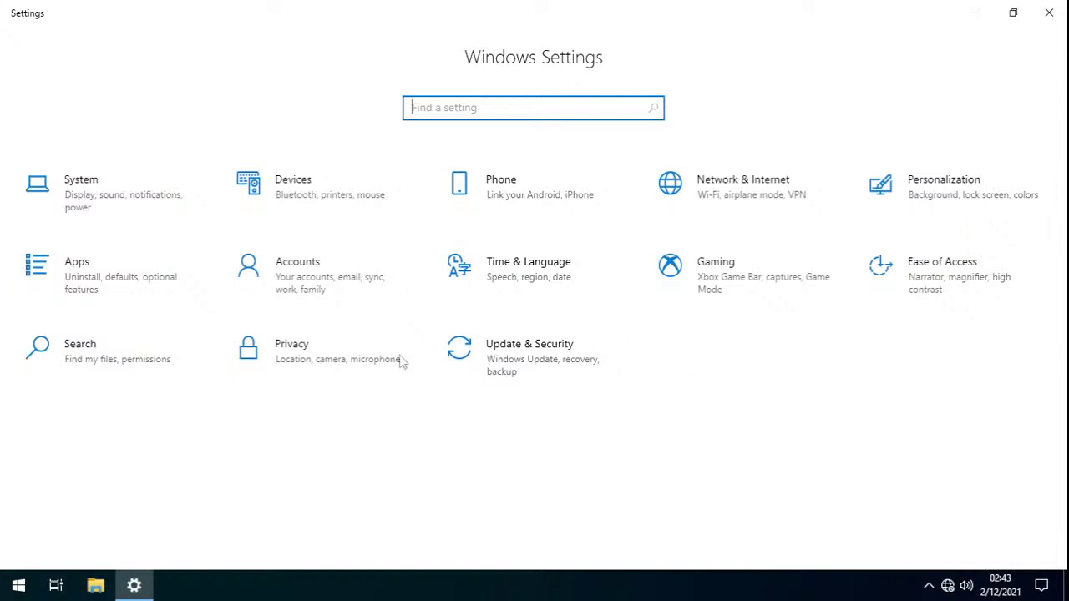
pyautogui.click(491, 369)
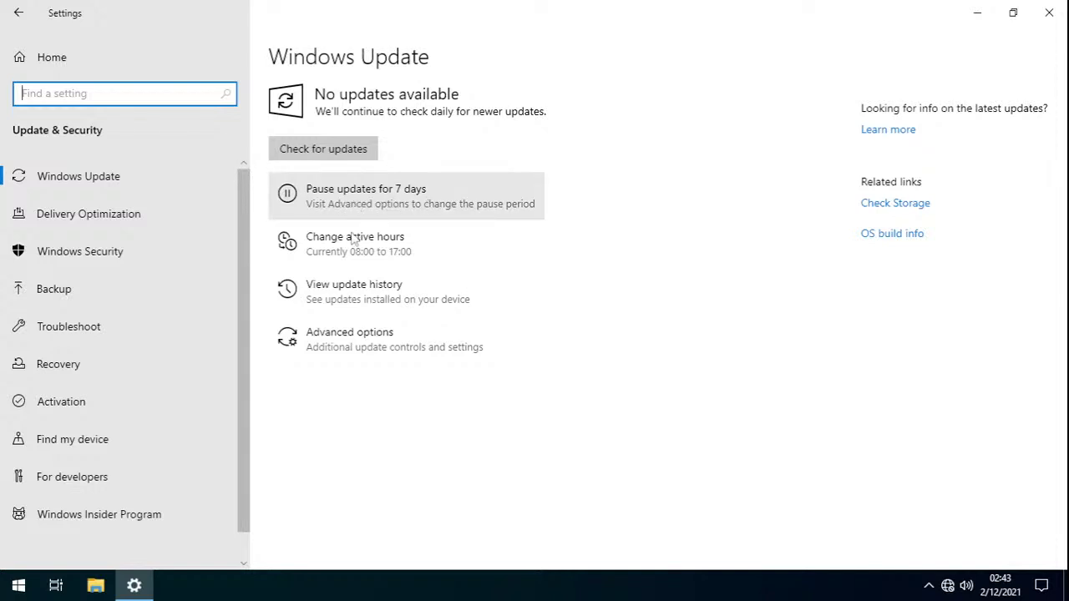
pyautogui.click(413, 333)
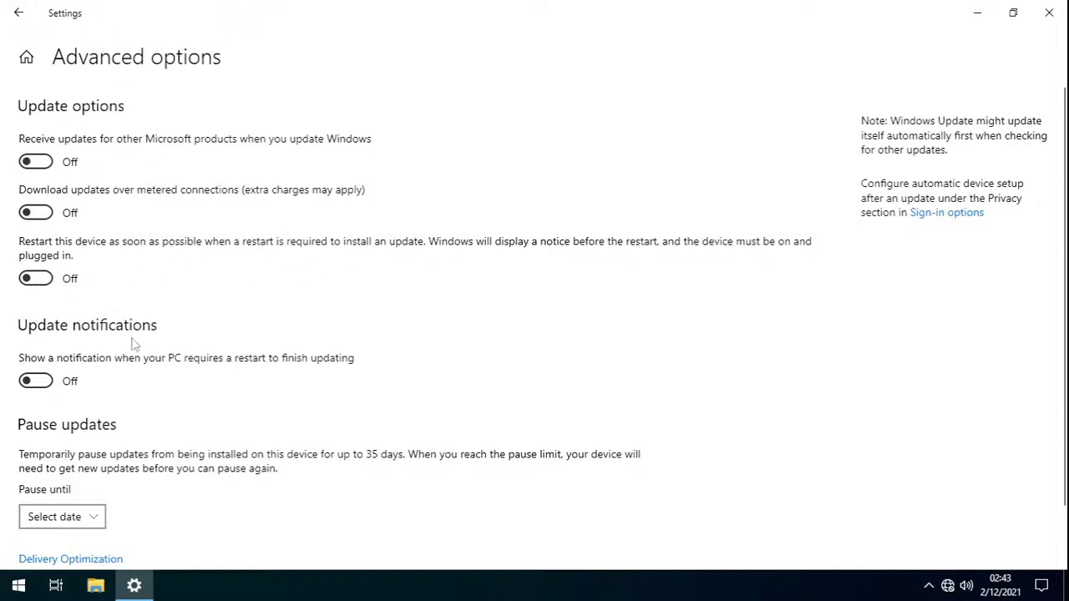
pyautogui.scroll(-1, 108, 417)
pyautogui.click(90, 455)
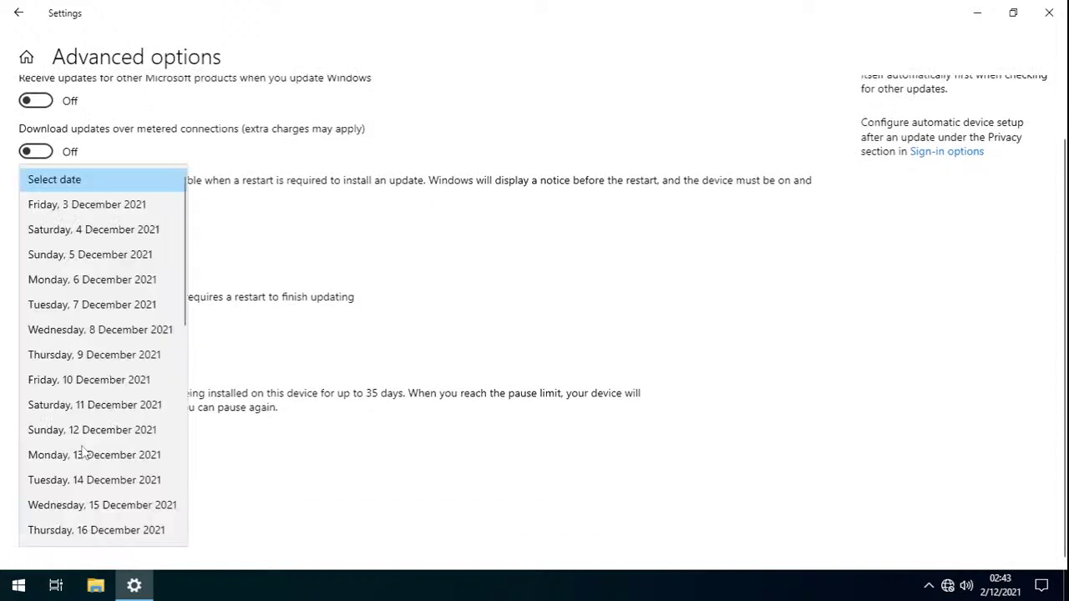
pyautogui.scroll(-5, 101, 436)
pyautogui.scroll(-3, 101, 440)
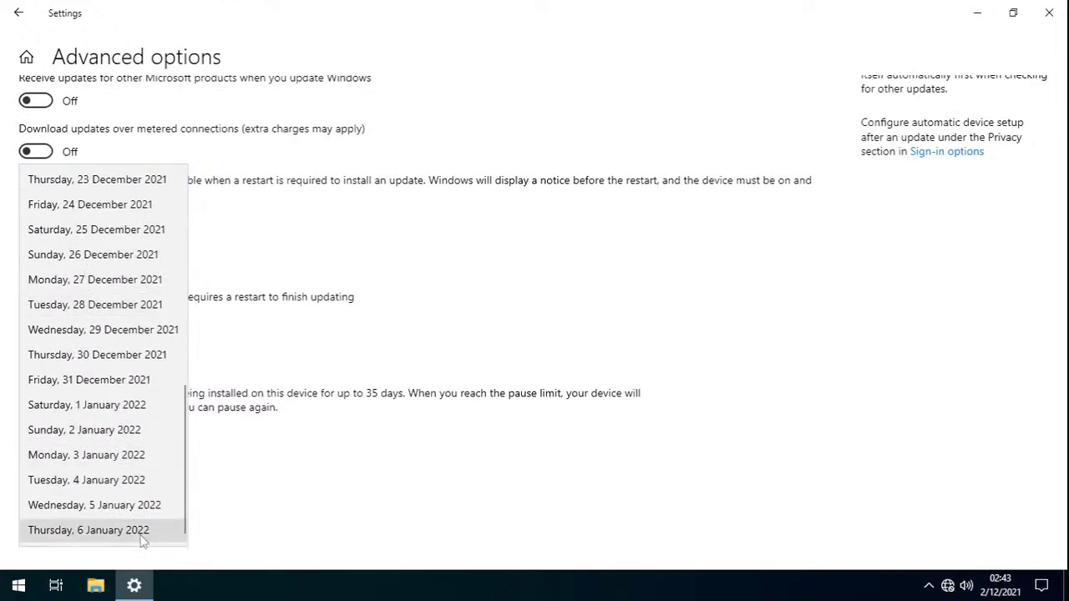
pyautogui.scroll(6, 142, 534)
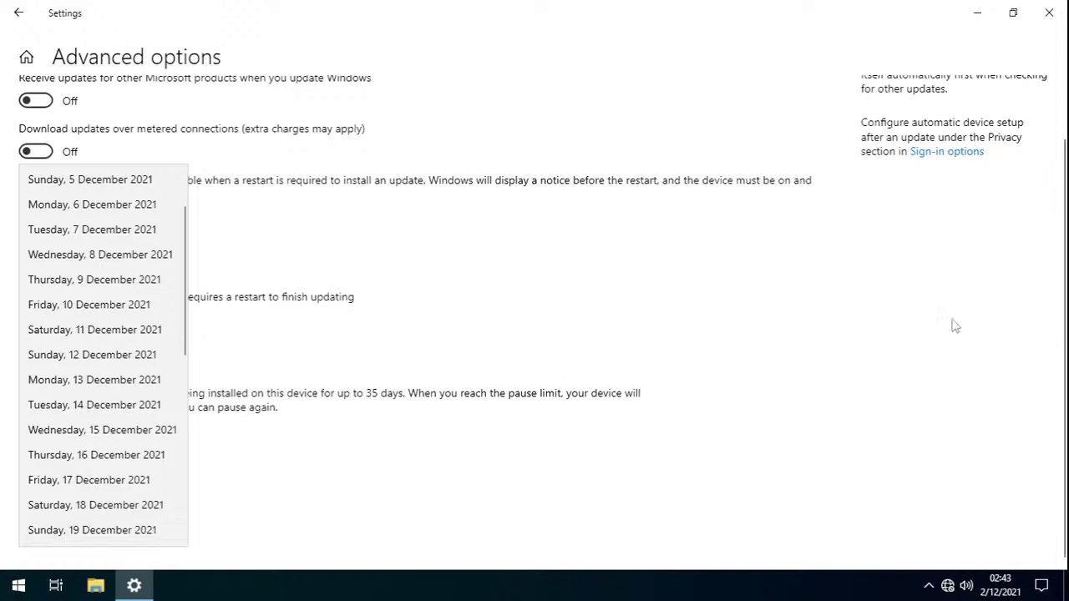
pyautogui.click(1039, 304)
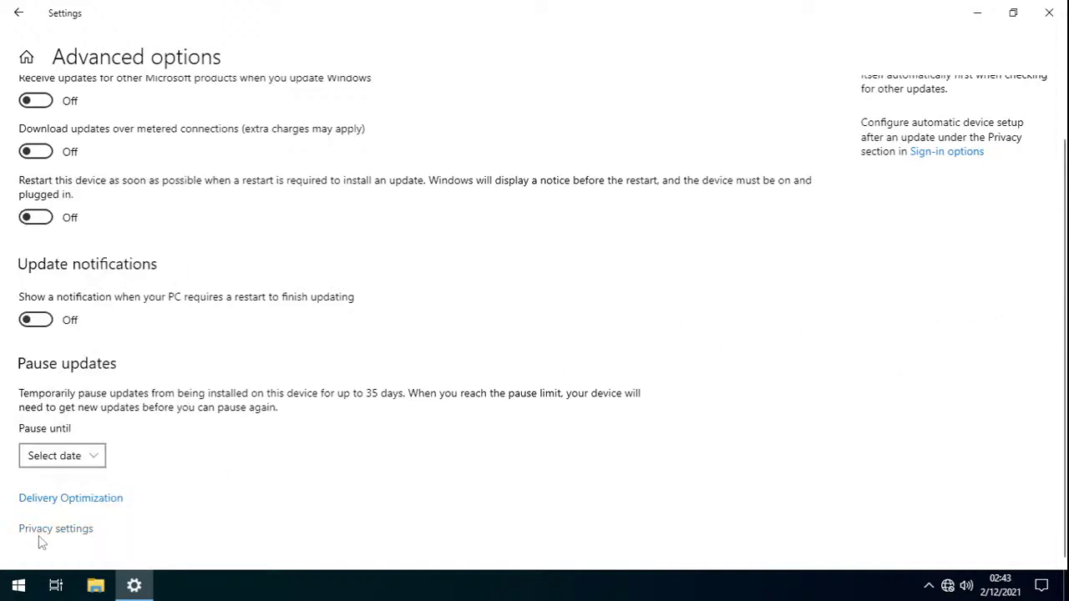
# - Finish reviewing the advanced update options, view the OS build info from Windows Update, and return to the Windows Update page
pyautogui.scroll(2, 387, 498)
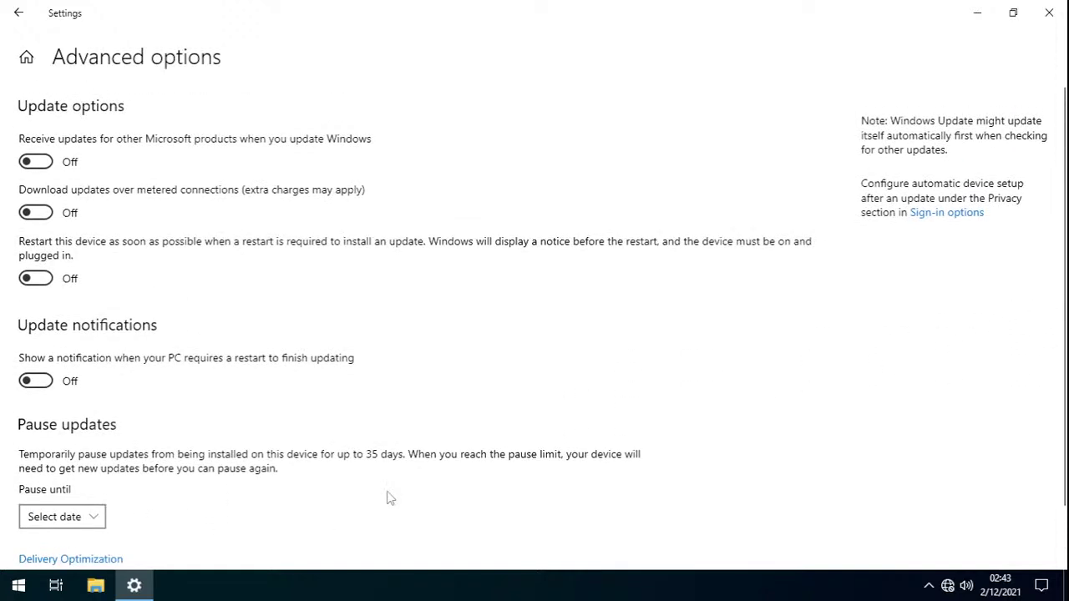
pyautogui.scroll(-2, 387, 498)
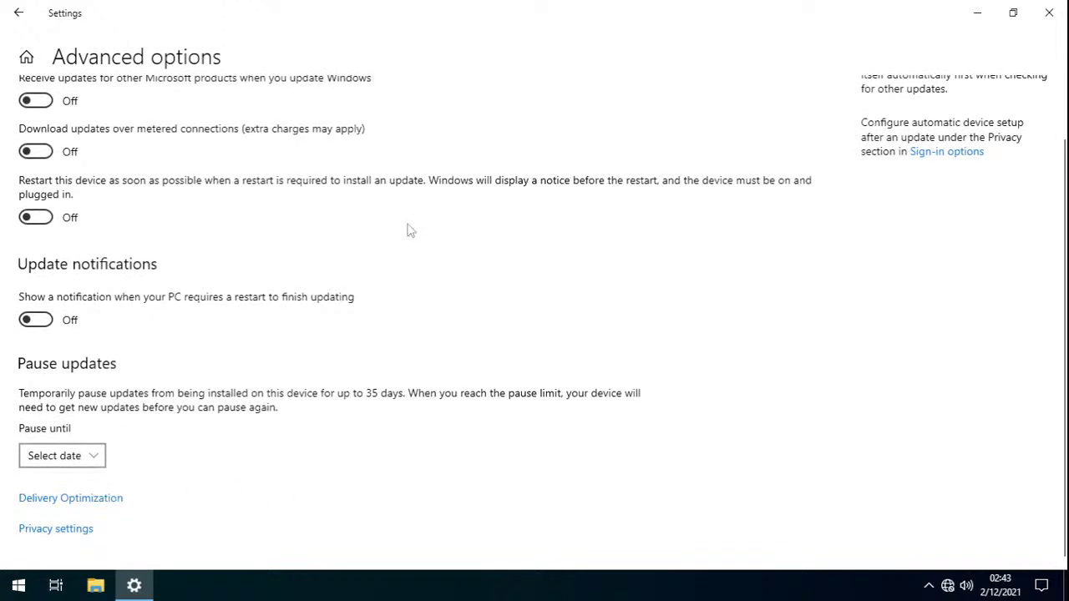
pyautogui.click(21, 11)
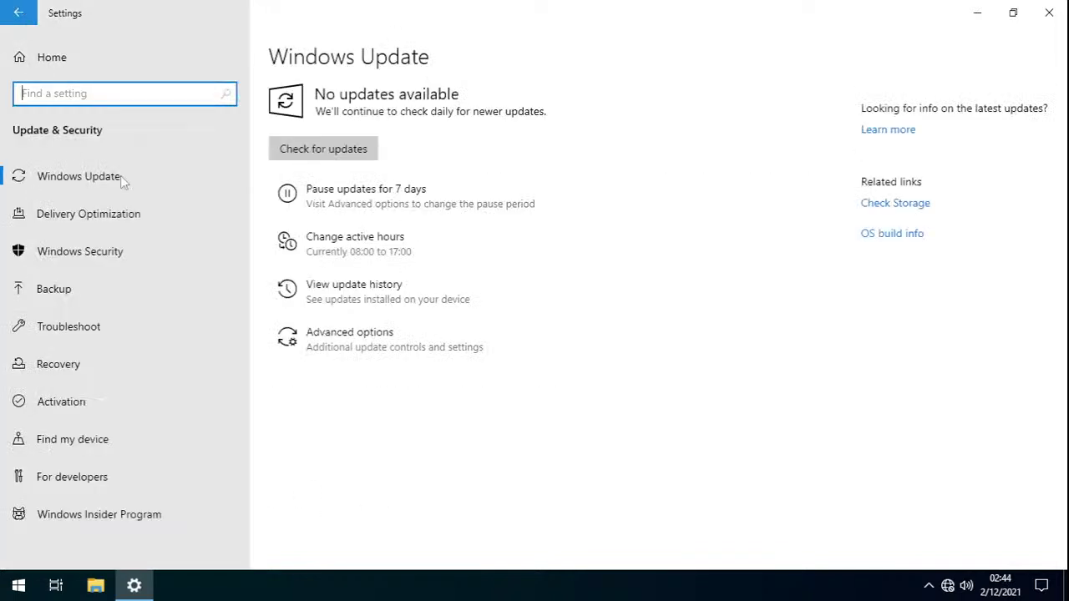
pyautogui.click(892, 236)
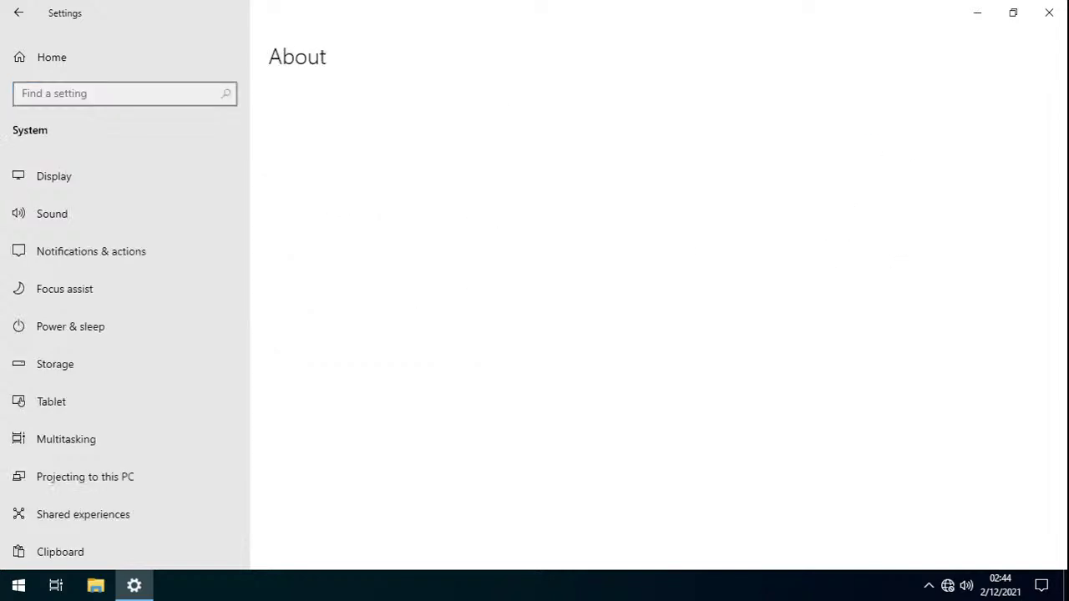
pyautogui.click(18, 12)
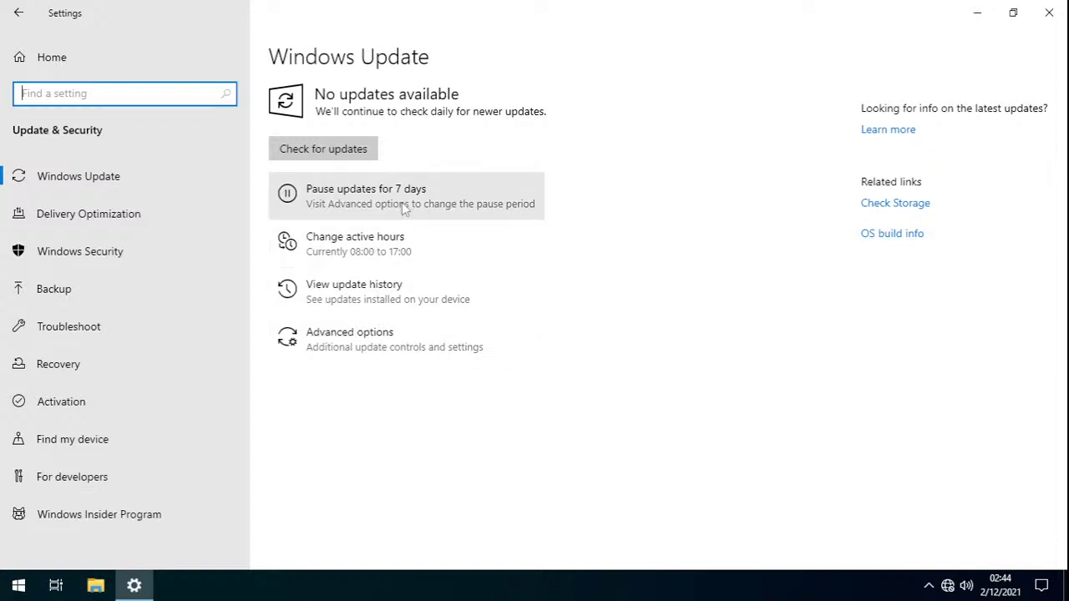
# - Check the Windows Update advanced options once more and go back to the main update page
pyautogui.click(406, 341)
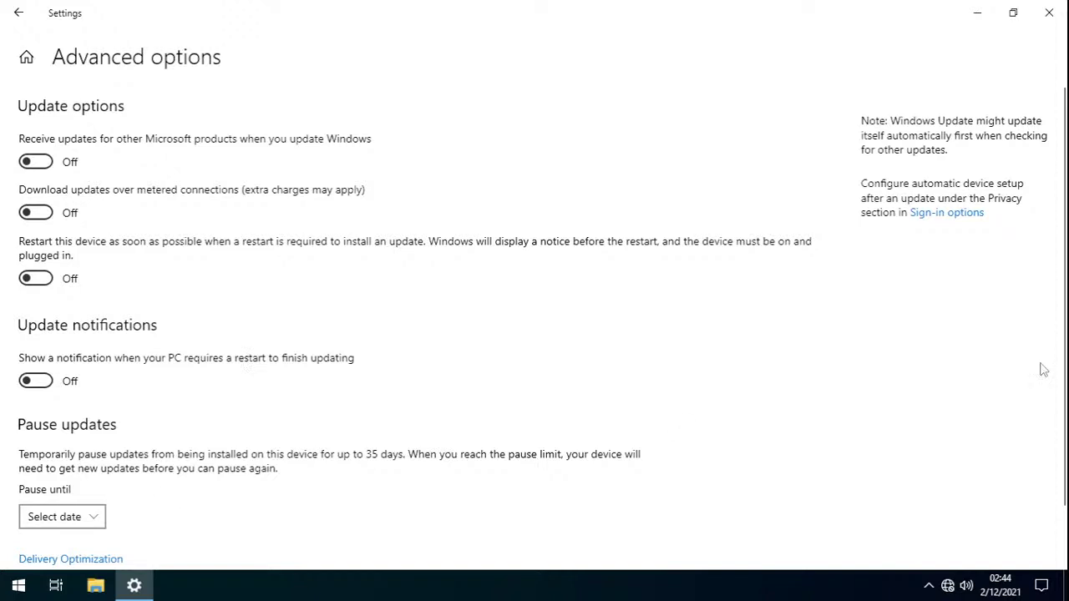
pyautogui.scroll(-1, 860, 347)
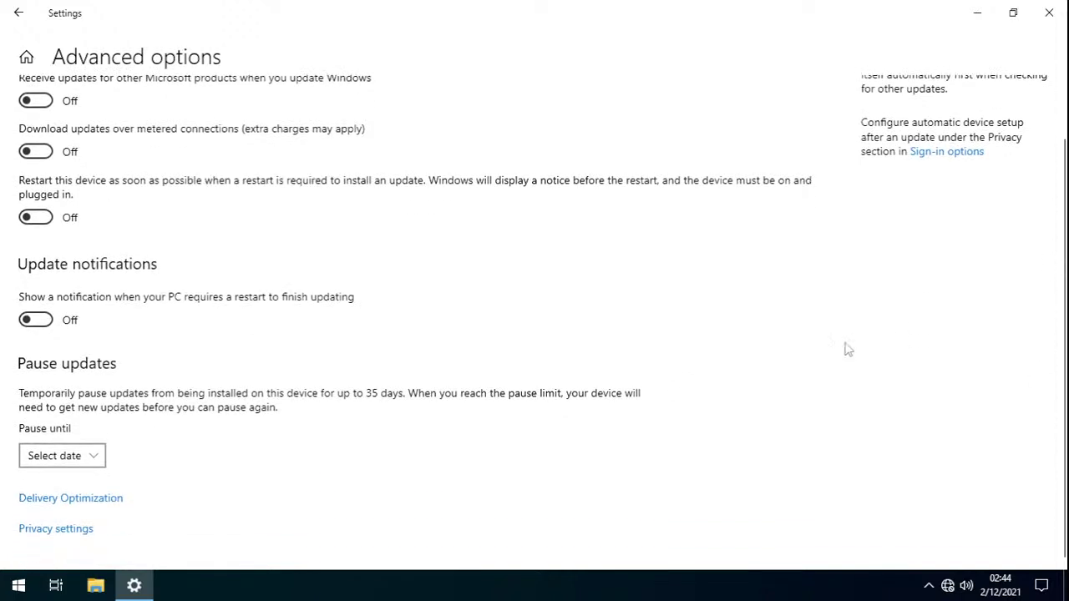
pyautogui.click(4, 24)
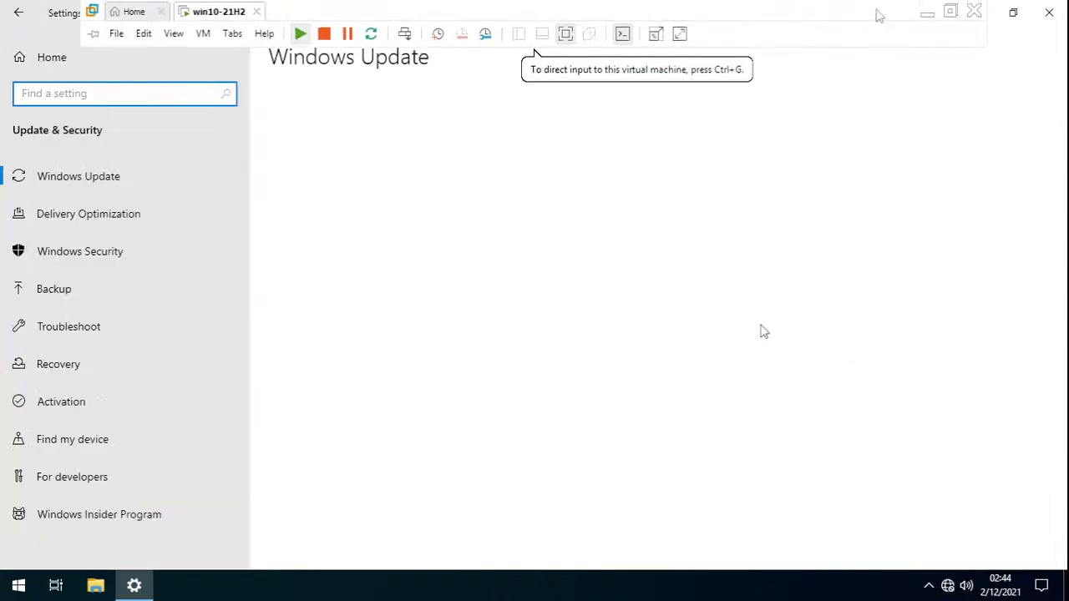
# - Switch to Firefox and search the web in a new tab for "windows 10 ltsc disable updates"
pyautogui.hotkey('alt', 'Tab')
pyautogui.click(893, 15)
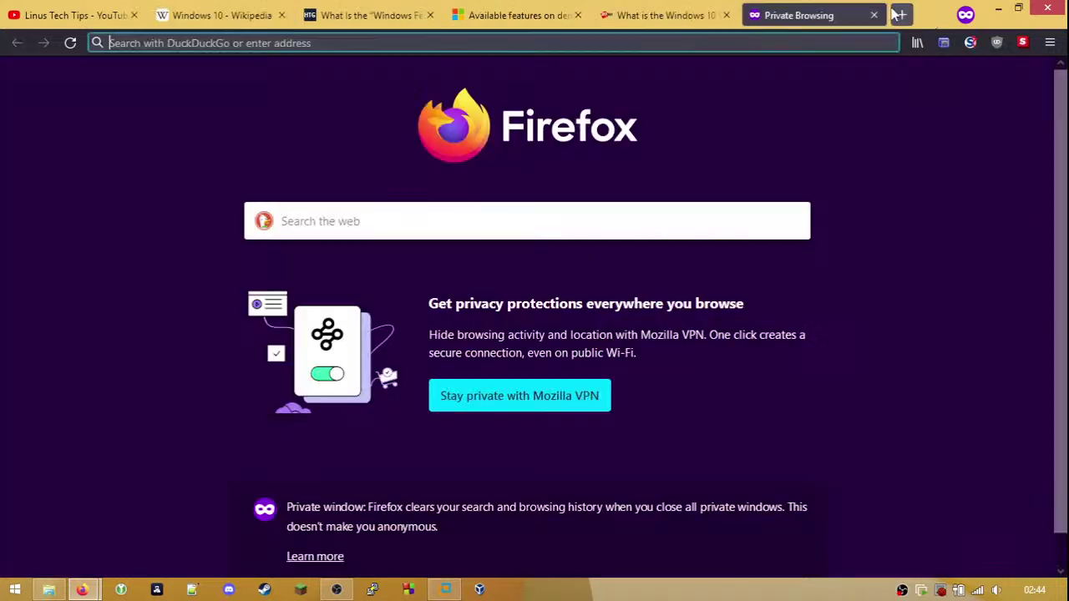
pyautogui.write('windows 10')
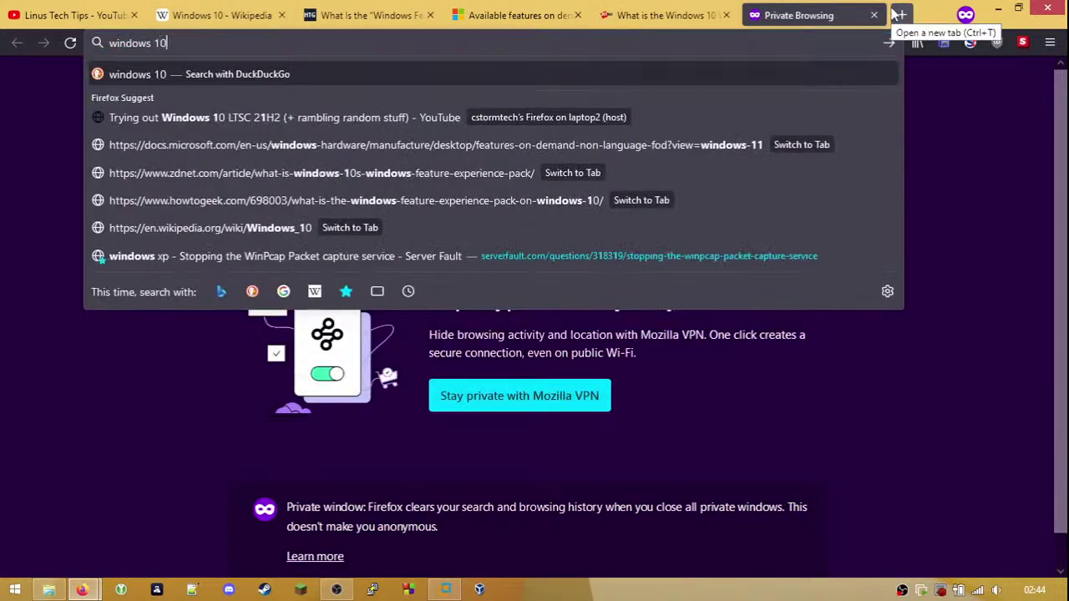
pyautogui.write(' ltsc disable')
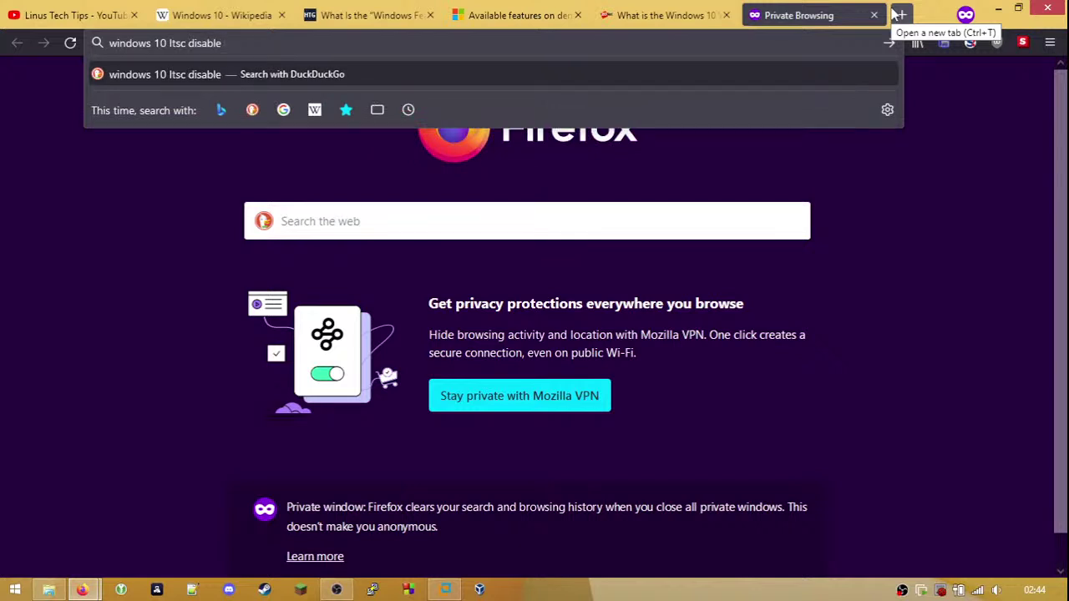
pyautogui.press('BackSpace')
pyautogui.press('BackSpace')
pyautogui.press('BackSpace')
pyautogui.press('BackSpace')
pyautogui.press('BackSpace')
pyautogui.press('BackSpace')
pyautogui.press('BackSpace')
pyautogui.press('BackSpace')
pyautogui.press('BackSpace')
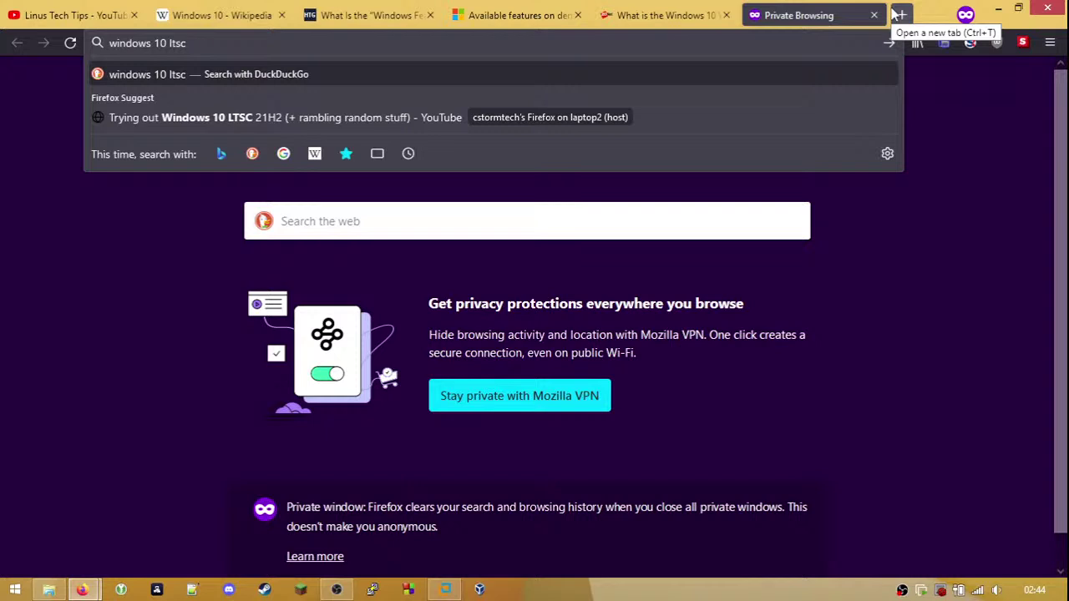
pyautogui.write('disable update')
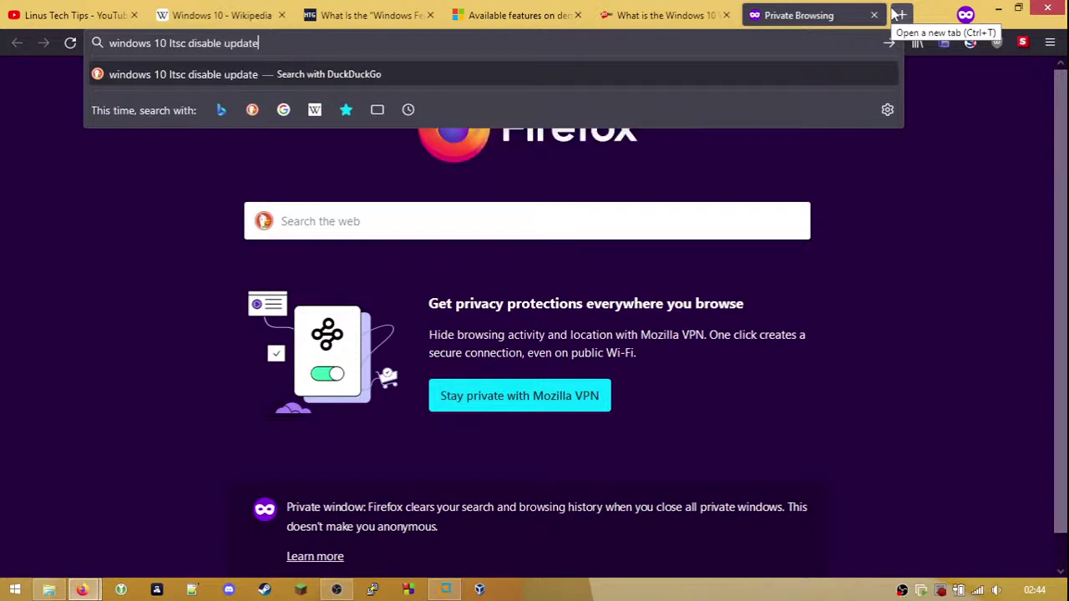
pyautogui.press('Return')
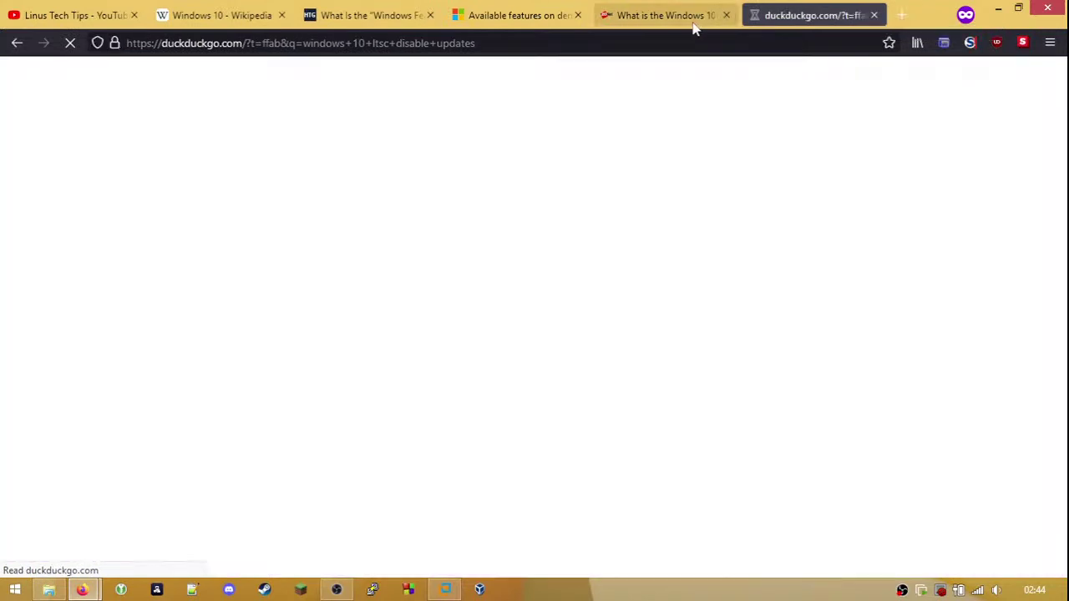
# - Close the Microsoft Docs page "Available Features on Demand" and return to the ZDNet article on the Windows Feature Experience Pack
pyautogui.click(690, 16)
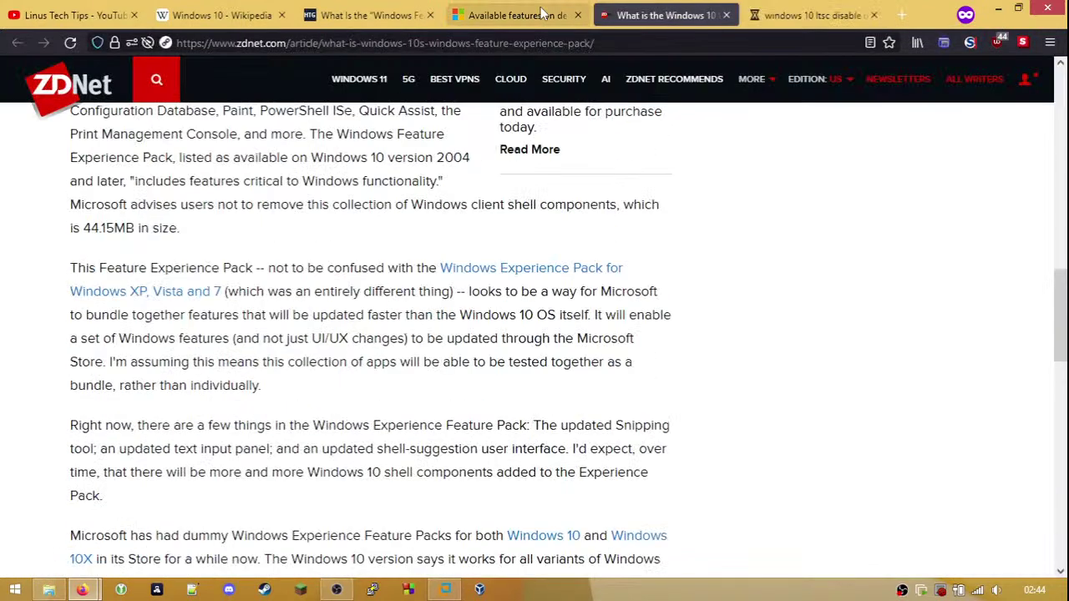
pyautogui.click(534, 14)
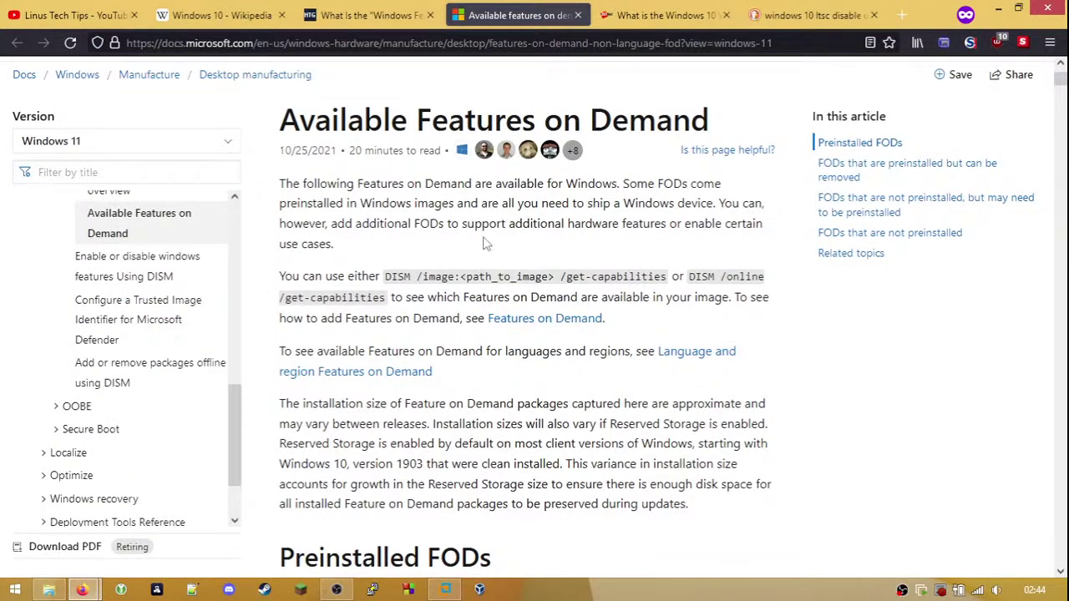
pyautogui.hotkey('ctrl', 'w')
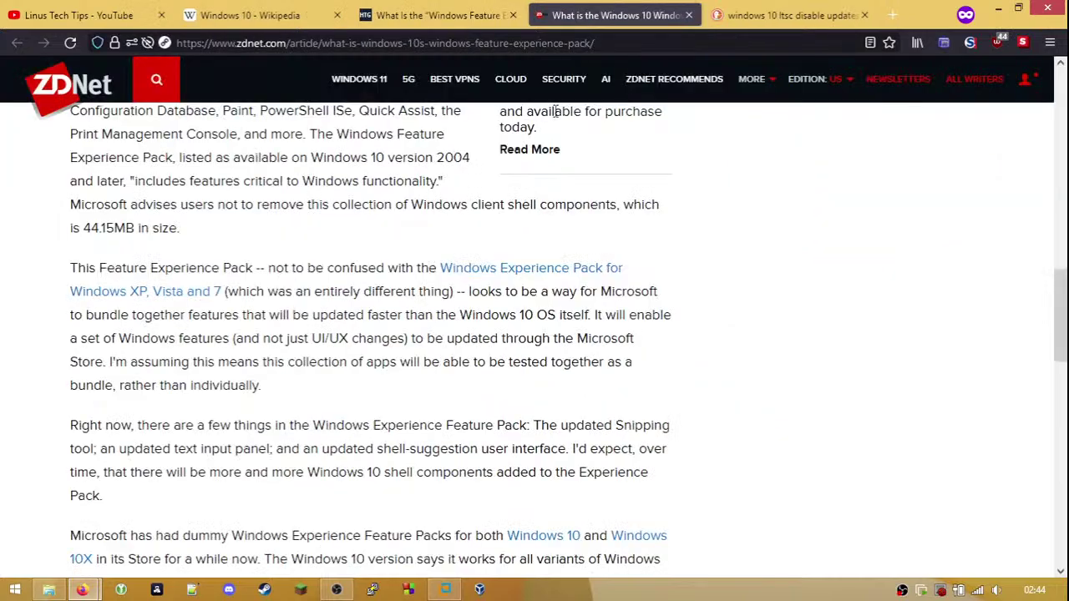
# - Read the ZDNet article from its headline through the paragraphs on Microsoft's response and Features on Demand
pyautogui.scroll(9, 451, 213)
pyautogui.scroll(3, 451, 210)
pyautogui.scroll(-1, 560, 248)
pyautogui.scroll(1, 562, 251)
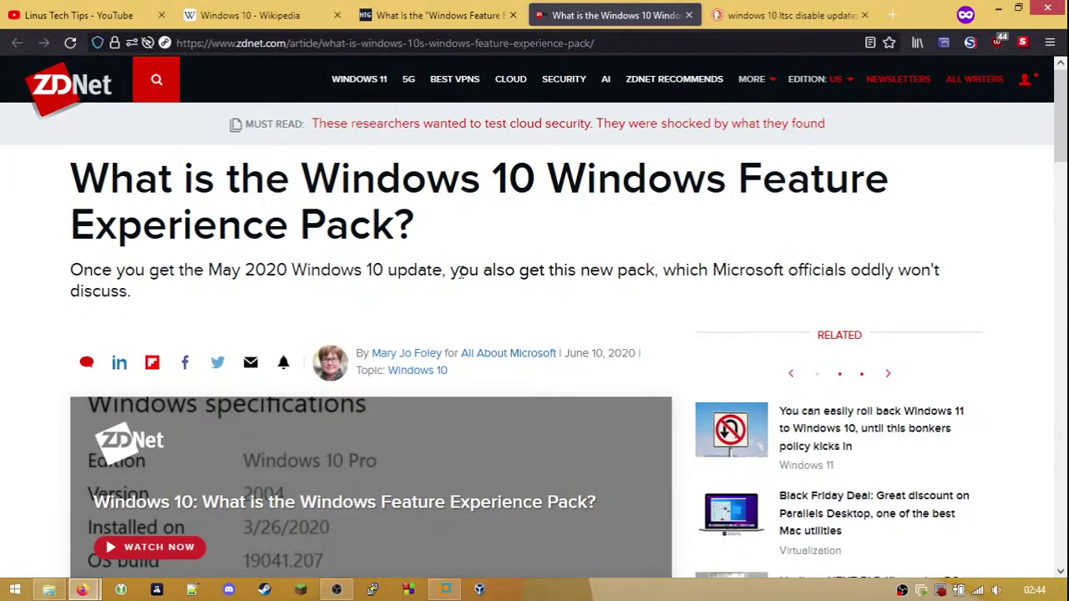
pyautogui.scroll(-2, 460, 280)
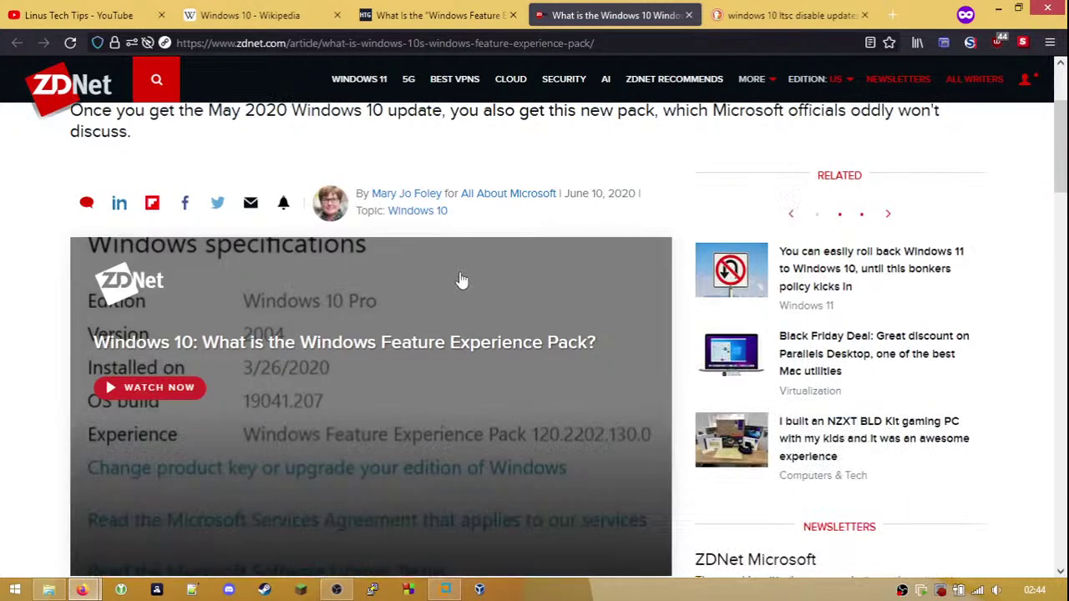
pyautogui.scroll(-5, 460, 280)
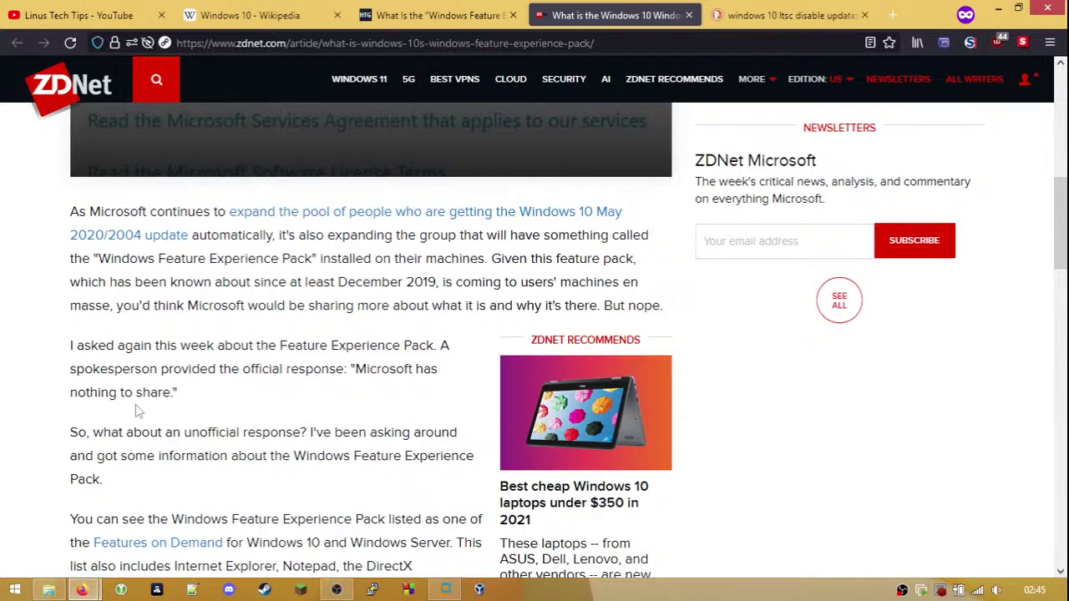
pyautogui.scroll(-1, 239, 421)
pyautogui.scroll(-1, 195, 349)
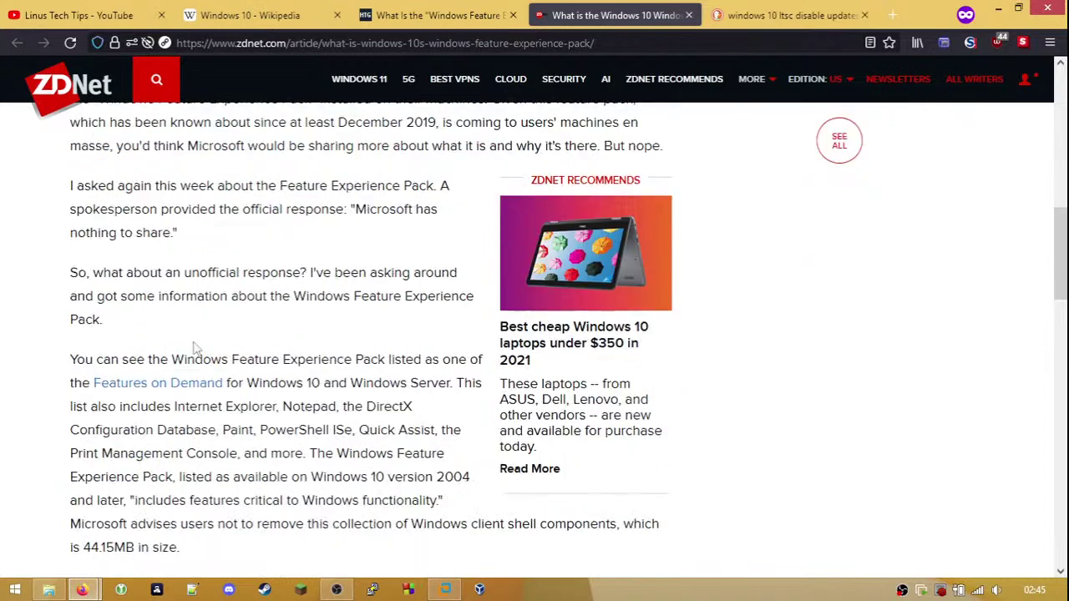
pyautogui.scroll(-1, 177, 355)
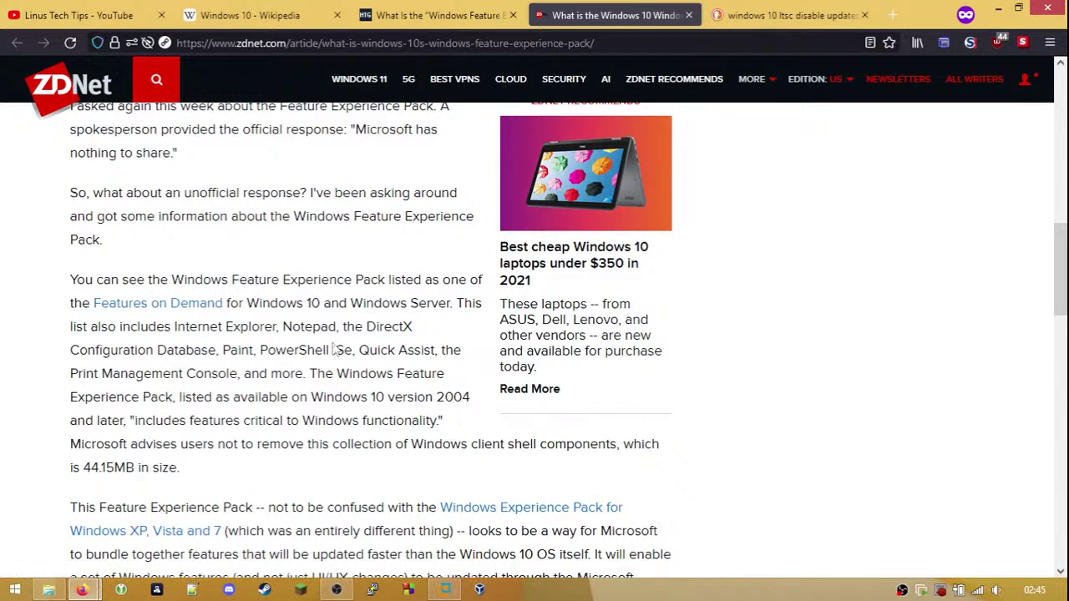
pyautogui.scroll(-2, 387, 369)
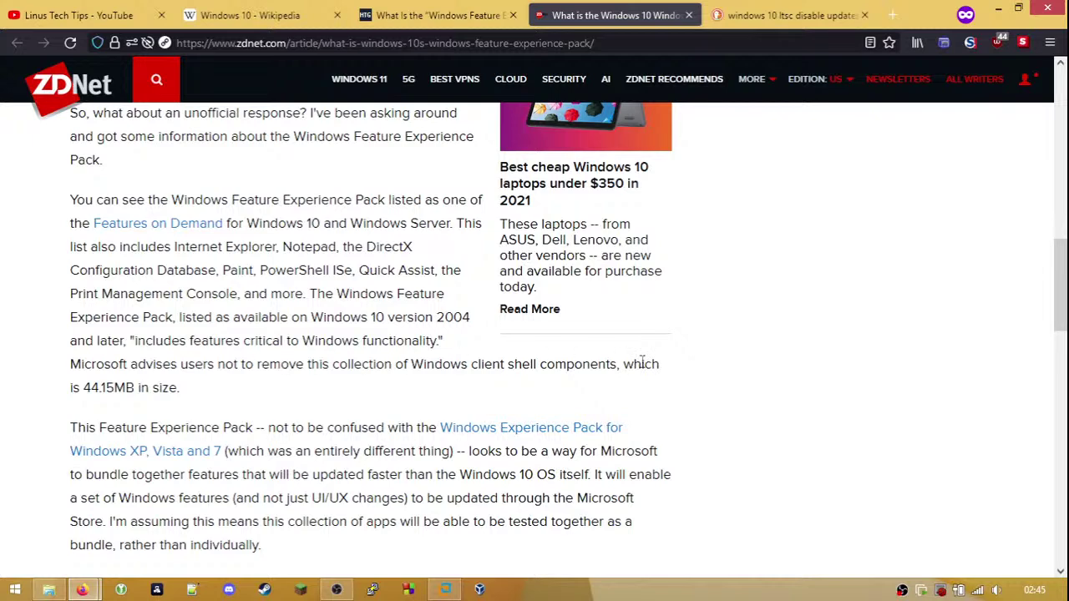
pyautogui.scroll(-1, 466, 368)
pyautogui.scroll(-1, 408, 359)
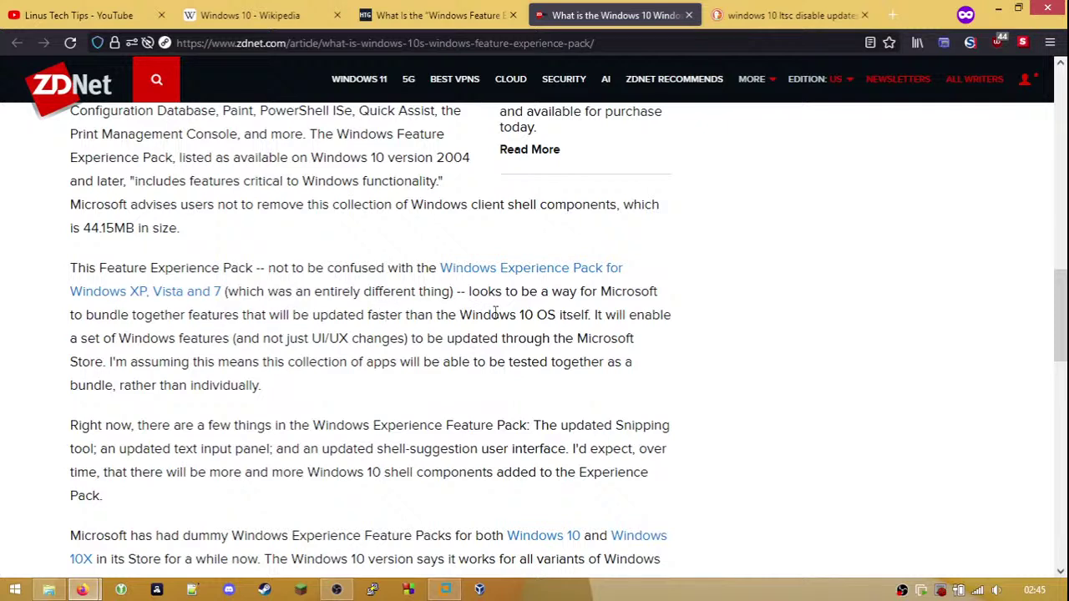
# - Read the article's paragraphs on the pack's purpose, its contents, and the Windows 10X and Xbox One versions, highlighting some words
pyautogui.moveTo(458, 315); pyautogui.dragTo(563, 314)
pyautogui.click(568, 332)
pyautogui.scroll(-2, 219, 372)
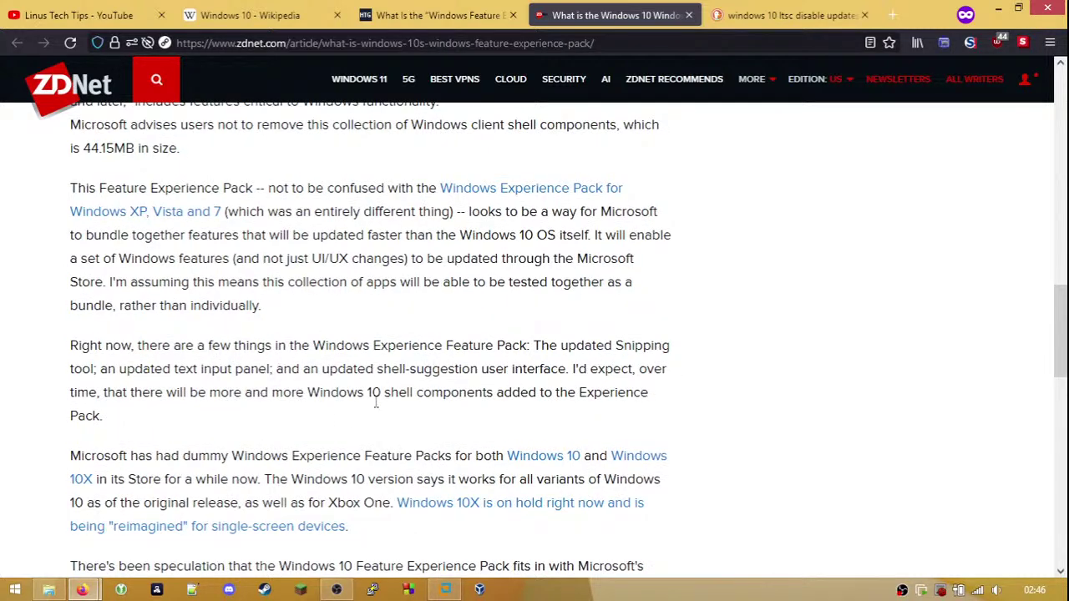
pyautogui.scroll(-2, 414, 416)
pyautogui.scroll(-2, 217, 371)
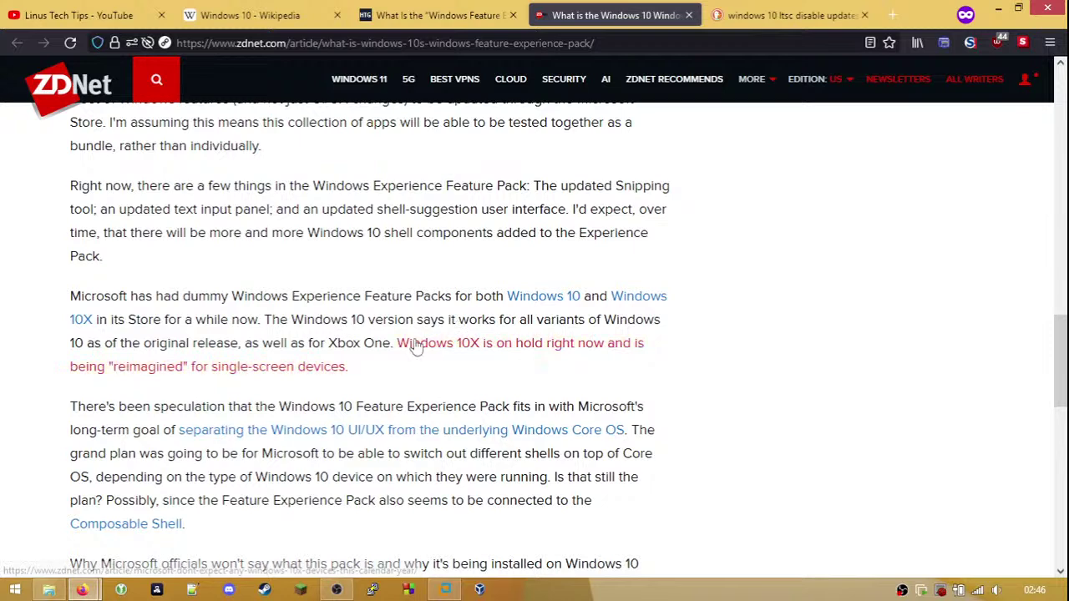
pyautogui.scroll(-2, 456, 366)
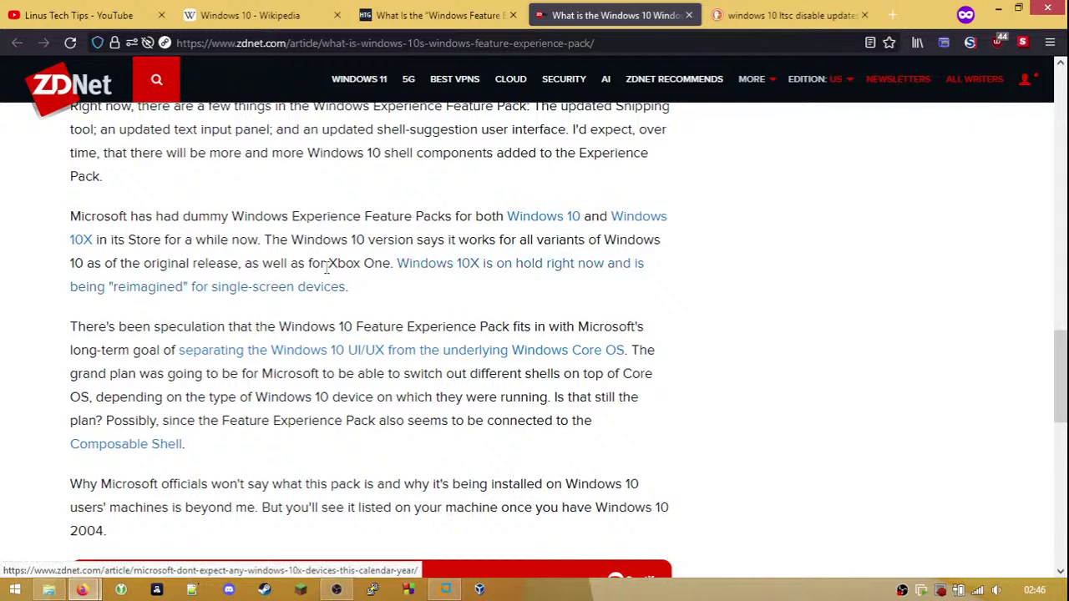
pyautogui.doubleClick(376, 263)
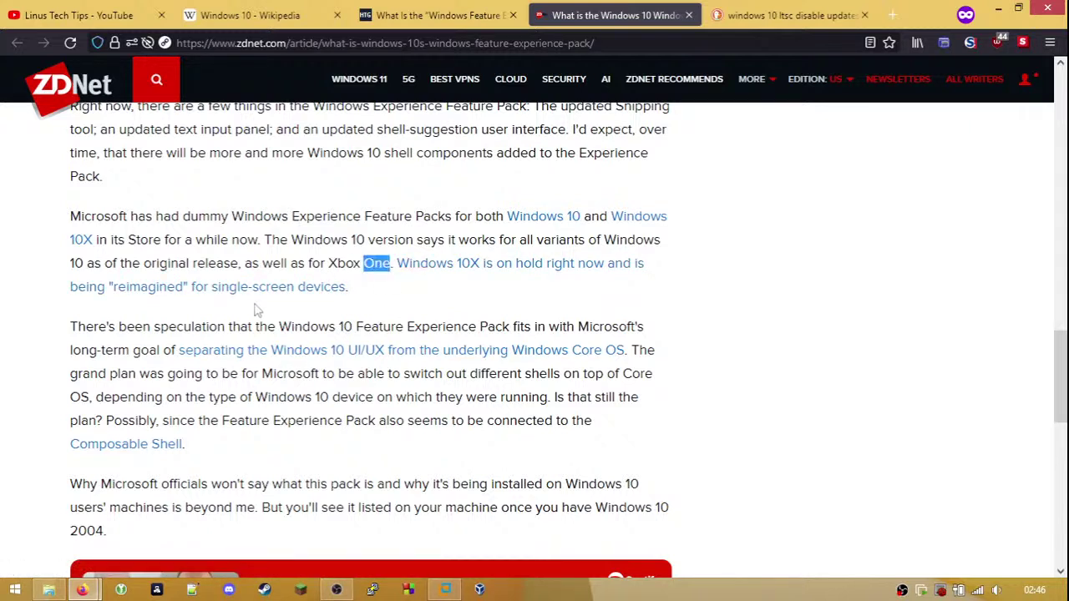
# - Check the ZDNet article's publication date, then read its closing paragraphs on Windows Core OS and Composable Shell
pyautogui.scroll(10, 52, 317)
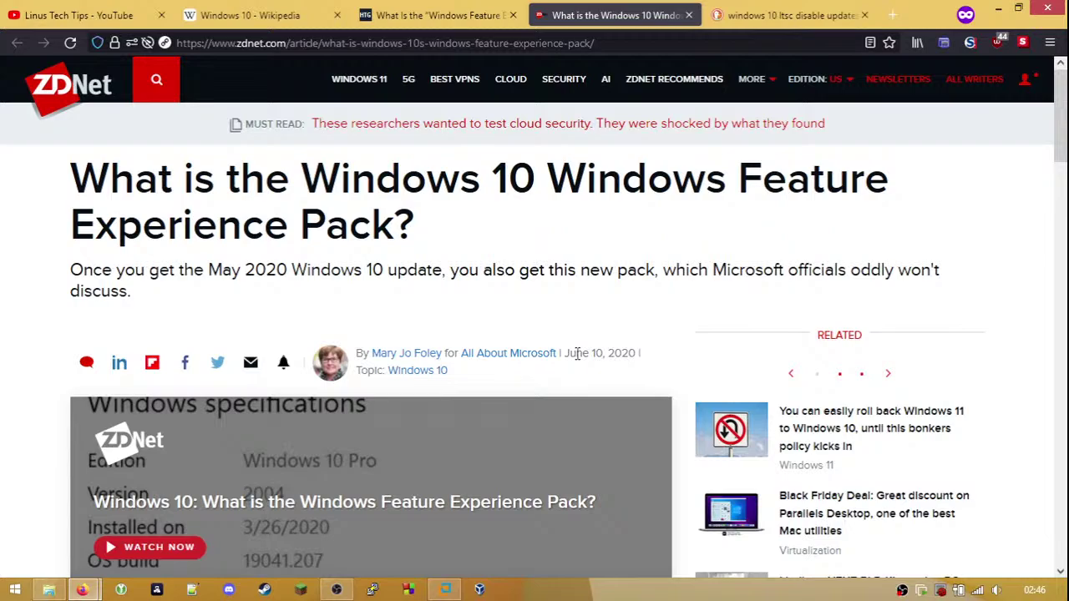
pyautogui.scroll(-12, 576, 354)
pyautogui.scroll(-5, 473, 343)
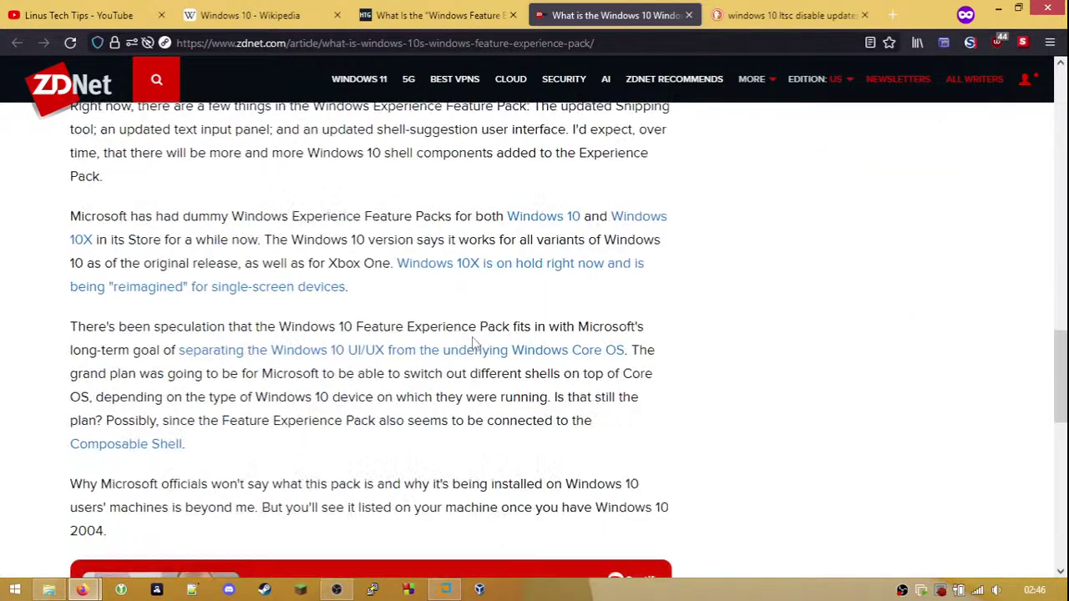
pyautogui.scroll(-1, 271, 265)
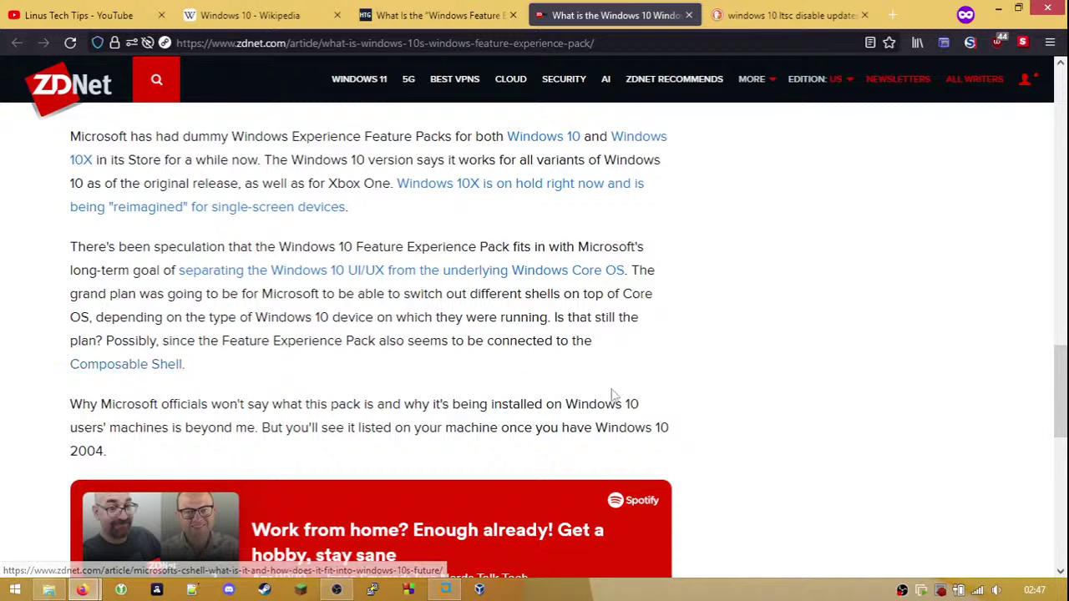
pyautogui.scroll(-4, 617, 395)
pyautogui.scroll(4, 616, 394)
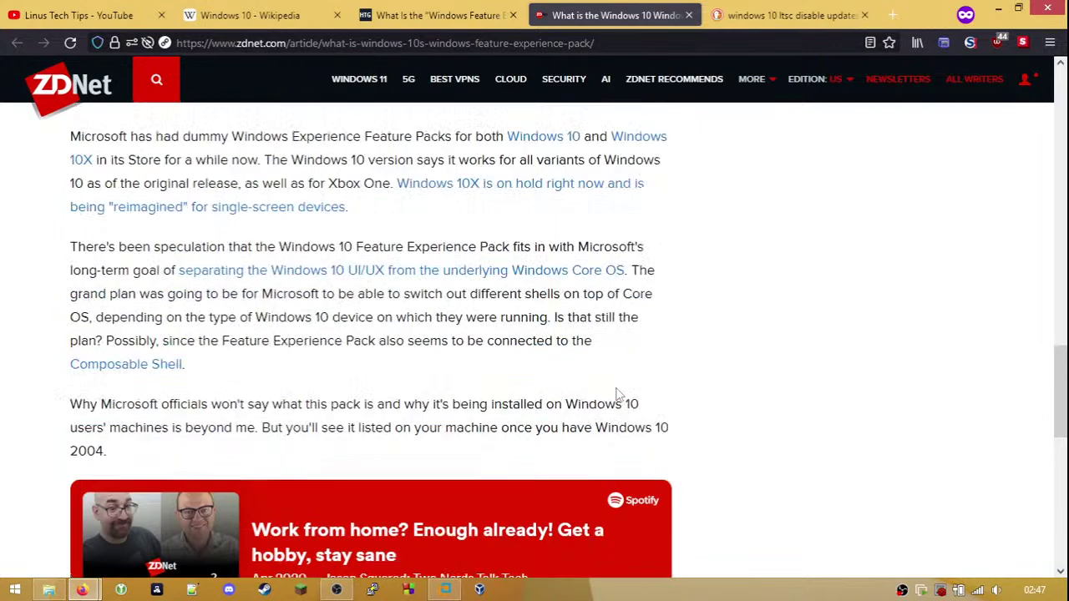
# - Open the Composable Shell and Windows Core OS links in new tabs and close the Feature Experience Pack article on ZDNet
pyautogui.rightClick(172, 365)
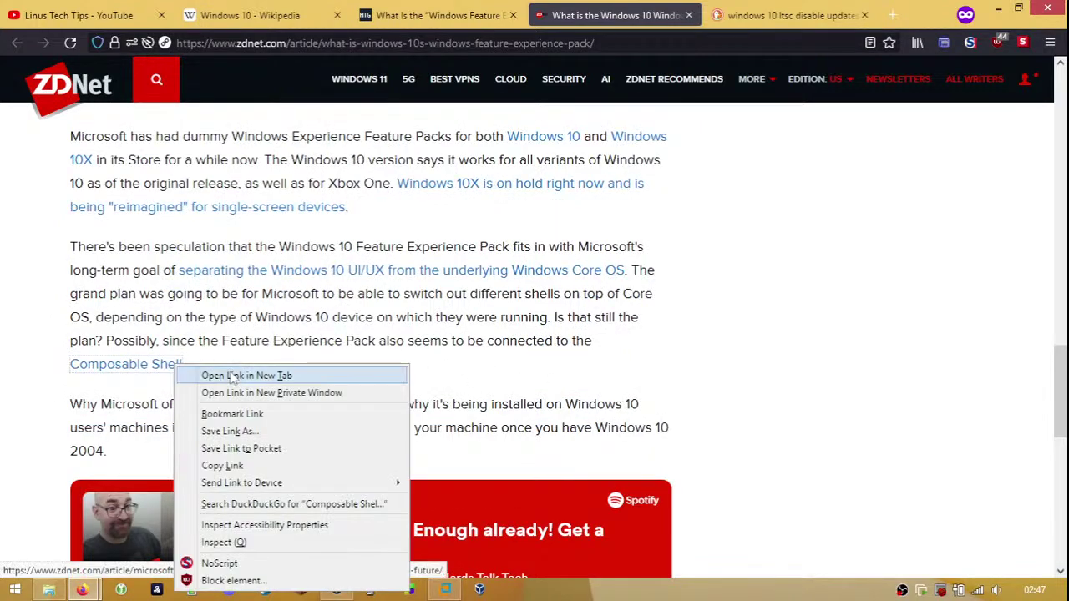
pyautogui.click(194, 375)
pyautogui.click(293, 270)
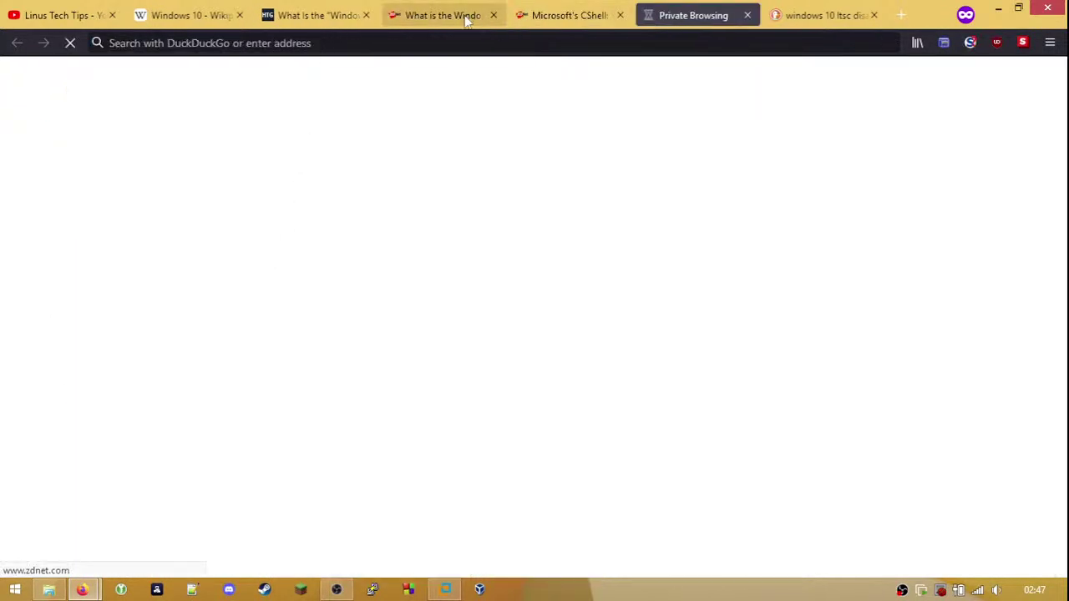
pyautogui.click(447, 15)
pyautogui.middleClick(385, 18)
# - Skim the How-To Geek article on the Windows Feature Experience Pack to its end and close it
pyautogui.click(325, 12)
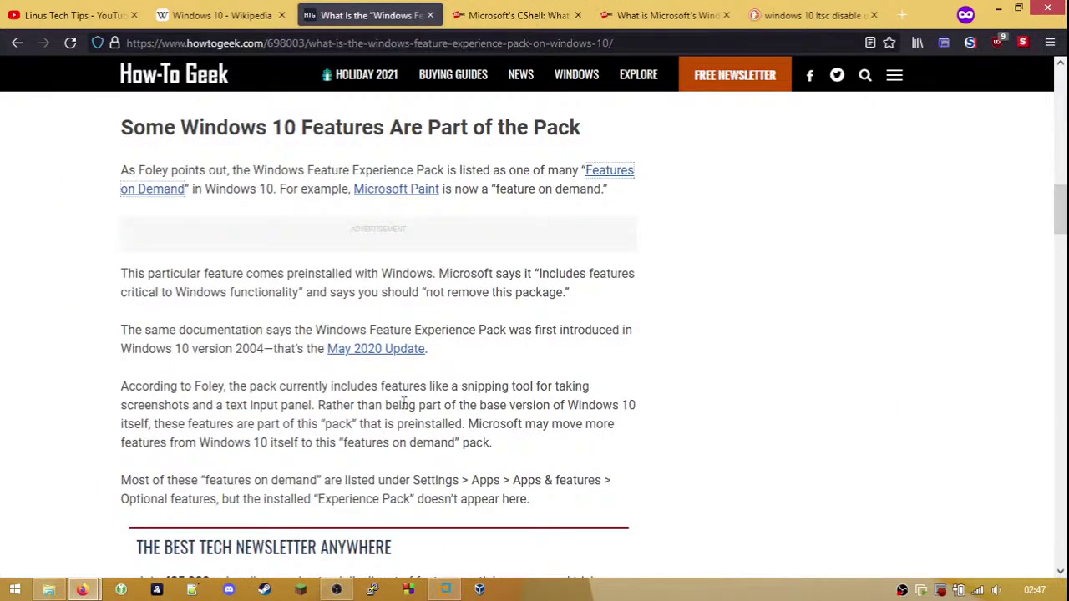
pyautogui.scroll(-2, 539, 403)
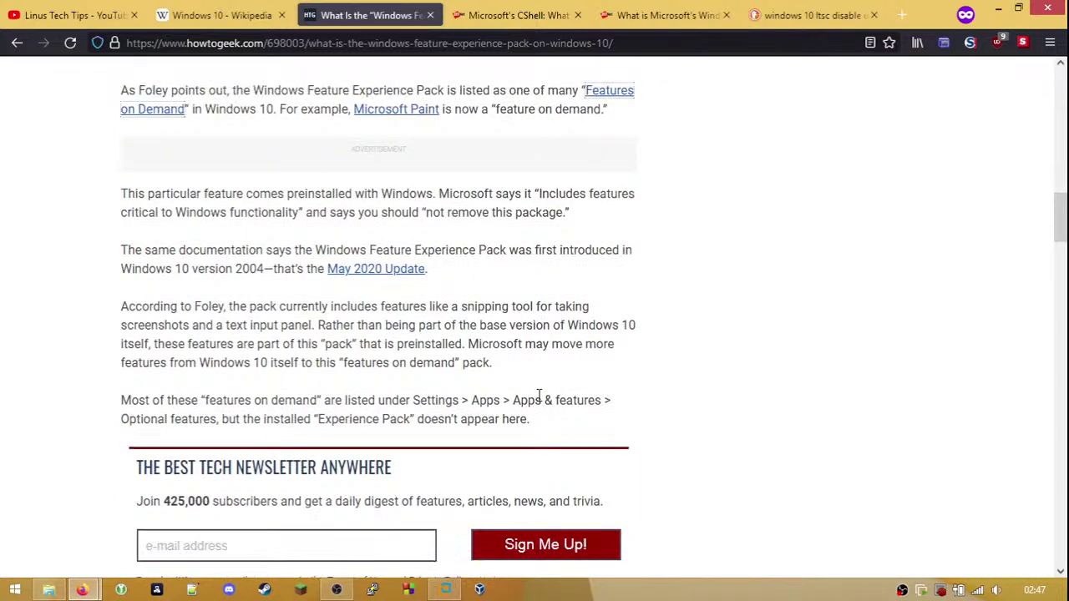
pyautogui.scroll(-10, 658, 398)
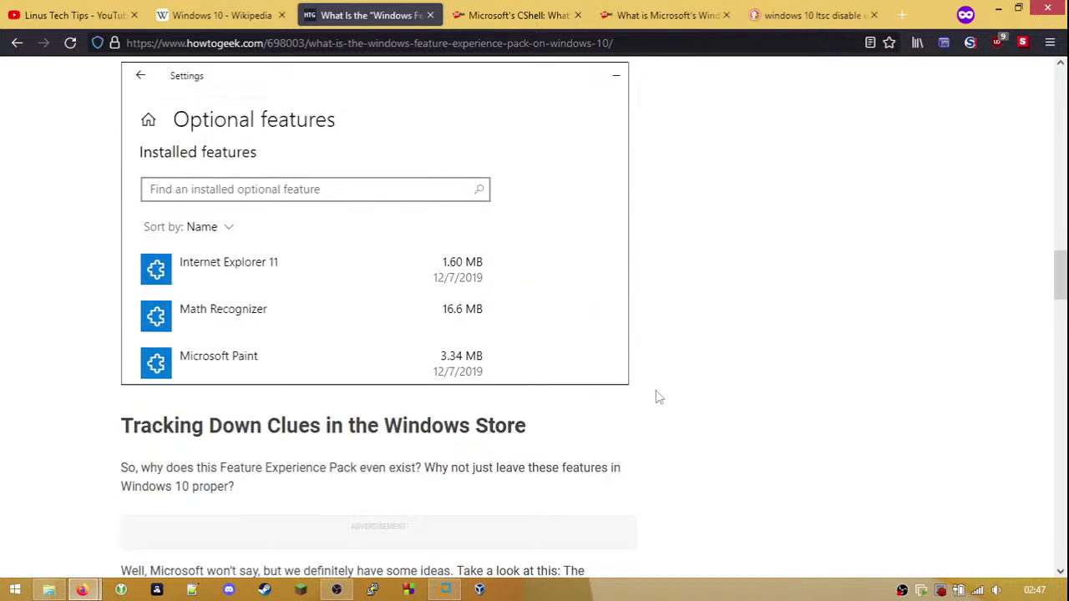
pyautogui.scroll(-2, 658, 397)
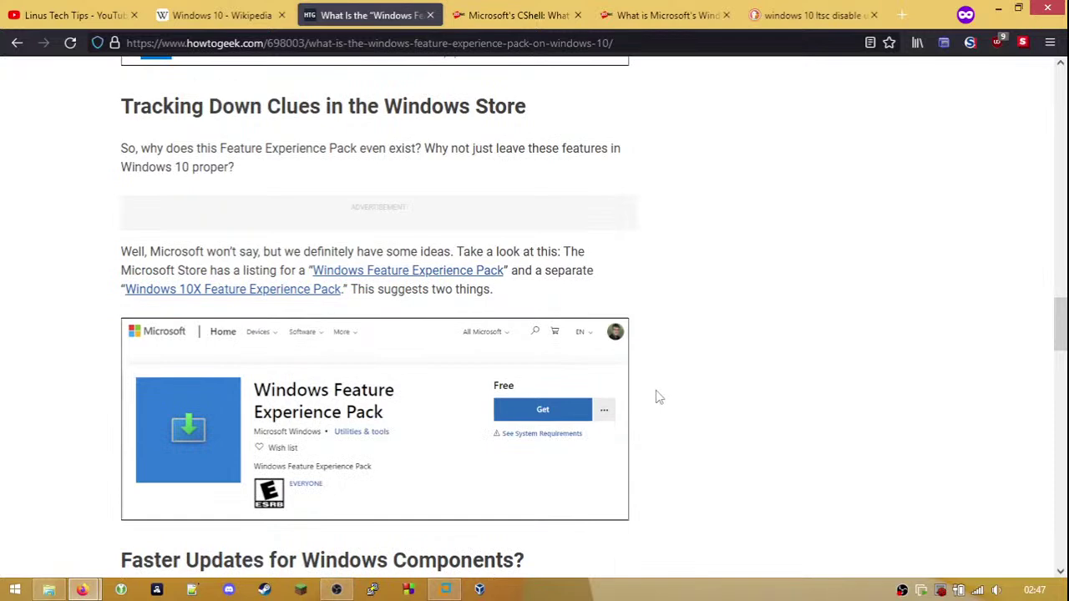
pyautogui.scroll(-3, 658, 398)
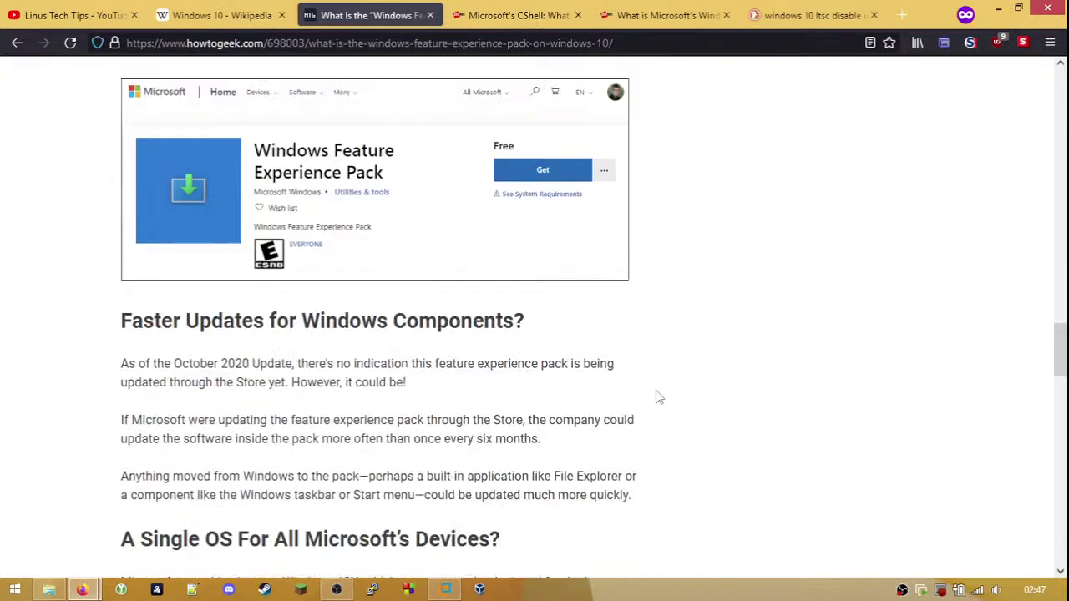
pyautogui.scroll(-1, 659, 398)
pyautogui.scroll(-2, 658, 398)
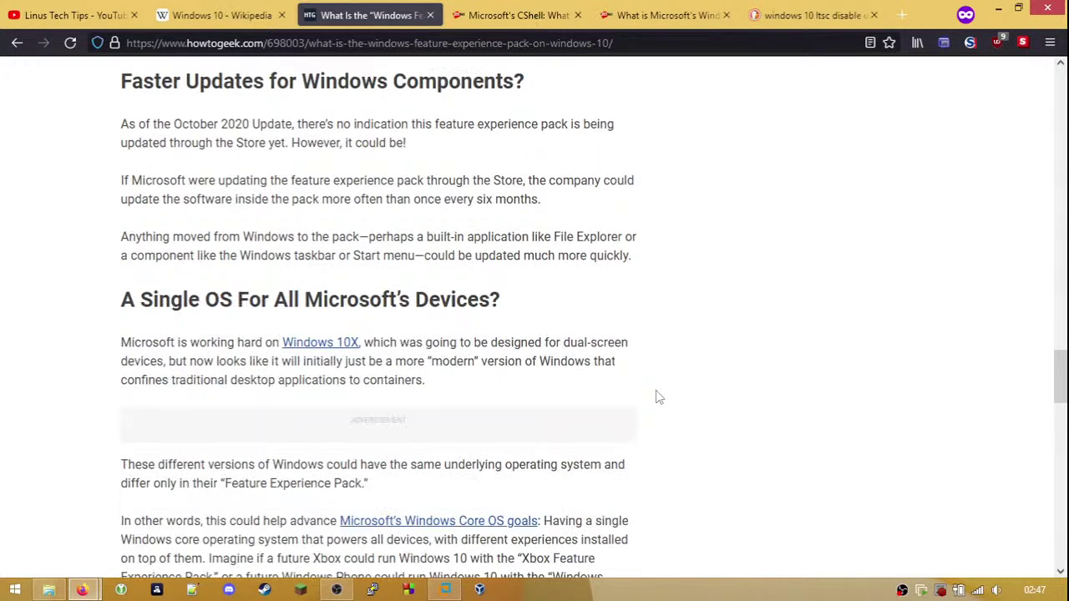
pyautogui.scroll(-3, 659, 397)
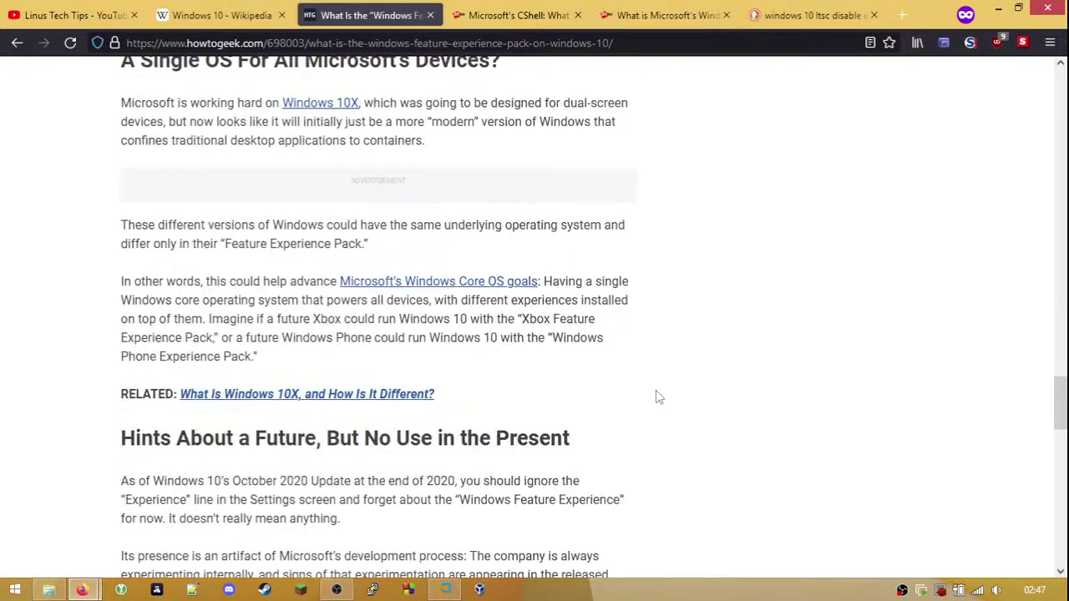
pyautogui.scroll(-2, 658, 398)
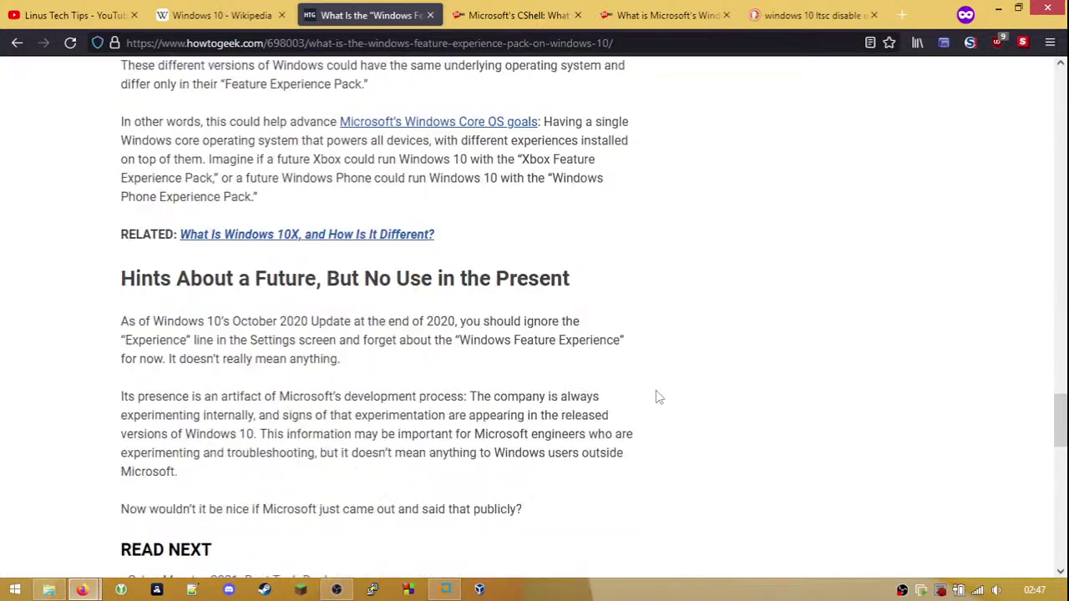
pyautogui.scroll(-2, 658, 398)
pyautogui.hotkey('ctrl', 'w')
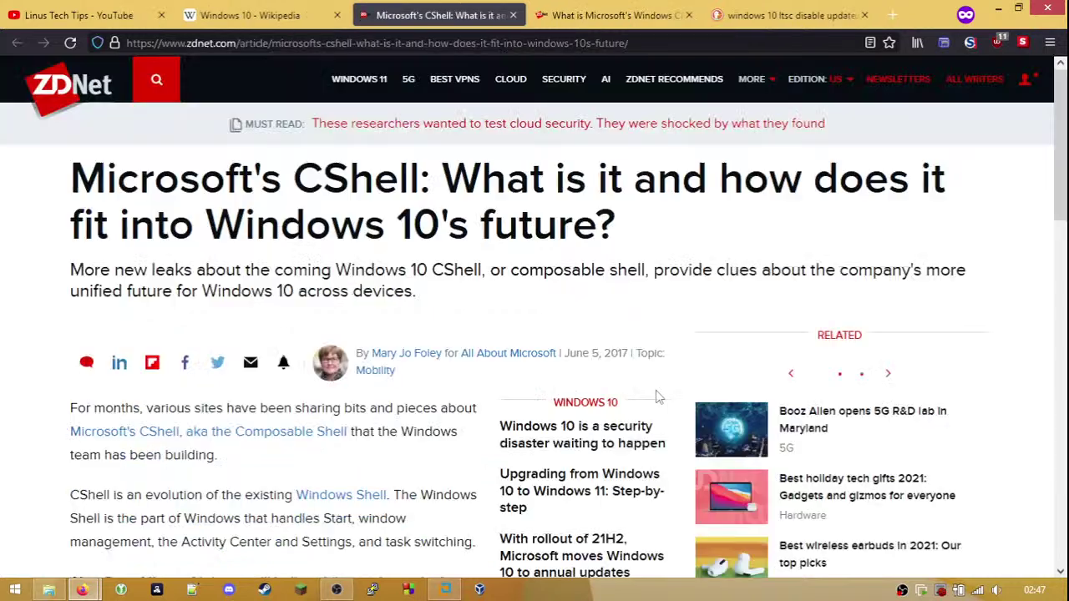
# - Review the Long-term Servicing channel column in Wikipedia's Windows 10 update branch table, highlighting the critical updates entry
pyautogui.click(290, 20)
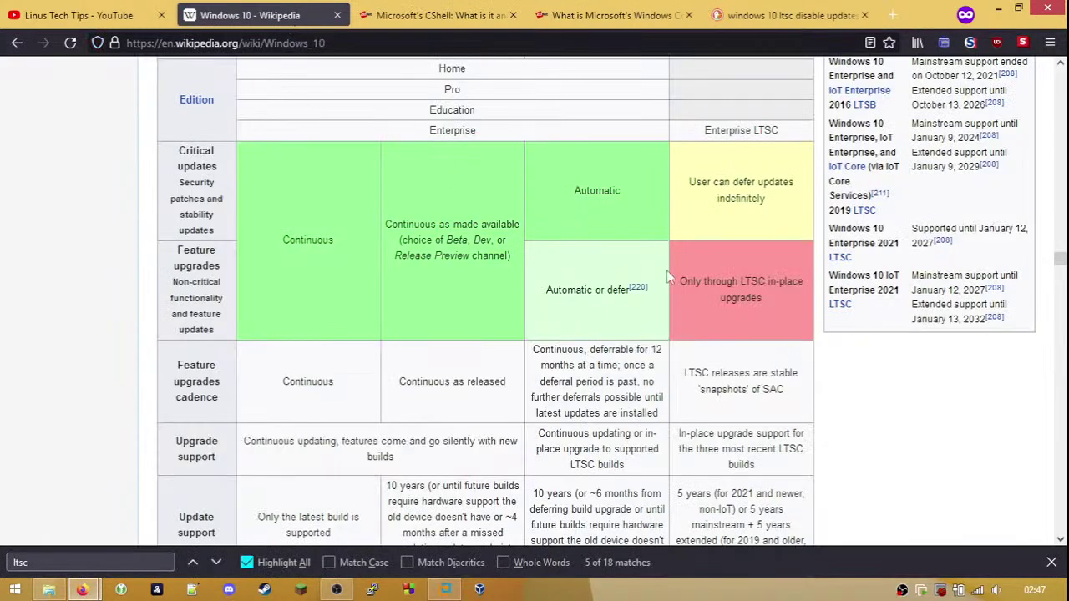
pyautogui.scroll(1, 831, 320)
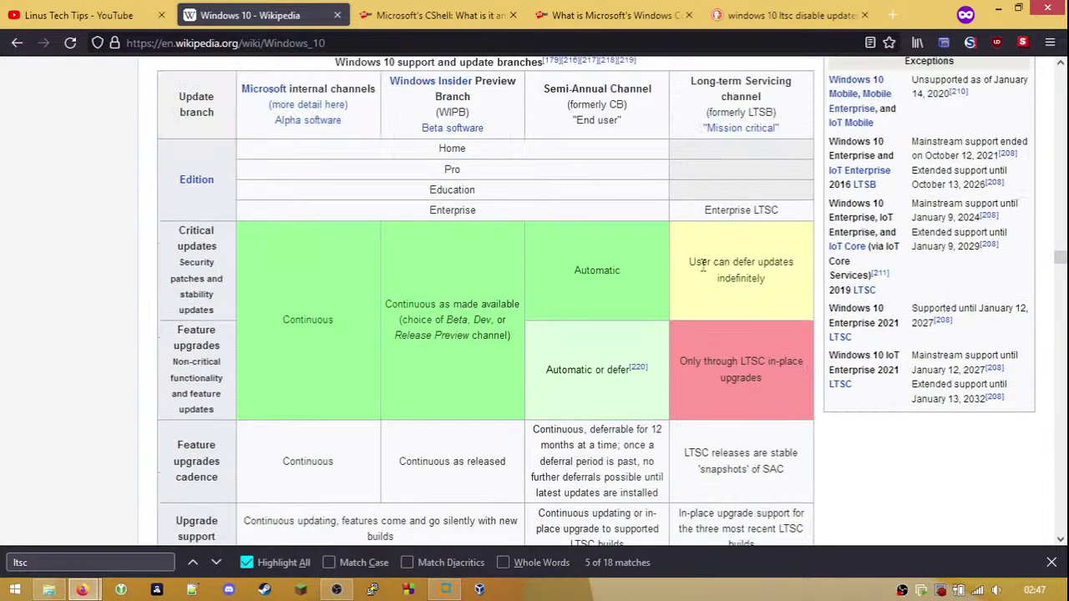
pyautogui.moveTo(690, 262); pyautogui.dragTo(762, 262)
pyautogui.click(748, 278)
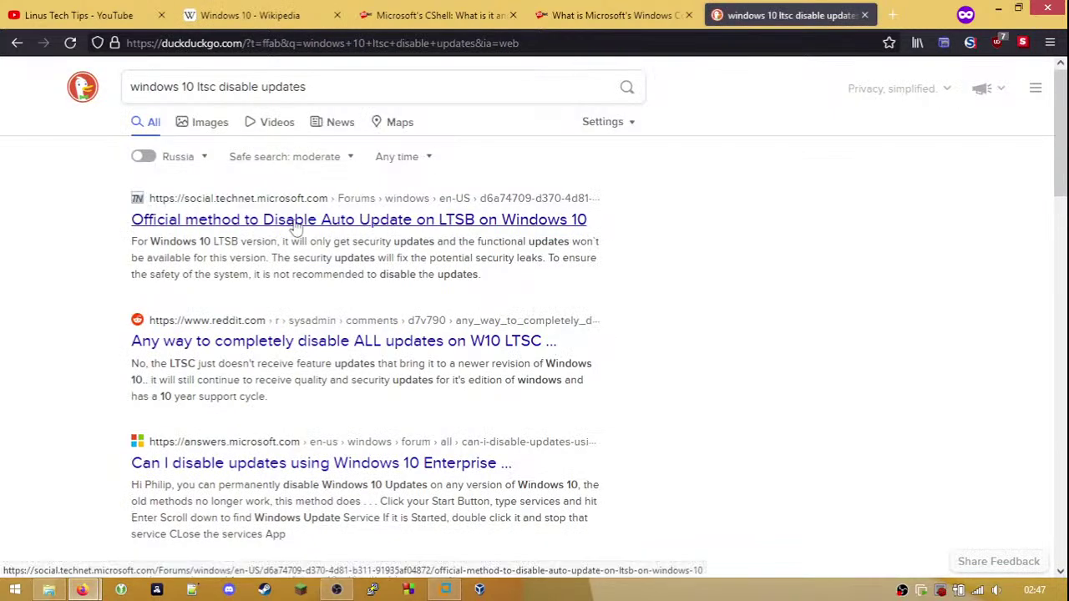
# - Open the TechNet result on disabling LTSB auto updates and the r/sysadmin thread in new tabs, using old.reddit.com for the thread
pyautogui.rightClick(515, 222)
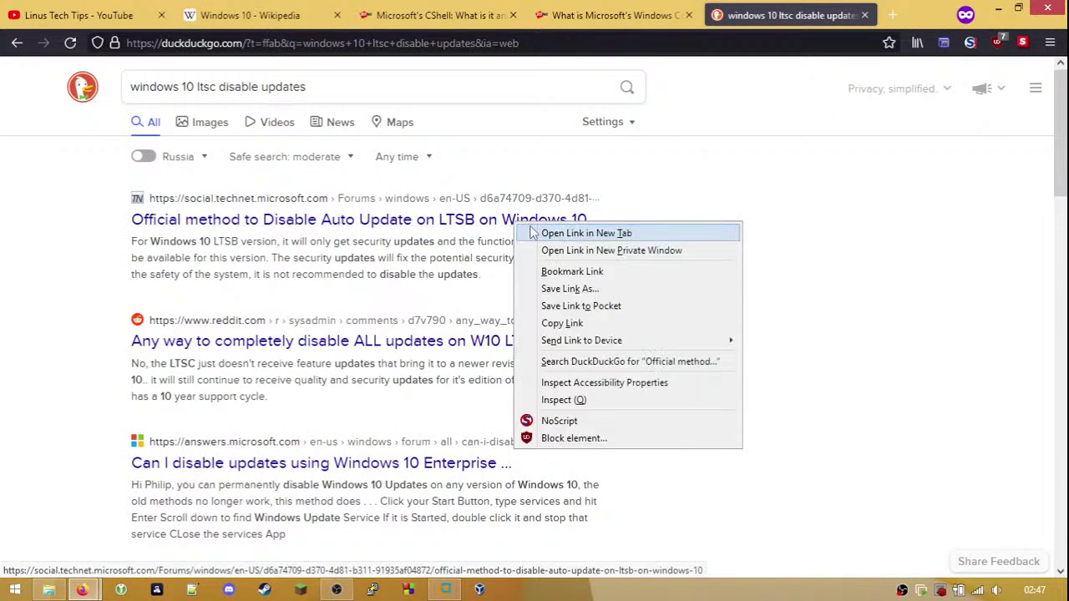
pyautogui.click(525, 237)
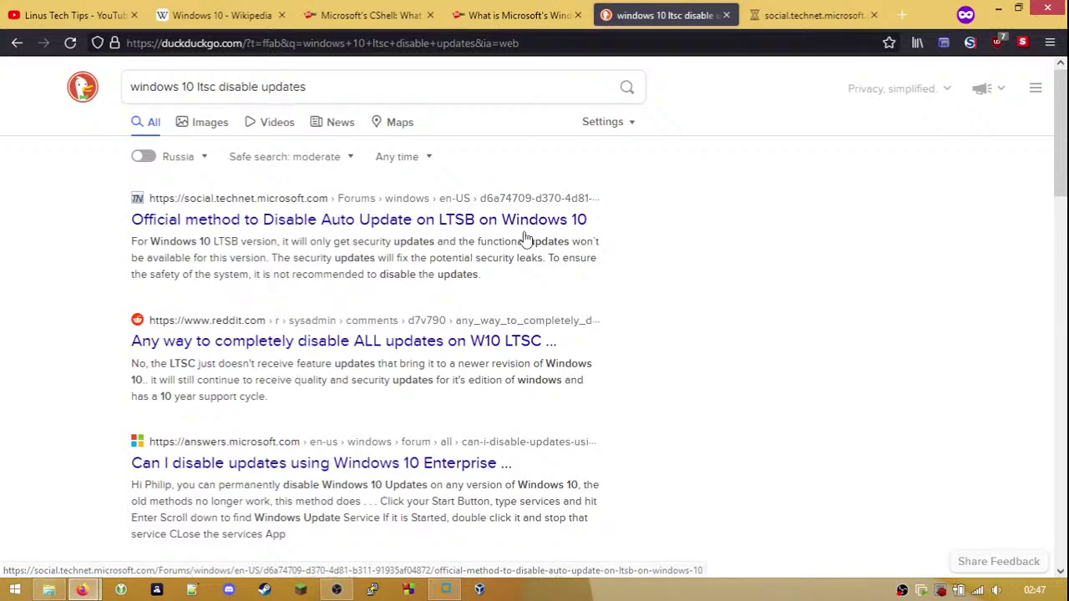
pyautogui.rightClick(358, 341)
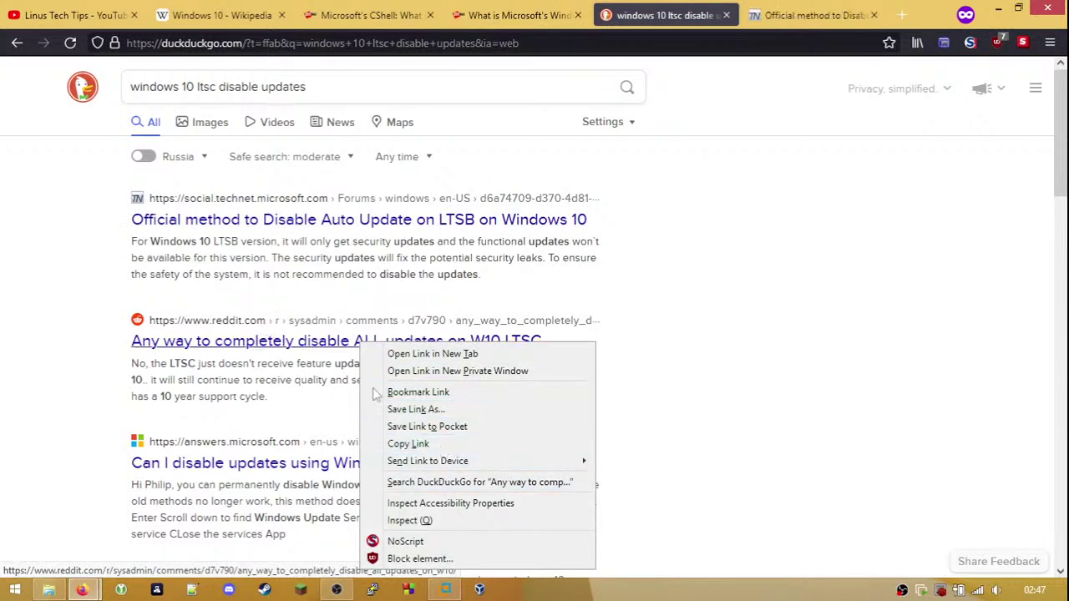
pyautogui.click(459, 448)
pyautogui.click(901, 14)
pyautogui.rightClick(802, 46)
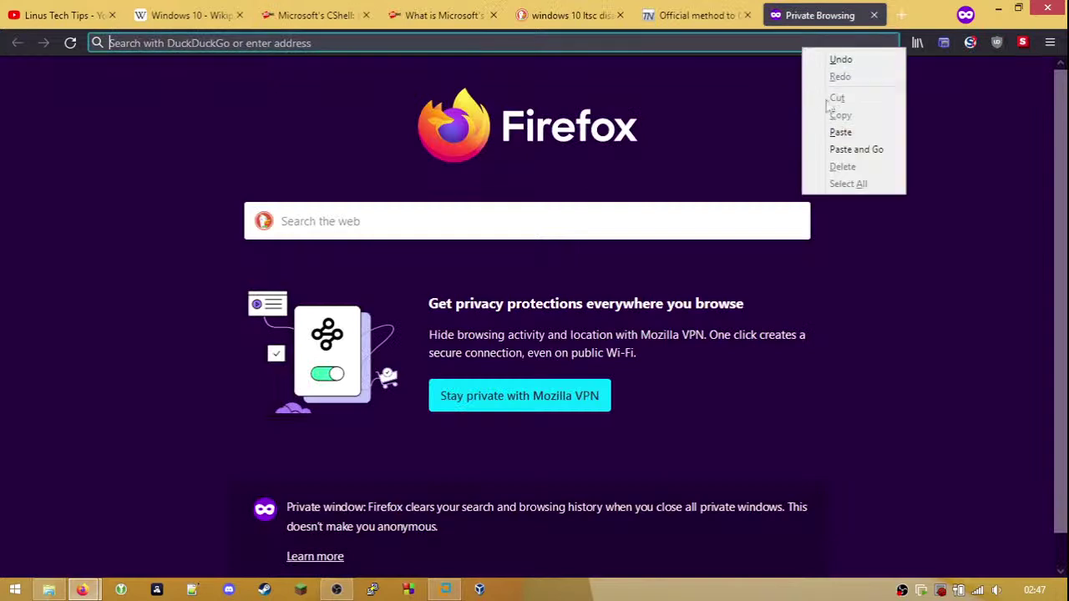
pyautogui.click(841, 132)
pyautogui.doubleClick(157, 43)
pyautogui.write('old')
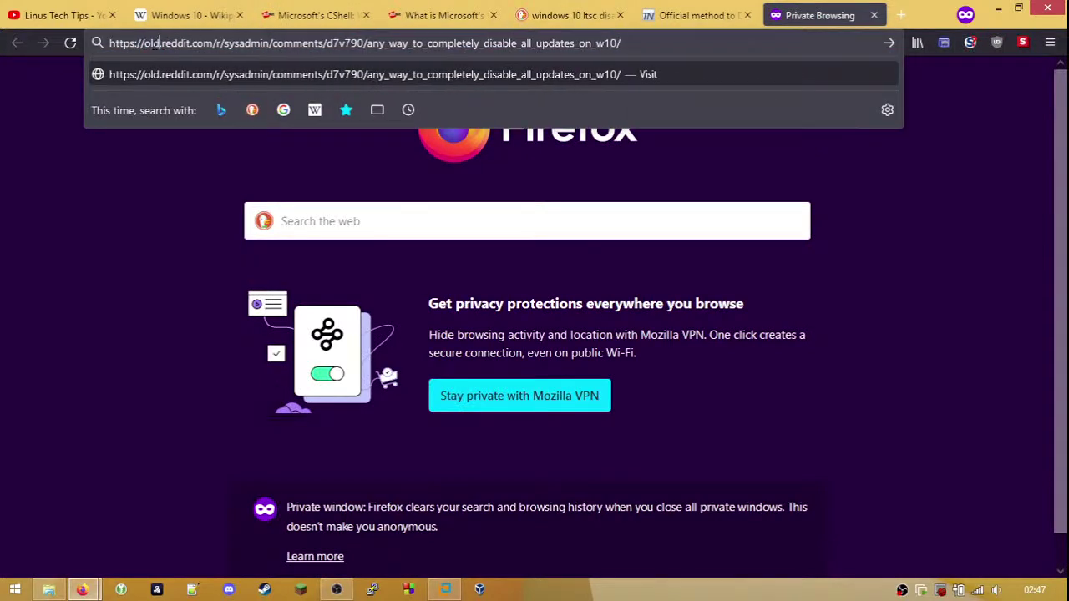
pyautogui.press('Return')
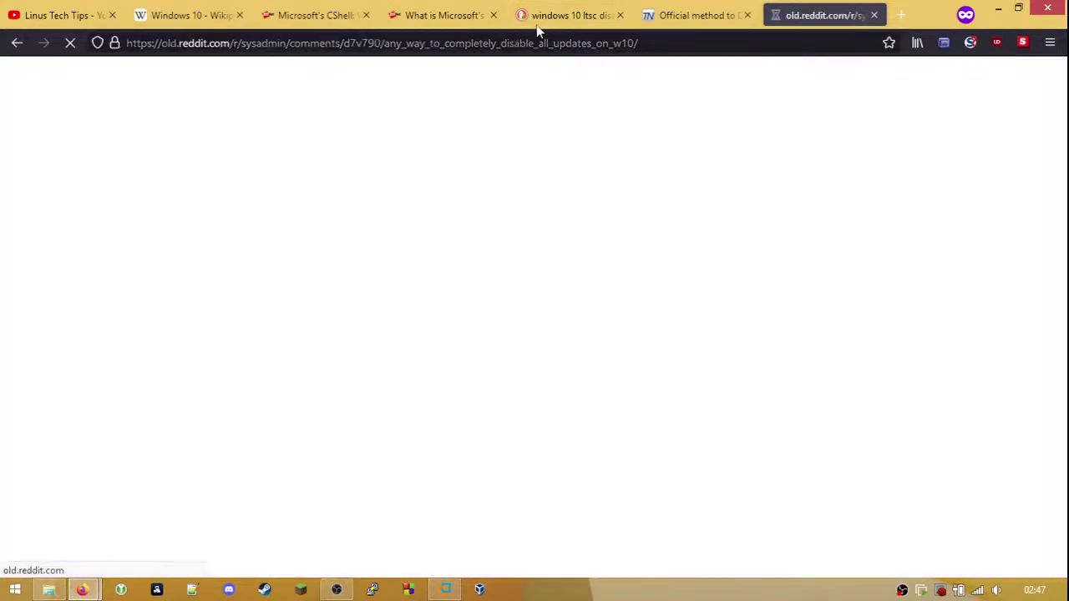
# - Return to the search results and open the Microsoft Answers question "Can I disable updates using Windows 10 Enterprise" in a new tab
pyautogui.click(537, 16)
pyautogui.scroll(-2, 788, 299)
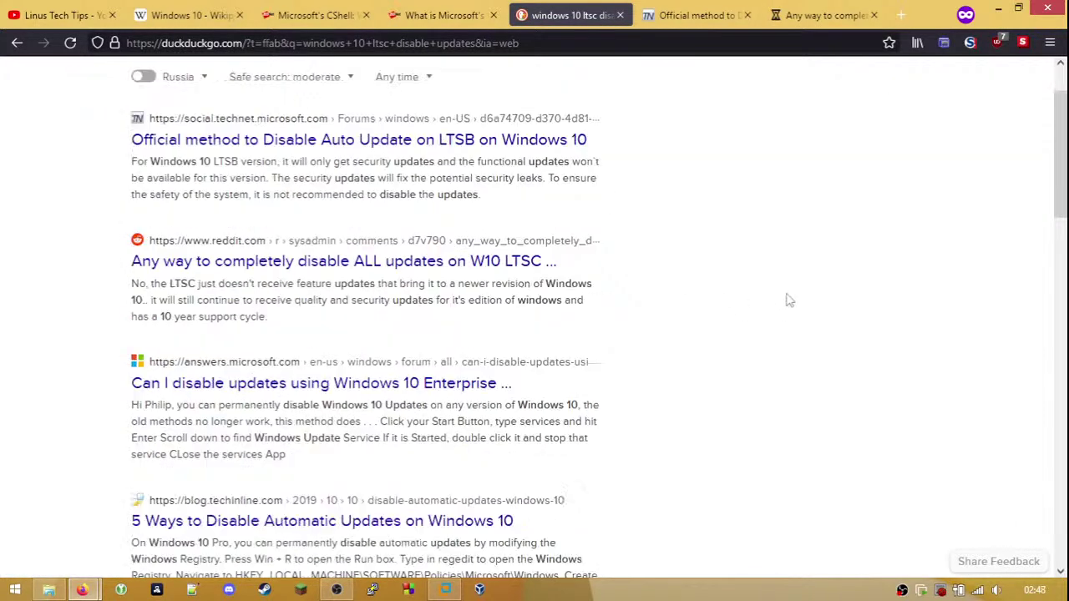
pyautogui.rightClick(498, 384)
pyautogui.click(603, 158)
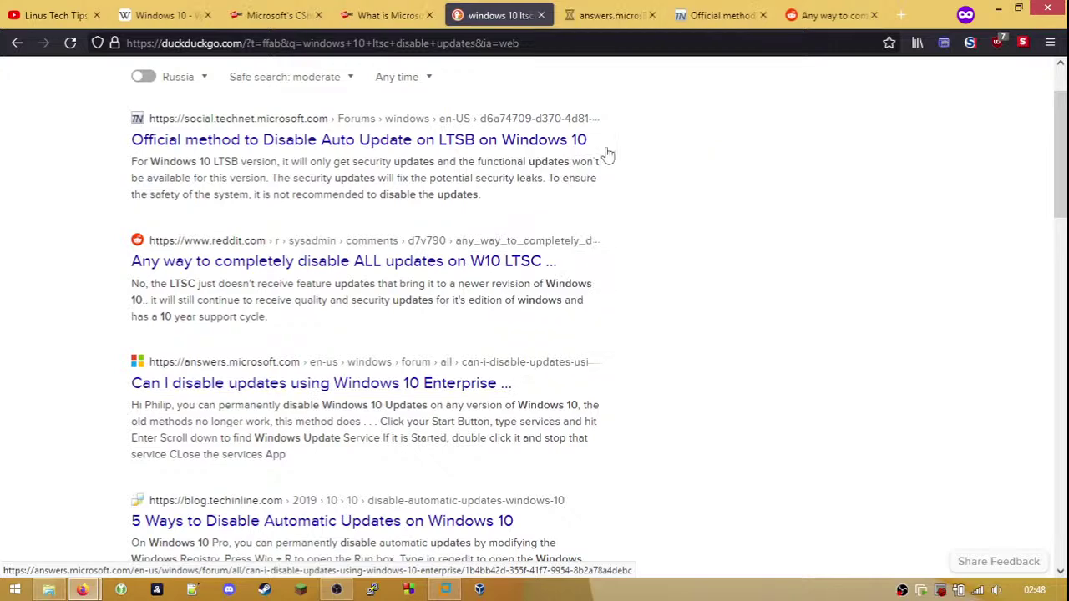
# - Skim the remaining search results for more pages about disabling updates on Windows 10 LTSC
pyautogui.scroll(-2, 494, 346)
pyautogui.scroll(-2, 494, 415)
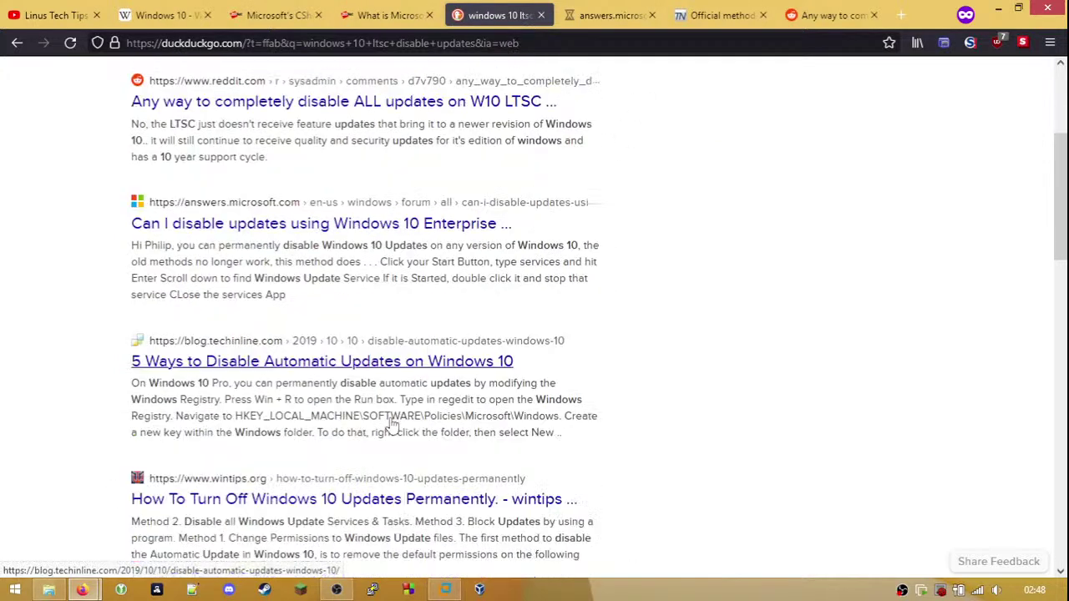
pyautogui.scroll(-2, 640, 387)
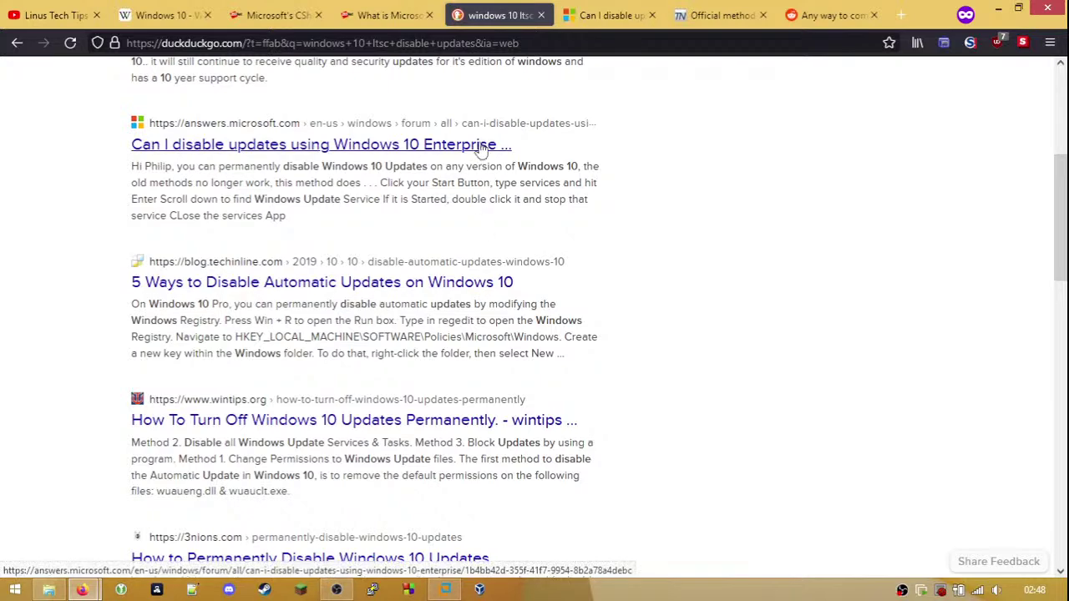
pyautogui.scroll(-2, 632, 363)
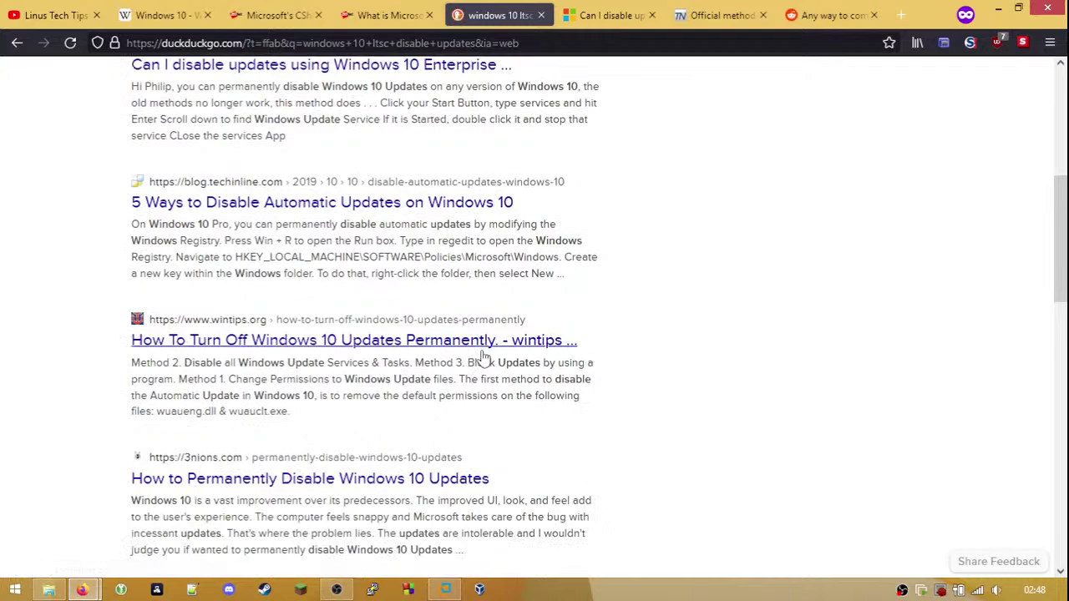
pyautogui.scroll(-4, 483, 357)
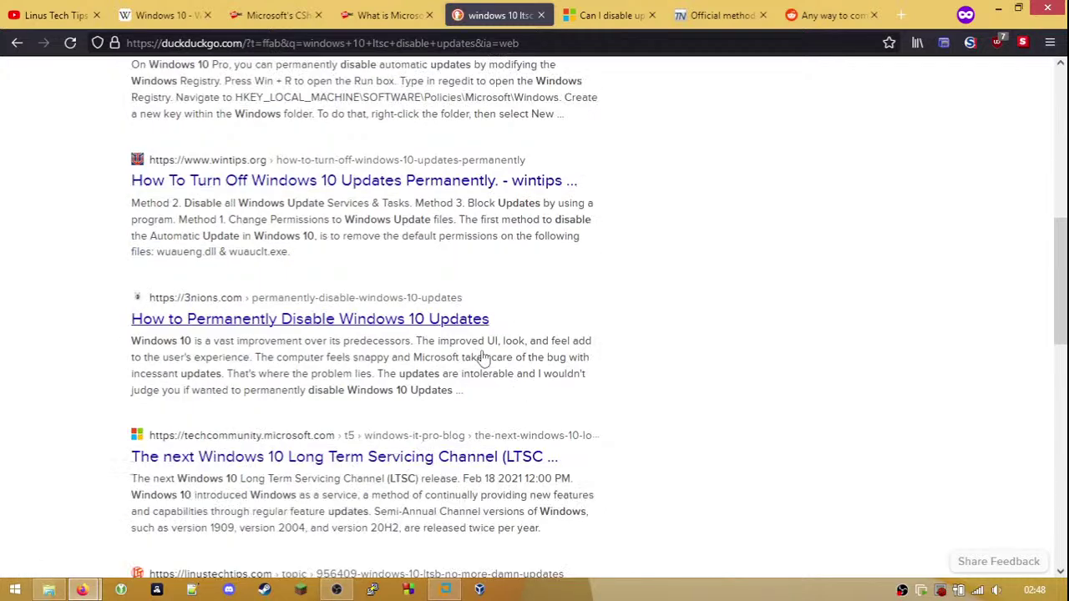
pyautogui.scroll(-4, 483, 358)
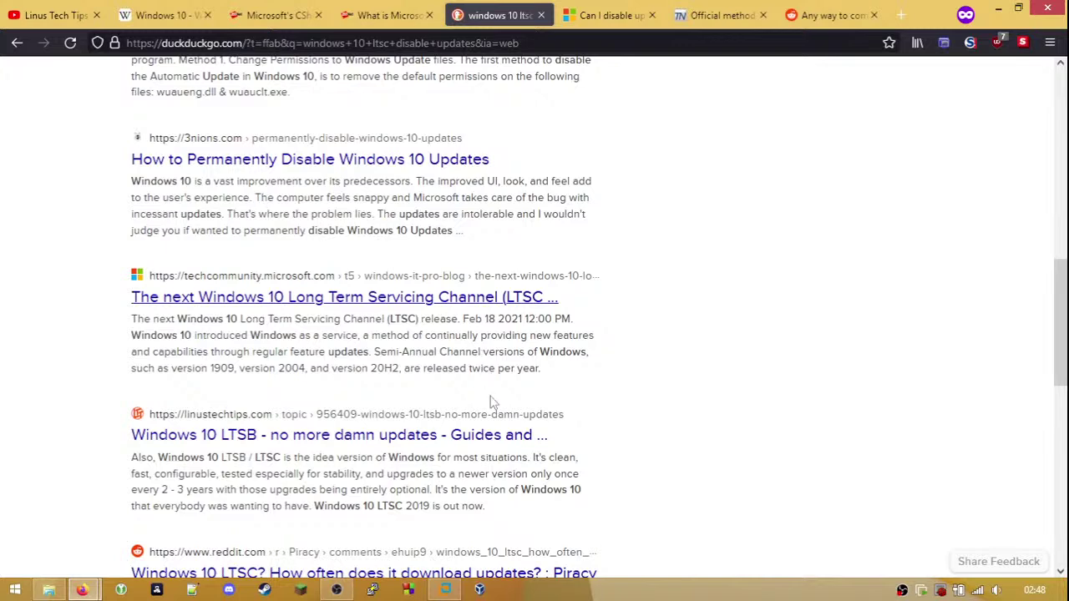
pyautogui.scroll(-2, 490, 450)
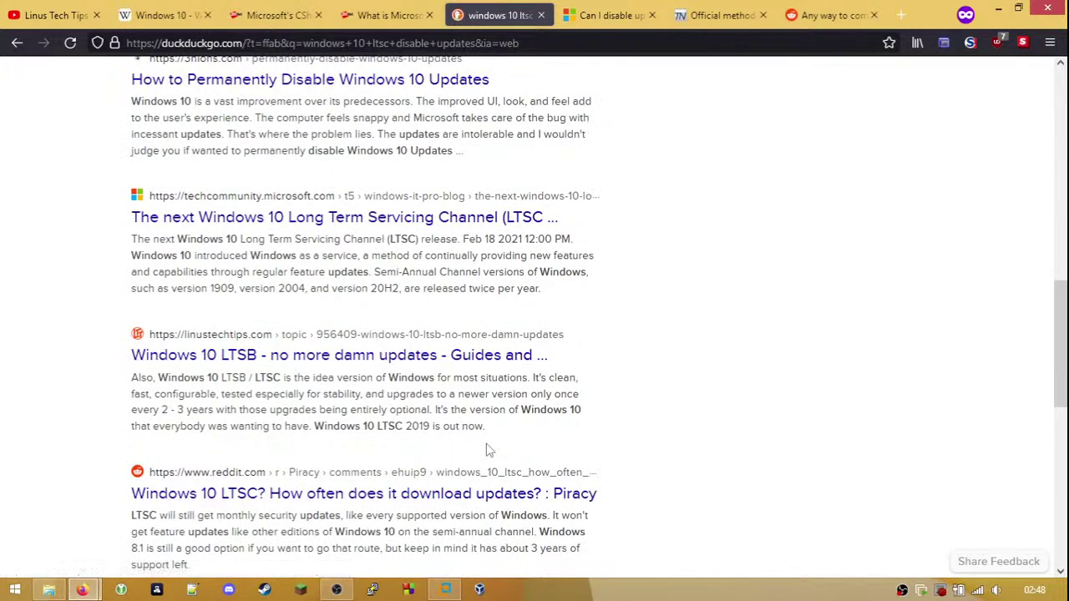
pyautogui.scroll(-2, 490, 451)
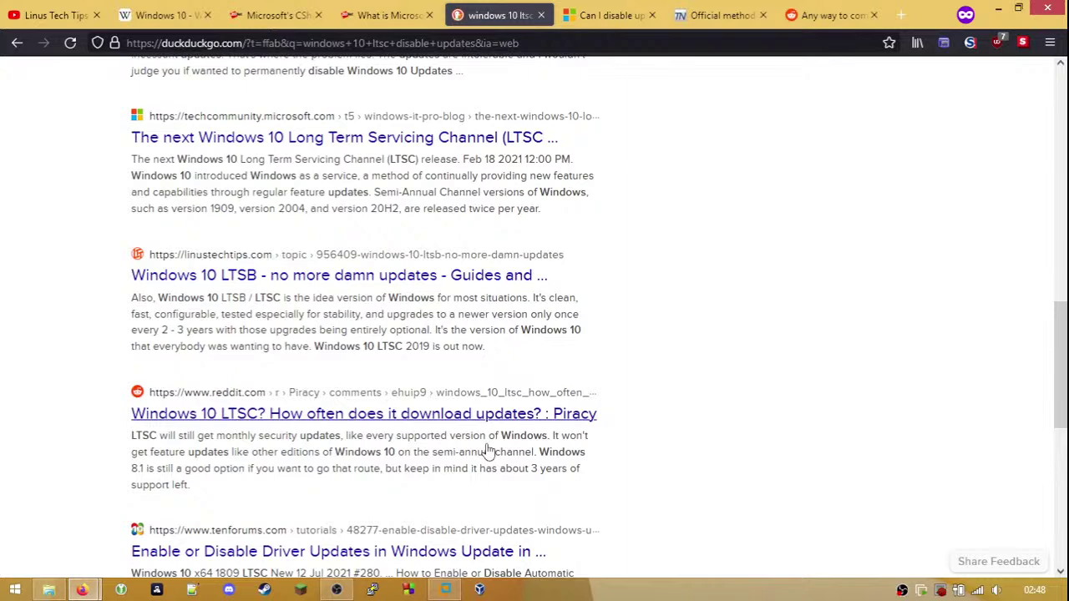
# - Open the r/Piracy thread on LTSC update frequency via old.reddit.com in a new tab, and load the linustechtips.com LTSB topic from the results
pyautogui.rightClick(399, 413)
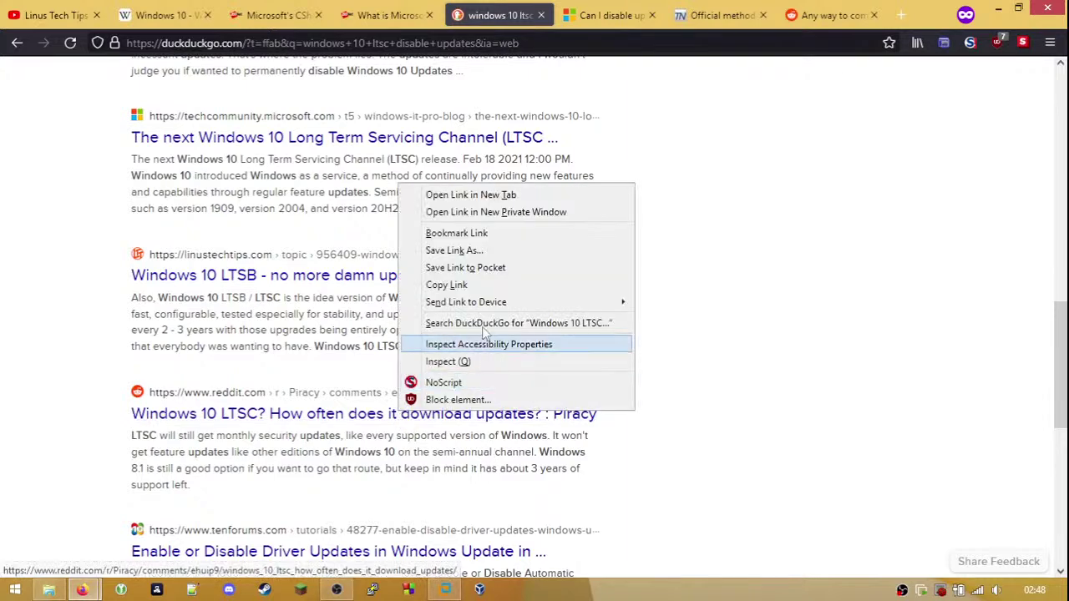
pyautogui.click(481, 290)
pyautogui.hotkey('ctrl', 'shift', 'p')
pyautogui.rightClick(874, 43)
pyautogui.click(902, 129)
pyautogui.moveTo(165, 43); pyautogui.dragTo(143, 43)
pyautogui.write('old')
pyautogui.press('Return')
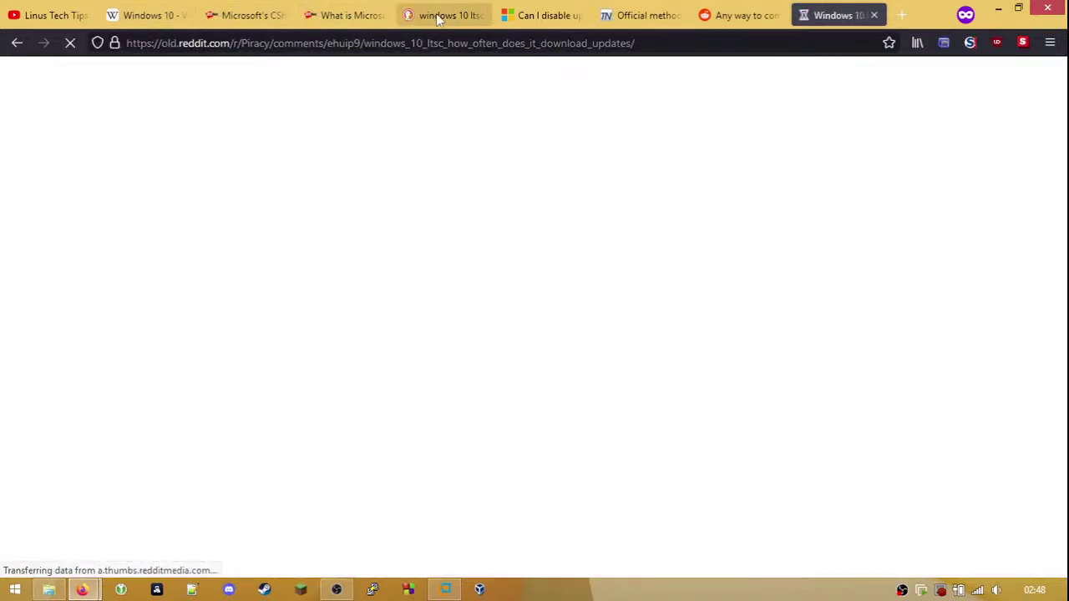
pyautogui.click(437, 15)
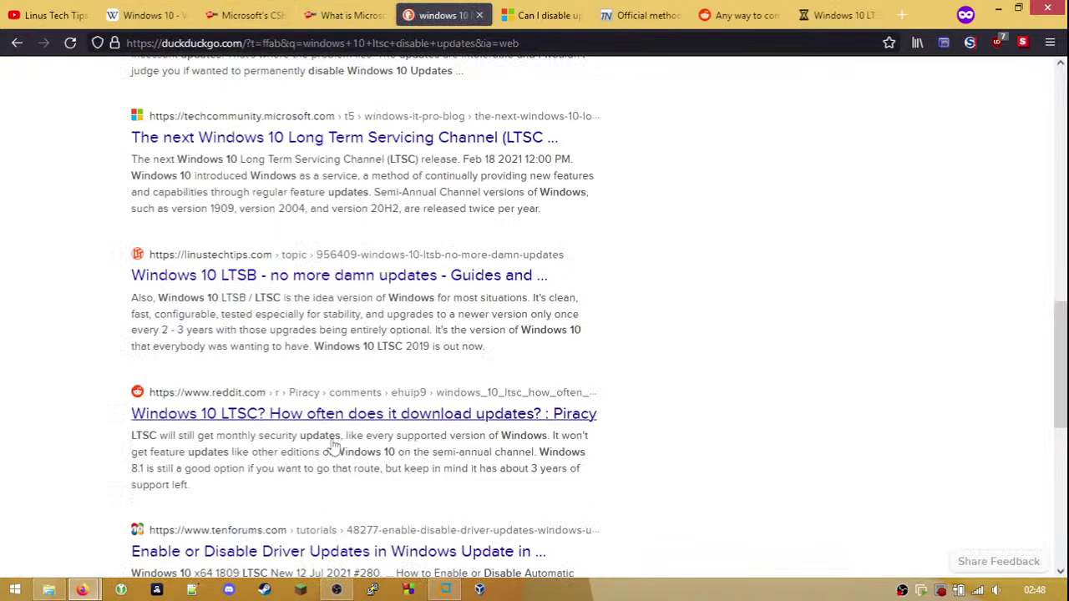
pyautogui.click(236, 278)
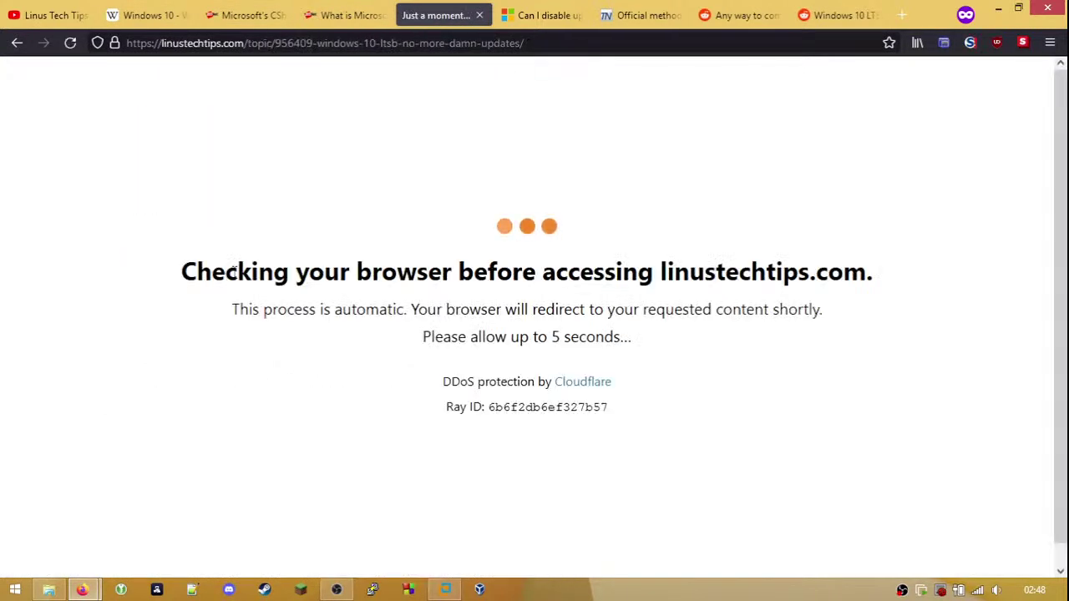
# - Browse the recent uploads on the Linus Tech Tips YouTube channel
pyautogui.click(57, 17)
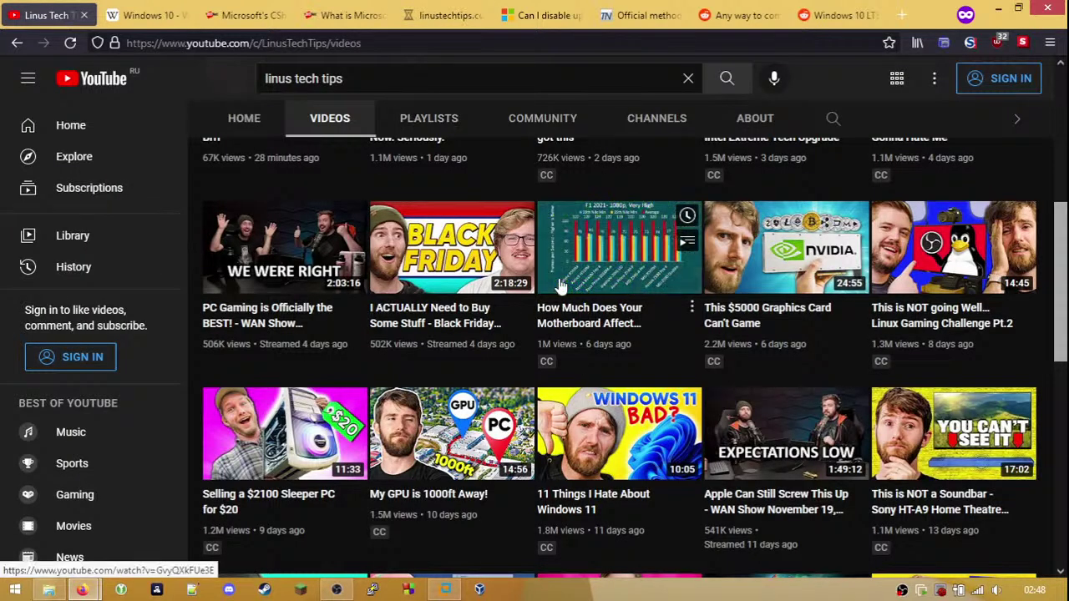
pyautogui.scroll(2, 561, 363)
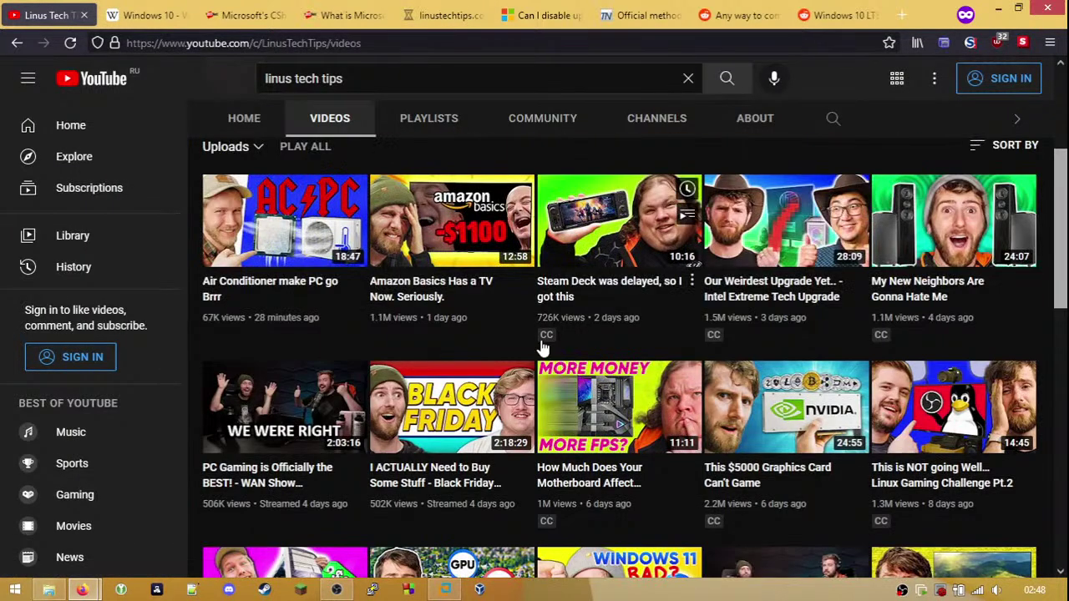
pyautogui.scroll(1, 542, 347)
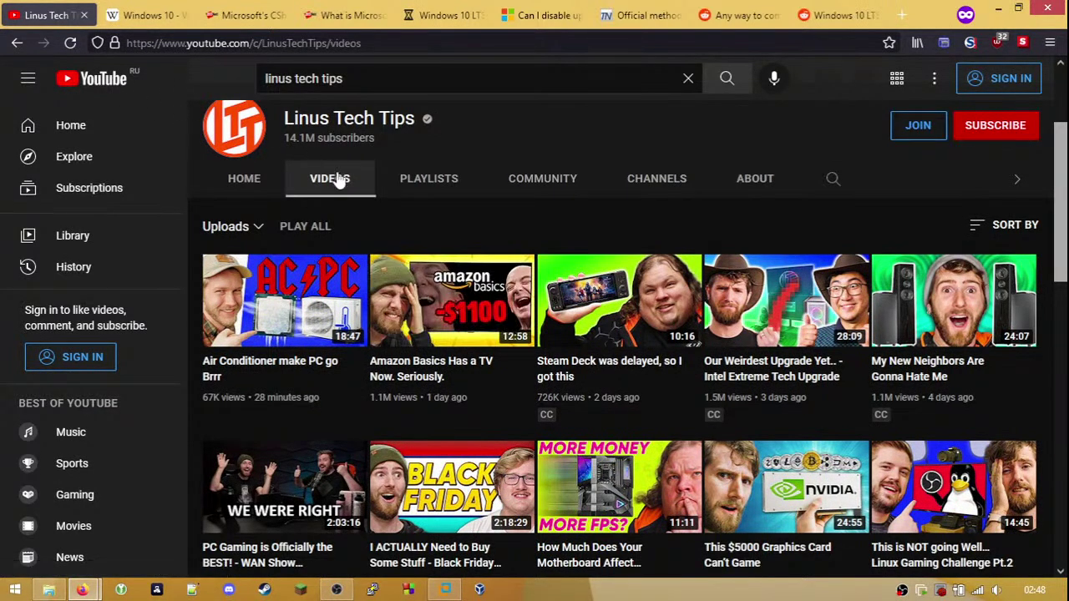
pyautogui.scroll(-1, 402, 209)
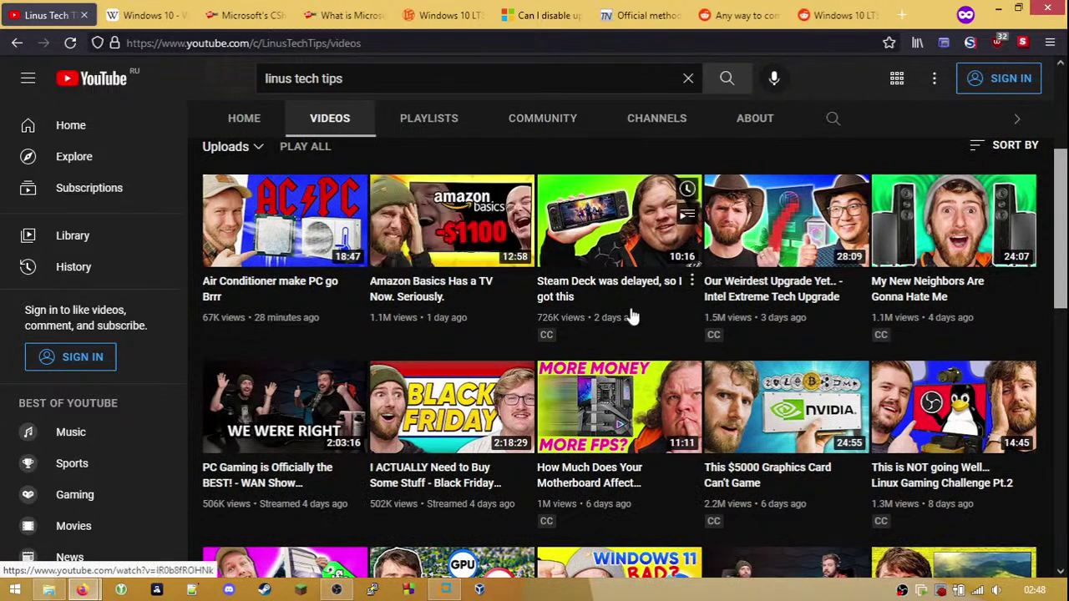
pyautogui.scroll(-1, 606, 324)
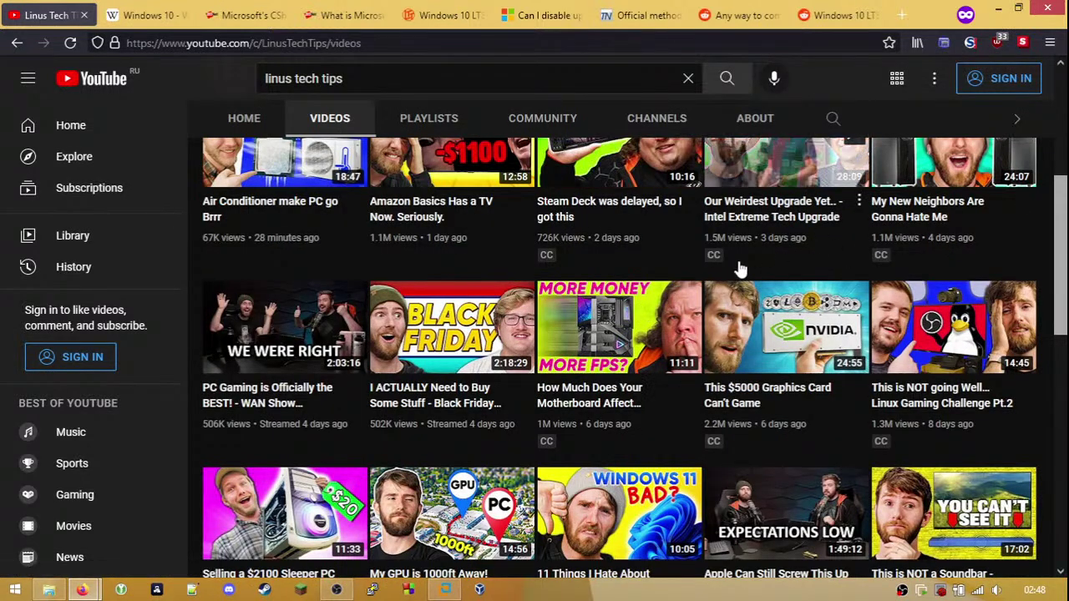
pyautogui.scroll(-1, 740, 269)
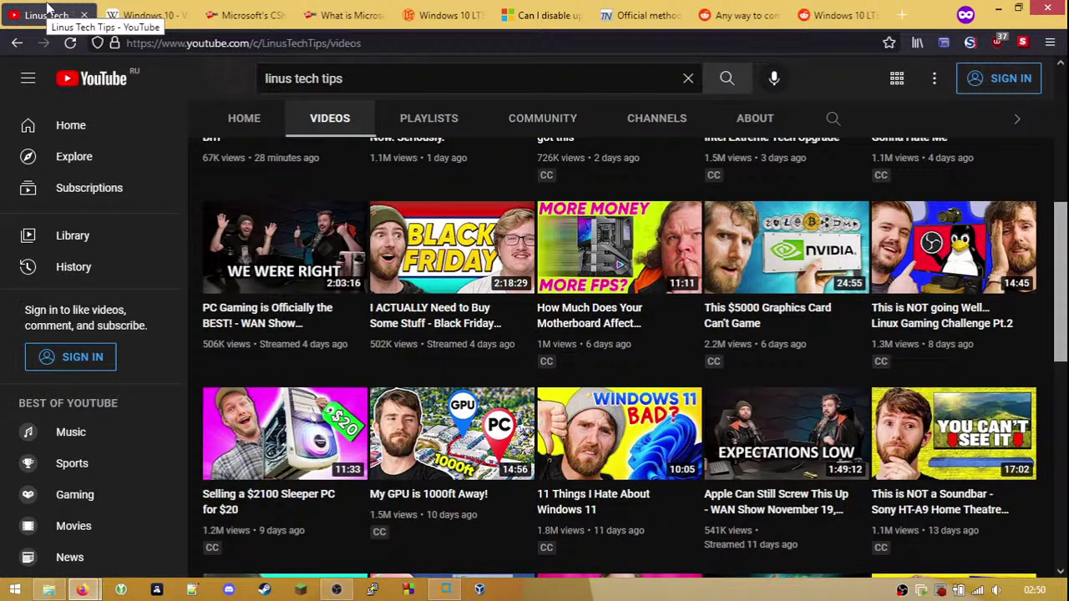
# - Switch to VMware Workstation and start creating a new virtual machine from its home page
pyautogui.click(443, 590)
pyautogui.moveTo(498, 4)
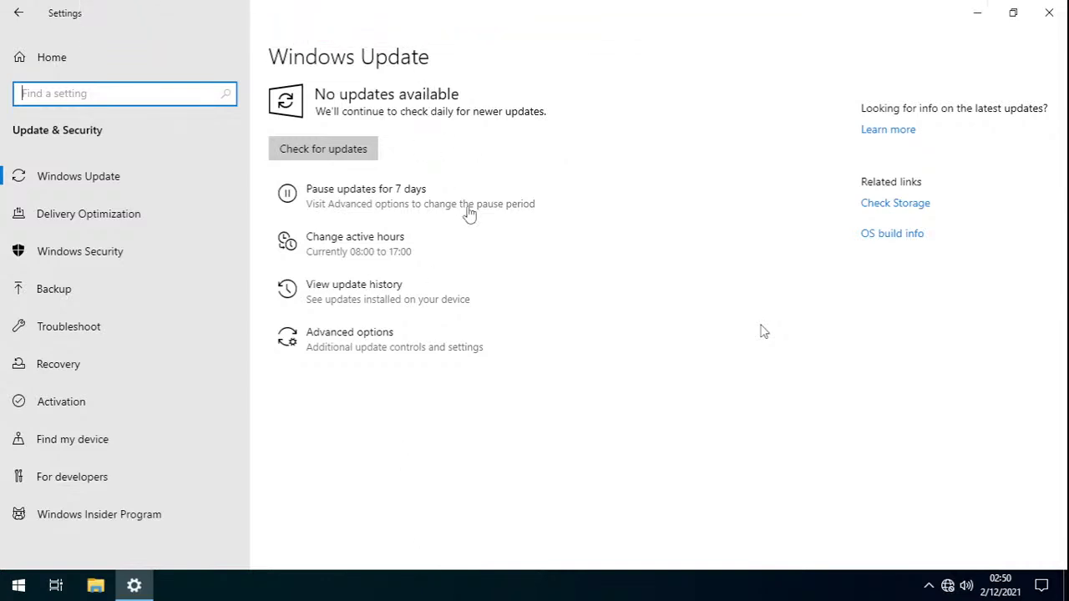
pyautogui.moveTo(237, 5)
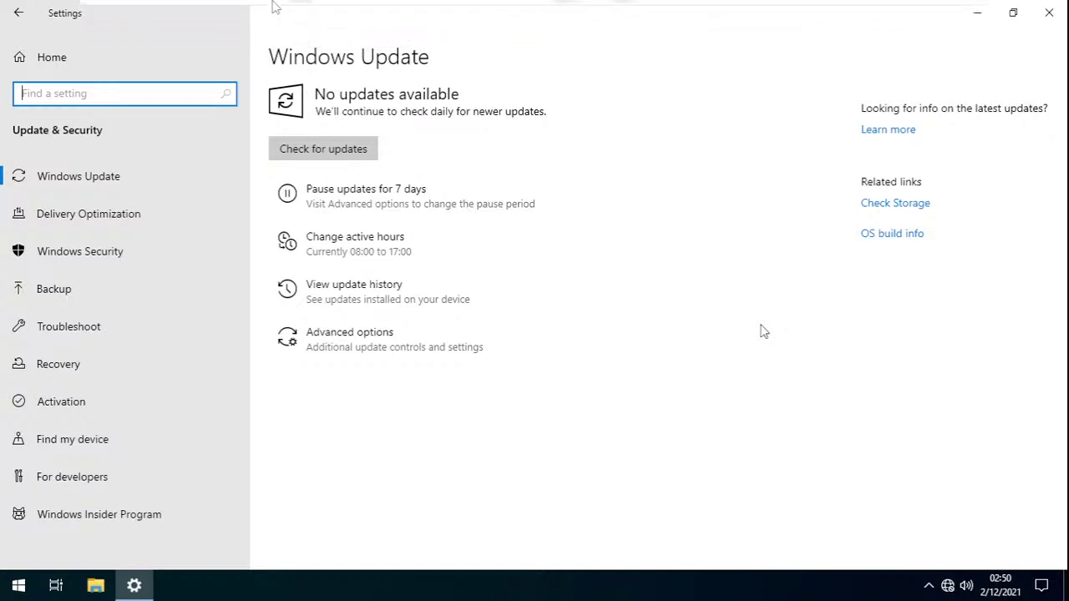
pyautogui.moveTo(276, 6)
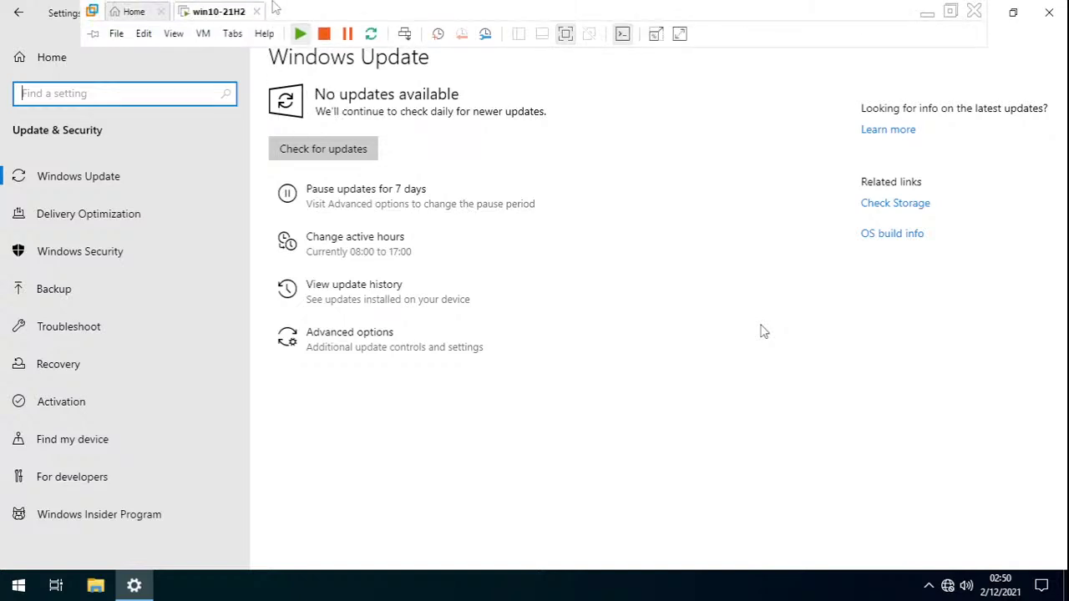
pyautogui.click(134, 12)
pyautogui.click(389, 148)
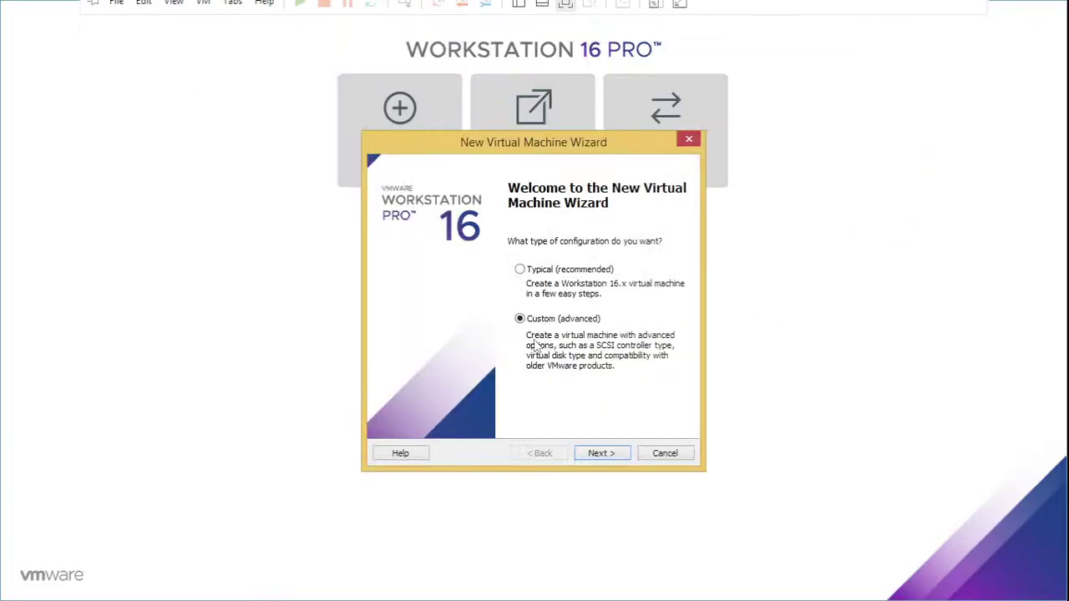
# - Accept the custom configuration with Workstation 16.x compatibility and choose Windows 7 x64 as the guest operating system
pyautogui.click(603, 452)
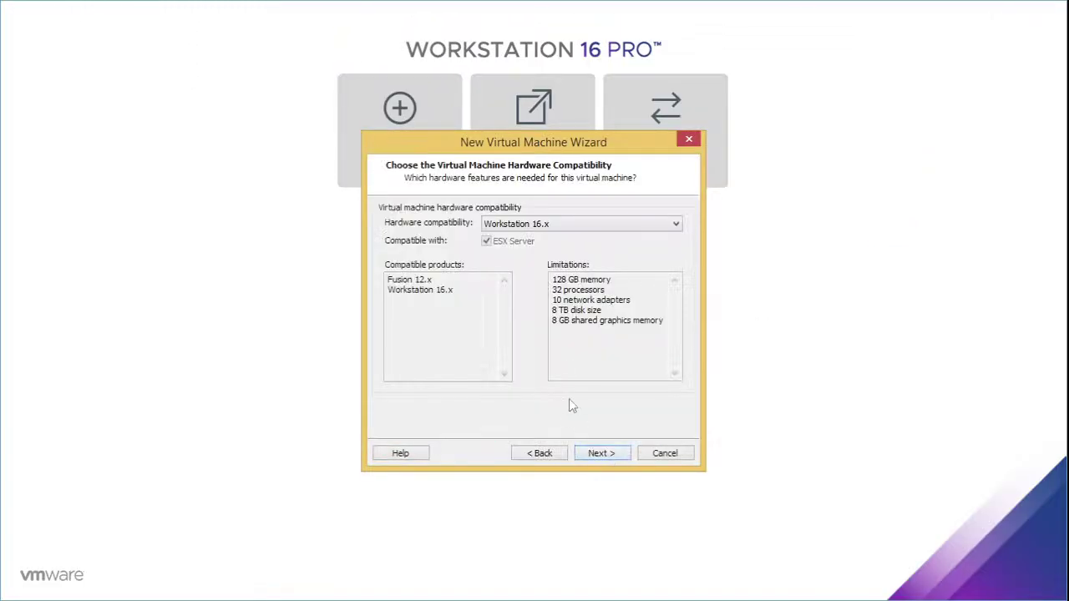
pyautogui.click(612, 453)
pyautogui.click(612, 457)
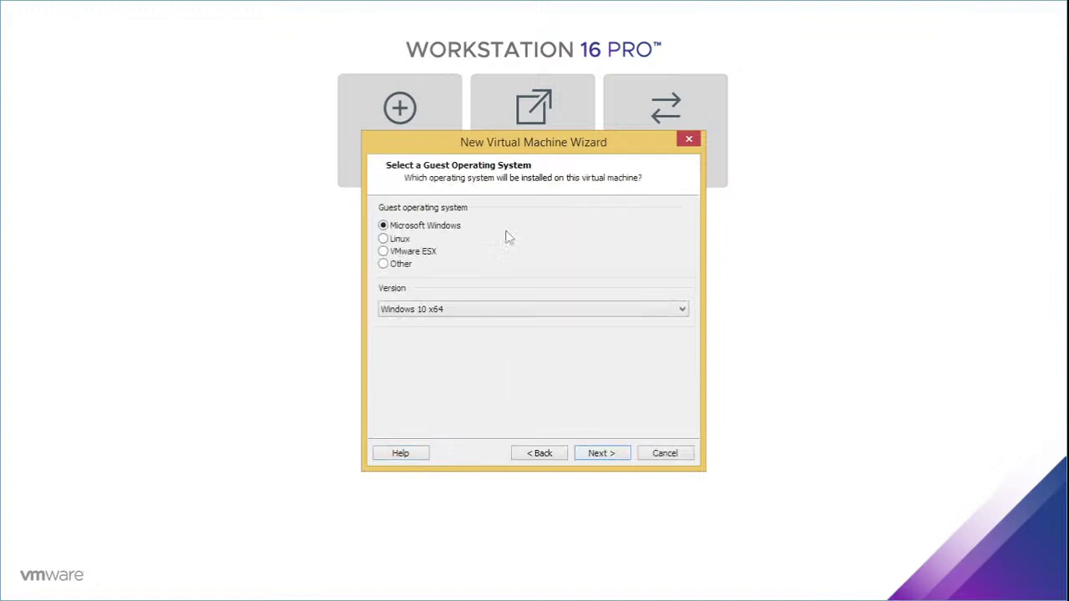
pyautogui.click(489, 307)
pyautogui.click(445, 46)
pyautogui.scroll(-1, 454, 306)
pyautogui.click(605, 452)
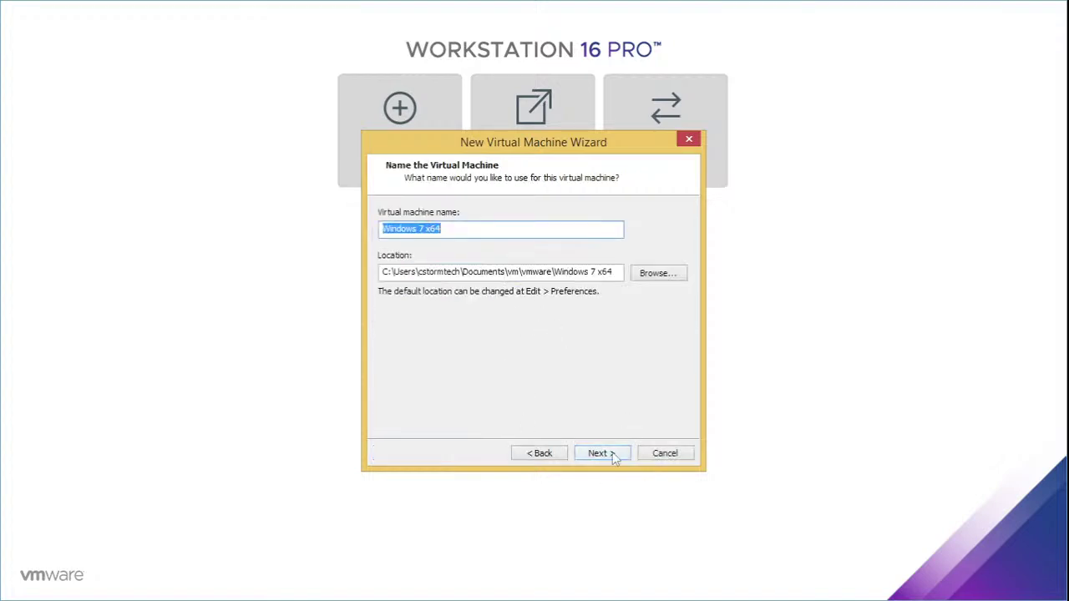
# - Accept the default name, BIOS firmware and single processor core, check the wizard's memory recommendations, and cancel the virtual machine setup
pyautogui.click(612, 456)
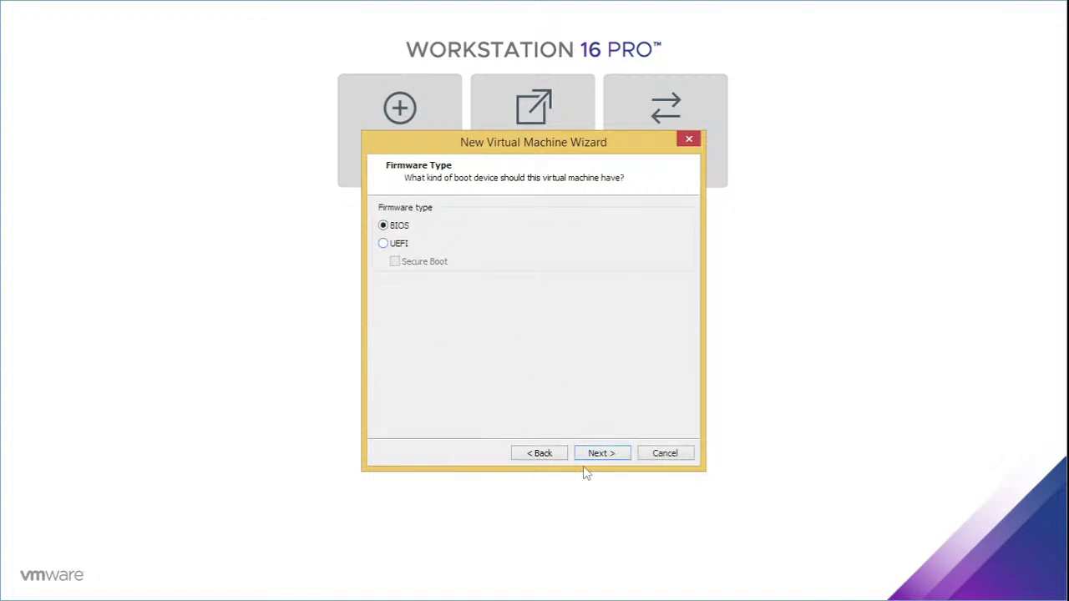
pyautogui.click(605, 452)
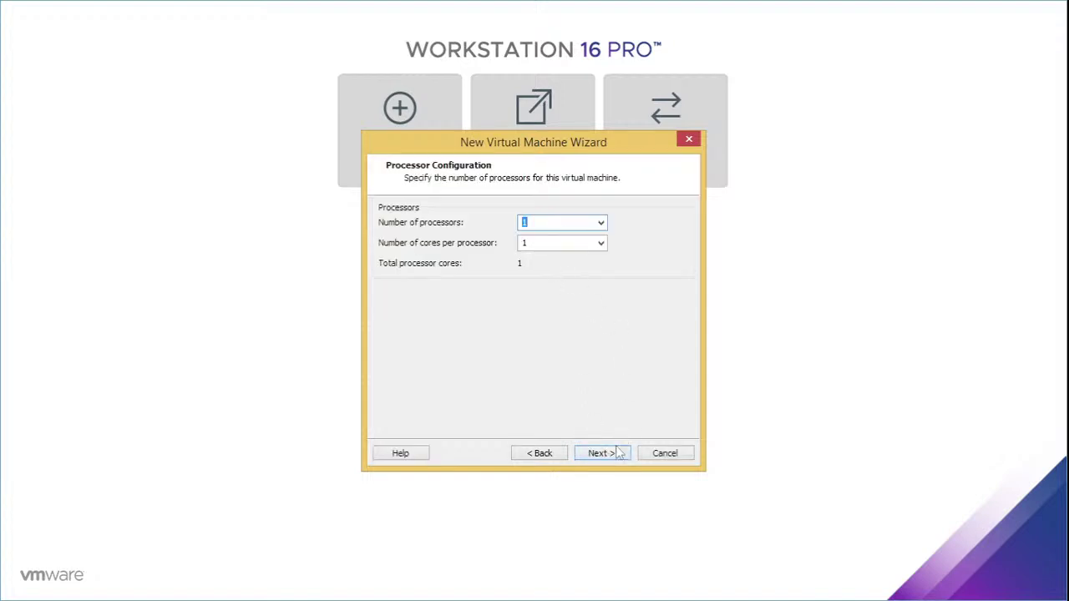
pyautogui.click(617, 452)
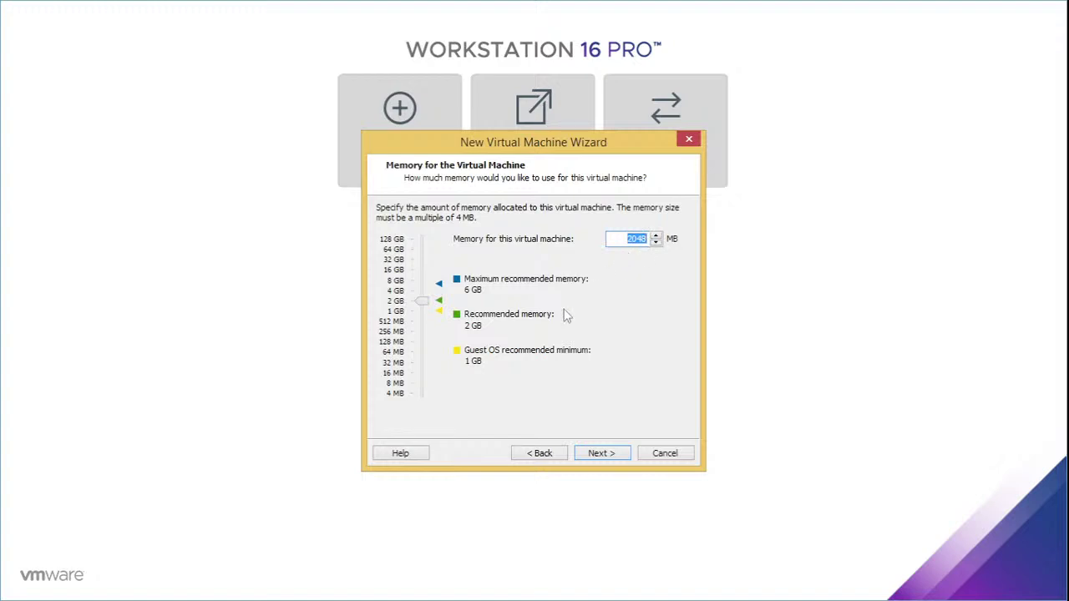
pyautogui.click(396, 311)
pyautogui.click(398, 302)
pyautogui.click(678, 458)
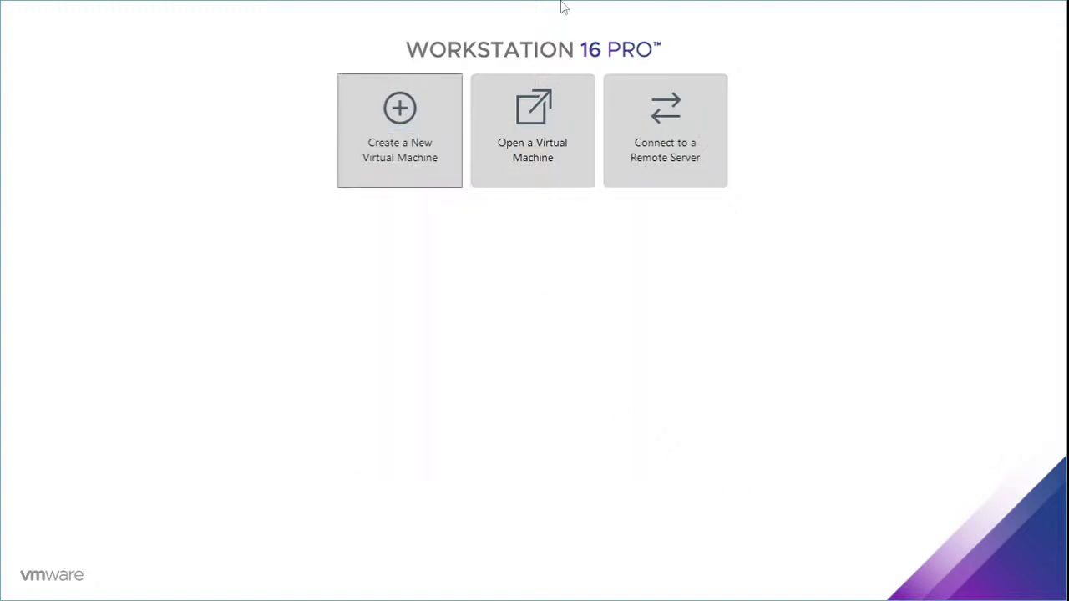
# - Leave the virtual machine window for Firefox and search the web for "windows 7 low on memory" in a new tab
pyautogui.moveTo(106, 10)
pyautogui.click(207, 13)
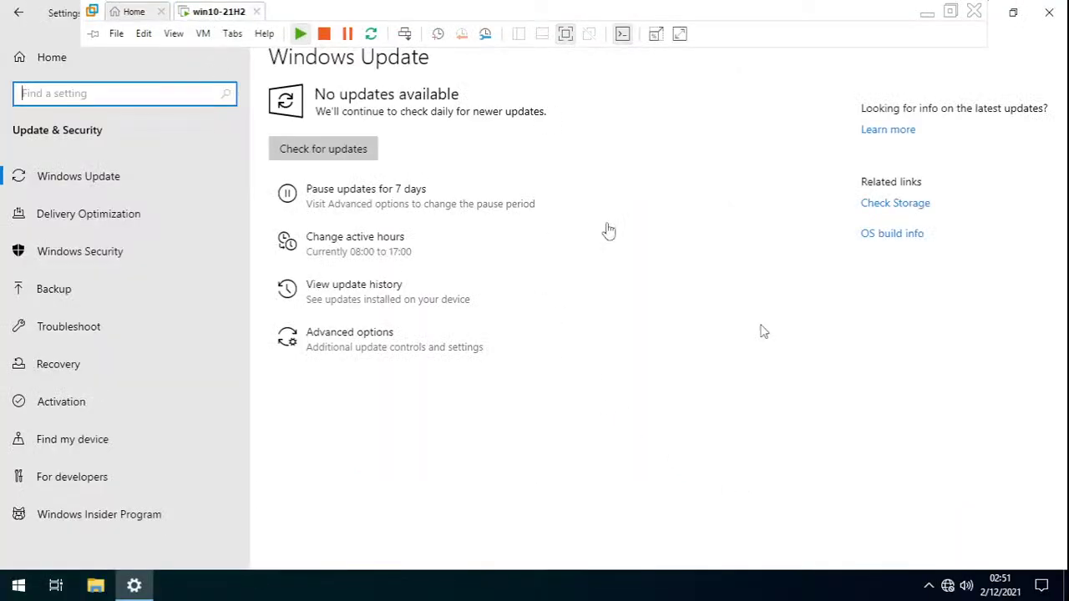
pyautogui.click(930, 15)
pyautogui.click(903, 15)
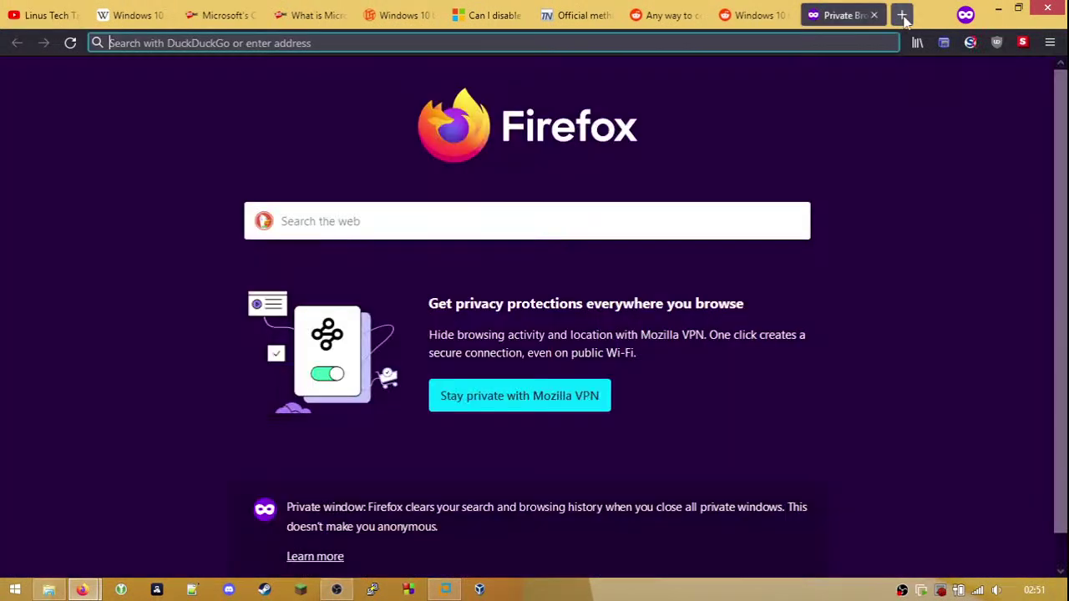
pyautogui.write('windows 7 ')
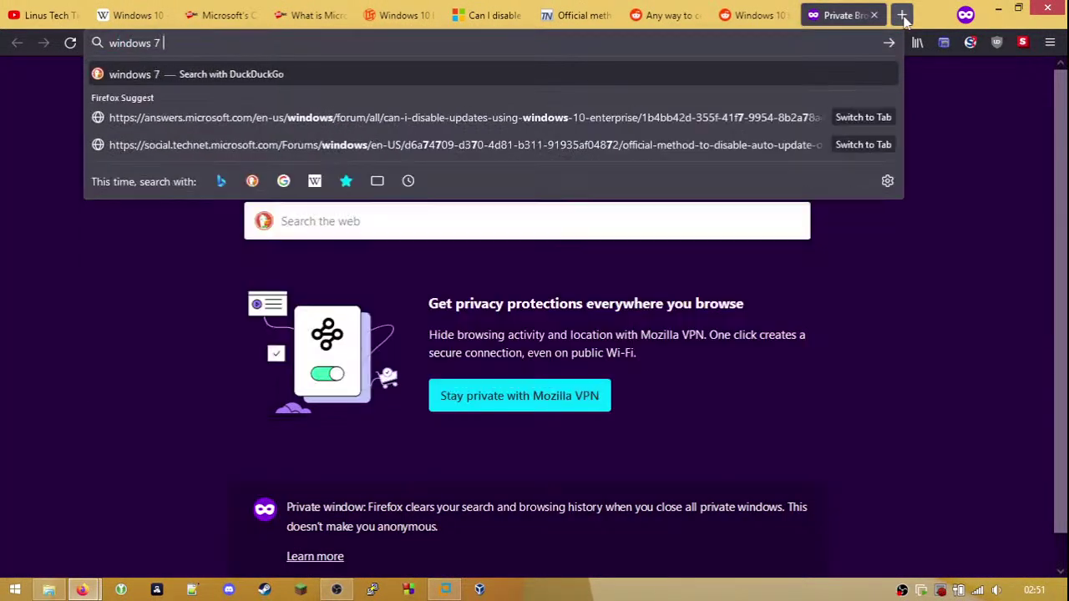
pyautogui.write('low on me')
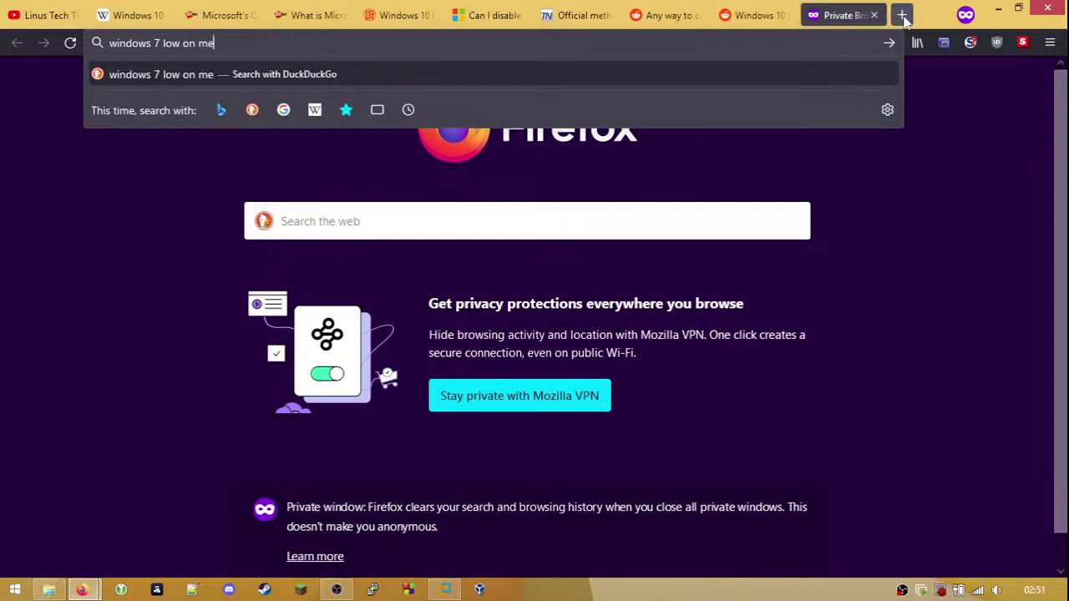
pyautogui.write('mory')
pyautogui.press('Return')
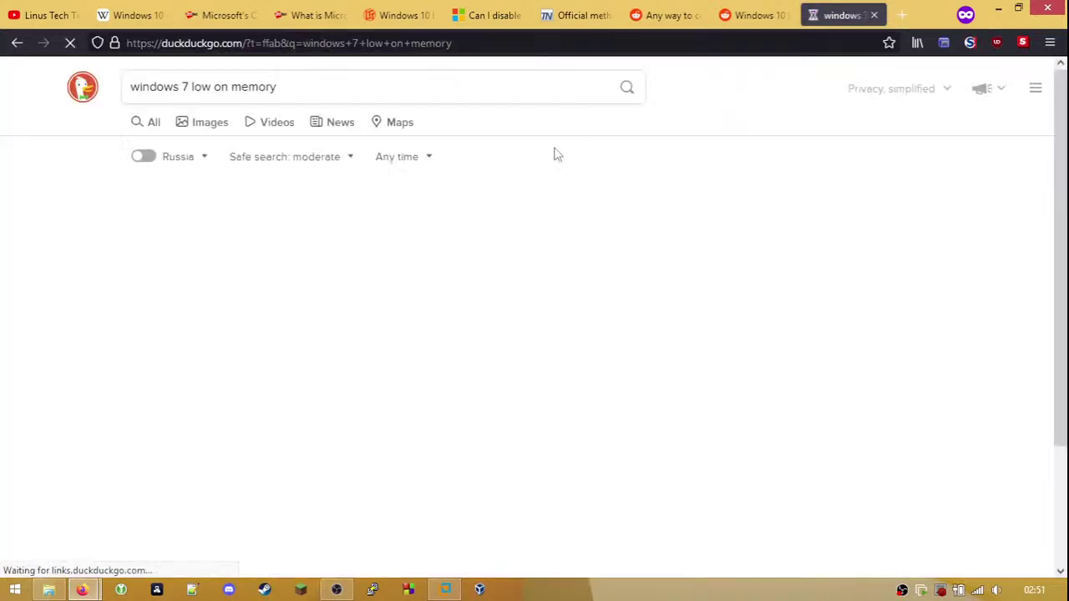
# - Show the image results, preview the superuser.com low-memory warning, and load its source page in a new tab
pyautogui.click(210, 124)
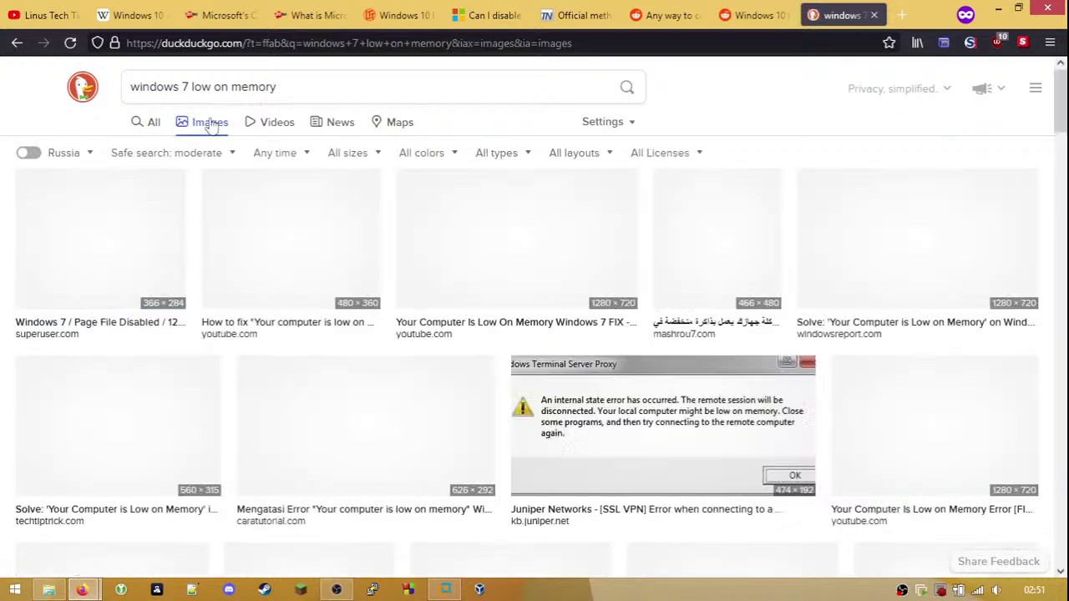
pyautogui.click(153, 120)
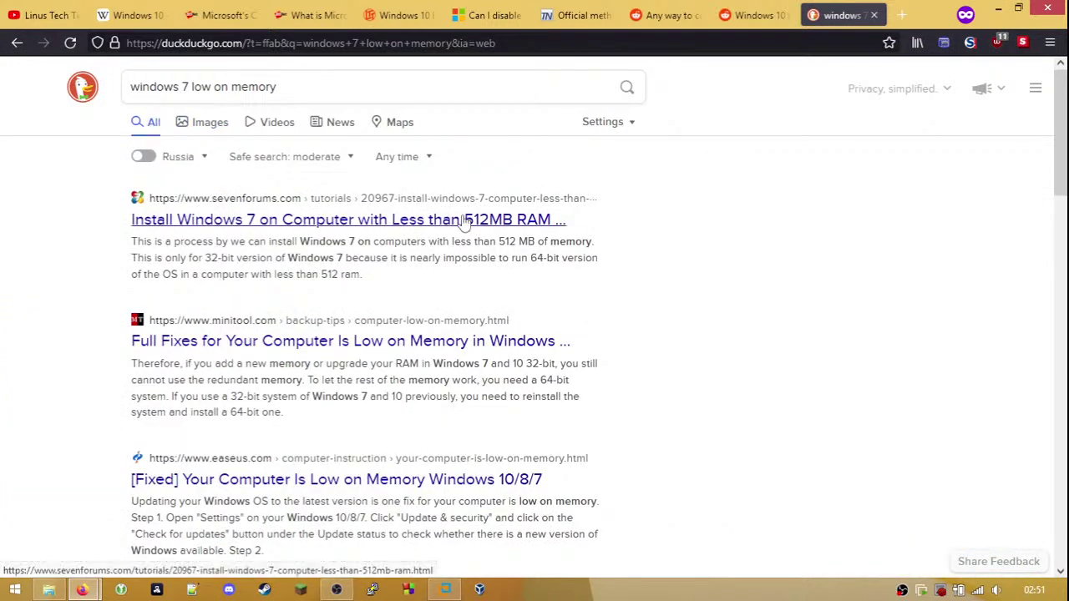
pyautogui.click(214, 127)
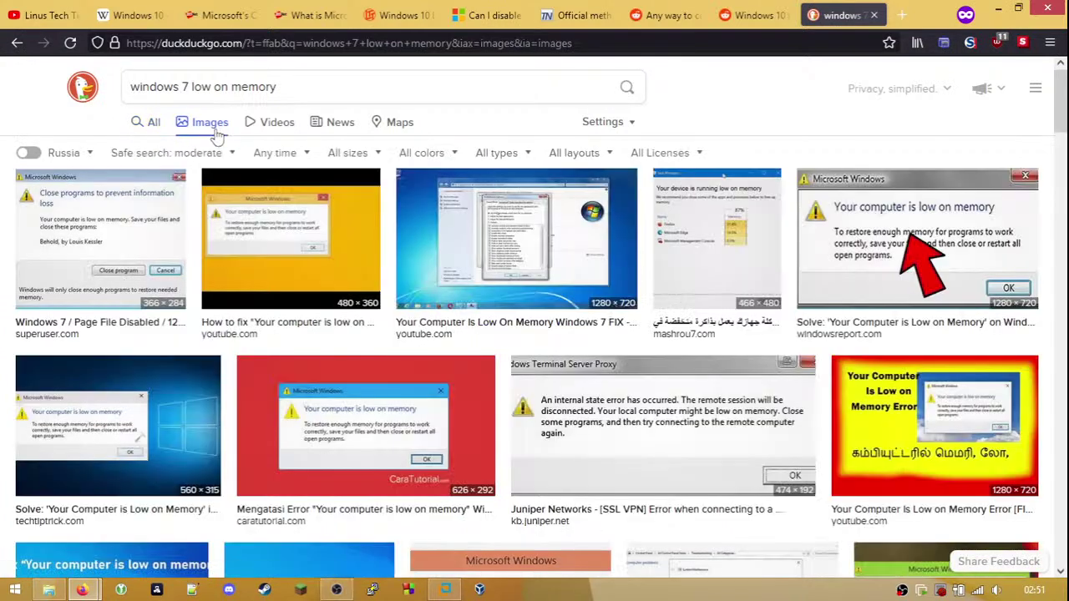
pyautogui.click(158, 259)
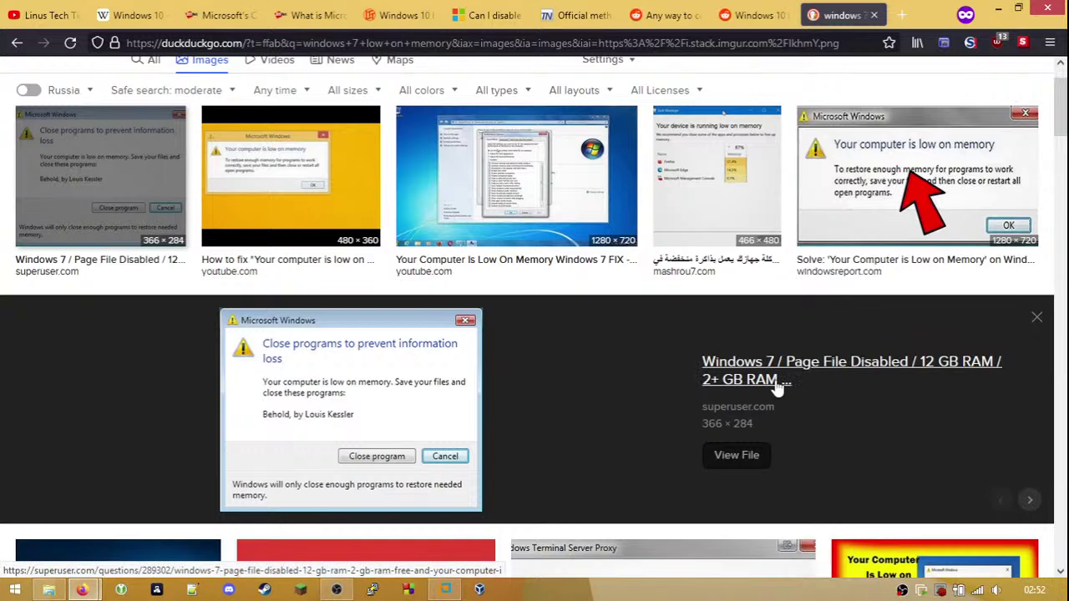
pyautogui.rightClick(825, 361)
pyautogui.click(869, 369)
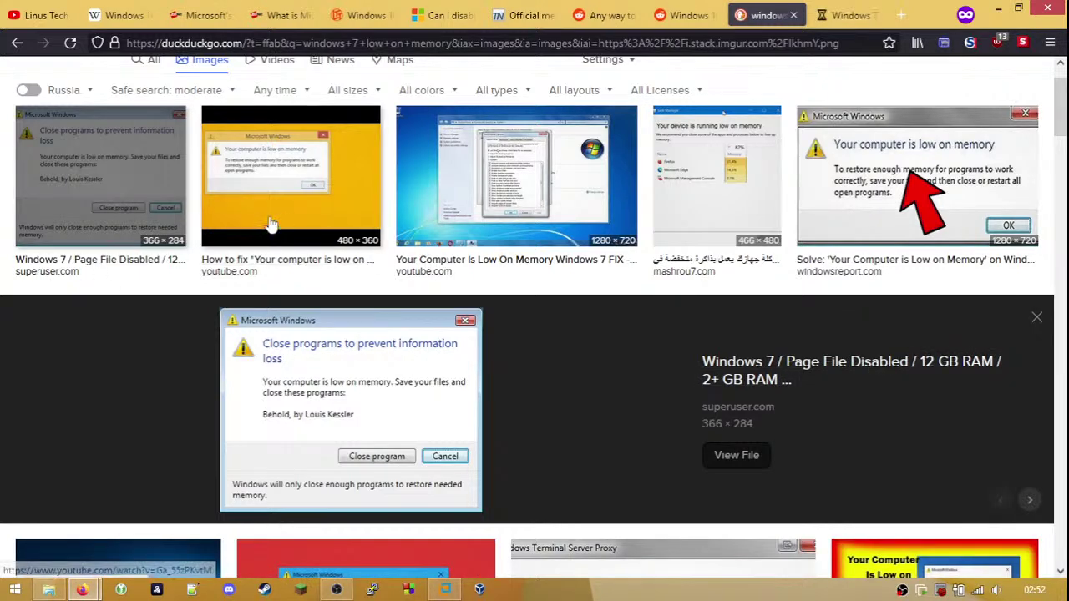
# - Compare the YouTube preview of the "Your computer is low on memory" error with the superuser.com warning image
pyautogui.click(359, 194)
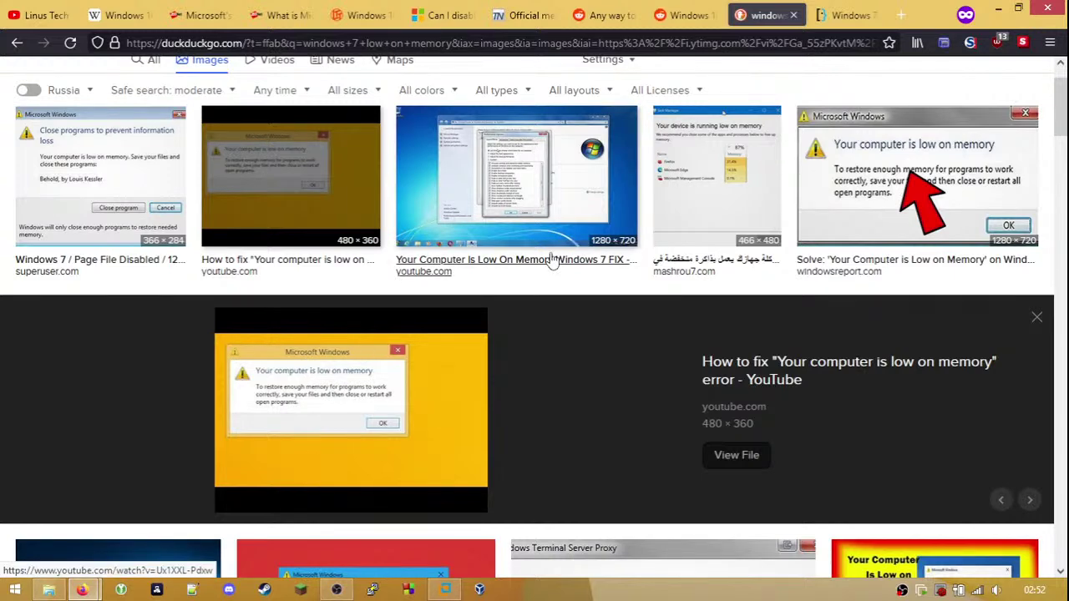
pyautogui.scroll(-3, 406, 367)
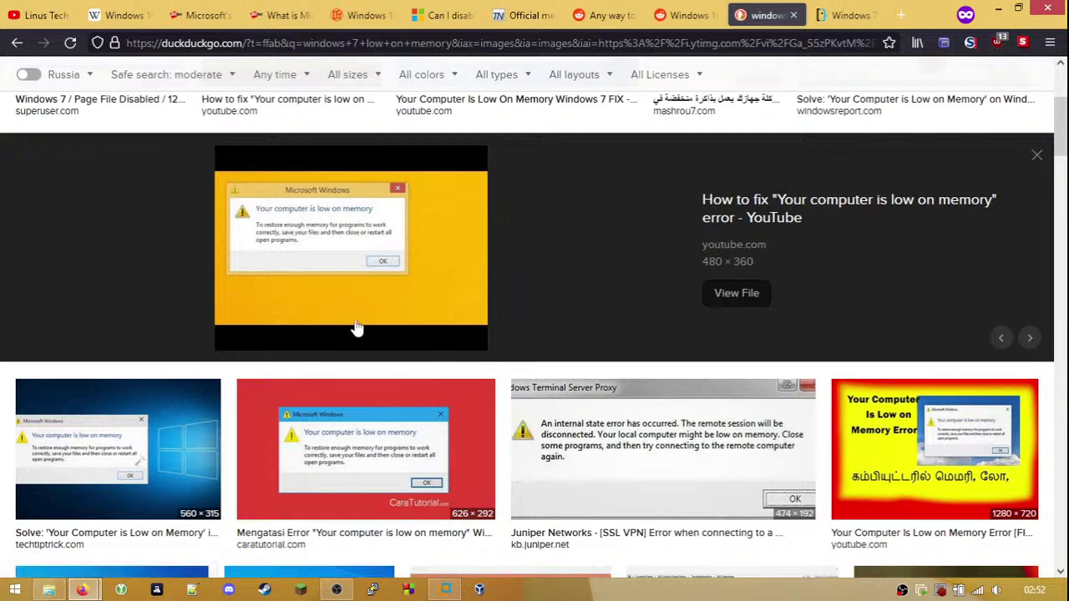
pyautogui.scroll(4, 354, 329)
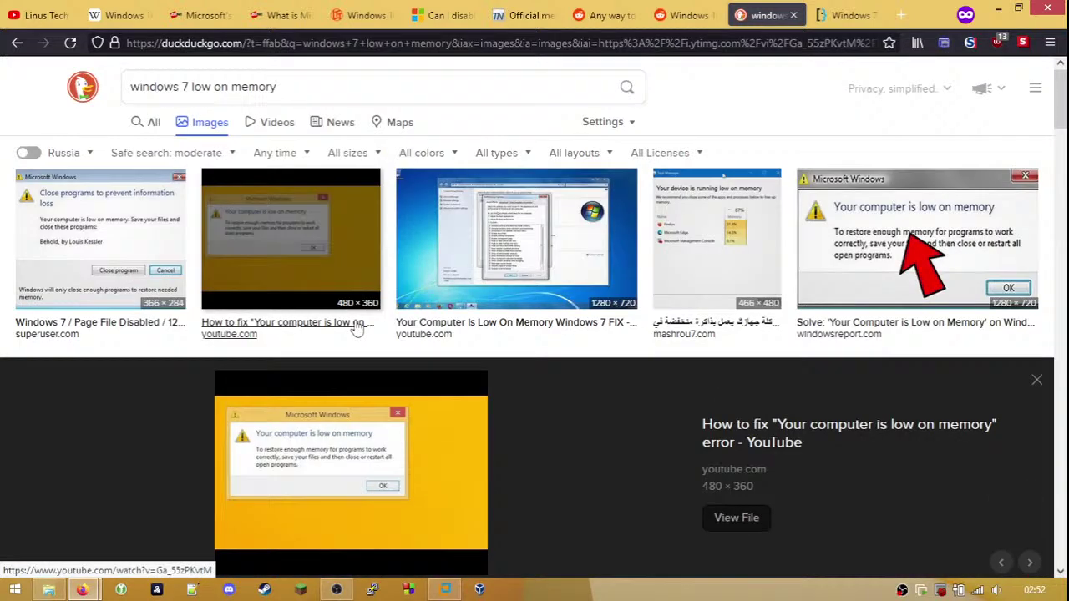
pyautogui.click(102, 211)
pyautogui.scroll(1, 105, 216)
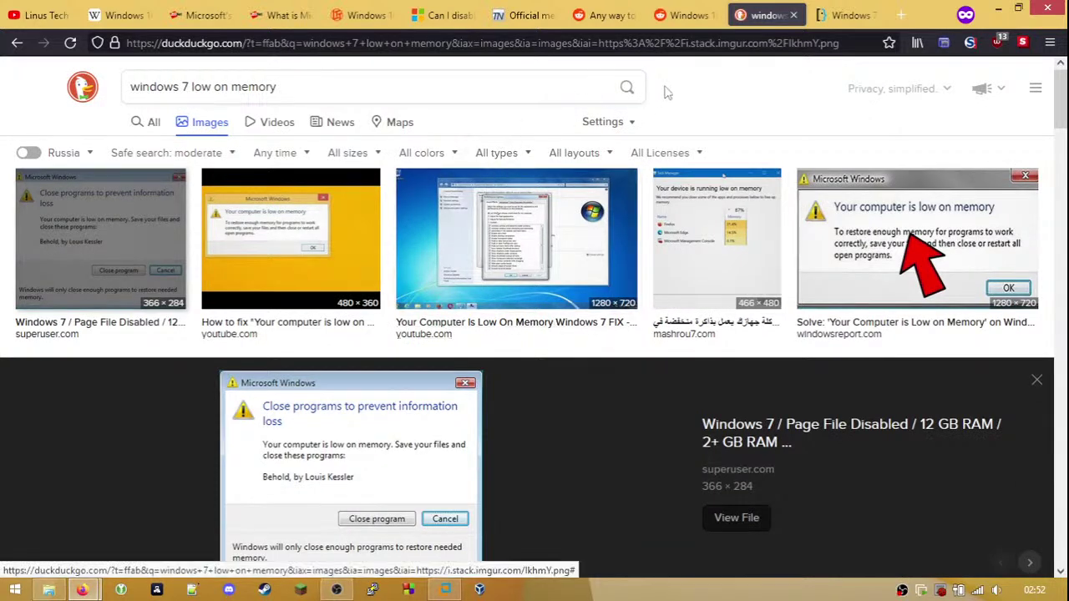
pyautogui.click(685, 42)
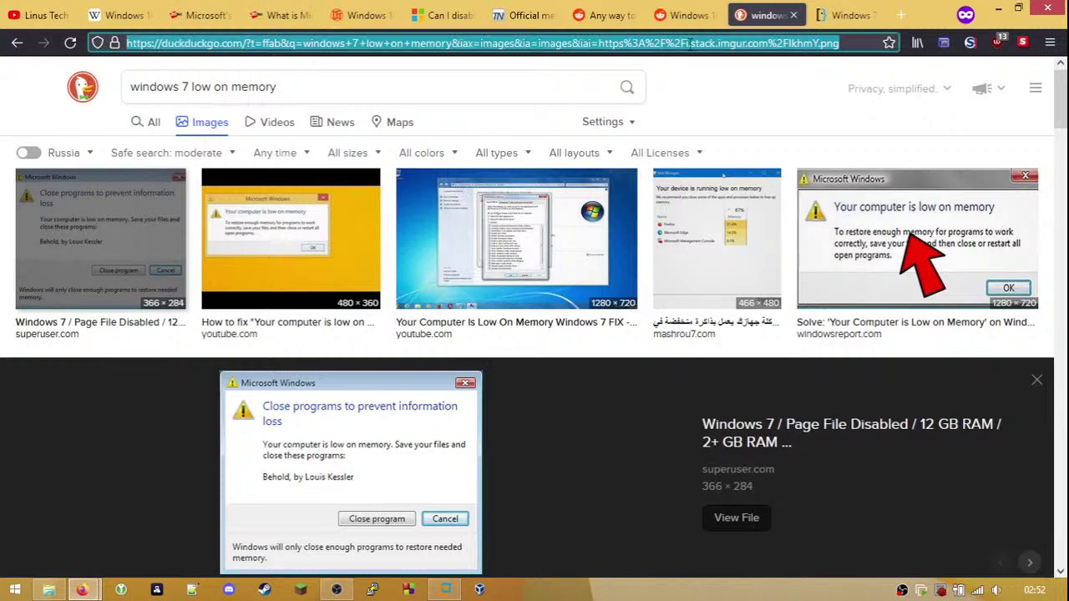
# - Switch to the Super User question about the disabled page file, accept all cookies, and skim the question
pyautogui.click(824, 23)
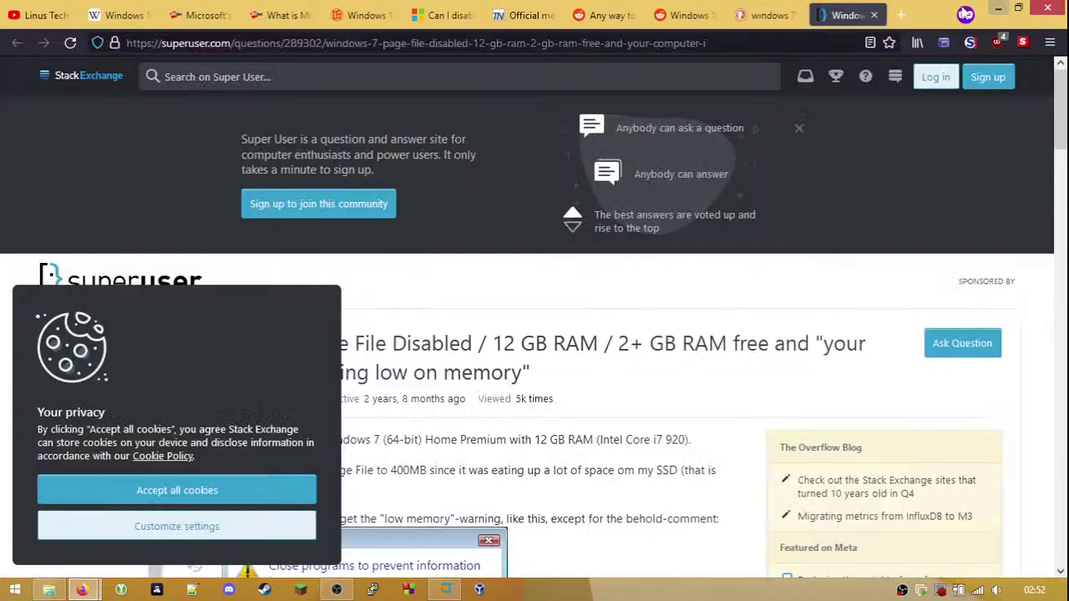
pyautogui.click(220, 490)
pyautogui.scroll(-2, 531, 377)
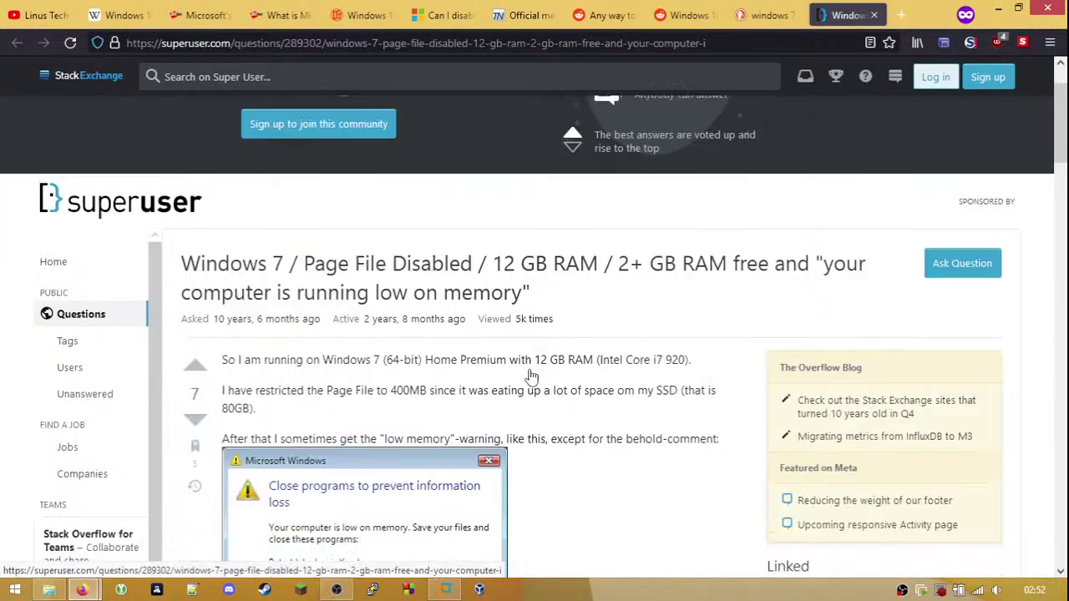
pyautogui.scroll(2, 410, 306)
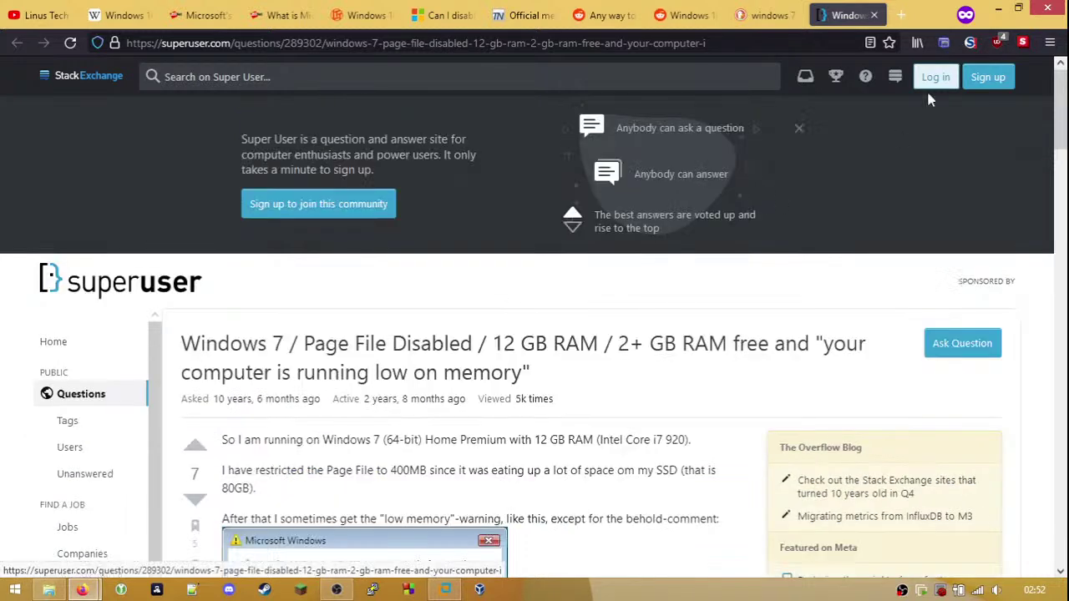
# - Search Wikipedia for "surface rt" in a new tab
pyautogui.click(902, 15)
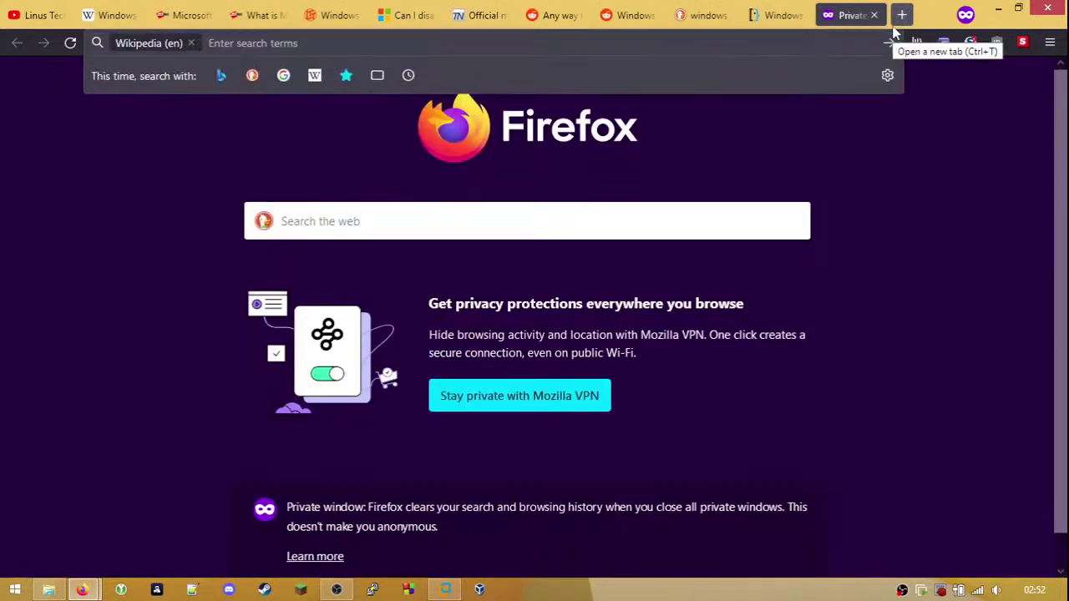
pyautogui.write('surface rt')
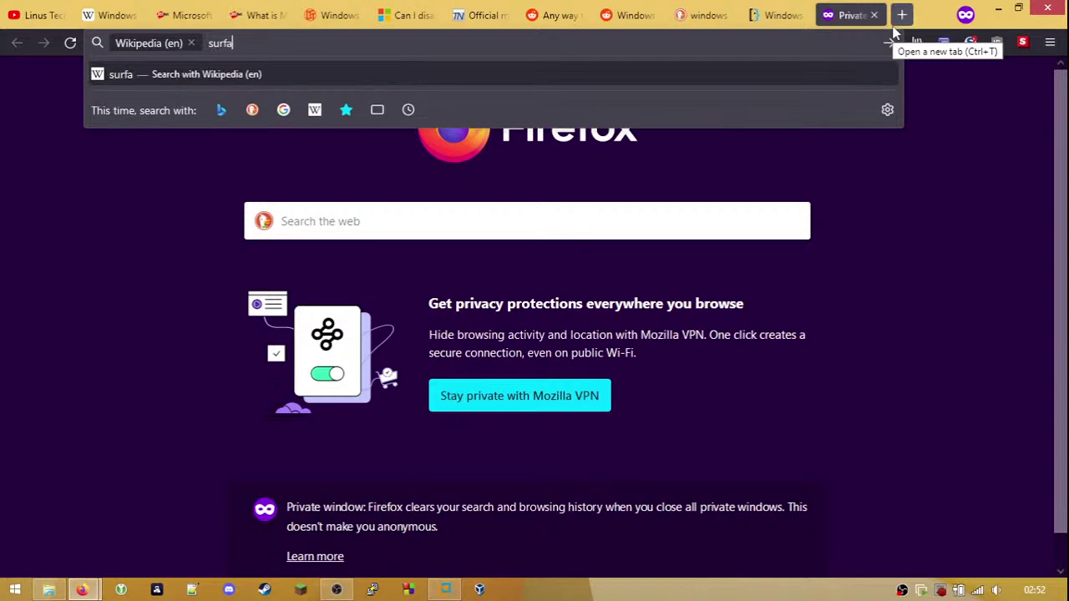
pyautogui.press('Return')
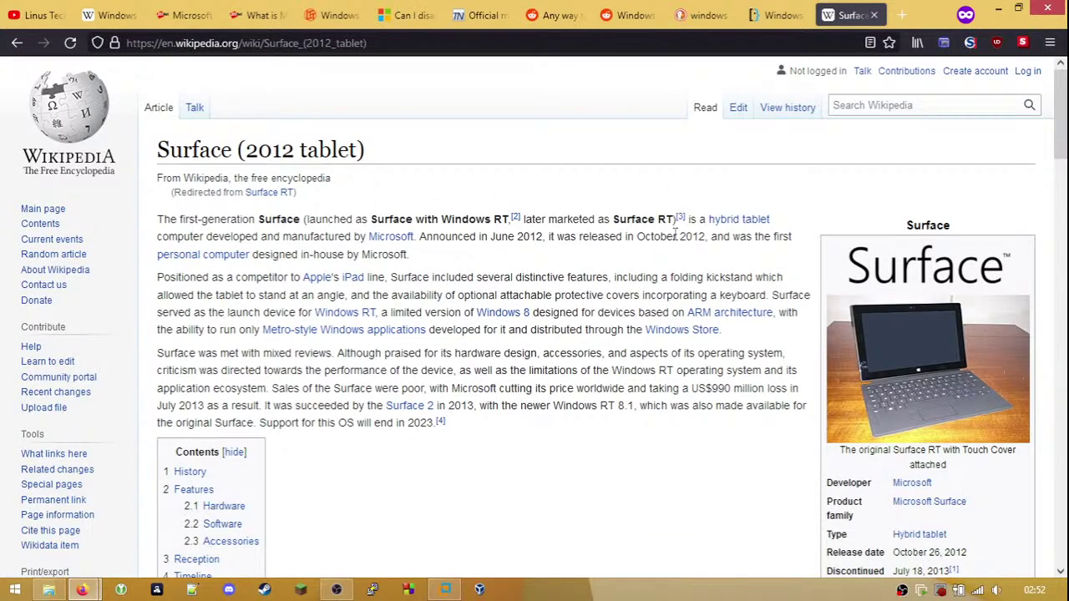
# - Examine the Surface tablet article's specifications, especially its memory and other hardware entries
pyautogui.scroll(-5, 656, 263)
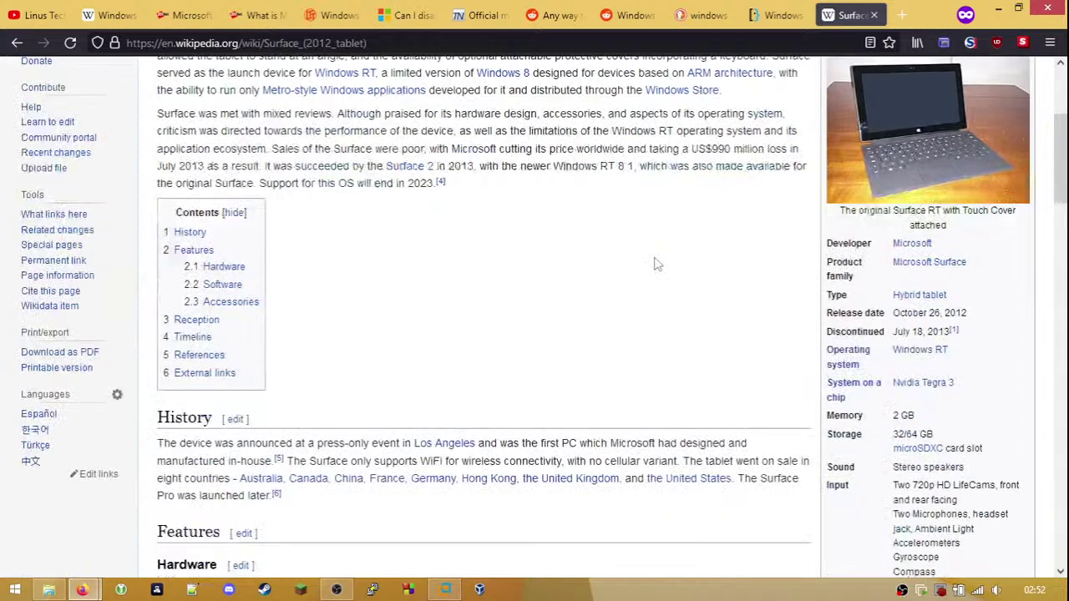
pyautogui.moveTo(898, 422); pyautogui.dragTo(922, 418)
pyautogui.click(936, 418)
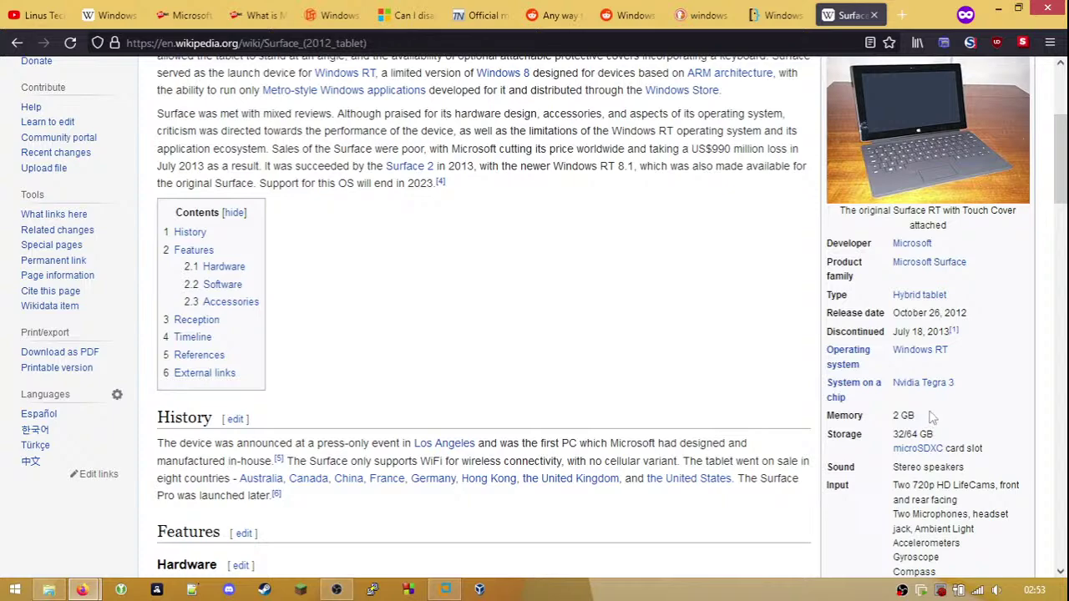
pyautogui.scroll(2, 806, 381)
pyautogui.scroll(-5, 806, 382)
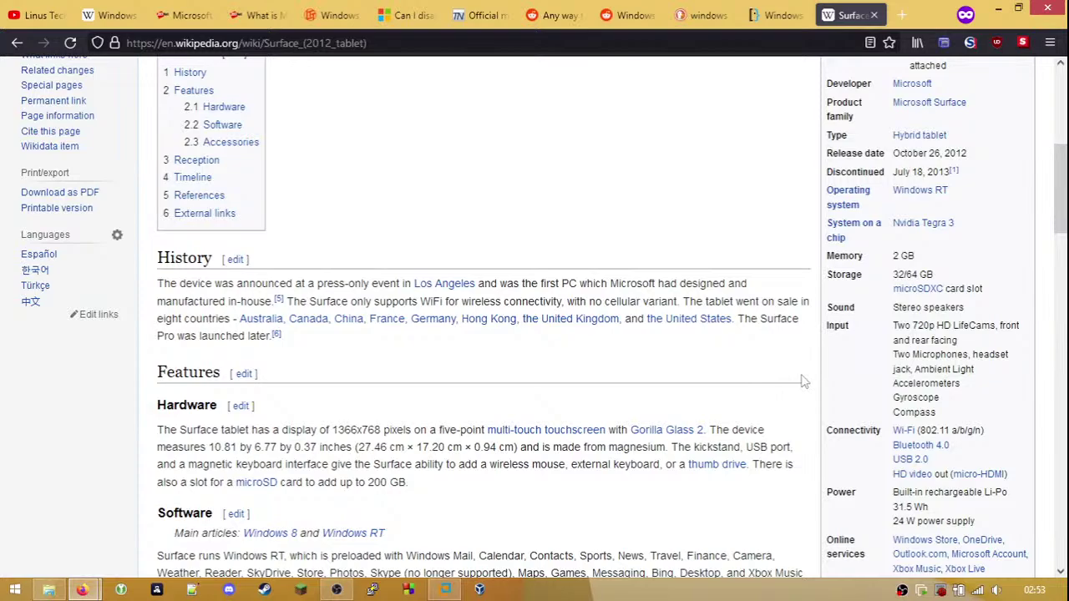
pyautogui.scroll(-2, 804, 382)
pyautogui.scroll(3, 804, 382)
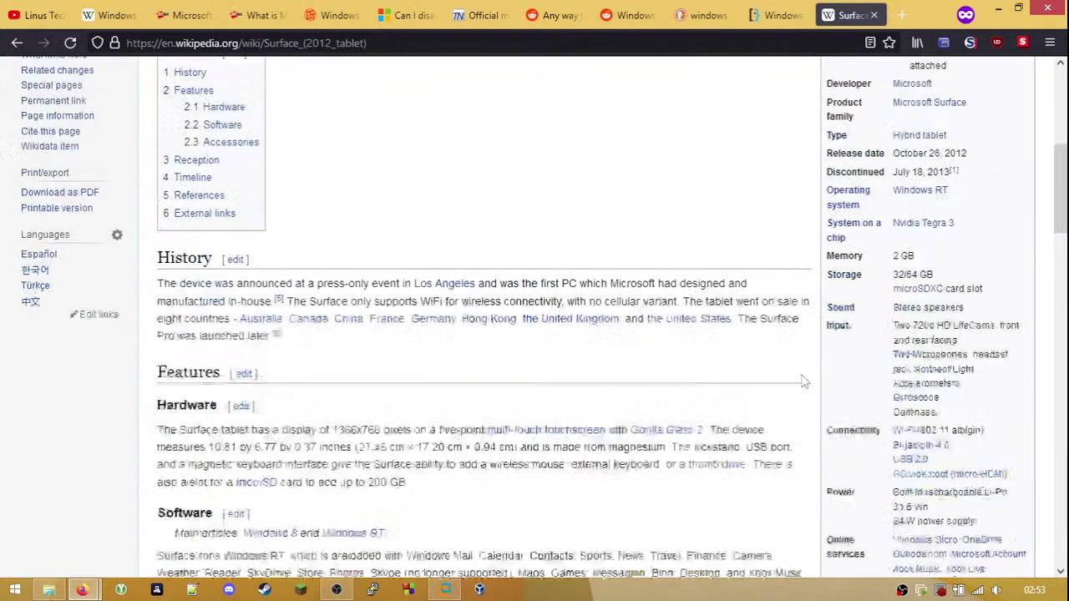
pyautogui.scroll(3, 803, 377)
pyautogui.scroll(-3, 802, 377)
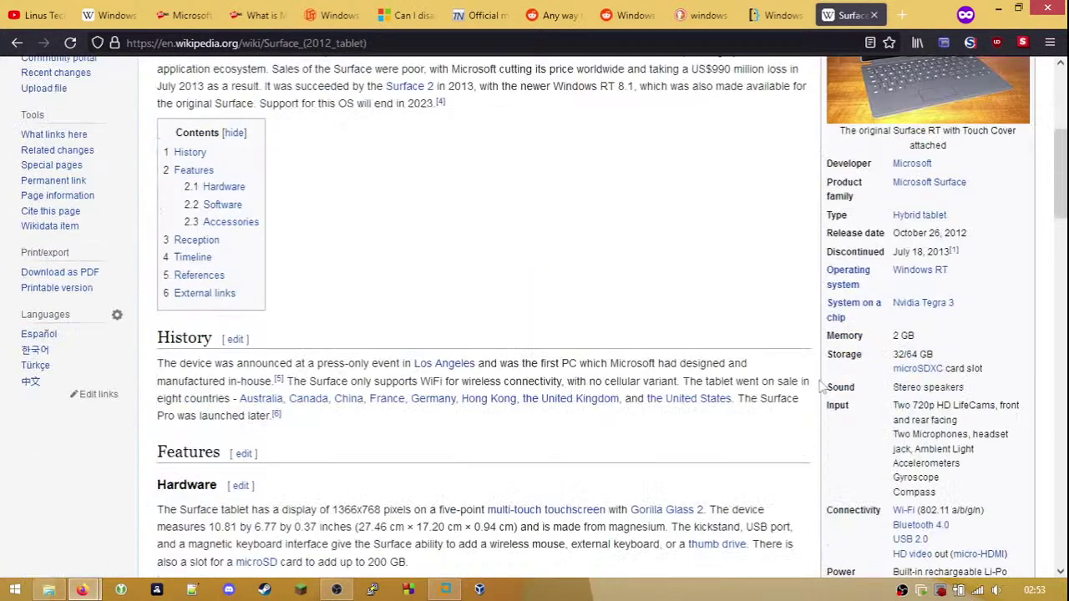
# - Open the linked Windows RT article in a new tab and check which processor platforms it supports
pyautogui.rightClick(931, 271)
pyautogui.press('Escape')
pyautogui.rightClick(929, 282)
pyautogui.click(930, 283)
pyautogui.hotkey('ctrl', 'Tab')
pyautogui.scroll(-2, 771, 206)
pyautogui.scroll(-1, 770, 206)
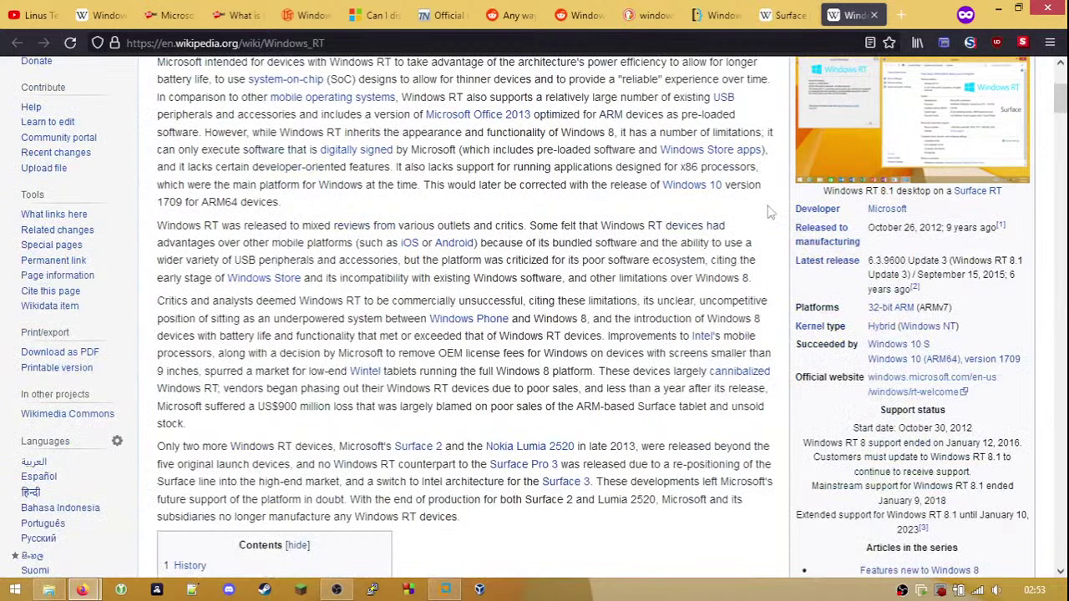
pyautogui.moveTo(928, 307); pyautogui.dragTo(824, 307)
pyautogui.click(715, 293)
pyautogui.scroll(3, 688, 267)
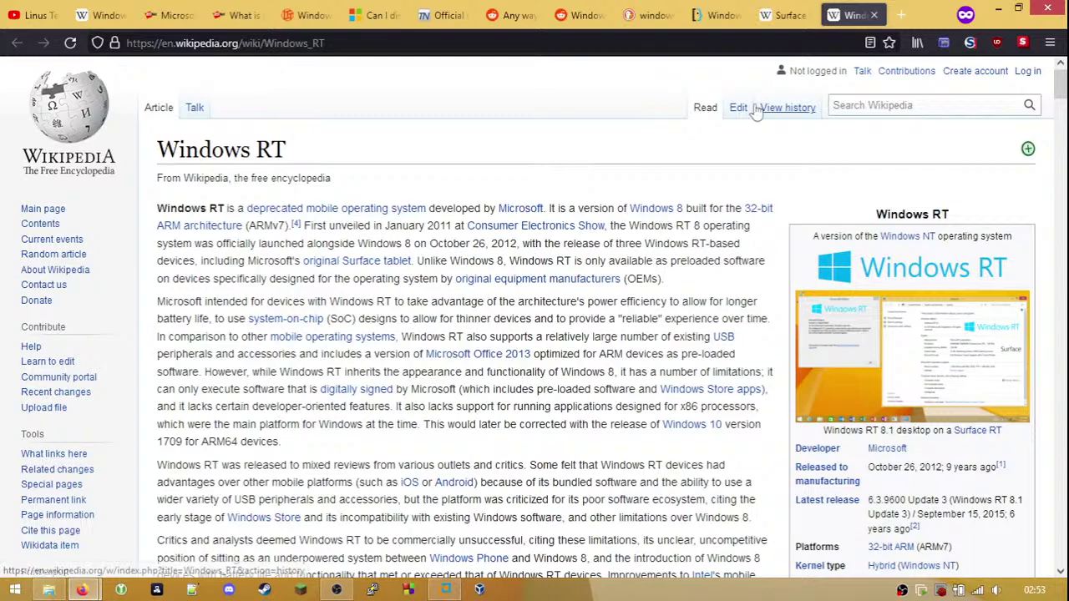
# - Return to the Surface (2012 tablet) article and review the operating system's support end date, hardware and software sections
pyautogui.click(787, 15)
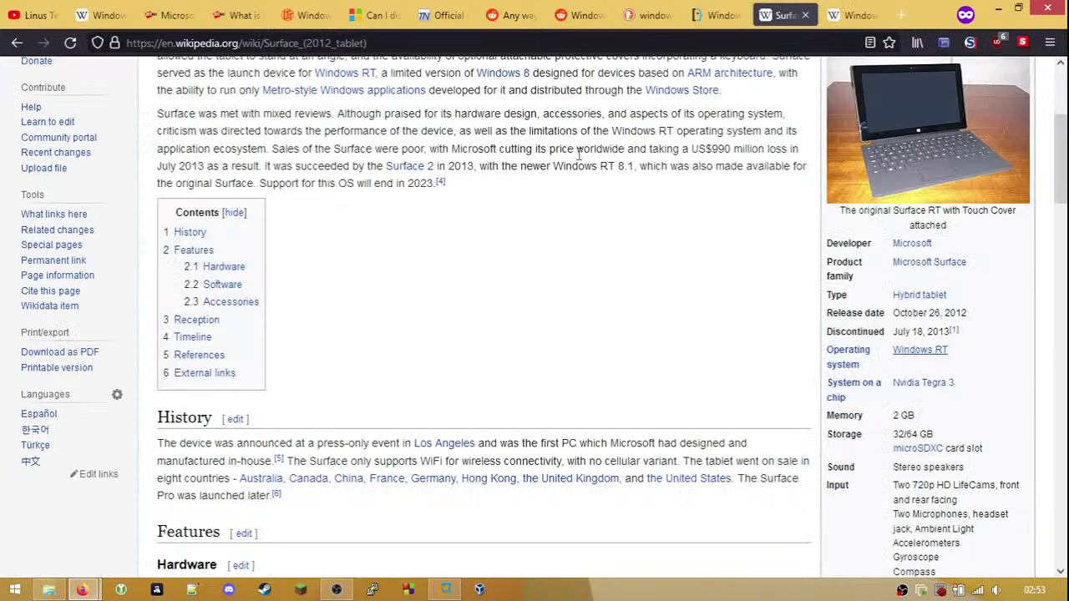
pyautogui.scroll(2, 577, 162)
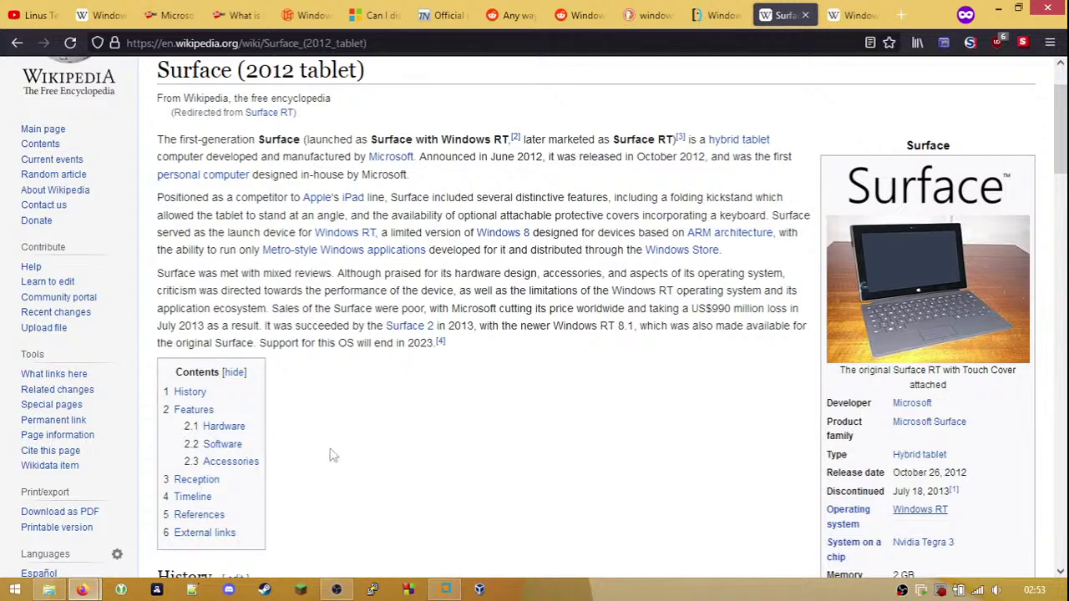
pyautogui.doubleClick(422, 343)
pyautogui.click(427, 365)
pyautogui.scroll(-6, 428, 366)
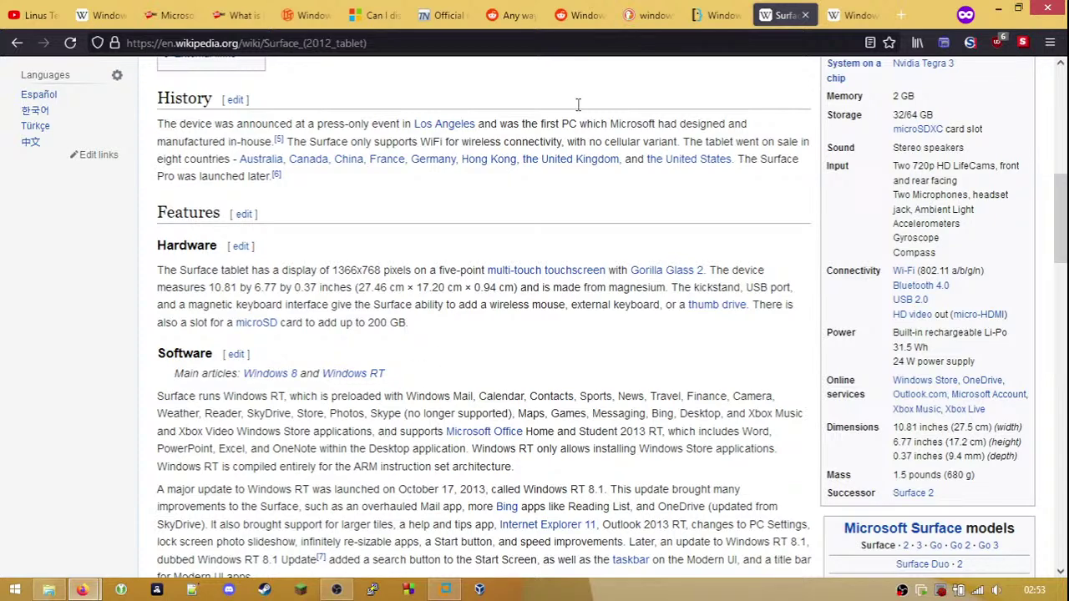
# - Close the Wikipedia article on Windows 10 and skim the ZDNet article about Microsoft's CShell
pyautogui.click(98, 19)
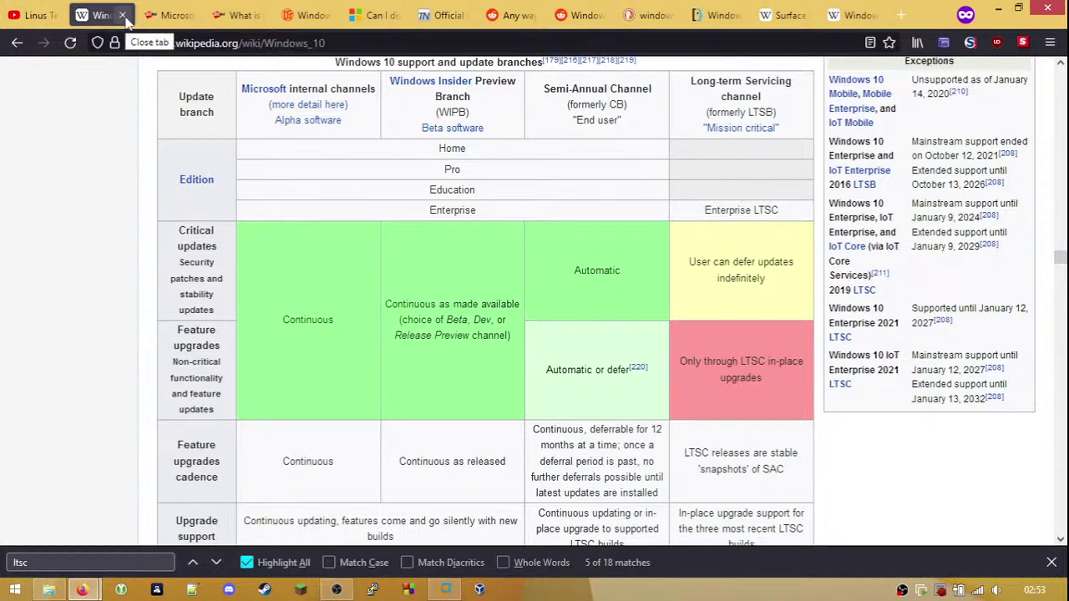
pyautogui.click(122, 15)
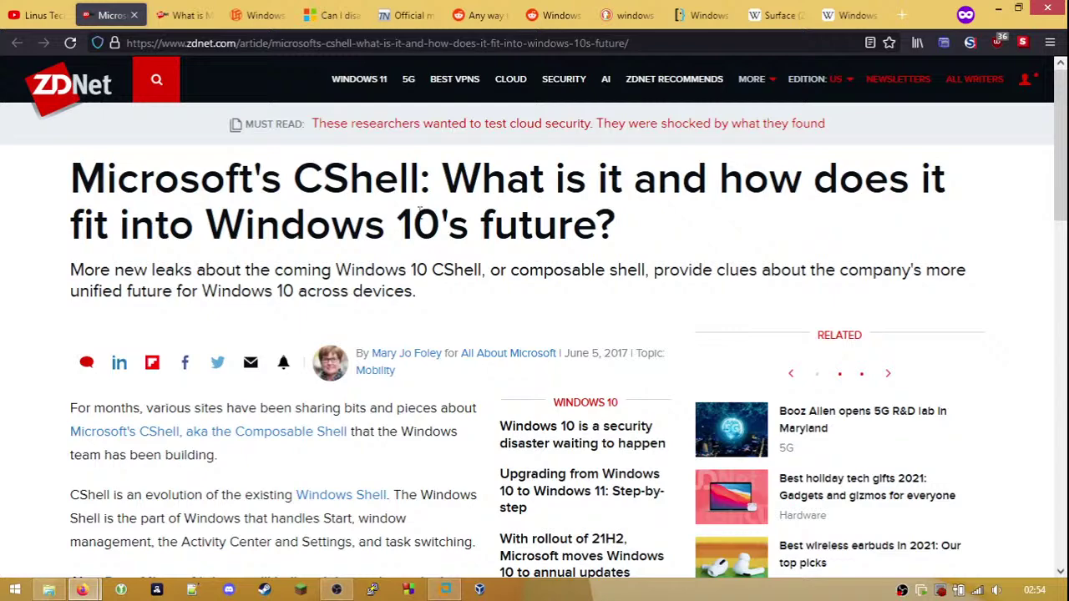
pyautogui.scroll(-7, 322, 259)
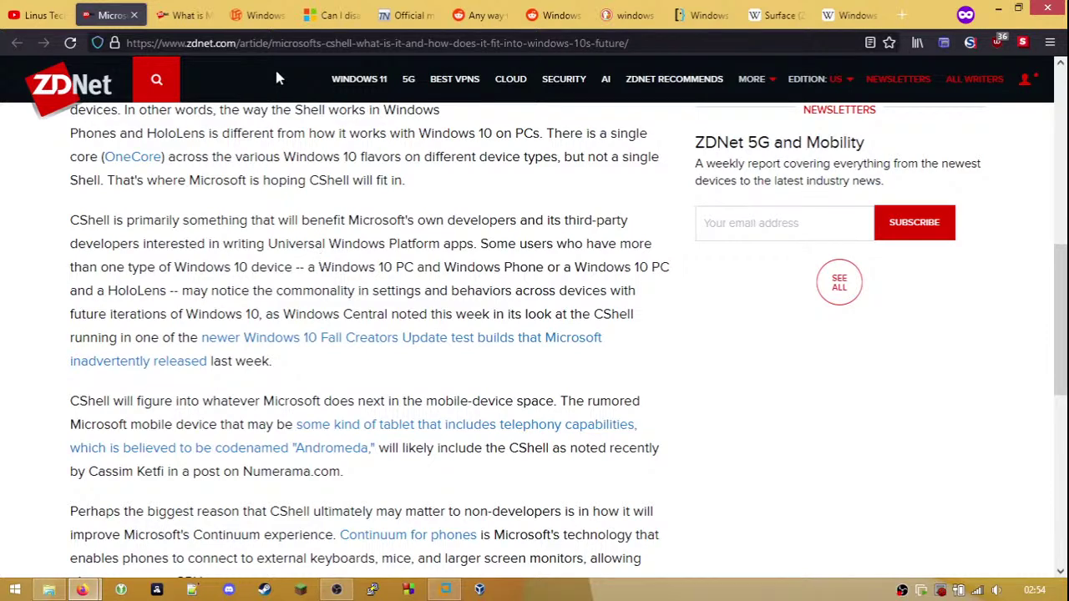
# - Search Wikipedia for "cshell" and look through the search results for Windows-related articles
pyautogui.click(287, 42)
pyautogui.write('cshell')
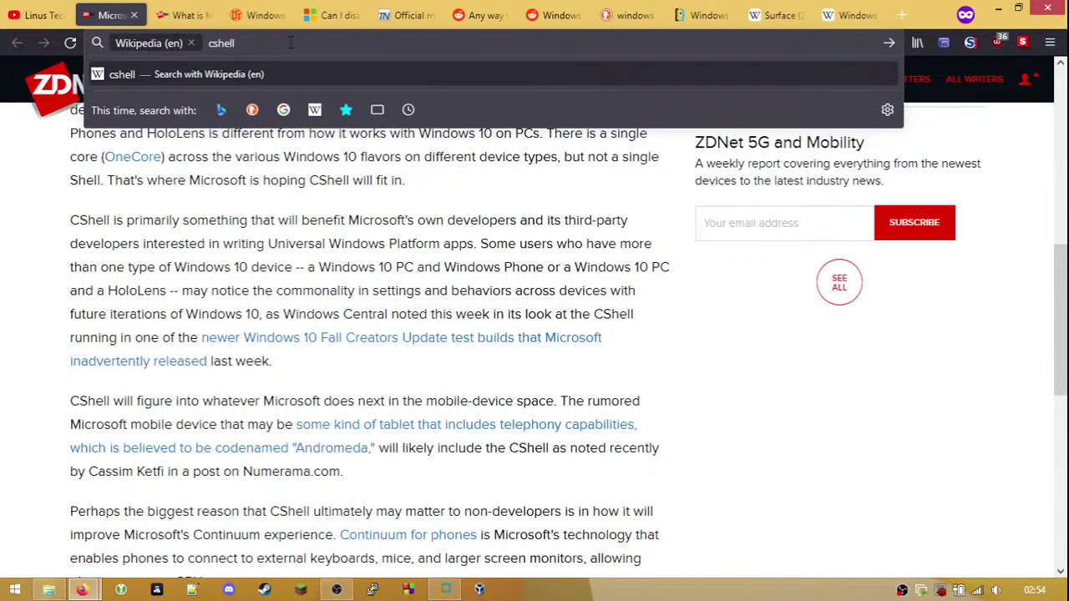
pyautogui.press('Return')
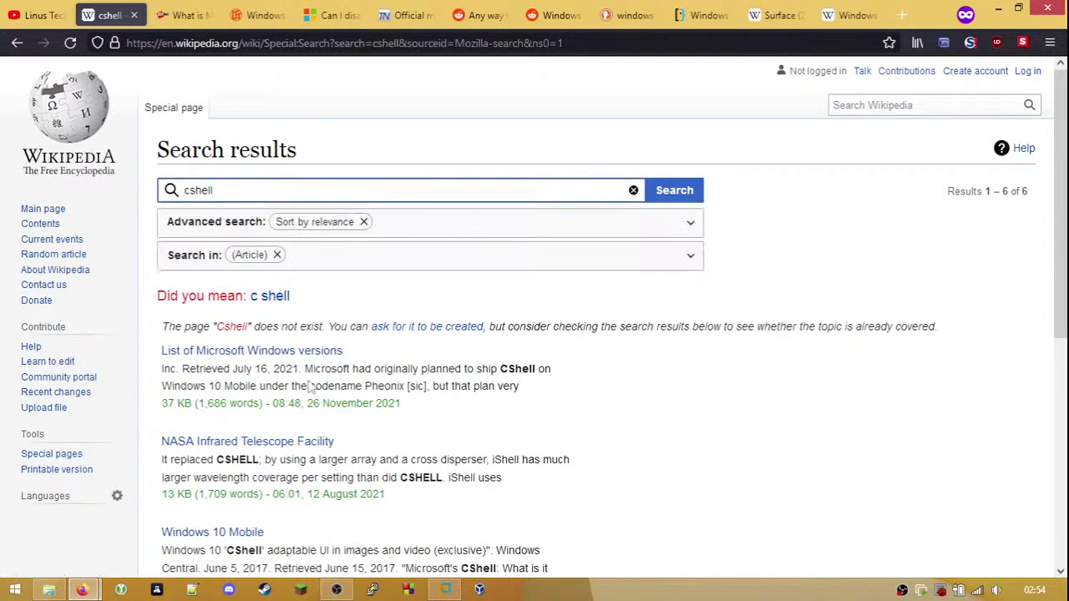
pyautogui.scroll(-3, 327, 374)
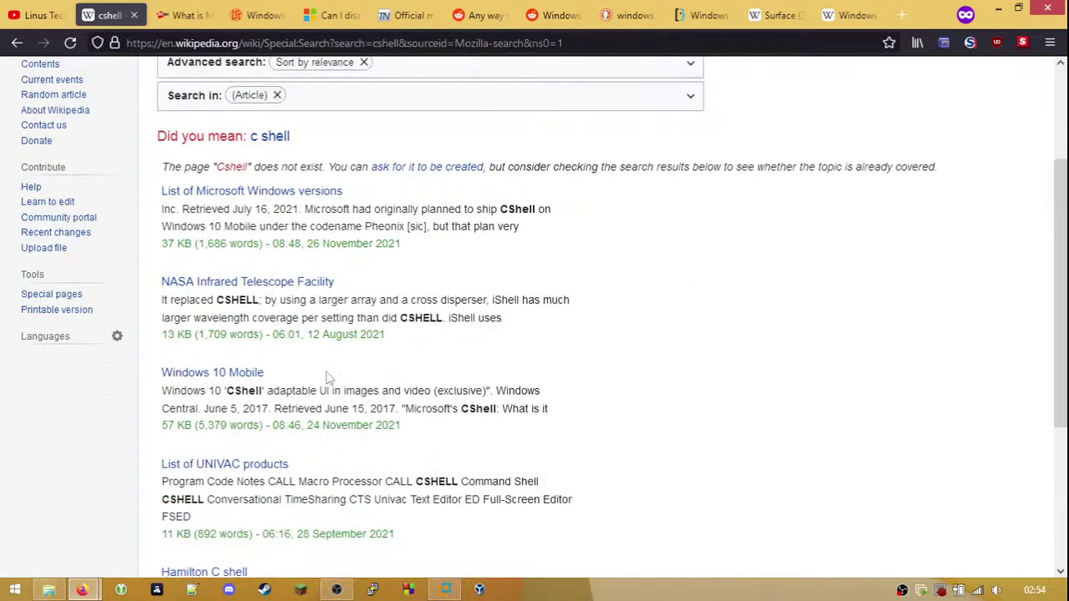
pyautogui.scroll(-3, 327, 376)
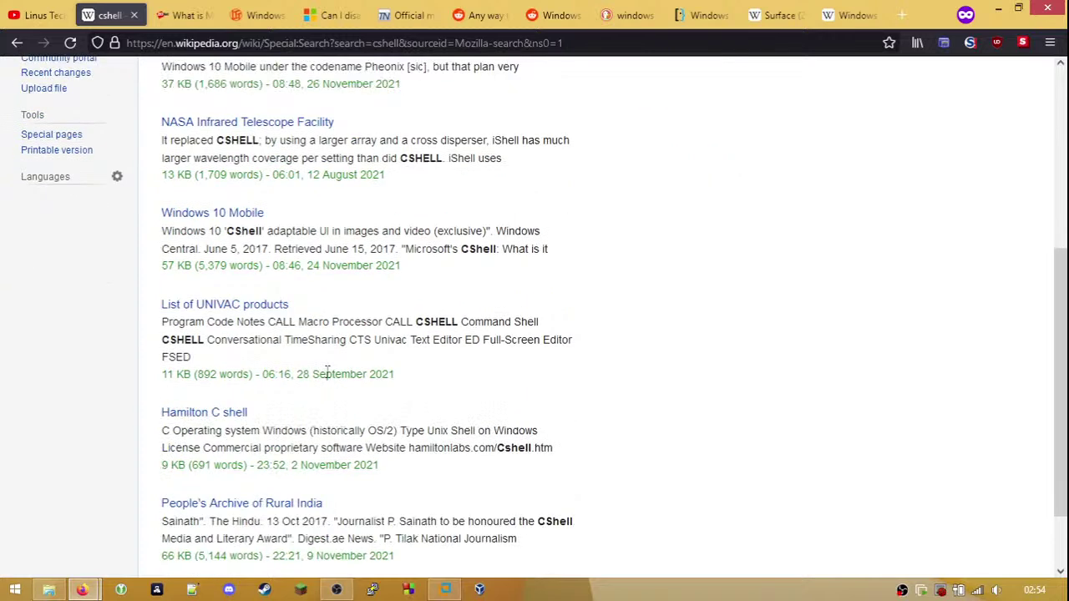
pyautogui.scroll(6, 327, 373)
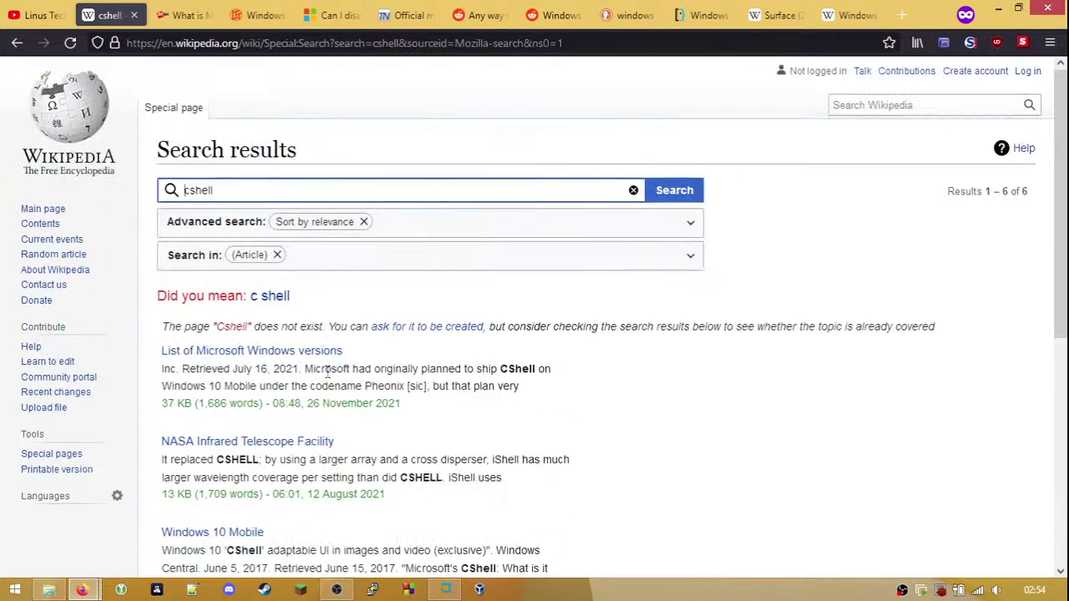
# - Search Wikipedia for "c shell" to open the matching article
pyautogui.click(221, 43)
pyautogui.write('w')
pyautogui.press('BackSpace')
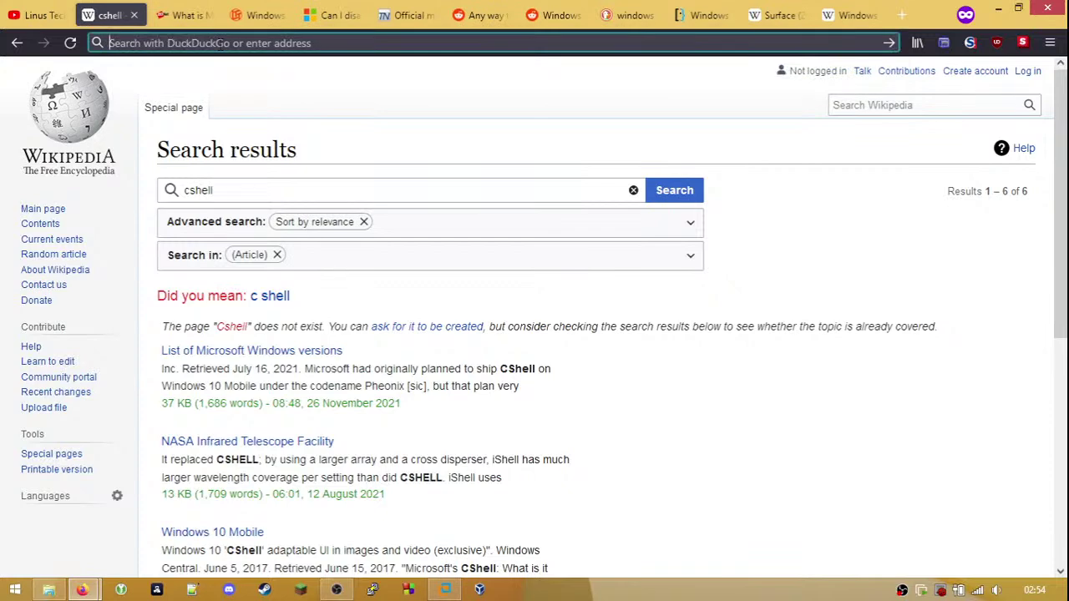
pyautogui.write('w c s')
pyautogui.write('ll')
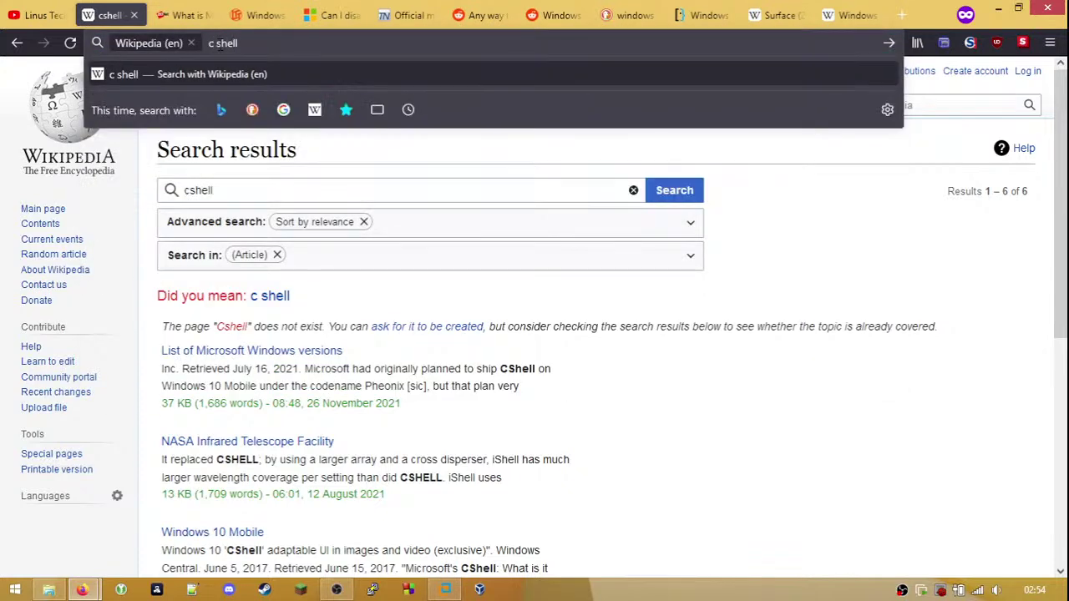
pyautogui.press('Return')
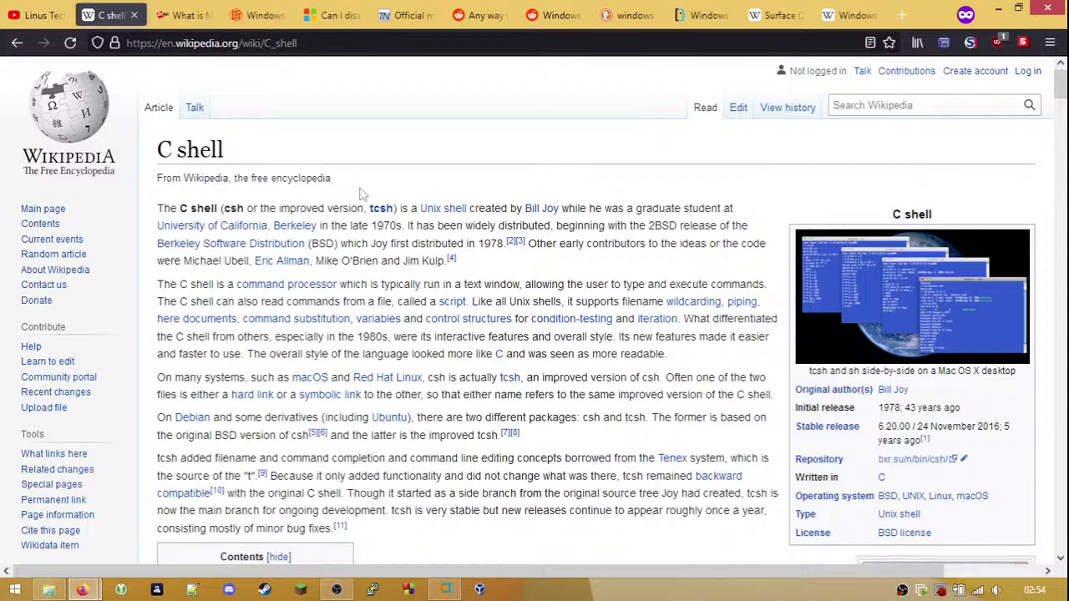
# - Return to the ZDNet CShell article and read how CShell relates to the Windows Shell, mobile devices and Continuum
pyautogui.rightClick(17, 43)
pyautogui.click(46, 100)
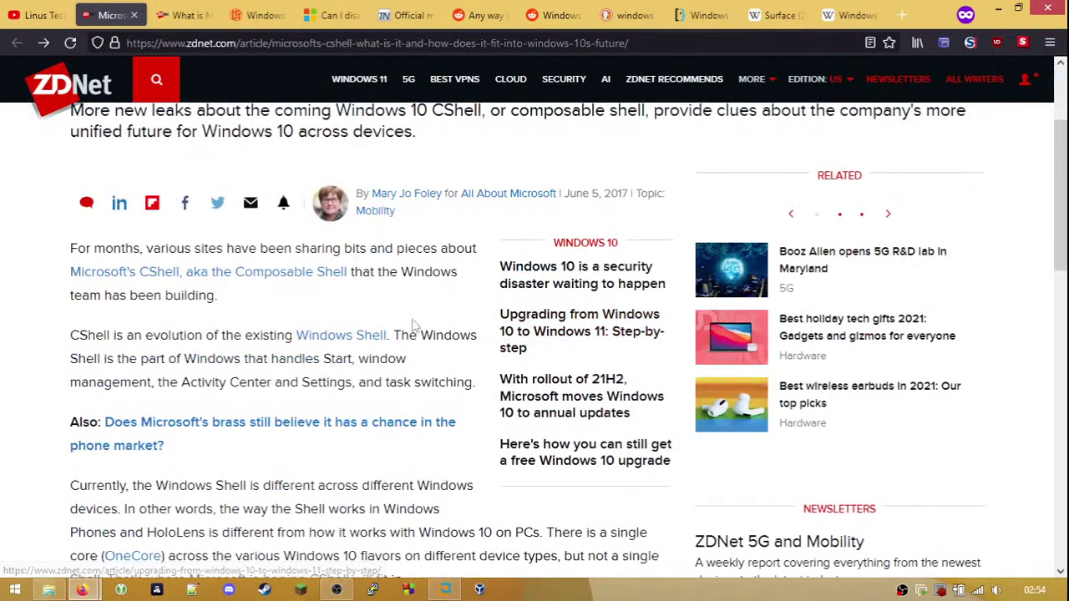
pyautogui.scroll(-1, 317, 334)
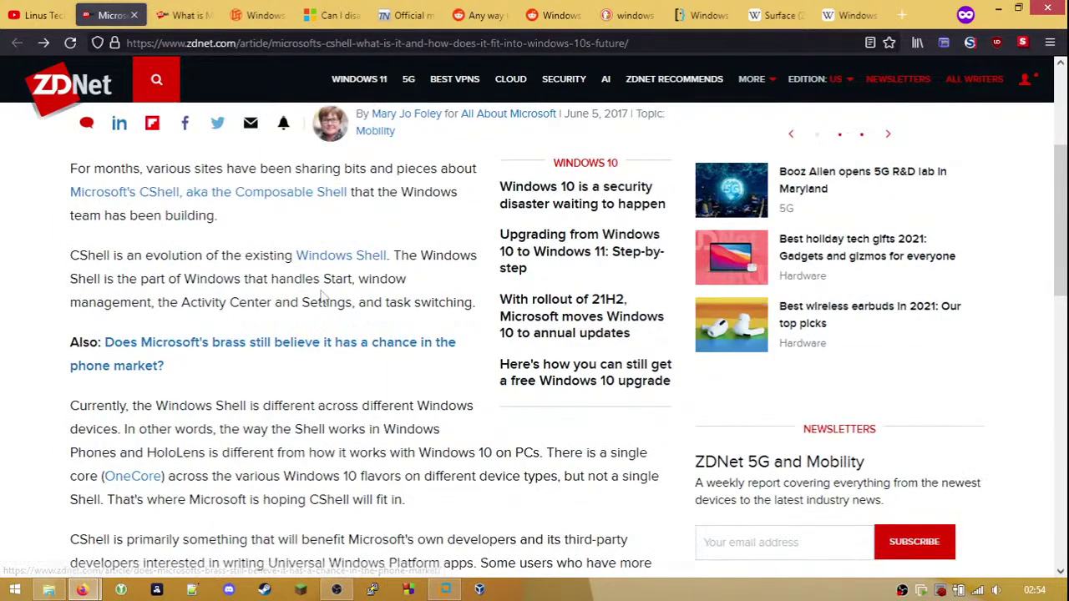
pyautogui.scroll(-3, 324, 300)
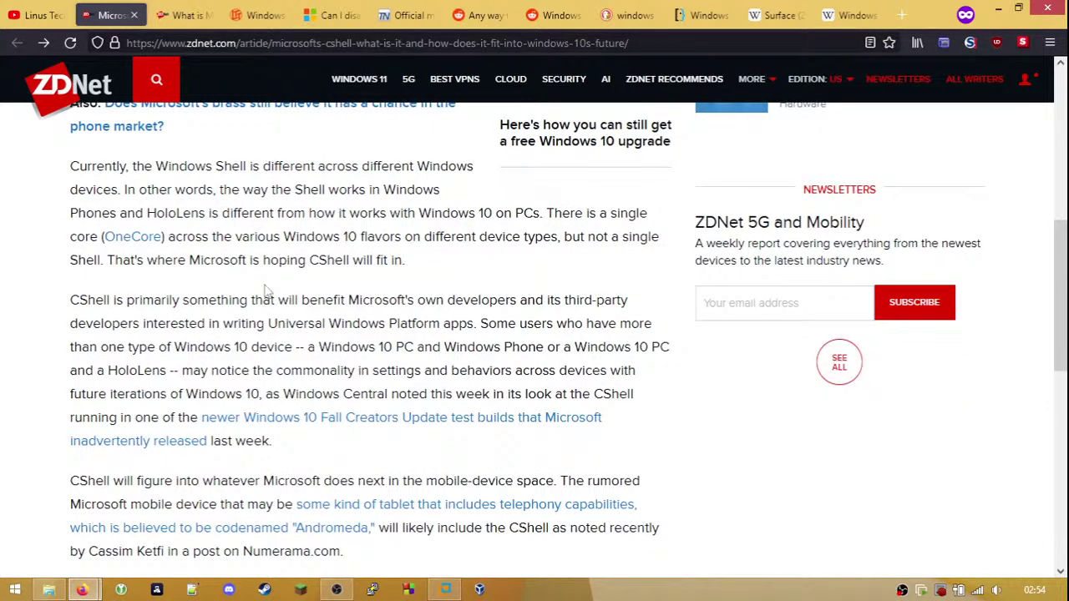
pyautogui.scroll(-7, 265, 289)
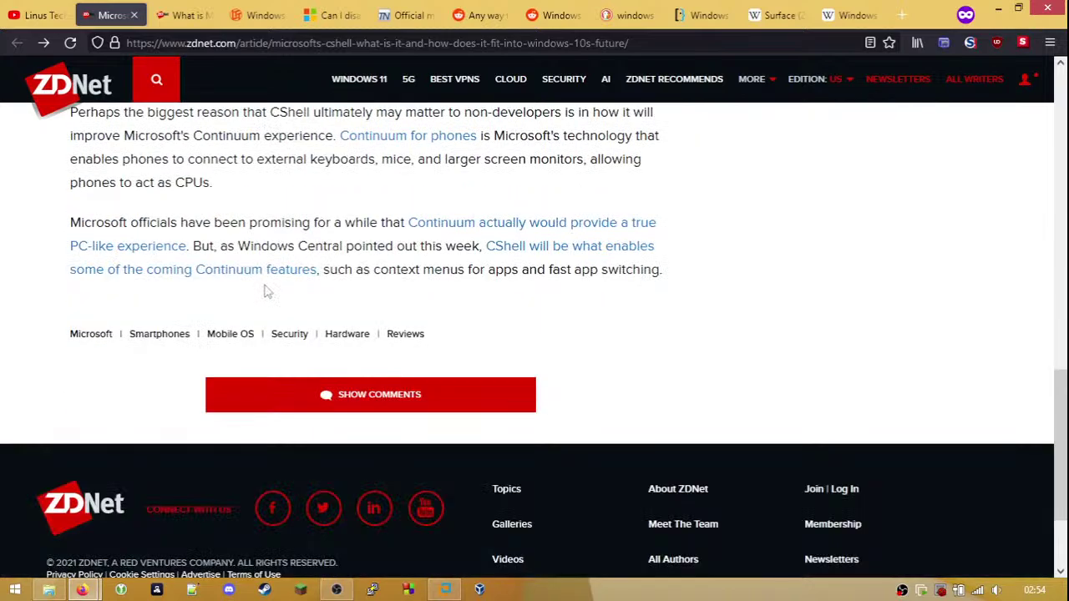
pyautogui.scroll(3, 265, 290)
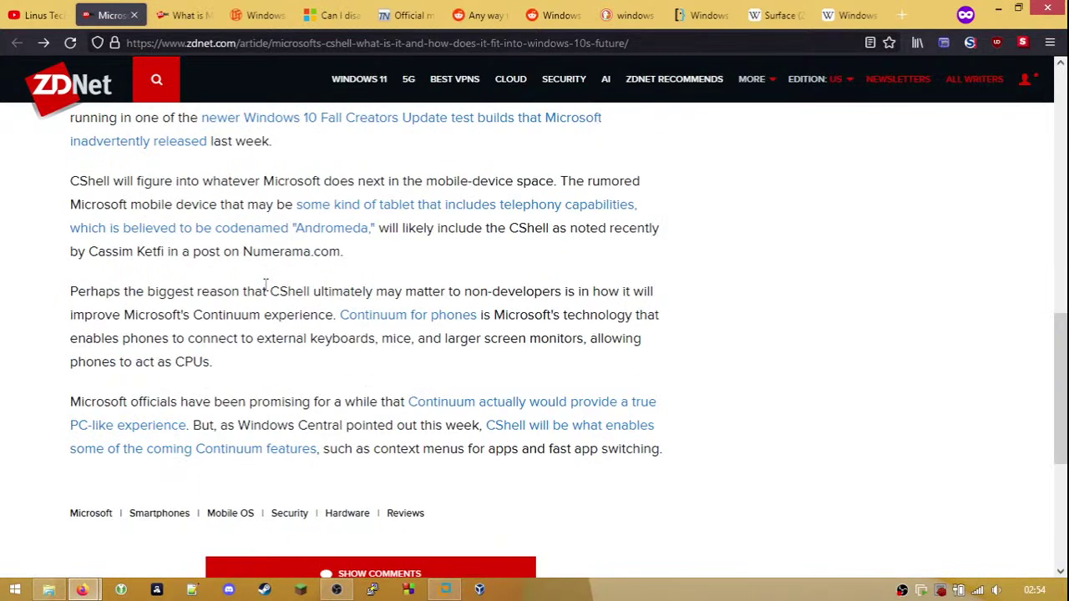
pyautogui.scroll(11, 266, 286)
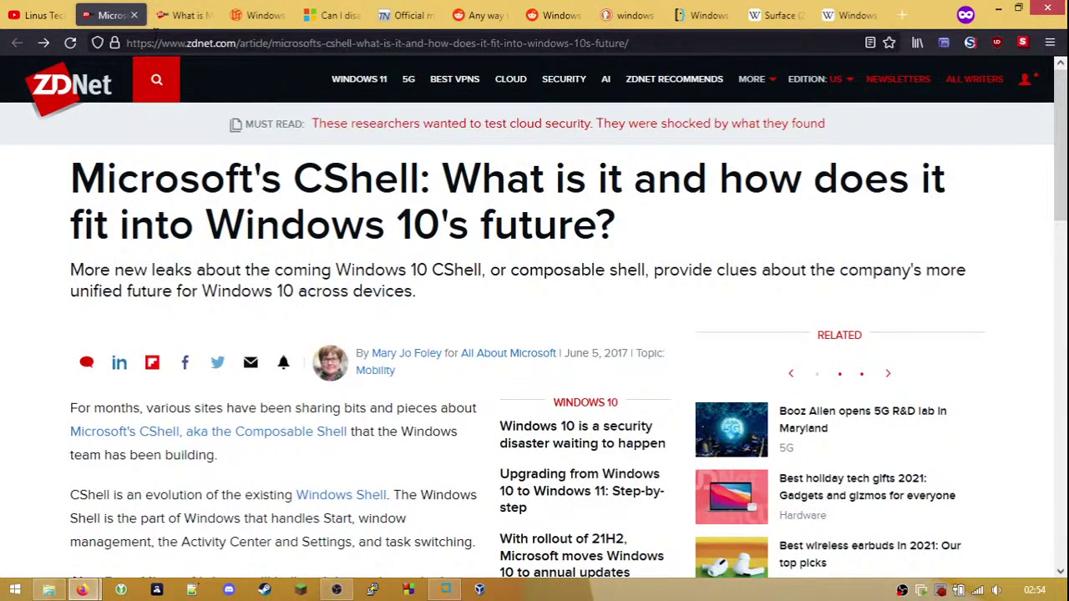
# - Close the CShell article and examine the Windows Core OS 'Lite' article down to its Windows 10 SDK 18282 product list
pyautogui.click(134, 16)
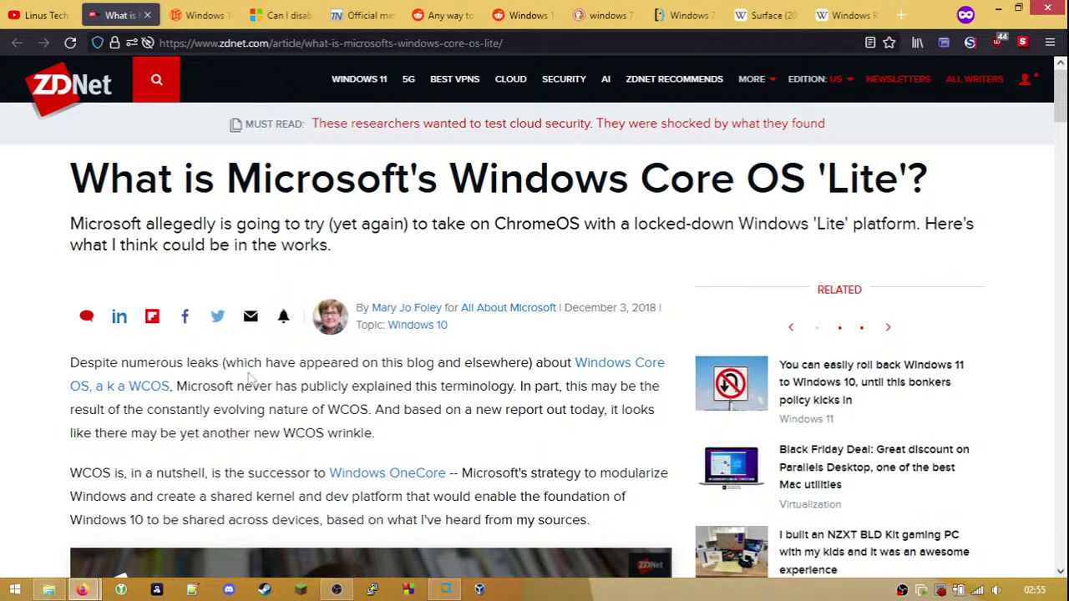
pyautogui.scroll(-5, 396, 429)
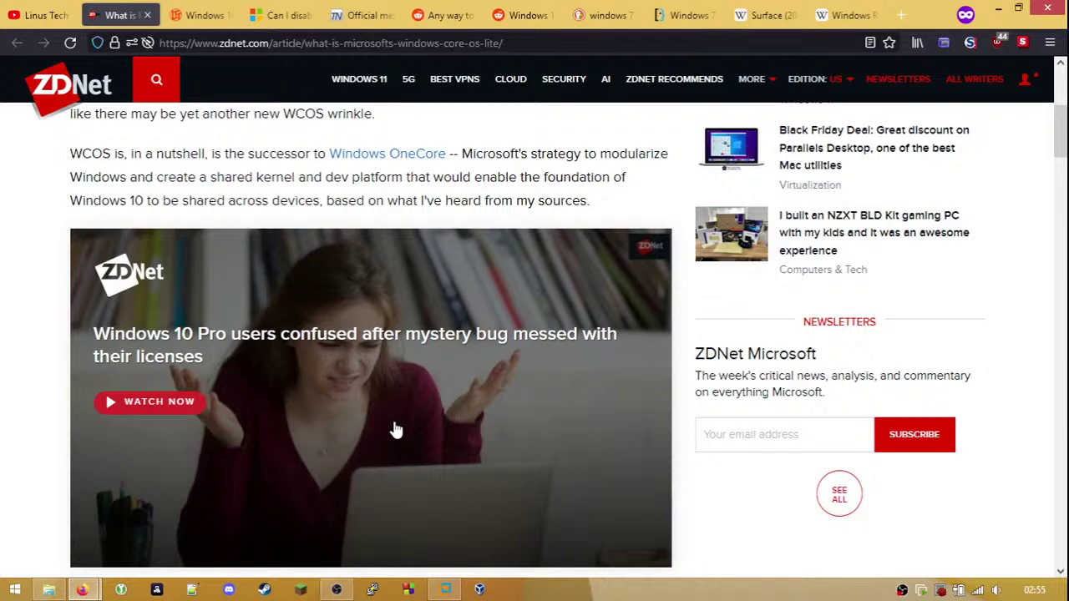
pyautogui.scroll(-12, 397, 428)
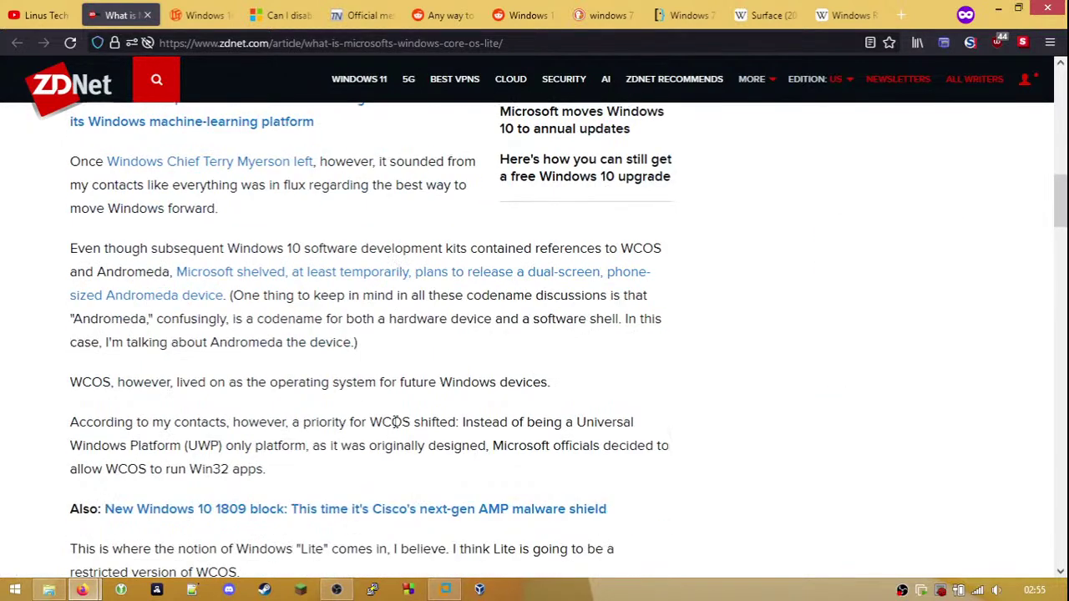
pyautogui.scroll(-6, 397, 428)
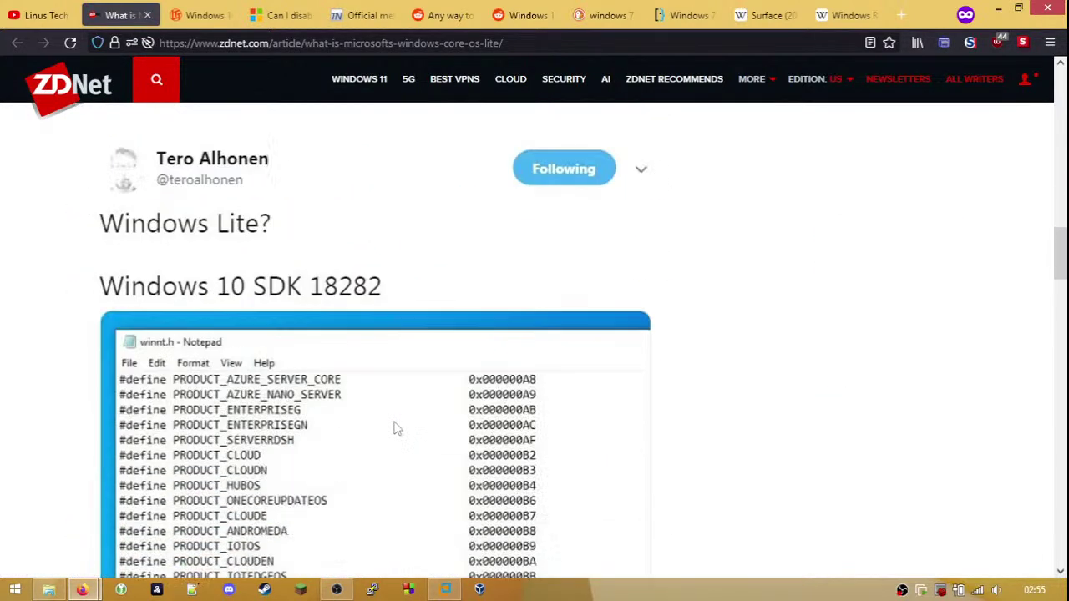
pyautogui.scroll(-4, 397, 429)
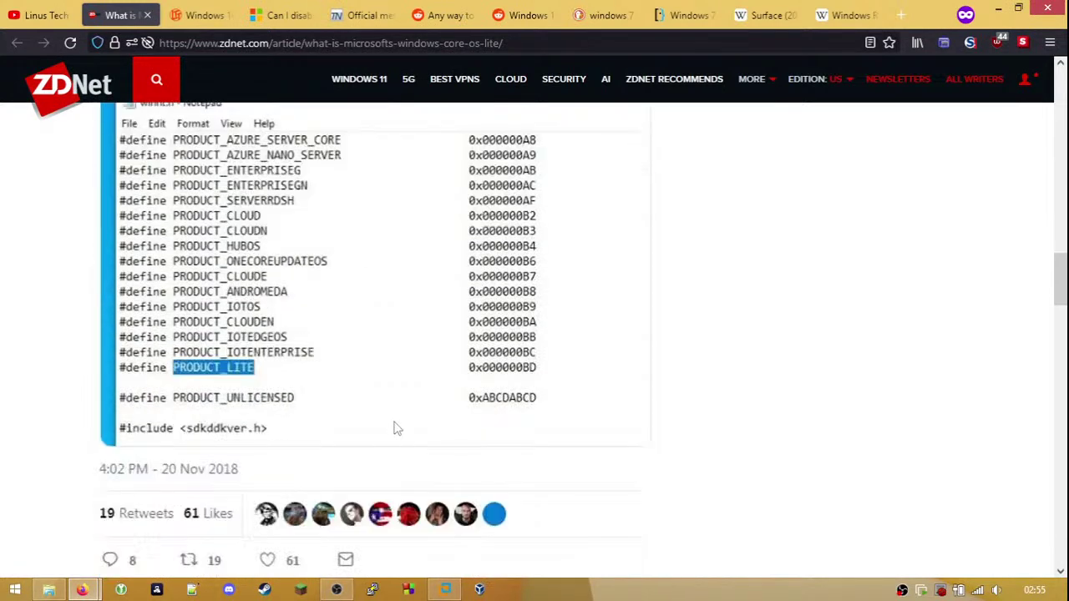
pyautogui.scroll(-3, 418, 399)
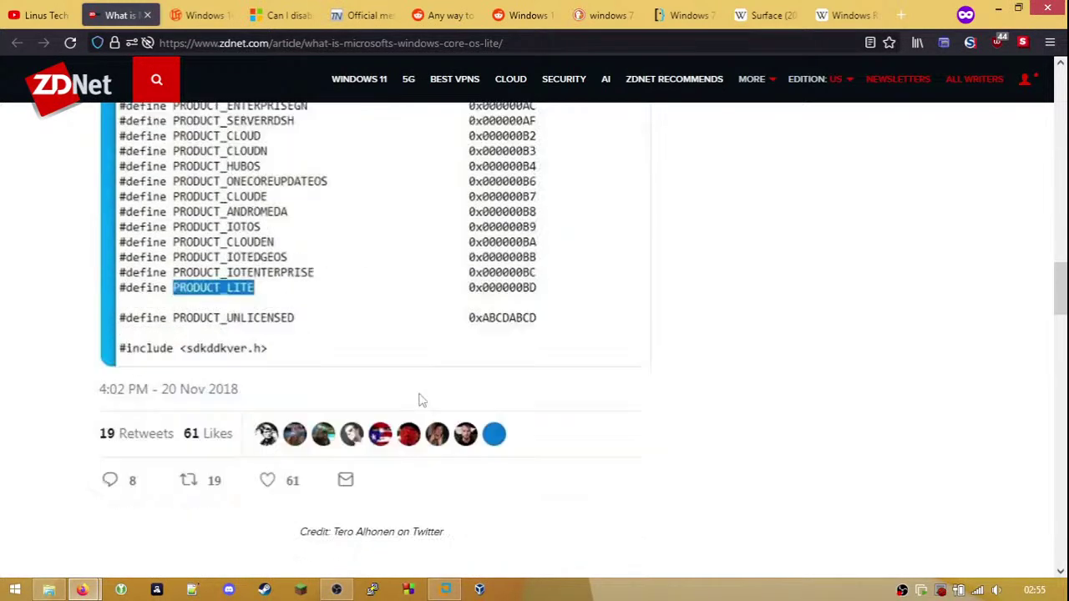
pyautogui.scroll(4, 418, 398)
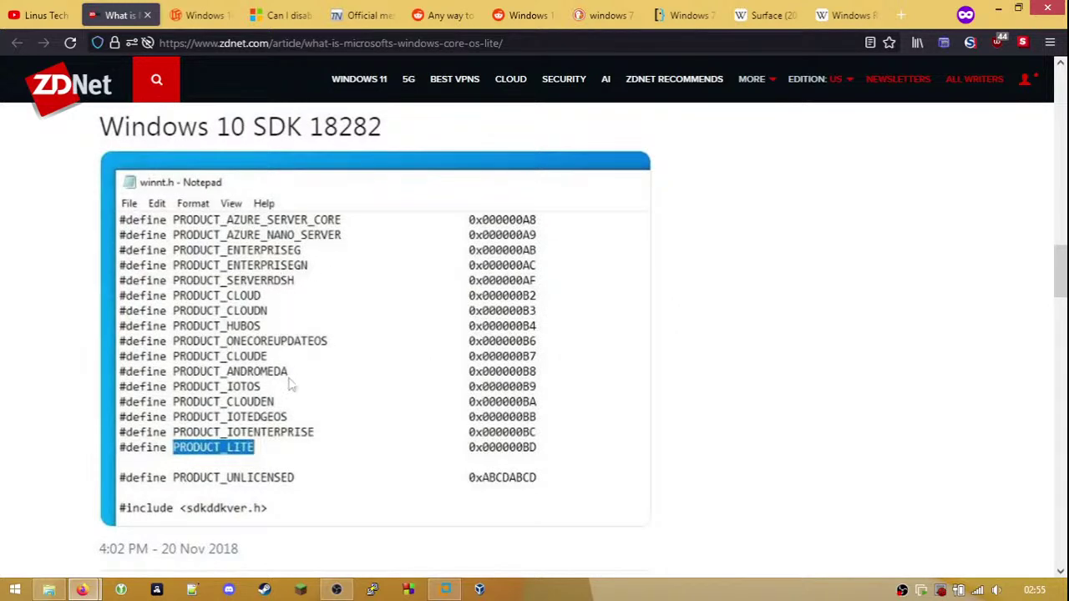
# - Review the rest of the Windows Core OS 'Lite' article, including its WCOS background, and close its tab
pyautogui.scroll(-7, 288, 441)
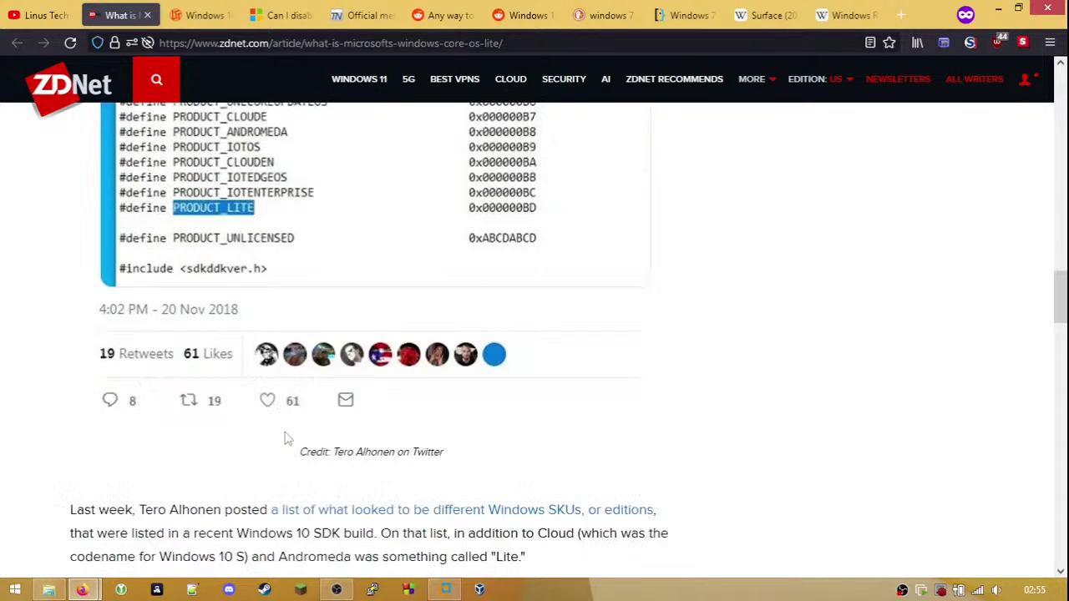
pyautogui.scroll(-13, 287, 440)
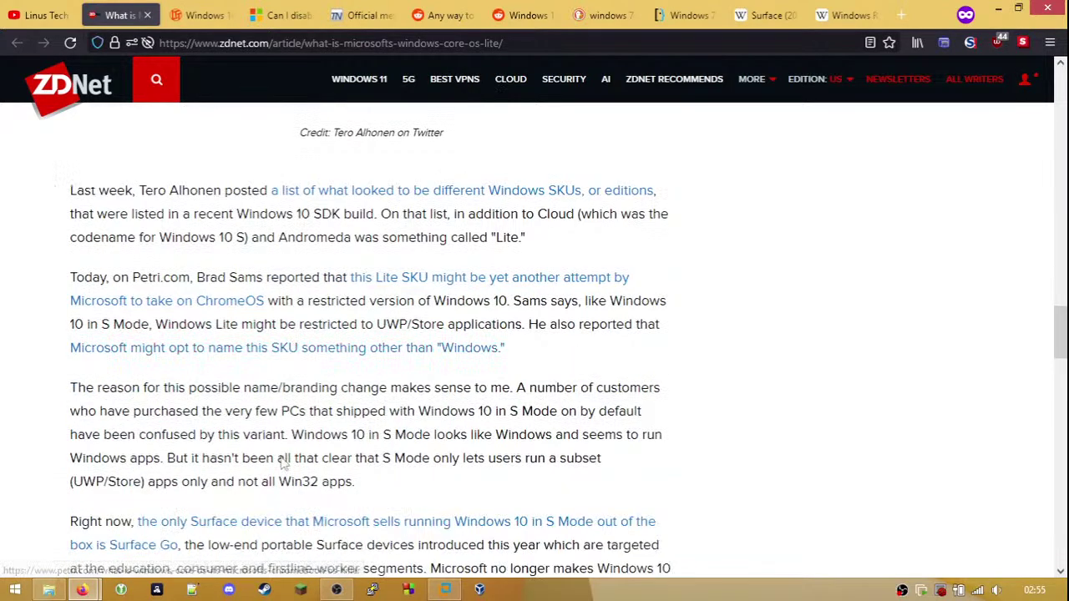
pyautogui.scroll(-1, 284, 466)
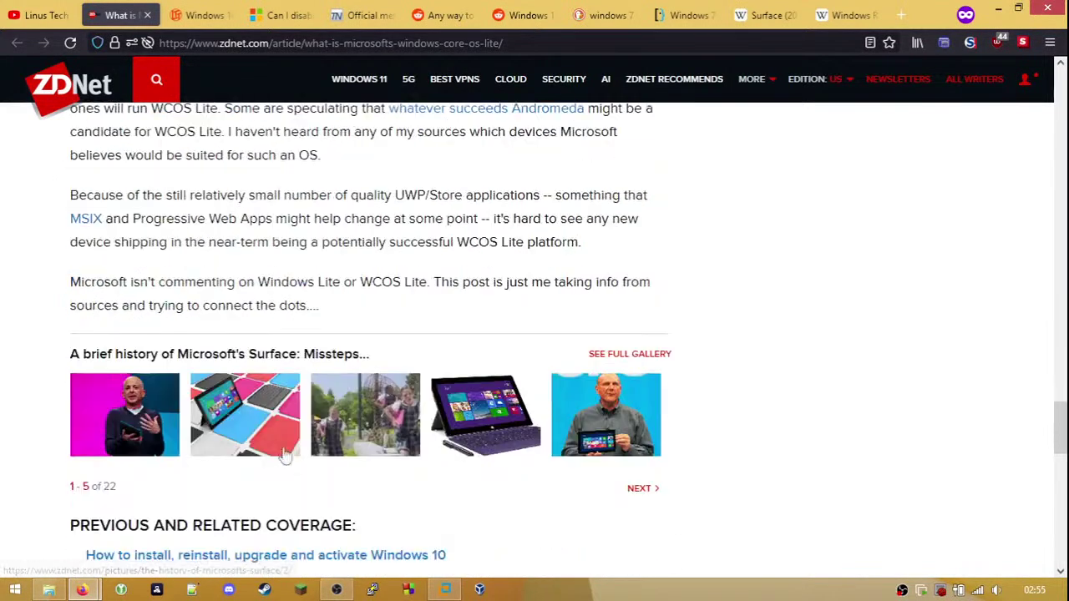
pyautogui.scroll(20, 214, 157)
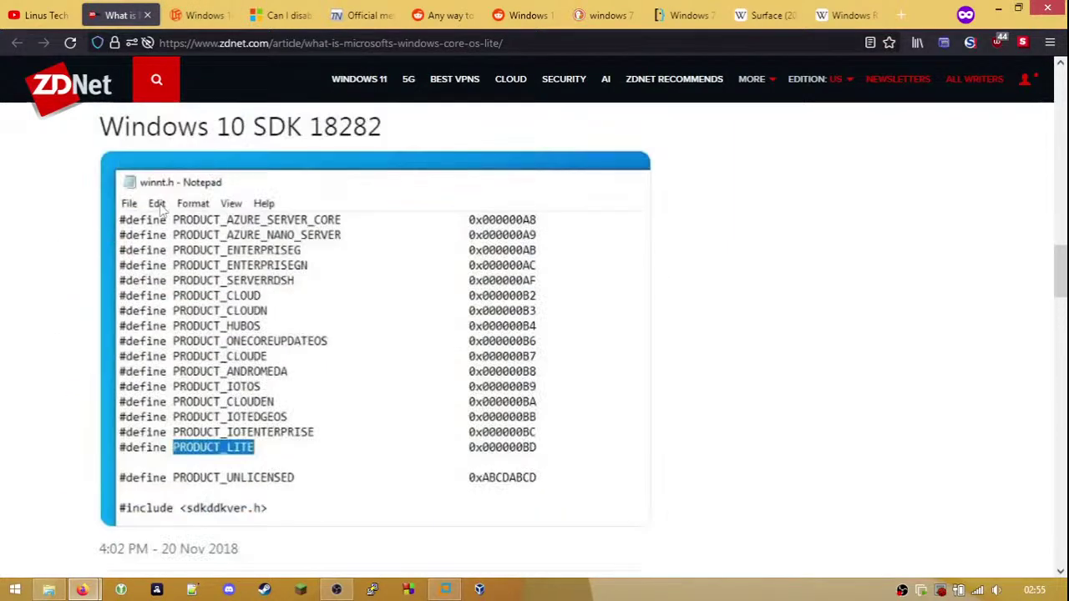
pyautogui.scroll(5, 164, 215)
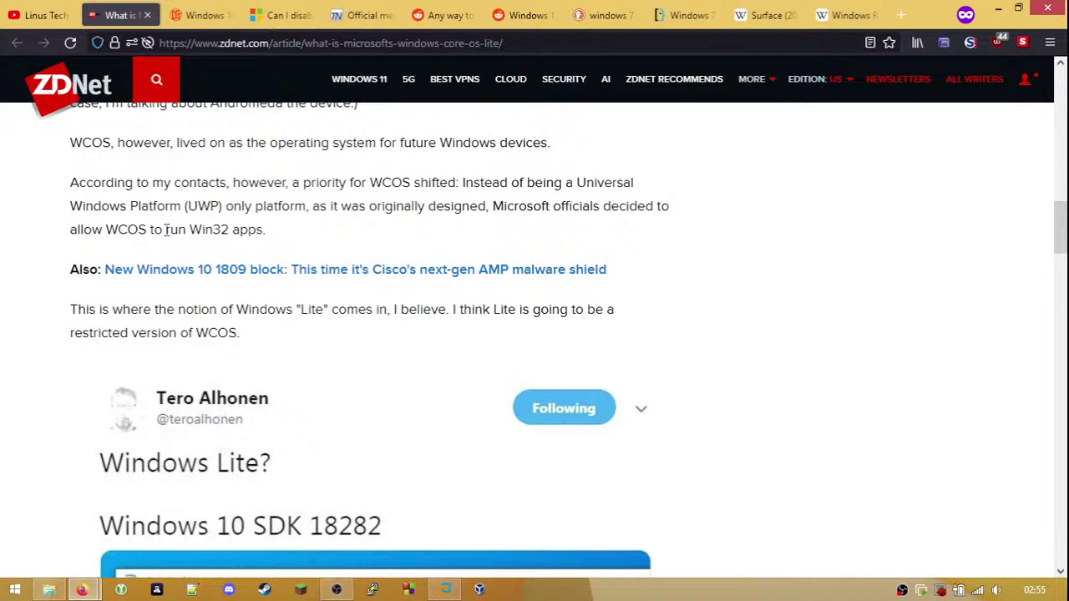
pyautogui.click(147, 15)
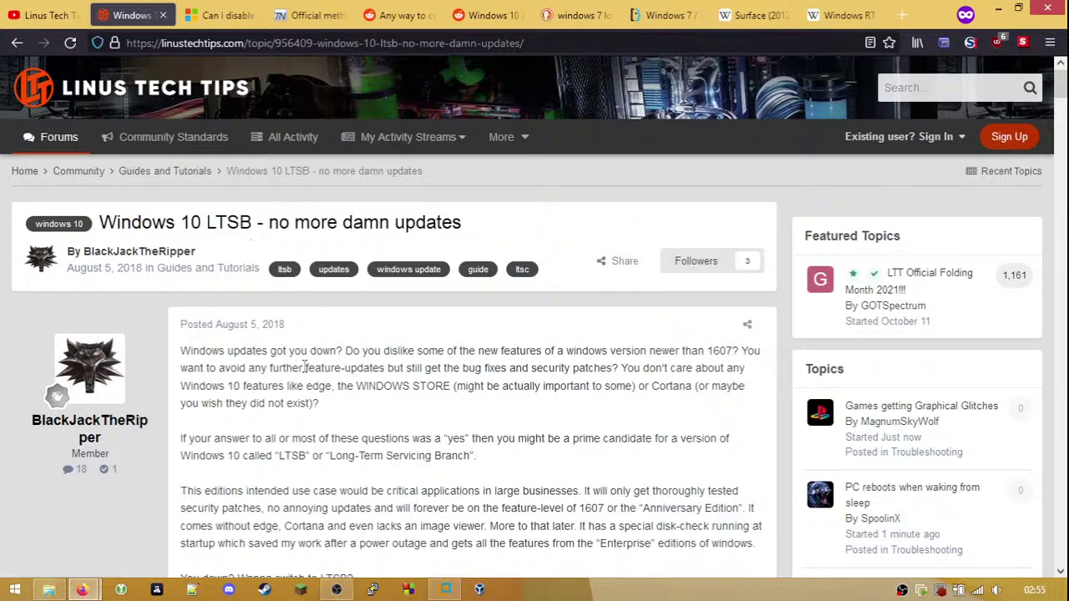
# - Review the open threads on disabling Windows 10 updates, highlight "dual-scan" in the sysadmin discussion, and switch to the r/Piracy LTSC thread
pyautogui.click(221, 15)
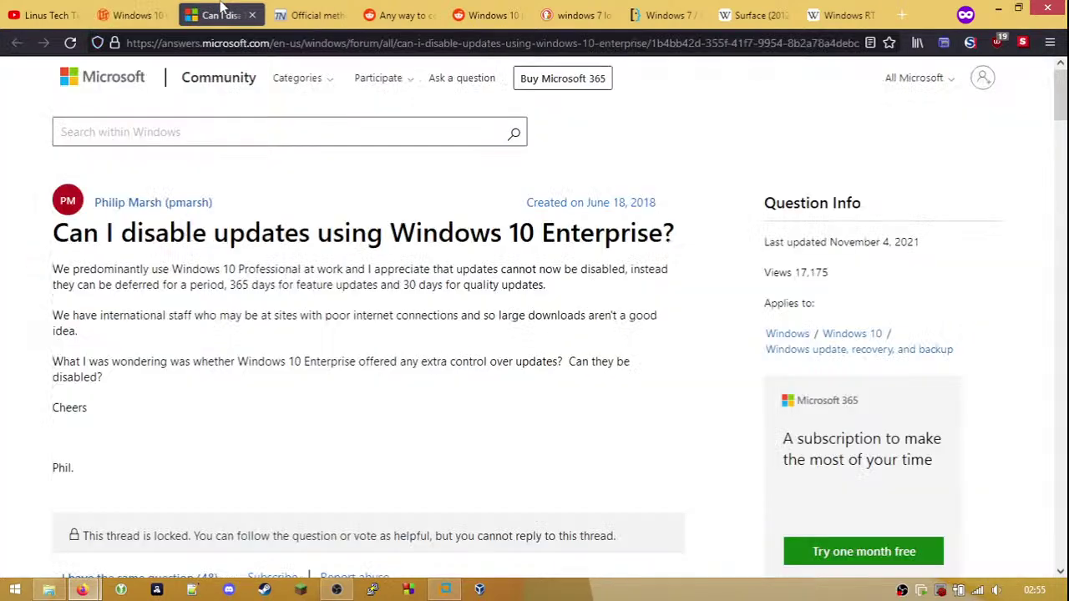
pyautogui.click(311, 16)
pyautogui.click(380, 15)
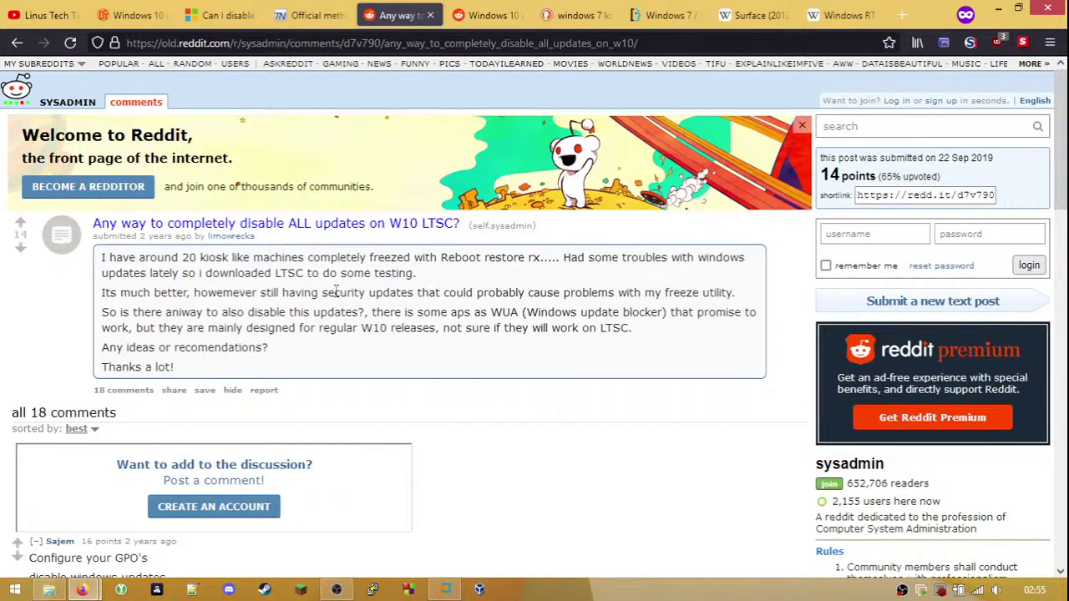
pyautogui.scroll(-3, 334, 289)
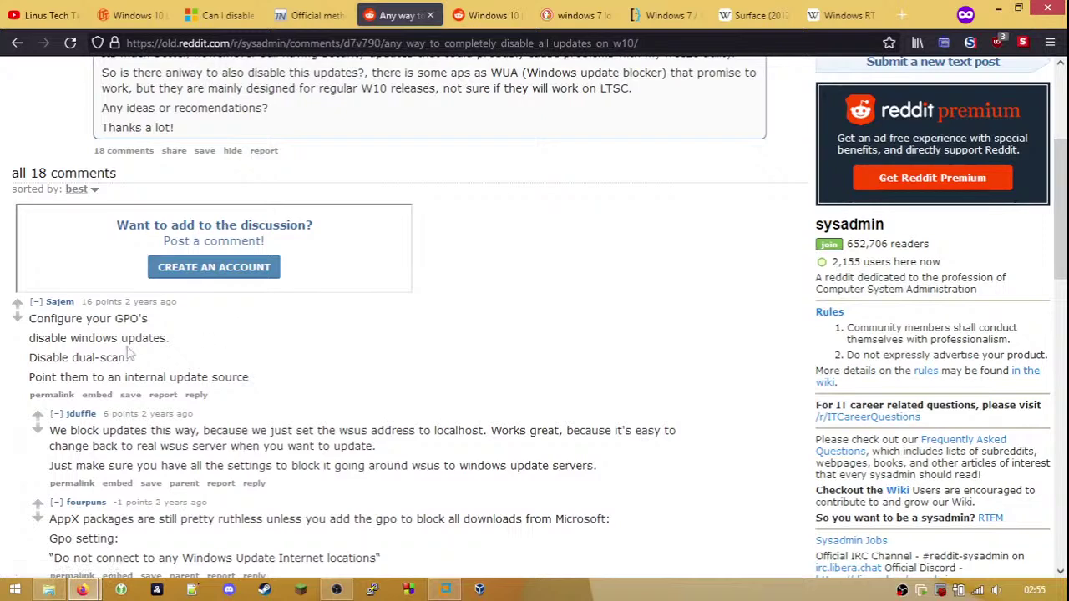
pyautogui.moveTo(73, 358); pyautogui.dragTo(116, 354)
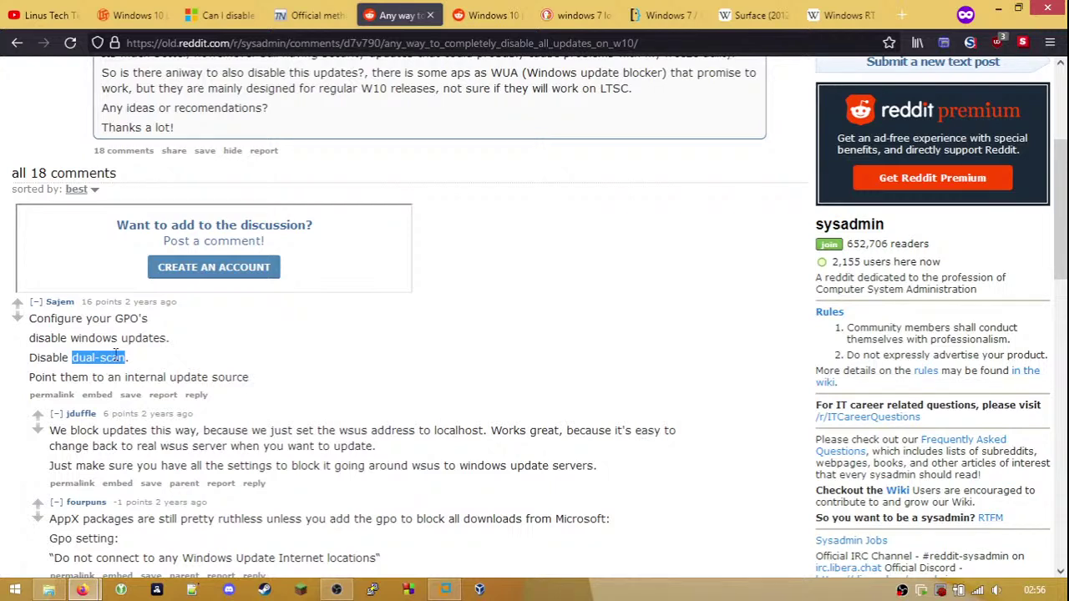
pyautogui.hotkey('ctrl', 'Tab')
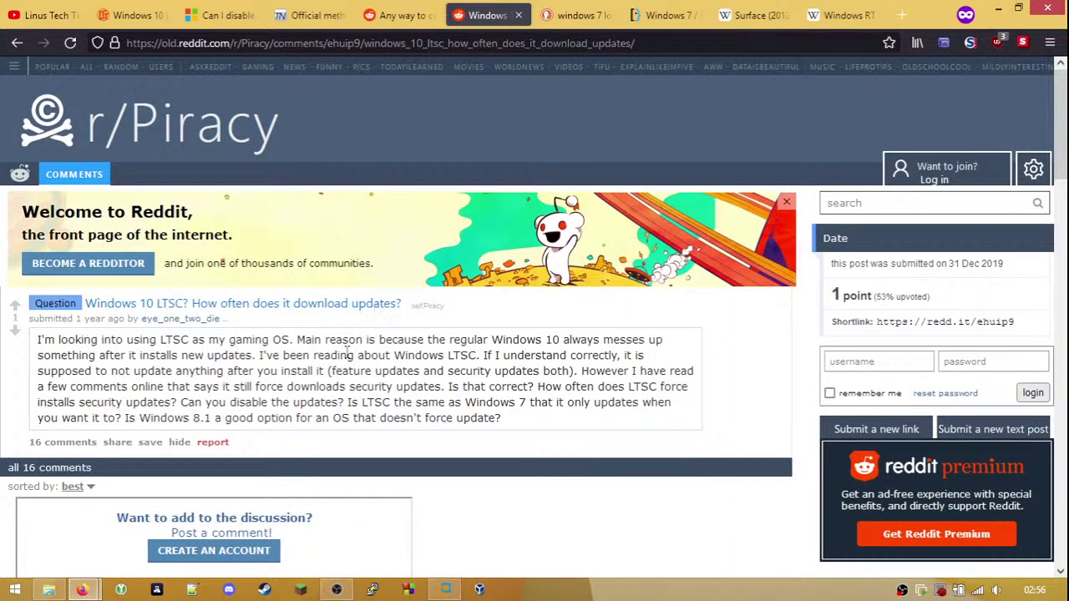
# - Read the r/Piracy question on how often LTSC downloads updates and its top reply about security updates and Windows 8.1
pyautogui.moveTo(228, 338); pyautogui.dragTo(325, 338)
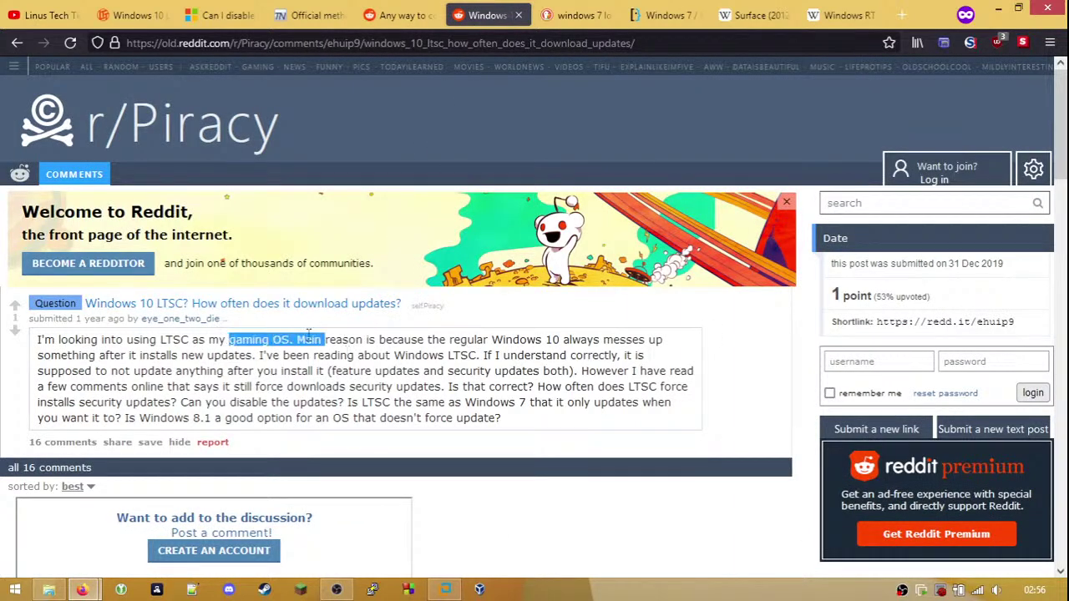
pyautogui.moveTo(228, 339); pyautogui.dragTo(289, 338)
pyautogui.click(260, 356)
pyautogui.doubleClick(251, 338)
pyautogui.click(294, 356)
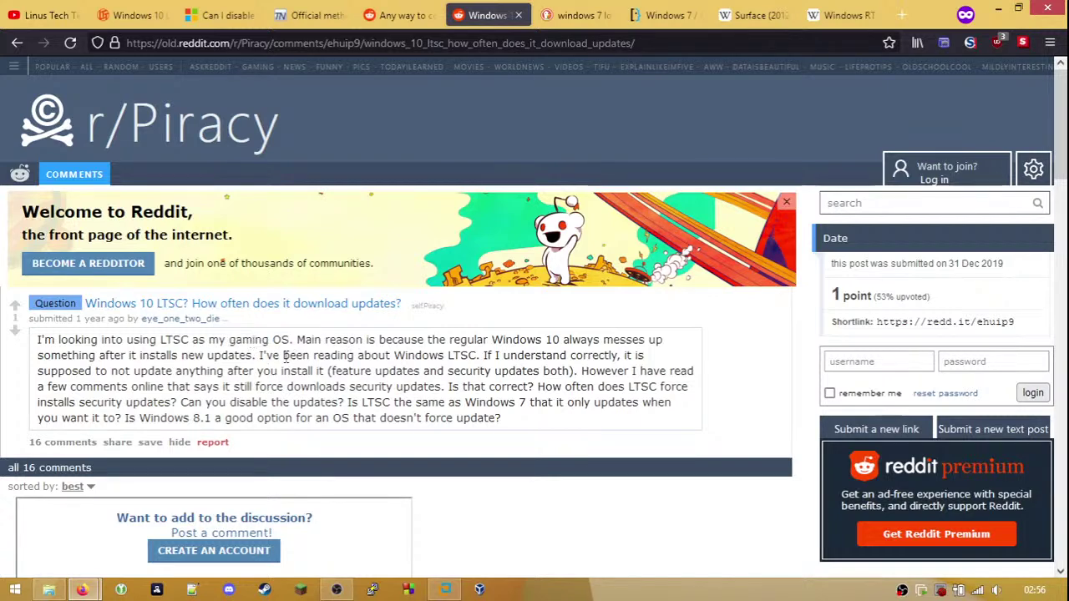
pyautogui.scroll(-3, 288, 355)
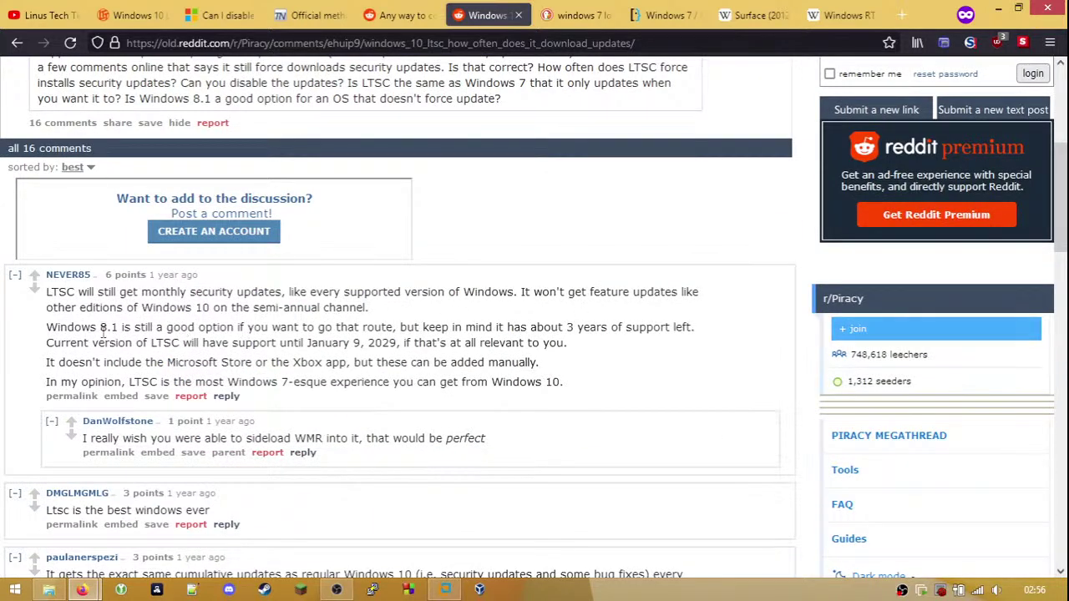
pyautogui.moveTo(46, 327); pyautogui.dragTo(132, 315)
pyautogui.click(134, 324)
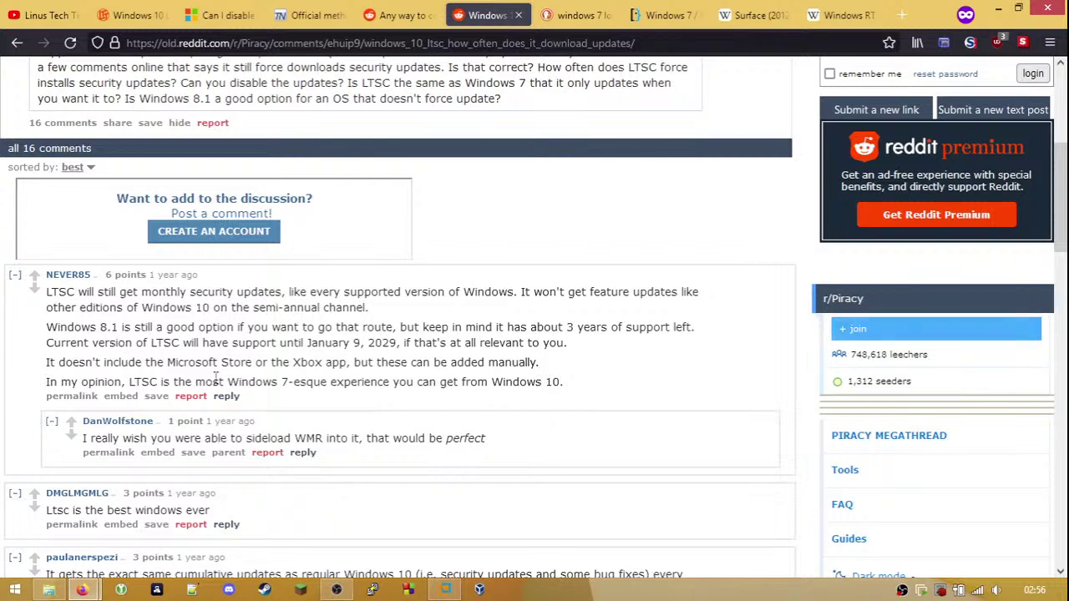
pyautogui.scroll(-3, 246, 382)
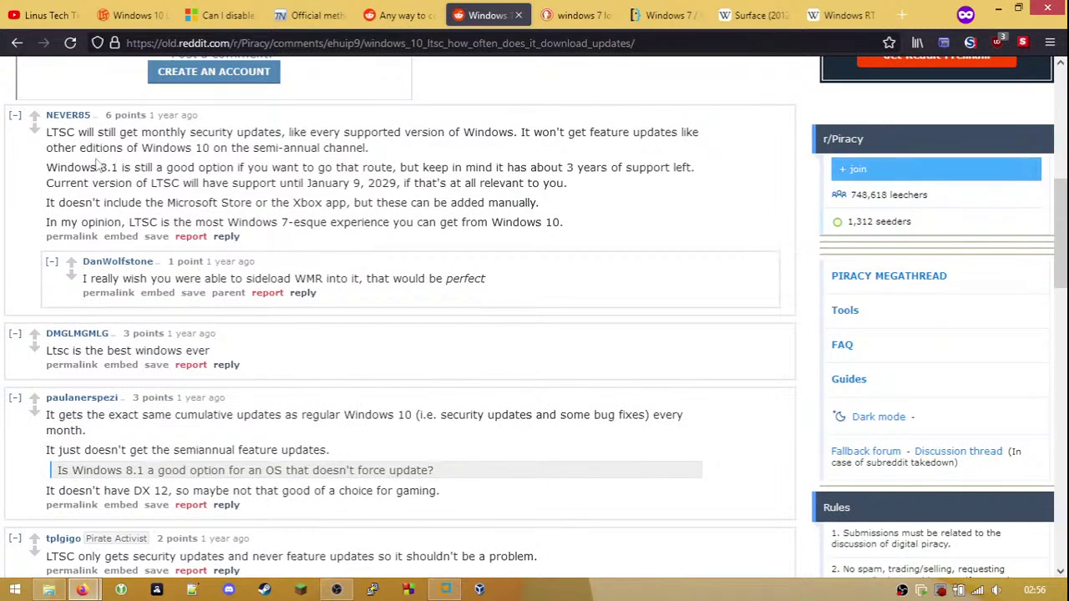
# - Read the first five top-level comments on LTSC updates, including the 35-day disable option, and collapse each one
pyautogui.click(14, 119)
pyautogui.click(15, 152)
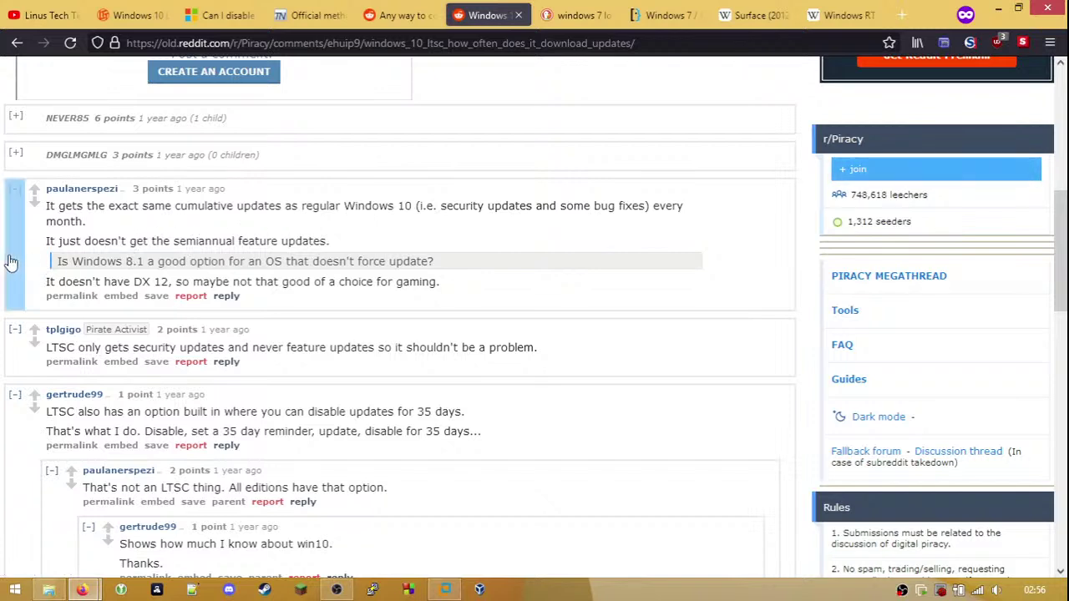
pyautogui.moveTo(159, 266); pyautogui.dragTo(58, 262)
pyautogui.click(159, 266)
pyautogui.click(17, 267)
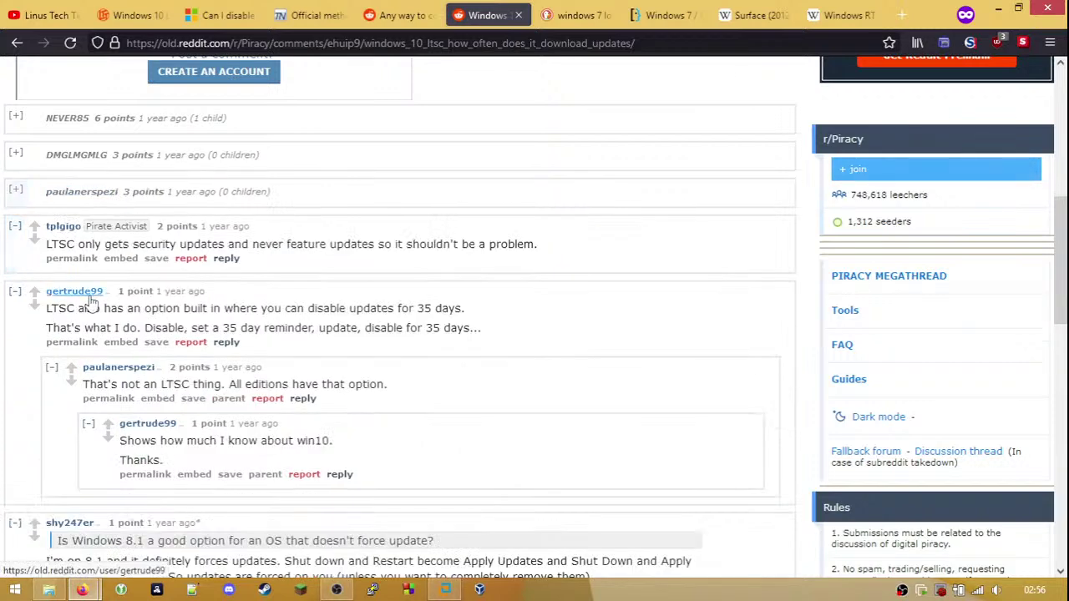
pyautogui.click(16, 242)
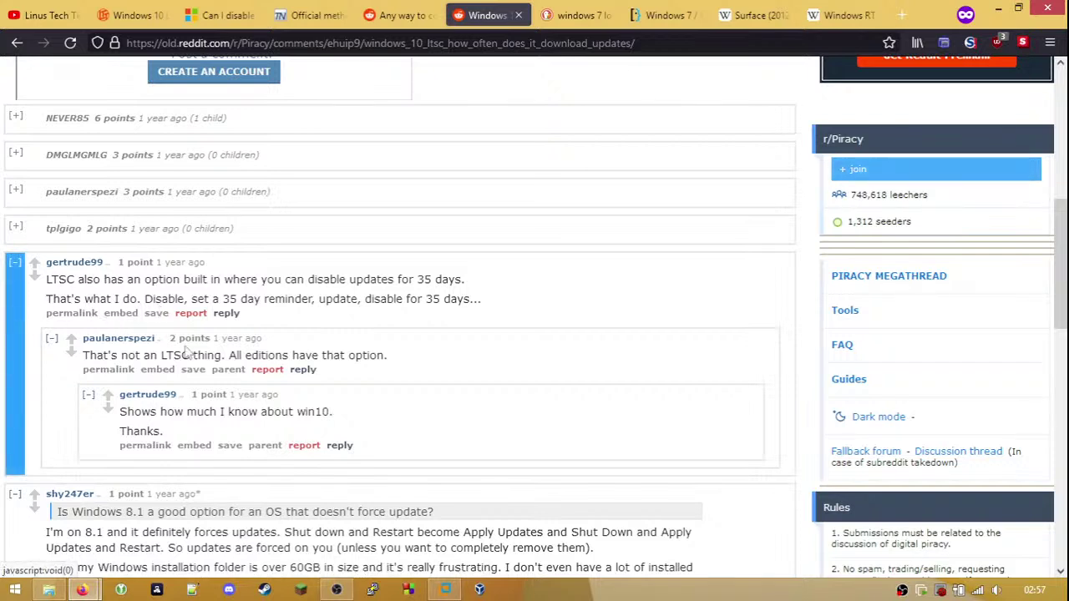
pyautogui.moveTo(211, 299); pyautogui.dragTo(296, 299)
pyautogui.click(336, 295)
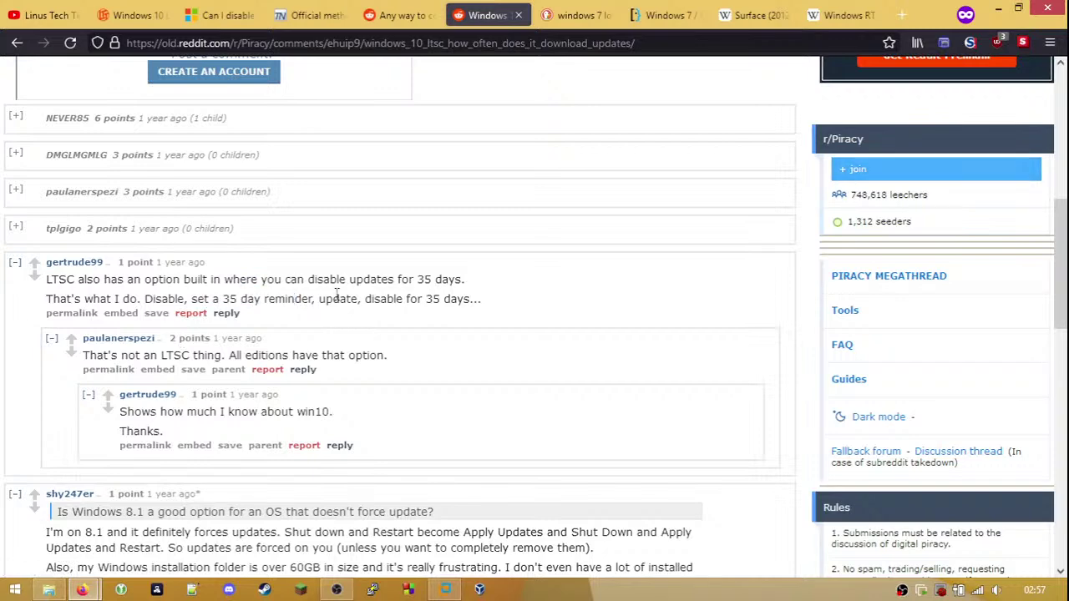
pyautogui.click(14, 302)
# - Read the comment on Windows 8.1 forced updates and its replies, collapse it, and close the r/Piracy thread
pyautogui.scroll(-2, 147, 324)
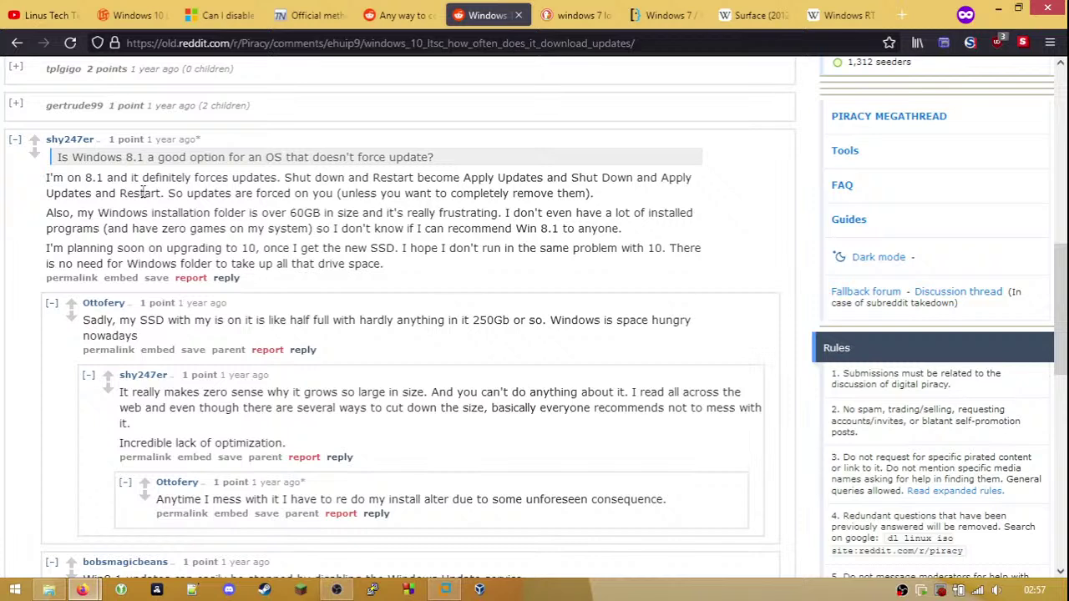
pyautogui.moveTo(74, 177); pyautogui.dragTo(173, 171)
pyautogui.click(204, 186)
pyautogui.moveTo(103, 215); pyautogui.dragTo(251, 225)
pyautogui.click(109, 214)
pyautogui.click(264, 218)
pyautogui.click(52, 304)
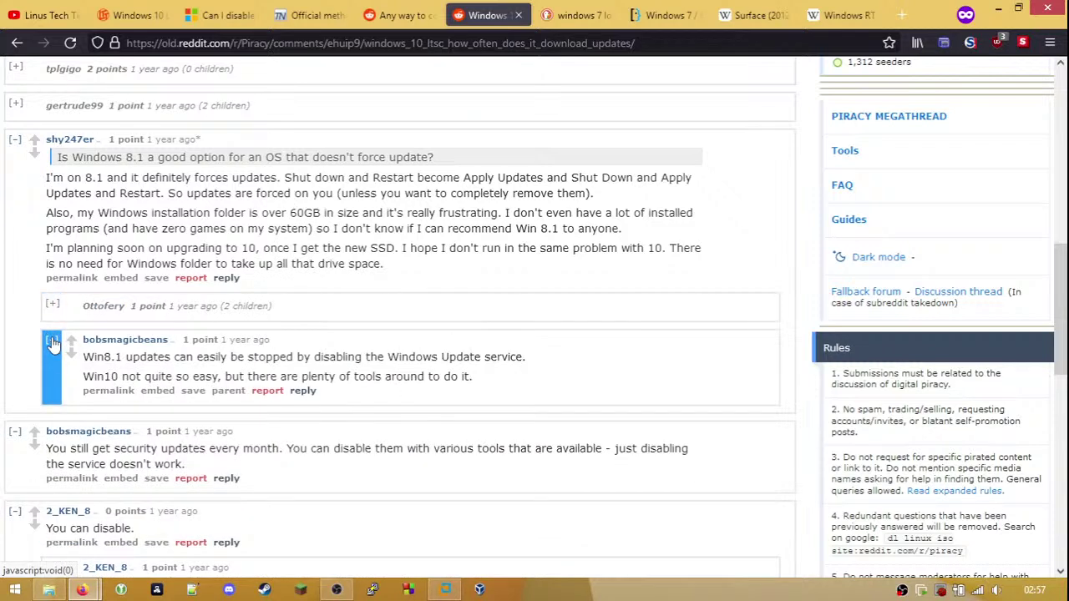
pyautogui.click(20, 252)
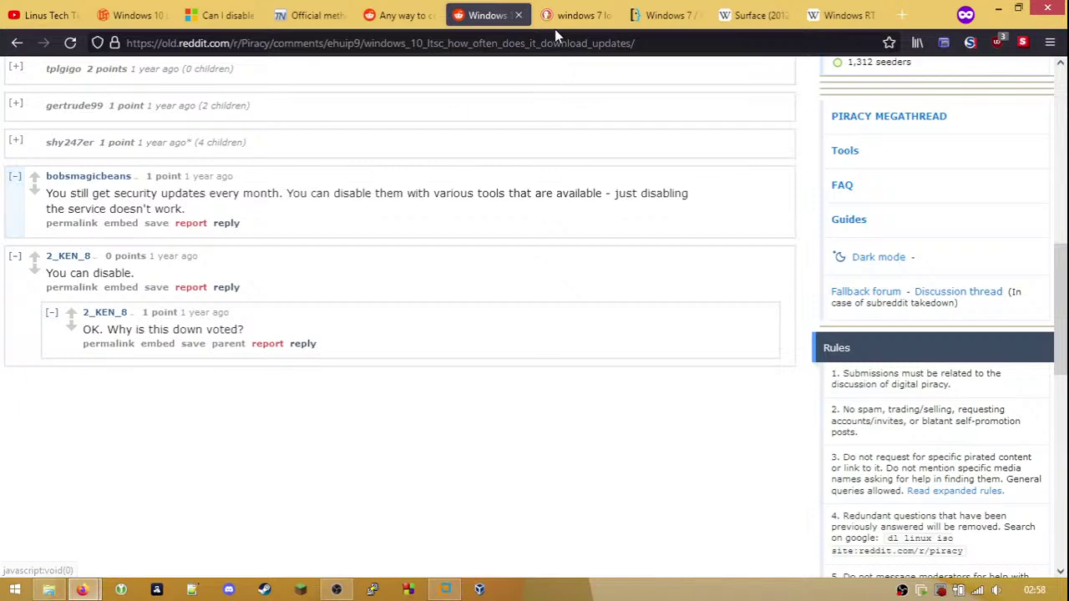
pyautogui.click(518, 15)
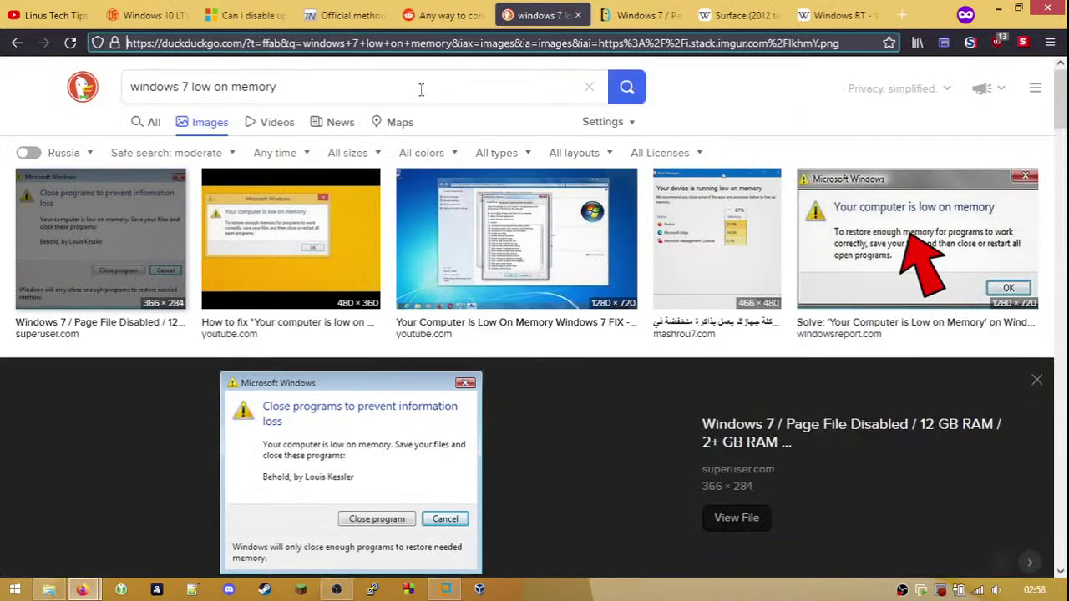
# - Close the low-memory image search and read the Super User question about the Windows 7 low-memory warning with a restricted page file
pyautogui.click(578, 16)
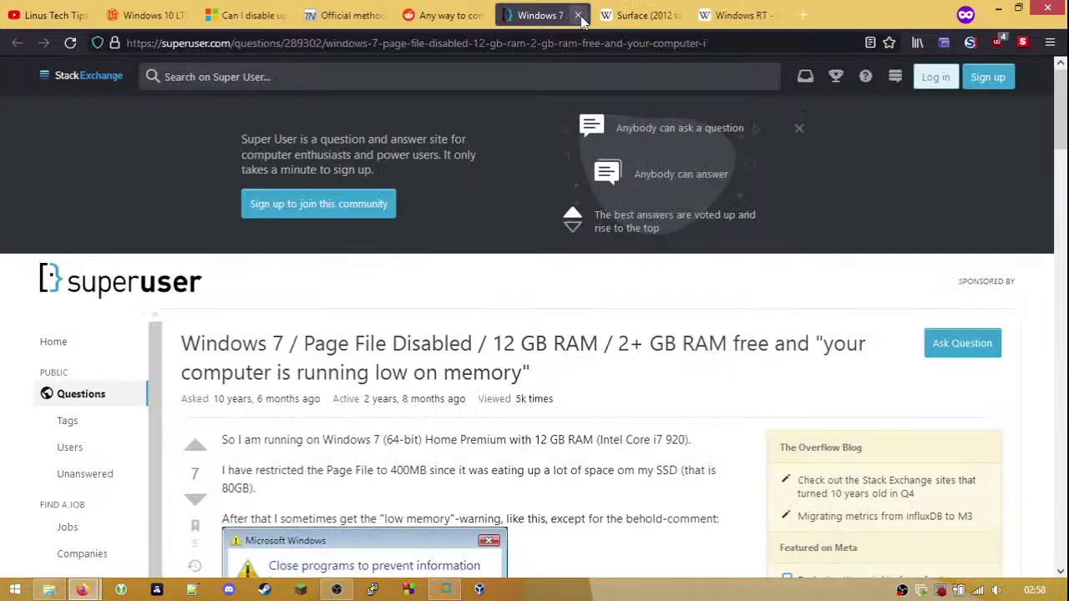
pyautogui.scroll(-3, 506, 300)
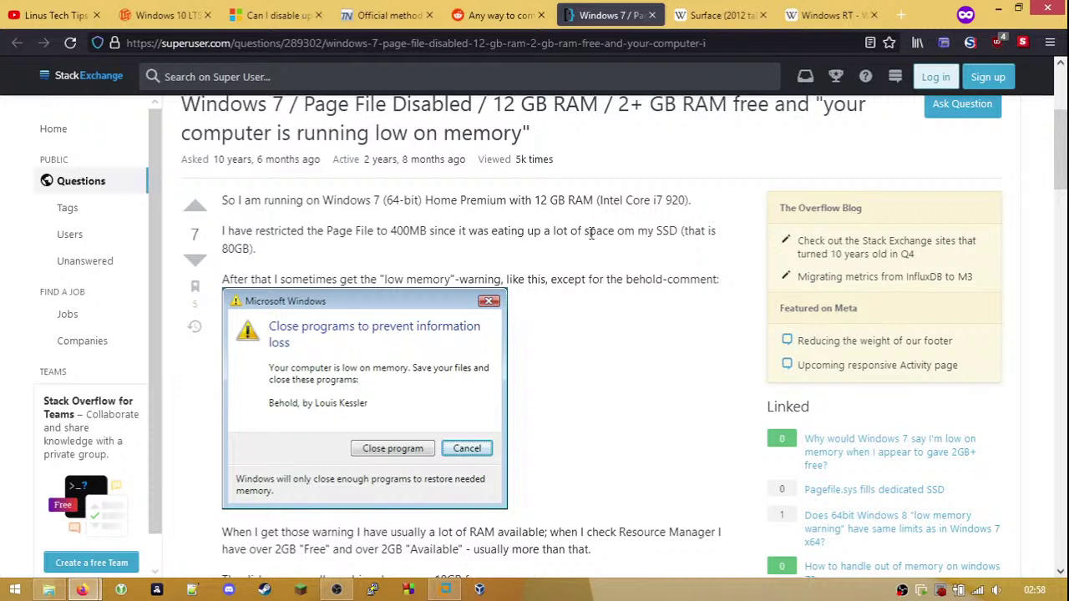
pyautogui.moveTo(251, 254); pyautogui.dragTo(236, 254)
pyautogui.click(381, 256)
pyautogui.scroll(-3, 546, 289)
pyautogui.scroll(1, 547, 289)
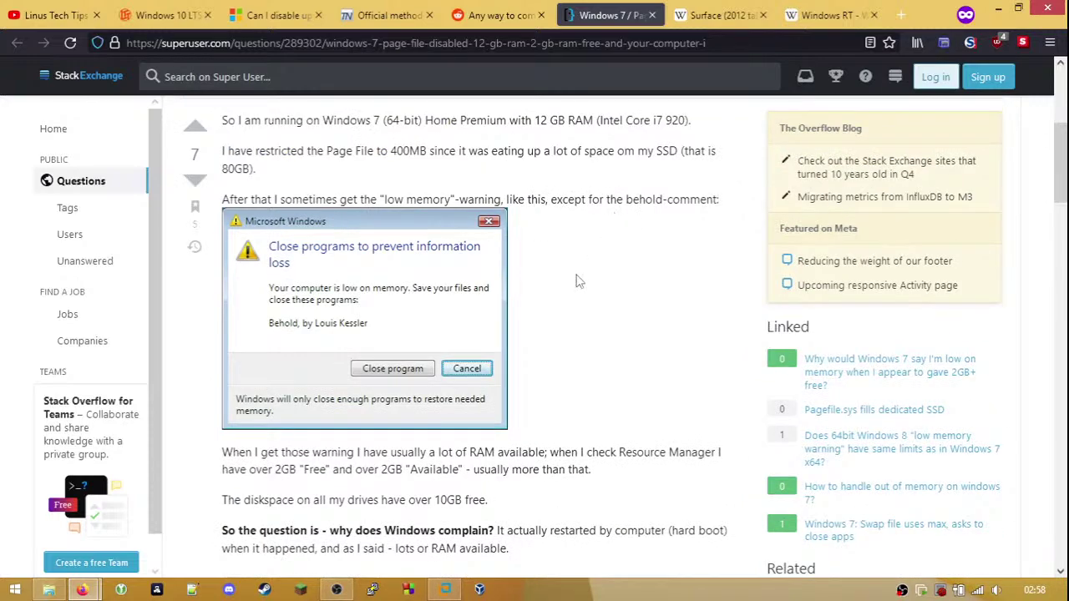
pyautogui.scroll(-1, 577, 281)
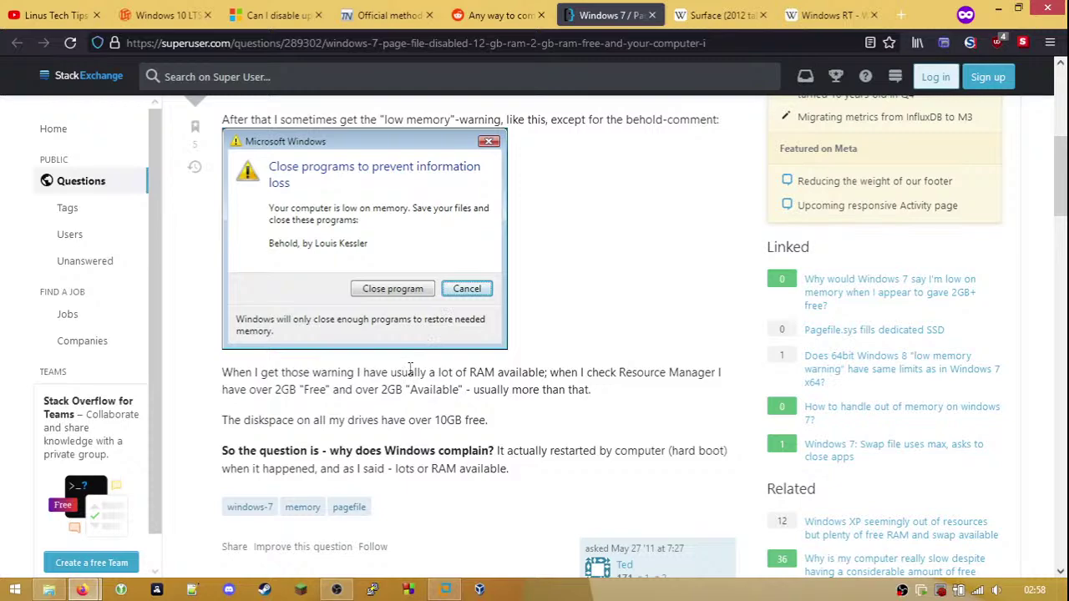
# - Read the Super User answers and comments on virtual memory and page file size, and close that page
pyautogui.scroll(-8, 410, 370)
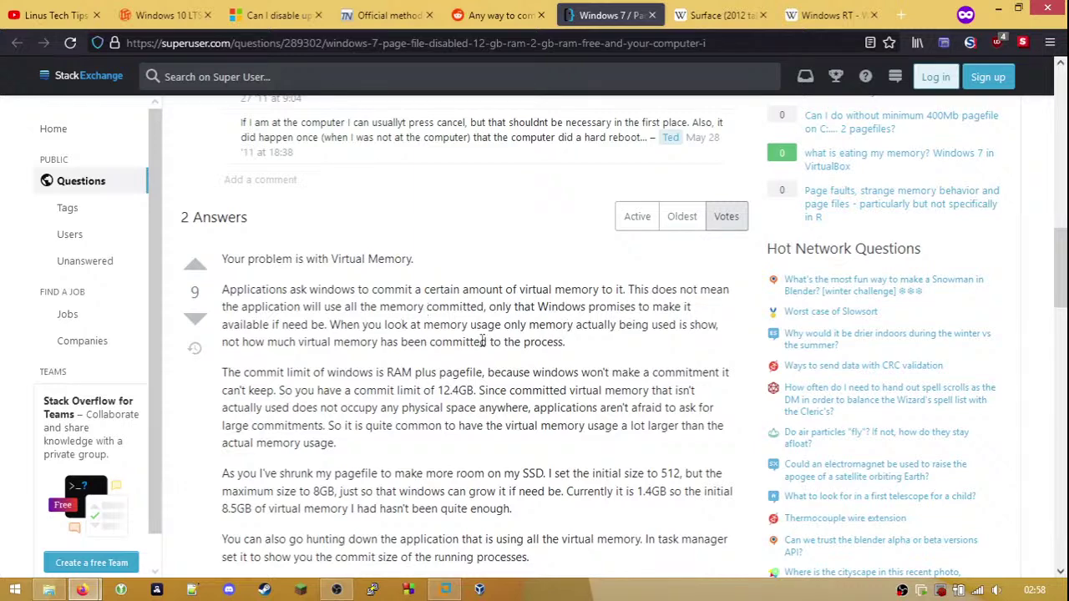
pyautogui.scroll(-1, 485, 340)
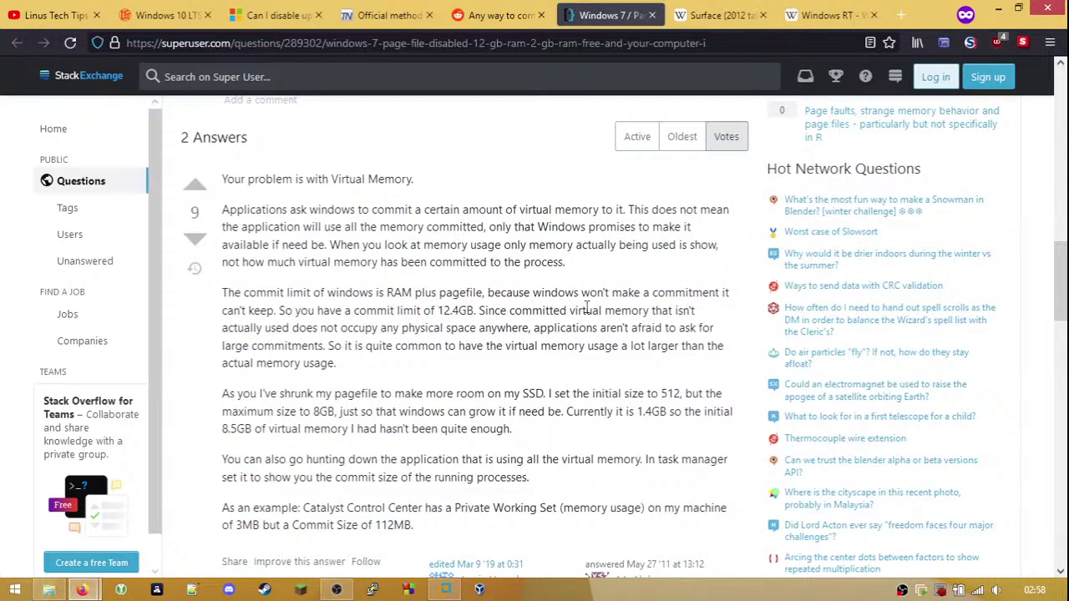
pyautogui.scroll(-1, 382, 345)
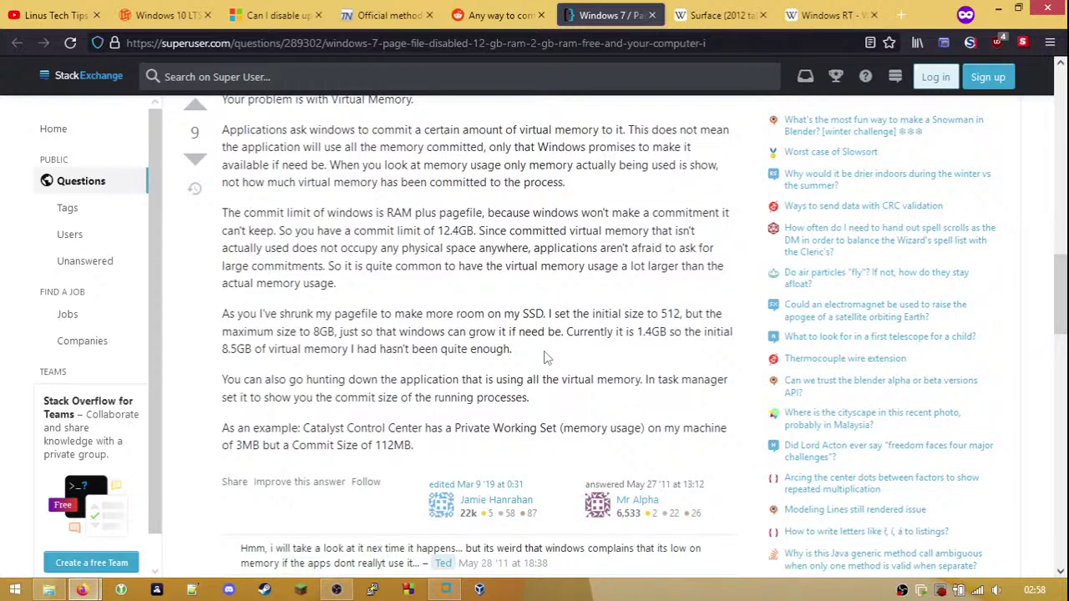
pyautogui.scroll(-8, 544, 358)
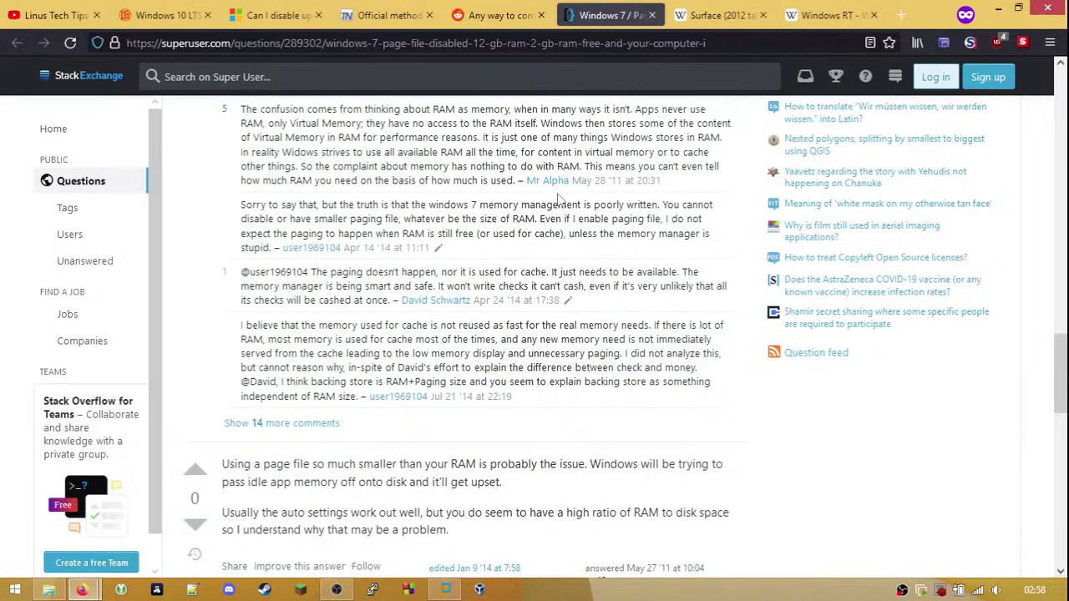
pyautogui.scroll(4, 562, 198)
pyautogui.scroll(-5, 504, 284)
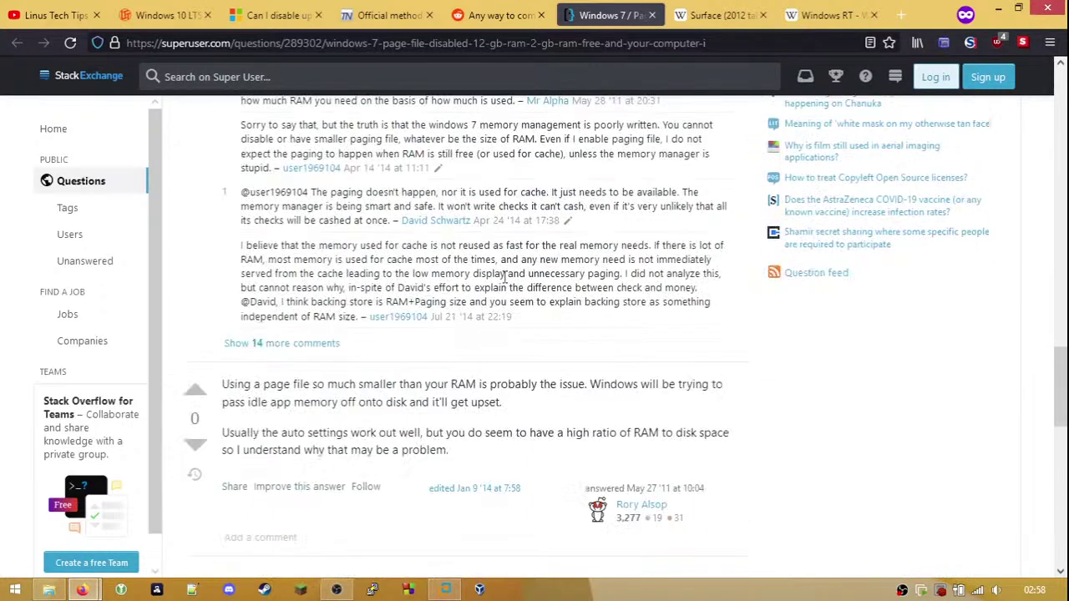
pyautogui.click(652, 15)
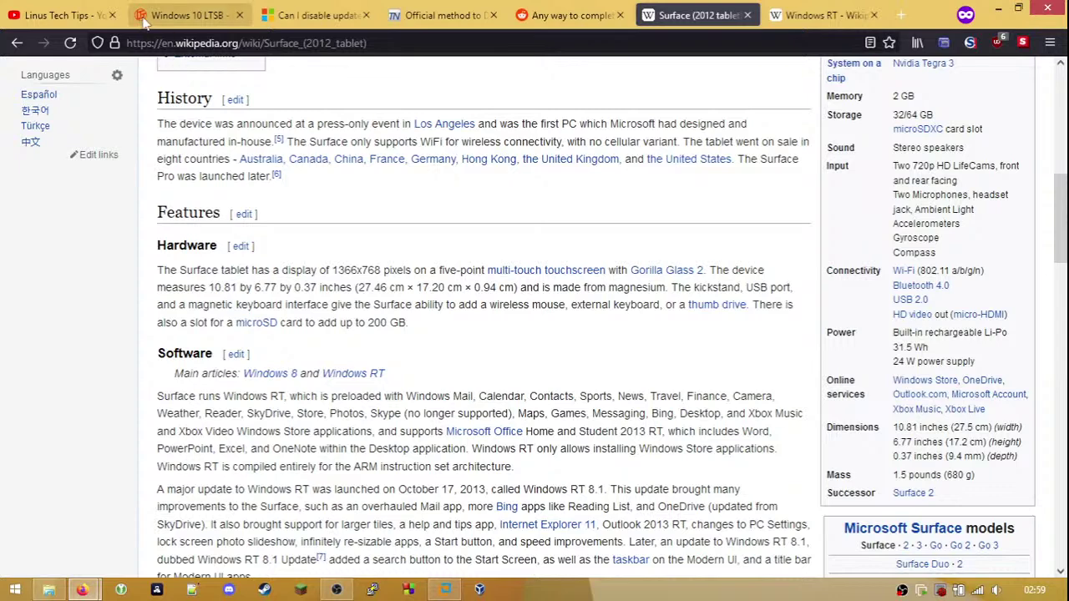
# - Open the Linus Tech Tips post on Windows 10 LTSB and highlight "image viewer" in its feature description
pyautogui.click(182, 28)
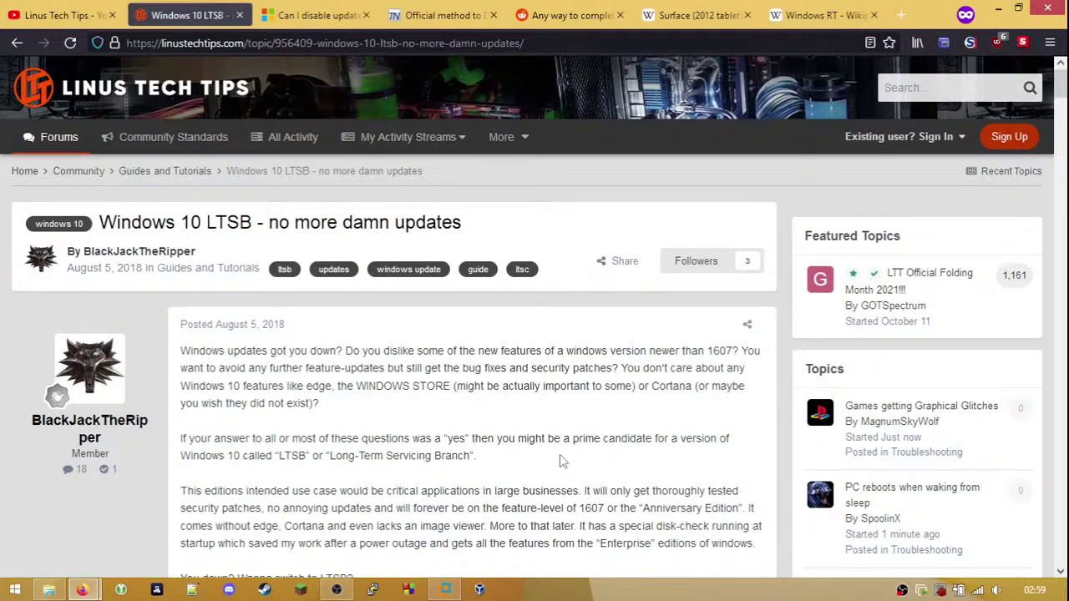
pyautogui.scroll(-3, 562, 462)
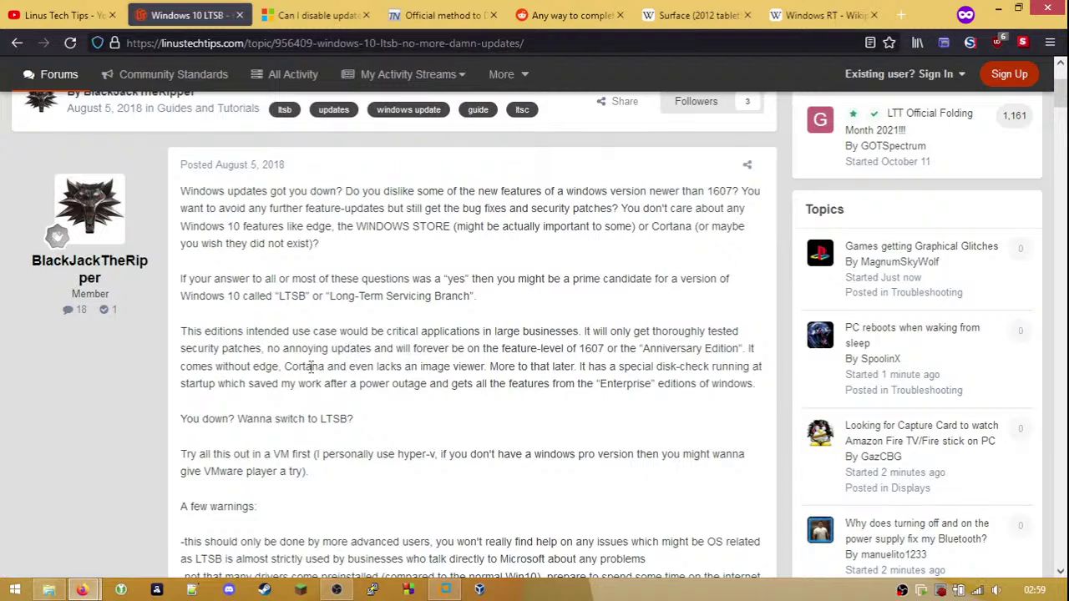
pyautogui.moveTo(421, 365); pyautogui.dragTo(484, 367)
pyautogui.click(461, 361)
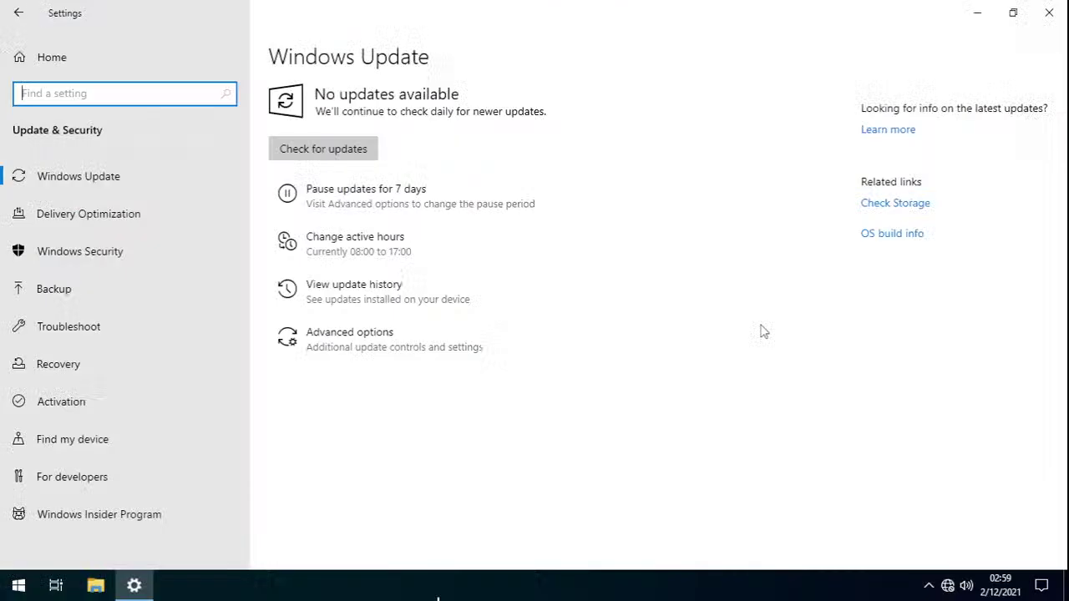
# - In the Windows 10 virtual machine, close the Windows Update settings and open the Pictures folder in File Explorer
pyautogui.click(414, 408)
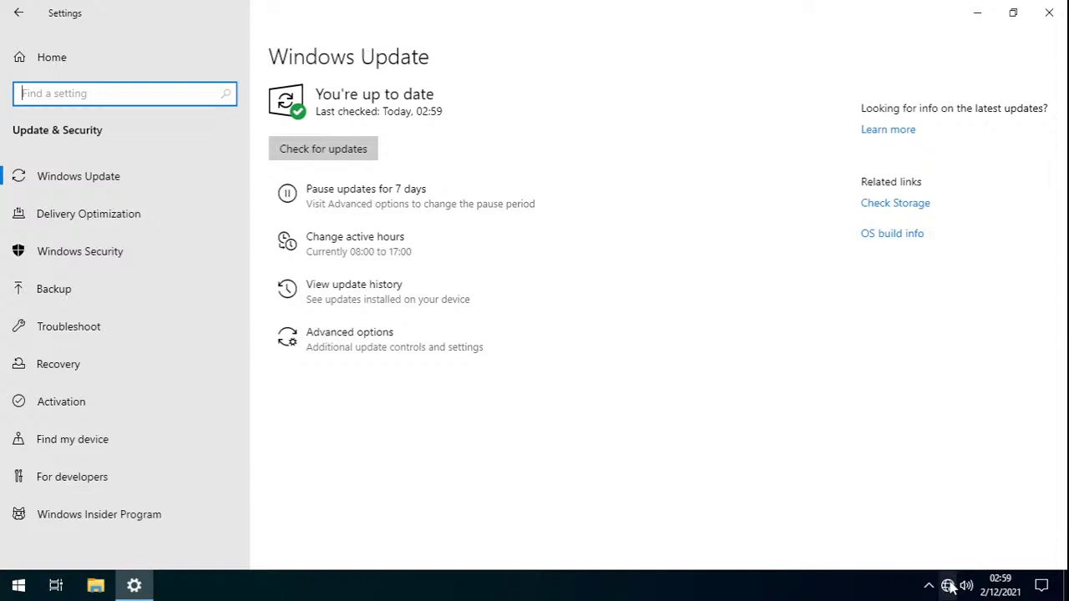
pyautogui.click(1037, 24)
pyautogui.click(96, 586)
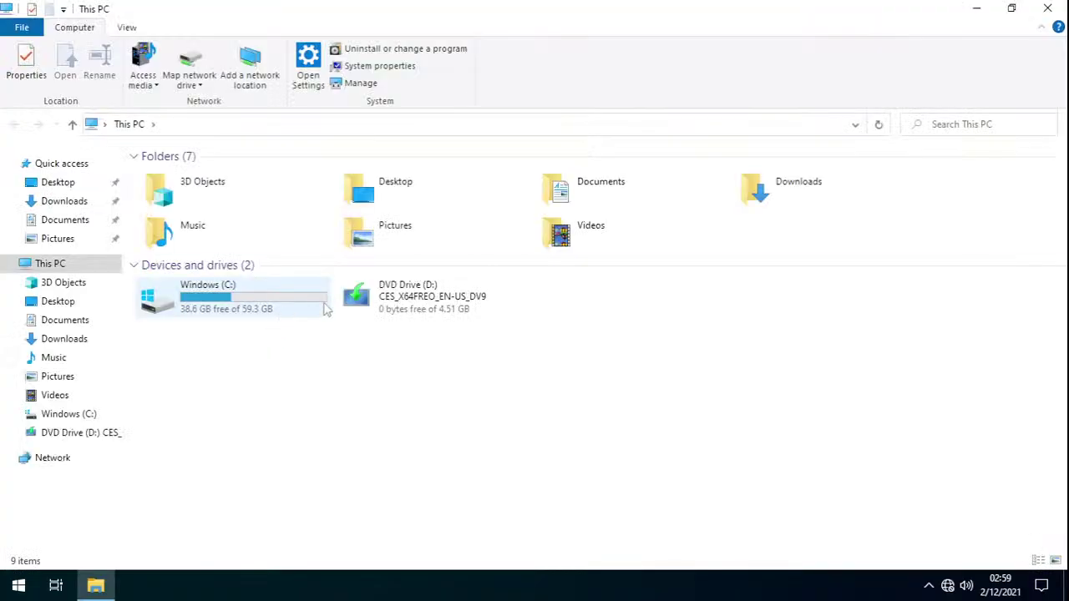
pyautogui.doubleClick(439, 234)
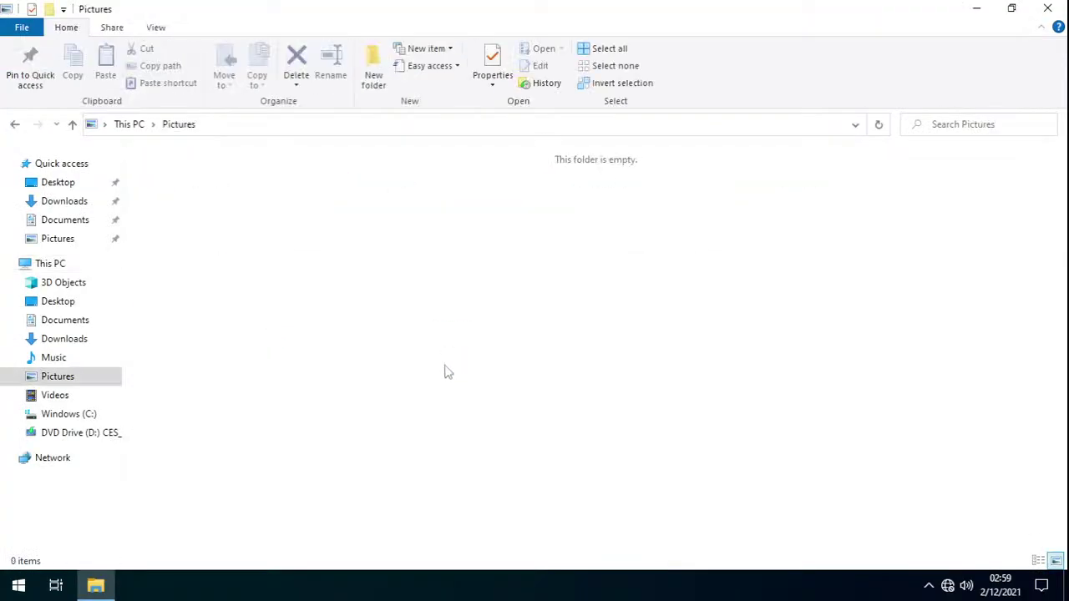
# - Create a new bitmap image named test.bmp in the Pictures folder
pyautogui.rightClick(445, 368)
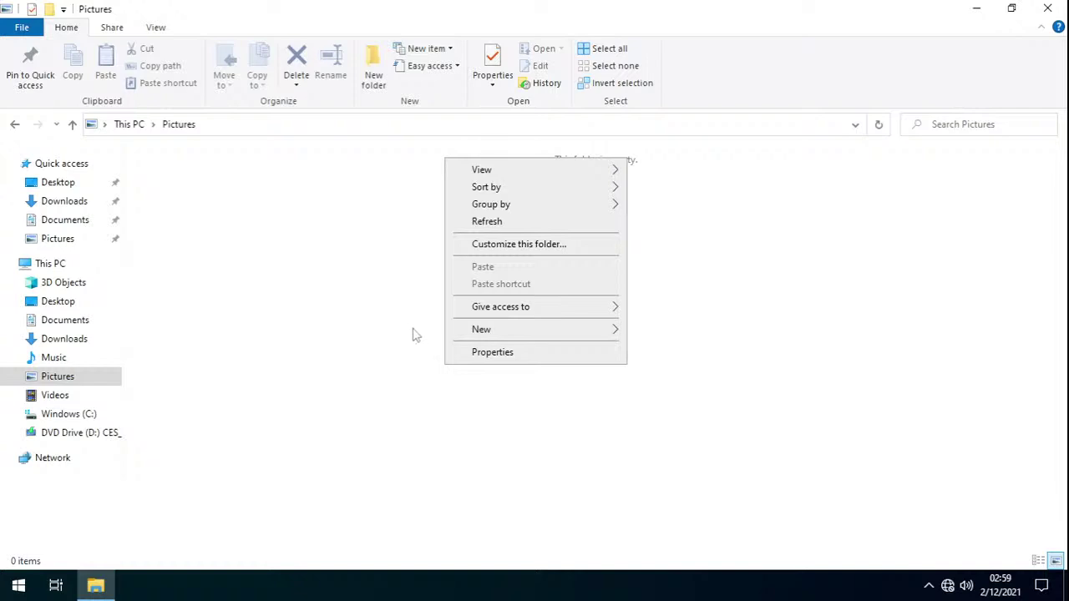
pyautogui.moveTo(501, 332)
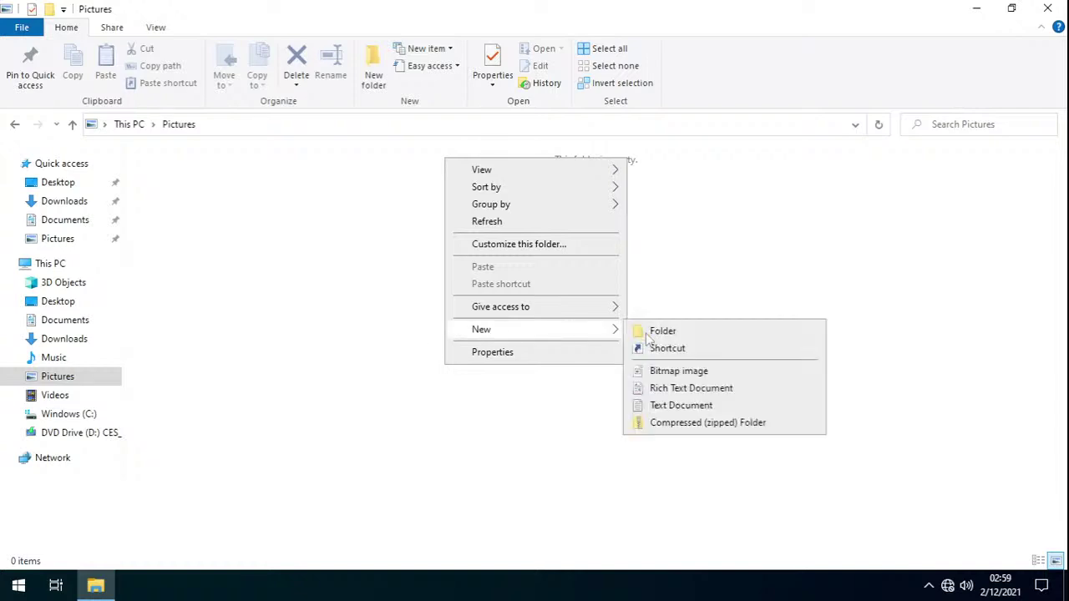
pyautogui.click(678, 371)
pyautogui.write('test')
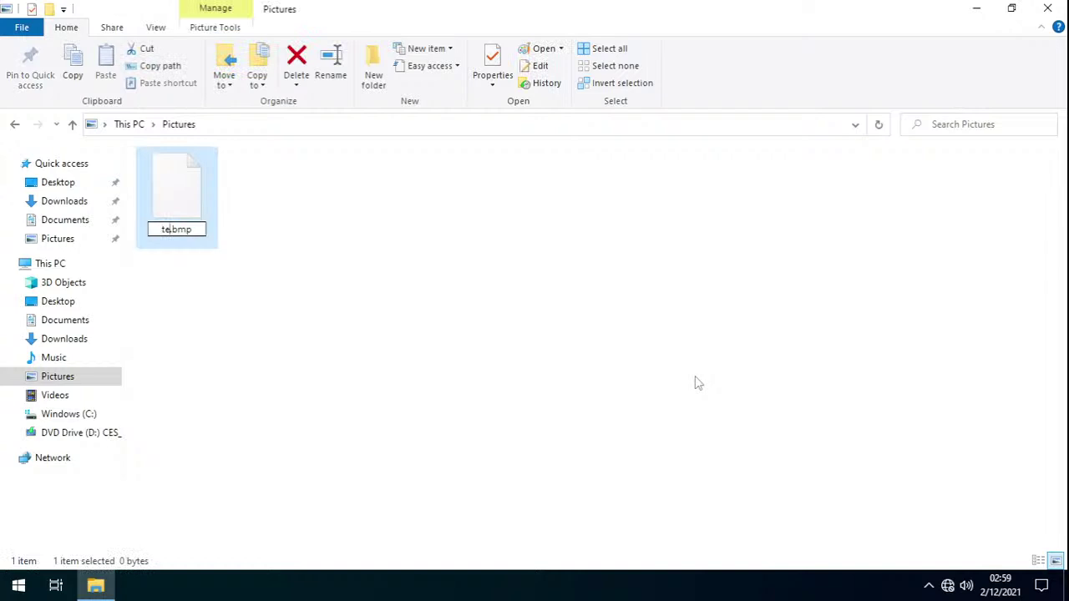
pyautogui.press('Return')
# - Check which installed apps are offered for opening test.bmp, including the additional ones, and dismiss the app chooser
pyautogui.rightClick(204, 189)
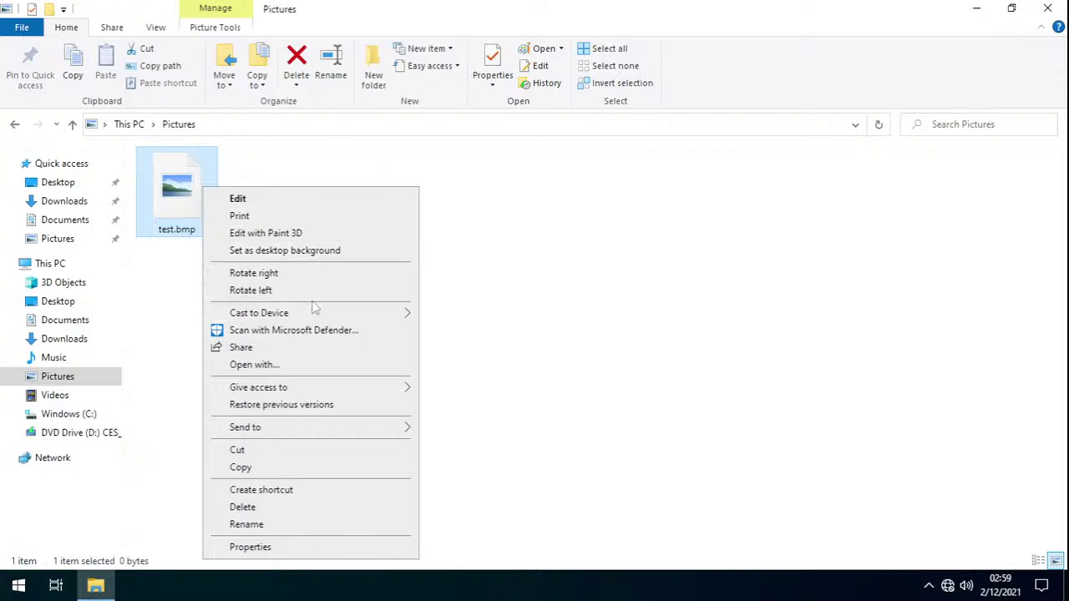
pyautogui.click(282, 364)
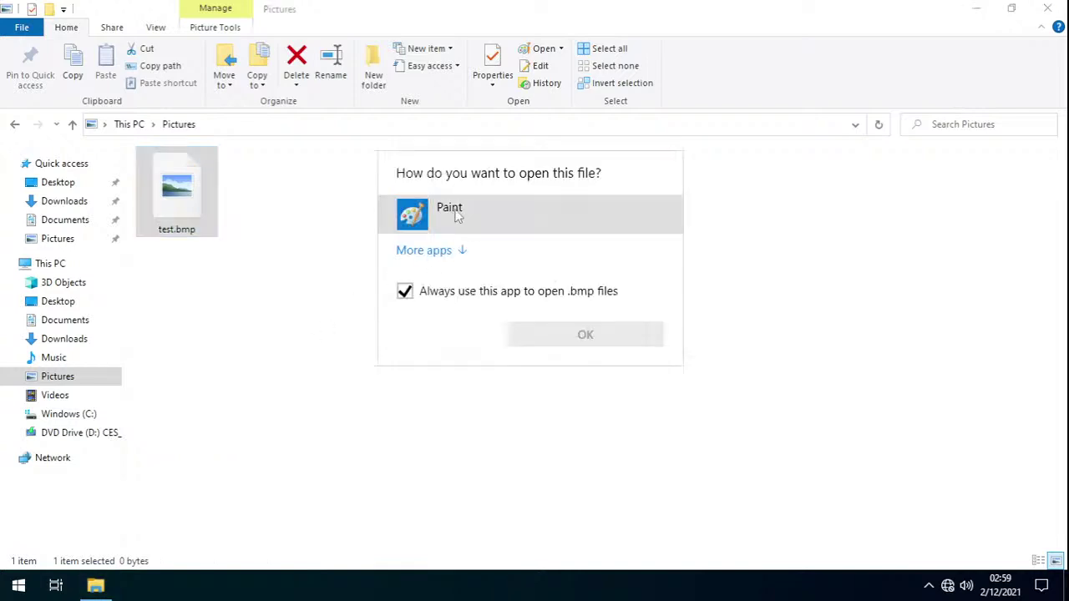
pyautogui.click(434, 250)
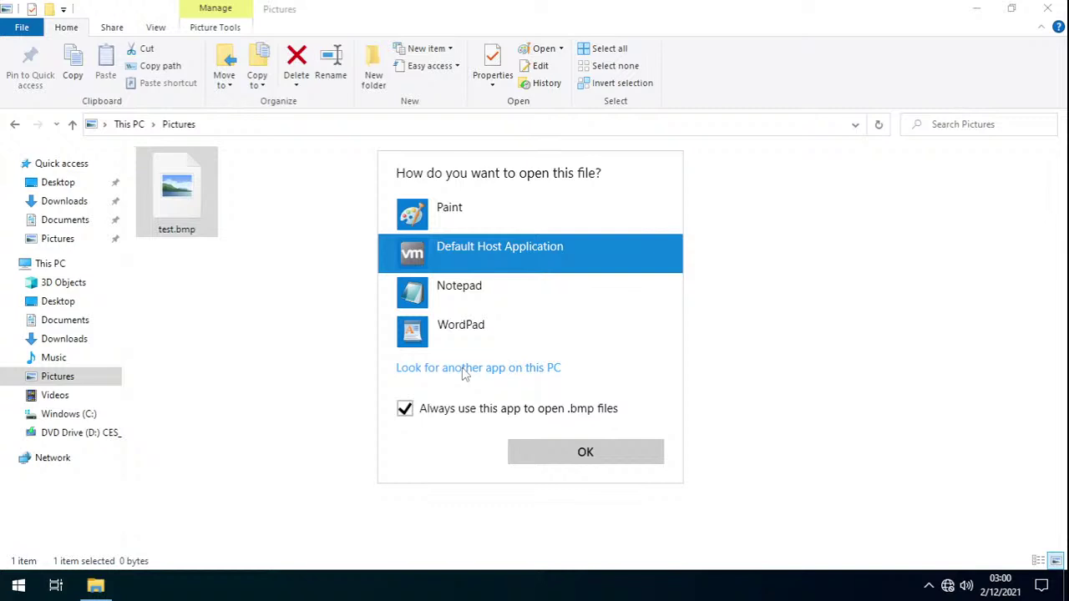
pyautogui.click(323, 301)
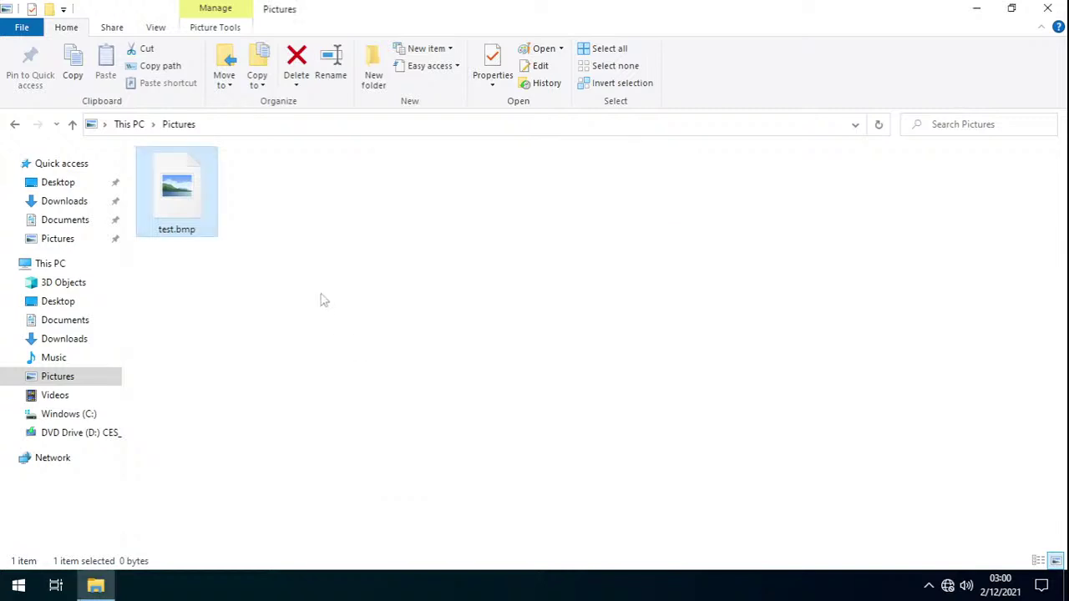
# - Permanently delete test.bmp from the Pictures folder
pyautogui.rightClick(159, 181)
pyautogui.click(263, 500)
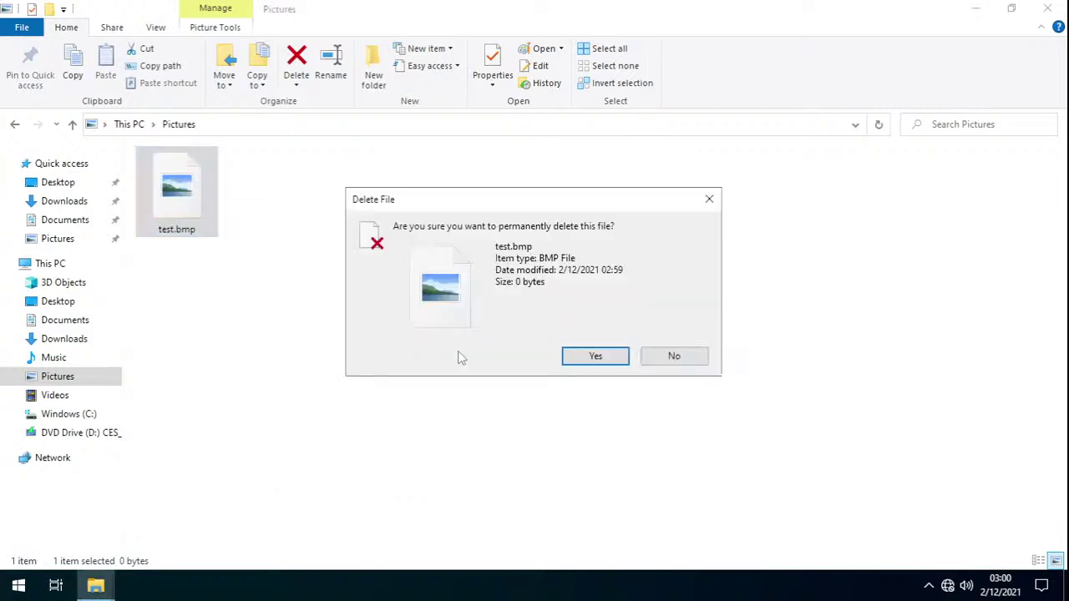
pyautogui.click(596, 357)
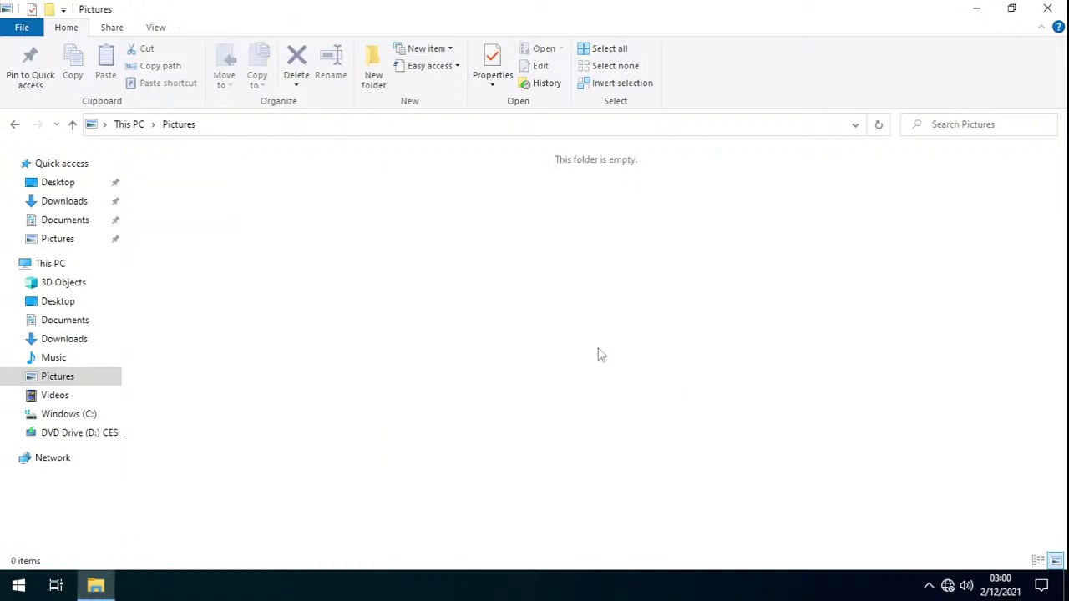
# - Launch Paint and activate the regular brush for drawing on the blank canvas
pyautogui.click(18, 585)
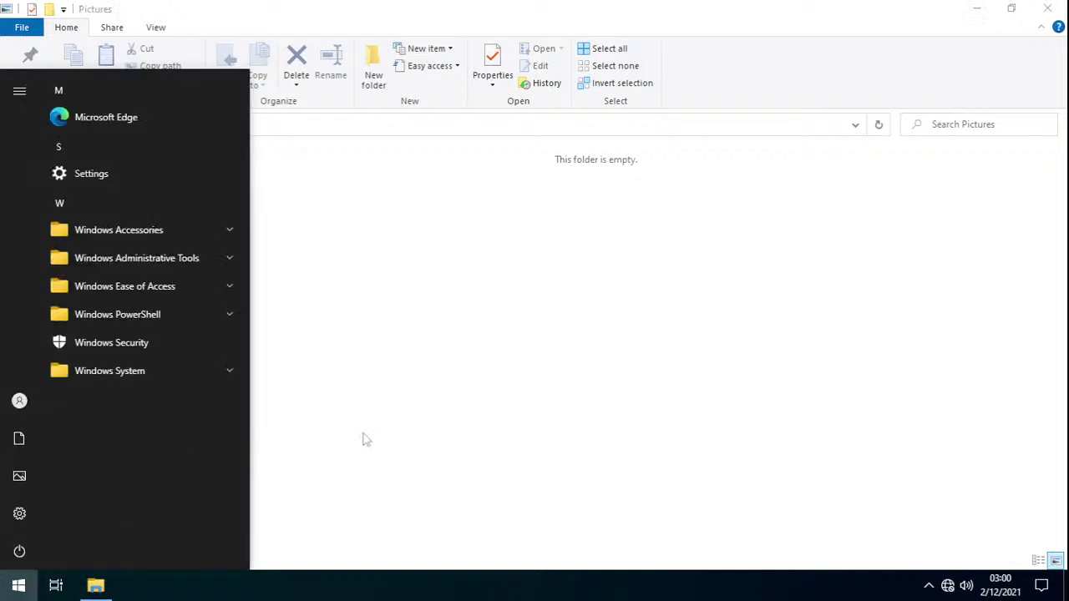
pyautogui.write('pa')
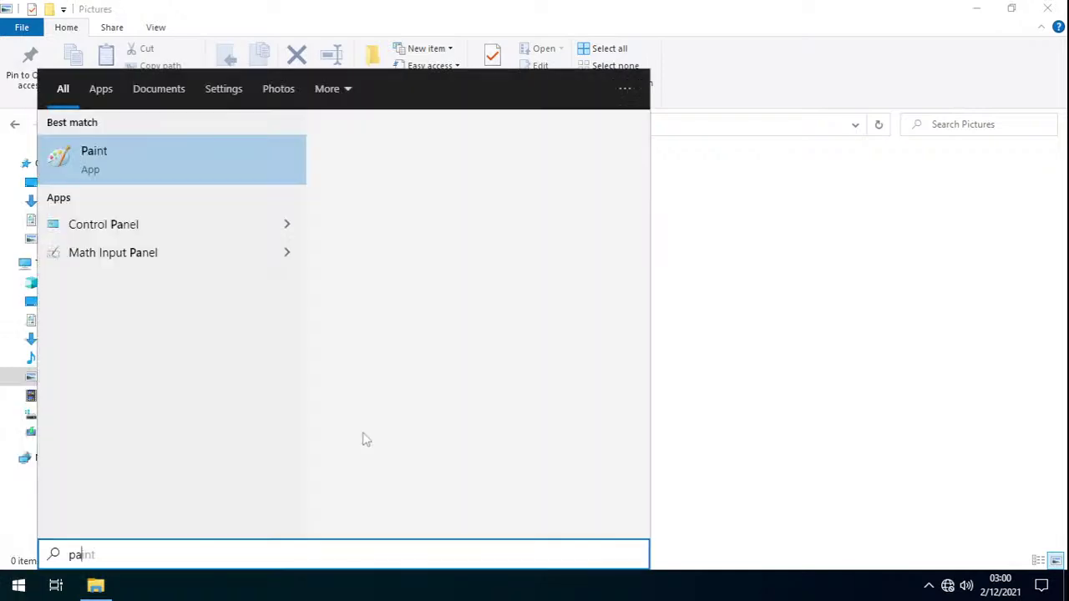
pyautogui.press('Return')
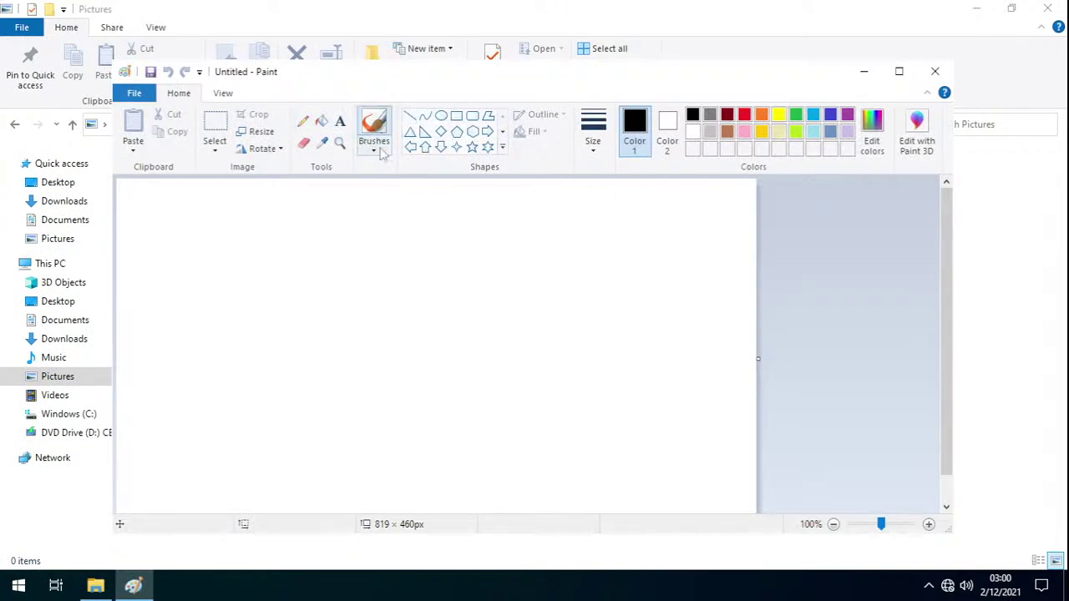
pyautogui.click(374, 149)
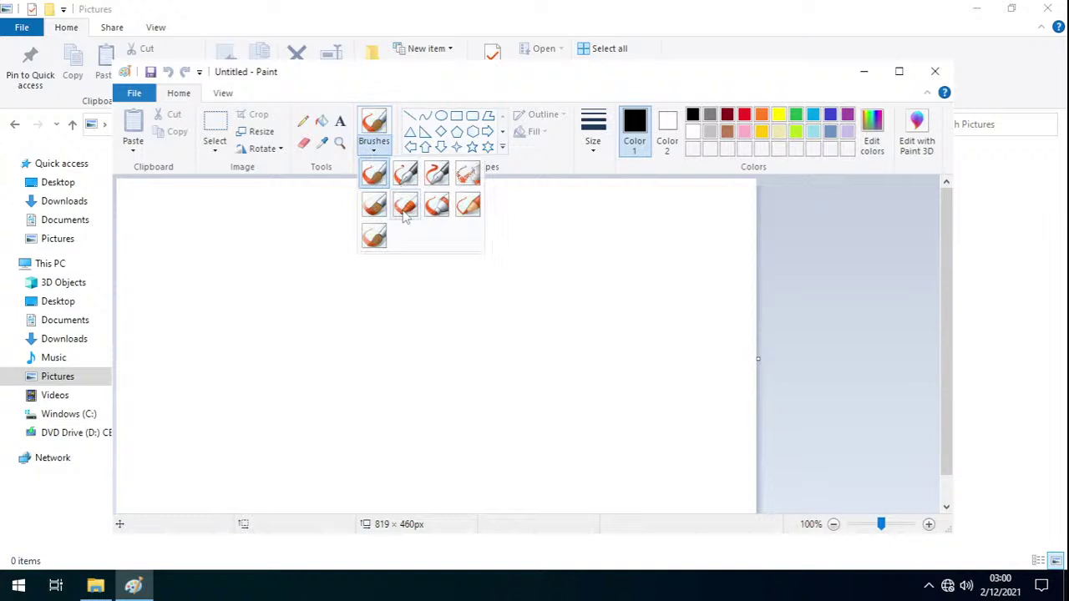
pyautogui.click(376, 152)
pyautogui.click(586, 121)
pyautogui.click(621, 259)
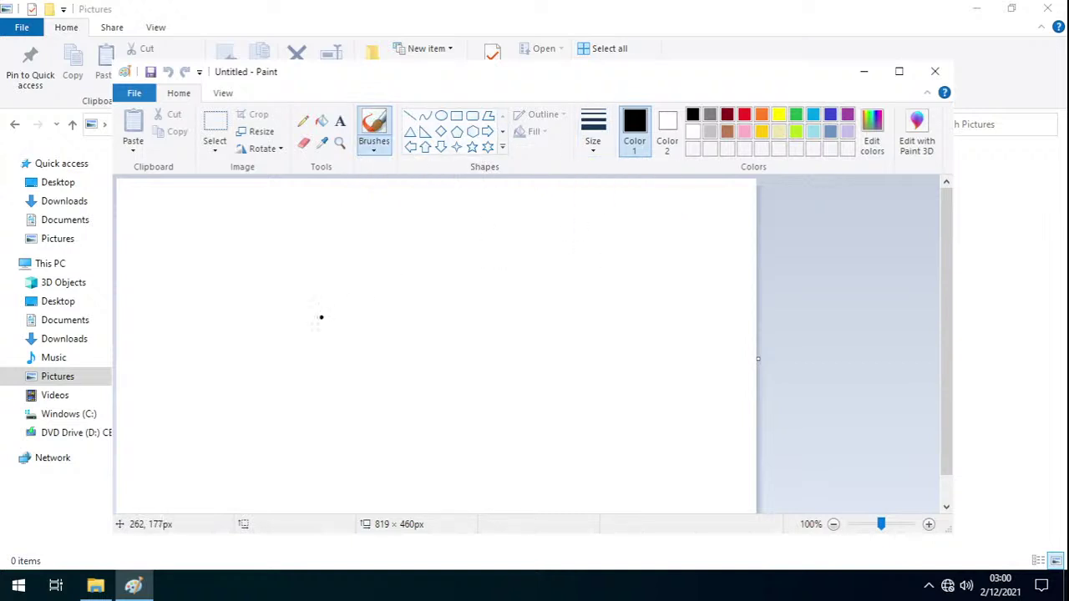
# - Handwrite "Hello, World!" in black brush strokes near the canvas's upper edge and underline it
pyautogui.moveTo(158, 209)
pyautogui.mouseDown()
pyautogui.moveTo(151, 255)
pyautogui.moveTo(186, 226)
pyautogui.moveTo(183, 260)
pyautogui.moveTo(194, 238)
pyautogui.moveTo(214, 256)
pyautogui.mouseUp()
pyautogui.moveTo(238, 213)
pyautogui.mouseDown()
pyautogui.moveTo(232, 256)
pyautogui.moveTo(242, 242)
pyautogui.moveTo(242, 260)
pyautogui.moveTo(266, 242)
pyautogui.moveTo(254, 259)
pyautogui.mouseUp()
pyautogui.click(328, 243)
pyautogui.moveTo(331, 214)
pyautogui.mouseDown()
pyautogui.moveTo(386, 216)
pyautogui.moveTo(403, 245)
pyautogui.moveTo(428, 240)
pyautogui.moveTo(441, 265)
pyautogui.mouseUp()
pyautogui.moveTo(472, 220)
pyautogui.mouseDown()
pyautogui.moveTo(473, 264)
pyautogui.moveTo(458, 250)
pyautogui.moveTo(476, 255)
pyautogui.mouseUp()
pyautogui.moveTo(485, 217); pyautogui.dragTo(485, 252)
pyautogui.click(485, 263)
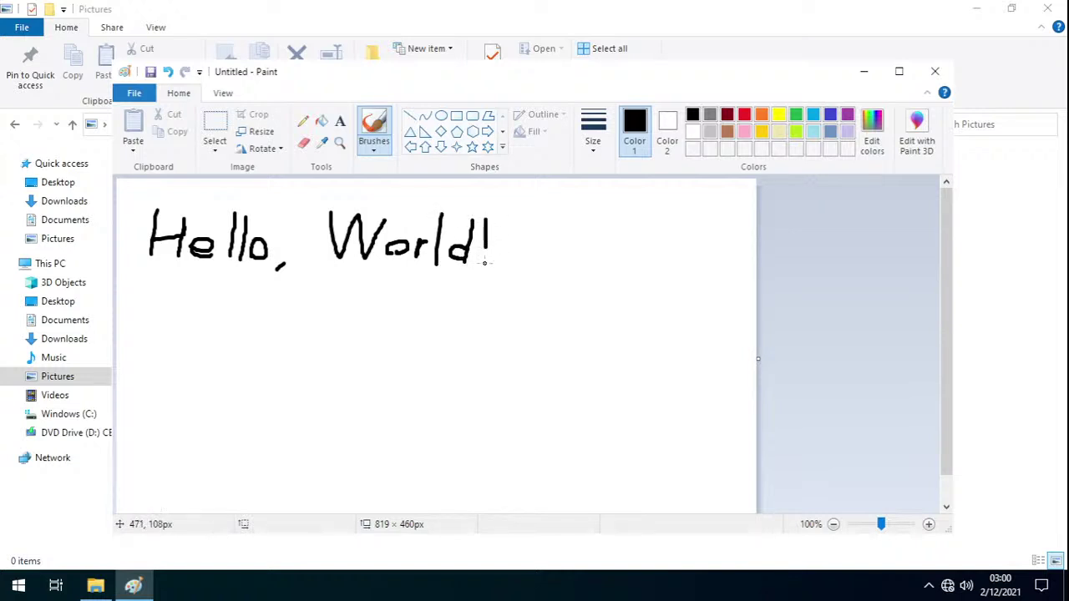
pyautogui.moveTo(154, 296); pyautogui.dragTo(461, 286)
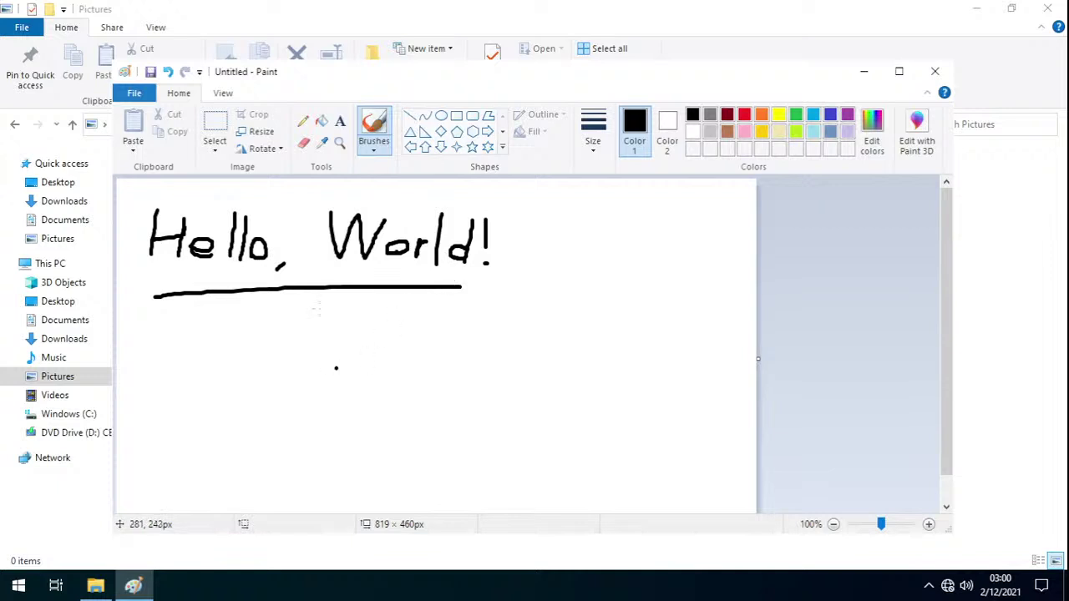
# - Save the drawing in the Pictures folder as hello.png
pyautogui.click(136, 94)
pyautogui.press('Escape')
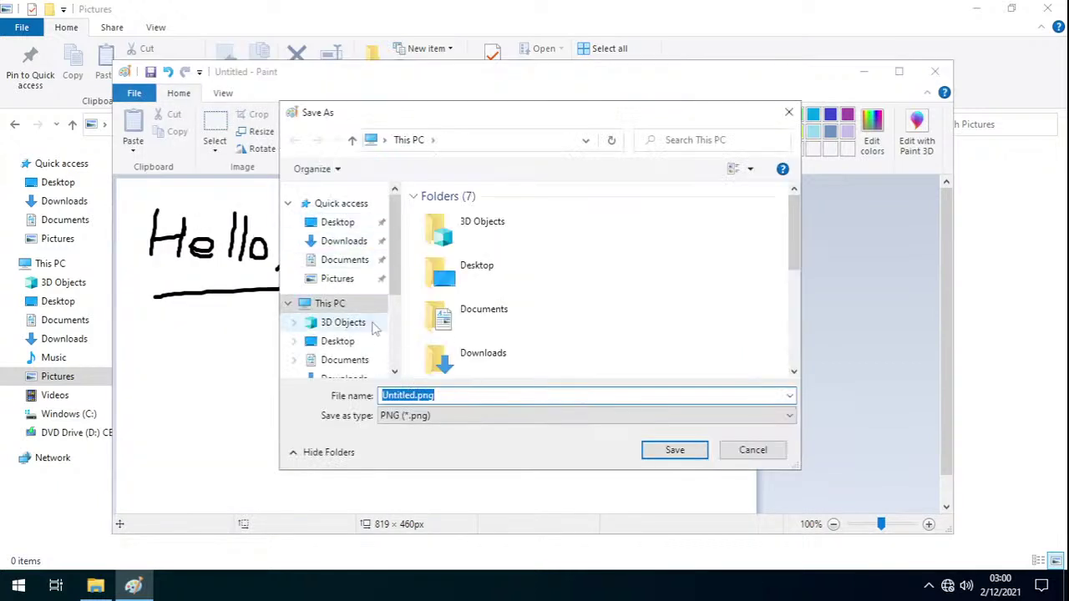
pyautogui.scroll(-2, 370, 351)
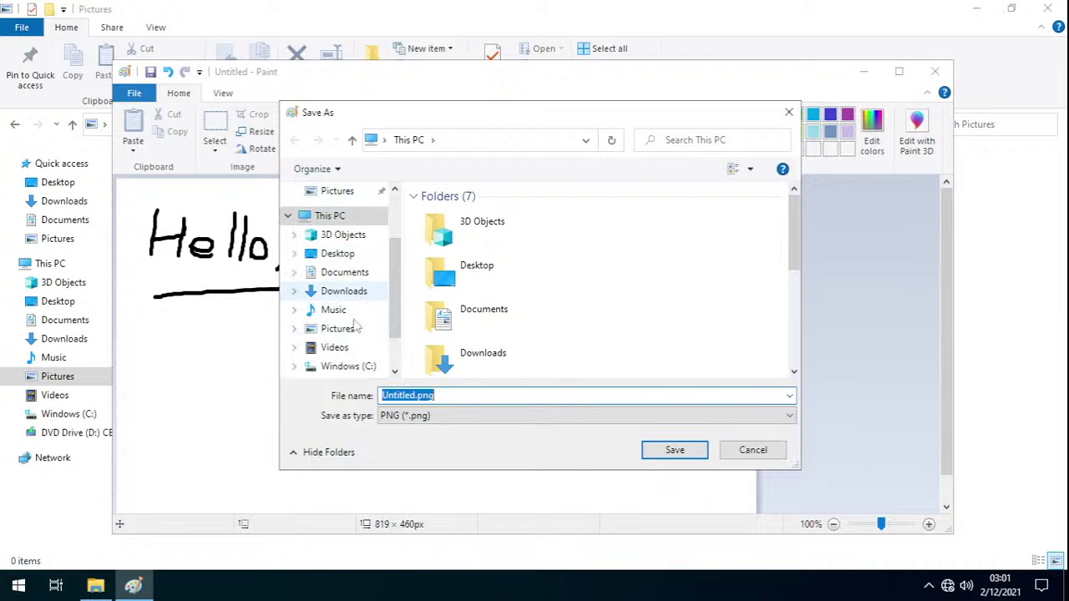
pyautogui.click(368, 333)
pyautogui.write('hell')
pyautogui.press('Return')
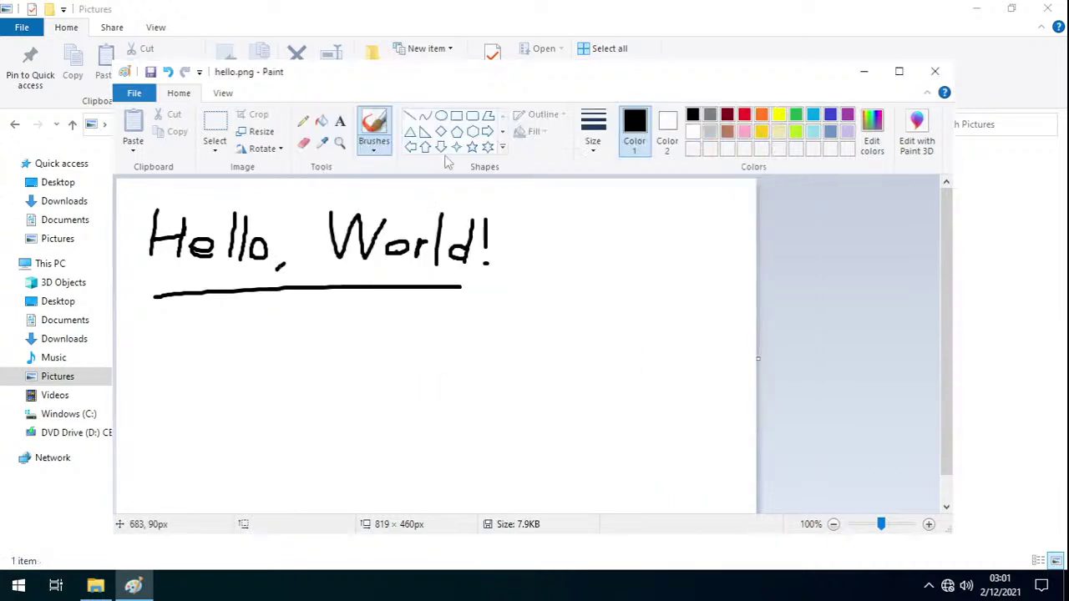
# - Save a copy of the drawing in JPEG format as hello.jpg in the Pictures folder
pyautogui.click(140, 93)
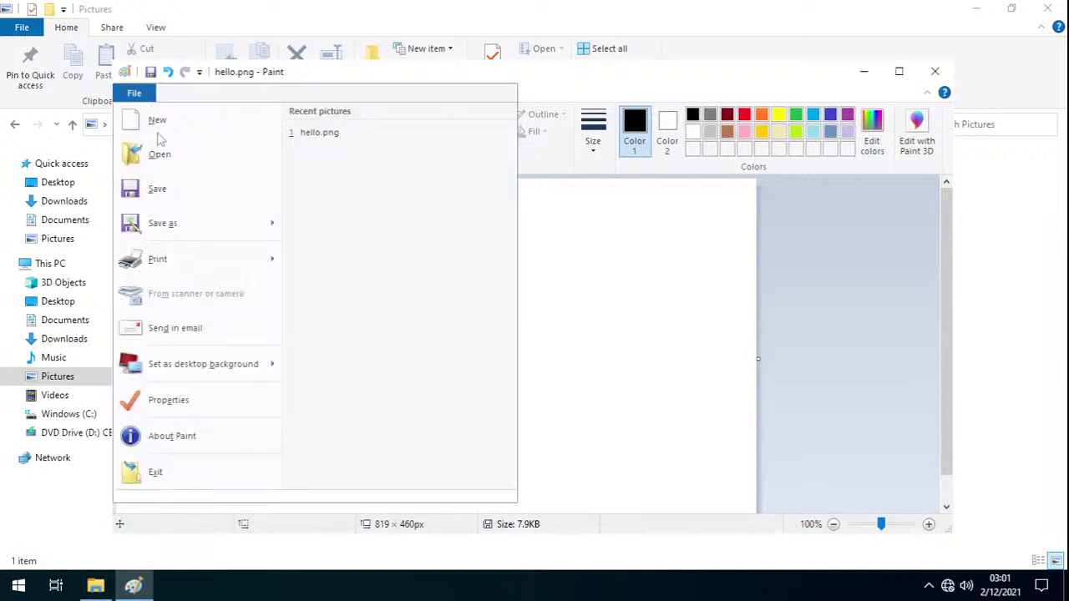
pyautogui.click(188, 222)
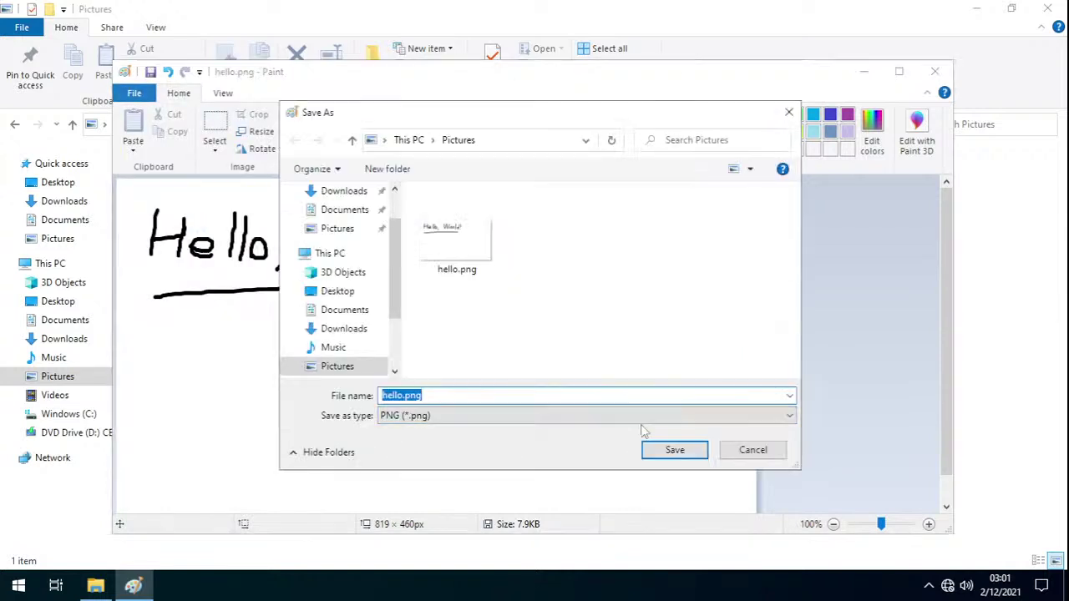
pyautogui.click(650, 418)
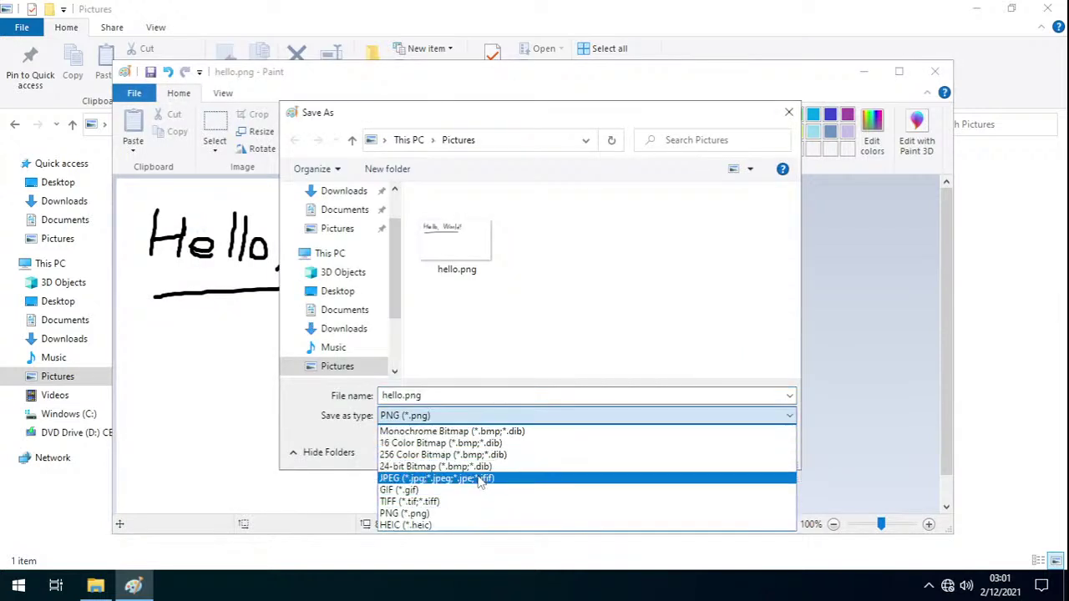
pyautogui.click(482, 482)
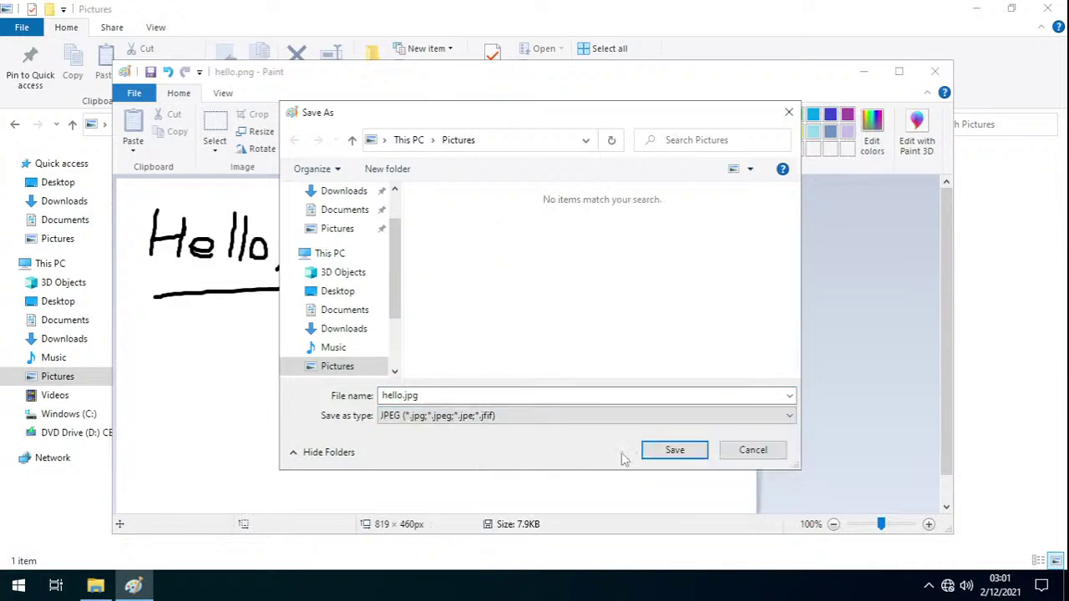
pyautogui.click(673, 451)
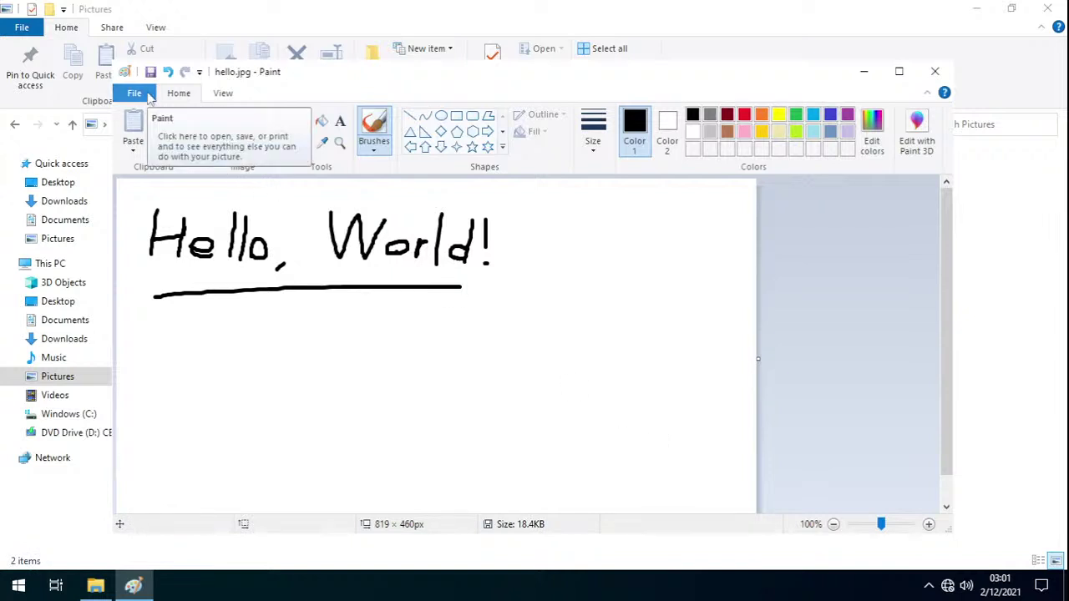
# - Reopen the original hello.png in Paint
pyautogui.click(149, 96)
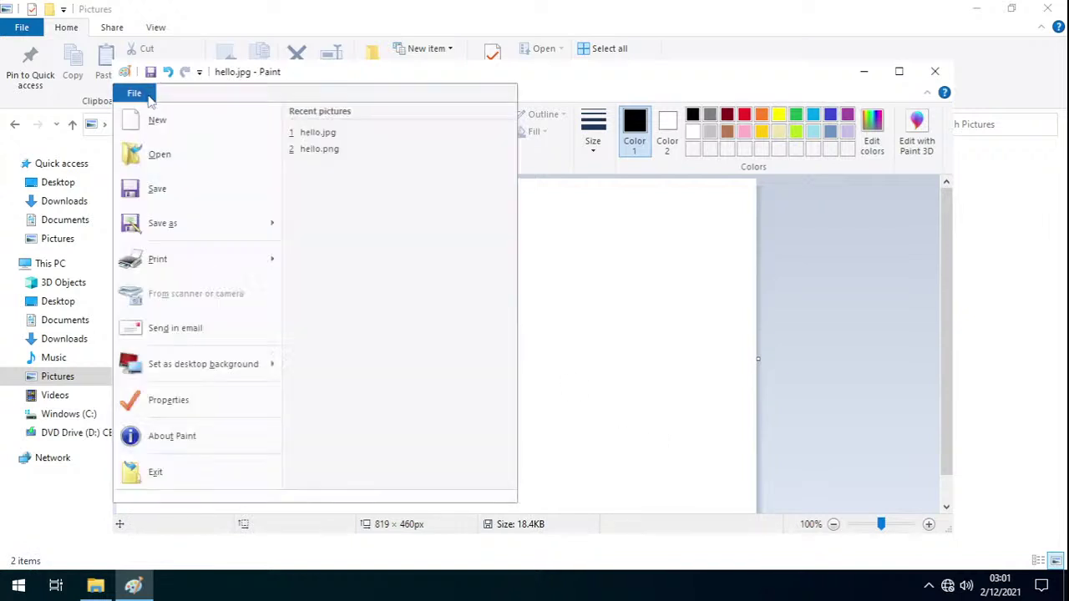
pyautogui.moveTo(188, 235)
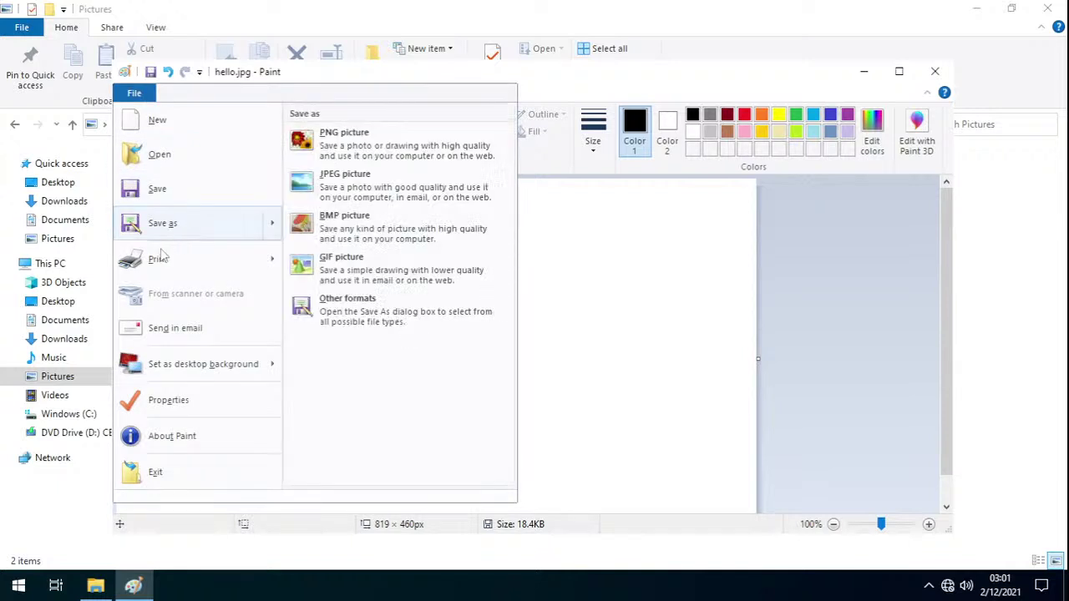
pyautogui.click(173, 186)
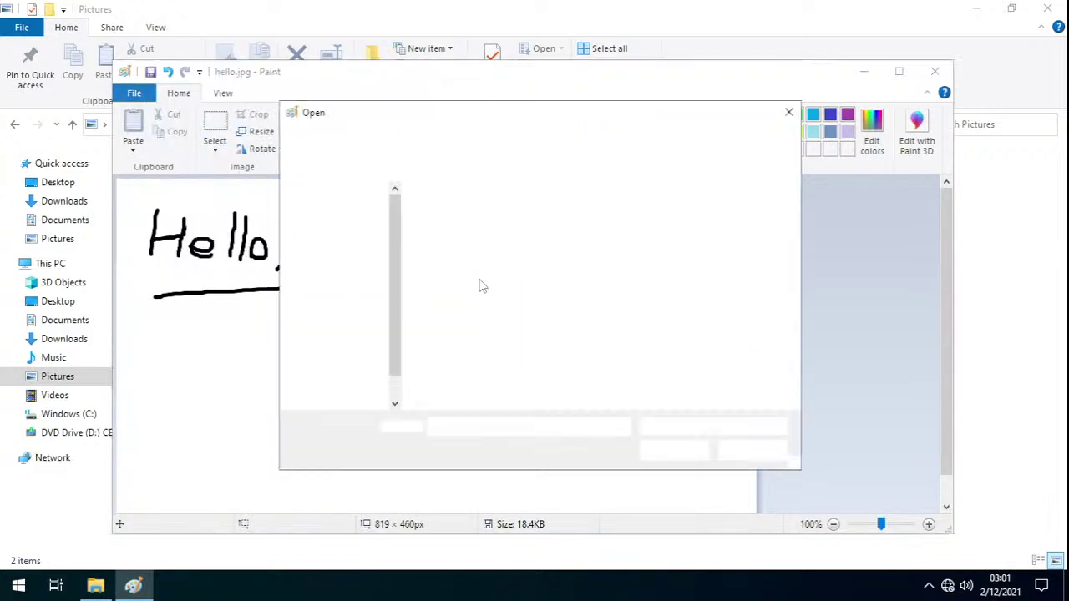
pyautogui.press('Escape')
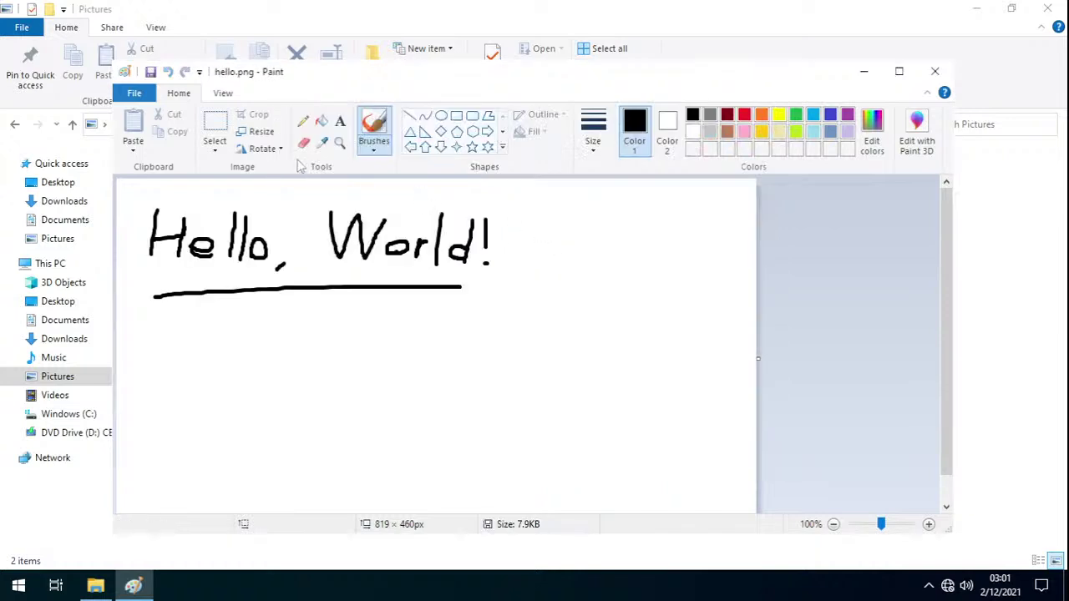
# - Save a copy of hello.png as the 24-bit bitmap hello.bmp in the Pictures folder and close Paint
pyautogui.click(133, 93)
pyautogui.moveTo(204, 220)
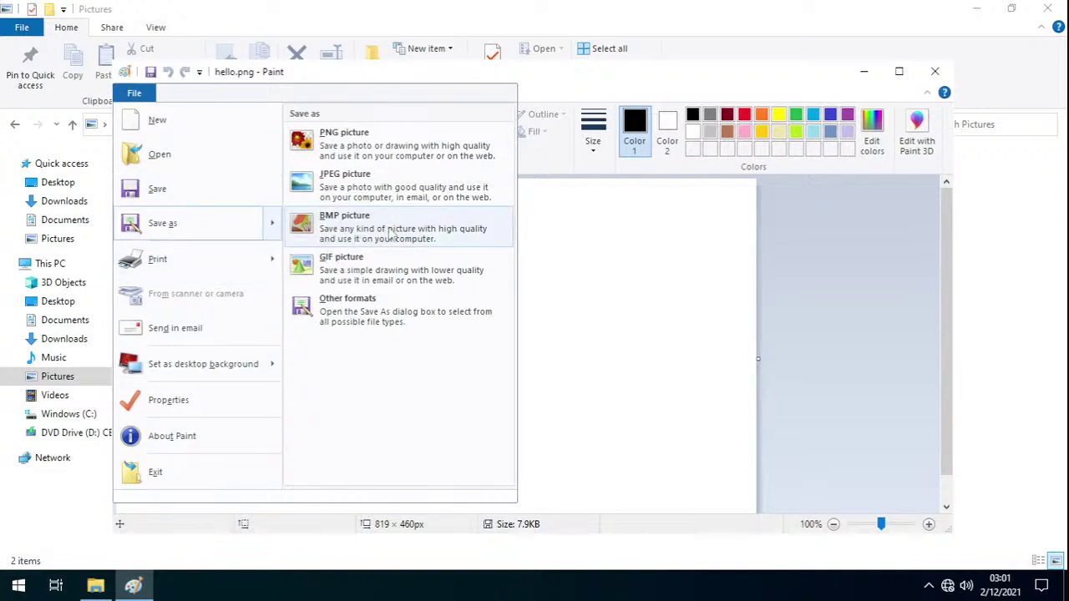
pyautogui.click(230, 230)
pyautogui.click(451, 416)
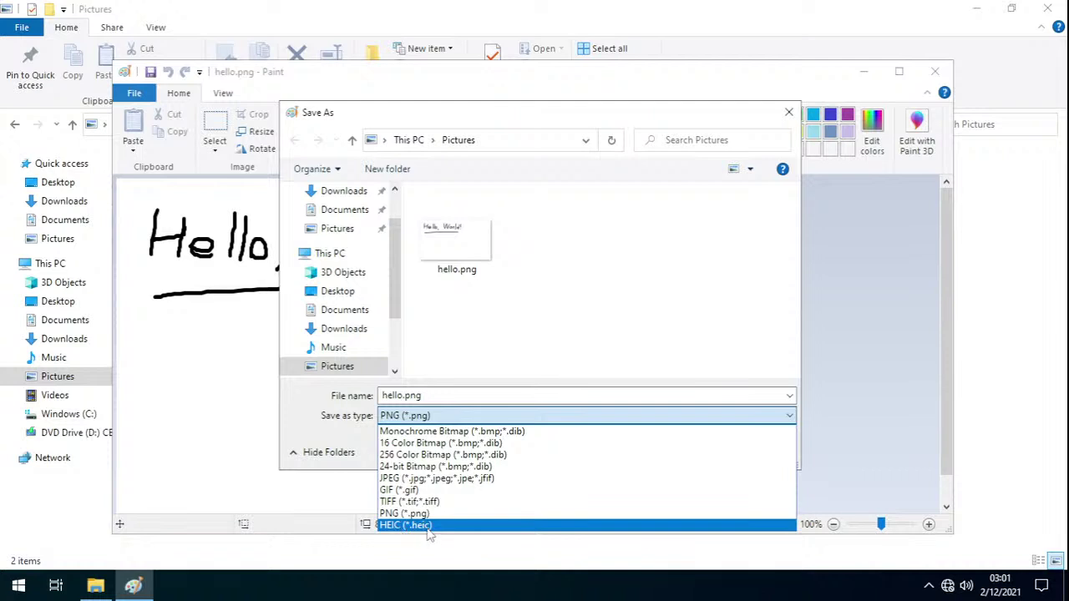
pyautogui.click(447, 468)
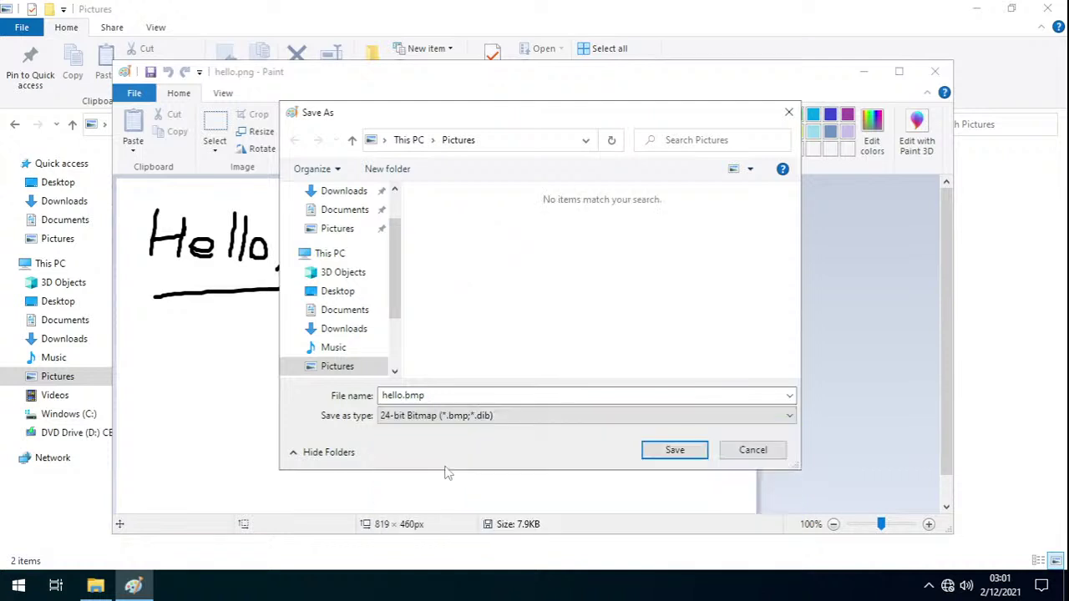
pyautogui.click(659, 457)
pyautogui.click(937, 73)
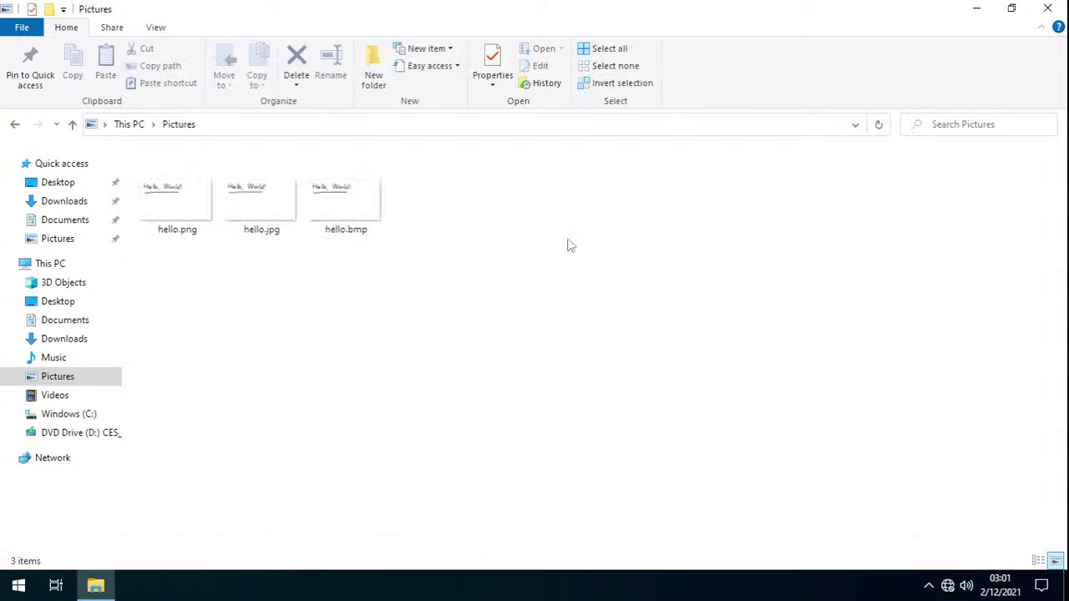
# - Check which apps are offered for opening hello.png, including the additional ones, and dismiss the app chooser
pyautogui.click(199, 210)
pyautogui.rightClick(199, 210)
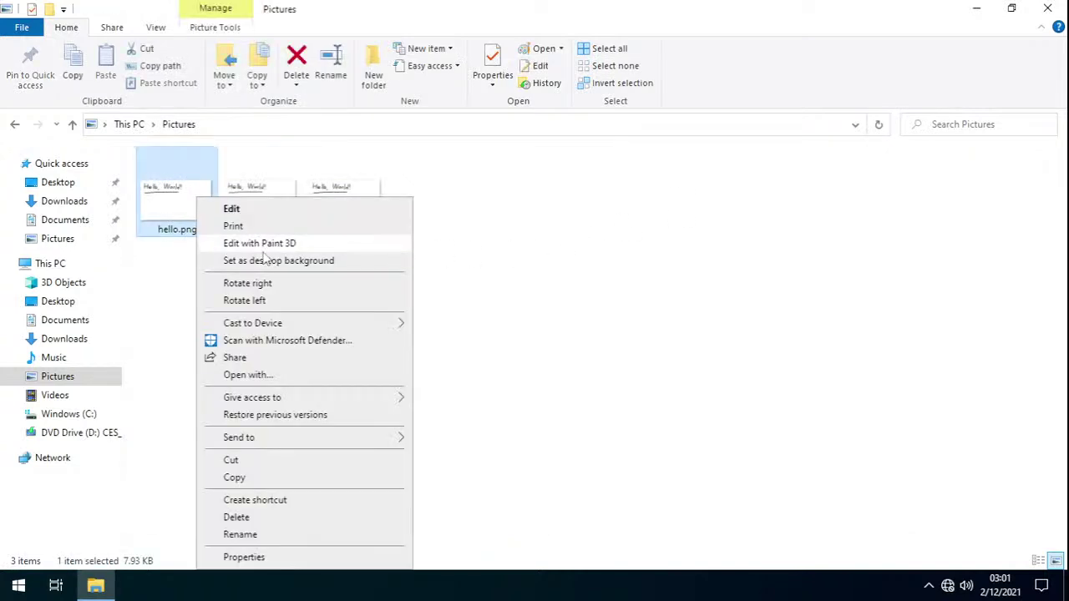
pyautogui.click(255, 377)
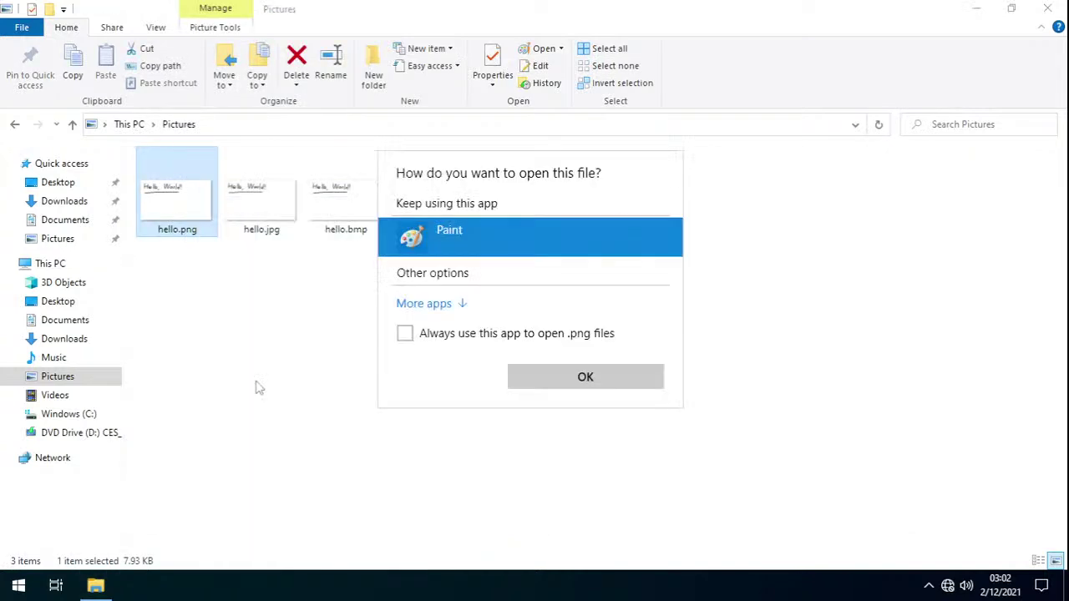
pyautogui.click(443, 304)
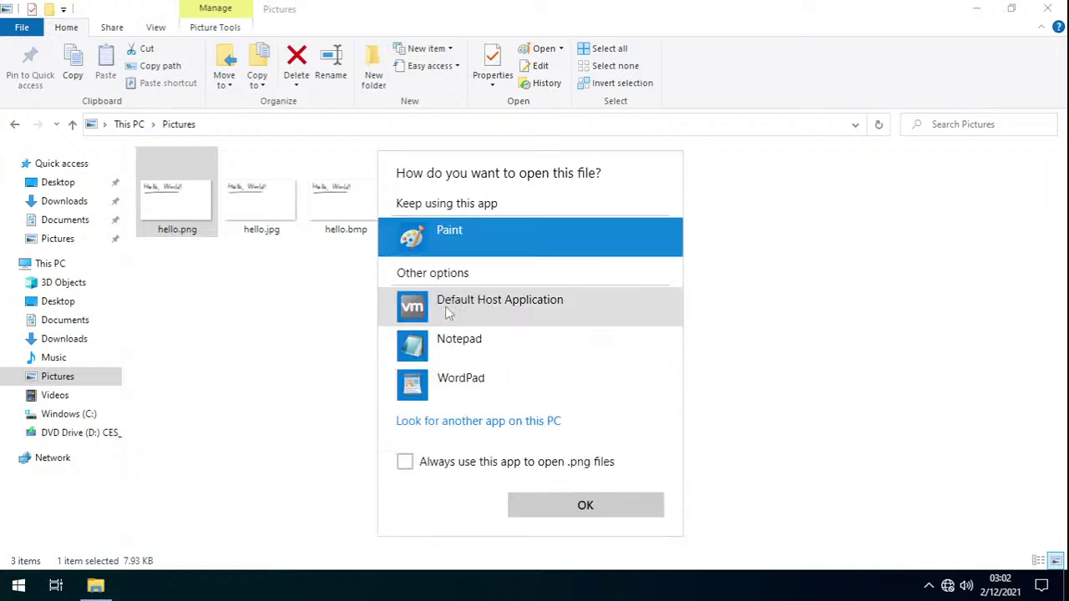
pyautogui.click(943, 359)
# - Open hello.png and hello.jpg one after the other in their default app, closing each
pyautogui.doubleClick(197, 211)
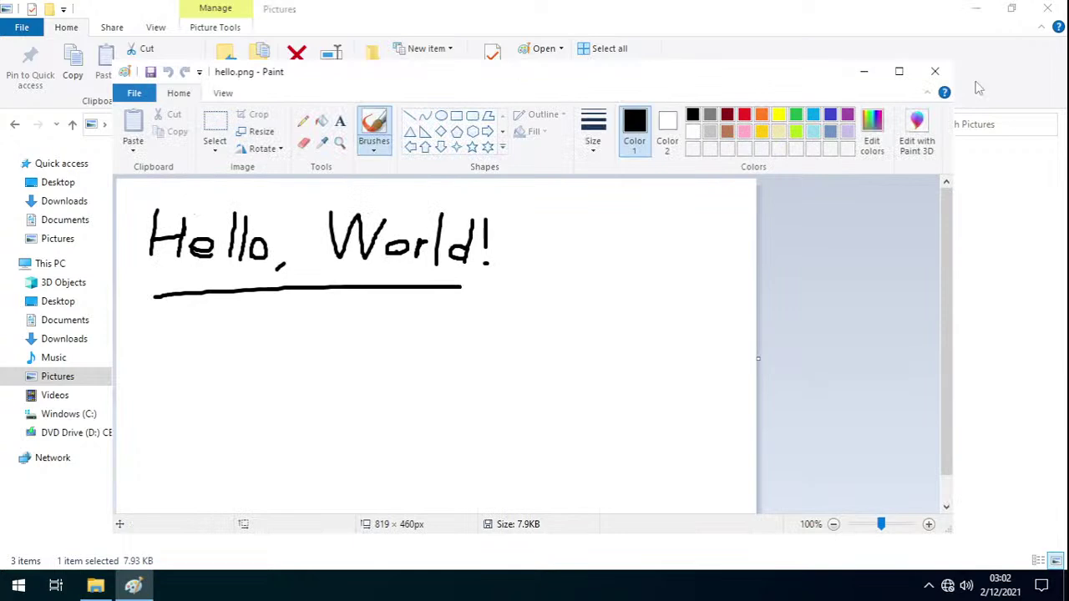
pyautogui.click(935, 71)
pyautogui.doubleClick(234, 208)
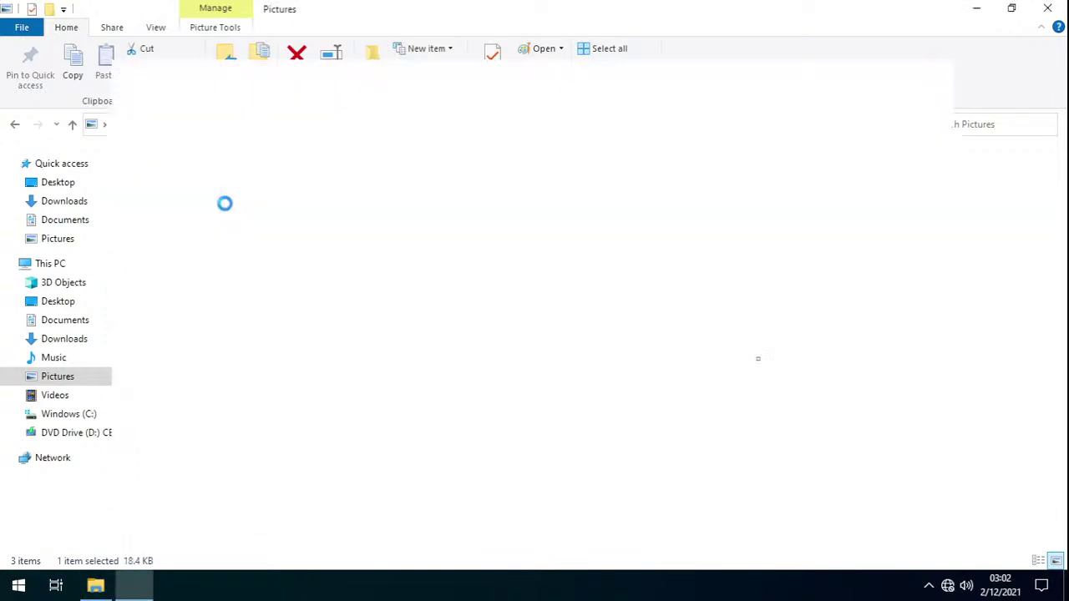
pyautogui.click(934, 71)
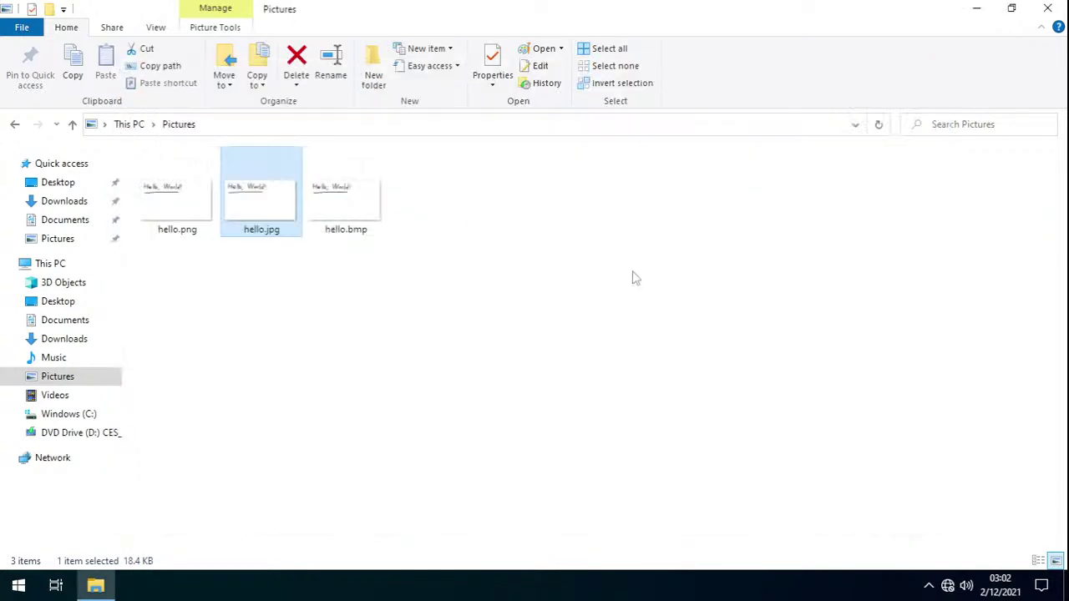
# - Open hello.bmp in its default app and close it again
pyautogui.doubleClick(363, 227)
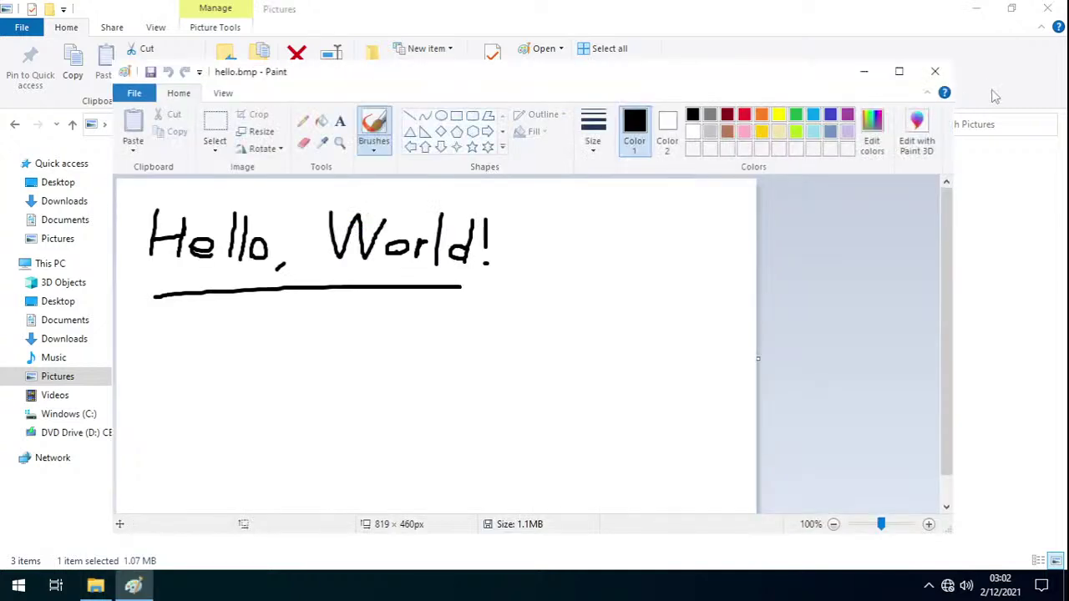
pyautogui.click(937, 75)
# - Copy hello.png from the virtual machine's Pictures folder into the host computer's Pictures folder
pyautogui.click(173, 224)
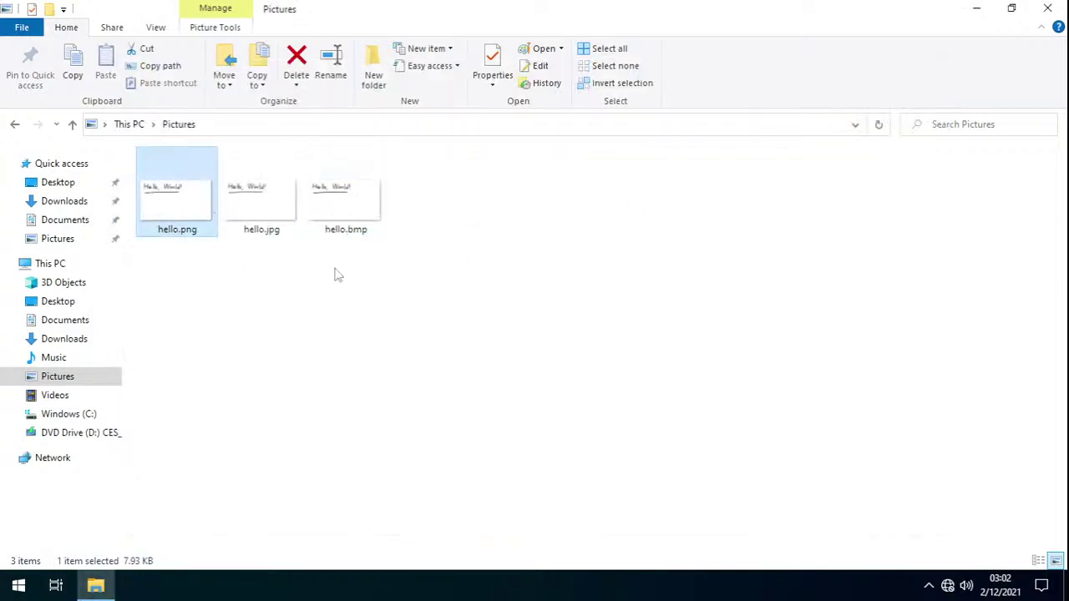
pyautogui.hotkey('ctrl', 'alt')
pyautogui.click(943, 8)
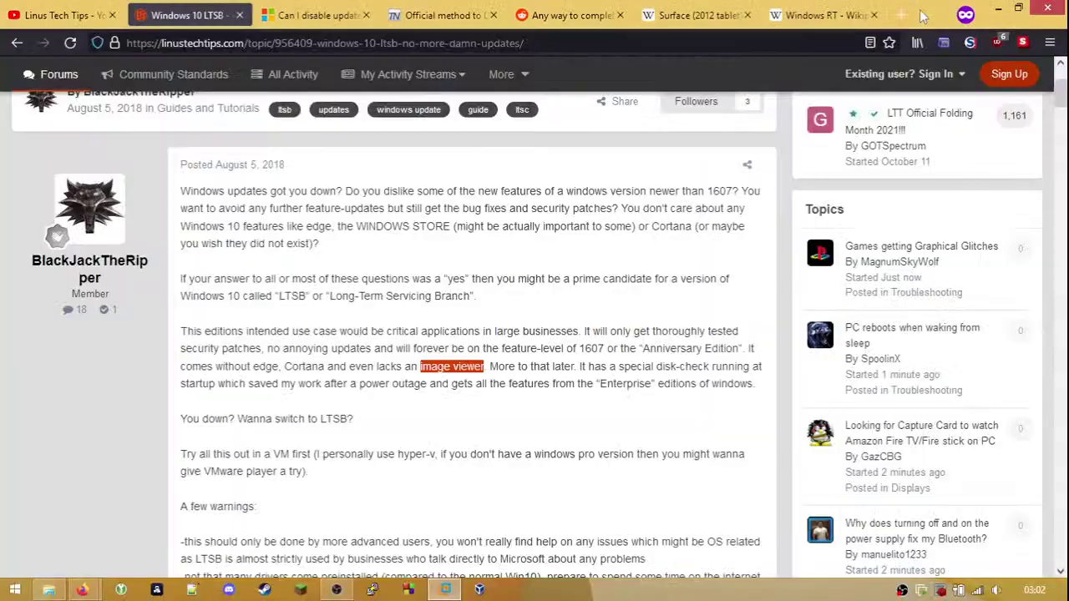
pyautogui.click(82, 590)
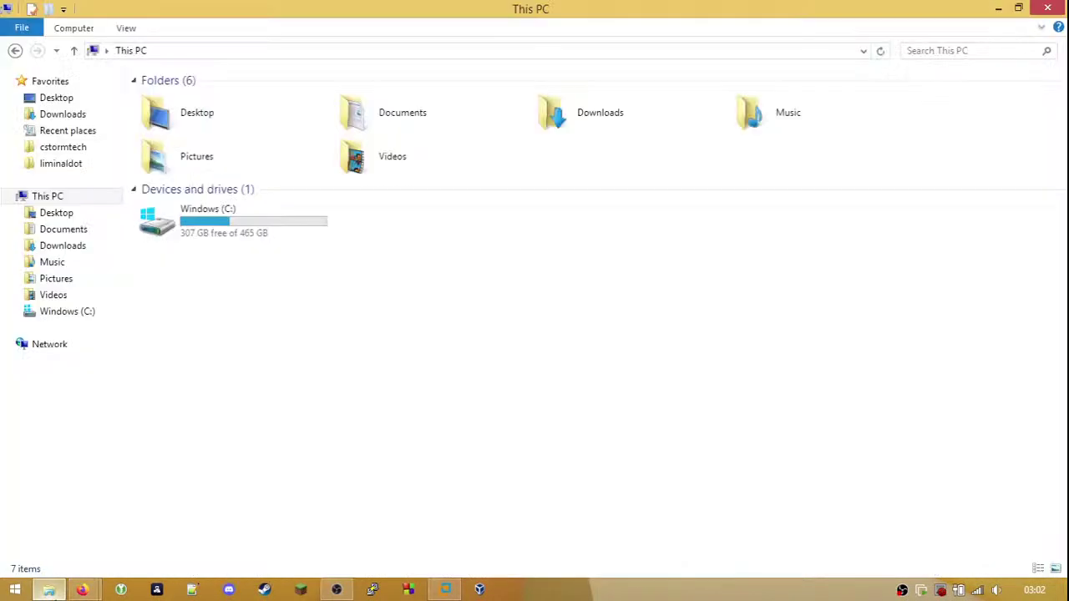
pyautogui.doubleClick(244, 167)
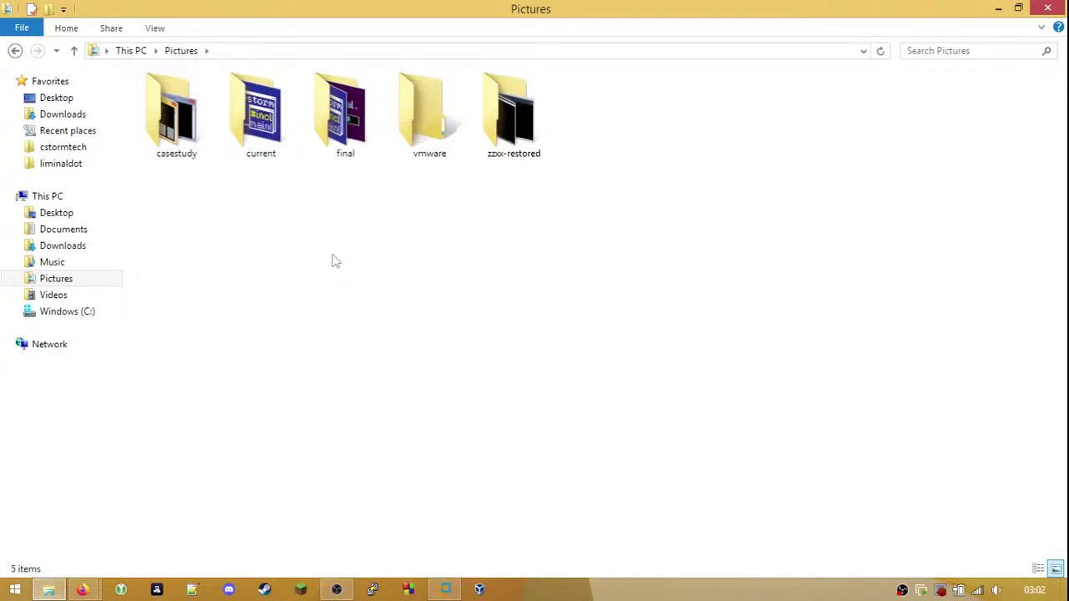
pyautogui.hotkey('ctrl', 'v')
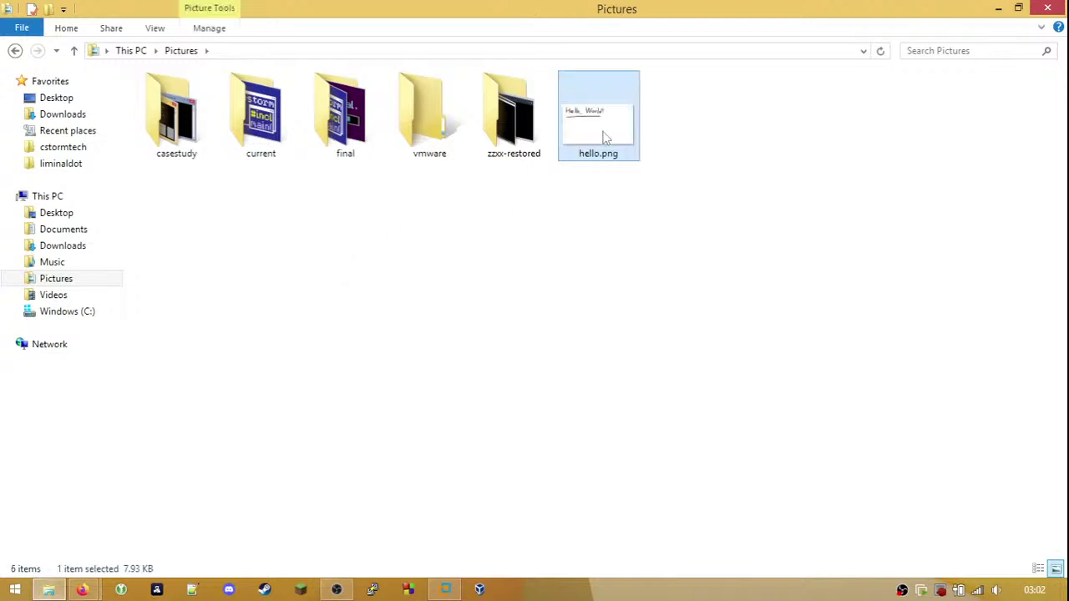
# - Open the copied hello.png twice in the host's Windows Photo Viewer, closing it each time
pyautogui.doubleClick(604, 138)
pyautogui.click(1048, 8)
pyautogui.doubleClick(591, 125)
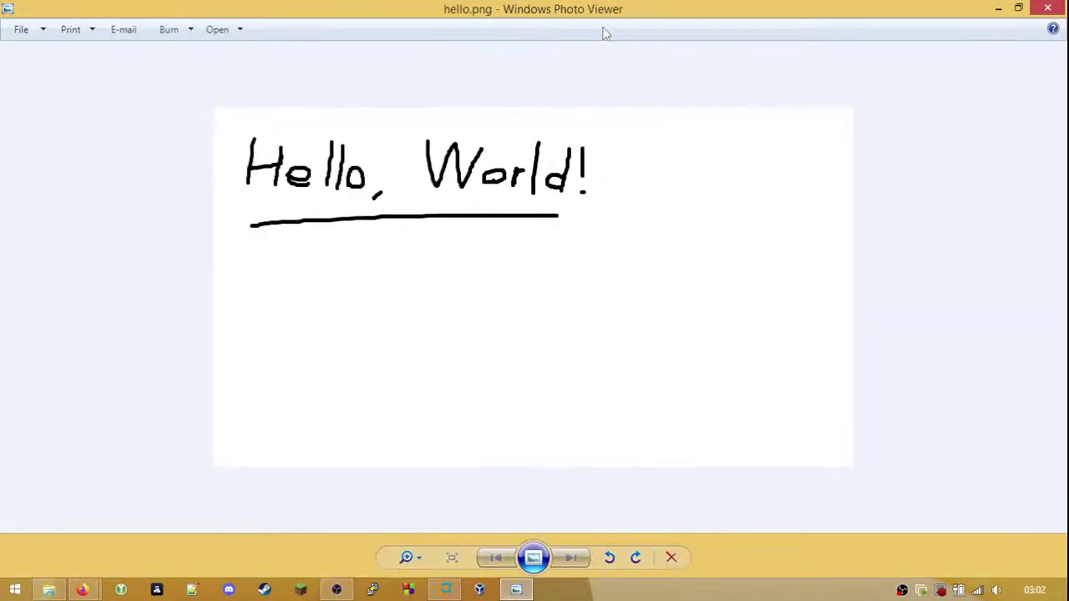
pyautogui.click(1062, 6)
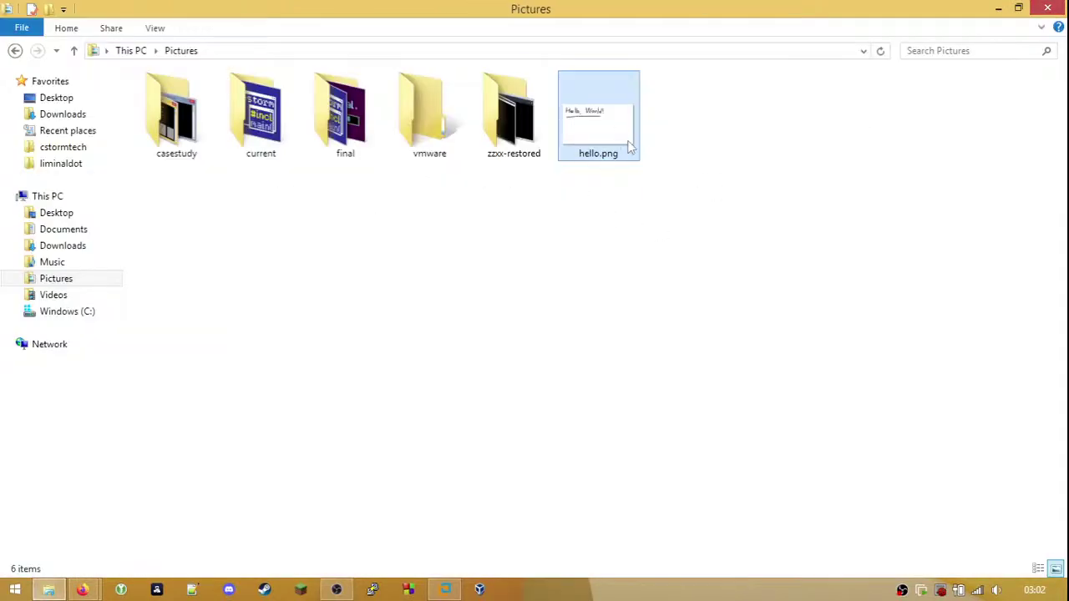
# - Permanently delete hello.png from the host's Pictures folder and return to the virtual machine
pyautogui.hotkey('shift', 'Delete')
pyautogui.press('Return')
pyautogui.hotkey('alt', 'Tab')
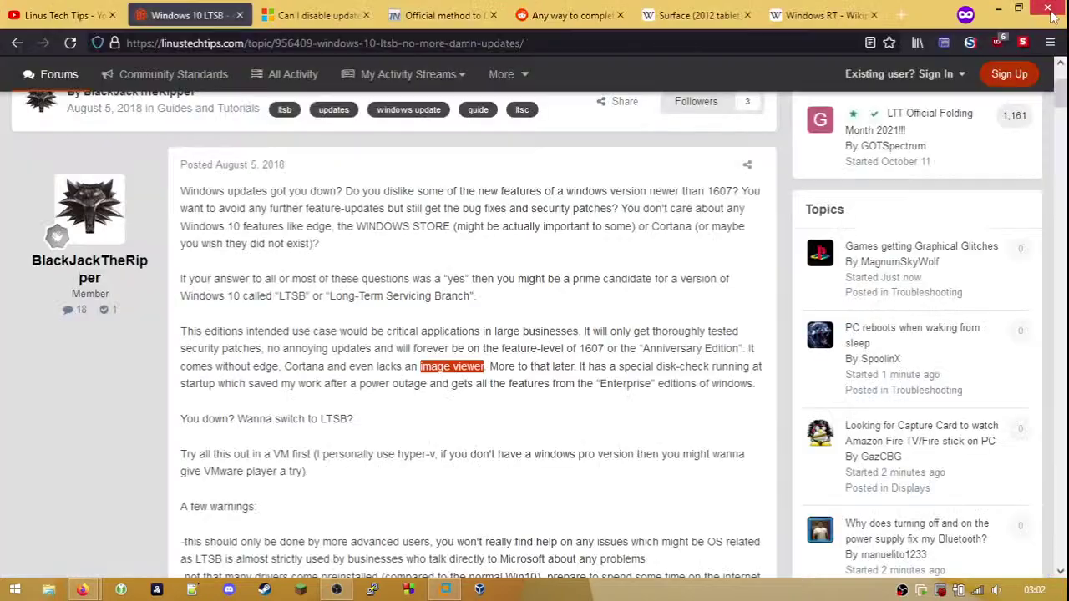
pyautogui.click(451, 592)
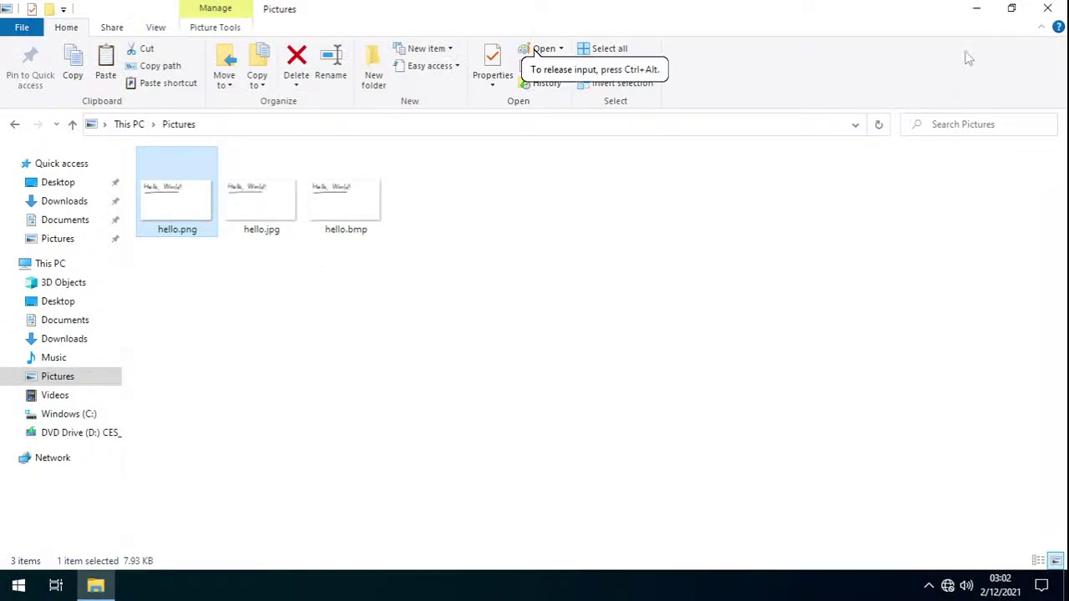
# - Minimize the virtual machine's File Explorer window and open the Windows Update page under Update & Security in Settings
pyautogui.click(977, 8)
pyautogui.click(95, 585)
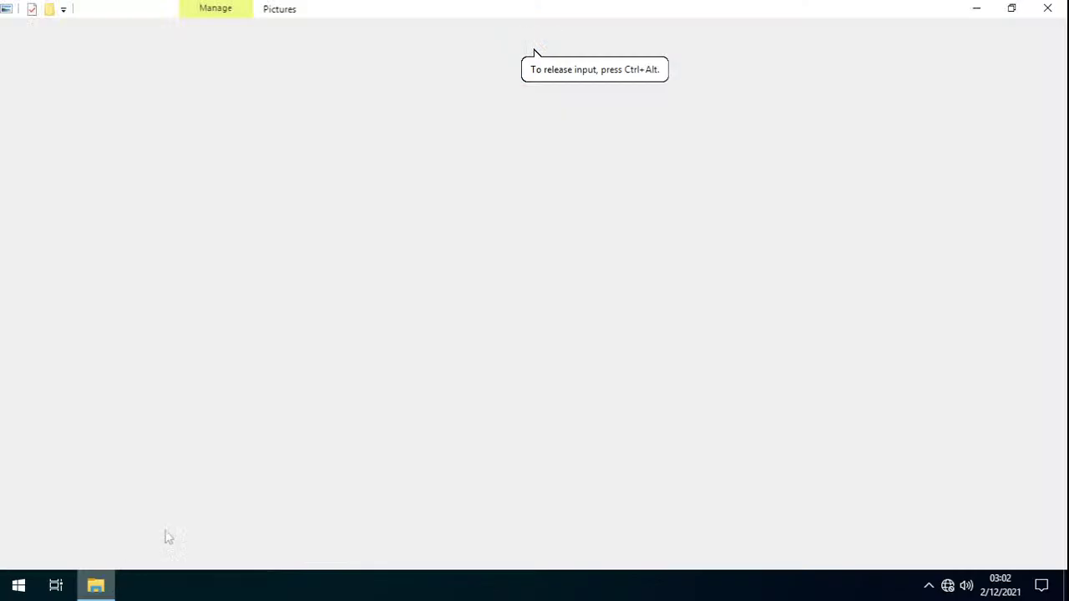
pyautogui.click(976, 8)
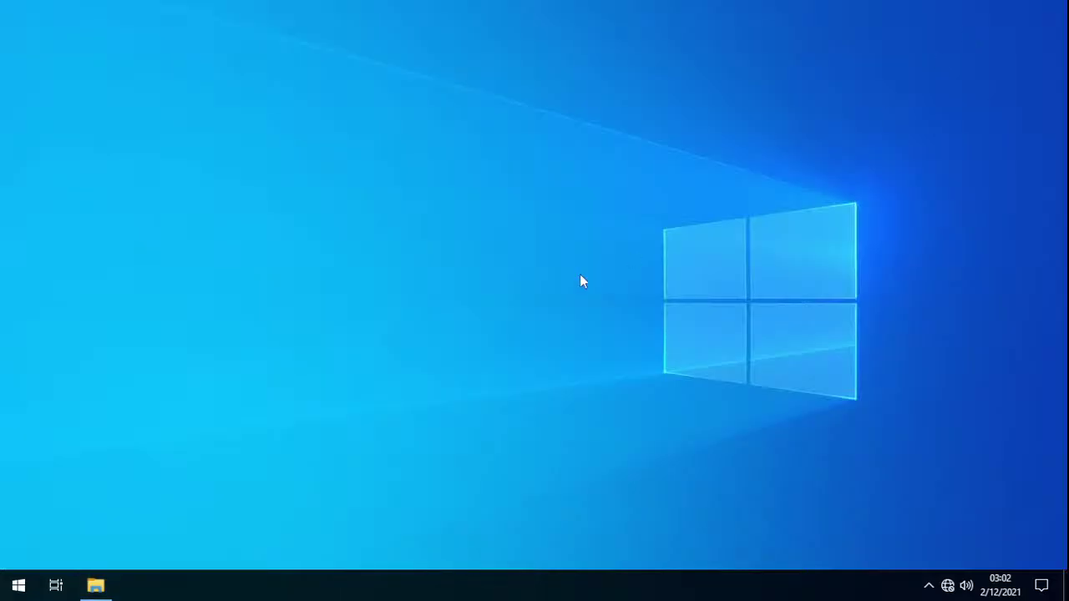
pyautogui.click(25, 584)
pyautogui.click(19, 514)
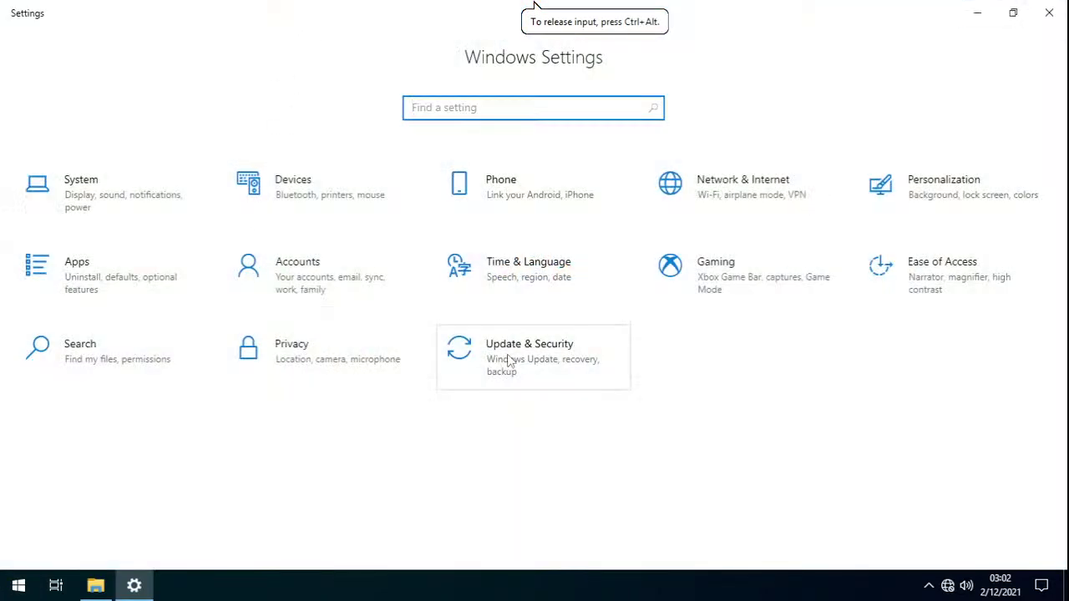
pyautogui.click(515, 368)
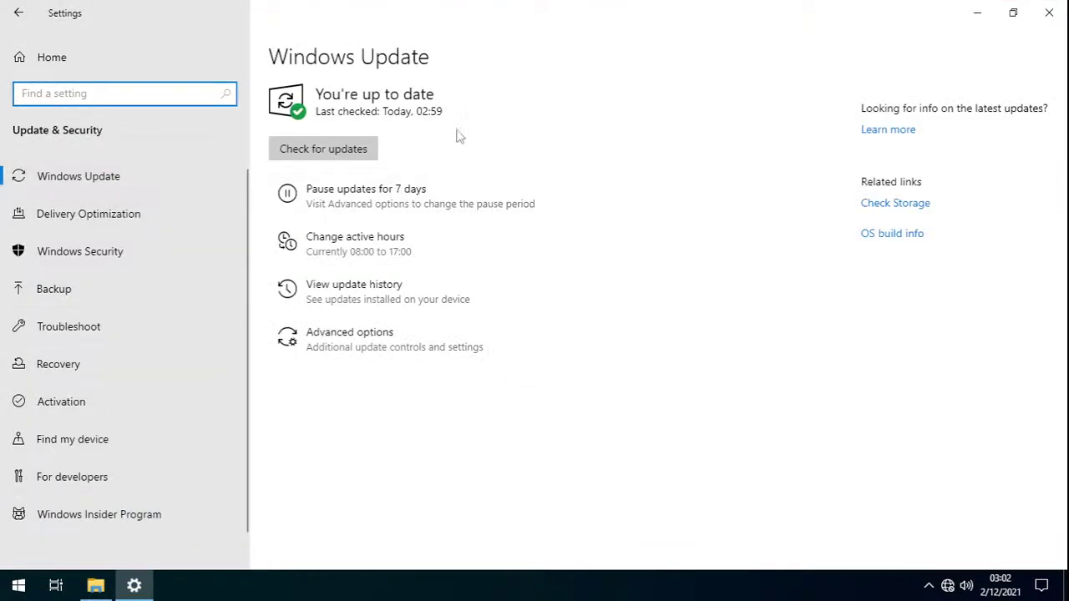
# - Switch to the browser and read the LTSB forum post from its image viewer claim through the warnings and download instructions
pyautogui.moveTo(714, 3)
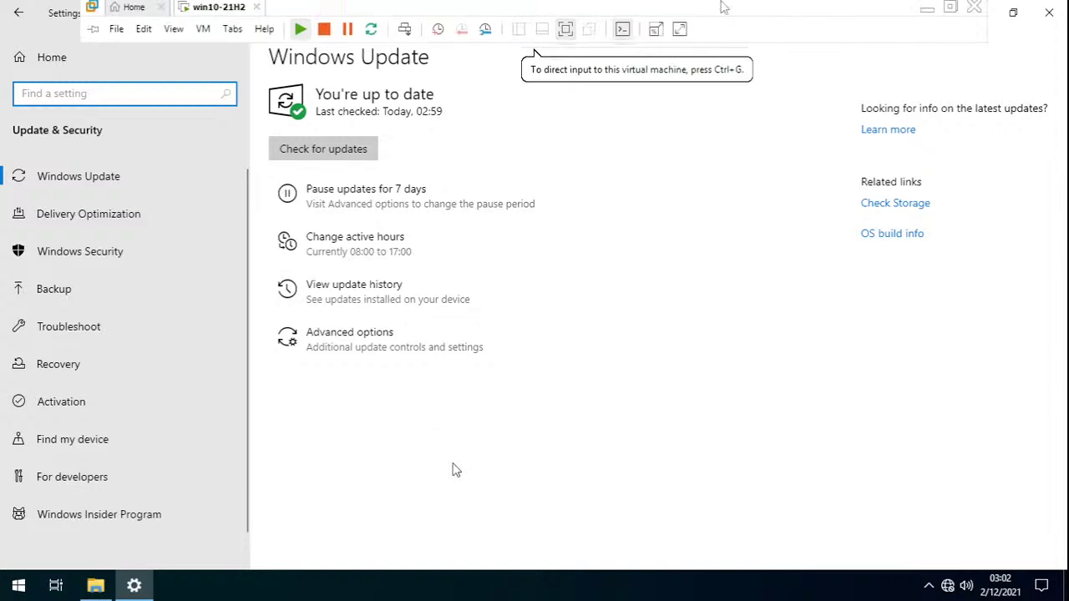
pyautogui.click(936, 11)
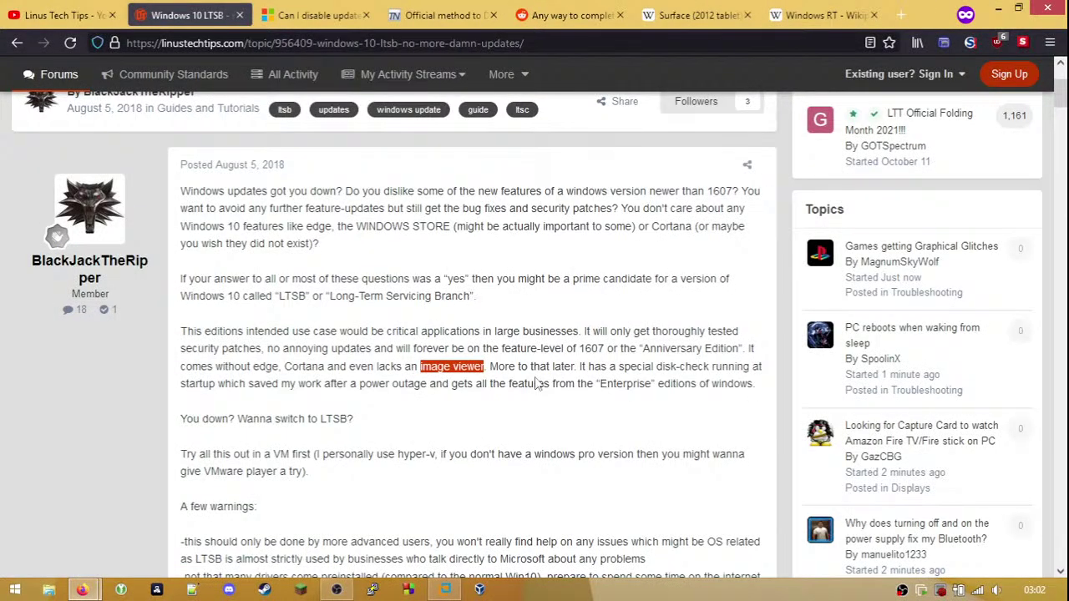
pyautogui.click(602, 383)
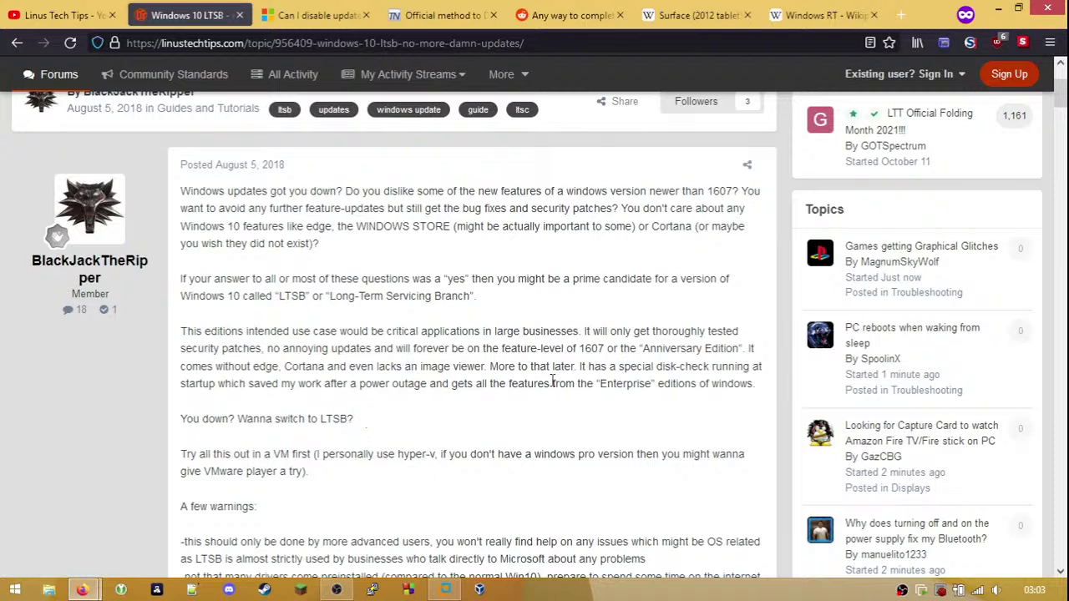
pyautogui.moveTo(630, 368); pyautogui.dragTo(736, 366)
pyautogui.click(744, 366)
pyautogui.scroll(-2, 353, 403)
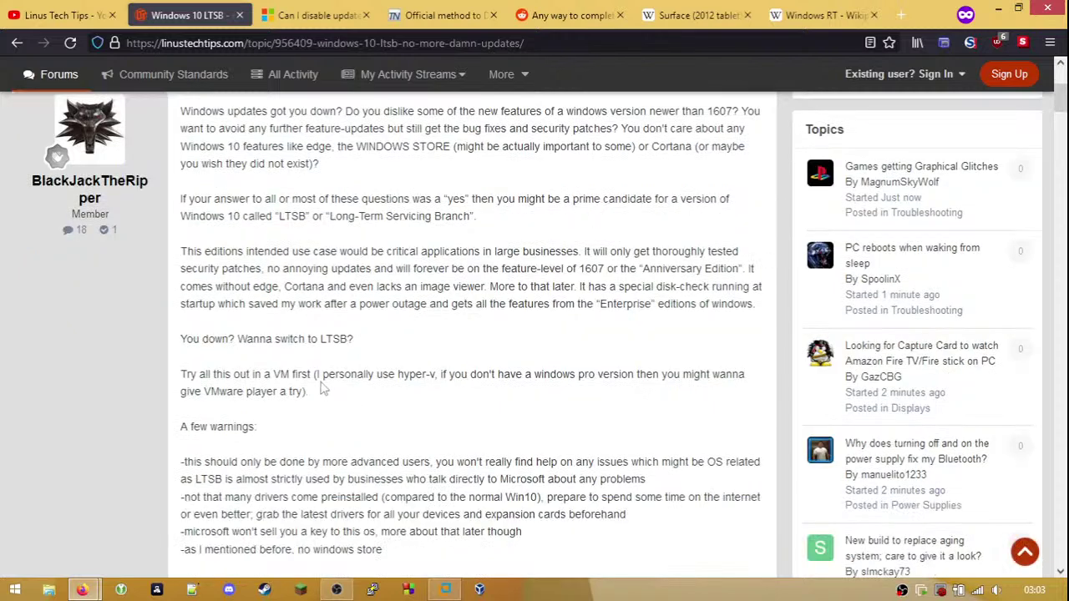
pyautogui.scroll(-2, 335, 375)
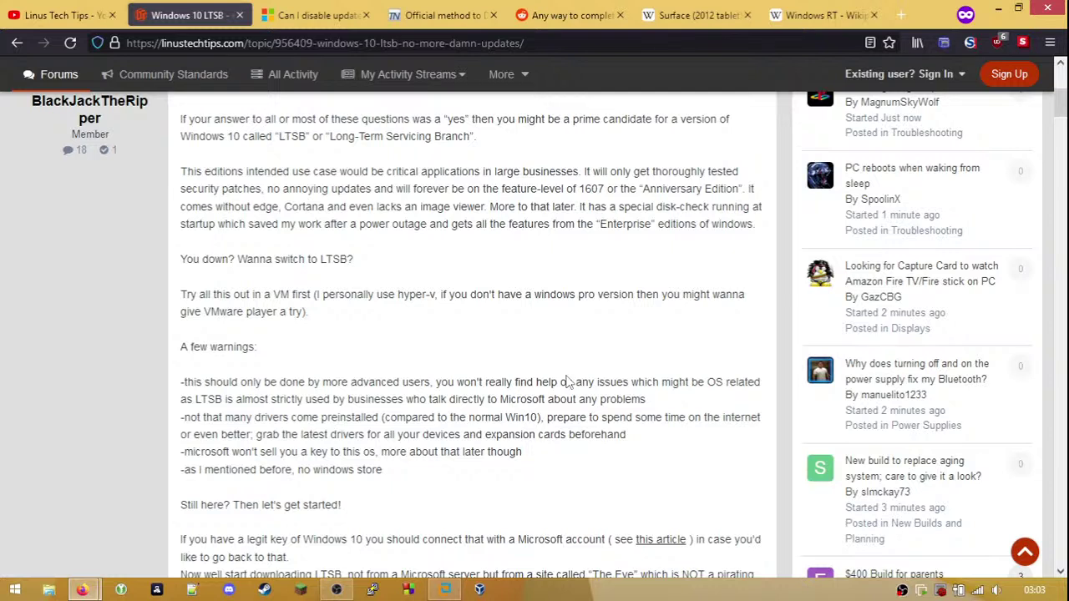
pyautogui.scroll(-1, 567, 381)
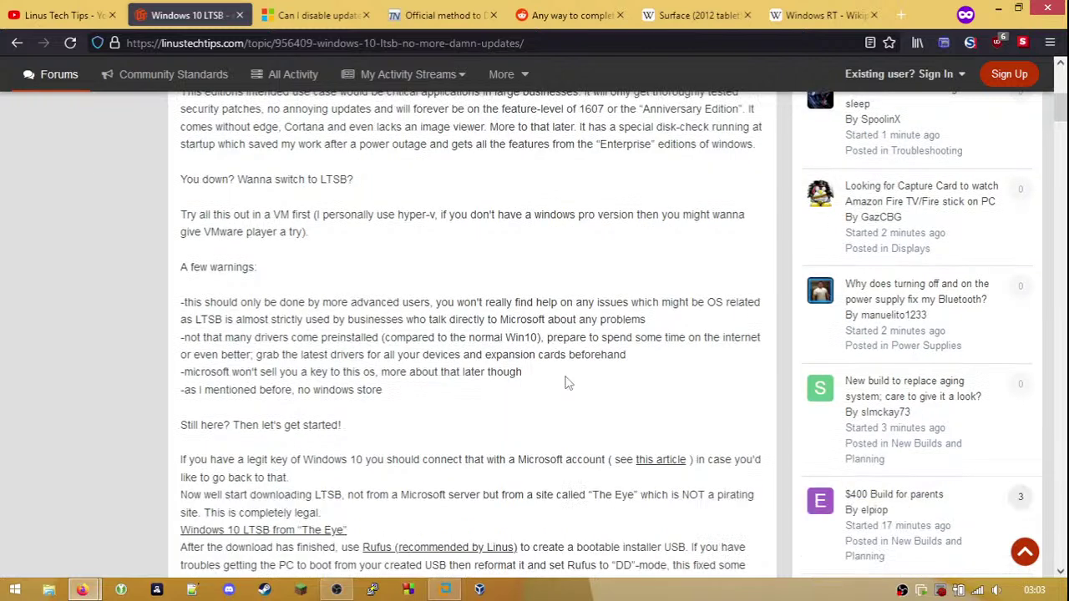
pyautogui.scroll(-1, 566, 382)
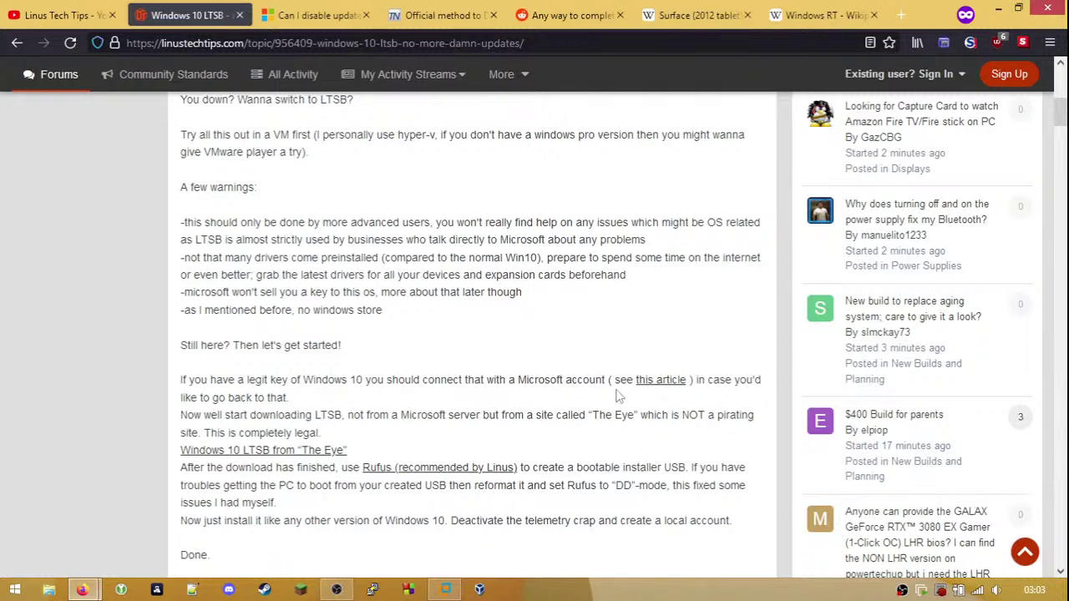
pyautogui.moveTo(588, 418); pyautogui.dragTo(643, 416)
pyautogui.click(651, 415)
# - Return to the virtual machine, view the win10-21H2 summary with its devices and details, and restore the console view
pyautogui.click(446, 590)
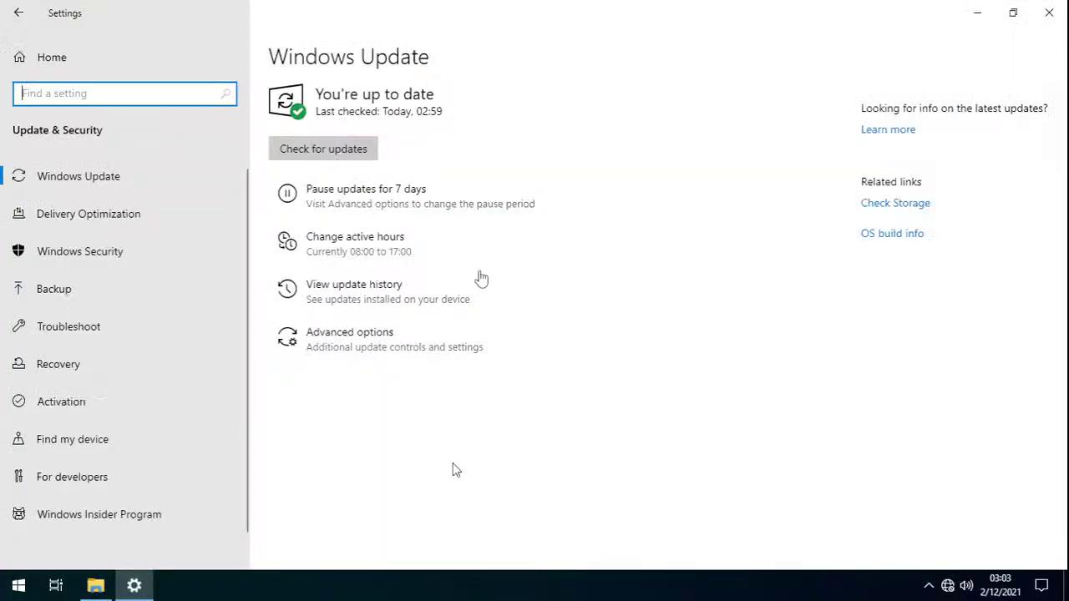
pyautogui.moveTo(299, 4)
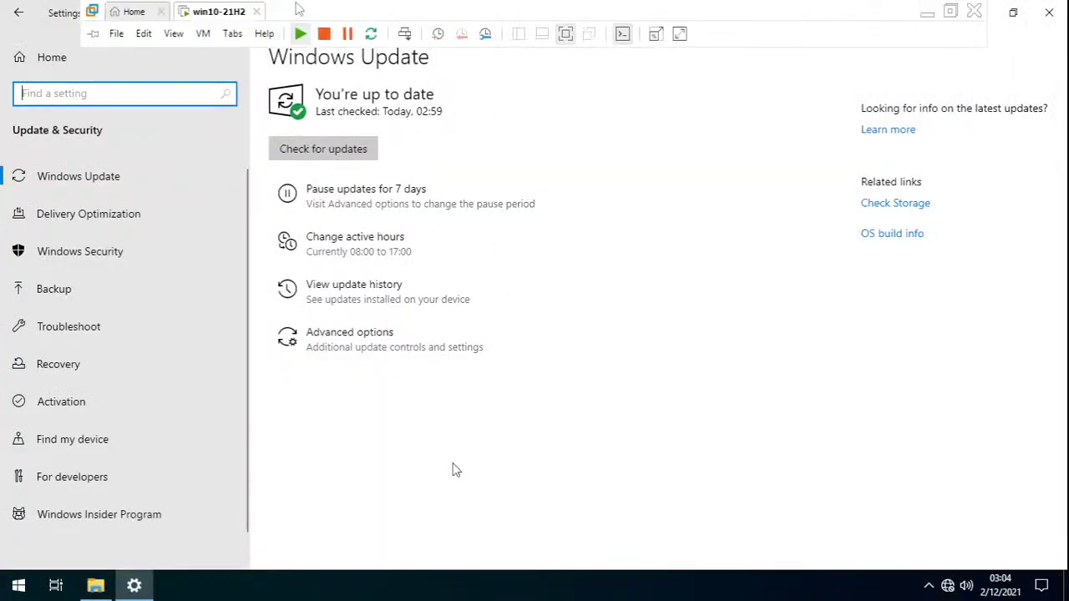
pyautogui.click(622, 34)
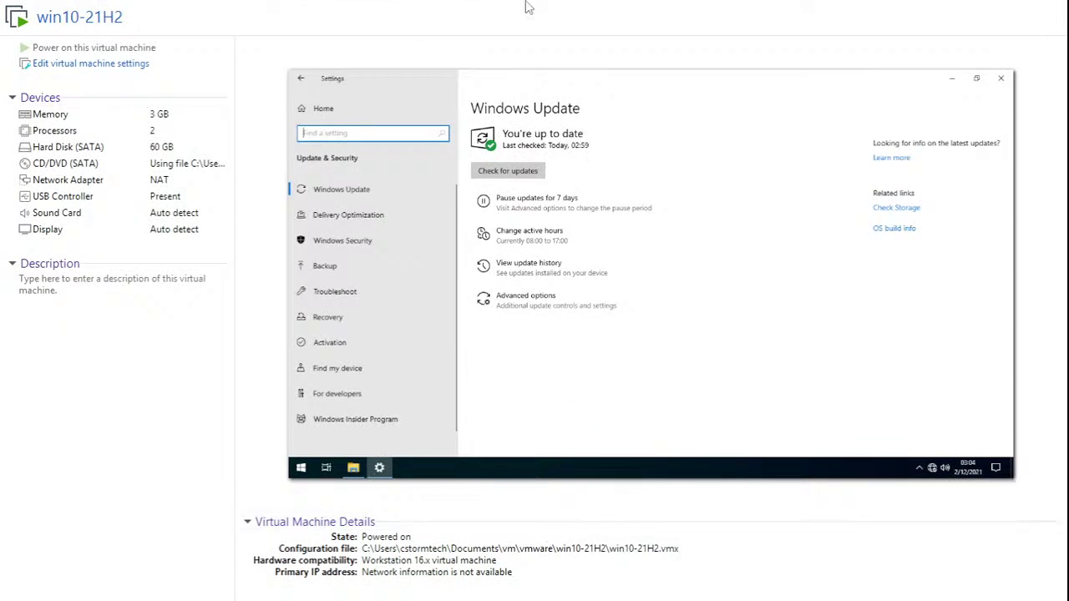
pyautogui.moveTo(527, 7)
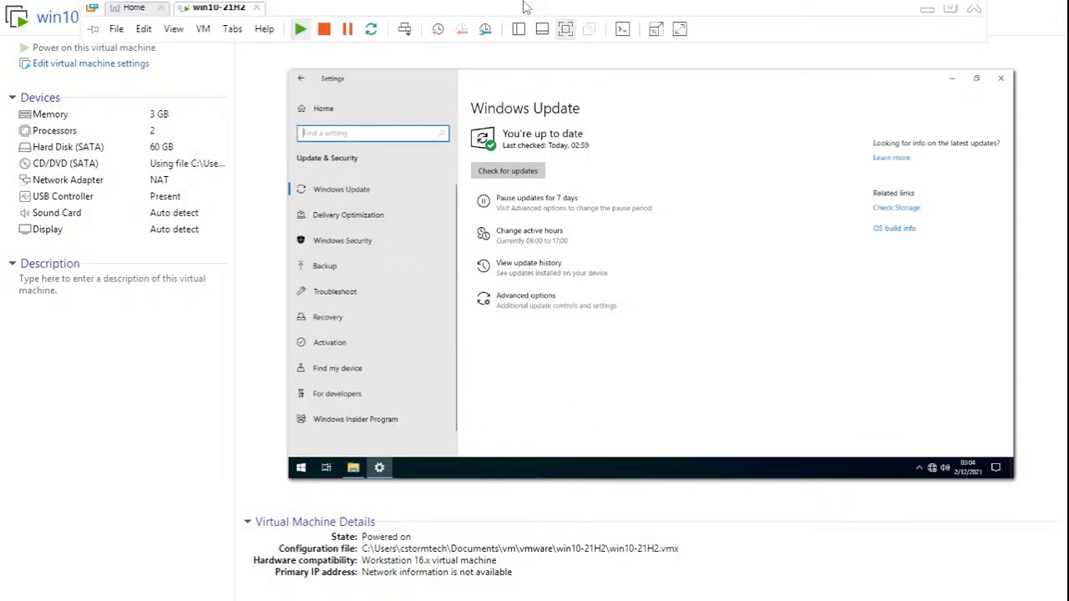
pyautogui.click(622, 34)
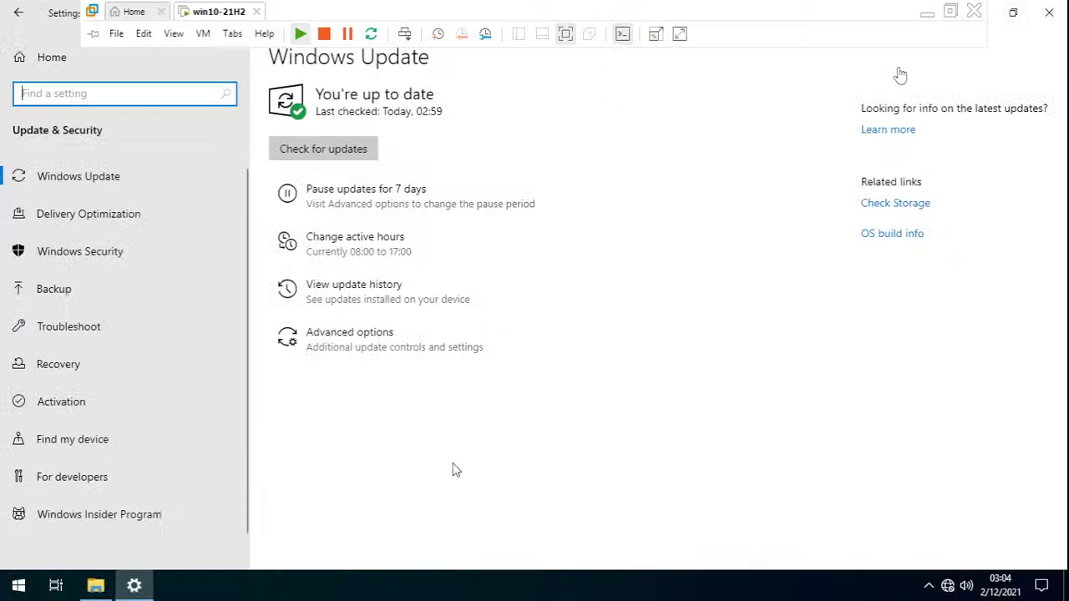
# - Switch back to the forum thread and read the recommended programmes, the activation advice and the first replies about ImageGlass
pyautogui.click(930, 17)
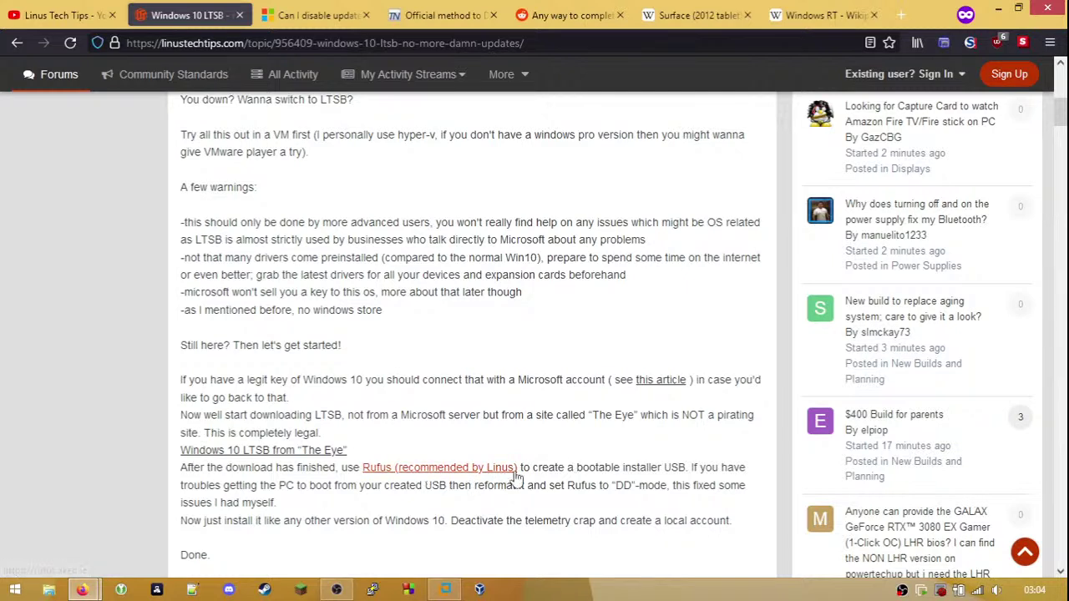
pyautogui.scroll(-2, 527, 434)
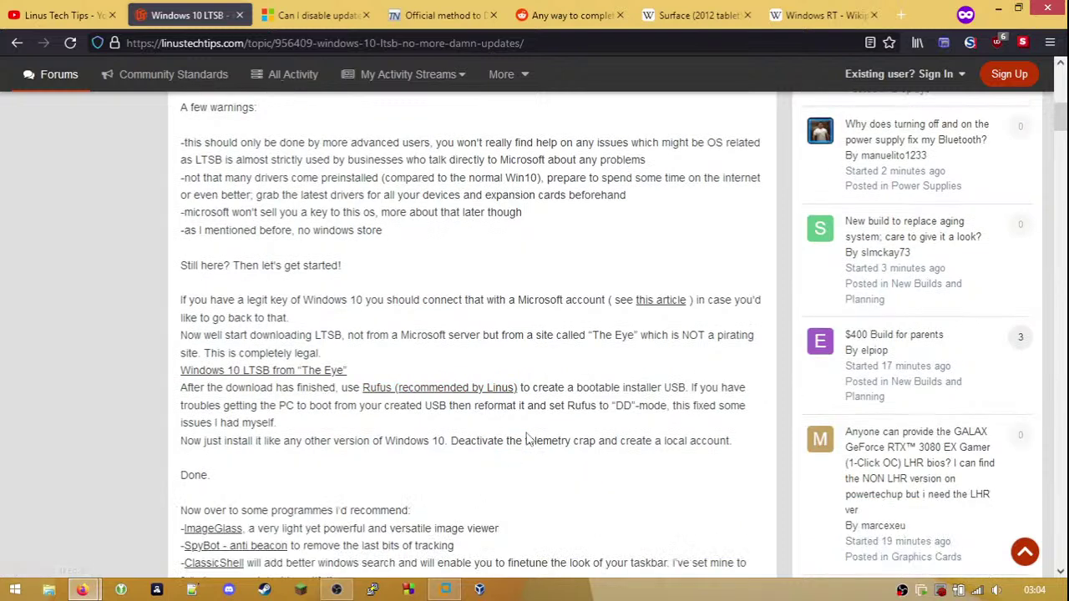
pyautogui.scroll(-2, 527, 440)
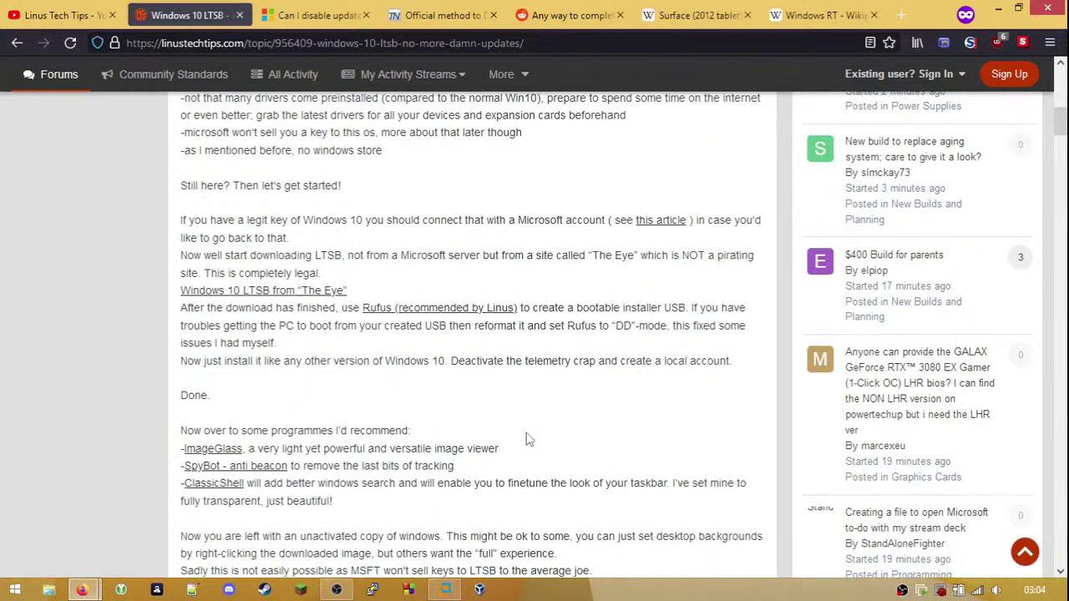
pyautogui.scroll(-1, 526, 439)
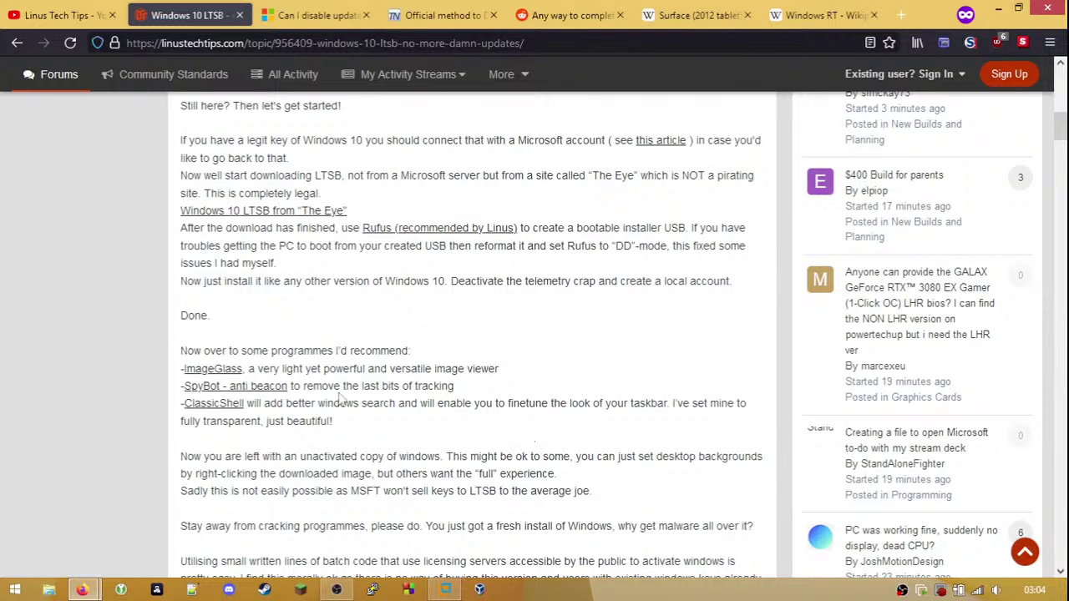
pyautogui.press('Home')
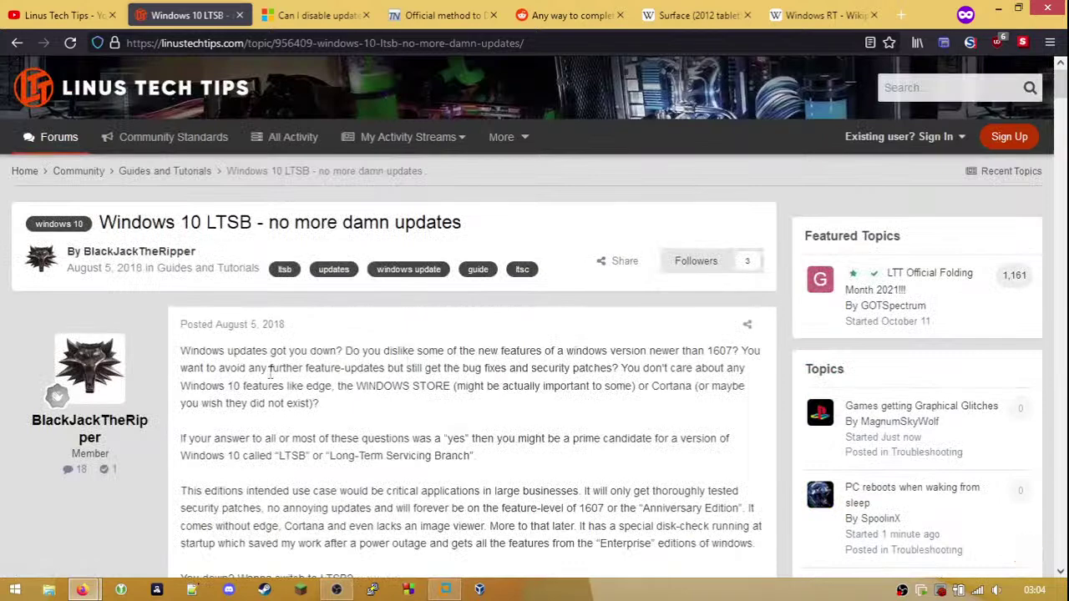
pyautogui.scroll(-4, 250, 338)
pyautogui.scroll(-8, 251, 338)
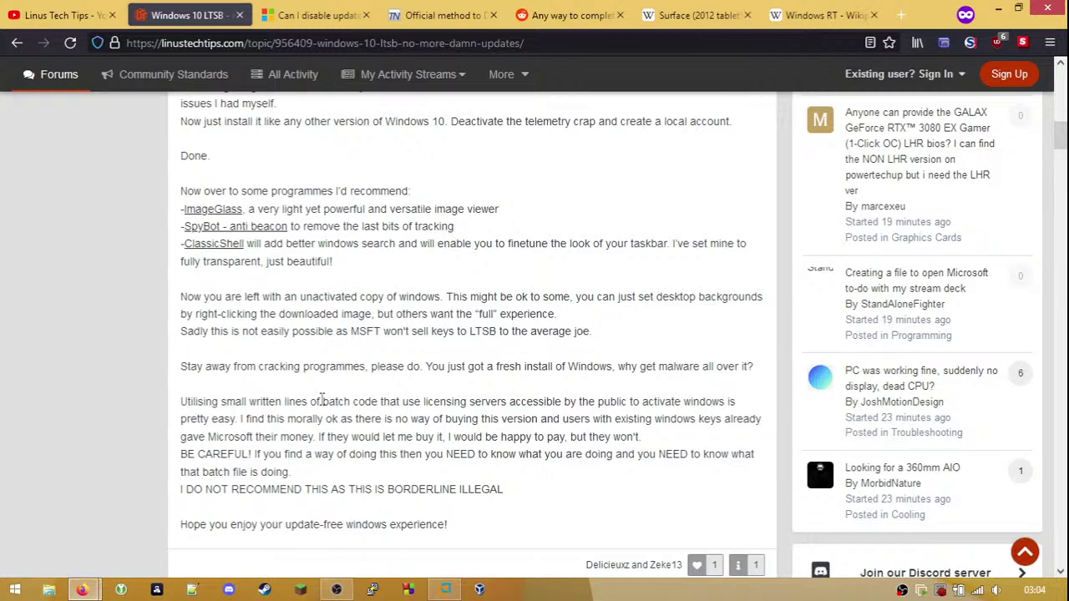
pyautogui.scroll(-2, 322, 401)
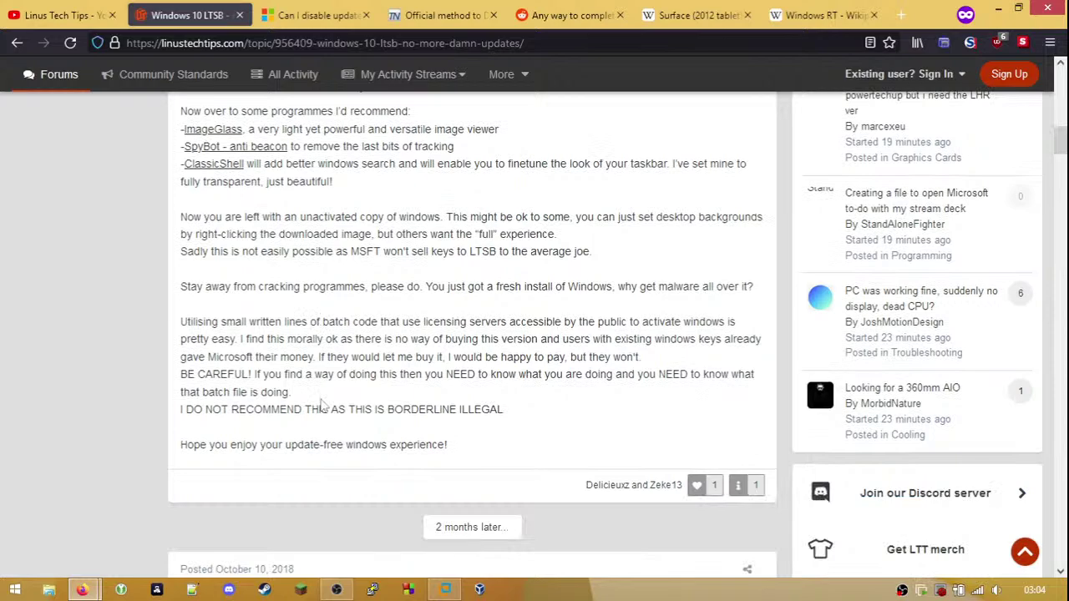
pyautogui.scroll(-4, 323, 404)
pyautogui.scroll(-6, 324, 406)
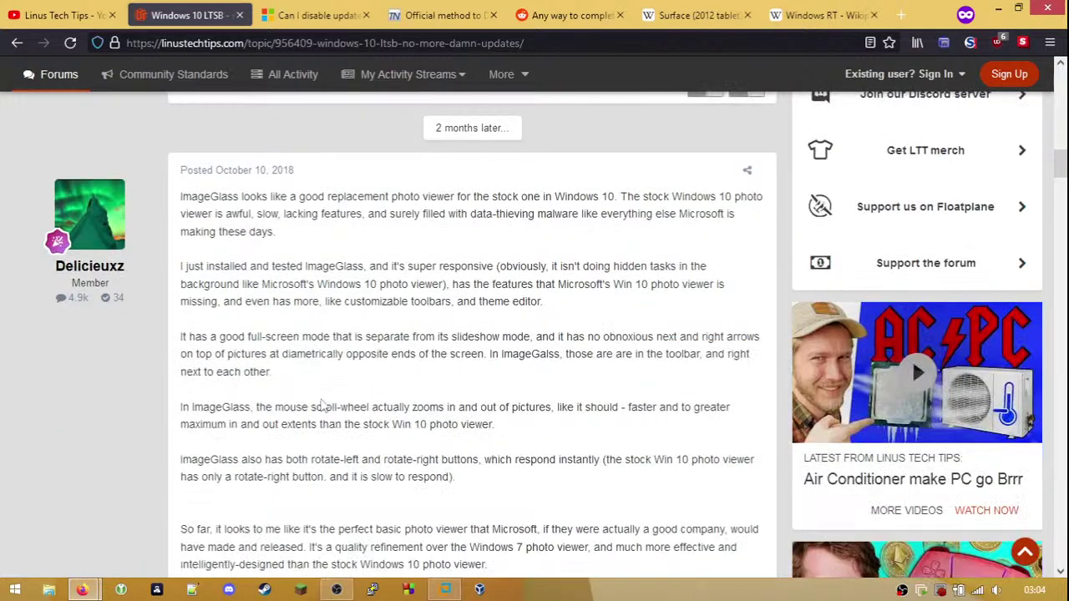
pyautogui.scroll(-6, 322, 404)
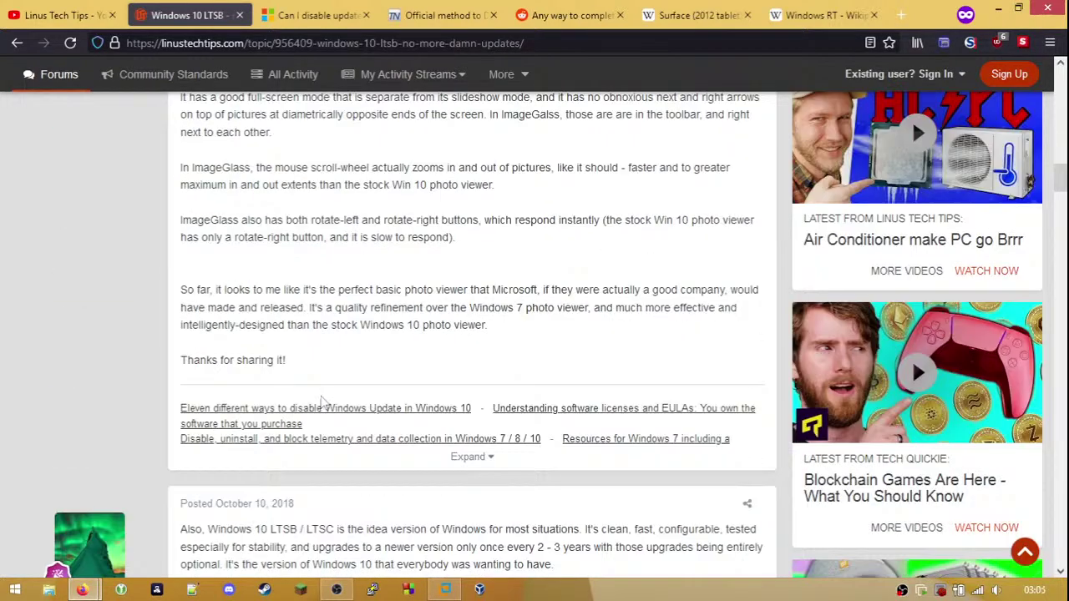
# - Read the remaining LTSB forum replies, from the licensing comments through the June 2019 reports of camera driver and game refresh-rate problems
pyautogui.scroll(-8, 321, 403)
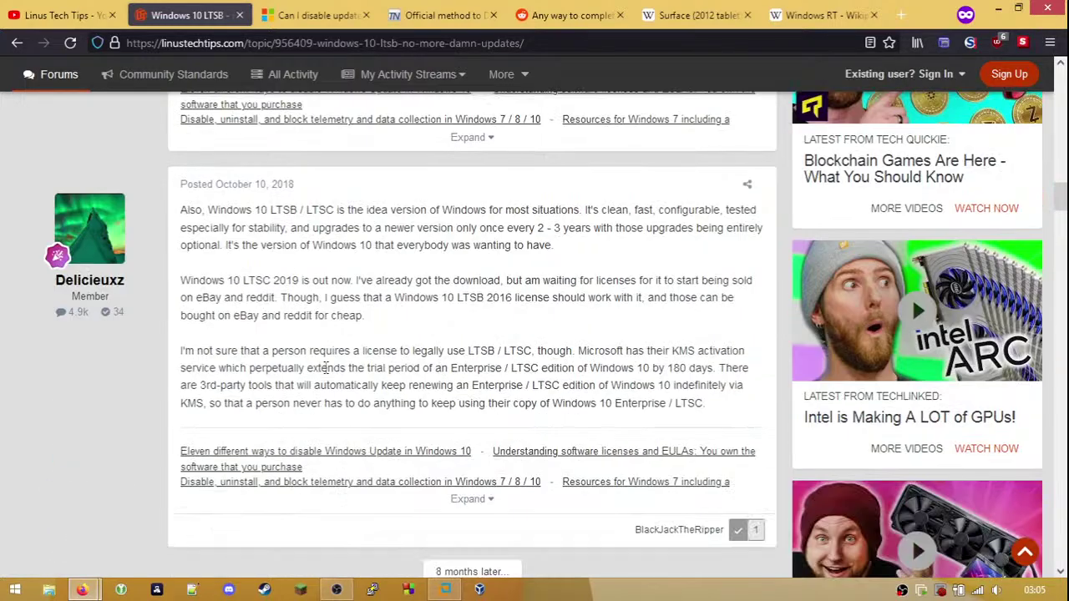
pyautogui.scroll(-2, 326, 370)
pyautogui.scroll(-8, 436, 350)
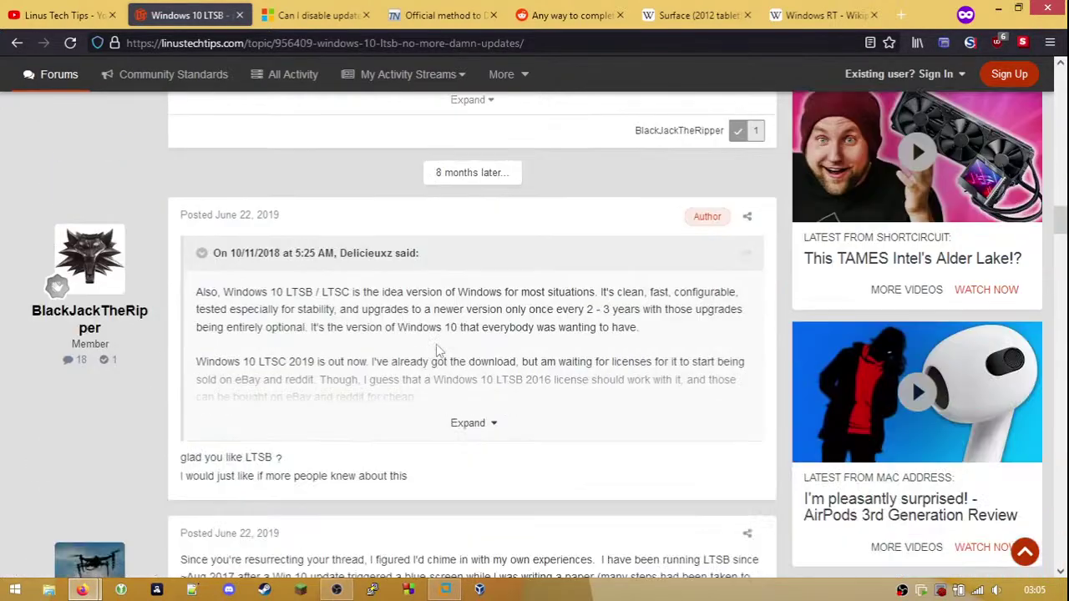
pyautogui.scroll(-4, 364, 307)
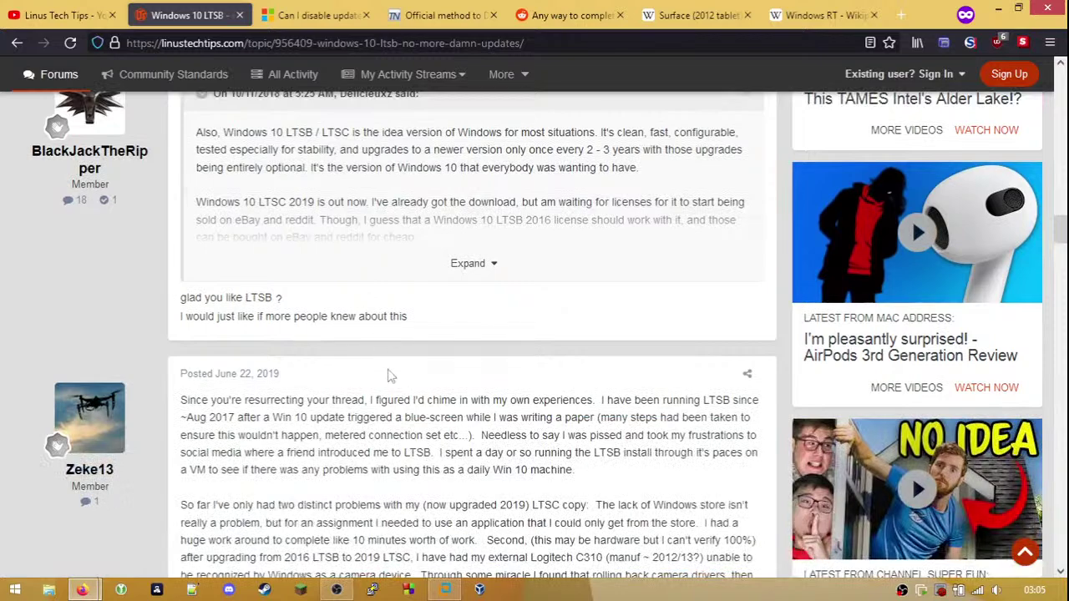
pyautogui.scroll(-8, 346, 297)
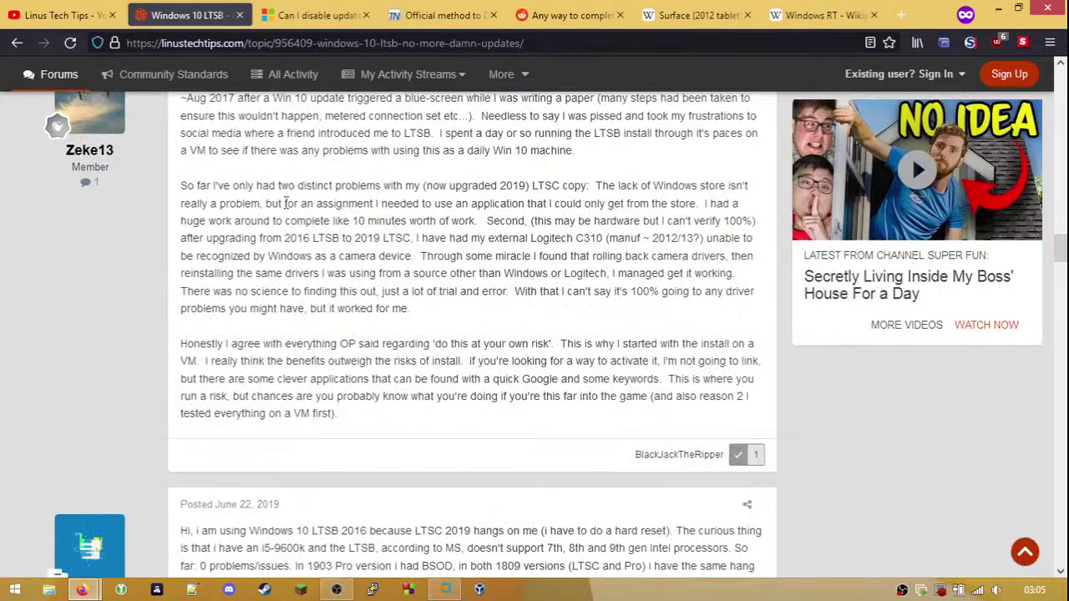
pyautogui.scroll(-8, 303, 184)
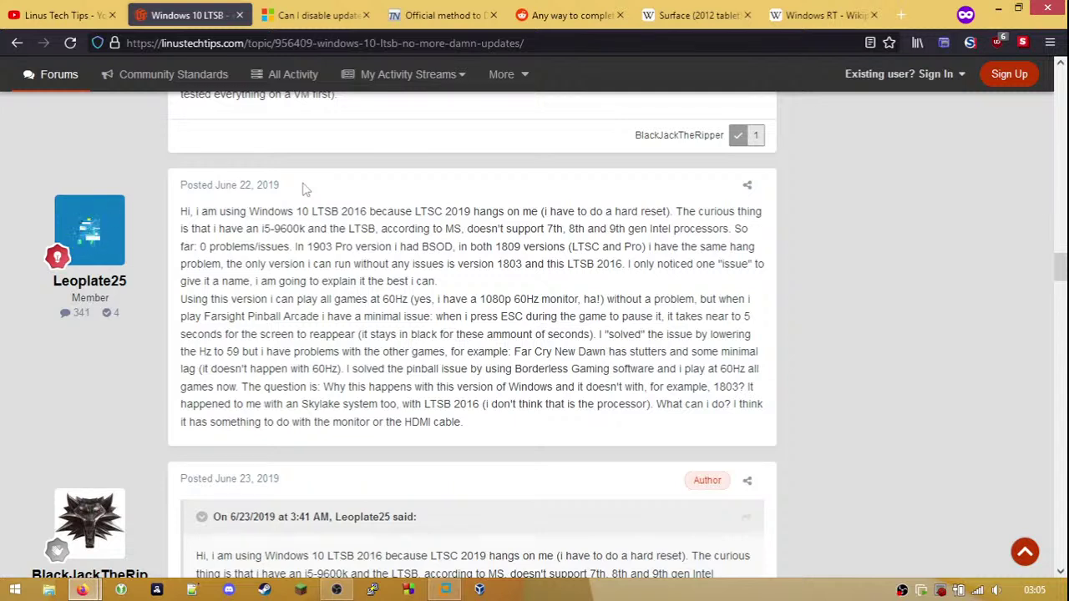
pyautogui.moveTo(264, 368); pyautogui.dragTo(491, 352)
pyautogui.click(369, 367)
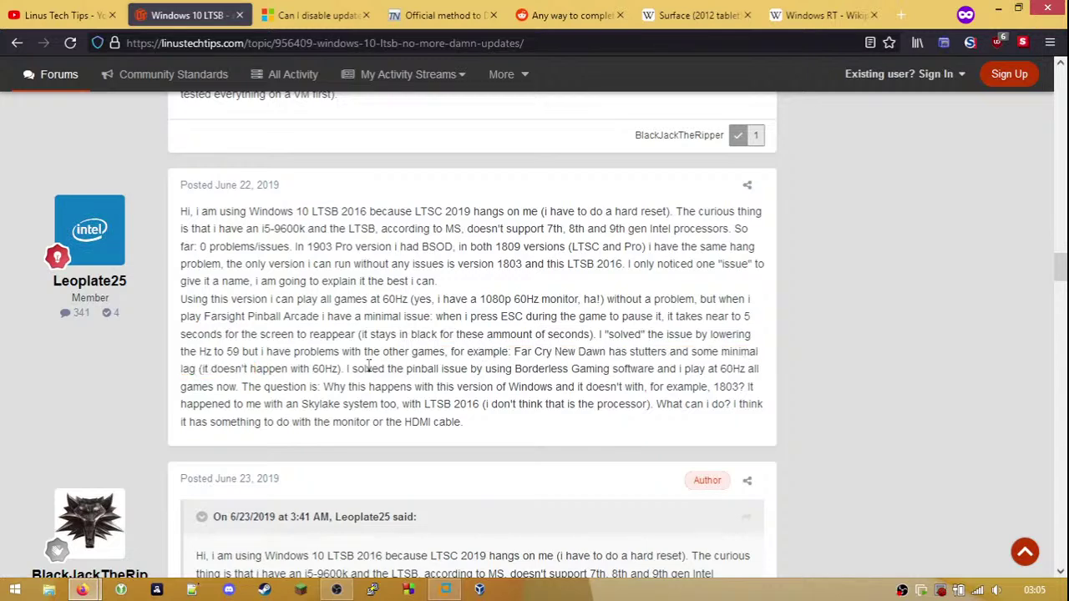
# - Switch to the virtual machine and open the adapter properties for Display 1 from the System category's advanced display settings
pyautogui.click(445, 590)
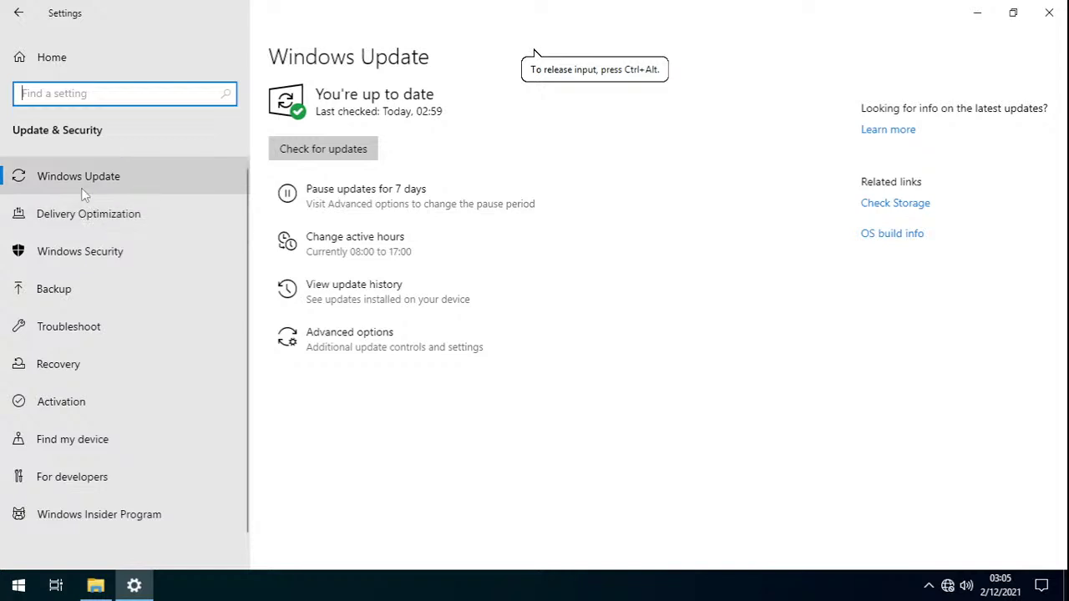
pyautogui.click(12, 10)
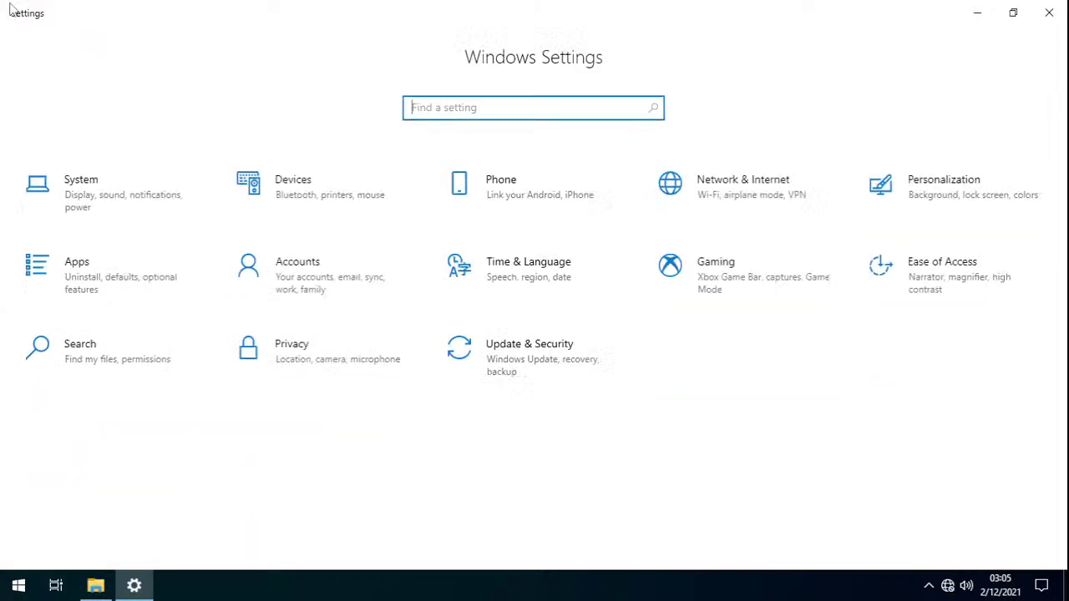
pyautogui.click(121, 183)
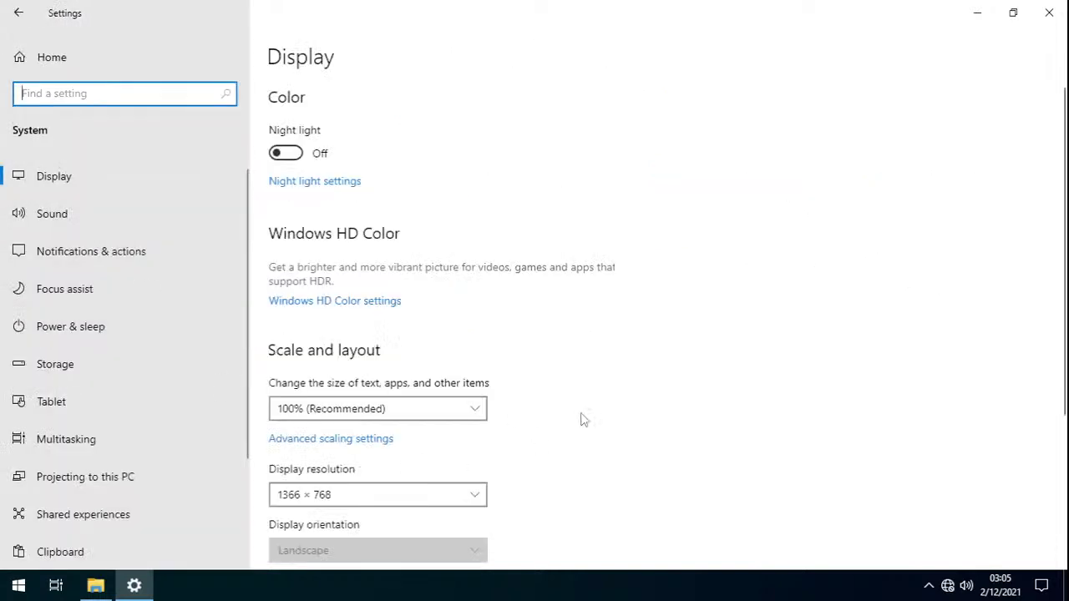
pyautogui.scroll(-3, 643, 376)
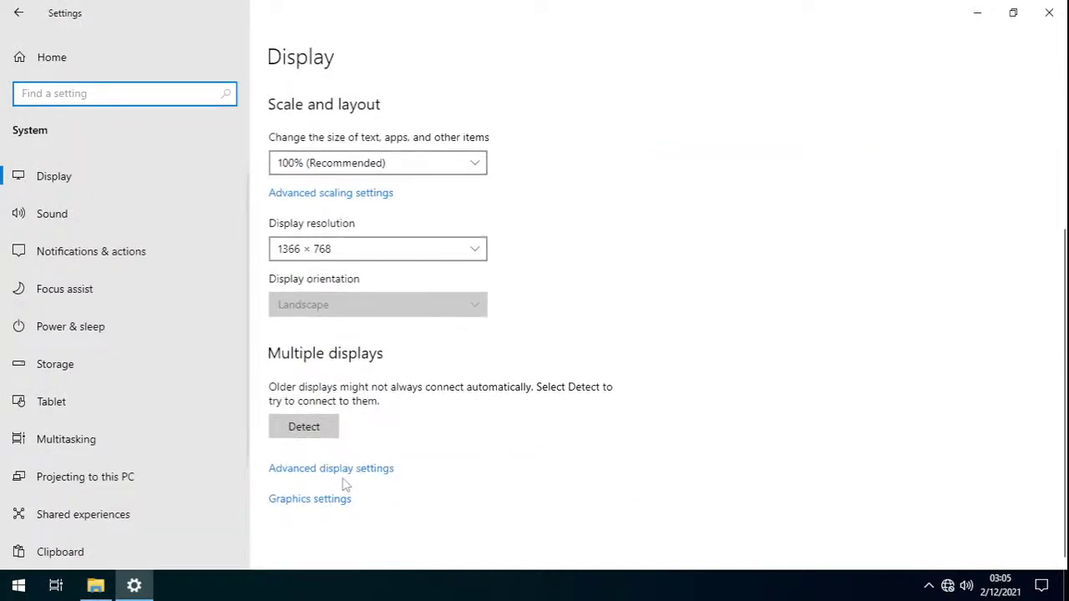
pyautogui.click(356, 473)
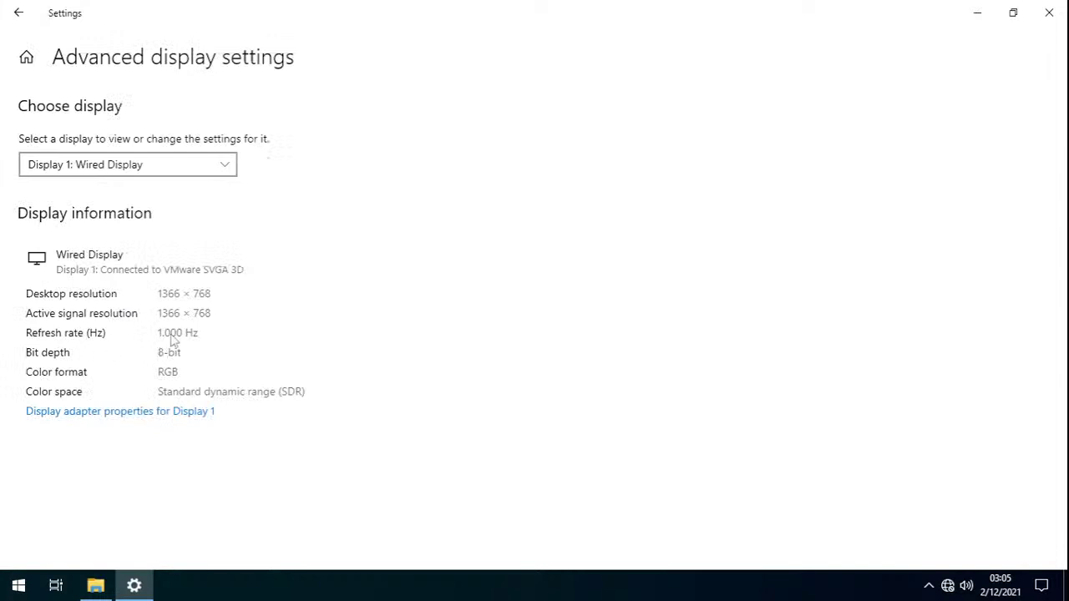
pyautogui.click(158, 409)
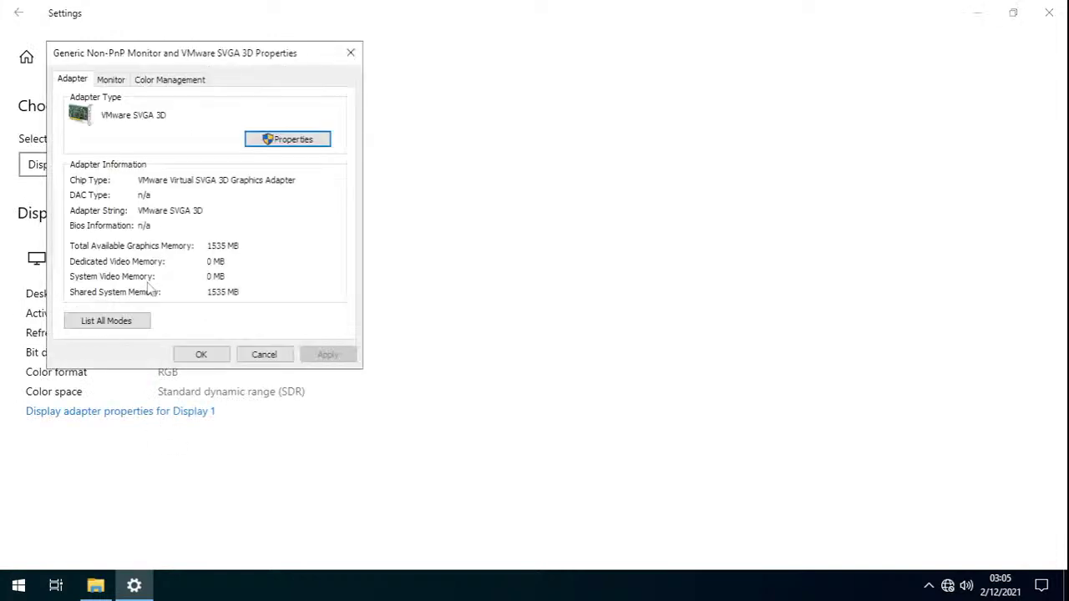
# - Inspect the display's monitor settings, its device properties and the colour management settings, and return to the adapter information
pyautogui.click(121, 81)
pyautogui.click(156, 209)
pyautogui.click(152, 255)
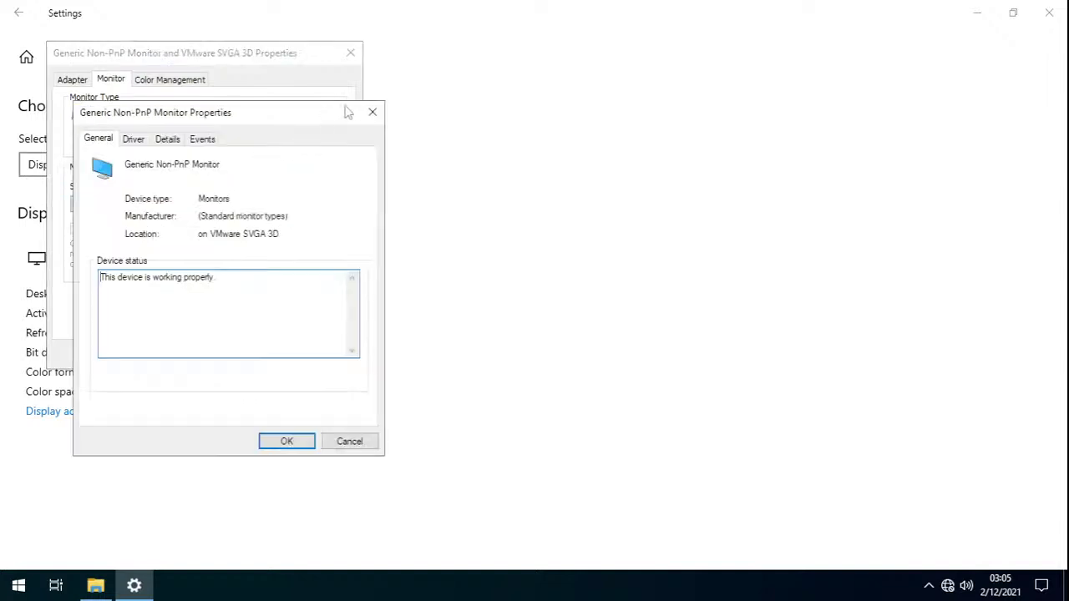
pyautogui.click(370, 112)
pyautogui.click(149, 81)
pyautogui.click(79, 80)
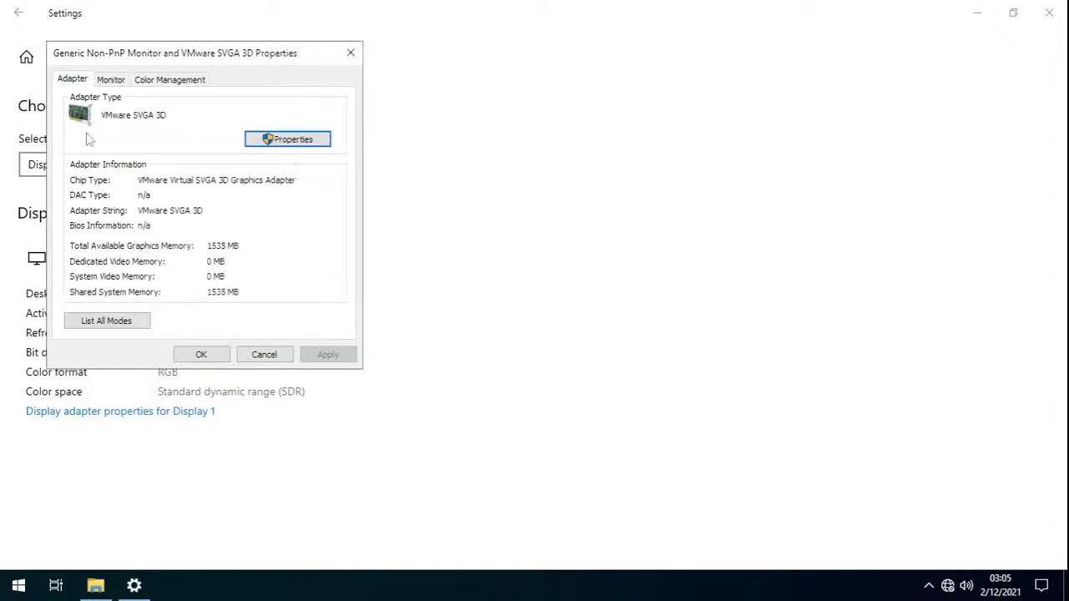
# - Examine the adapter's list of valid display modes, cancel the dialogs and go back to the Display page
pyautogui.click(121, 326)
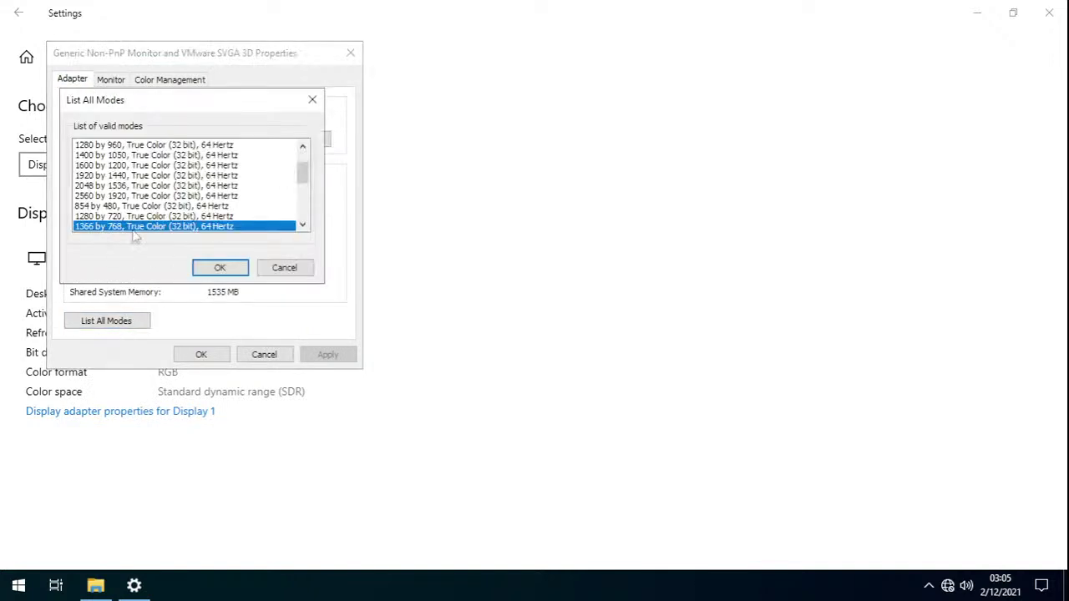
pyautogui.moveTo(306, 182); pyautogui.dragTo(304, 243)
pyautogui.click(285, 268)
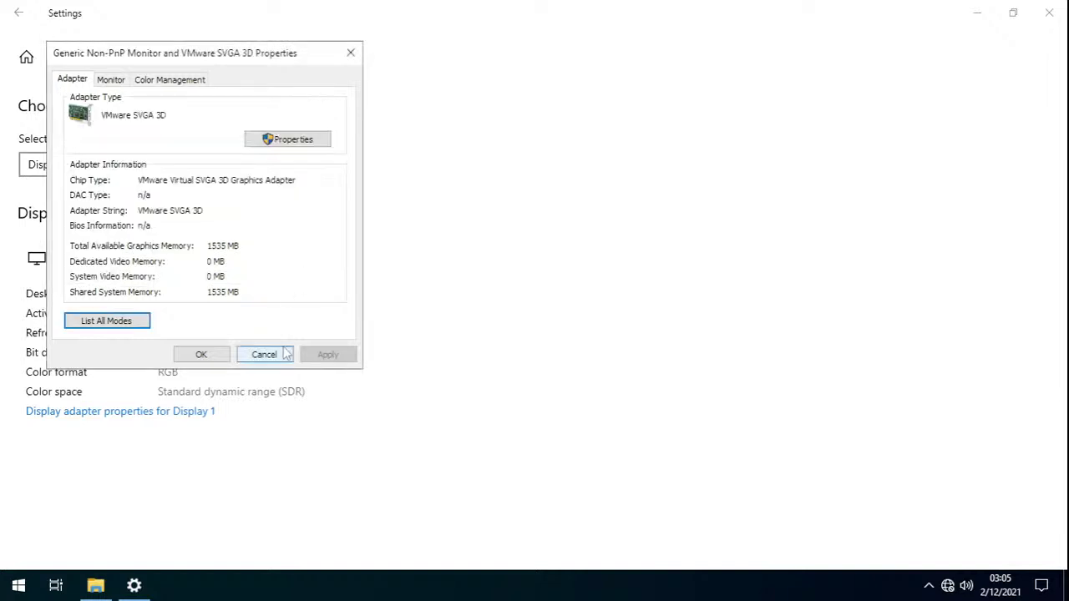
pyautogui.click(264, 354)
pyautogui.click(29, 13)
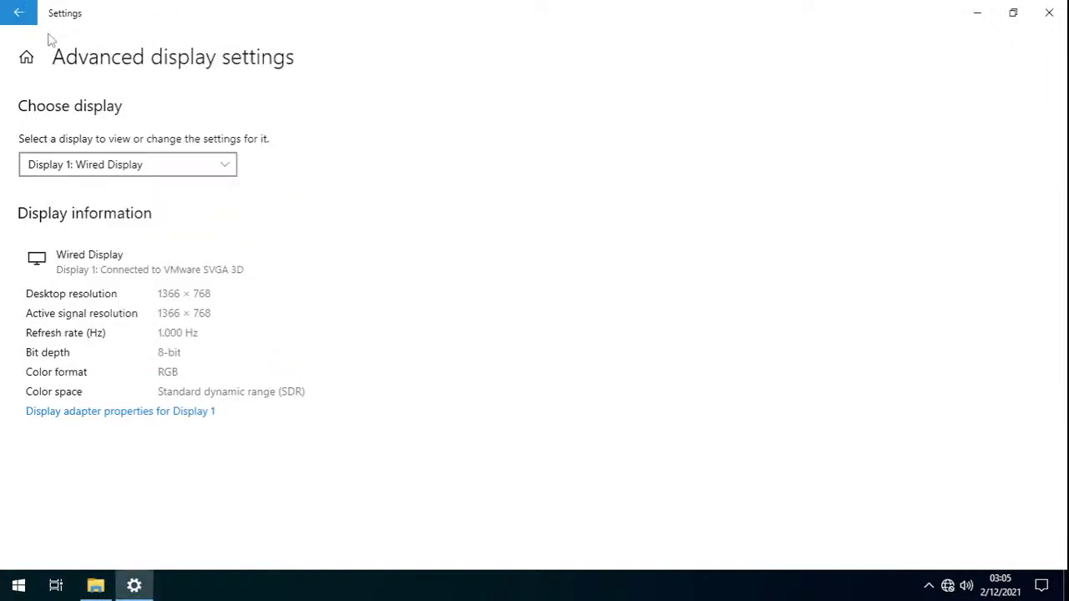
# - Look through the remaining System categories, return to the Windows Settings home page and minimize the virtual machine
pyautogui.hotkey('ctrl', 'alt')
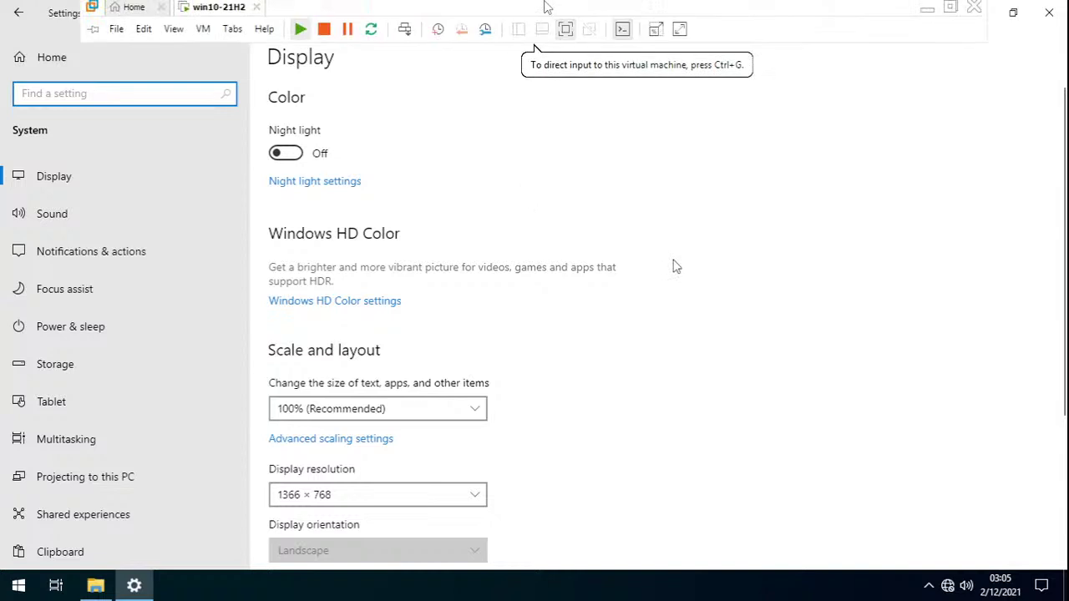
pyautogui.click(657, 198)
pyautogui.scroll(-4, 63, 193)
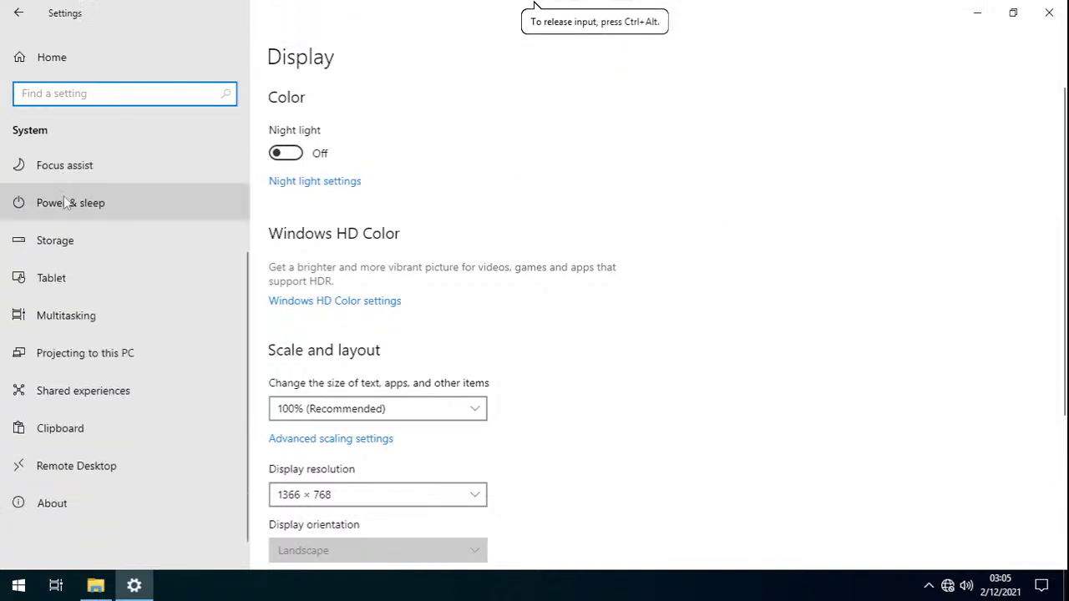
pyautogui.click(15, 18)
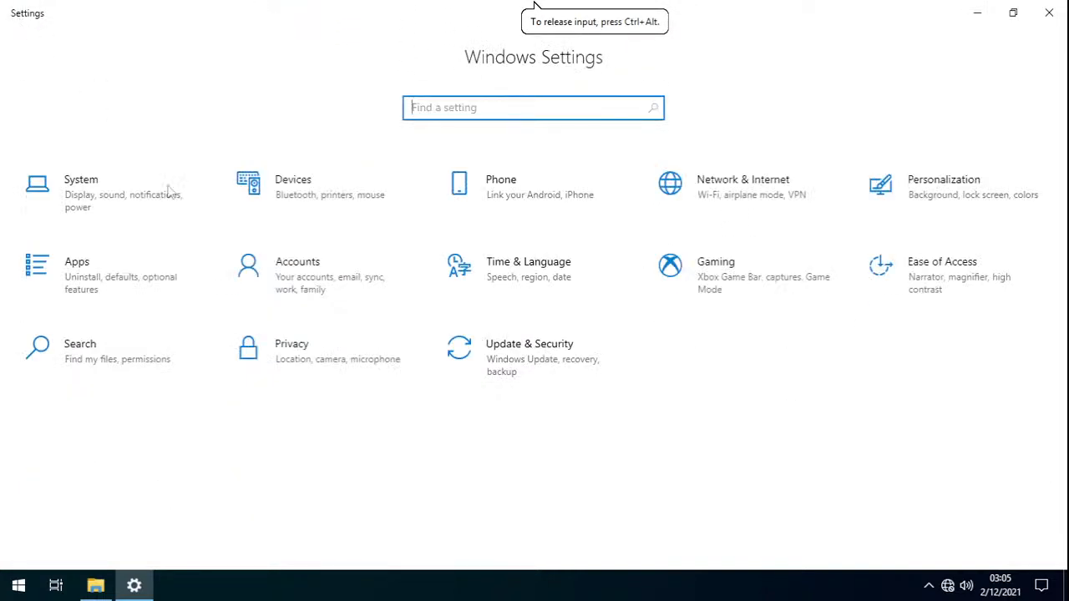
pyautogui.hotkey('ctrl', 'alt')
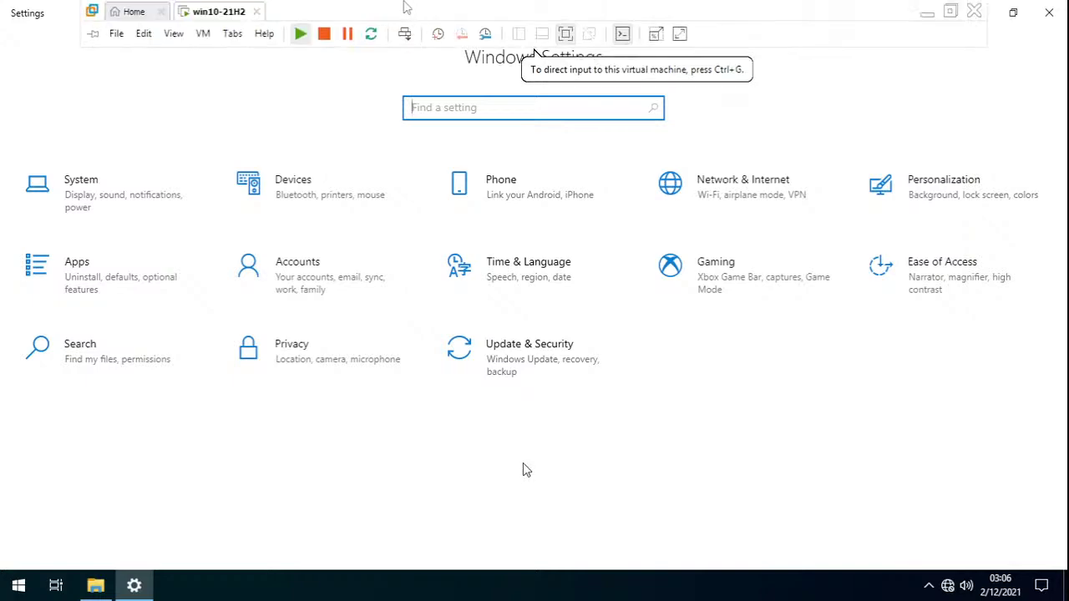
pyautogui.click(935, 15)
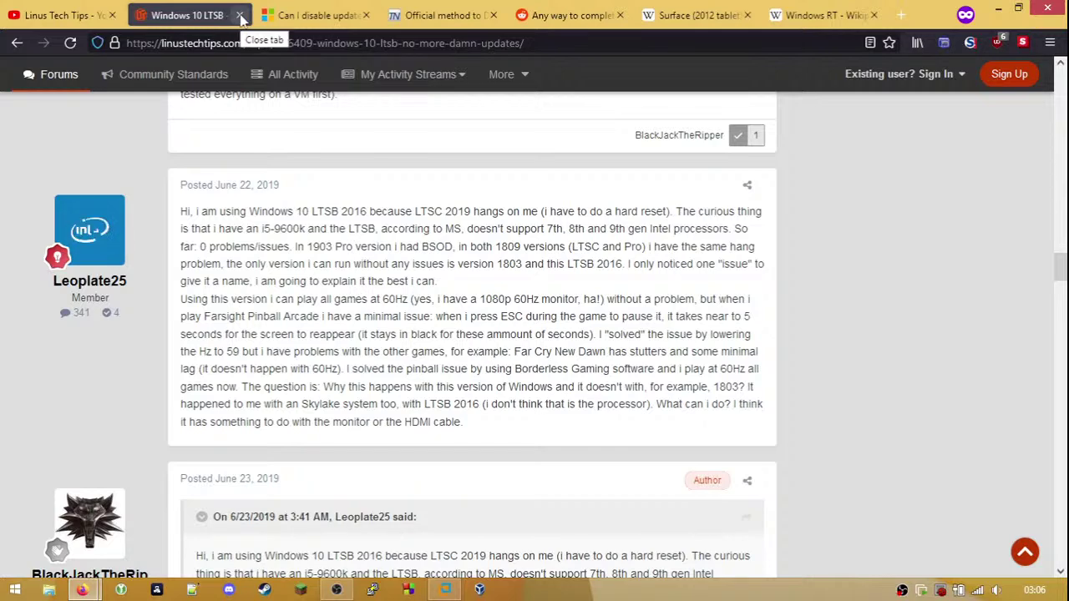
# - Close the LTSB forum thread and read the first reply in the Microsoft Community thread about disabling updates in Windows 10 Enterprise
pyautogui.click(240, 16)
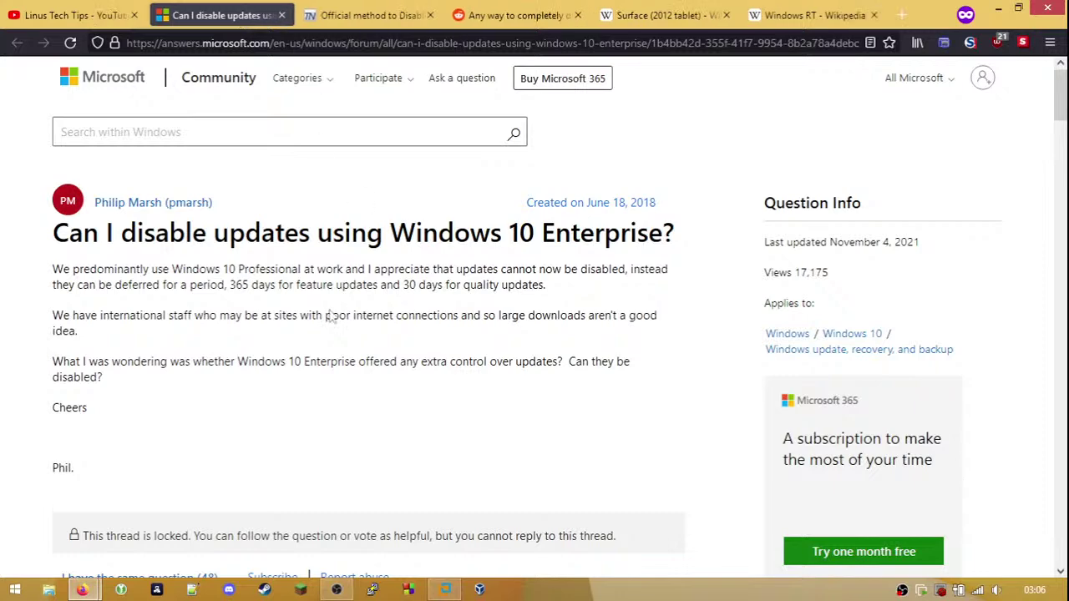
pyautogui.scroll(-4, 327, 318)
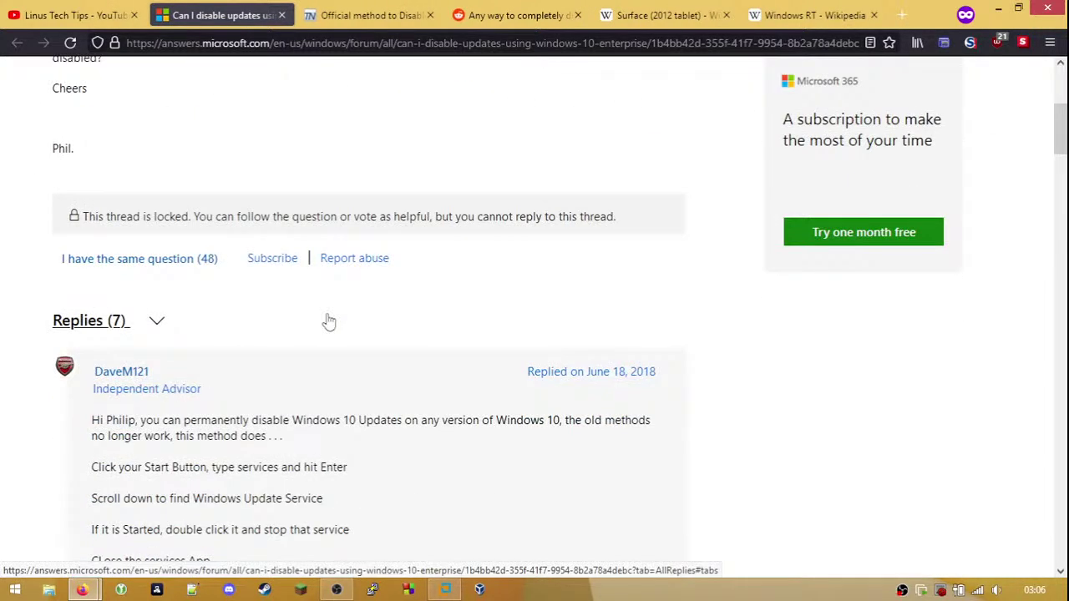
pyautogui.scroll(-1, 328, 321)
pyautogui.scroll(-1, 328, 317)
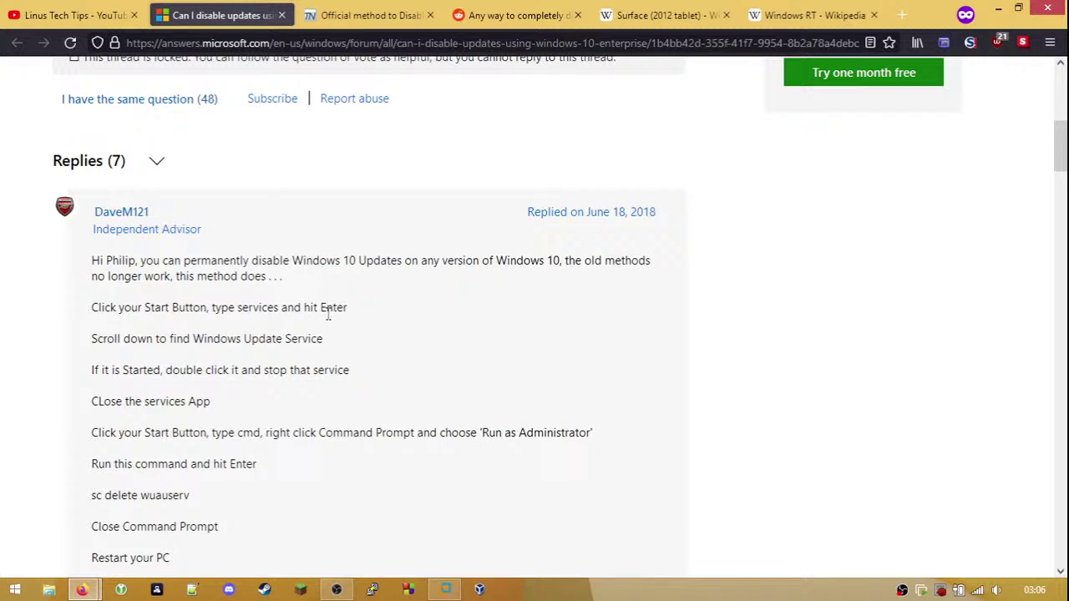
pyautogui.scroll(-1, 328, 315)
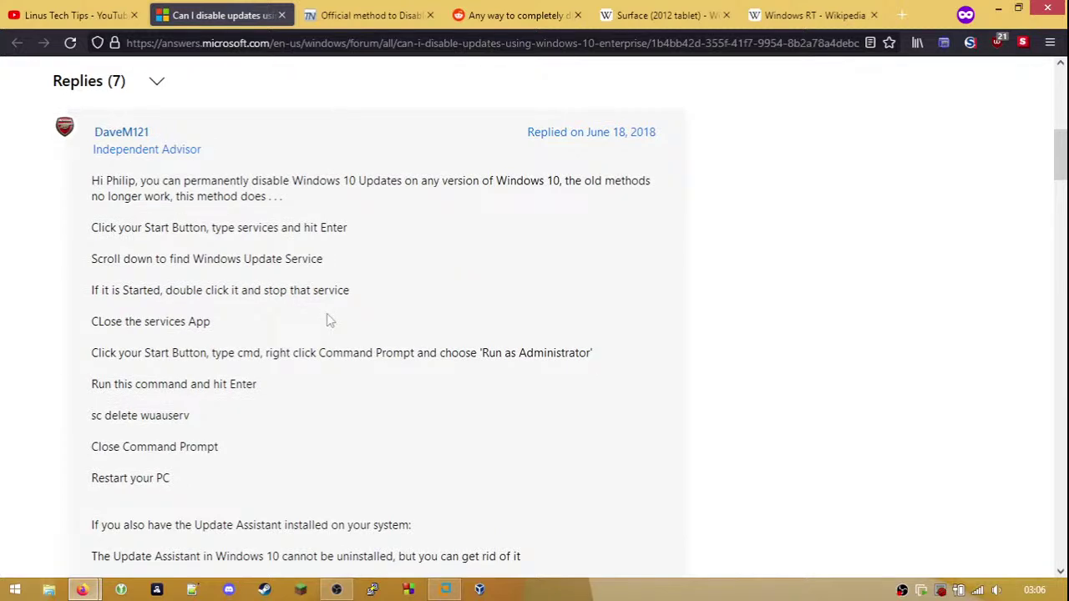
pyautogui.scroll(-3, 328, 317)
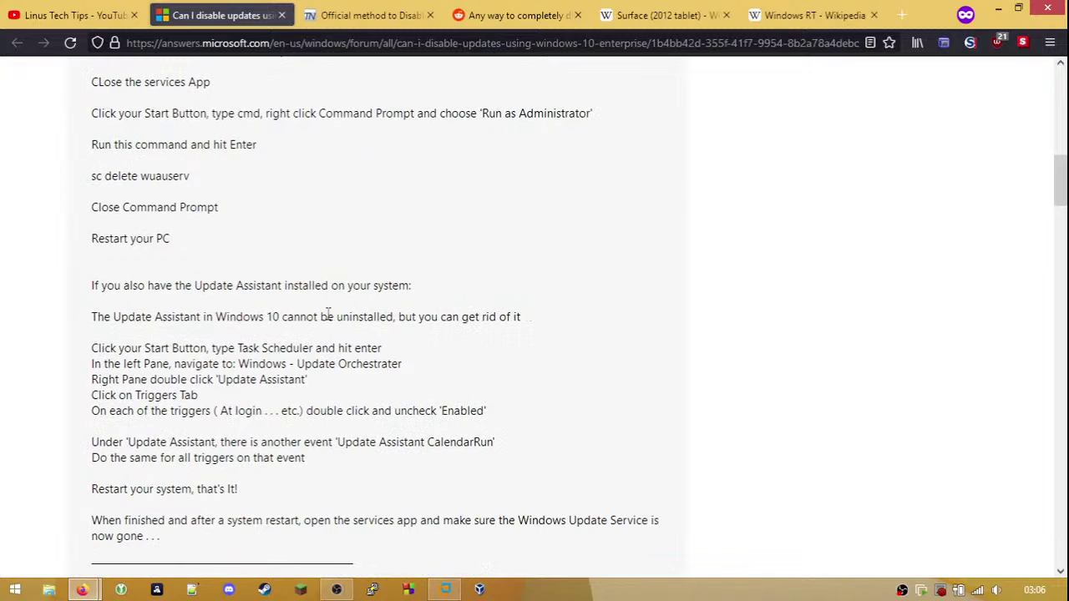
pyautogui.scroll(-3, 328, 315)
pyautogui.scroll(6, 326, 317)
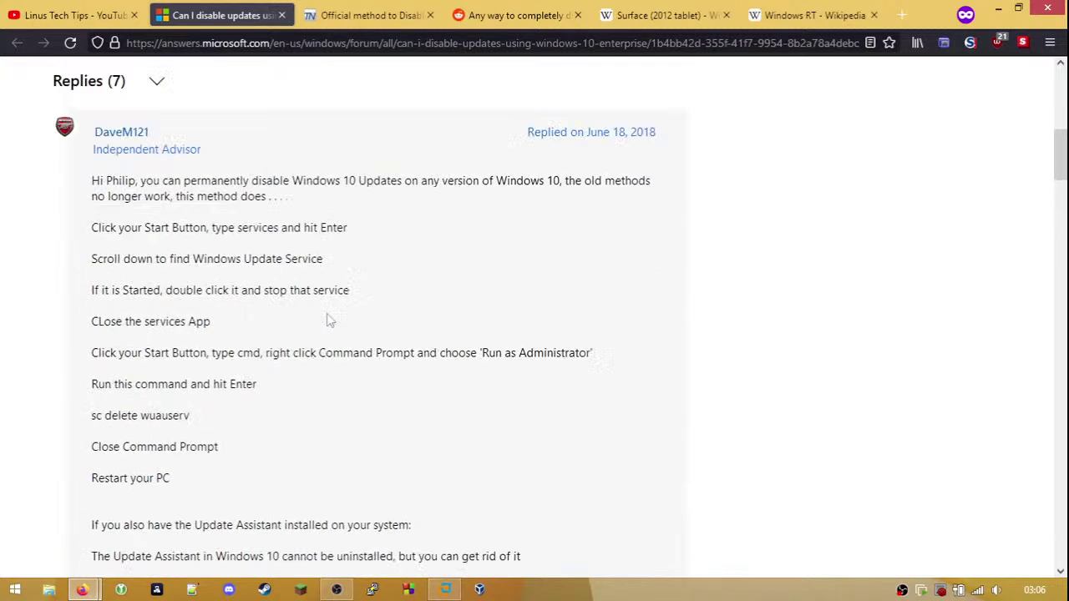
# - Open the TechNet thread on disabling auto update on LTSB and read its accepted group policy answer, rechecking the Microsoft Community reply
pyautogui.click(368, 15)
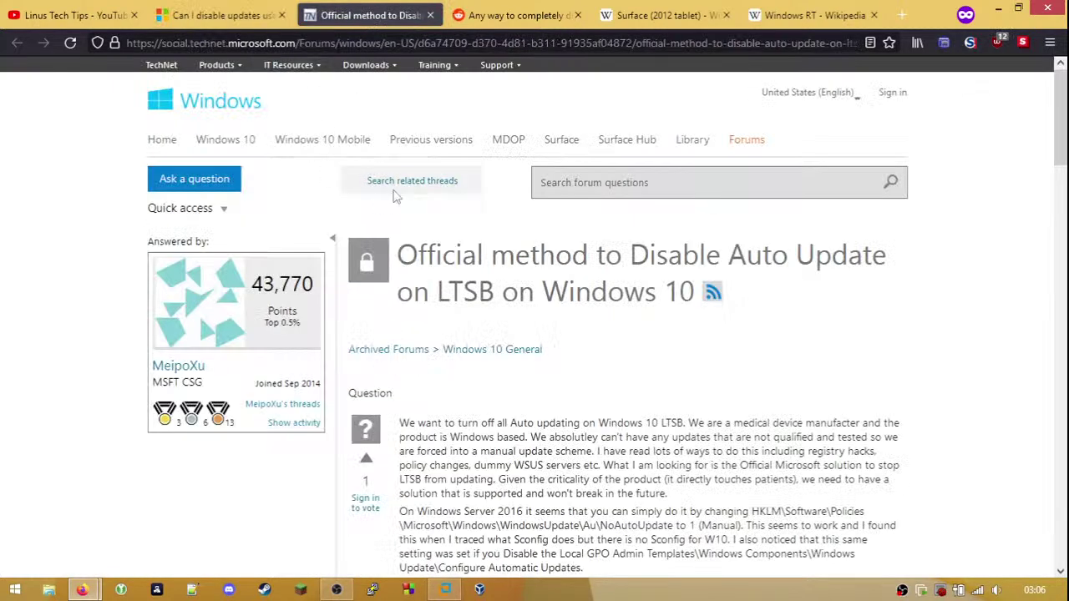
pyautogui.click(224, 15)
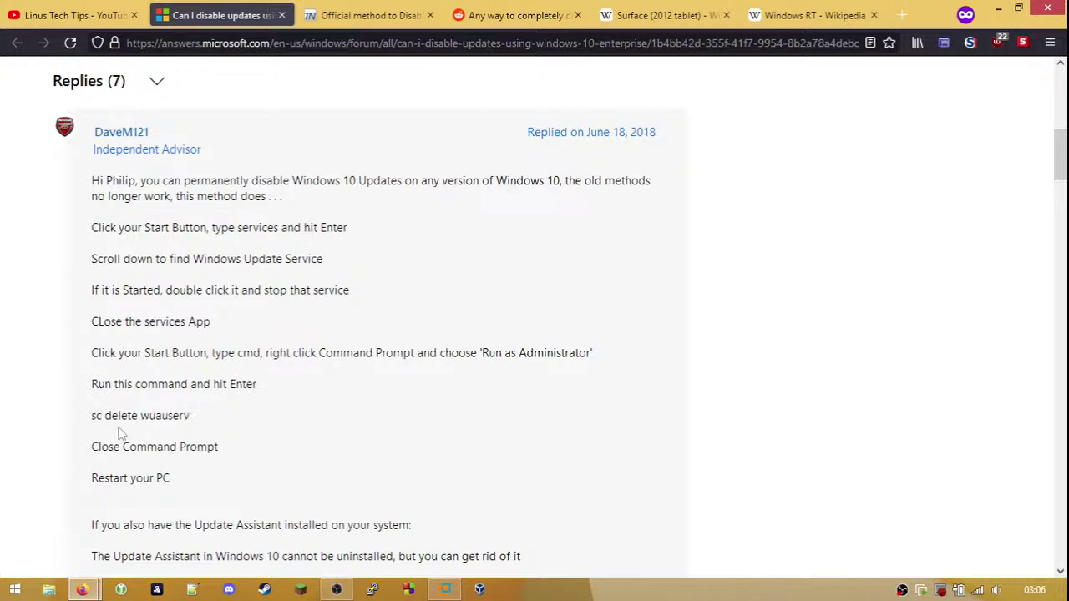
pyautogui.click(372, 18)
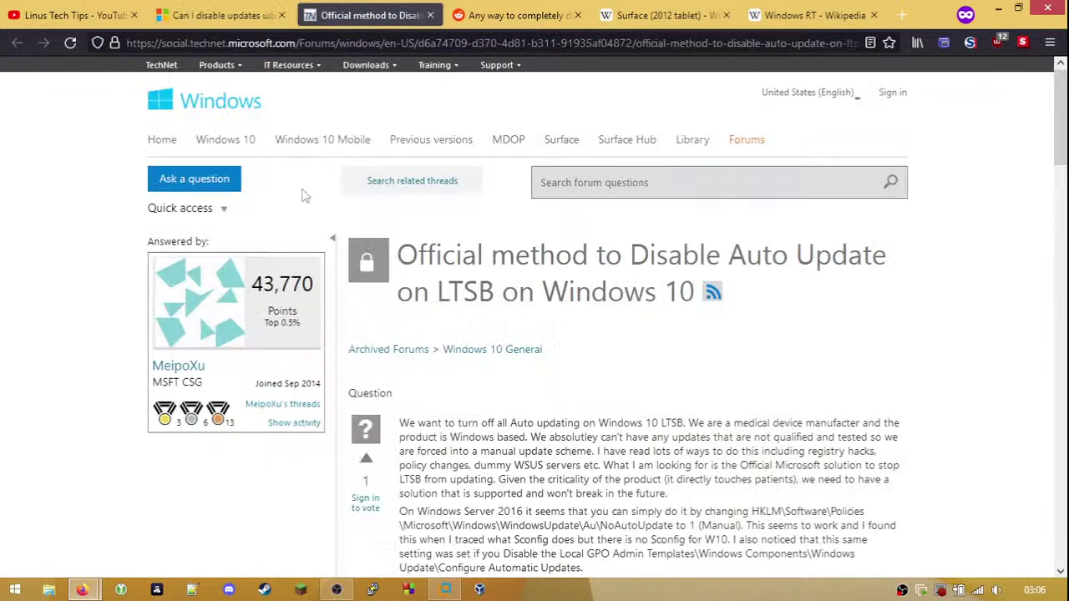
pyautogui.scroll(-3, 407, 317)
pyautogui.scroll(-4, 407, 317)
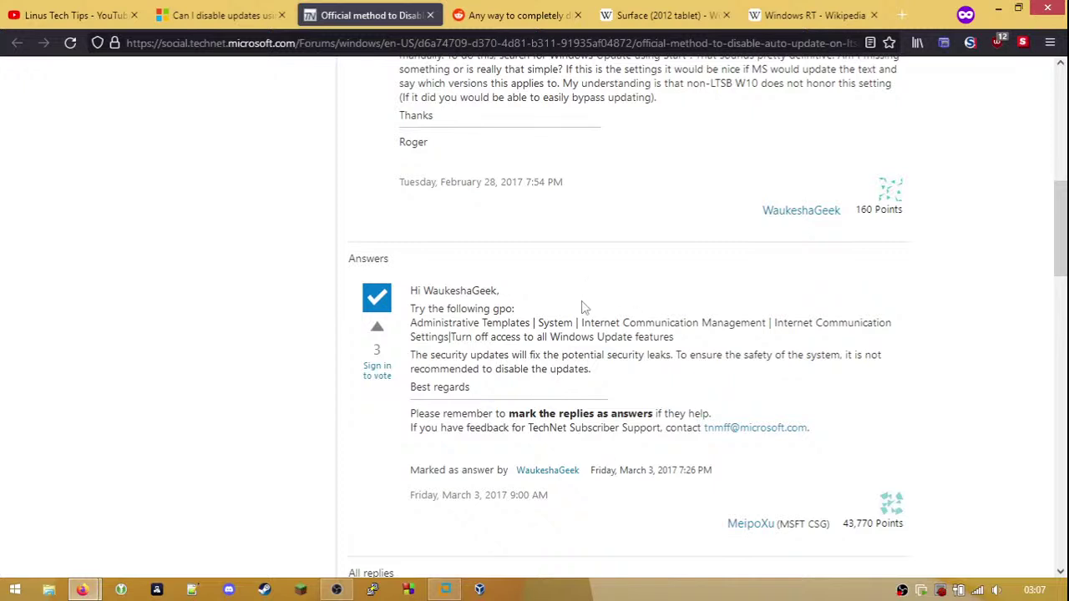
pyautogui.moveTo(450, 338); pyautogui.dragTo(674, 337)
pyautogui.click(643, 333)
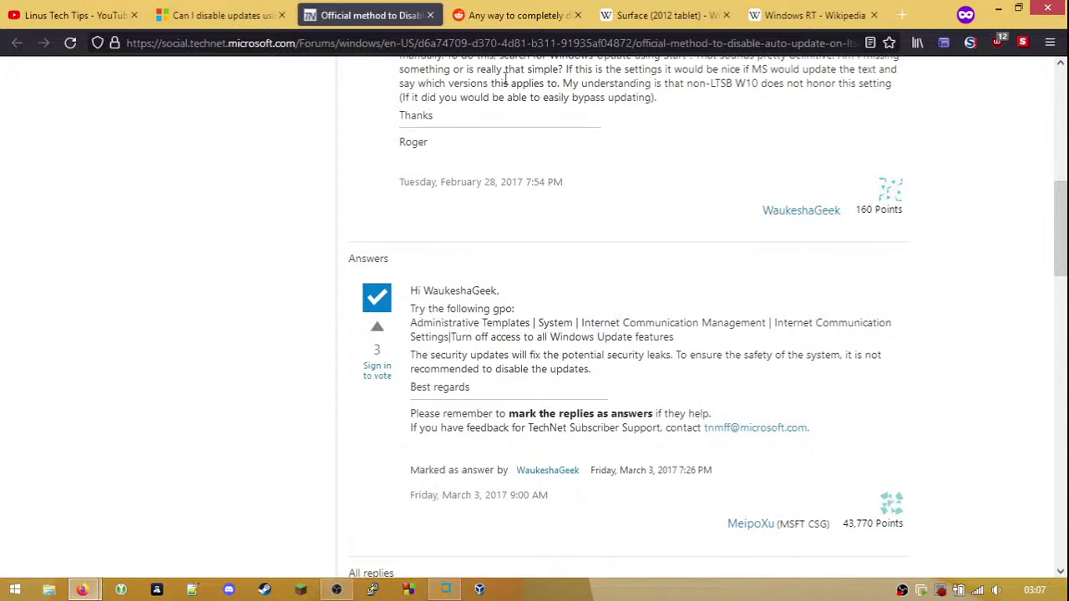
# - Glance at the Reddit thread on disabling W10 updates, review the Surface (2012 tablet) article down to its timeline and close that article
pyautogui.click(513, 15)
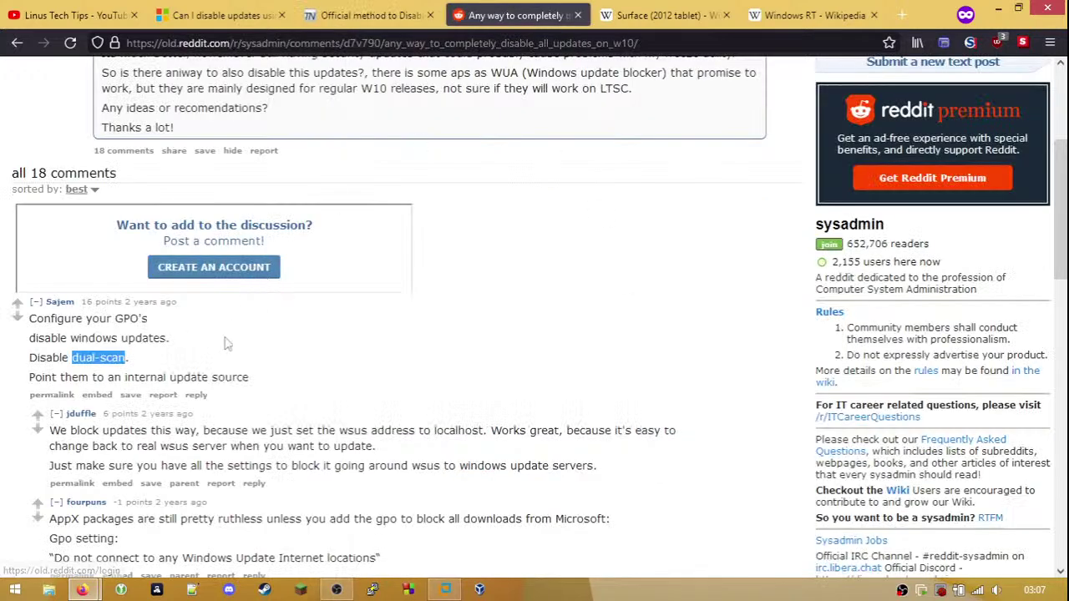
pyautogui.scroll(-2, 224, 343)
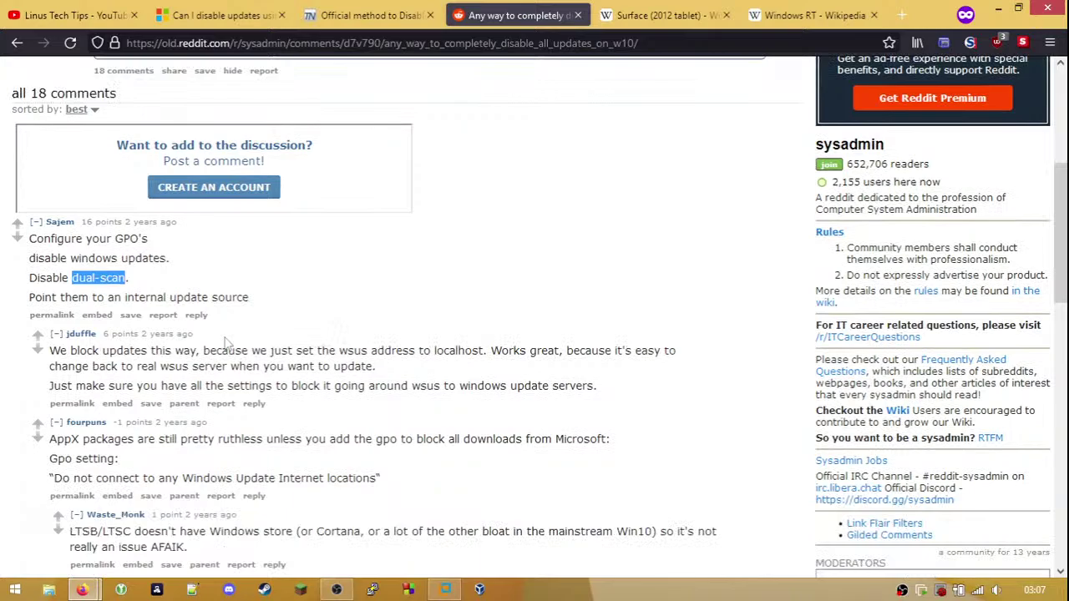
pyautogui.click(678, 15)
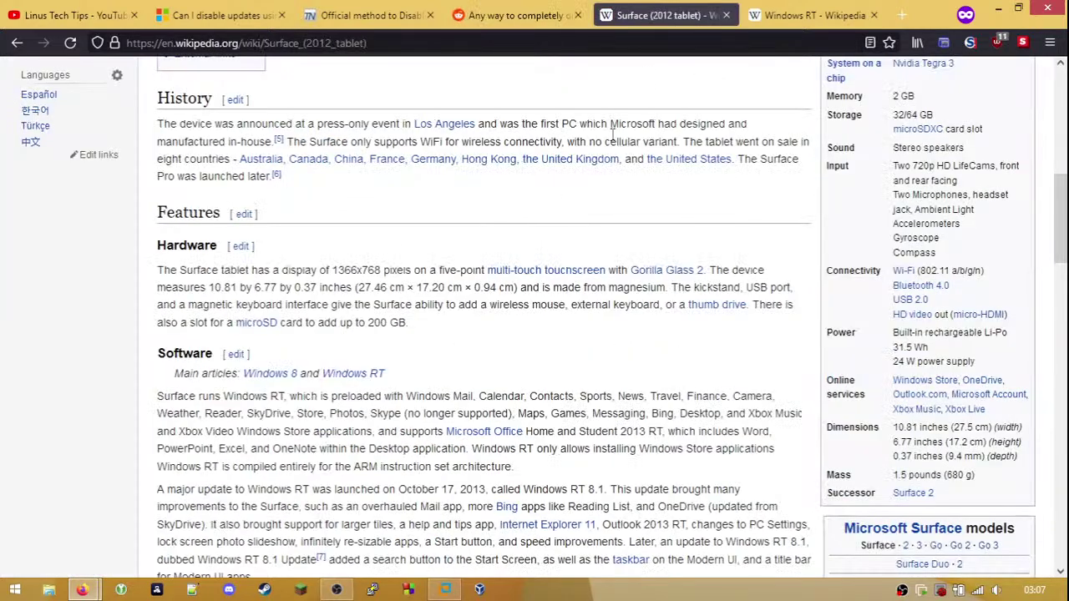
pyautogui.scroll(-10, 627, 154)
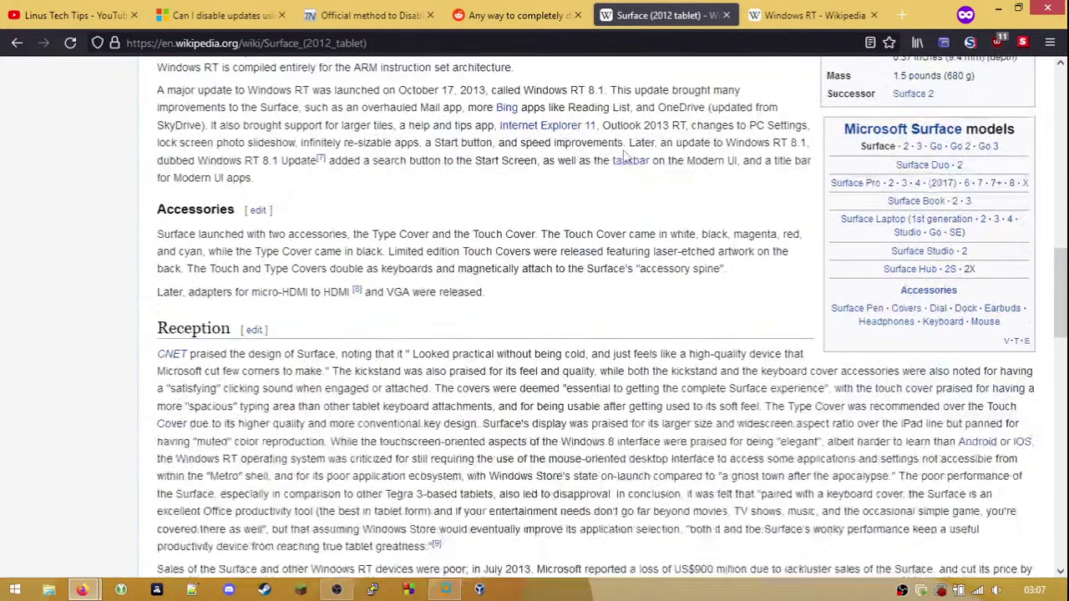
pyautogui.scroll(-2, 624, 157)
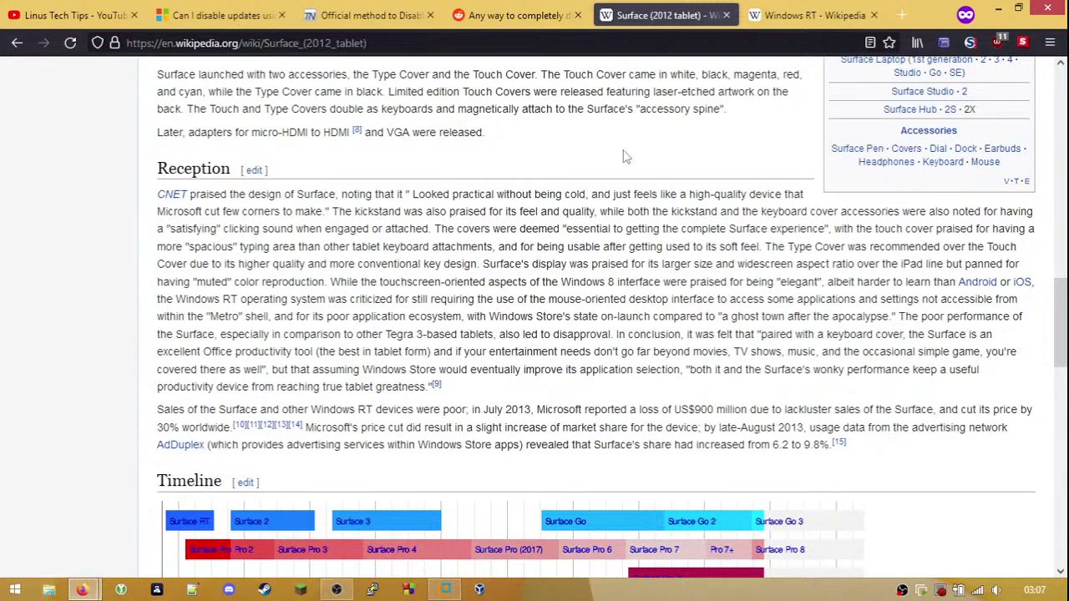
pyautogui.scroll(-5, 625, 157)
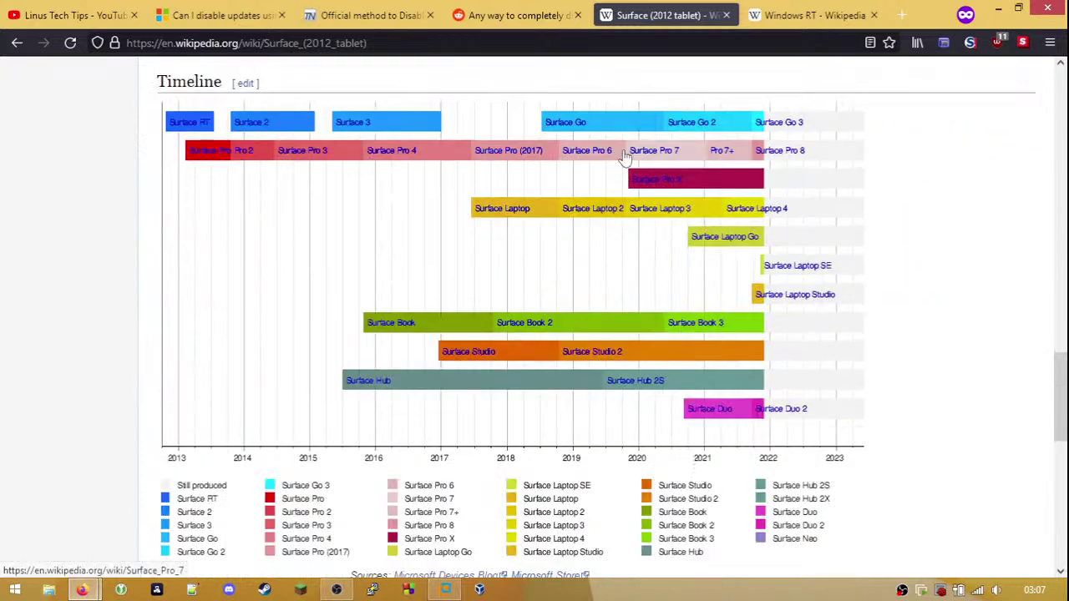
pyautogui.click(726, 16)
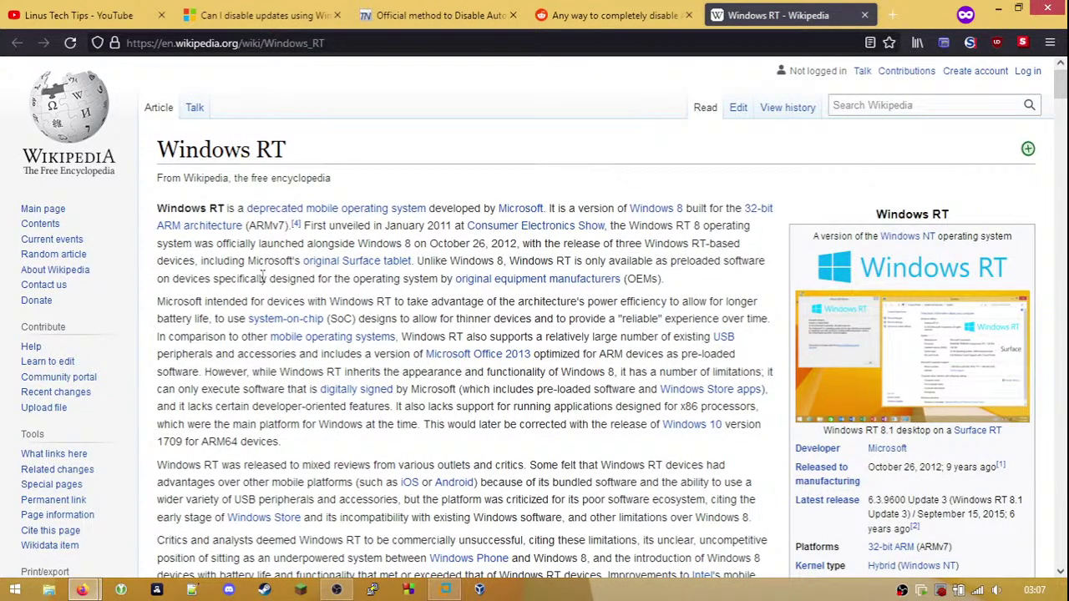
# - Skim the introduction of the Windows RT article and go to its section on differences from Windows 8
pyautogui.scroll(-3, 365, 289)
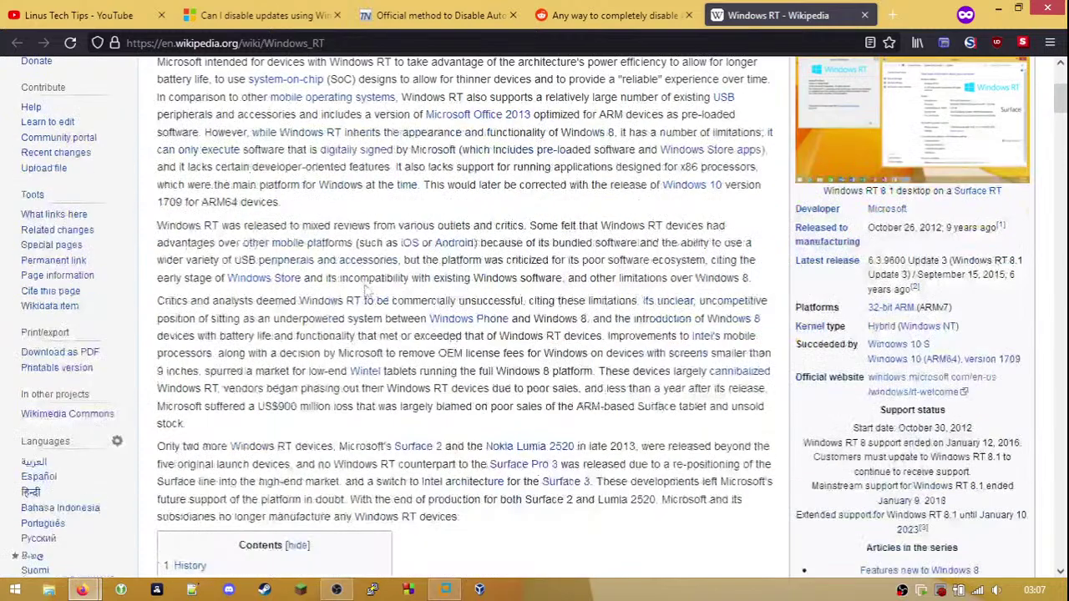
pyautogui.scroll(-4, 365, 289)
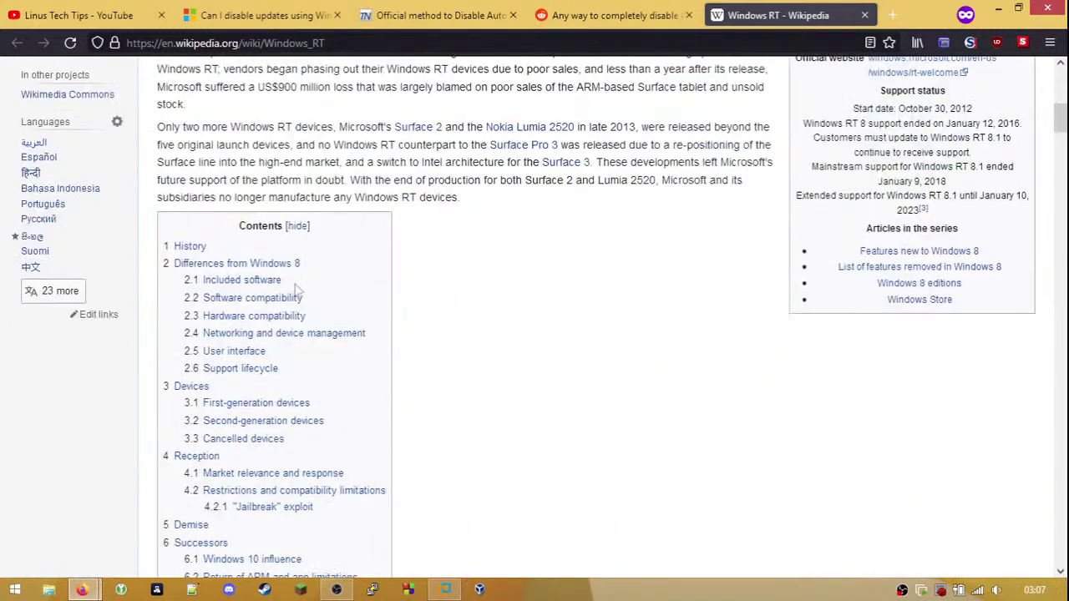
pyautogui.click(276, 265)
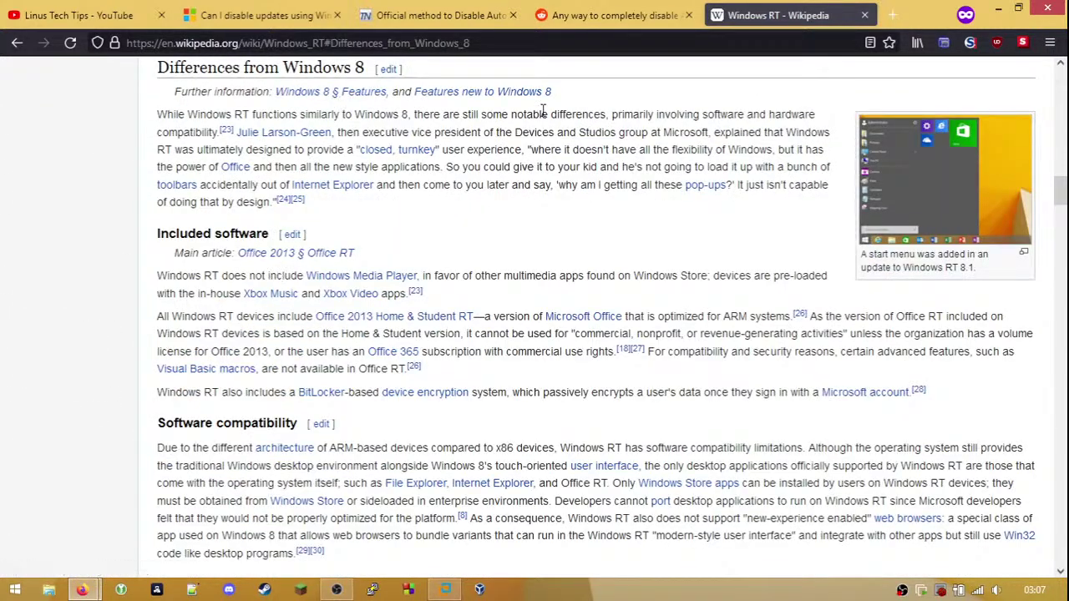
# - Open the Windows RT 8.1 Start menu image in a new tab, examine the screenshot and its deletion notice, and close it
pyautogui.middleClick(940, 192)
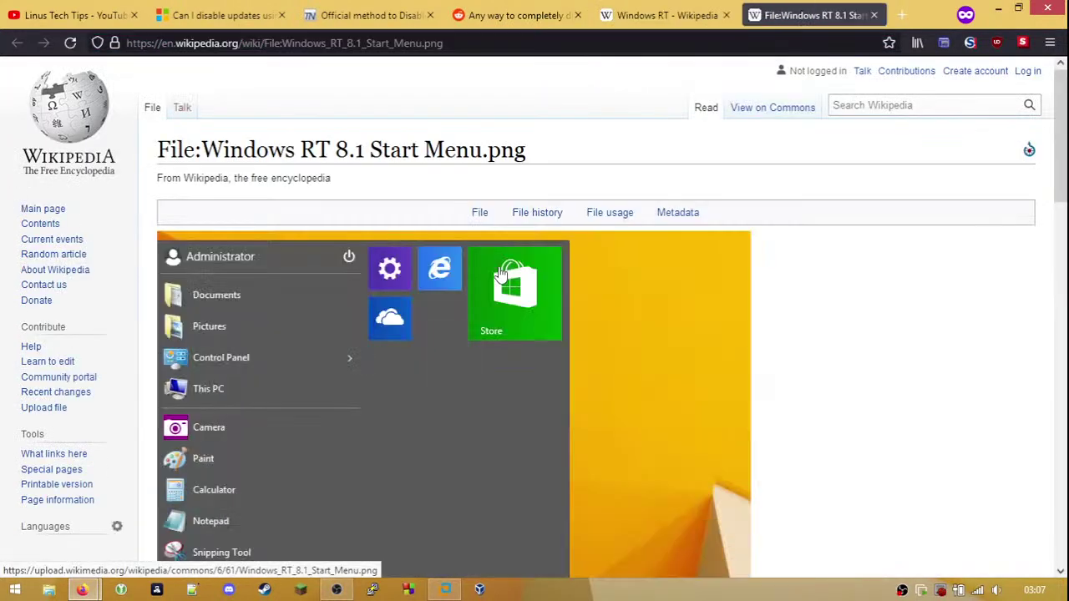
pyautogui.scroll(-3, 546, 300)
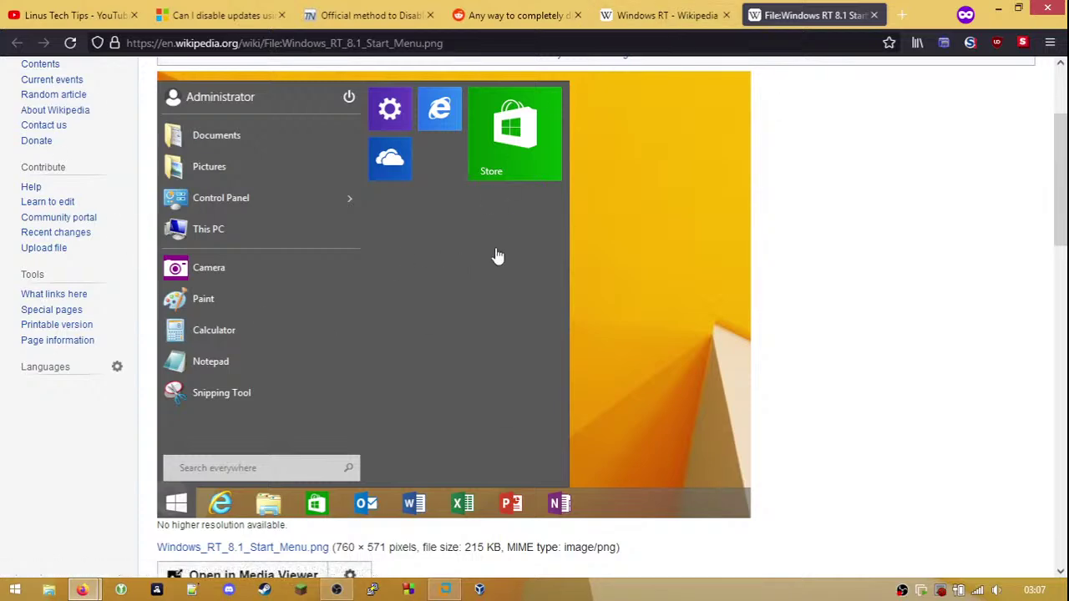
pyautogui.scroll(3, 496, 255)
pyautogui.scroll(-5, 334, 232)
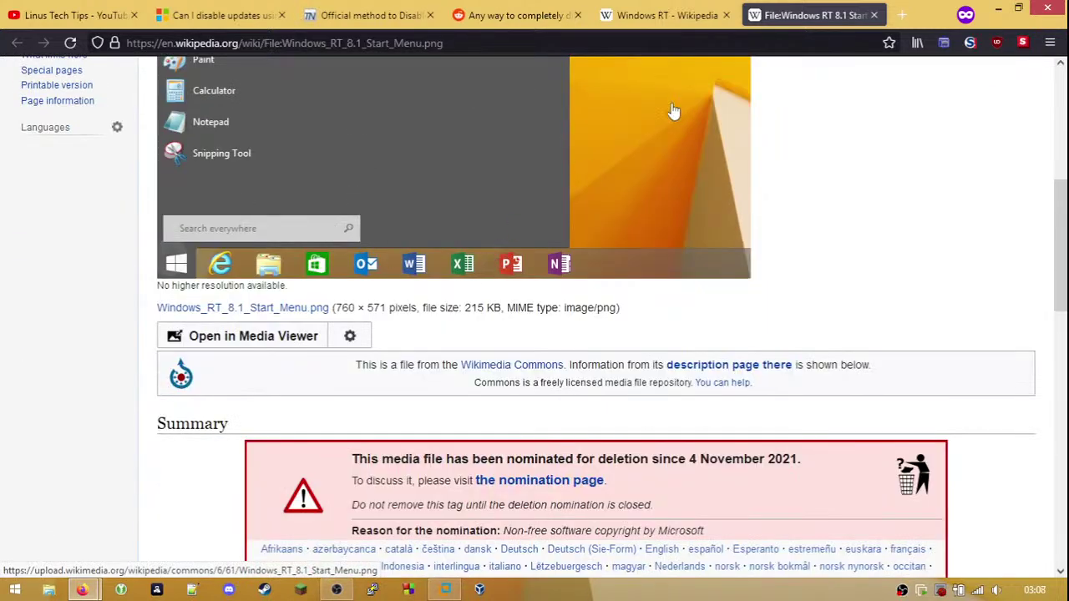
pyautogui.scroll(-2, 677, 115)
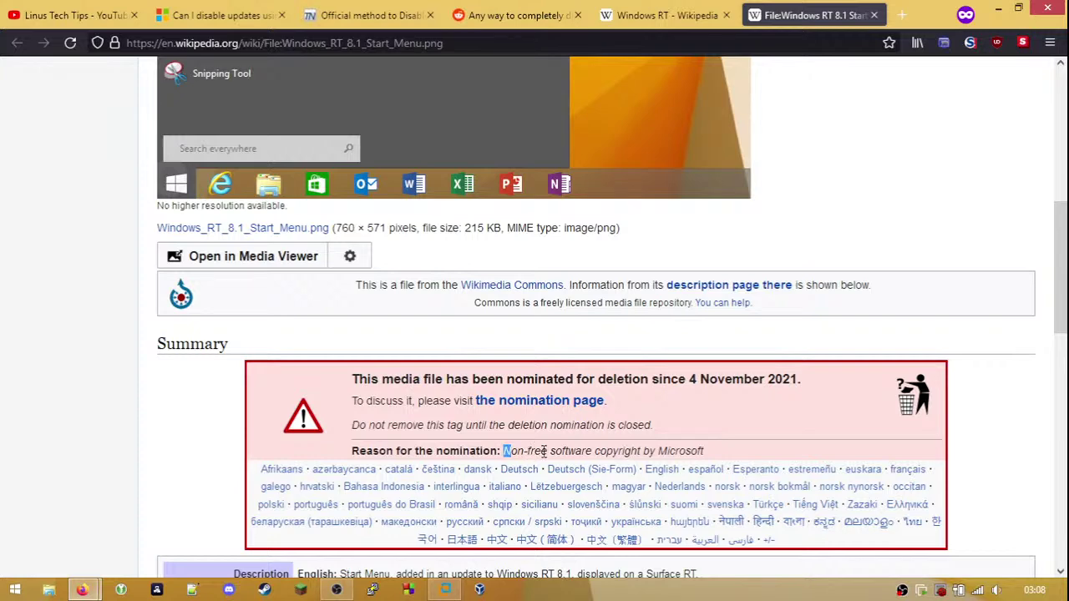
pyautogui.scroll(2, 556, 399)
pyautogui.click(873, 15)
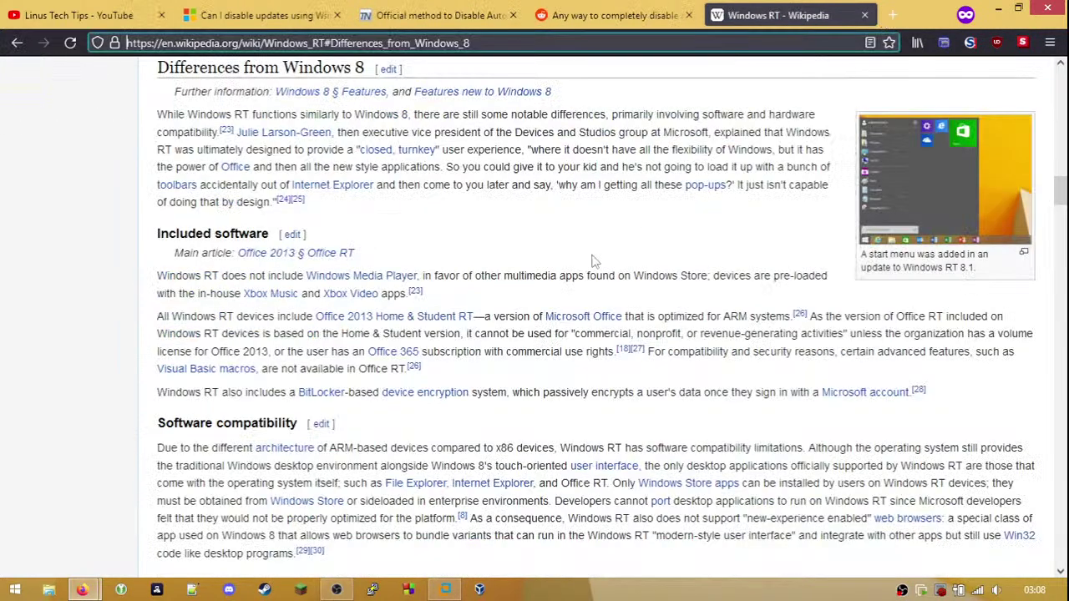
# - Read the Windows RT article's device sections, from first-generation to cancelled devices, glancing ahead at the Reception section
pyautogui.scroll(-12, 483, 349)
pyautogui.scroll(-4, 483, 349)
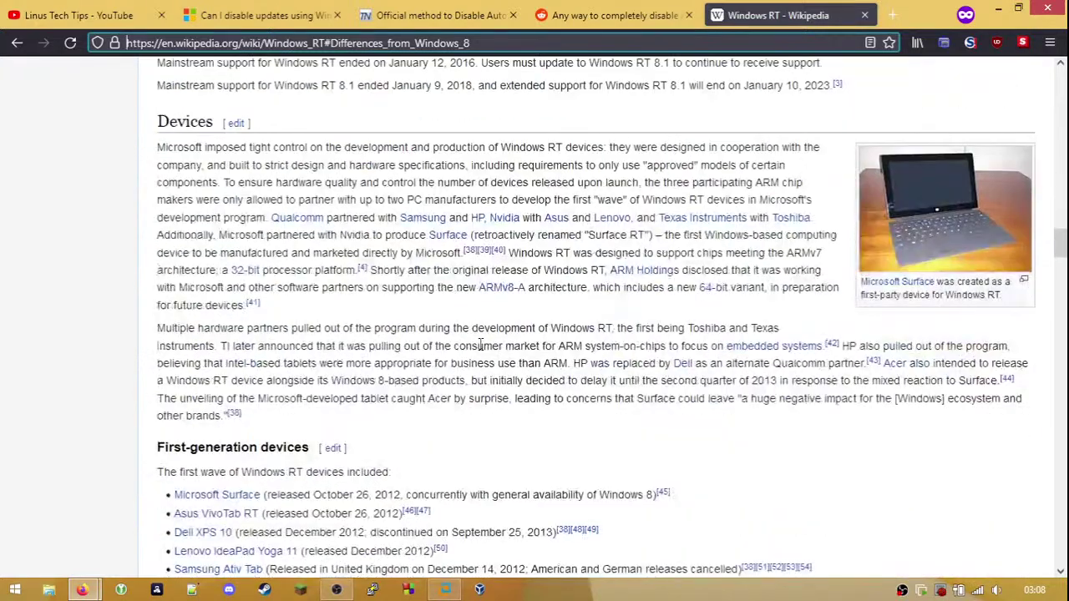
pyautogui.scroll(-5, 483, 349)
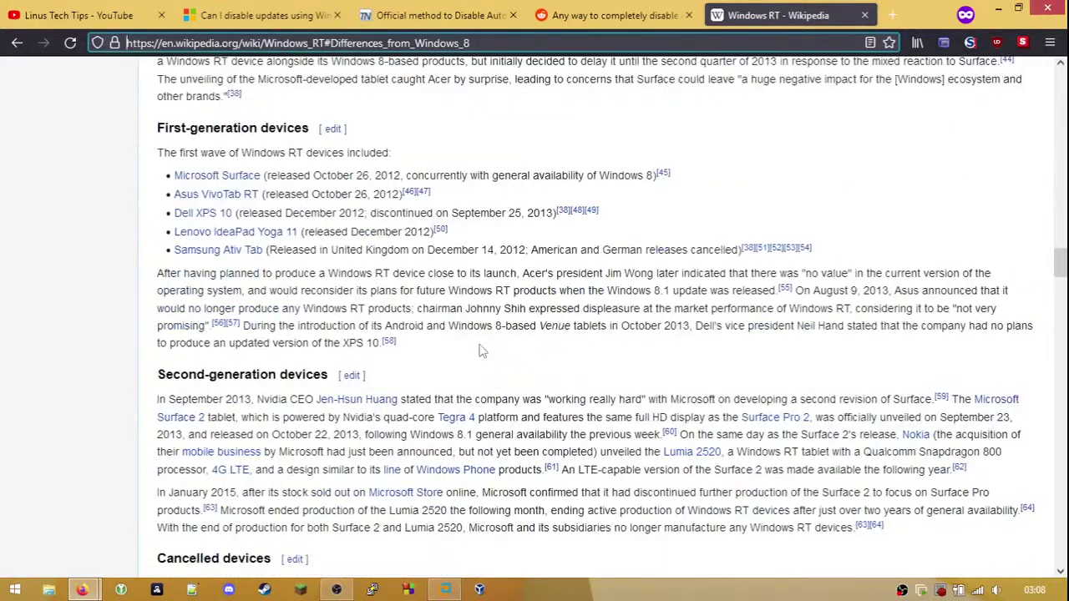
pyautogui.scroll(-7, 483, 349)
pyautogui.scroll(-5, 480, 344)
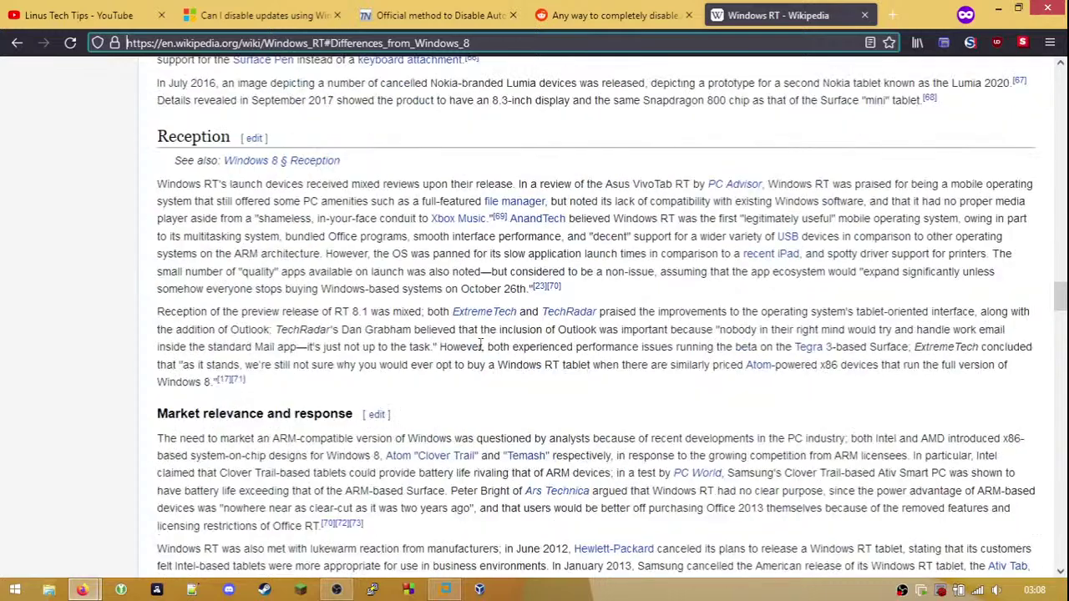
pyautogui.scroll(7, 480, 345)
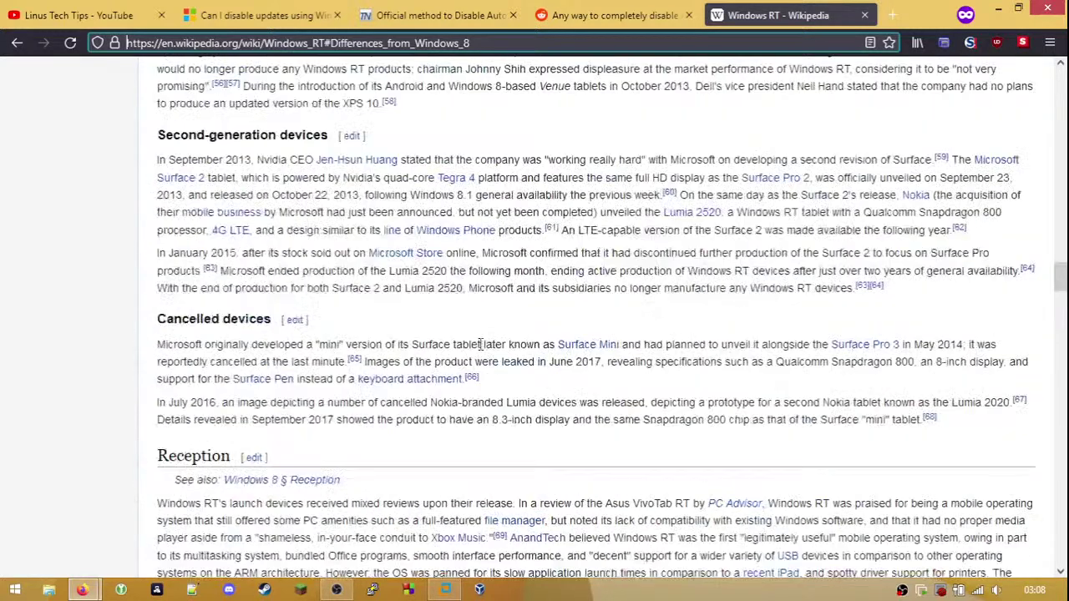
pyautogui.scroll(3, 480, 345)
pyautogui.scroll(-3, 481, 349)
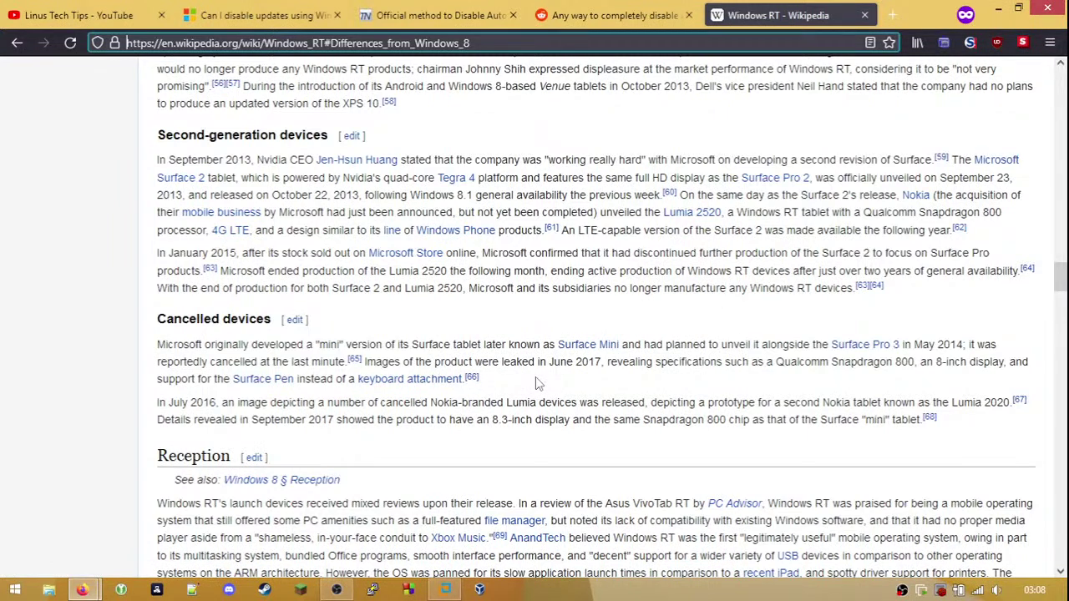
# - Open the Surface Mini article in a new tab, review its history, features and specifications, and close it
pyautogui.rightClick(592, 350)
pyautogui.press('t')
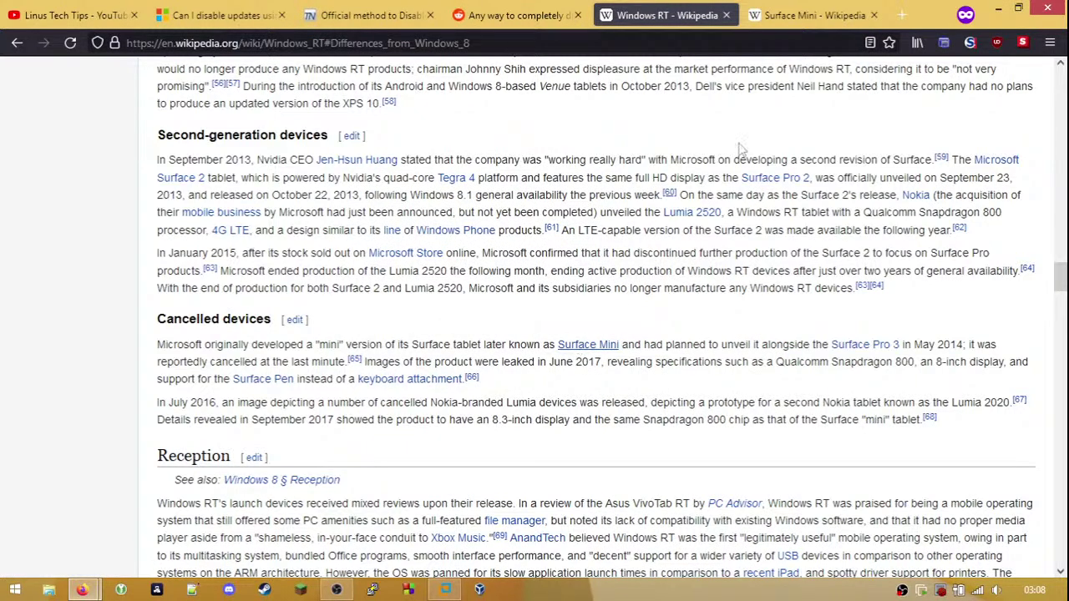
pyautogui.click(785, 15)
pyautogui.scroll(-10, 614, 226)
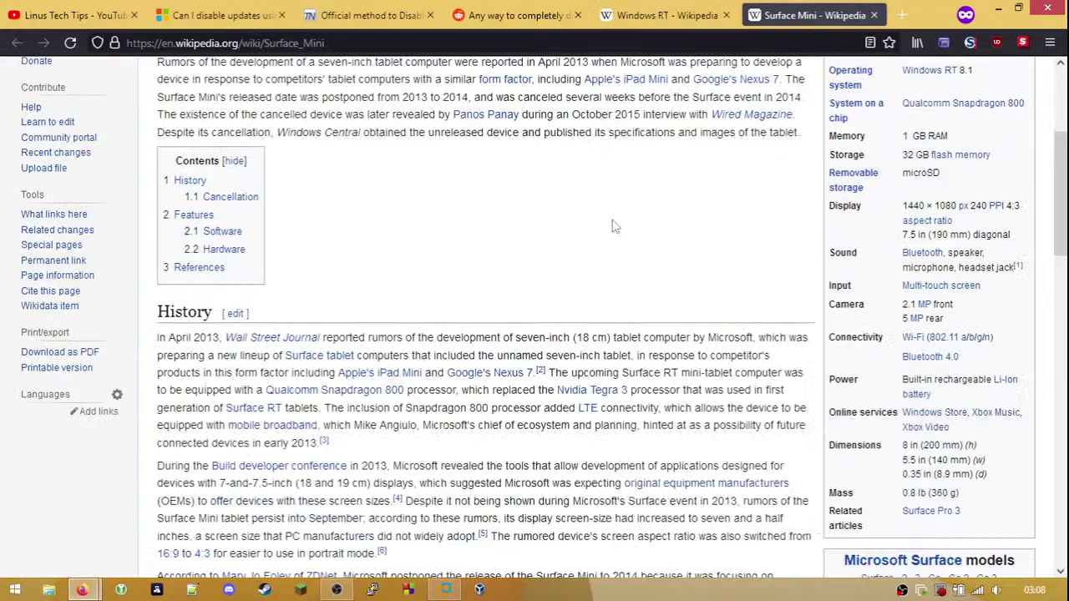
pyautogui.scroll(-8, 614, 225)
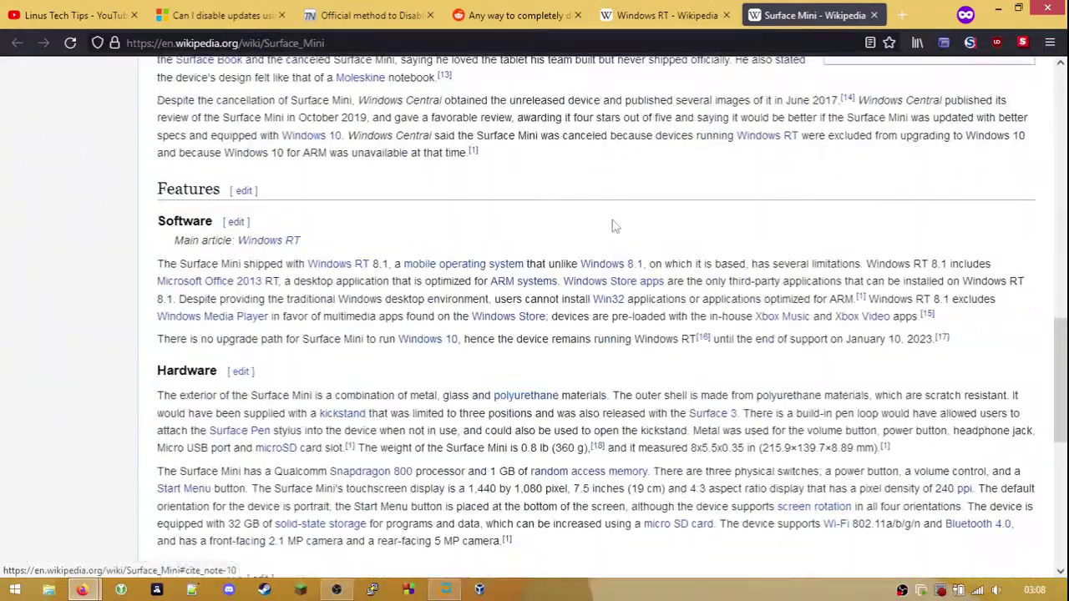
pyautogui.scroll(18, 614, 216)
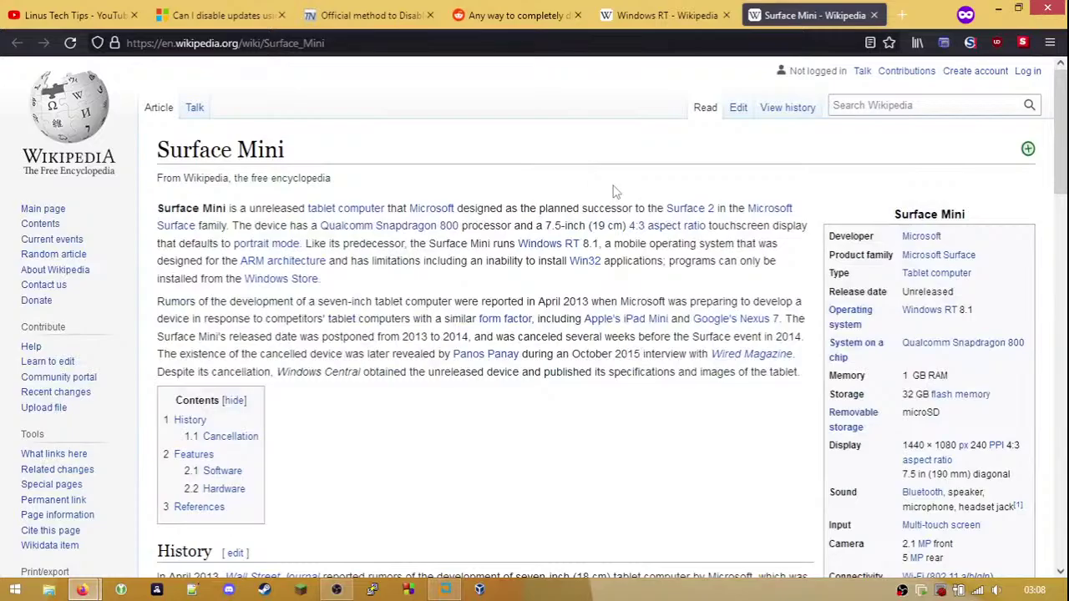
pyautogui.hotkey('ctrl', 'w')
# - Find the restrictions and compatibility section, view its invalid program error screenshot in a new tab and close it
pyautogui.scroll(-3, 530, 266)
pyautogui.scroll(-2, 432, 255)
pyautogui.scroll(-6, 432, 255)
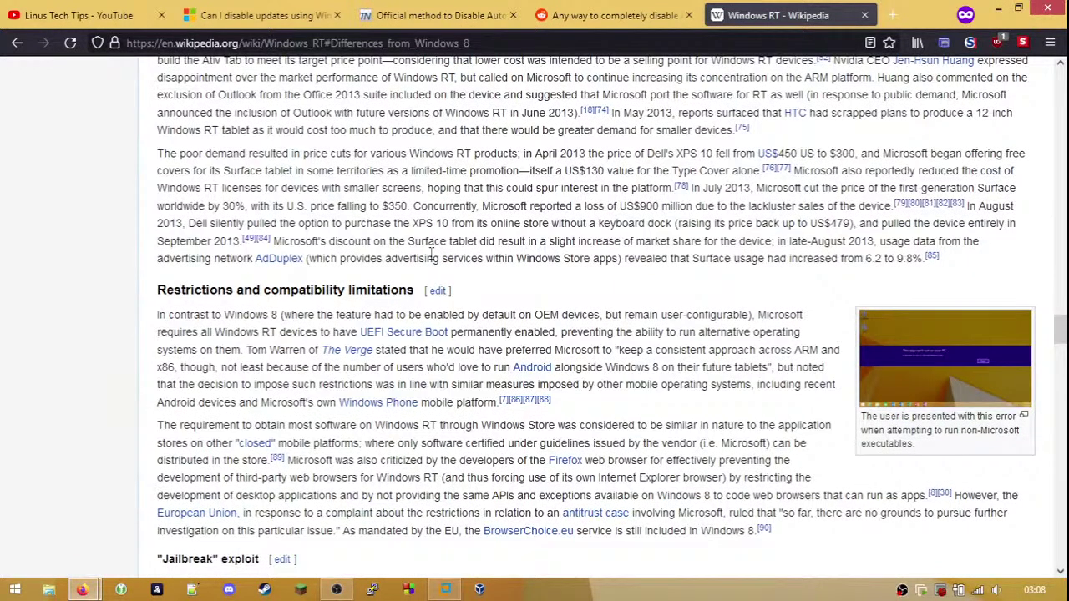
pyautogui.rightClick(890, 329)
pyautogui.click(927, 30)
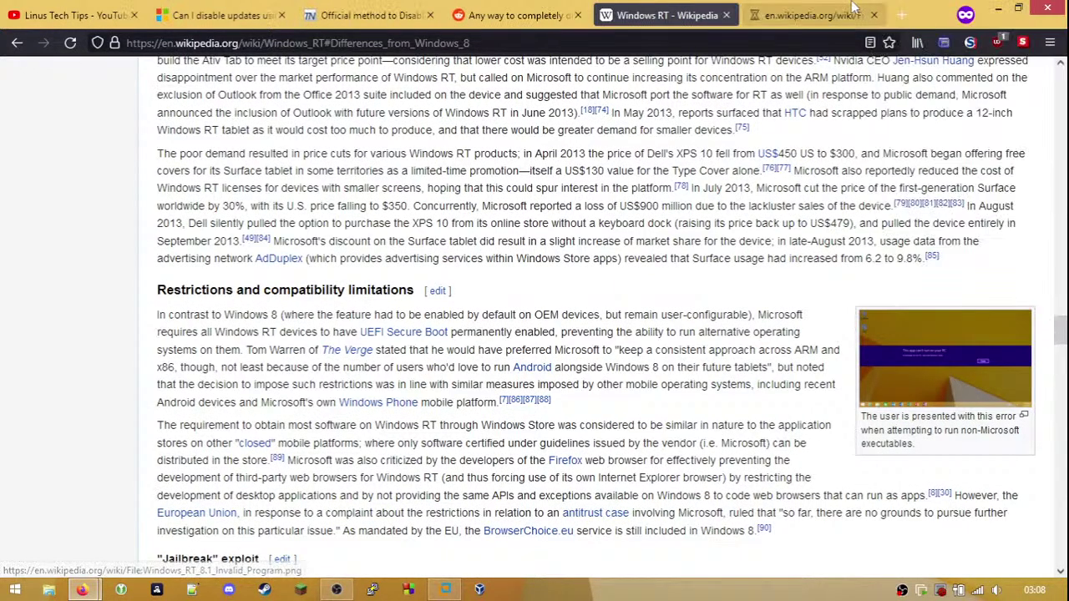
pyautogui.click(848, 12)
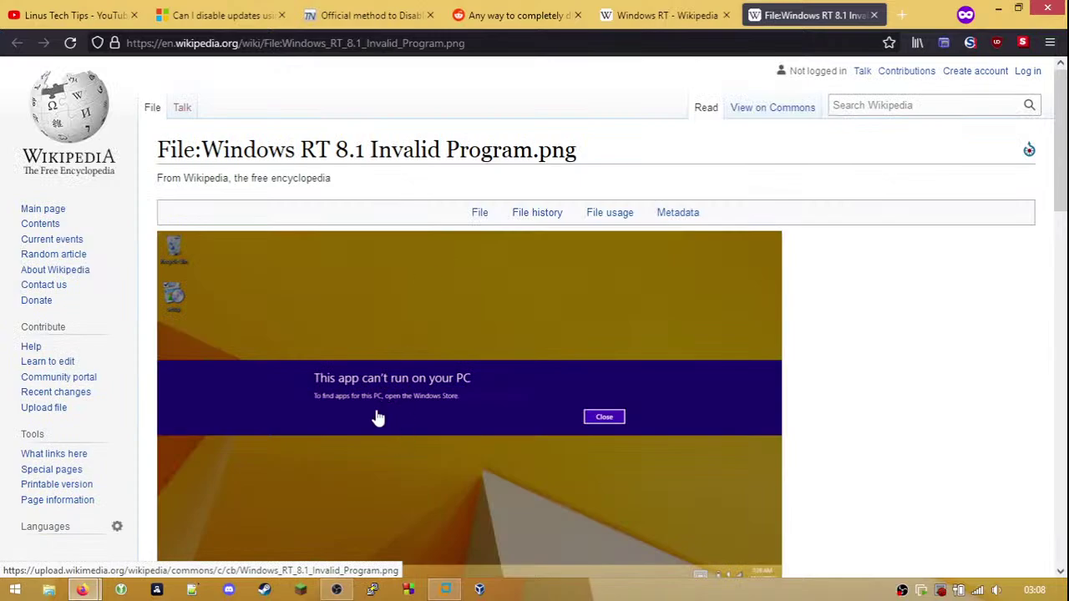
pyautogui.hotkey('ctrl', 'w')
# - Read the "Jailbreak" exploit and Demise sections of the Windows RT article
pyautogui.scroll(-4, 502, 392)
pyautogui.scroll(-3, 515, 388)
pyautogui.scroll(3, 516, 389)
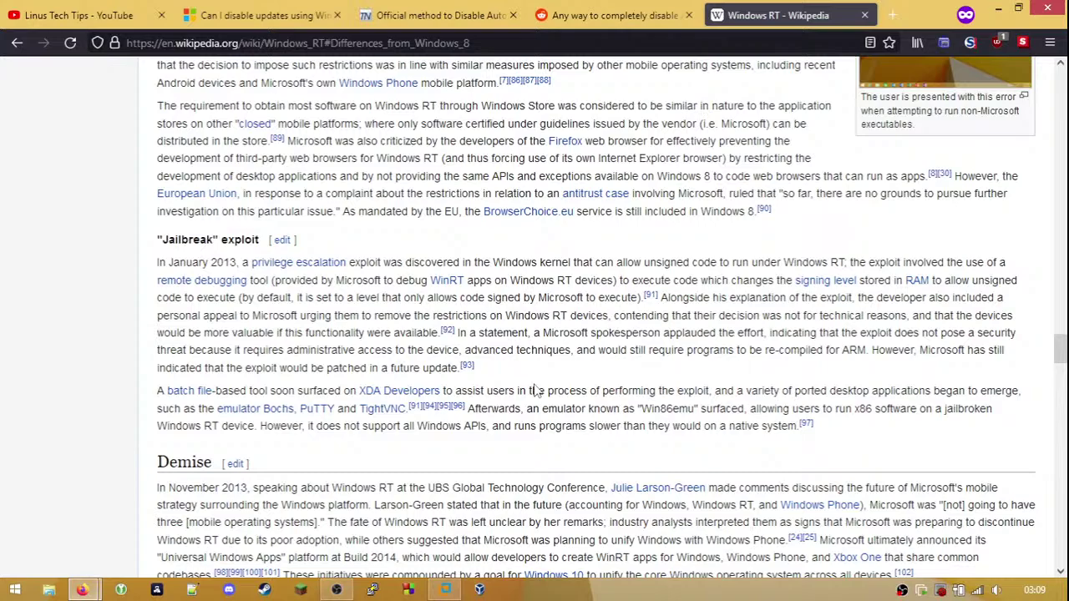
pyautogui.scroll(-4, 559, 386)
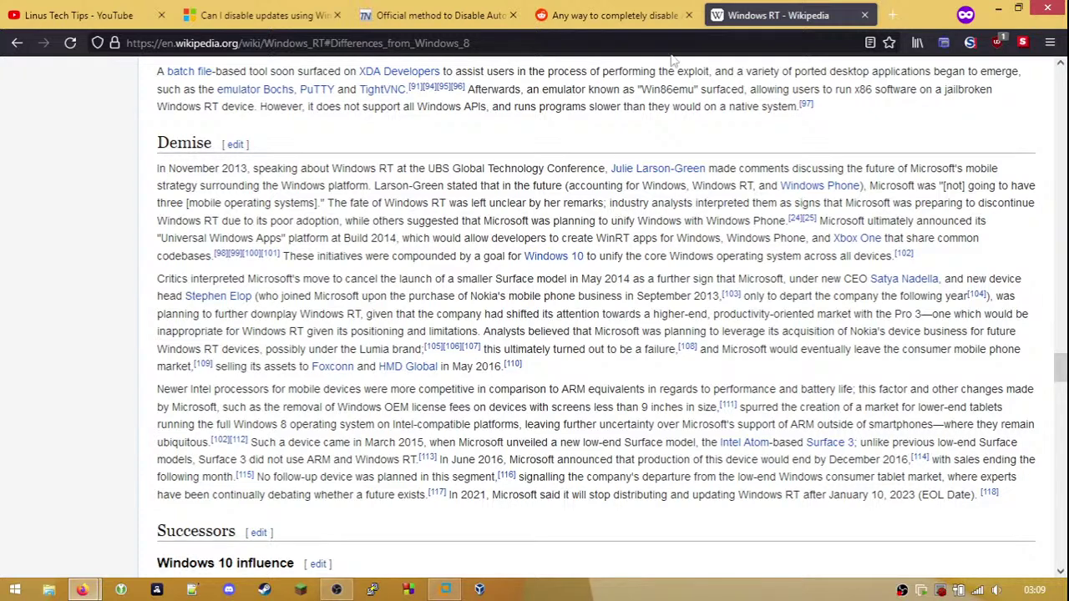
# - Return to the Reddit thread on disabling W10 updates and read its comments down to the "Air gap it." reply
pyautogui.click(640, 6)
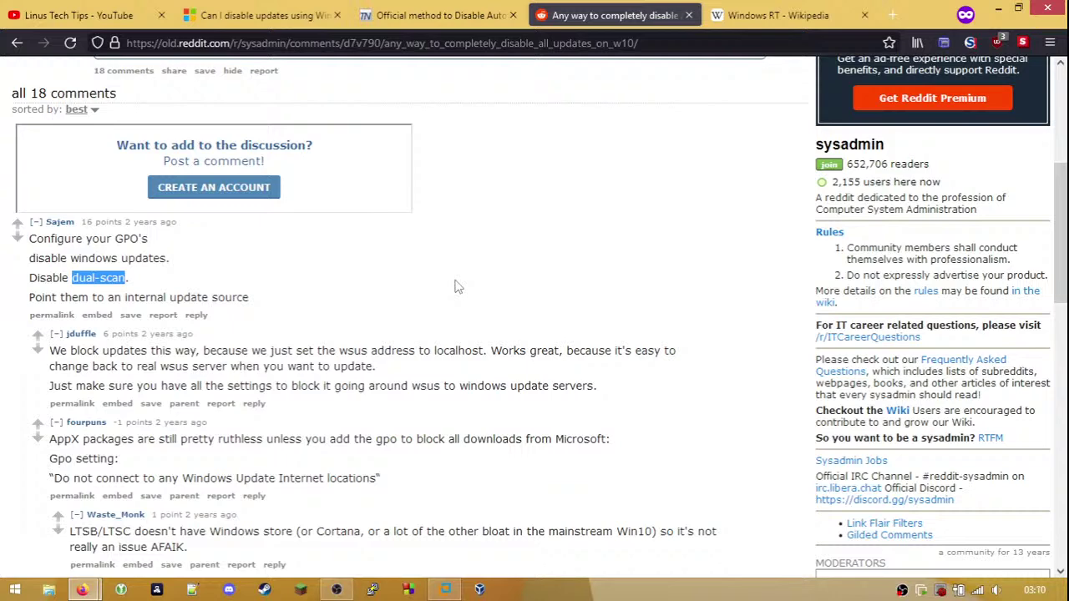
pyautogui.scroll(-3, 458, 287)
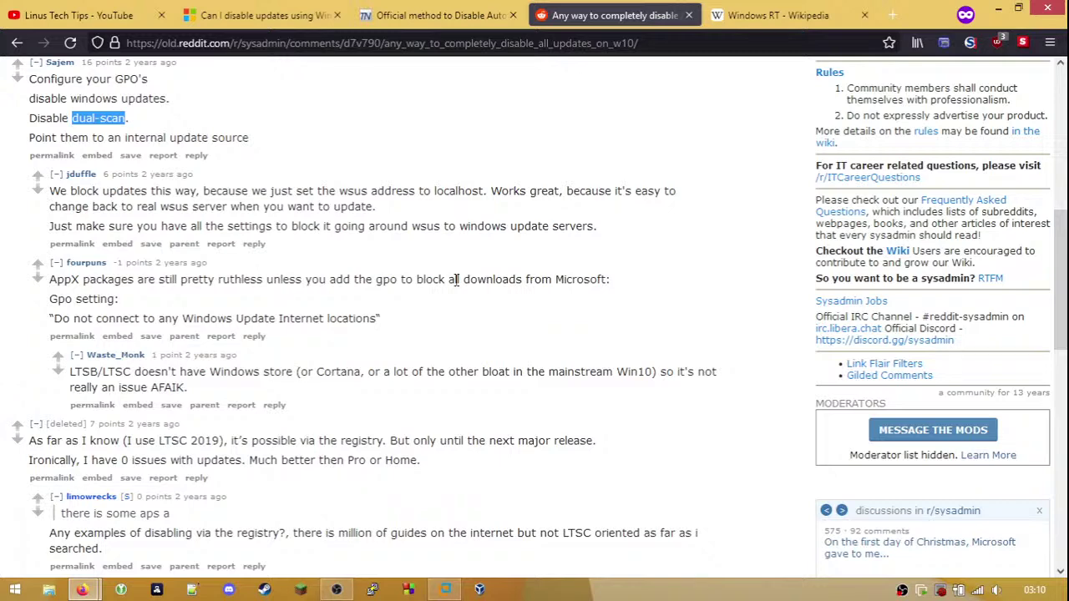
pyautogui.scroll(-2, 456, 279)
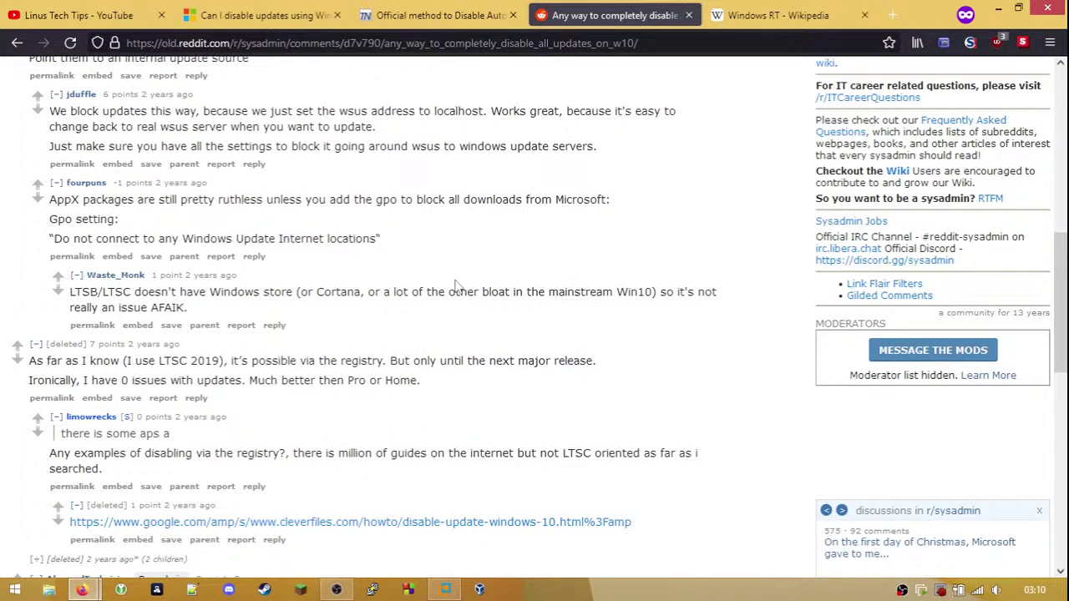
pyautogui.scroll(-4, 457, 286)
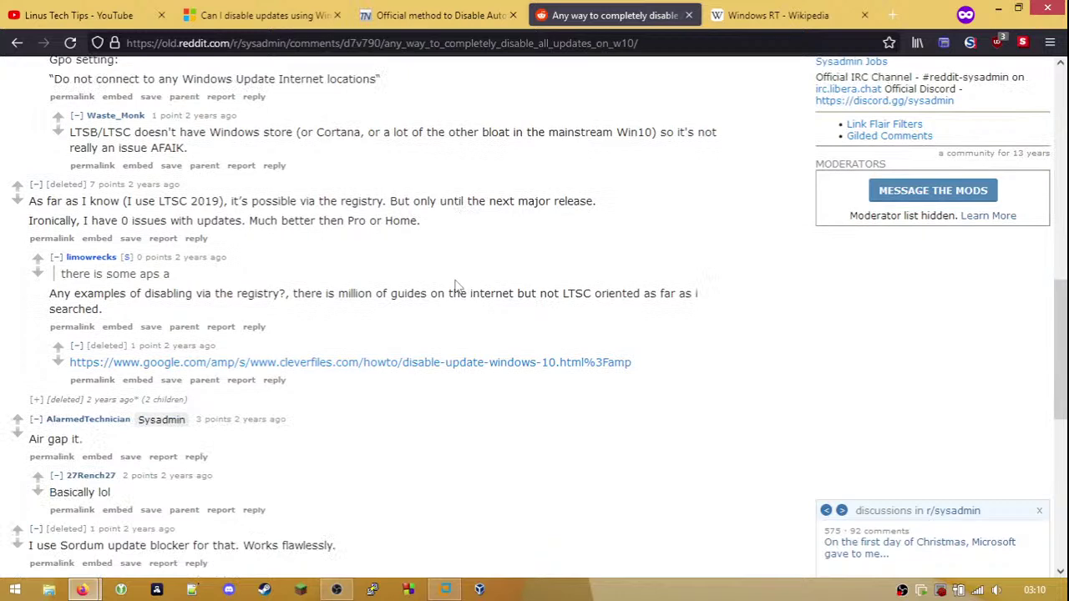
pyautogui.scroll(-2, 456, 285)
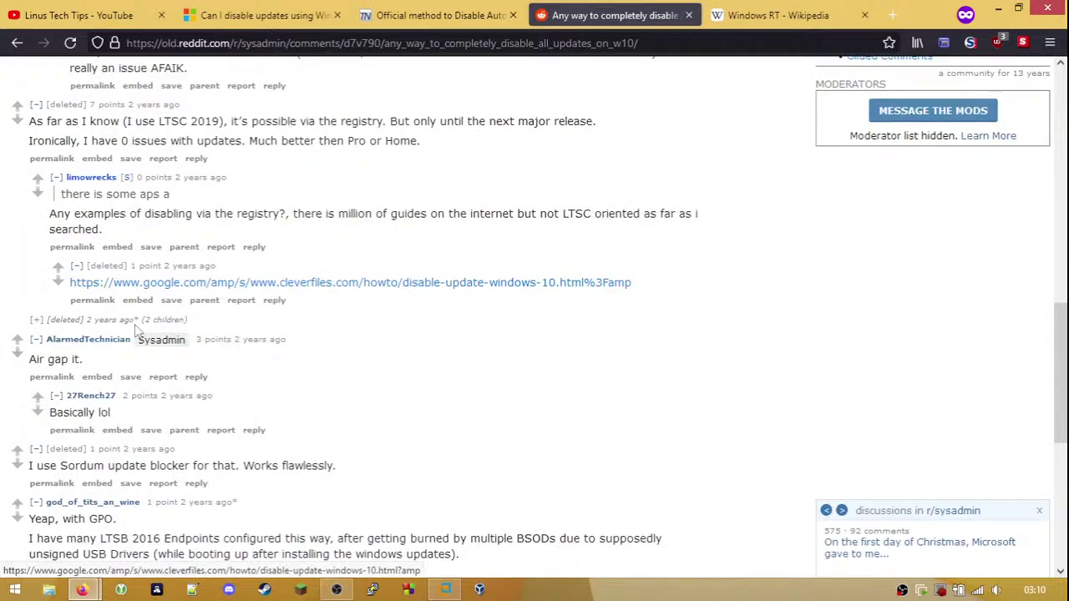
pyautogui.tripleClick(50, 359)
pyautogui.click(64, 359)
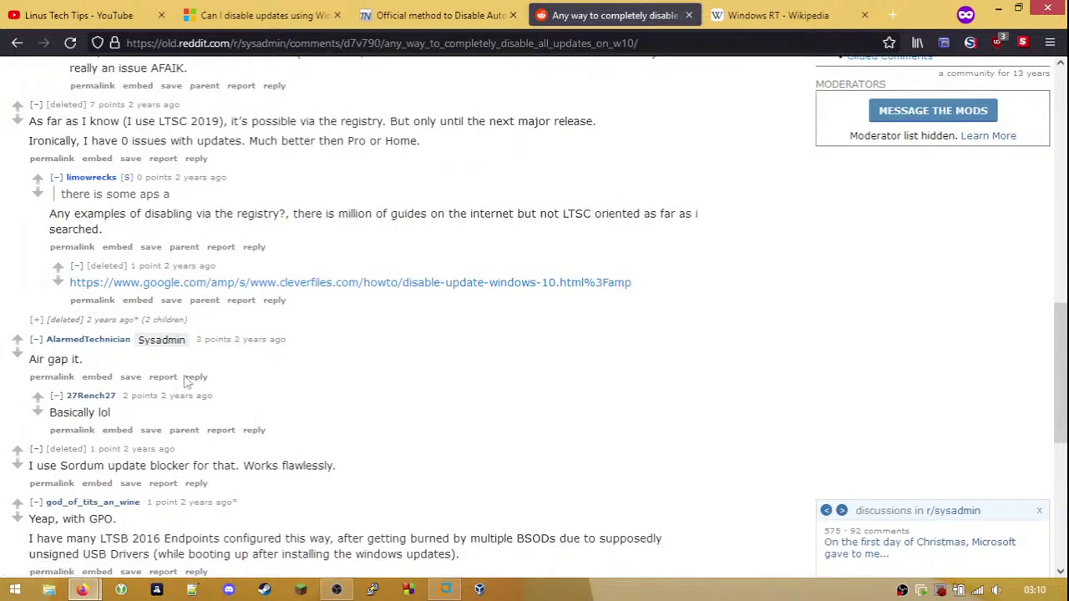
# - Switch to the Windows 10 virtual machine and minimize its Windows Settings window to show the desktop
pyautogui.click(447, 590)
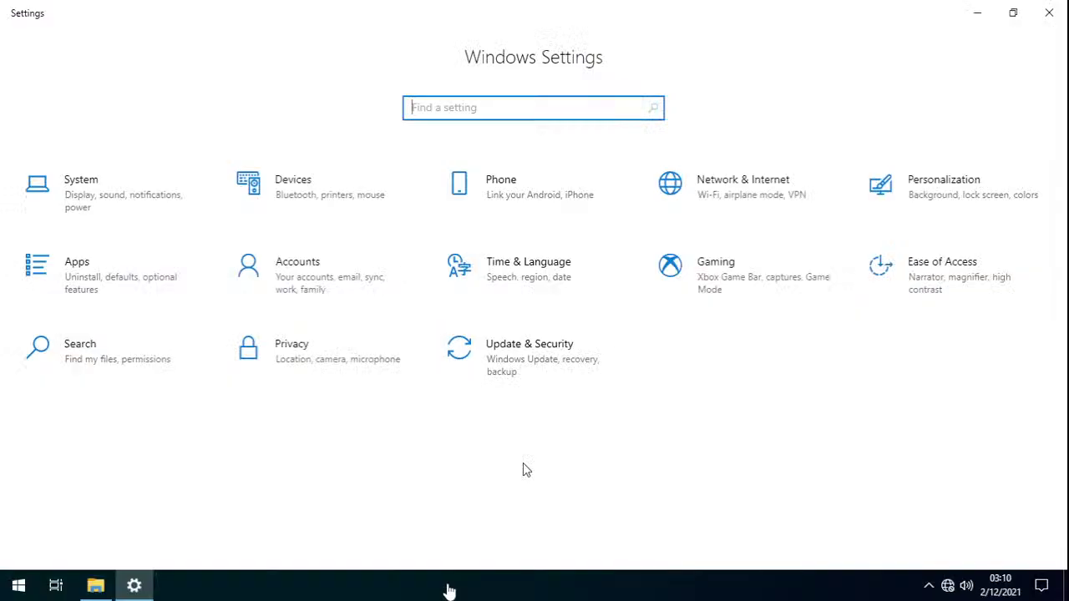
pyautogui.moveTo(764, 6)
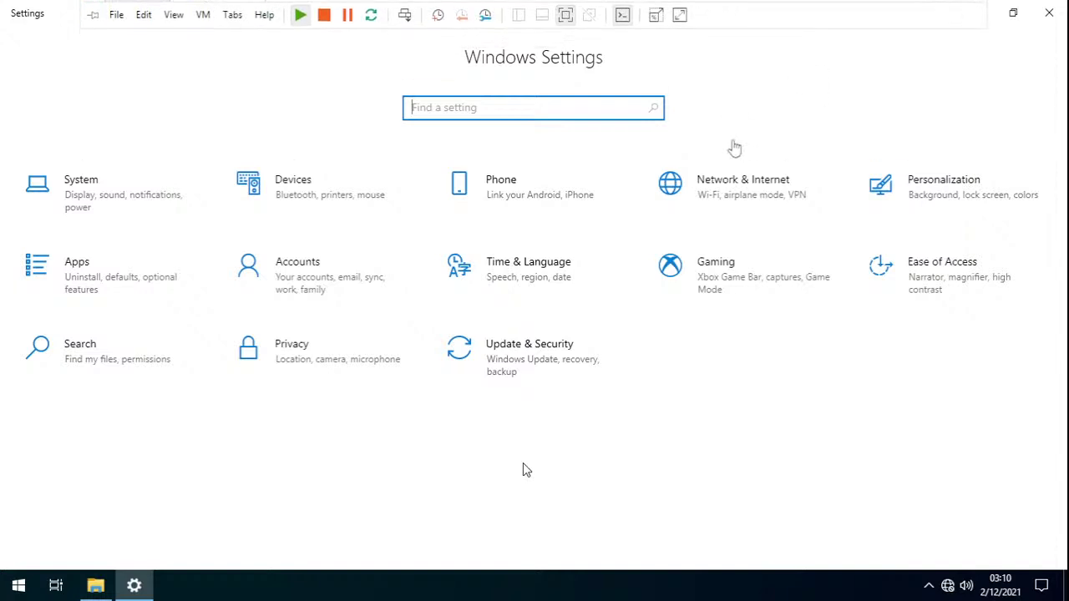
pyautogui.click(725, 149)
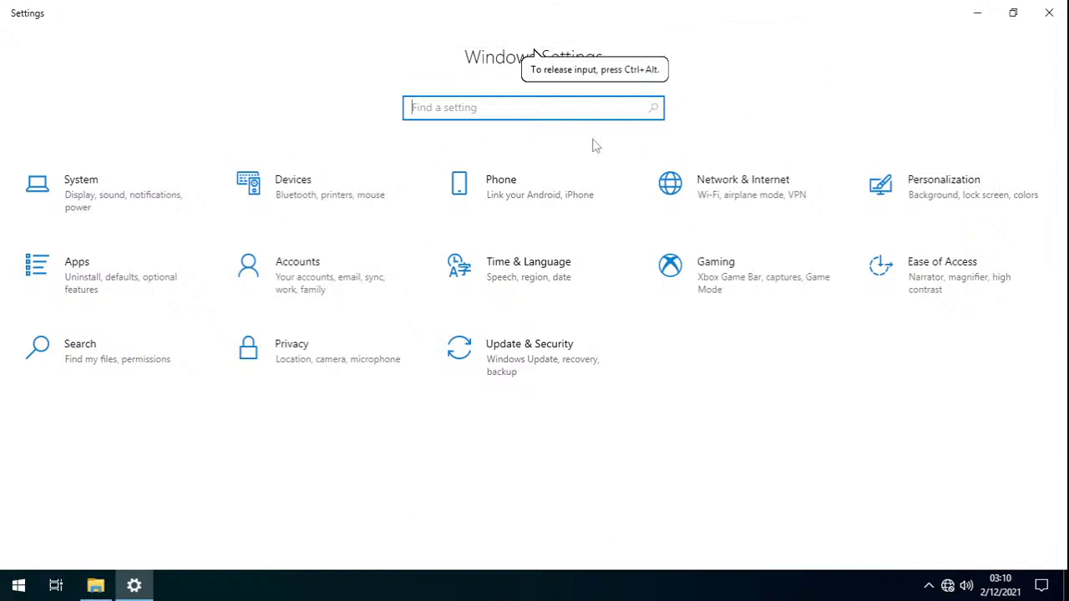
pyautogui.click(1010, 12)
pyautogui.click(1001, 79)
pyautogui.click(972, 10)
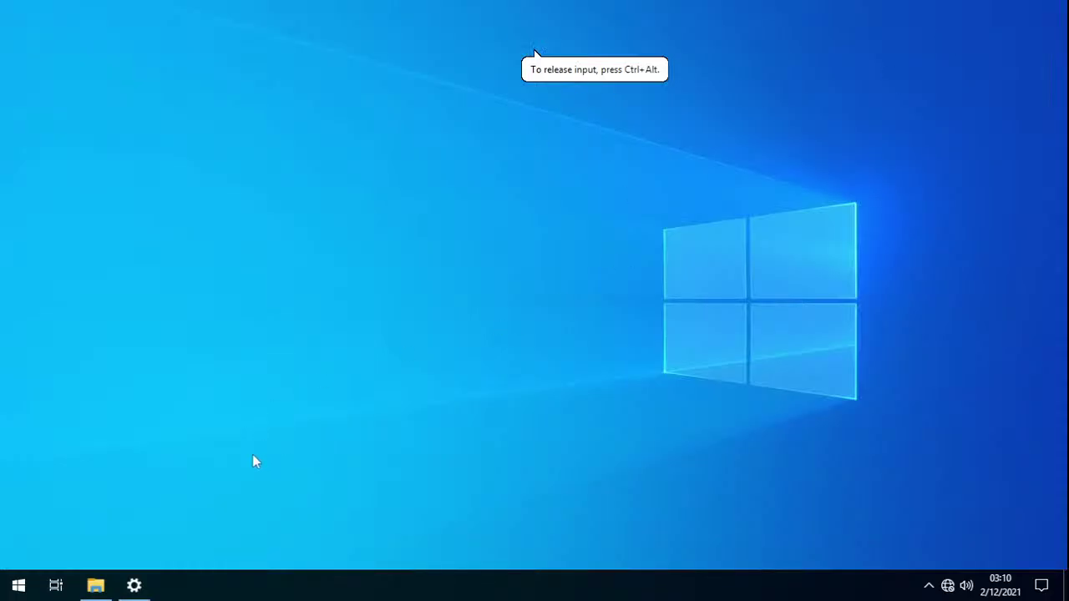
pyautogui.moveTo(93, 591)
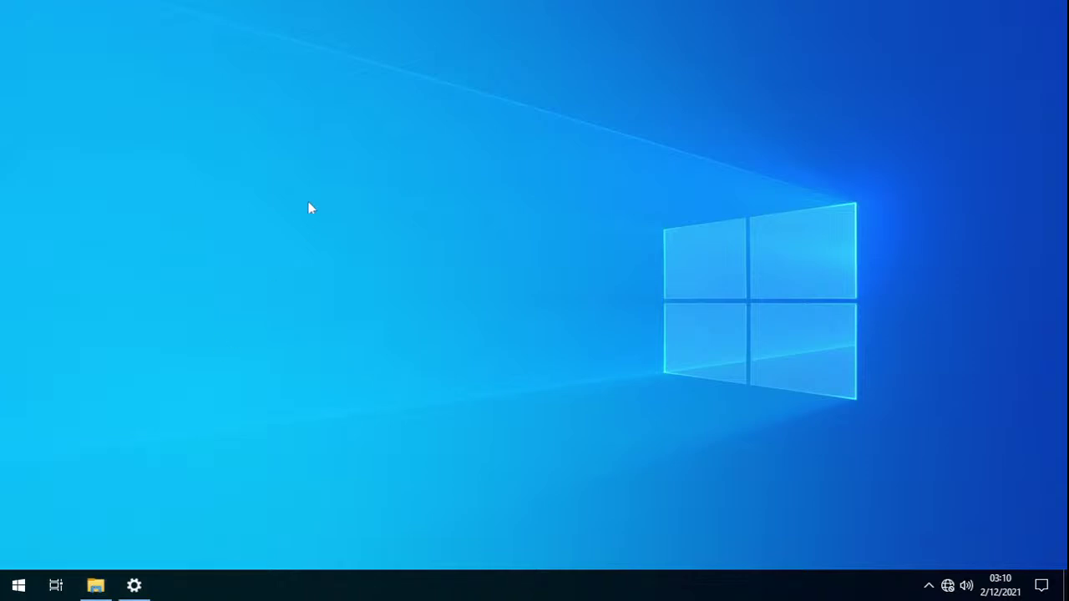
# - Open the virtual machine's app list and check which options are offered for Microsoft Edge and Settings
pyautogui.click(18, 586)
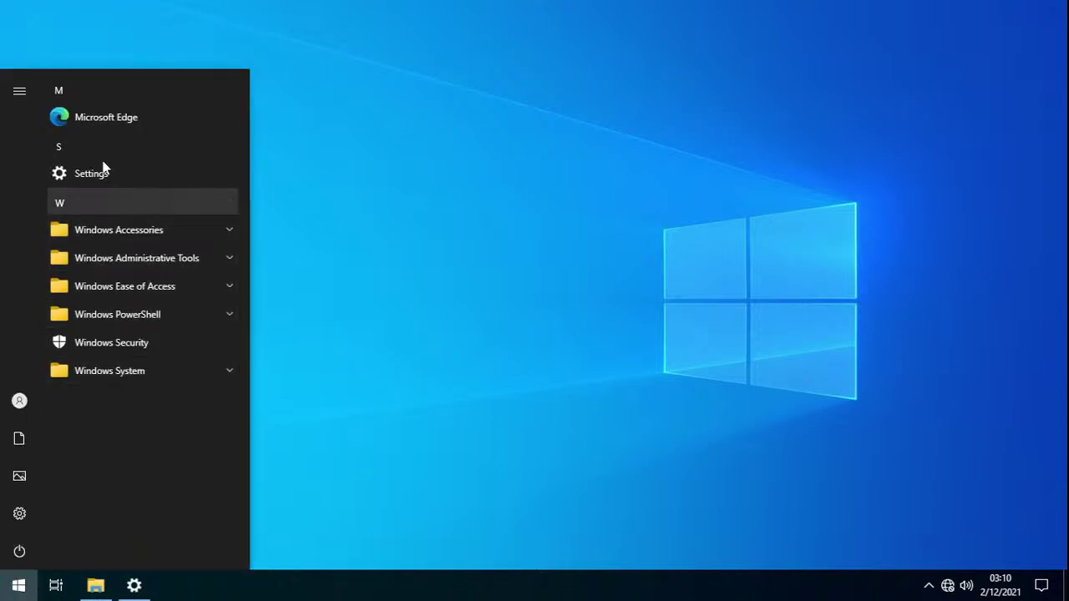
pyautogui.rightClick(121, 123)
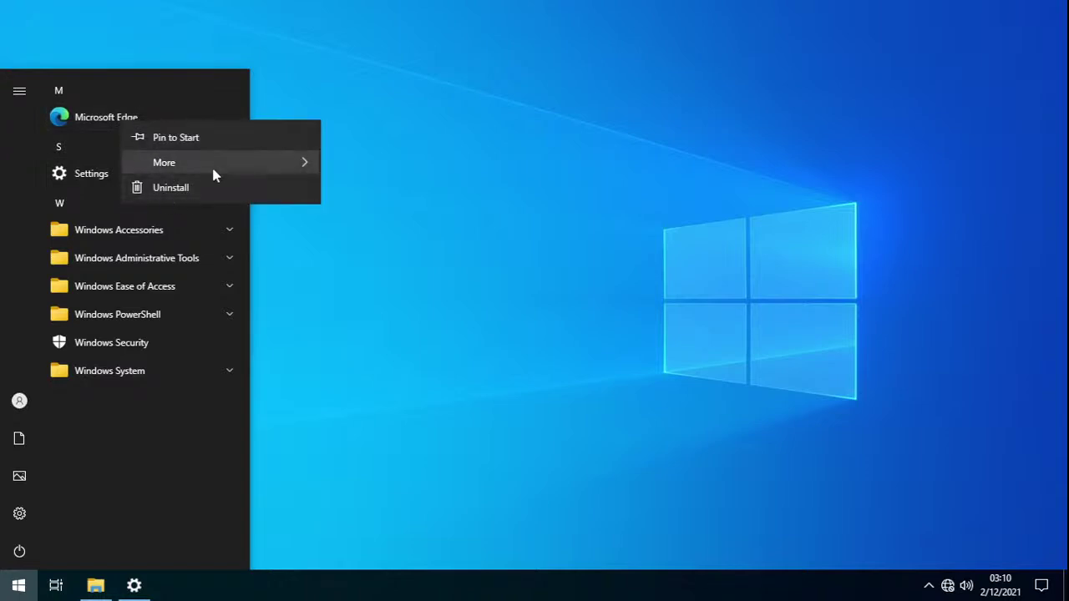
pyautogui.moveTo(211, 164)
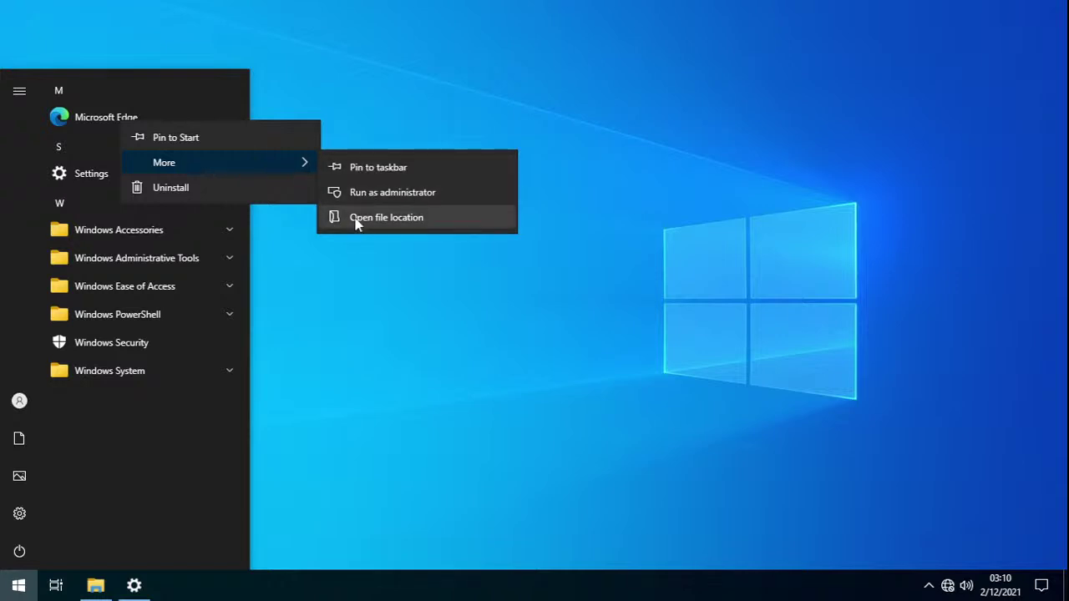
pyautogui.click(318, 305)
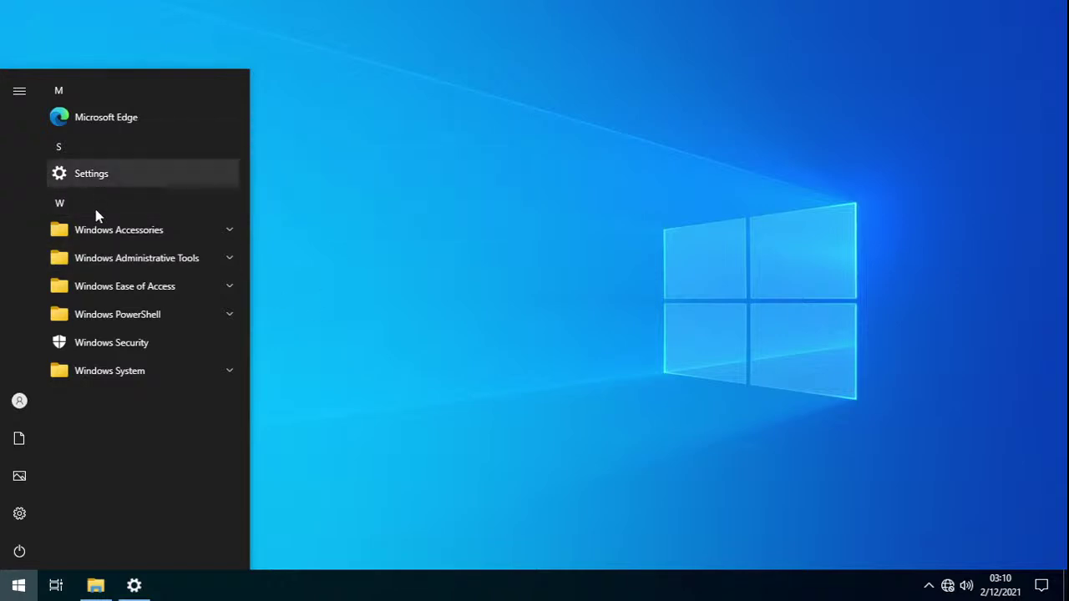
pyautogui.rightClick(86, 176)
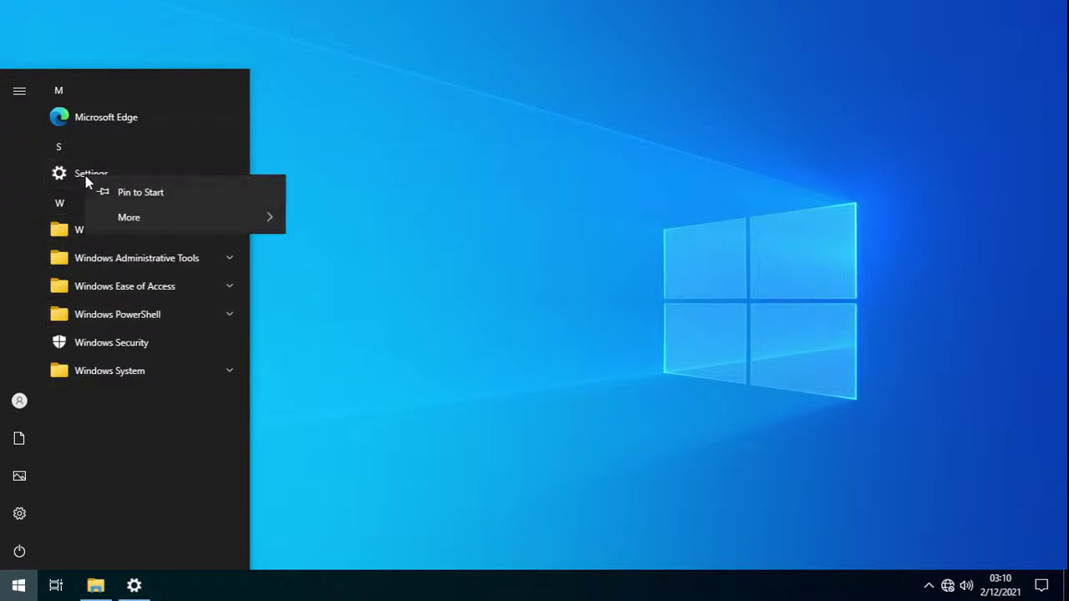
pyautogui.click(391, 290)
# - Look through the programs in the Windows Accessories folder, including the options offered for Calculator, and collapse the folder
pyautogui.click(159, 232)
pyautogui.rightClick(138, 252)
pyautogui.click(432, 285)
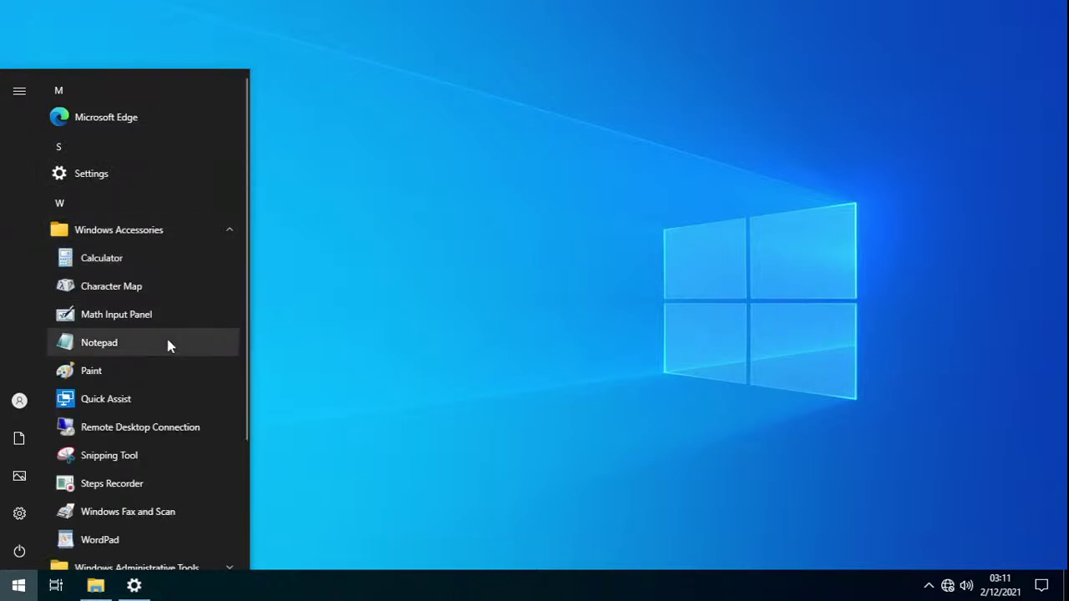
pyautogui.scroll(-2, 167, 345)
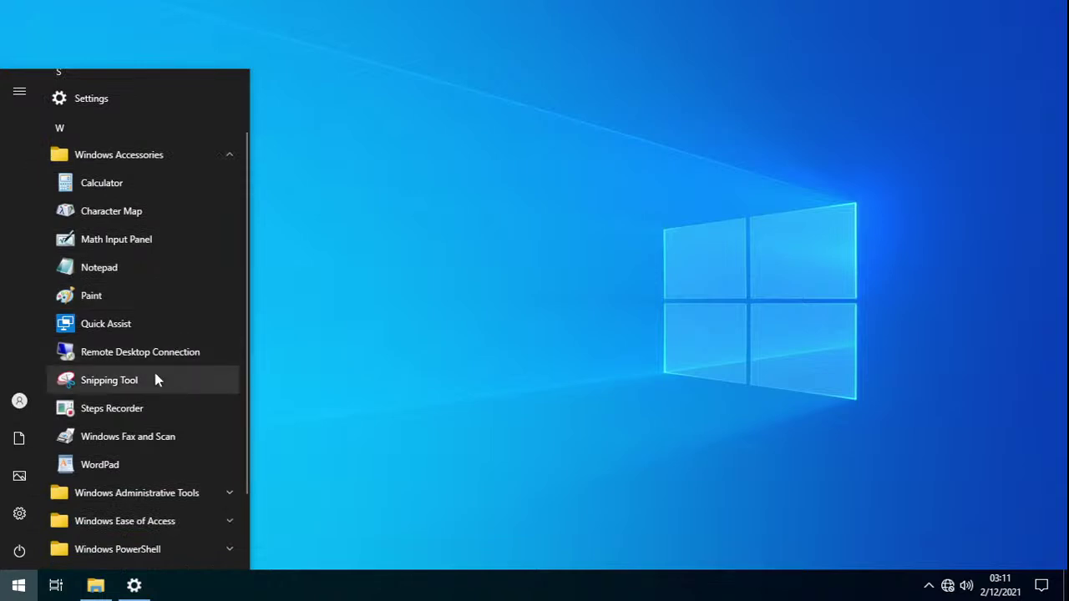
pyautogui.scroll(2, 163, 351)
pyautogui.click(173, 230)
# - Look through the programs in the Windows Administrative Tools folder and collapse it again
pyautogui.click(167, 263)
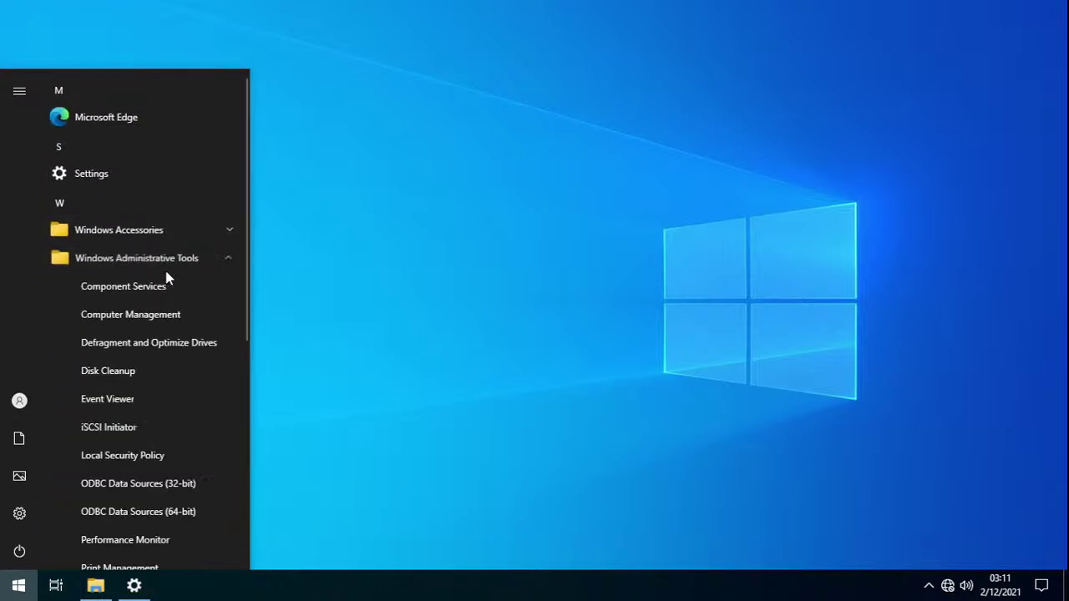
pyautogui.scroll(-3, 167, 382)
pyautogui.scroll(-5, 165, 386)
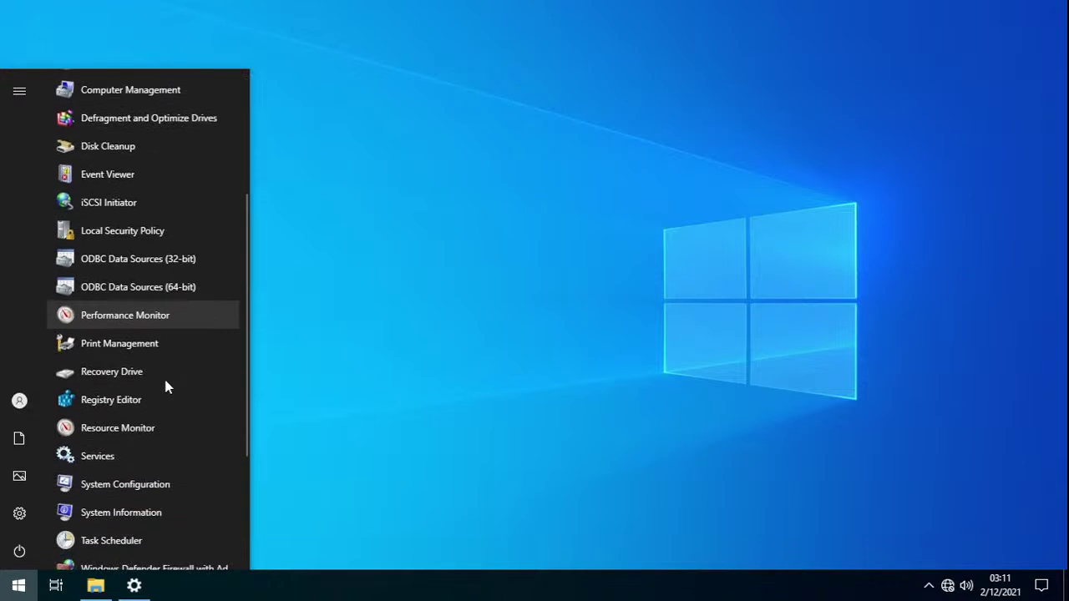
pyautogui.scroll(8, 166, 386)
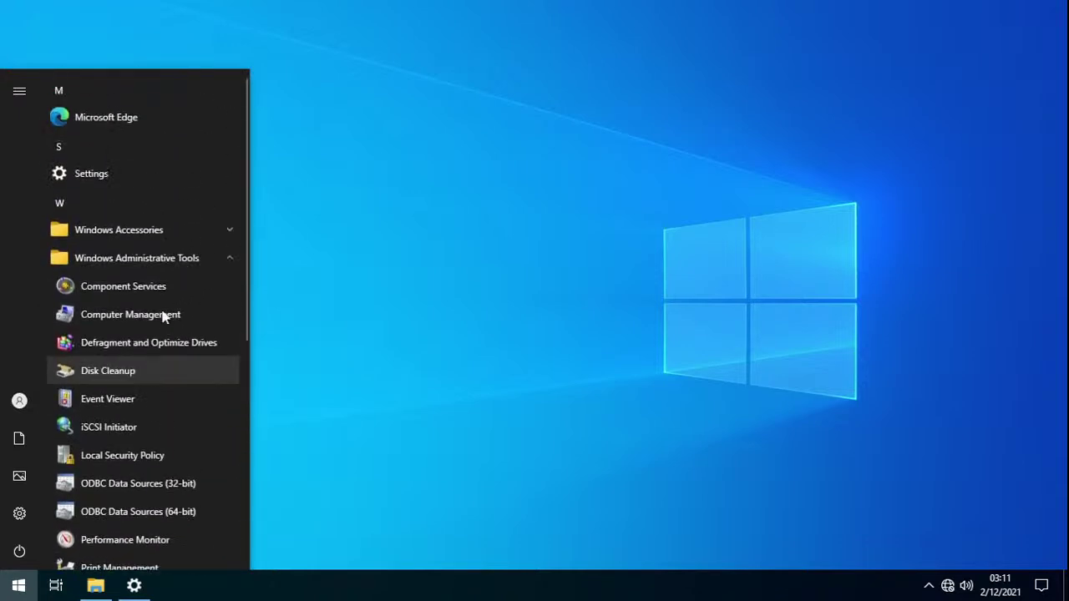
pyautogui.click(158, 256)
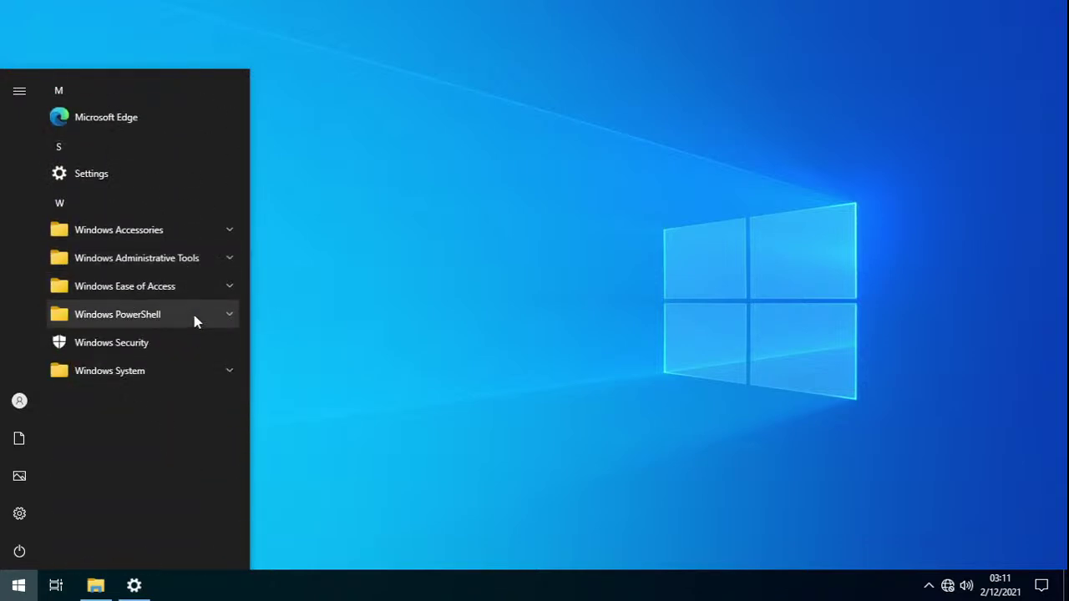
# - Examine the contents of the Windows PowerShell and Windows System folders, and close the app list
pyautogui.click(193, 318)
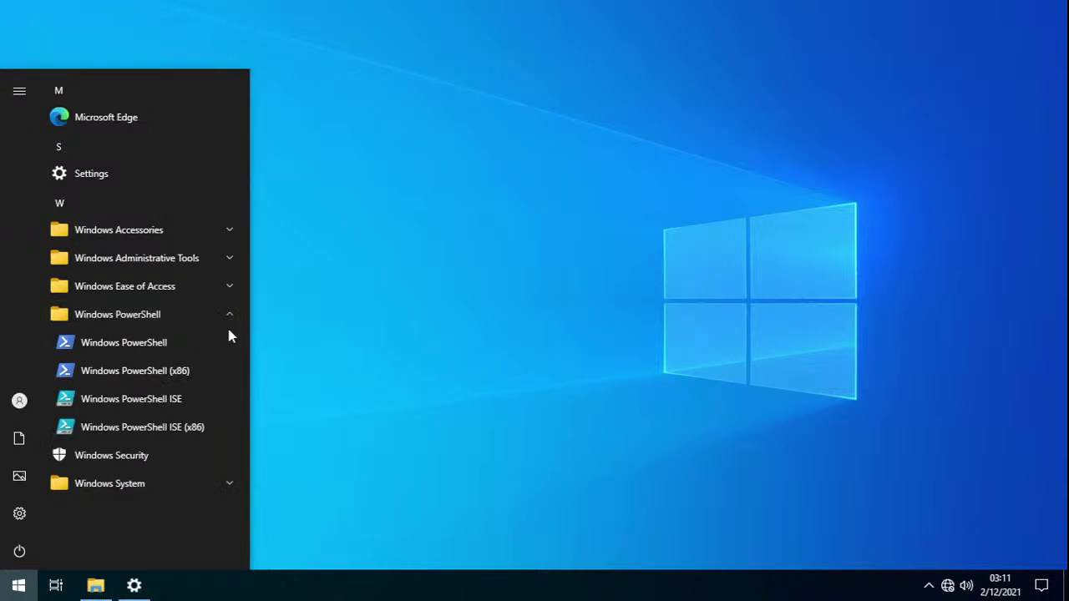
pyautogui.click(205, 318)
pyautogui.click(207, 371)
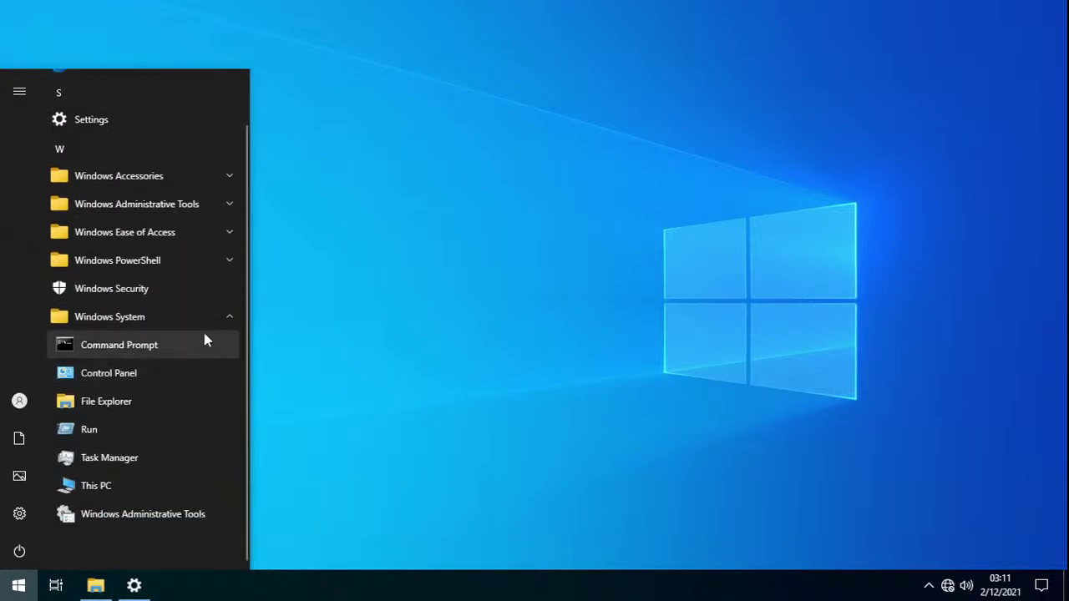
pyautogui.click(205, 326)
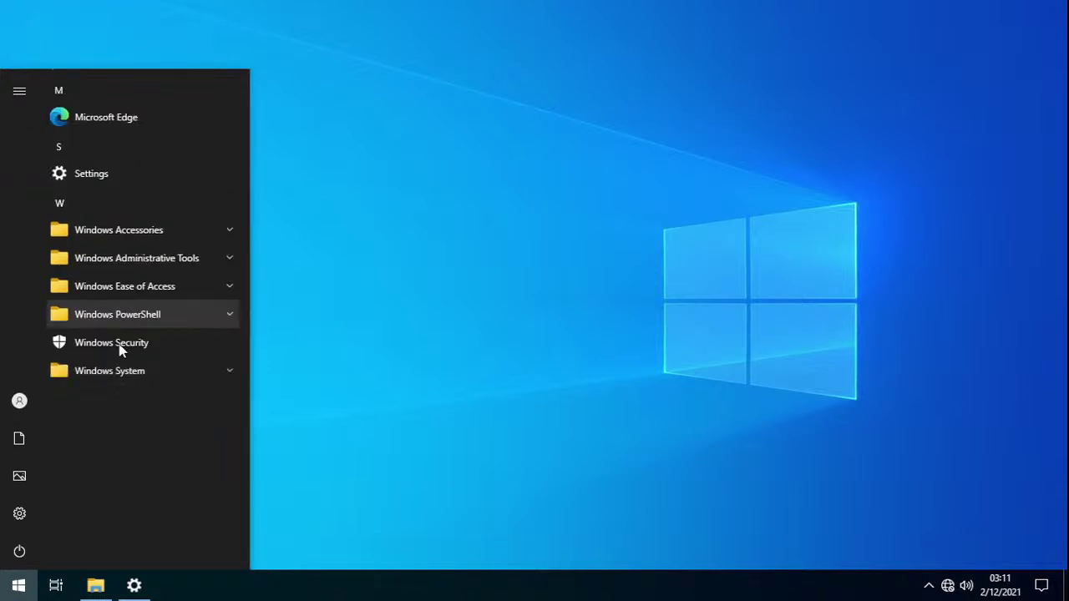
pyautogui.click(7, 591)
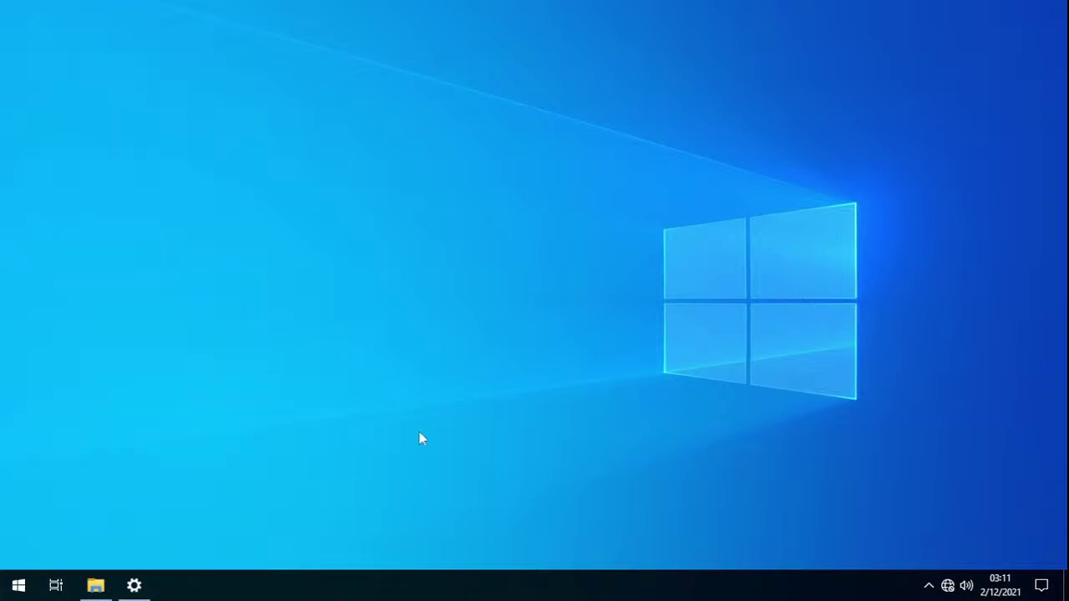
# - Release input from the virtual machine, minimize its window, and switch to OBS on the host
pyautogui.hotkey('ctrl', 'alt')
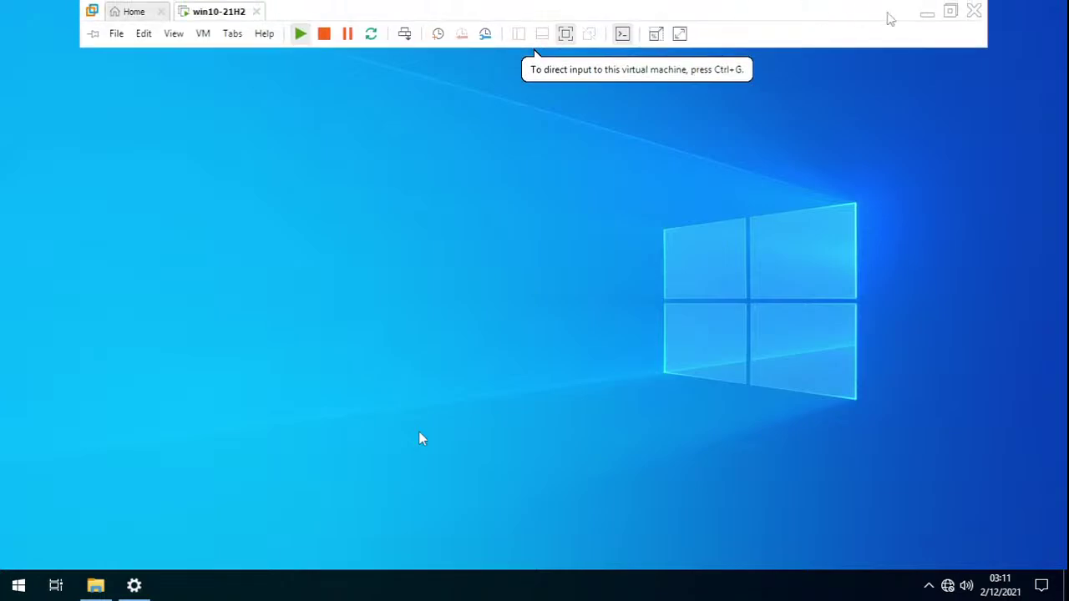
pyautogui.click(928, 12)
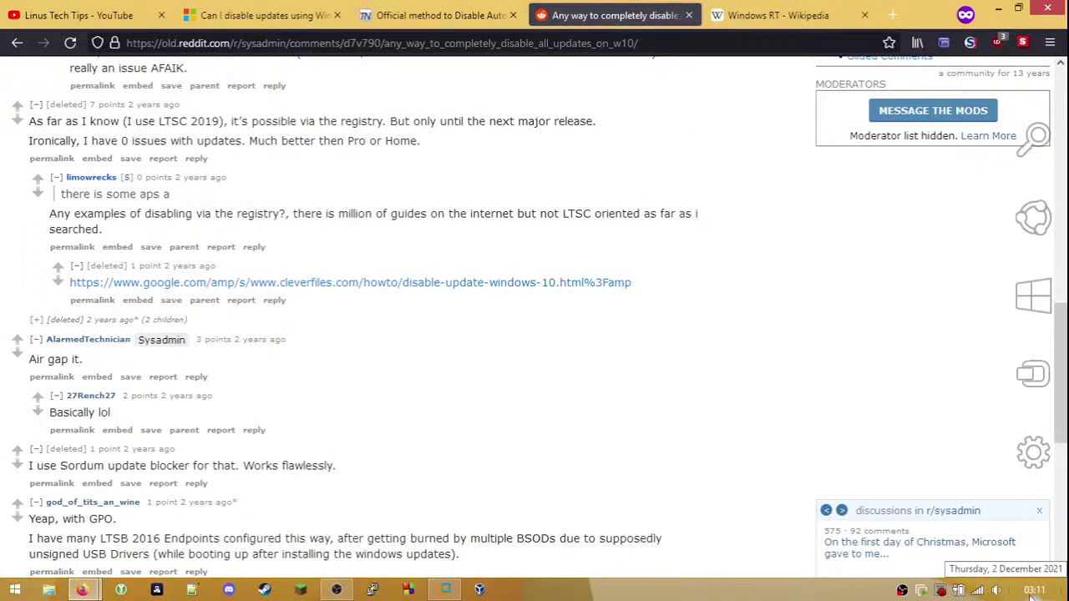
pyautogui.click(337, 589)
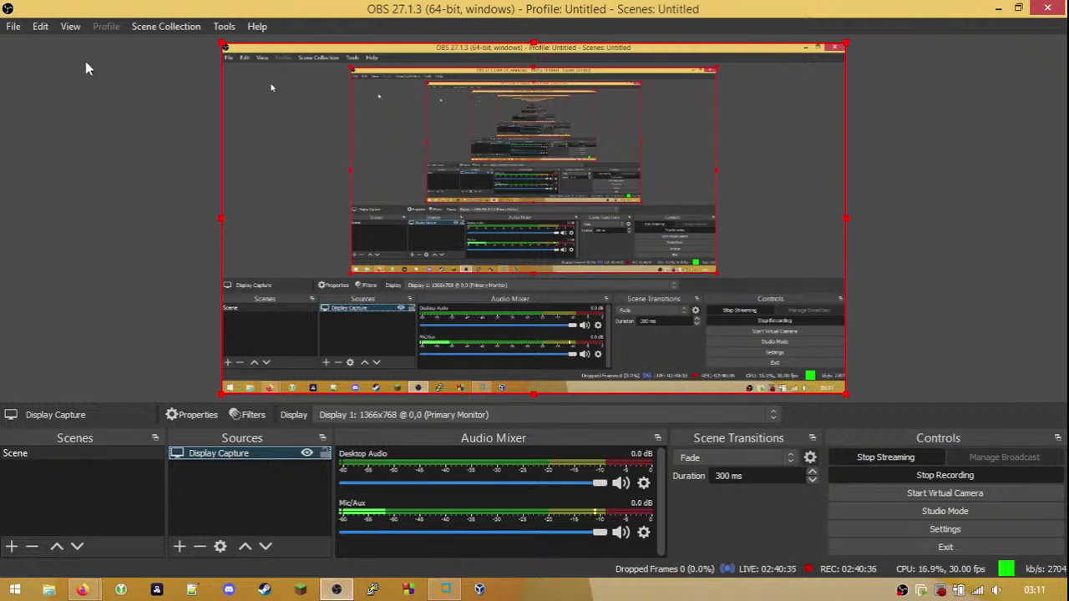
# - View the Stats for the running stream and recording, and close them
pyautogui.click(40, 26)
pyautogui.moveTo(71, 27)
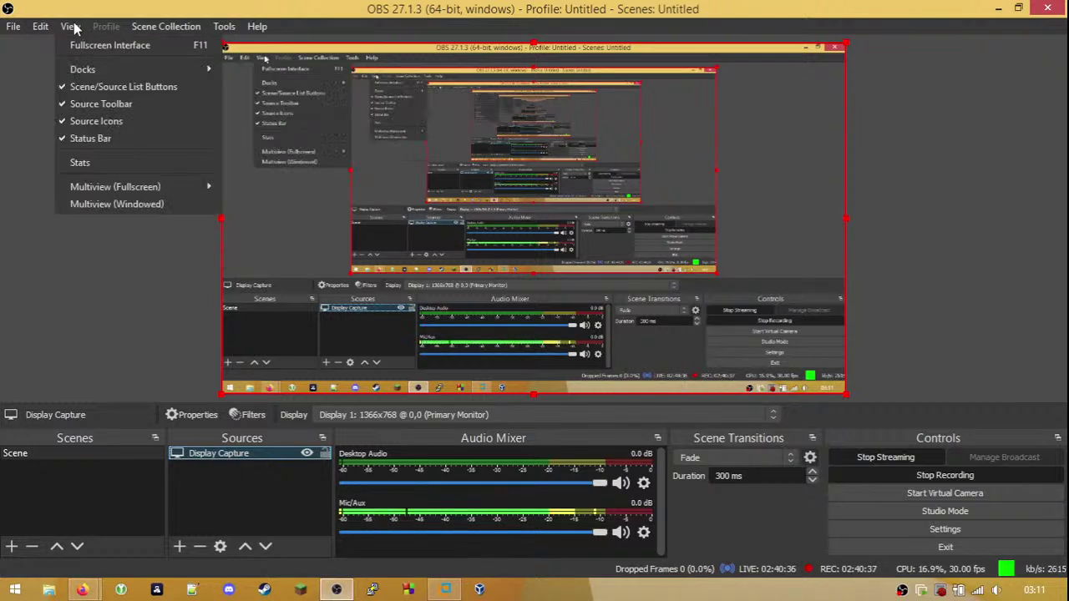
pyautogui.click(97, 167)
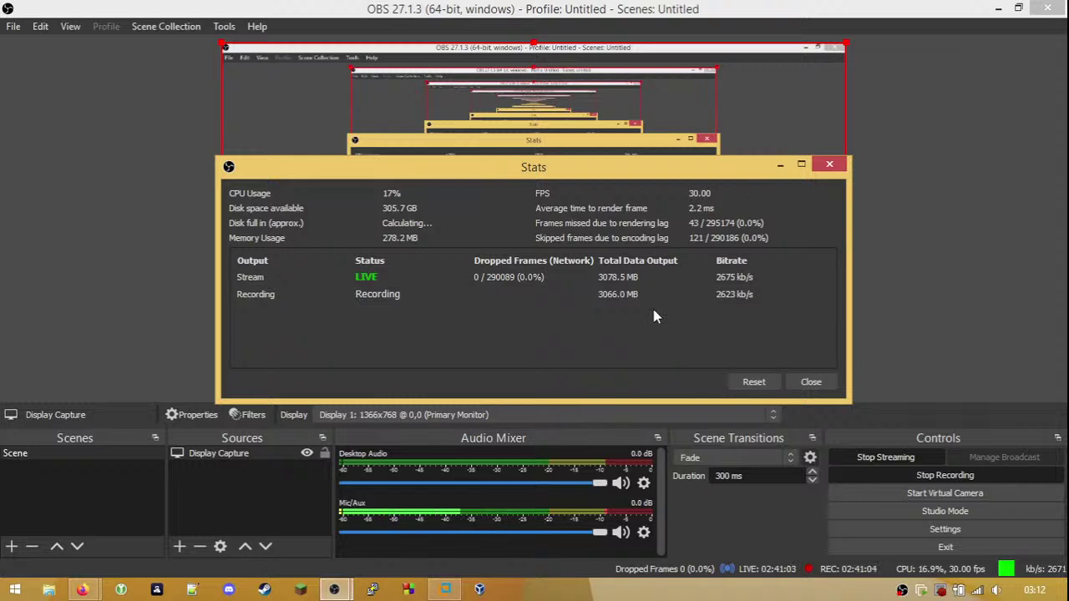
pyautogui.click(830, 164)
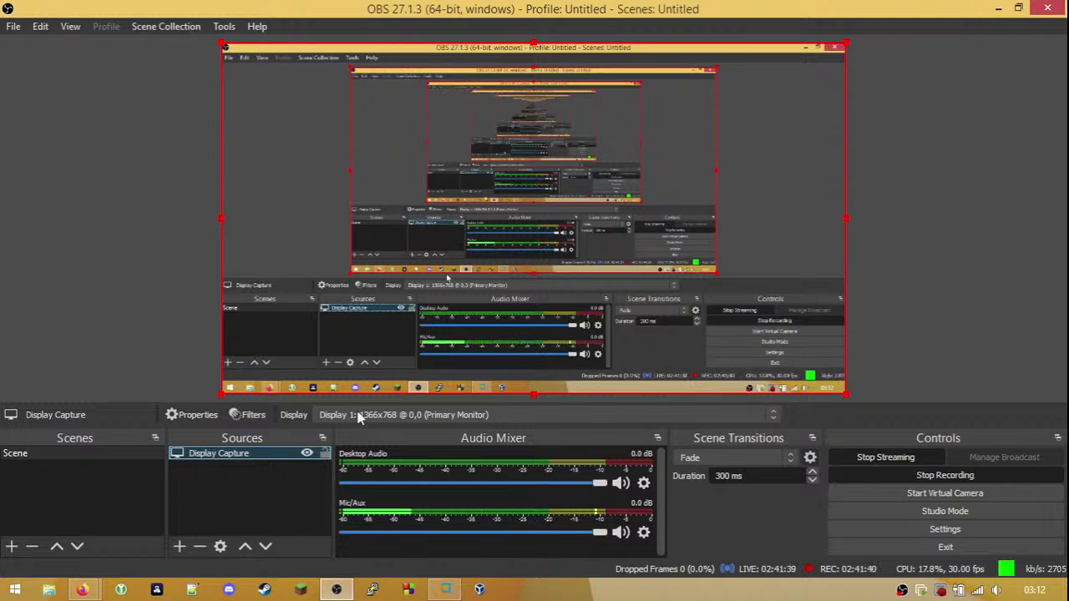
# - Check the display and capture method choices available for the Display Capture source, keeping Automatic and Display 1
pyautogui.click(427, 417)
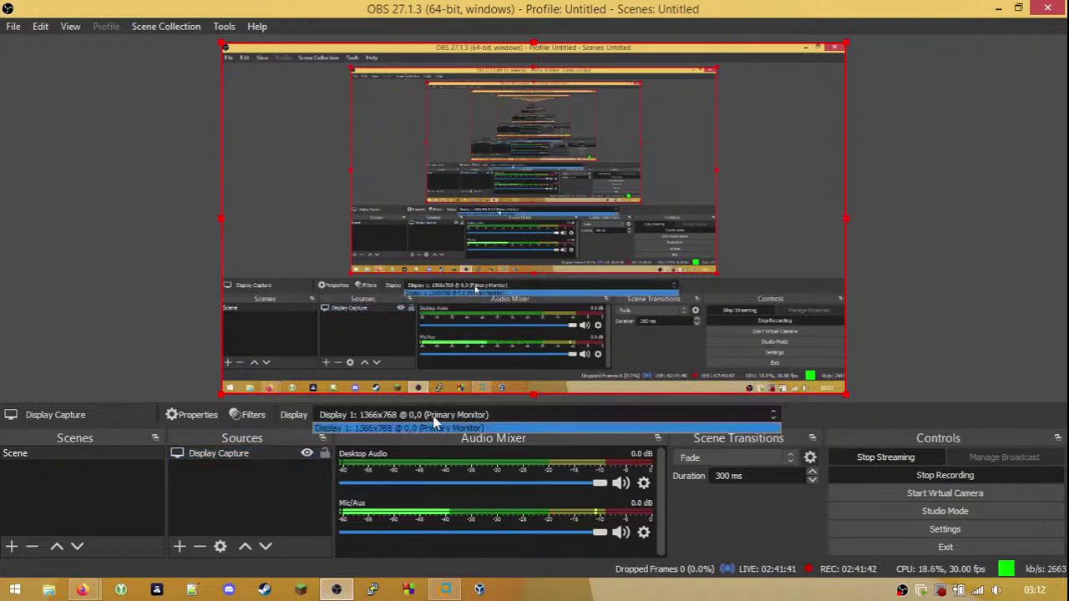
pyautogui.click(431, 424)
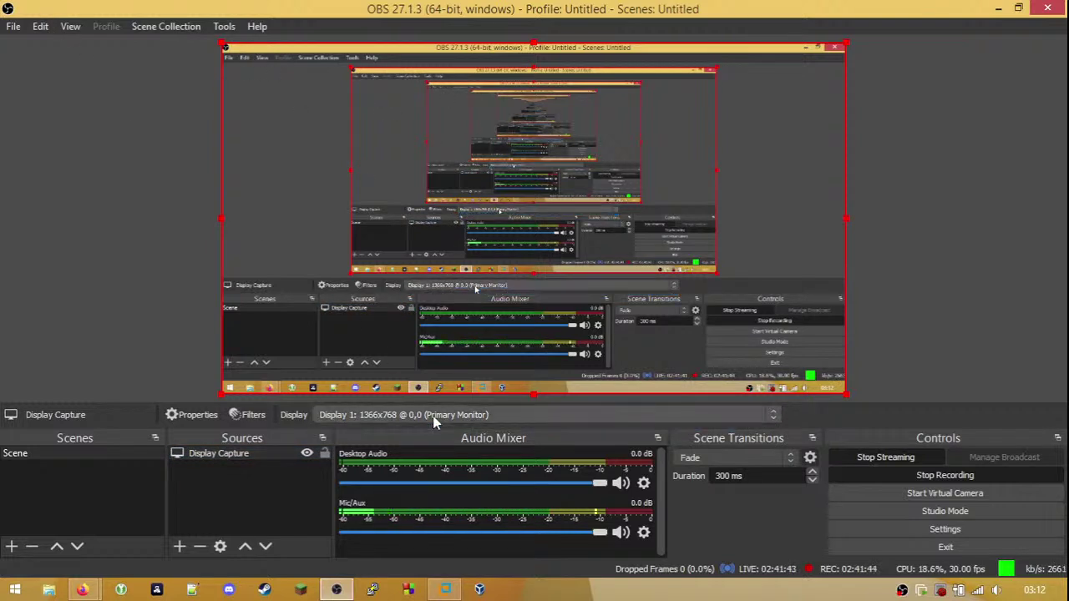
pyautogui.click(222, 547)
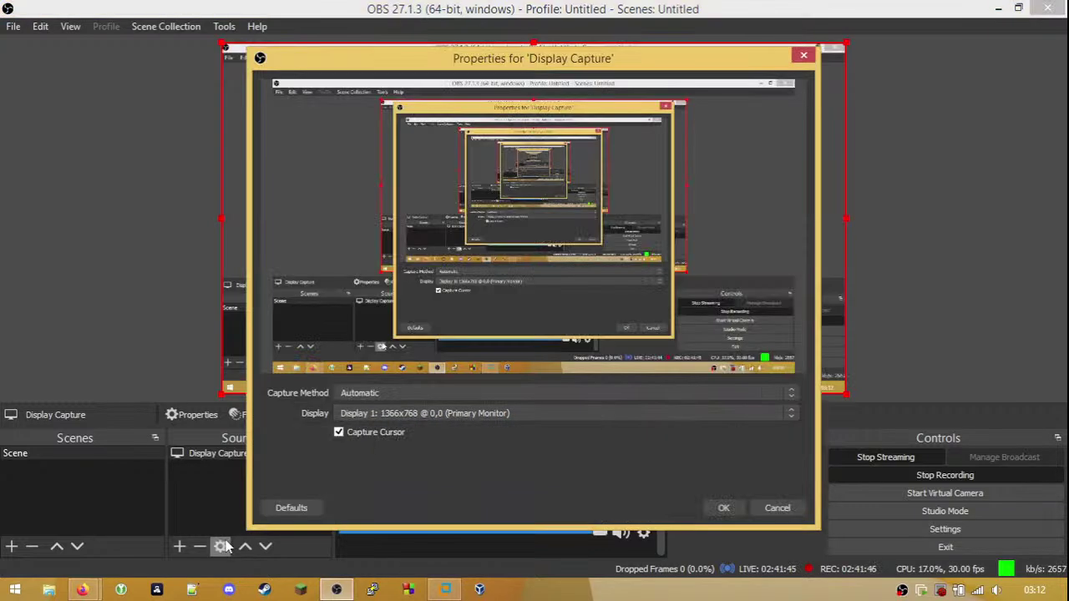
pyautogui.click(489, 394)
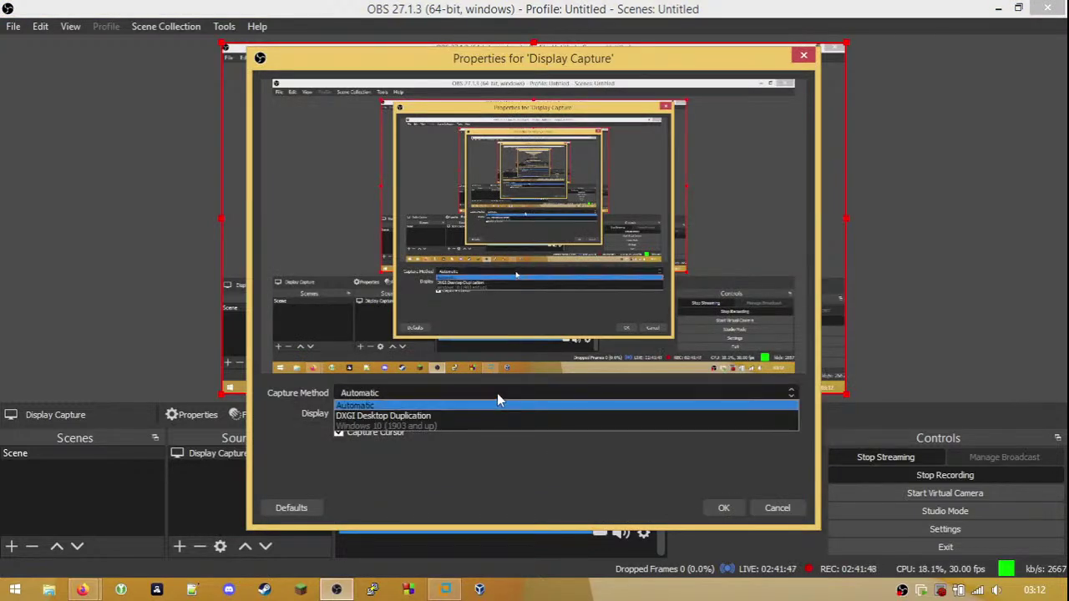
pyautogui.click(482, 394)
pyautogui.click(461, 413)
pyautogui.click(462, 413)
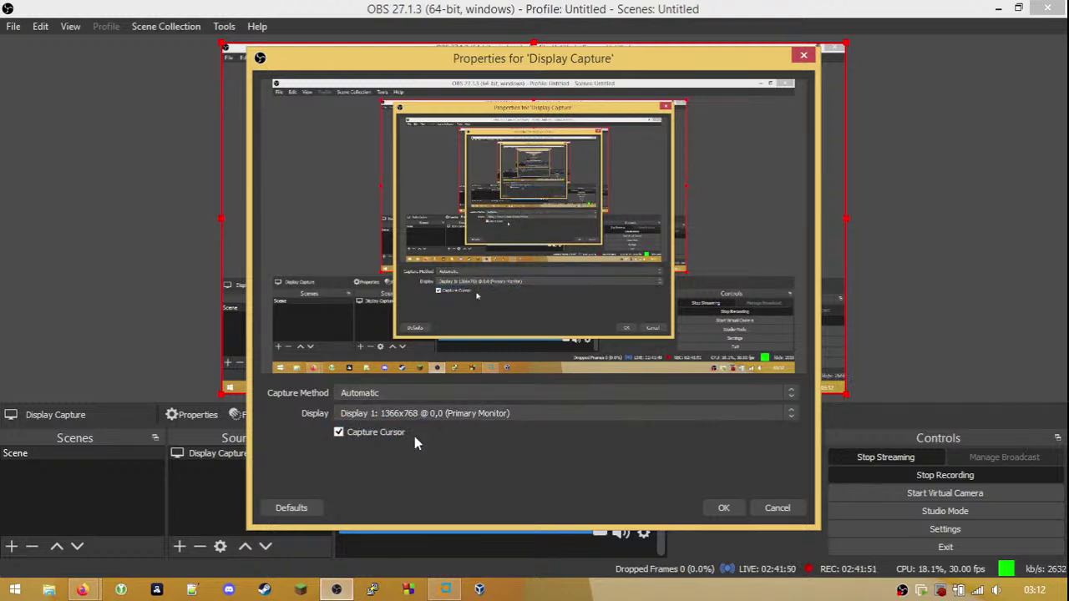
pyautogui.click(722, 511)
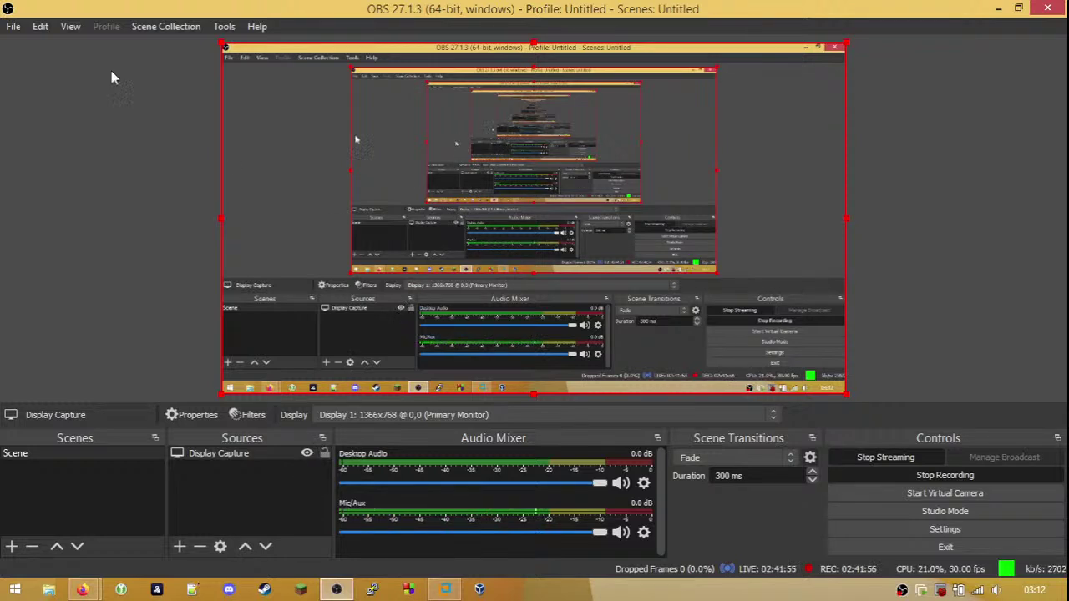
# - Review the General, Output and Video pages of the OBS settings, and cancel without changing anything
pyautogui.click(40, 26)
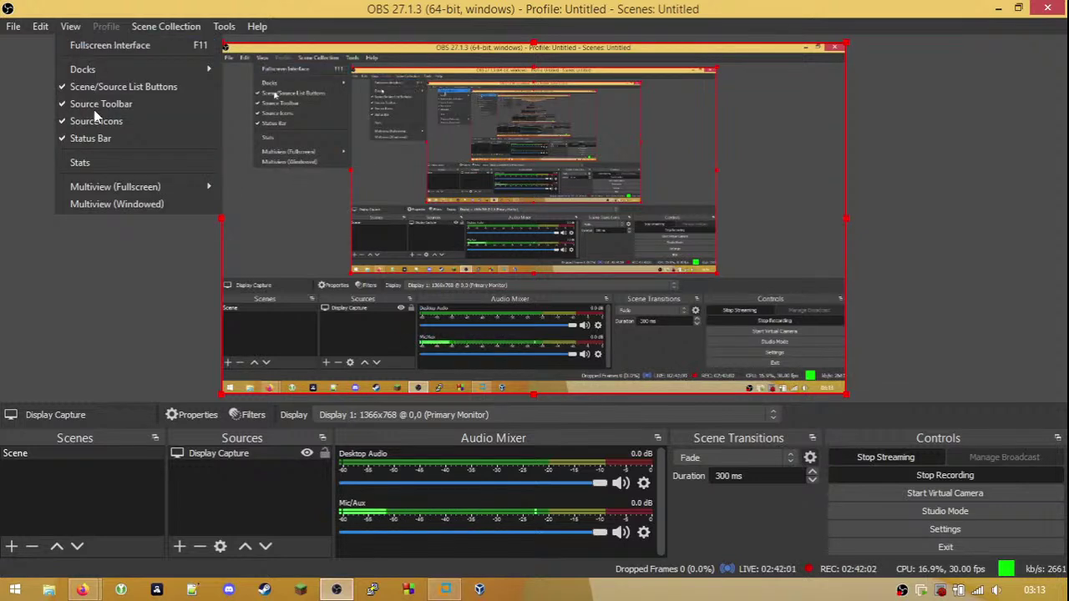
pyautogui.moveTo(102, 187)
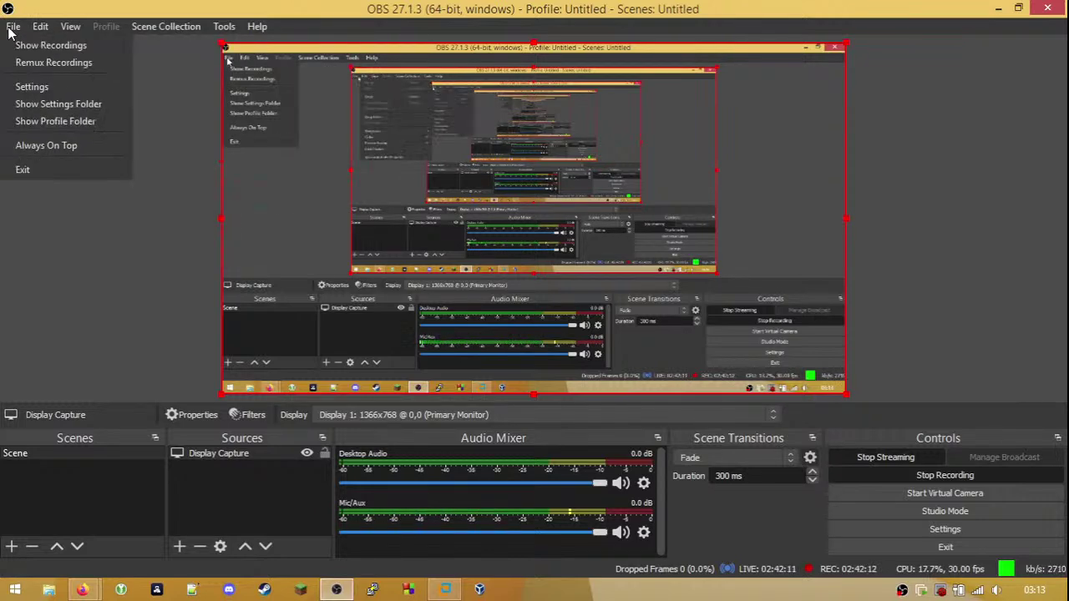
pyautogui.click(35, 87)
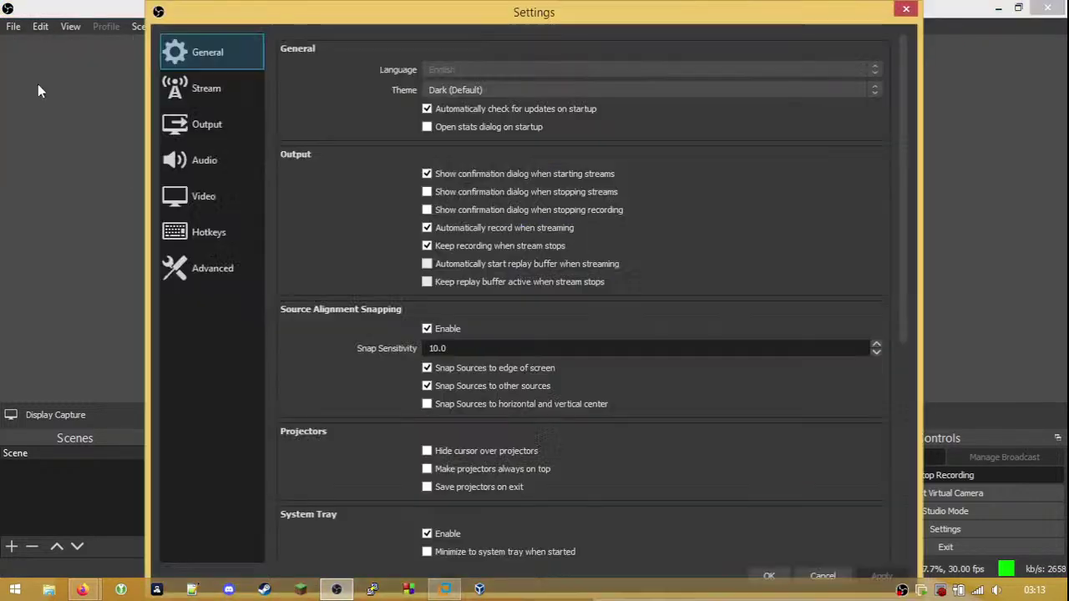
pyautogui.click(208, 124)
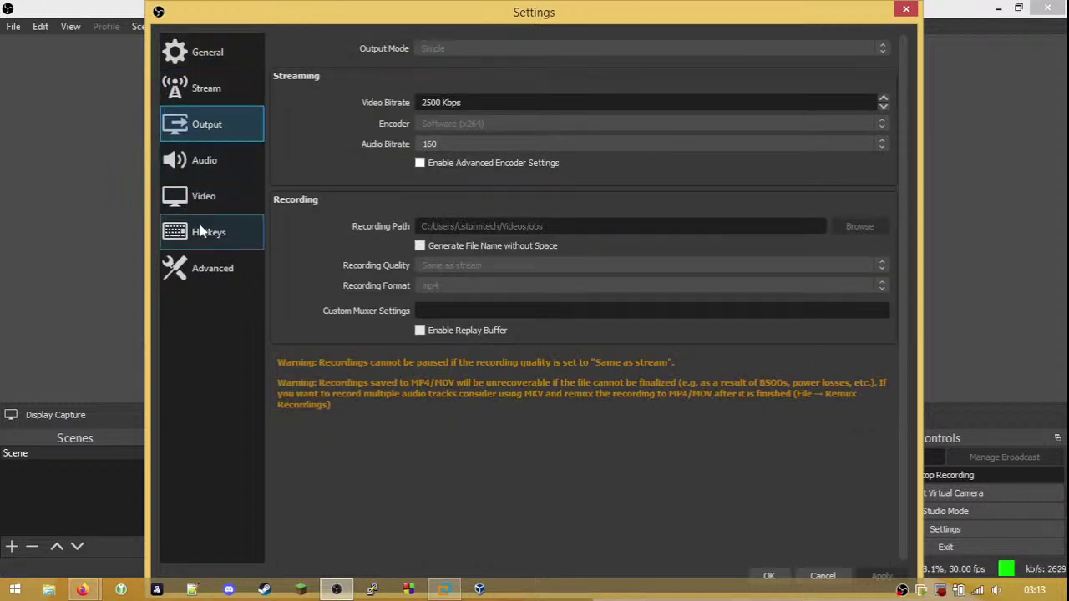
pyautogui.click(206, 199)
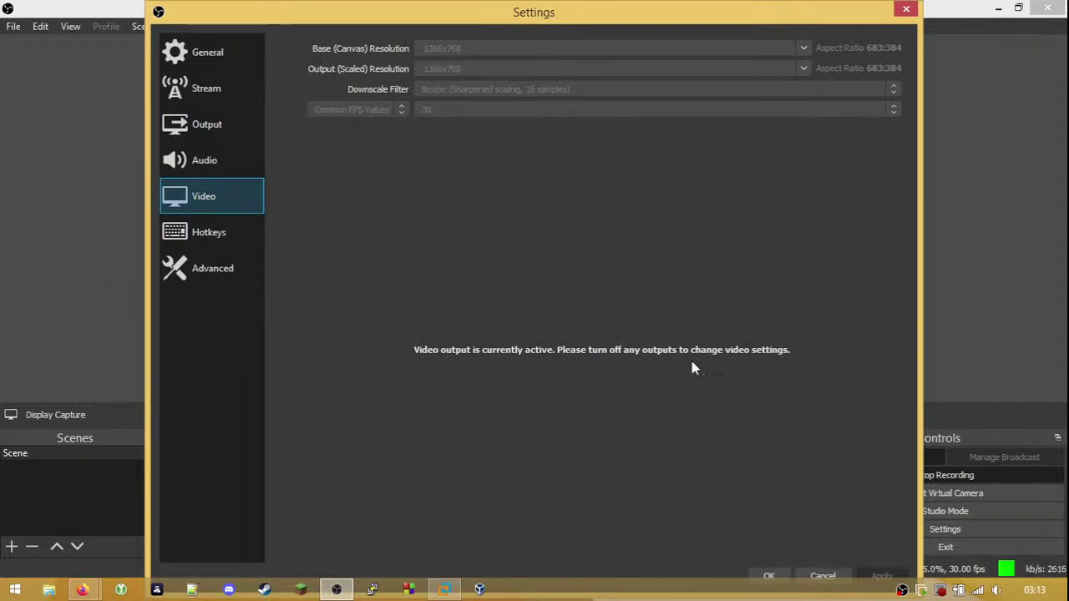
pyautogui.click(822, 576)
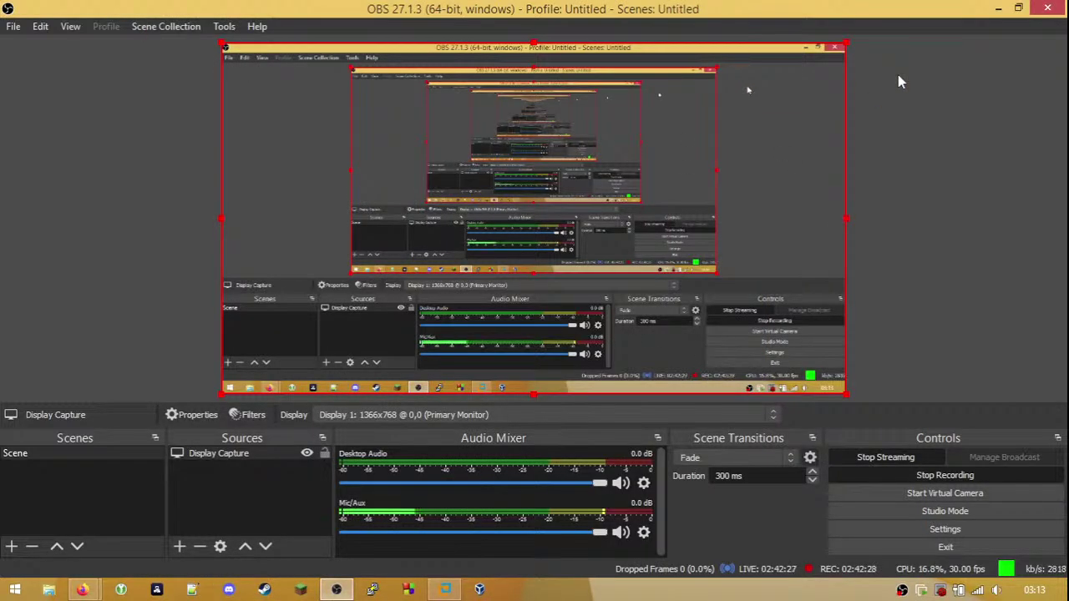
# - Minimize OBS and both browser windows to reach the host desktop
pyautogui.click(998, 8)
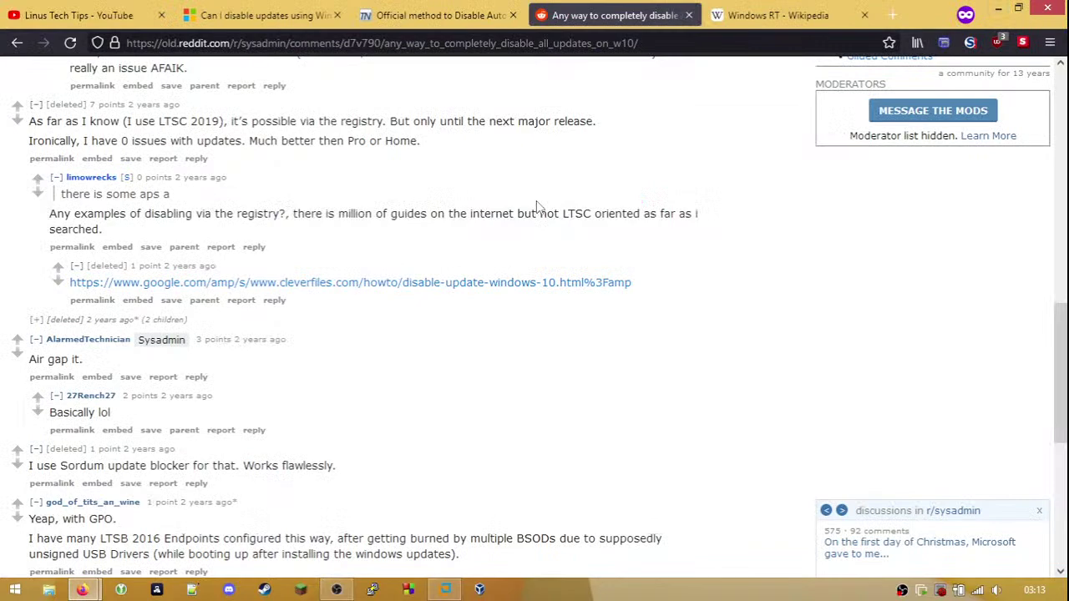
pyautogui.click(997, 9)
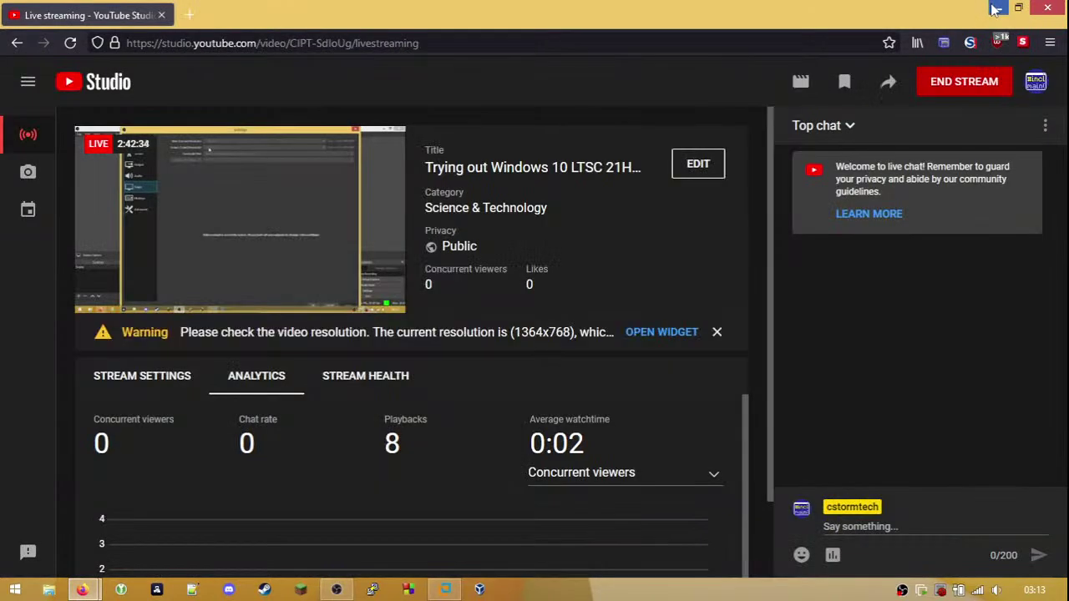
pyautogui.click(996, 9)
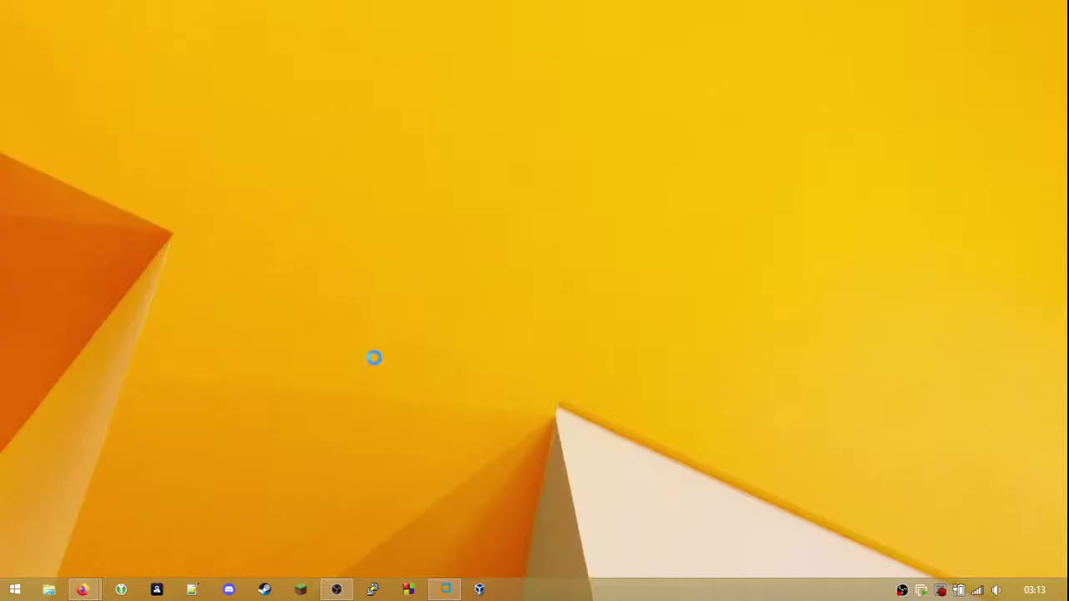
# - Check the host display's Screen Resolution options, trying 1280 × 720 in the selection, and cancel without applying
pyautogui.rightClick(286, 200)
pyautogui.click(398, 387)
pyautogui.click(430, 233)
pyautogui.moveTo(424, 269); pyautogui.dragTo(427, 373)
pyautogui.click(173, 465)
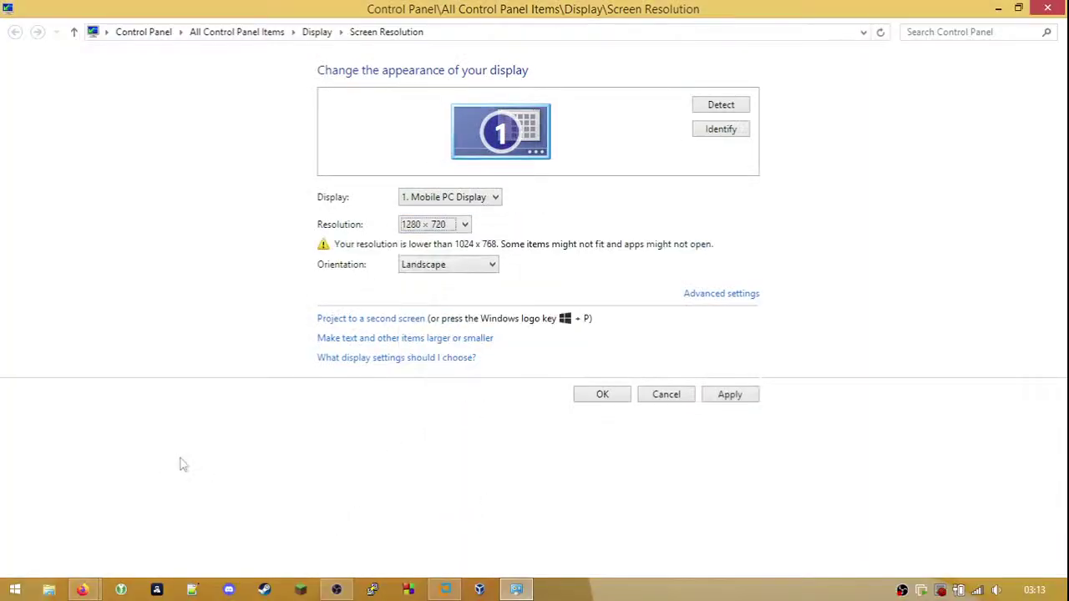
pyautogui.click(666, 396)
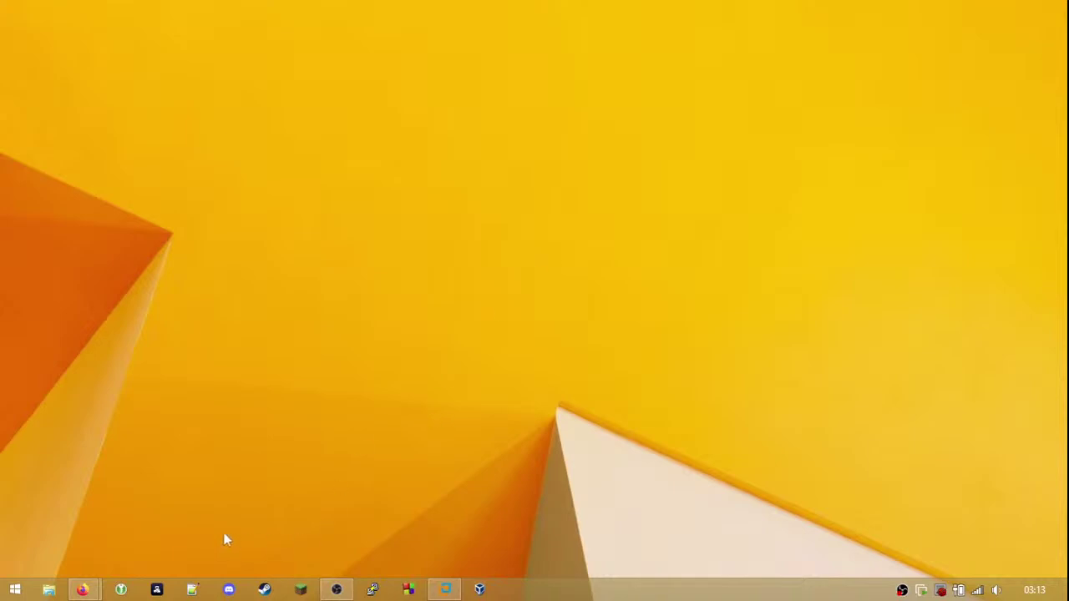
# - Bring back the private browser window with the Reddit thread on disabling Windows 10 updates, and read its remaining comments
pyautogui.moveTo(98, 589)
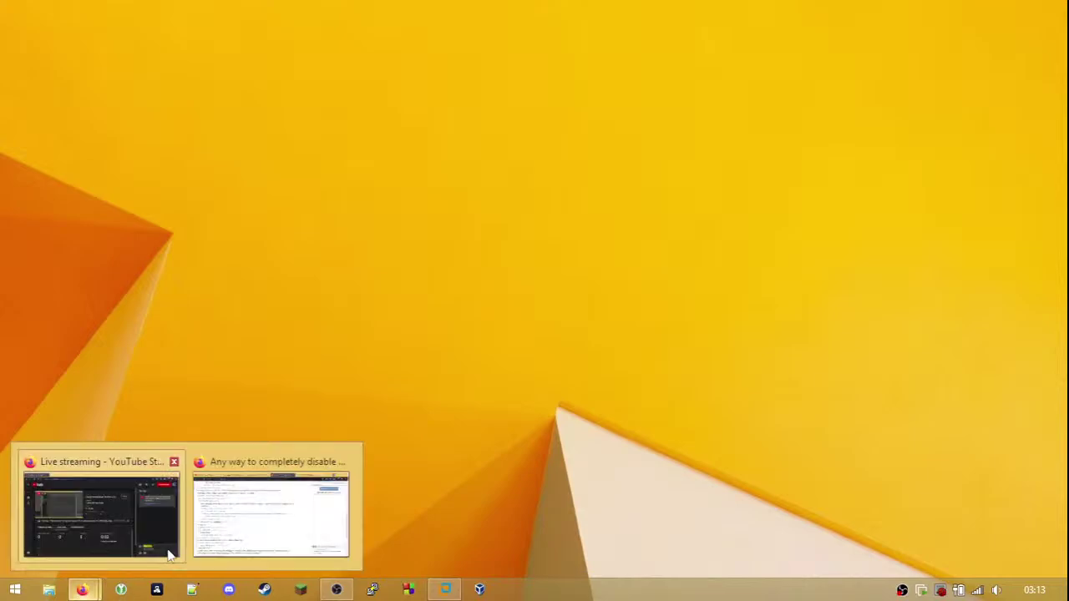
pyautogui.click(219, 522)
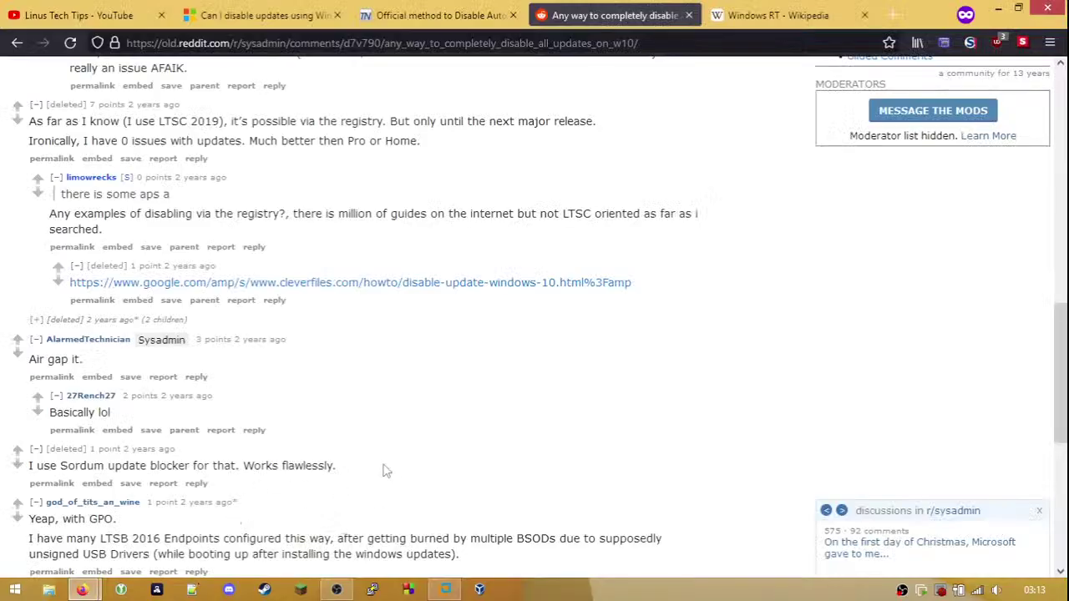
pyautogui.scroll(-2, 306, 320)
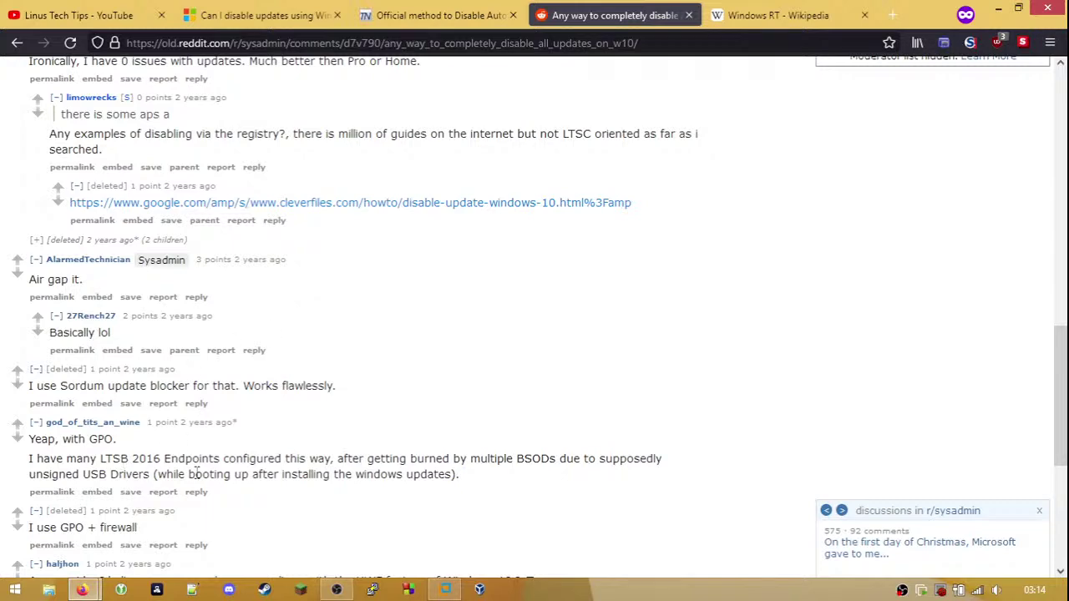
pyautogui.scroll(-2, 359, 472)
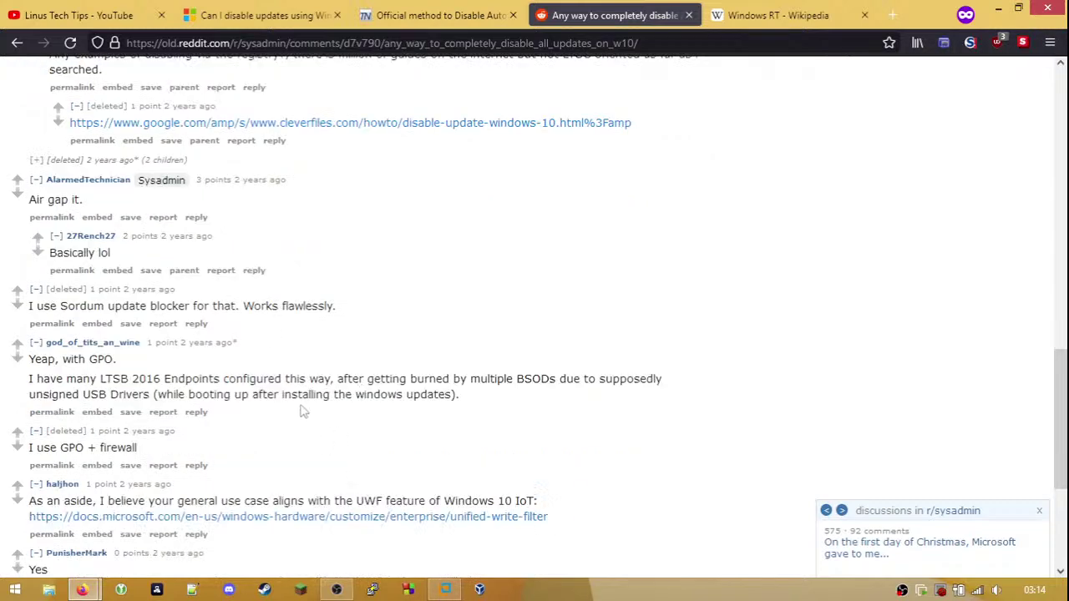
pyautogui.scroll(-2, 304, 411)
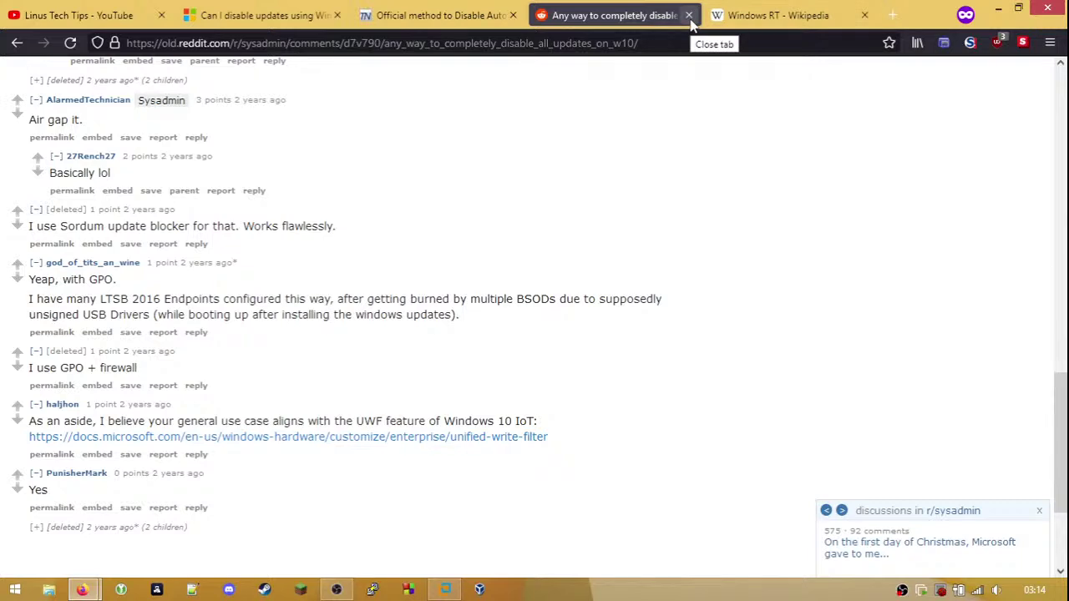
# - Search the web in a new tab for "windows enterprise vs iot enterprise"
pyautogui.click(892, 15)
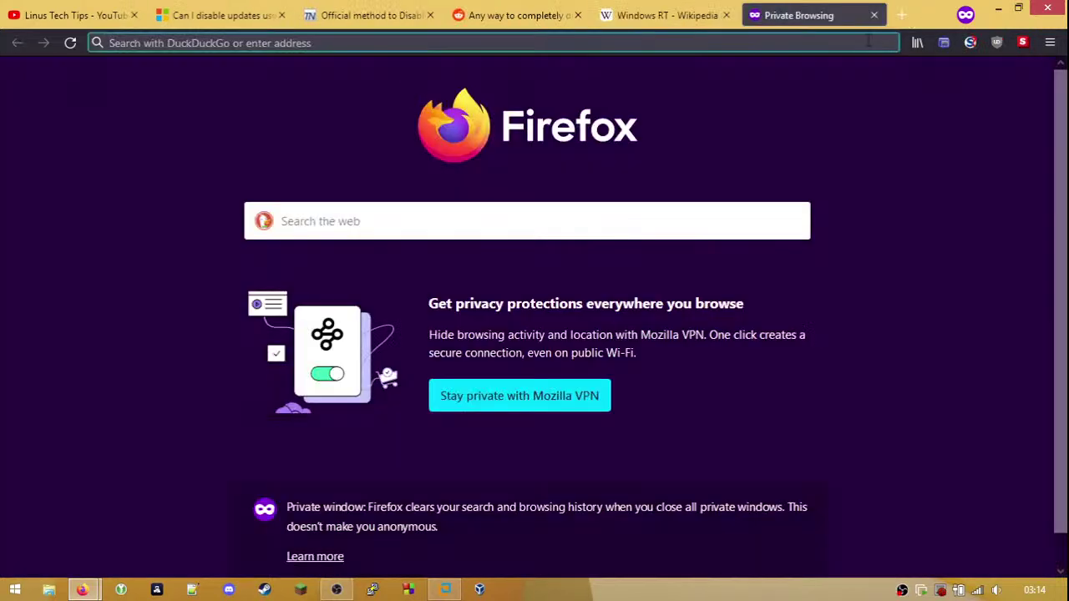
pyautogui.write('windows ')
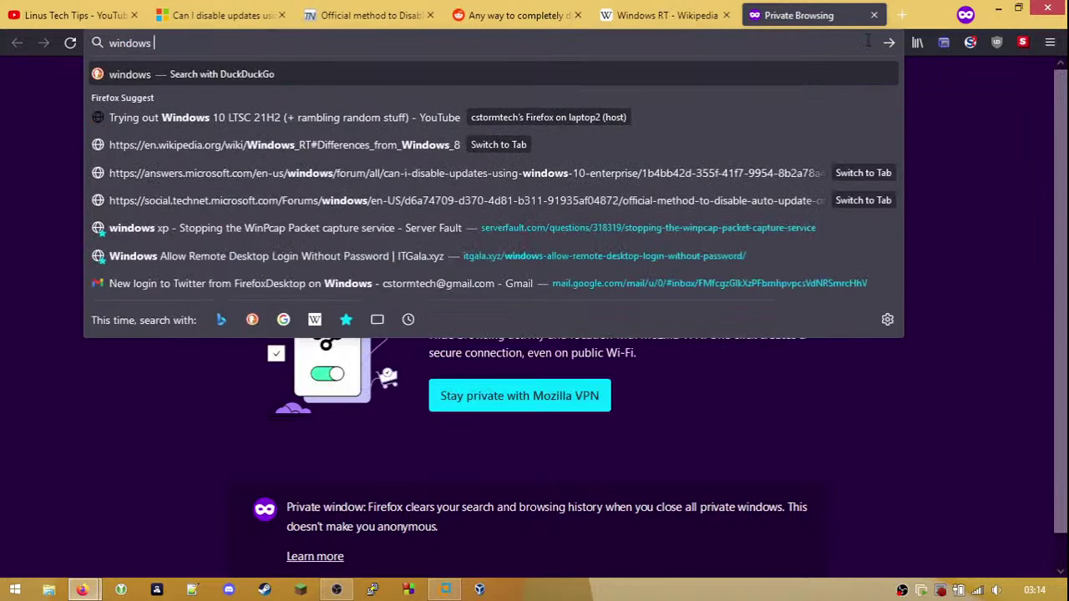
pyautogui.write('ltsc')
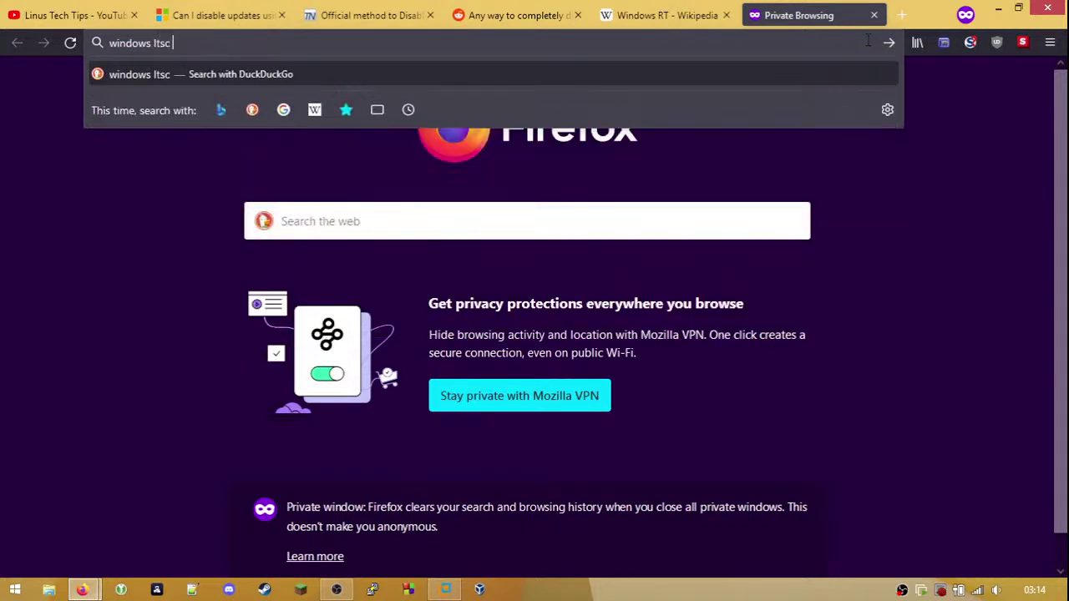
pyautogui.write(' vs iot')
pyautogui.press('BackSpace')
pyautogui.press('BackSpace')
pyautogui.press('BackSpace')
pyautogui.press('BackSpace')
pyautogui.press('BackSpace')
pyautogui.press('BackSpace')
pyautogui.press('BackSpace')
pyautogui.press('BackSpace')
pyautogui.press('BackSpace')
pyautogui.press('BackSpace')
pyautogui.press('BackSpace')
pyautogui.write('ent')
pyautogui.write('ise vs ito')
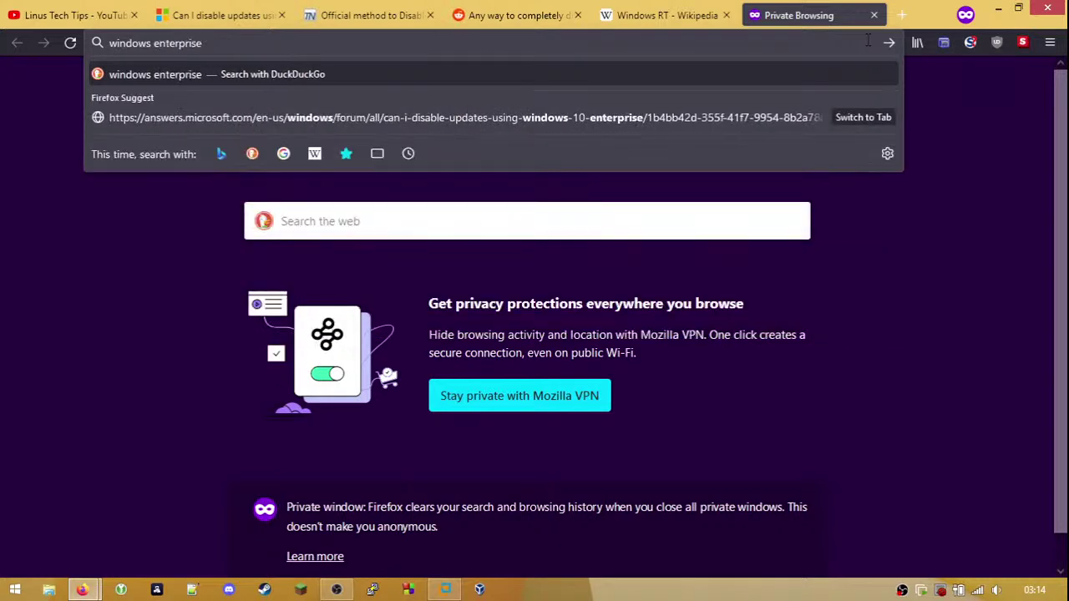
pyautogui.press('BackSpace')
pyautogui.press('BackSpace')
pyautogui.press('BackSpace')
pyautogui.write('ot enterp')
pyautogui.write('rise')
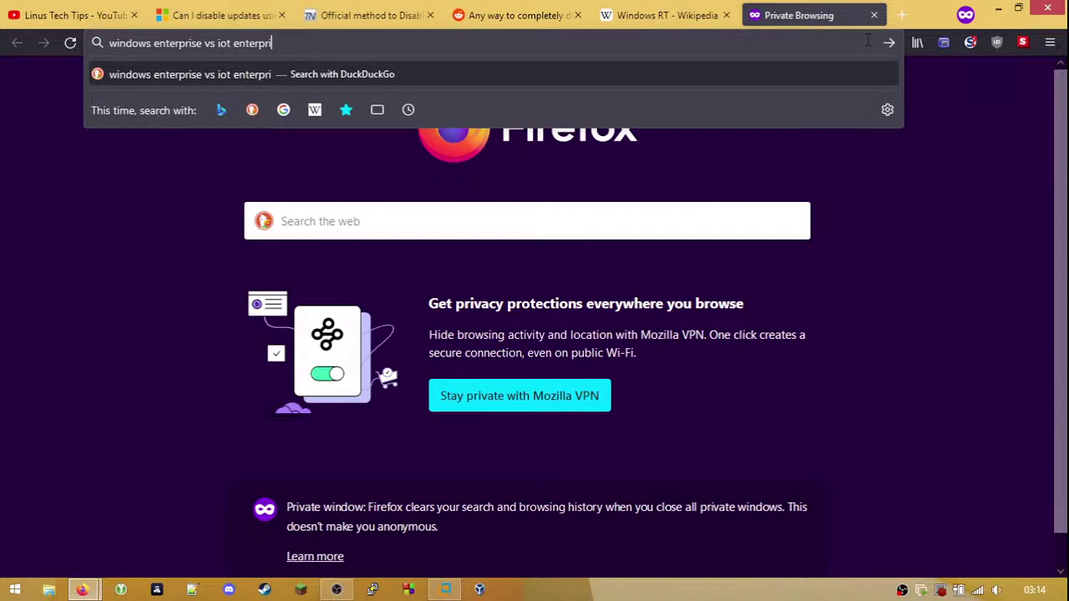
pyautogui.press('Return')
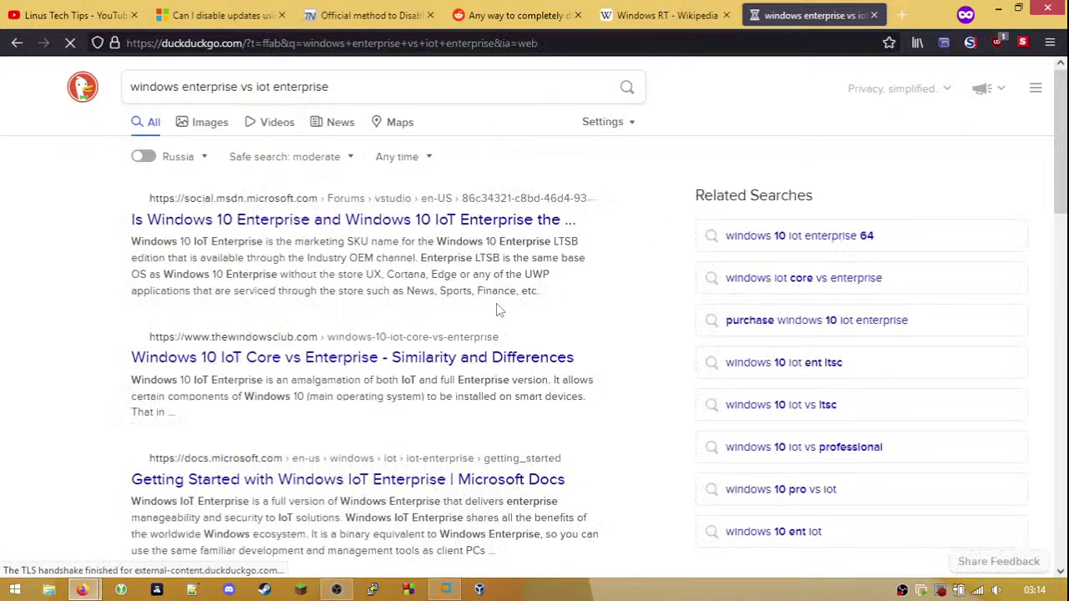
# - Open the MSDN result comparing Windows 10 Enterprise with IoT Enterprise and the TechNet Enterprise 2019 LTSC differences result in new tabs
pyautogui.rightClick(497, 229)
pyautogui.click(506, 239)
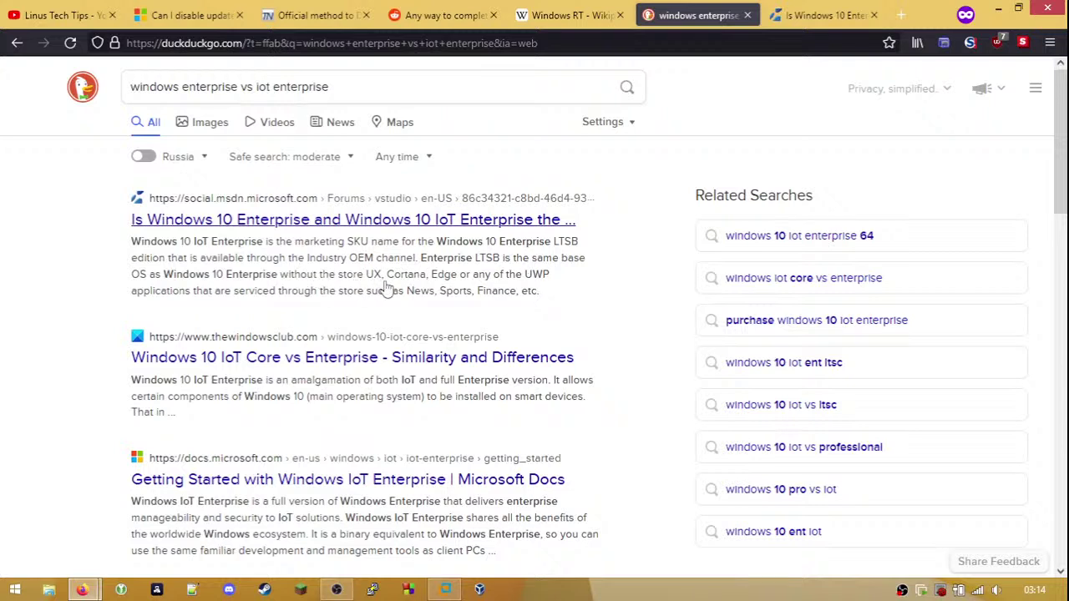
pyautogui.scroll(-2, 419, 406)
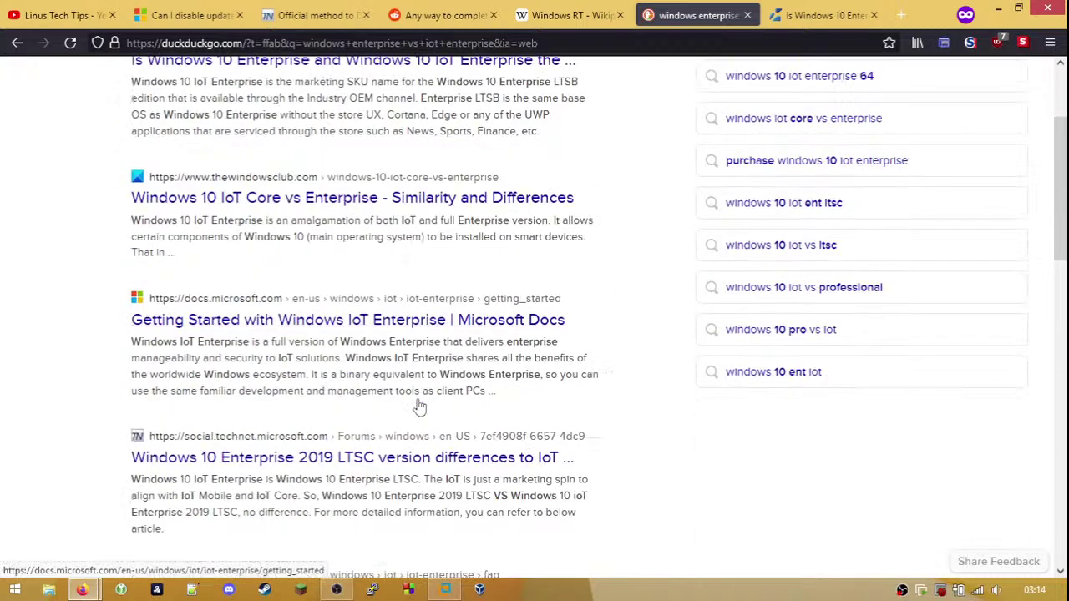
pyautogui.rightClick(382, 457)
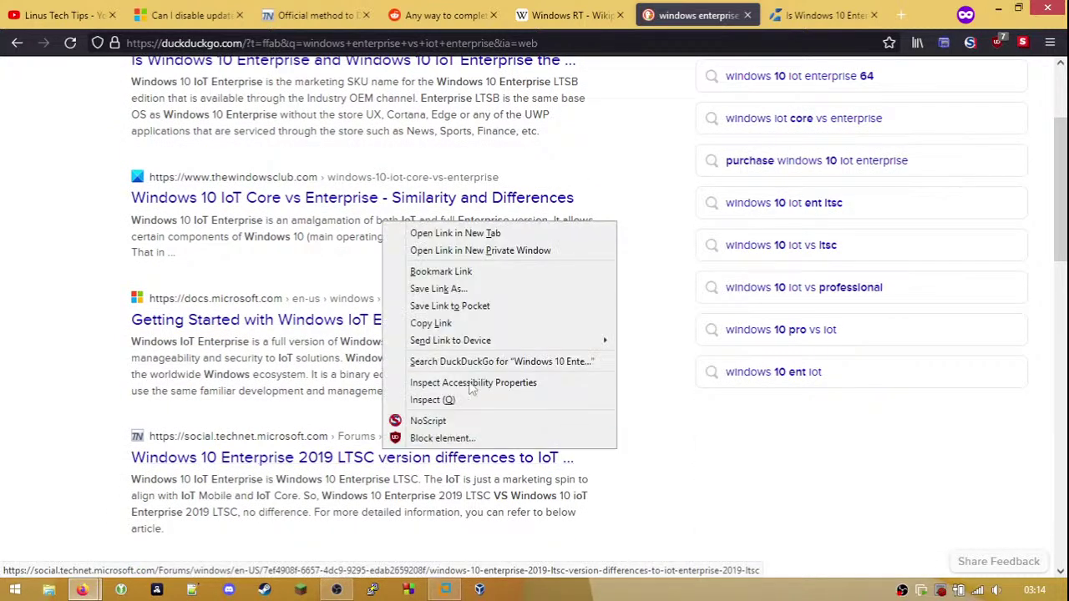
pyautogui.click(470, 232)
# - Replace the search in the same tab with "changes to windows 10 ltsc support"
pyautogui.scroll(2, 471, 231)
pyautogui.click(345, 50)
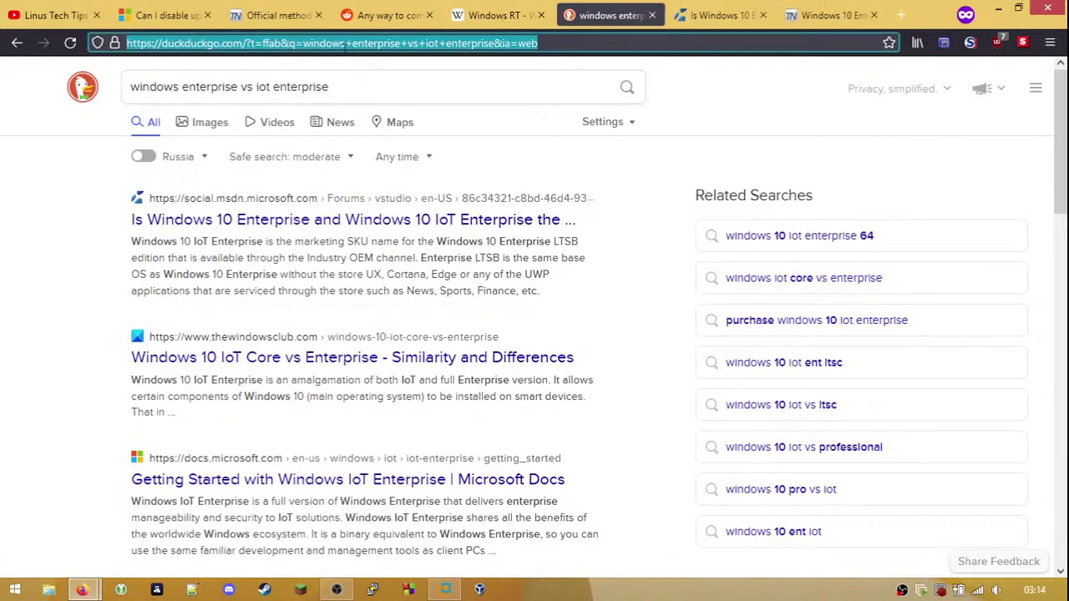
pyautogui.write('changes')
pyautogui.write(' to')
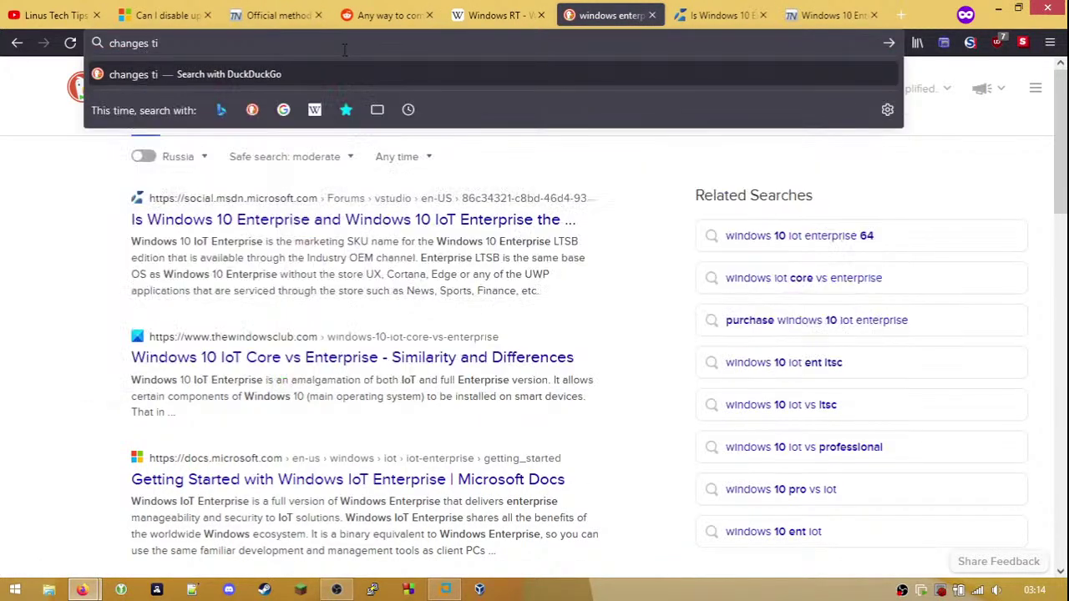
pyautogui.write(' windwo')
pyautogui.press('BackSpace')
pyautogui.press('BackSpace')
pyautogui.write('ows 10 lt')
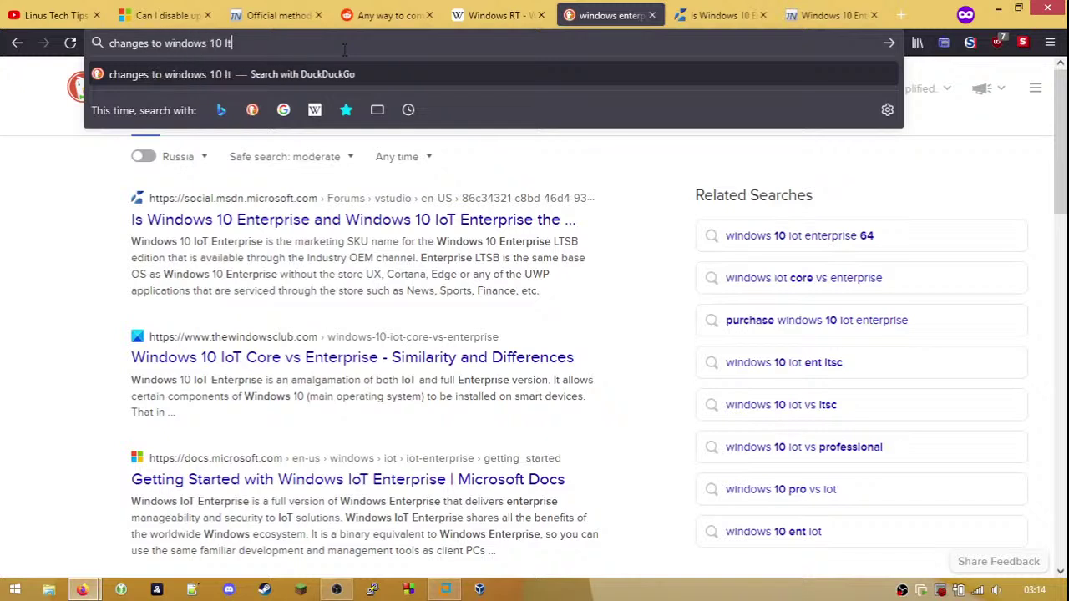
pyautogui.write('sc support')
pyautogui.press('Return')
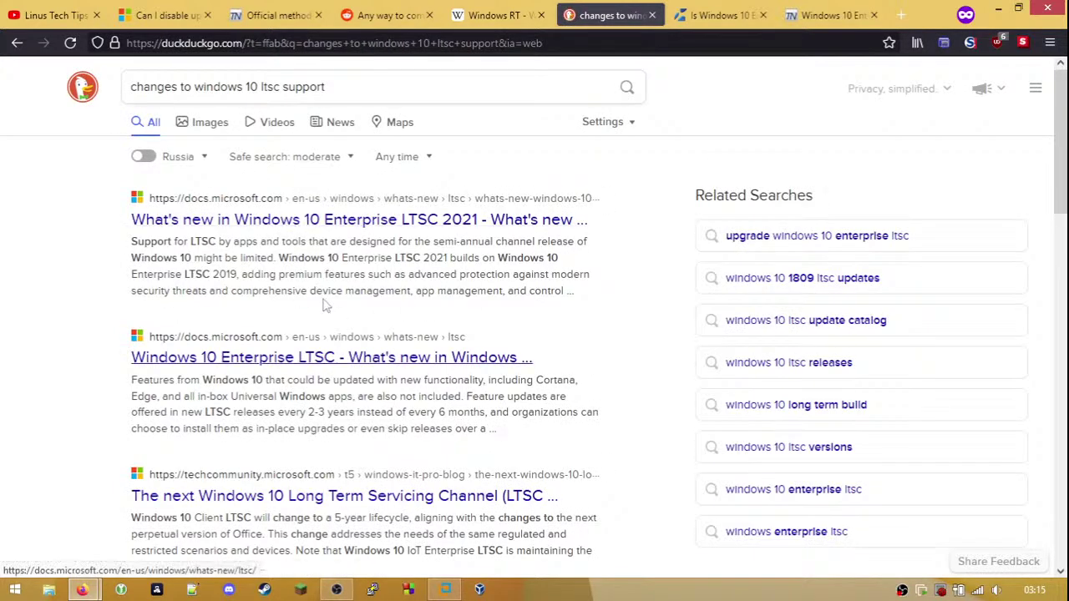
# - Open the What's new in Windows 10 Enterprise LTSC 2021 result in a new tab and the ghacks article on reduced LTSC support in the current one
pyautogui.rightClick(331, 224)
pyautogui.click(351, 237)
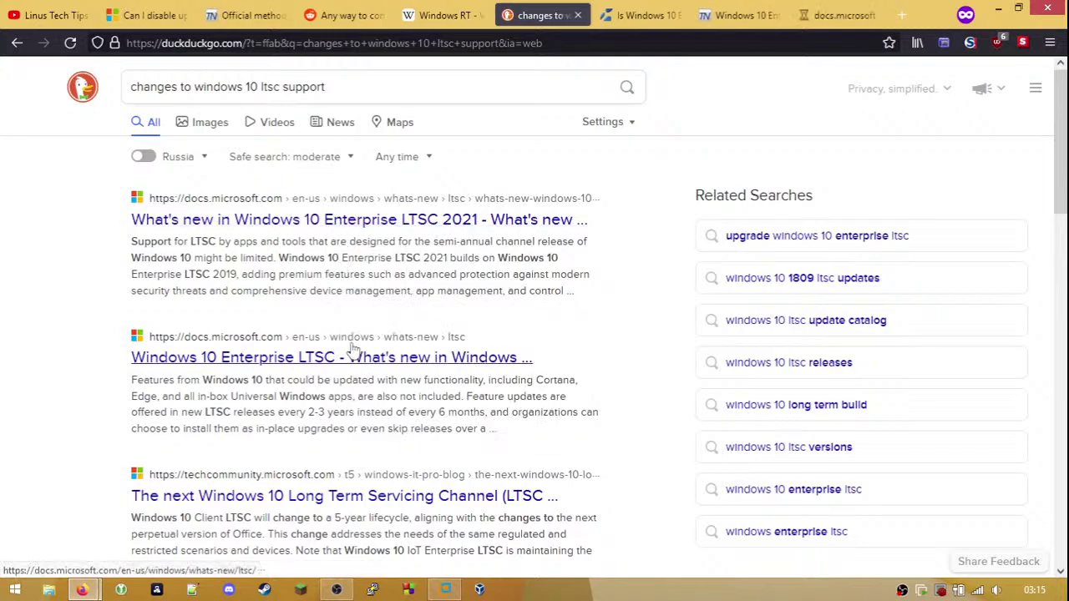
pyautogui.scroll(-3, 349, 351)
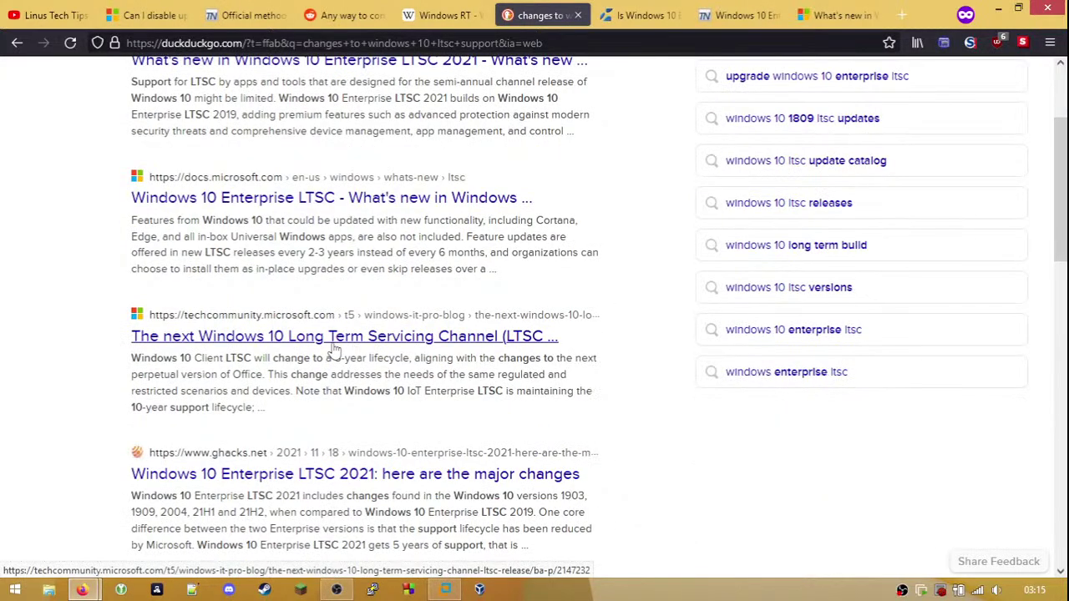
pyautogui.scroll(-3, 337, 351)
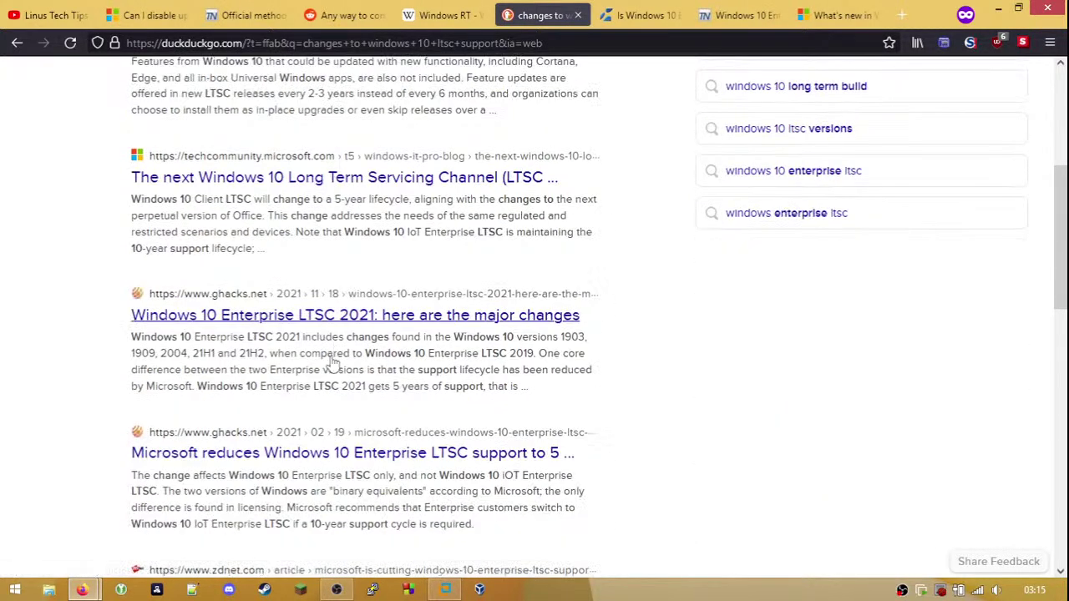
pyautogui.click(342, 455)
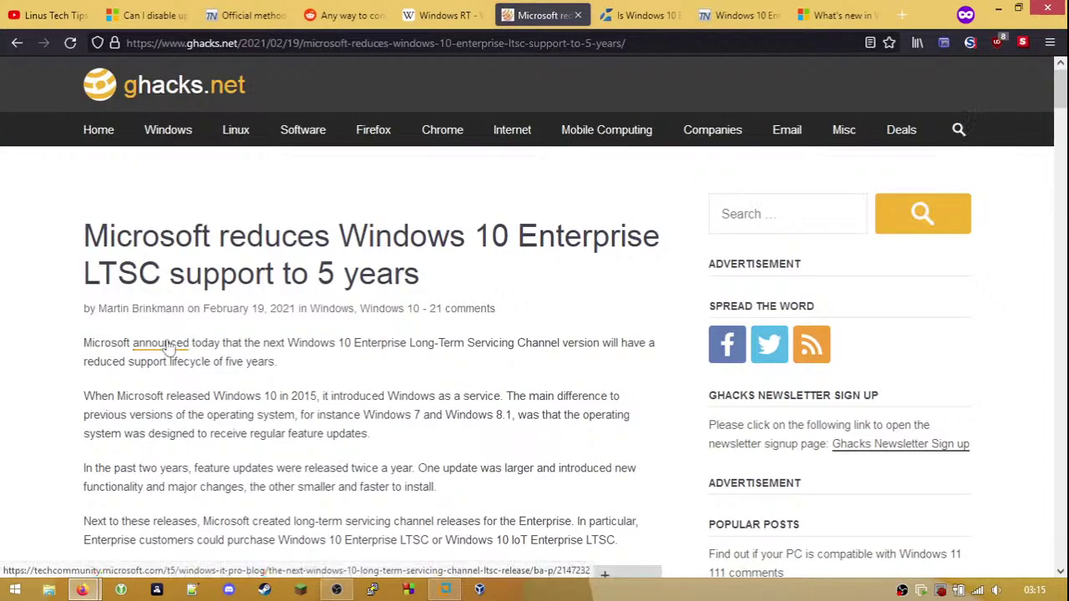
# - Open the article's "announced" link in a new tab, and switch to the MSDN question on Enterprise versus IoT Enterprise
pyautogui.rightClick(167, 348)
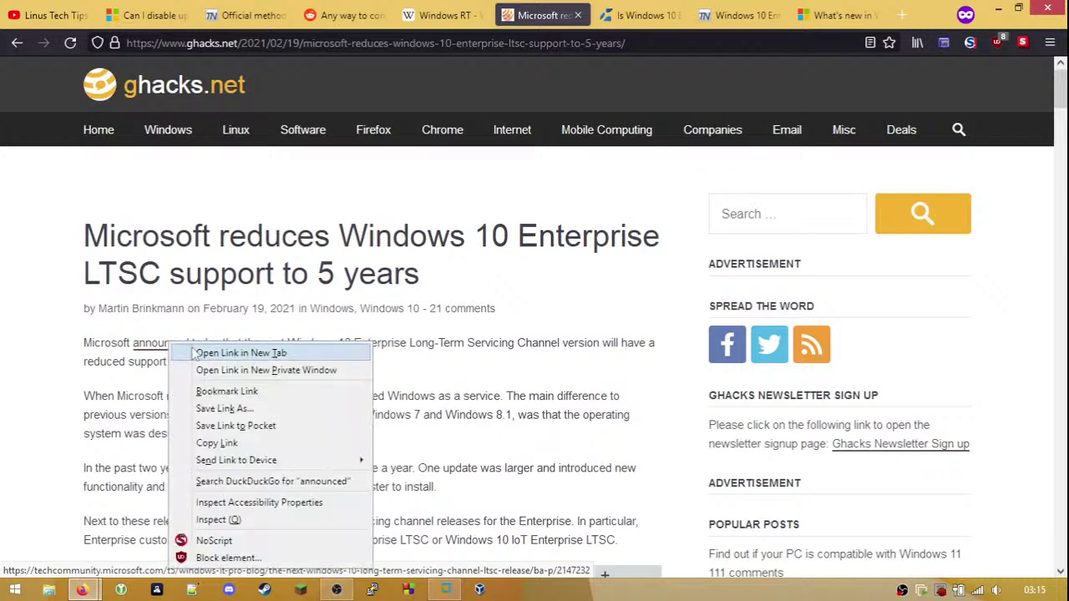
pyautogui.click(201, 350)
pyautogui.click(608, 27)
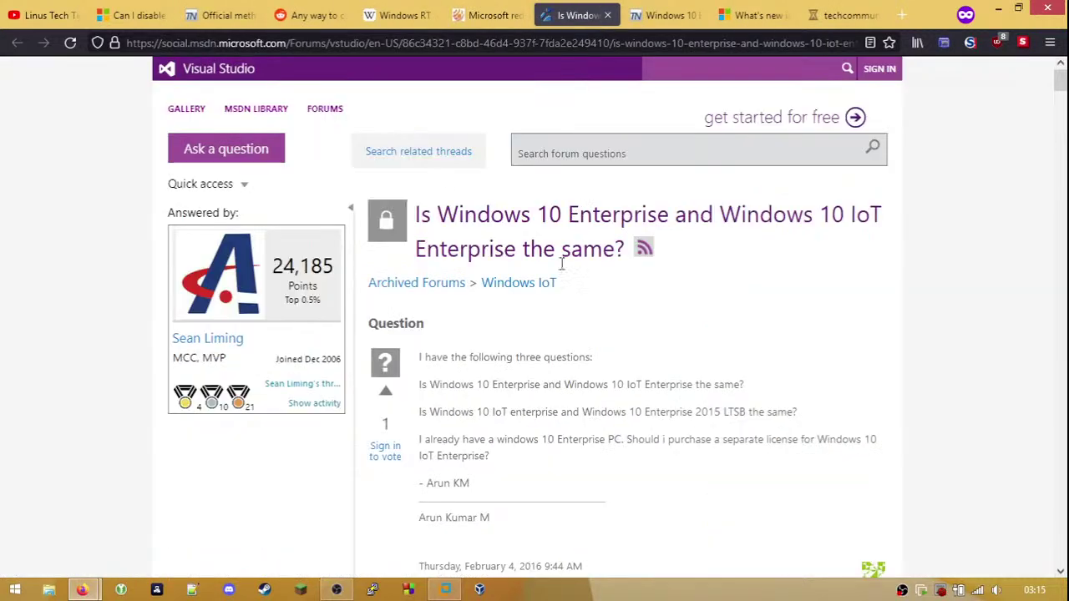
# - Read the accepted answers on Enterprise versus IoT Enterprise in the MSDN and TechNet threads, closing each thread's tab
pyautogui.scroll(-6, 559, 316)
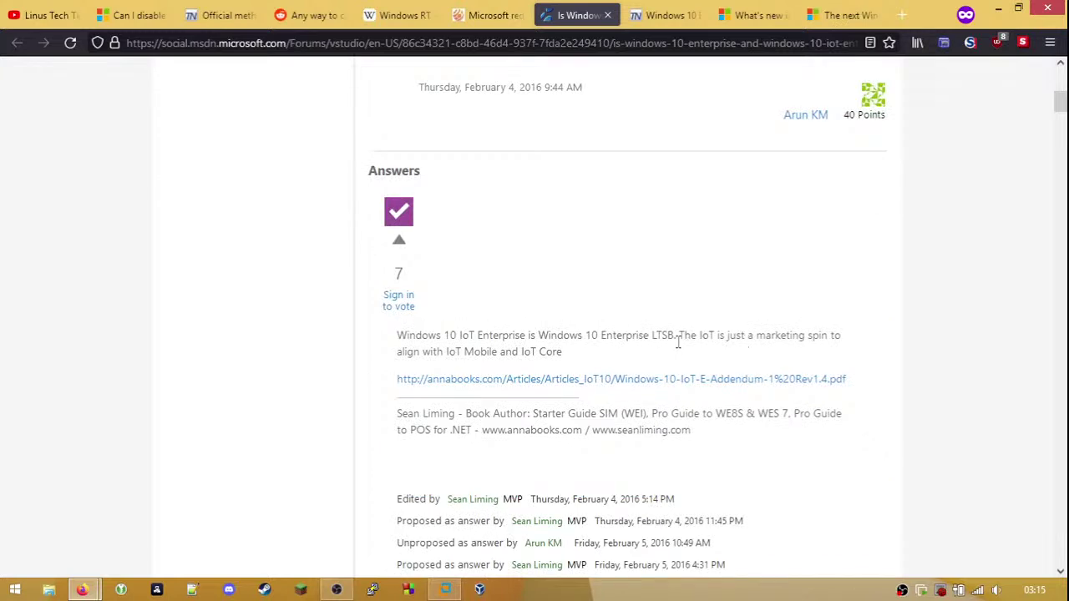
pyautogui.hotkey('ctrl', 'w')
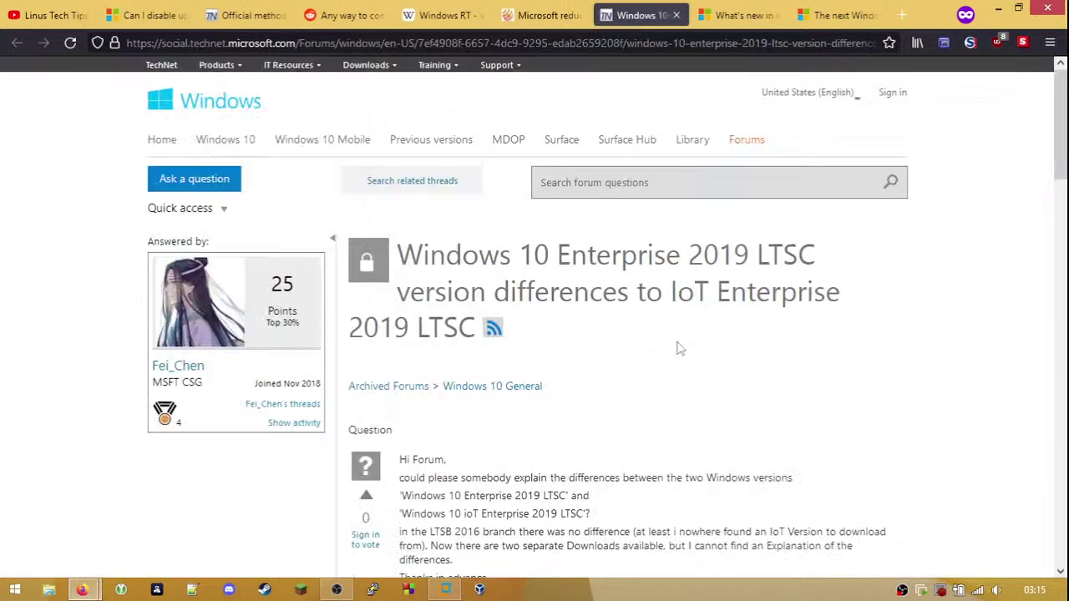
pyautogui.scroll(-2, 680, 349)
pyautogui.scroll(-3, 679, 348)
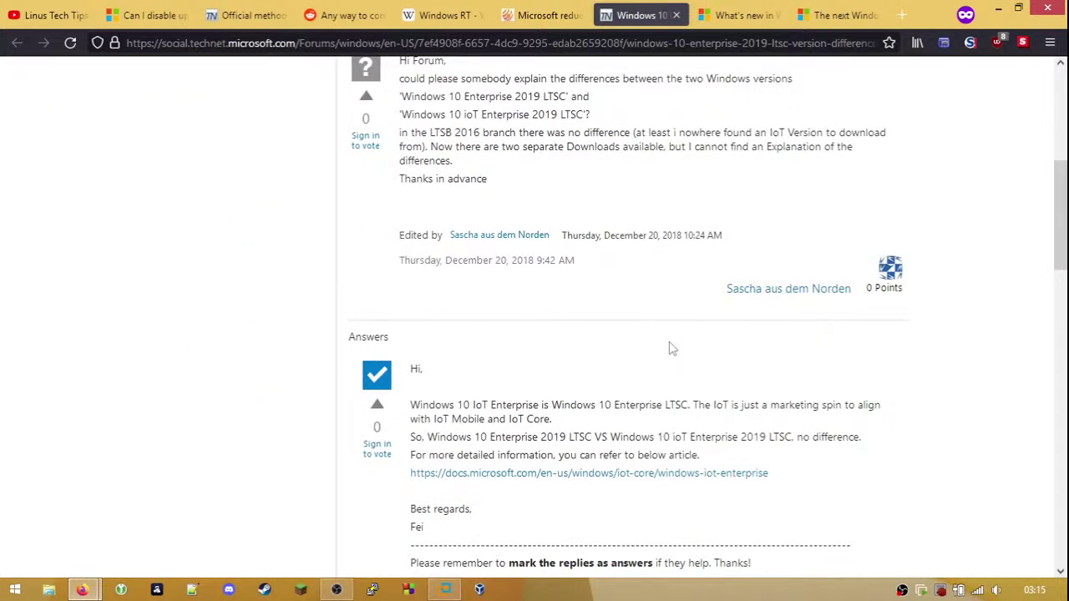
pyautogui.hotkey('ctrl', 'w')
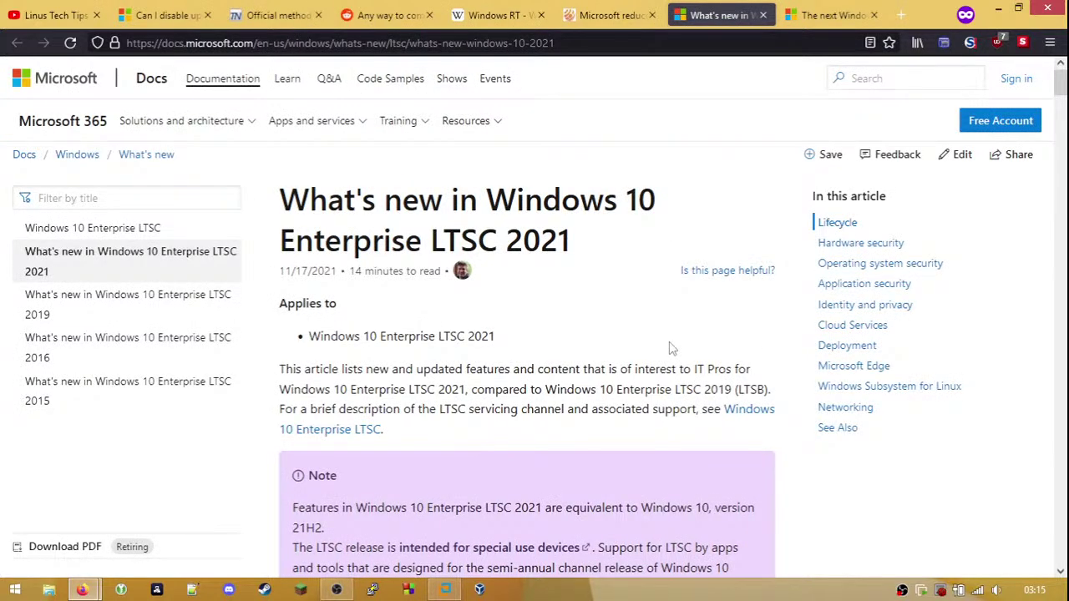
# - Read the Lifecycle section of the LTSC 2021 article and open its link to The next Windows 10 Long Term Servicing Channel (LTSC) release
pyautogui.scroll(-1, 672, 349)
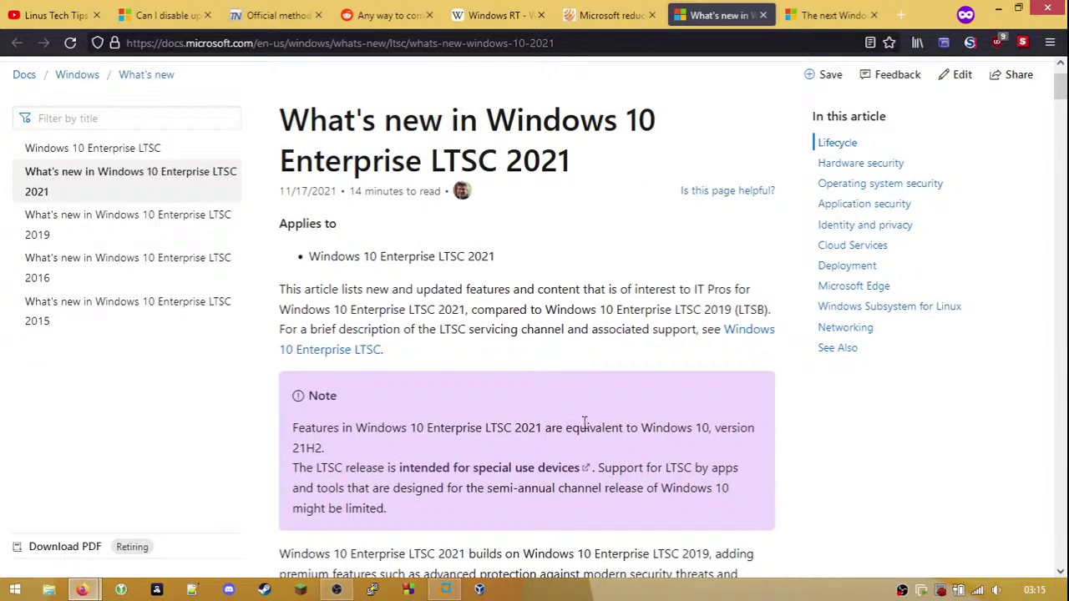
pyautogui.scroll(-5, 584, 423)
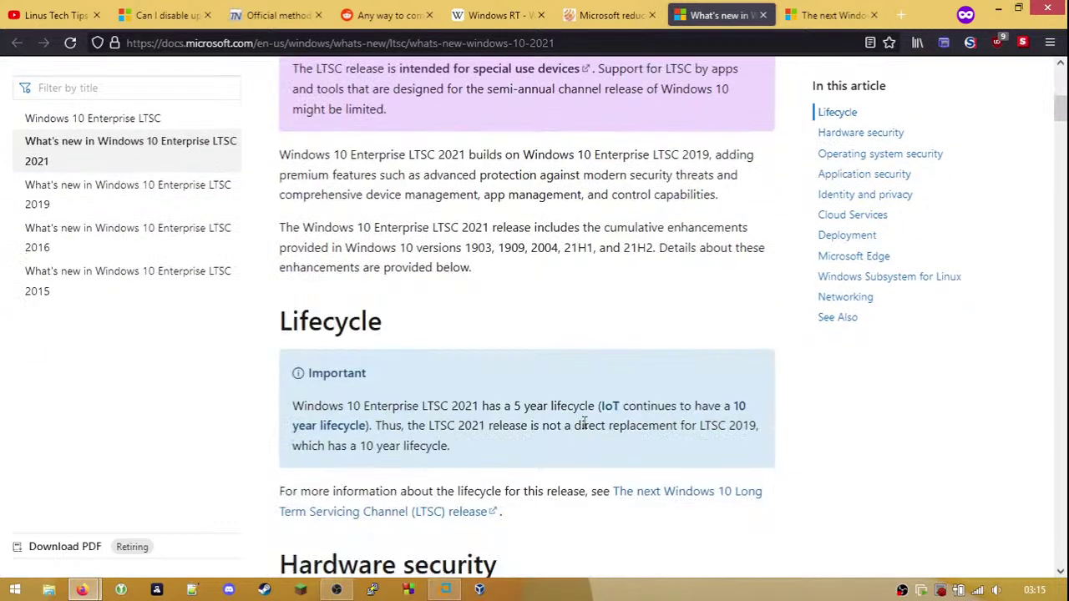
pyautogui.scroll(-2, 585, 426)
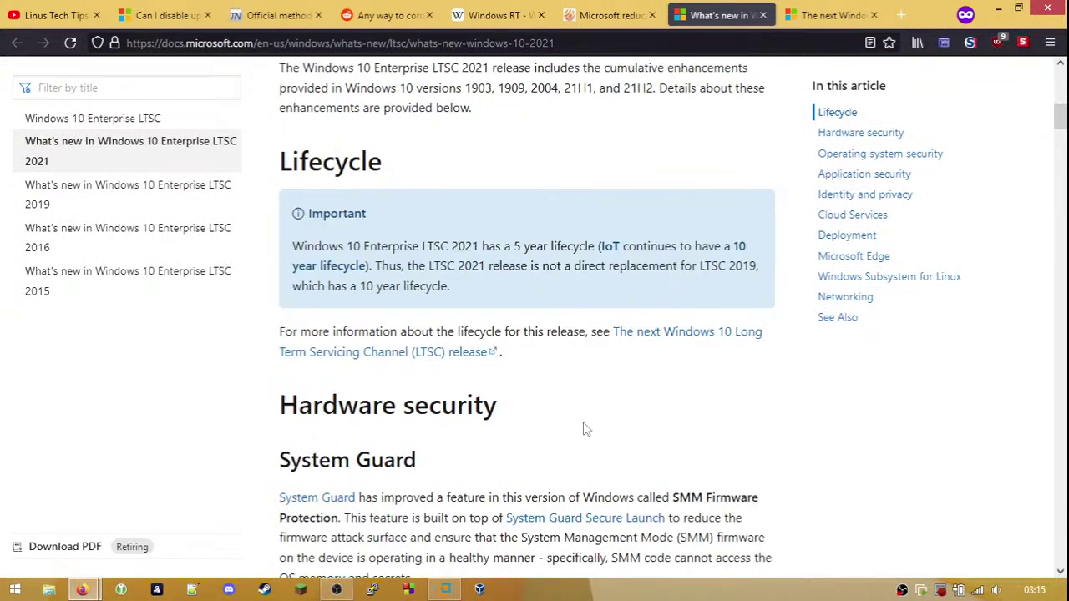
pyautogui.scroll(-1, 585, 426)
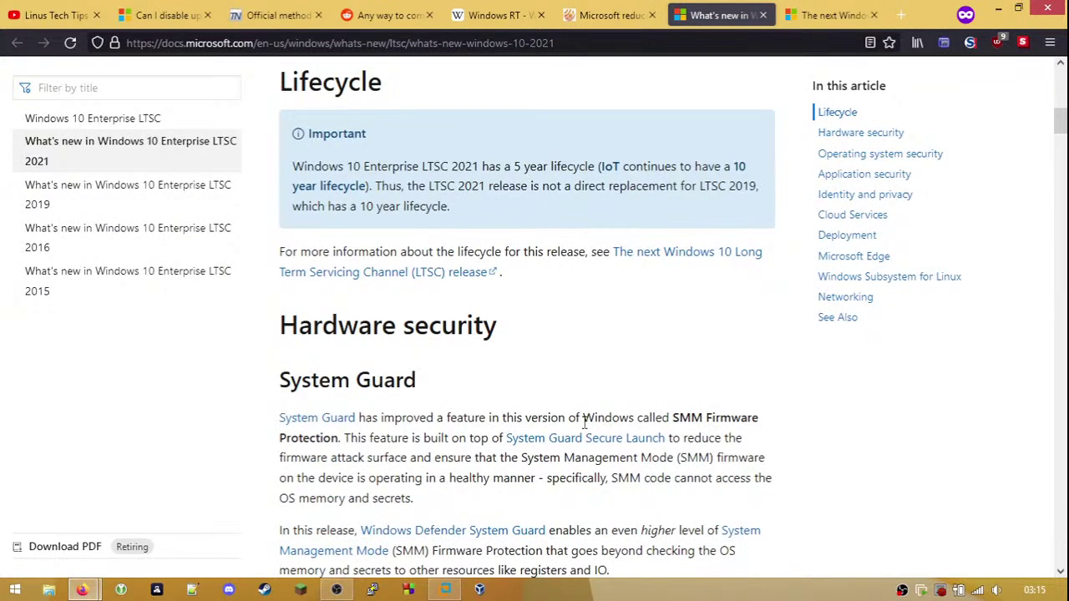
pyautogui.click(451, 278)
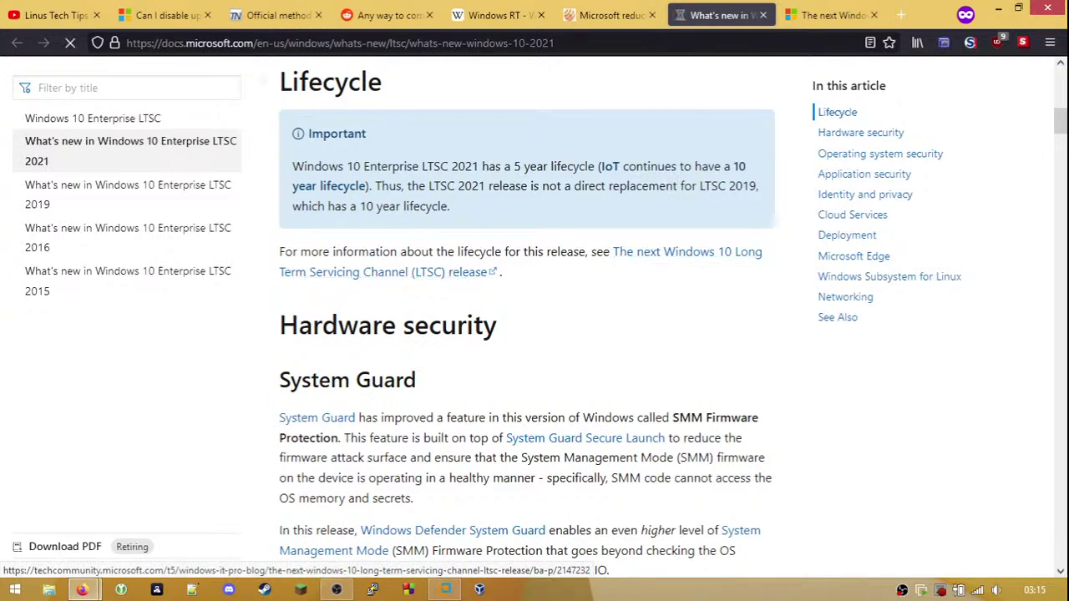
# - Close the duplicate tab of the LTSC release announcement, keeping one copy open next to the ghacks article
pyautogui.click(614, 15)
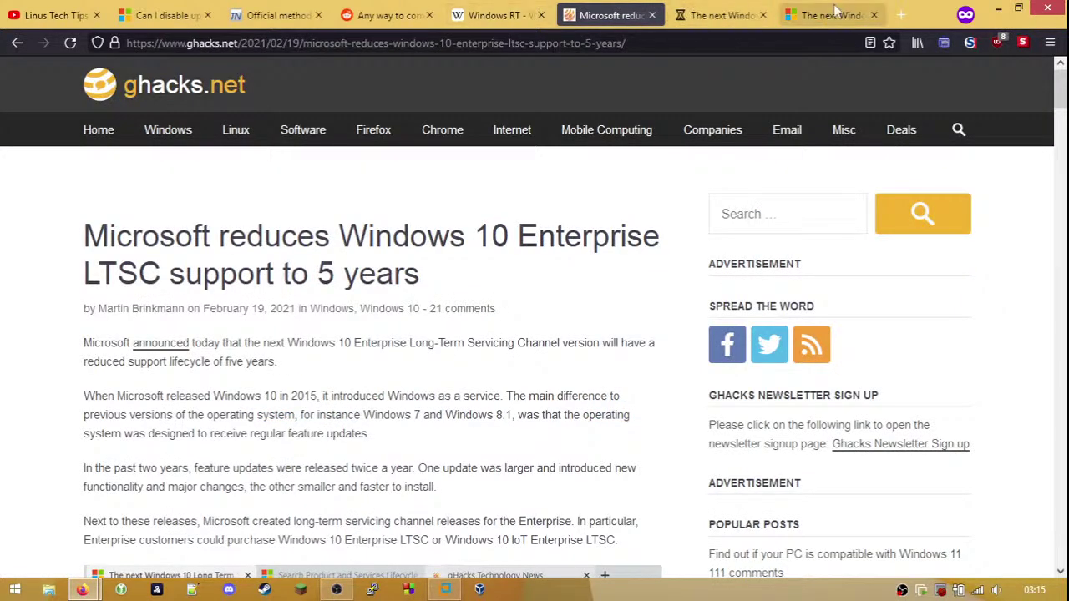
pyautogui.click(701, 8)
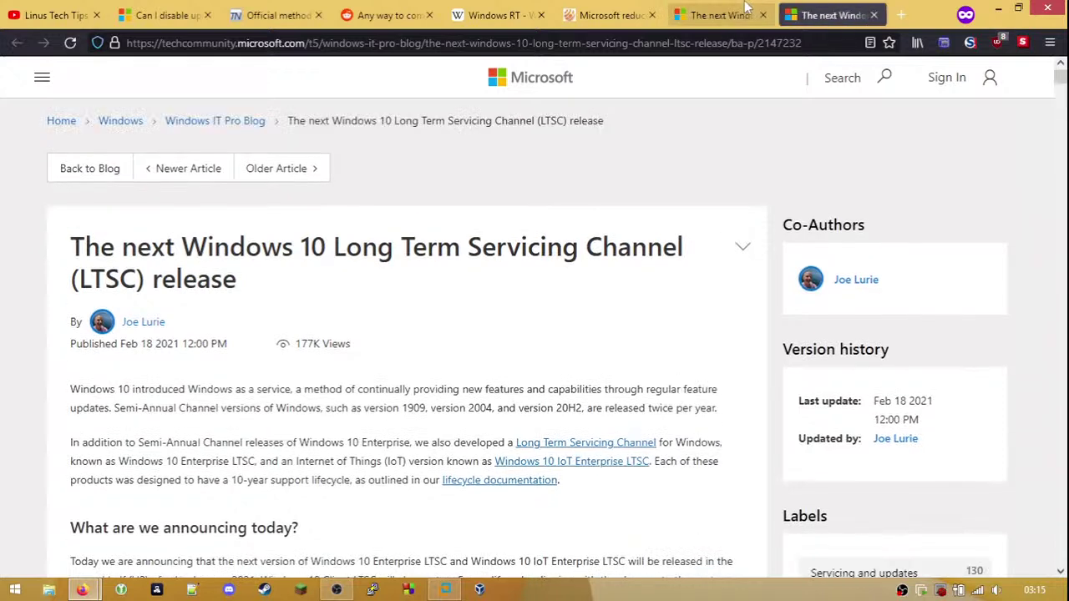
pyautogui.middleClick(820, 6)
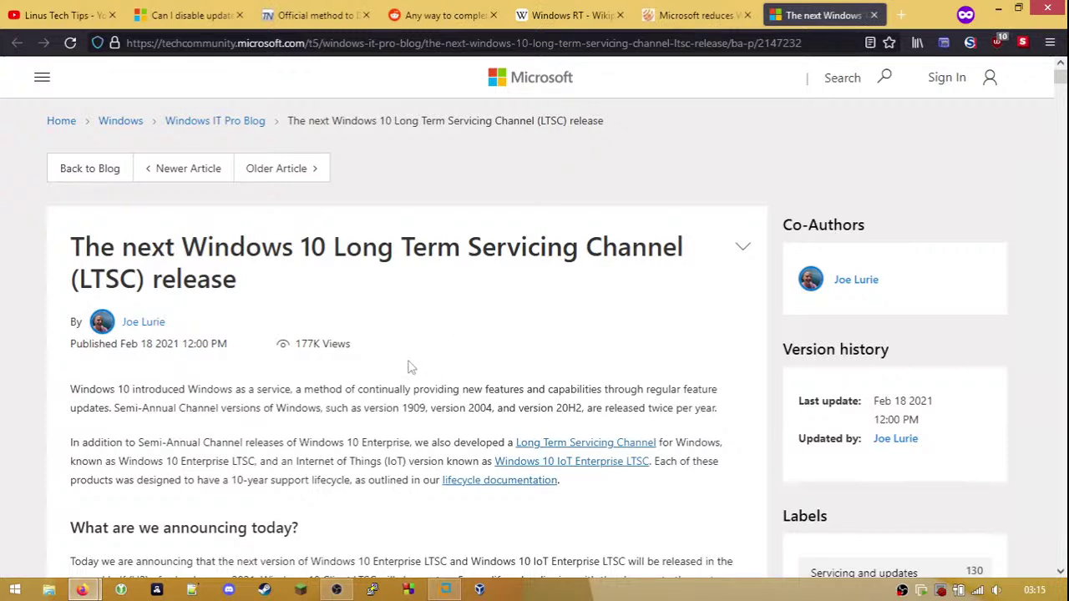
# - In File Explorer, open the win10-21H2 folder in Downloads and select the Windows 10 IoT Enterprise LTSC disc image
pyautogui.moveTo(448, 591)
pyautogui.press('super+e')
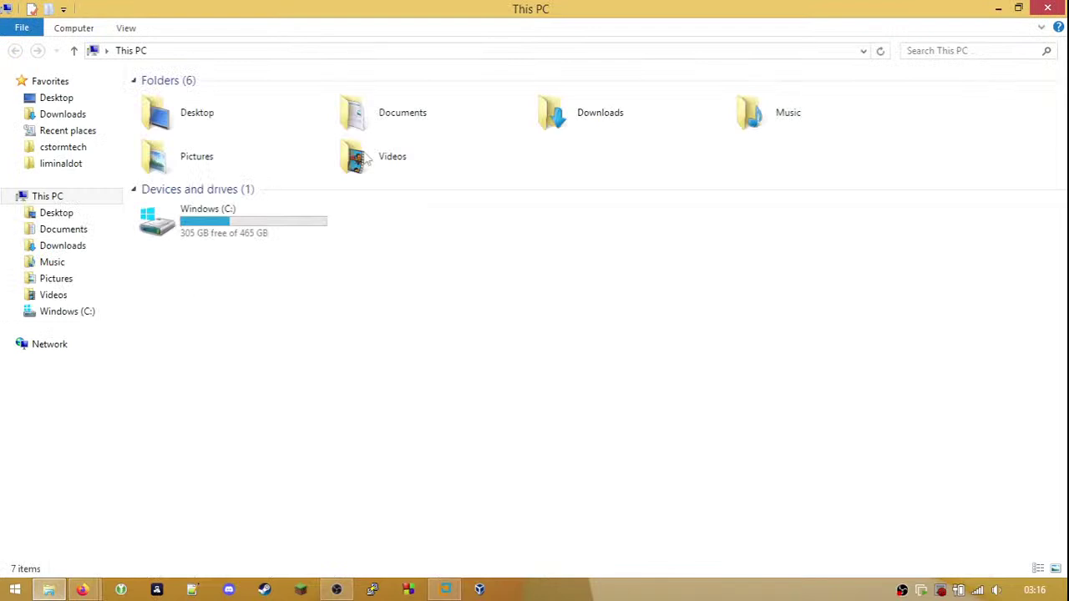
pyautogui.click(574, 121)
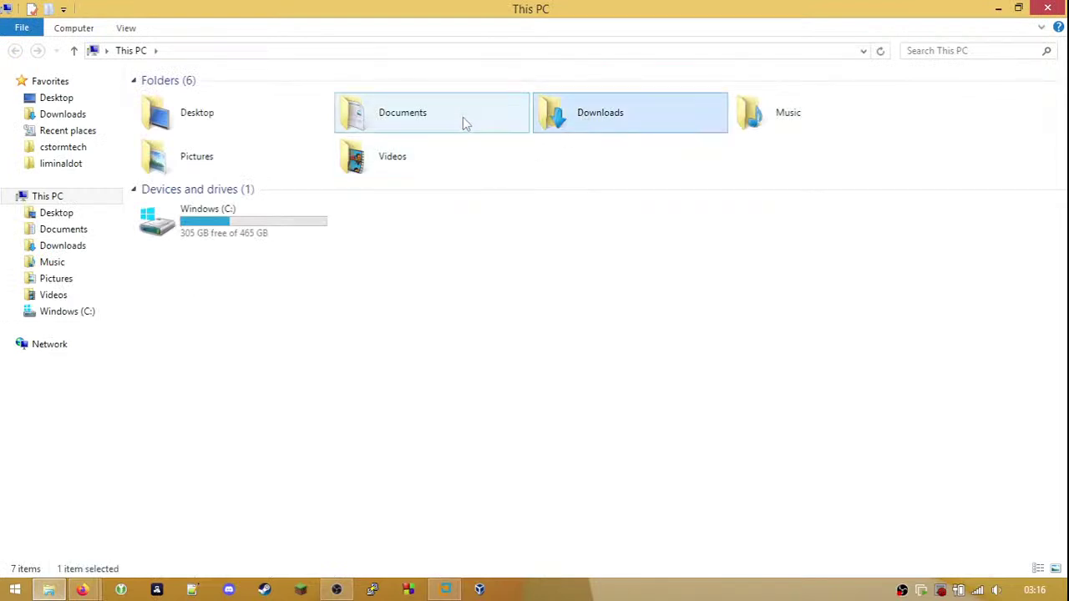
pyautogui.doubleClick(585, 110)
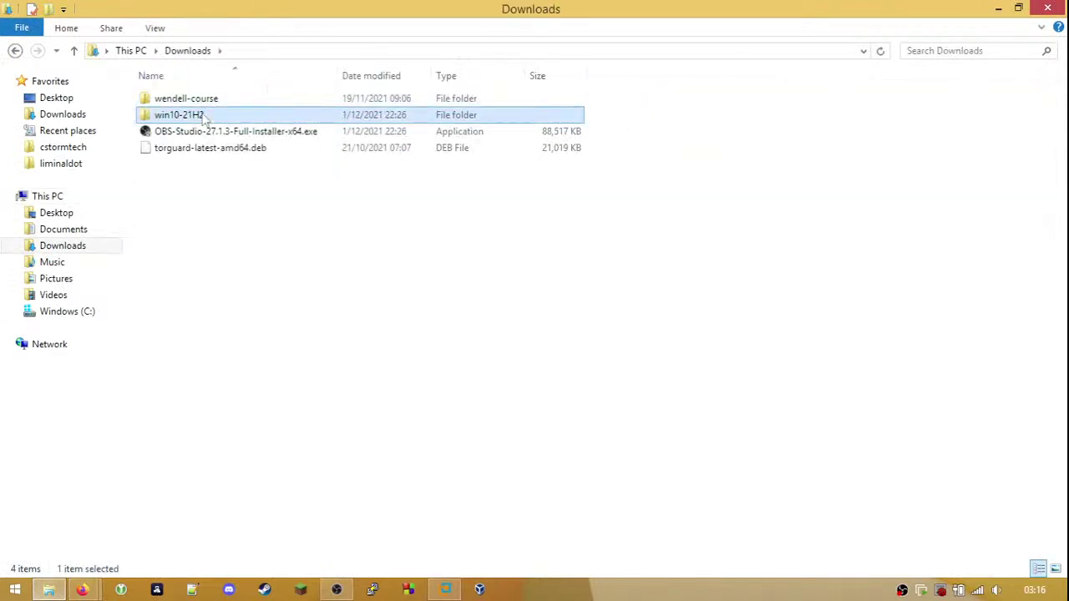
pyautogui.doubleClick(205, 114)
pyautogui.click(205, 114)
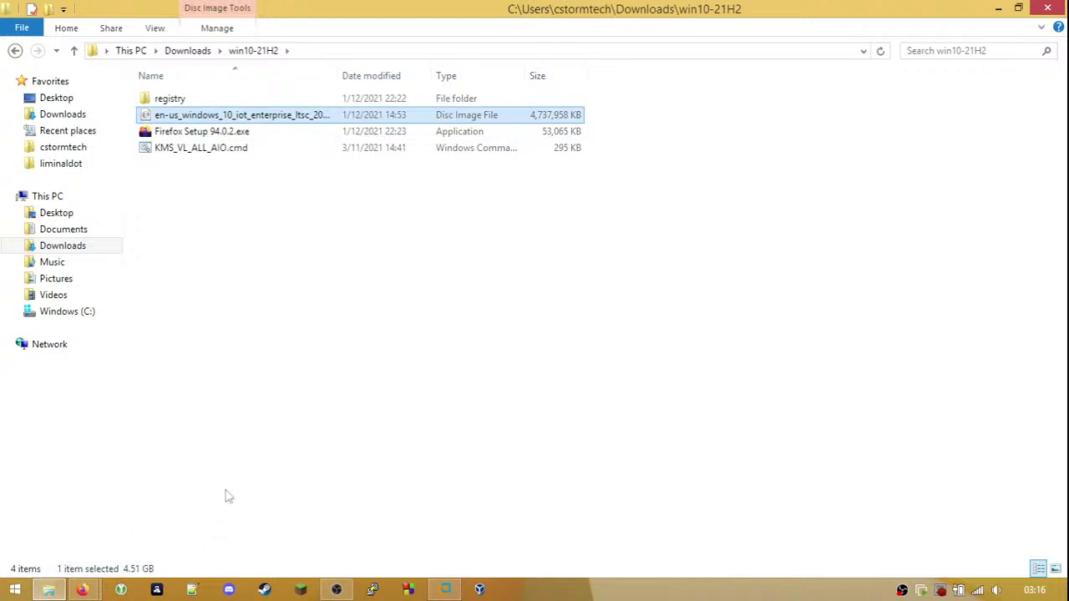
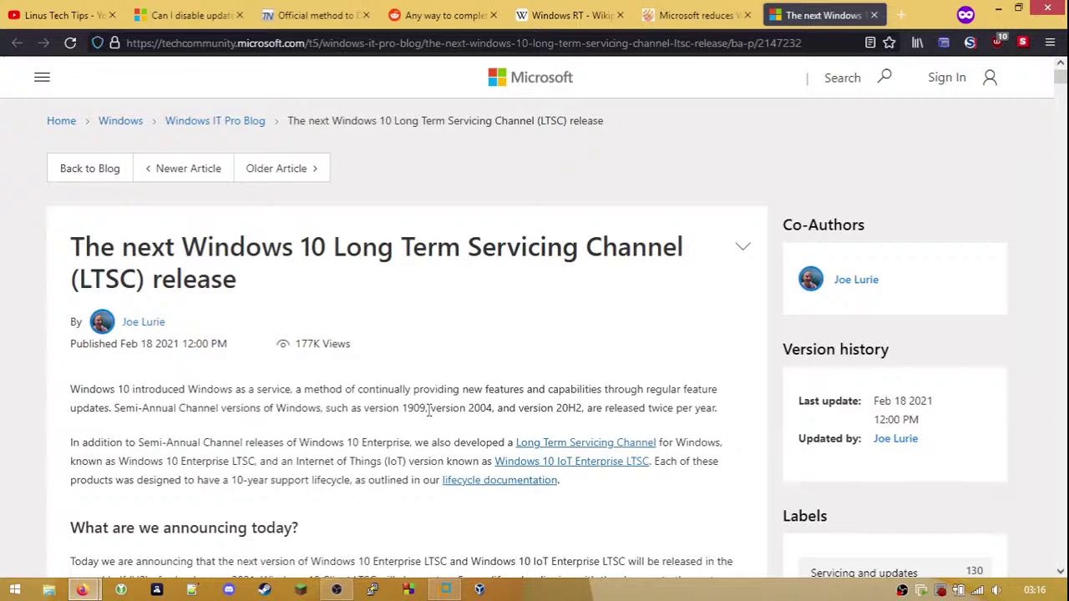
# - In the LTSC release announcement, read the FAQ up to the question on differences between Enterprise and IoT Enterprise LTSC
pyautogui.scroll(-2, 429, 409)
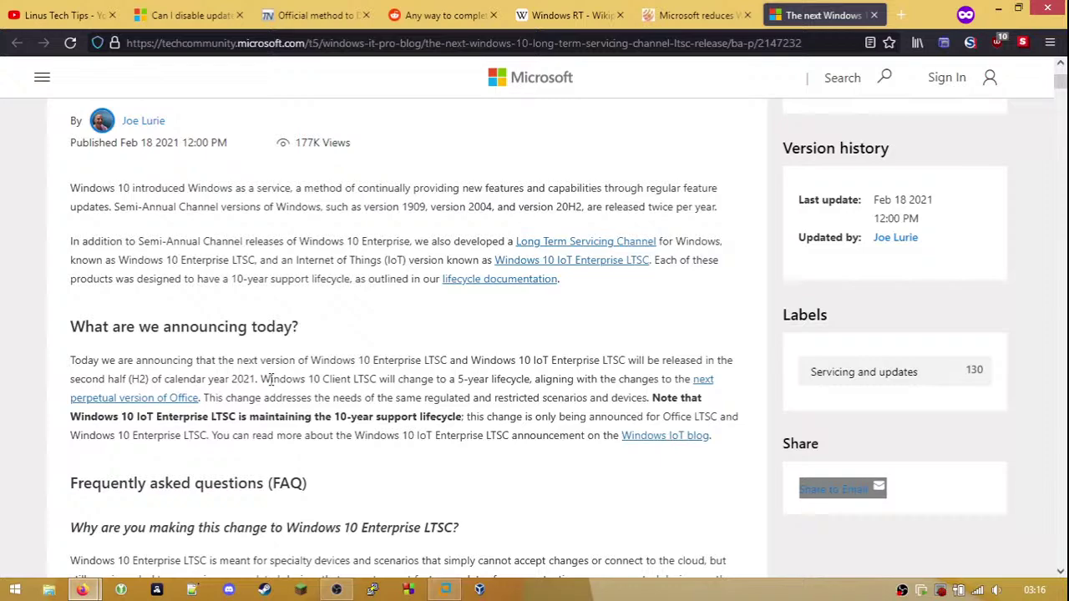
pyautogui.scroll(-1, 302, 396)
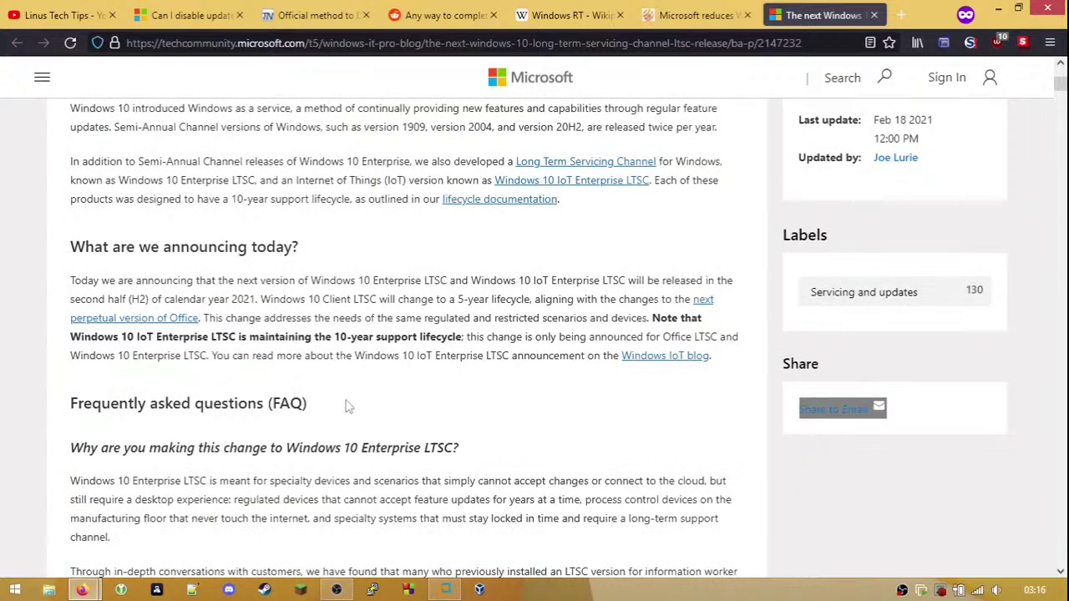
pyautogui.scroll(-1, 349, 407)
pyautogui.scroll(-2, 349, 407)
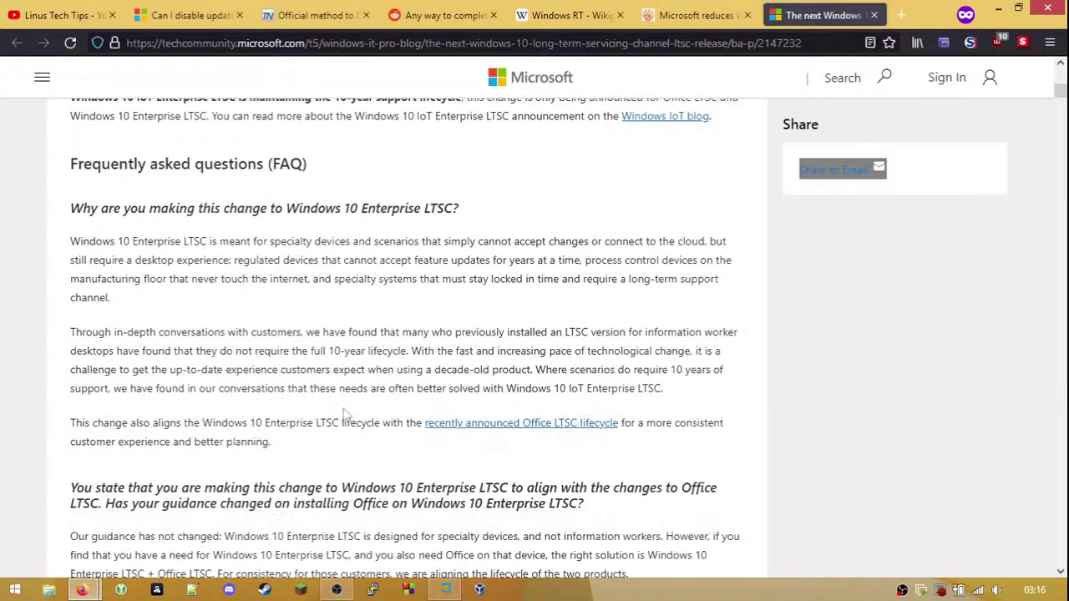
pyautogui.scroll(-2, 346, 416)
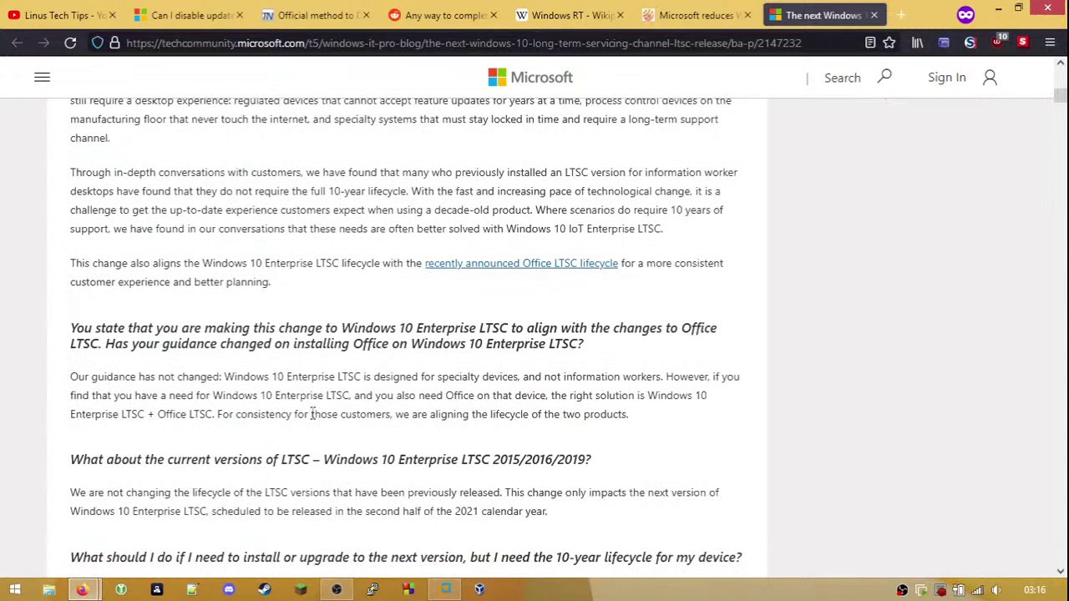
pyautogui.scroll(-3, 302, 413)
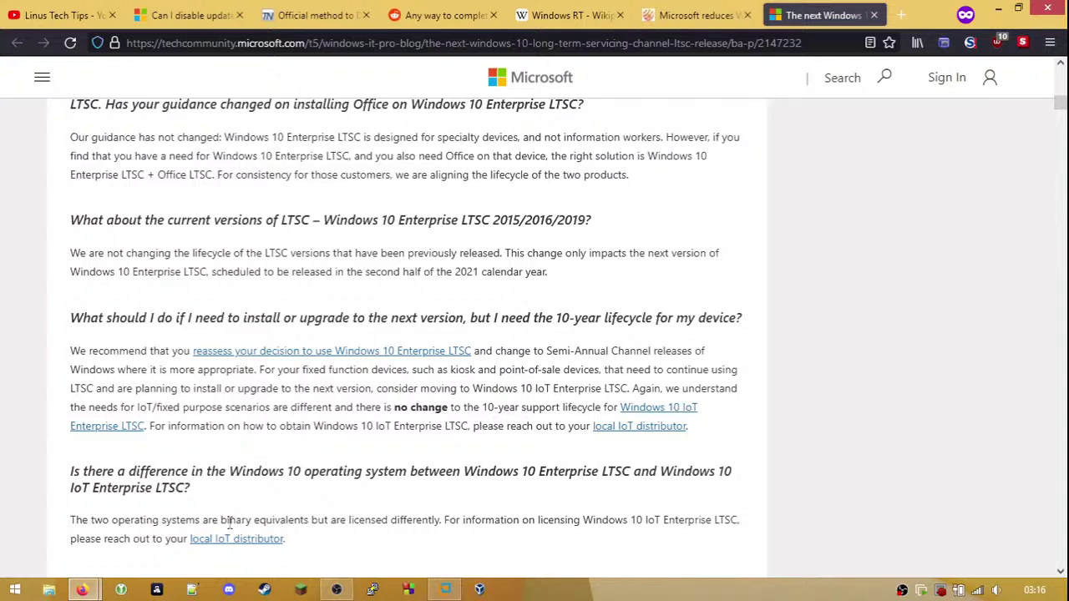
# - Highlight "binary equivalents" and "differently" in the FAQ answer comparing the two LTSC editions, and return to the article's beginning
pyautogui.moveTo(221, 519); pyautogui.dragTo(314, 520)
pyautogui.click(326, 514)
pyautogui.moveTo(384, 522); pyautogui.dragTo(440, 521)
pyautogui.click(450, 502)
pyautogui.scroll(-2, 376, 505)
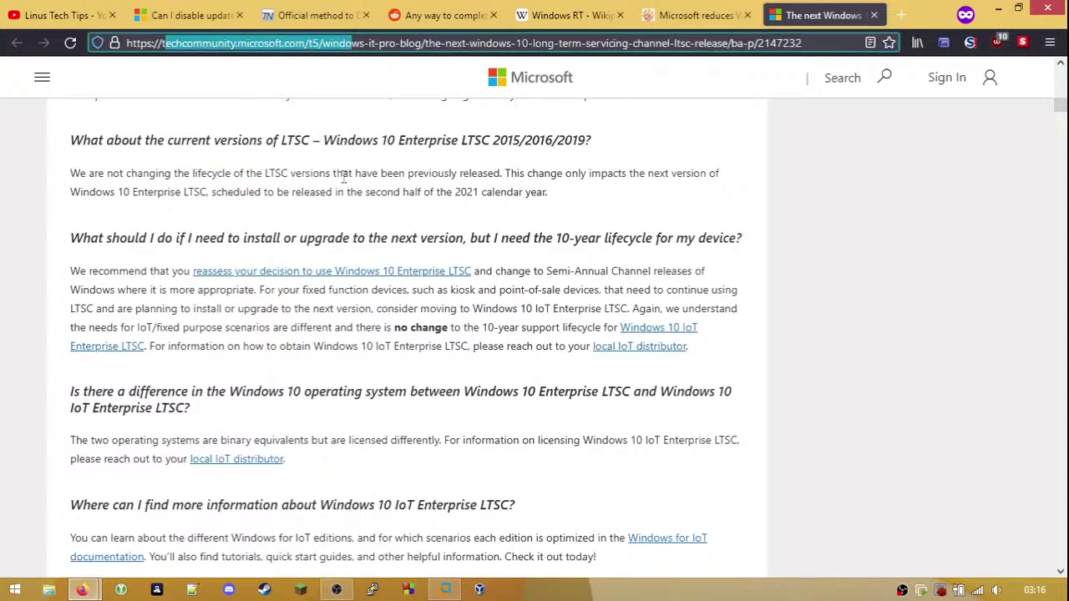
pyautogui.scroll(5, 351, 178)
pyautogui.scroll(4, 351, 178)
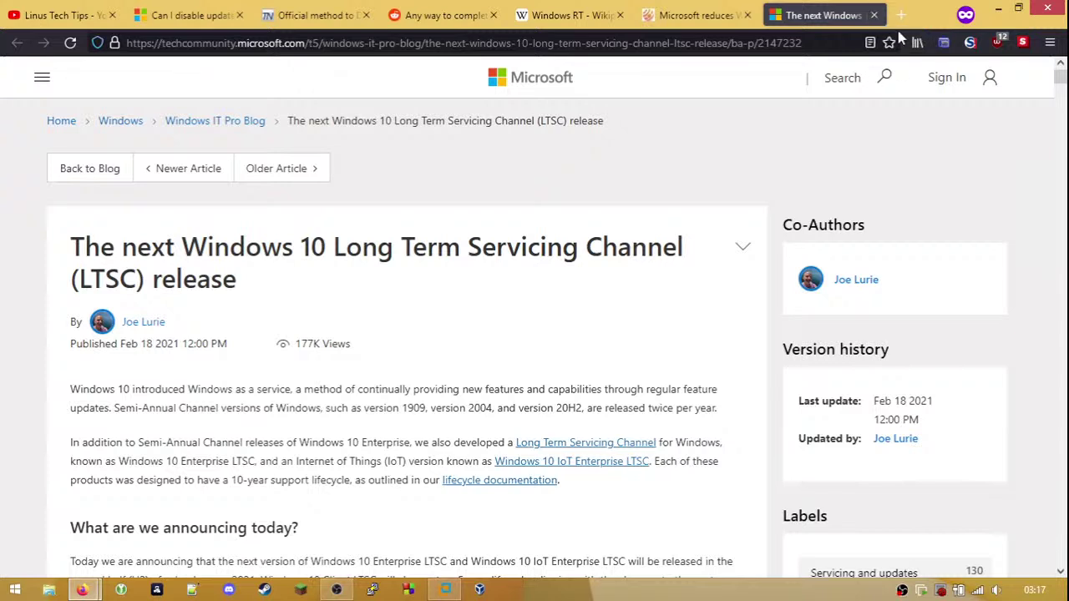
# - Close the LTSC announcement, the ghacks article and the Windows RT Wikipedia tabs
pyautogui.click(874, 15)
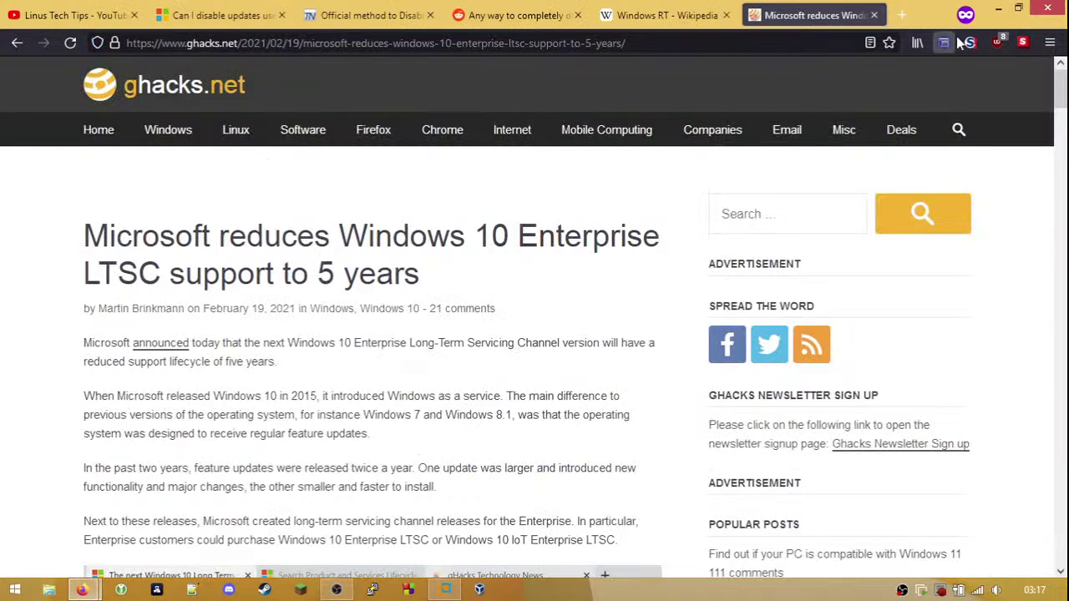
pyautogui.click(874, 15)
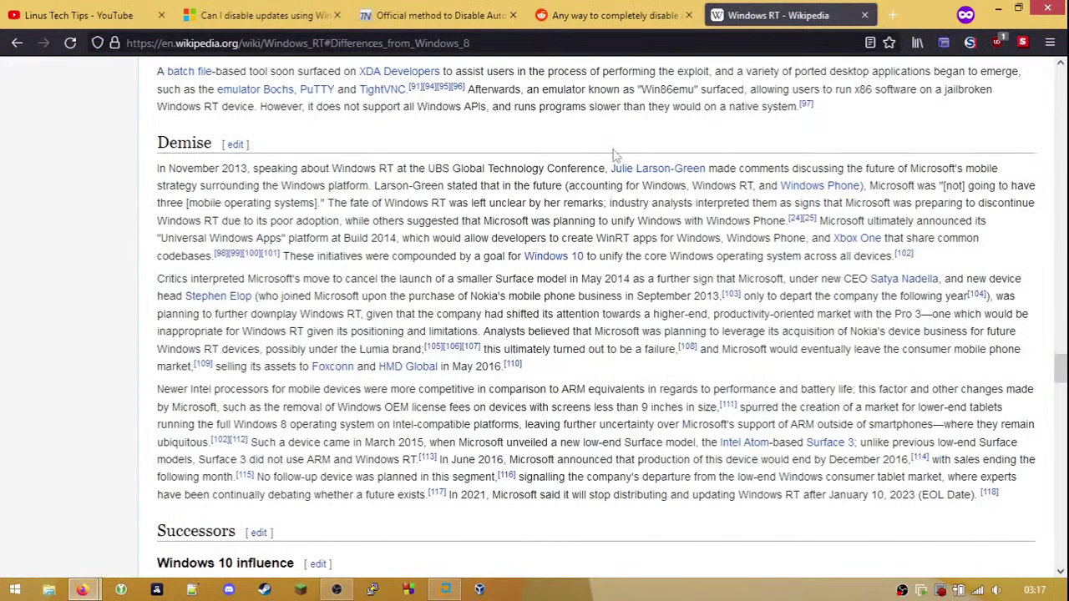
pyautogui.click(865, 15)
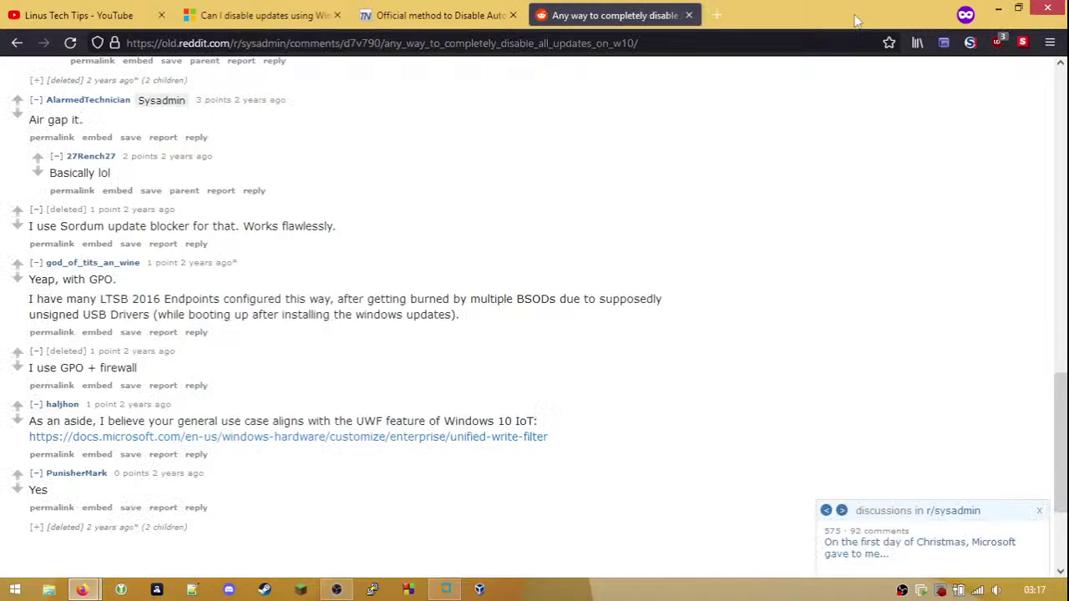
# - Check the TechNet auto-update answer, return to the Reddit thread on disabling LTSC updates, and collapse the first reply to its top comment
pyautogui.scroll(10, 635, 114)
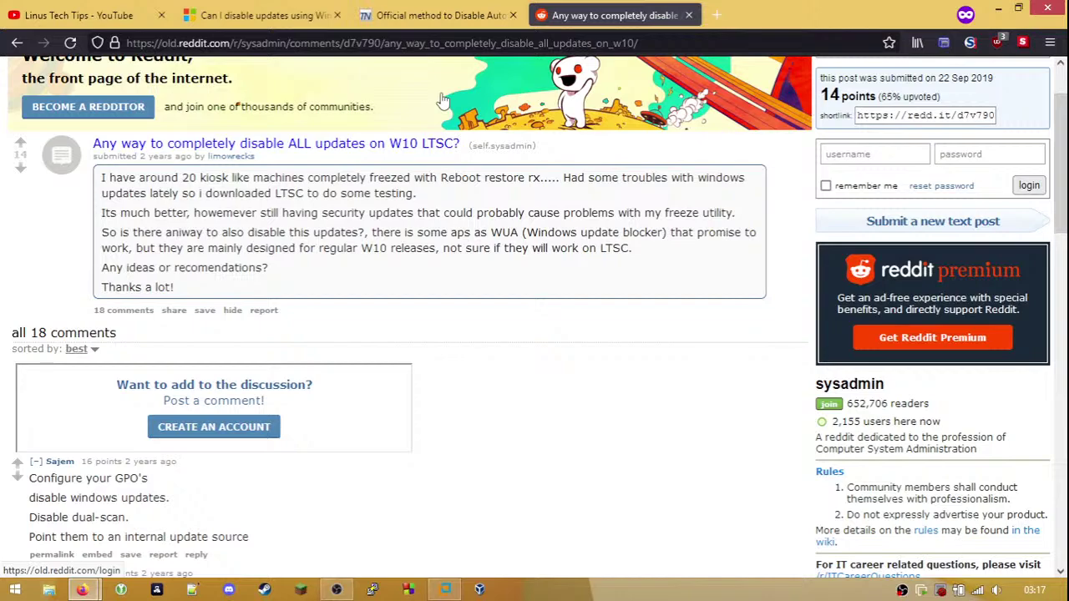
pyautogui.click(447, 27)
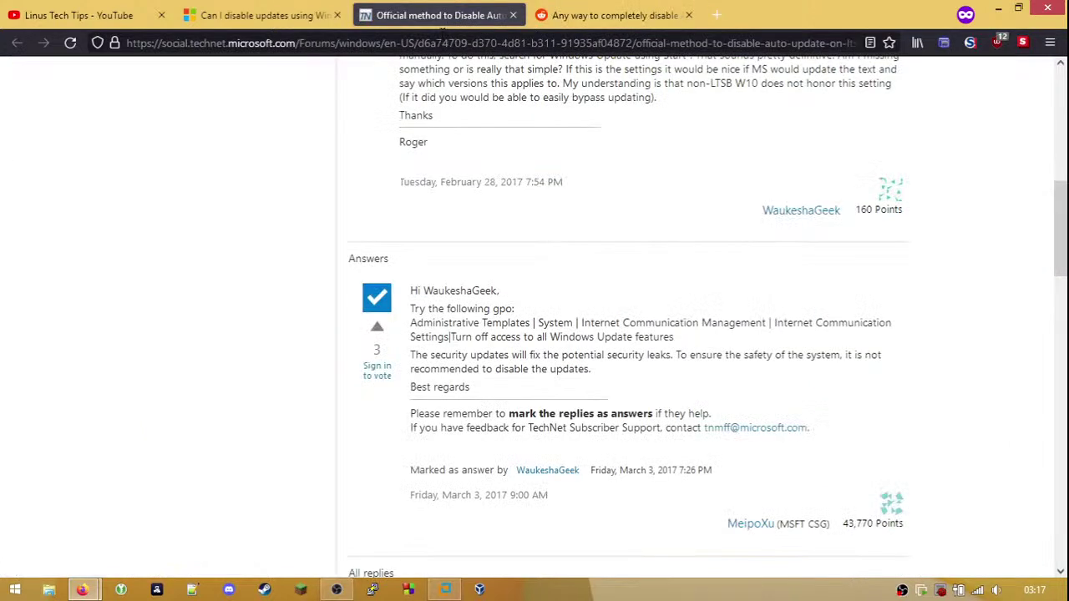
pyautogui.click(577, 16)
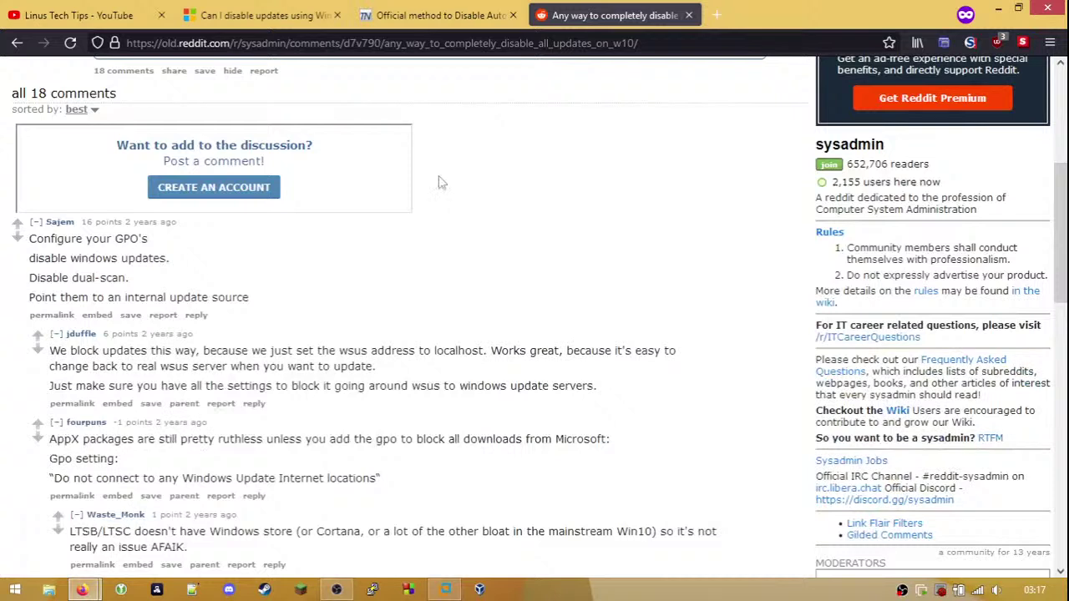
pyautogui.click(56, 335)
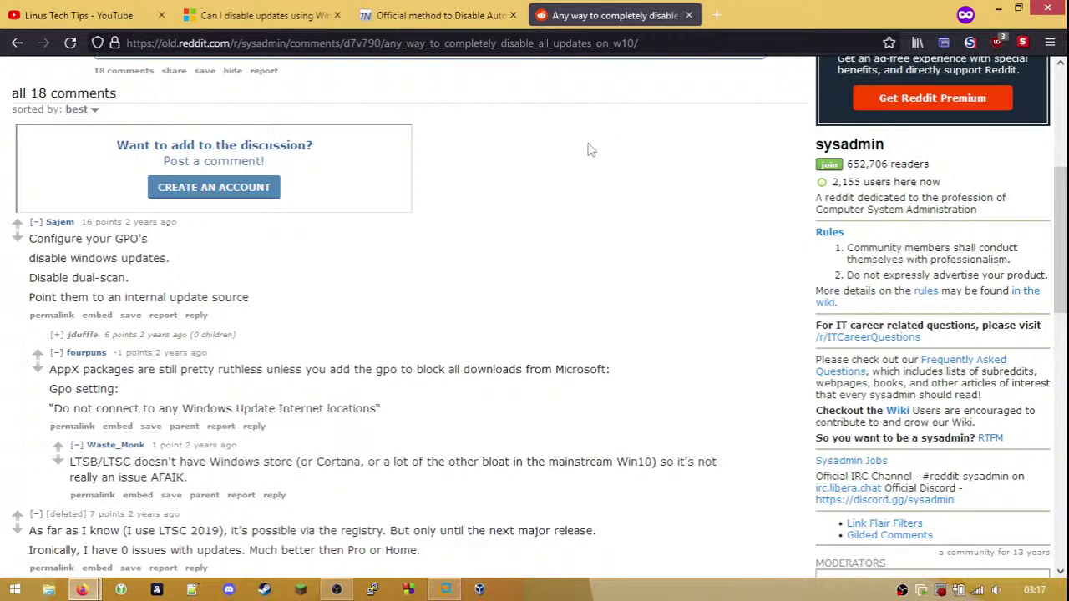
# - Skim the remaining Reddit comments on disabling updates, and close the Reddit thread and the TechNet auto-update tab
pyautogui.scroll(-3, 589, 148)
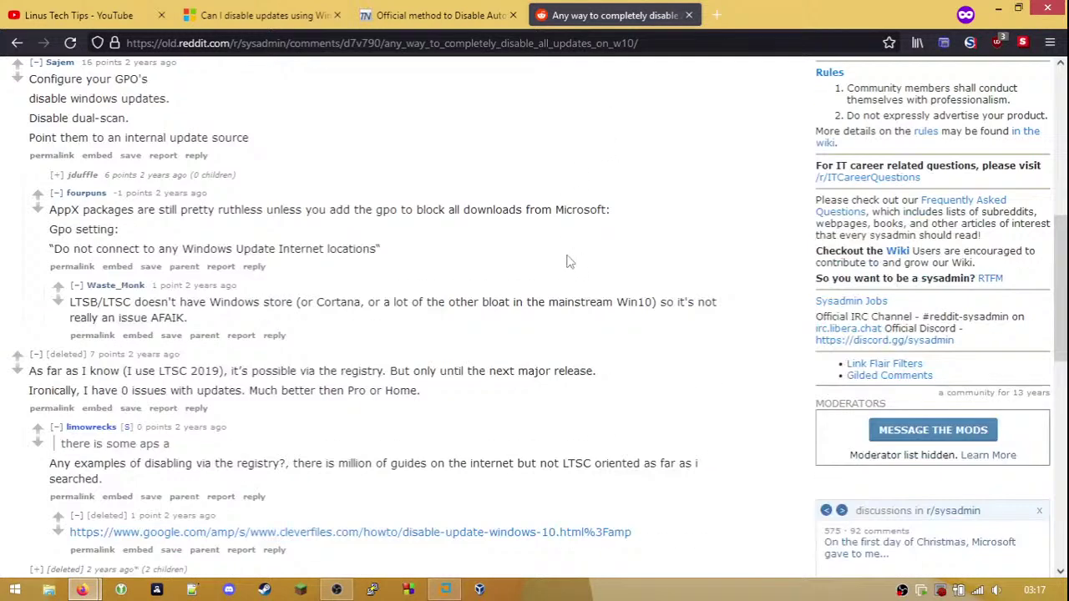
pyautogui.scroll(-3, 568, 255)
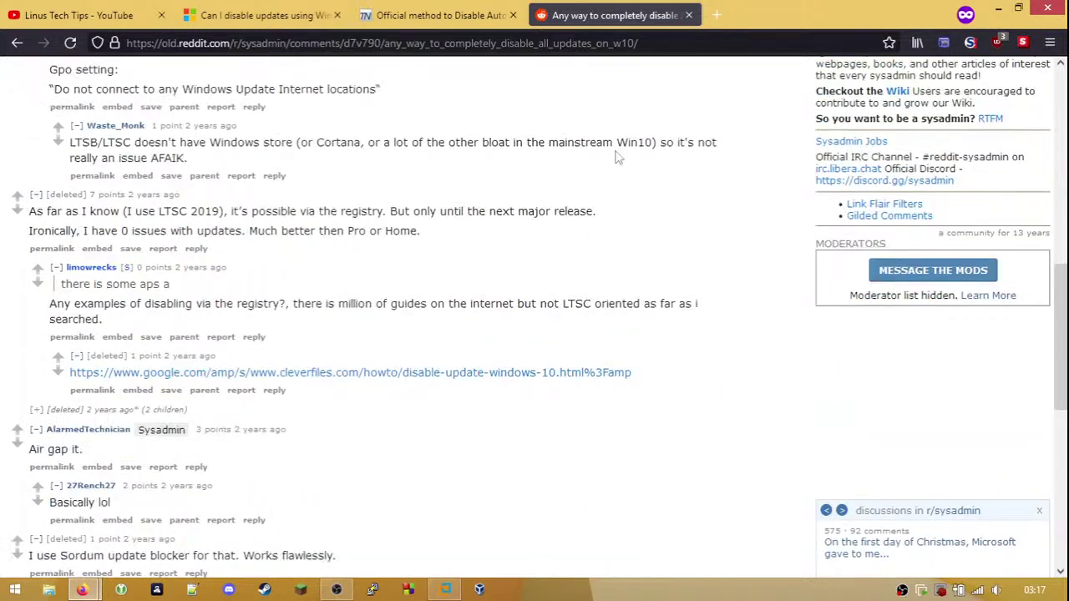
pyautogui.click(688, 15)
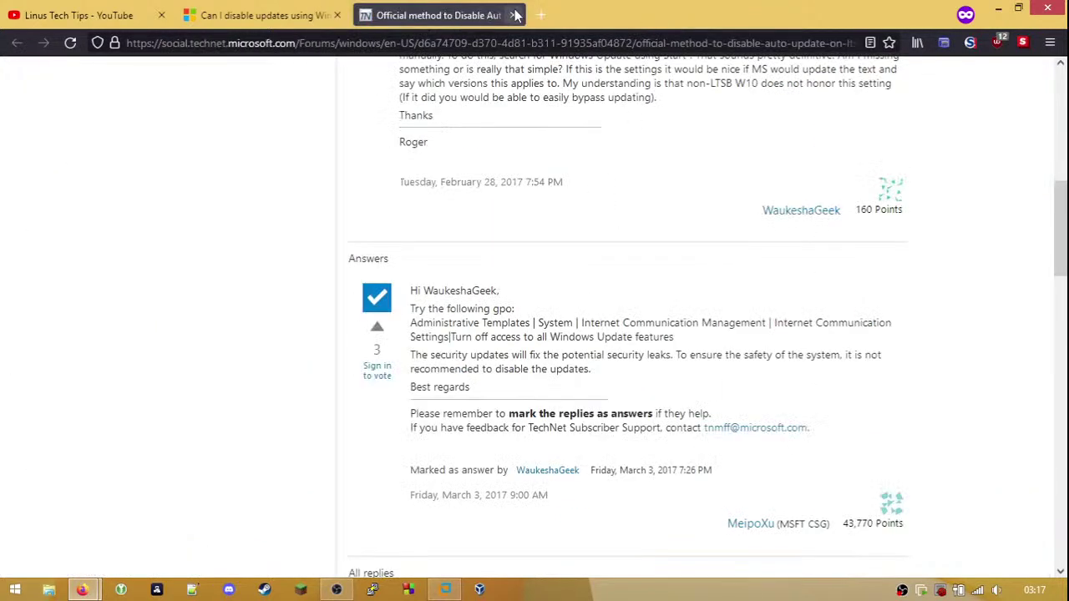
pyautogui.click(513, 15)
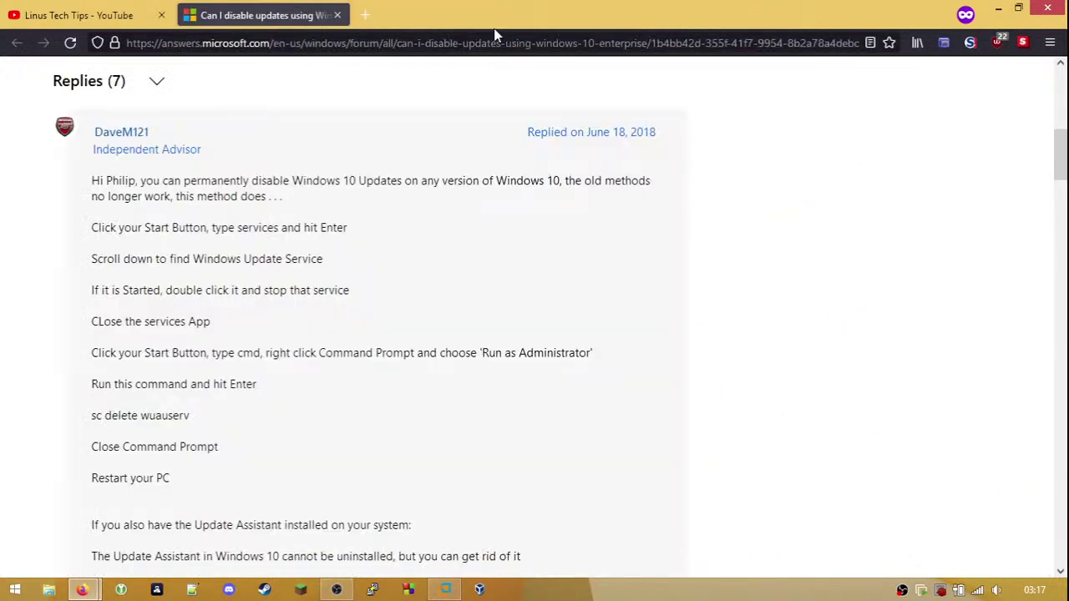
# - Close the Microsoft Answers tab, search Google for "windows 10 ltsc disable windows update", and switch the results to English
pyautogui.click(365, 15)
pyautogui.click(338, 15)
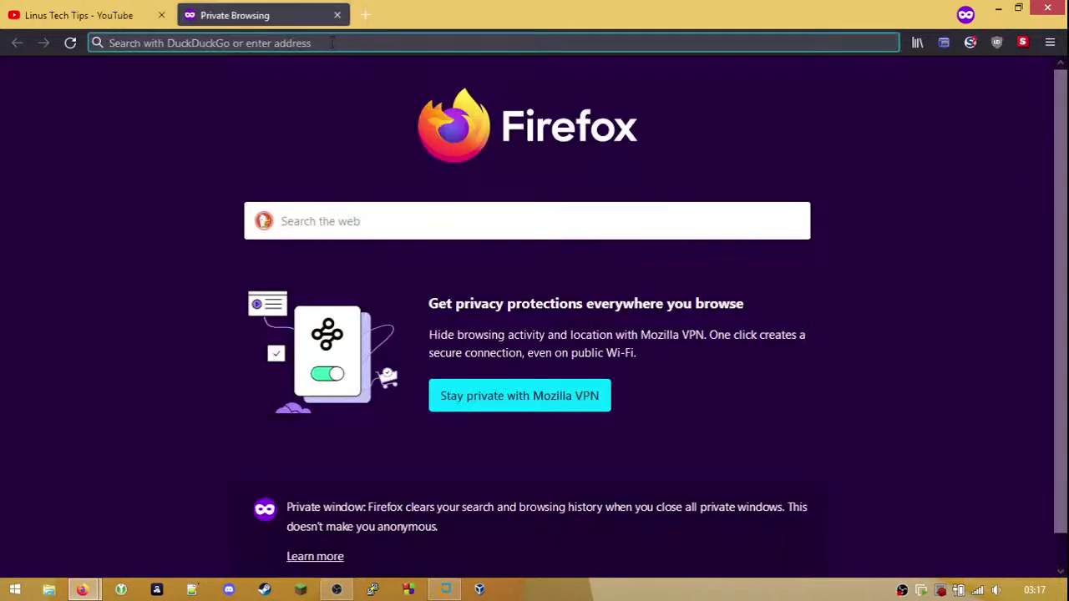
pyautogui.click(332, 43)
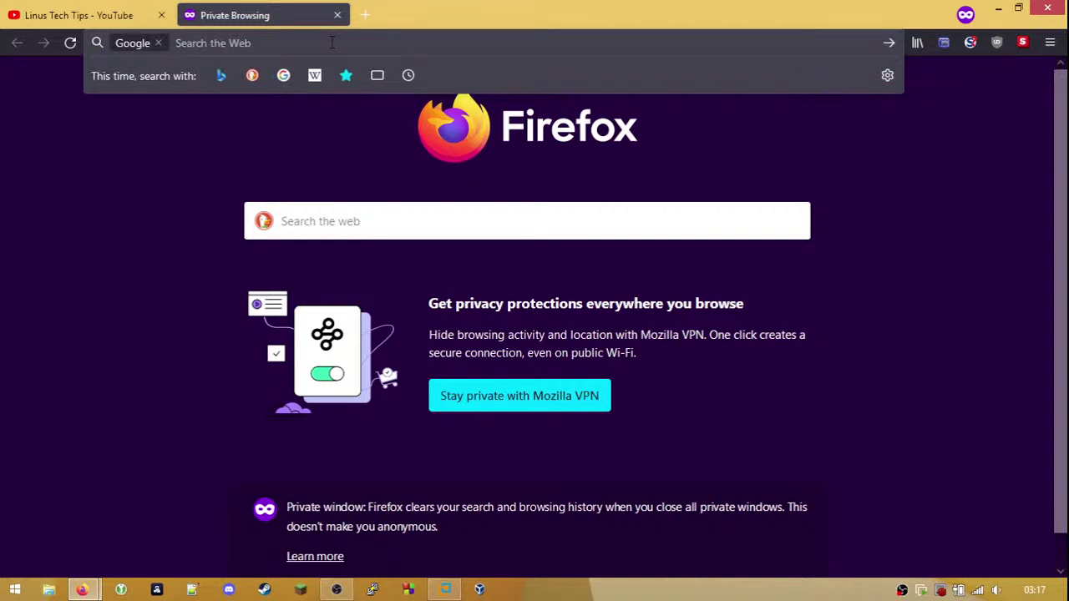
pyautogui.write('windows ')
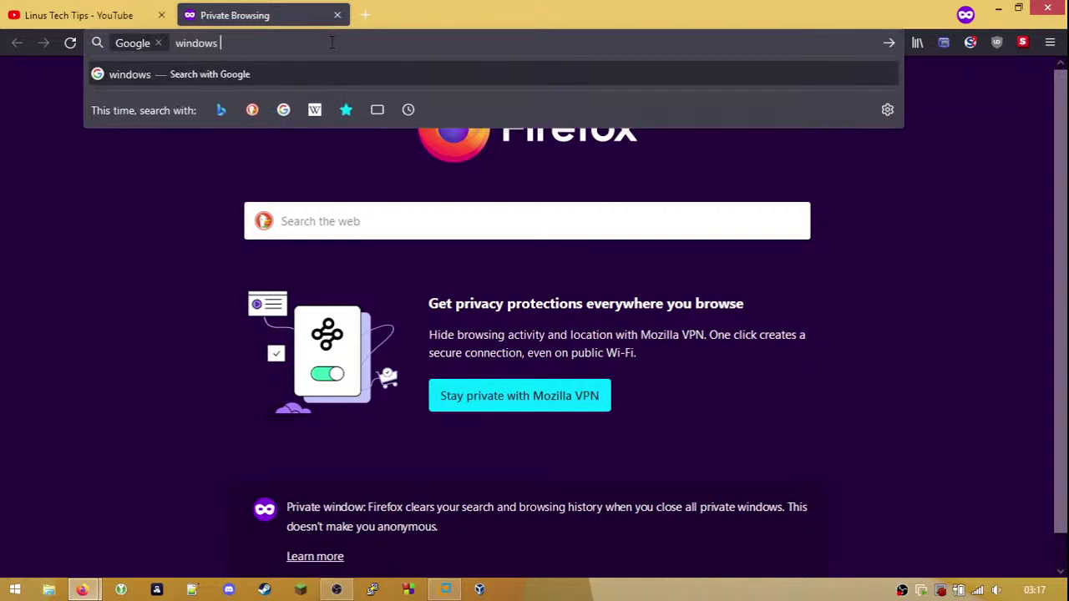
pyautogui.write('10 l')
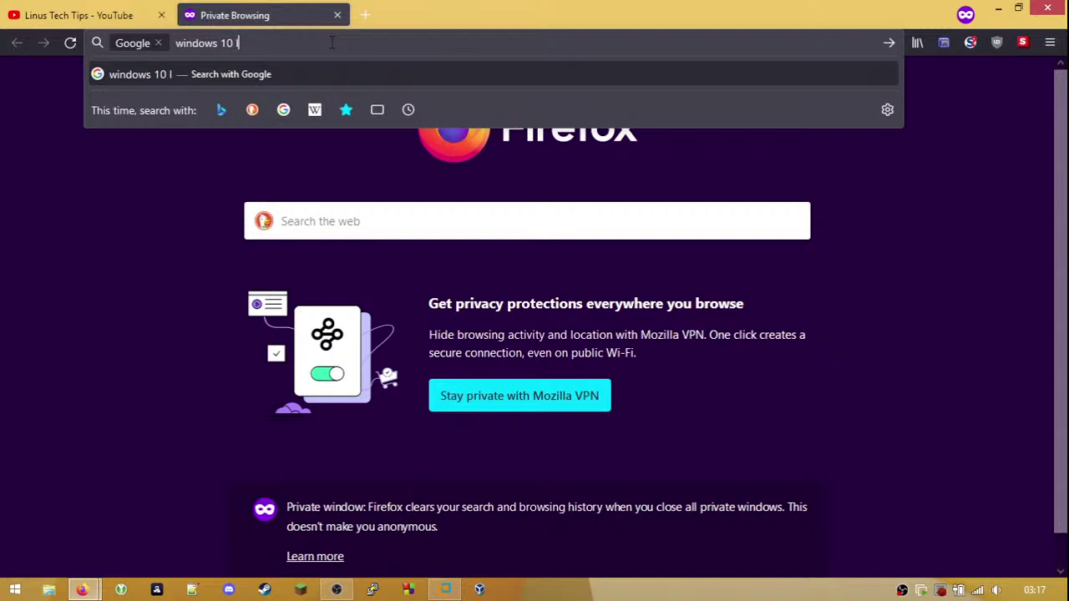
pyautogui.write('tsc di')
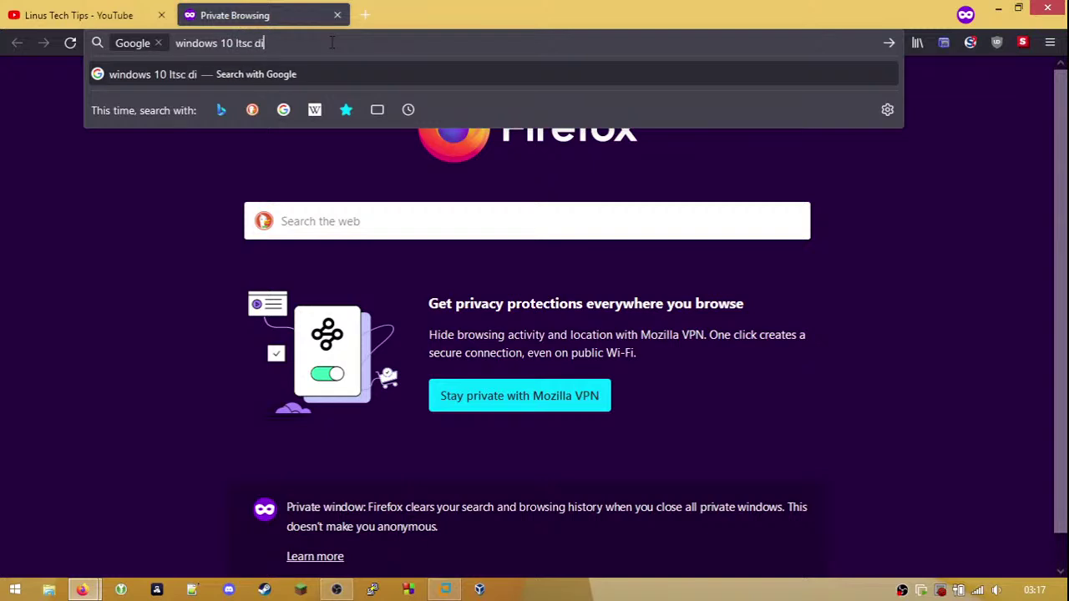
pyautogui.write('sable windwows update')
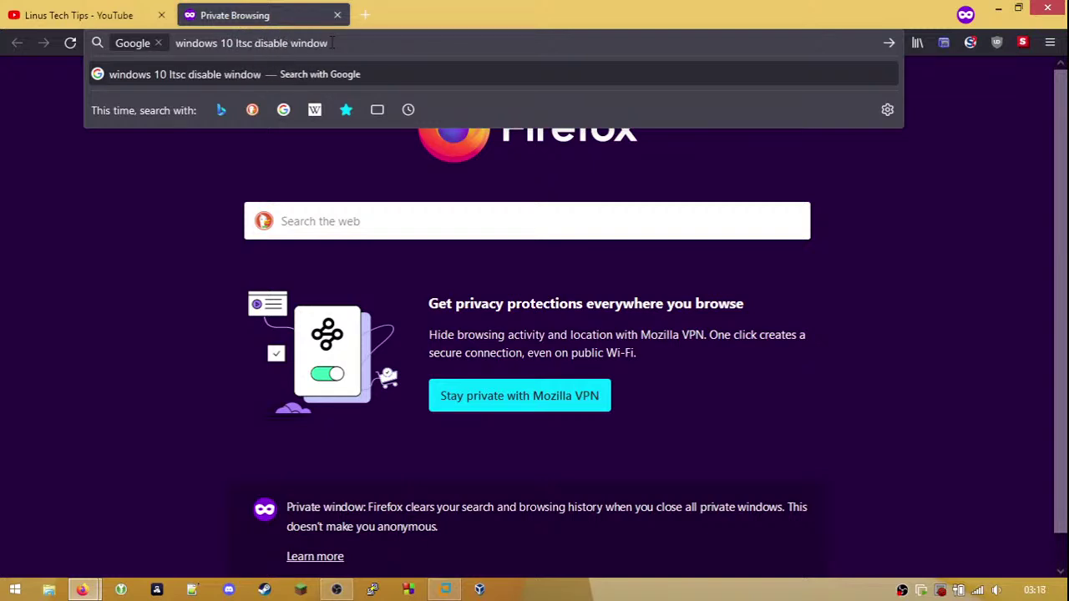
pyautogui.press('Return')
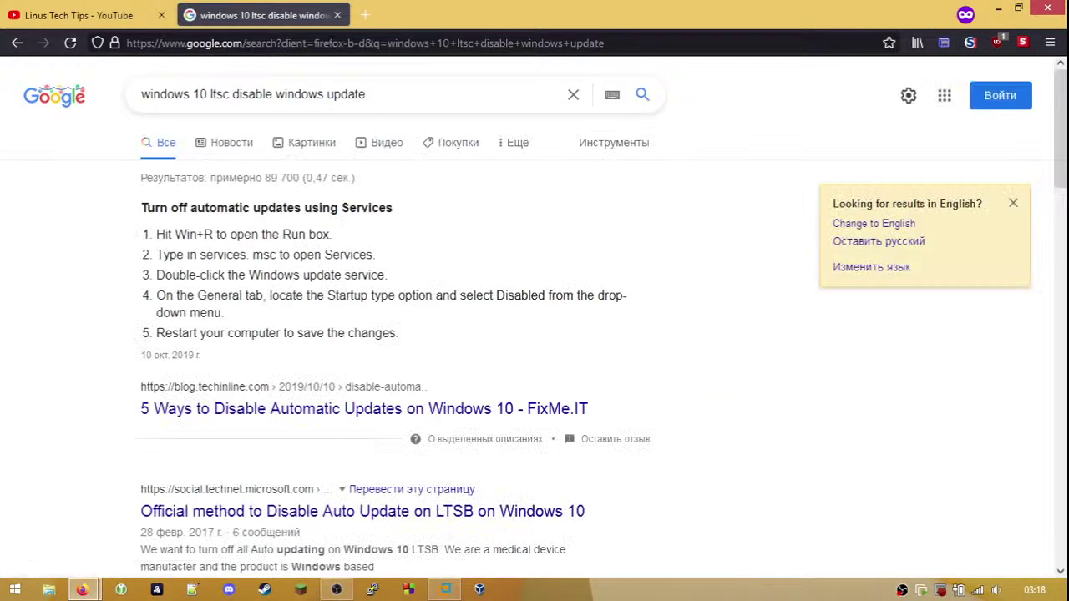
pyautogui.click(869, 224)
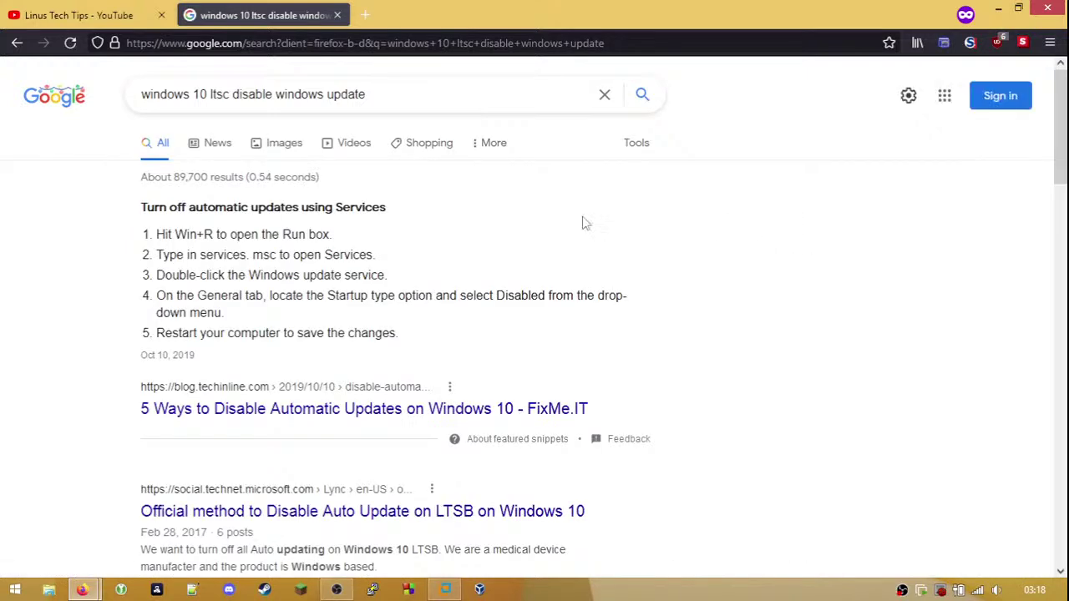
# - Open the TechNet result "Official method to Disable Auto Update on LTSB on Windows 10" in a background tab and continue to the Reddit result
pyautogui.scroll(-3, 305, 227)
pyautogui.scroll(1, 304, 226)
pyautogui.scroll(-1, 418, 299)
pyautogui.rightClick(428, 272)
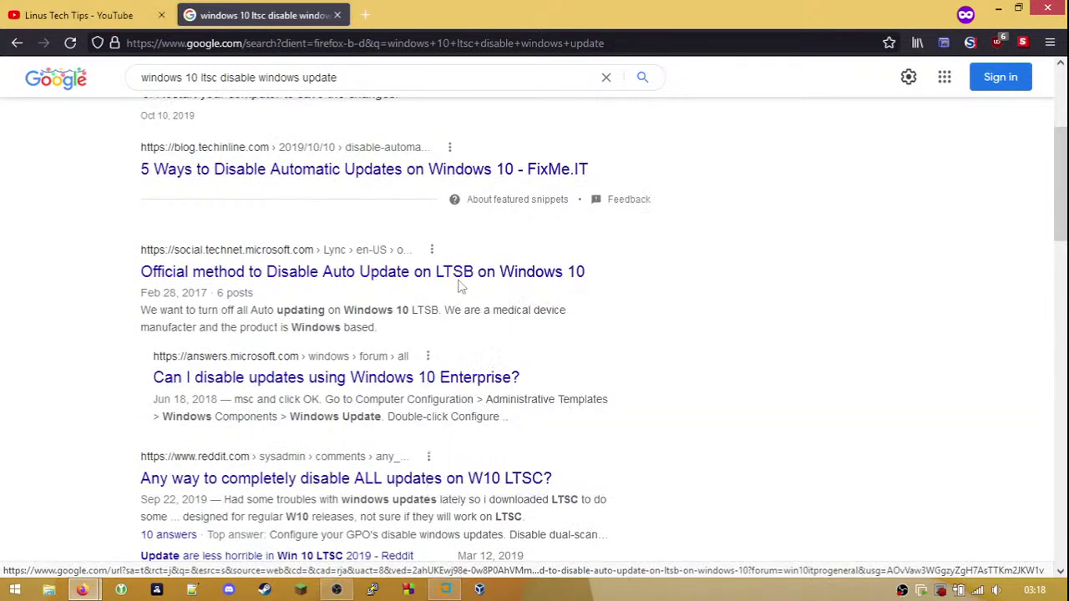
pyautogui.click(501, 282)
pyautogui.scroll(-1, 191, 249)
pyautogui.scroll(-1, 191, 249)
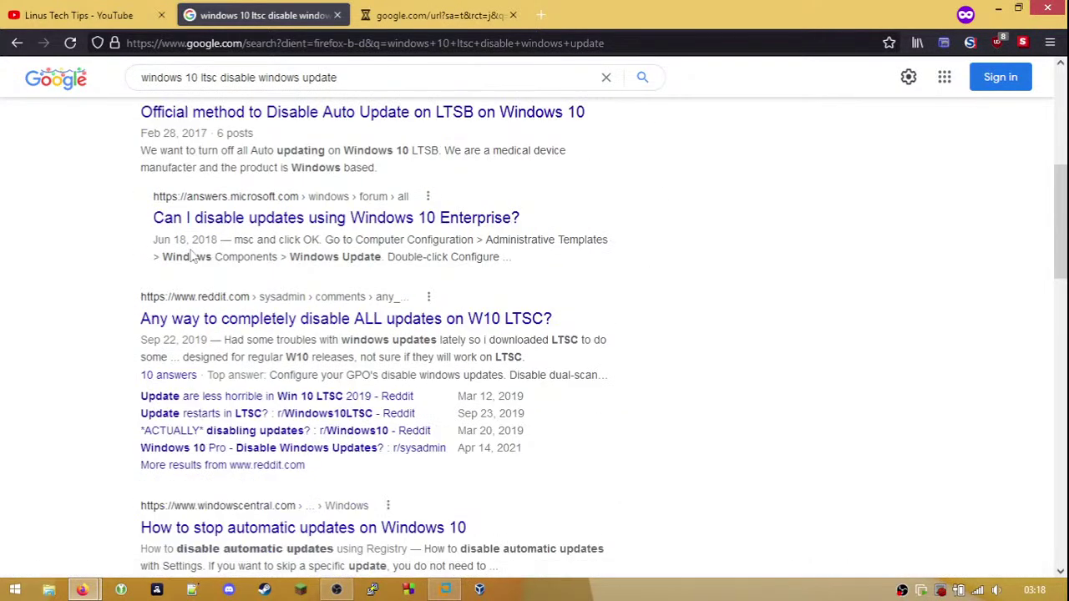
pyautogui.rightClick(416, 328)
pyautogui.click(488, 428)
pyautogui.click(541, 15)
pyautogui.rightClick(527, 43)
pyautogui.click(566, 129)
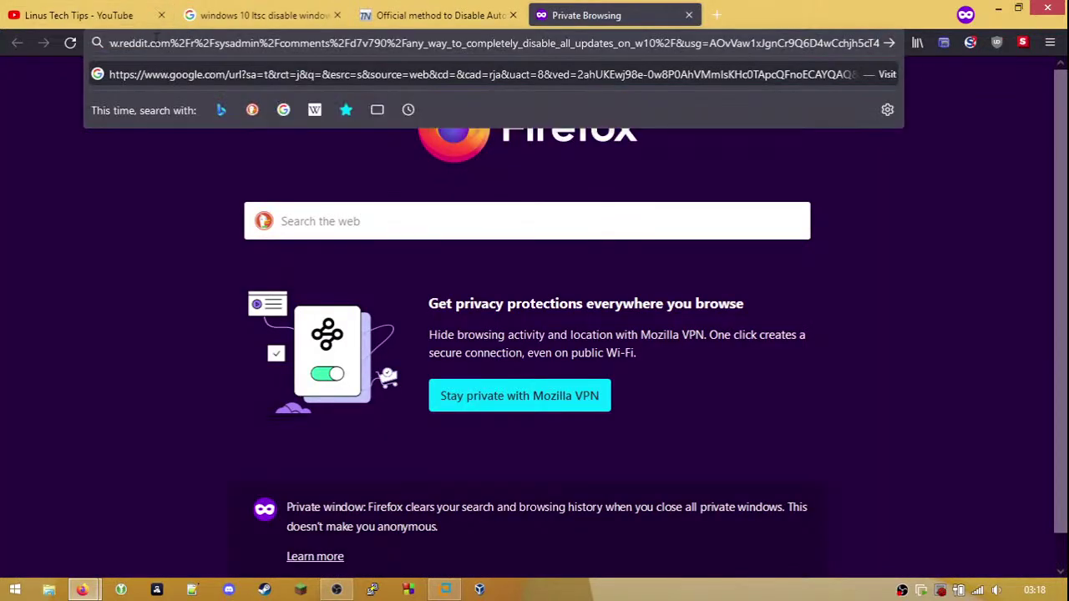
pyautogui.hotkey('ctrl', 'w')
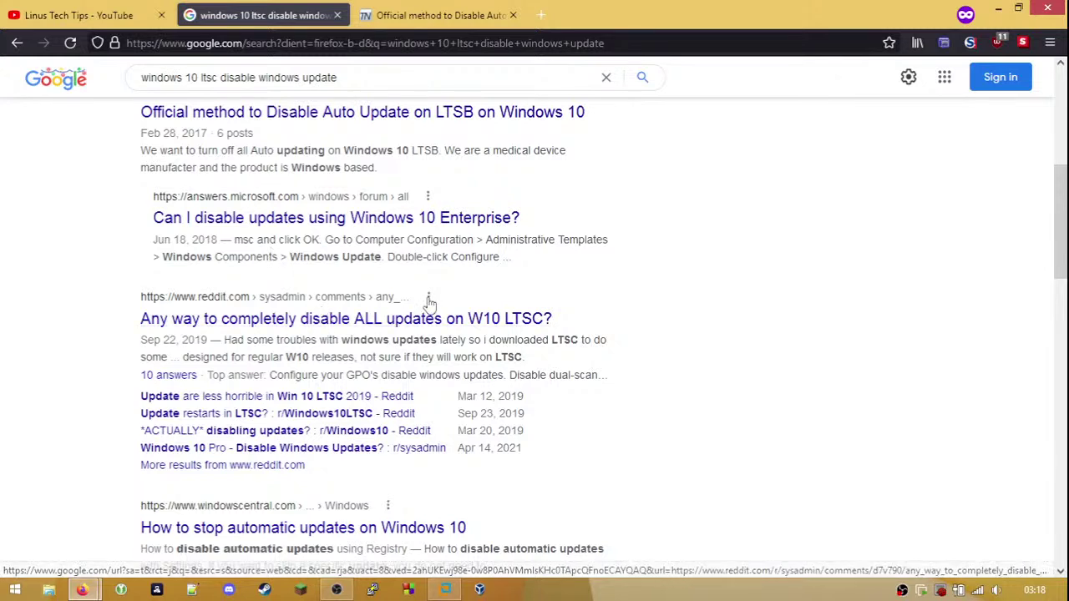
# - Open the Reddit thread "Any way to completely disable ALL updates on W10 LTSC?" in a new tab and load its old.reddit.com version
pyautogui.rightClick(390, 324)
pyautogui.click(426, 327)
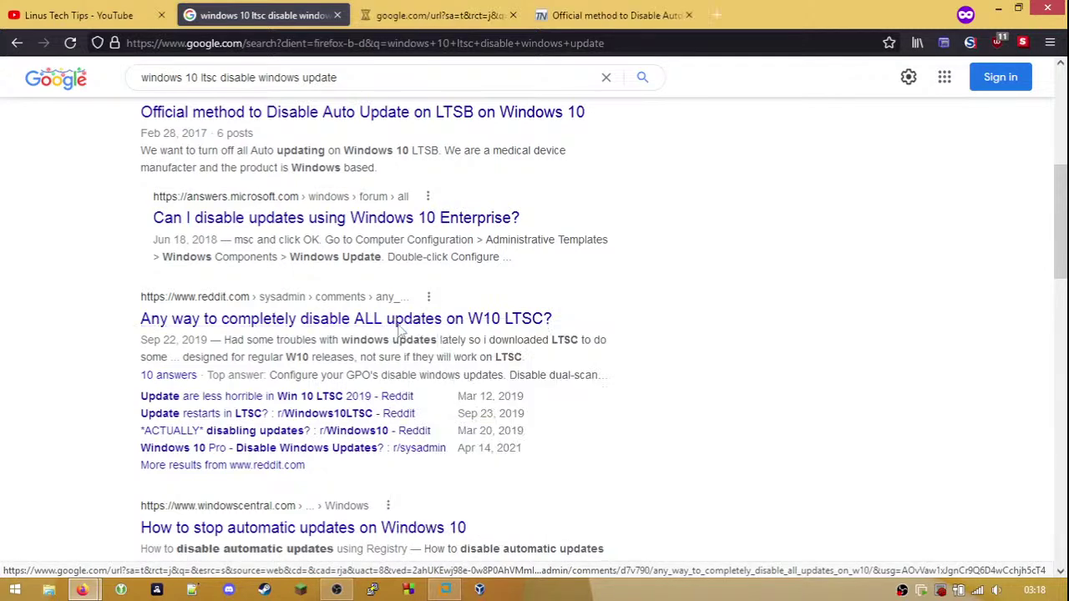
pyautogui.click(408, 17)
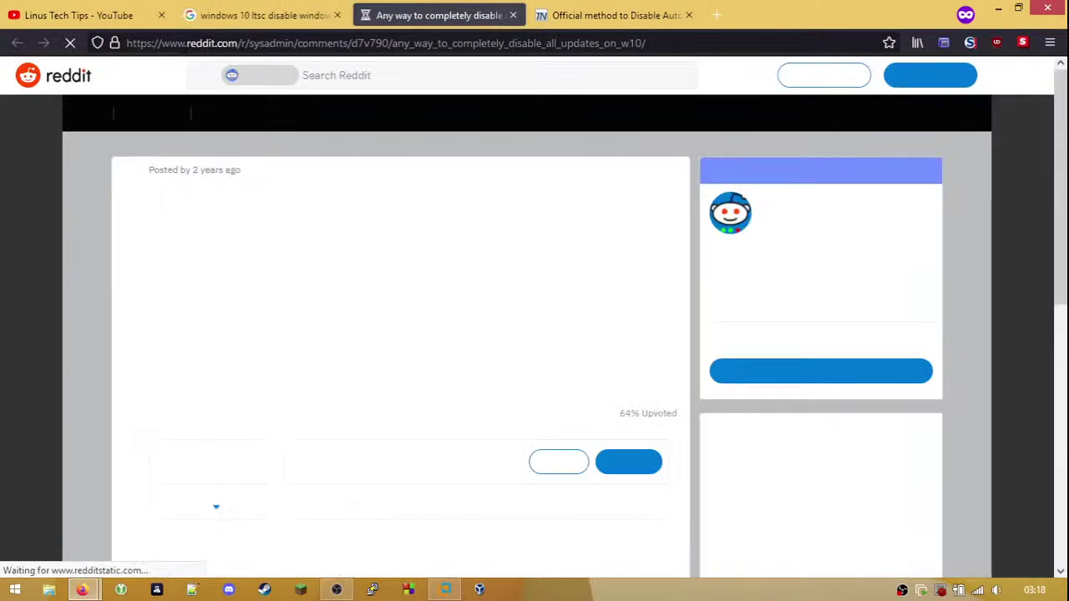
pyautogui.write('old')
pyautogui.press('Return')
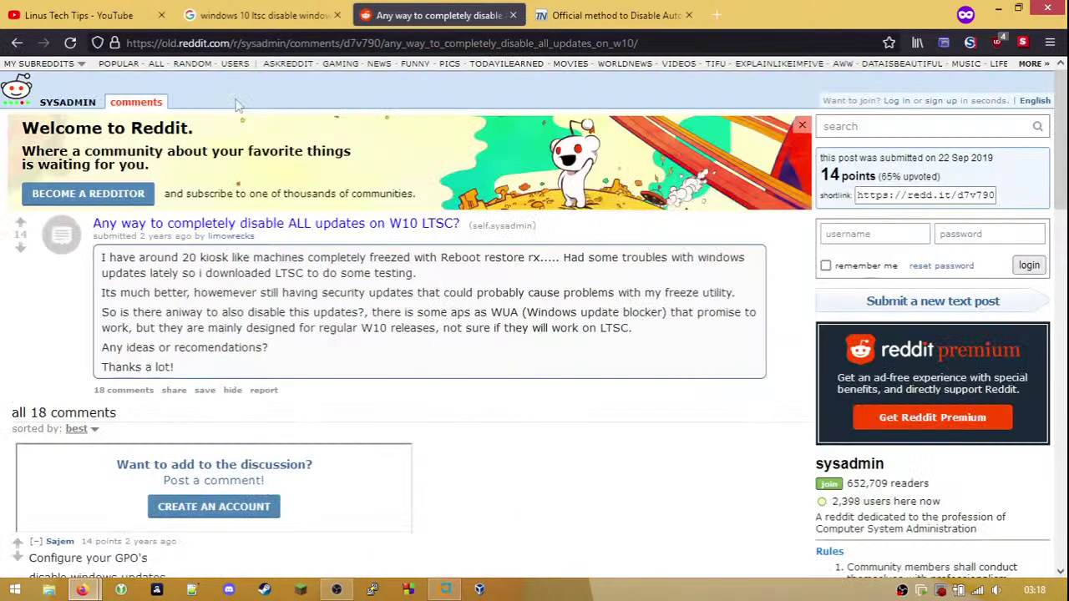
# - Skim the old Reddit thread's comments on blocking LTSC updates to the end, and close the thread
pyautogui.scroll(-3, 497, 320)
pyautogui.scroll(-2, 497, 319)
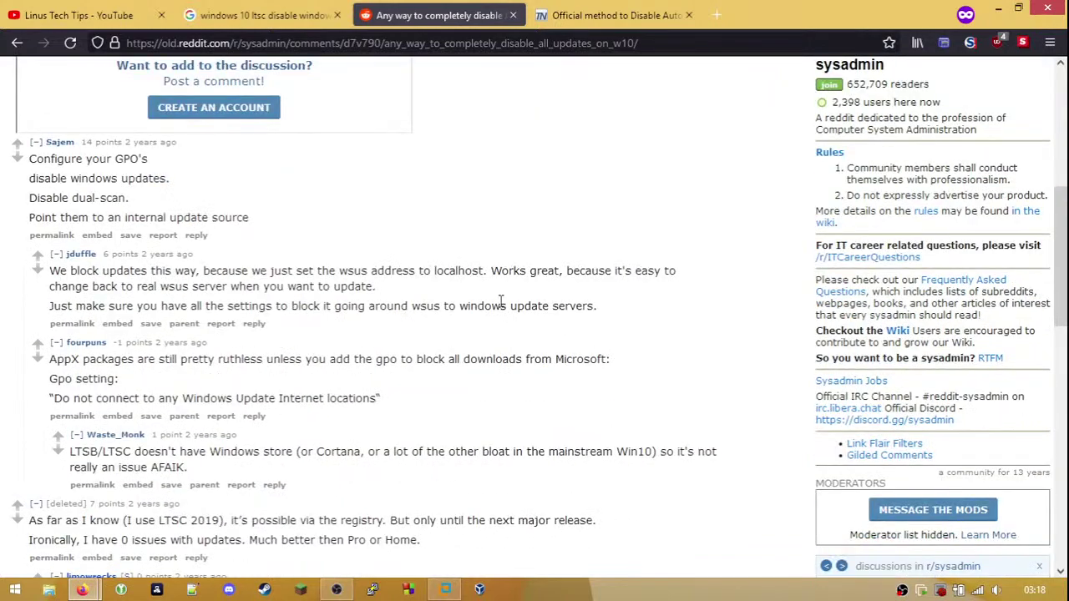
pyautogui.scroll(-3, 501, 302)
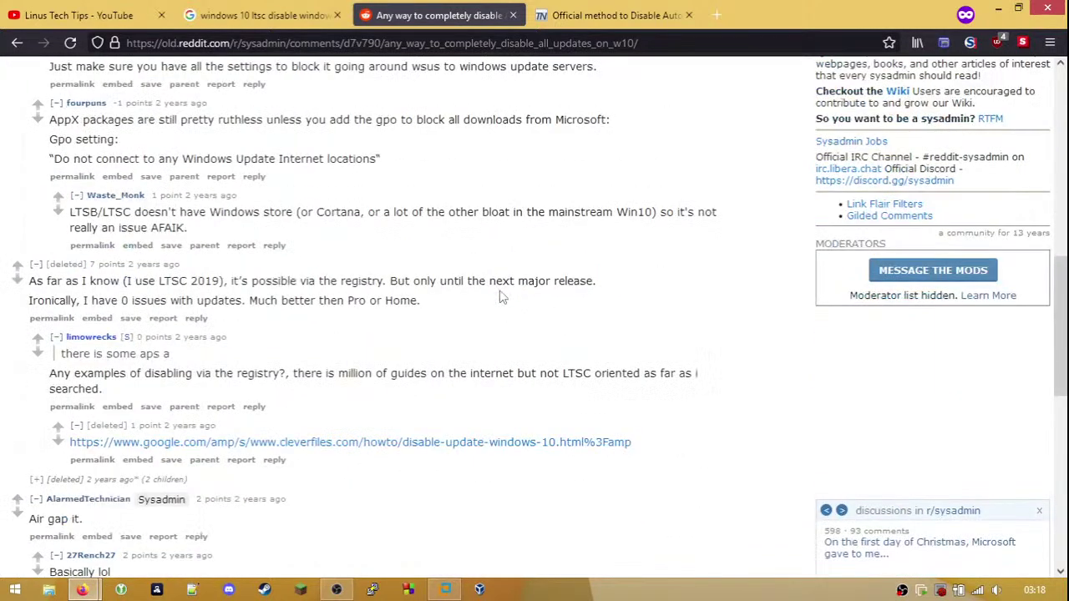
pyautogui.scroll(-2, 501, 296)
pyautogui.scroll(-1, 501, 297)
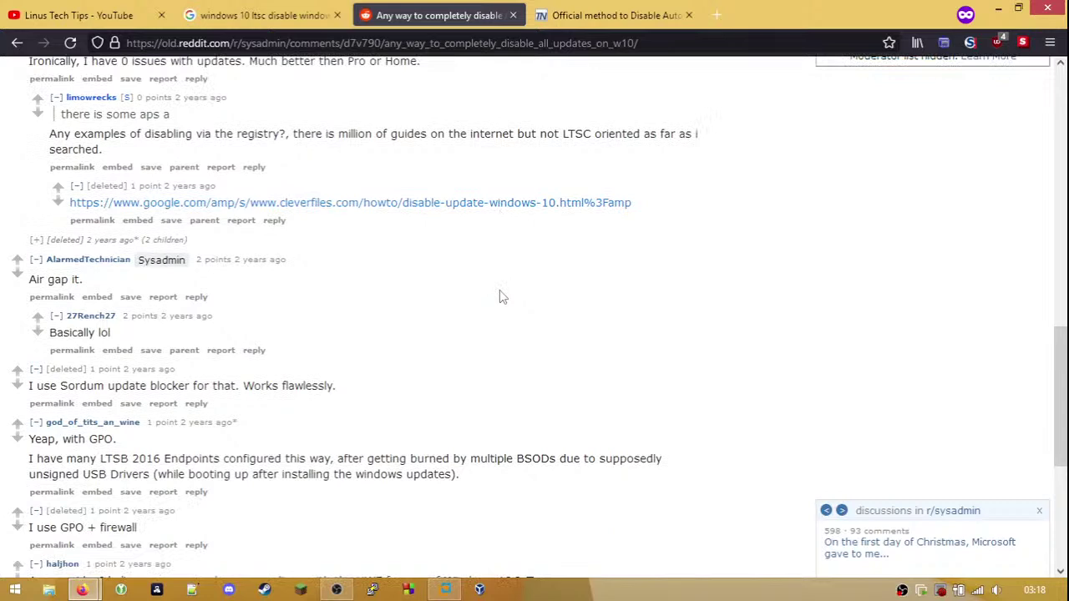
pyautogui.scroll(-1, 501, 296)
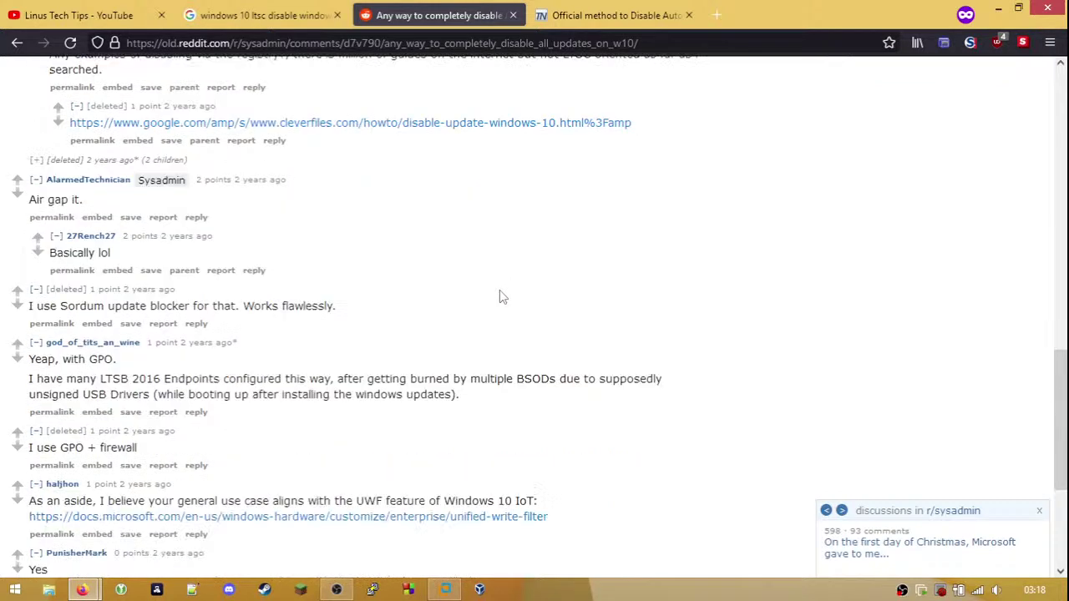
pyautogui.scroll(-2, 501, 296)
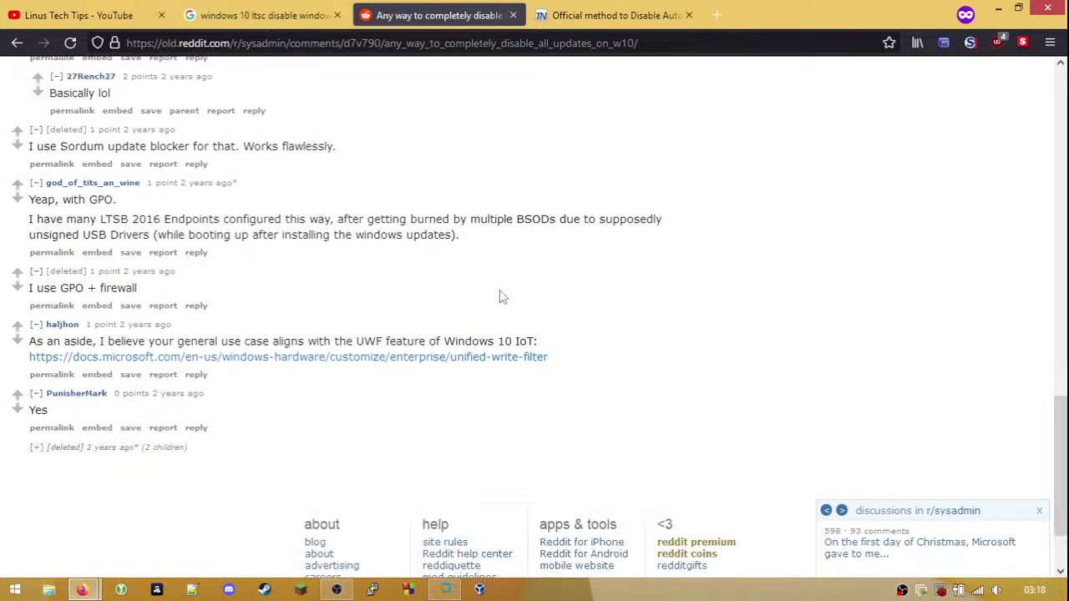
pyautogui.click(513, 15)
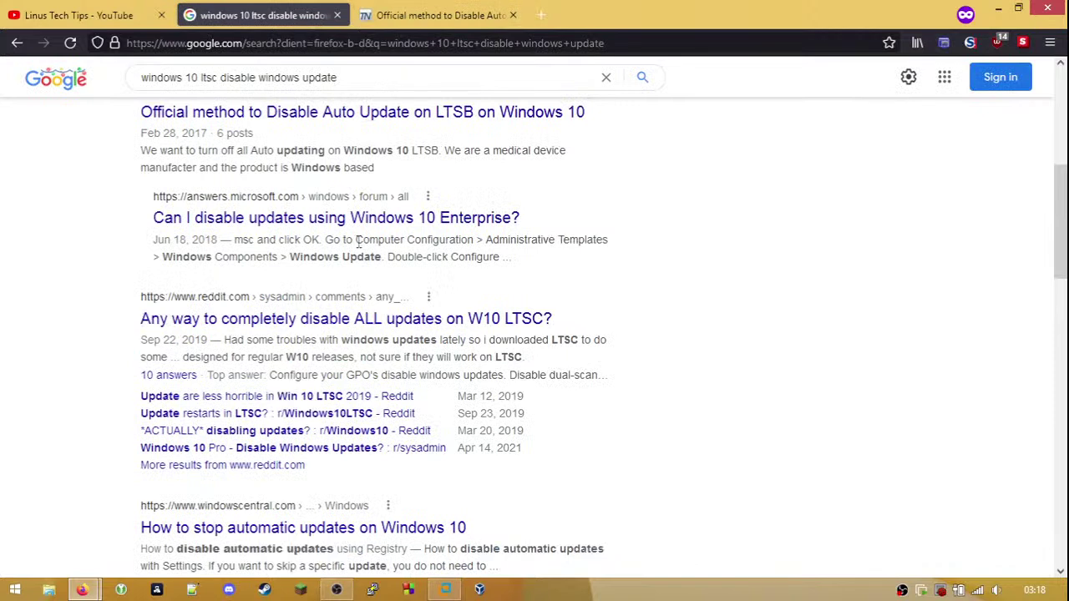
# - Open the windowsphoneinfo.com result "Is there a way to disable updates on LTSC permanently?" in a new tab and switch to it
pyautogui.scroll(-3, 358, 243)
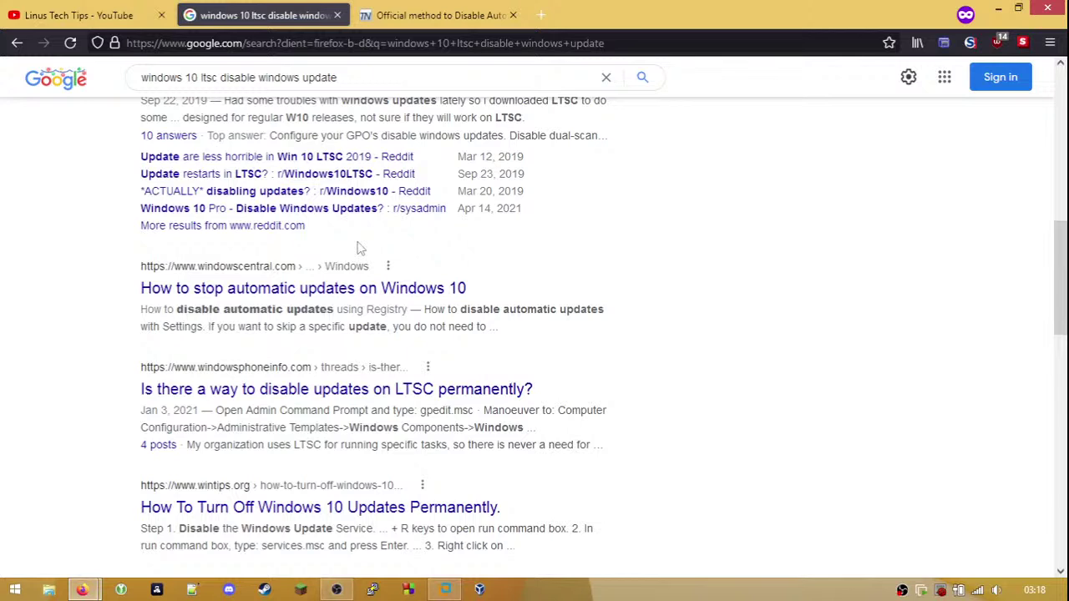
pyautogui.rightClick(370, 395)
pyautogui.click(434, 167)
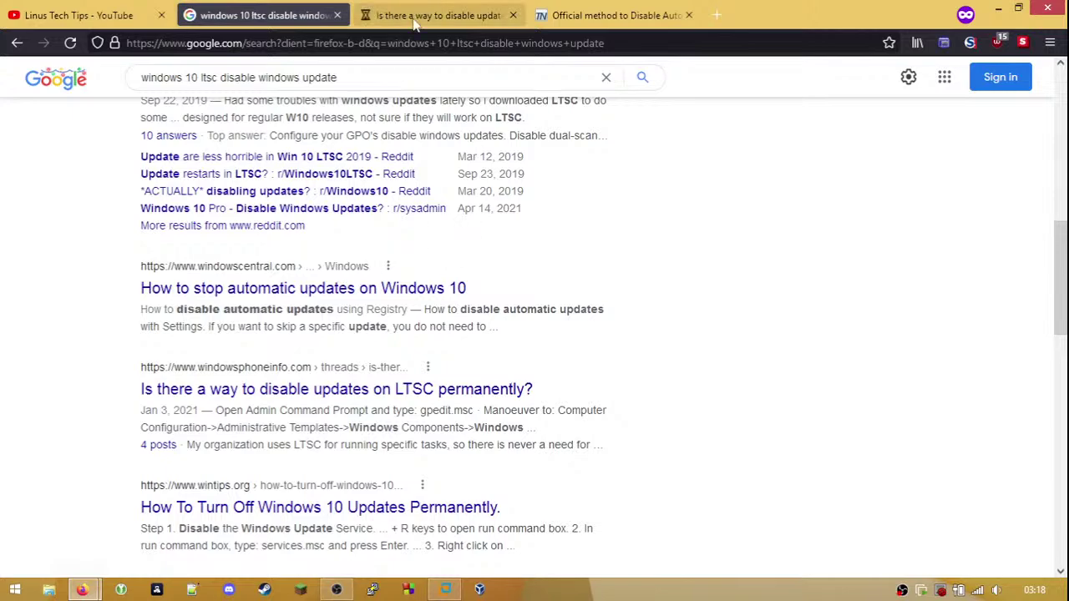
pyautogui.click(398, 17)
# - Read the forum thread's posts on permanently disabling updates, including the Windows Defender policy instructions and the service-disabling steps
pyautogui.scroll(-5, 364, 225)
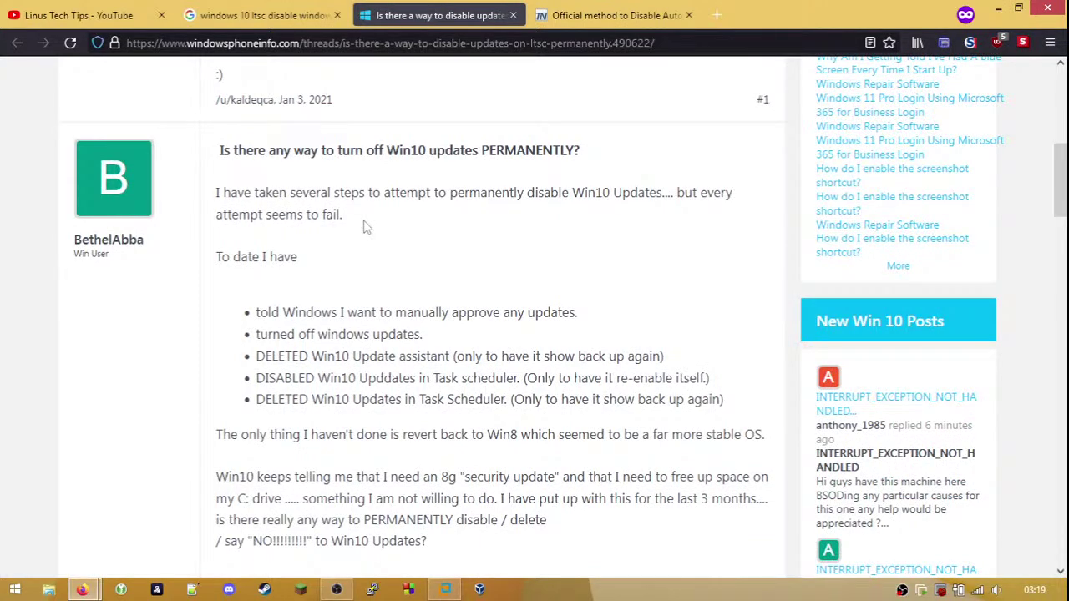
pyautogui.scroll(-3, 364, 226)
pyautogui.scroll(-2, 364, 225)
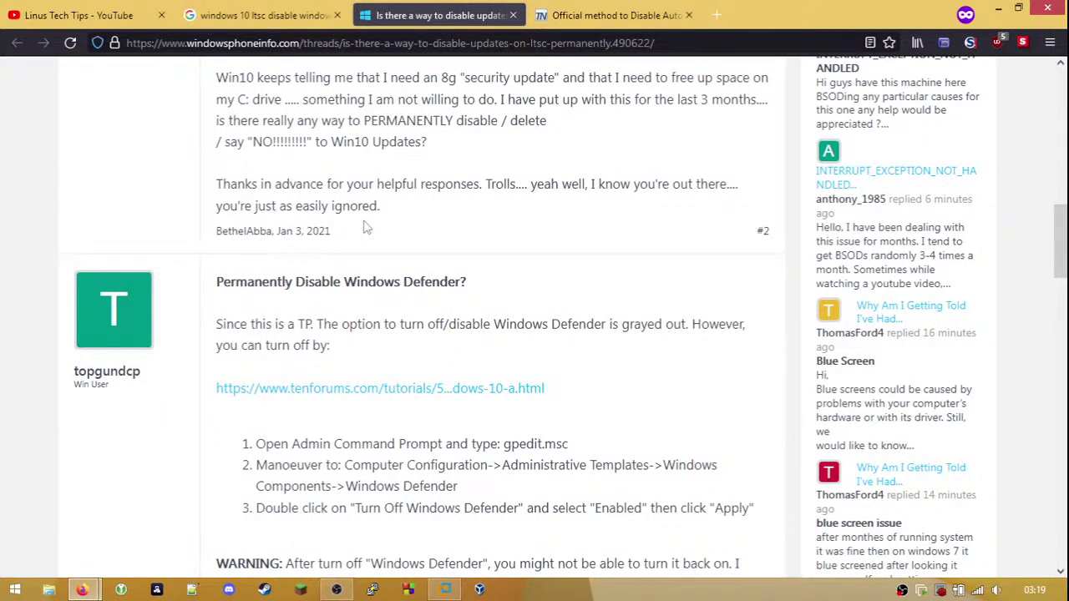
pyautogui.scroll(10, 364, 226)
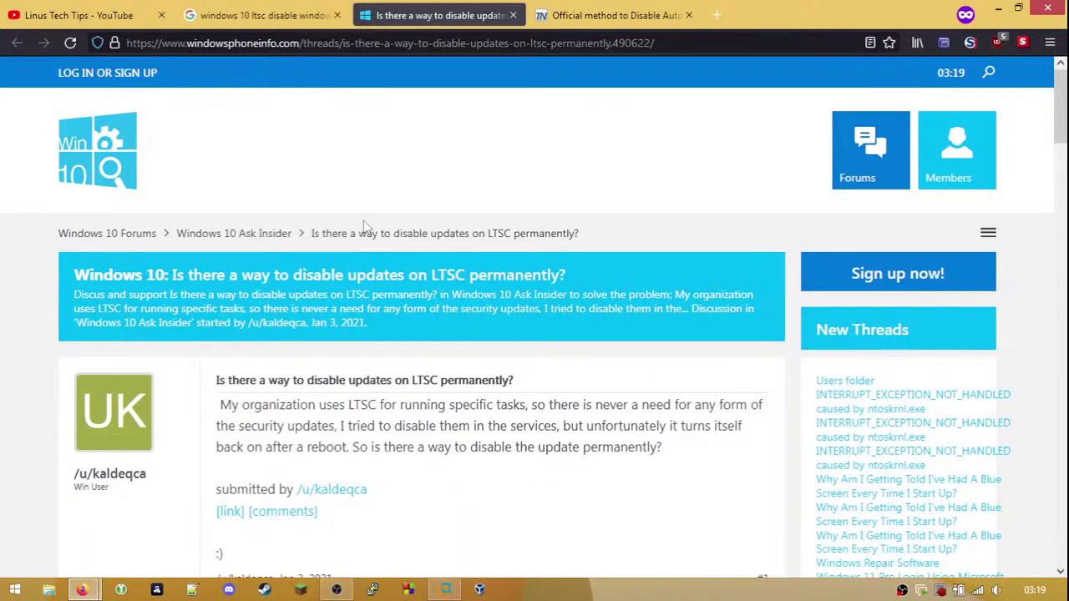
pyautogui.scroll(-12, 364, 225)
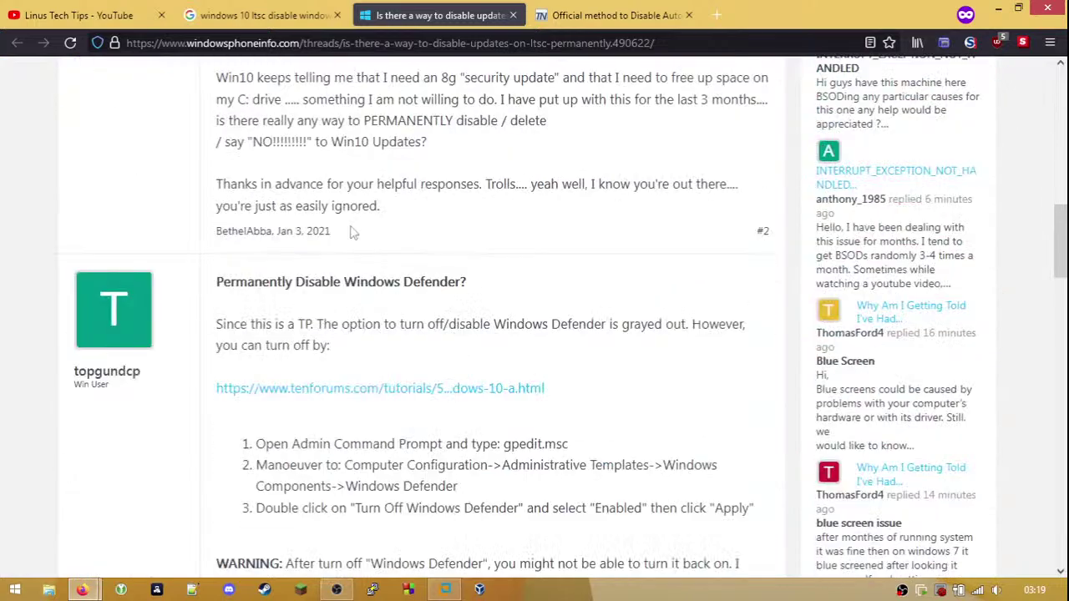
pyautogui.scroll(-3, 352, 234)
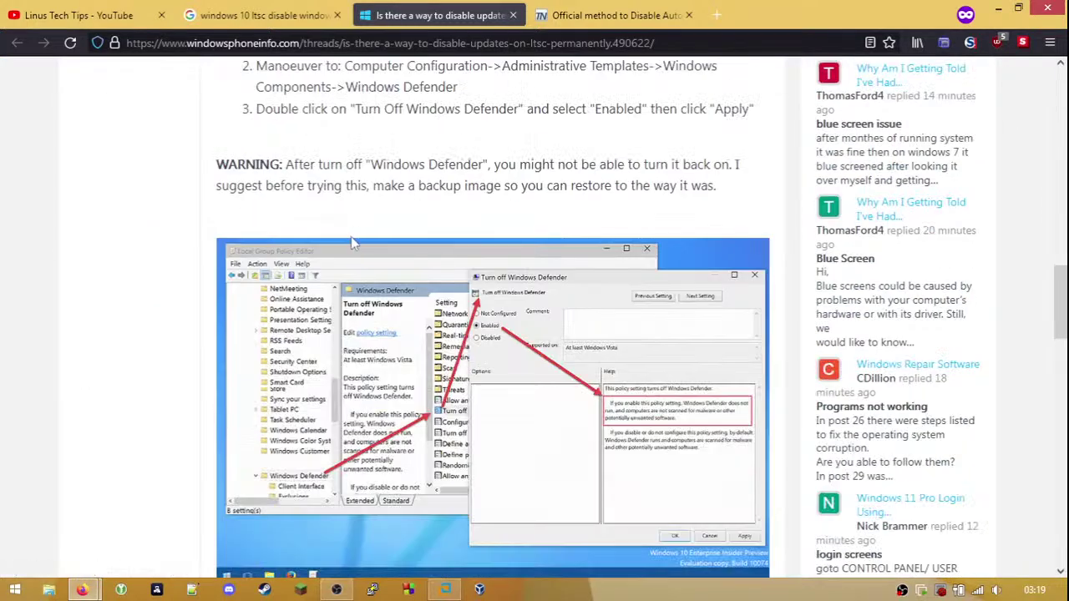
pyautogui.scroll(-5, 350, 236)
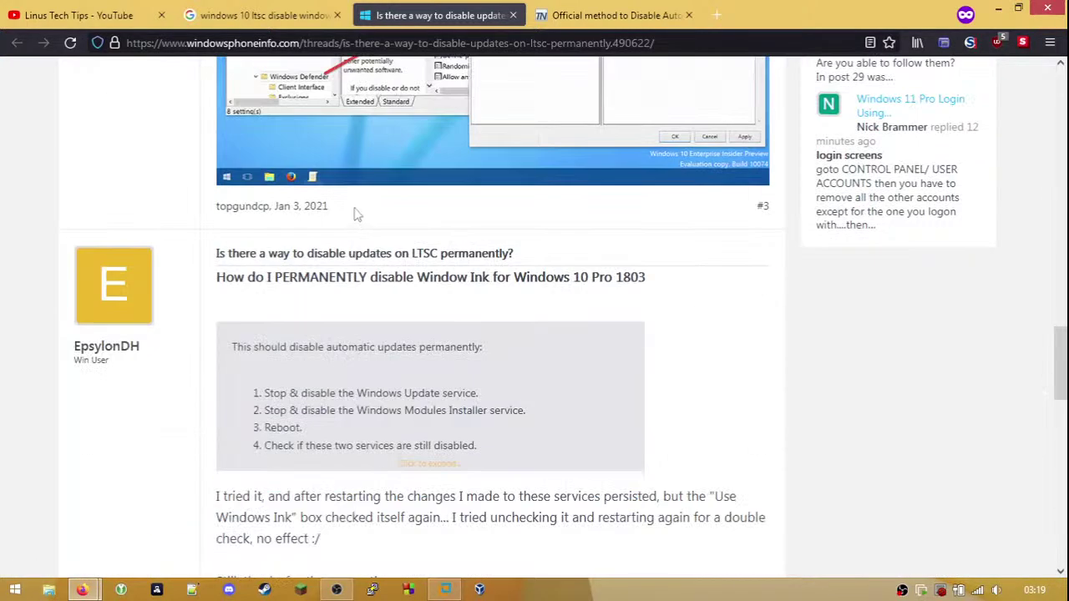
pyautogui.scroll(-3, 361, 211)
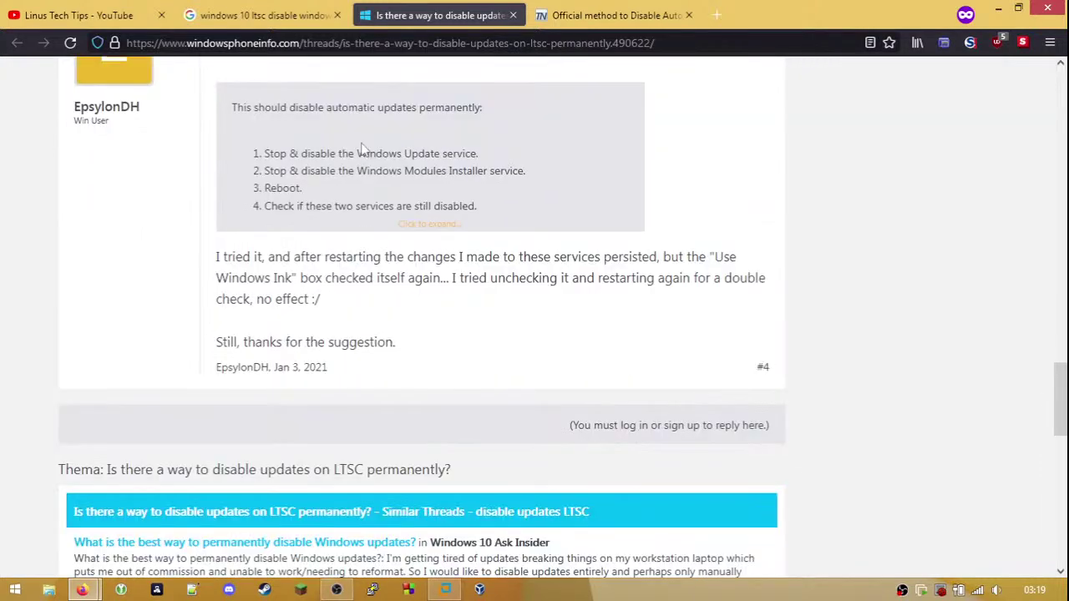
pyautogui.scroll(3, 366, 127)
pyautogui.scroll(5, 368, 120)
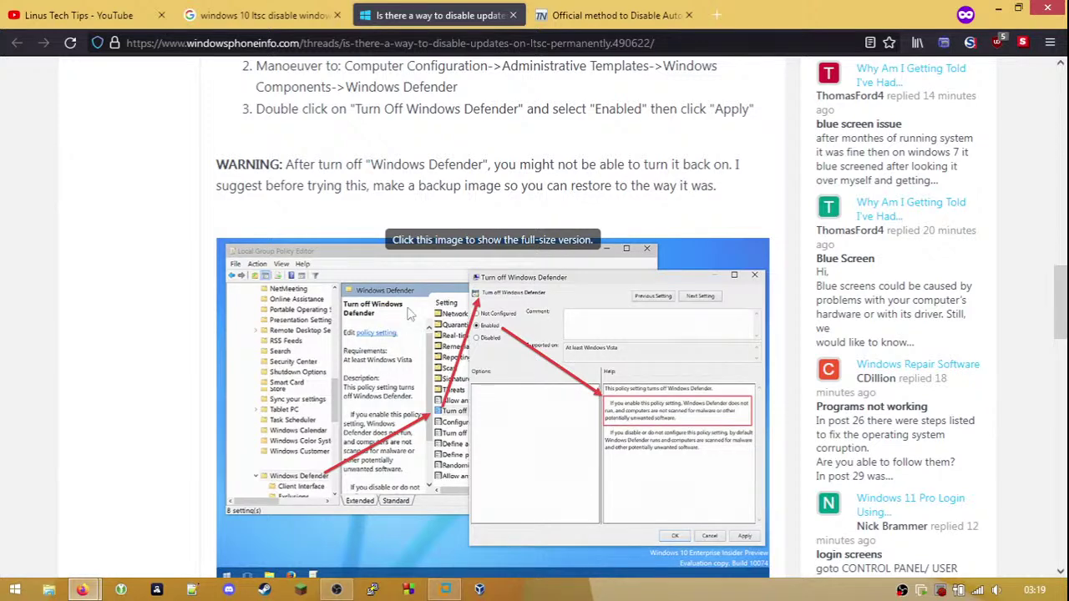
# - Switch to the Windows 10 virtual machine, bring up its Settings window, and show This PC in File Explorer
pyautogui.click(446, 589)
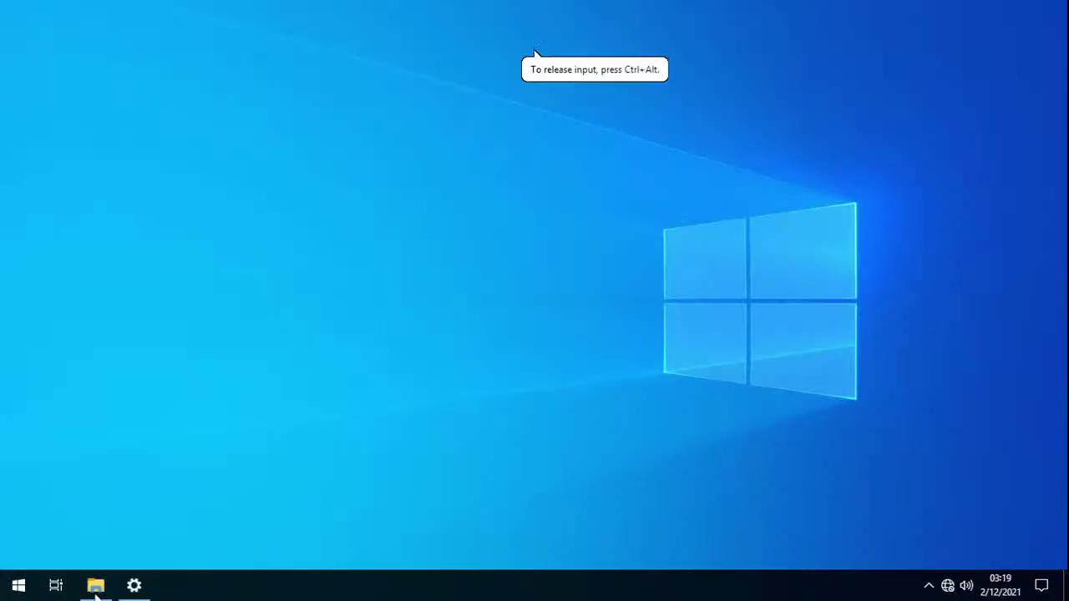
pyautogui.click(121, 589)
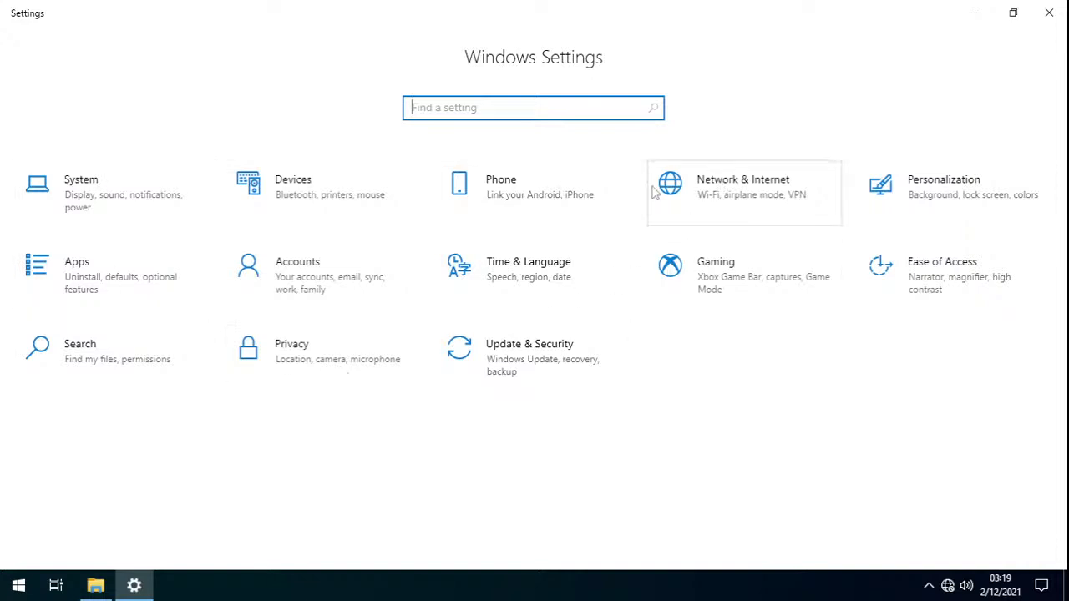
pyautogui.click(96, 585)
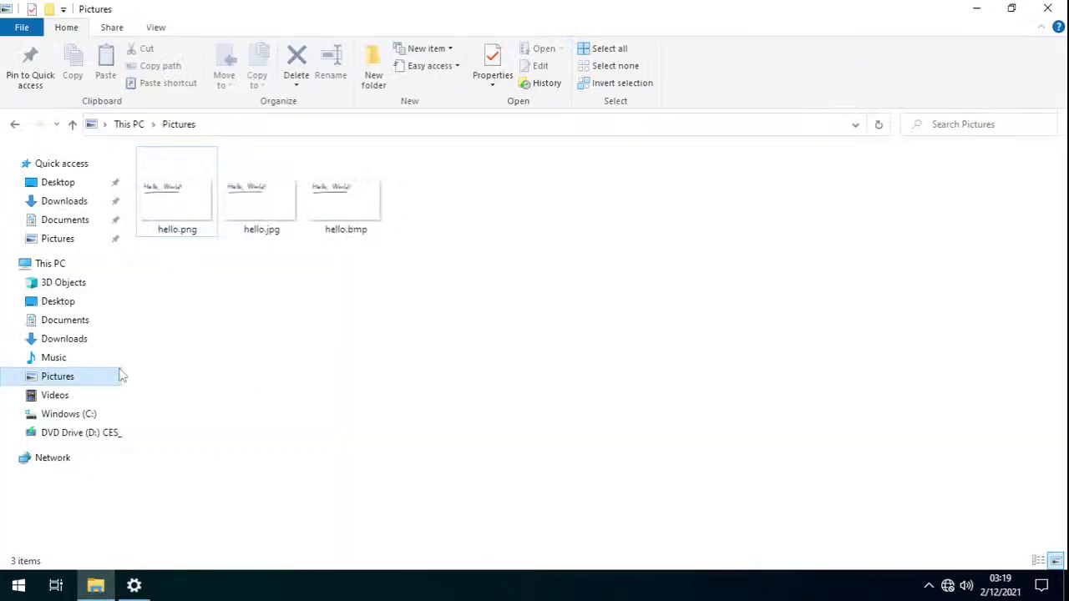
pyautogui.click(61, 265)
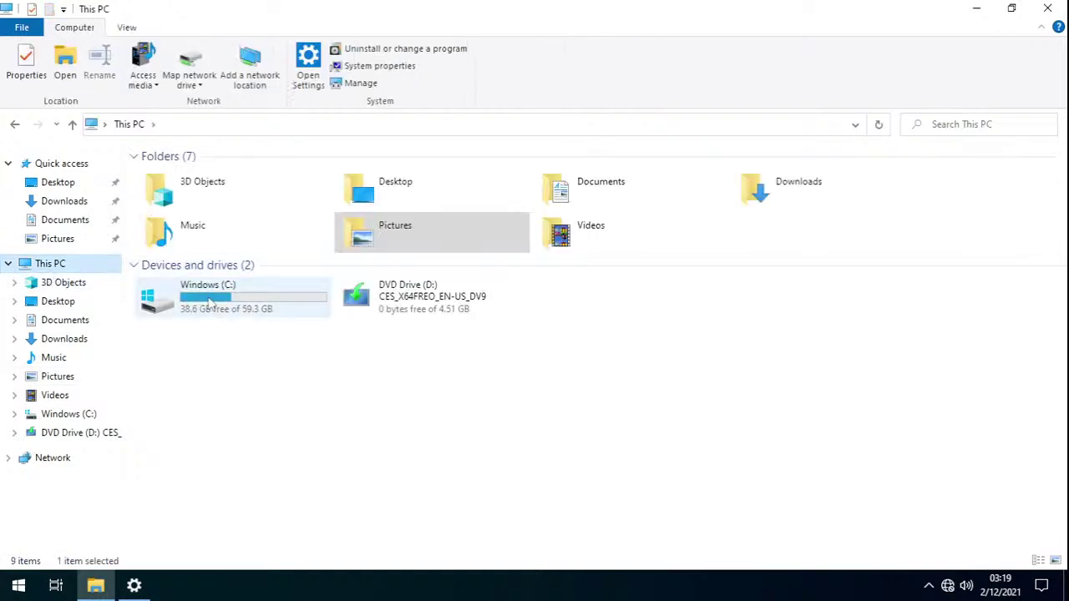
# - Close File Explorer and open Virus & threat protection from the Windows Security section of Update & Security, maximizing its window
pyautogui.rightClick(208, 299)
pyautogui.click(539, 480)
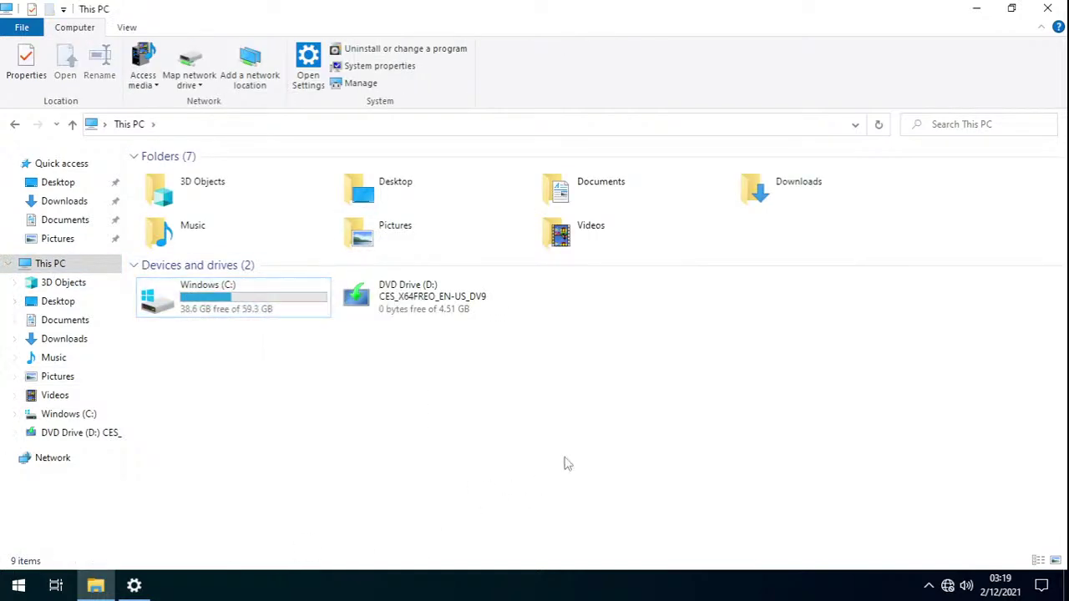
pyautogui.click(1048, 8)
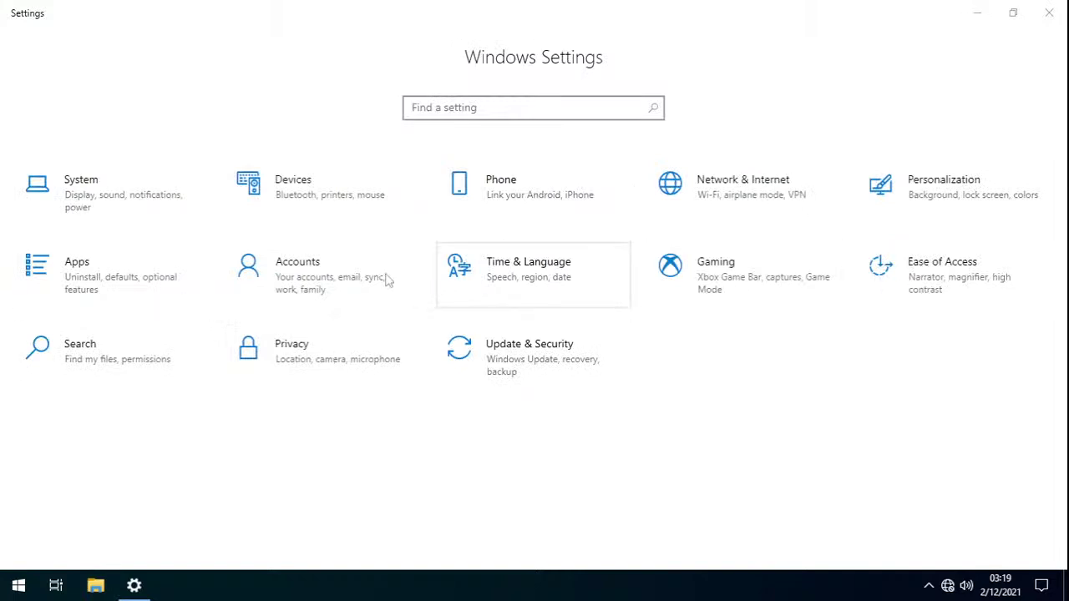
pyautogui.click(503, 359)
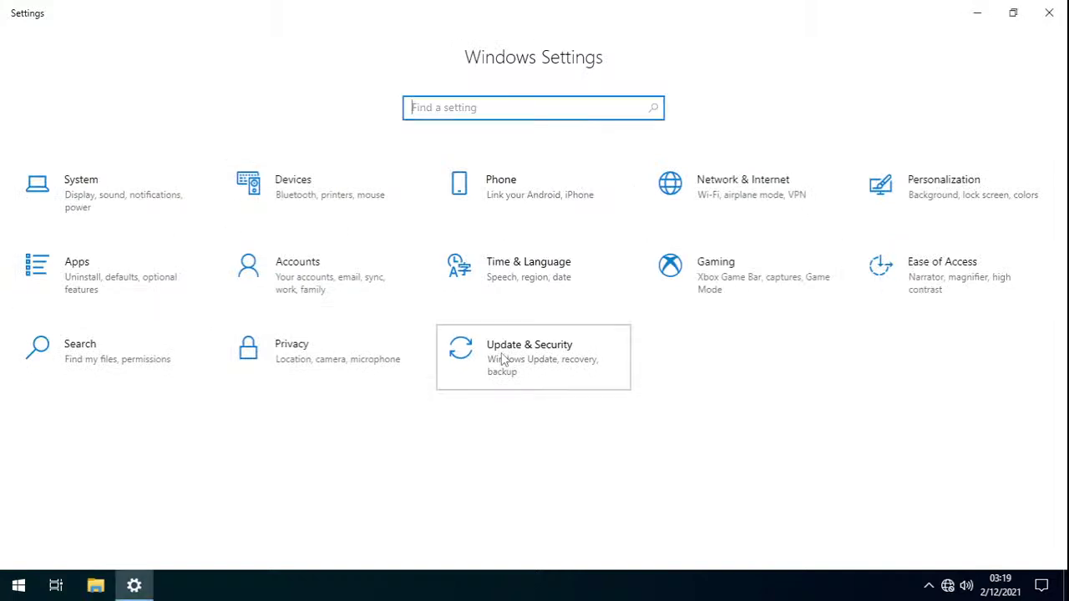
pyautogui.click(503, 359)
pyautogui.click(112, 264)
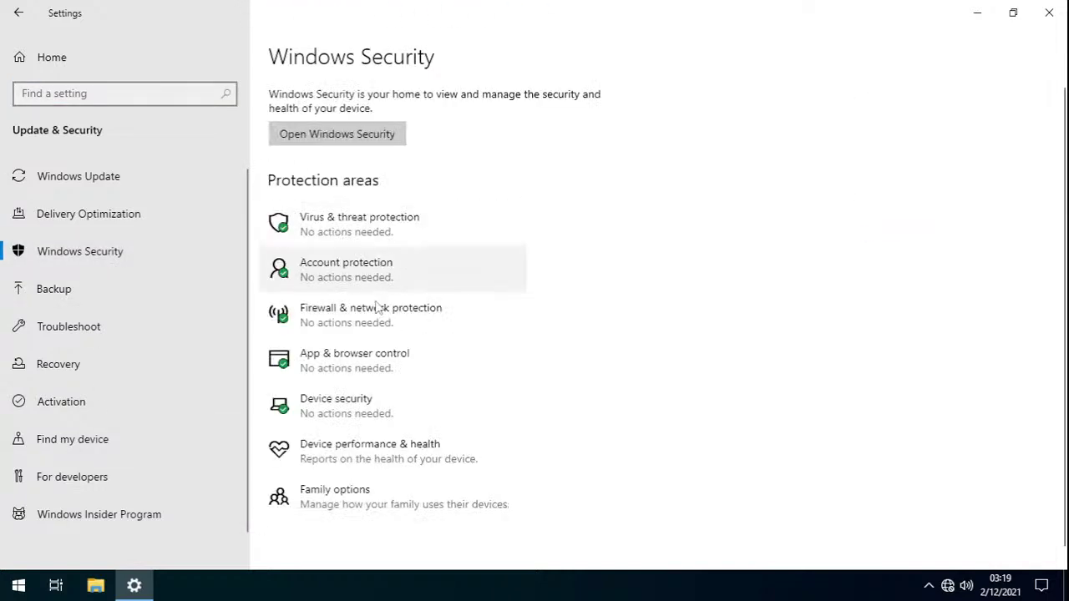
pyautogui.click(388, 235)
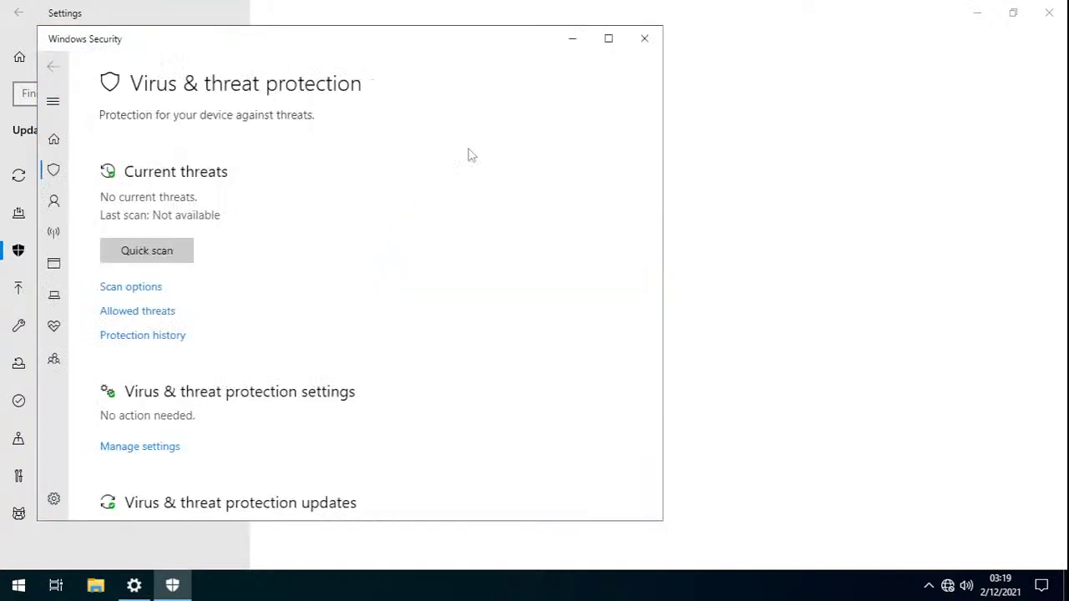
pyautogui.click(608, 38)
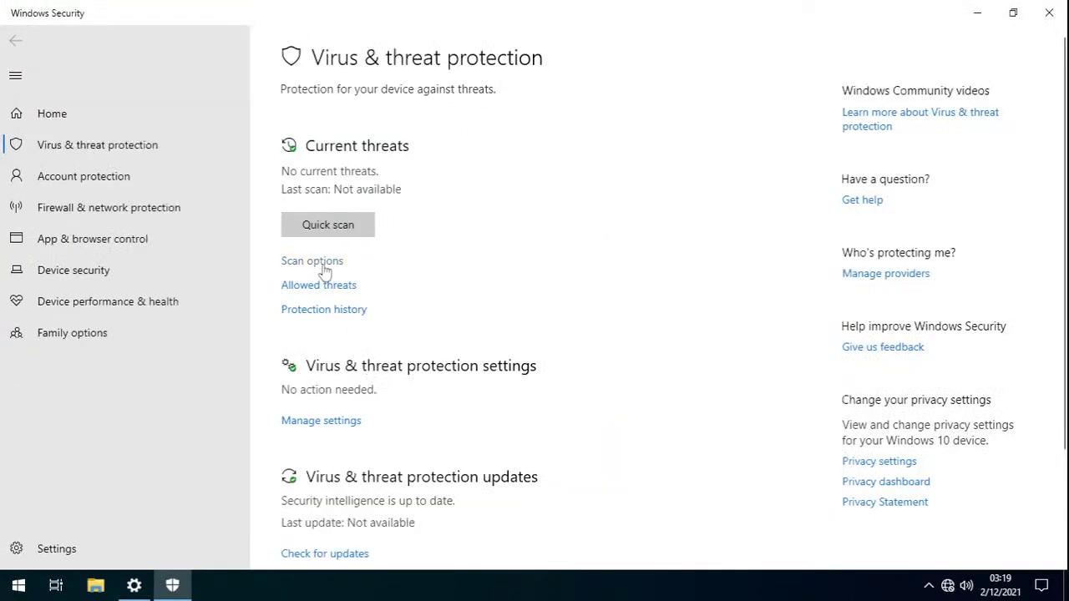
# - Check the Allowed threats page and return to the Virus & threat protection overview
pyautogui.click(318, 286)
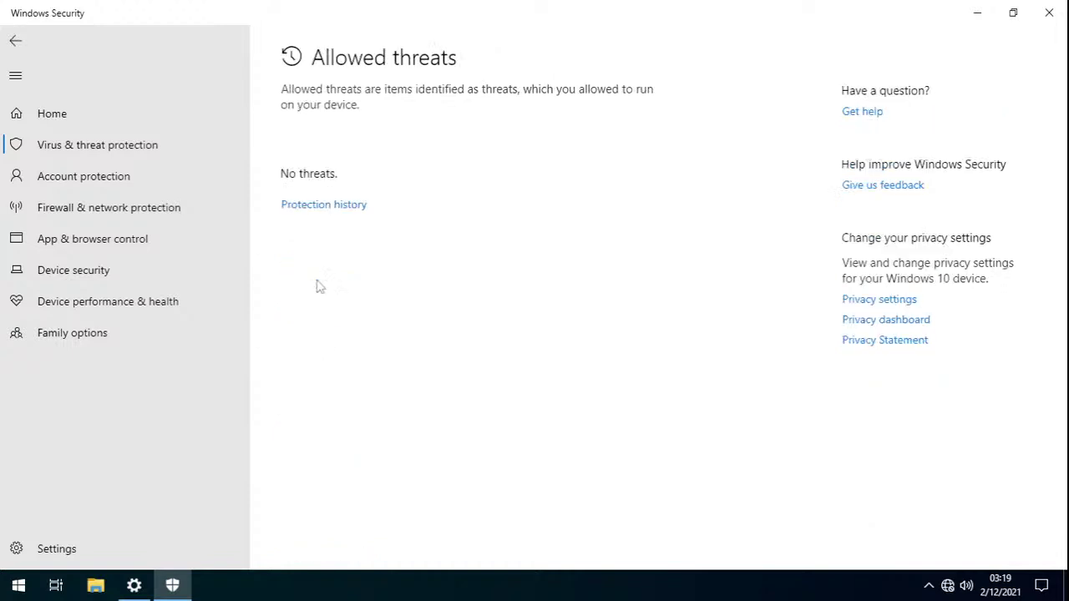
pyautogui.click(18, 42)
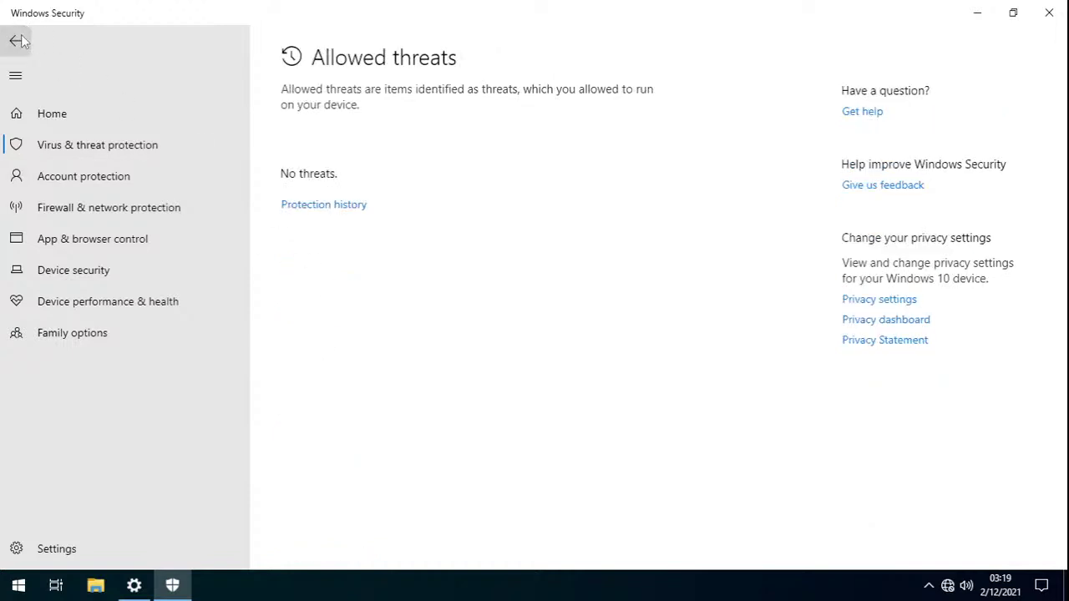
pyautogui.scroll(-2, 504, 248)
pyautogui.scroll(-2, 505, 248)
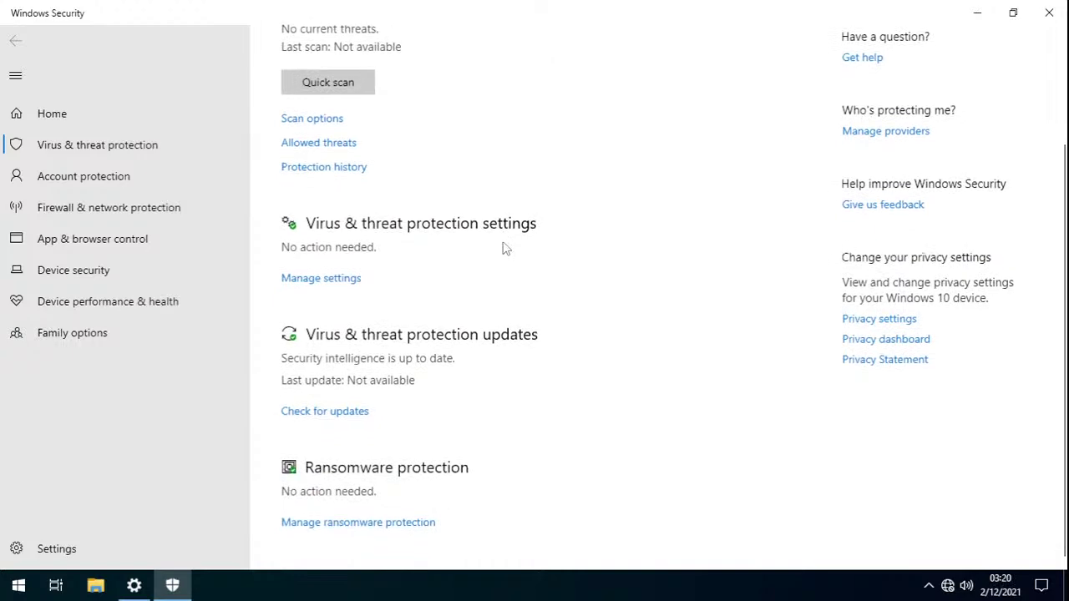
# - Open the Virus & threat protection settings and review the real-time, cloud-delivered, sample submission and tamper protection options
pyautogui.click(344, 279)
pyautogui.scroll(-4, 663, 239)
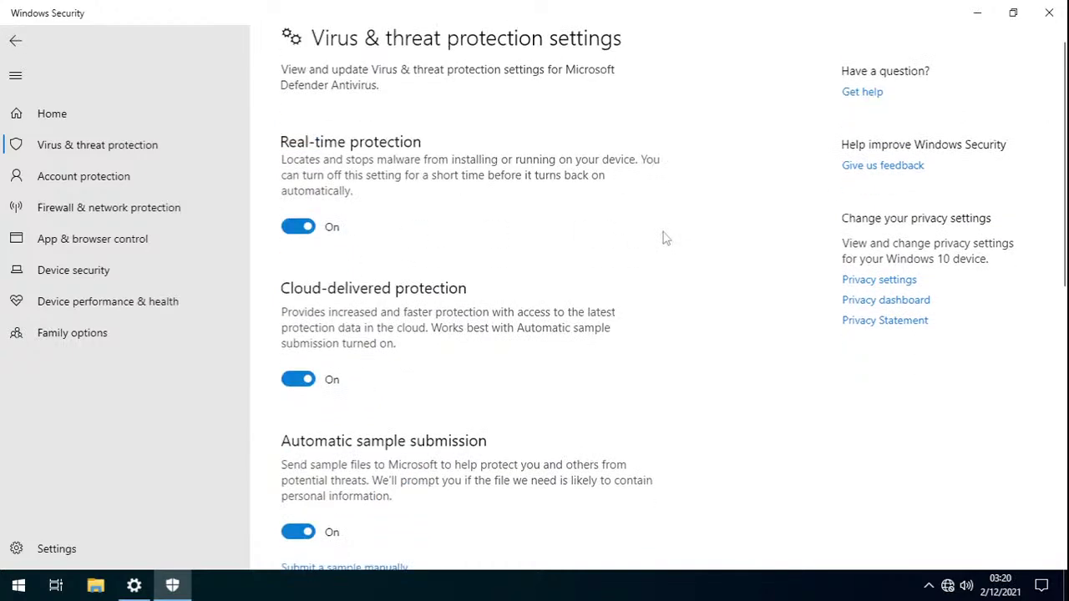
pyautogui.scroll(3, 294, 199)
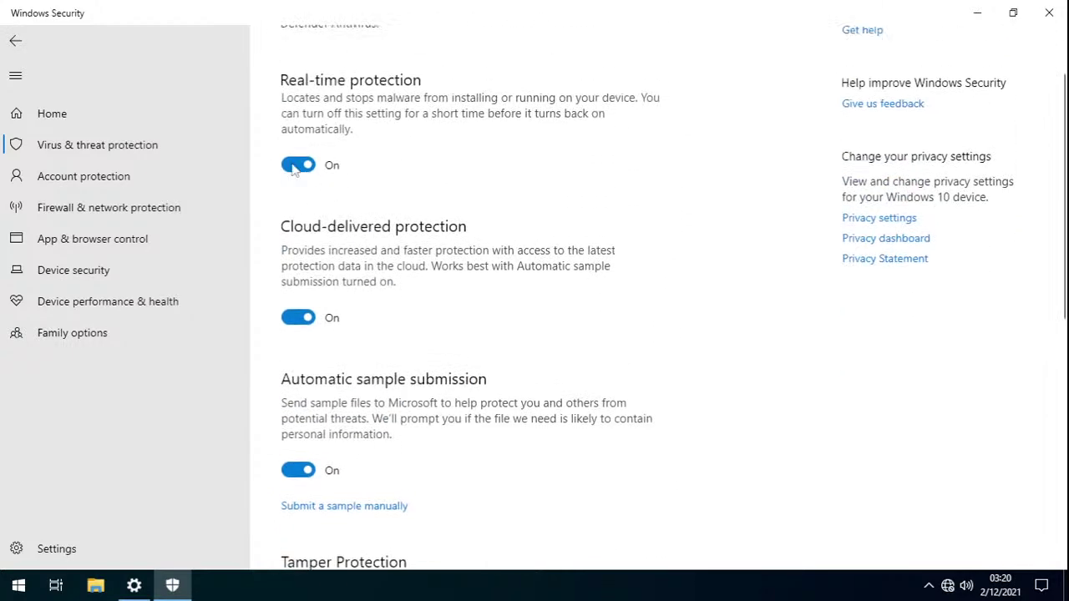
pyautogui.scroll(-1, 416, 250)
pyautogui.scroll(-3, 417, 250)
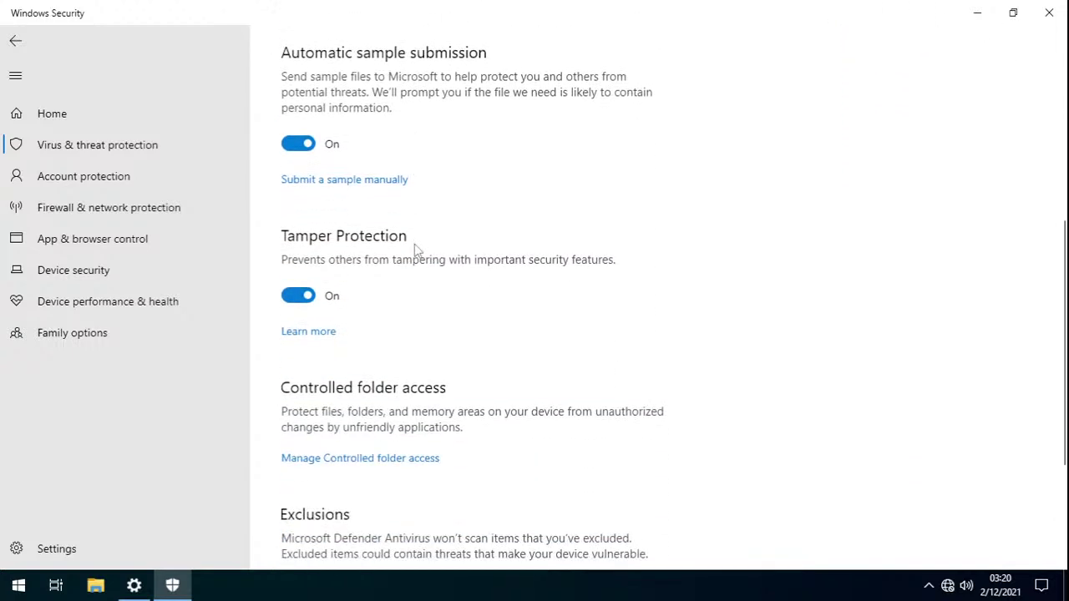
# - Open the Microsoft Defender exclusions page and display the types of exclusion that can be added
pyautogui.scroll(-3, 594, 279)
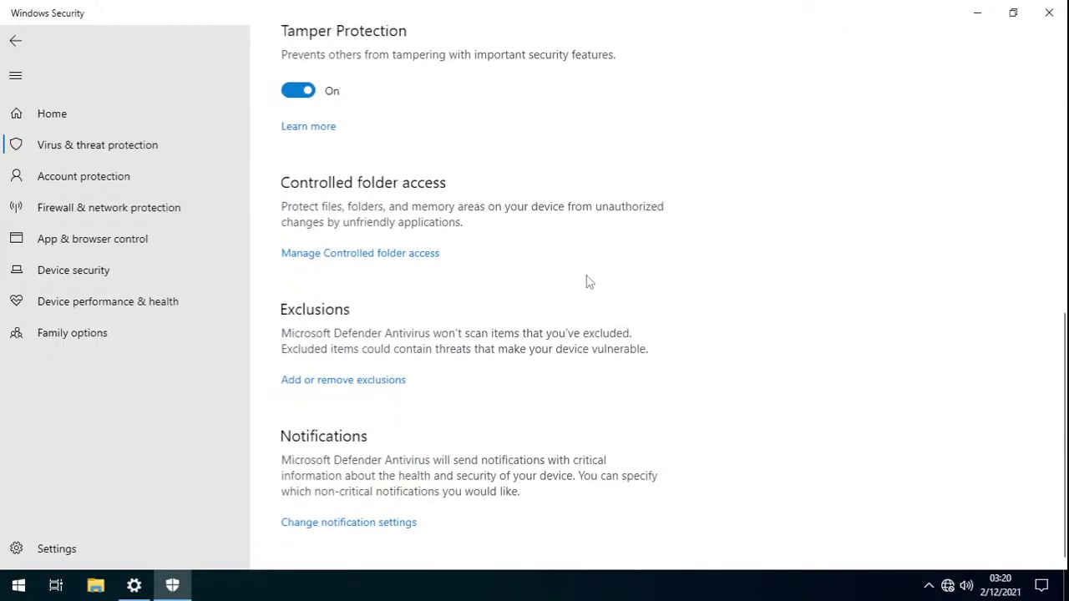
pyautogui.click(382, 391)
pyautogui.click(352, 193)
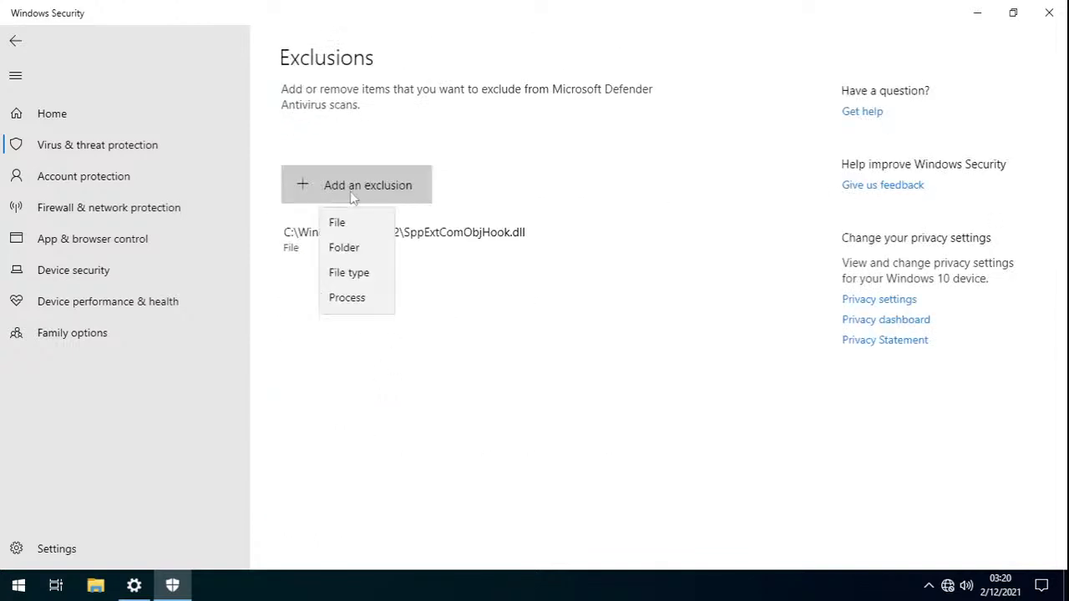
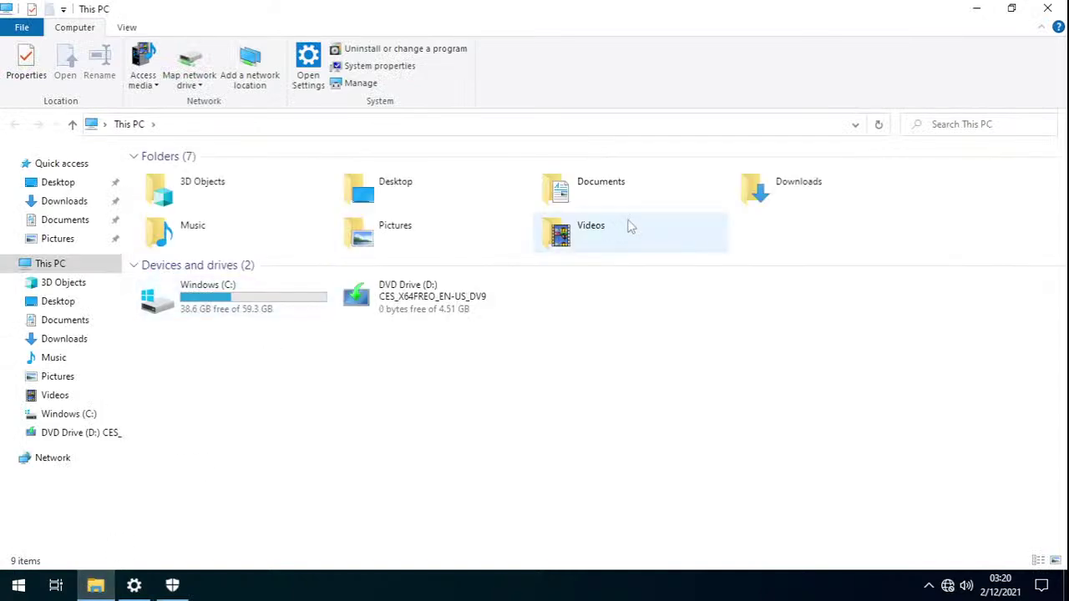
# - Open the Documents folder in File Explorer, show the available actions for KMS_VL_ALL_AIO.cmd, and dismiss them
pyautogui.click(380, 190)
pyautogui.doubleClick(597, 210)
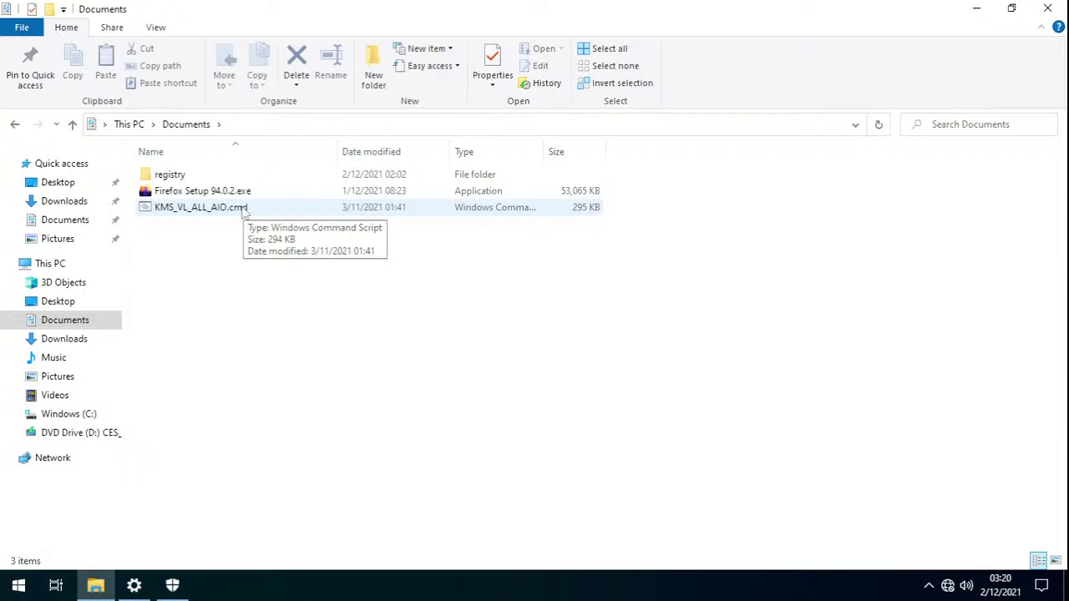
pyautogui.rightClick(243, 210)
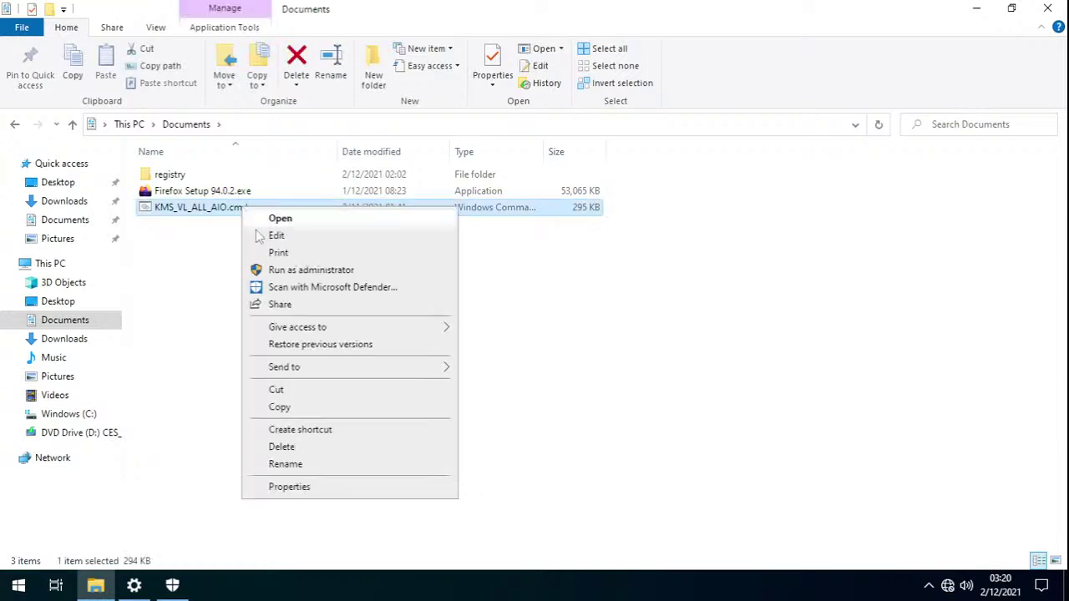
pyautogui.click(680, 293)
pyautogui.click(680, 293)
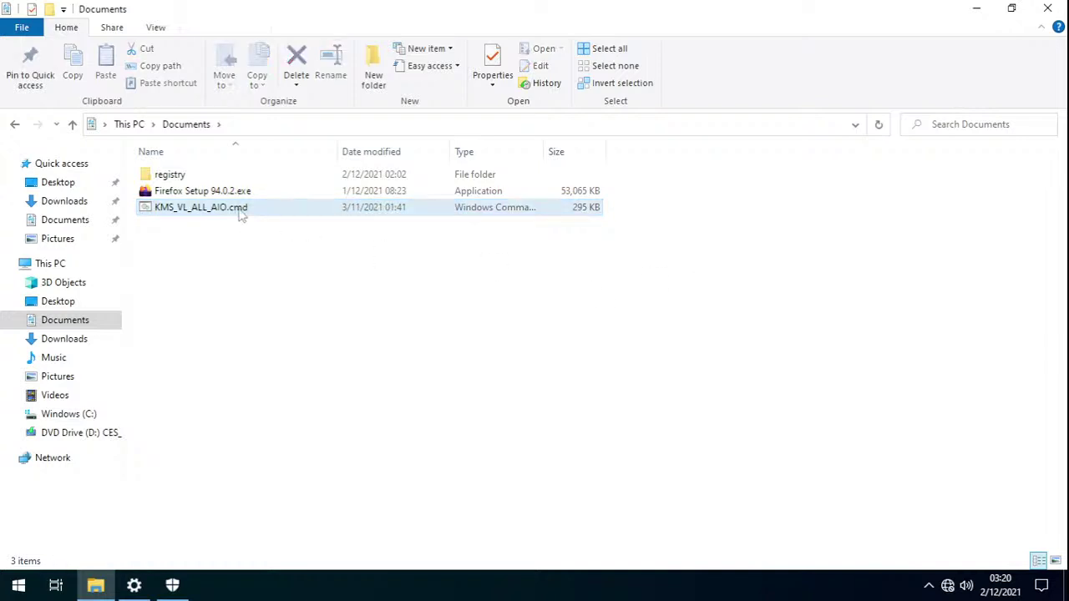
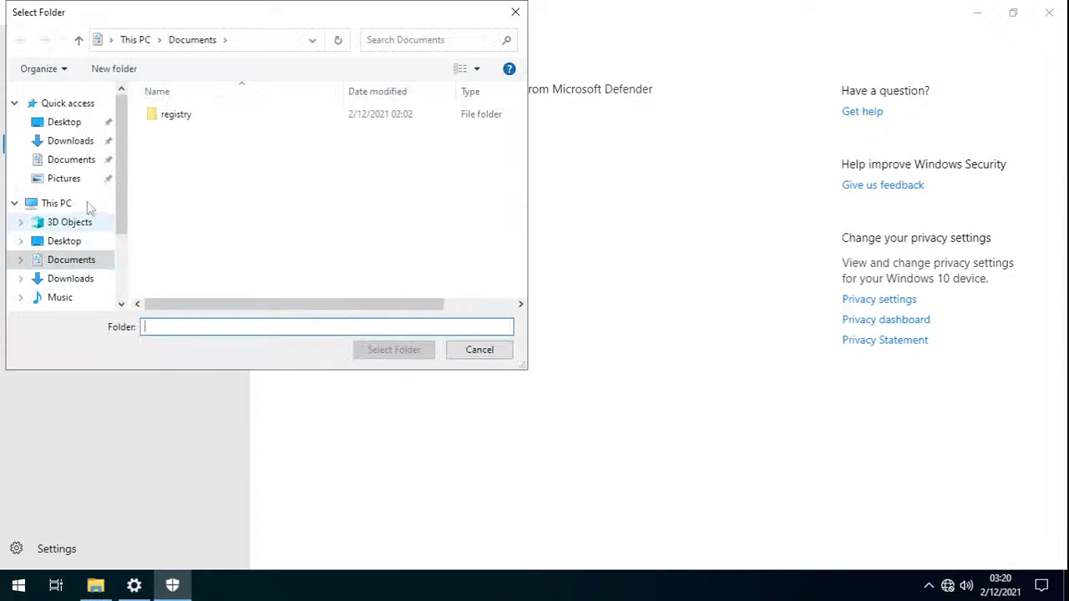
# - Browse to This PC in the folder picker for a new Defender exclusion
pyautogui.scroll(-2, 121, 200)
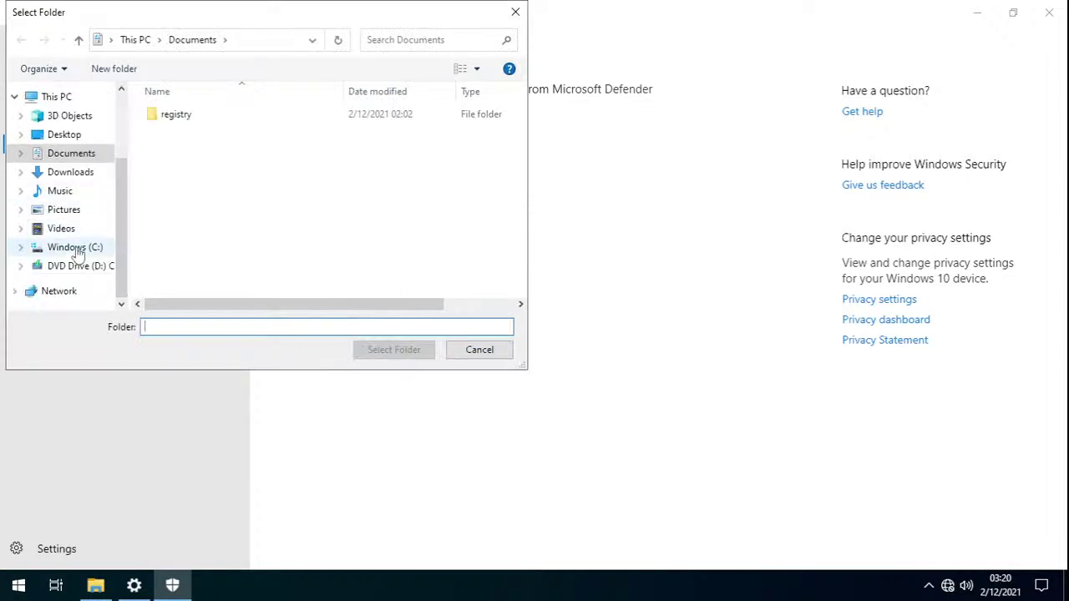
pyautogui.click(73, 102)
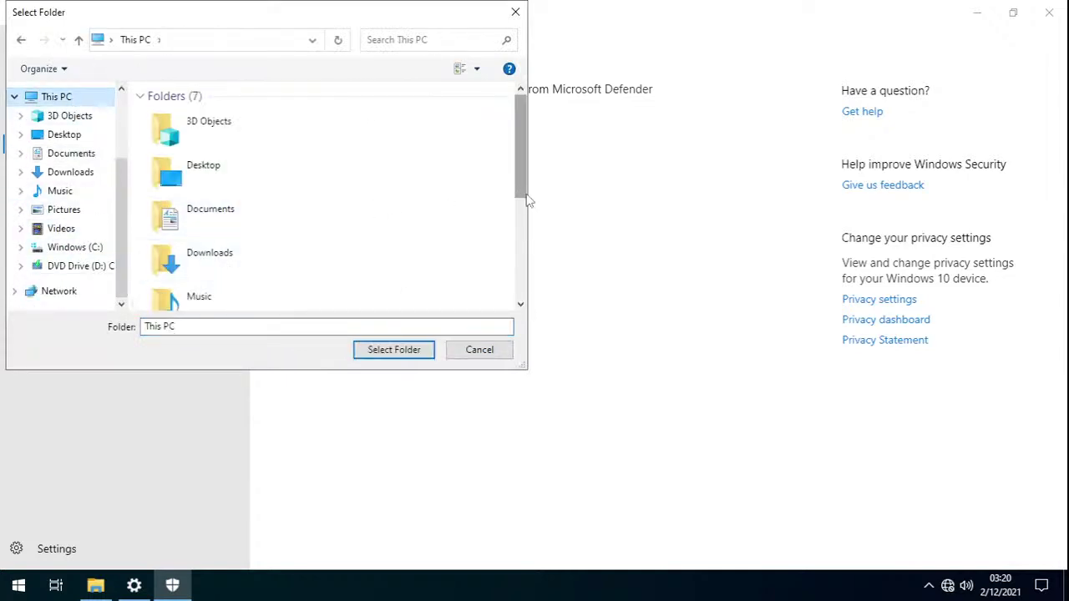
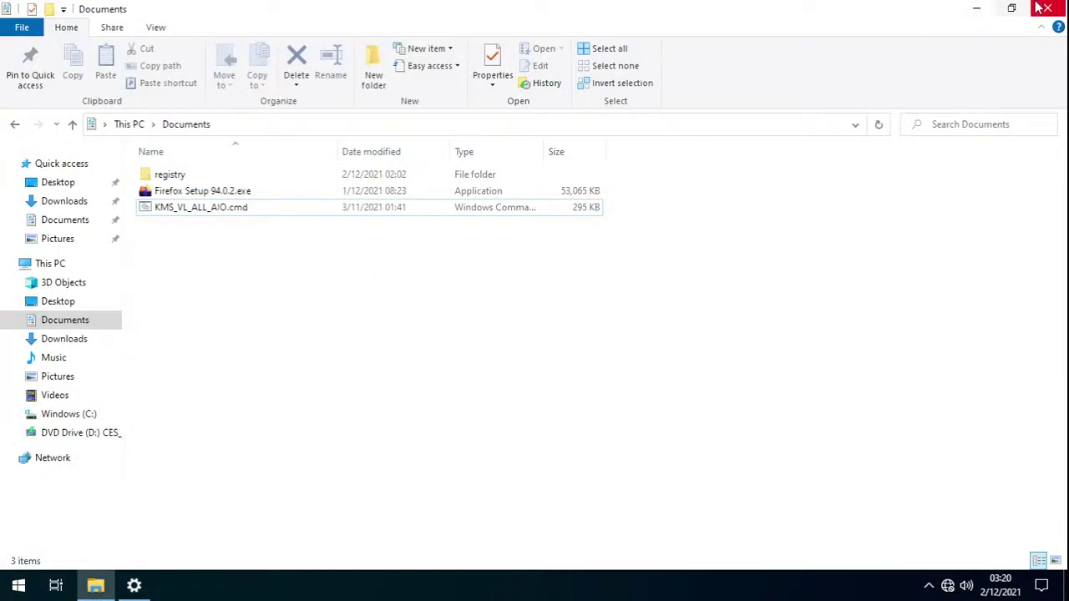
# - Close File Explorer and Settings in the virtual machine, and switch back to the forum thread in Firefox
pyautogui.click(1048, 8)
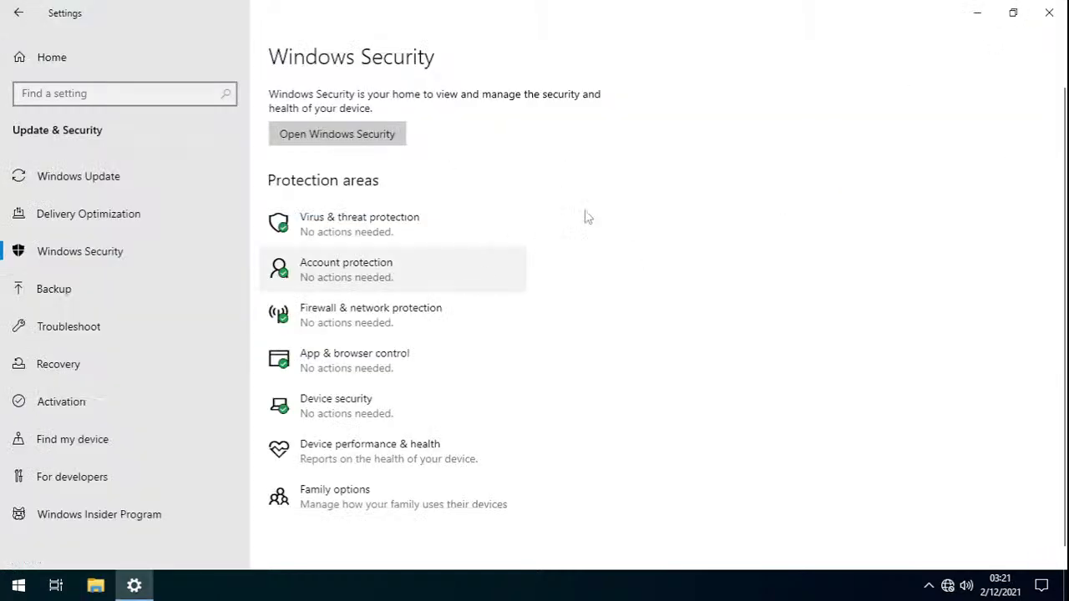
pyautogui.click(1049, 12)
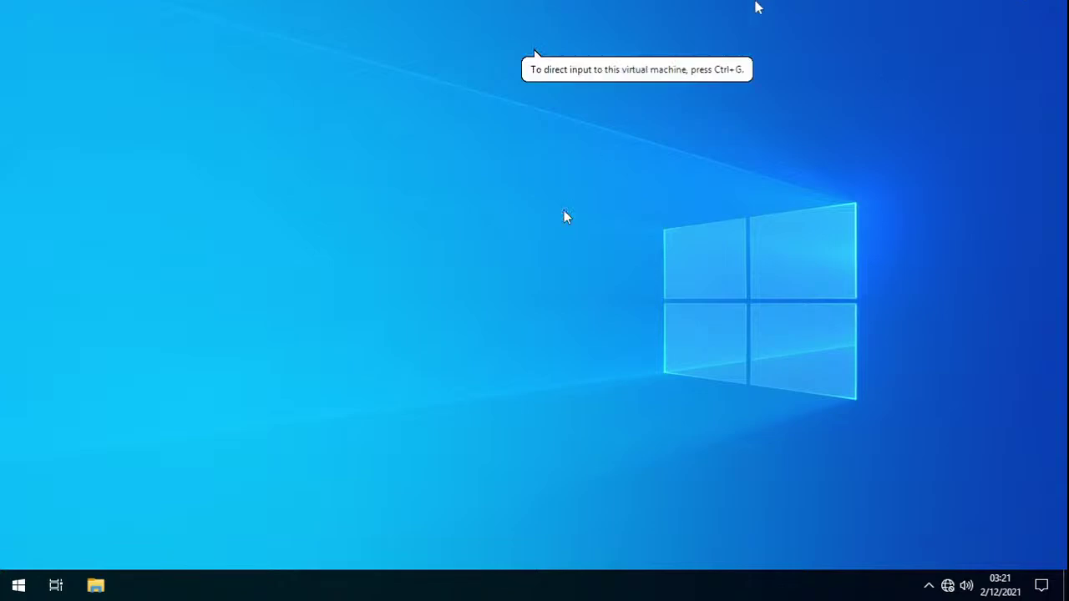
pyautogui.moveTo(757, 7)
pyautogui.click(929, 17)
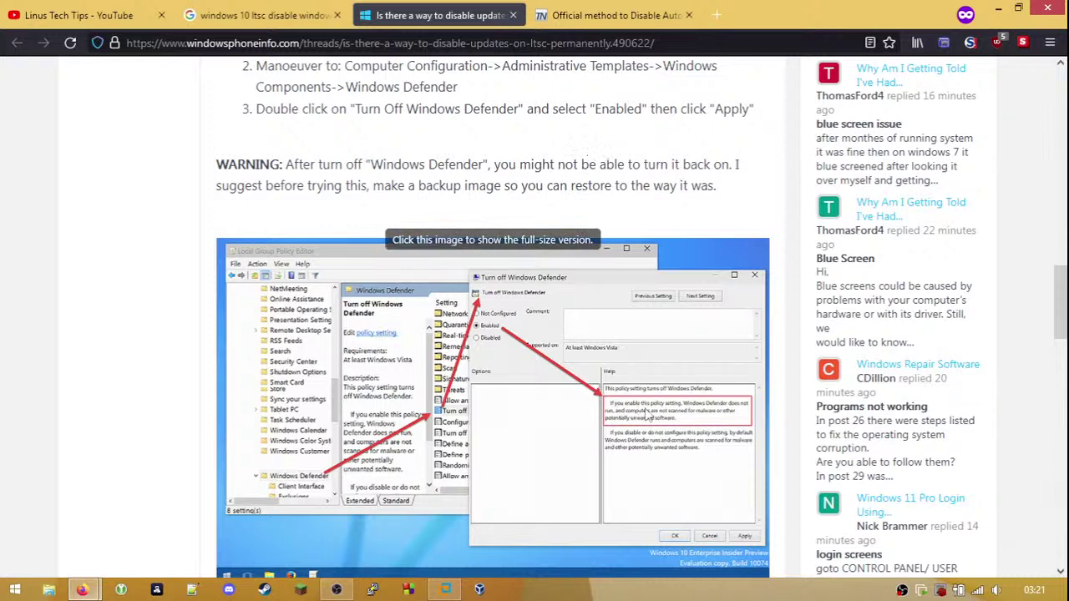
# - Skim the windowsphoneinfo.com thread again from the original question to the service-disabling steps, and close the thread
pyautogui.scroll(-2, 678, 449)
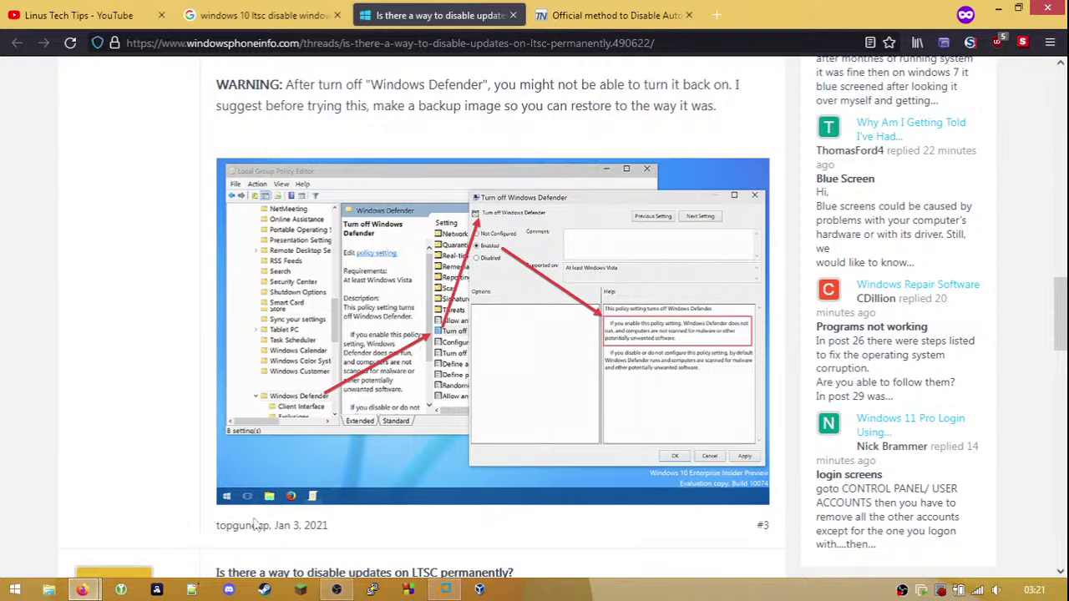
pyautogui.scroll(6, 275, 521)
pyautogui.scroll(15, 278, 522)
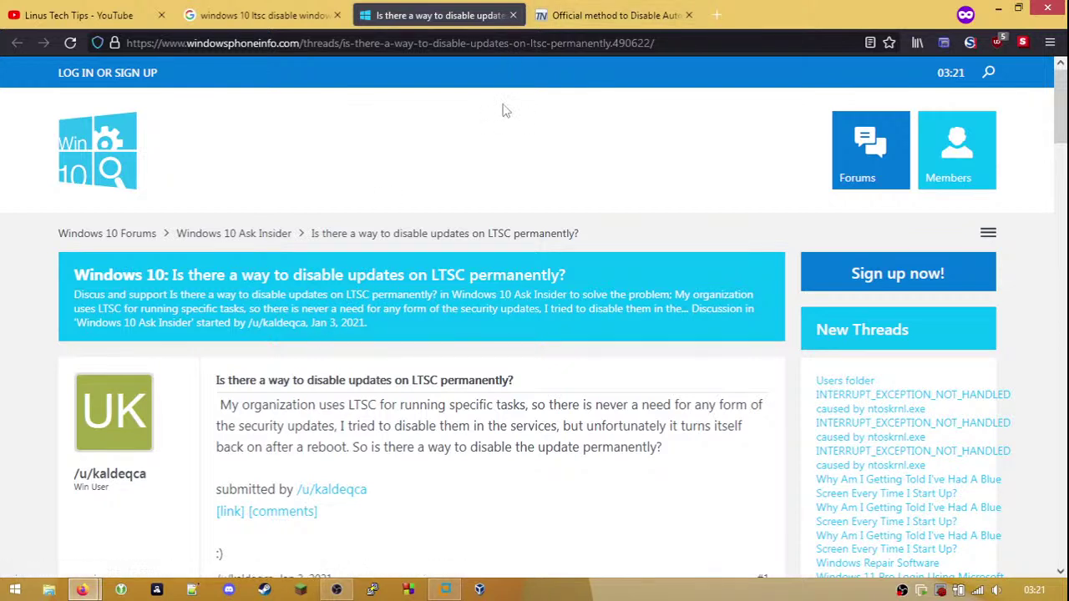
pyautogui.scroll(-15, 504, 104)
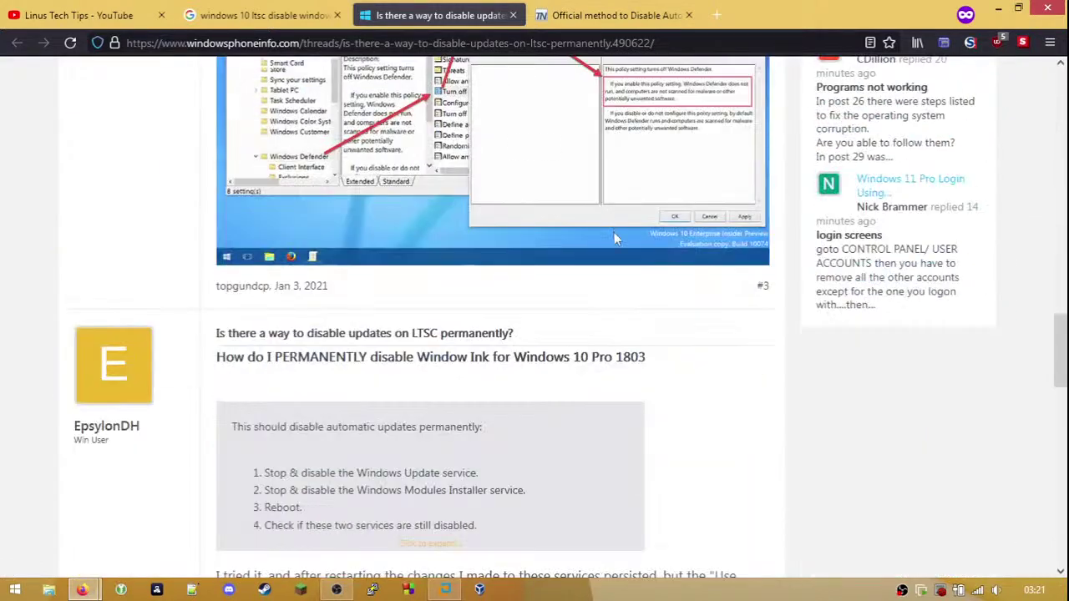
pyautogui.scroll(1, 662, 247)
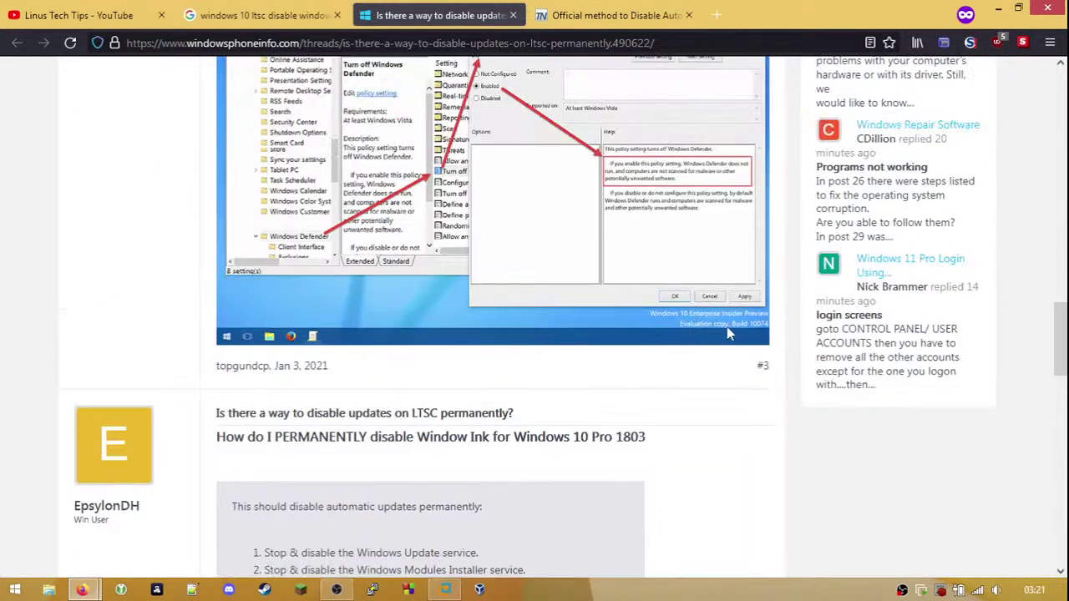
pyautogui.click(511, 15)
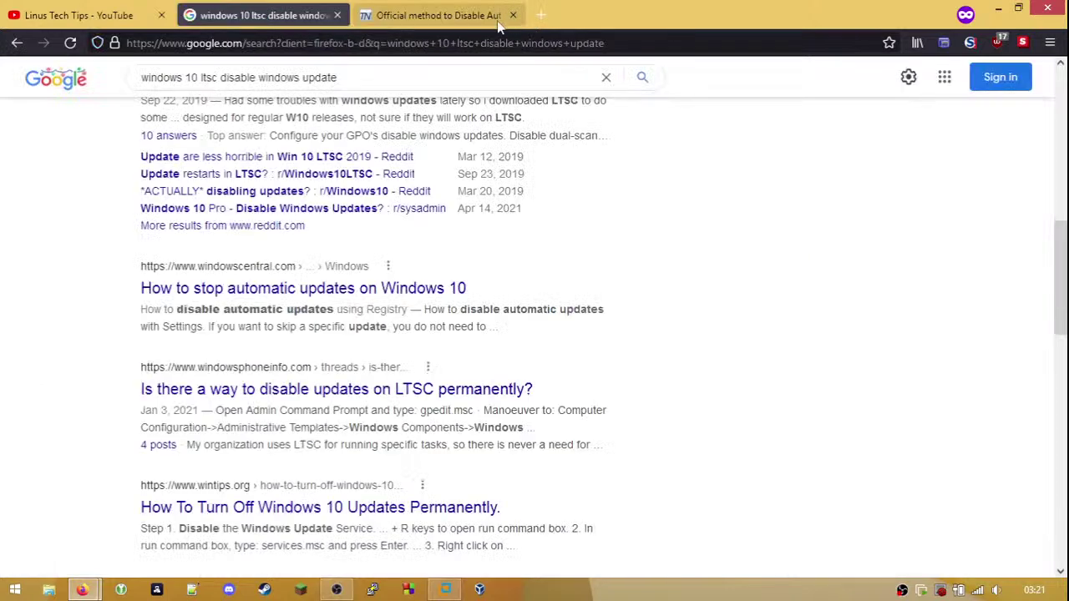
# - Read the TechNet thread's question and accepted group policy answer on disabling LTSB auto updates, and switch to the virtual machine
pyautogui.click(435, 15)
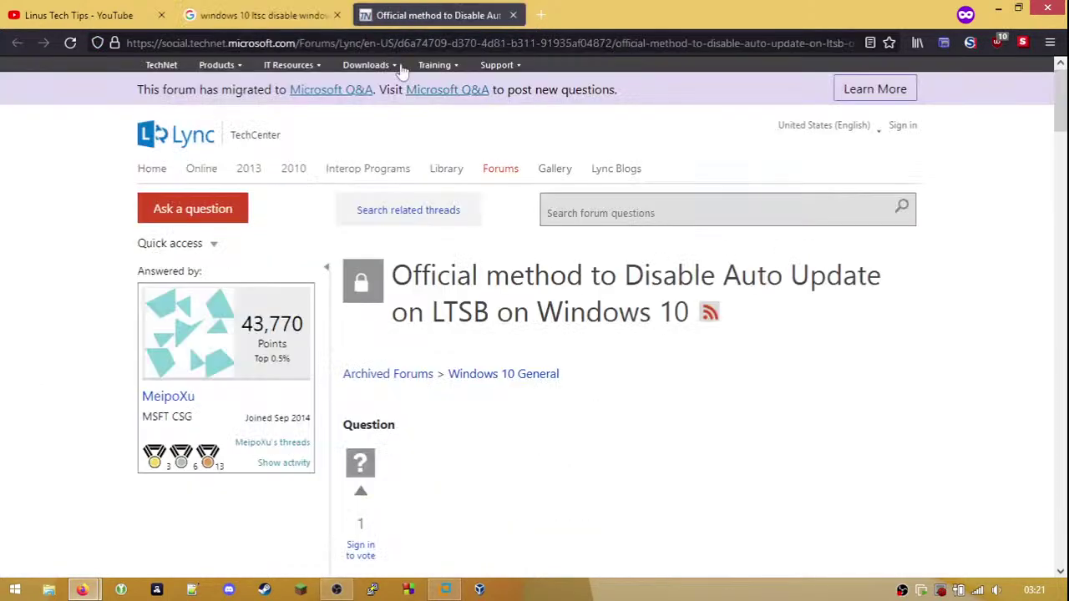
pyautogui.scroll(-5, 465, 334)
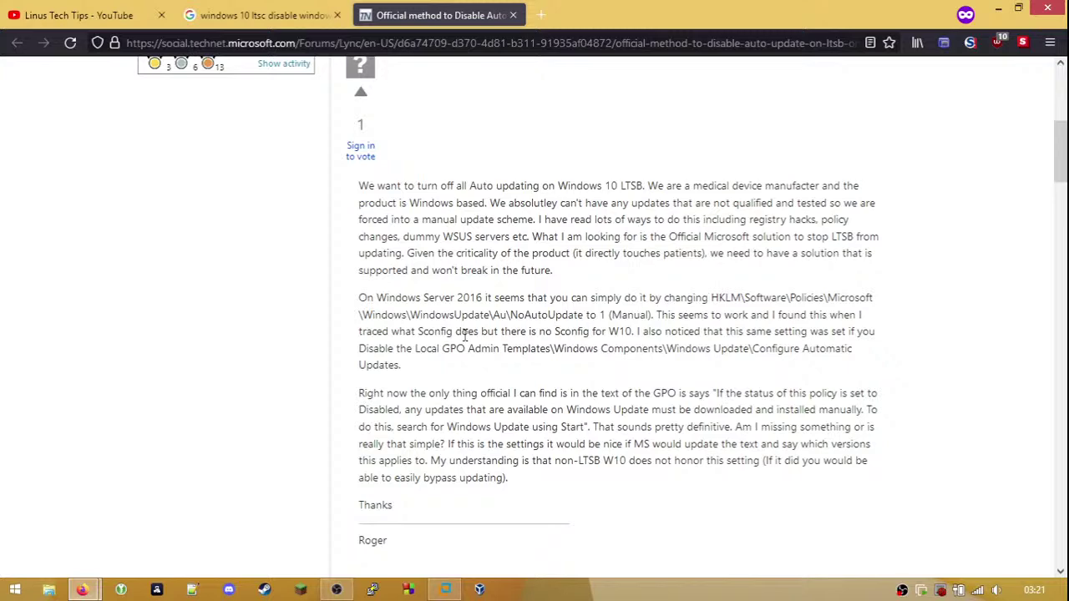
pyautogui.scroll(-5, 466, 334)
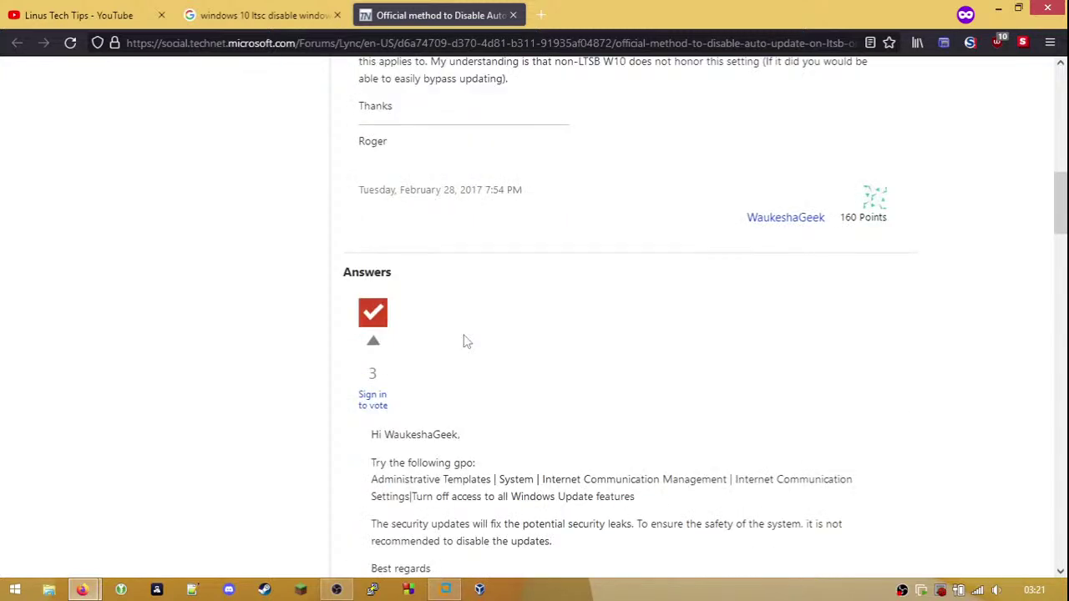
pyautogui.scroll(-2, 466, 341)
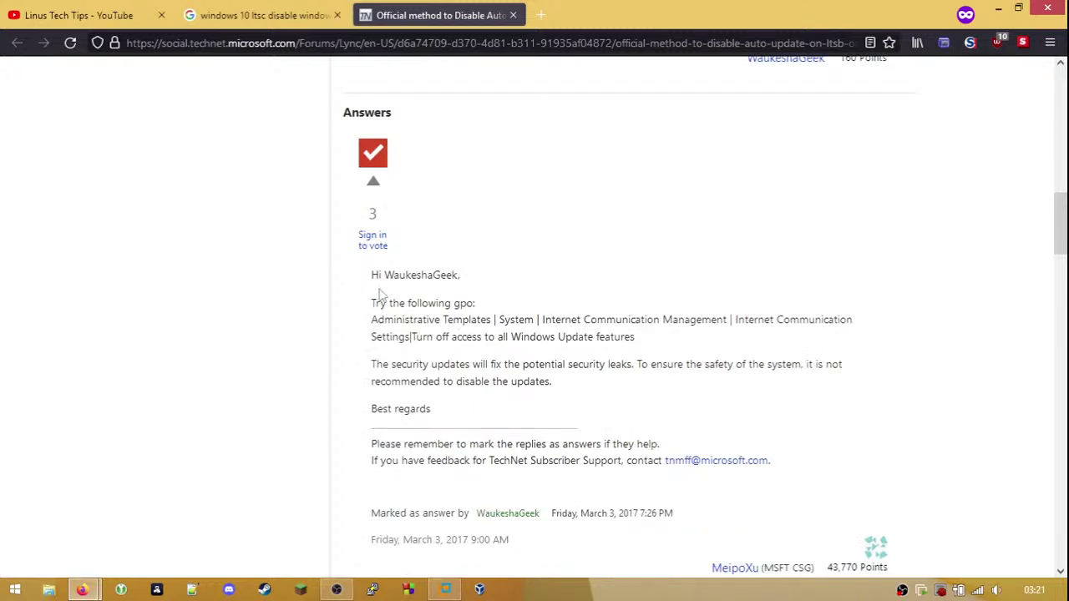
pyautogui.click(446, 590)
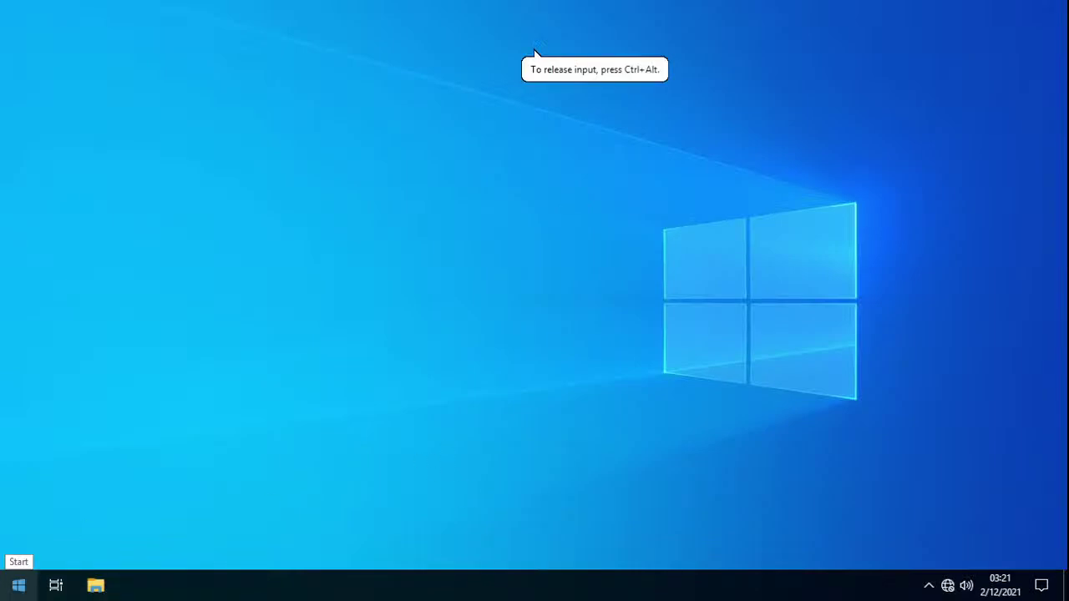
# - Open the Local Group Policy Editor maximized, and widen its tree pane to show the full folder names
pyautogui.click(18, 585)
pyautogui.write('group')
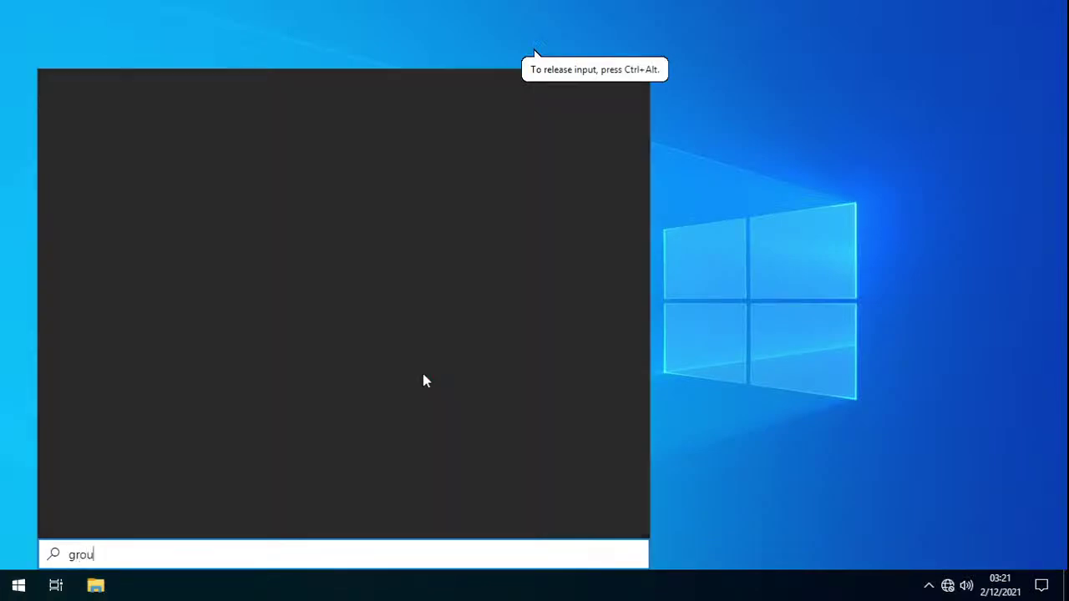
pyautogui.press('Return')
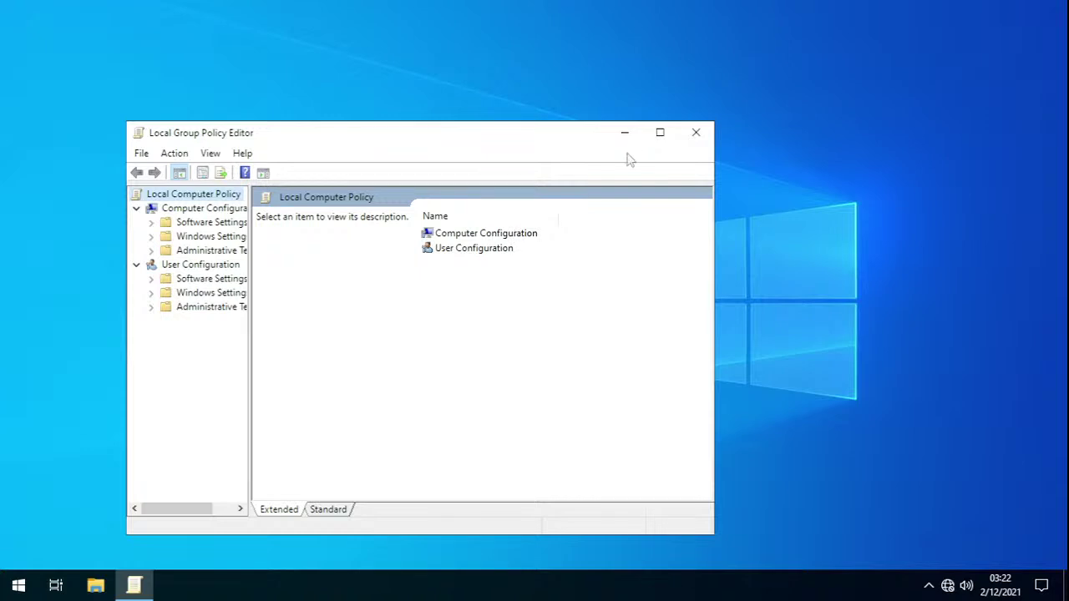
pyautogui.click(652, 137)
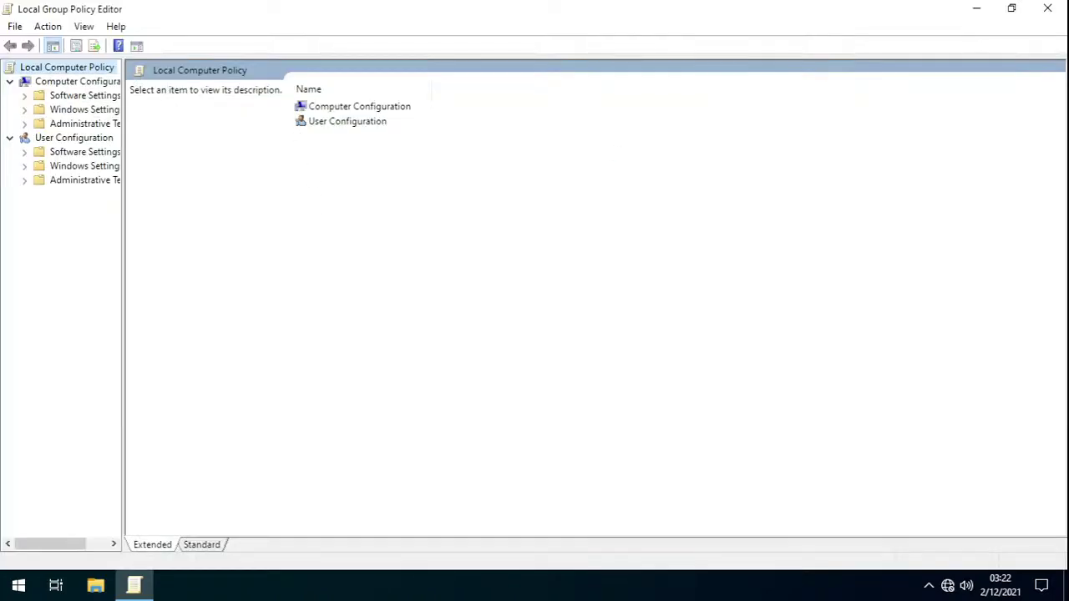
pyautogui.moveTo(126, 124); pyautogui.dragTo(181, 126)
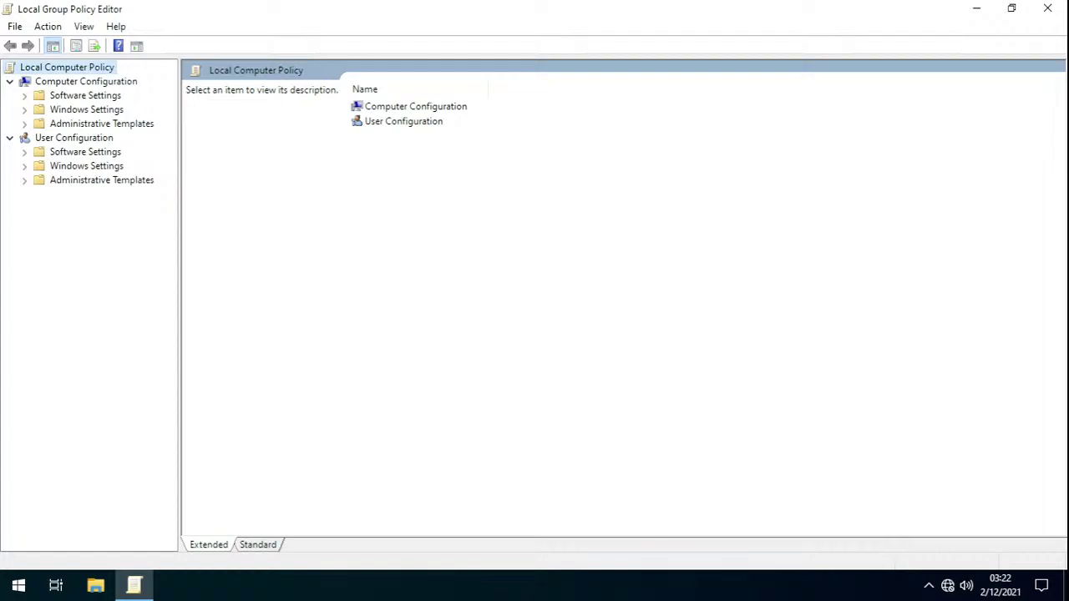
# - Review the installed programs under Apps & features in Settings, expand the Microsoft Edge entry, and return to the Settings home page
pyautogui.click(18, 585)
pyautogui.click(27, 515)
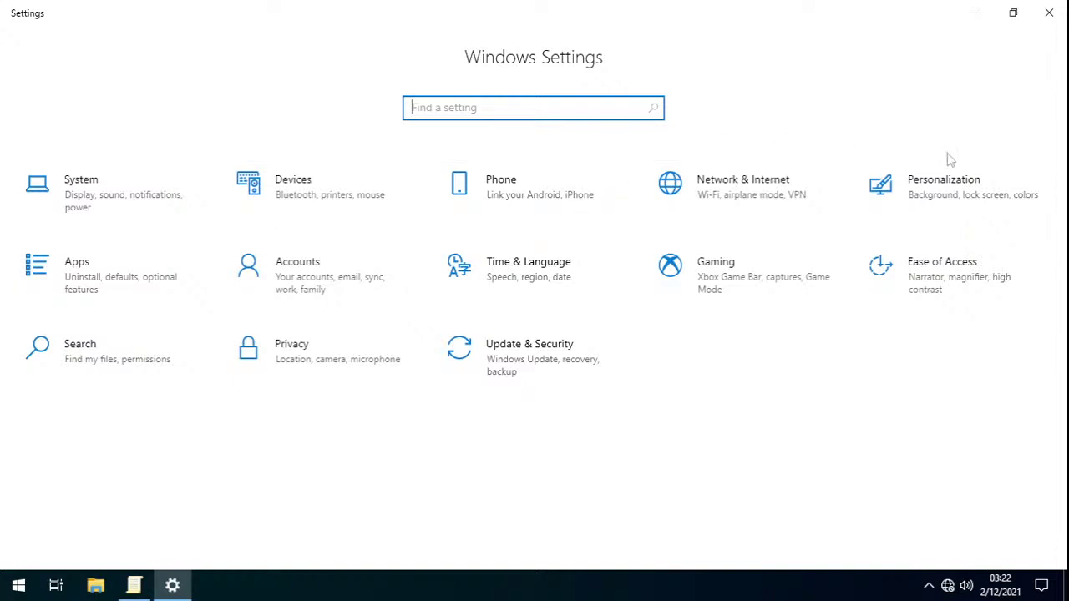
pyautogui.click(131, 290)
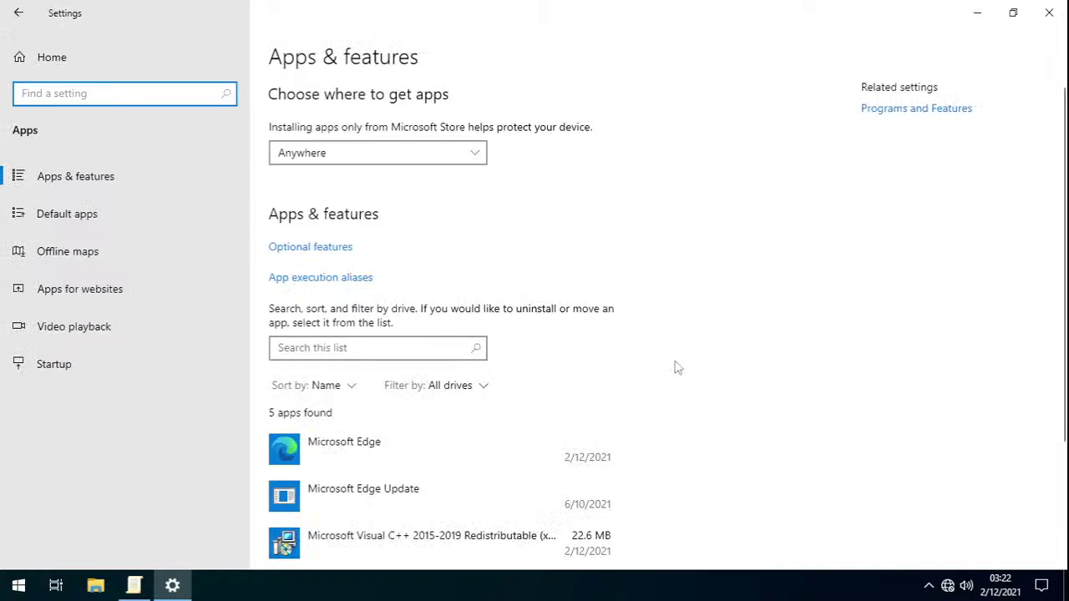
pyautogui.scroll(-2, 489, 334)
pyautogui.click(466, 290)
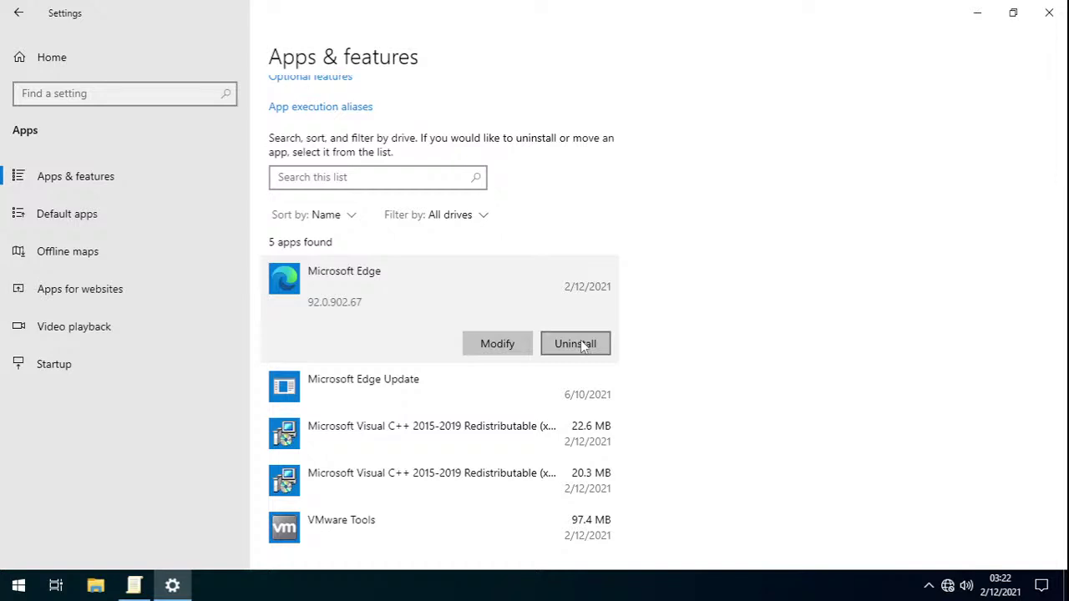
pyautogui.scroll(-1, 579, 346)
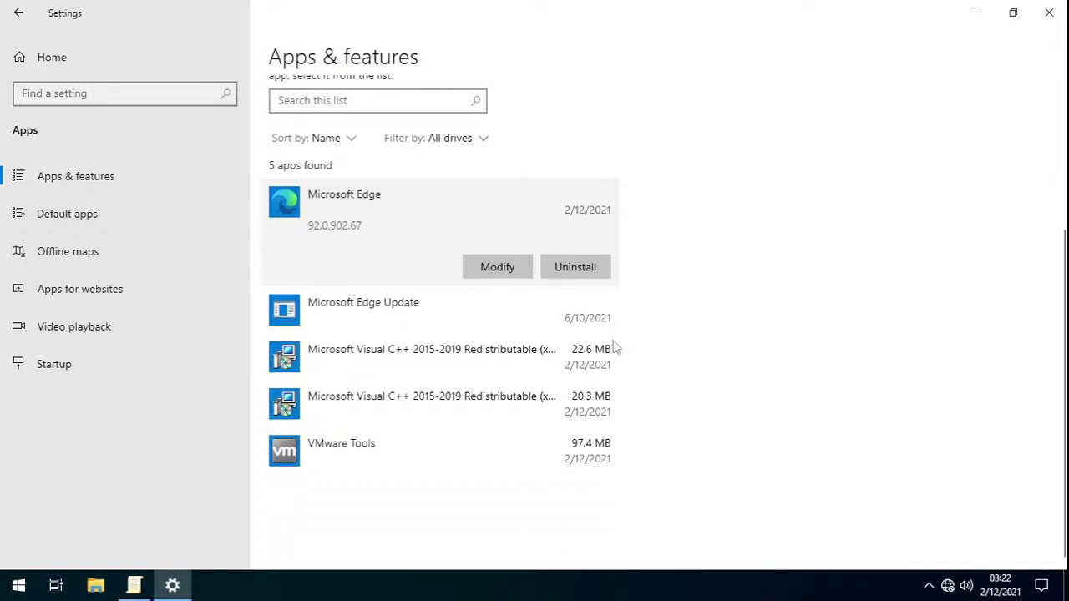
pyautogui.click(19, 12)
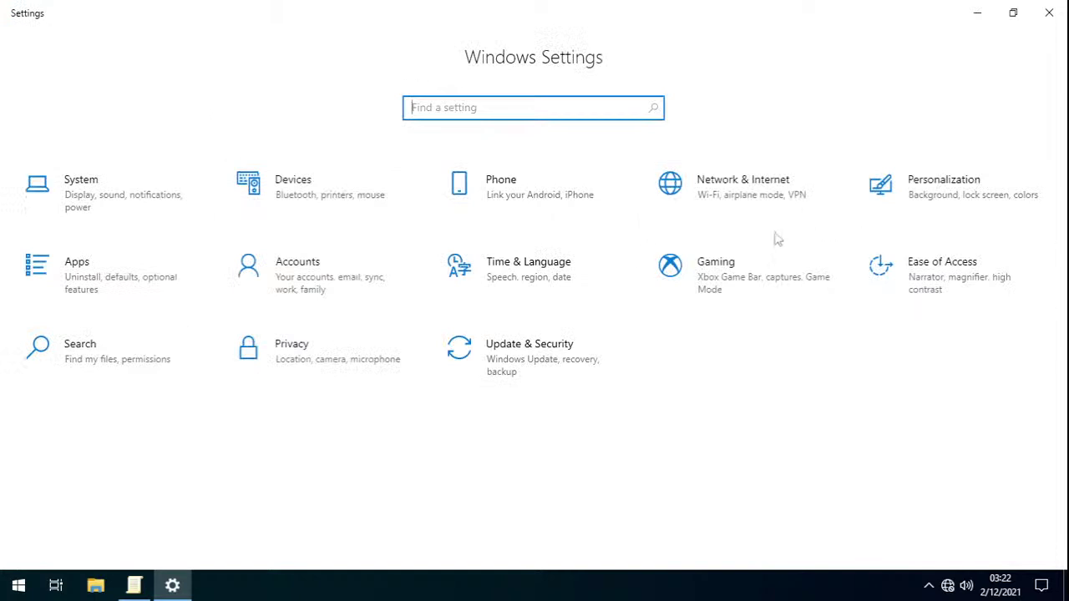
# - View the Xbox Game Bar and general privacy pages in Settings, and minimize Settings to return to the Group Policy Editor
pyautogui.click(825, 291)
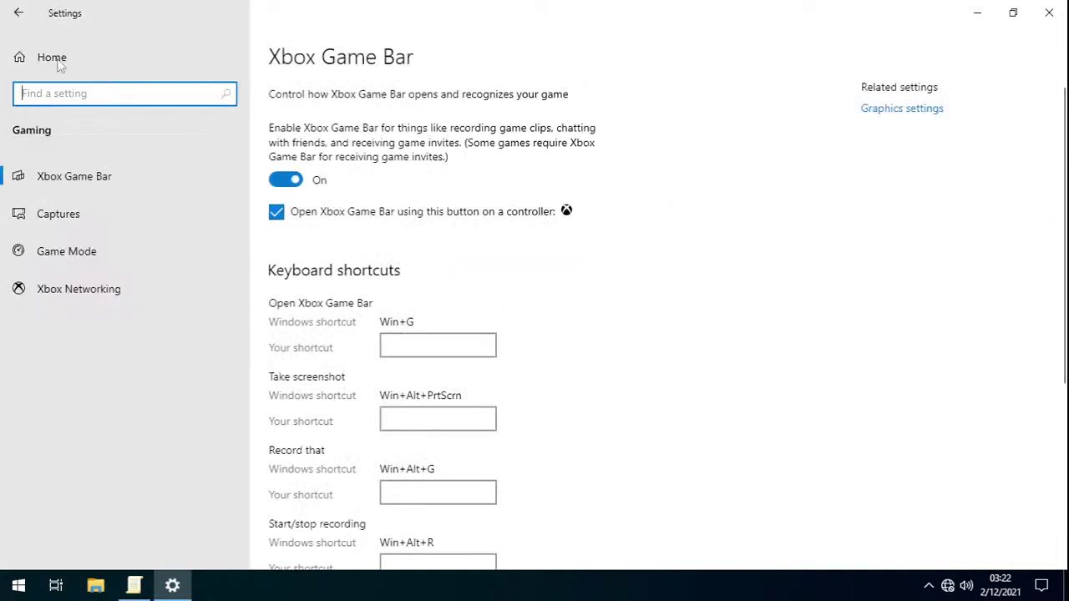
pyautogui.click(18, 13)
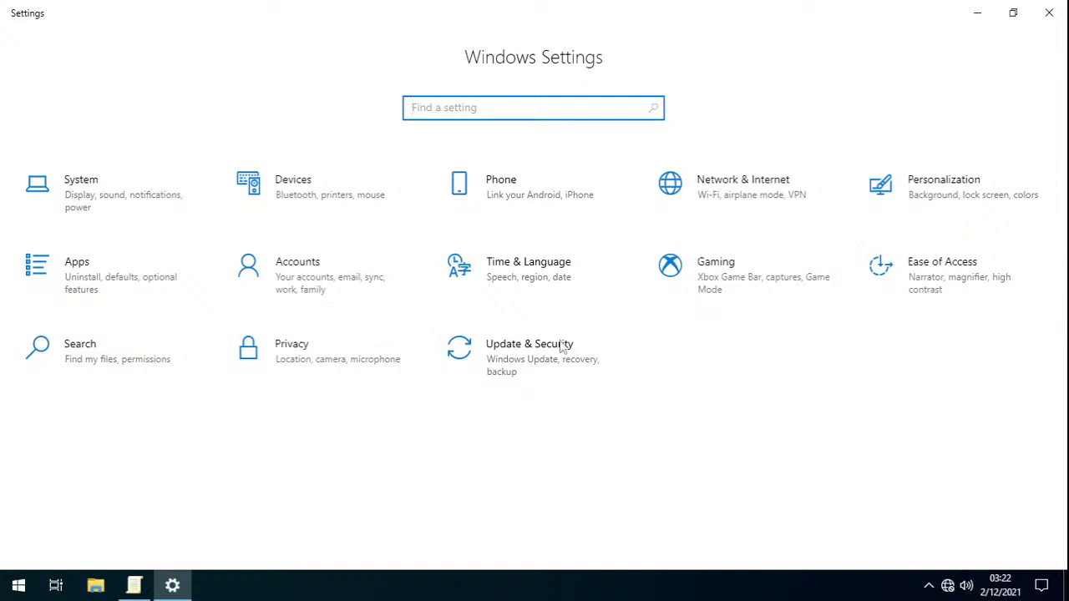
pyautogui.click(356, 353)
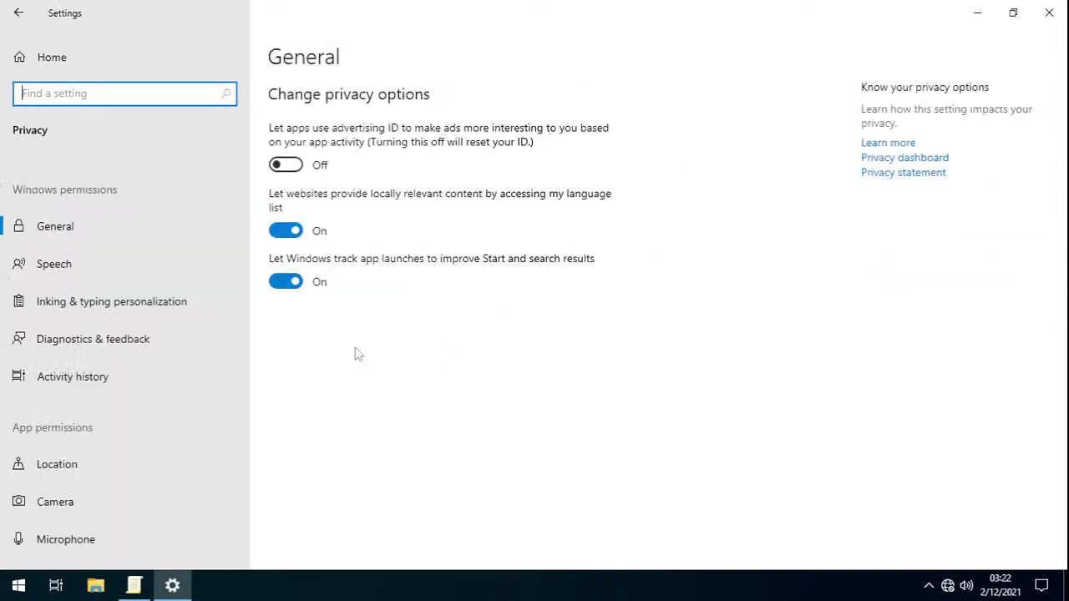
pyautogui.click(30, 22)
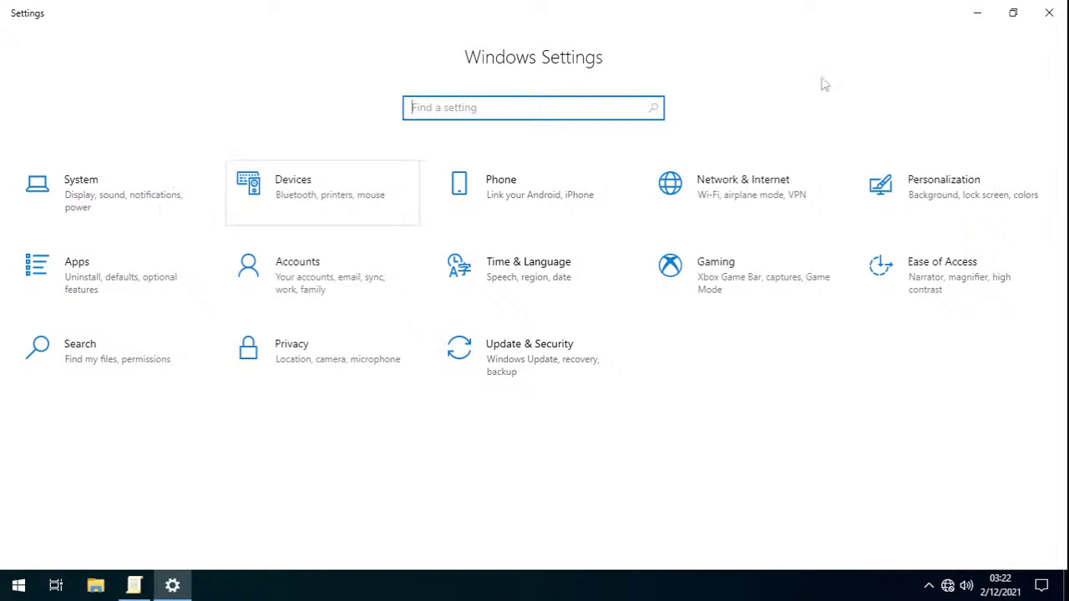
pyautogui.click(978, 10)
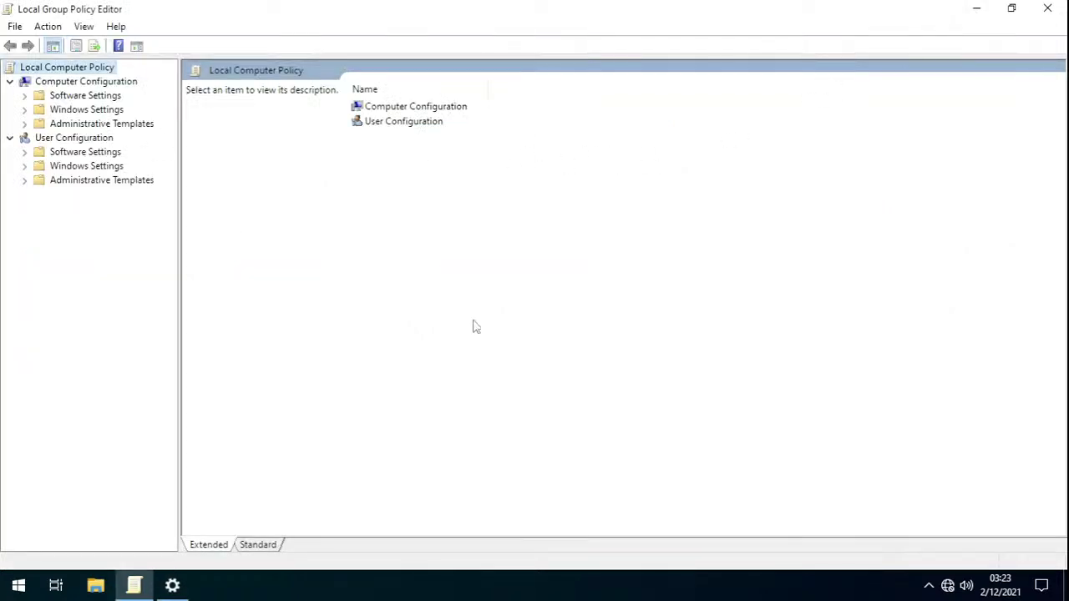
# - Open Administrative Templates under Computer Configuration, checking the policy path against the TechNet answer in Firefox
pyautogui.hotkey('ctrl', 'alt')
pyautogui.click(928, 12)
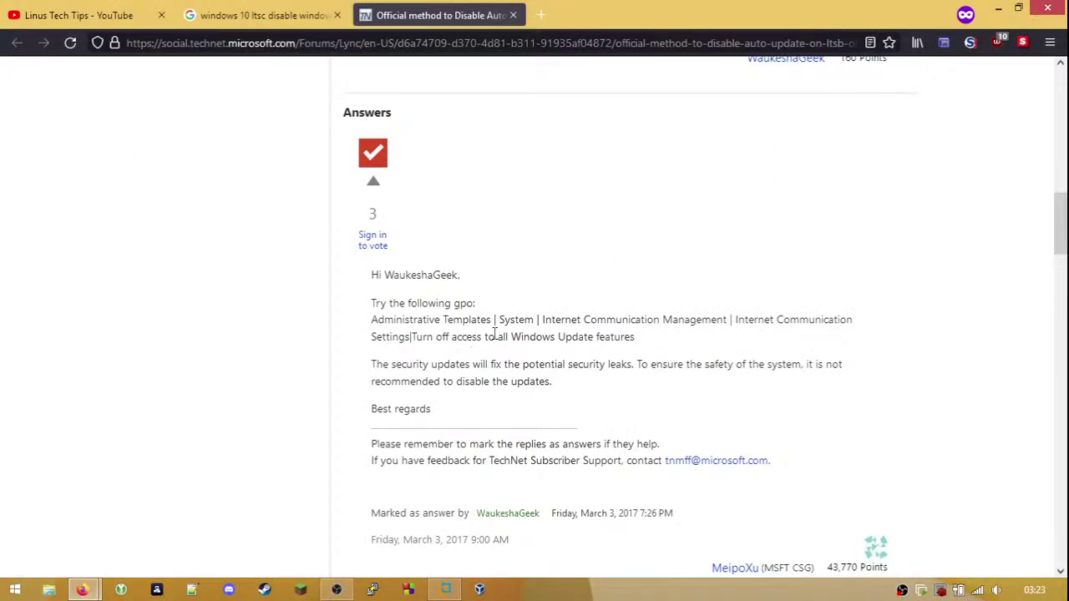
pyautogui.click(446, 589)
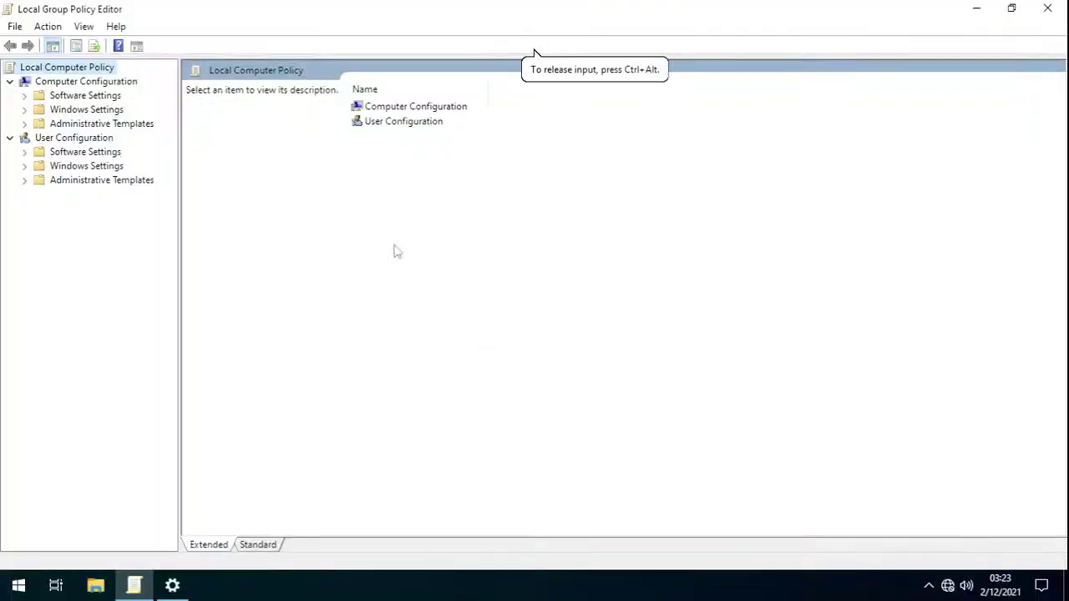
pyautogui.doubleClick(387, 110)
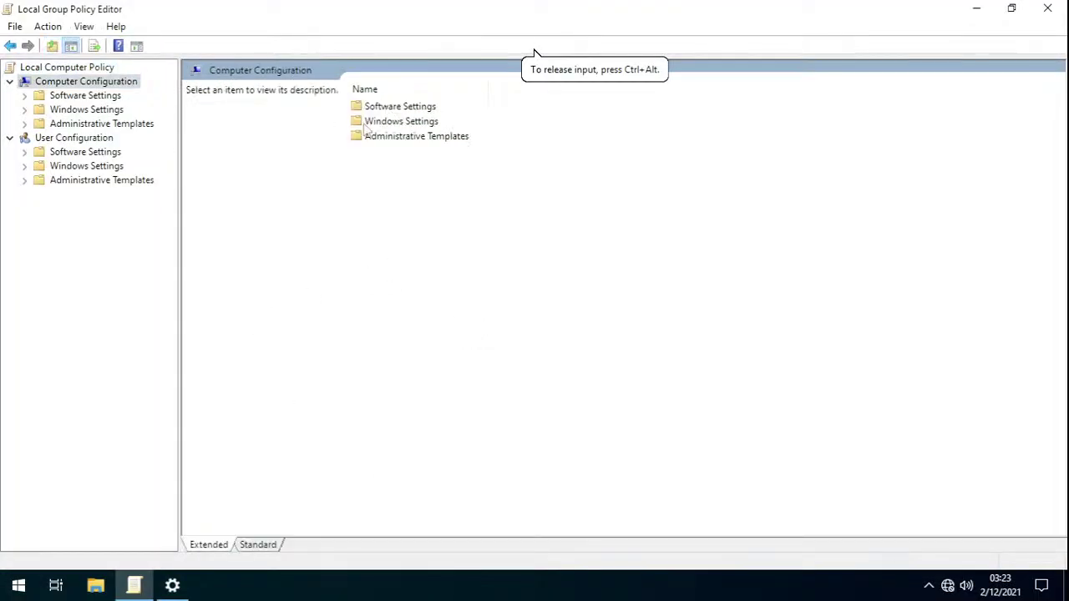
pyautogui.doubleClick(441, 139)
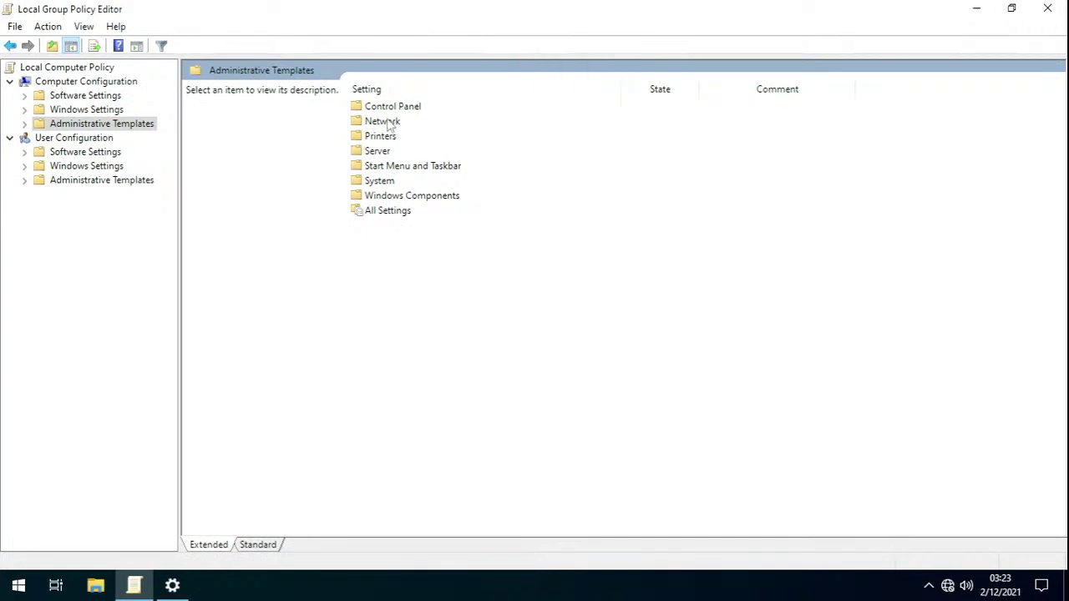
pyautogui.hotkey('ctrl', 'alt')
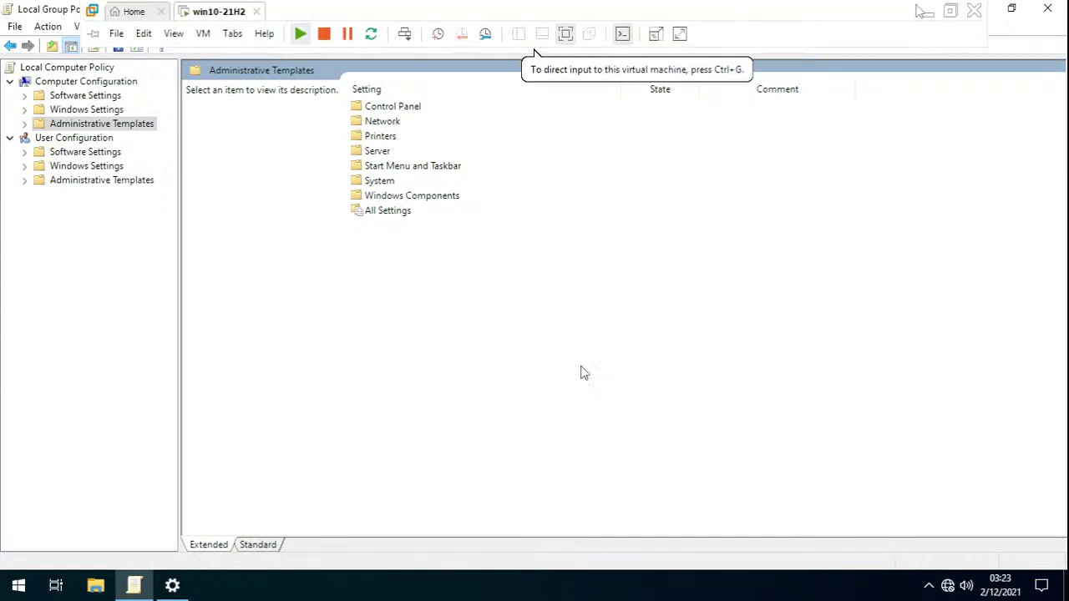
pyautogui.click(925, 8)
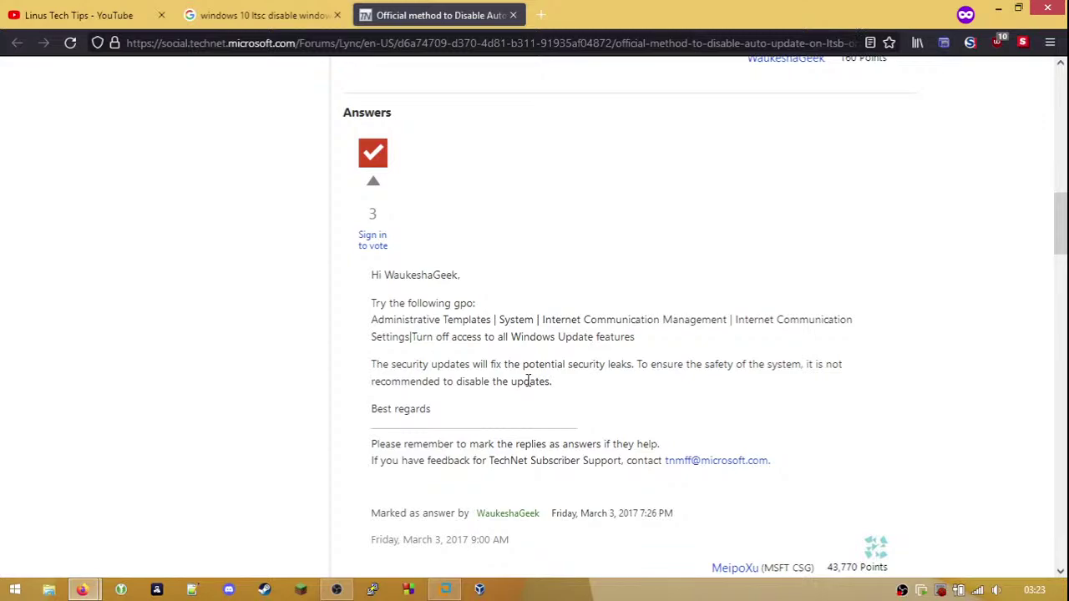
pyautogui.click(446, 590)
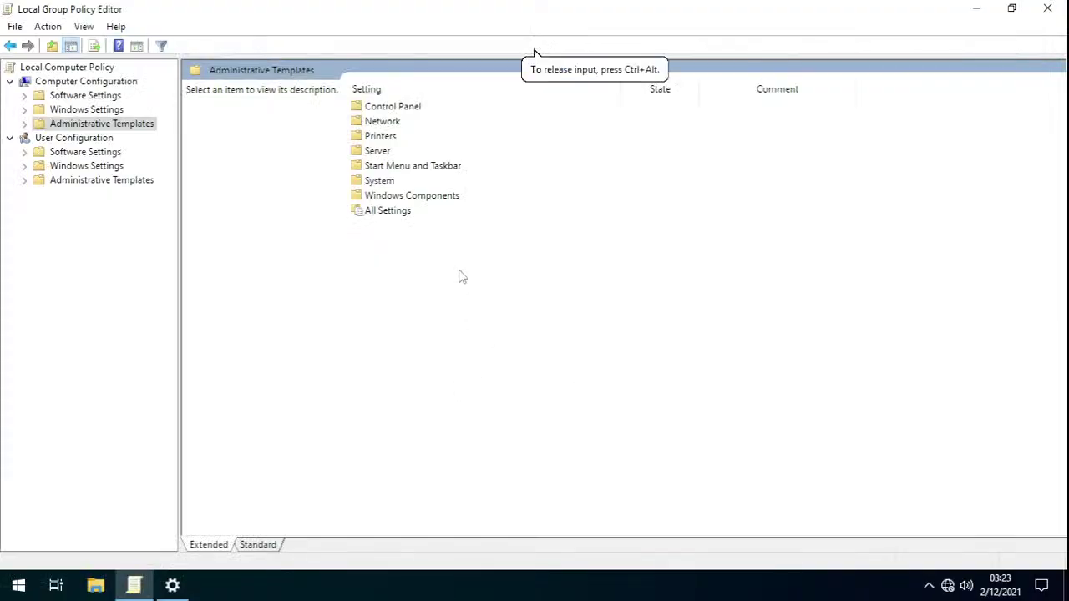
# - Open Internet Communication settings under System > Internet Communication Management, and view the Store access and Windows Error Reporting policy descriptions
pyautogui.doubleClick(387, 179)
pyautogui.click(401, 242)
pyautogui.press('i')
pyautogui.press('Return')
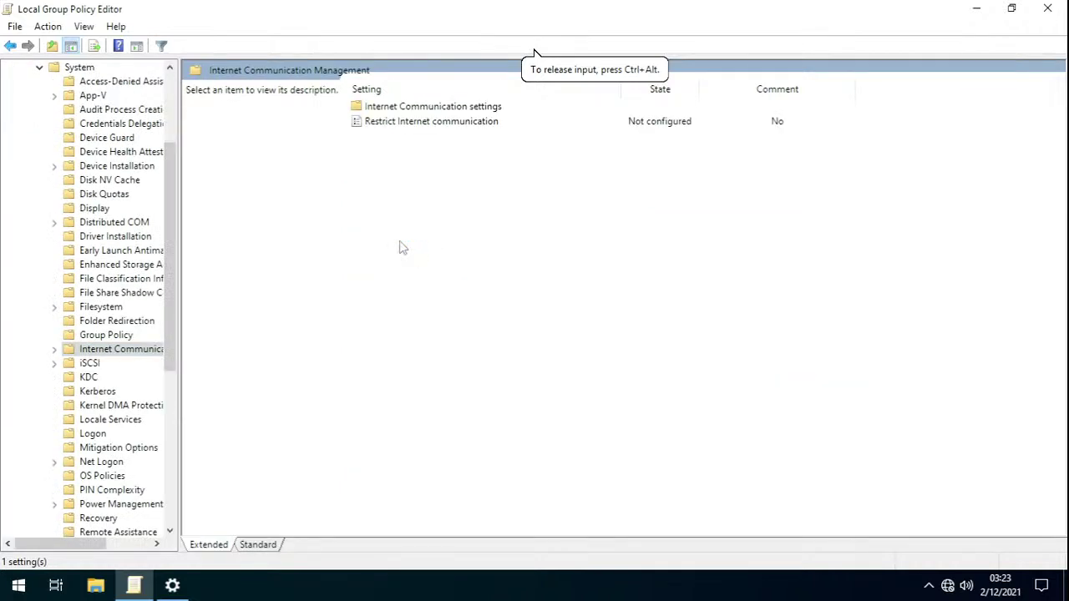
pyautogui.doubleClick(434, 108)
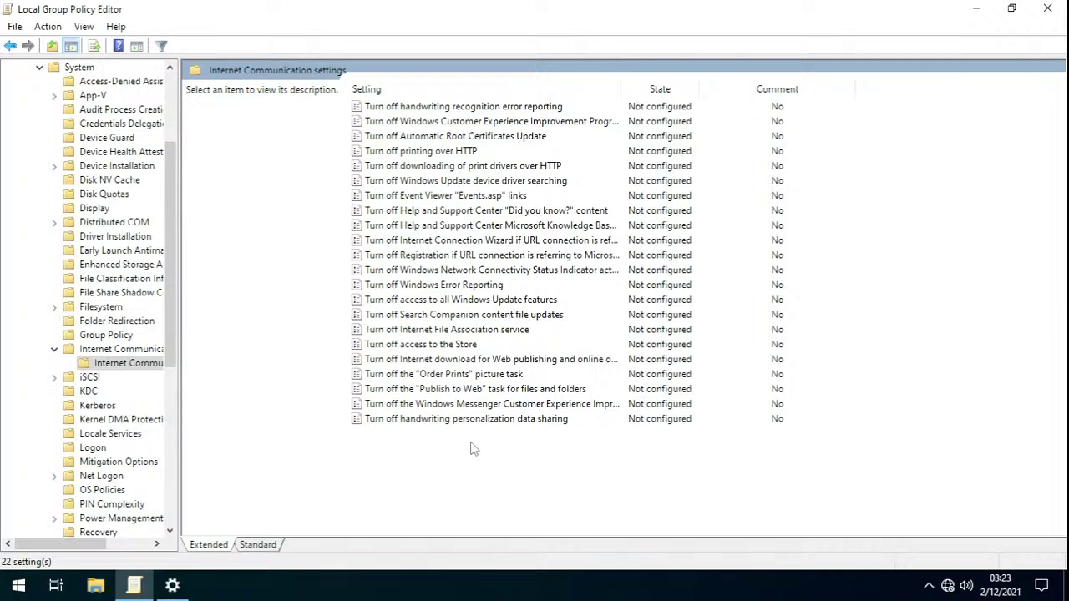
pyautogui.click(481, 348)
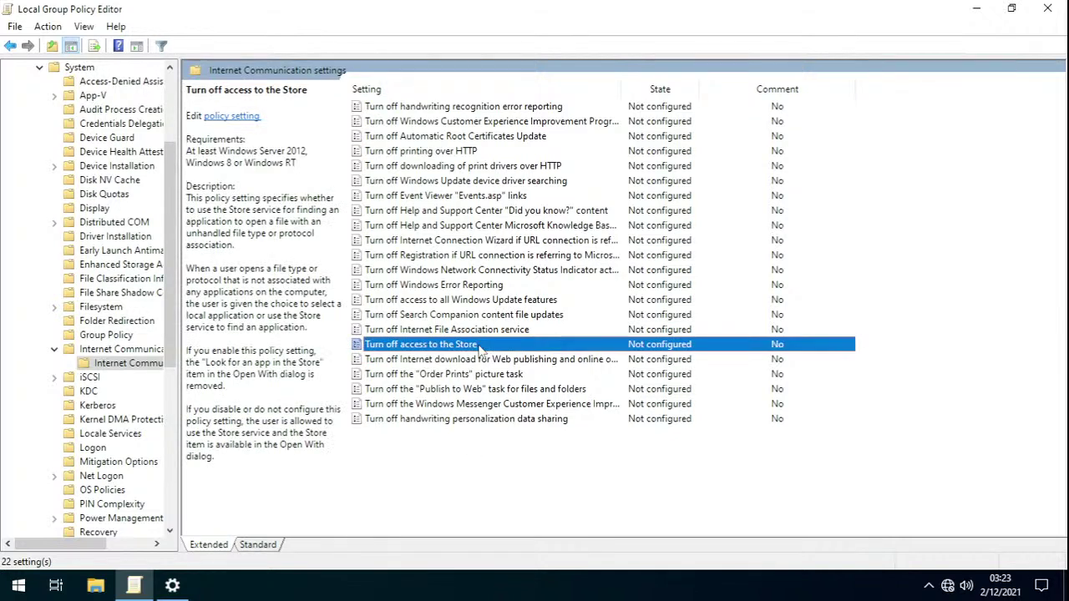
pyautogui.click(465, 288)
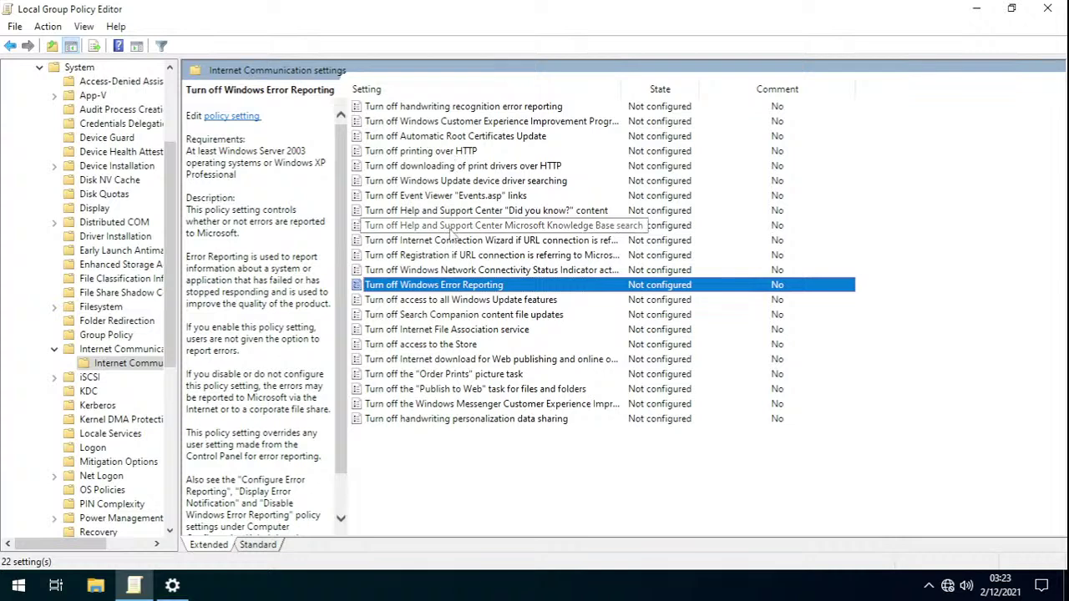
# - Search Windows for "customer ex", and clear and dismiss the search
pyautogui.click(18, 584)
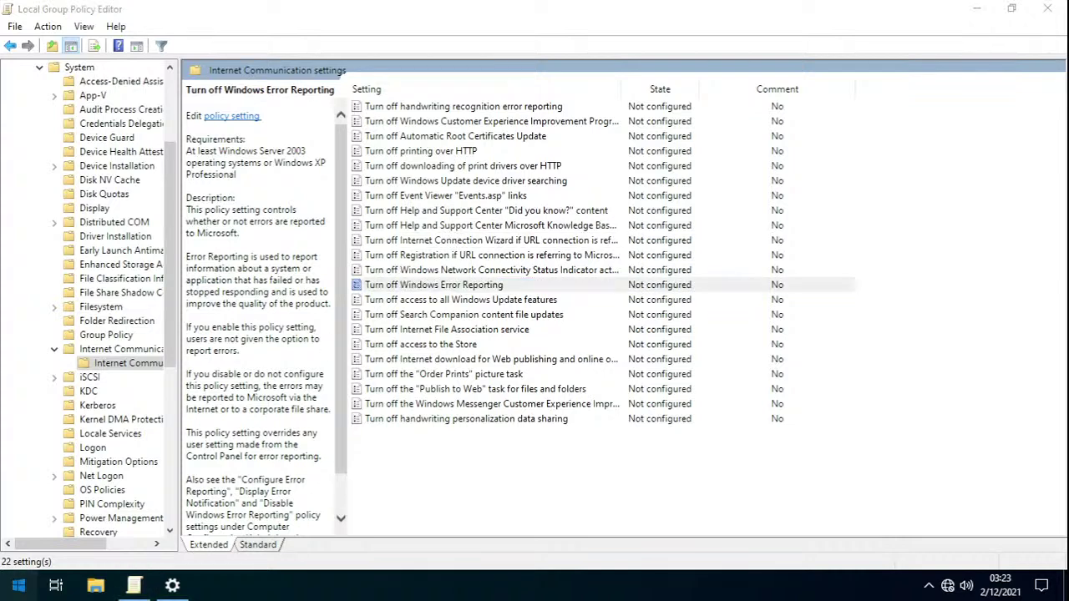
pyautogui.write('customer ex')
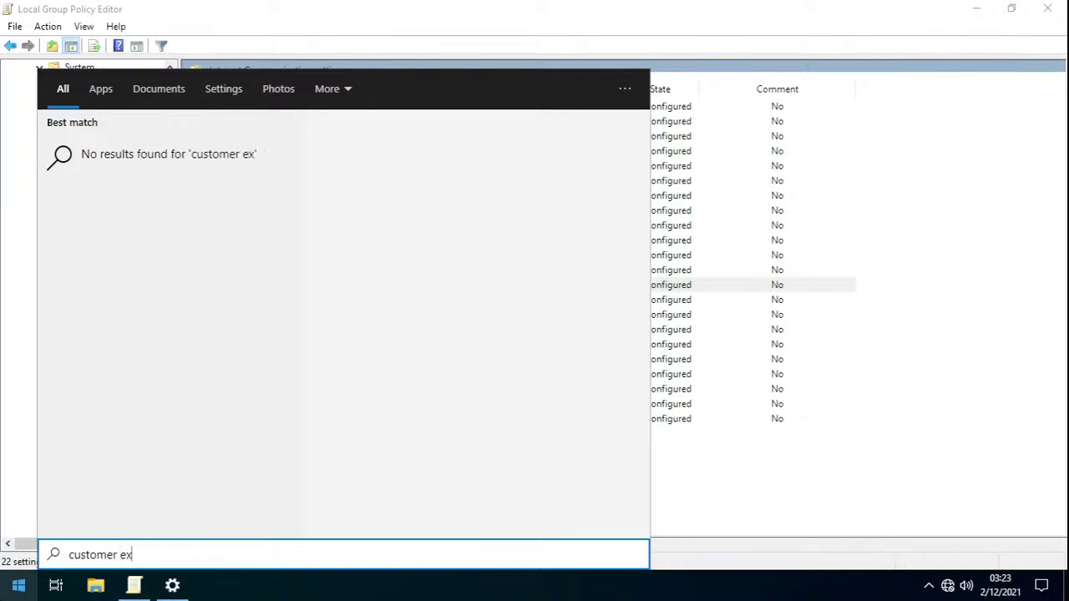
pyautogui.hotkey('ctrl', 'a')
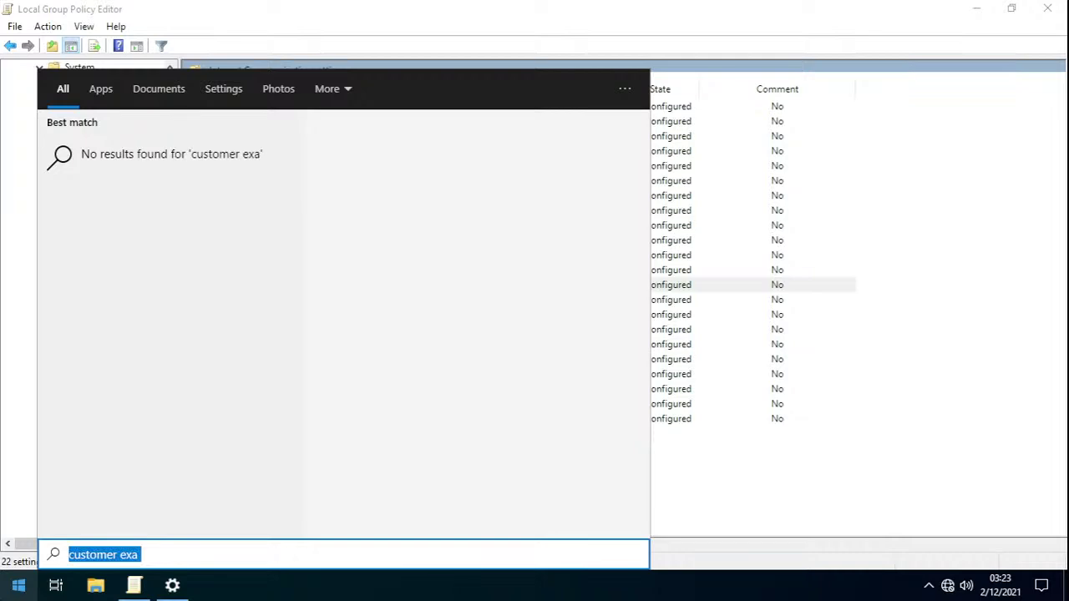
pyautogui.press('BackSpace')
pyautogui.press('Escape')
pyautogui.press('Escape')
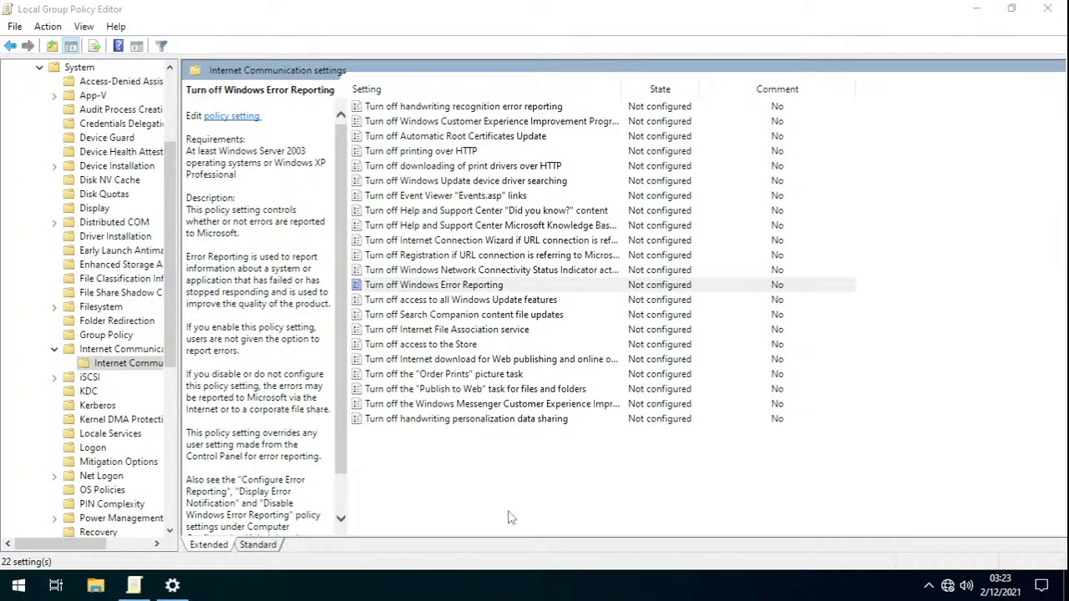
# - Examine the Diagnostics & feedback page in the Privacy settings, from the diagnostic data options to the feedback frequency
pyautogui.click(18, 584)
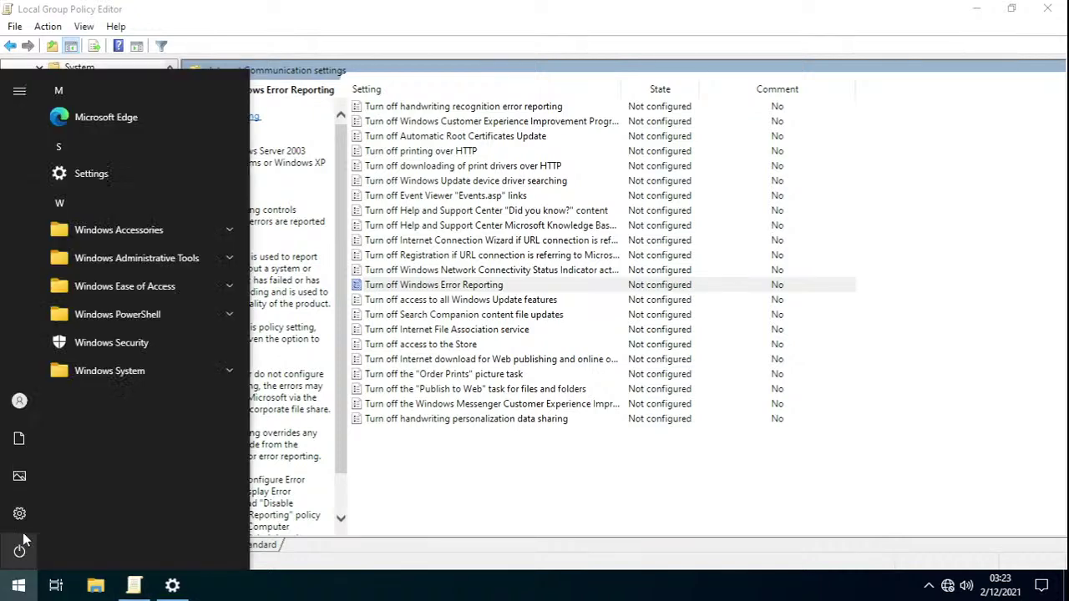
pyautogui.click(19, 511)
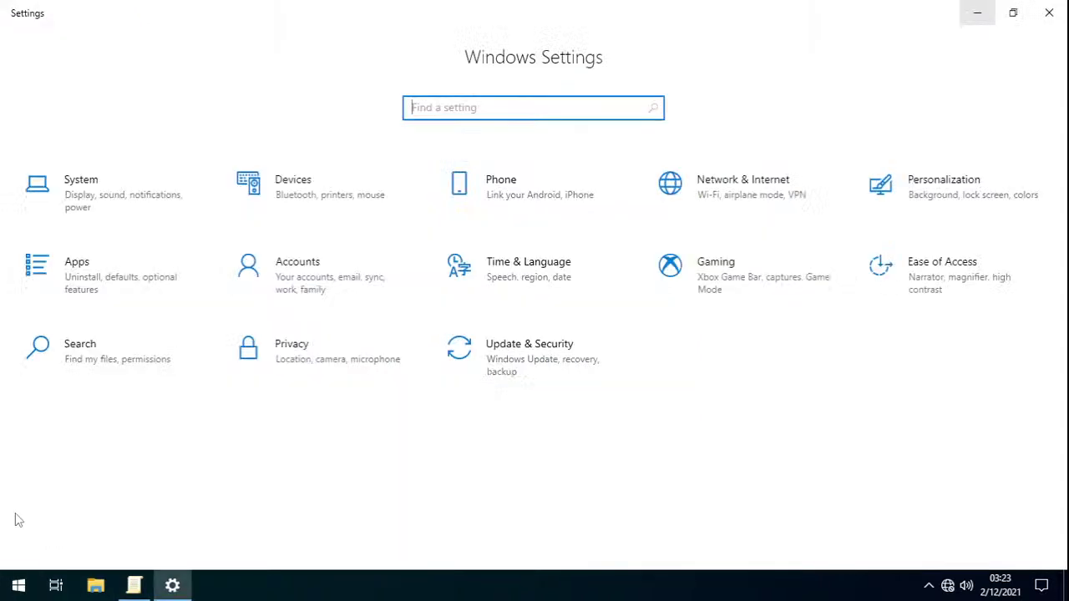
pyautogui.click(313, 338)
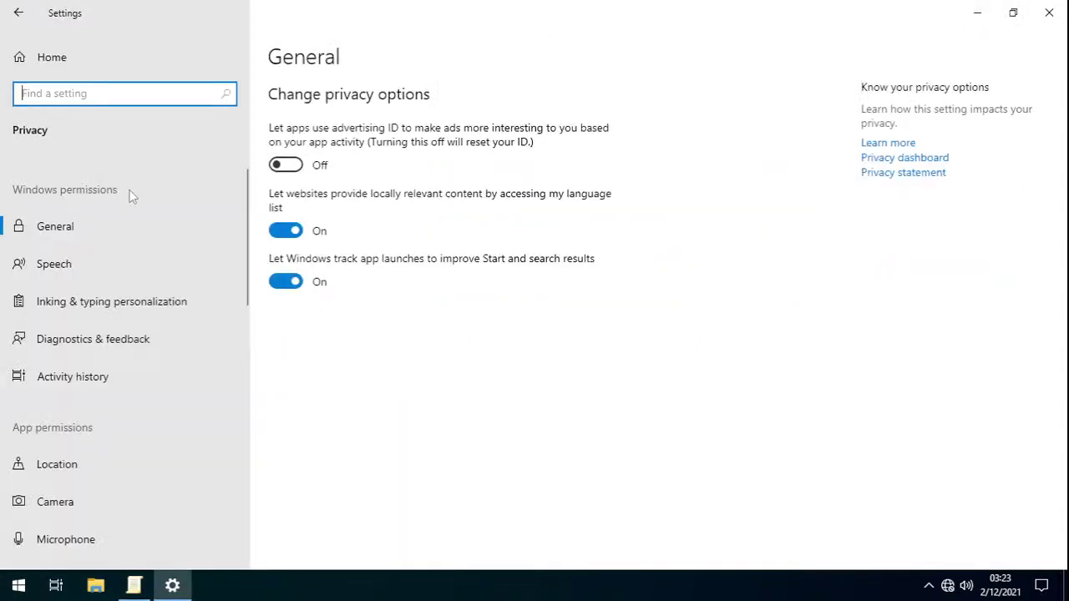
pyautogui.click(94, 335)
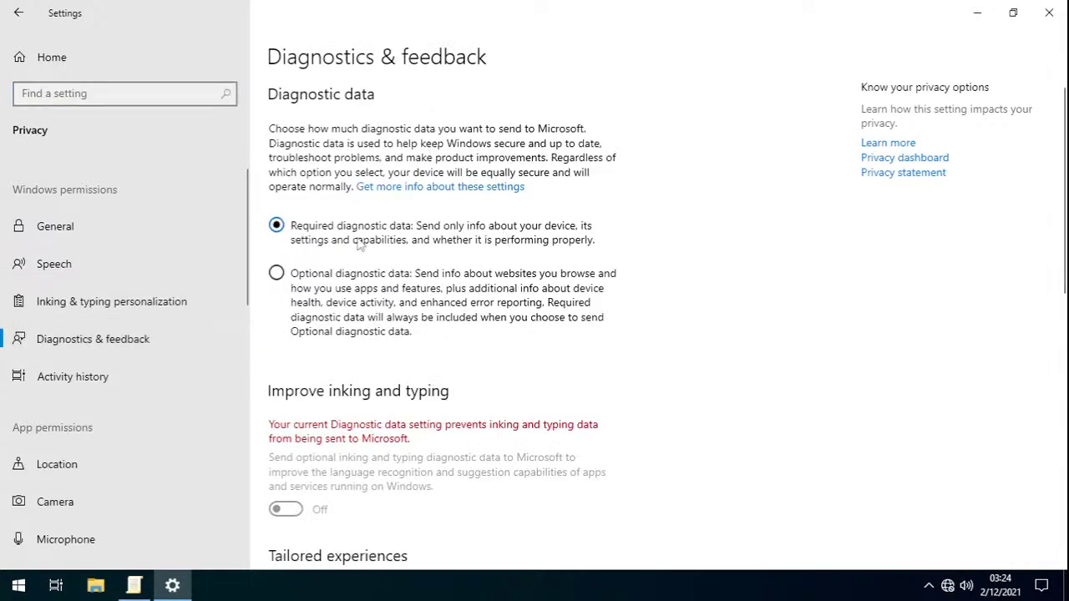
pyautogui.scroll(-2, 824, 327)
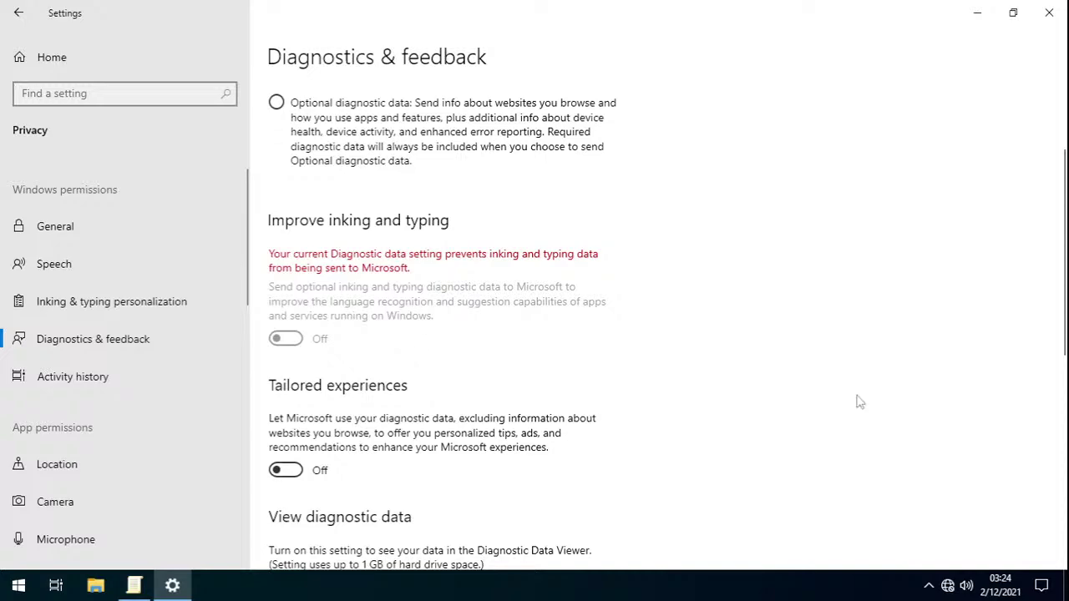
pyautogui.scroll(-4, 861, 402)
pyautogui.scroll(-3, 860, 402)
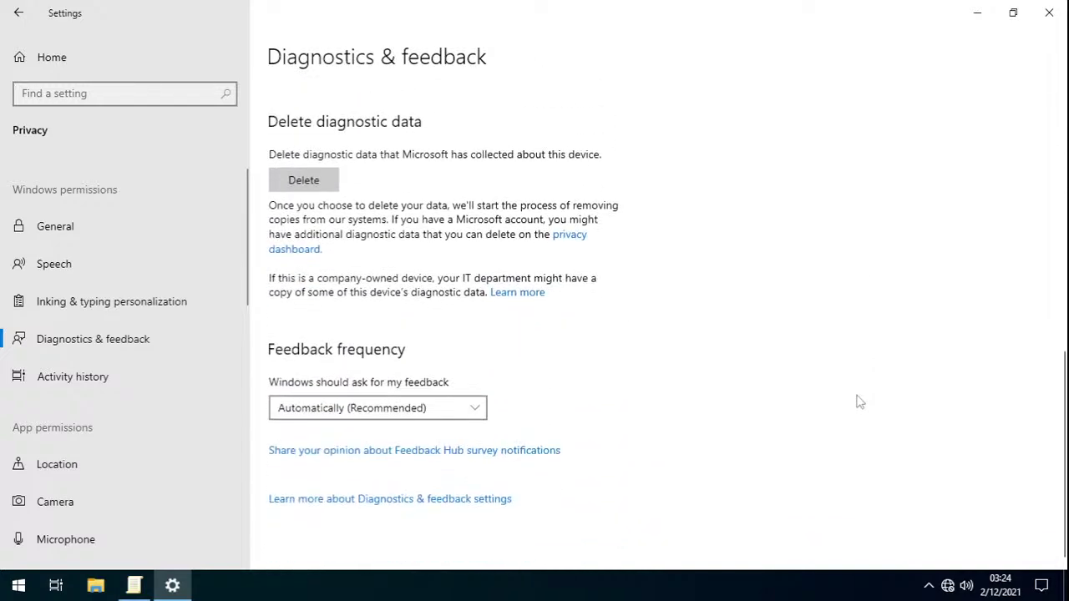
# - View the available choices for how often Windows should ask for feedback, keeping the current selection
pyautogui.click(456, 415)
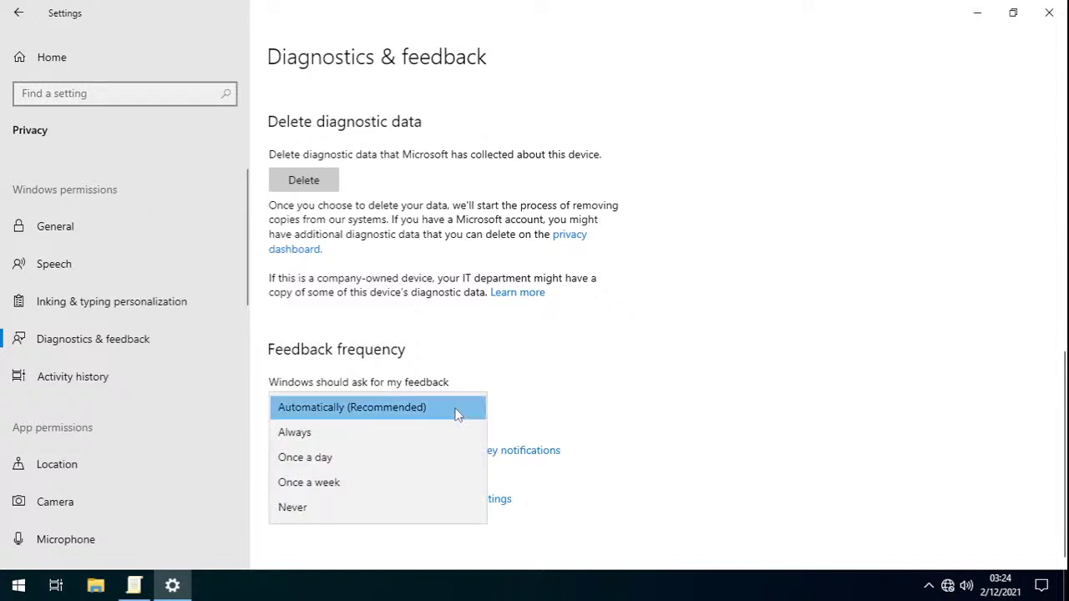
pyautogui.click(963, 240)
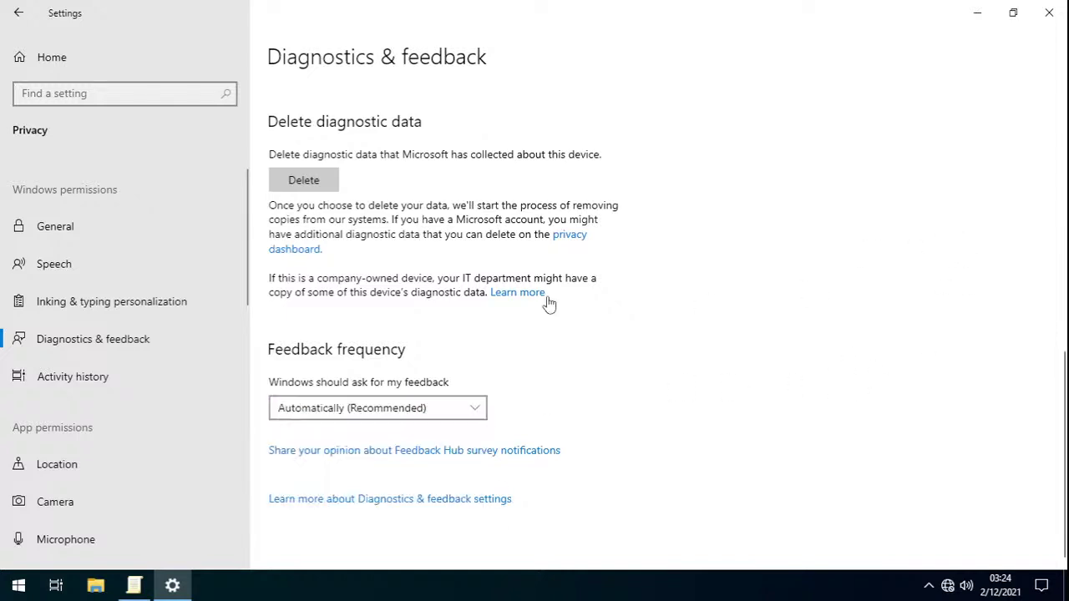
# - Look through the app permissions in the Privacy settings, view the App diagnostics page, and close Settings
pyautogui.scroll(-1, 124, 379)
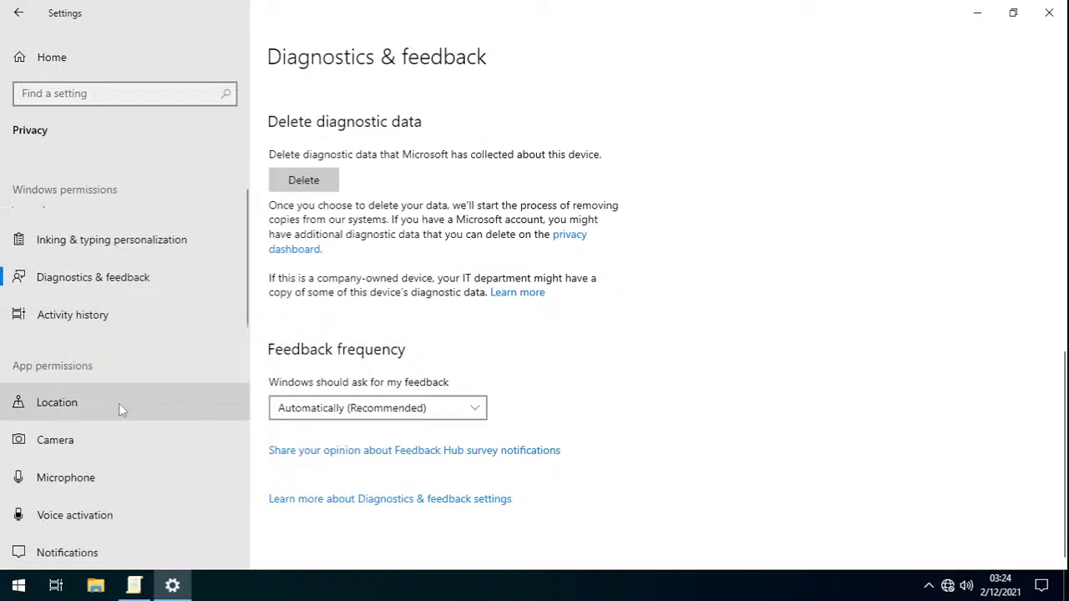
pyautogui.scroll(-3, 119, 402)
pyautogui.scroll(1, 119, 397)
pyautogui.scroll(-1, 126, 404)
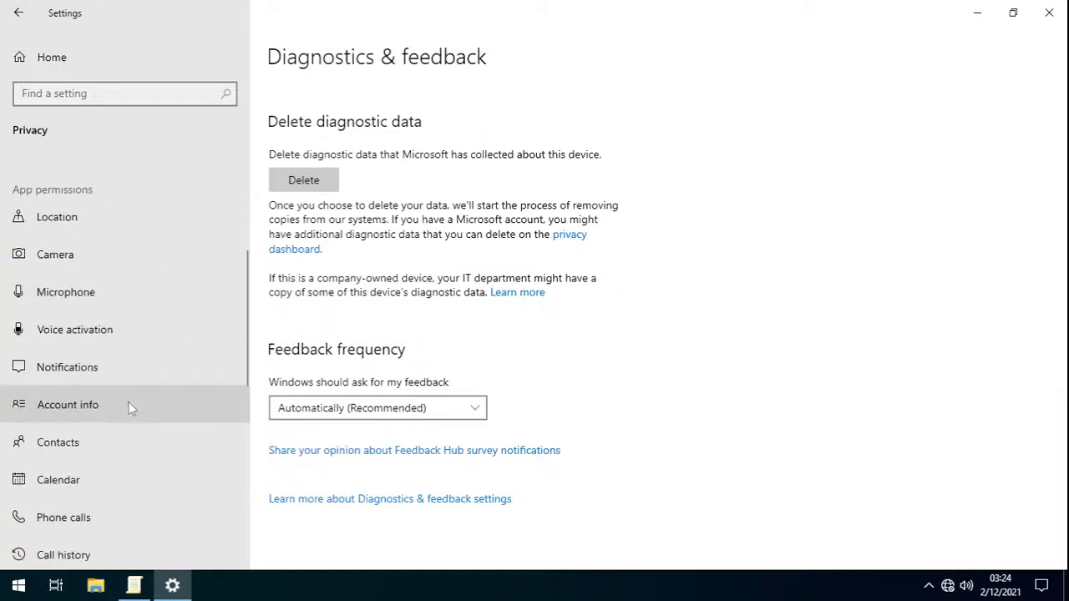
pyautogui.scroll(-3, 129, 400)
pyautogui.scroll(-1, 129, 397)
pyautogui.scroll(-1, 111, 482)
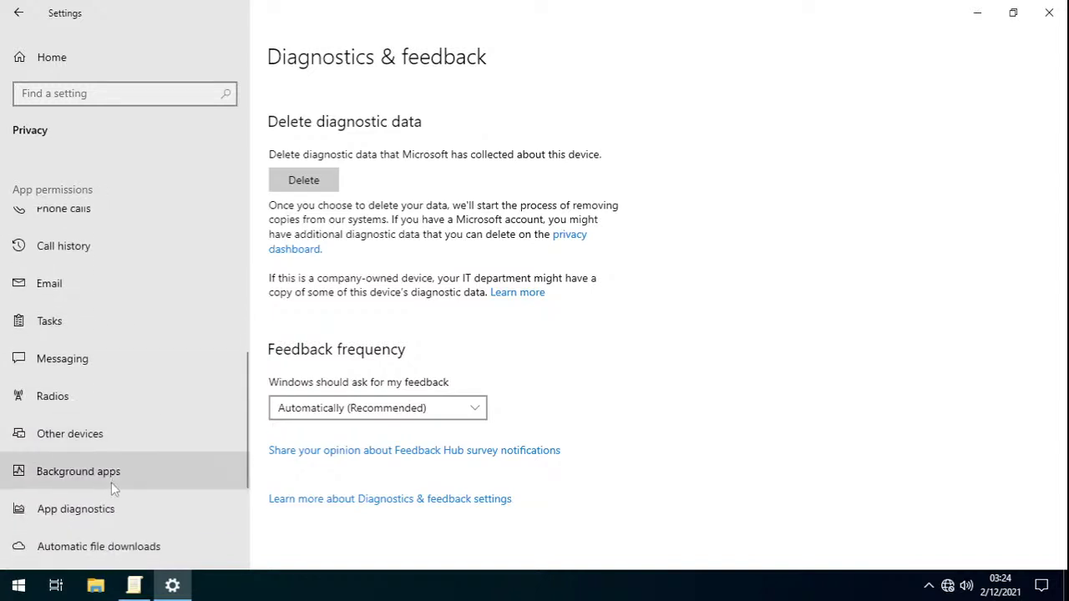
pyautogui.scroll(-1, 112, 482)
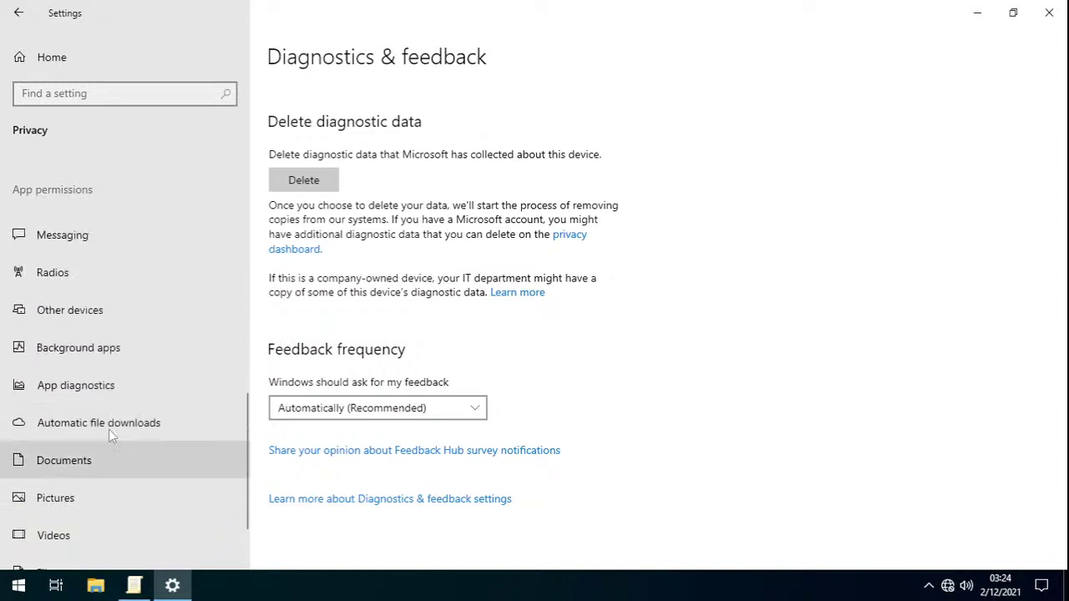
pyautogui.click(112, 386)
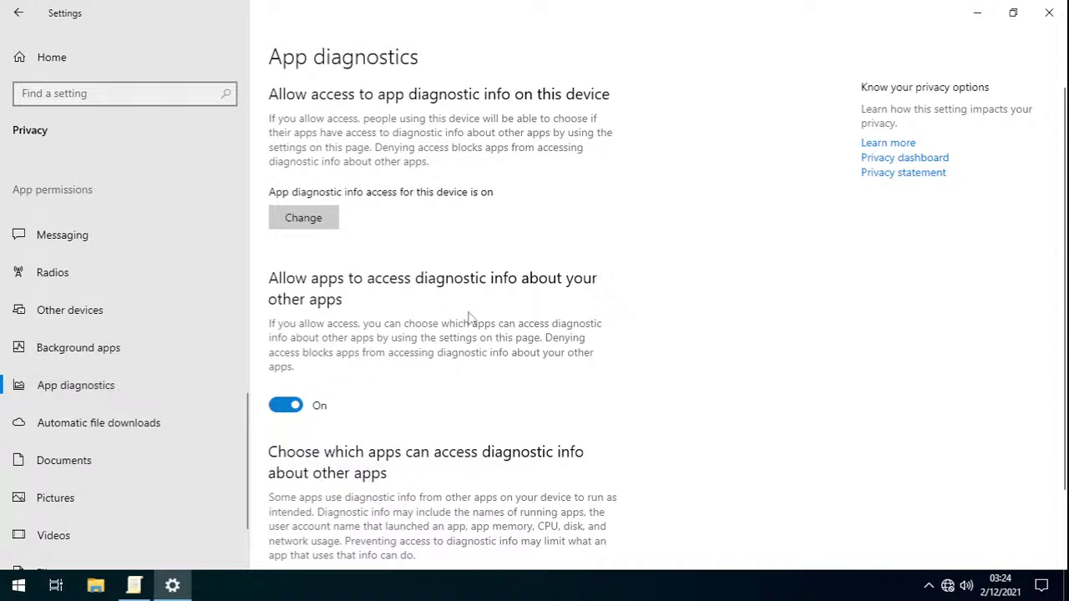
pyautogui.scroll(-2, 123, 397)
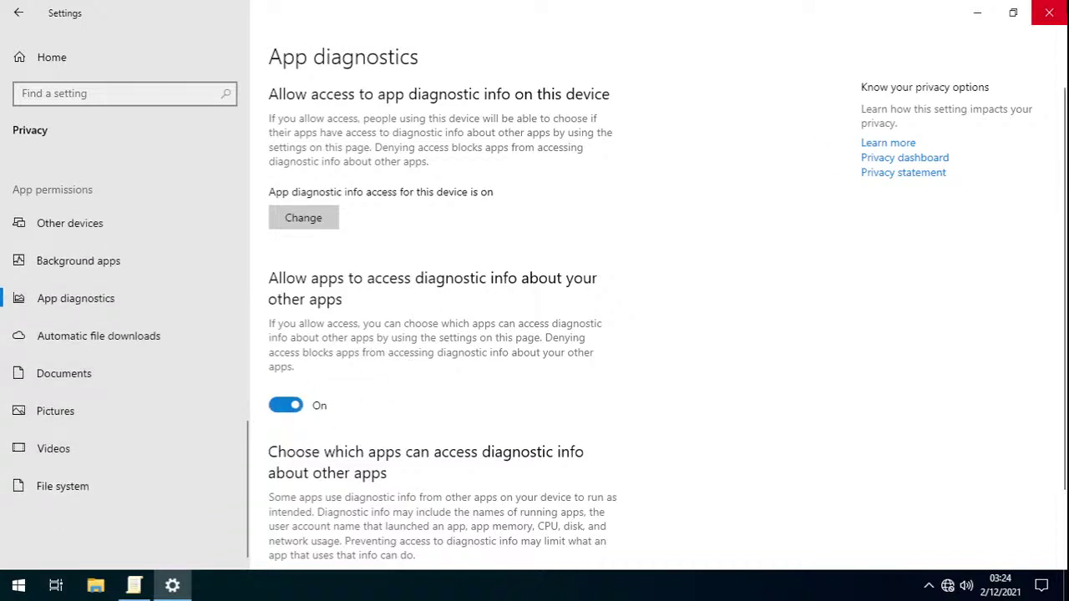
pyautogui.click(1050, 12)
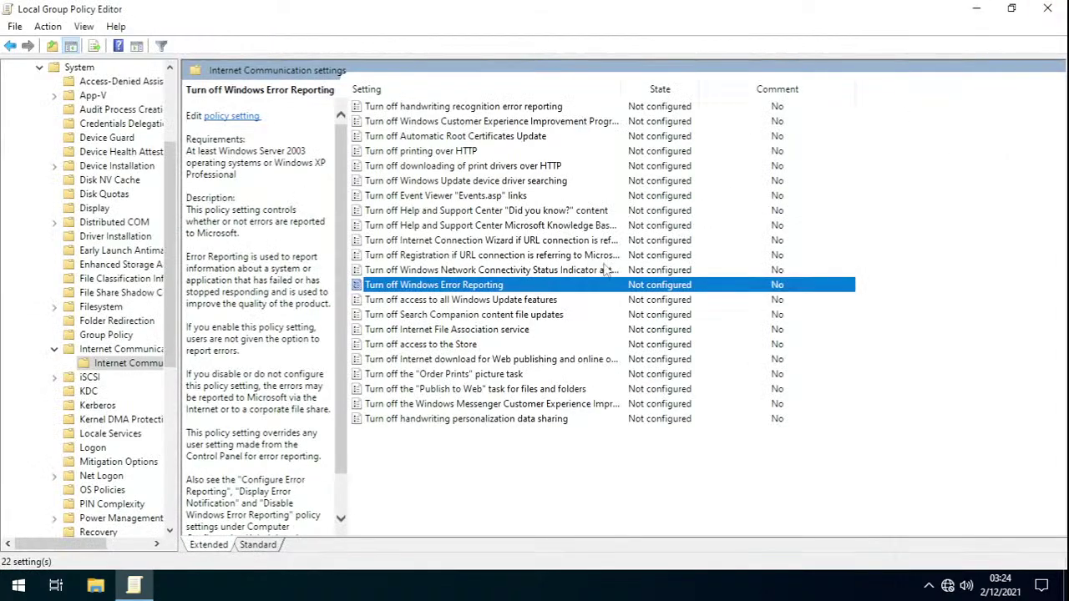
# - Read the "Turn off access to all Windows Update features" policy details and close the policy without changing it
pyautogui.click(506, 300)
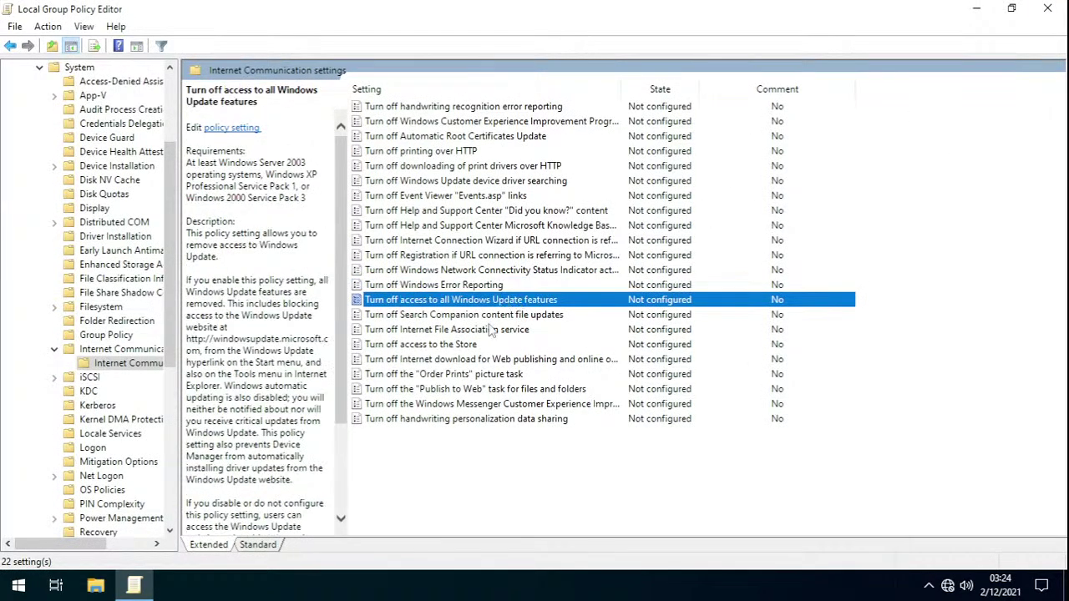
pyautogui.doubleClick(497, 300)
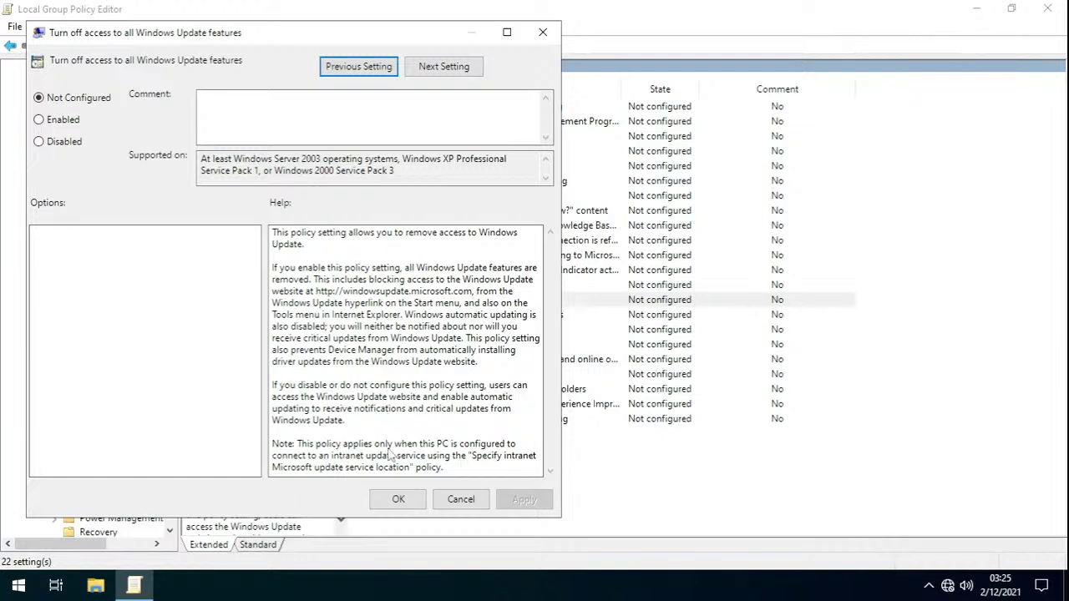
pyautogui.click(460, 500)
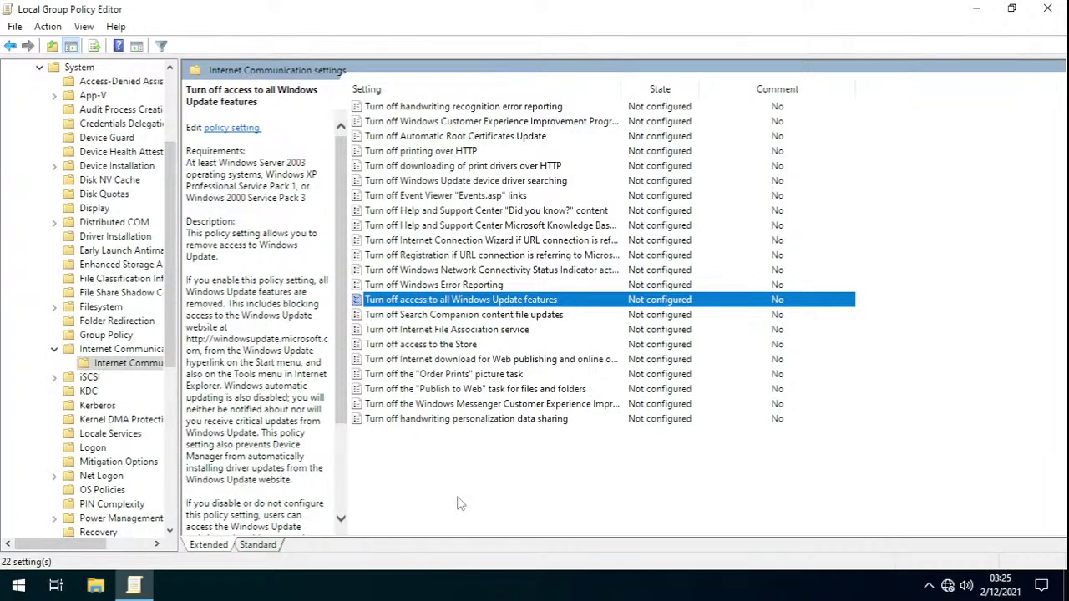
# - Collapse Administrative Templates under Computer Configuration and select the Local Computer Policy root
pyautogui.scroll(4, 96, 238)
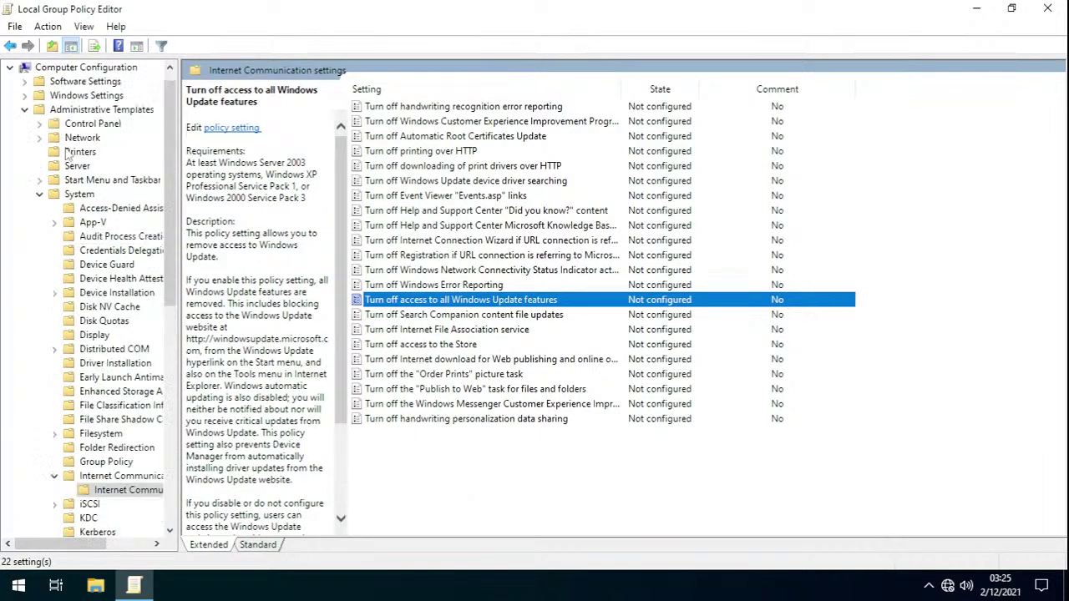
pyautogui.click(25, 122)
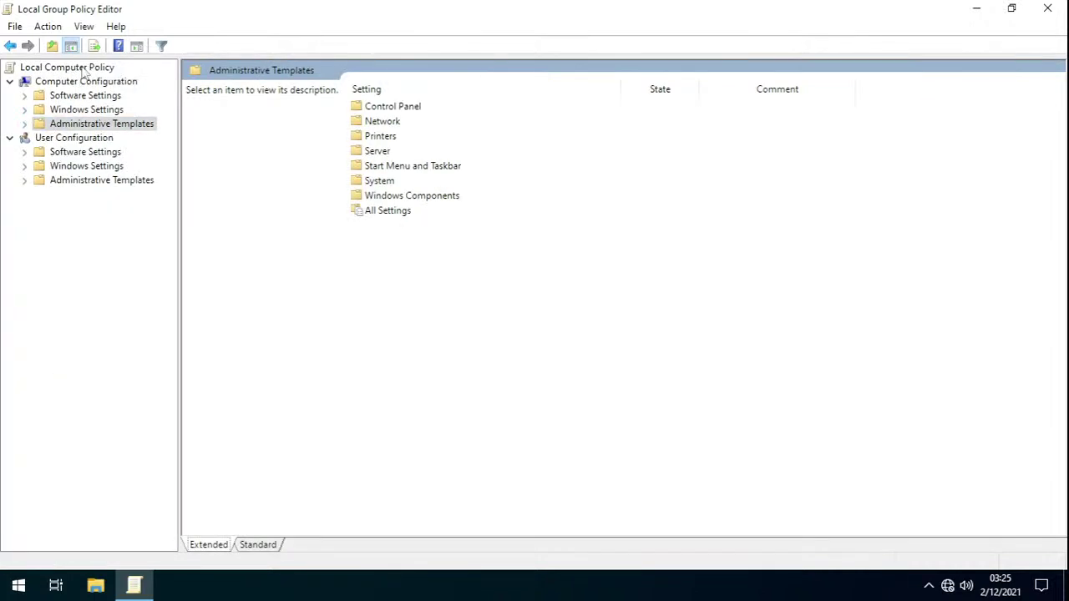
pyautogui.click(79, 69)
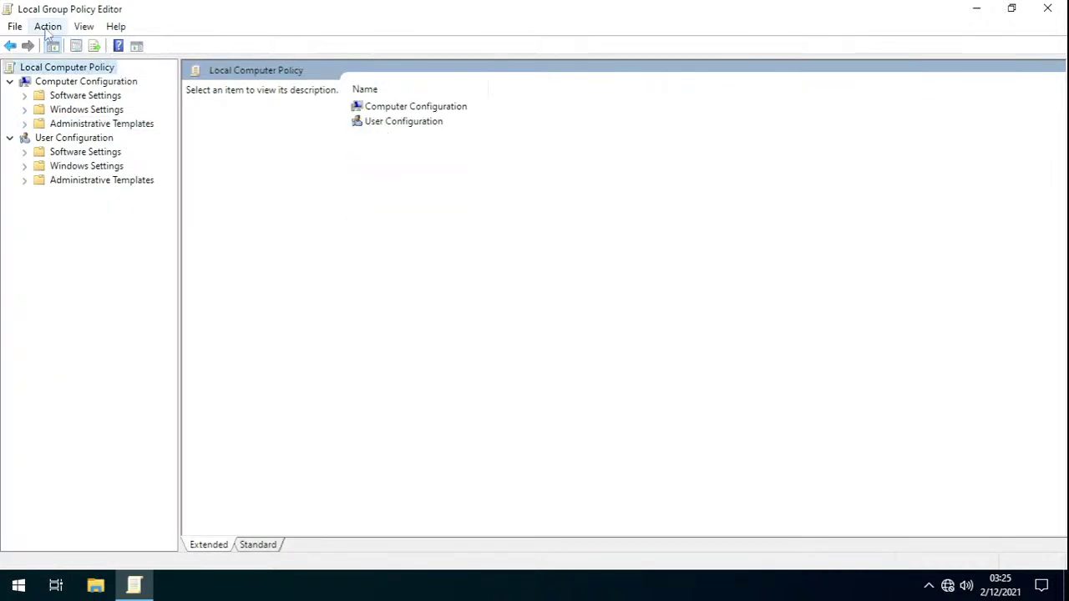
pyautogui.click(18, 28)
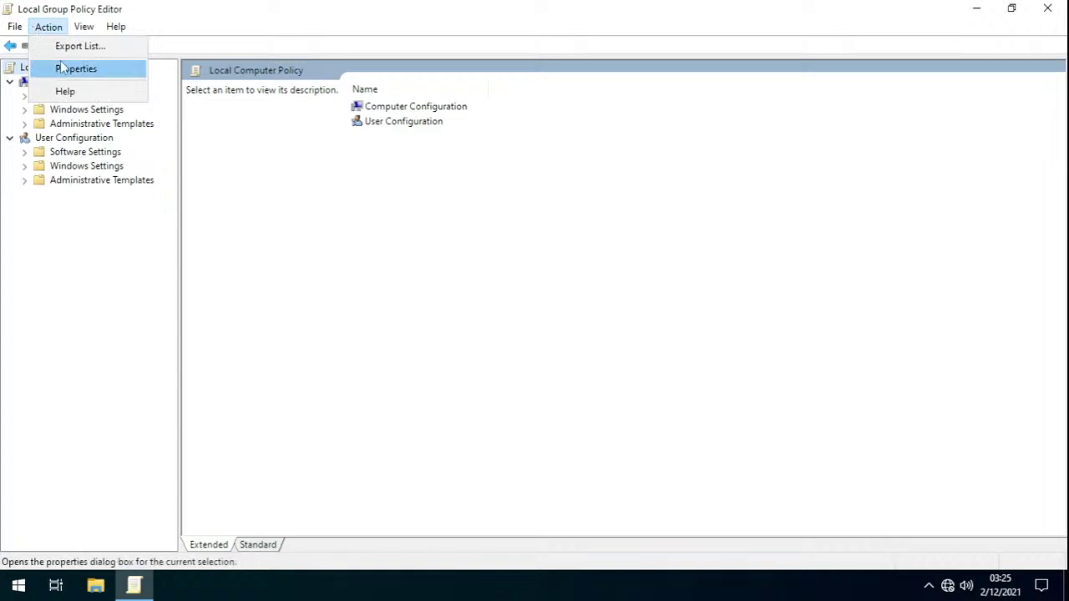
pyautogui.moveTo(99, 24)
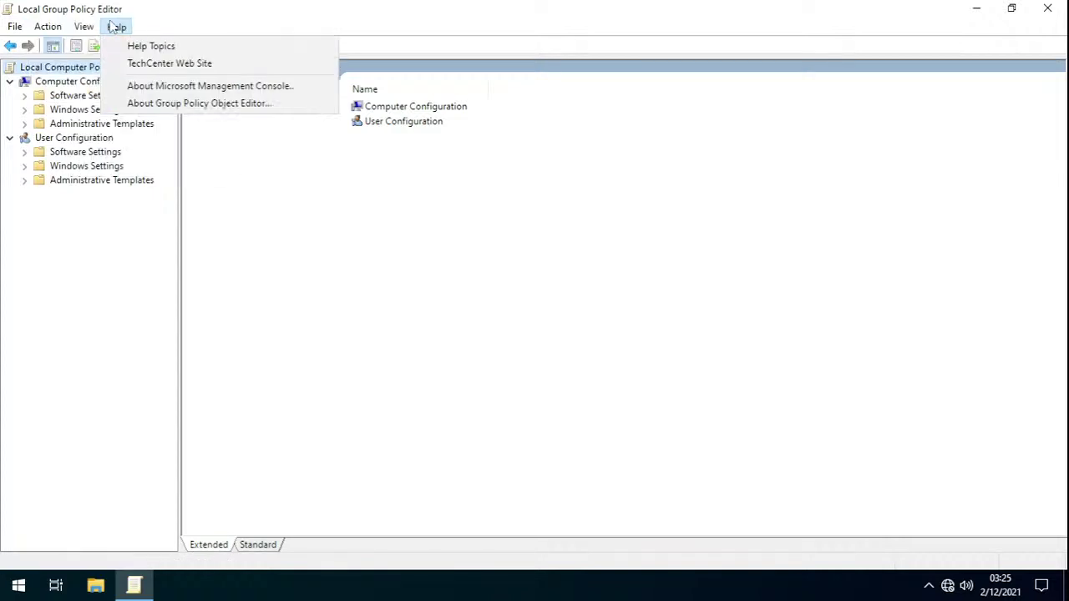
pyautogui.click(112, 28)
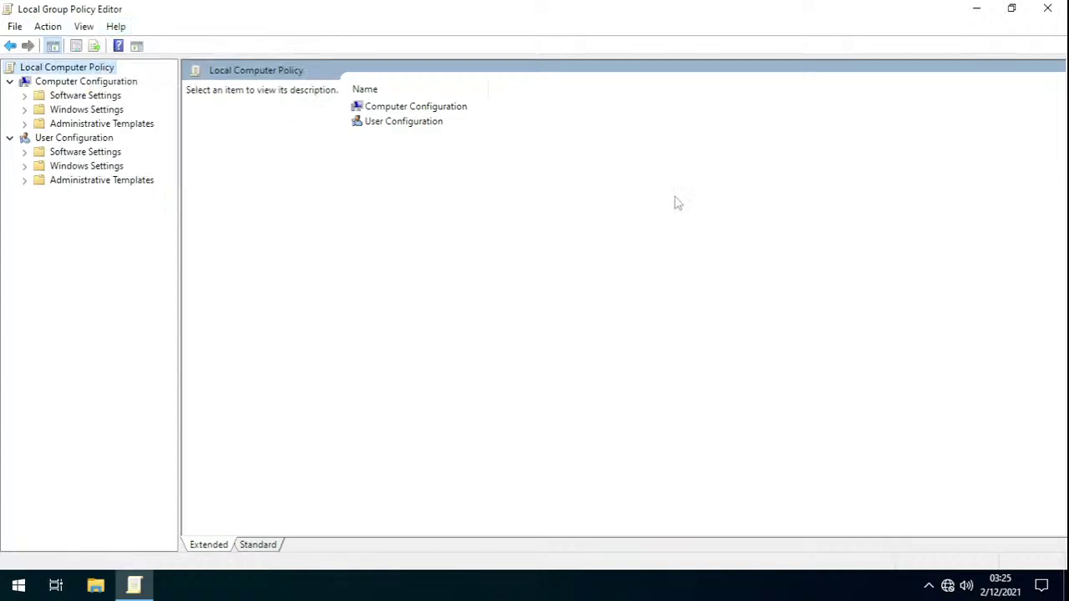
pyautogui.click(977, 8)
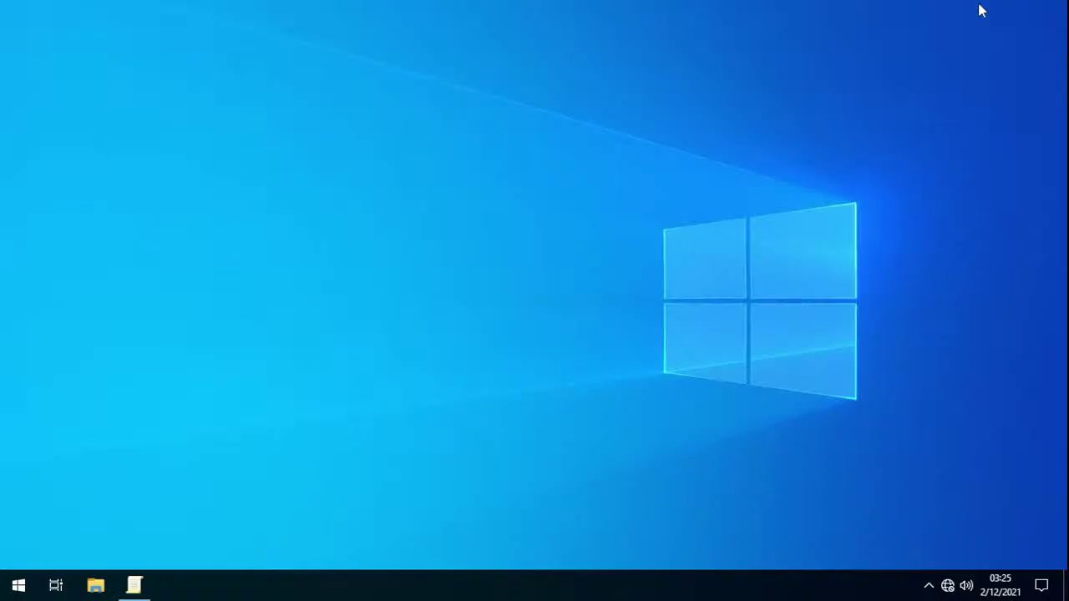
pyautogui.click(135, 586)
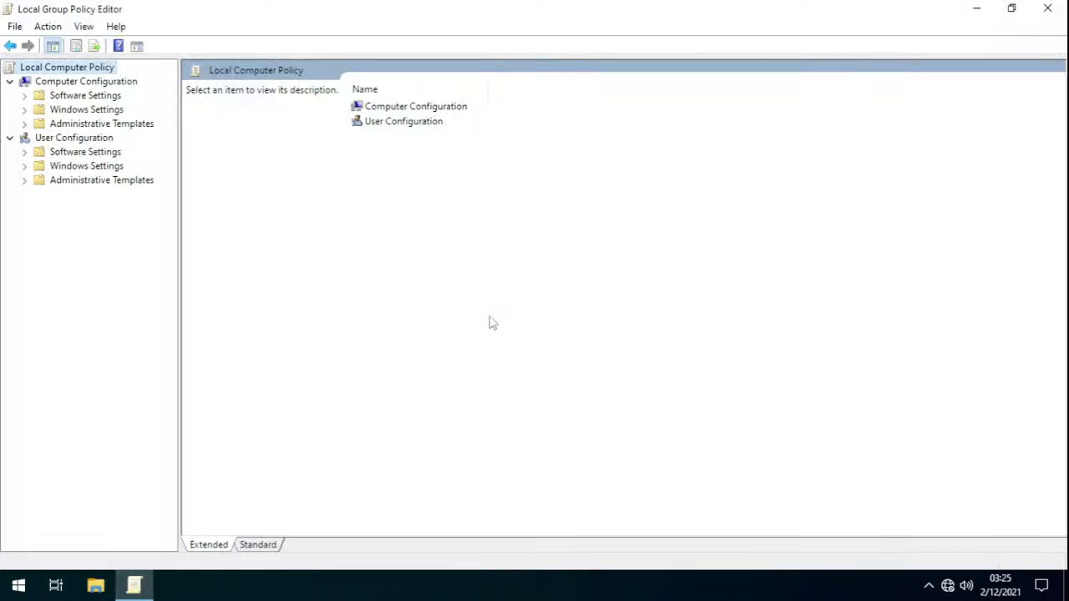
# - Switch from the virtual machine to Firefox, read the replies in the TechNet auto-update thread, and close its tab
pyautogui.hotkey('ctrl', 'alt')
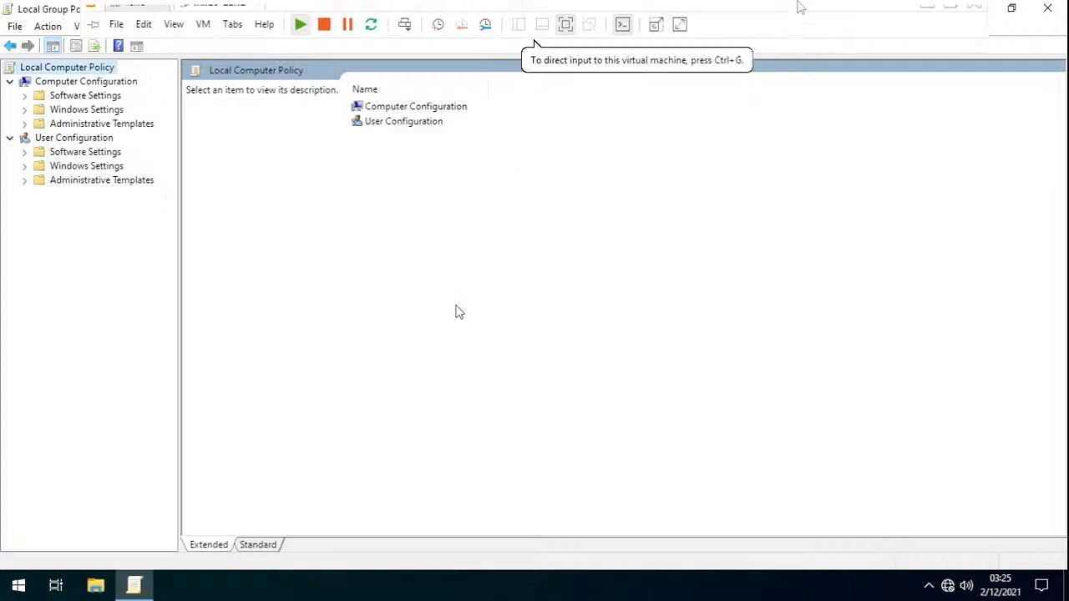
pyautogui.hotkey('alt', 'Tab')
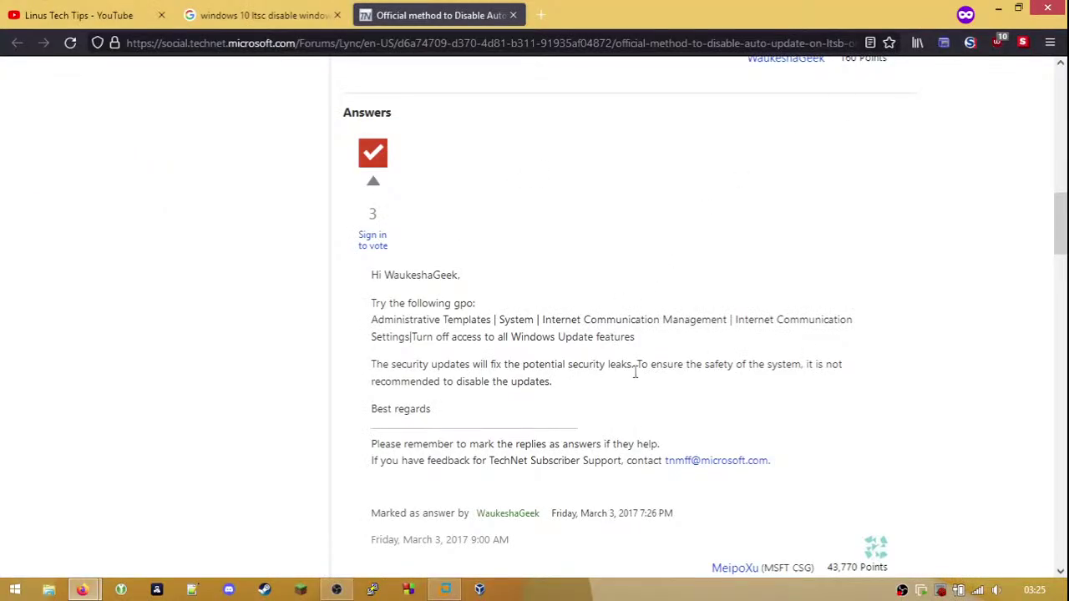
pyautogui.scroll(-8, 635, 374)
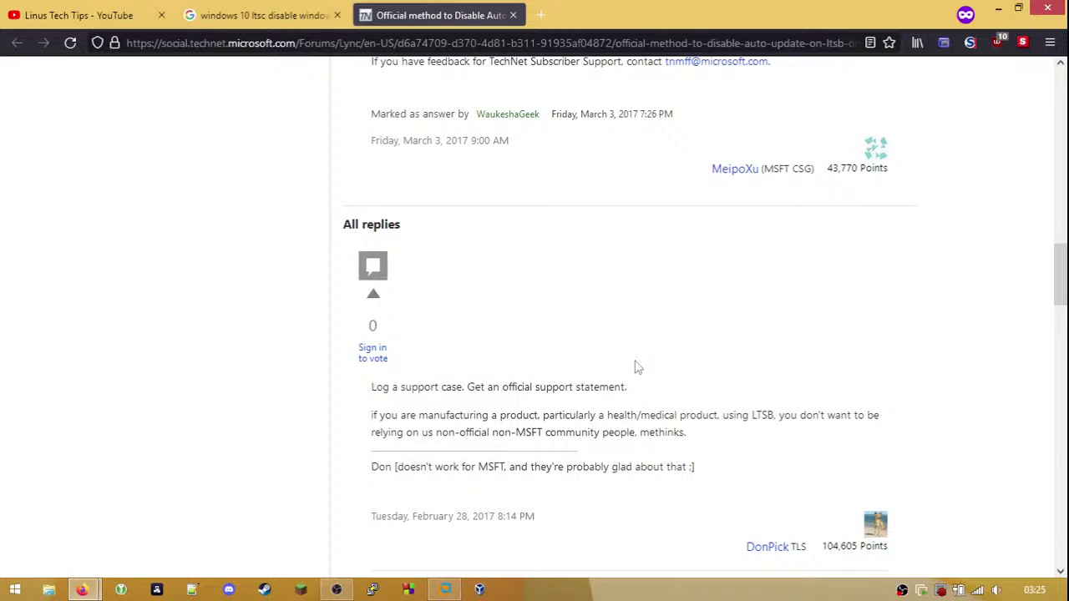
pyautogui.click(514, 16)
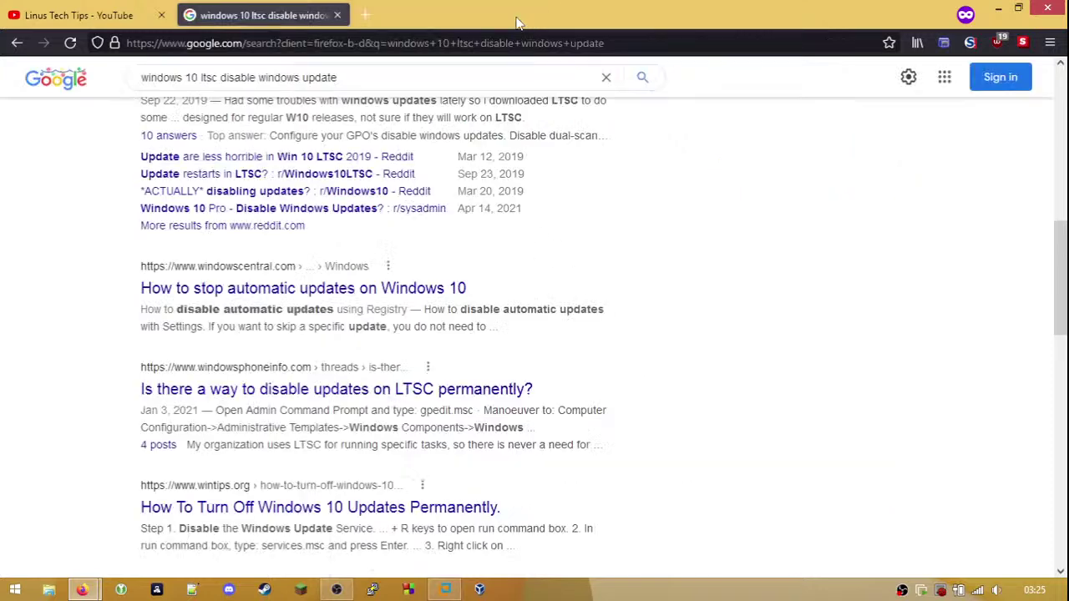
# - Look through the remaining Google results for disabling Windows Update on LTSC, and close the results tab
pyautogui.scroll(-5, 518, 248)
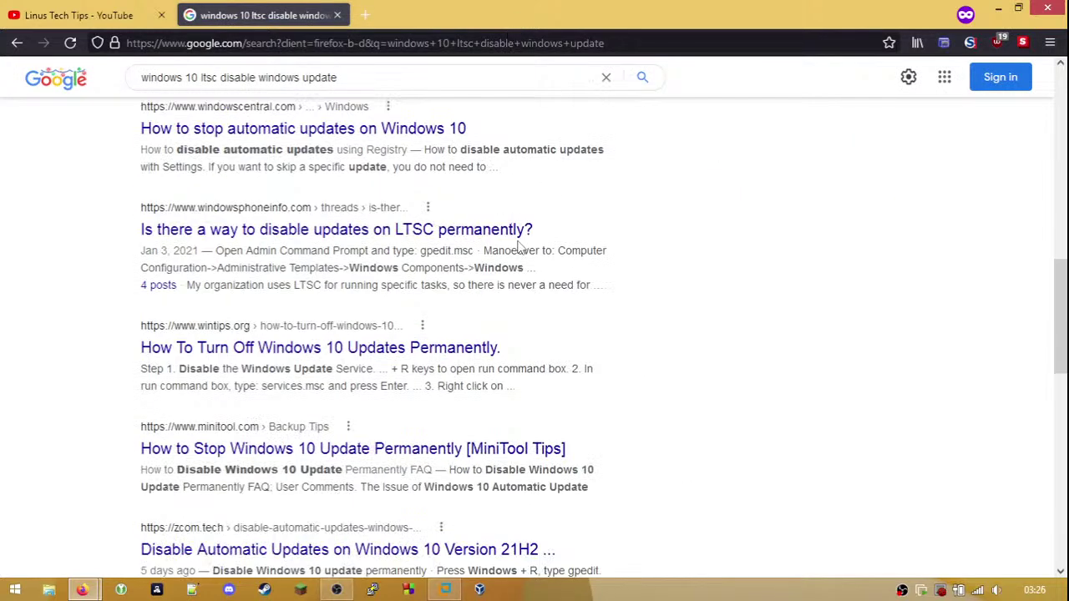
pyautogui.scroll(-2, 518, 247)
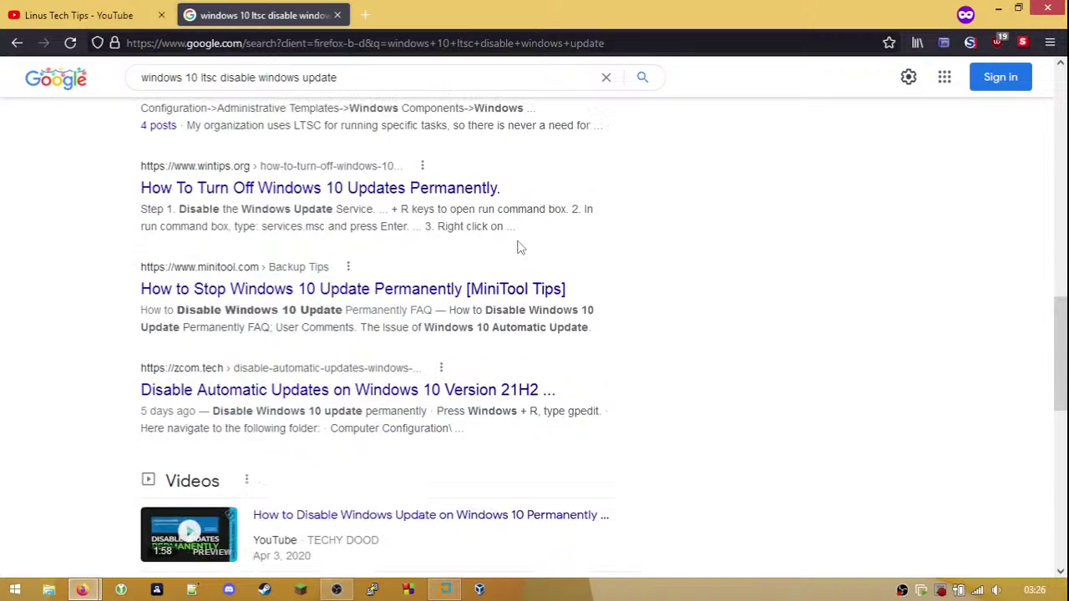
pyautogui.scroll(-3, 518, 247)
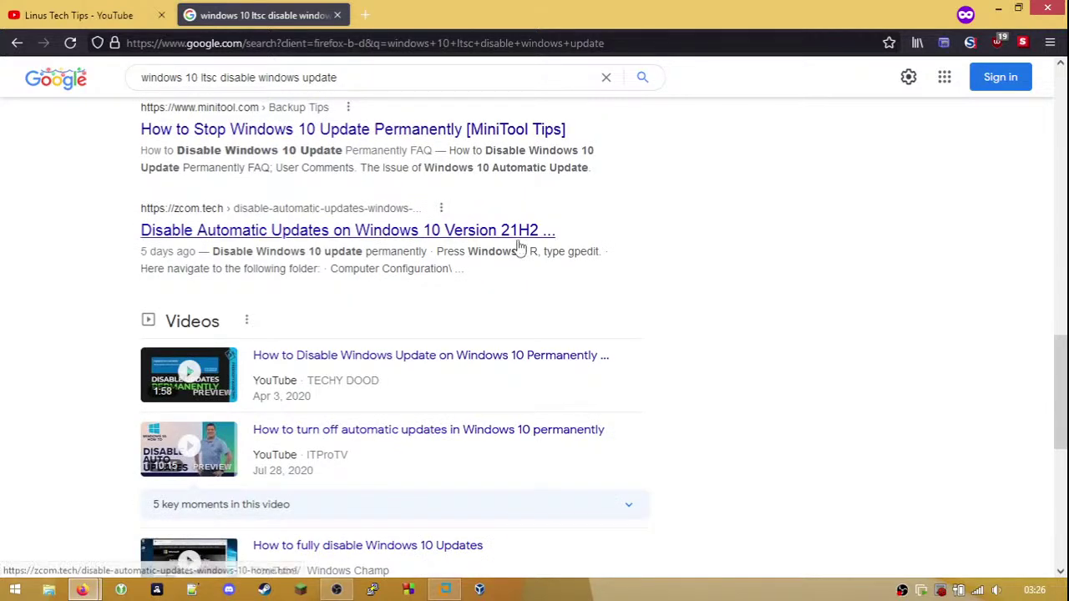
pyautogui.click(1034, 590)
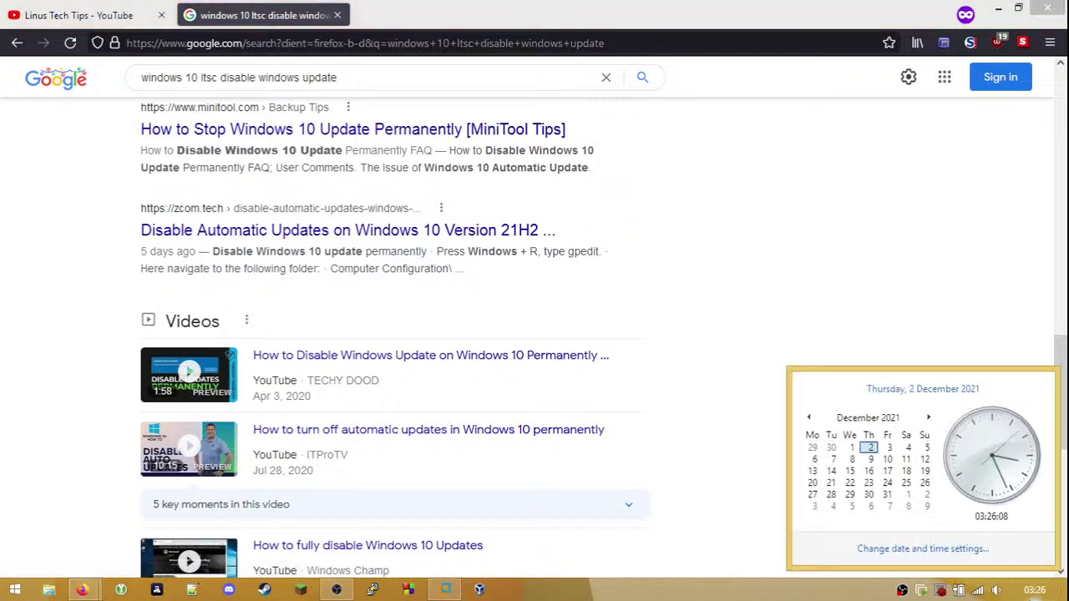
pyautogui.click(1034, 589)
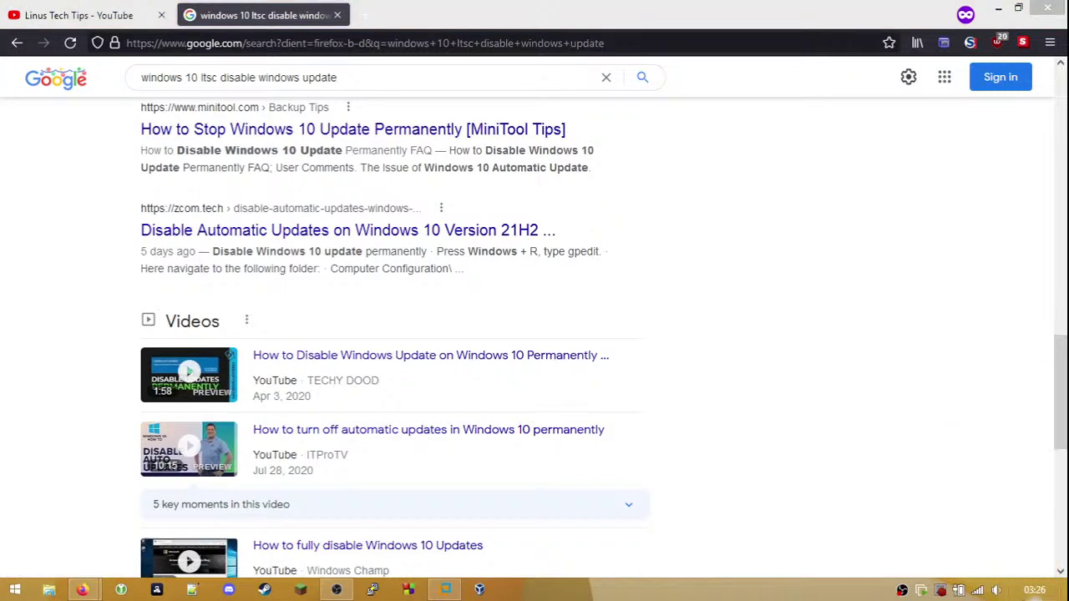
pyautogui.click(338, 18)
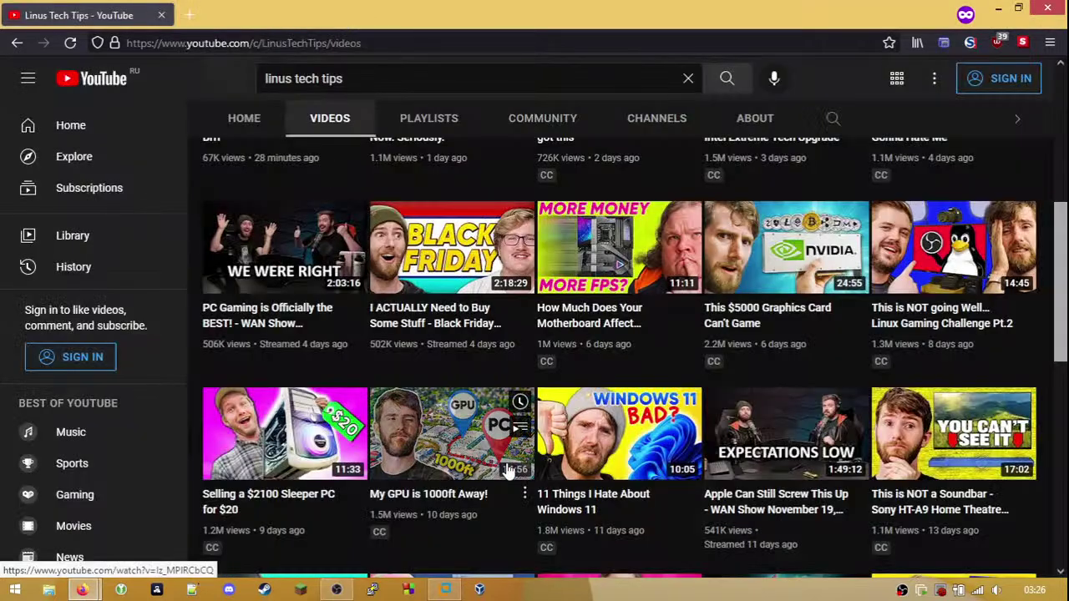
# - Browse the uploaded videos on the Linus Tech Tips YouTube channel, around "11 Things I Hate About Windows 11"
pyautogui.scroll(2, 714, 389)
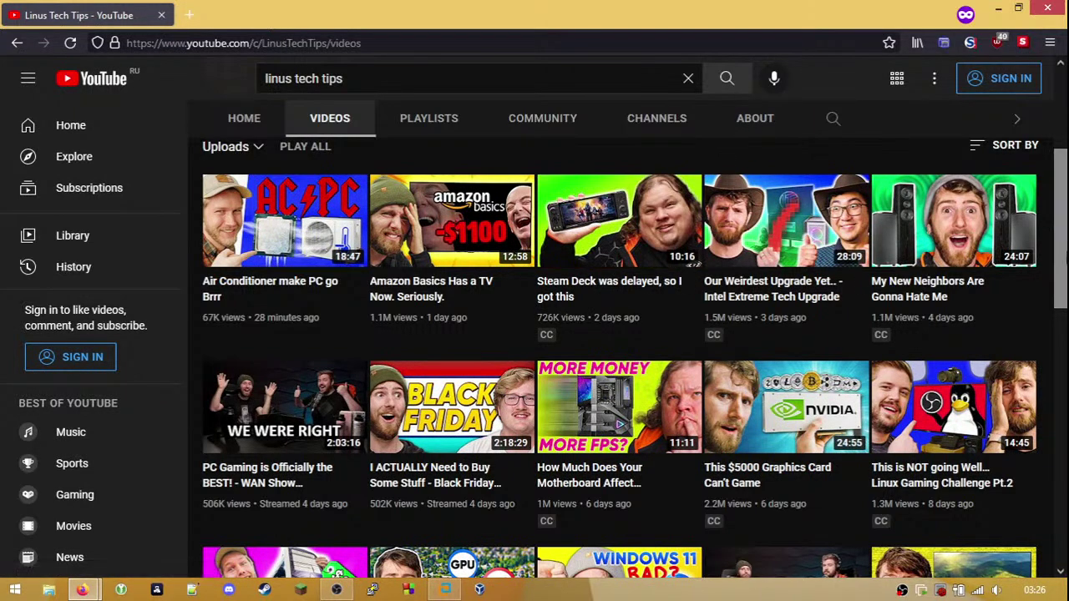
pyautogui.scroll(-1, 619, 351)
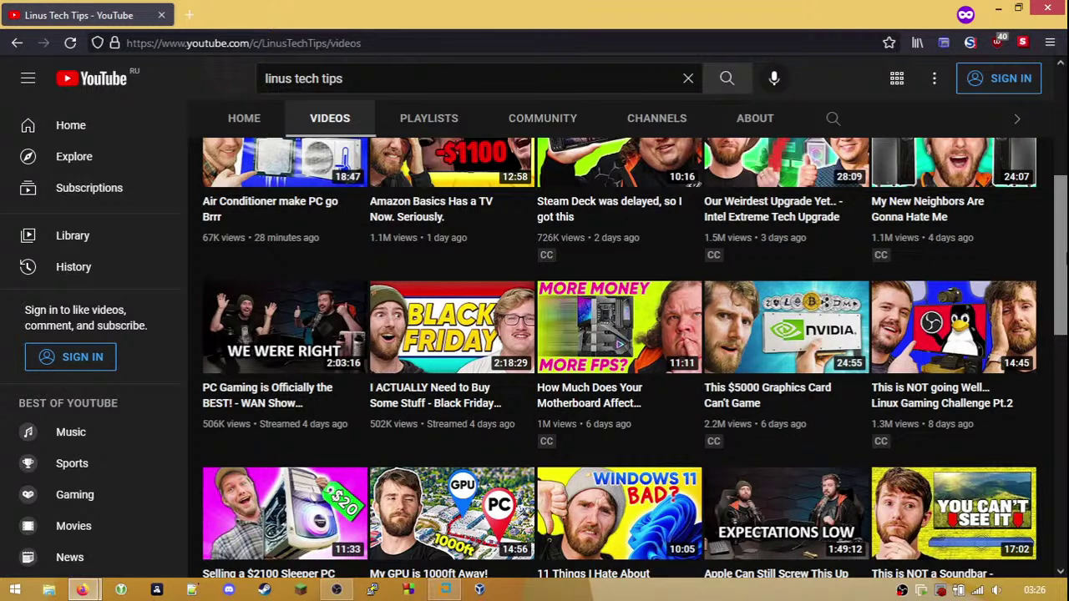
pyautogui.scroll(-1, 1056, 267)
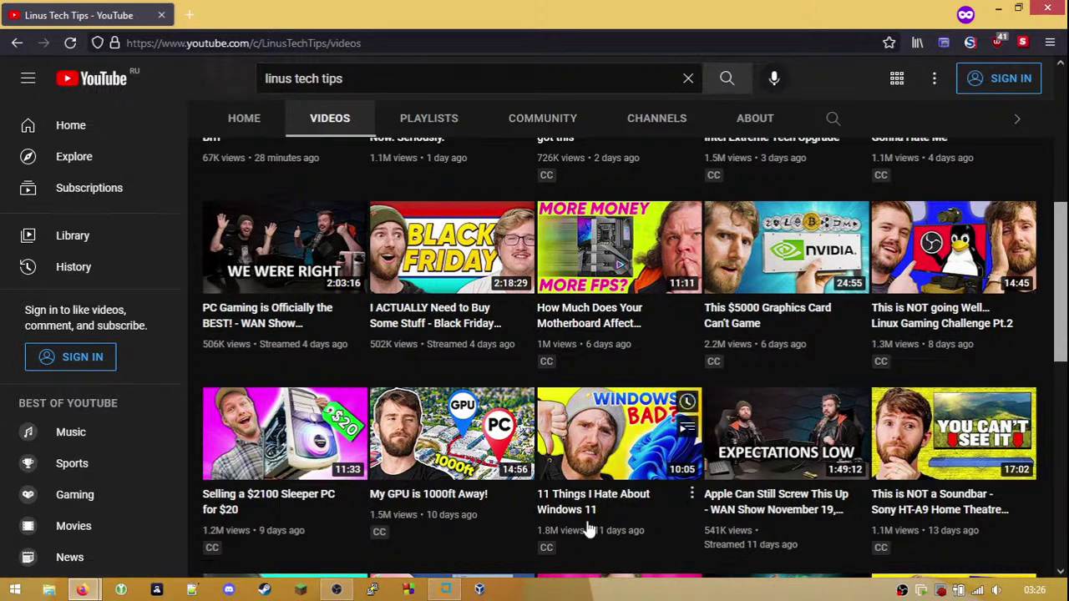
pyautogui.moveTo(585, 507)
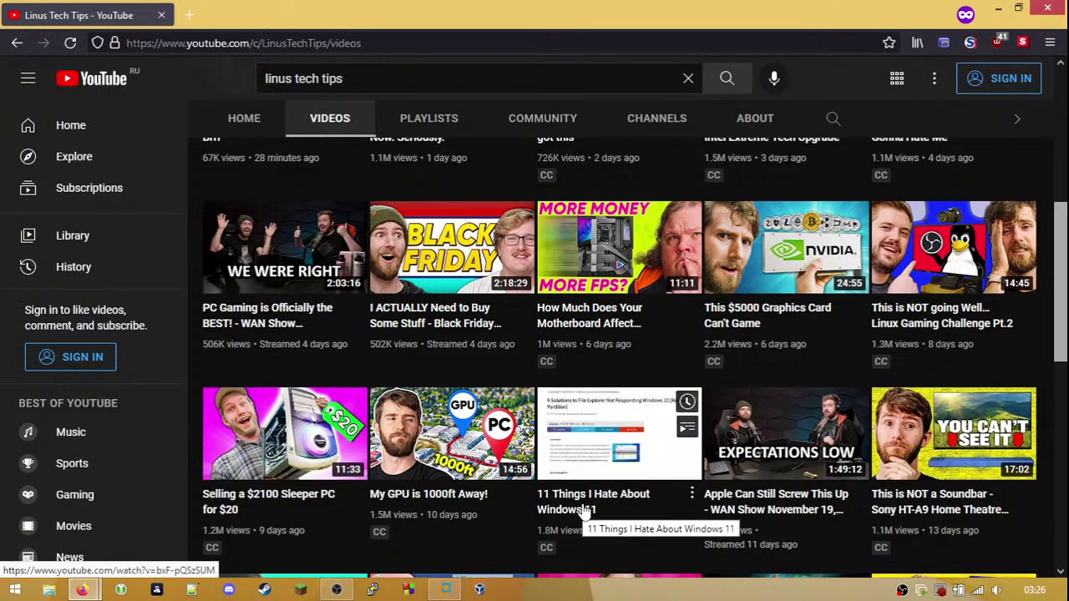
pyautogui.scroll(-2, 576, 510)
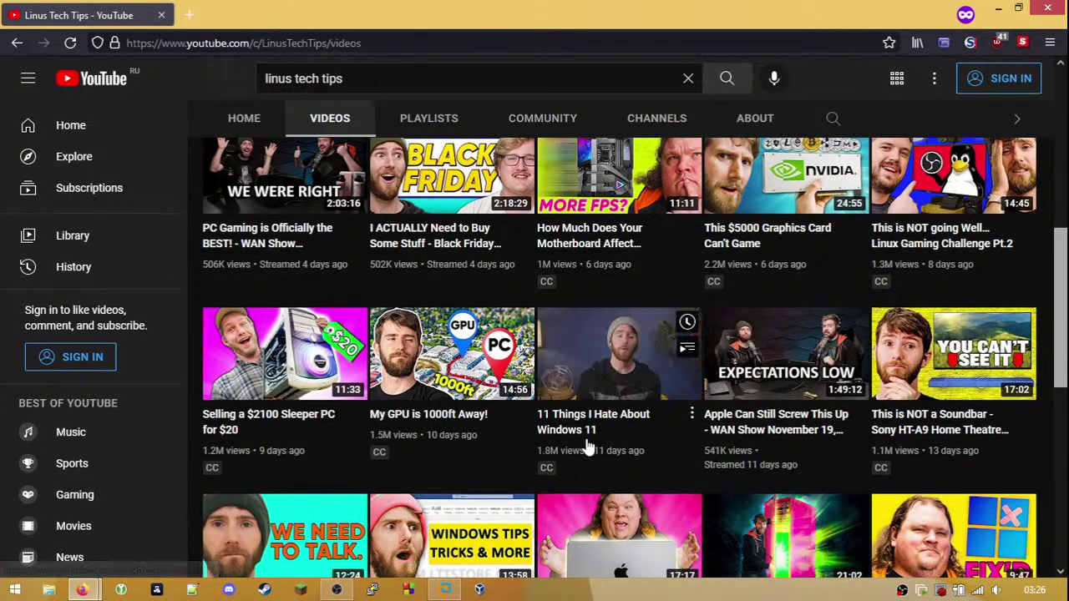
# - Review the newest uploads on the Linus Tech Tips channel, from "Air Conditioner make PC go Brrr" to "11 Things I Hate About Windows 11"
pyautogui.scroll(-2, 588, 448)
pyautogui.moveTo(807, 370)
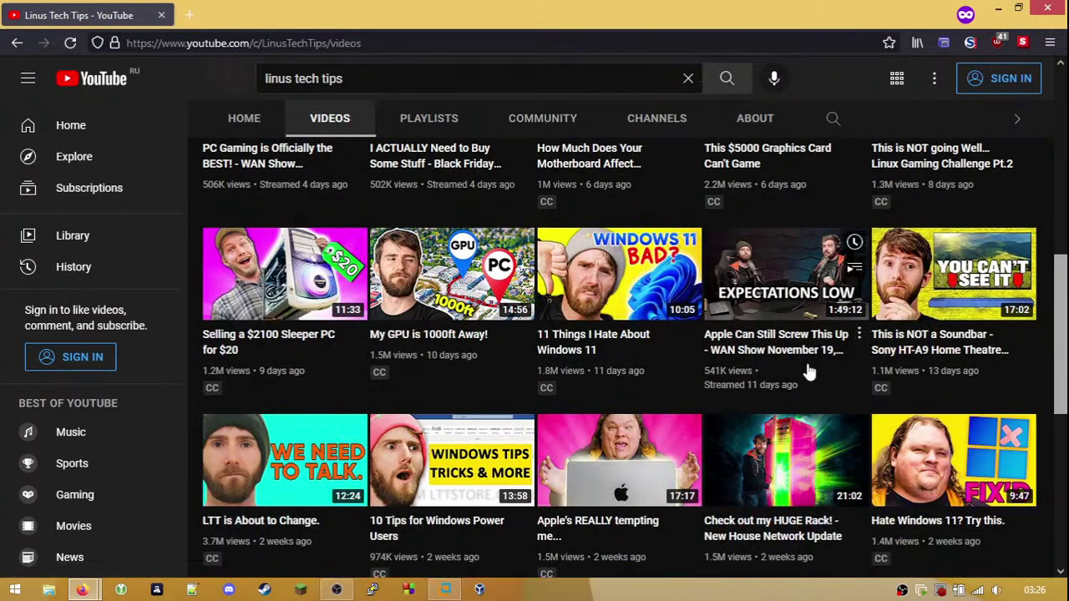
pyautogui.scroll(3, 807, 370)
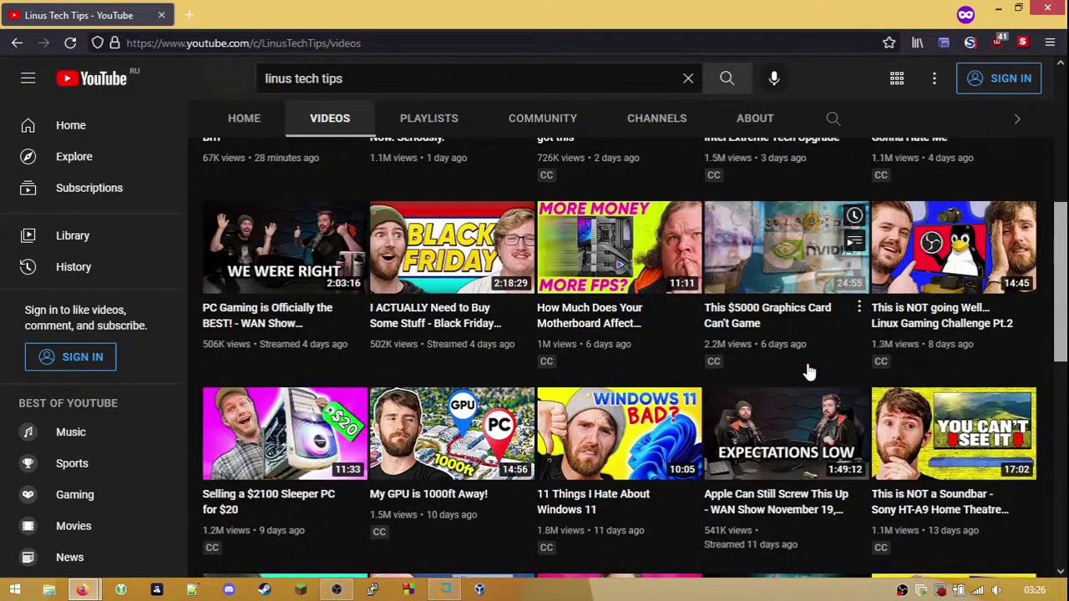
pyautogui.scroll(3, 808, 372)
pyautogui.moveTo(298, 304)
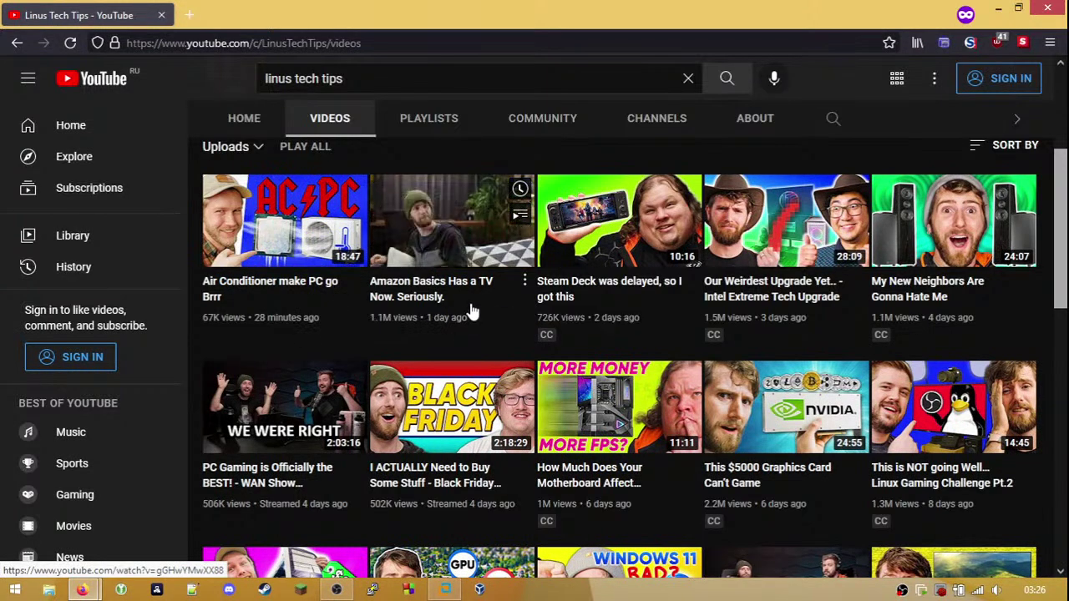
pyautogui.moveTo(635, 344)
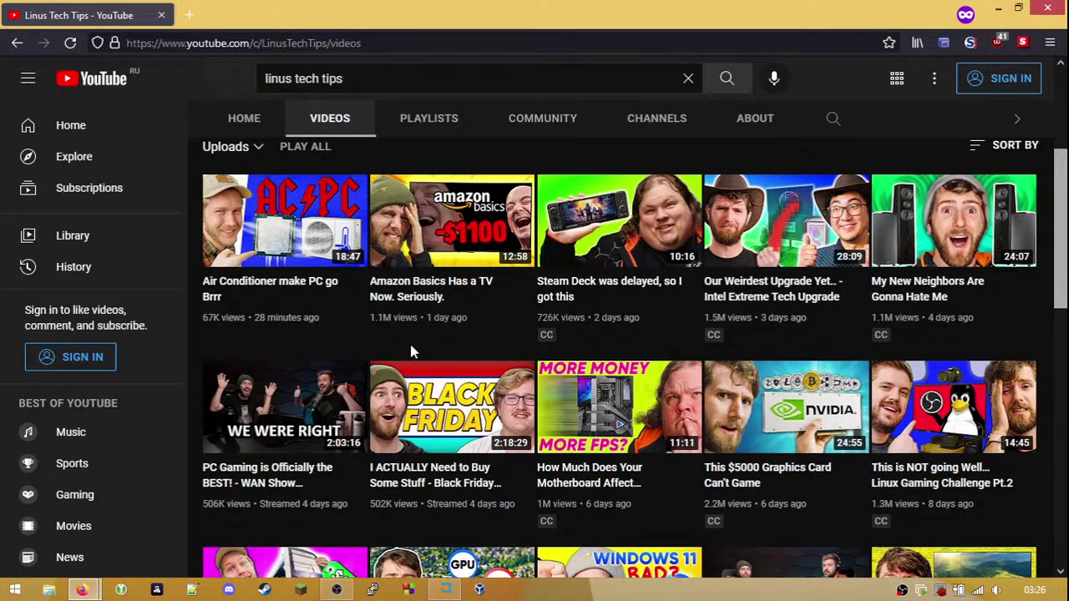
pyautogui.moveTo(806, 528)
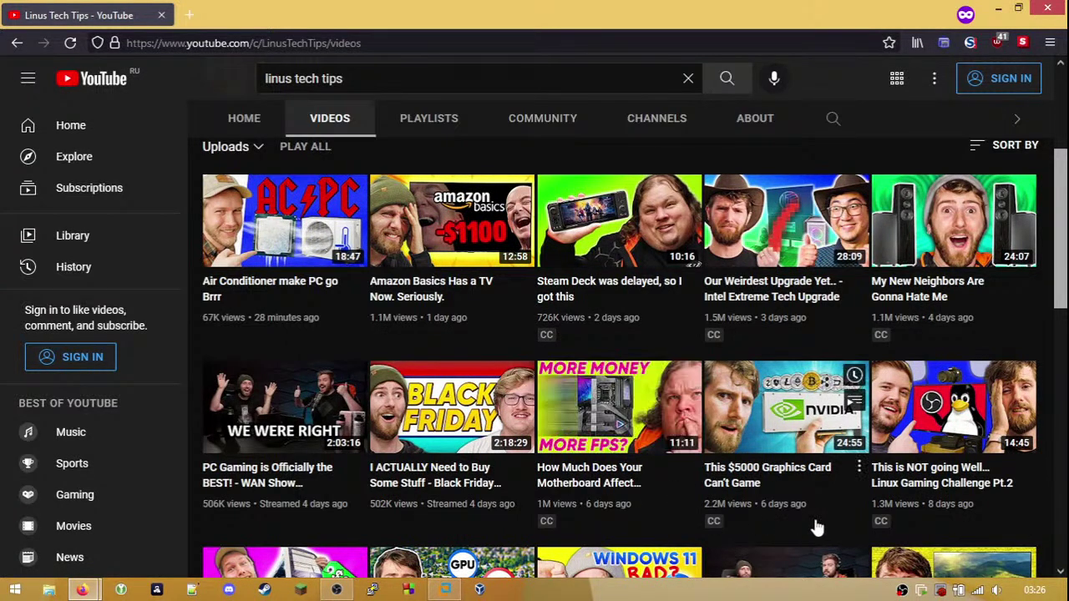
pyautogui.scroll(-2, 835, 526)
pyautogui.scroll(-1, 401, 493)
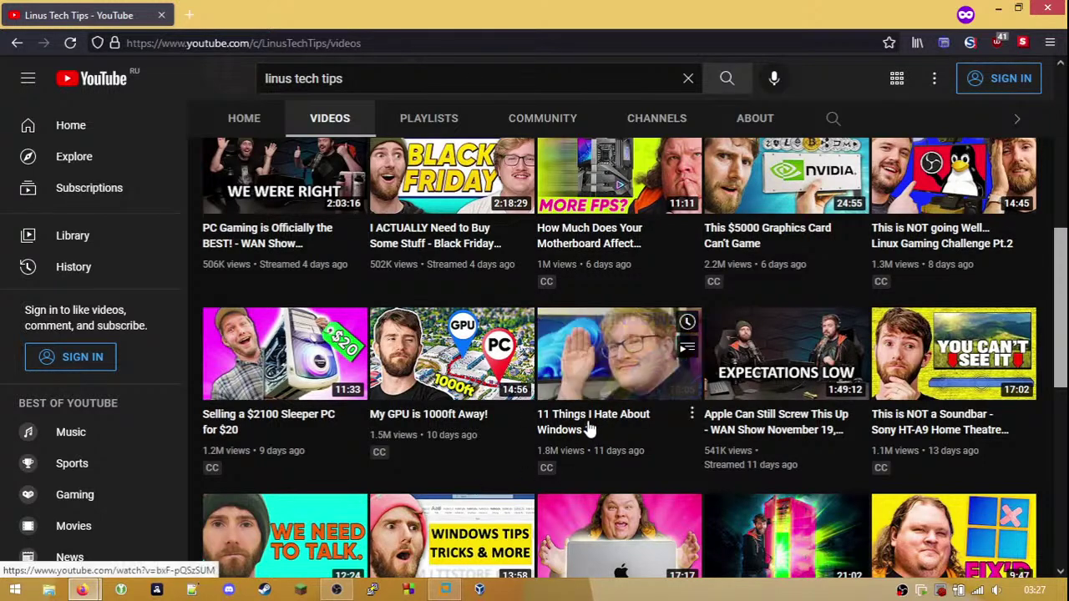
# - Examine the two-to-three-week-old uploads around "10 Tips for Windows Power Users" and "Hate Windows 11? Try this."
pyautogui.scroll(-2, 858, 476)
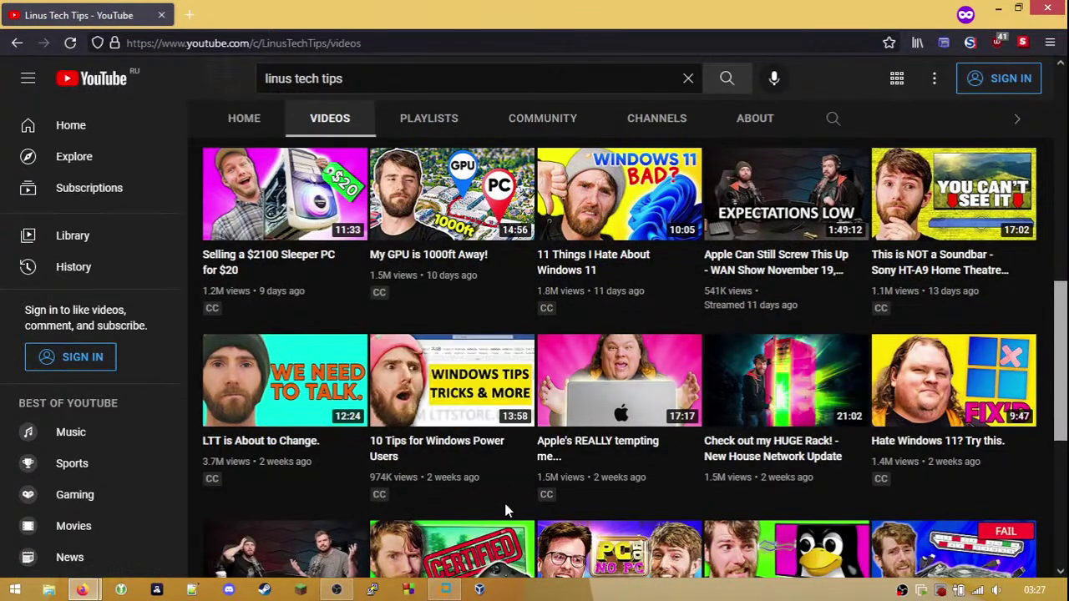
pyautogui.scroll(-1, 512, 503)
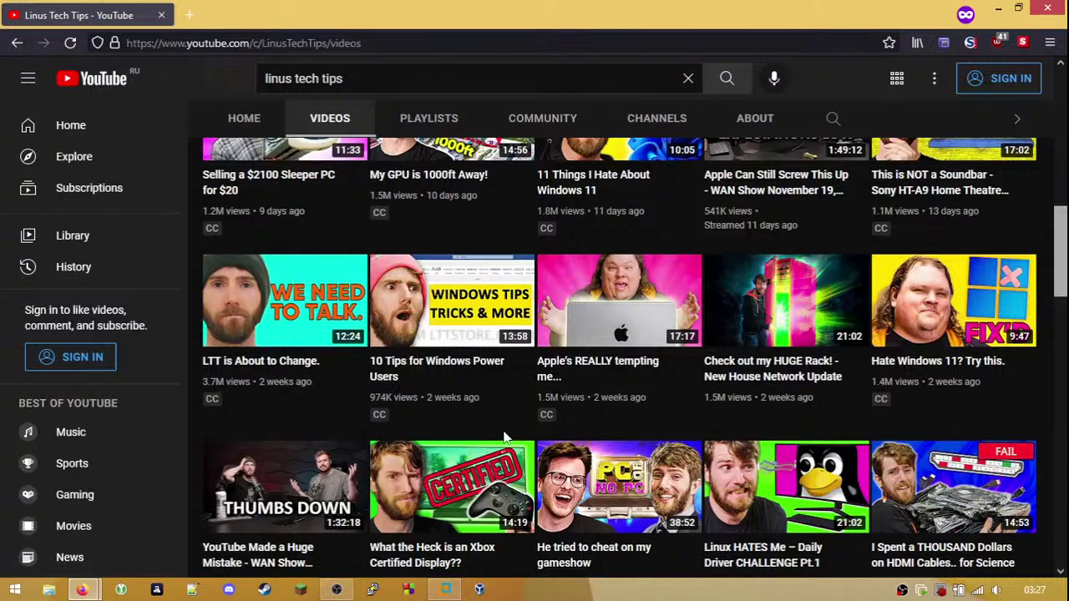
pyautogui.moveTo(264, 281)
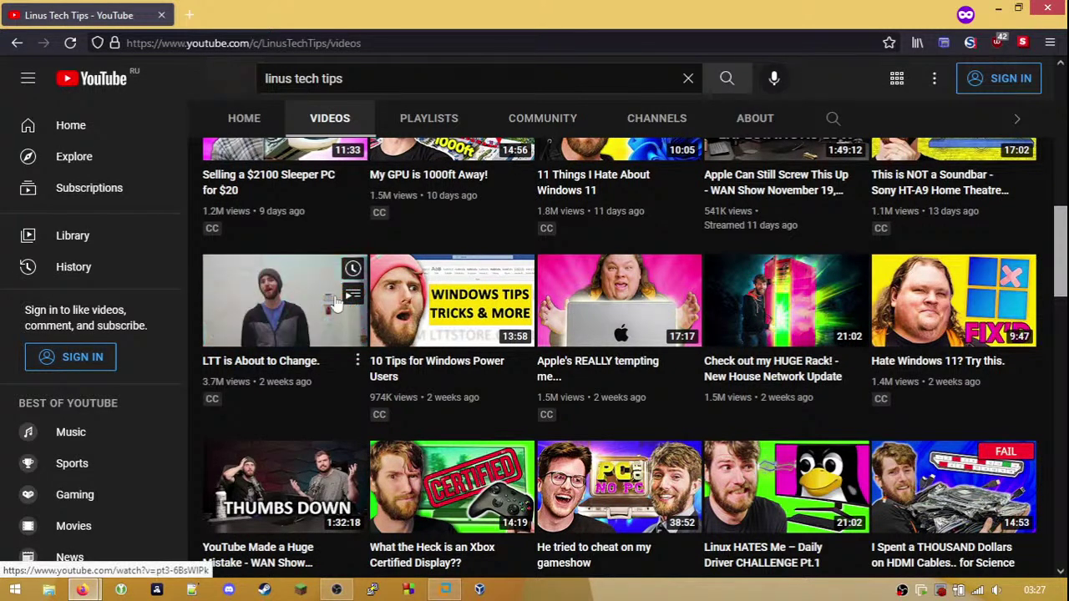
pyautogui.moveTo(456, 380)
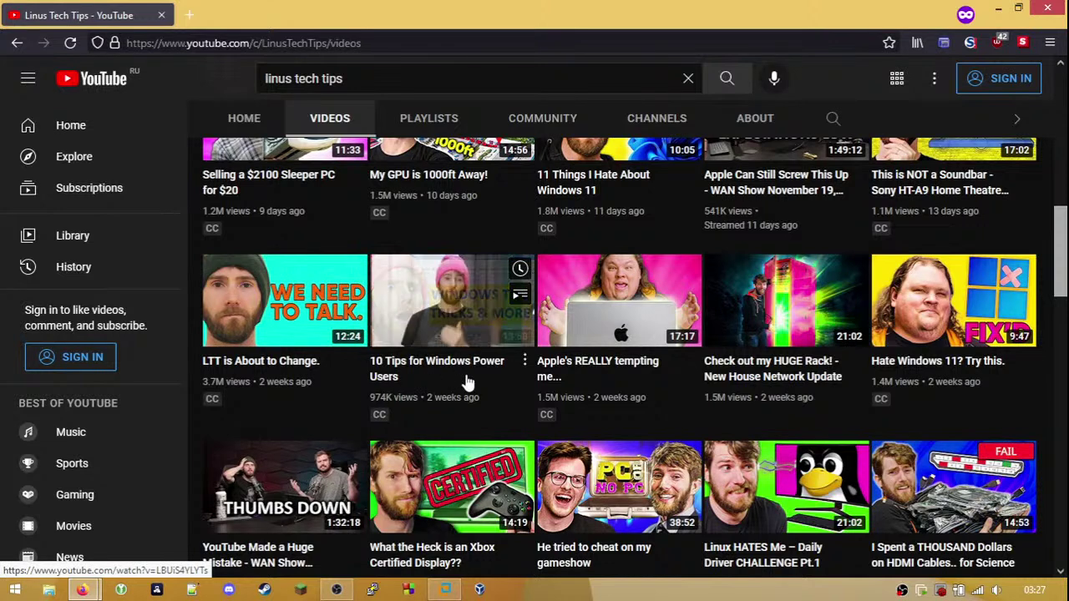
pyautogui.moveTo(656, 365)
pyautogui.moveTo(972, 408)
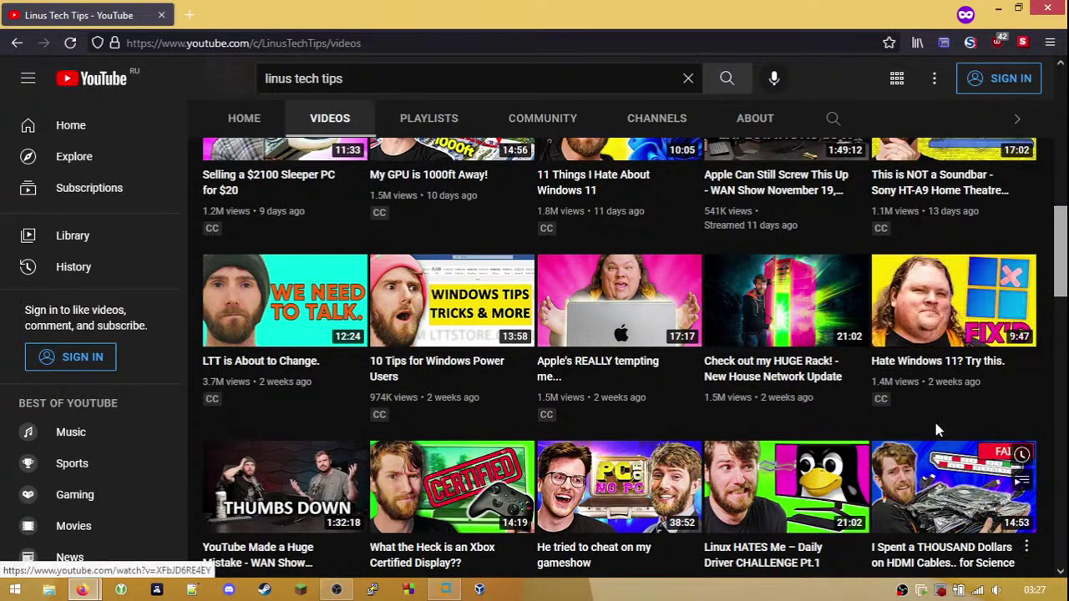
pyautogui.scroll(-1, 852, 407)
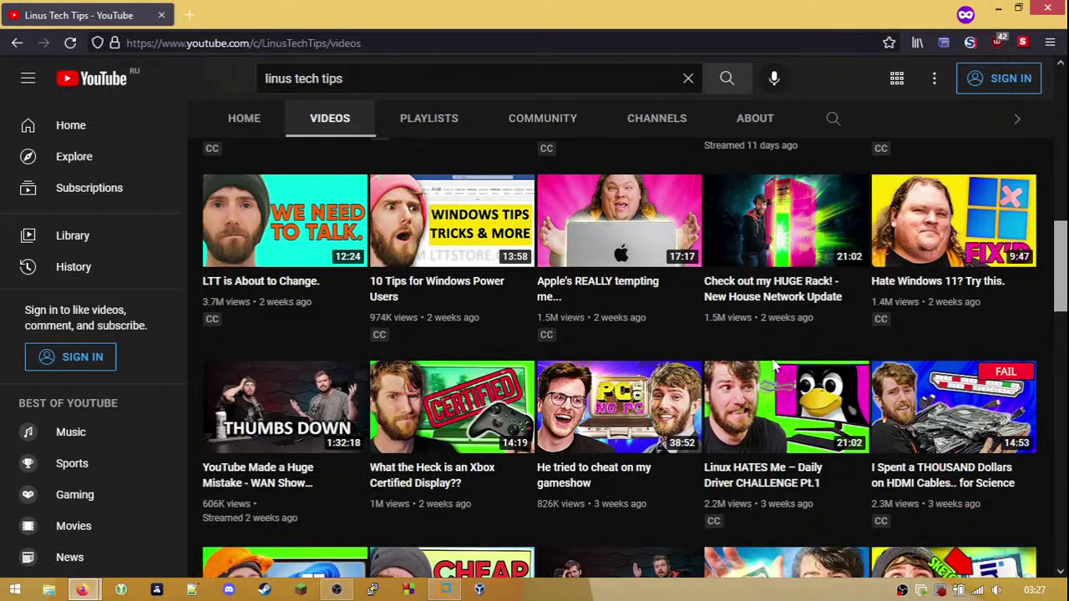
pyautogui.scroll(-1, 852, 325)
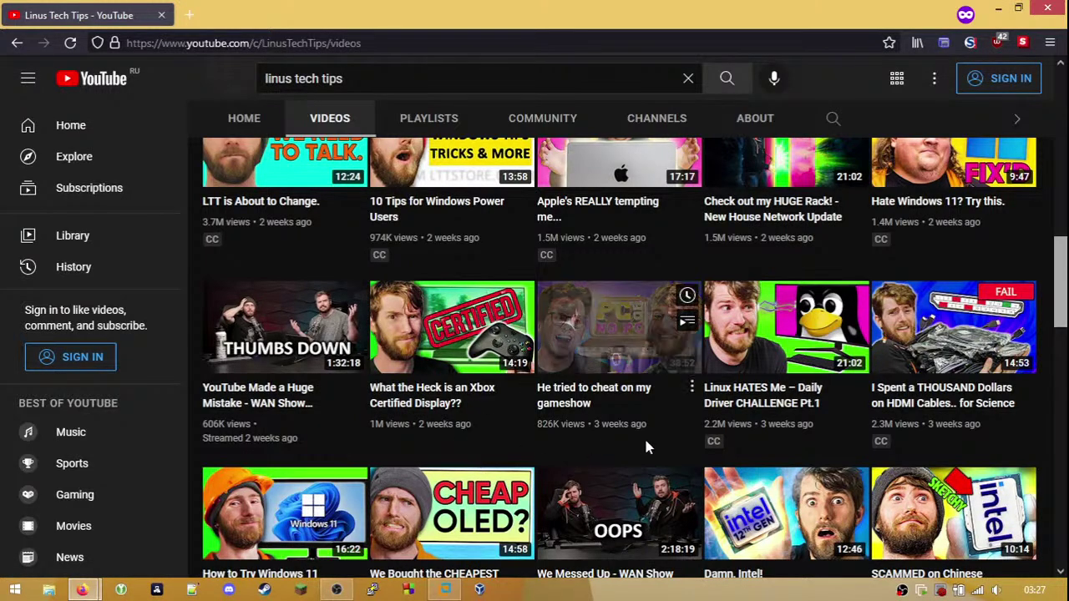
# - Look through older uploads from "How to Try Windows 11 SAFELY" and "BLOAT is killing your FPS" to the "Linux" Whonnock Upgrade video
pyautogui.scroll(-1, 668, 430)
pyautogui.scroll(-1, 409, 406)
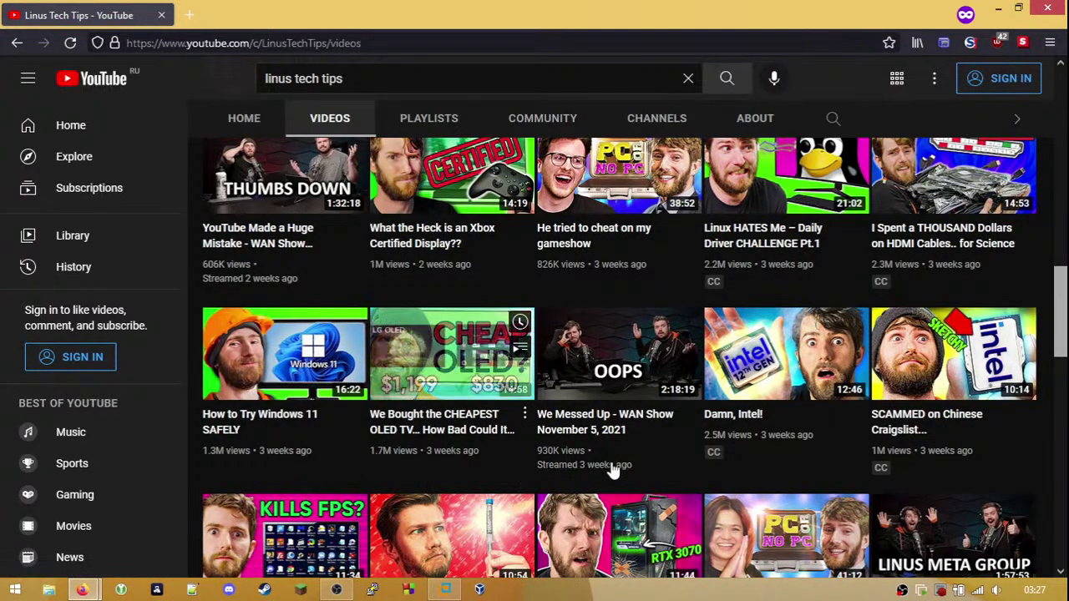
pyautogui.scroll(-1, 788, 455)
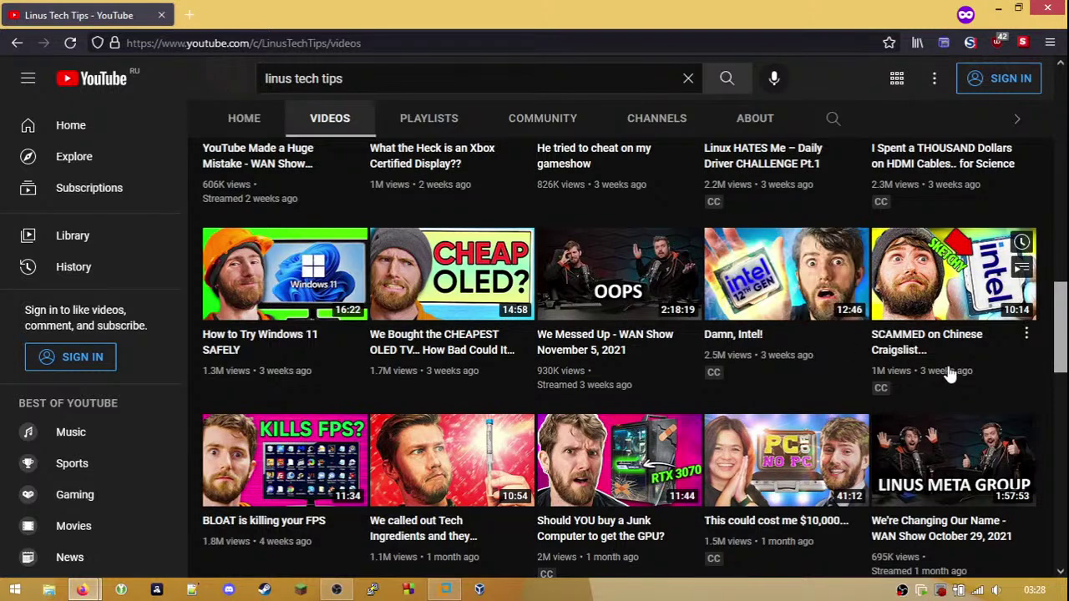
pyautogui.scroll(-1, 710, 418)
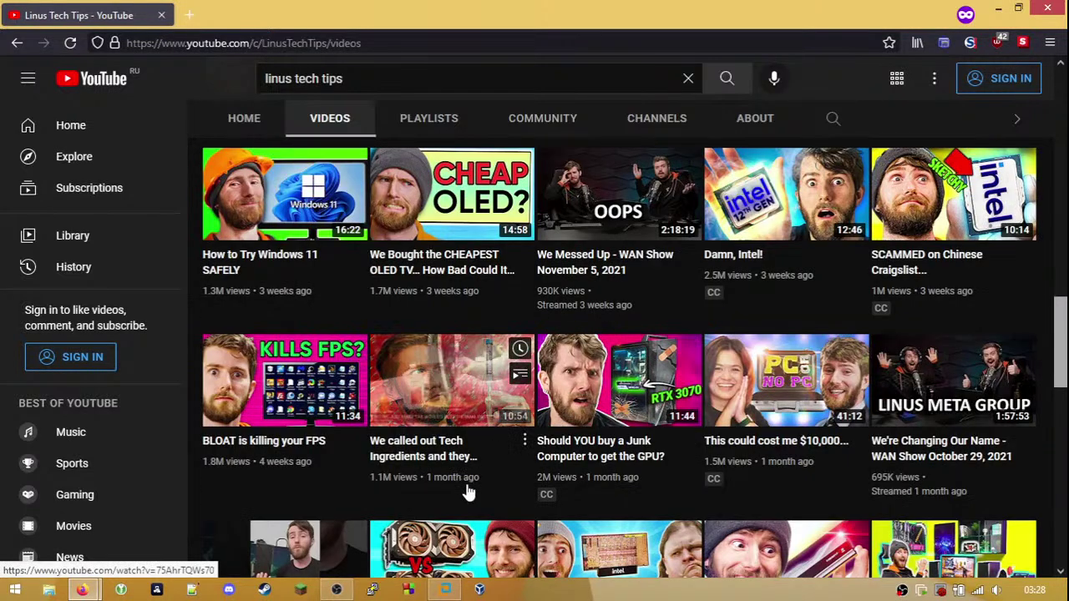
pyautogui.scroll(-1, 503, 421)
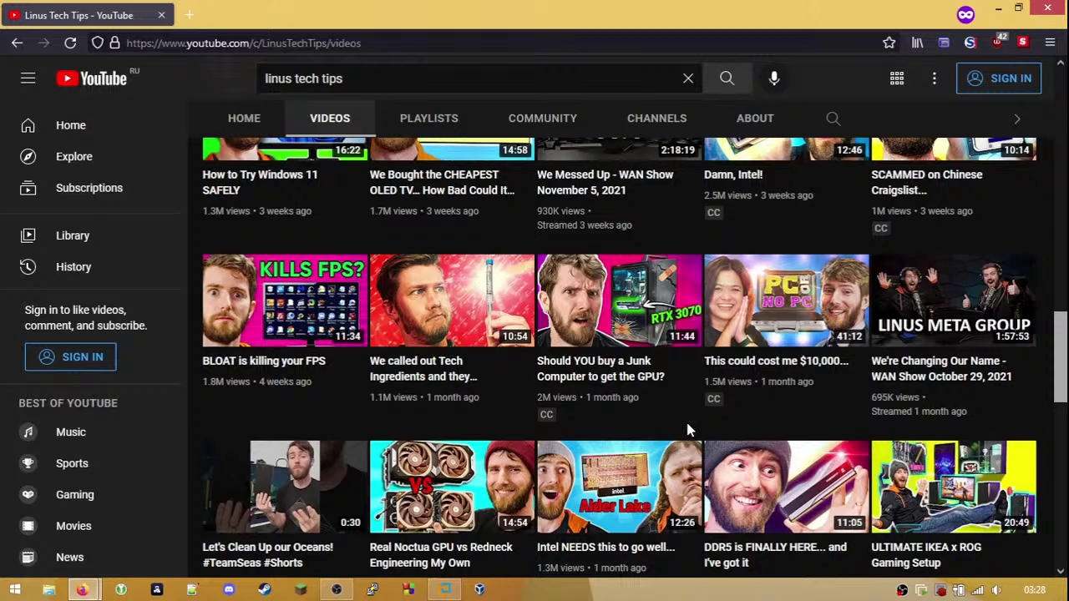
pyautogui.scroll(-2, 687, 430)
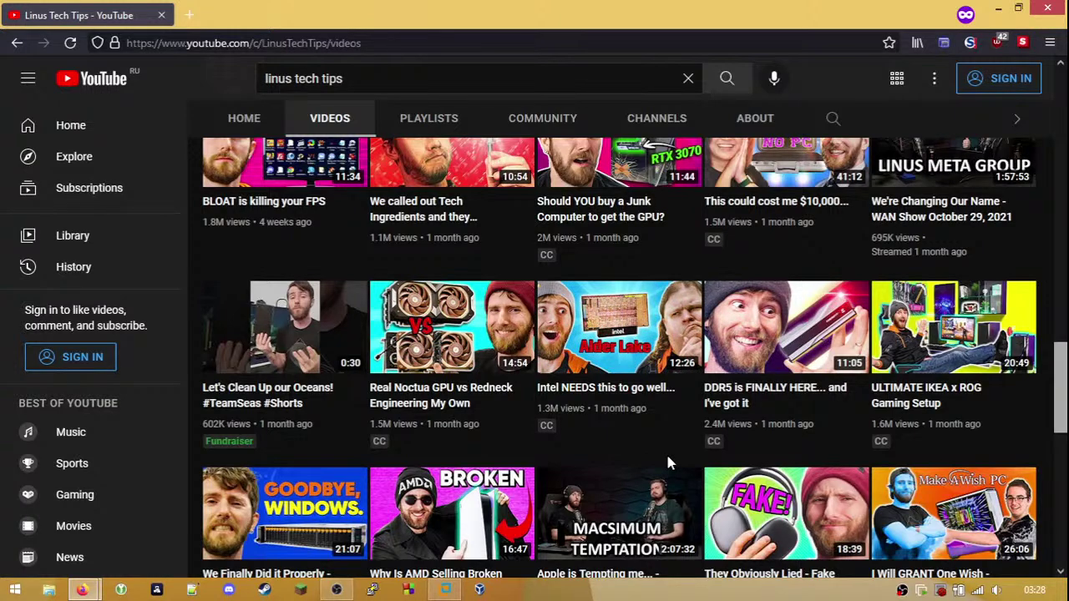
pyautogui.scroll(-2, 667, 457)
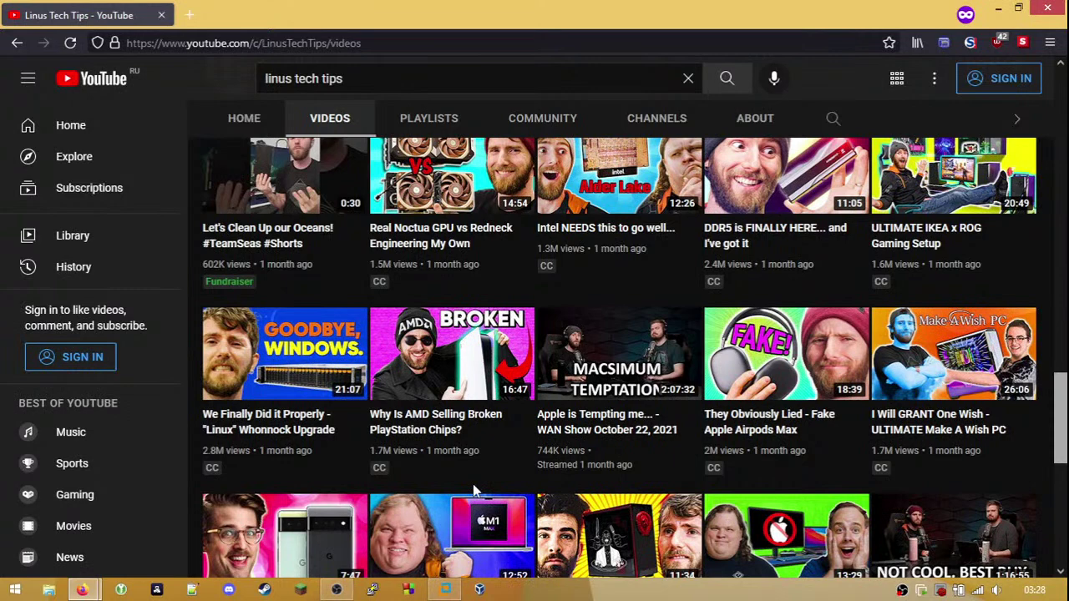
pyautogui.scroll(-1, 473, 491)
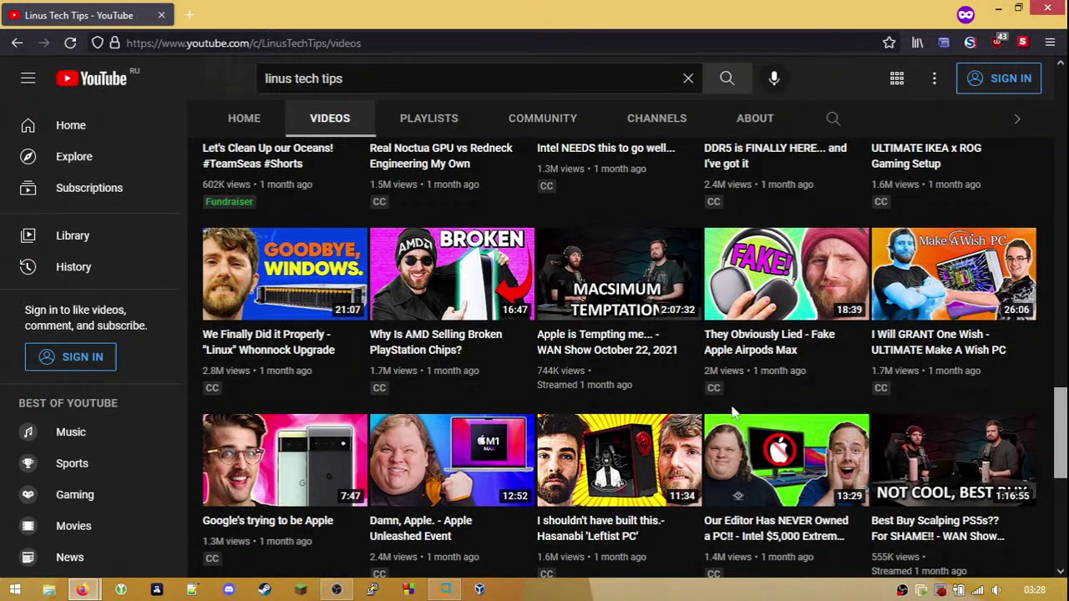
# - Continue through the month-old uploads, from "Google's trying to be Apple" to "Ok, NOW Xbox is a PC"
pyautogui.scroll(-2, 769, 414)
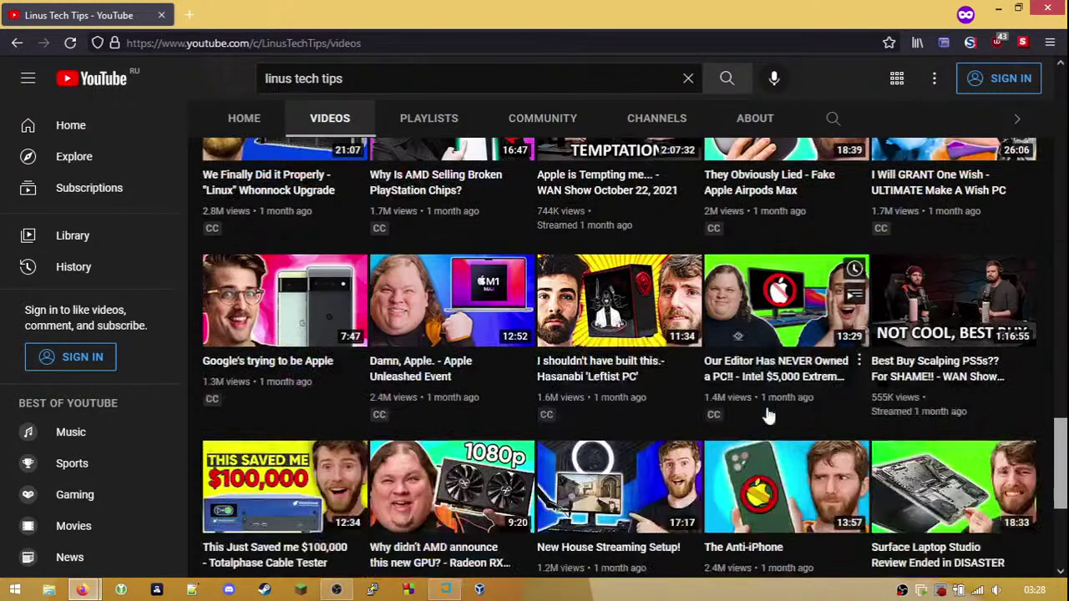
pyautogui.scroll(1, 401, 432)
pyautogui.scroll(-1, 401, 430)
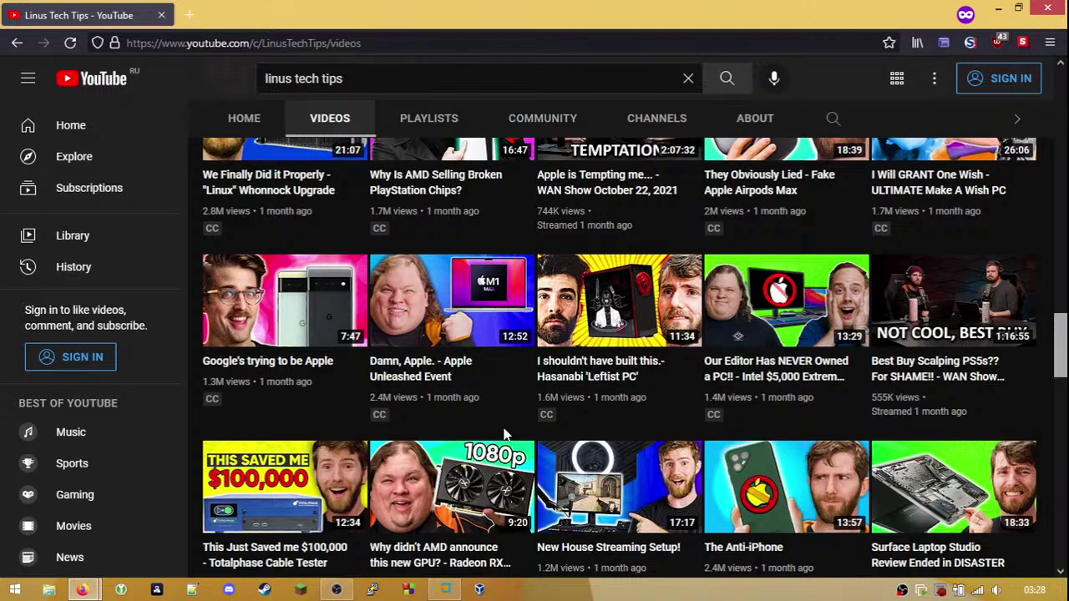
pyautogui.scroll(-1, 504, 434)
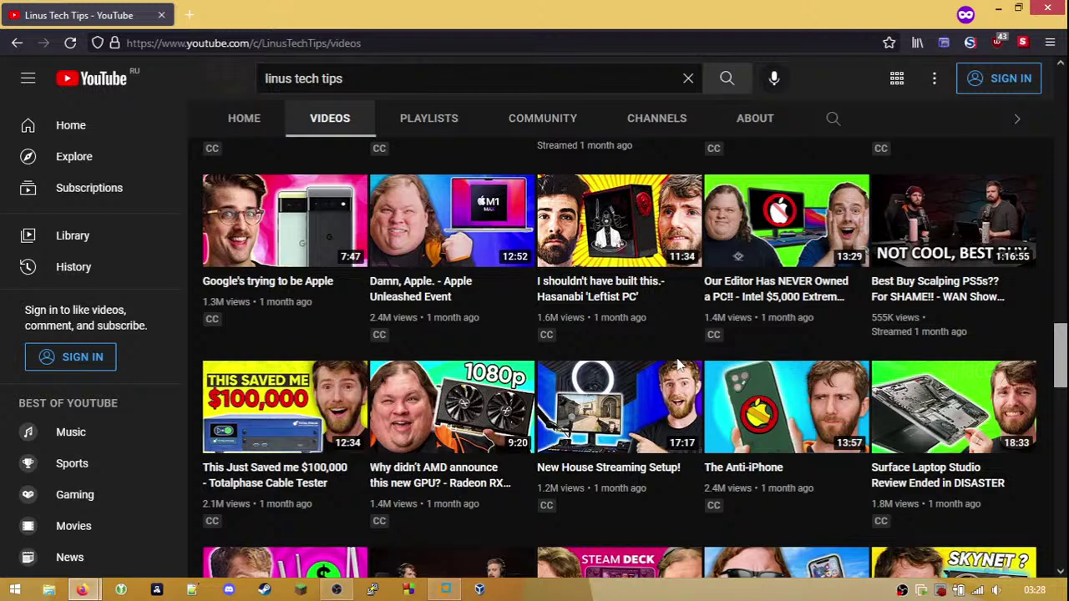
pyautogui.scroll(-1, 678, 365)
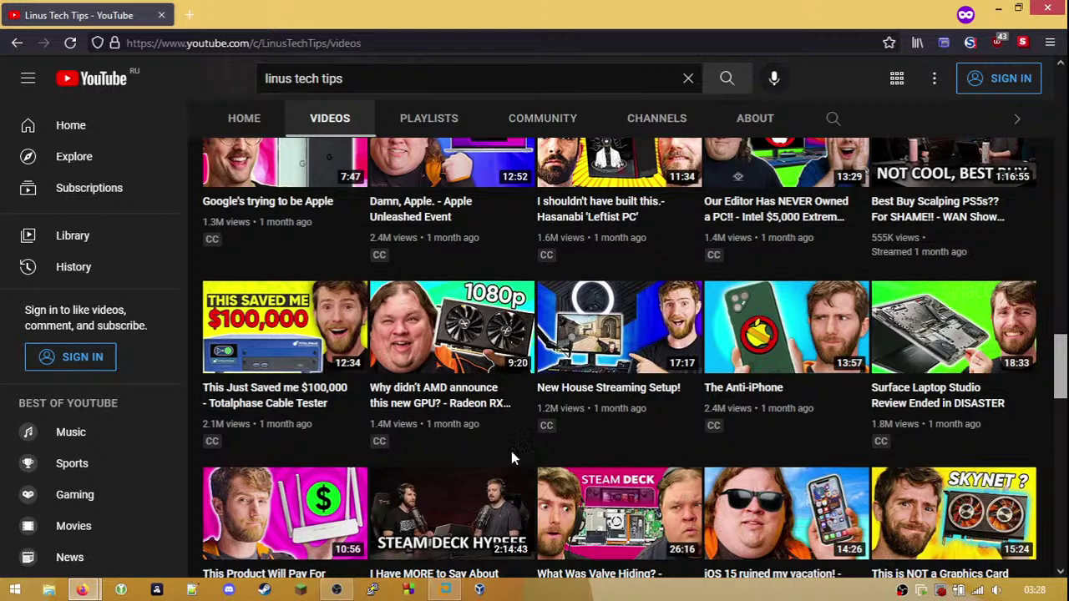
pyautogui.scroll(-1, 530, 451)
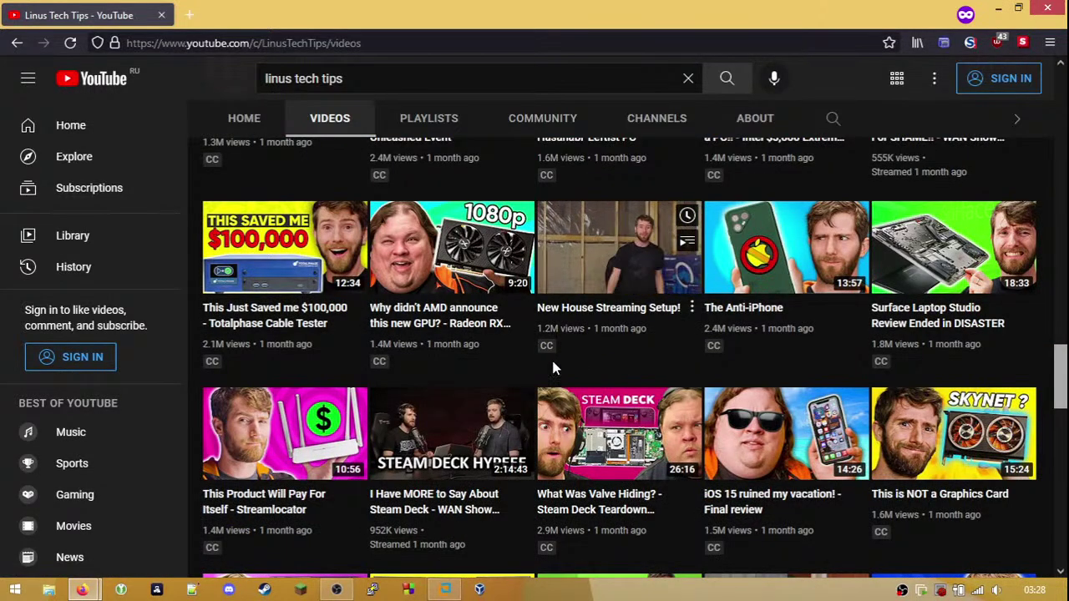
pyautogui.scroll(-1, 552, 360)
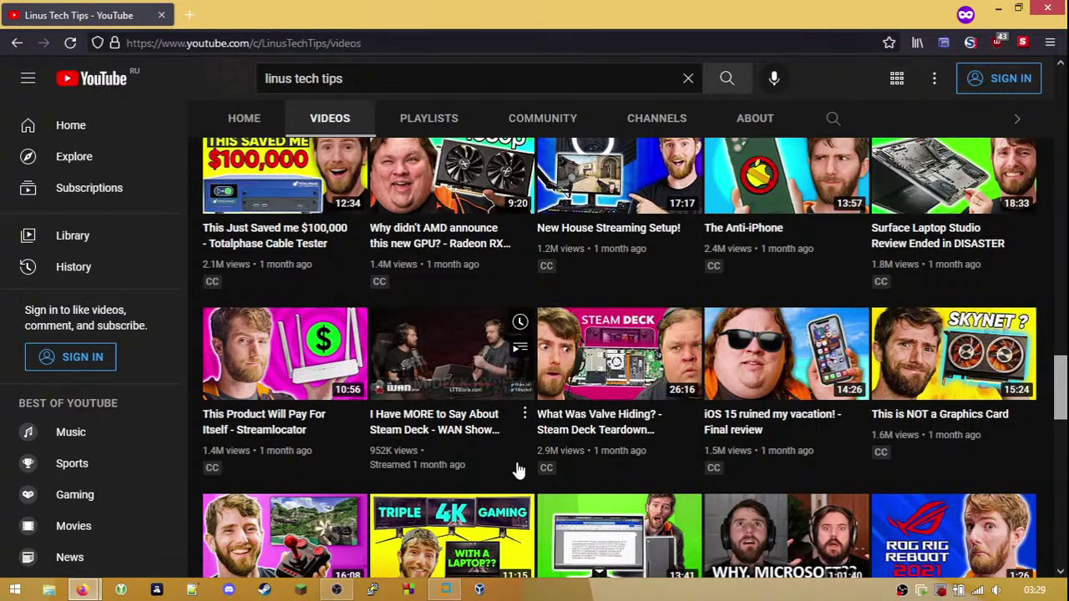
pyautogui.scroll(1, 518, 470)
pyautogui.scroll(-2, 518, 470)
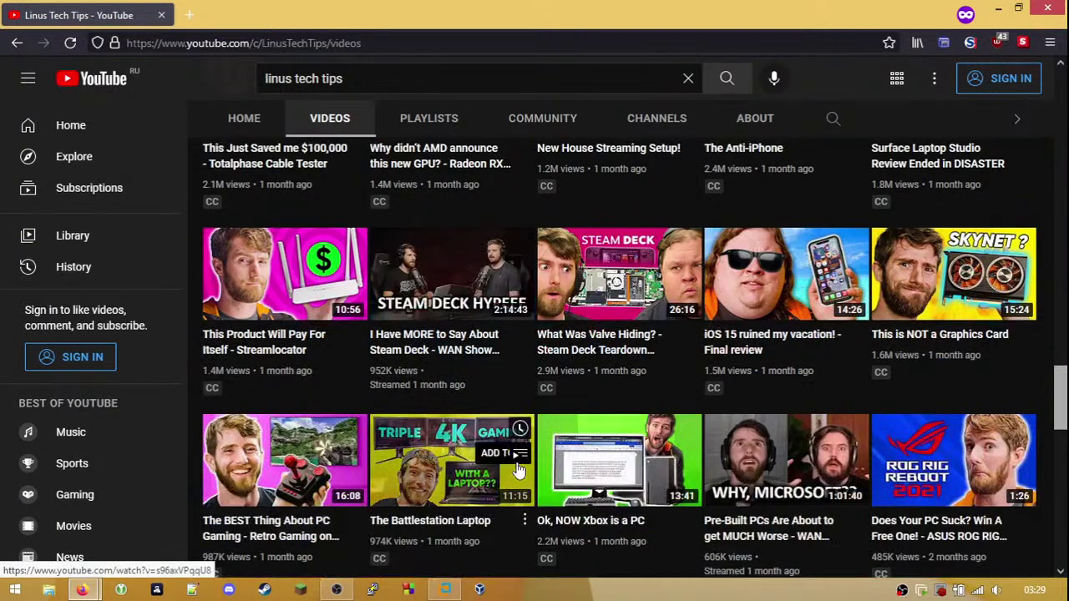
# - Return to the start of the uploads list and recheck the recent videos around "11 Things I Hate About Windows 11"
pyautogui.scroll(4, 518, 470)
pyautogui.scroll(10, 518, 470)
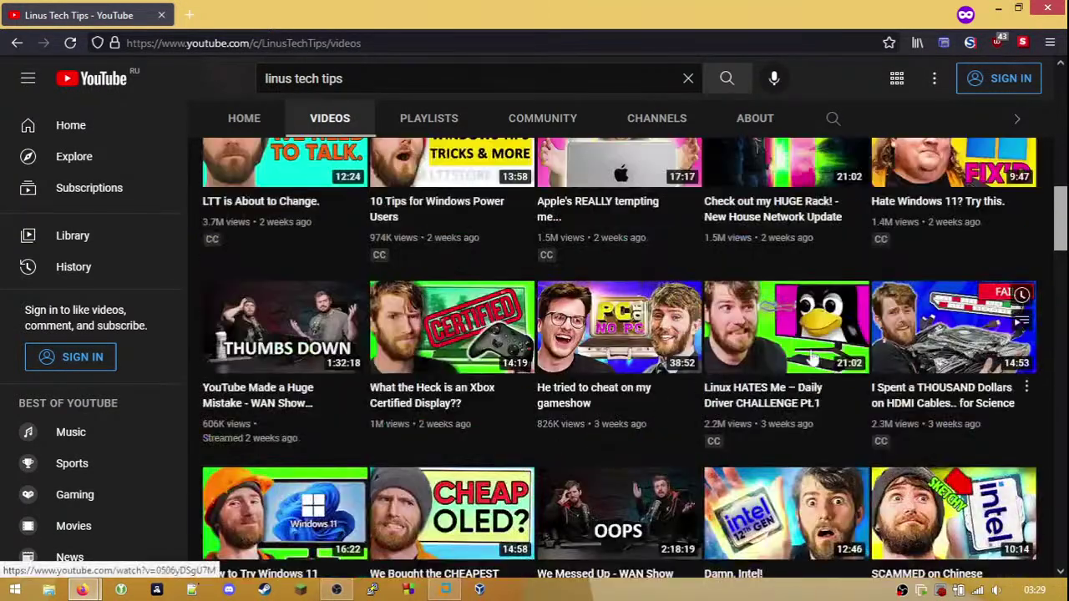
pyautogui.scroll(2, 939, 255)
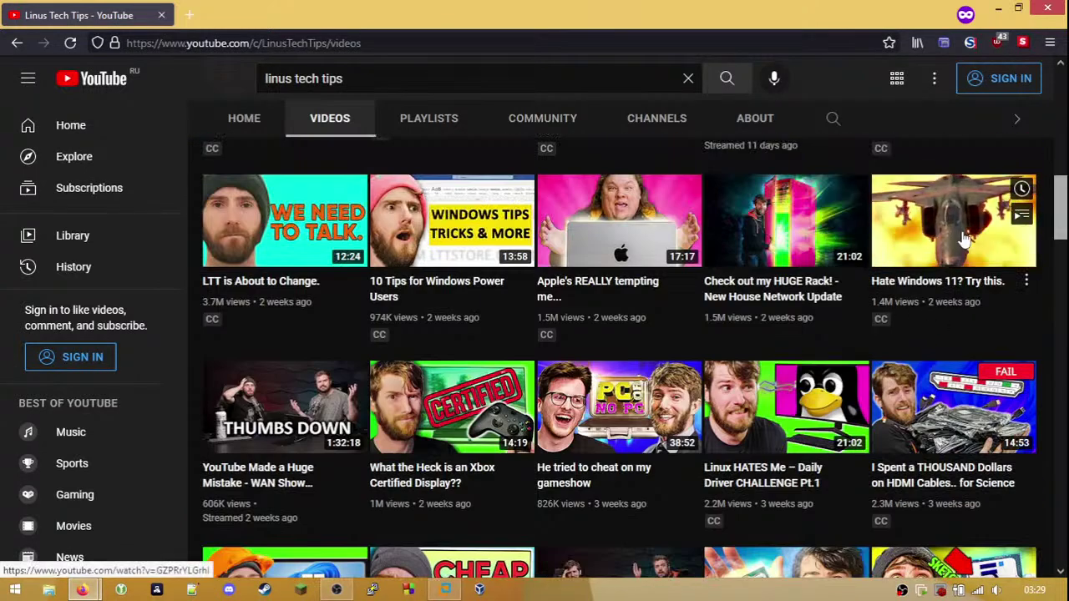
pyautogui.scroll(4, 972, 289)
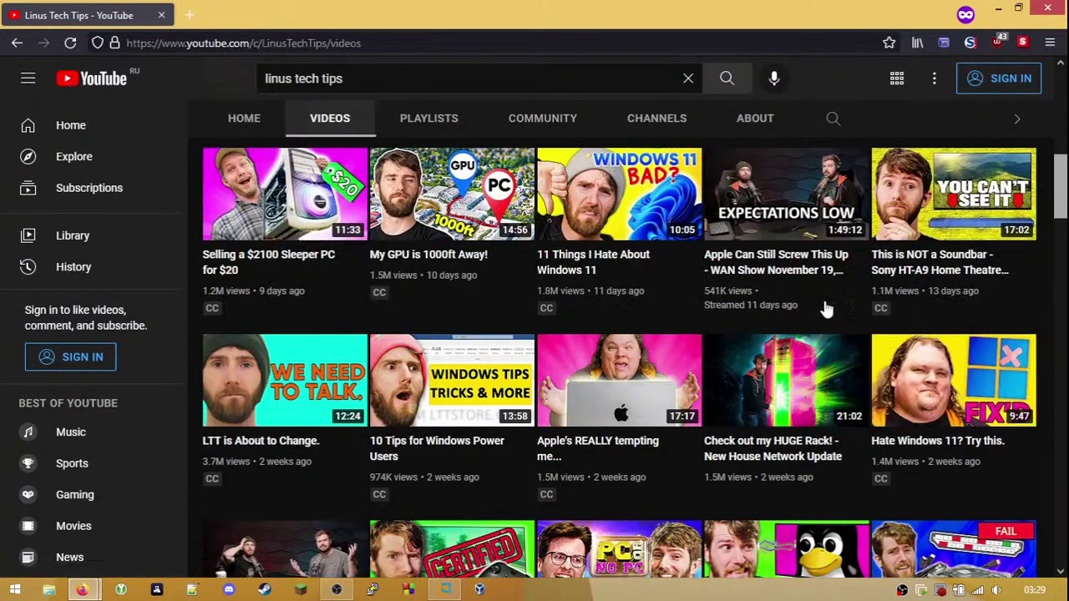
pyautogui.scroll(4, 401, 334)
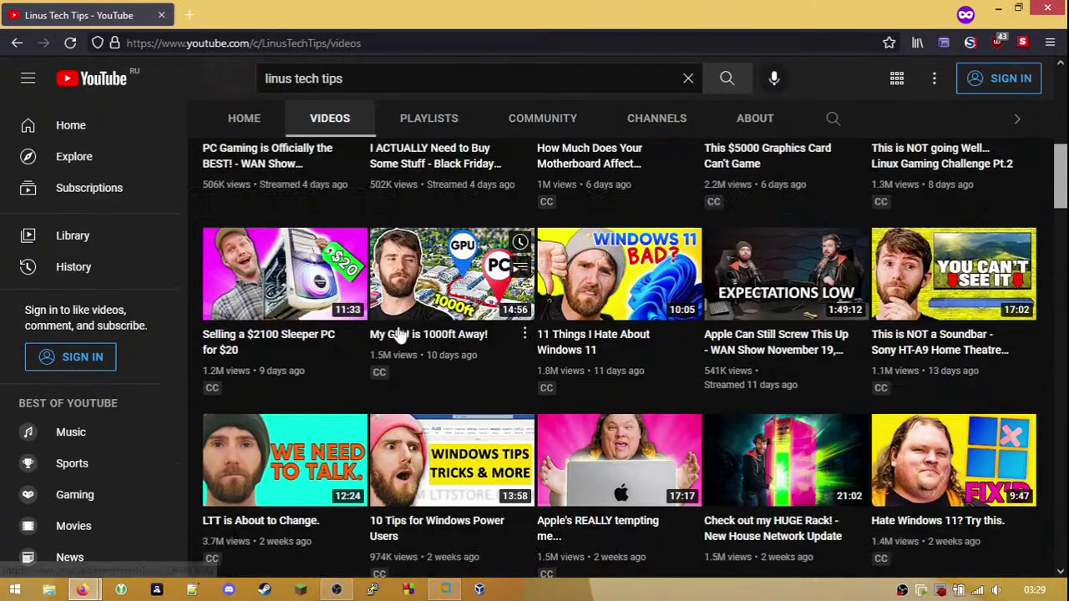
pyautogui.scroll(5, 401, 334)
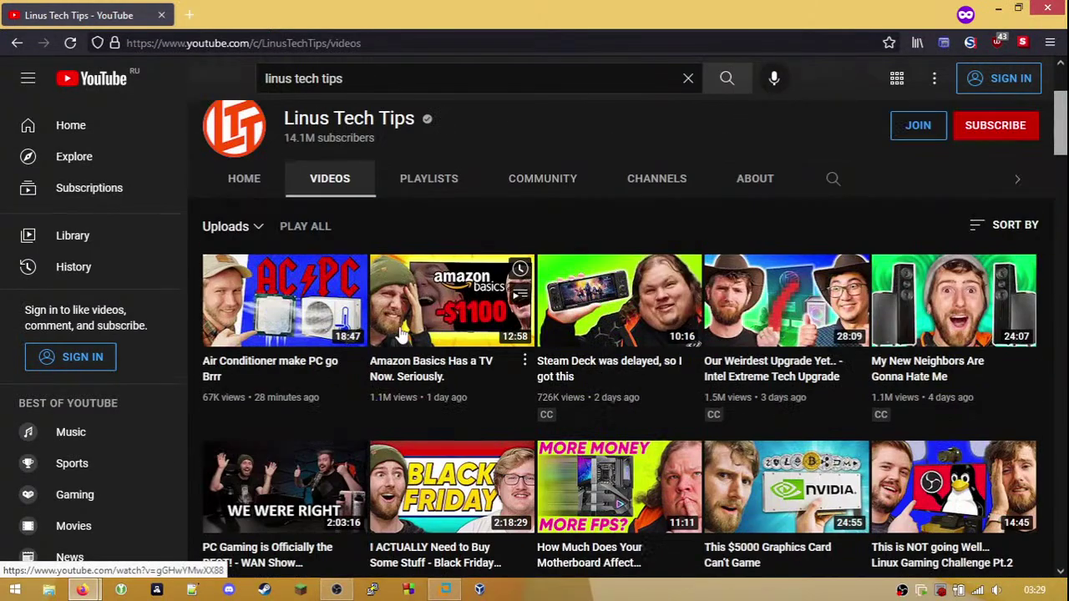
pyautogui.scroll(-3, 410, 351)
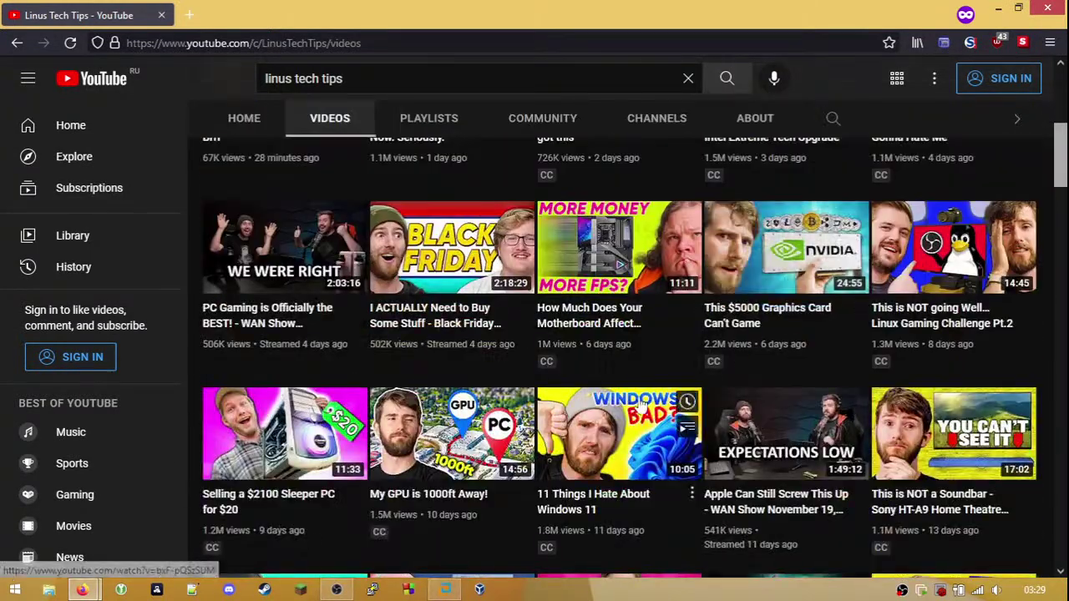
pyautogui.scroll(-1, 598, 433)
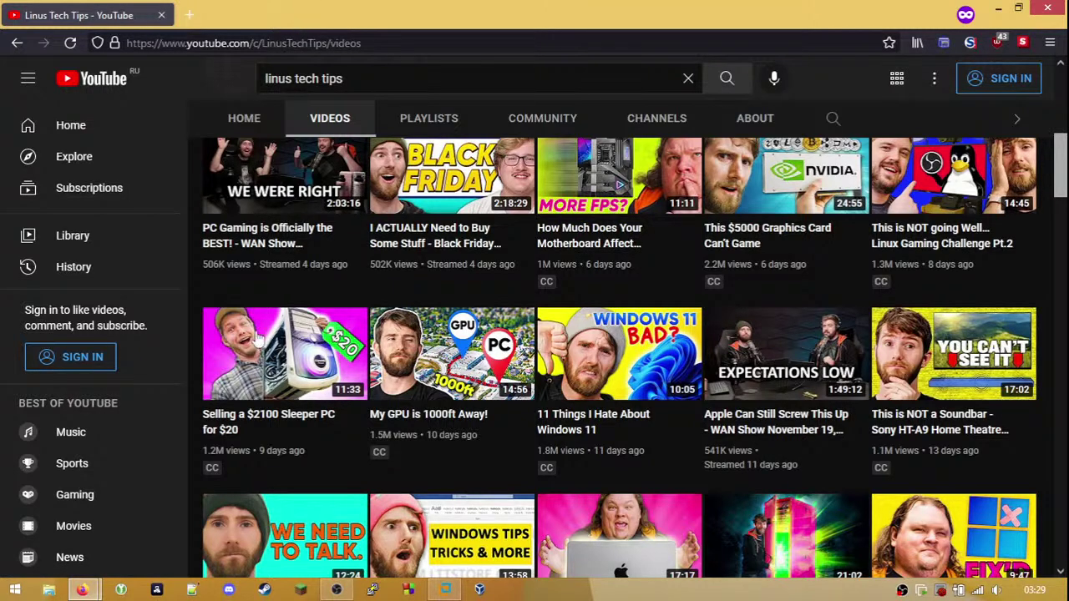
pyautogui.moveTo(431, 591)
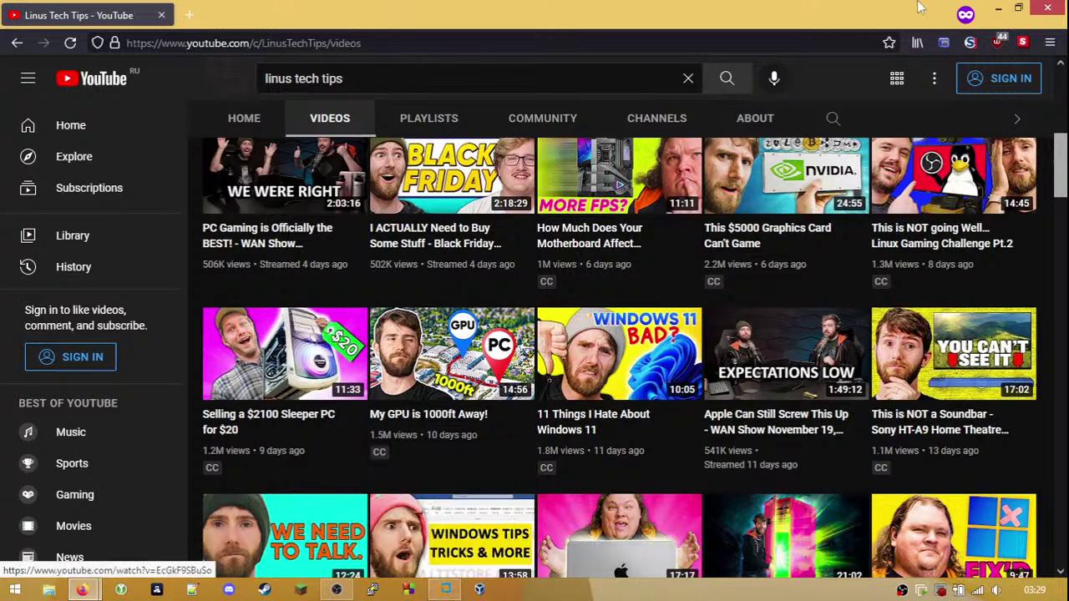
pyautogui.click(997, 10)
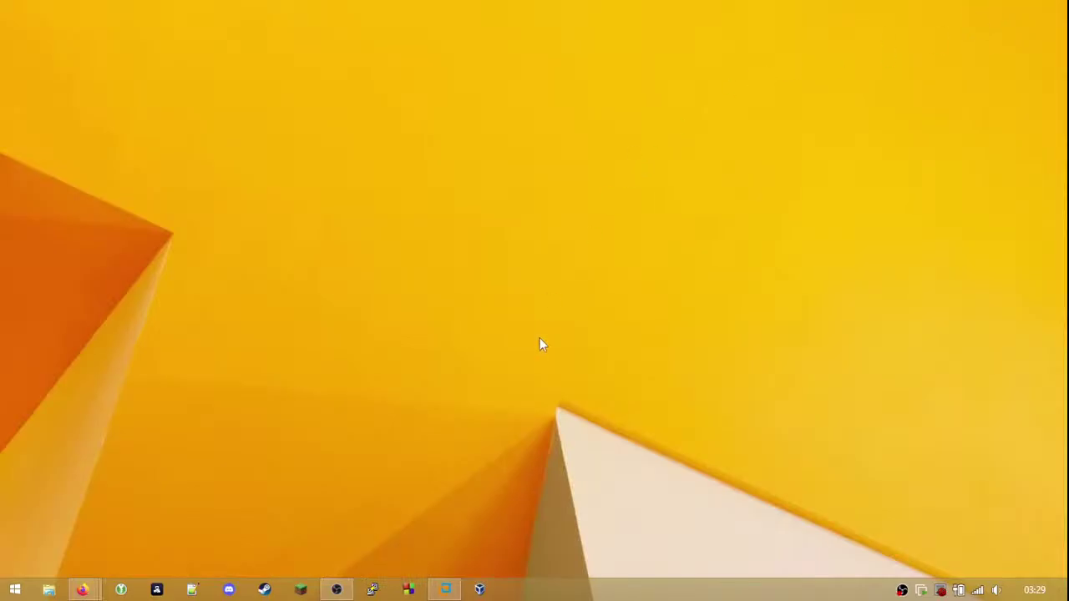
pyautogui.moveTo(82, 590)
pyautogui.click(272, 512)
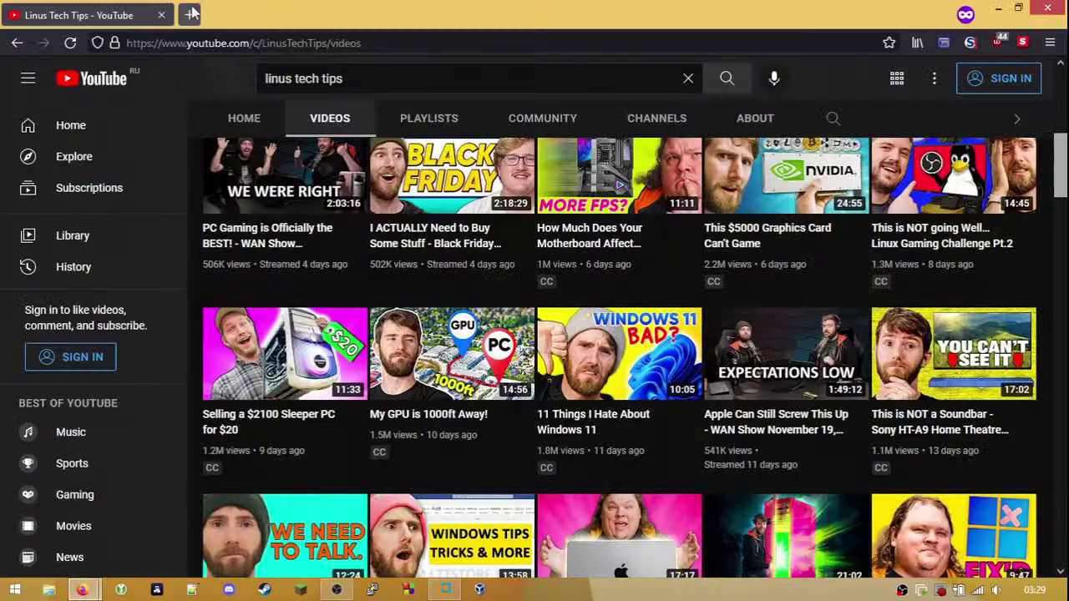
pyautogui.click(192, 13)
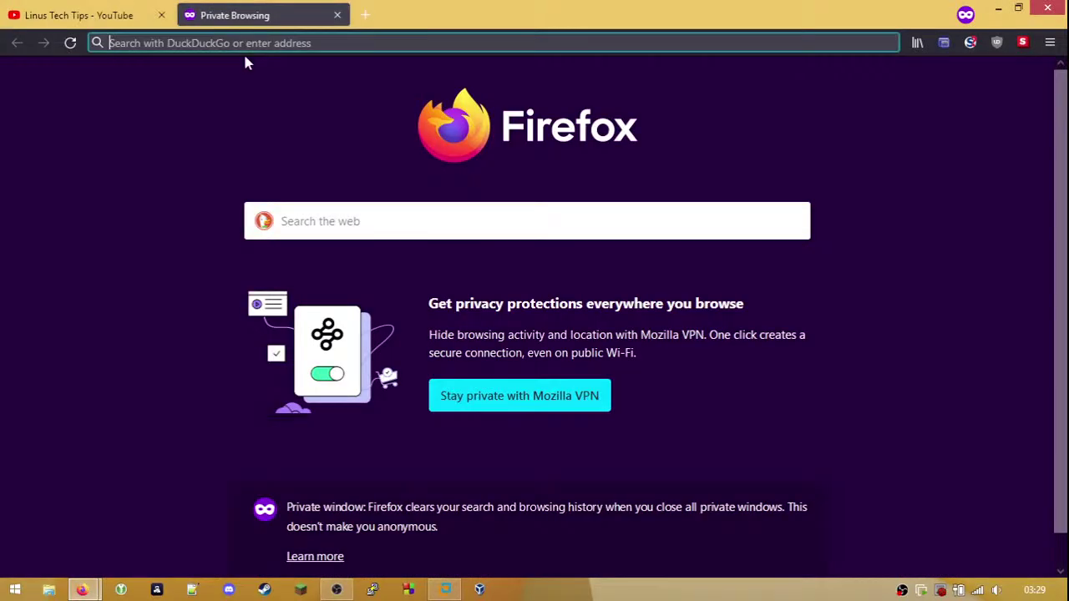
pyautogui.click(332, 15)
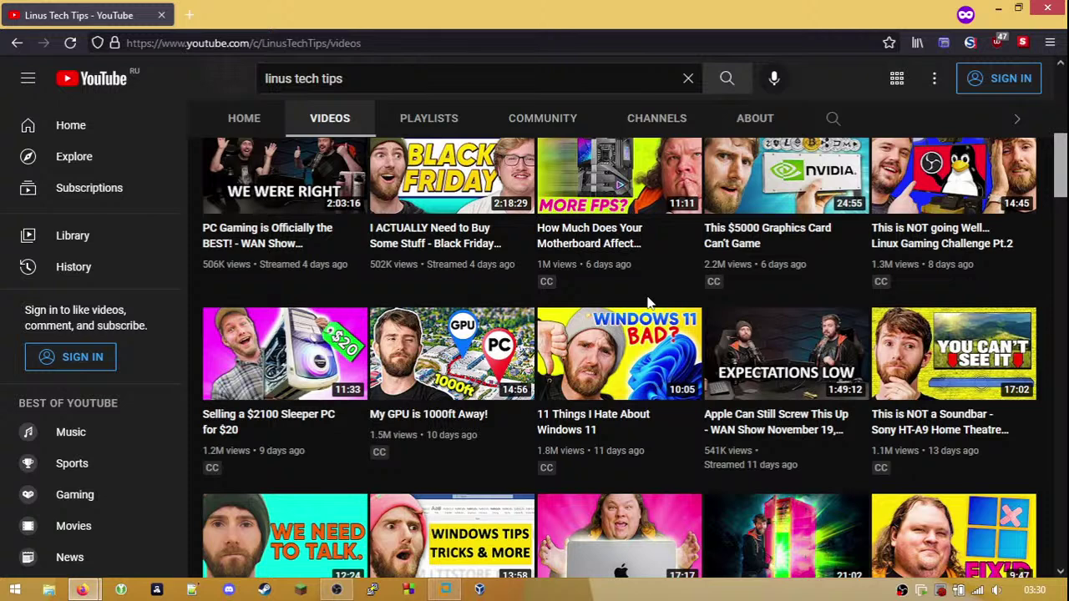
# - Enter a line of random characters in an empty Notepad++ document, clear it and return to the browser
pyautogui.click(192, 589)
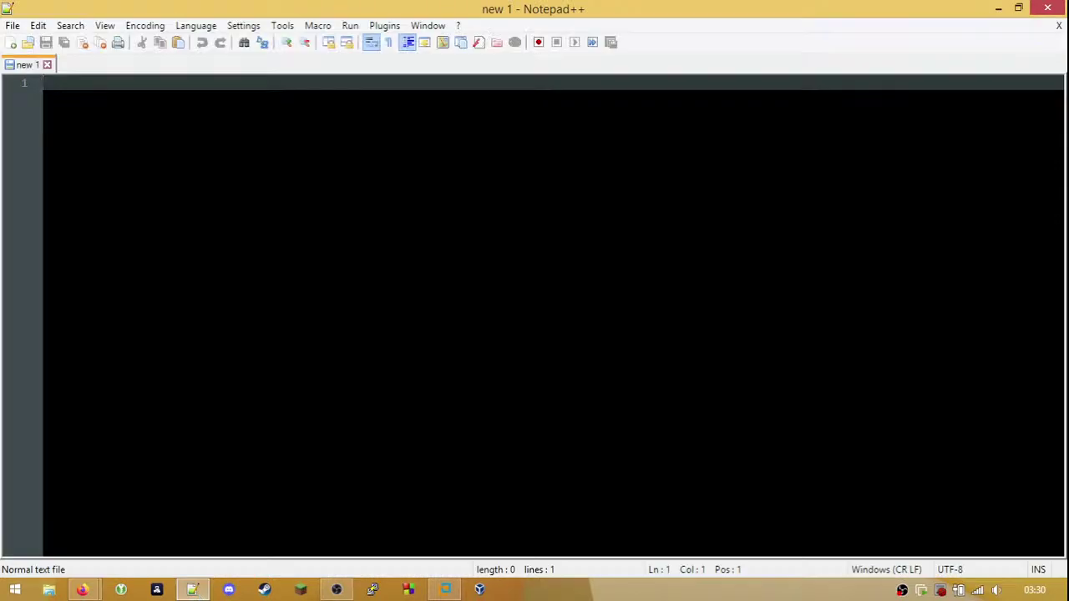
pyautogui.write('twsdfkjsdfsdfsdfsdfsldfksd;fskdflsd;f')
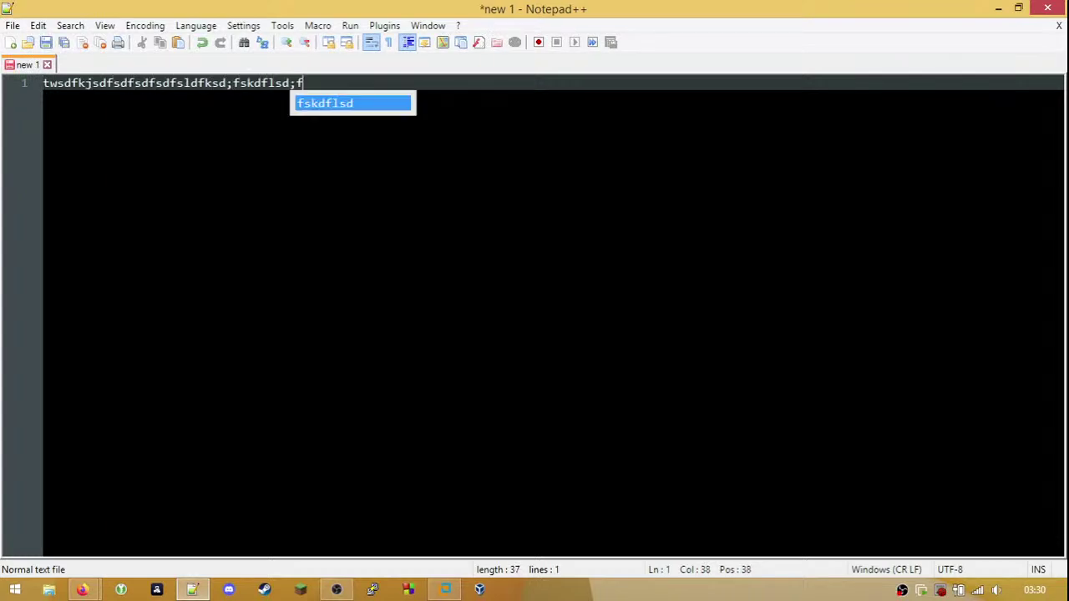
pyautogui.hotkey('ctrl', 'a')
pyautogui.press('BackSpace')
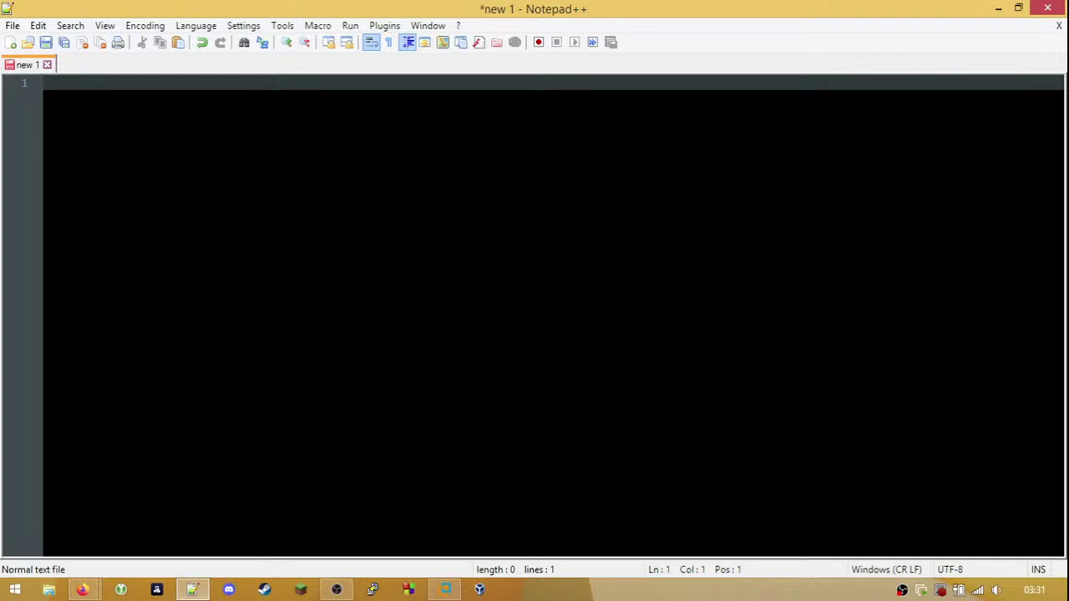
pyautogui.hotkey('alt', 'Tab')
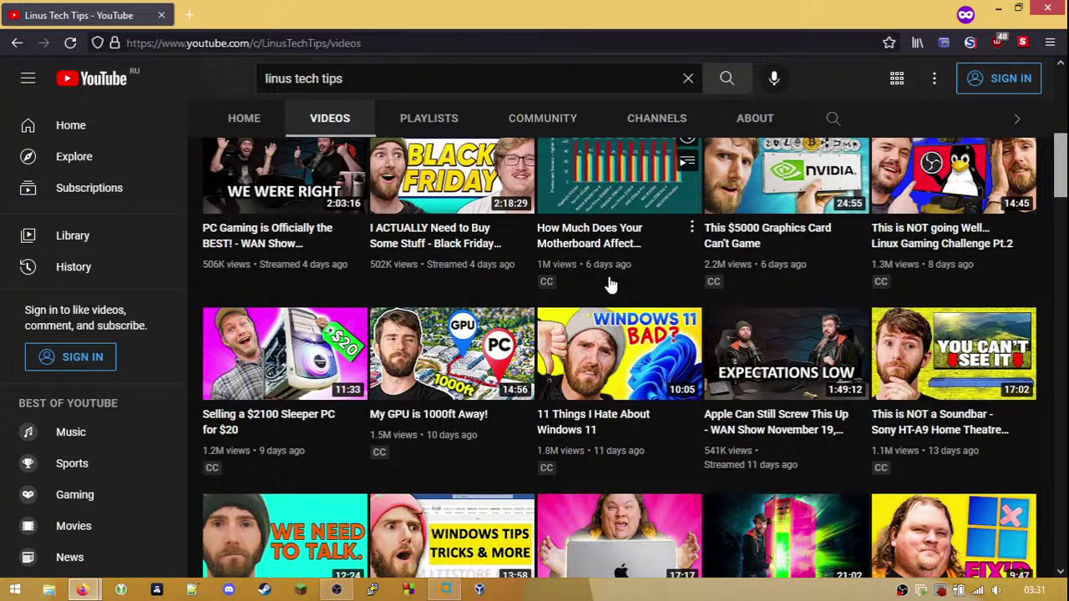
# - Search the web for pcpartpicker in a new tab and open the PCPartPicker System Builder result
pyautogui.scroll(-1, 592, 303)
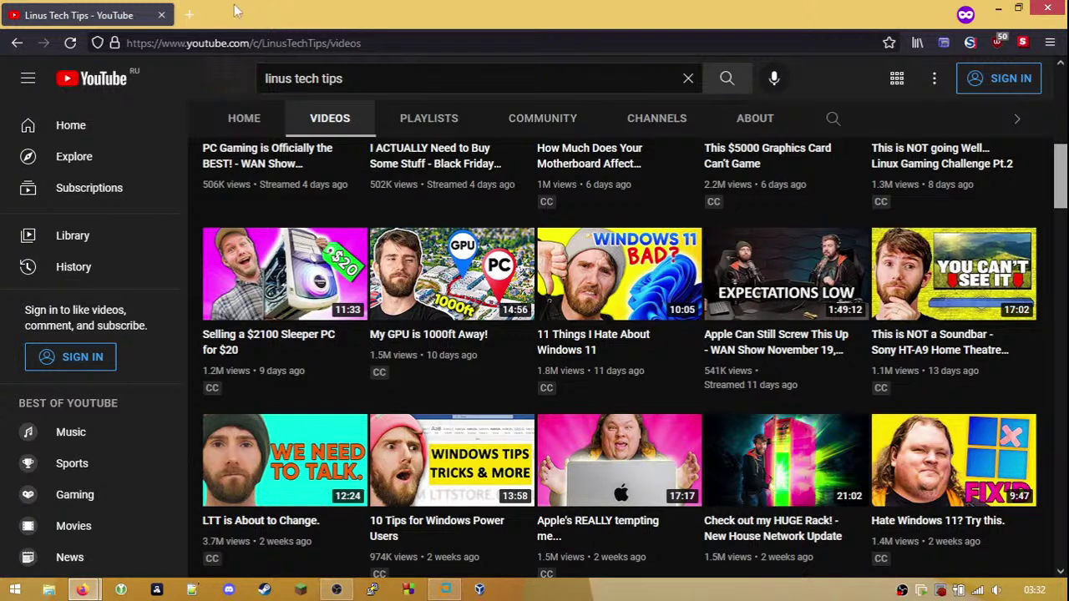
pyautogui.hotkey('ctrl', 't')
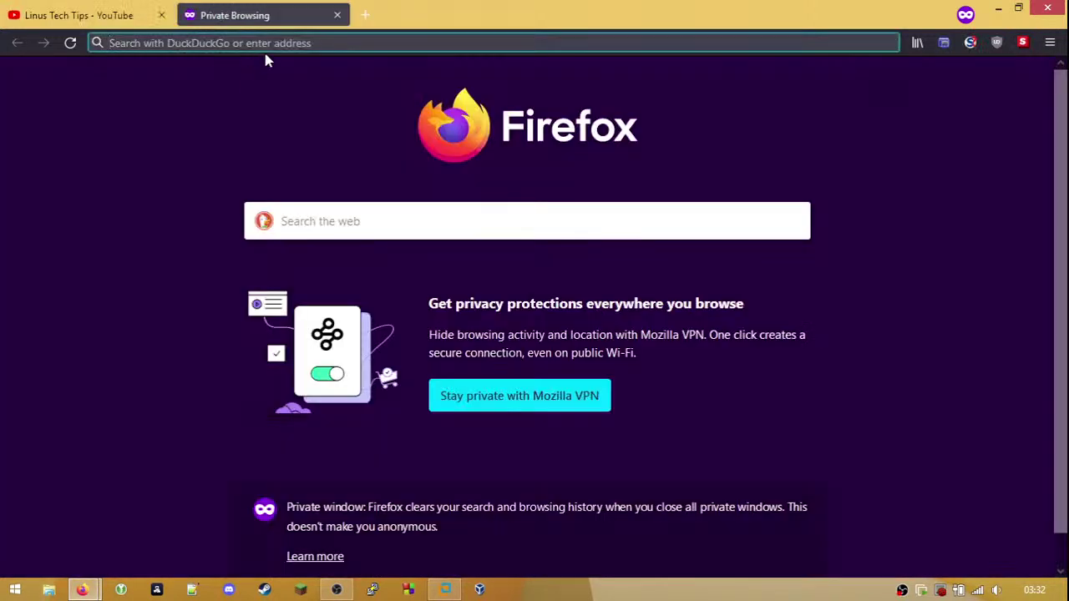
pyautogui.write('pcpar')
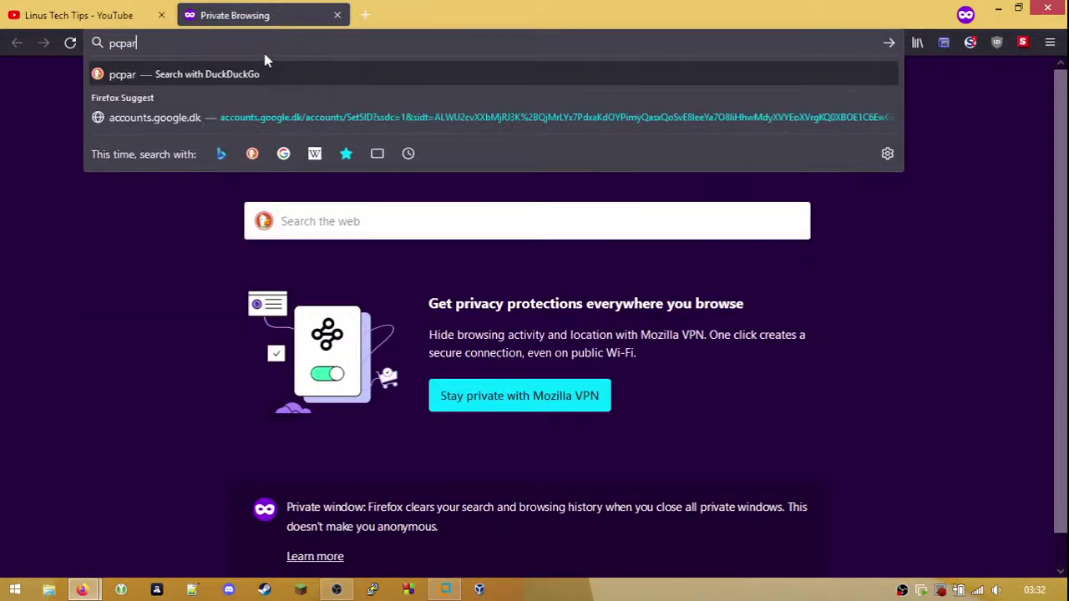
pyautogui.write('tpicker')
pyautogui.press('Return')
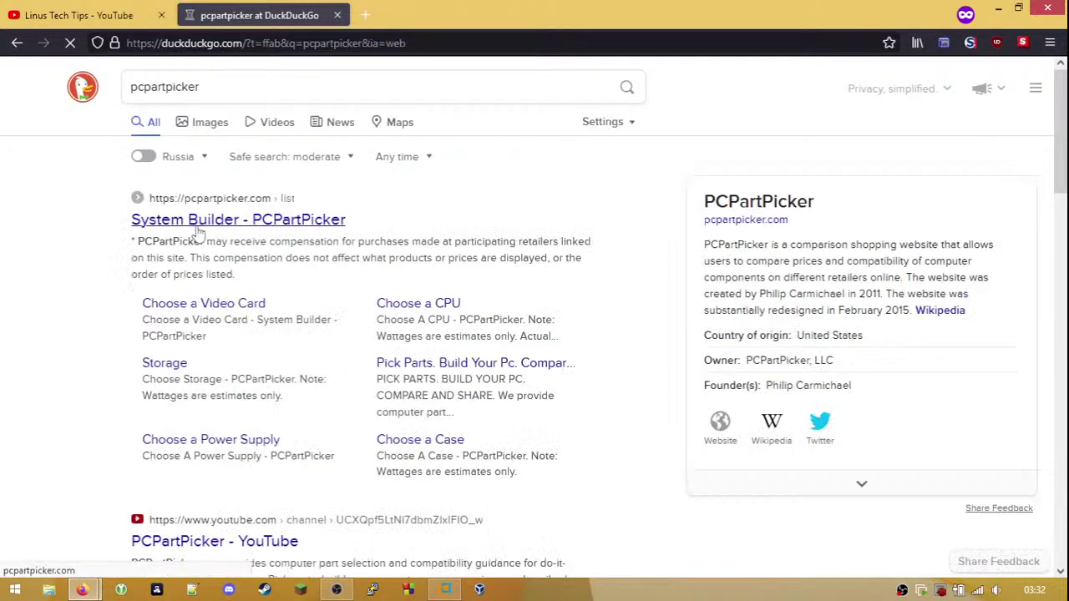
pyautogui.click(197, 220)
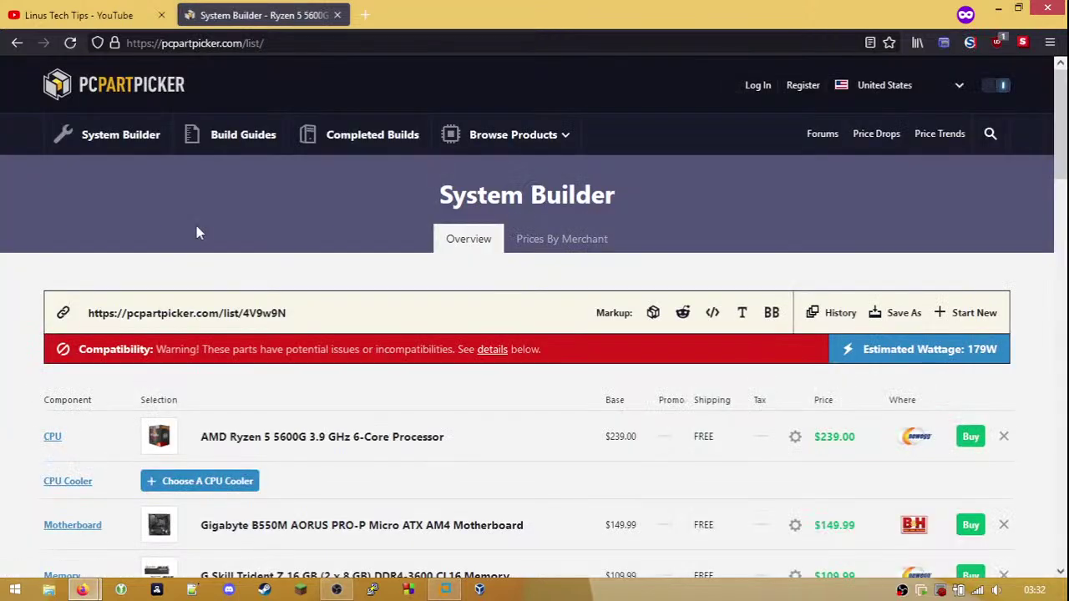
# - Look through the parts list and open the AMD Ryzen 5 5600G processor's product page in a new tab
pyautogui.scroll(-5, 197, 222)
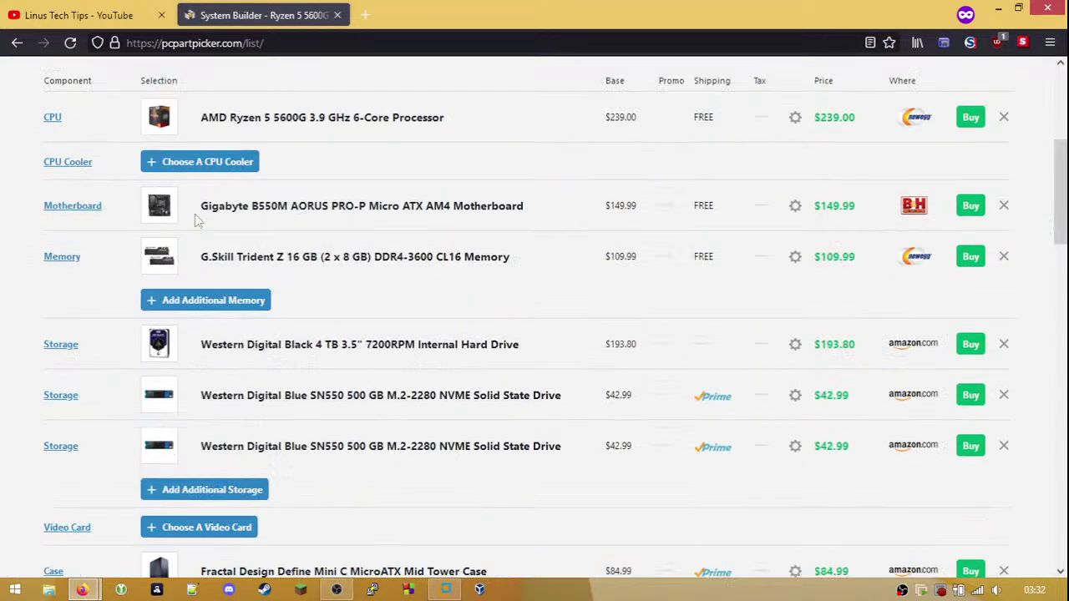
pyautogui.scroll(-4, 261, 374)
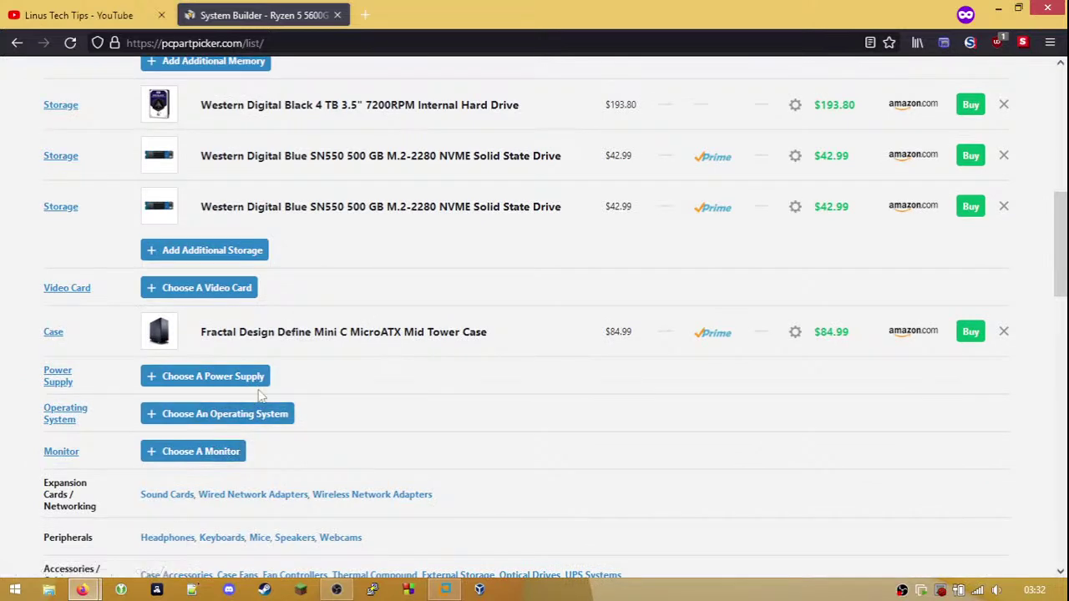
pyautogui.scroll(1, 243, 372)
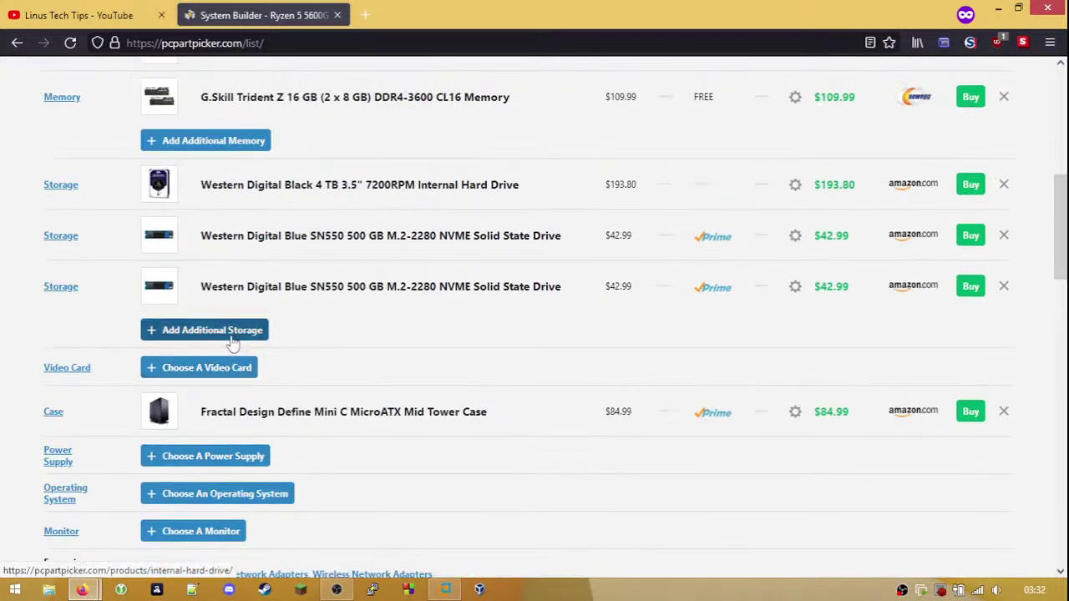
pyautogui.scroll(1, 240, 374)
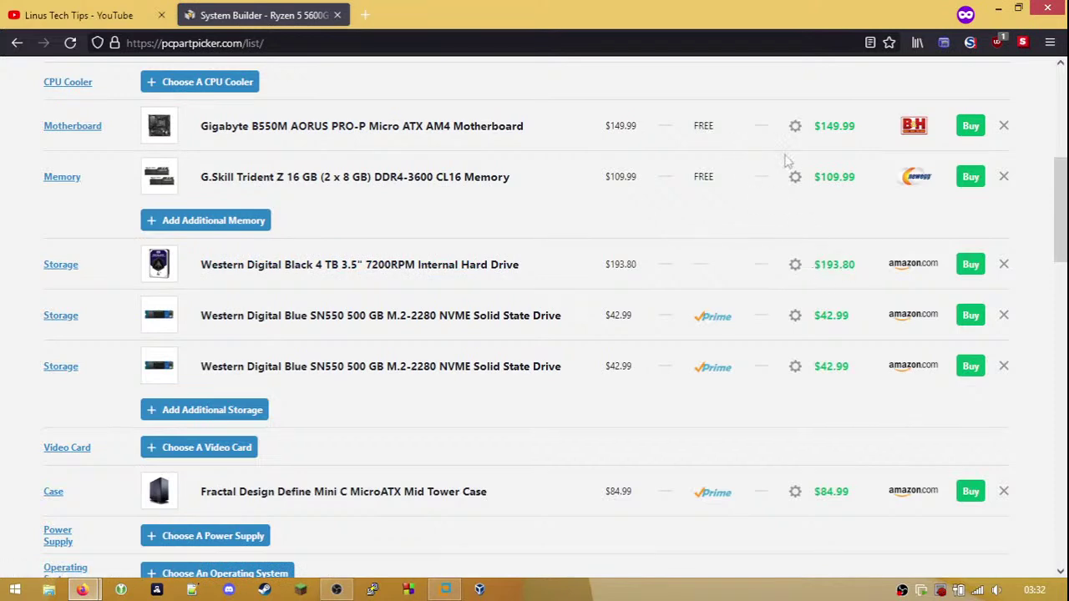
pyautogui.scroll(2, 788, 168)
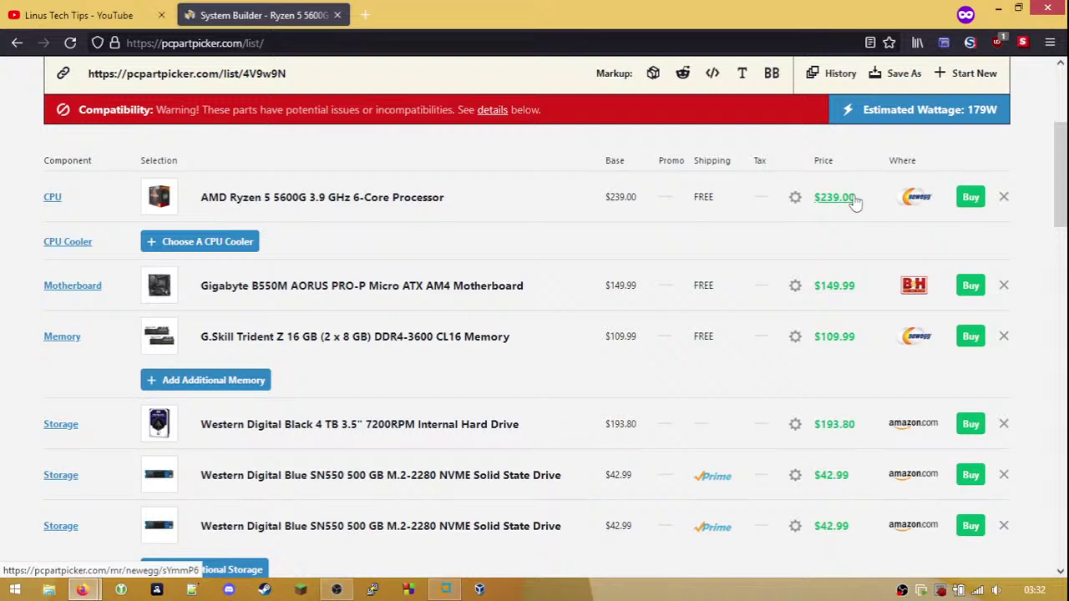
pyautogui.rightClick(299, 207)
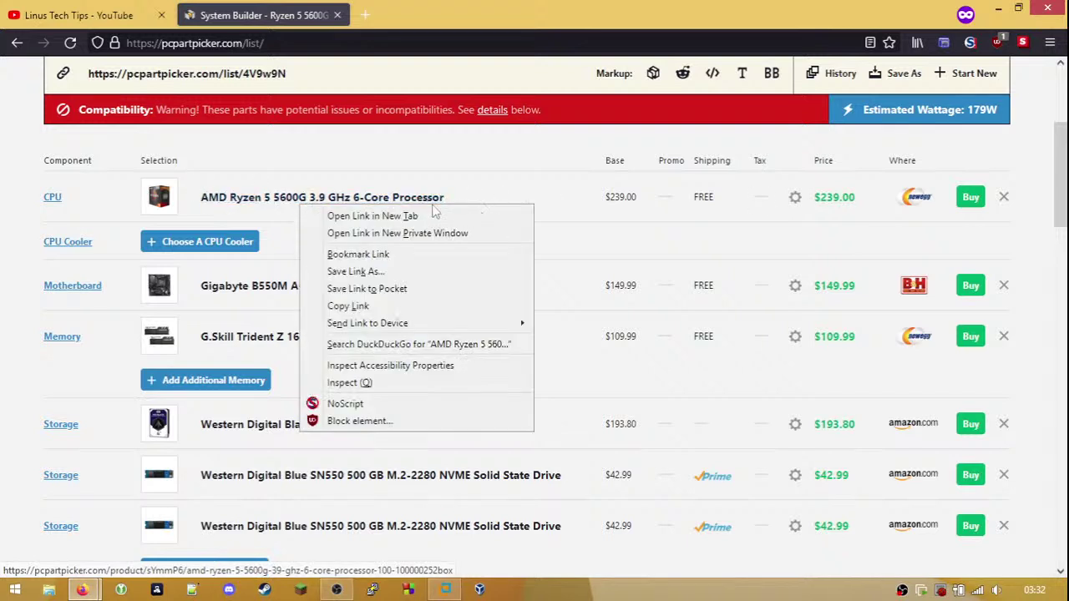
pyautogui.click(391, 215)
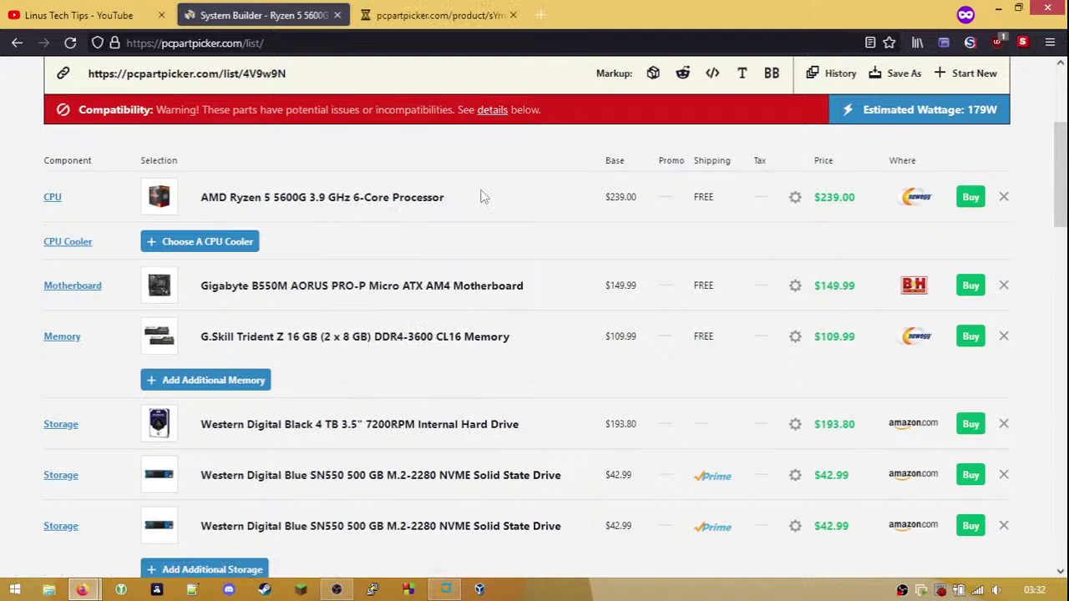
pyautogui.scroll(-2, 497, 121)
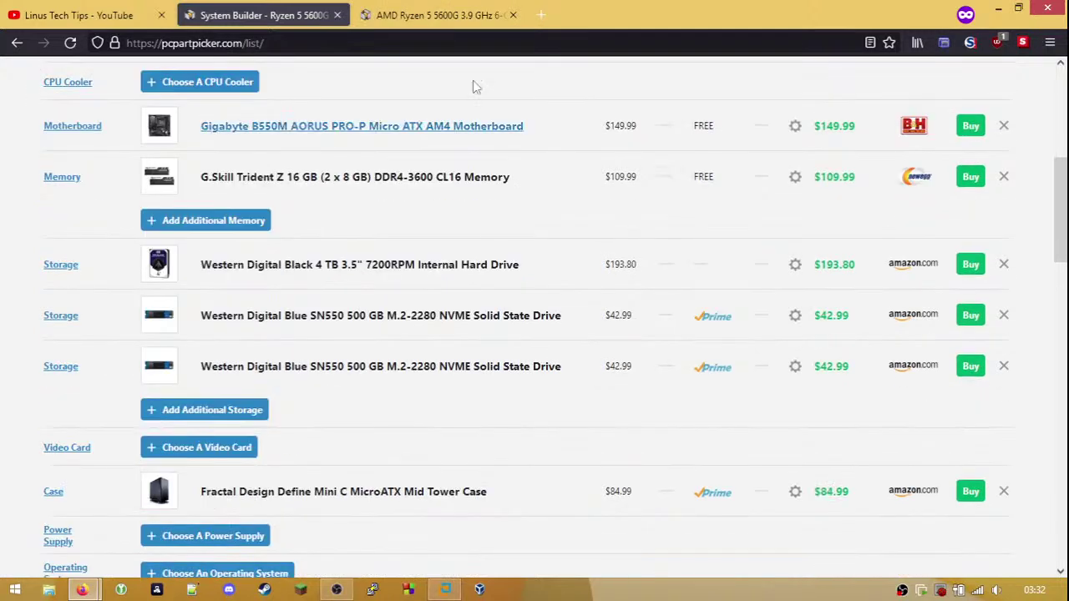
pyautogui.scroll(3, 530, 105)
pyautogui.click(402, 15)
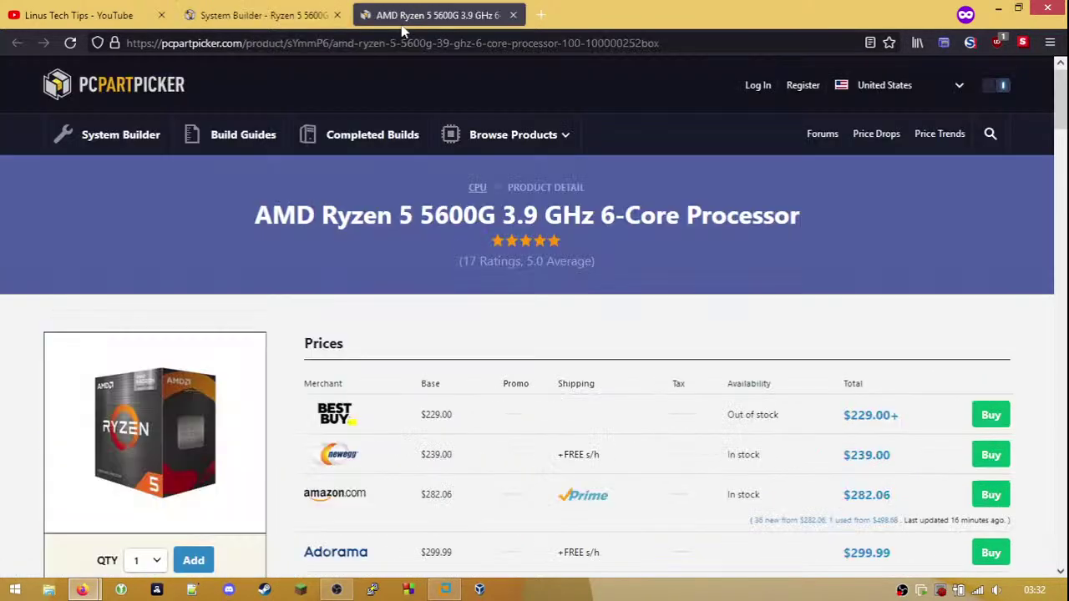
# - Set the processor's price history range to 60 days and examine the merchants' price graph
pyautogui.scroll(-2, 474, 232)
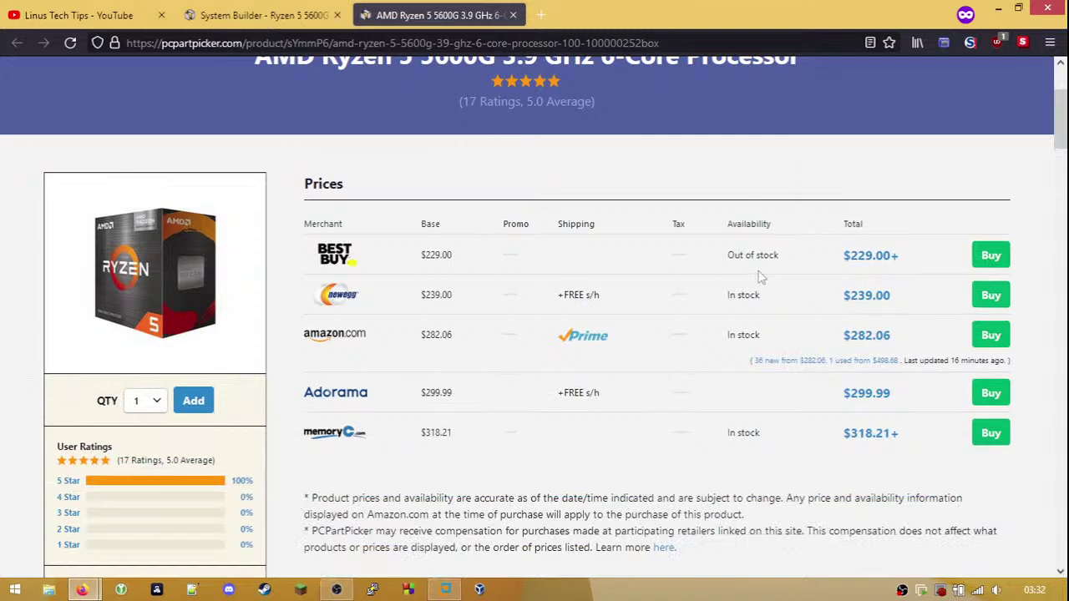
pyautogui.scroll(-6, 835, 346)
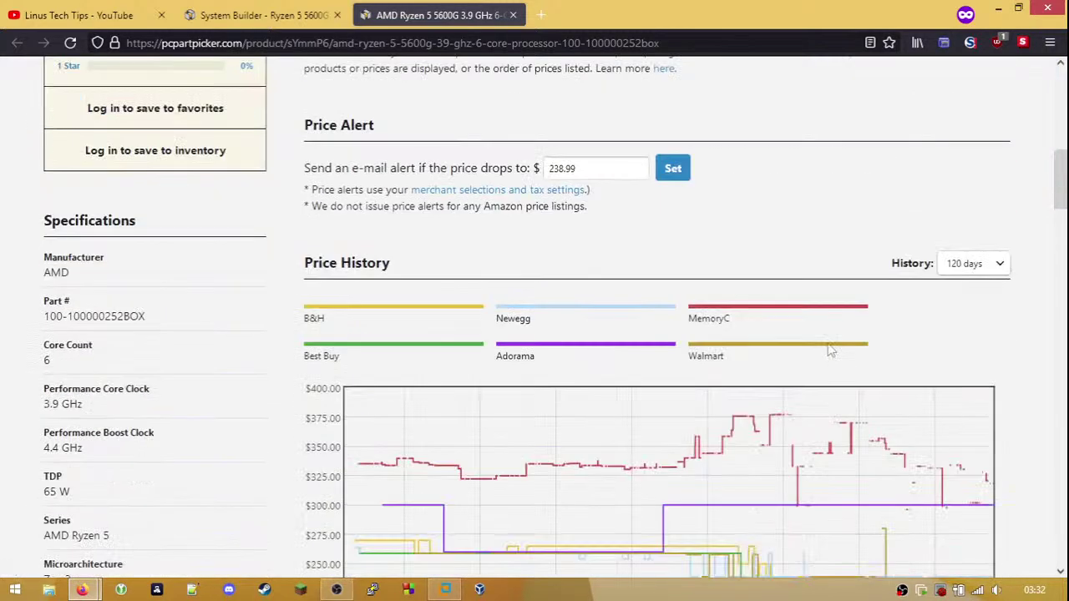
pyautogui.scroll(-1, 832, 351)
pyautogui.click(995, 184)
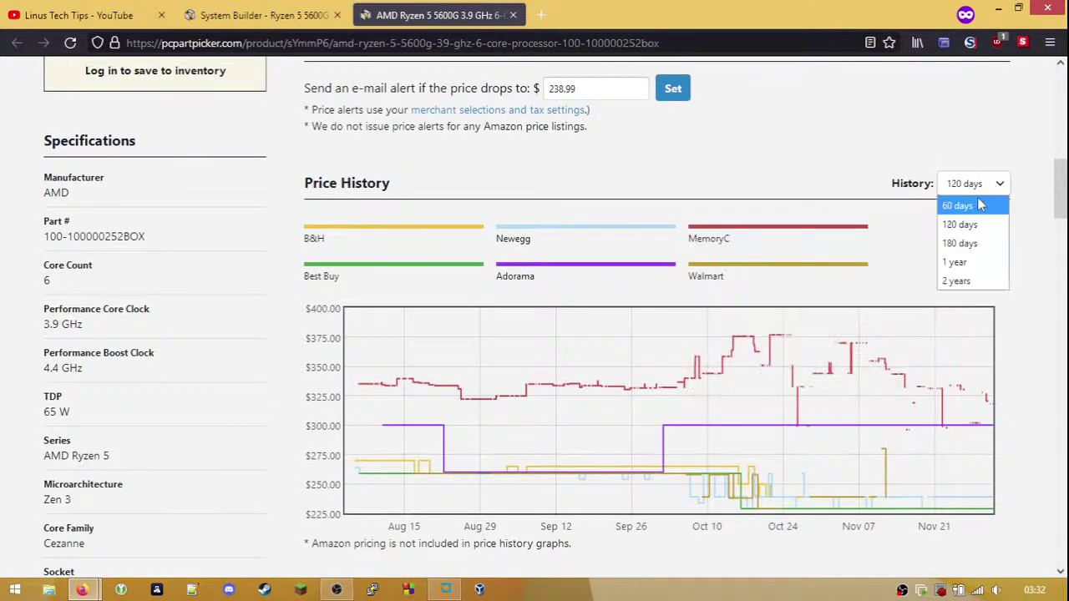
pyautogui.click(981, 205)
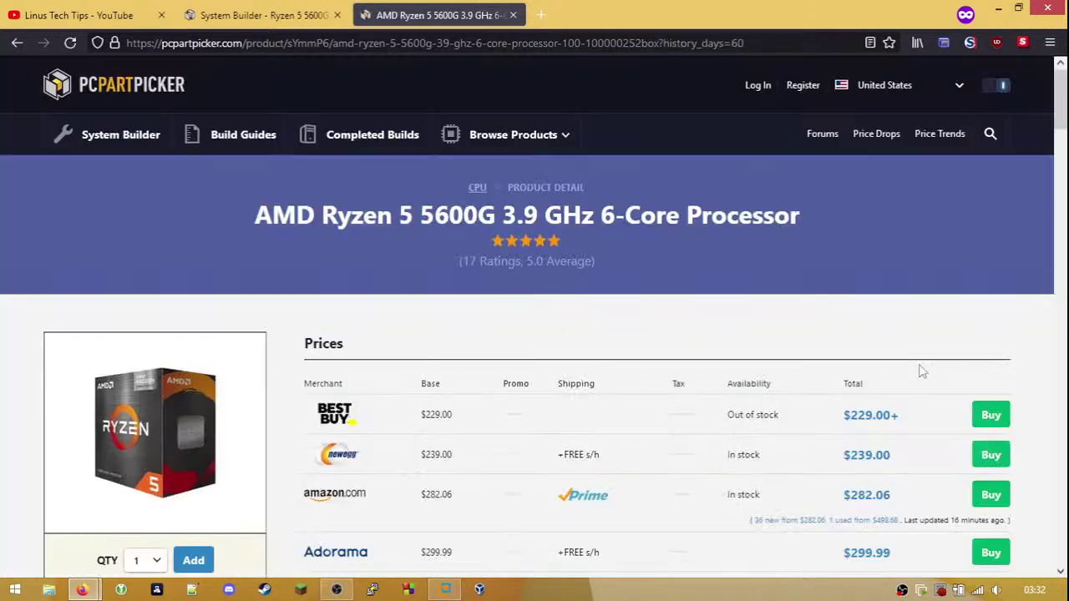
pyautogui.scroll(-2, 923, 372)
pyautogui.scroll(-7, 920, 363)
pyautogui.moveTo(994, 345)
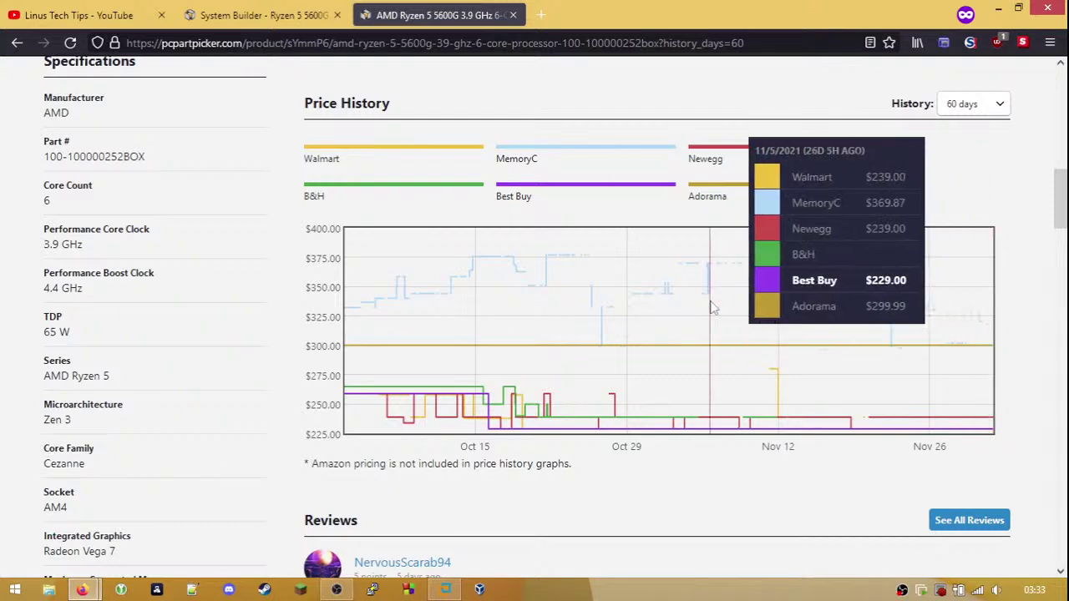
pyautogui.scroll(-2, 736, 293)
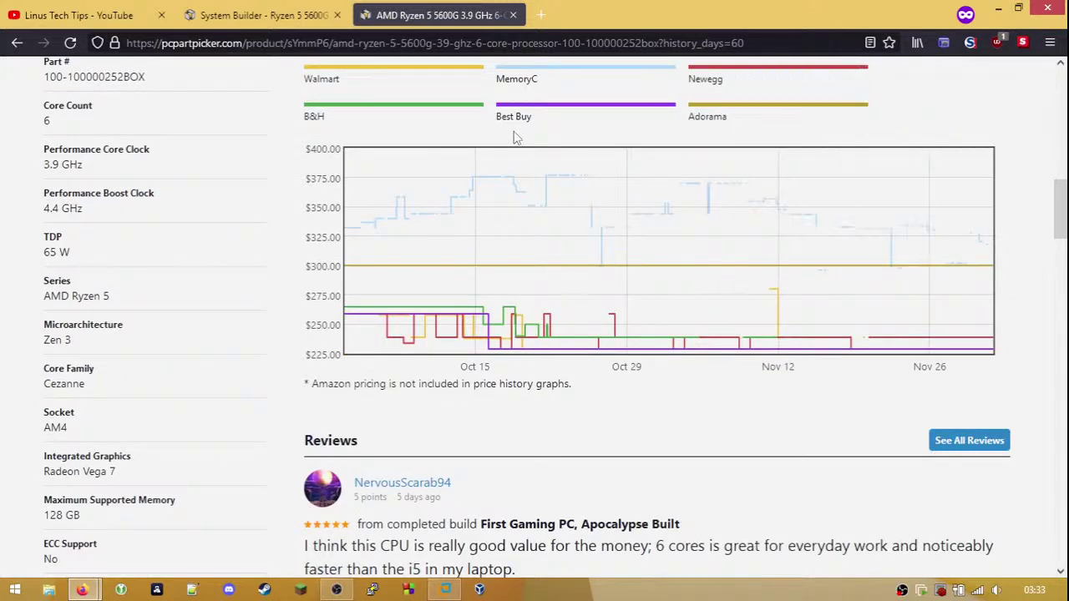
# - Close the processor's page and review the System Builder parts list with its prices, from the CPU to the monitor
pyautogui.click(512, 11)
pyautogui.scroll(-2, 457, 193)
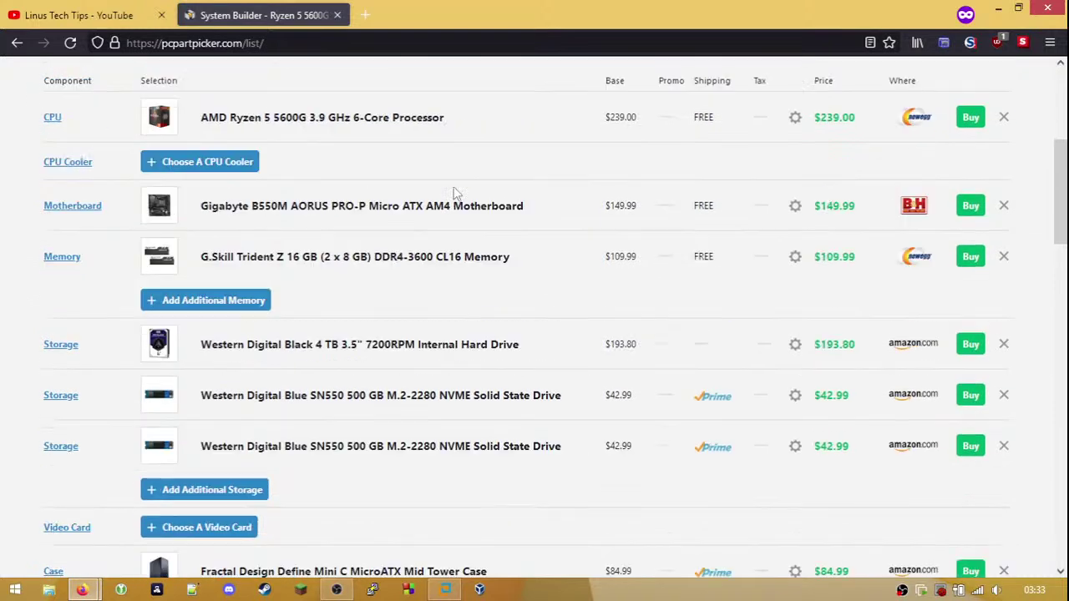
pyautogui.moveTo(852, 347); pyautogui.dragTo(819, 350)
pyautogui.click(819, 349)
pyautogui.scroll(-2, 616, 354)
pyautogui.scroll(3, 615, 354)
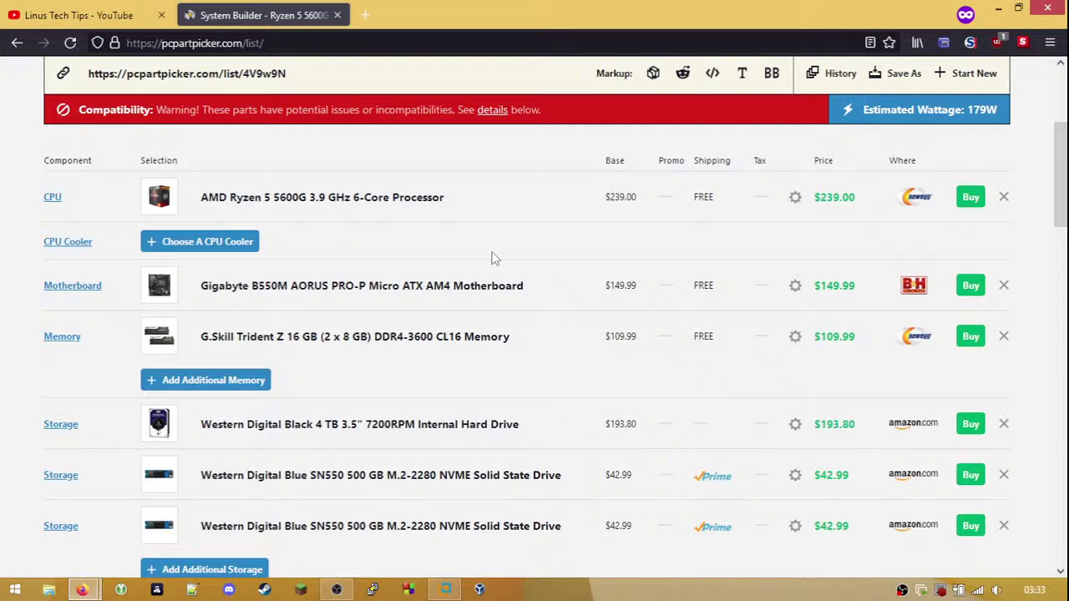
pyautogui.scroll(-4, 493, 259)
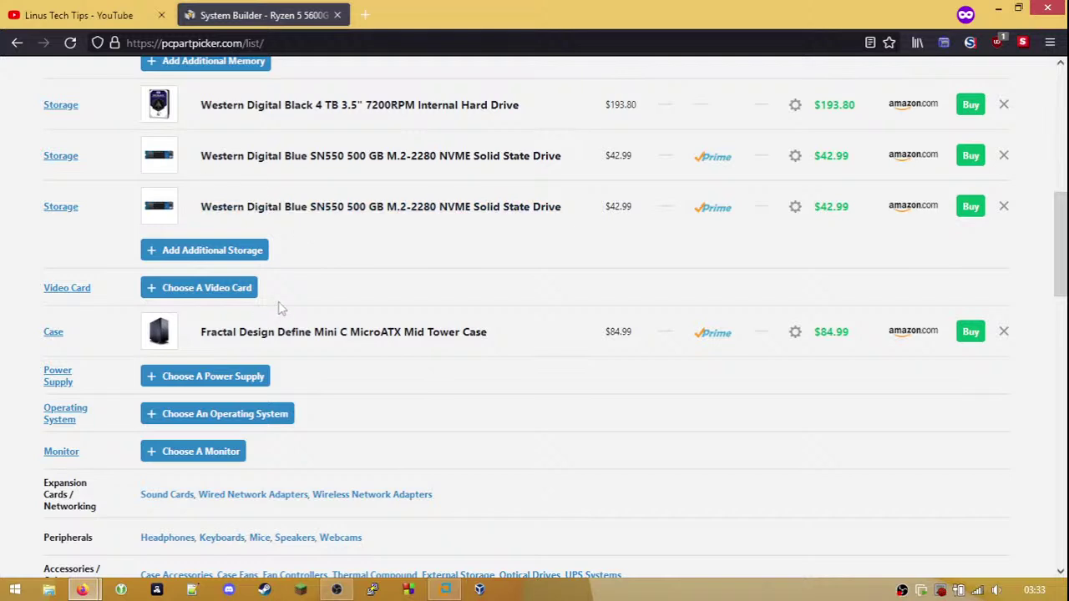
# - Switch to the Windows 10 virtual machine, open its taskbar settings and toggle the badges on taskbar buttons off and on again
pyautogui.click(446, 590)
pyautogui.hotkey('alt', 'F4')
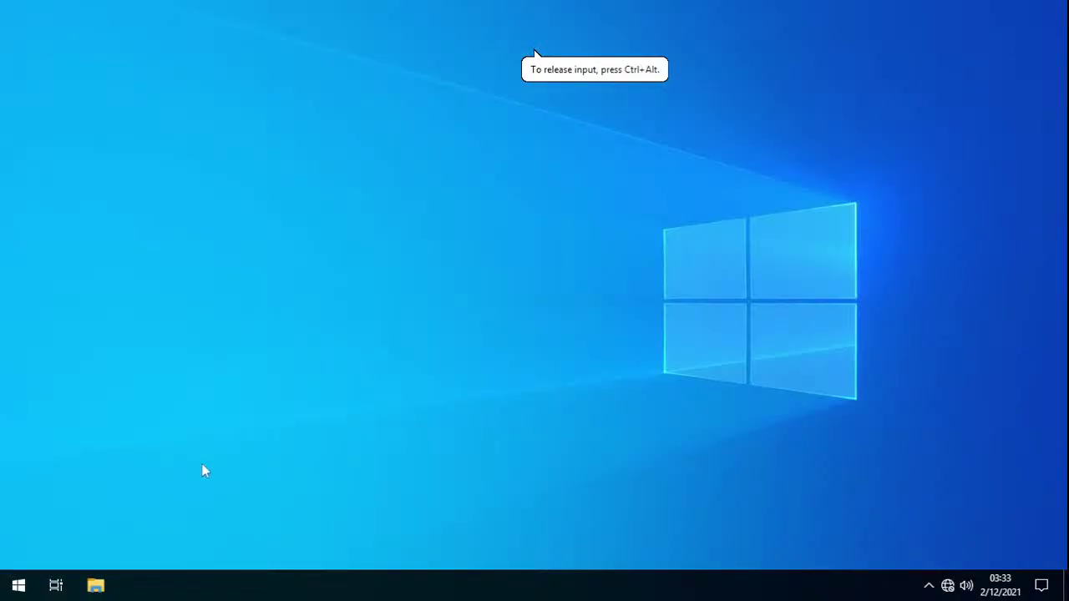
pyautogui.rightClick(169, 590)
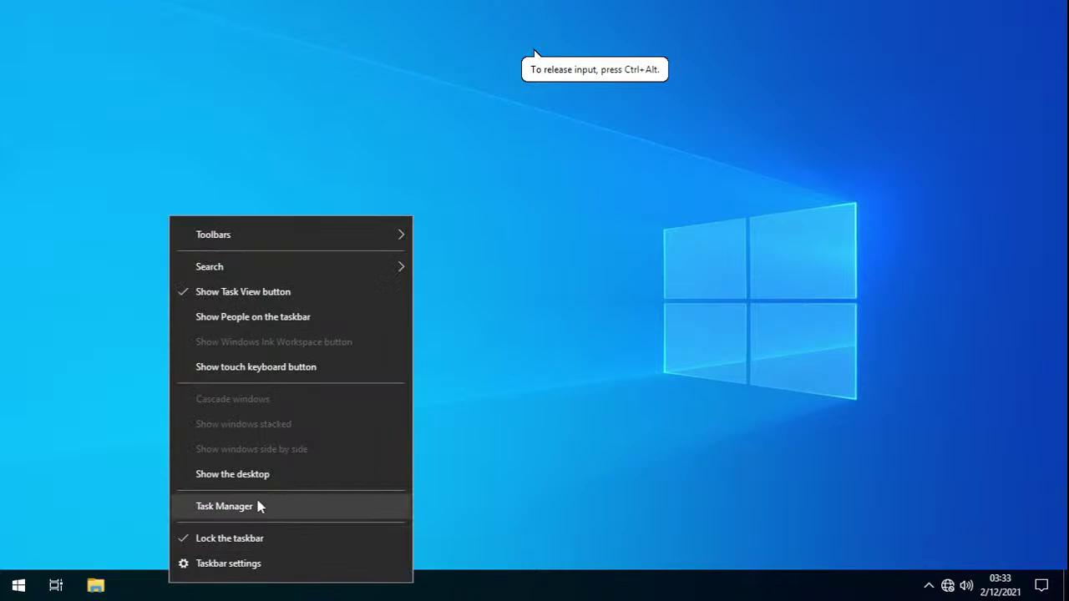
pyautogui.click(256, 571)
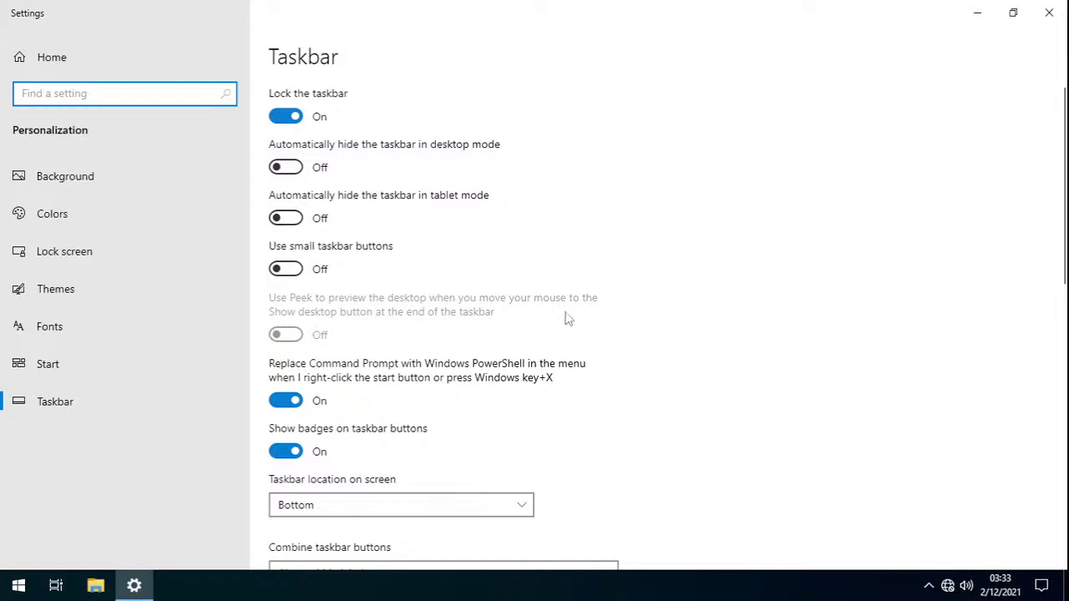
pyautogui.click(303, 456)
pyautogui.click(299, 455)
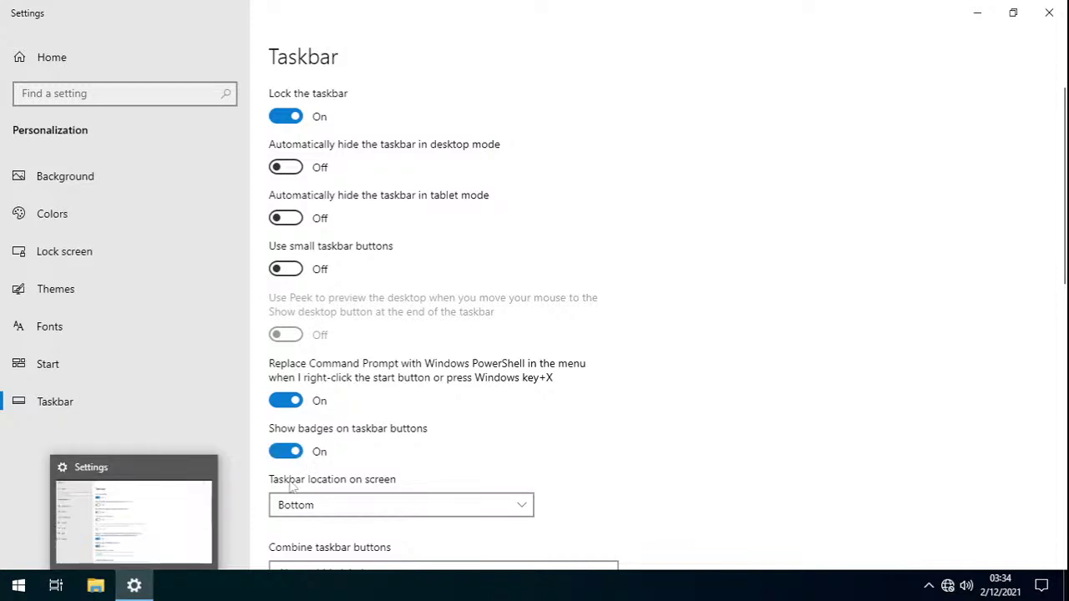
# - Switch the badges on taskbar buttons off and on, turn on small taskbar buttons and close the Settings window
pyautogui.click(288, 452)
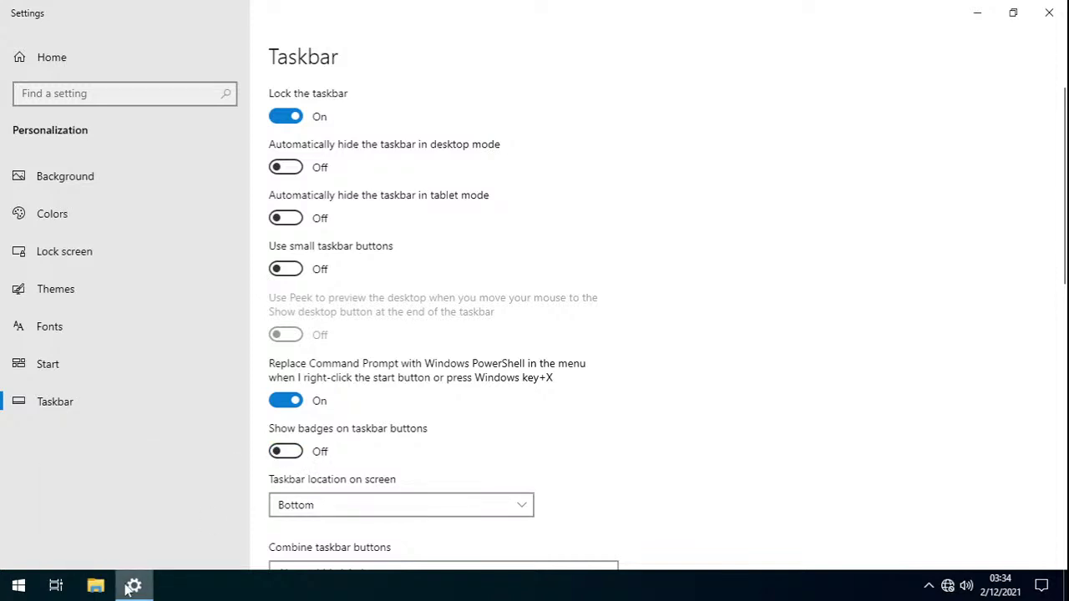
pyautogui.click(286, 452)
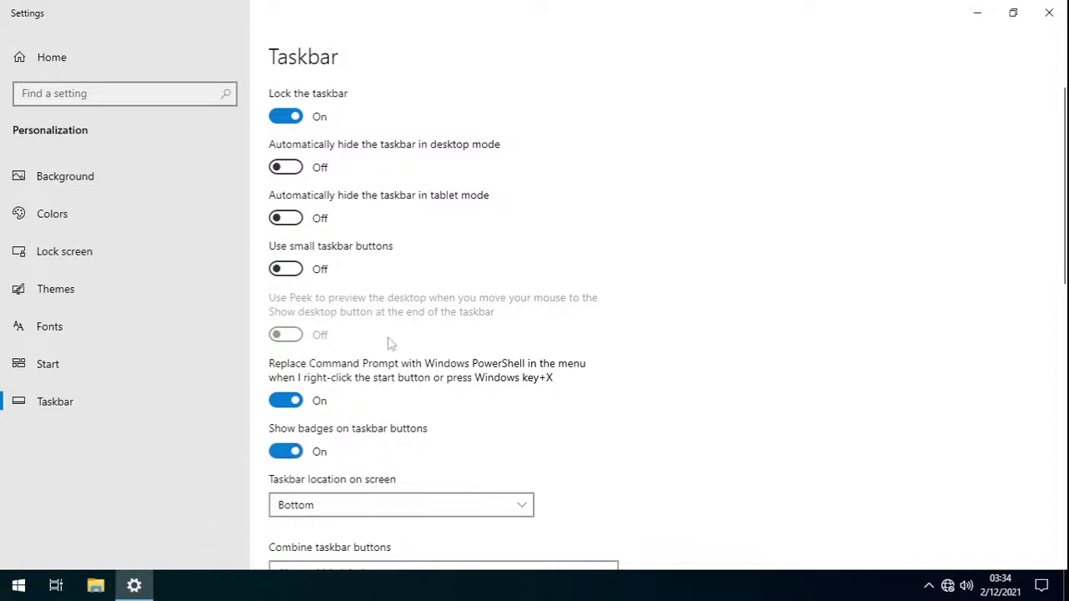
pyautogui.click(292, 269)
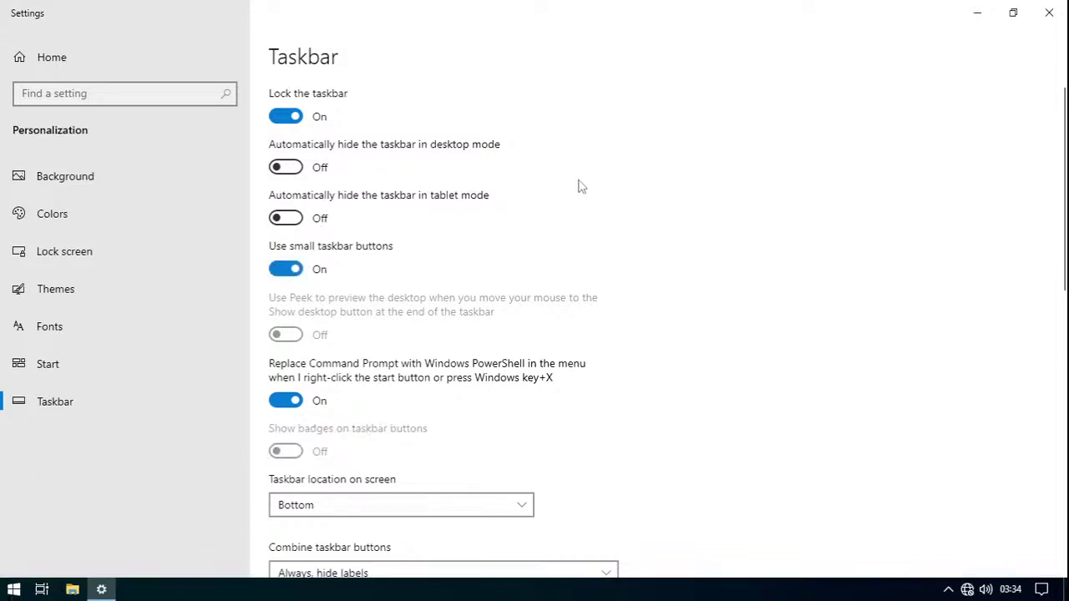
pyautogui.click(1013, 13)
pyautogui.click(1008, 79)
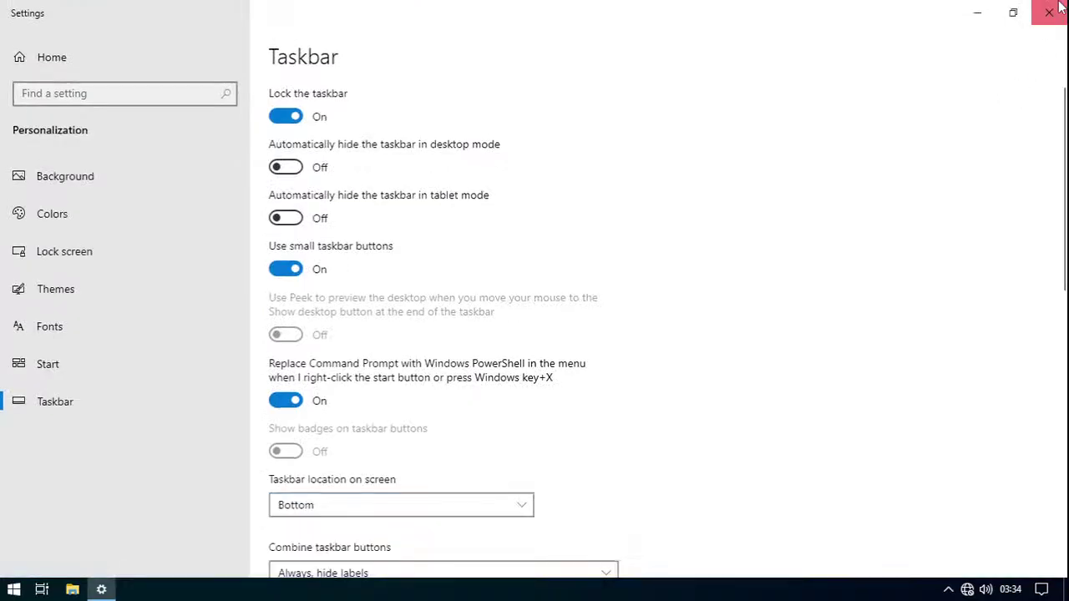
pyautogui.click(1049, 13)
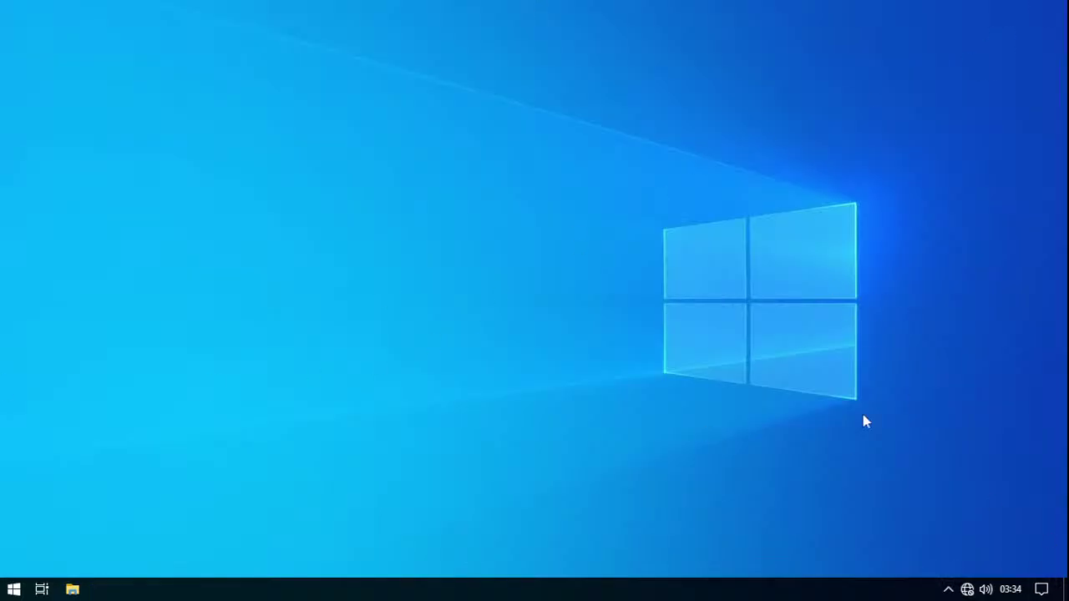
# - Shut down the Windows 10 guest system from within the virtual machine
pyautogui.click(13, 589)
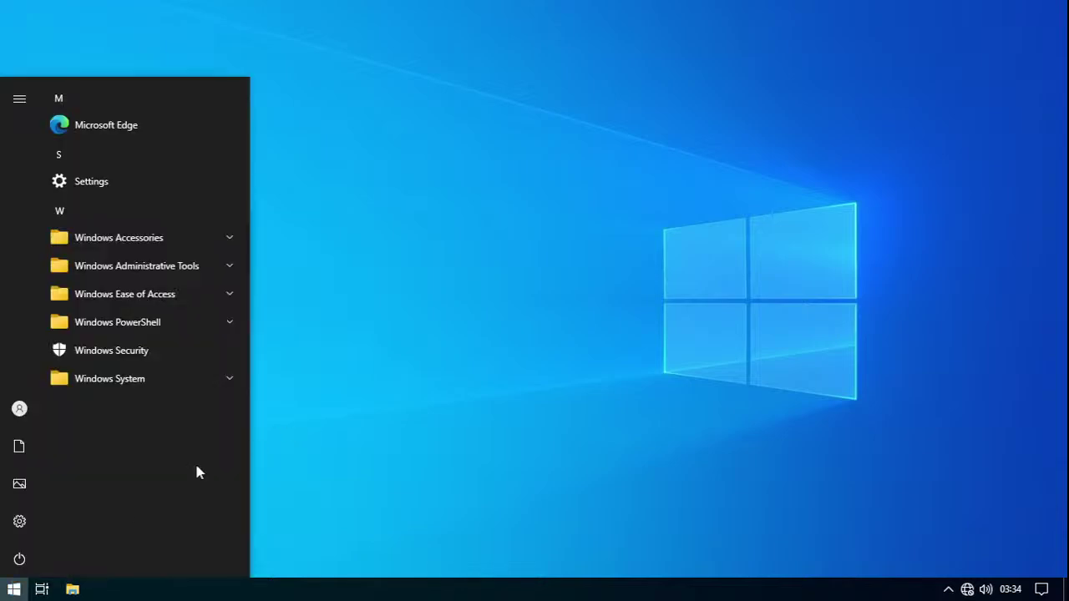
pyautogui.click(29, 554)
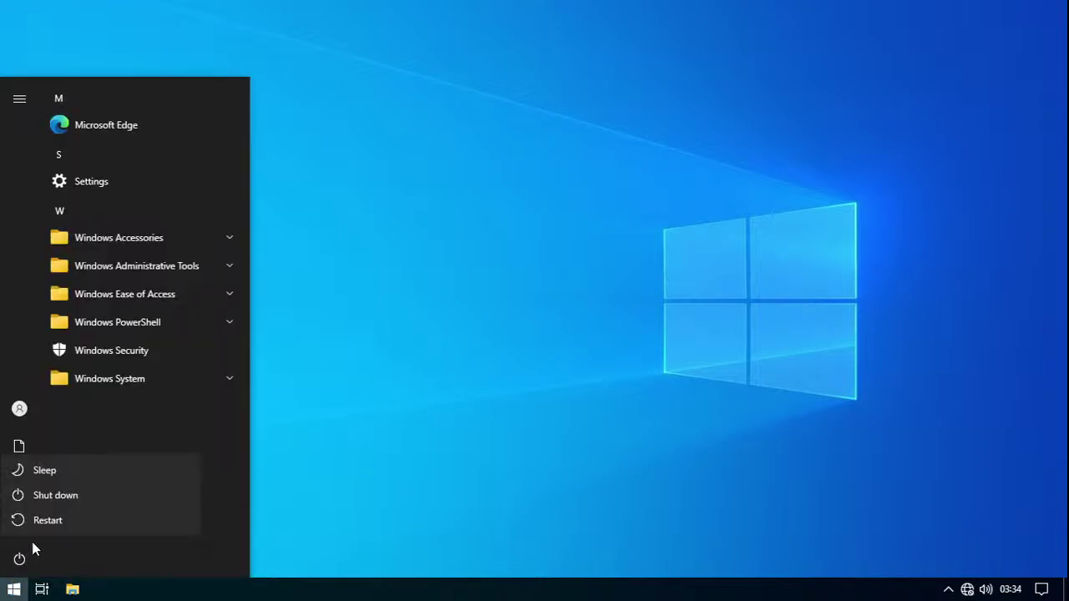
pyautogui.click(73, 497)
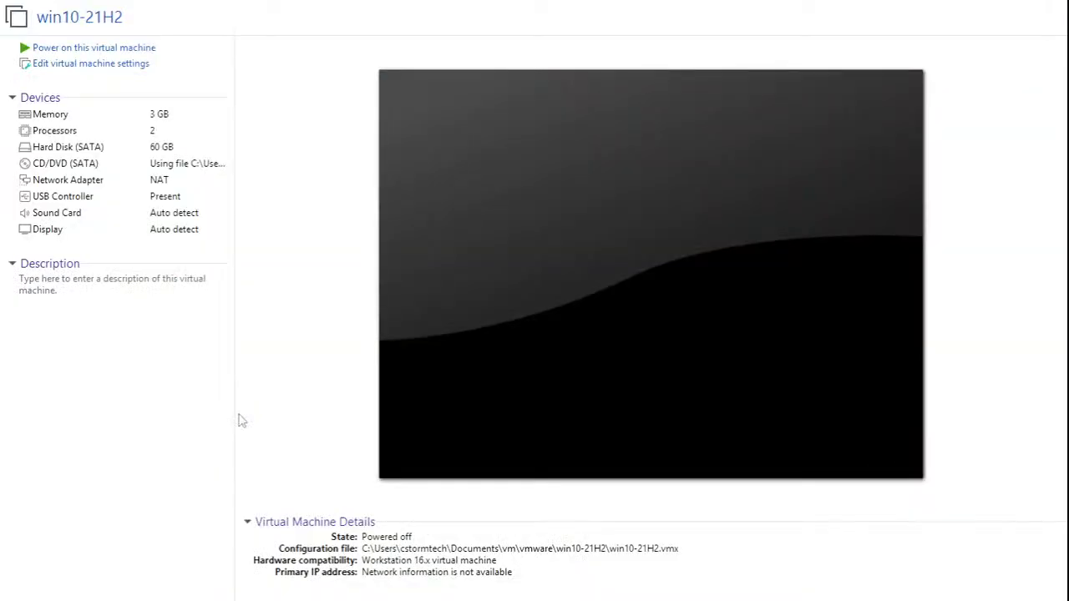
# - Open the About VMware Workstation information, examine the version number and close the dialog
pyautogui.moveTo(643, 7)
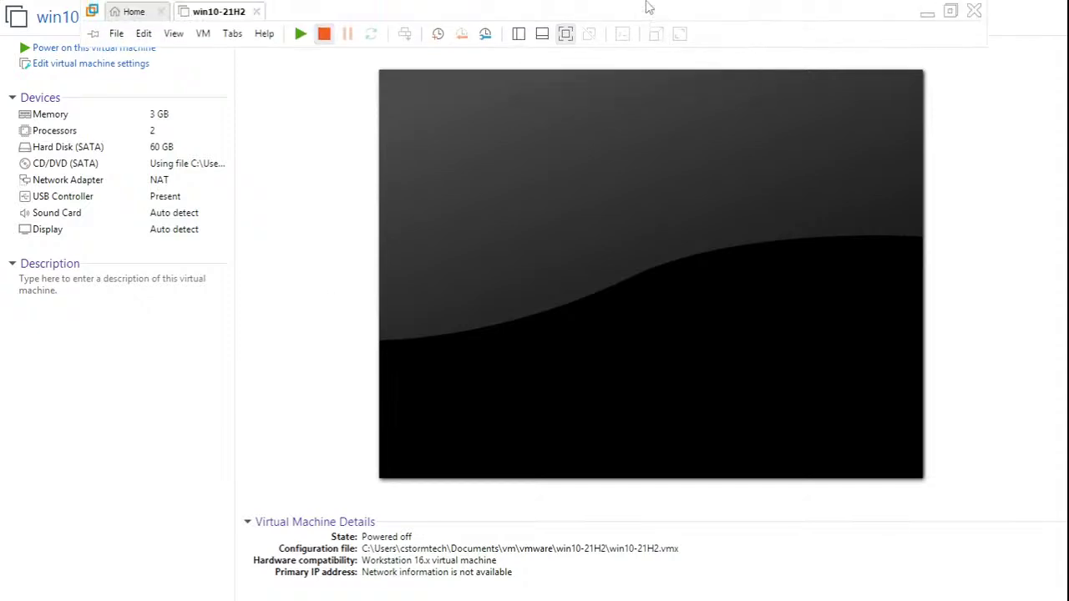
pyautogui.click(266, 33)
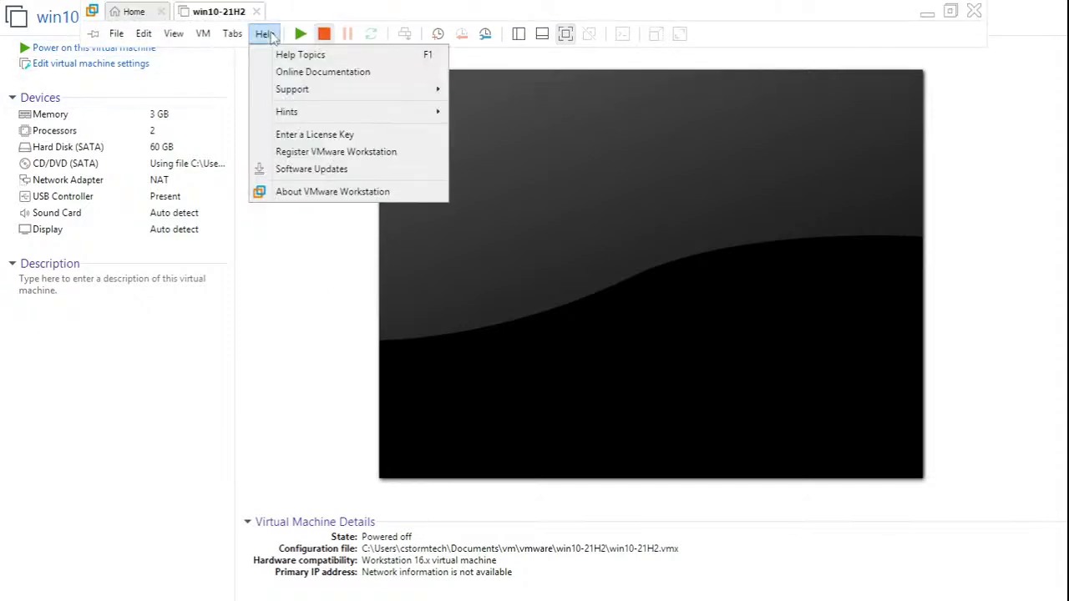
pyautogui.click(325, 191)
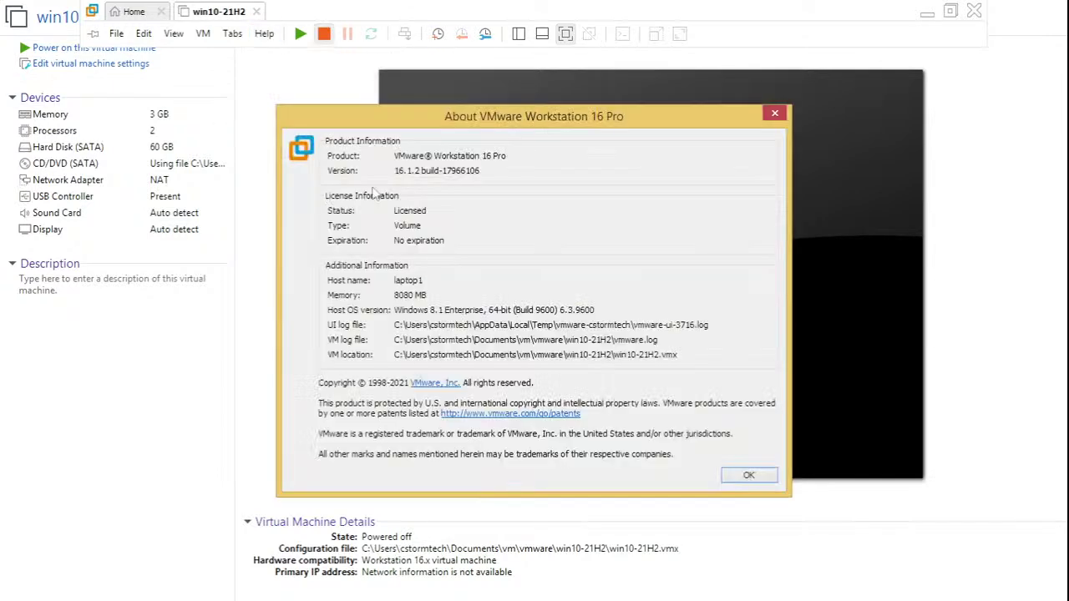
pyautogui.moveTo(397, 170)
pyautogui.mouseDown()
pyautogui.moveTo(431, 171)
pyautogui.moveTo(391, 173)
pyautogui.mouseUp()
pyautogui.click(431, 170)
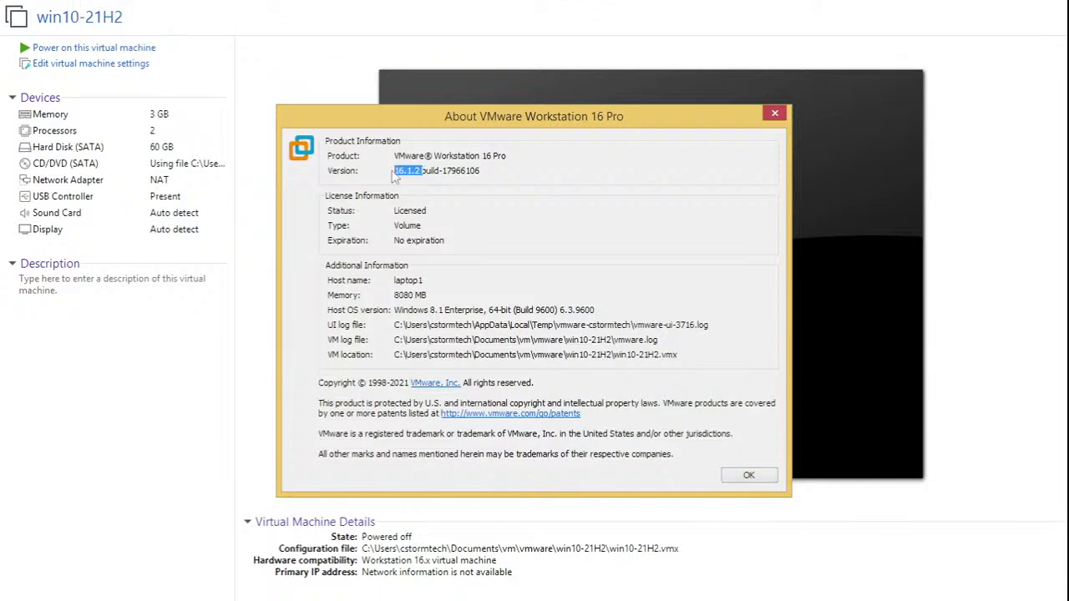
pyautogui.click(414, 169)
pyautogui.click(763, 476)
# - Switch to Firefox and look up "vmware workstation" in a new tab, opening its Wikipedia article
pyautogui.moveTo(886, 12)
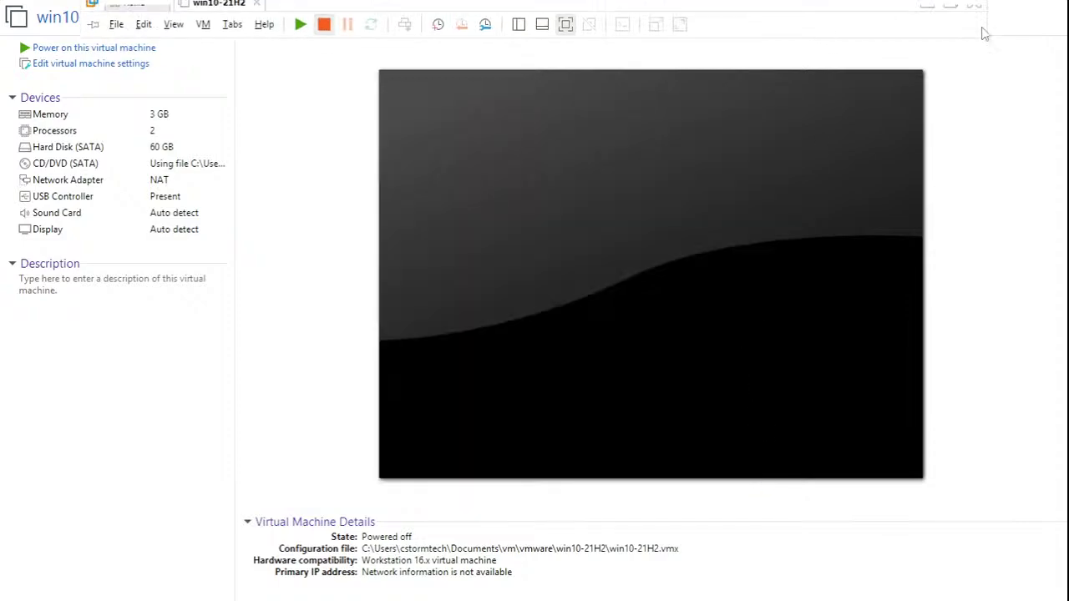
pyautogui.click(929, 14)
pyautogui.click(372, 9)
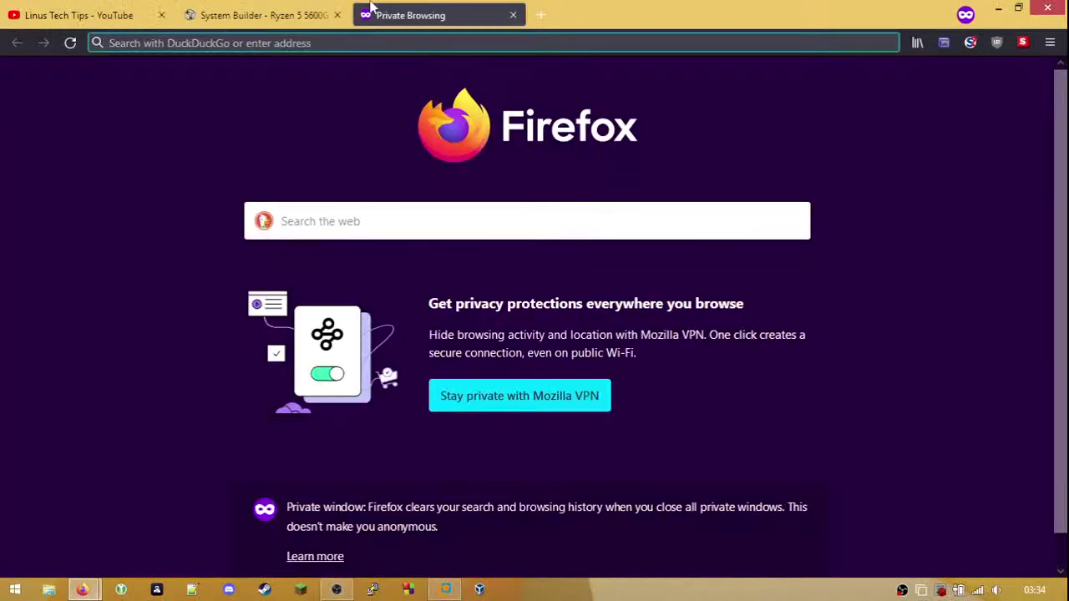
pyautogui.write('vmware workstation')
pyautogui.press('Return')
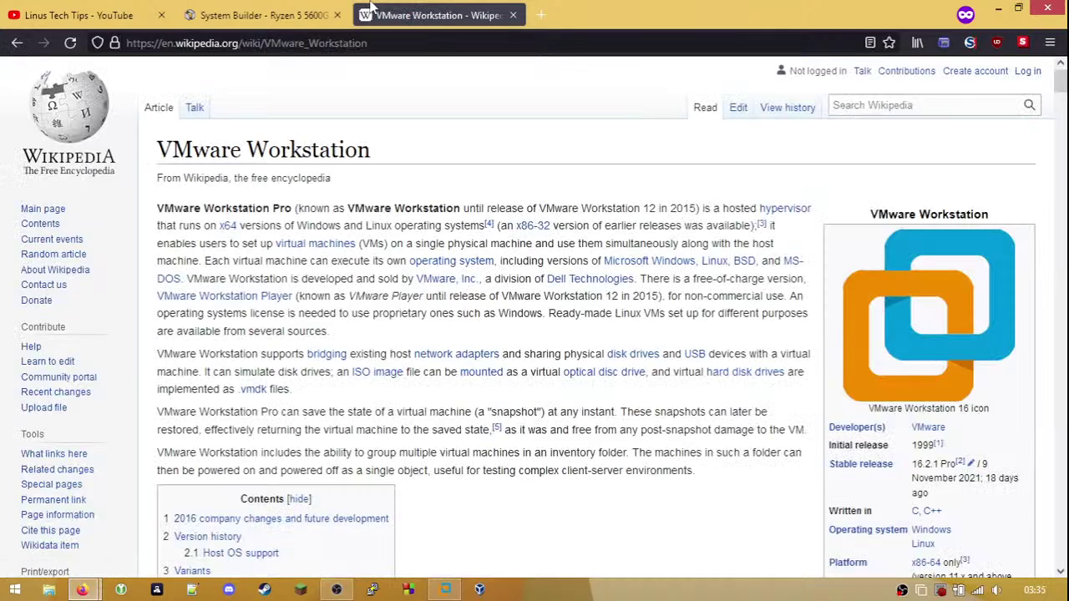
# - Find the 16.x releases in the article's version history table and read the changes listed for 16.1.2 Pro
pyautogui.scroll(-2, 569, 409)
pyautogui.scroll(-20, 568, 409)
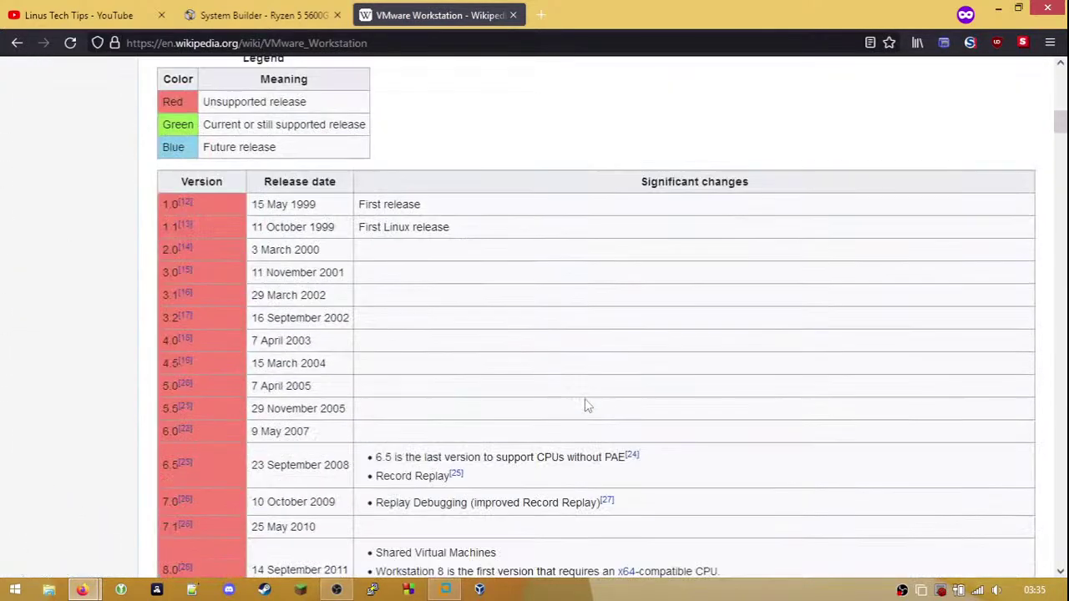
pyautogui.scroll(-20, 589, 395)
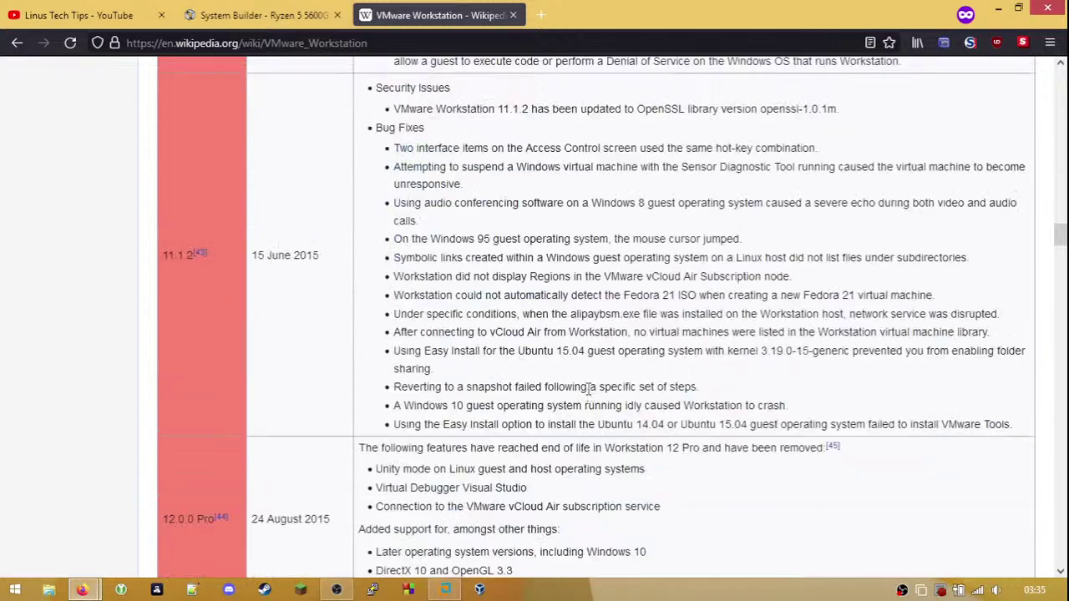
pyautogui.scroll(-20, 588, 394)
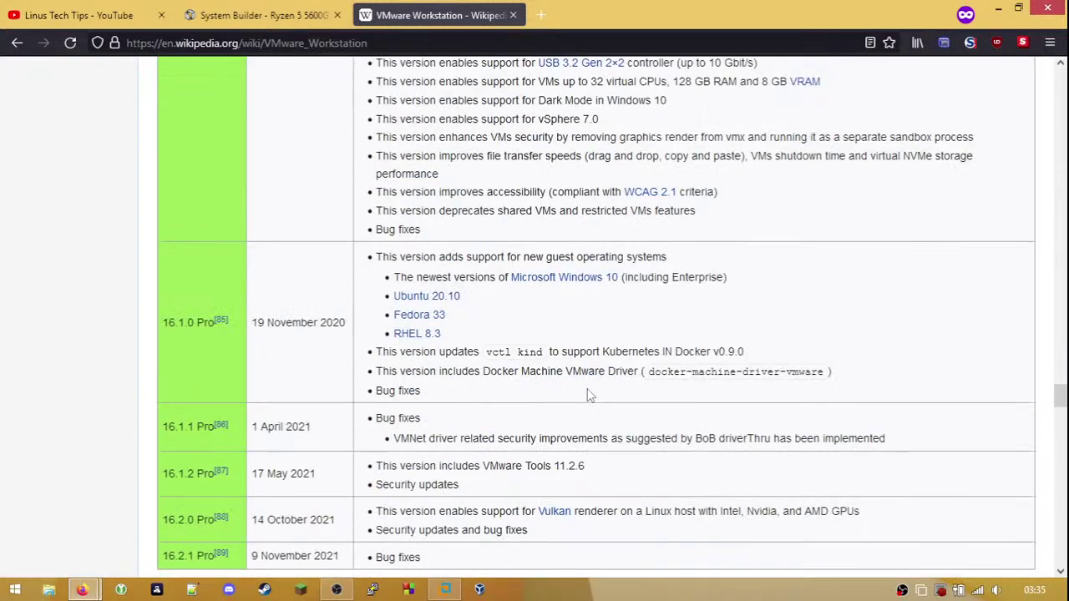
pyautogui.scroll(-6, 588, 394)
pyautogui.scroll(3, 280, 326)
pyautogui.moveTo(515, 308); pyautogui.dragTo(578, 308)
pyautogui.click(521, 308)
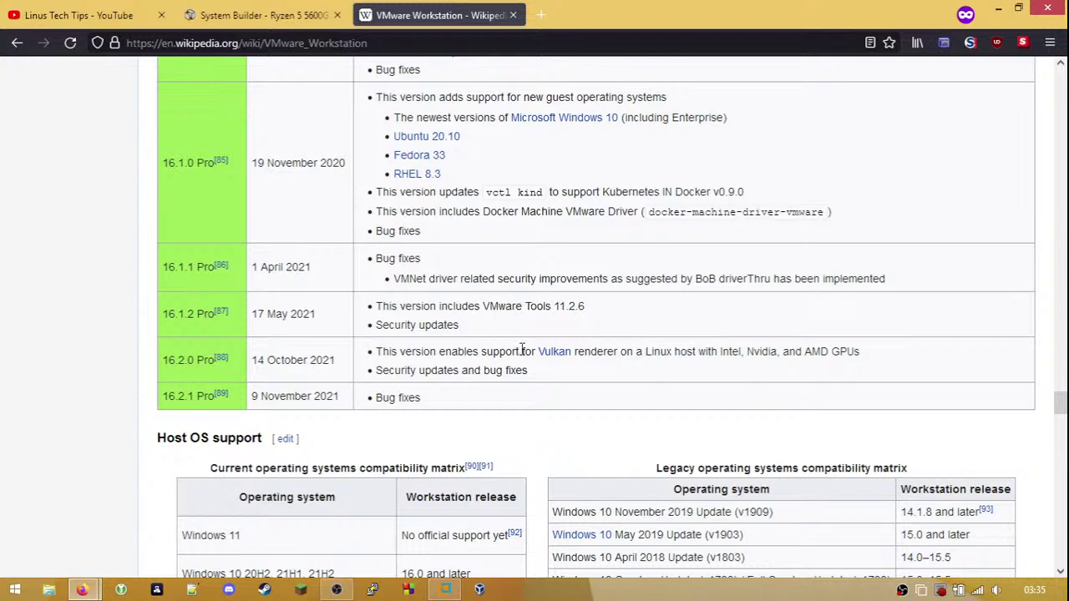
# - Read the significant changes listed for versions 16.2.0 Pro and 16.2.1 Pro in the version history table
pyautogui.moveTo(482, 351); pyautogui.dragTo(704, 352)
pyautogui.click(624, 352)
pyautogui.click(719, 352)
pyautogui.moveTo(637, 355); pyautogui.dragTo(723, 353)
pyautogui.moveTo(411, 370); pyautogui.dragTo(499, 371)
pyautogui.click(523, 371)
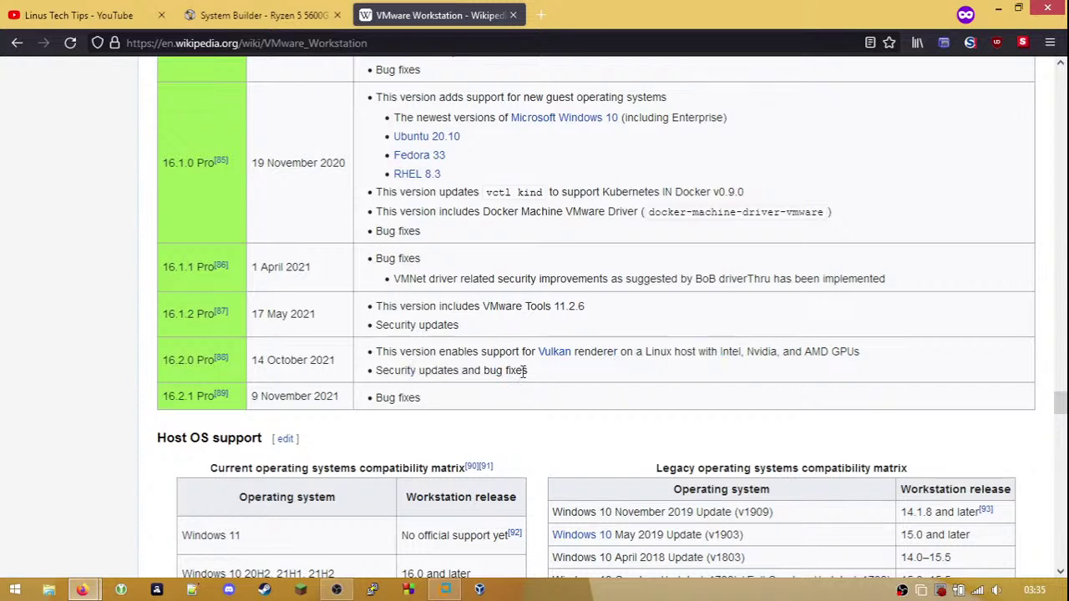
pyautogui.moveTo(404, 398); pyautogui.dragTo(435, 397)
pyautogui.click(435, 397)
pyautogui.moveTo(165, 360); pyautogui.dragTo(443, 399)
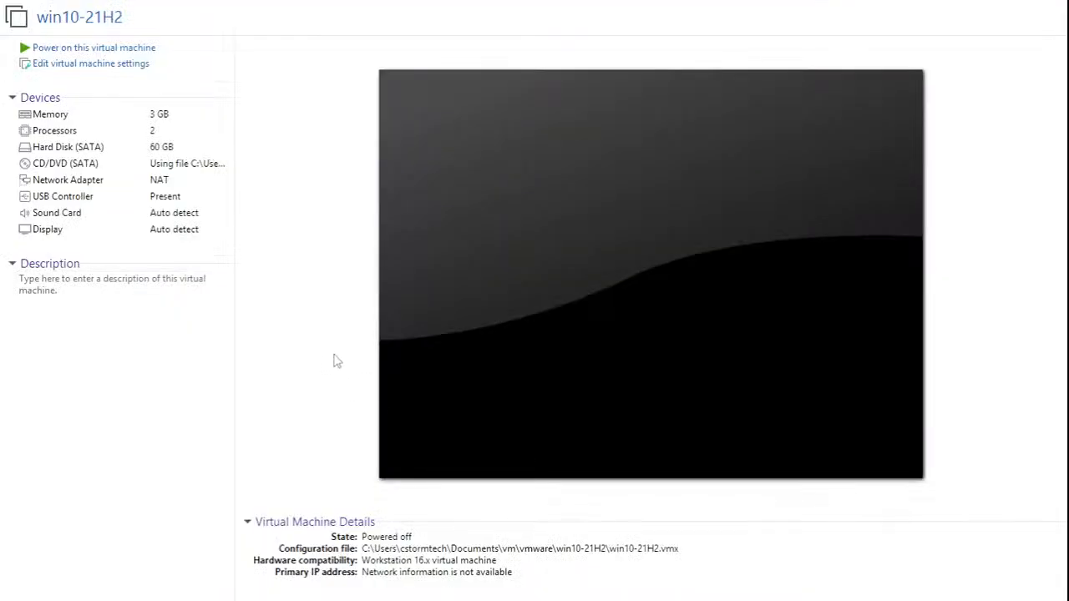
# - Switch to VMware Workstation, examine the Display hardware settings of the win10-21H2 virtual machine and leave them without saving
pyautogui.click(111, 66)
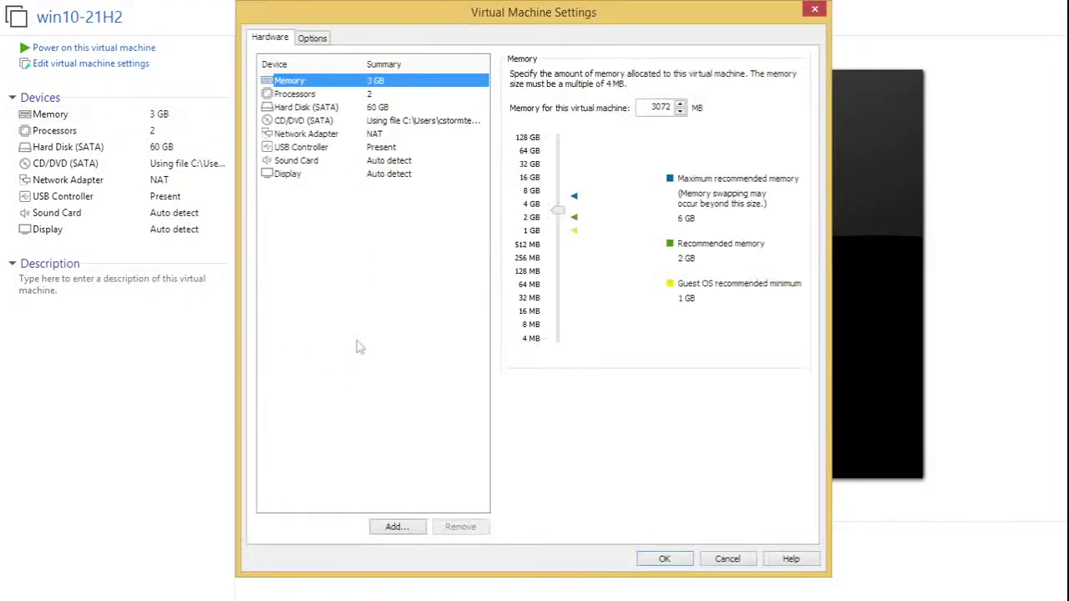
pyautogui.click(317, 177)
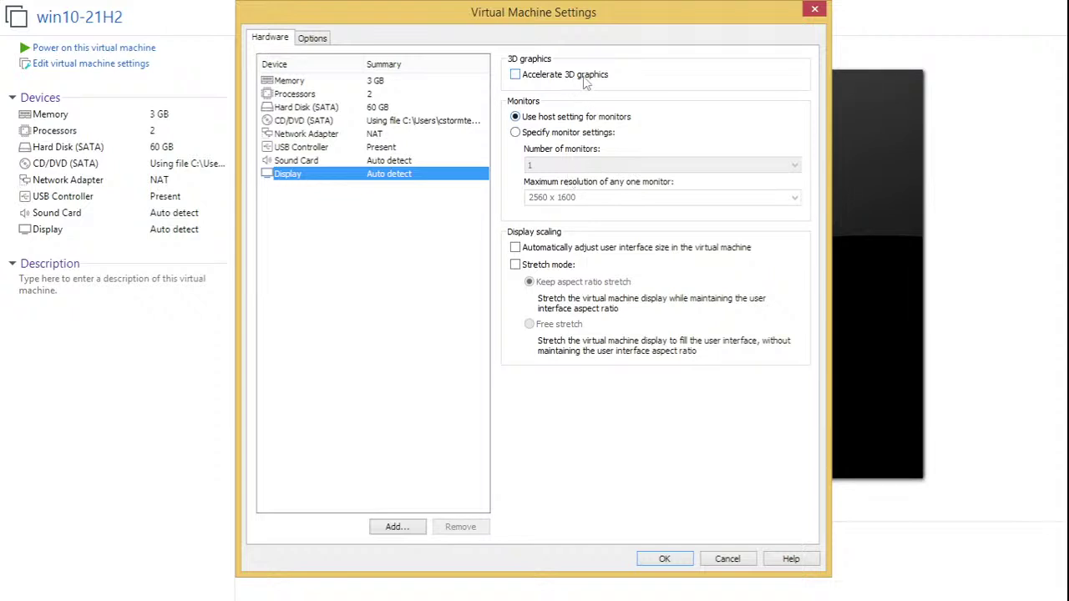
pyautogui.click(734, 558)
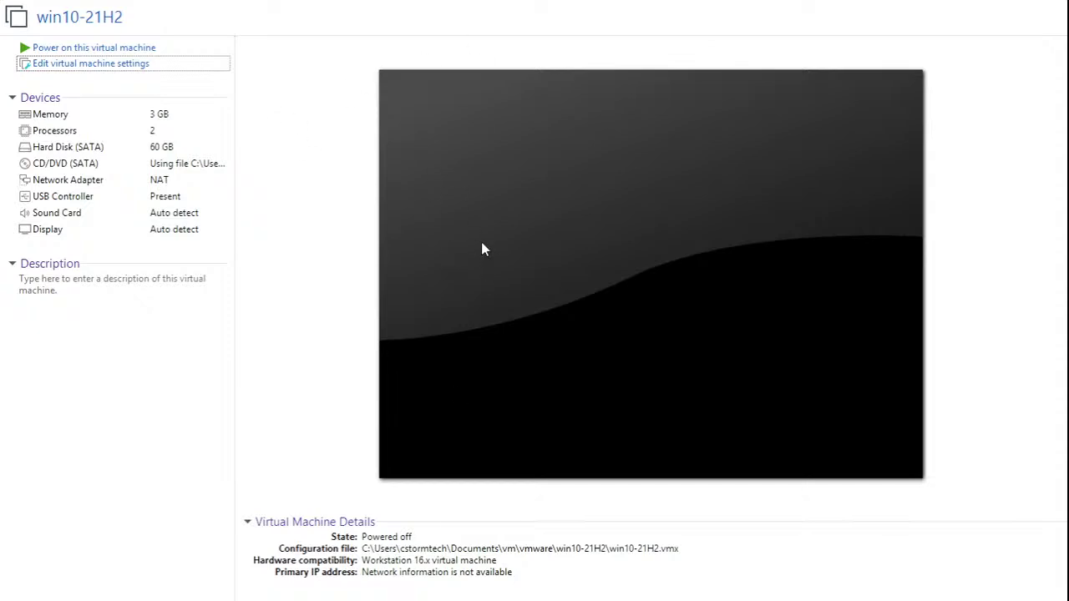
# - Examine the general options of the win10-21H2 virtual machine, including the guest operating system version, and cancel the settings dialog
pyautogui.moveTo(902, 7)
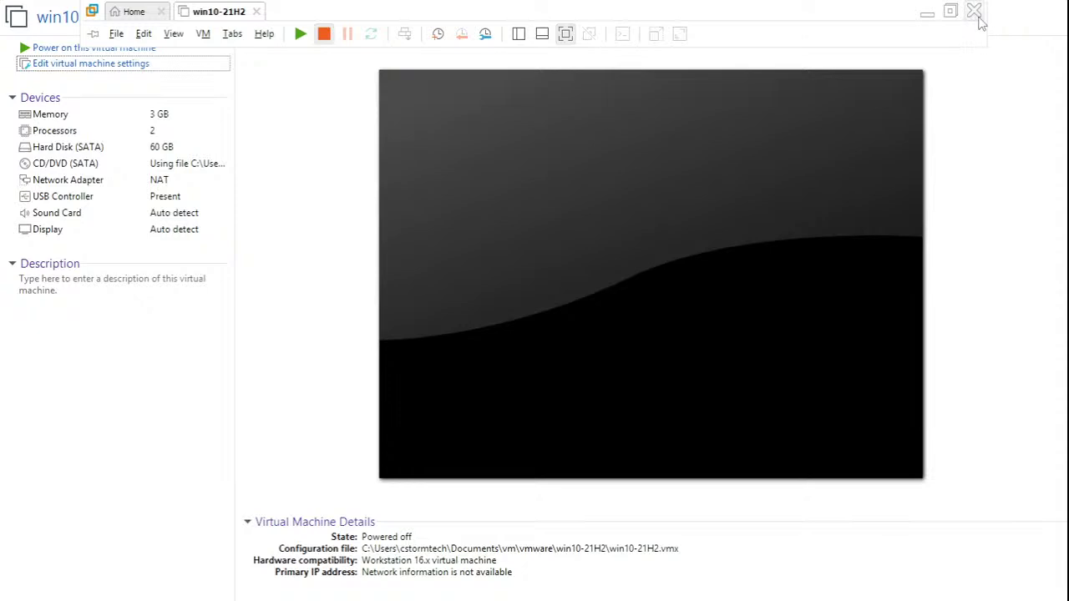
pyautogui.click(73, 65)
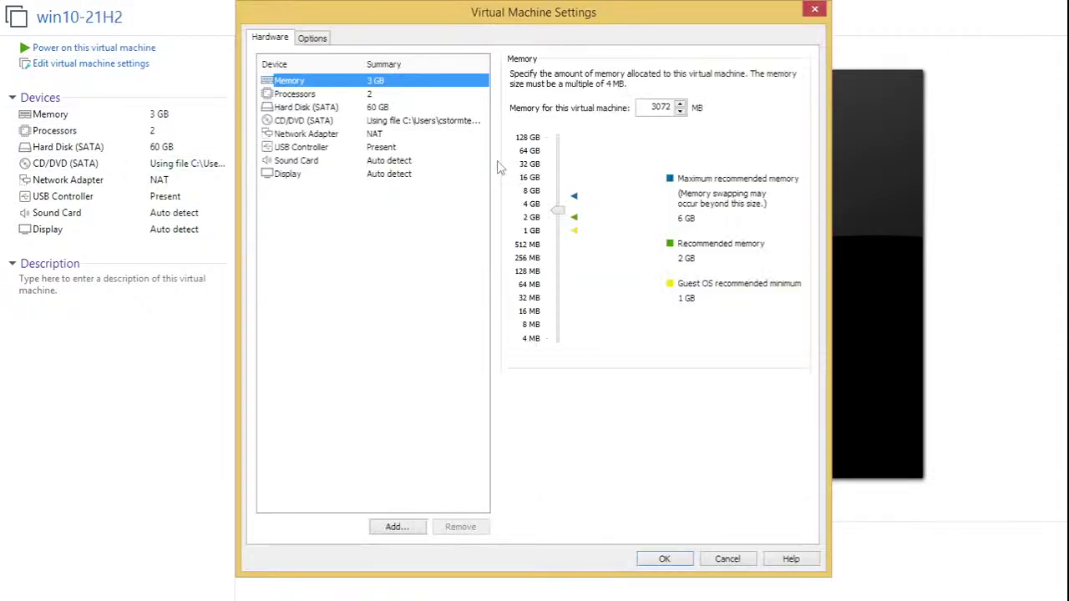
pyautogui.click(311, 38)
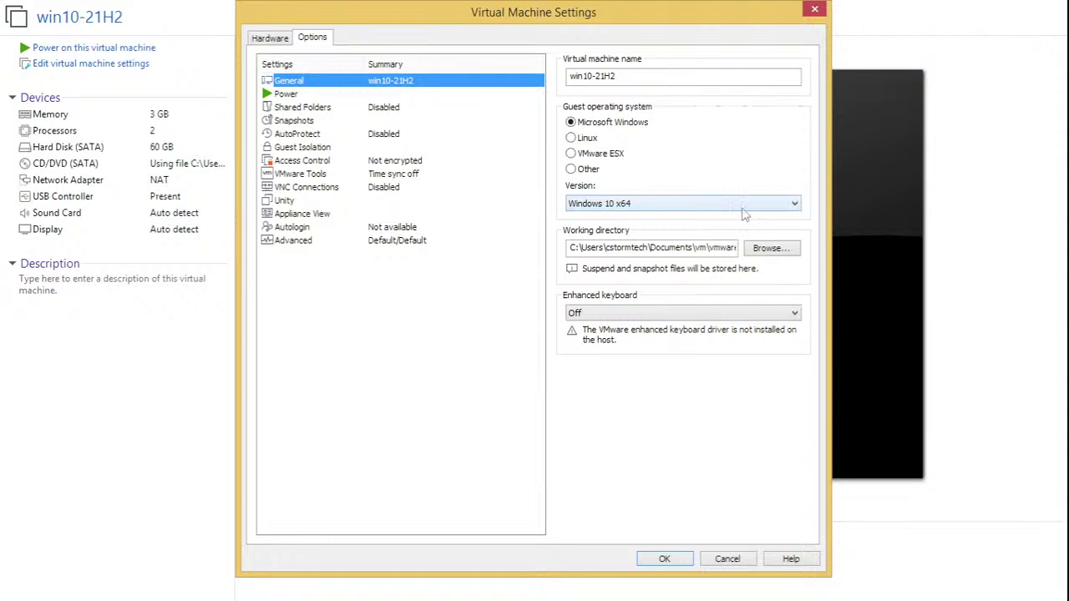
pyautogui.click(720, 560)
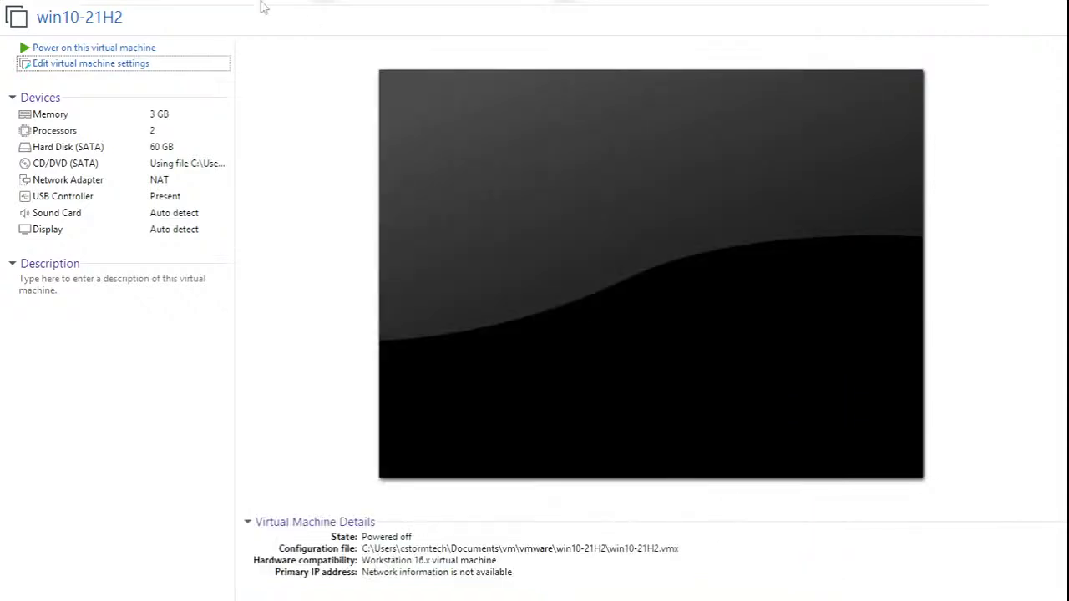
# - Start the Change Hardware Compatibility Wizard for the virtual machine and open the list of hardware compatibility versions
pyautogui.click(203, 33)
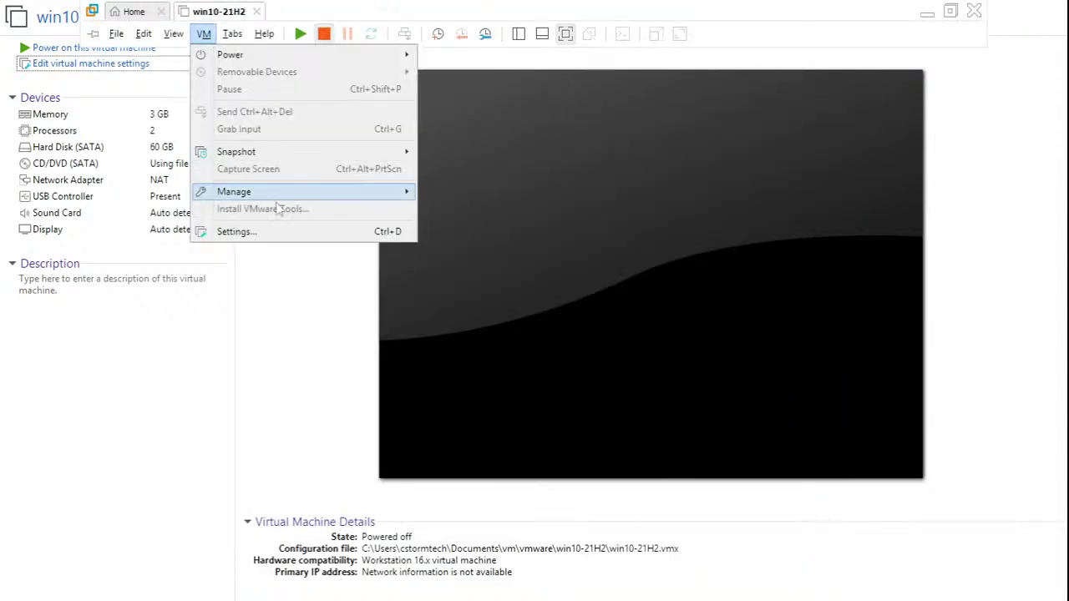
pyautogui.moveTo(280, 198)
pyautogui.click(505, 191)
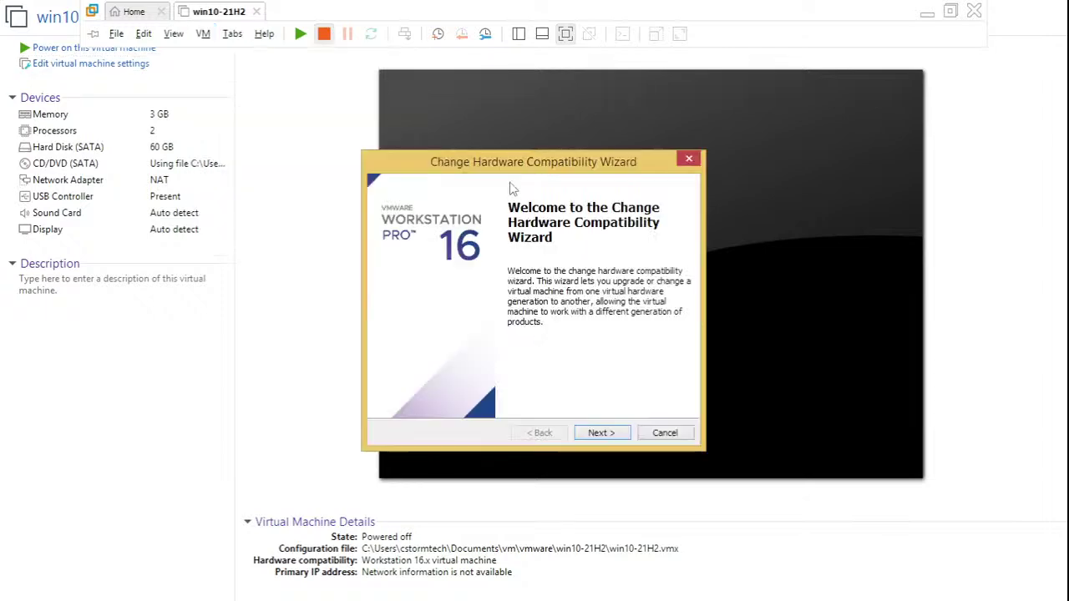
pyautogui.click(602, 433)
pyautogui.click(547, 243)
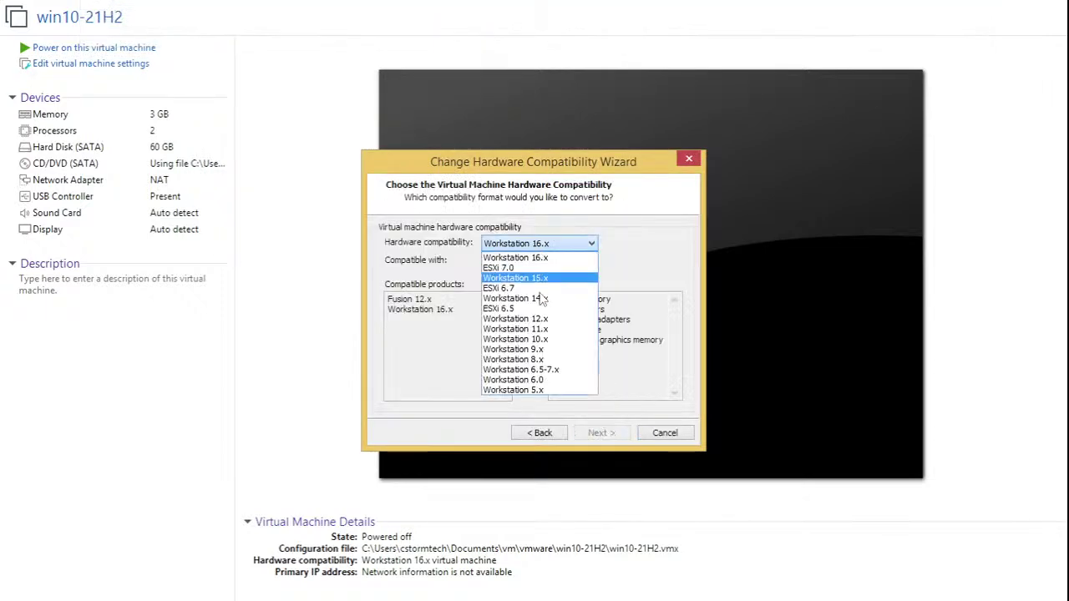